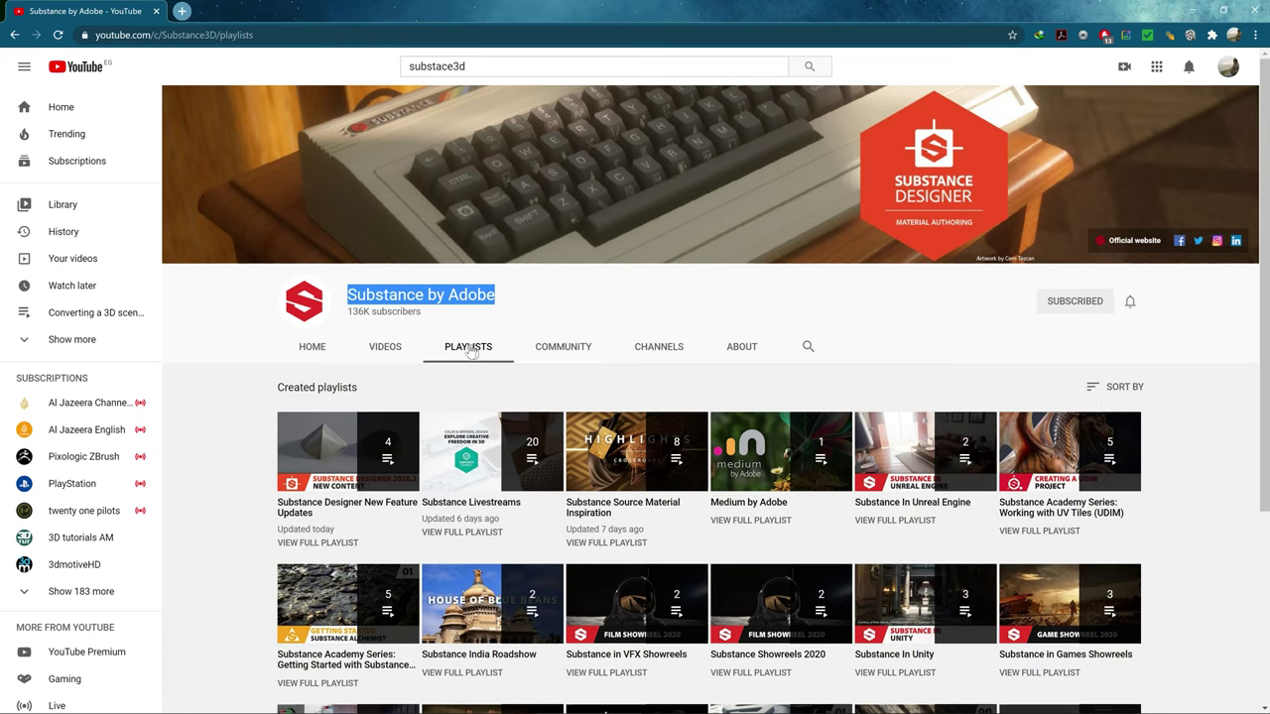
Scroll the Substance by Adobe playlists and open 'Getting Started with Substance Painter' in a new tab.
{"action": "scroll", "coordinate": [1156, 317], "scroll_direction": "down", "scroll_amount": 1}
{"action": "scroll", "coordinate": [1171, 332], "scroll_direction": "down", "scroll_amount": 1}
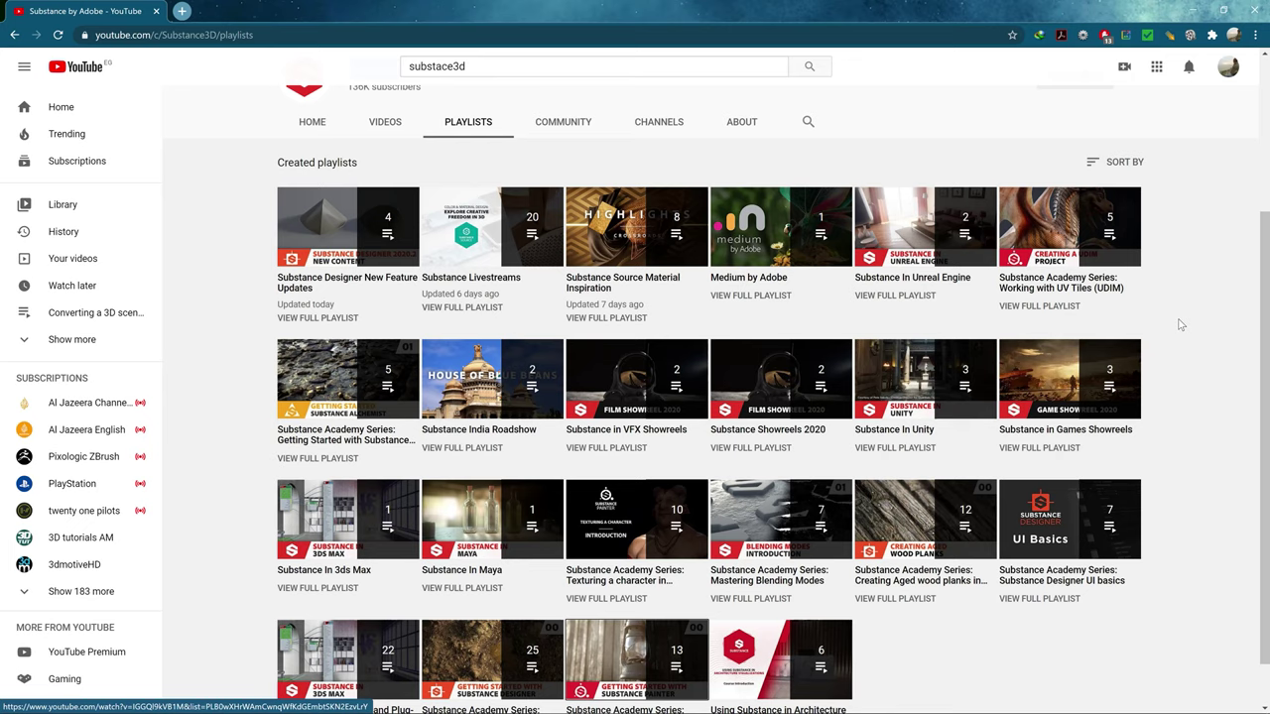
{"action": "scroll", "coordinate": [1181, 325], "scroll_direction": "down", "scroll_amount": 1}
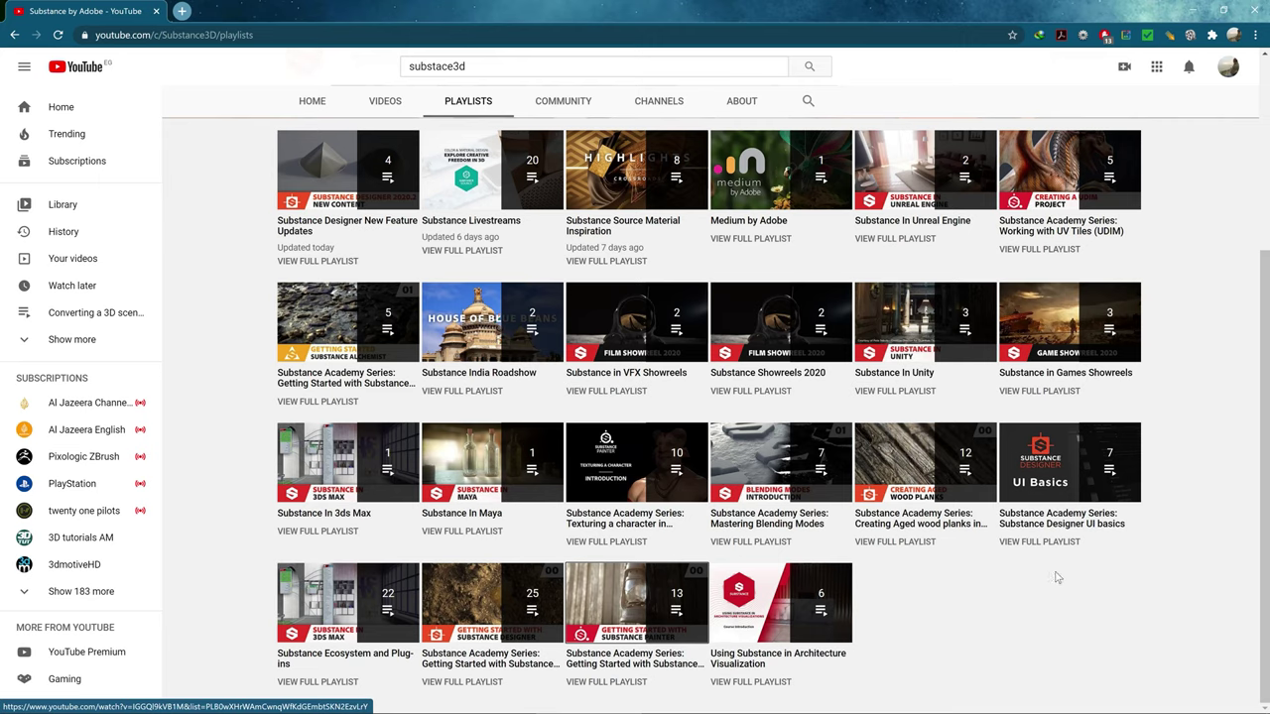
{"action": "mouse_move", "coordinate": [636, 659]}
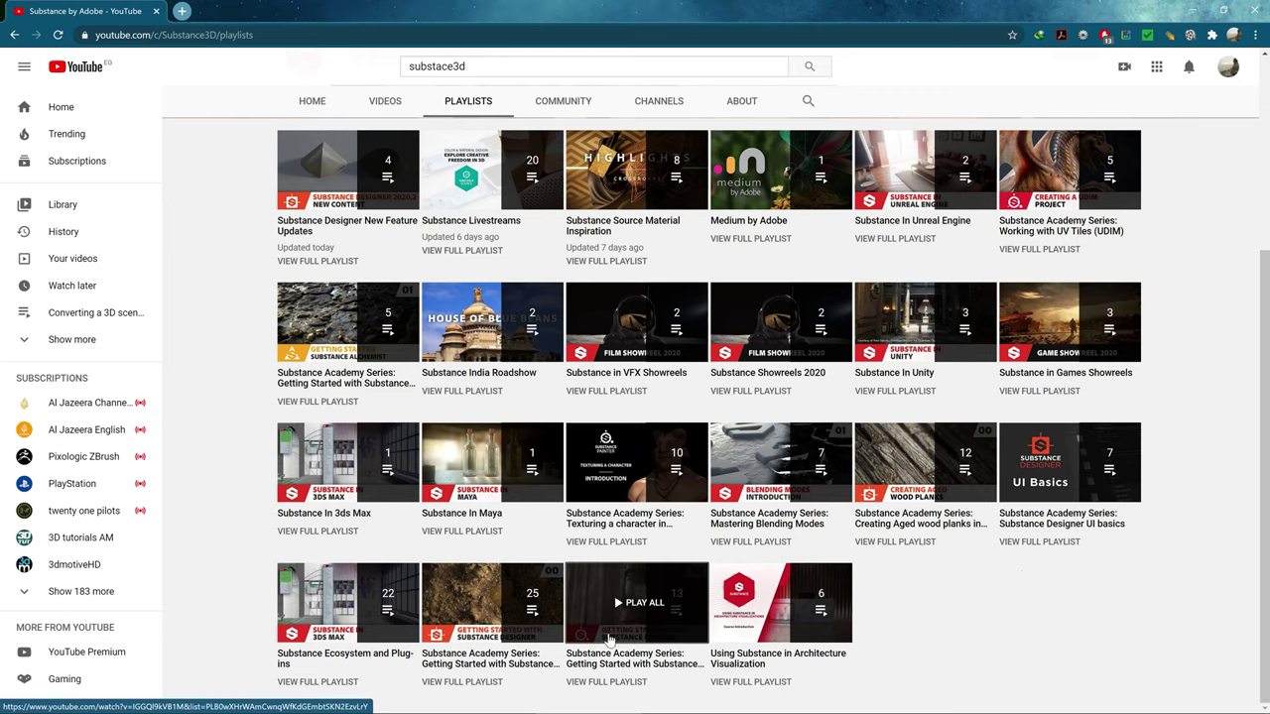
{"action": "middle_click", "coordinate": [601, 640]}
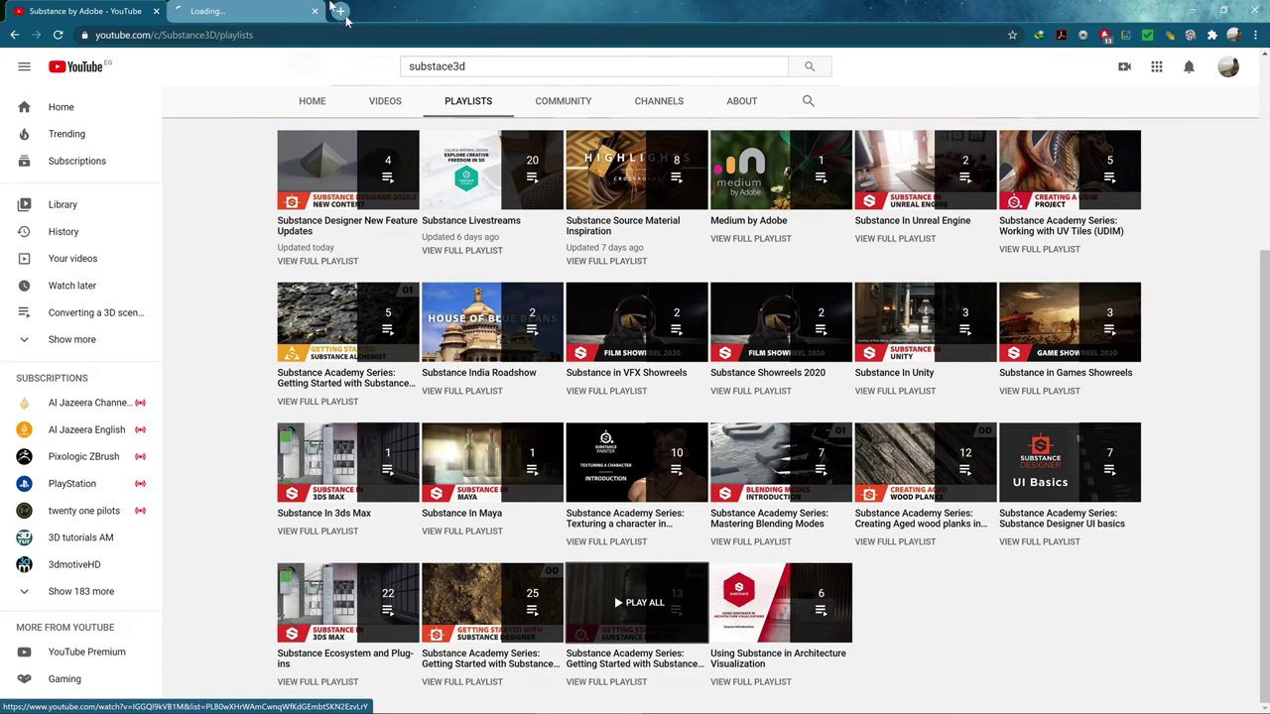
Switch to the playlist tab and scroll through its thirteen lesson titles.
{"action": "left_click", "coordinate": [281, 8]}
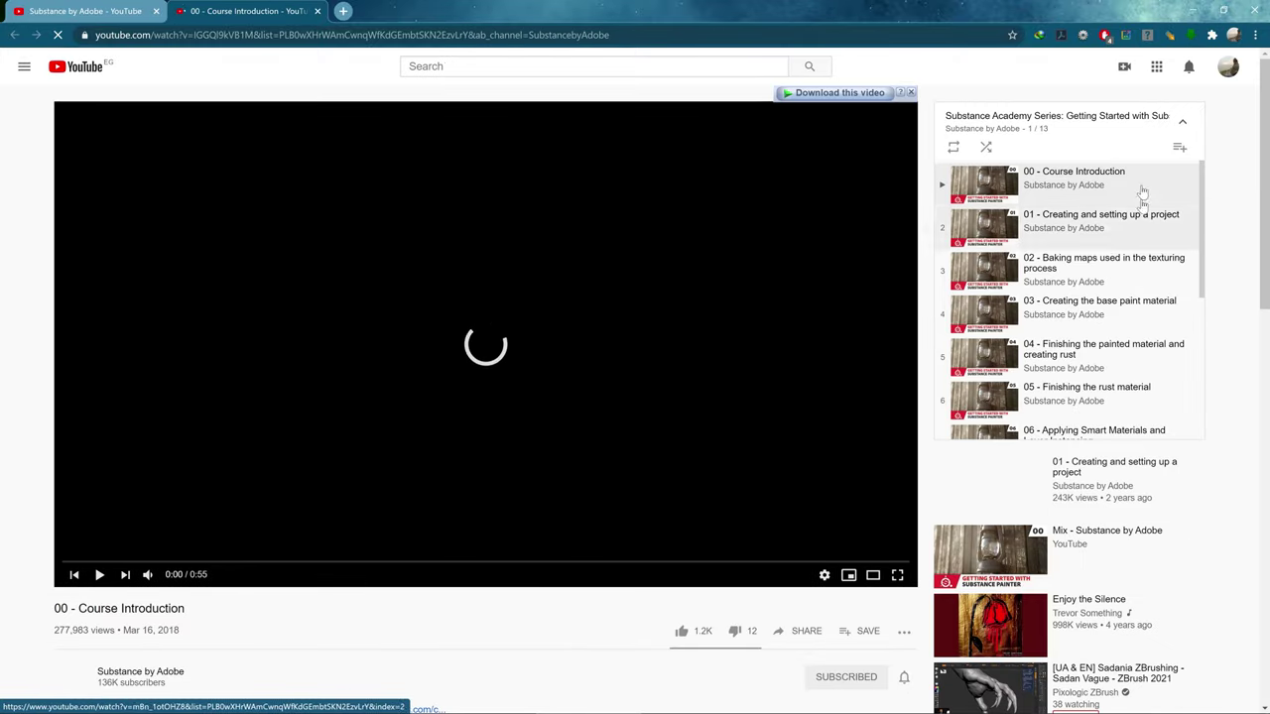
{"action": "scroll", "coordinate": [1111, 228], "scroll_direction": "down", "scroll_amount": 2}
{"action": "scroll", "coordinate": [1083, 264], "scroll_direction": "down", "scroll_amount": 1}
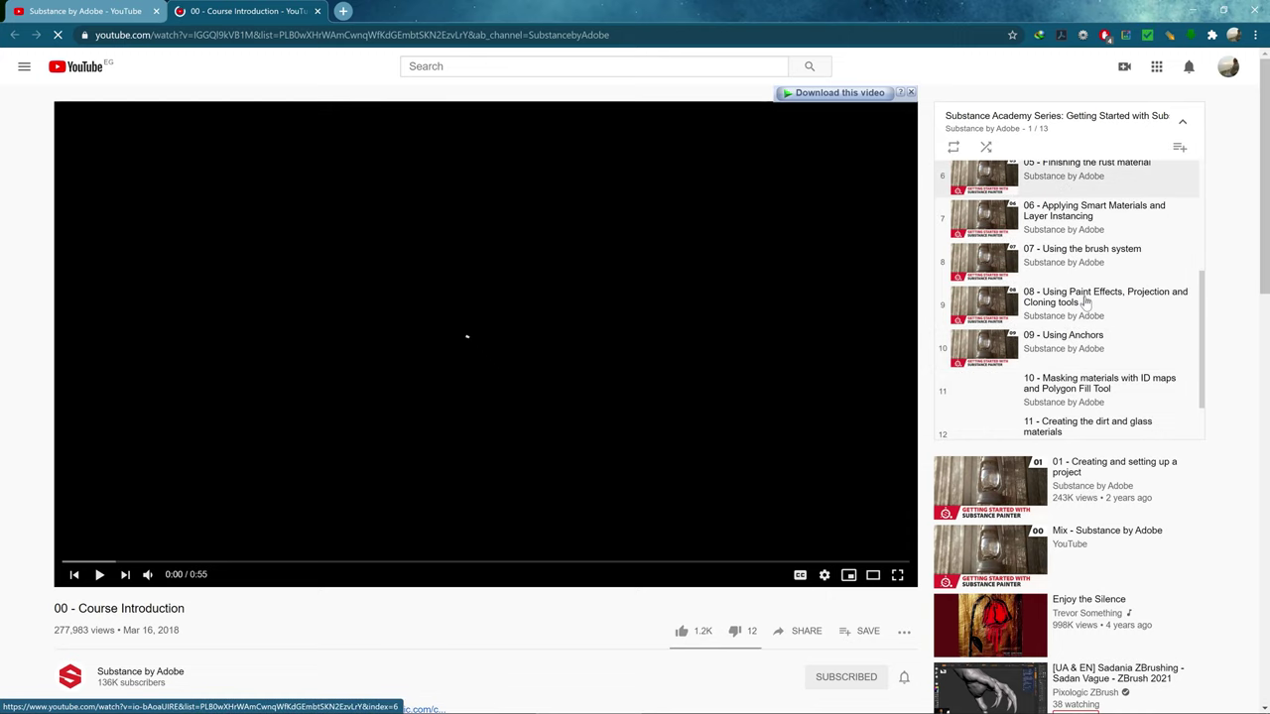
{"action": "scroll", "coordinate": [1086, 303], "scroll_direction": "down", "scroll_amount": 1}
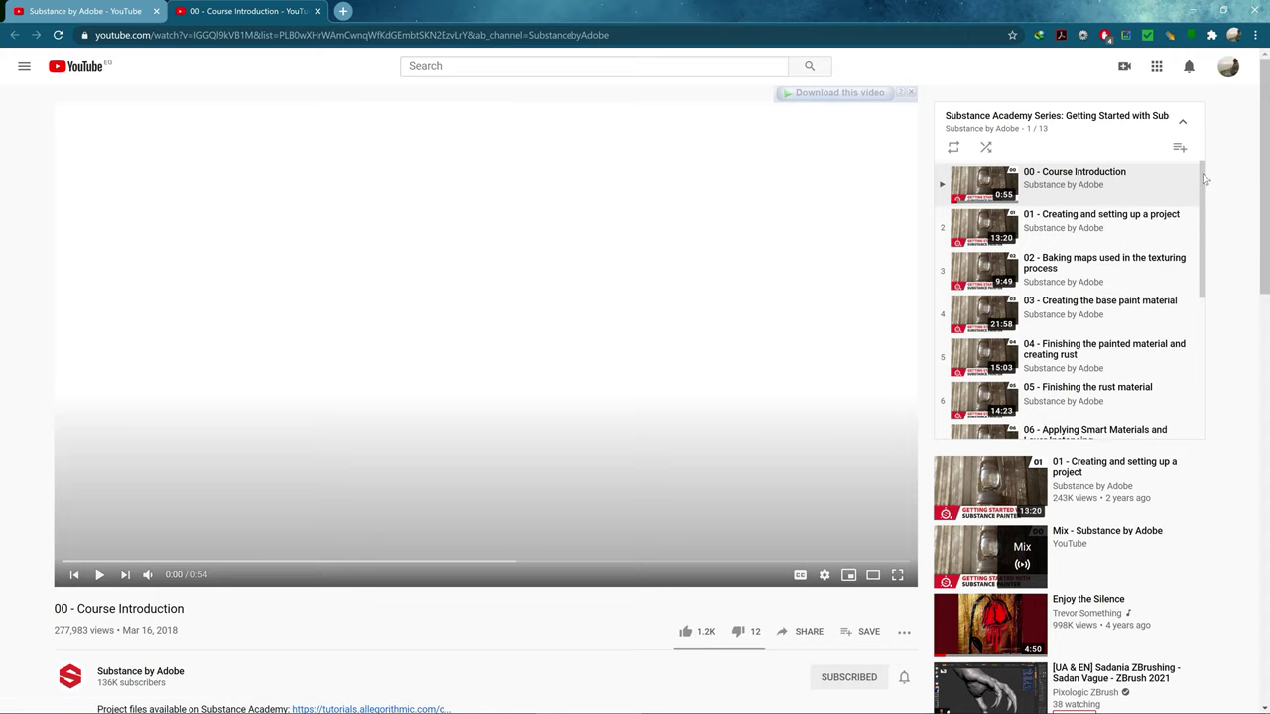
{"action": "left_click_drag", "start_coordinate": [1205, 179], "coordinate": [1197, 201]}
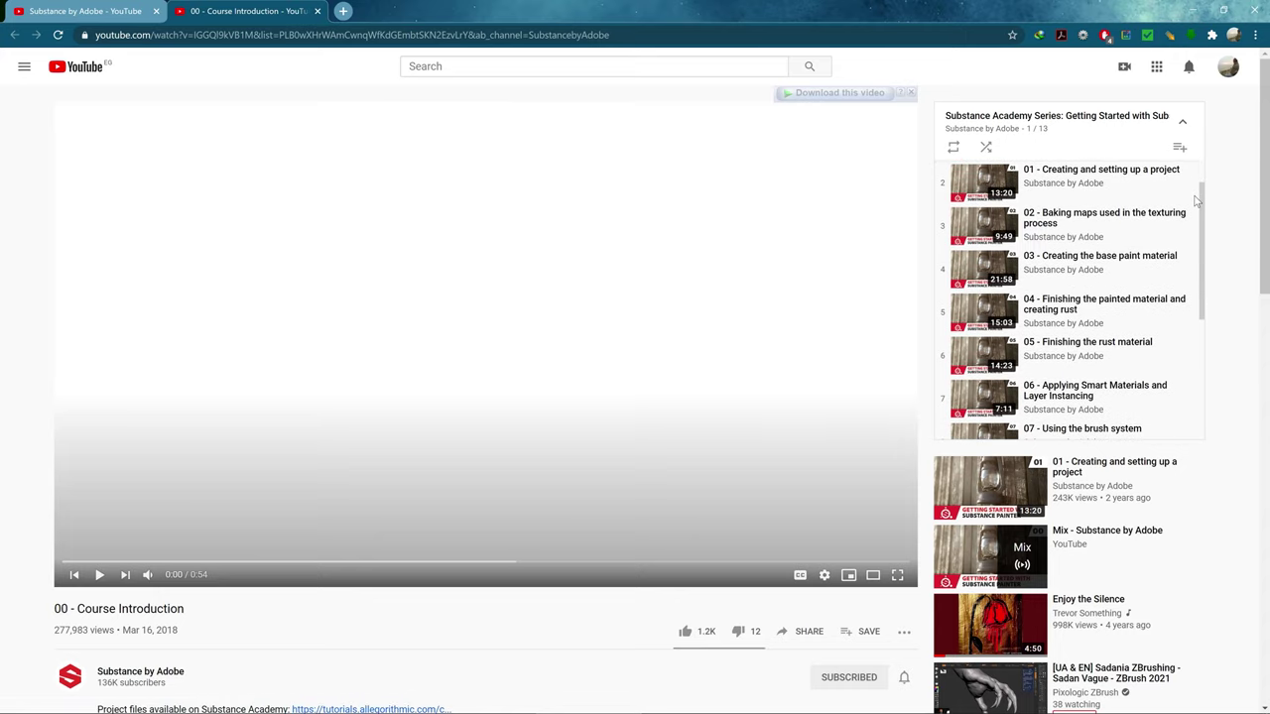
{"action": "left_click_drag", "start_coordinate": [1196, 198], "coordinate": [1196, 221]}
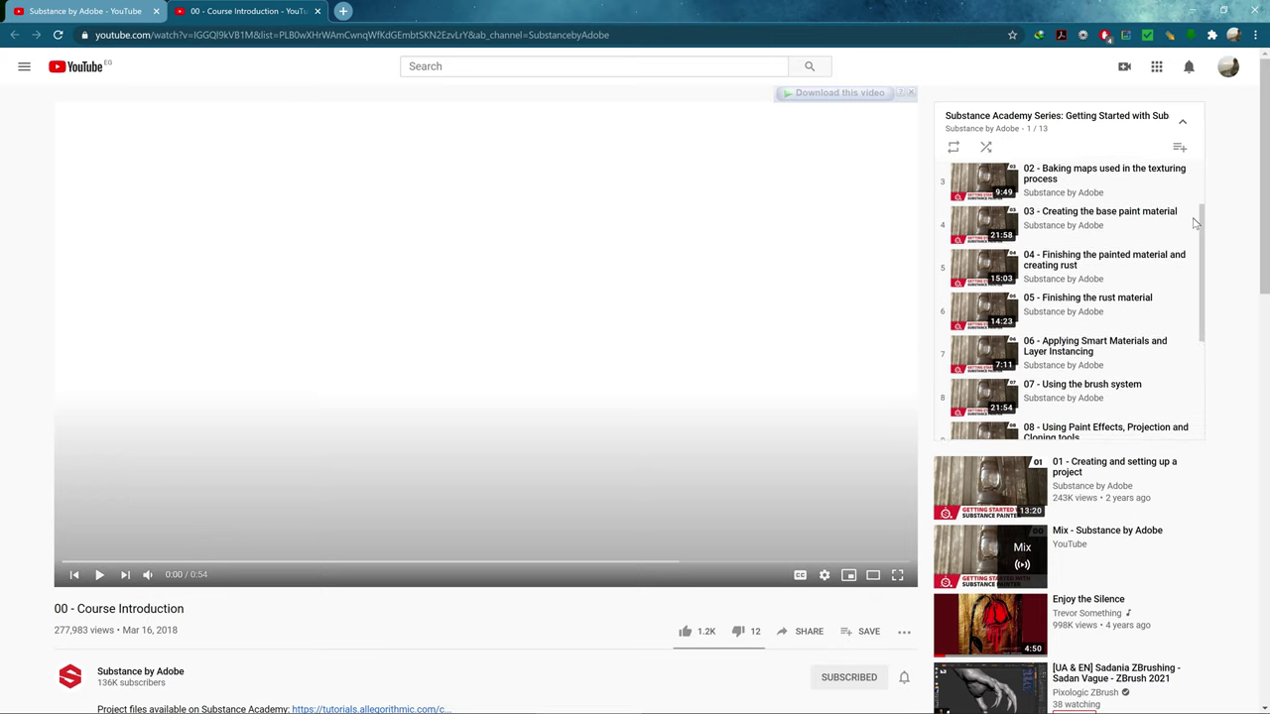
{"action": "scroll", "coordinate": [1195, 223], "scroll_direction": "up", "scroll_amount": 2}
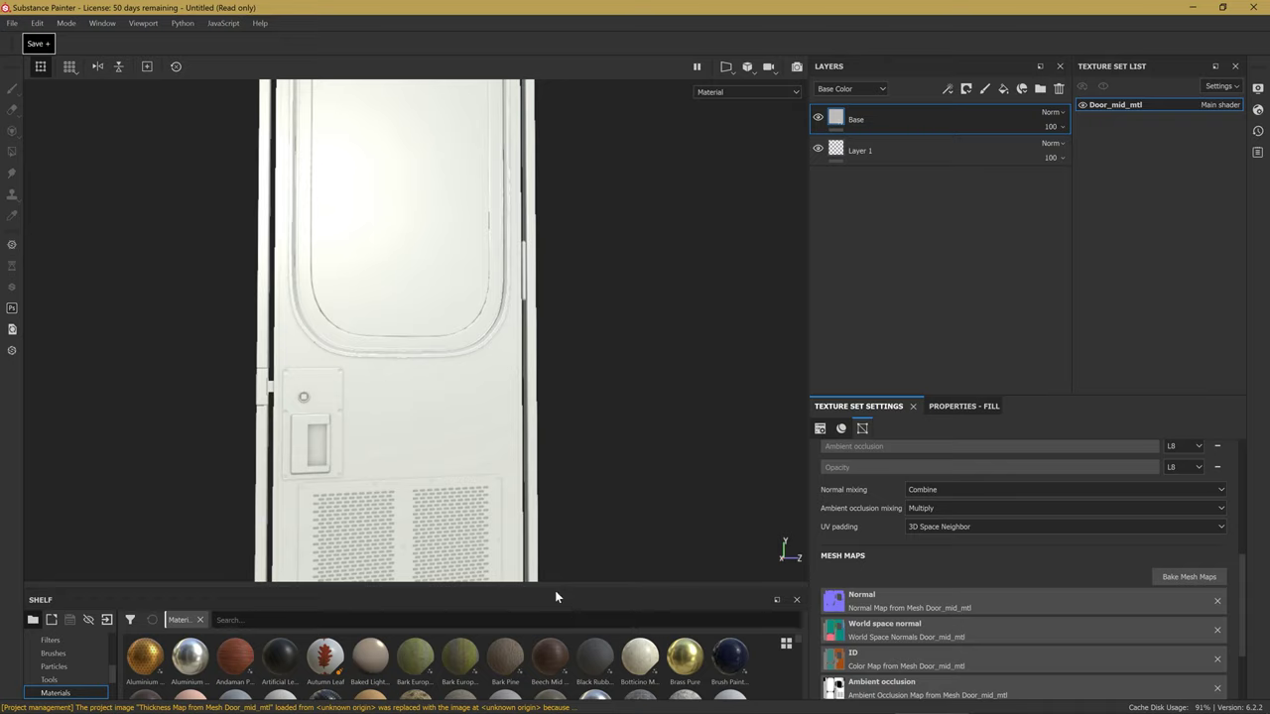
Pan to the door's lower half, enlarge the shelf, and orbit the door to an angled view.
{"action": "middle_click_drag", "start_coordinate": [414, 275], "coordinate": [477, 433], "text": "alt"}
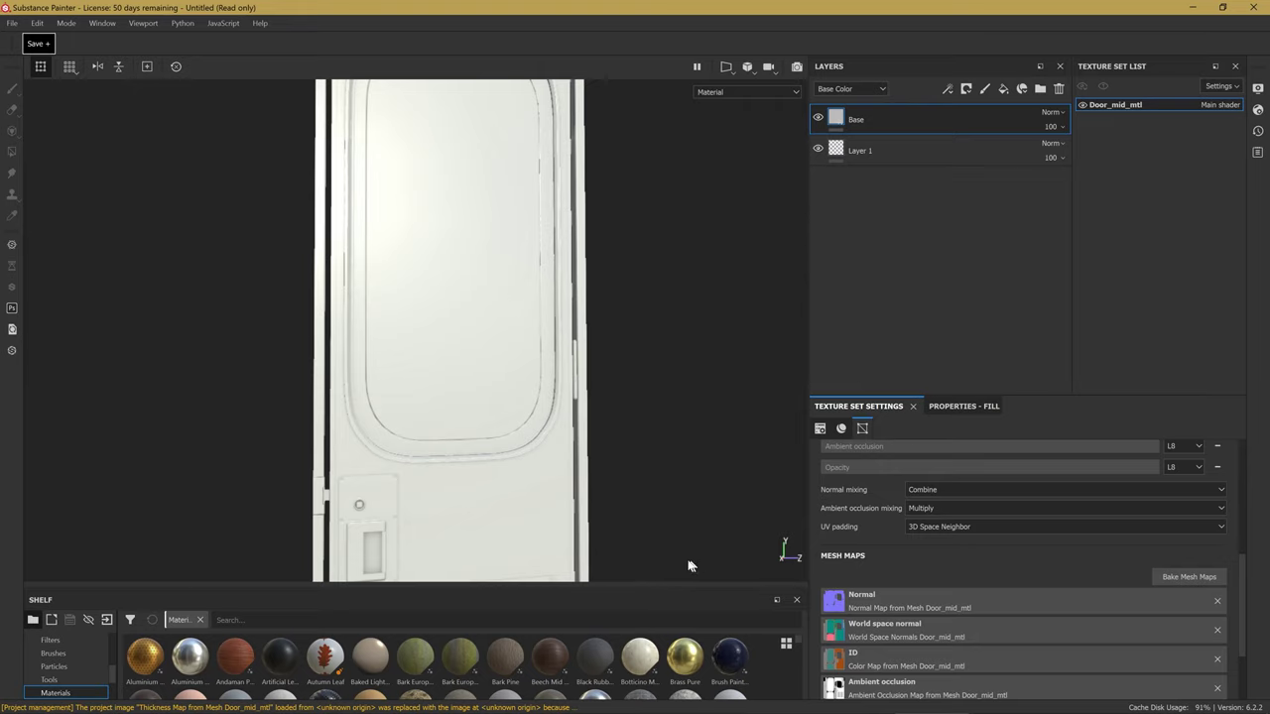
{"action": "left_click_drag", "start_coordinate": [605, 589], "coordinate": [608, 552]}
{"action": "middle_click_drag", "start_coordinate": [524, 463], "coordinate": [576, 207], "text": "alt"}
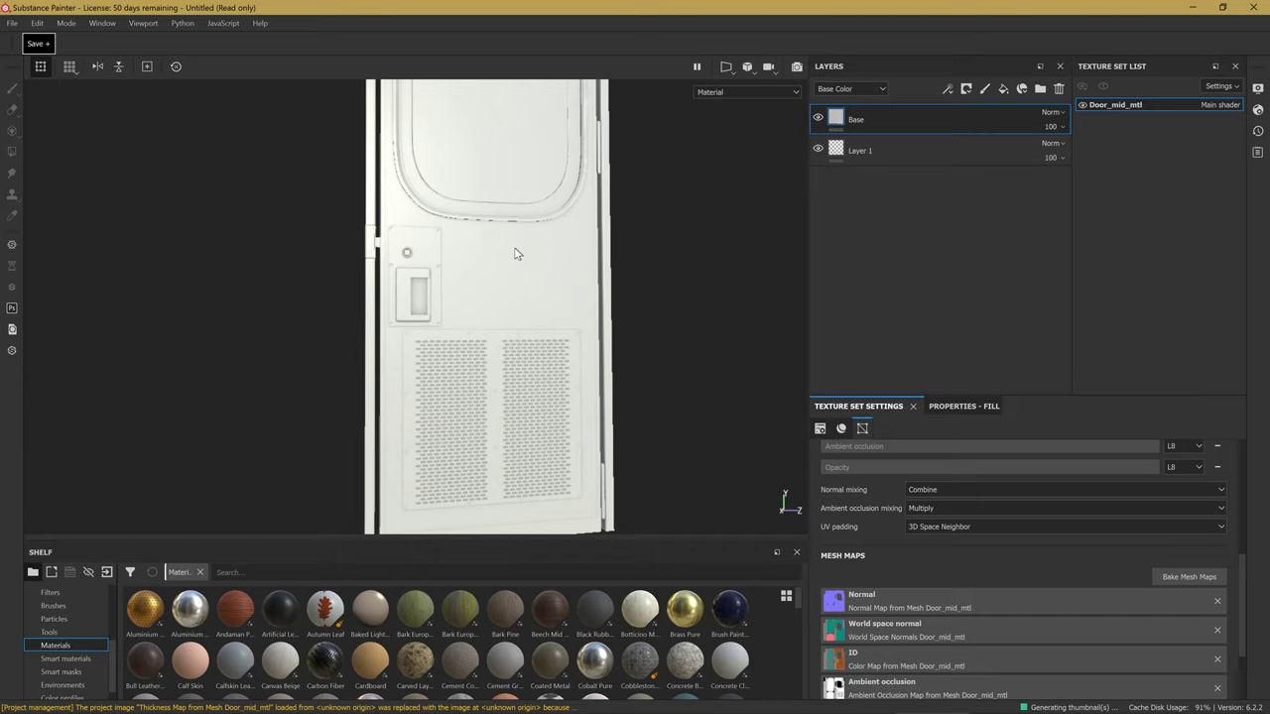
{"action": "mouse_move", "coordinate": [463, 405]}
{"action": "left_mouse_down", "text": "alt"}
{"action": "mouse_move", "coordinate": [539, 414]}
{"action": "mouse_move", "coordinate": [572, 268]}
{"action": "left_mouse_up", "text": "alt"}
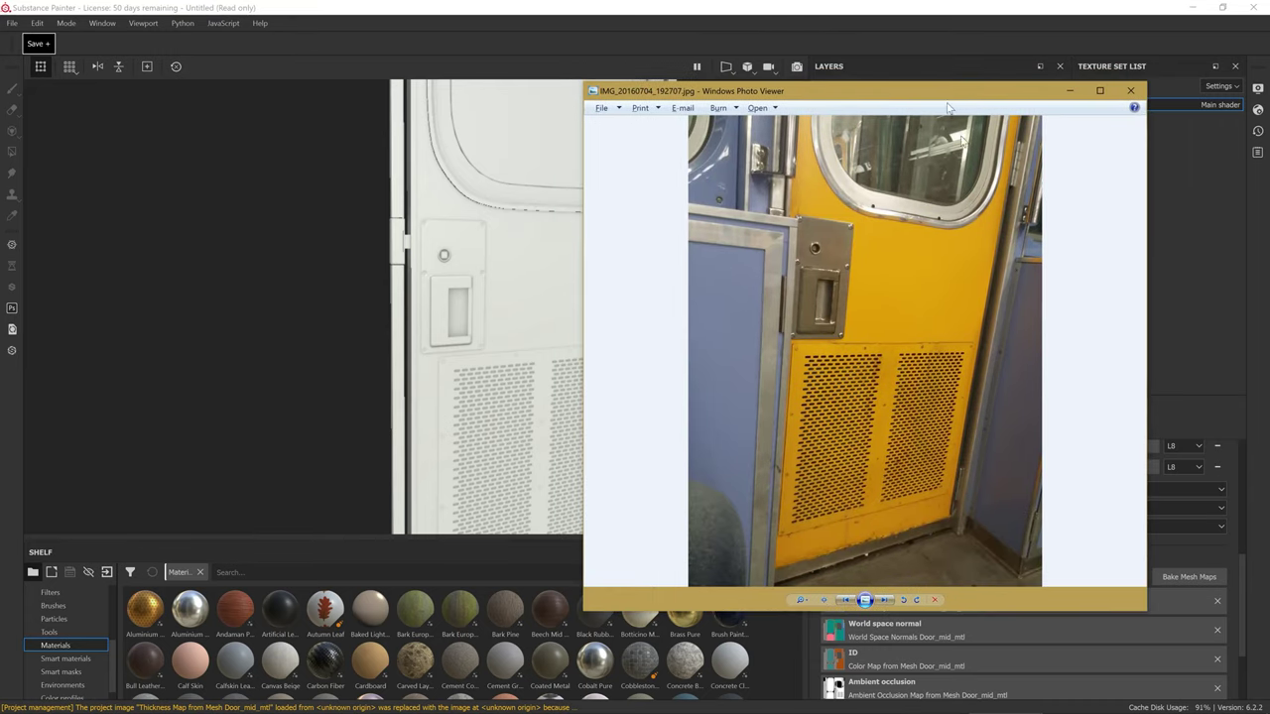
Zoom into the yellow metro door reference photo and pan to its perforated vent panels.
{"action": "scroll", "coordinate": [926, 368], "scroll_direction": "up", "scroll_amount": 5}
{"action": "left_click_drag", "start_coordinate": [926, 368], "coordinate": [882, 213]}
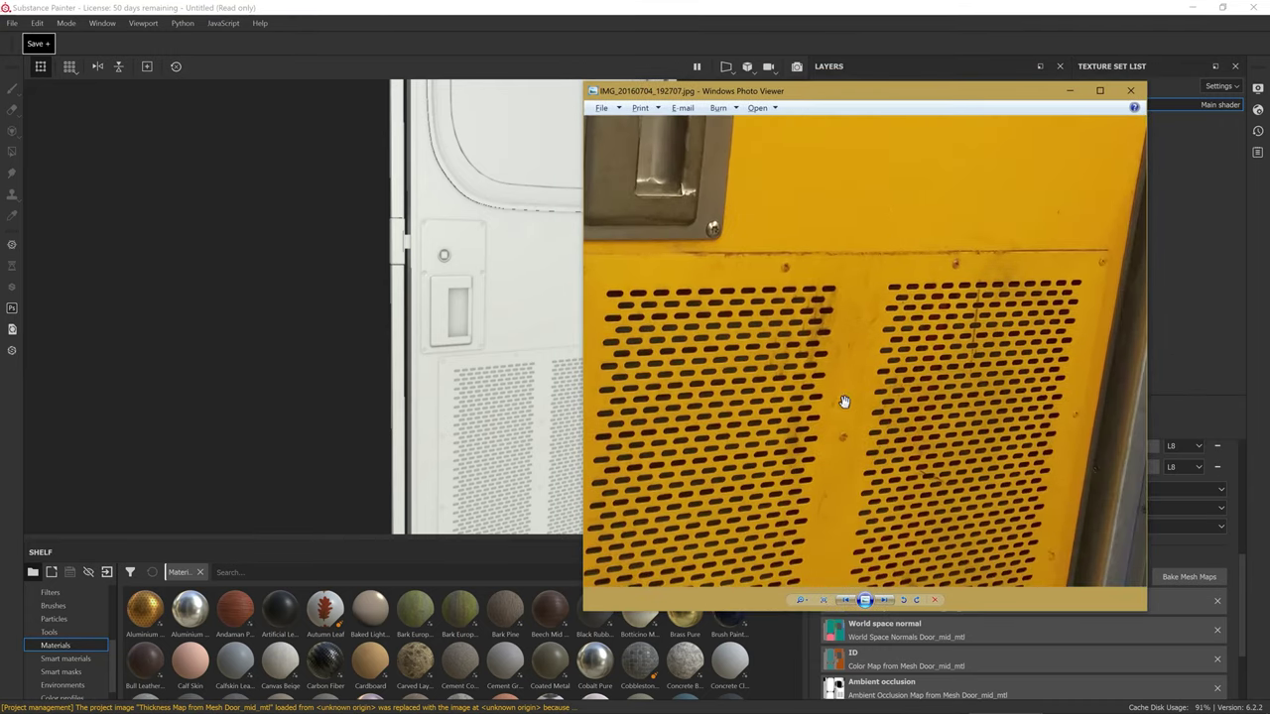
{"action": "scroll", "coordinate": [833, 294], "scroll_direction": "down", "scroll_amount": 5}
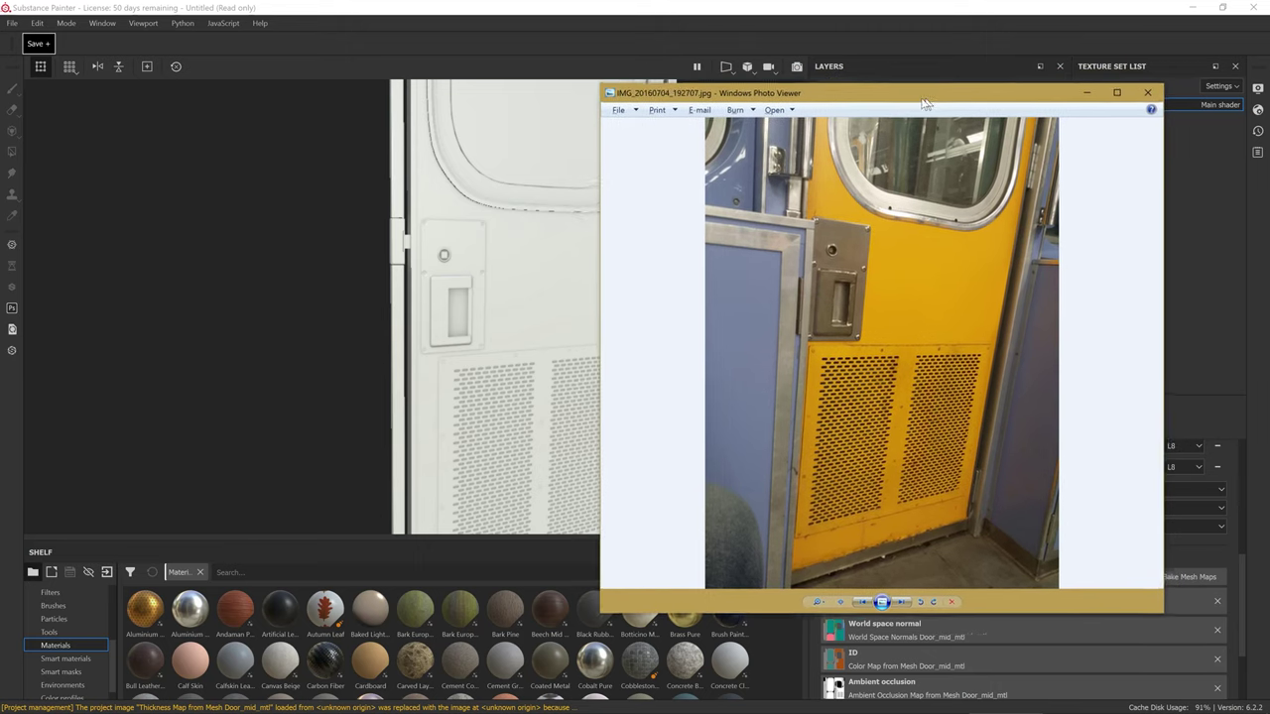
{"action": "mouse_move", "coordinate": [906, 101]}
{"action": "left_mouse_down"}
{"action": "mouse_move", "coordinate": [821, 106]}
{"action": "mouse_move", "coordinate": [835, 107]}
{"action": "left_mouse_up"}
Zoom in and out around the vent details, then move the photo aside and close it.
{"action": "scroll", "coordinate": [836, 357], "scroll_direction": "up", "scroll_amount": 1}
{"action": "scroll", "coordinate": [836, 357], "scroll_direction": "up", "scroll_amount": 2}
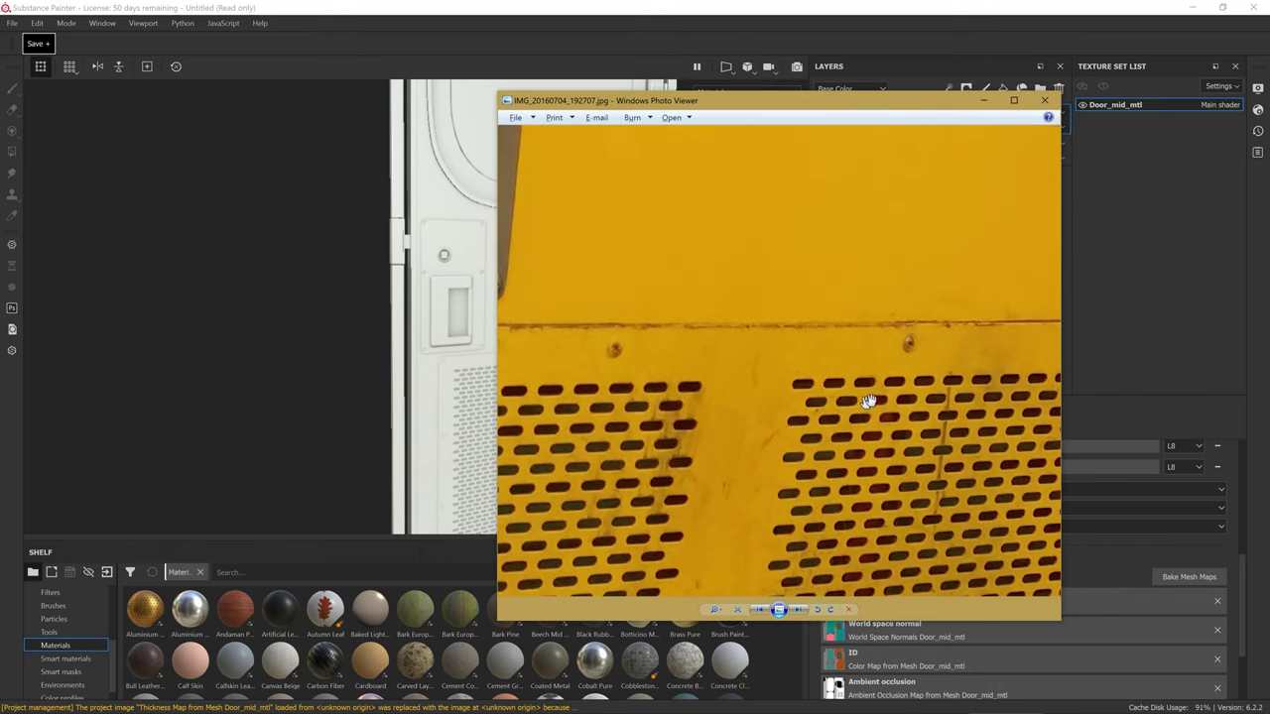
{"action": "scroll", "coordinate": [823, 363], "scroll_direction": "down", "scroll_amount": 2}
{"action": "scroll", "coordinate": [701, 503], "scroll_direction": "up", "scroll_amount": 1}
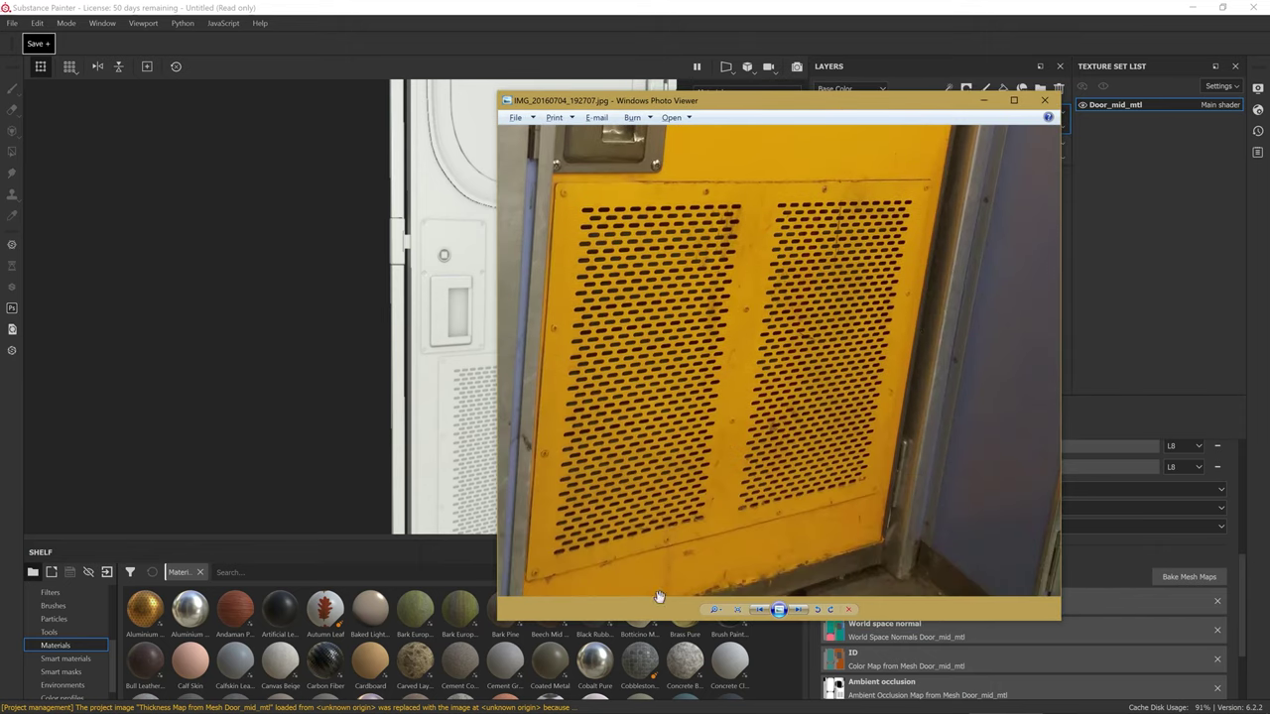
{"action": "scroll", "coordinate": [750, 369], "scroll_direction": "down", "scroll_amount": 2}
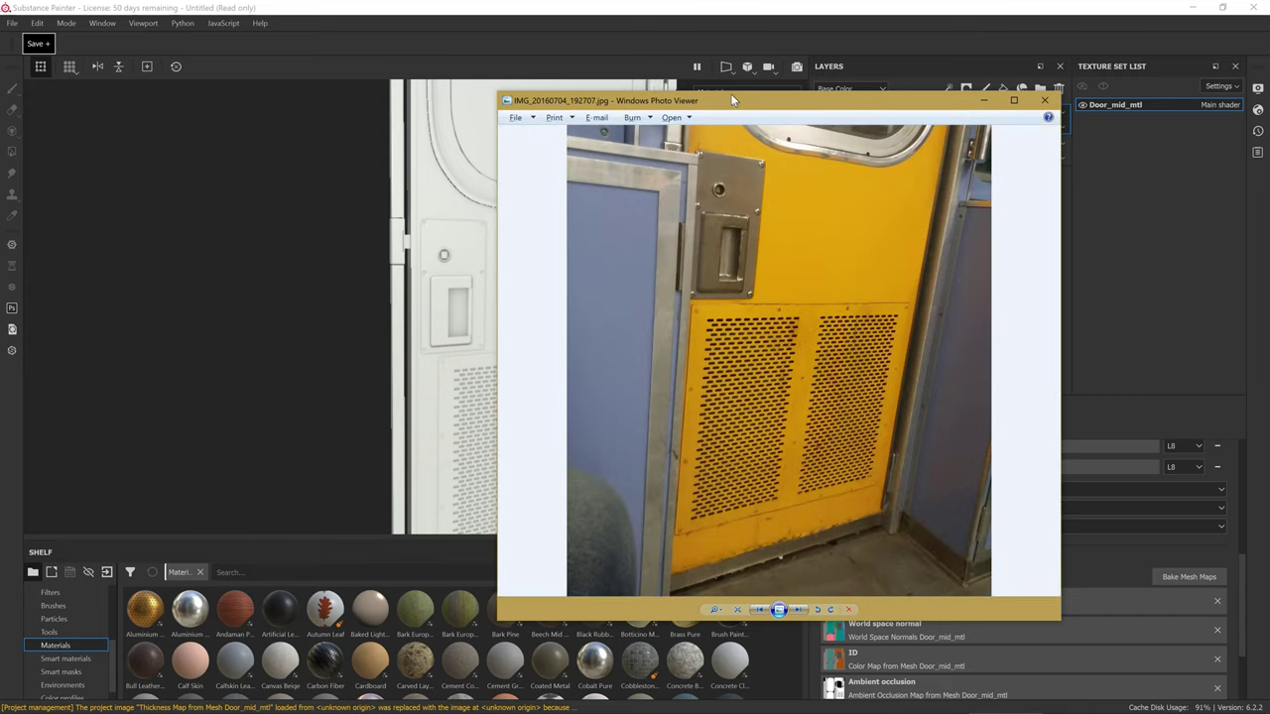
{"action": "scroll", "coordinate": [758, 361], "scroll_direction": "up", "scroll_amount": 2}
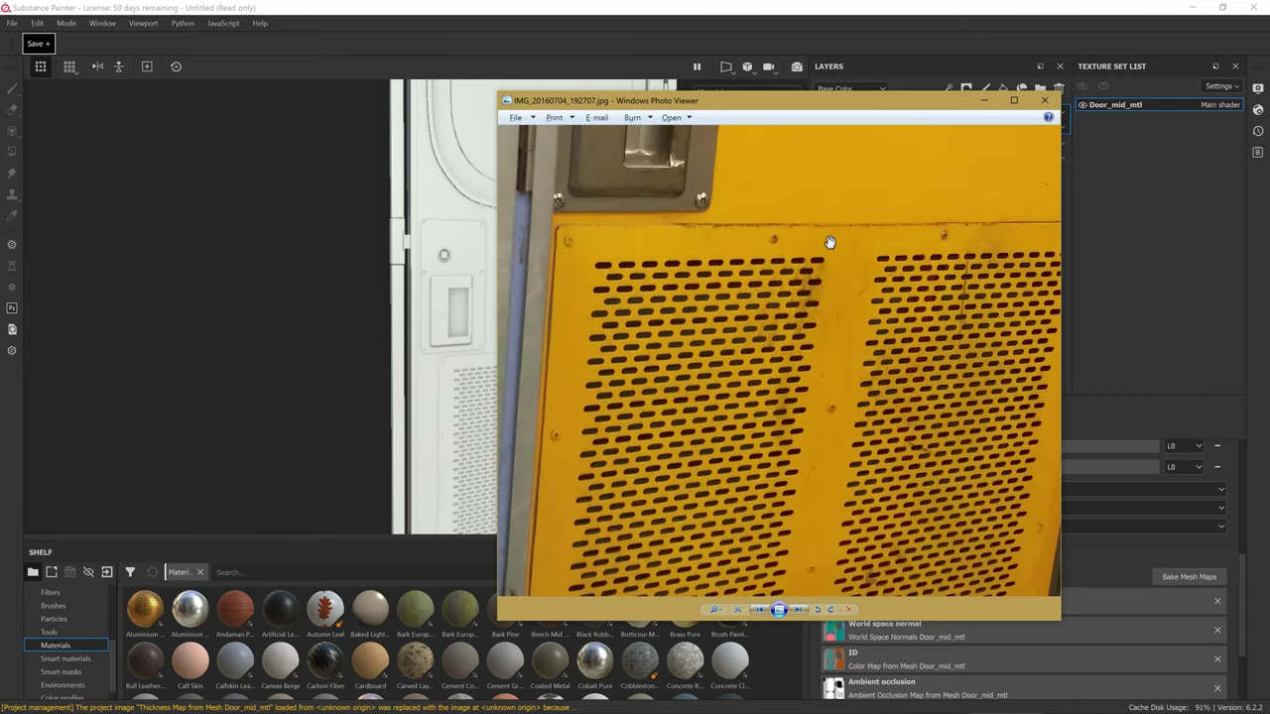
{"action": "scroll", "coordinate": [828, 250], "scroll_direction": "up", "scroll_amount": 2}
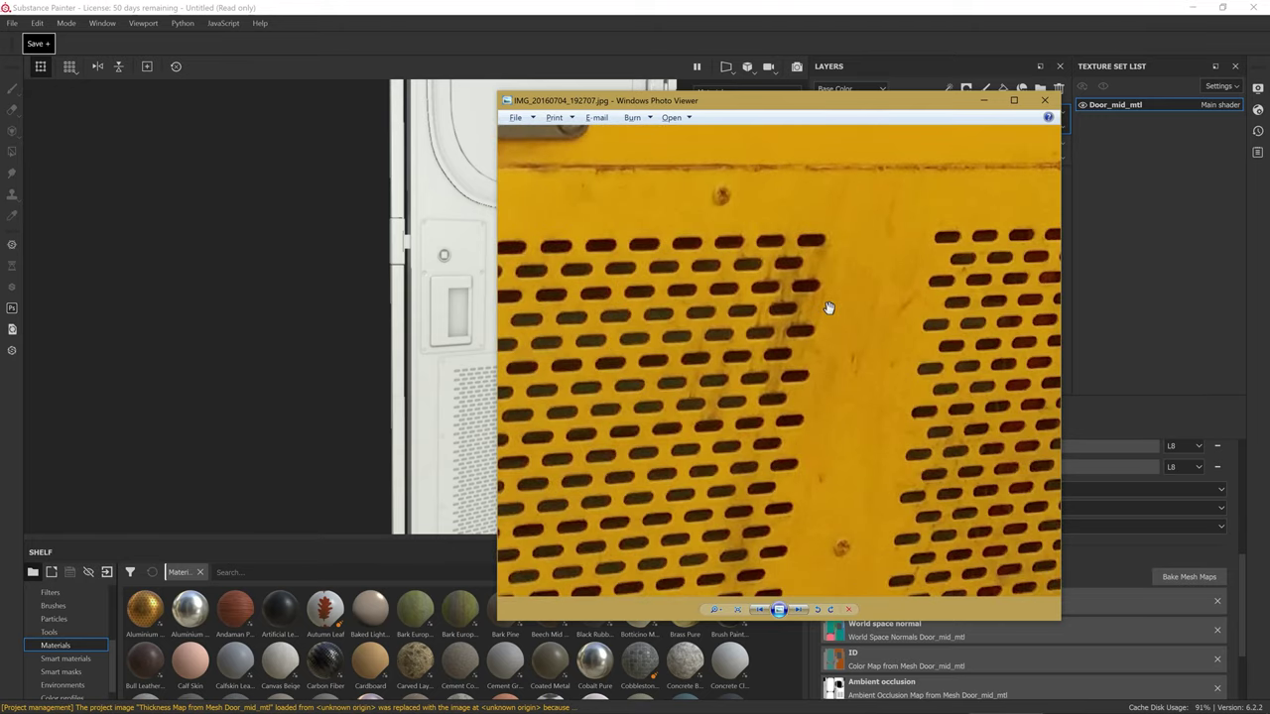
{"action": "scroll", "coordinate": [820, 306], "scroll_direction": "down", "scroll_amount": 2}
{"action": "scroll", "coordinate": [820, 306], "scroll_direction": "down", "scroll_amount": 2}
{"action": "left_click_drag", "start_coordinate": [810, 100], "coordinate": [963, 85]}
{"action": "key", "text": "alt+Tab"}
{"action": "scroll", "coordinate": [230, 615], "scroll_direction": "down", "scroll_amount": 3}
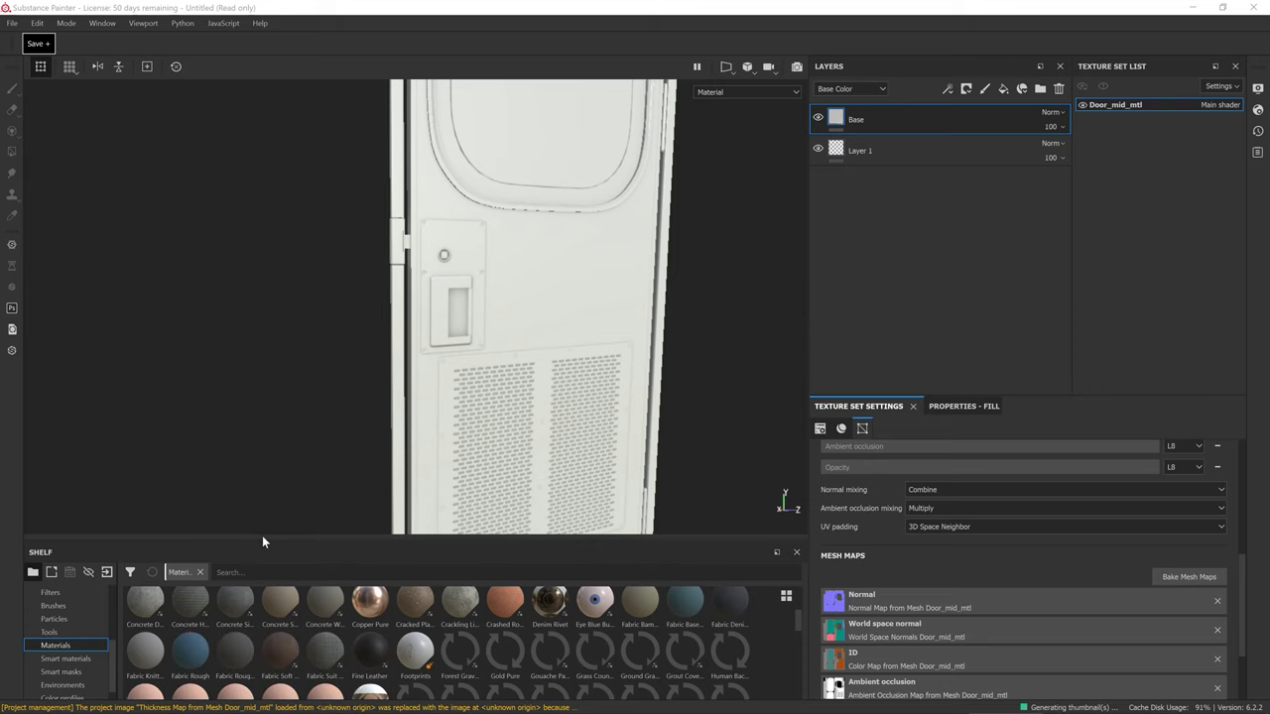
Enlarge the shelf and scroll the Smart materials grid to the yellow Machinery material.
{"action": "left_click_drag", "start_coordinate": [249, 542], "coordinate": [246, 488]}
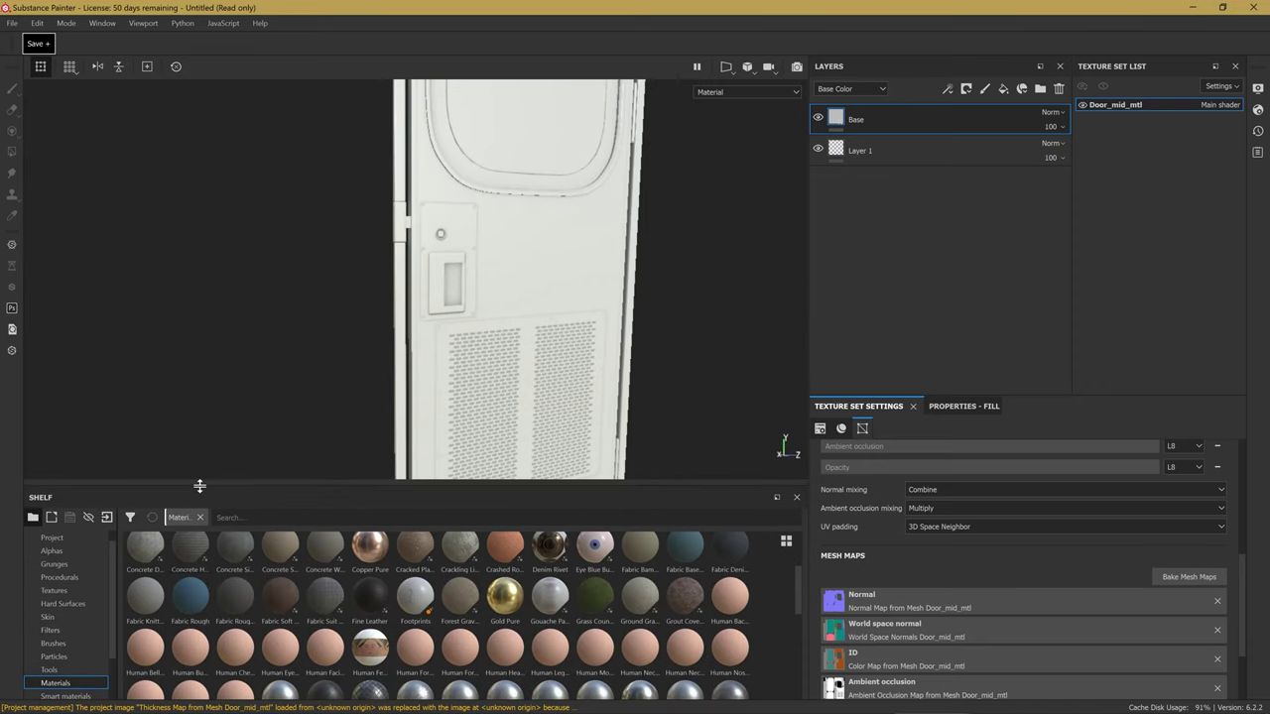
{"action": "left_click_drag", "start_coordinate": [200, 485], "coordinate": [193, 458]}
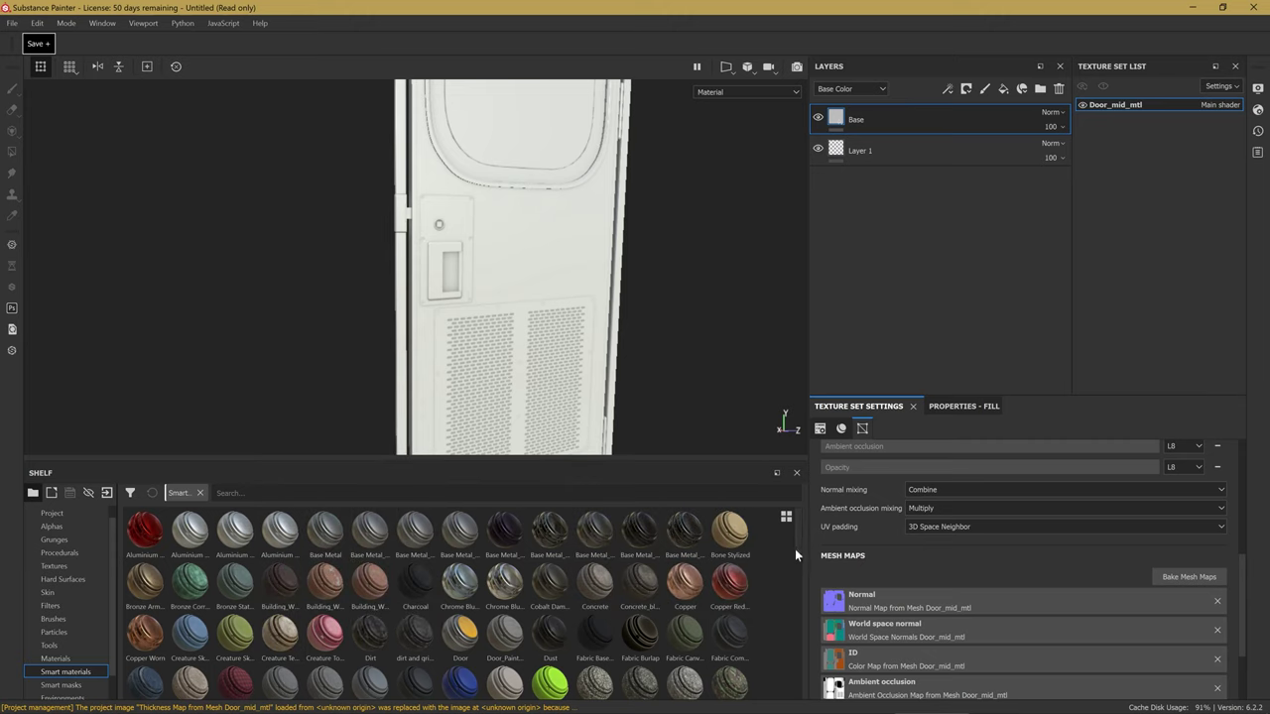
{"action": "scroll", "coordinate": [795, 560], "scroll_direction": "down", "scroll_amount": 1}
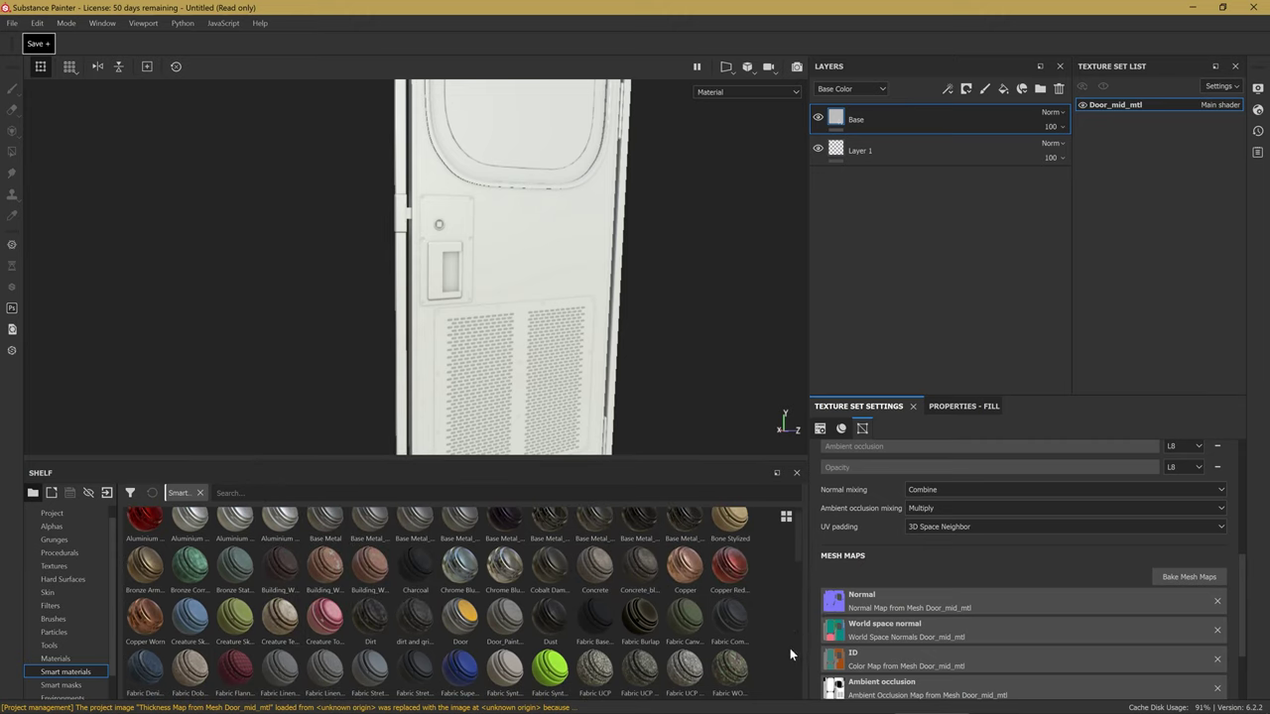
{"action": "scroll", "coordinate": [790, 648], "scroll_direction": "down", "scroll_amount": 3}
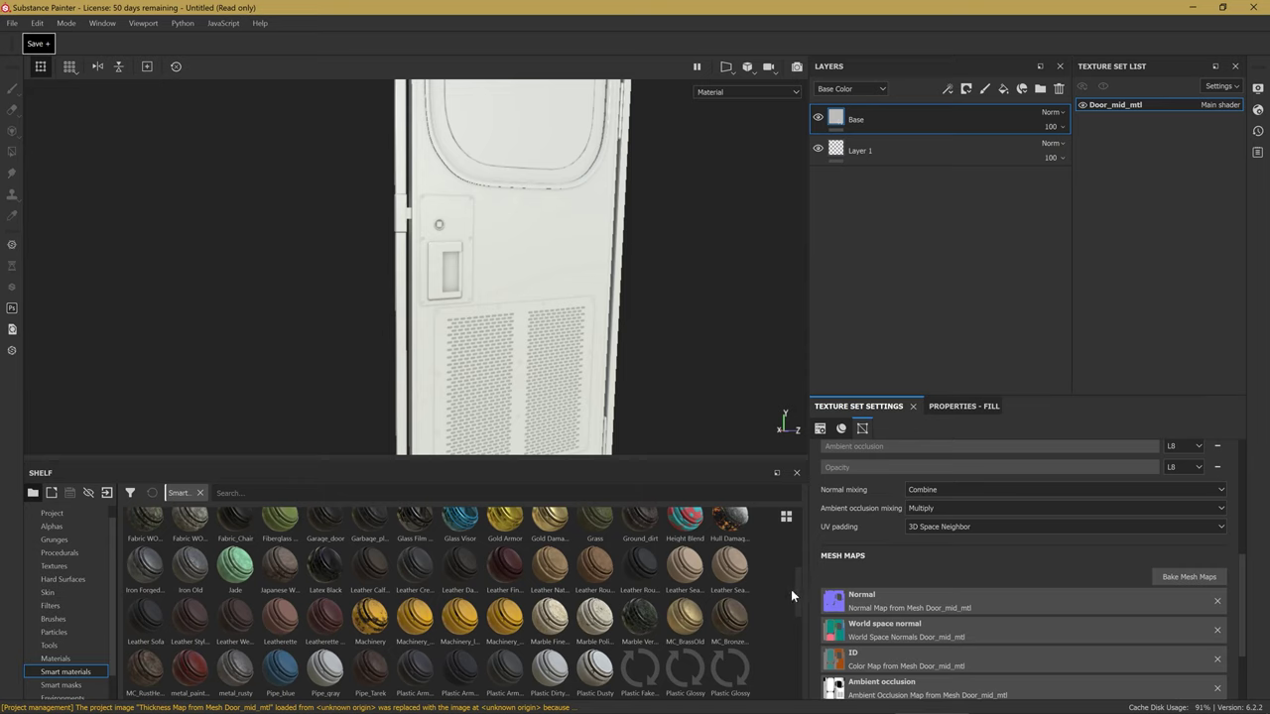
{"action": "scroll", "coordinate": [787, 593], "scroll_direction": "down", "scroll_amount": 2}
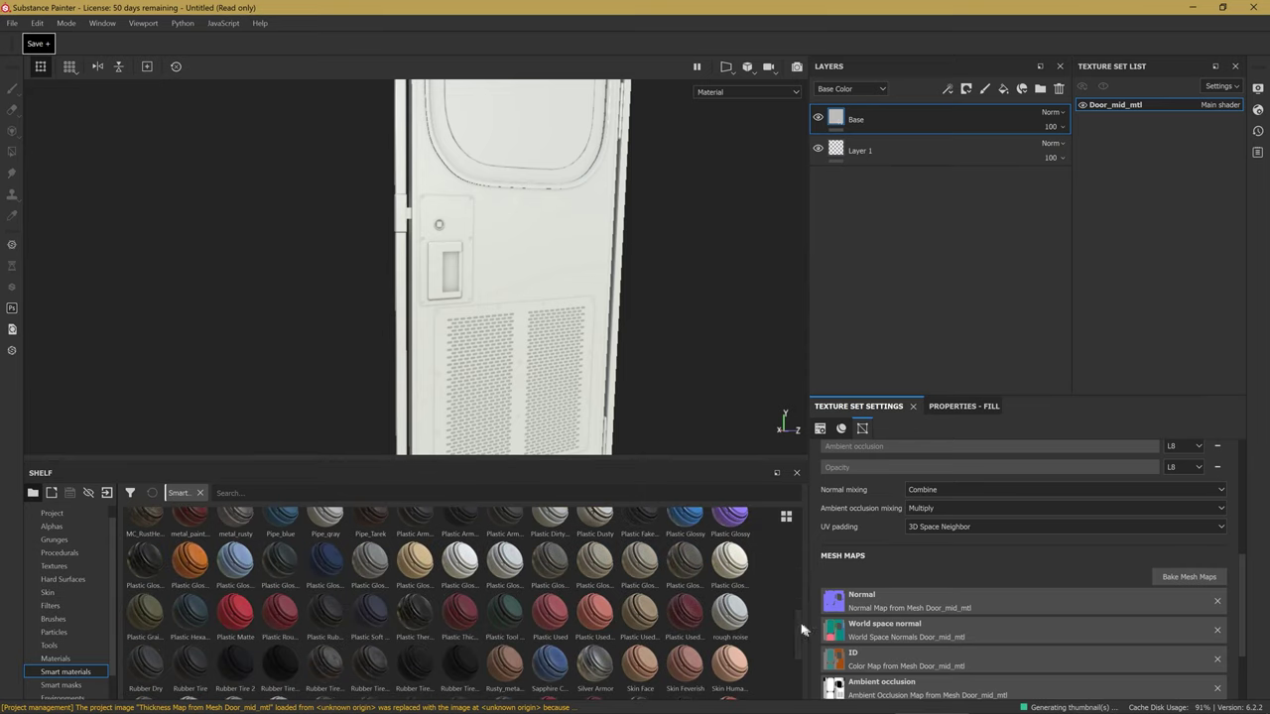
{"action": "scroll", "coordinate": [794, 604], "scroll_direction": "up", "scroll_amount": 2}
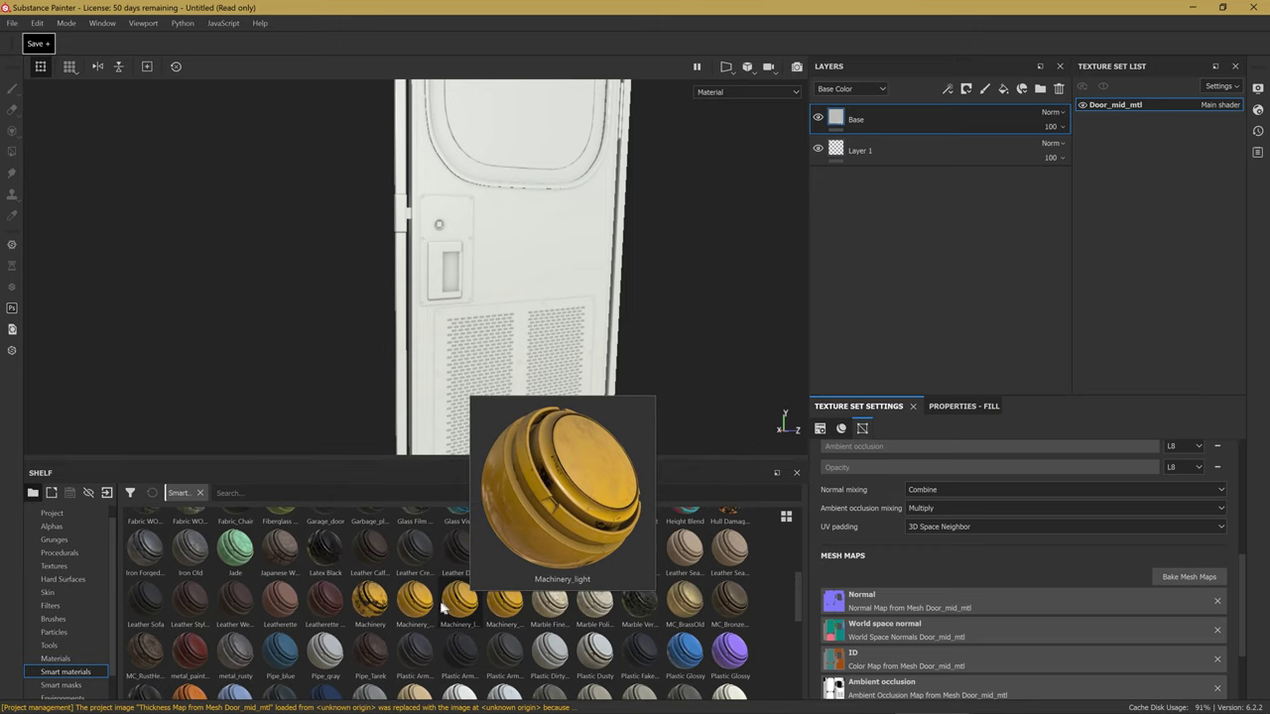
{"action": "mouse_move", "coordinate": [369, 598]}
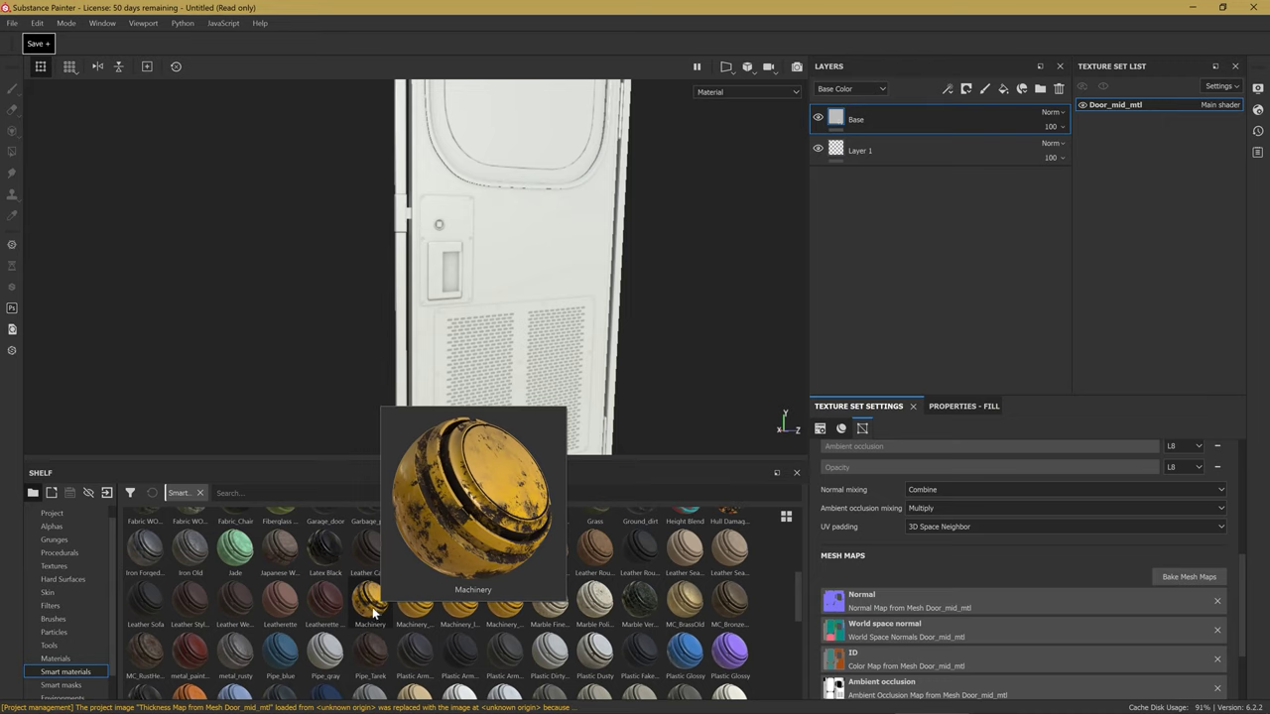
Add the Machinery smart material as a folder above Base, turning the door rusty yellow.
{"action": "left_click_drag", "start_coordinate": [370, 611], "coordinate": [894, 107]}
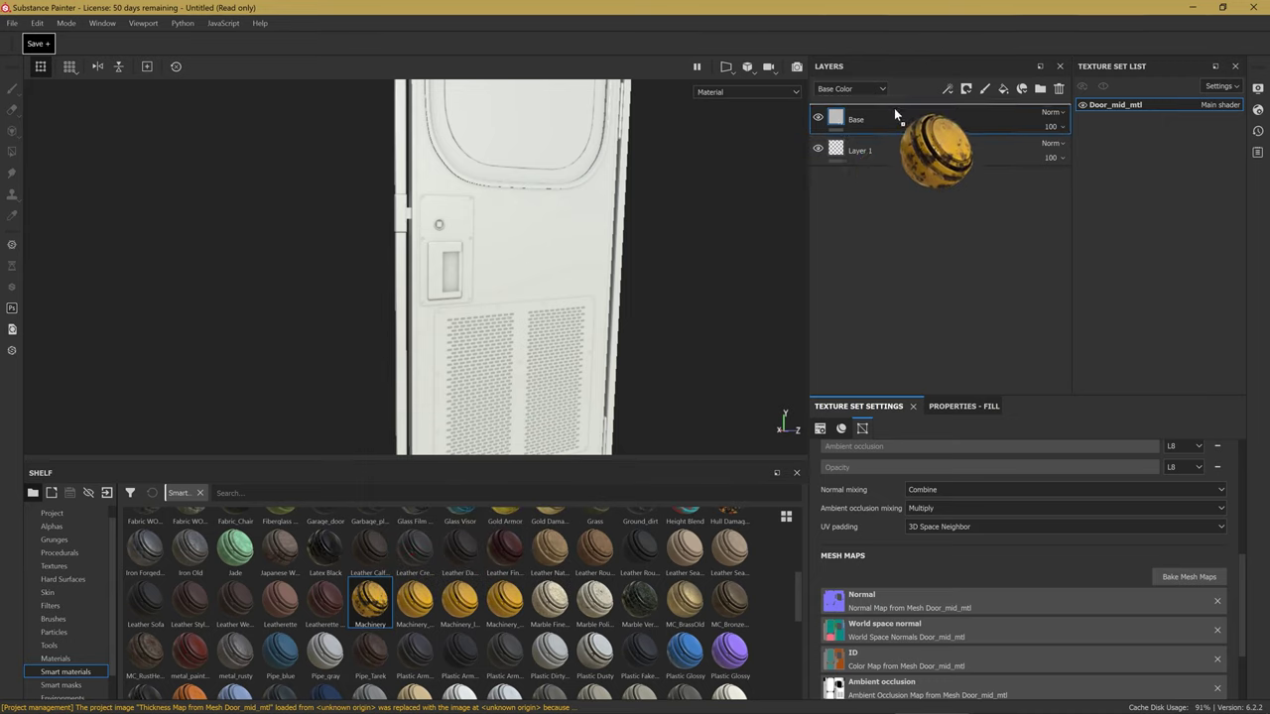
{"action": "left_click_drag", "start_coordinate": [894, 108], "coordinate": [894, 108]}
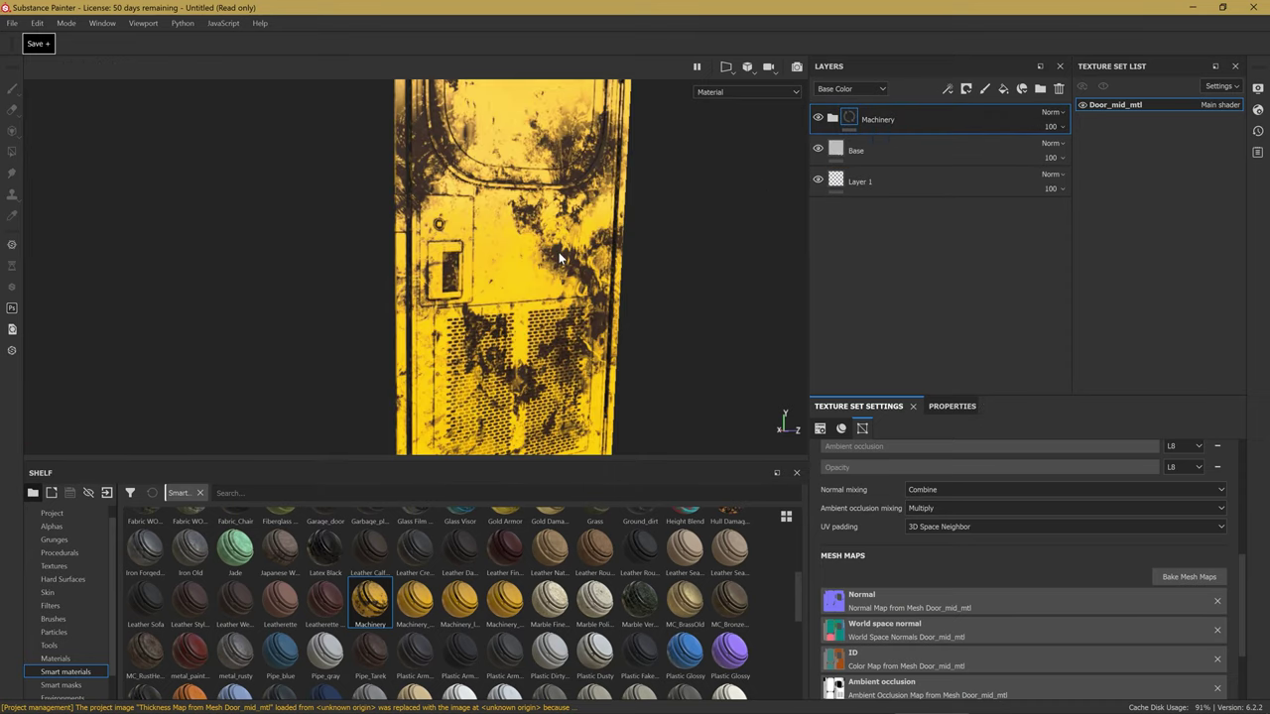
{"action": "mouse_move", "coordinate": [559, 252]}
{"action": "left_mouse_down", "text": "alt"}
{"action": "mouse_move", "coordinate": [543, 337]}
{"action": "mouse_move", "coordinate": [548, 310]}
{"action": "left_mouse_up", "text": "alt"}
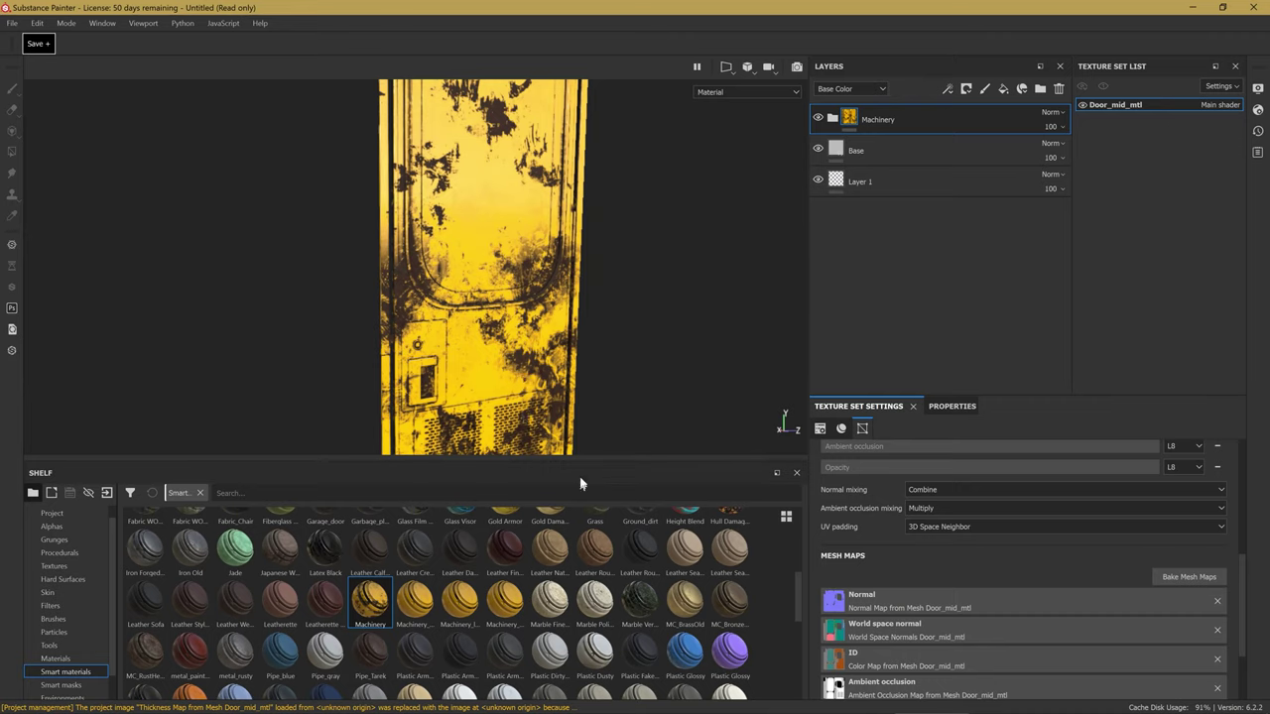
{"action": "left_click_drag", "start_coordinate": [588, 461], "coordinate": [570, 584]}
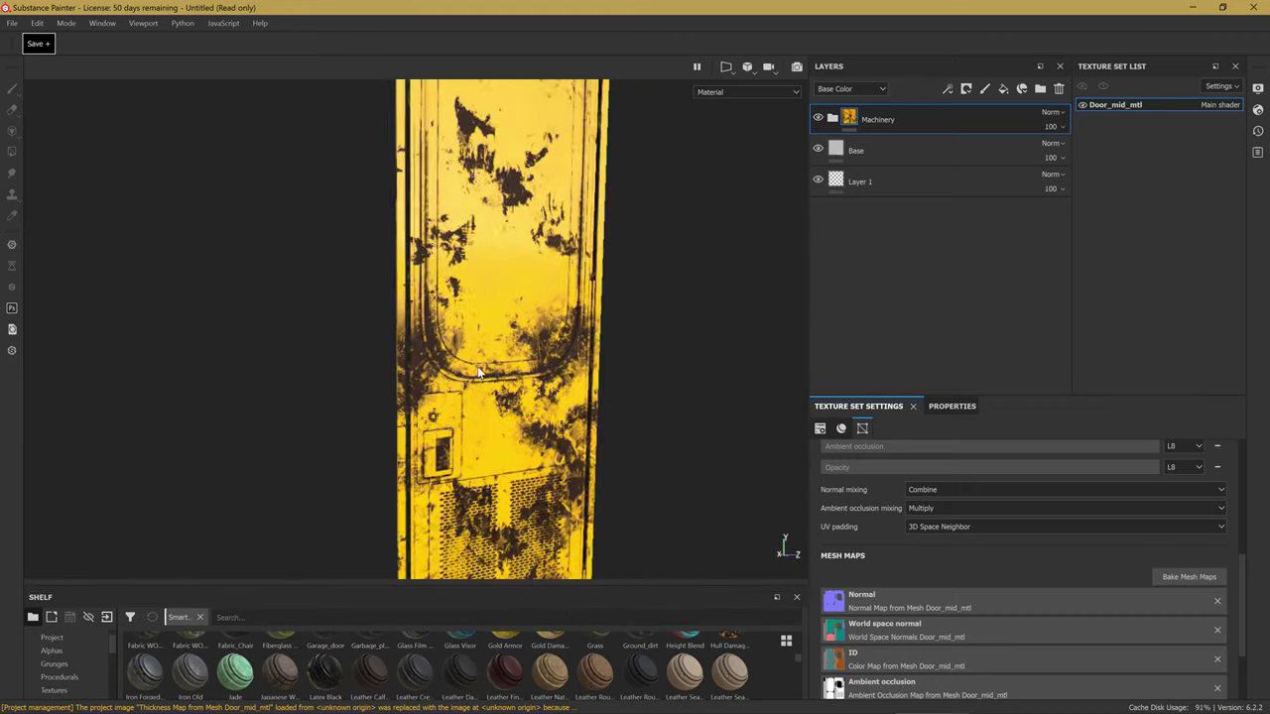
{"action": "right_click", "coordinate": [876, 123]}
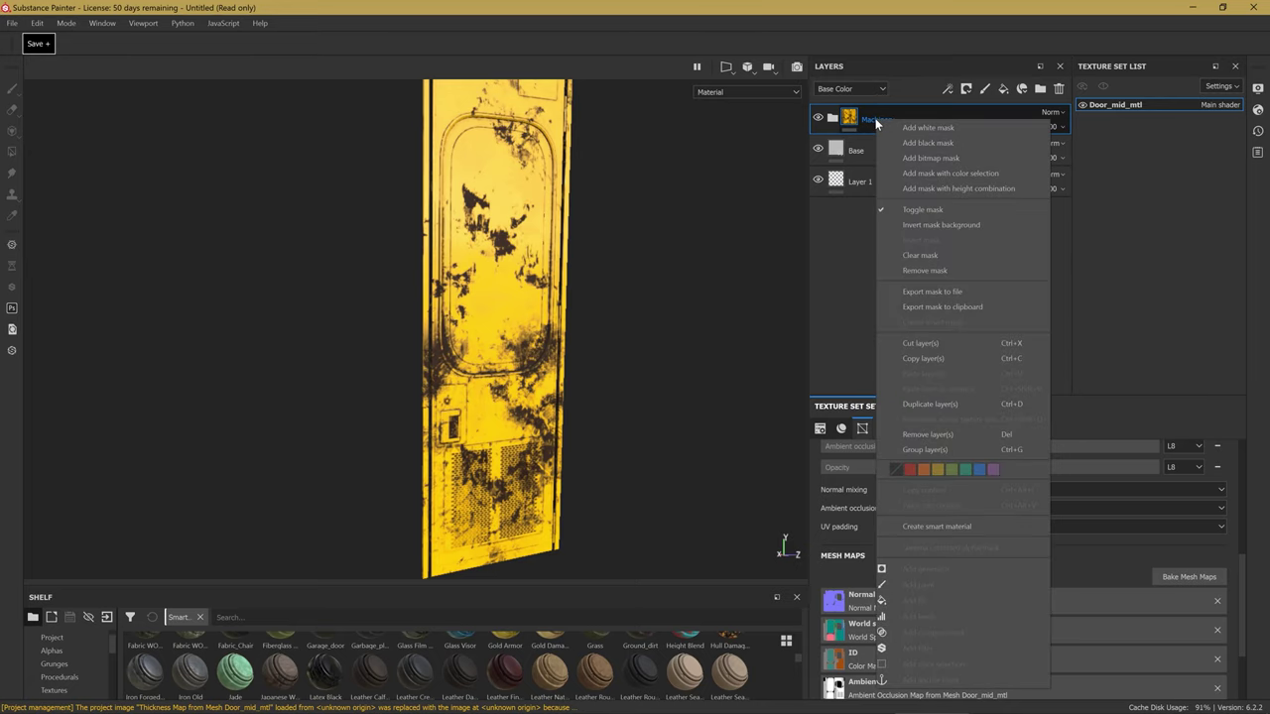
Add a colour selection mask to the Machinery folder and dock its settings as a separate panel.
{"action": "left_click", "coordinate": [960, 173]}
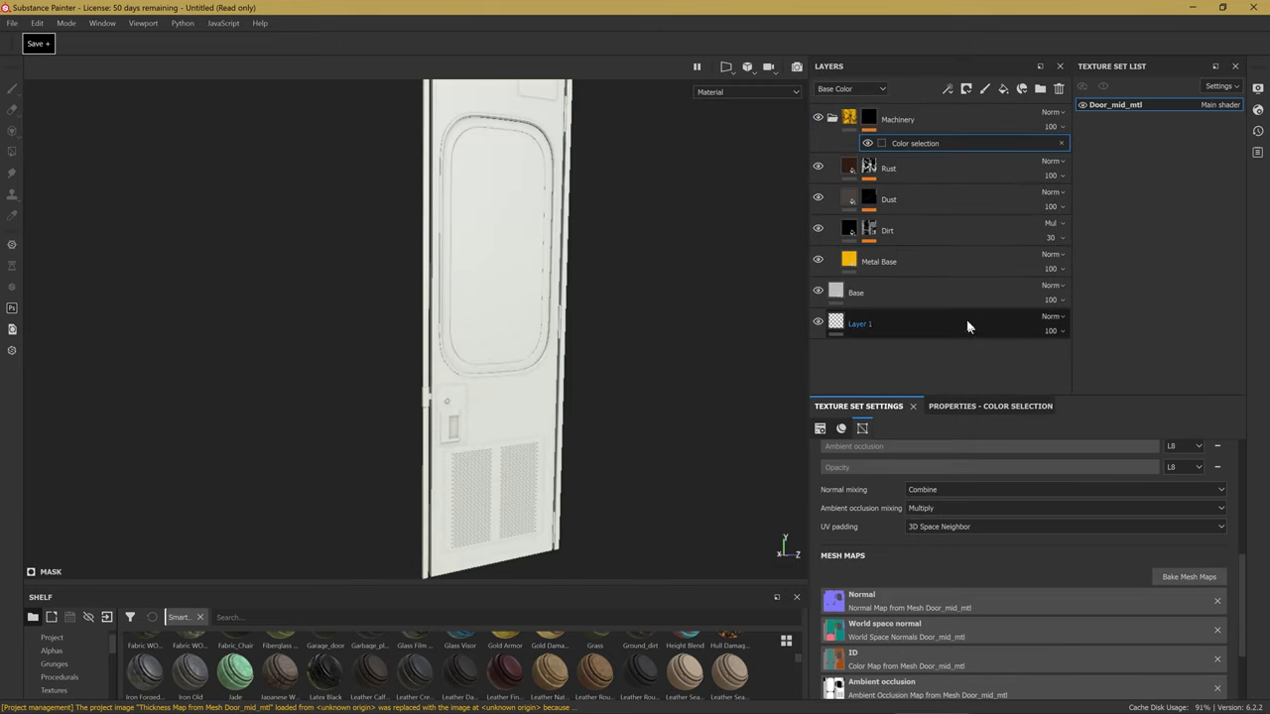
{"action": "scroll", "coordinate": [975, 536], "scroll_direction": "up", "scroll_amount": 5}
{"action": "scroll", "coordinate": [974, 536], "scroll_direction": "up", "scroll_amount": 1}
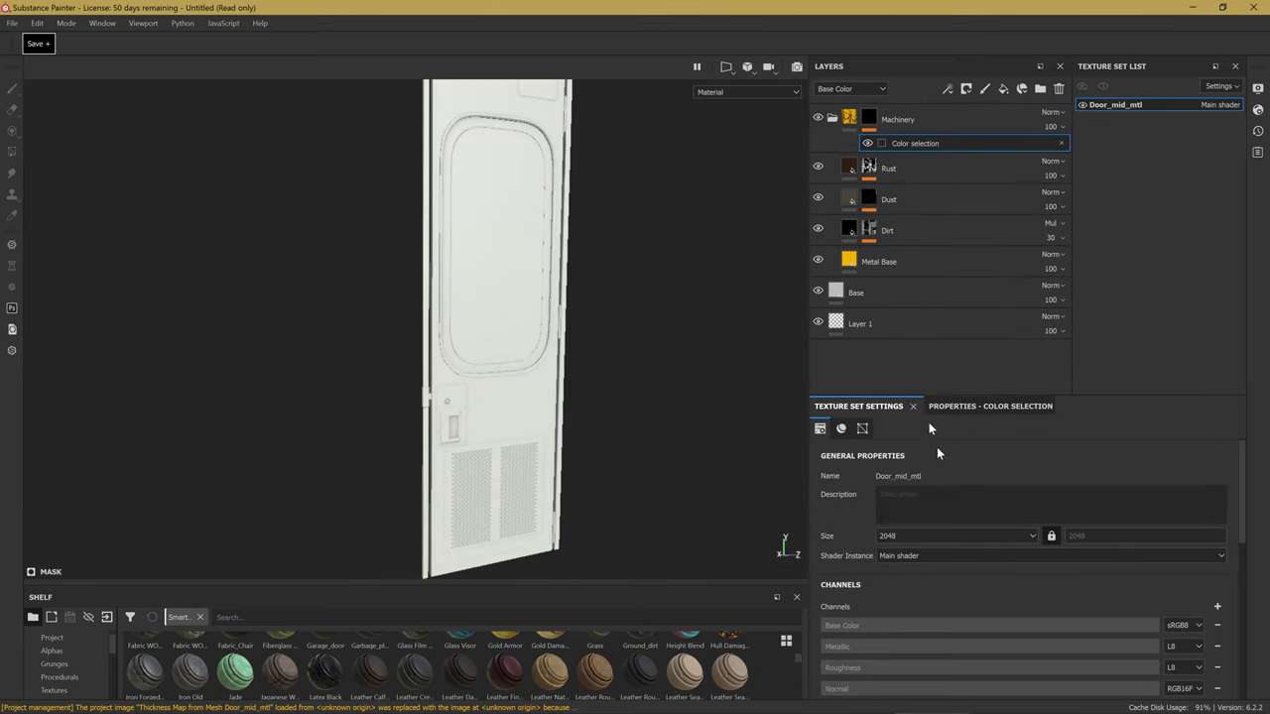
{"action": "left_click", "coordinate": [942, 406]}
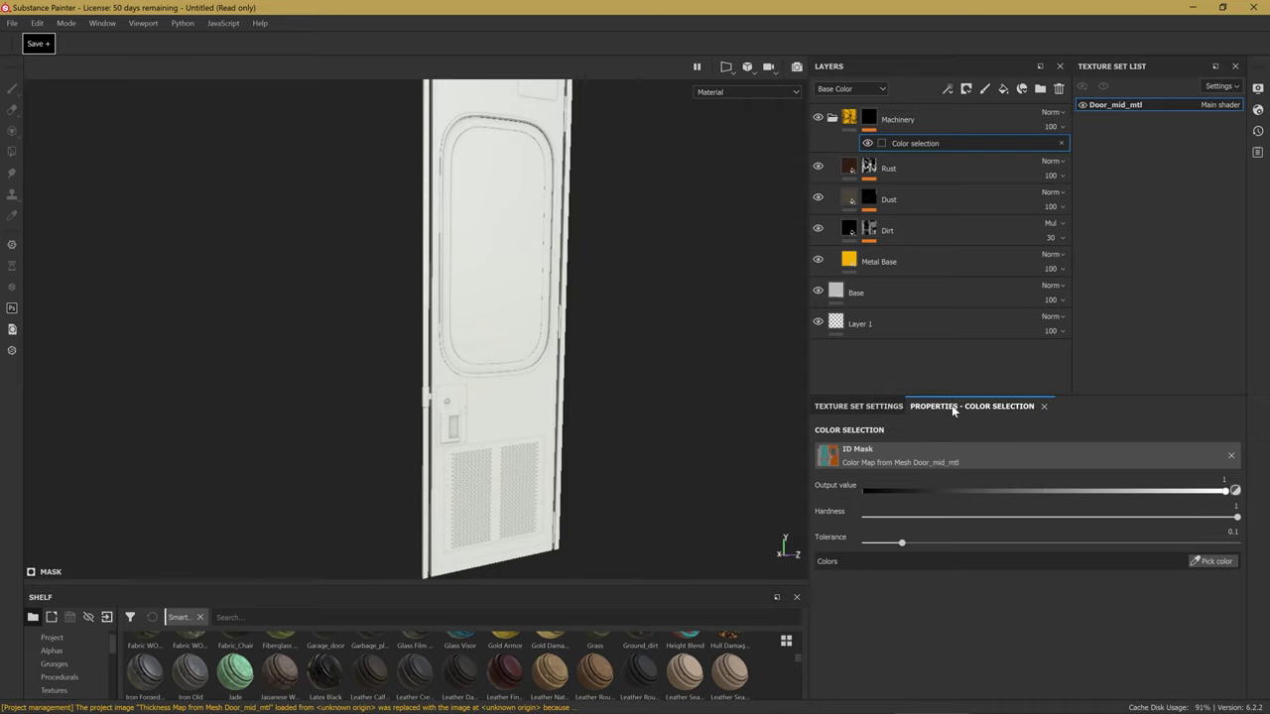
{"action": "left_click_drag", "start_coordinate": [963, 407], "coordinate": [1159, 503]}
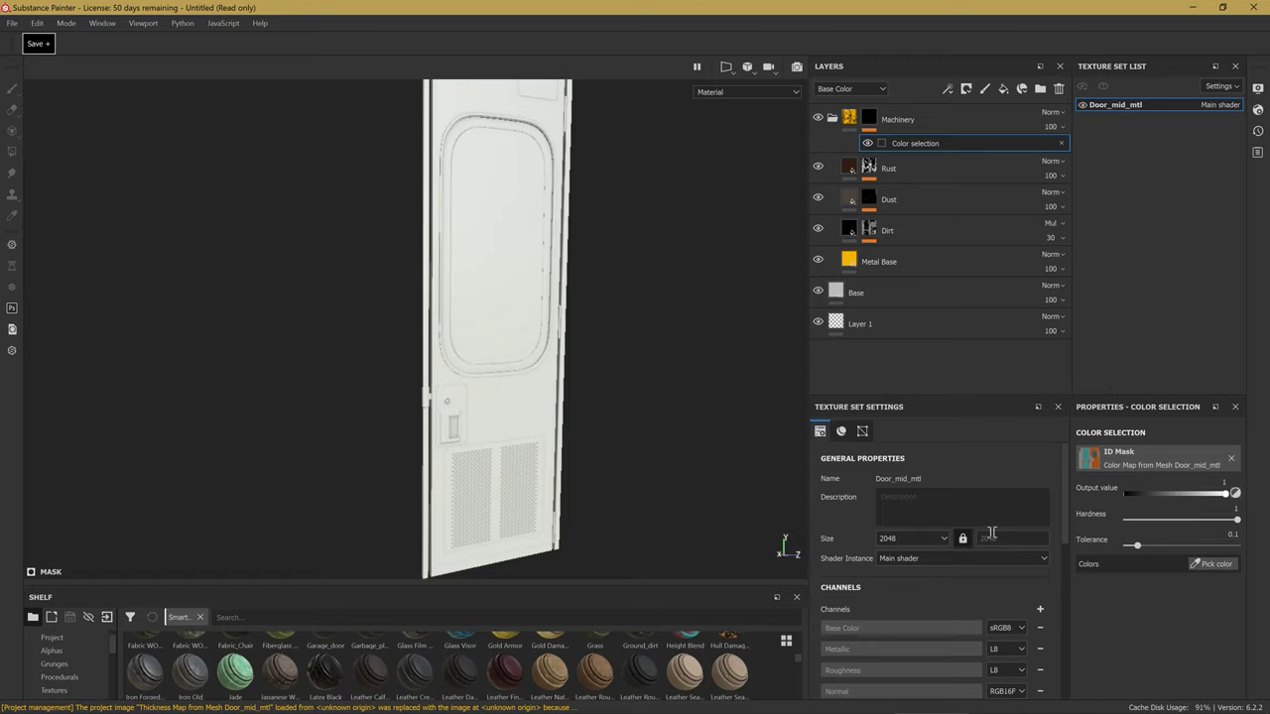
{"action": "scroll", "coordinate": [551, 363], "scroll_direction": "down", "scroll_amount": 2}
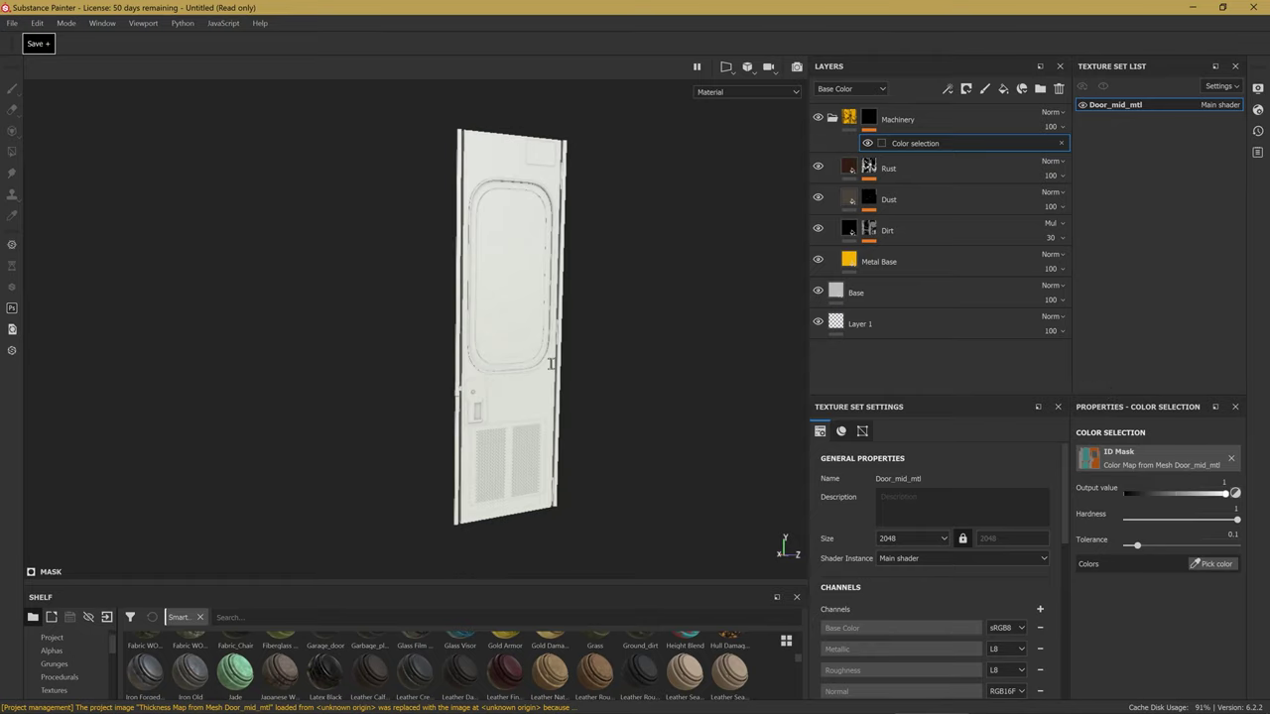
{"action": "scroll", "coordinate": [552, 363], "scroll_direction": "up", "scroll_amount": 3}
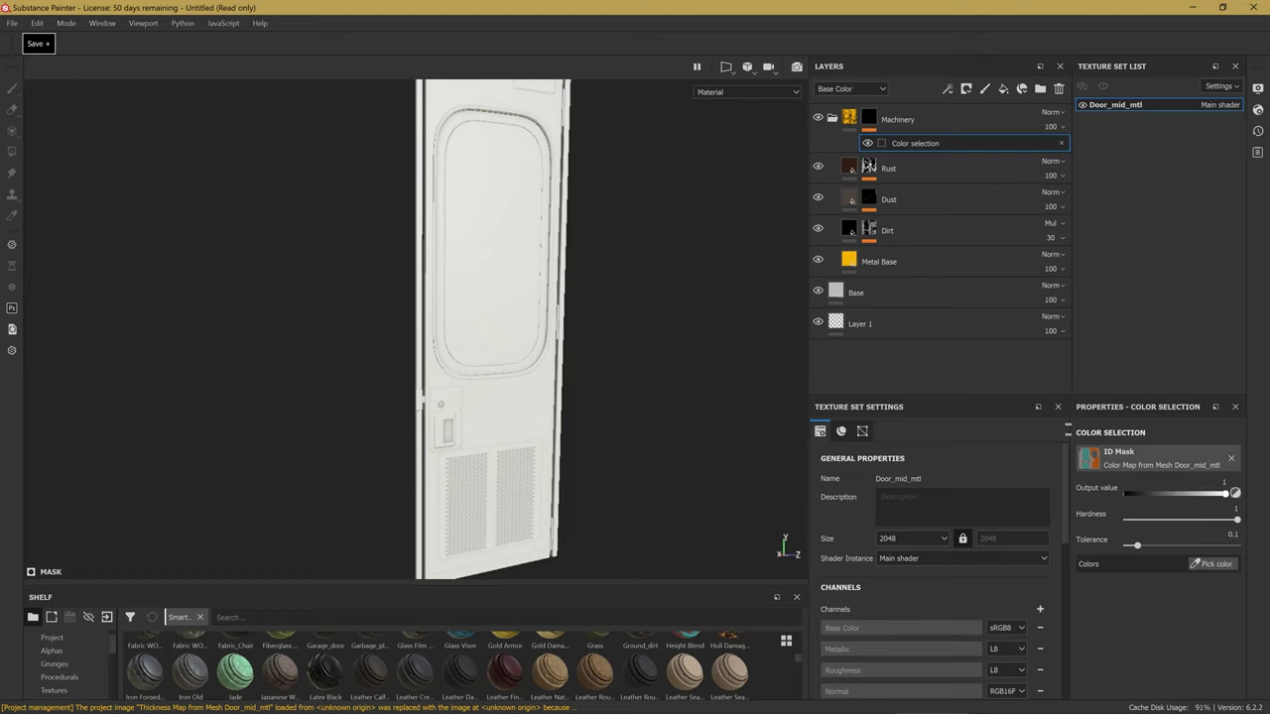
{"action": "mouse_move", "coordinate": [1094, 415]}
{"action": "left_mouse_down"}
{"action": "mouse_move", "coordinate": [1090, 309]}
{"action": "mouse_move", "coordinate": [1071, 304]}
{"action": "left_mouse_up"}
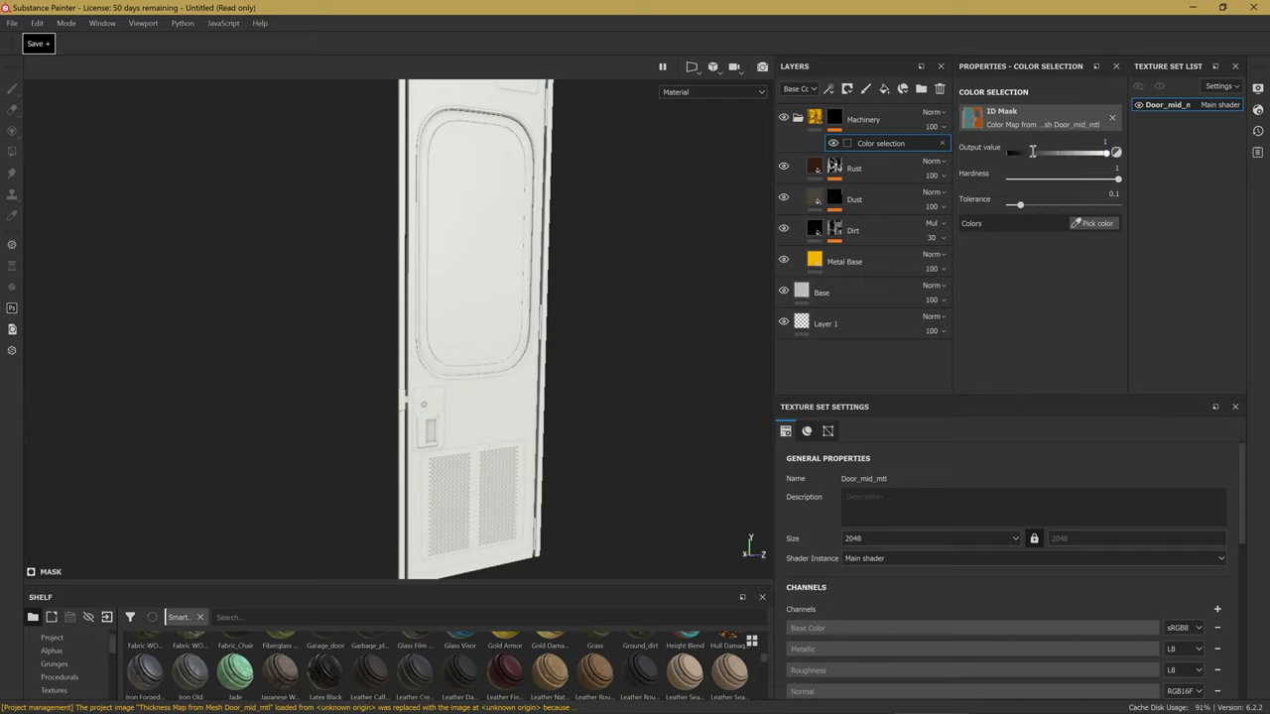
Turn the door to face the camera and start picking a colour from the ID map.
{"action": "left_click", "coordinate": [1092, 225]}
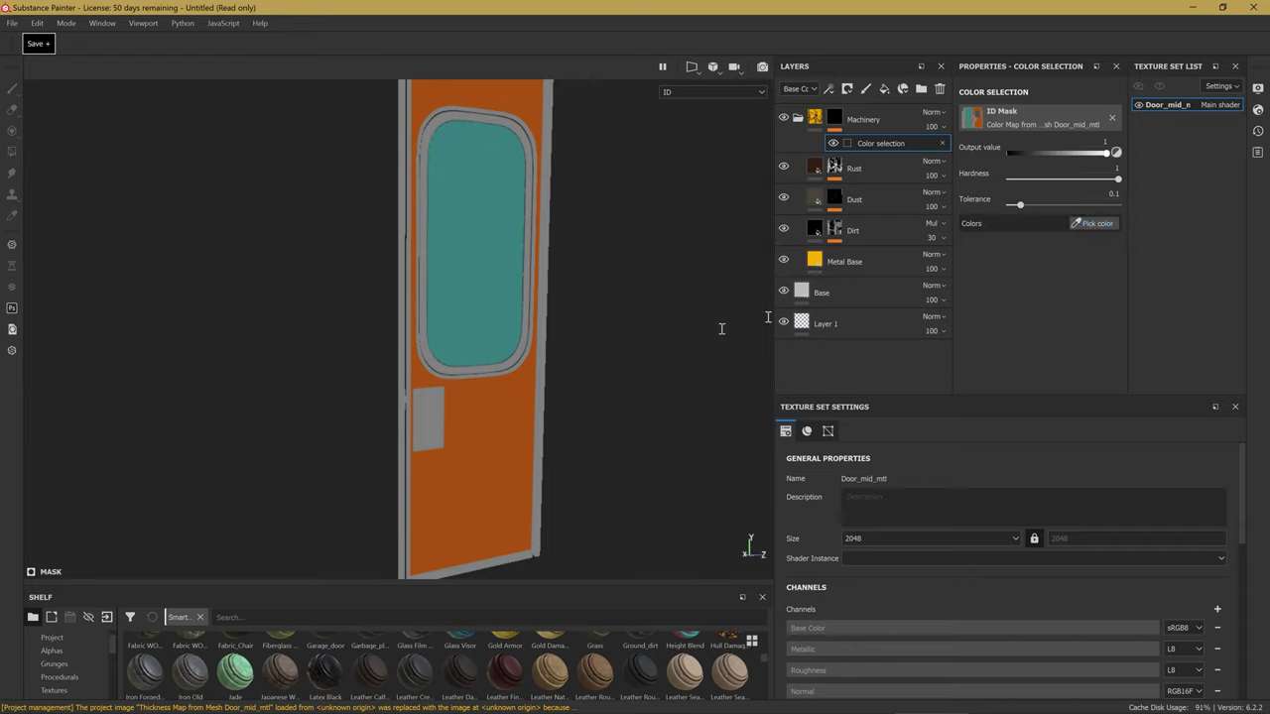
{"action": "left_click", "coordinate": [643, 333]}
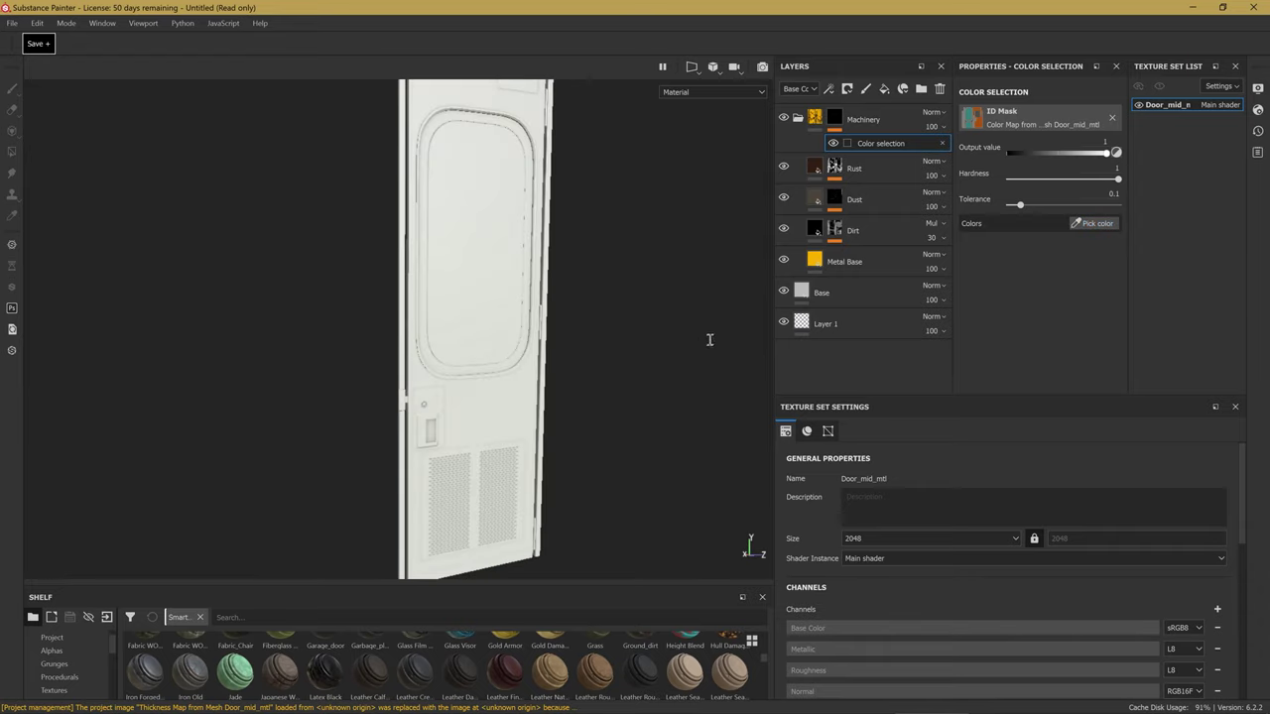
{"action": "left_click_drag", "start_coordinate": [589, 358], "coordinate": [677, 397], "text": "alt"}
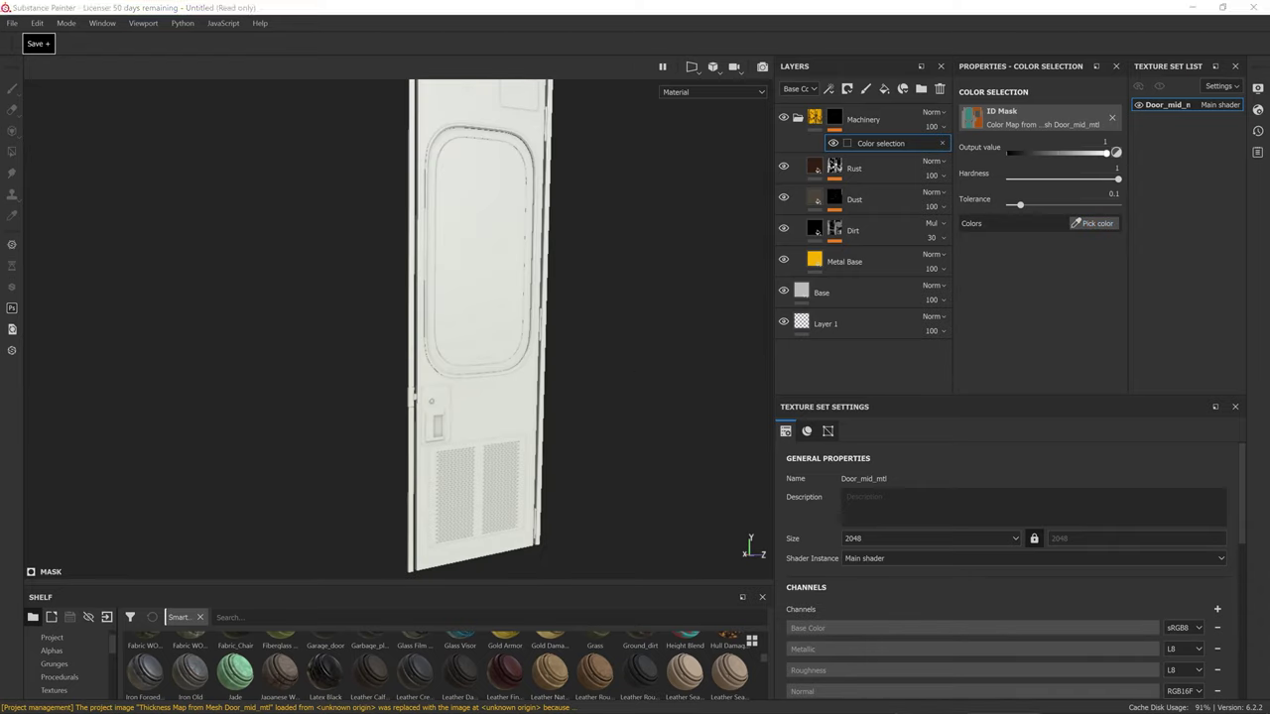
{"action": "key", "text": "alt+Tab"}
{"action": "key", "text": "alt+Tab"}
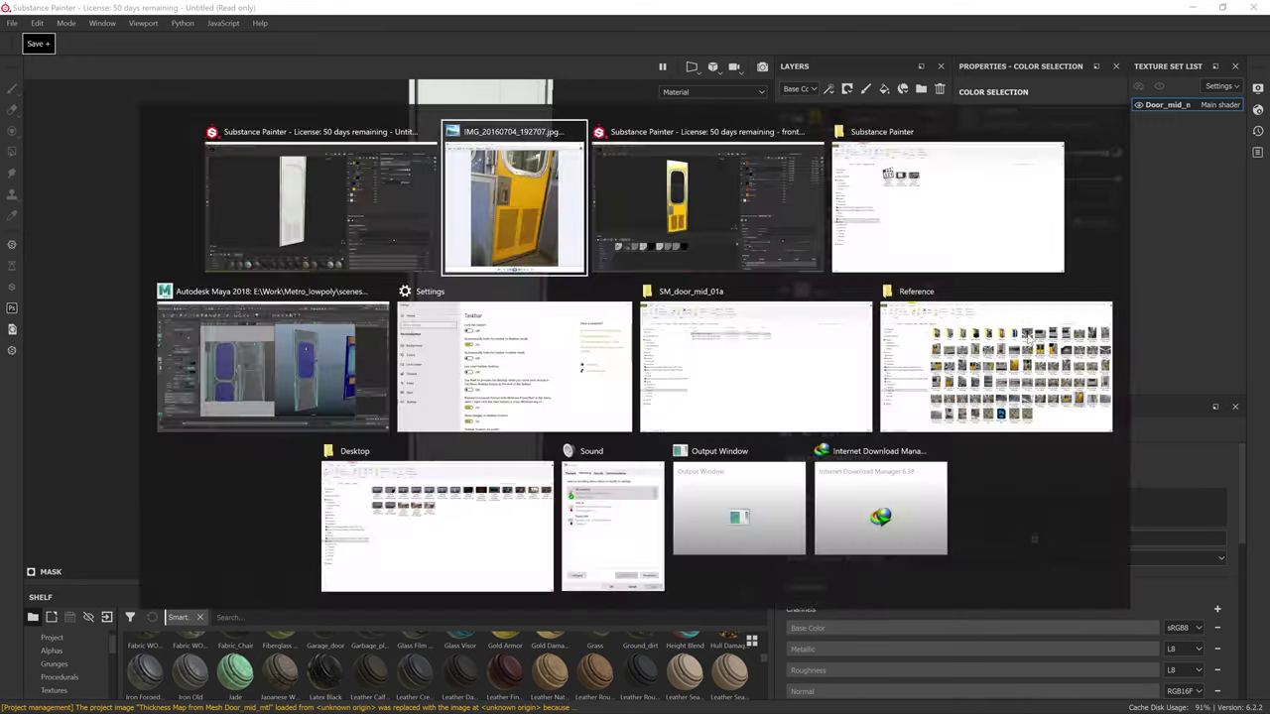
{"action": "key", "text": "Escape"}
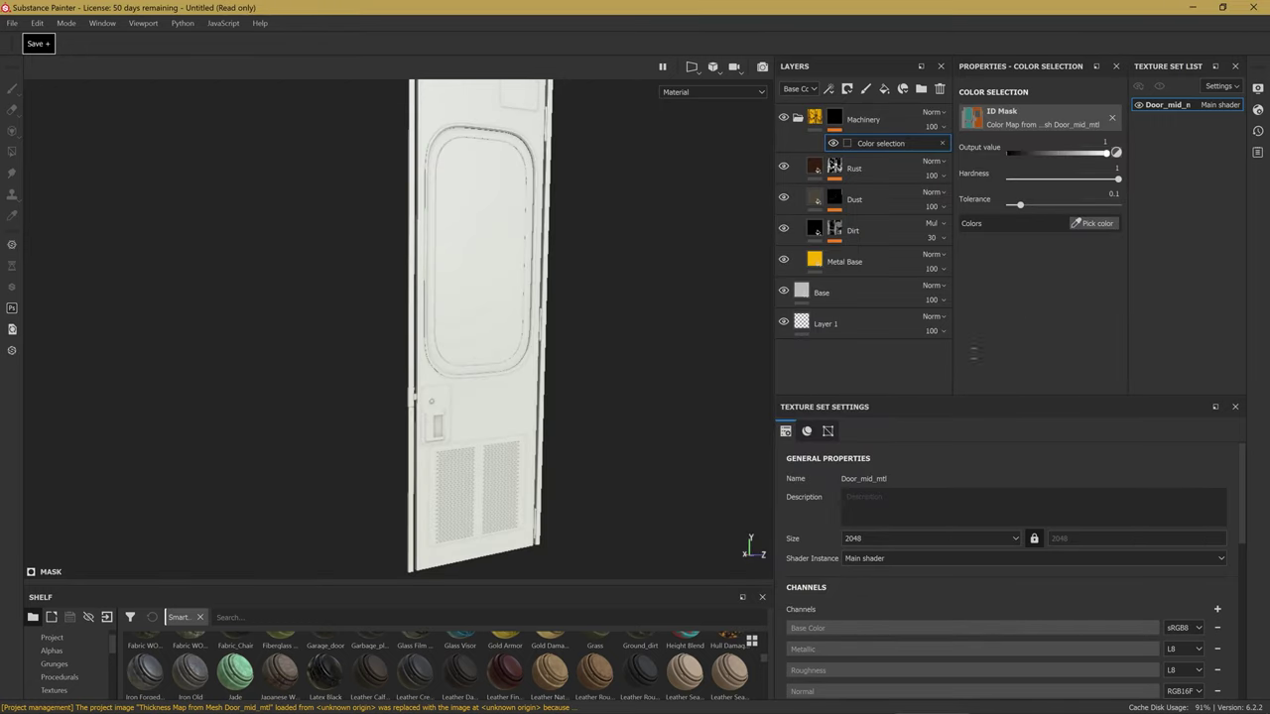
{"action": "mouse_move", "coordinate": [706, 364]}
{"action": "left_mouse_down", "text": "alt"}
{"action": "mouse_move", "coordinate": [604, 349]}
{"action": "mouse_move", "coordinate": [640, 343]}
{"action": "left_mouse_up", "text": "alt"}
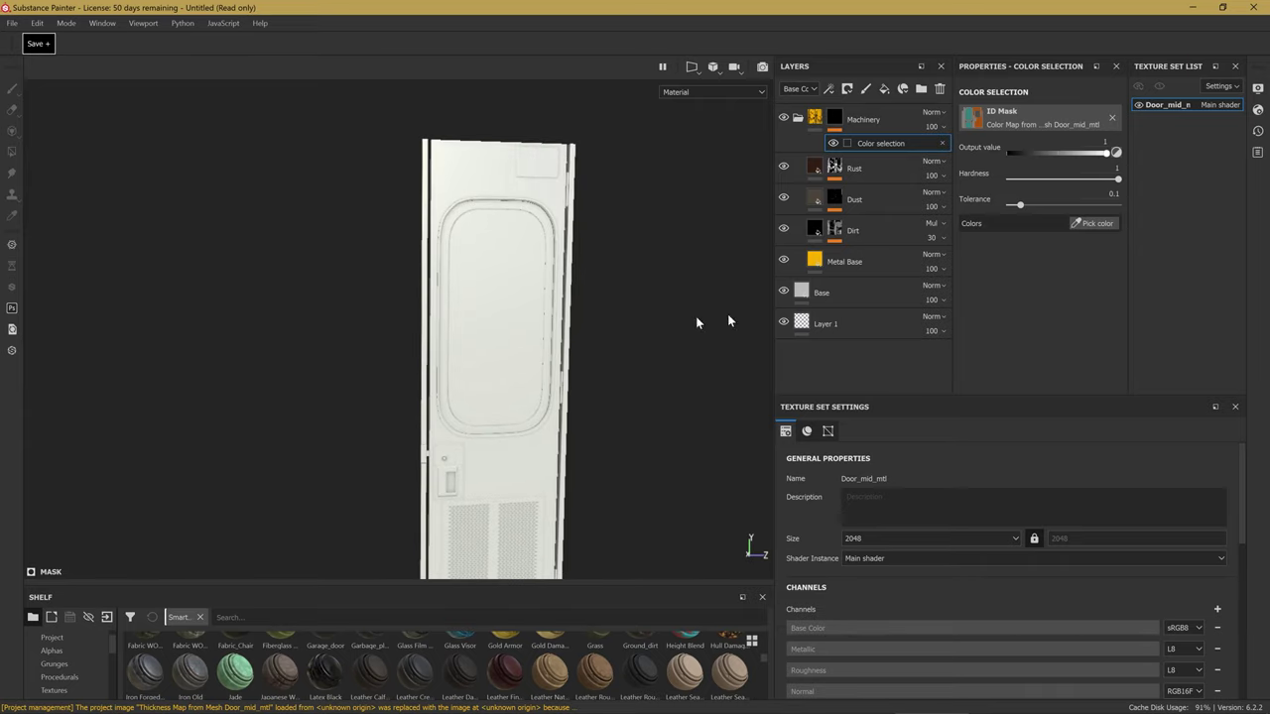
{"action": "left_click", "coordinate": [1099, 224]}
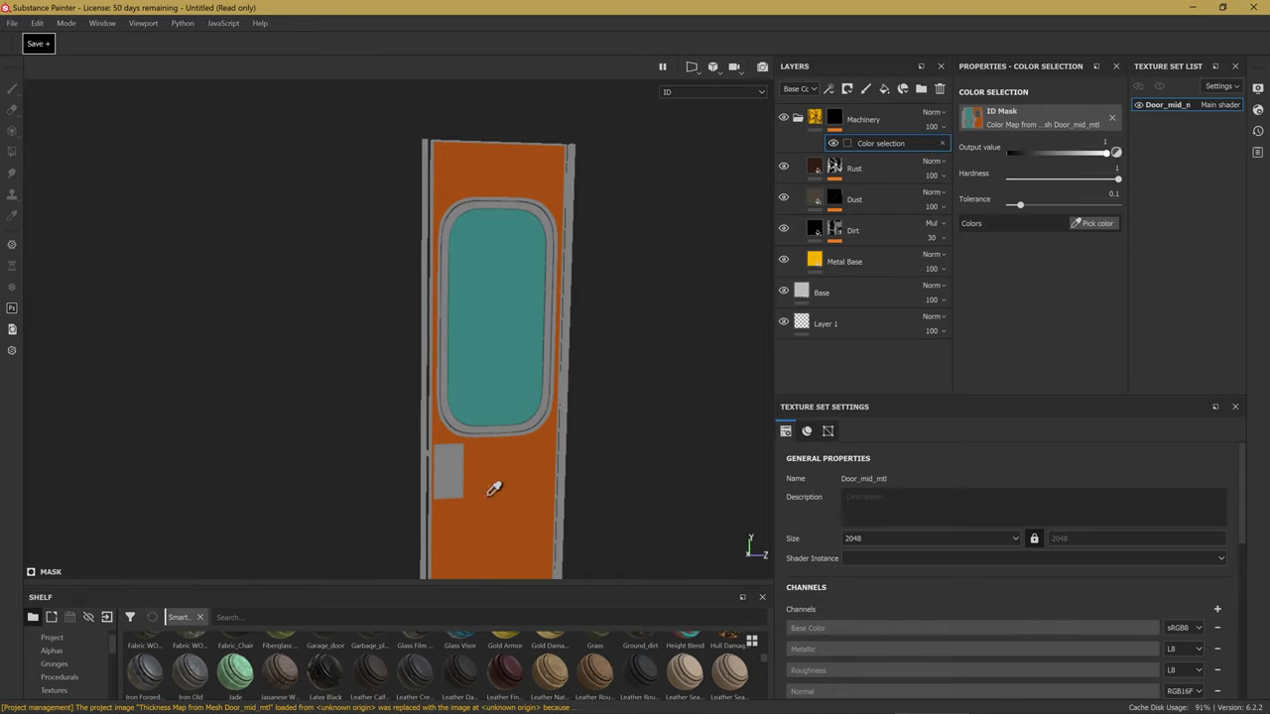
{"action": "scroll", "coordinate": [497, 484], "scroll_direction": "up", "scroll_amount": 5}
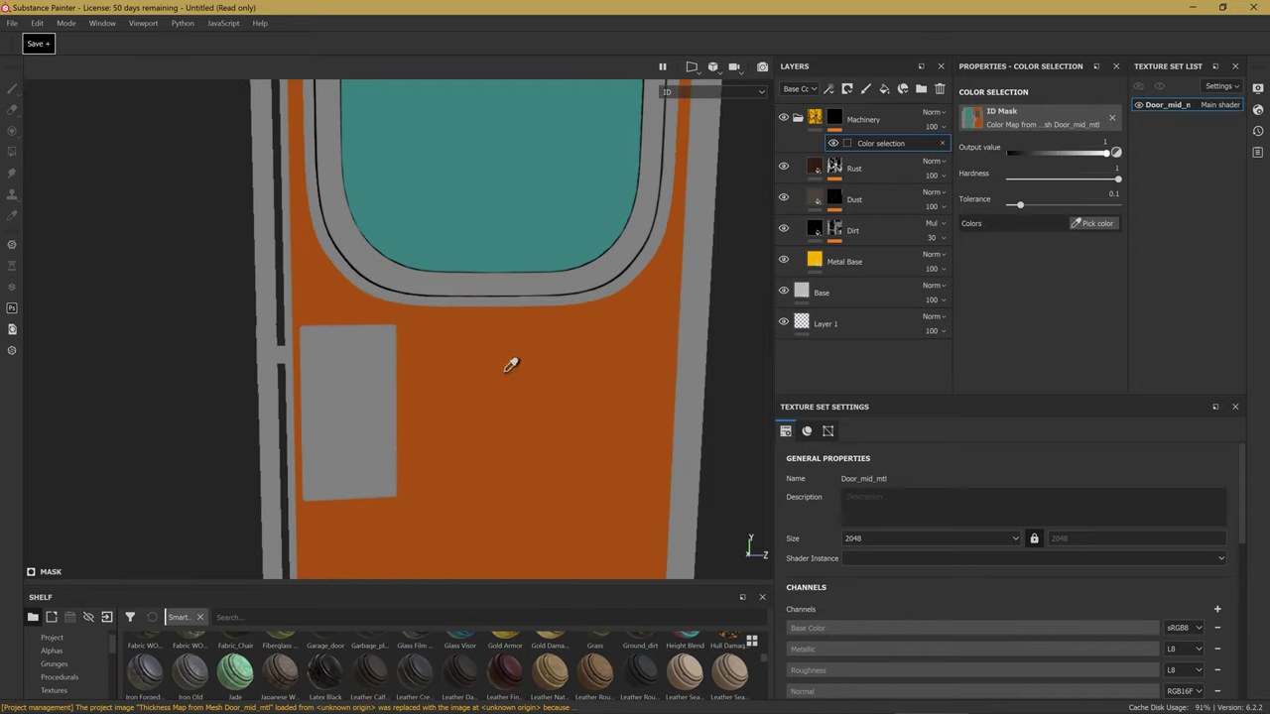
Compare the 3D and UV views, then sample the door's orange ID colour for the mask.
{"action": "key", "text": "F1"}
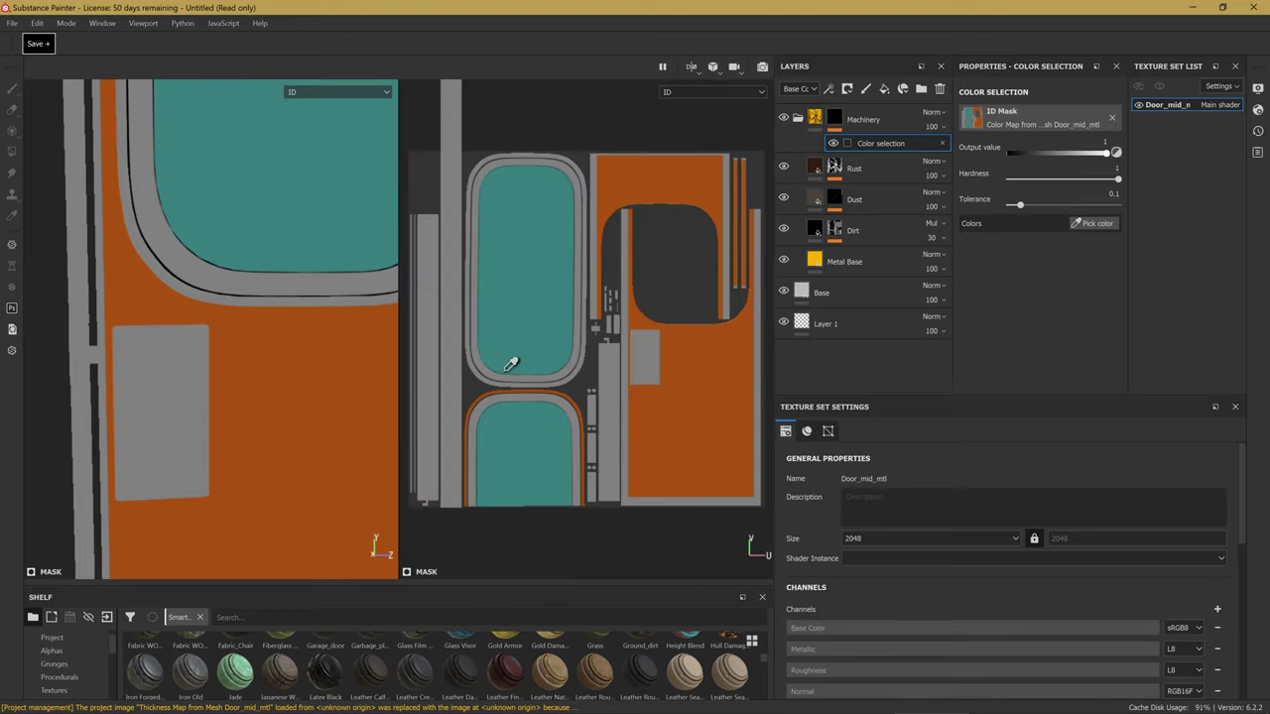
{"action": "scroll", "coordinate": [344, 288], "scroll_direction": "down", "scroll_amount": 2}
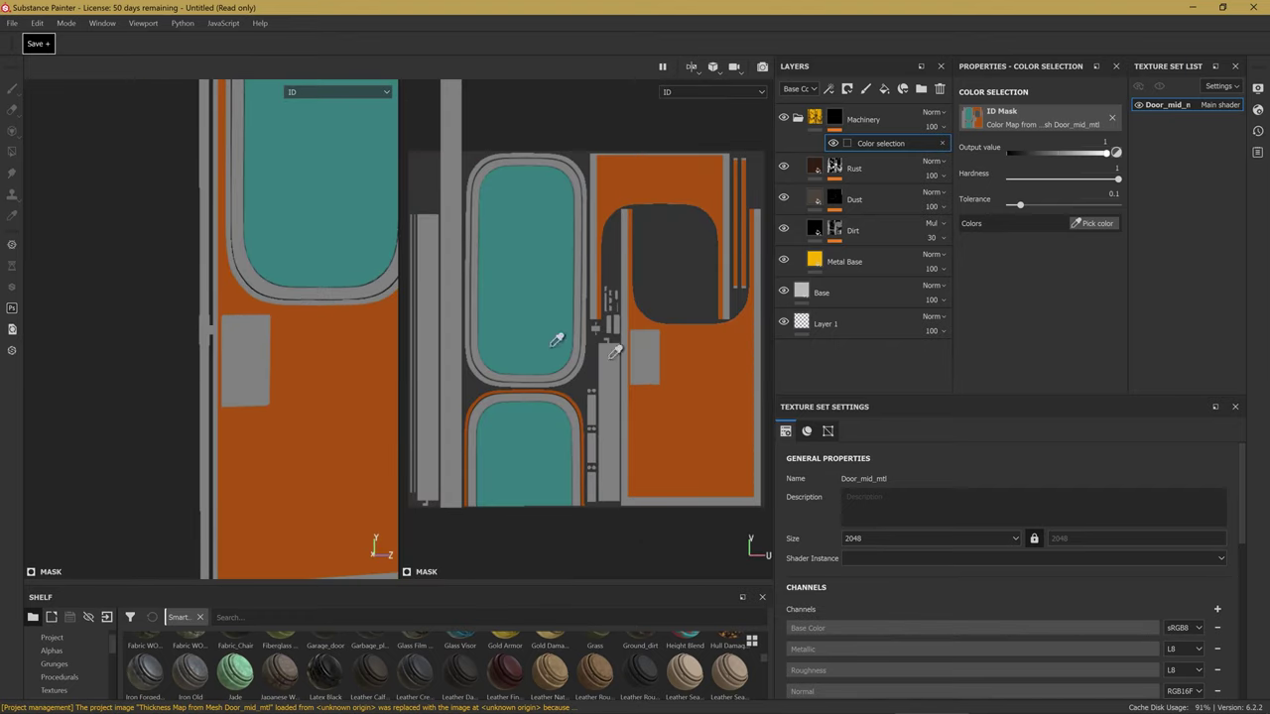
{"action": "key", "text": "F2"}
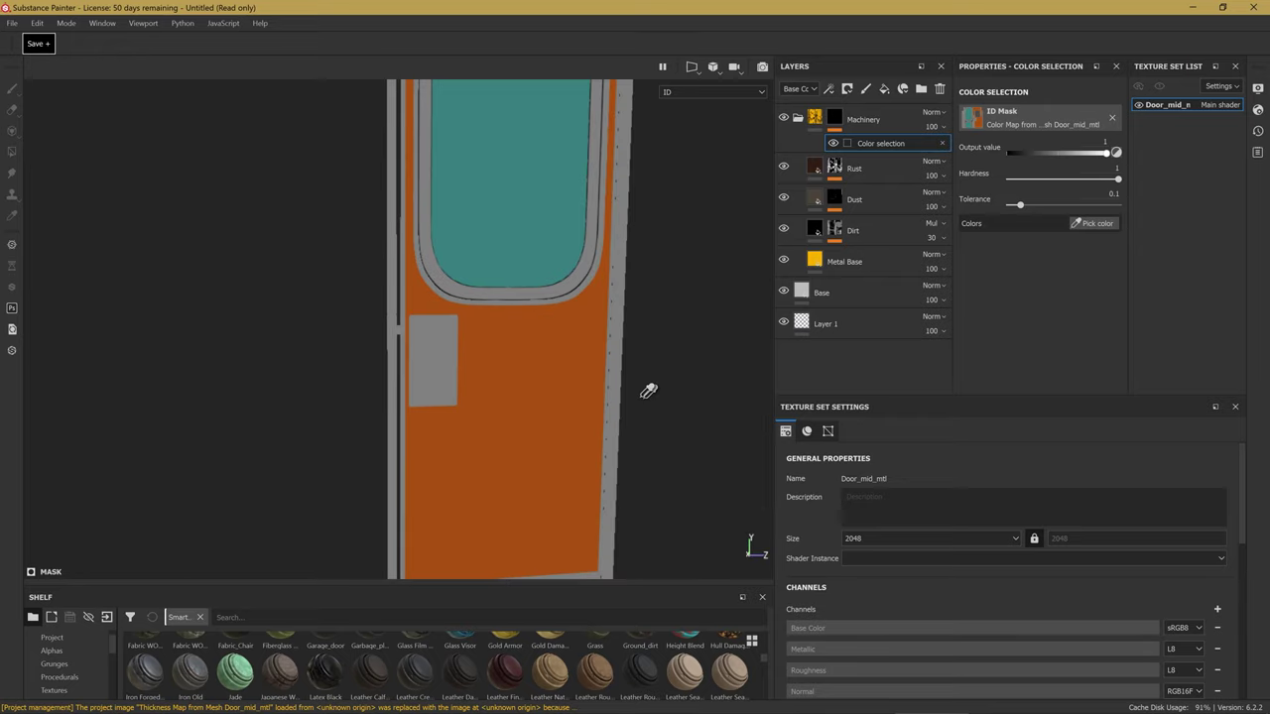
{"action": "scroll", "coordinate": [510, 264], "scroll_direction": "down", "scroll_amount": 1}
{"action": "scroll", "coordinate": [482, 247], "scroll_direction": "down", "scroll_amount": 1}
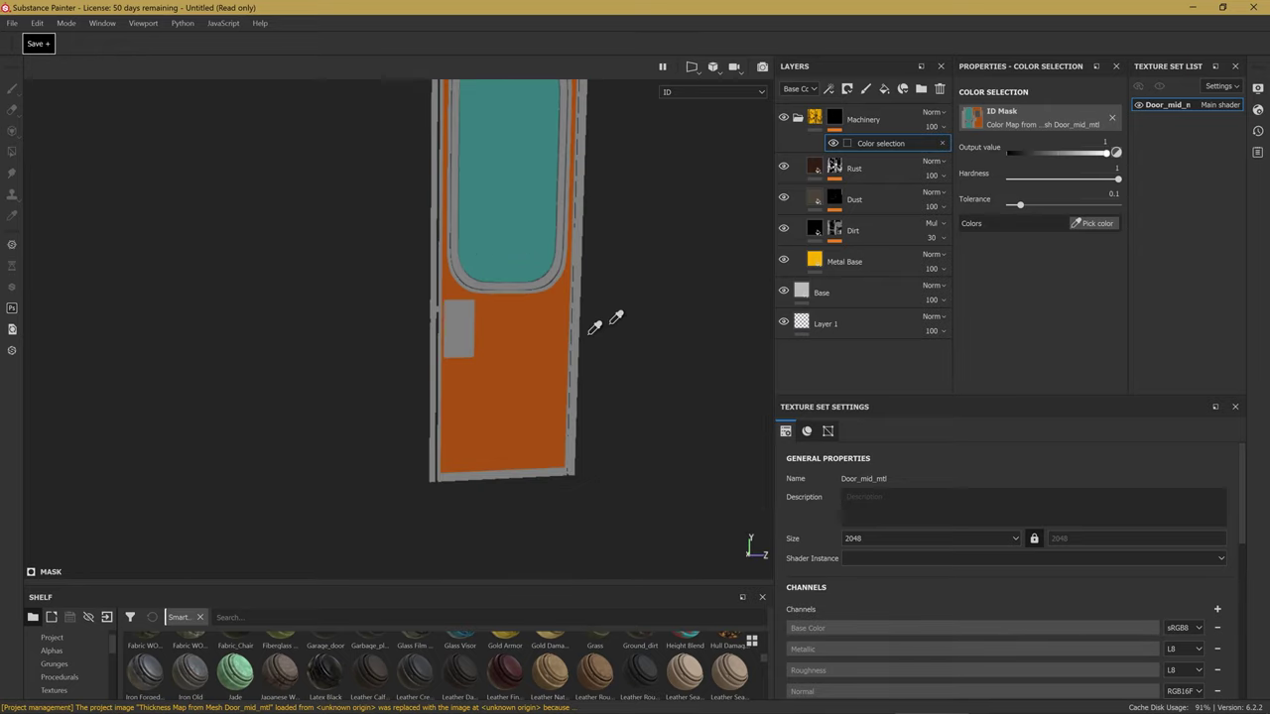
{"action": "scroll", "coordinate": [565, 305], "scroll_direction": "up", "scroll_amount": 1}
{"action": "scroll", "coordinate": [584, 313], "scroll_direction": "up", "scroll_amount": 2}
{"action": "key", "text": "F3"}
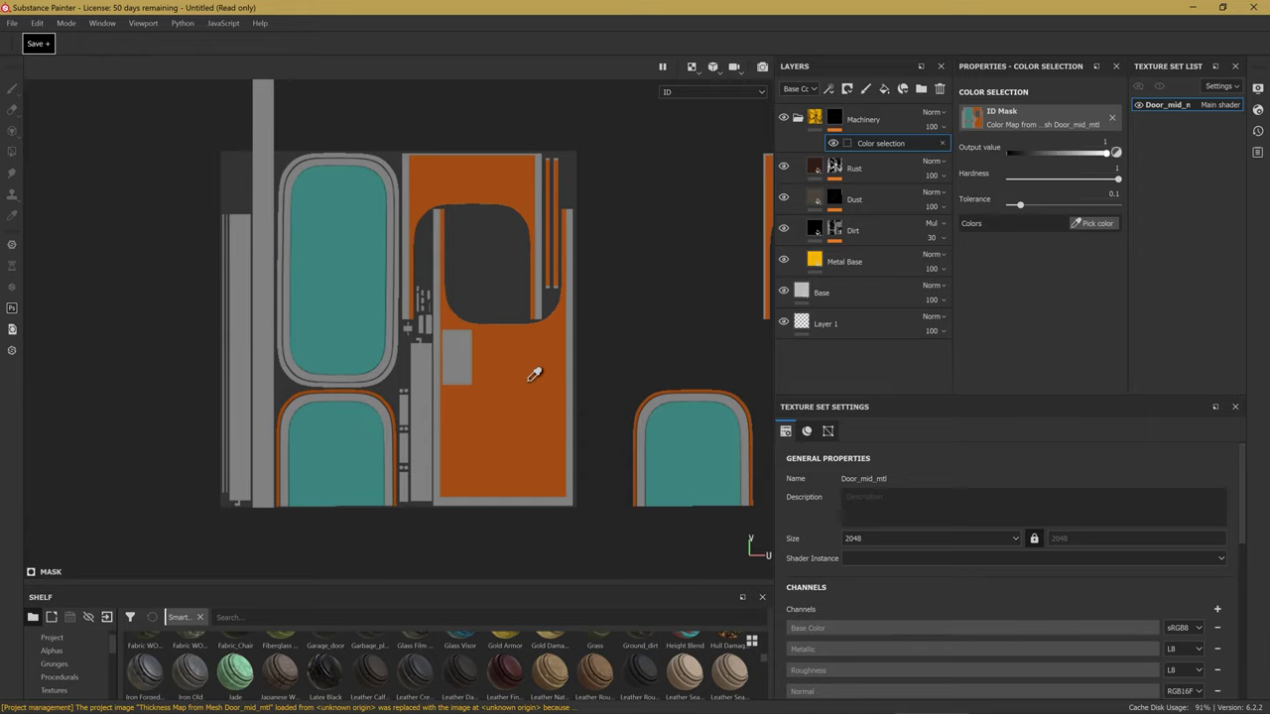
{"action": "key", "text": "F1"}
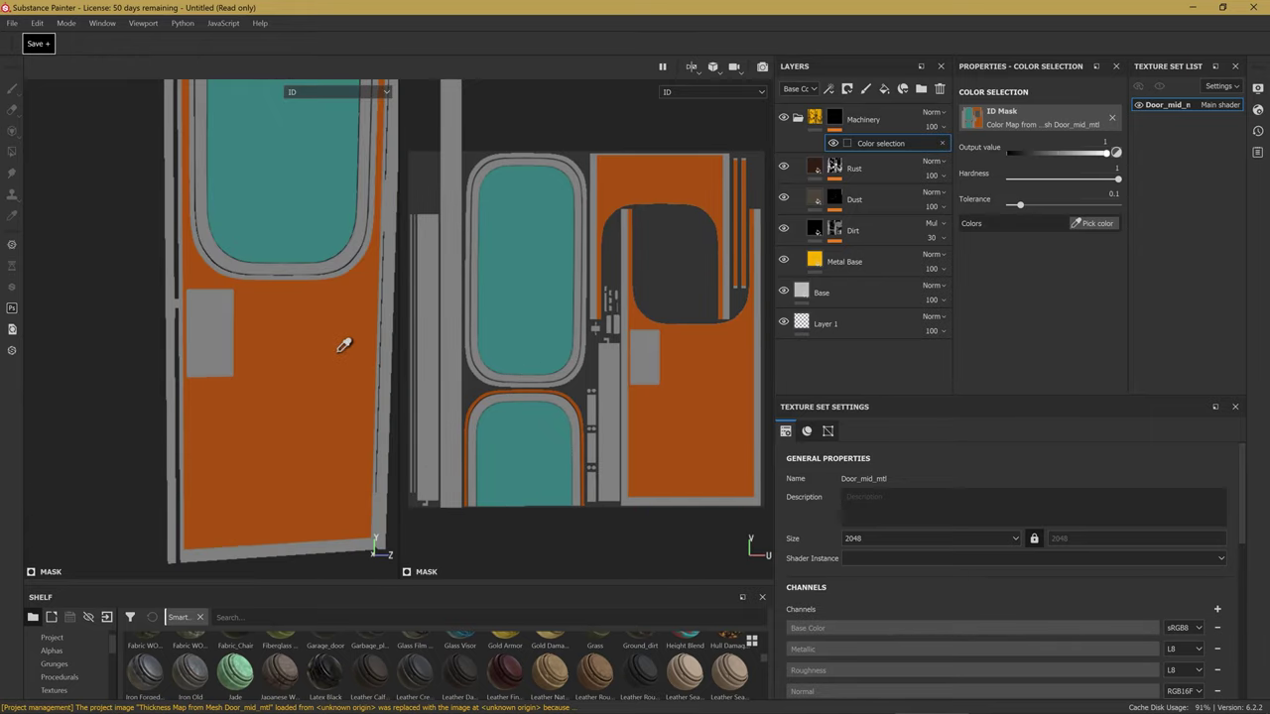
{"action": "key", "text": "F2"}
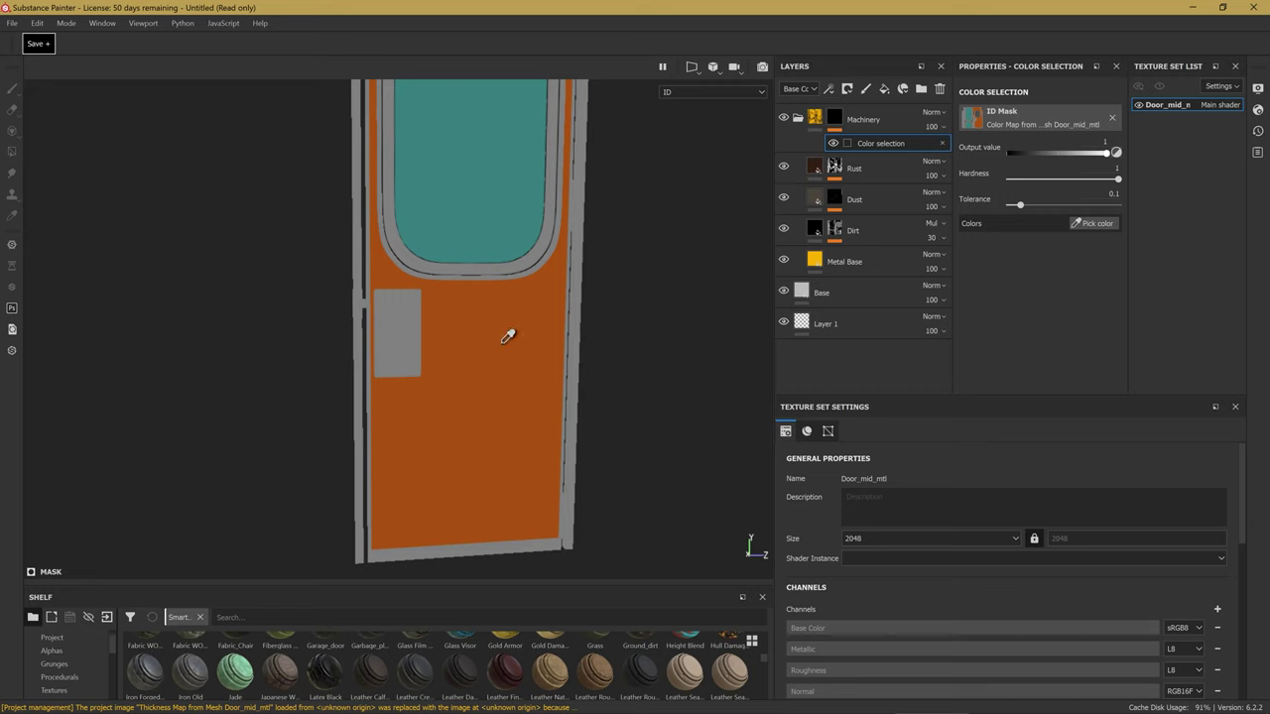
{"action": "left_click", "coordinate": [505, 349]}
{"action": "middle_click_drag", "start_coordinate": [417, 146], "coordinate": [419, 420]}
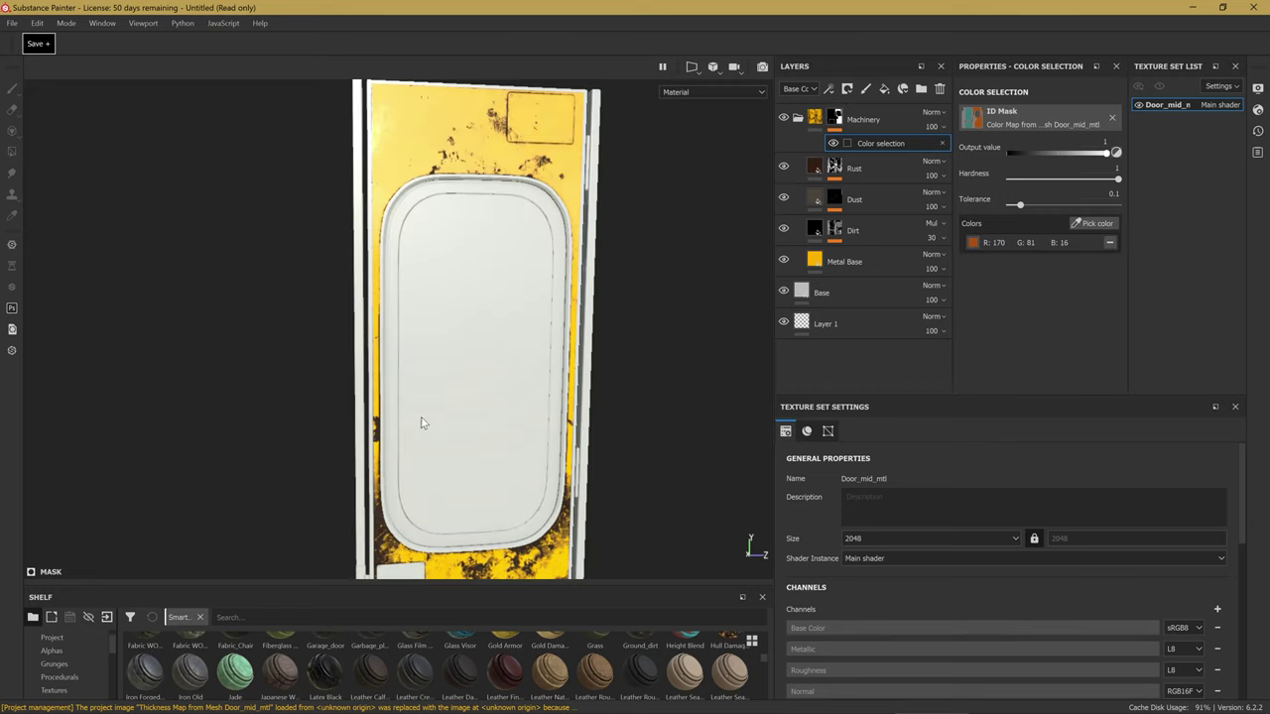
{"action": "middle_click_drag", "start_coordinate": [614, 476], "coordinate": [603, 223]}
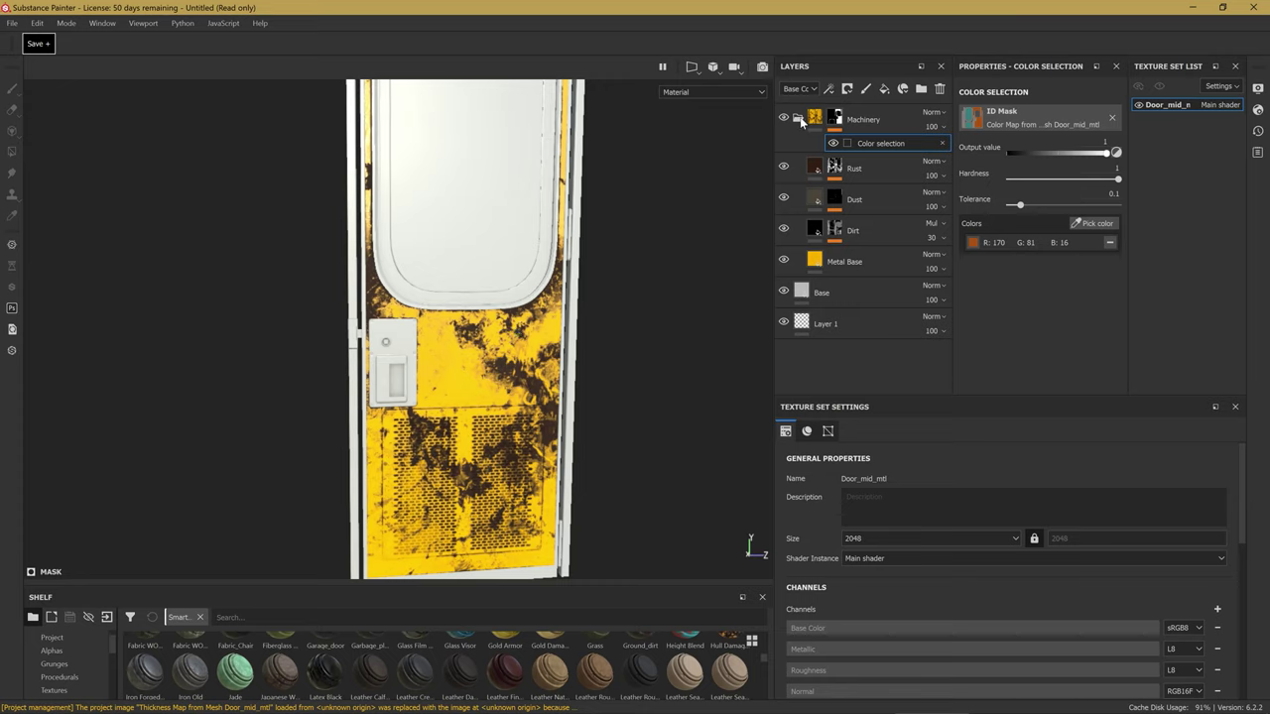
{"action": "left_click", "coordinate": [865, 260]}
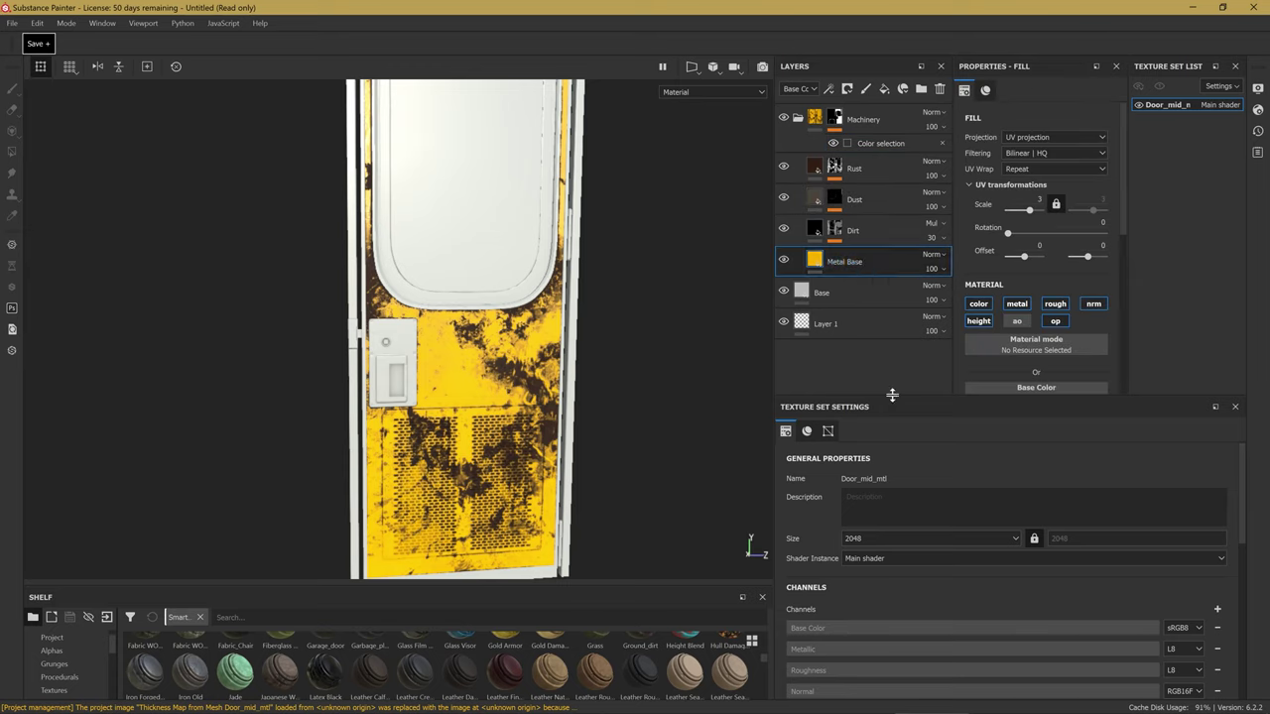
{"action": "left_click_drag", "start_coordinate": [890, 395], "coordinate": [876, 461]}
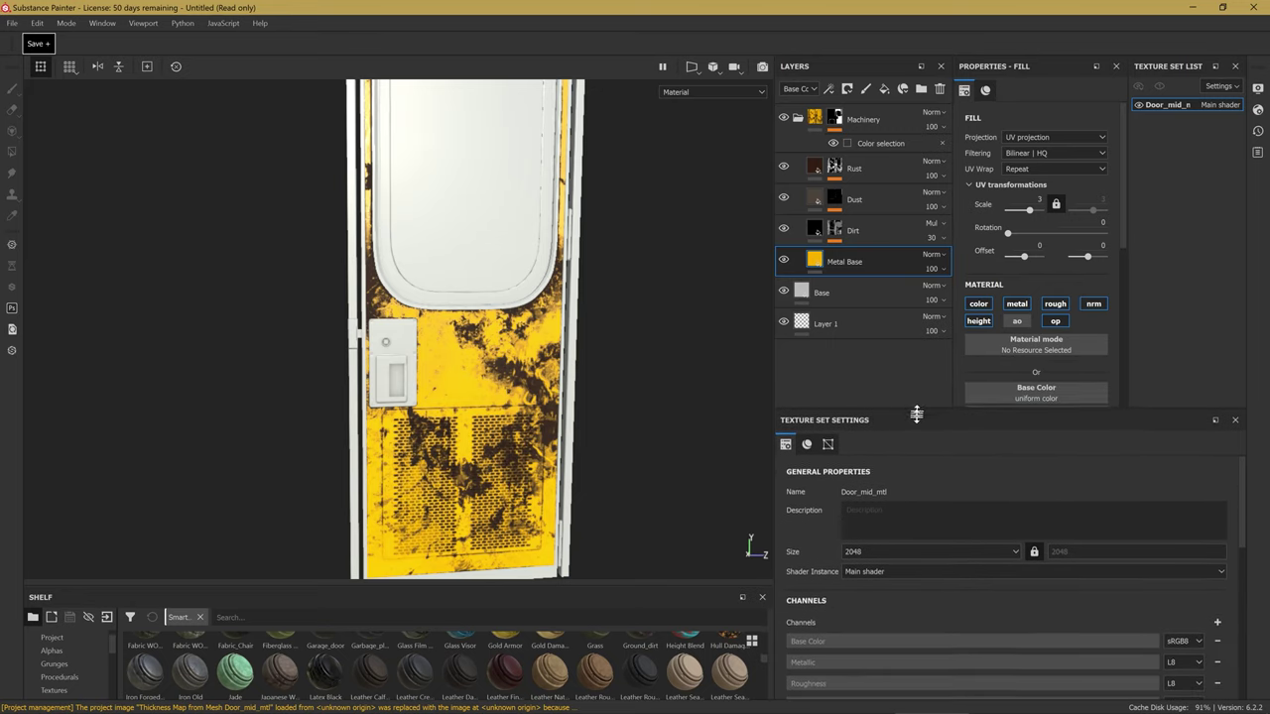
{"action": "mouse_move", "coordinate": [876, 460]}
{"action": "left_mouse_down"}
{"action": "mouse_move", "coordinate": [906, 486]}
{"action": "mouse_move", "coordinate": [886, 528]}
{"action": "left_mouse_up"}
{"action": "scroll", "coordinate": [1052, 332], "scroll_direction": "down", "scroll_amount": 2}
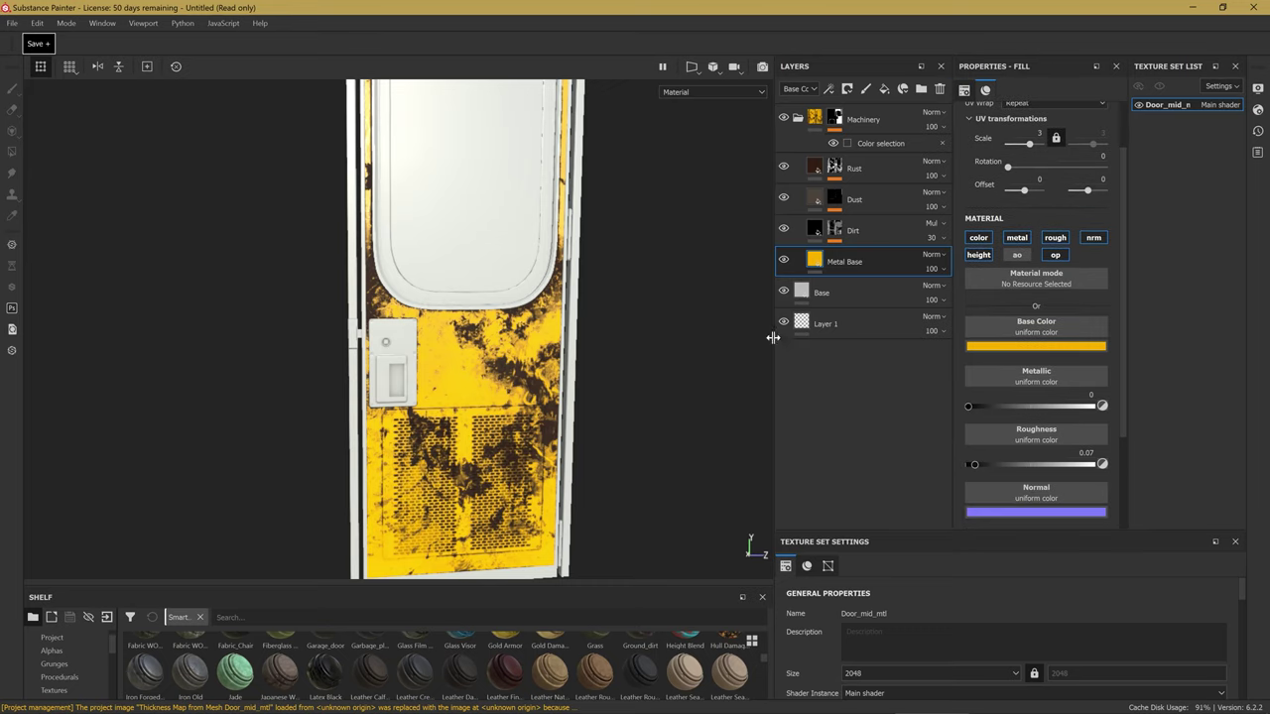
{"action": "scroll", "coordinate": [537, 429], "scroll_direction": "up", "scroll_amount": 3}
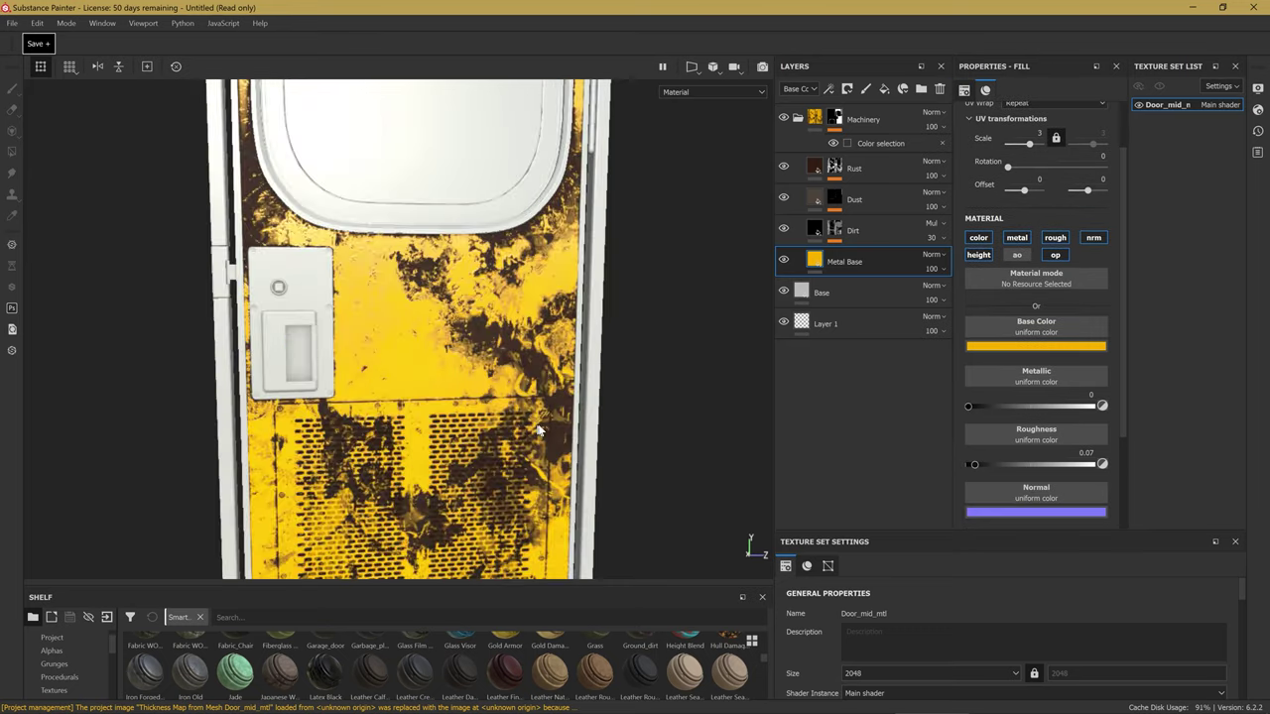
{"action": "left_click", "coordinate": [1017, 238]}
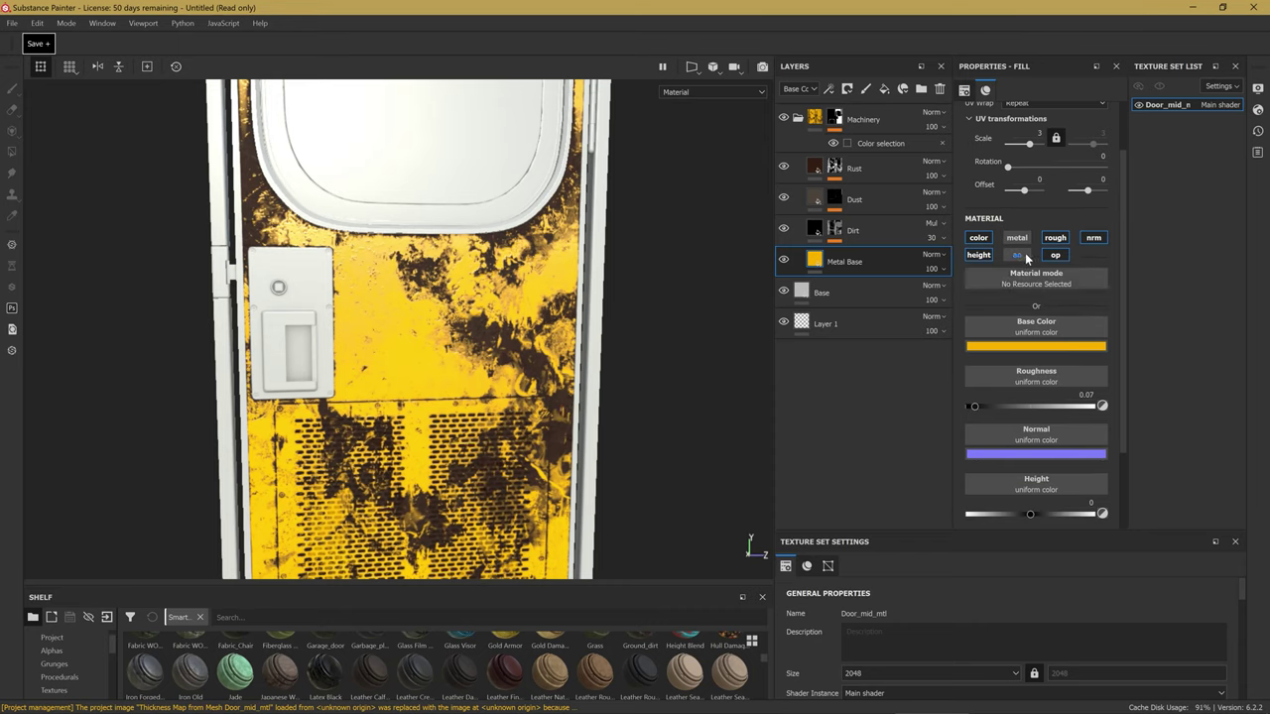
{"action": "left_click", "coordinate": [1055, 255]}
{"action": "scroll", "coordinate": [611, 338], "scroll_direction": "up", "scroll_amount": 2}
{"action": "scroll", "coordinate": [590, 362], "scroll_direction": "up", "scroll_amount": 1}
{"action": "scroll", "coordinate": [582, 373], "scroll_direction": "up", "scroll_amount": 1}
{"action": "left_click_drag", "start_coordinate": [583, 372], "coordinate": [523, 300], "text": "alt"}
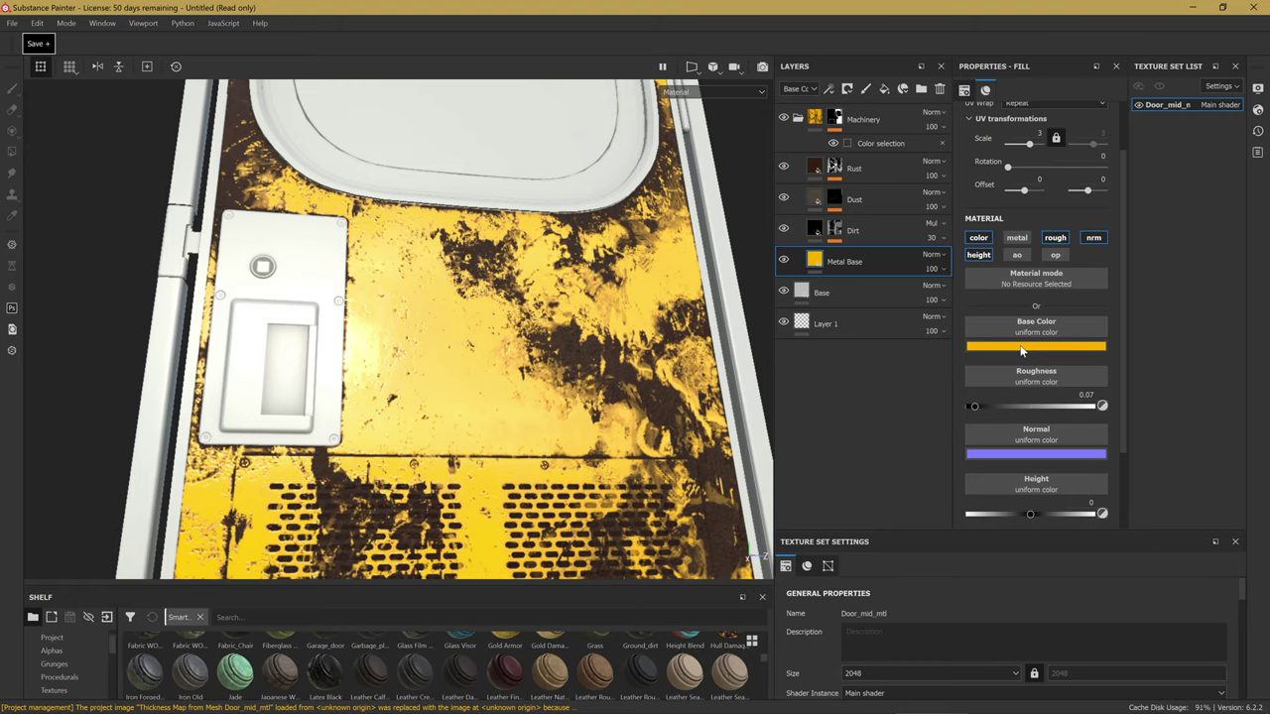
{"action": "mouse_move", "coordinate": [456, 429]}
{"action": "left_mouse_down", "text": "alt"}
{"action": "mouse_move", "coordinate": [510, 425]}
{"action": "mouse_move", "coordinate": [526, 439]}
{"action": "left_mouse_up", "text": "alt"}
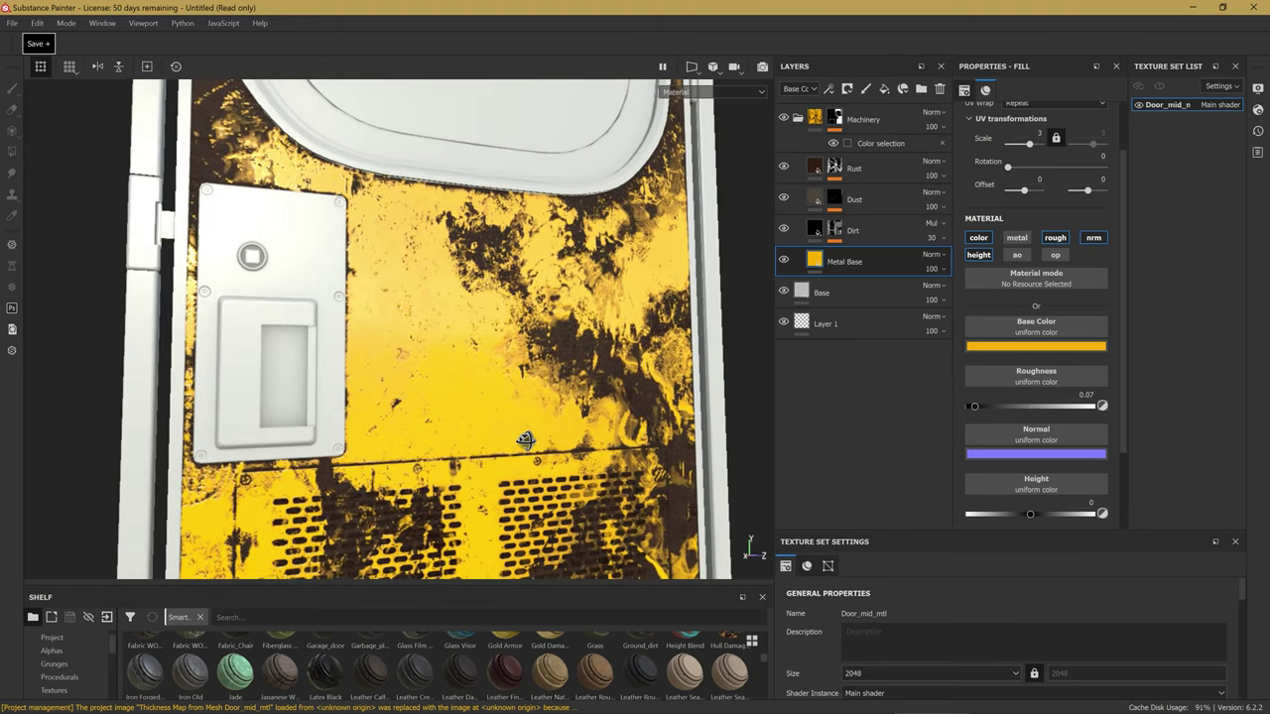
{"action": "scroll", "coordinate": [474, 417], "scroll_direction": "down", "scroll_amount": 3}
{"action": "scroll", "coordinate": [475, 404], "scroll_direction": "down", "scroll_amount": 3}
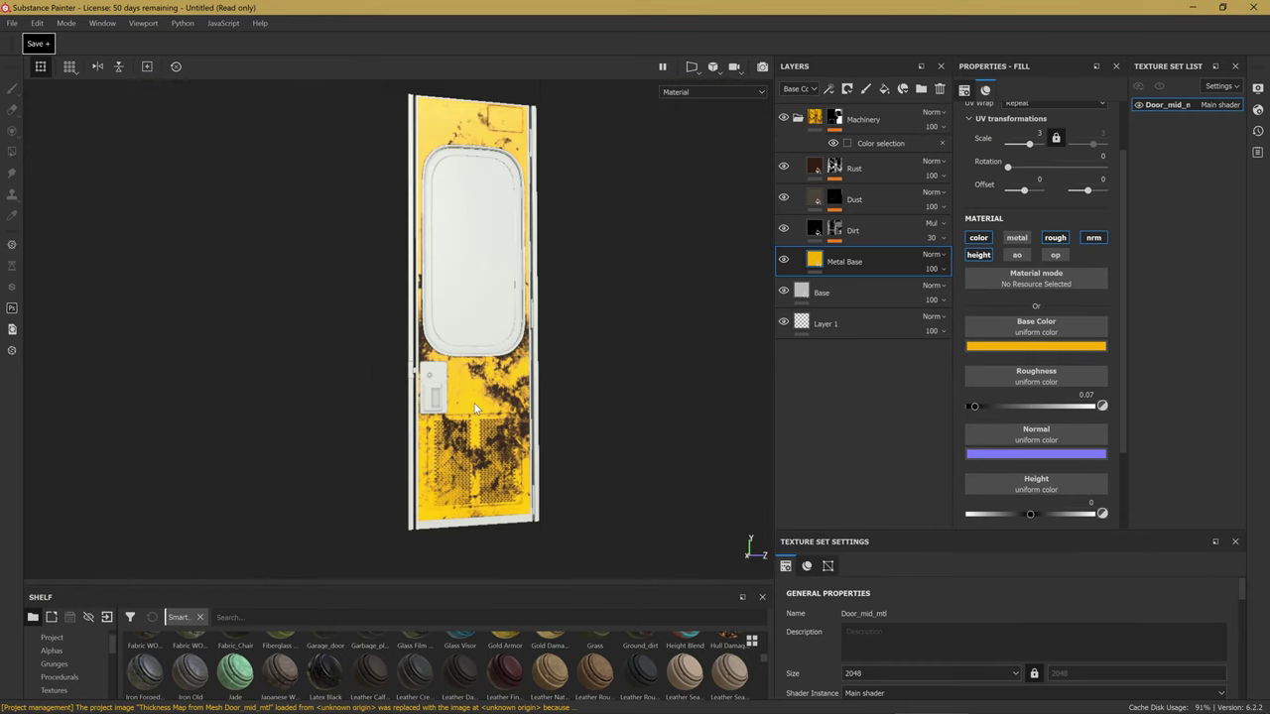
{"action": "mouse_move", "coordinate": [470, 334]}
{"action": "left_mouse_down", "text": "alt"}
{"action": "mouse_move", "coordinate": [450, 375]}
{"action": "mouse_move", "coordinate": [481, 378]}
{"action": "left_mouse_up", "text": "alt"}
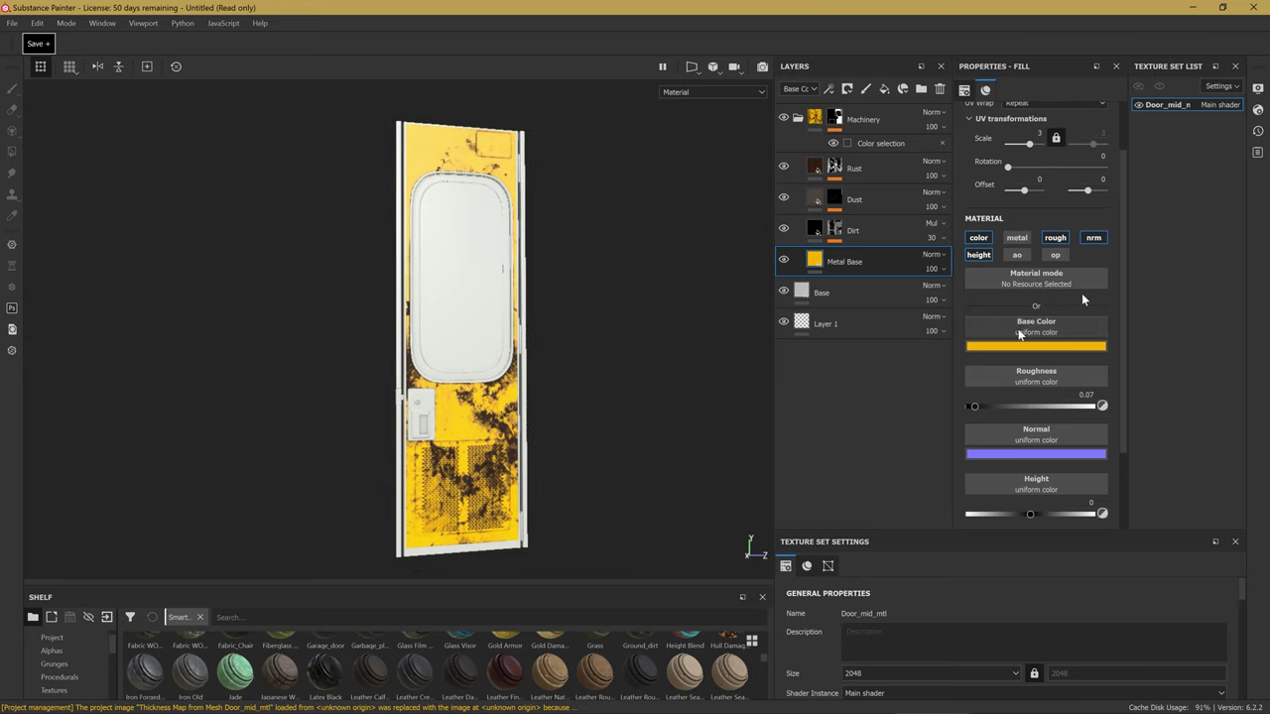
{"action": "left_click_drag", "start_coordinate": [272, 463], "coordinate": [284, 487], "text": "alt"}
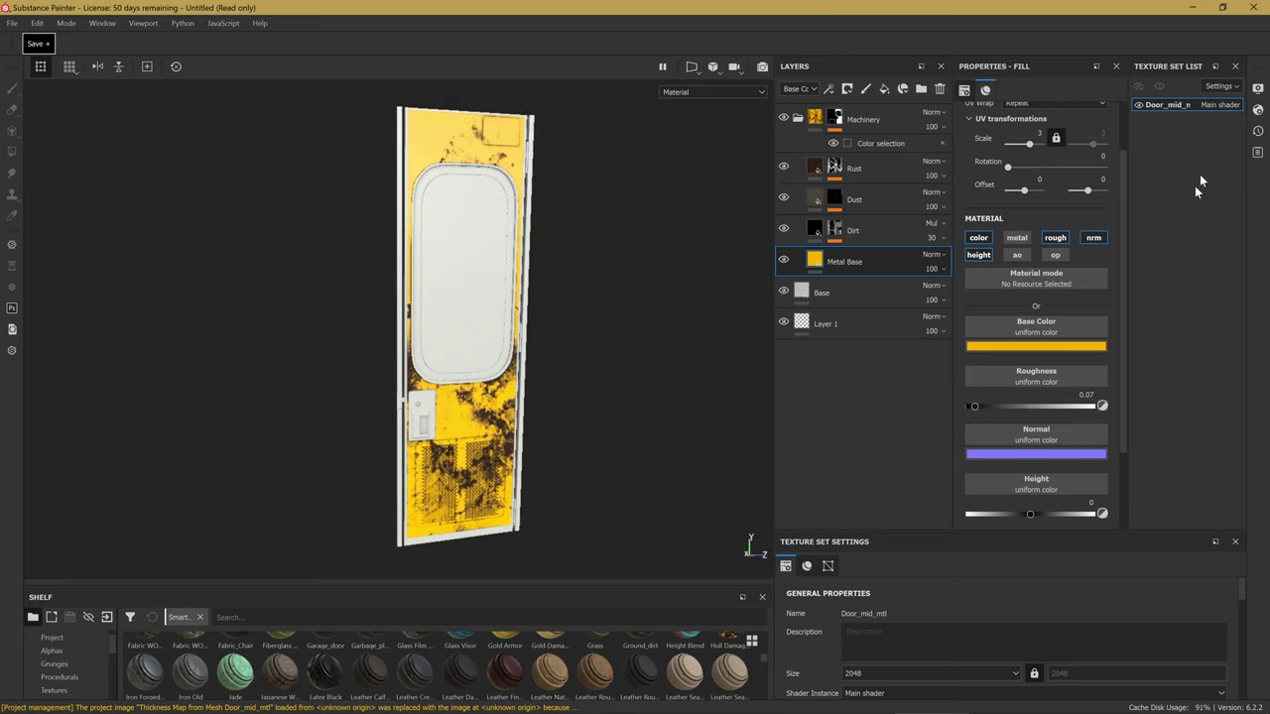
Disable subsurface scattering and enable the ACES_UE4_Log colour profile in Display Settings.
{"action": "left_click", "coordinate": [1257, 88]}
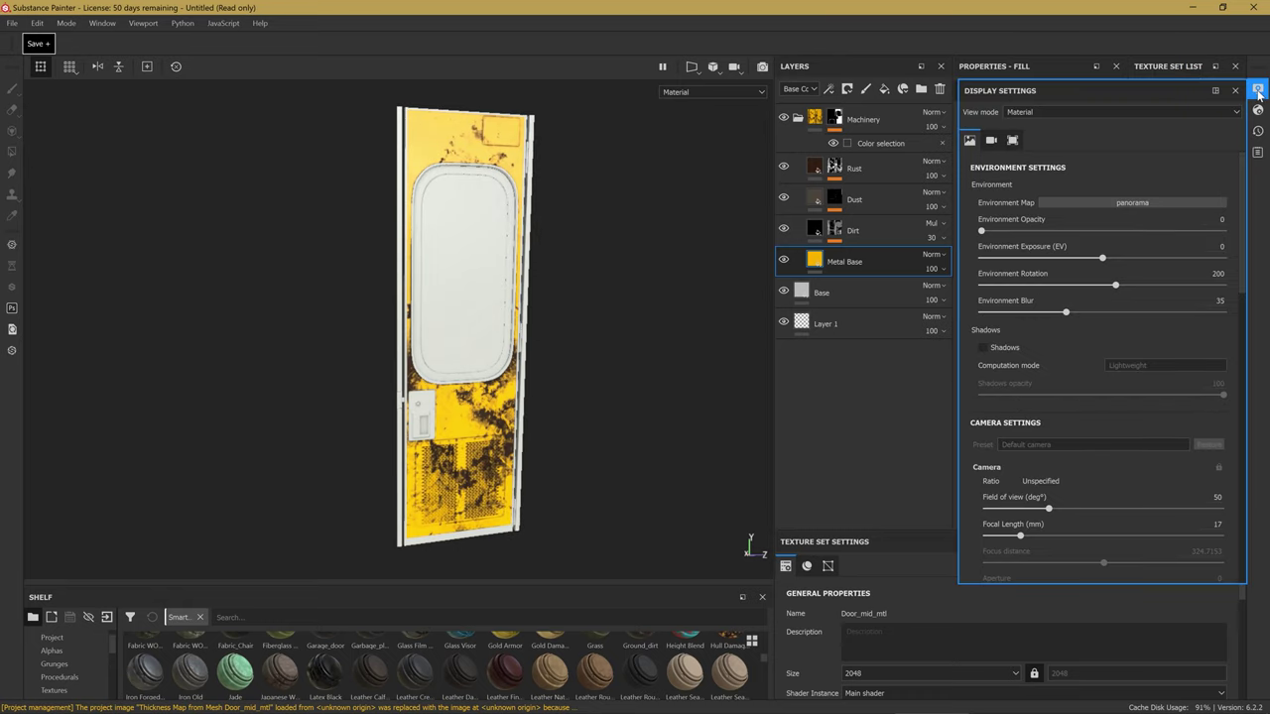
{"action": "scroll", "coordinate": [1146, 178], "scroll_direction": "down", "scroll_amount": 3}
{"action": "scroll", "coordinate": [1146, 181], "scroll_direction": "down", "scroll_amount": 5}
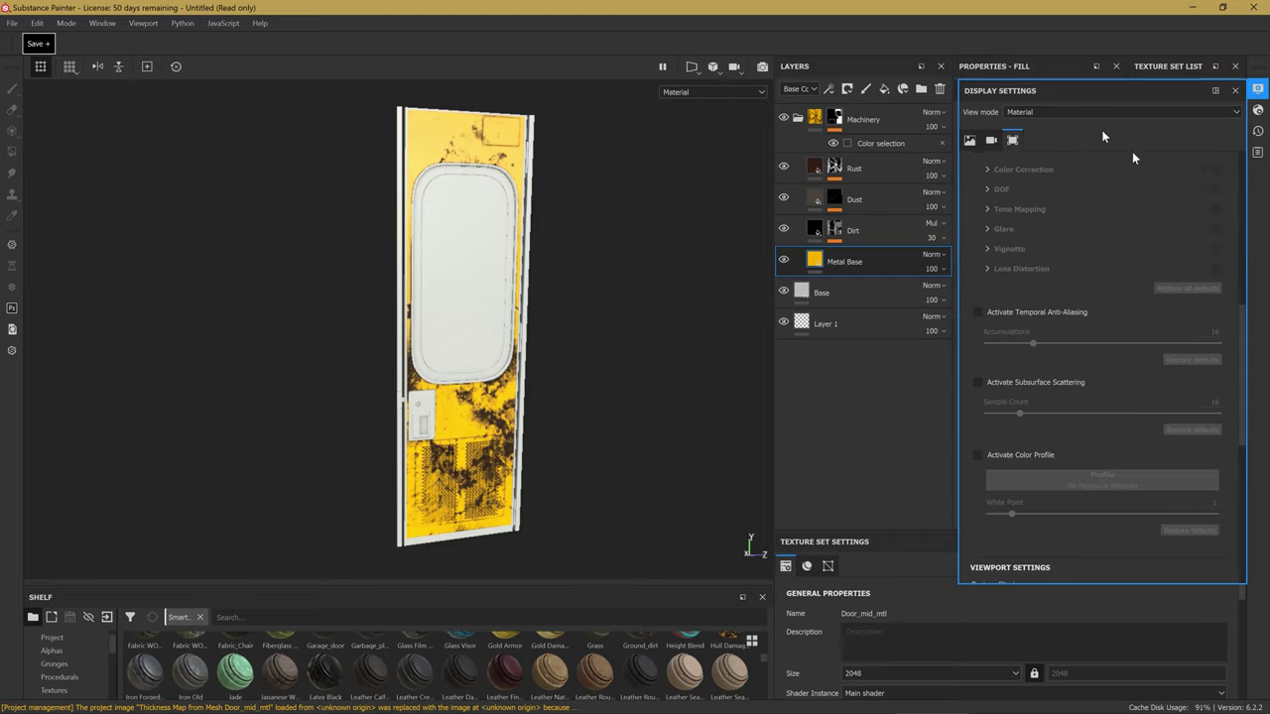
{"action": "left_click", "coordinate": [1022, 382]}
{"action": "left_click", "coordinate": [994, 456]}
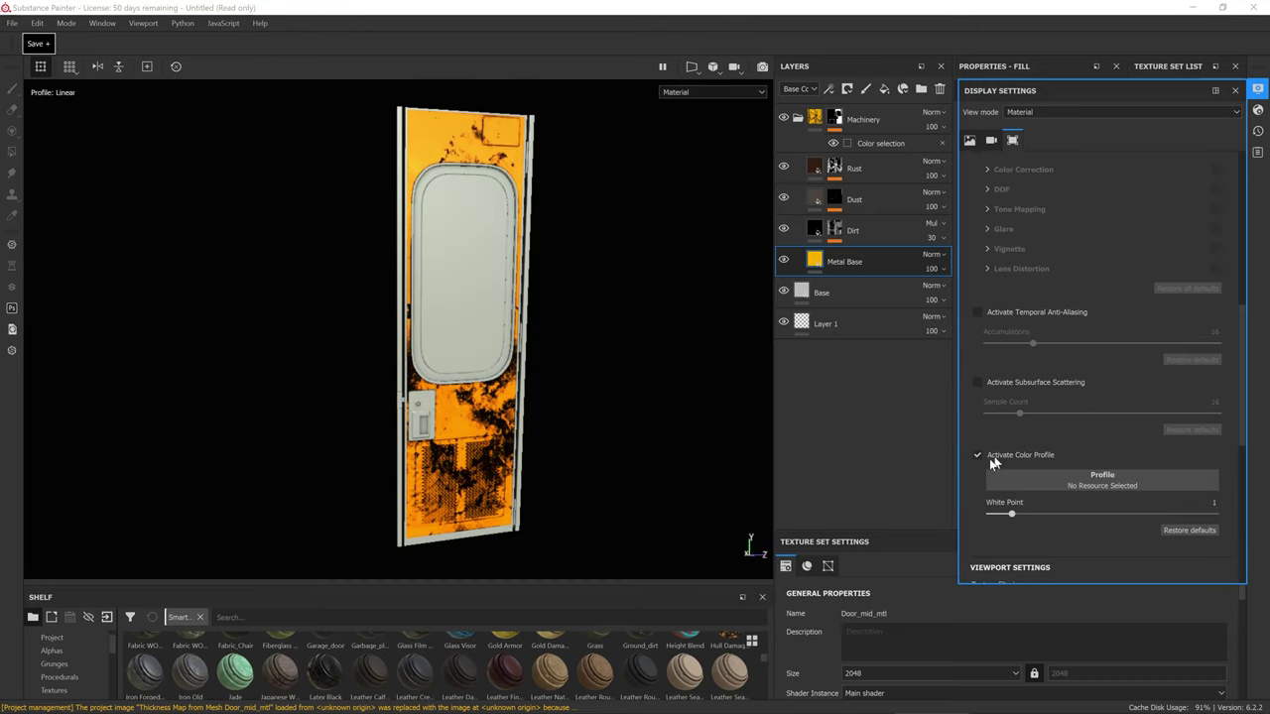
{"action": "left_click", "coordinate": [1064, 480]}
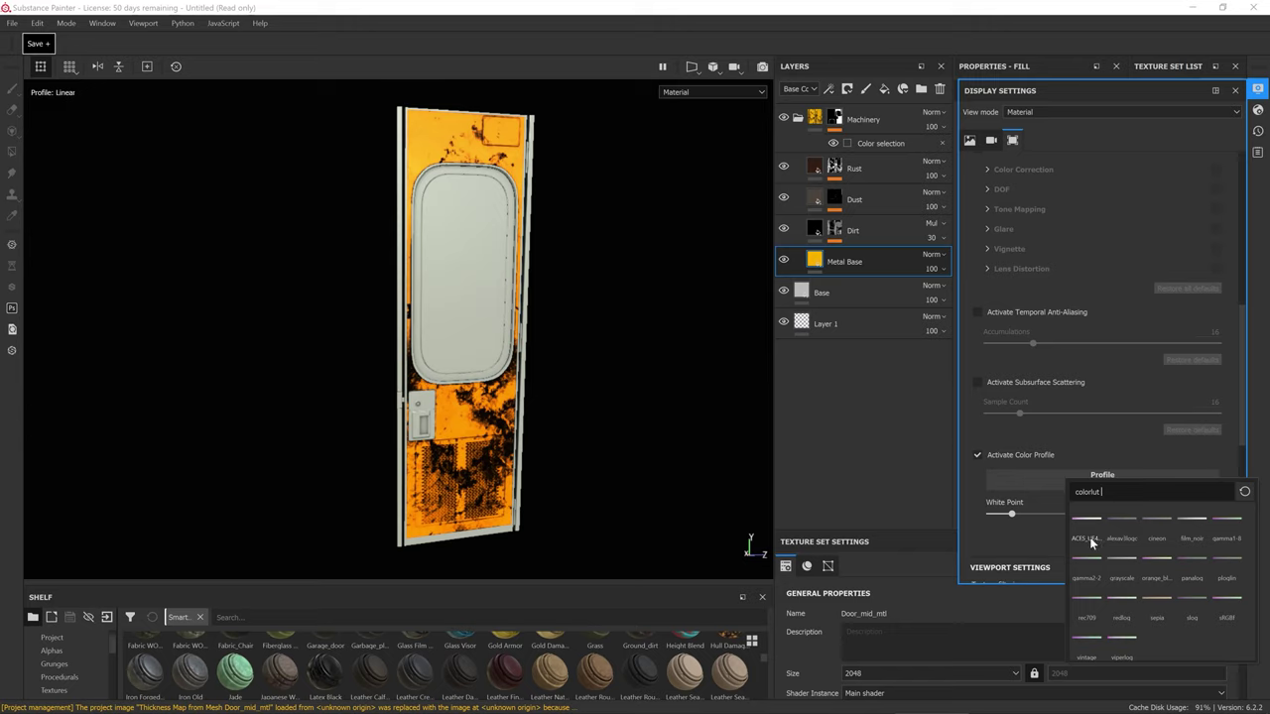
{"action": "mouse_move", "coordinate": [1086, 526]}
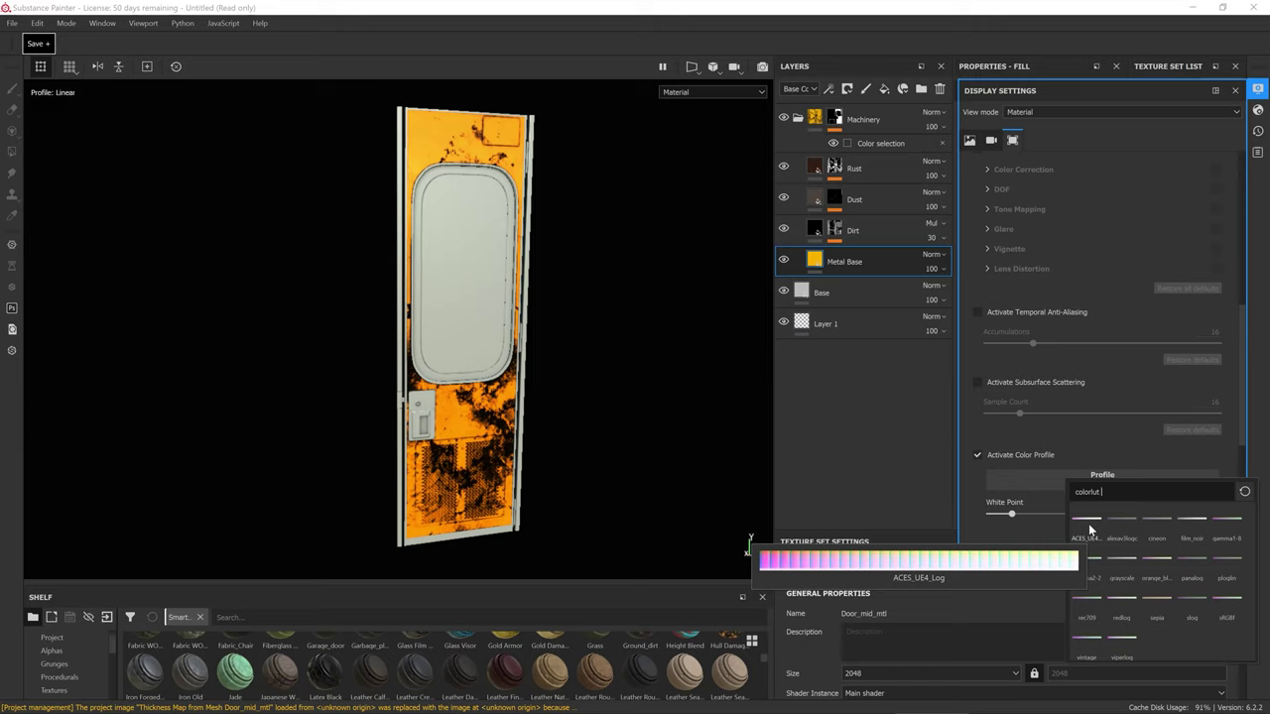
{"action": "left_click", "coordinate": [1090, 530]}
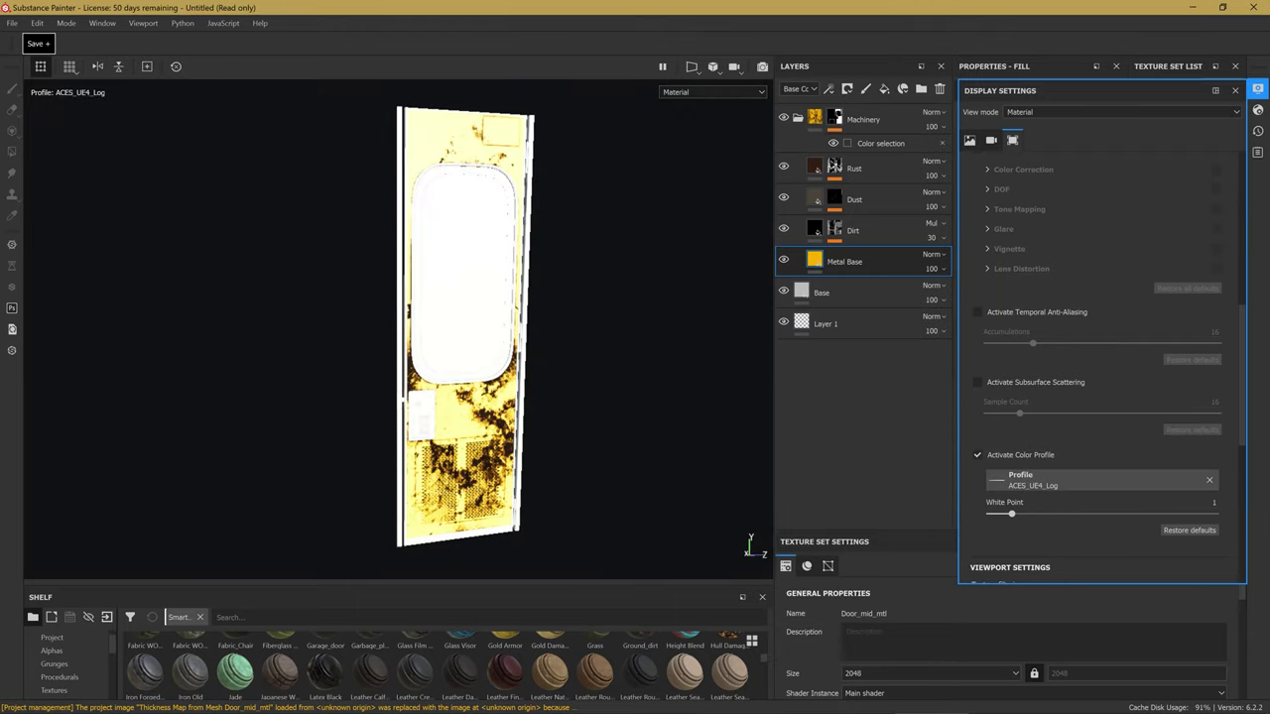
{"action": "left_click", "coordinate": [1235, 90]}
Scroll the settings panel and switch from shader settings to the display settings.
{"action": "scroll", "coordinate": [555, 322], "scroll_direction": "up", "scroll_amount": 3}
{"action": "scroll", "coordinate": [555, 322], "scroll_direction": "up", "scroll_amount": 3}
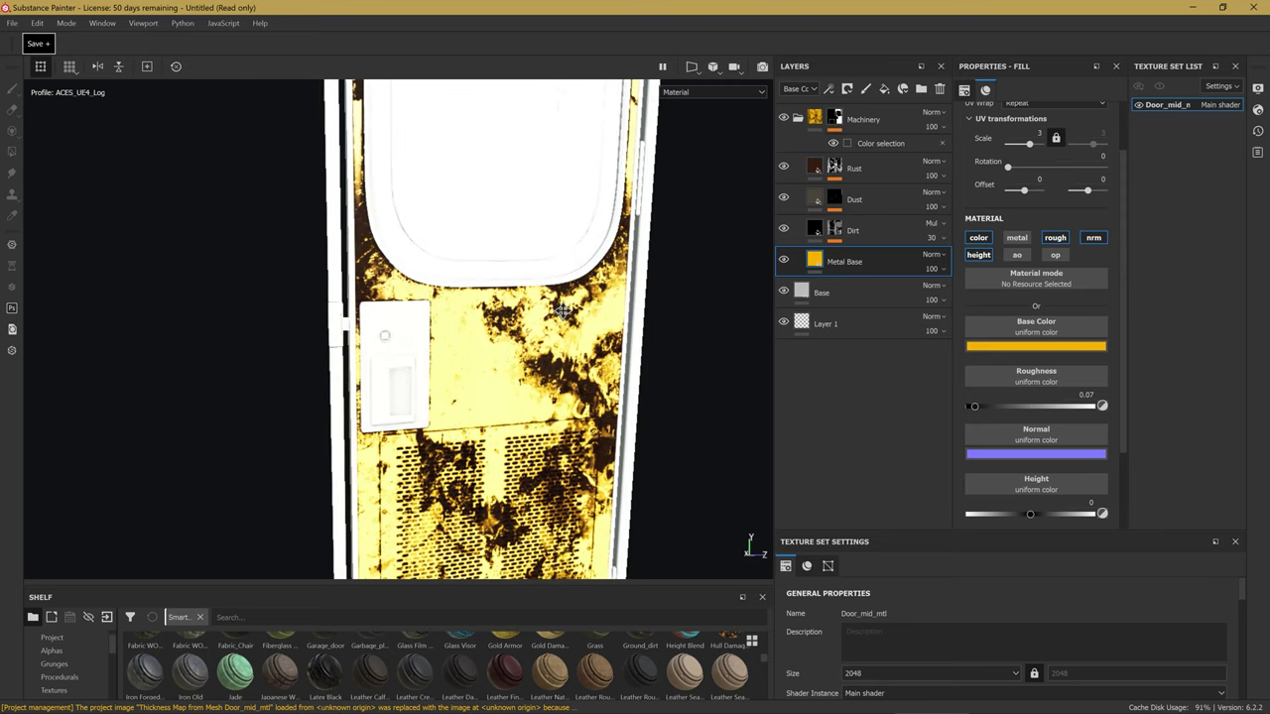
{"action": "scroll", "coordinate": [556, 322], "scroll_direction": "up", "scroll_amount": 2}
{"action": "scroll", "coordinate": [523, 382], "scroll_direction": "up", "scroll_amount": 1}
{"action": "scroll", "coordinate": [562, 269], "scroll_direction": "up", "scroll_amount": 1}
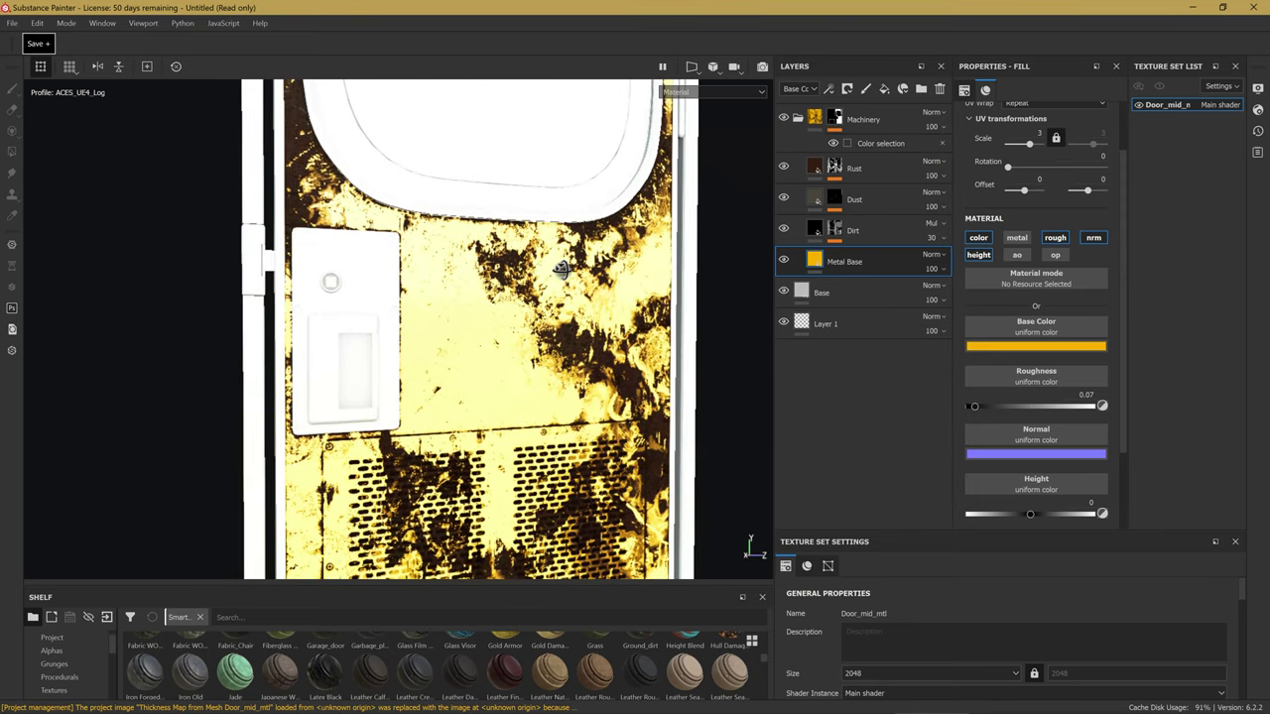
{"action": "left_click", "coordinate": [1258, 111]}
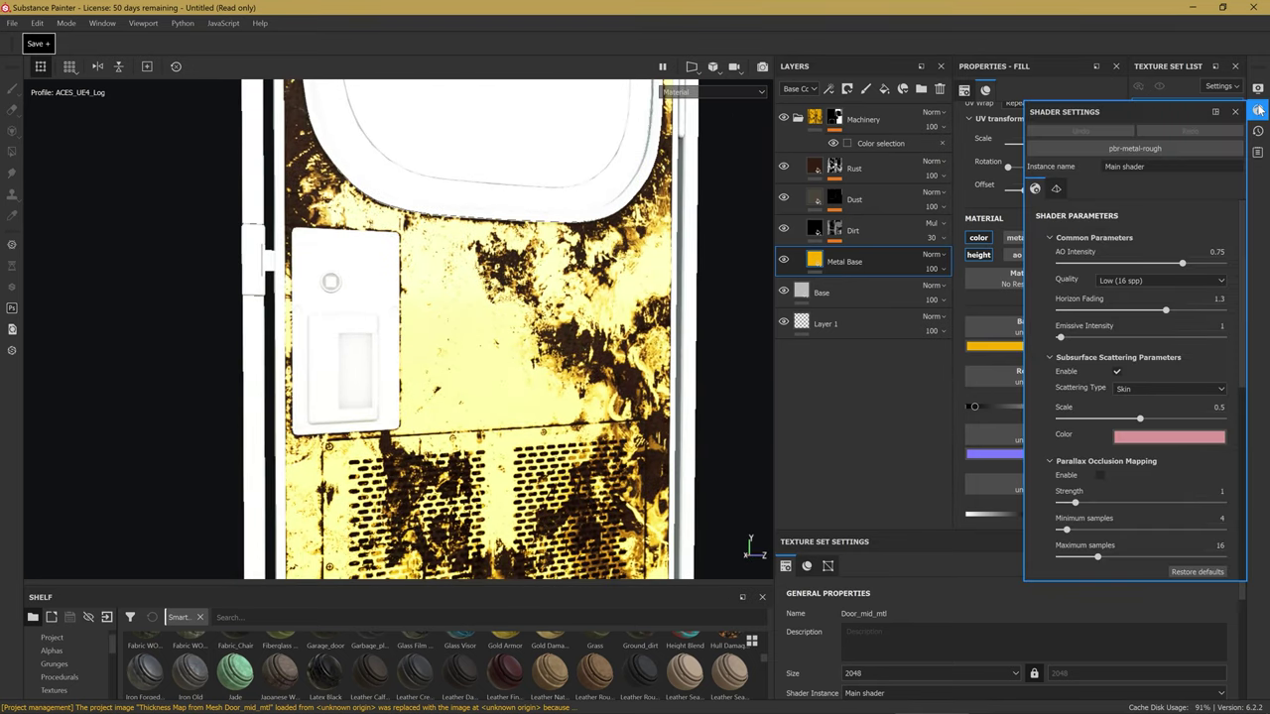
{"action": "scroll", "coordinate": [1120, 251], "scroll_direction": "down", "scroll_amount": 5}
{"action": "left_click", "coordinate": [1259, 90]}
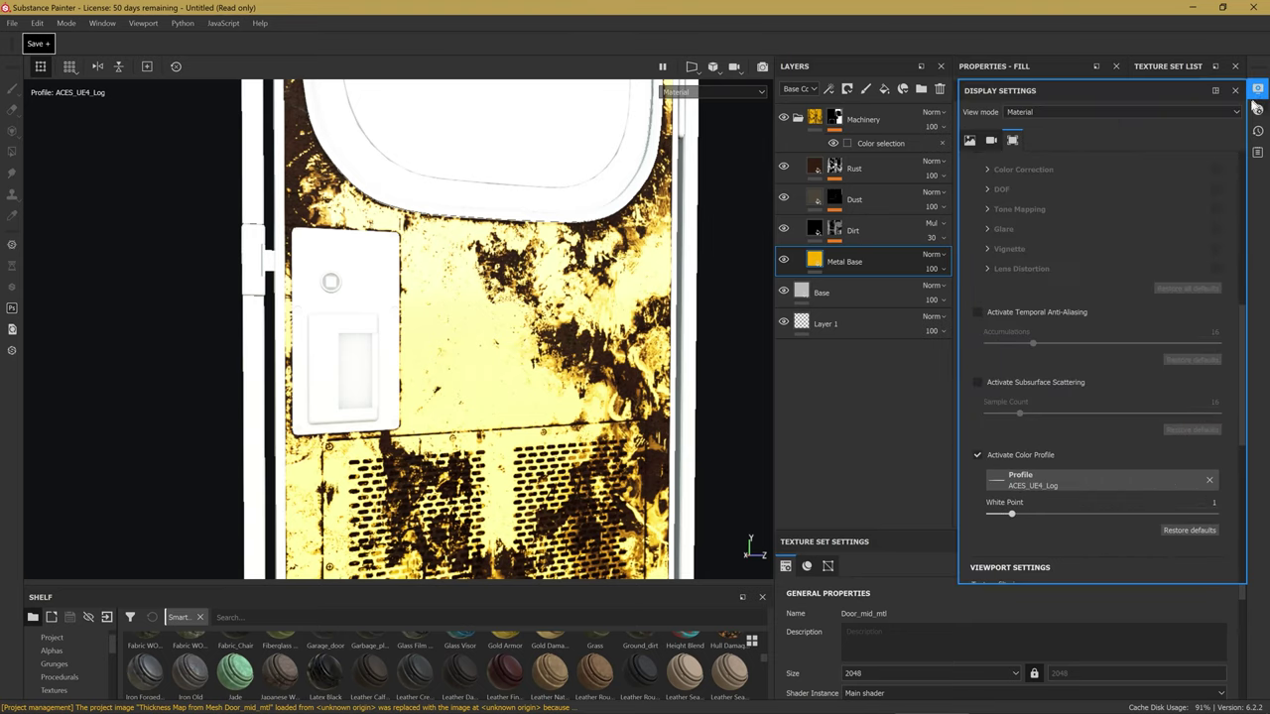
{"action": "scroll", "coordinate": [1065, 193], "scroll_direction": "down", "scroll_amount": 3}
{"action": "scroll", "coordinate": [1087, 281], "scroll_direction": "down", "scroll_amount": 2}
{"action": "scroll", "coordinate": [1089, 281], "scroll_direction": "up", "scroll_amount": 5}
{"action": "scroll", "coordinate": [1089, 281], "scroll_direction": "up", "scroll_amount": 5}
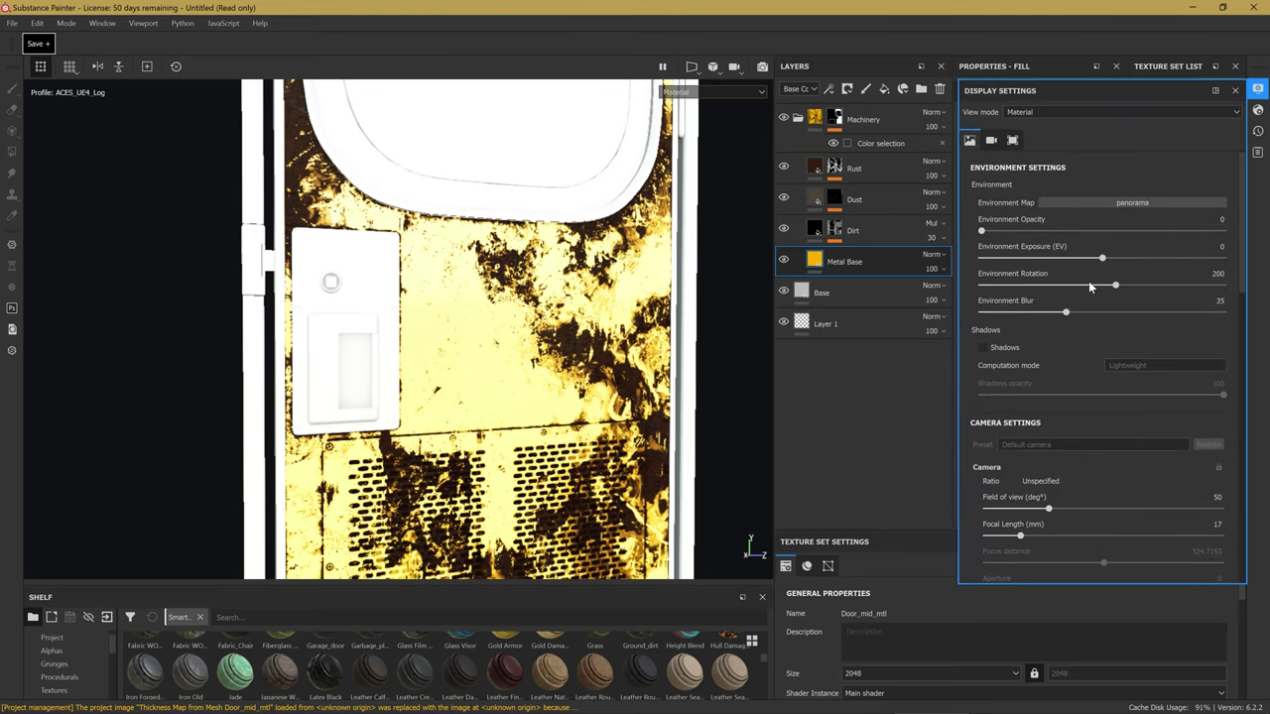
Set the viewport environment map to Tomoco Studio and close the display settings.
{"action": "left_click", "coordinate": [1118, 204]}
{"action": "scroll", "coordinate": [1133, 285], "scroll_direction": "down", "scroll_amount": 3}
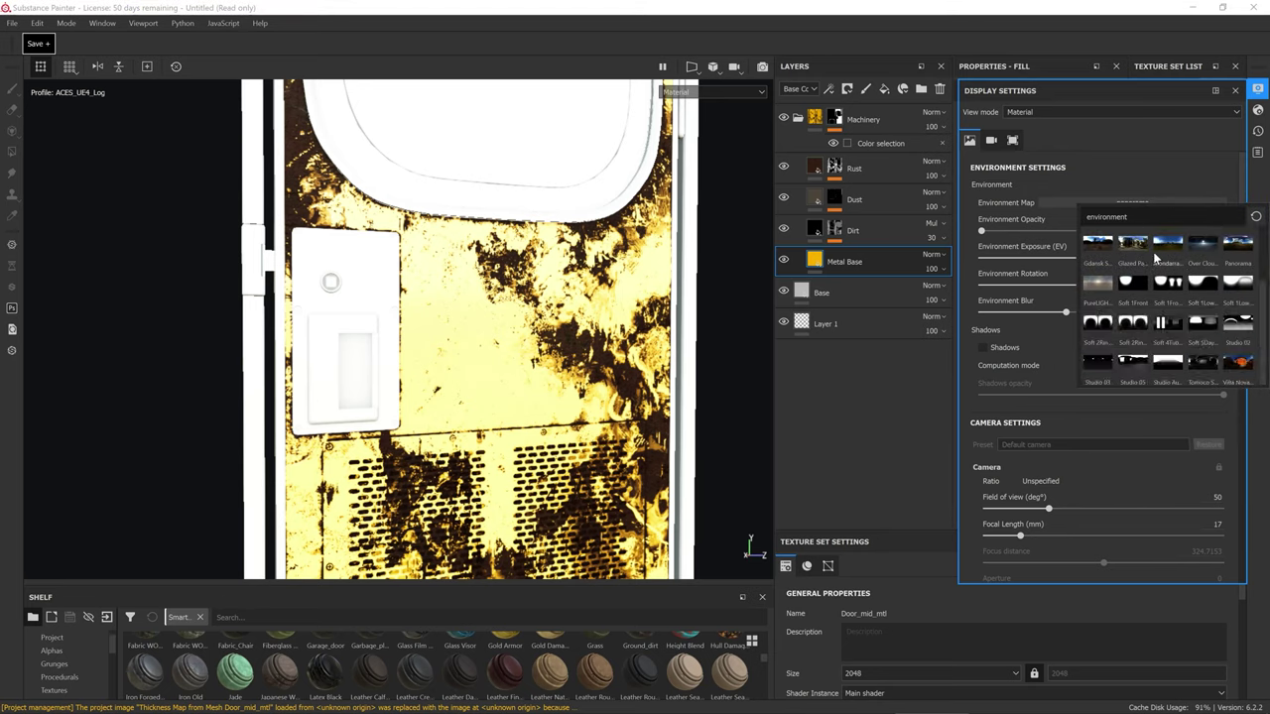
{"action": "left_click", "coordinate": [1206, 375]}
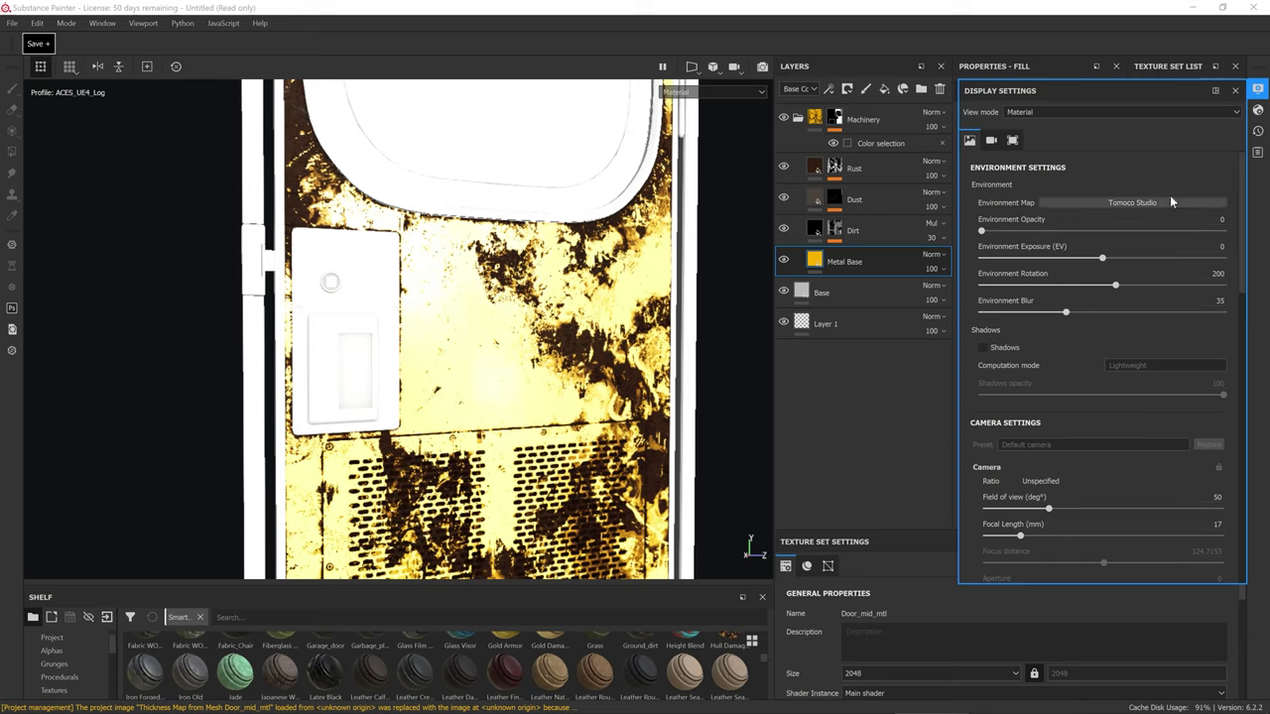
{"action": "left_click", "coordinate": [1258, 90]}
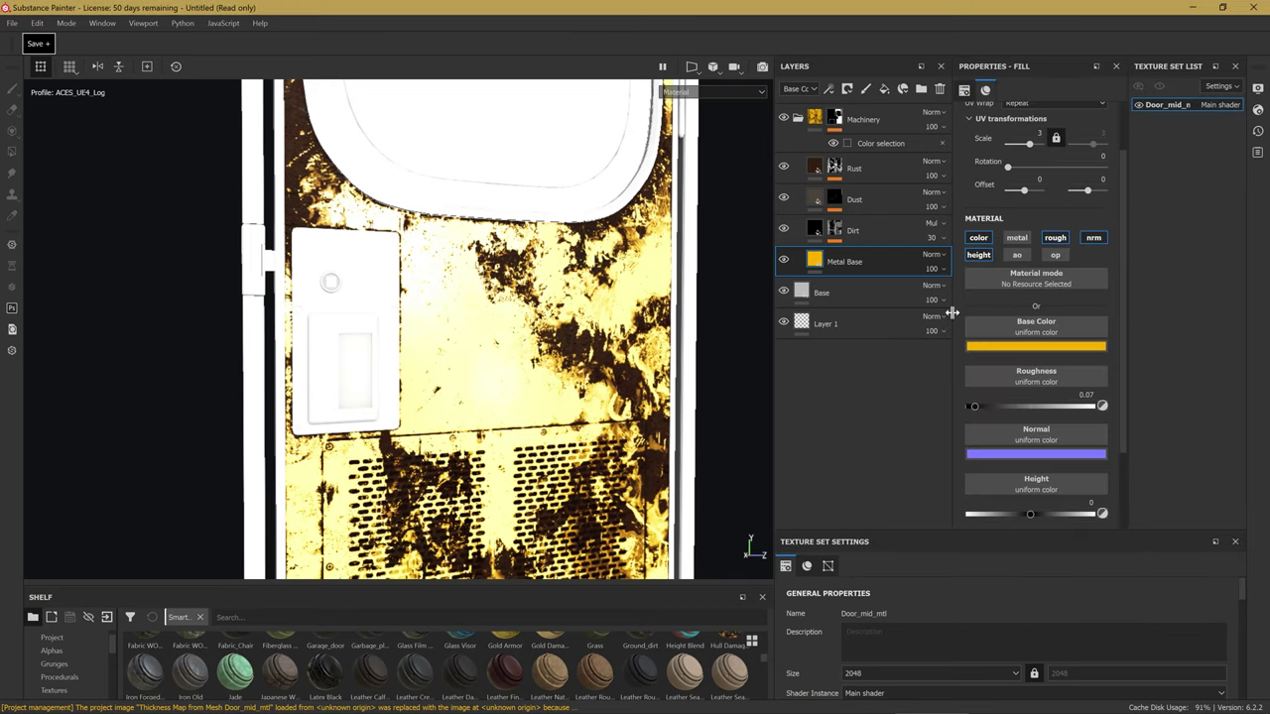
Lower the Metal Base colour's value to about 0.29 for a deeper mustard yellow.
{"action": "left_click", "coordinate": [1022, 347]}
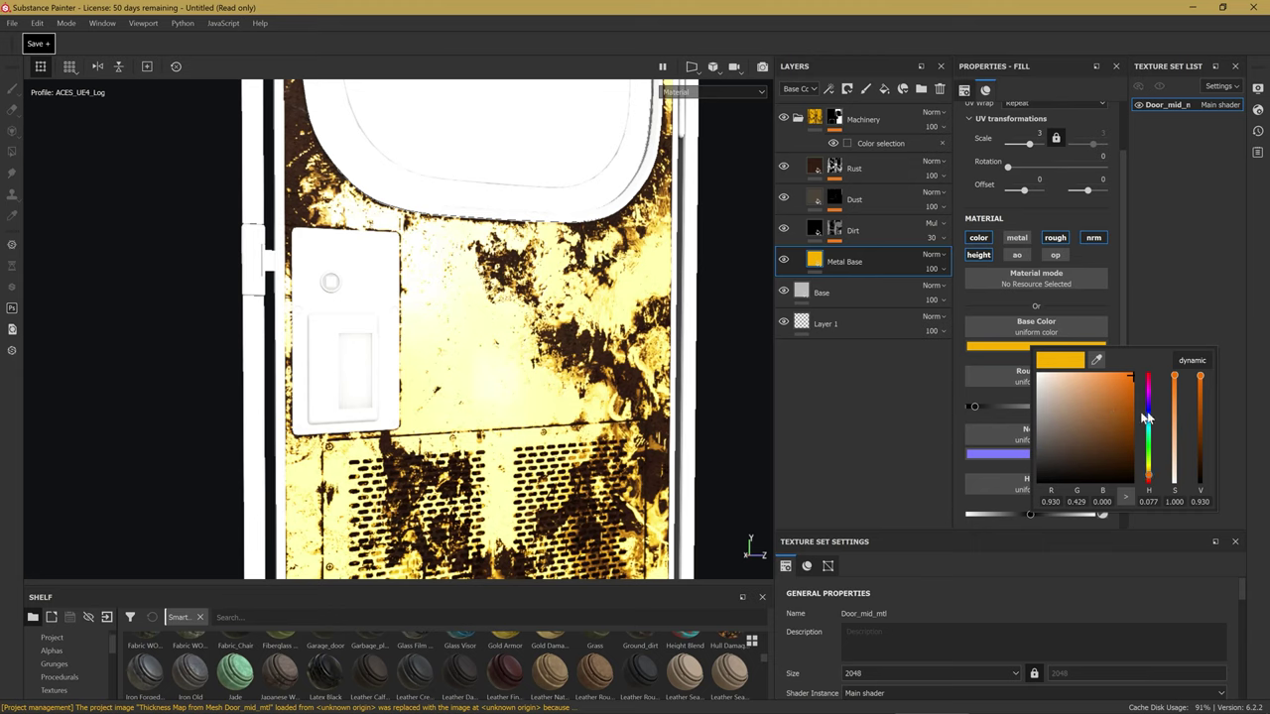
{"action": "mouse_move", "coordinate": [1194, 414]}
{"action": "left_mouse_down"}
{"action": "mouse_move", "coordinate": [1203, 424]}
{"action": "mouse_move", "coordinate": [1169, 424]}
{"action": "left_mouse_up"}
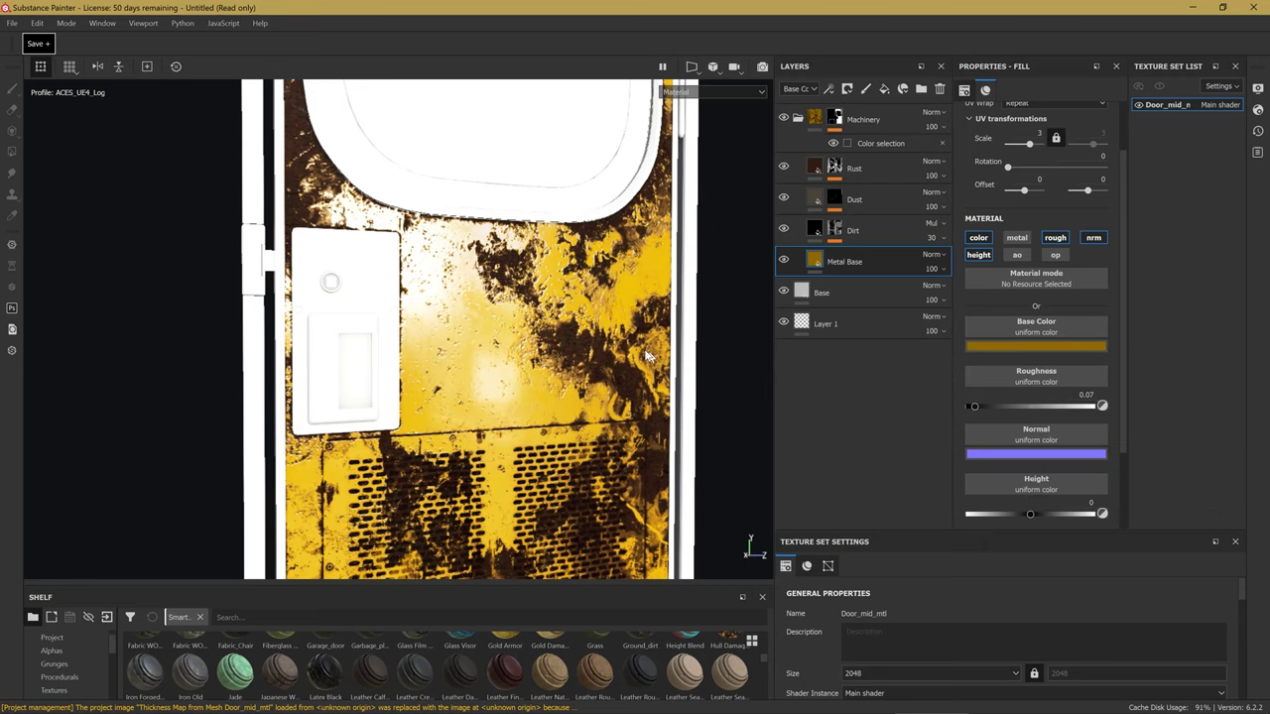
{"action": "middle_click_drag", "start_coordinate": [586, 324], "coordinate": [543, 314]}
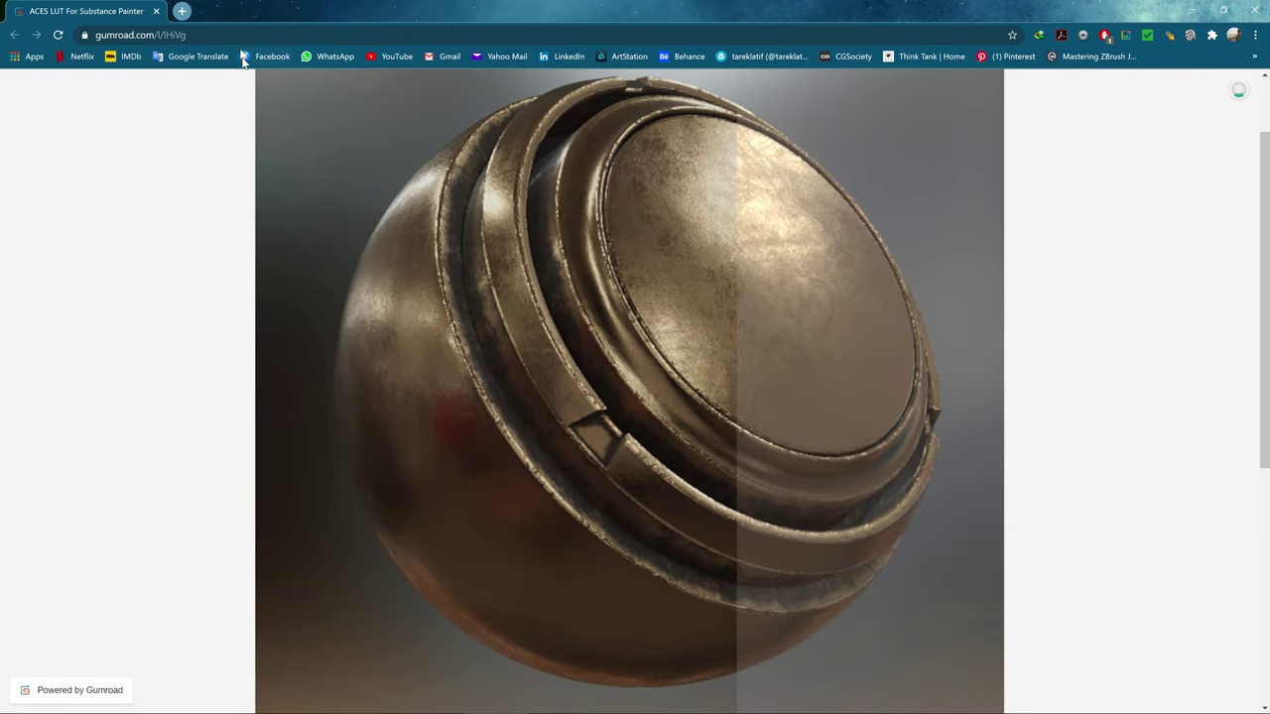
Scroll through the Gumroad ACES LUT For Substance Painter page and highlight its description.
{"action": "left_click", "coordinate": [198, 34]}
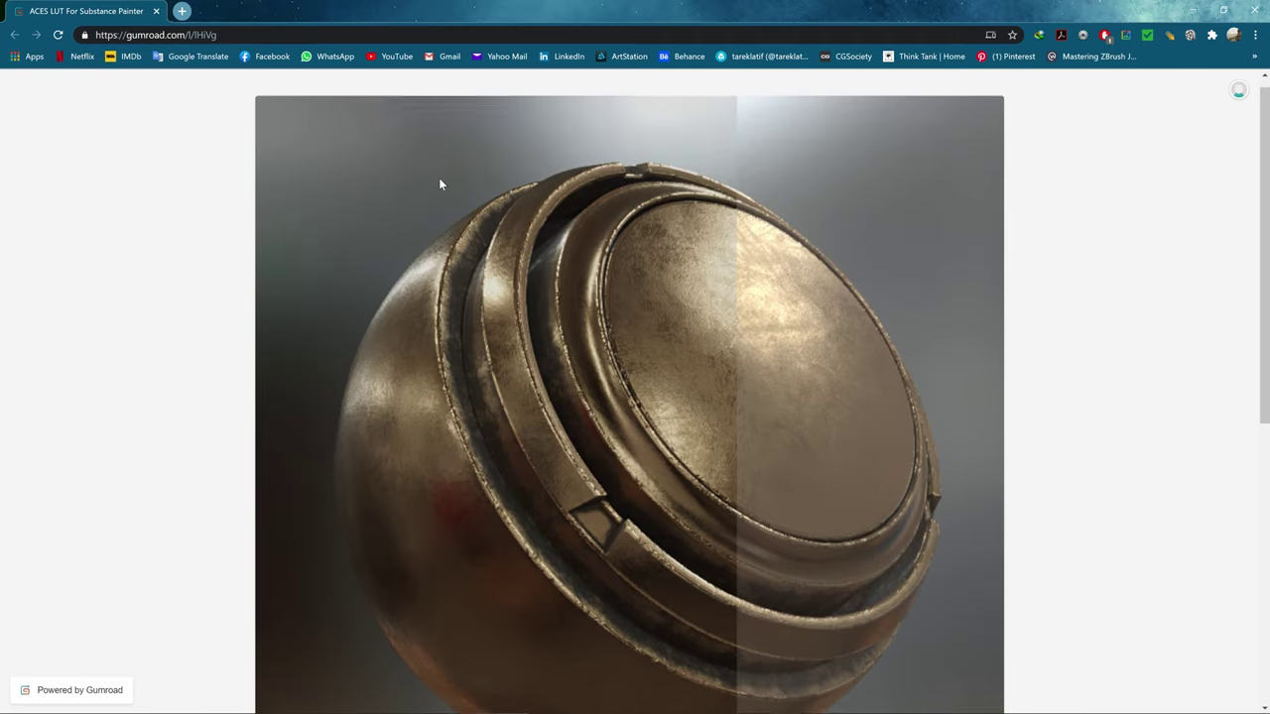
{"action": "scroll", "coordinate": [438, 176], "scroll_direction": "down", "scroll_amount": 2}
{"action": "scroll", "coordinate": [439, 177], "scroll_direction": "down", "scroll_amount": 3}
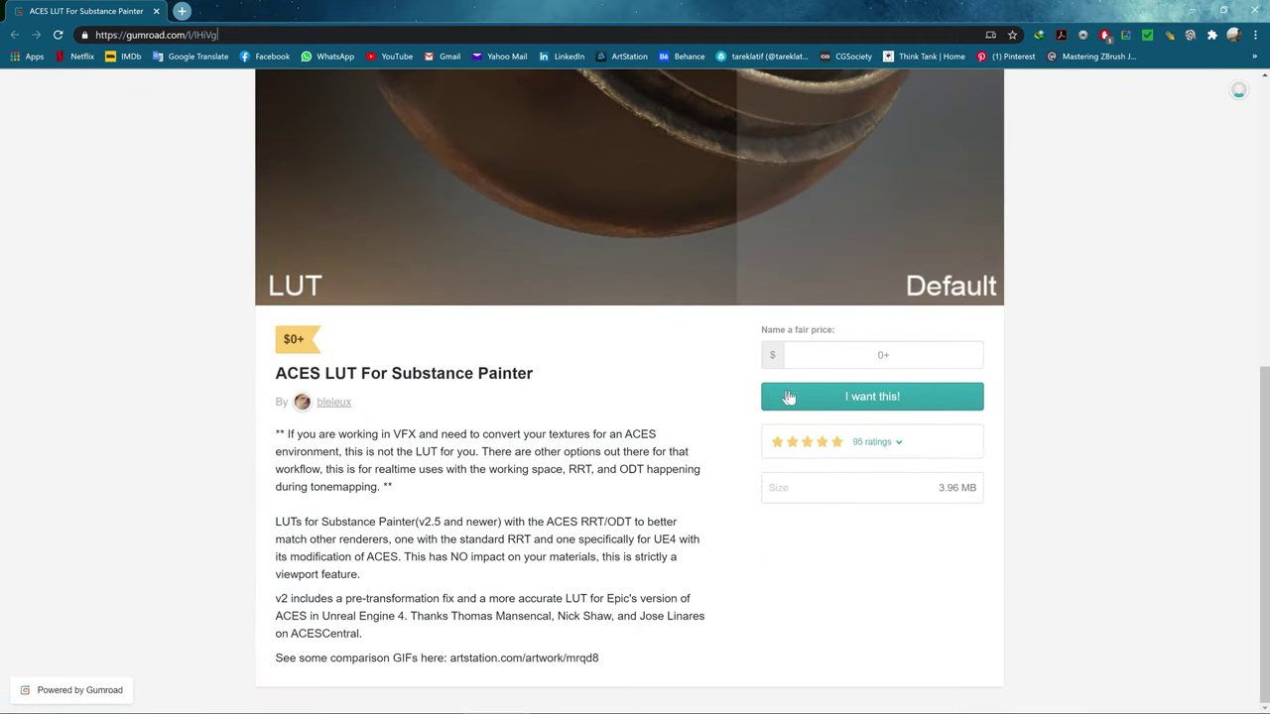
{"action": "left_click_drag", "start_coordinate": [287, 437], "coordinate": [393, 505]}
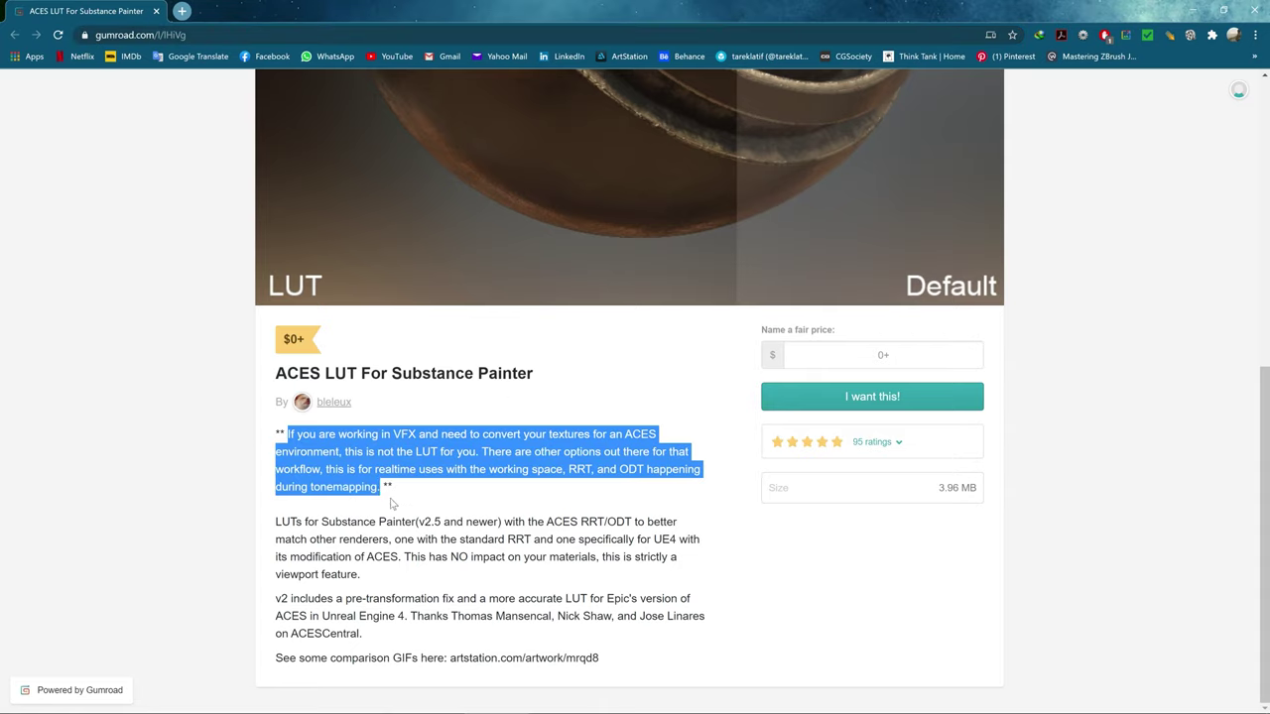
{"action": "left_click", "coordinate": [890, 356]}
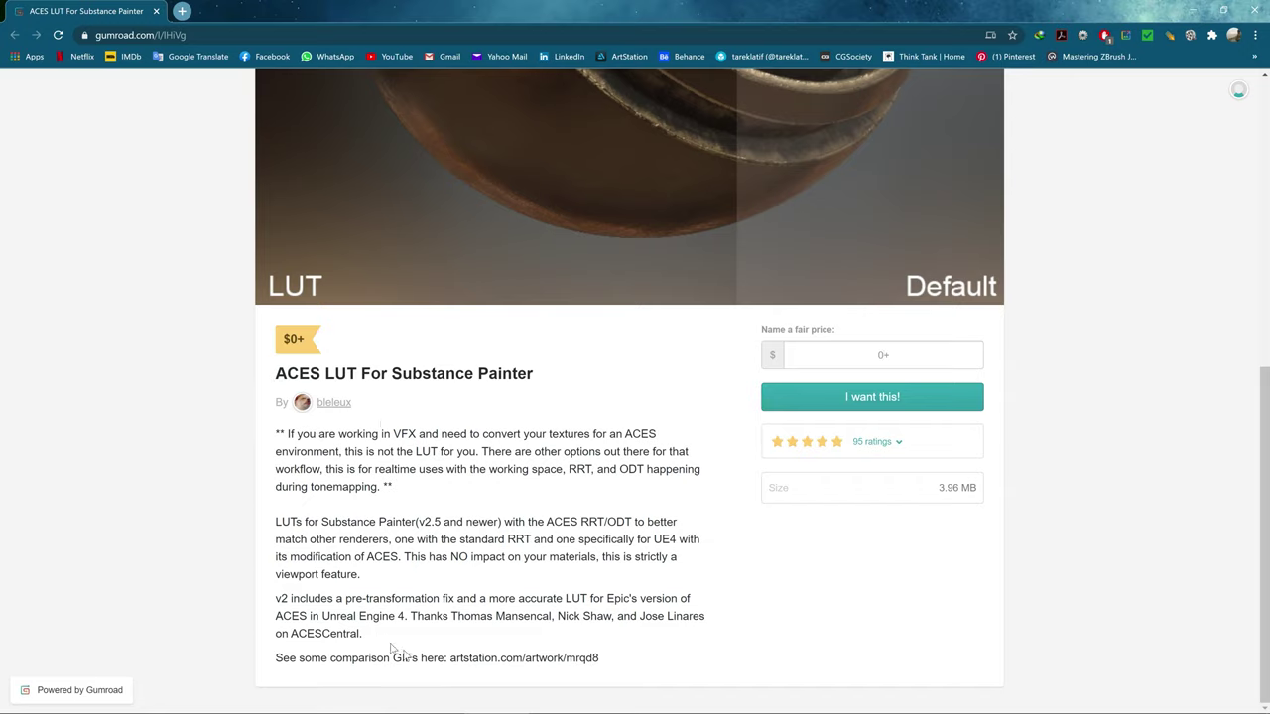
Un-maximize the browser and drag it aside to reveal Substance Painter.
{"action": "left_click", "coordinate": [238, 34]}
{"action": "left_click", "coordinate": [262, 32]}
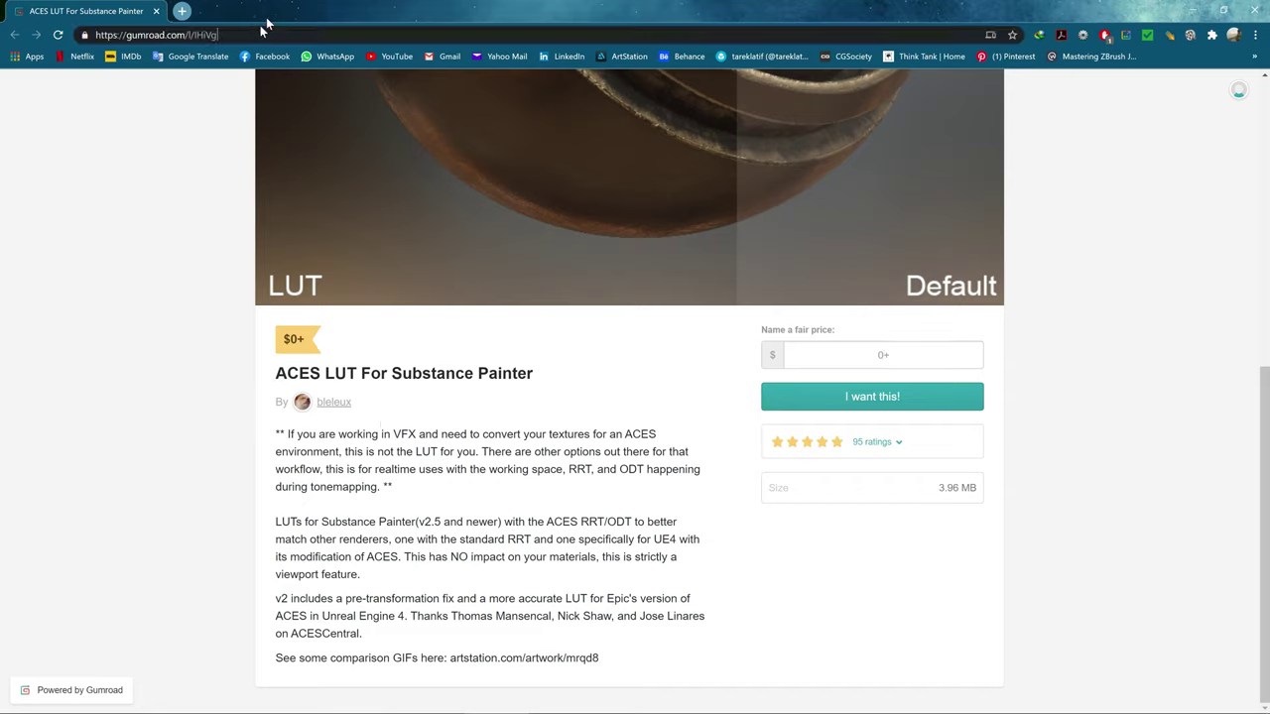
{"action": "mouse_move", "coordinate": [268, 18]}
{"action": "left_mouse_down"}
{"action": "mouse_move", "coordinate": [420, 122]}
{"action": "mouse_move", "coordinate": [363, 135]}
{"action": "mouse_move", "coordinate": [382, 106]}
{"action": "mouse_move", "coordinate": [607, 103]}
{"action": "left_mouse_up"}
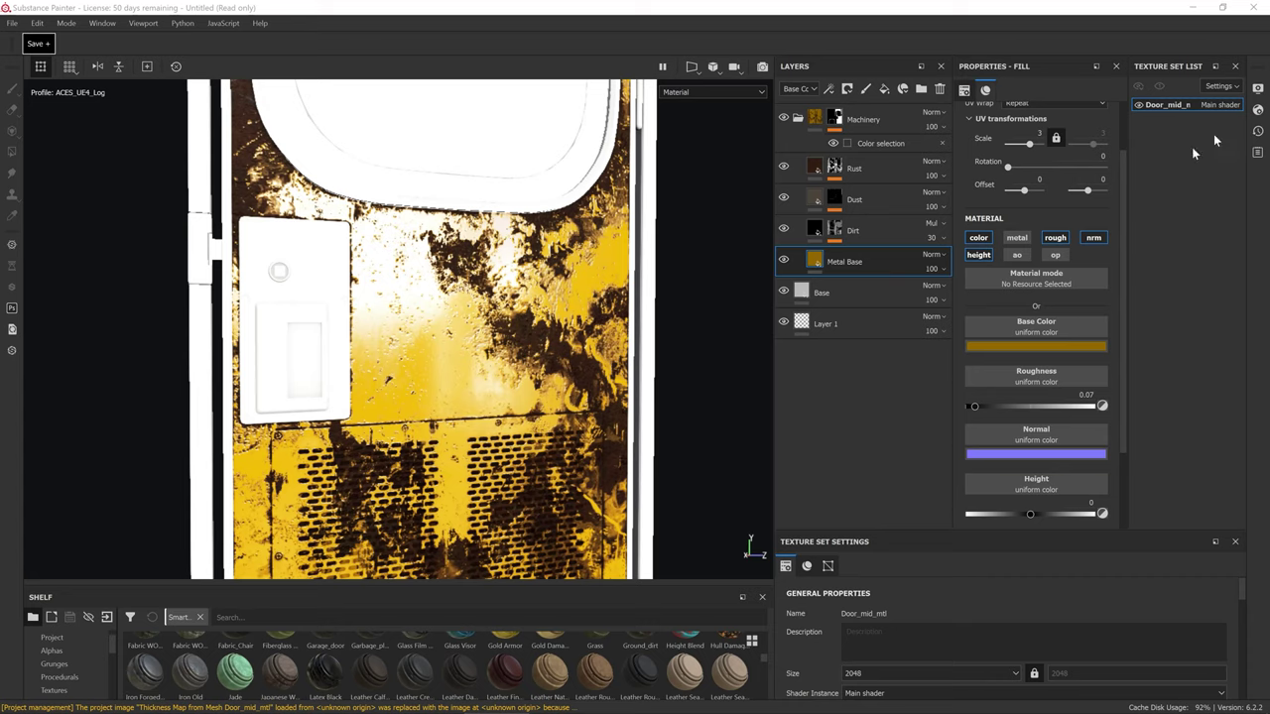
Check in Display Settings that the colour profile is ACES_UE4_Log.
{"action": "left_click", "coordinate": [1258, 90]}
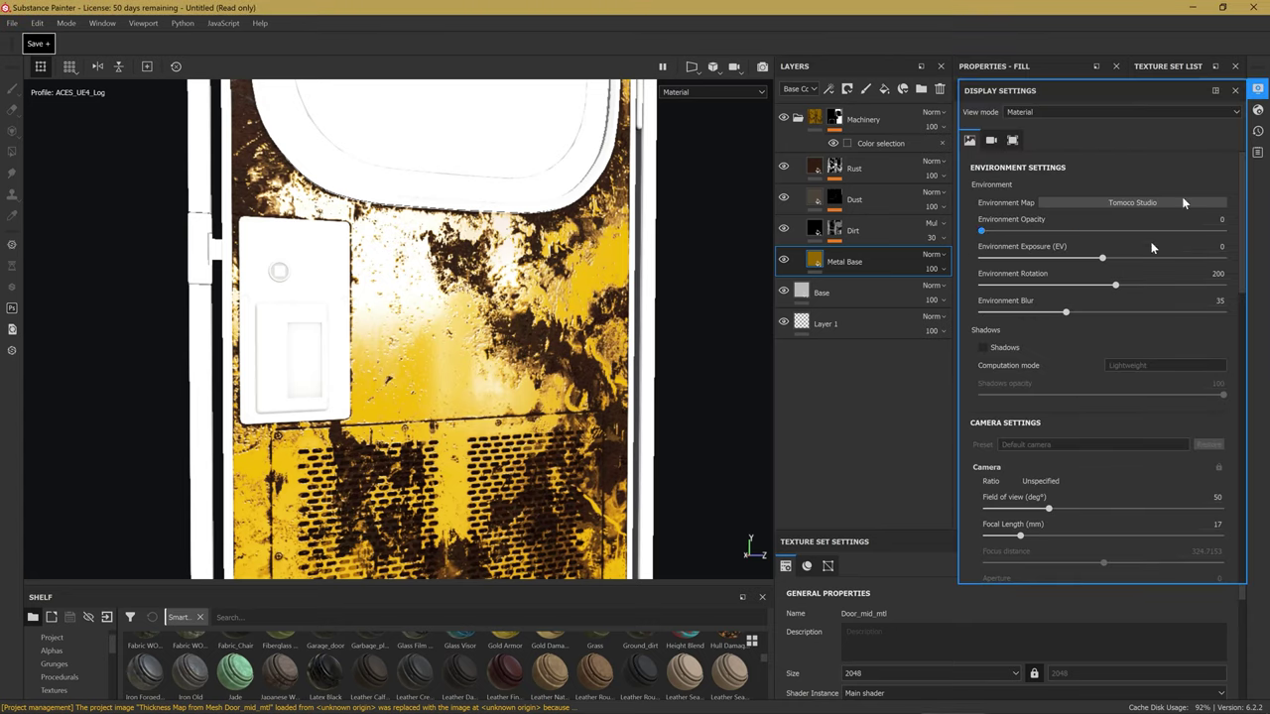
{"action": "scroll", "coordinate": [1035, 269], "scroll_direction": "down", "scroll_amount": 3}
{"action": "scroll", "coordinate": [1035, 269], "scroll_direction": "down", "scroll_amount": 2}
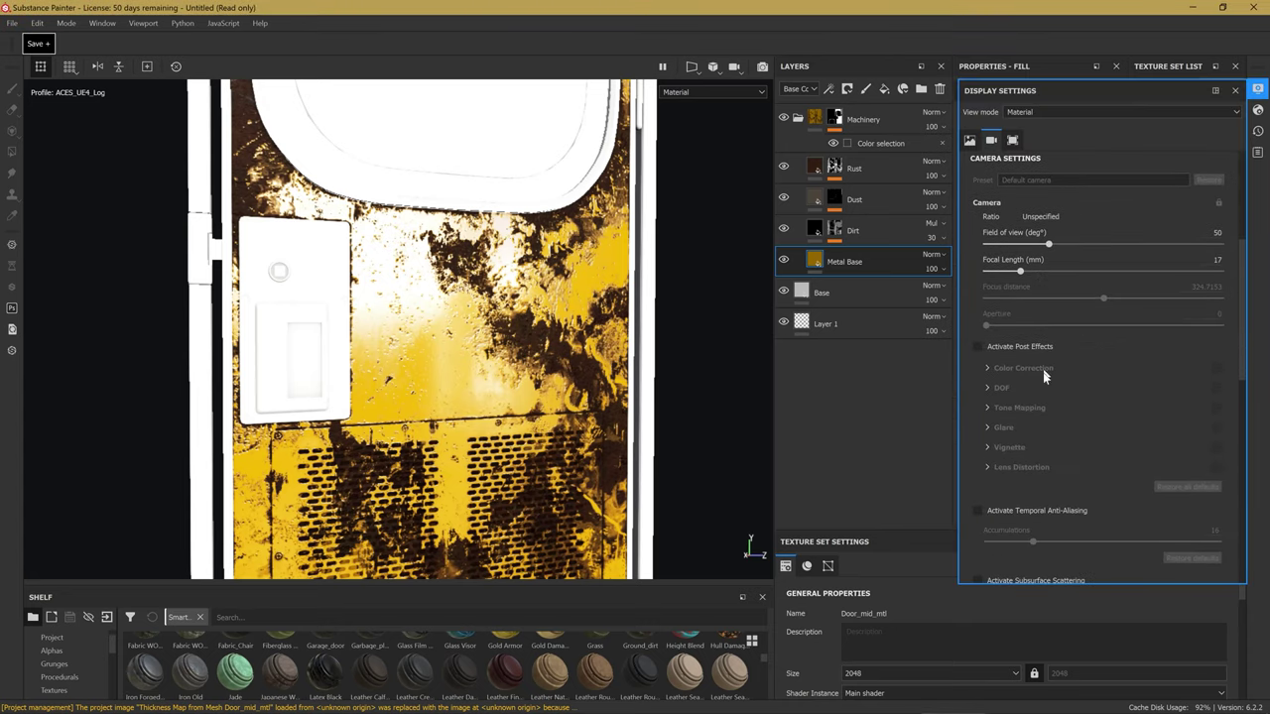
{"action": "scroll", "coordinate": [1027, 362], "scroll_direction": "down", "scroll_amount": 2}
{"action": "scroll", "coordinate": [1031, 372], "scroll_direction": "down", "scroll_amount": 3}
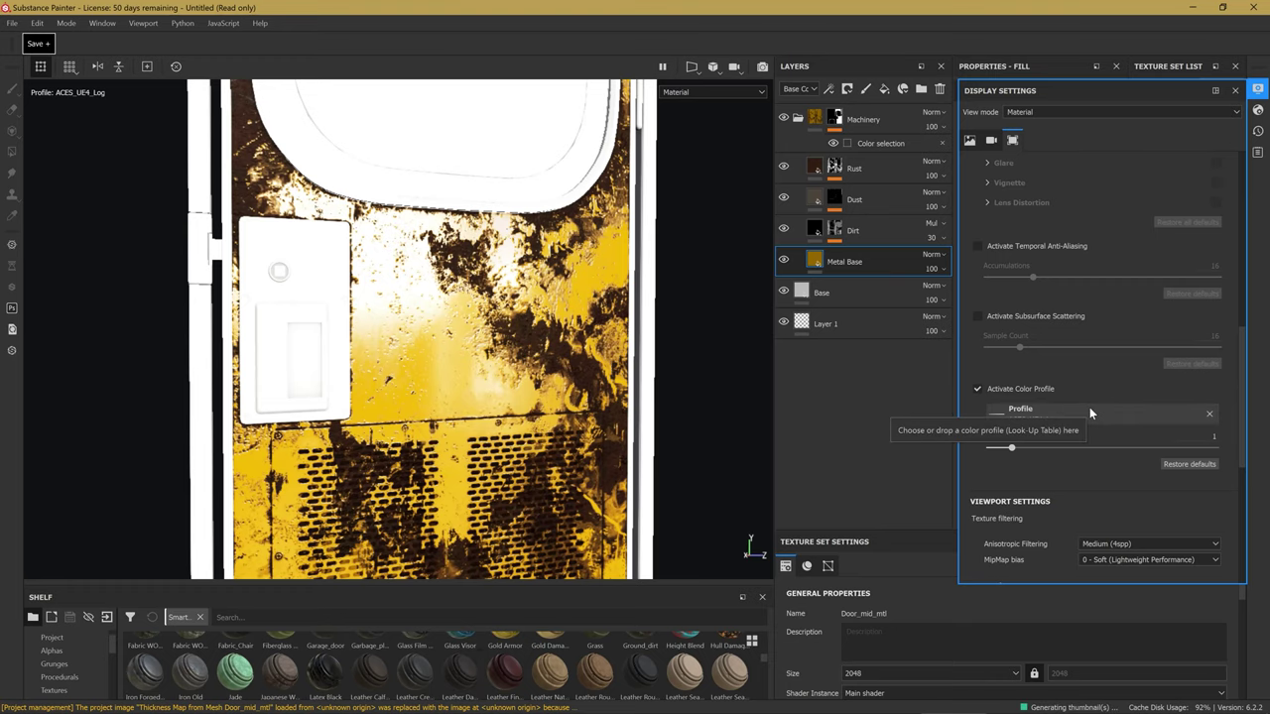
{"action": "left_click", "coordinate": [1256, 91]}
Orbit and zoom around the door's upper part.
{"action": "scroll", "coordinate": [494, 364], "scroll_direction": "down", "scroll_amount": 2}
{"action": "scroll", "coordinate": [480, 366], "scroll_direction": "down", "scroll_amount": 2}
{"action": "scroll", "coordinate": [480, 365], "scroll_direction": "up", "scroll_amount": 2}
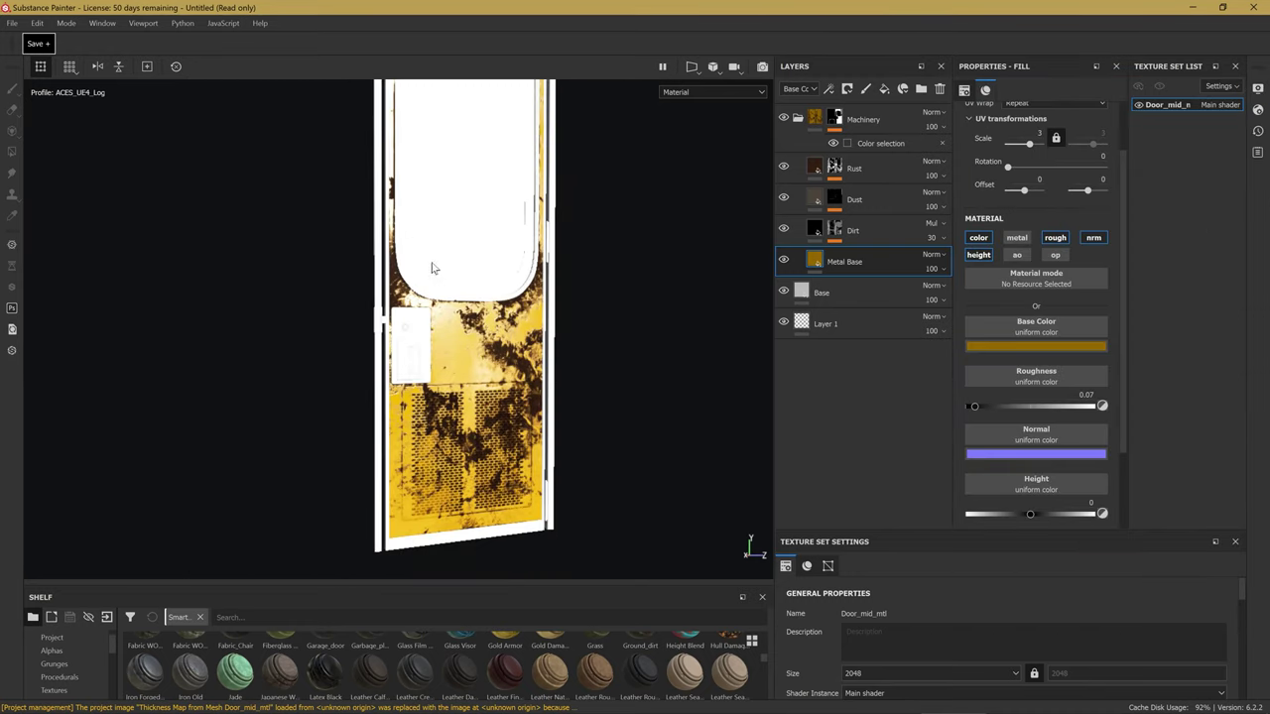
{"action": "mouse_move", "coordinate": [434, 269]}
{"action": "left_mouse_down", "text": "alt"}
{"action": "mouse_move", "coordinate": [498, 451]}
{"action": "mouse_move", "coordinate": [523, 415]}
{"action": "mouse_move", "coordinate": [334, 405]}
{"action": "mouse_move", "coordinate": [425, 400]}
{"action": "mouse_move", "coordinate": [429, 199]}
{"action": "mouse_move", "coordinate": [476, 425]}
{"action": "mouse_move", "coordinate": [604, 584]}
{"action": "left_mouse_up", "text": "alt"}
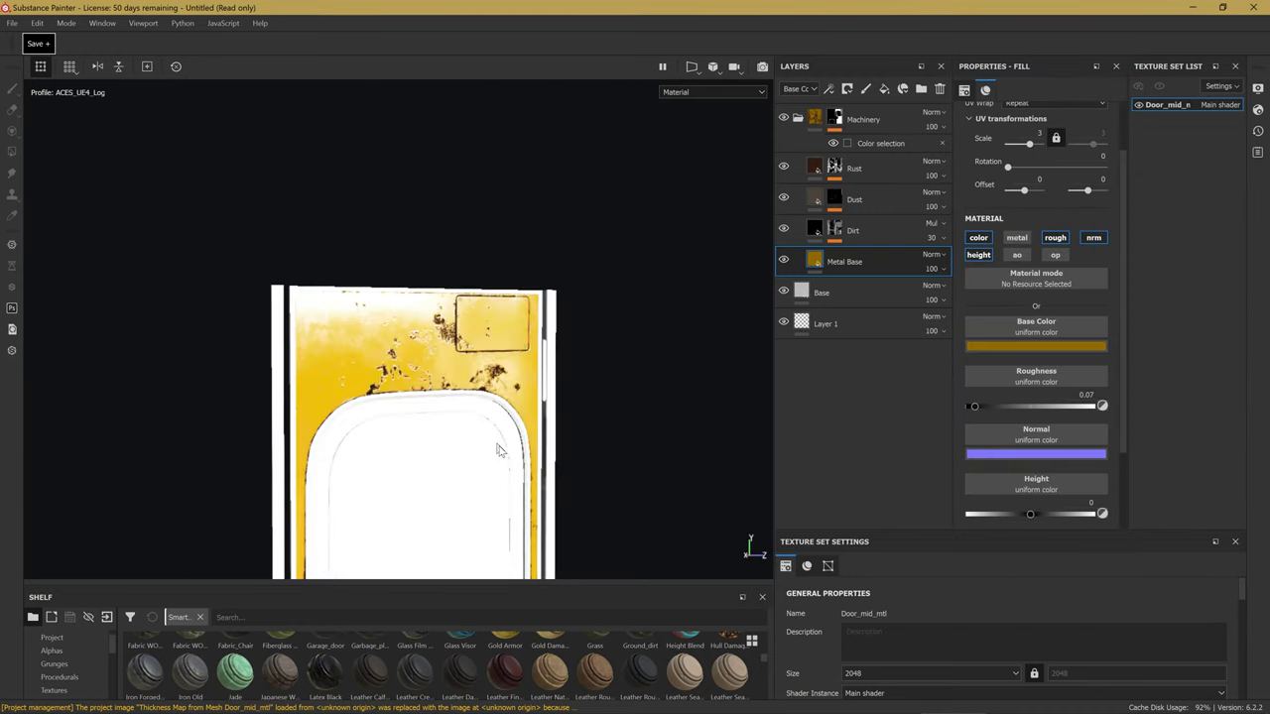
{"action": "scroll", "coordinate": [499, 450], "scroll_direction": "up", "scroll_amount": 2}
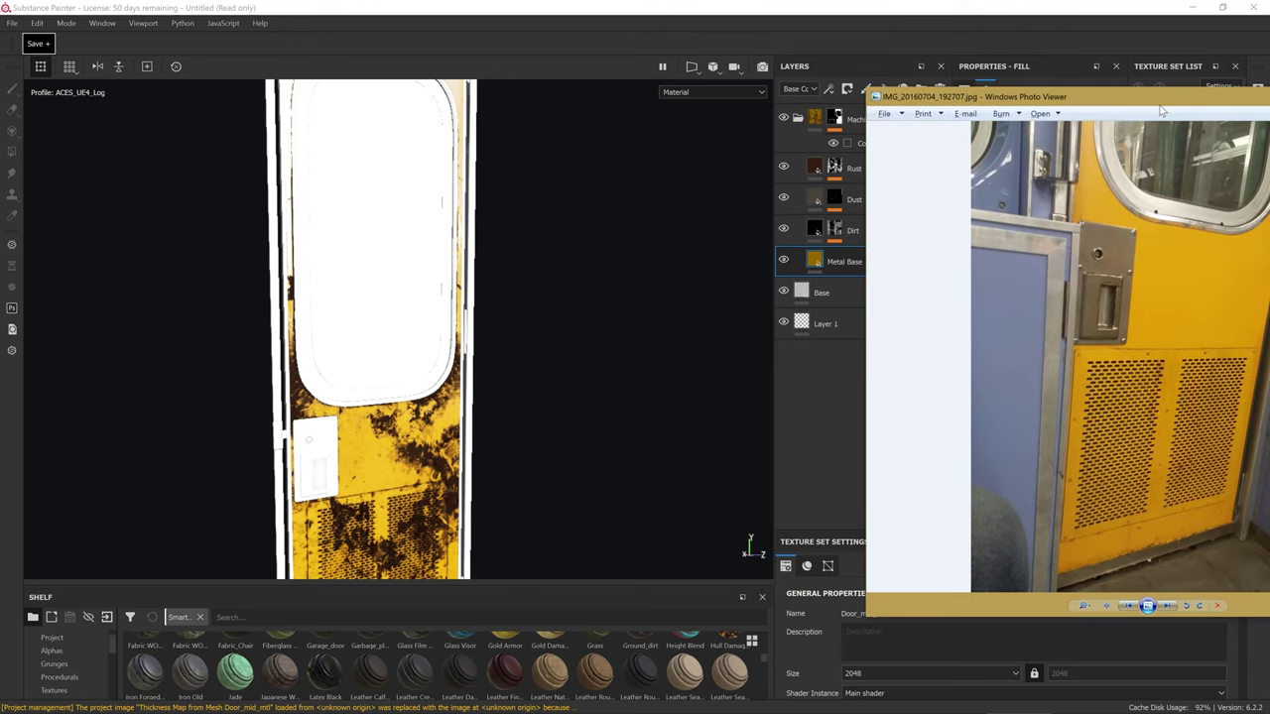
Narrow the Substance Painter window and place the yellow door reference photo beside it.
{"action": "scroll", "coordinate": [524, 463], "scroll_direction": "up", "scroll_amount": 5}
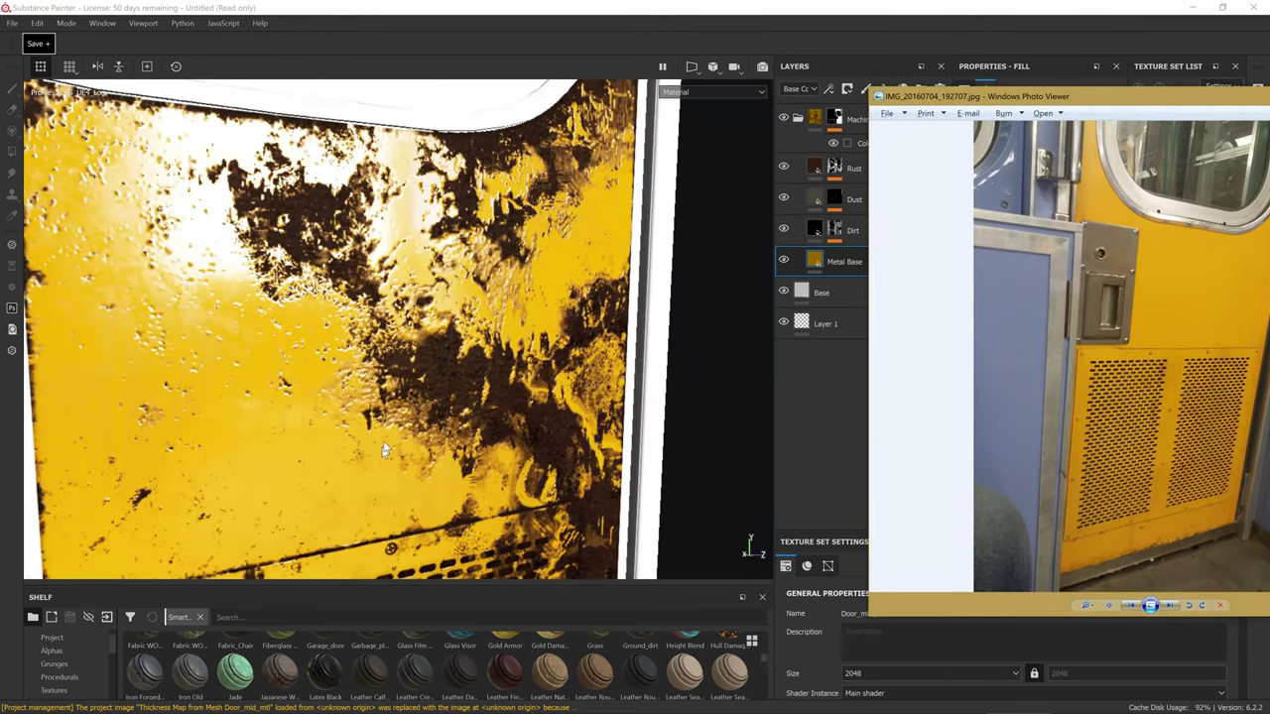
{"action": "left_click", "coordinate": [667, 308]}
{"action": "mouse_move", "coordinate": [1113, 10]}
{"action": "left_mouse_down"}
{"action": "mouse_move", "coordinate": [995, 18]}
{"action": "mouse_move", "coordinate": [1004, 15]}
{"action": "left_mouse_up"}
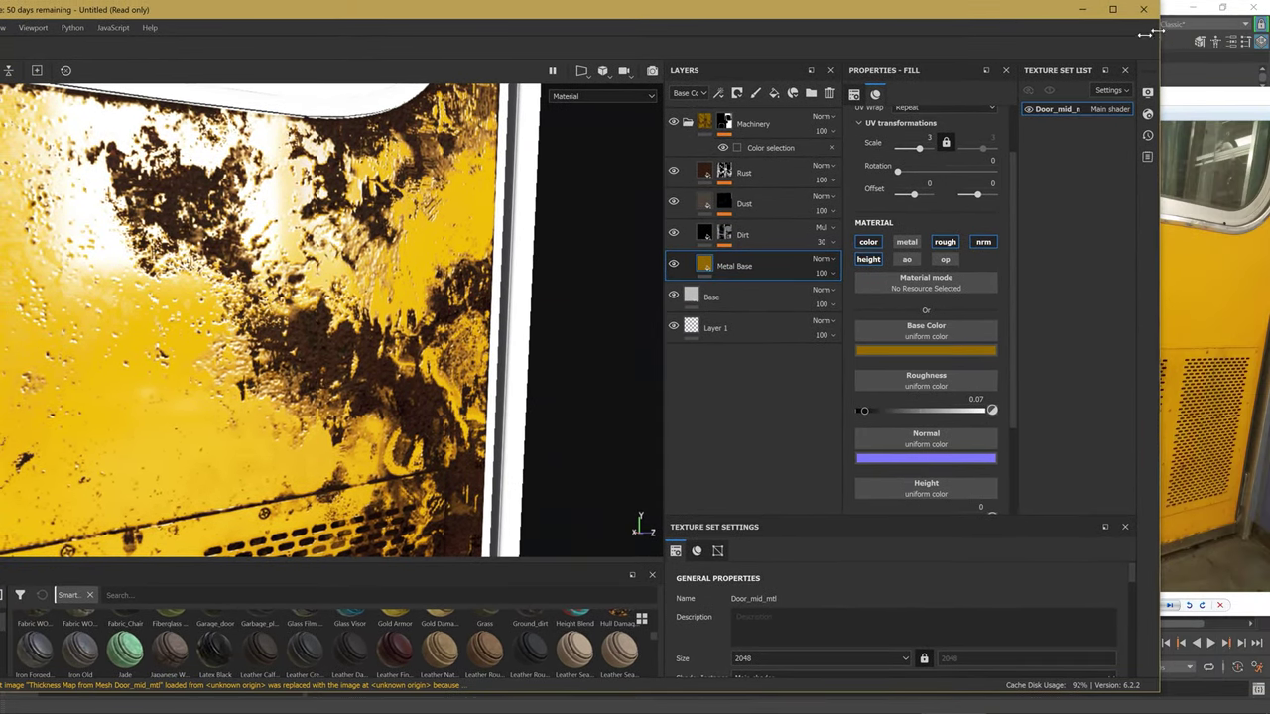
{"action": "mouse_move", "coordinate": [1000, 9]}
{"action": "left_mouse_down"}
{"action": "mouse_move", "coordinate": [1042, 21]}
{"action": "mouse_move", "coordinate": [1015, 21]}
{"action": "left_mouse_up"}
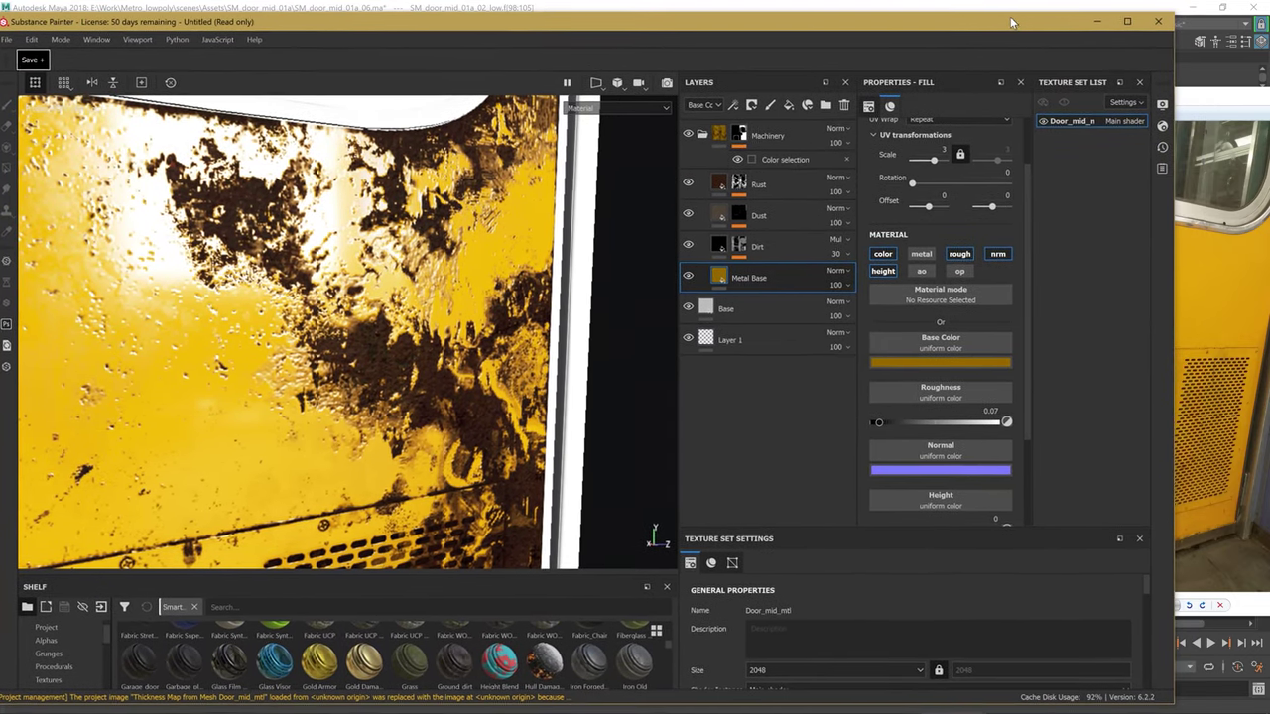
{"action": "left_click", "coordinate": [1213, 201]}
{"action": "mouse_move", "coordinate": [975, 99]}
{"action": "left_mouse_down"}
{"action": "mouse_move", "coordinate": [1204, 182]}
{"action": "mouse_move", "coordinate": [1131, 151]}
{"action": "left_mouse_up"}
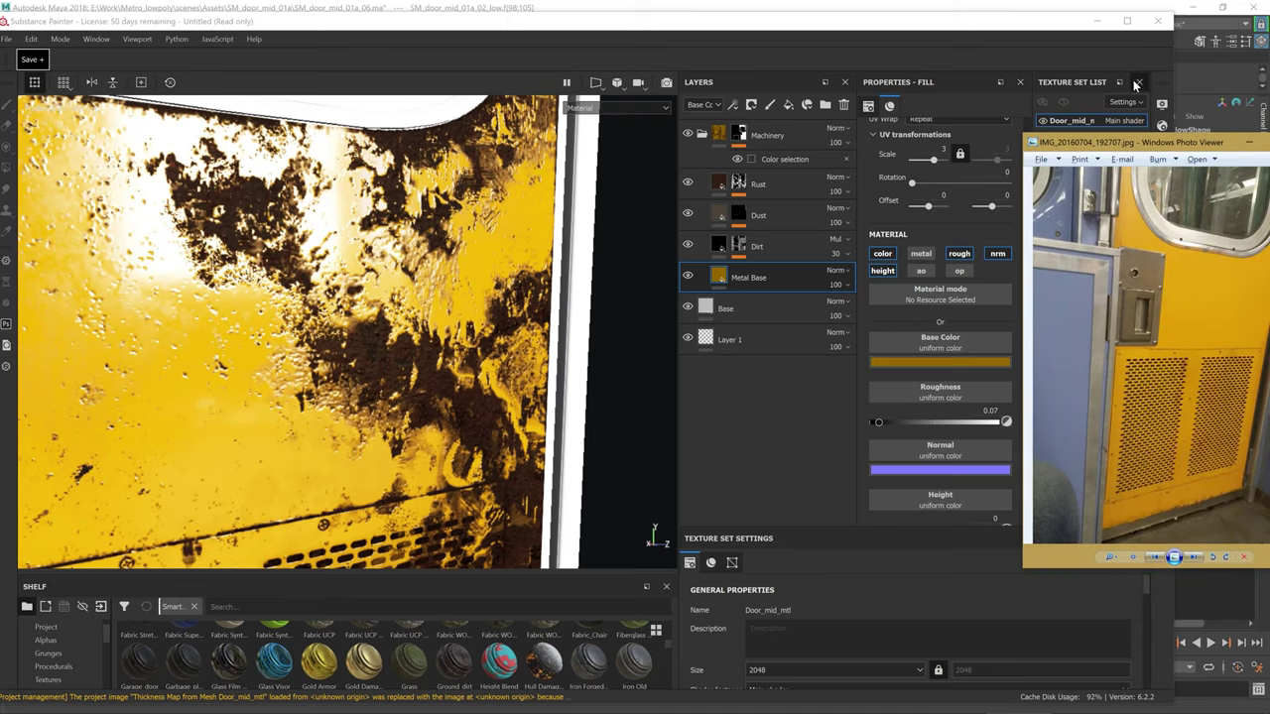
{"action": "left_click_drag", "start_coordinate": [1172, 69], "coordinate": [1018, 75]}
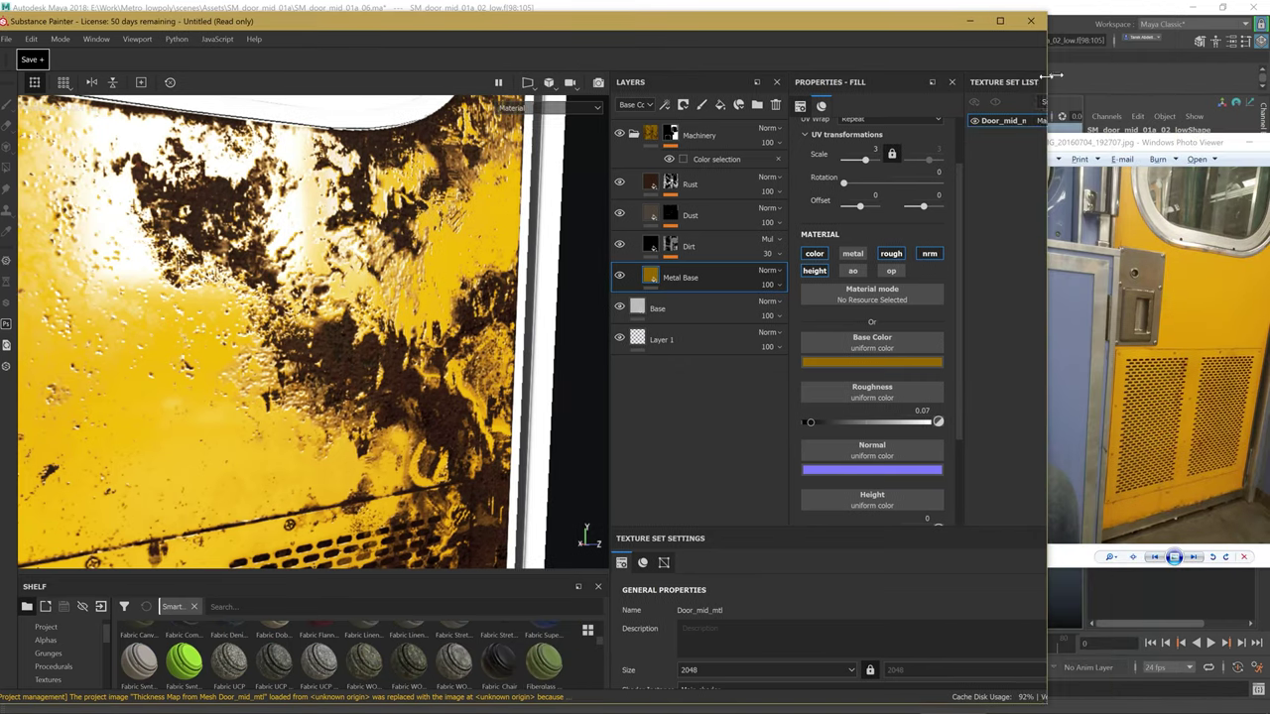
{"action": "left_click_drag", "start_coordinate": [1123, 144], "coordinate": [957, 121]}
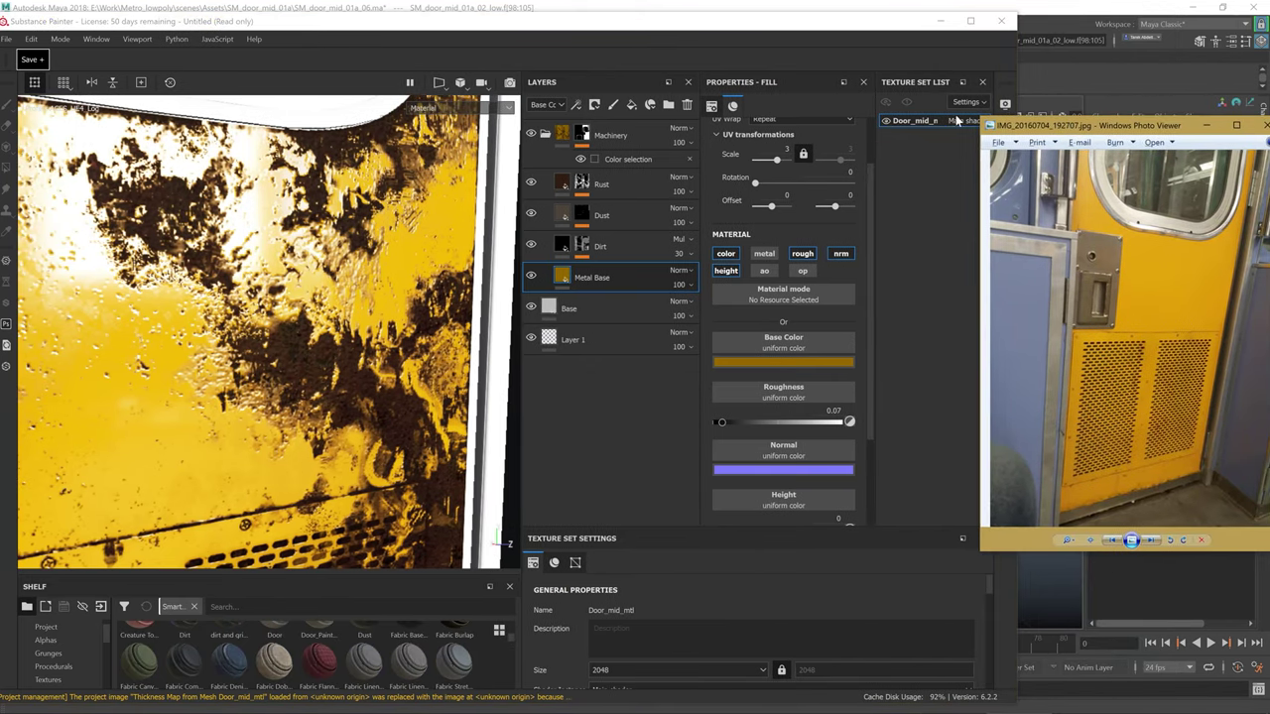
{"action": "left_click_drag", "start_coordinate": [800, 20], "coordinate": [790, 27]}
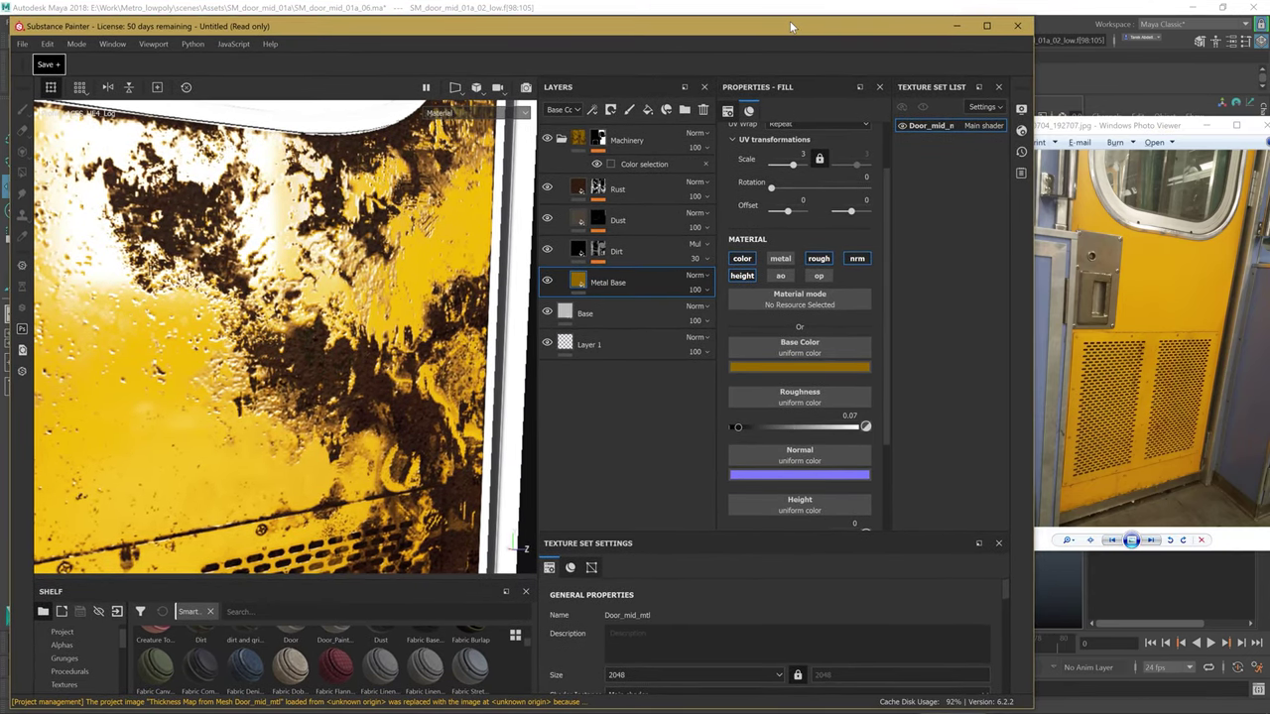
Darken the Metal Base colour to a value of 0.24 (R 0.240, G 0.111).
{"action": "left_click", "coordinate": [829, 369]}
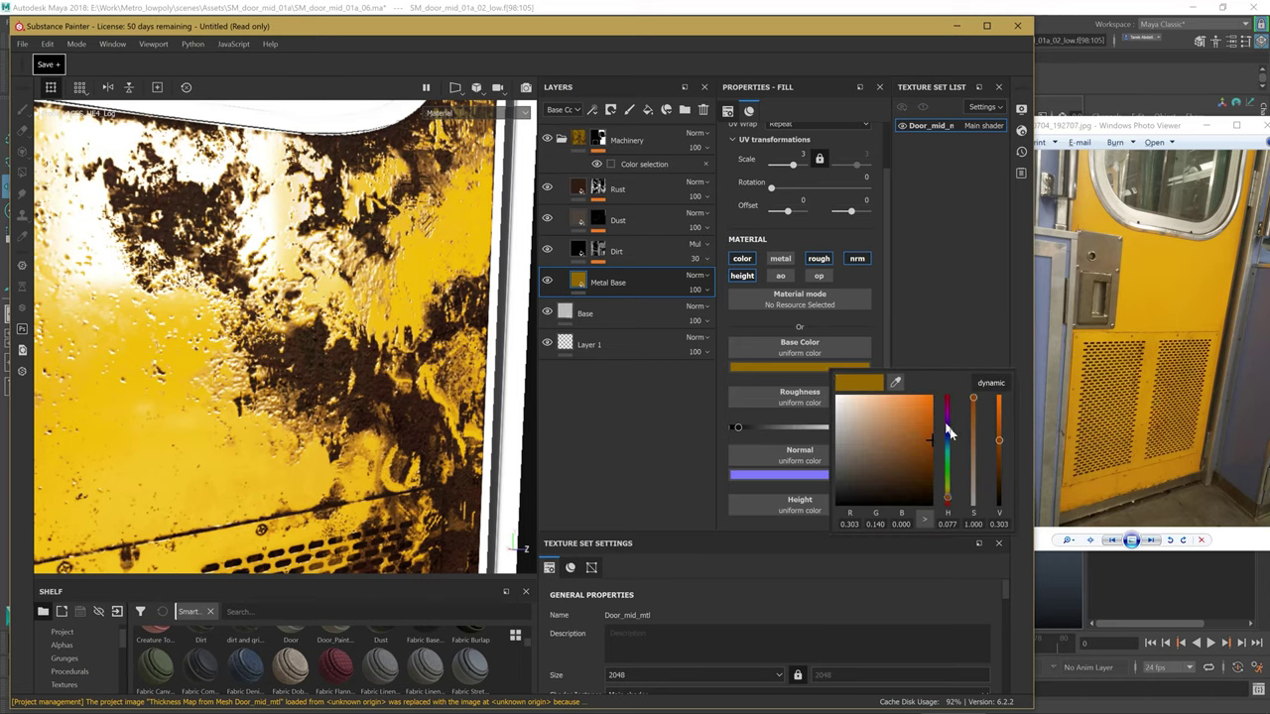
{"action": "left_click_drag", "start_coordinate": [927, 441], "coordinate": [931, 438]}
{"action": "left_click_drag", "start_coordinate": [932, 438], "coordinate": [942, 451]}
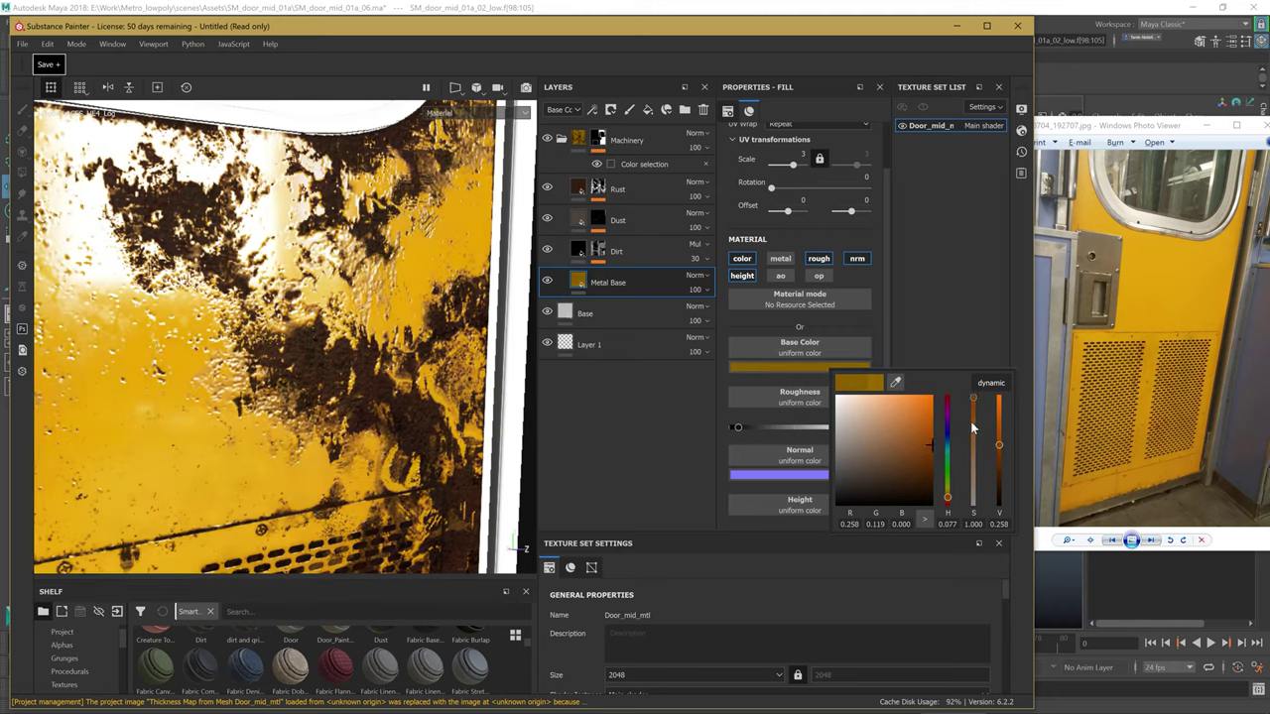
{"action": "left_click", "coordinate": [998, 440]}
{"action": "left_click_drag", "start_coordinate": [999, 441], "coordinate": [1003, 446]}
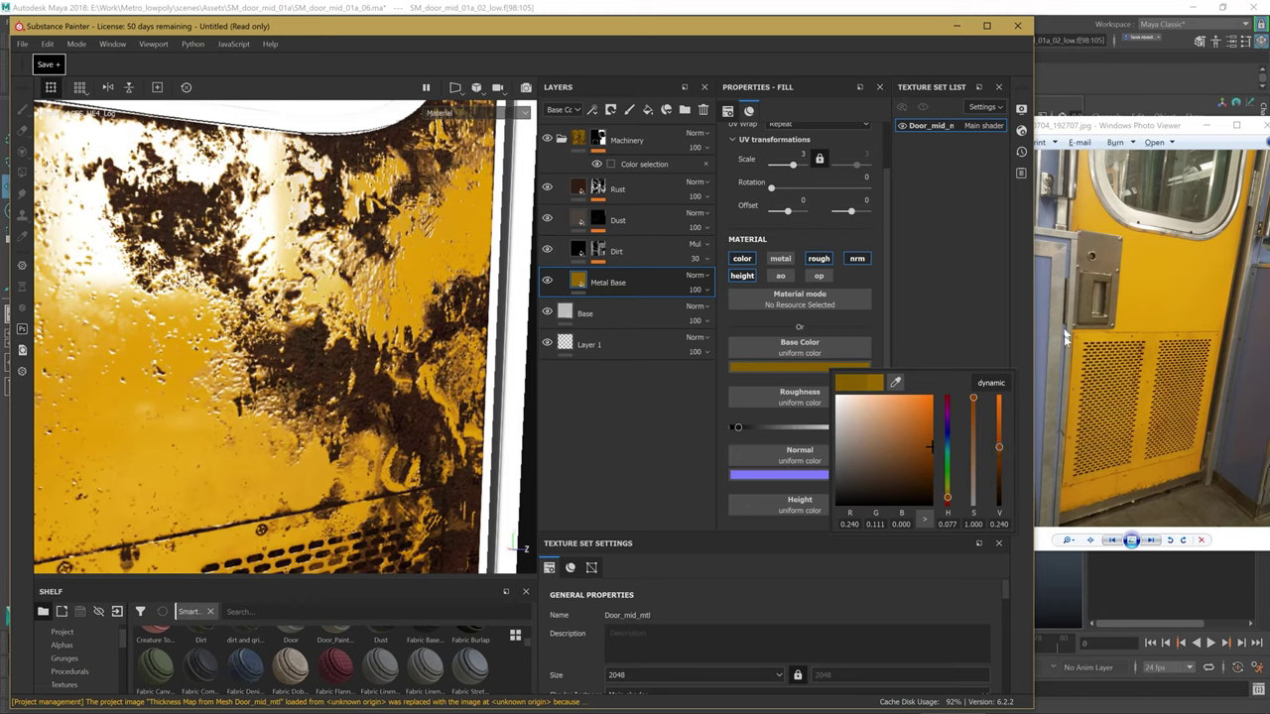
{"action": "left_click", "coordinate": [978, 214]}
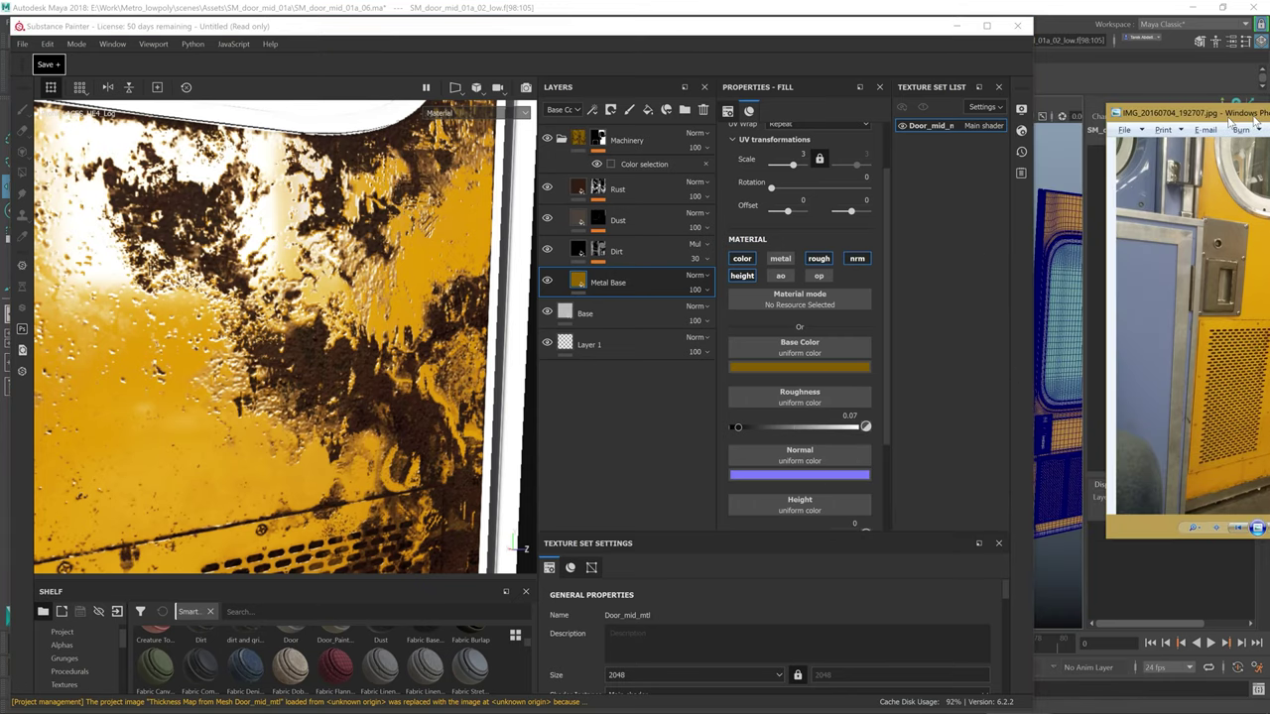
Maximize Substance Painter, frame the whole door, and select the Rust layer.
{"action": "left_click", "coordinate": [986, 25]}
{"action": "key", "text": "f"}
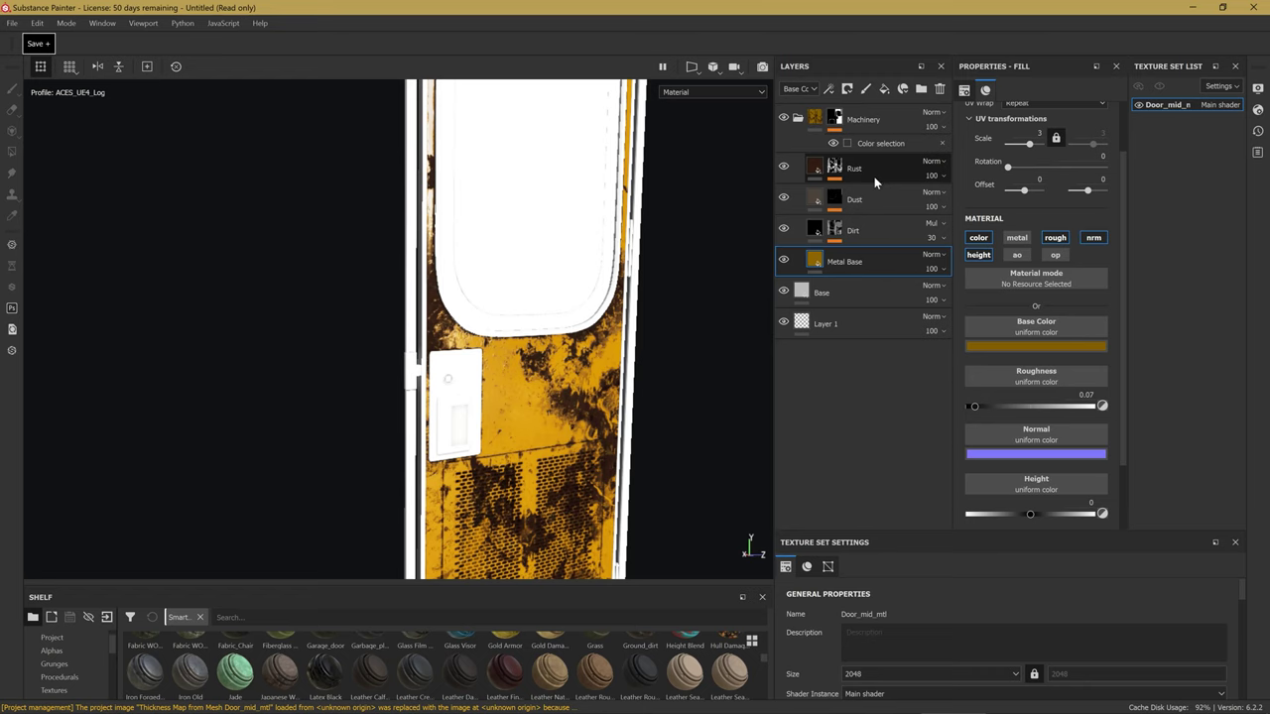
{"action": "left_click", "coordinate": [874, 177]}
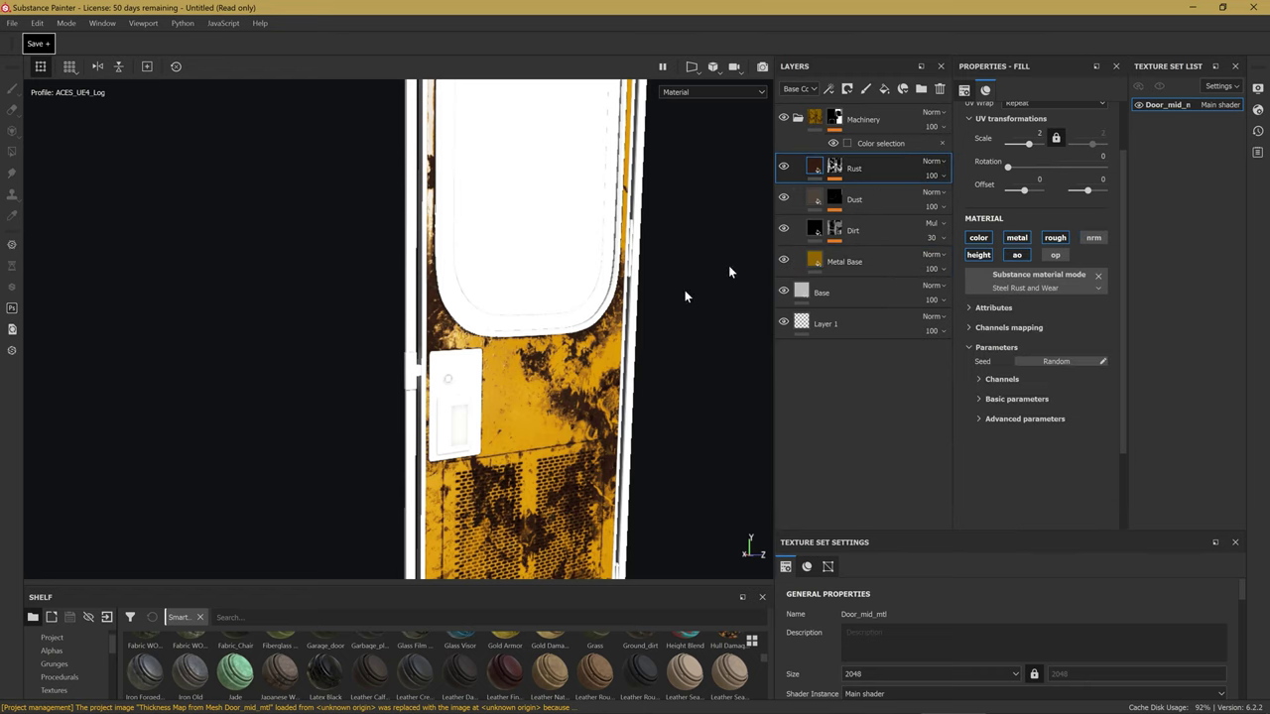
Select the Rust layer's mask, widen the side panels, and show the Mask Editor generator properties.
{"action": "scroll", "coordinate": [545, 423], "scroll_direction": "up", "scroll_amount": 5}
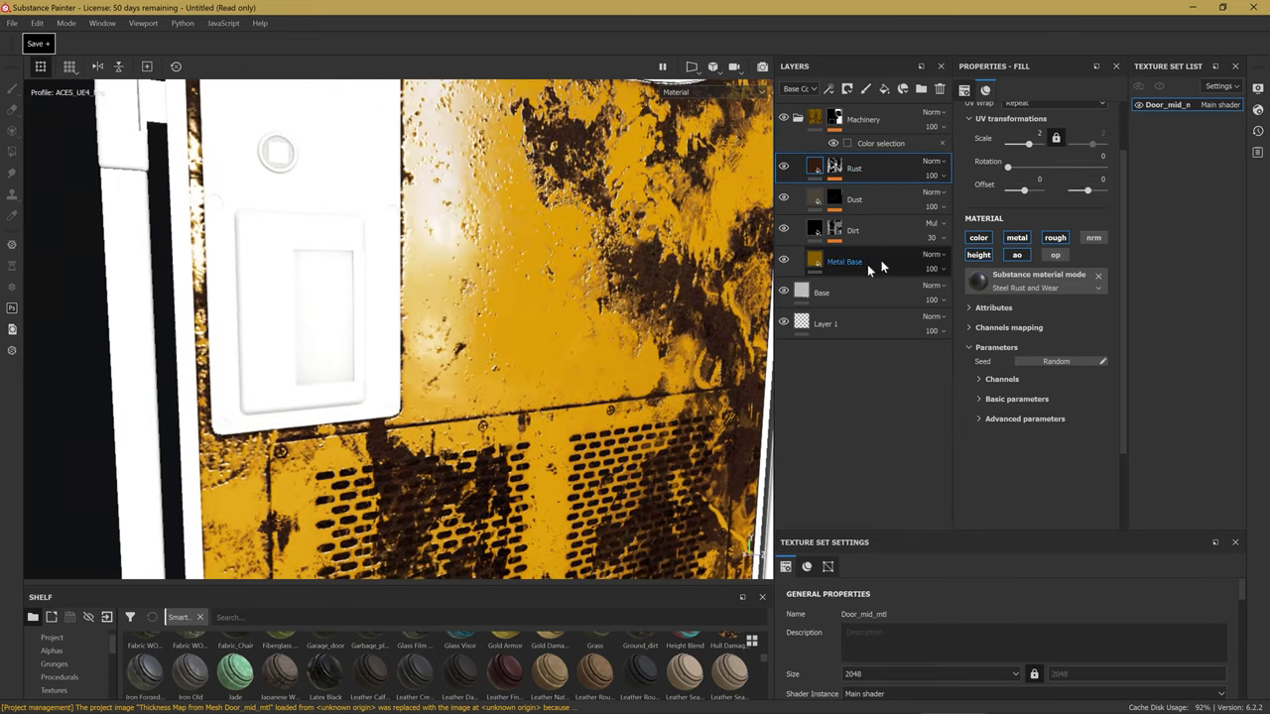
{"action": "left_click", "coordinate": [839, 170]}
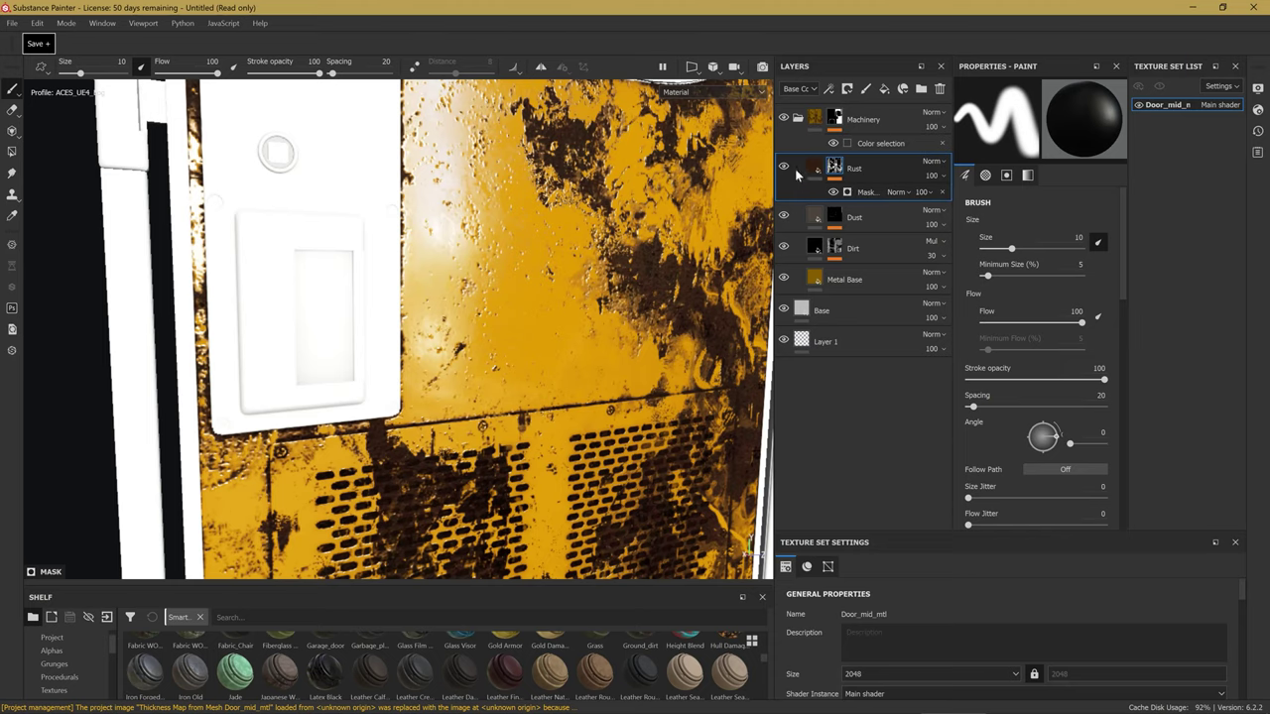
{"action": "left_click_drag", "start_coordinate": [775, 143], "coordinate": [692, 149]}
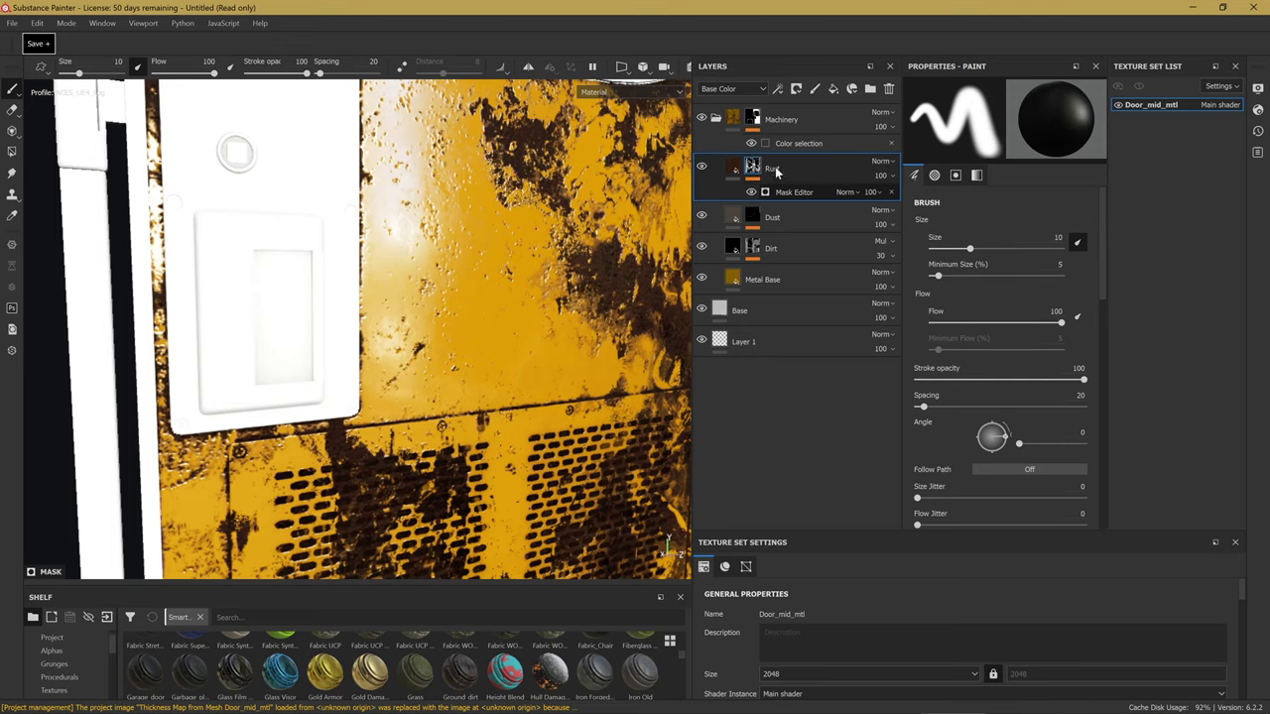
{"action": "left_click", "coordinate": [841, 190]}
{"action": "left_click_drag", "start_coordinate": [591, 252], "coordinate": [484, 311], "text": "alt"}
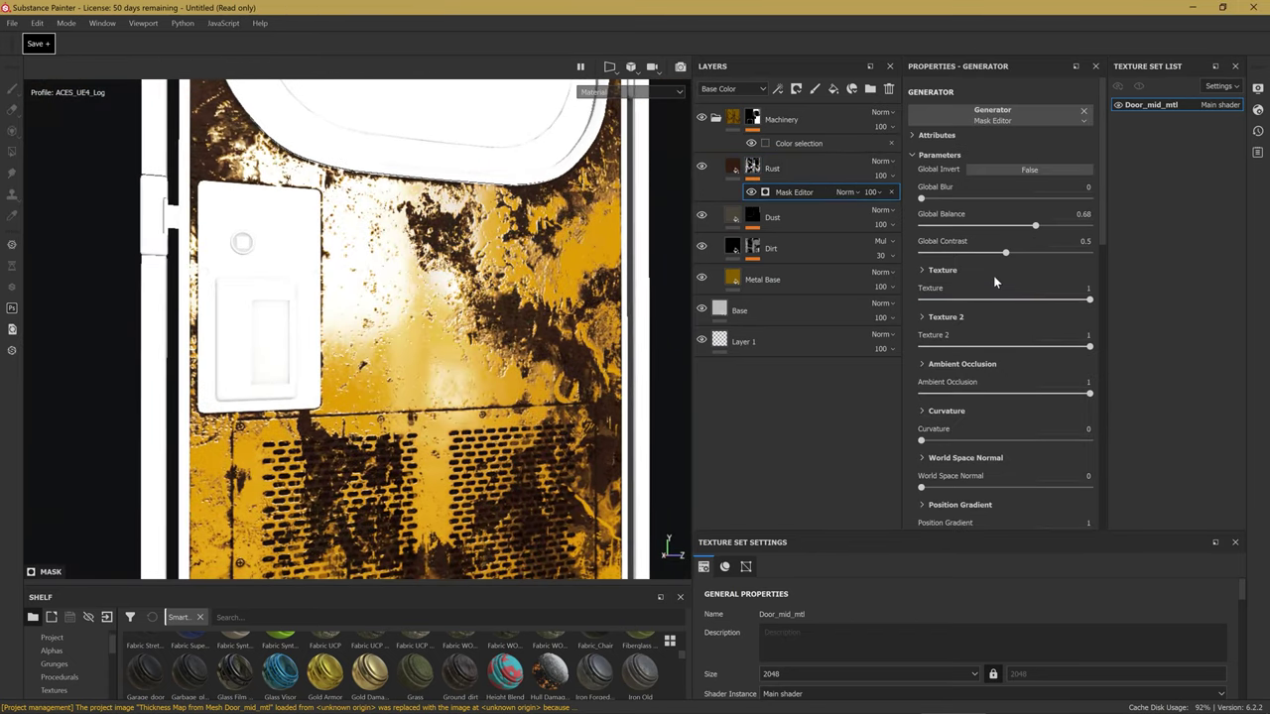
Set the rust mask generator's main Texture scale to 4.
{"action": "scroll", "coordinate": [987, 250], "scroll_direction": "down", "scroll_amount": 2}
{"action": "scroll", "coordinate": [985, 238], "scroll_direction": "up", "scroll_amount": 2}
{"action": "scroll", "coordinate": [992, 256], "scroll_direction": "down", "scroll_amount": 5}
{"action": "scroll", "coordinate": [992, 256], "scroll_direction": "down", "scroll_amount": 1}
{"action": "scroll", "coordinate": [992, 256], "scroll_direction": "up", "scroll_amount": 6}
{"action": "left_click", "coordinate": [937, 135]}
{"action": "left_click", "coordinate": [937, 135]}
{"action": "scroll", "coordinate": [1018, 297], "scroll_direction": "down", "scroll_amount": 2}
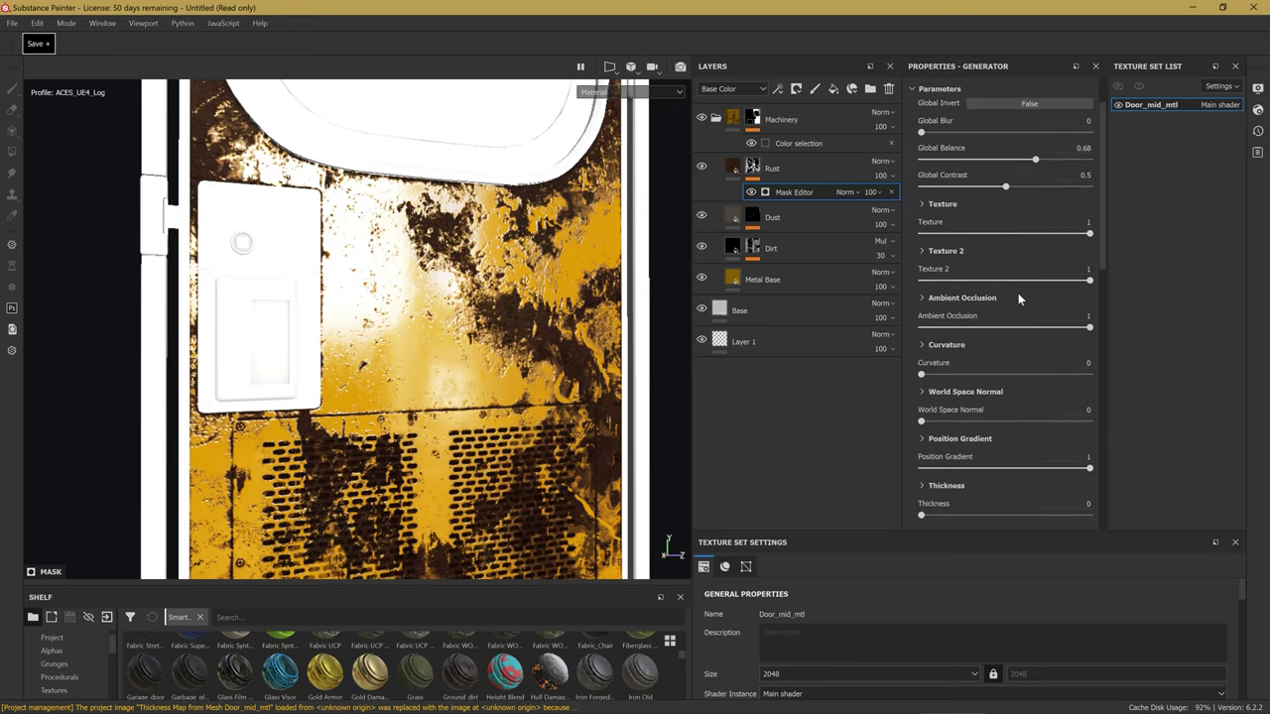
{"action": "scroll", "coordinate": [1020, 354], "scroll_direction": "down", "scroll_amount": 7}
{"action": "scroll", "coordinate": [1020, 354], "scroll_direction": "down", "scroll_amount": 1}
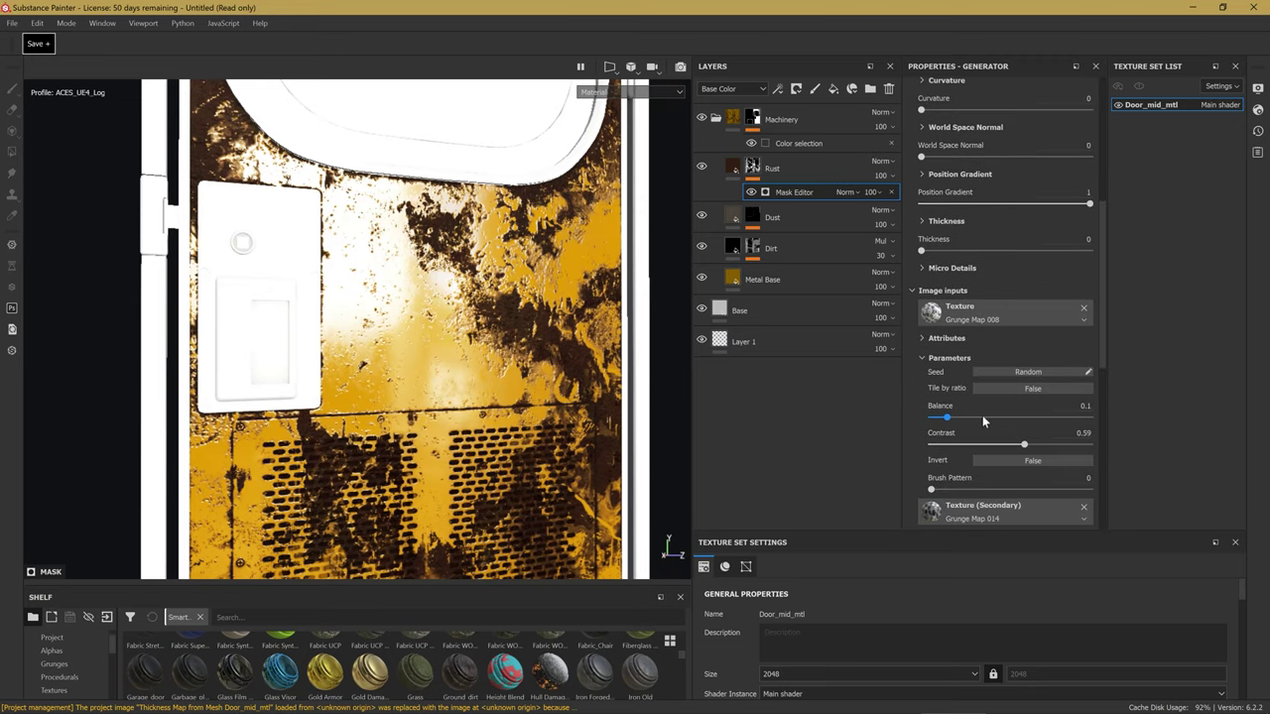
{"action": "scroll", "coordinate": [988, 395], "scroll_direction": "down", "scroll_amount": 2}
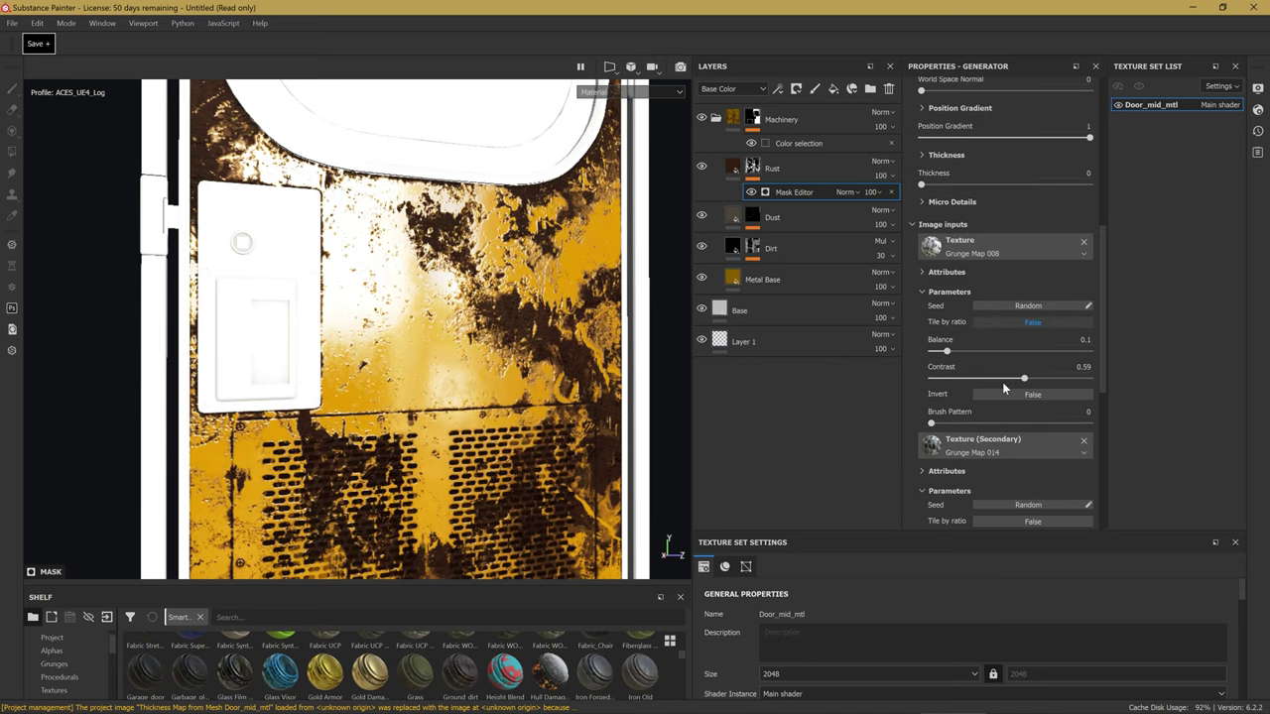
{"action": "scroll", "coordinate": [1002, 382], "scroll_direction": "down", "scroll_amount": 2}
{"action": "scroll", "coordinate": [1029, 399], "scroll_direction": "down", "scroll_amount": 2}
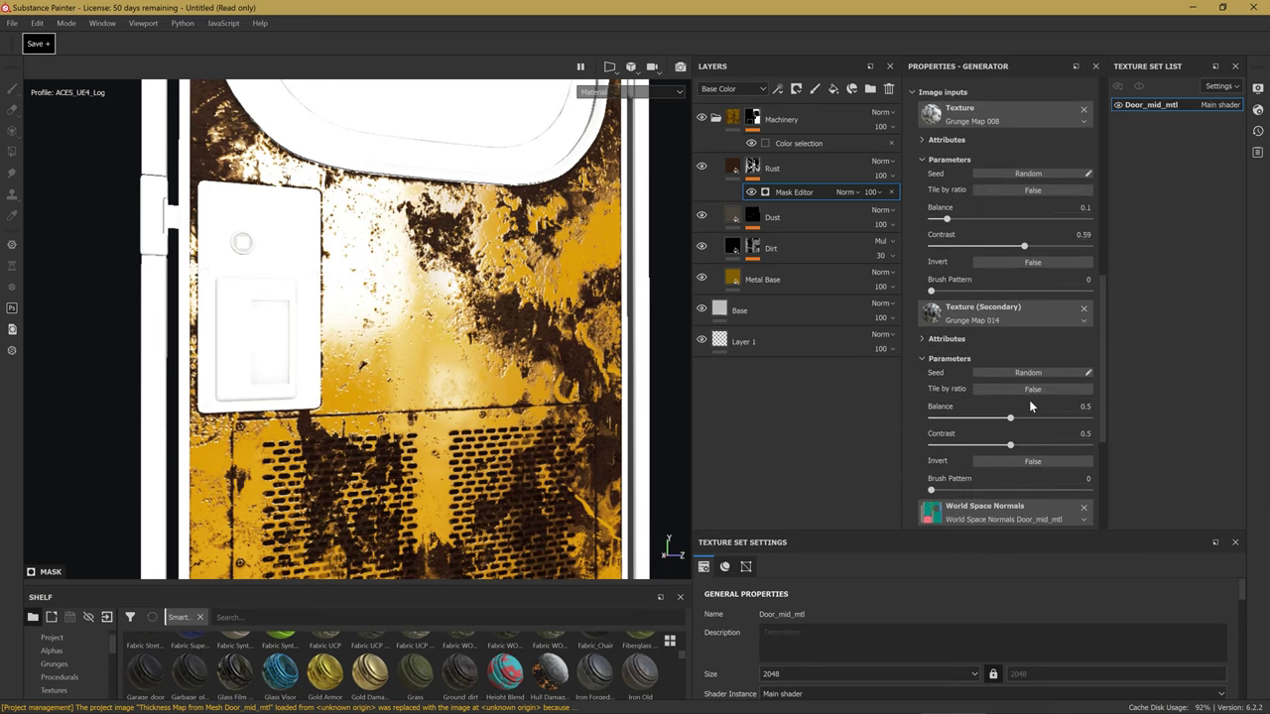
{"action": "scroll", "coordinate": [983, 437], "scroll_direction": "up", "scroll_amount": 5}
{"action": "scroll", "coordinate": [978, 415], "scroll_direction": "up", "scroll_amount": 4}
{"action": "scroll", "coordinate": [982, 297], "scroll_direction": "up", "scroll_amount": 5}
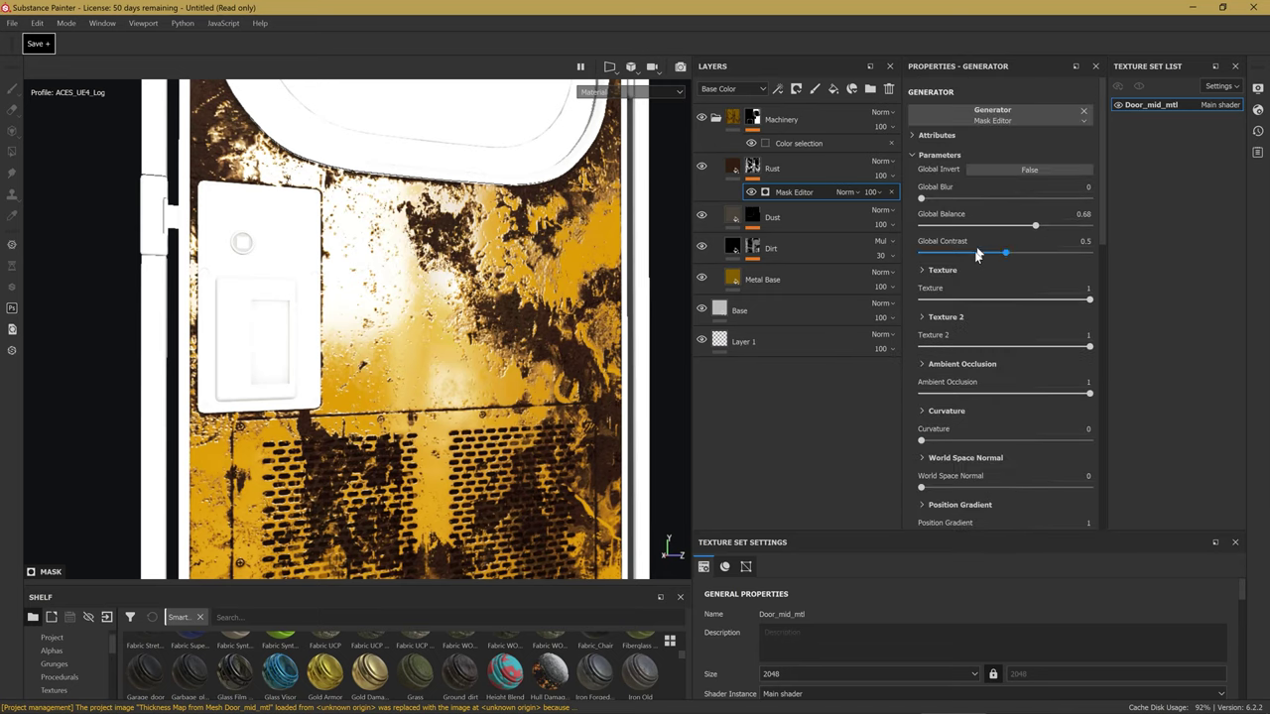
{"action": "scroll", "coordinate": [970, 318], "scroll_direction": "down", "scroll_amount": 4}
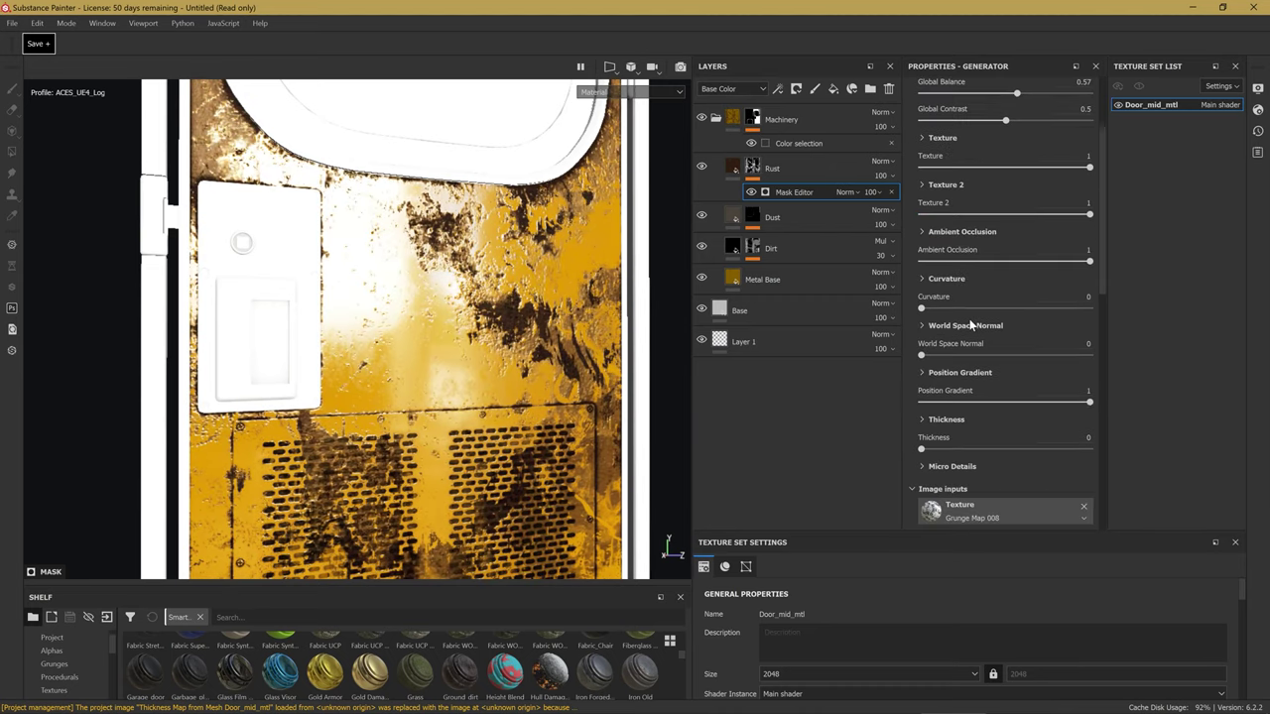
{"action": "scroll", "coordinate": [1003, 368], "scroll_direction": "down", "scroll_amount": 6}
{"action": "scroll", "coordinate": [1003, 368], "scroll_direction": "down", "scroll_amount": 2}
{"action": "scroll", "coordinate": [964, 186], "scroll_direction": "up", "scroll_amount": 10}
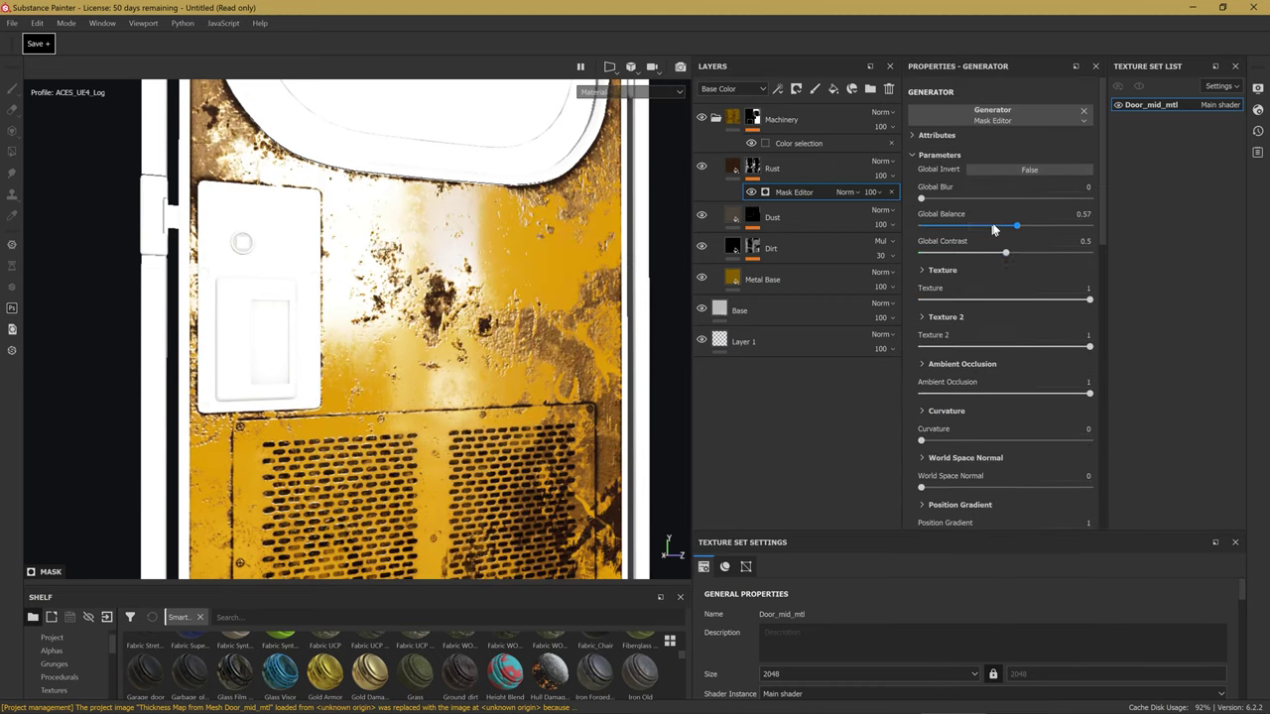
{"action": "mouse_move", "coordinate": [960, 336]}
{"action": "left_mouse_down"}
{"action": "mouse_move", "coordinate": [1007, 338]}
{"action": "mouse_move", "coordinate": [981, 335]}
{"action": "left_mouse_up"}
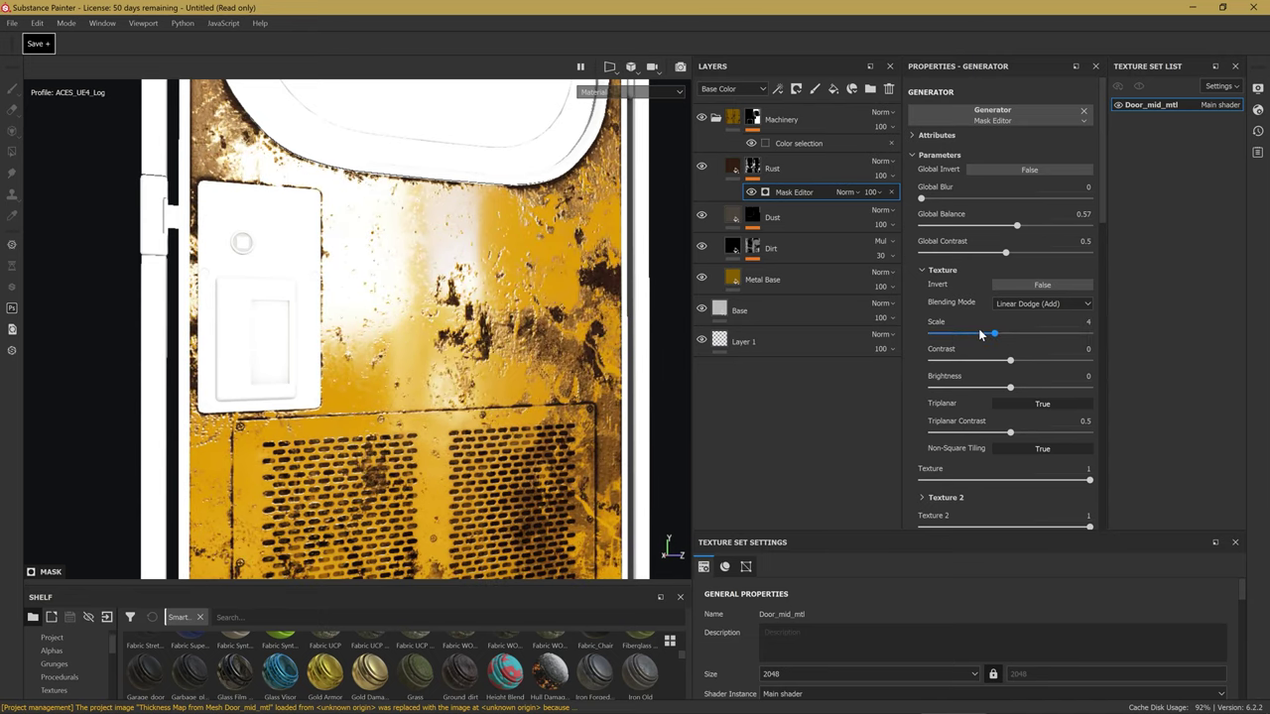
Expand Texture 2 and set its scale to 3.37.
{"action": "scroll", "coordinate": [978, 330], "scroll_direction": "down", "scroll_amount": 1}
{"action": "scroll", "coordinate": [975, 326], "scroll_direction": "down", "scroll_amount": 1}
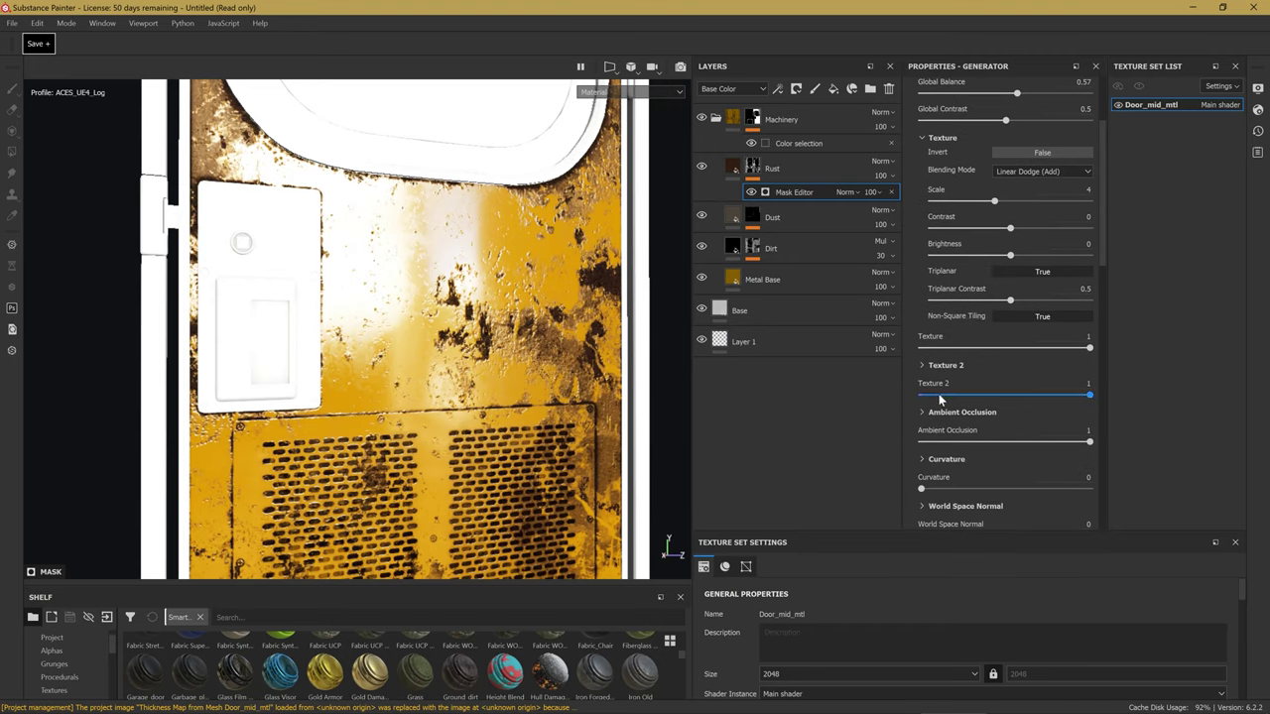
{"action": "left_click", "coordinate": [921, 366]}
{"action": "mouse_move", "coordinate": [977, 430]}
{"action": "left_mouse_down"}
{"action": "mouse_move", "coordinate": [995, 430]}
{"action": "mouse_move", "coordinate": [984, 434]}
{"action": "left_mouse_up"}
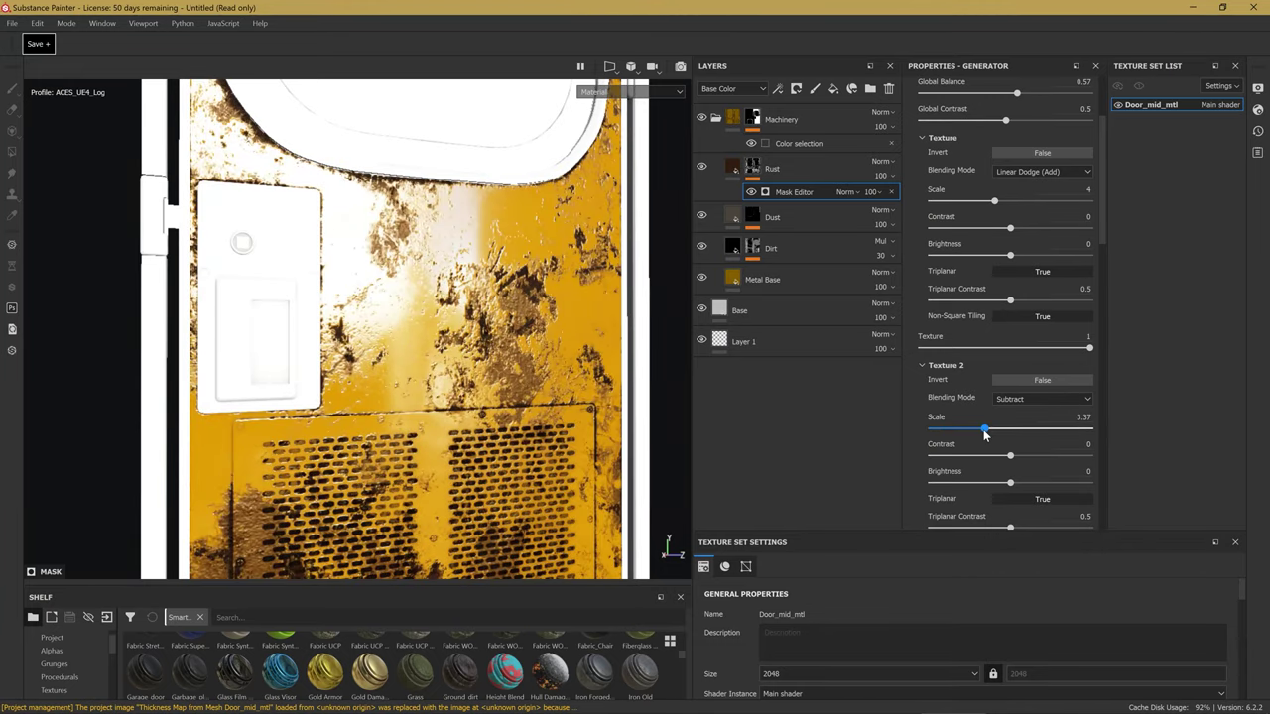
{"action": "mouse_move", "coordinate": [985, 435]}
{"action": "left_mouse_down"}
{"action": "mouse_move", "coordinate": [982, 407]}
{"action": "mouse_move", "coordinate": [970, 410]}
{"action": "left_mouse_up"}
{"action": "scroll", "coordinate": [1002, 405], "scroll_direction": "down", "scroll_amount": 1}
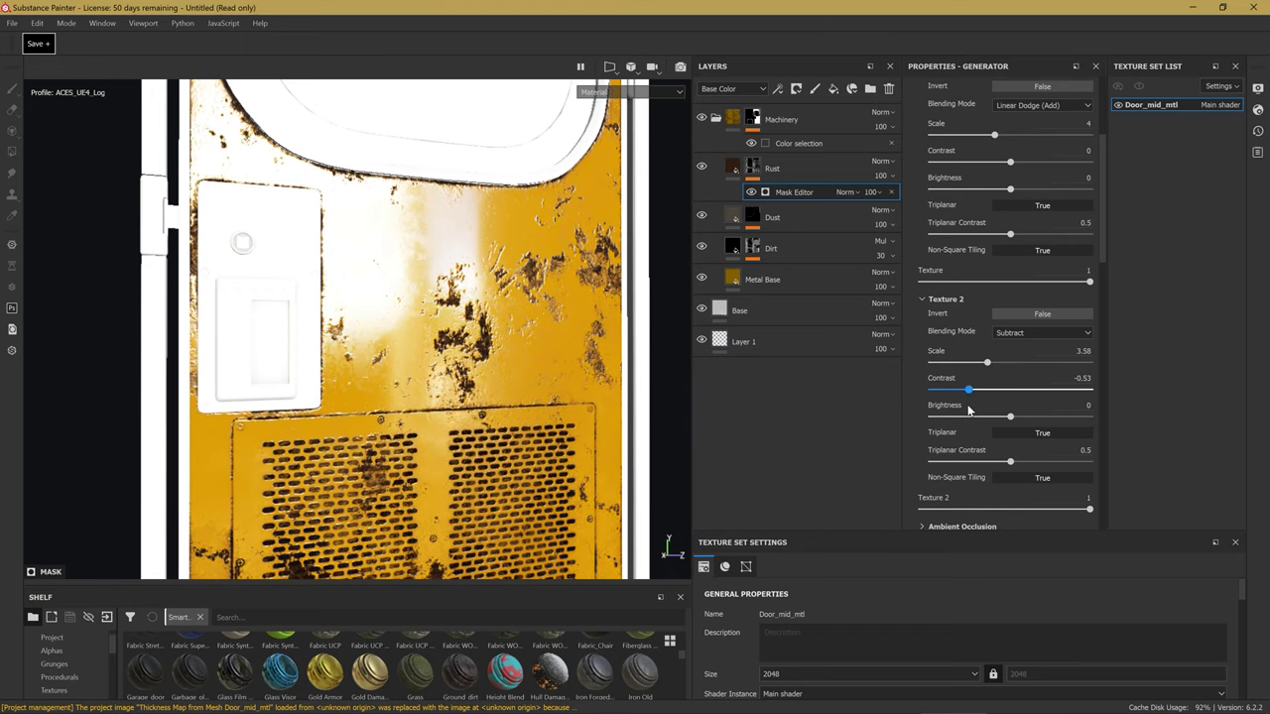
{"action": "middle_click_drag", "start_coordinate": [501, 360], "coordinate": [455, 307]}
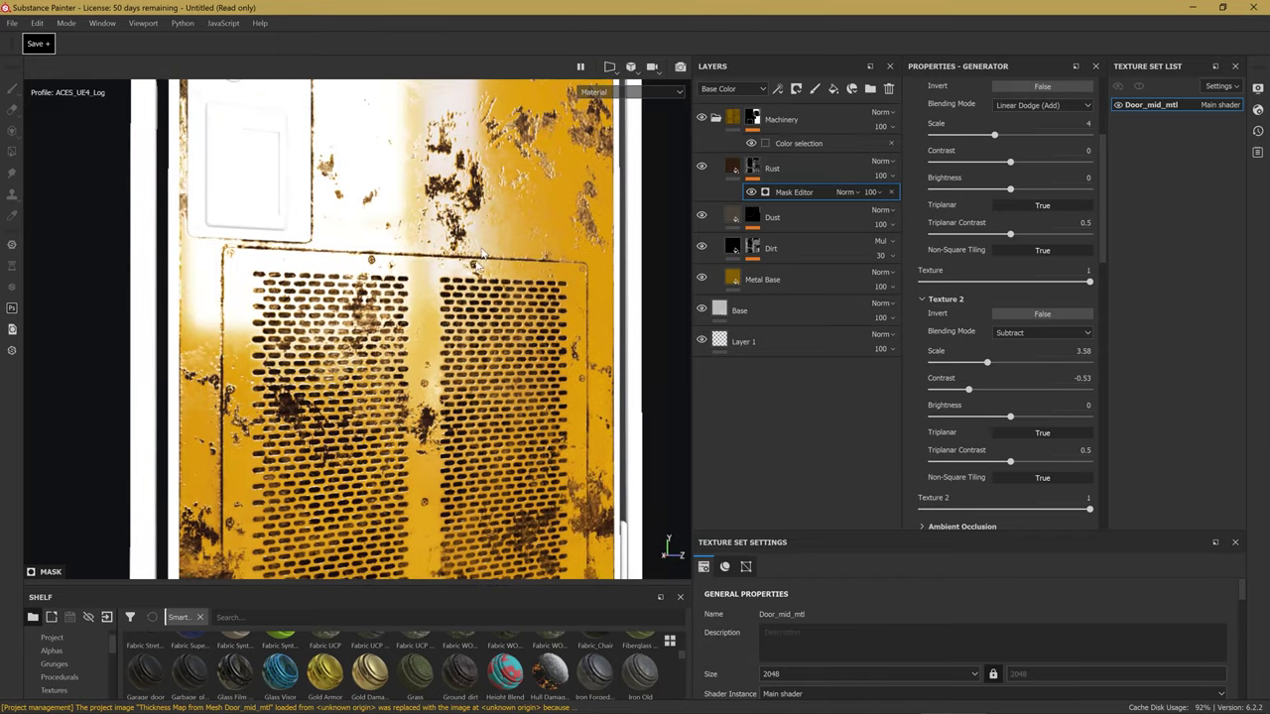
{"action": "left_click_drag", "start_coordinate": [452, 337], "coordinate": [419, 238], "text": "alt"}
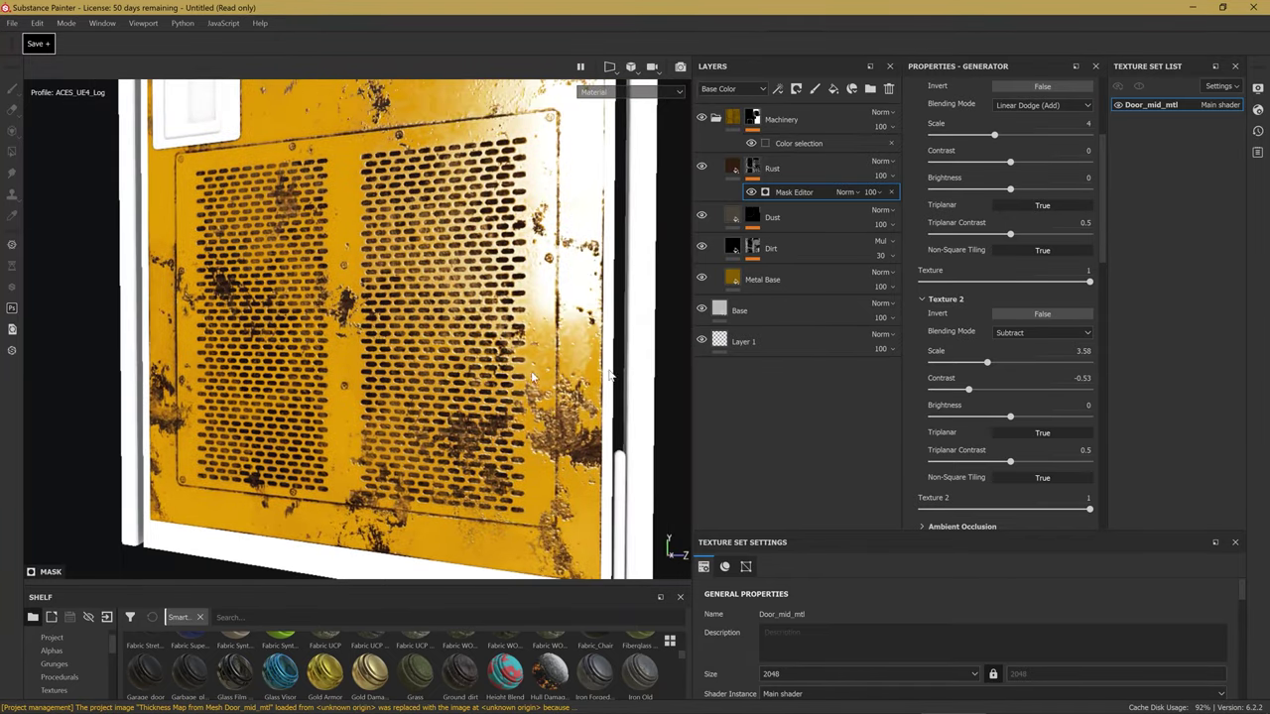
{"action": "scroll", "coordinate": [1004, 377], "scroll_direction": "up", "scroll_amount": 2}
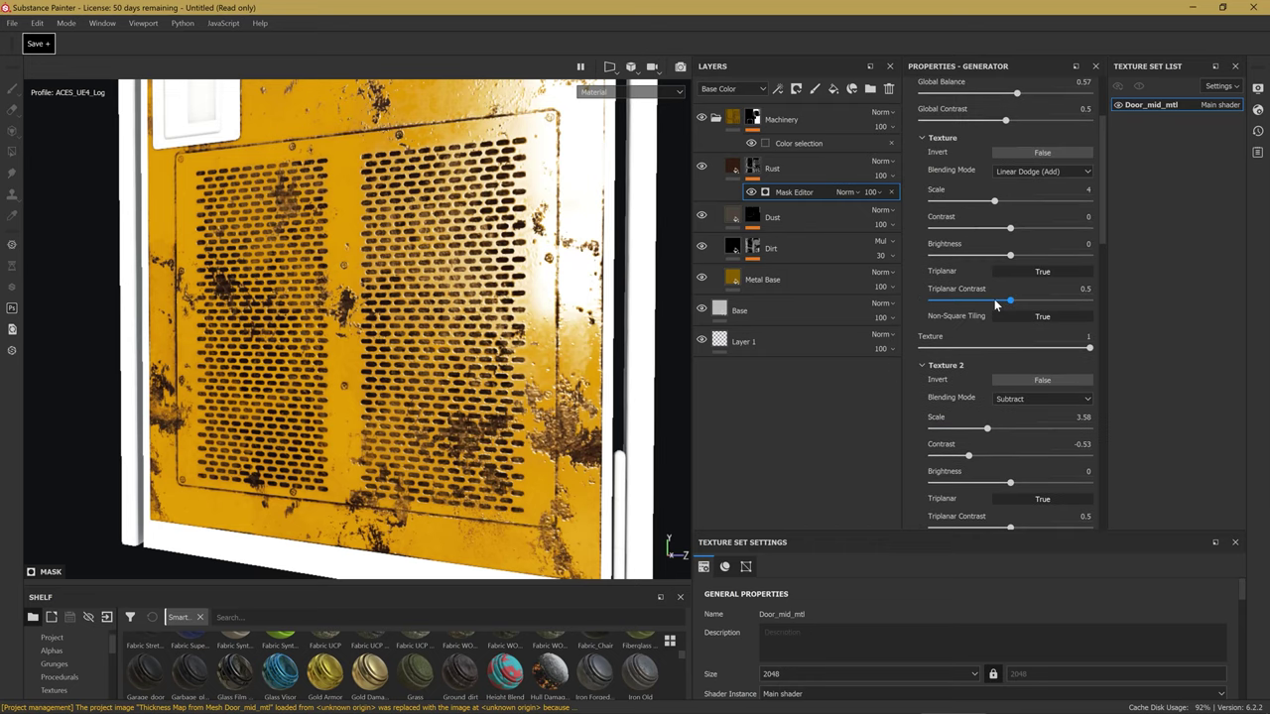
{"action": "left_click_drag", "start_coordinate": [995, 205], "coordinate": [1001, 205]}
{"action": "left_click_drag", "start_coordinate": [1008, 229], "coordinate": [1015, 238]}
{"action": "key", "text": "ctrl+z"}
{"action": "scroll", "coordinate": [1014, 258], "scroll_direction": "up", "scroll_amount": 2}
{"action": "left_click_drag", "start_coordinate": [1010, 321], "coordinate": [1010, 328]}
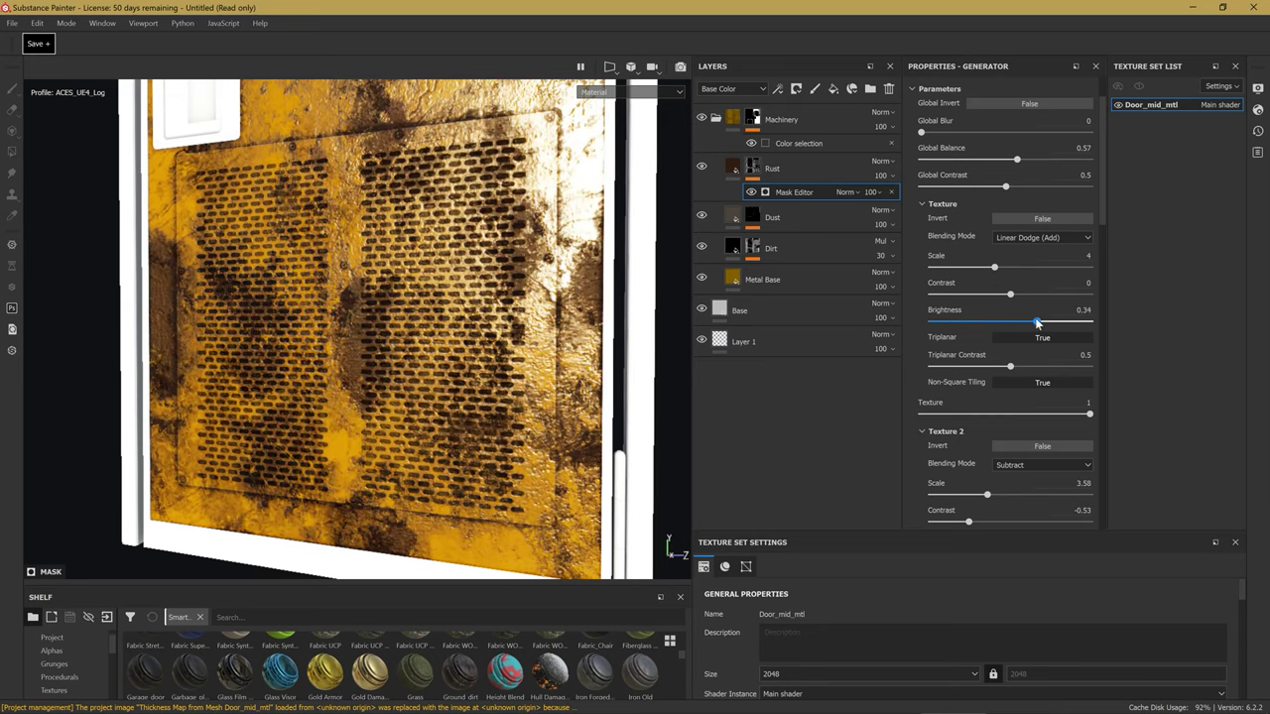
{"action": "scroll", "coordinate": [999, 206], "scroll_direction": "up", "scroll_amount": 2}
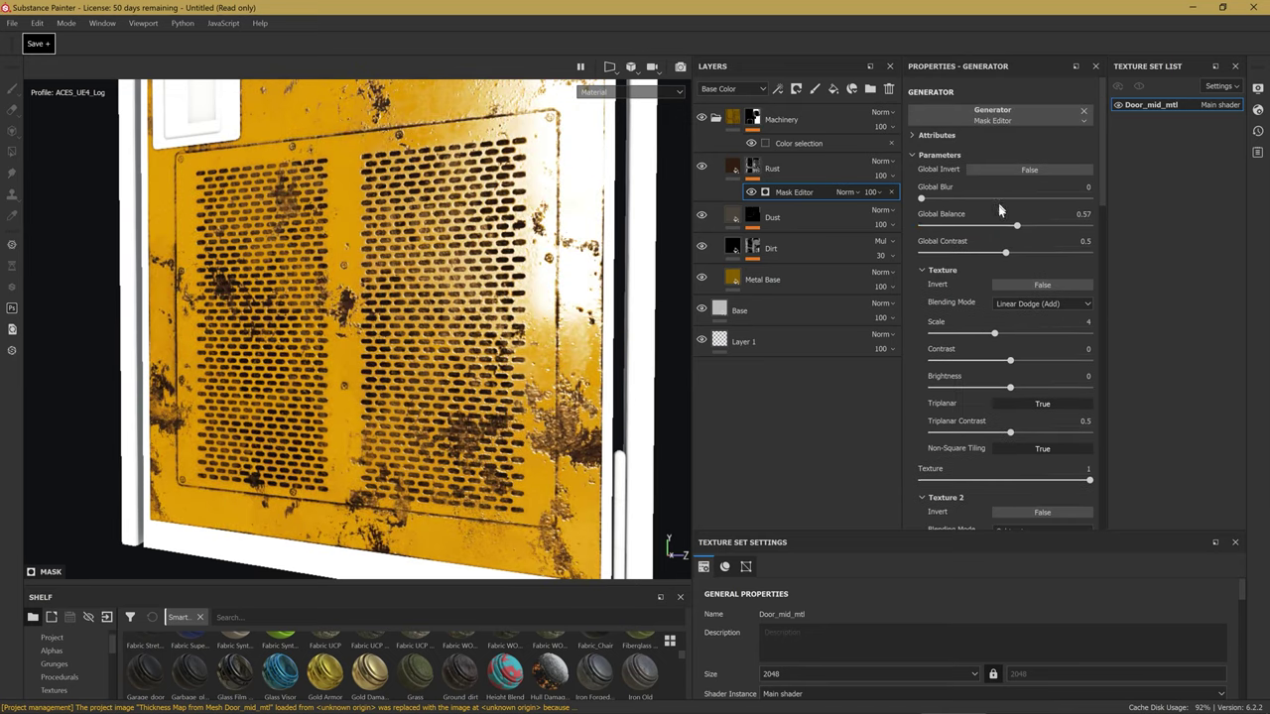
{"action": "left_click_drag", "start_coordinate": [1018, 228], "coordinate": [978, 228]}
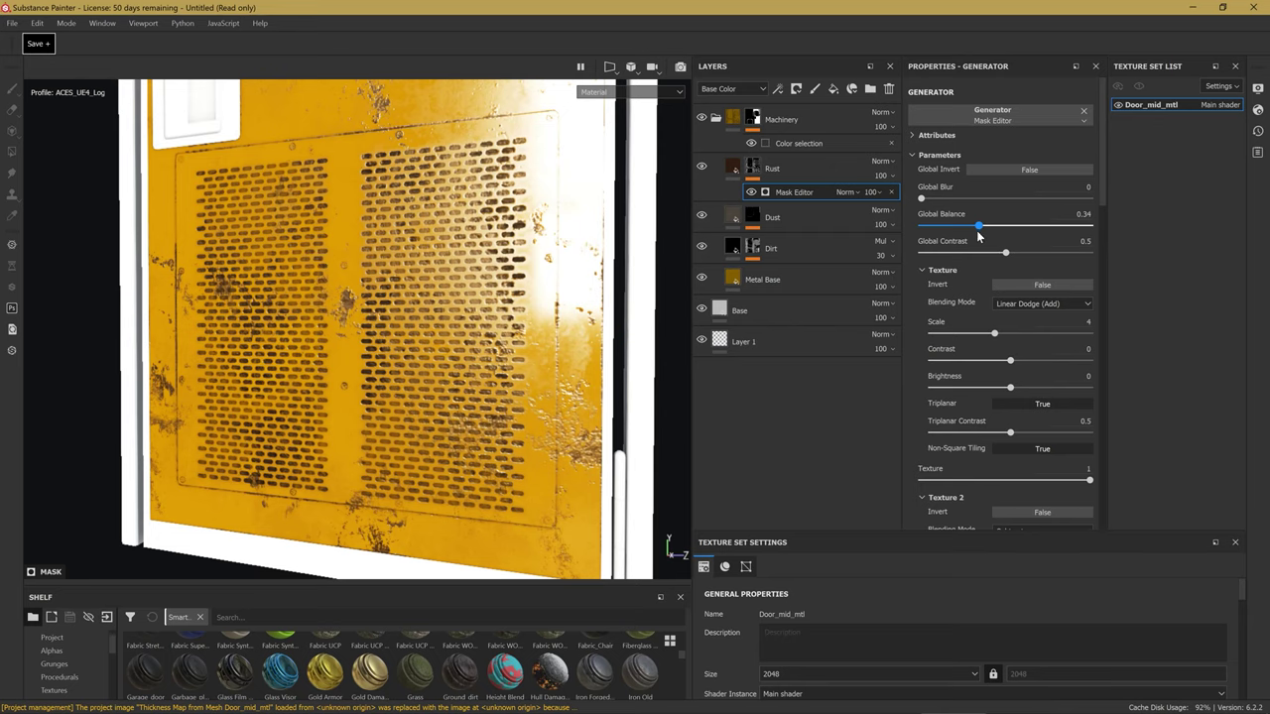
{"action": "left_click_drag", "start_coordinate": [980, 226], "coordinate": [1016, 227]}
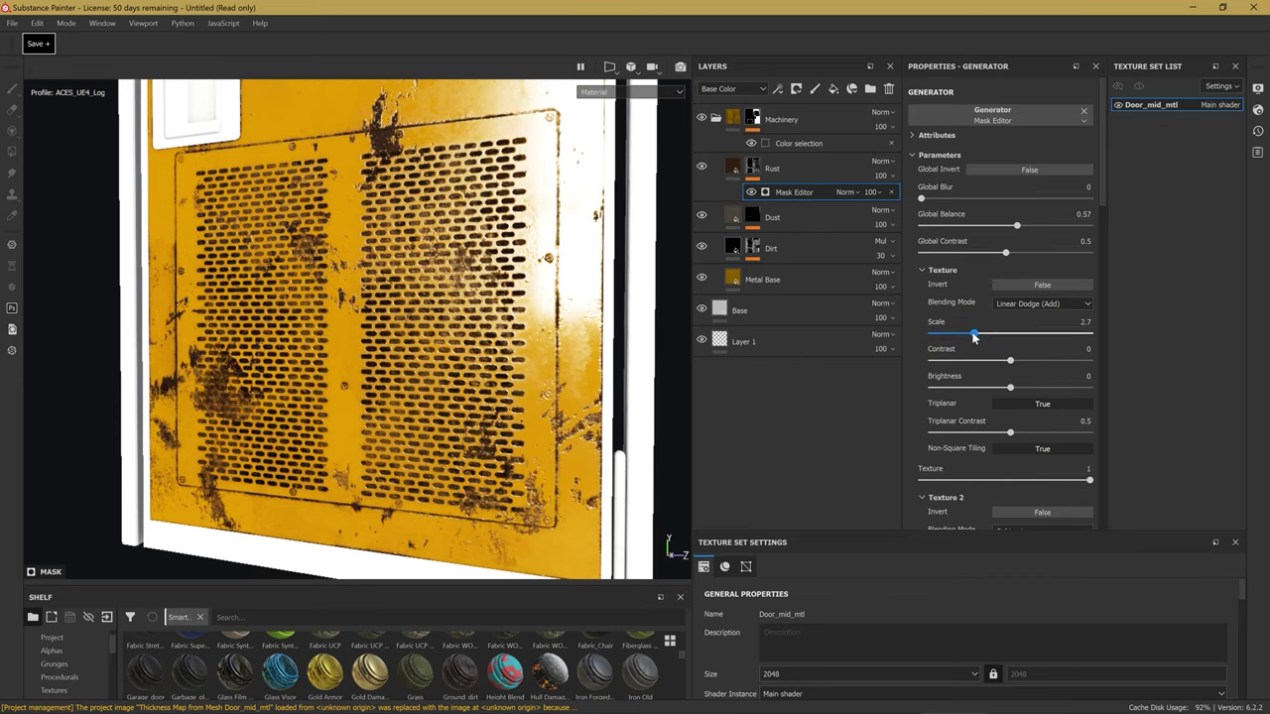
{"action": "left_click", "coordinate": [1029, 333]}
{"action": "key", "text": "f"}
{"action": "scroll", "coordinate": [416, 218], "scroll_direction": "up", "scroll_amount": 3}
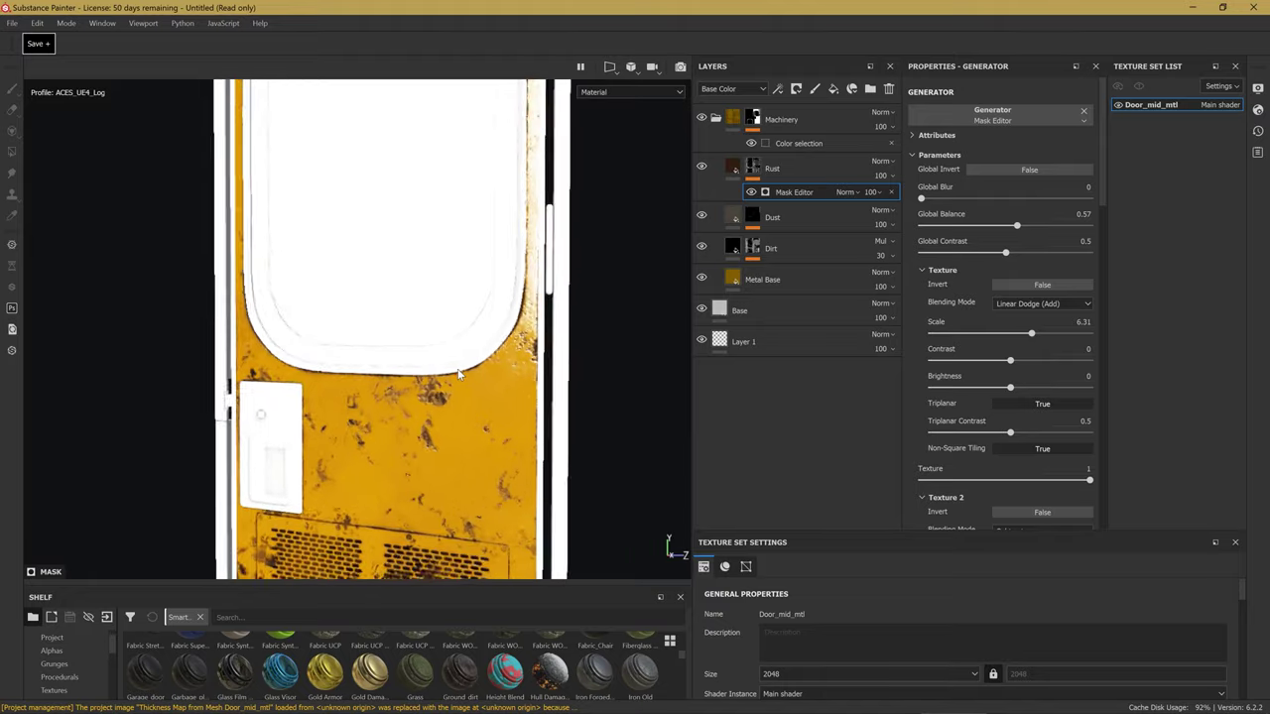
{"action": "scroll", "coordinate": [436, 278], "scroll_direction": "up", "scroll_amount": 3}
{"action": "scroll", "coordinate": [456, 338], "scroll_direction": "up", "scroll_amount": 3}
{"action": "scroll", "coordinate": [483, 347], "scroll_direction": "down", "scroll_amount": 3}
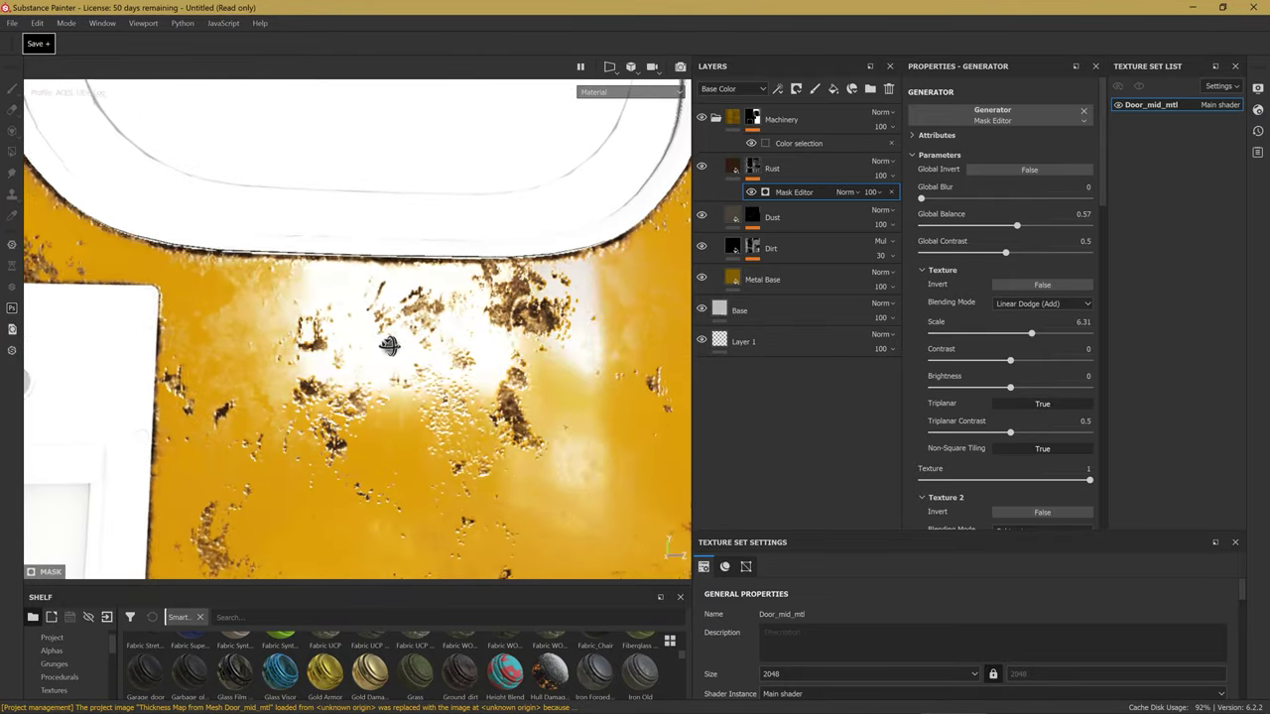
{"action": "middle_click_drag", "start_coordinate": [497, 367], "coordinate": [535, 357]}
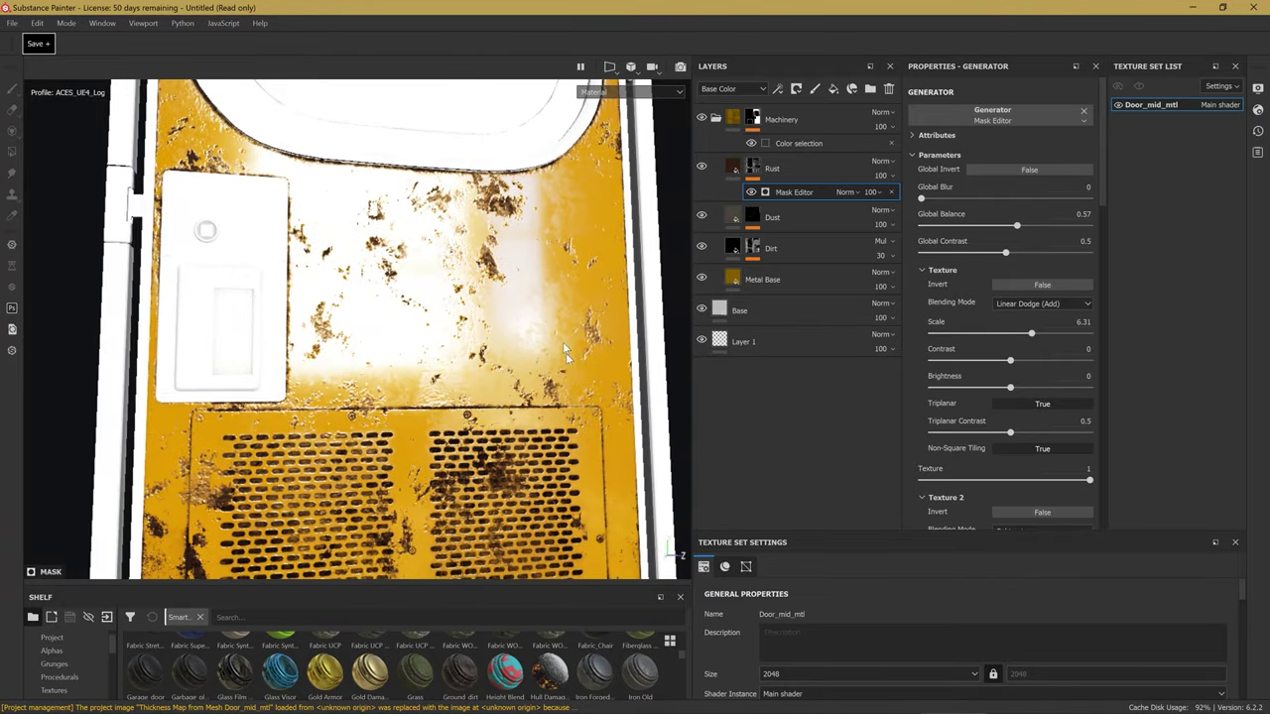
{"action": "scroll", "coordinate": [536, 357], "scroll_direction": "up", "scroll_amount": 3}
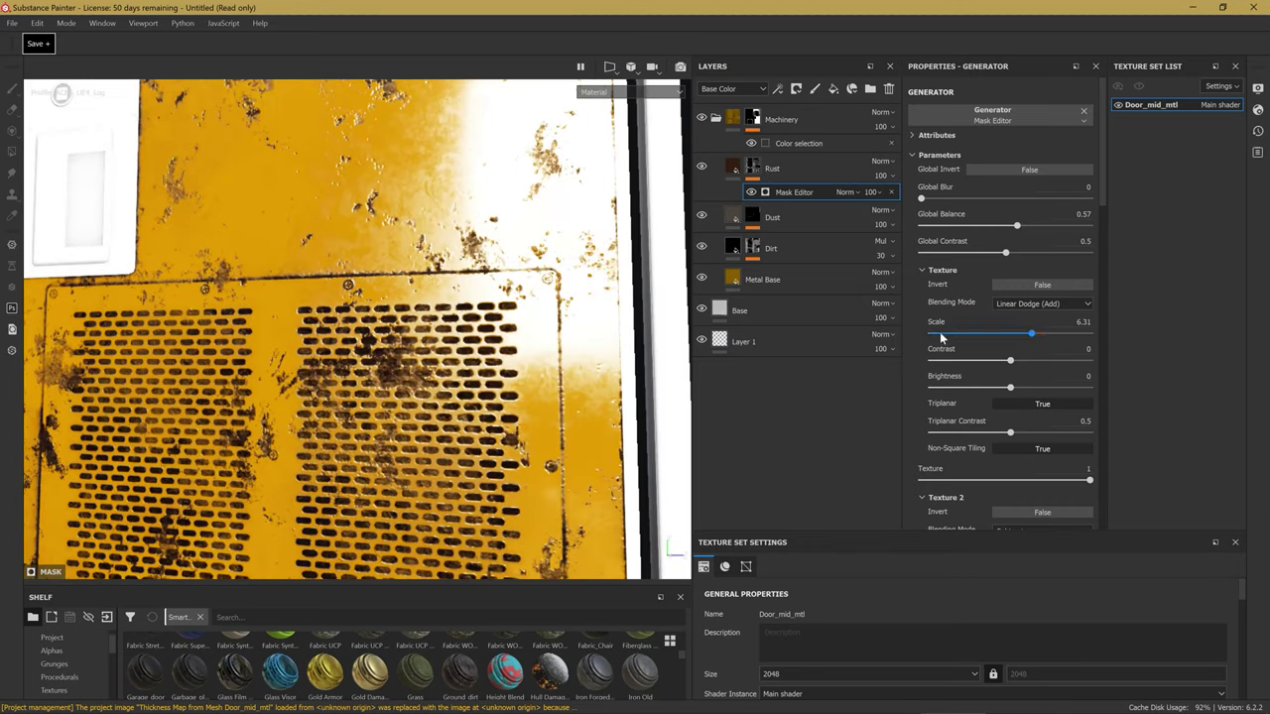
{"action": "left_click", "coordinate": [1072, 304]}
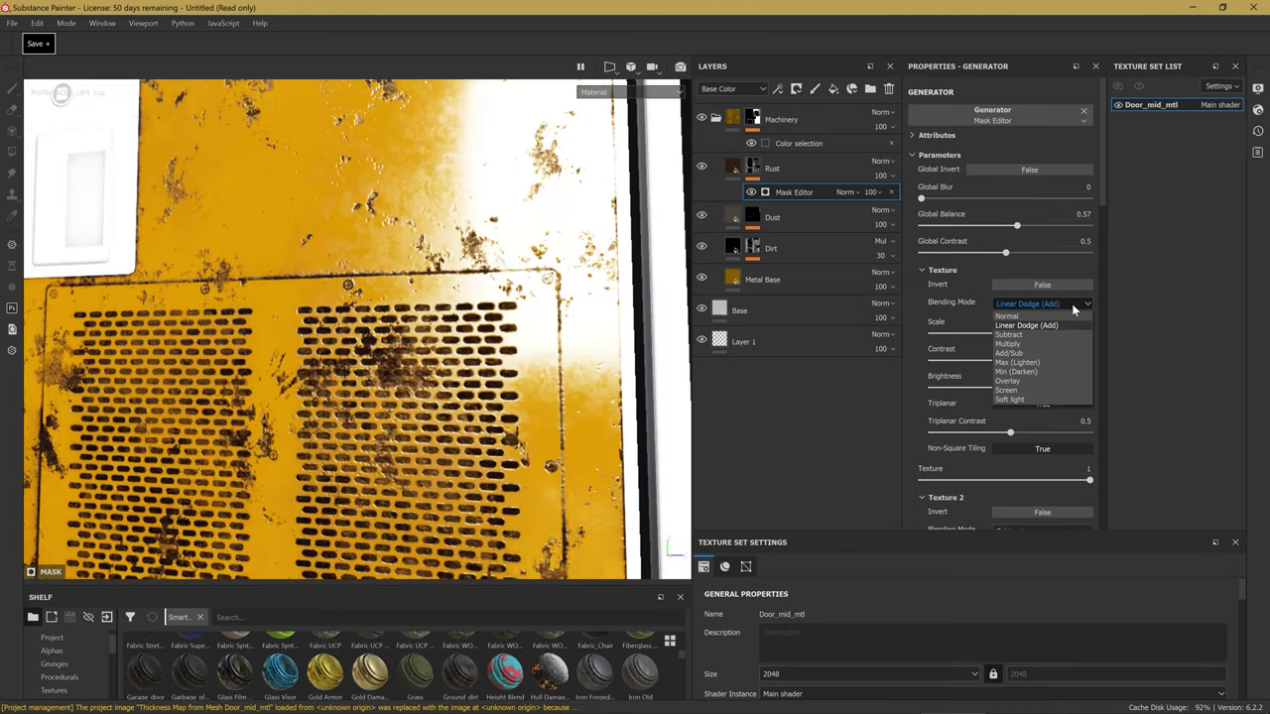
{"action": "left_click", "coordinate": [1070, 304]}
{"action": "left_click", "coordinate": [1069, 302]}
{"action": "left_click", "coordinate": [1040, 306]}
{"action": "scroll", "coordinate": [1040, 305], "scroll_direction": "down", "scroll_amount": 1}
{"action": "left_click", "coordinate": [1037, 238]}
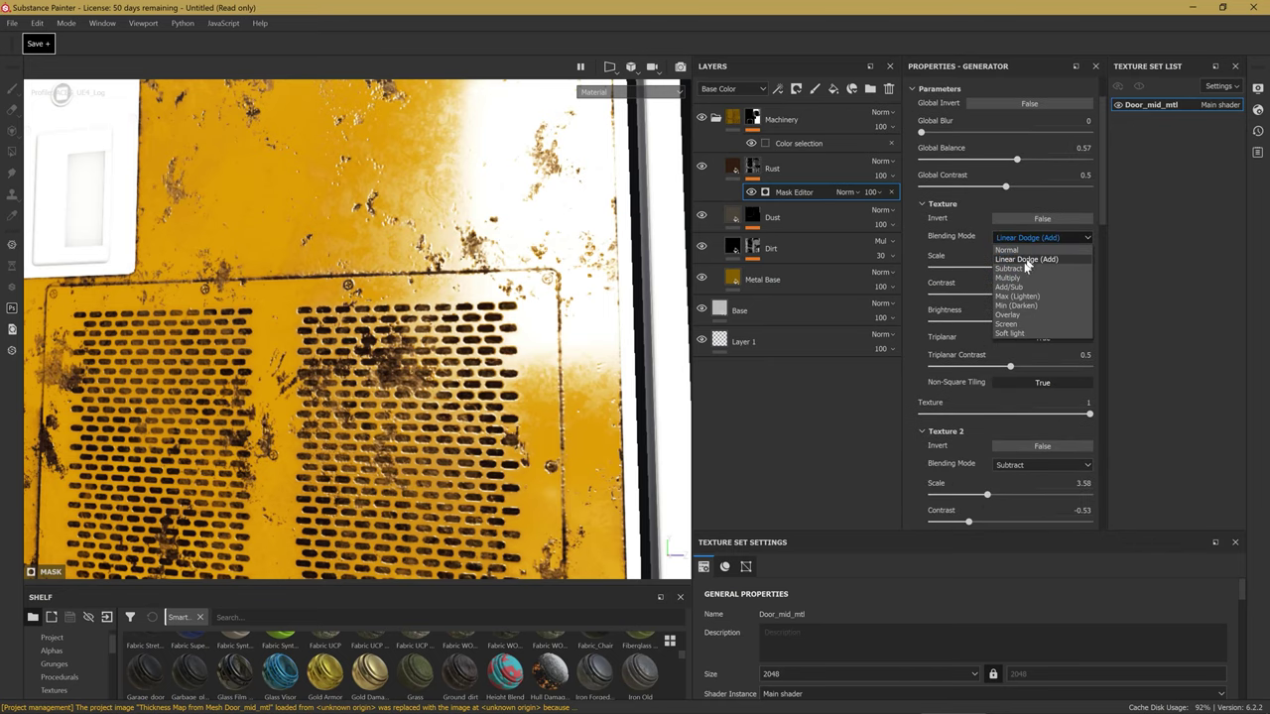
{"action": "left_click", "coordinate": [1016, 276]}
{"action": "key", "text": "ctrl+z"}
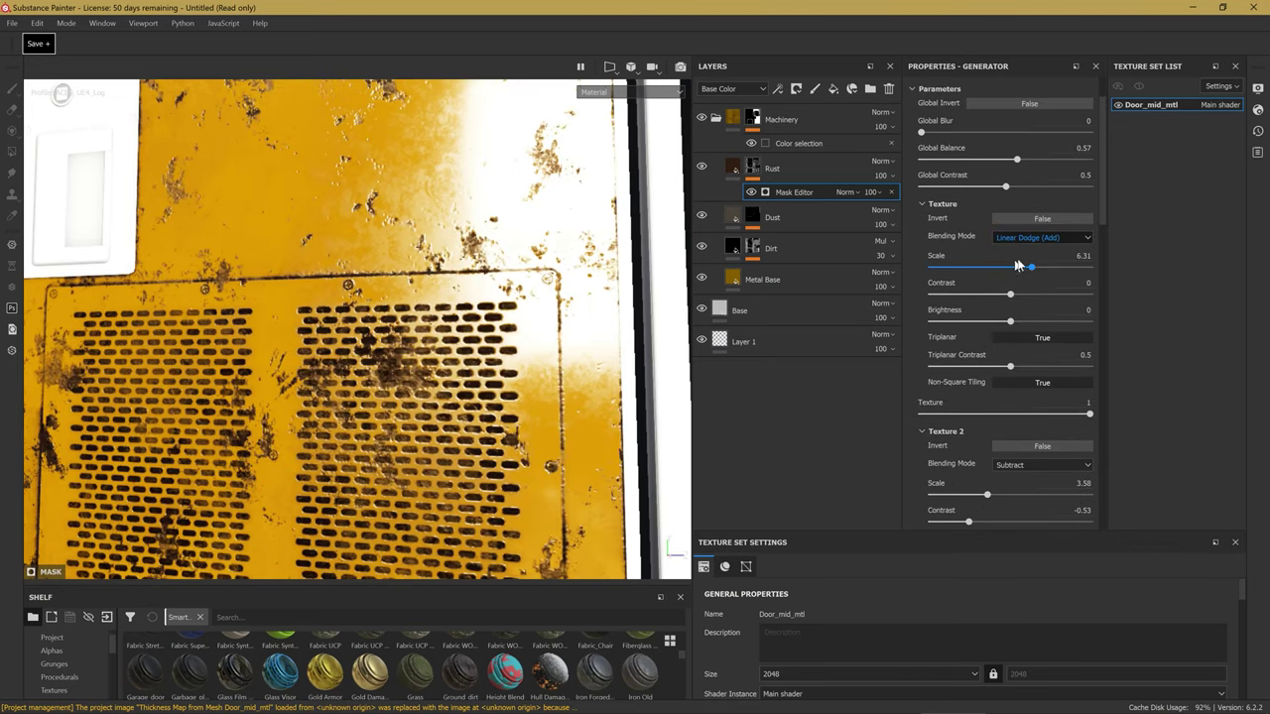
{"action": "left_click", "coordinate": [1032, 220]}
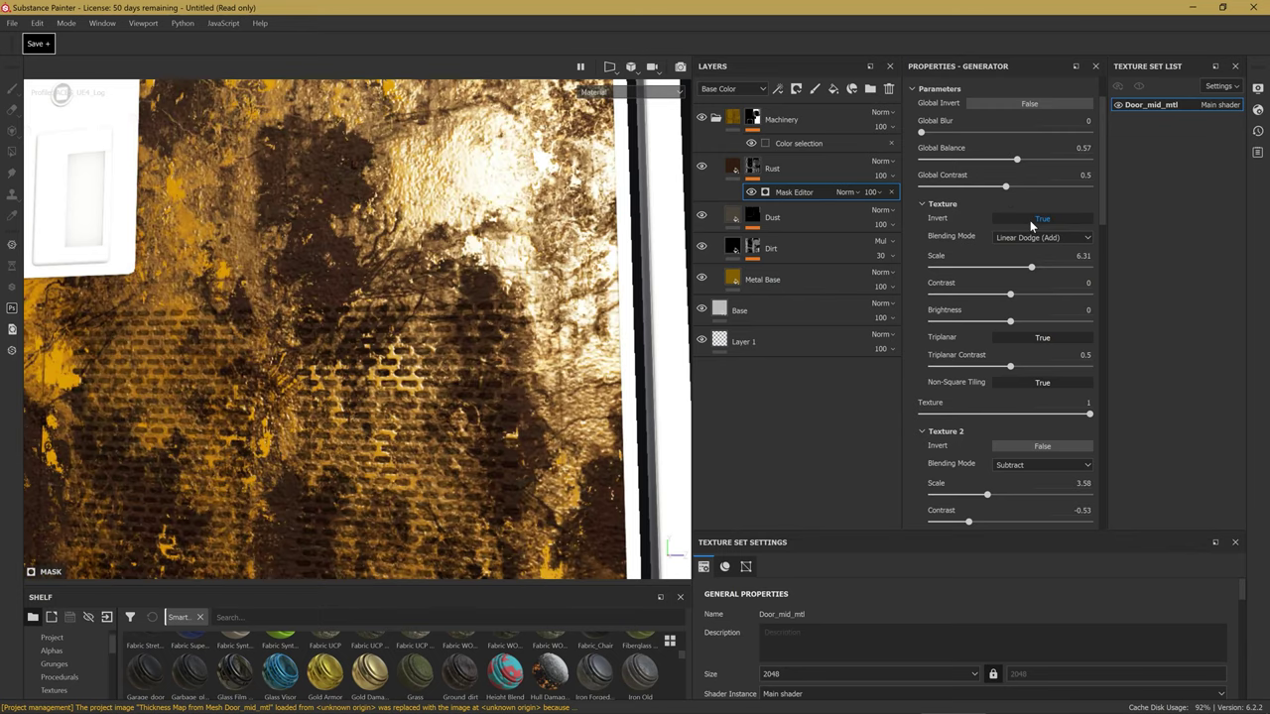
{"action": "left_click", "coordinate": [1030, 221]}
{"action": "scroll", "coordinate": [963, 233], "scroll_direction": "down", "scroll_amount": 3}
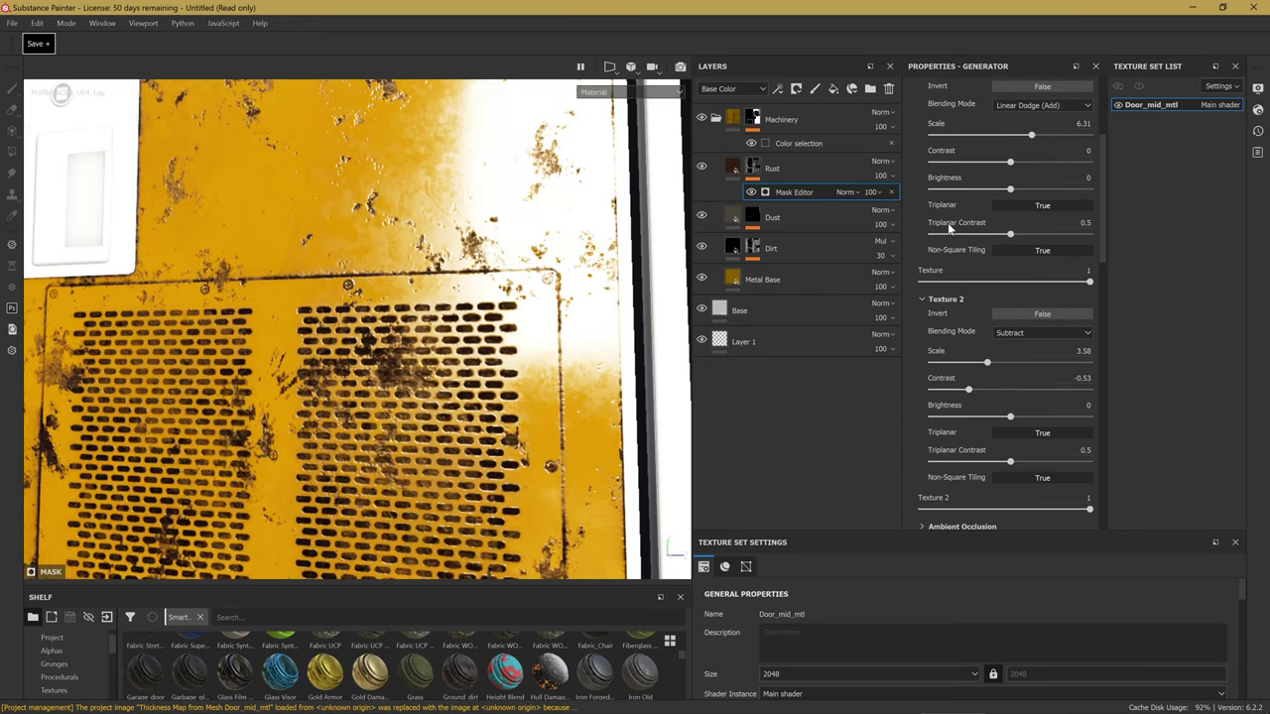
{"action": "scroll", "coordinate": [960, 229], "scroll_direction": "down", "scroll_amount": 1}
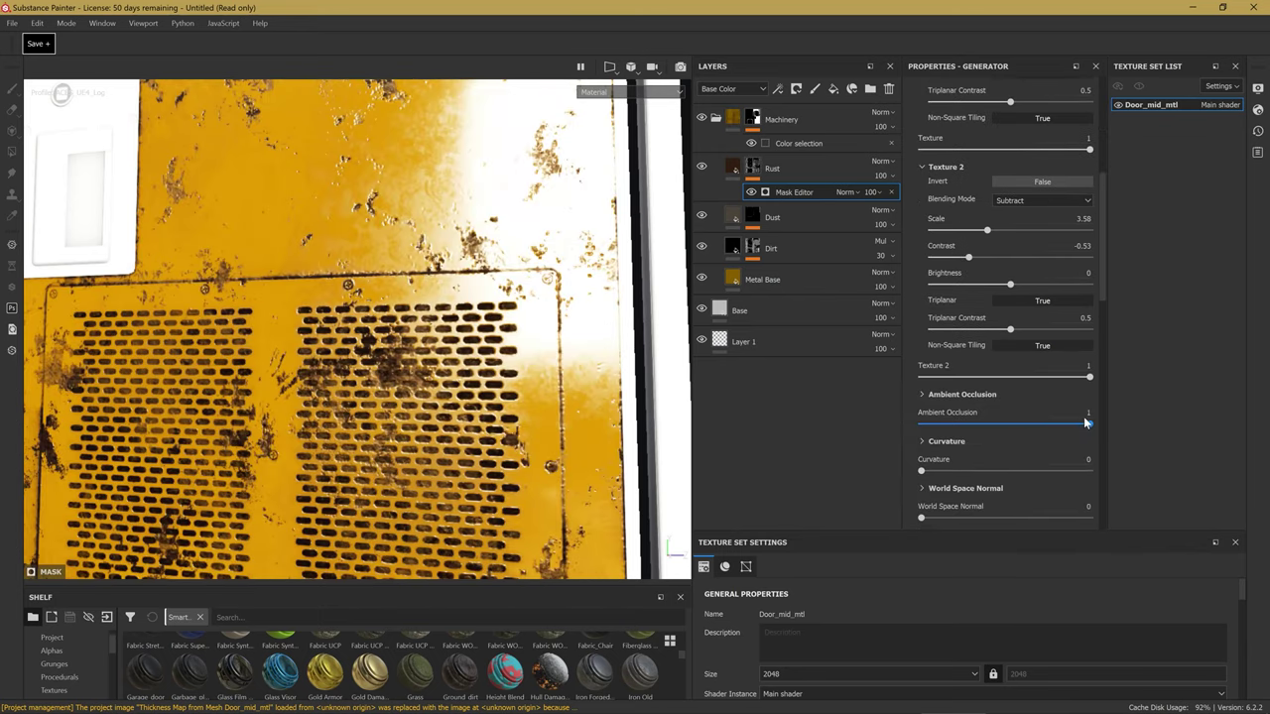
{"action": "scroll", "coordinate": [1040, 389], "scroll_direction": "up", "scroll_amount": 1}
{"action": "scroll", "coordinate": [1008, 377], "scroll_direction": "up", "scroll_amount": 1}
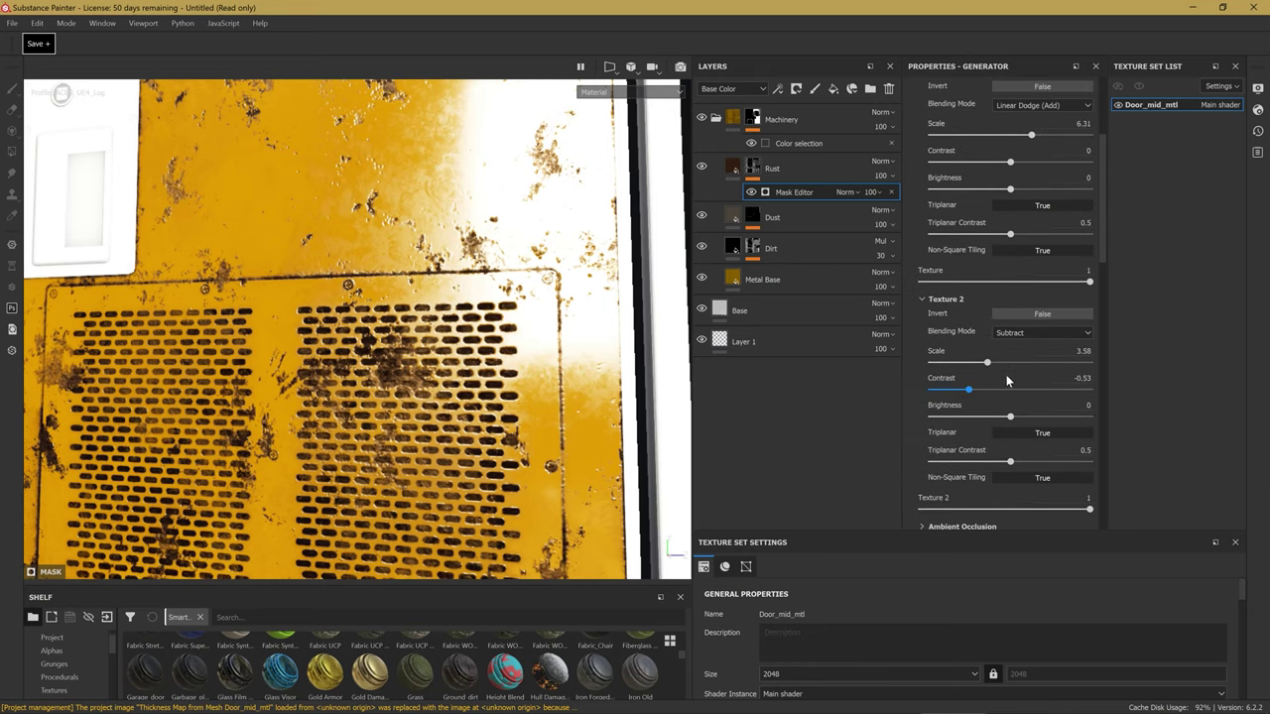
{"action": "scroll", "coordinate": [1007, 375], "scroll_direction": "up", "scroll_amount": 2}
{"action": "scroll", "coordinate": [1007, 382], "scroll_direction": "up", "scroll_amount": 1}
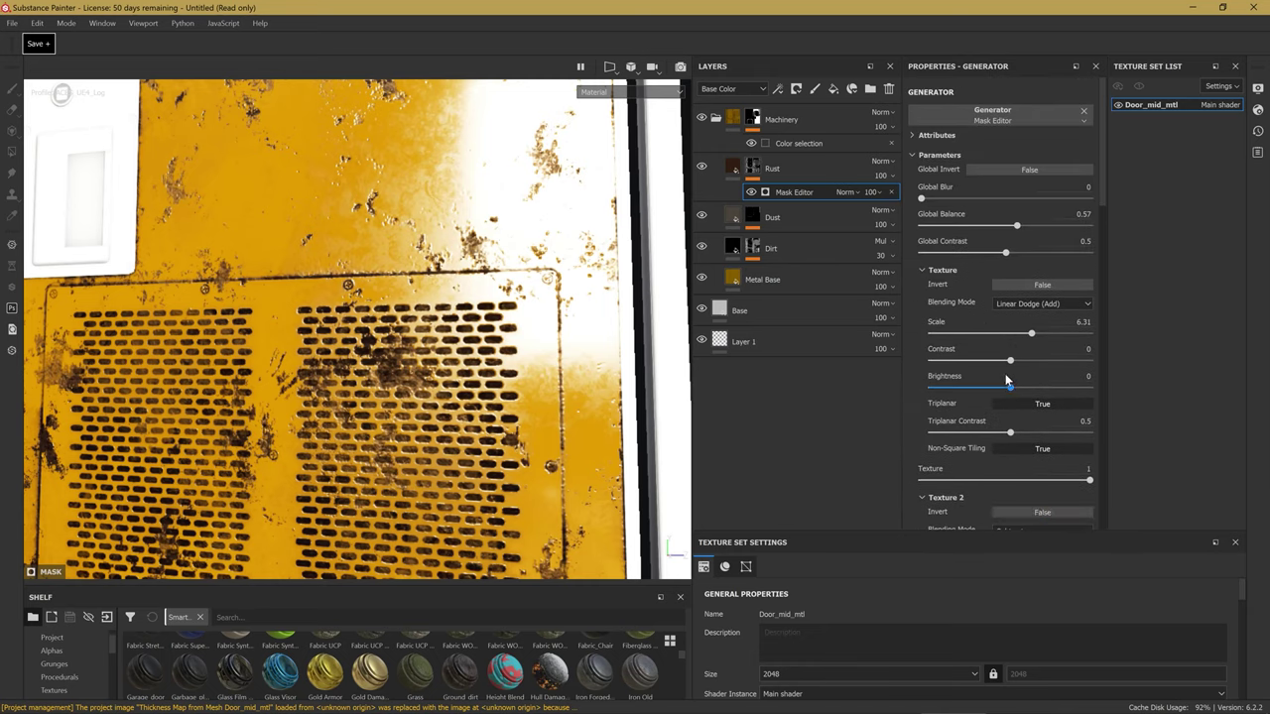
{"action": "scroll", "coordinate": [1007, 377], "scroll_direction": "down", "scroll_amount": 3}
{"action": "scroll", "coordinate": [999, 432], "scroll_direction": "down", "scroll_amount": 2}
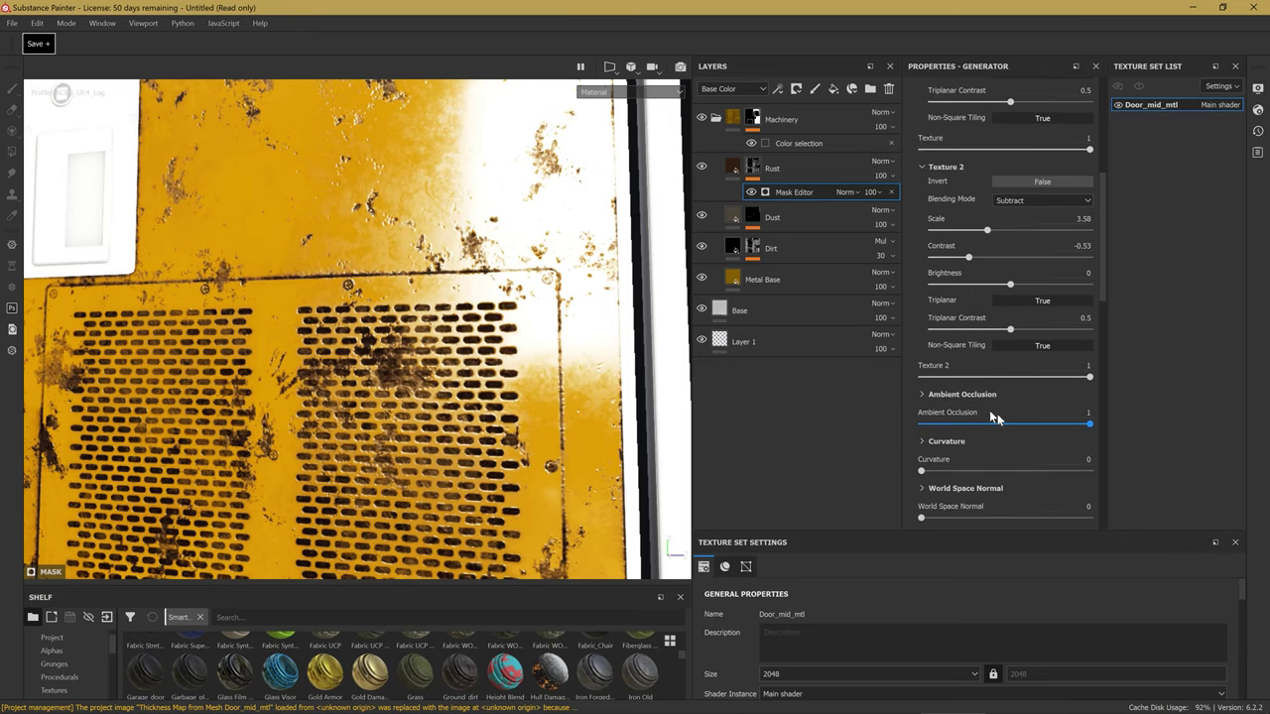
{"action": "left_click", "coordinate": [927, 394]}
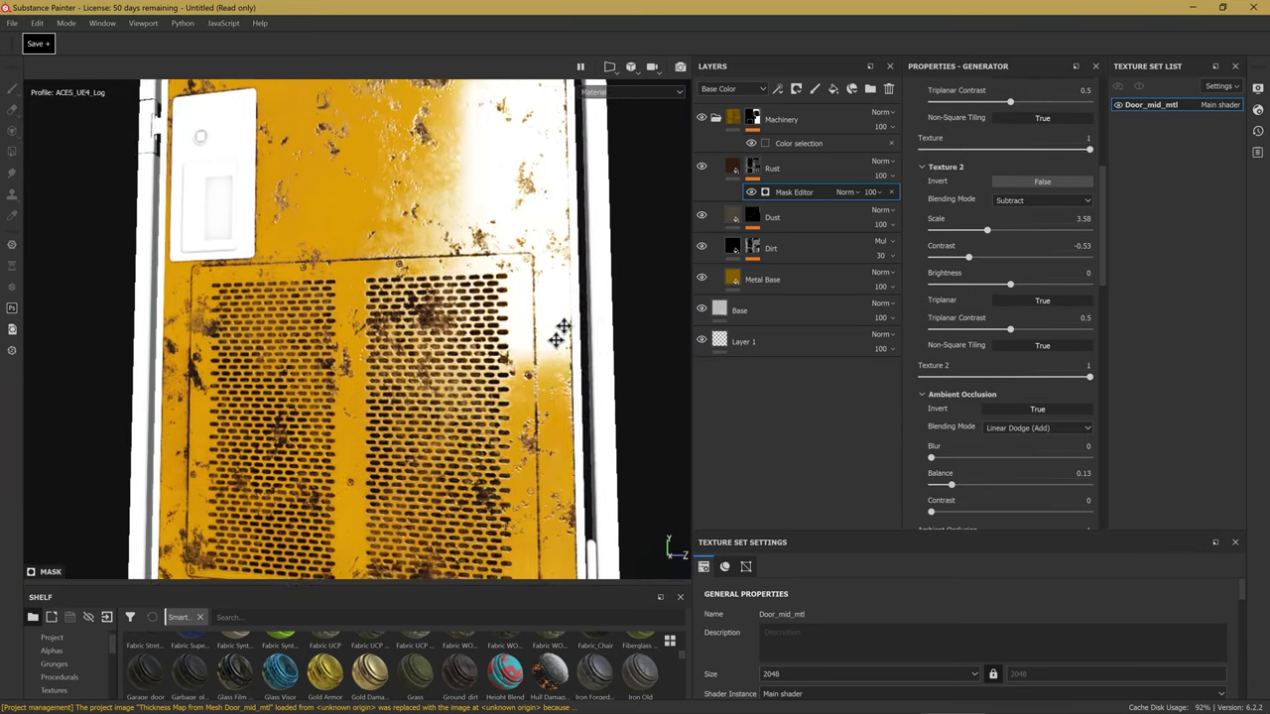
Try ambient occlusion Balance values 0.42, 0.23 and 0.09, keeping it at 0.13.
{"action": "left_click_drag", "start_coordinate": [990, 482], "coordinate": [1011, 483]}
{"action": "scroll", "coordinate": [488, 343], "scroll_direction": "up", "scroll_amount": 2}
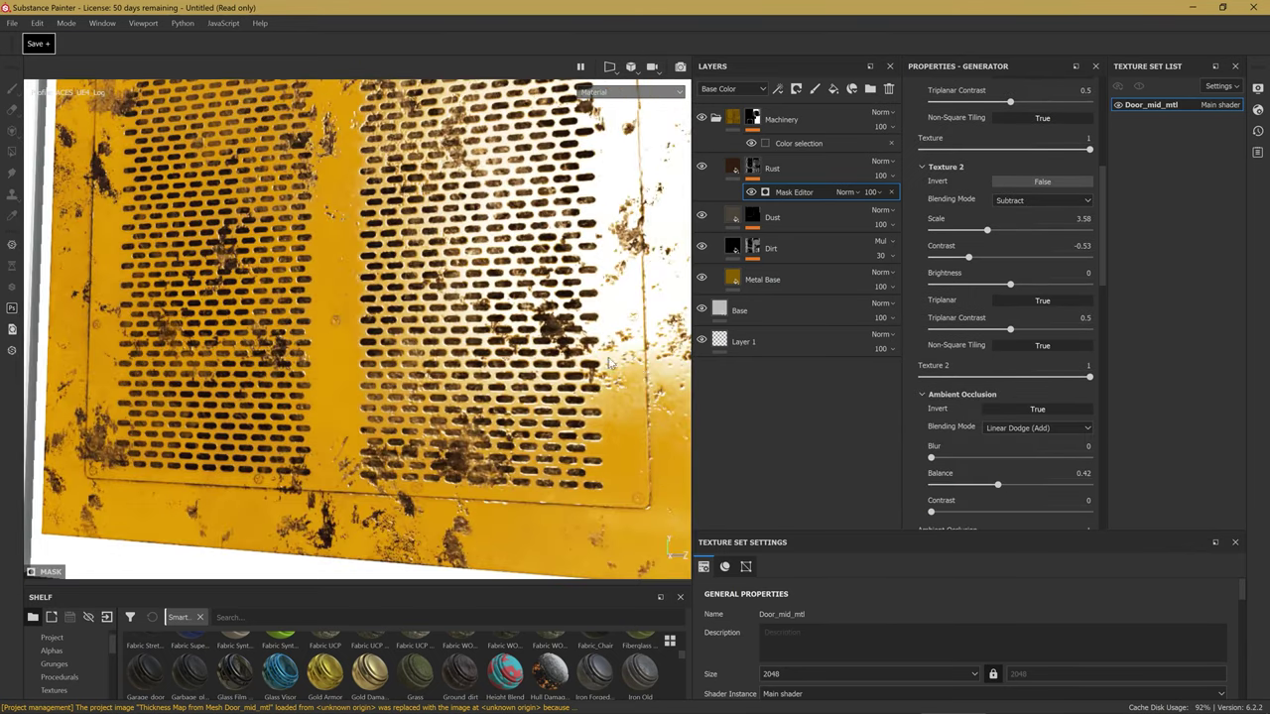
{"action": "scroll", "coordinate": [477, 467], "scroll_direction": "up", "scroll_amount": 2}
{"action": "key", "text": "ctrl+z"}
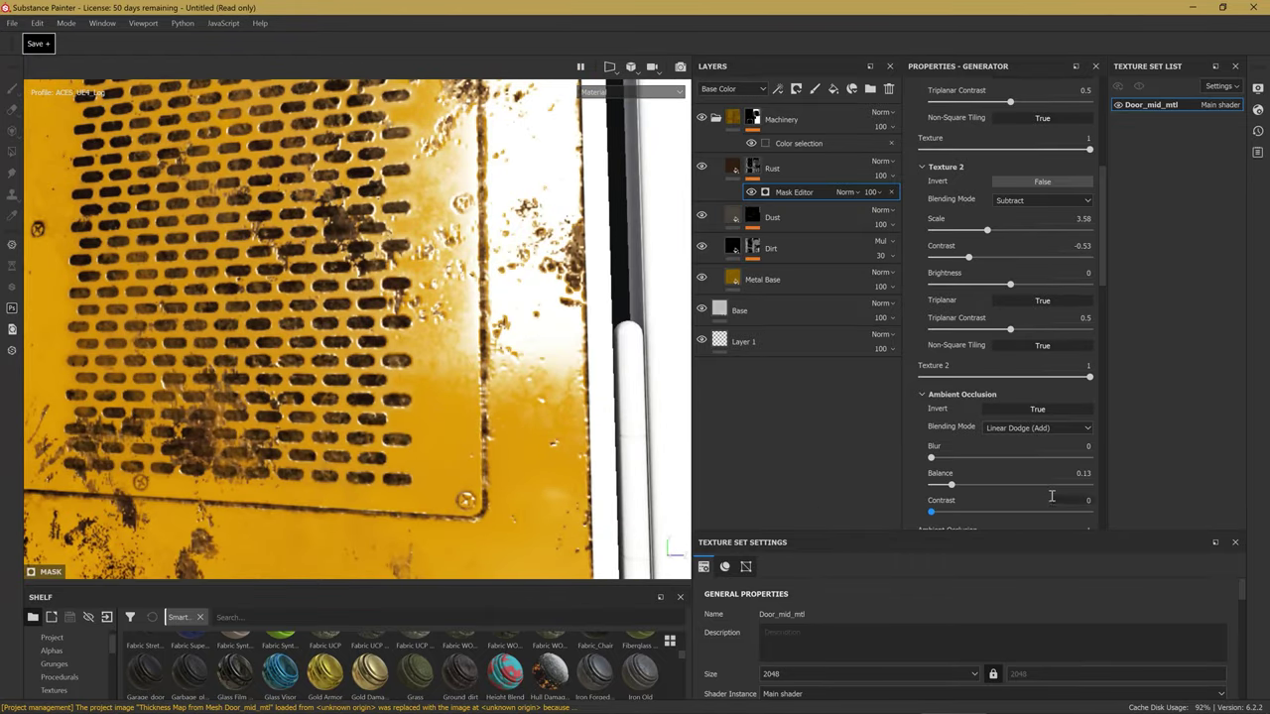
{"action": "left_click", "coordinate": [966, 485]}
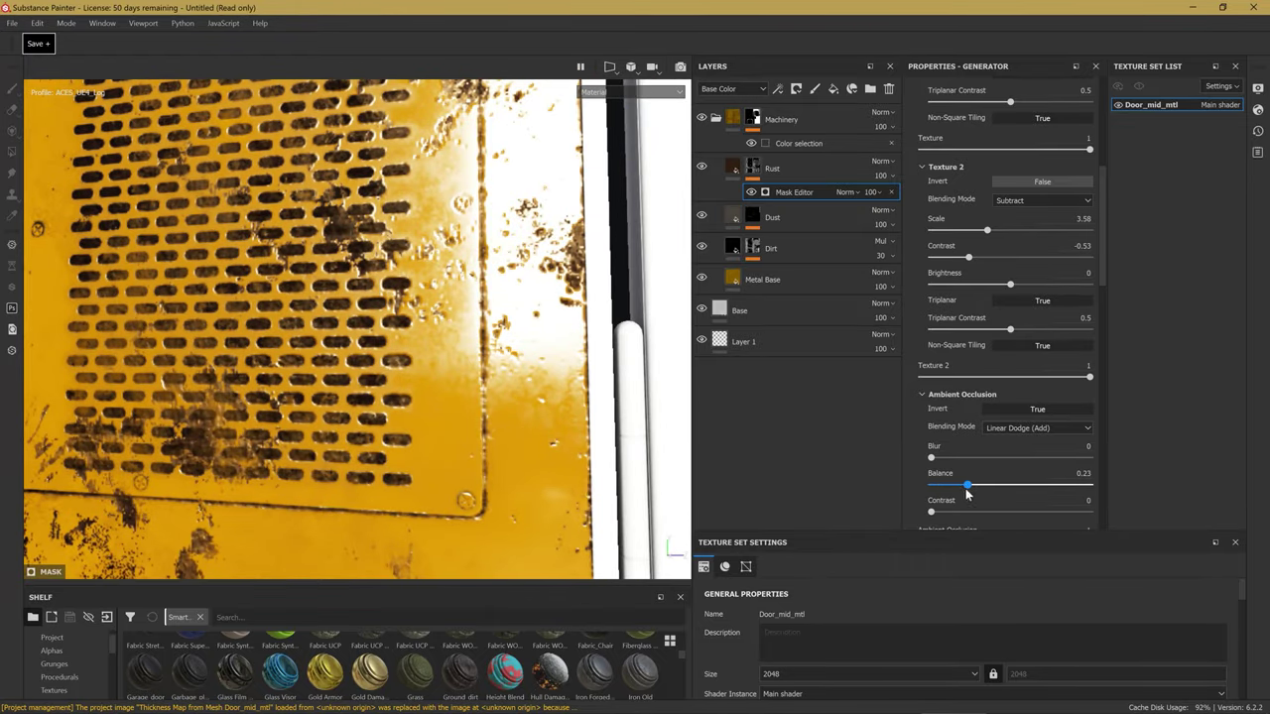
{"action": "key", "text": "ctrl+z"}
{"action": "left_click_drag", "start_coordinate": [948, 490], "coordinate": [945, 490]}
{"action": "left_click", "coordinate": [967, 485]}
{"action": "scroll", "coordinate": [533, 377], "scroll_direction": "down", "scroll_amount": 3}
{"action": "key", "text": "ctrl+z"}
Test Curvature up to 0.34 on the grille, reset it to 0, and expand the Curvature settings.
{"action": "left_click_drag", "start_coordinate": [442, 316], "coordinate": [373, 353], "text": "alt"}
{"action": "scroll", "coordinate": [372, 352], "scroll_direction": "up", "scroll_amount": 3}
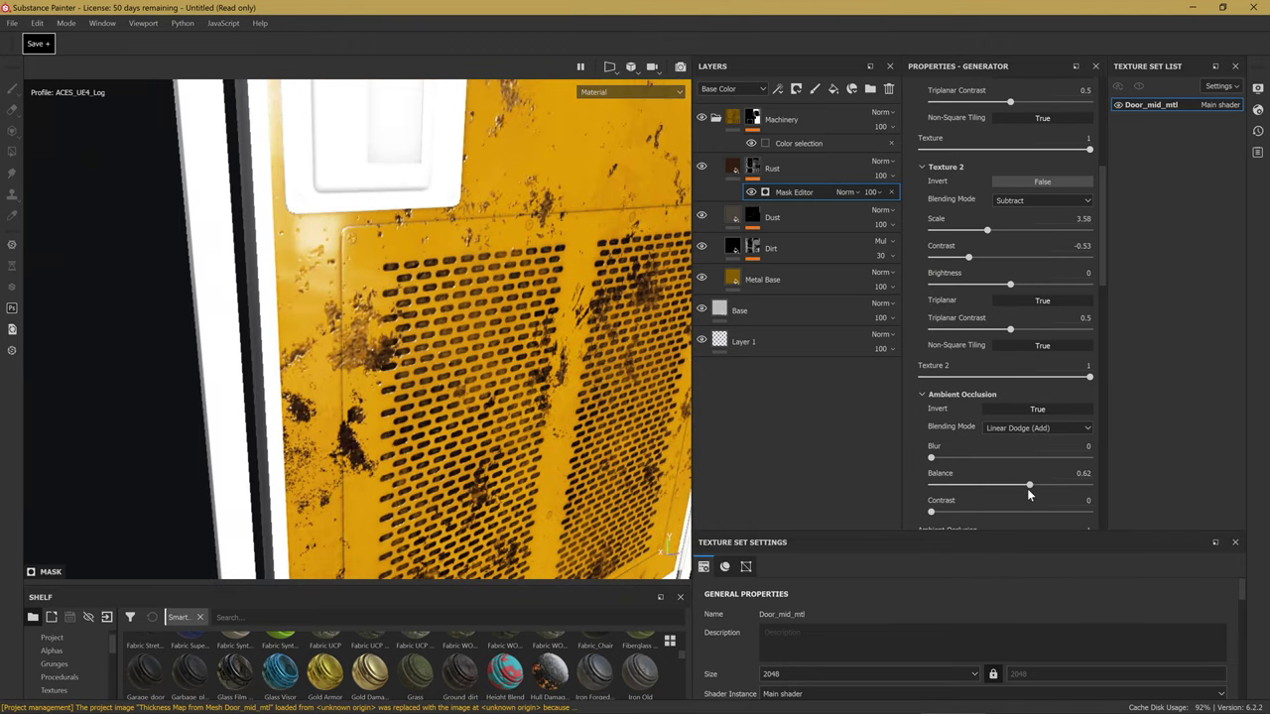
{"action": "left_click_drag", "start_coordinate": [441, 362], "coordinate": [516, 350], "text": "alt"}
{"action": "scroll", "coordinate": [516, 349], "scroll_direction": "down", "scroll_amount": 5}
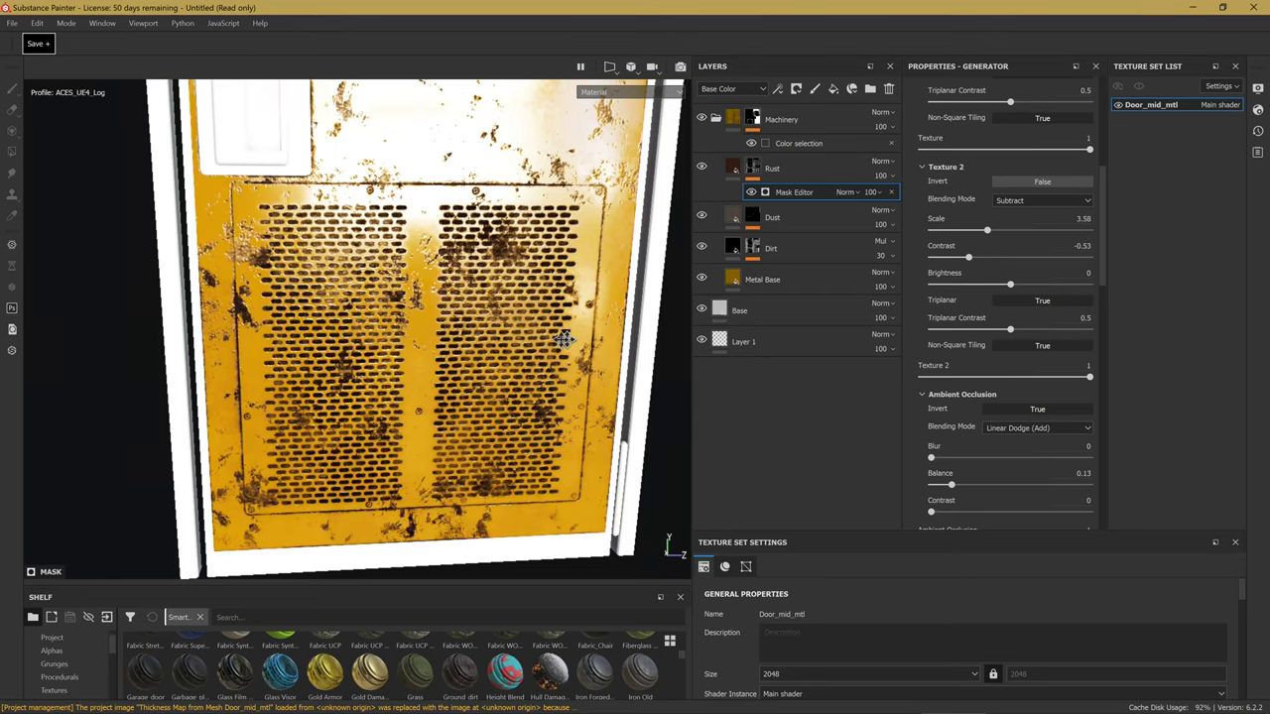
{"action": "scroll", "coordinate": [1003, 432], "scroll_direction": "down", "scroll_amount": 3}
{"action": "left_click_drag", "start_coordinate": [922, 456], "coordinate": [978, 457]}
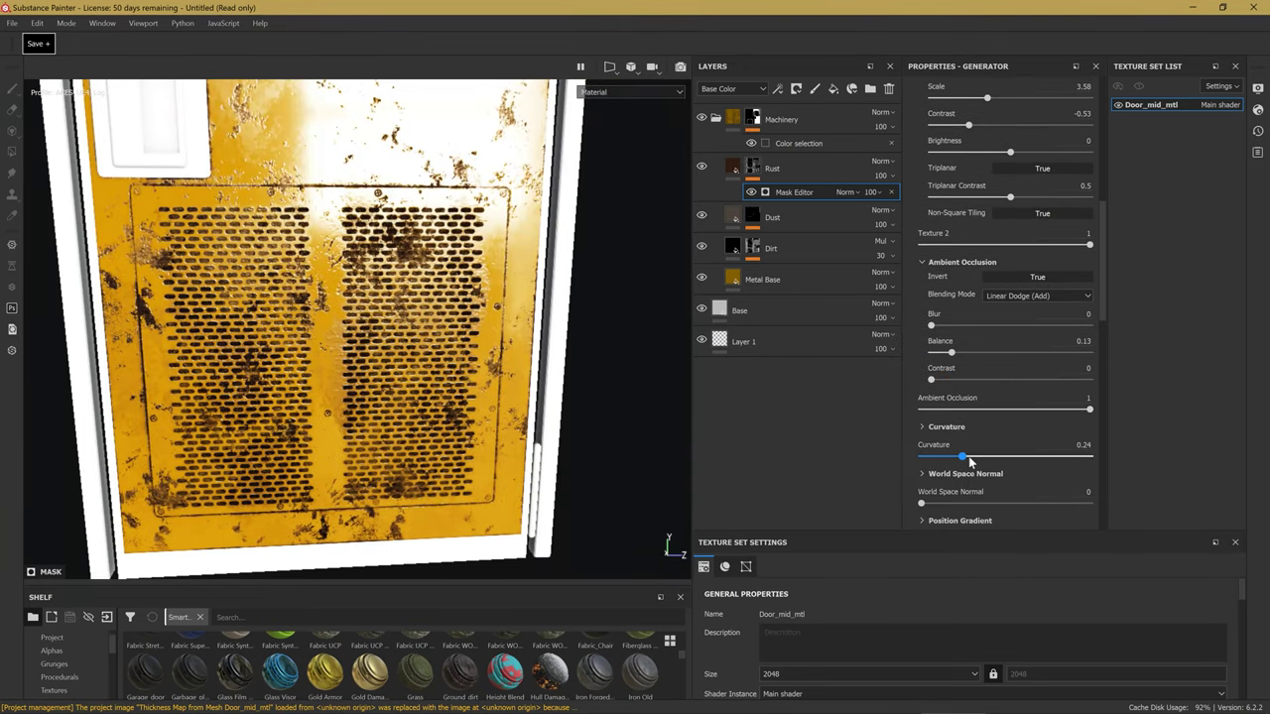
{"action": "key", "text": "ctrl+z"}
{"action": "scroll", "coordinate": [404, 324], "scroll_direction": "up", "scroll_amount": 3}
{"action": "scroll", "coordinate": [427, 328], "scroll_direction": "up", "scroll_amount": 3}
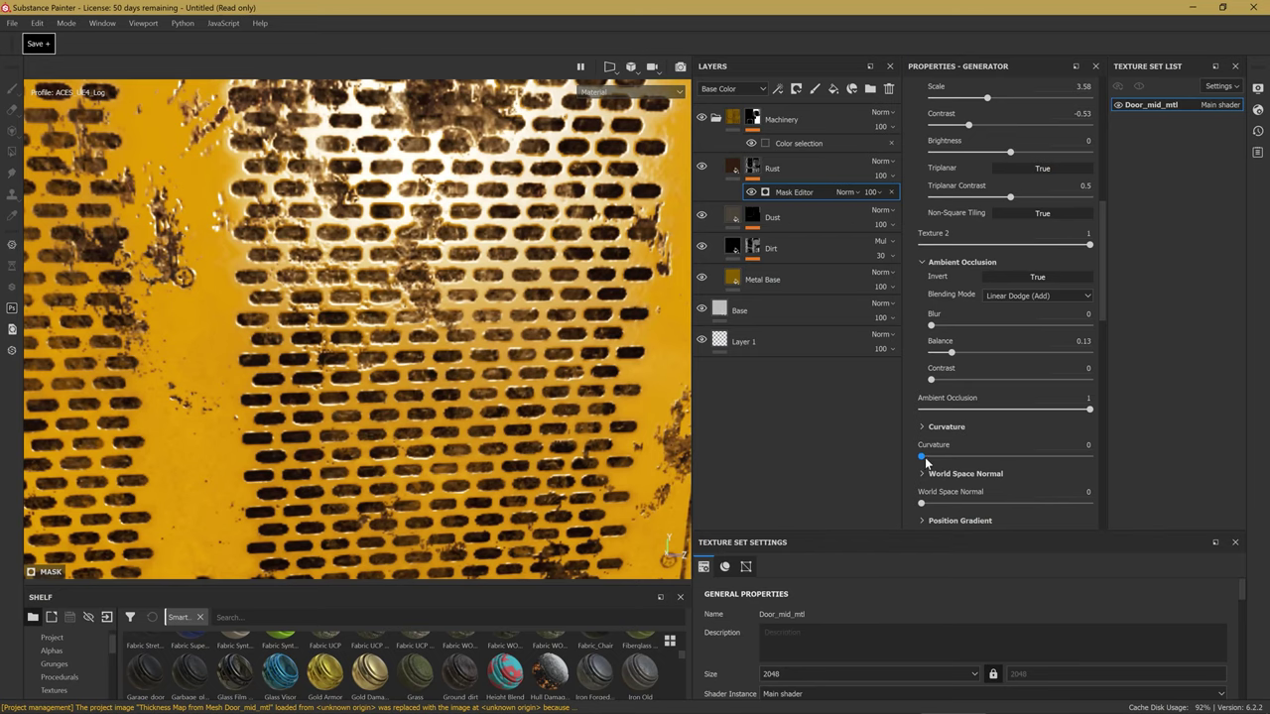
{"action": "left_click_drag", "start_coordinate": [923, 457], "coordinate": [978, 456]}
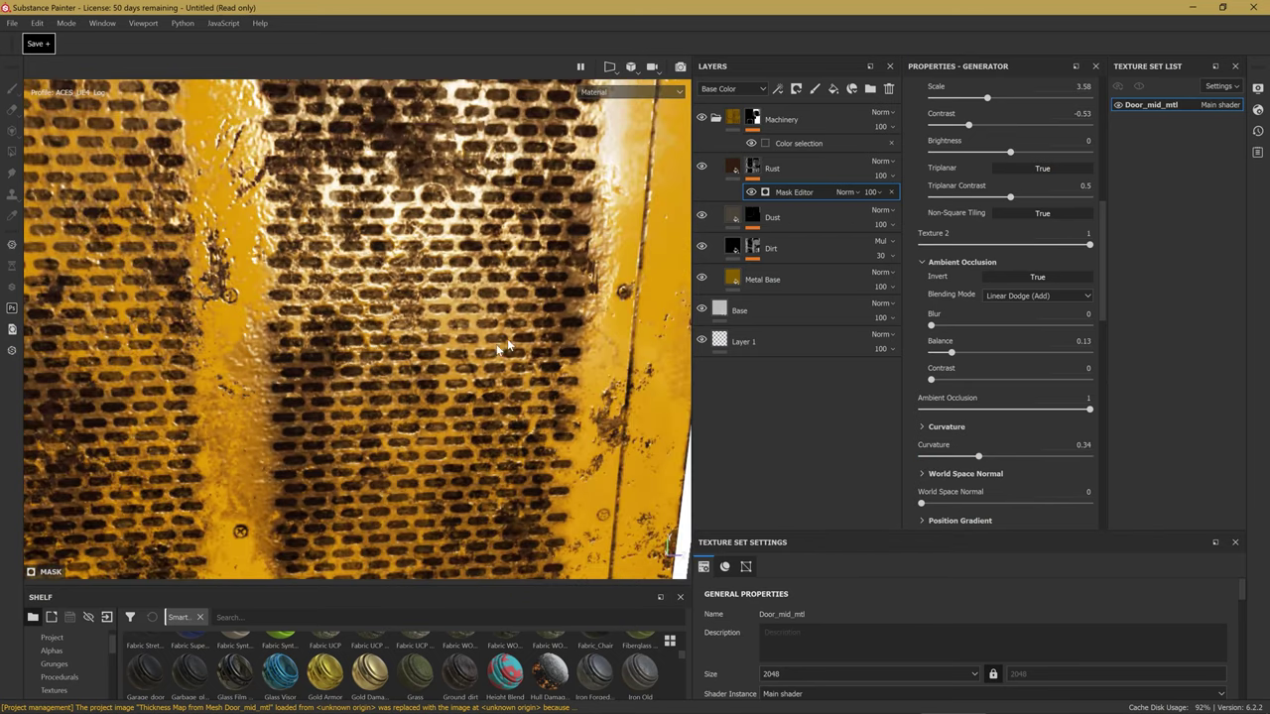
{"action": "scroll", "coordinate": [427, 298], "scroll_direction": "down", "scroll_amount": 5}
{"action": "left_click_drag", "start_coordinate": [978, 457], "coordinate": [912, 472]}
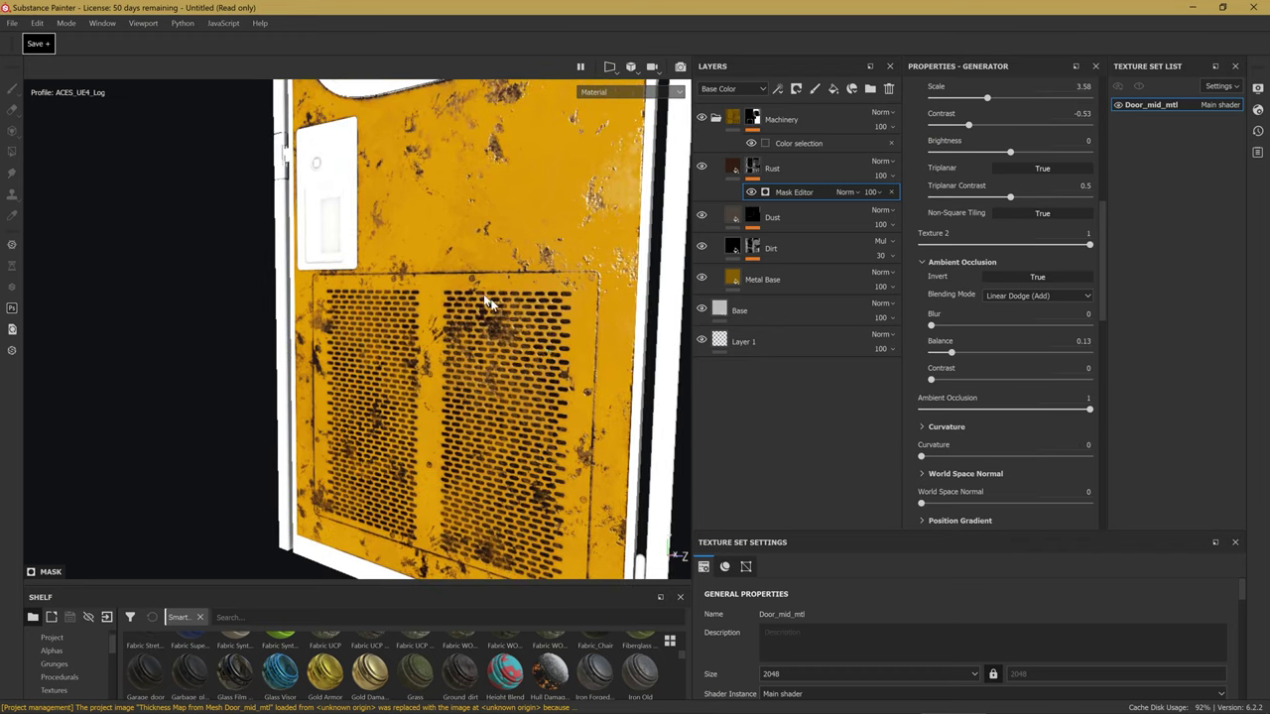
{"action": "left_click", "coordinate": [923, 428]}
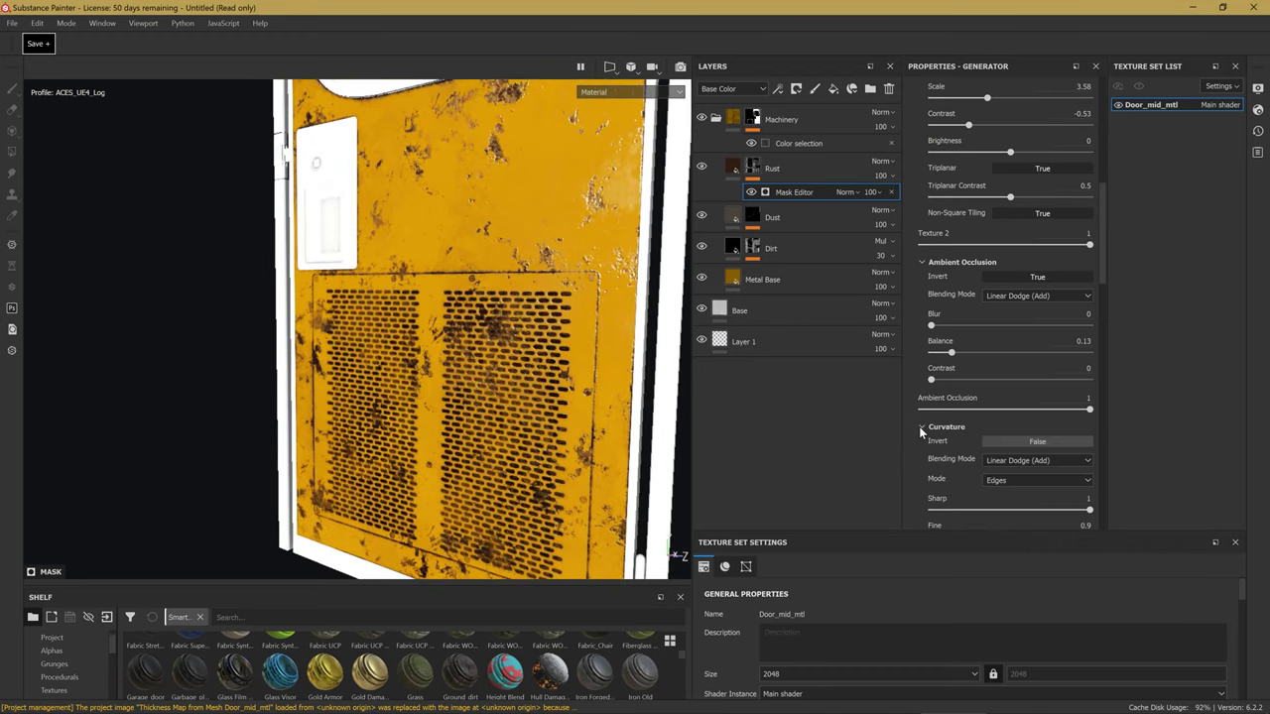
{"action": "scroll", "coordinate": [927, 425], "scroll_direction": "down", "scroll_amount": 3}
{"action": "left_click_drag", "start_coordinate": [992, 406], "coordinate": [1074, 408]}
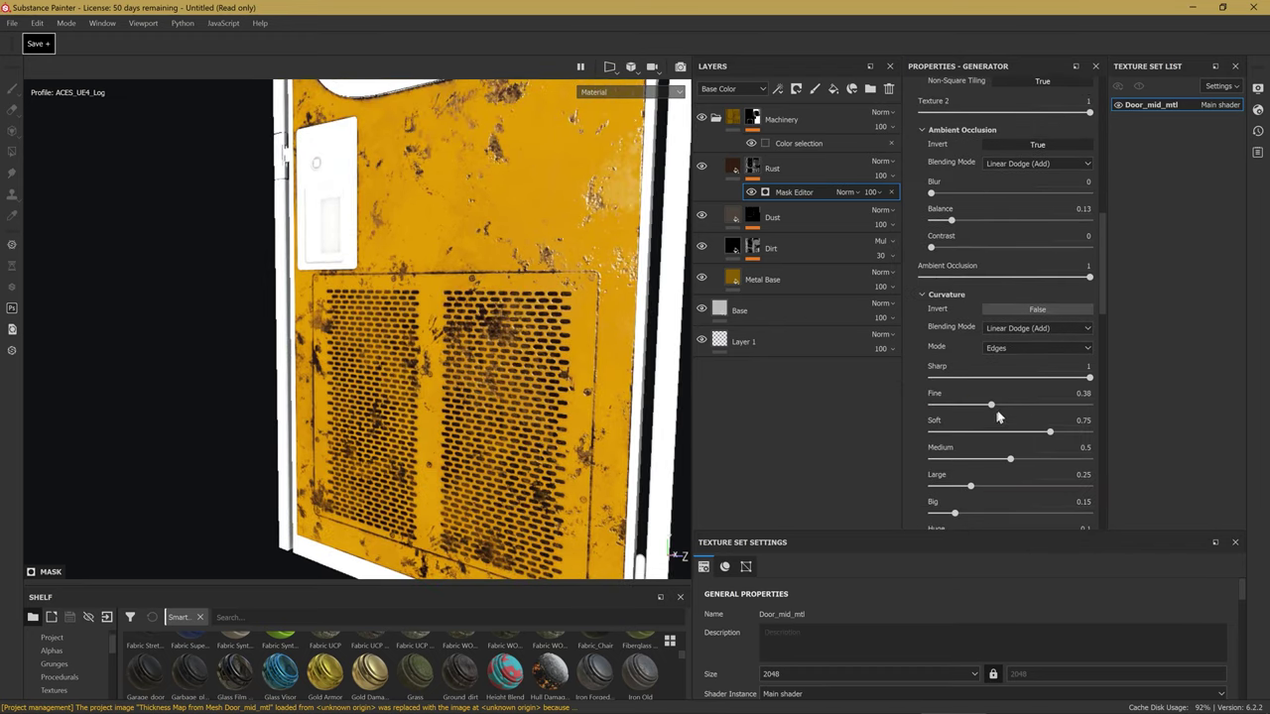
{"action": "scroll", "coordinate": [953, 446], "scroll_direction": "down", "scroll_amount": 3}
{"action": "left_click_drag", "start_coordinate": [923, 492], "coordinate": [1051, 494]}
{"action": "left_click_drag", "start_coordinate": [1089, 246], "coordinate": [951, 248]}
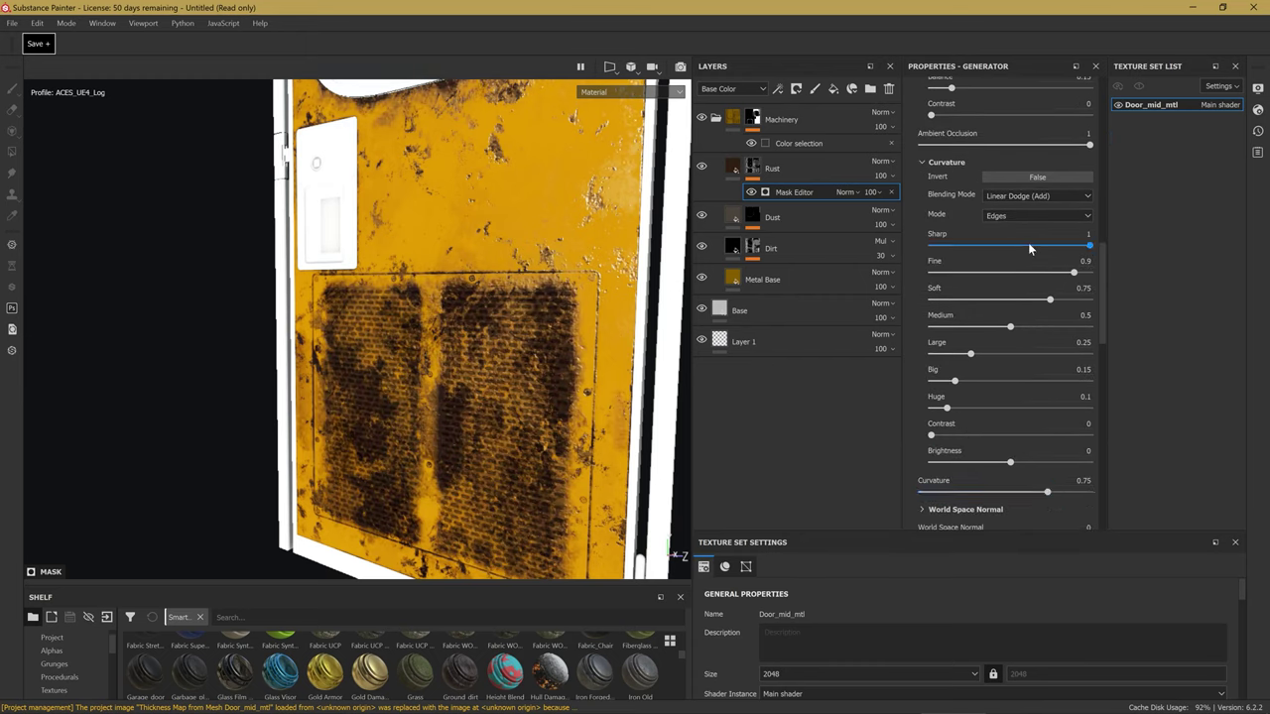
{"action": "key", "text": "ctrl+z"}
{"action": "mouse_move", "coordinate": [1010, 326]}
{"action": "left_mouse_down"}
{"action": "mouse_move", "coordinate": [935, 337]}
{"action": "mouse_move", "coordinate": [999, 355]}
{"action": "mouse_move", "coordinate": [930, 383]}
{"action": "left_mouse_up"}
{"action": "key", "text": "ctrl+z"}
{"action": "key", "text": "ctrl+z"}
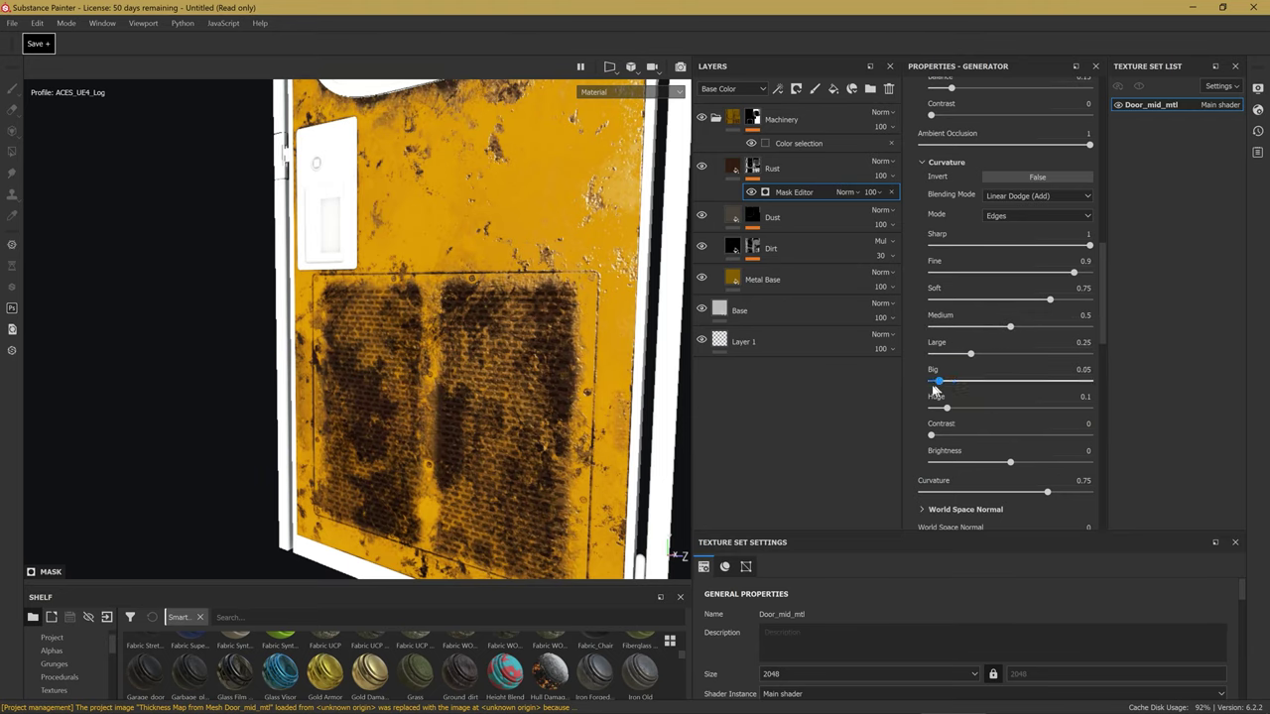
{"action": "key", "text": "ctrl+z"}
{"action": "key", "text": "ctrl+z"}
{"action": "scroll", "coordinate": [965, 370], "scroll_direction": "down", "scroll_amount": 2}
{"action": "scroll", "coordinate": [964, 370], "scroll_direction": "down", "scroll_amount": 2}
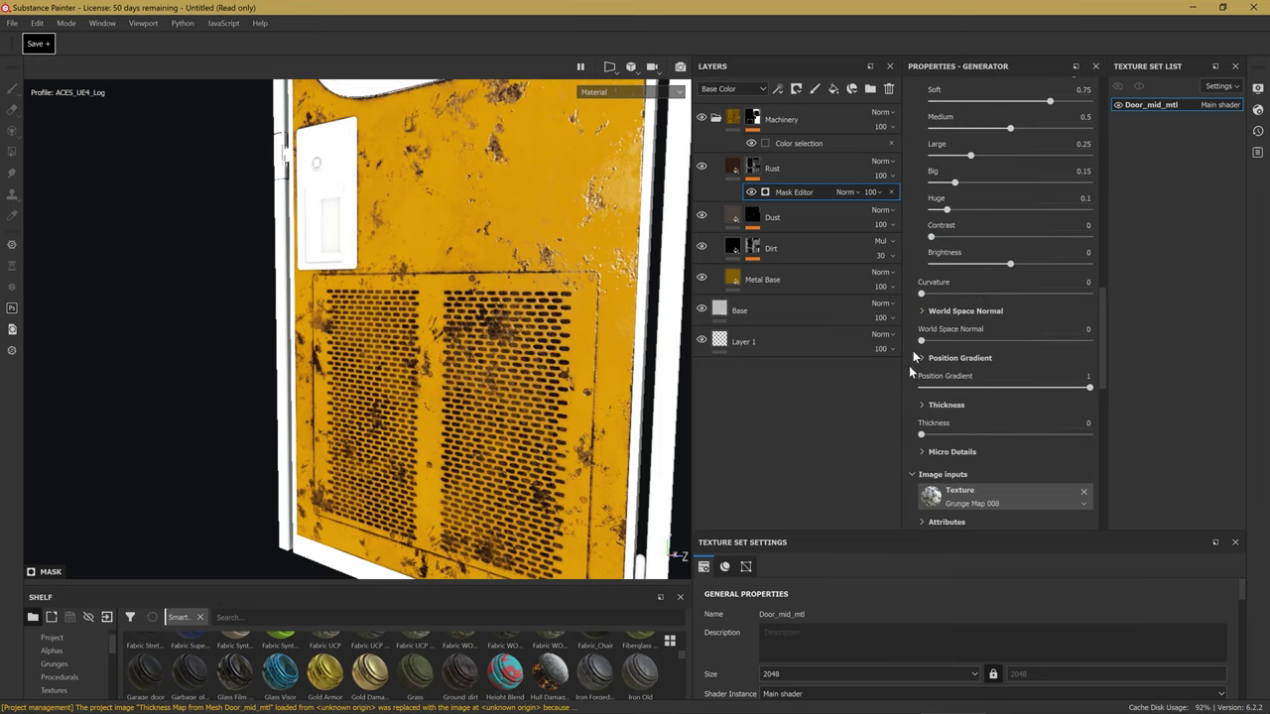
{"action": "left_click", "coordinate": [923, 311]}
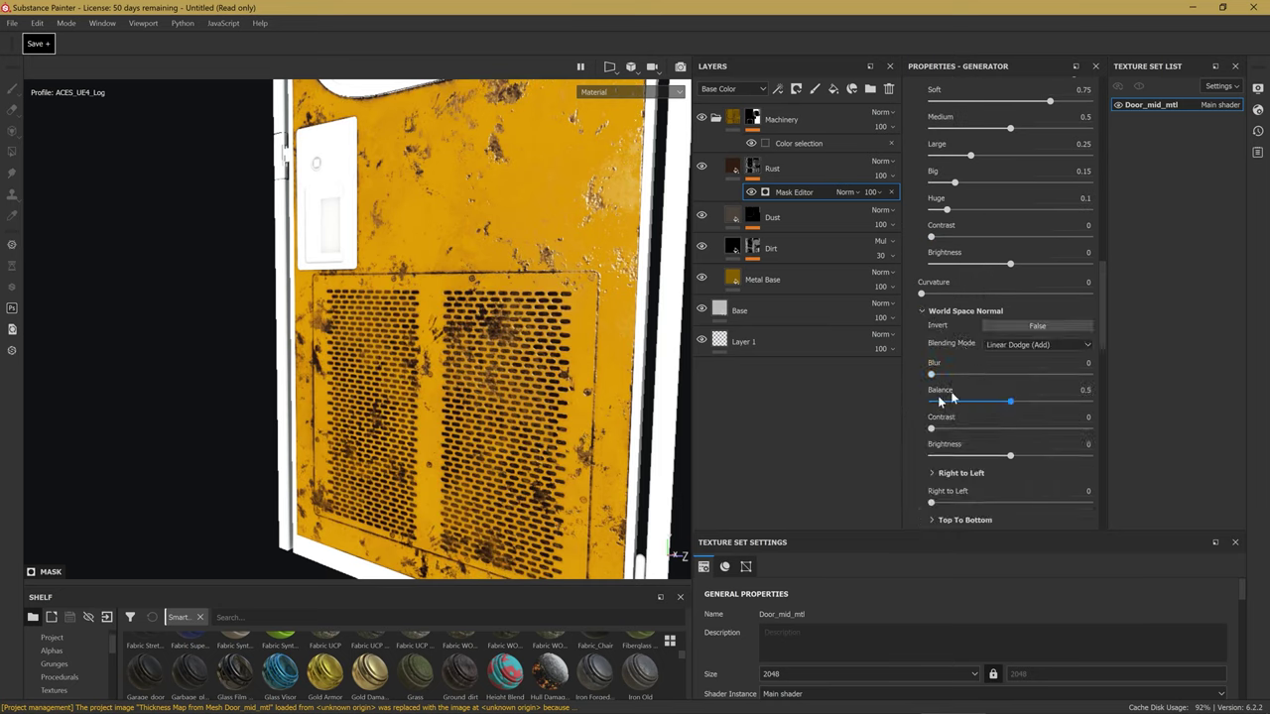
Turn the door side-on, set Top To Bottom to 1, and try raising Front to Back.
{"action": "scroll", "coordinate": [967, 390], "scroll_direction": "down", "scroll_amount": 3}
{"action": "scroll", "coordinate": [466, 348], "scroll_direction": "down", "scroll_amount": 3}
{"action": "mouse_move", "coordinate": [466, 347]}
{"action": "left_mouse_down", "text": "alt"}
{"action": "mouse_move", "coordinate": [589, 267]}
{"action": "mouse_move", "coordinate": [463, 282]}
{"action": "mouse_move", "coordinate": [516, 293]}
{"action": "mouse_move", "coordinate": [452, 433]}
{"action": "left_mouse_up", "text": "alt"}
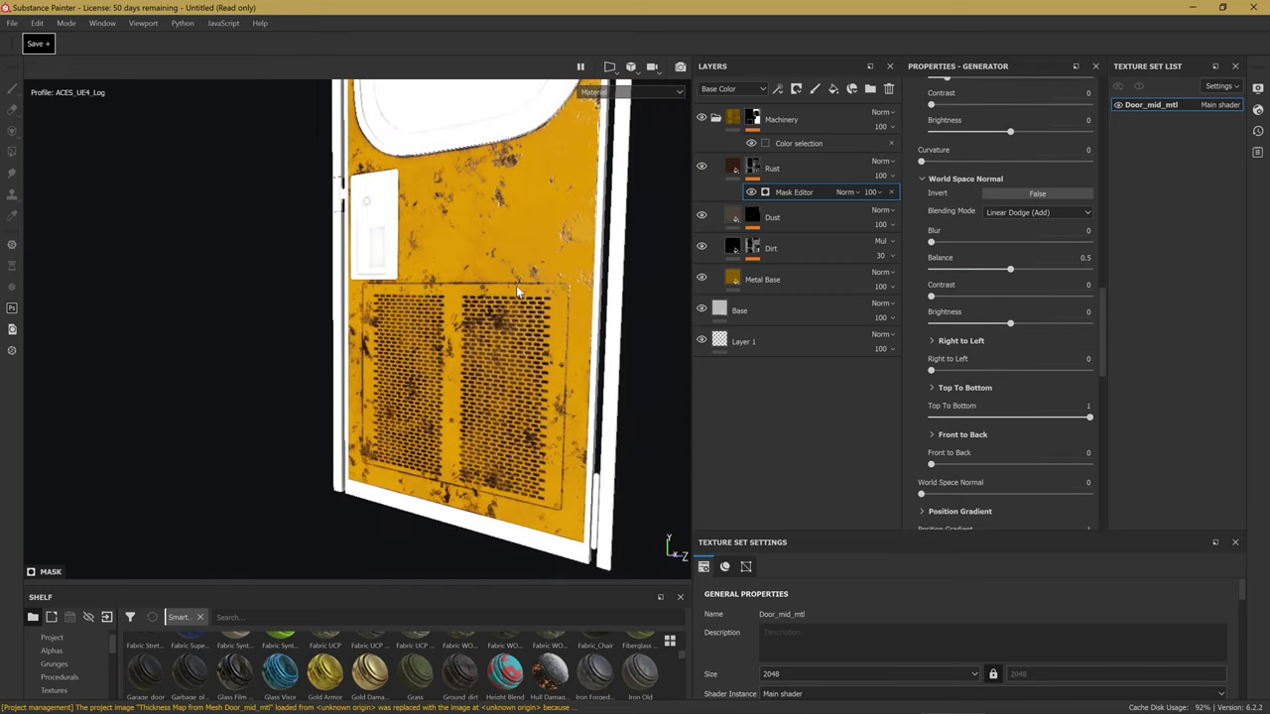
{"action": "middle_click_drag", "start_coordinate": [452, 434], "coordinate": [529, 180], "text": "alt"}
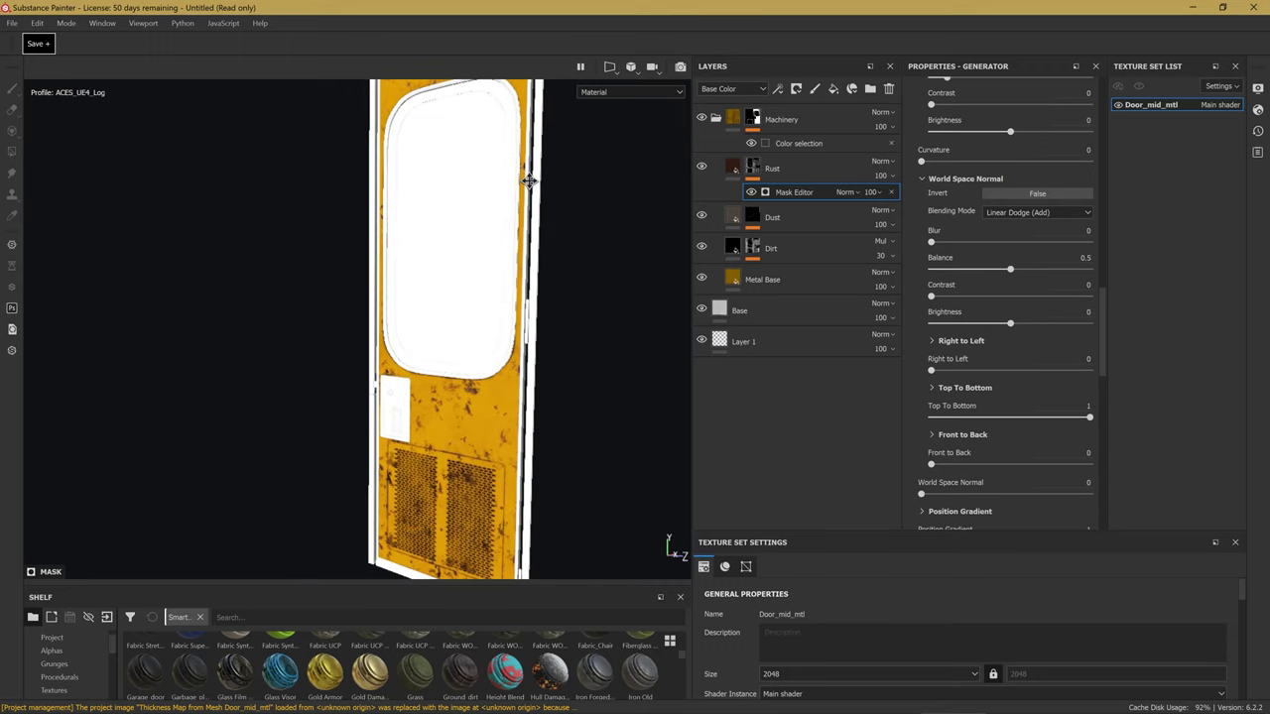
{"action": "left_click_drag", "start_coordinate": [511, 447], "coordinate": [475, 343], "text": "alt"}
{"action": "scroll", "coordinate": [476, 342], "scroll_direction": "up", "scroll_amount": 2}
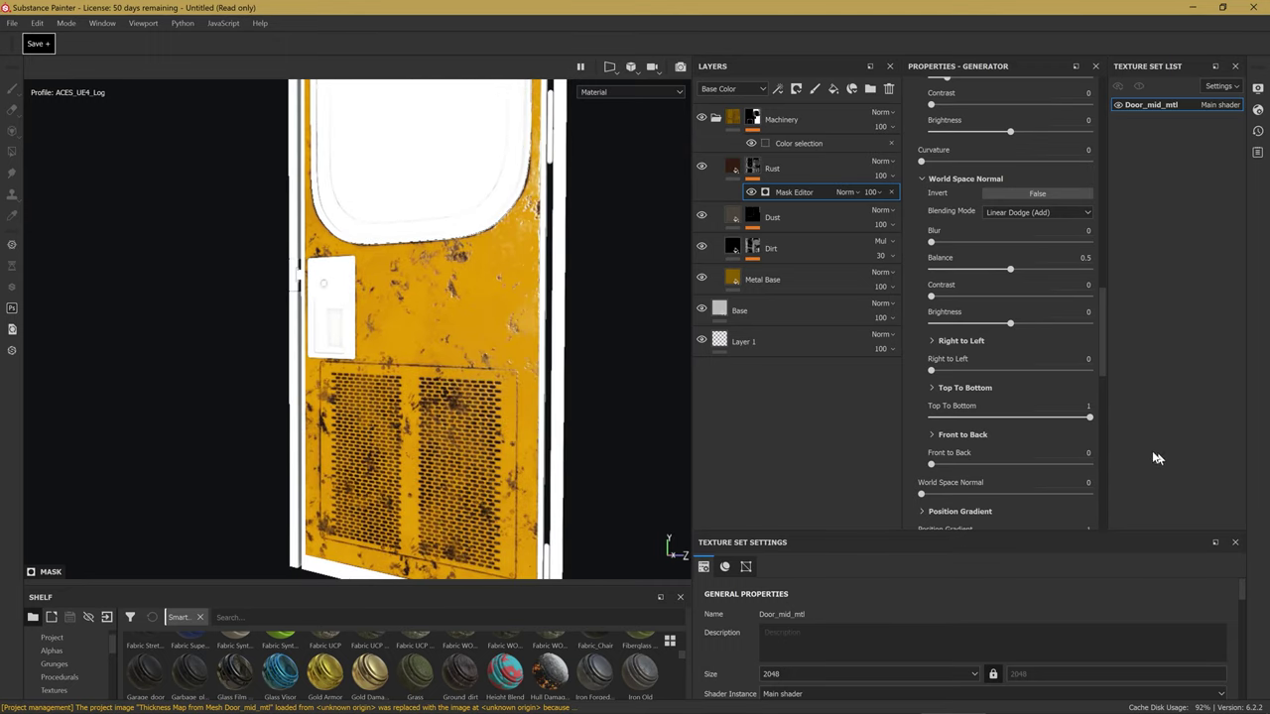
{"action": "left_click_drag", "start_coordinate": [453, 377], "coordinate": [513, 380], "text": "alt"}
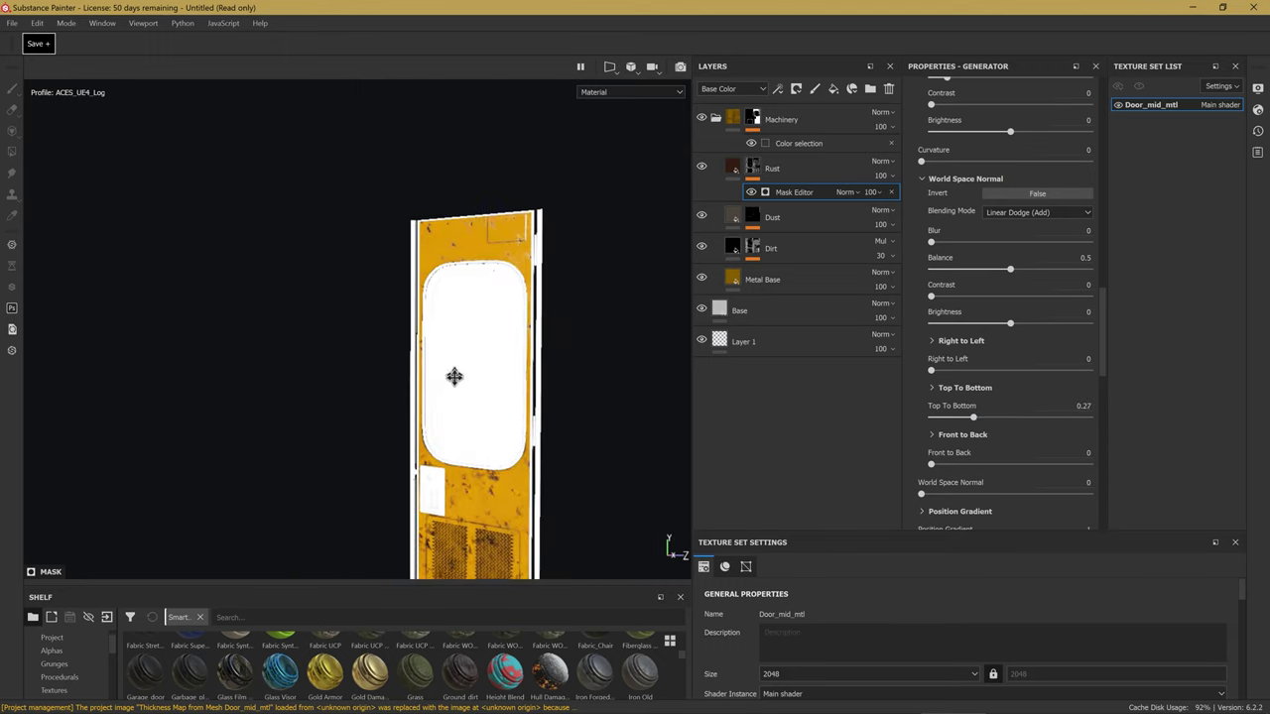
{"action": "left_click_drag", "start_coordinate": [923, 418], "coordinate": [1042, 419]}
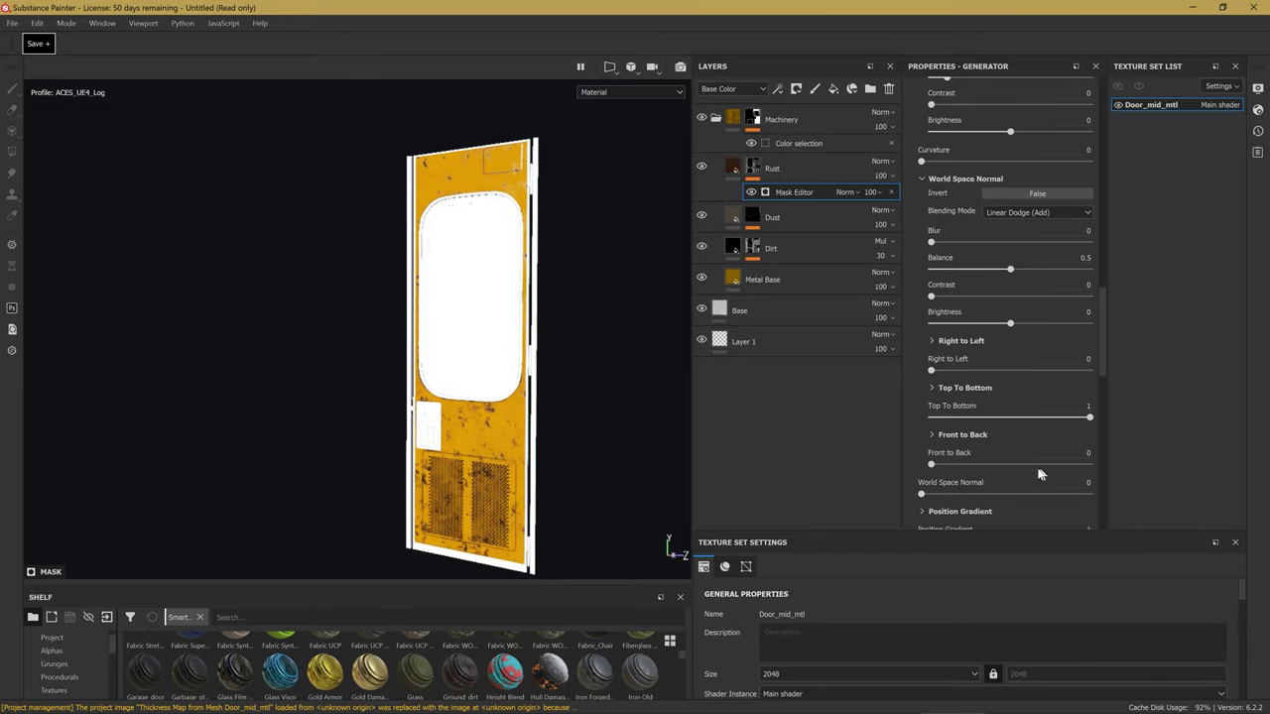
{"action": "left_click_drag", "start_coordinate": [970, 477], "coordinate": [1056, 461]}
{"action": "scroll", "coordinate": [991, 477], "scroll_direction": "down", "scroll_amount": 2}
{"action": "left_click", "coordinate": [933, 368]}
{"action": "left_click", "coordinate": [933, 368]}
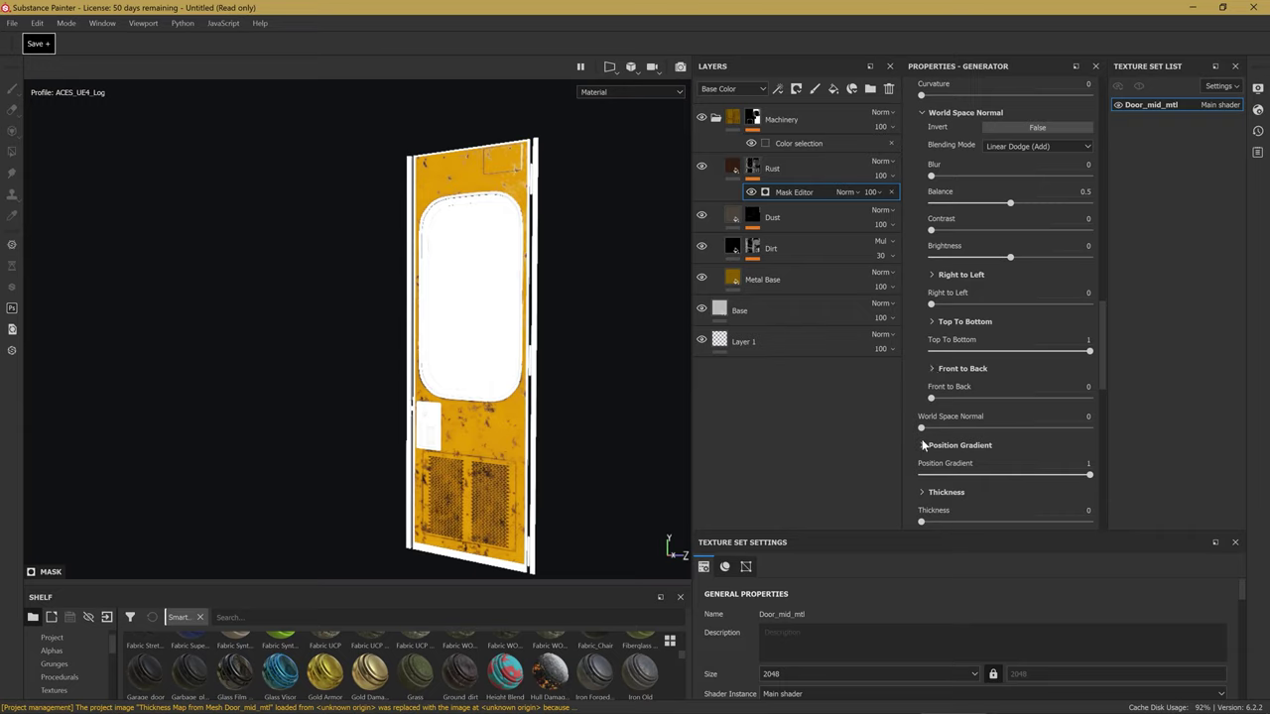
Test Thickness values such as 0.6, keep it at 0, then open the Rust mask's options menu.
{"action": "scroll", "coordinate": [923, 445], "scroll_direction": "down", "scroll_amount": 4}
{"action": "left_click_drag", "start_coordinate": [922, 390], "coordinate": [991, 390]}
{"action": "scroll", "coordinate": [503, 238], "scroll_direction": "up", "scroll_amount": 5}
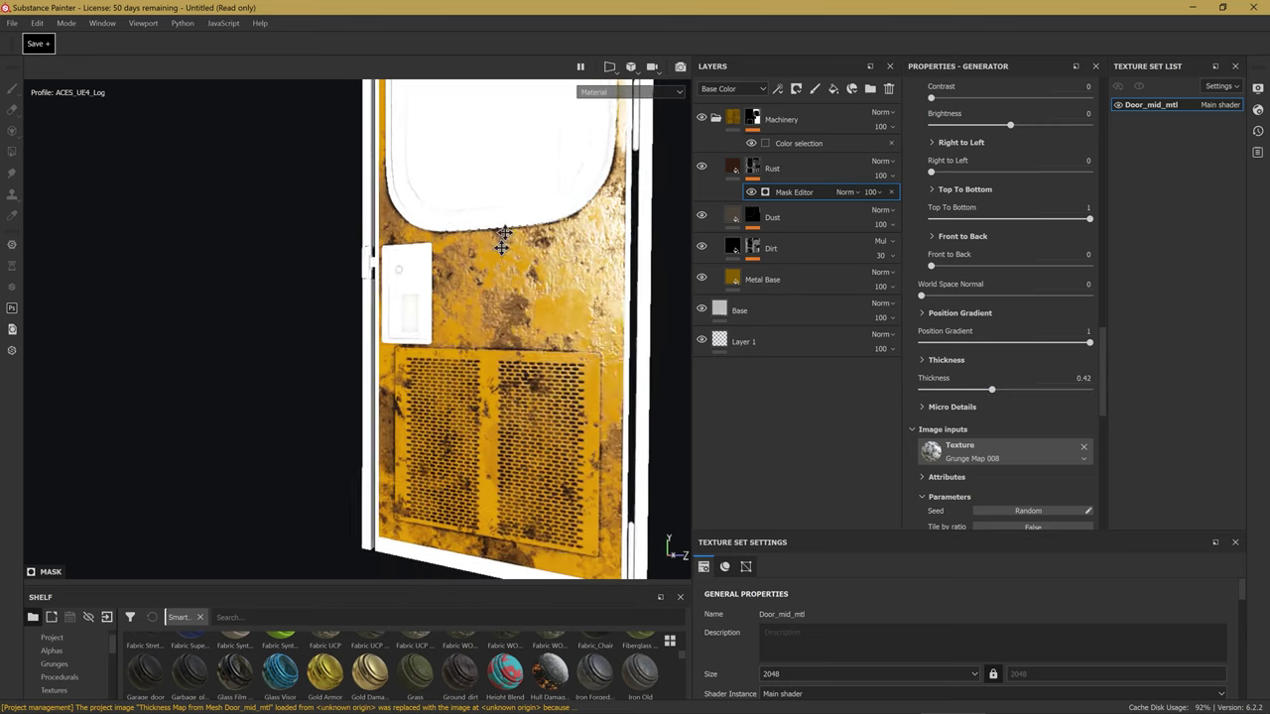
{"action": "scroll", "coordinate": [503, 238], "scroll_direction": "up", "scroll_amount": 2}
{"action": "key", "text": "ctrl+z"}
{"action": "left_click_drag", "start_coordinate": [989, 389], "coordinate": [1023, 393]}
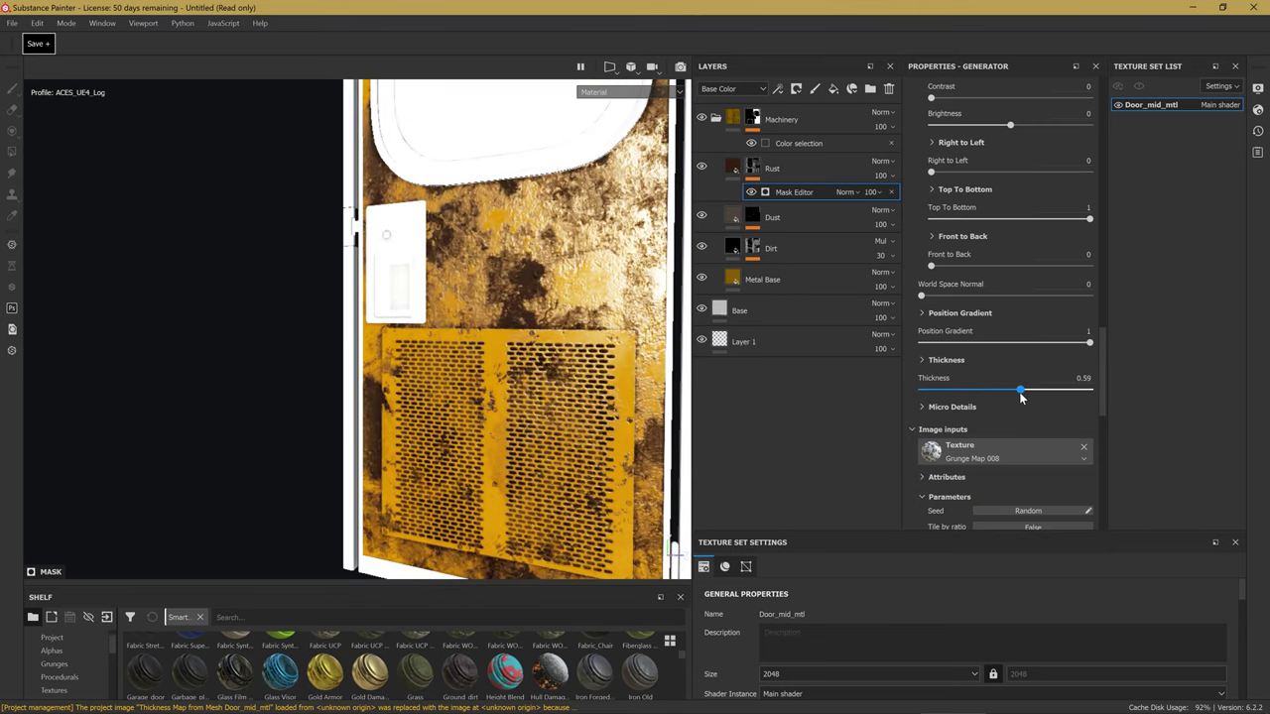
{"action": "key", "text": "ctrl+z"}
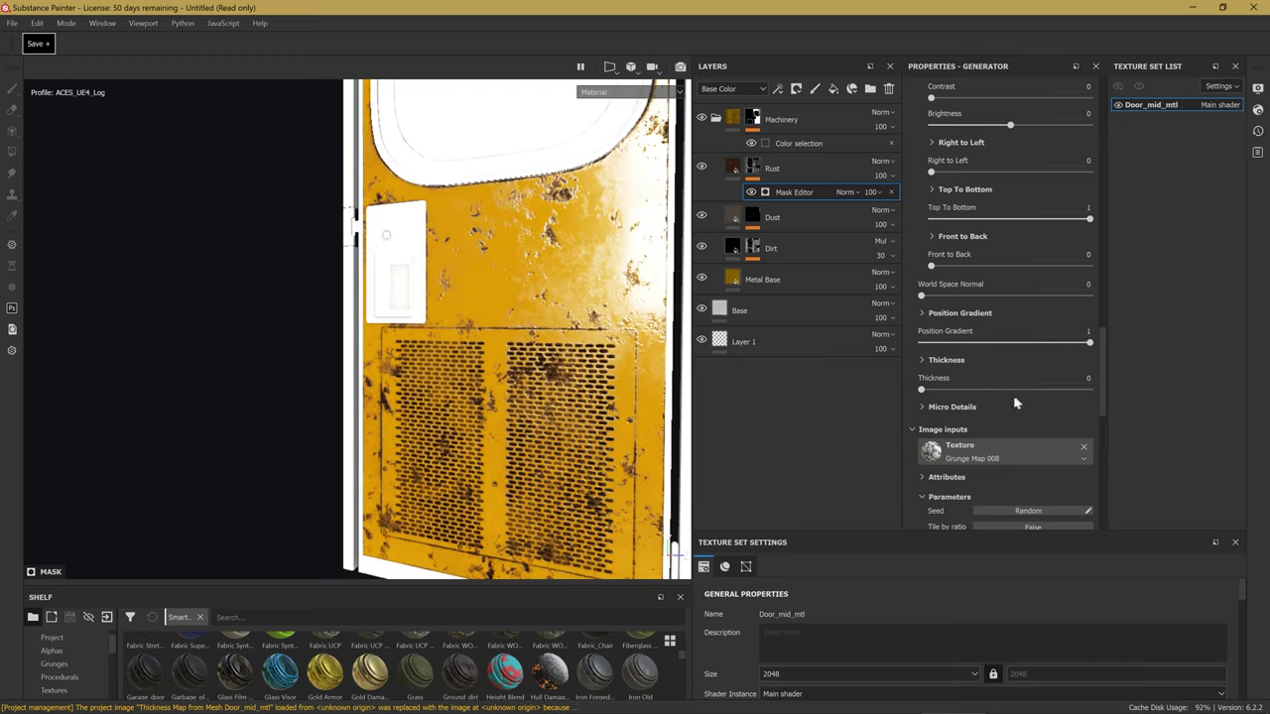
{"action": "left_click", "coordinate": [921, 405]}
{"action": "left_click", "coordinate": [921, 404]}
{"action": "left_click", "coordinate": [782, 174]}
{"action": "right_click", "coordinate": [756, 168]}
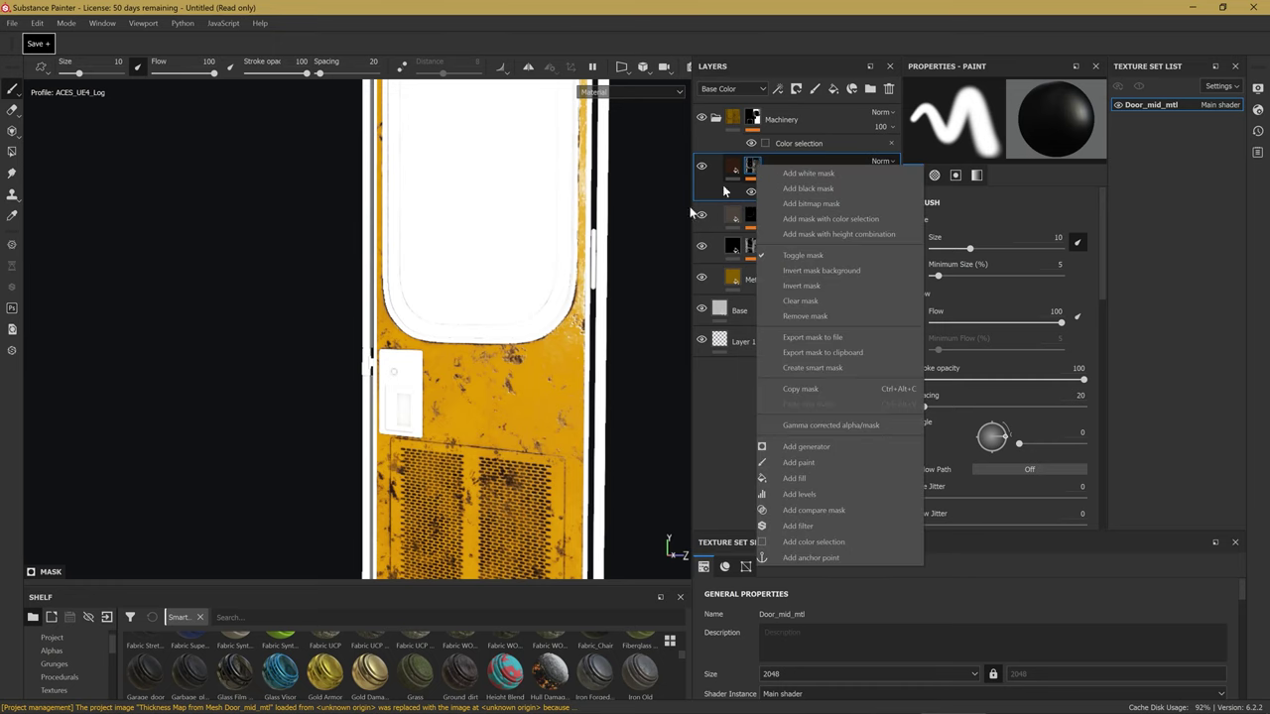
Add a fill effect to the Rust mask, then enlarge the shelf and show the Grunges category.
{"action": "left_click", "coordinate": [479, 373]}
{"action": "scroll", "coordinate": [556, 327], "scroll_direction": "up", "scroll_amount": 1}
{"action": "scroll", "coordinate": [616, 298], "scroll_direction": "up", "scroll_amount": 1}
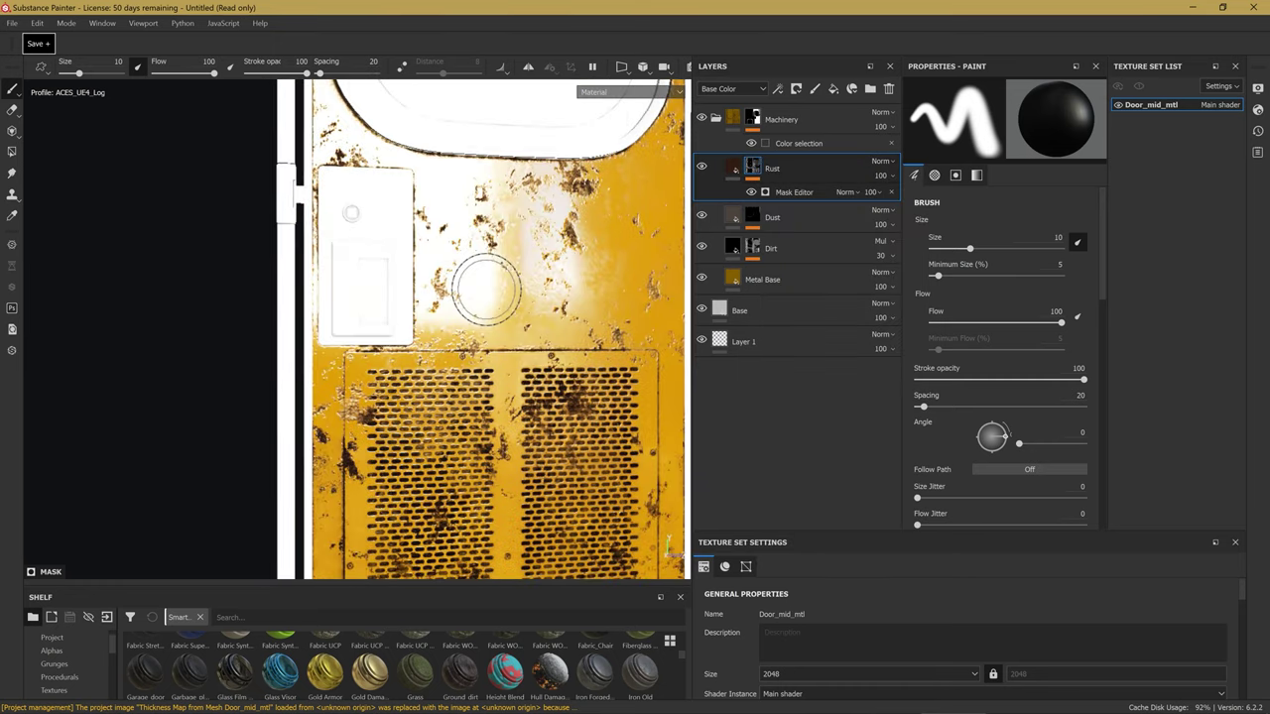
{"action": "middle_click_drag", "start_coordinate": [665, 258], "coordinate": [661, 195]}
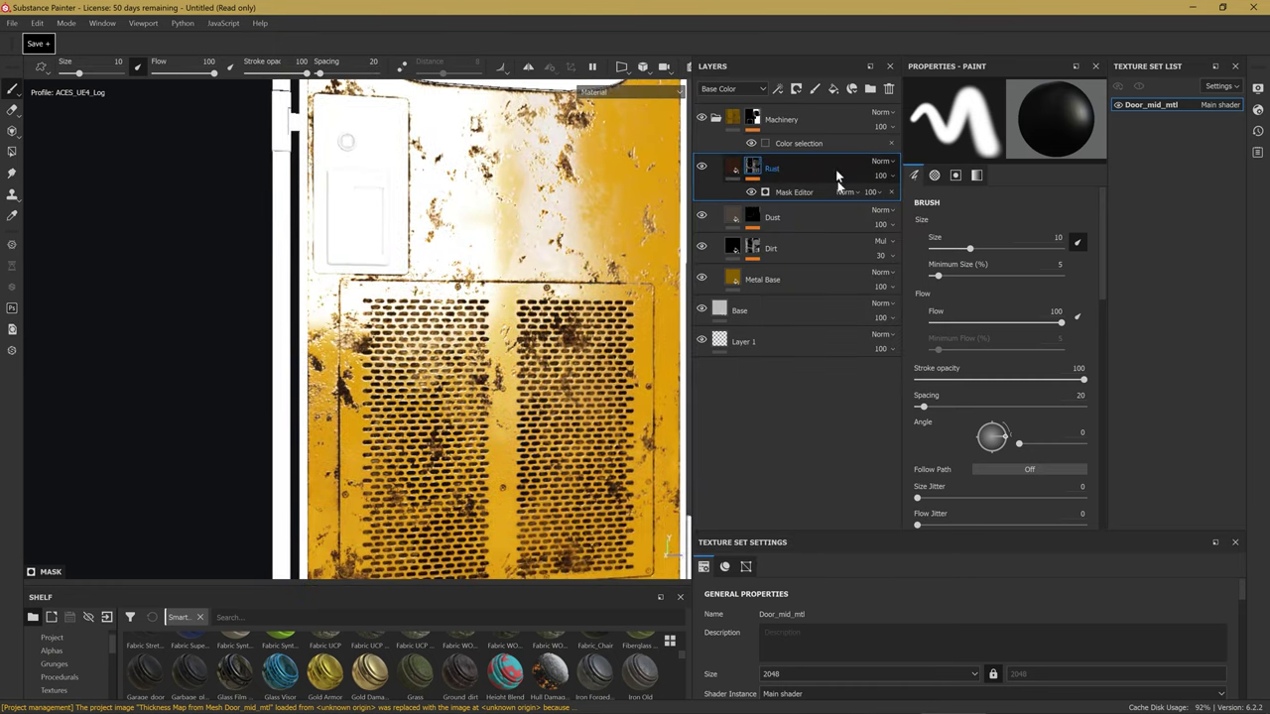
{"action": "right_click", "coordinate": [764, 169]}
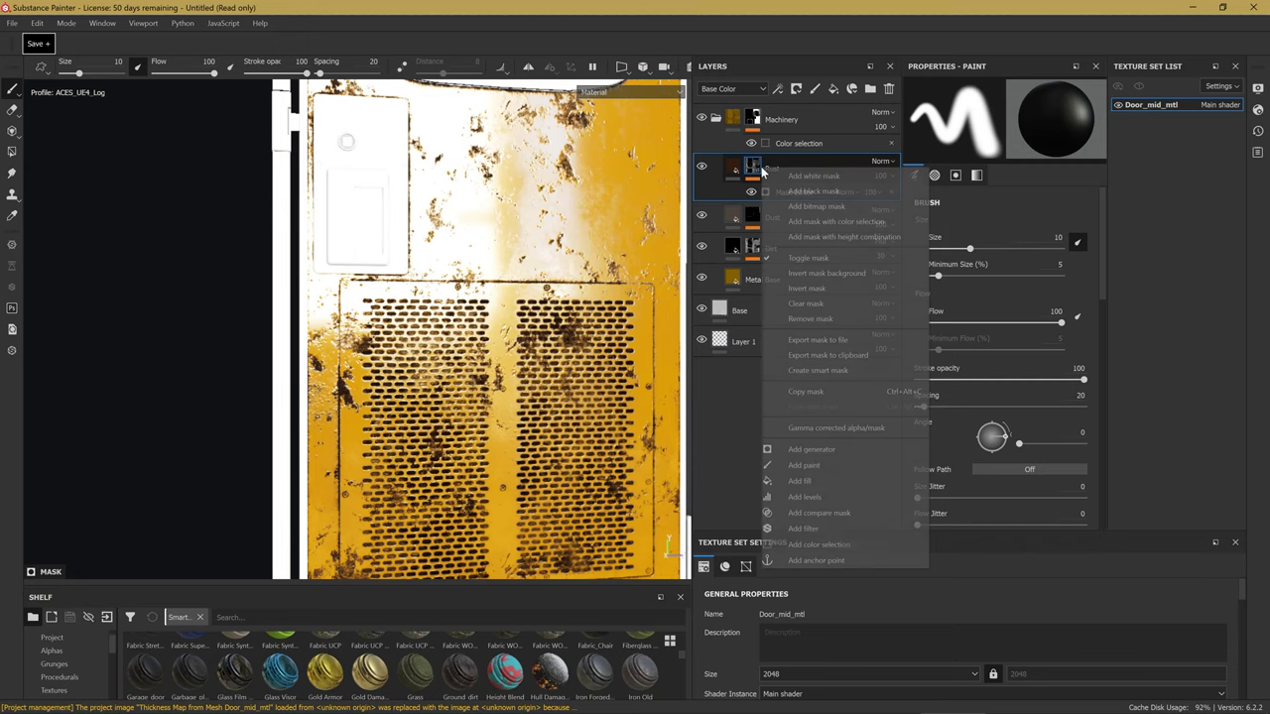
{"action": "left_click", "coordinate": [810, 478]}
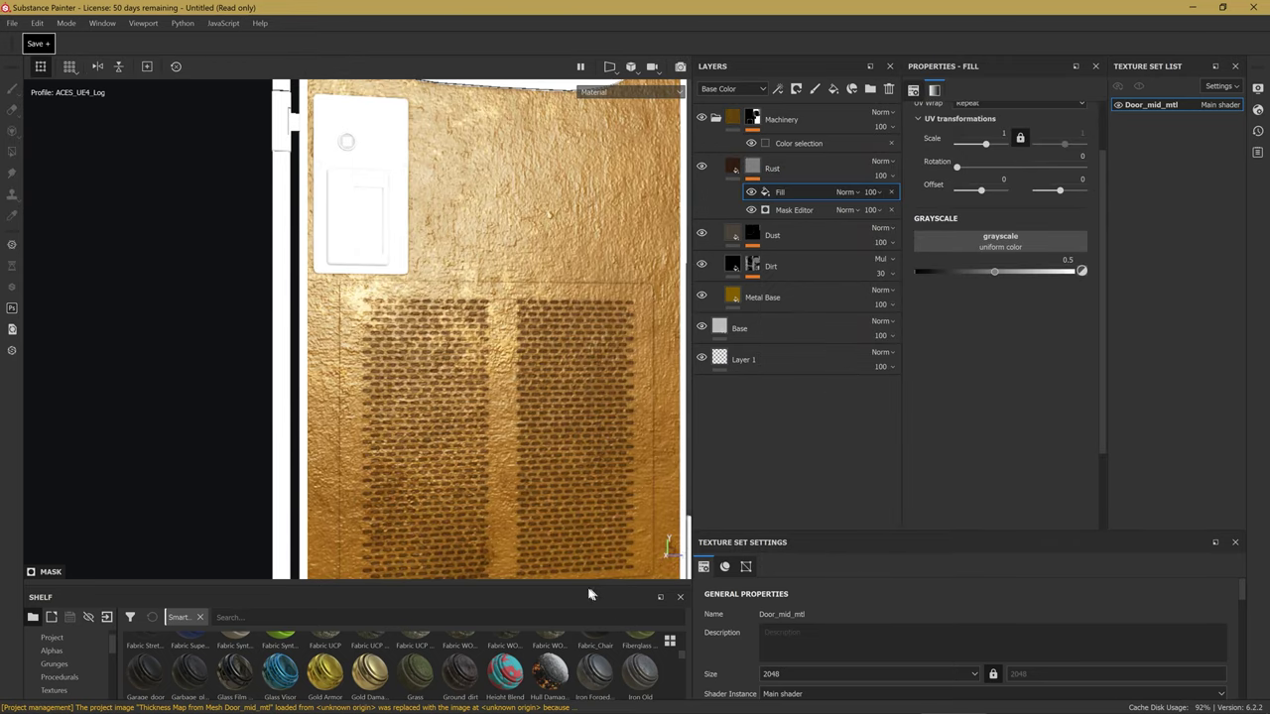
{"action": "left_click_drag", "start_coordinate": [578, 585], "coordinate": [580, 443]}
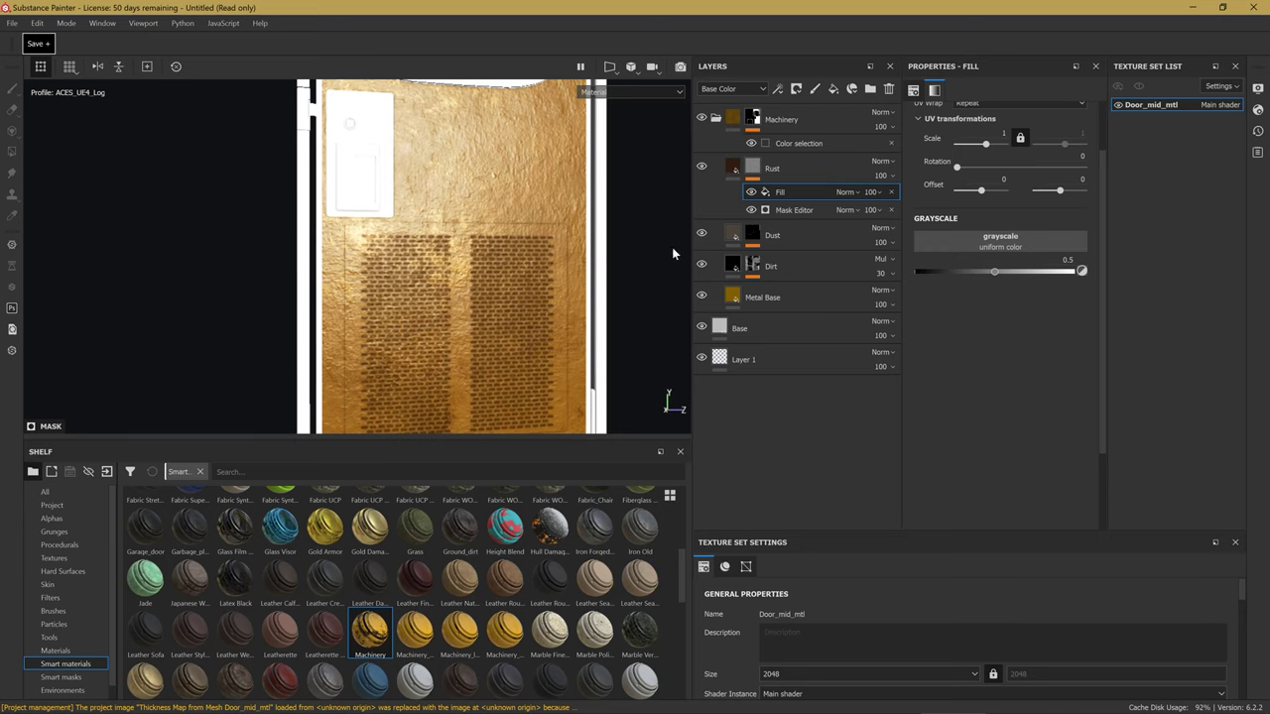
{"action": "left_click", "coordinate": [55, 532]}
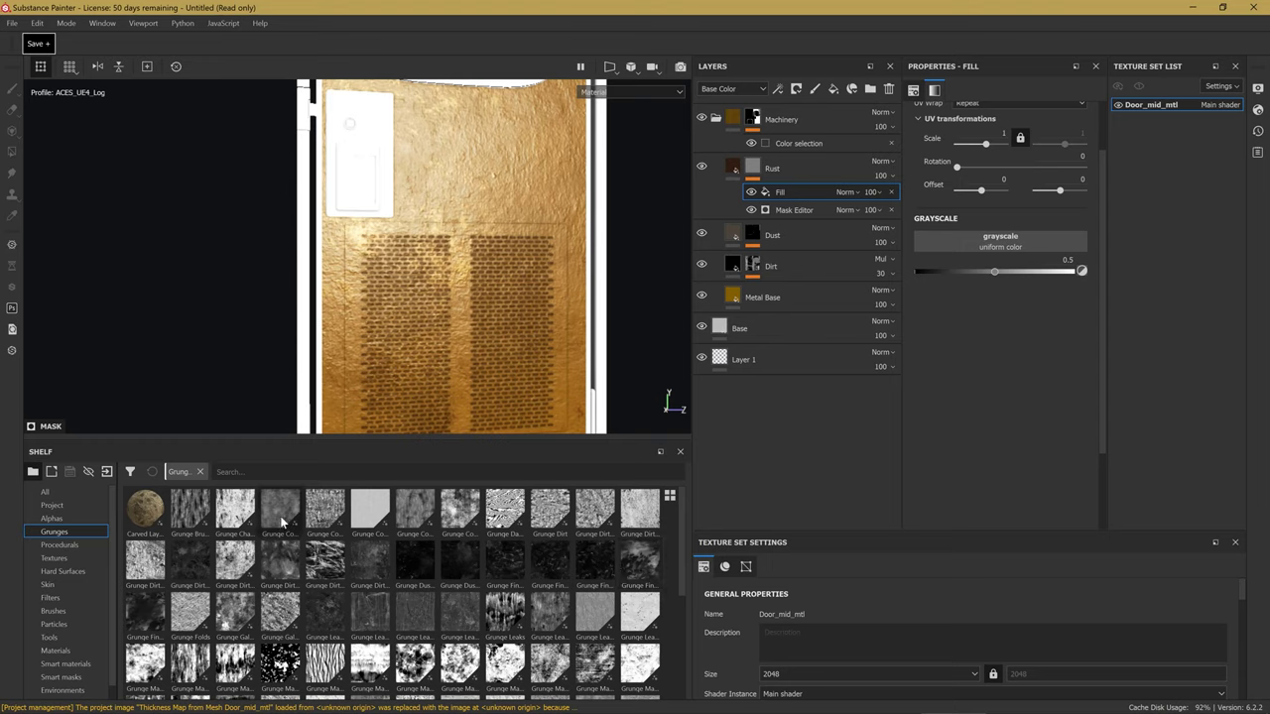
{"action": "mouse_move", "coordinate": [324, 511]}
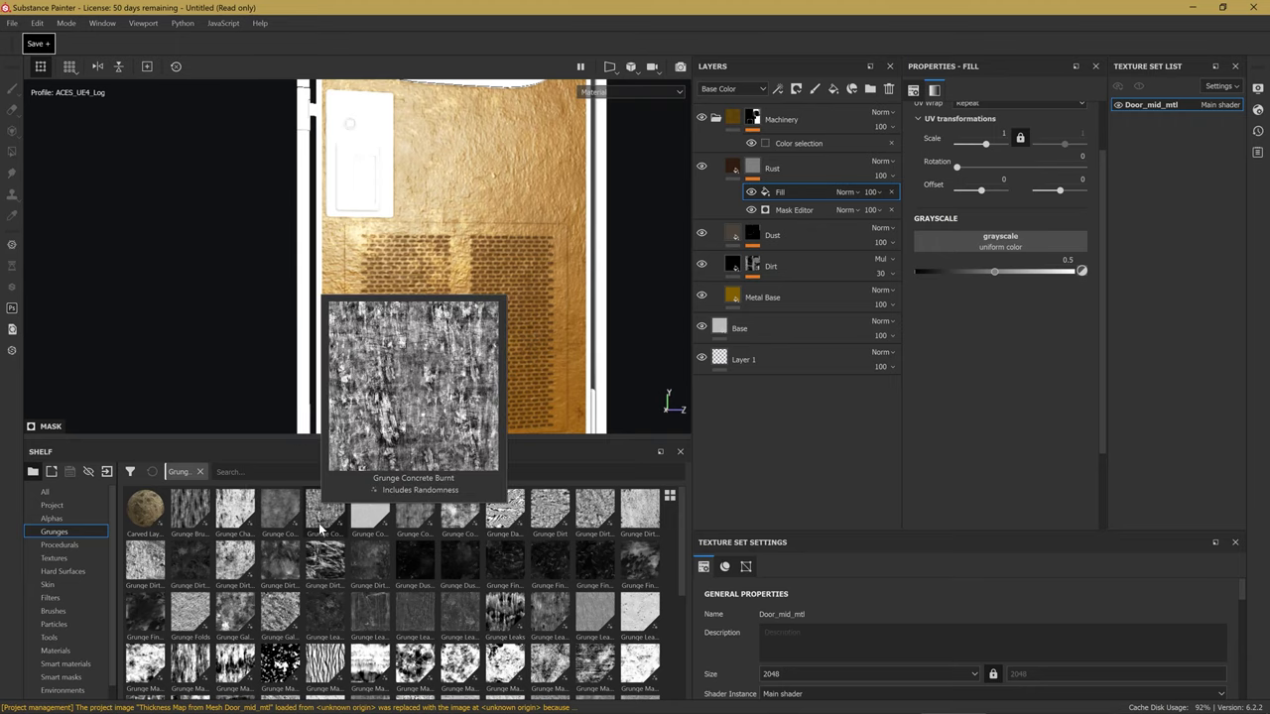
Put Grunge Concrete Burnt in the fill's grayscale slot at scale 3 and check the mask.
{"action": "left_click_drag", "start_coordinate": [320, 528], "coordinate": [935, 240]}
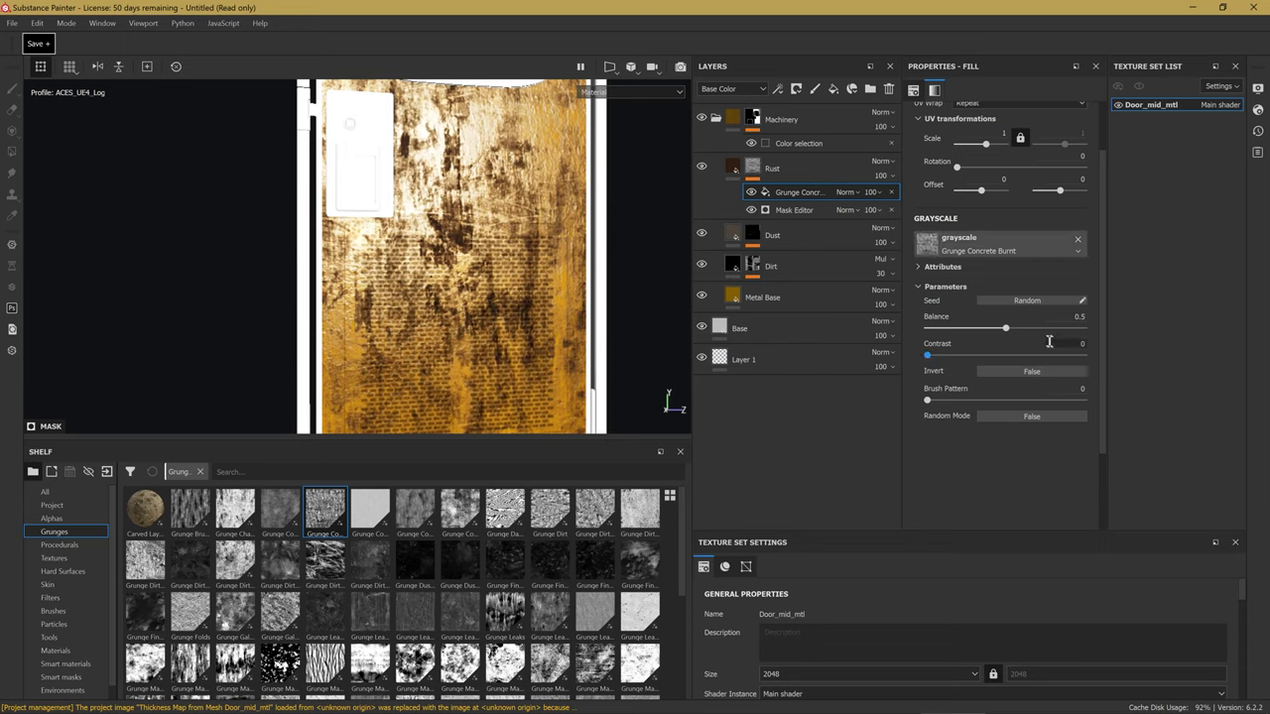
{"action": "scroll", "coordinate": [992, 248], "scroll_direction": "up", "scroll_amount": 2}
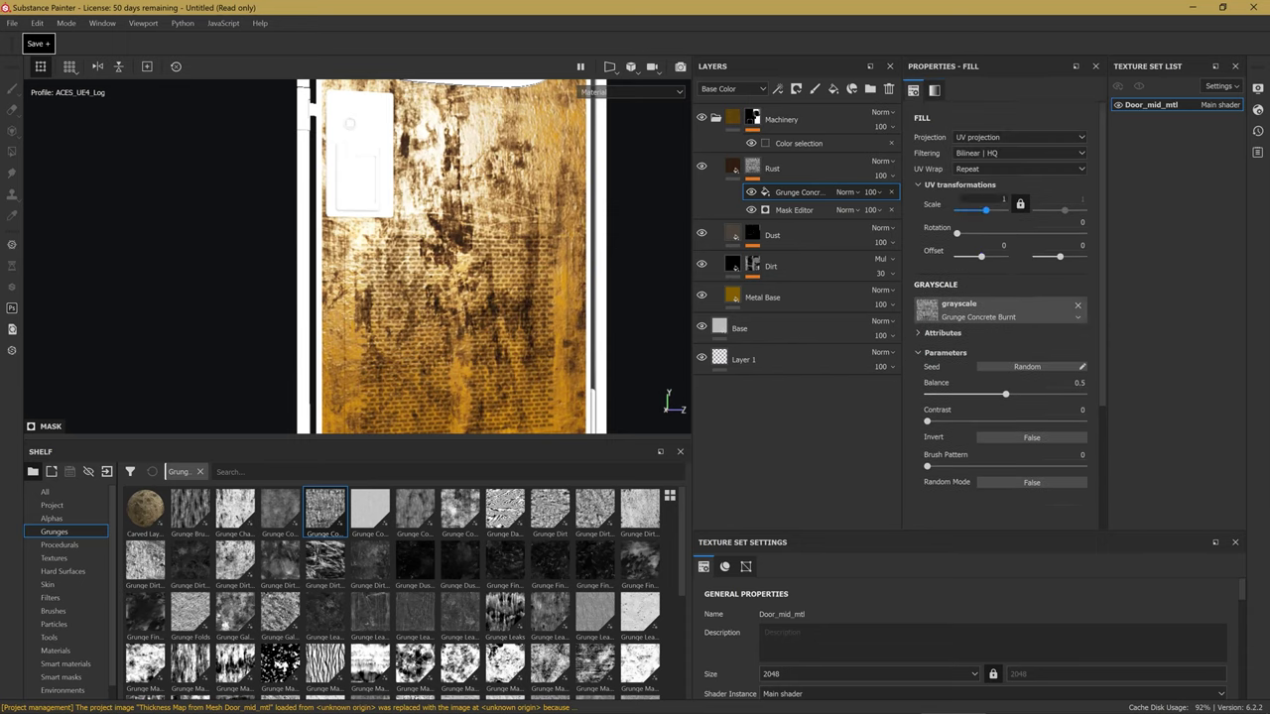
{"action": "type", "text": "3"}
{"action": "key", "text": "Return"}
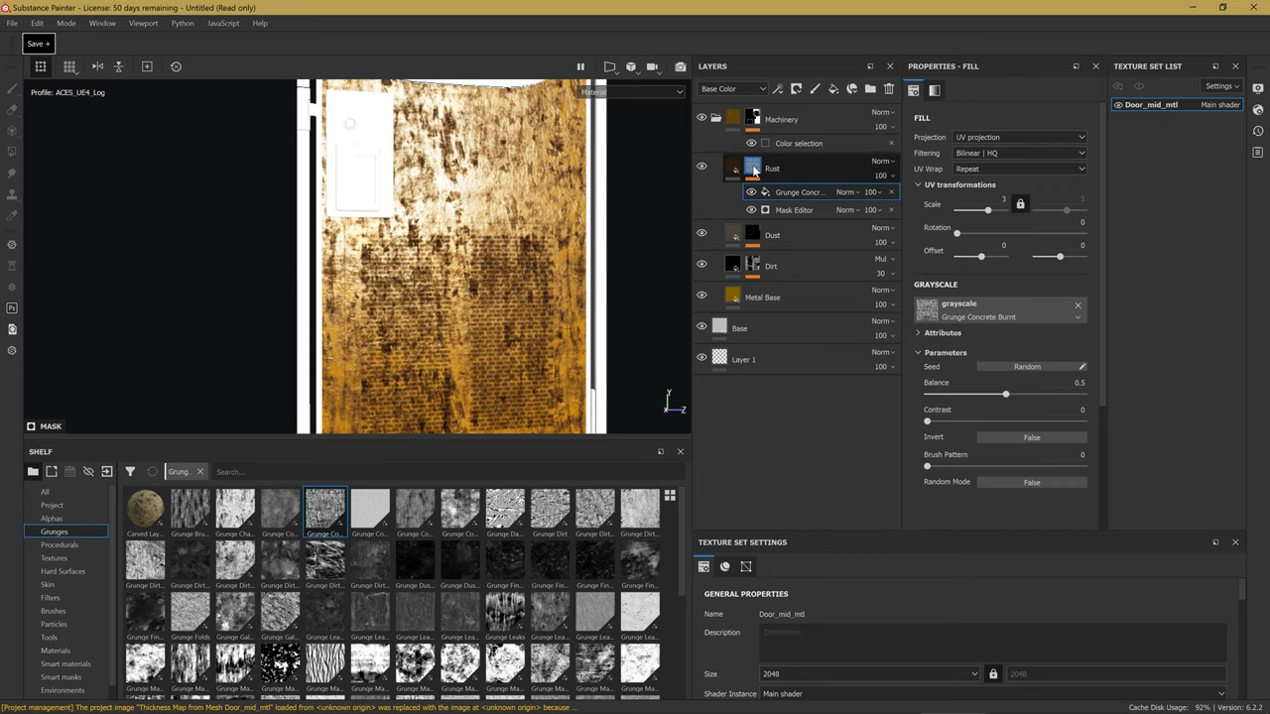
{"action": "left_click", "coordinate": [752, 169], "text": "alt"}
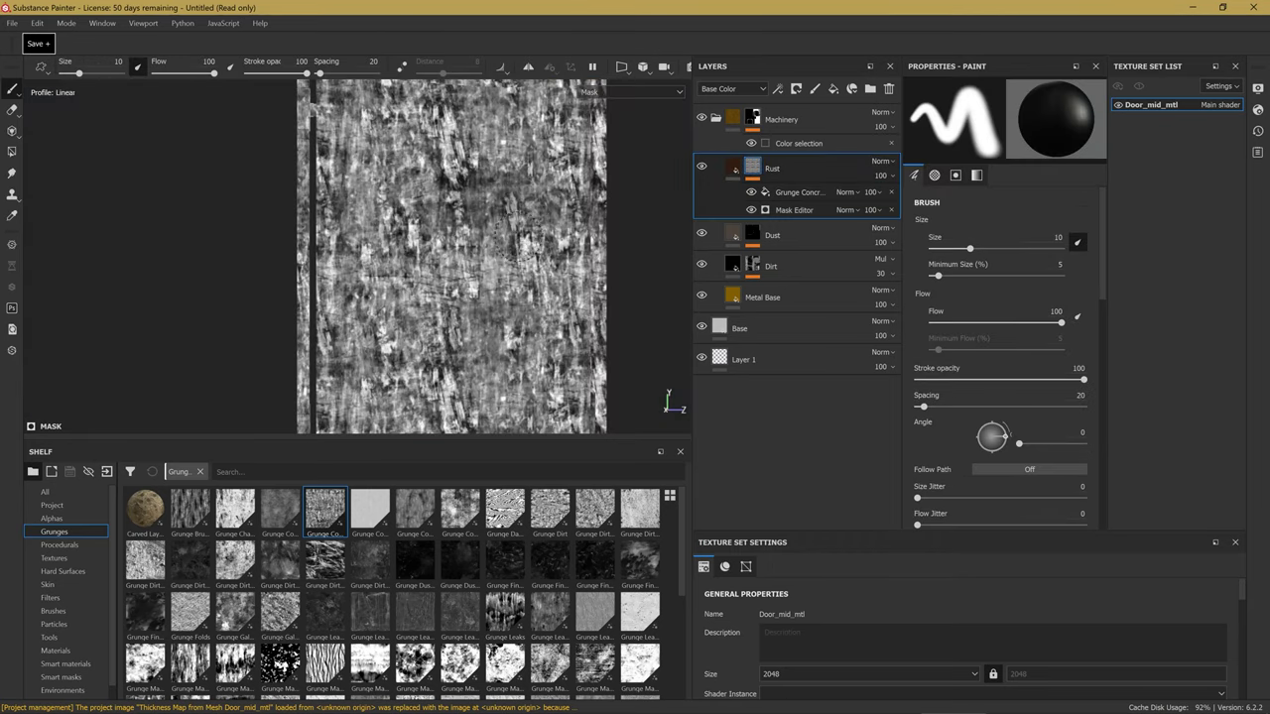
{"action": "left_click", "coordinate": [793, 195]}
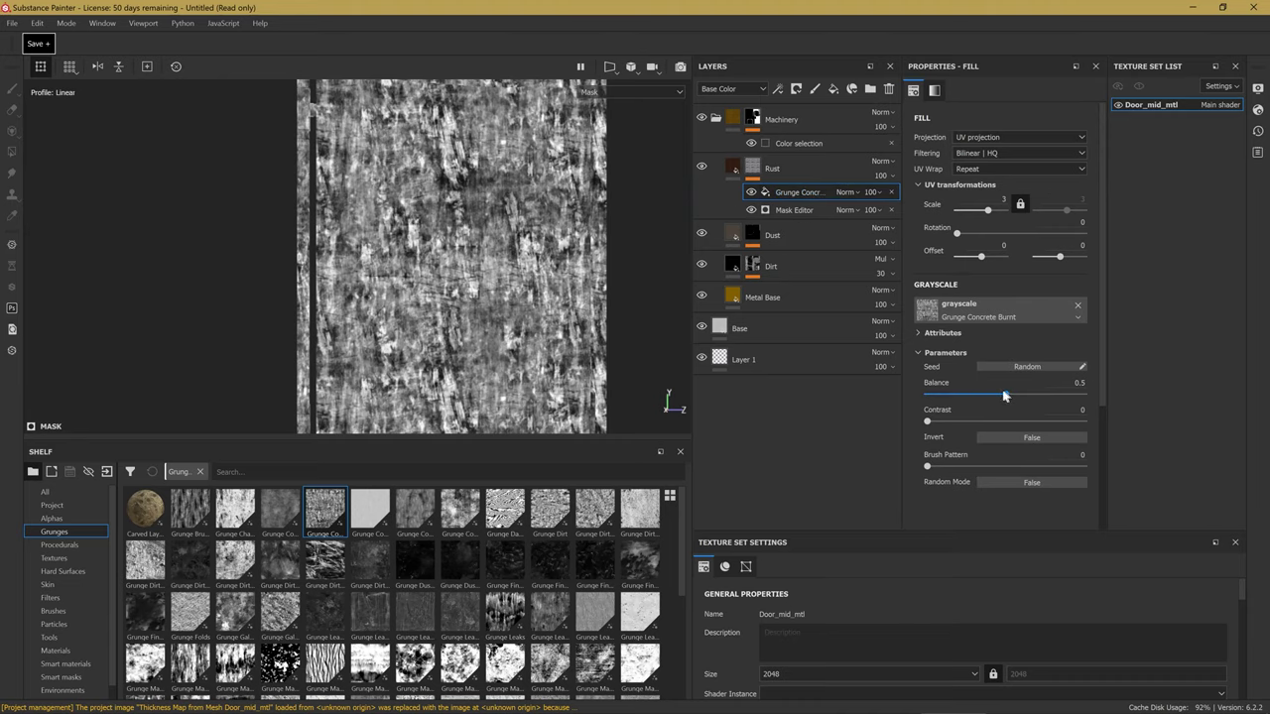
{"action": "key", "text": "m"}
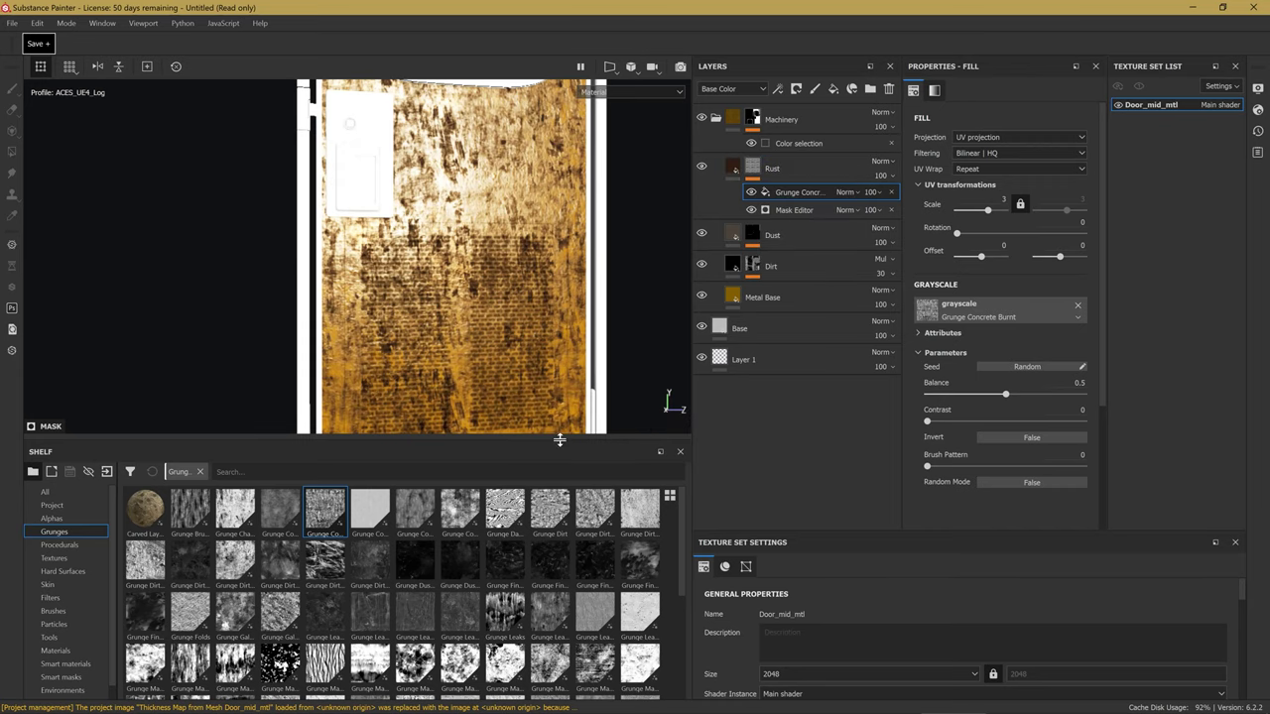
Shrink the shelf to enlarge the viewport and lower the grunge Balance to 0.14.
{"action": "mouse_move", "coordinate": [555, 455]}
{"action": "left_mouse_down"}
{"action": "mouse_move", "coordinate": [611, 645]}
{"action": "mouse_move", "coordinate": [601, 448]}
{"action": "left_mouse_up"}
{"action": "left_click_drag", "start_coordinate": [596, 444], "coordinate": [591, 568]}
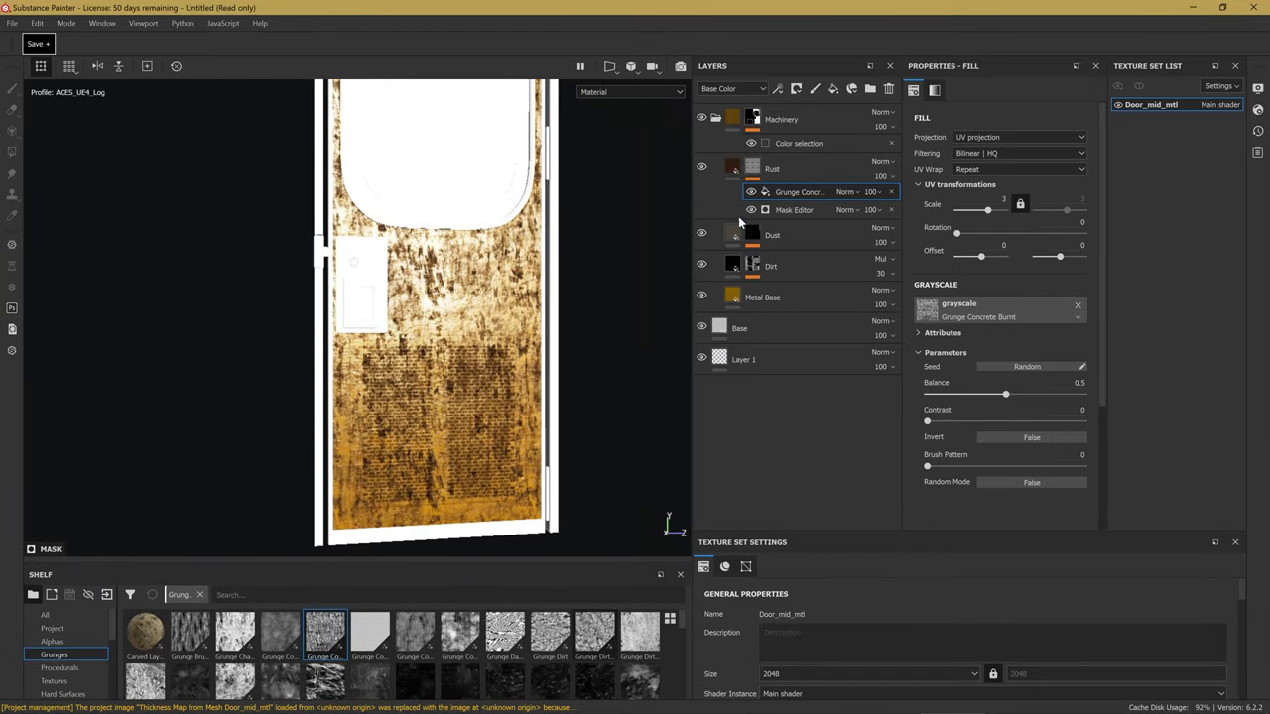
{"action": "left_click_drag", "start_coordinate": [691, 204], "coordinate": [760, 204]}
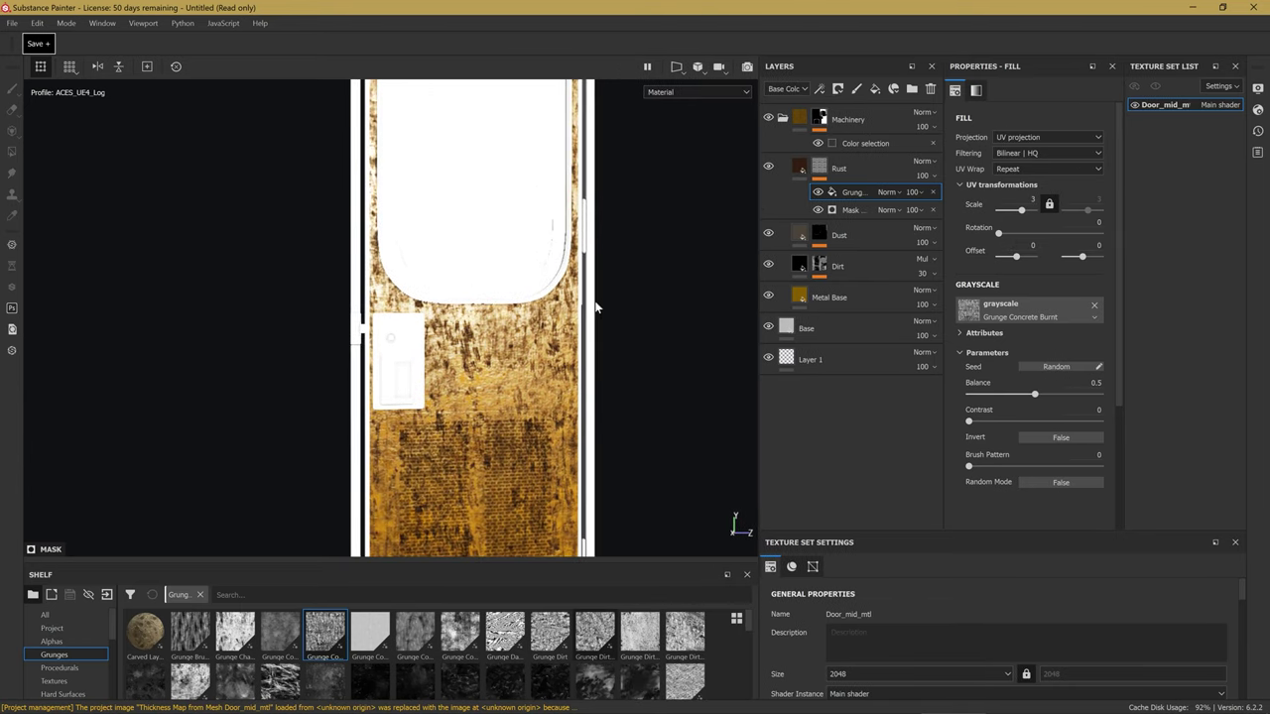
{"action": "middle_click_drag", "start_coordinate": [532, 217], "coordinate": [555, 335]}
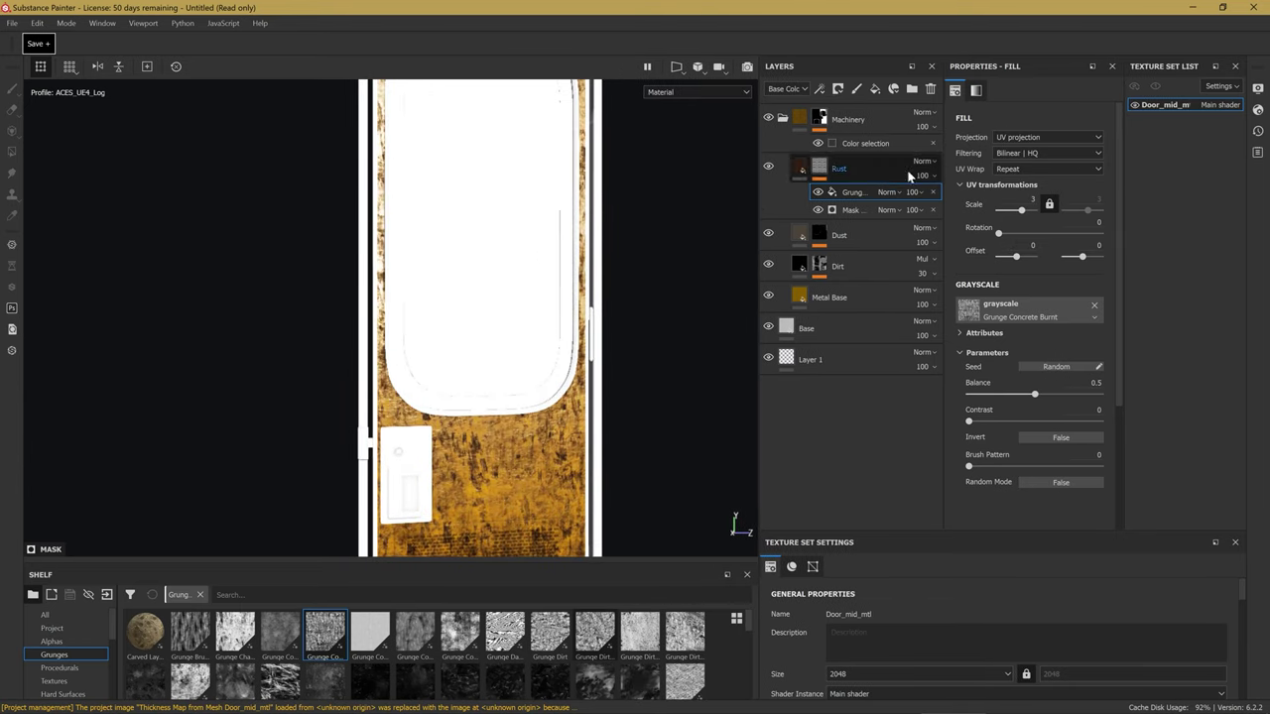
{"action": "left_click_drag", "start_coordinate": [1035, 402], "coordinate": [1002, 395]}
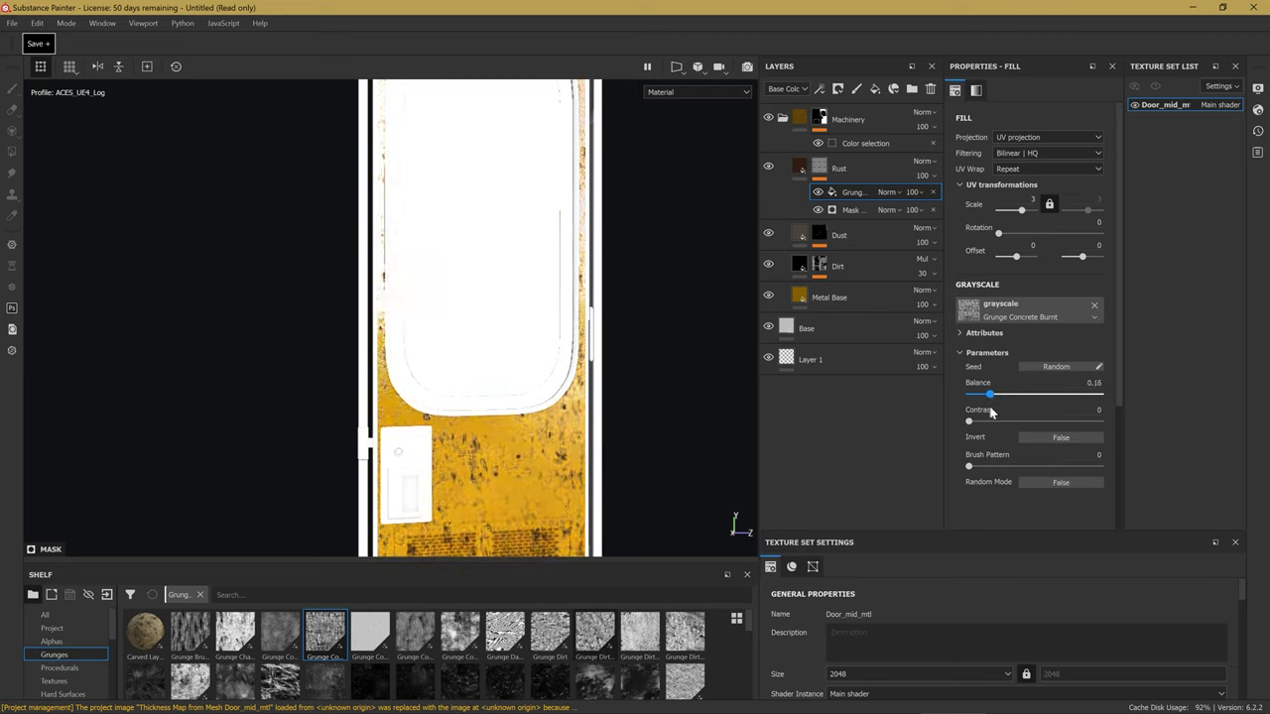
{"action": "middle_click_drag", "start_coordinate": [546, 417], "coordinate": [616, 253]}
{"action": "scroll", "coordinate": [610, 298], "scroll_direction": "up", "scroll_amount": 3}
{"action": "left_click_drag", "start_coordinate": [1002, 395], "coordinate": [987, 395]}
{"action": "scroll", "coordinate": [673, 381], "scroll_direction": "up", "scroll_amount": 4}
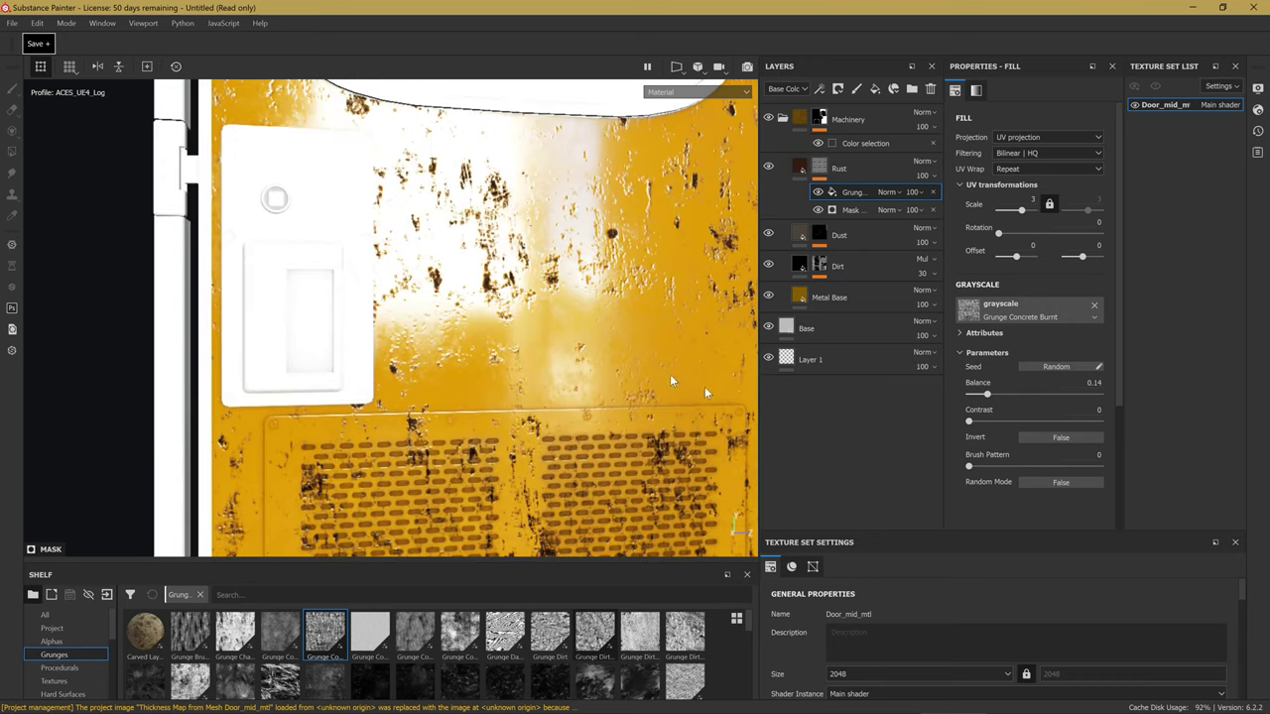
{"action": "left_click", "coordinate": [824, 120], "text": "alt"}
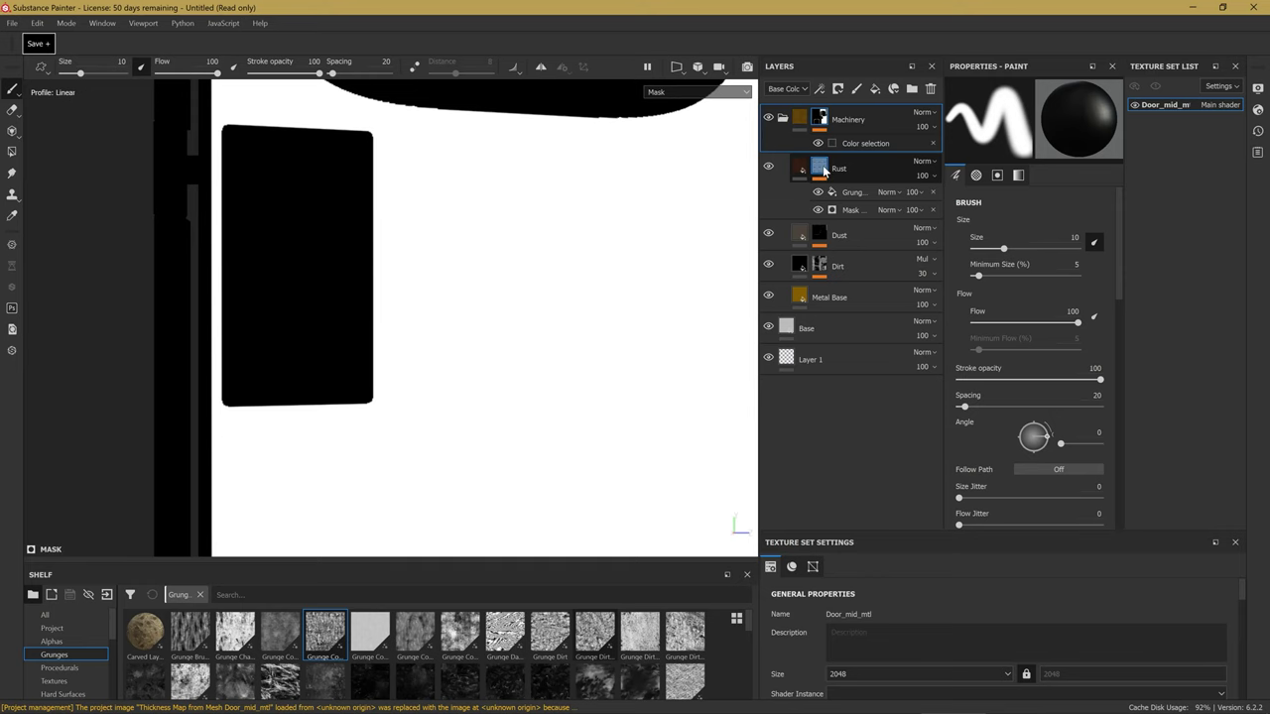
Set the Rust mask's grunge fill to Balance 0.2 with Multiply blending.
{"action": "left_click", "coordinate": [824, 170], "text": "alt"}
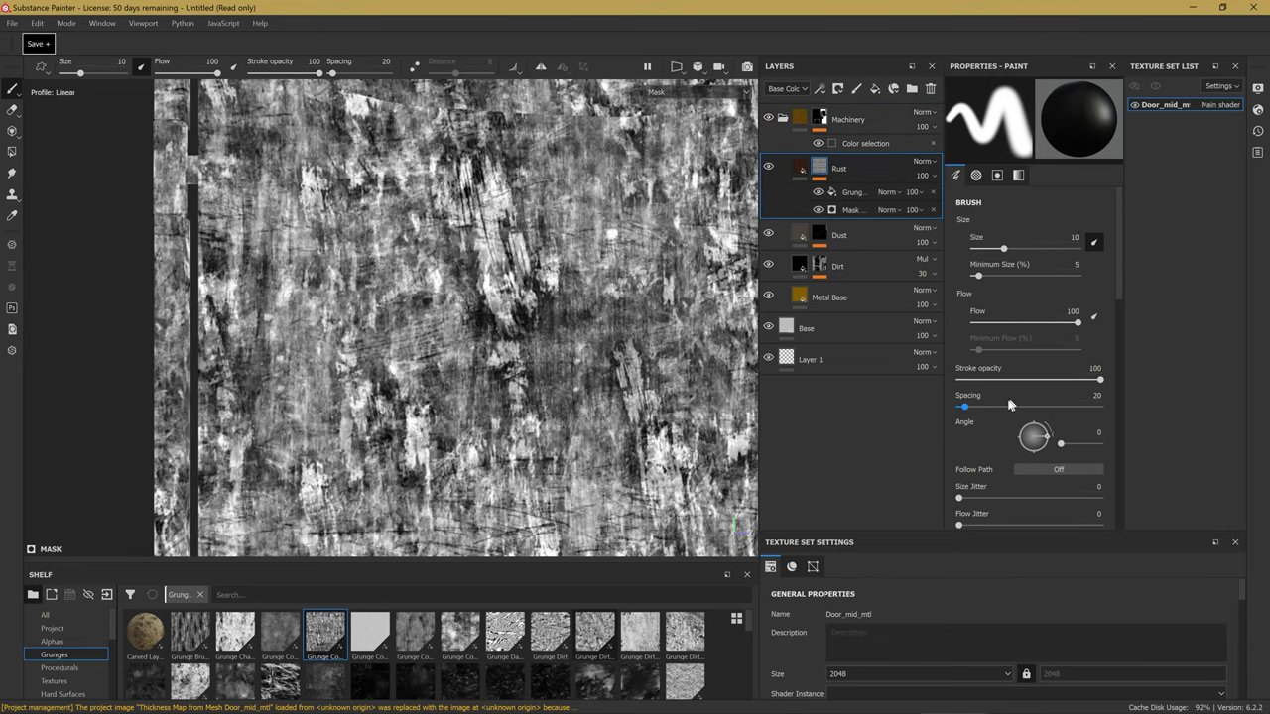
{"action": "scroll", "coordinate": [1040, 440], "scroll_direction": "down", "scroll_amount": 3}
{"action": "left_click", "coordinate": [850, 191]}
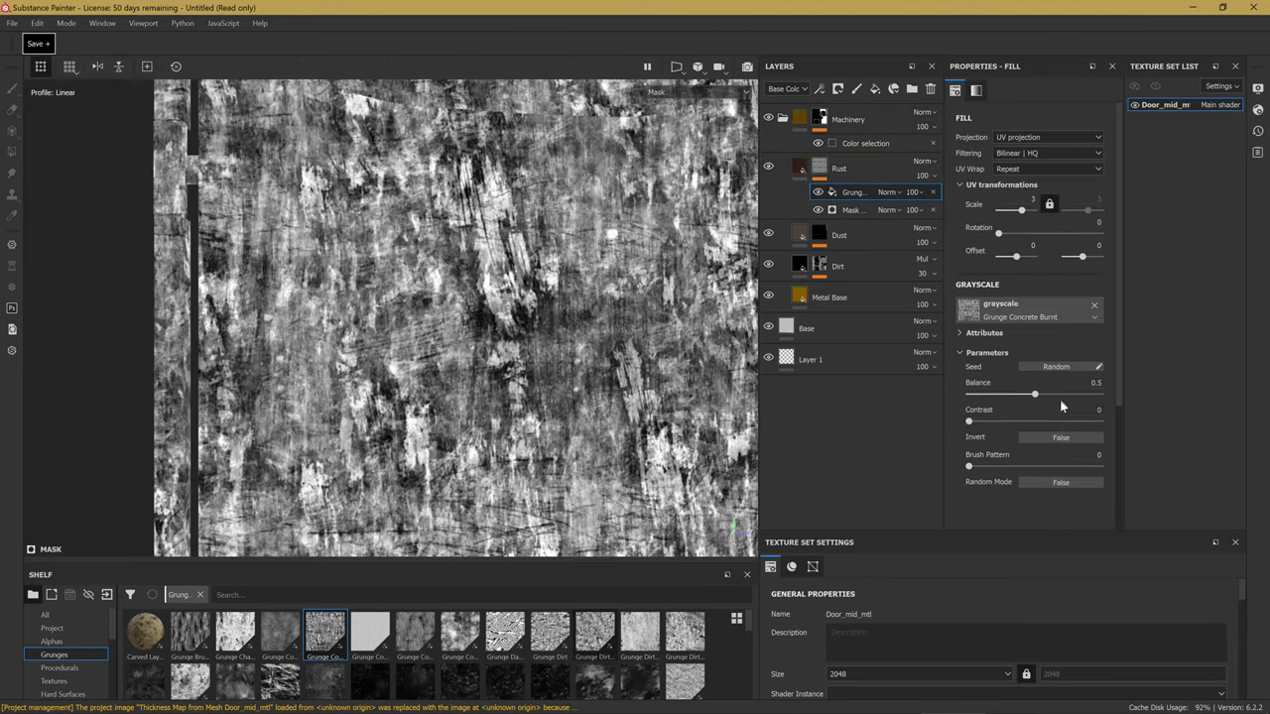
{"action": "left_click_drag", "start_coordinate": [1026, 399], "coordinate": [990, 401]}
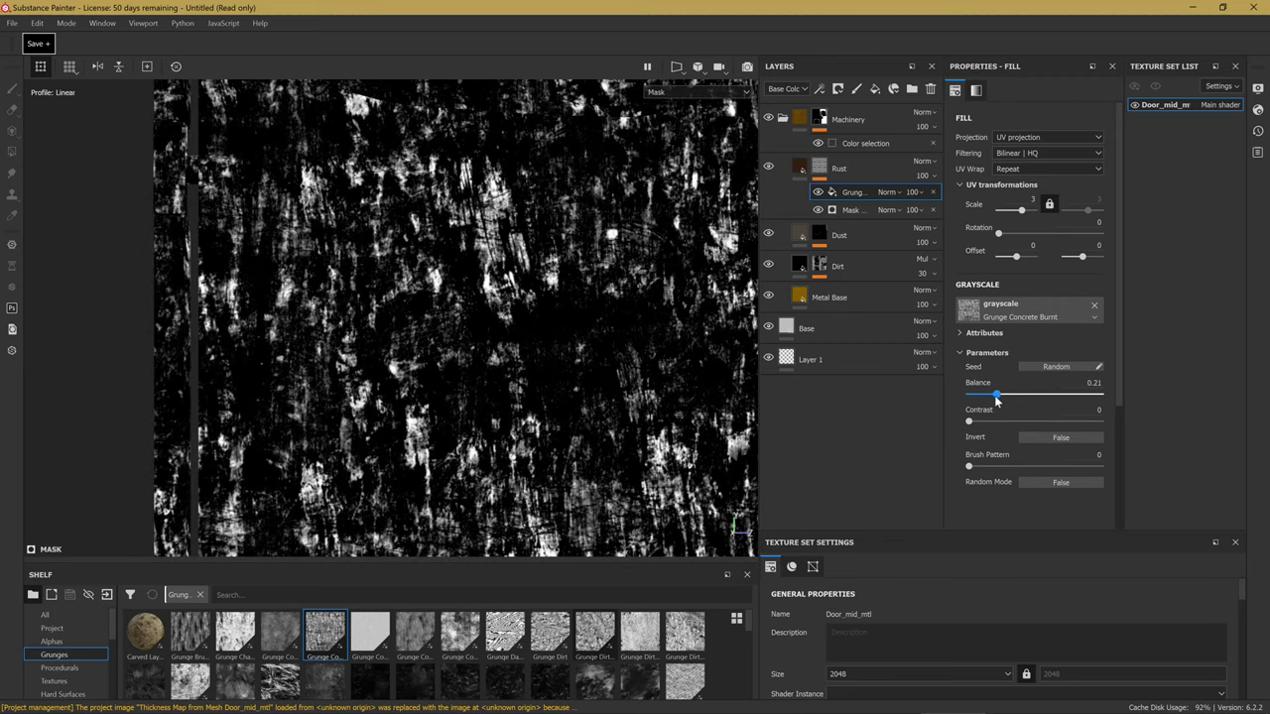
{"action": "left_click_drag", "start_coordinate": [989, 401], "coordinate": [995, 397]}
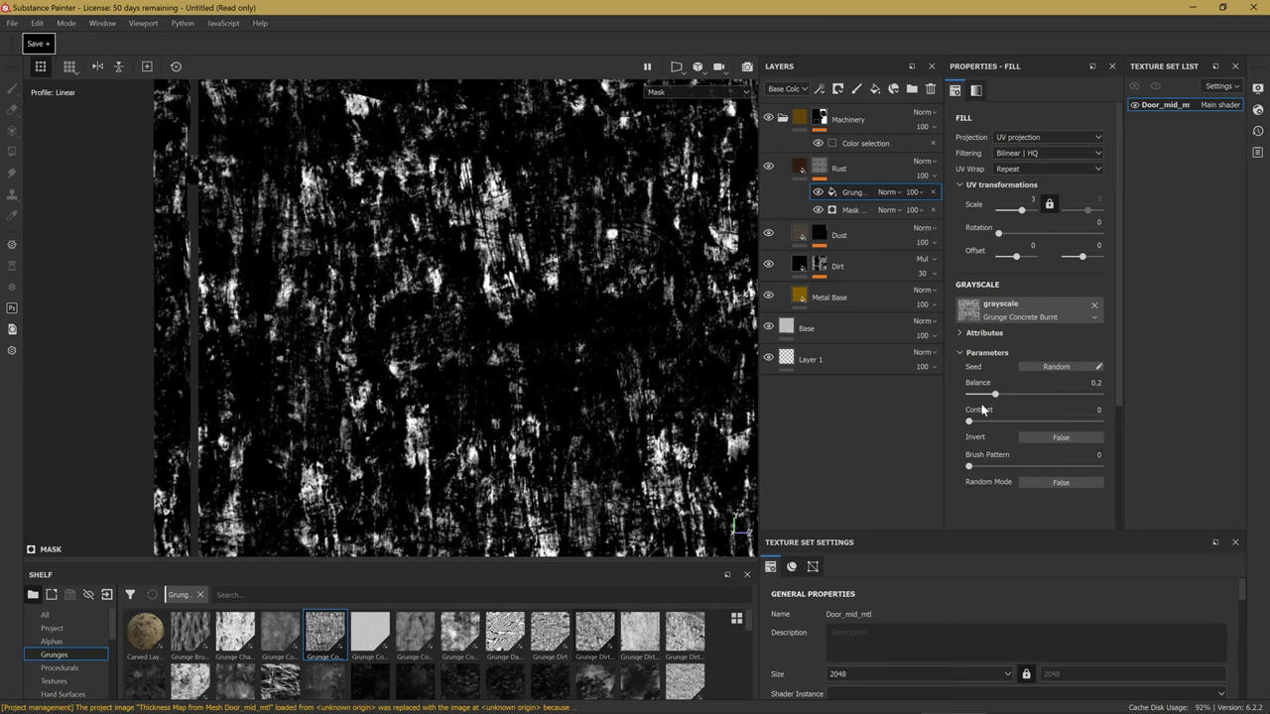
{"action": "middle_click_drag", "start_coordinate": [691, 259], "coordinate": [668, 257]}
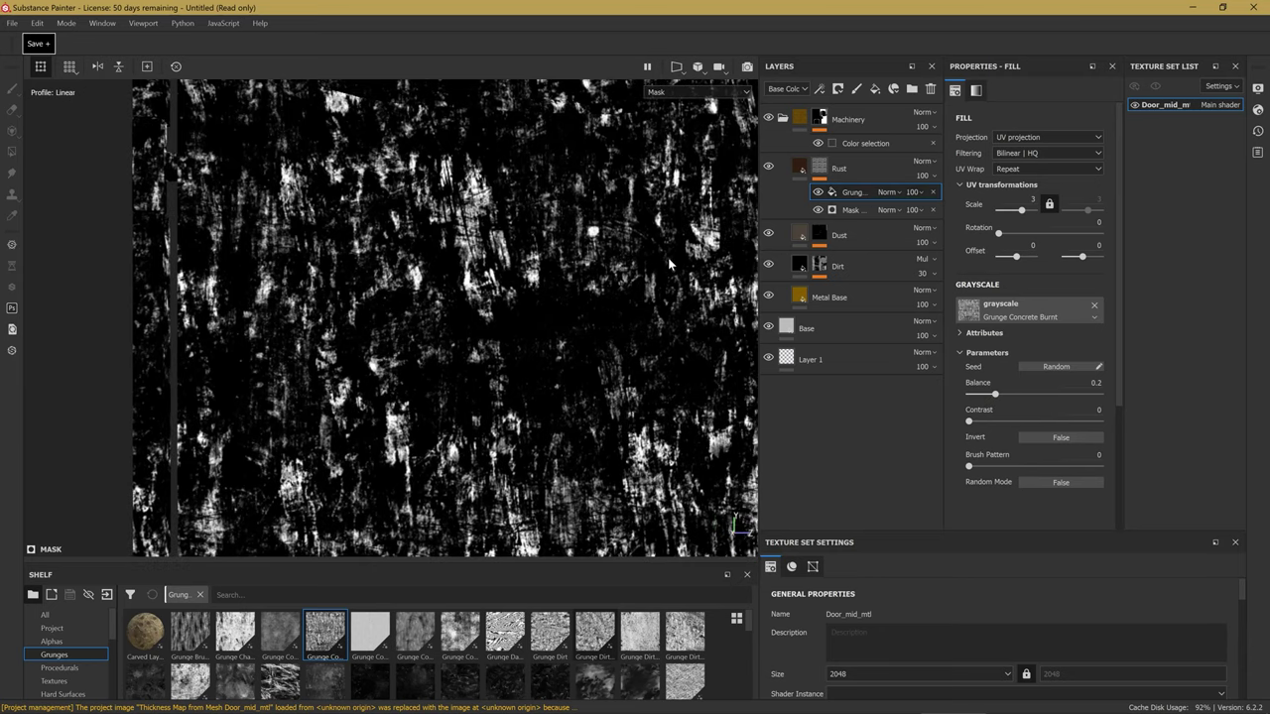
{"action": "left_click", "coordinate": [886, 192]}
{"action": "left_click", "coordinate": [888, 258]}
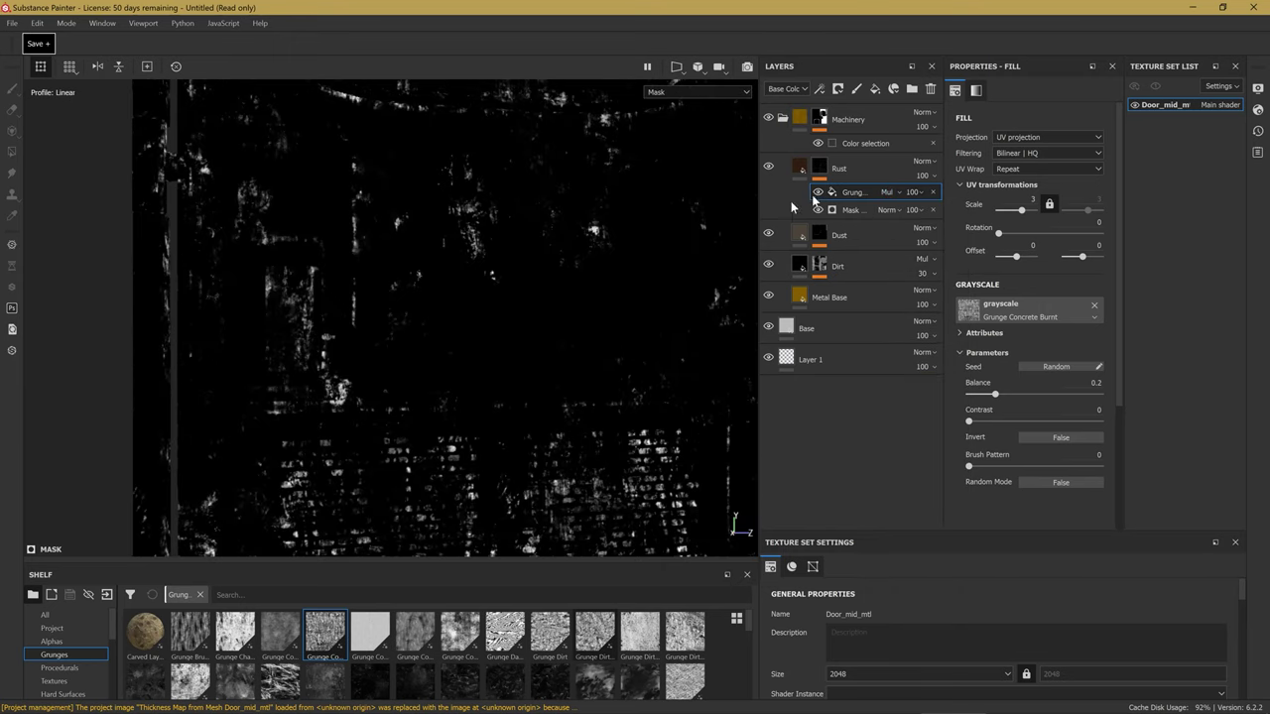
Hide the grunge fill to compare the mask, then show it again and view the full material.
{"action": "middle_click_drag", "start_coordinate": [542, 457], "coordinate": [547, 301]}
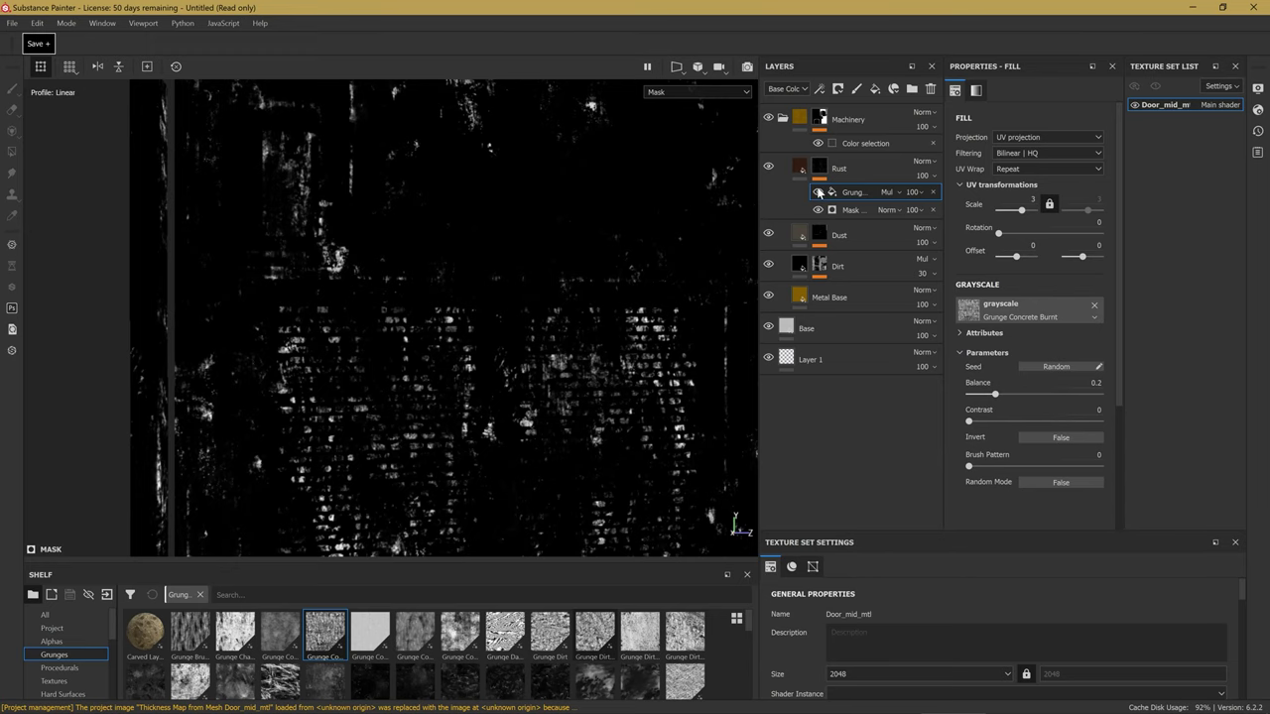
{"action": "left_click", "coordinate": [819, 192]}
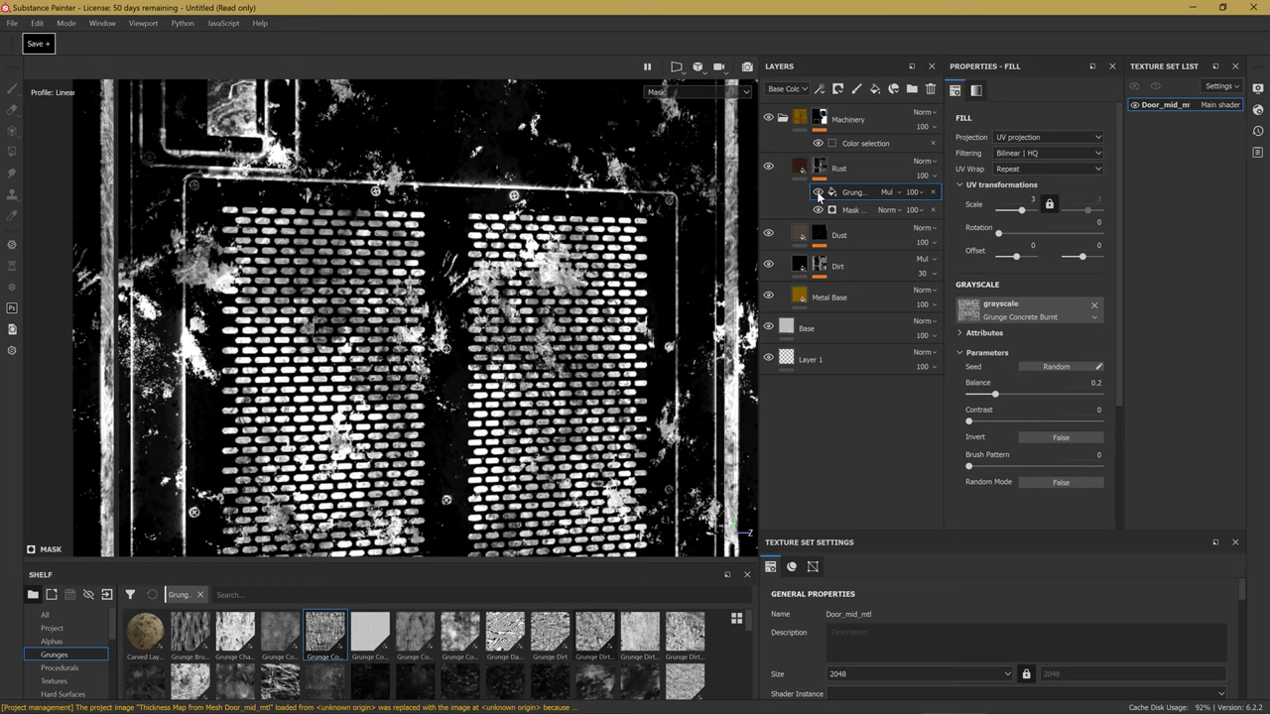
{"action": "left_click", "coordinate": [819, 192]}
{"action": "left_click_drag", "start_coordinate": [611, 488], "coordinate": [506, 353], "text": "alt"}
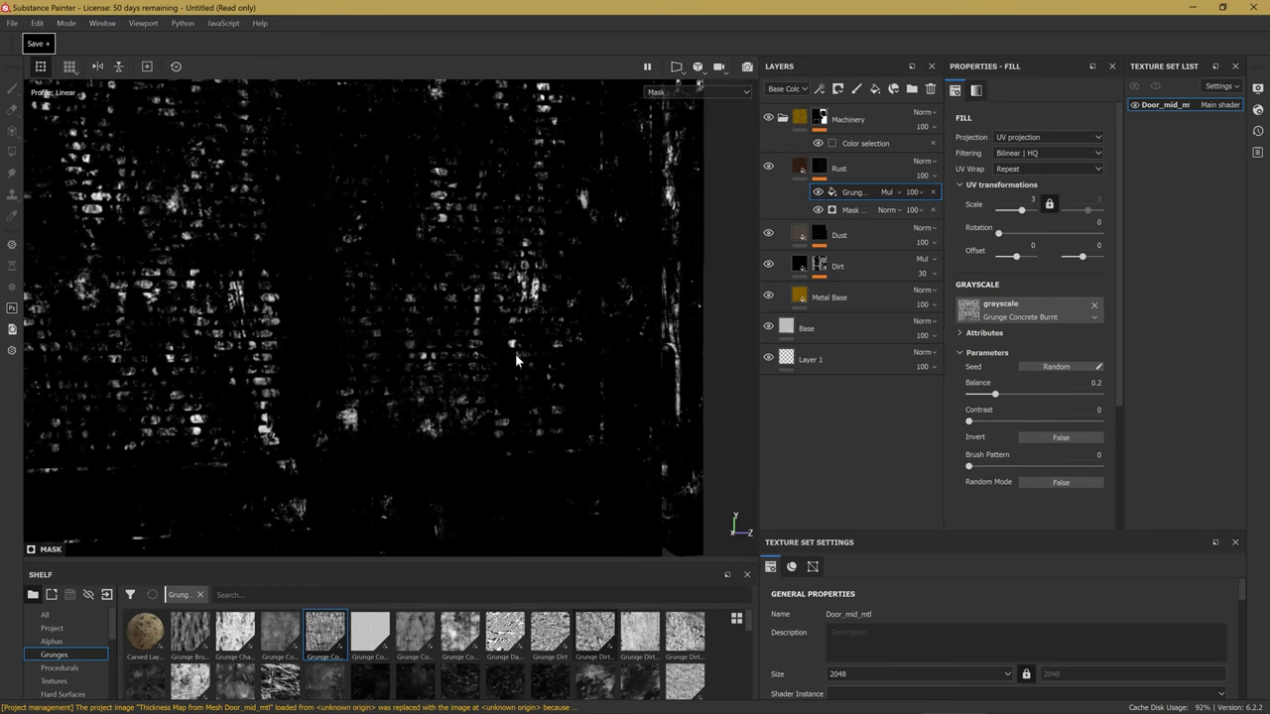
{"action": "key", "text": "m"}
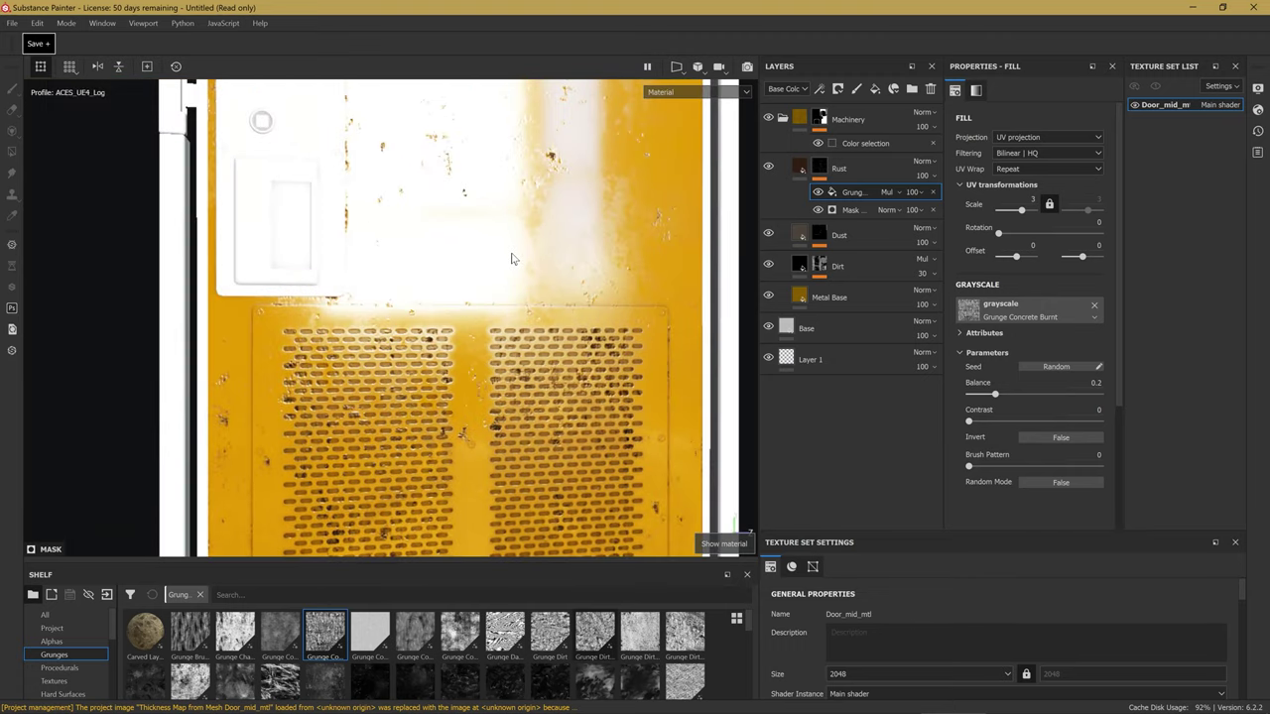
Adjust the grunge fill's strength in the Rust mask and zoom in on the vent grille.
{"action": "scroll", "coordinate": [512, 259], "scroll_direction": "down", "scroll_amount": 3}
{"action": "mouse_move", "coordinate": [496, 361]}
{"action": "left_mouse_down", "text": "alt"}
{"action": "mouse_move", "coordinate": [557, 377]}
{"action": "mouse_move", "coordinate": [570, 399]}
{"action": "left_mouse_up", "text": "alt"}
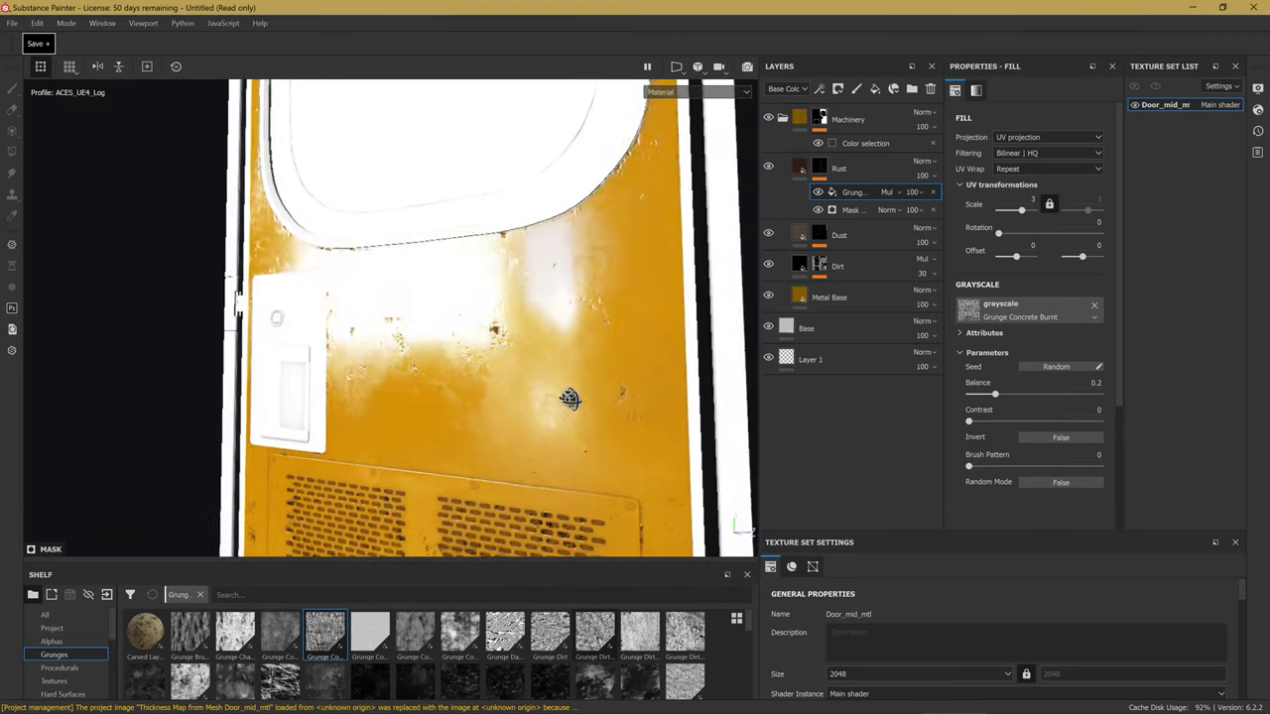
{"action": "left_click_drag", "start_coordinate": [937, 205], "coordinate": [989, 226]}
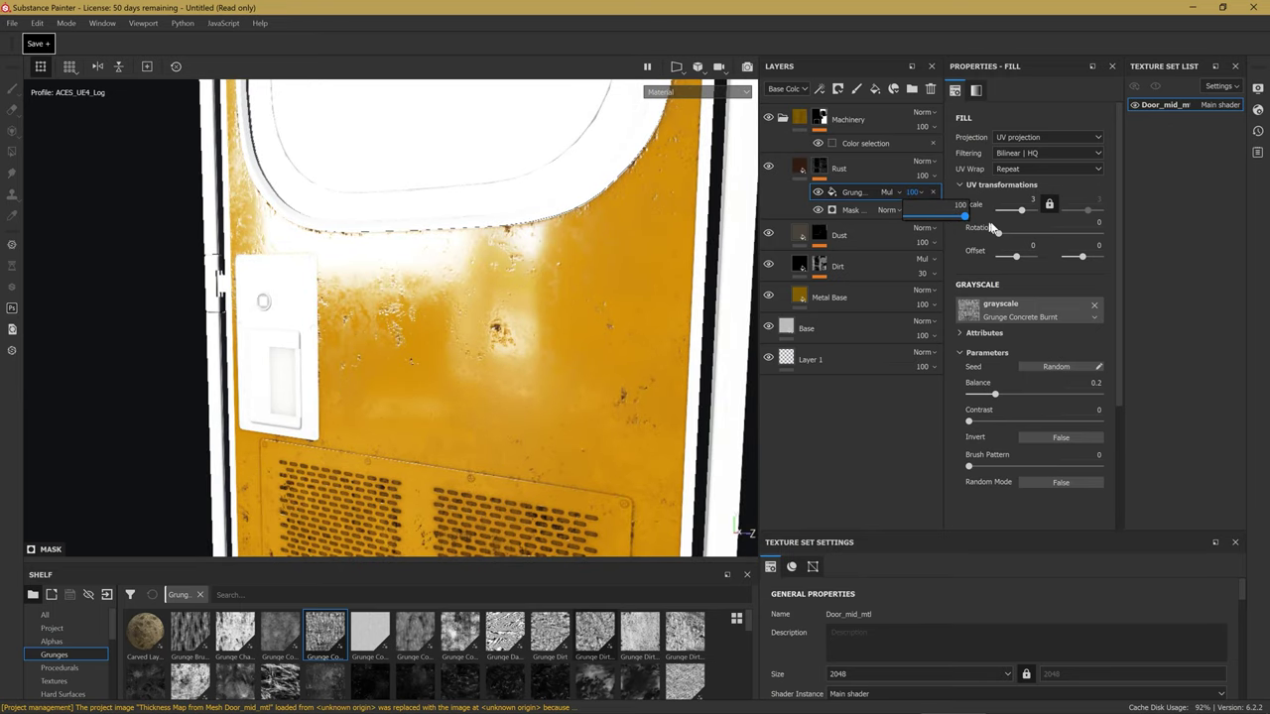
{"action": "left_click_drag", "start_coordinate": [423, 432], "coordinate": [457, 353], "text": "alt"}
{"action": "scroll", "coordinate": [451, 427], "scroll_direction": "up", "scroll_amount": 5}
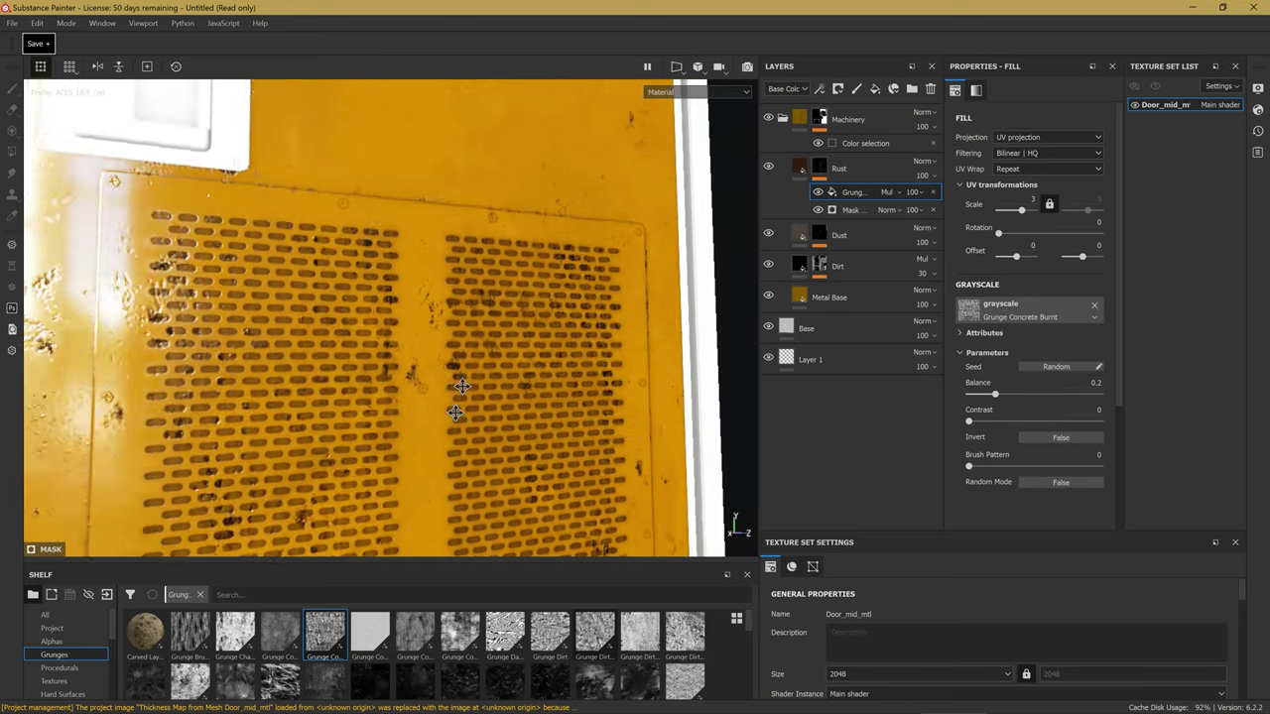
{"action": "mouse_move", "coordinate": [487, 304]}
{"action": "left_mouse_down", "text": "alt"}
{"action": "mouse_move", "coordinate": [566, 292]}
{"action": "mouse_move", "coordinate": [450, 298]}
{"action": "mouse_move", "coordinate": [466, 268]}
{"action": "mouse_move", "coordinate": [487, 261]}
{"action": "mouse_move", "coordinate": [506, 326]}
{"action": "left_mouse_up", "text": "alt"}
Select the Rust layer's mask for painting and inspect the upper door front.
{"action": "left_click", "coordinate": [819, 173], "text": "alt"}
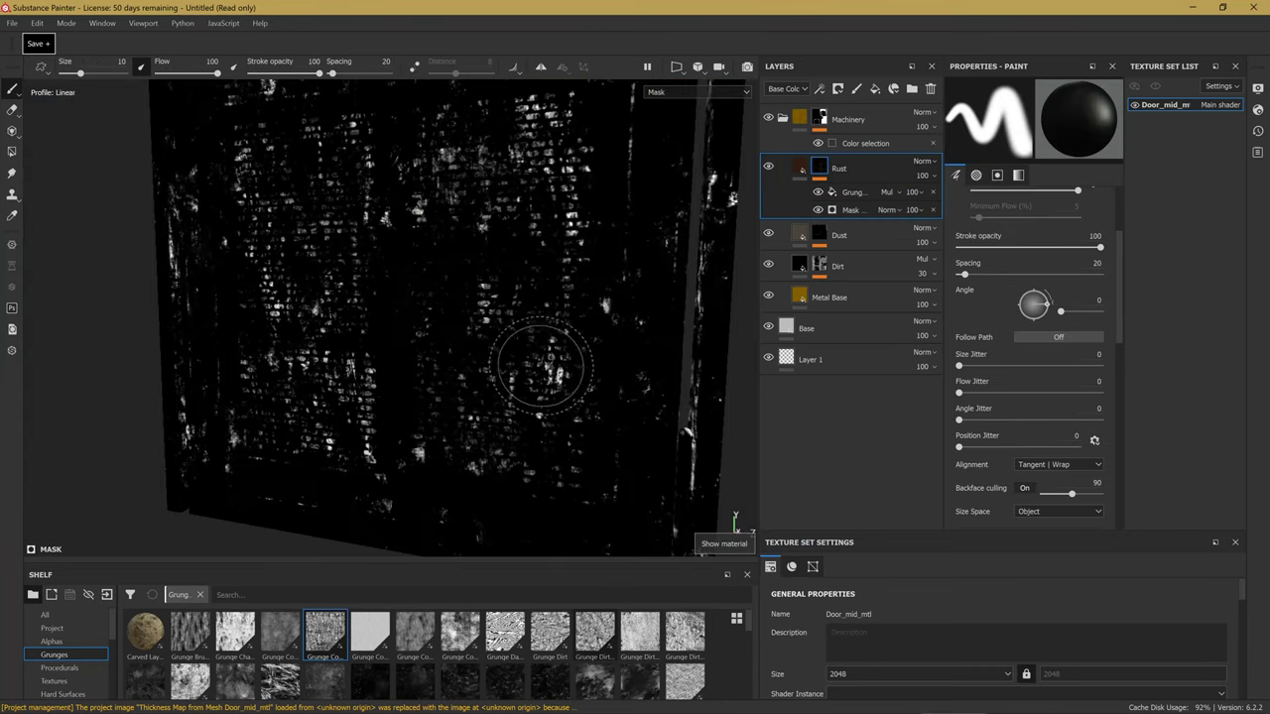
{"action": "left_click_drag", "start_coordinate": [582, 192], "coordinate": [610, 283], "text": "alt"}
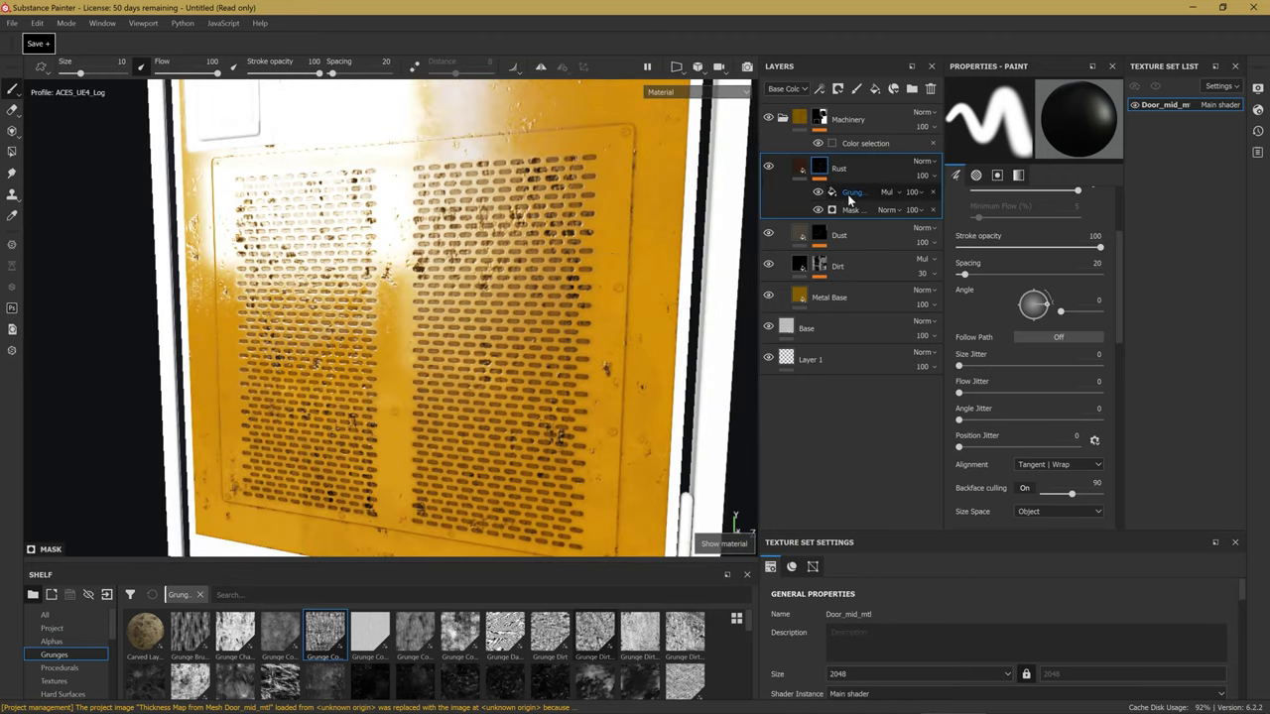
{"action": "scroll", "coordinate": [610, 292], "scroll_direction": "up", "scroll_amount": 3}
{"action": "middle_click_drag", "start_coordinate": [609, 292], "coordinate": [473, 362], "text": "alt"}
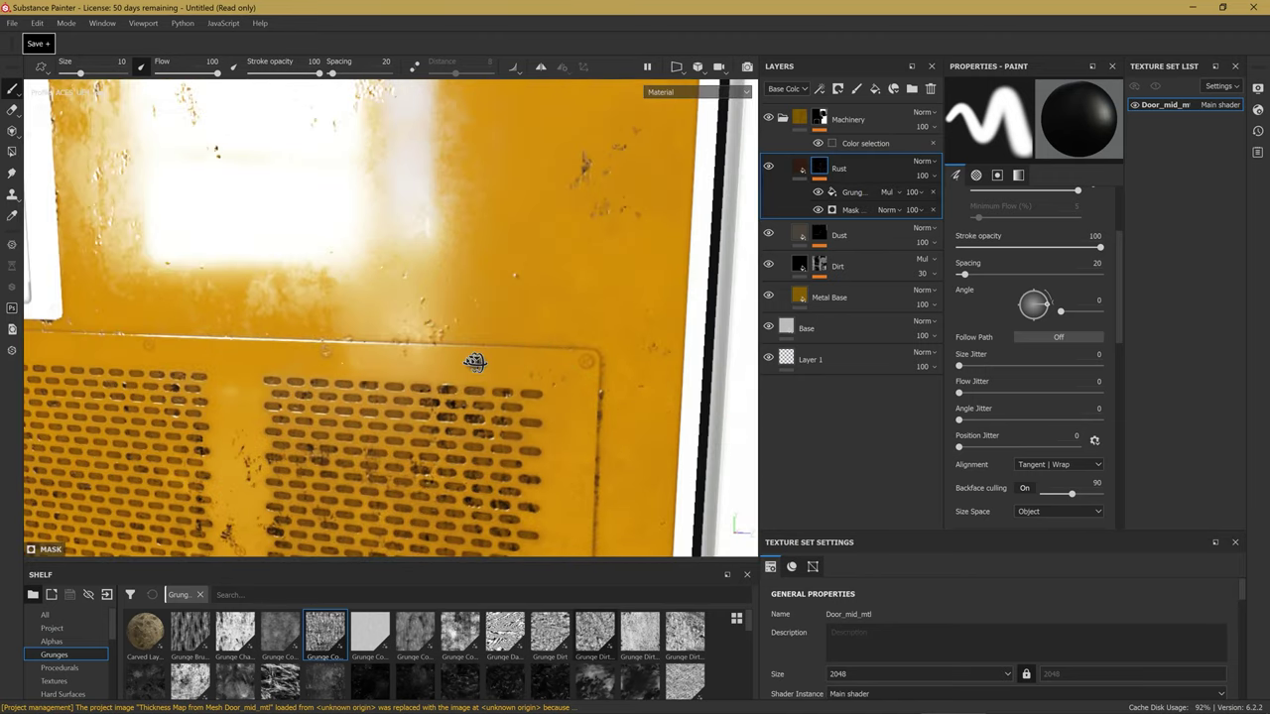
{"action": "left_click_drag", "start_coordinate": [473, 363], "coordinate": [493, 244], "text": "alt"}
{"action": "middle_click_drag", "start_coordinate": [394, 377], "coordinate": [559, 372], "text": "alt"}
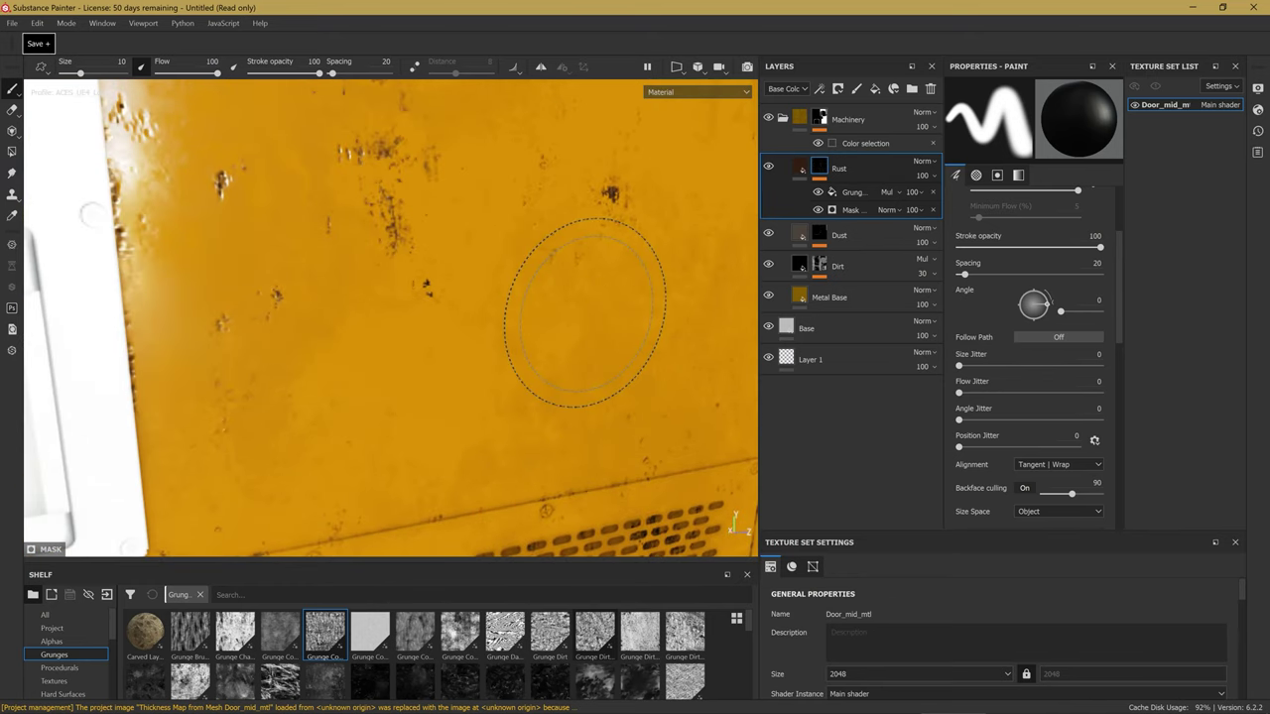
{"action": "scroll", "coordinate": [582, 335], "scroll_direction": "down", "scroll_amount": 3}
Pull back to the window and grate and rotate the lighting to brighten the door.
{"action": "mouse_move", "coordinate": [581, 156]}
{"action": "left_mouse_down", "text": "alt"}
{"action": "mouse_move", "coordinate": [437, 386]}
{"action": "mouse_move", "coordinate": [425, 360]}
{"action": "left_mouse_up", "text": "alt"}
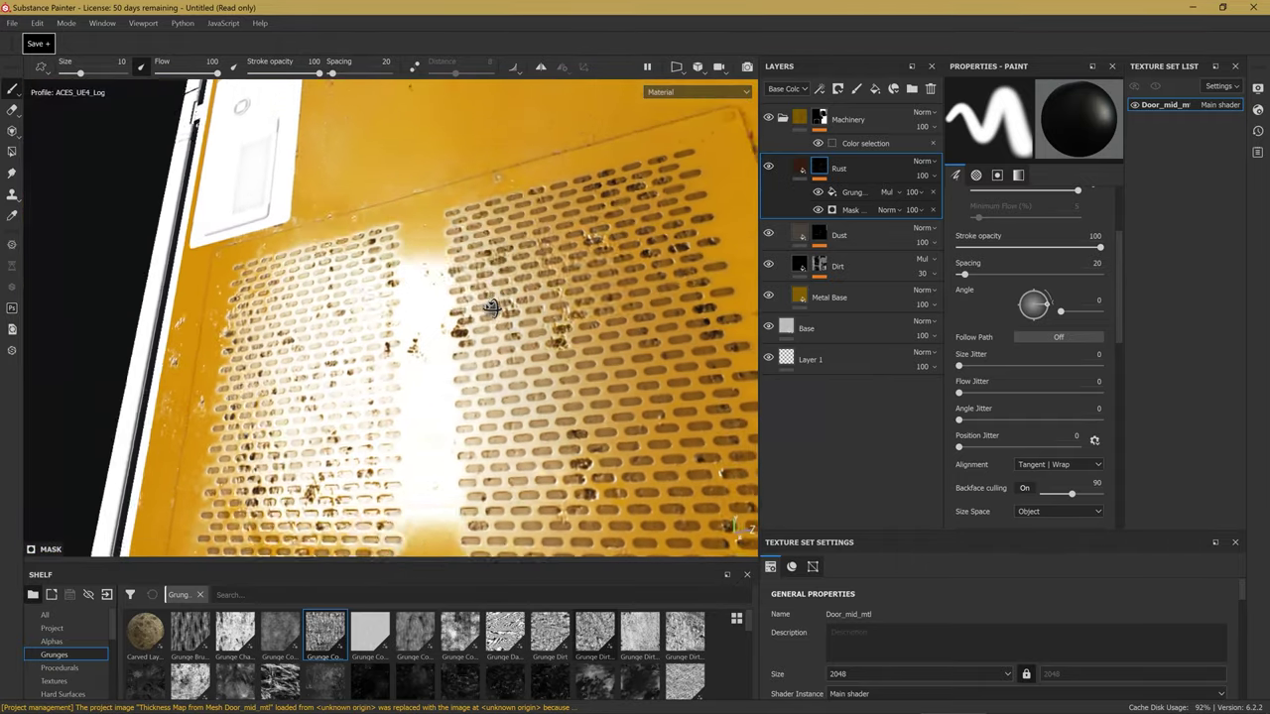
{"action": "left_click_drag", "start_coordinate": [425, 361], "coordinate": [596, 341], "text": "alt"}
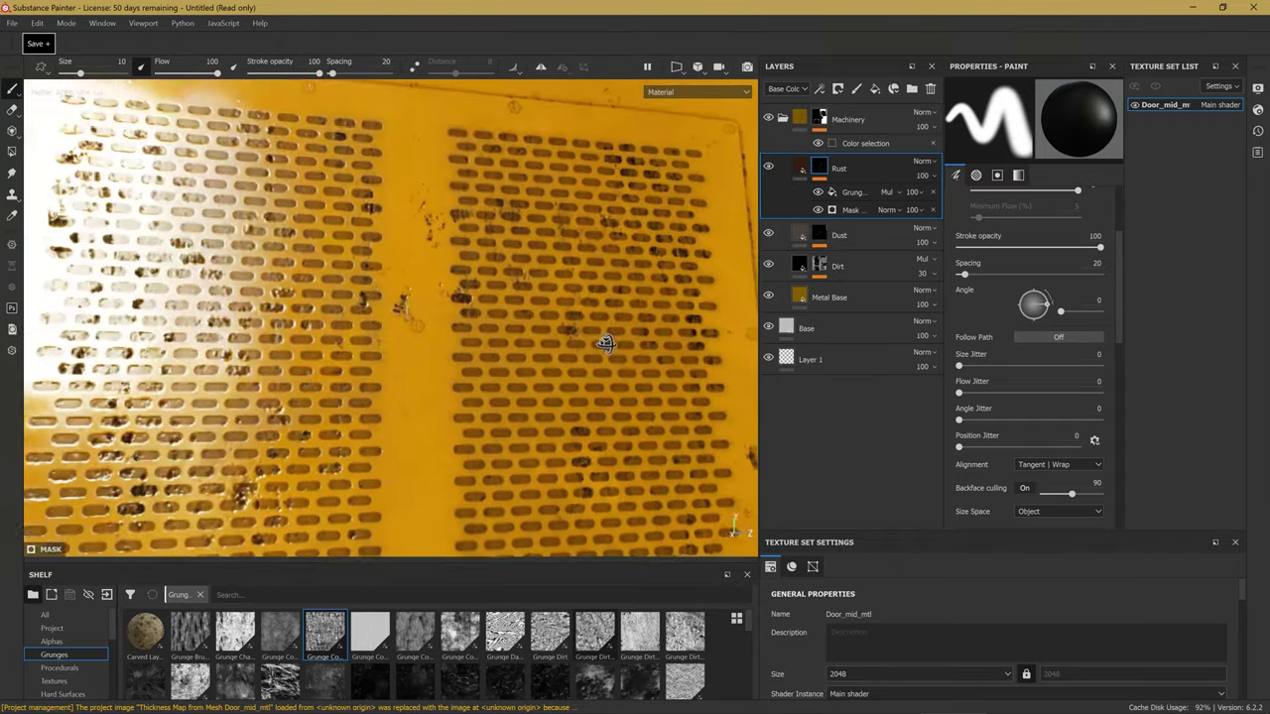
{"action": "right_click_drag", "start_coordinate": [595, 342], "coordinate": [635, 350], "text": "shift"}
{"action": "mouse_move", "coordinate": [635, 350]}
{"action": "left_mouse_down", "text": "alt"}
{"action": "mouse_move", "coordinate": [456, 287]}
{"action": "mouse_move", "coordinate": [555, 318]}
{"action": "mouse_move", "coordinate": [467, 297]}
{"action": "mouse_move", "coordinate": [255, 337]}
{"action": "mouse_move", "coordinate": [412, 337]}
{"action": "left_mouse_up", "text": "alt"}
{"action": "scroll", "coordinate": [573, 333], "scroll_direction": "up", "scroll_amount": 3}
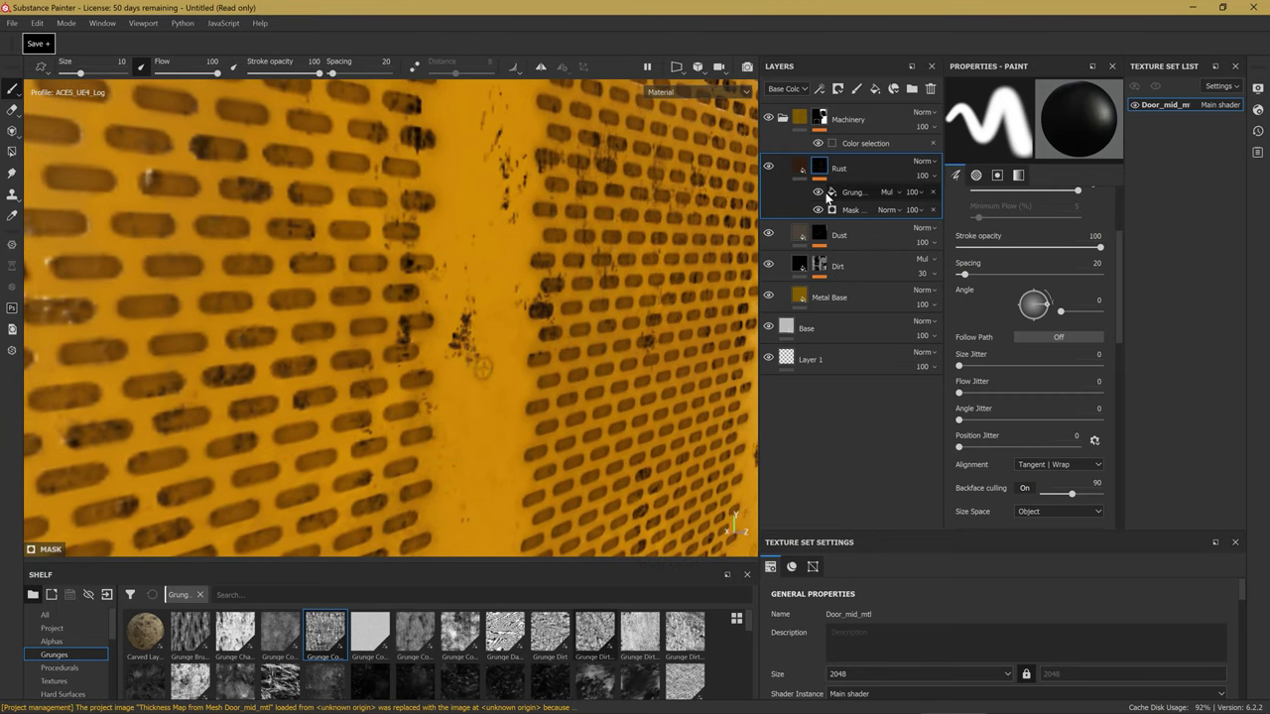
Add a new fill layer above Rust, keeping its ambient occlusion value at 1.
{"action": "left_click", "coordinate": [876, 91]}
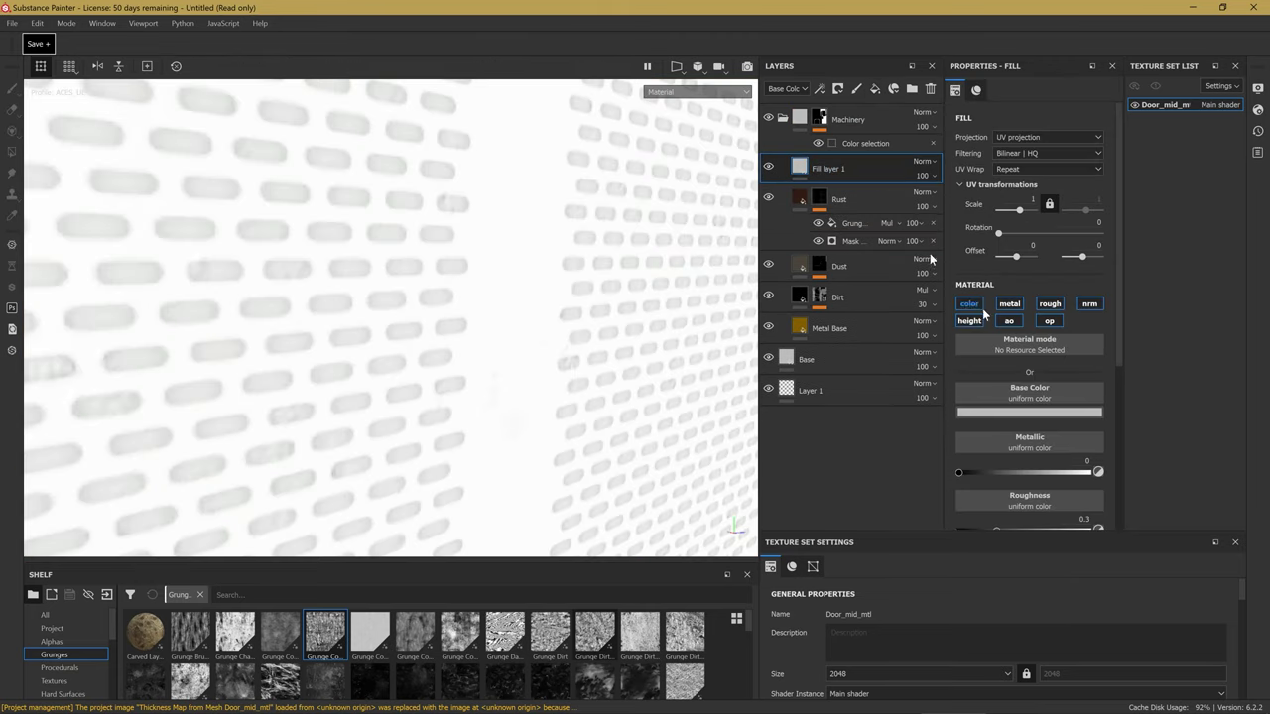
{"action": "left_click", "coordinate": [1030, 413]}
{"action": "scroll", "coordinate": [1039, 448], "scroll_direction": "down", "scroll_amount": 3}
{"action": "mouse_move", "coordinate": [1088, 498]}
{"action": "left_mouse_down"}
{"action": "mouse_move", "coordinate": [970, 502]}
{"action": "mouse_move", "coordinate": [1076, 504]}
{"action": "left_mouse_up"}
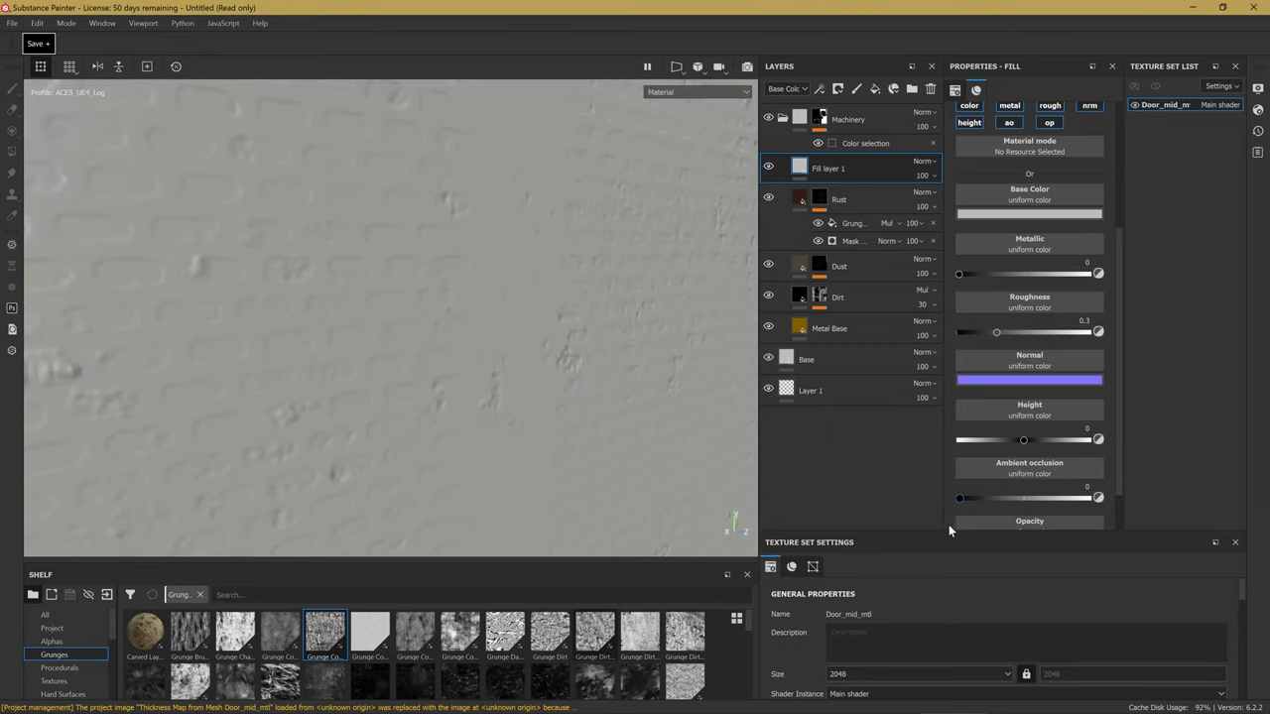
{"action": "left_click_drag", "start_coordinate": [1076, 504], "coordinate": [1114, 501]}
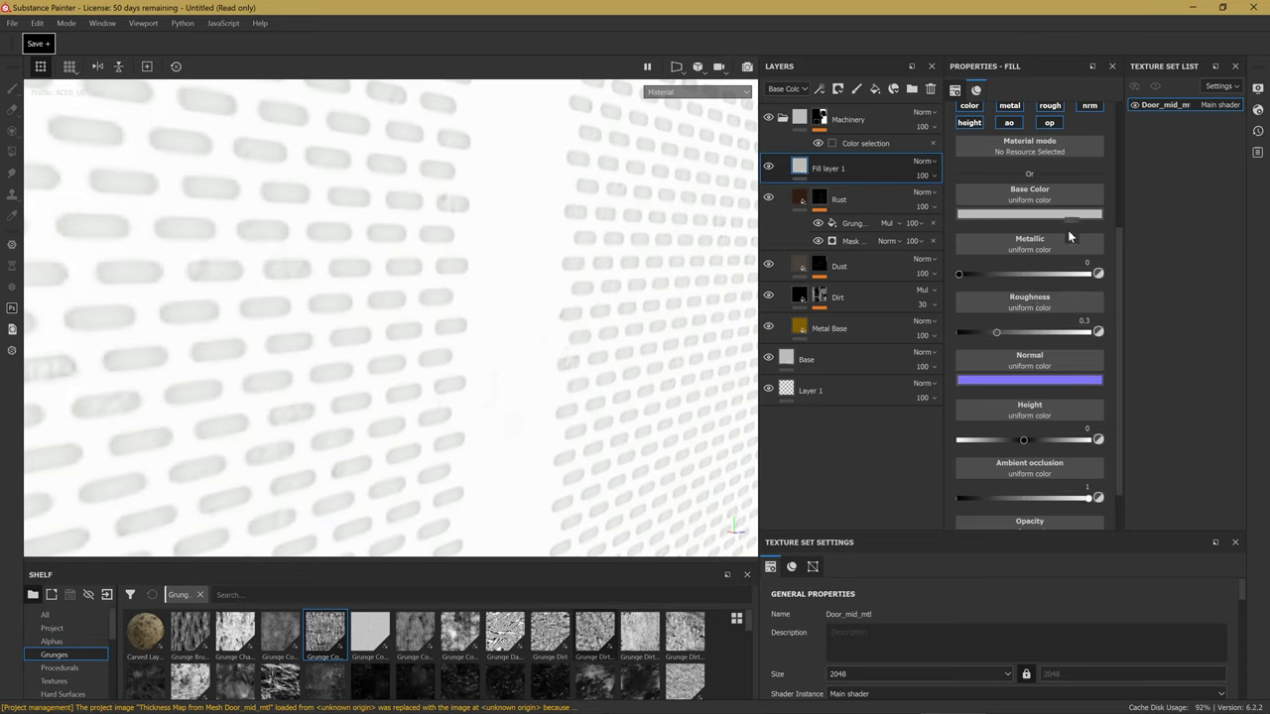
{"action": "scroll", "coordinate": [1076, 263], "scroll_direction": "up", "scroll_amount": 3}
Limit the fill to the color and ao channels and rename it AO.
{"action": "left_click", "coordinate": [1050, 304]}
{"action": "left_click", "coordinate": [1009, 304]}
{"action": "left_click", "coordinate": [970, 320]}
{"action": "left_click", "coordinate": [1009, 320]}
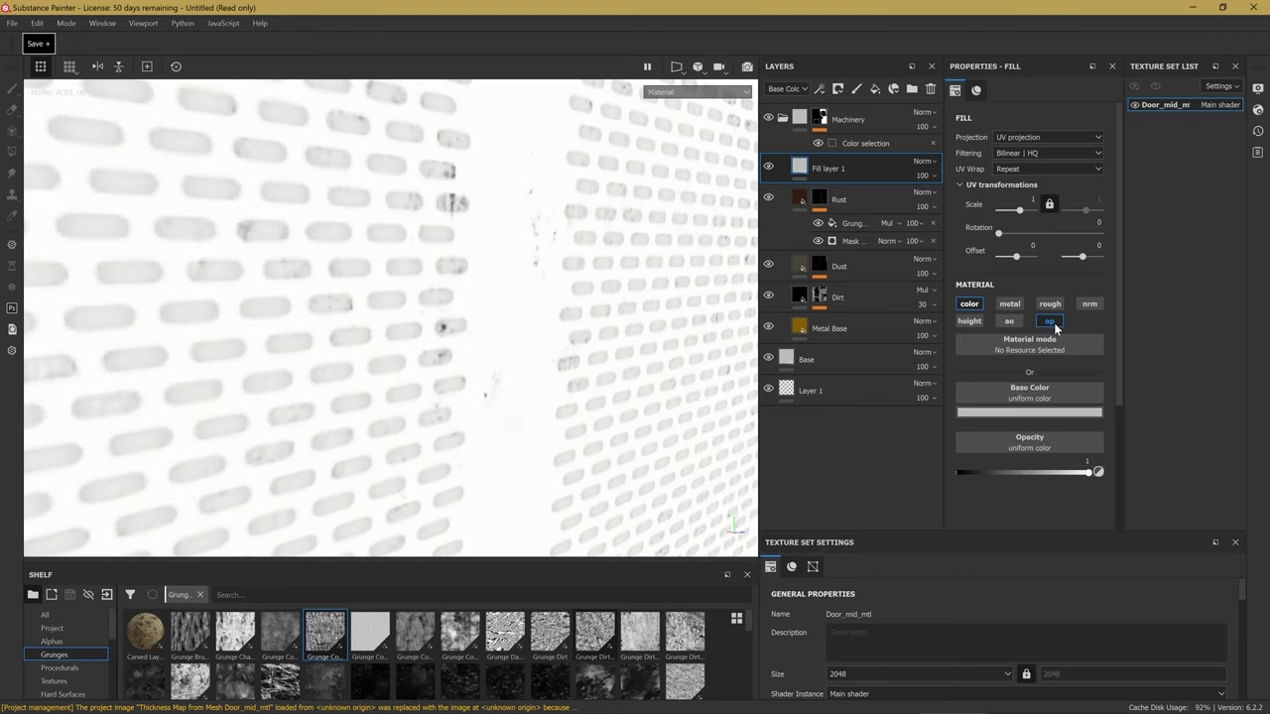
{"action": "left_click", "coordinate": [1050, 322]}
{"action": "left_click", "coordinate": [1009, 321]}
{"action": "double_click", "coordinate": [832, 169]}
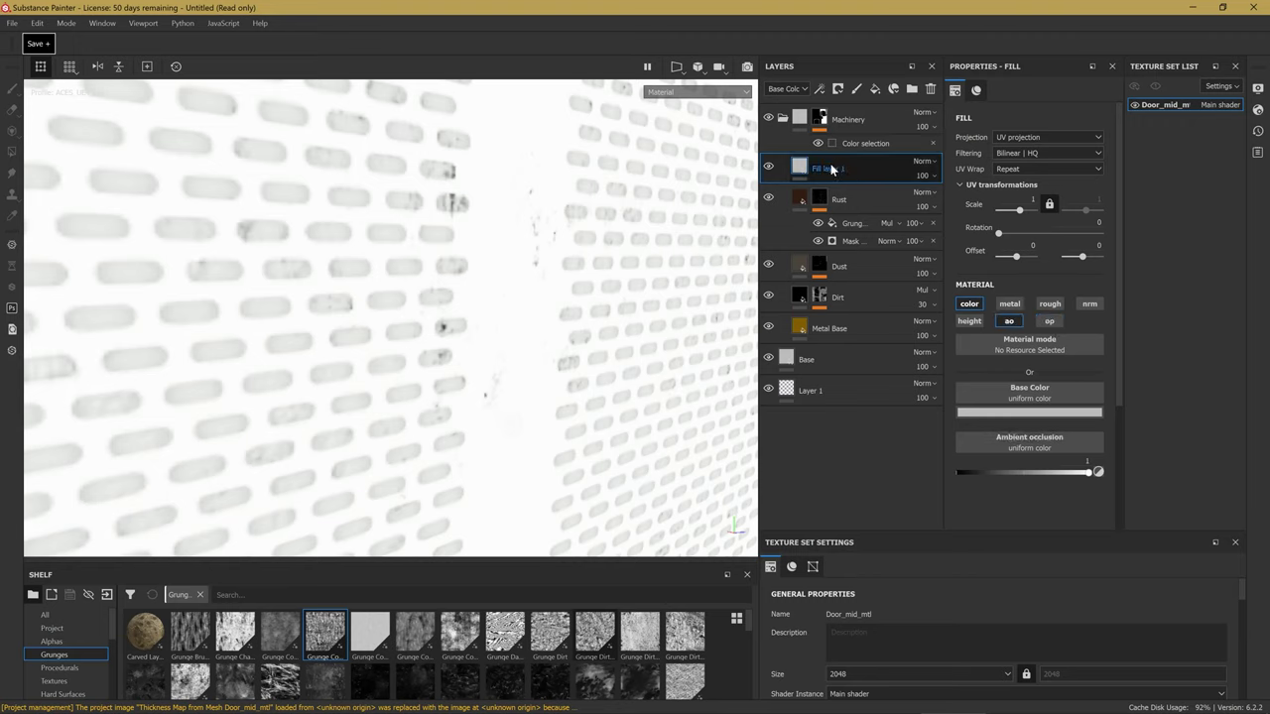
{"action": "type", "text": "AO"}
{"action": "right_click", "coordinate": [866, 165]}
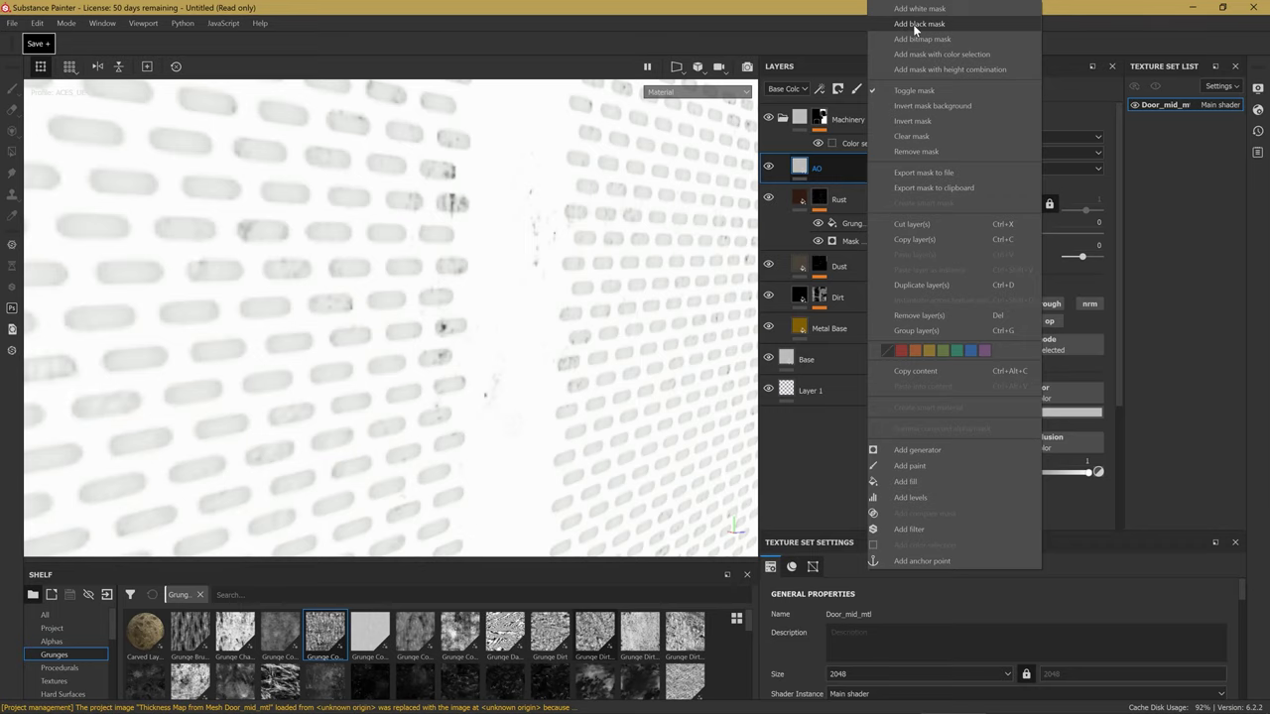
Give the AO layer a black mask with a fill effect inside it.
{"action": "left_click", "coordinate": [912, 25]}
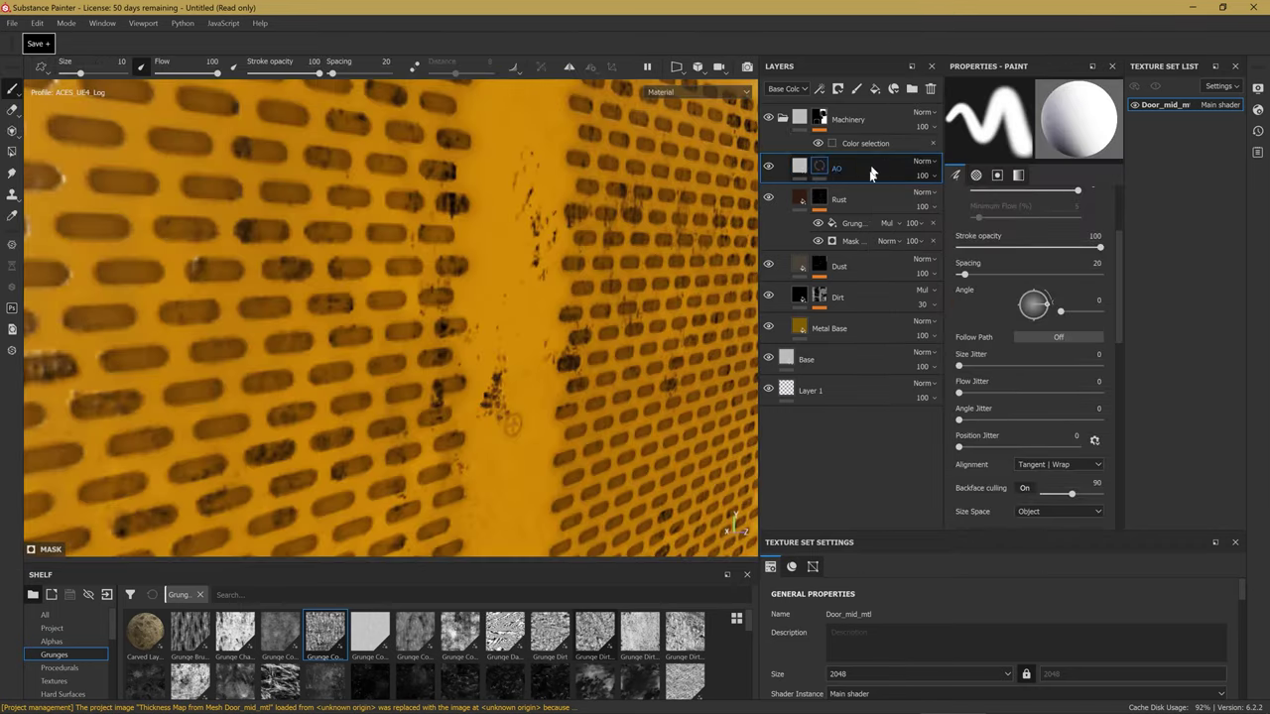
{"action": "left_click_drag", "start_coordinate": [591, 298], "coordinate": [417, 307], "text": "alt"}
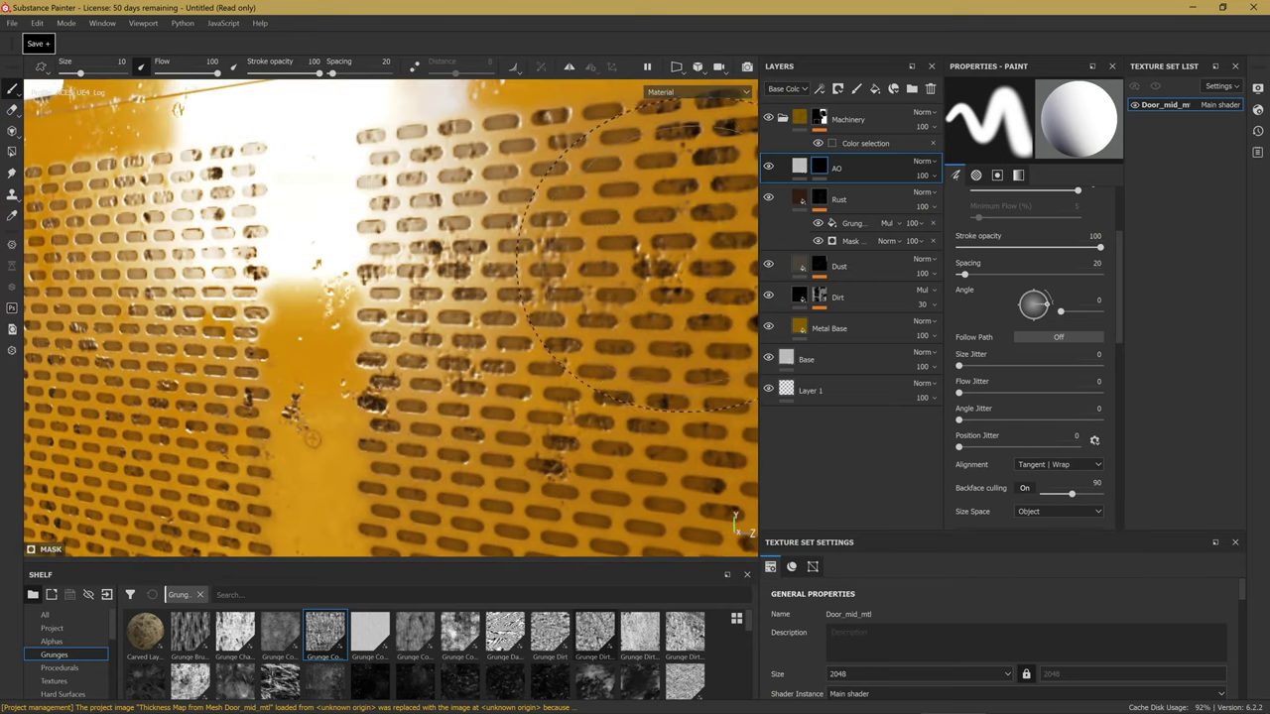
{"action": "right_click", "coordinate": [825, 171]}
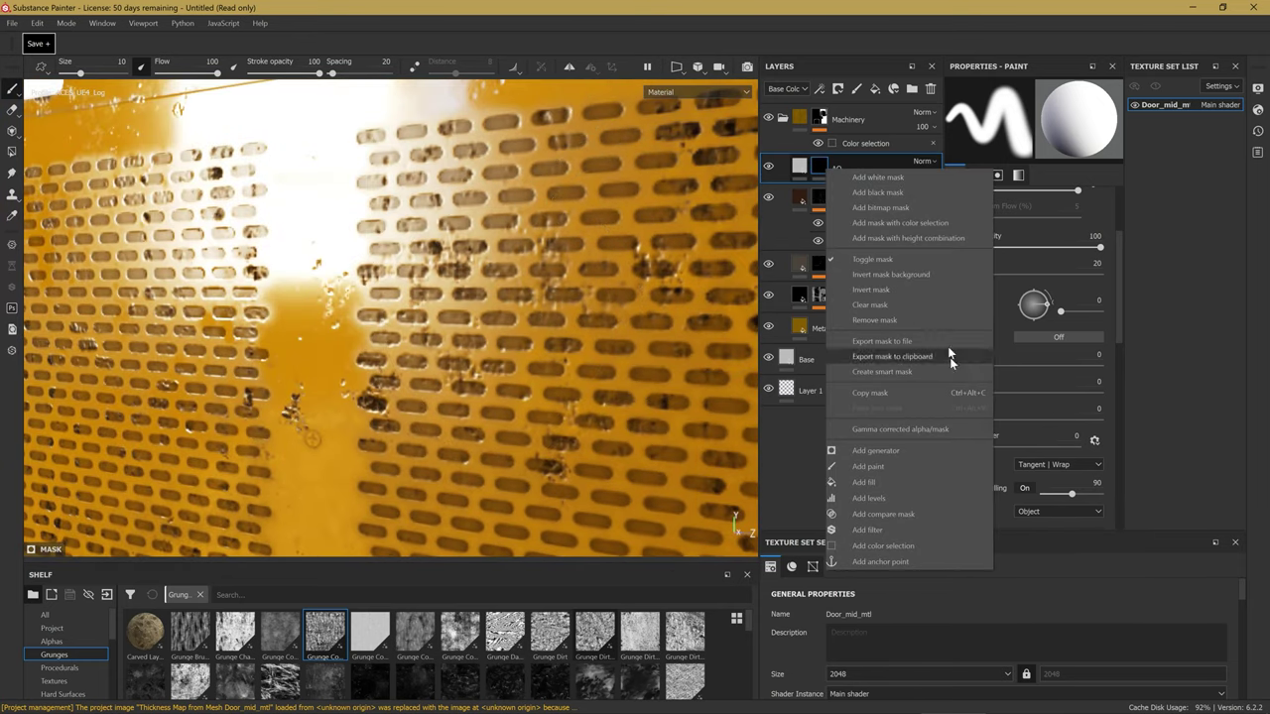
{"action": "left_click", "coordinate": [870, 483]}
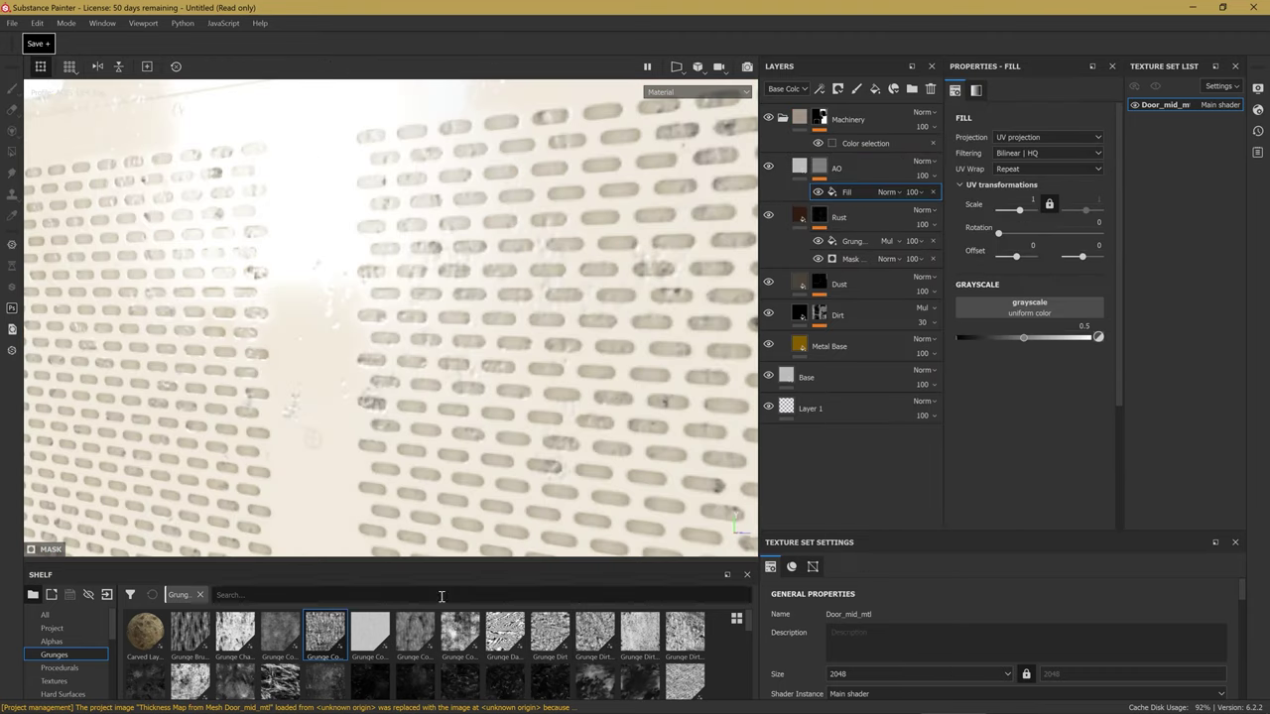
Drop the project's baked Ambient Occlusion map into the mask fill's grayscale slot.
{"action": "left_click_drag", "start_coordinate": [432, 563], "coordinate": [432, 363]}
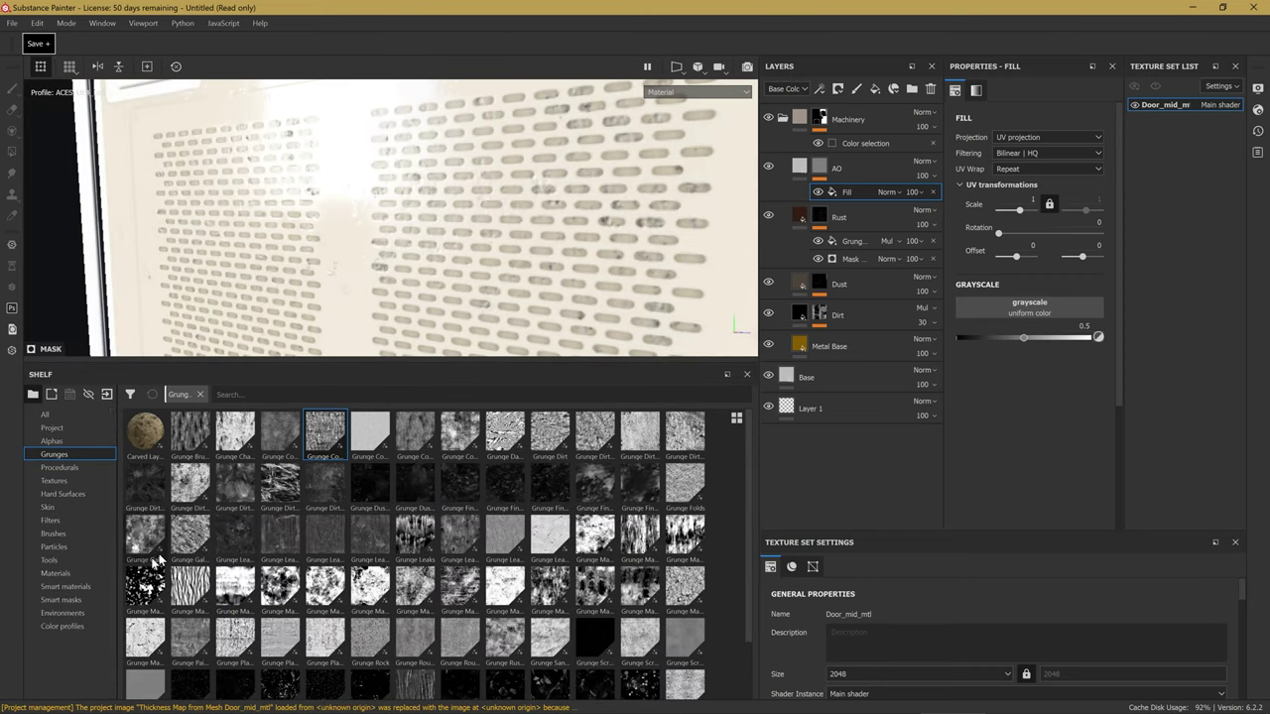
{"action": "left_click", "coordinate": [62, 560]}
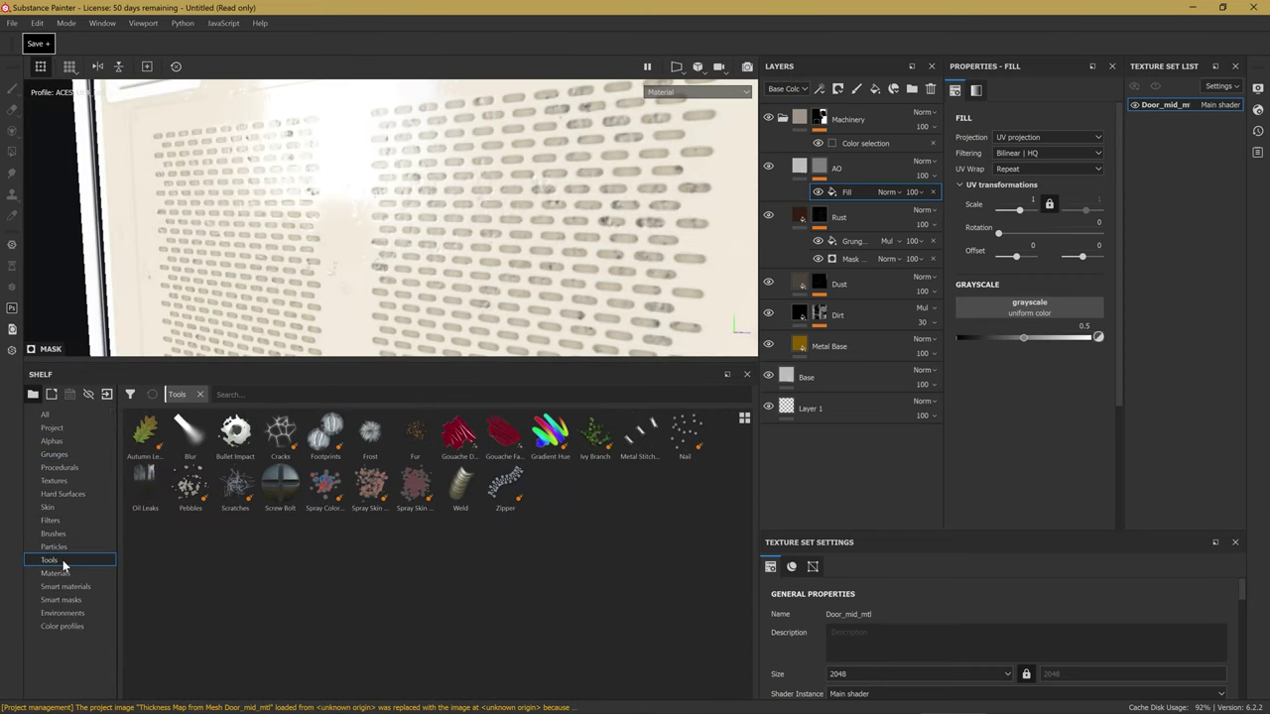
{"action": "left_click", "coordinate": [61, 483]}
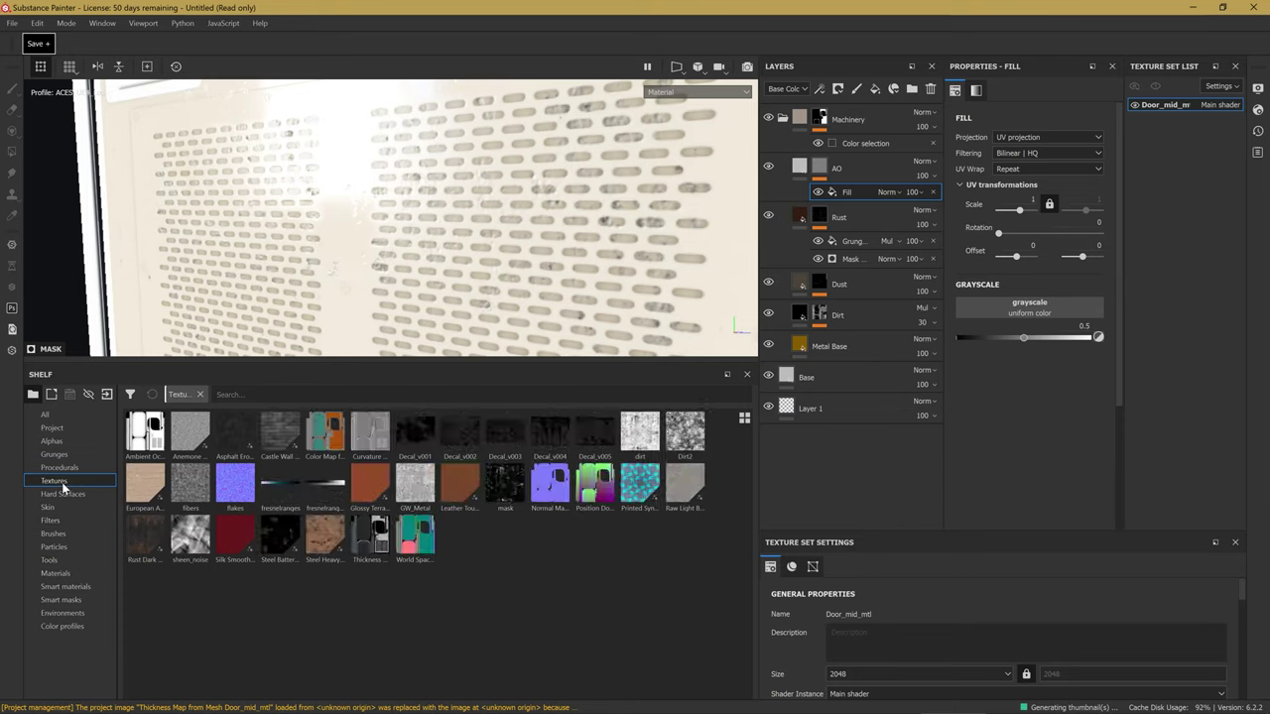
{"action": "left_click", "coordinate": [59, 427]}
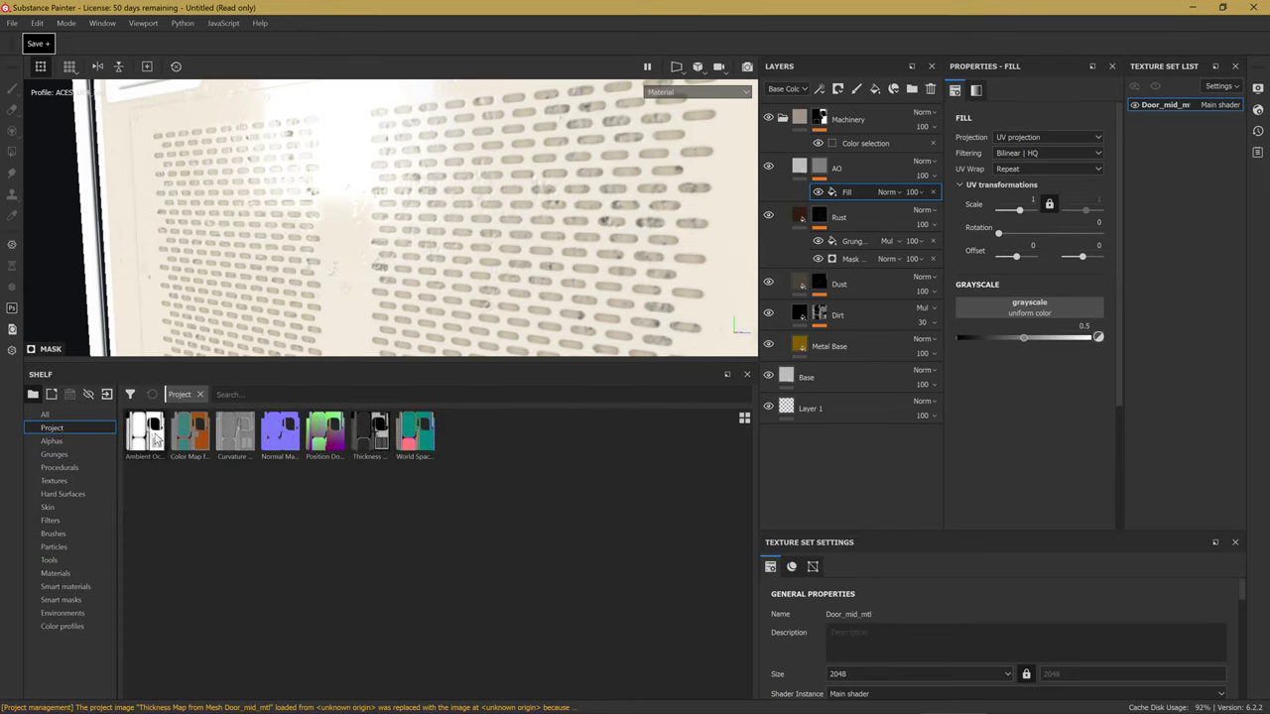
{"action": "left_click_drag", "start_coordinate": [155, 434], "coordinate": [989, 306]}
Review the AO layer, its mask and the mask fill settings on the perforated panel.
{"action": "mouse_move", "coordinate": [599, 185]}
{"action": "left_mouse_down", "text": "alt"}
{"action": "mouse_move", "coordinate": [612, 249]}
{"action": "mouse_move", "coordinate": [579, 241]}
{"action": "left_mouse_up", "text": "alt"}
{"action": "scroll", "coordinate": [612, 249], "scroll_direction": "up", "scroll_amount": 4}
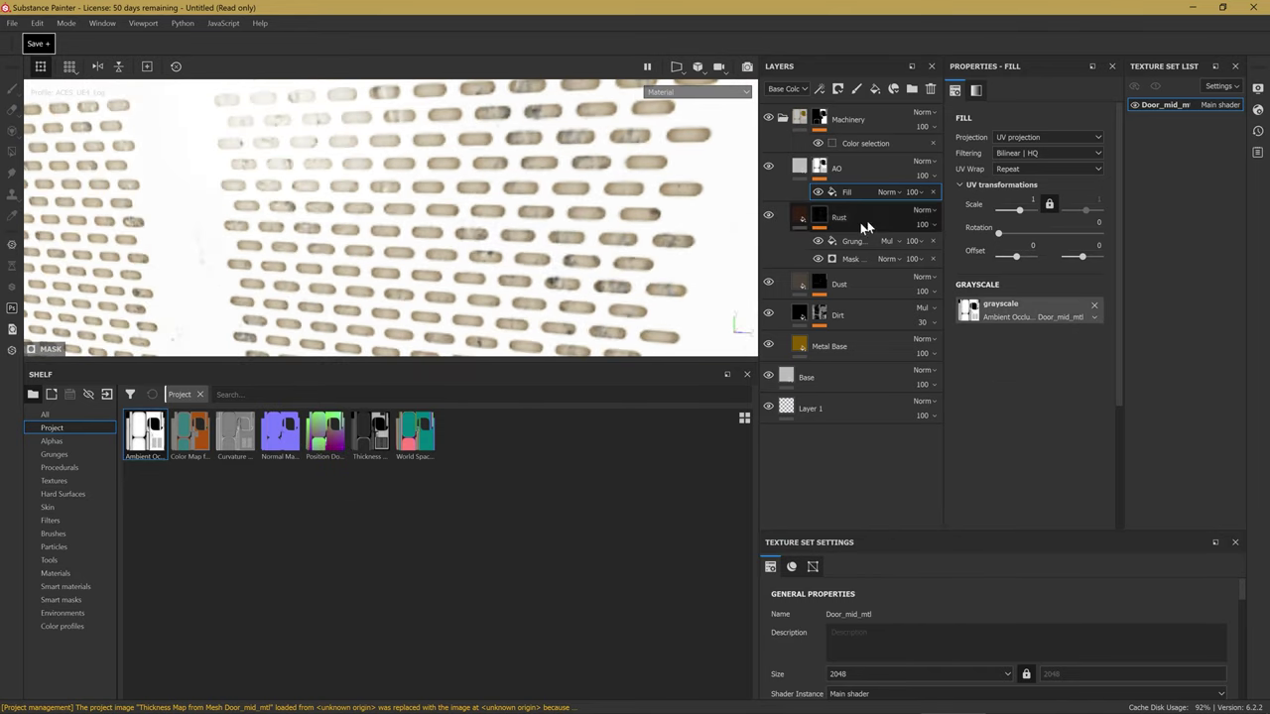
{"action": "left_click", "coordinate": [808, 167]}
{"action": "left_click", "coordinate": [820, 166]}
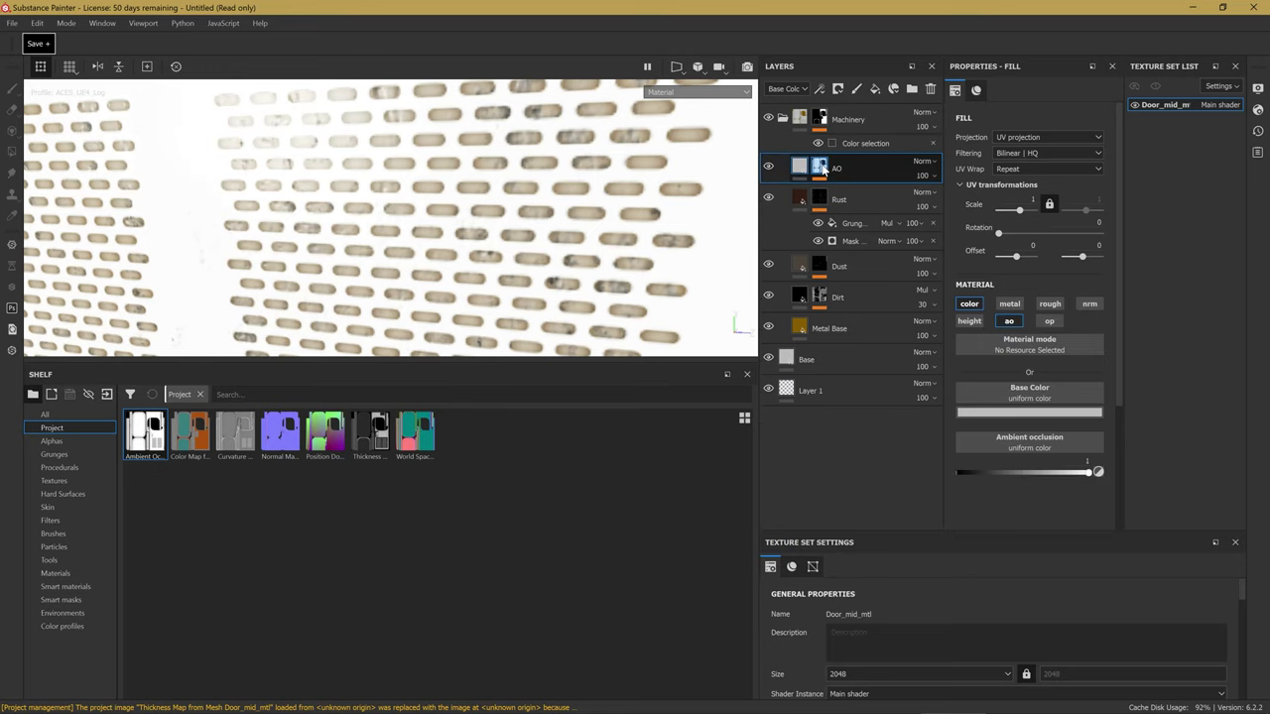
{"action": "left_click", "coordinate": [797, 167]}
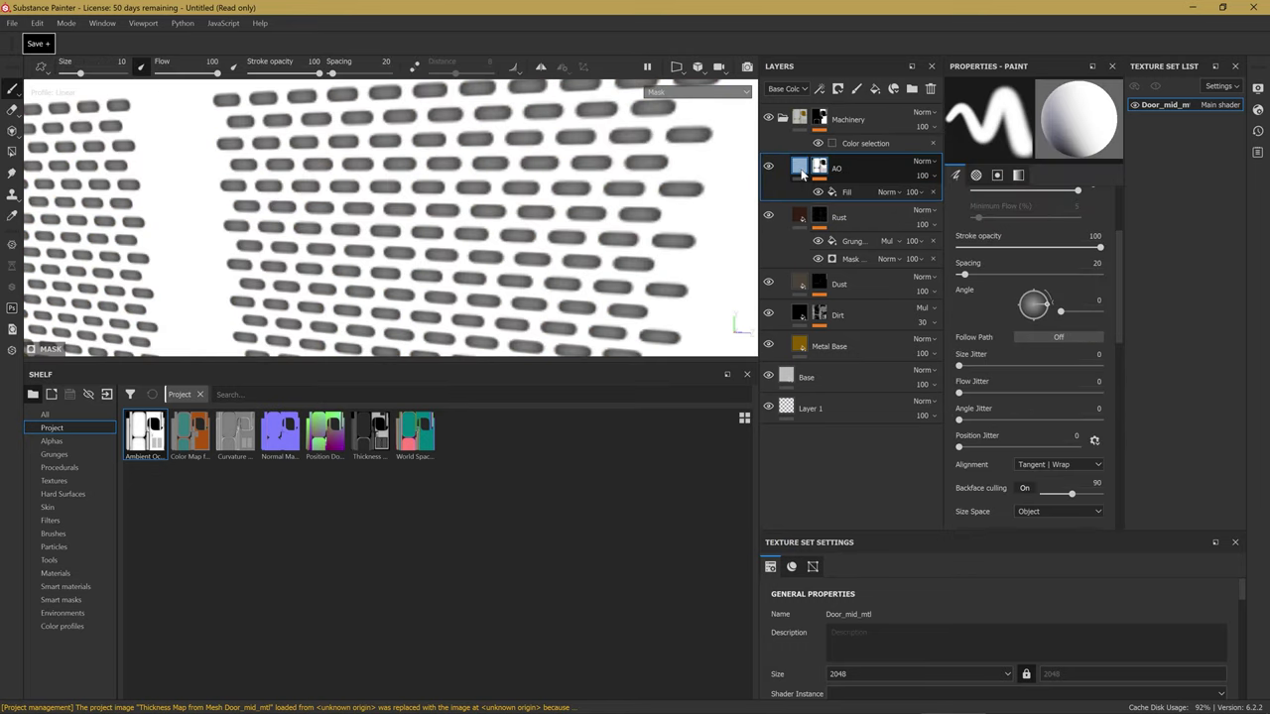
{"action": "left_click", "coordinate": [846, 191]}
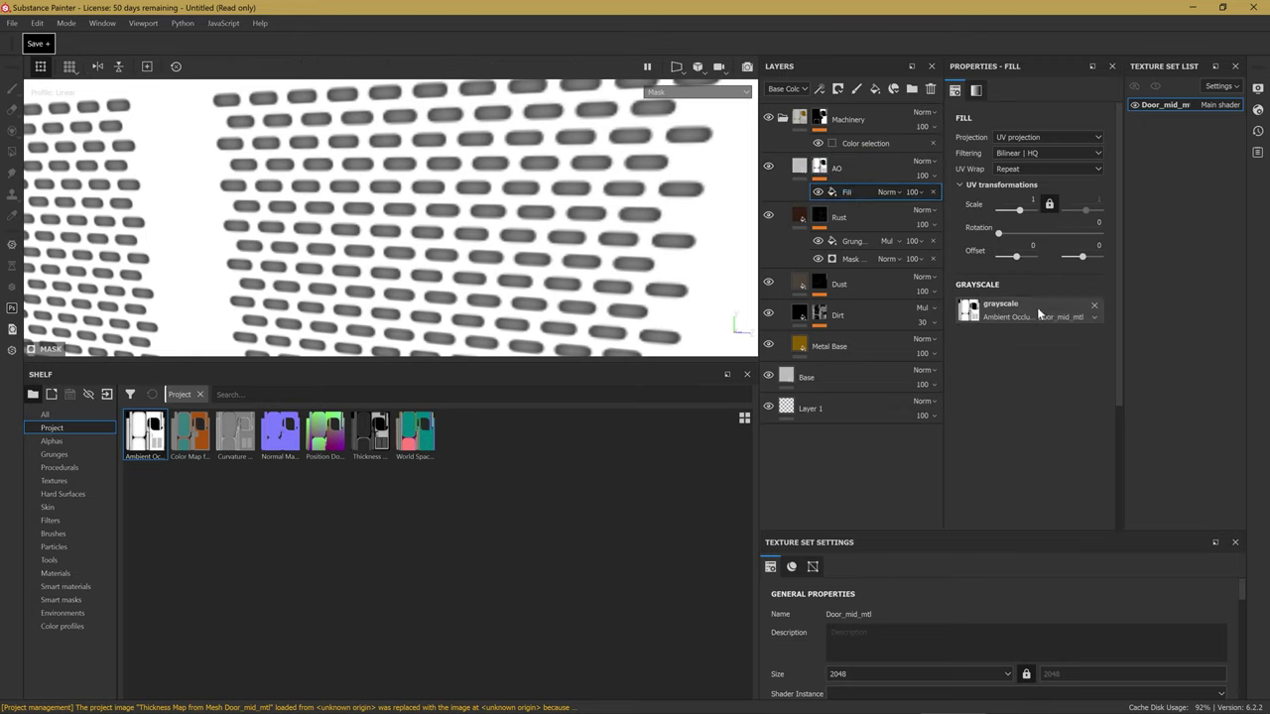
{"action": "left_click_drag", "start_coordinate": [933, 531], "coordinate": [931, 448]}
{"action": "scroll", "coordinate": [994, 386], "scroll_direction": "down", "scroll_amount": 2}
{"action": "scroll", "coordinate": [1004, 349], "scroll_direction": "up", "scroll_amount": 2}
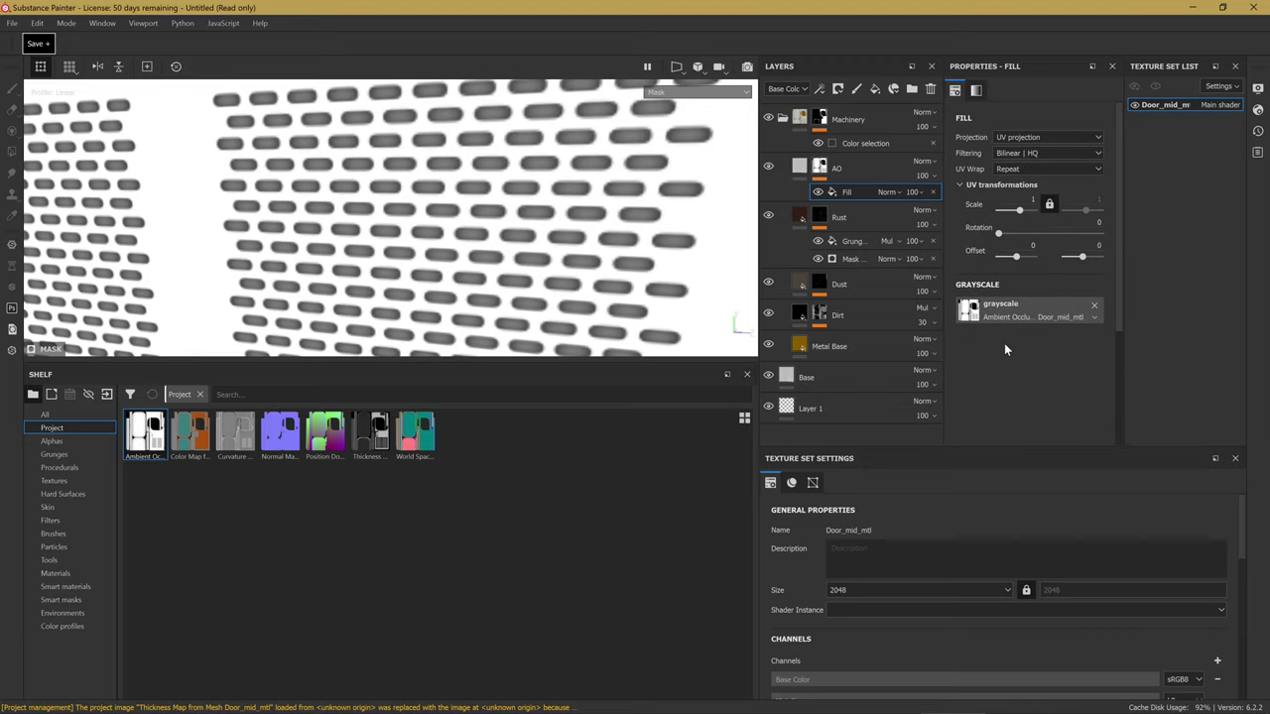
{"action": "scroll", "coordinate": [995, 388], "scroll_direction": "down", "scroll_amount": 2}
{"action": "scroll", "coordinate": [981, 365], "scroll_direction": "up", "scroll_amount": 2}
{"action": "right_click", "coordinate": [862, 196]}
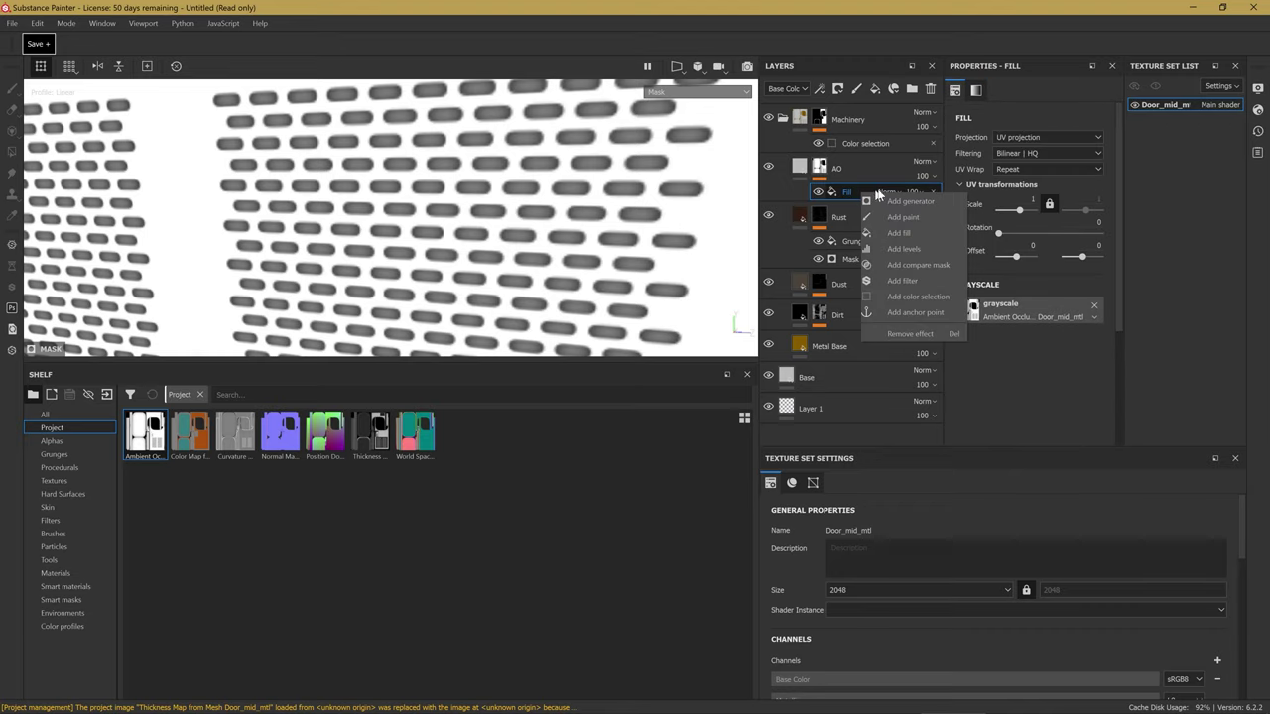
Add an inverted Levels adjustment to the AO mask, nudging the midtone to 0.976.
{"action": "left_click", "coordinate": [903, 249]}
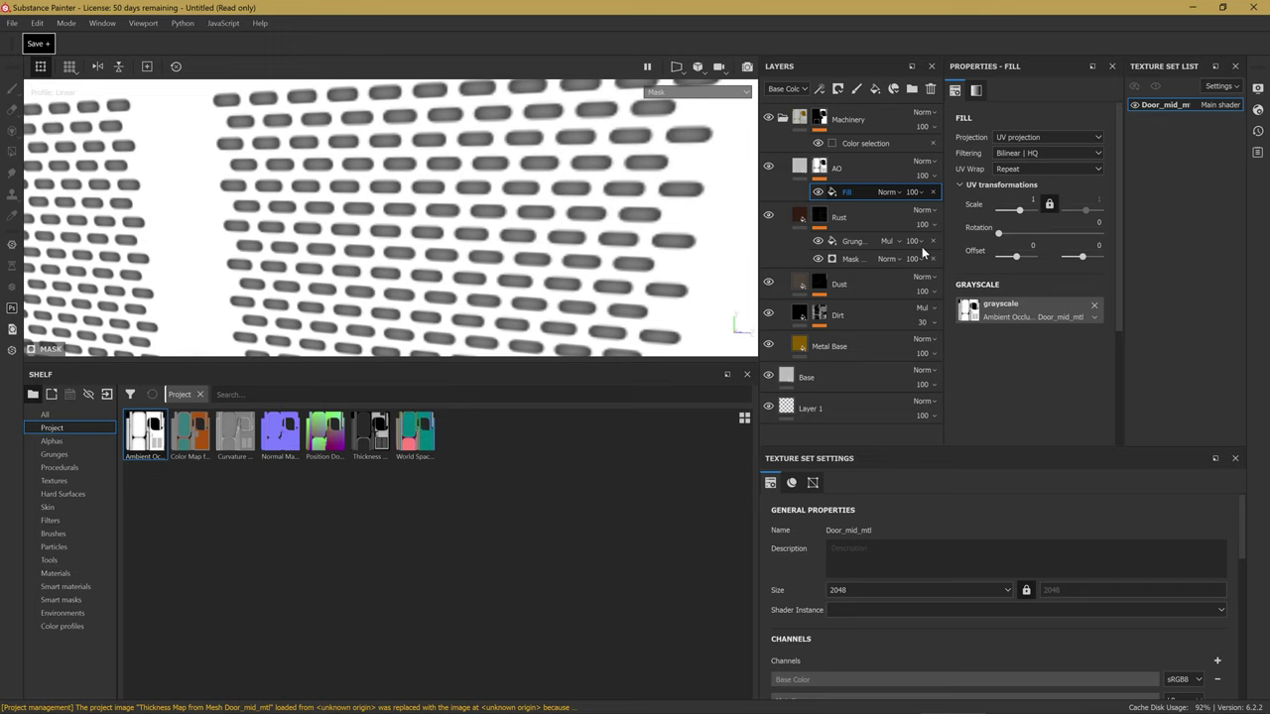
{"action": "left_click", "coordinate": [1068, 206]}
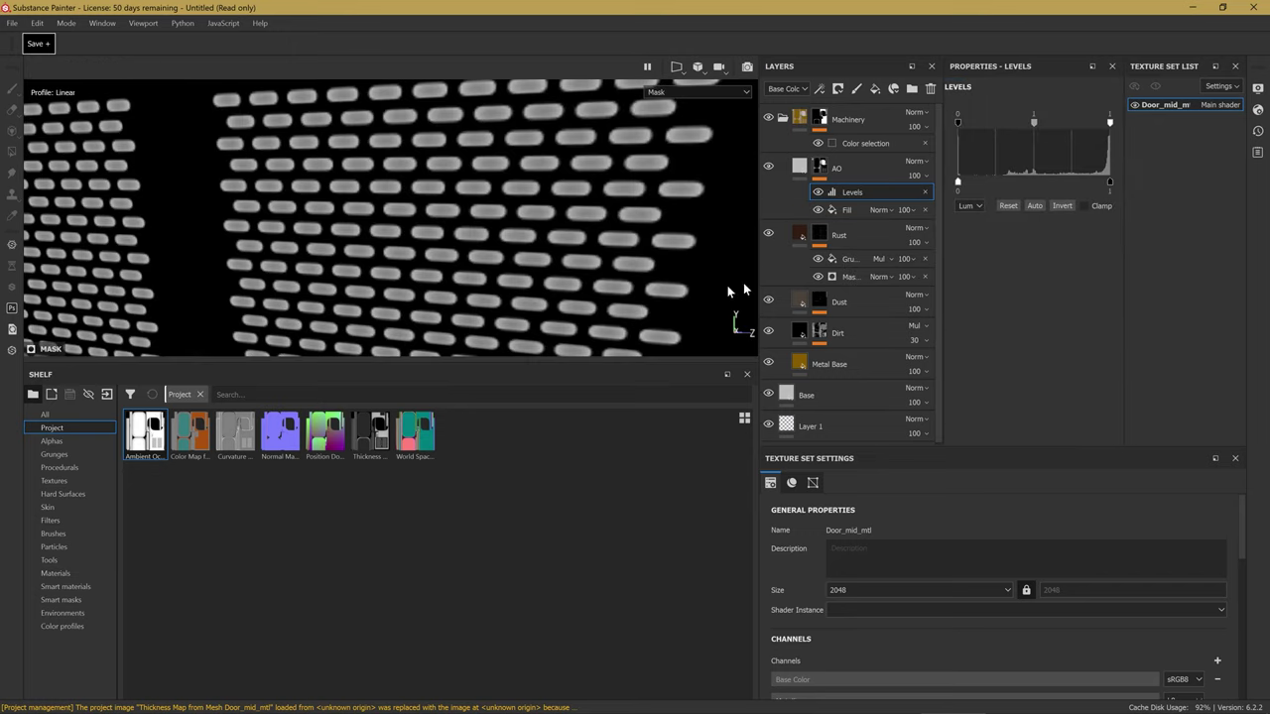
{"action": "scroll", "coordinate": [727, 290], "scroll_direction": "down", "scroll_amount": 3}
{"action": "scroll", "coordinate": [714, 278], "scroll_direction": "down", "scroll_amount": 3}
{"action": "scroll", "coordinate": [685, 248], "scroll_direction": "down", "scroll_amount": 2}
{"action": "scroll", "coordinate": [656, 222], "scroll_direction": "down", "scroll_amount": 2}
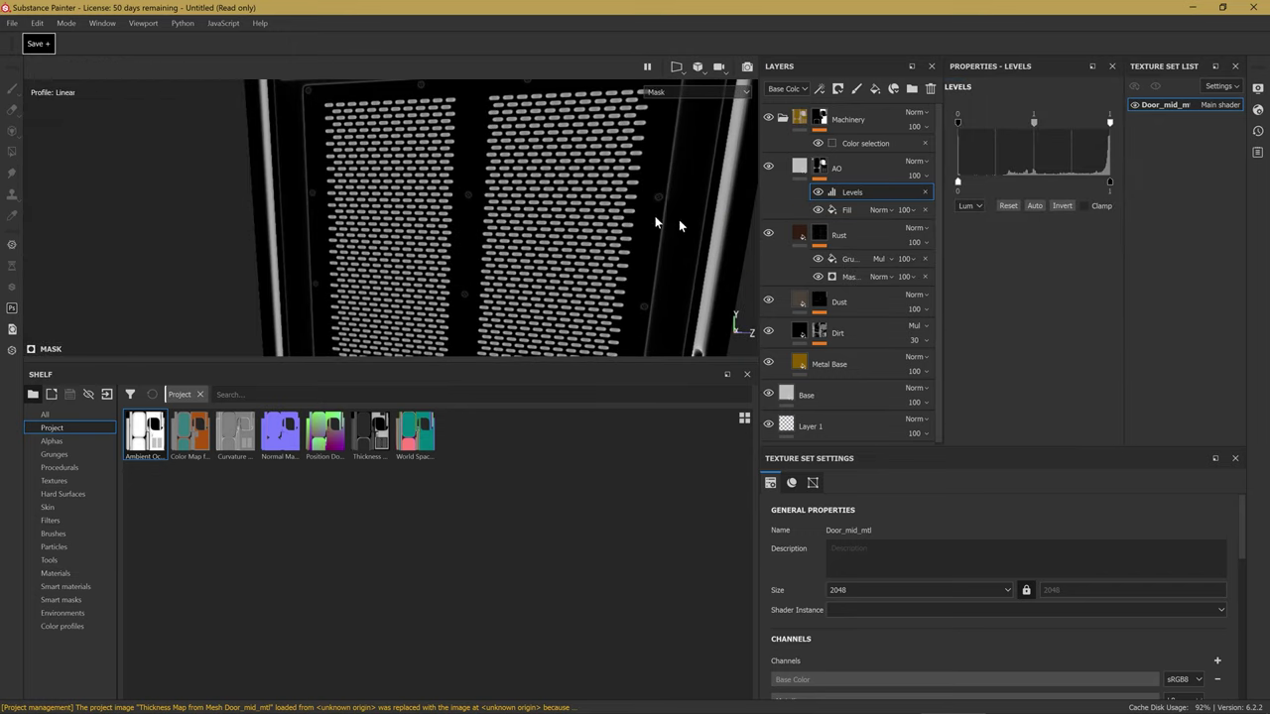
{"action": "left_click_drag", "start_coordinate": [1033, 122], "coordinate": [1003, 128]}
{"action": "scroll", "coordinate": [635, 239], "scroll_direction": "down", "scroll_amount": 2}
{"action": "scroll", "coordinate": [561, 188], "scroll_direction": "down", "scroll_amount": 2}
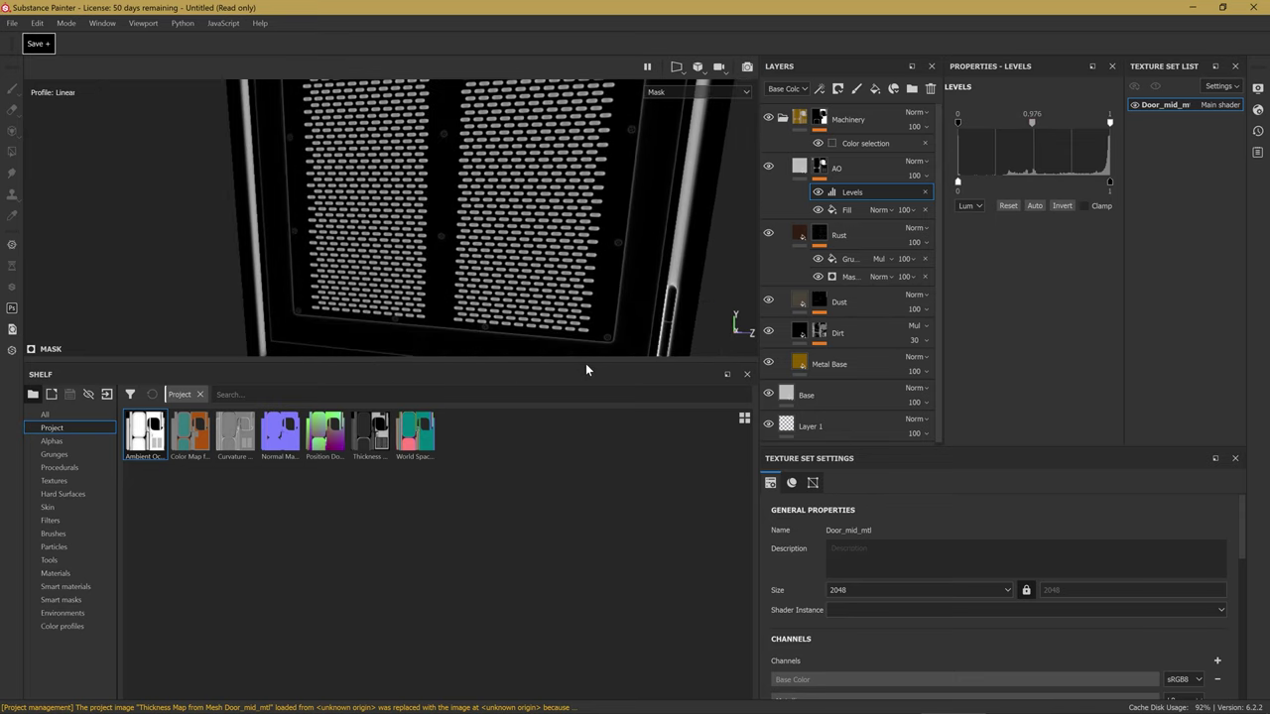
Set the Levels black point to 0.43 and midtone to 0.907, viewing the vent panel frontally.
{"action": "left_click_drag", "start_coordinate": [581, 365], "coordinate": [581, 524]}
{"action": "left_click_drag", "start_coordinate": [468, 342], "coordinate": [413, 326], "text": "alt"}
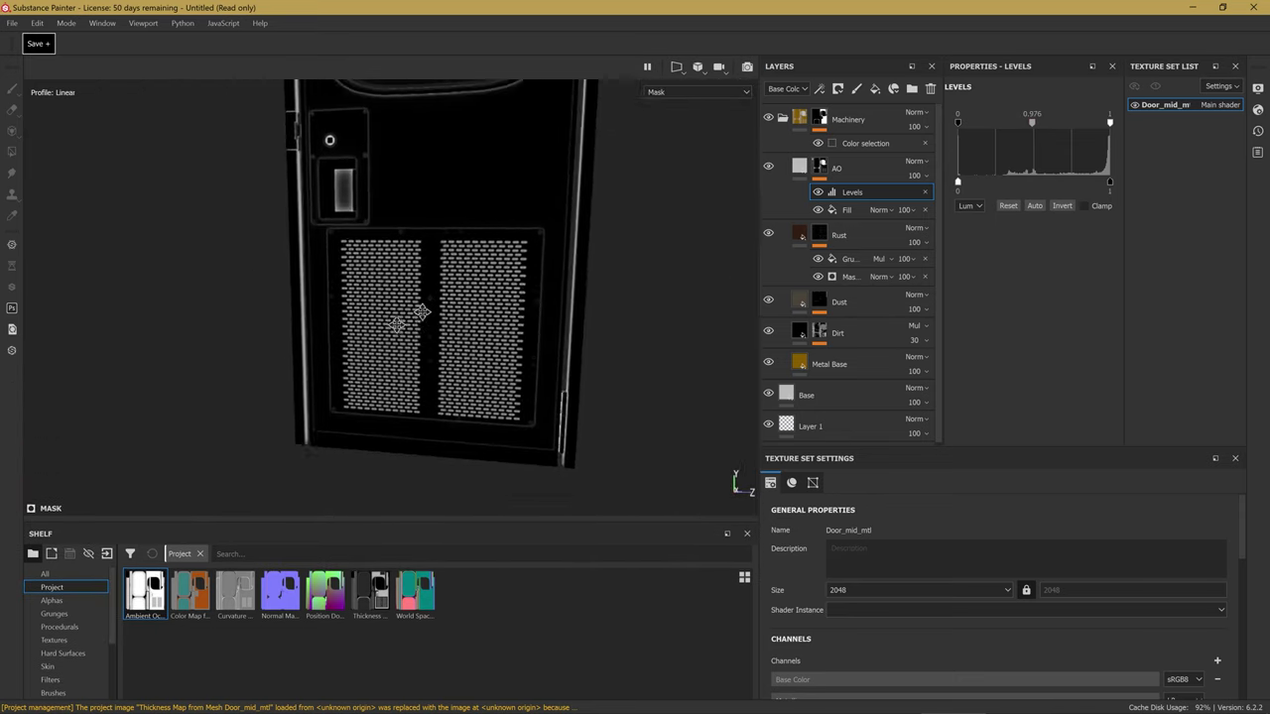
{"action": "scroll", "coordinate": [387, 349], "scroll_direction": "up", "scroll_amount": 3}
{"action": "left_click_drag", "start_coordinate": [960, 119], "coordinate": [1024, 123]}
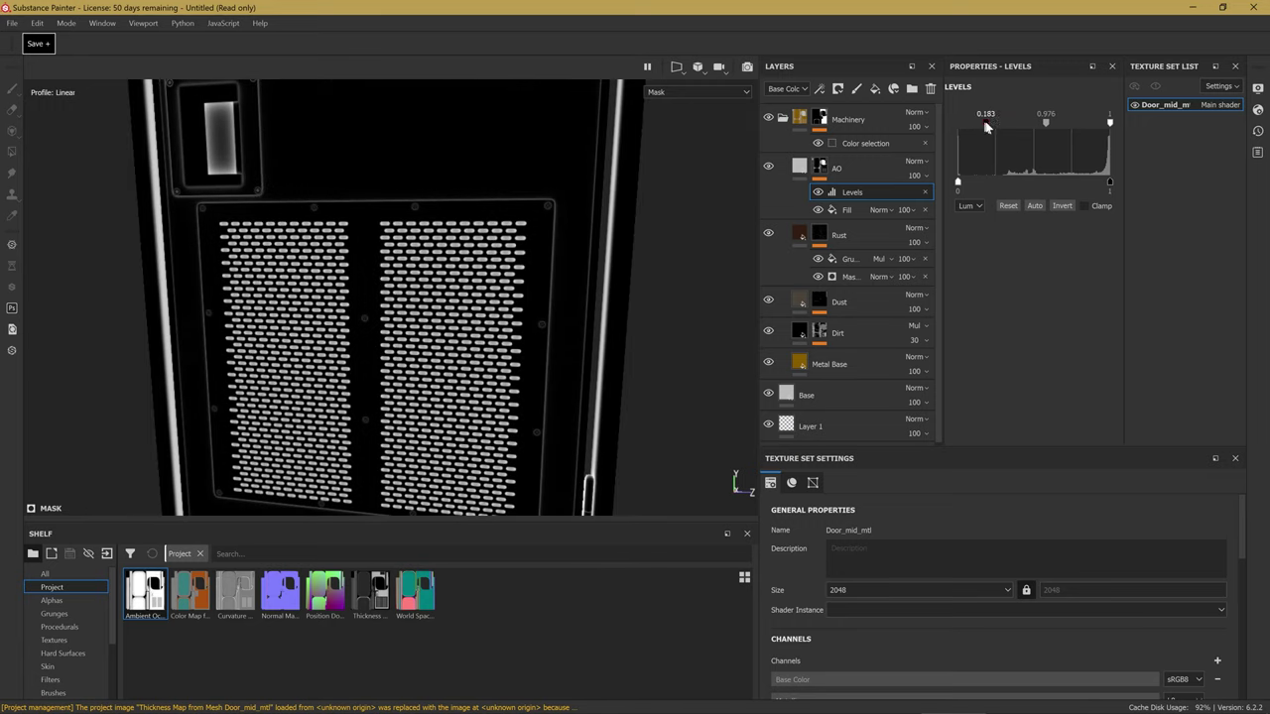
{"action": "scroll", "coordinate": [387, 284], "scroll_direction": "up", "scroll_amount": 2}
{"action": "scroll", "coordinate": [387, 284], "scroll_direction": "up", "scroll_amount": 3}
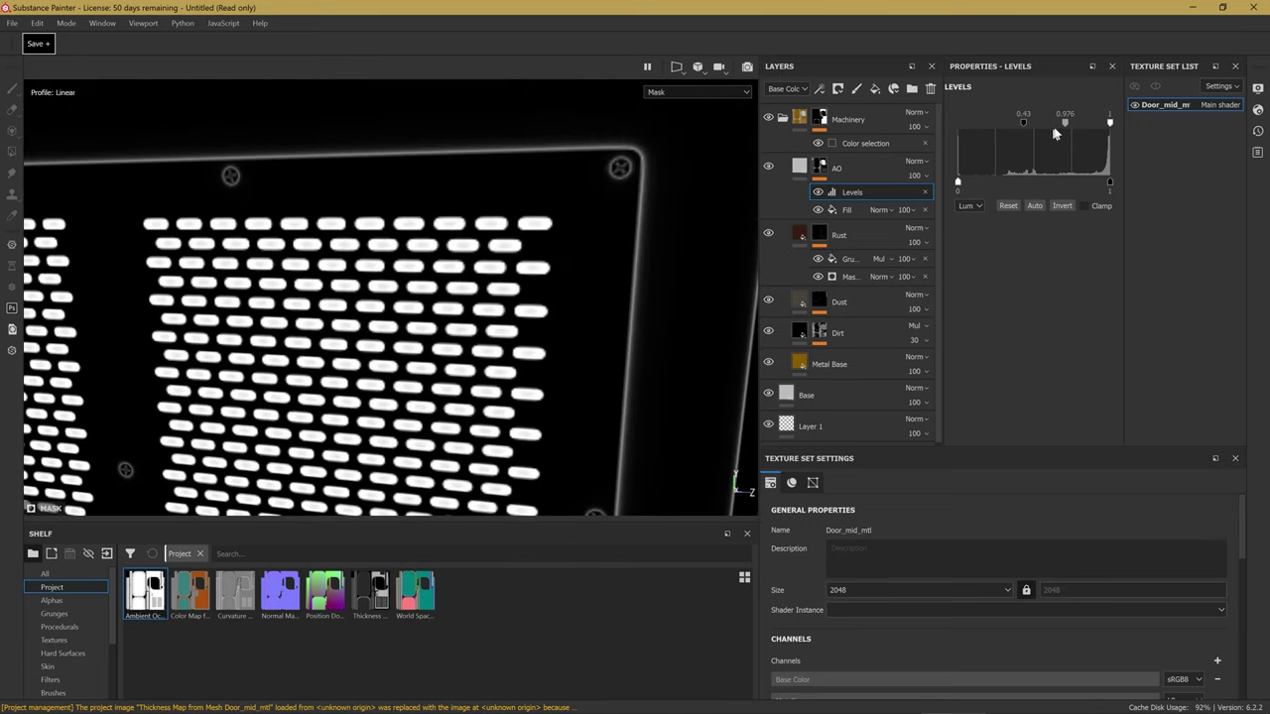
{"action": "mouse_move", "coordinate": [1067, 129]}
{"action": "left_mouse_down"}
{"action": "mouse_move", "coordinate": [1041, 129]}
{"action": "mouse_move", "coordinate": [1062, 130]}
{"action": "left_mouse_up"}
{"action": "scroll", "coordinate": [489, 282], "scroll_direction": "down", "scroll_amount": 2}
{"action": "scroll", "coordinate": [497, 268], "scroll_direction": "down", "scroll_amount": 2}
{"action": "scroll", "coordinate": [516, 238], "scroll_direction": "down", "scroll_amount": 2}
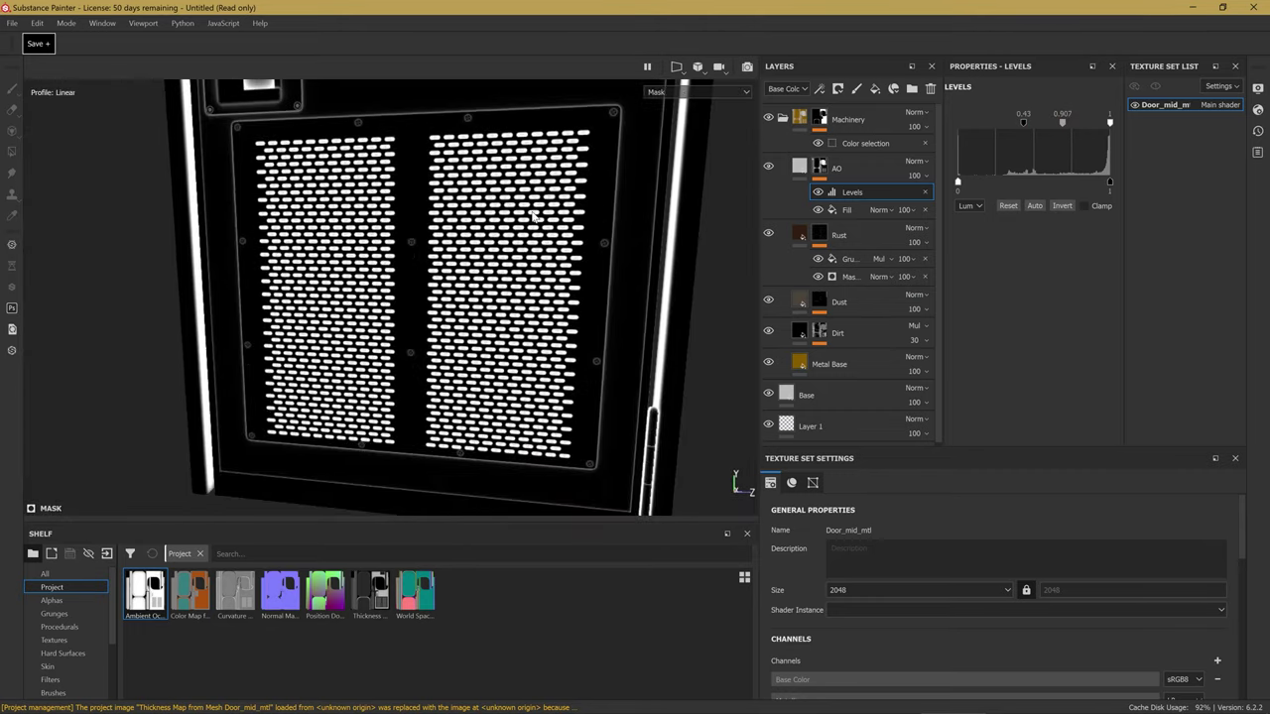
{"action": "scroll", "coordinate": [527, 253], "scroll_direction": "up", "scroll_amount": 2}
{"action": "scroll", "coordinate": [526, 253], "scroll_direction": "up", "scroll_amount": 2}
Return to the material view and darken the AO fill's base colour to near black.
{"action": "key", "text": "m"}
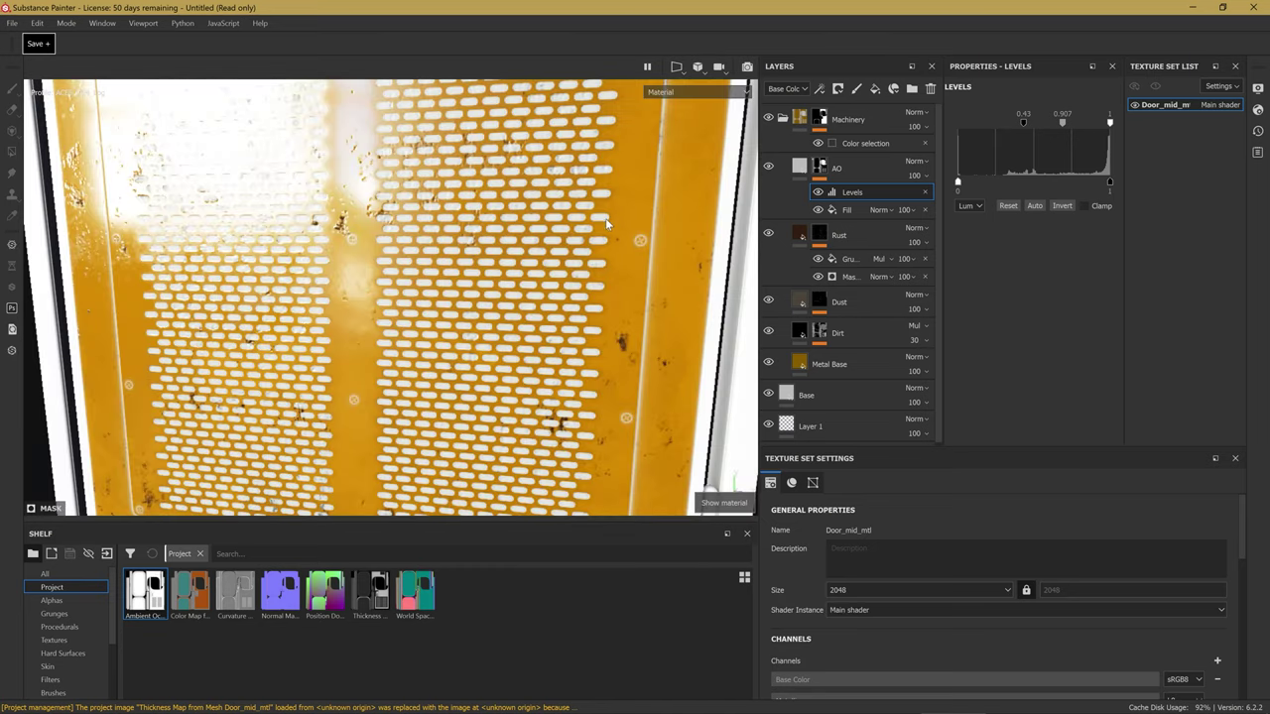
{"action": "scroll", "coordinate": [592, 281], "scroll_direction": "up", "scroll_amount": 1}
{"action": "scroll", "coordinate": [605, 287], "scroll_direction": "up", "scroll_amount": 1}
{"action": "scroll", "coordinate": [652, 312], "scroll_direction": "up", "scroll_amount": 1}
{"action": "scroll", "coordinate": [644, 248], "scroll_direction": "up", "scroll_amount": 1}
{"action": "left_click_drag", "start_coordinate": [639, 209], "coordinate": [841, 171], "text": "alt"}
{"action": "left_click", "coordinate": [806, 166]}
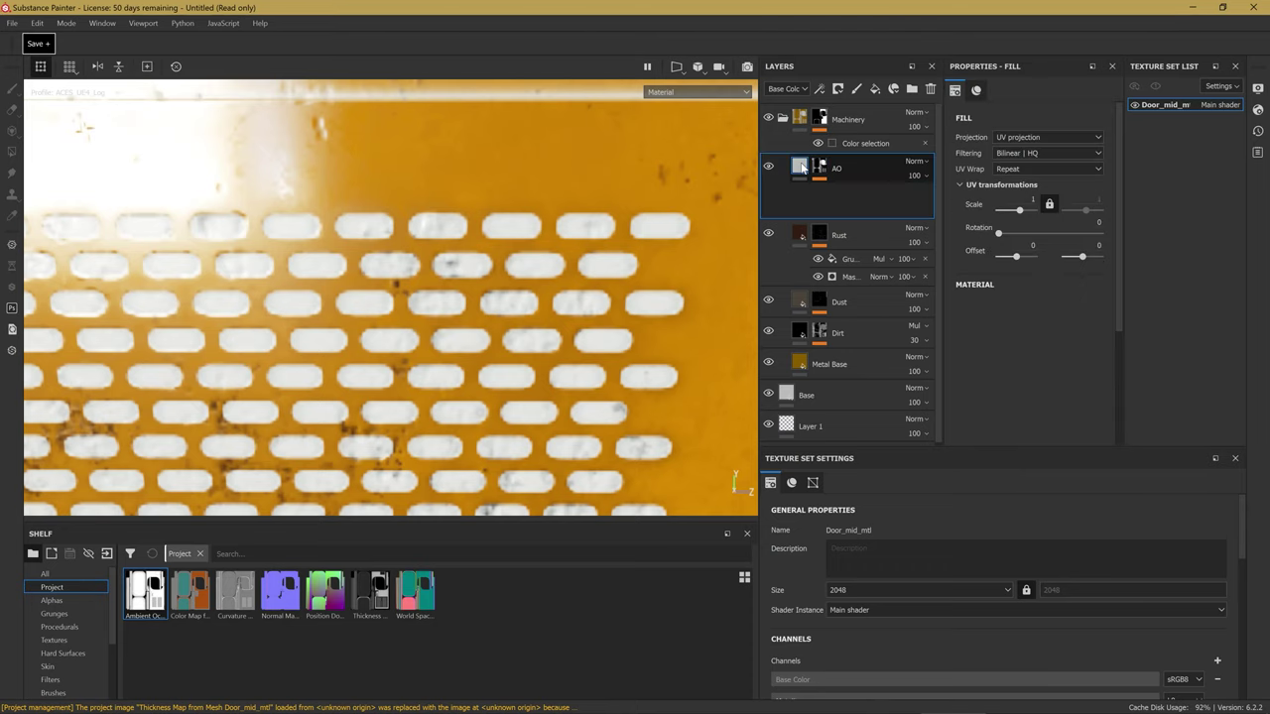
{"action": "left_click", "coordinate": [1034, 414]}
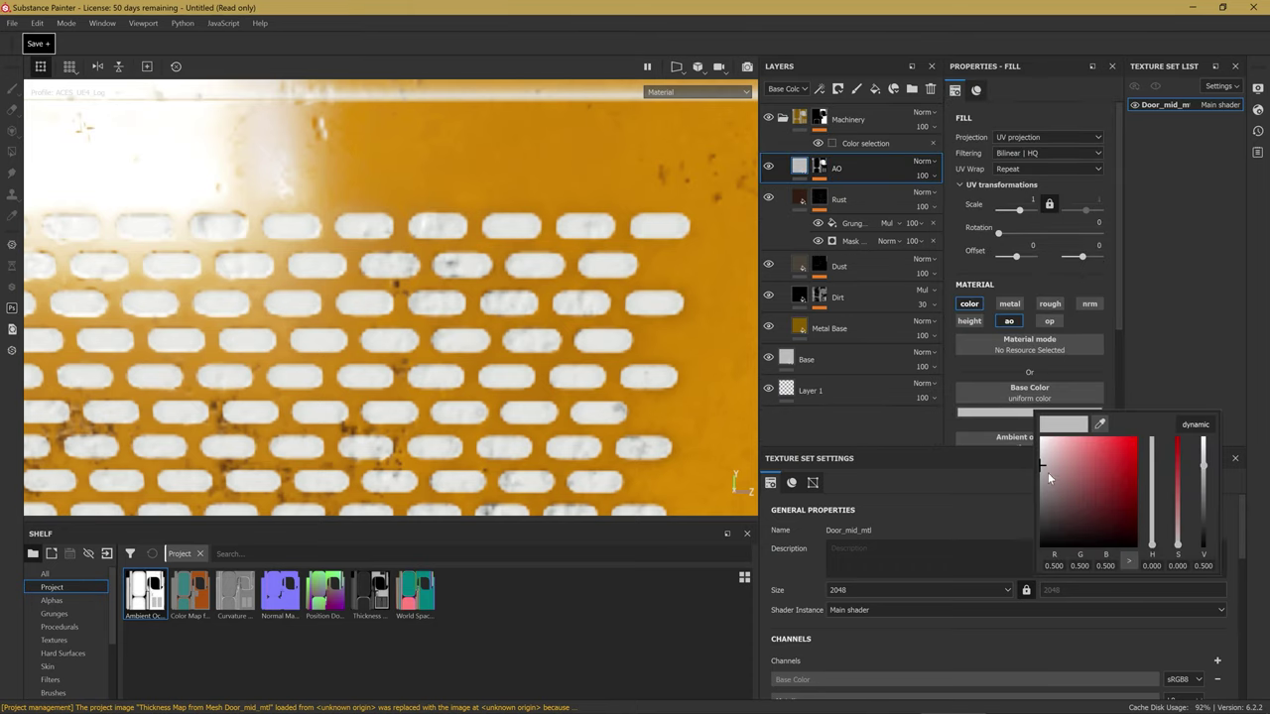
{"action": "mouse_move", "coordinate": [1054, 494]}
{"action": "left_mouse_down"}
{"action": "mouse_move", "coordinate": [1043, 536]}
{"action": "mouse_move", "coordinate": [1036, 526]}
{"action": "left_mouse_up"}
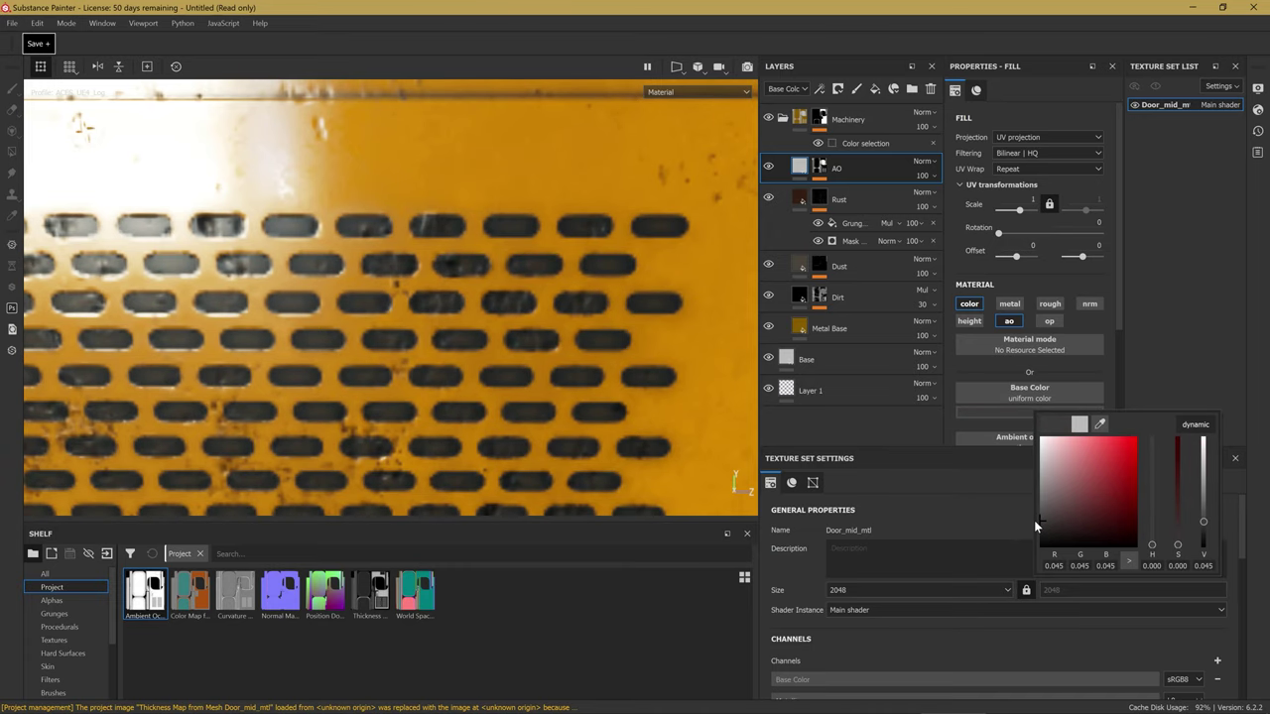
{"action": "left_click_drag", "start_coordinate": [1032, 522], "coordinate": [1018, 525]}
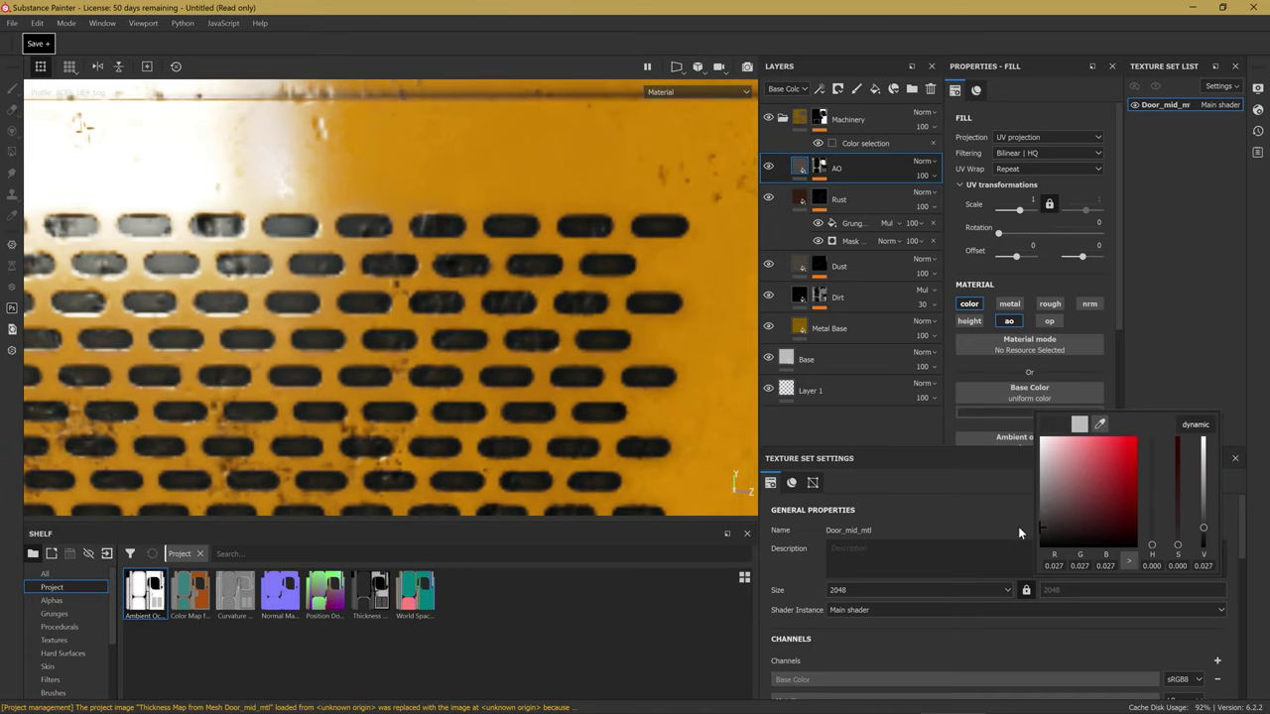
Enable roughness and ambient occlusion on the AO fill, raising roughness to about 0.995.
{"action": "middle_click_drag", "start_coordinate": [473, 333], "coordinate": [509, 317]}
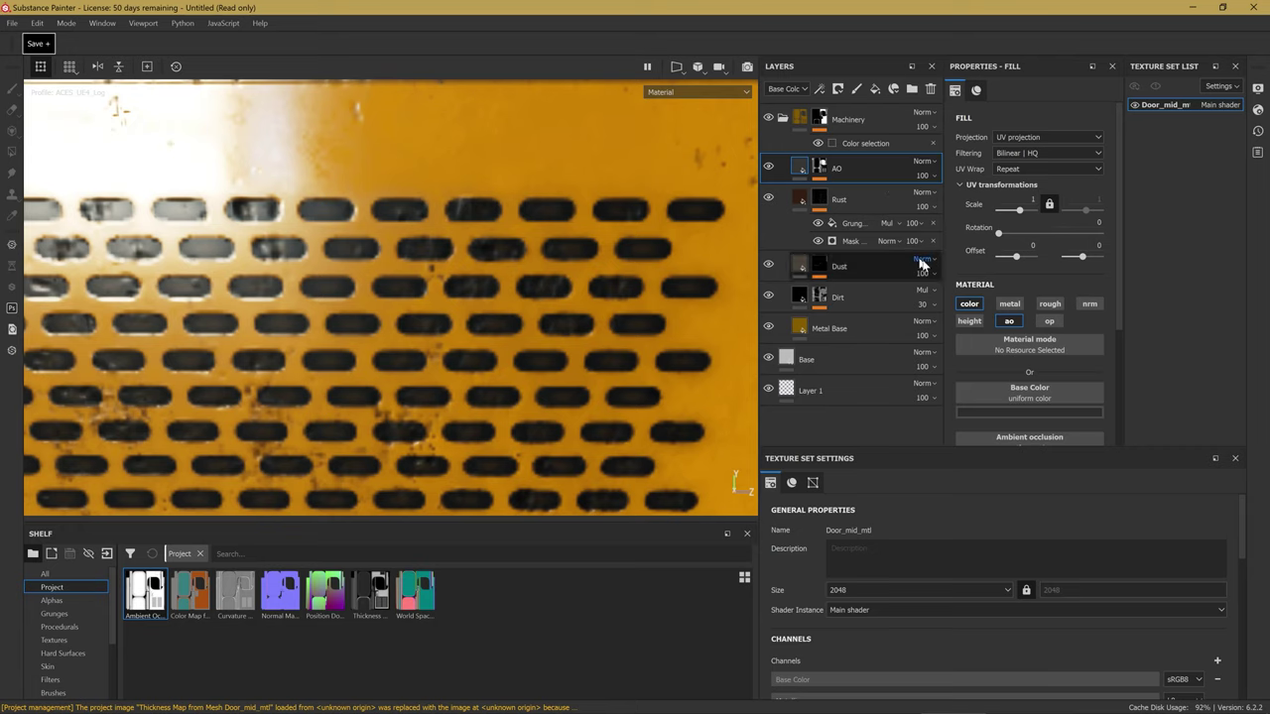
{"action": "left_click", "coordinate": [1054, 307]}
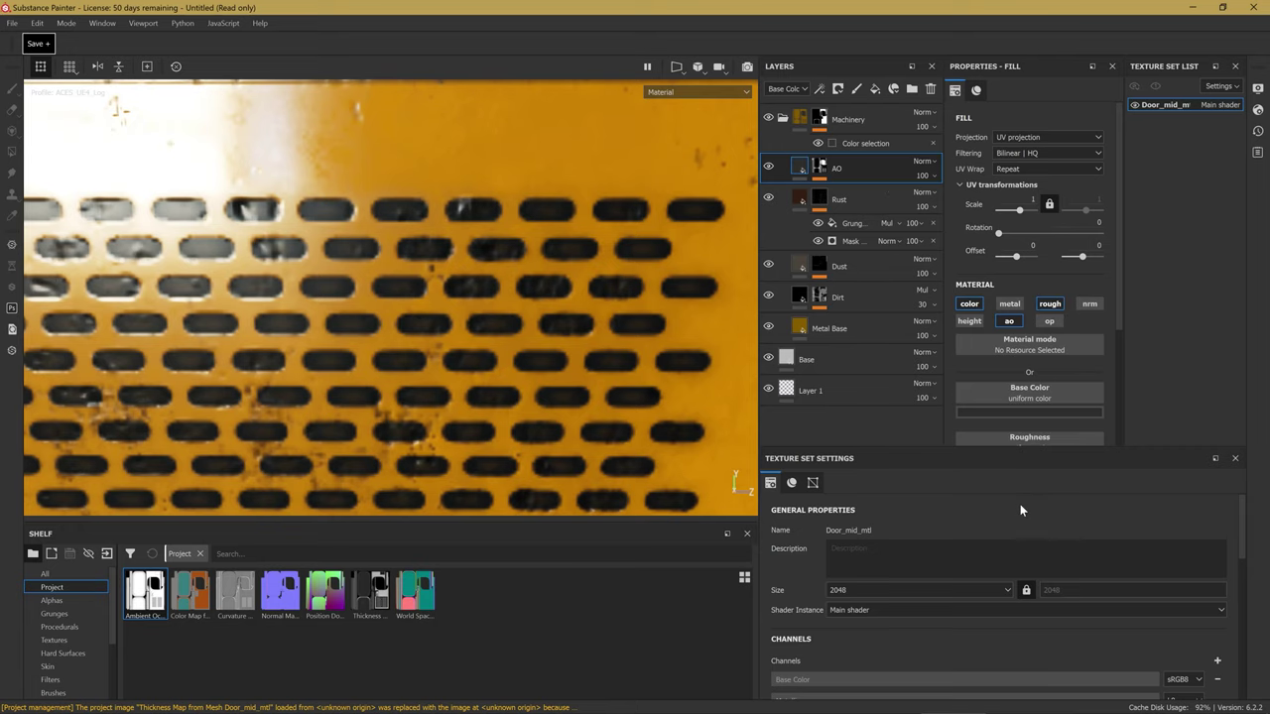
{"action": "scroll", "coordinate": [993, 539], "scroll_direction": "down", "scroll_amount": 5}
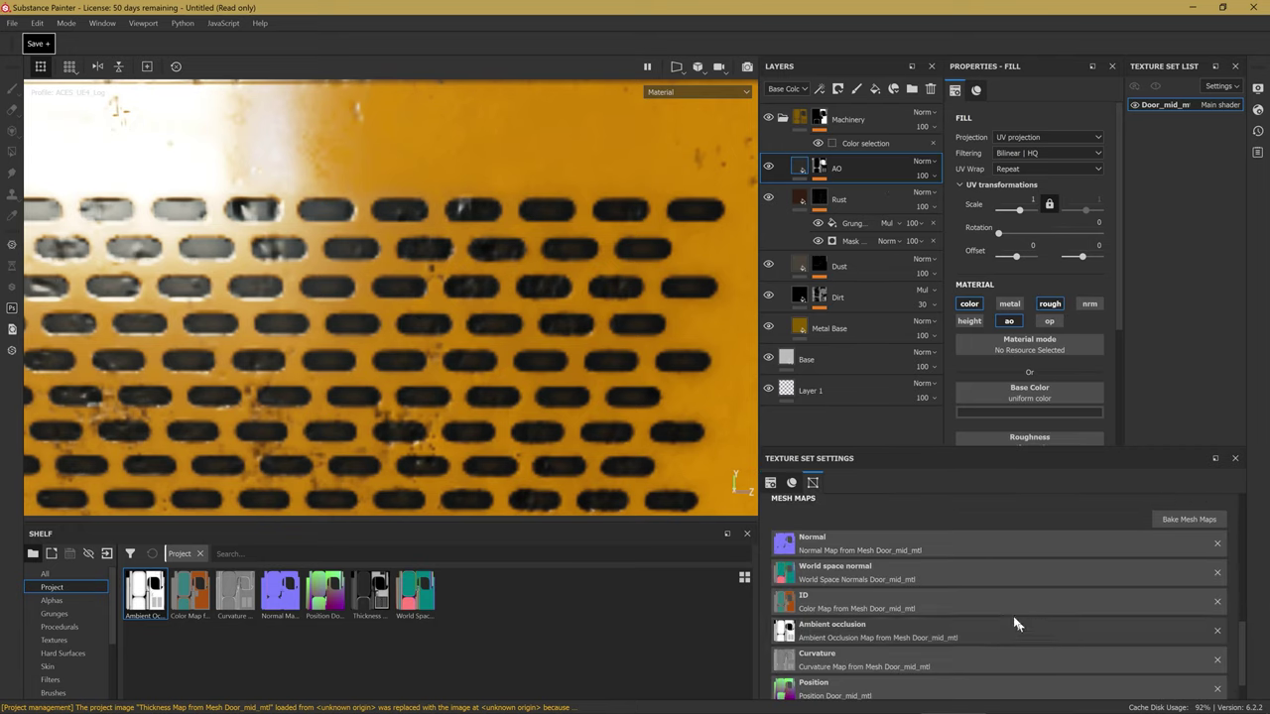
{"action": "scroll", "coordinate": [1029, 632], "scroll_direction": "up", "scroll_amount": 3}
{"action": "left_click", "coordinate": [1022, 326]}
{"action": "scroll", "coordinate": [1011, 623], "scroll_direction": "up", "scroll_amount": 3}
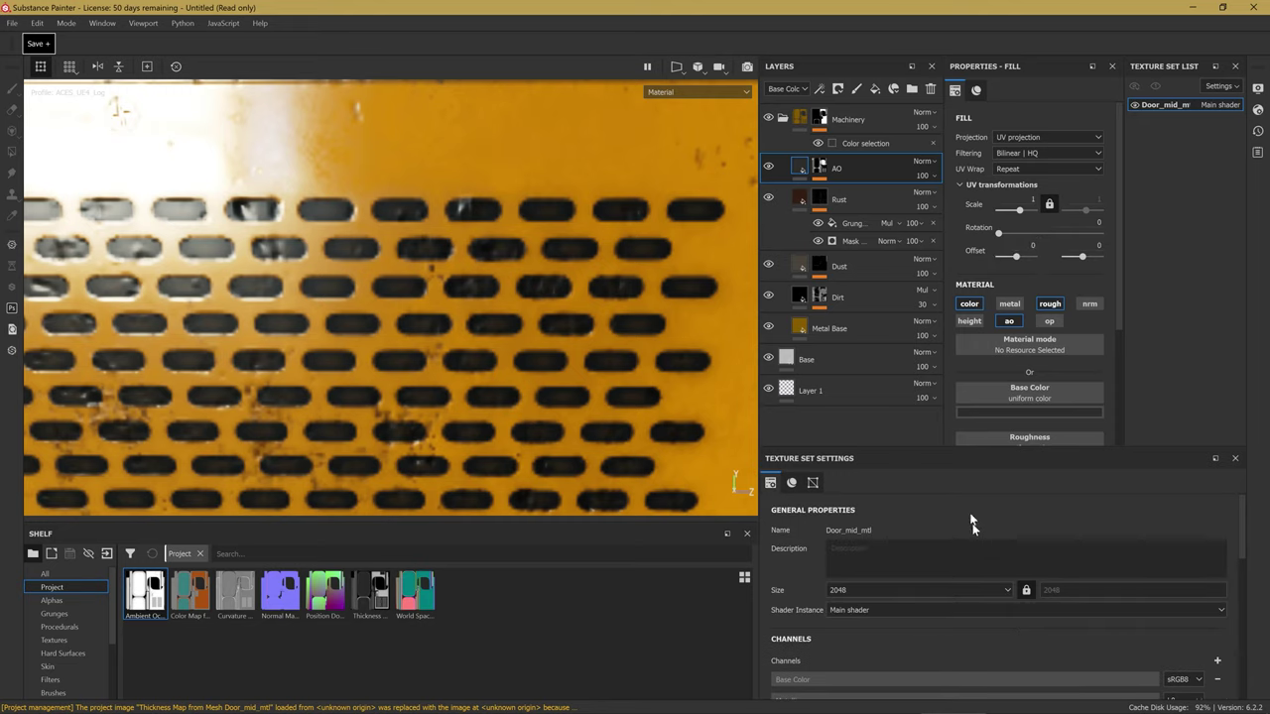
{"action": "scroll", "coordinate": [982, 417], "scroll_direction": "down", "scroll_amount": 3}
{"action": "scroll", "coordinate": [992, 387], "scroll_direction": "up", "scroll_amount": 1}
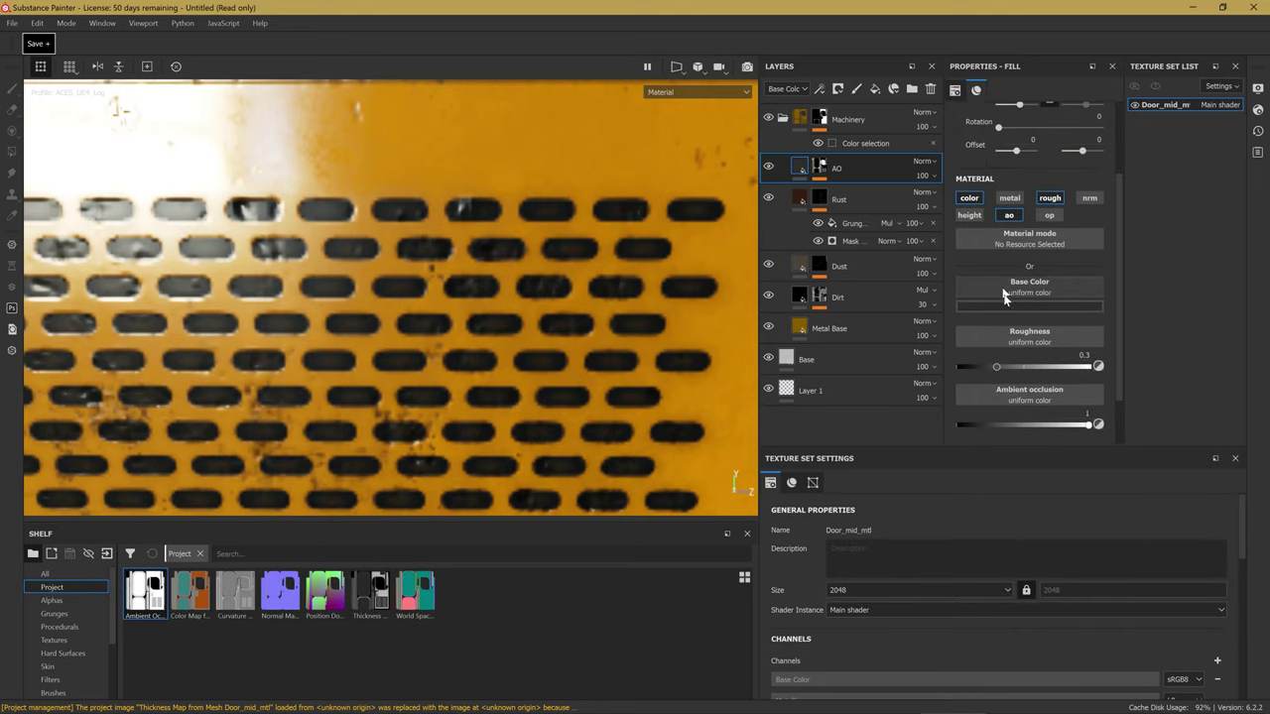
{"action": "left_click_drag", "start_coordinate": [1000, 368], "coordinate": [1094, 374]}
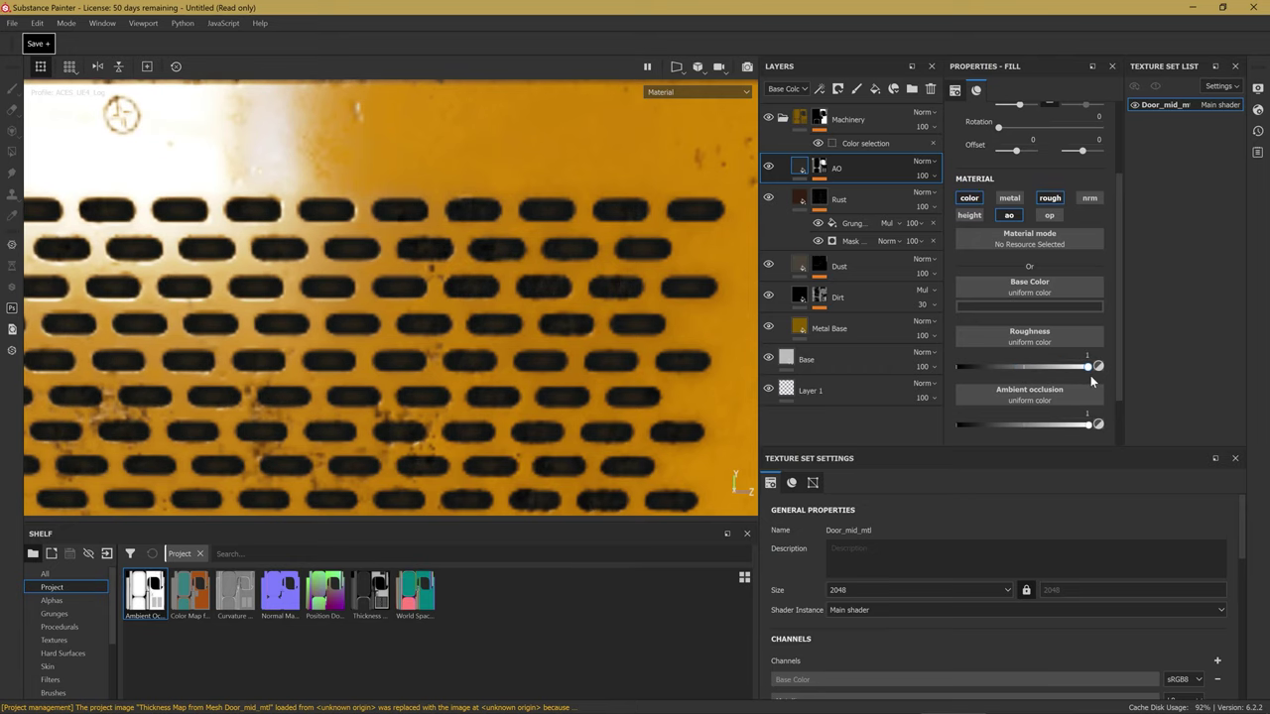
{"action": "mouse_move", "coordinate": [449, 307]}
{"action": "left_mouse_down", "text": "alt"}
{"action": "mouse_move", "coordinate": [455, 342]}
{"action": "mouse_move", "coordinate": [643, 355]}
{"action": "mouse_move", "coordinate": [340, 358]}
{"action": "mouse_move", "coordinate": [427, 308]}
{"action": "mouse_move", "coordinate": [558, 315]}
{"action": "mouse_move", "coordinate": [475, 315]}
{"action": "left_mouse_up", "text": "alt"}
{"action": "right_click_drag", "start_coordinate": [474, 315], "coordinate": [504, 326], "text": "shift"}
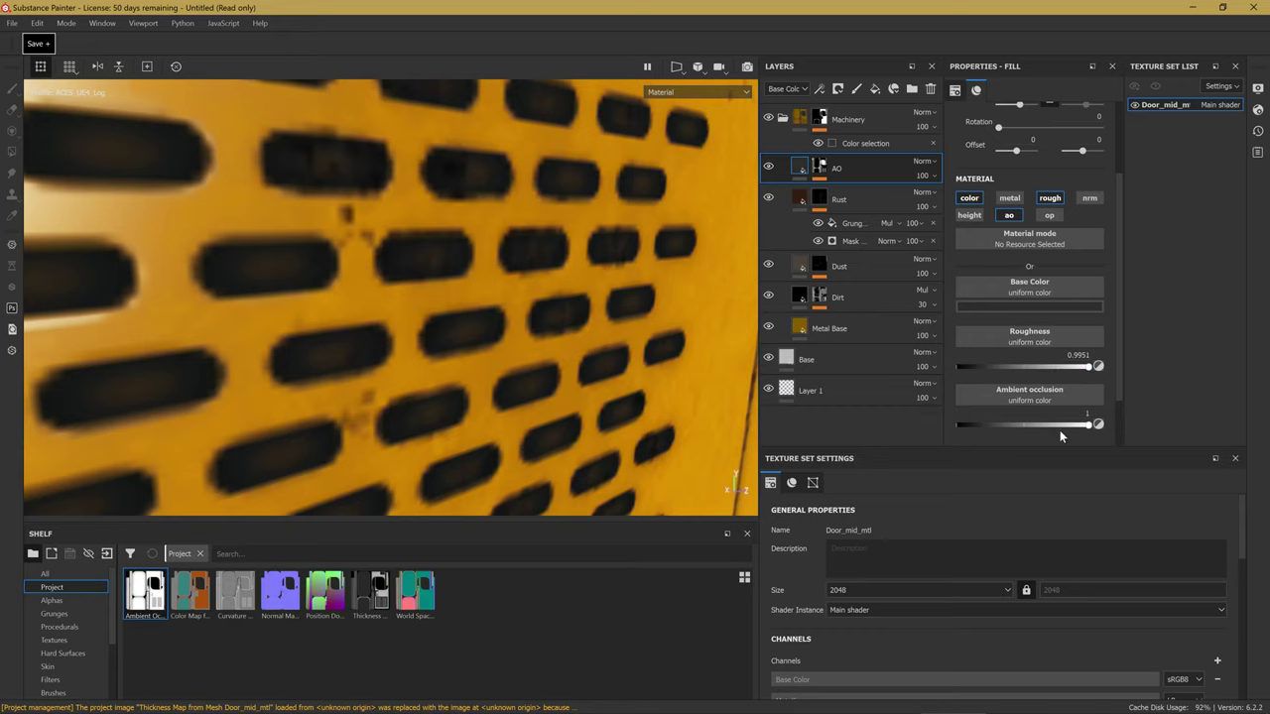
Settle the AO fill's ambient occlusion at 0.1773 after trying 0 and 0.46.
{"action": "left_click_drag", "start_coordinate": [986, 423], "coordinate": [958, 425]}
{"action": "left_click_drag", "start_coordinate": [540, 286], "coordinate": [379, 360], "text": "alt"}
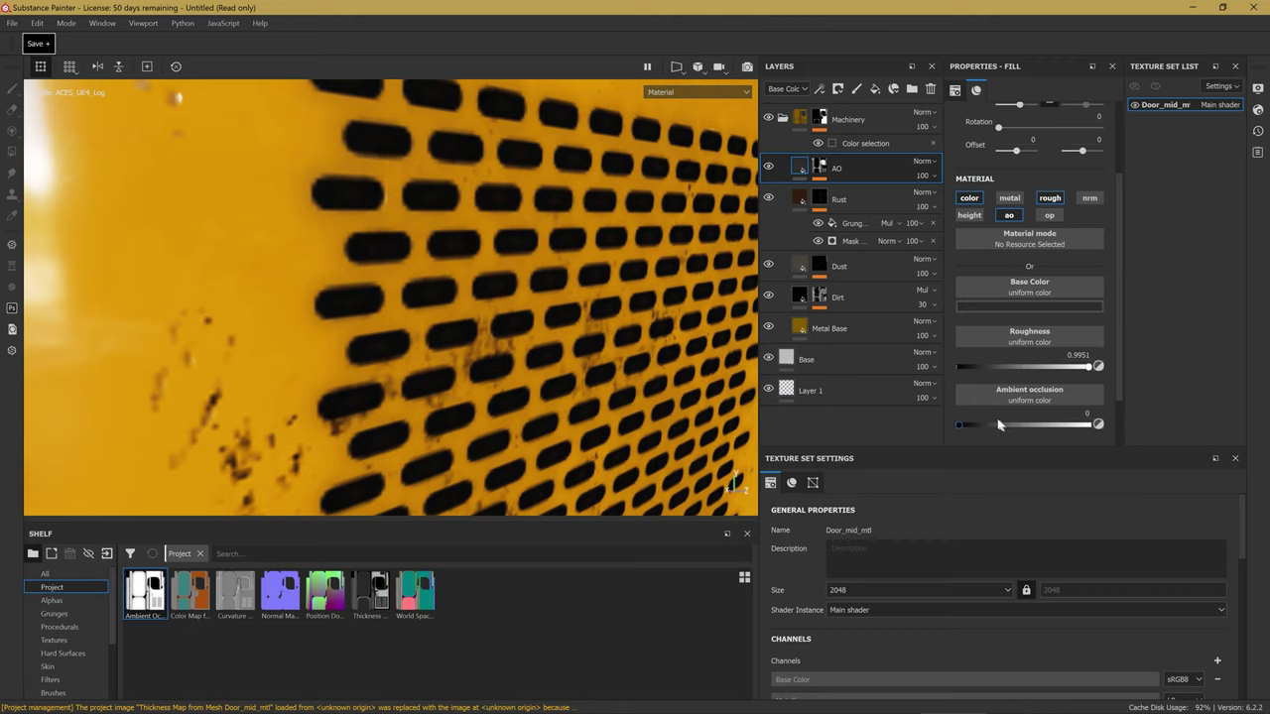
{"action": "mouse_move", "coordinate": [999, 425]}
{"action": "left_mouse_down"}
{"action": "mouse_move", "coordinate": [1022, 426]}
{"action": "mouse_move", "coordinate": [980, 425]}
{"action": "left_mouse_up"}
{"action": "mouse_move", "coordinate": [586, 332]}
{"action": "left_mouse_down", "text": "alt"}
{"action": "mouse_move", "coordinate": [477, 297]}
{"action": "mouse_move", "coordinate": [463, 231]}
{"action": "left_mouse_up", "text": "alt"}
{"action": "left_click_drag", "start_coordinate": [580, 296], "coordinate": [618, 338], "text": "alt"}
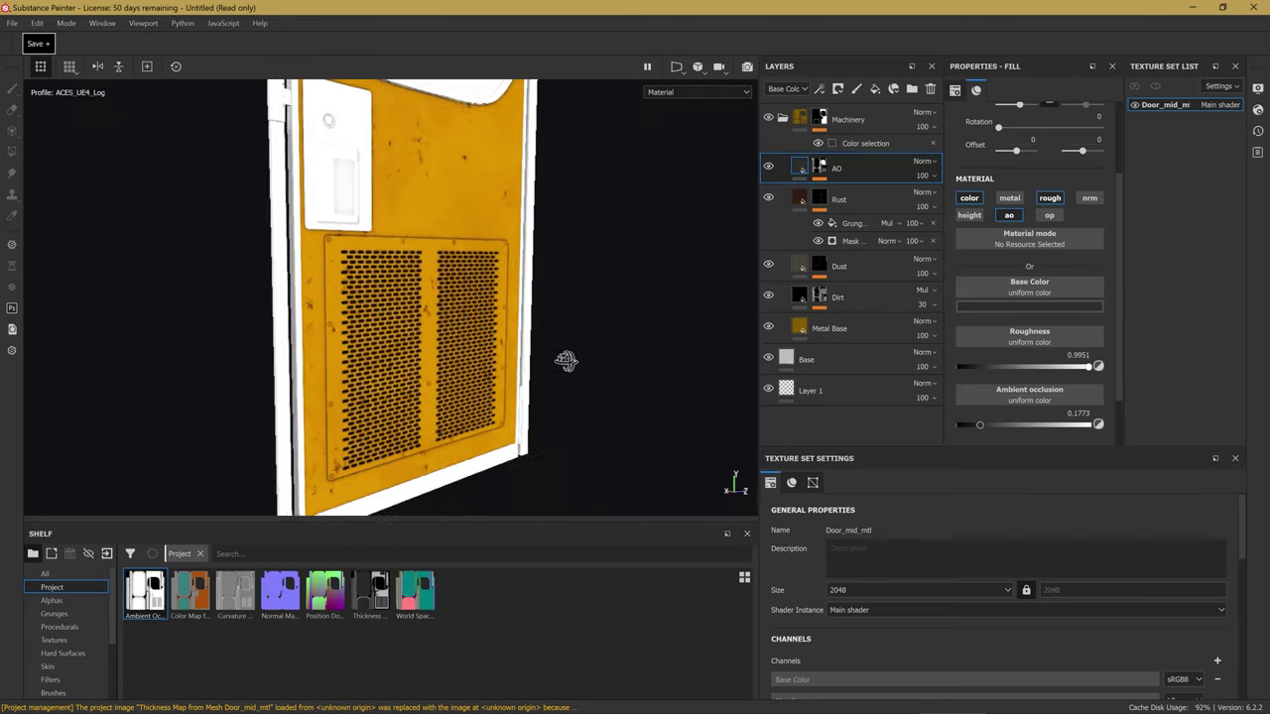
Zoom and maximize the real yellow vent door photo, then drag it to the right edge.
{"action": "key", "text": "alt+Tab"}
{"action": "scroll", "coordinate": [942, 406], "scroll_direction": "up", "scroll_amount": 3}
{"action": "scroll", "coordinate": [934, 371], "scroll_direction": "up", "scroll_amount": 2}
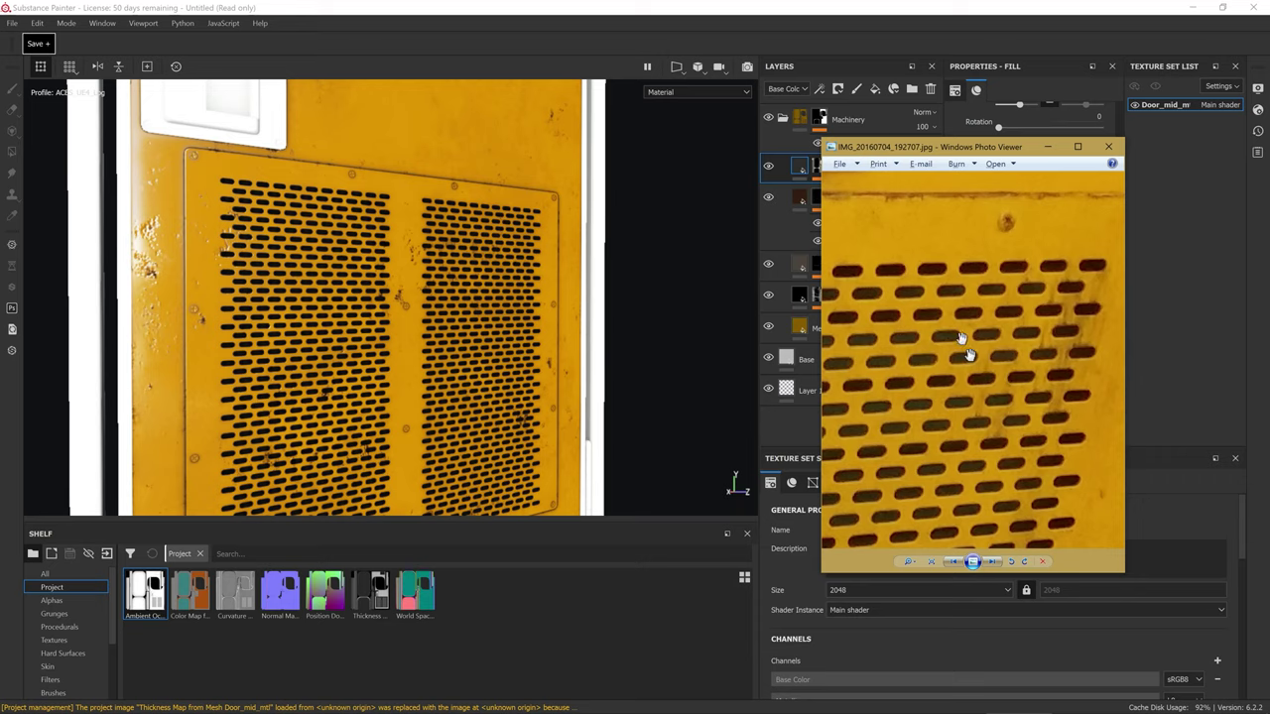
{"action": "scroll", "coordinate": [924, 295], "scroll_direction": "down", "scroll_amount": 3}
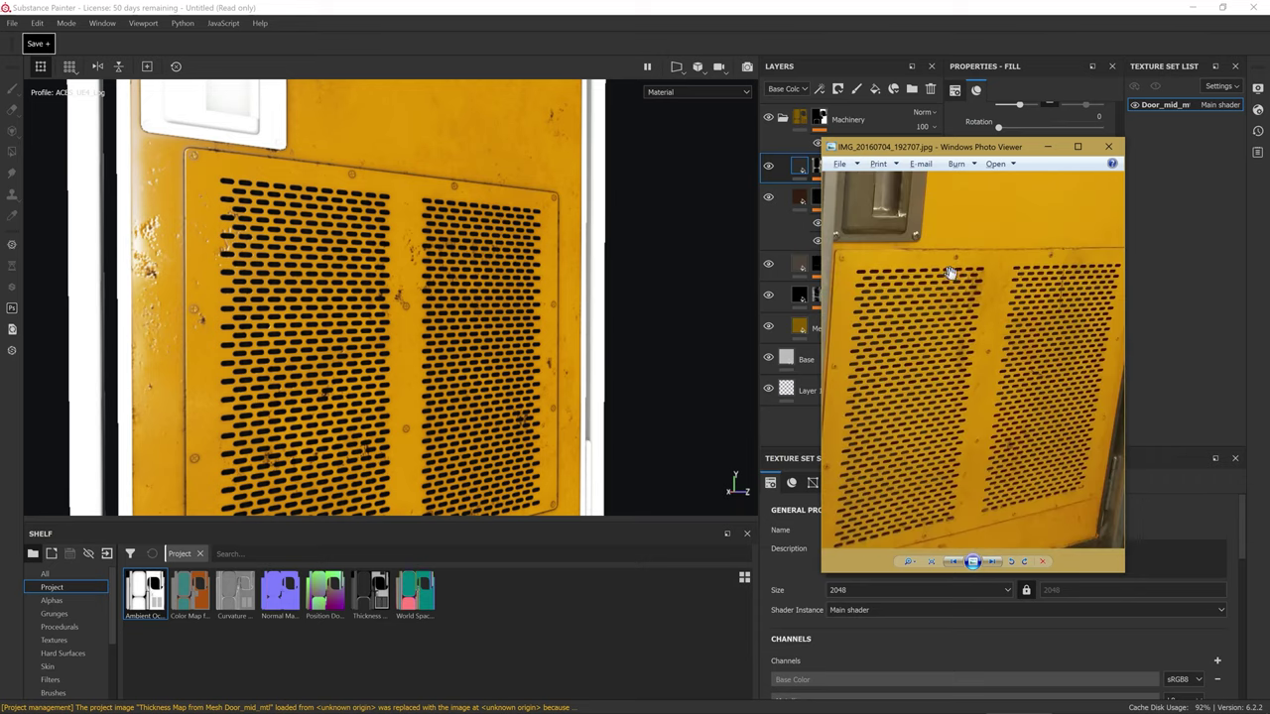
{"action": "double_click", "coordinate": [1012, 147]}
{"action": "scroll", "coordinate": [635, 416], "scroll_direction": "up", "scroll_amount": 2}
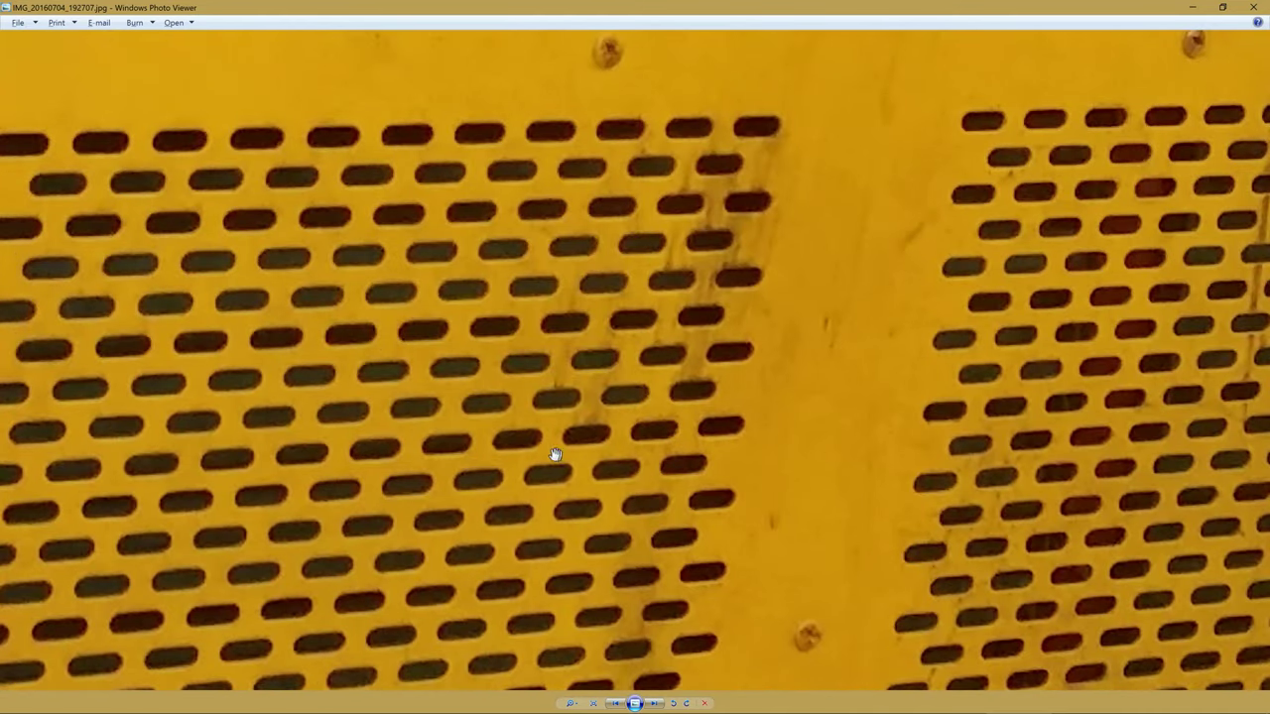
{"action": "scroll", "coordinate": [596, 377], "scroll_direction": "down", "scroll_amount": 3}
{"action": "mouse_move", "coordinate": [258, 8]}
{"action": "left_mouse_down"}
{"action": "mouse_move", "coordinate": [883, 149]}
{"action": "mouse_move", "coordinate": [1260, 149]}
{"action": "left_mouse_up"}
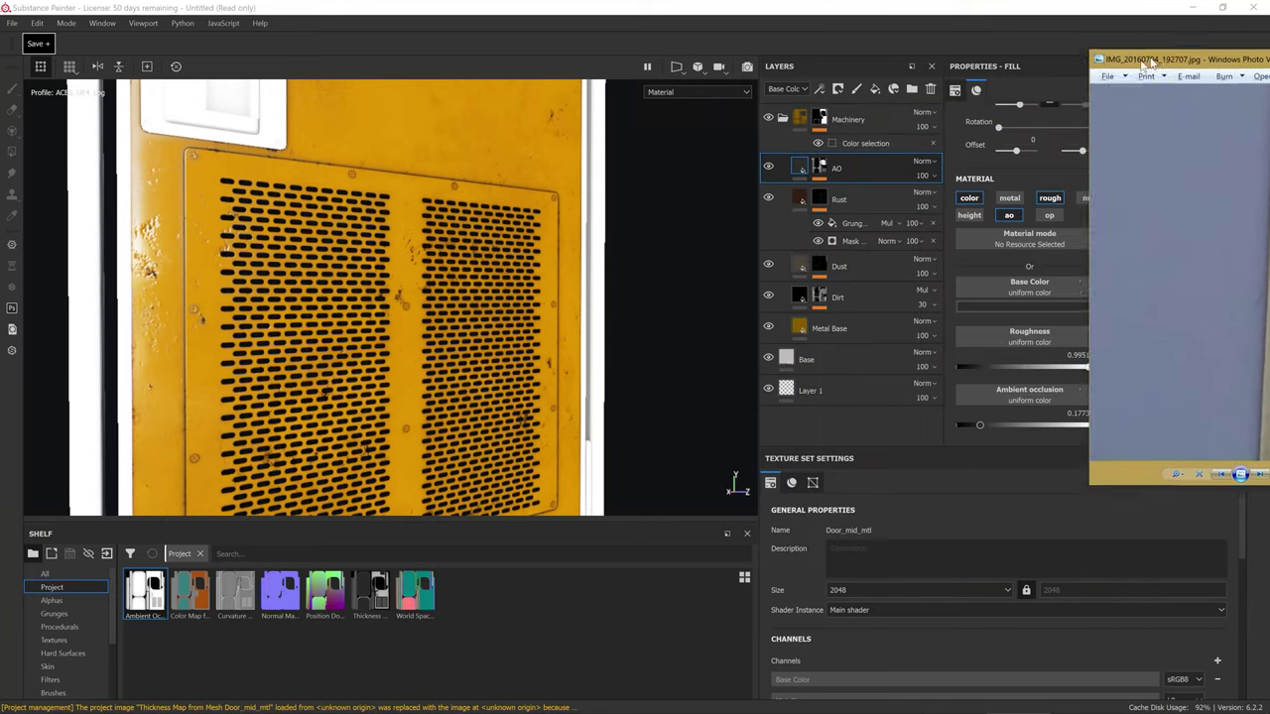
{"action": "scroll", "coordinate": [375, 304], "scroll_direction": "up", "scroll_amount": 2}
{"action": "scroll", "coordinate": [375, 305], "scroll_direction": "up", "scroll_amount": 2}
Orbit to a tilted grille close-up and open the AO fill's Base Color picker.
{"action": "left_click_drag", "start_coordinate": [375, 304], "coordinate": [596, 298], "text": "alt"}
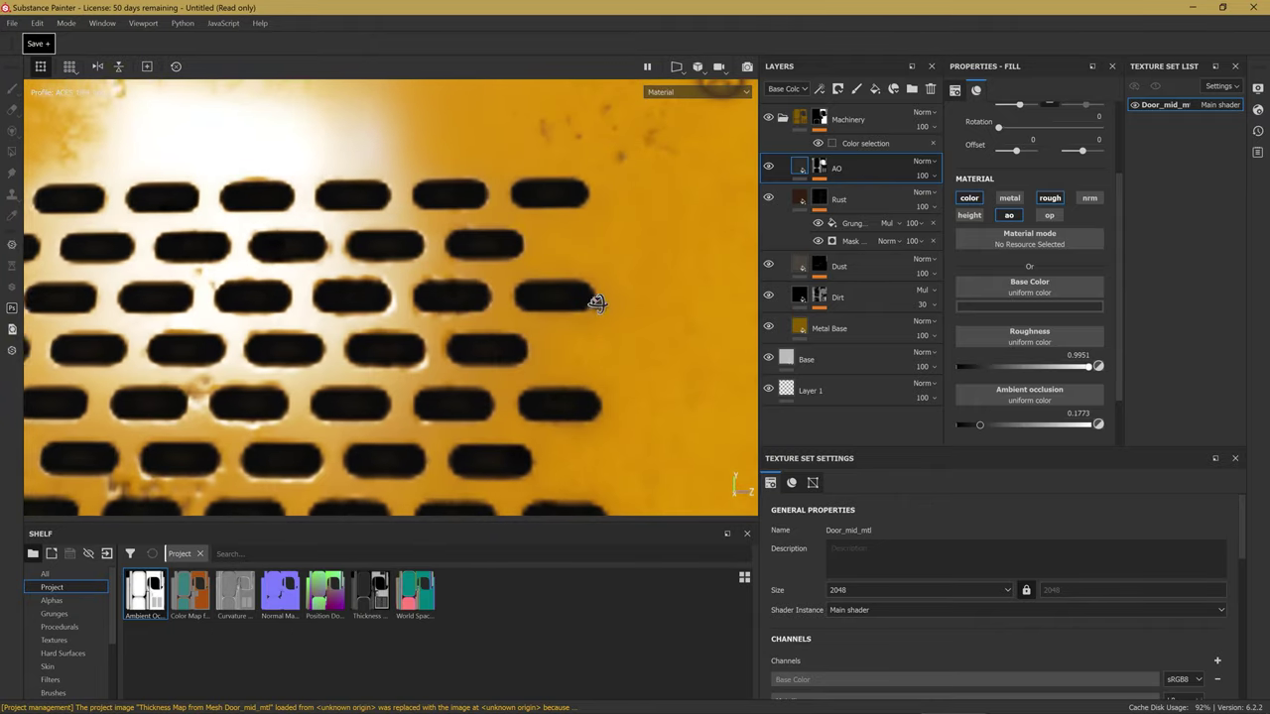
{"action": "left_click", "coordinate": [1008, 306]}
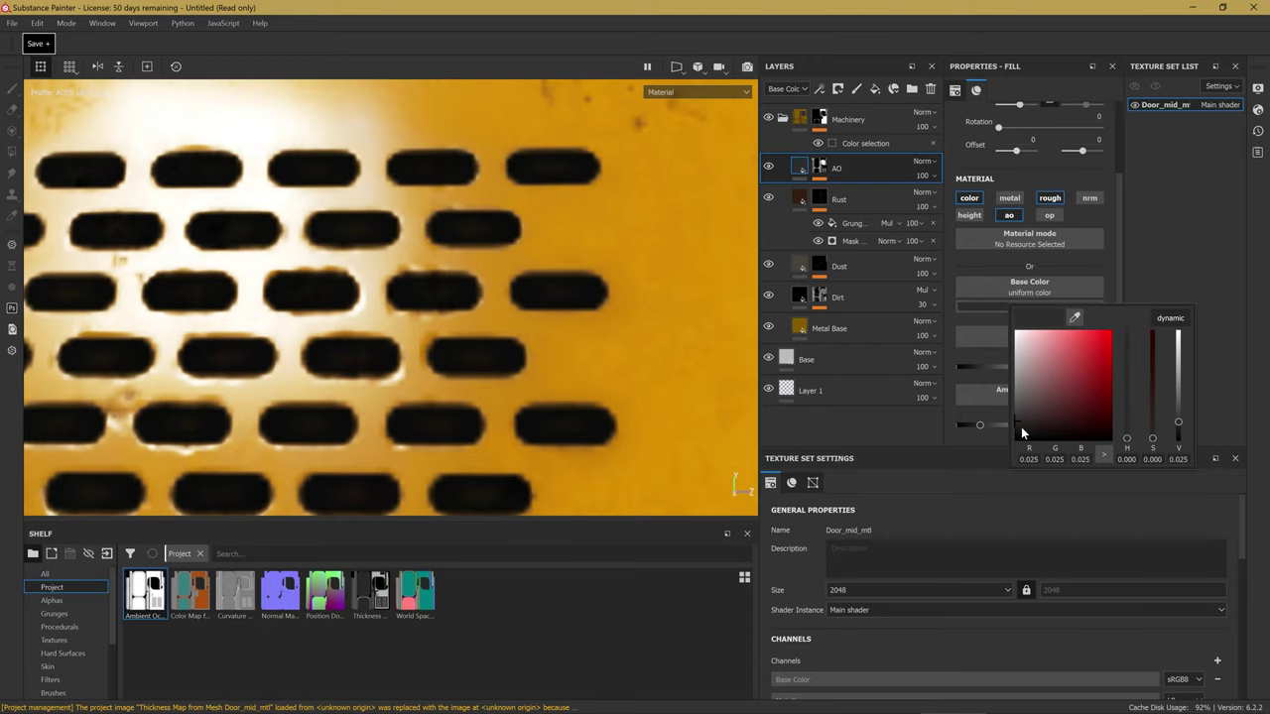
Darken the AO layer's colour to almost black.
{"action": "mouse_move", "coordinate": [1015, 425]}
{"action": "left_mouse_down"}
{"action": "mouse_move", "coordinate": [1002, 448]}
{"action": "mouse_move", "coordinate": [918, 412]}
{"action": "left_mouse_up"}
{"action": "scroll", "coordinate": [334, 292], "scroll_direction": "down", "scroll_amount": 3}
{"action": "scroll", "coordinate": [332, 294], "scroll_direction": "down", "scroll_amount": 3}
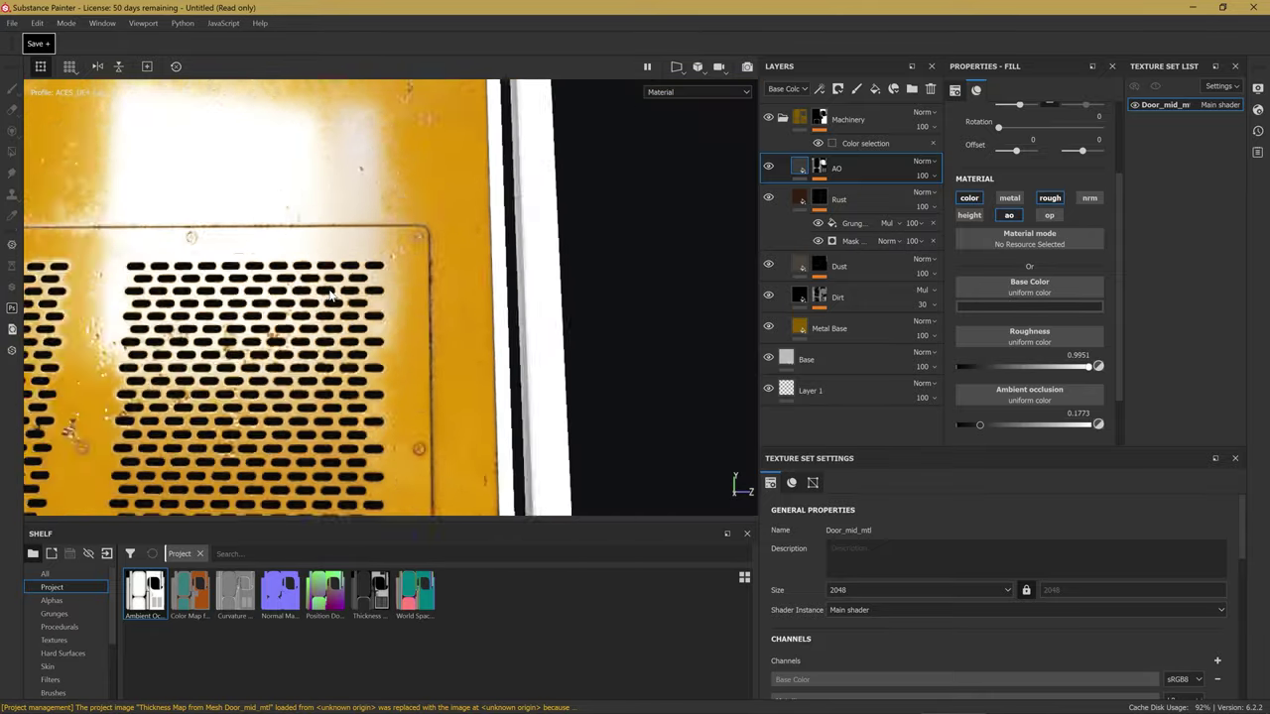
{"action": "scroll", "coordinate": [332, 295], "scroll_direction": "down", "scroll_amount": 2}
{"action": "scroll", "coordinate": [412, 368], "scroll_direction": "down", "scroll_amount": 2}
{"action": "scroll", "coordinate": [506, 248], "scroll_direction": "up", "scroll_amount": 4}
{"action": "left_click_drag", "start_coordinate": [506, 248], "coordinate": [484, 246], "text": "alt"}
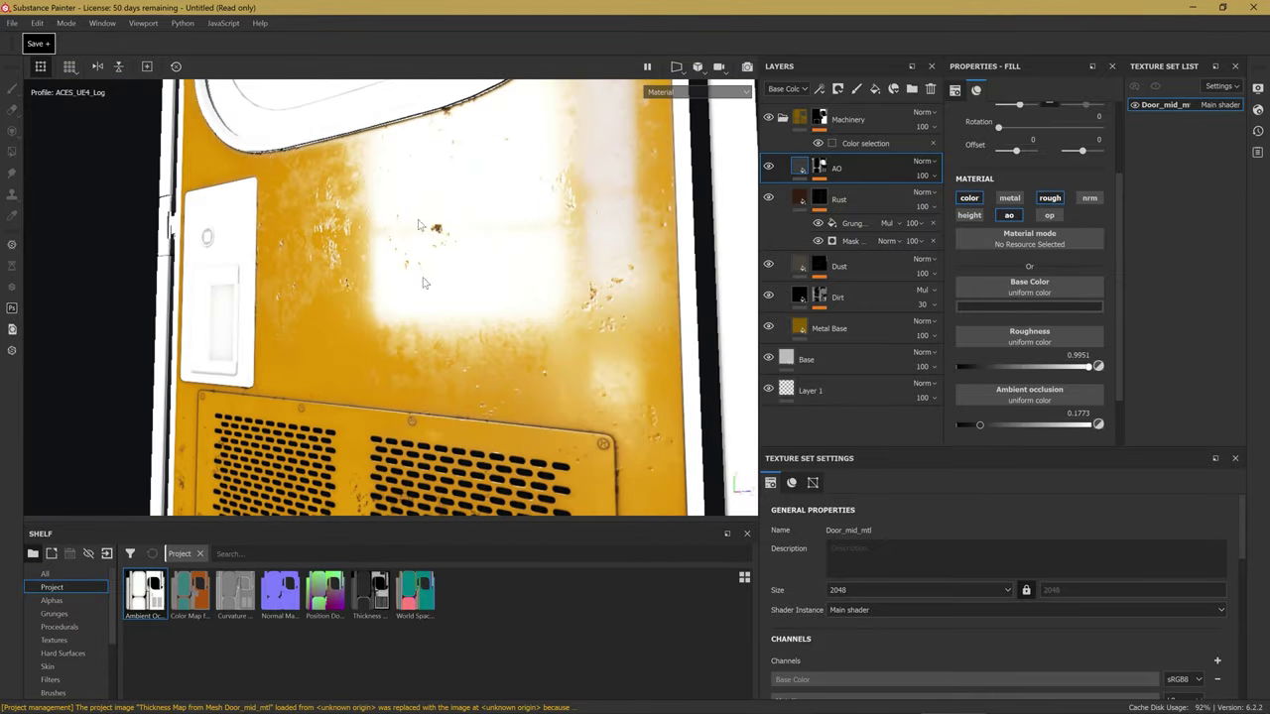
Set the Metal Base layer's roughness to 0.0936 and check the door's vents.
{"action": "left_click", "coordinate": [839, 331]}
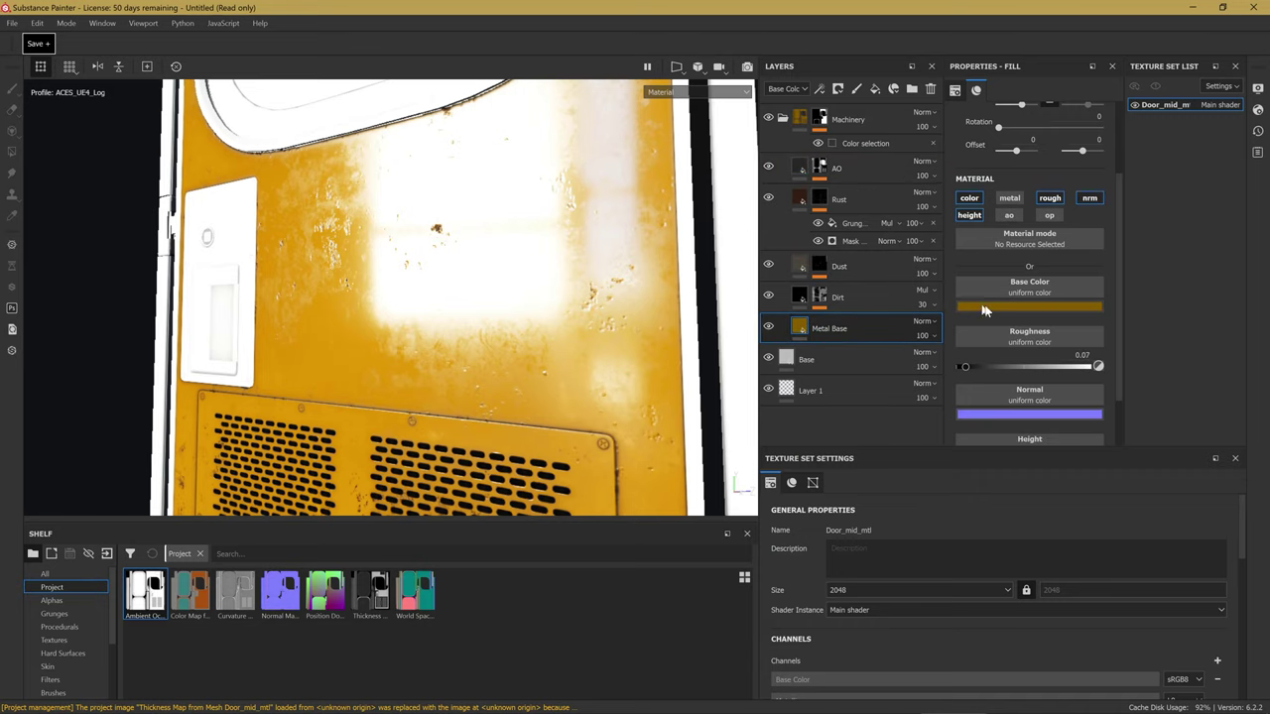
{"action": "left_click", "coordinate": [977, 368]}
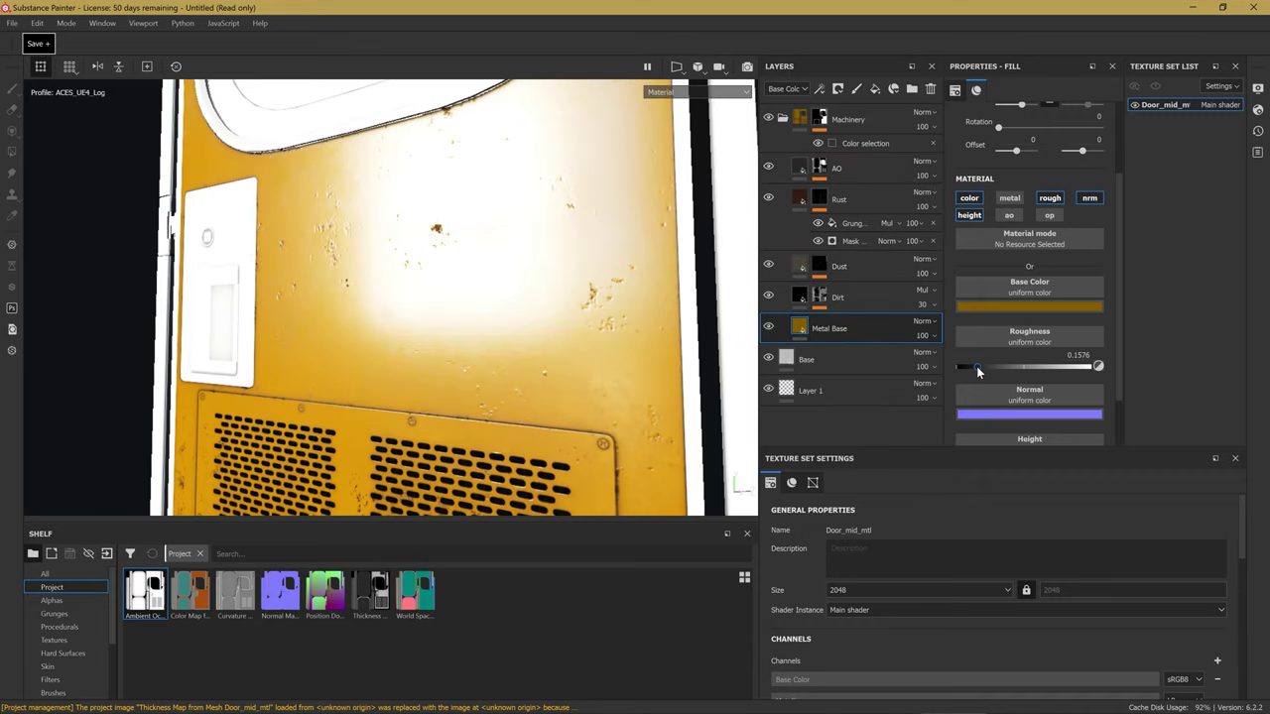
{"action": "left_click_drag", "start_coordinate": [974, 371], "coordinate": [970, 371]}
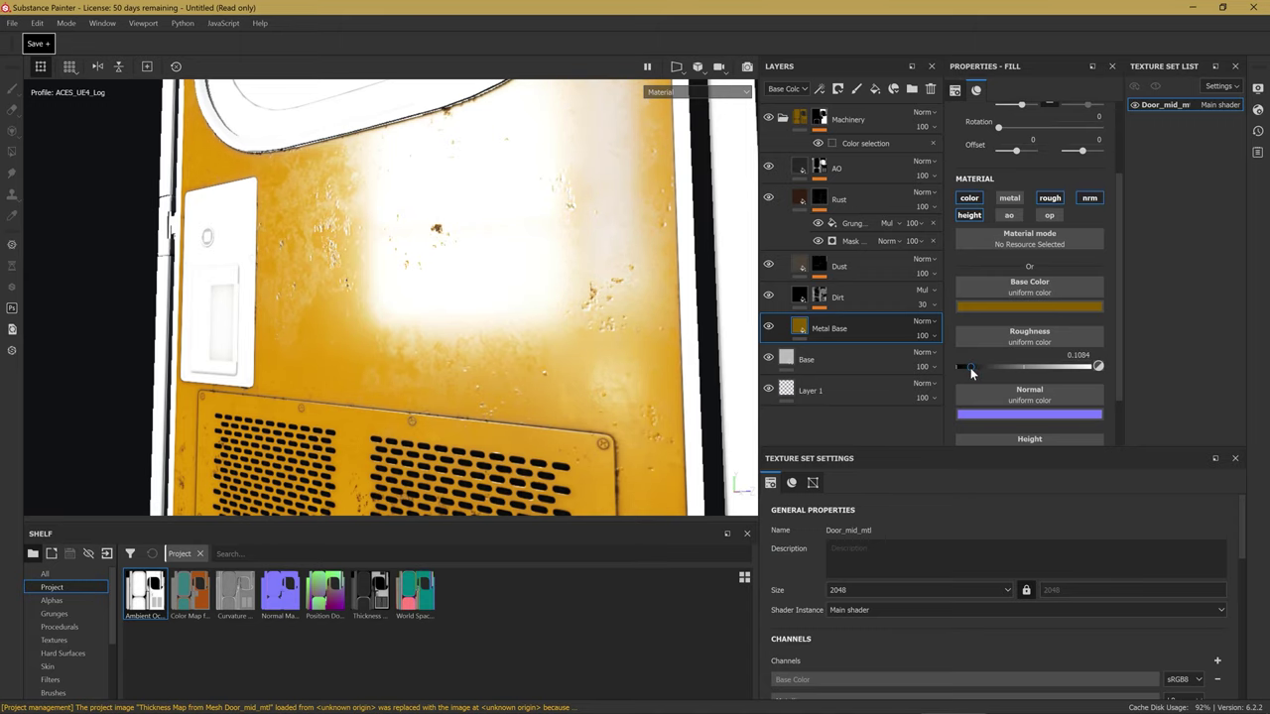
{"action": "left_click_drag", "start_coordinate": [972, 372], "coordinate": [970, 375]}
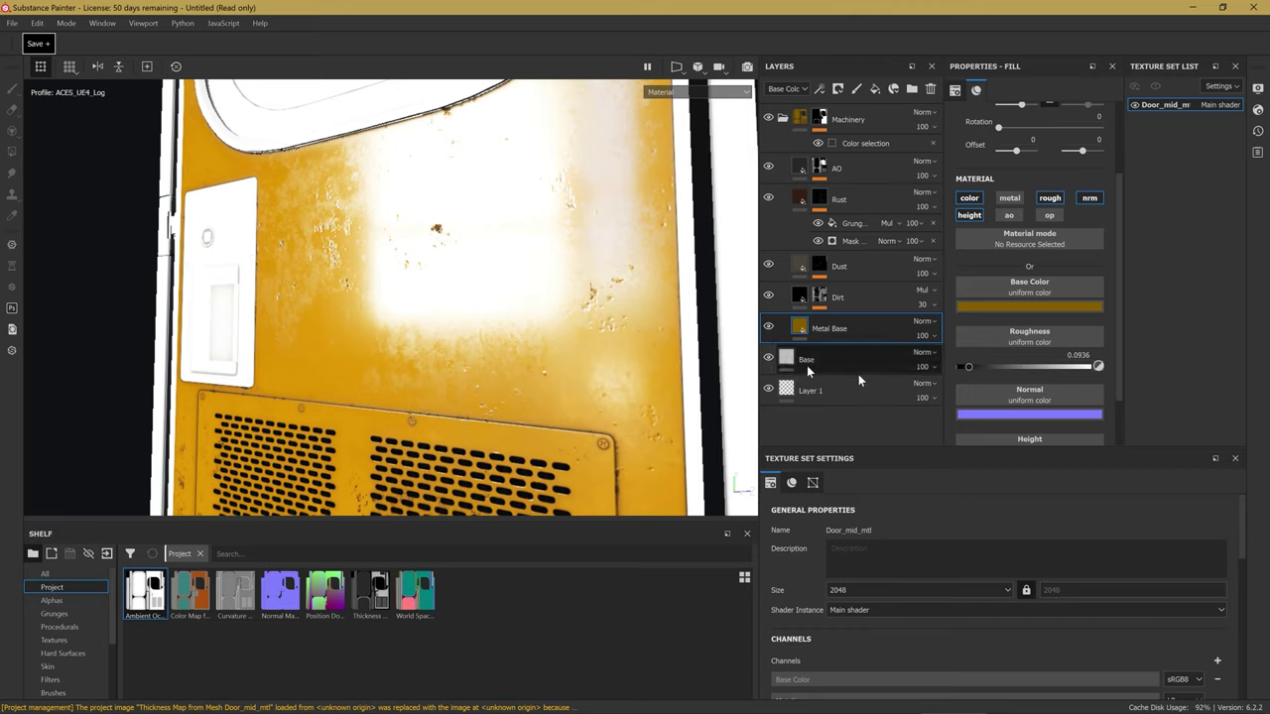
{"action": "mouse_move", "coordinate": [595, 342]}
{"action": "left_mouse_down", "text": "alt"}
{"action": "mouse_move", "coordinate": [528, 171]}
{"action": "mouse_move", "coordinate": [530, 259]}
{"action": "left_mouse_up", "text": "alt"}
{"action": "mouse_move", "coordinate": [455, 277]}
{"action": "left_mouse_down", "text": "alt"}
{"action": "mouse_move", "coordinate": [576, 275]}
{"action": "mouse_move", "coordinate": [446, 264]}
{"action": "left_mouse_up", "text": "alt"}
{"action": "middle_click_drag", "start_coordinate": [453, 260], "coordinate": [503, 387], "text": "alt"}
{"action": "scroll", "coordinate": [453, 256], "scroll_direction": "down", "scroll_amount": 3}
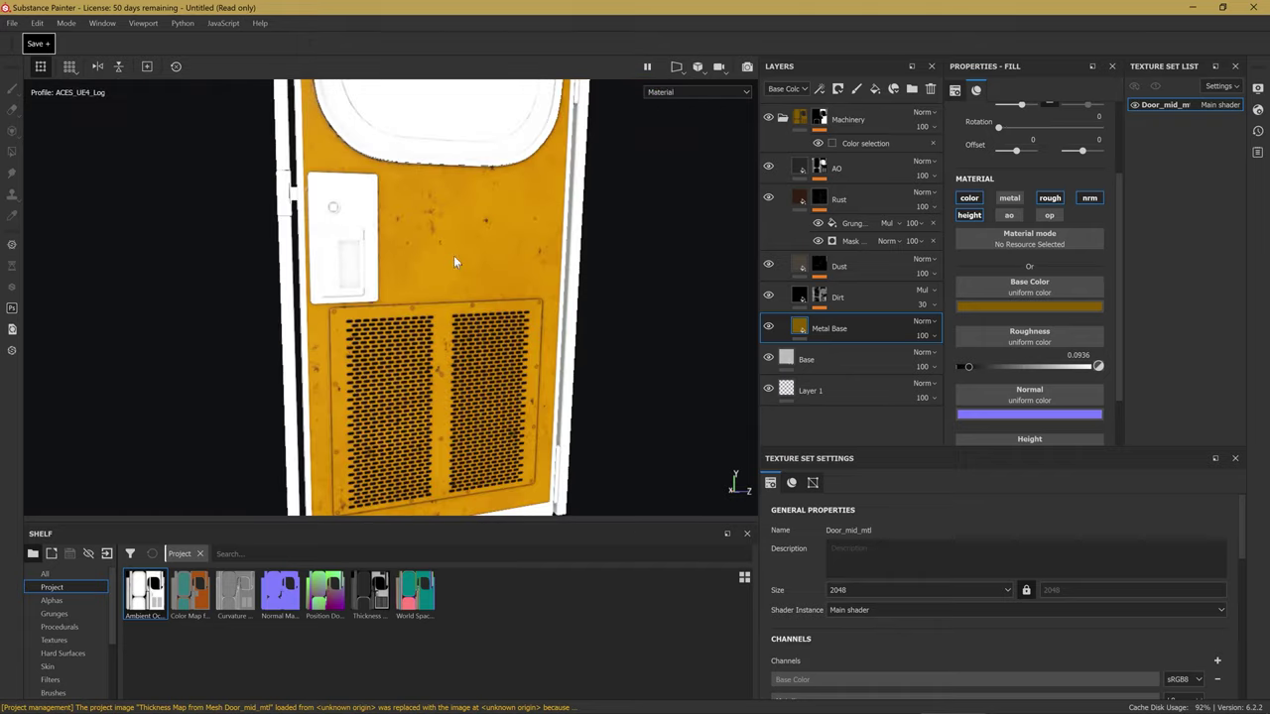
{"action": "mouse_move", "coordinate": [447, 213]}
{"action": "left_mouse_down", "text": "alt"}
{"action": "mouse_move", "coordinate": [462, 287]}
{"action": "mouse_move", "coordinate": [443, 260]}
{"action": "mouse_move", "coordinate": [476, 275]}
{"action": "left_mouse_up", "text": "alt"}
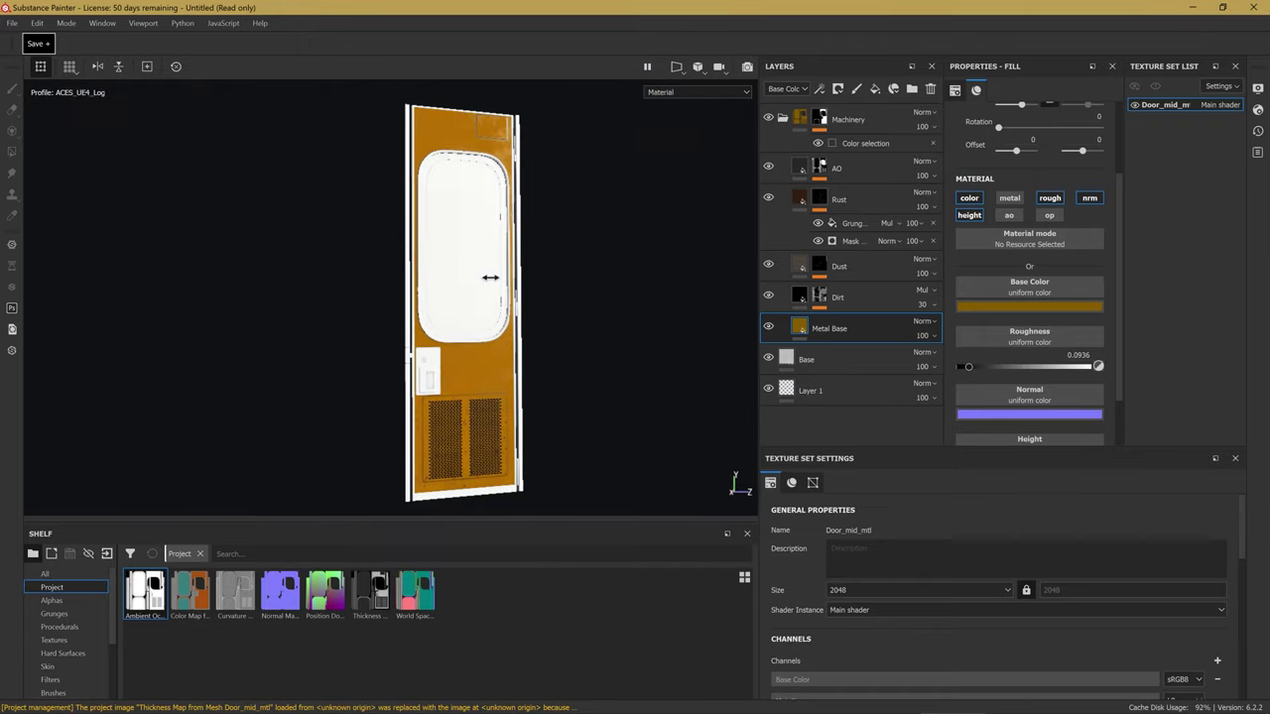
{"action": "mouse_move", "coordinate": [476, 275]}
{"action": "right_mouse_down", "text": "alt"}
{"action": "mouse_move", "coordinate": [477, 390]}
{"action": "mouse_move", "coordinate": [494, 371]}
{"action": "right_mouse_up", "text": "alt"}
{"action": "left_click_drag", "start_coordinate": [493, 371], "coordinate": [546, 371], "text": "alt"}
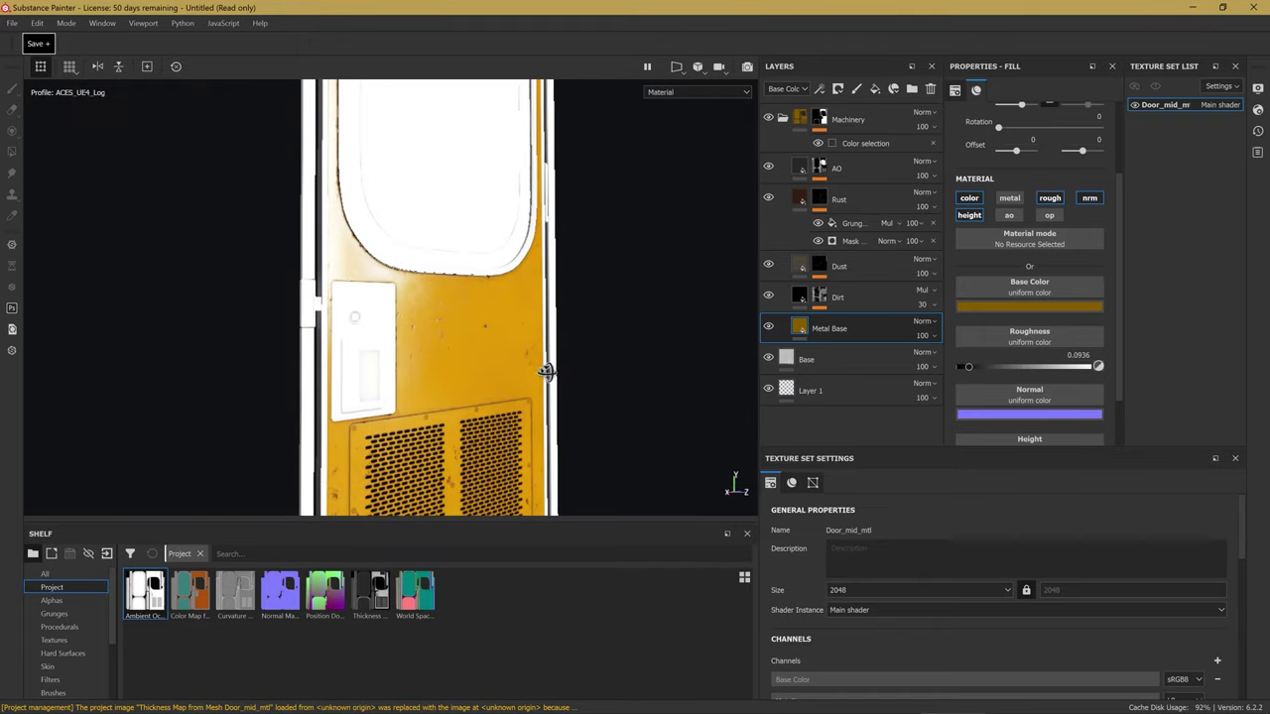
{"action": "right_click_drag", "start_coordinate": [547, 371], "coordinate": [544, 359], "text": "alt"}
Make the Metal Base base colour a slightly brighter orange-yellow.
{"action": "left_click", "coordinate": [975, 309]}
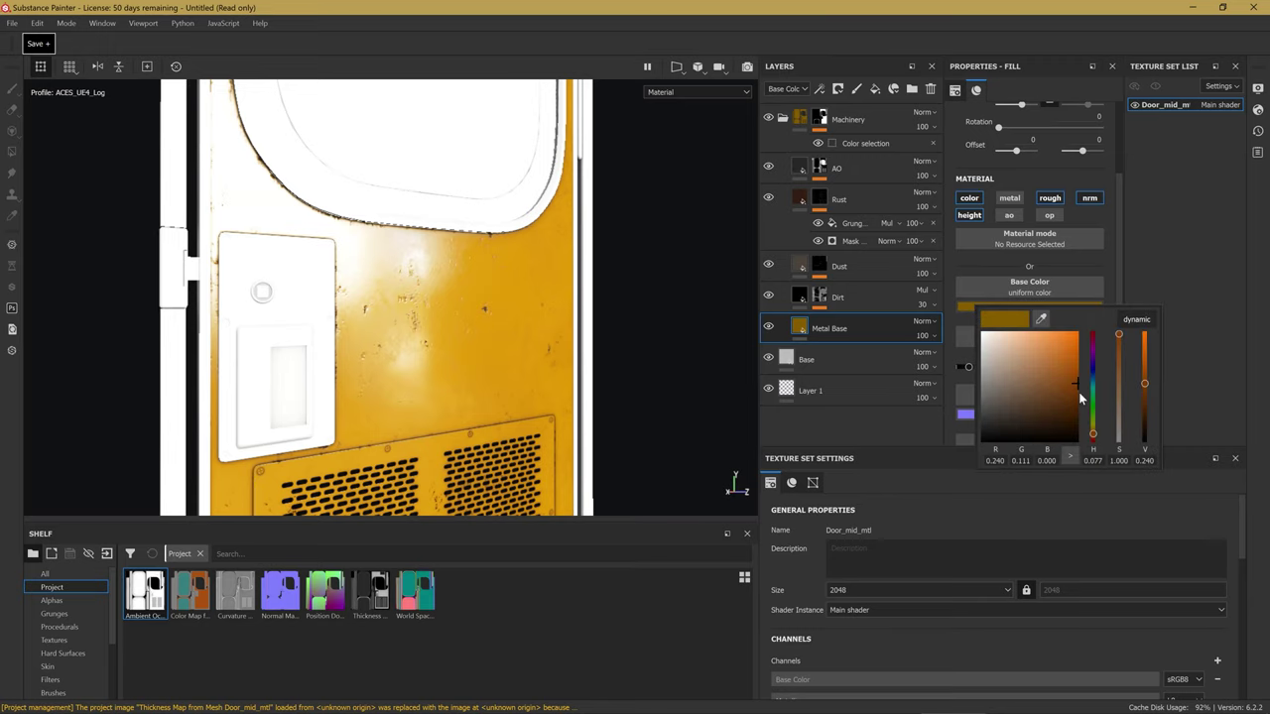
{"action": "left_click", "coordinate": [1074, 379]}
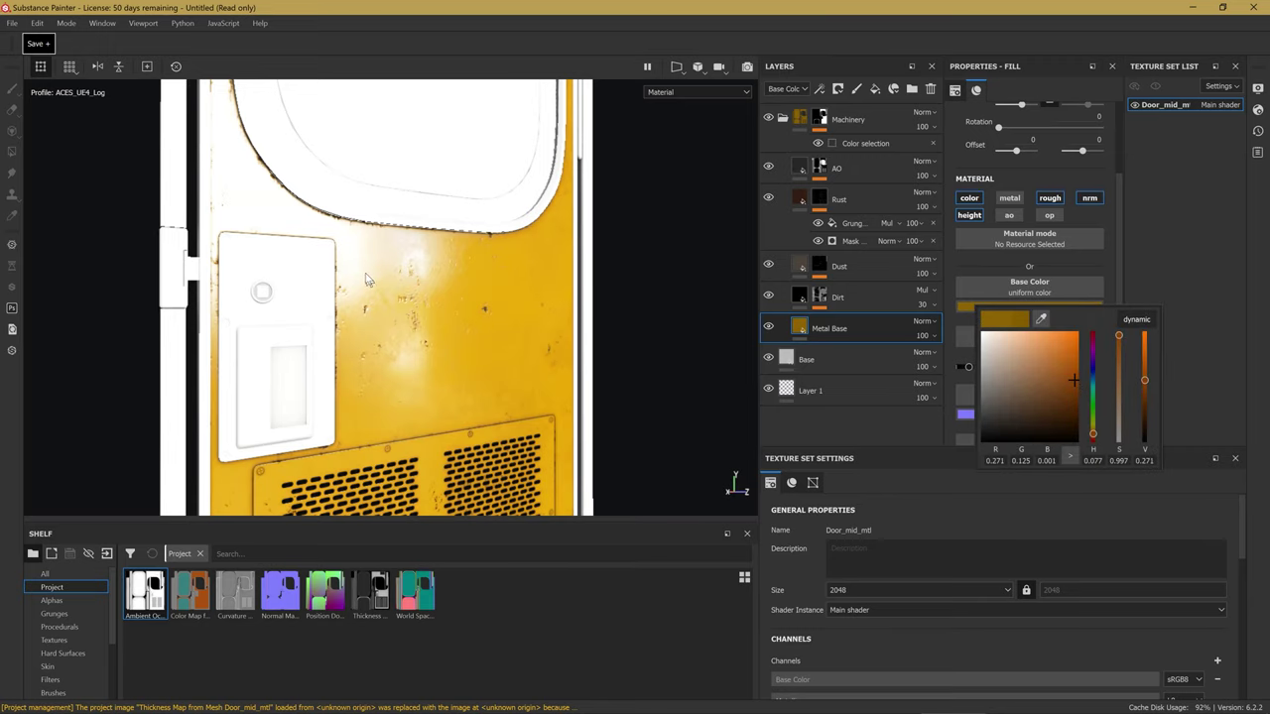
{"action": "scroll", "coordinate": [363, 274], "scroll_direction": "down", "scroll_amount": 2}
{"action": "scroll", "coordinate": [363, 273], "scroll_direction": "down", "scroll_amount": 2}
{"action": "left_click_drag", "start_coordinate": [443, 287], "coordinate": [448, 228], "text": "alt"}
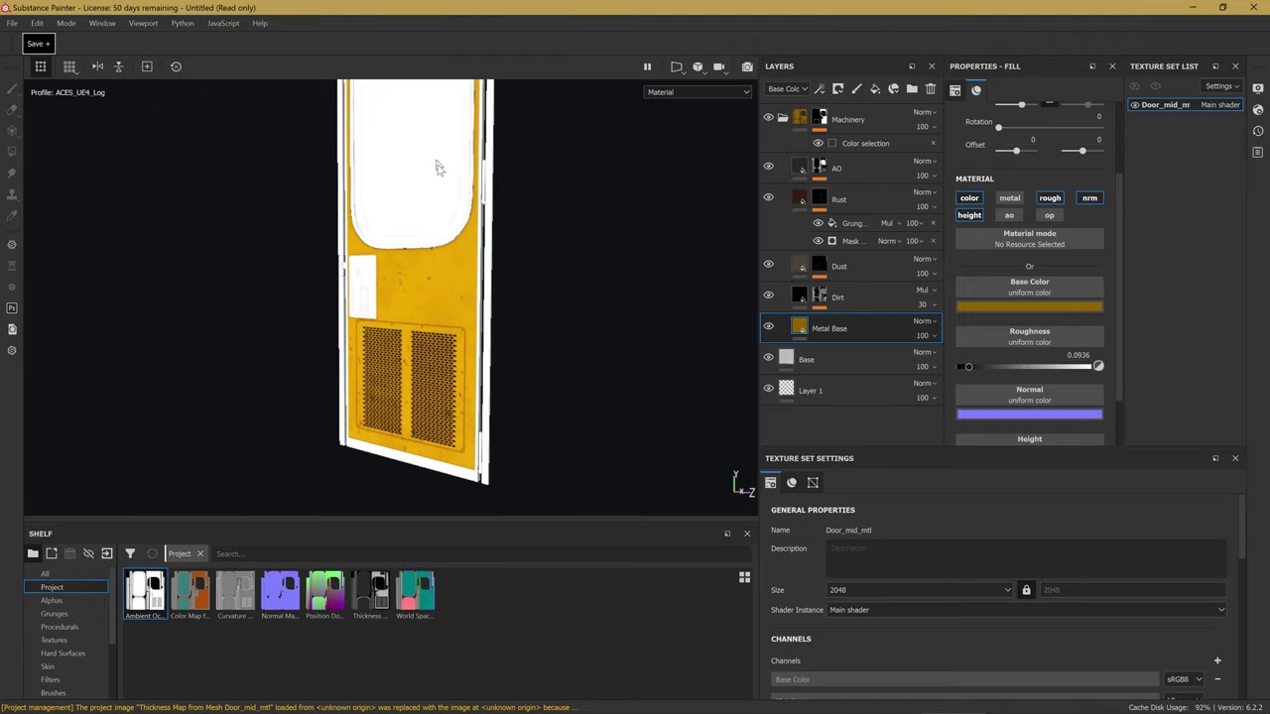
{"action": "right_click_drag", "start_coordinate": [448, 207], "coordinate": [679, 256], "text": "alt"}
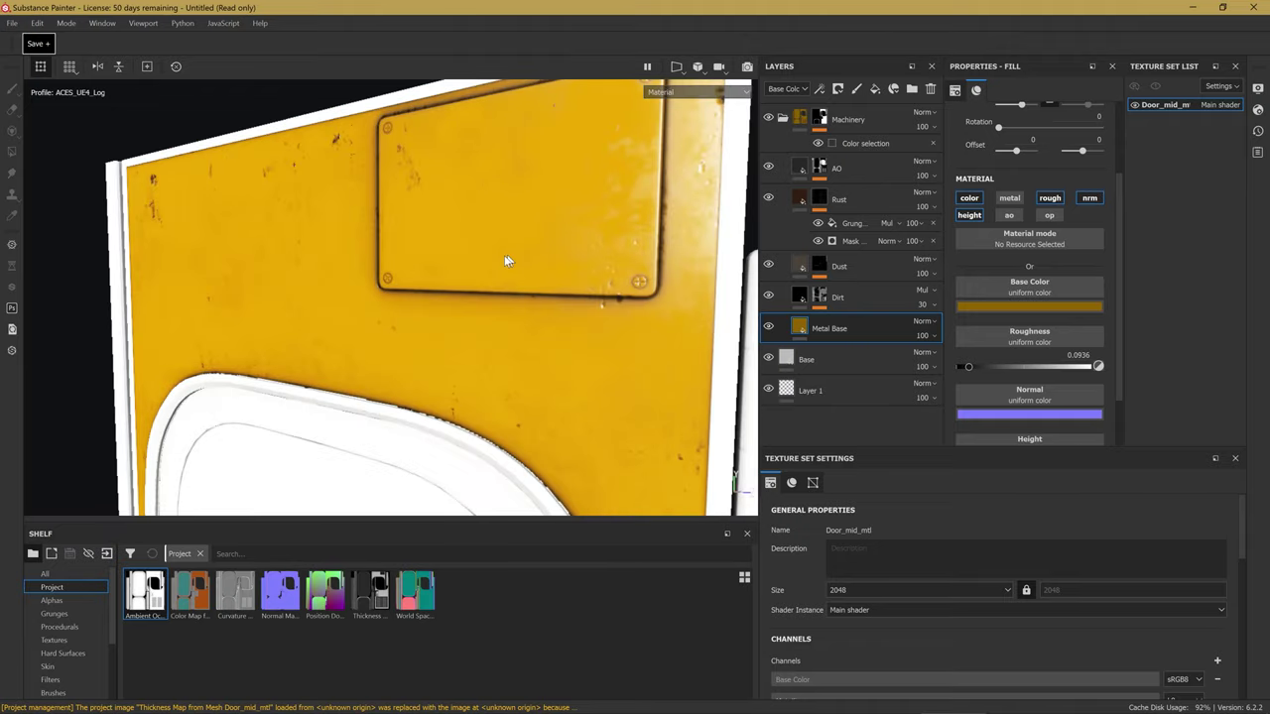
{"action": "right_click_drag", "start_coordinate": [680, 256], "coordinate": [374, 318], "text": "alt"}
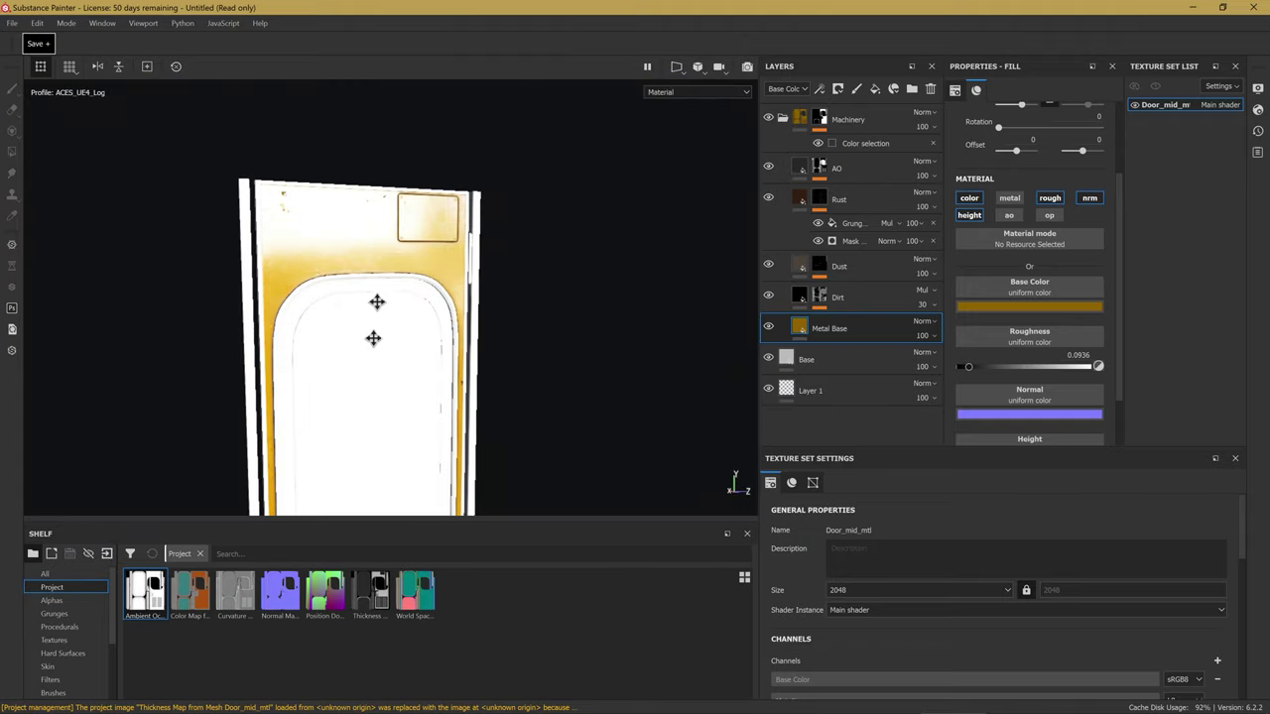
{"action": "middle_click_drag", "start_coordinate": [374, 318], "coordinate": [430, 183], "text": "alt"}
{"action": "mouse_move", "coordinate": [430, 183]}
{"action": "right_mouse_down", "text": "alt"}
{"action": "mouse_move", "coordinate": [448, 292]}
{"action": "mouse_move", "coordinate": [646, 280]}
{"action": "right_mouse_up", "text": "alt"}
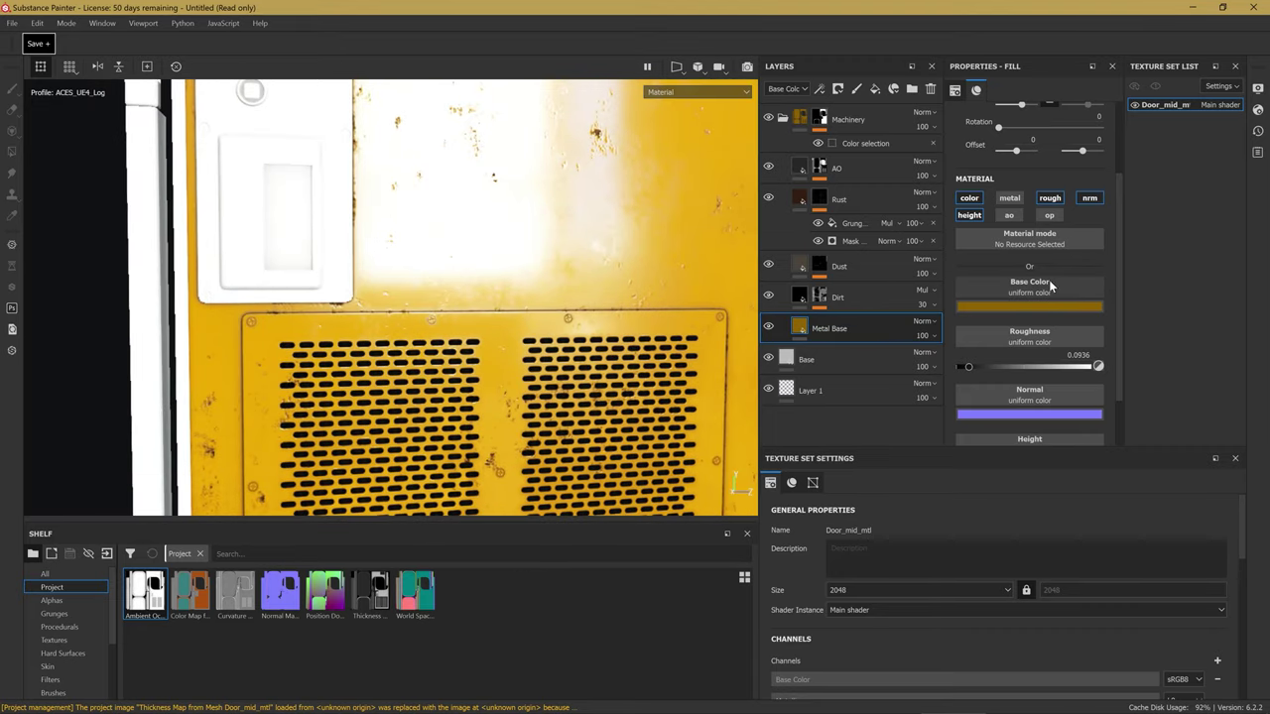
{"action": "mouse_move", "coordinate": [640, 306]}
{"action": "left_mouse_down", "text": "alt"}
{"action": "mouse_move", "coordinate": [566, 297]}
{"action": "mouse_move", "coordinate": [600, 294]}
{"action": "mouse_move", "coordinate": [590, 320]}
{"action": "mouse_move", "coordinate": [598, 292]}
{"action": "mouse_move", "coordinate": [587, 292]}
{"action": "mouse_move", "coordinate": [527, 308]}
{"action": "mouse_move", "coordinate": [559, 315]}
{"action": "mouse_move", "coordinate": [586, 346]}
{"action": "left_mouse_up", "text": "alt"}
{"action": "scroll", "coordinate": [567, 298], "scroll_direction": "up", "scroll_amount": 5}
Search the Grunges shelf for 'scra' and apply Grunge Scratches Dirty to Metal Base roughness.
{"action": "left_click", "coordinate": [54, 613]}
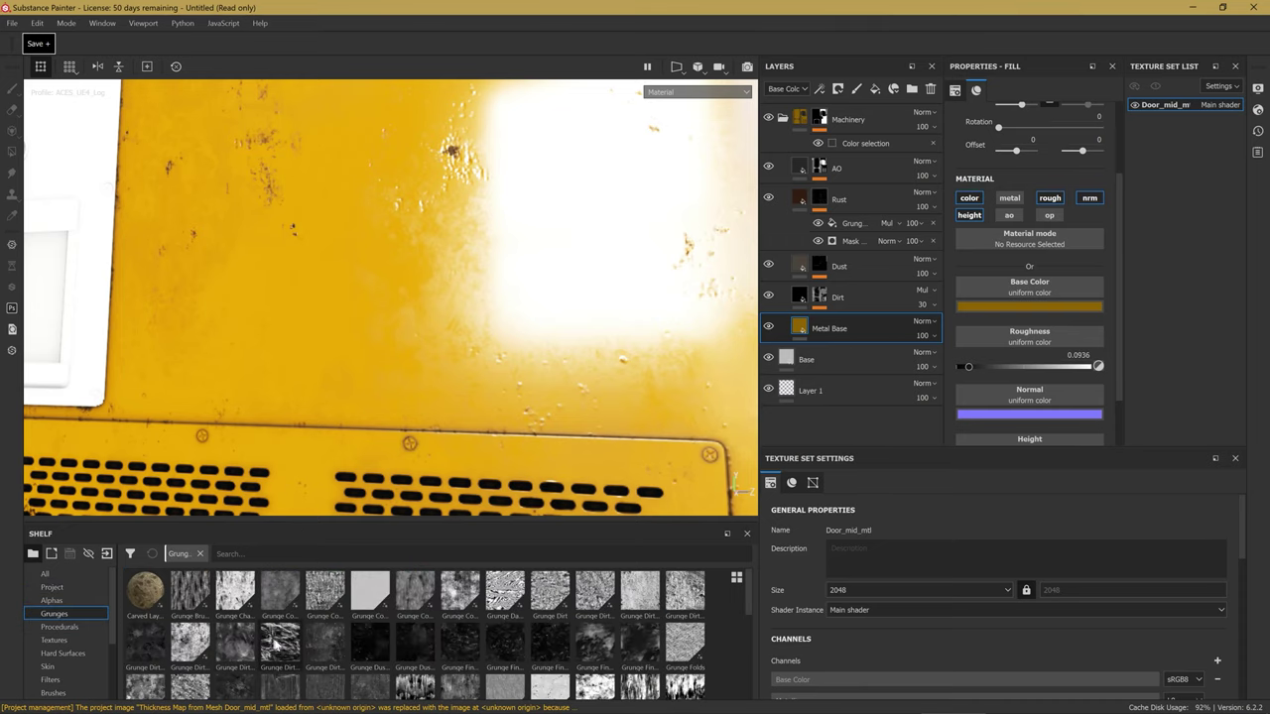
{"action": "left_click", "coordinate": [300, 556]}
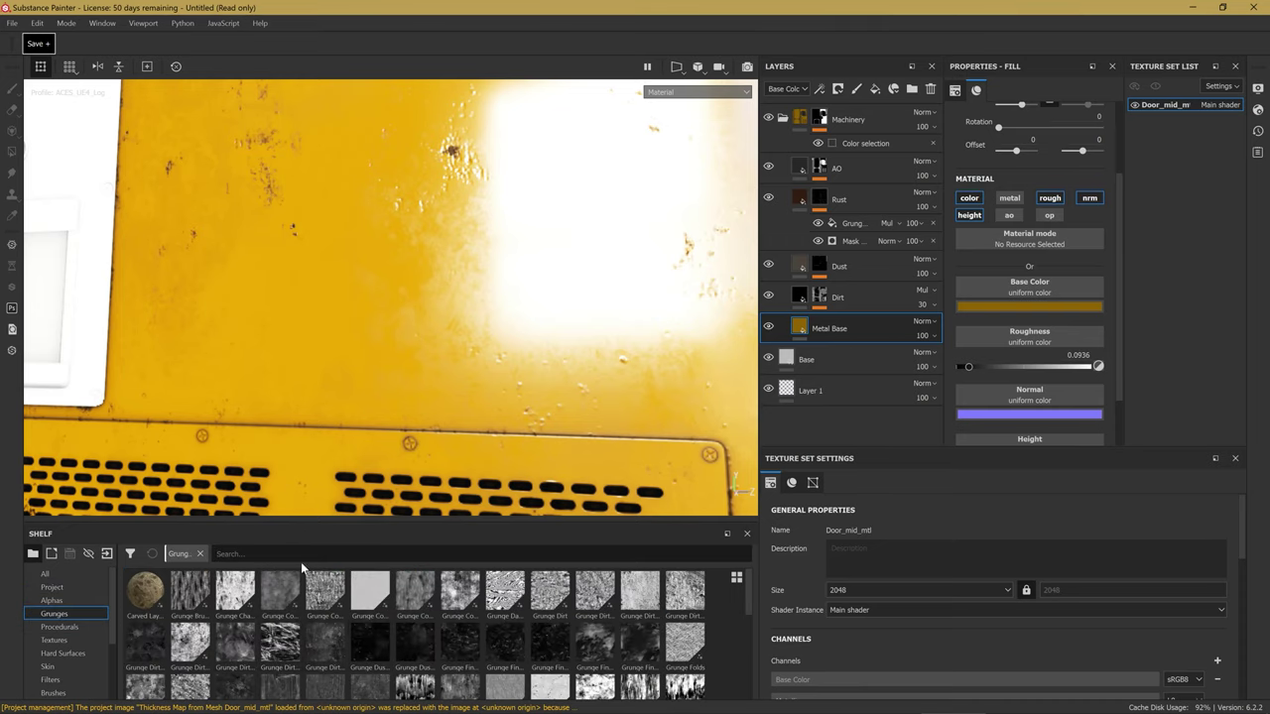
{"action": "type", "text": "sc"}
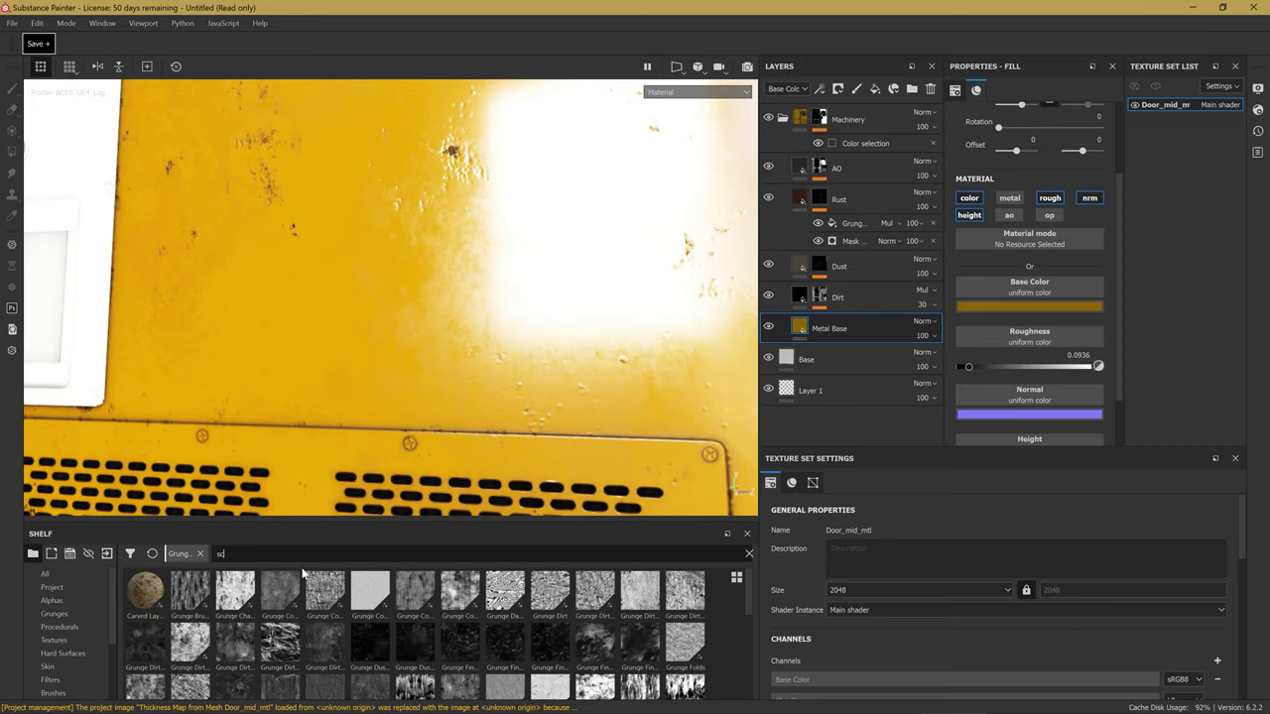
{"action": "type", "text": "ra"}
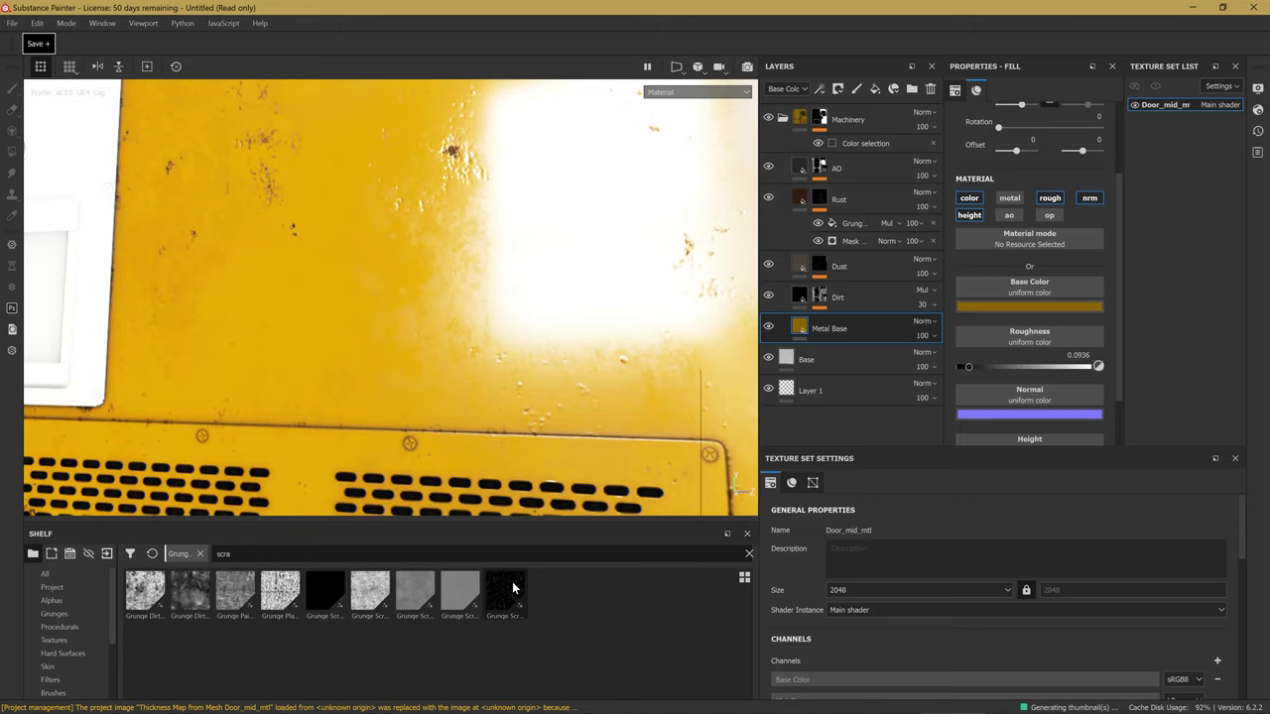
{"action": "mouse_move", "coordinate": [414, 593]}
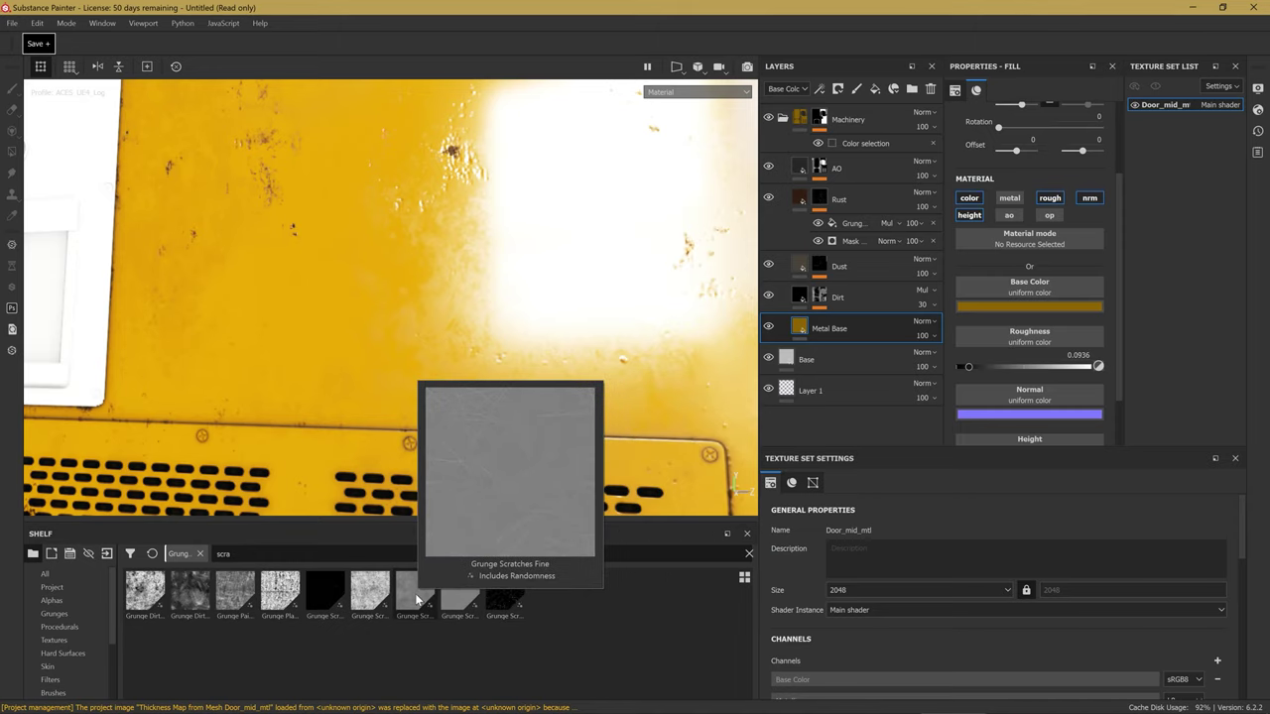
{"action": "mouse_move", "coordinate": [397, 600]}
{"action": "left_mouse_down"}
{"action": "mouse_move", "coordinate": [1088, 341]}
{"action": "mouse_move", "coordinate": [1023, 333]}
{"action": "left_mouse_up"}
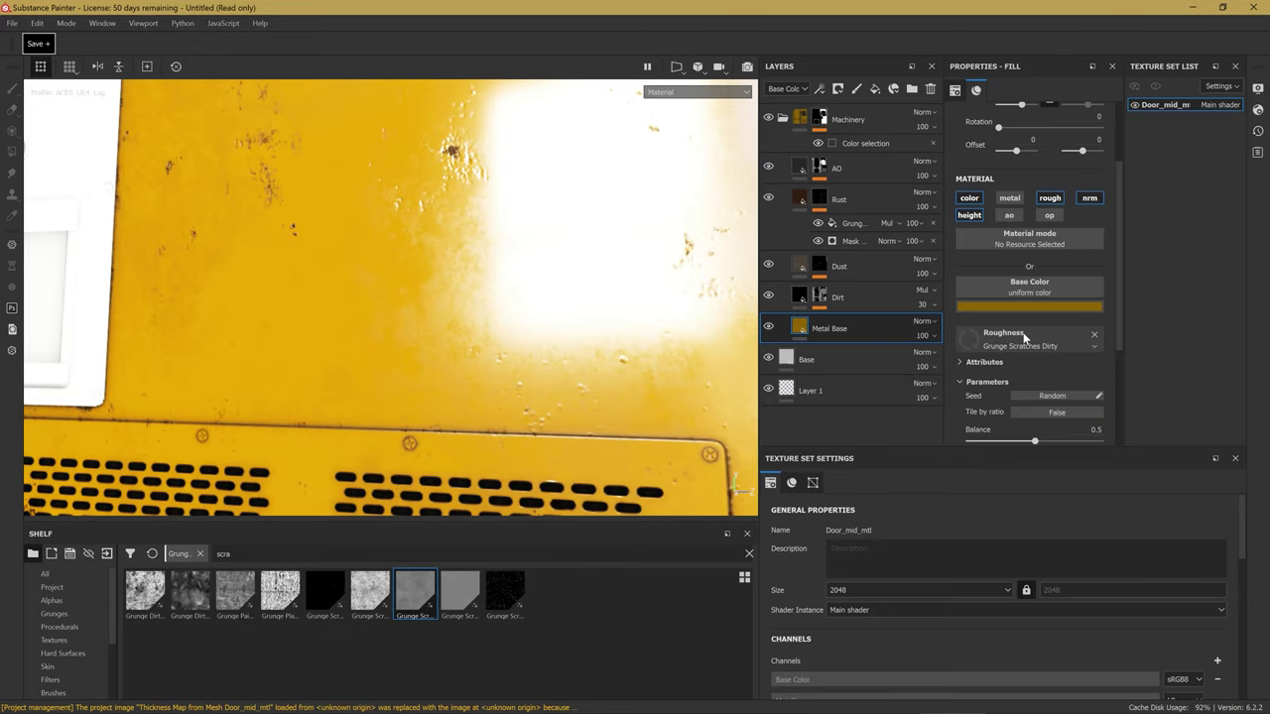
Try grunge Balance values around 0.3, 0.38 and 0.28.
{"action": "scroll", "coordinate": [336, 343], "scroll_direction": "down", "scroll_amount": 5}
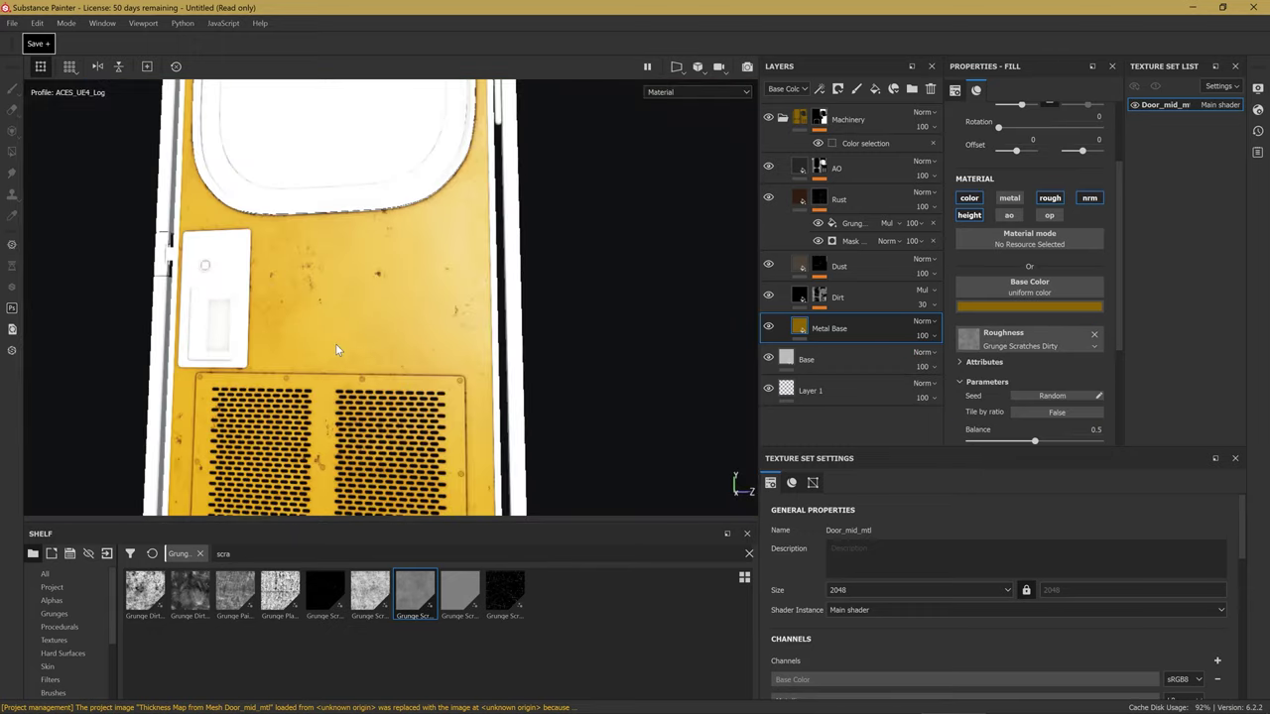
{"action": "scroll", "coordinate": [335, 345], "scroll_direction": "up", "scroll_amount": 4}
{"action": "left_click_drag", "start_coordinate": [335, 345], "coordinate": [318, 420], "text": "alt"}
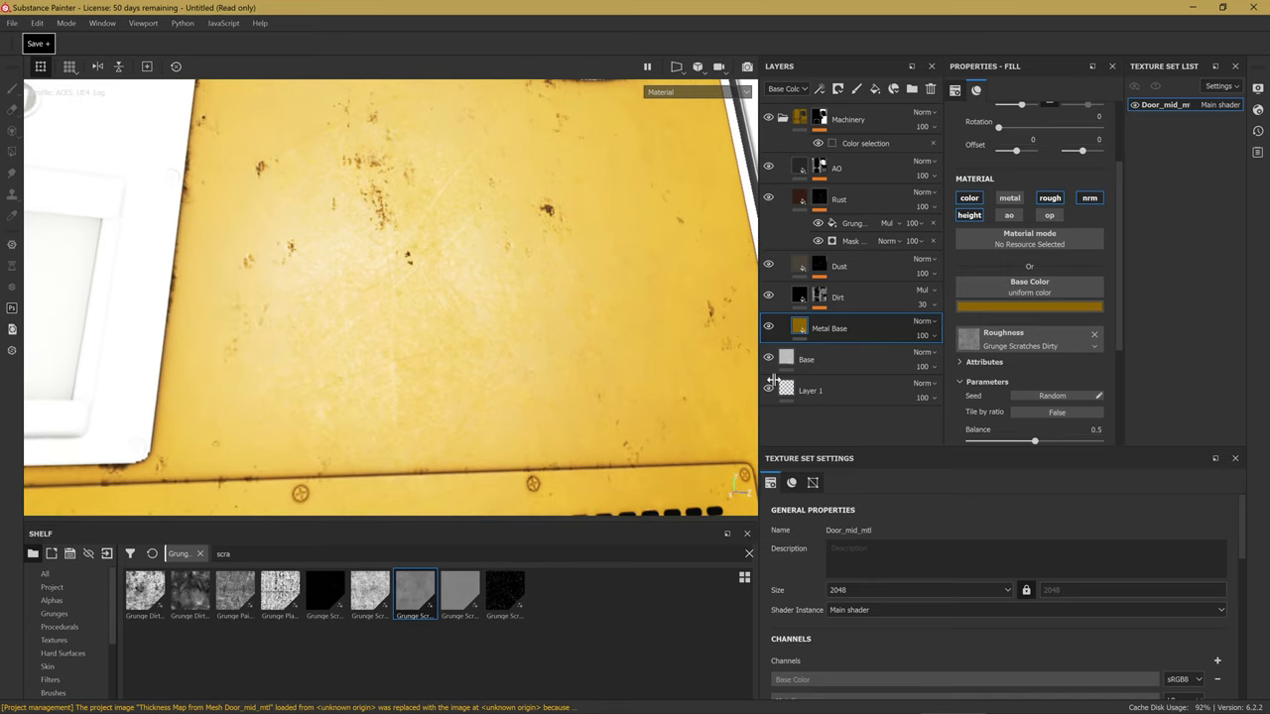
{"action": "scroll", "coordinate": [1027, 344], "scroll_direction": "down", "scroll_amount": 2}
{"action": "left_click_drag", "start_coordinate": [1035, 375], "coordinate": [1008, 377]}
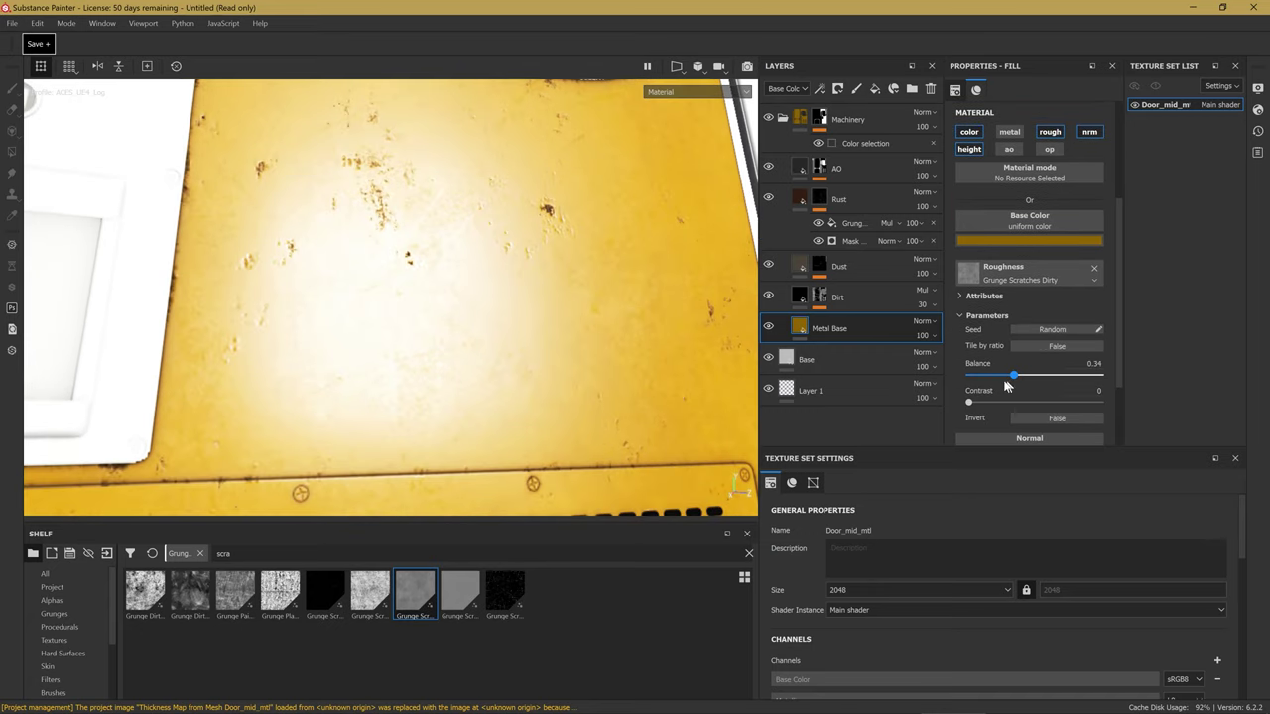
{"action": "key", "text": "ctrl+z"}
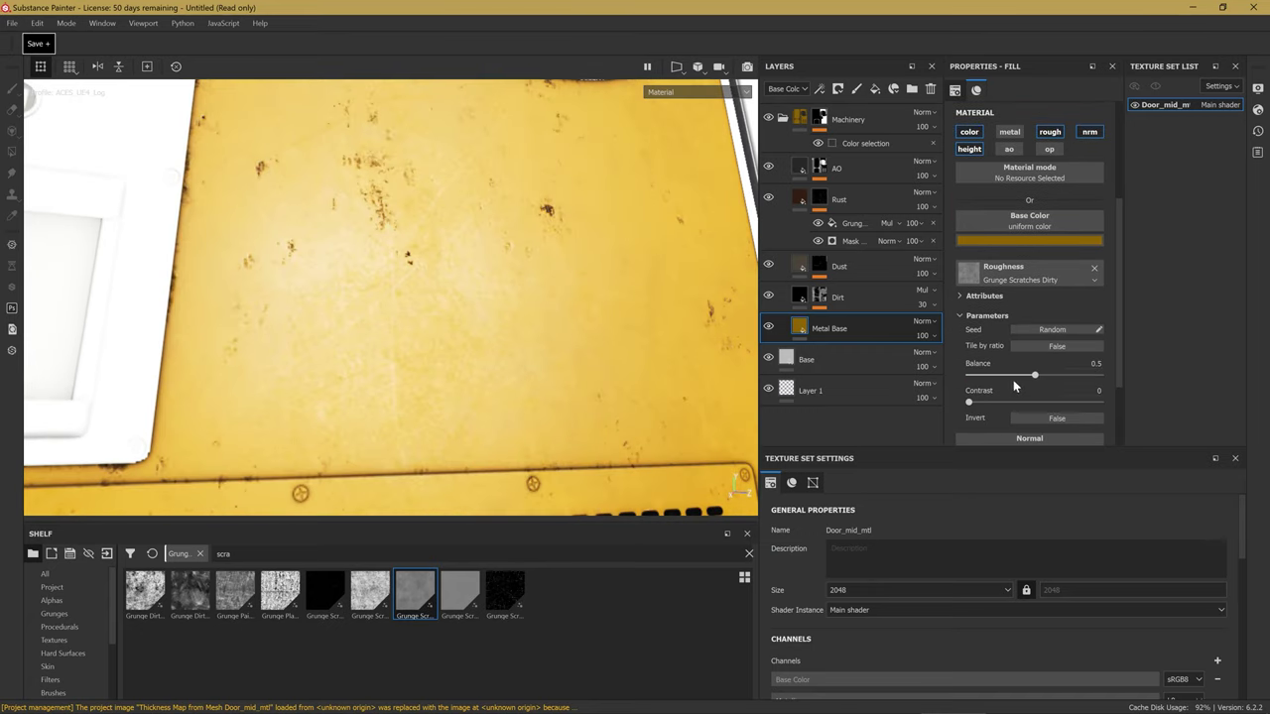
{"action": "left_click", "coordinate": [1018, 377]}
{"action": "left_click_drag", "start_coordinate": [1015, 377], "coordinate": [1005, 382]}
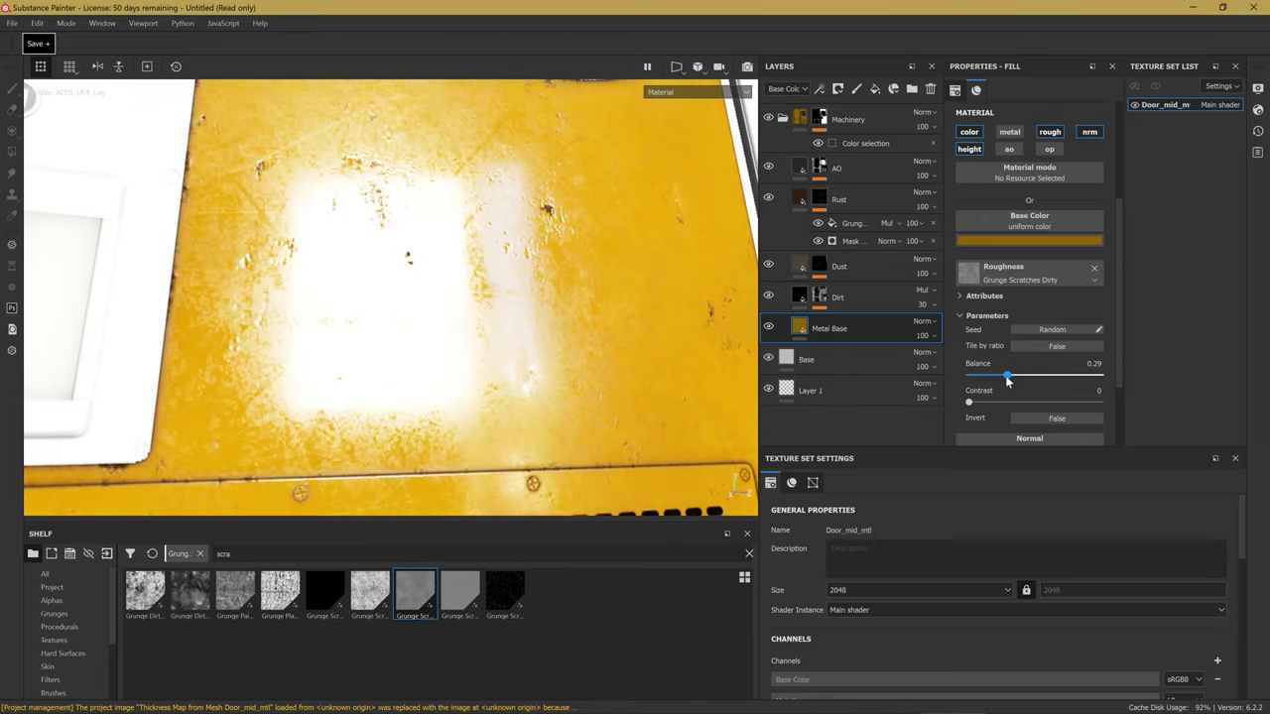
{"action": "middle_click_drag", "start_coordinate": [516, 298], "coordinate": [447, 278]}
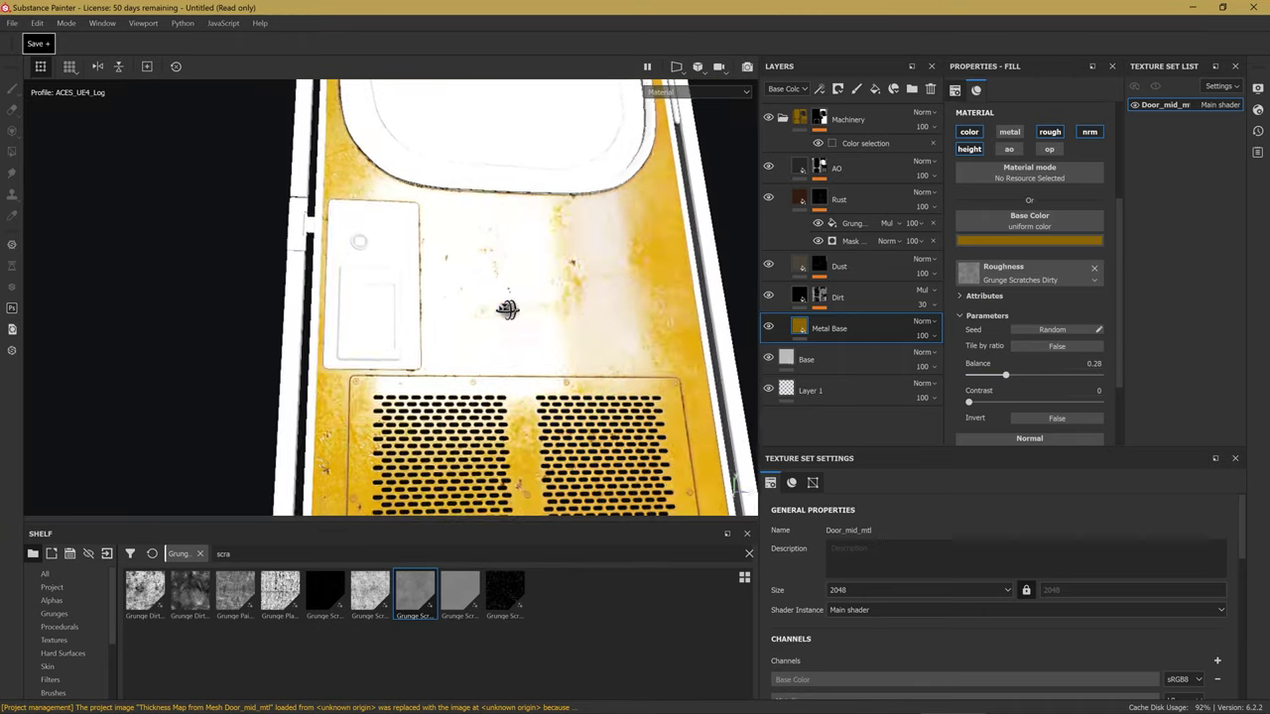
{"action": "left_click_drag", "start_coordinate": [448, 278], "coordinate": [645, 298], "text": "alt"}
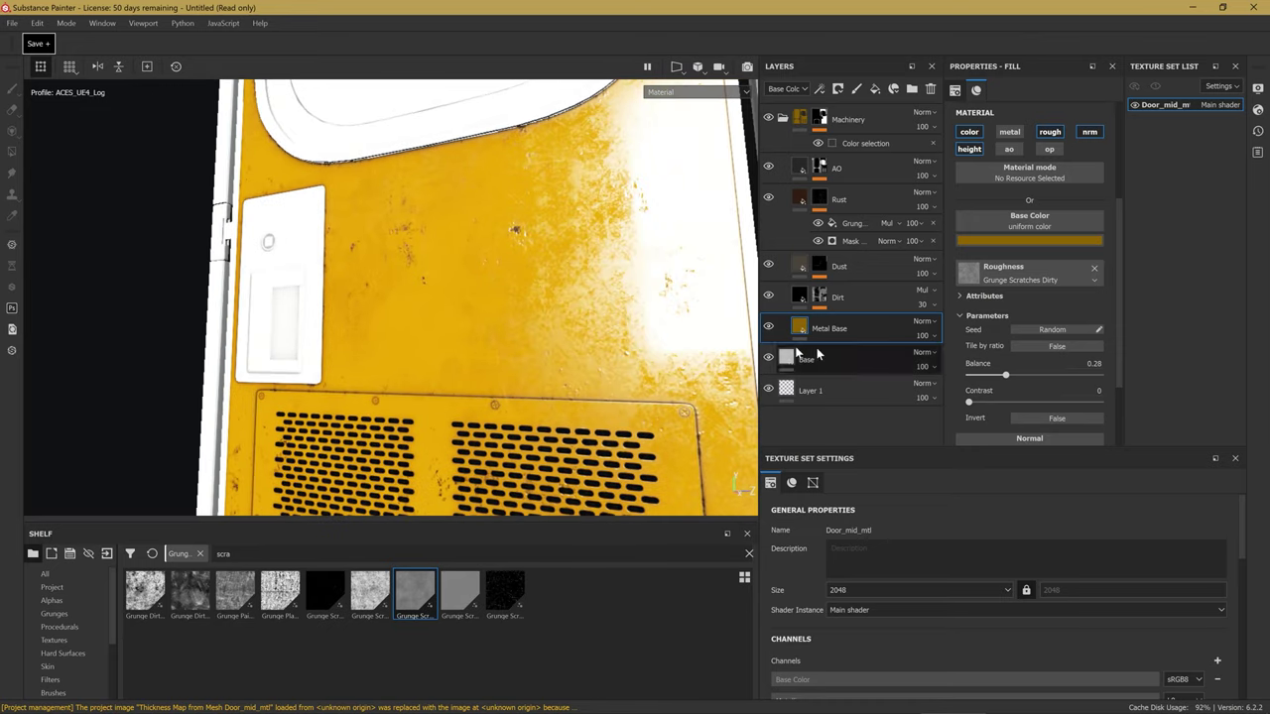
{"action": "mouse_move", "coordinate": [1010, 404]}
{"action": "left_mouse_down"}
{"action": "mouse_move", "coordinate": [968, 403]}
{"action": "mouse_move", "coordinate": [1009, 386]}
{"action": "left_mouse_up"}
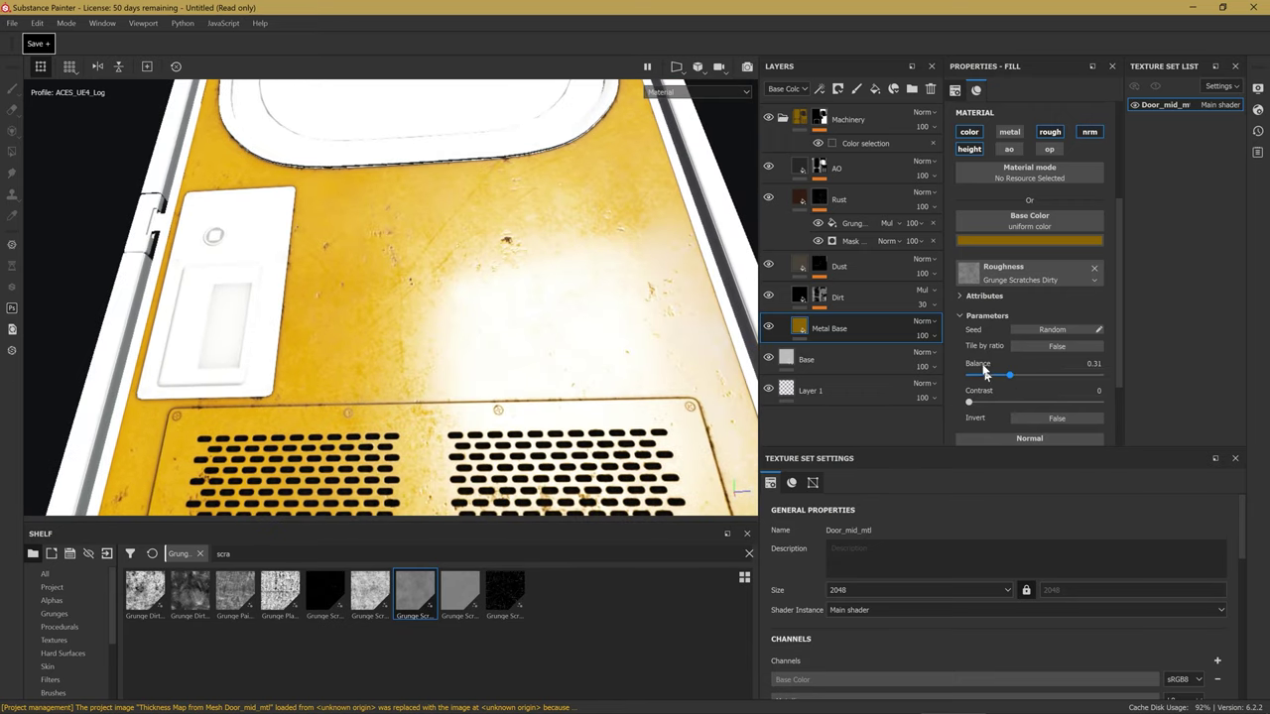
Undo the Balance changes and the grunge, restoring uniform 0.0936 roughness.
{"action": "scroll", "coordinate": [987, 387], "scroll_direction": "down", "scroll_amount": 2}
{"action": "scroll", "coordinate": [993, 377], "scroll_direction": "down", "scroll_amount": 1}
{"action": "scroll", "coordinate": [1012, 357], "scroll_direction": "up", "scroll_amount": 4}
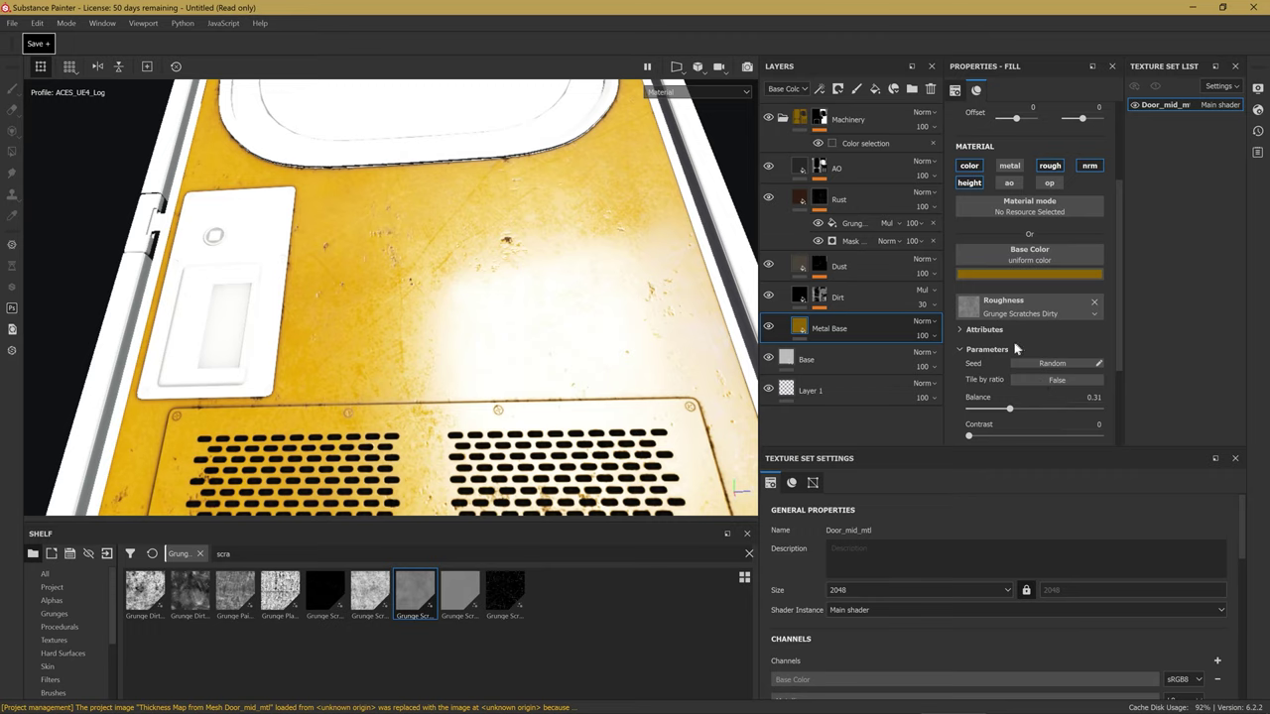
{"action": "key", "text": "ctrl+z"}
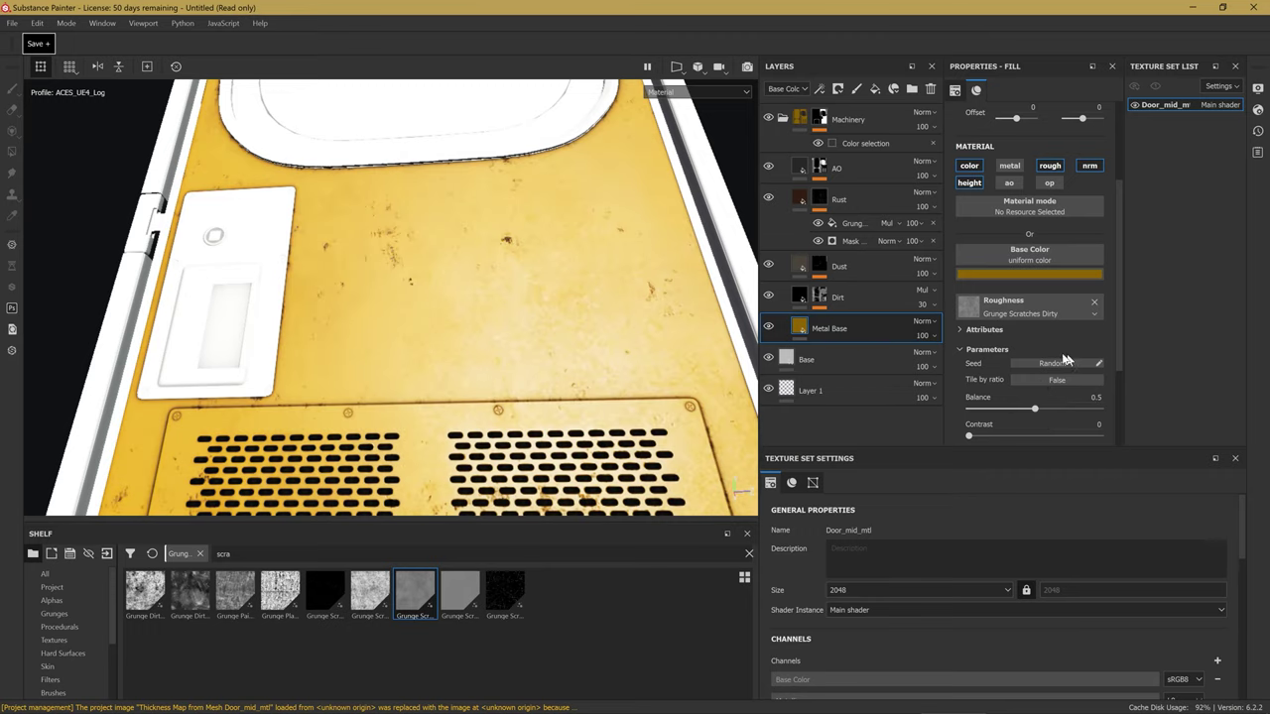
{"action": "scroll", "coordinate": [473, 357], "scroll_direction": "up", "scroll_amount": 2}
{"action": "scroll", "coordinate": [474, 357], "scroll_direction": "up", "scroll_amount": 2}
{"action": "scroll", "coordinate": [474, 357], "scroll_direction": "up", "scroll_amount": 2}
{"action": "key", "text": "ctrl+z"}
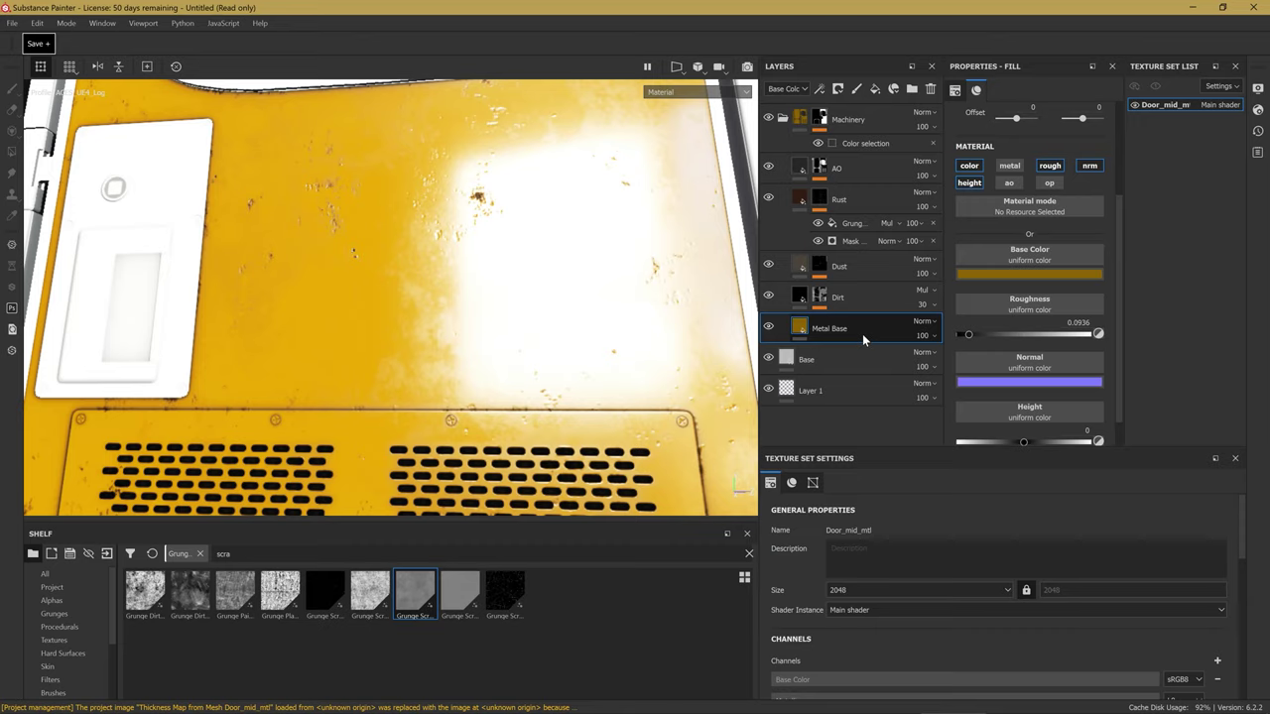
Duplicate the Metal Base fill layer.
{"action": "double_click", "coordinate": [832, 330]}
{"action": "right_click", "coordinate": [834, 331]}
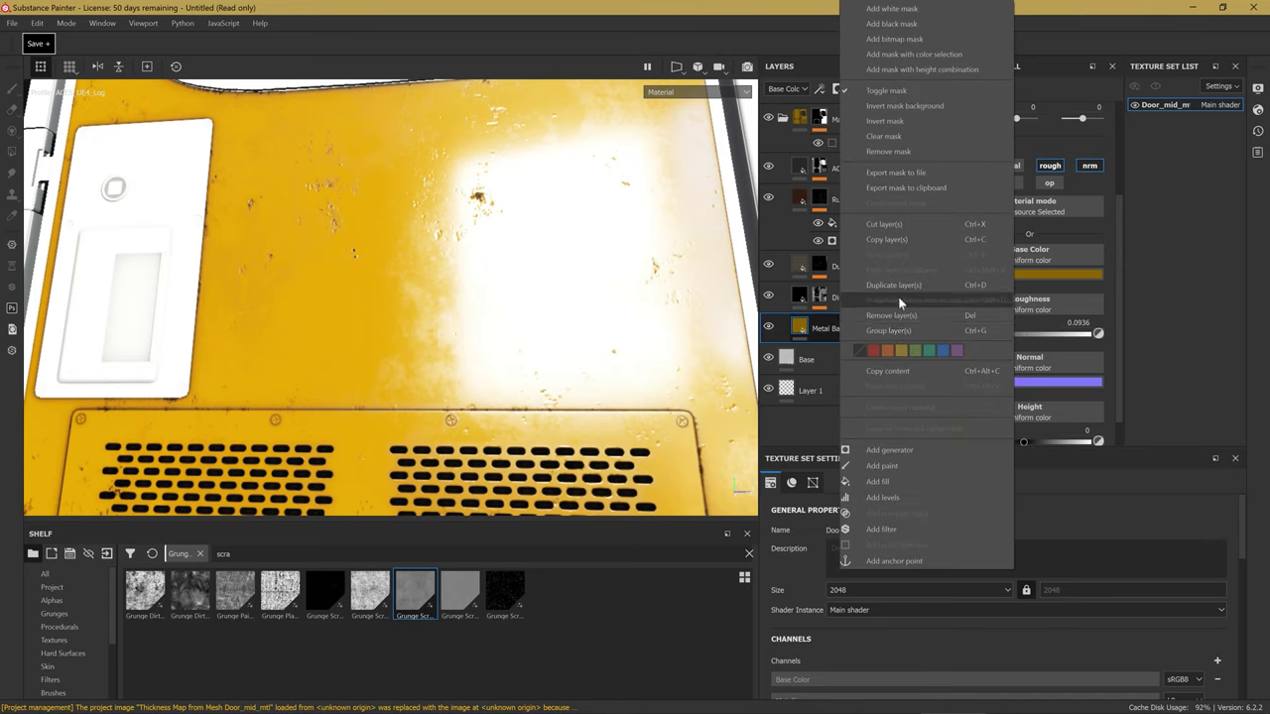
{"action": "left_click", "coordinate": [992, 285]}
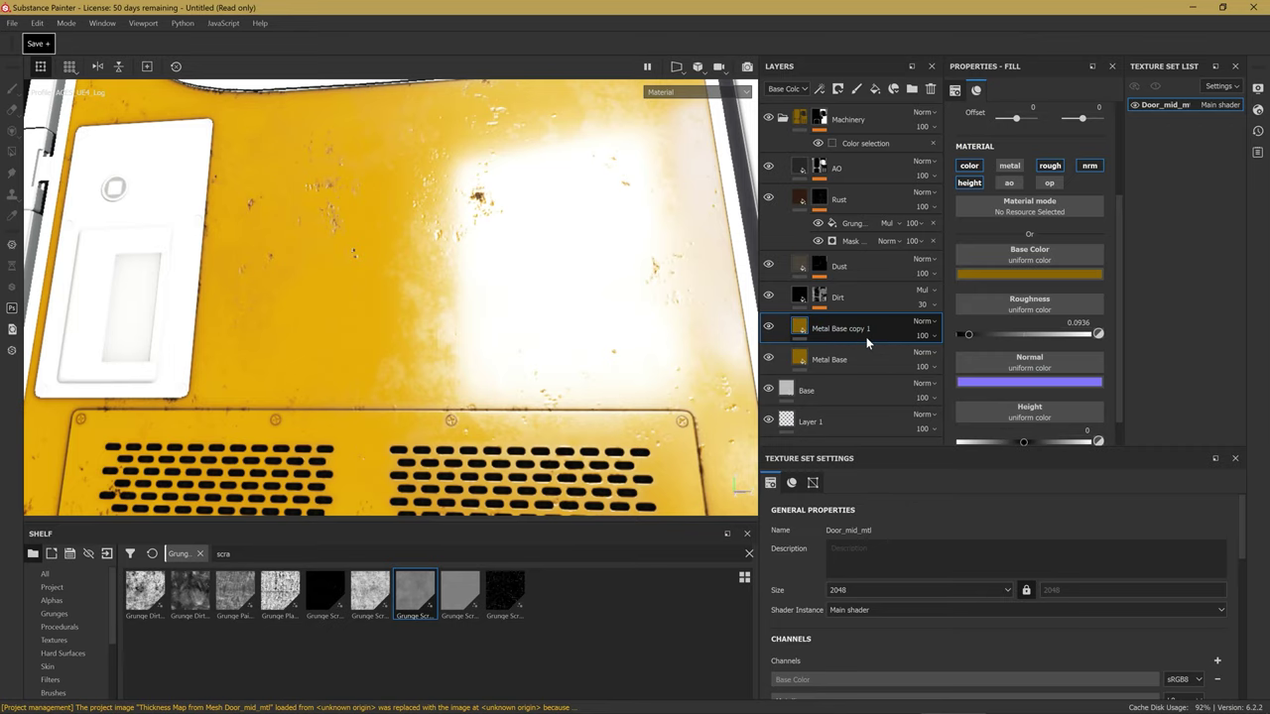
{"action": "left_click", "coordinate": [1016, 276]}
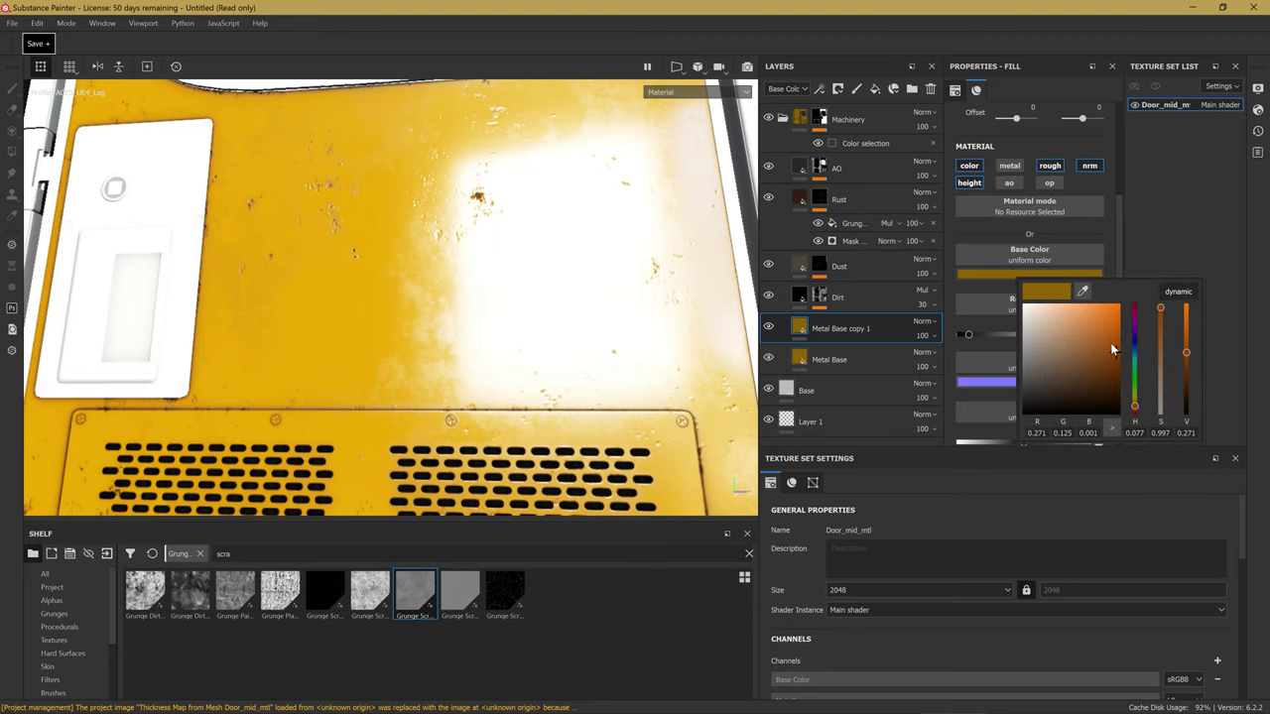
{"action": "left_click", "coordinate": [861, 336]}
{"action": "left_click_drag", "start_coordinate": [859, 335], "coordinate": [884, 336]}
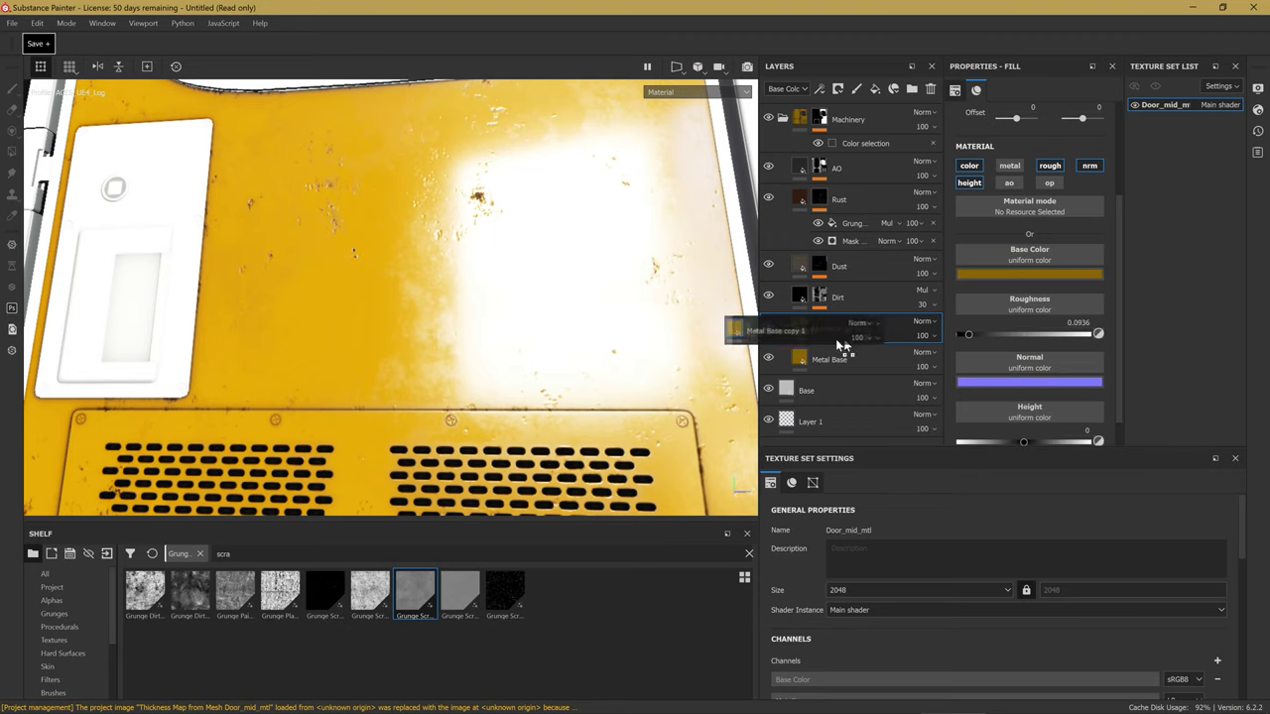
Rename the copied layer to Color/Roughness_var.
{"action": "double_click", "coordinate": [884, 336]}
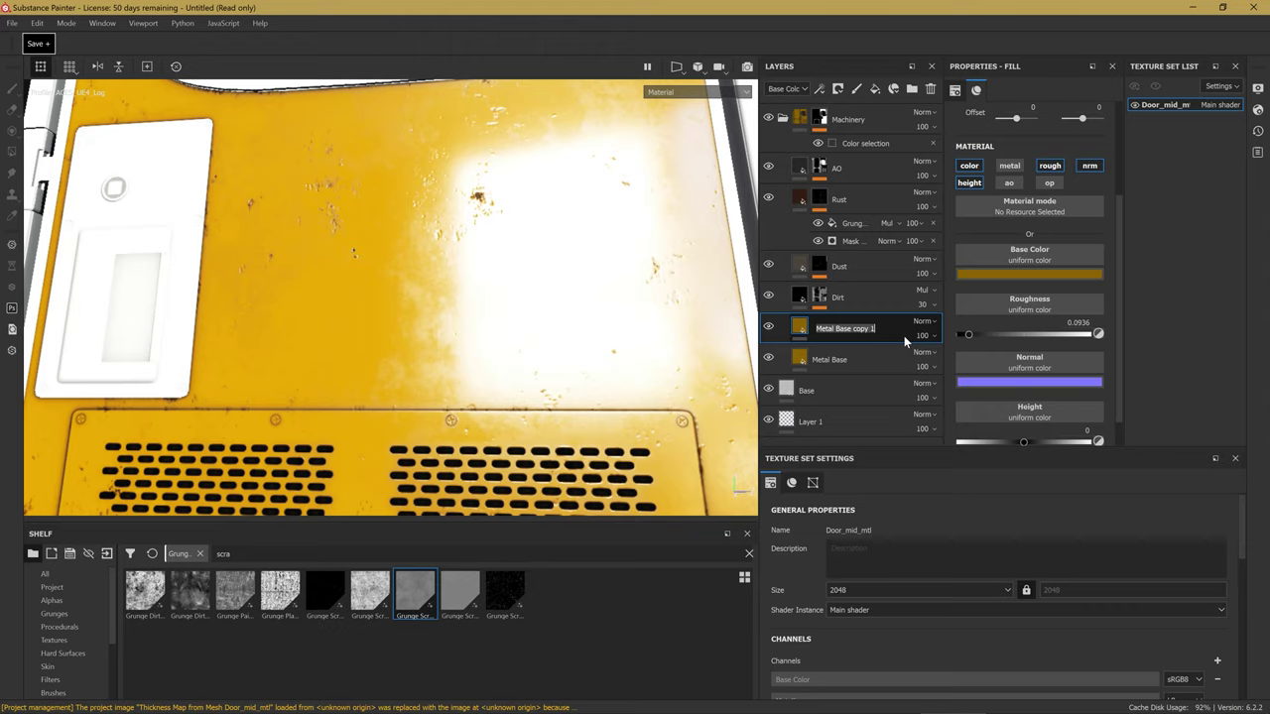
{"action": "type", "text": "Color"}
{"action": "type", "text": "_var"}
{"action": "key", "text": "Left"}
{"action": "key", "text": "Left"}
{"action": "key", "text": "Left"}
{"action": "type", "text": "Roughne"}
{"action": "key", "text": "Return"}
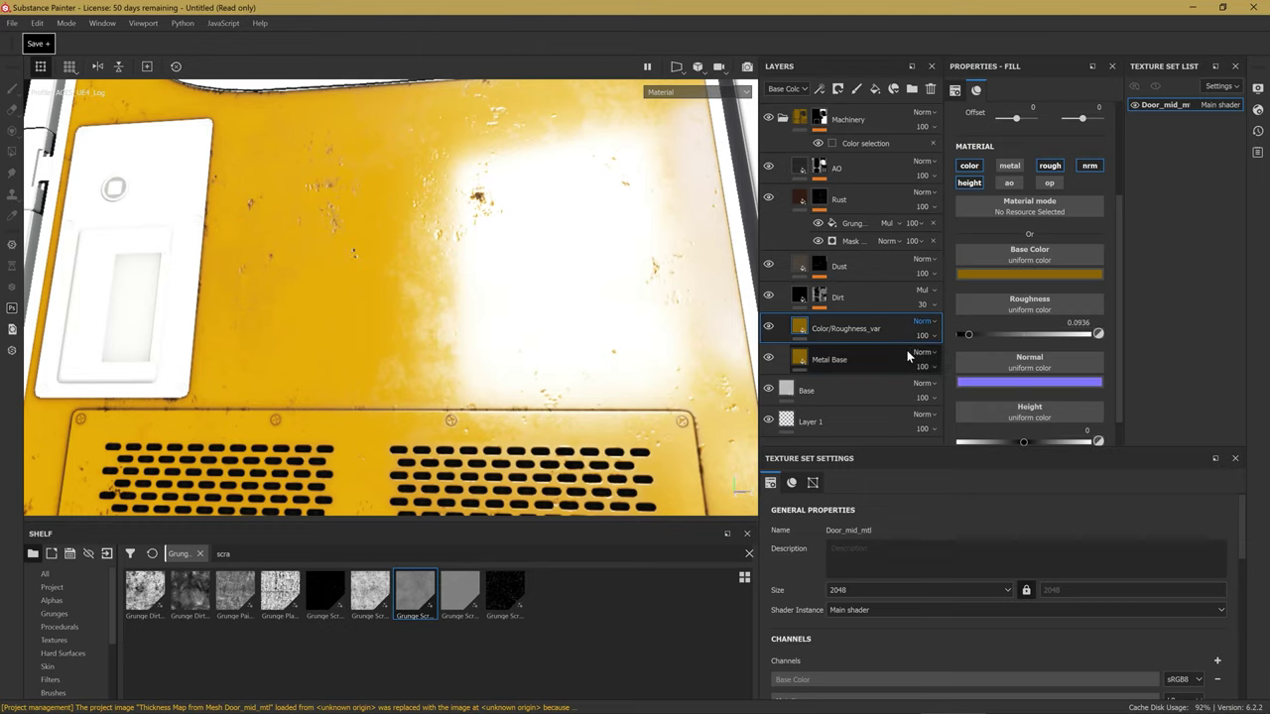
{"action": "middle_click_drag", "start_coordinate": [499, 264], "coordinate": [509, 254]}
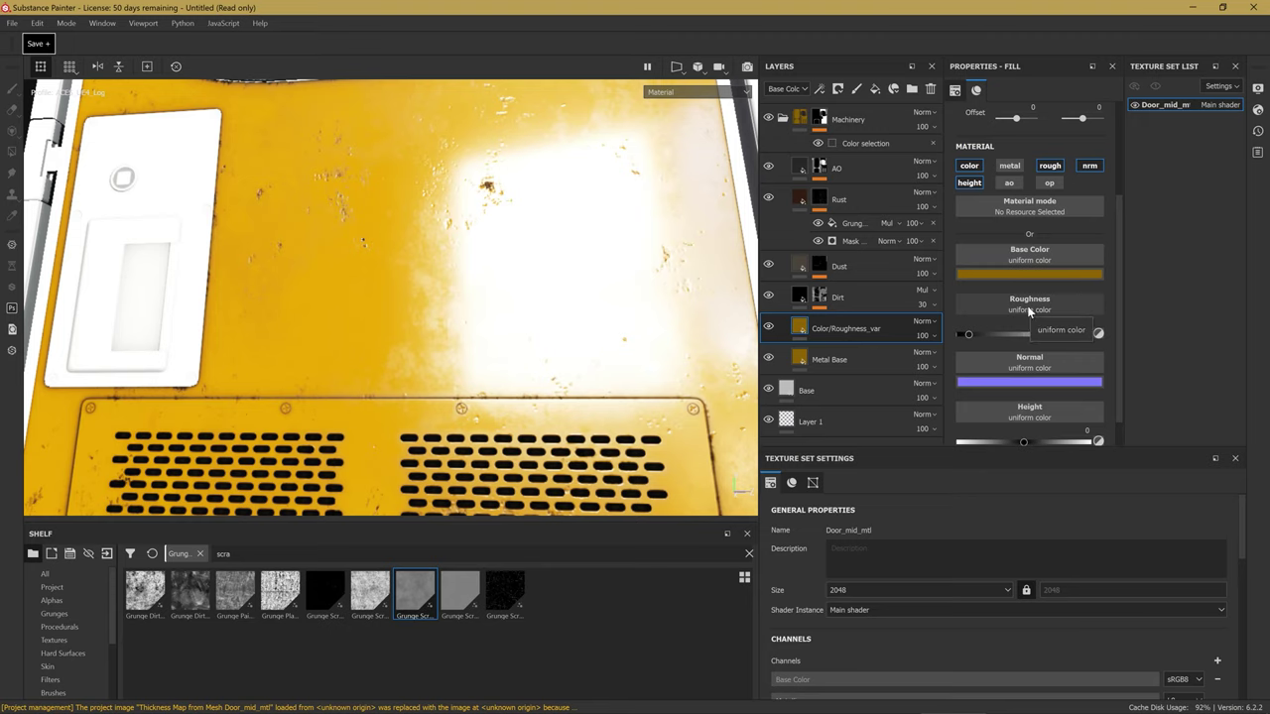
Drive the layer's roughness with Grunge Scratches Dirty at balance 0.55.
{"action": "left_click", "coordinate": [1027, 308]}
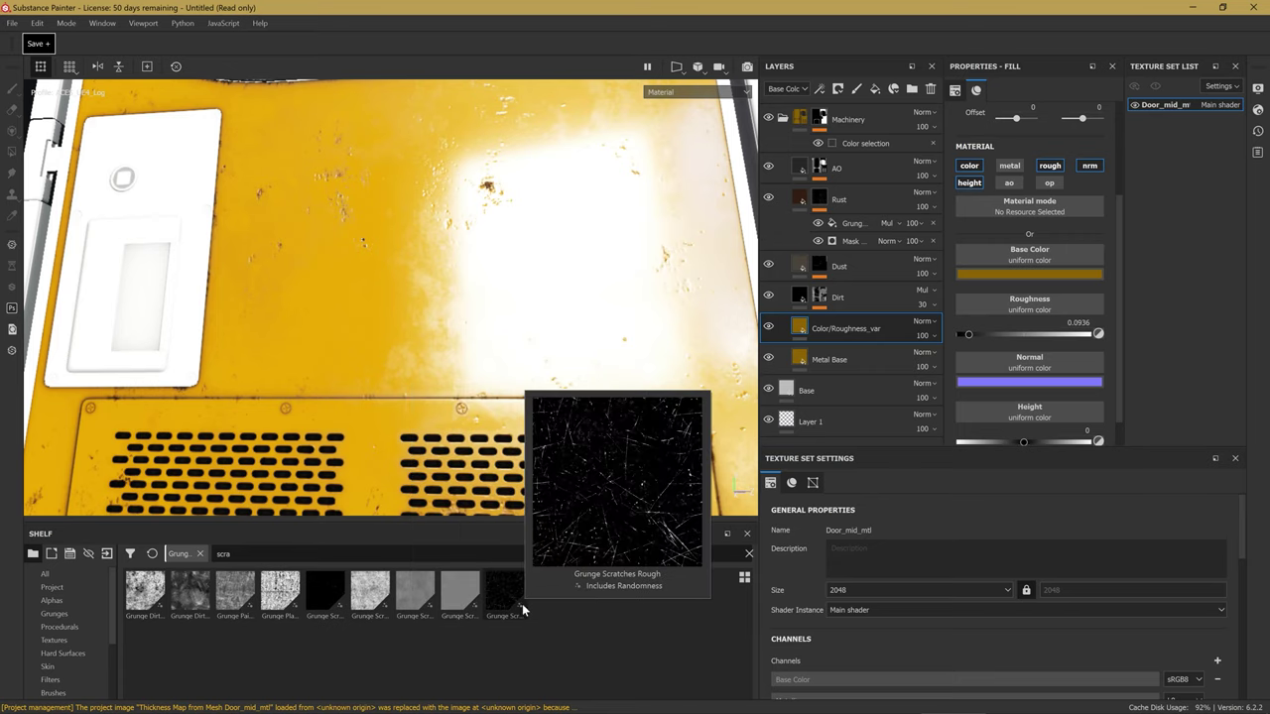
{"action": "left_click_drag", "start_coordinate": [419, 606], "coordinate": [1011, 303]}
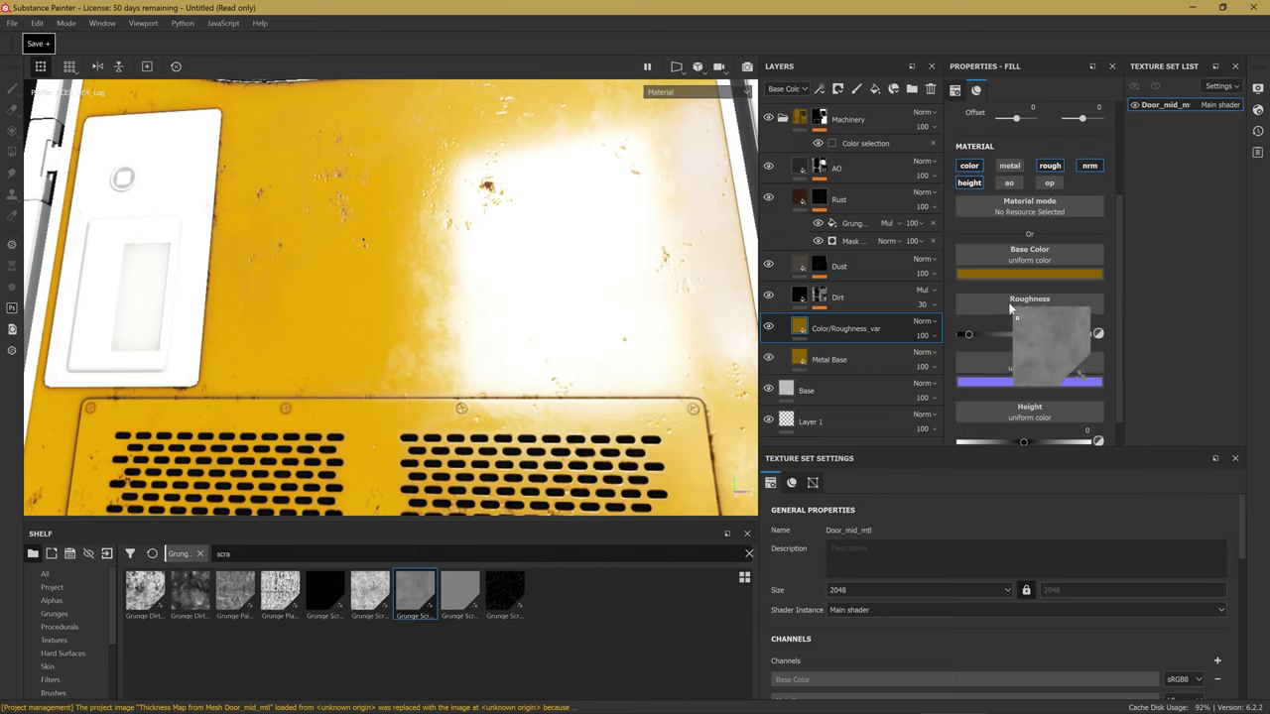
{"action": "scroll", "coordinate": [1069, 550], "scroll_direction": "down", "scroll_amount": 3}
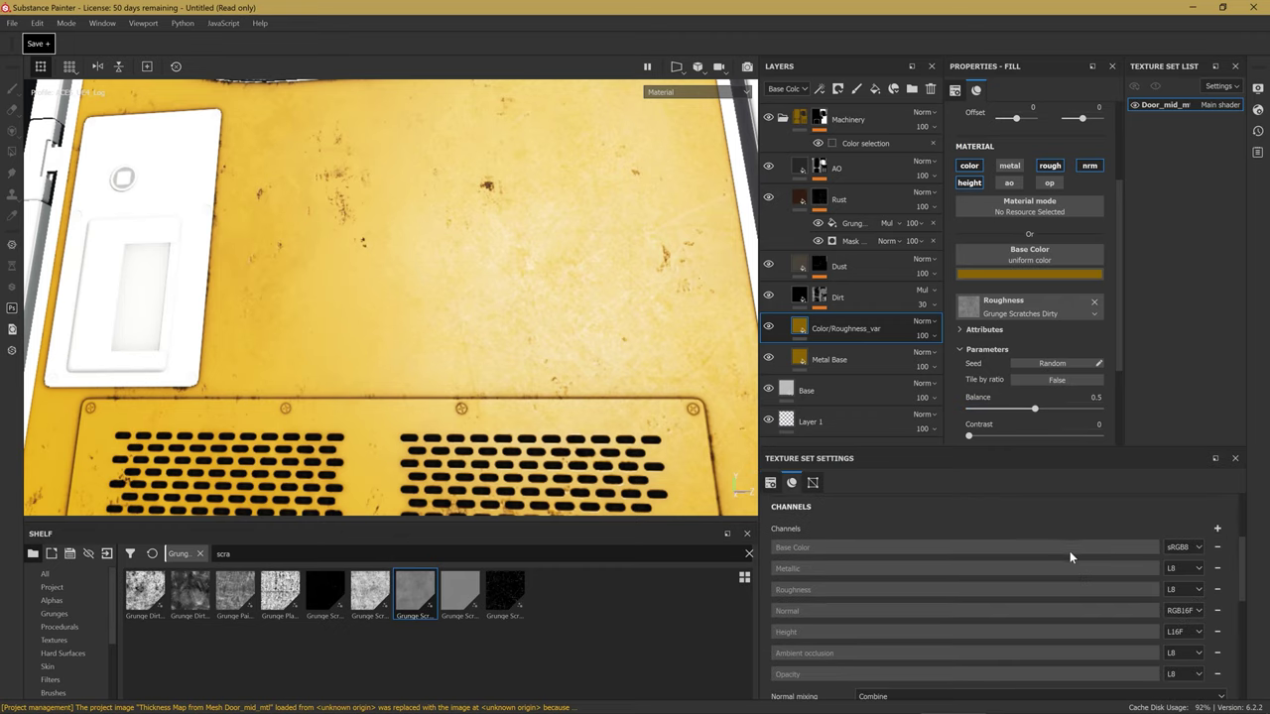
{"action": "scroll", "coordinate": [1046, 561], "scroll_direction": "up", "scroll_amount": 3}
{"action": "scroll", "coordinate": [1012, 301], "scroll_direction": "down", "scroll_amount": 5}
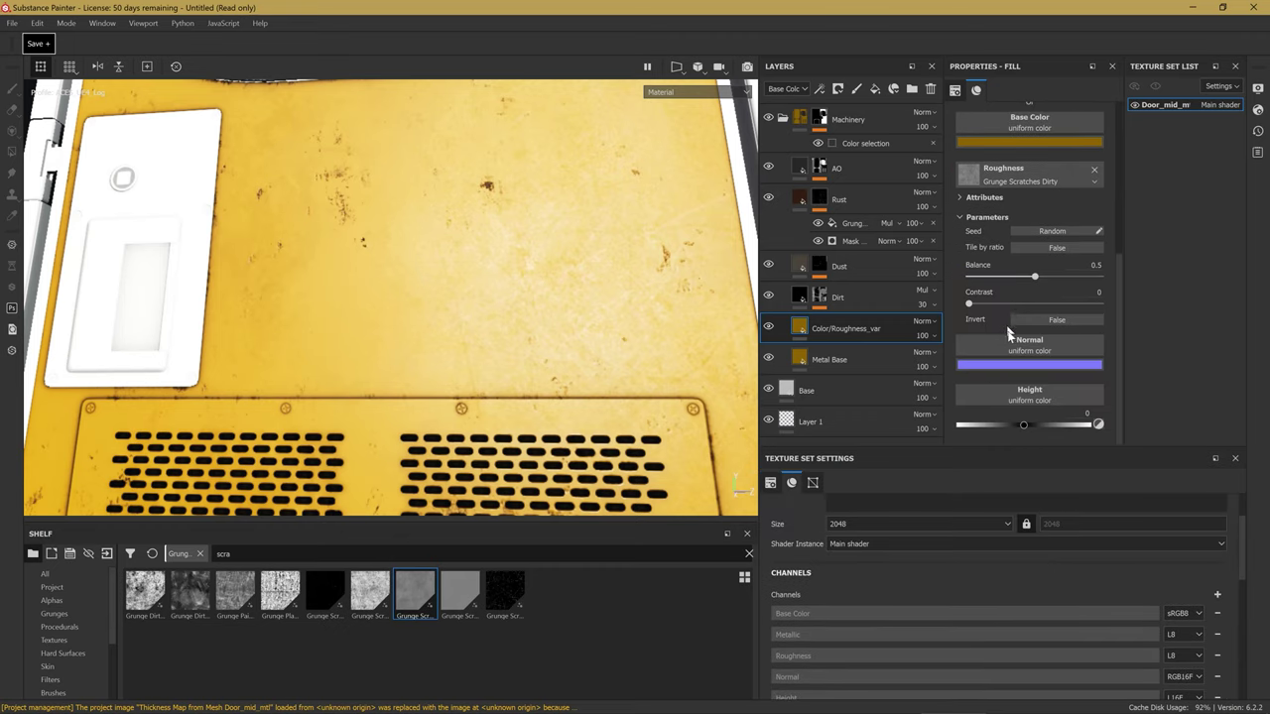
{"action": "left_click_drag", "start_coordinate": [1029, 277], "coordinate": [1041, 281]}
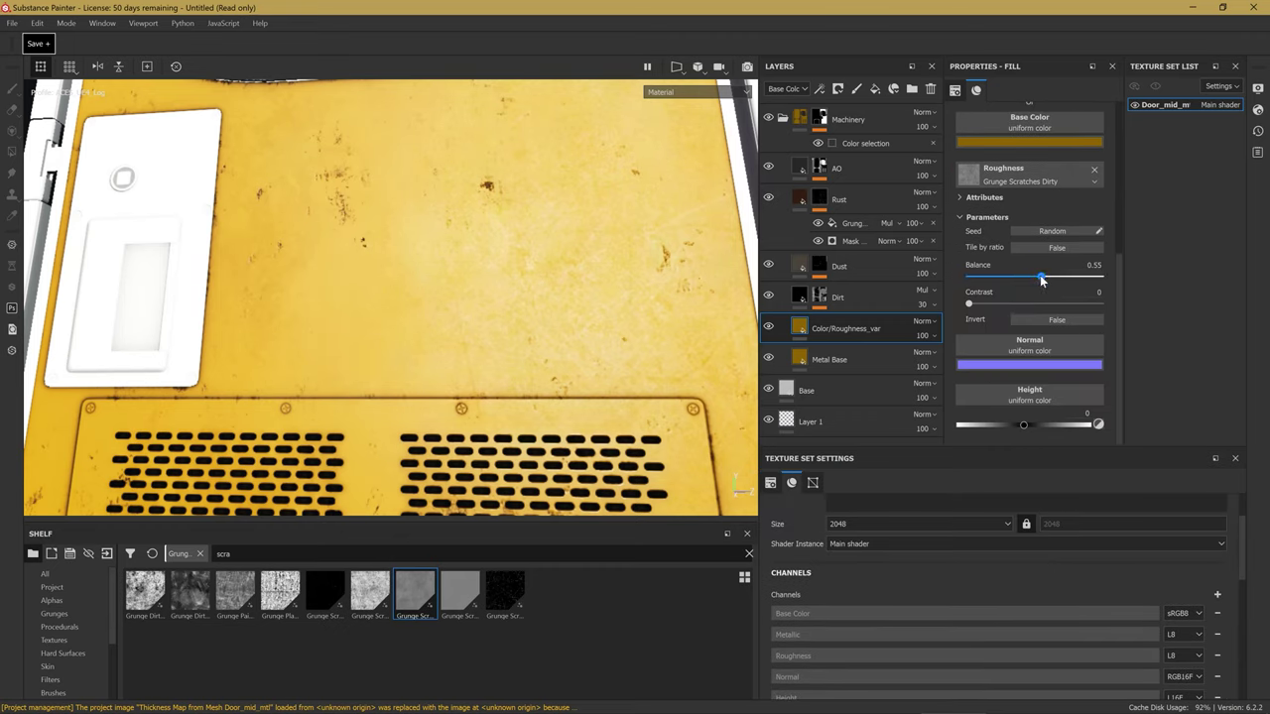
{"action": "mouse_move", "coordinate": [394, 284]}
{"action": "left_mouse_down", "text": "alt"}
{"action": "mouse_move", "coordinate": [439, 311]}
{"action": "mouse_move", "coordinate": [476, 158]}
{"action": "mouse_move", "coordinate": [503, 367]}
{"action": "left_mouse_up", "text": "alt"}
{"action": "scroll", "coordinate": [506, 312], "scroll_direction": "up", "scroll_amount": 2}
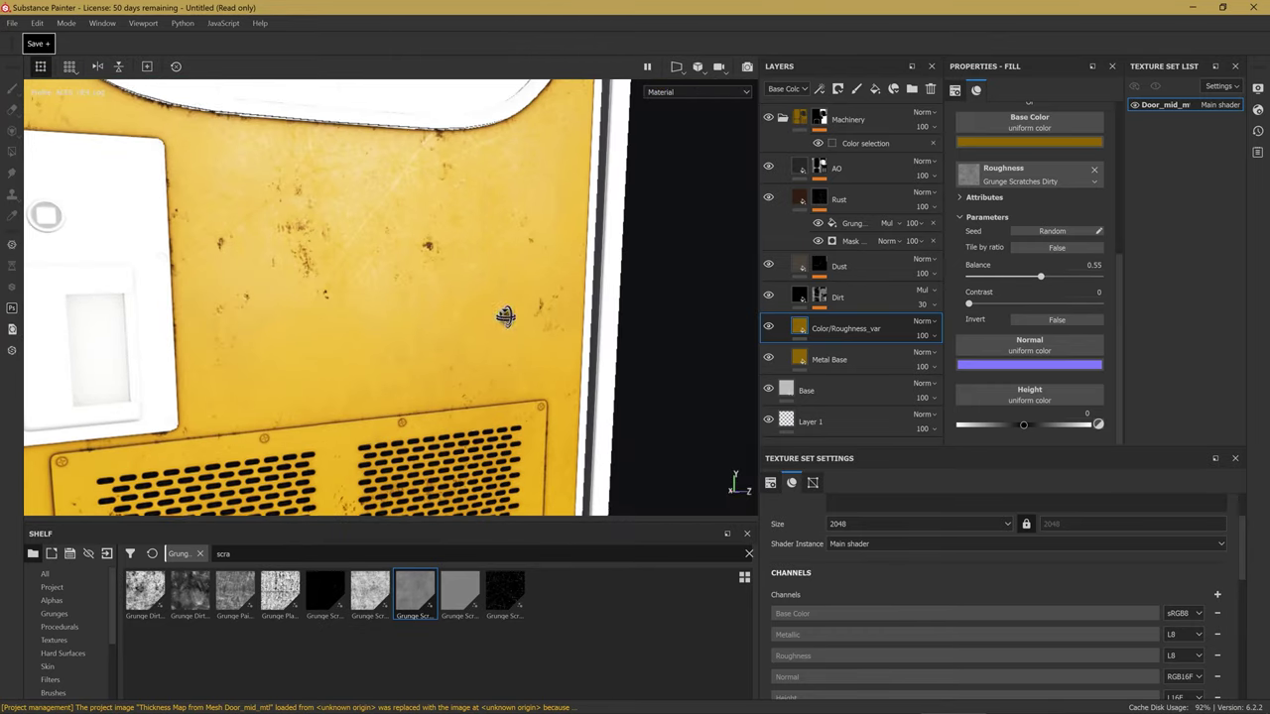
{"action": "scroll", "coordinate": [440, 292], "scroll_direction": "up", "scroll_amount": 2}
{"action": "scroll", "coordinate": [519, 292], "scroll_direction": "up", "scroll_amount": 2}
{"action": "scroll", "coordinate": [393, 316], "scroll_direction": "up", "scroll_amount": 1}
{"action": "left_click_drag", "start_coordinate": [393, 316], "coordinate": [494, 337], "text": "alt"}
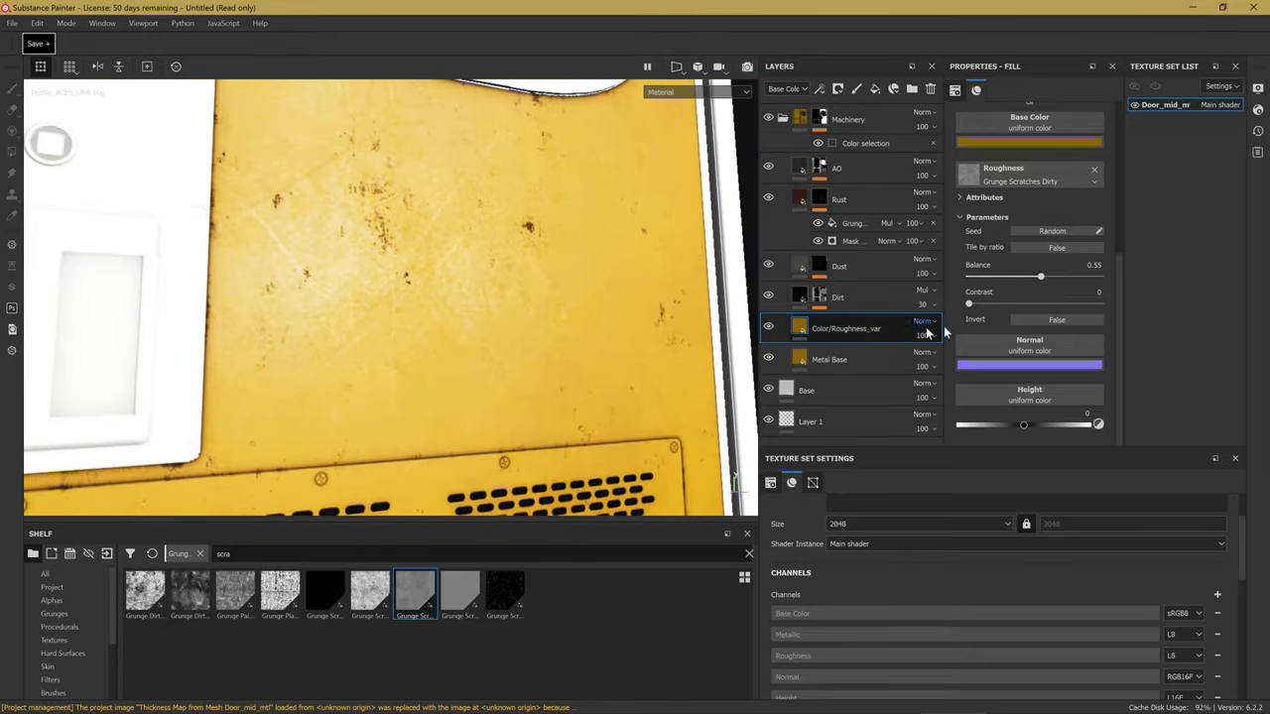
Darken the layer's base colour to a deeper orange-brown.
{"action": "left_click", "coordinate": [1007, 142]}
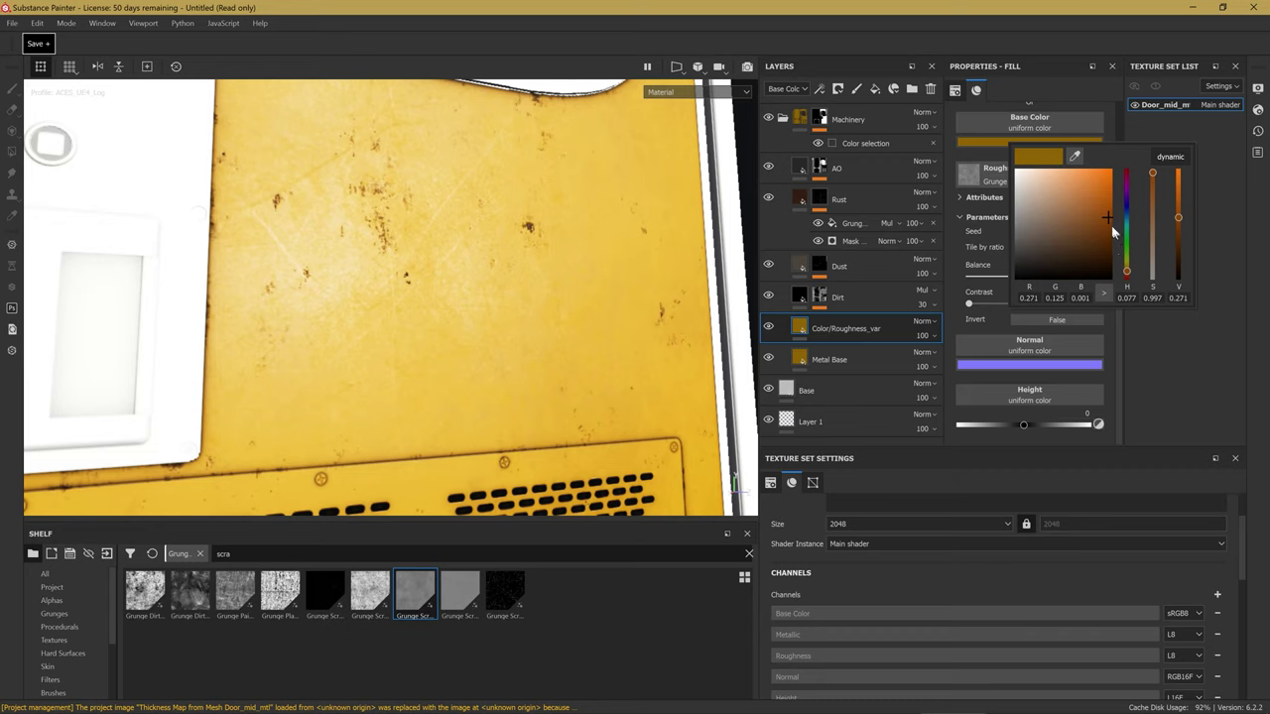
{"action": "left_click", "coordinate": [1109, 224]}
{"action": "left_click", "coordinate": [1107, 225]}
{"action": "left_click", "coordinate": [1129, 275]}
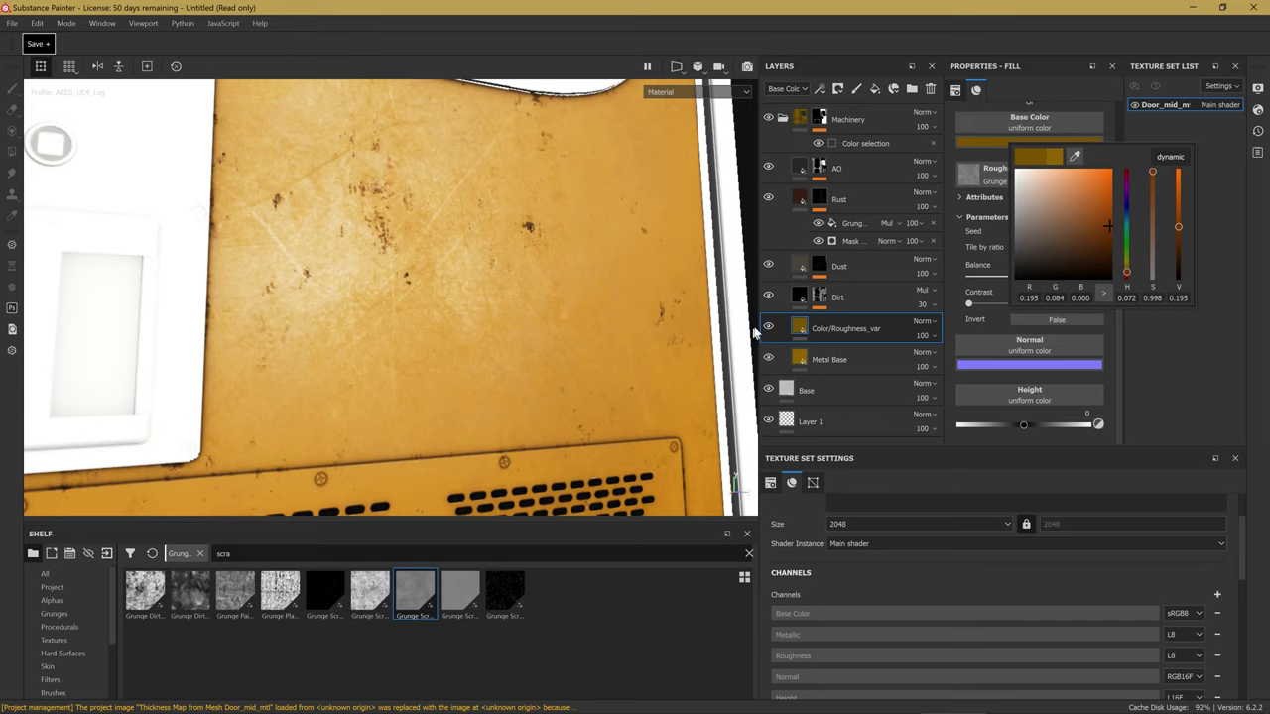
{"action": "scroll", "coordinate": [499, 326], "scroll_direction": "down", "scroll_amount": 5}
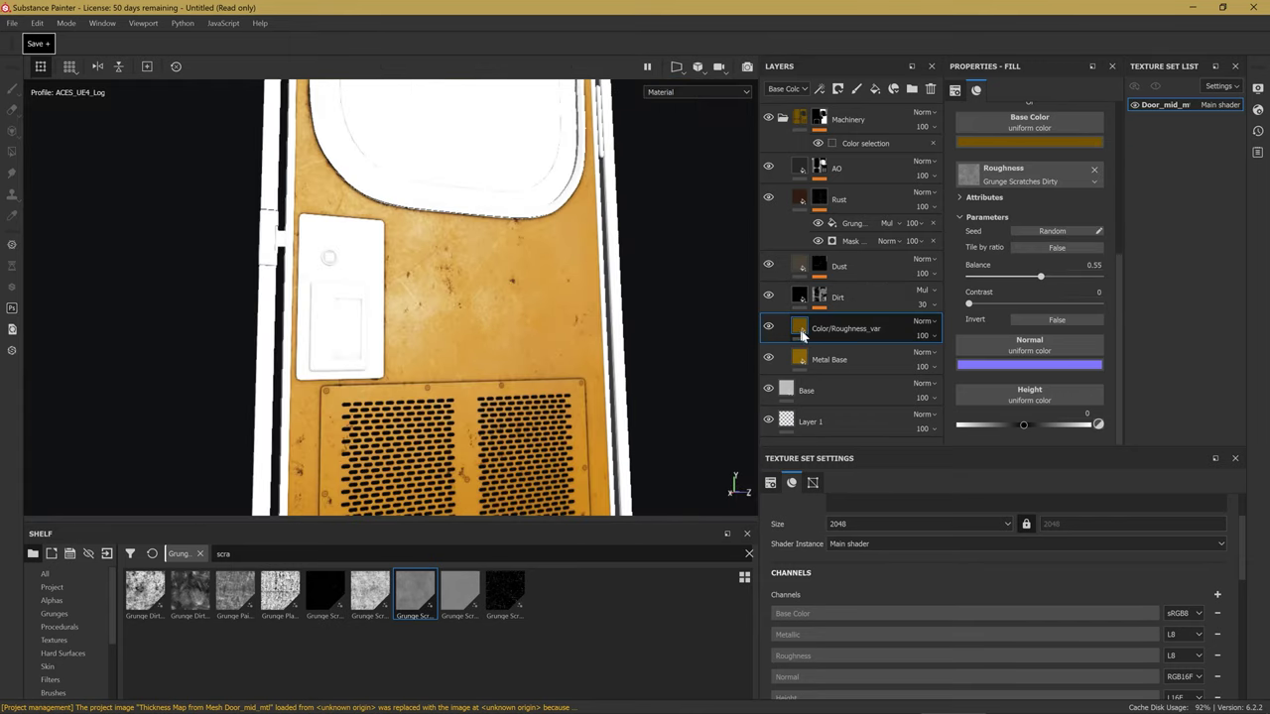
Give Color/Roughness_var a black mask, hiding its darker colour and grunge roughness.
{"action": "right_click", "coordinate": [817, 337]}
{"action": "left_click", "coordinate": [439, 288]}
{"action": "scroll", "coordinate": [415, 292], "scroll_direction": "down", "scroll_amount": 3}
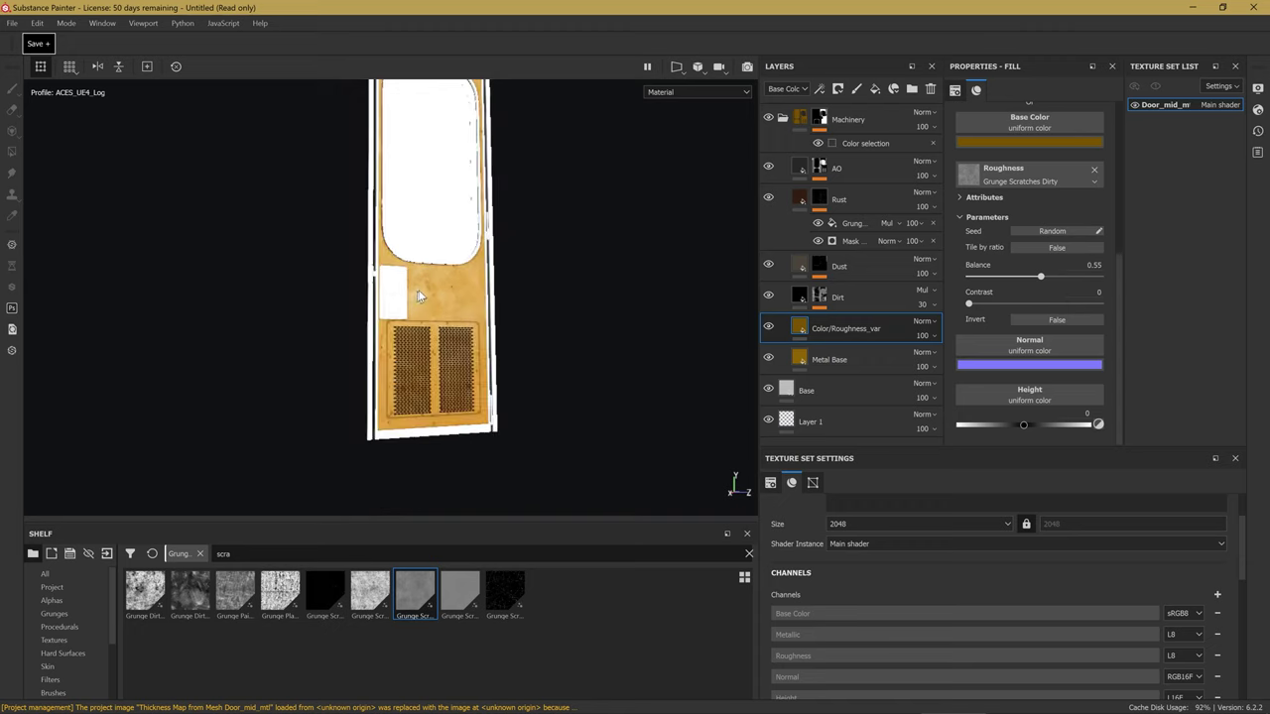
{"action": "left_click_drag", "start_coordinate": [415, 292], "coordinate": [404, 405], "text": "alt"}
{"action": "scroll", "coordinate": [402, 422], "scroll_direction": "up", "scroll_amount": 3}
{"action": "scroll", "coordinate": [414, 444], "scroll_direction": "up", "scroll_amount": 2}
{"action": "scroll", "coordinate": [475, 321], "scroll_direction": "up", "scroll_amount": 2}
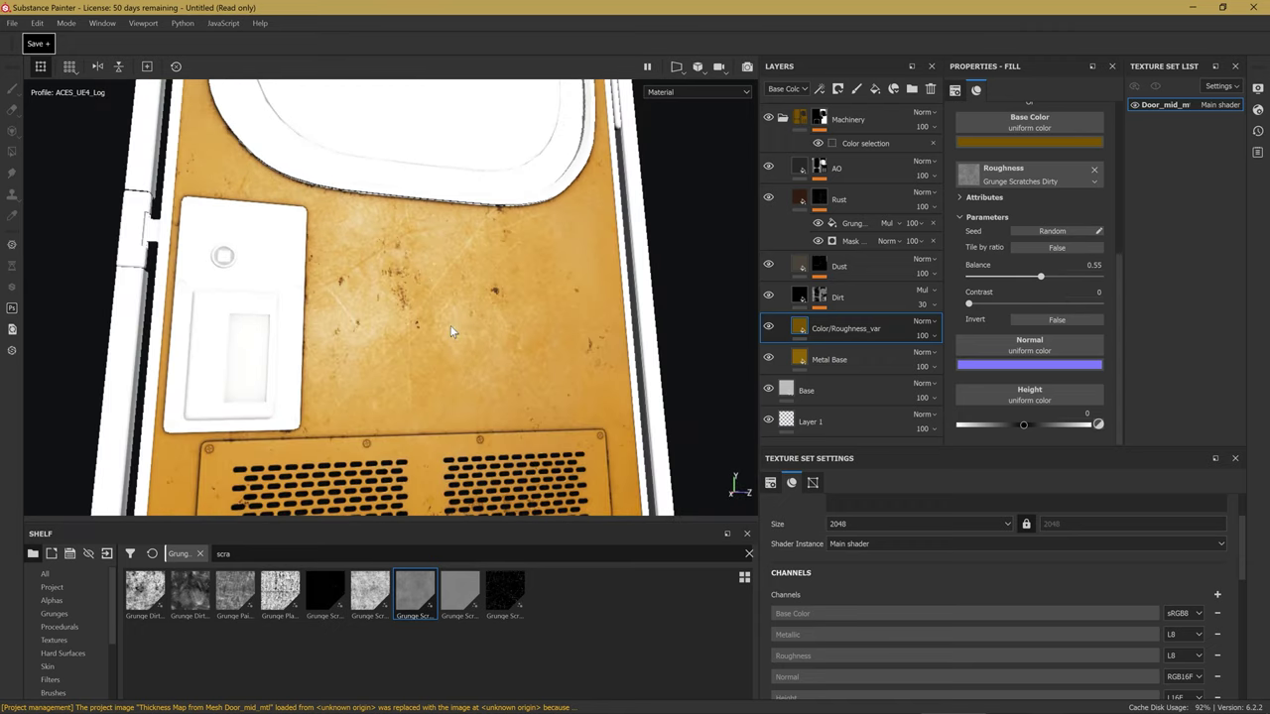
{"action": "right_click", "coordinate": [838, 332]}
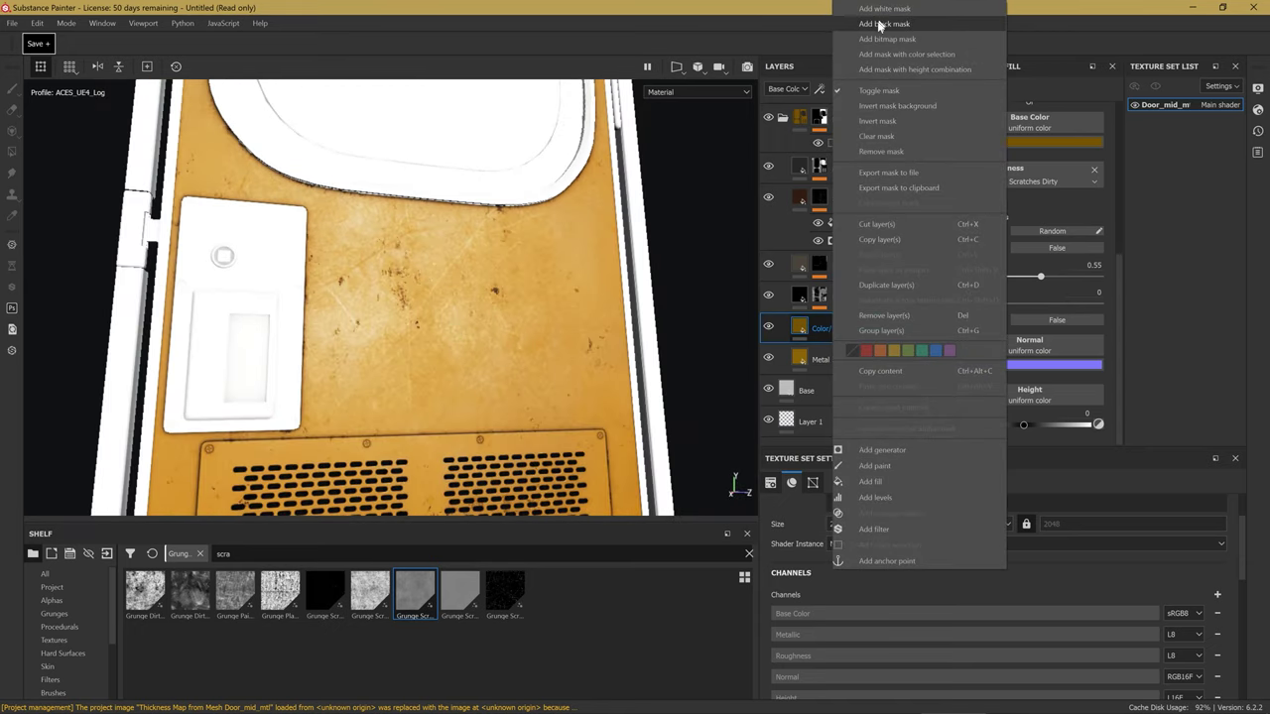
{"action": "left_click", "coordinate": [878, 29]}
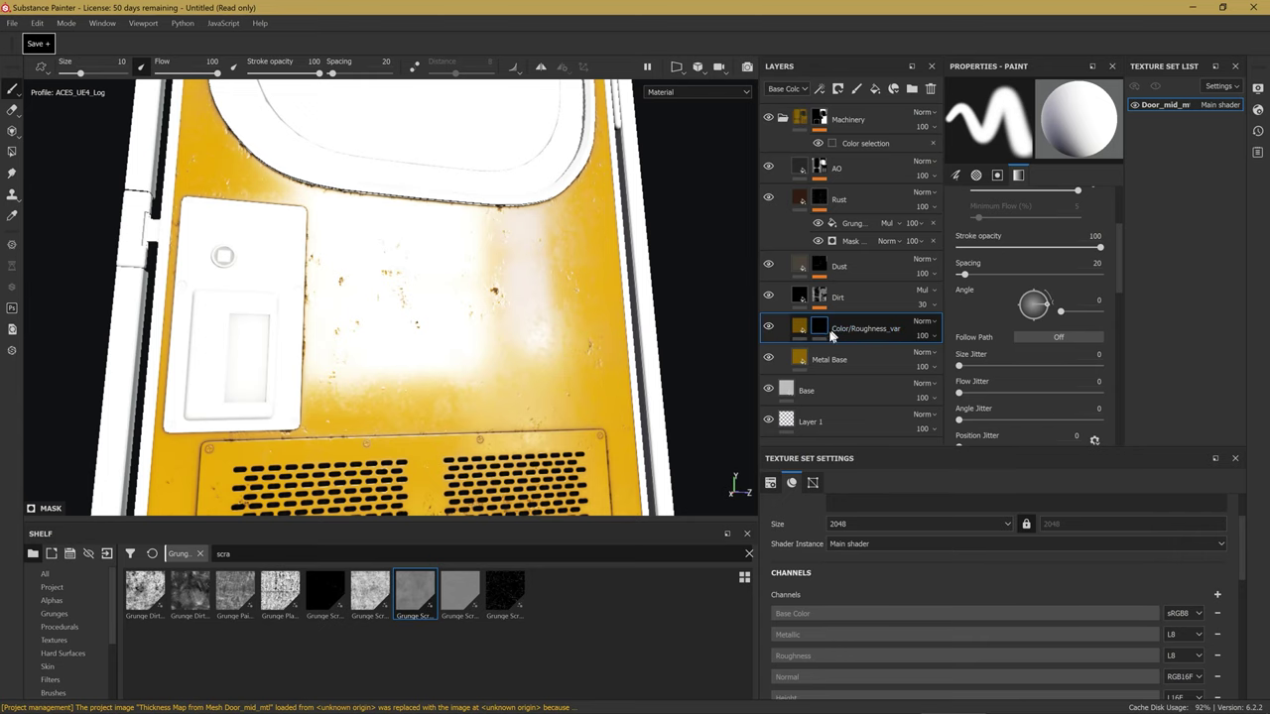
{"action": "scroll", "coordinate": [585, 337], "scroll_direction": "up", "scroll_amount": 2}
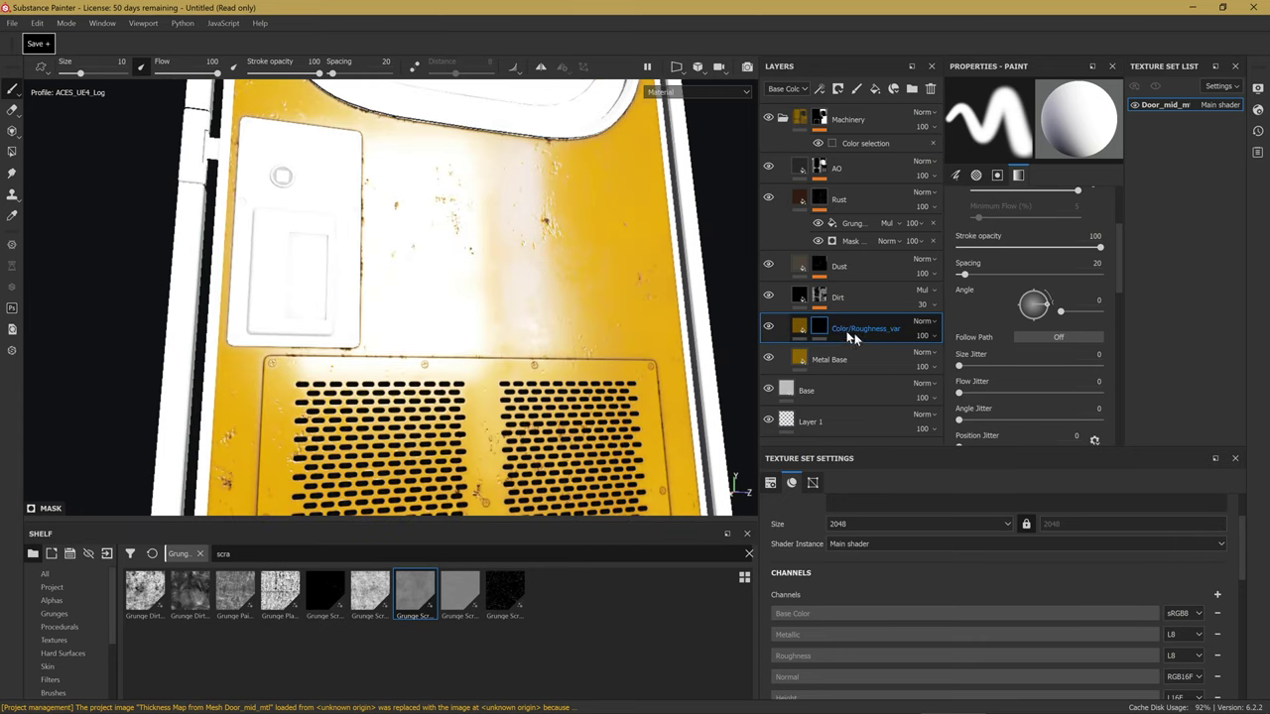
{"action": "right_click", "coordinate": [818, 331]}
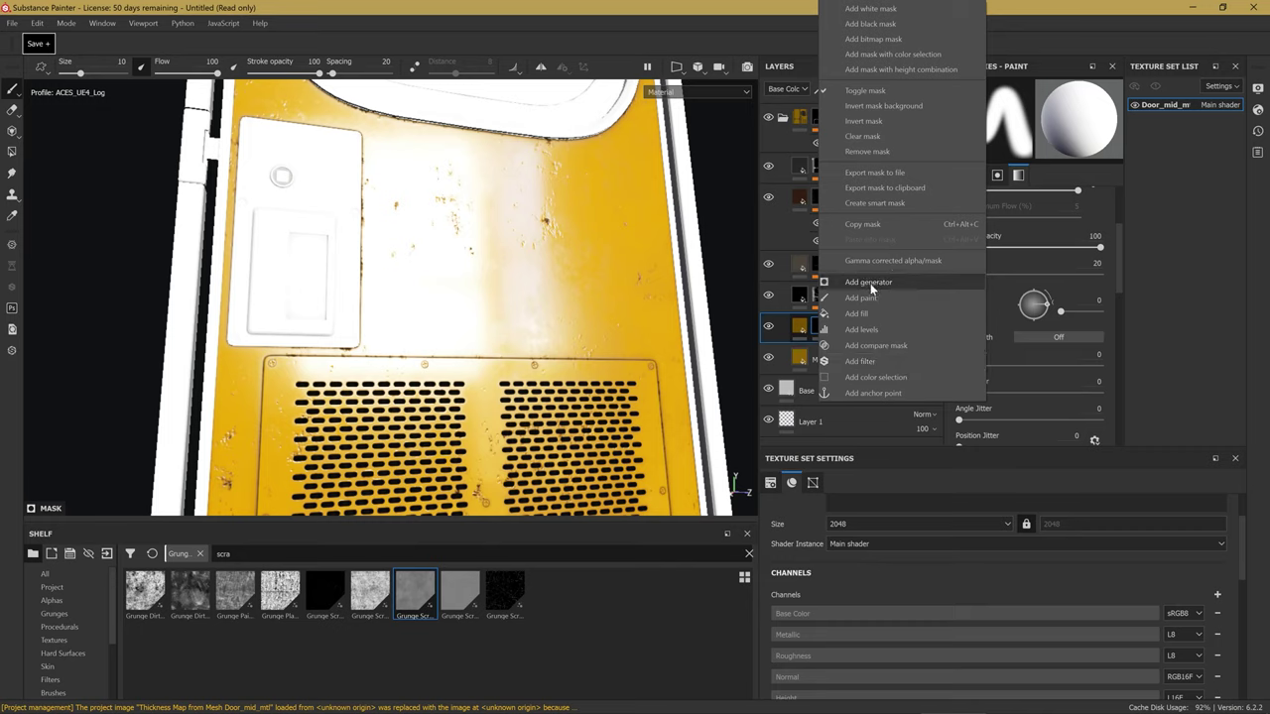
Insert a Dirt generator into the Color/Roughness_var mask, widening the Layers panel first.
{"action": "left_click", "coordinate": [870, 283]}
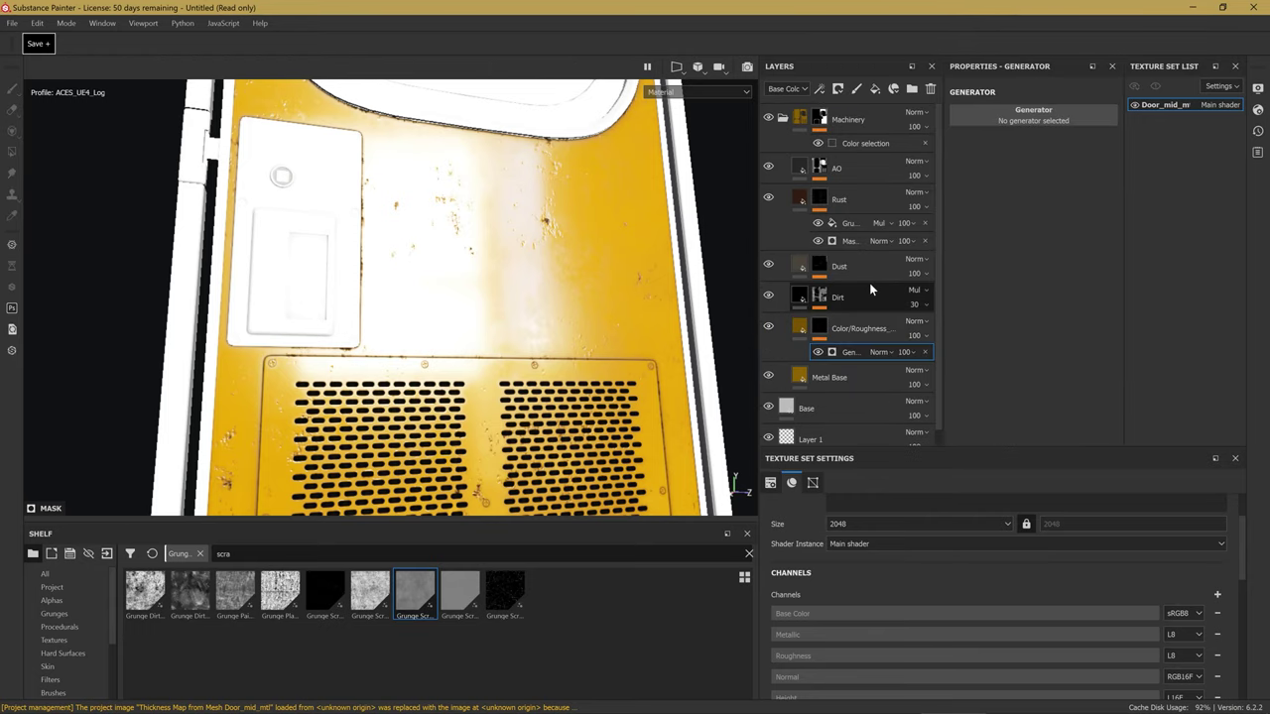
{"action": "left_click_drag", "start_coordinate": [572, 239], "coordinate": [583, 327], "text": "alt"}
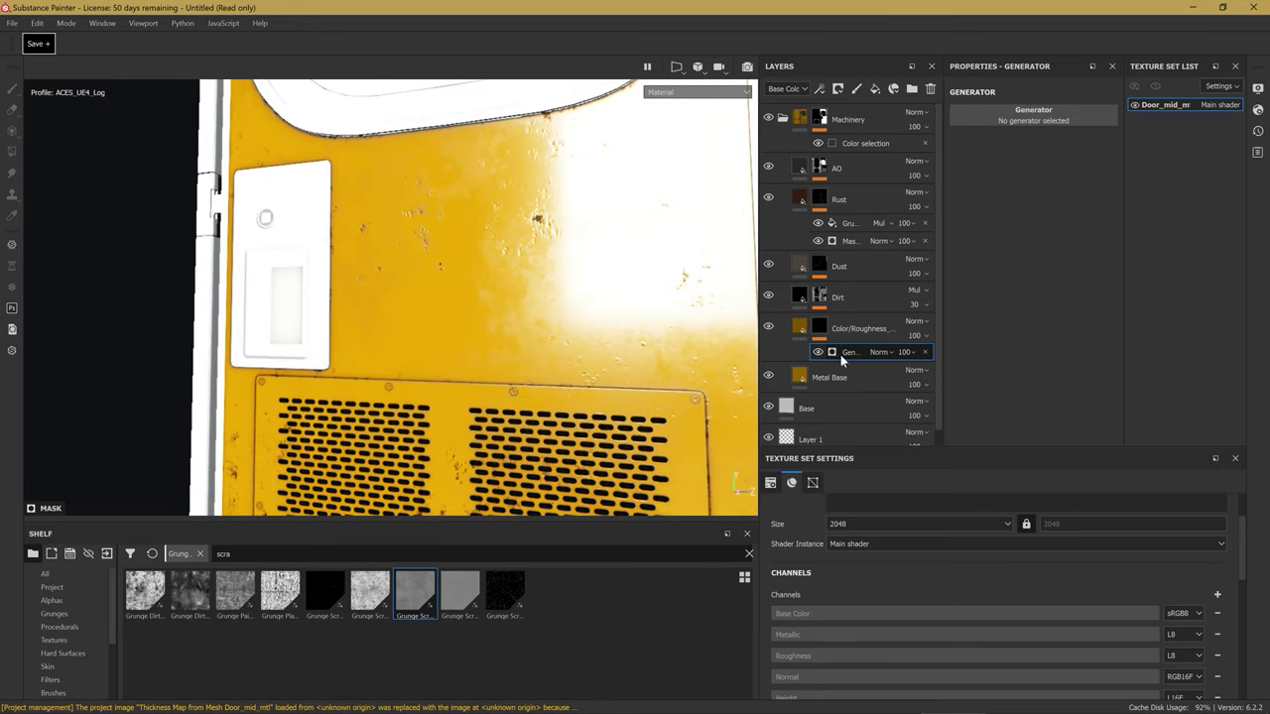
{"action": "left_click_drag", "start_coordinate": [944, 320], "coordinate": [1012, 328]}
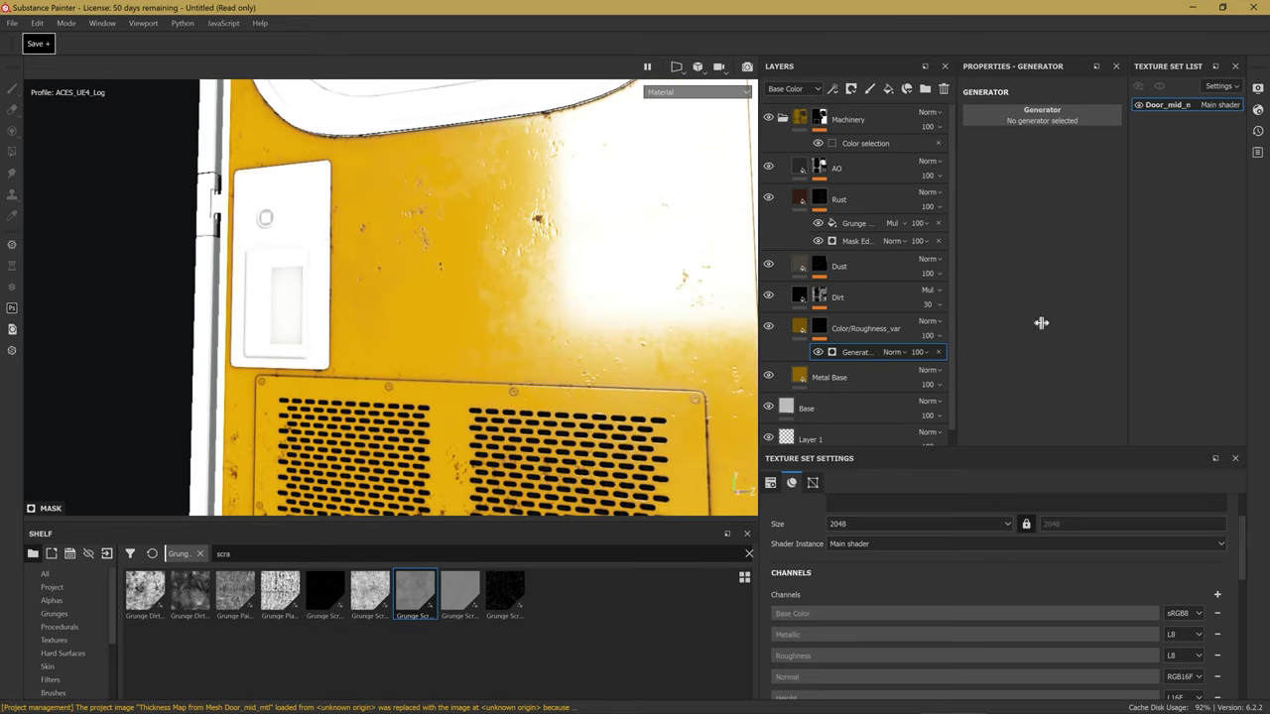
{"action": "left_click", "coordinate": [1036, 112]}
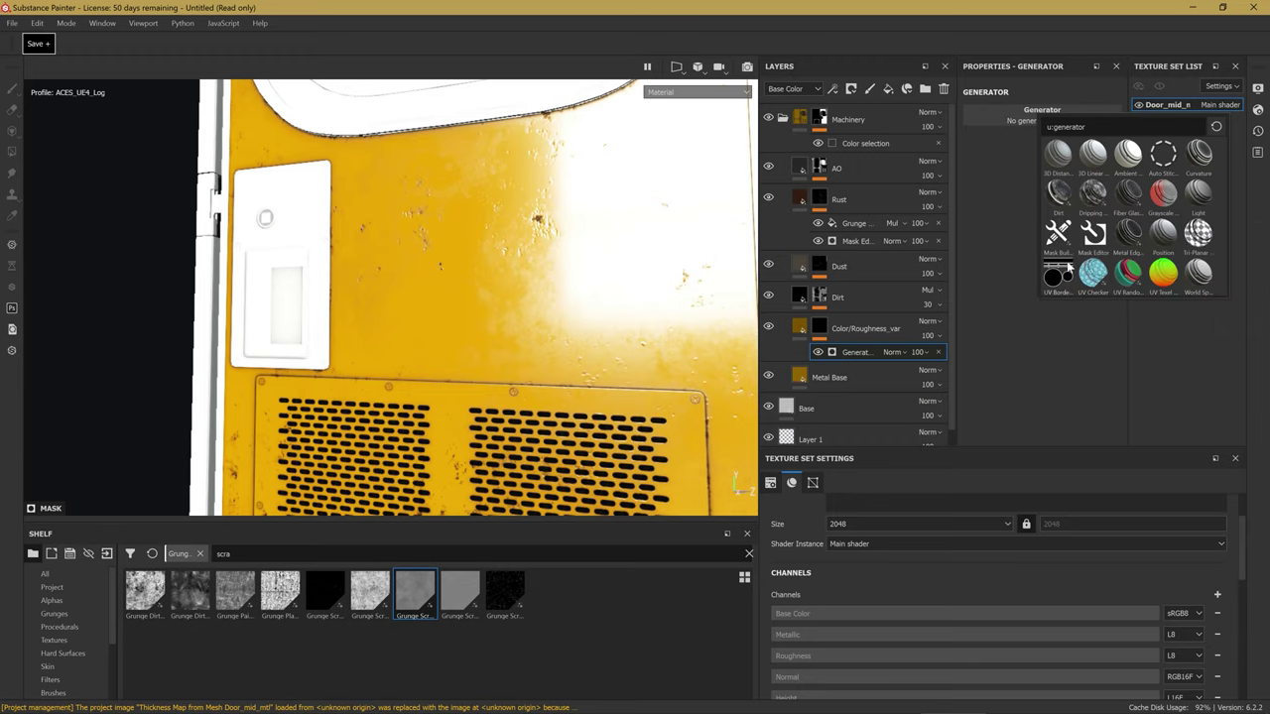
{"action": "left_click", "coordinate": [1058, 199]}
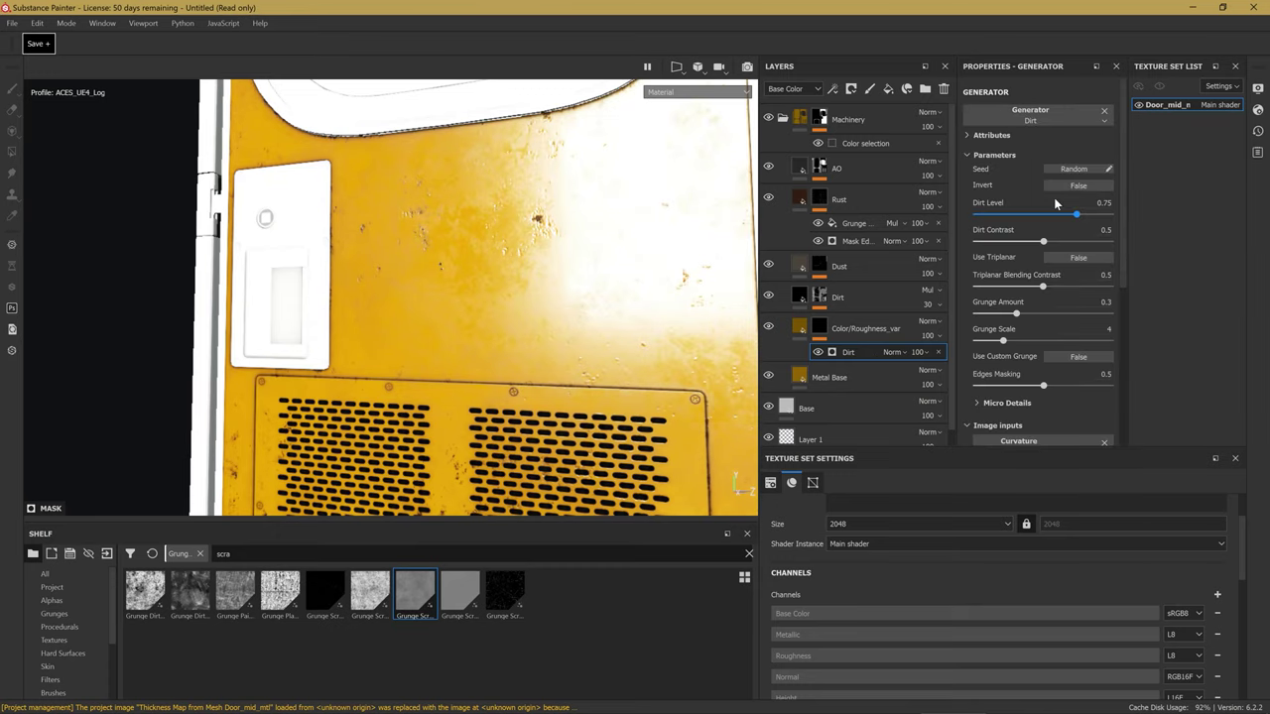
Select the mask's Dirt generator and trial dirt levels in mask view.
{"action": "scroll", "coordinate": [533, 278], "scroll_direction": "down", "scroll_amount": 2}
{"action": "scroll", "coordinate": [533, 279], "scroll_direction": "down", "scroll_amount": 2}
{"action": "left_click_drag", "start_coordinate": [532, 279], "coordinate": [521, 294], "text": "alt"}
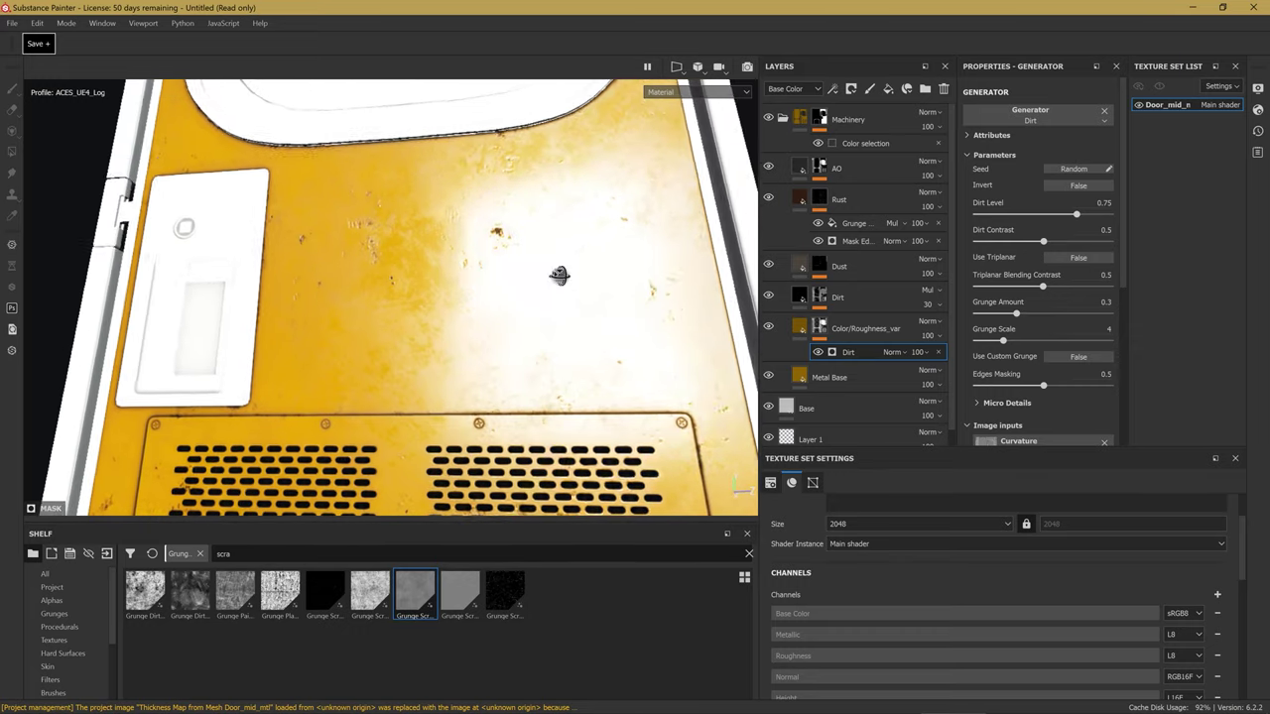
{"action": "left_click_drag", "start_coordinate": [521, 294], "coordinate": [582, 283], "text": "alt"}
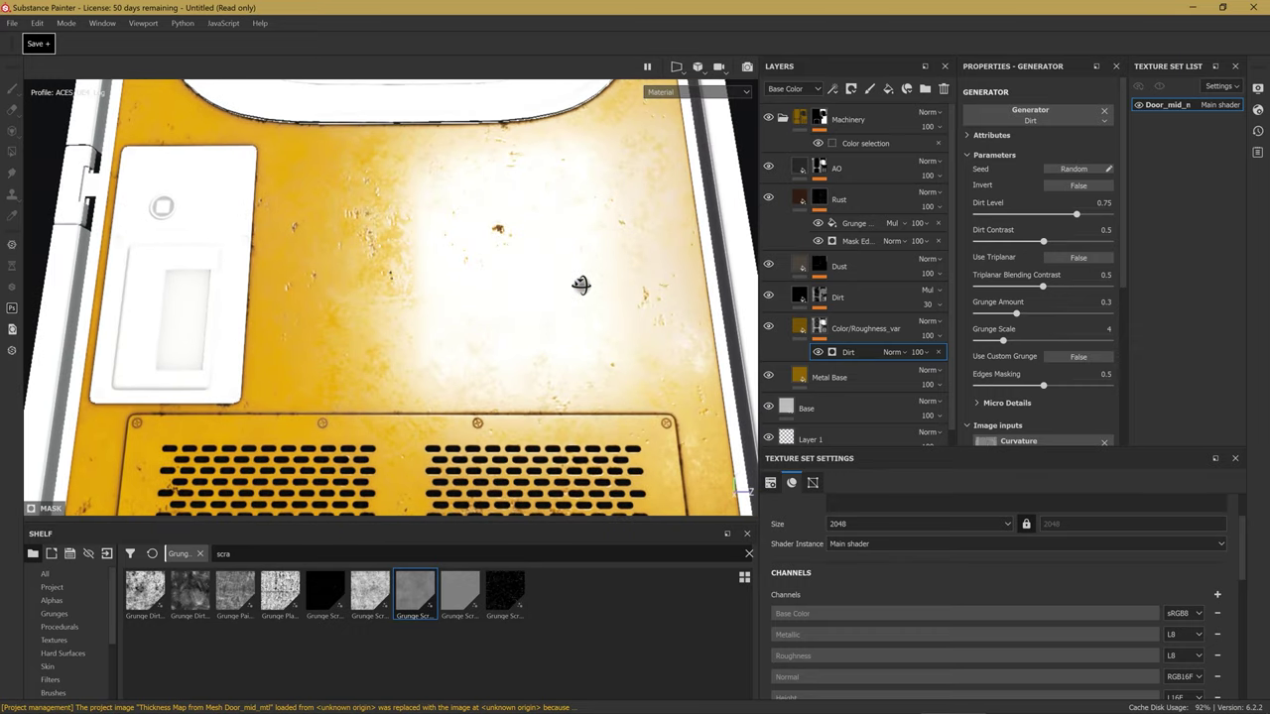
{"action": "left_click", "coordinate": [820, 331], "text": "alt"}
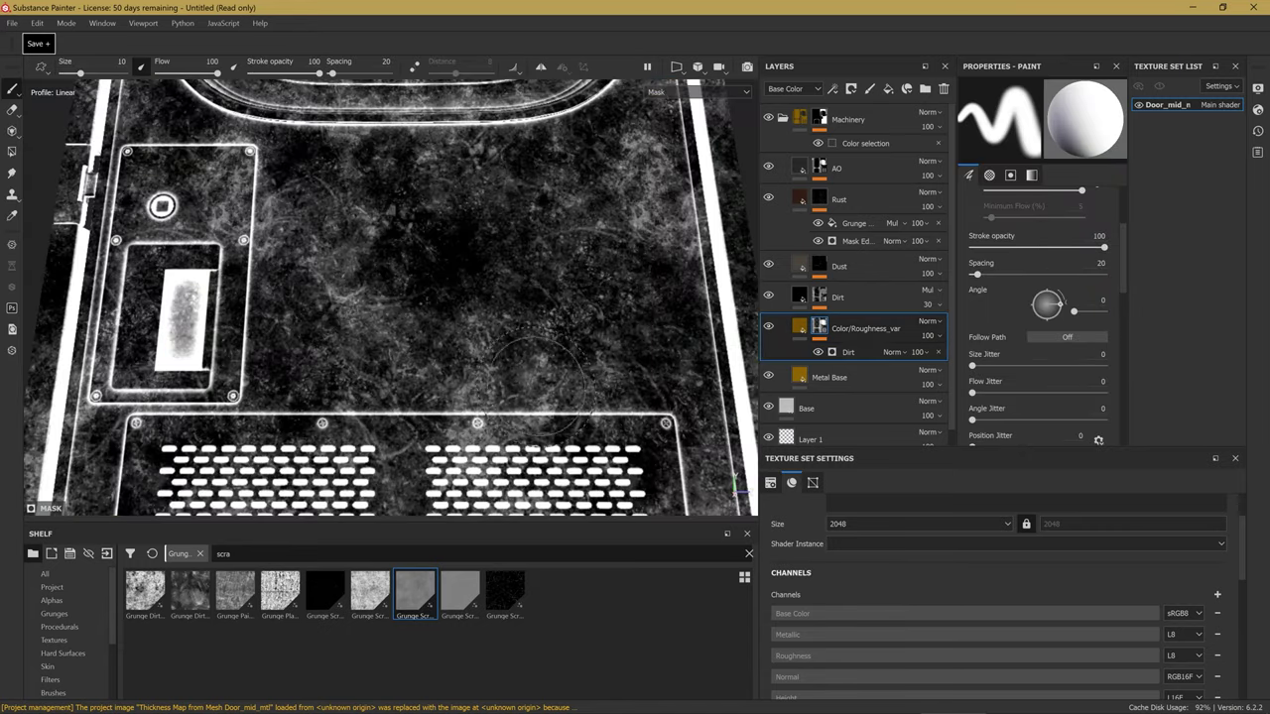
{"action": "scroll", "coordinate": [367, 319], "scroll_direction": "down", "scroll_amount": 3}
{"action": "left_click_drag", "start_coordinate": [367, 319], "coordinate": [463, 235], "text": "alt"}
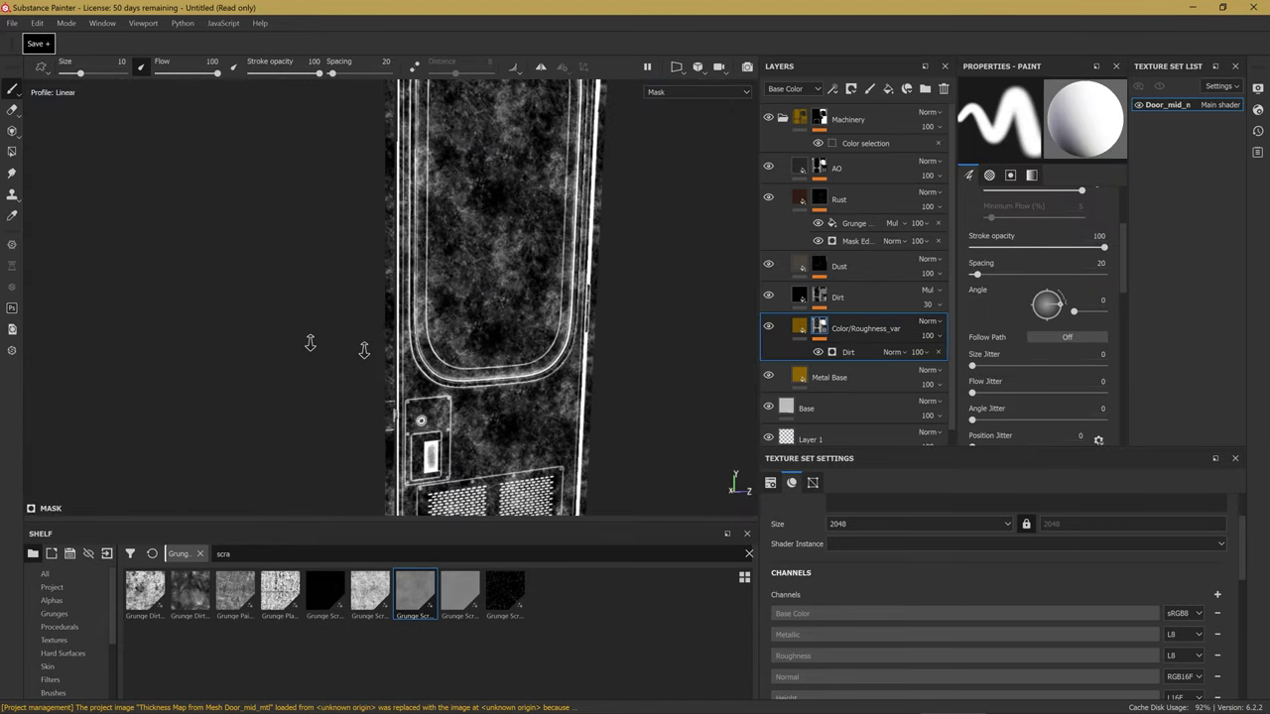
{"action": "scroll", "coordinate": [463, 235], "scroll_direction": "up", "scroll_amount": 5}
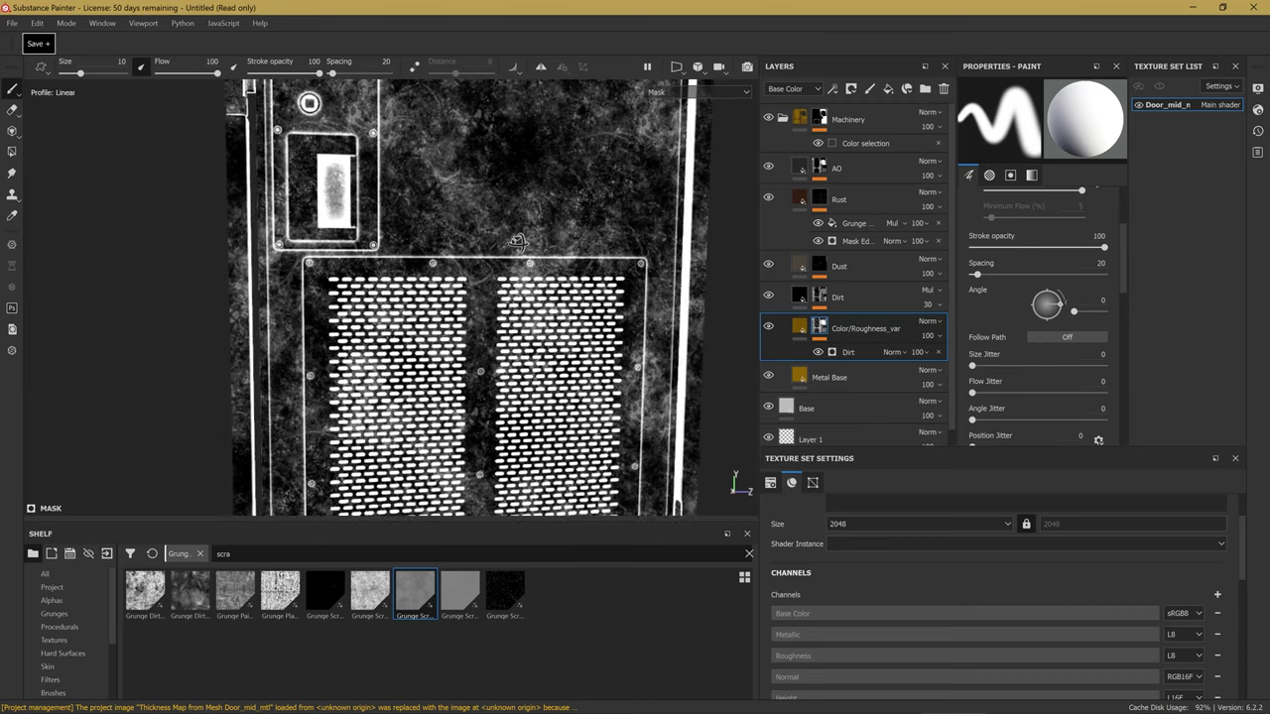
{"action": "left_click", "coordinate": [857, 355]}
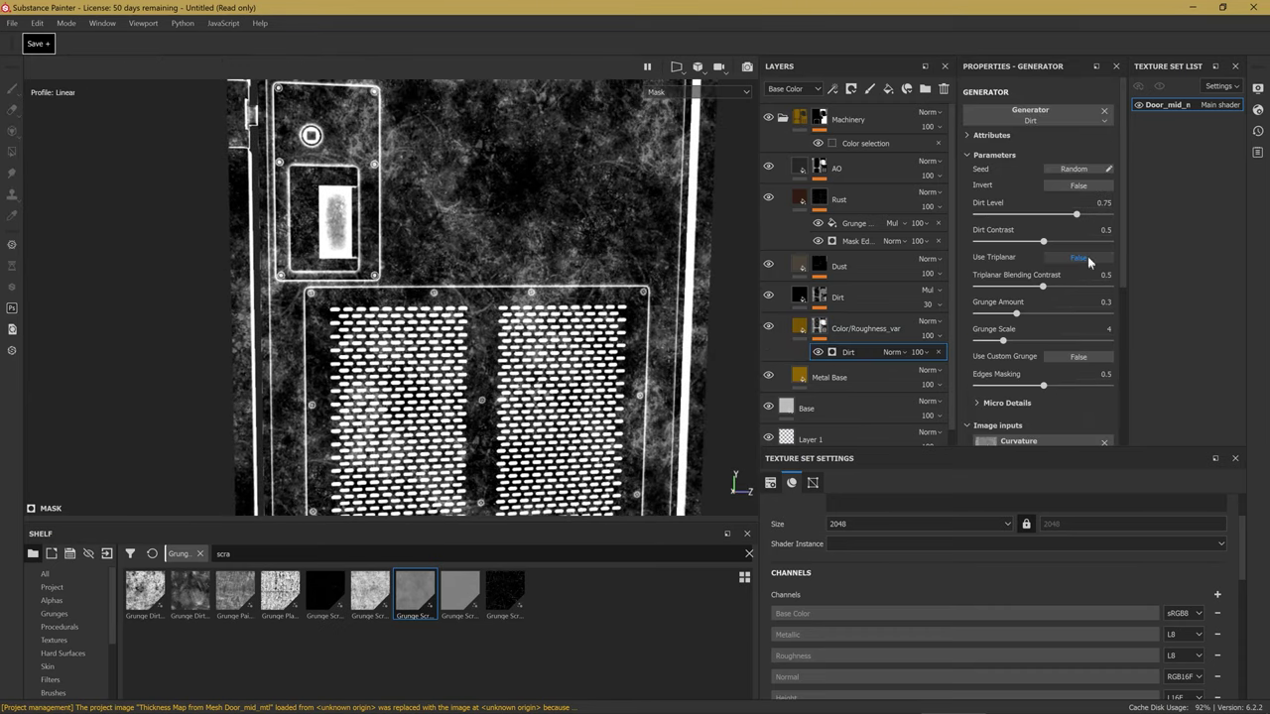
{"action": "left_click_drag", "start_coordinate": [1016, 314], "coordinate": [1018, 314]}
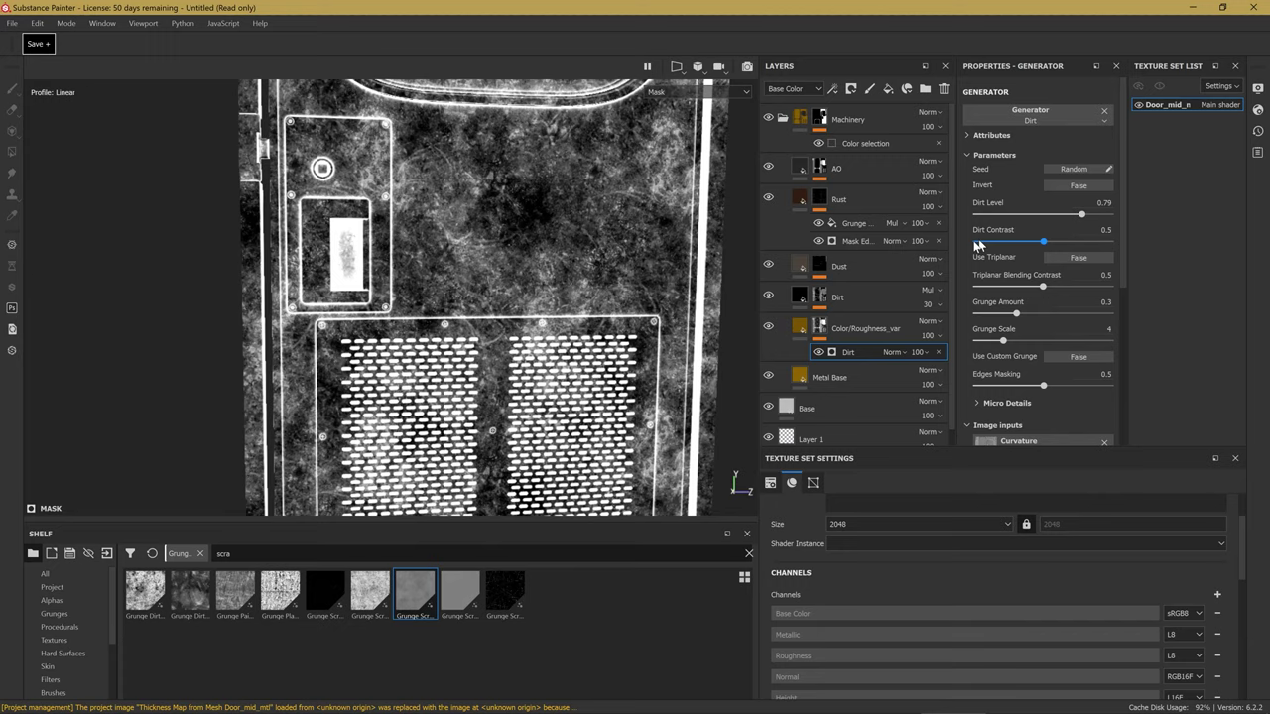
In Material view, set Dirt Level to 0.76 and Dirt Contrast to 0.51.
{"action": "key", "text": "m"}
{"action": "scroll", "coordinate": [595, 298], "scroll_direction": "up", "scroll_amount": 5}
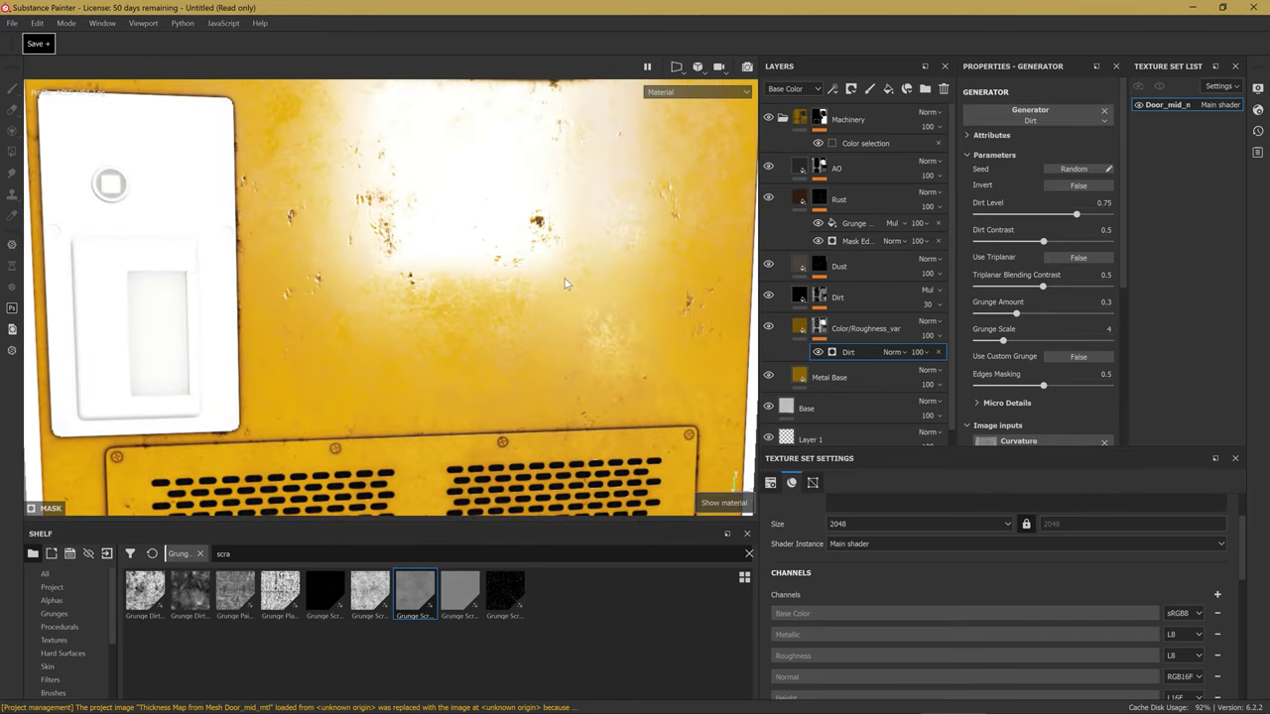
{"action": "left_click_drag", "start_coordinate": [588, 252], "coordinate": [614, 309], "text": "alt"}
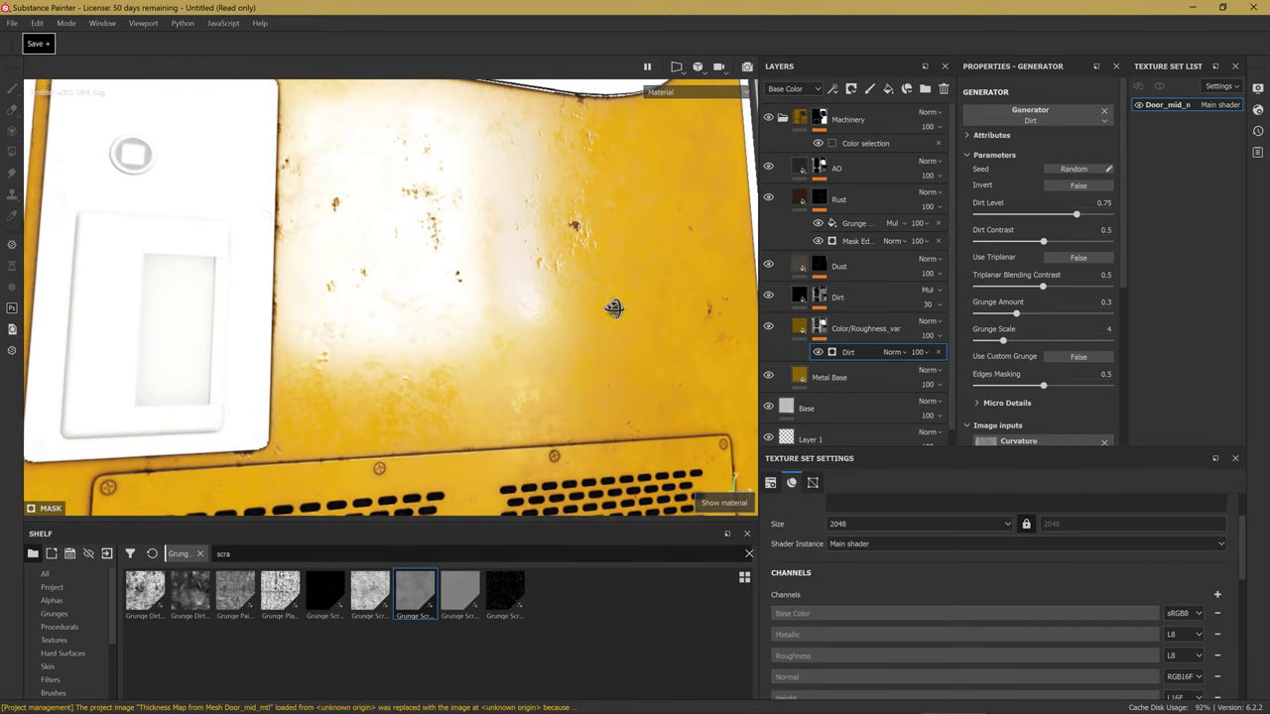
{"action": "mouse_move", "coordinate": [1076, 214]}
{"action": "left_mouse_down"}
{"action": "mouse_move", "coordinate": [1106, 230]}
{"action": "mouse_move", "coordinate": [1000, 241]}
{"action": "left_mouse_up"}
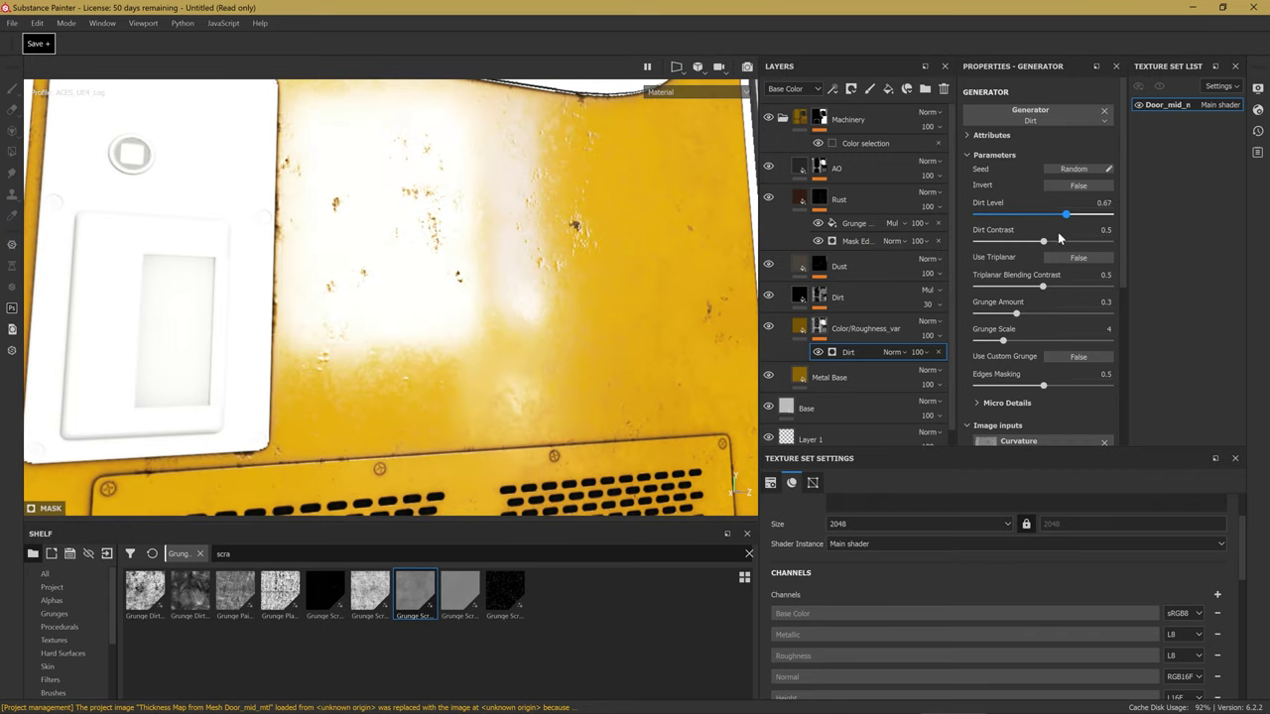
{"action": "left_click_drag", "start_coordinate": [1006, 235], "coordinate": [1010, 242]}
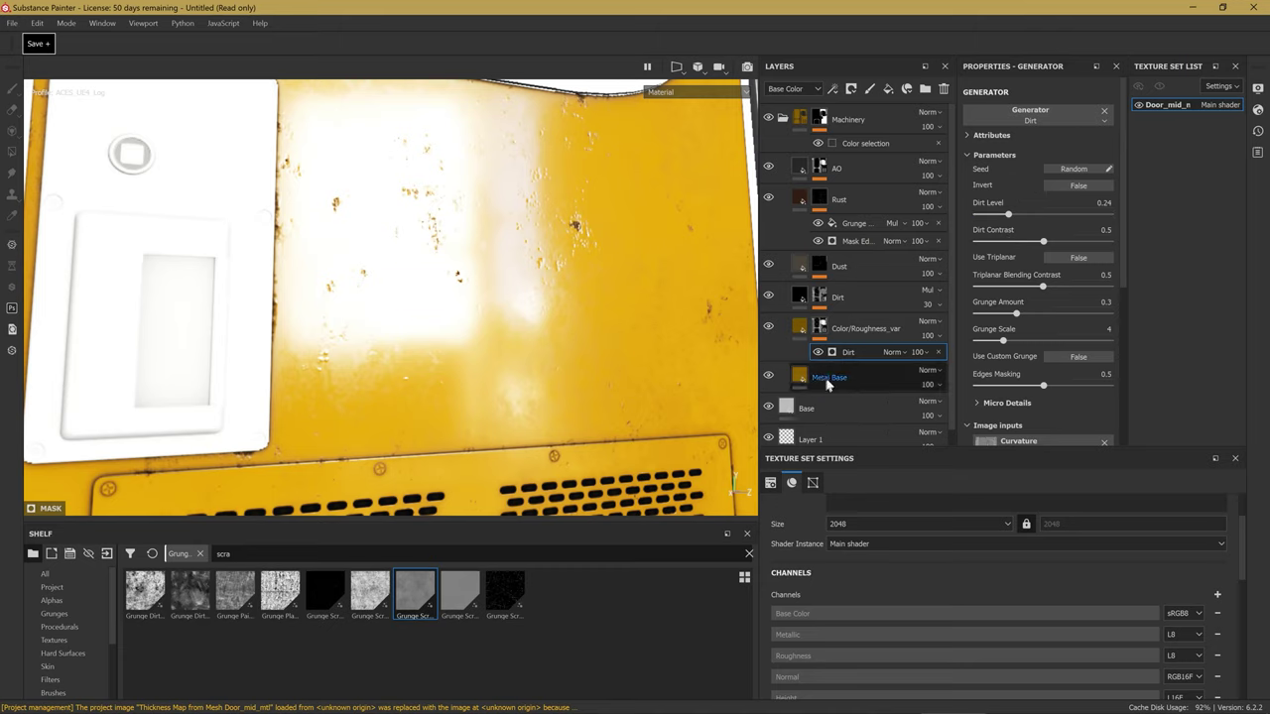
{"action": "left_click_drag", "start_coordinate": [1043, 217], "coordinate": [1120, 222]}
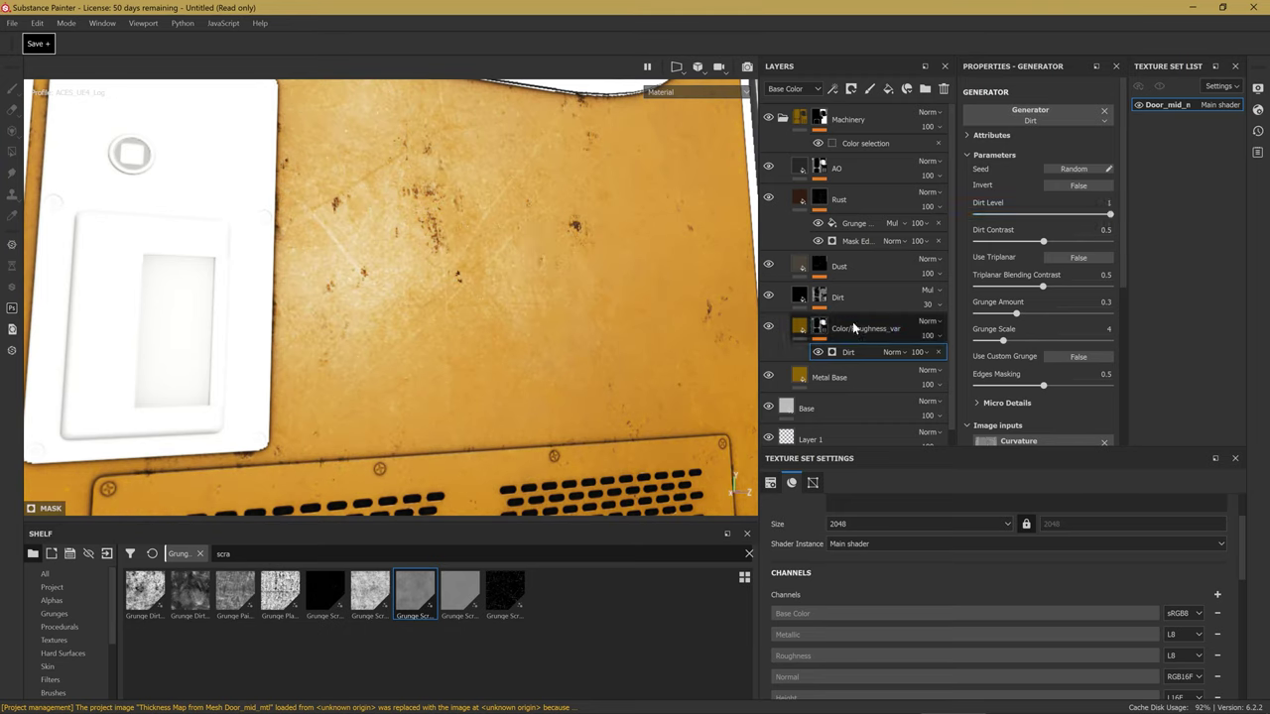
{"action": "mouse_move", "coordinate": [1109, 215]}
{"action": "left_mouse_down"}
{"action": "mouse_move", "coordinate": [1070, 217]}
{"action": "mouse_move", "coordinate": [1082, 244]}
{"action": "mouse_move", "coordinate": [1040, 254]}
{"action": "mouse_move", "coordinate": [1044, 242]}
{"action": "left_mouse_up"}
{"action": "mouse_move", "coordinate": [414, 231]}
{"action": "left_mouse_down", "text": "alt"}
{"action": "mouse_move", "coordinate": [355, 318]}
{"action": "mouse_move", "coordinate": [430, 301]}
{"action": "left_mouse_up", "text": "alt"}
Toggle Color/Roughness_var off to compare, reselect its mask, and frame the door.
{"action": "scroll", "coordinate": [431, 301], "scroll_direction": "up", "scroll_amount": 3}
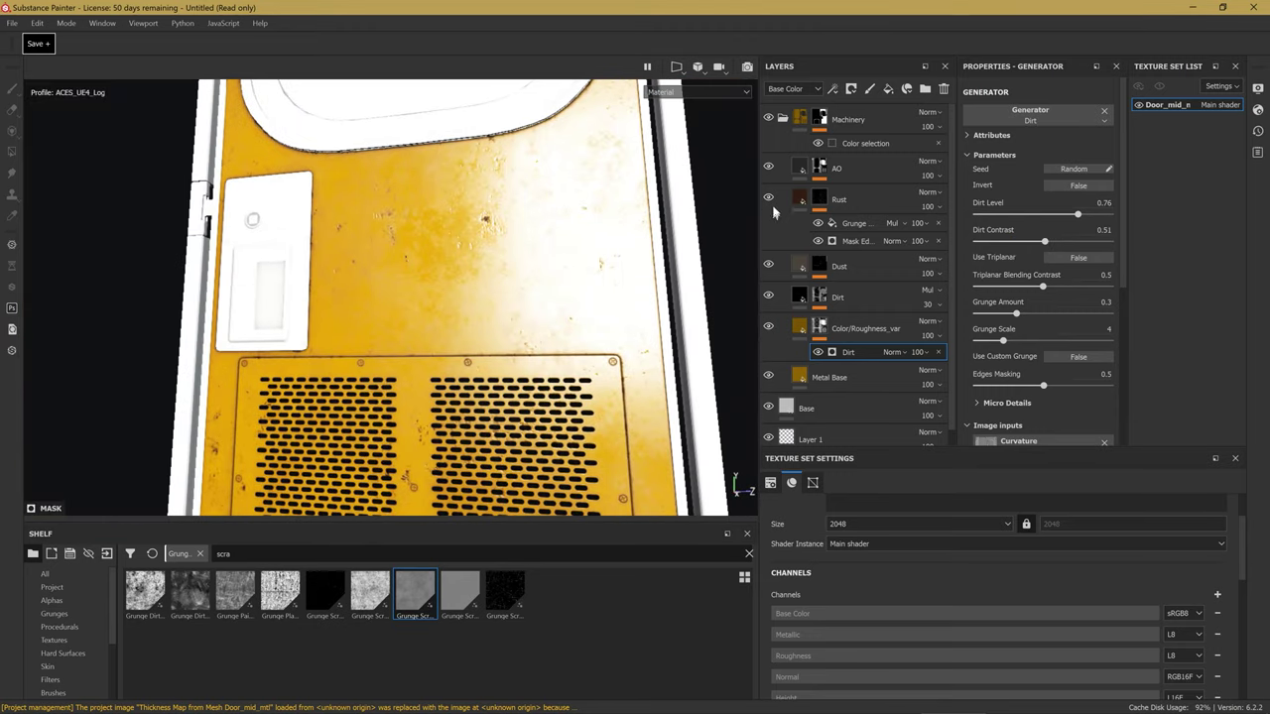
{"action": "left_click", "coordinate": [770, 329]}
{"action": "scroll", "coordinate": [508, 278], "scroll_direction": "up", "scroll_amount": 3}
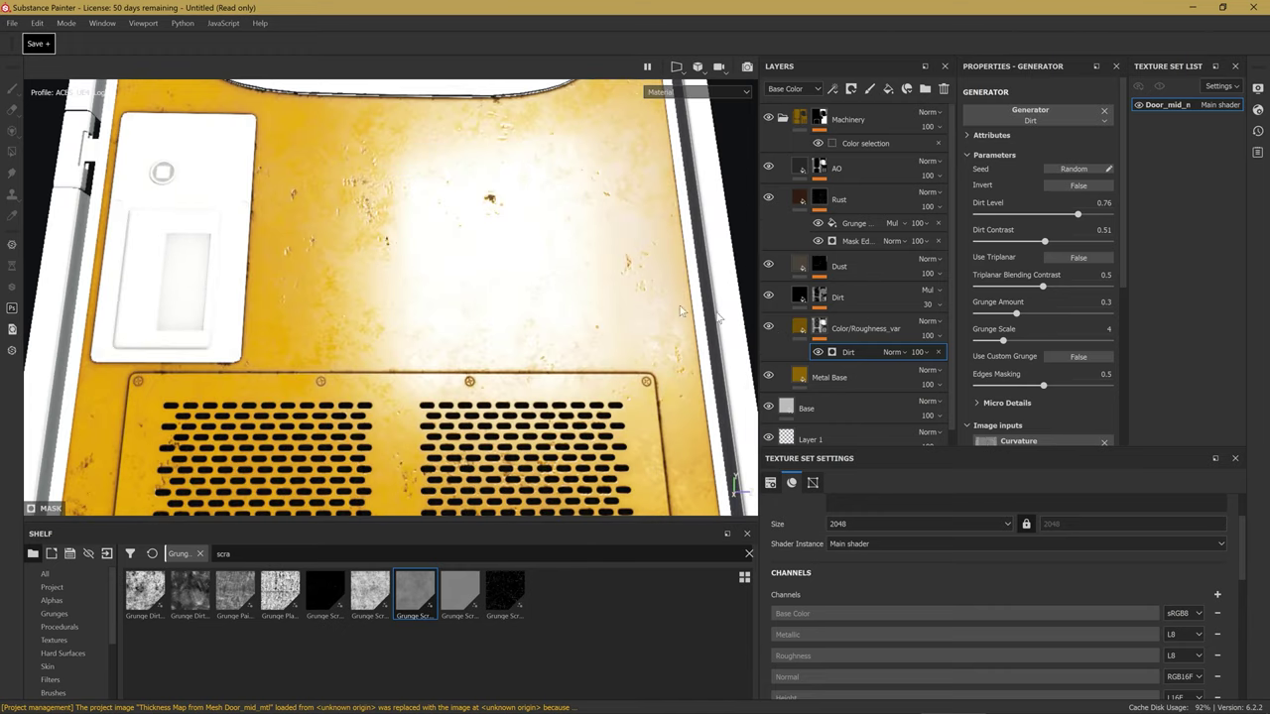
{"action": "left_click", "coordinate": [820, 330]}
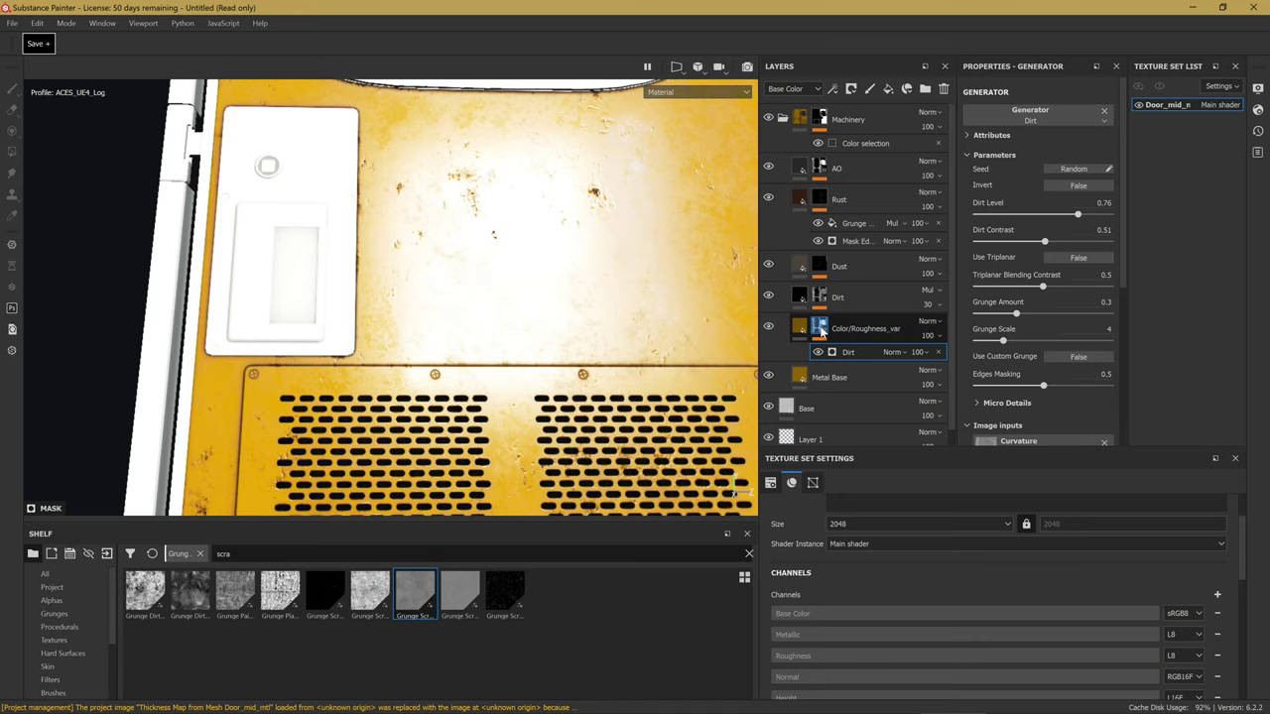
{"action": "key", "text": "f"}
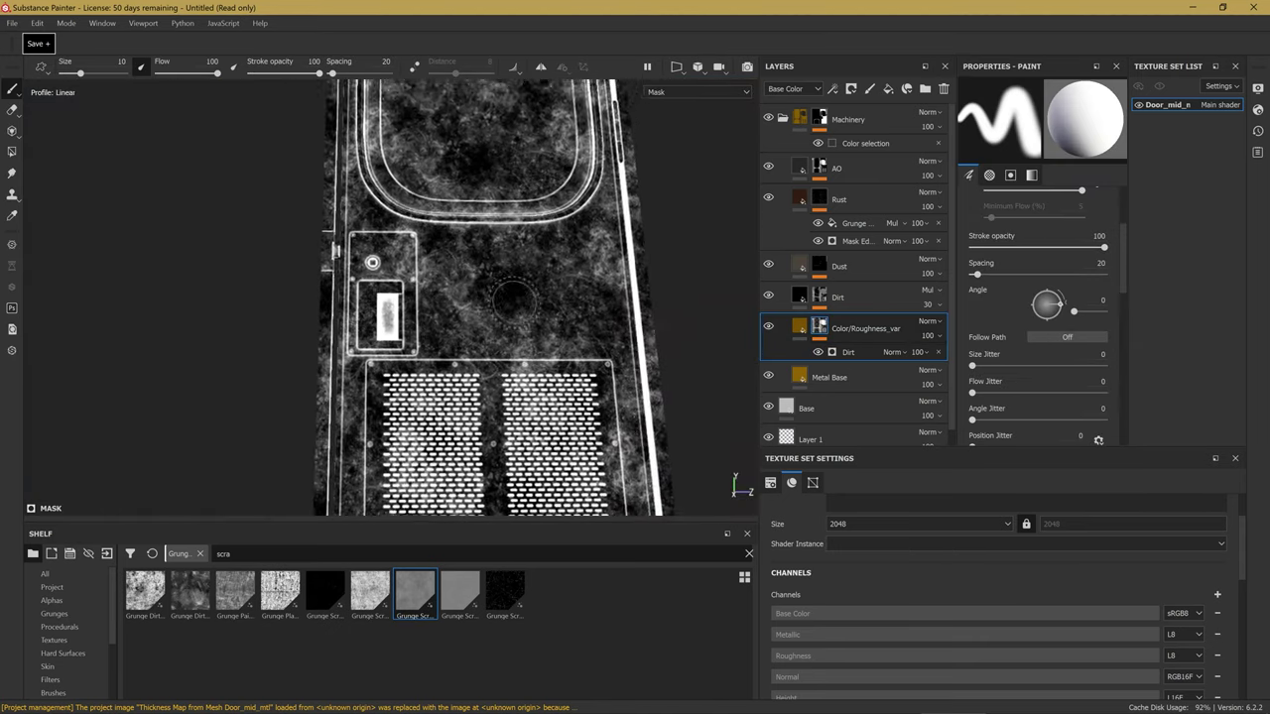
Try Grunge Scale 5 on the Dirt generator, then return it to 4.
{"action": "left_click", "coordinate": [841, 353]}
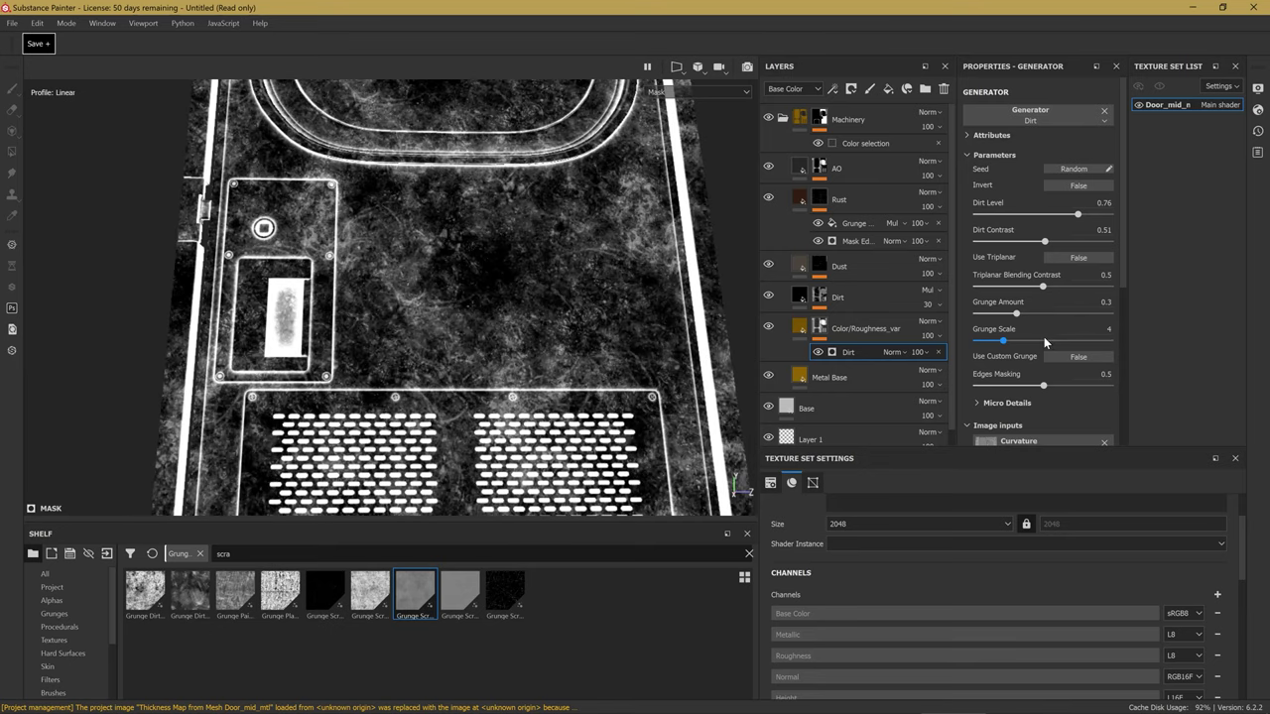
{"action": "left_click_drag", "start_coordinate": [1008, 343], "coordinate": [1015, 346]}
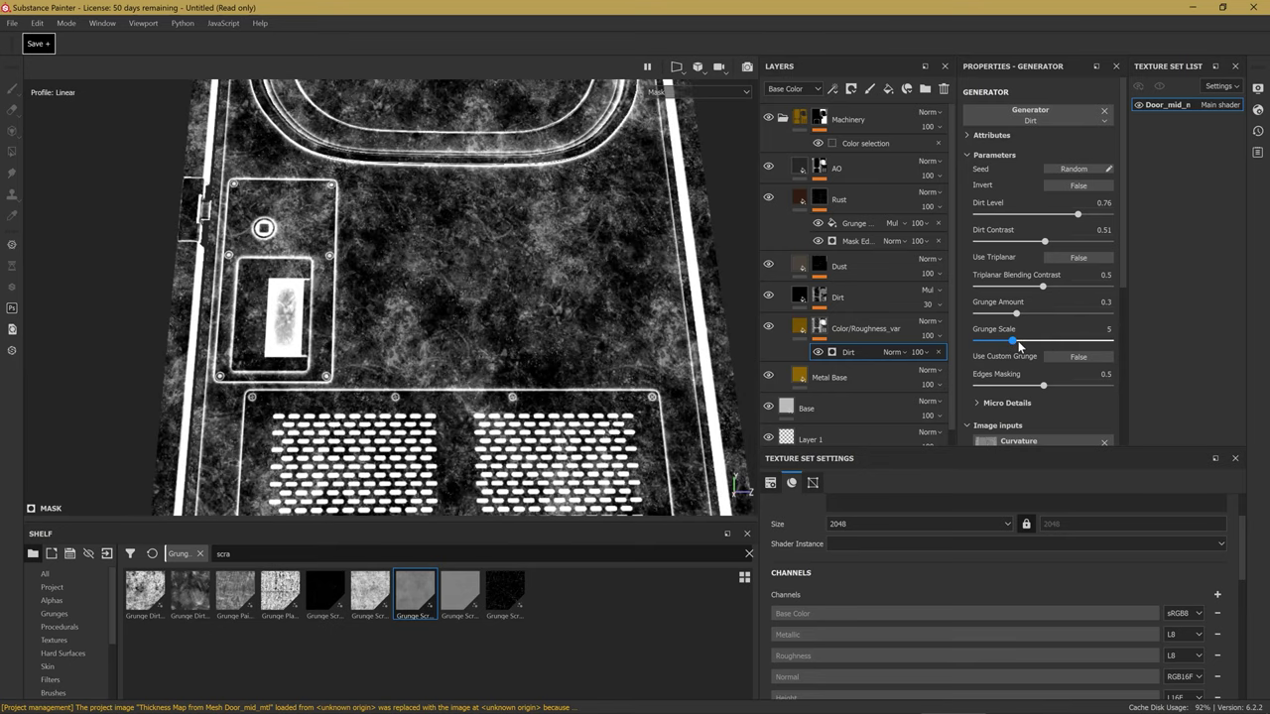
{"action": "left_click_drag", "start_coordinate": [475, 278], "coordinate": [675, 326], "text": "alt"}
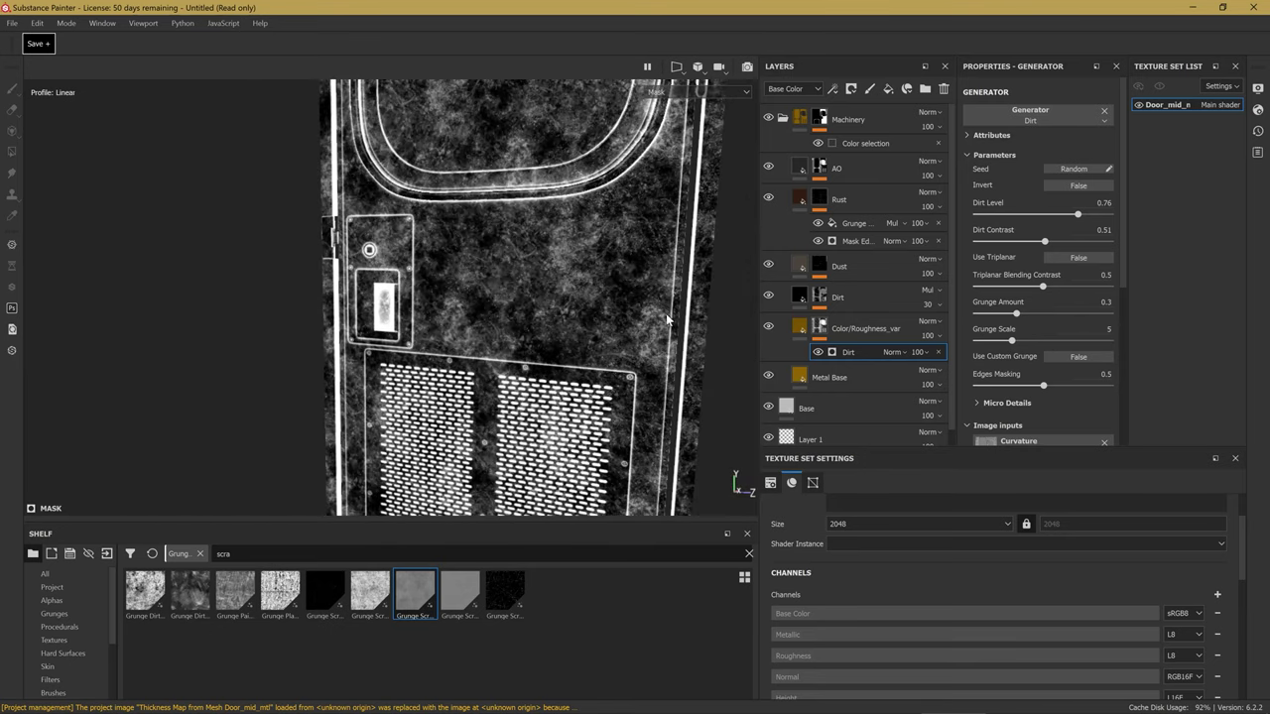
{"action": "scroll", "coordinate": [541, 326], "scroll_direction": "up", "scroll_amount": 2}
{"action": "scroll", "coordinate": [585, 326], "scroll_direction": "up", "scroll_amount": 2}
{"action": "scroll", "coordinate": [523, 319], "scroll_direction": "up", "scroll_amount": 2}
{"action": "scroll", "coordinate": [527, 326], "scroll_direction": "up", "scroll_amount": 2}
{"action": "middle_click_drag", "start_coordinate": [527, 326], "coordinate": [495, 316]}
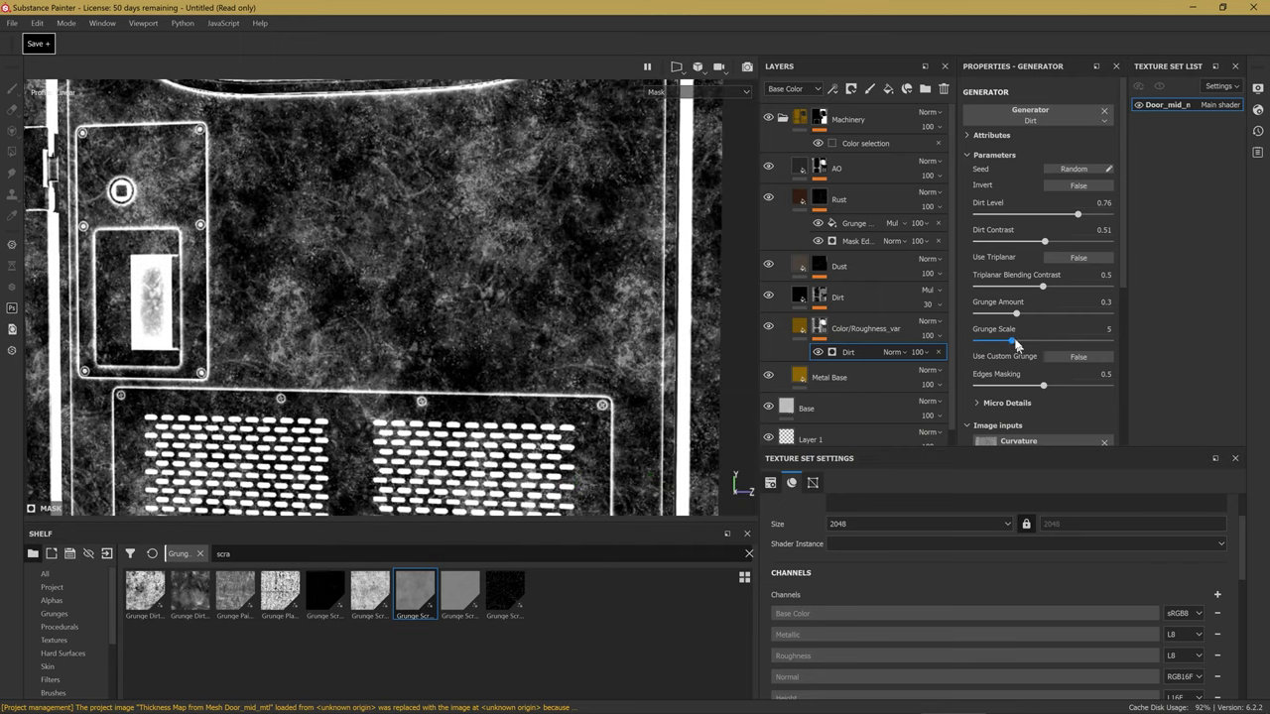
{"action": "left_click_drag", "start_coordinate": [1016, 343], "coordinate": [1012, 341]}
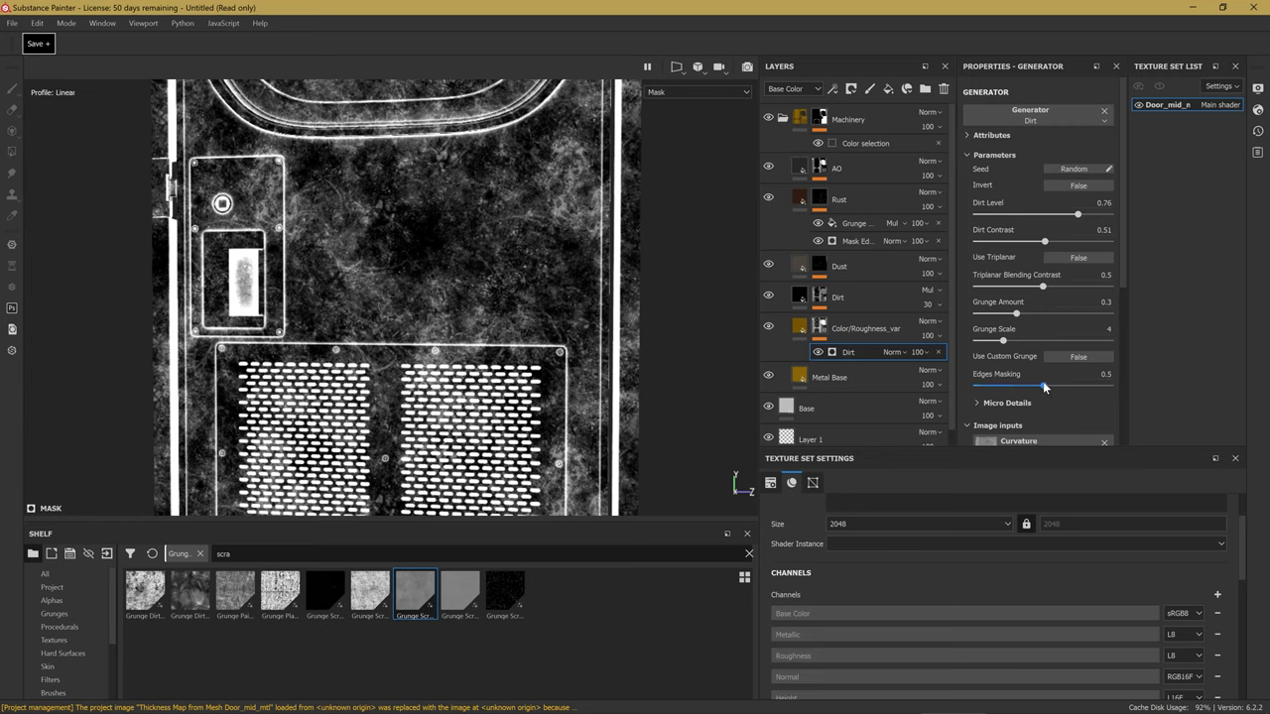
Test Grunge Amount, leaving it at 0.3, and clear the shelf search.
{"action": "left_click_drag", "start_coordinate": [1016, 314], "coordinate": [1023, 316]}
{"action": "scroll", "coordinate": [1022, 310], "scroll_direction": "down", "scroll_amount": 3}
{"action": "scroll", "coordinate": [1022, 311], "scroll_direction": "up", "scroll_amount": 3}
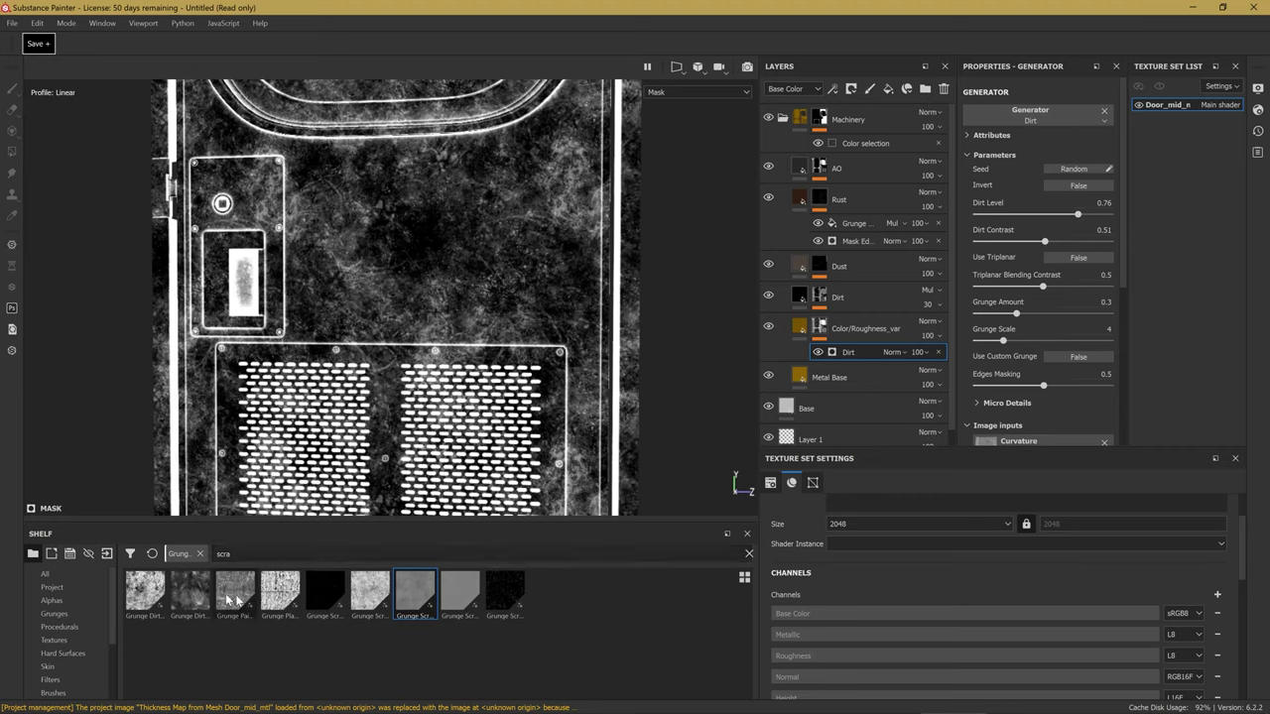
{"action": "double_click", "coordinate": [222, 554]}
Put Grunge Marble Shapes in the Dirt generator's custom grunge slot and enable Use Custom Grunge.
{"action": "key", "text": "BackSpace"}
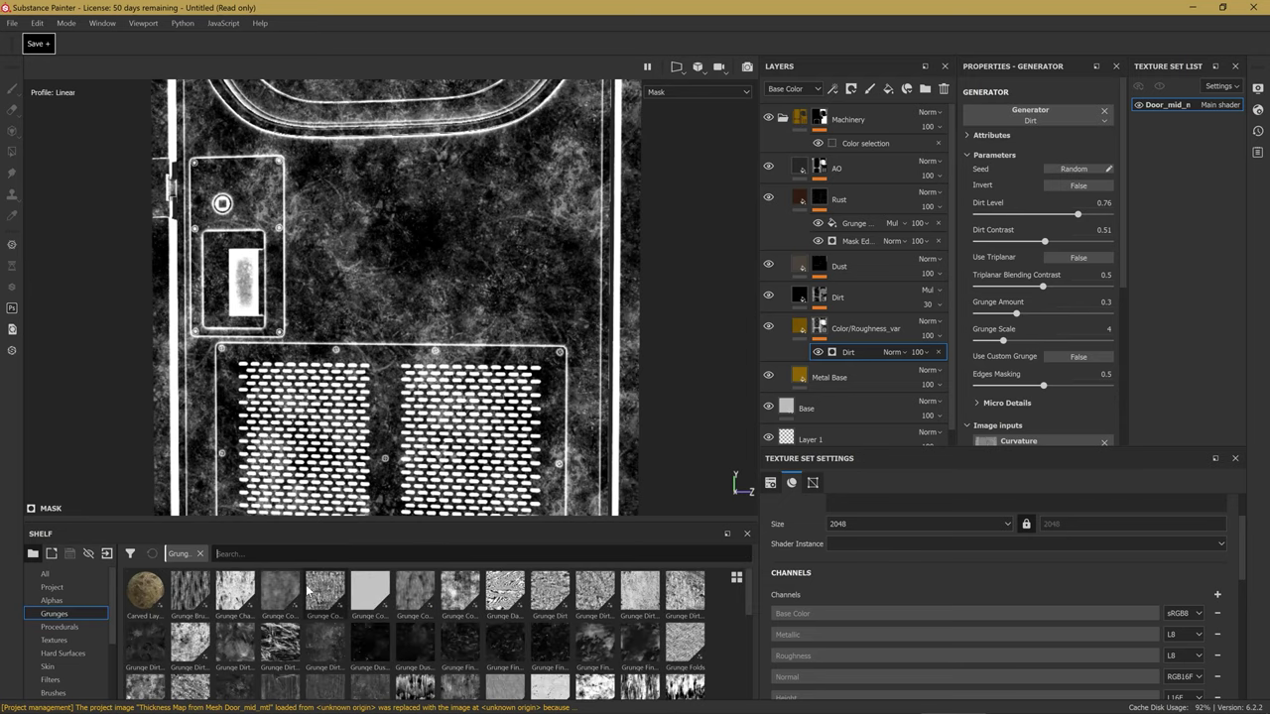
{"action": "scroll", "coordinate": [306, 595], "scroll_direction": "down", "scroll_amount": 1}
{"action": "scroll", "coordinate": [255, 643], "scroll_direction": "down", "scroll_amount": 1}
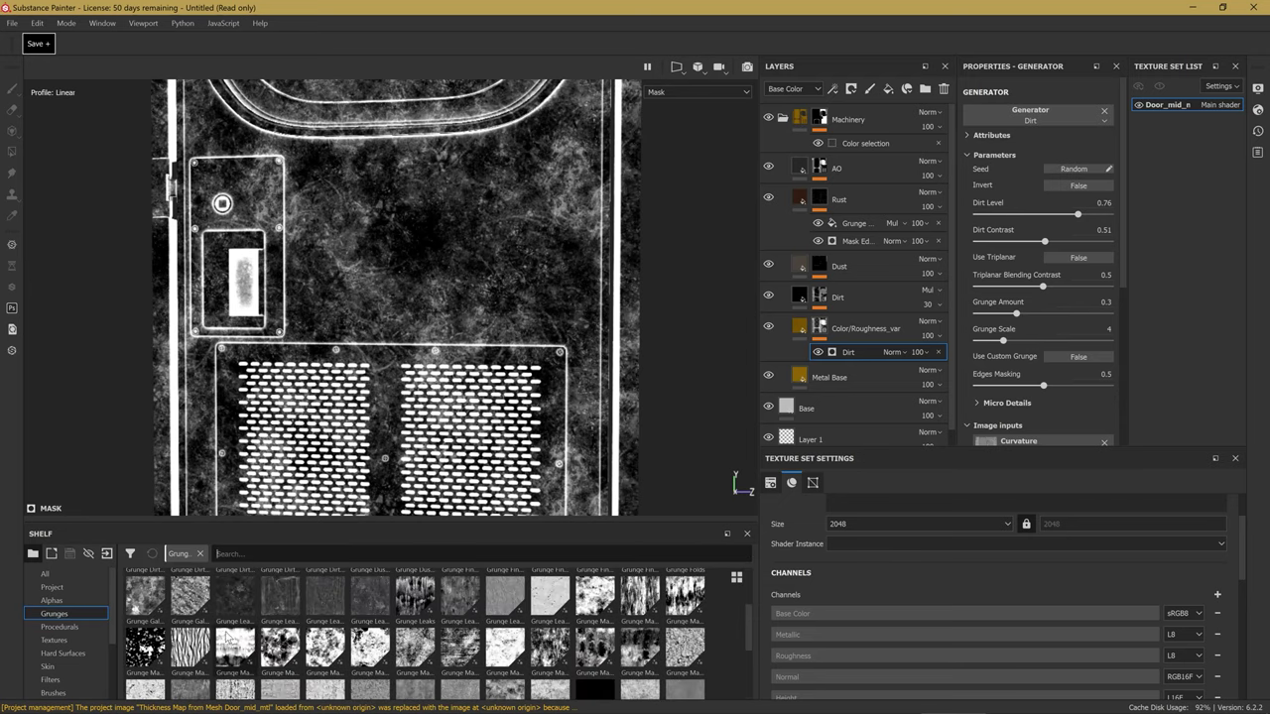
{"action": "scroll", "coordinate": [230, 650], "scroll_direction": "down", "scroll_amount": 1}
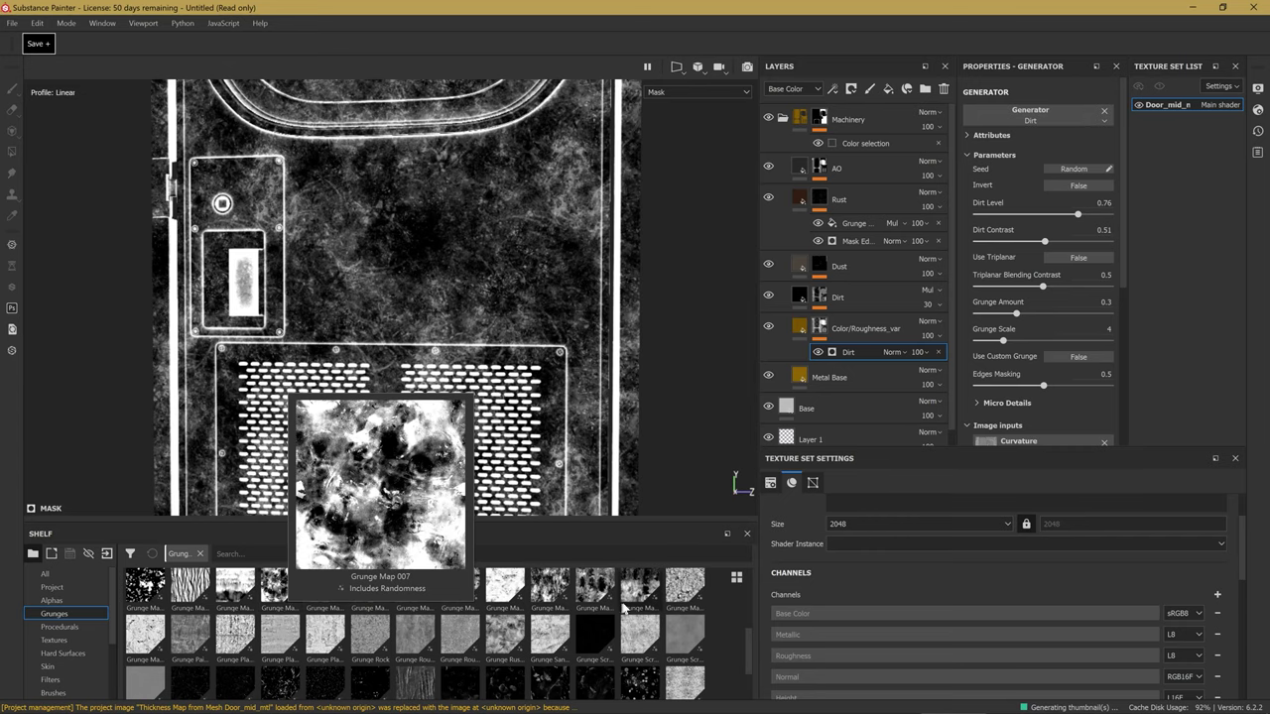
{"action": "scroll", "coordinate": [751, 625], "scroll_direction": "up", "scroll_amount": 1}
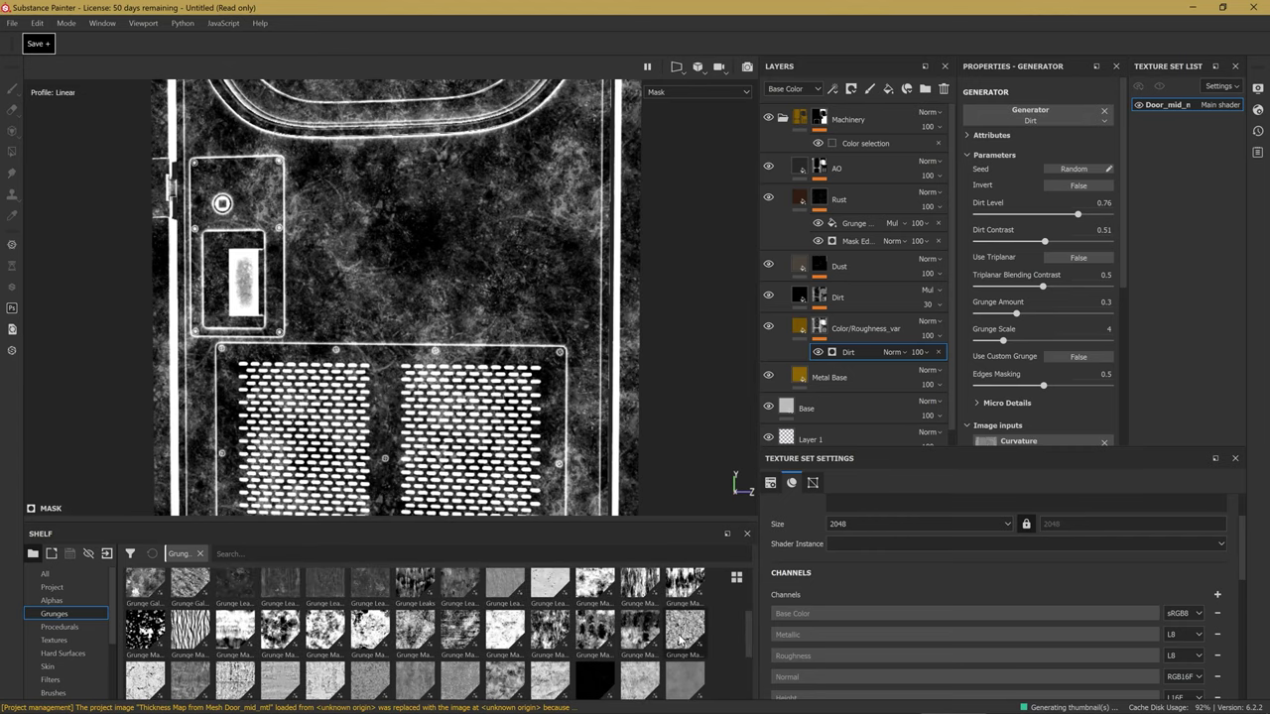
{"action": "mouse_move", "coordinate": [685, 635]}
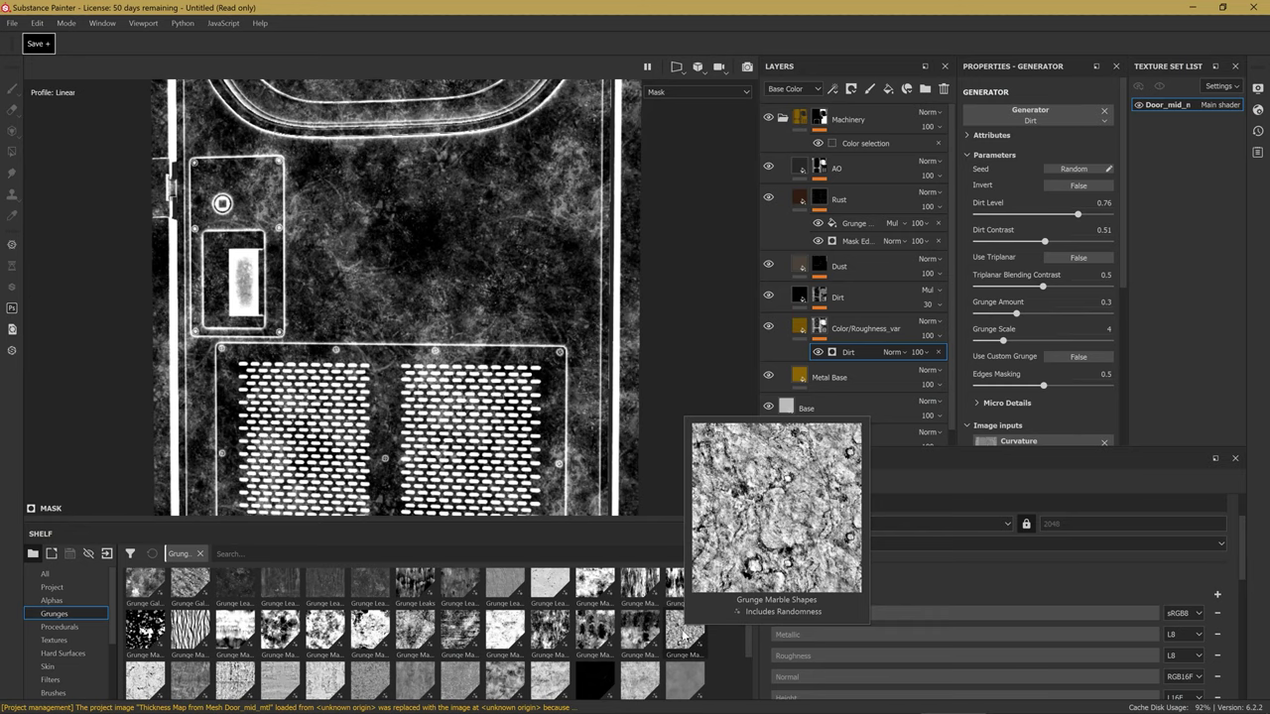
{"action": "mouse_move", "coordinate": [682, 635]}
{"action": "left_mouse_down"}
{"action": "mouse_move", "coordinate": [1063, 484]}
{"action": "mouse_move", "coordinate": [1190, 356]}
{"action": "mouse_move", "coordinate": [1069, 310]}
{"action": "left_mouse_up"}
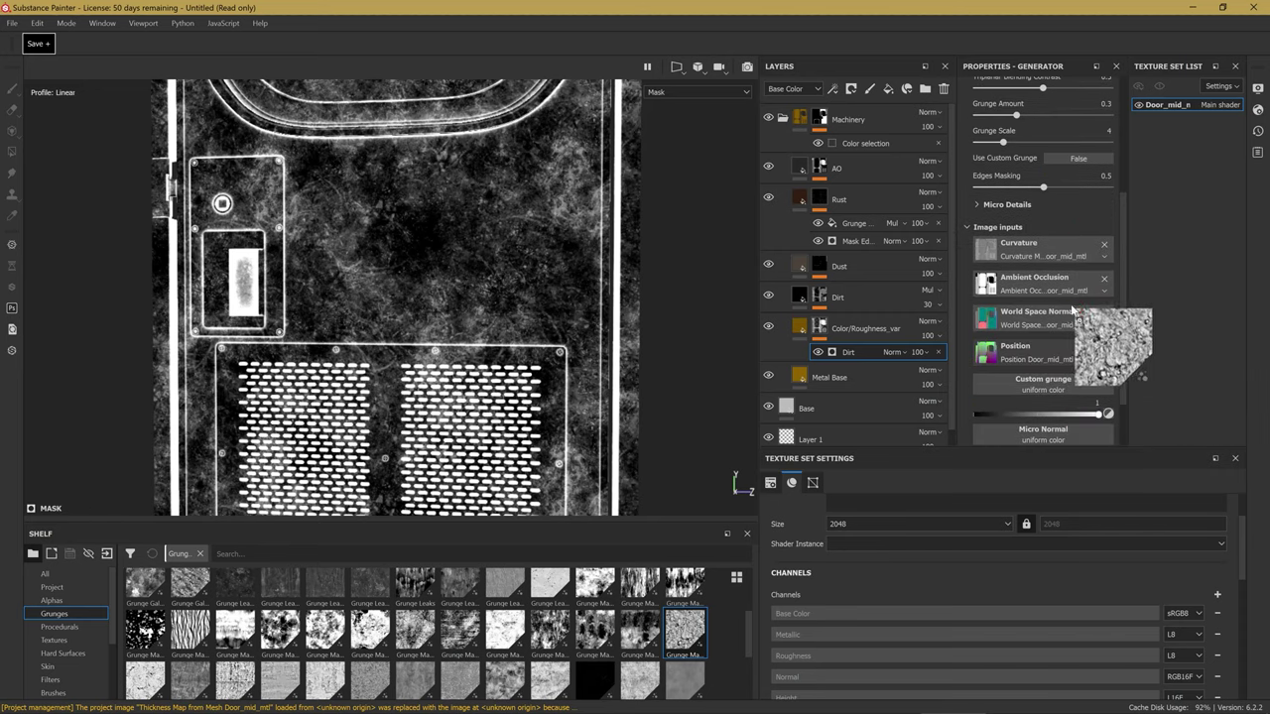
{"action": "left_click_drag", "start_coordinate": [1069, 309], "coordinate": [1016, 392]}
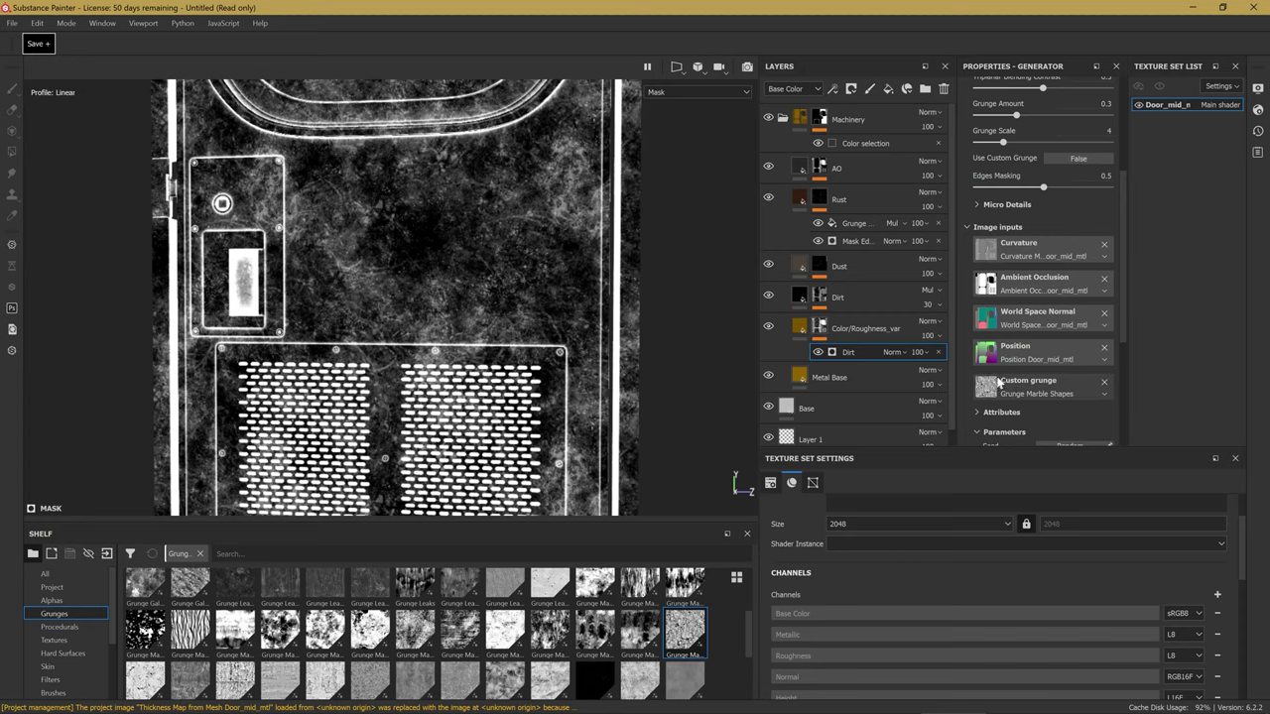
{"action": "scroll", "coordinate": [1022, 394], "scroll_direction": "up", "scroll_amount": 2}
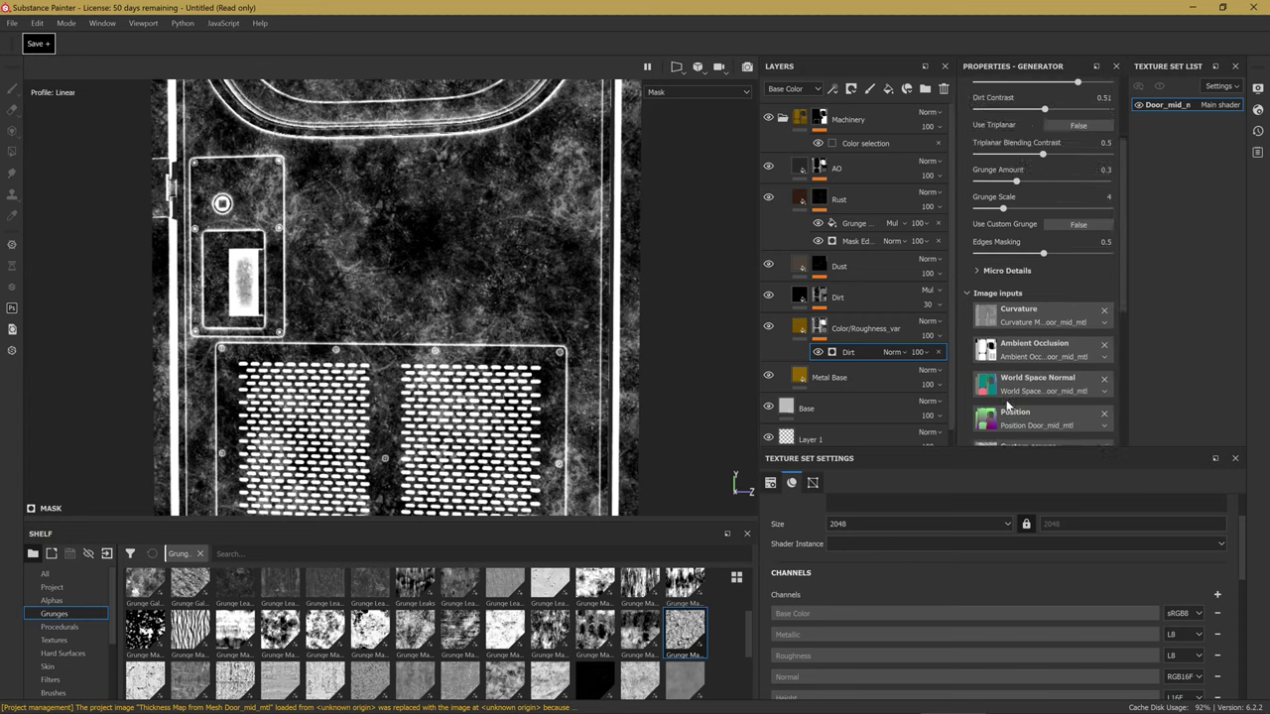
{"action": "scroll", "coordinate": [1007, 405], "scroll_direction": "up", "scroll_amount": 2}
{"action": "scroll", "coordinate": [1018, 195], "scroll_direction": "up", "scroll_amount": 2}
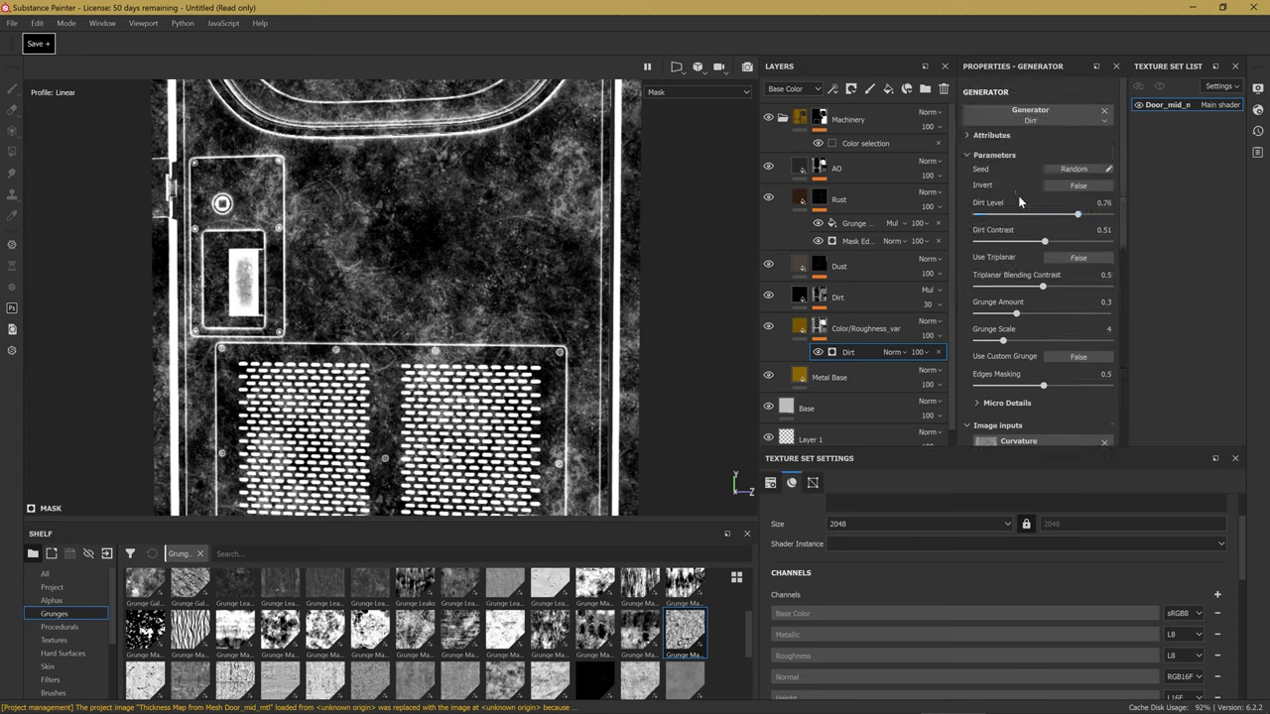
{"action": "left_click", "coordinate": [1072, 356]}
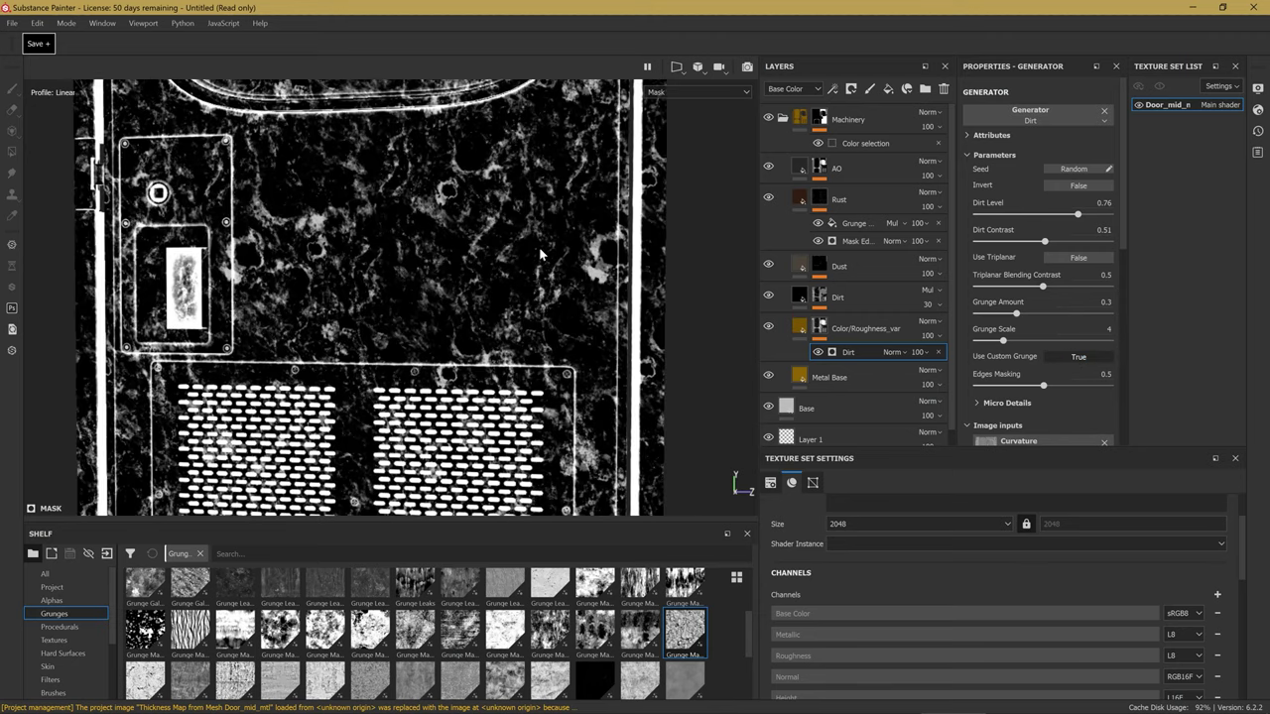
Return to the material view and show the Color/Roughness_var fill with Grunge Scratches Dirty roughness.
{"action": "key", "text": "m"}
{"action": "scroll", "coordinate": [442, 247], "scroll_direction": "up", "scroll_amount": 3}
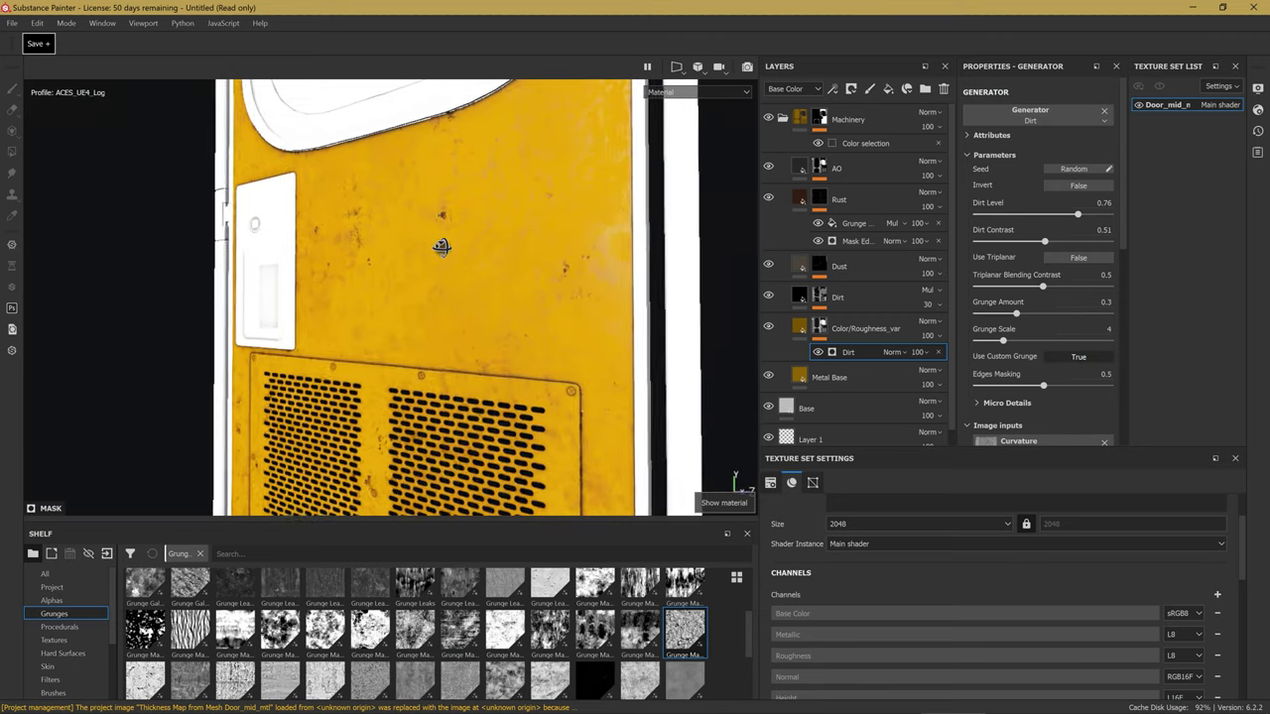
{"action": "scroll", "coordinate": [442, 247], "scroll_direction": "up", "scroll_amount": 2}
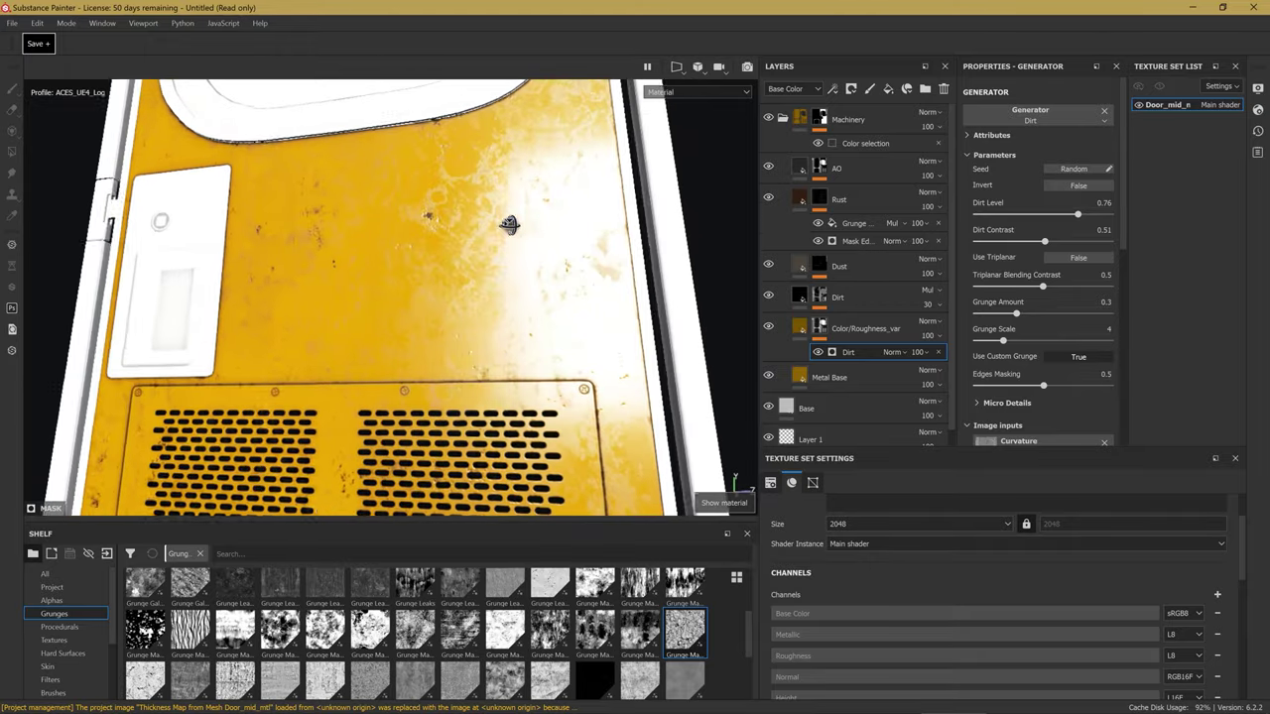
{"action": "scroll", "coordinate": [427, 199], "scroll_direction": "up", "scroll_amount": 2}
{"action": "scroll", "coordinate": [426, 199], "scroll_direction": "up", "scroll_amount": 2}
{"action": "mouse_move", "coordinate": [496, 249]}
{"action": "left_mouse_down", "text": "alt"}
{"action": "mouse_move", "coordinate": [553, 270]}
{"action": "mouse_move", "coordinate": [552, 249]}
{"action": "mouse_move", "coordinate": [593, 269]}
{"action": "mouse_move", "coordinate": [576, 284]}
{"action": "mouse_move", "coordinate": [269, 297]}
{"action": "mouse_move", "coordinate": [357, 264]}
{"action": "mouse_move", "coordinate": [411, 282]}
{"action": "mouse_move", "coordinate": [418, 331]}
{"action": "mouse_move", "coordinate": [362, 261]}
{"action": "mouse_move", "coordinate": [453, 329]}
{"action": "mouse_move", "coordinate": [387, 312]}
{"action": "mouse_move", "coordinate": [490, 287]}
{"action": "left_mouse_up", "text": "alt"}
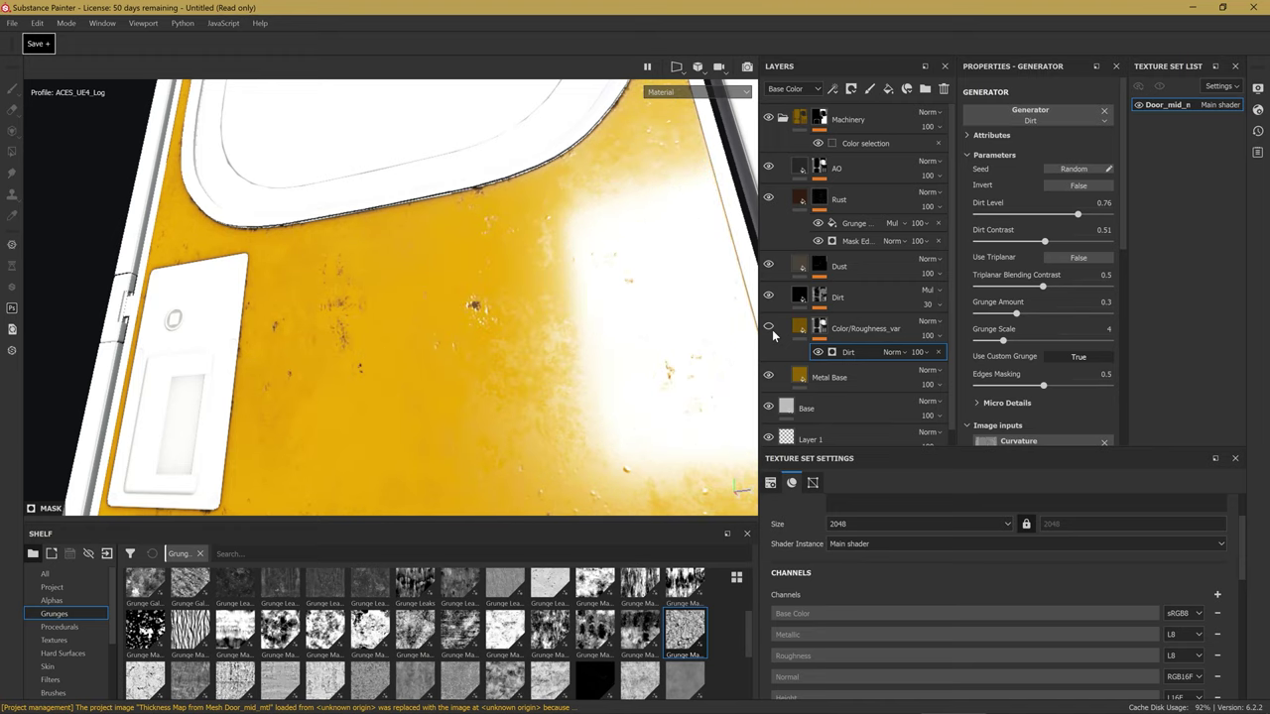
{"action": "right_click_drag", "start_coordinate": [562, 342], "coordinate": [614, 316], "text": "alt"}
{"action": "mouse_move", "coordinate": [614, 317]}
{"action": "left_mouse_down", "text": "alt"}
{"action": "mouse_move", "coordinate": [618, 275]}
{"action": "mouse_move", "coordinate": [595, 292]}
{"action": "mouse_move", "coordinate": [538, 295]}
{"action": "mouse_move", "coordinate": [551, 266]}
{"action": "mouse_move", "coordinate": [420, 202]}
{"action": "mouse_move", "coordinate": [443, 227]}
{"action": "mouse_move", "coordinate": [553, 269]}
{"action": "mouse_move", "coordinate": [579, 234]}
{"action": "mouse_move", "coordinate": [604, 264]}
{"action": "left_mouse_up", "text": "alt"}
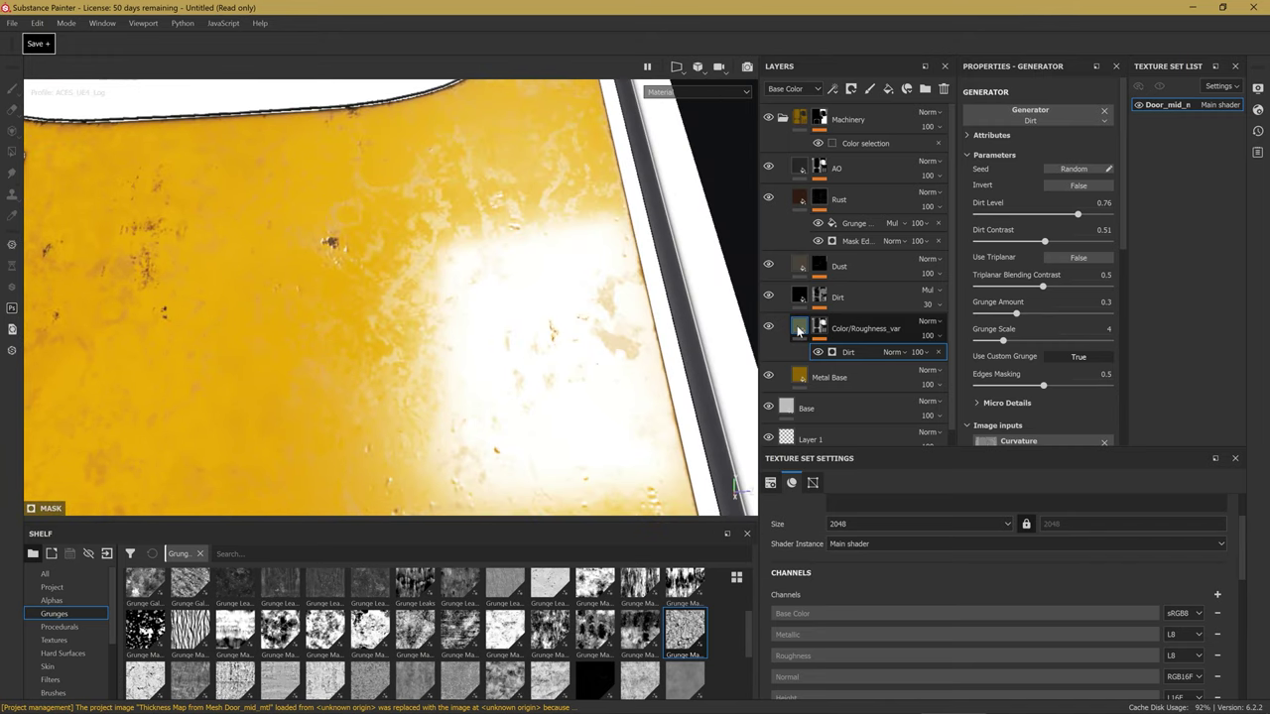
{"action": "key", "text": "Delete"}
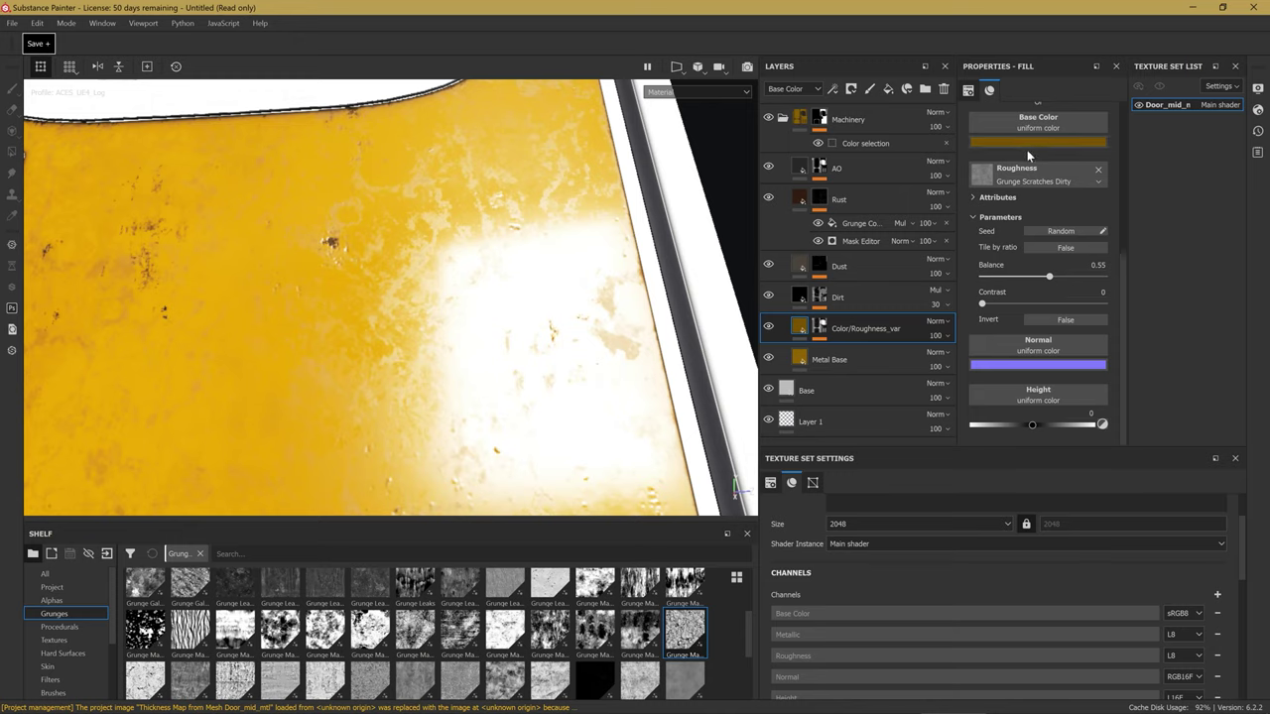
{"action": "scroll", "coordinate": [1044, 273], "scroll_direction": "up", "scroll_amount": 2}
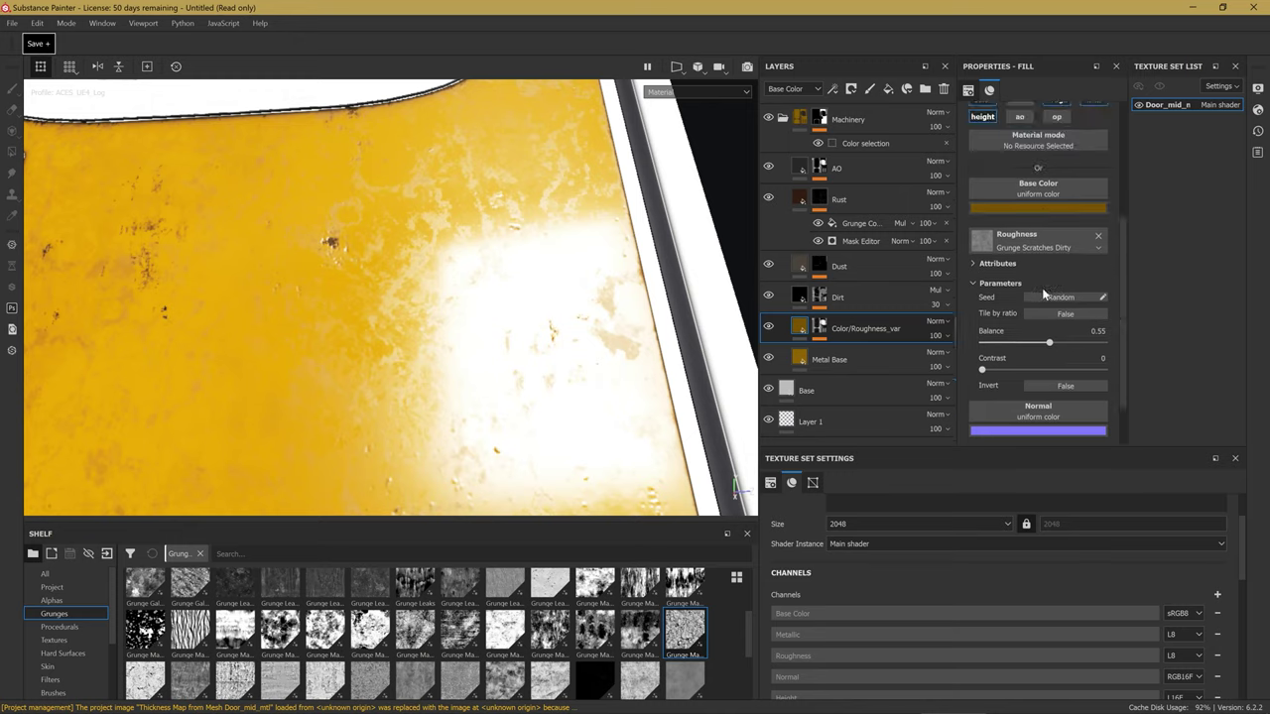
Raise the Grunge Scratches Dirty Balance from 0.55 to 0.73.
{"action": "scroll", "coordinate": [1044, 295], "scroll_direction": "up", "scroll_amount": 2}
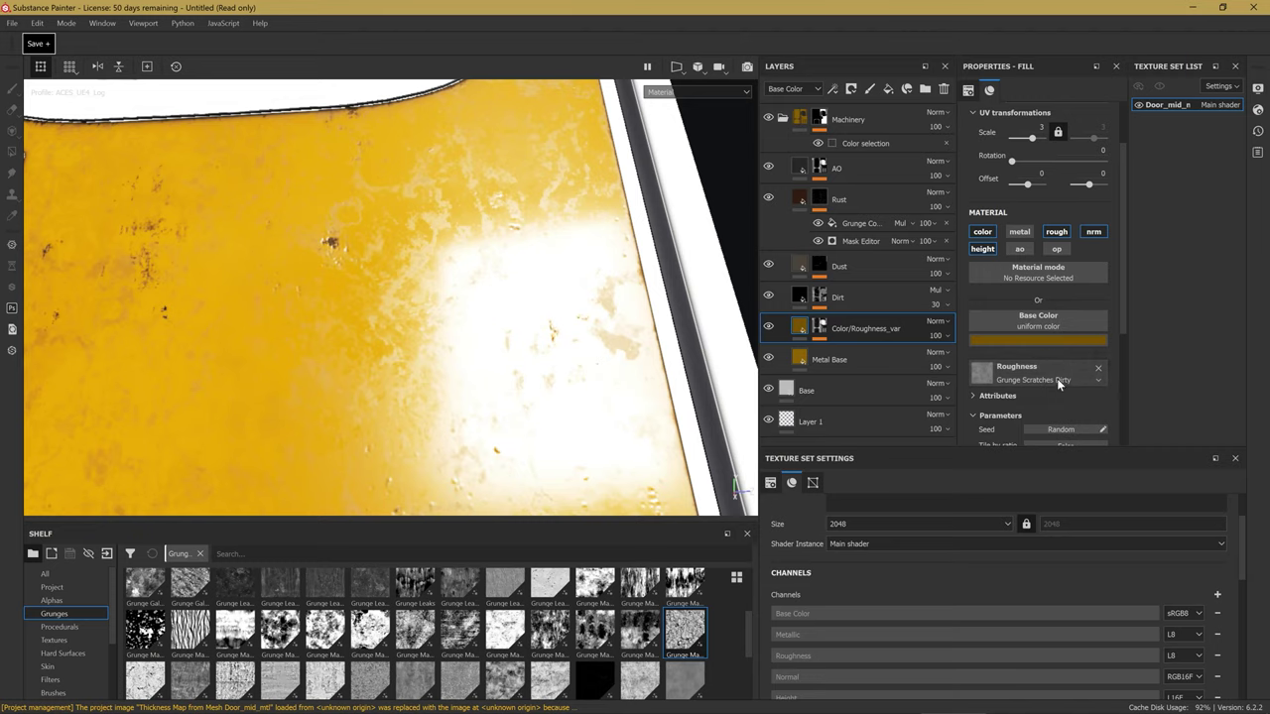
{"action": "scroll", "coordinate": [1053, 380], "scroll_direction": "down", "scroll_amount": 2}
{"action": "left_click_drag", "start_coordinate": [1052, 344], "coordinate": [1072, 344]}
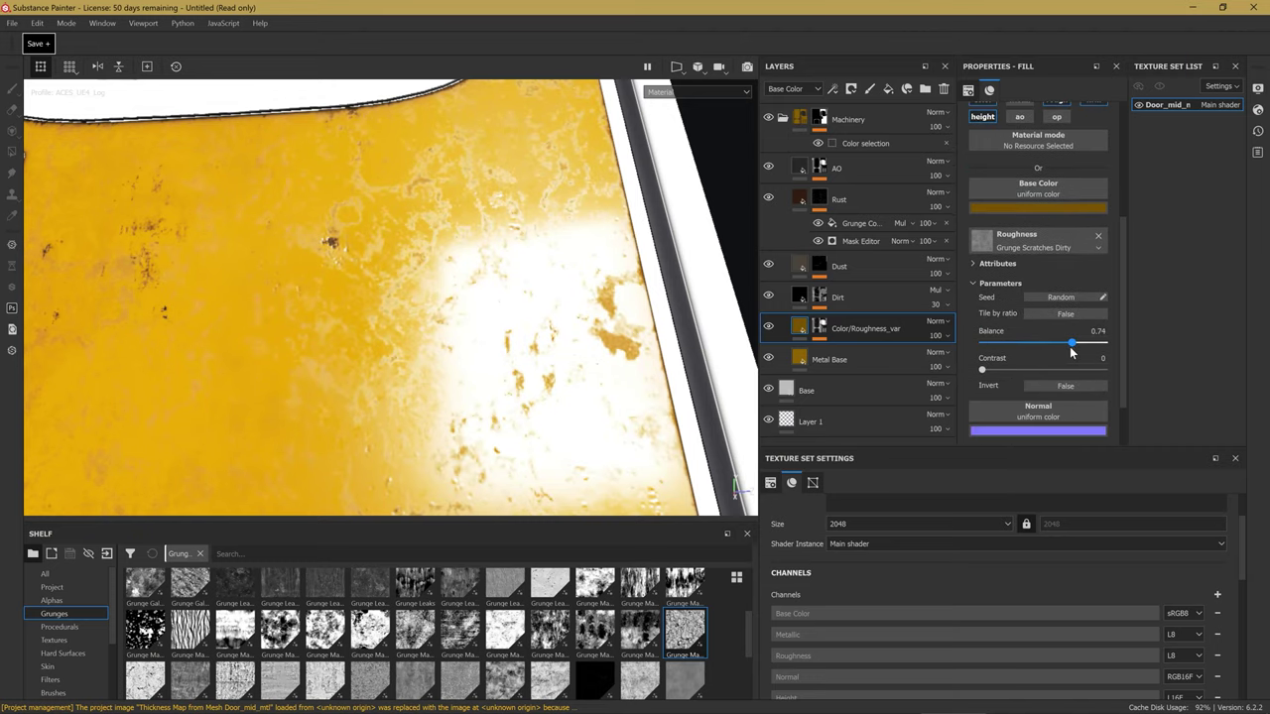
{"action": "mouse_move", "coordinate": [562, 340]}
{"action": "left_mouse_down", "text": "alt"}
{"action": "mouse_move", "coordinate": [520, 357]}
{"action": "mouse_move", "coordinate": [196, 310]}
{"action": "mouse_move", "coordinate": [388, 258]}
{"action": "left_mouse_up", "text": "alt"}
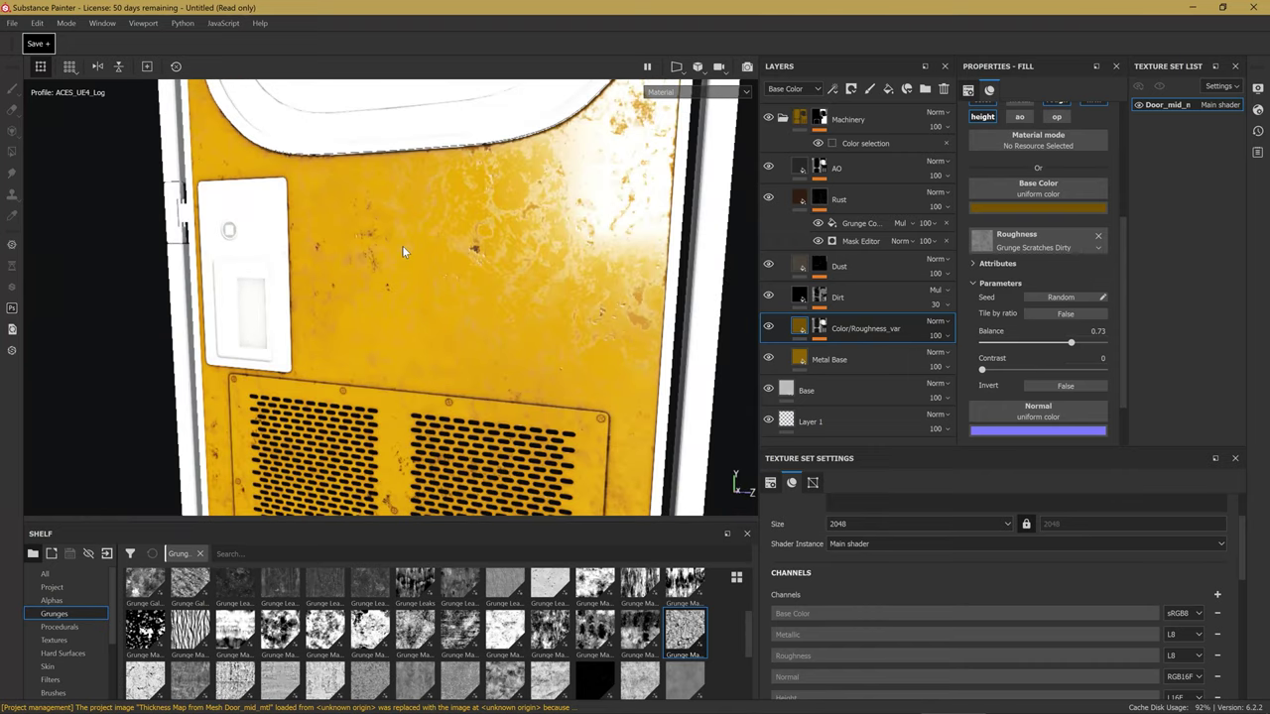
{"action": "left_click_drag", "start_coordinate": [388, 258], "coordinate": [505, 234], "text": "alt"}
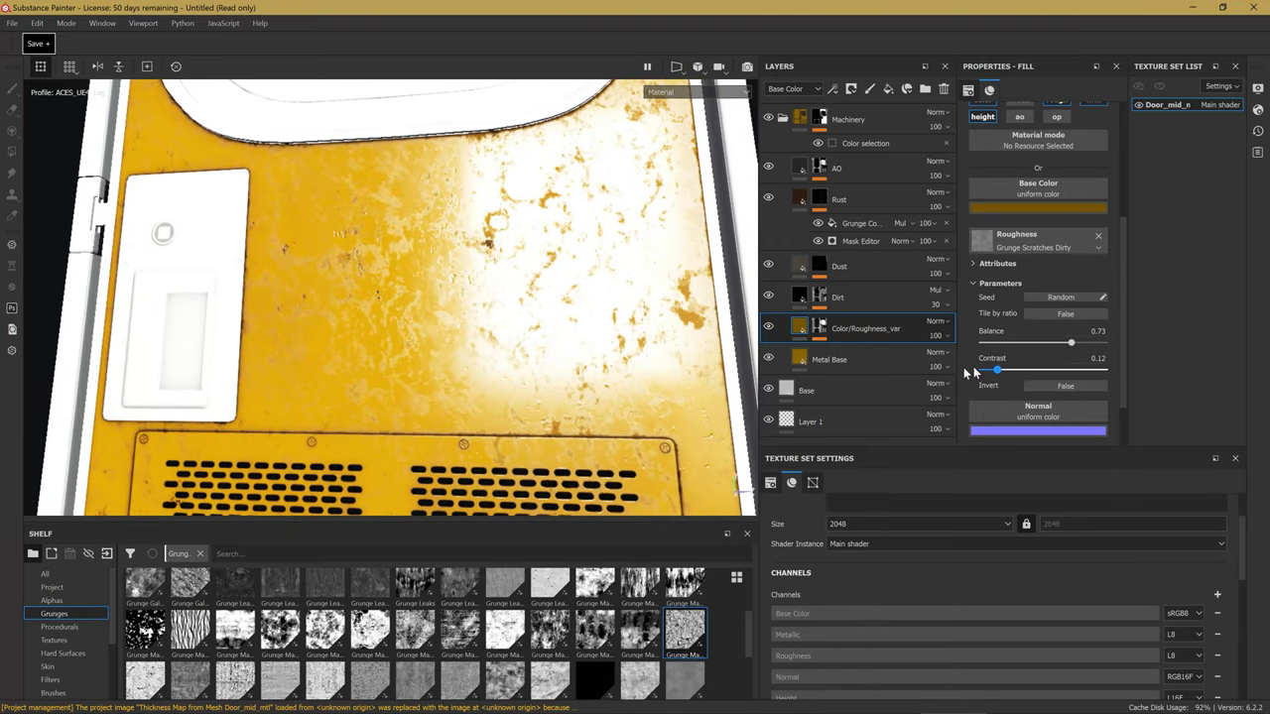
Increase the grunge Contrast from 0 to 1 and inspect the door panel up close.
{"action": "left_click_drag", "start_coordinate": [955, 389], "coordinate": [1104, 369]}
{"action": "key", "text": "f"}
{"action": "scroll", "coordinate": [519, 271], "scroll_direction": "up", "scroll_amount": 3}
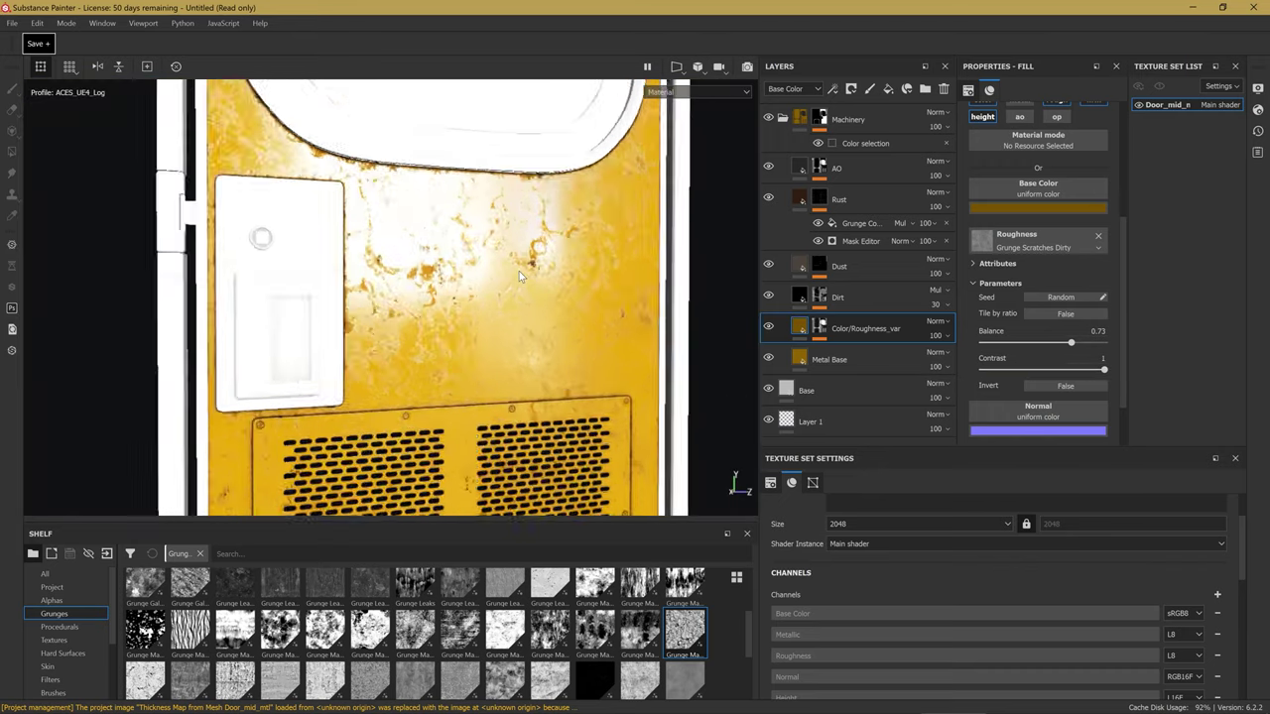
{"action": "scroll", "coordinate": [519, 271], "scroll_direction": "up", "scroll_amount": 2}
{"action": "left_click_drag", "start_coordinate": [519, 270], "coordinate": [583, 233], "text": "alt"}
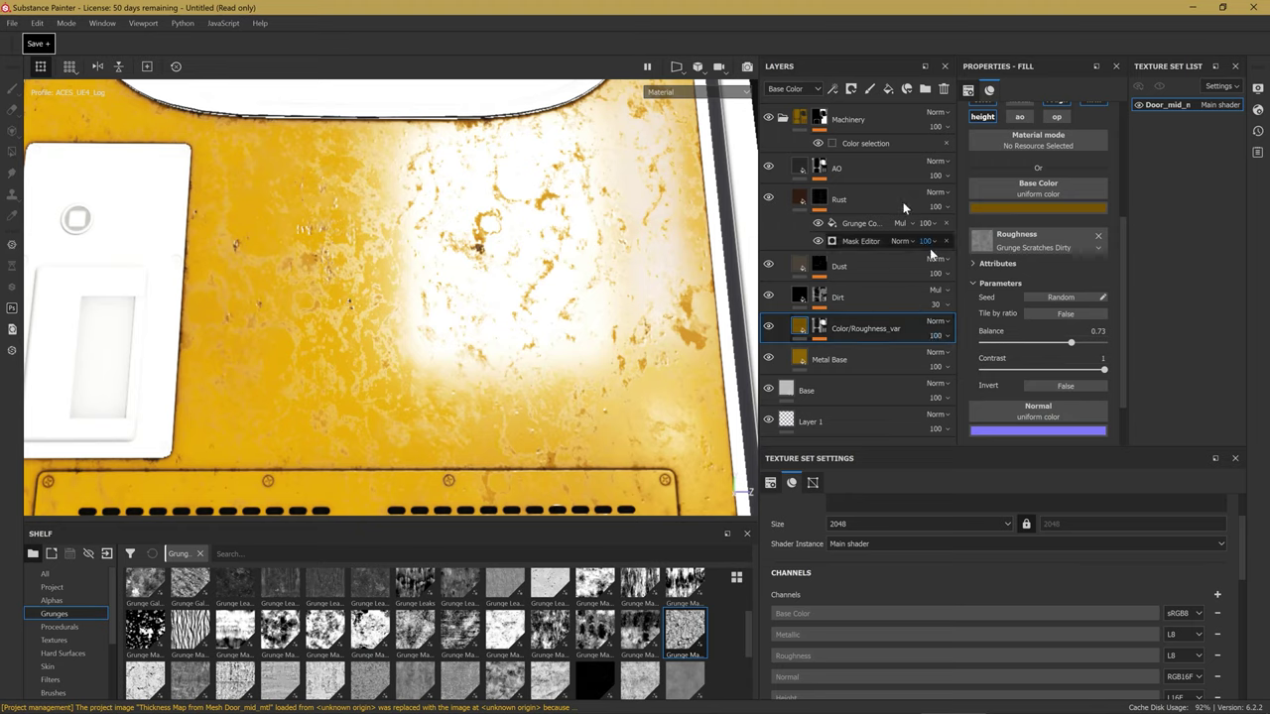
{"action": "mouse_move", "coordinate": [941, 343]}
{"action": "left_mouse_down"}
{"action": "mouse_move", "coordinate": [946, 363]}
{"action": "mouse_move", "coordinate": [931, 372]}
{"action": "mouse_move", "coordinate": [1036, 371]}
{"action": "left_mouse_up"}
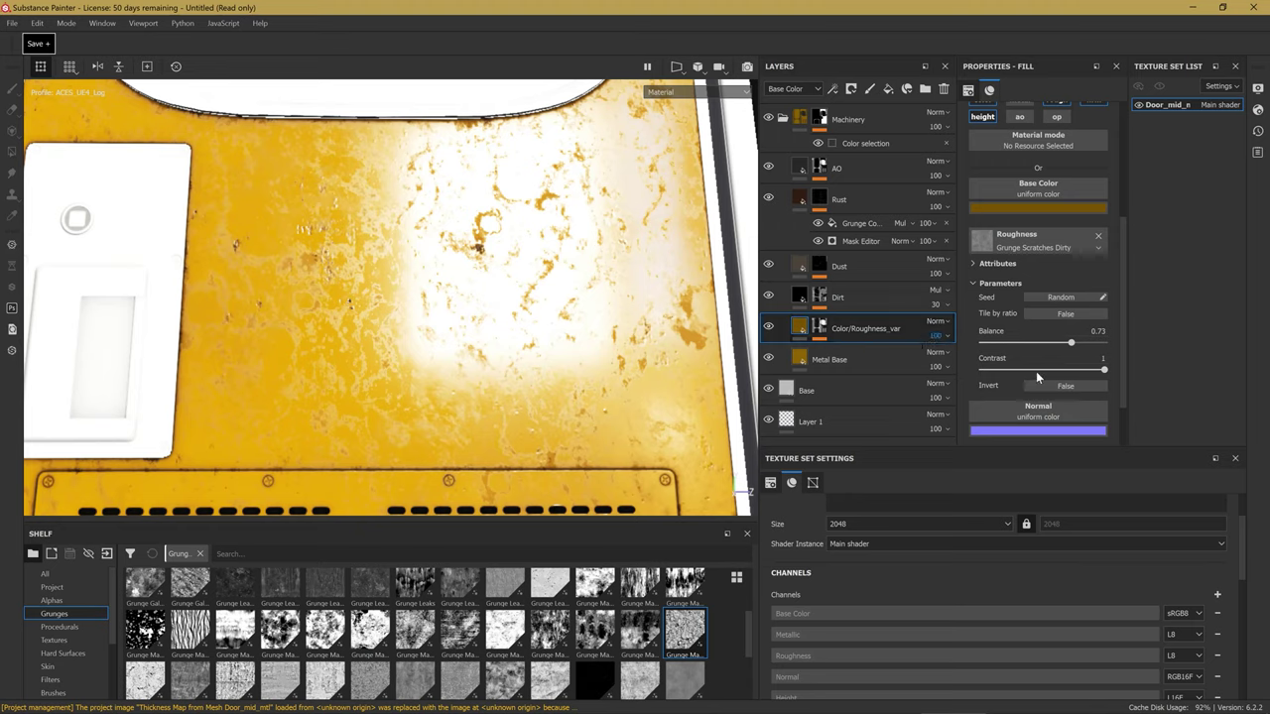
{"action": "left_click", "coordinate": [816, 93]}
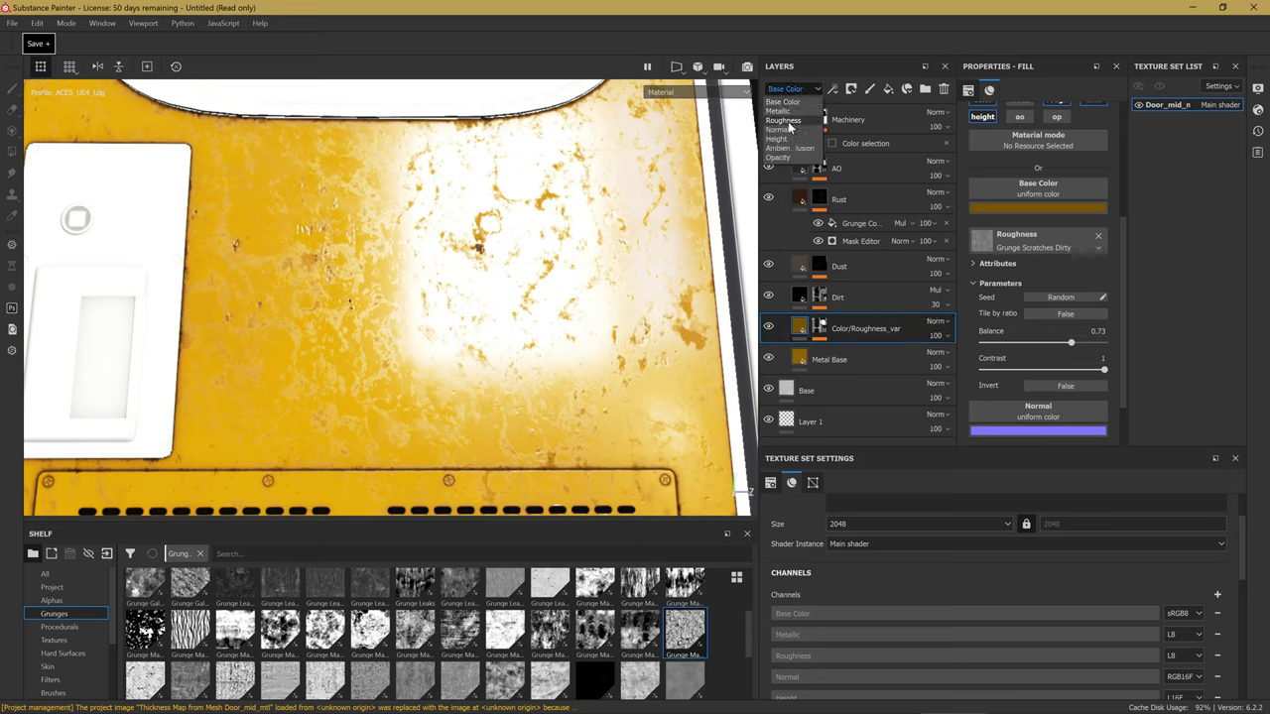
Preview the Roughness channel, testing the layer's roughness opacity at 64 before restoring 100.
{"action": "left_click", "coordinate": [784, 120]}
{"action": "left_click_drag", "start_coordinate": [939, 366], "coordinate": [955, 364]}
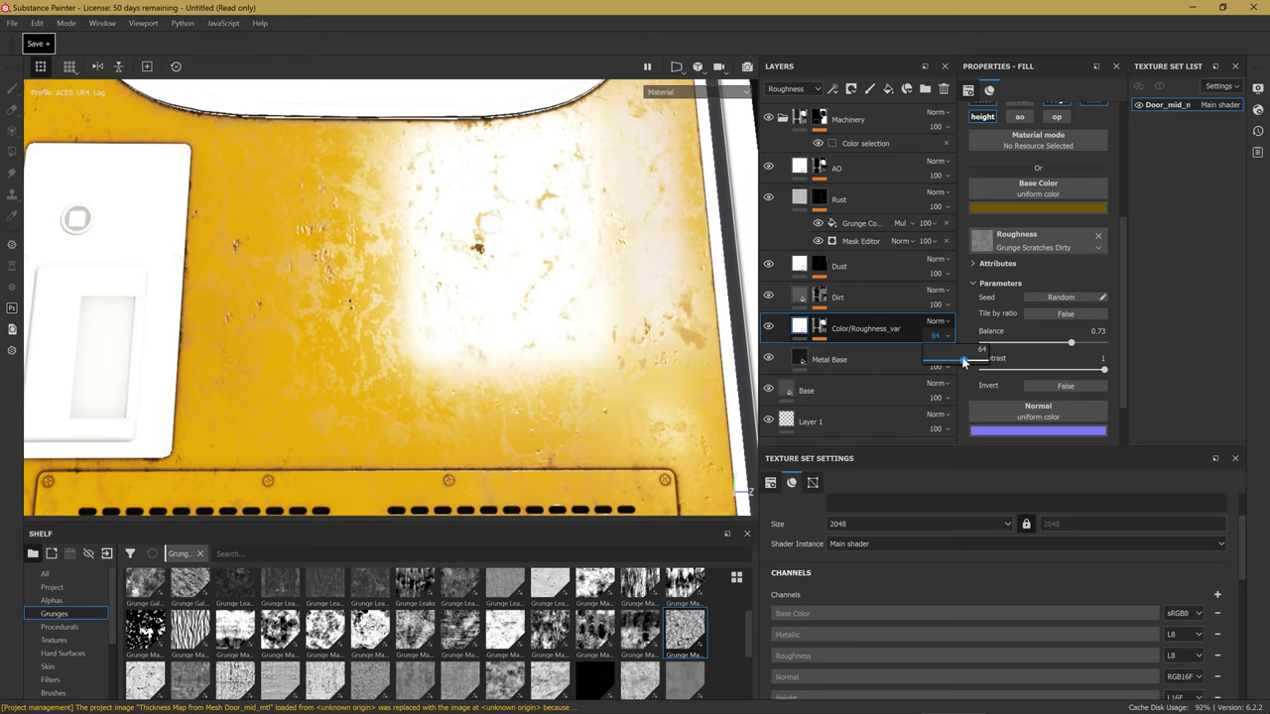
{"action": "left_click_drag", "start_coordinate": [646, 292], "coordinate": [609, 290], "text": "alt"}
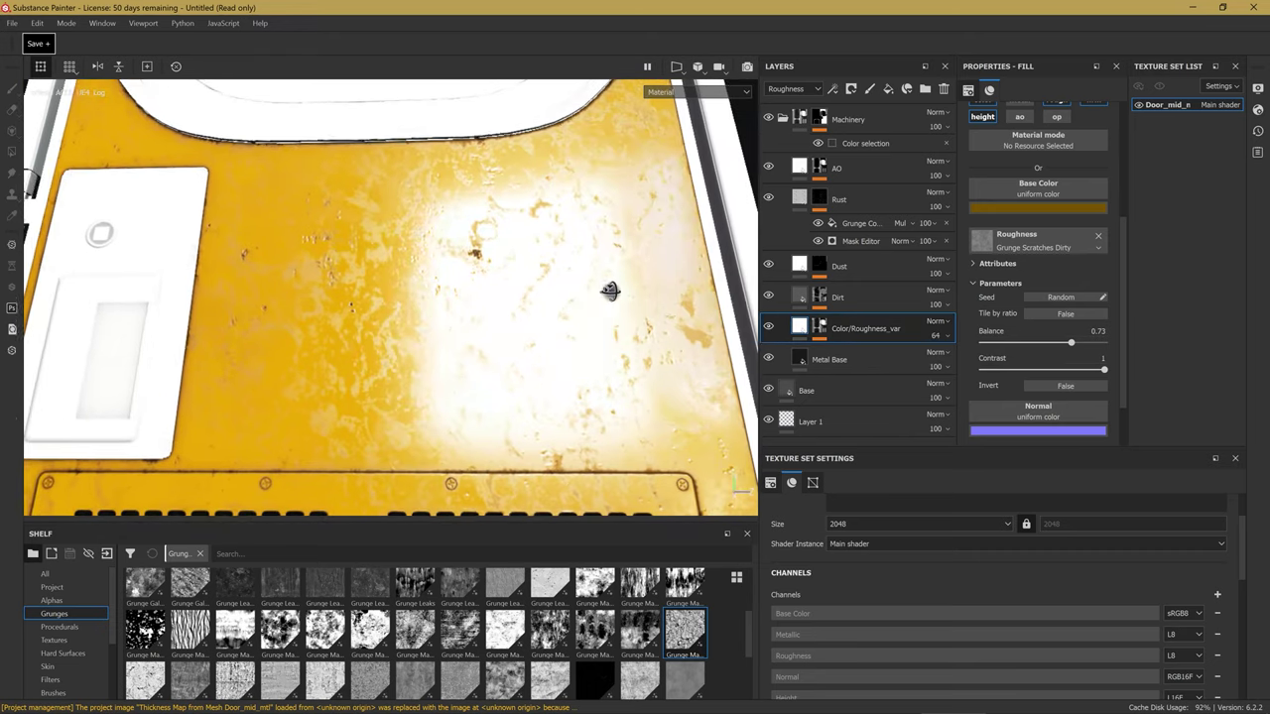
{"action": "left_click", "coordinate": [786, 89]}
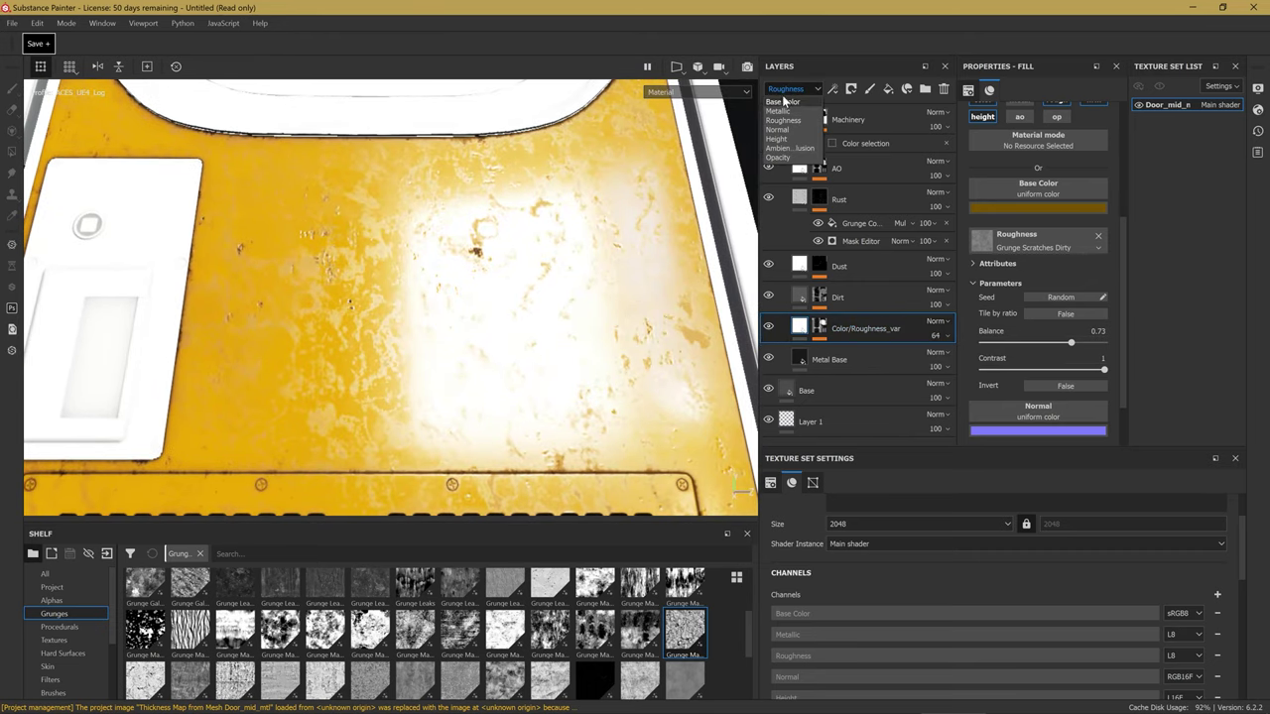
{"action": "left_click", "coordinate": [782, 101]}
{"action": "mouse_move", "coordinate": [944, 342]}
{"action": "left_mouse_down"}
{"action": "mouse_move", "coordinate": [948, 366]}
{"action": "mouse_move", "coordinate": [1081, 365]}
{"action": "left_mouse_up"}
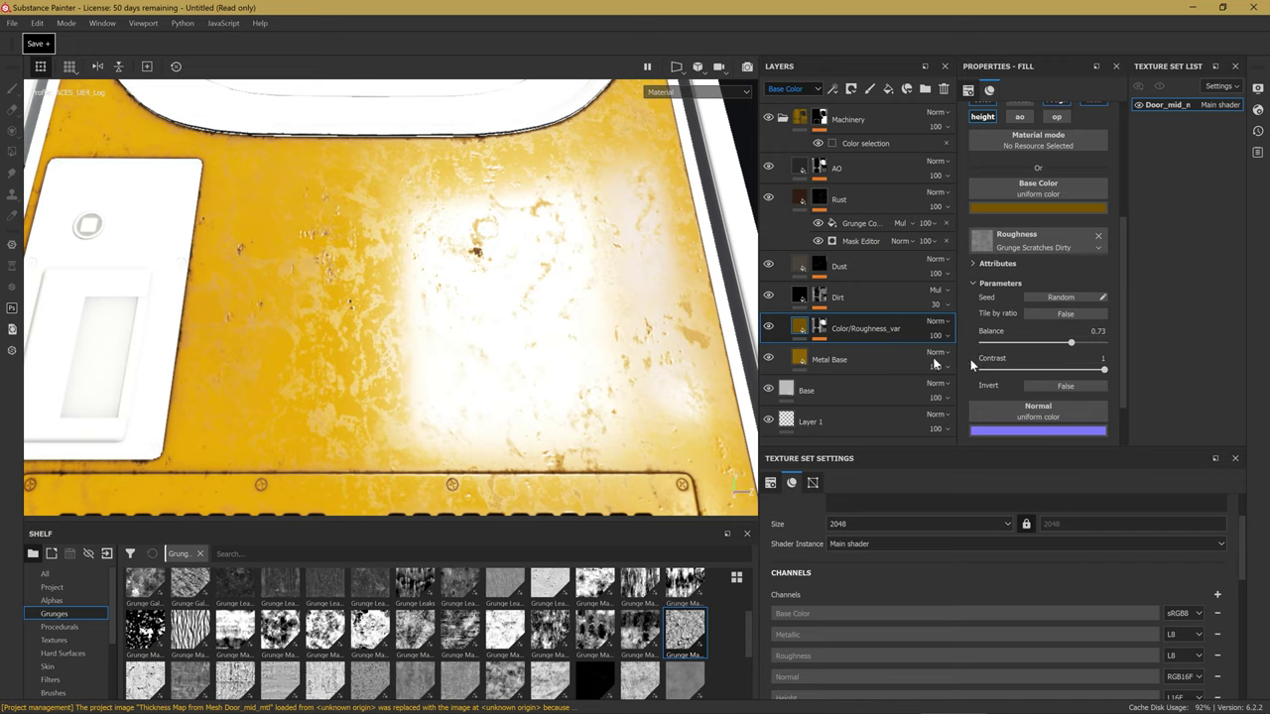
{"action": "left_click", "coordinate": [801, 89]}
{"action": "left_click", "coordinate": [789, 131]}
{"action": "left_click", "coordinate": [937, 336]}
{"action": "mouse_move", "coordinate": [987, 362]}
{"action": "left_mouse_down"}
{"action": "mouse_move", "coordinate": [971, 367]}
{"action": "mouse_move", "coordinate": [992, 361]}
{"action": "left_mouse_up"}
{"action": "left_click_drag", "start_coordinate": [555, 298], "coordinate": [696, 329], "text": "alt"}
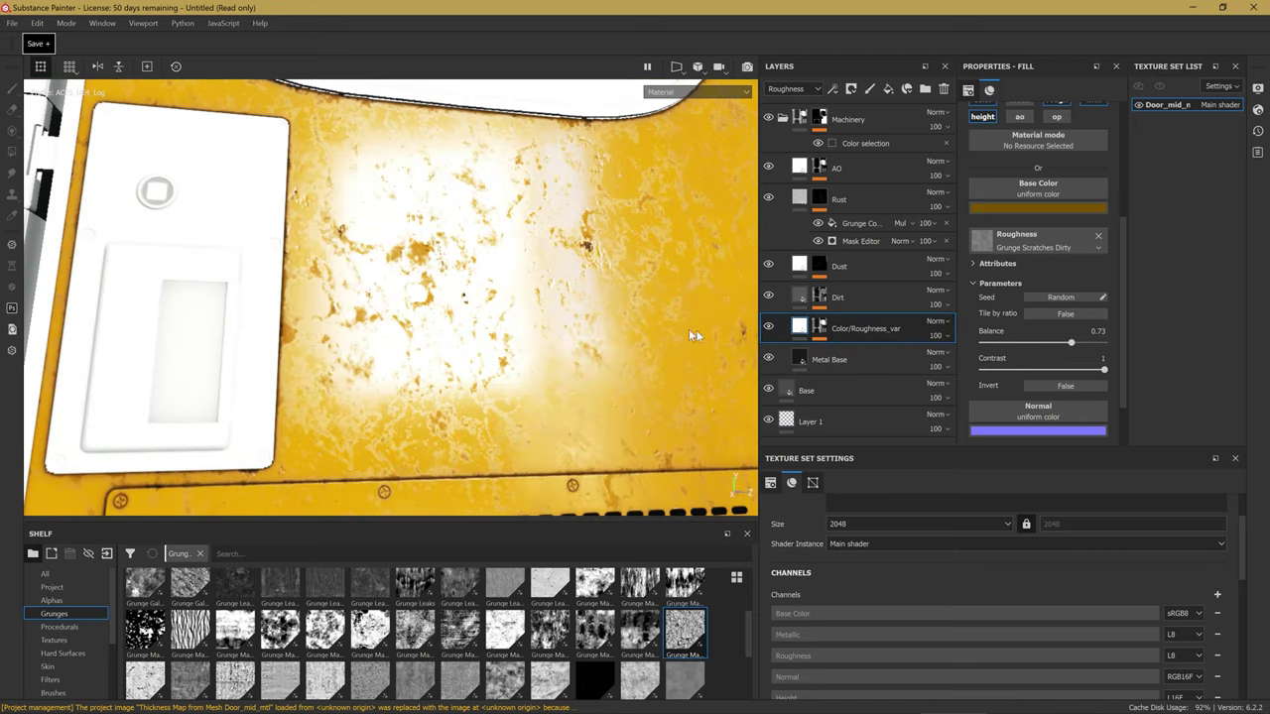
Set the mask's Dirt generator to Dirt Level 0.75 and Grunge Amount 0.29.
{"action": "left_click", "coordinate": [818, 336]}
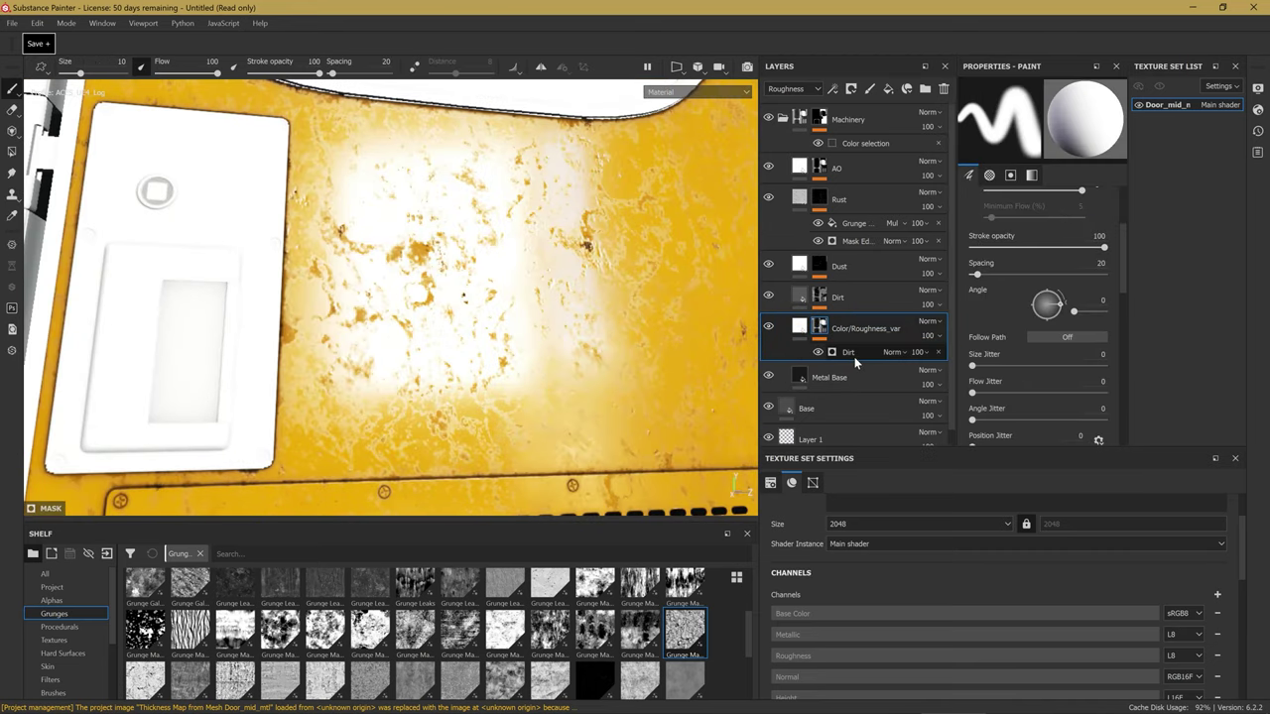
{"action": "left_click", "coordinate": [849, 352]}
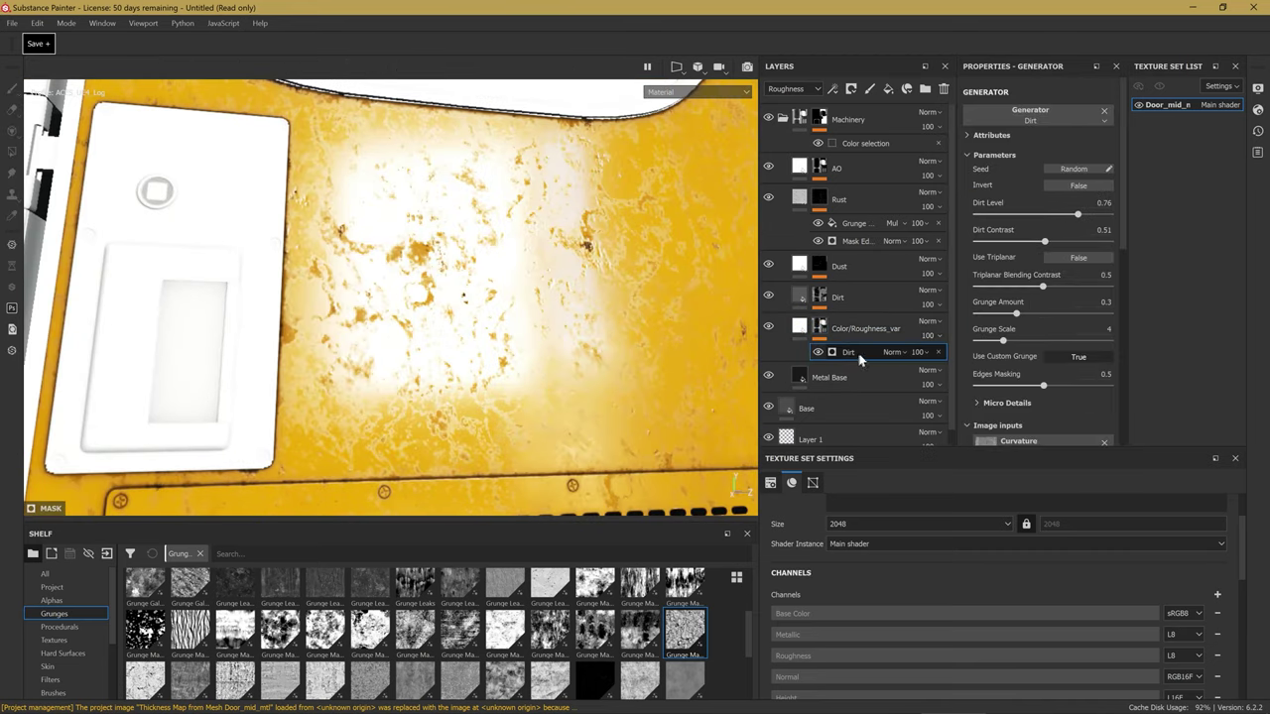
{"action": "left_click", "coordinate": [1072, 213]}
{"action": "left_click", "coordinate": [1078, 215]}
{"action": "left_click", "coordinate": [1075, 214]}
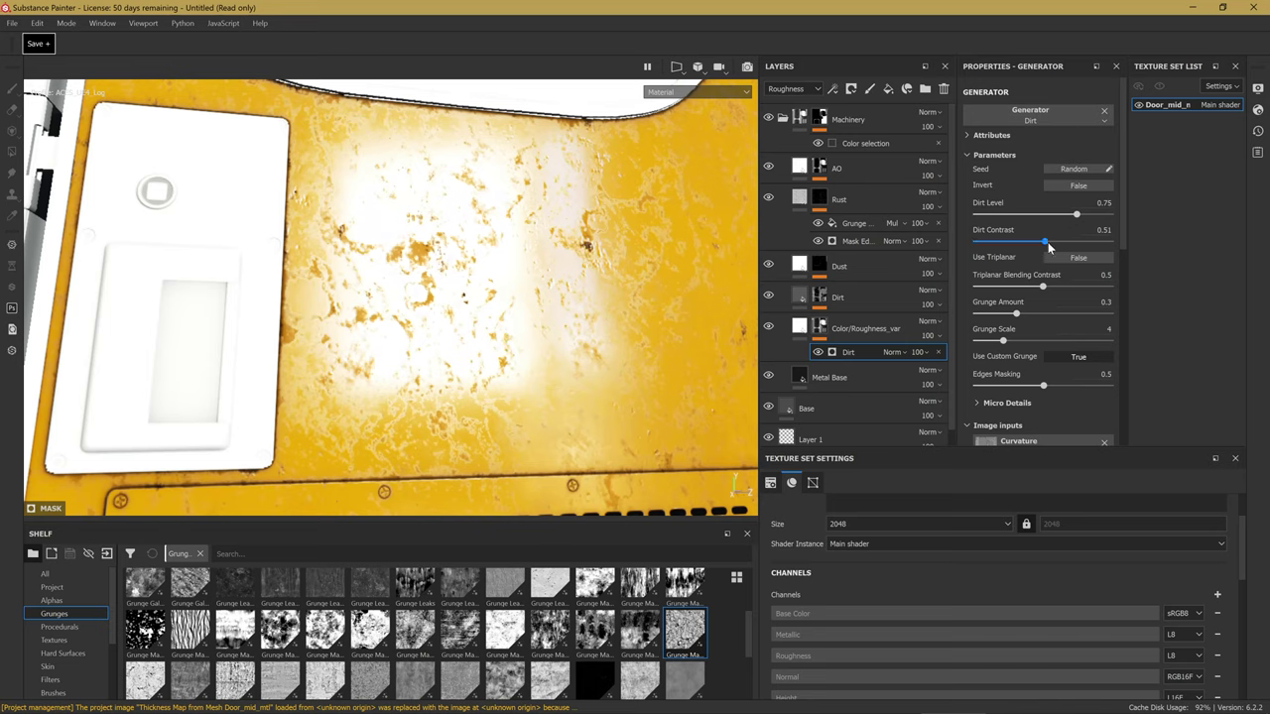
{"action": "mouse_move", "coordinate": [1022, 316]}
{"action": "left_mouse_down"}
{"action": "mouse_move", "coordinate": [1040, 315]}
{"action": "mouse_move", "coordinate": [1016, 316]}
{"action": "left_mouse_up"}
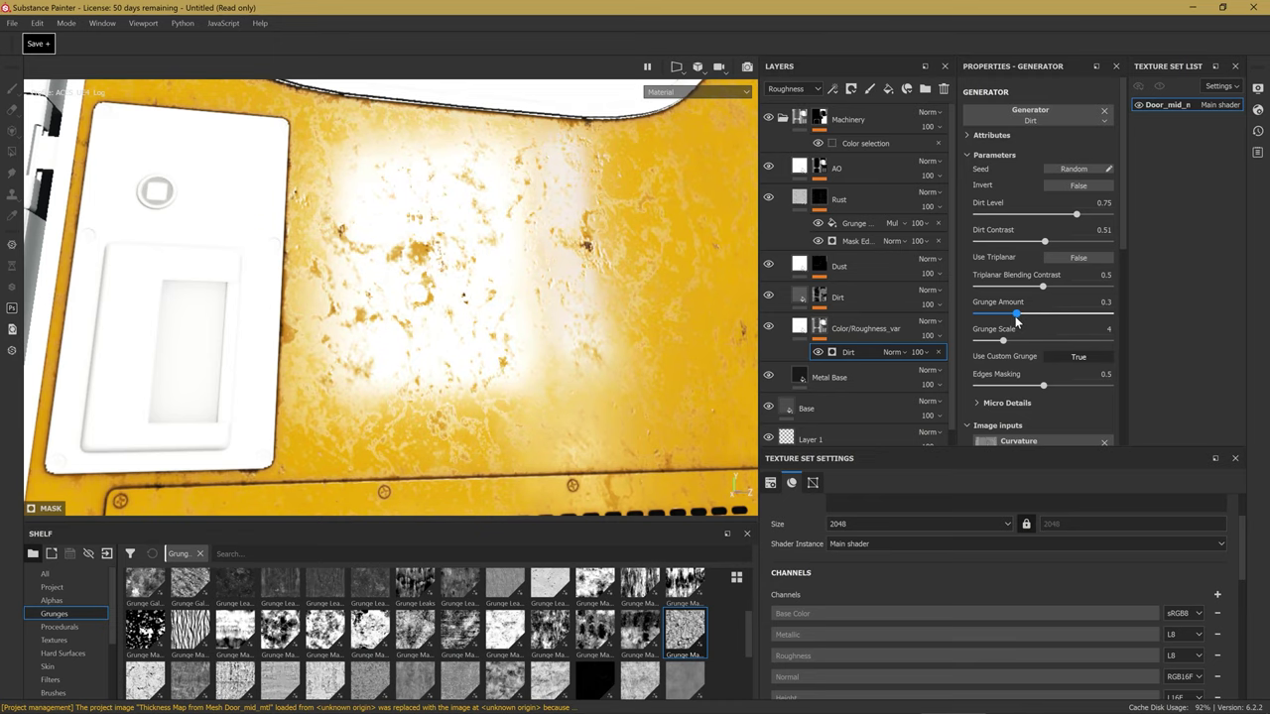
Toggle Color/Roughness_var visibility to compare the result on the lower vent grille.
{"action": "left_click_drag", "start_coordinate": [596, 244], "coordinate": [681, 264], "text": "alt"}
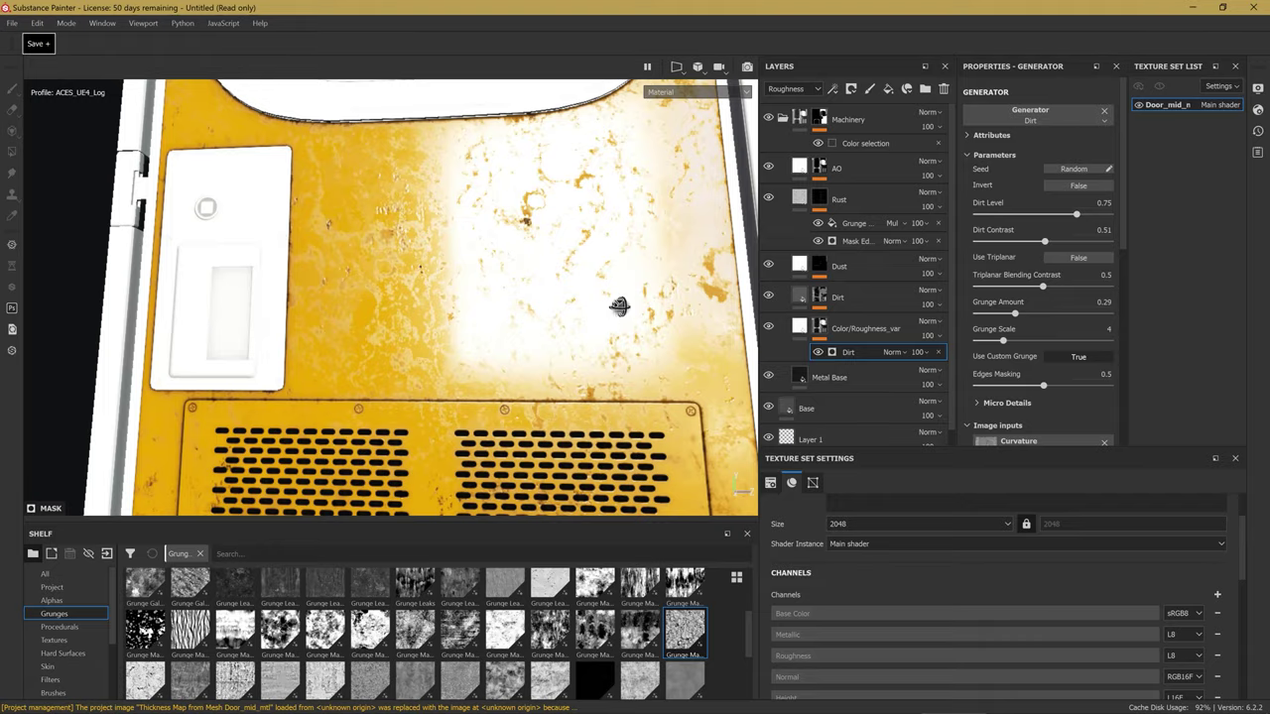
{"action": "scroll", "coordinate": [618, 304], "scroll_direction": "up", "scroll_amount": 2}
{"action": "left_click", "coordinate": [769, 327]}
{"action": "left_click", "coordinate": [770, 327]}
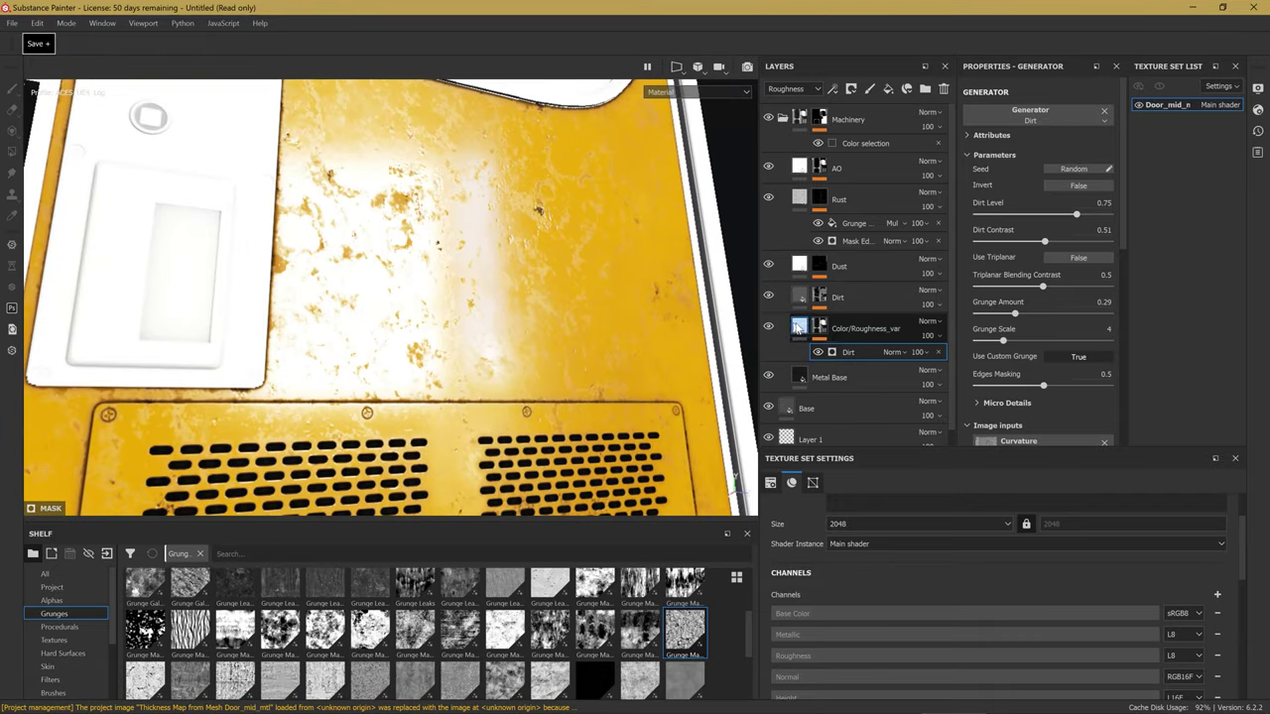
{"action": "left_click", "coordinate": [822, 333]}
{"action": "right_click", "coordinate": [823, 331]}
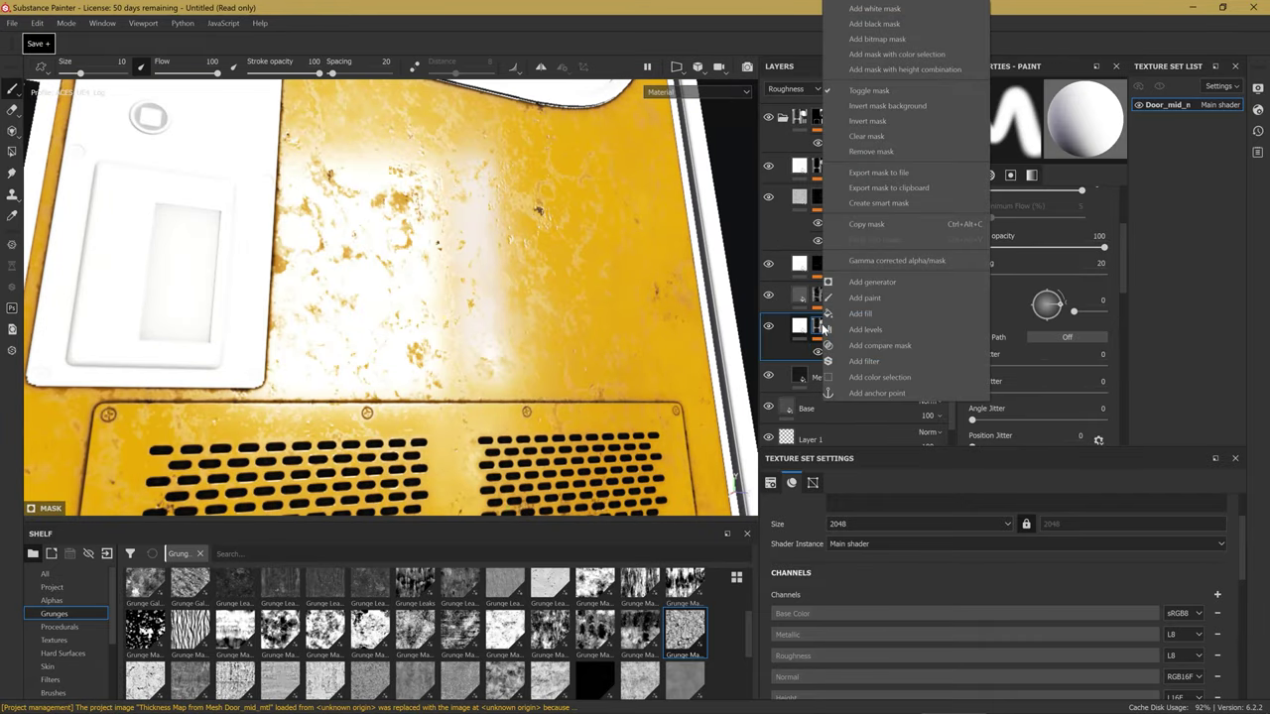
Add a fill effect to the mask using Grunge Dirt Splats at scale 6.9.
{"action": "left_click", "coordinate": [865, 314]}
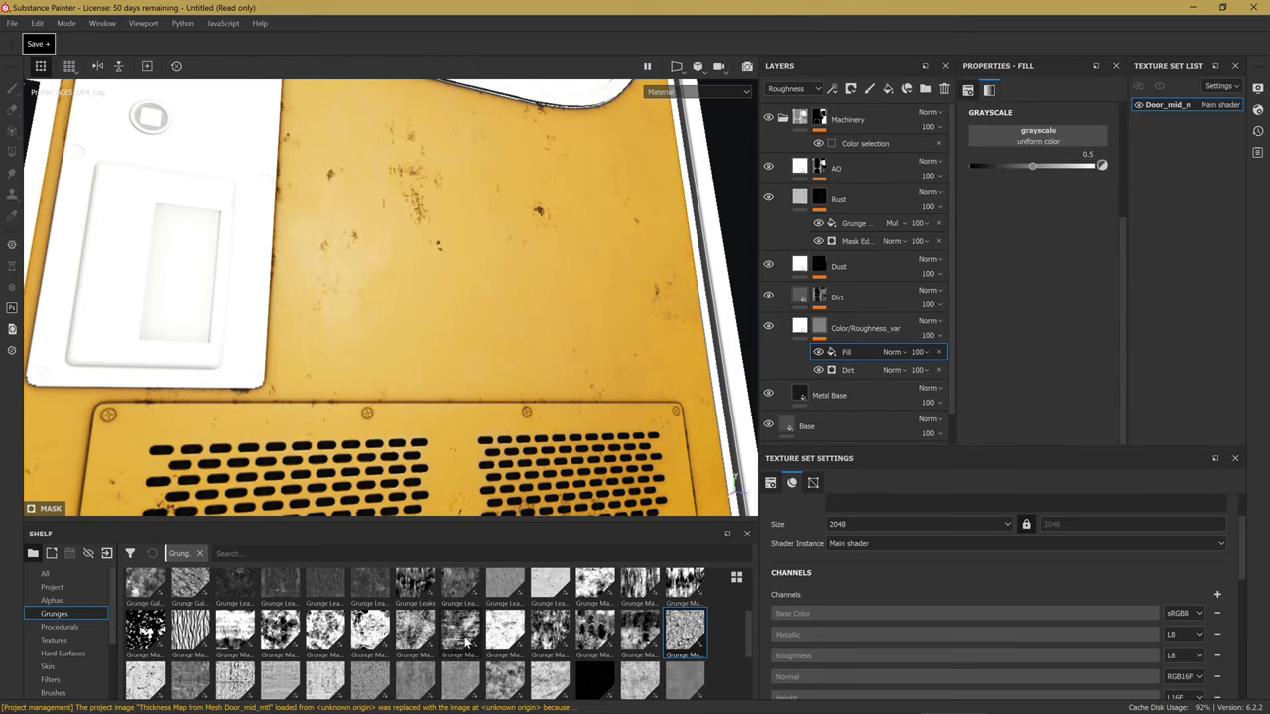
{"action": "scroll", "coordinate": [463, 639], "scroll_direction": "up", "scroll_amount": 3}
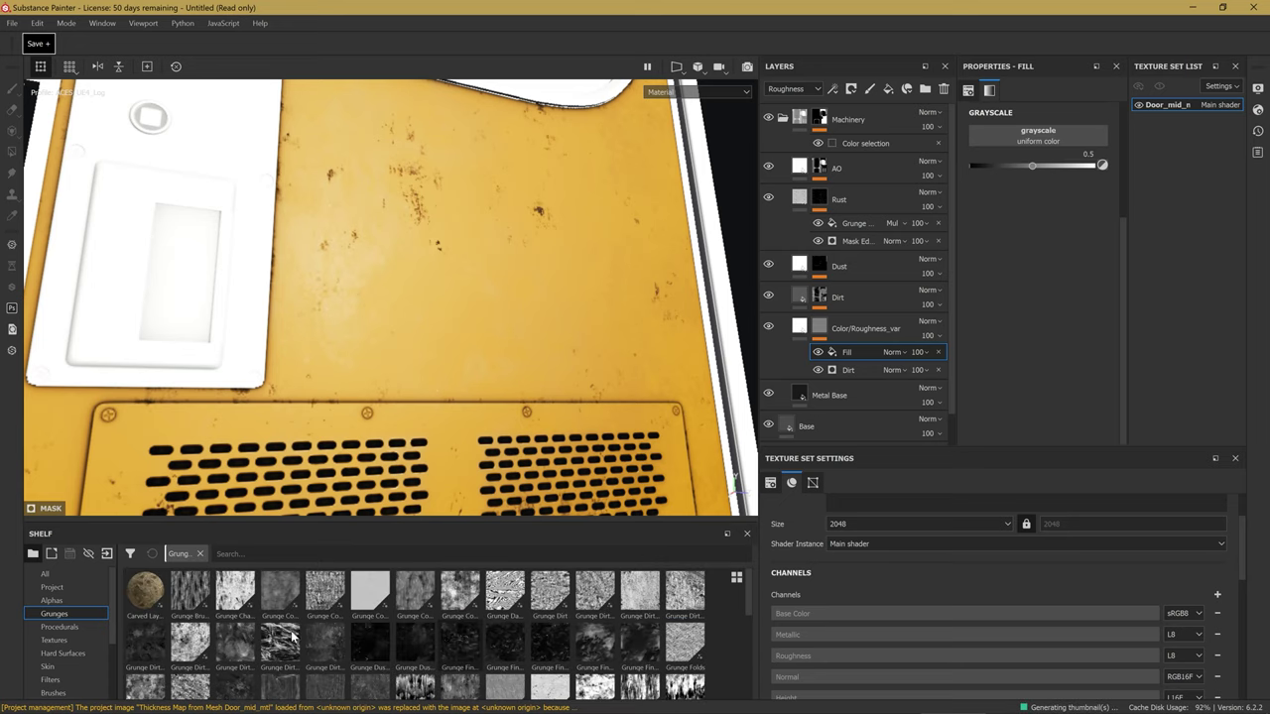
{"action": "mouse_move", "coordinate": [281, 640]}
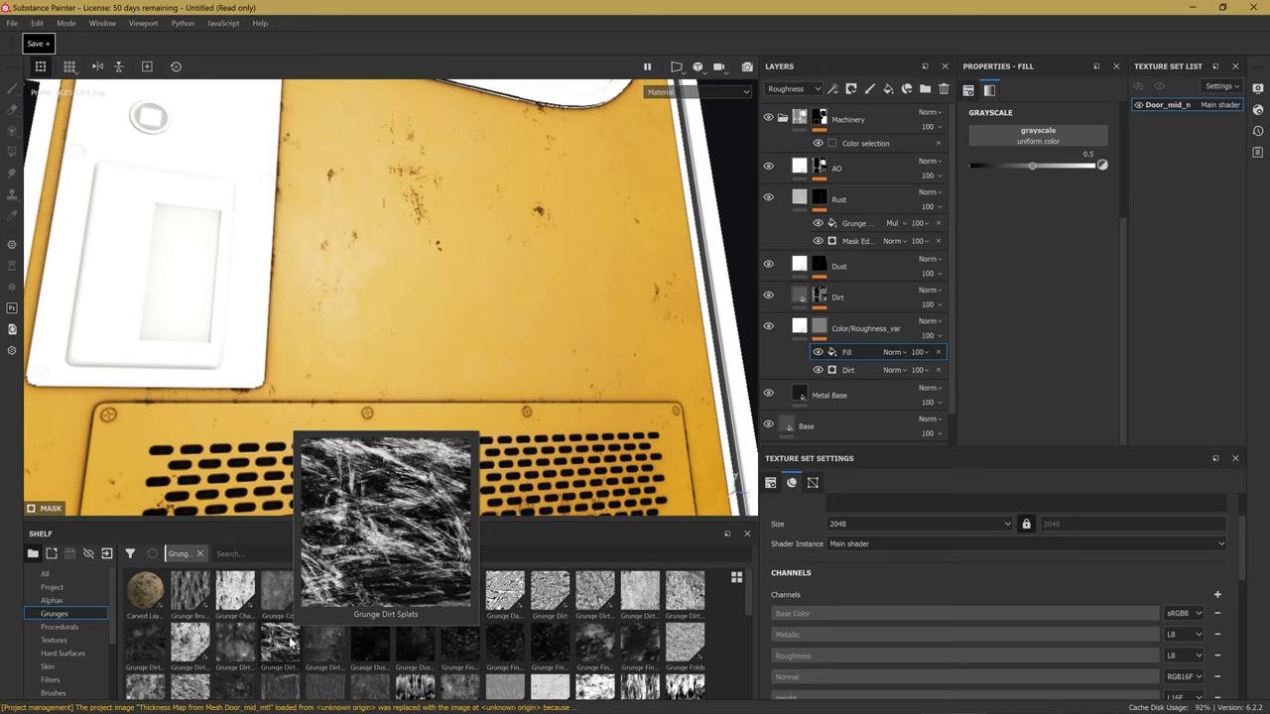
{"action": "left_click_drag", "start_coordinate": [291, 643], "coordinate": [1035, 132]}
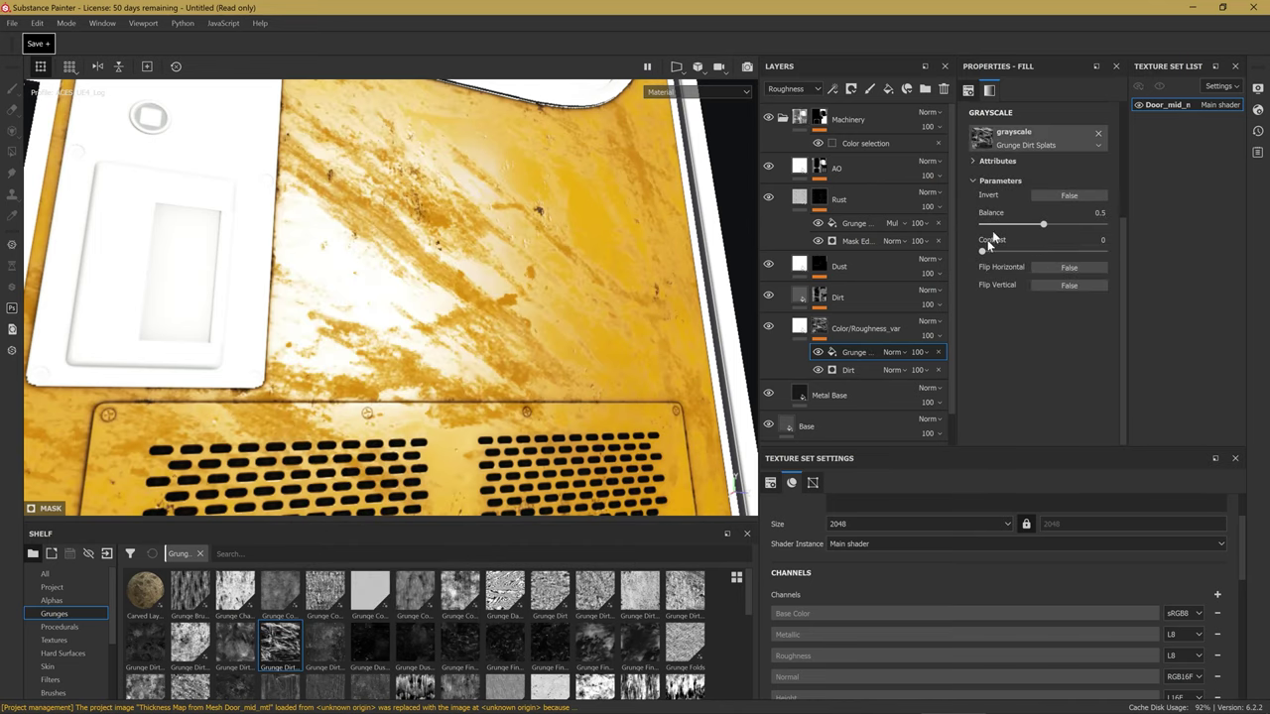
{"action": "scroll", "coordinate": [1022, 212], "scroll_direction": "up", "scroll_amount": 3}
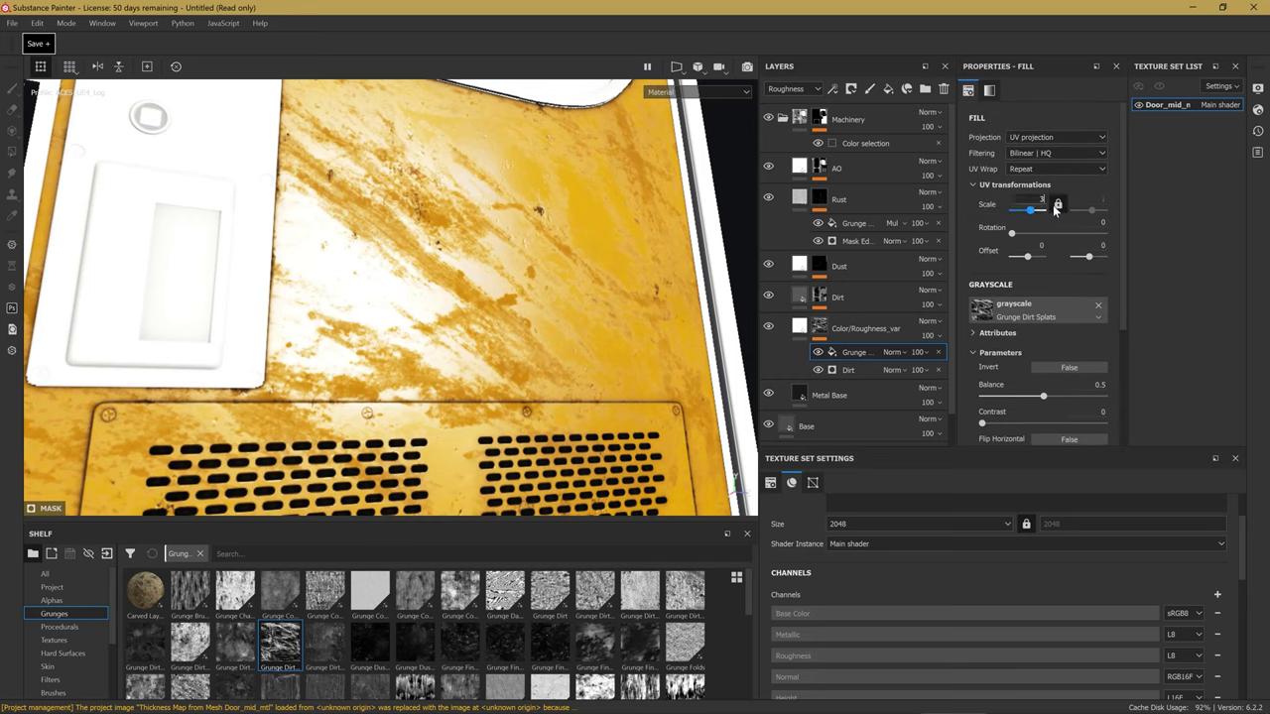
{"action": "key", "text": "Return"}
{"action": "left_click", "coordinate": [1039, 199]}
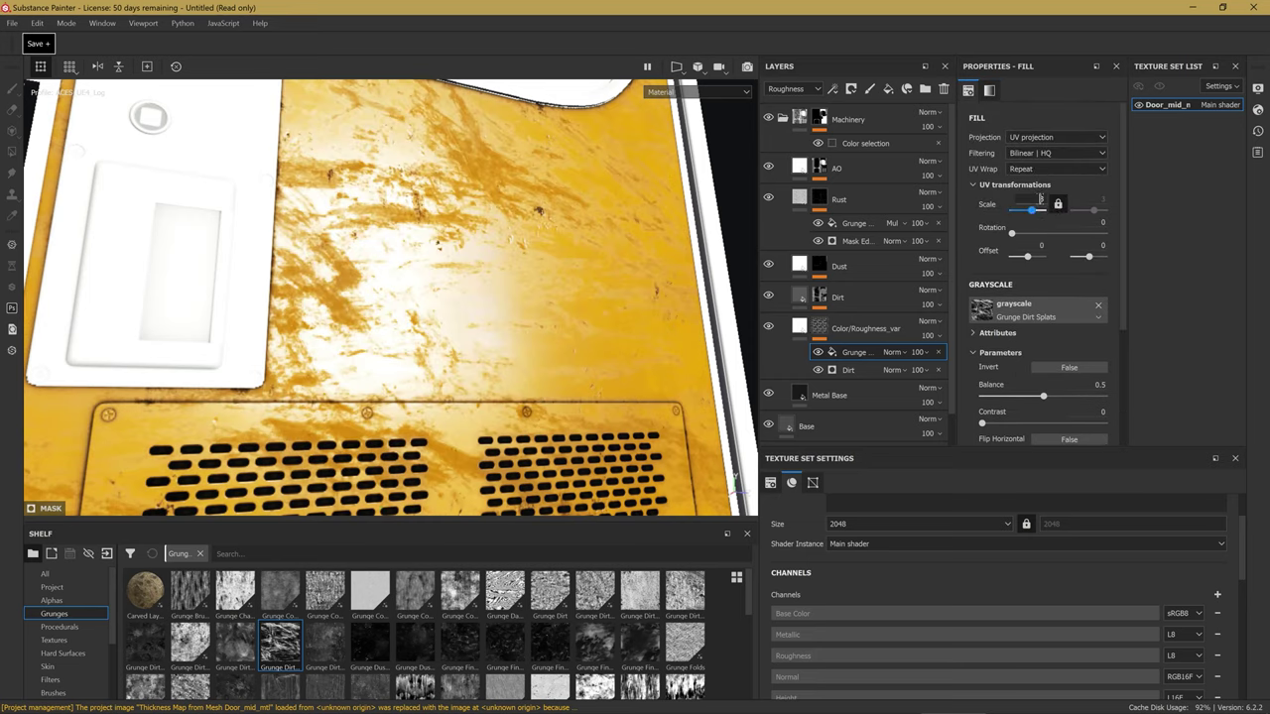
{"action": "type", "text": "4"}
{"action": "key", "text": "Return"}
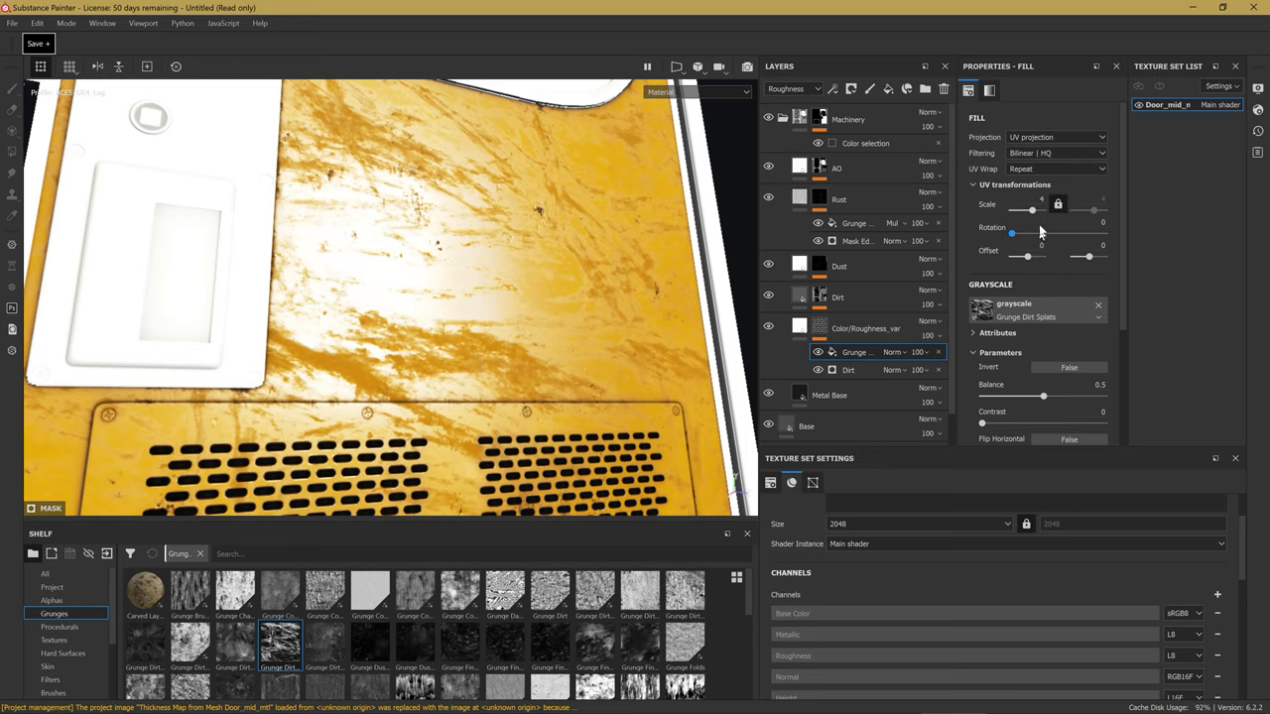
{"action": "left_click_drag", "start_coordinate": [1029, 207], "coordinate": [1031, 213]}
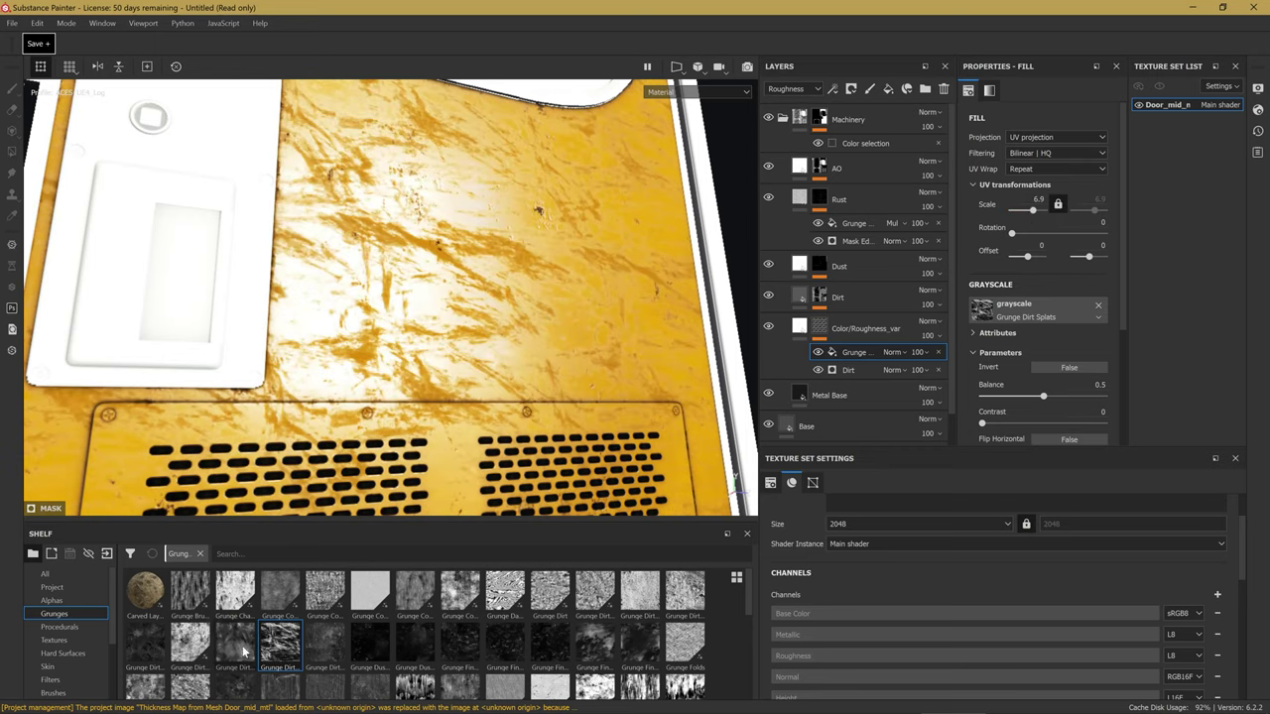
Replace the fill's grayscale with Grunge Concrete Old and lower its scale to 3.09.
{"action": "mouse_move", "coordinate": [468, 600]}
{"action": "left_mouse_down"}
{"action": "mouse_move", "coordinate": [1087, 231]}
{"action": "mouse_move", "coordinate": [973, 288]}
{"action": "left_mouse_up"}
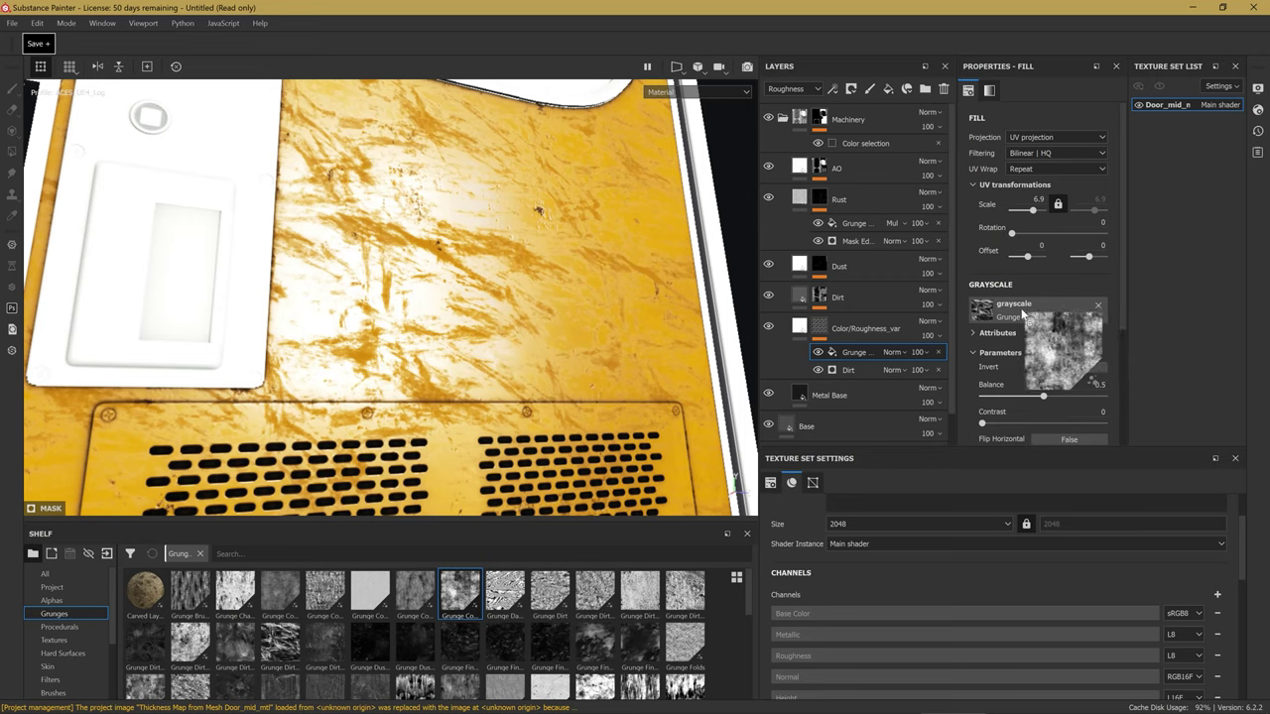
{"action": "left_click_drag", "start_coordinate": [972, 289], "coordinate": [1025, 312]}
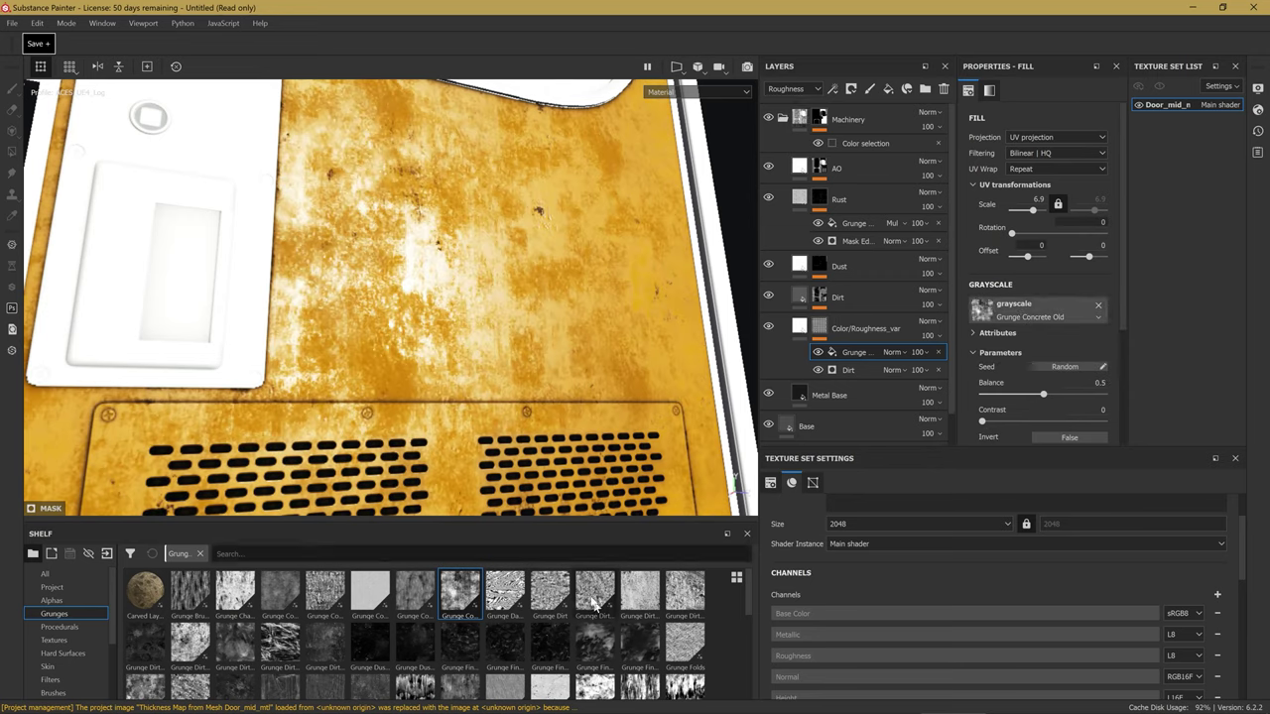
{"action": "left_click_drag", "start_coordinate": [1032, 206], "coordinate": [1031, 212]}
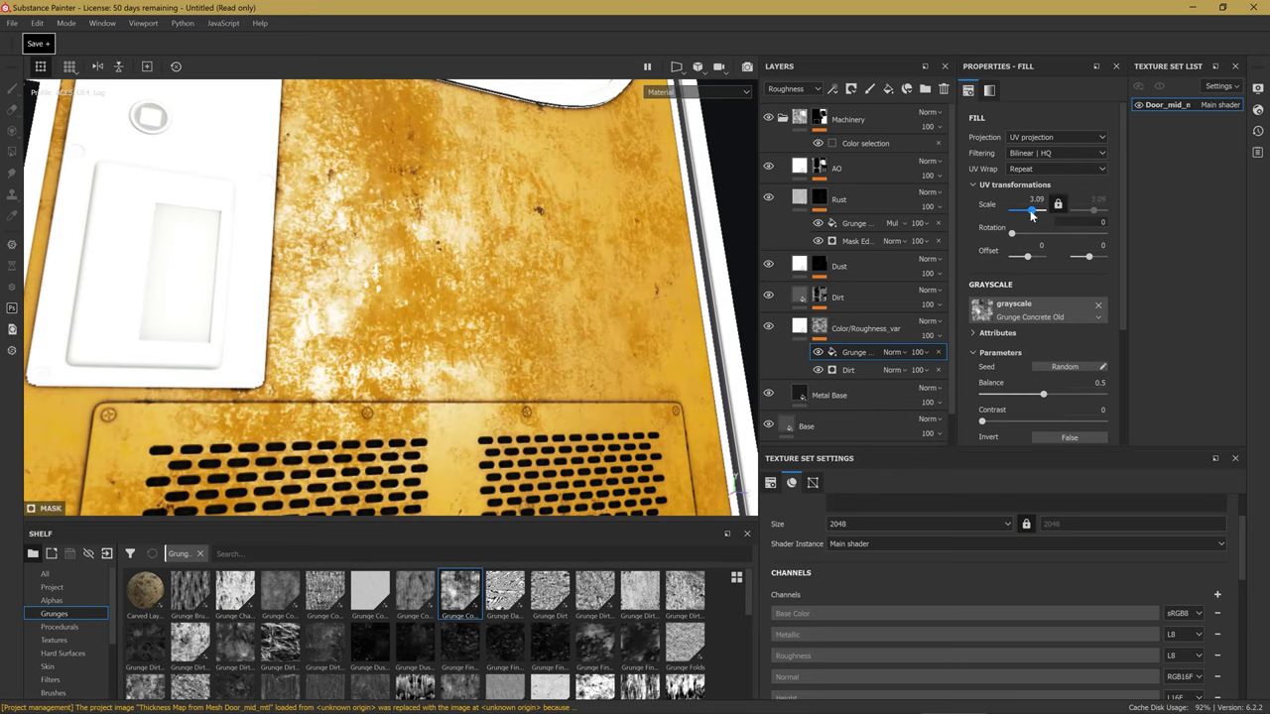
Set the Grunge Concrete Old fill to Multiply and show the mask in the viewport.
{"action": "left_click", "coordinate": [891, 352]}
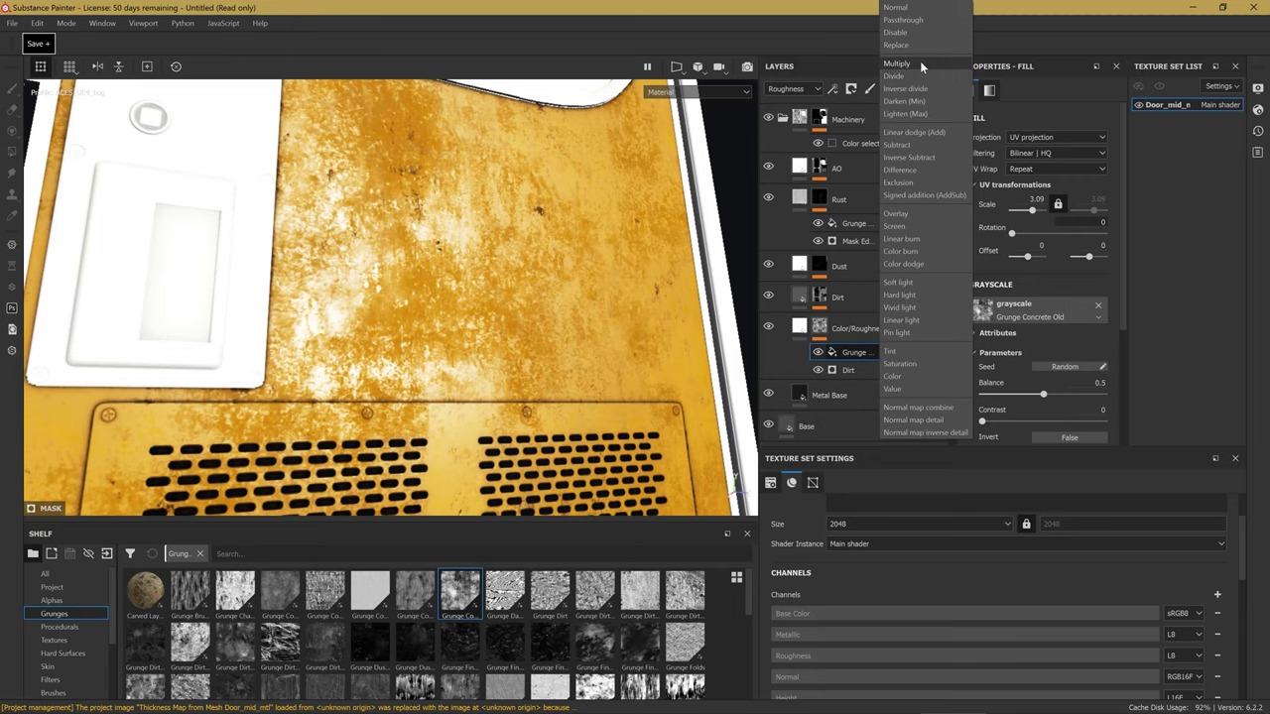
{"action": "left_click", "coordinate": [920, 63]}
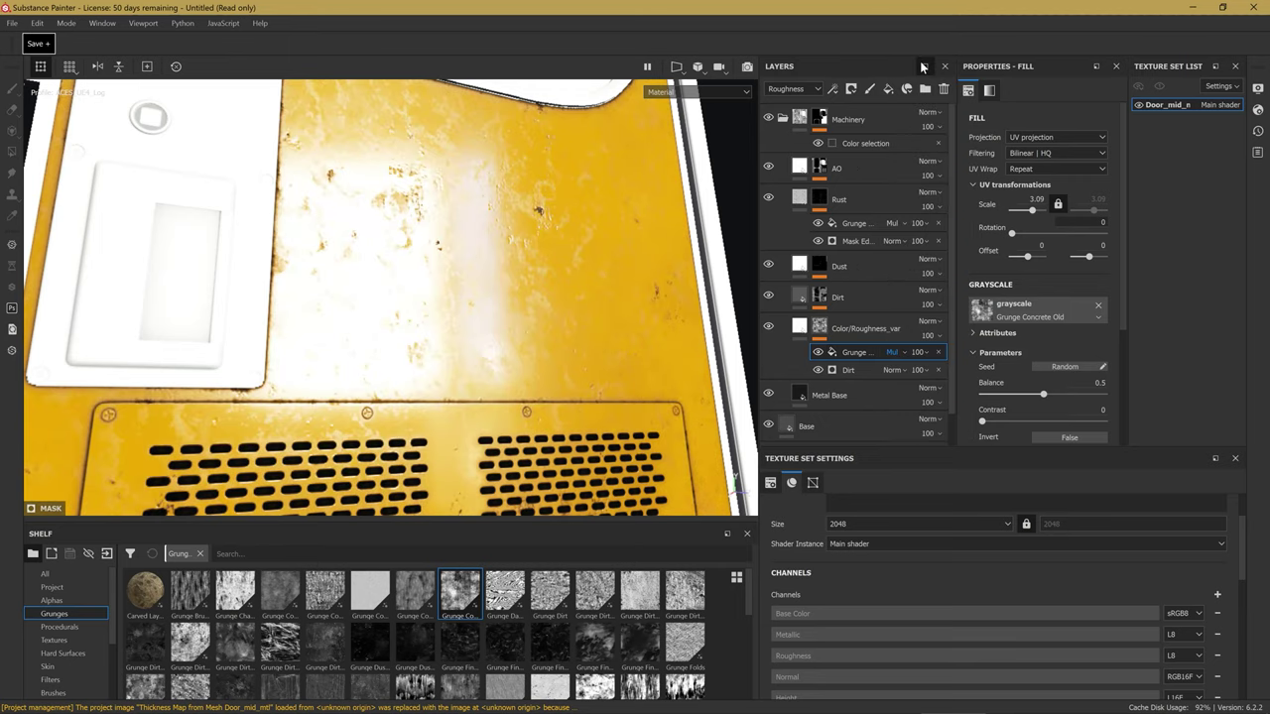
{"action": "left_click", "coordinate": [820, 331], "text": "alt"}
{"action": "left_click", "coordinate": [818, 352]}
{"action": "left_click", "coordinate": [817, 352]}
{"action": "left_click", "coordinate": [817, 352]}
{"action": "left_click", "coordinate": [855, 352]}
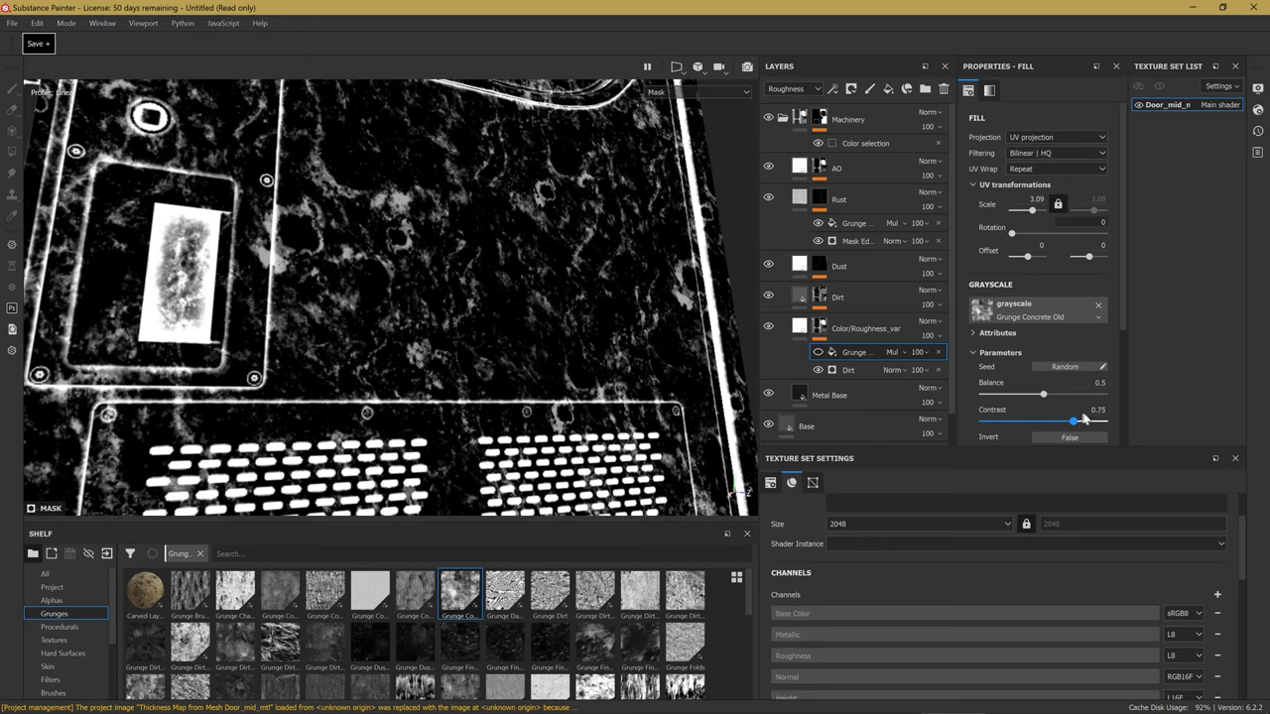
Tune the grunge fill to Balance 0.21 and Contrast 0.3, then return to the material view.
{"action": "left_click_drag", "start_coordinate": [1053, 422], "coordinate": [980, 422]}
{"action": "left_click_drag", "start_coordinate": [1043, 395], "coordinate": [1003, 416]}
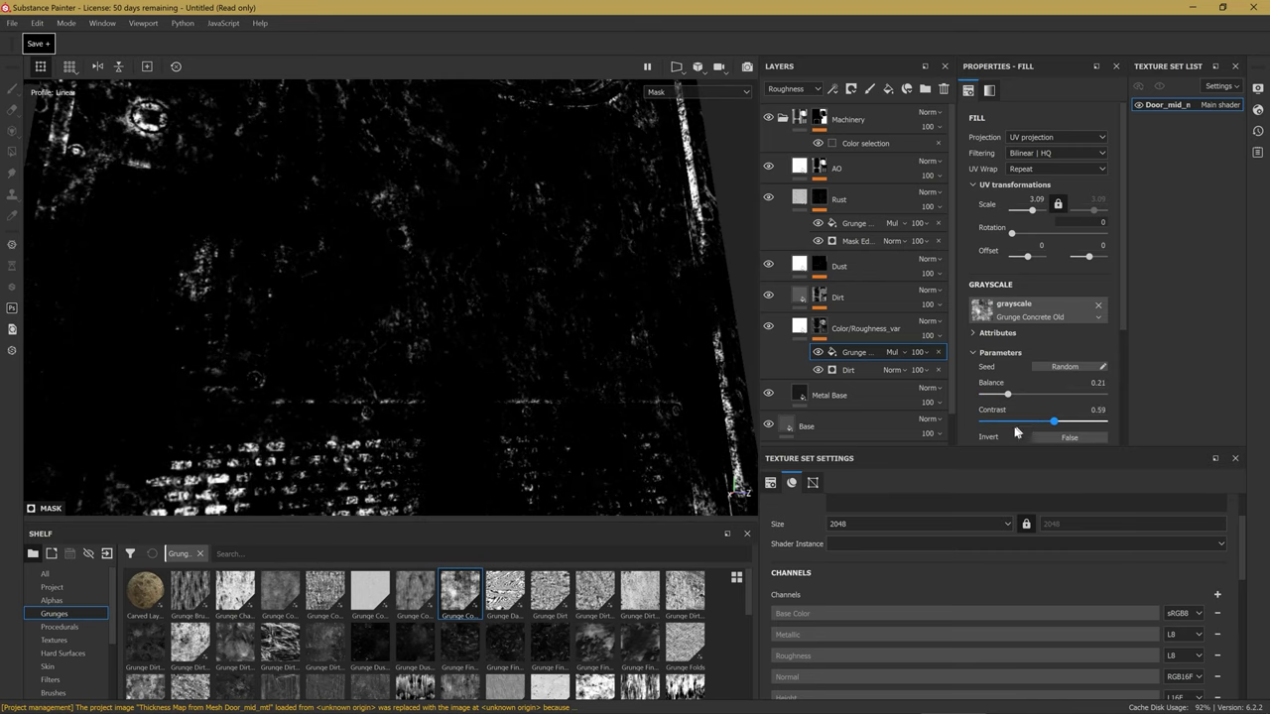
{"action": "left_click_drag", "start_coordinate": [1056, 423], "coordinate": [983, 427]}
{"action": "mouse_move", "coordinate": [446, 278]}
{"action": "left_mouse_down", "text": "alt"}
{"action": "mouse_move", "coordinate": [541, 367]}
{"action": "mouse_move", "coordinate": [575, 344]}
{"action": "left_mouse_up", "text": "alt"}
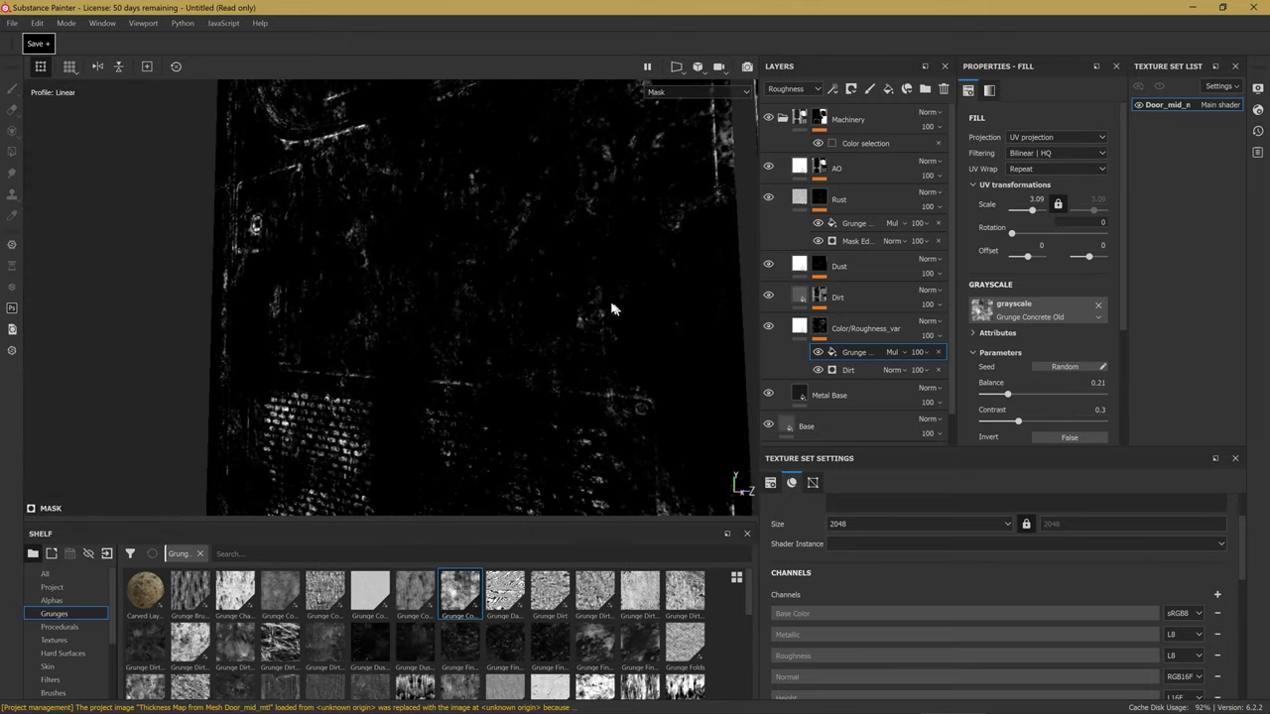
{"action": "key", "text": "m"}
{"action": "scroll", "coordinate": [546, 298], "scroll_direction": "up", "scroll_amount": 2}
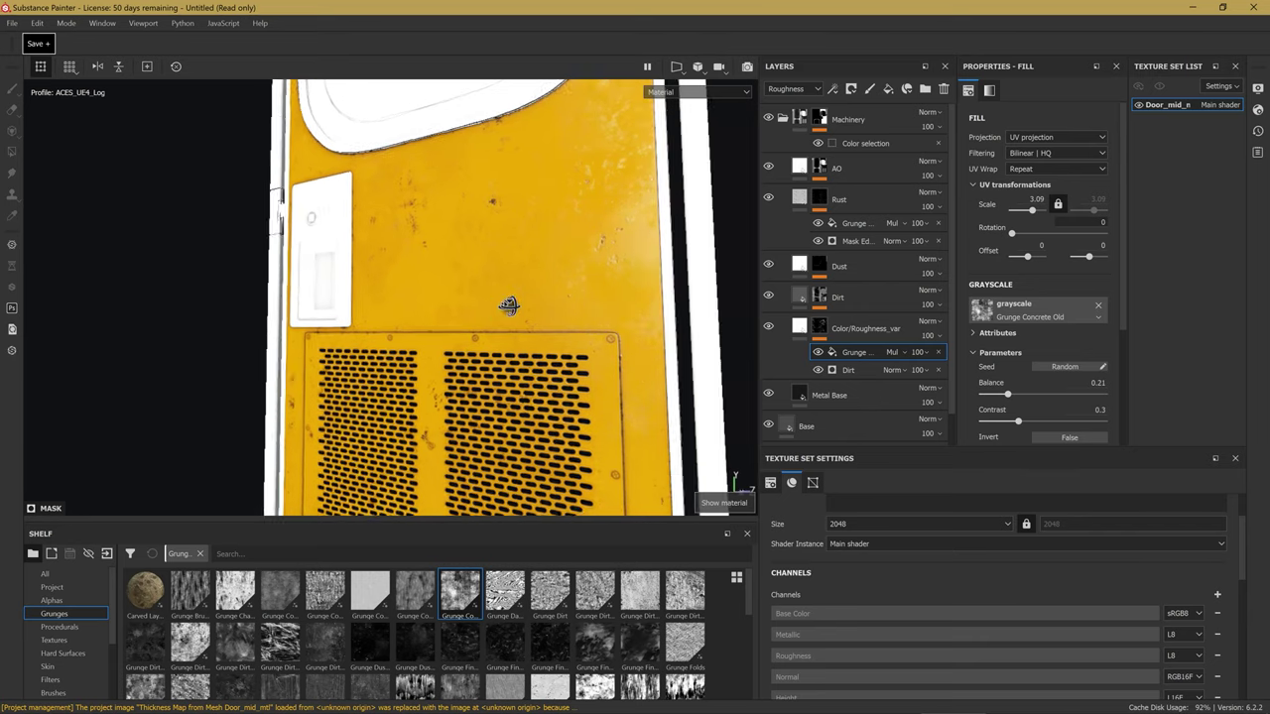
Select the AO layer and toggle its visibility to compare on the vent.
{"action": "left_click_drag", "start_coordinate": [500, 308], "coordinate": [588, 283], "text": "alt"}
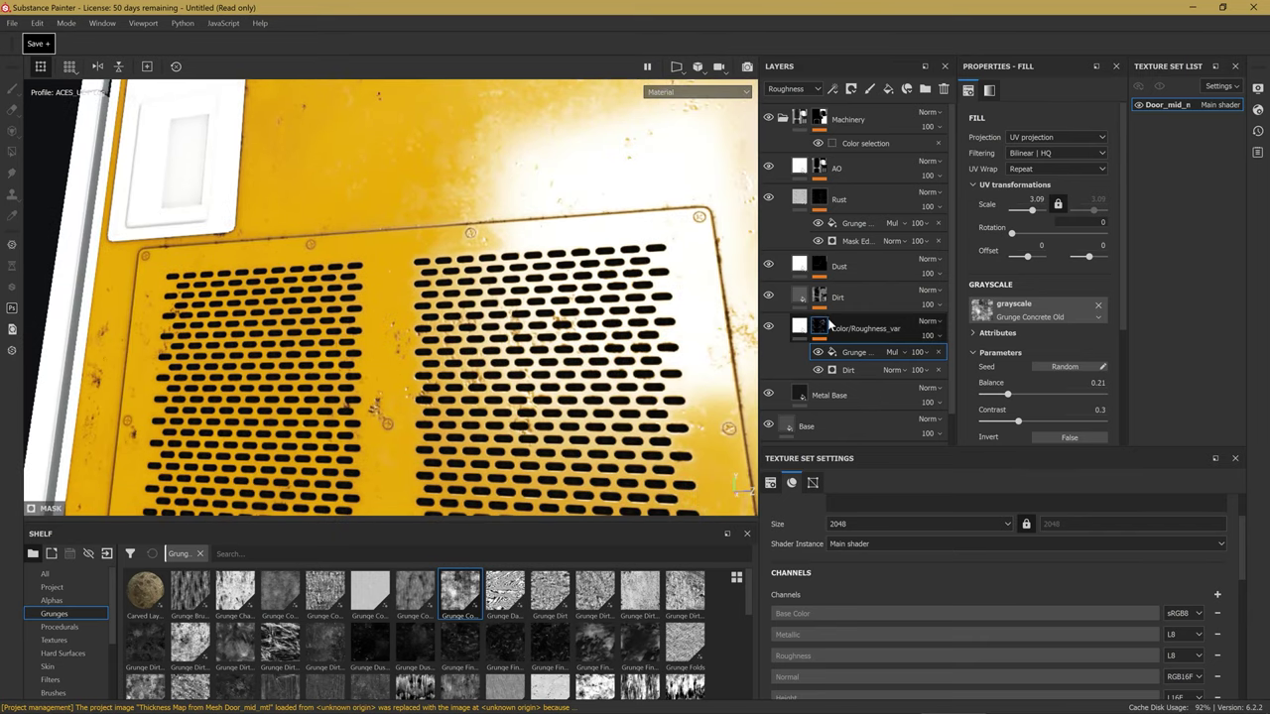
{"action": "left_click", "coordinate": [859, 329]}
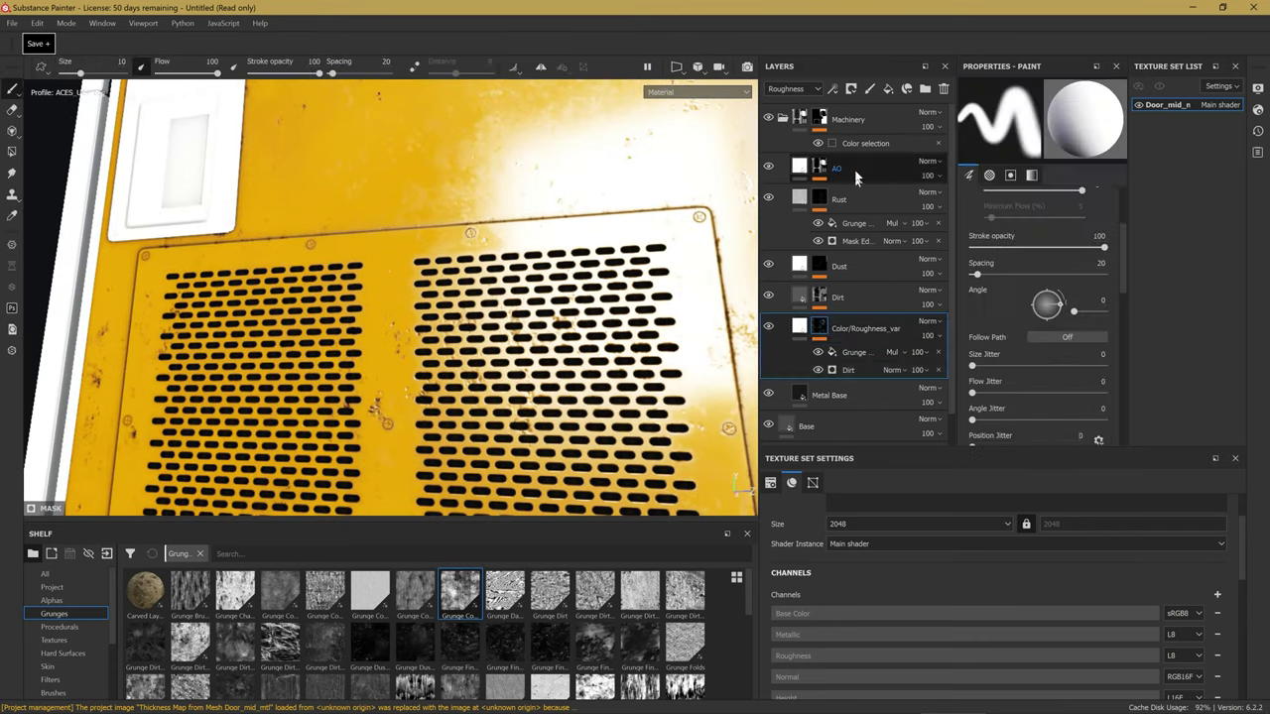
{"action": "left_click", "coordinate": [855, 173]}
{"action": "mouse_move", "coordinate": [598, 241]}
{"action": "left_mouse_down", "text": "alt"}
{"action": "mouse_move", "coordinate": [569, 243]}
{"action": "mouse_move", "coordinate": [567, 228]}
{"action": "mouse_move", "coordinate": [613, 256]}
{"action": "left_mouse_up", "text": "alt"}
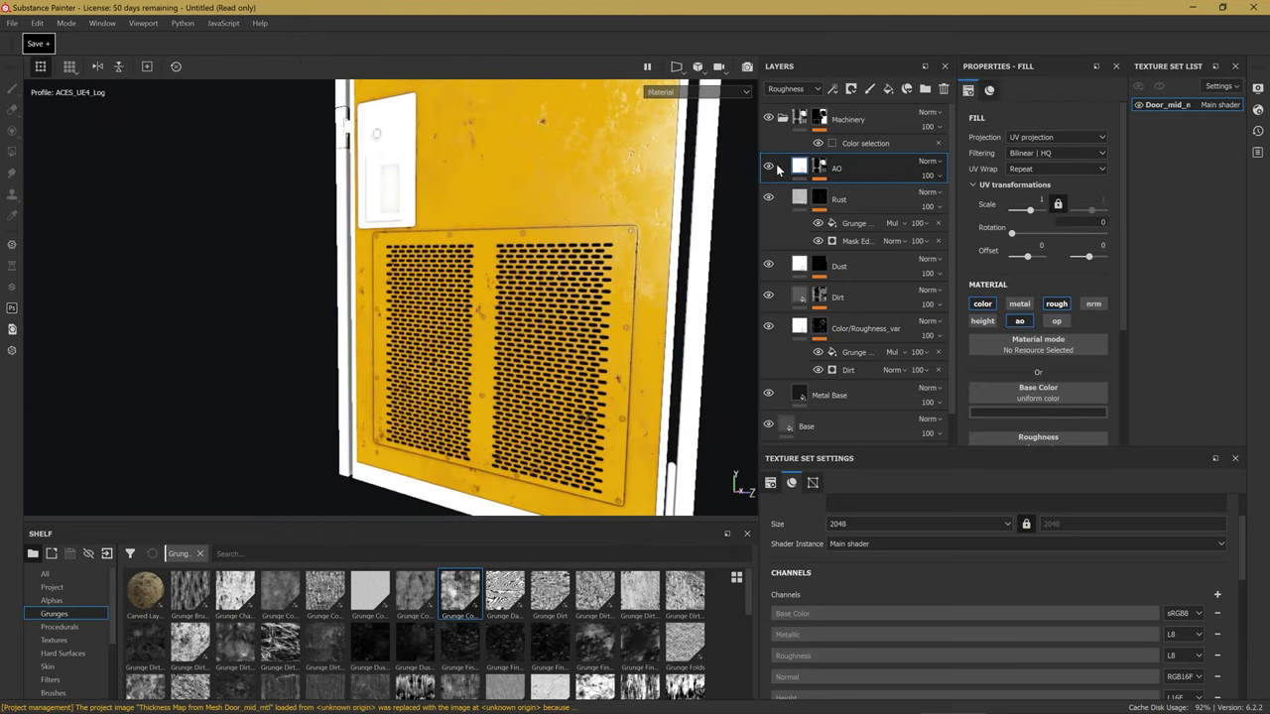
{"action": "left_click", "coordinate": [769, 169]}
{"action": "left_click_drag", "start_coordinate": [556, 297], "coordinate": [531, 369], "text": "alt"}
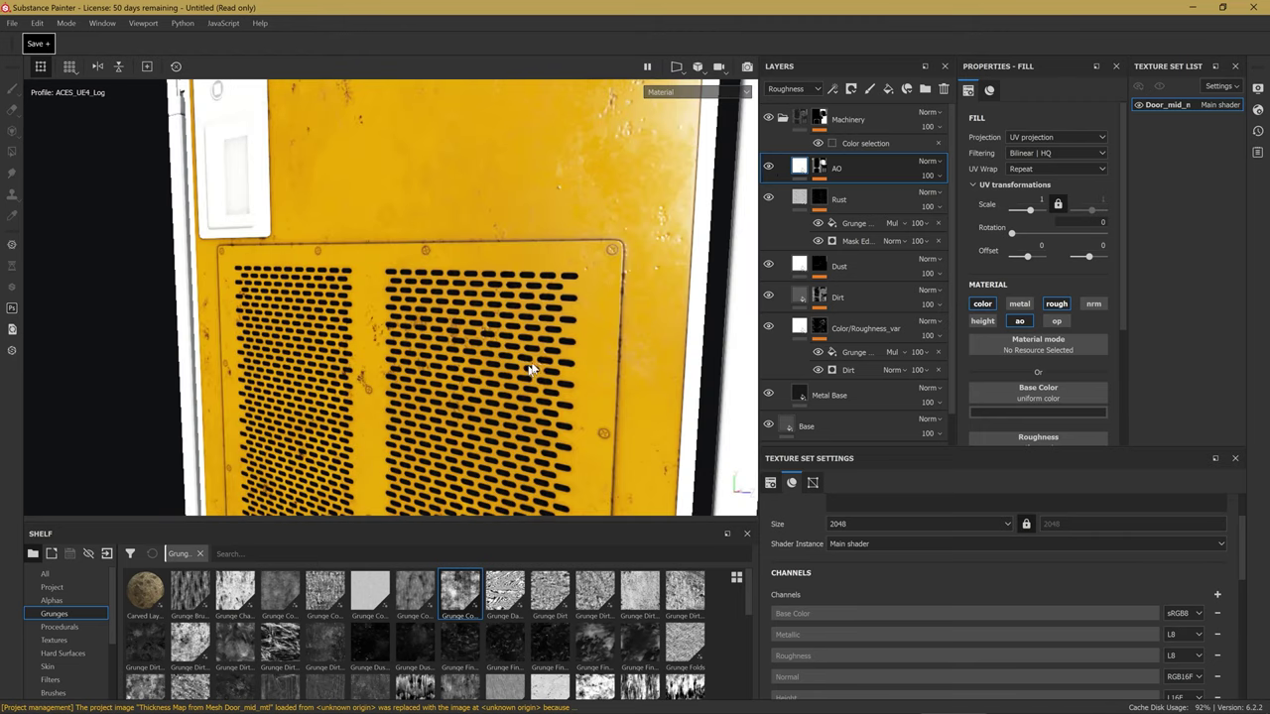
{"action": "left_click_drag", "start_coordinate": [527, 303], "coordinate": [508, 248], "text": "alt"}
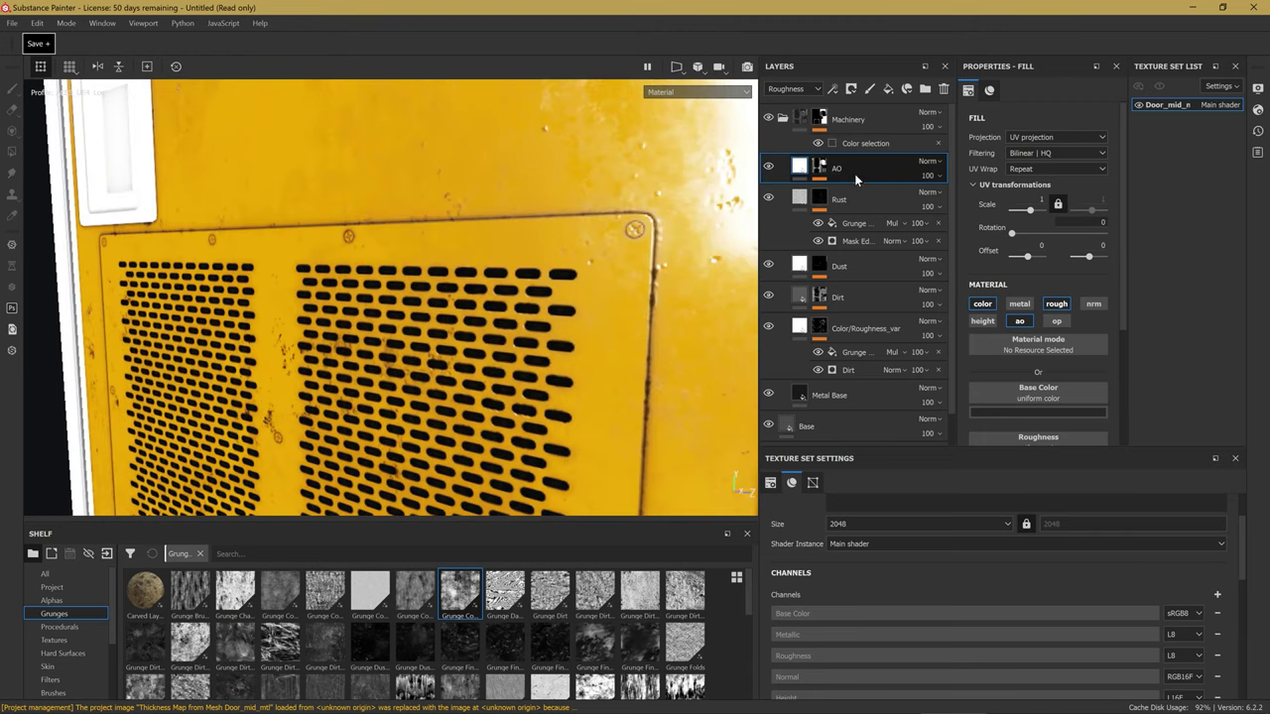
Display the AO layer's mask with its Fill and Levels effects in the viewport.
{"action": "left_click", "coordinate": [816, 166]}
{"action": "left_click", "coordinate": [817, 166], "text": "alt"}
{"action": "mouse_move", "coordinate": [440, 241]}
{"action": "left_mouse_down", "text": "alt"}
{"action": "mouse_move", "coordinate": [508, 352]}
{"action": "mouse_move", "coordinate": [477, 303]}
{"action": "left_mouse_up", "text": "alt"}
{"action": "scroll", "coordinate": [508, 353], "scroll_direction": "up", "scroll_amount": 5}
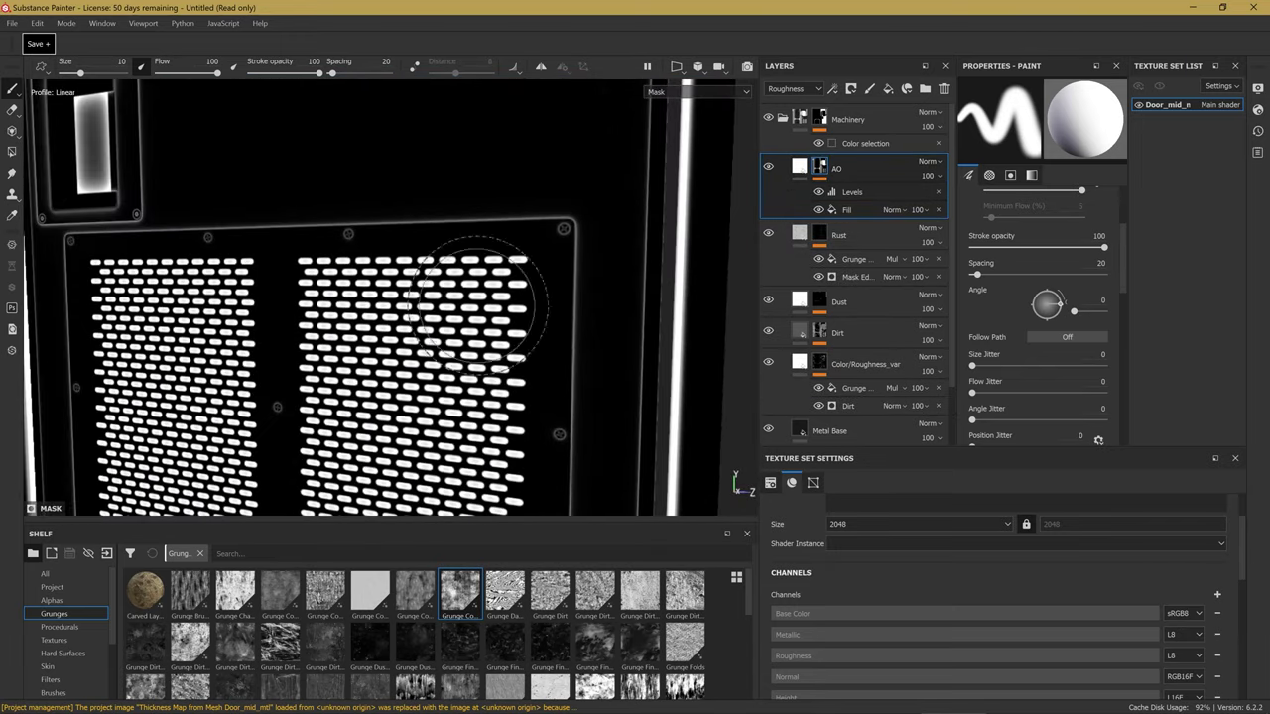
{"action": "scroll", "coordinate": [539, 295], "scroll_direction": "up", "scroll_amount": 1}
{"action": "scroll", "coordinate": [539, 297], "scroll_direction": "up", "scroll_amount": 2}
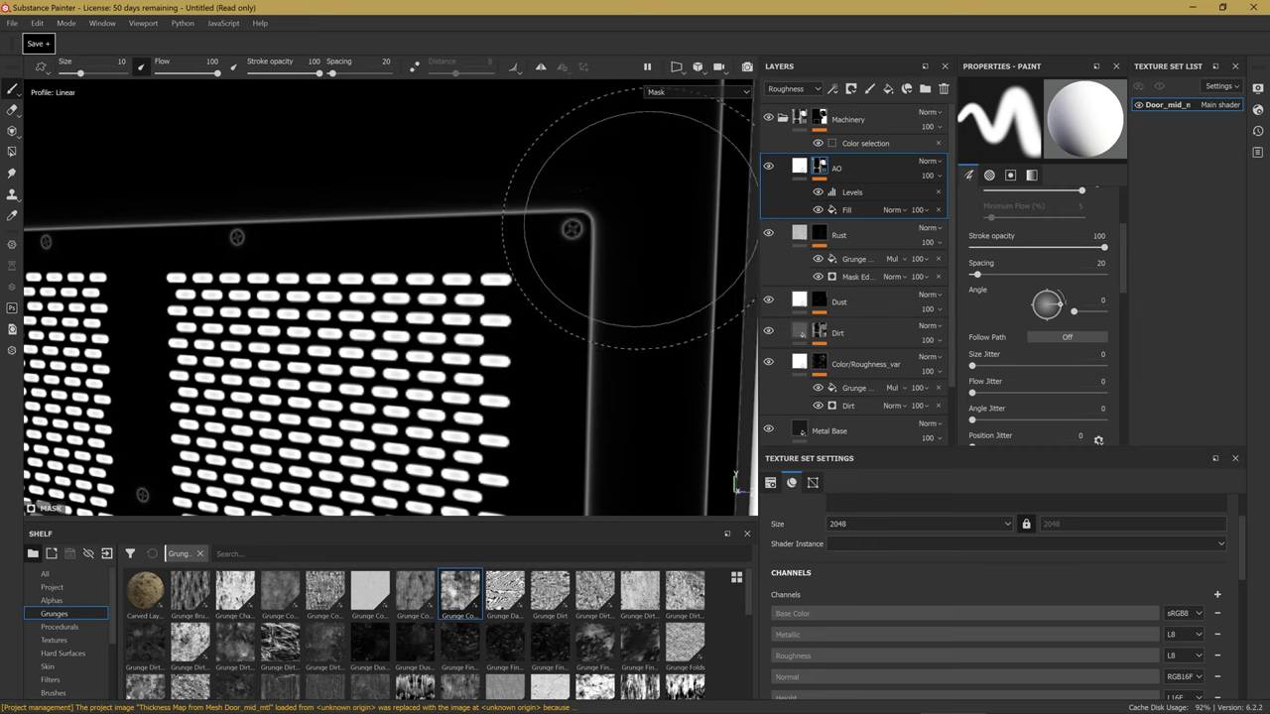
{"action": "right_click", "coordinate": [827, 165]}
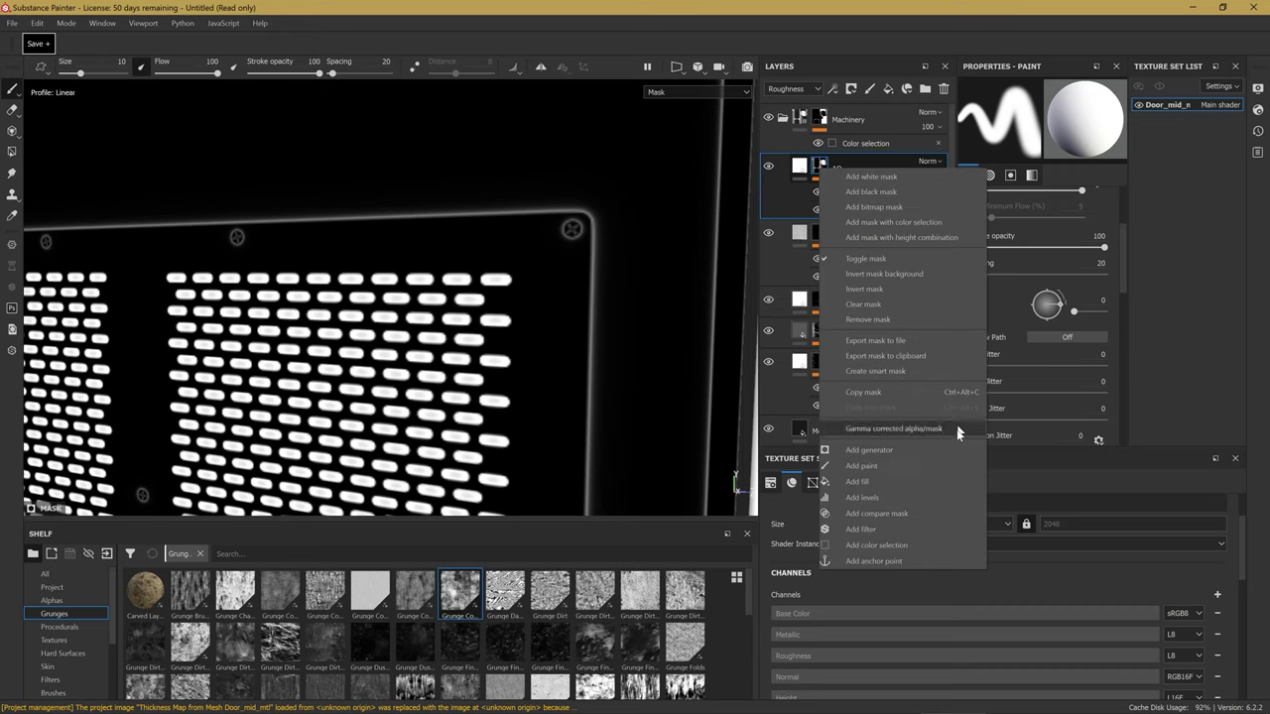
{"action": "left_click_drag", "start_coordinate": [645, 327], "coordinate": [602, 281], "text": "alt"}
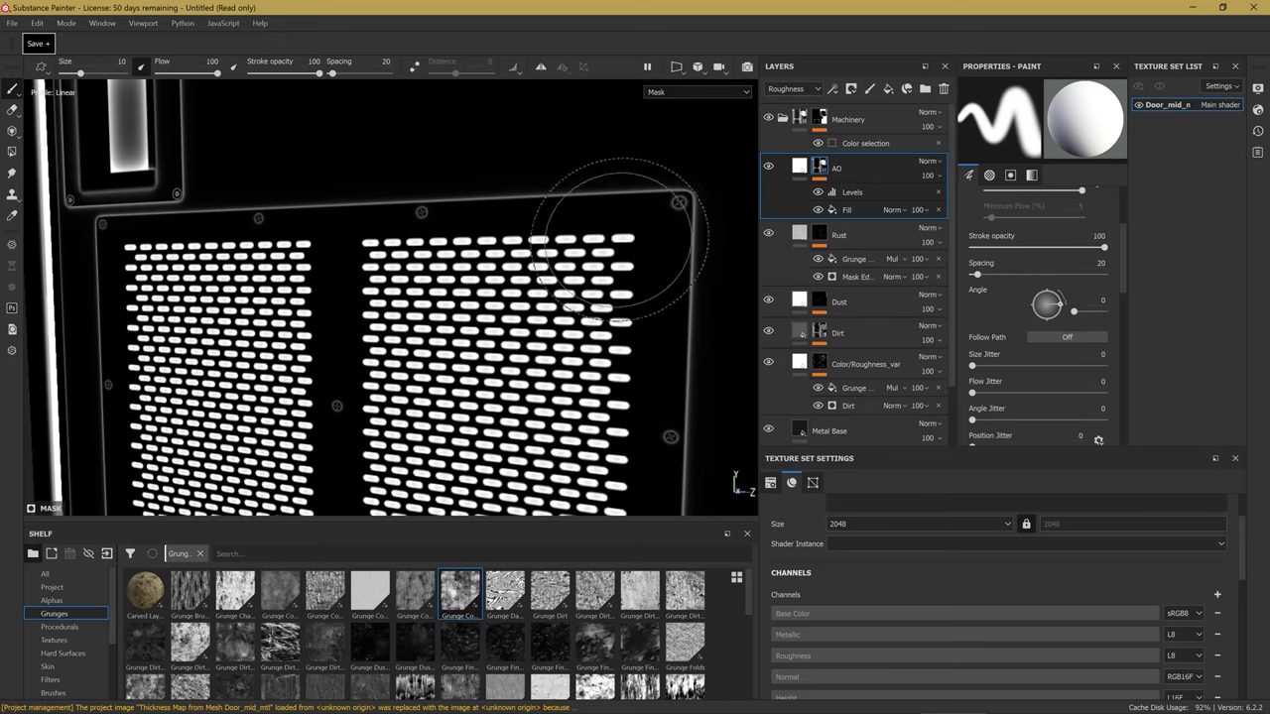
Shrink the brush to about half size.
{"action": "scroll", "coordinate": [635, 258], "scroll_direction": "up", "scroll_amount": 1}
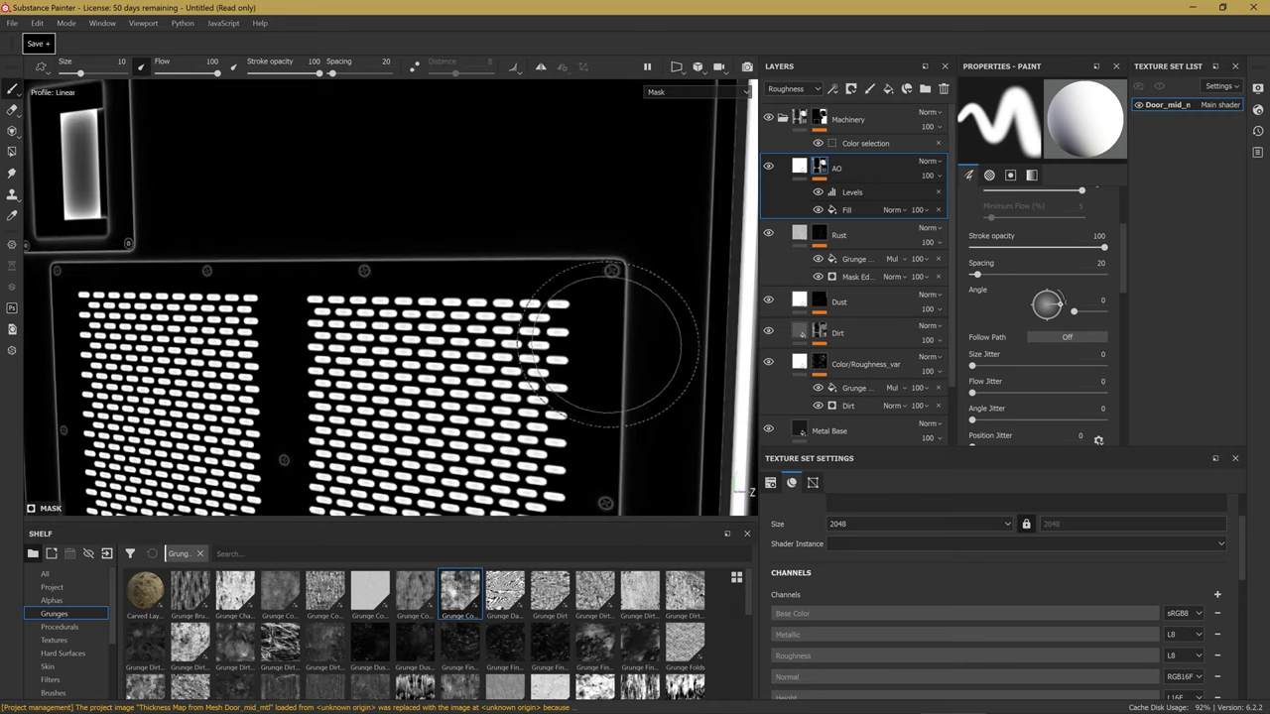
{"action": "scroll", "coordinate": [595, 238], "scroll_direction": "up", "scroll_amount": 1}
{"action": "right_click_drag", "start_coordinate": [617, 239], "coordinate": [567, 227], "text": "ctrl"}
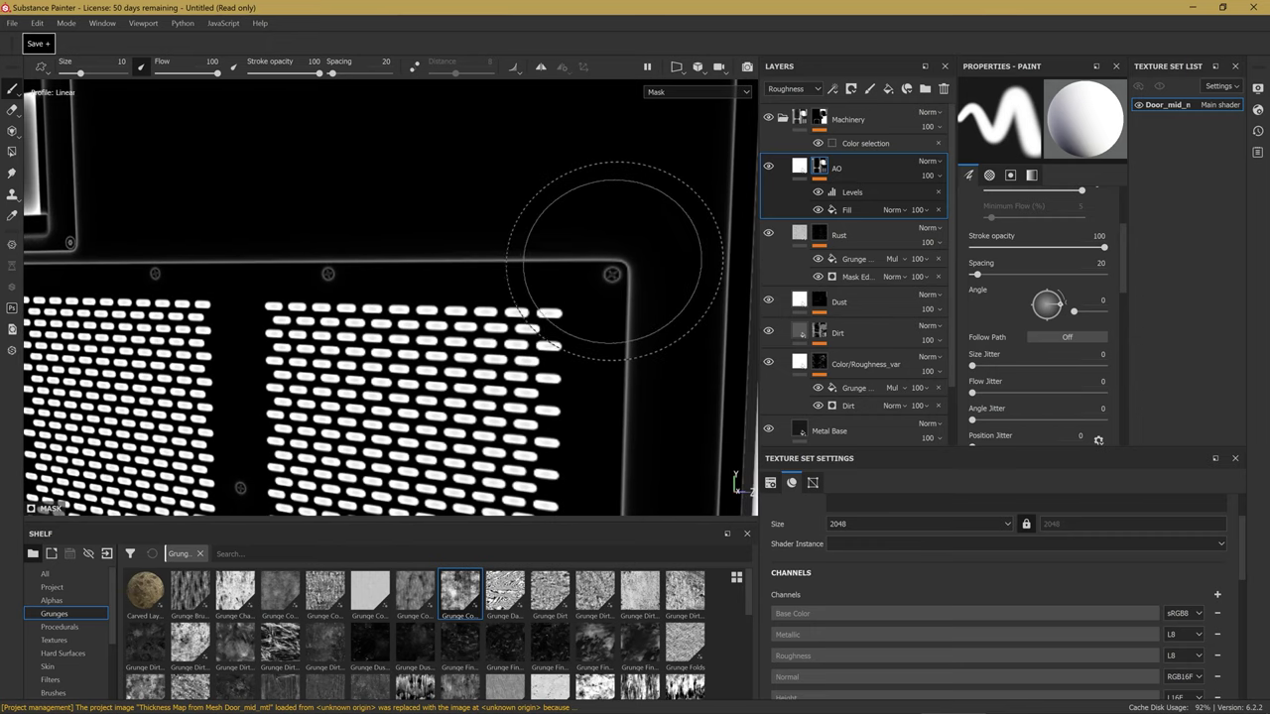
Add a Paint effect with Multiply blending to the AO mask.
{"action": "right_click", "coordinate": [820, 168]}
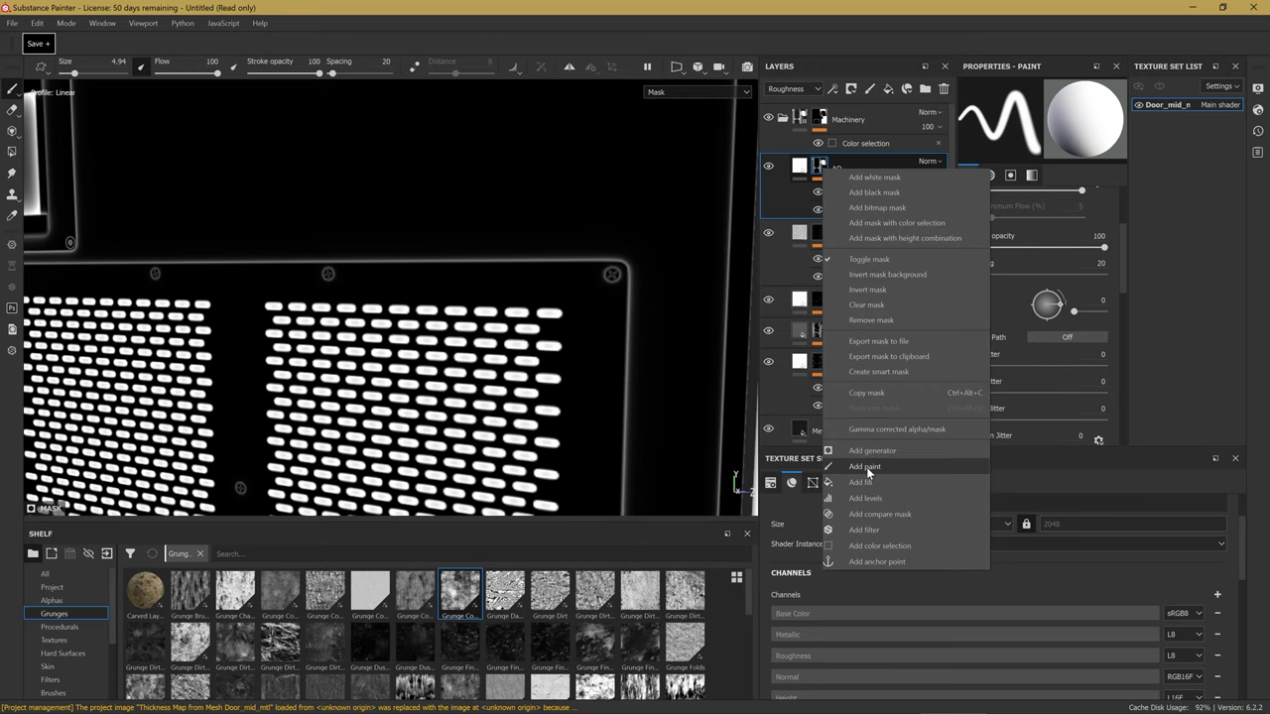
{"action": "left_click", "coordinate": [866, 467]}
{"action": "left_click", "coordinate": [895, 192]}
{"action": "left_click", "coordinate": [905, 262]}
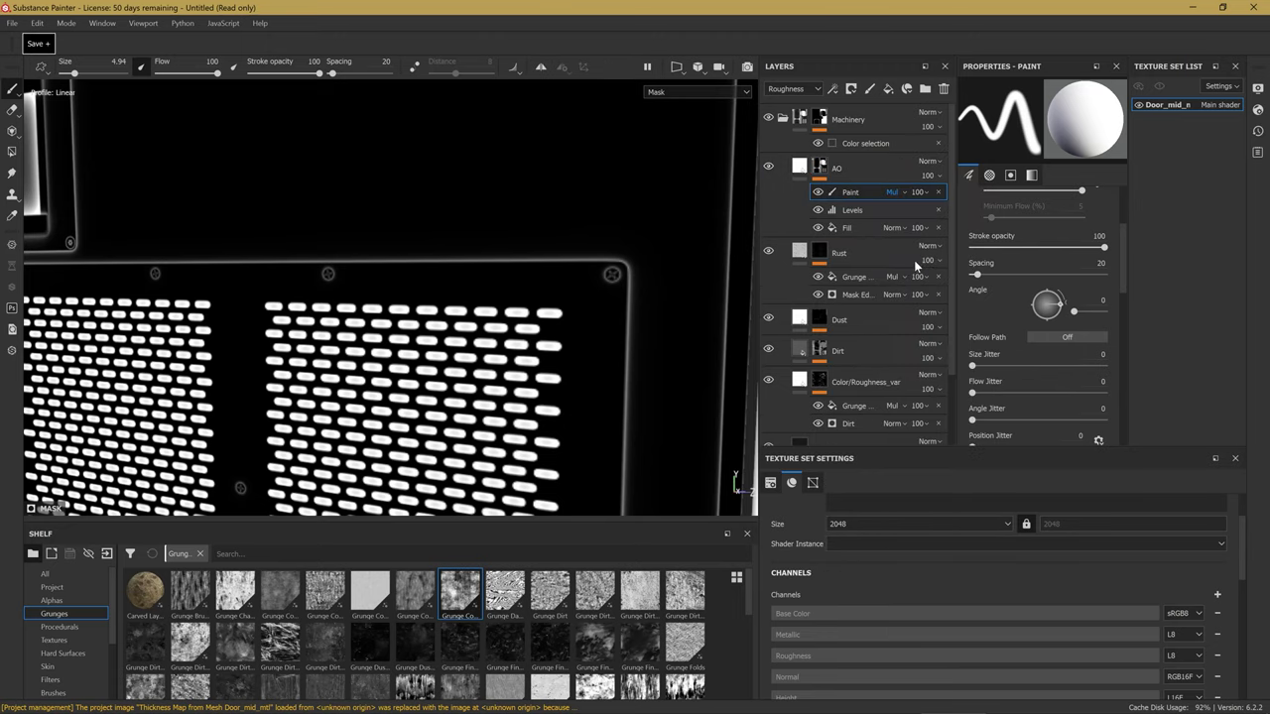
{"action": "scroll", "coordinate": [620, 263], "scroll_direction": "down", "scroll_amount": 2}
Switch to the 2D/3D split layout to show the UV layout beside the 3D view.
{"action": "key", "text": "F1"}
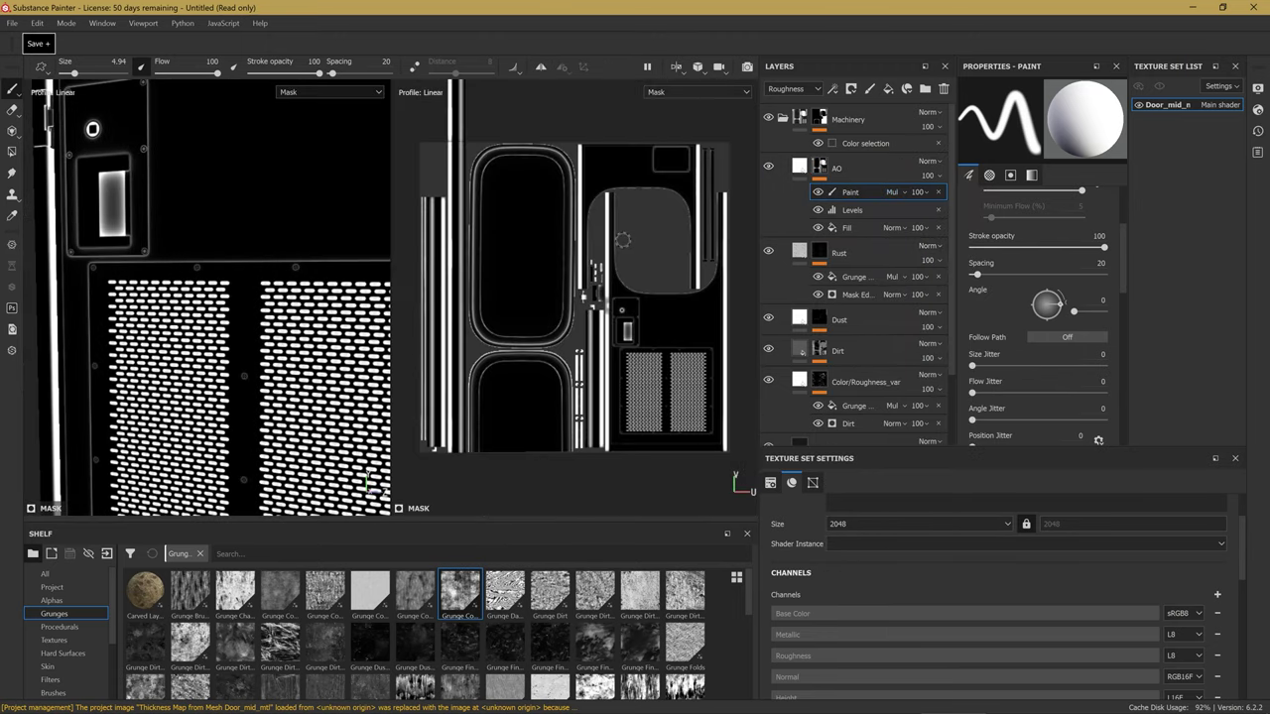
{"action": "scroll", "coordinate": [556, 288], "scroll_direction": "up", "scroll_amount": 2}
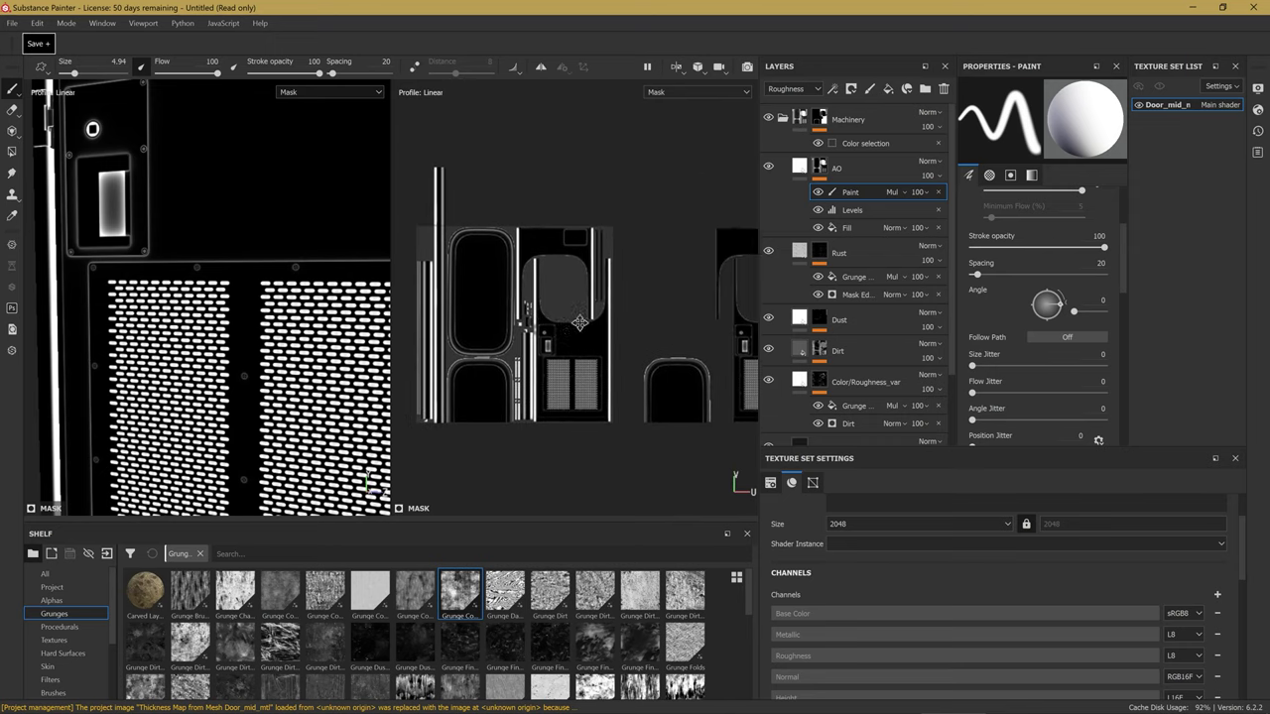
{"action": "scroll", "coordinate": [540, 273], "scroll_direction": "down", "scroll_amount": 1}
{"action": "scroll", "coordinate": [601, 340], "scroll_direction": "up", "scroll_amount": 2}
{"action": "scroll", "coordinate": [550, 341], "scroll_direction": "up", "scroll_amount": 2}
{"action": "scroll", "coordinate": [551, 340], "scroll_direction": "up", "scroll_amount": 1}
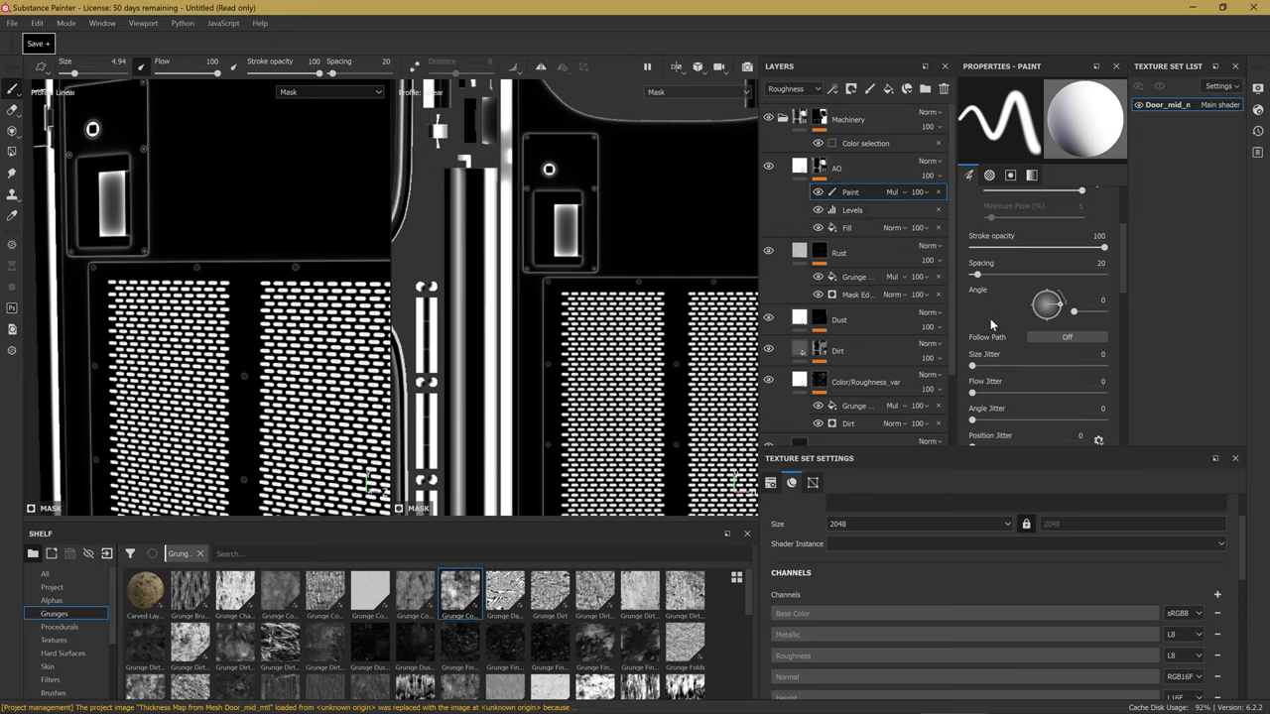
{"action": "scroll", "coordinate": [1013, 317], "scroll_direction": "down", "scroll_amount": 4}
{"action": "scroll", "coordinate": [1013, 320], "scroll_direction": "up", "scroll_amount": 1}
{"action": "scroll", "coordinate": [1013, 319], "scroll_direction": "up", "scroll_amount": 1}
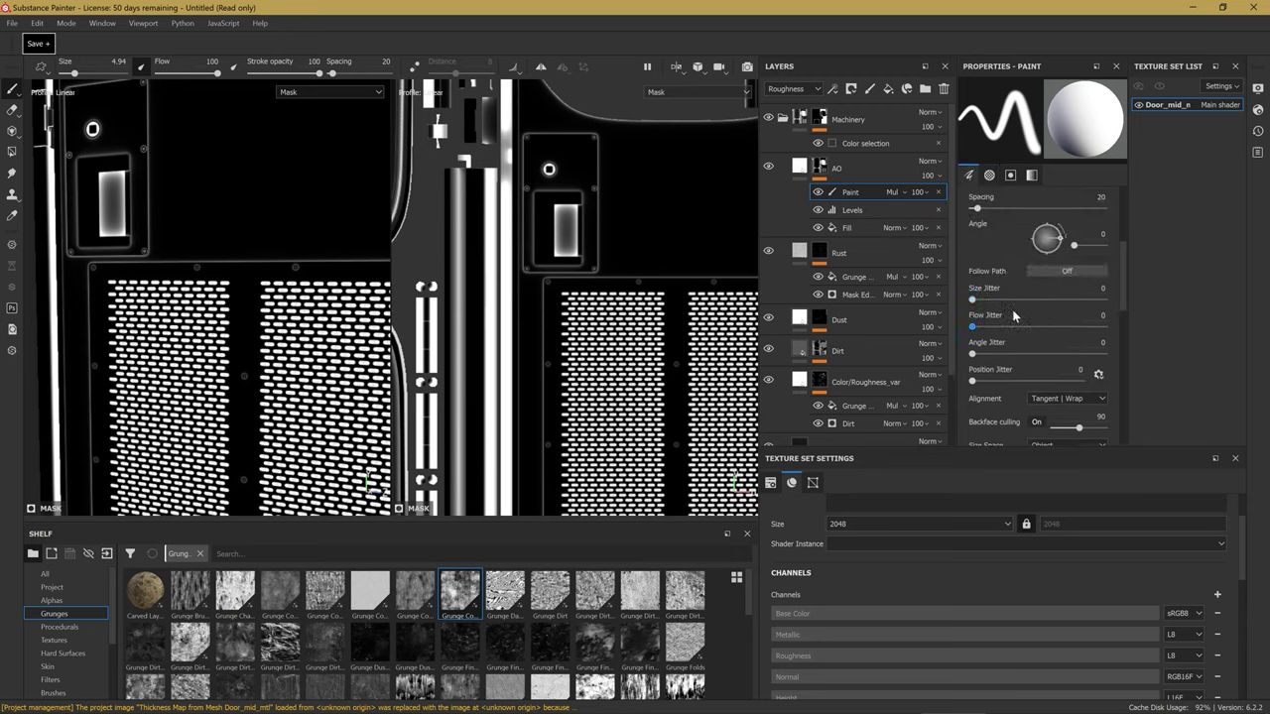
{"action": "scroll", "coordinate": [1013, 312], "scroll_direction": "up", "scroll_amount": 2}
{"action": "scroll", "coordinate": [1013, 312], "scroll_direction": "up", "scroll_amount": 4}
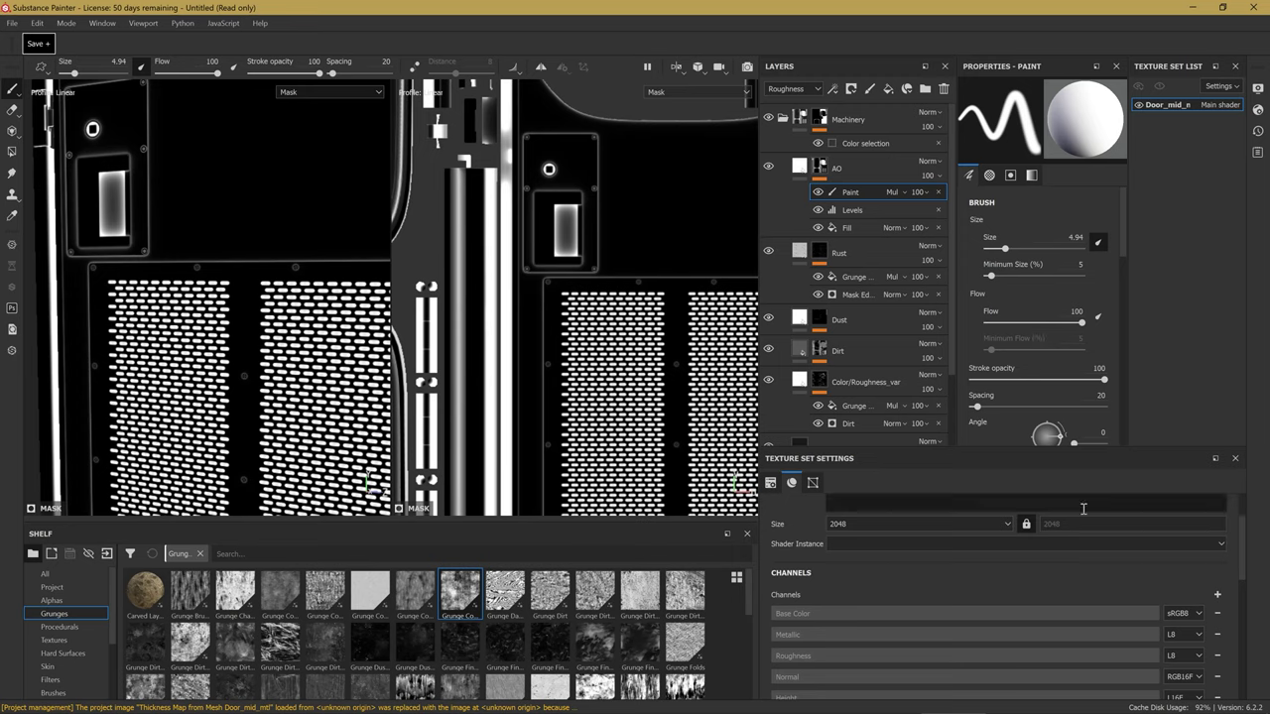
{"action": "scroll", "coordinate": [1012, 308], "scroll_direction": "down", "scroll_amount": 3}
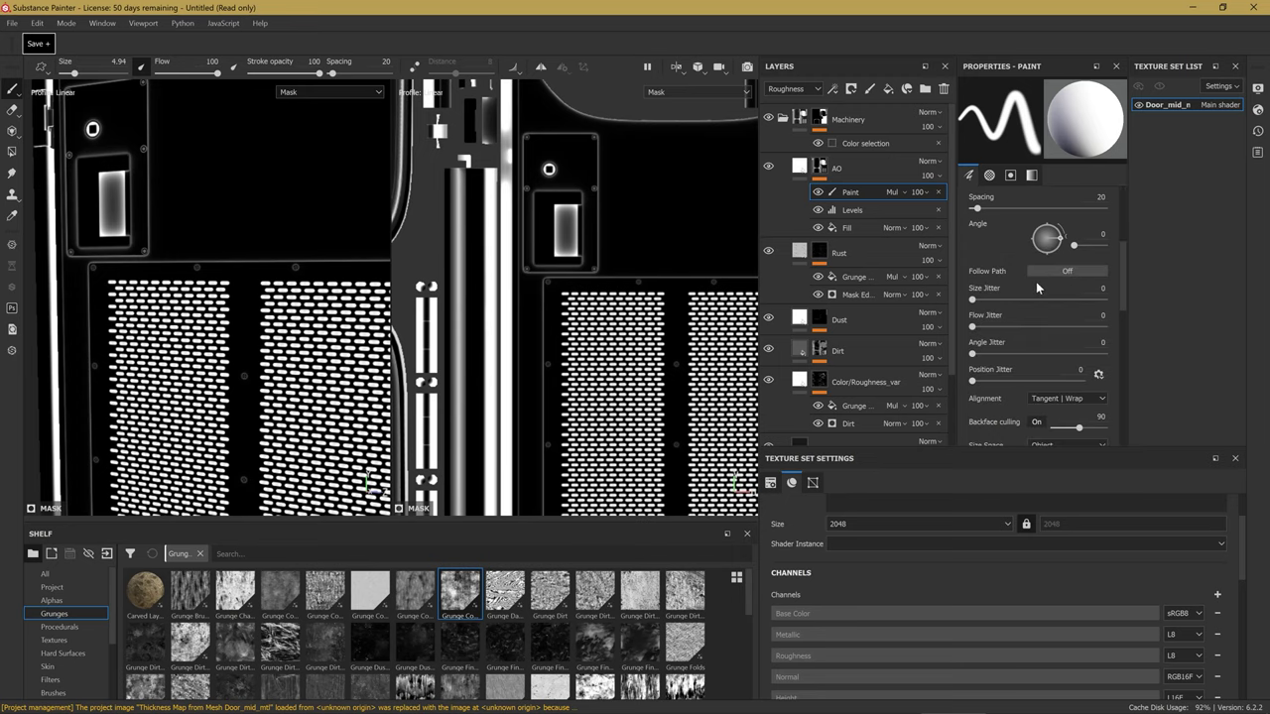
{"action": "scroll", "coordinate": [1042, 293], "scroll_direction": "down", "scroll_amount": 1}
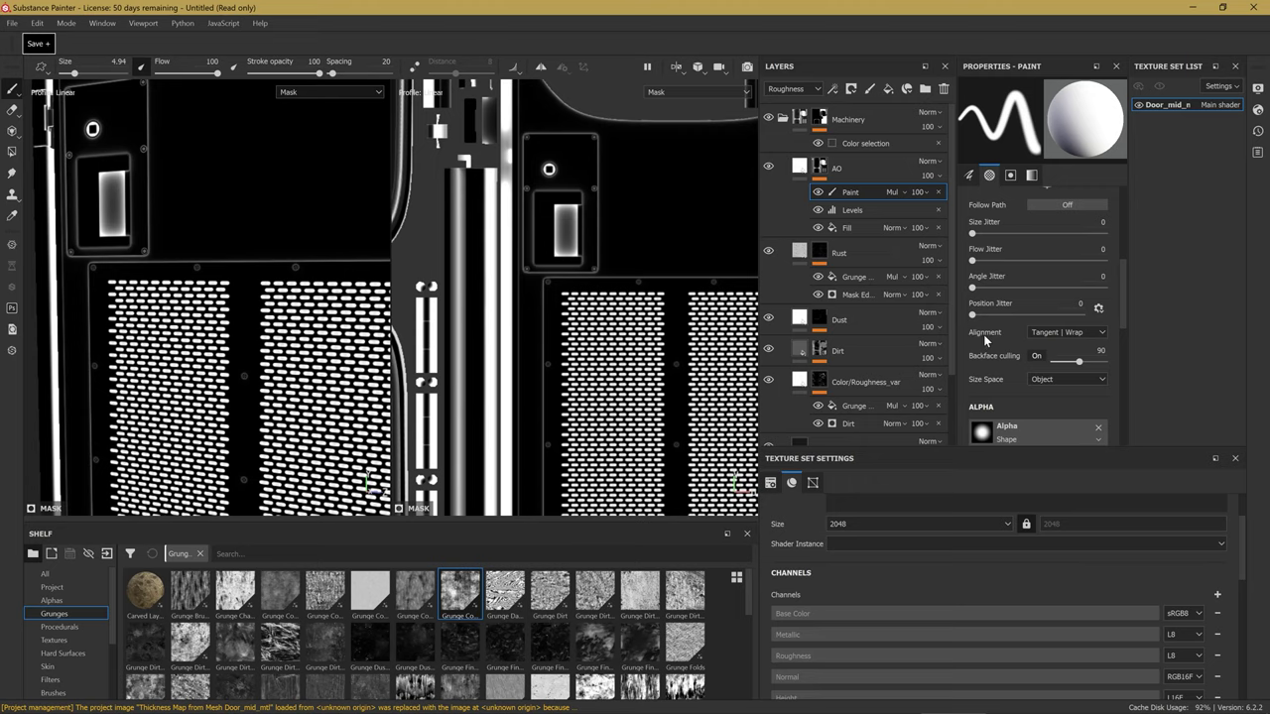
Set the brush Alignment to UV.
{"action": "left_click", "coordinate": [1048, 335]}
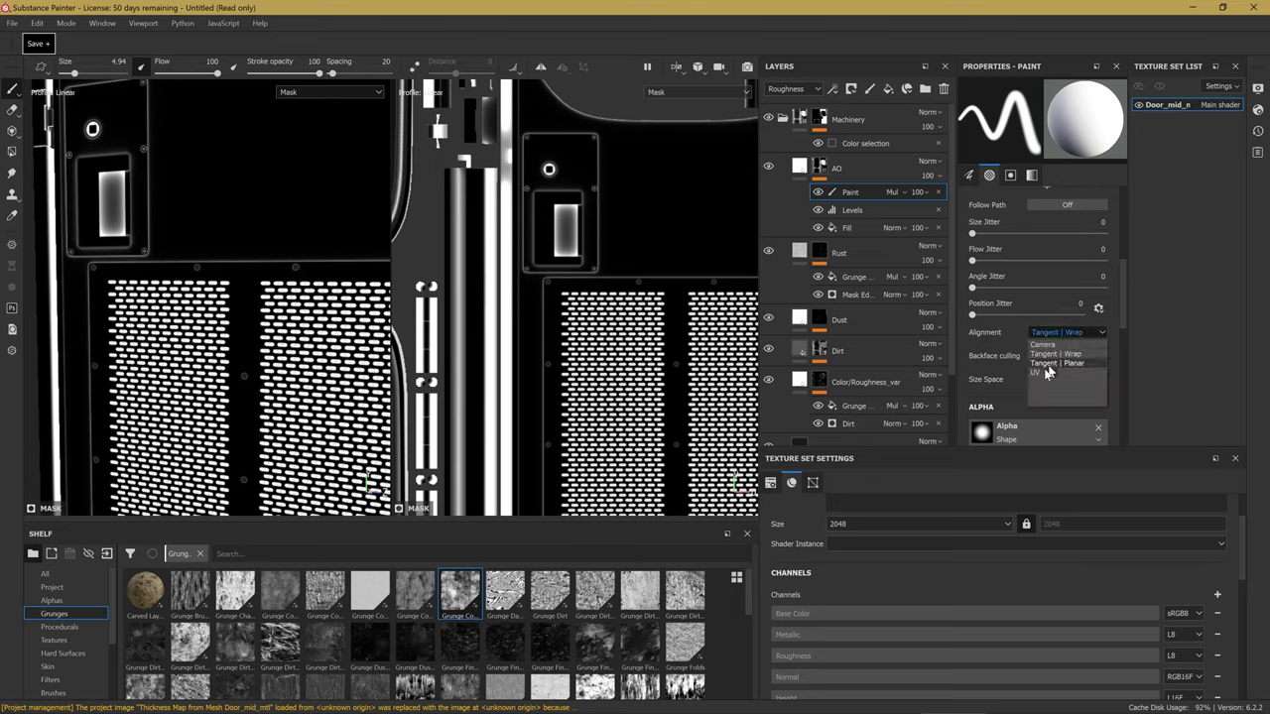
{"action": "left_click", "coordinate": [1042, 373]}
{"action": "scroll", "coordinate": [684, 247], "scroll_direction": "up", "scroll_amount": 3}
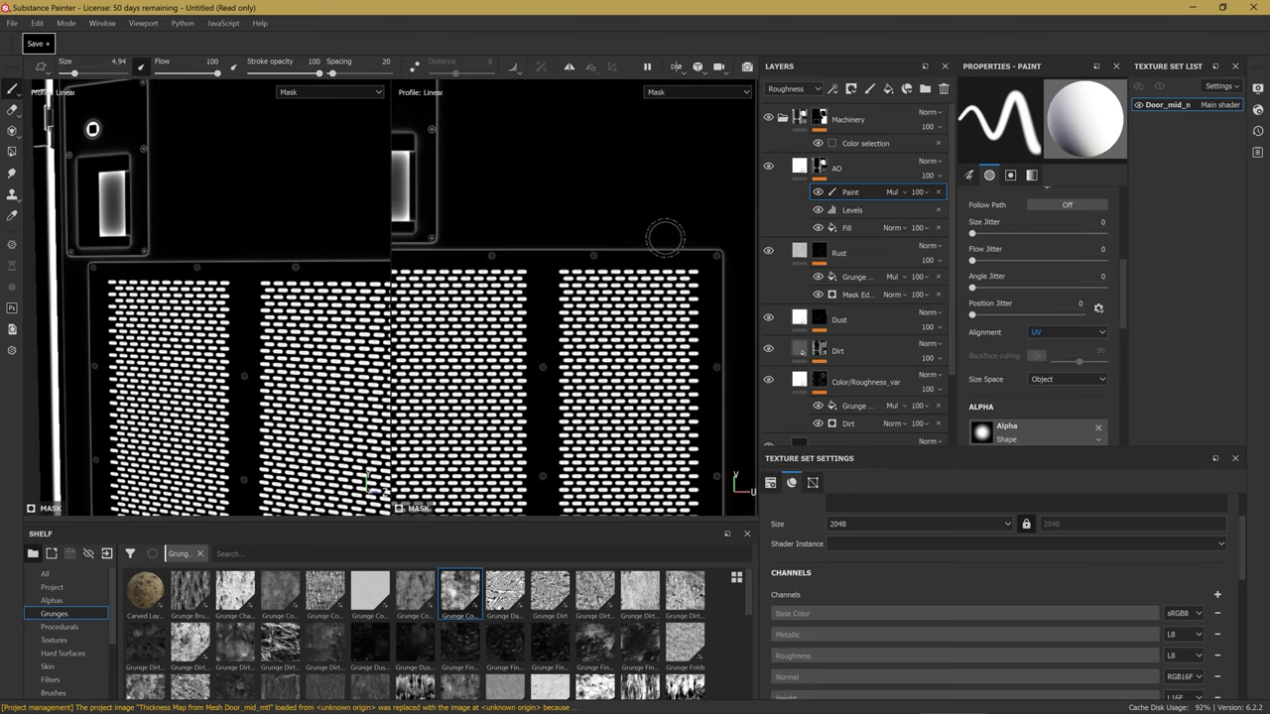
{"action": "scroll", "coordinate": [684, 247], "scroll_direction": "down", "scroll_amount": 1}
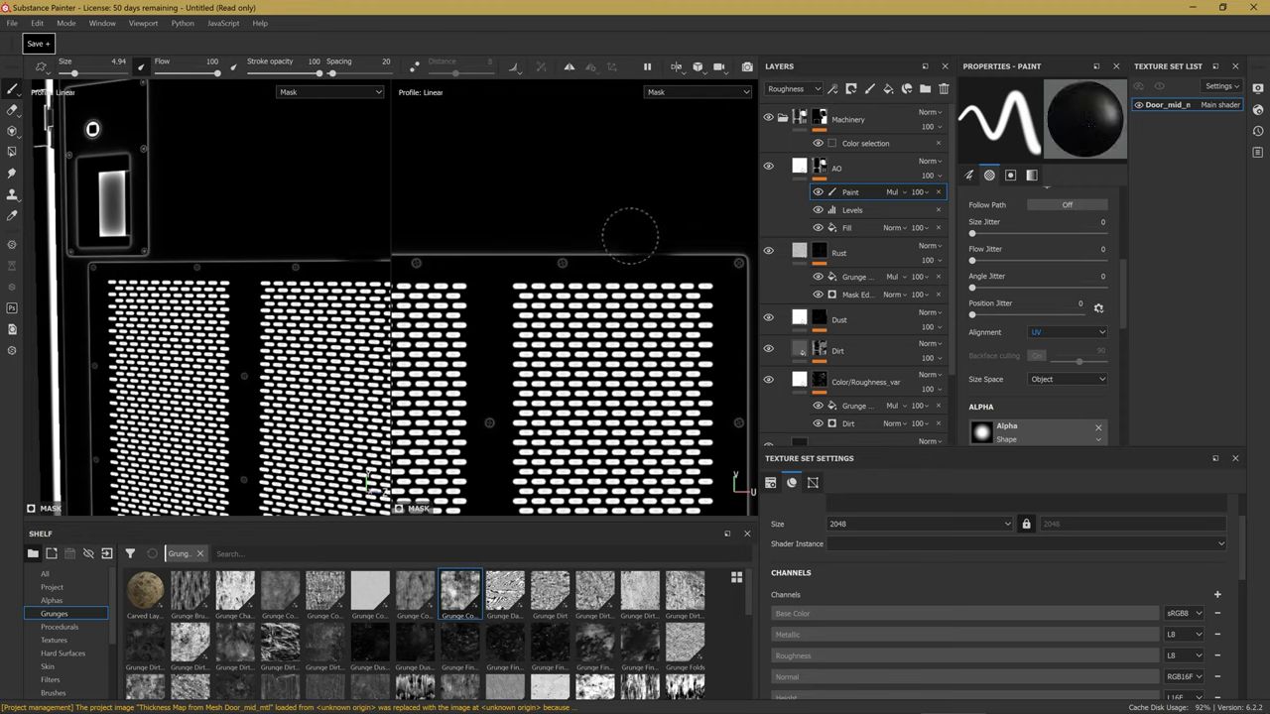
{"action": "scroll", "coordinate": [632, 231], "scroll_direction": "down", "scroll_amount": 1}
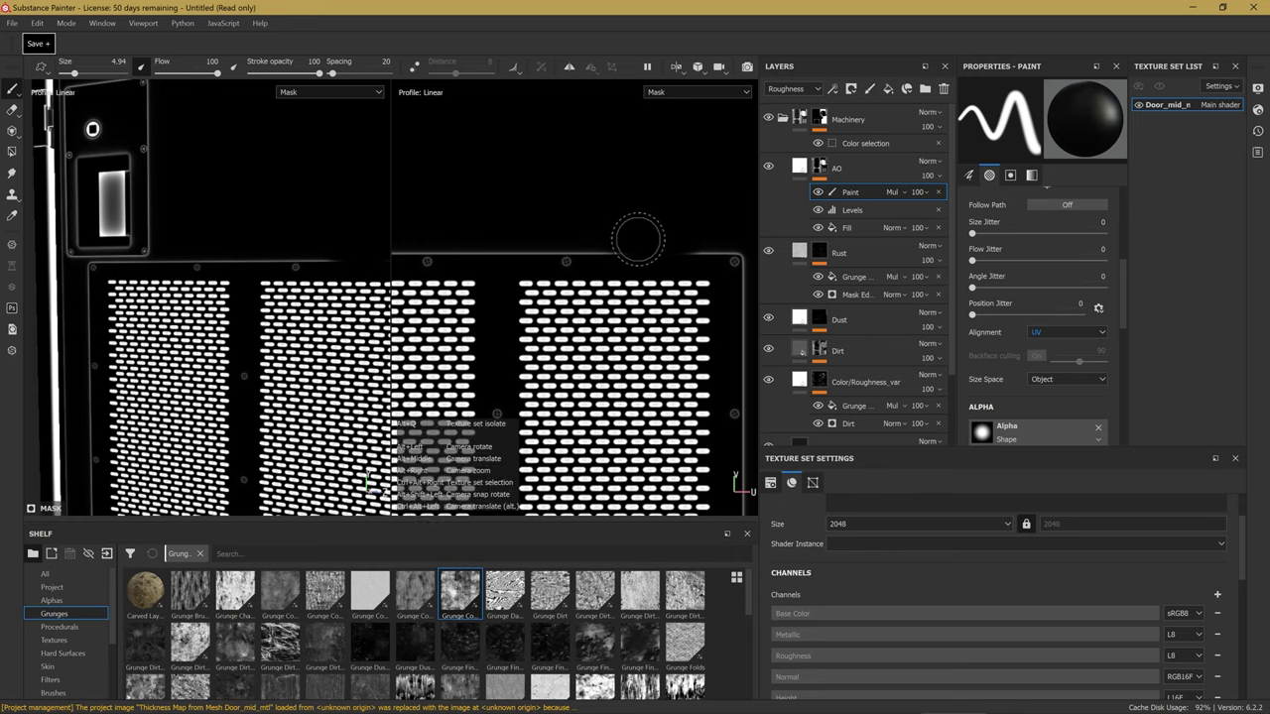
Frame the perforated panel in the UV view and shrink the brush.
{"action": "middle_click_drag", "start_coordinate": [620, 235], "coordinate": [575, 245]}
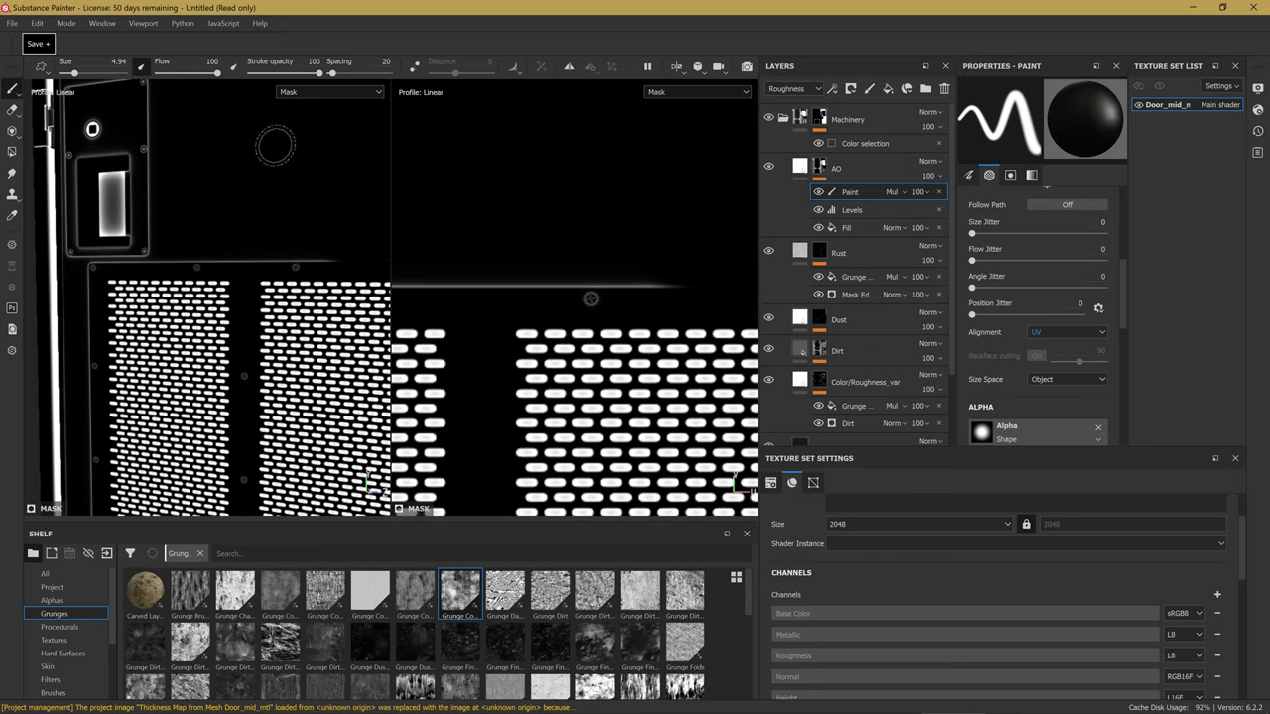
{"action": "key", "text": "bracketleft"}
{"action": "scroll", "coordinate": [298, 278], "scroll_direction": "up", "scroll_amount": 2}
{"action": "middle_click_drag", "start_coordinate": [580, 291], "coordinate": [643, 160]}
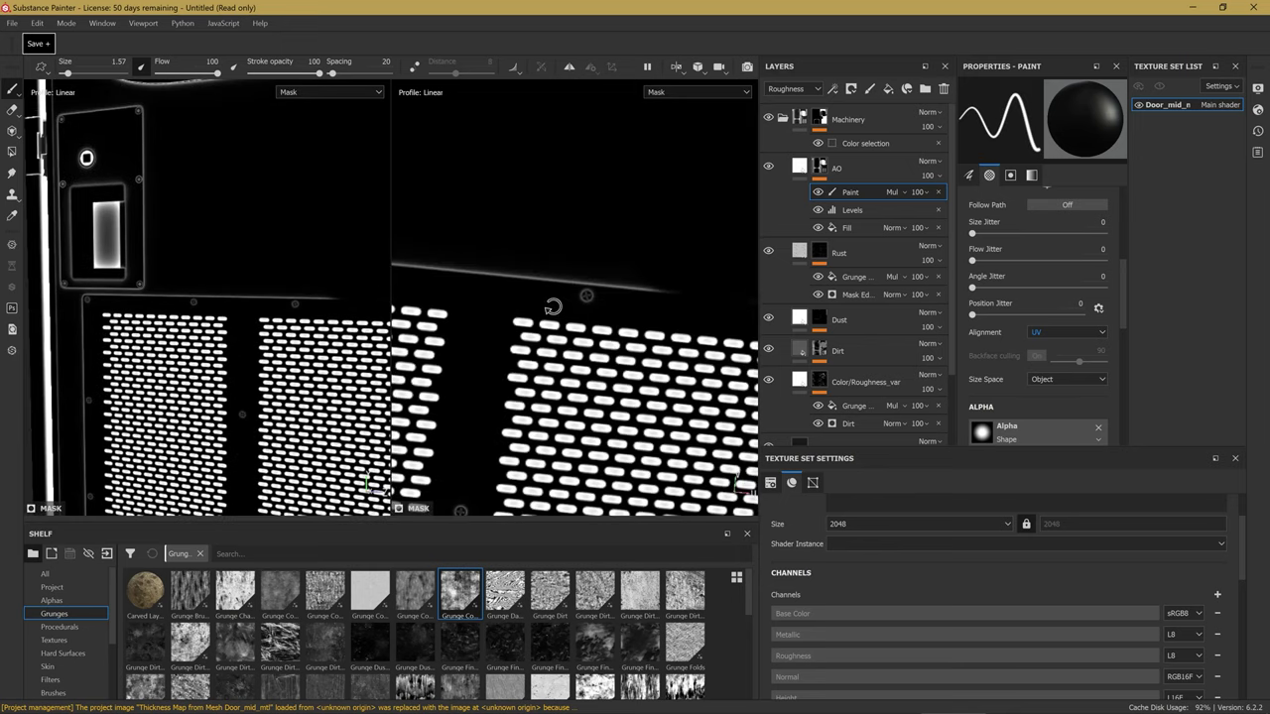
{"action": "middle_click_drag", "start_coordinate": [516, 297], "coordinate": [462, 368]}
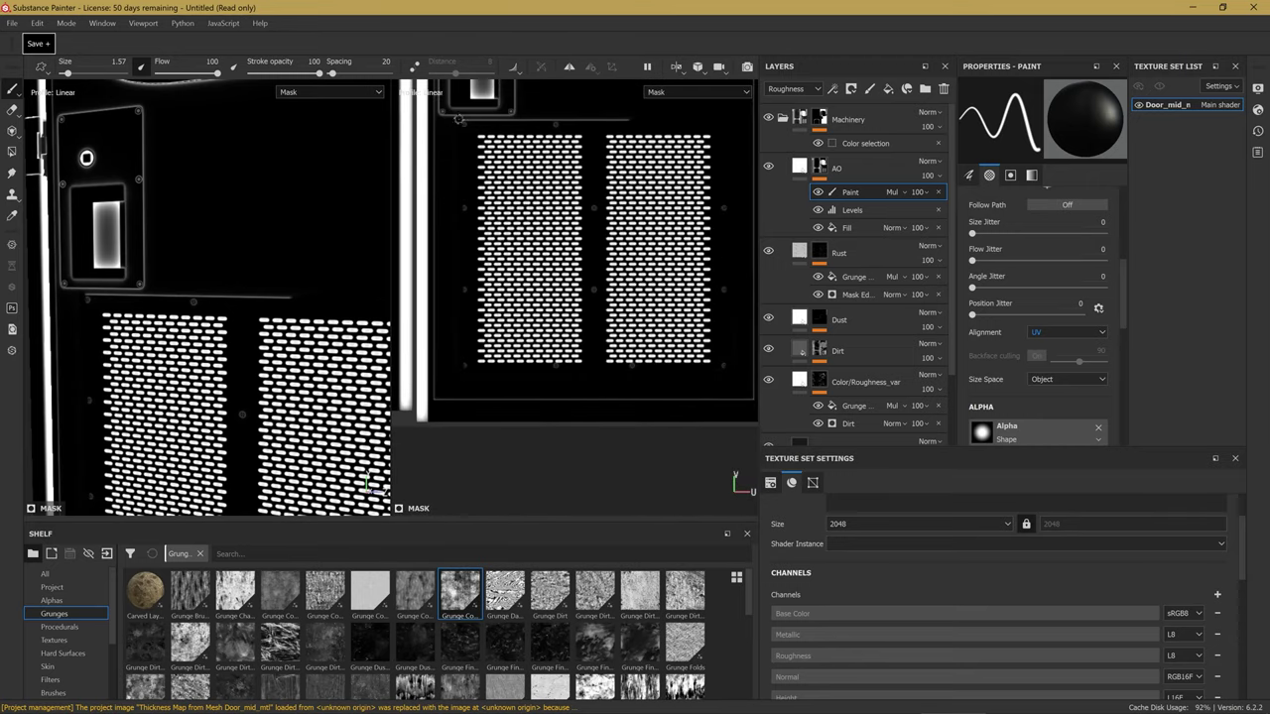
{"action": "scroll", "coordinate": [581, 133], "scroll_direction": "up", "scroll_amount": 2}
{"action": "middle_click_drag", "start_coordinate": [524, 318], "coordinate": [595, 212]}
{"action": "scroll", "coordinate": [596, 211], "scroll_direction": "up", "scroll_amount": 2}
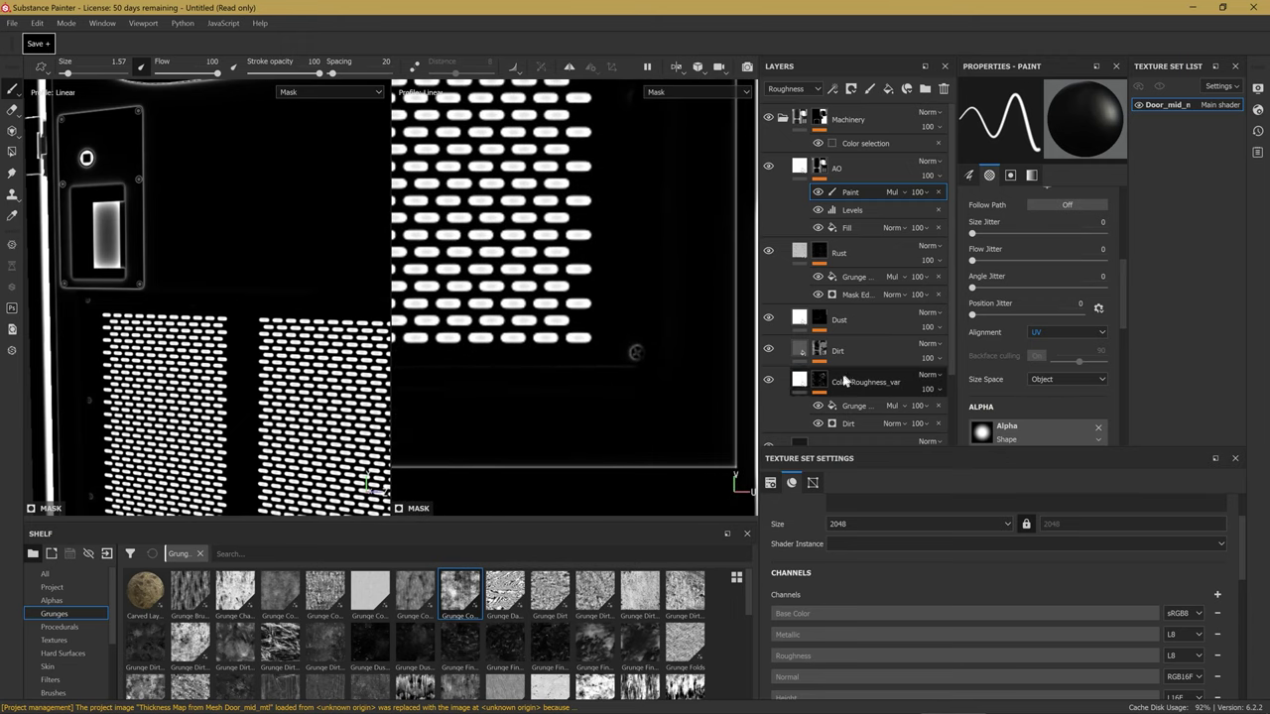
{"action": "scroll", "coordinate": [635, 354], "scroll_direction": "down", "scroll_amount": 2}
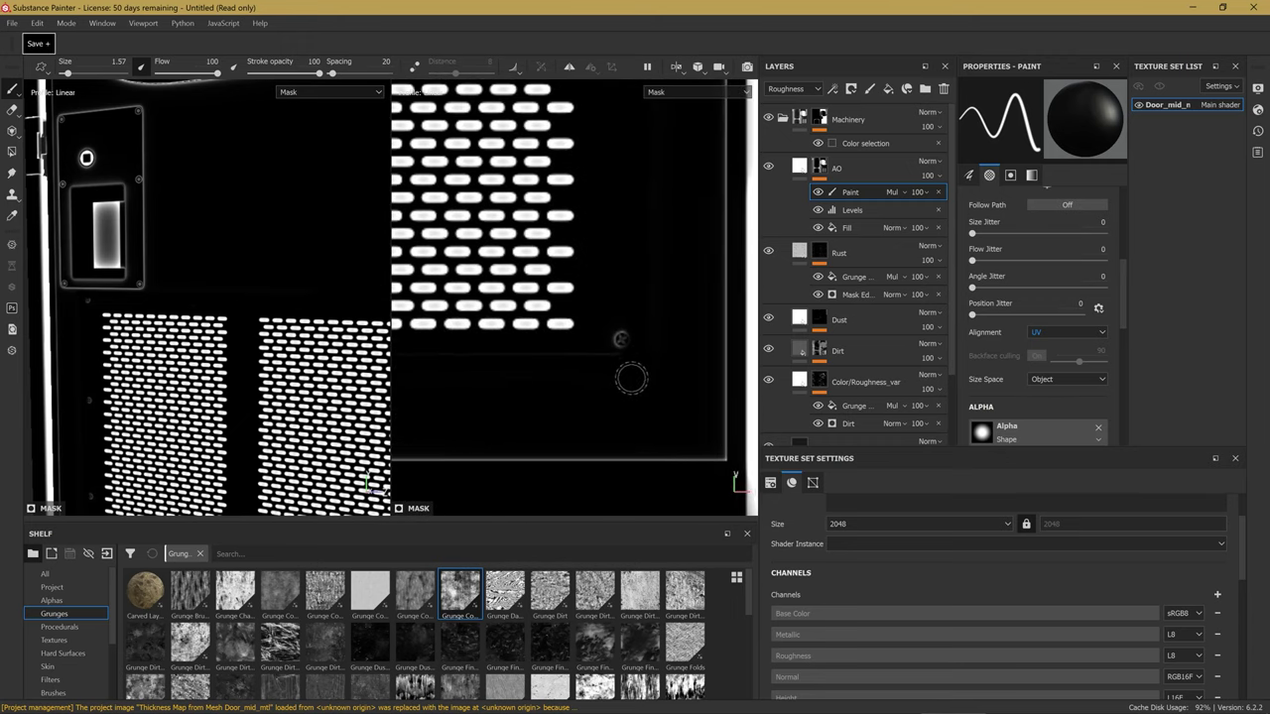
{"action": "scroll", "coordinate": [640, 375], "scroll_direction": "up", "scroll_amount": 2}
Enlarge the brush slightly and fit the whole UV sheet in view.
{"action": "right_click_drag", "start_coordinate": [647, 360], "coordinate": [674, 360], "text": "ctrl"}
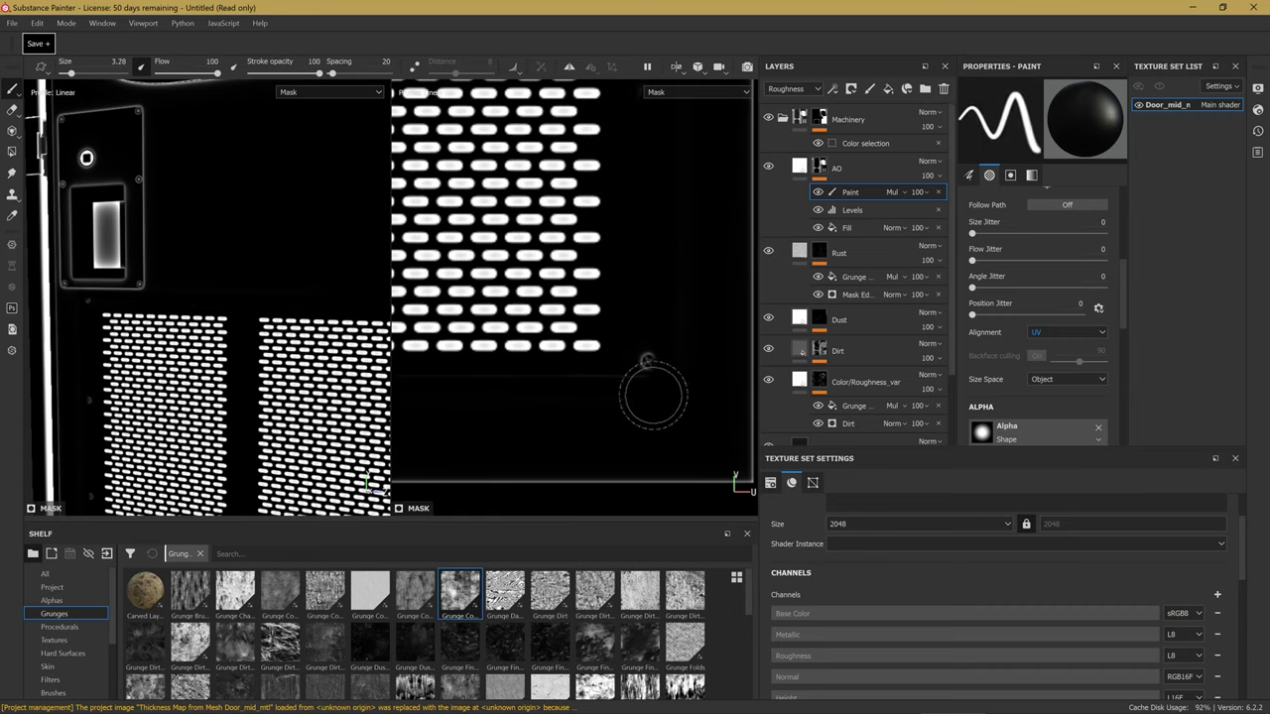
{"action": "scroll", "coordinate": [536, 357], "scroll_direction": "up", "scroll_amount": 5}
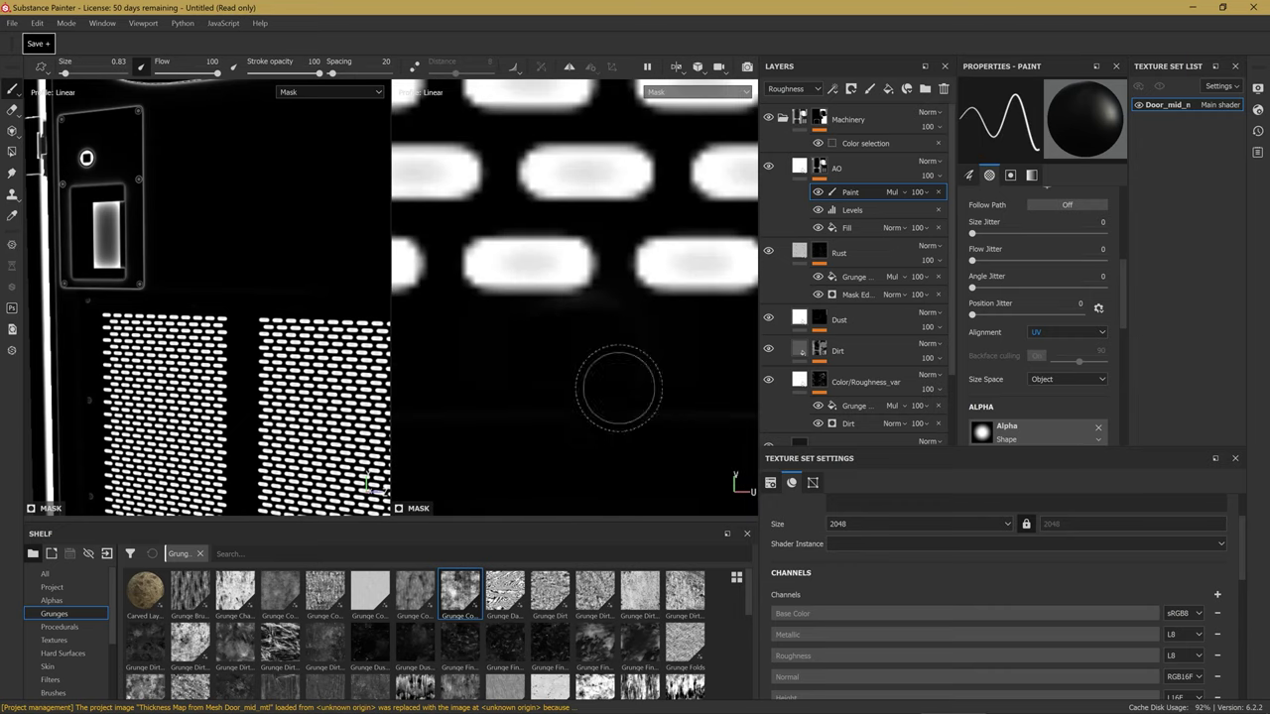
{"action": "scroll", "coordinate": [595, 318], "scroll_direction": "down", "scroll_amount": 3}
{"action": "scroll", "coordinate": [536, 199], "scroll_direction": "down", "scroll_amount": 2}
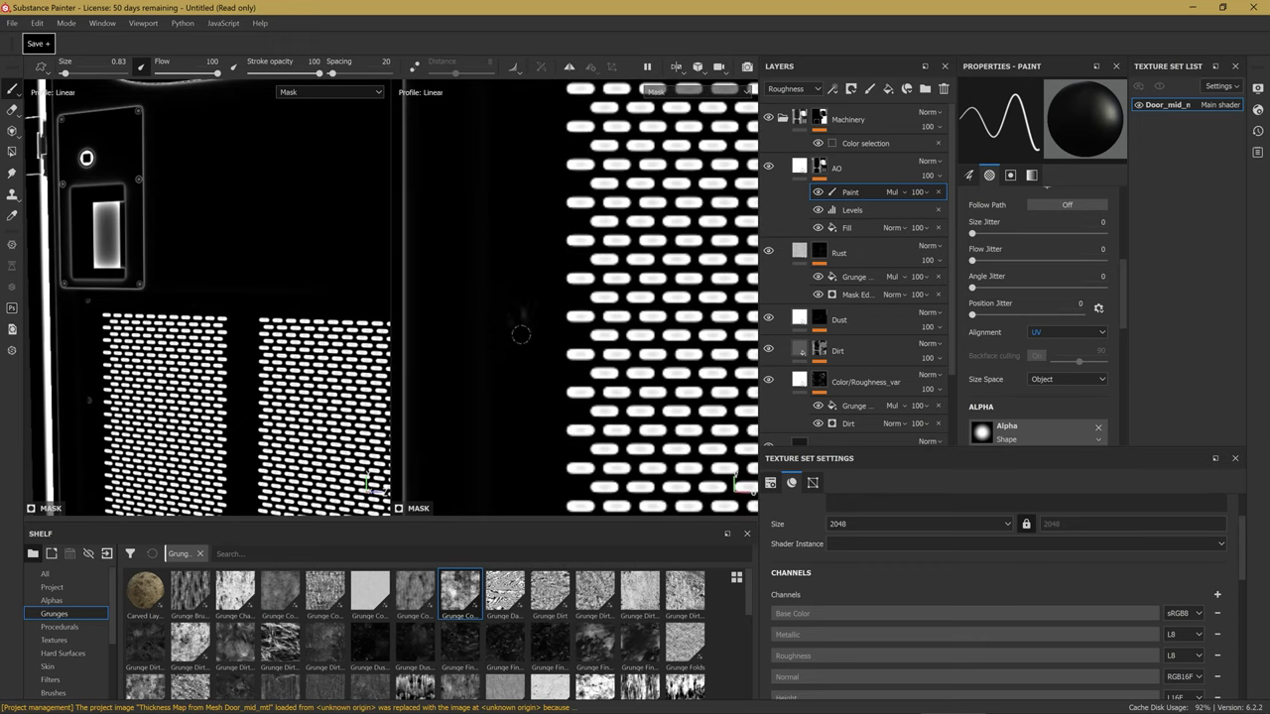
{"action": "scroll", "coordinate": [570, 289], "scroll_direction": "down", "scroll_amount": 4}
{"action": "right_click_drag", "start_coordinate": [516, 288], "coordinate": [541, 287], "text": "ctrl"}
{"action": "scroll", "coordinate": [589, 327], "scroll_direction": "up", "scroll_amount": 2}
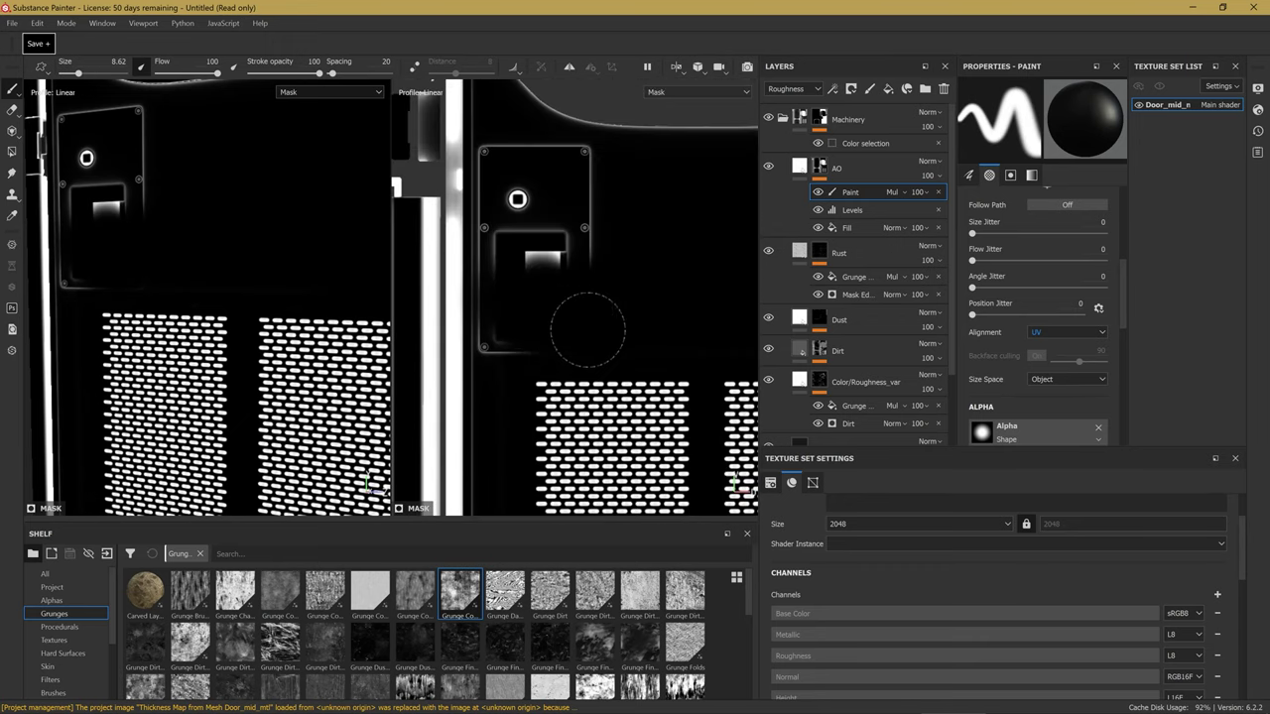
{"action": "key", "text": "f"}
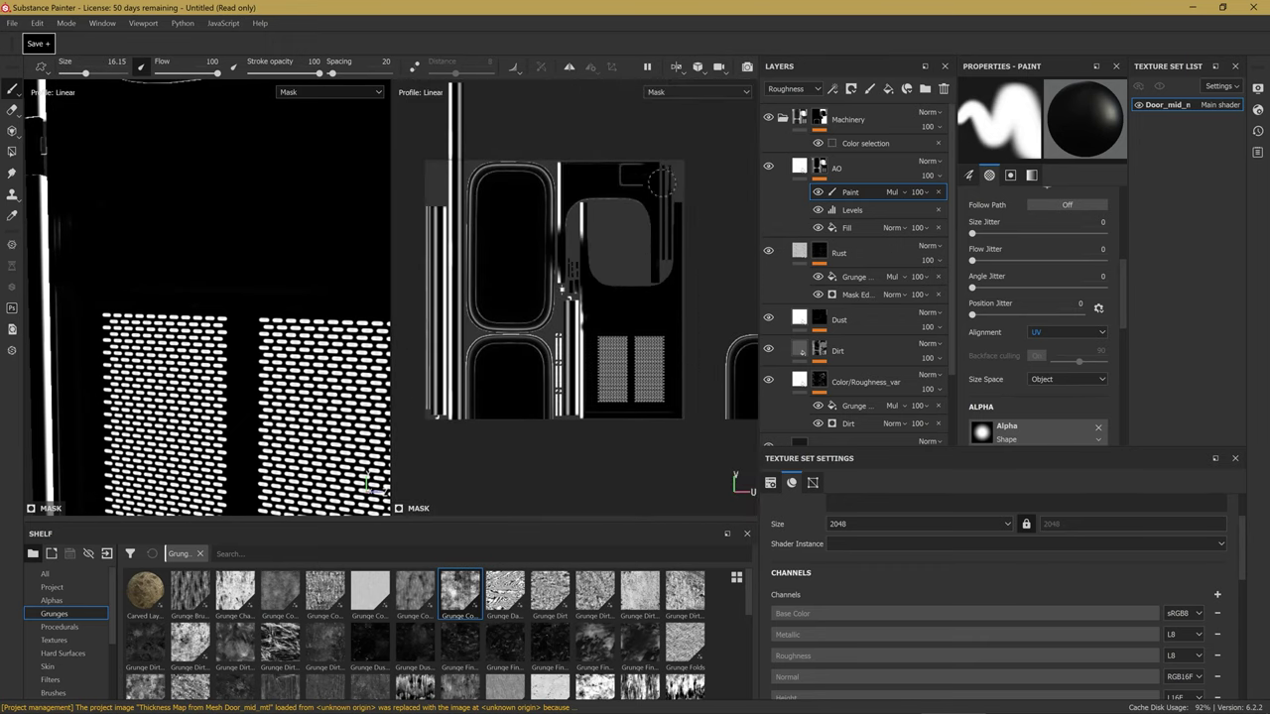
Paint black over the white vertical strip and left UV shells, then return to material view.
{"action": "left_click_drag", "start_coordinate": [576, 290], "coordinate": [583, 427]}
{"action": "right_click_drag", "start_coordinate": [556, 191], "coordinate": [595, 192], "text": "ctrl"}
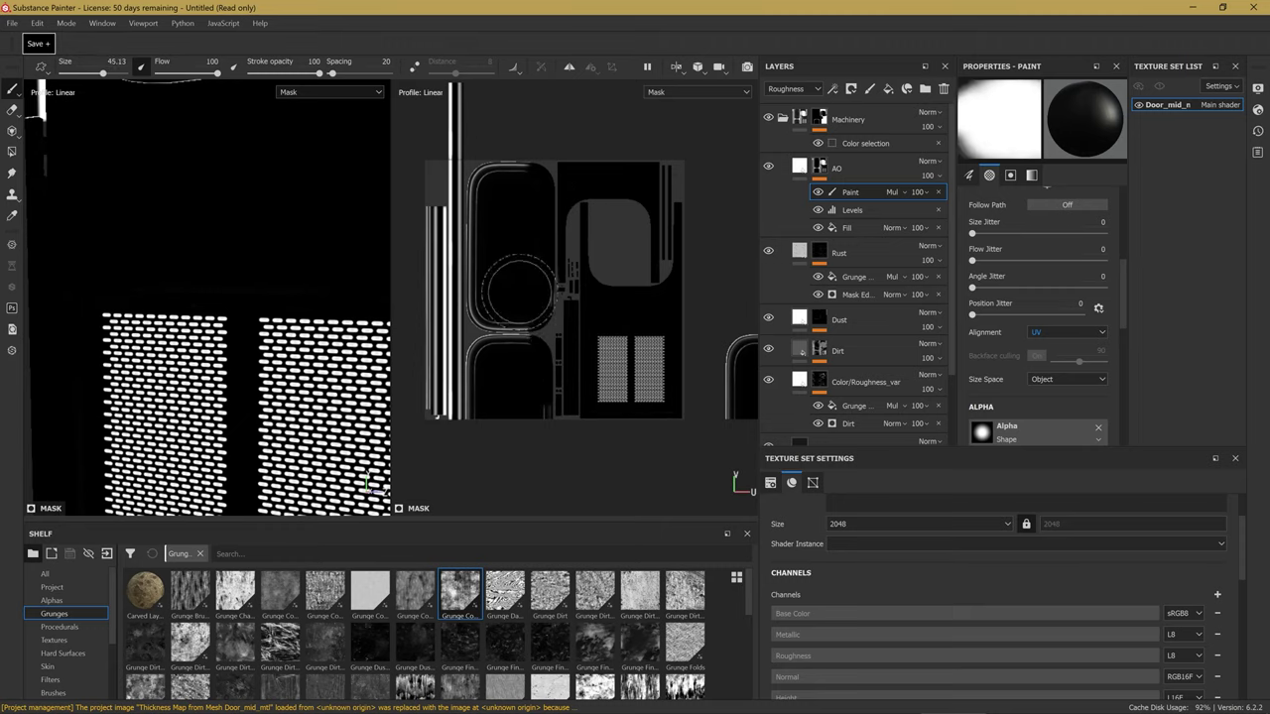
{"action": "left_click_drag", "start_coordinate": [501, 199], "coordinate": [511, 413]}
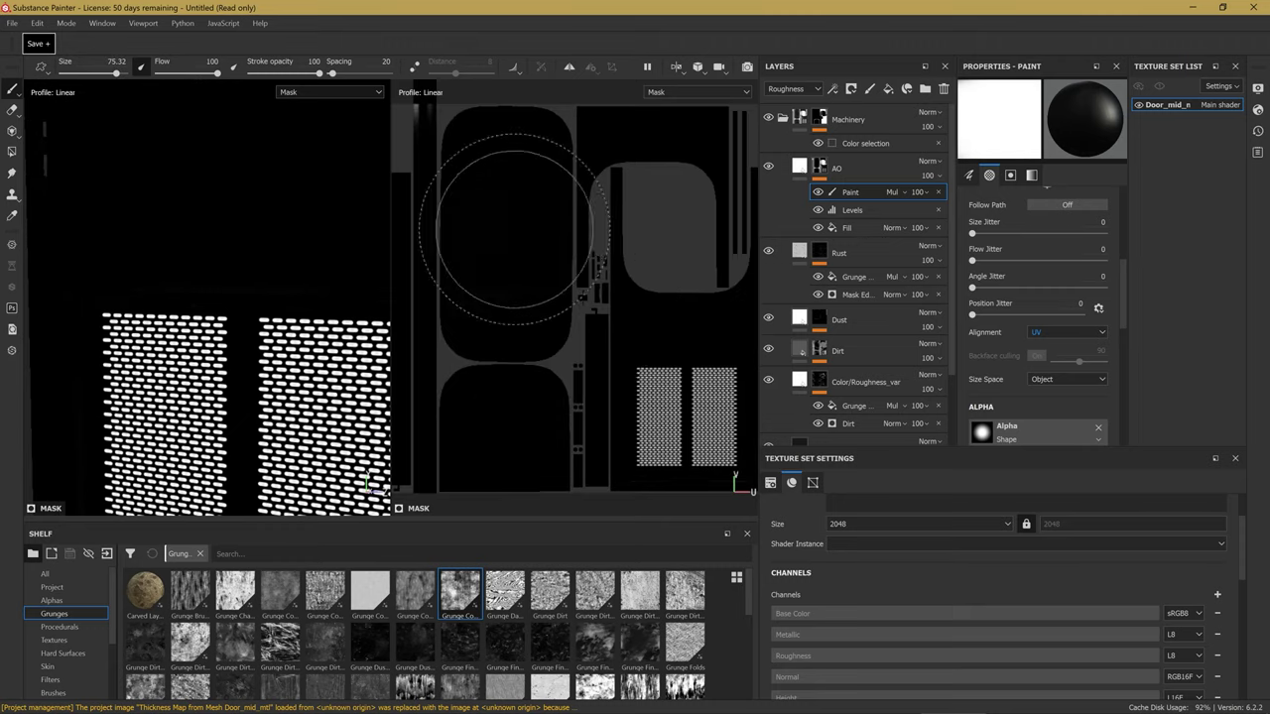
{"action": "key", "text": "m"}
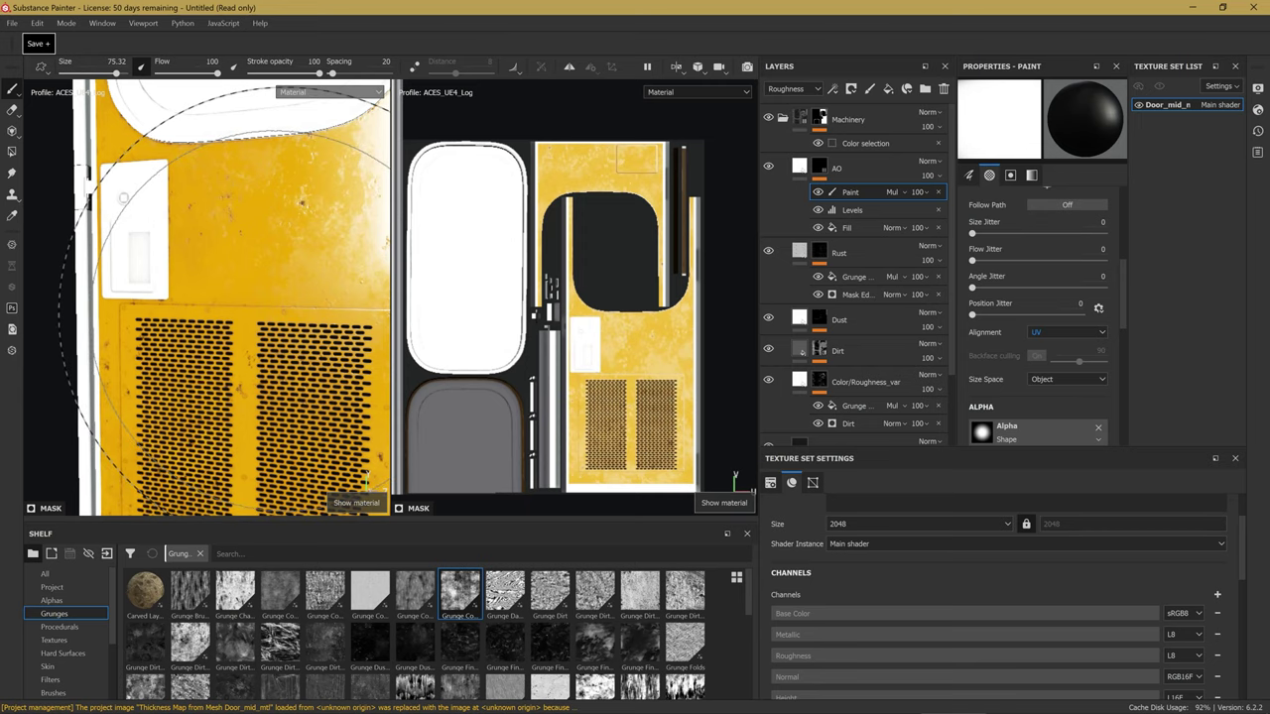
Switch to the 3D-only layout with F2 and zoom in on the door.
{"action": "left_click_drag", "start_coordinate": [248, 298], "coordinate": [254, 287], "text": "alt"}
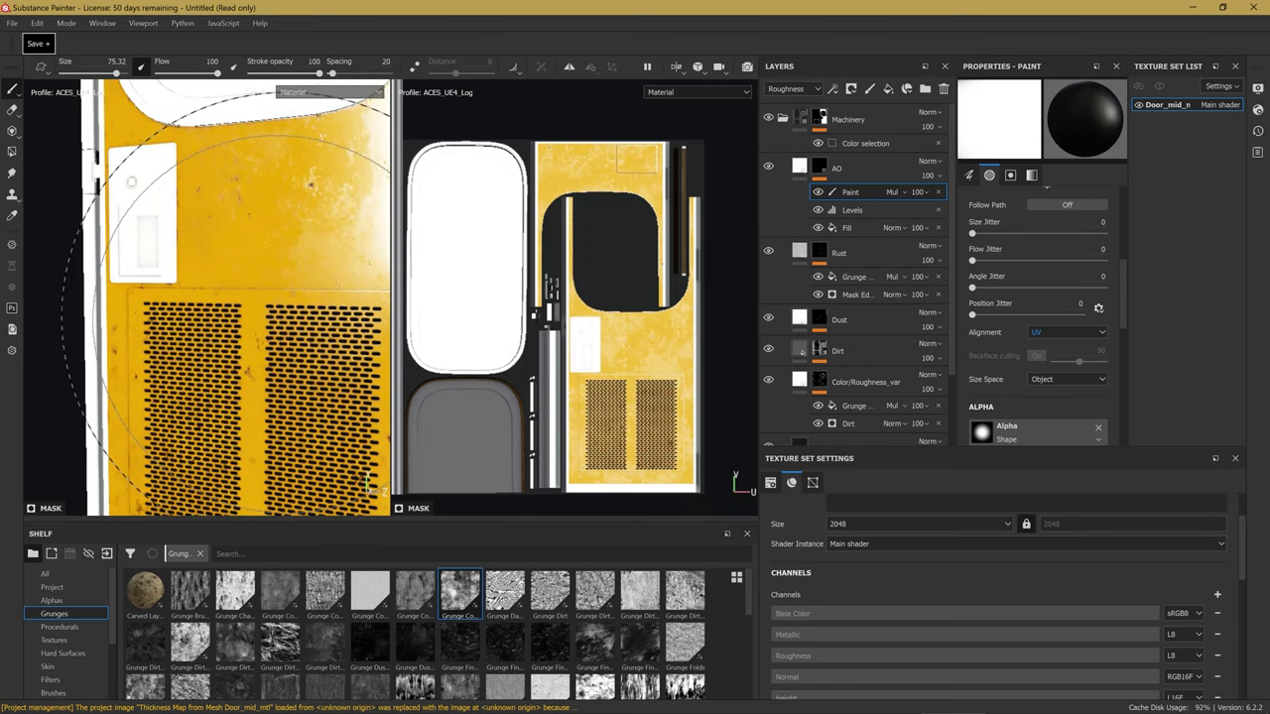
{"action": "key", "text": "F2"}
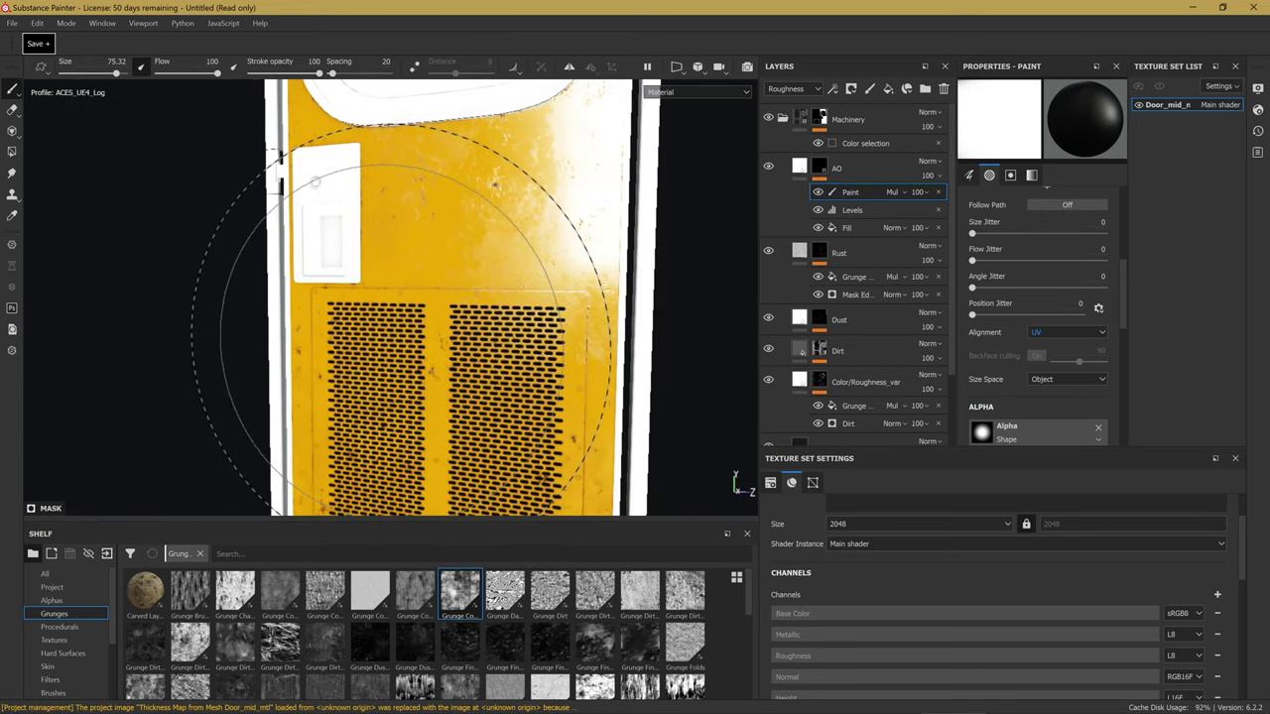
{"action": "mouse_move", "coordinate": [387, 317]}
{"action": "right_mouse_down", "text": "alt"}
{"action": "mouse_move", "coordinate": [600, 384]}
{"action": "mouse_move", "coordinate": [600, 407]}
{"action": "right_mouse_up", "text": "alt"}
{"action": "mouse_move", "coordinate": [471, 303]}
{"action": "right_mouse_down", "text": "ctrl"}
{"action": "mouse_move", "coordinate": [417, 303]}
{"action": "mouse_move", "coordinate": [516, 343]}
{"action": "mouse_move", "coordinate": [720, 243]}
{"action": "right_mouse_up", "text": "ctrl"}
Toggle the AO Paint layer's visibility repeatedly to compare the door with and without it.
{"action": "left_click", "coordinate": [823, 194]}
{"action": "right_click_drag", "start_coordinate": [337, 312], "coordinate": [736, 286], "text": "alt"}
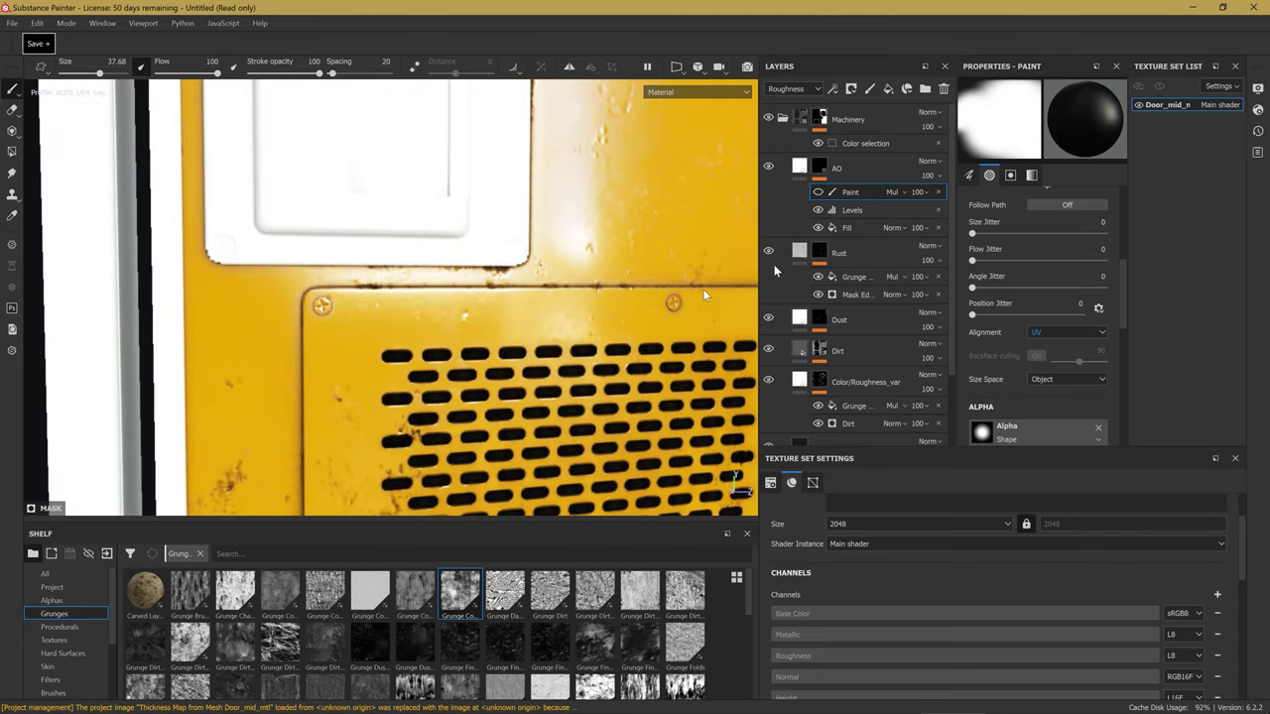
{"action": "left_click", "coordinate": [818, 192]}
{"action": "left_click", "coordinate": [817, 193]}
{"action": "left_click", "coordinate": [816, 193]}
{"action": "left_click", "coordinate": [817, 193]}
{"action": "left_click", "coordinate": [816, 193]}
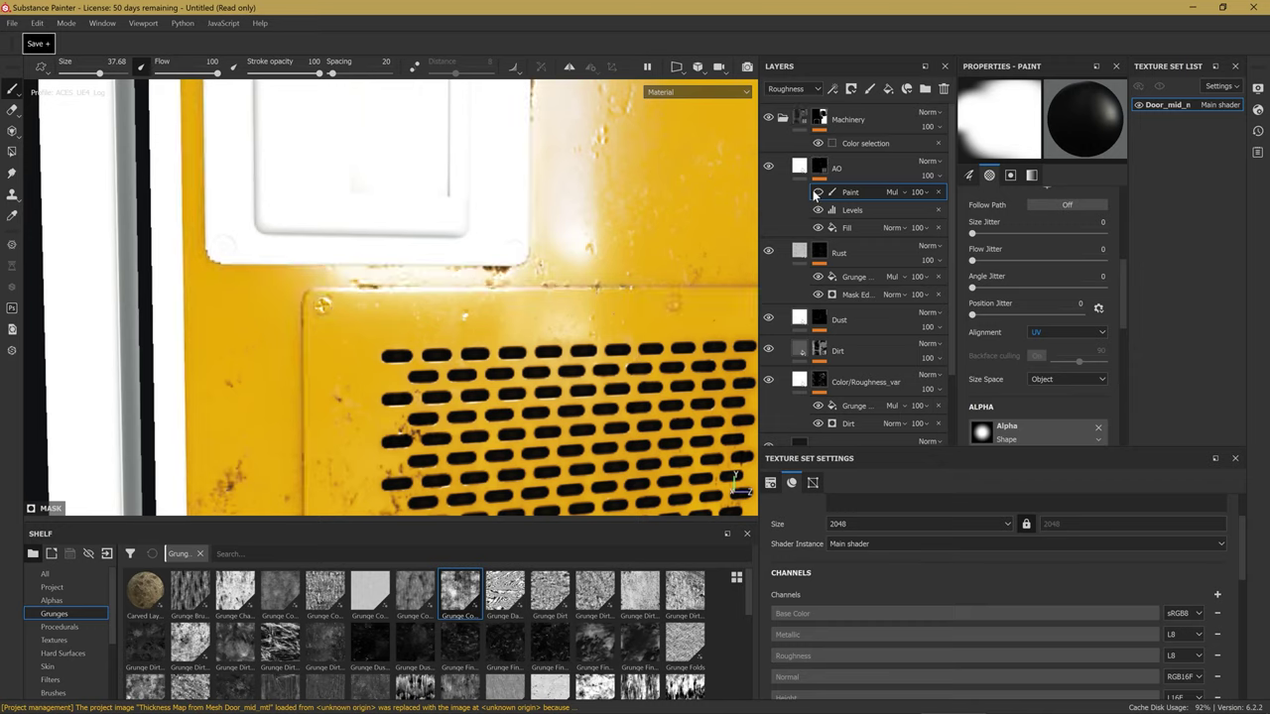
{"action": "left_click", "coordinate": [817, 194]}
{"action": "left_click", "coordinate": [817, 193]}
{"action": "left_click", "coordinate": [817, 194]}
{"action": "mouse_move", "coordinate": [476, 327]}
{"action": "left_mouse_down", "text": "alt"}
{"action": "mouse_move", "coordinate": [360, 365]}
{"action": "mouse_move", "coordinate": [368, 306]}
{"action": "mouse_move", "coordinate": [475, 305]}
{"action": "mouse_move", "coordinate": [533, 346]}
{"action": "mouse_move", "coordinate": [506, 334]}
{"action": "mouse_move", "coordinate": [411, 351]}
{"action": "mouse_move", "coordinate": [476, 327]}
{"action": "left_mouse_up", "text": "alt"}
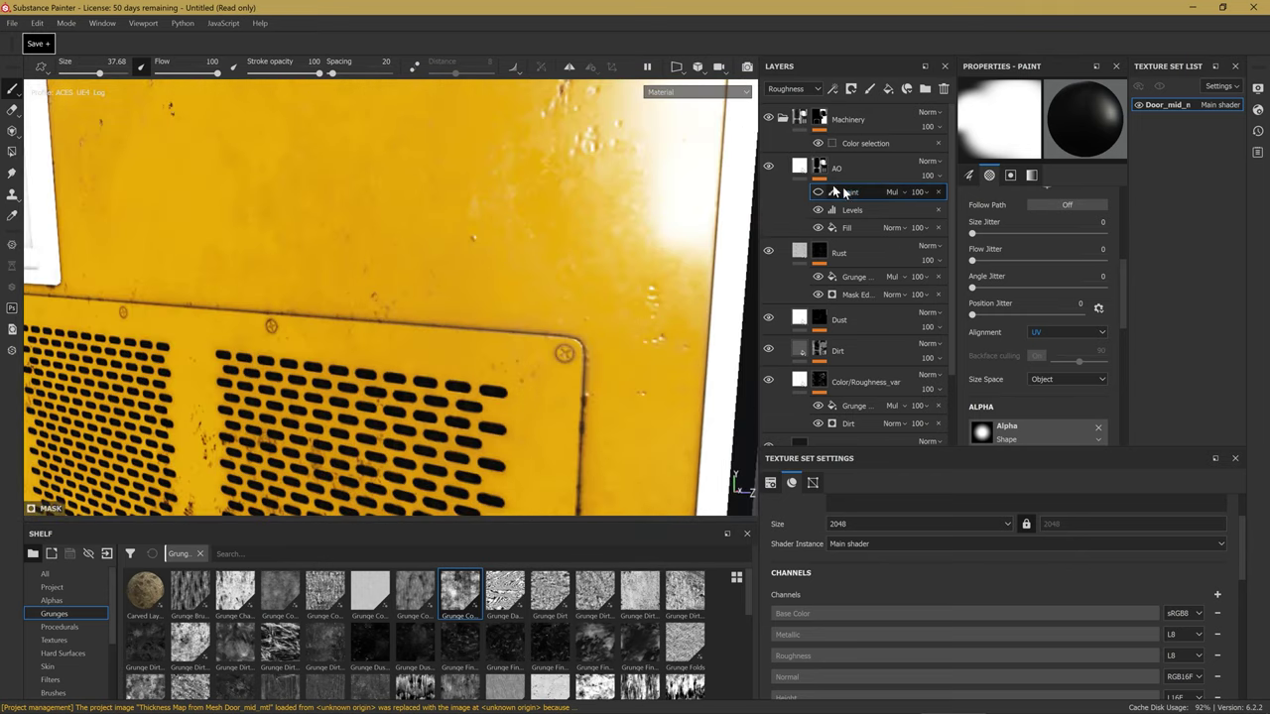
{"action": "left_click", "coordinate": [817, 193]}
{"action": "left_click", "coordinate": [816, 194]}
{"action": "left_click", "coordinate": [815, 194]}
{"action": "left_click", "coordinate": [816, 194]}
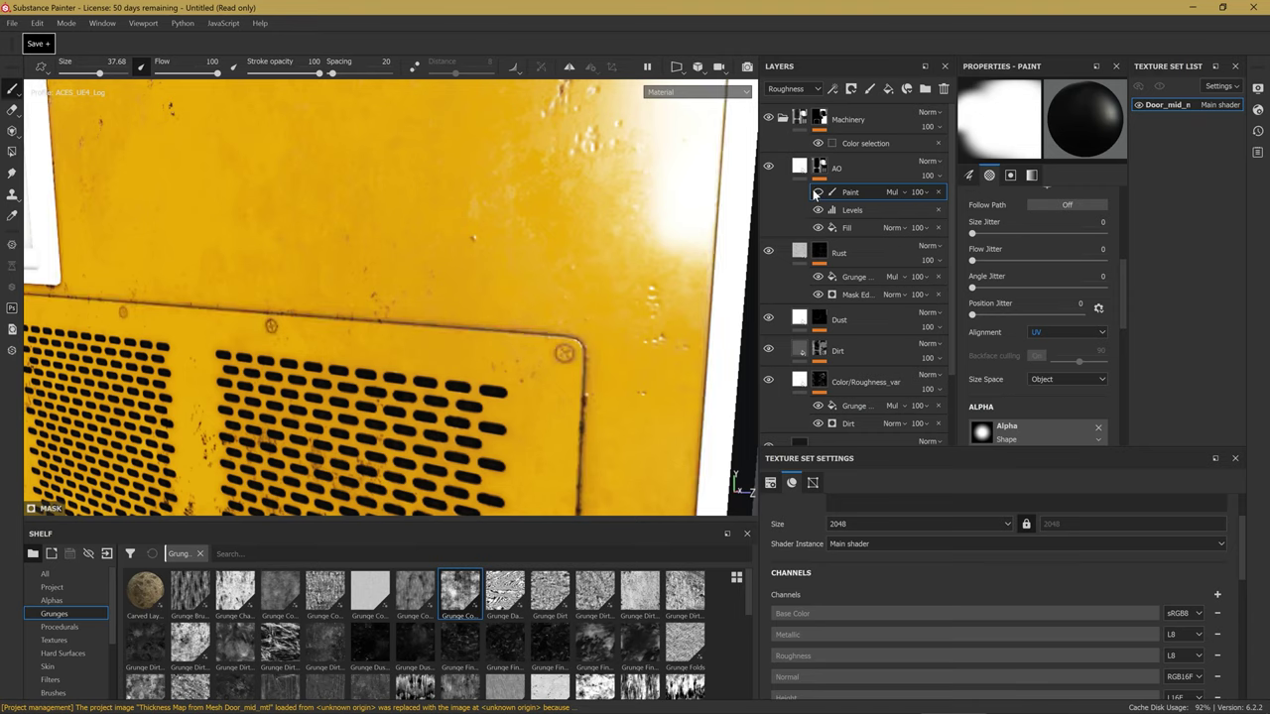
{"action": "left_click", "coordinate": [816, 194]}
Try different opacities on the AO Paint layer, settling at 20.
{"action": "mouse_move", "coordinate": [929, 210]}
{"action": "left_mouse_down"}
{"action": "mouse_move", "coordinate": [1032, 236]}
{"action": "mouse_move", "coordinate": [880, 235]}
{"action": "left_mouse_up"}
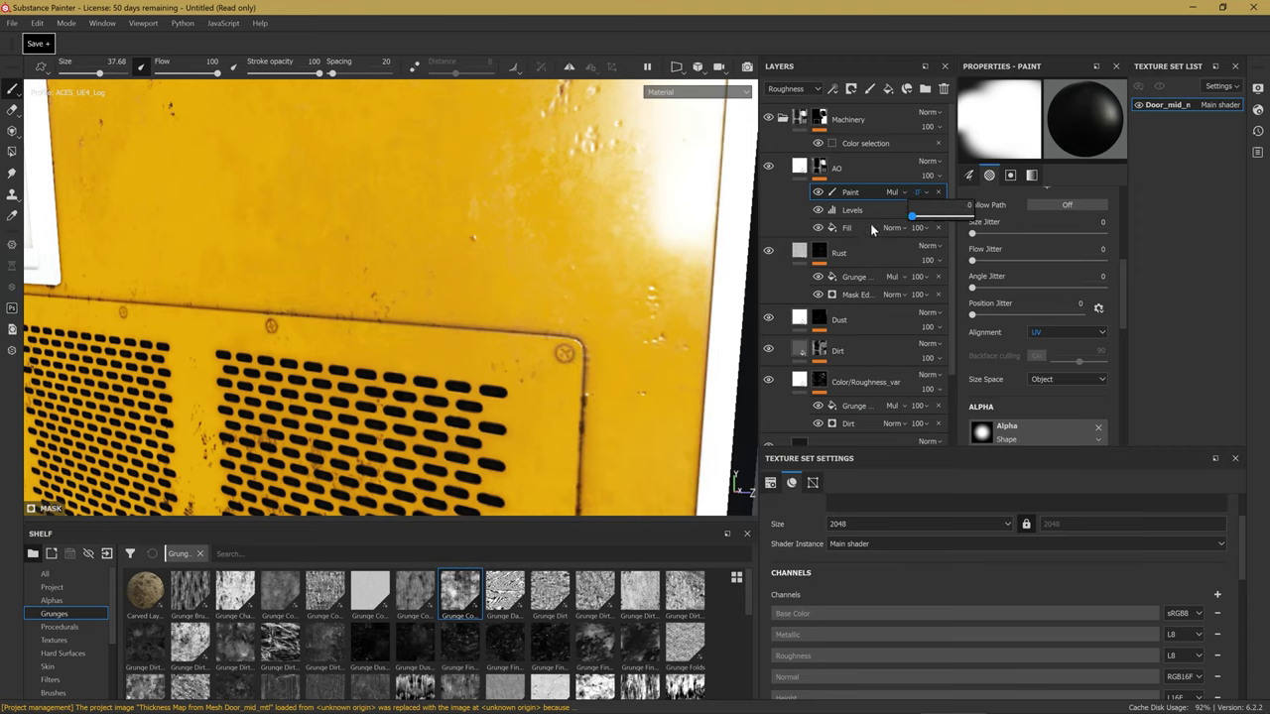
{"action": "mouse_move", "coordinate": [896, 222]}
{"action": "left_mouse_down"}
{"action": "mouse_move", "coordinate": [948, 216]}
{"action": "mouse_move", "coordinate": [898, 224]}
{"action": "left_mouse_up"}
{"action": "mouse_move", "coordinate": [547, 325]}
{"action": "left_mouse_down", "text": "alt"}
{"action": "mouse_move", "coordinate": [524, 376]}
{"action": "mouse_move", "coordinate": [511, 238]}
{"action": "mouse_move", "coordinate": [427, 283]}
{"action": "mouse_move", "coordinate": [488, 384]}
{"action": "left_mouse_up", "text": "alt"}
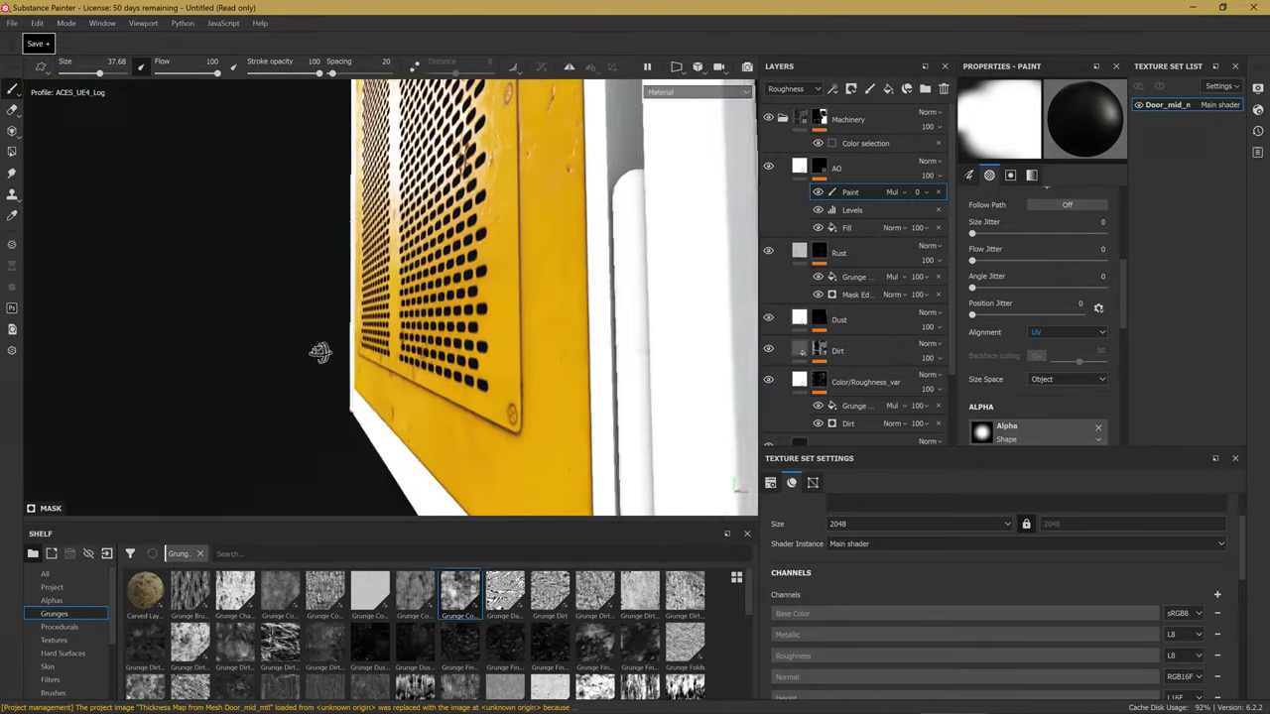
{"action": "left_click_drag", "start_coordinate": [488, 384], "coordinate": [898, 206], "text": "alt"}
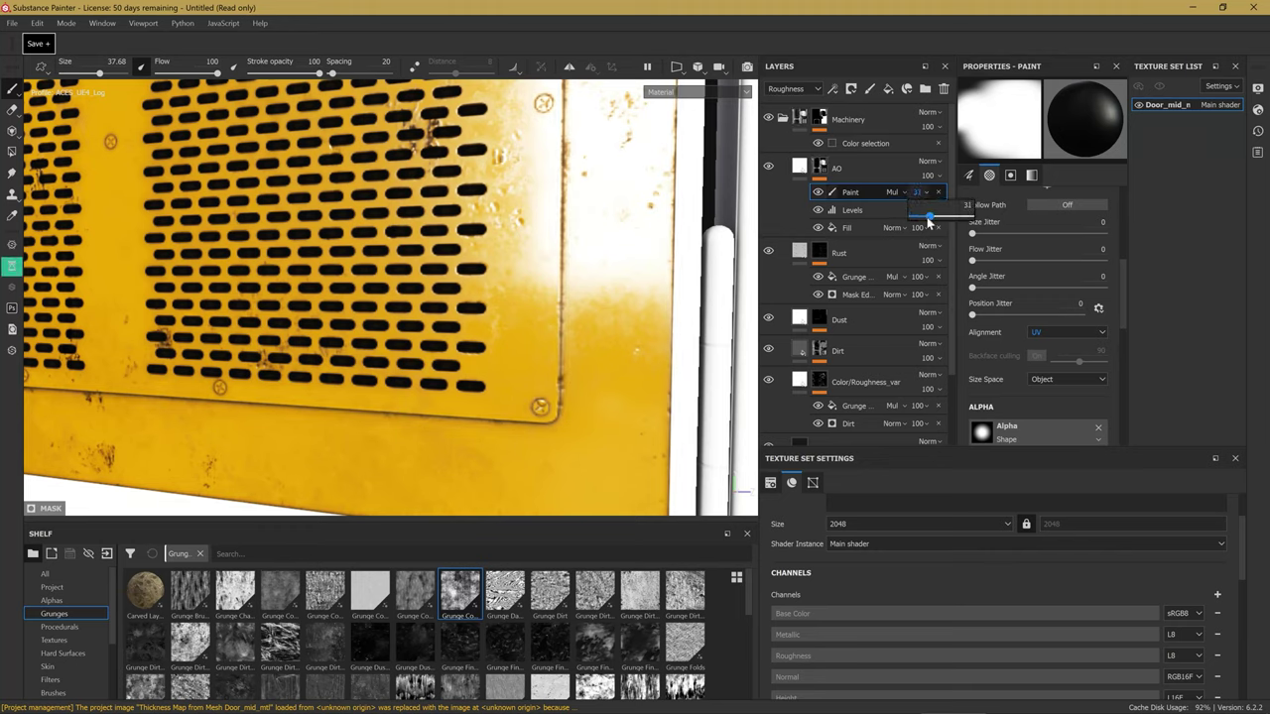
{"action": "mouse_move", "coordinate": [930, 223]}
{"action": "left_mouse_down"}
{"action": "mouse_move", "coordinate": [966, 223]}
{"action": "mouse_move", "coordinate": [890, 243]}
{"action": "mouse_move", "coordinate": [944, 238]}
{"action": "left_mouse_up"}
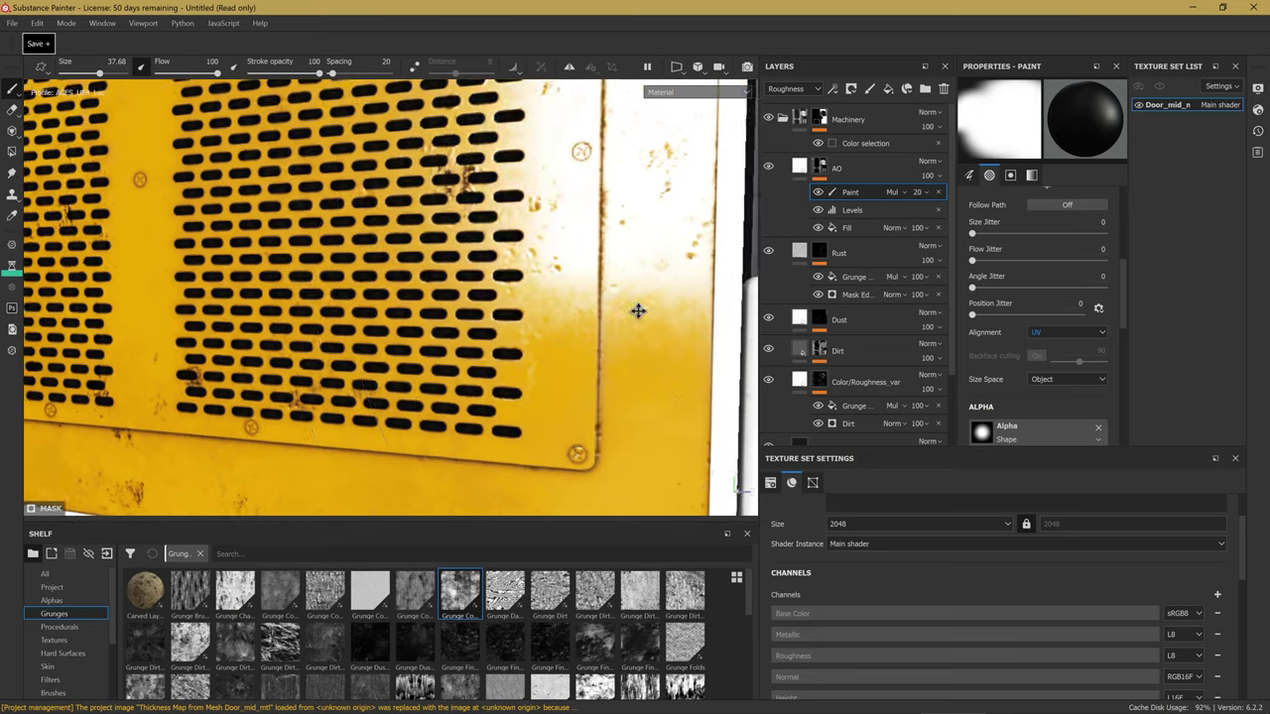
Inspect the window frame corner up close and save the project.
{"action": "middle_click_drag", "start_coordinate": [638, 311], "coordinate": [685, 335], "text": "alt"}
{"action": "scroll", "coordinate": [419, 395], "scroll_direction": "down", "scroll_amount": 5}
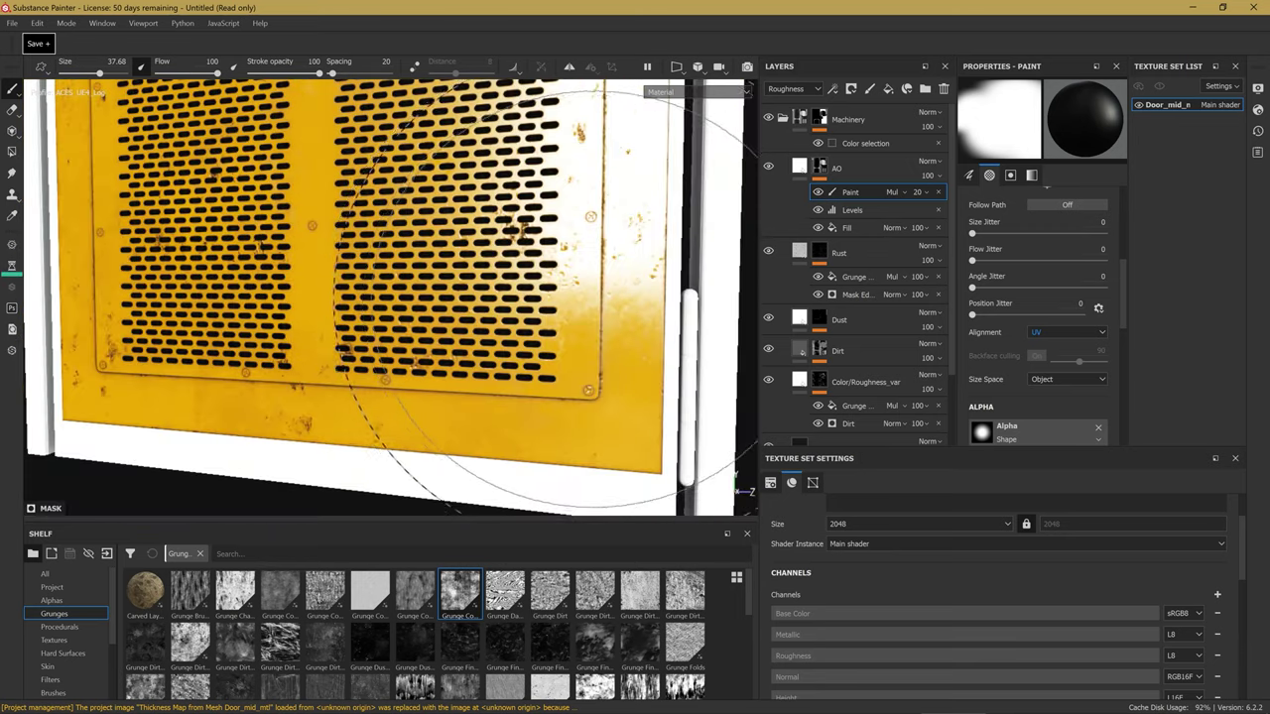
{"action": "scroll", "coordinate": [419, 395], "scroll_direction": "up", "scroll_amount": 4}
{"action": "mouse_move", "coordinate": [419, 395]}
{"action": "middle_mouse_down", "text": "alt"}
{"action": "mouse_move", "coordinate": [472, 320]}
{"action": "mouse_move", "coordinate": [446, 336]}
{"action": "middle_mouse_up", "text": "alt"}
{"action": "key", "text": "ctrl+s"}
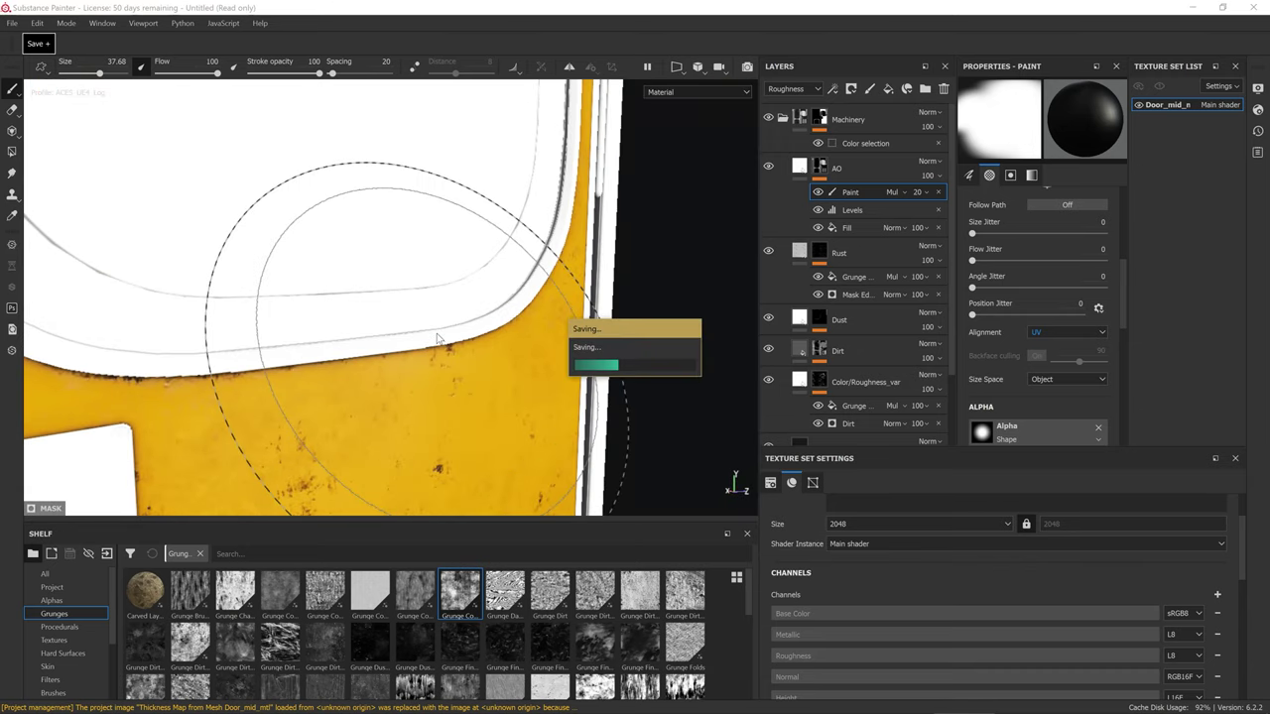
{"action": "left_click_drag", "start_coordinate": [437, 339], "coordinate": [468, 331], "text": "alt"}
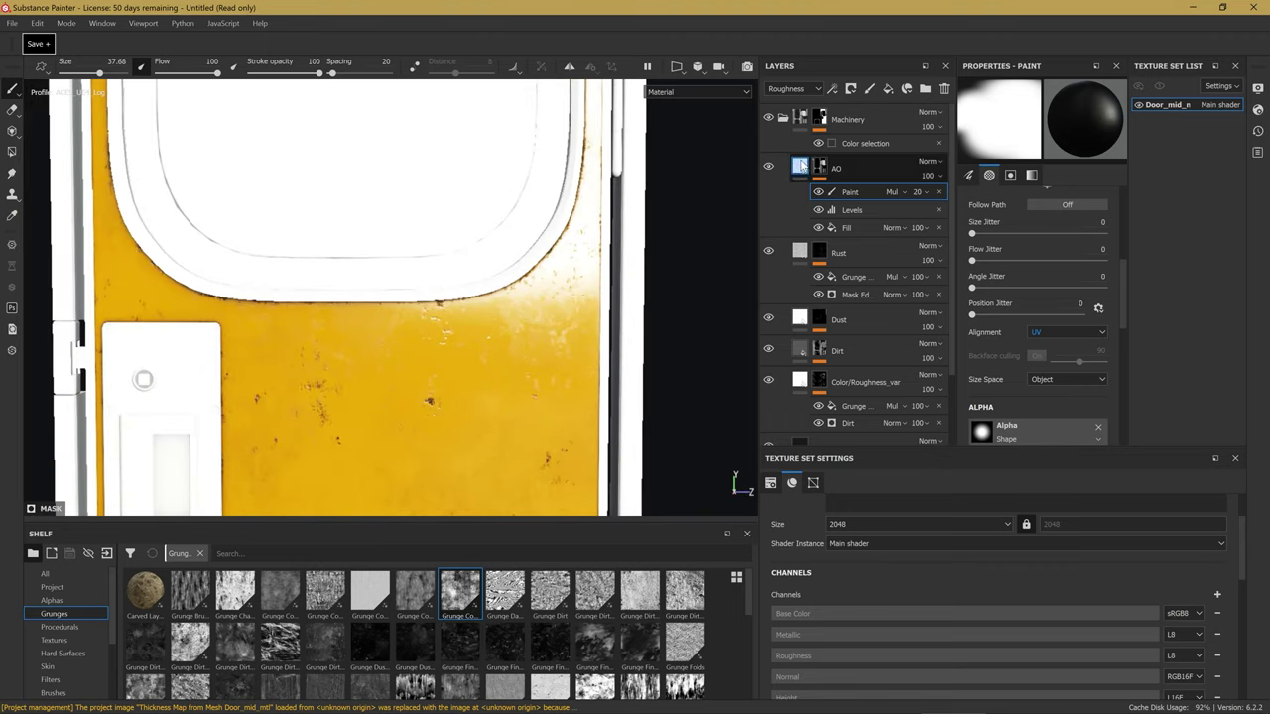
Collapse the AO effect stack, select the Dirt layer, and orbit to an oblique grille view.
{"action": "left_click", "coordinate": [802, 166]}
{"action": "left_click", "coordinate": [850, 268]}
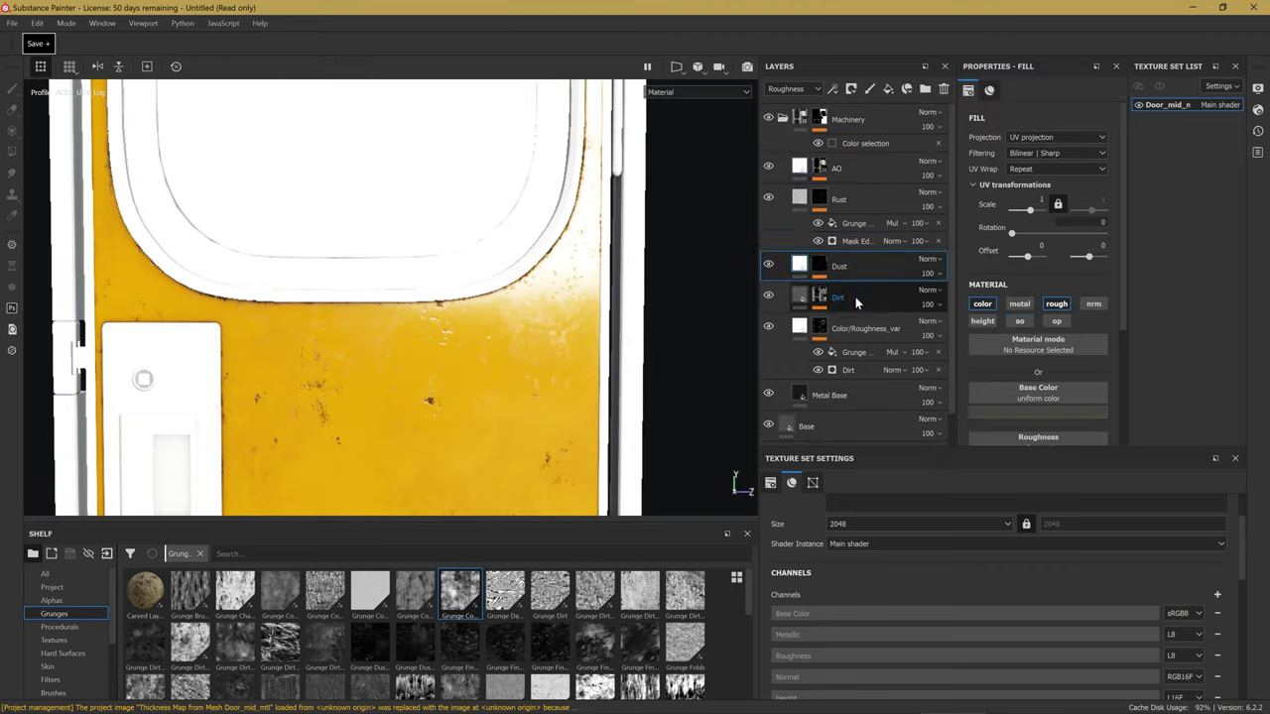
{"action": "left_click", "coordinate": [855, 296]}
{"action": "middle_click_drag", "start_coordinate": [308, 412], "coordinate": [538, 295], "text": "alt"}
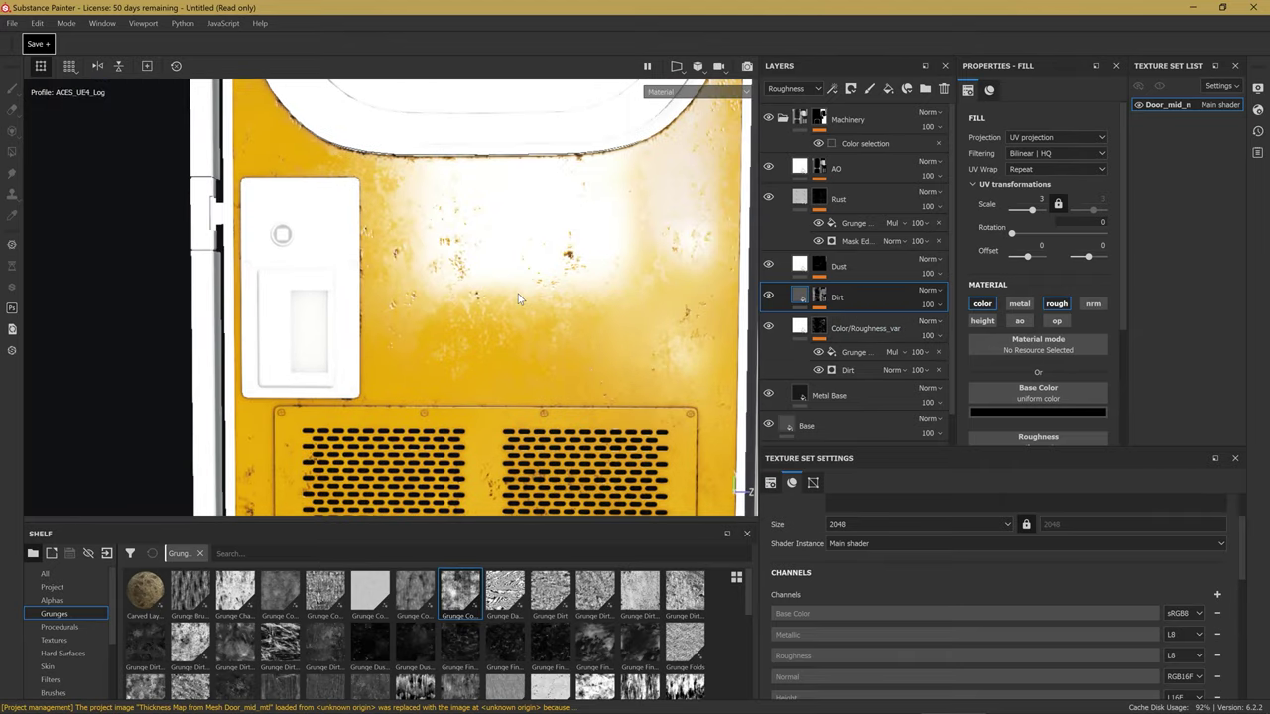
{"action": "mouse_move", "coordinate": [532, 367]}
{"action": "middle_mouse_down", "text": "alt"}
{"action": "mouse_move", "coordinate": [507, 189]}
{"action": "mouse_move", "coordinate": [562, 188]}
{"action": "middle_mouse_up", "text": "alt"}
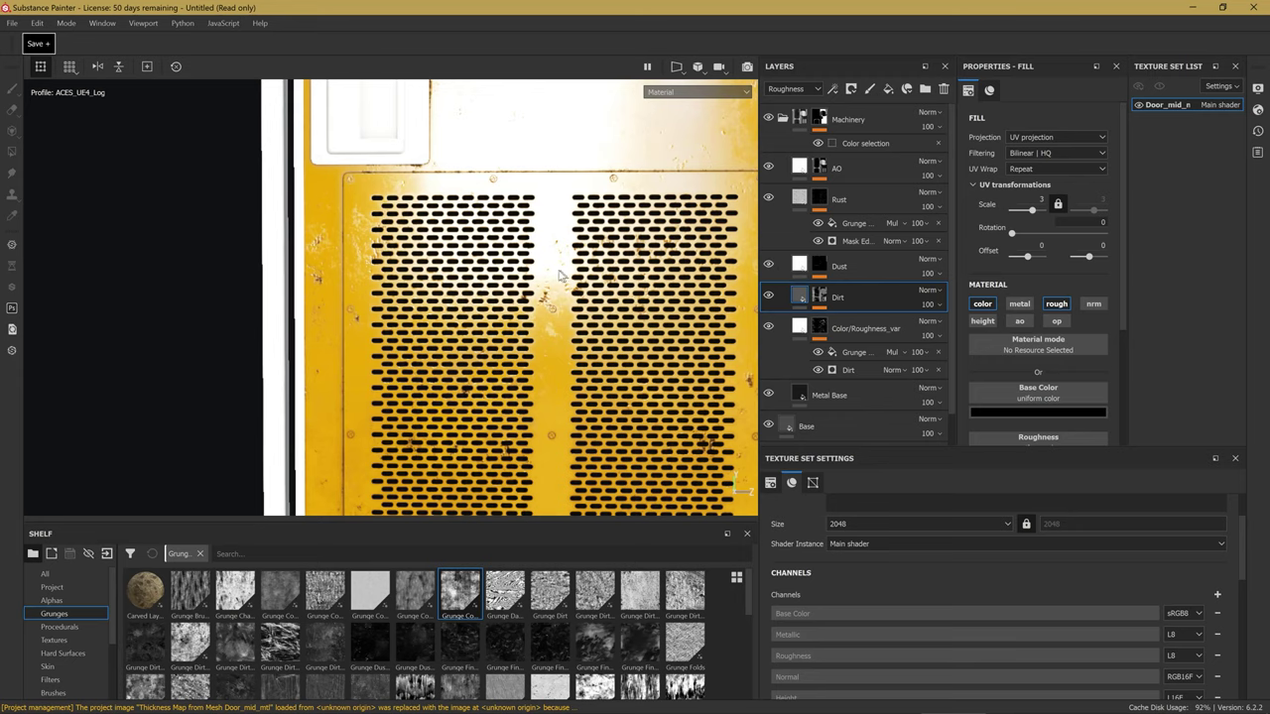
{"action": "scroll", "coordinate": [560, 275], "scroll_direction": "down", "scroll_amount": 2}
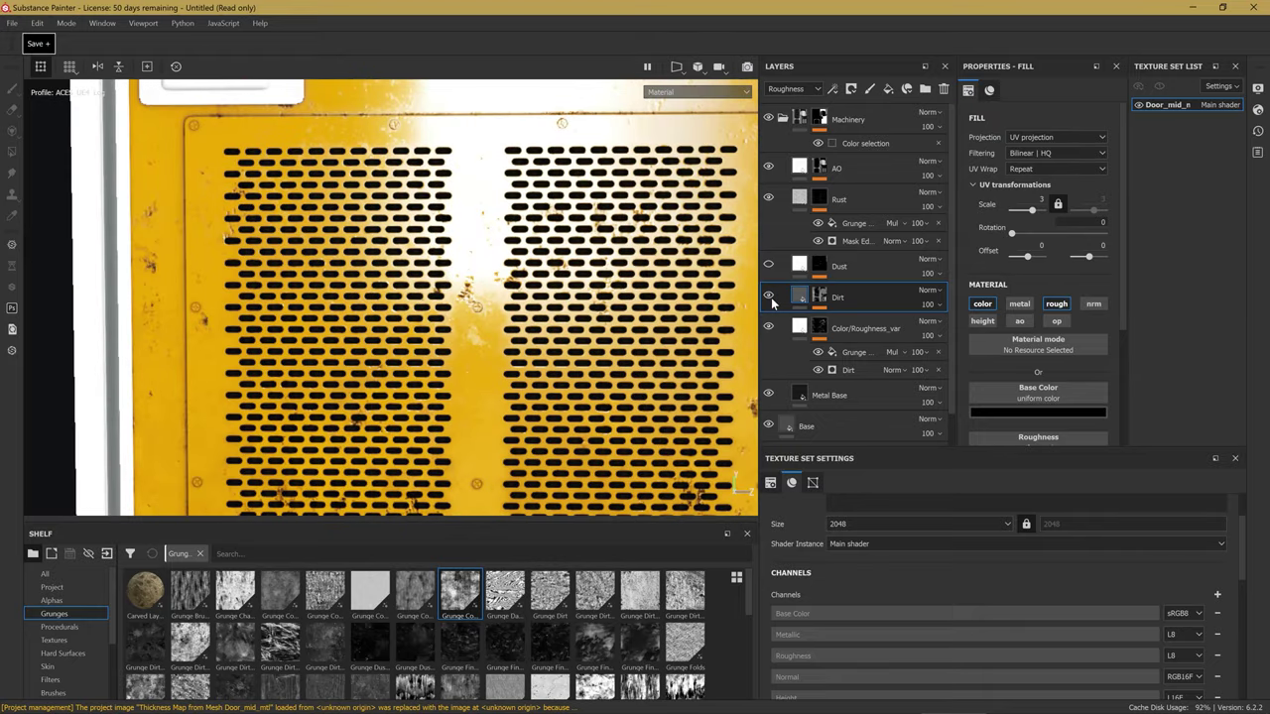
{"action": "left_click_drag", "start_coordinate": [734, 297], "coordinate": [517, 278], "text": "alt"}
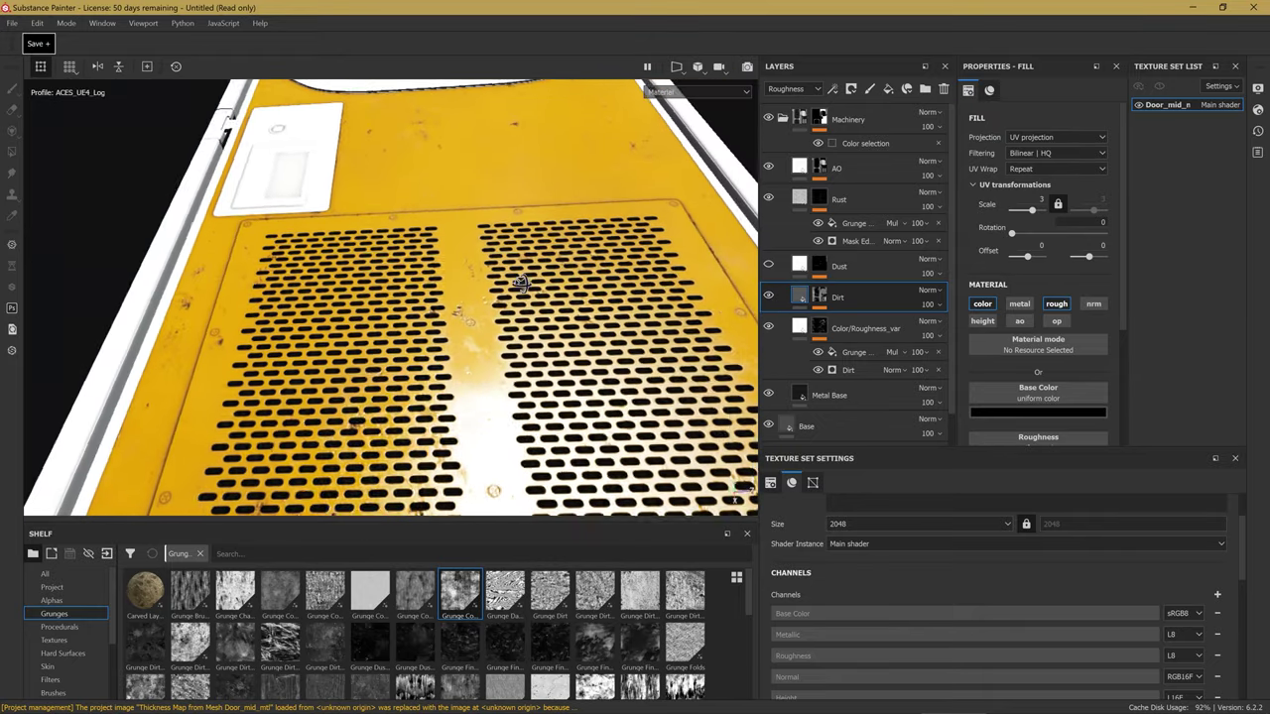
{"action": "left_click_drag", "start_coordinate": [517, 278], "coordinate": [751, 315], "text": "alt"}
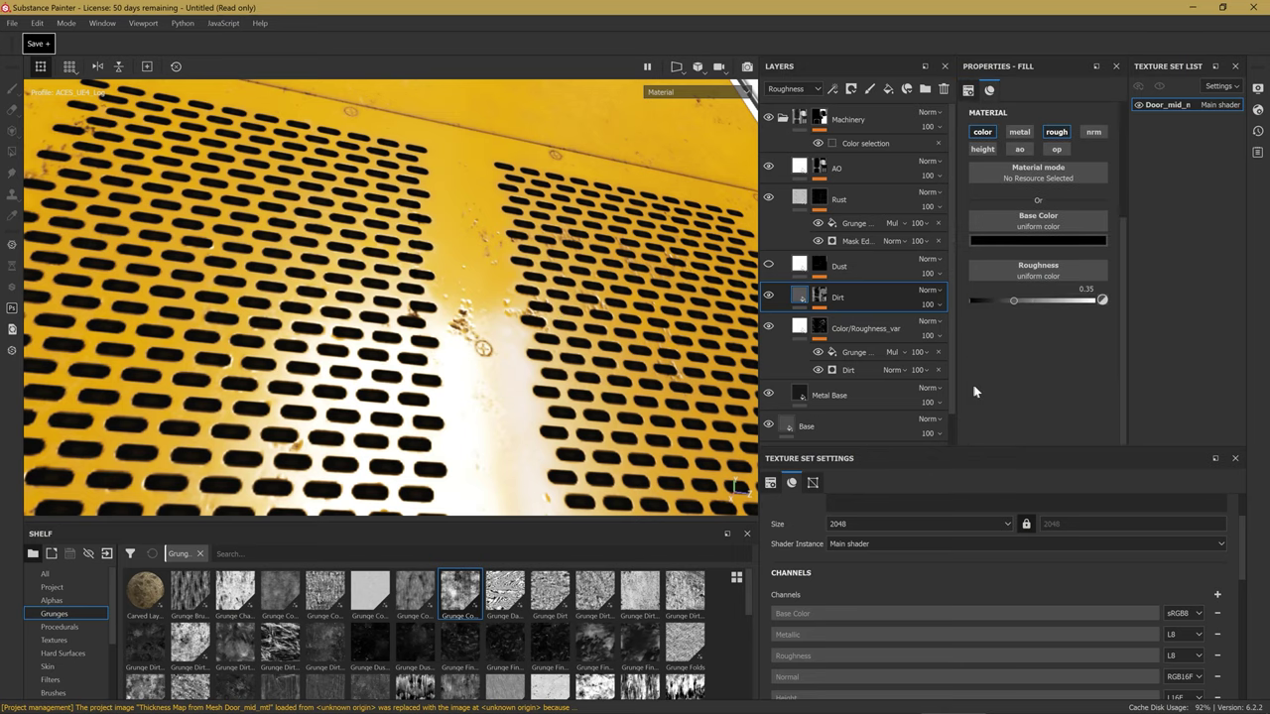
{"action": "scroll", "coordinate": [973, 383], "scroll_direction": "down", "scroll_amount": 3}
{"action": "scroll", "coordinate": [1018, 377], "scroll_direction": "up", "scroll_amount": 1}
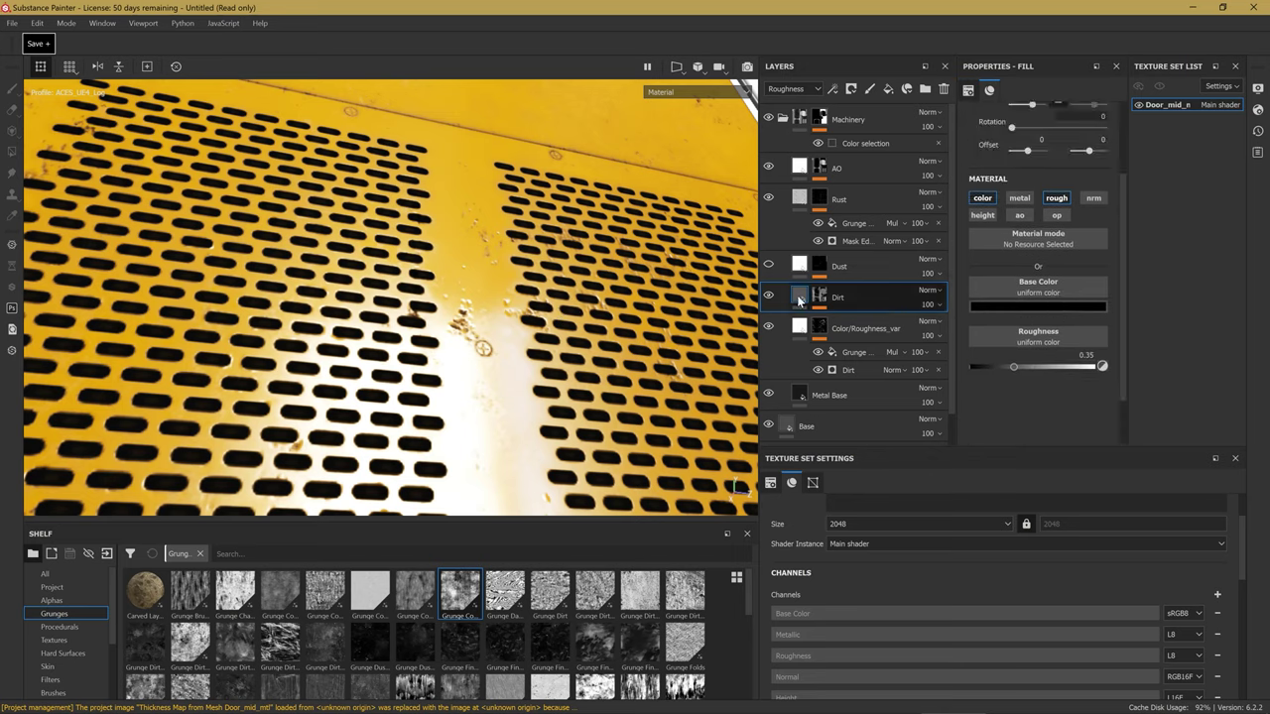
Make Dirt the active layer and display the Base Color channel in the Layers panel.
{"action": "left_click", "coordinate": [800, 301]}
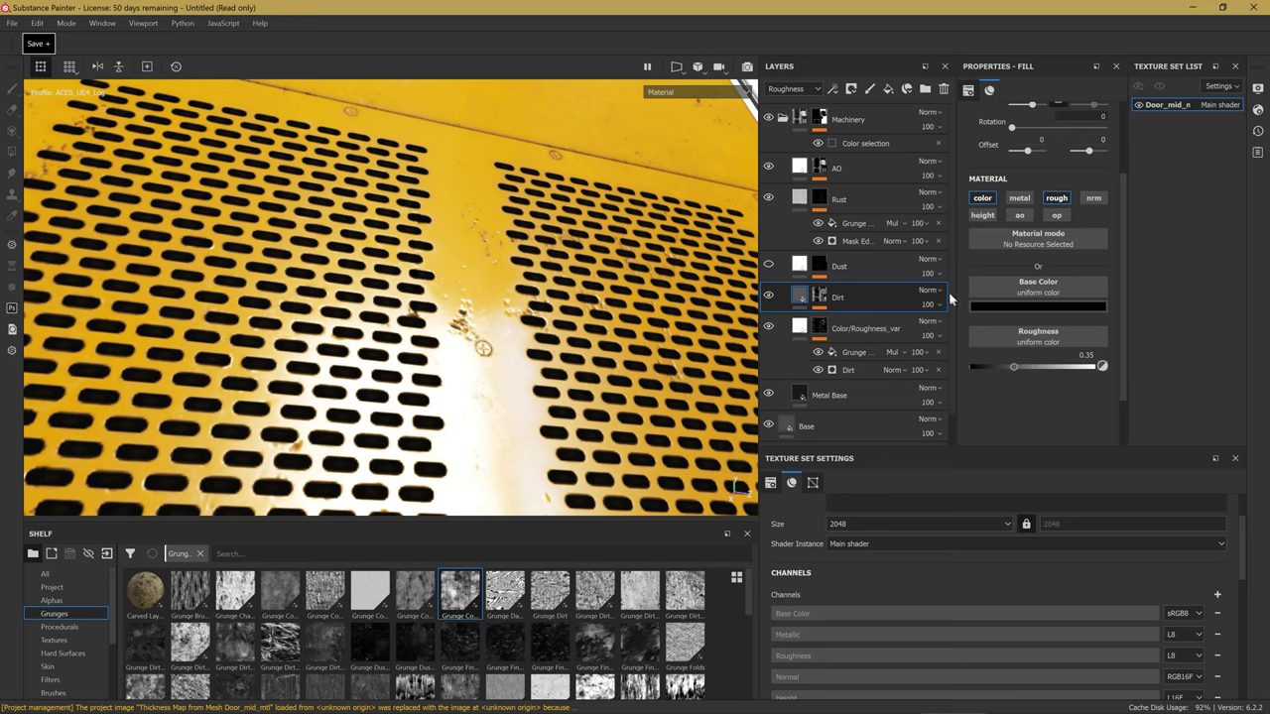
{"action": "left_click", "coordinate": [808, 90]}
{"action": "left_click", "coordinate": [783, 101]}
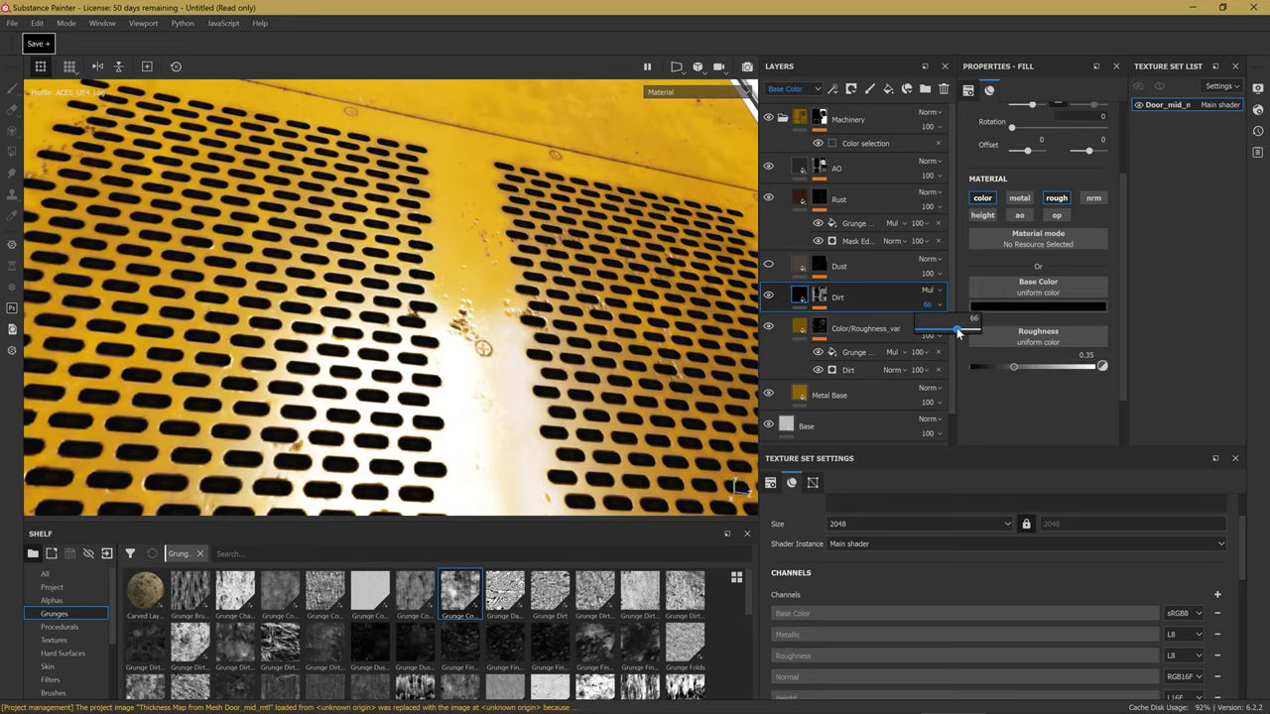
Test Dirt layer opacities of 30 and 58 while orbiting around the perforated panel.
{"action": "left_click_drag", "start_coordinate": [945, 336], "coordinate": [982, 327]}
{"action": "mouse_move", "coordinate": [378, 298]}
{"action": "left_mouse_down", "text": "alt"}
{"action": "mouse_move", "coordinate": [460, 230]}
{"action": "mouse_move", "coordinate": [419, 320]}
{"action": "mouse_move", "coordinate": [519, 238]}
{"action": "mouse_move", "coordinate": [556, 243]}
{"action": "left_mouse_up", "text": "alt"}
{"action": "key", "text": "ctrl+z"}
{"action": "left_click_drag", "start_coordinate": [454, 250], "coordinate": [564, 245], "text": "alt"}
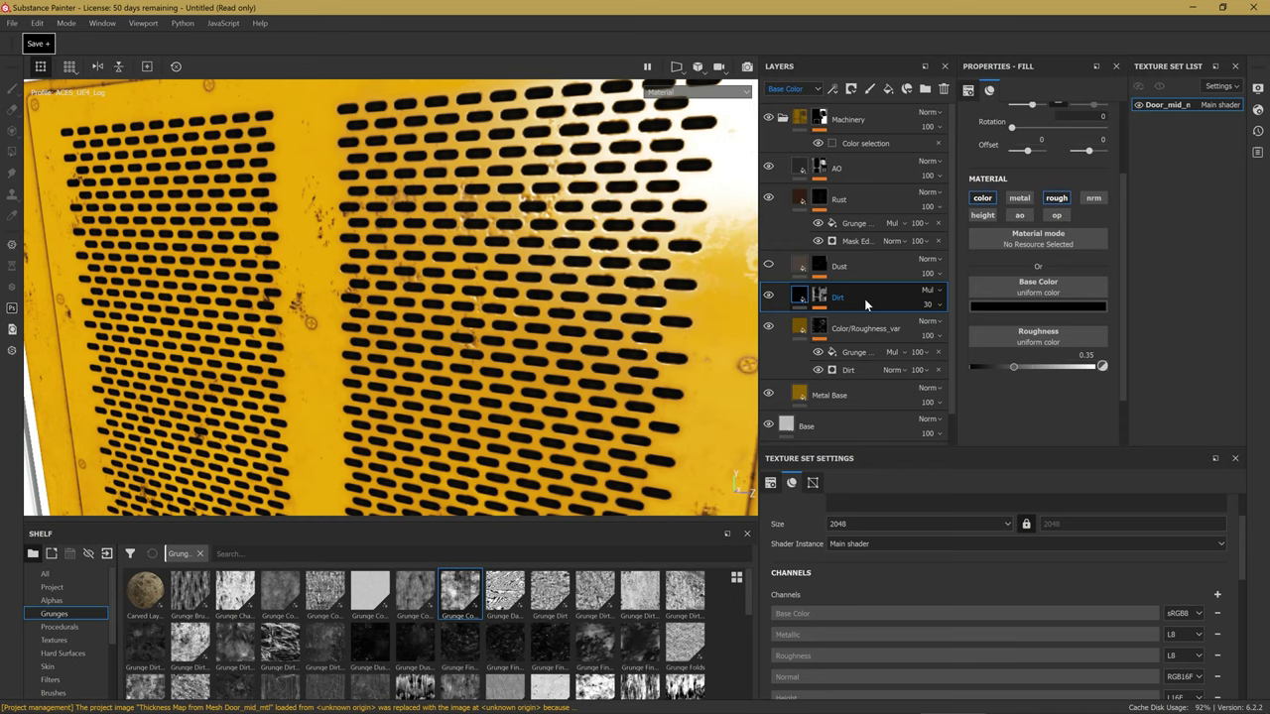
{"action": "mouse_move", "coordinate": [615, 363]}
{"action": "left_mouse_down", "text": "alt"}
{"action": "mouse_move", "coordinate": [600, 333]}
{"action": "mouse_move", "coordinate": [615, 343]}
{"action": "mouse_move", "coordinate": [559, 327]}
{"action": "mouse_move", "coordinate": [445, 355]}
{"action": "left_mouse_up", "text": "alt"}
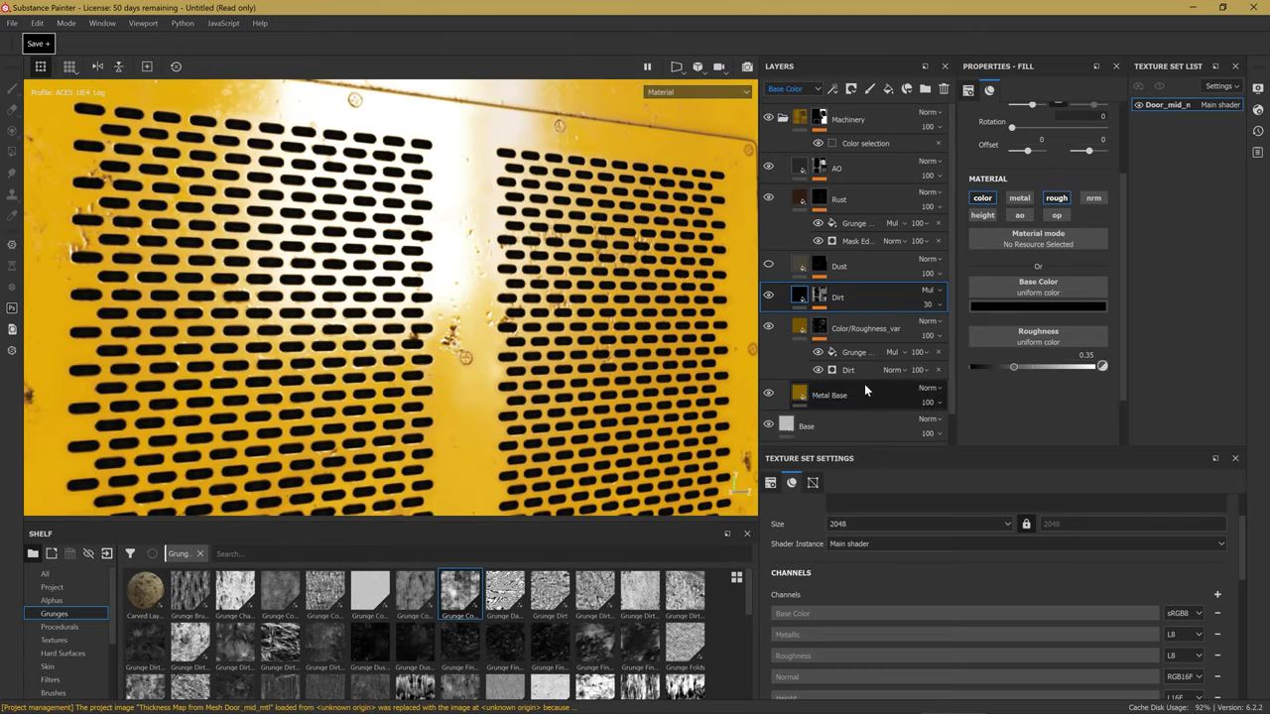
{"action": "scroll", "coordinate": [410, 368], "scroll_direction": "up", "scroll_amount": 3}
{"action": "left_click_drag", "start_coordinate": [467, 370], "coordinate": [319, 367], "text": "alt"}
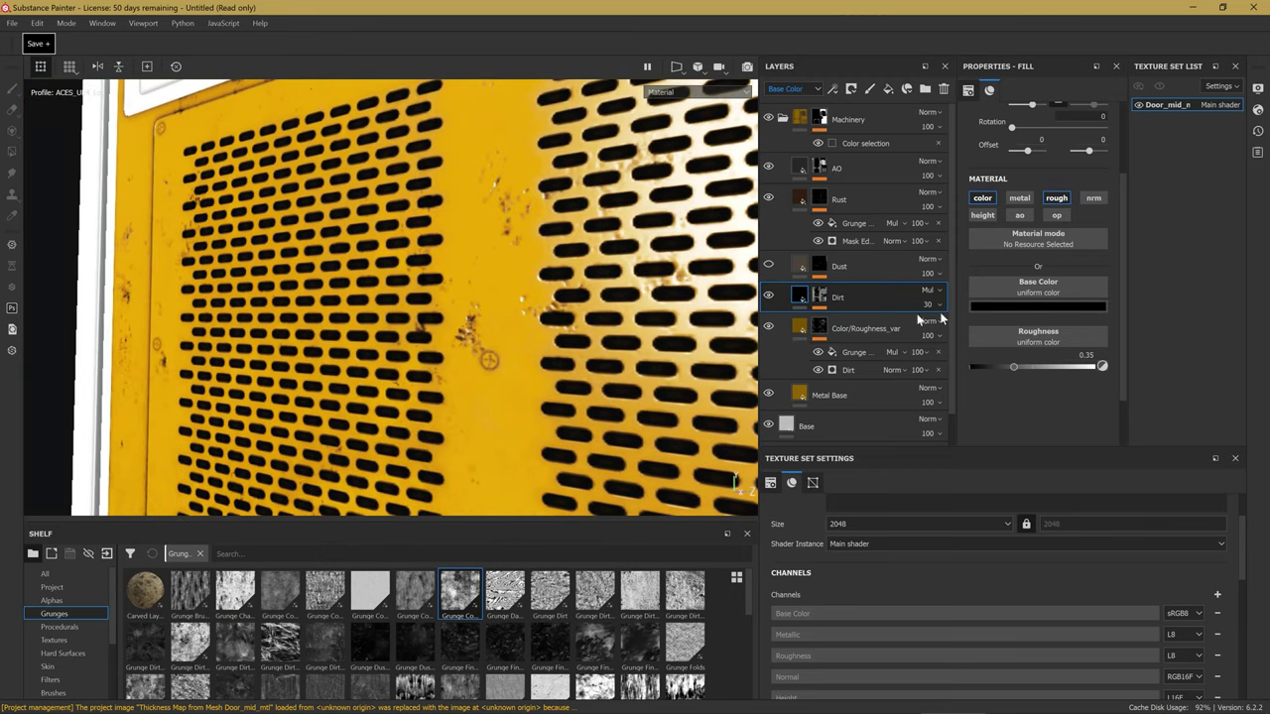
{"action": "left_click_drag", "start_coordinate": [939, 312], "coordinate": [949, 327]}
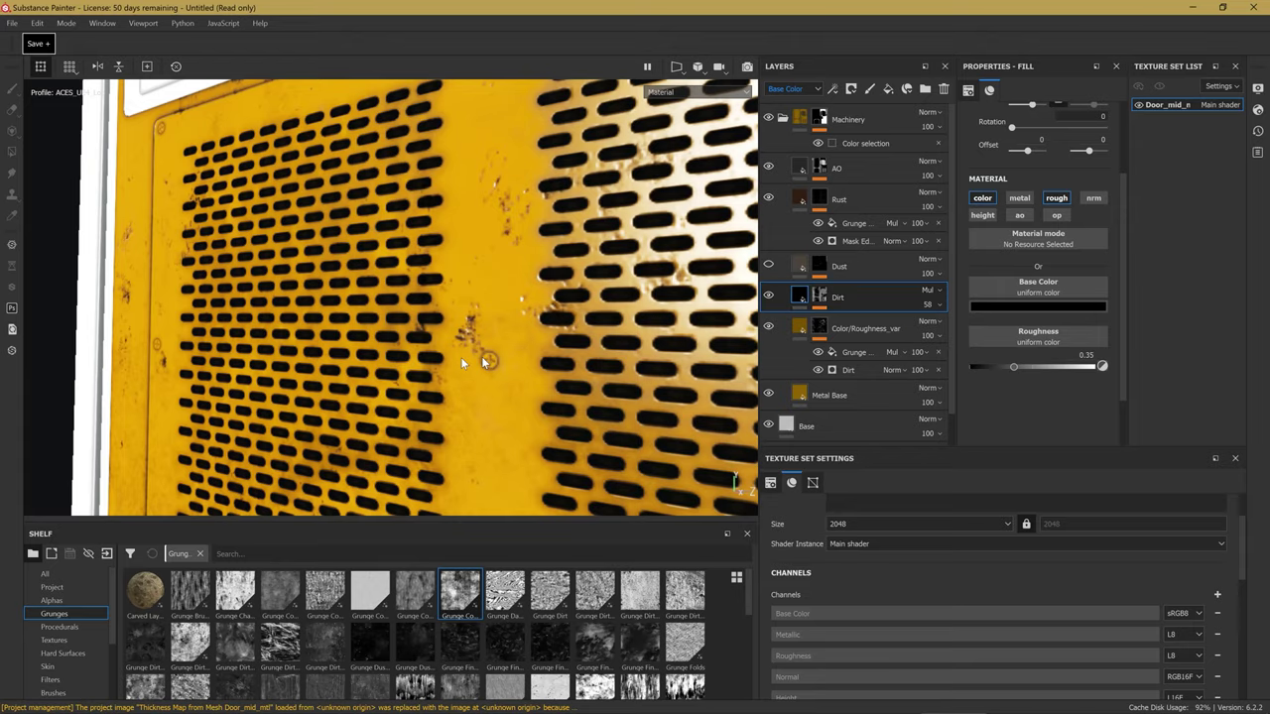
{"action": "left_click_drag", "start_coordinate": [528, 355], "coordinate": [460, 288], "text": "alt"}
{"action": "mouse_move", "coordinate": [421, 369]}
{"action": "left_mouse_down", "text": "alt"}
{"action": "mouse_move", "coordinate": [511, 256]}
{"action": "mouse_move", "coordinate": [459, 341]}
{"action": "mouse_move", "coordinate": [532, 258]}
{"action": "mouse_move", "coordinate": [387, 362]}
{"action": "left_mouse_up", "text": "alt"}
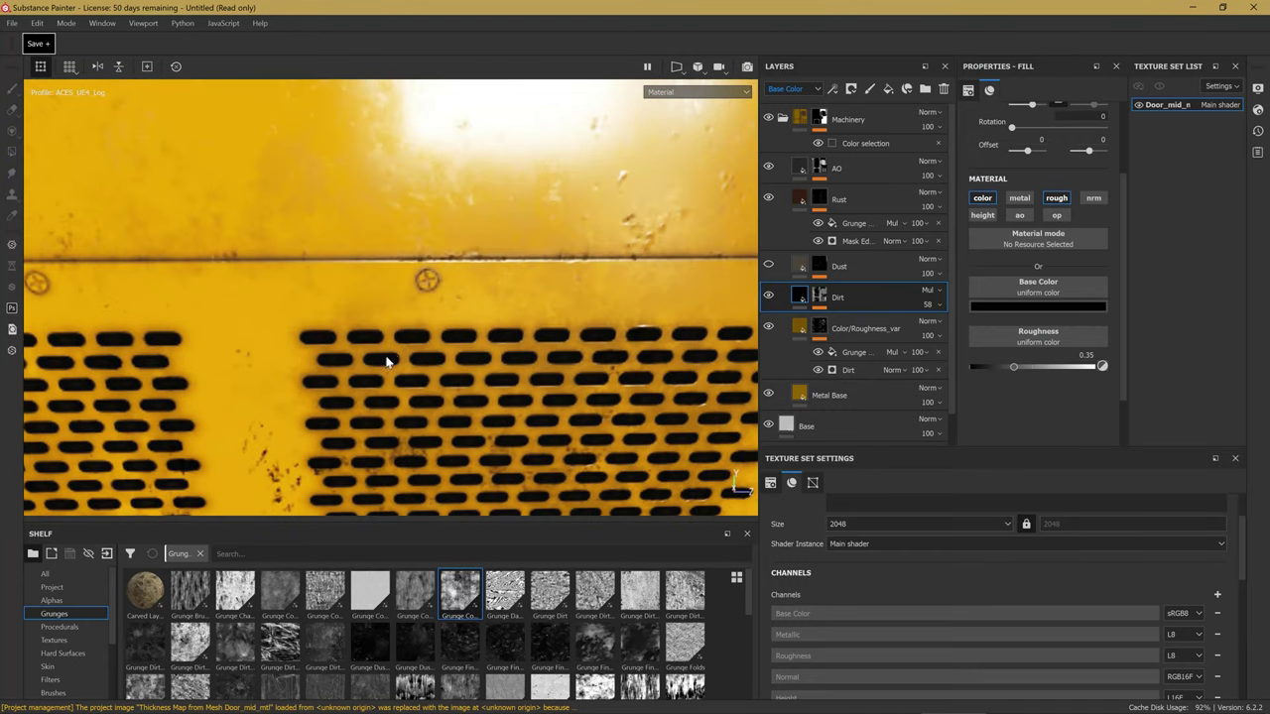
Settle the Dirt opacity at 45 and add a mask with a Mask Editor generator.
{"action": "left_click", "coordinate": [932, 304]}
{"action": "left_click_drag", "start_coordinate": [951, 330], "coordinate": [944, 332]}
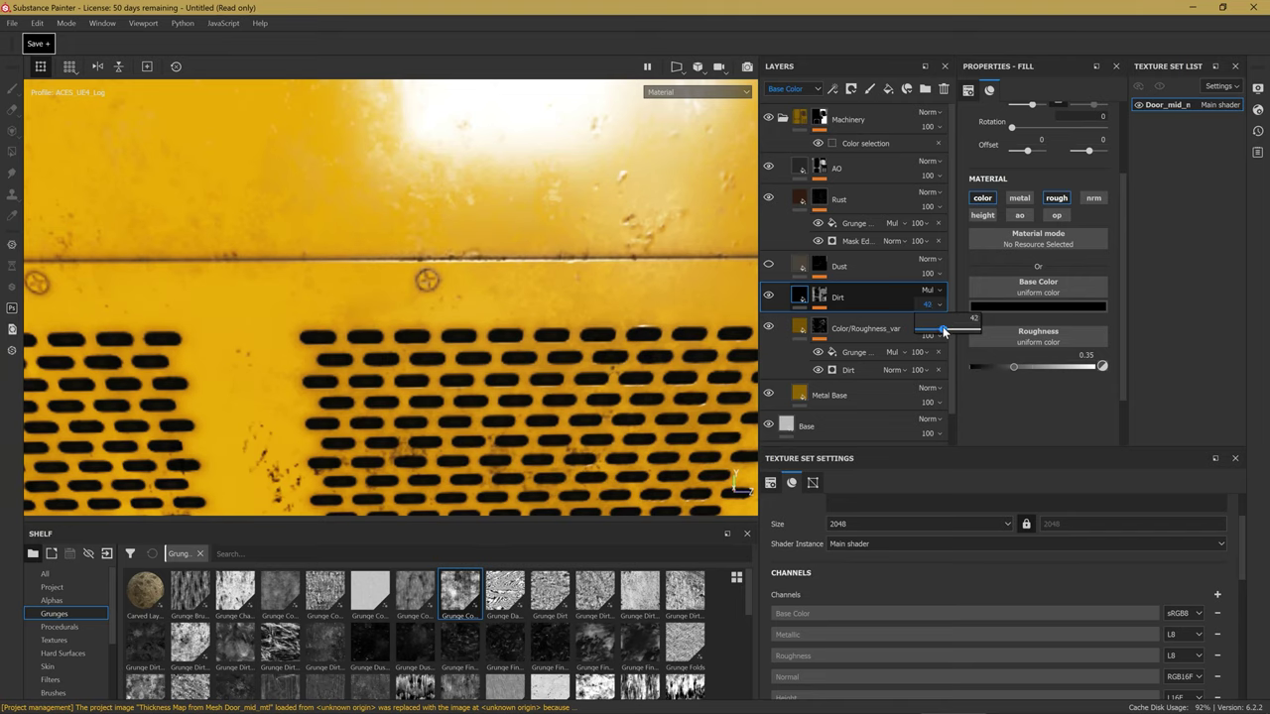
{"action": "mouse_move", "coordinate": [568, 317]}
{"action": "left_mouse_down", "text": "alt"}
{"action": "mouse_move", "coordinate": [396, 365]}
{"action": "mouse_move", "coordinate": [442, 381]}
{"action": "mouse_move", "coordinate": [306, 344]}
{"action": "left_mouse_up", "text": "alt"}
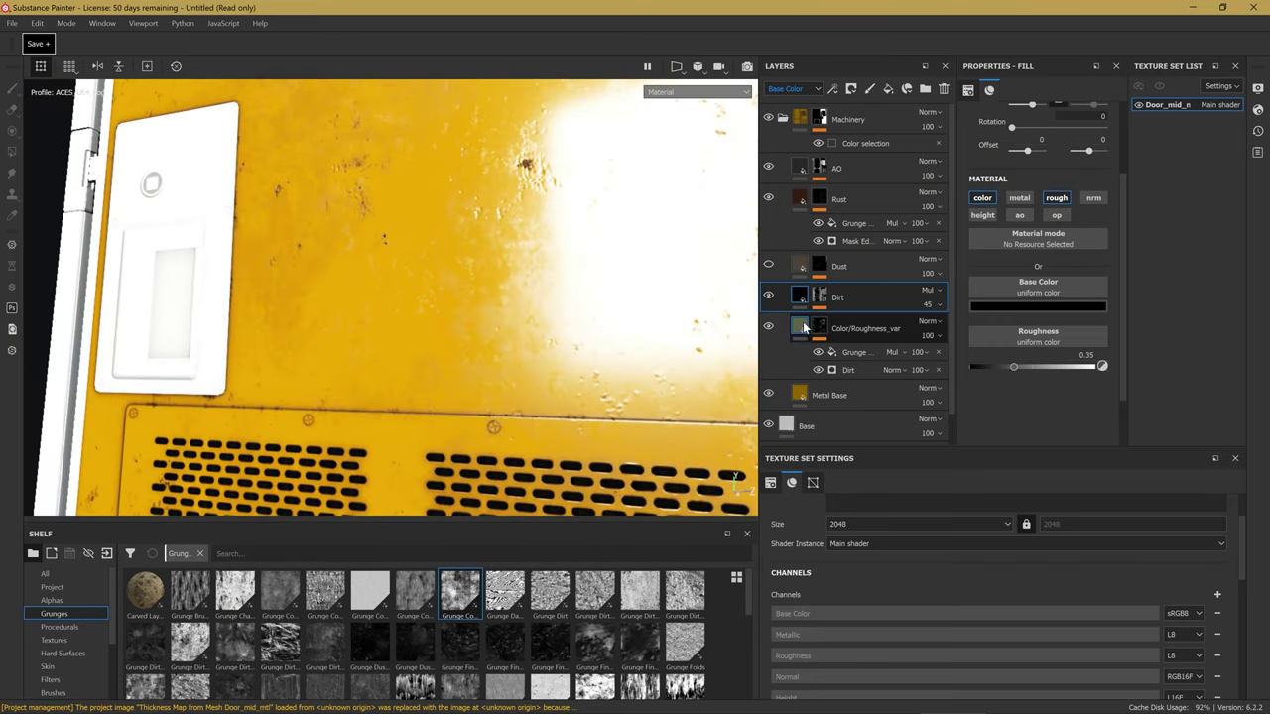
{"action": "left_click", "coordinate": [819, 297]}
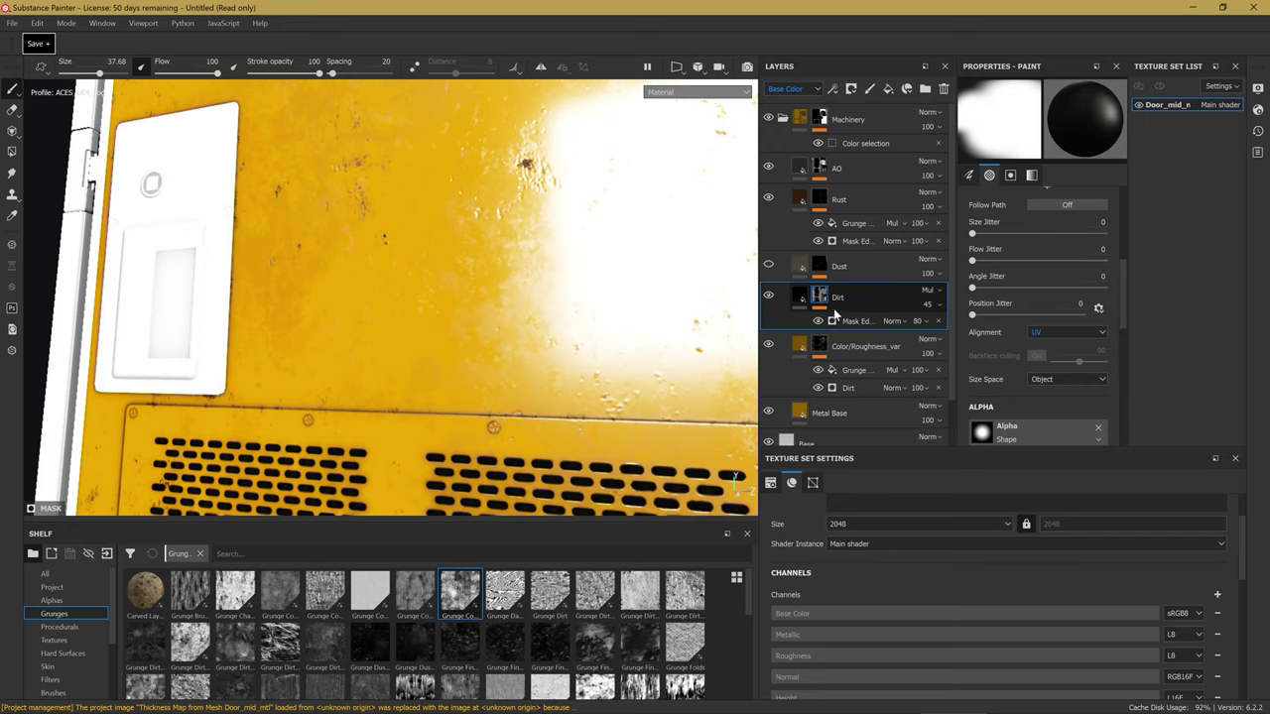
View the Dirt mask on its own across the whole door, including the panel's bottom edge.
{"action": "left_click", "coordinate": [819, 297], "text": "alt"}
{"action": "scroll", "coordinate": [521, 327], "scroll_direction": "down", "scroll_amount": 5}
{"action": "left_click_drag", "start_coordinate": [506, 337], "coordinate": [483, 389], "text": "alt"}
{"action": "scroll", "coordinate": [483, 389], "scroll_direction": "up", "scroll_amount": 2}
{"action": "scroll", "coordinate": [491, 357], "scroll_direction": "up", "scroll_amount": 2}
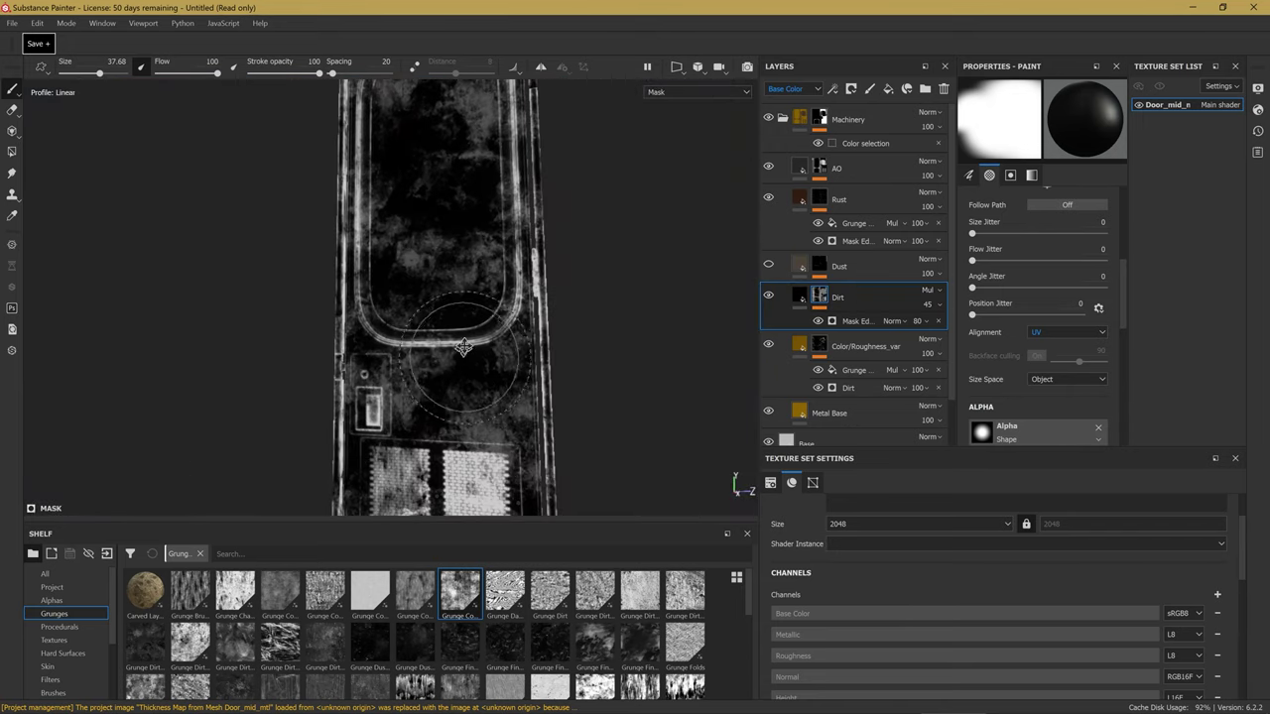
{"action": "scroll", "coordinate": [501, 317], "scroll_direction": "up", "scroll_amount": 2}
{"action": "scroll", "coordinate": [510, 286], "scroll_direction": "up", "scroll_amount": 3}
{"action": "scroll", "coordinate": [510, 285], "scroll_direction": "up", "scroll_amount": 2}
{"action": "scroll", "coordinate": [501, 290], "scroll_direction": "up", "scroll_amount": 1}
{"action": "scroll", "coordinate": [491, 294], "scroll_direction": "up", "scroll_amount": 1}
{"action": "scroll", "coordinate": [472, 303], "scroll_direction": "up", "scroll_amount": 2}
{"action": "mouse_move", "coordinate": [476, 297]}
{"action": "left_mouse_down", "text": "alt"}
{"action": "mouse_move", "coordinate": [526, 273]}
{"action": "mouse_move", "coordinate": [540, 297]}
{"action": "mouse_move", "coordinate": [576, 298]}
{"action": "mouse_move", "coordinate": [426, 437]}
{"action": "left_mouse_up", "text": "alt"}
Return to material view and select the Dirt mask's Mask Editor generator.
{"action": "key", "text": "m"}
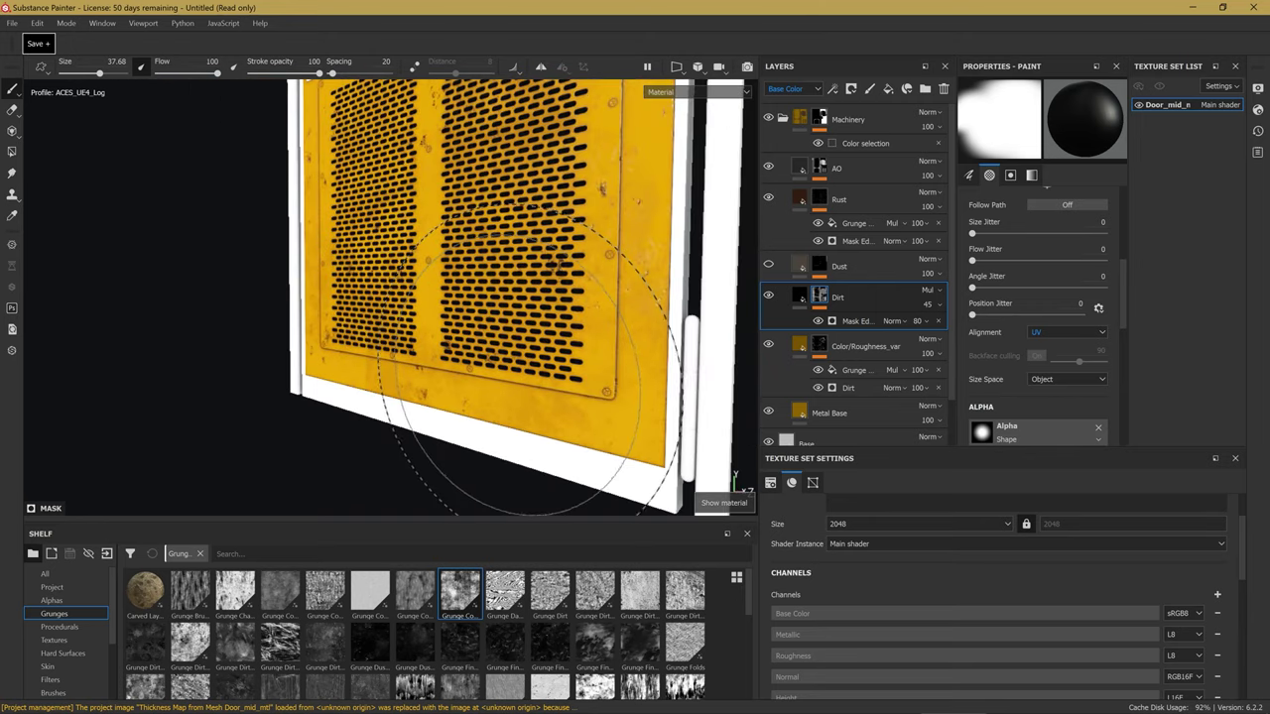
{"action": "scroll", "coordinate": [536, 397], "scroll_direction": "up", "scroll_amount": 2}
{"action": "mouse_move", "coordinate": [536, 397]}
{"action": "left_mouse_down", "text": "alt"}
{"action": "mouse_move", "coordinate": [565, 382]}
{"action": "mouse_move", "coordinate": [615, 397]}
{"action": "left_mouse_up", "text": "alt"}
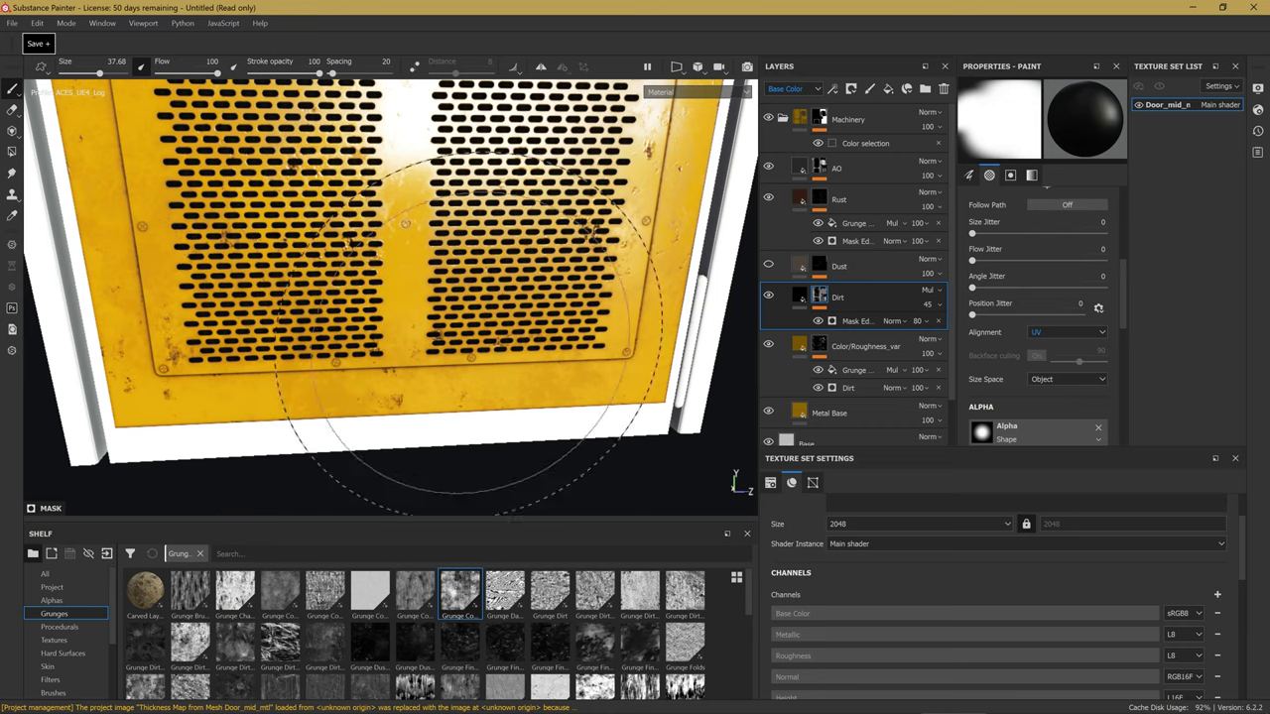
{"action": "left_click", "coordinate": [822, 301]}
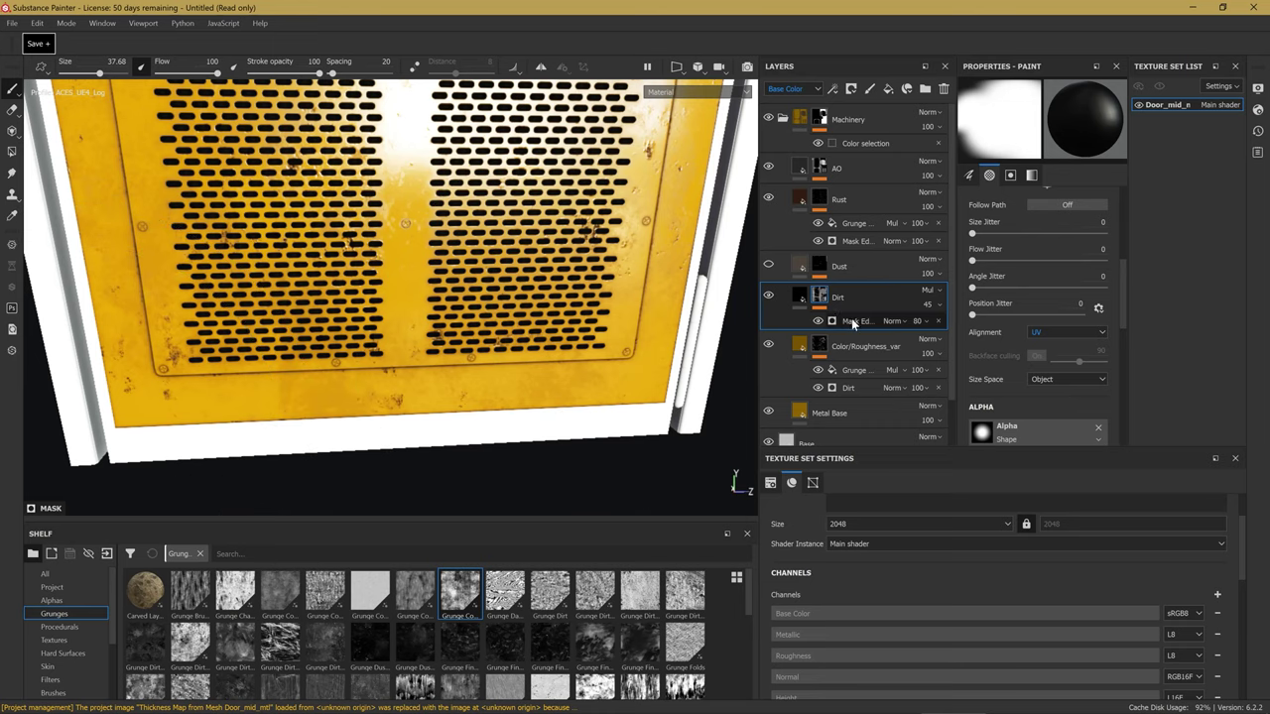
{"action": "left_click", "coordinate": [829, 323]}
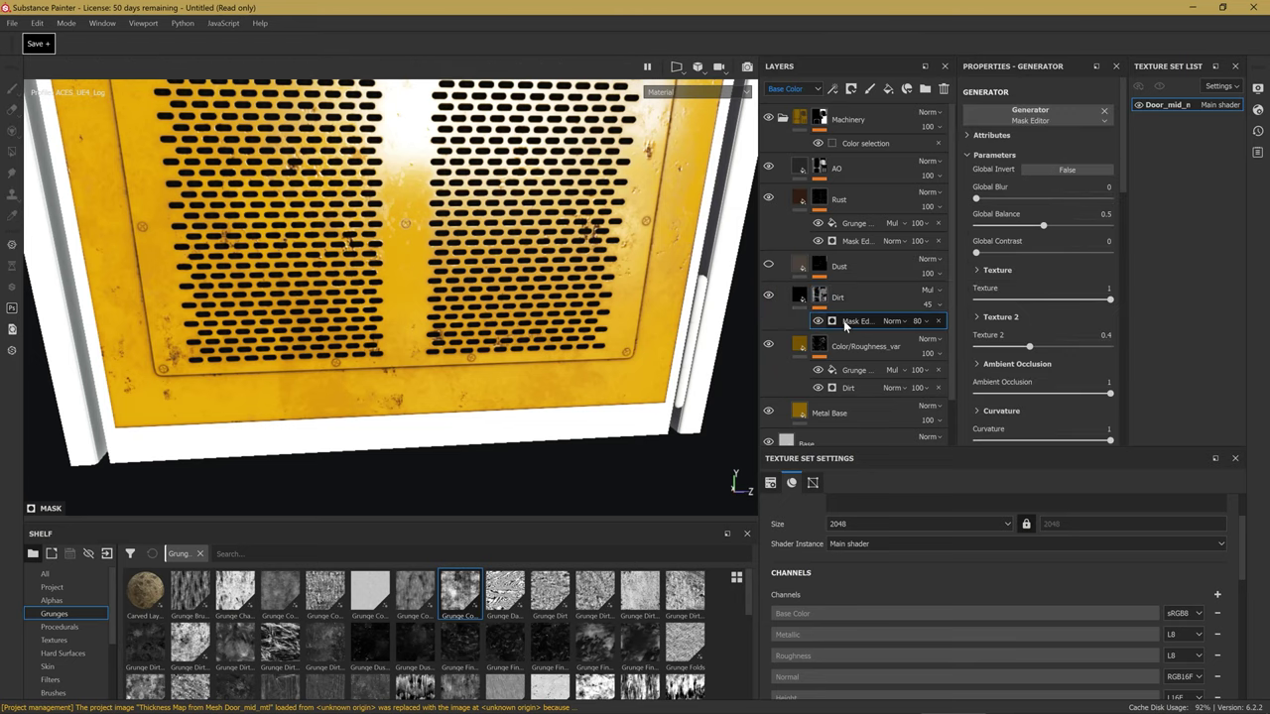
Expand the World Space Normal settings and reopen the Mask Editor generator properties.
{"action": "scroll", "coordinate": [1033, 285], "scroll_direction": "down", "scroll_amount": 5}
{"action": "left_click_drag", "start_coordinate": [426, 327], "coordinate": [473, 335], "text": "alt"}
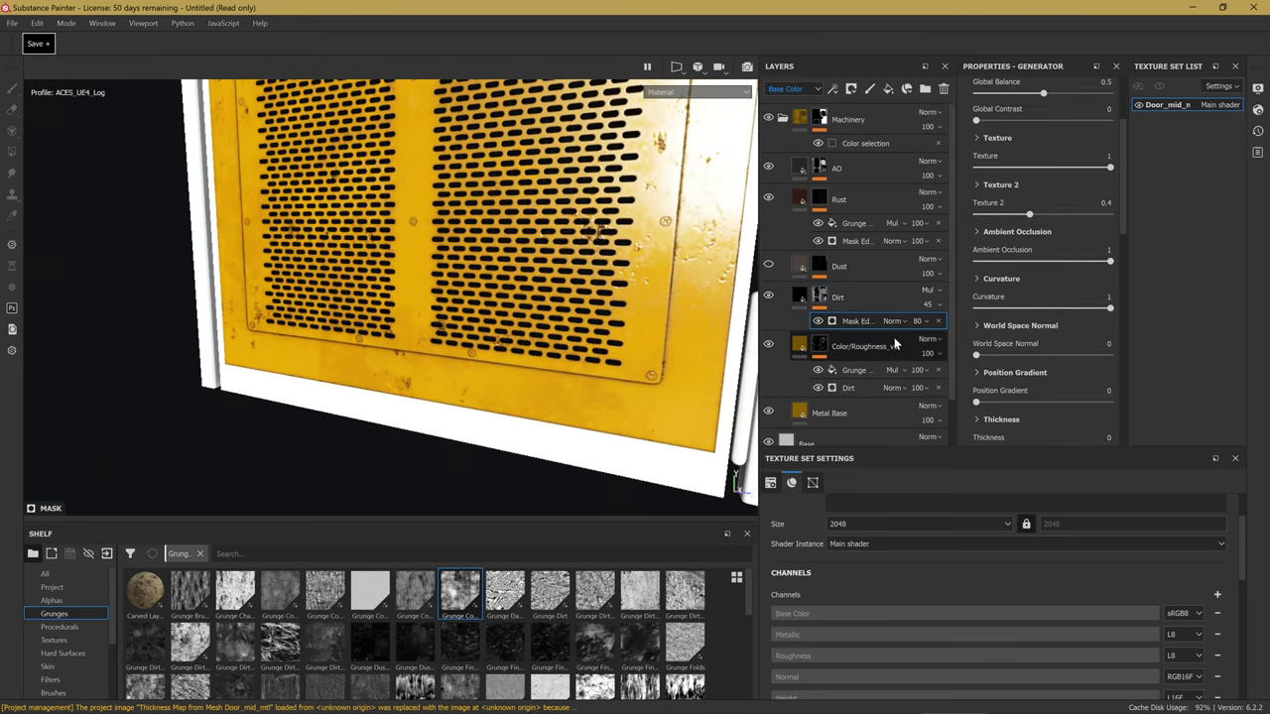
{"action": "scroll", "coordinate": [1046, 271], "scroll_direction": "up", "scroll_amount": 5}
{"action": "scroll", "coordinate": [1012, 213], "scroll_direction": "down", "scroll_amount": 5}
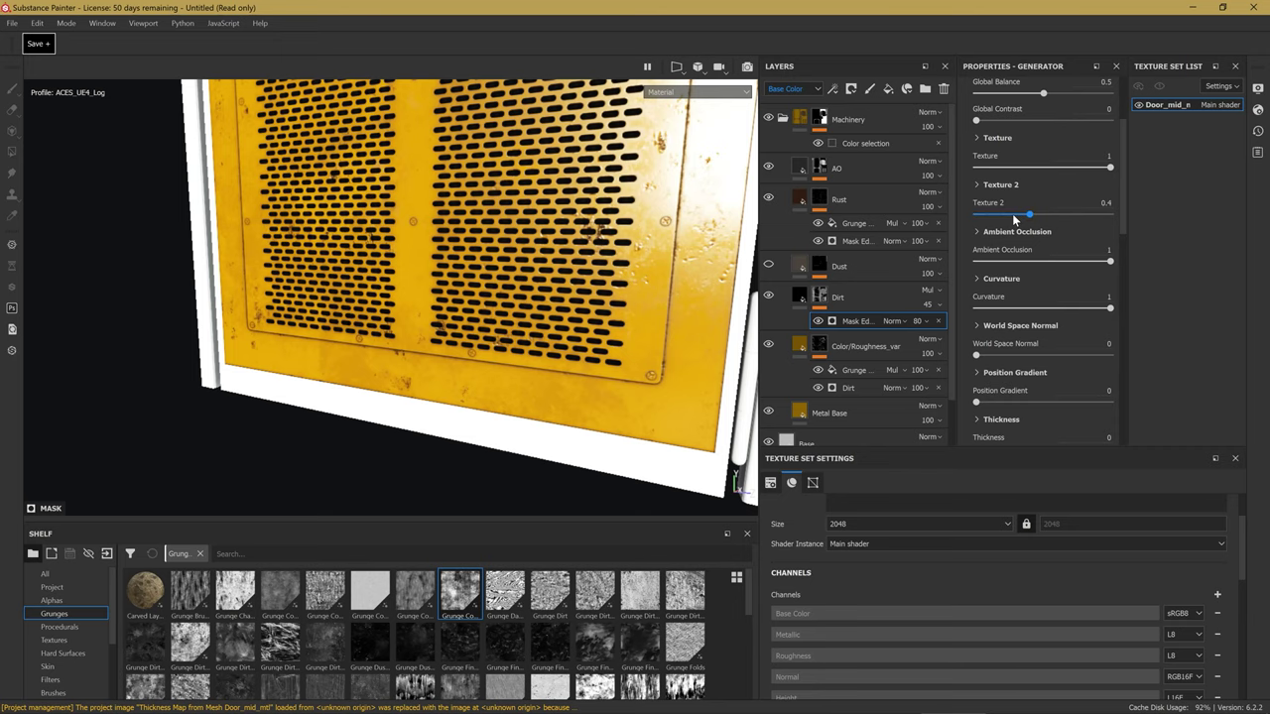
{"action": "left_click", "coordinate": [981, 323]}
{"action": "scroll", "coordinate": [975, 322], "scroll_direction": "down", "scroll_amount": 2}
{"action": "scroll", "coordinate": [975, 323], "scroll_direction": "down", "scroll_amount": 2}
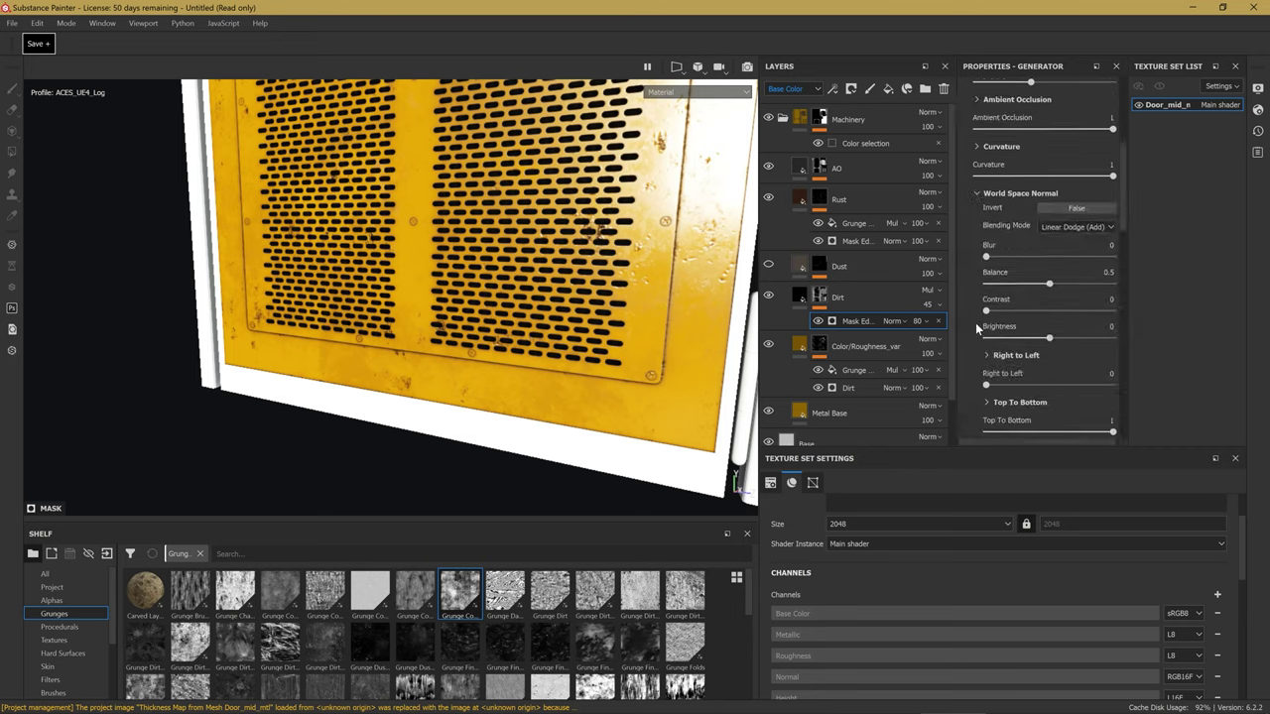
{"action": "scroll", "coordinate": [976, 322], "scroll_direction": "down", "scroll_amount": 2}
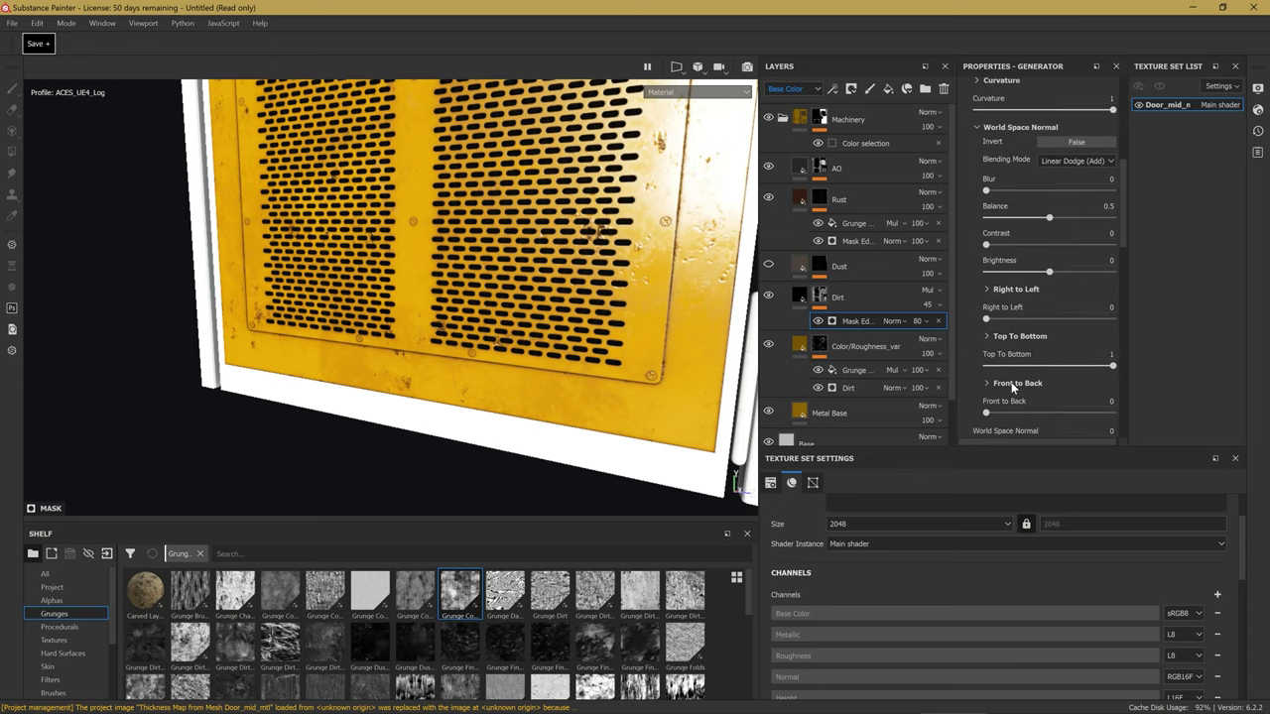
{"action": "left_click", "coordinate": [820, 298], "text": "alt"}
{"action": "left_click", "coordinate": [848, 323]}
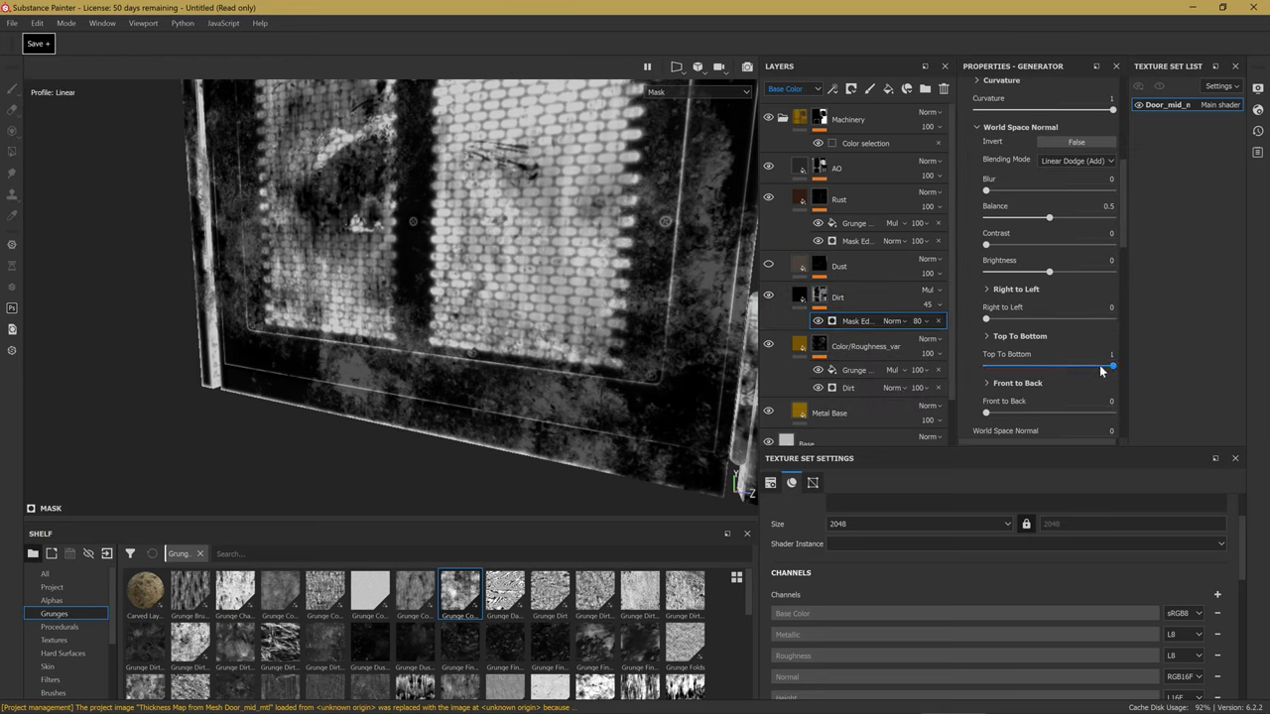
Raise the World Space Normal influence to 0.57.
{"action": "left_click_drag", "start_coordinate": [1016, 369], "coordinate": [1116, 368]}
{"action": "scroll", "coordinate": [1040, 368], "scroll_direction": "down", "scroll_amount": 1}
{"action": "scroll", "coordinate": [1041, 369], "scroll_direction": "down", "scroll_amount": 1}
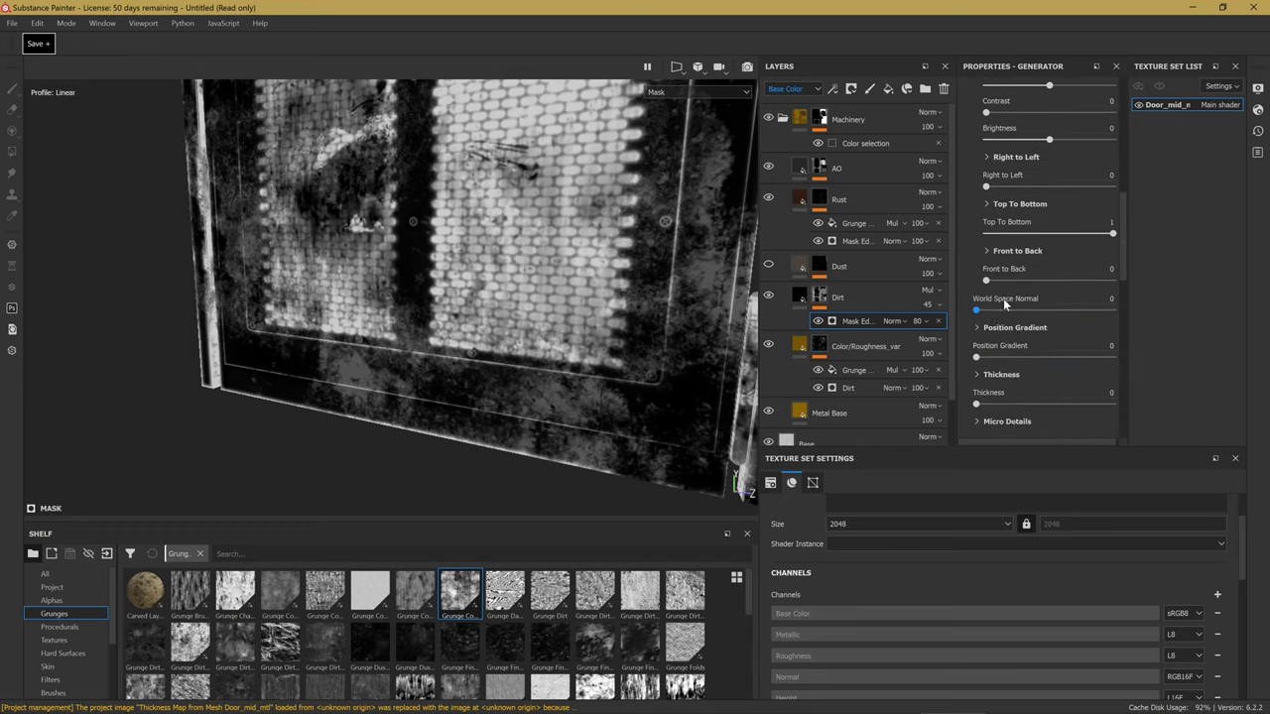
{"action": "left_click_drag", "start_coordinate": [978, 310], "coordinate": [1054, 312]}
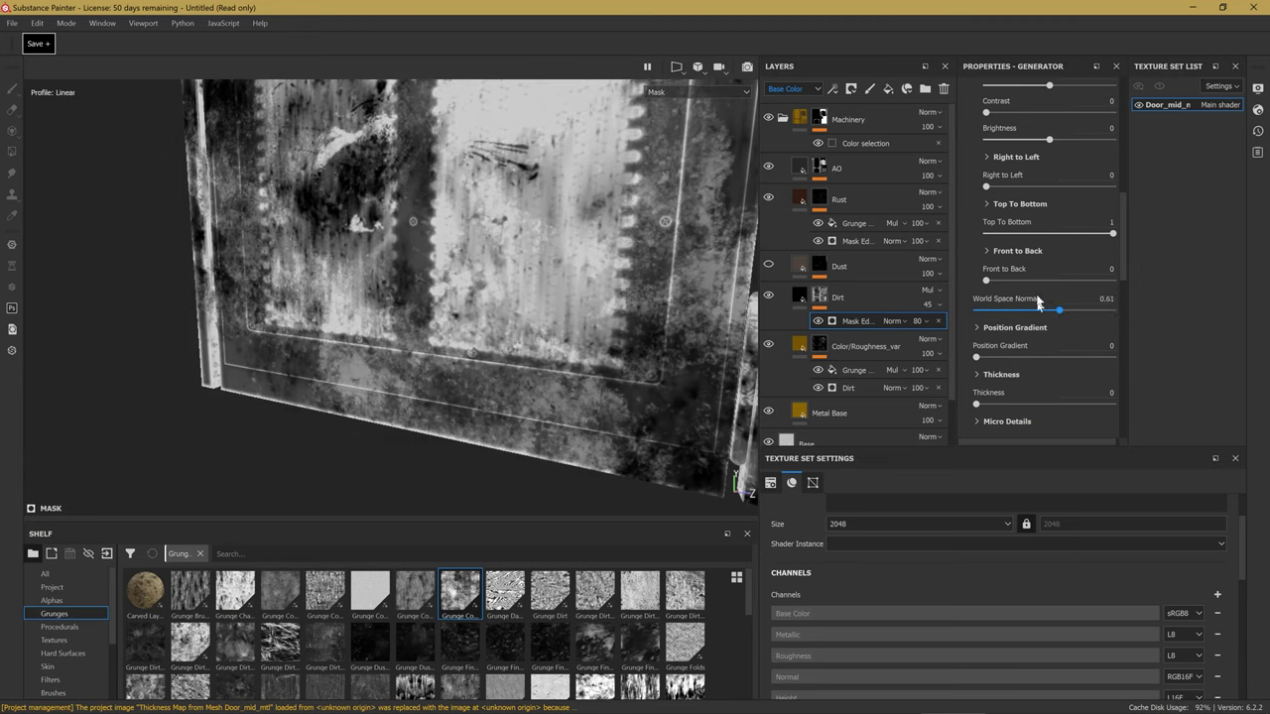
Tune the directional gradients to Top To Bottom 0, Right to Left 0, Front to Back 0.13.
{"action": "mouse_move", "coordinate": [1077, 234]}
{"action": "left_mouse_down"}
{"action": "mouse_move", "coordinate": [997, 234]}
{"action": "mouse_move", "coordinate": [1028, 234]}
{"action": "left_mouse_up"}
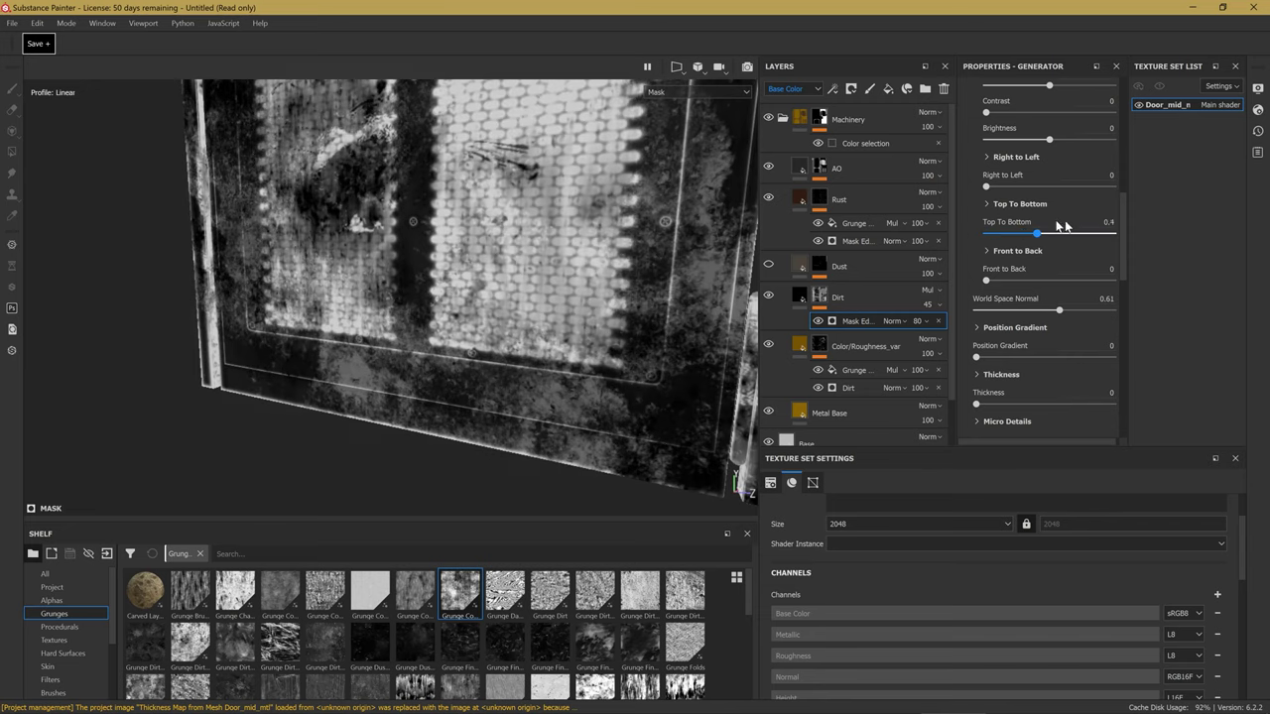
{"action": "left_click_drag", "start_coordinate": [1005, 234], "coordinate": [986, 235]}
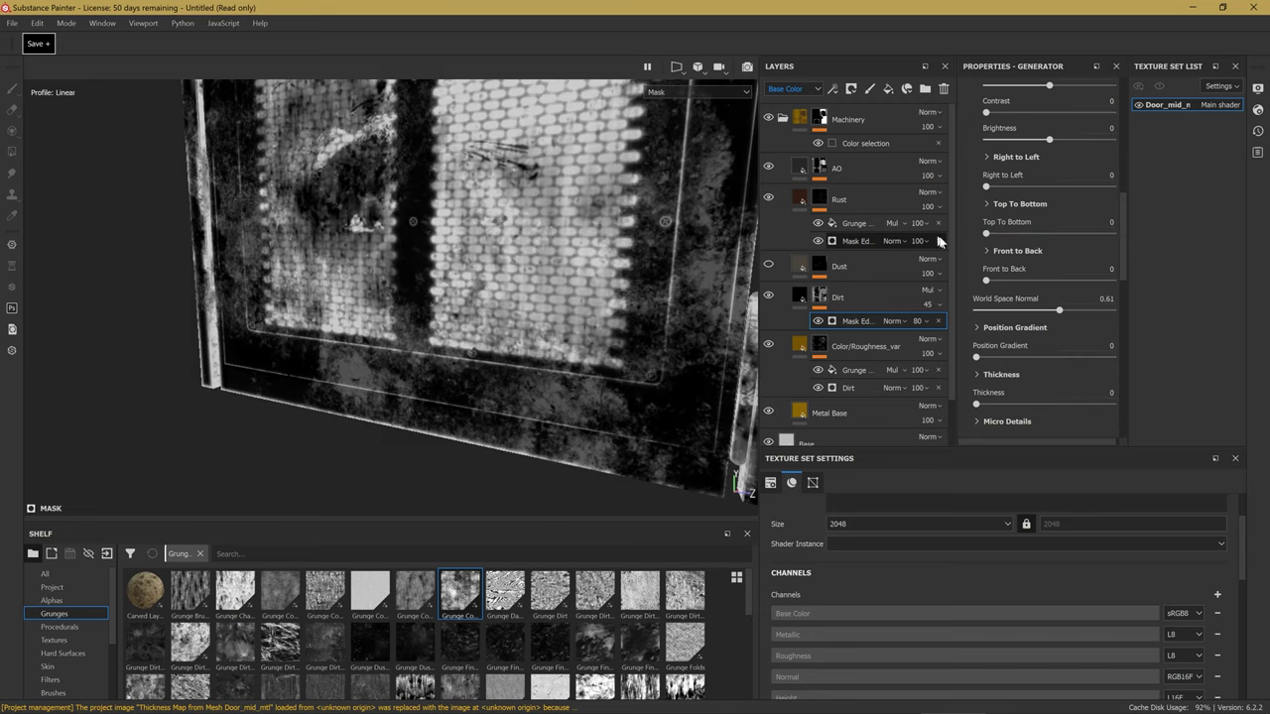
{"action": "left_click_drag", "start_coordinate": [1004, 283], "coordinate": [1085, 269]}
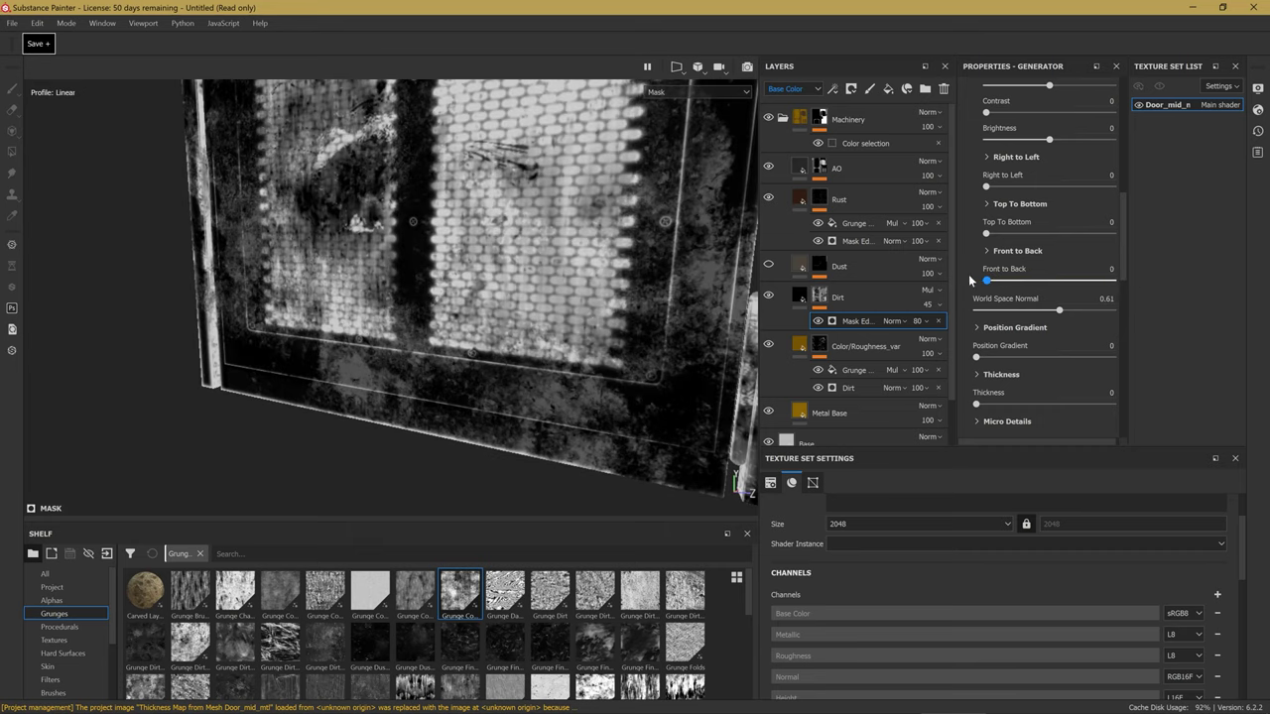
{"action": "mouse_move", "coordinate": [454, 307]}
{"action": "left_mouse_down", "text": "alt"}
{"action": "mouse_move", "coordinate": [452, 421]}
{"action": "mouse_move", "coordinate": [425, 340]}
{"action": "left_mouse_up", "text": "alt"}
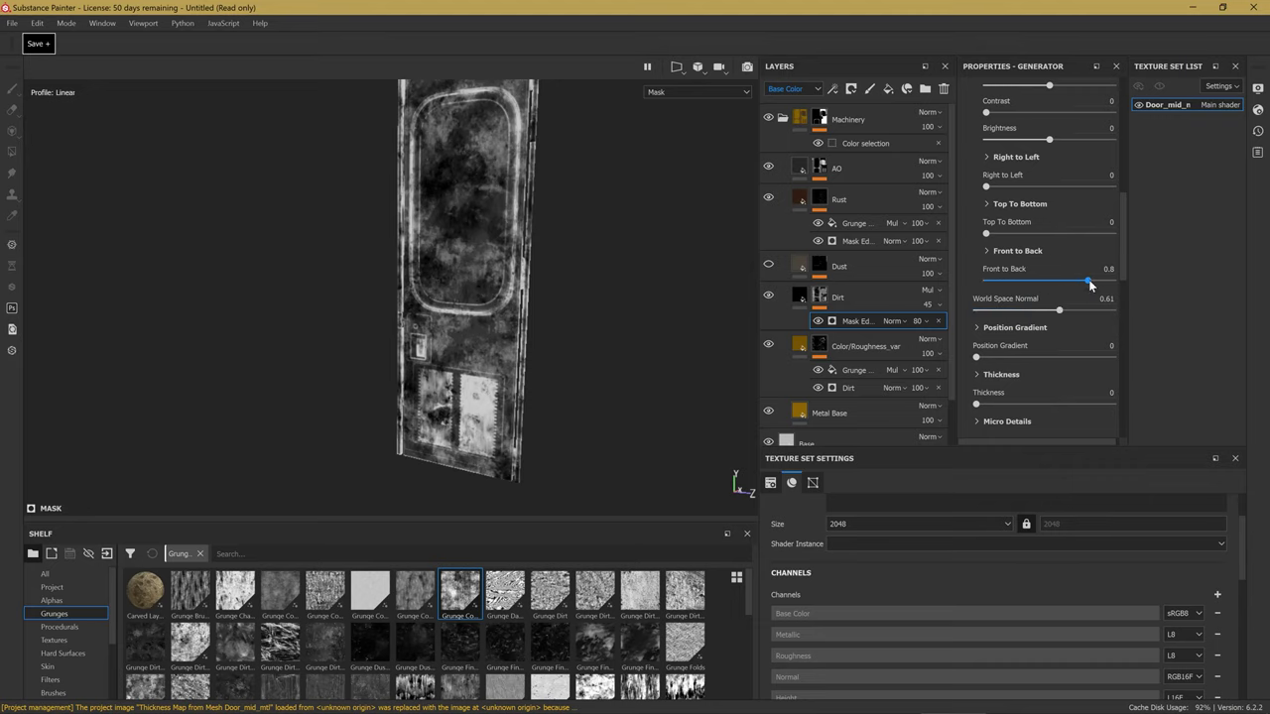
{"action": "left_click_drag", "start_coordinate": [1089, 284], "coordinate": [978, 288]}
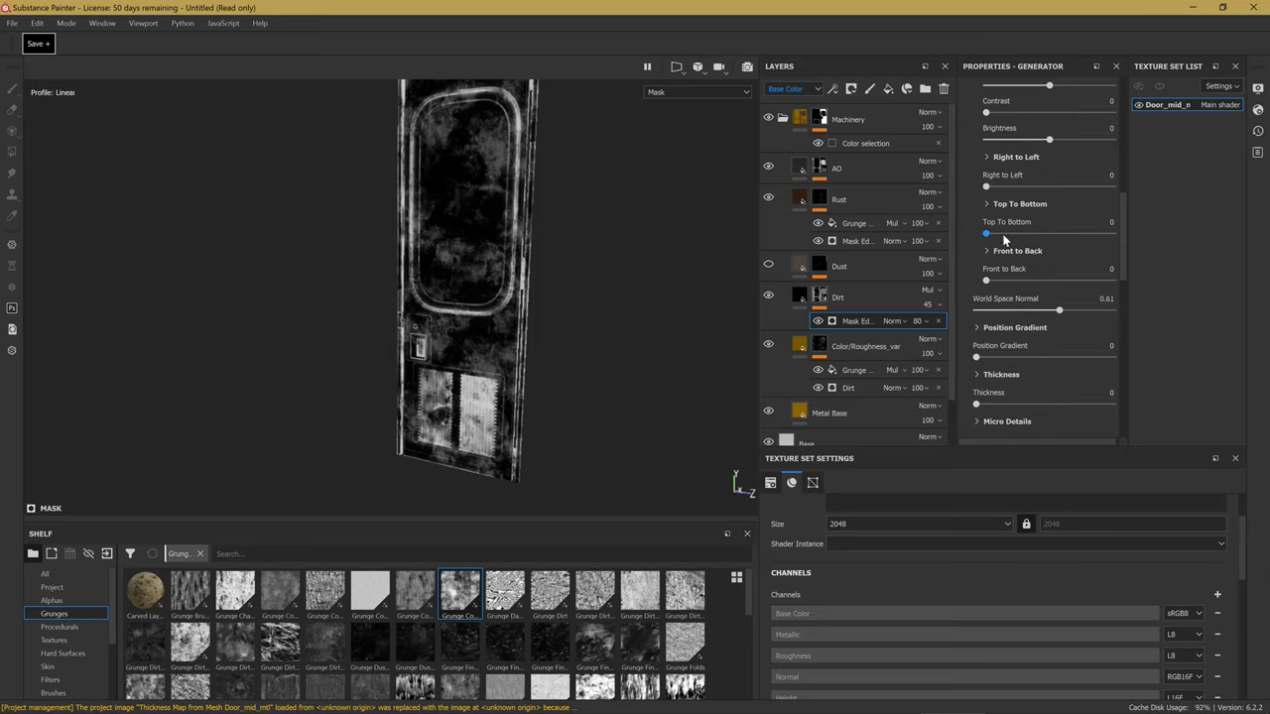
{"action": "left_click_drag", "start_coordinate": [1003, 238], "coordinate": [1065, 234]}
{"action": "left_click_drag", "start_coordinate": [360, 247], "coordinate": [390, 265], "text": "alt"}
{"action": "left_click_drag", "start_coordinate": [1017, 237], "coordinate": [987, 236]}
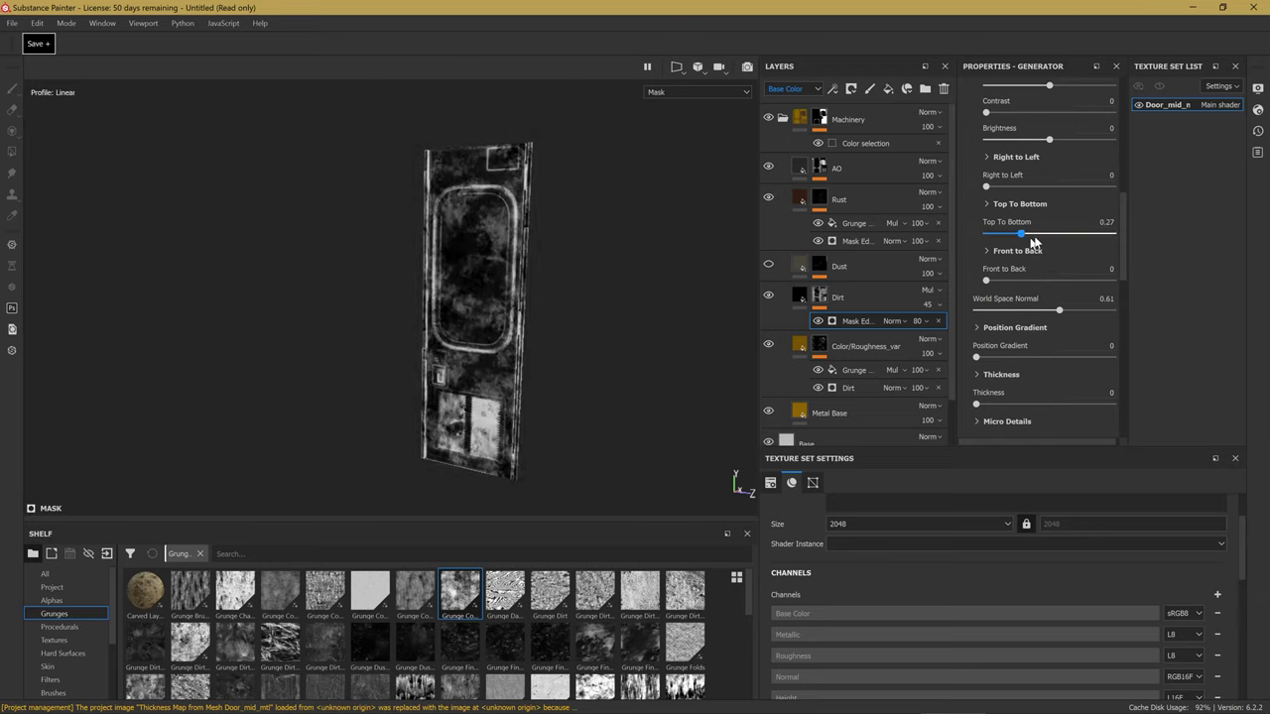
{"action": "left_click_drag", "start_coordinate": [1005, 190], "coordinate": [945, 191]}
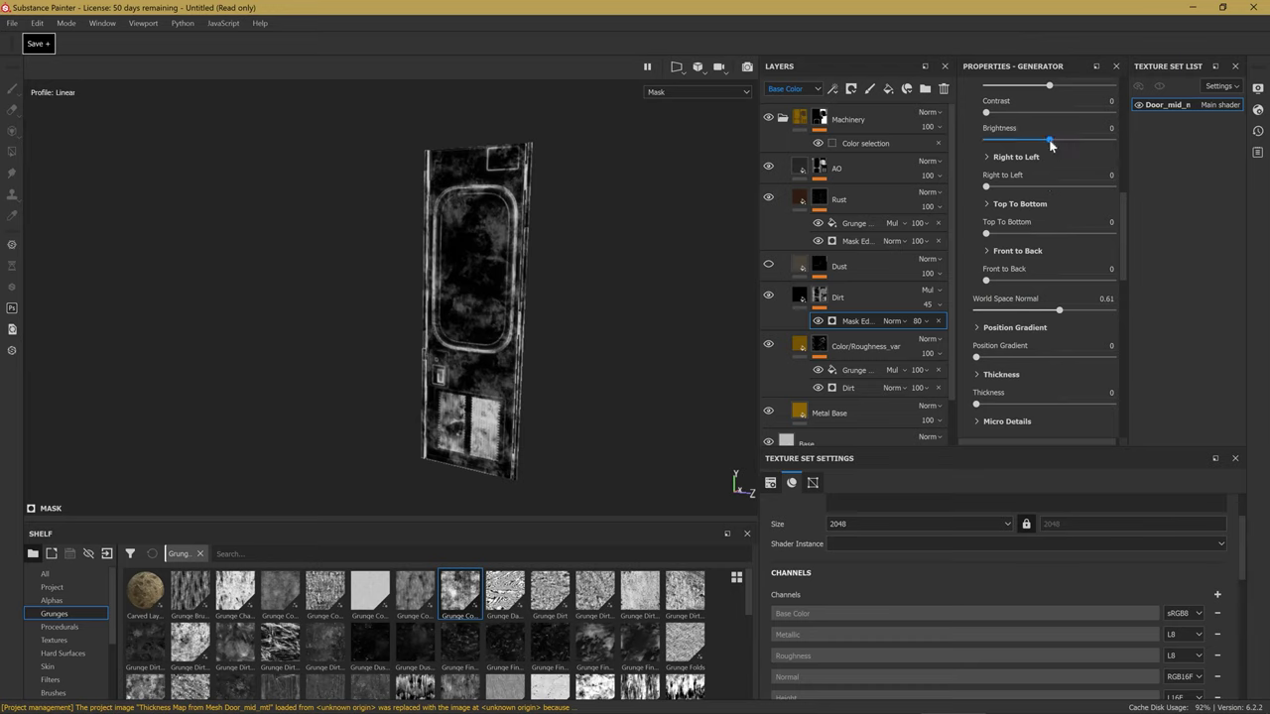
{"action": "left_click_drag", "start_coordinate": [1006, 283], "coordinate": [1033, 282]}
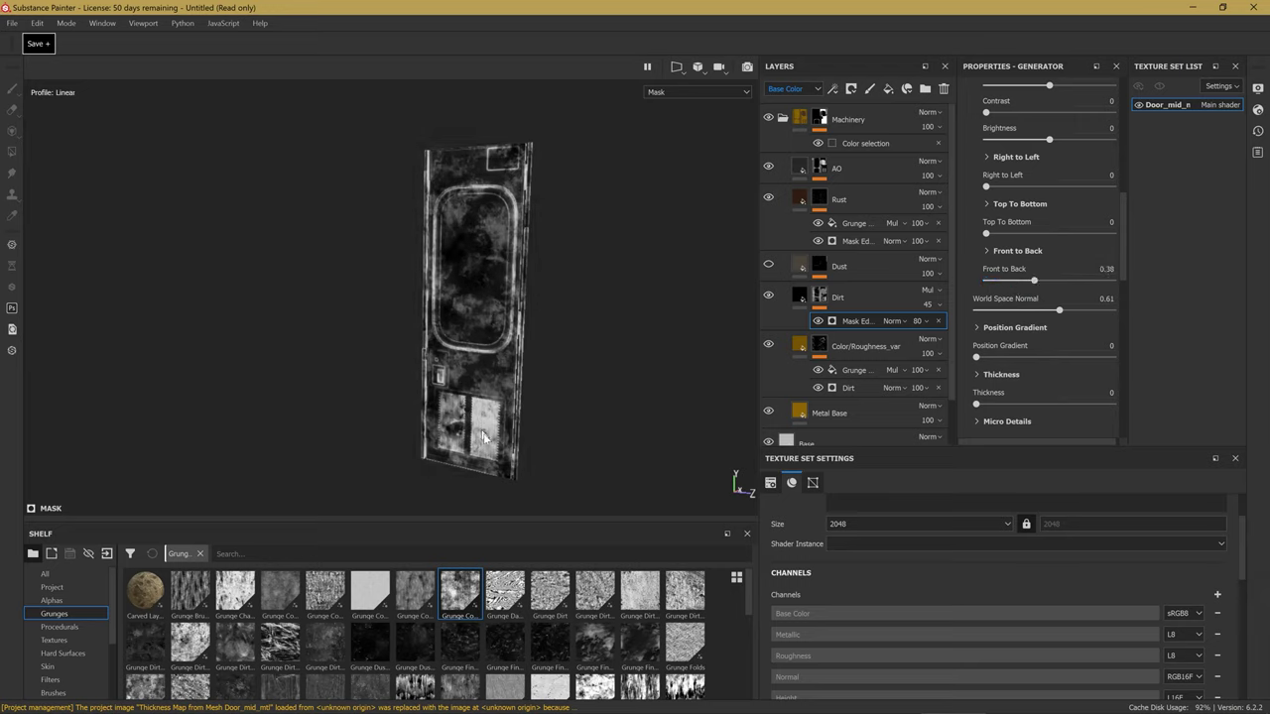
{"action": "left_click_drag", "start_coordinate": [1028, 280], "coordinate": [1012, 284]}
Expand the Position Gradient settings of the Mask Editor.
{"action": "scroll", "coordinate": [529, 324], "scroll_direction": "up", "scroll_amount": 3}
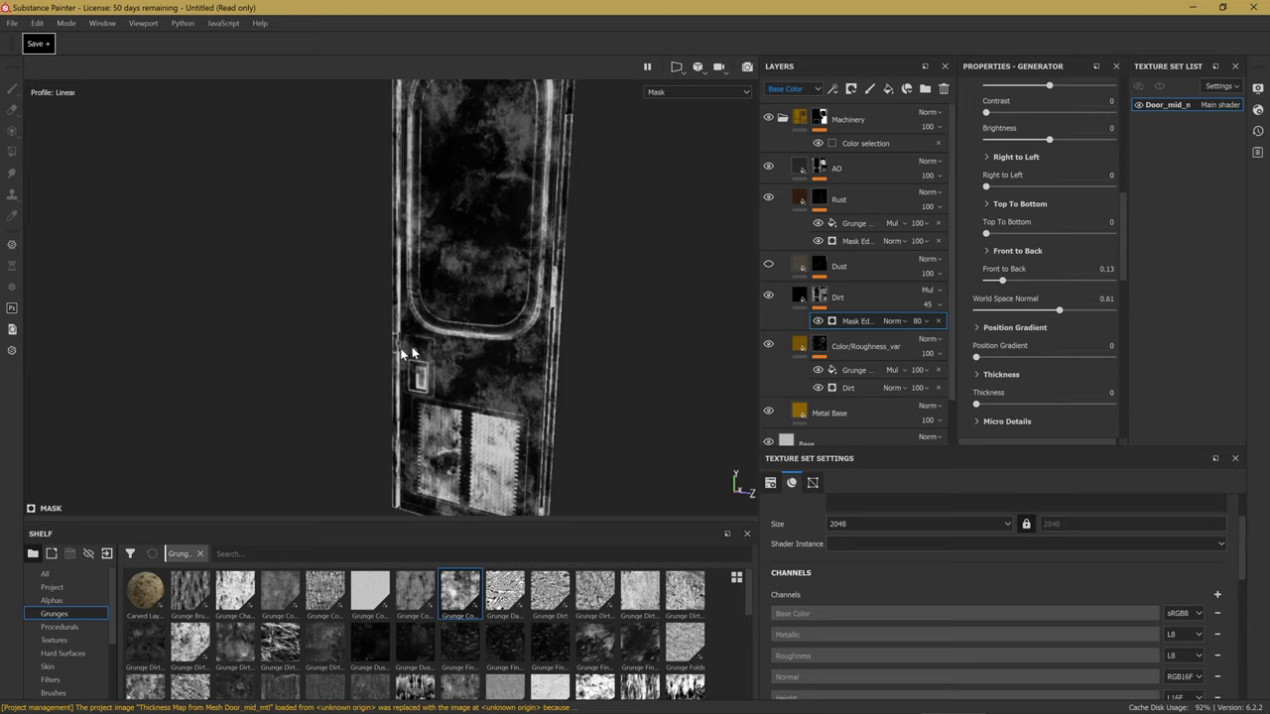
{"action": "left_click", "coordinate": [977, 328]}
{"action": "scroll", "coordinate": [1004, 333], "scroll_direction": "down", "scroll_amount": 2}
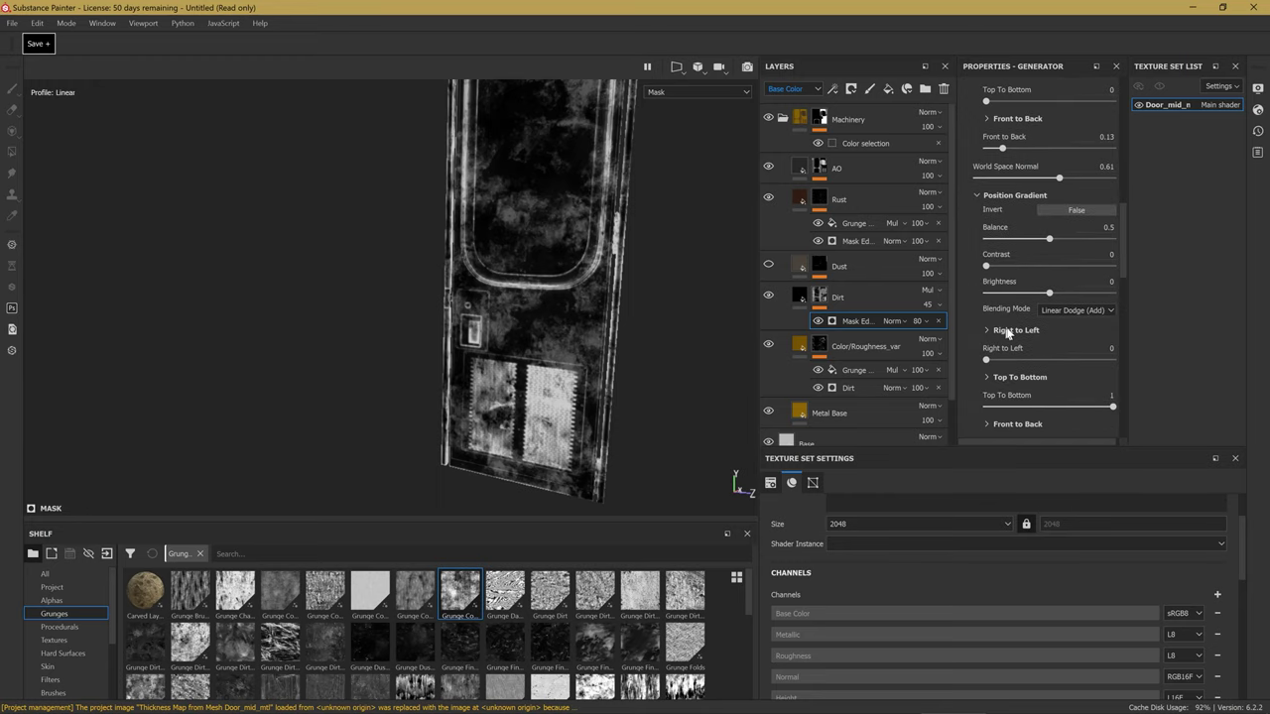
Set the Position Gradient balance to 0.5 and the Position Gradient slider to full strength 1.
{"action": "mouse_move", "coordinate": [983, 241]}
{"action": "left_mouse_down"}
{"action": "mouse_move", "coordinate": [1097, 246]}
{"action": "mouse_move", "coordinate": [1052, 242]}
{"action": "mouse_move", "coordinate": [1080, 265]}
{"action": "mouse_move", "coordinate": [980, 266]}
{"action": "left_mouse_up"}
{"action": "scroll", "coordinate": [999, 335], "scroll_direction": "down", "scroll_amount": 1}
{"action": "scroll", "coordinate": [990, 269], "scroll_direction": "down", "scroll_amount": 1}
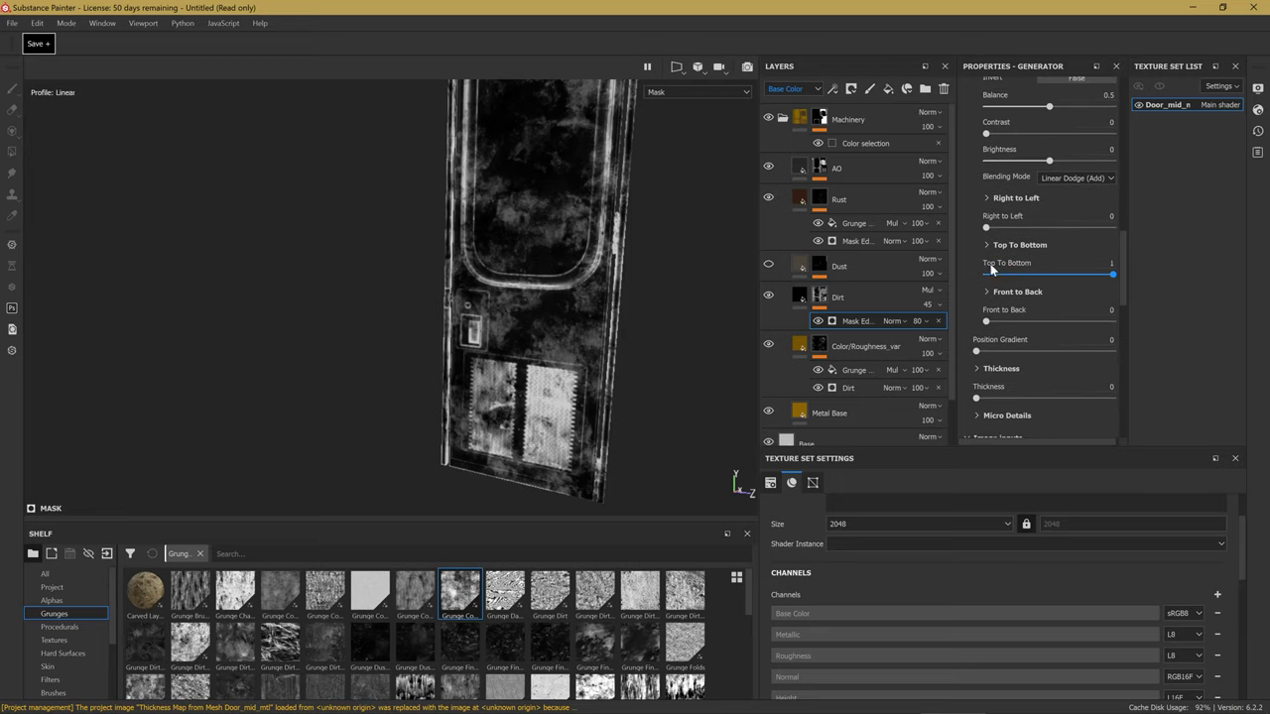
{"action": "scroll", "coordinate": [1026, 316], "scroll_direction": "down", "scroll_amount": 1}
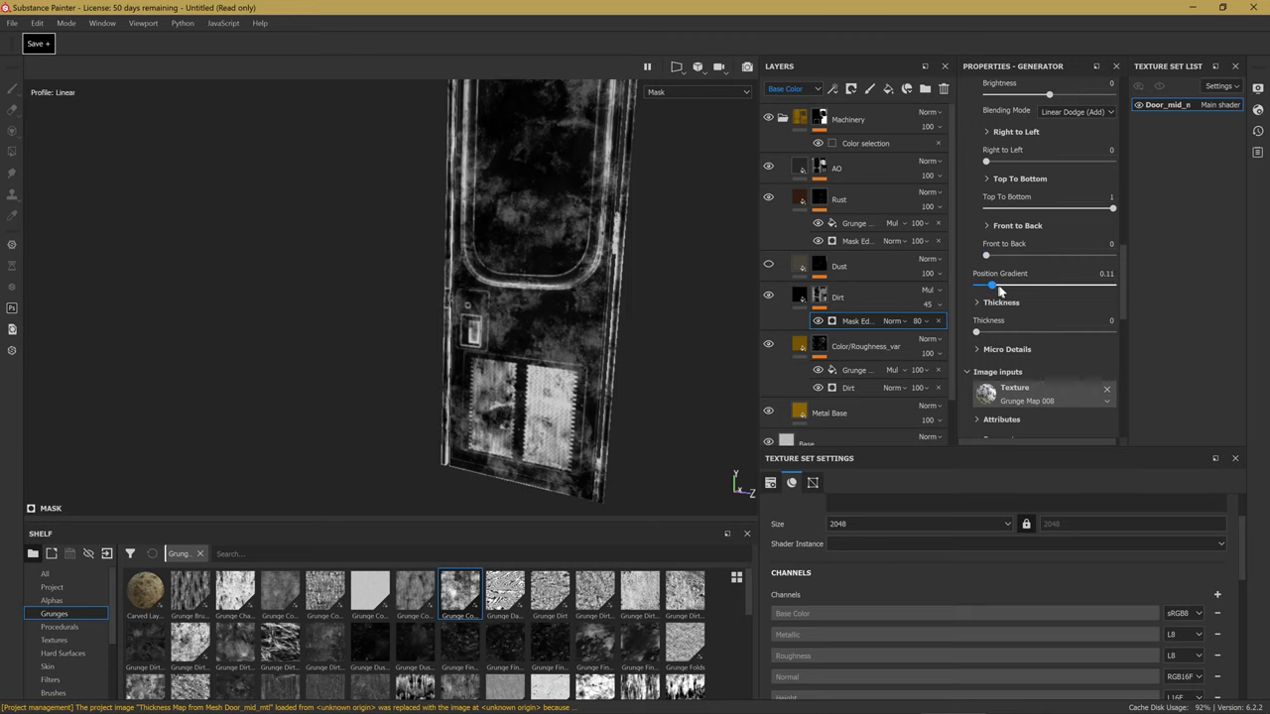
{"action": "left_click_drag", "start_coordinate": [993, 285], "coordinate": [1063, 287]}
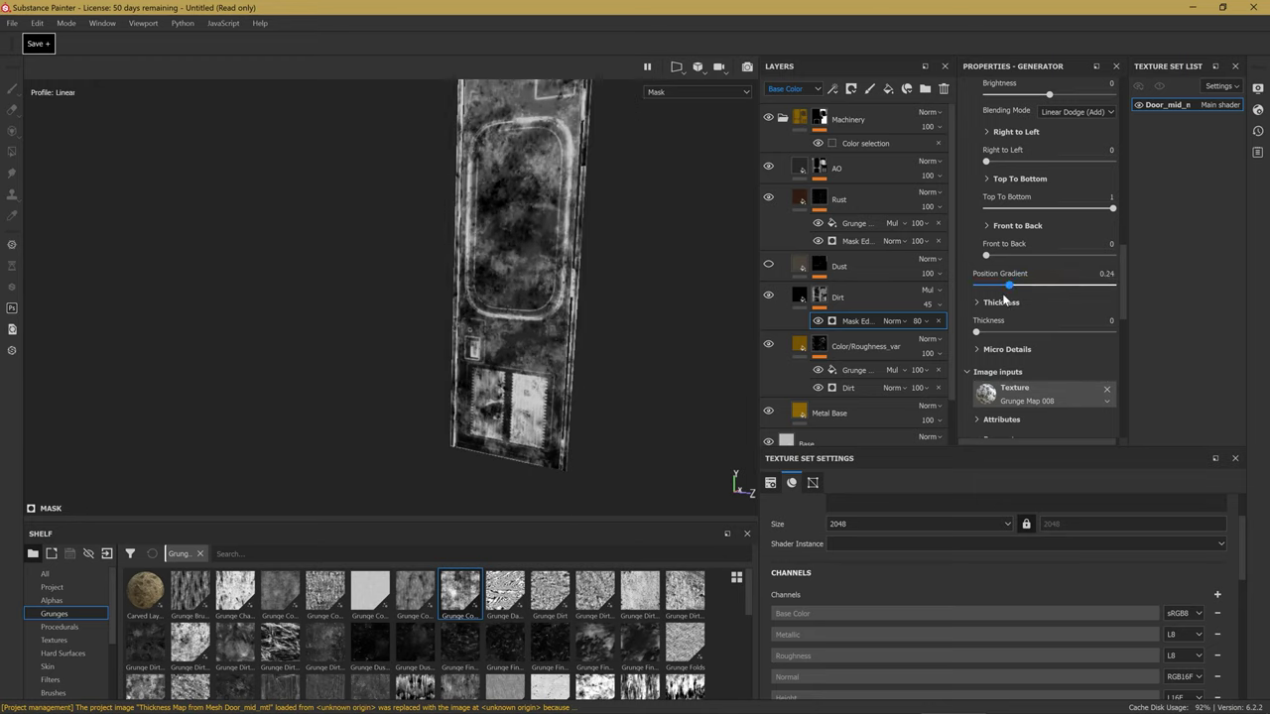
{"action": "left_click_drag", "start_coordinate": [1062, 286], "coordinate": [1149, 274]}
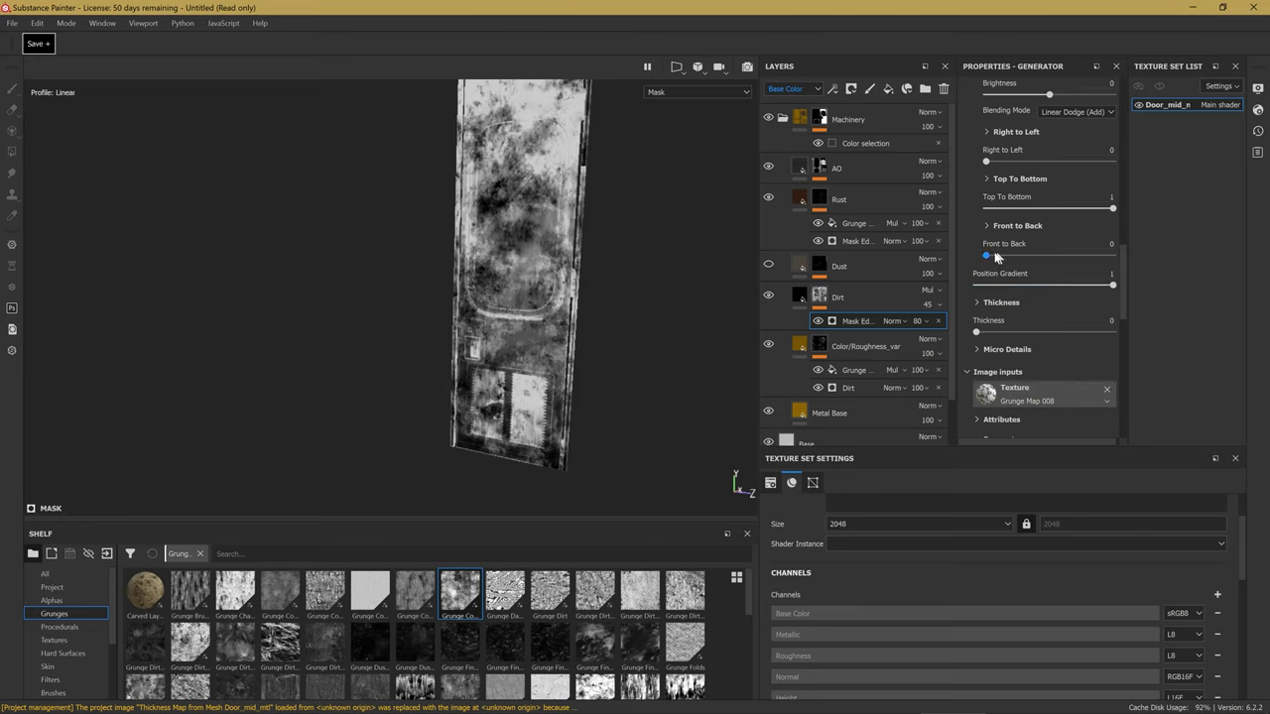
{"action": "left_click_drag", "start_coordinate": [618, 213], "coordinate": [519, 277], "text": "alt"}
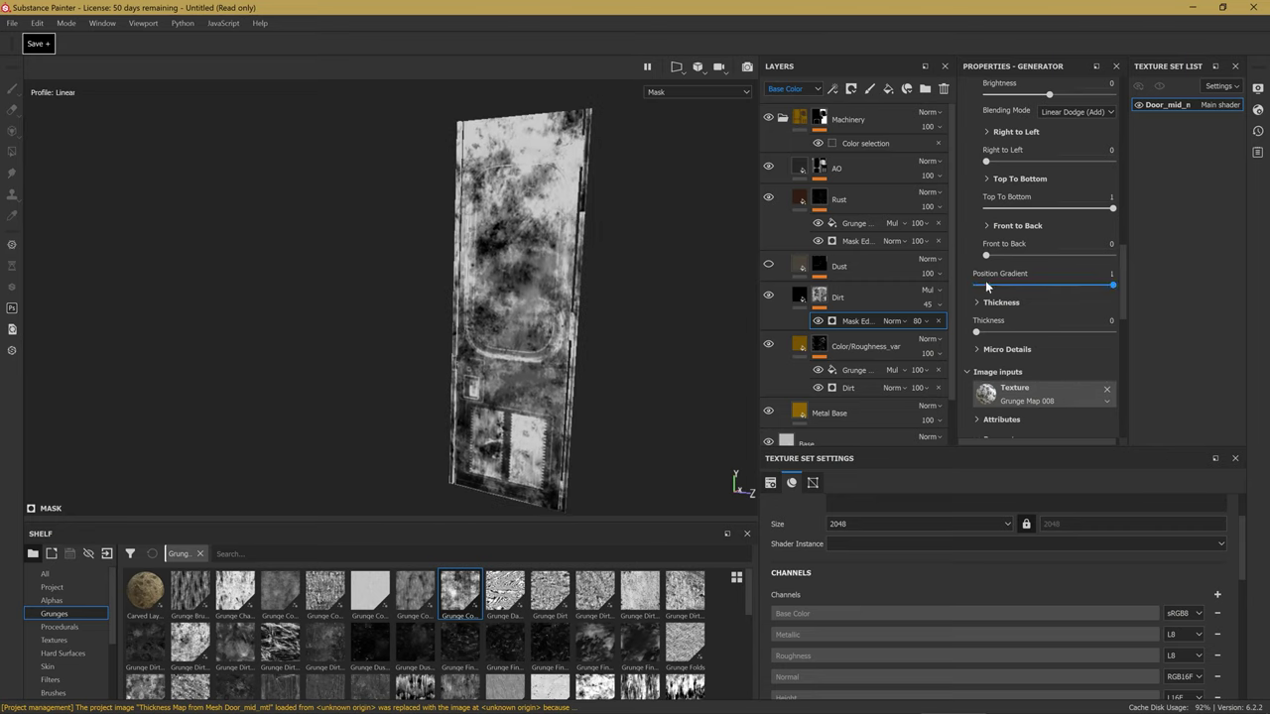
{"action": "mouse_move", "coordinate": [1063, 285]}
{"action": "left_mouse_down"}
{"action": "mouse_move", "coordinate": [989, 287]}
{"action": "mouse_move", "coordinate": [1136, 287]}
{"action": "left_mouse_up"}
Test the Top To Bottom and Front to Back gradients, then return both to 0.
{"action": "mouse_move", "coordinate": [1103, 207]}
{"action": "left_mouse_down"}
{"action": "mouse_move", "coordinate": [1044, 216]}
{"action": "mouse_move", "coordinate": [1122, 209]}
{"action": "left_mouse_up"}
{"action": "left_click_drag", "start_coordinate": [1085, 221], "coordinate": [1034, 215]}
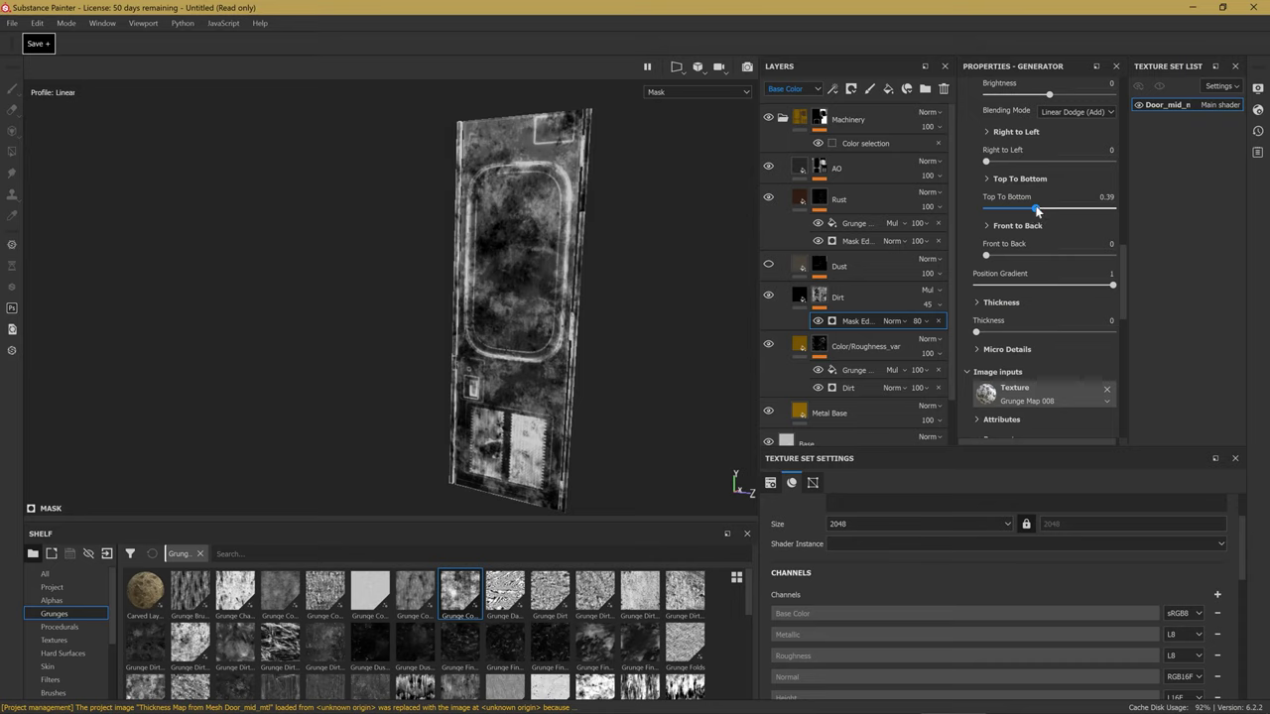
{"action": "left_click_drag", "start_coordinate": [1036, 211], "coordinate": [984, 210]}
{"action": "left_click_drag", "start_coordinate": [984, 255], "coordinate": [1114, 249]}
{"action": "mouse_move", "coordinate": [619, 274]}
{"action": "left_mouse_down", "text": "alt"}
{"action": "mouse_move", "coordinate": [220, 237]}
{"action": "mouse_move", "coordinate": [526, 312]}
{"action": "left_mouse_up", "text": "alt"}
{"action": "scroll", "coordinate": [526, 312], "scroll_direction": "up", "scroll_amount": 3}
{"action": "left_click_drag", "start_coordinate": [1066, 254], "coordinate": [962, 260]}
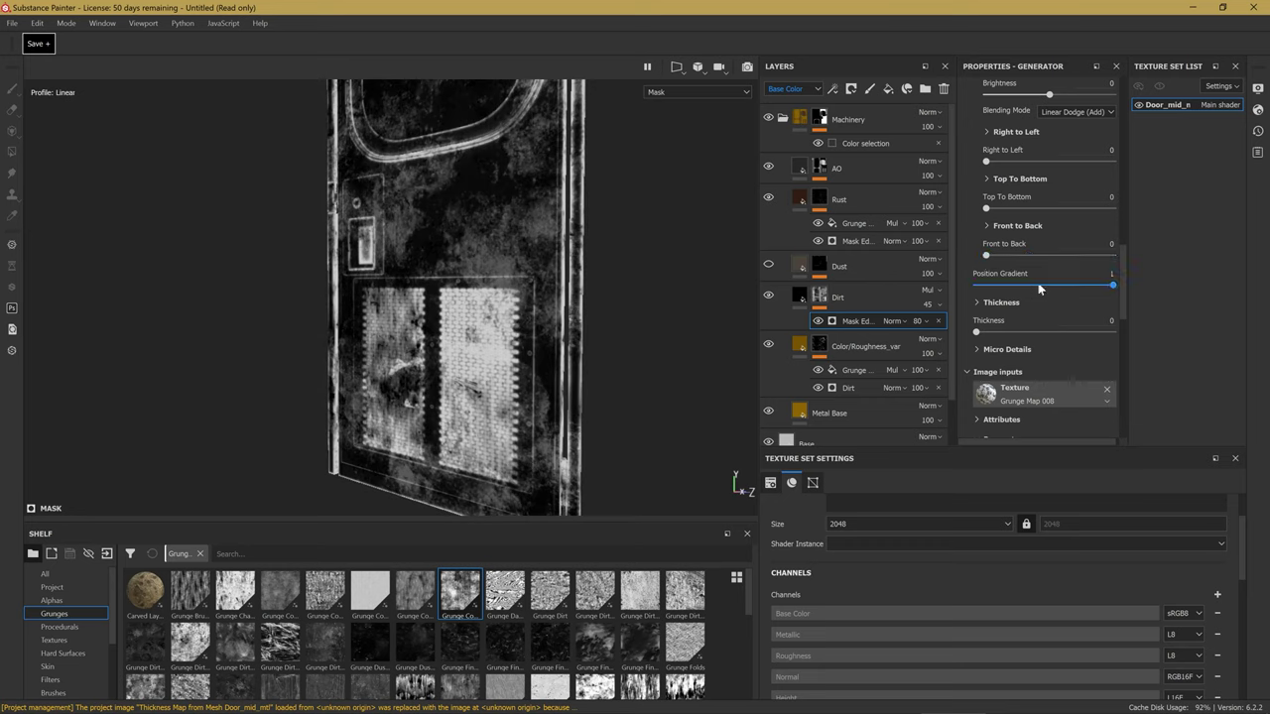
Try the Right to Left gradient at full strength, then reset it to 0.
{"action": "left_click_drag", "start_coordinate": [1008, 161], "coordinate": [1117, 161]}
{"action": "mouse_move", "coordinate": [145, 407]}
{"action": "left_mouse_down", "text": "alt"}
{"action": "mouse_move", "coordinate": [191, 392]}
{"action": "mouse_move", "coordinate": [556, 395]}
{"action": "left_mouse_up", "text": "alt"}
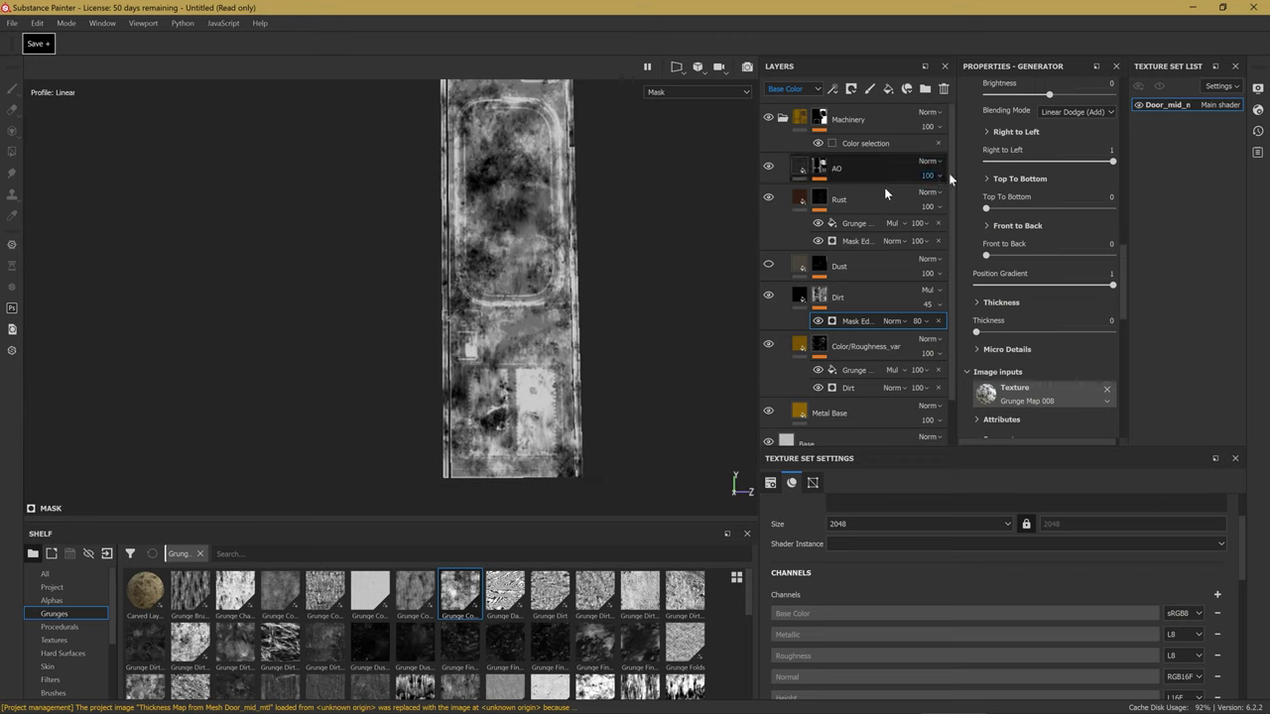
{"action": "left_click_drag", "start_coordinate": [1048, 164], "coordinate": [984, 162]}
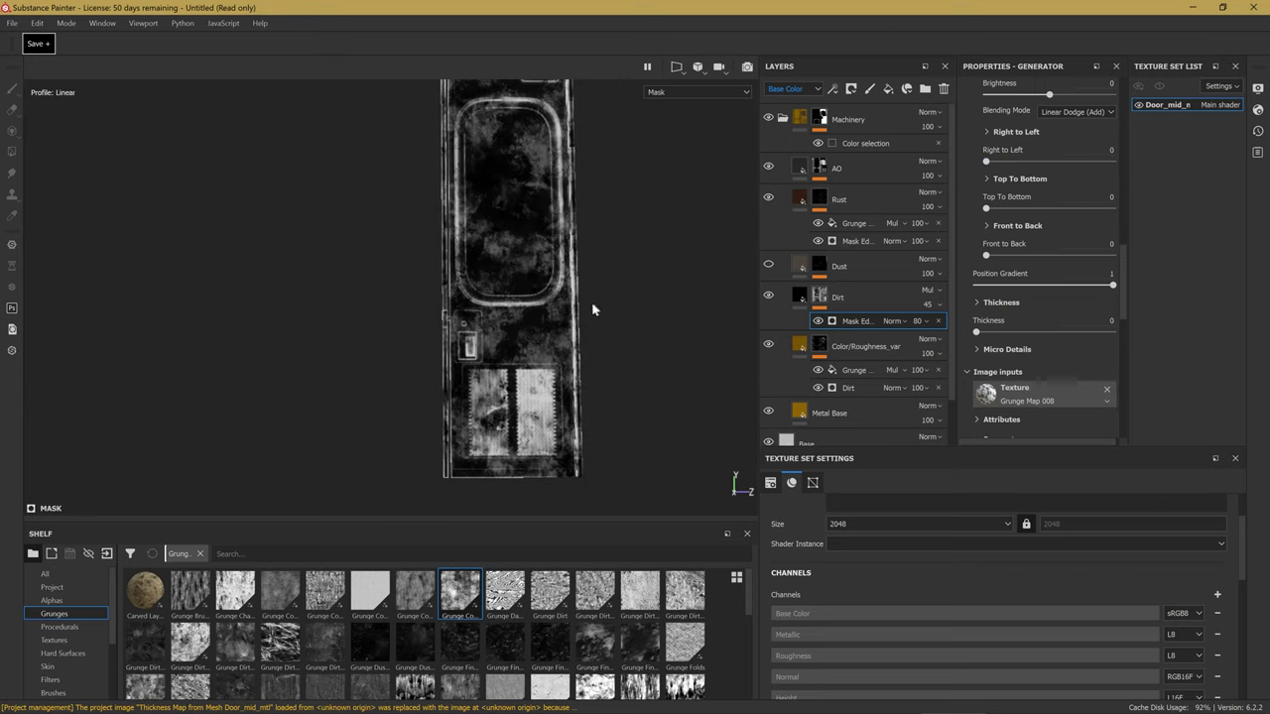
{"action": "left_click_drag", "start_coordinate": [538, 319], "coordinate": [470, 338], "text": "alt"}
{"action": "scroll", "coordinate": [470, 337], "scroll_direction": "up", "scroll_amount": 2}
{"action": "scroll", "coordinate": [536, 459], "scroll_direction": "up", "scroll_amount": 2}
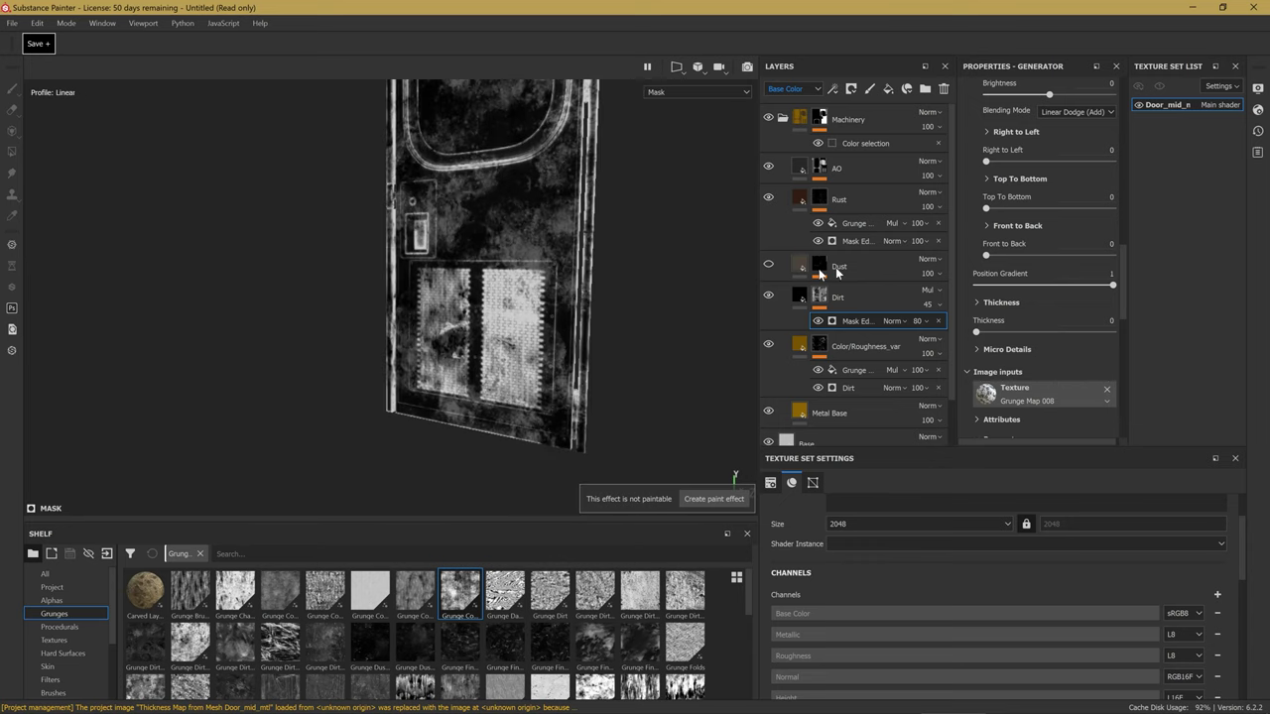
{"action": "scroll", "coordinate": [558, 295], "scroll_direction": "up", "scroll_amount": 2}
{"action": "scroll", "coordinate": [1016, 187], "scroll_direction": "up", "scroll_amount": 2}
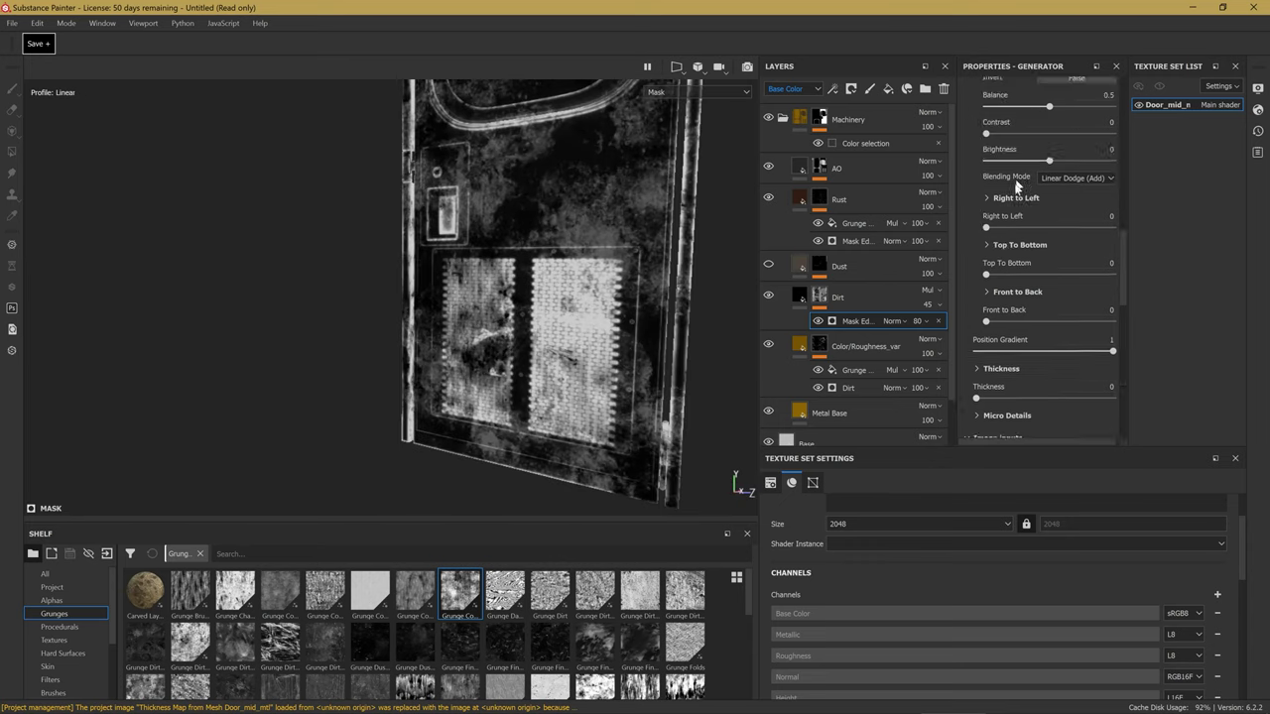
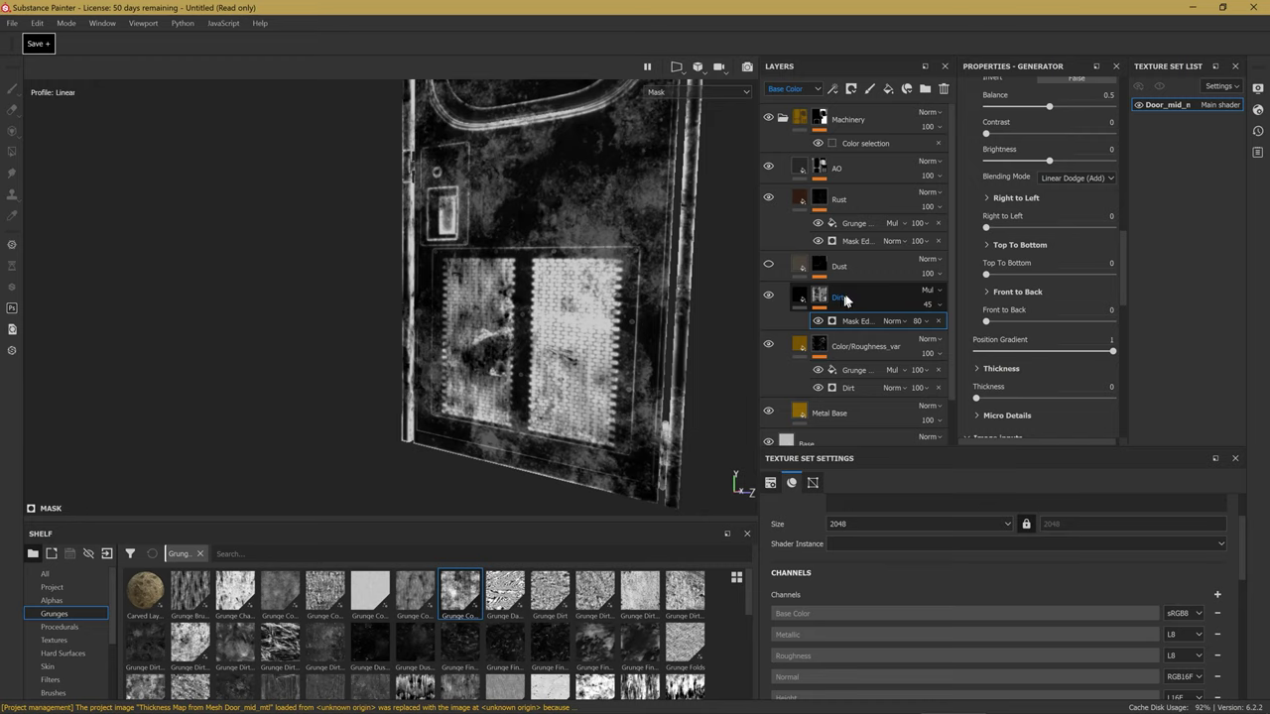
Switch the Dirt mask gradient from front-to-back (0) to top-to-bottom at full strength 1.
{"action": "left_click", "coordinate": [1062, 322]}
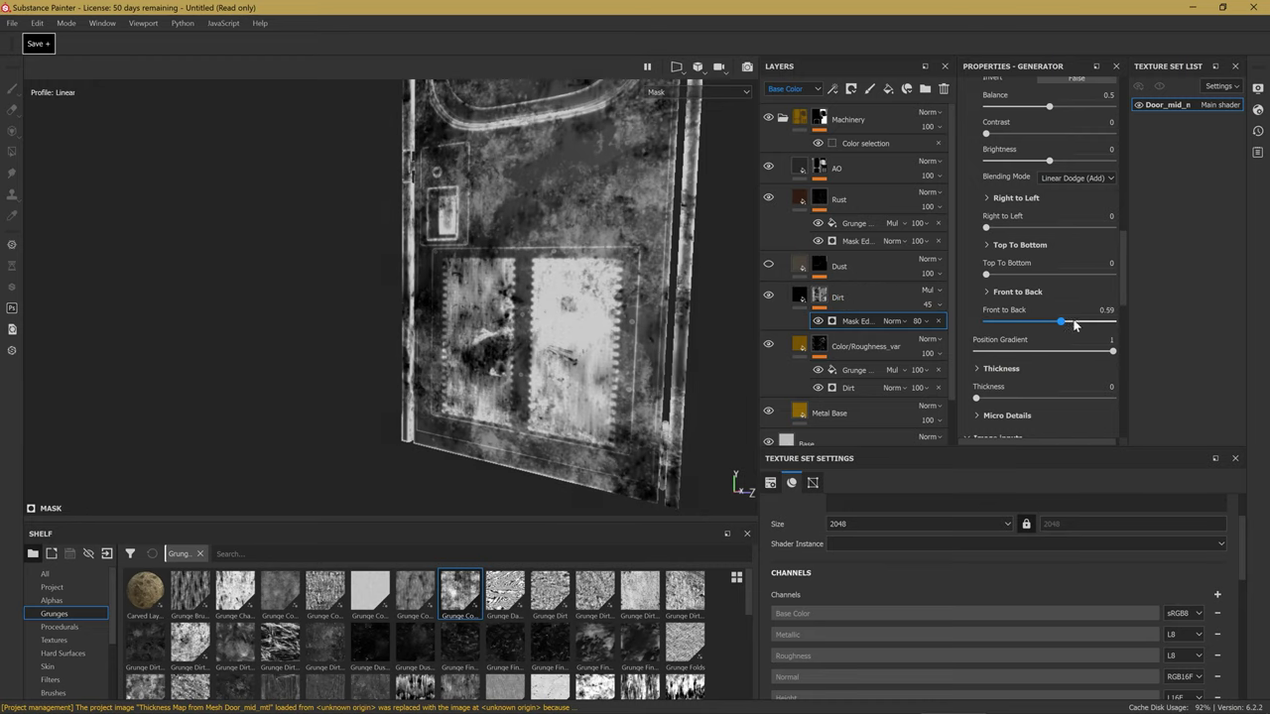
{"action": "left_click_drag", "start_coordinate": [1079, 320], "coordinate": [977, 322]}
{"action": "left_click_drag", "start_coordinate": [1016, 271], "coordinate": [1187, 270]}
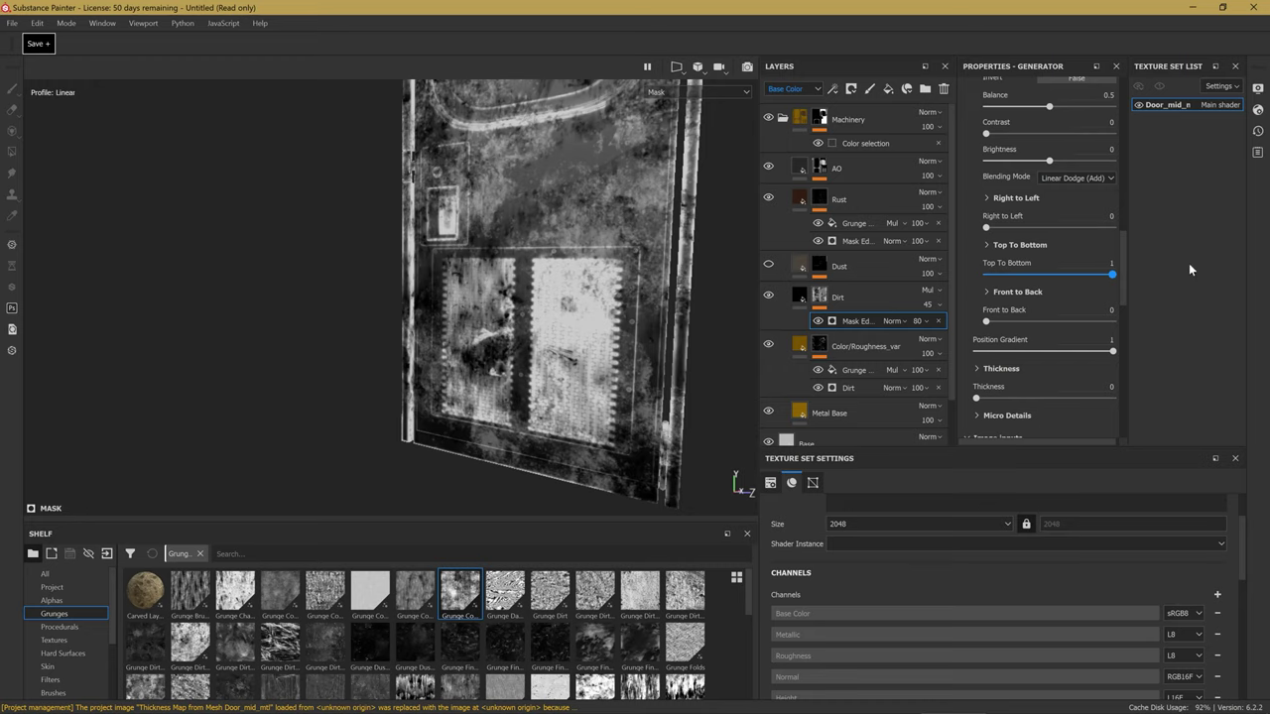
{"action": "mouse_move", "coordinate": [185, 264]}
{"action": "left_mouse_down", "text": "alt"}
{"action": "mouse_move", "coordinate": [432, 373]}
{"action": "mouse_move", "coordinate": [546, 129]}
{"action": "left_mouse_up", "text": "alt"}
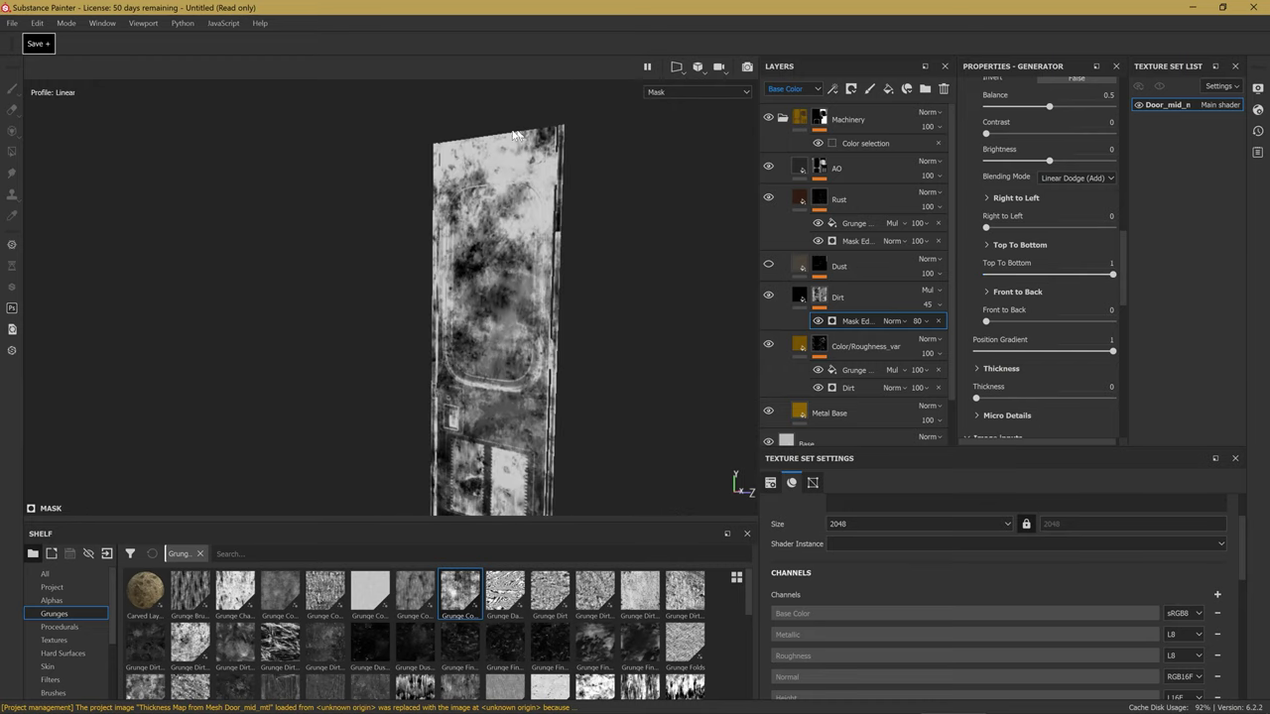
{"action": "left_click_drag", "start_coordinate": [462, 296], "coordinate": [429, 277], "text": "alt"}
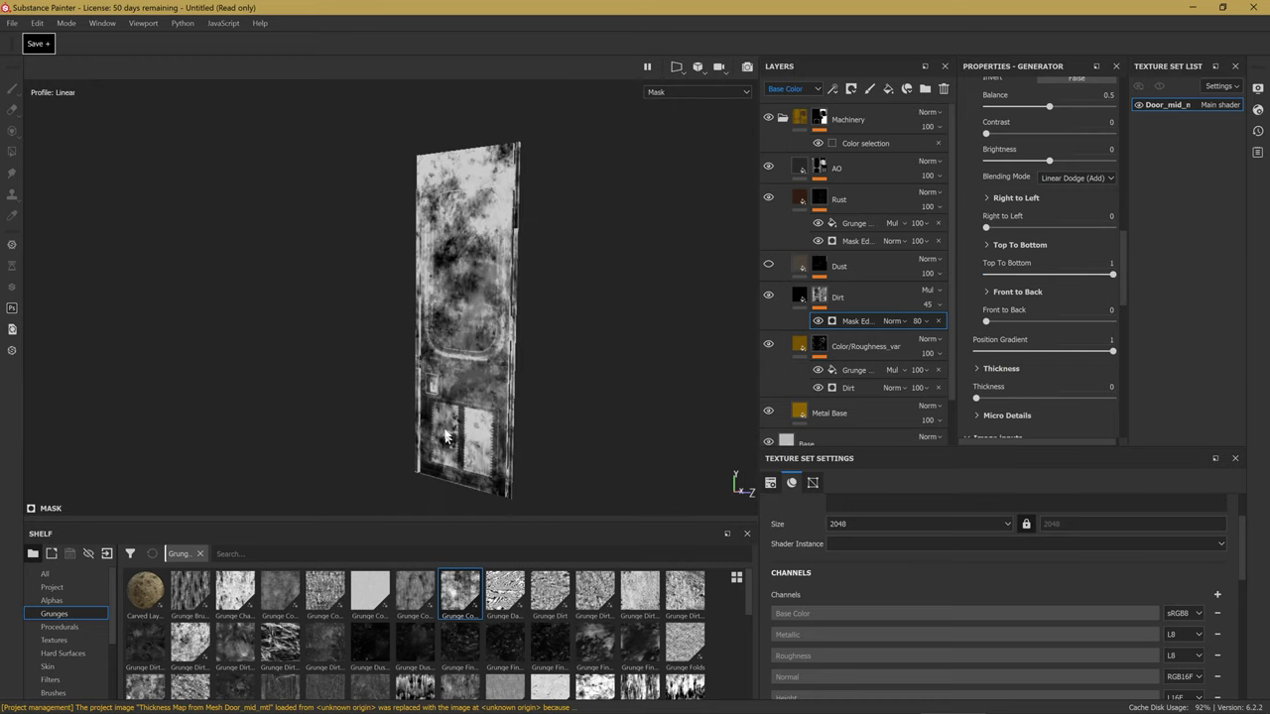
{"action": "left_click_drag", "start_coordinate": [491, 415], "coordinate": [974, 207], "text": "alt"}
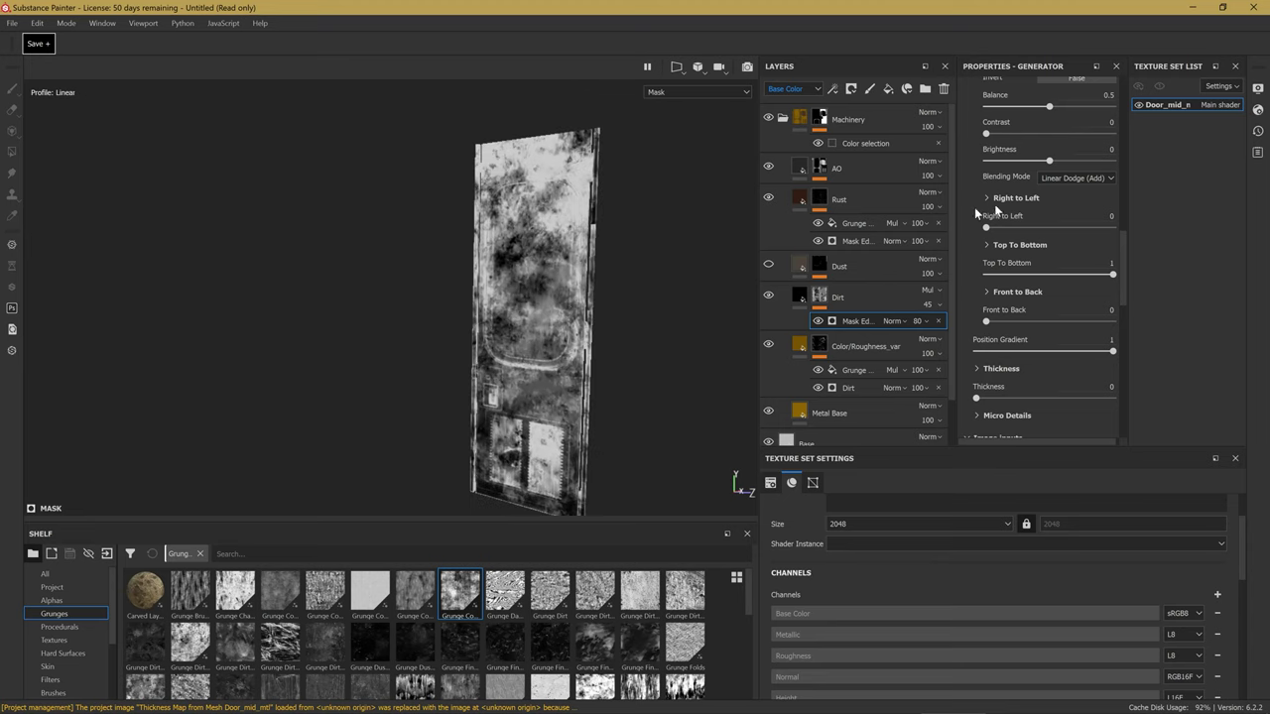
{"action": "scroll", "coordinate": [1032, 333], "scroll_direction": "down", "scroll_amount": 2}
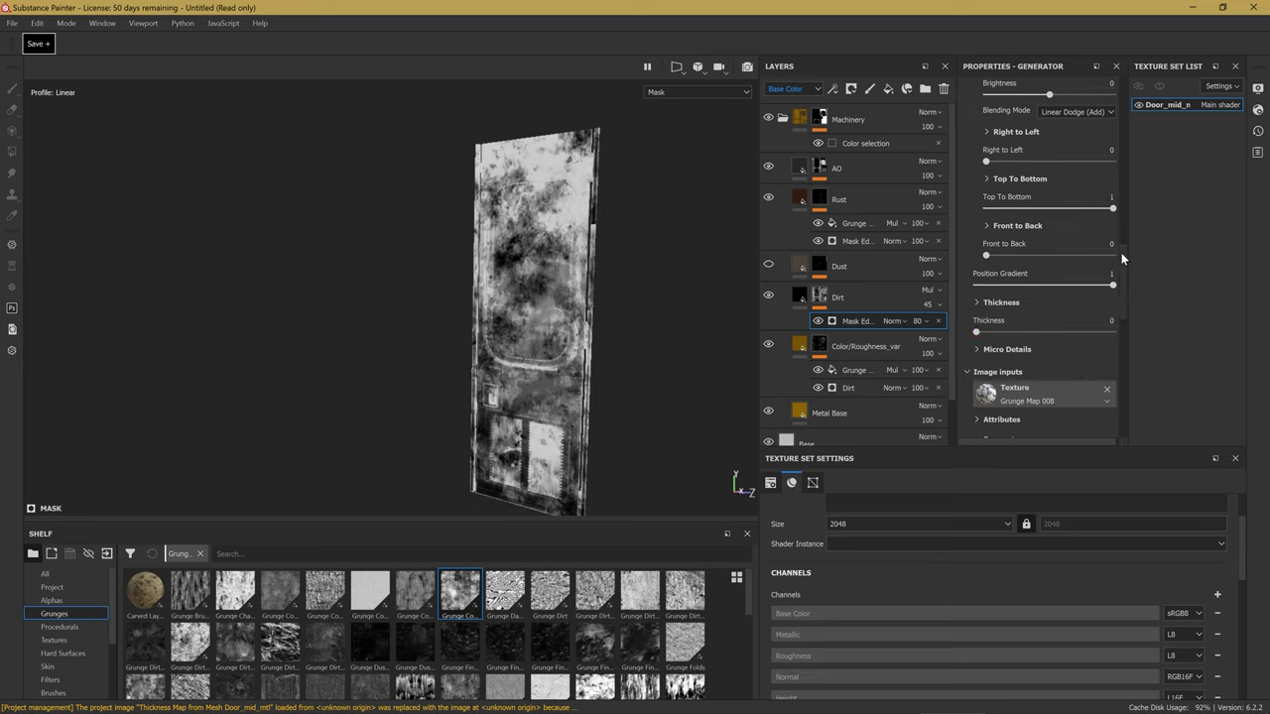
{"action": "scroll", "coordinate": [1122, 238], "scroll_direction": "up", "scroll_amount": 2}
{"action": "scroll", "coordinate": [1122, 228], "scroll_direction": "up", "scroll_amount": 1}
{"action": "scroll", "coordinate": [1122, 226], "scroll_direction": "up", "scroll_amount": 1}
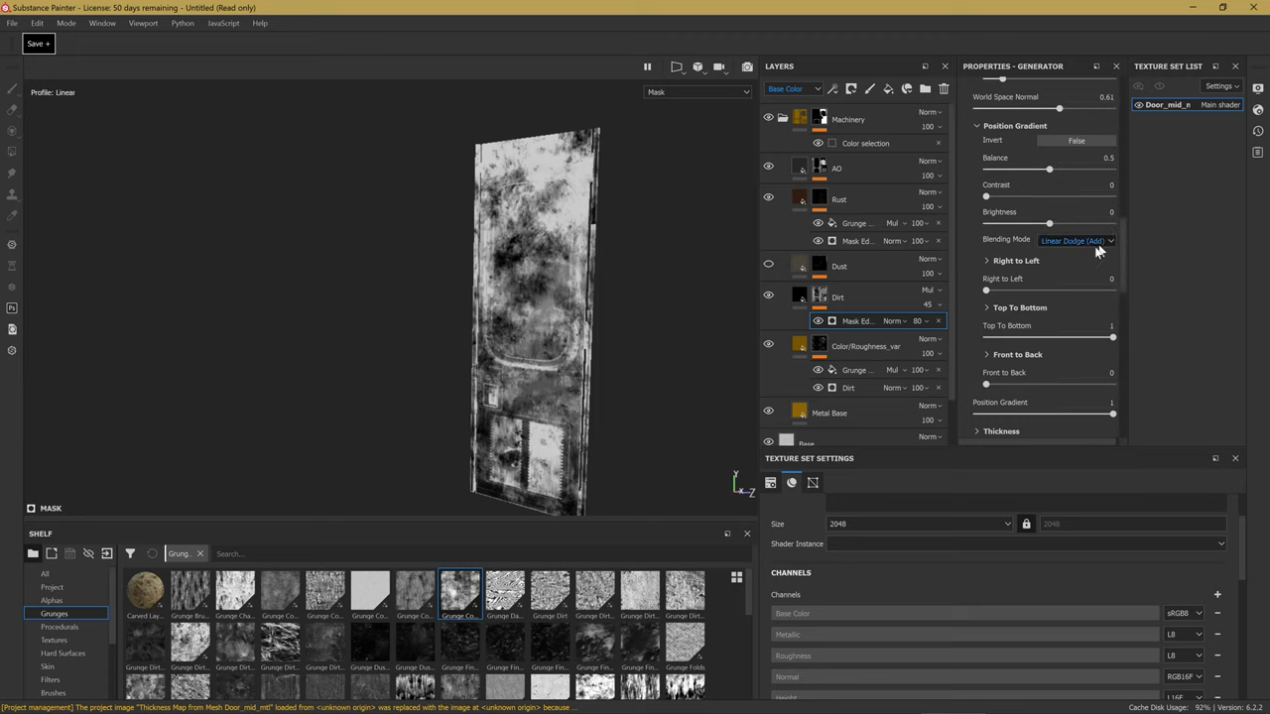
{"action": "scroll", "coordinate": [1021, 264], "scroll_direction": "down", "scroll_amount": 2}
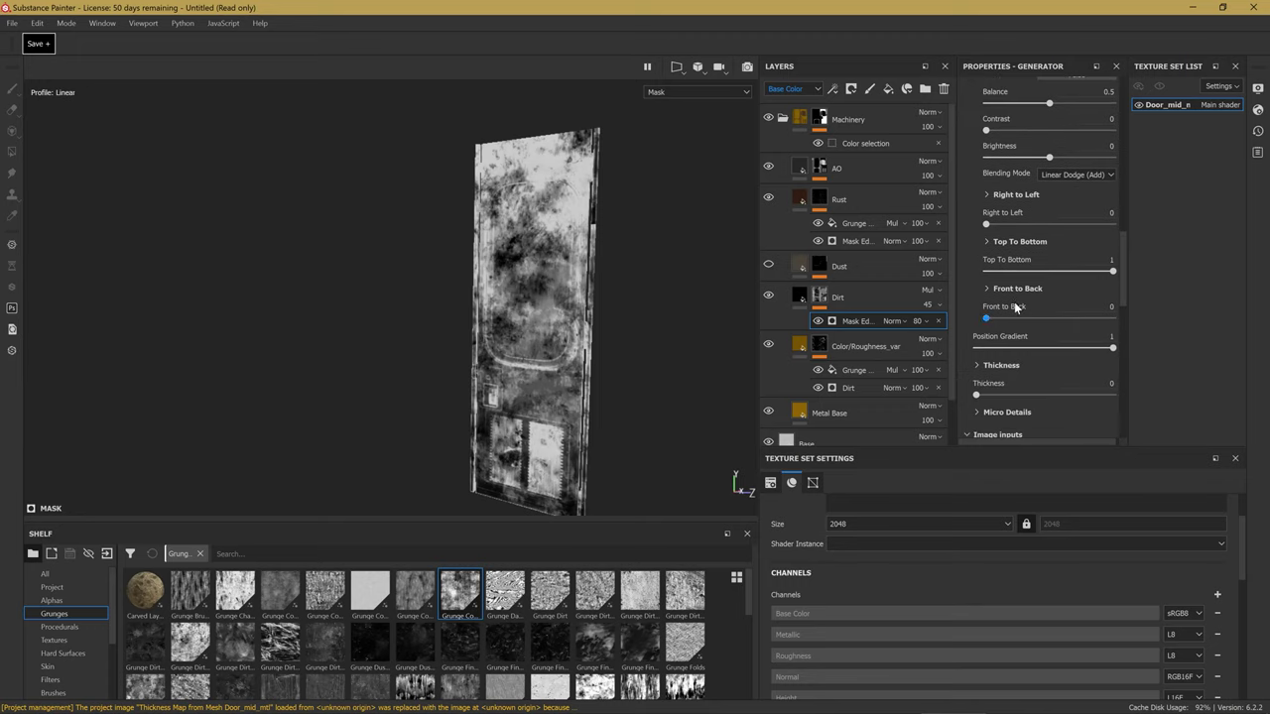
Set the Dirt mask's Top To Bottom gradient Invert to True.
{"action": "left_click", "coordinate": [1006, 289]}
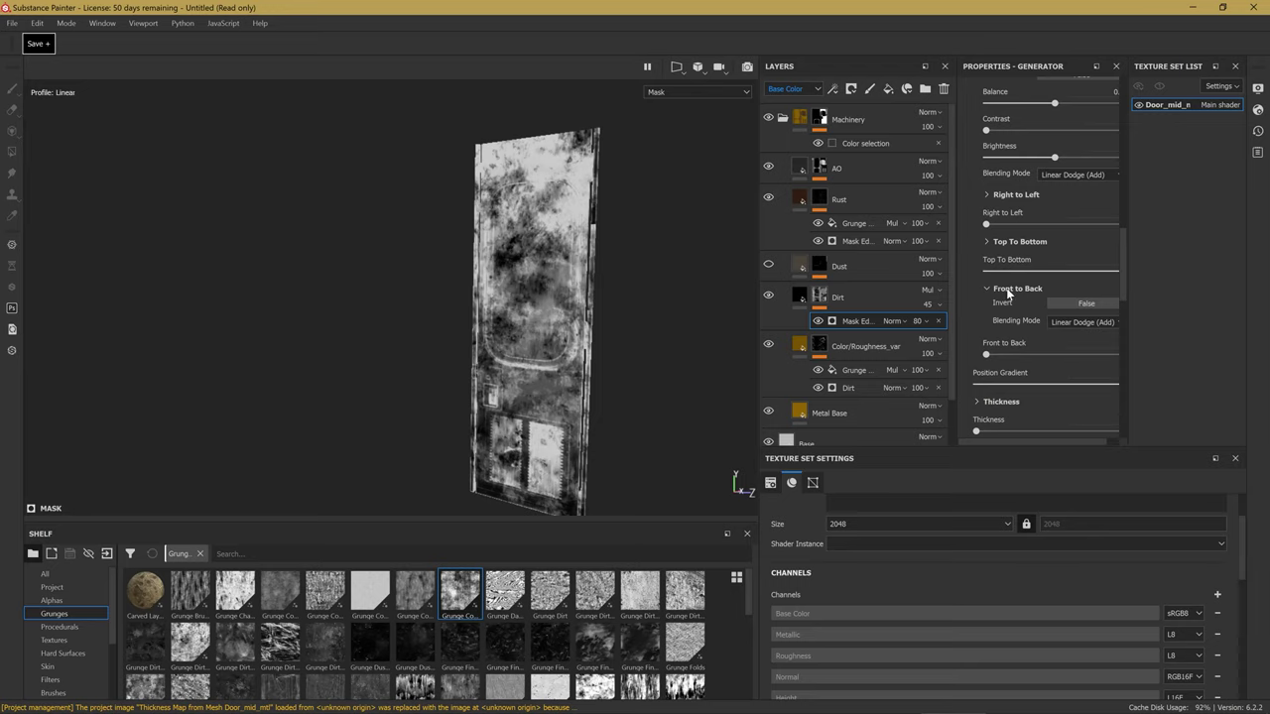
{"action": "left_click", "coordinate": [1009, 290]}
{"action": "left_click", "coordinate": [1008, 242]}
{"action": "left_click", "coordinate": [1070, 256]}
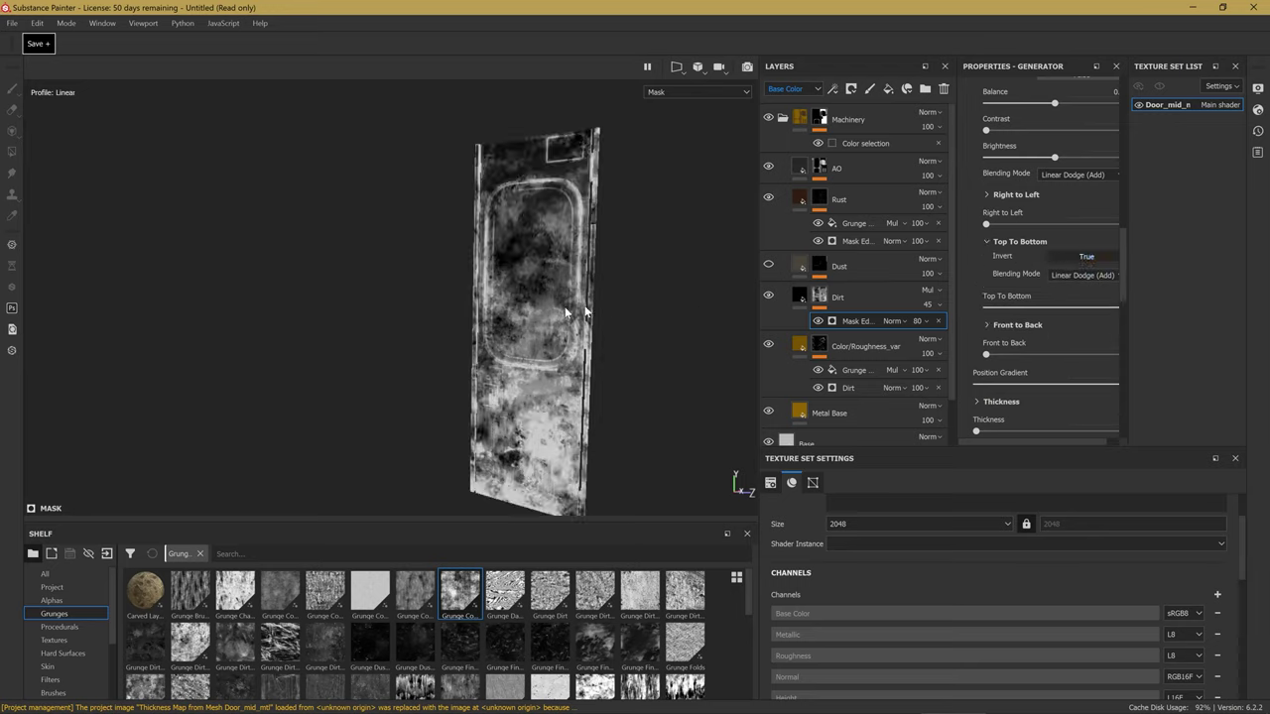
{"action": "scroll", "coordinate": [555, 313], "scroll_direction": "up", "scroll_amount": 2}
{"action": "scroll", "coordinate": [534, 314], "scroll_direction": "up", "scroll_amount": 2}
{"action": "scroll", "coordinate": [538, 272], "scroll_direction": "up", "scroll_amount": 1}
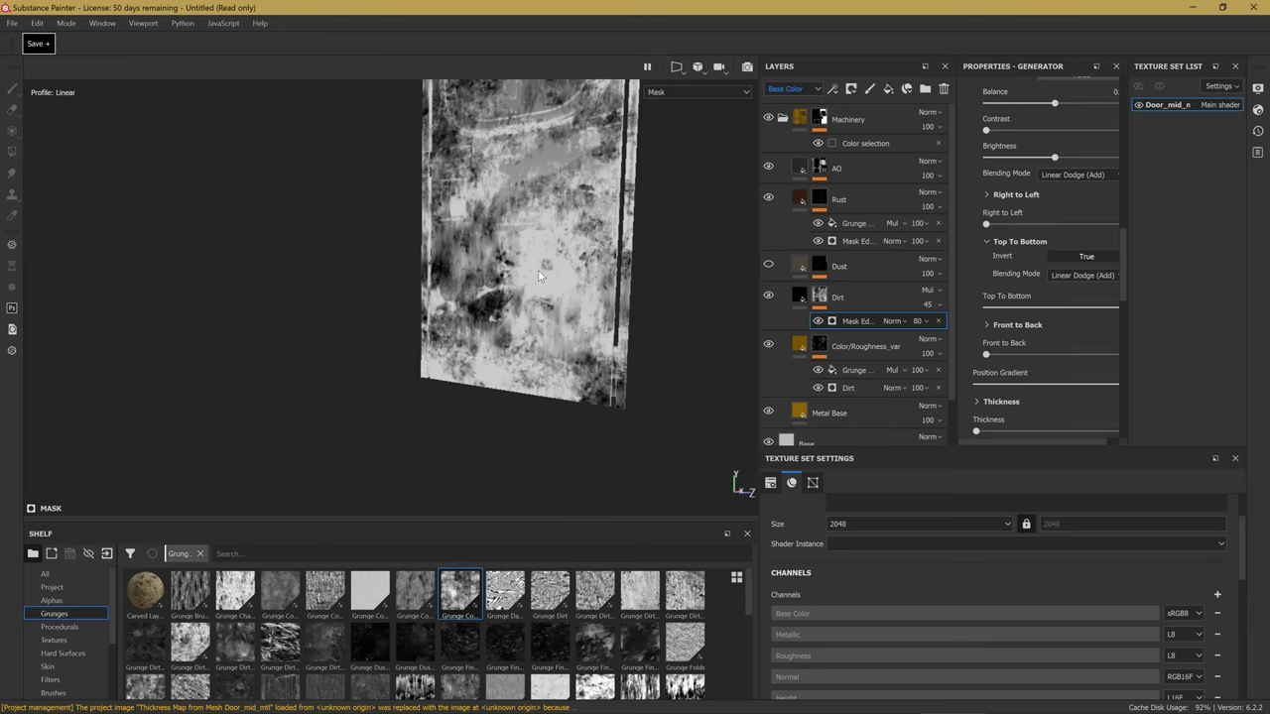
Switch the viewport to material view to see the full yellow door.
{"action": "key", "text": "m"}
{"action": "scroll", "coordinate": [538, 278], "scroll_direction": "up", "scroll_amount": 1}
{"action": "scroll", "coordinate": [526, 307], "scroll_direction": "up", "scroll_amount": 1}
{"action": "scroll", "coordinate": [519, 321], "scroll_direction": "up", "scroll_amount": 1}
{"action": "left_click_drag", "start_coordinate": [518, 323], "coordinate": [540, 290], "text": "alt"}
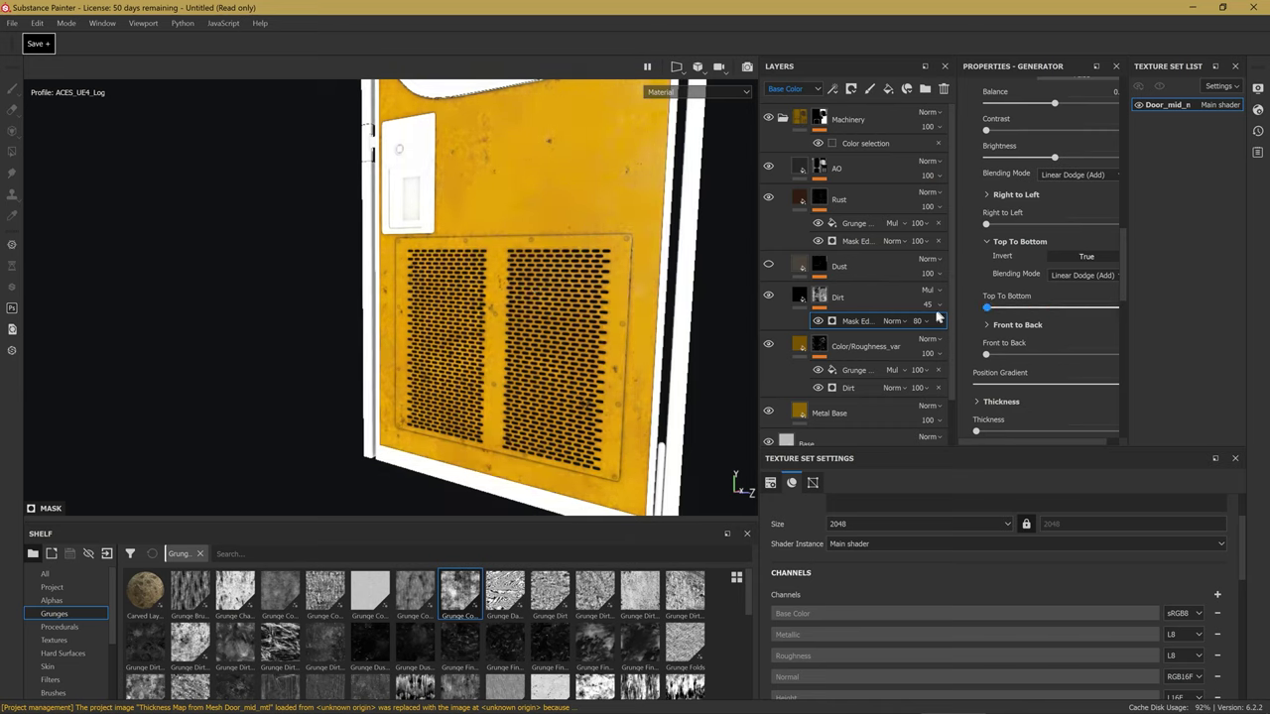
Widen the Layers and Properties panels and turn the door front-on.
{"action": "scroll", "coordinate": [501, 244], "scroll_direction": "down", "scroll_amount": 2}
{"action": "left_click_drag", "start_coordinate": [501, 244], "coordinate": [728, 312], "text": "alt"}
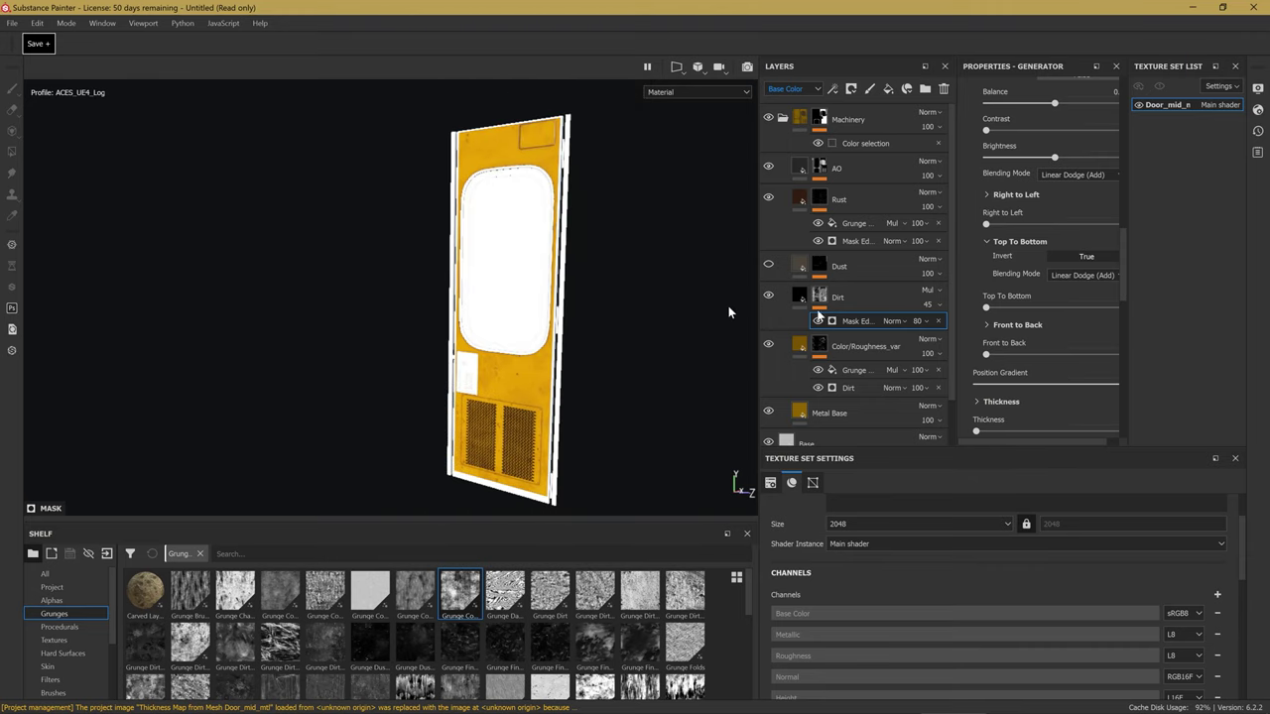
{"action": "left_click_drag", "start_coordinate": [759, 254], "coordinate": [671, 256]}
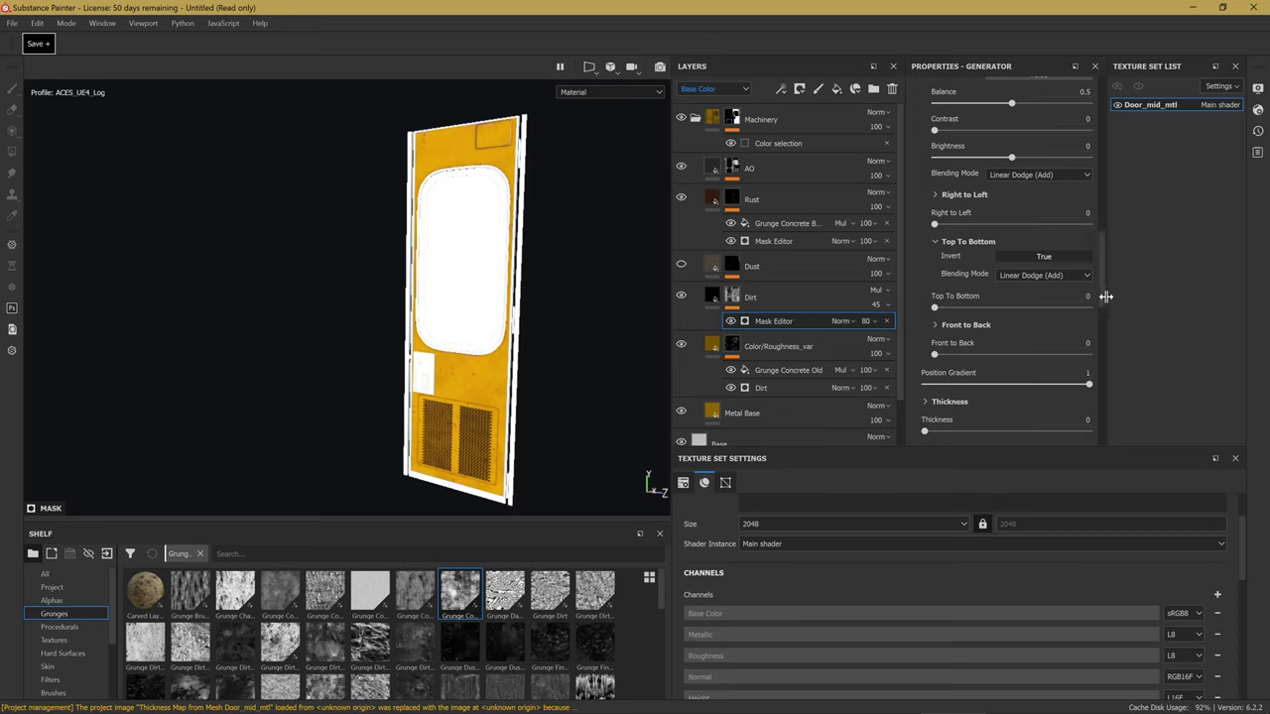
{"action": "left_click_drag", "start_coordinate": [1103, 309], "coordinate": [1124, 302]}
{"action": "scroll", "coordinate": [534, 304], "scroll_direction": "up", "scroll_amount": 2}
{"action": "mouse_move", "coordinate": [534, 304]}
{"action": "left_mouse_down", "text": "alt"}
{"action": "mouse_move", "coordinate": [582, 295]}
{"action": "mouse_move", "coordinate": [548, 314]}
{"action": "left_mouse_up", "text": "alt"}
Raise the Dirt Top To Bottom gradient to 1, keeping Invert set to True.
{"action": "left_click_drag", "start_coordinate": [969, 310], "coordinate": [1152, 305]}
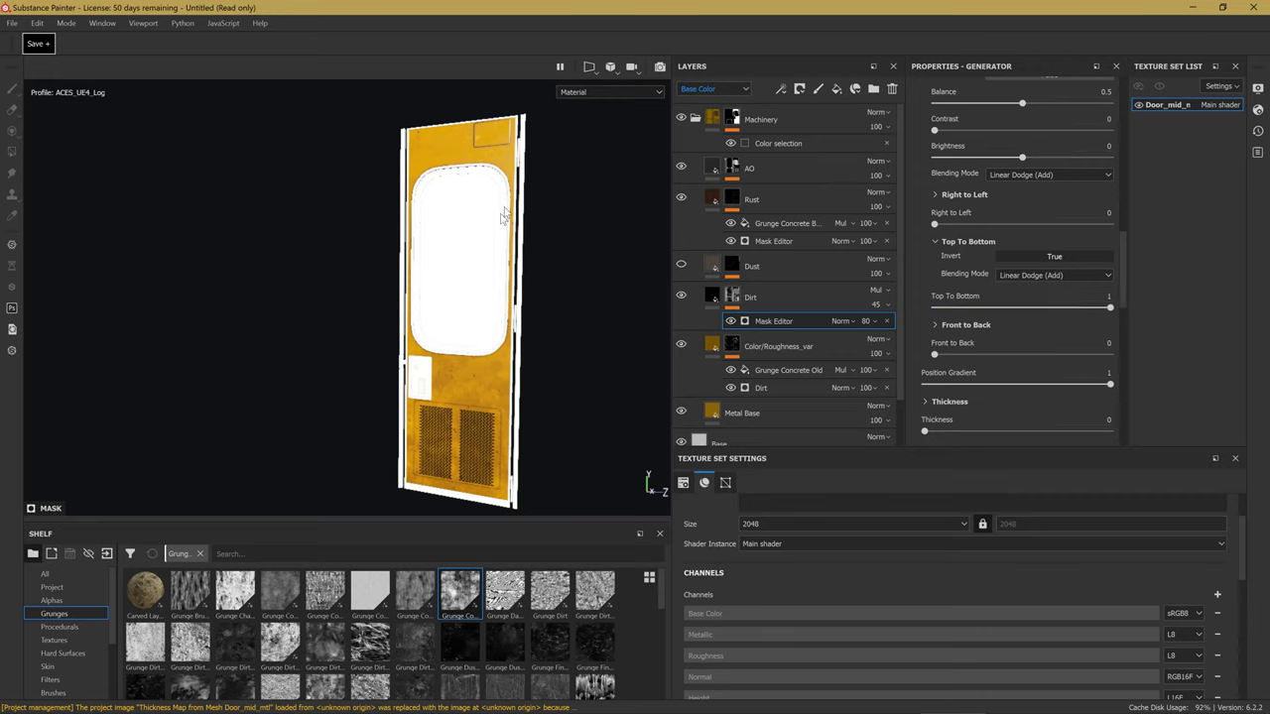
{"action": "left_click", "coordinate": [1040, 257]}
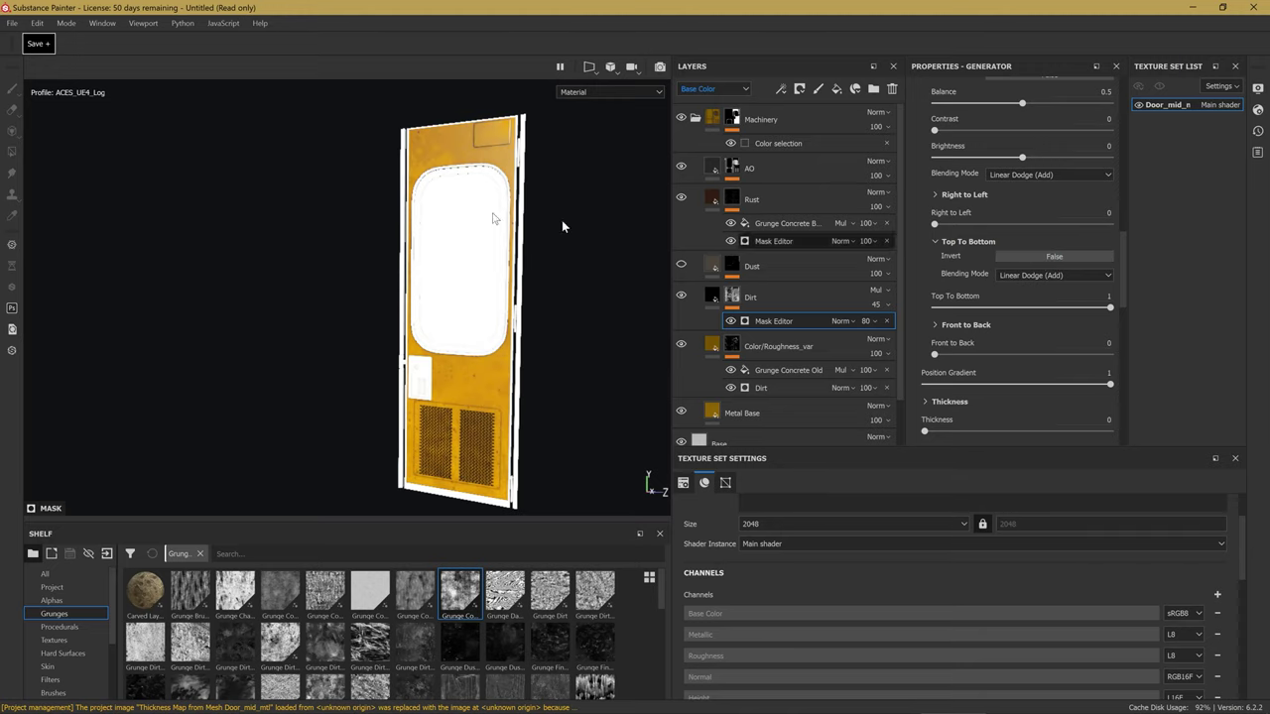
{"action": "left_click", "coordinate": [1040, 256]}
{"action": "scroll", "coordinate": [446, 320], "scroll_direction": "up", "scroll_amount": 3}
{"action": "scroll", "coordinate": [454, 345], "scroll_direction": "up", "scroll_amount": 3}
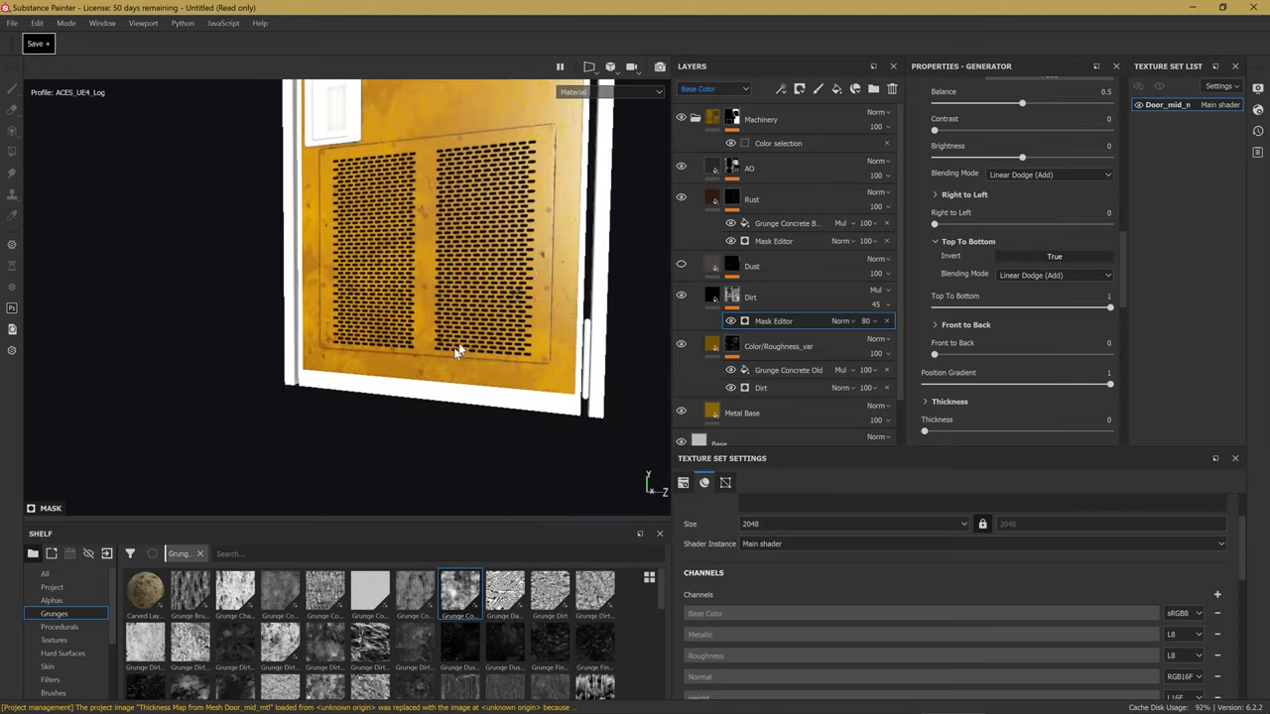
{"action": "scroll", "coordinate": [341, 429], "scroll_direction": "up", "scroll_amount": 3}
{"action": "scroll", "coordinate": [341, 429], "scroll_direction": "up", "scroll_amount": 3}
{"action": "mouse_move", "coordinate": [354, 363]}
{"action": "left_mouse_down", "text": "alt"}
{"action": "mouse_move", "coordinate": [326, 348]}
{"action": "mouse_move", "coordinate": [283, 371]}
{"action": "mouse_move", "coordinate": [384, 186]}
{"action": "mouse_move", "coordinate": [366, 294]}
{"action": "left_mouse_up", "text": "alt"}
{"action": "left_click_drag", "start_coordinate": [369, 241], "coordinate": [397, 244], "text": "alt"}
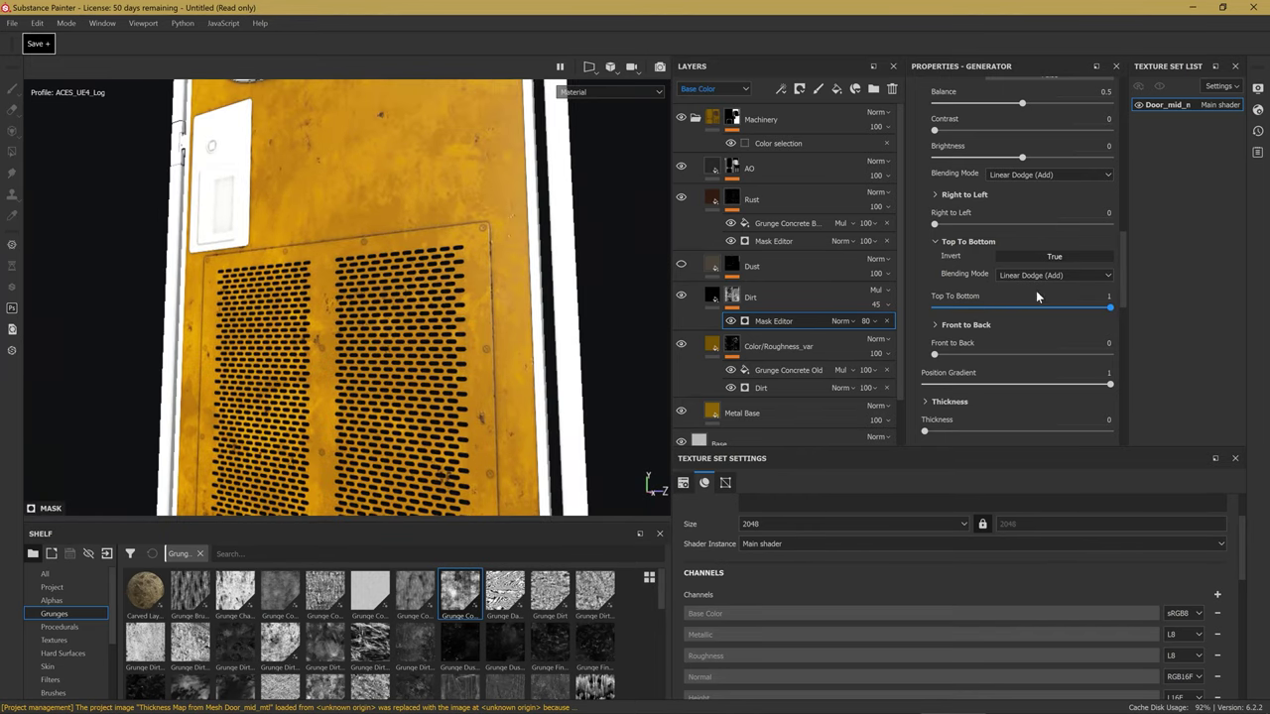
Tune the Top To Bottom gradient down to 0.09, checking the door's lower vent area.
{"action": "left_click", "coordinate": [935, 308]}
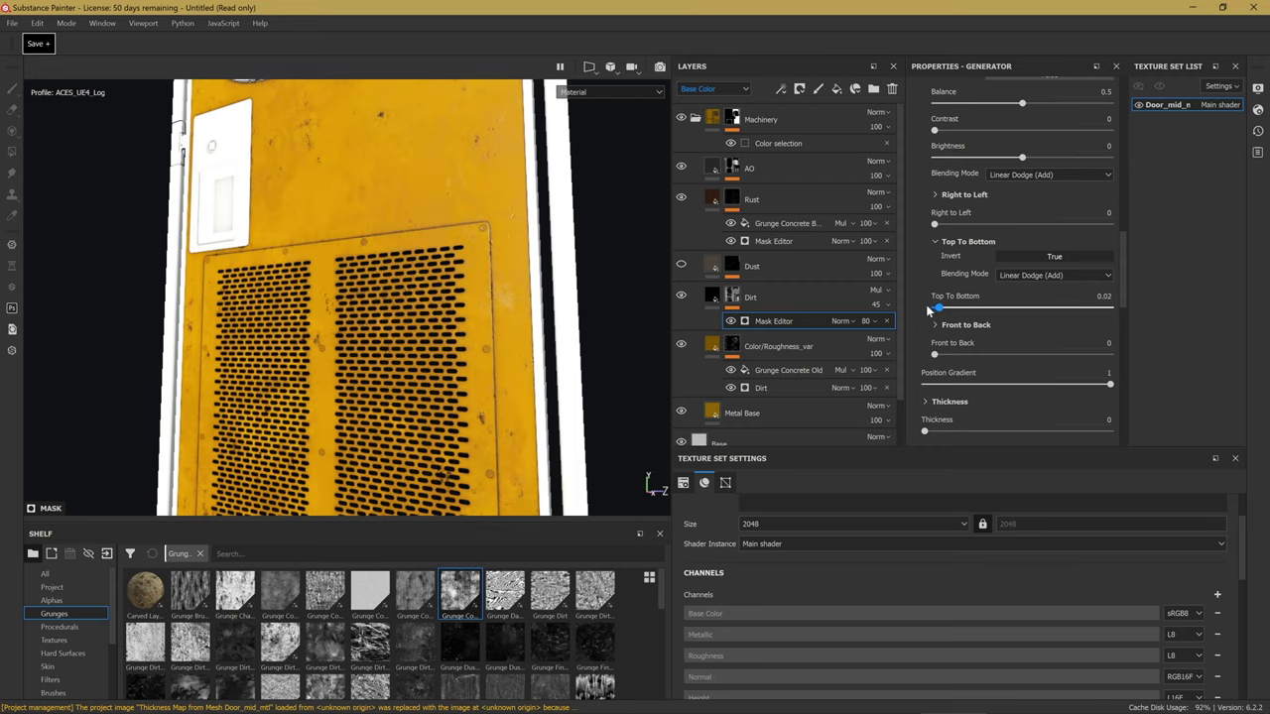
{"action": "left_click", "coordinate": [1103, 312]}
{"action": "left_click_drag", "start_coordinate": [1059, 332], "coordinate": [1117, 328]}
{"action": "left_click_drag", "start_coordinate": [213, 401], "coordinate": [509, 475], "text": "alt"}
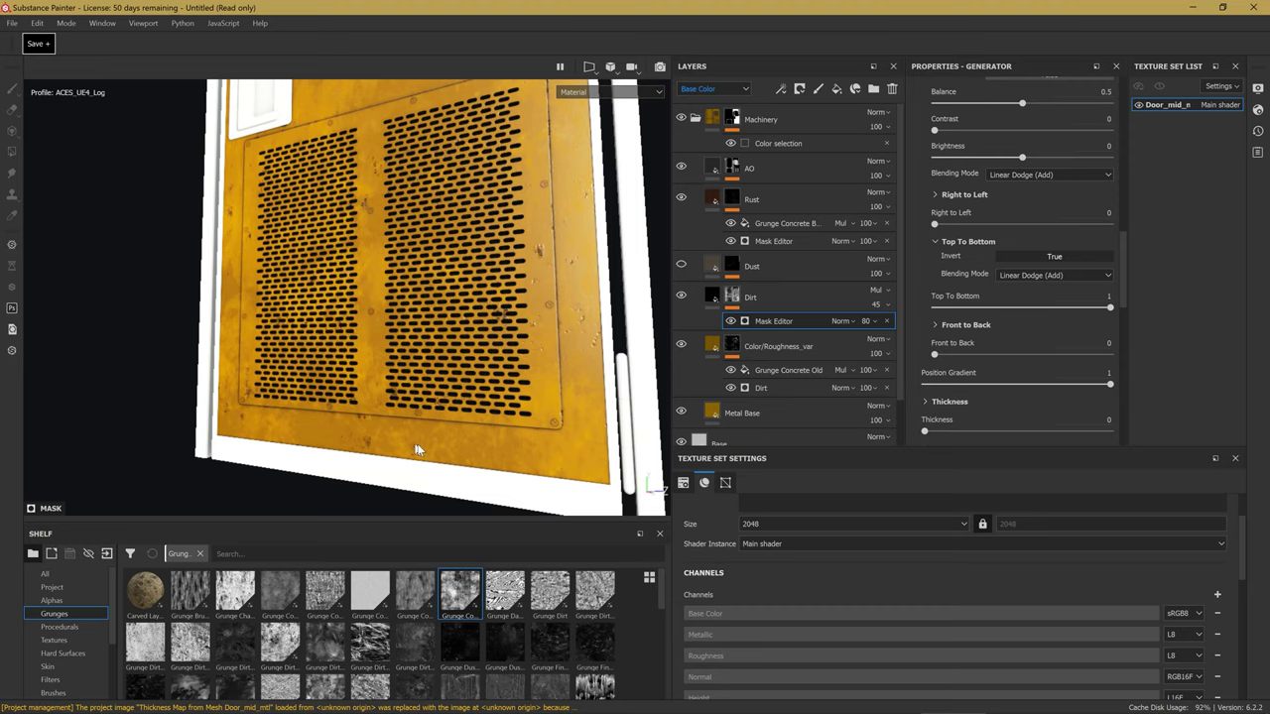
{"action": "mouse_move", "coordinate": [417, 449]}
{"action": "left_mouse_down", "text": "alt"}
{"action": "mouse_move", "coordinate": [330, 332]}
{"action": "mouse_move", "coordinate": [348, 332]}
{"action": "left_mouse_up", "text": "alt"}
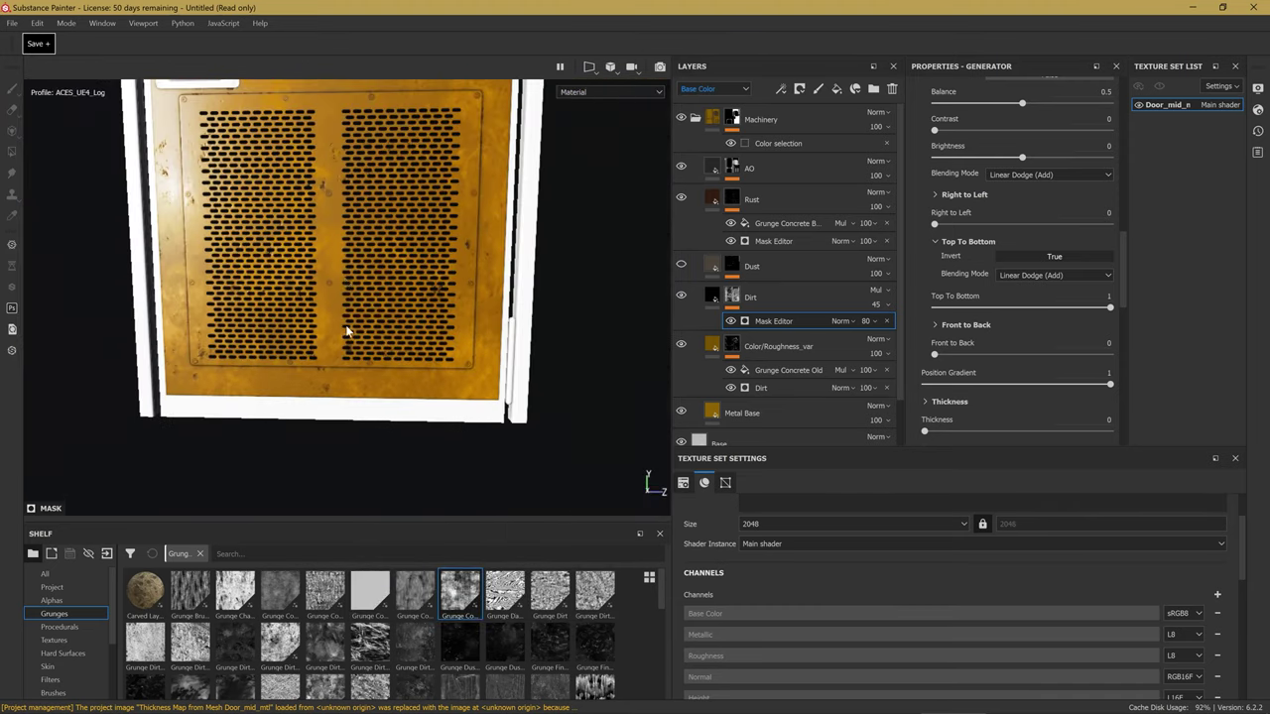
{"action": "right_click_drag", "start_coordinate": [347, 333], "coordinate": [454, 365], "text": "alt"}
{"action": "mouse_move", "coordinate": [1055, 308]}
{"action": "left_mouse_down"}
{"action": "mouse_move", "coordinate": [918, 323]}
{"action": "mouse_move", "coordinate": [988, 318]}
{"action": "left_mouse_up"}
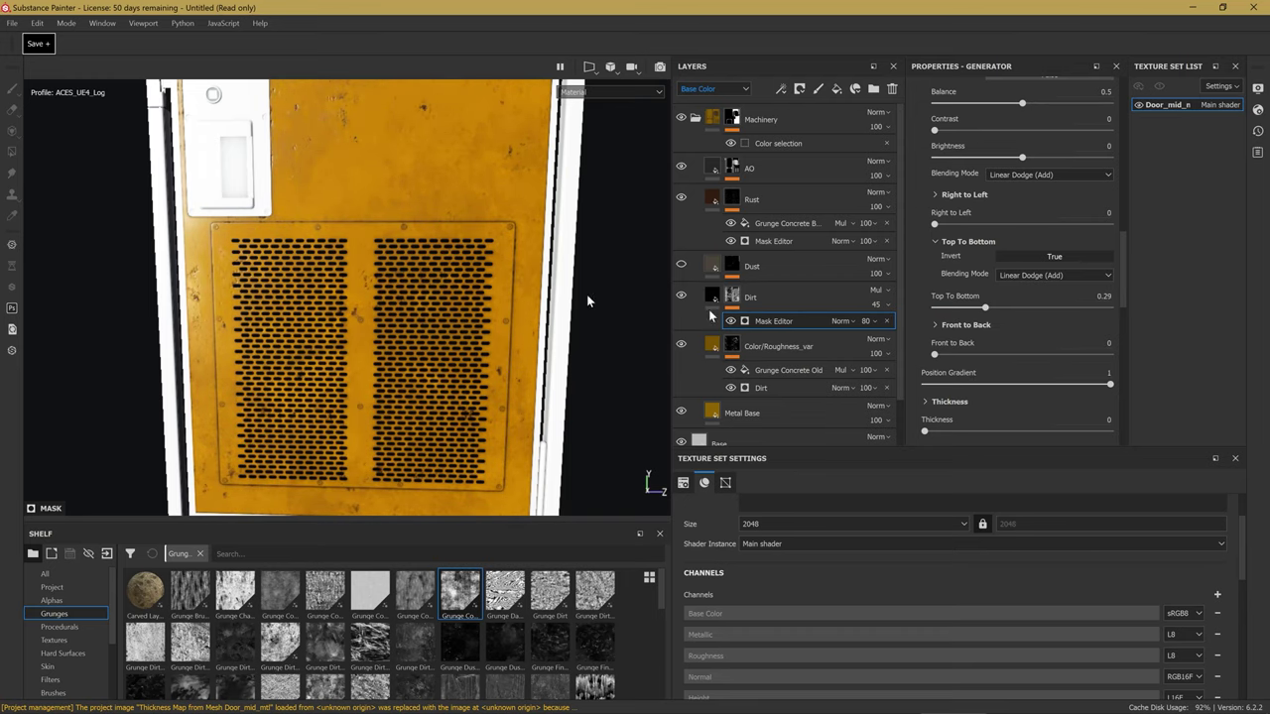
{"action": "right_click_drag", "start_coordinate": [587, 298], "coordinate": [556, 278], "text": "alt"}
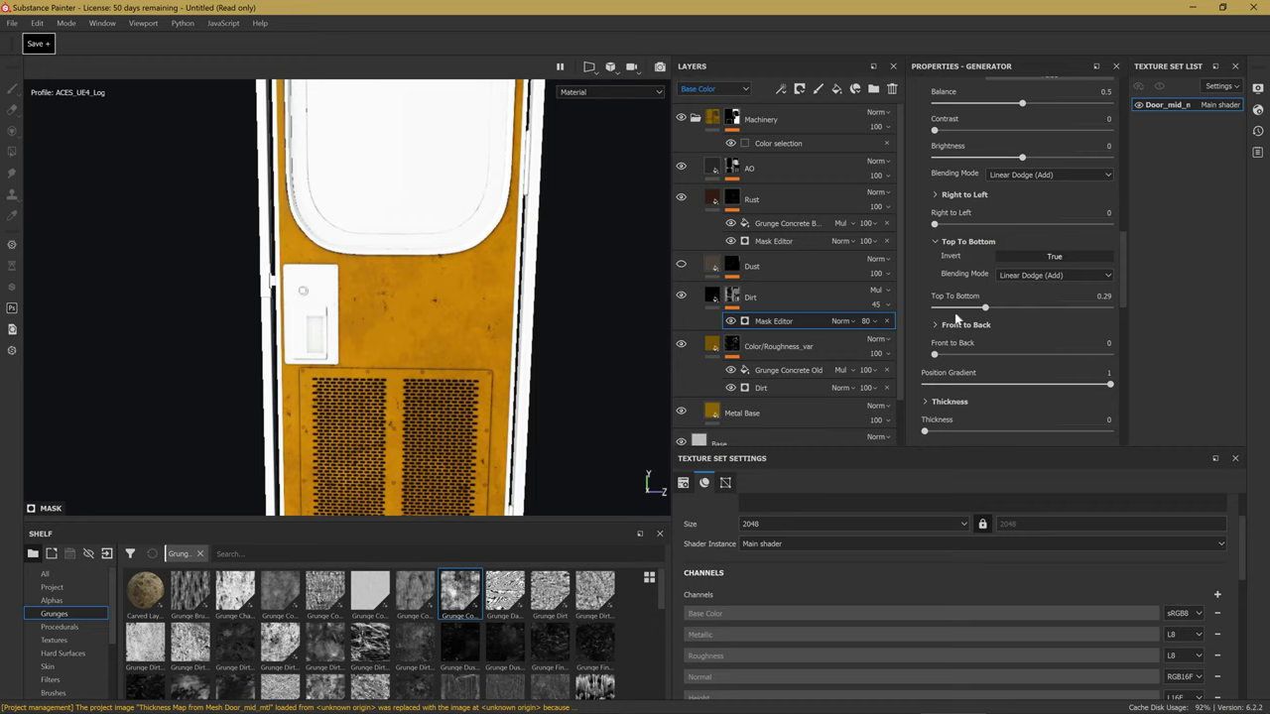
{"action": "left_click", "coordinate": [959, 309]}
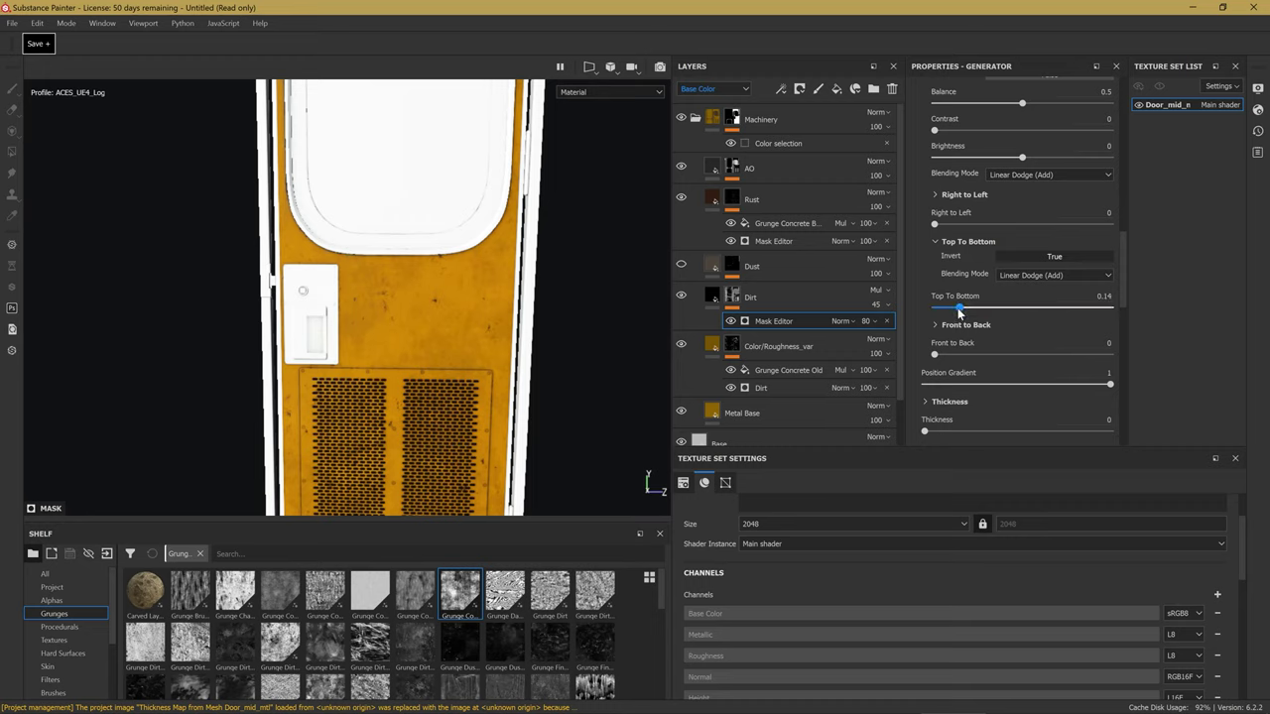
{"action": "left_click_drag", "start_coordinate": [391, 386], "coordinate": [516, 281], "text": "alt"}
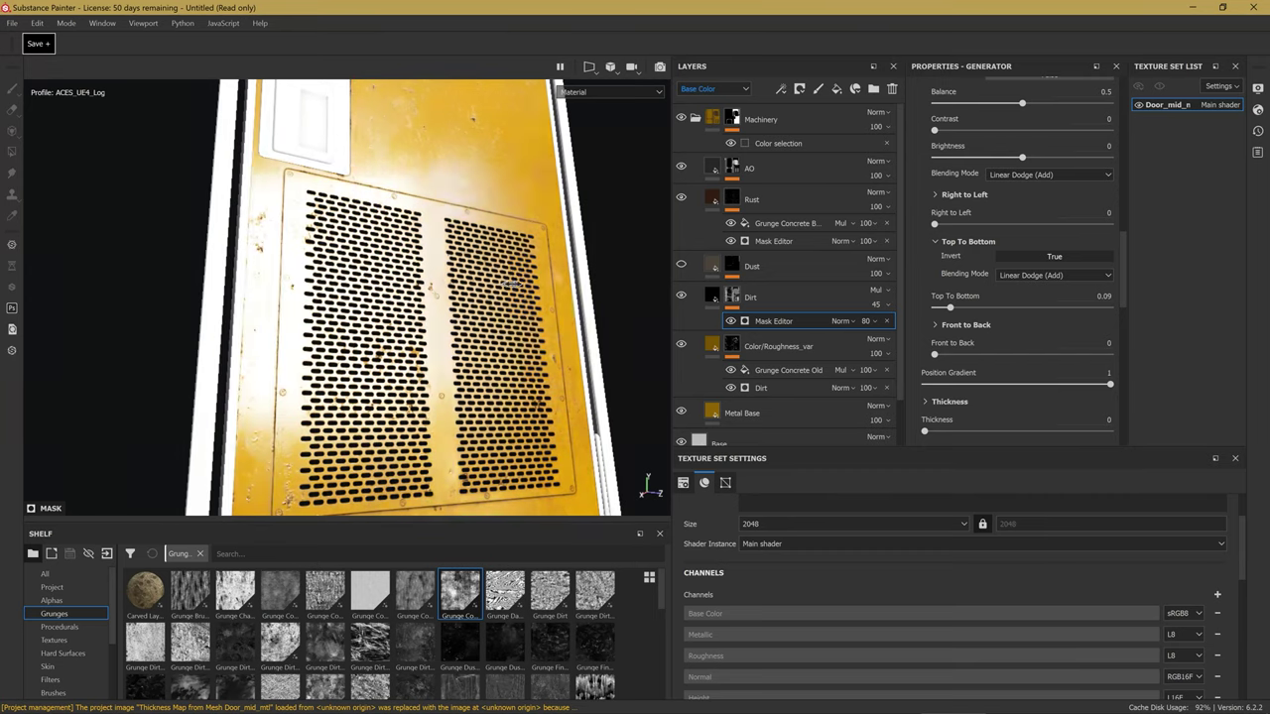
{"action": "left_click_drag", "start_coordinate": [518, 280], "coordinate": [809, 291], "text": "alt"}
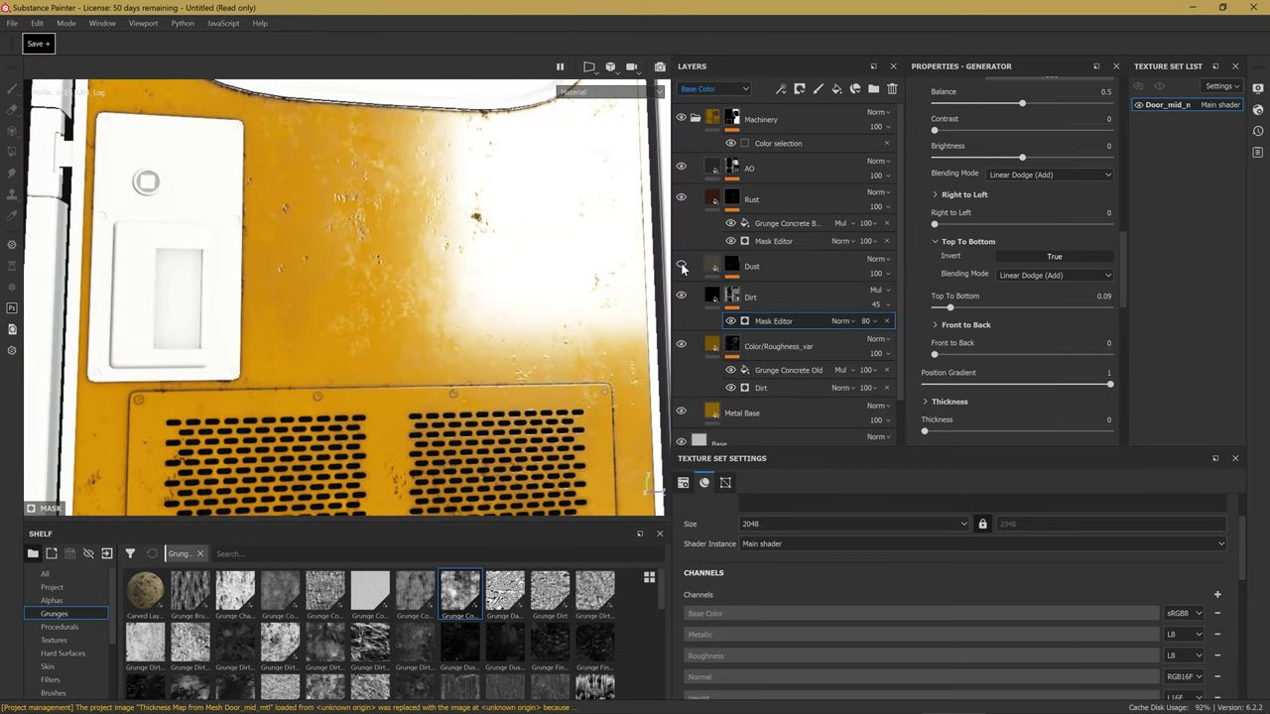
{"action": "left_click", "coordinate": [796, 269]}
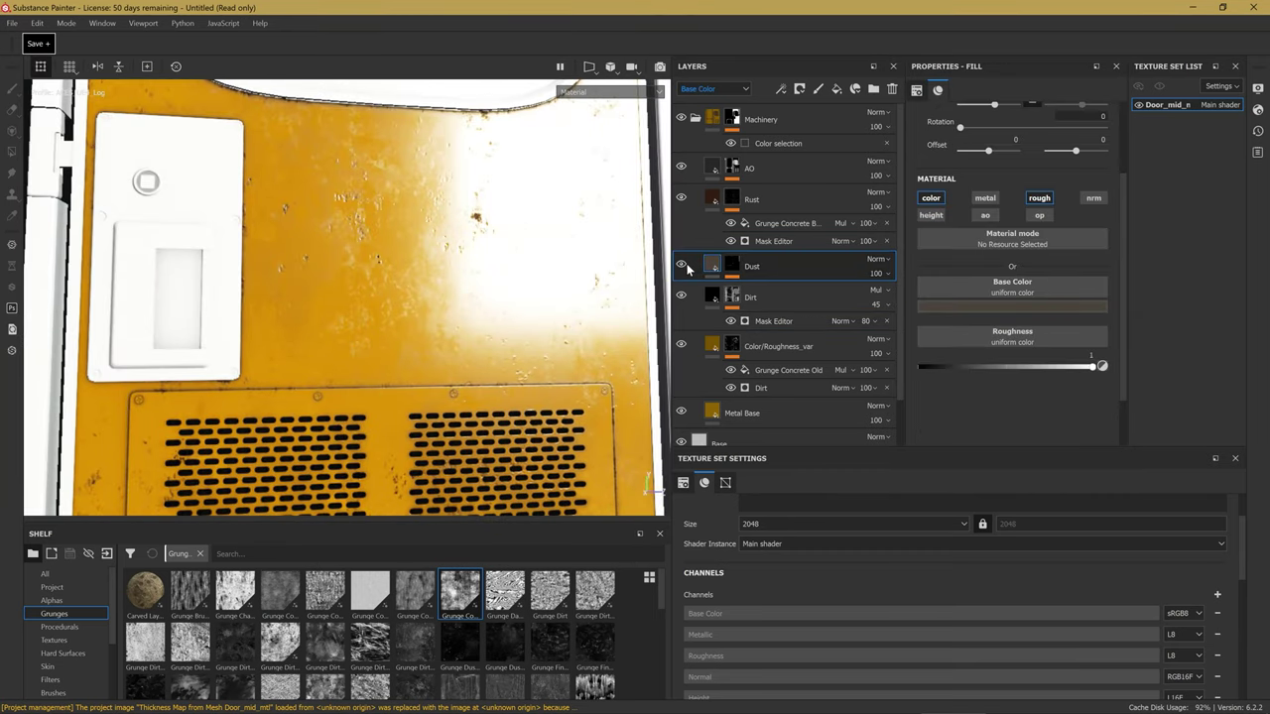
Compare the Dust layer's mask against the material view from several angles.
{"action": "left_click", "coordinate": [731, 266], "text": "alt"}
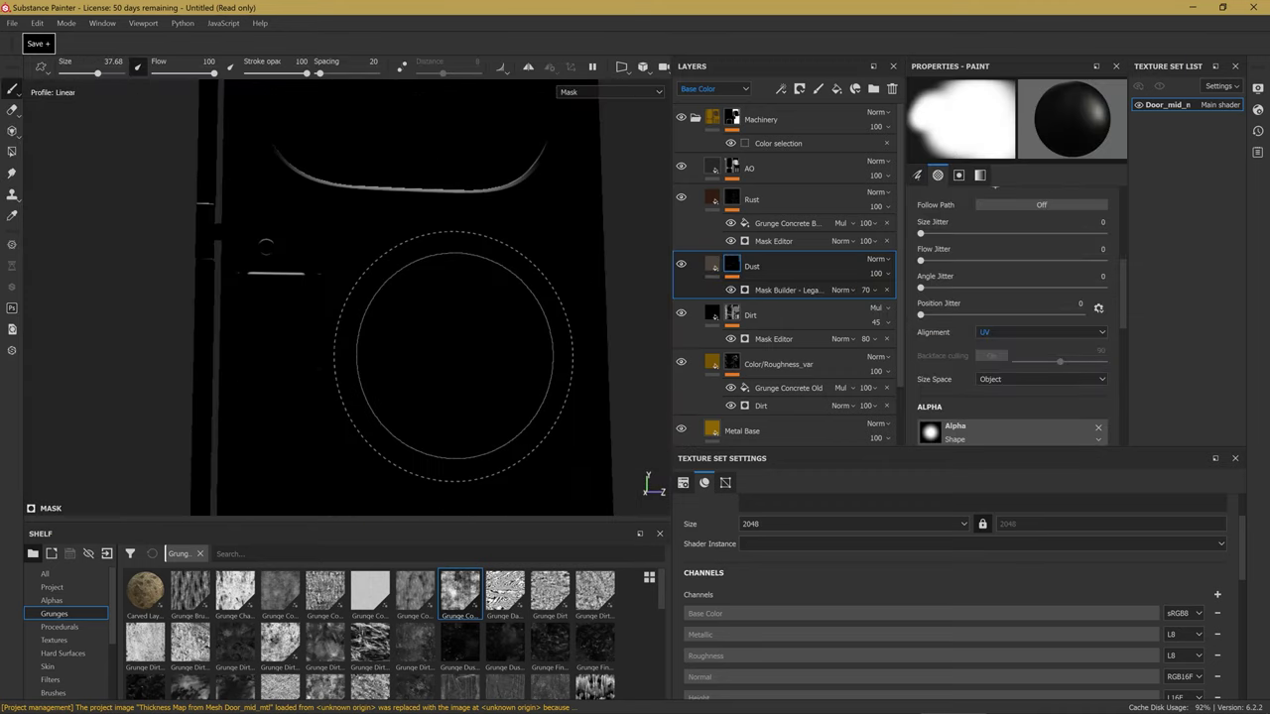
{"action": "mouse_move", "coordinate": [455, 355]}
{"action": "left_mouse_down", "text": "alt"}
{"action": "mouse_move", "coordinate": [529, 302]}
{"action": "mouse_move", "coordinate": [809, 289]}
{"action": "left_mouse_up", "text": "alt"}
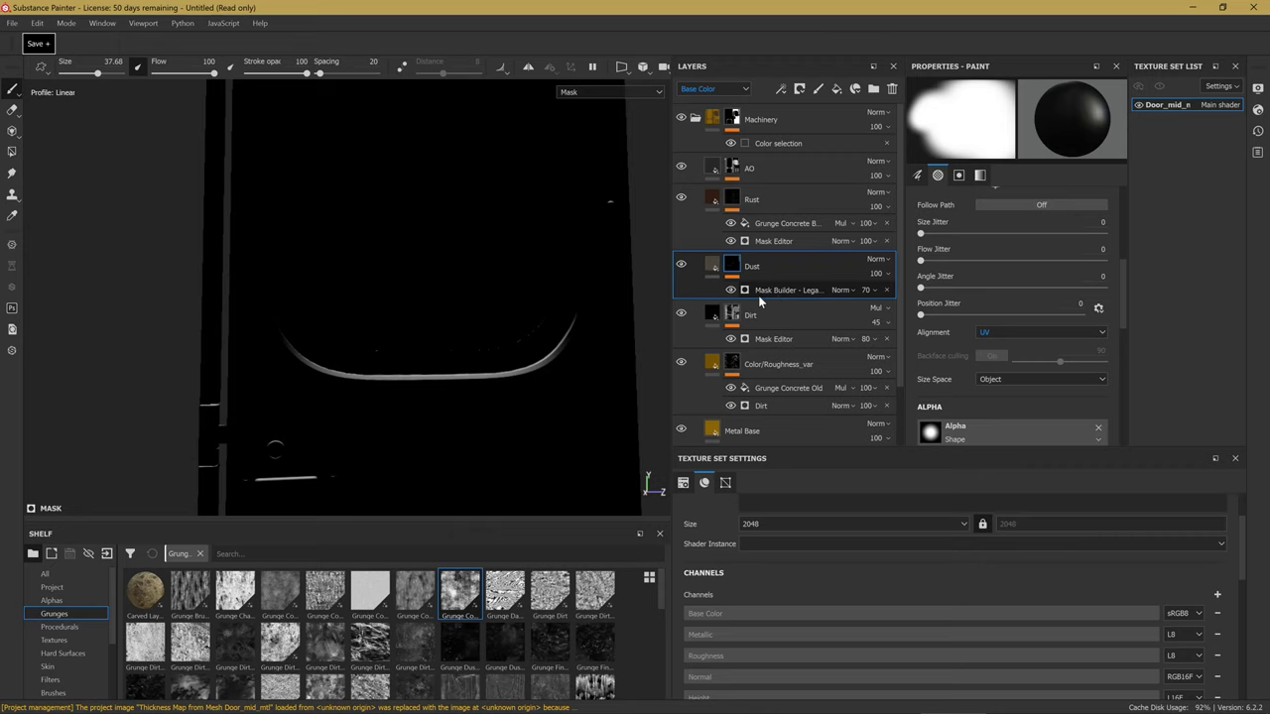
{"action": "scroll", "coordinate": [454, 311], "scroll_direction": "up", "scroll_amount": 3}
{"action": "key", "text": "m"}
{"action": "scroll", "coordinate": [461, 328], "scroll_direction": "up", "scroll_amount": 5}
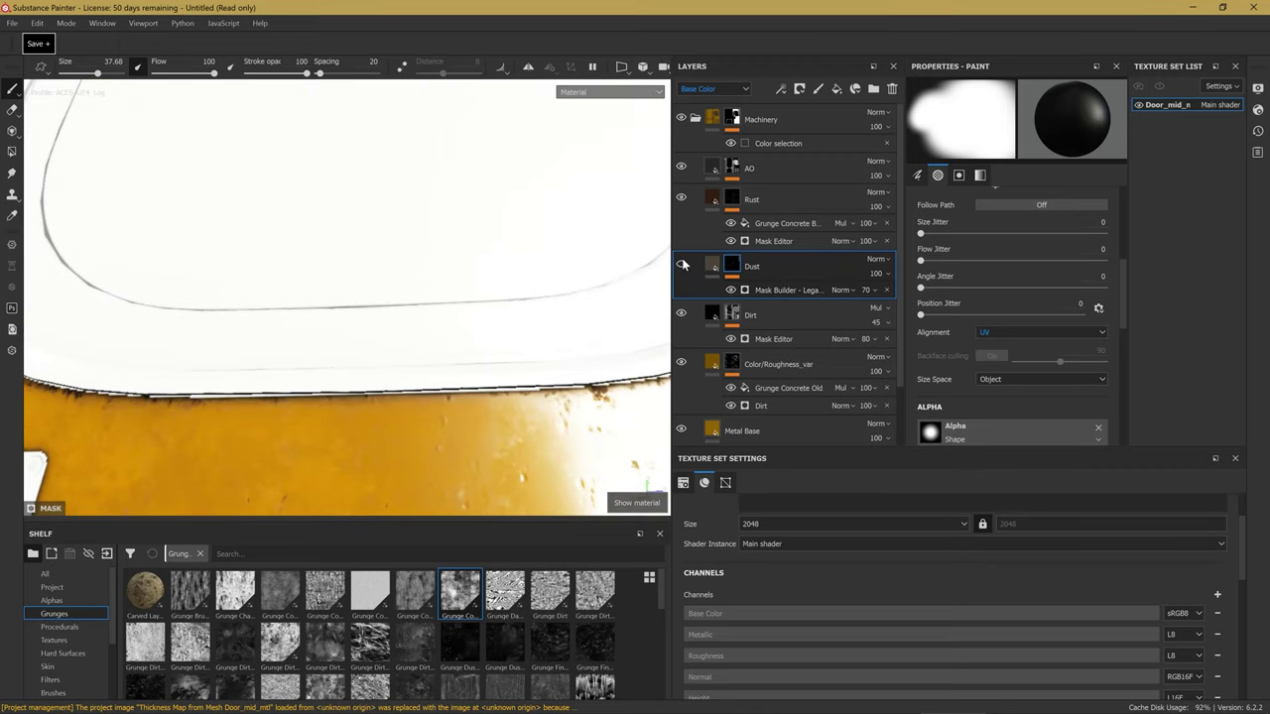
{"action": "mouse_move", "coordinate": [476, 298]}
{"action": "left_mouse_down", "text": "alt"}
{"action": "mouse_move", "coordinate": [418, 227]}
{"action": "mouse_move", "coordinate": [328, 248]}
{"action": "left_mouse_up", "text": "alt"}
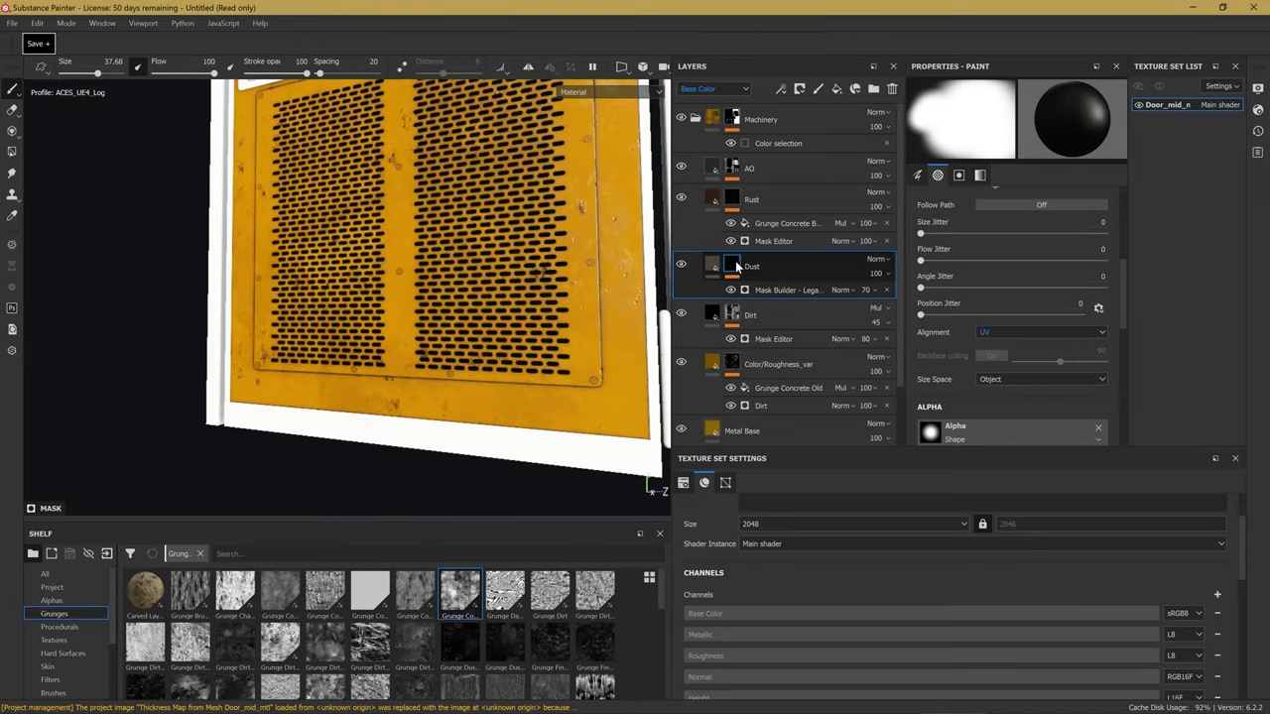
{"action": "left_click", "coordinate": [737, 265], "text": "alt"}
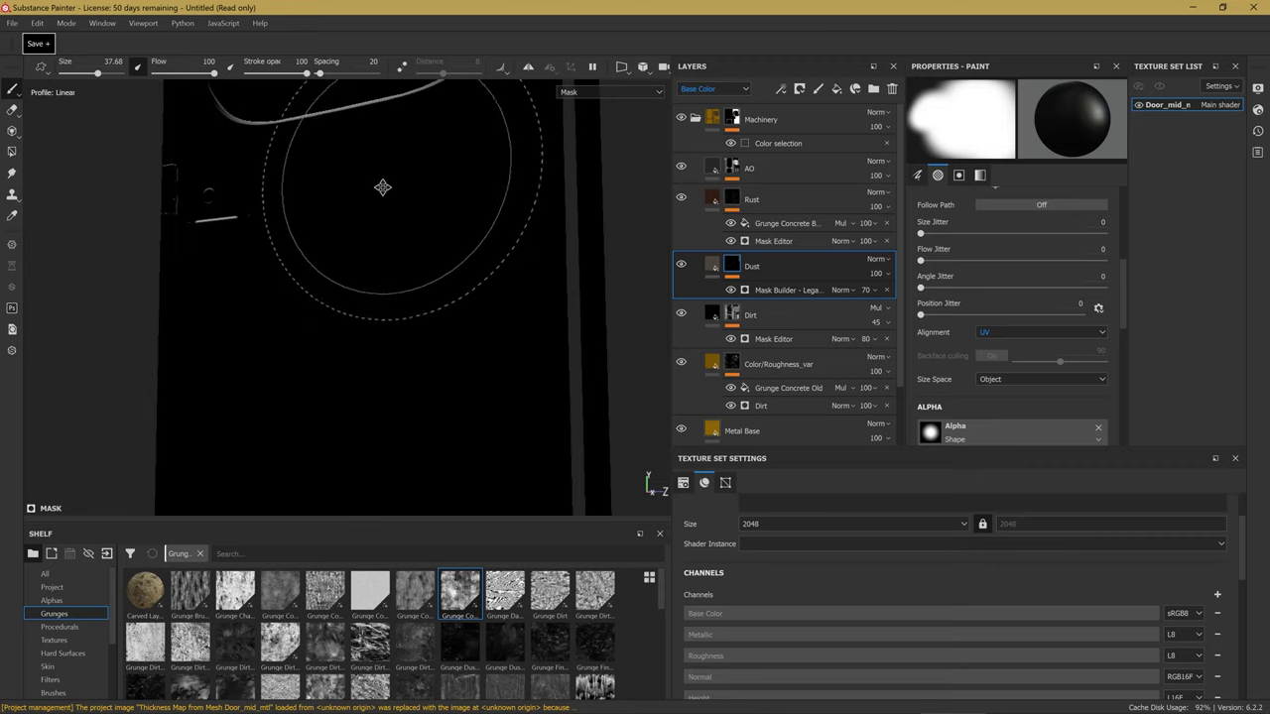
{"action": "left_click_drag", "start_coordinate": [383, 187], "coordinate": [298, 367], "text": "alt"}
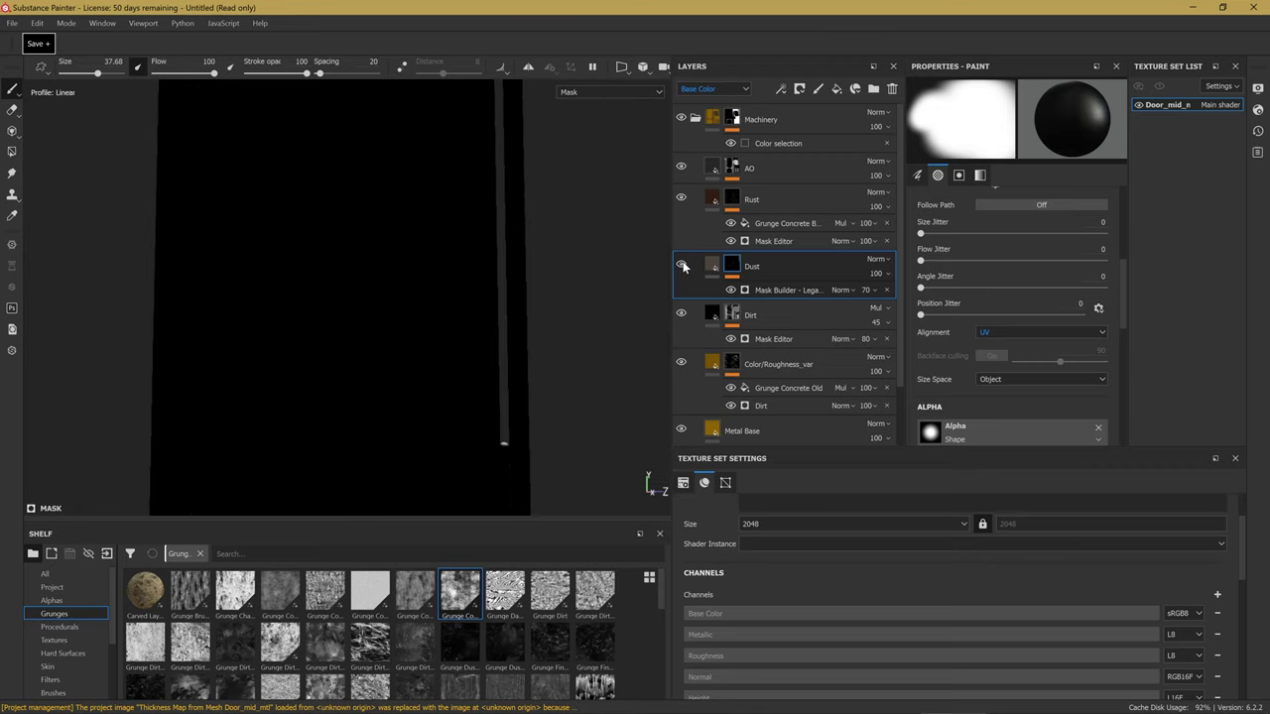
Hide the Dust layer to compare, then open its Mask Builder - Legacy generator settings.
{"action": "left_click", "coordinate": [682, 266]}
{"action": "scroll", "coordinate": [369, 189], "scroll_direction": "down", "scroll_amount": 5}
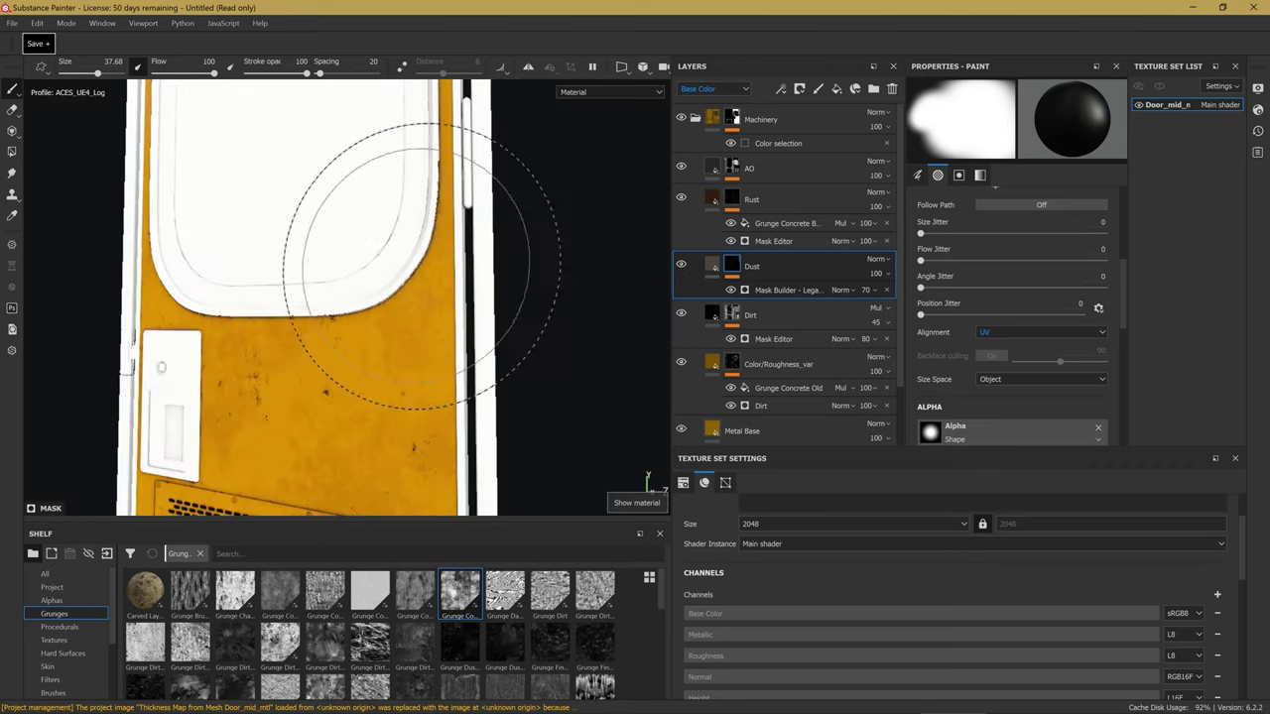
{"action": "scroll", "coordinate": [368, 208], "scroll_direction": "up", "scroll_amount": 2}
{"action": "scroll", "coordinate": [527, 272], "scroll_direction": "up", "scroll_amount": 2}
{"action": "scroll", "coordinate": [360, 323], "scroll_direction": "up", "scroll_amount": 2}
{"action": "left_click_drag", "start_coordinate": [360, 324], "coordinate": [466, 297], "text": "alt"}
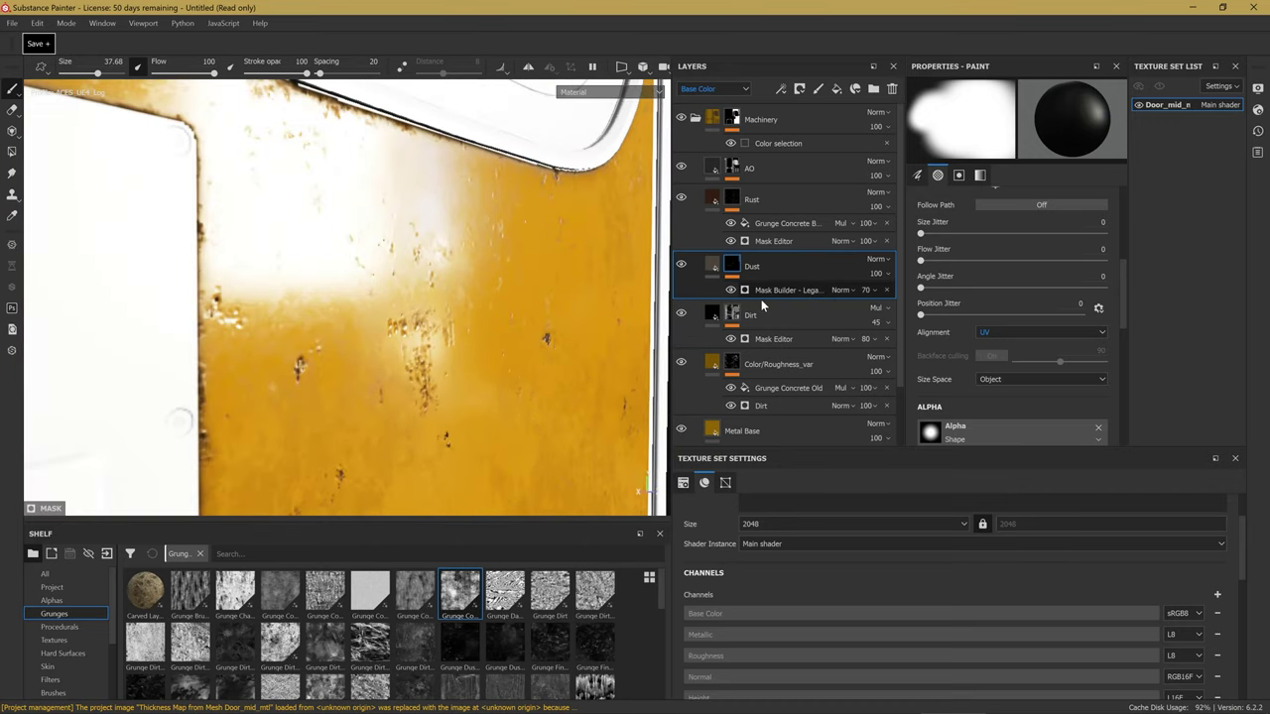
{"action": "left_click", "coordinate": [785, 290]}
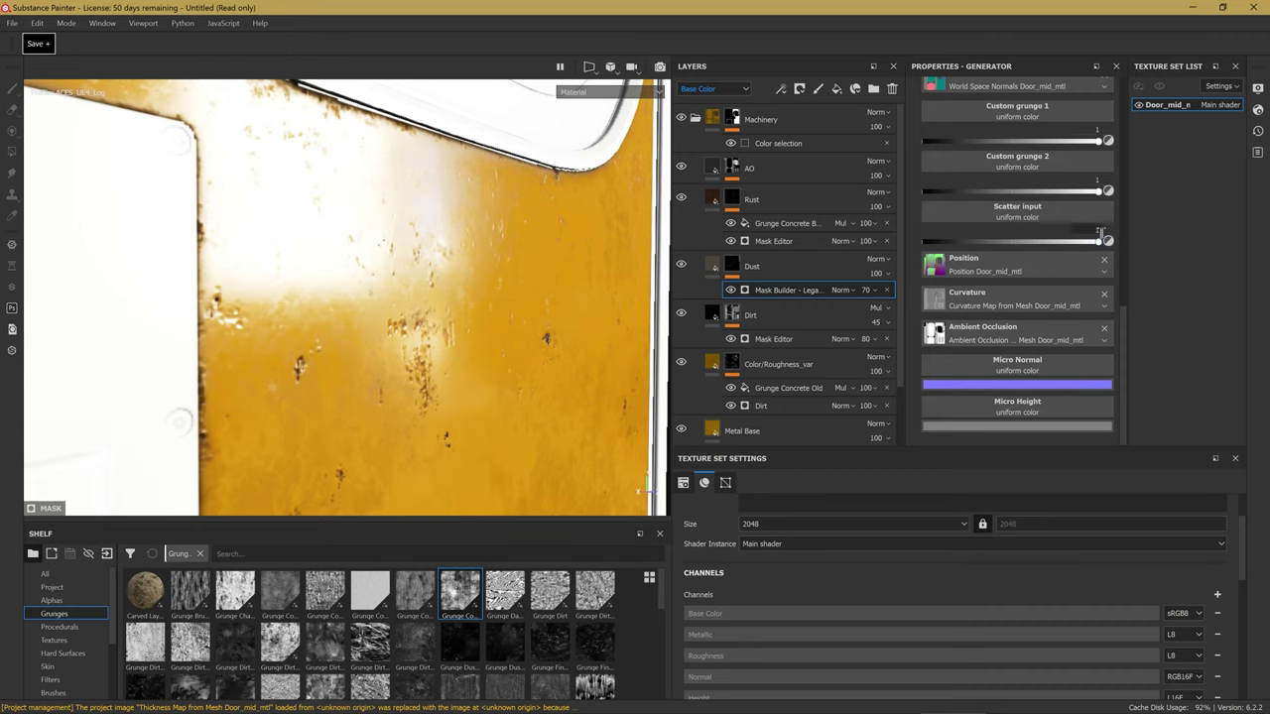
Raise the dust mask's Grunge to 0.37 and its AO influence to 0.23.
{"action": "scroll", "coordinate": [982, 298], "scroll_direction": "up", "scroll_amount": 5}
{"action": "scroll", "coordinate": [1009, 262], "scroll_direction": "up", "scroll_amount": 5}
{"action": "left_click_drag", "start_coordinate": [980, 251], "coordinate": [996, 263]}
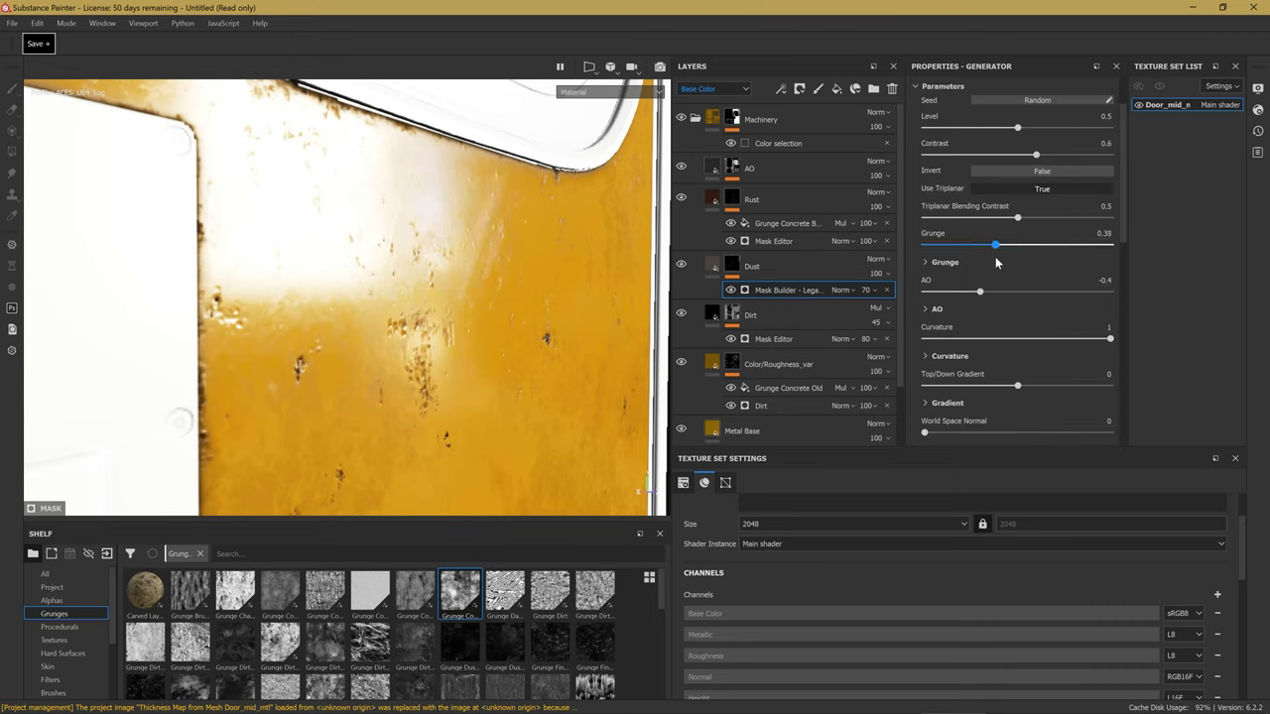
{"action": "left_click_drag", "start_coordinate": [992, 263], "coordinate": [992, 263]}
{"action": "scroll", "coordinate": [315, 263], "scroll_direction": "down", "scroll_amount": 3}
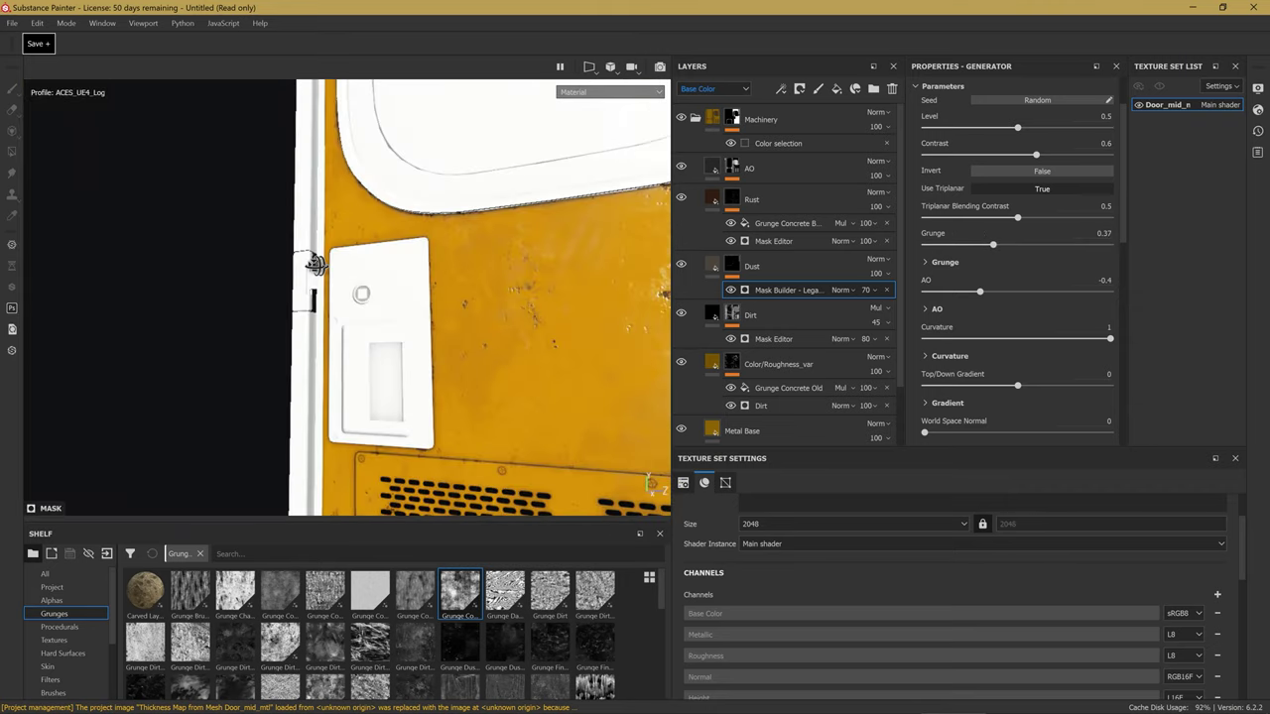
{"action": "mouse_move", "coordinate": [315, 263]}
{"action": "left_mouse_down", "text": "alt"}
{"action": "mouse_move", "coordinate": [494, 197]}
{"action": "mouse_move", "coordinate": [439, 199]}
{"action": "left_mouse_up", "text": "alt"}
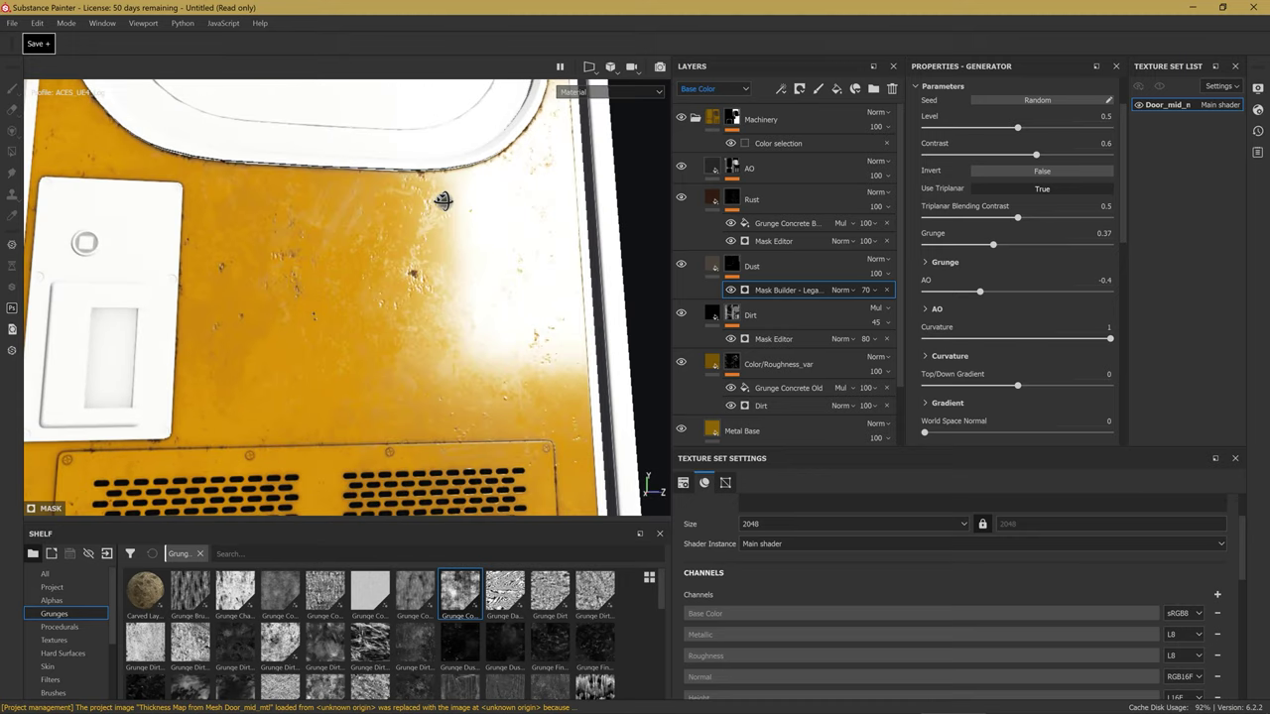
{"action": "left_click_drag", "start_coordinate": [987, 294], "coordinate": [1039, 294]}
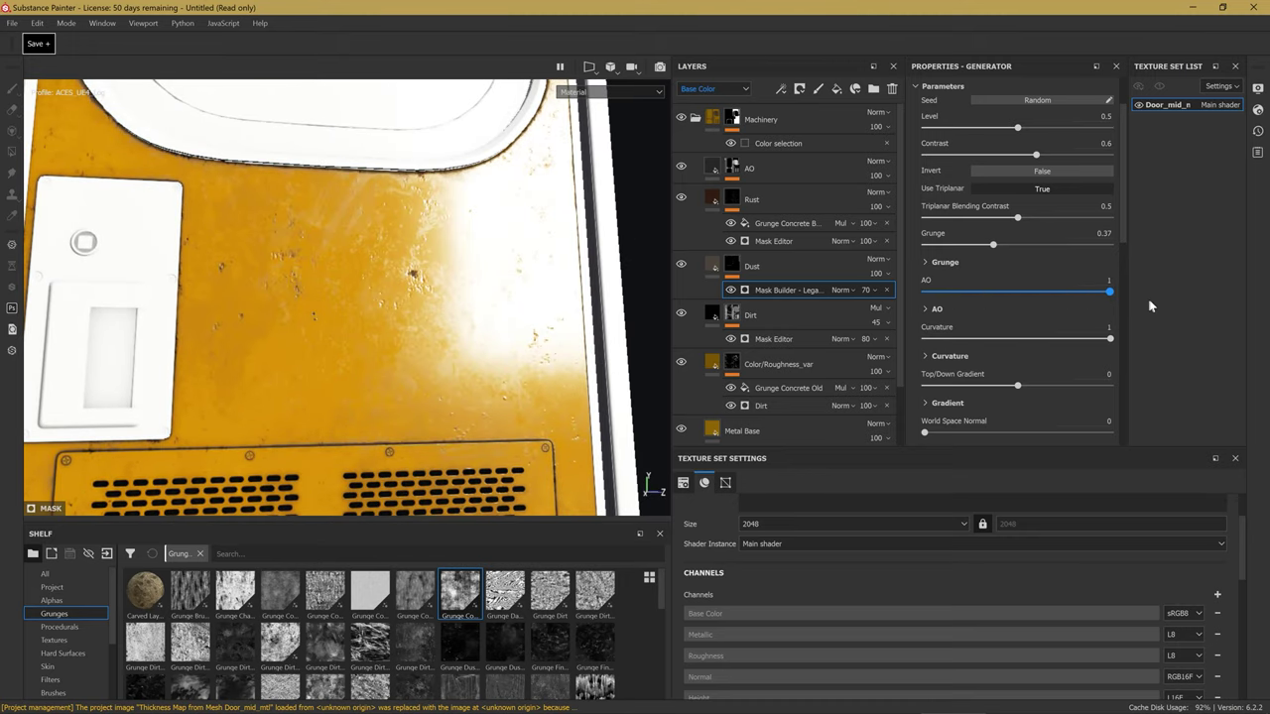
{"action": "scroll", "coordinate": [574, 201], "scroll_direction": "up", "scroll_amount": 5}
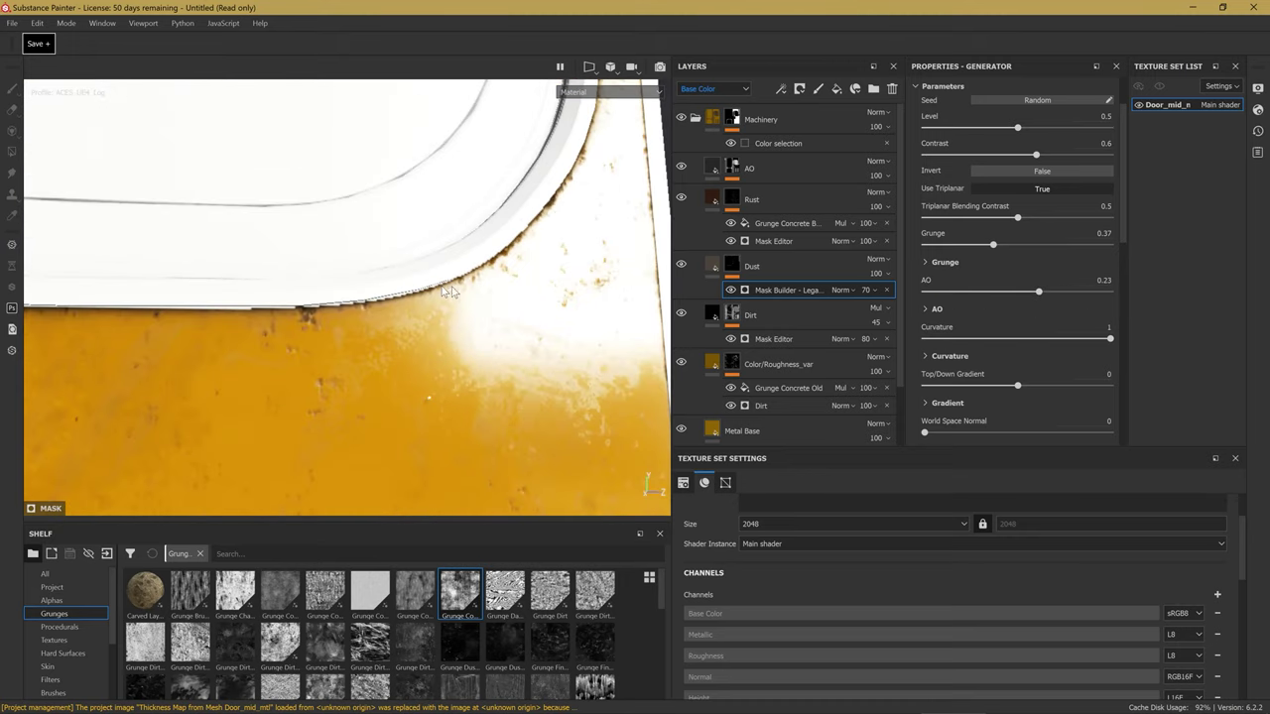
Boost the dust mask's AO influence to 0.85 so dust gathers along edges.
{"action": "left_click", "coordinate": [732, 265], "text": "alt"}
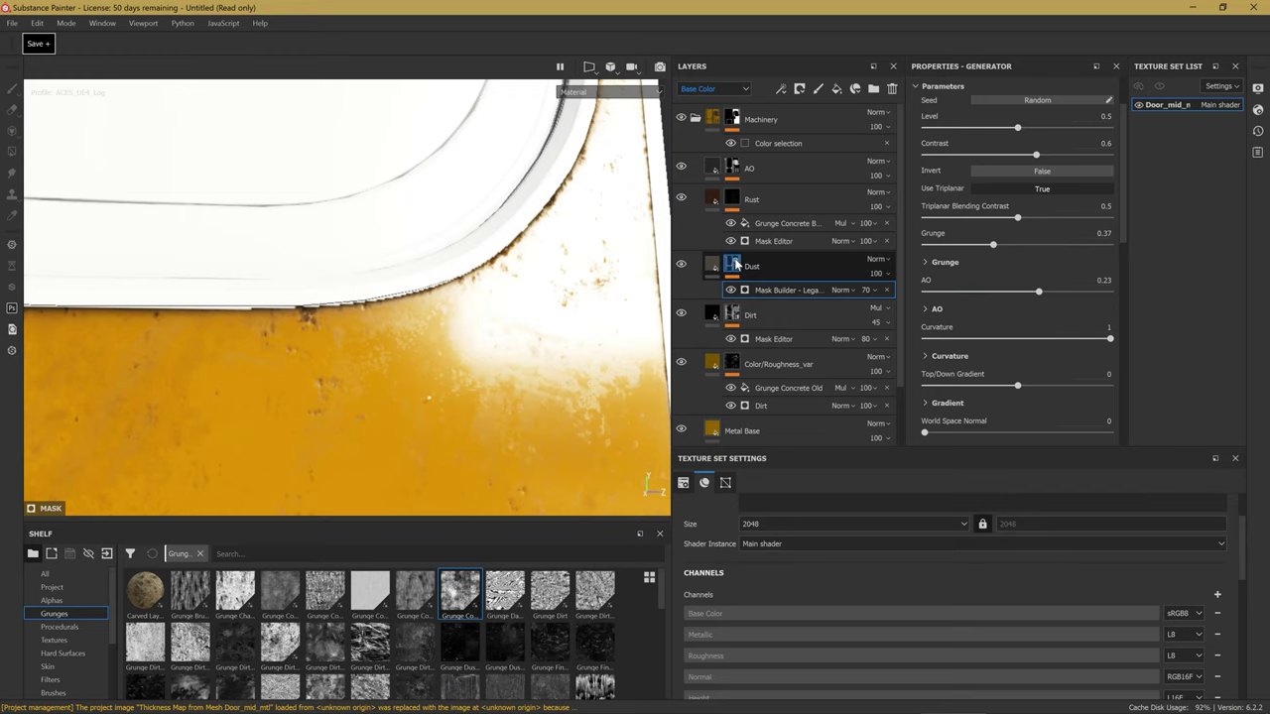
{"action": "left_click", "coordinate": [759, 291]}
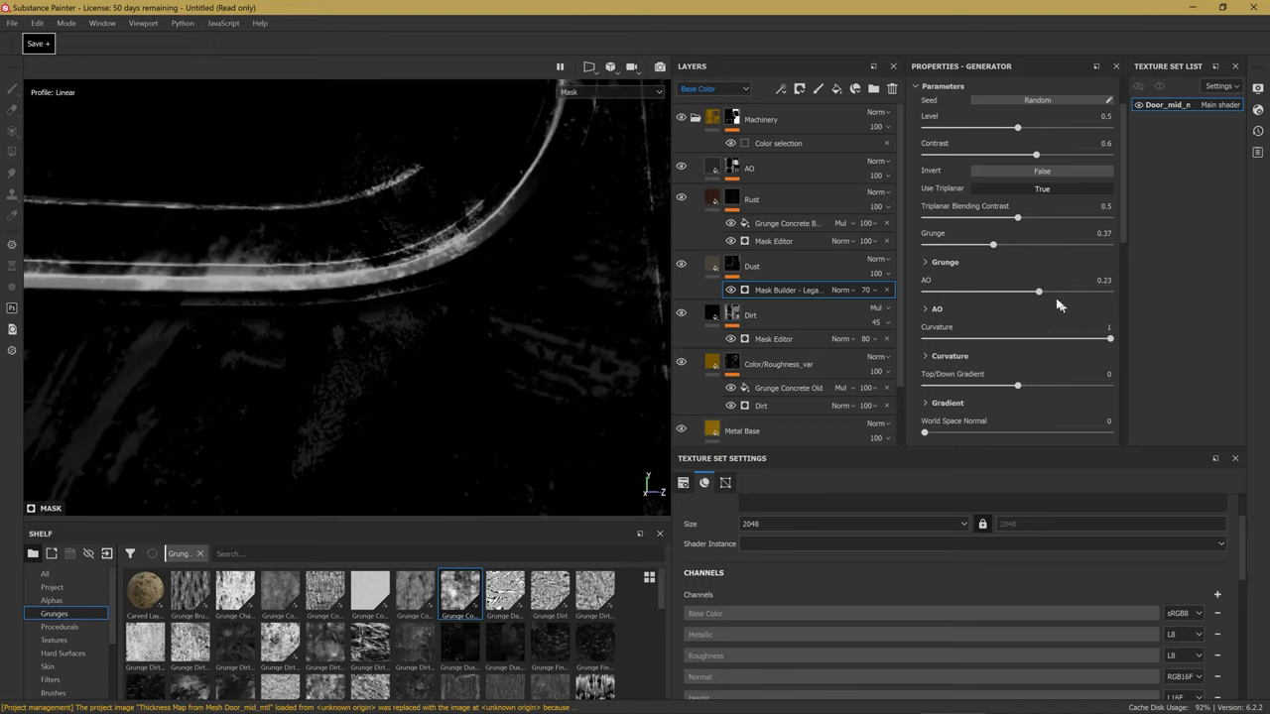
{"action": "left_click_drag", "start_coordinate": [1041, 293], "coordinate": [1095, 293]}
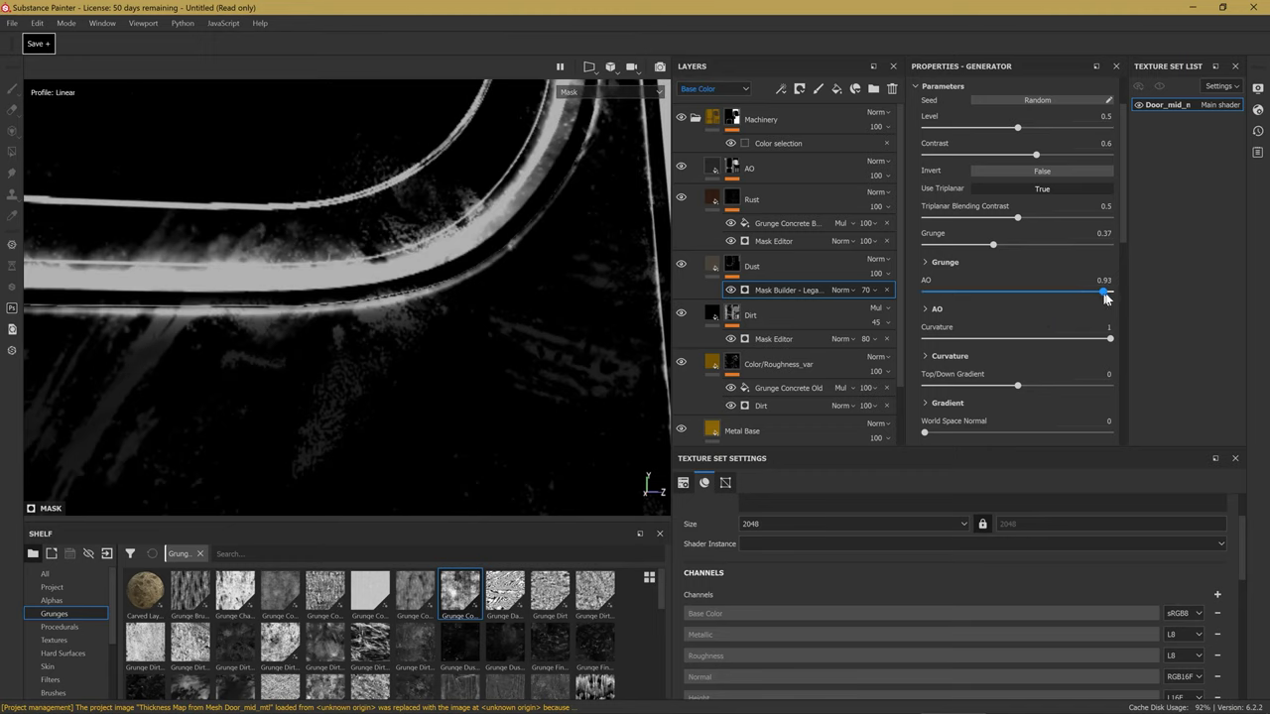
{"action": "mouse_move", "coordinate": [1098, 298]}
{"action": "left_mouse_down"}
{"action": "mouse_move", "coordinate": [1071, 303]}
{"action": "mouse_move", "coordinate": [1094, 296]}
{"action": "left_mouse_up"}
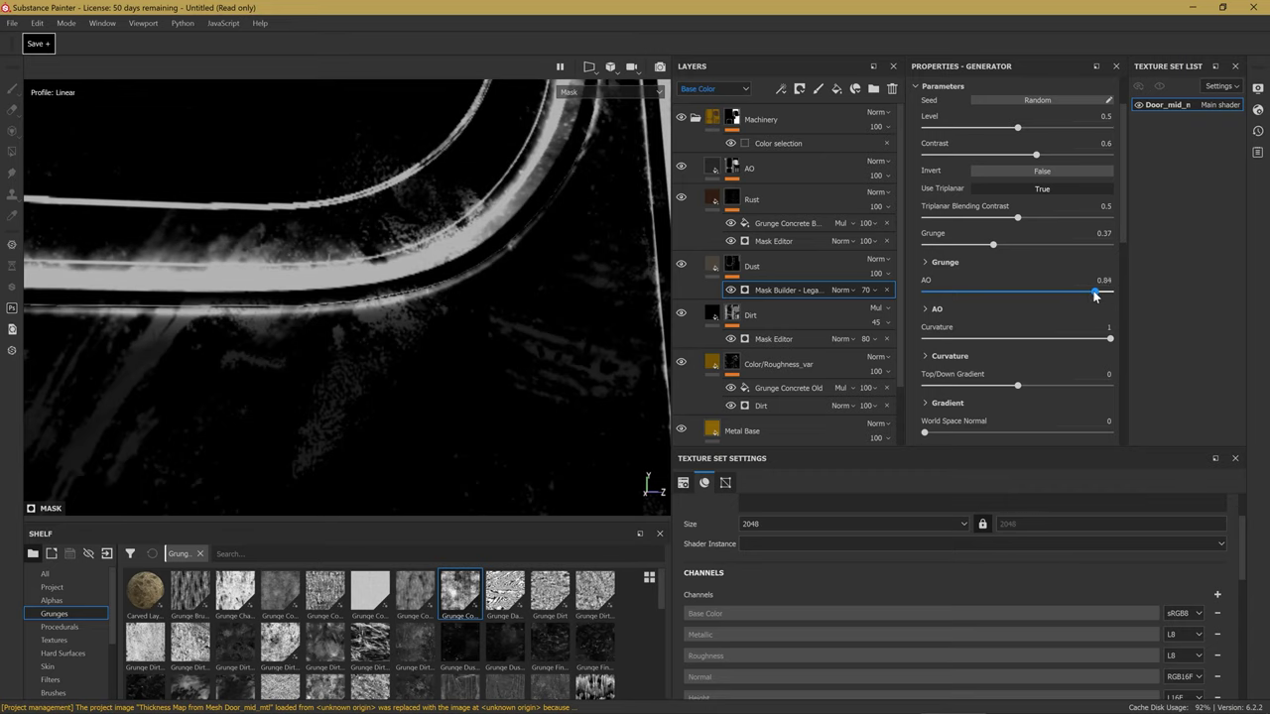
{"action": "left_click_drag", "start_coordinate": [453, 213], "coordinate": [410, 204], "text": "alt"}
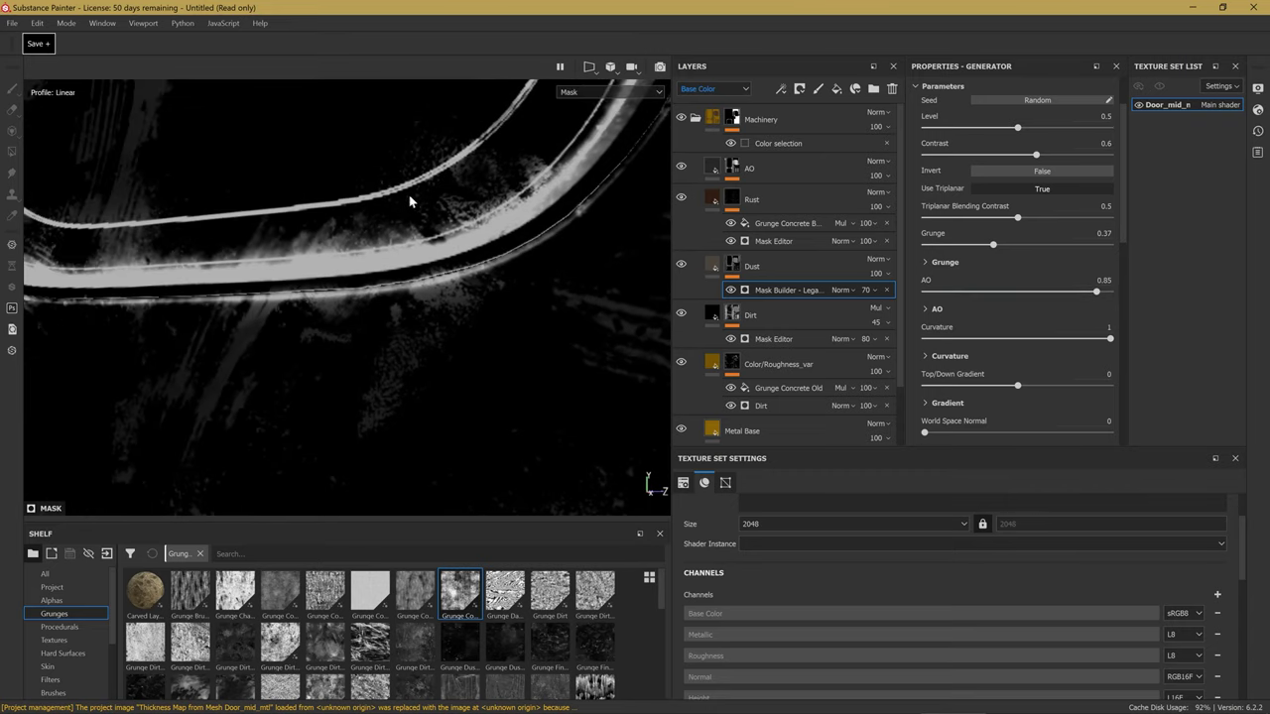
{"action": "key", "text": "m"}
{"action": "mouse_move", "coordinate": [417, 293]}
{"action": "left_mouse_down", "text": "alt"}
{"action": "mouse_move", "coordinate": [446, 341]}
{"action": "mouse_move", "coordinate": [431, 341]}
{"action": "left_mouse_up", "text": "alt"}
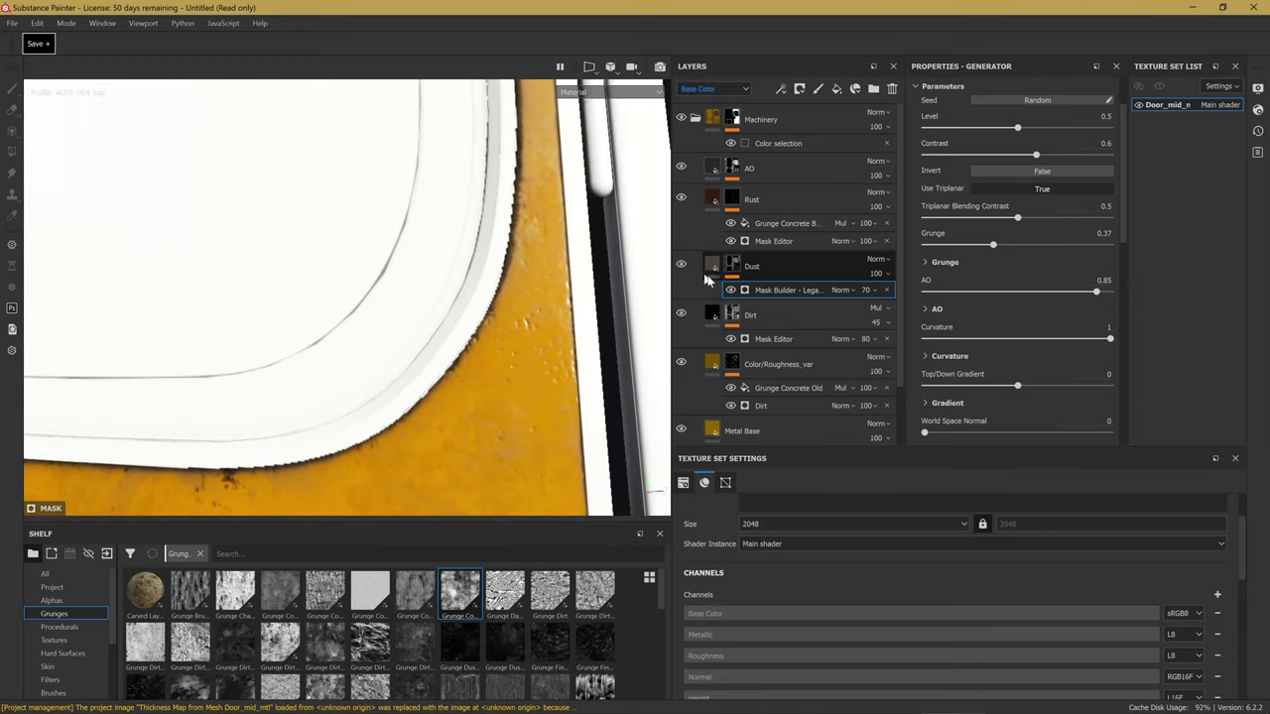
{"action": "left_click", "coordinate": [716, 270]}
Set the Dust fill's roughness to 0.9963 and try a lighter dust base colour.
{"action": "left_click_drag", "start_coordinate": [1022, 367], "coordinate": [1088, 369]}
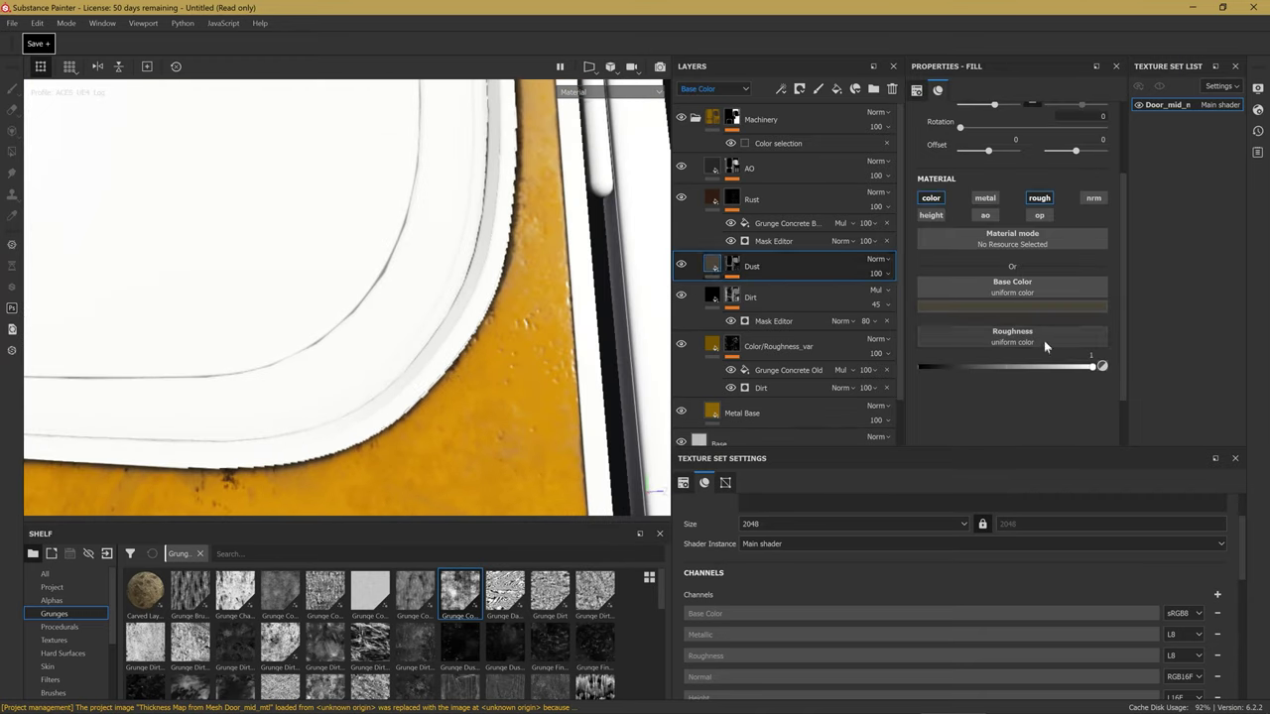
{"action": "left_click", "coordinate": [1042, 307]}
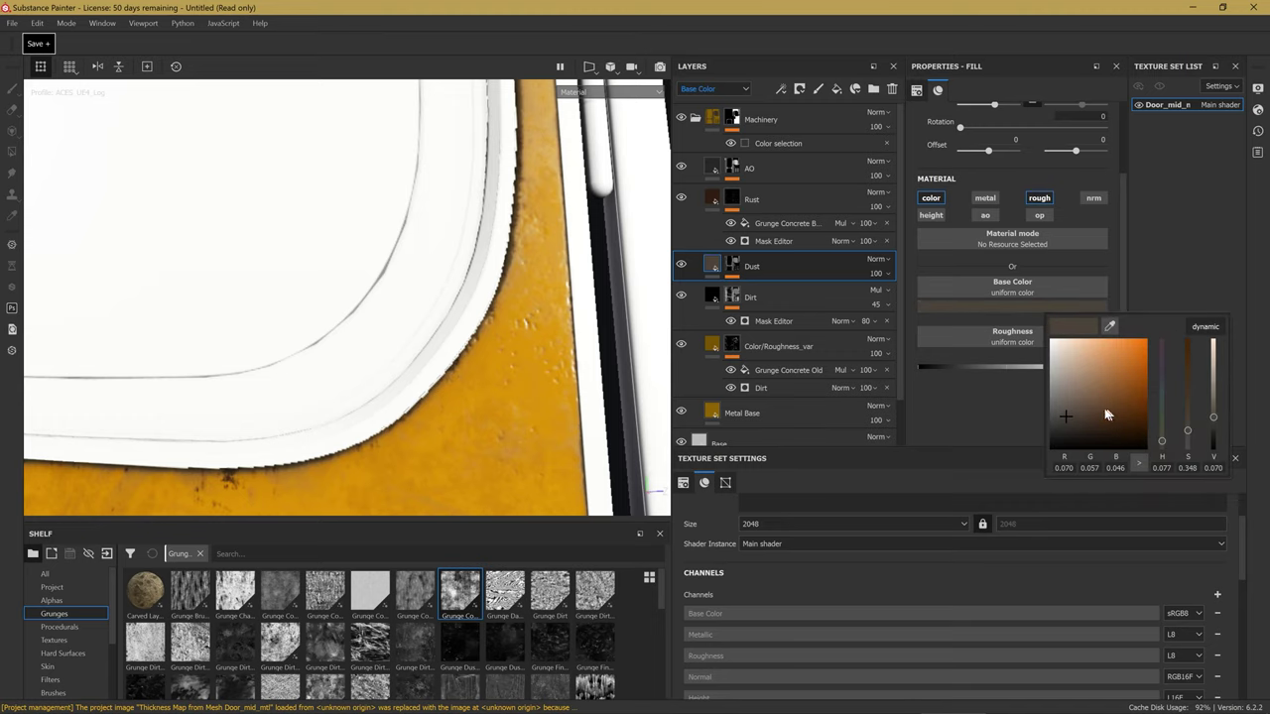
{"action": "left_click", "coordinate": [1066, 386]}
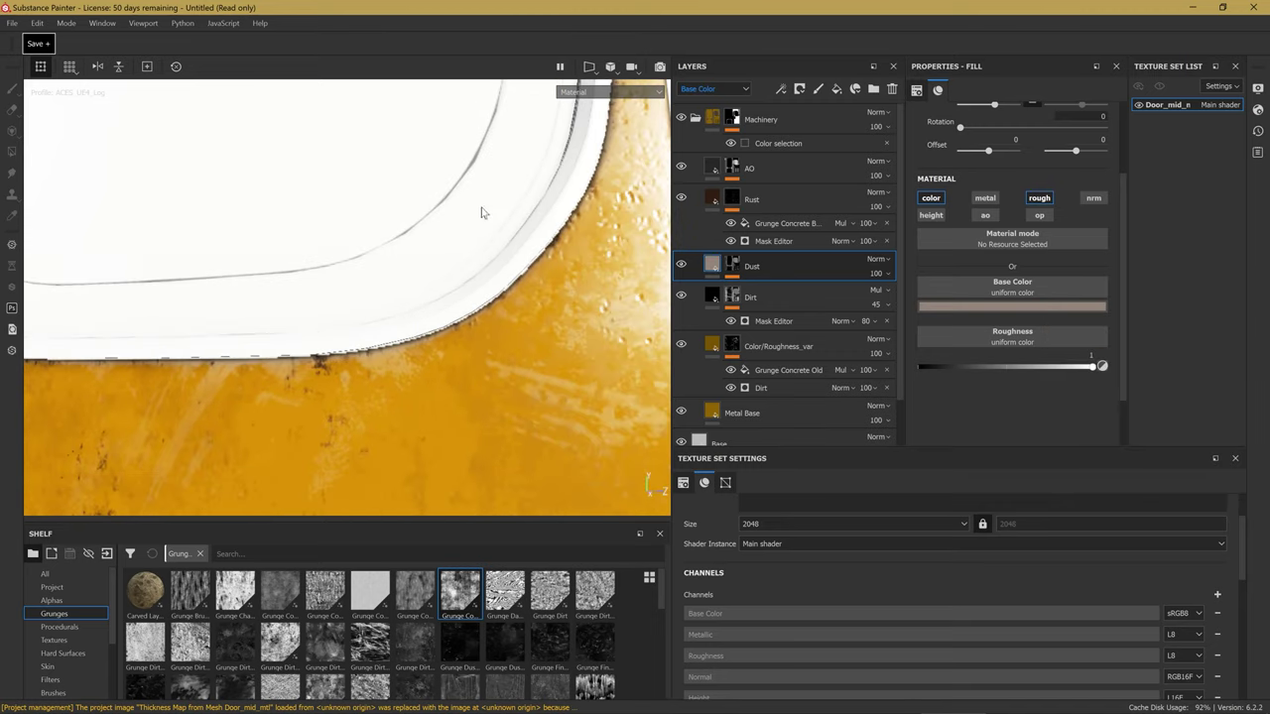
{"action": "scroll", "coordinate": [431, 267], "scroll_direction": "down", "scroll_amount": 5}
{"action": "mouse_move", "coordinate": [428, 268]}
{"action": "left_mouse_down", "text": "alt"}
{"action": "mouse_move", "coordinate": [365, 307]}
{"action": "mouse_move", "coordinate": [426, 298]}
{"action": "left_mouse_up", "text": "alt"}
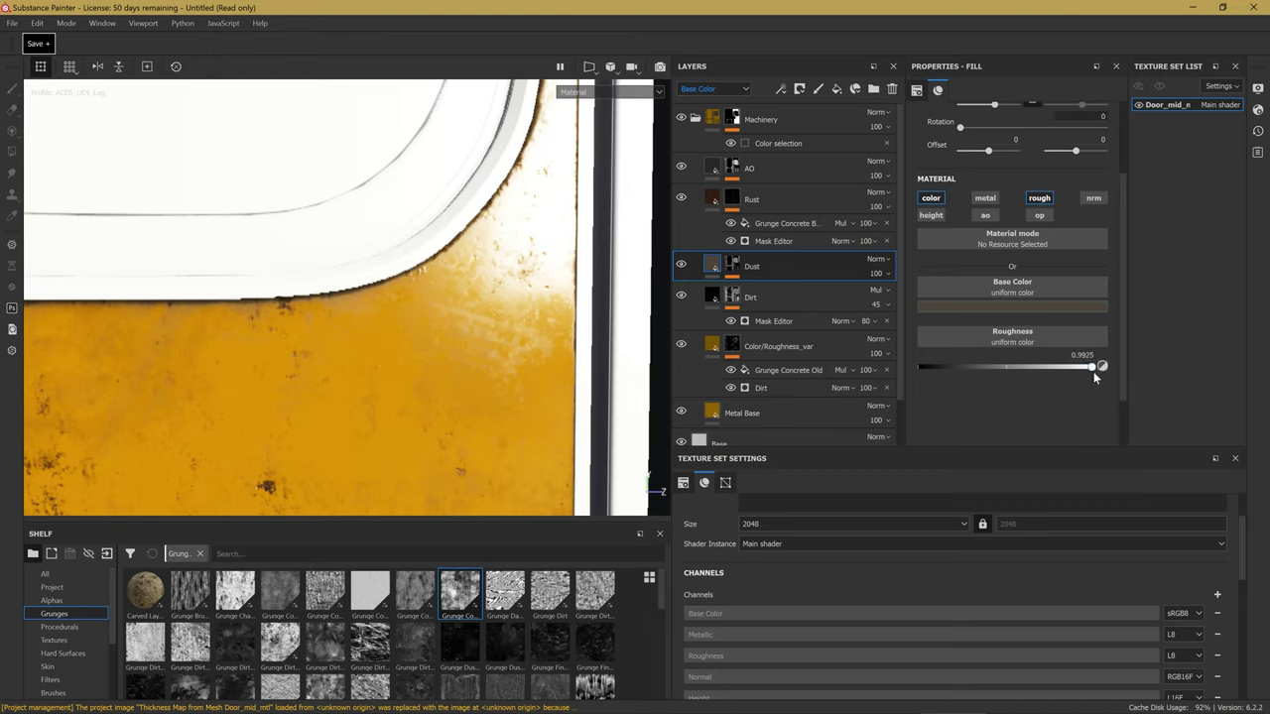
{"action": "scroll", "coordinate": [462, 215], "scroll_direction": "down", "scroll_amount": 5}
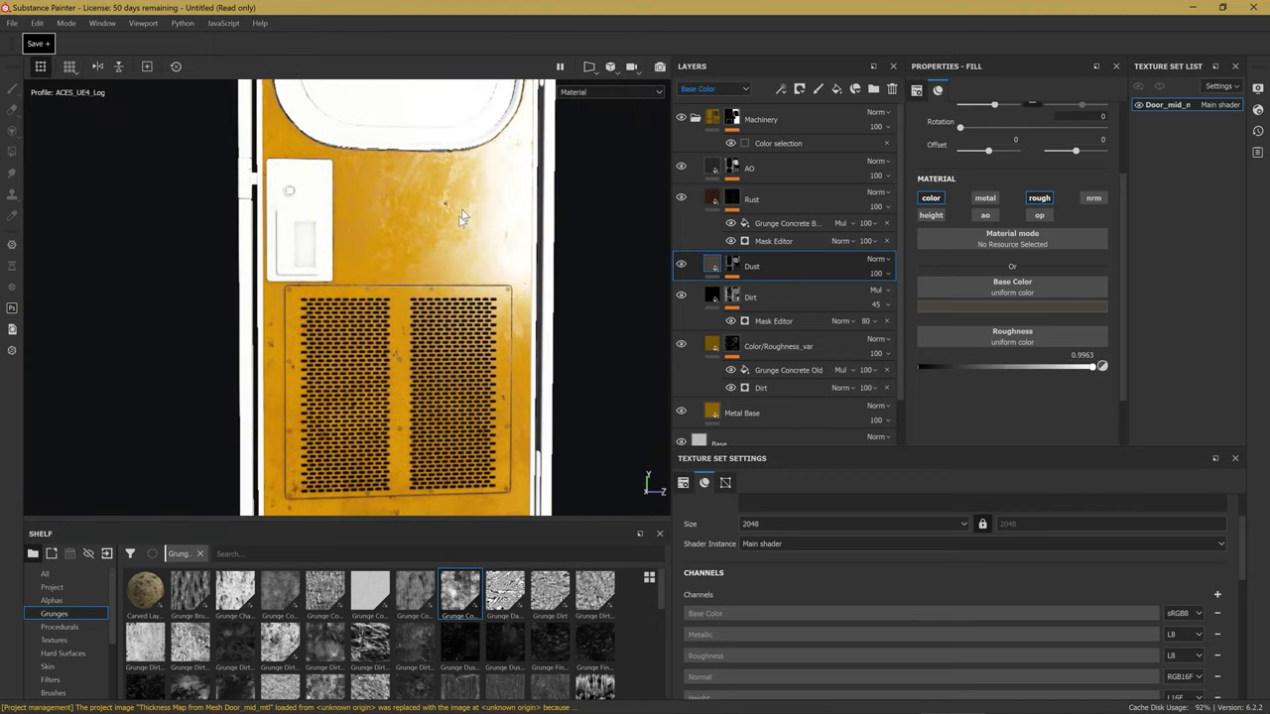
{"action": "scroll", "coordinate": [421, 265], "scroll_direction": "down", "scroll_amount": 3}
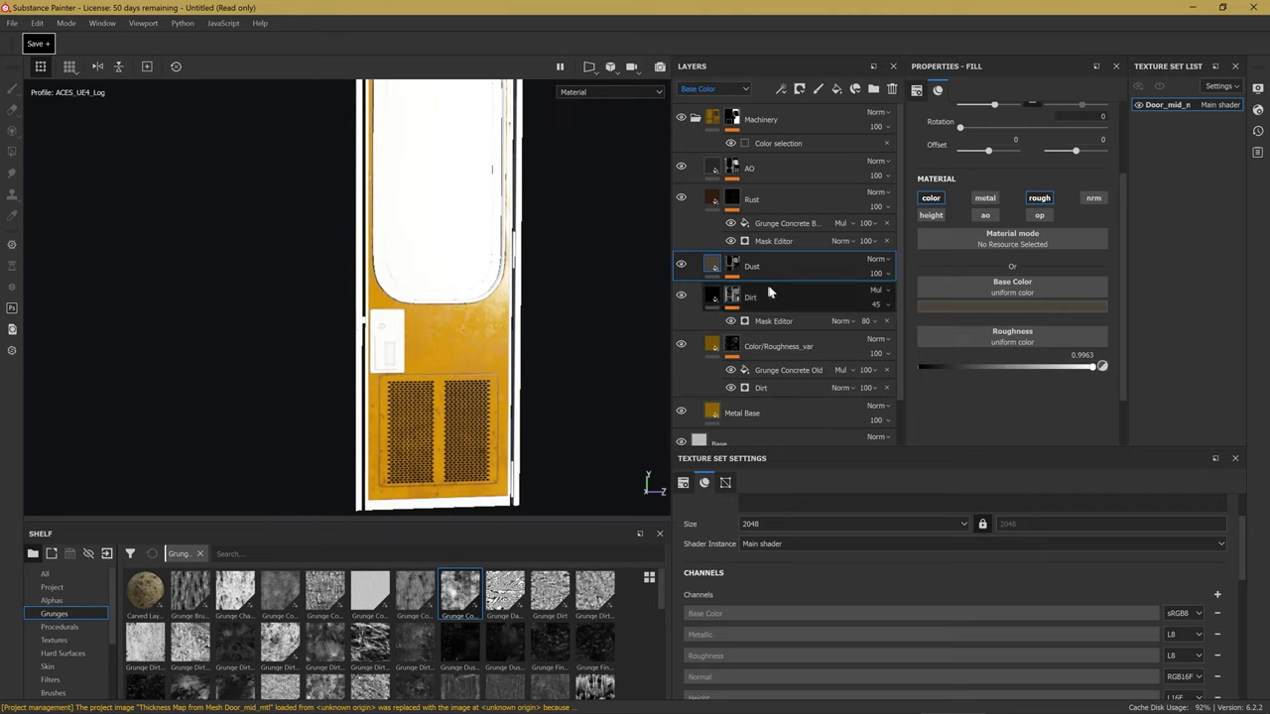
{"action": "left_click", "coordinate": [697, 120]}
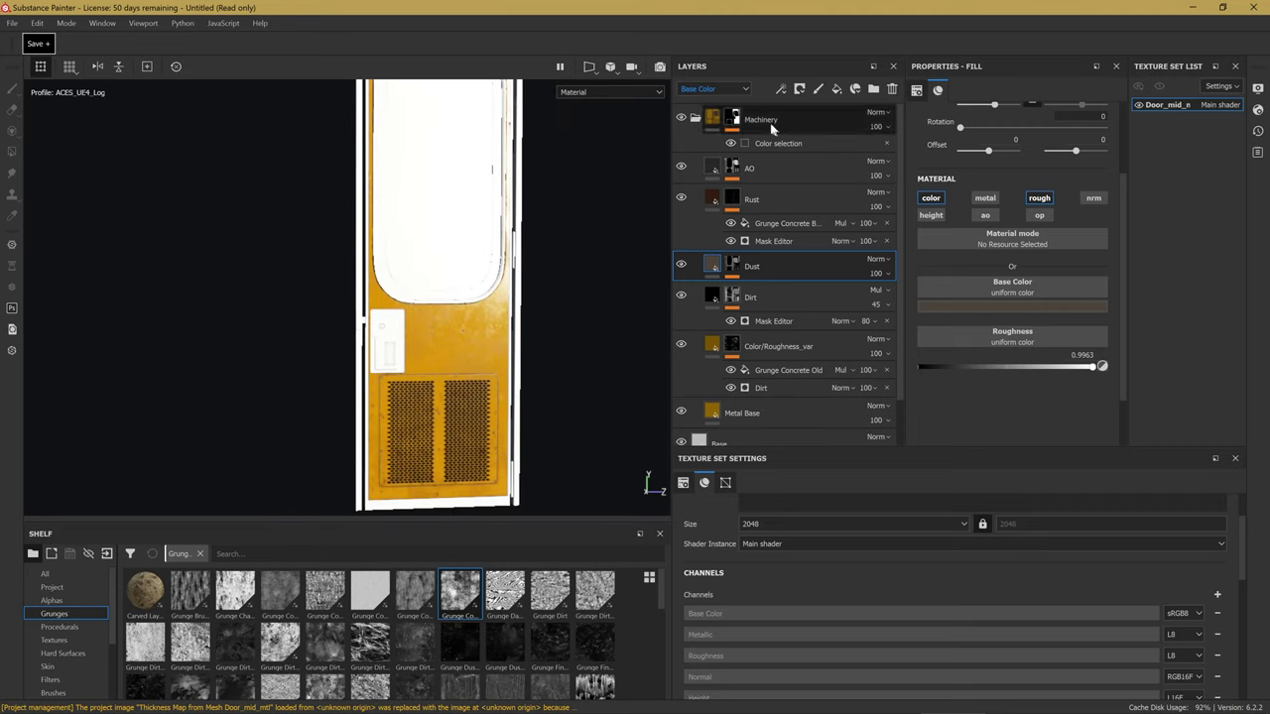
Add a new Metal fill layer above the Machinery group with a black mask.
{"action": "left_click", "coordinate": [698, 120]}
{"action": "scroll", "coordinate": [437, 238], "scroll_direction": "up", "scroll_amount": 4}
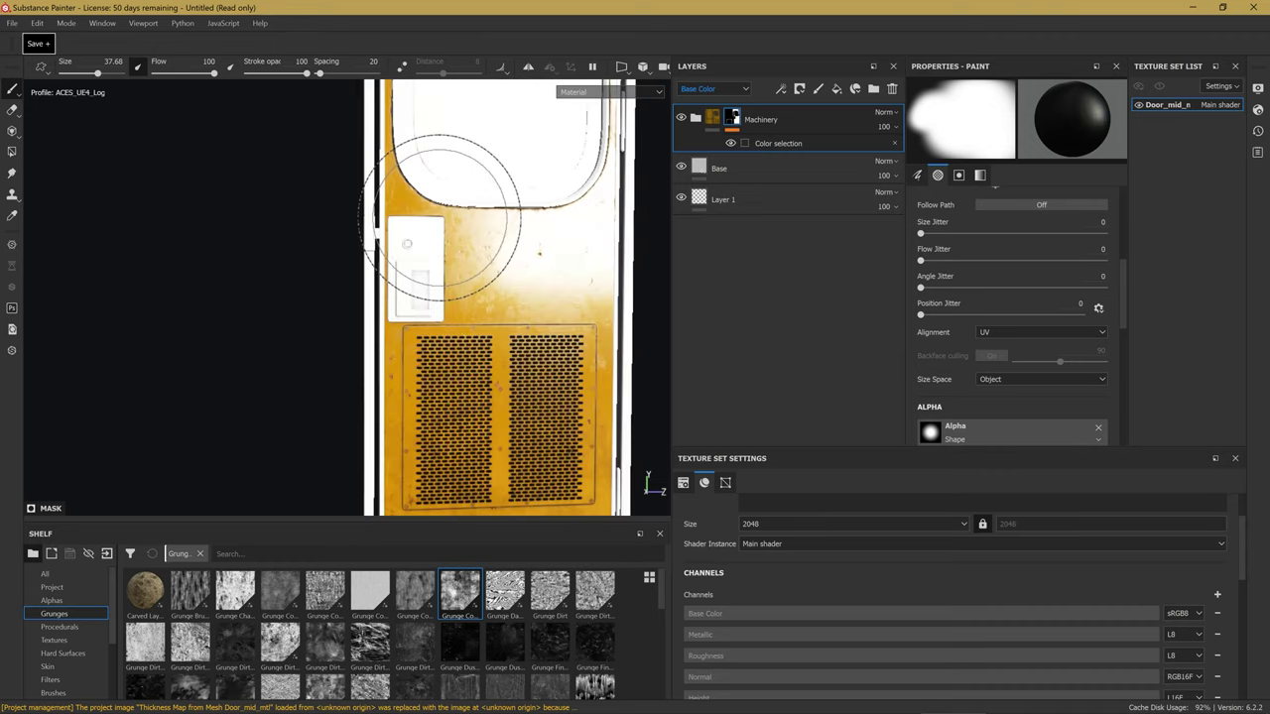
{"action": "scroll", "coordinate": [408, 232], "scroll_direction": "down", "scroll_amount": 2}
{"action": "scroll", "coordinate": [408, 231], "scroll_direction": "up", "scroll_amount": 3}
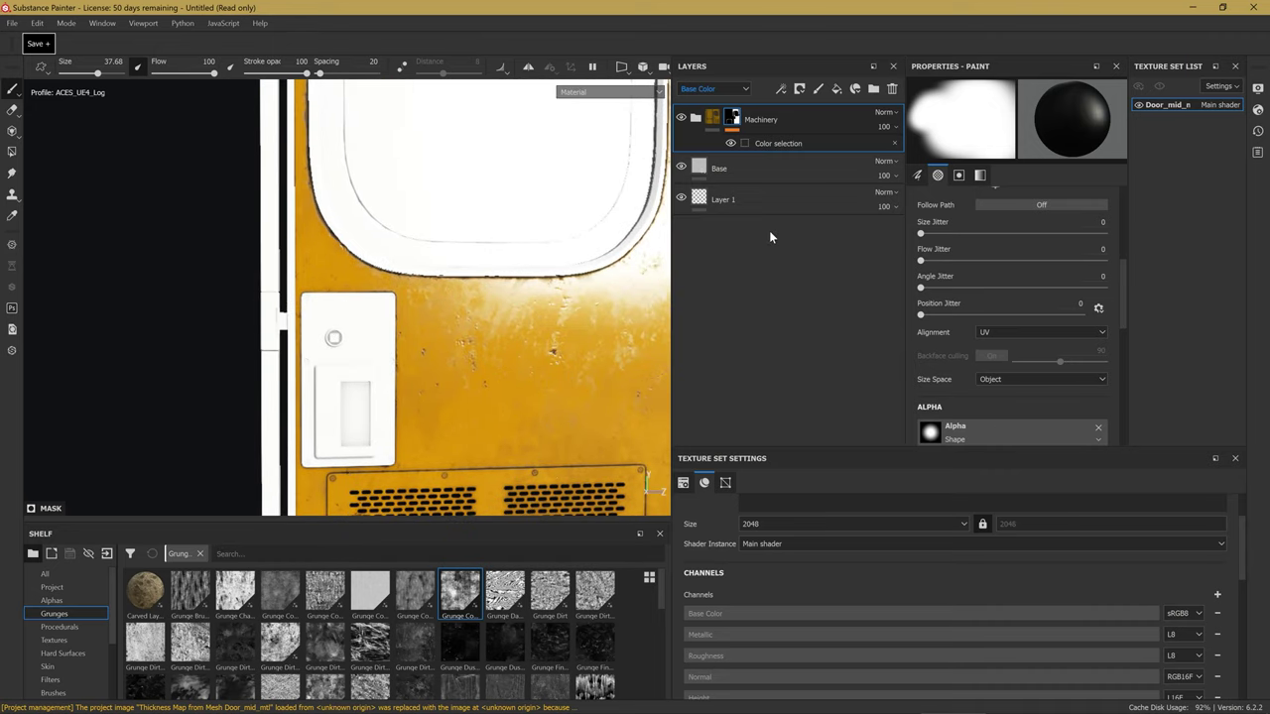
{"action": "left_click", "coordinate": [837, 90]}
{"action": "type", "text": "Metal"}
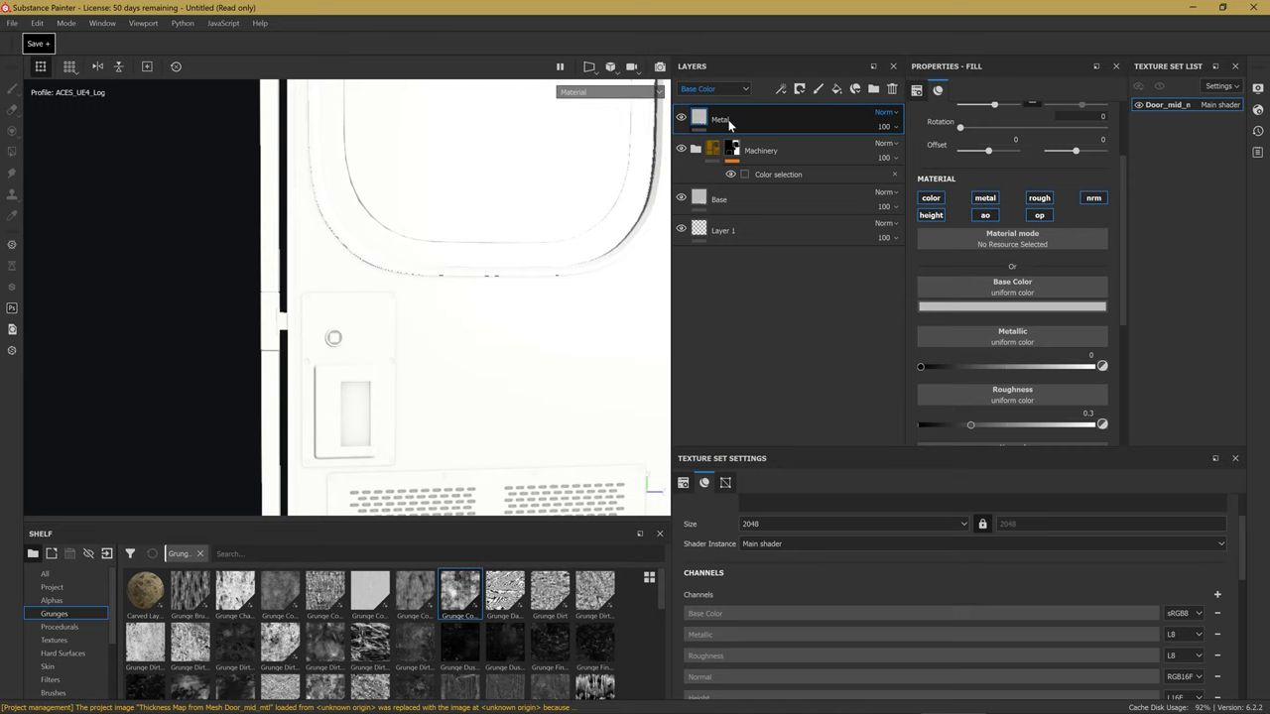
{"action": "right_click", "coordinate": [729, 122]}
{"action": "left_click", "coordinate": [736, 143]}
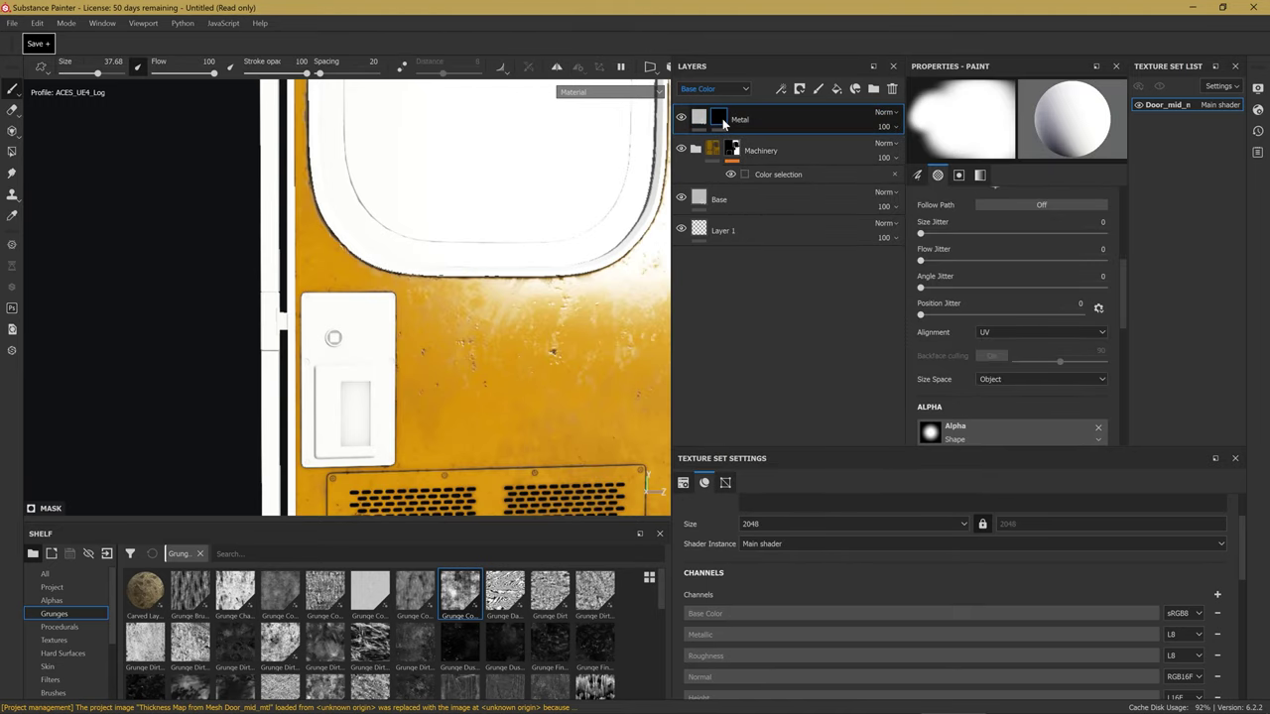
Add a colour selection to the Metal mask, picking the grey ID-map area.
{"action": "right_click", "coordinate": [722, 118]}
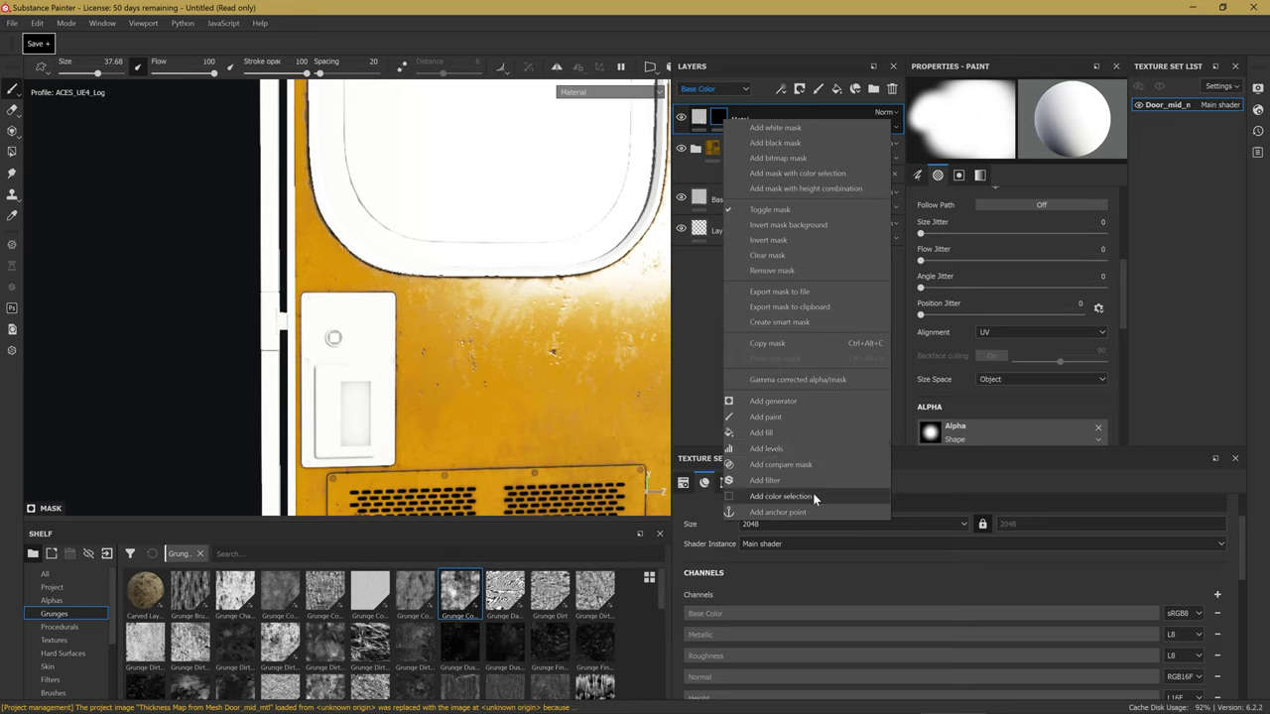
{"action": "left_click", "coordinate": [813, 493]}
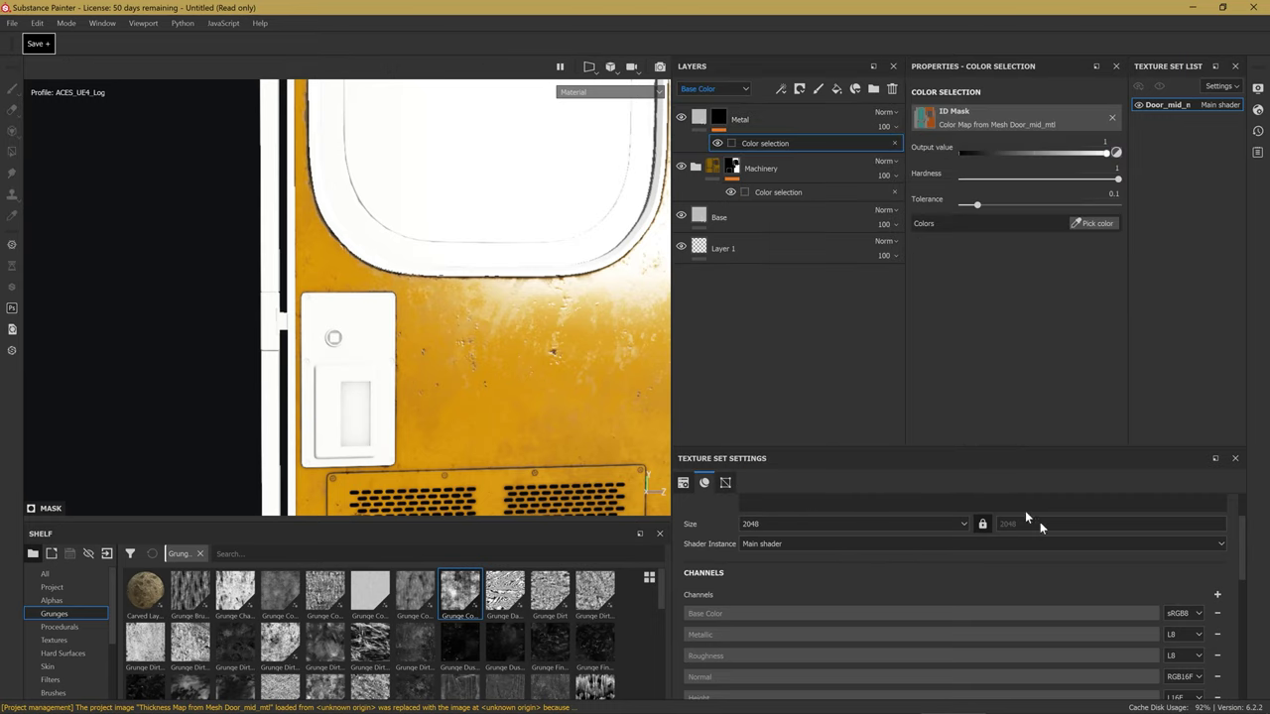
{"action": "right_click", "coordinate": [728, 119]}
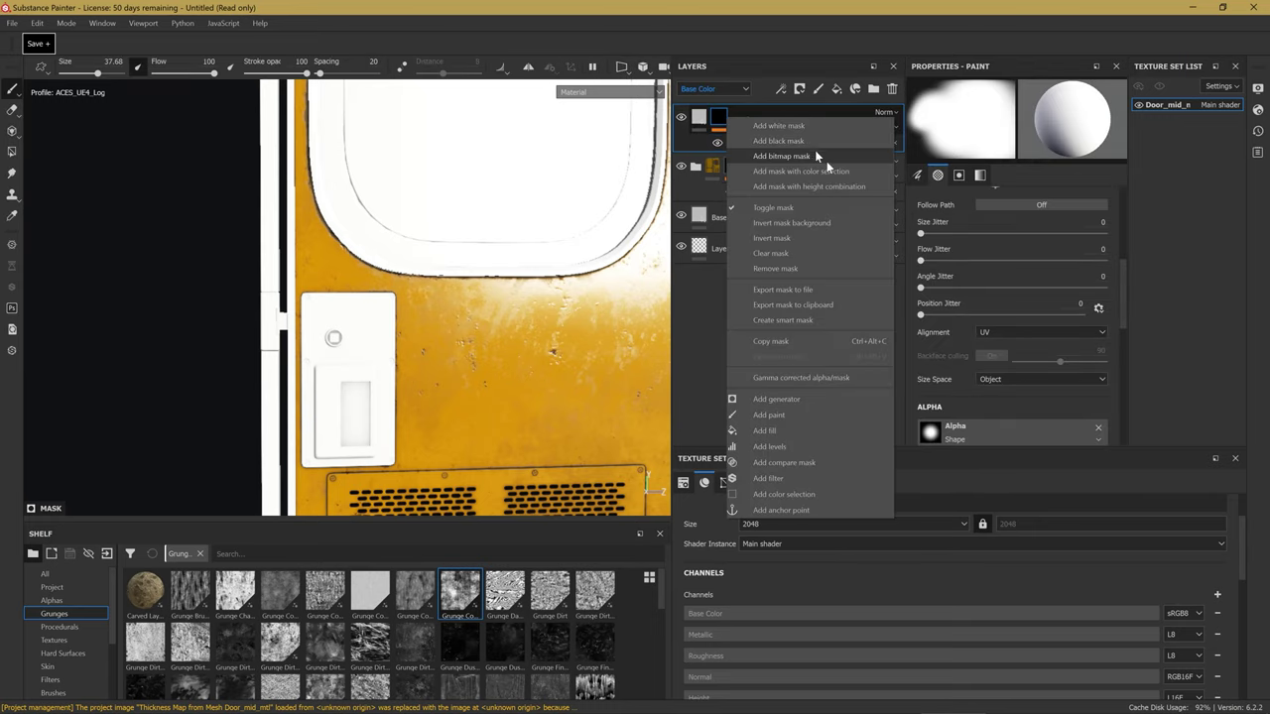
{"action": "left_click", "coordinate": [815, 150]}
{"action": "left_click", "coordinate": [757, 144]}
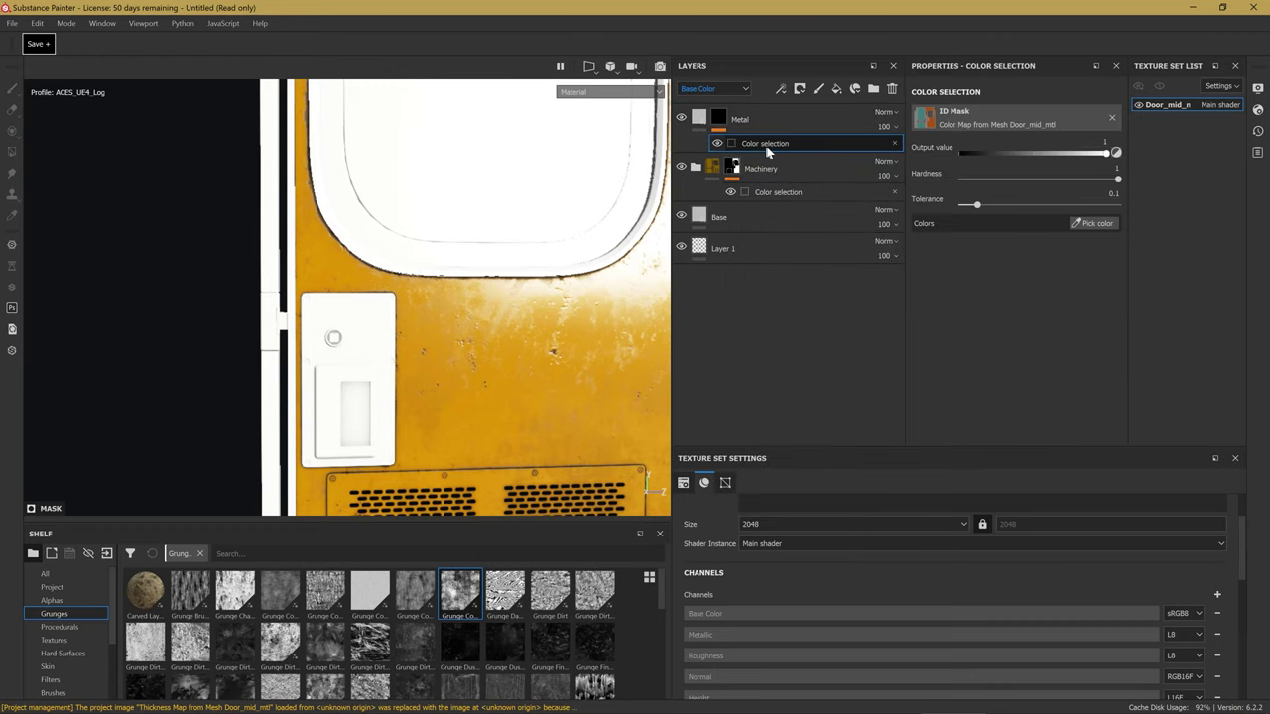
{"action": "left_click", "coordinate": [1095, 226]}
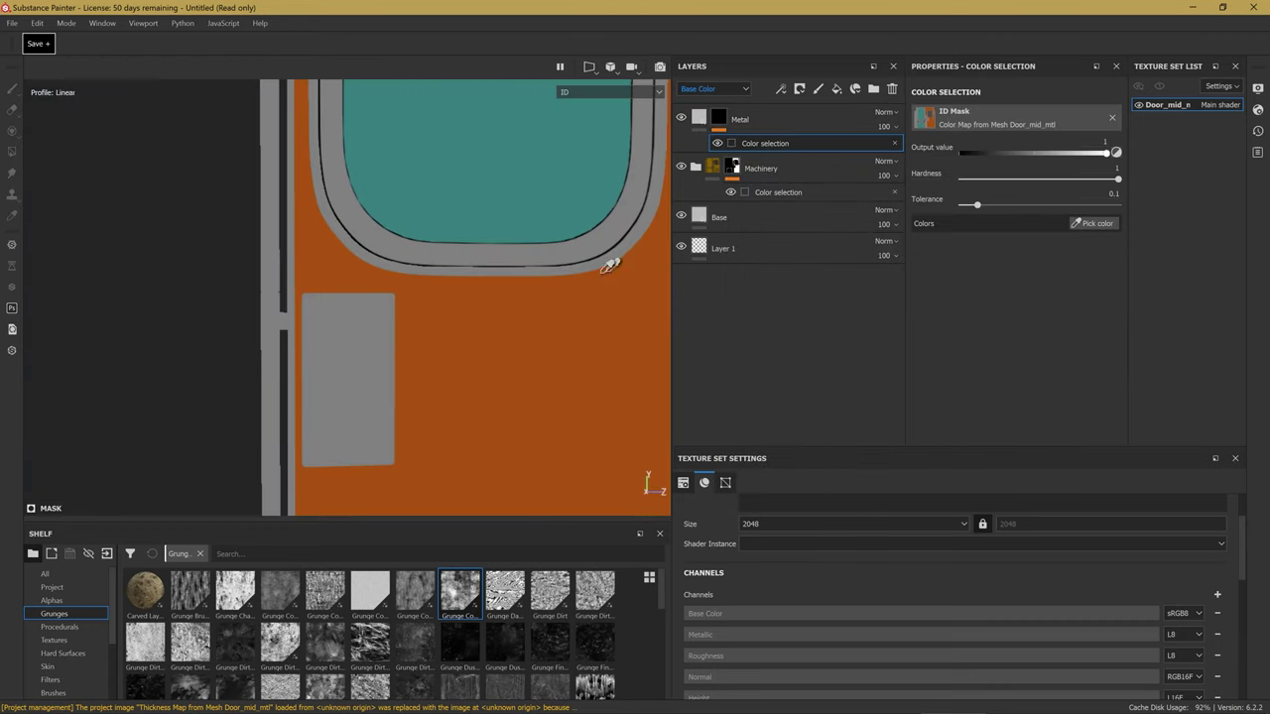
{"action": "left_click", "coordinate": [357, 339]}
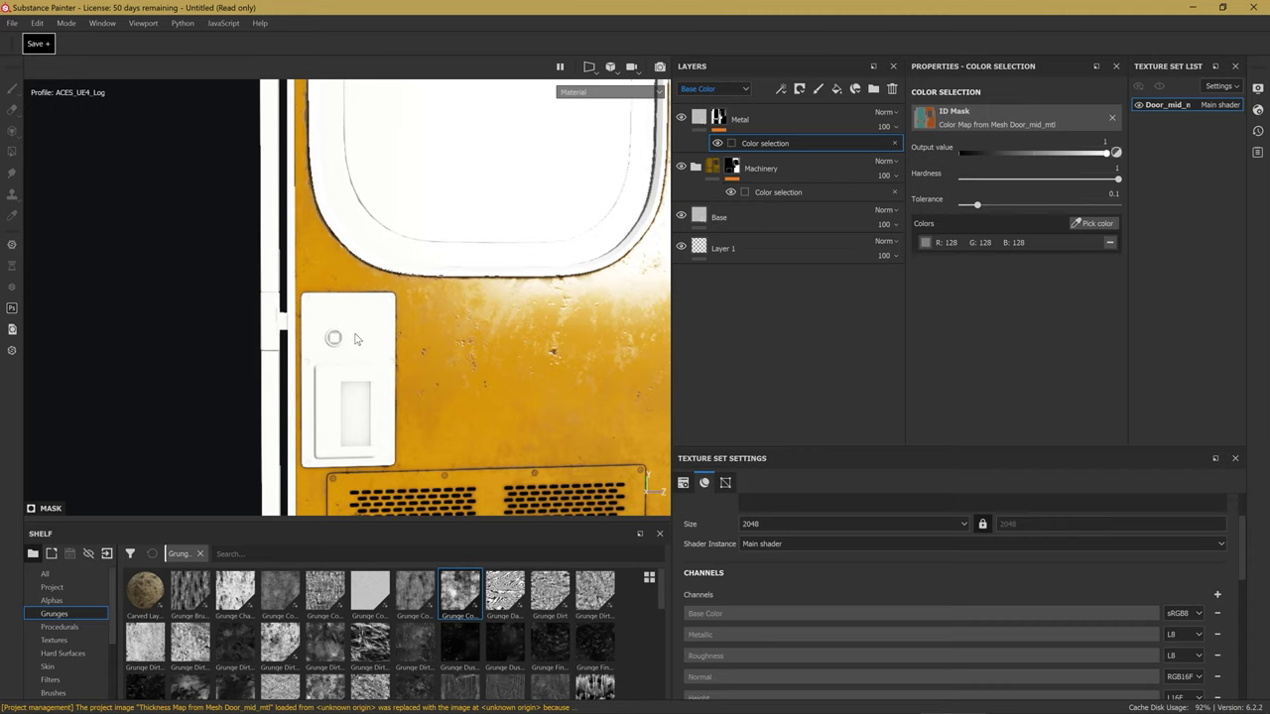
Check the Metal mask covers the frame and latch plate, then return to material view.
{"action": "left_click", "coordinate": [719, 119]}
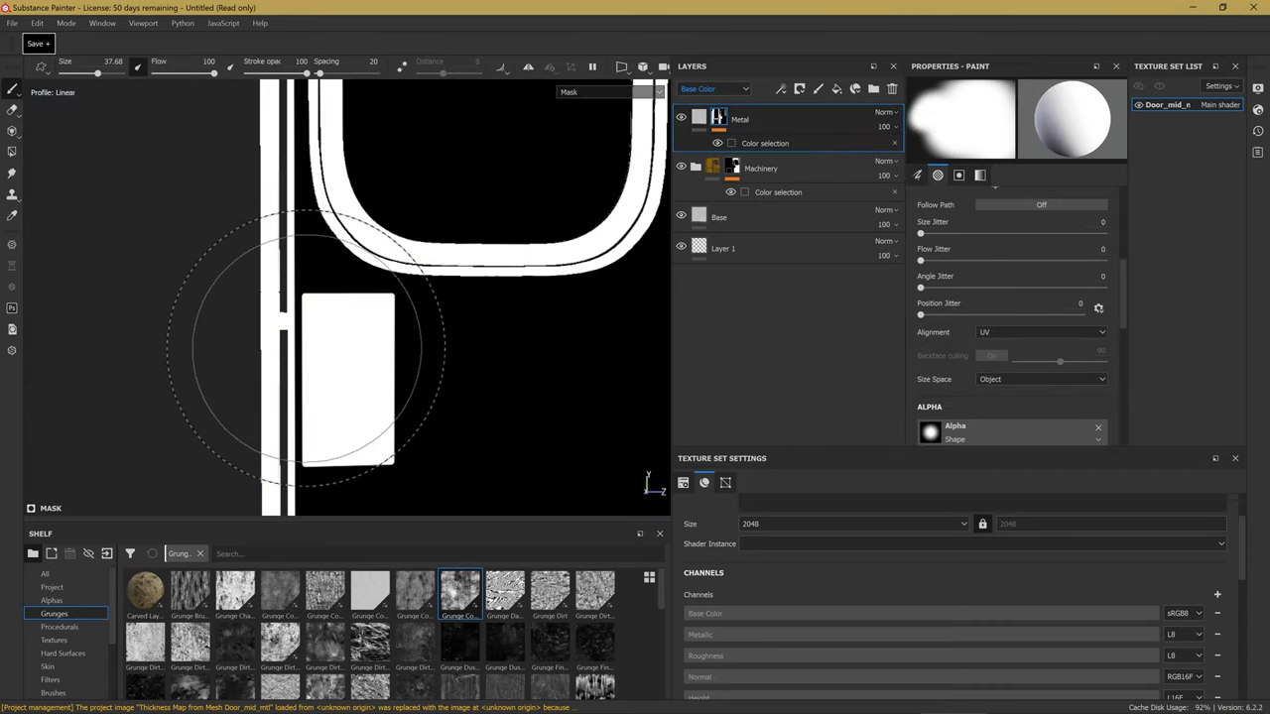
{"action": "scroll", "coordinate": [363, 427], "scroll_direction": "down", "scroll_amount": 3}
{"action": "scroll", "coordinate": [256, 370], "scroll_direction": "up", "scroll_amount": 3}
{"action": "scroll", "coordinate": [260, 370], "scroll_direction": "up", "scroll_amount": 2}
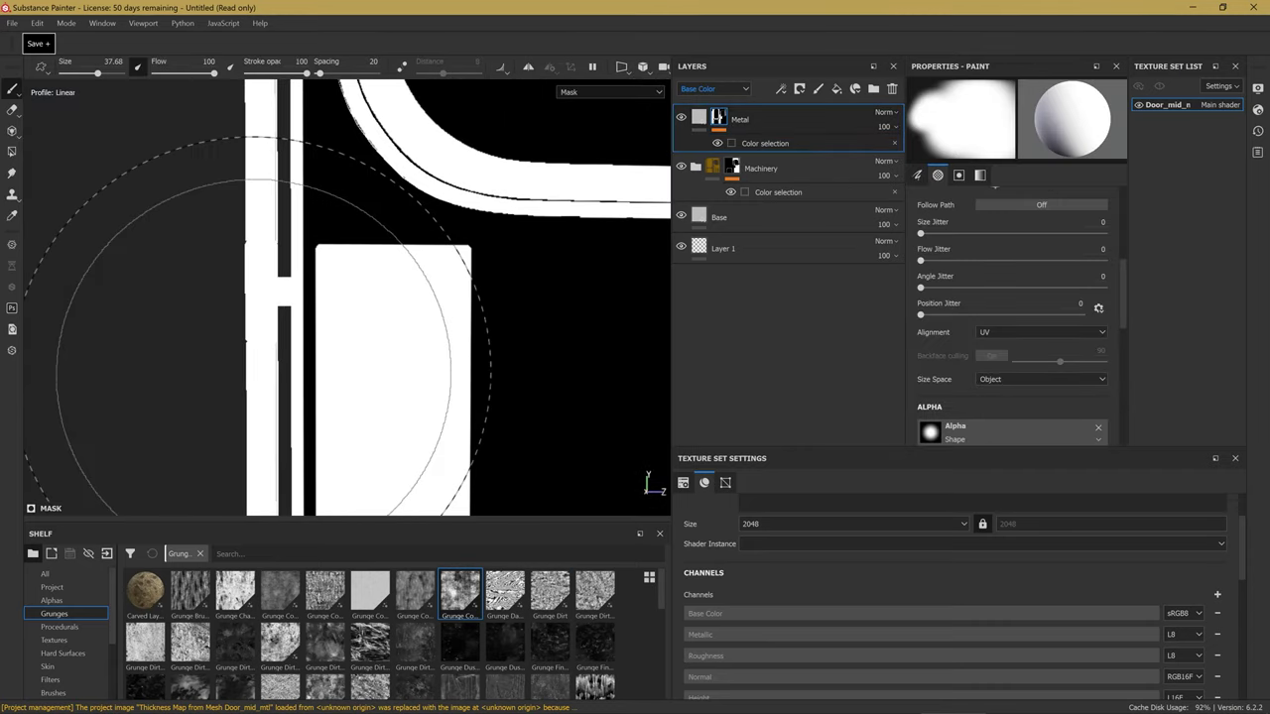
{"action": "scroll", "coordinate": [278, 363], "scroll_direction": "down", "scroll_amount": 3}
{"action": "scroll", "coordinate": [298, 366], "scroll_direction": "down", "scroll_amount": 2}
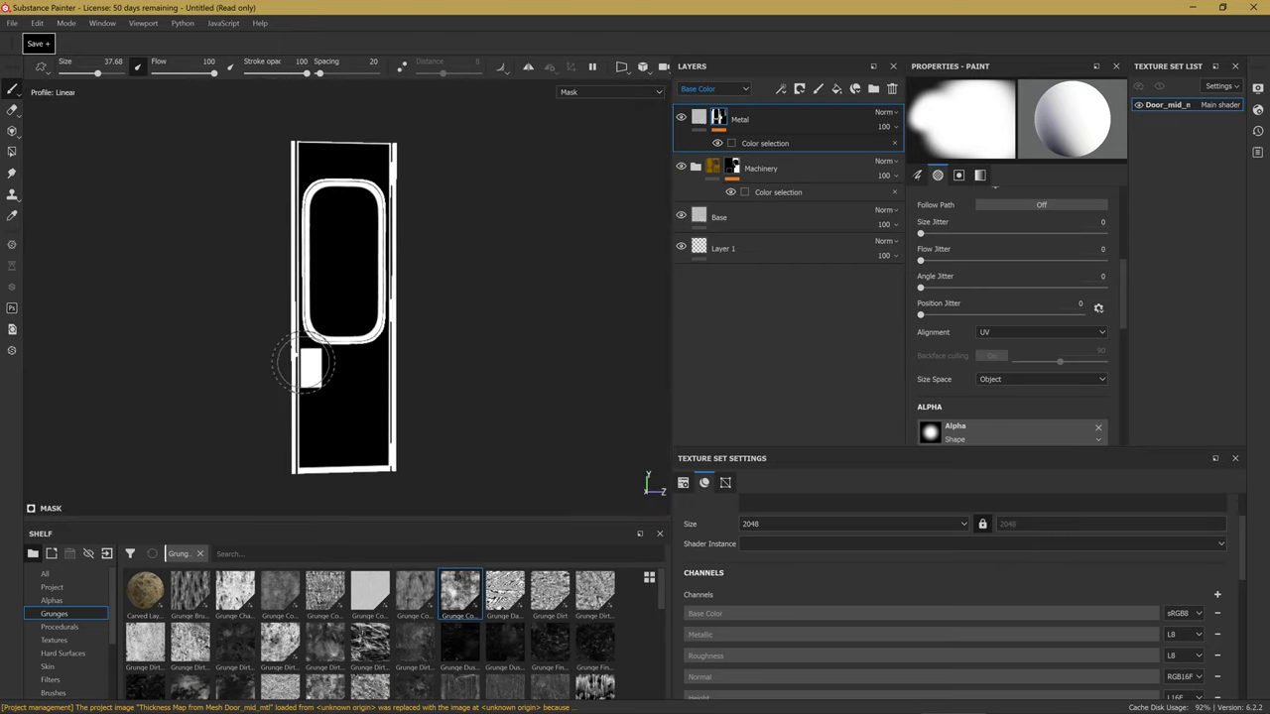
{"action": "scroll", "coordinate": [304, 366], "scroll_direction": "up", "scroll_amount": 2}
{"action": "key", "text": "m"}
{"action": "scroll", "coordinate": [302, 365], "scroll_direction": "up", "scroll_amount": 2}
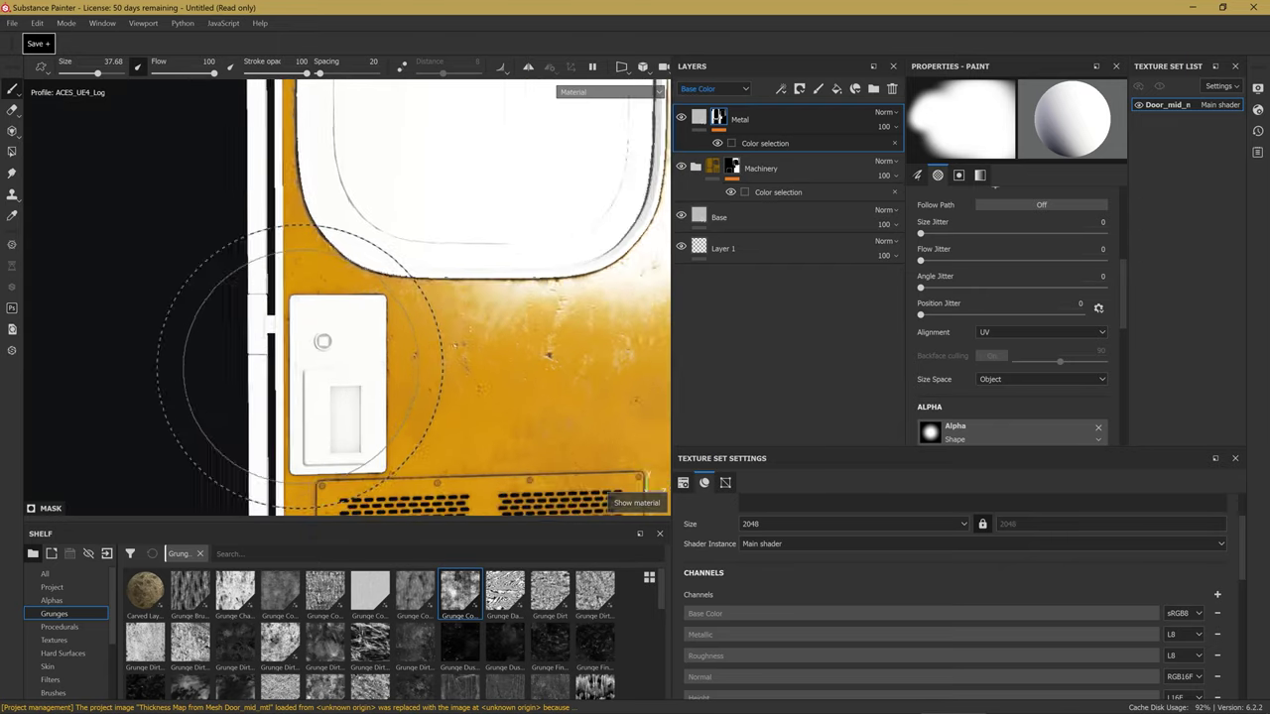
{"action": "scroll", "coordinate": [298, 368], "scroll_direction": "up", "scroll_amount": 2}
{"action": "left_click", "coordinate": [699, 117]}
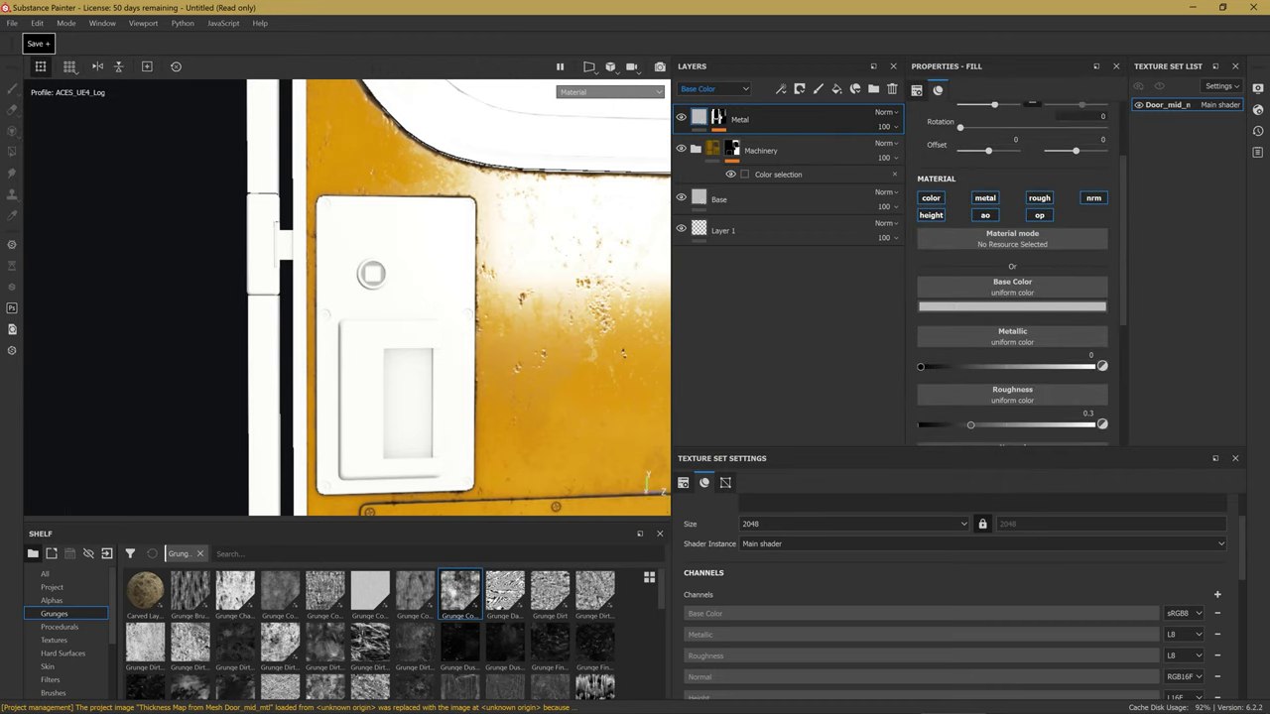
Darken the Metal base colour and set Metallic to 1.
{"action": "middle_click_drag", "start_coordinate": [568, 192], "coordinate": [581, 207]}
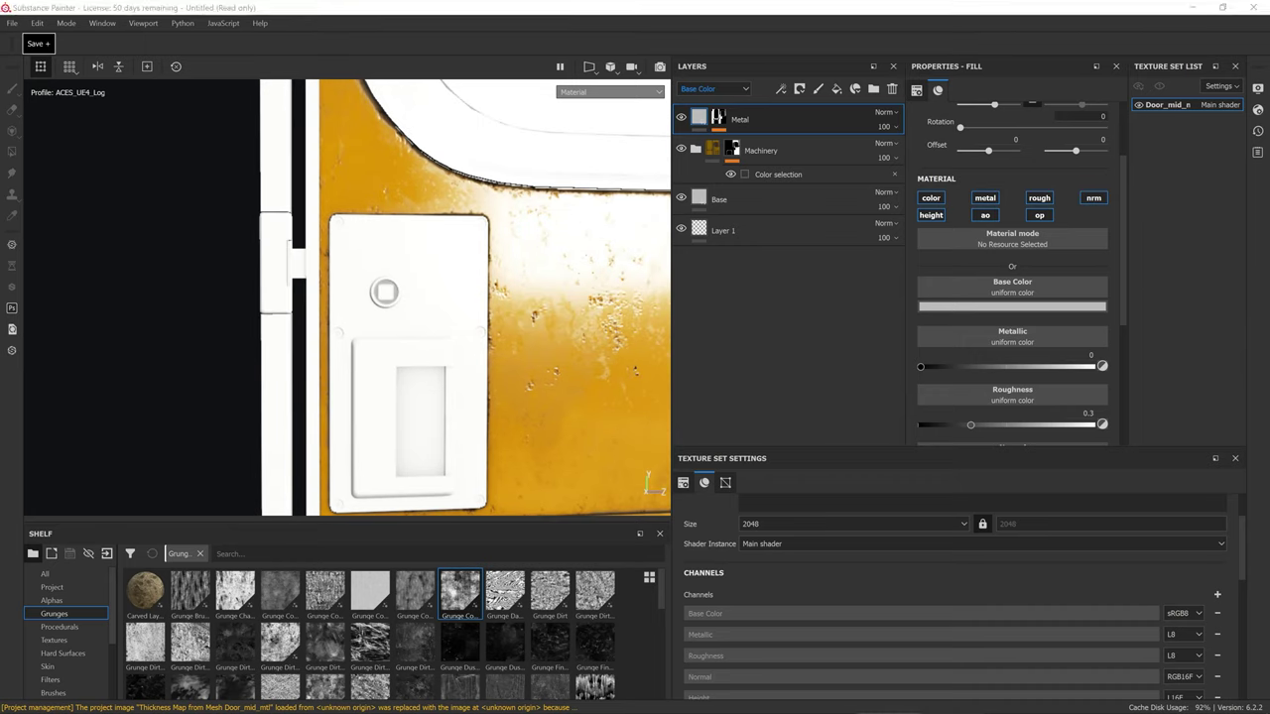
{"action": "left_click", "coordinate": [1012, 307]}
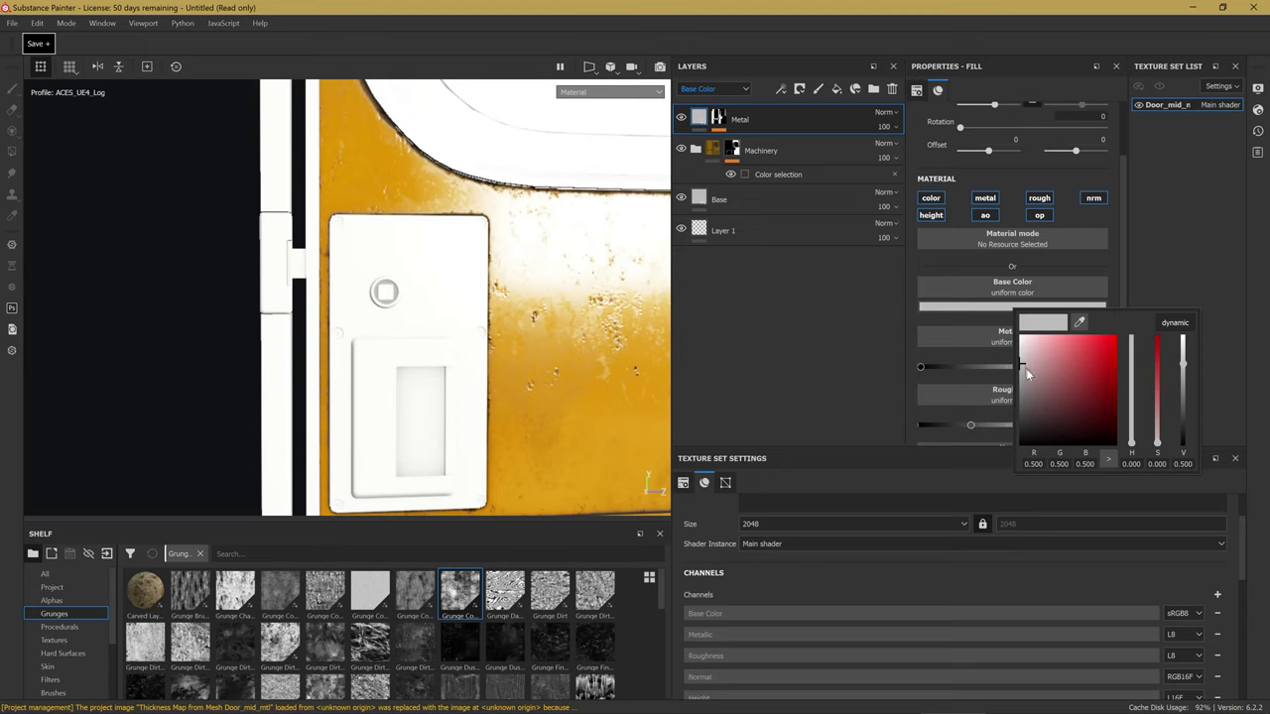
{"action": "left_click_drag", "start_coordinate": [1023, 381], "coordinate": [1016, 405]}
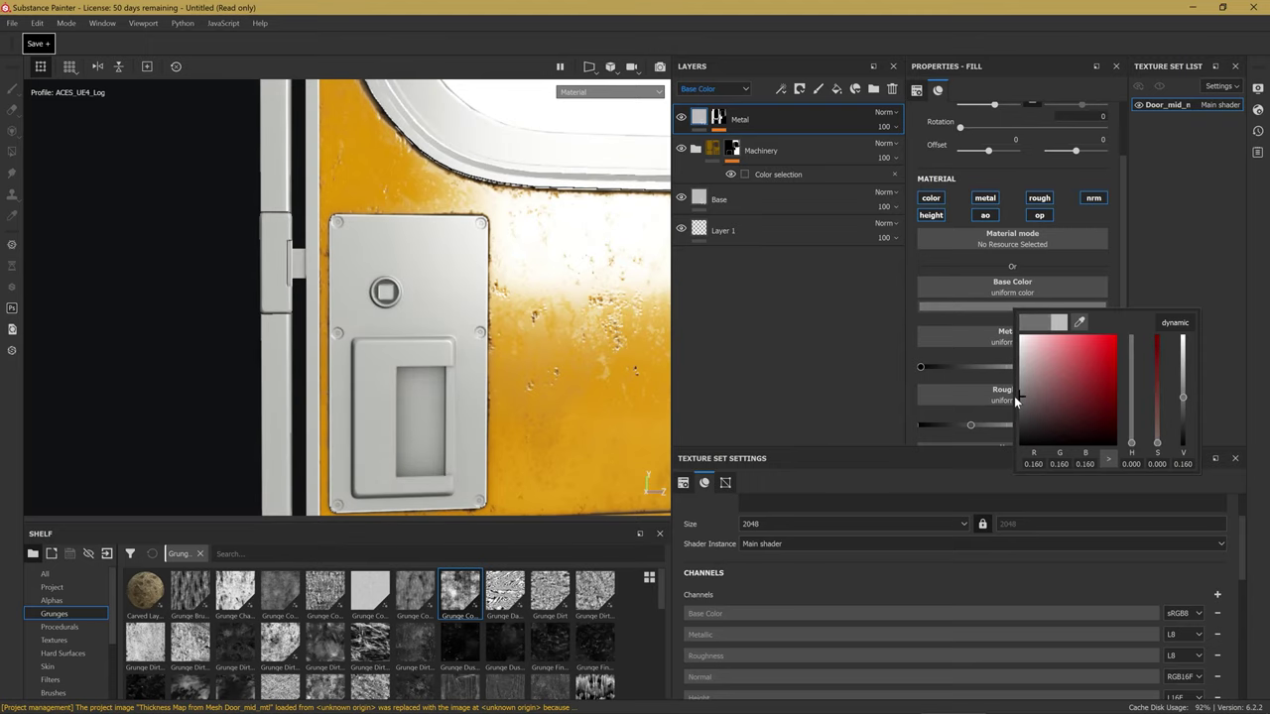
{"action": "left_click_drag", "start_coordinate": [1015, 405], "coordinate": [1013, 410]}
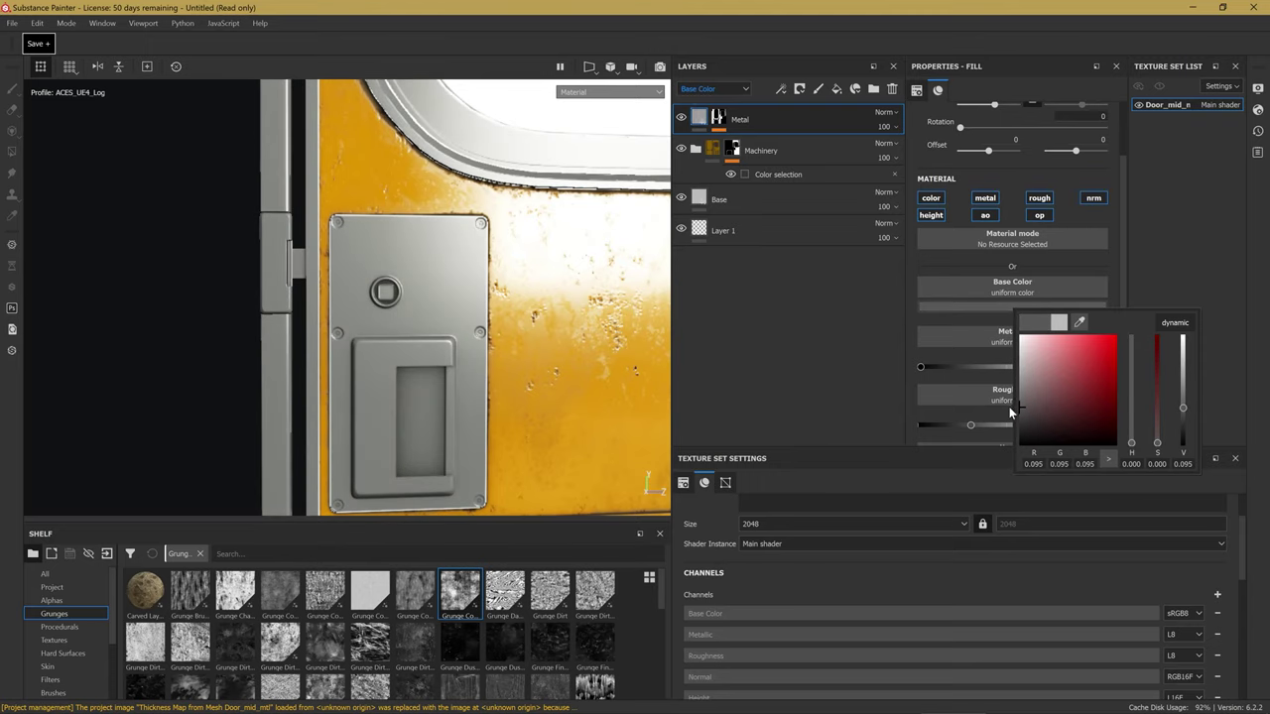
{"action": "middle_click_drag", "start_coordinate": [294, 232], "coordinate": [476, 296], "text": "alt"}
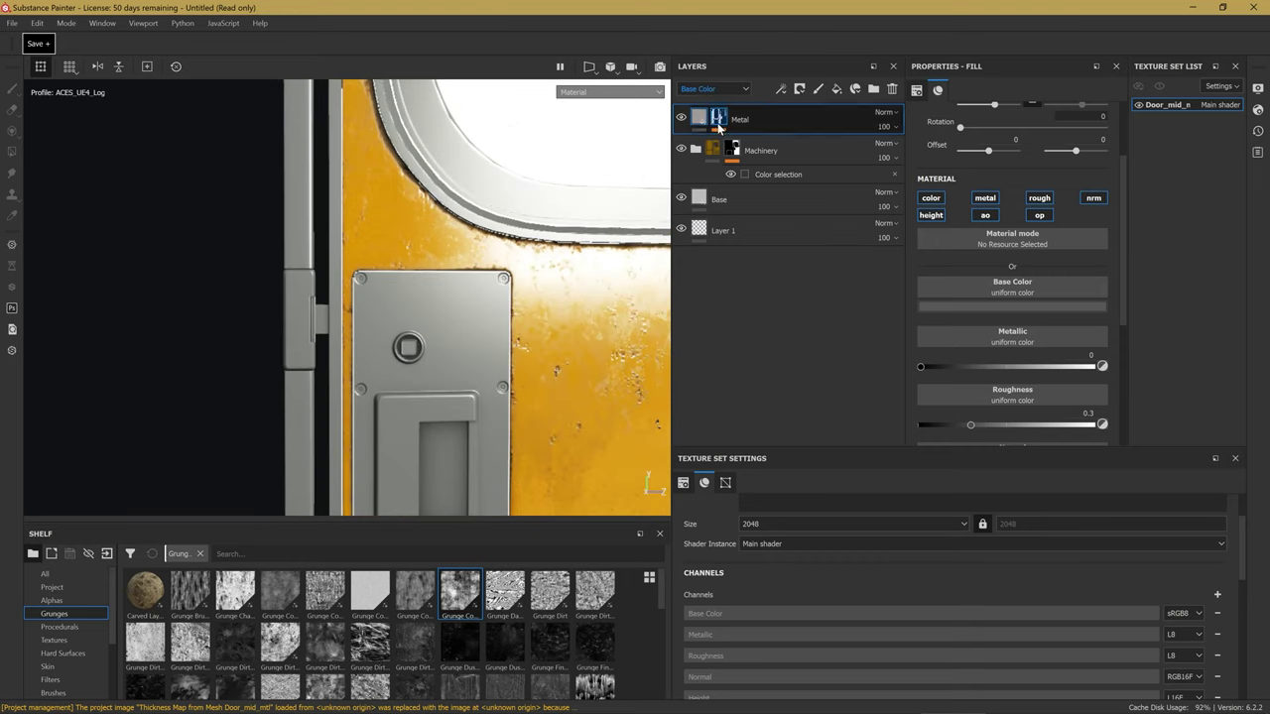
{"action": "scroll", "coordinate": [476, 296], "scroll_direction": "up", "scroll_amount": 5}
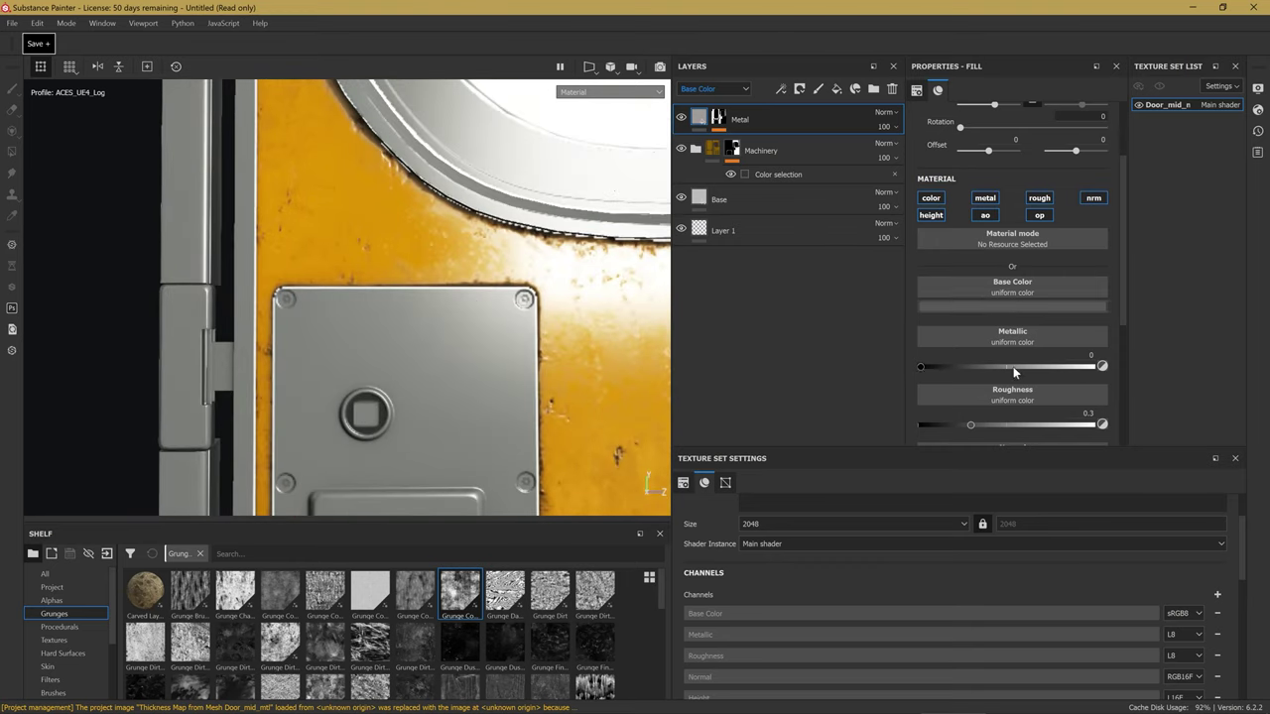
{"action": "left_click_drag", "start_coordinate": [998, 366], "coordinate": [1213, 387]}
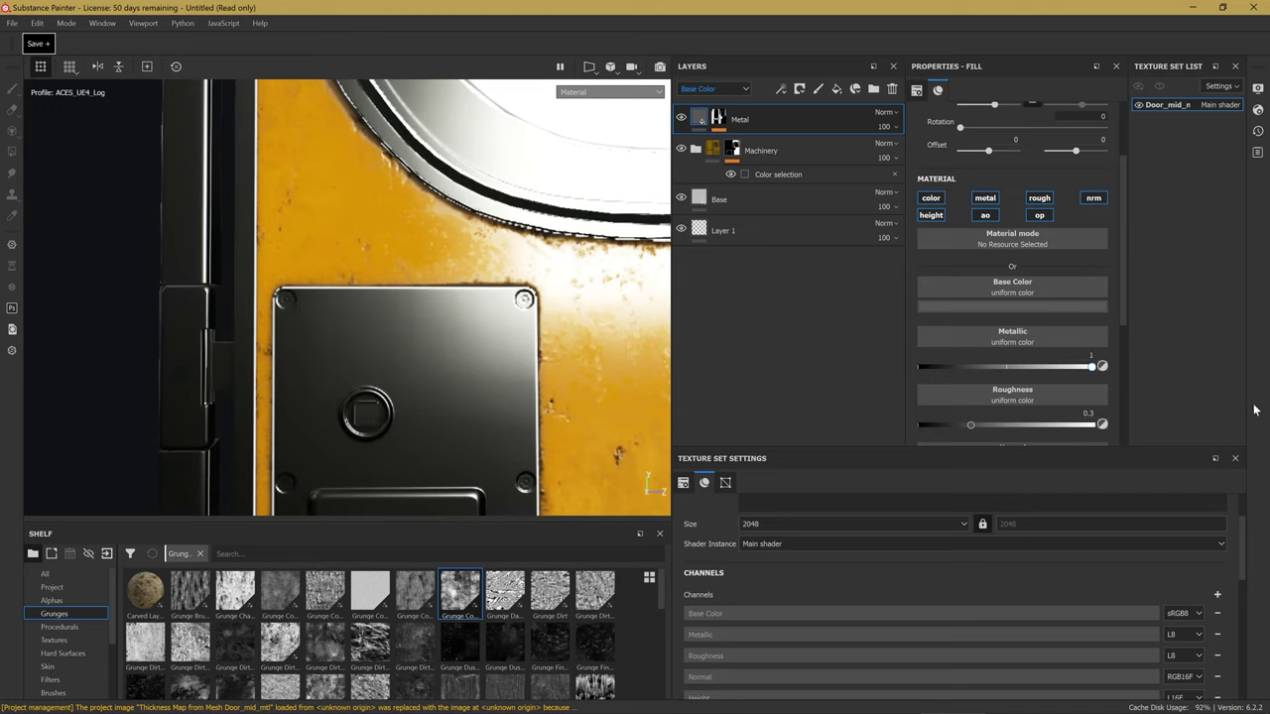
Set the Metal base colour value to 0.234 and roughness to 0.3071.
{"action": "left_click", "coordinate": [1007, 308]}
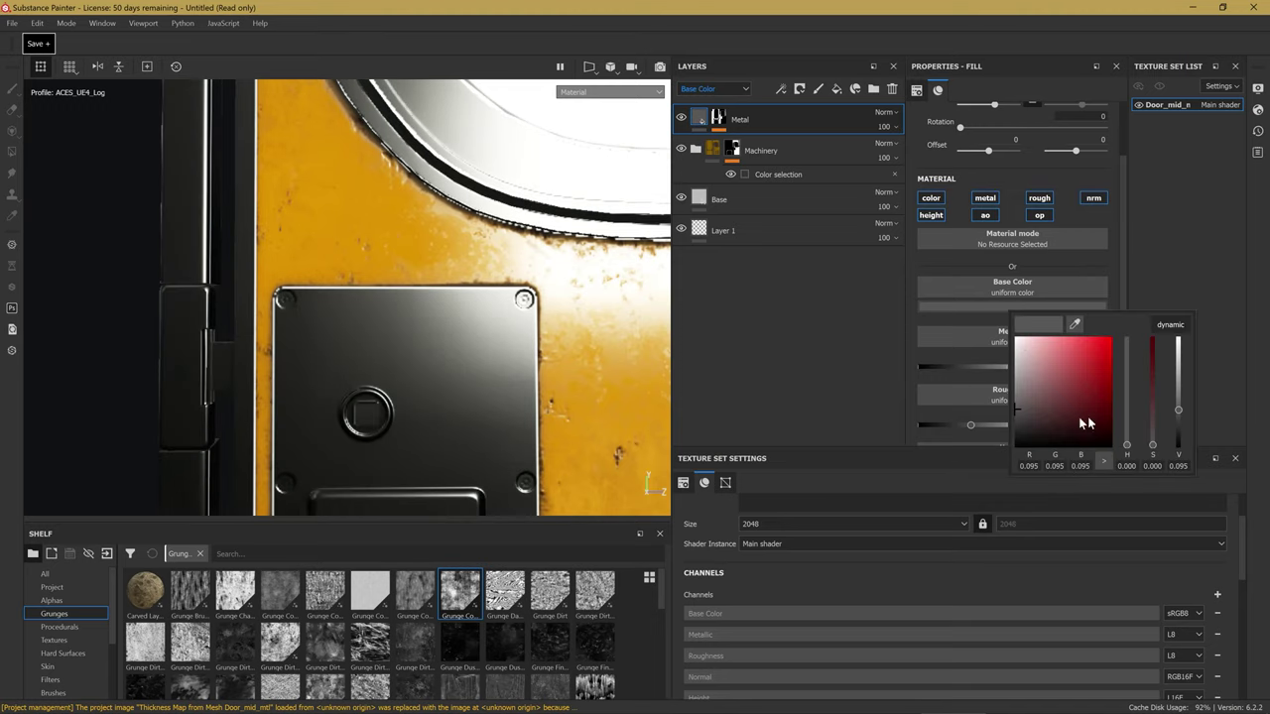
{"action": "left_click_drag", "start_coordinate": [1181, 412], "coordinate": [1178, 393]}
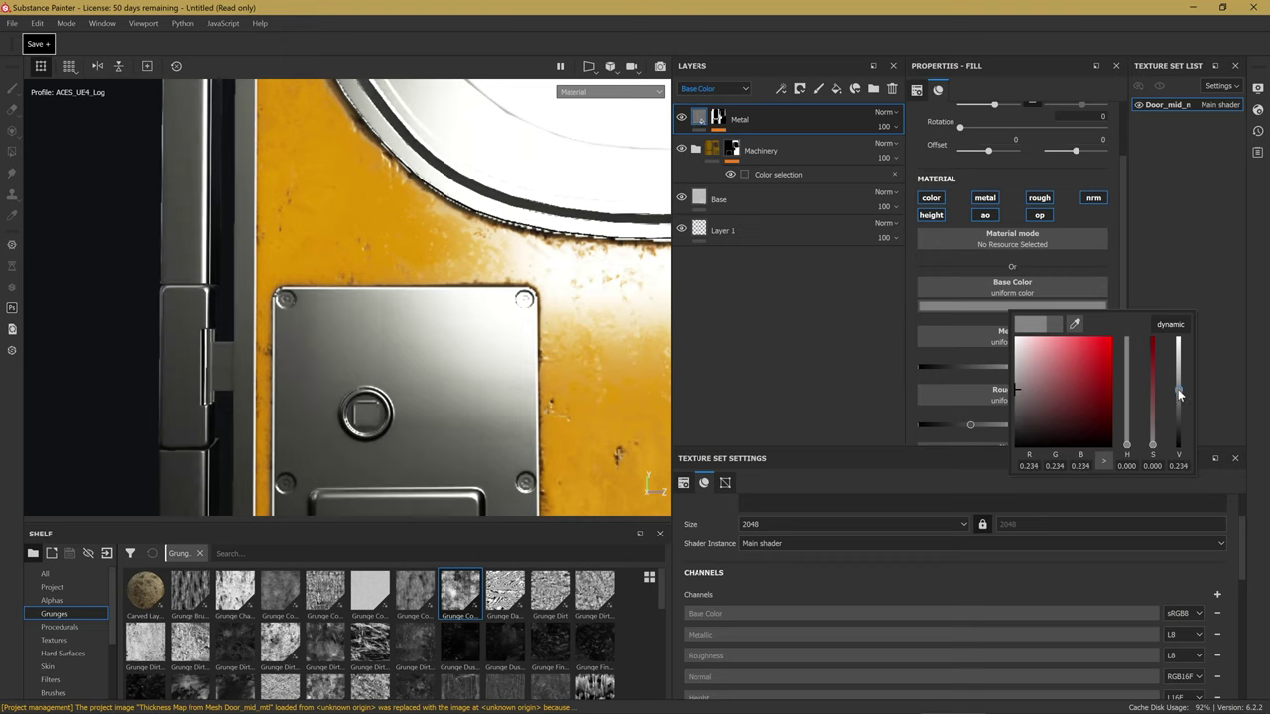
{"action": "scroll", "coordinate": [1051, 370], "scroll_direction": "down", "scroll_amount": 5}
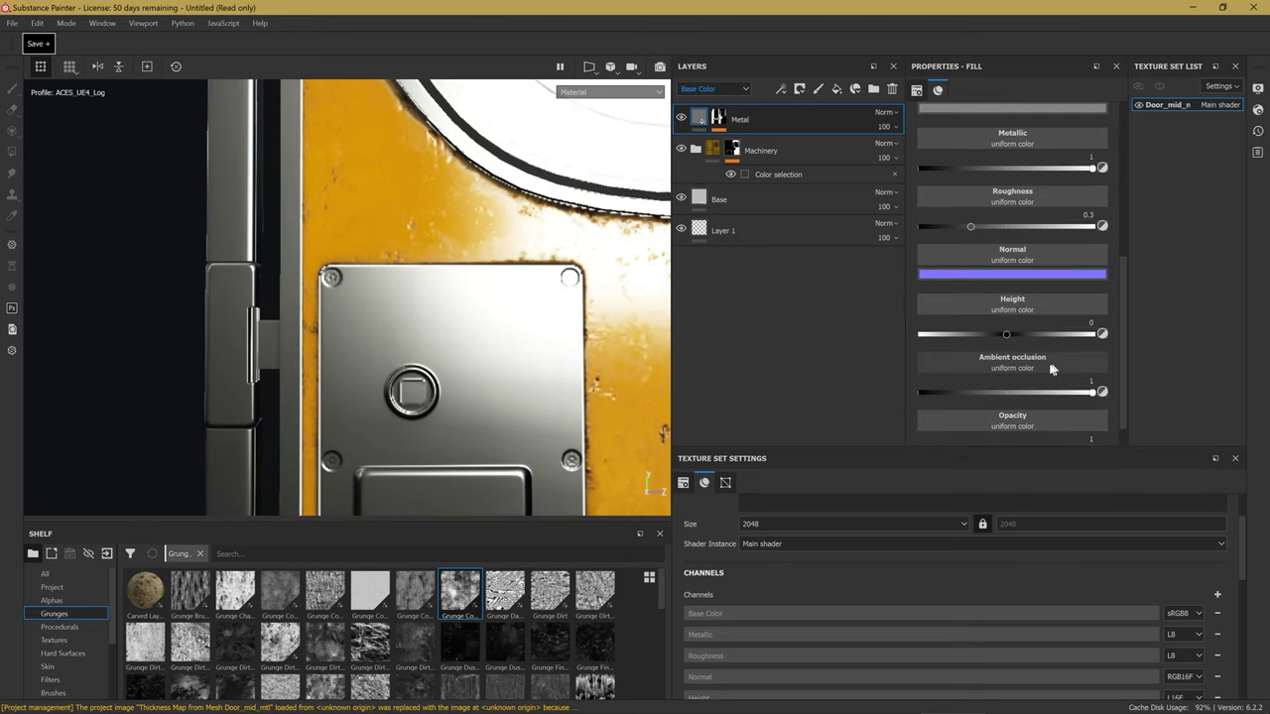
{"action": "scroll", "coordinate": [1011, 268], "scroll_direction": "up", "scroll_amount": 2}
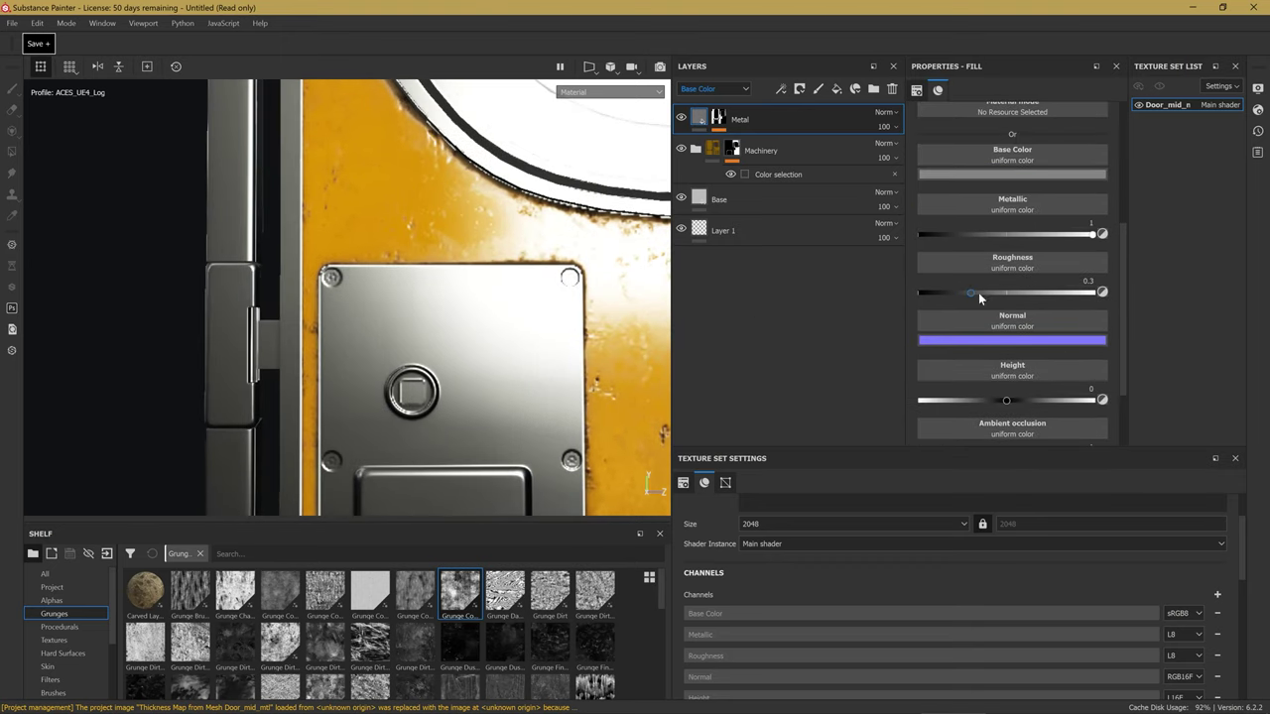
{"action": "left_click_drag", "start_coordinate": [979, 292], "coordinate": [982, 294]}
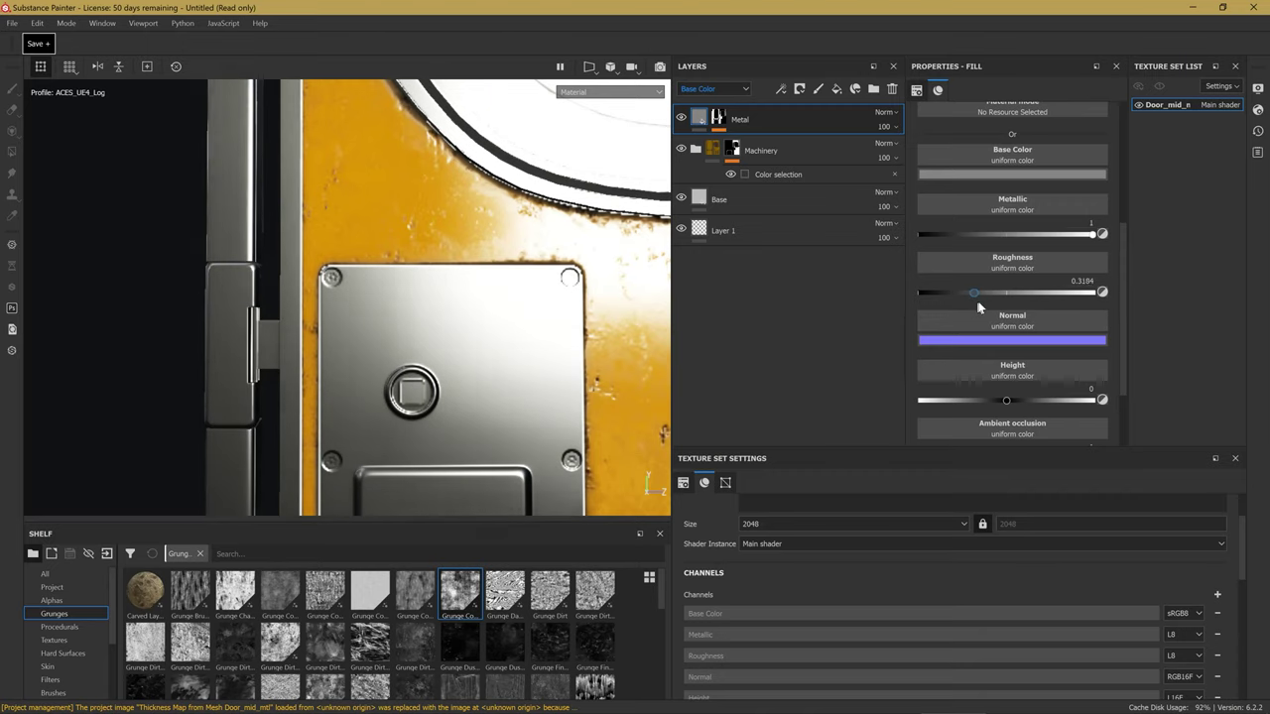
{"action": "left_click_drag", "start_coordinate": [978, 306], "coordinate": [962, 301]}
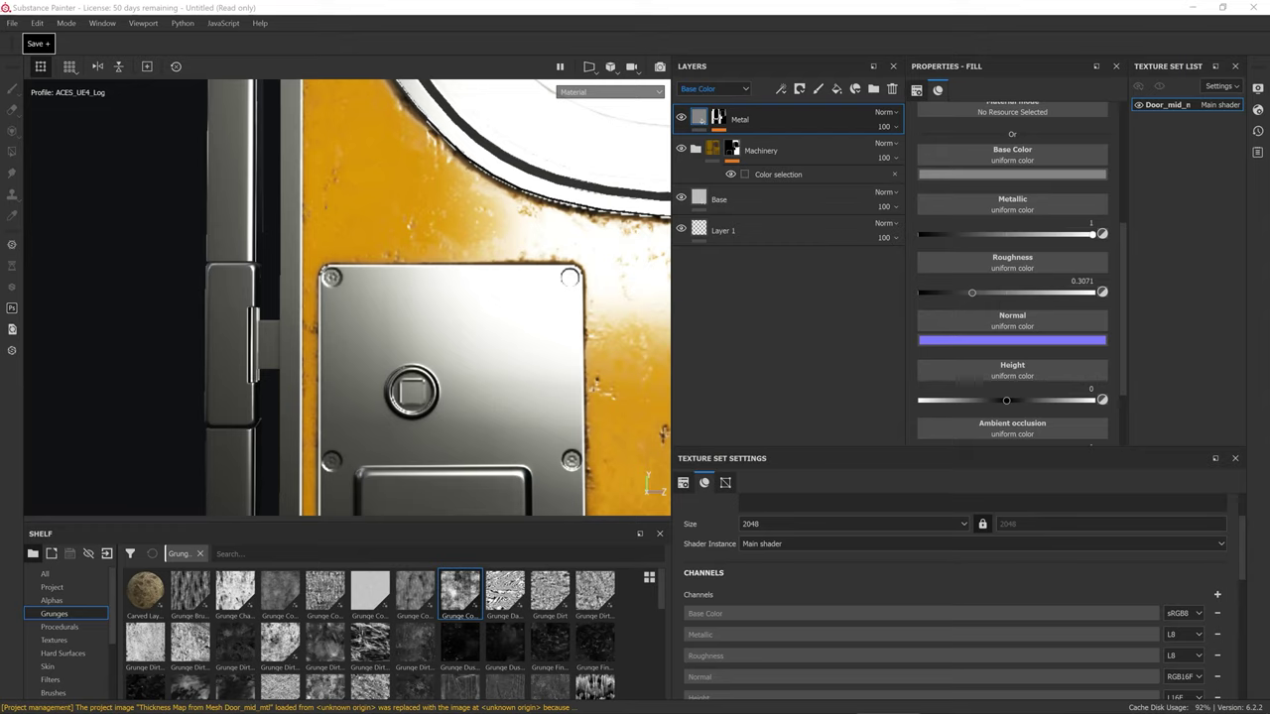
{"action": "scroll", "coordinate": [874, 223], "scroll_direction": "down", "scroll_amount": 1}
{"action": "scroll", "coordinate": [863, 233], "scroll_direction": "down", "scroll_amount": 1}
{"action": "scroll", "coordinate": [860, 236], "scroll_direction": "up", "scroll_amount": 2}
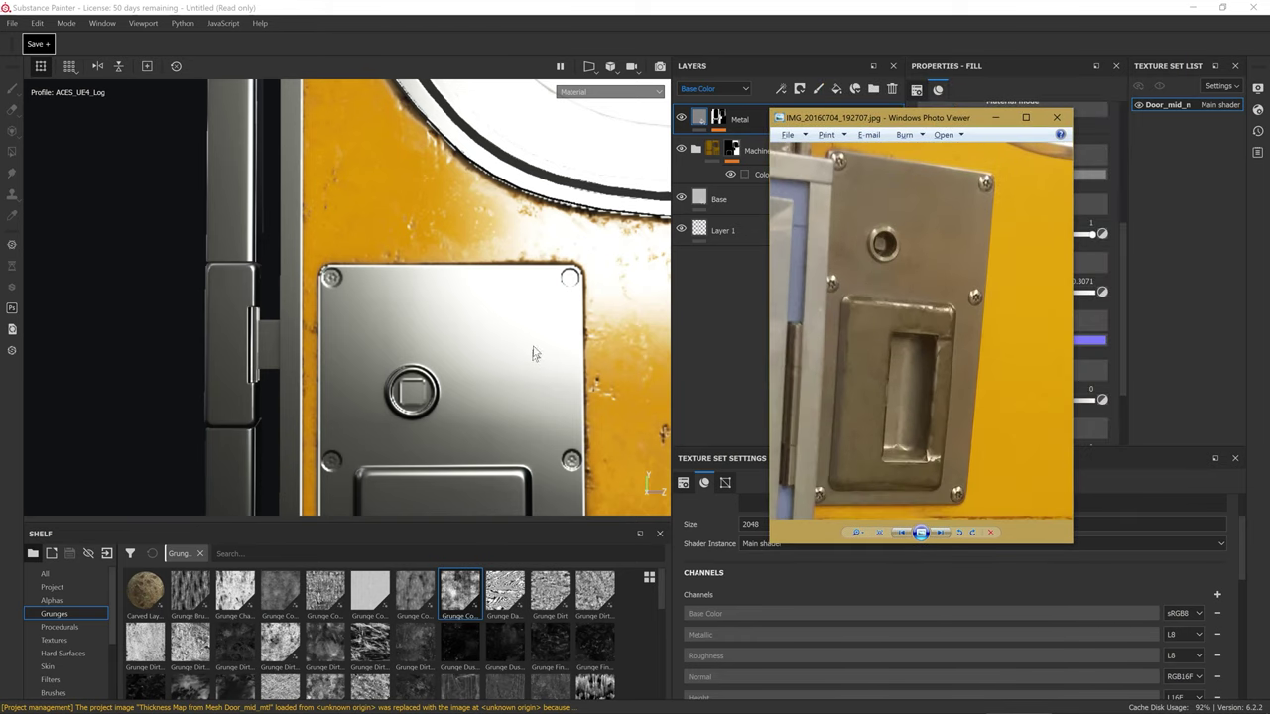
{"action": "scroll", "coordinate": [486, 307], "scroll_direction": "down", "scroll_amount": 2}
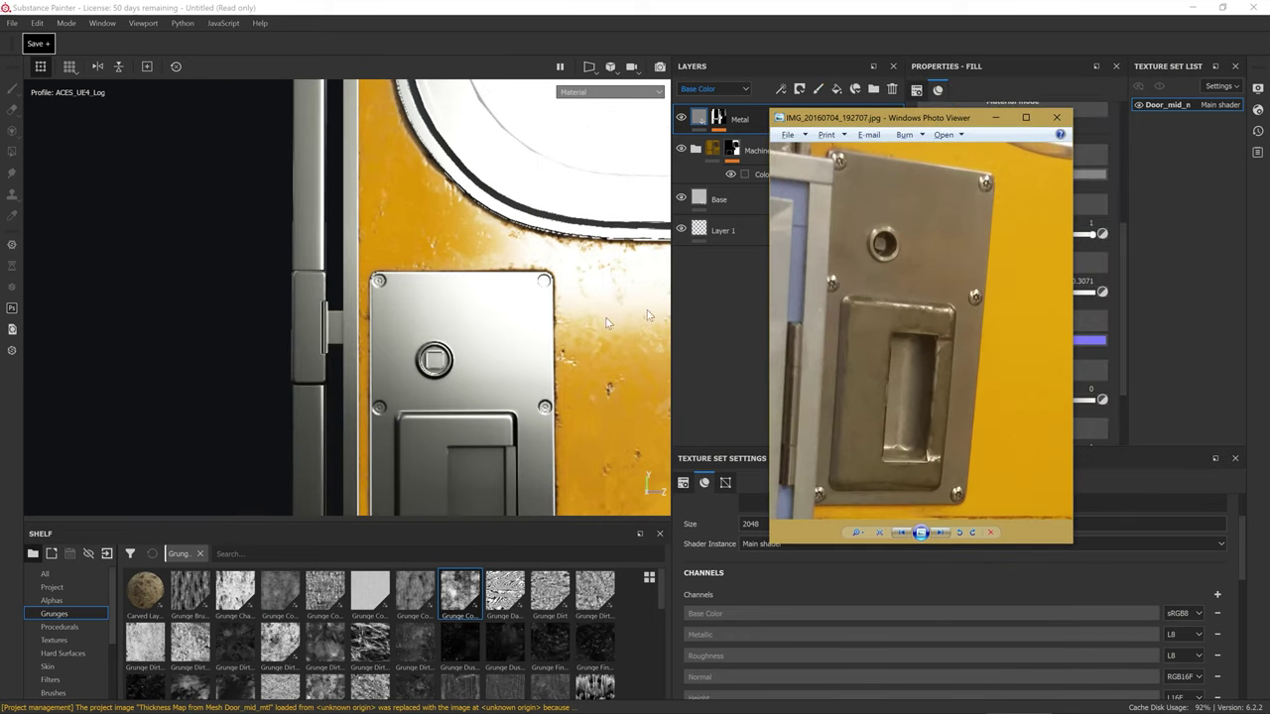
{"action": "key", "text": "alt+F4"}
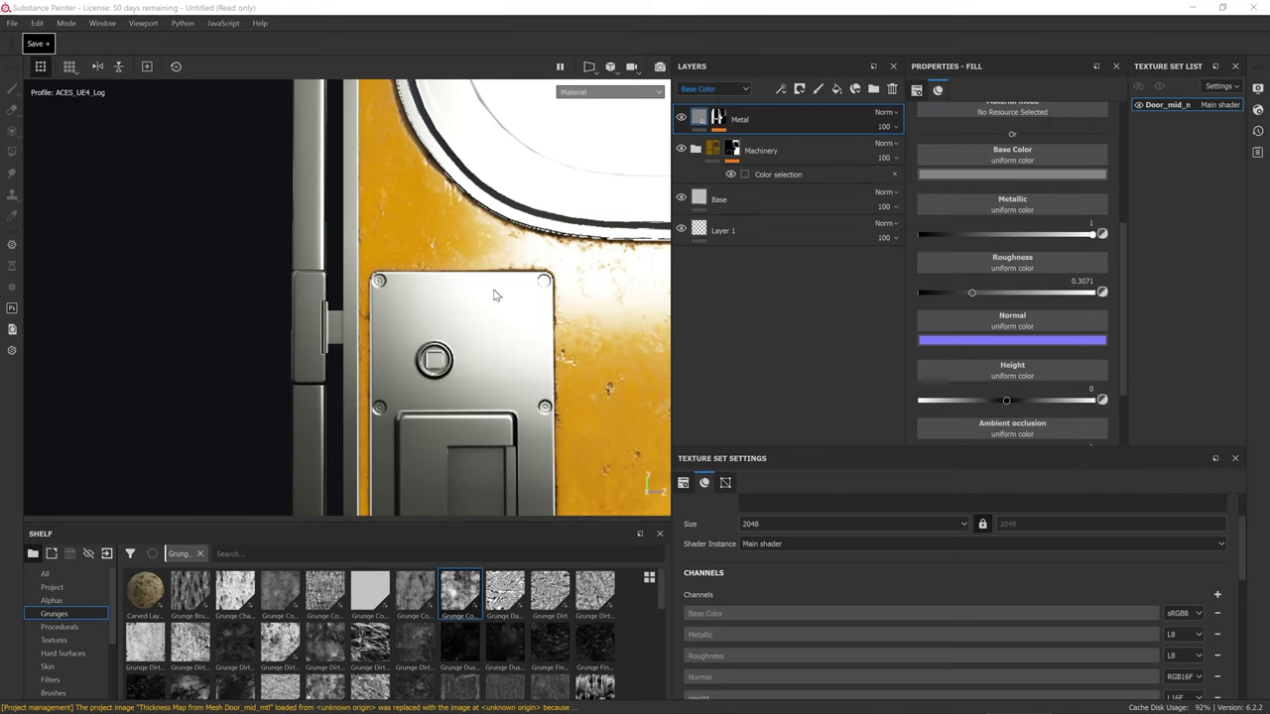
{"action": "middle_click_drag", "start_coordinate": [496, 295], "coordinate": [459, 202]}
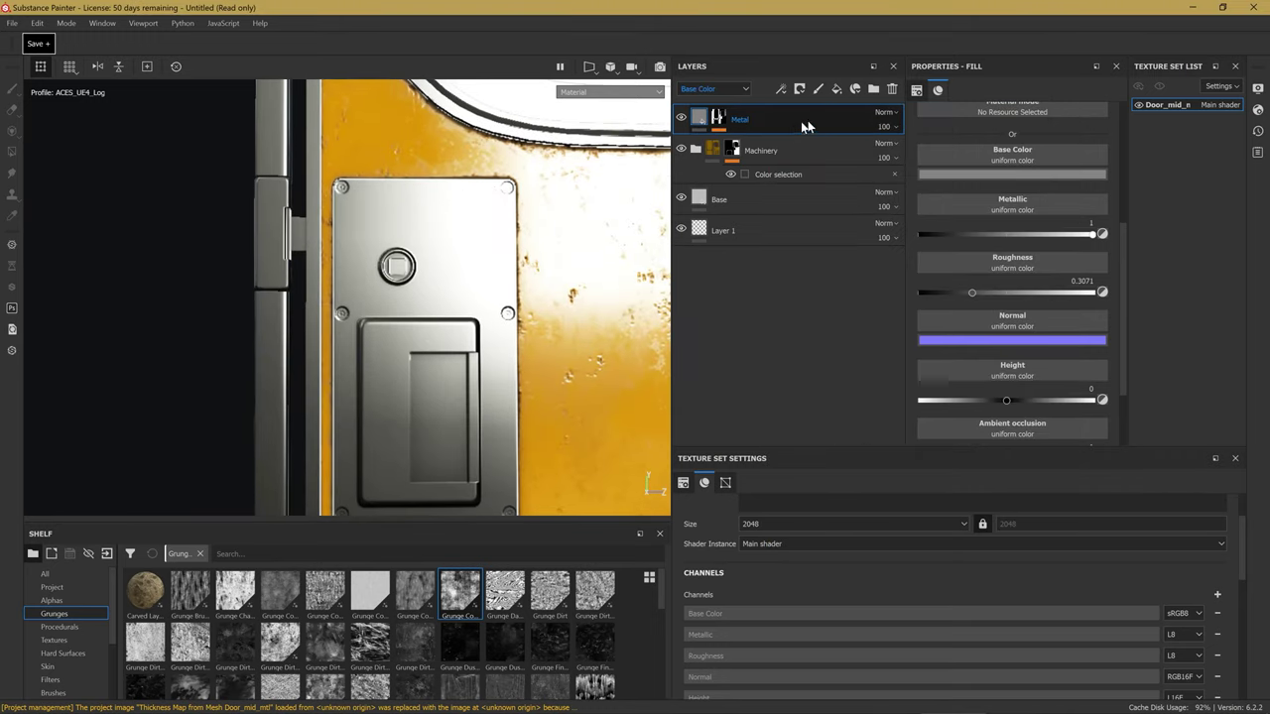
{"action": "left_click", "coordinate": [873, 88]}
Rename Folder 1 to Metal.
{"action": "left_click", "coordinate": [740, 147]}
{"action": "double_click", "coordinate": [742, 151]}
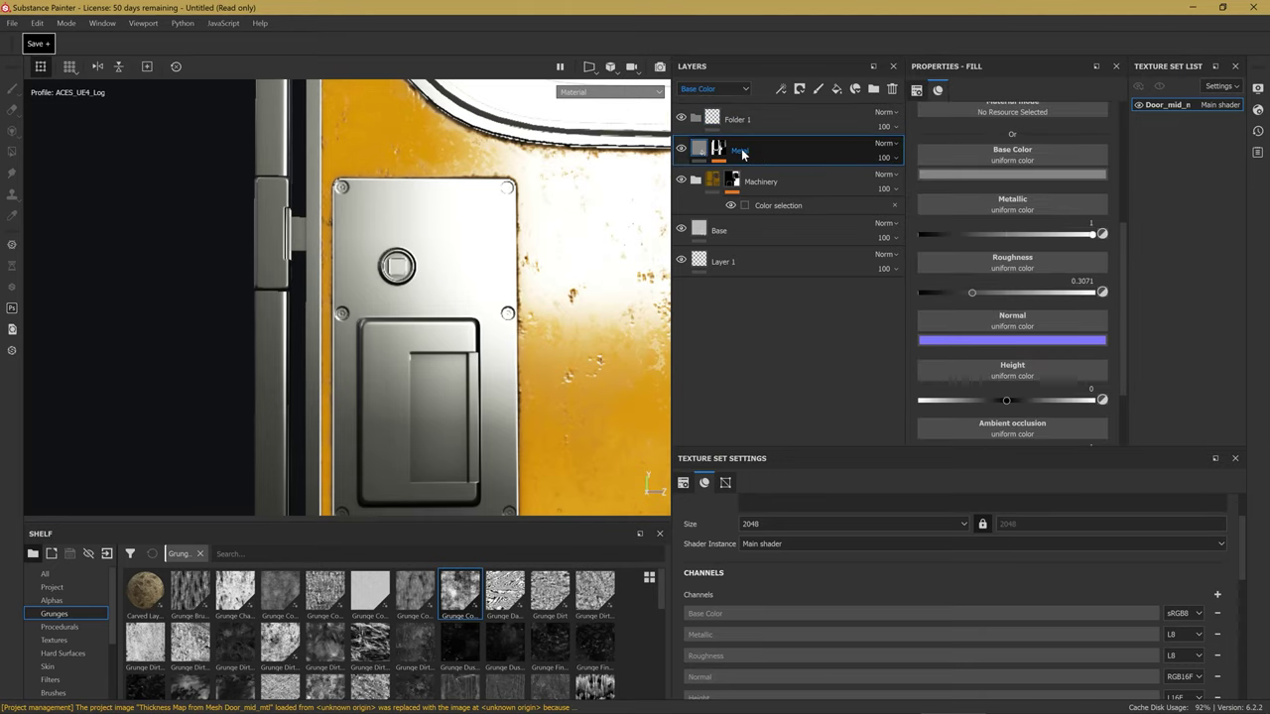
{"action": "double_click", "coordinate": [749, 118]}
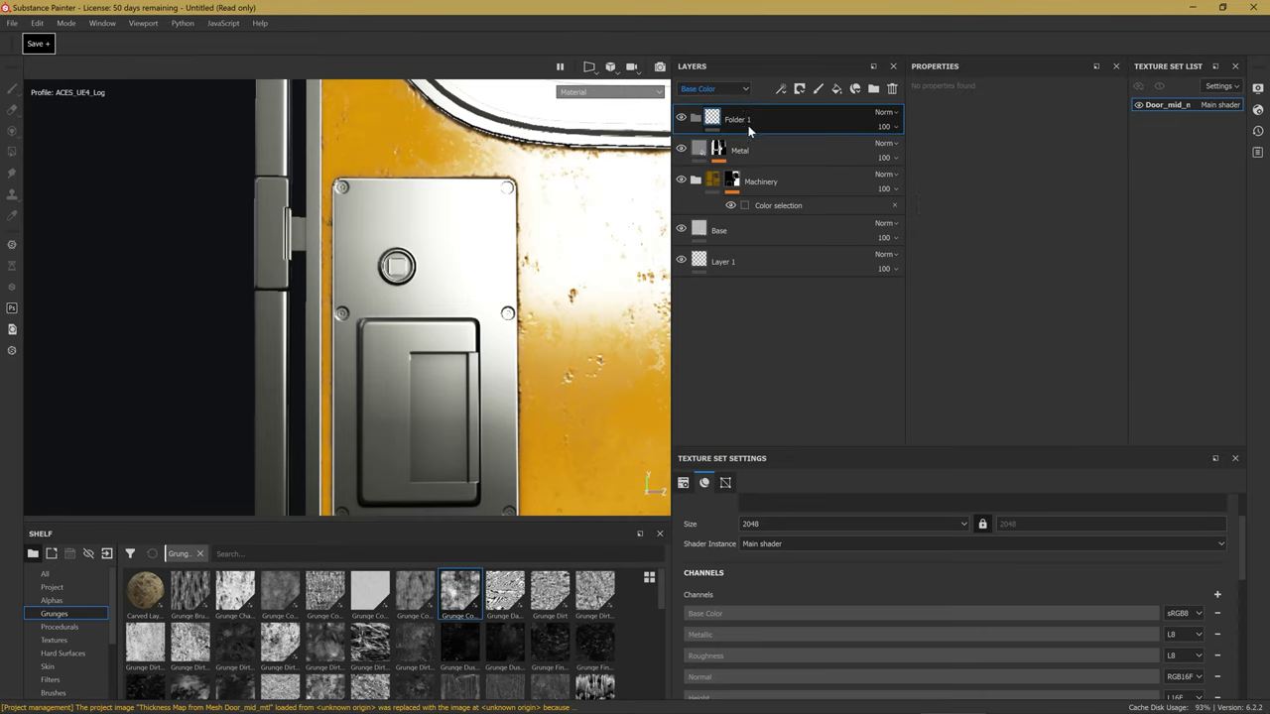
{"action": "type", "text": "Metal"}
{"action": "key", "text": "Return"}
Give the Metal folder a black mask and paste the Metal layer's colour-selection mask into it.
{"action": "right_click", "coordinate": [732, 122]}
{"action": "left_click", "coordinate": [734, 142]}
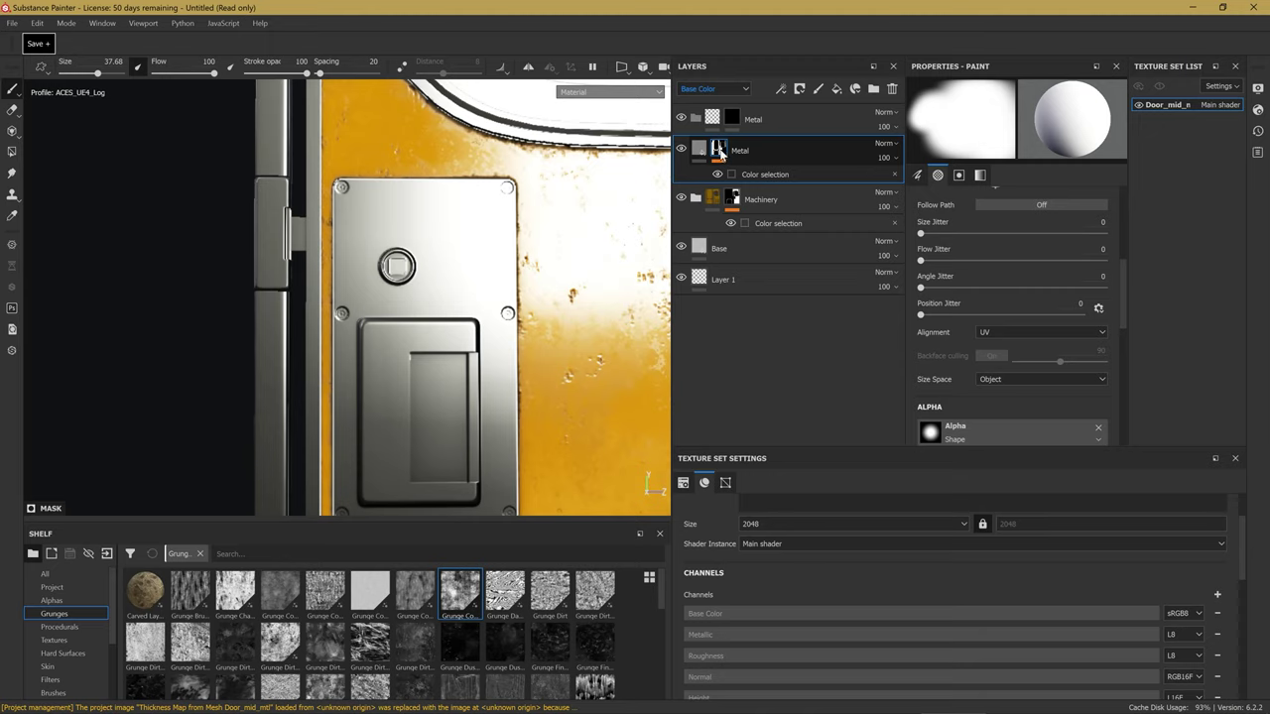
{"action": "right_click", "coordinate": [721, 151]}
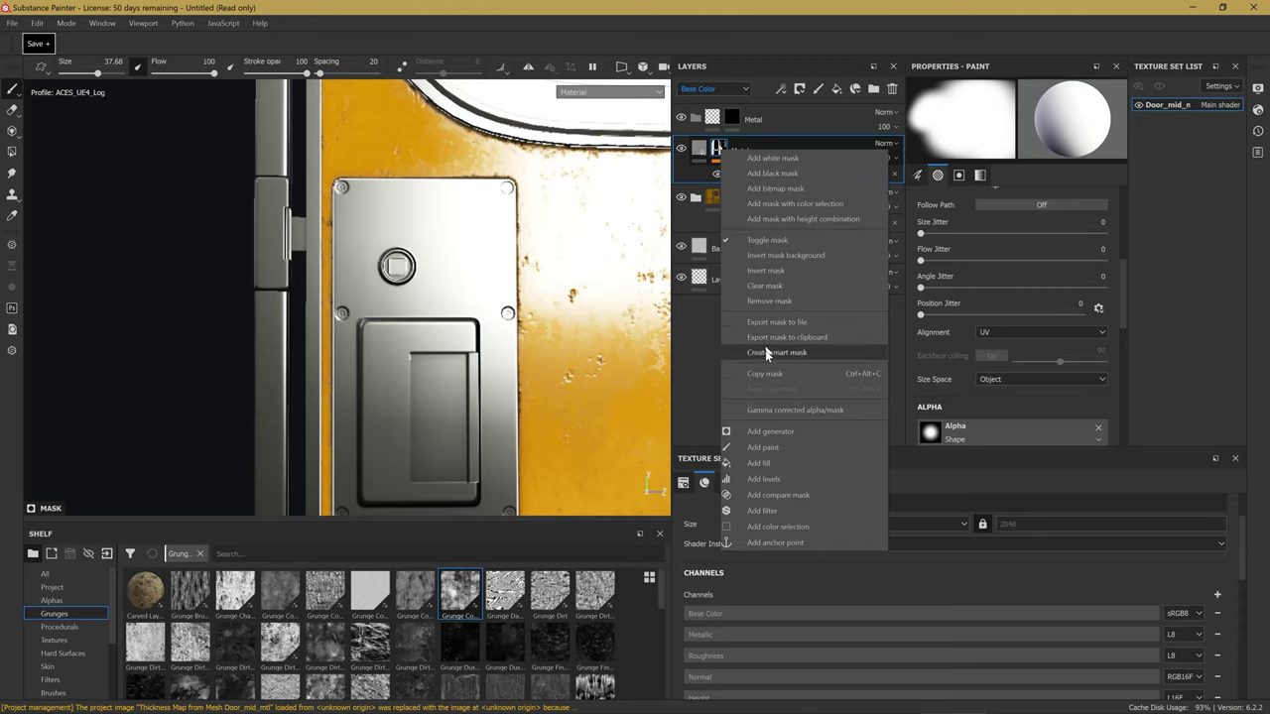
{"action": "left_click", "coordinate": [767, 355]}
{"action": "left_click", "coordinate": [732, 117]}
{"action": "right_click", "coordinate": [734, 117]}
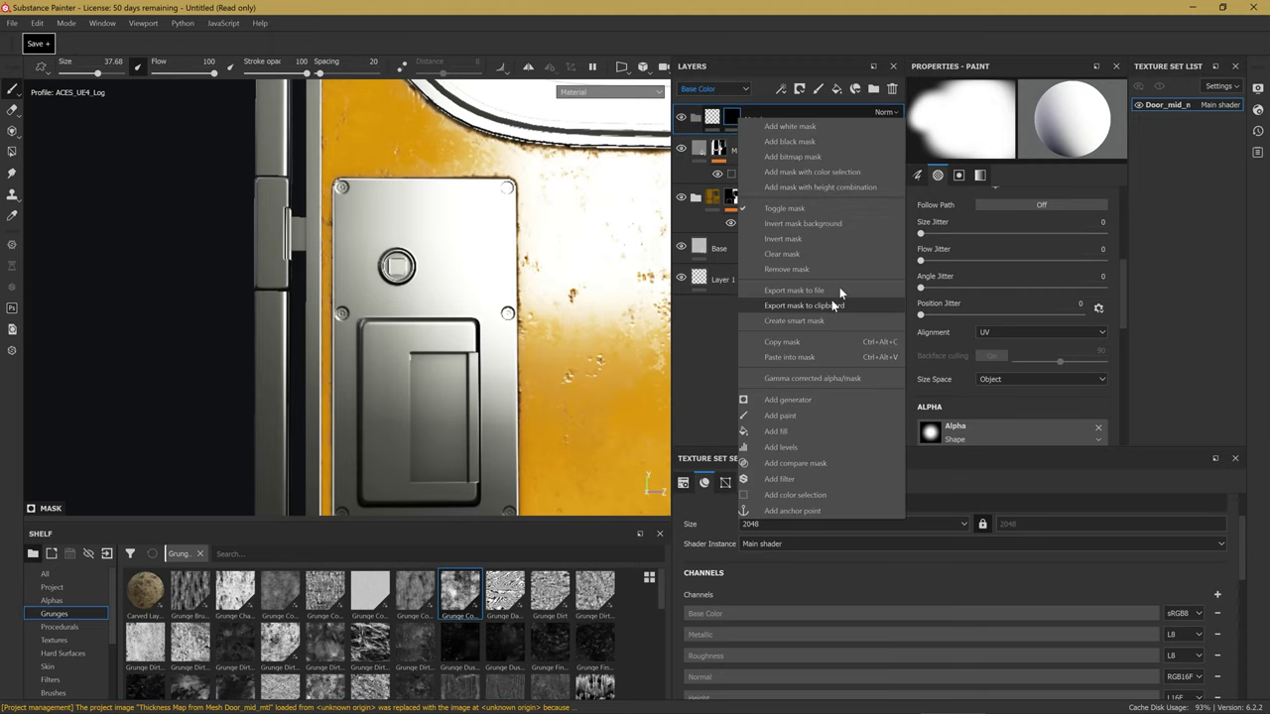
{"action": "left_click", "coordinate": [836, 359]}
Remove the Metal layer's own mask inside the folder.
{"action": "left_click", "coordinate": [716, 167]}
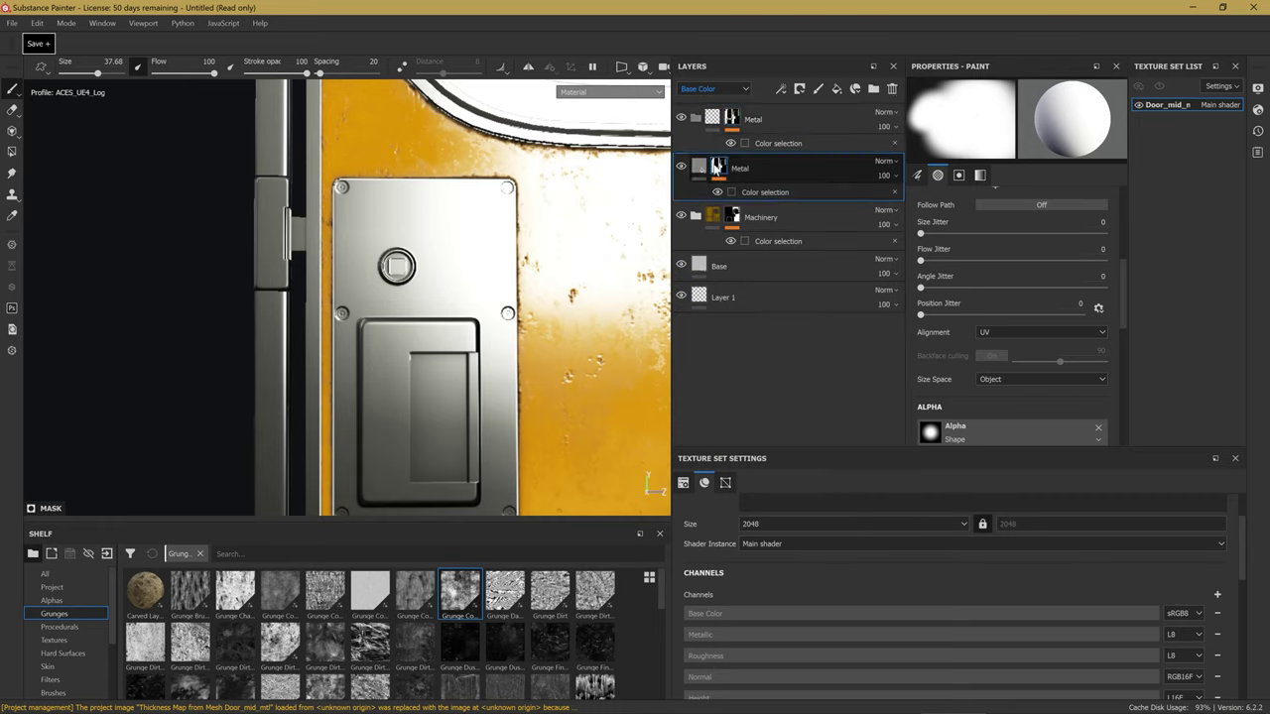
{"action": "right_click", "coordinate": [716, 167]}
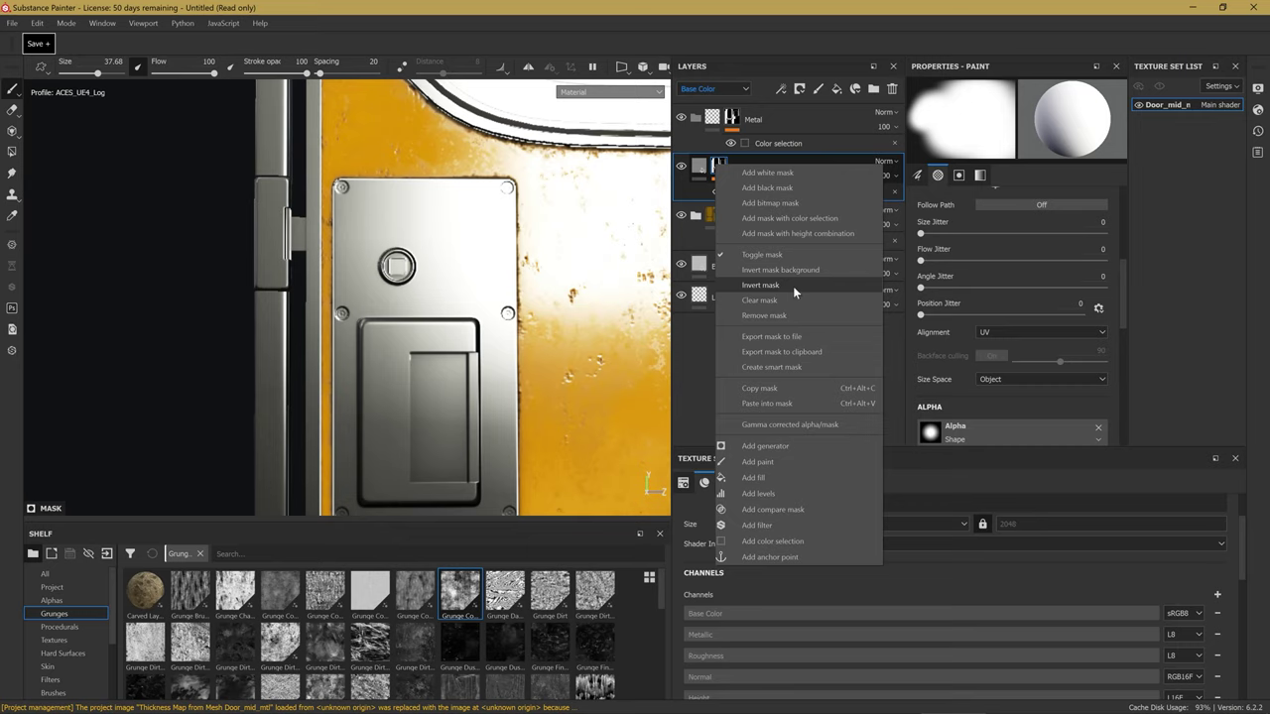
{"action": "left_click", "coordinate": [776, 316]}
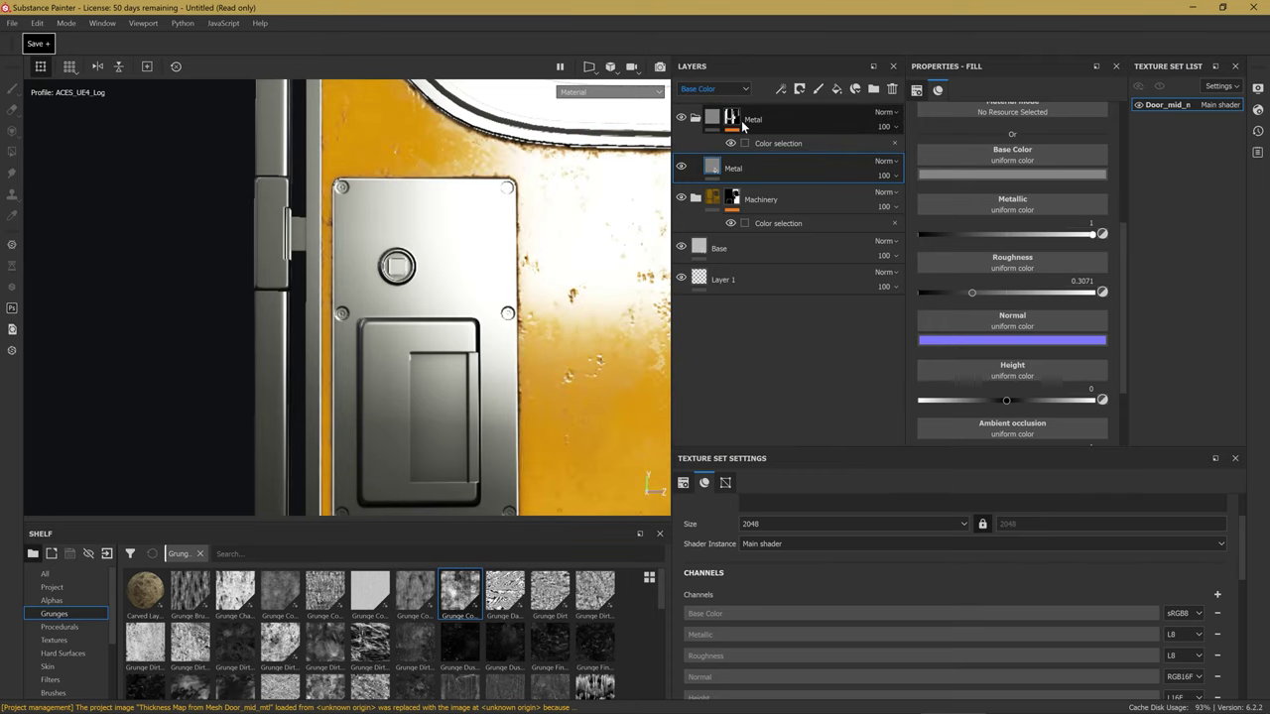
Select the folder's Color selection effect and raise its tolerance, trying 0.42.
{"action": "scroll", "coordinate": [449, 248], "scroll_direction": "up", "scroll_amount": 3}
{"action": "scroll", "coordinate": [440, 290], "scroll_direction": "up", "scroll_amount": 3}
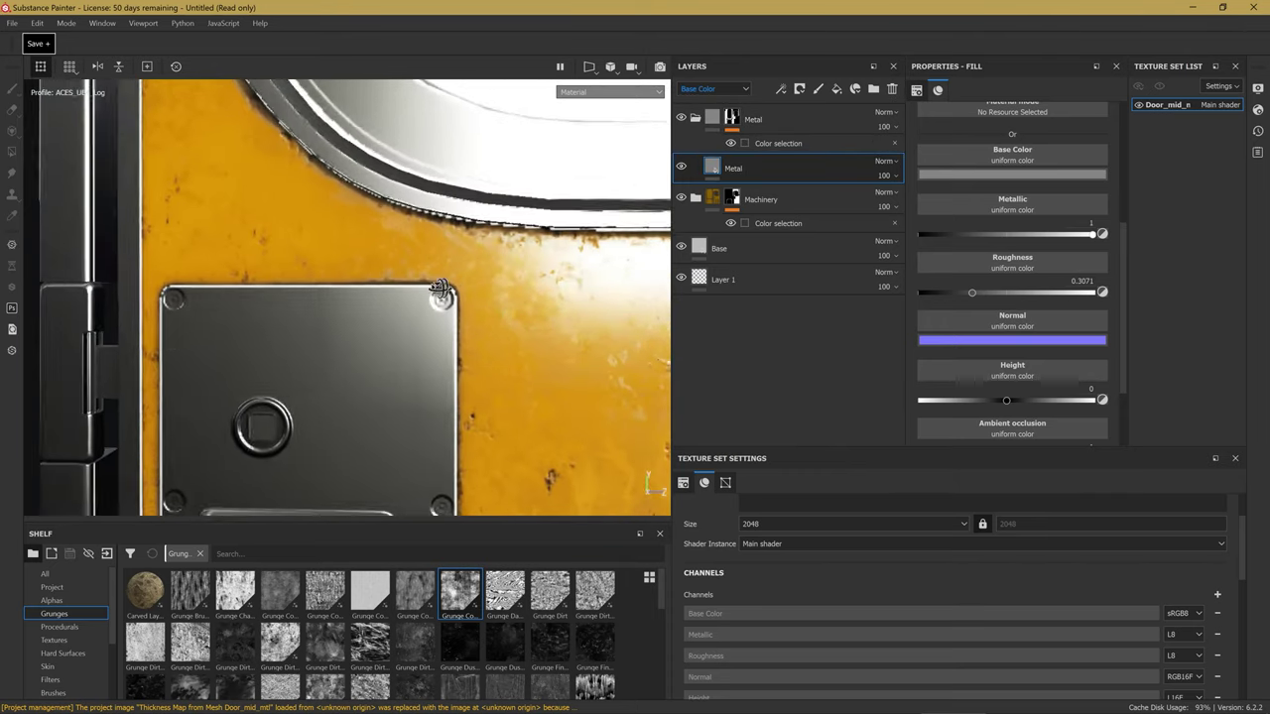
{"action": "scroll", "coordinate": [401, 295], "scroll_direction": "up", "scroll_amount": 2}
{"action": "scroll", "coordinate": [506, 291], "scroll_direction": "down", "scroll_amount": 1}
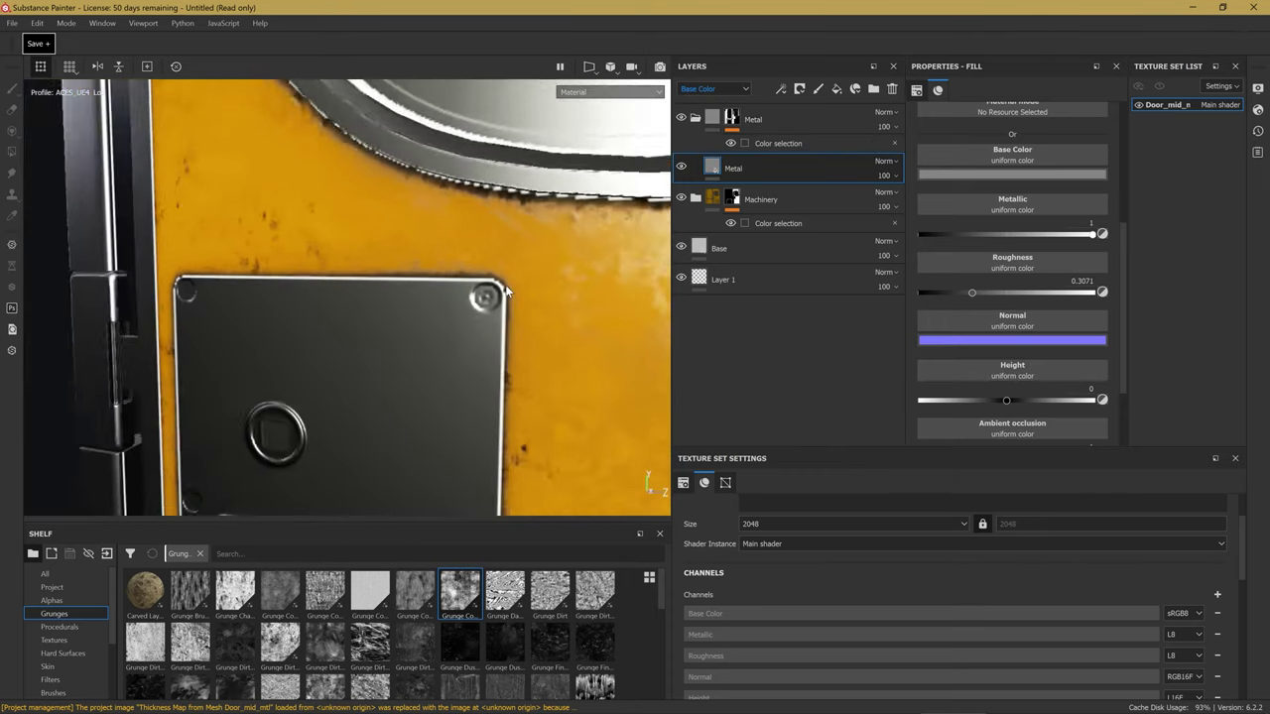
{"action": "mouse_move", "coordinate": [506, 291]}
{"action": "left_mouse_down", "text": "alt"}
{"action": "mouse_move", "coordinate": [369, 302]}
{"action": "mouse_move", "coordinate": [295, 289]}
{"action": "left_mouse_up", "text": "alt"}
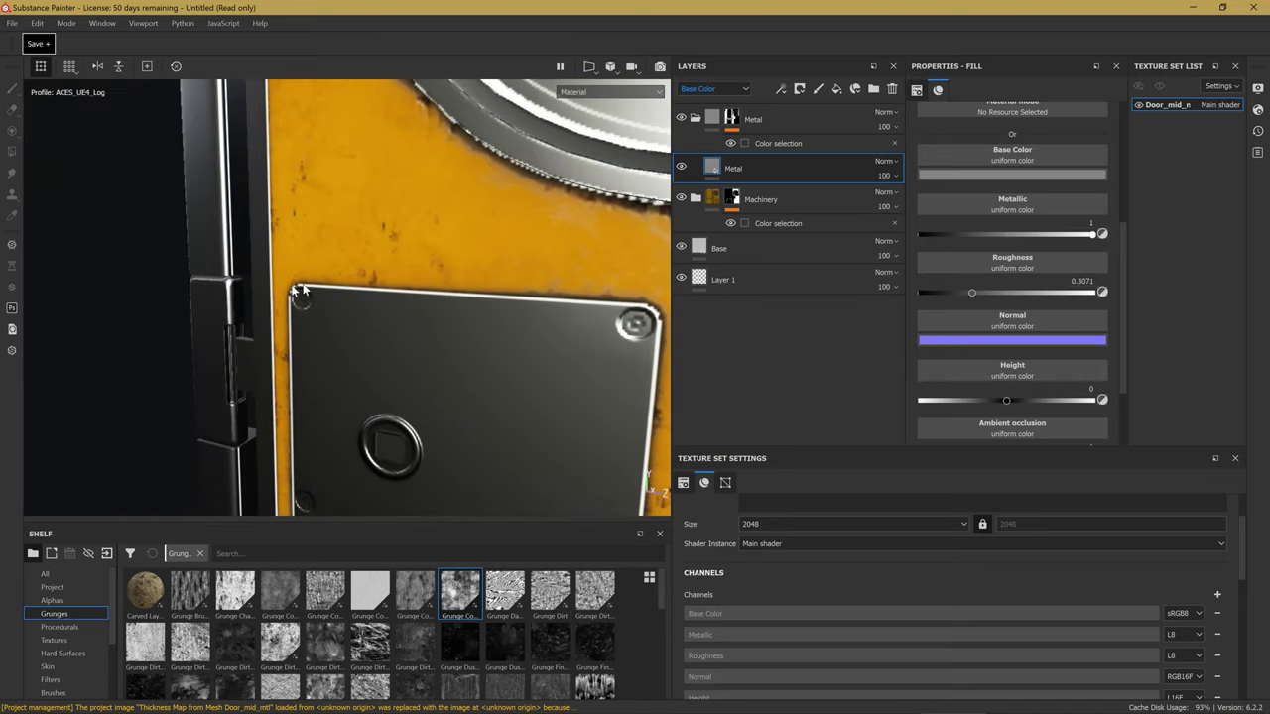
{"action": "left_click", "coordinate": [770, 142]}
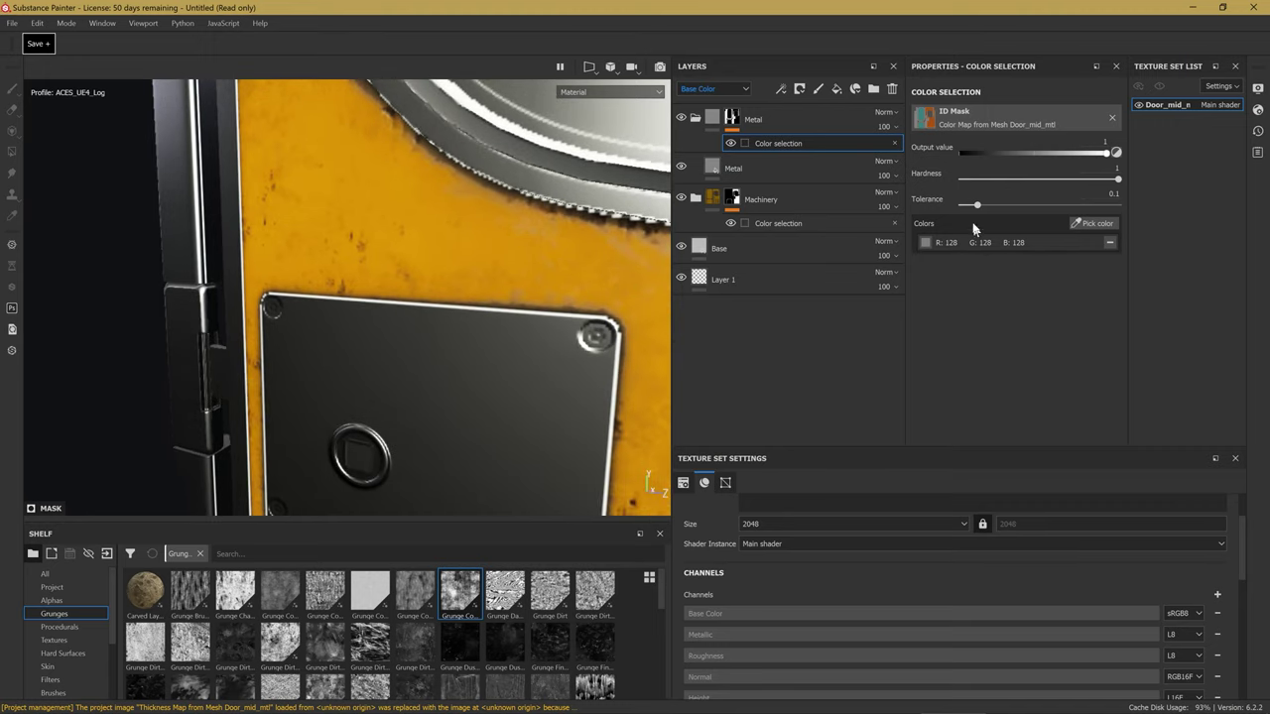
{"action": "left_click_drag", "start_coordinate": [654, 330], "coordinate": [590, 367], "text": "alt"}
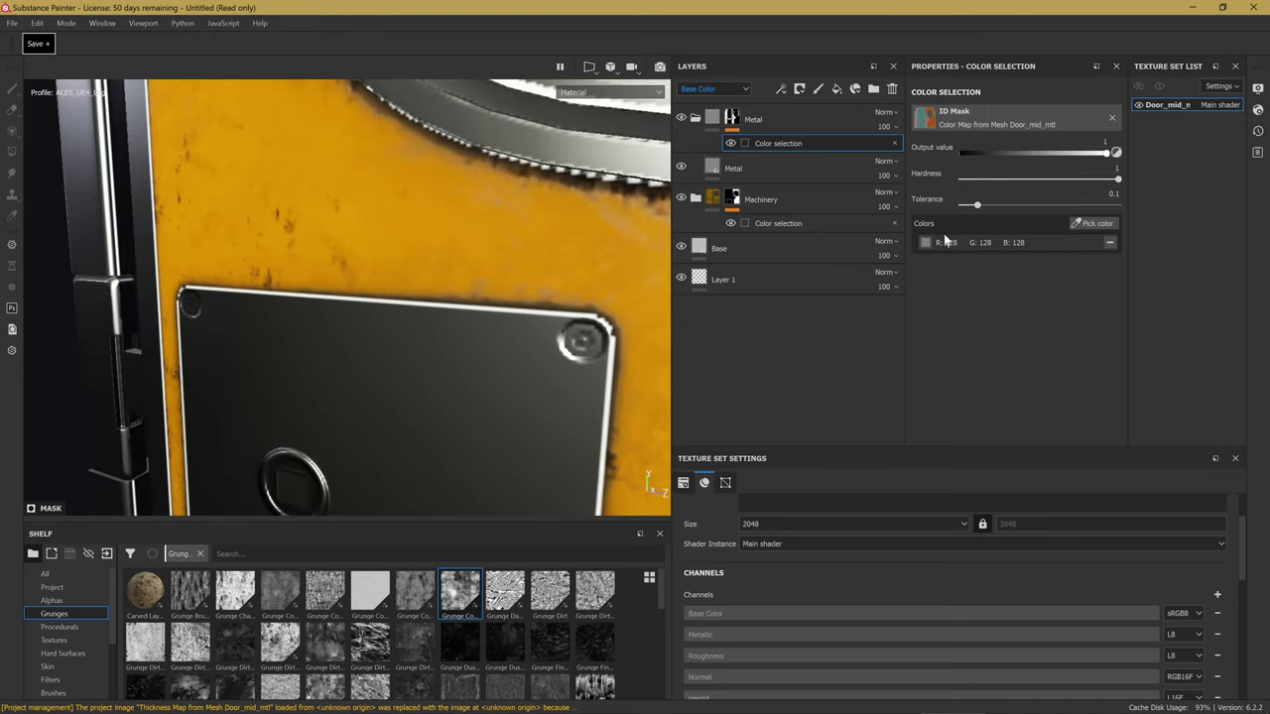
{"action": "mouse_move", "coordinate": [974, 210]}
{"action": "left_mouse_down"}
{"action": "mouse_move", "coordinate": [1058, 210]}
{"action": "mouse_move", "coordinate": [1018, 220]}
{"action": "mouse_move", "coordinate": [1028, 208]}
{"action": "left_mouse_up"}
{"action": "mouse_move", "coordinate": [583, 232]}
{"action": "left_mouse_down", "text": "alt"}
{"action": "mouse_move", "coordinate": [476, 260]}
{"action": "mouse_move", "coordinate": [321, 249]}
{"action": "left_mouse_up", "text": "alt"}
Lower the tolerance to 0.23, then raise it again to compare the metal plates.
{"action": "scroll", "coordinate": [397, 238], "scroll_direction": "up", "scroll_amount": 3}
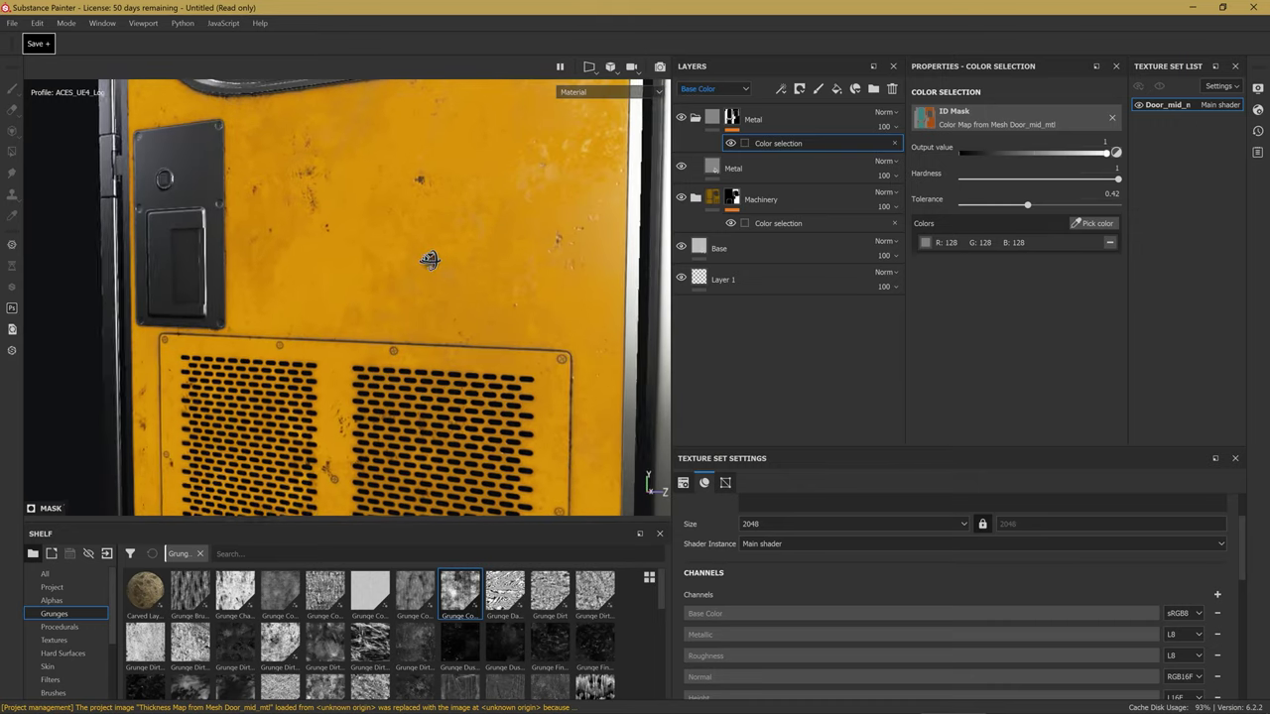
{"action": "scroll", "coordinate": [482, 212], "scroll_direction": "up", "scroll_amount": 2}
{"action": "middle_click_drag", "start_coordinate": [482, 213], "coordinate": [515, 306]}
{"action": "scroll", "coordinate": [515, 307], "scroll_direction": "up", "scroll_amount": 2}
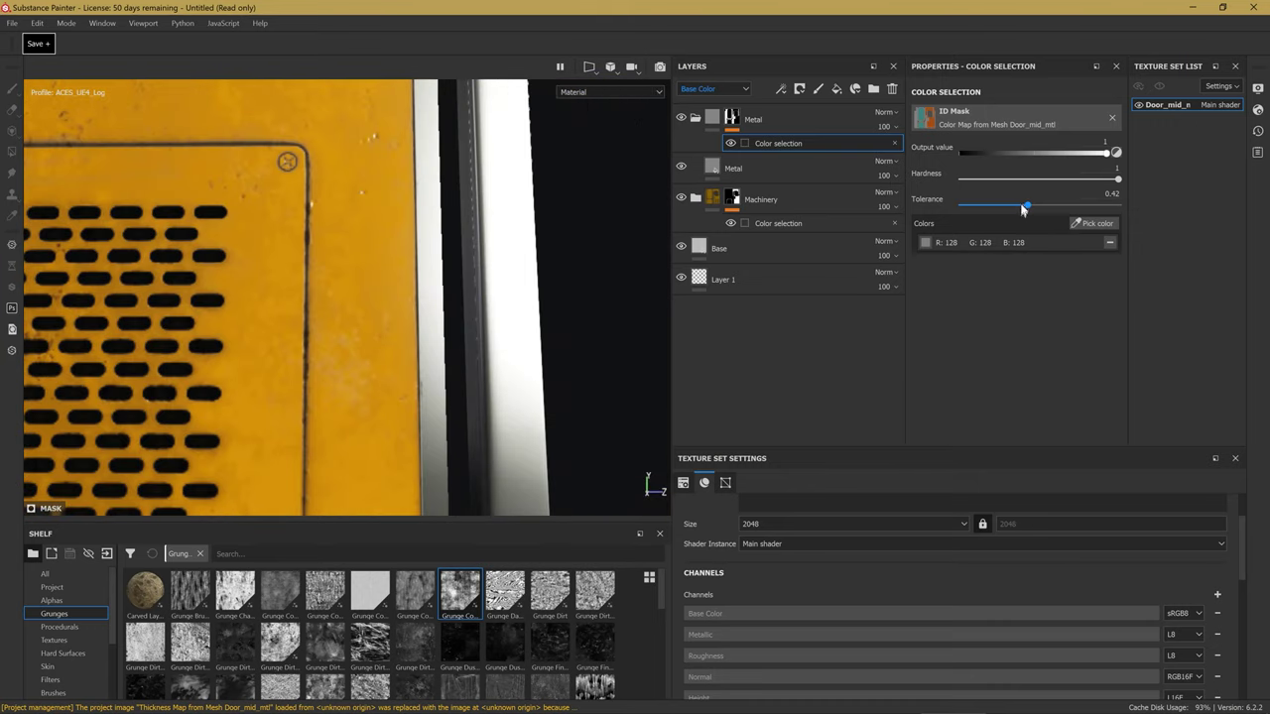
{"action": "left_click_drag", "start_coordinate": [1008, 215], "coordinate": [997, 217]}
{"action": "scroll", "coordinate": [346, 304], "scroll_direction": "down", "scroll_amount": 3}
{"action": "middle_click_drag", "start_coordinate": [346, 303], "coordinate": [493, 415]}
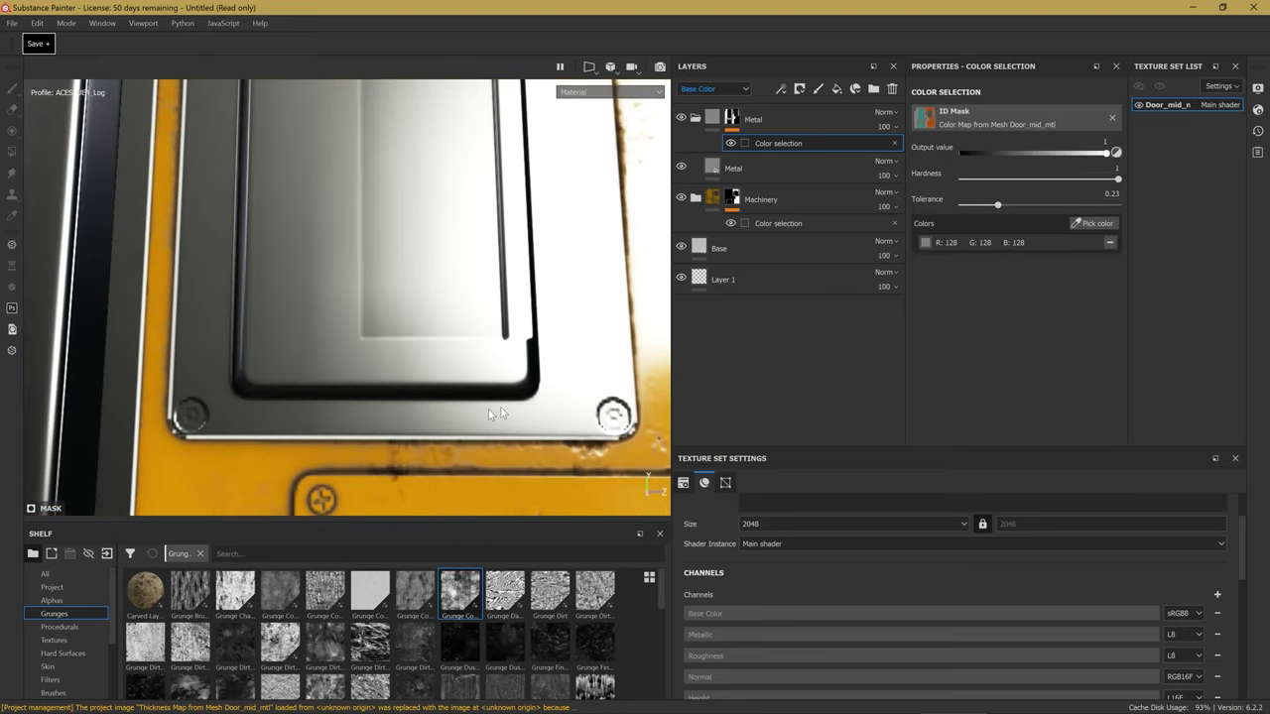
{"action": "left_click_drag", "start_coordinate": [998, 206], "coordinate": [1018, 206]}
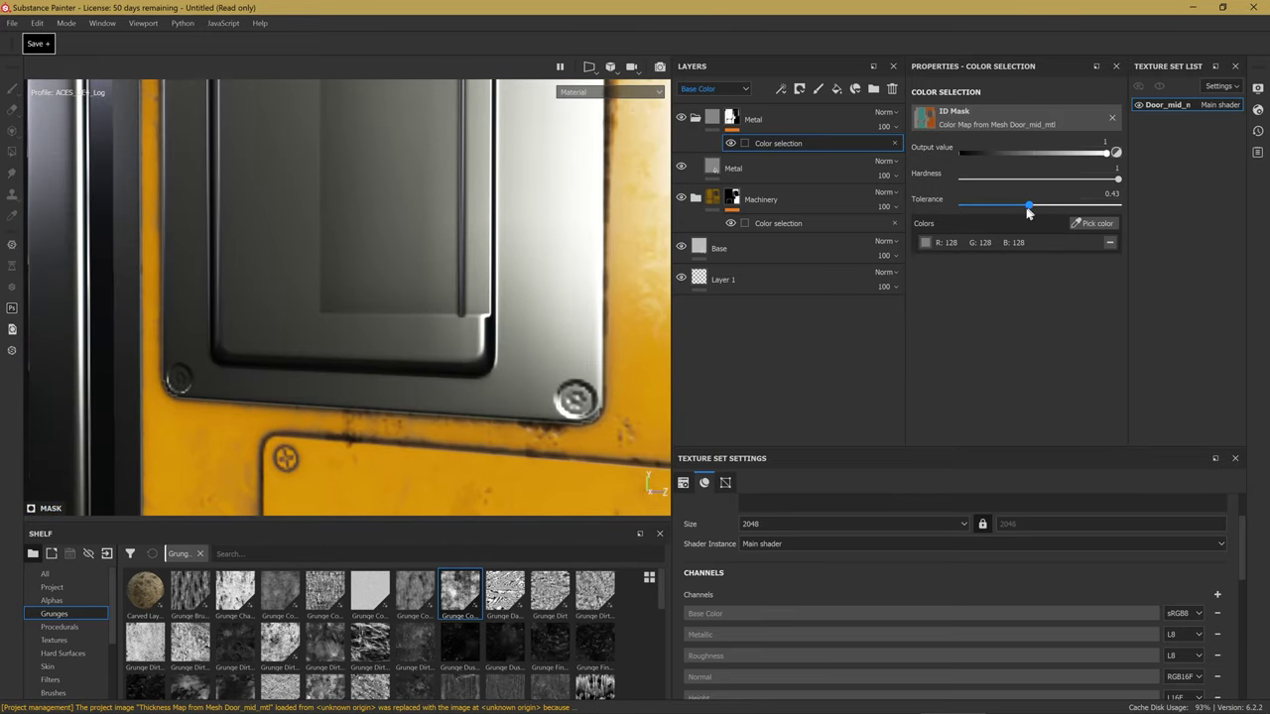
{"action": "mouse_move", "coordinate": [397, 129]}
{"action": "left_mouse_down", "text": "alt"}
{"action": "mouse_move", "coordinate": [389, 293]}
{"action": "mouse_move", "coordinate": [417, 342]}
{"action": "mouse_move", "coordinate": [369, 285]}
{"action": "mouse_move", "coordinate": [397, 274]}
{"action": "left_mouse_up", "text": "alt"}
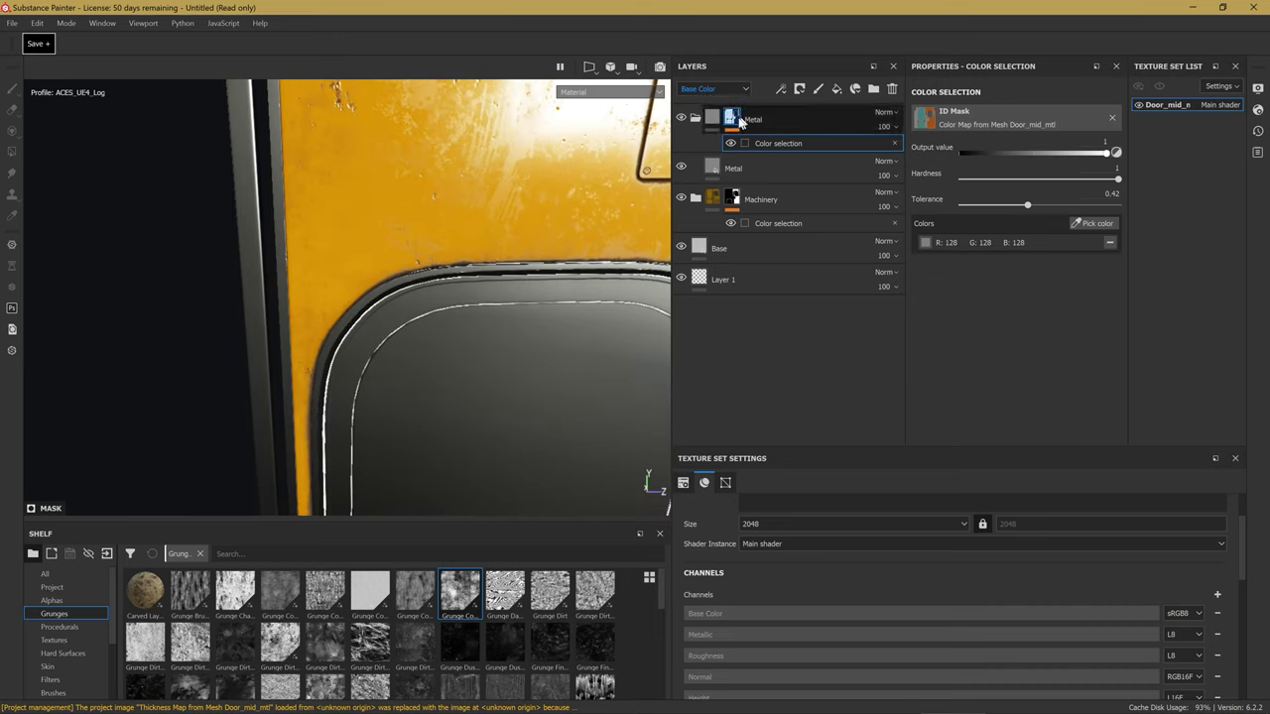
Settle the Color selection tolerance at 0.27 while checking the door window.
{"action": "left_click", "coordinate": [739, 121]}
{"action": "left_click", "coordinate": [789, 143]}
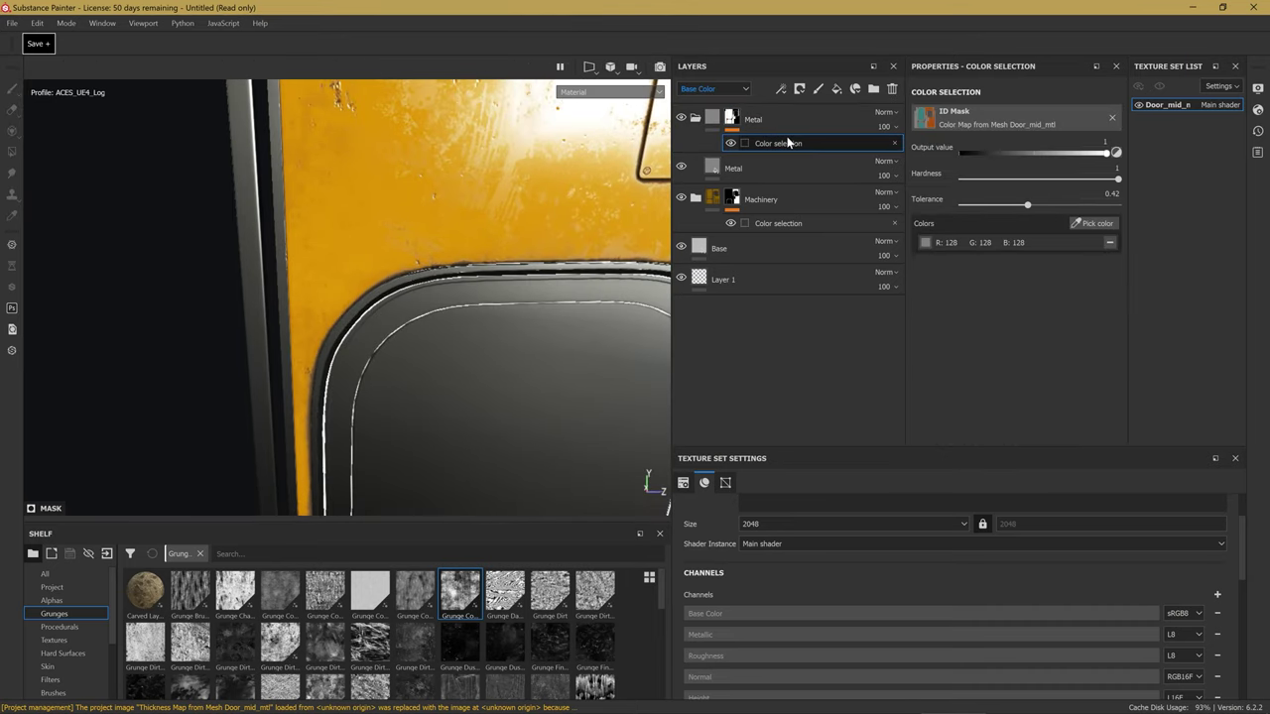
{"action": "mouse_move", "coordinate": [445, 114]}
{"action": "left_mouse_down", "text": "alt"}
{"action": "mouse_move", "coordinate": [598, 198]}
{"action": "mouse_move", "coordinate": [450, 387]}
{"action": "left_mouse_up", "text": "alt"}
{"action": "mouse_move", "coordinate": [192, 208]}
{"action": "left_mouse_down", "text": "alt"}
{"action": "mouse_move", "coordinate": [420, 202]}
{"action": "mouse_move", "coordinate": [434, 326]}
{"action": "mouse_move", "coordinate": [335, 284]}
{"action": "mouse_move", "coordinate": [526, 268]}
{"action": "left_mouse_up", "text": "alt"}
{"action": "middle_click_drag", "start_coordinate": [527, 268], "coordinate": [440, 292]}
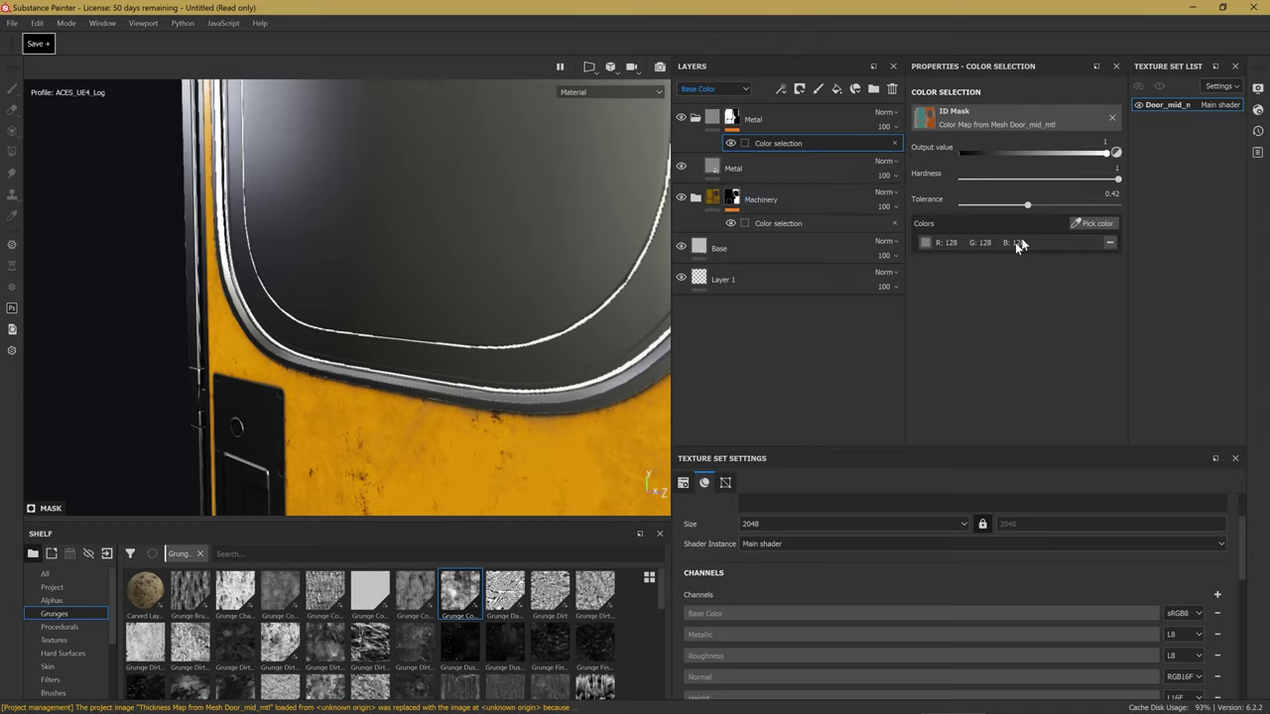
{"action": "left_click_drag", "start_coordinate": [1010, 204], "coordinate": [1003, 224]}
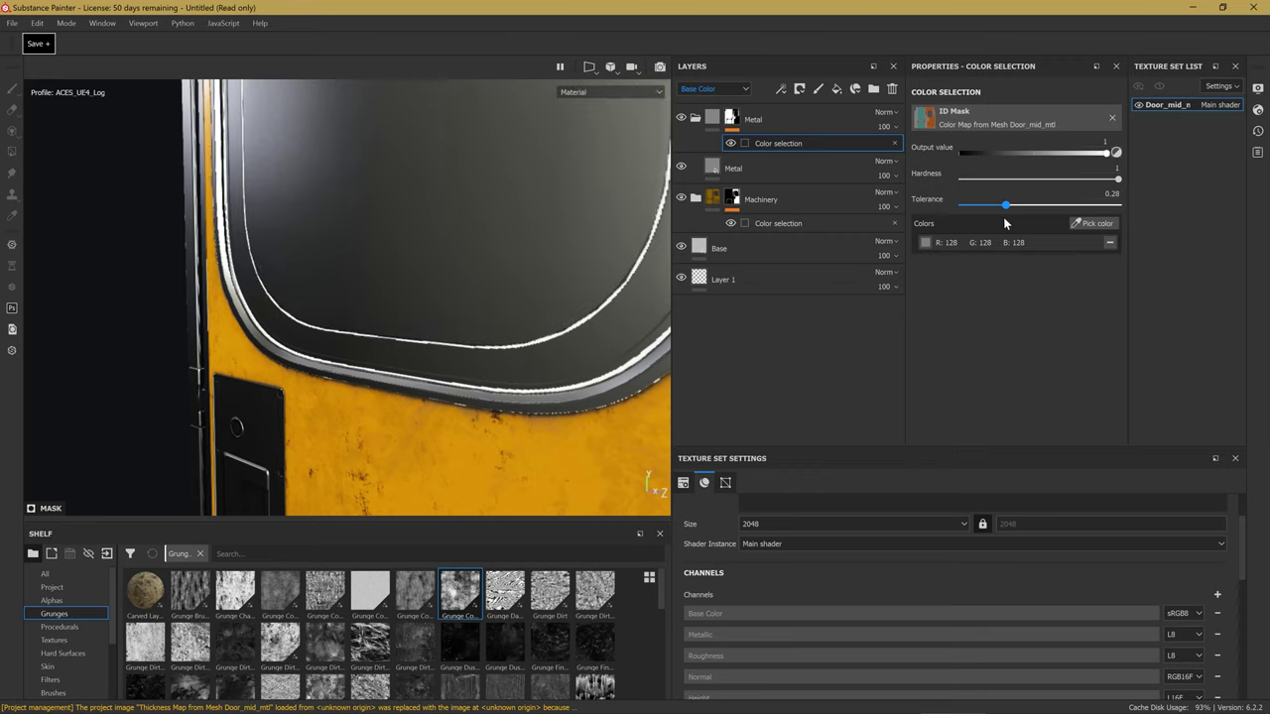
{"action": "middle_click_drag", "start_coordinate": [475, 313], "coordinate": [549, 213]}
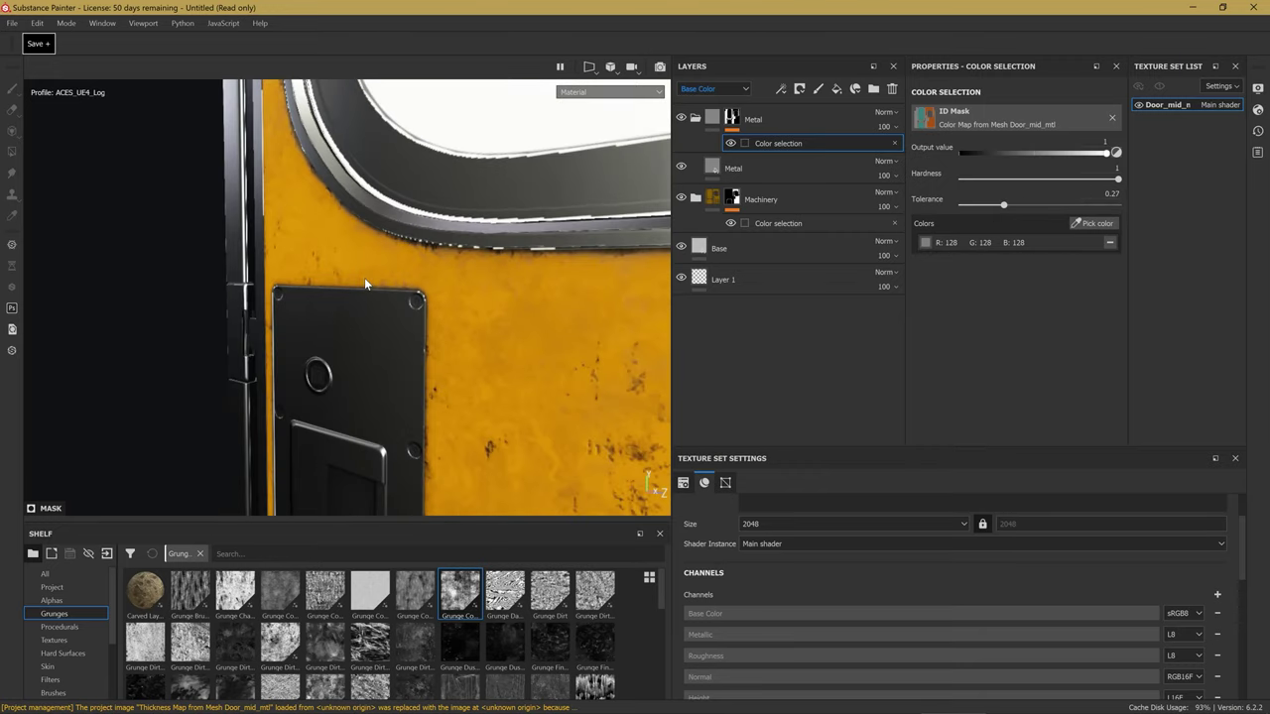
{"action": "scroll", "coordinate": [364, 278], "scroll_direction": "up", "scroll_amount": 5}
{"action": "scroll", "coordinate": [511, 266], "scroll_direction": "up", "scroll_amount": 2}
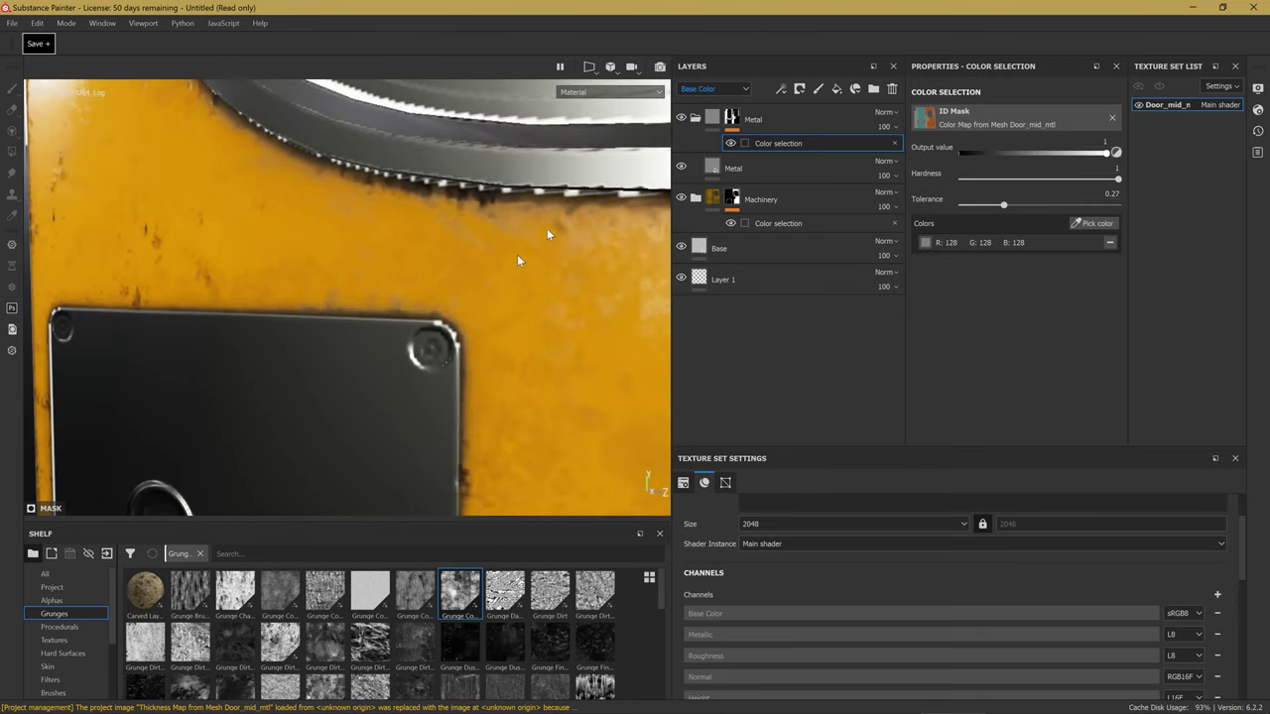
{"action": "right_click", "coordinate": [780, 143]}
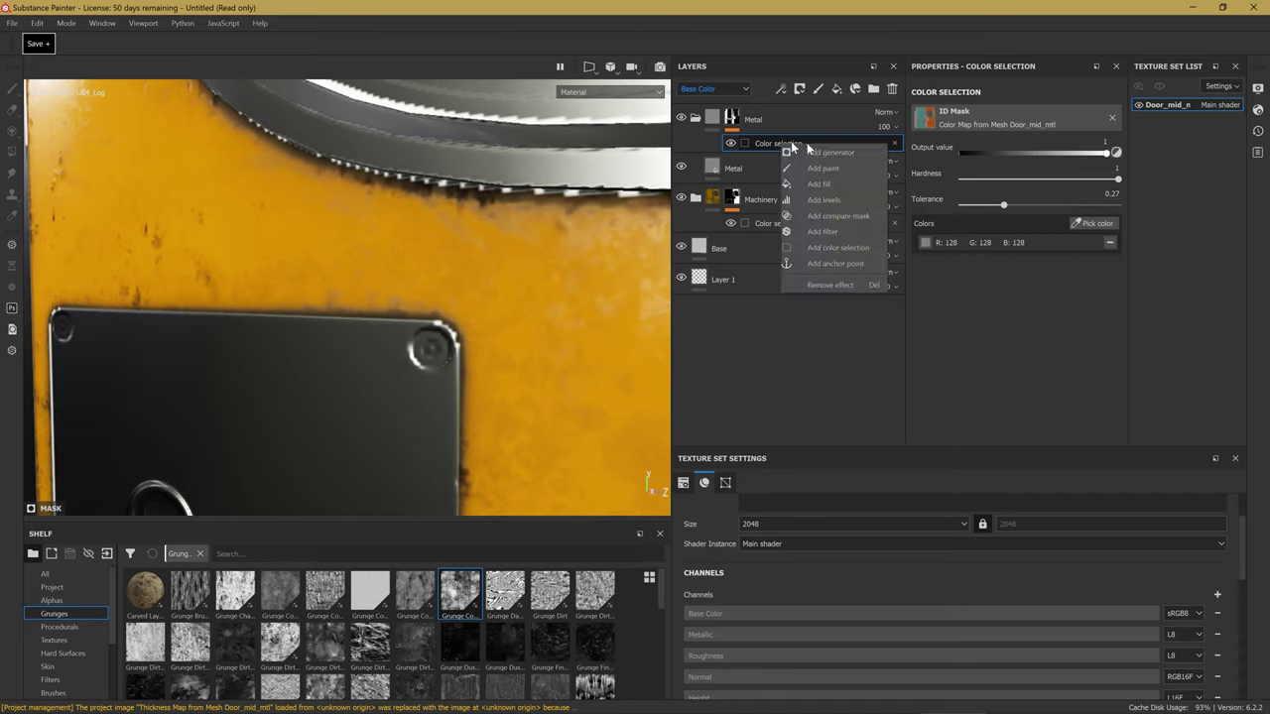
Add a Blur filter to the Metal folder's mask and preview the mask with brush size about 2.29.
{"action": "left_click", "coordinate": [842, 230]}
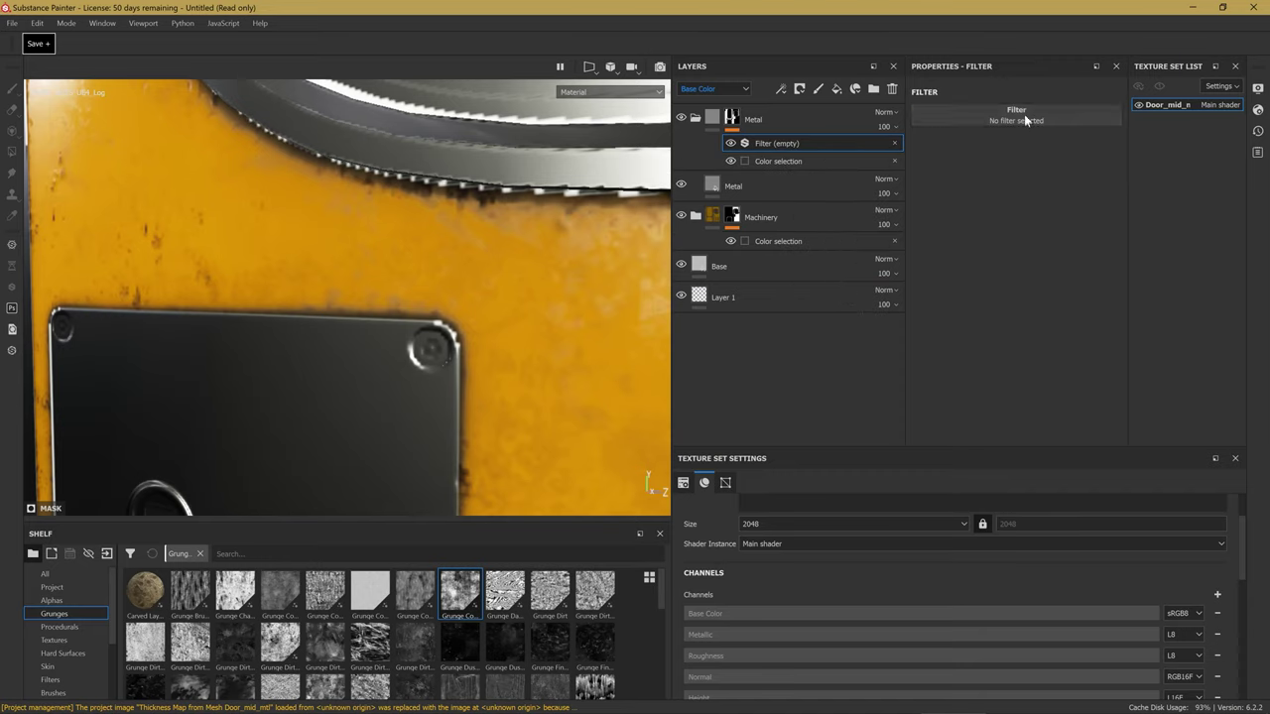
{"action": "left_click", "coordinate": [1023, 113]}
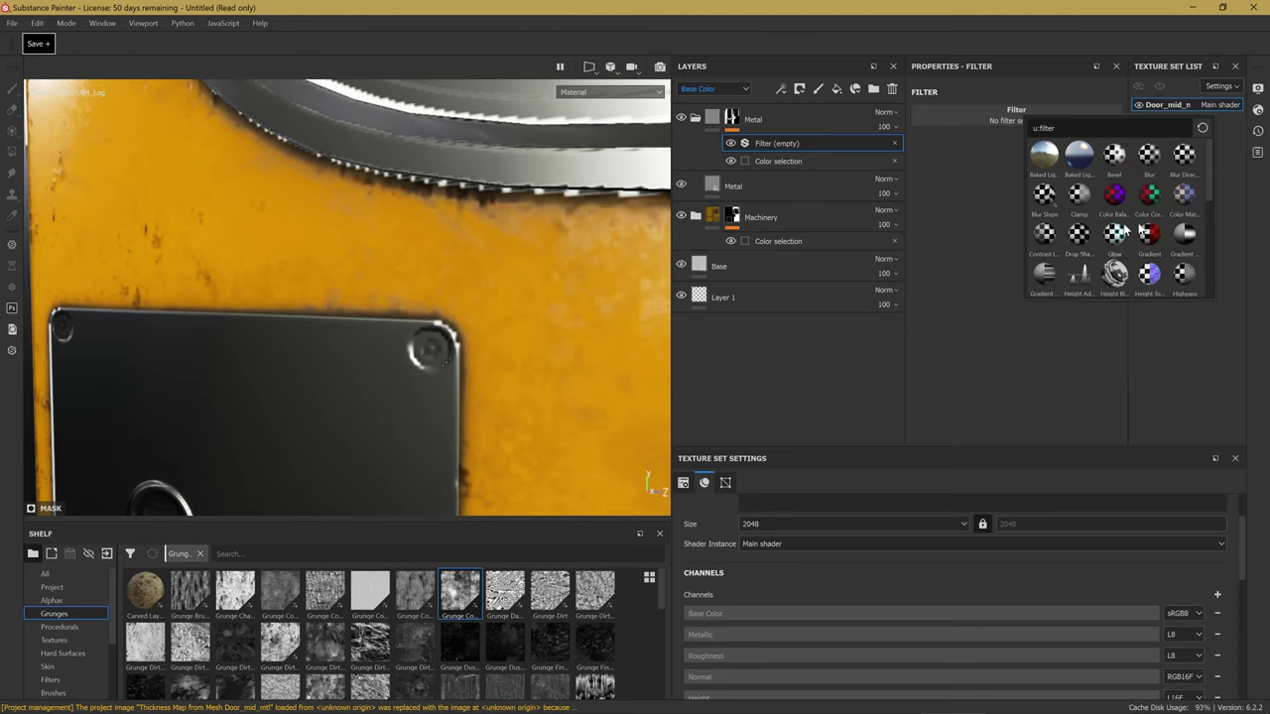
{"action": "left_click", "coordinate": [1148, 159]}
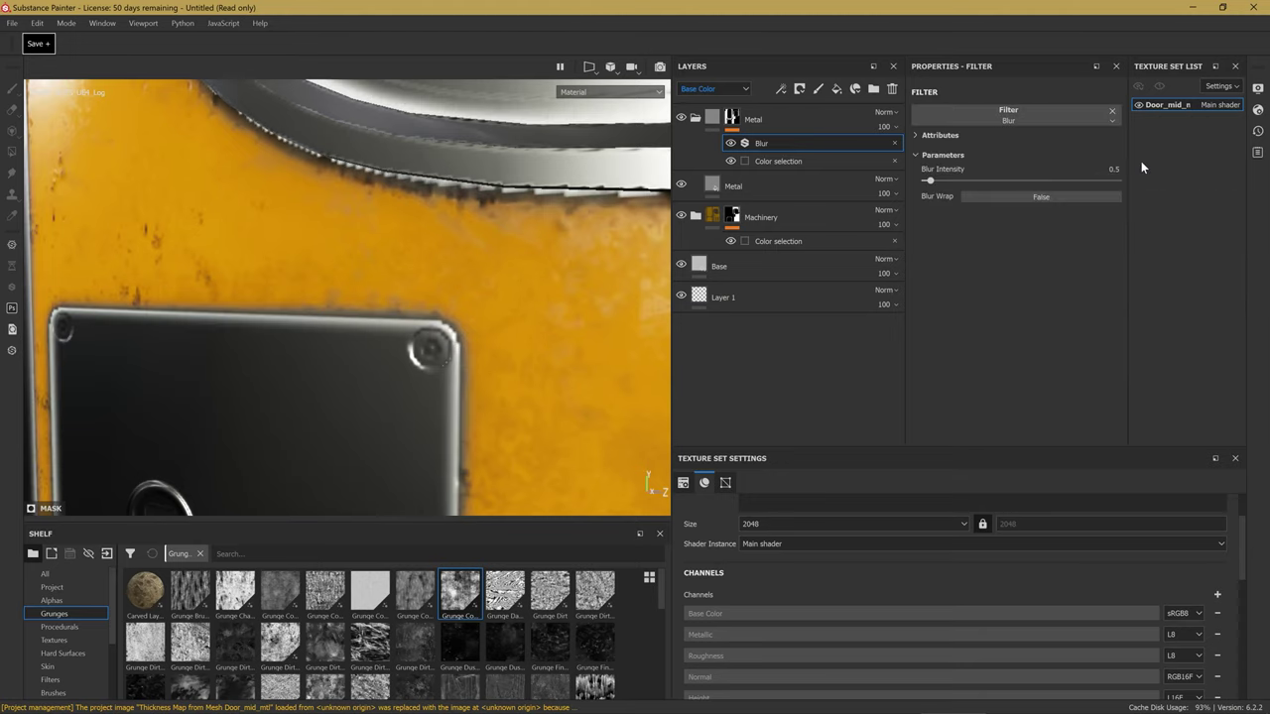
{"action": "left_click", "coordinate": [733, 118], "text": "alt"}
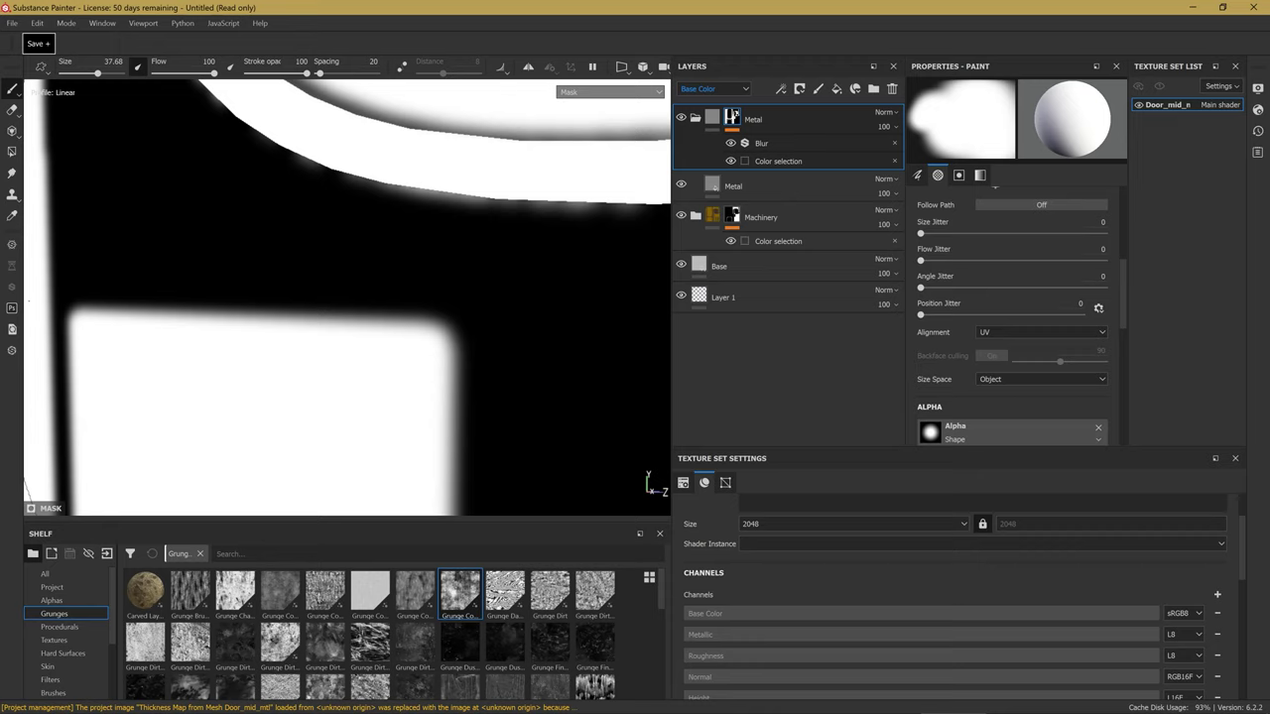
{"action": "right_click_drag", "start_coordinate": [418, 327], "coordinate": [377, 328], "text": "ctrl"}
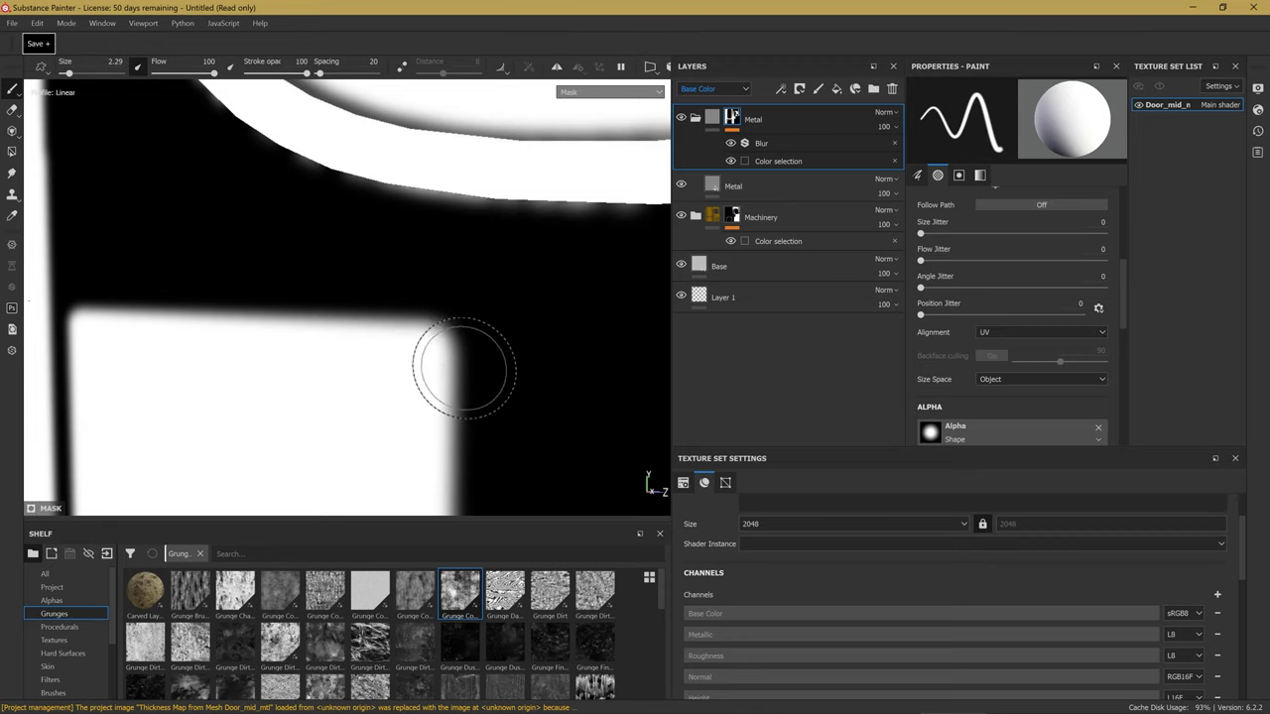
{"action": "key", "text": "m"}
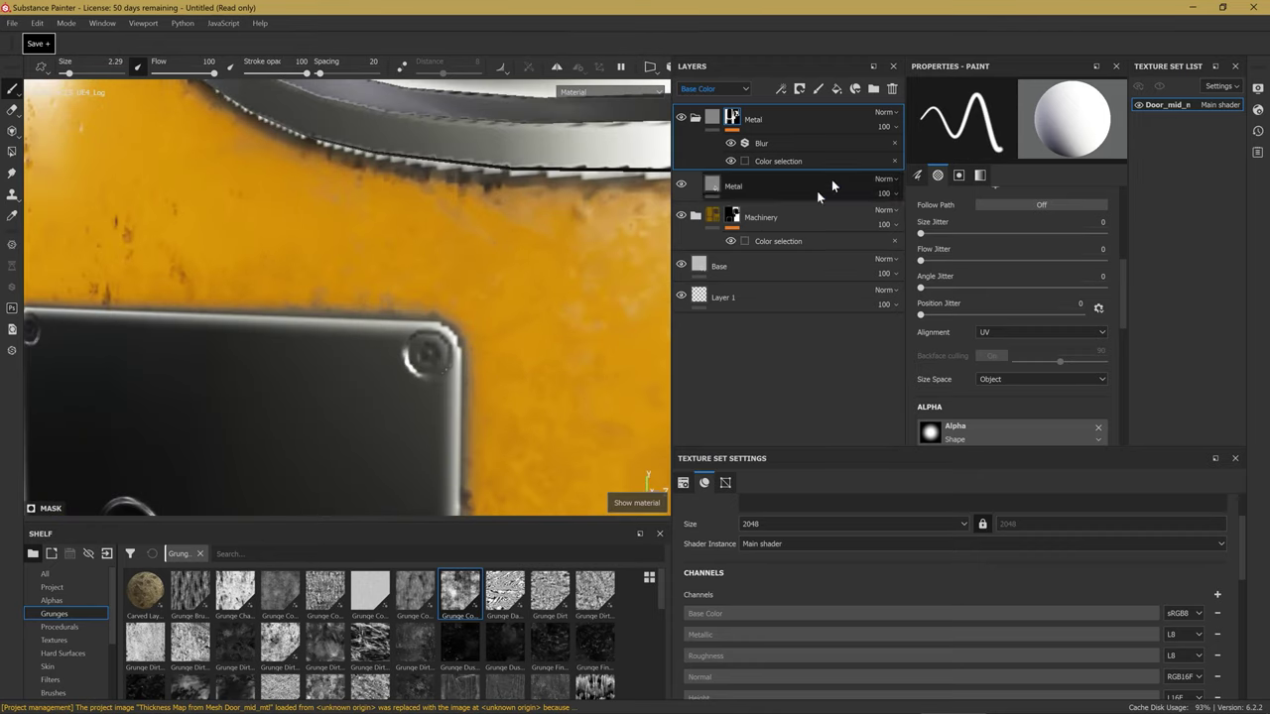
Set the Blur Intensity to 0.44 and move in close on the plate corner.
{"action": "left_click", "coordinate": [783, 144]}
{"action": "left_click_drag", "start_coordinate": [932, 183], "coordinate": [930, 188]}
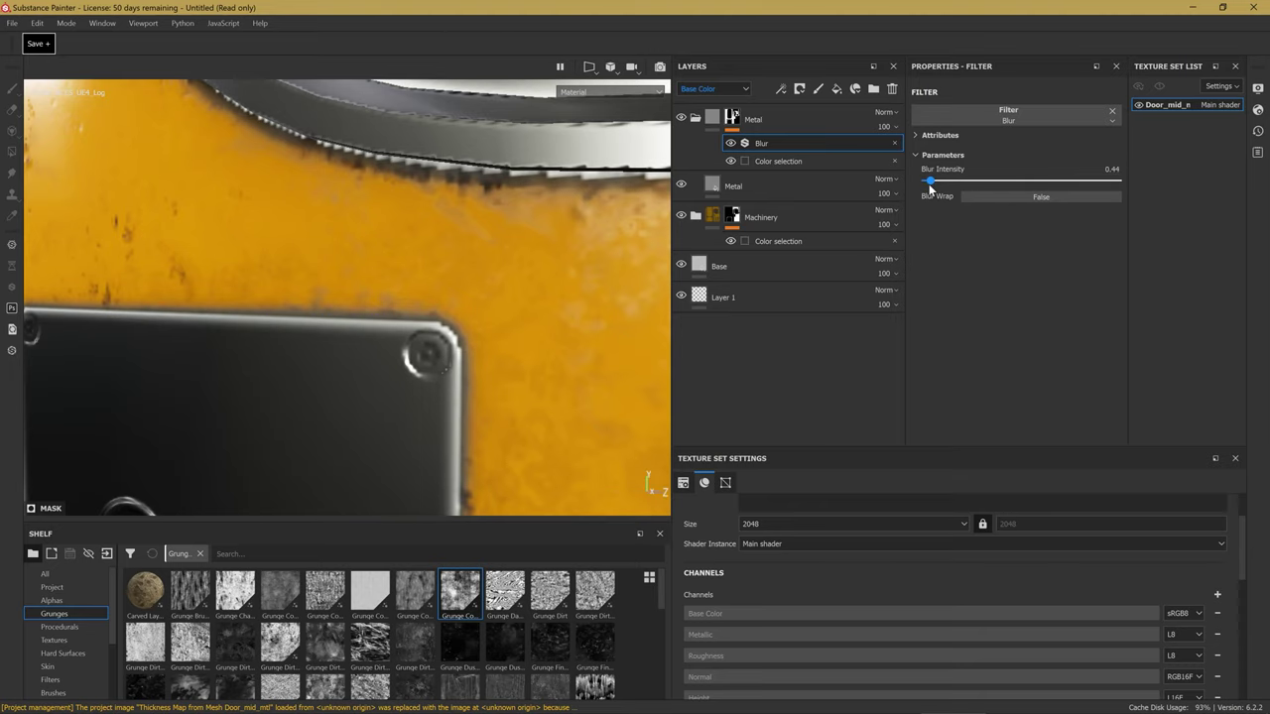
{"action": "left_click_drag", "start_coordinate": [439, 358], "coordinate": [458, 284], "text": "alt"}
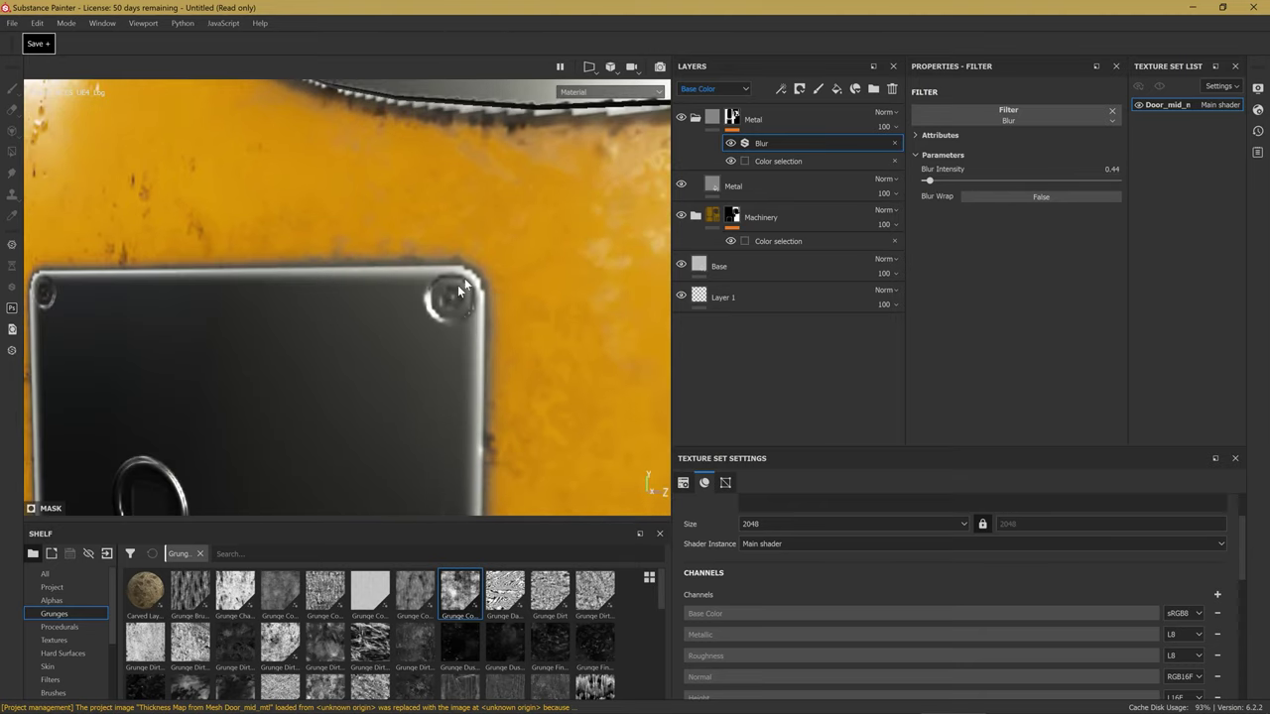
{"action": "right_click", "coordinate": [772, 143]}
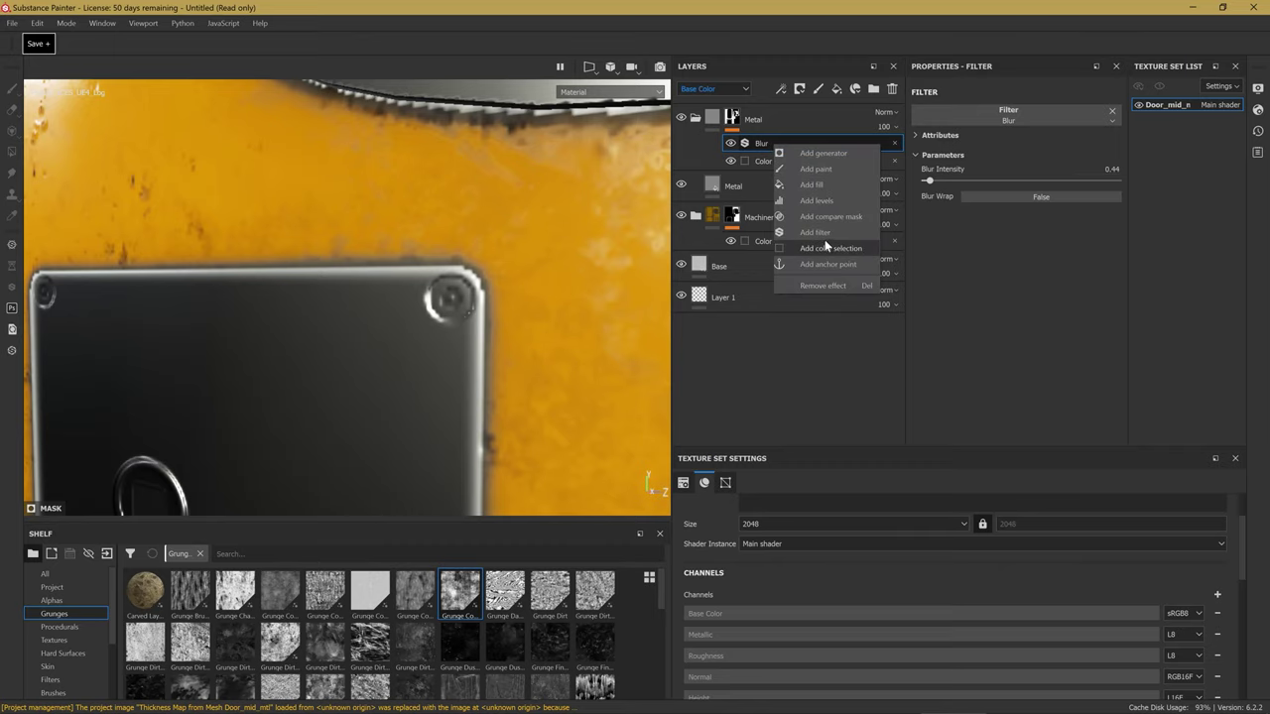
Add a Levels effect to the Metal mask and adjust its black and white points.
{"action": "left_click", "coordinate": [829, 199]}
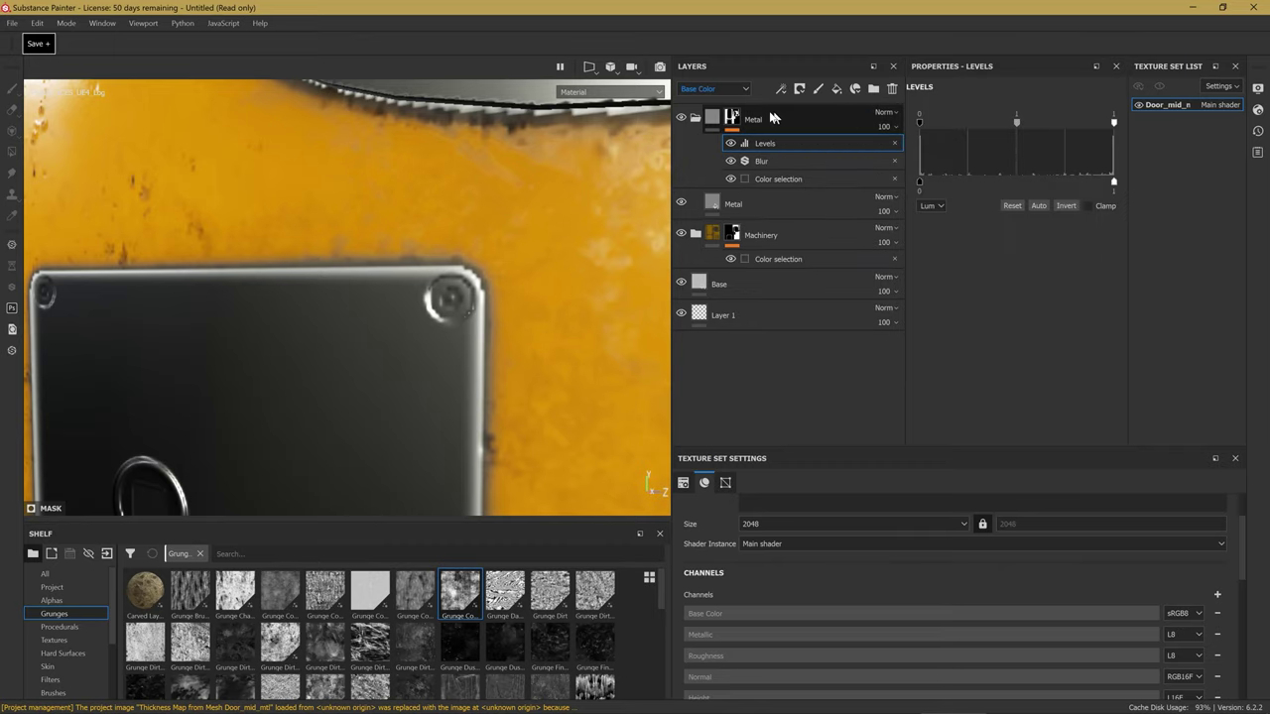
{"action": "left_click", "coordinate": [731, 117], "text": "alt"}
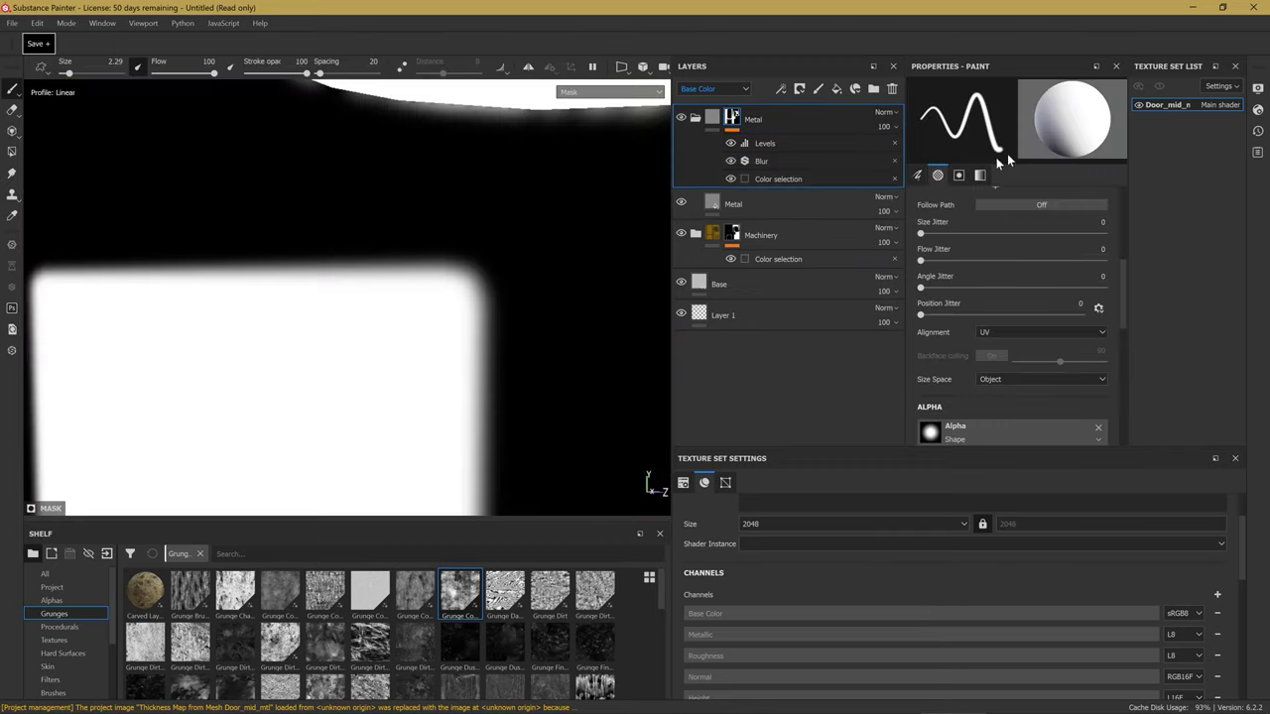
{"action": "left_click", "coordinate": [765, 145]}
{"action": "mouse_move", "coordinate": [920, 121]}
{"action": "left_mouse_down"}
{"action": "mouse_move", "coordinate": [961, 126]}
{"action": "mouse_move", "coordinate": [920, 121]}
{"action": "left_mouse_up"}
{"action": "mouse_move", "coordinate": [1113, 122]}
{"action": "left_mouse_down"}
{"action": "mouse_move", "coordinate": [993, 139]}
{"action": "mouse_move", "coordinate": [949, 123]}
{"action": "mouse_move", "coordinate": [967, 127]}
{"action": "mouse_move", "coordinate": [953, 136]}
{"action": "left_mouse_up"}
{"action": "key", "text": "m"}
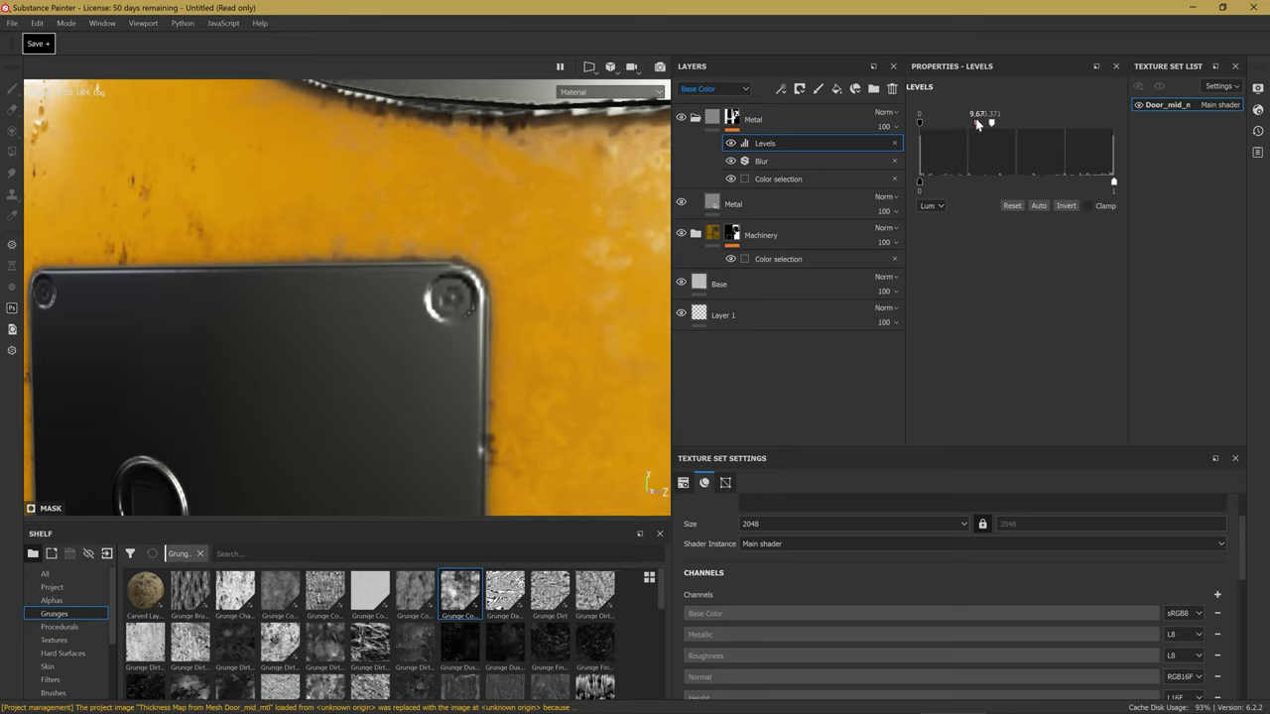
{"action": "left_click_drag", "start_coordinate": [927, 127], "coordinate": [915, 127]}
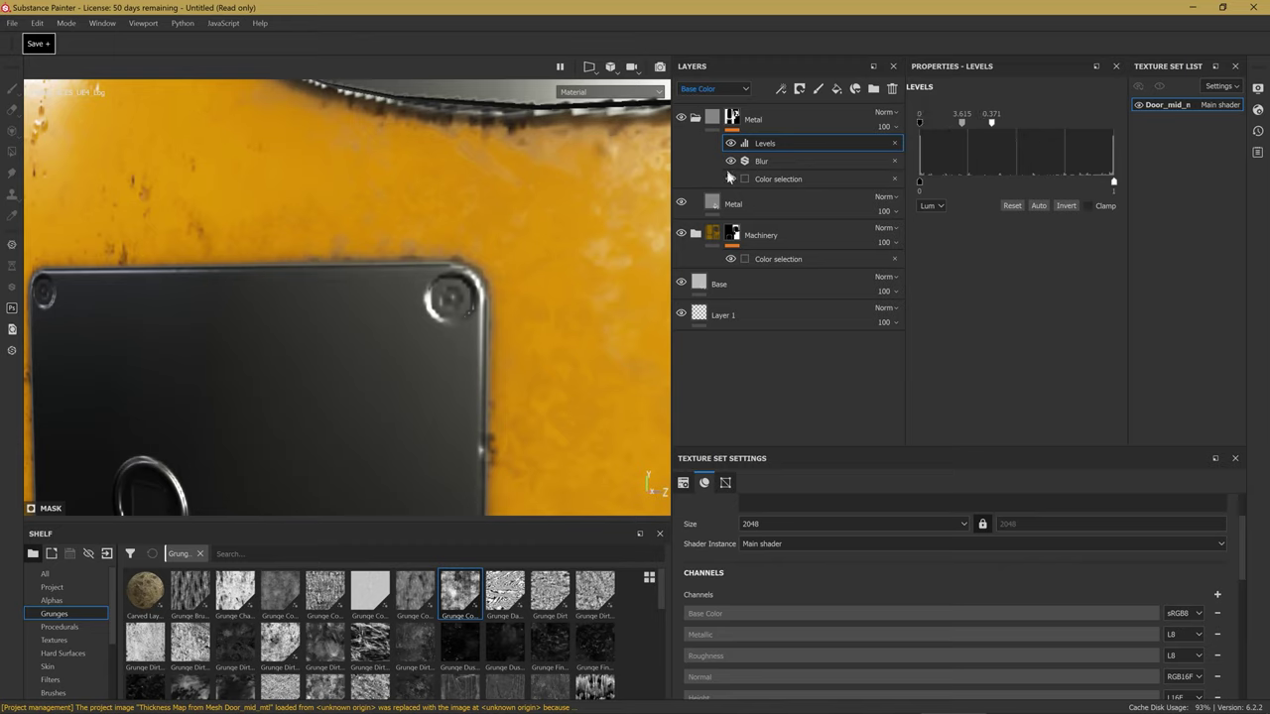
Lower the colour-selection tolerance to 0.2 and raise the Blur Intensity to about 1.
{"action": "left_click", "coordinate": [736, 179]}
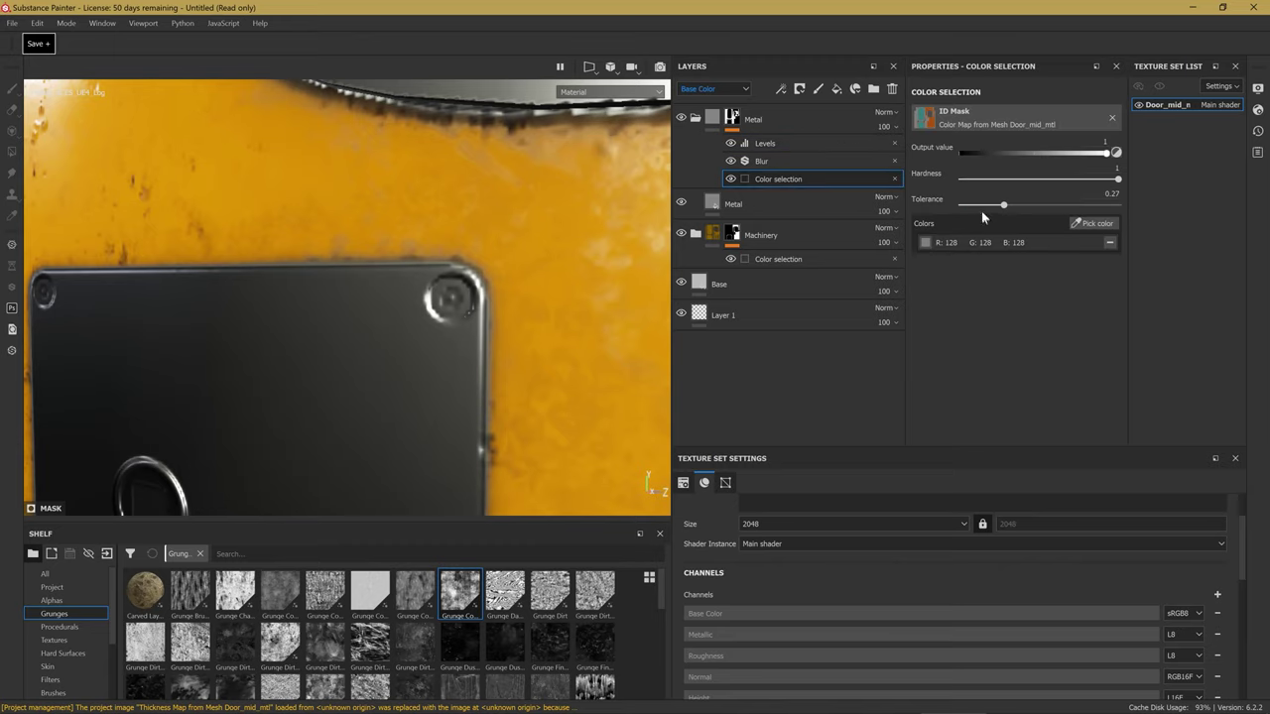
{"action": "left_click_drag", "start_coordinate": [1000, 208], "coordinate": [982, 217]}
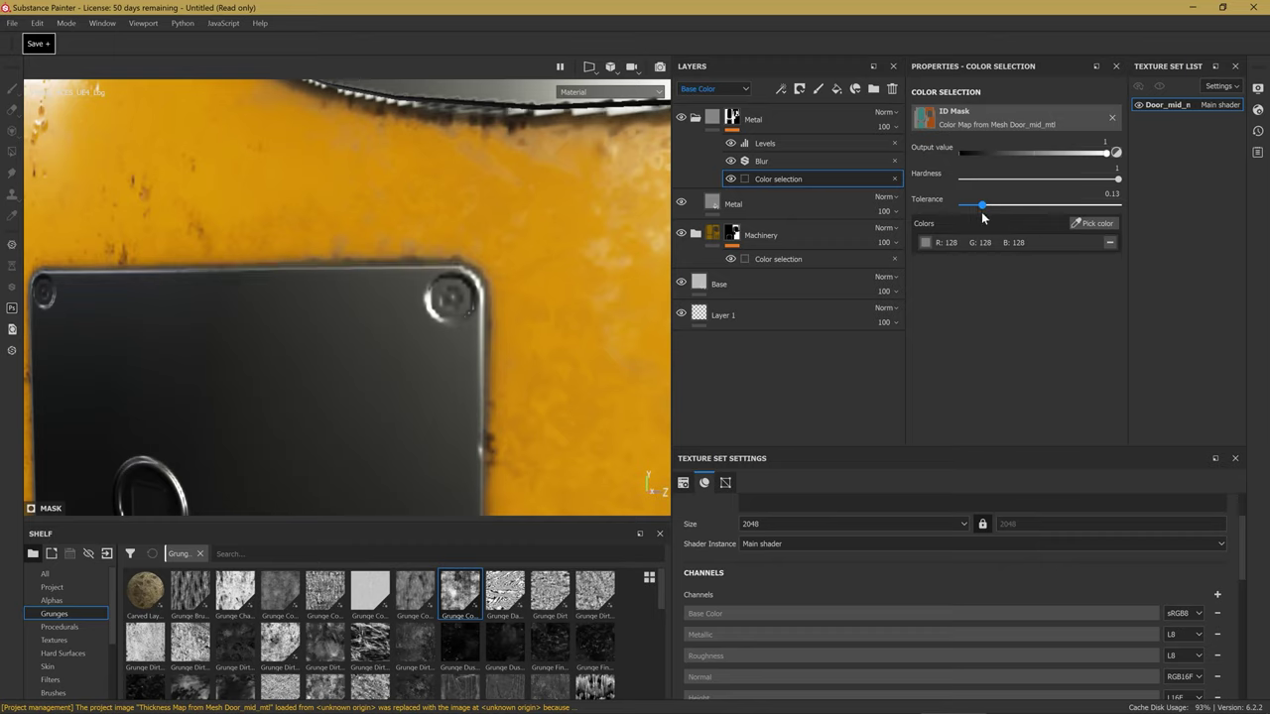
{"action": "left_click", "coordinate": [809, 161]}
{"action": "left_click_drag", "start_coordinate": [939, 185], "coordinate": [936, 182]}
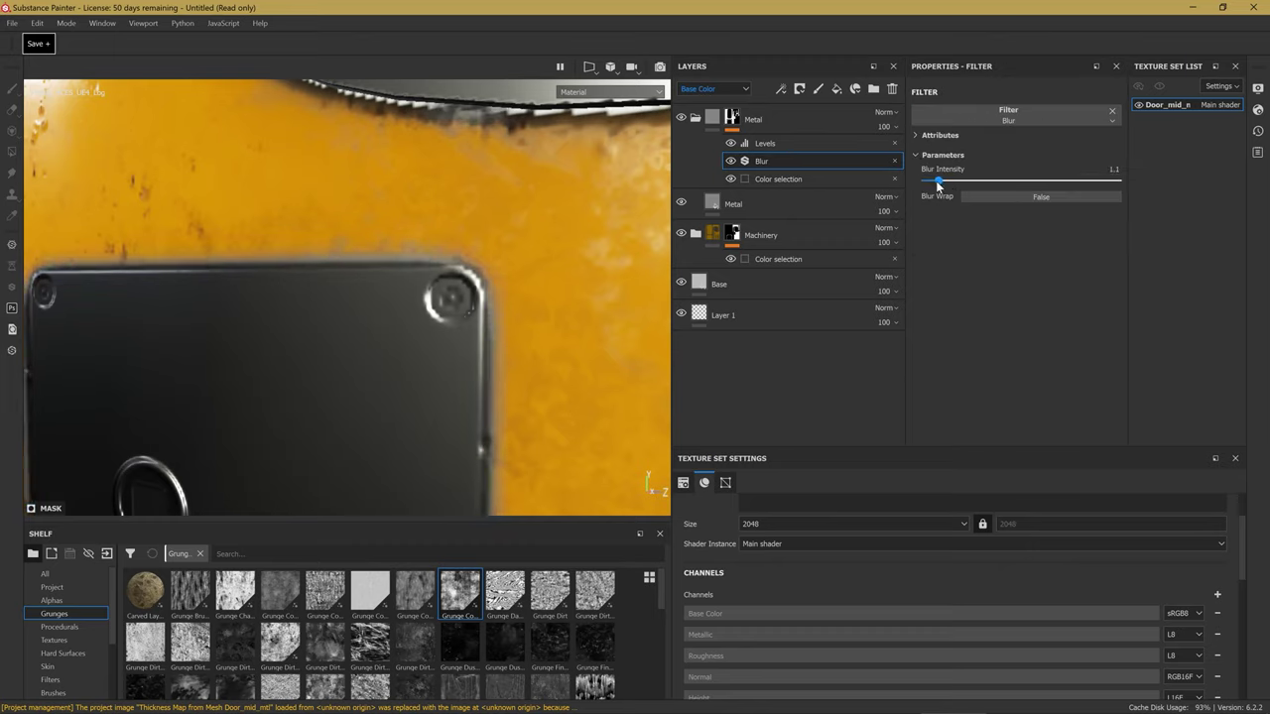
Lower the Levels upper point to 0.34 and shift the midpoint to change mask contrast.
{"action": "left_click", "coordinate": [800, 143]}
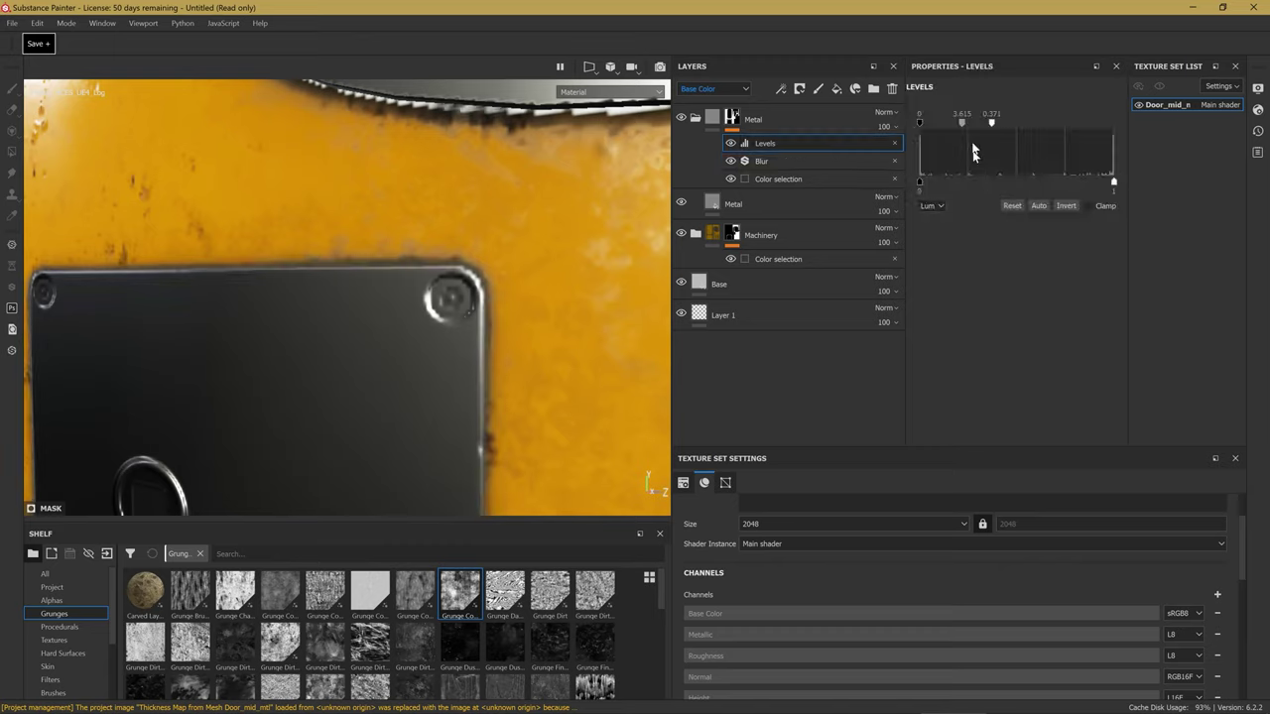
{"action": "left_click_drag", "start_coordinate": [994, 125], "coordinate": [986, 133]}
{"action": "mouse_move", "coordinate": [958, 126]}
{"action": "left_mouse_down"}
{"action": "mouse_move", "coordinate": [942, 127]}
{"action": "mouse_move", "coordinate": [956, 125]}
{"action": "left_mouse_up"}
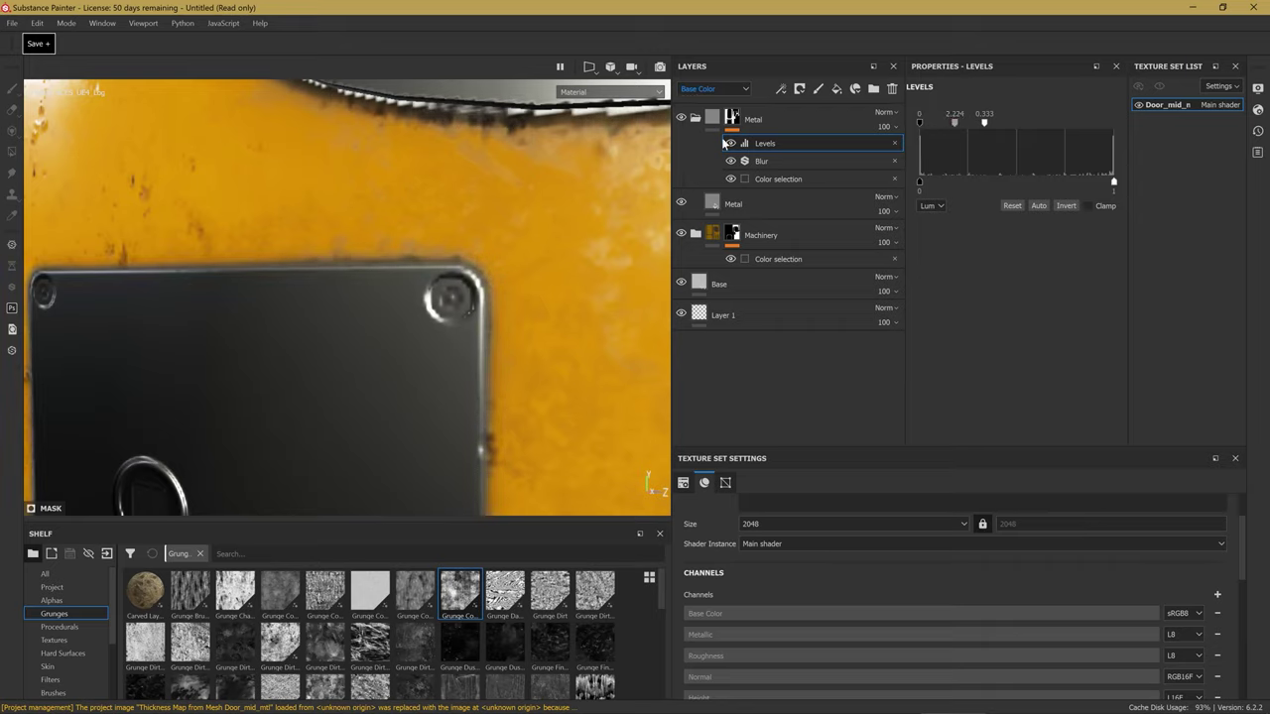
{"action": "left_click", "coordinate": [759, 161]}
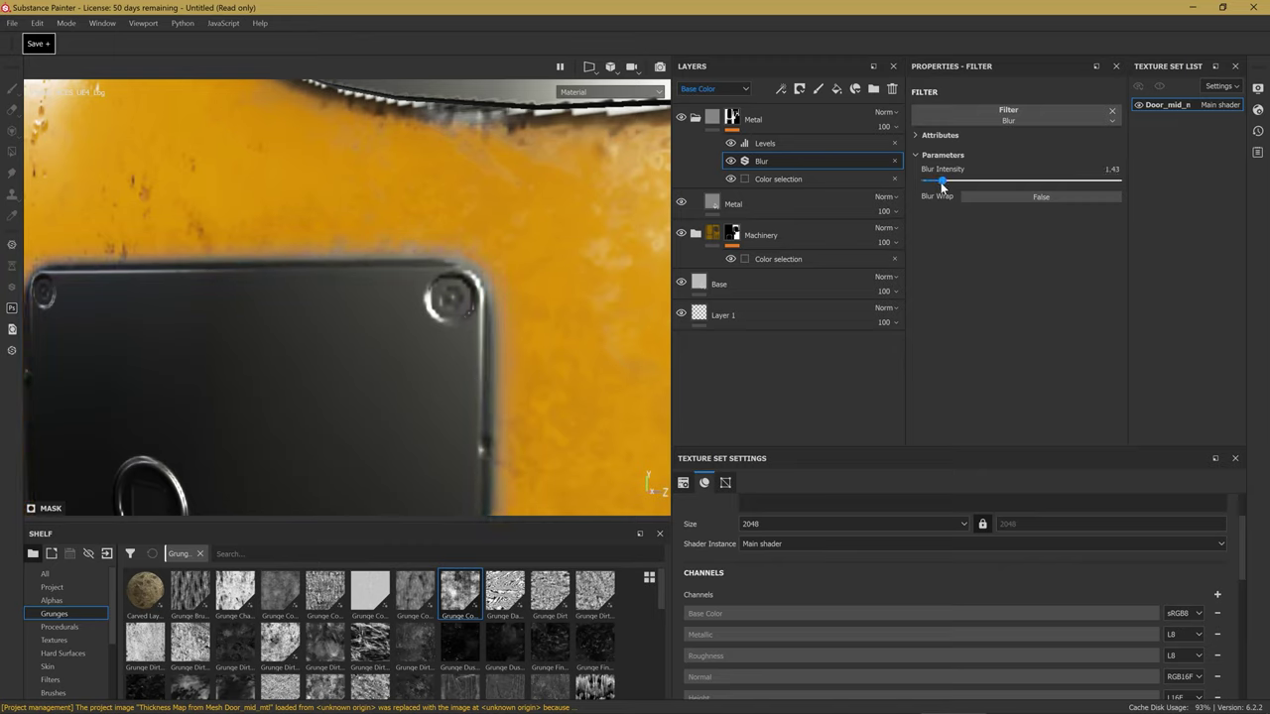
{"action": "left_click", "coordinate": [783, 144]}
Raise the colour-selection tolerance to 0.29, then ease it slightly lower while checking the window frame.
{"action": "left_click", "coordinate": [772, 179]}
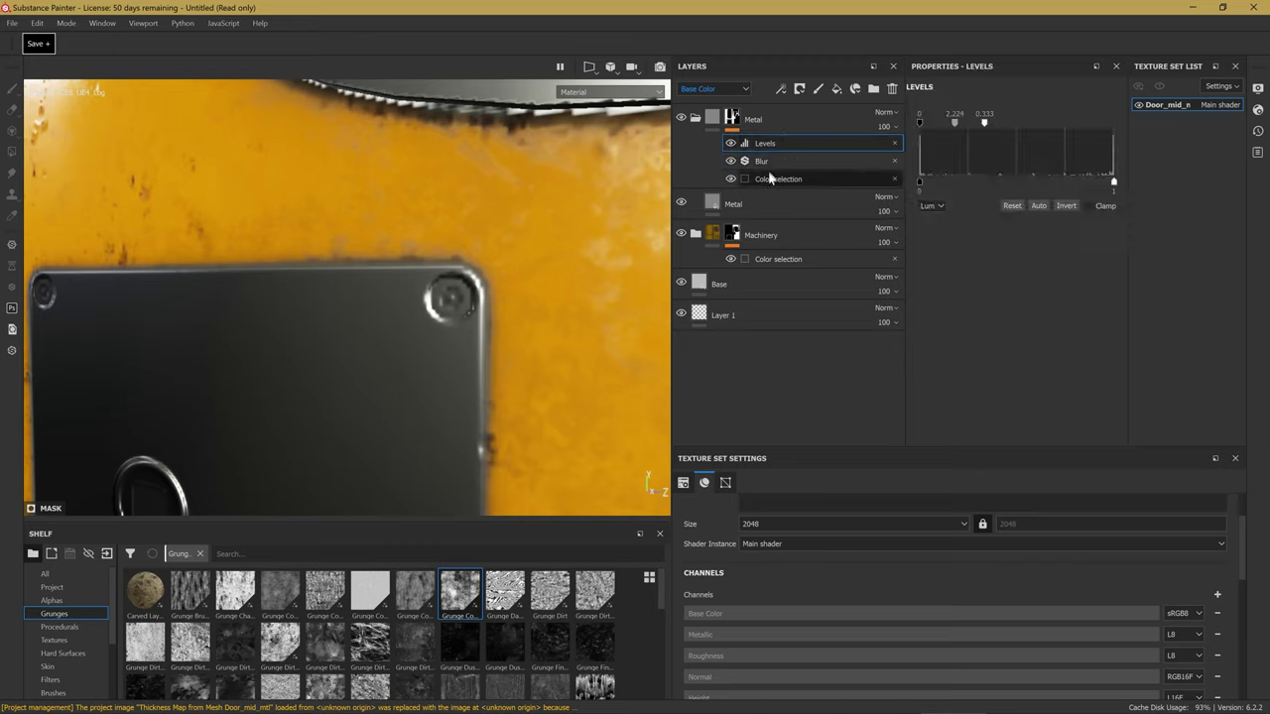
{"action": "left_click_drag", "start_coordinate": [972, 209], "coordinate": [1007, 205]}
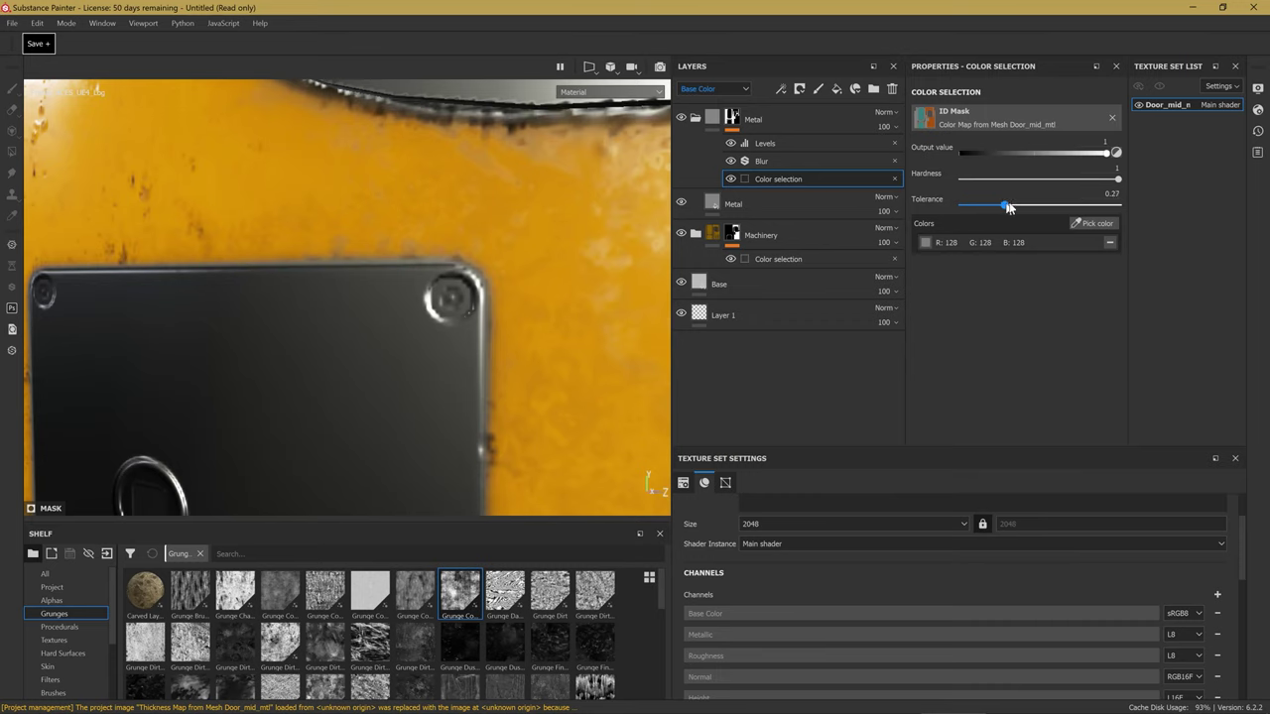
{"action": "scroll", "coordinate": [476, 228], "scroll_direction": "down", "scroll_amount": 2}
{"action": "left_click_drag", "start_coordinate": [475, 228], "coordinate": [417, 248], "text": "alt"}
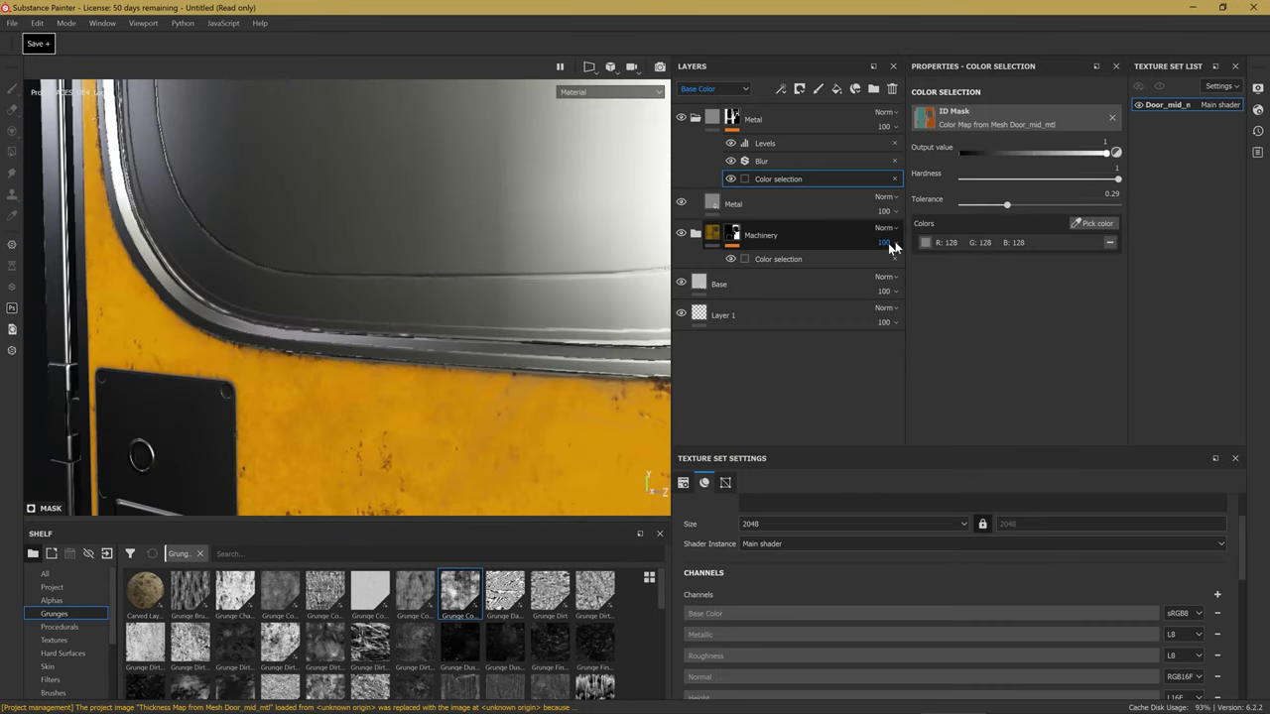
{"action": "mouse_move", "coordinate": [1006, 206]}
{"action": "left_mouse_down"}
{"action": "mouse_move", "coordinate": [993, 204]}
{"action": "mouse_move", "coordinate": [1002, 211]}
{"action": "left_mouse_up"}
{"action": "scroll", "coordinate": [361, 277], "scroll_direction": "up", "scroll_amount": 2}
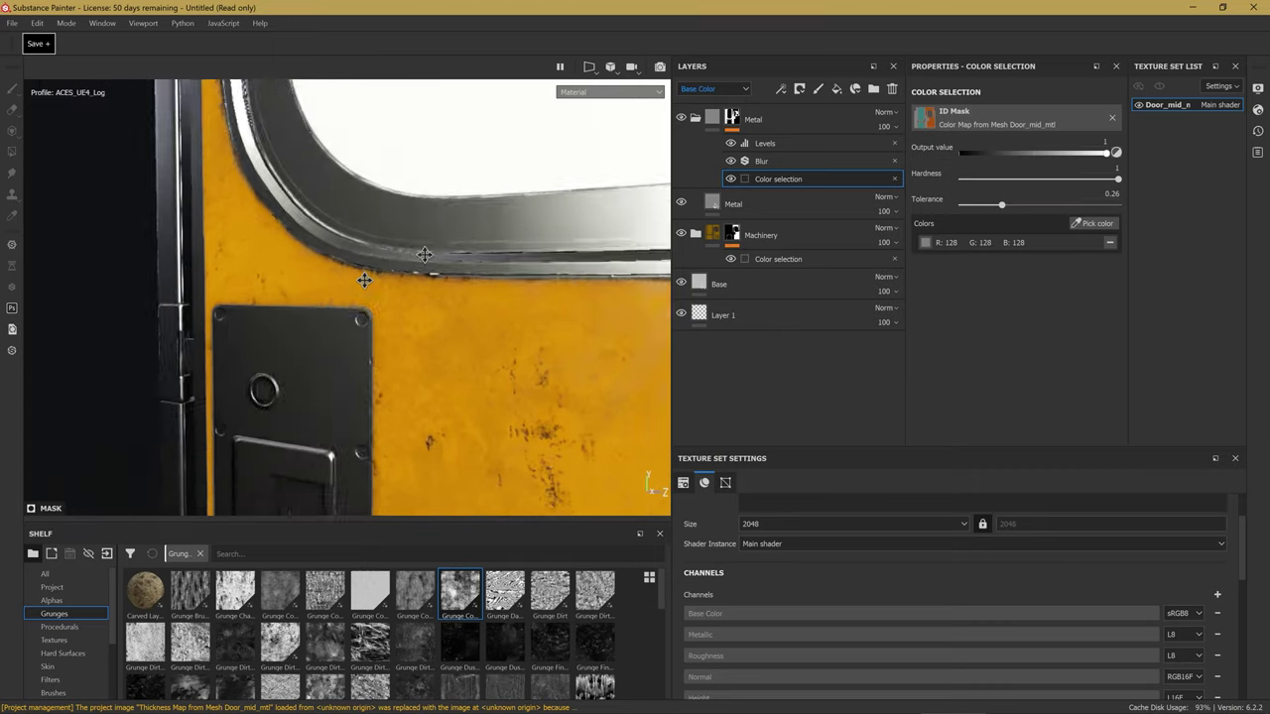
{"action": "scroll", "coordinate": [479, 289], "scroll_direction": "up", "scroll_amount": 2}
{"action": "scroll", "coordinate": [379, 300], "scroll_direction": "up", "scroll_amount": 2}
{"action": "scroll", "coordinate": [433, 273], "scroll_direction": "up", "scroll_amount": 2}
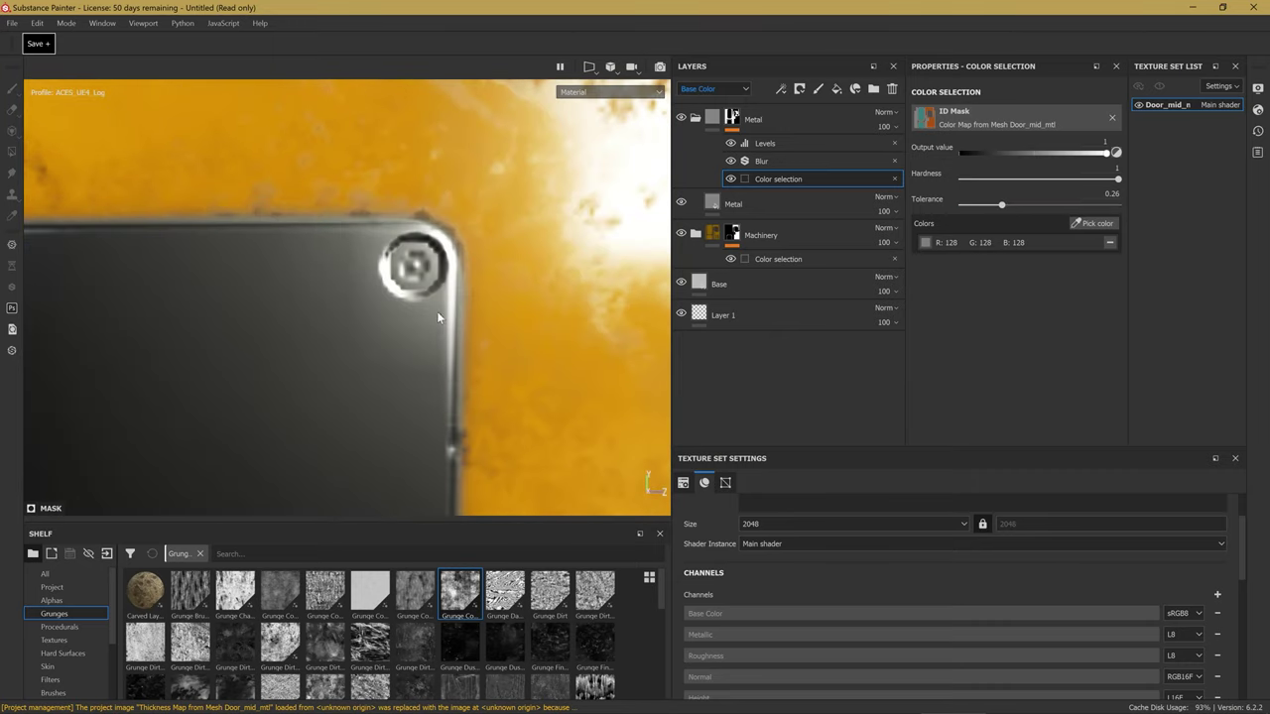
{"action": "mouse_move", "coordinate": [496, 318]}
{"action": "left_mouse_down", "text": "alt"}
{"action": "mouse_move", "coordinate": [487, 206]}
{"action": "mouse_move", "coordinate": [419, 275]}
{"action": "mouse_move", "coordinate": [504, 246]}
{"action": "mouse_move", "coordinate": [479, 234]}
{"action": "mouse_move", "coordinate": [552, 353]}
{"action": "mouse_move", "coordinate": [348, 278]}
{"action": "mouse_move", "coordinate": [460, 262]}
{"action": "mouse_move", "coordinate": [311, 227]}
{"action": "mouse_move", "coordinate": [245, 169]}
{"action": "mouse_move", "coordinate": [208, 226]}
{"action": "mouse_move", "coordinate": [410, 262]}
{"action": "mouse_move", "coordinate": [263, 283]}
{"action": "mouse_move", "coordinate": [477, 332]}
{"action": "mouse_move", "coordinate": [419, 317]}
{"action": "mouse_move", "coordinate": [447, 368]}
{"action": "mouse_move", "coordinate": [606, 262]}
{"action": "left_mouse_up", "text": "alt"}
{"action": "left_click", "coordinate": [790, 160]}
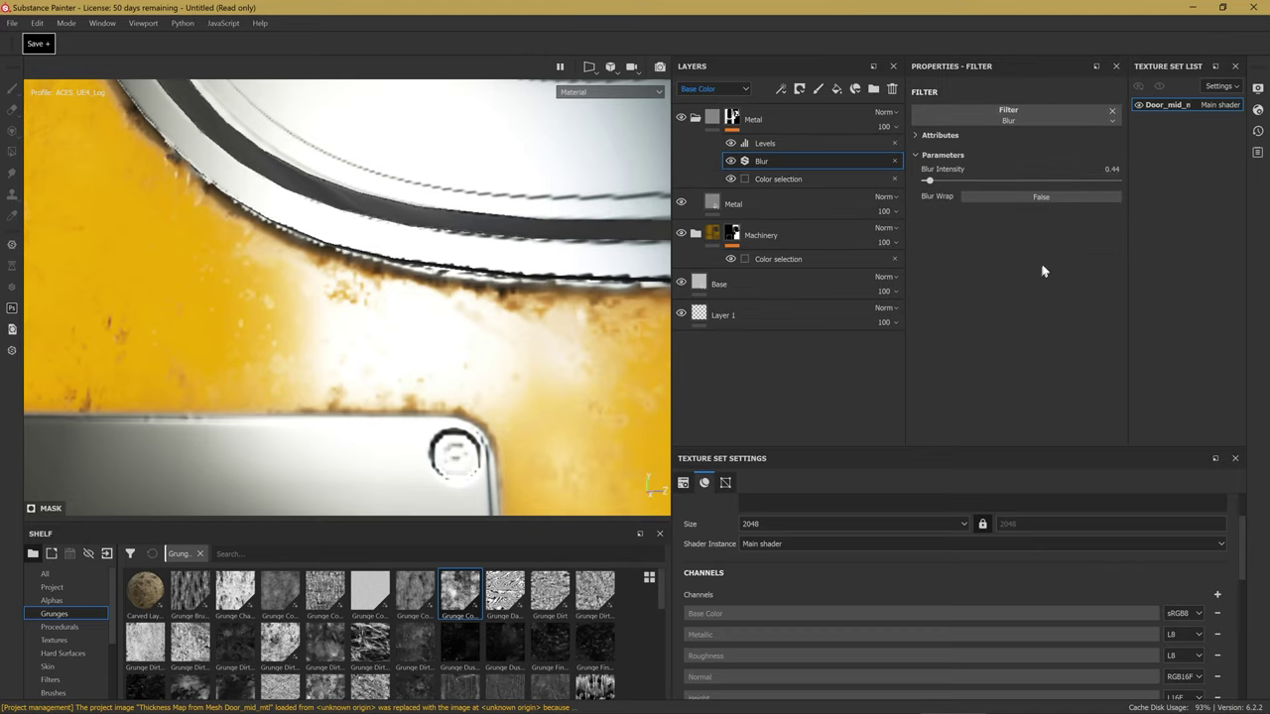
Reduce the Metal mask's Blur Intensity to about 0.33 while orbiting around the plate.
{"action": "left_click_drag", "start_coordinate": [942, 183], "coordinate": [929, 182]}
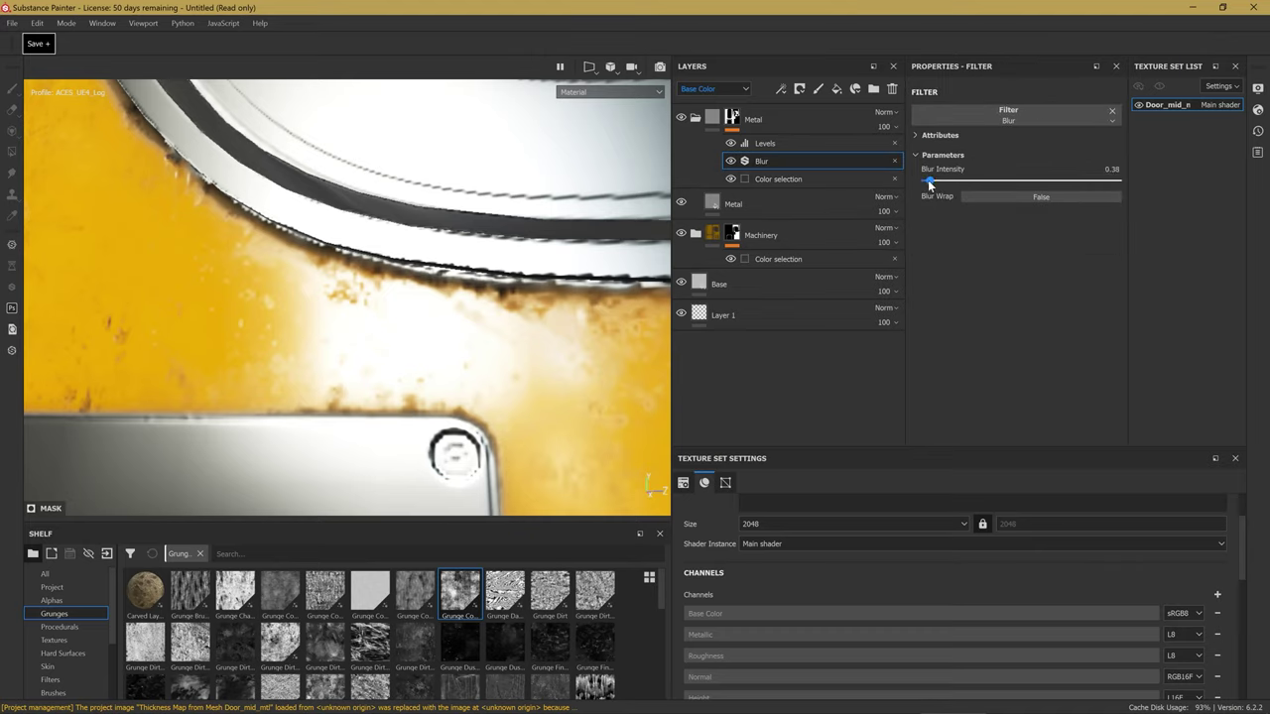
{"action": "left_click_drag", "start_coordinate": [928, 183], "coordinate": [925, 182]}
{"action": "mouse_move", "coordinate": [548, 255]}
{"action": "left_mouse_down", "text": "alt"}
{"action": "mouse_move", "coordinate": [537, 310]}
{"action": "mouse_move", "coordinate": [475, 334]}
{"action": "left_mouse_up", "text": "alt"}
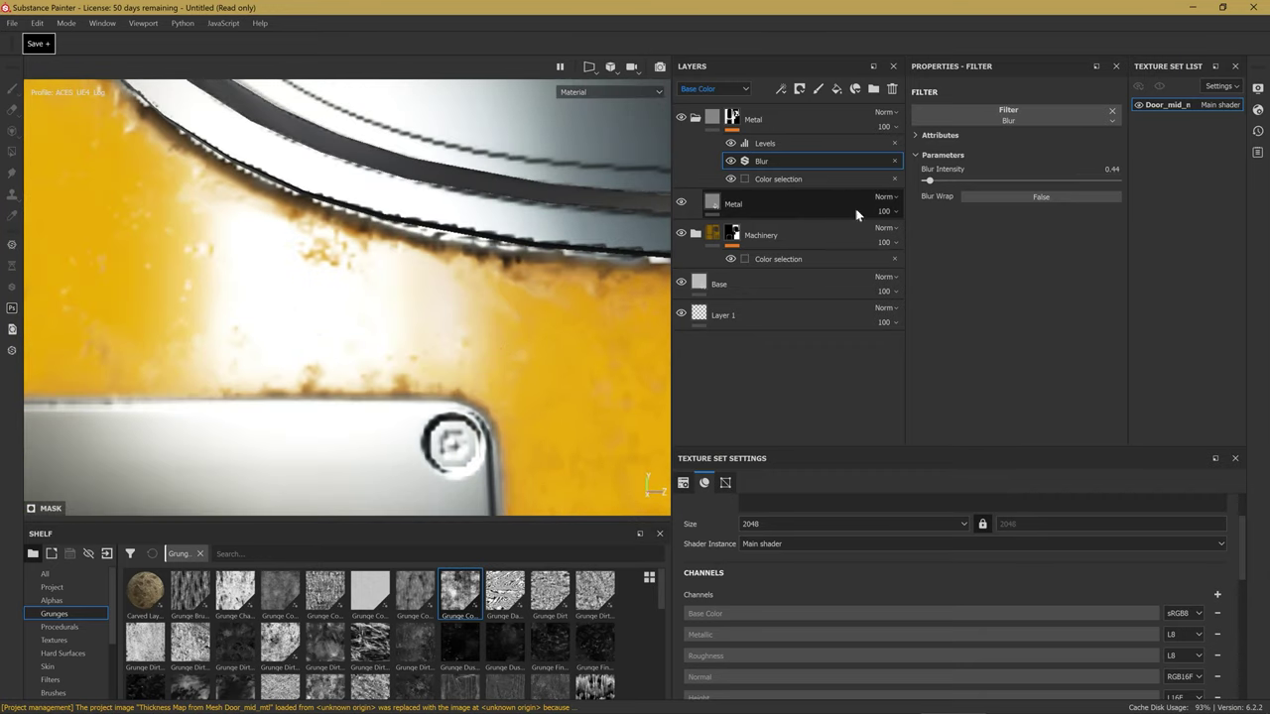
{"action": "left_click_drag", "start_coordinate": [929, 187], "coordinate": [929, 189]}
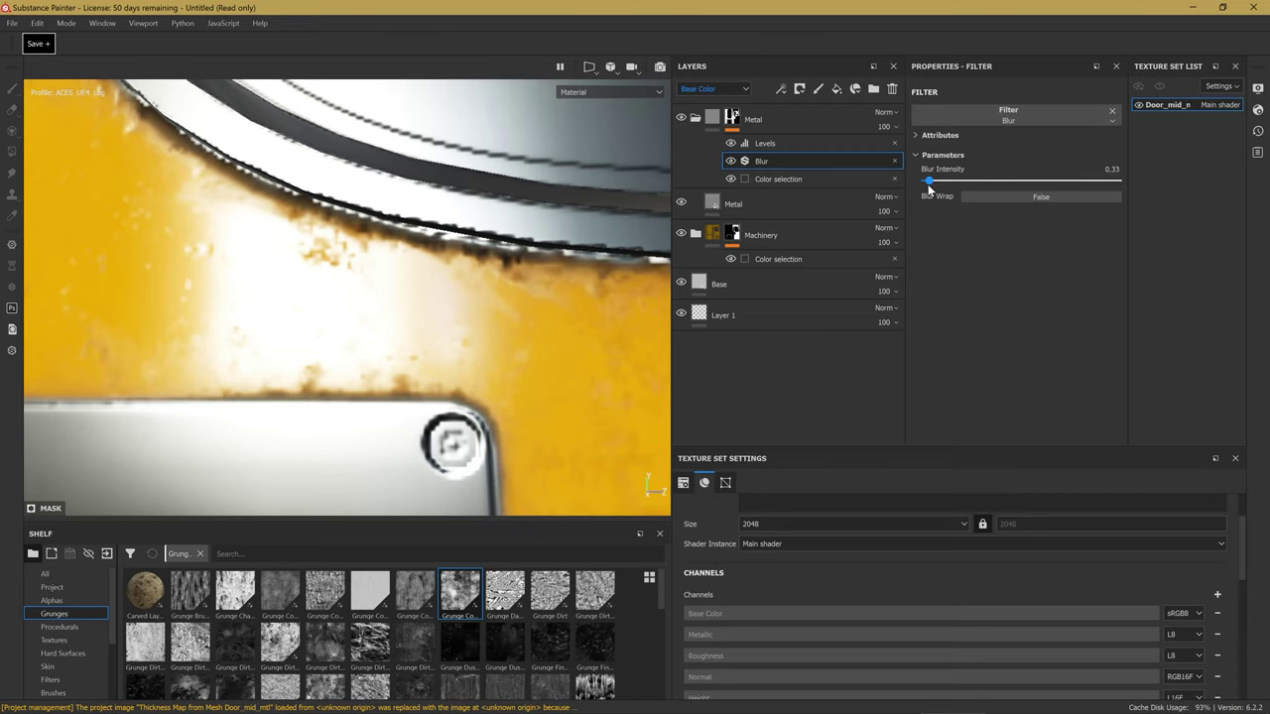
{"action": "left_click_drag", "start_coordinate": [555, 298], "coordinate": [487, 323], "text": "alt"}
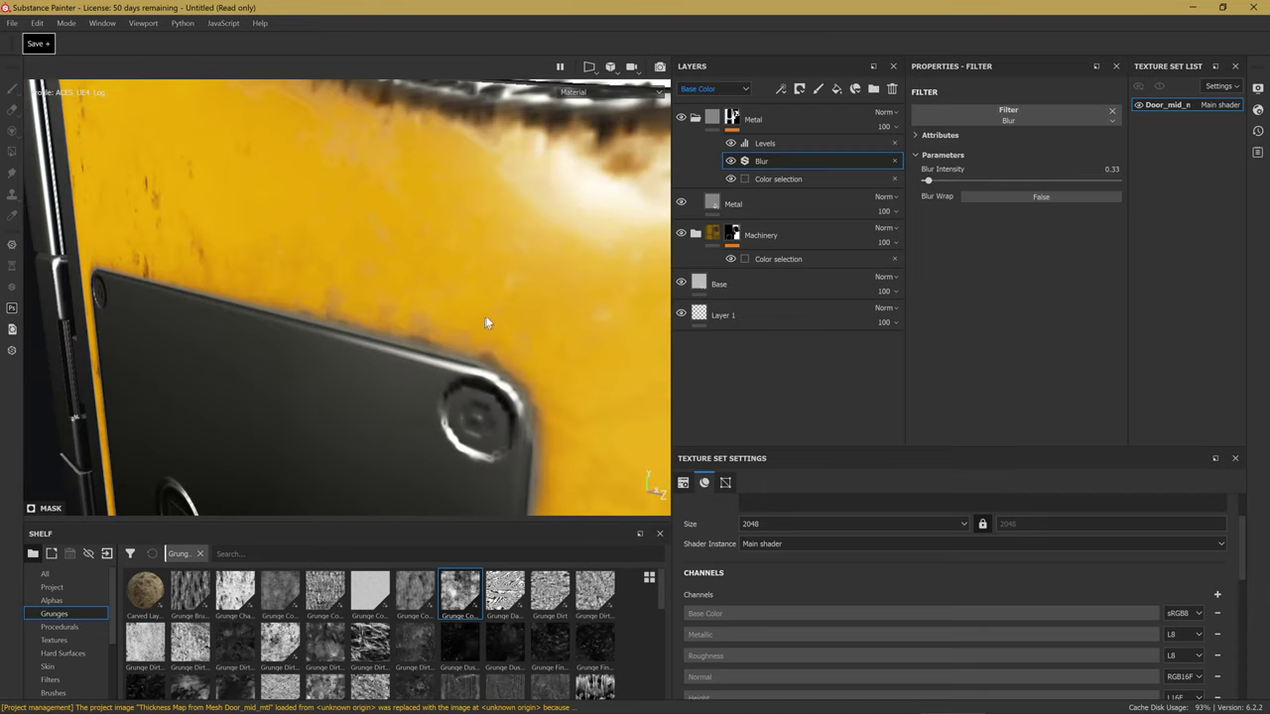
{"action": "left_click_drag", "start_coordinate": [930, 184], "coordinate": [931, 184]}
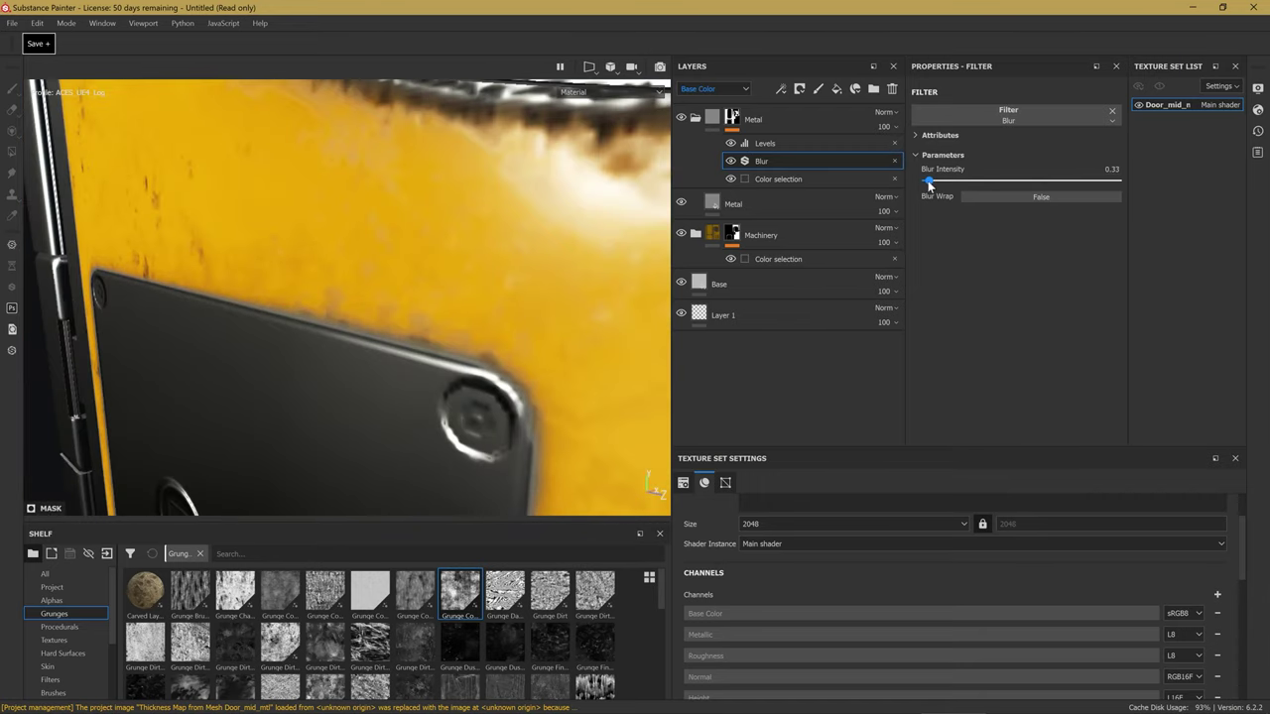
{"action": "left_click_drag", "start_coordinate": [516, 260], "coordinate": [453, 257], "text": "alt"}
Set the Levels white point to 0.456 and inspect the window frame and latch panel.
{"action": "left_click", "coordinate": [769, 145]}
{"action": "mouse_move", "coordinate": [1113, 121]}
{"action": "left_mouse_down"}
{"action": "mouse_move", "coordinate": [993, 124]}
{"action": "mouse_move", "coordinate": [1008, 123]}
{"action": "left_mouse_up"}
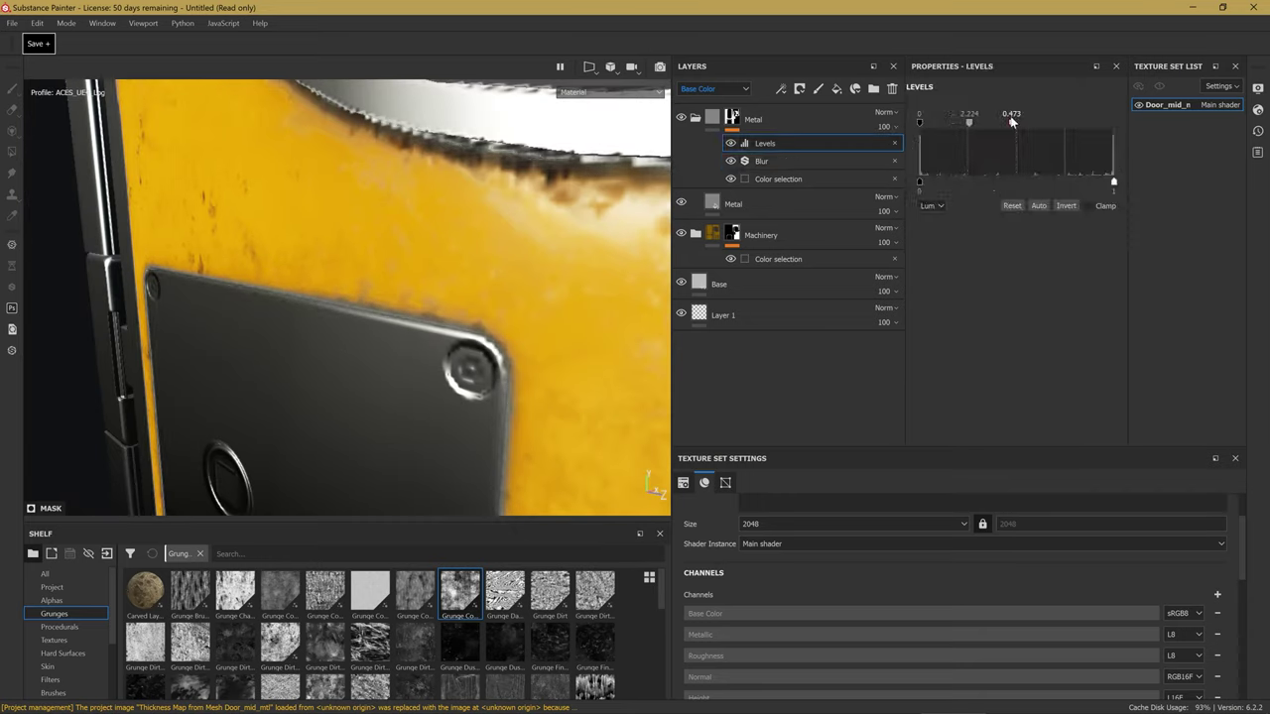
{"action": "mouse_move", "coordinate": [447, 278]}
{"action": "left_mouse_down", "text": "alt"}
{"action": "mouse_move", "coordinate": [266, 392]}
{"action": "mouse_move", "coordinate": [347, 336]}
{"action": "mouse_move", "coordinate": [521, 321]}
{"action": "mouse_move", "coordinate": [367, 284]}
{"action": "left_mouse_up", "text": "alt"}
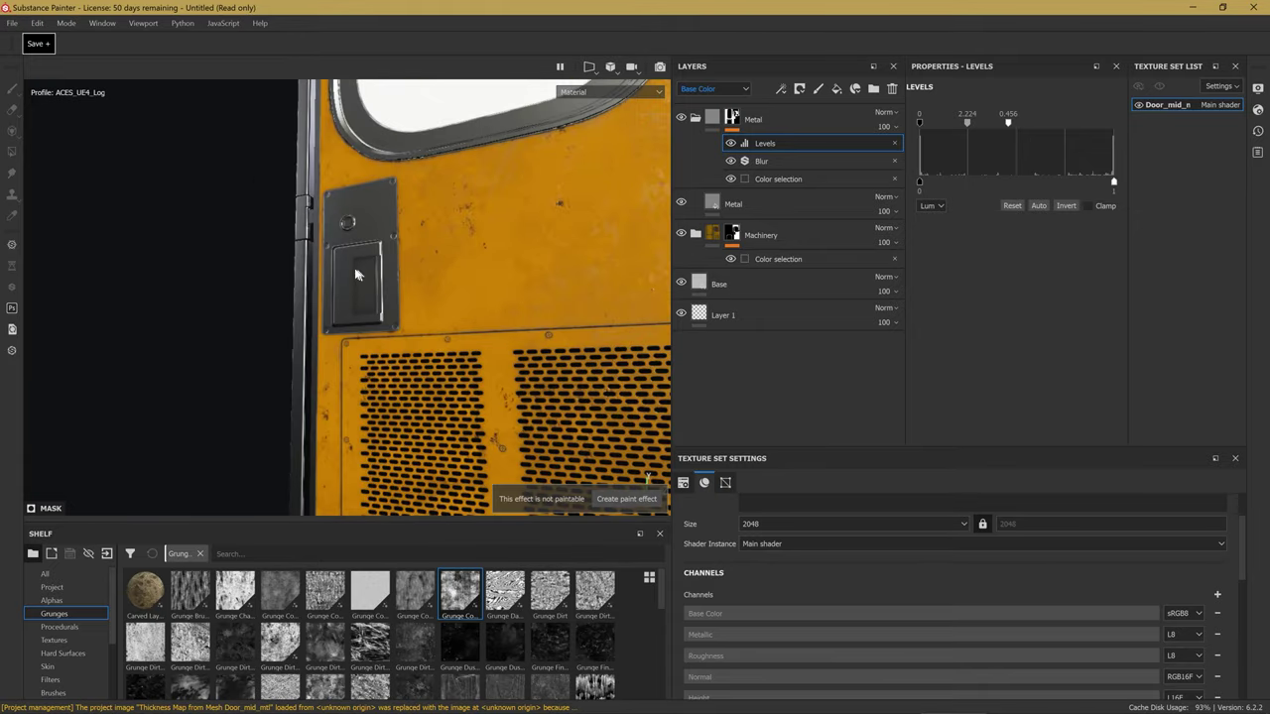
{"action": "scroll", "coordinate": [367, 288], "scroll_direction": "up", "scroll_amount": 2}
{"action": "scroll", "coordinate": [366, 293], "scroll_direction": "up", "scroll_amount": 2}
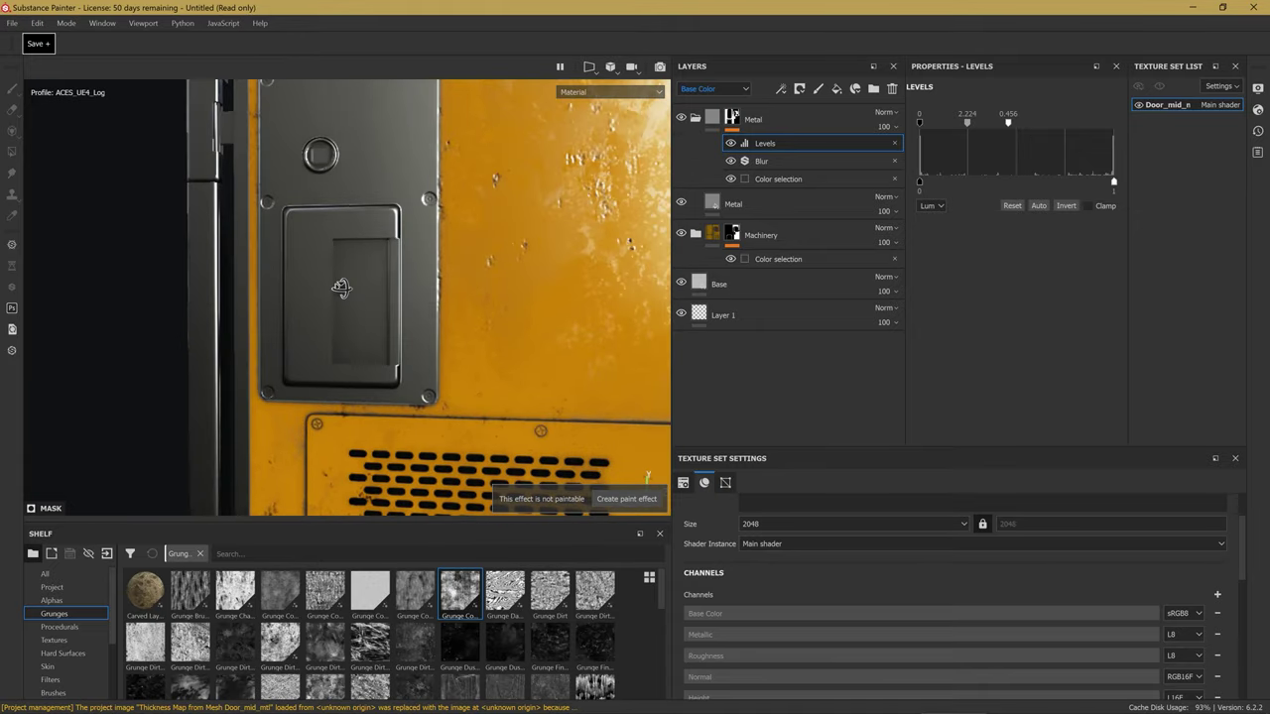
{"action": "scroll", "coordinate": [363, 298], "scroll_direction": "up", "scroll_amount": 2}
{"action": "mouse_move", "coordinate": [364, 297]}
{"action": "left_mouse_down", "text": "alt"}
{"action": "mouse_move", "coordinate": [340, 292]}
{"action": "mouse_move", "coordinate": [363, 303]}
{"action": "mouse_move", "coordinate": [580, 206]}
{"action": "left_mouse_up", "text": "alt"}
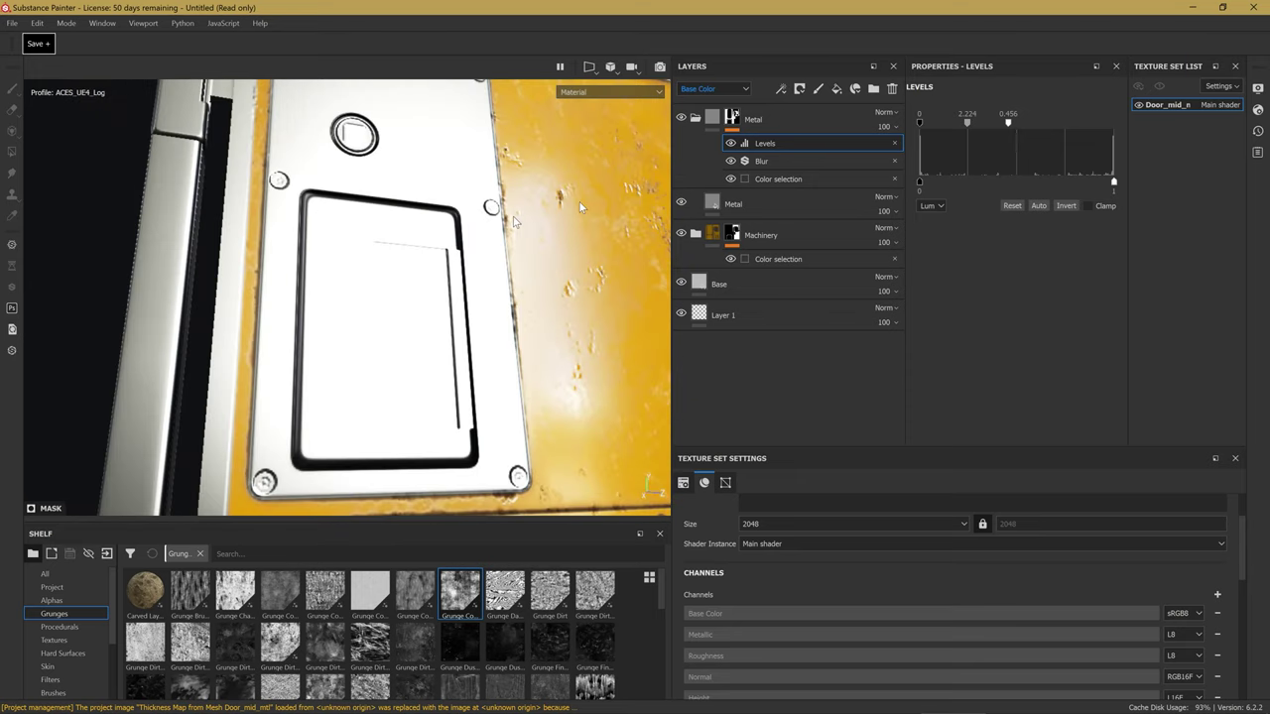
Rename the second Metal fill layer to Base_Metal.
{"action": "left_click", "coordinate": [759, 197]}
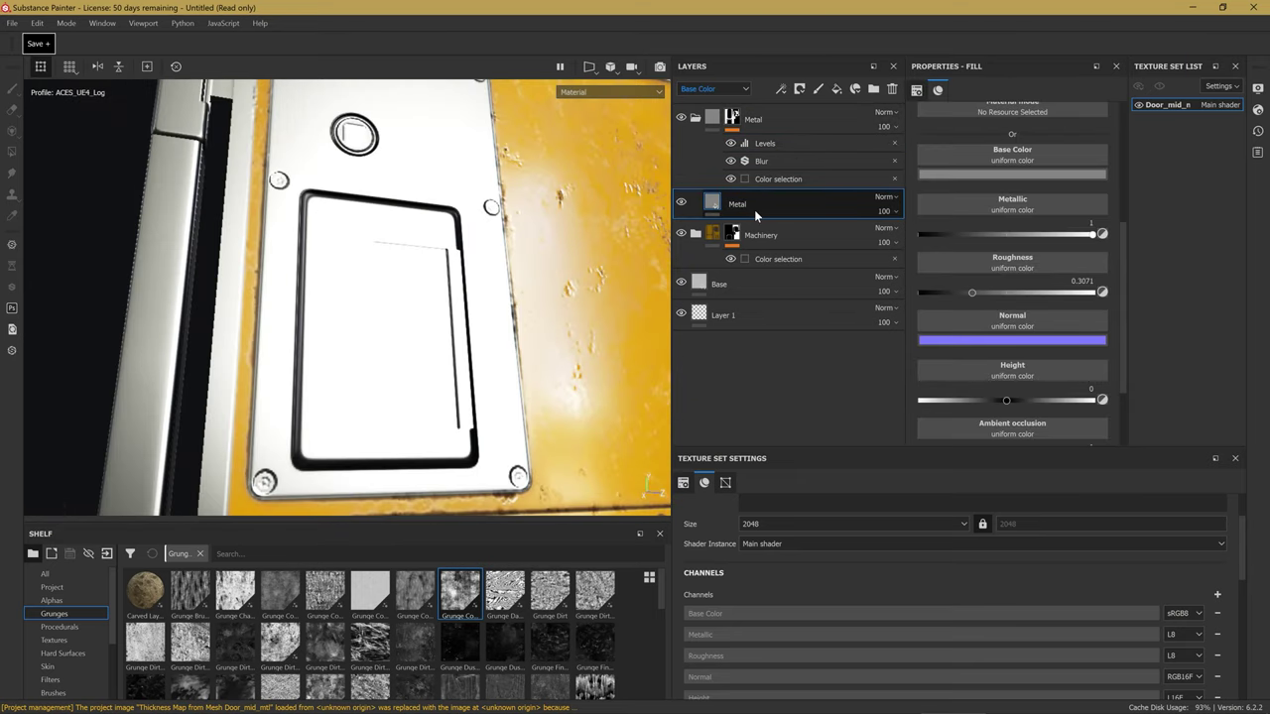
{"action": "type", "text": "Base_"}
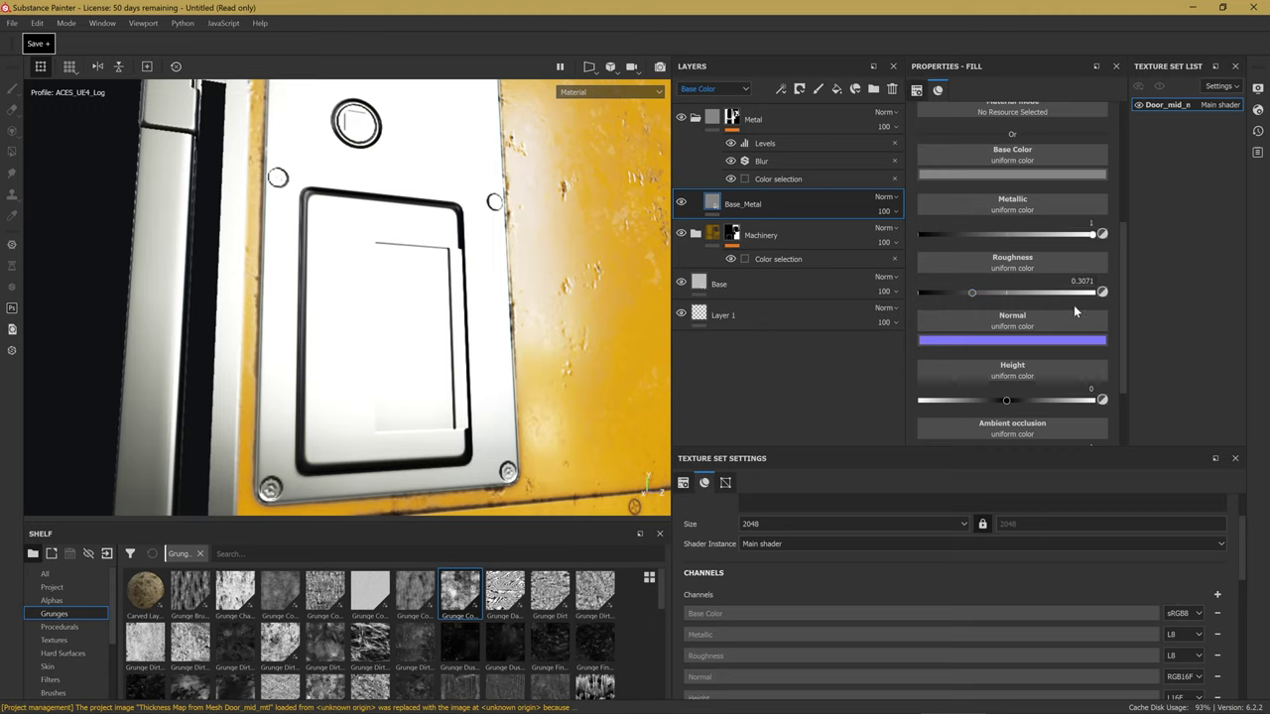
{"action": "scroll", "coordinate": [1073, 306], "scroll_direction": "up", "scroll_amount": 5}
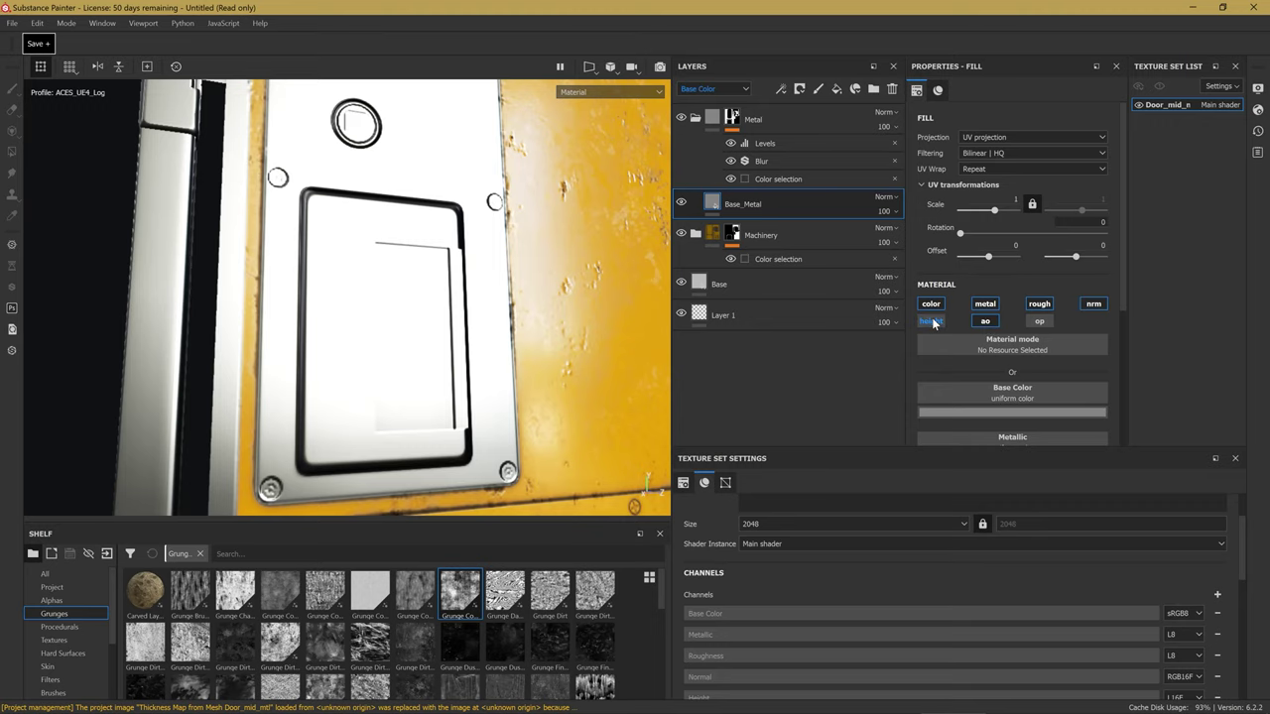
{"action": "middle_click_drag", "start_coordinate": [499, 340], "coordinate": [457, 228]}
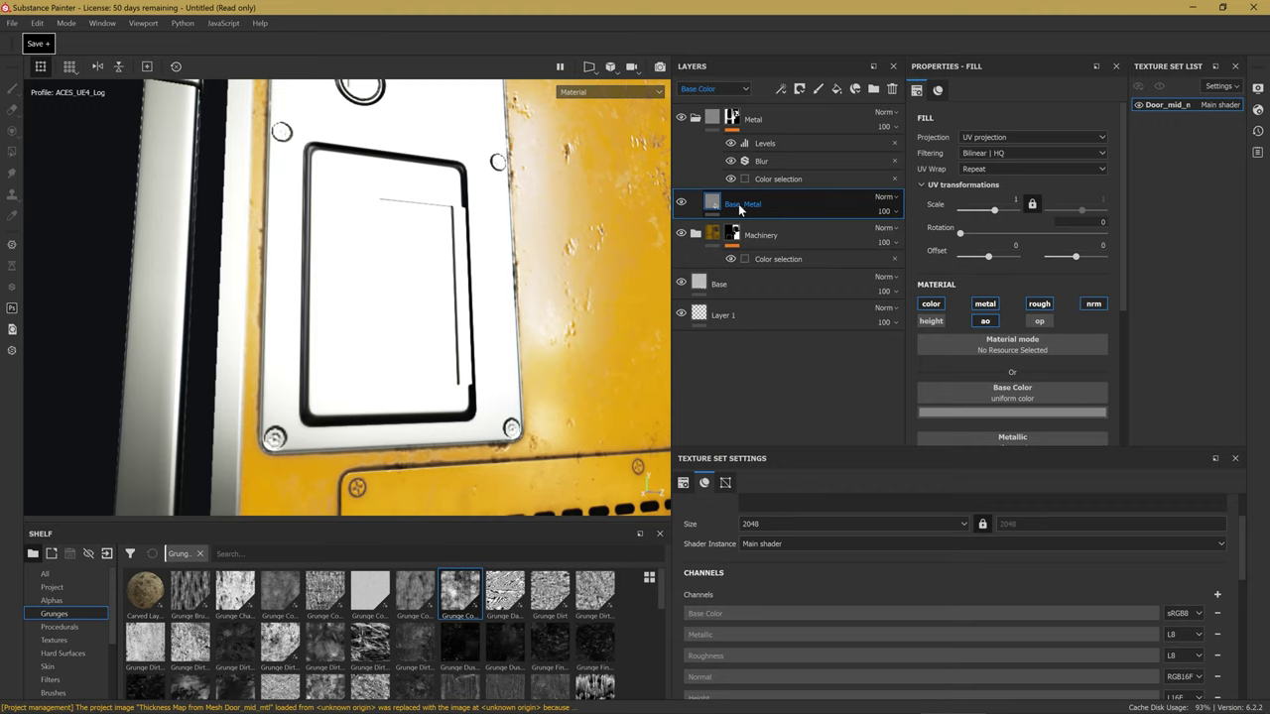
Search the shelf for 'scra' to list the scratch grunge textures.
{"action": "scroll", "coordinate": [918, 303], "scroll_direction": "down", "scroll_amount": 3}
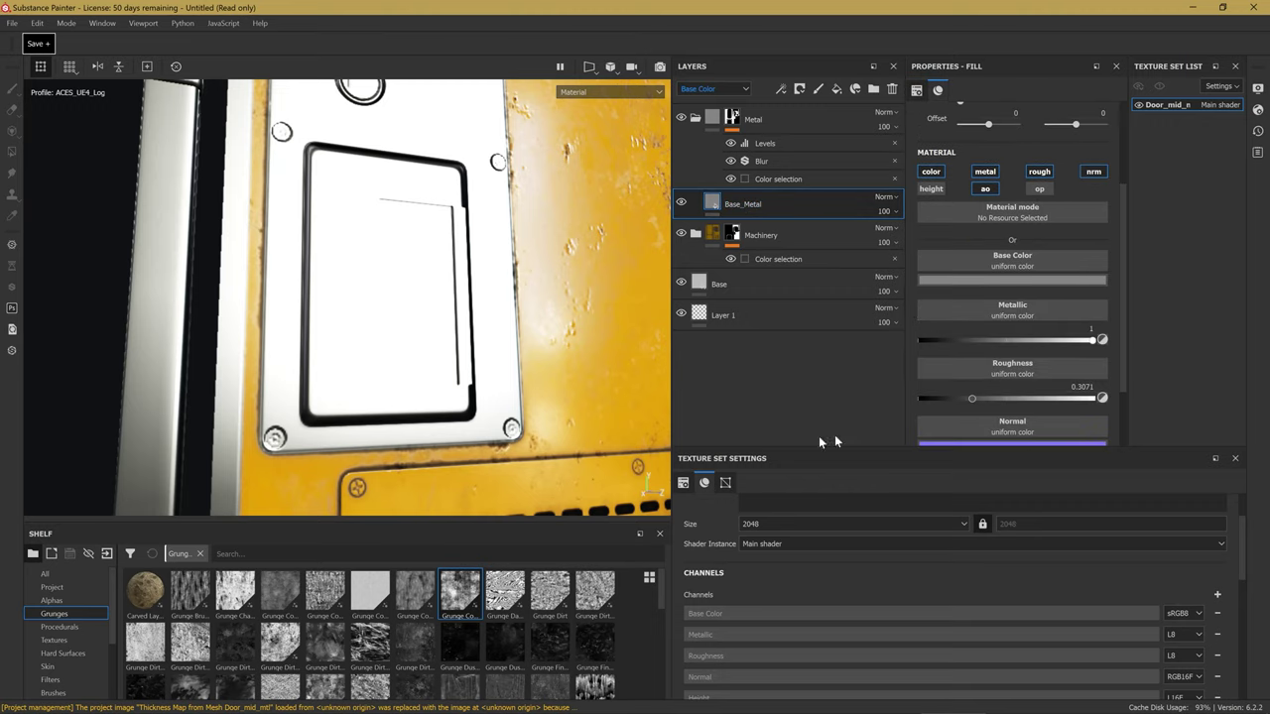
{"action": "left_click", "coordinate": [294, 554]}
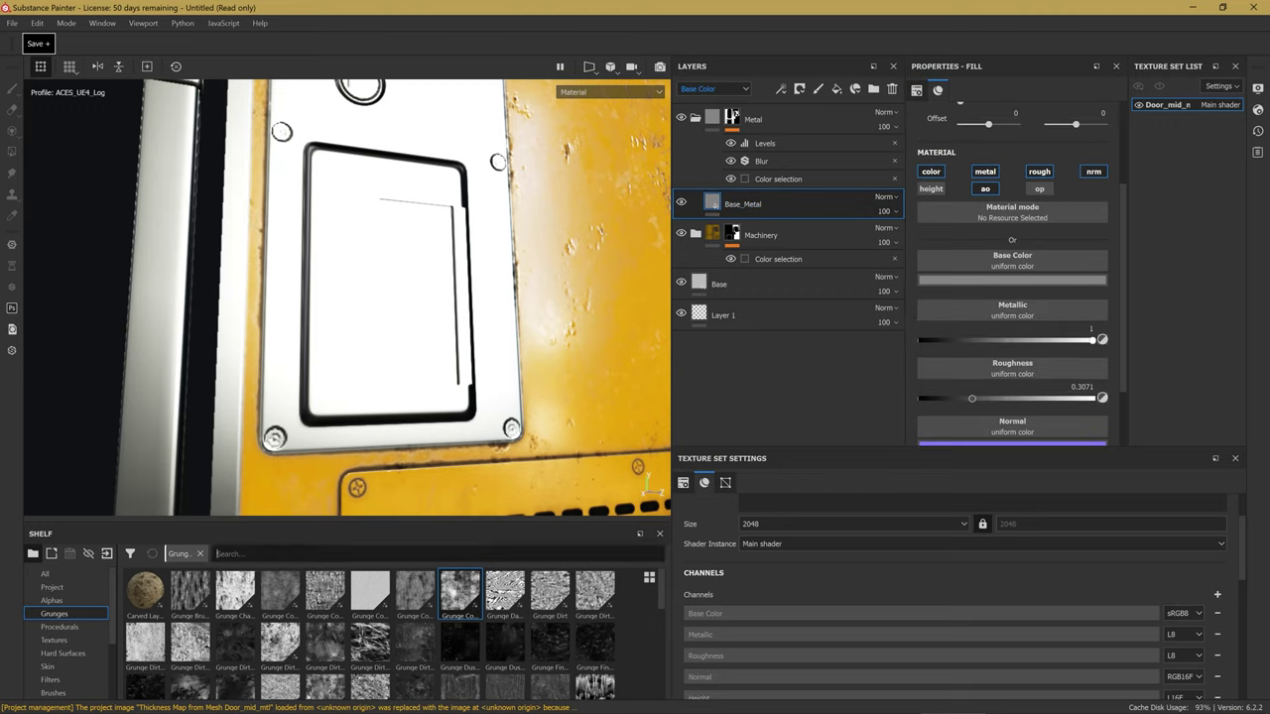
{"action": "type", "text": "scra"}
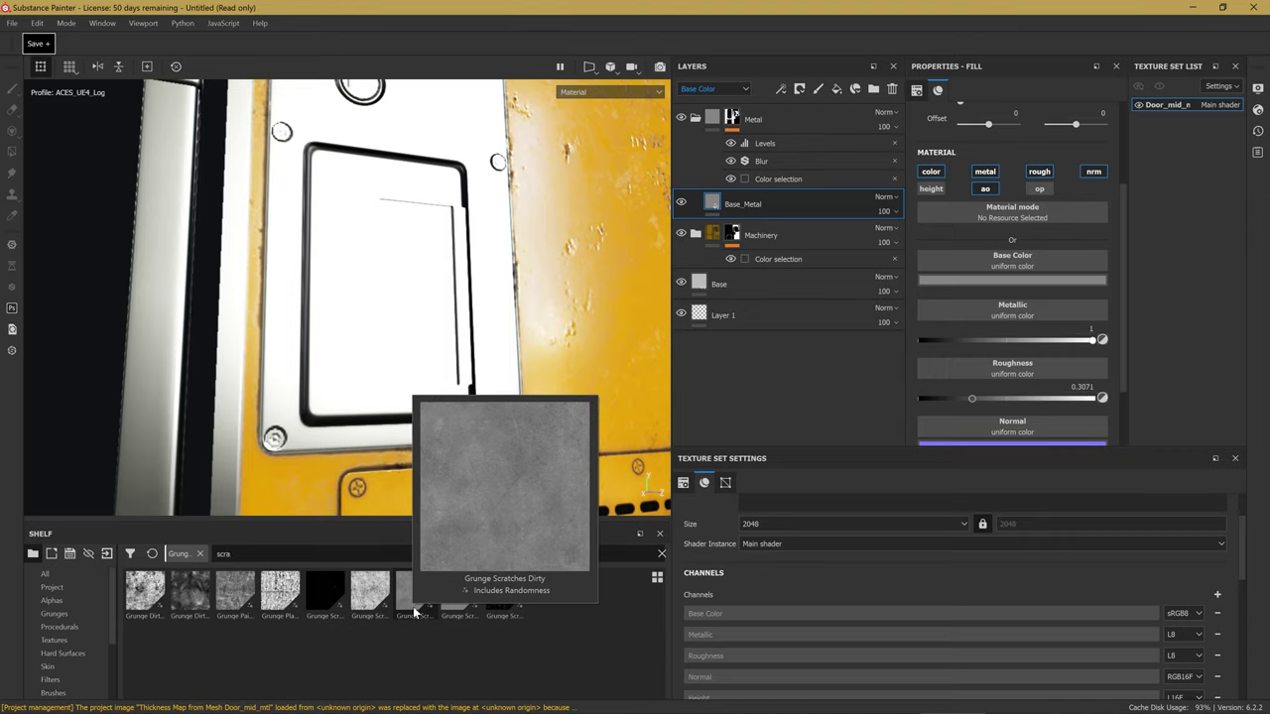
{"action": "mouse_move", "coordinate": [415, 592]}
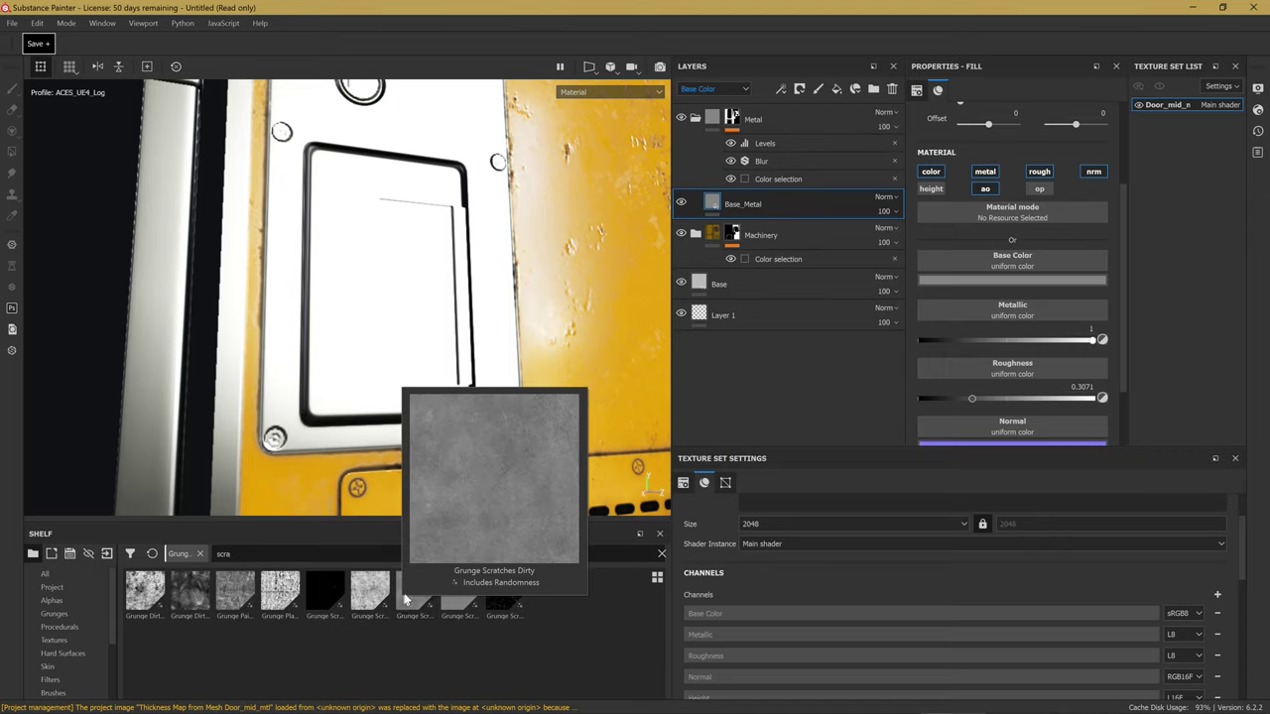
Drop Grunge Scratches Dirty into Base_Metal's Roughness channel and test its Balance.
{"action": "left_click_drag", "start_coordinate": [405, 599], "coordinate": [1021, 369]}
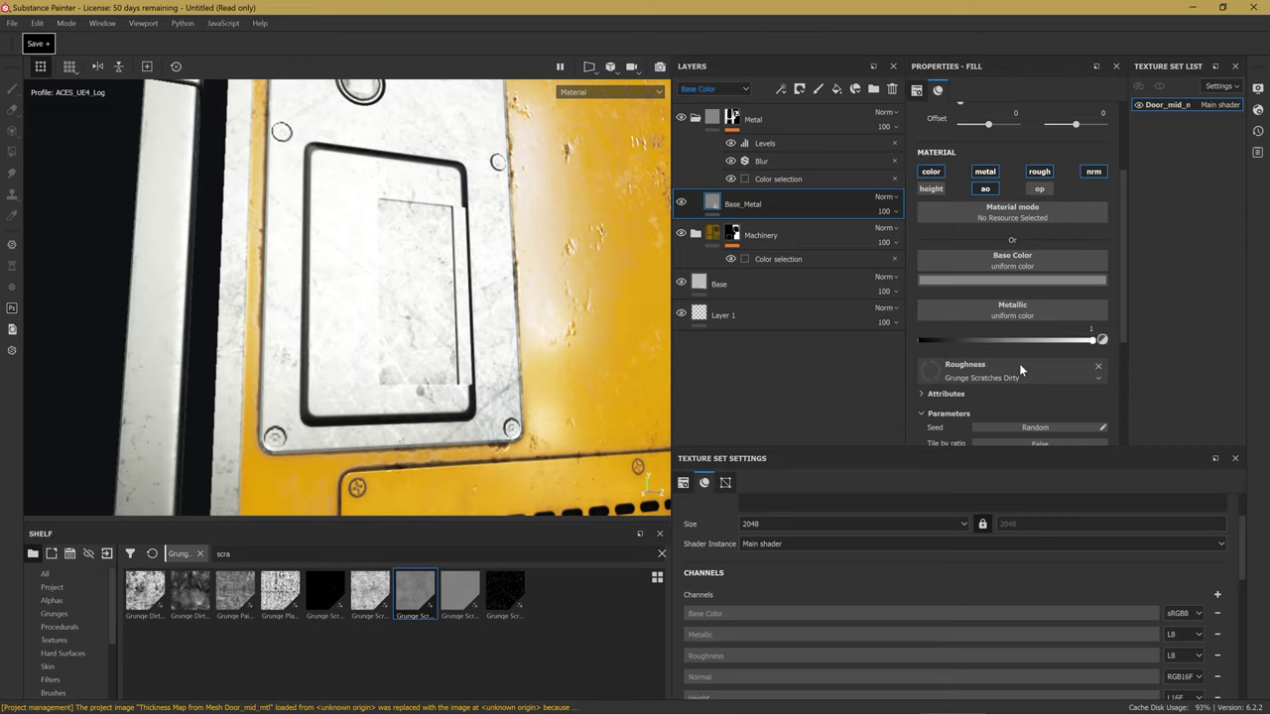
{"action": "left_click_drag", "start_coordinate": [417, 347], "coordinate": [466, 372], "text": "alt"}
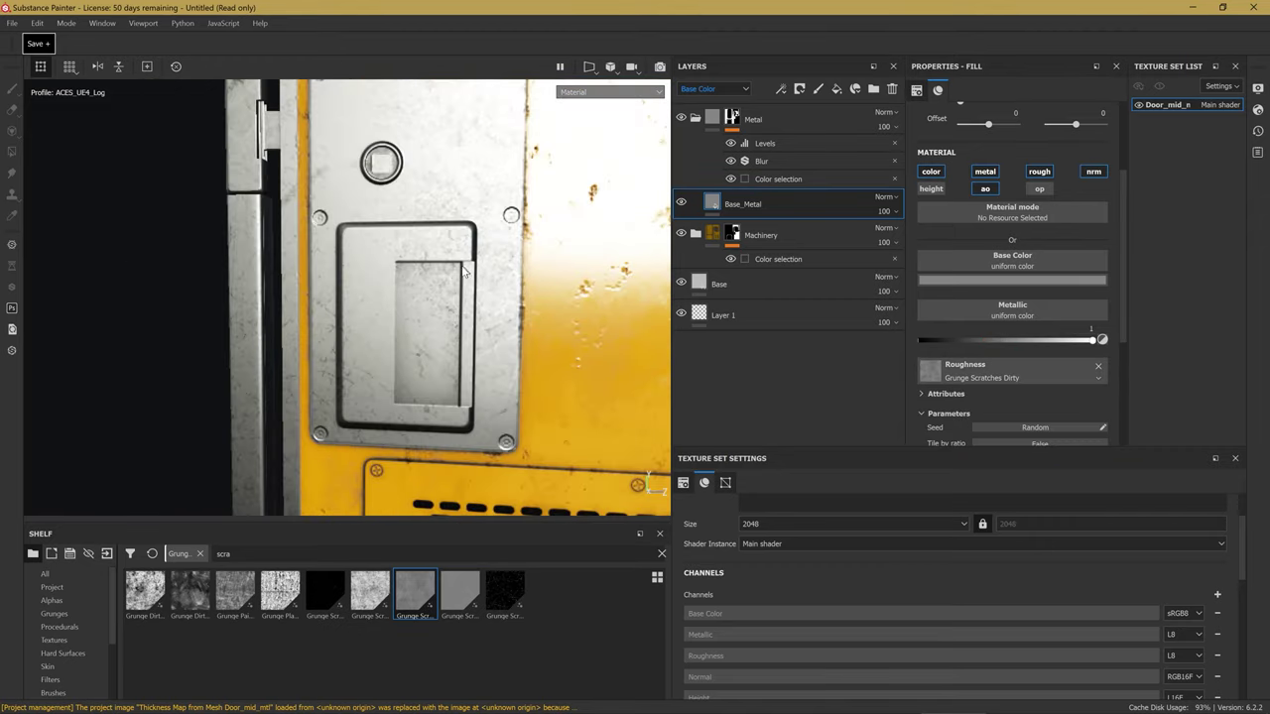
{"action": "left_click_drag", "start_coordinate": [467, 372], "coordinate": [437, 357], "text": "alt"}
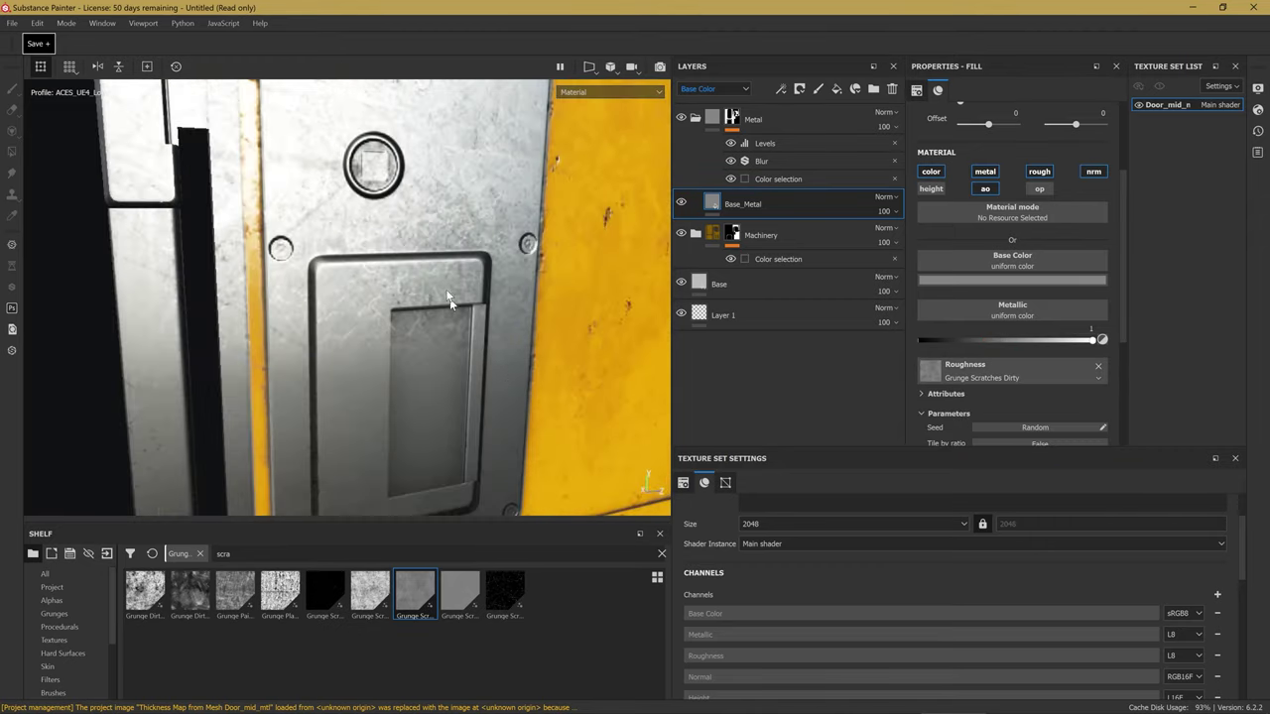
{"action": "scroll", "coordinate": [1002, 382], "scroll_direction": "down", "scroll_amount": 3}
{"action": "left_click_drag", "start_coordinate": [1022, 405], "coordinate": [1000, 417]}
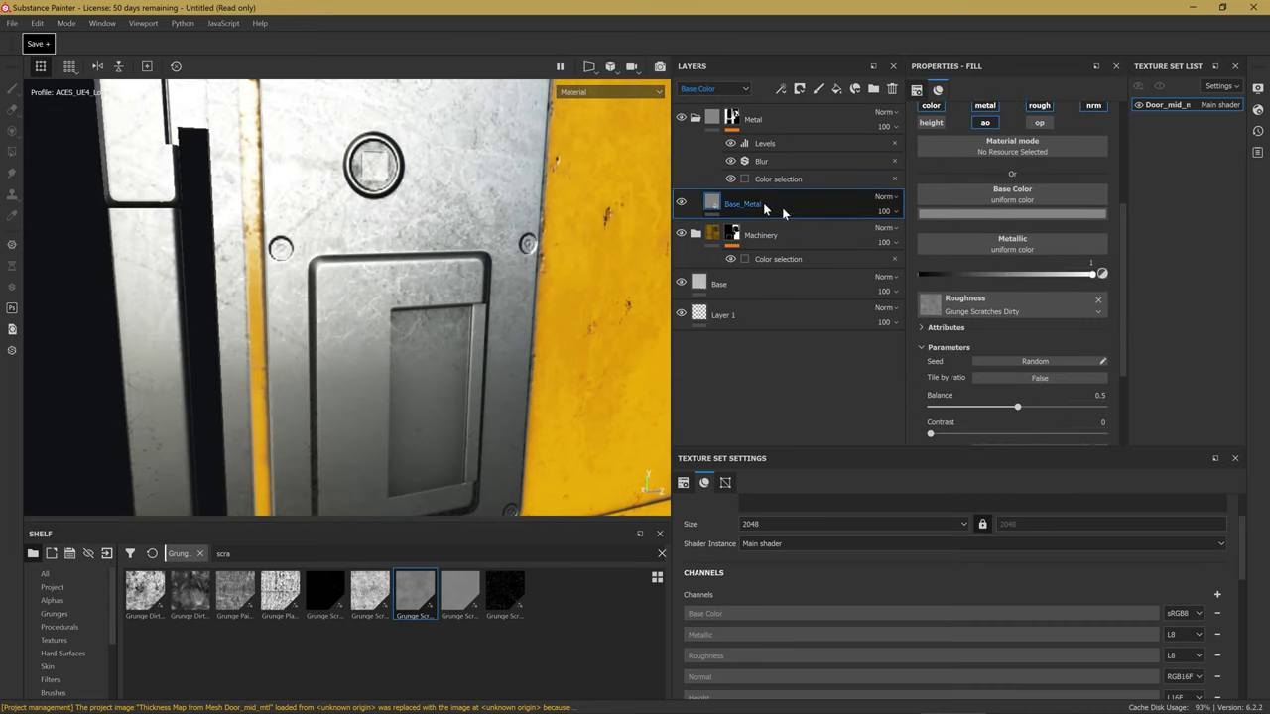
Darken the Base Color, lowering V to about 0.14.
{"action": "left_click", "coordinate": [1032, 213]}
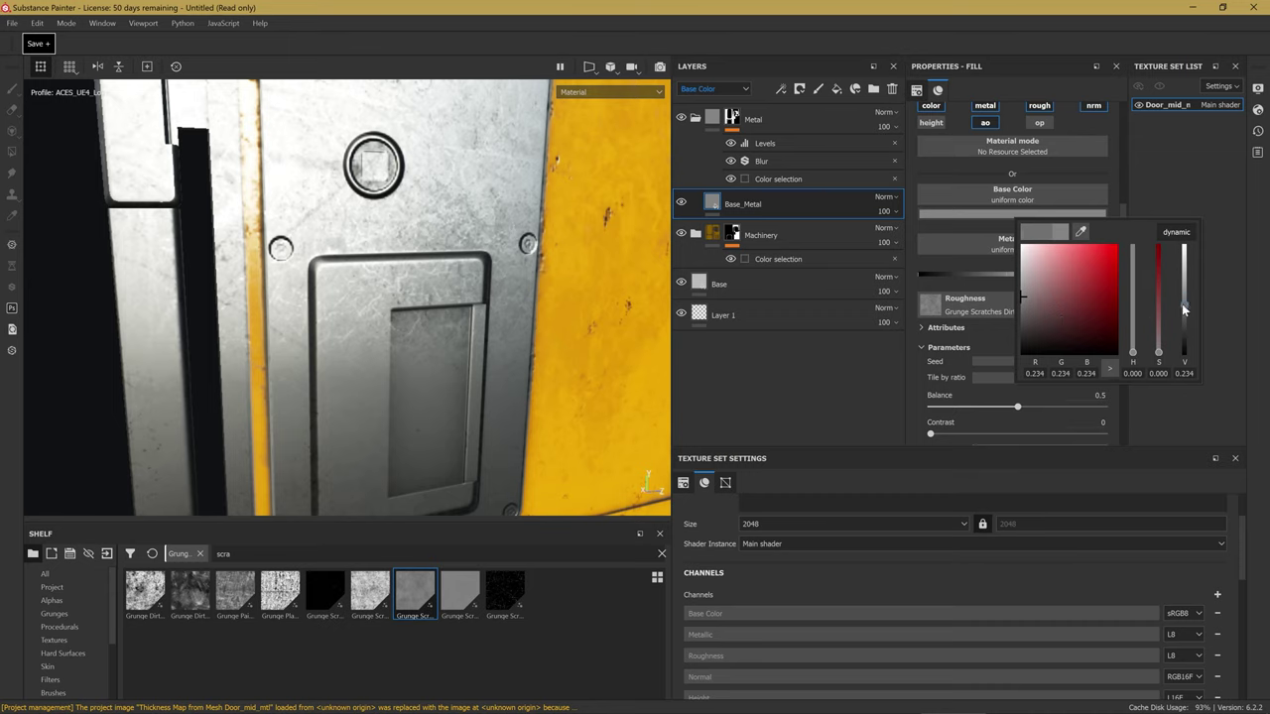
{"action": "left_click_drag", "start_coordinate": [1183, 310], "coordinate": [1186, 313]}
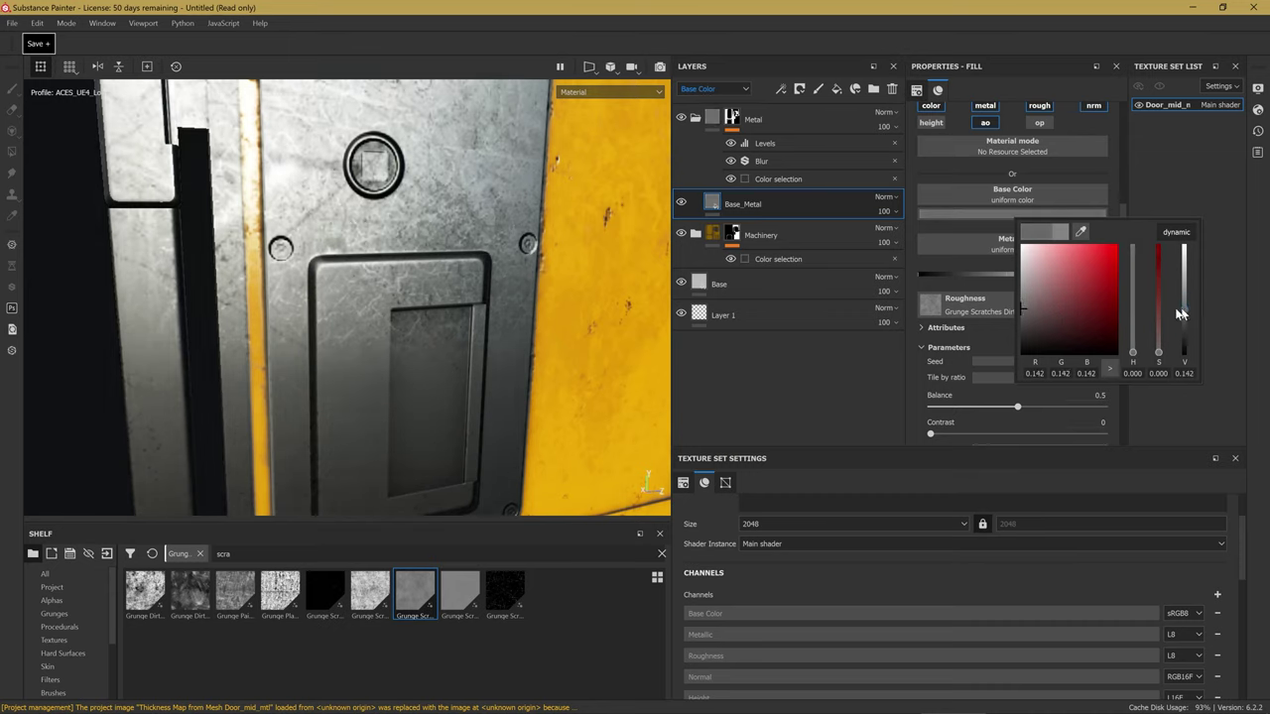
{"action": "left_click", "coordinate": [773, 212]}
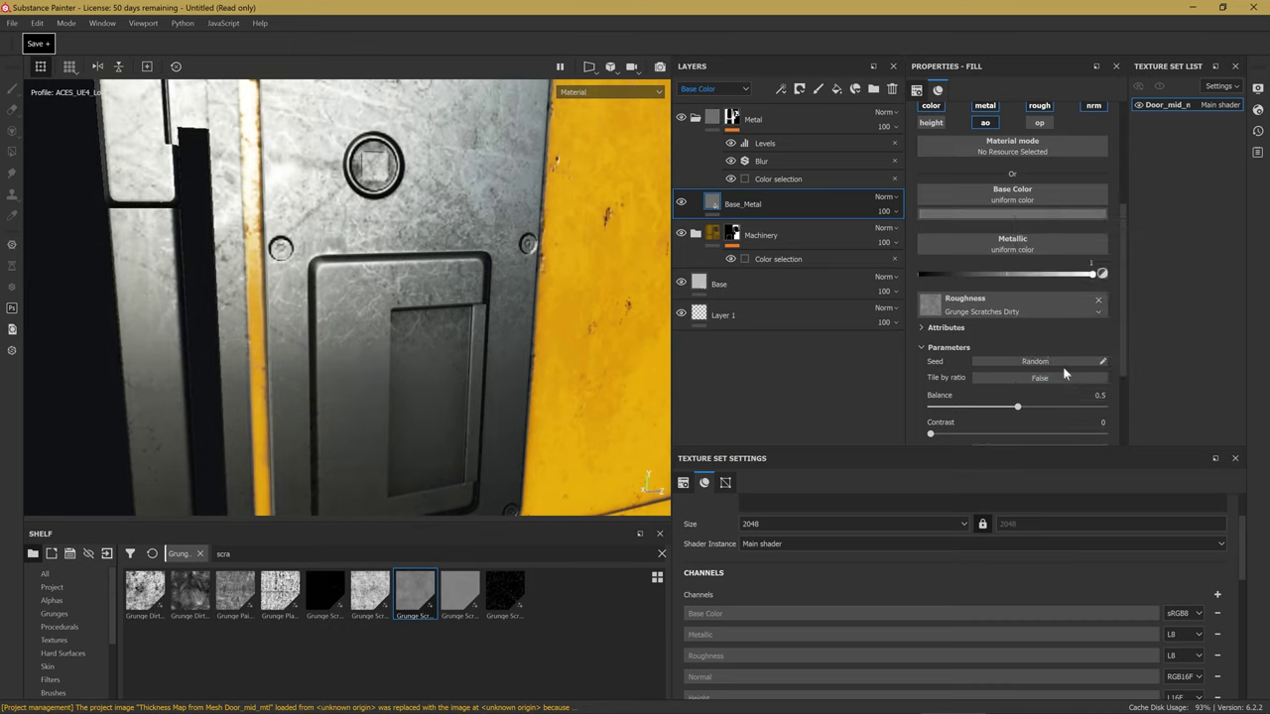
Inspect the scratch texture's attributes, parameters, author and tags.
{"action": "scroll", "coordinate": [992, 357], "scroll_direction": "down", "scroll_amount": 3}
{"action": "scroll", "coordinate": [1021, 297], "scroll_direction": "up", "scroll_amount": 2}
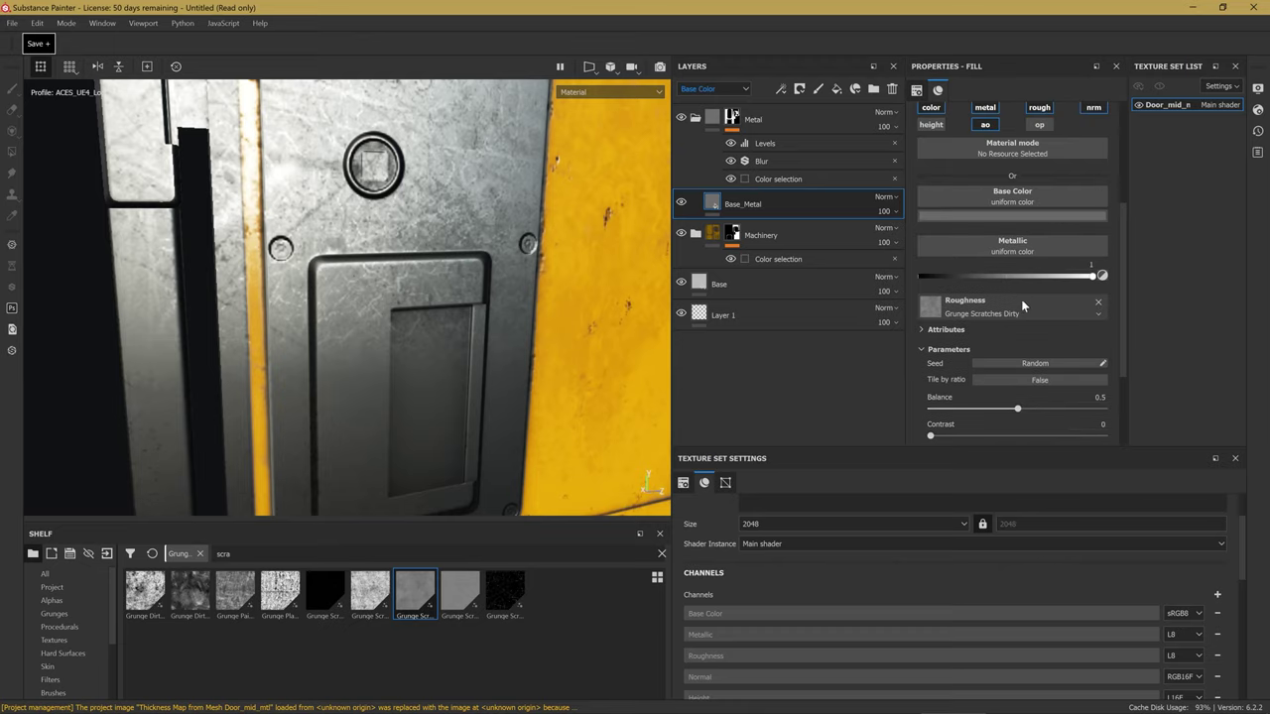
{"action": "scroll", "coordinate": [987, 397], "scroll_direction": "down", "scroll_amount": 1}
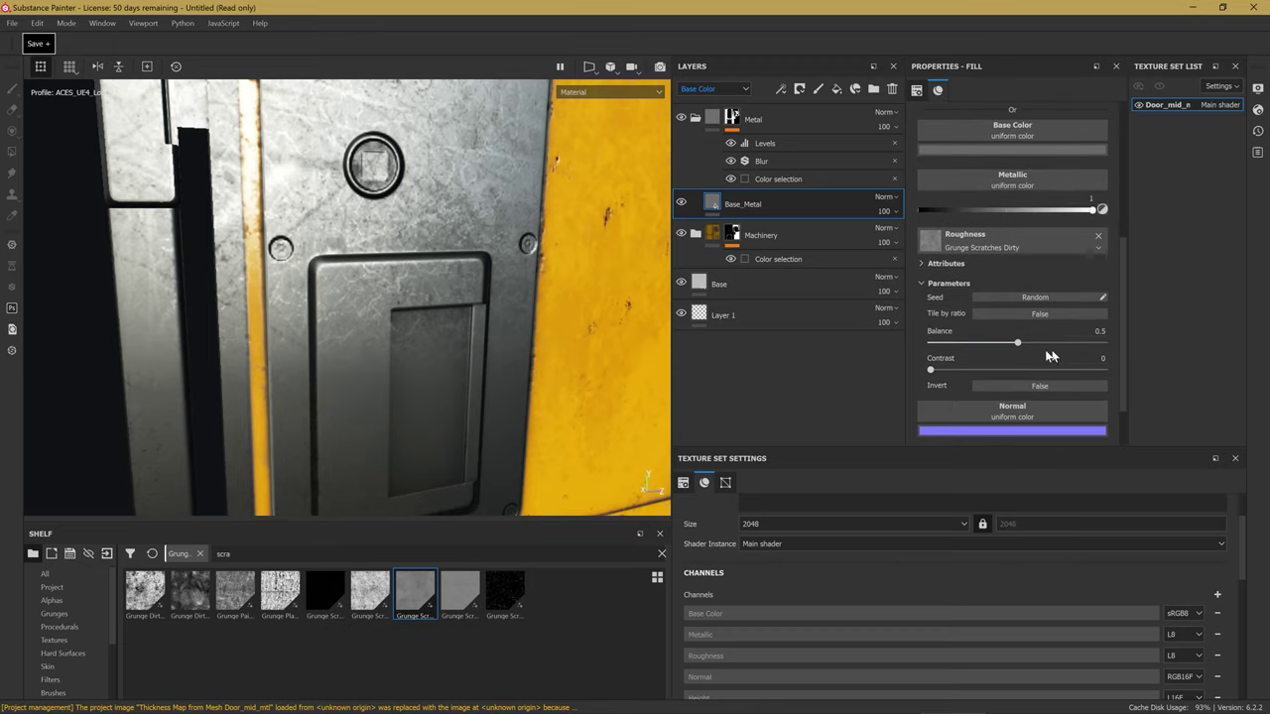
{"action": "left_click", "coordinate": [927, 264]}
{"action": "left_click", "coordinate": [927, 263]}
{"action": "left_click", "coordinate": [940, 284]}
{"action": "left_click", "coordinate": [948, 300]}
Show the scratch map's parameters and raise its Contrast to 0.36.
{"action": "scroll", "coordinate": [992, 300], "scroll_direction": "down", "scroll_amount": 1}
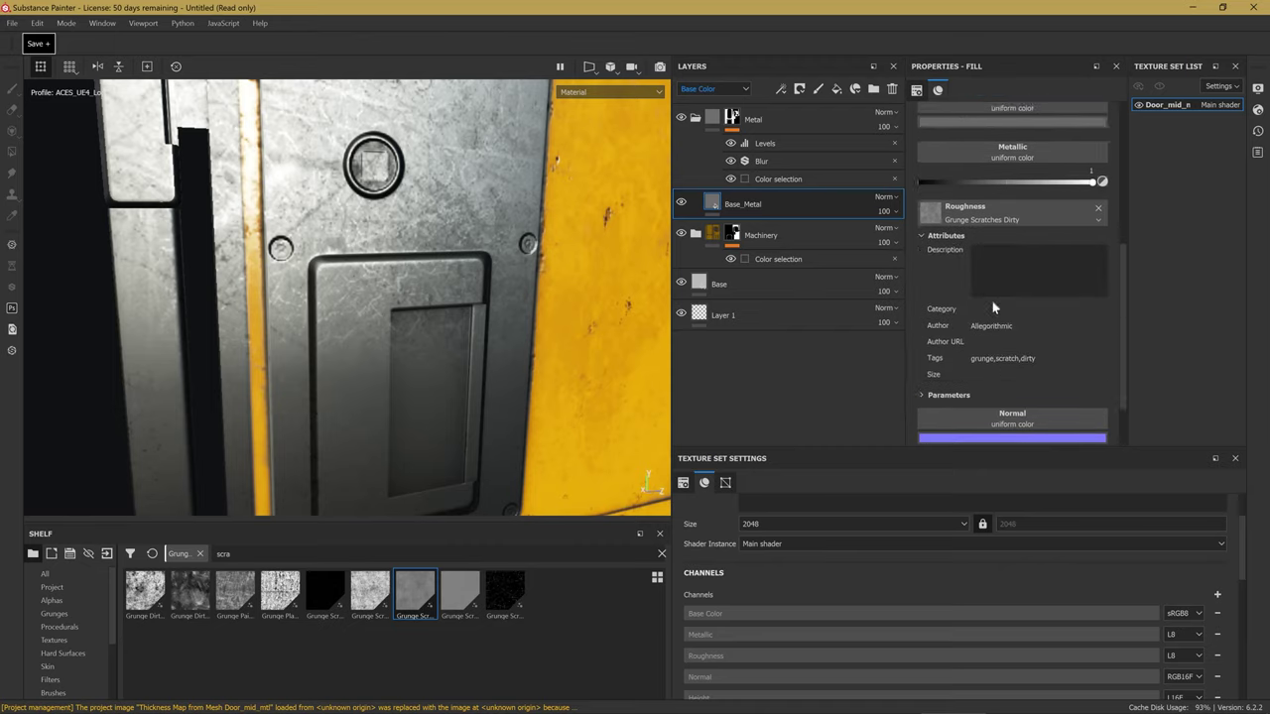
{"action": "scroll", "coordinate": [992, 301], "scroll_direction": "down", "scroll_amount": 1}
{"action": "left_click", "coordinate": [947, 173]}
{"action": "left_click", "coordinate": [946, 322]}
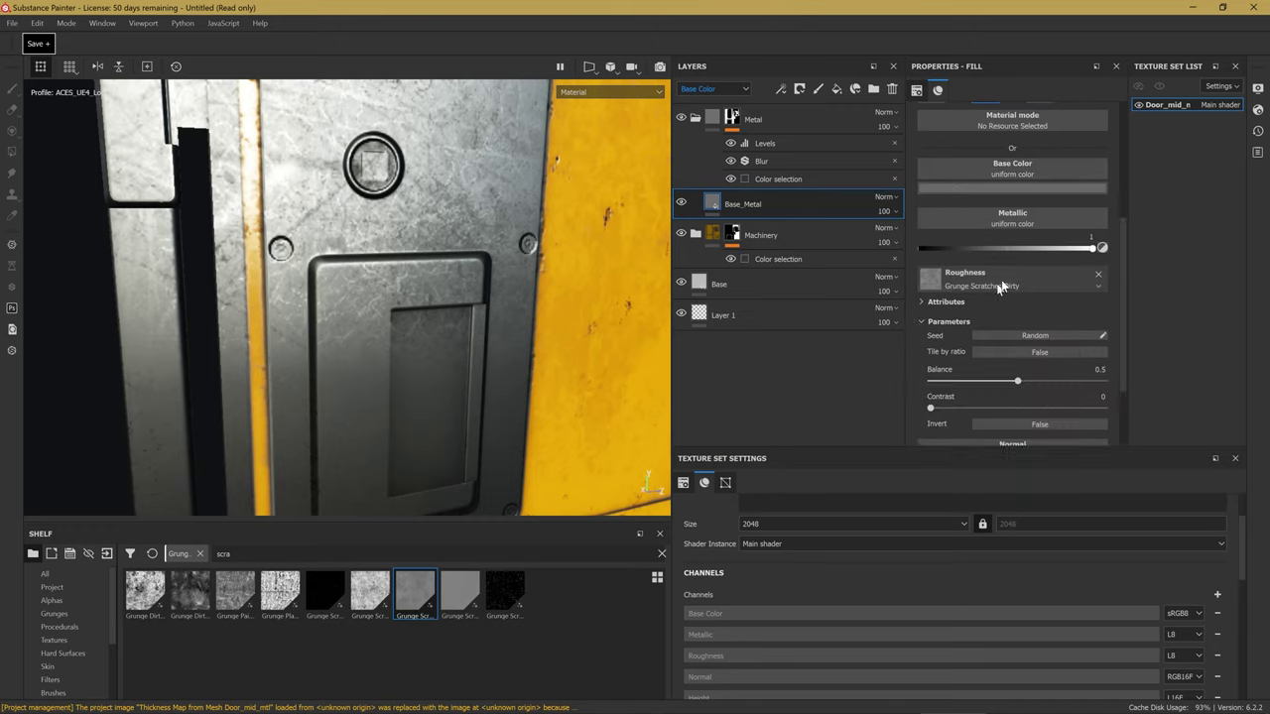
{"action": "scroll", "coordinate": [984, 288], "scroll_direction": "down", "scroll_amount": 2}
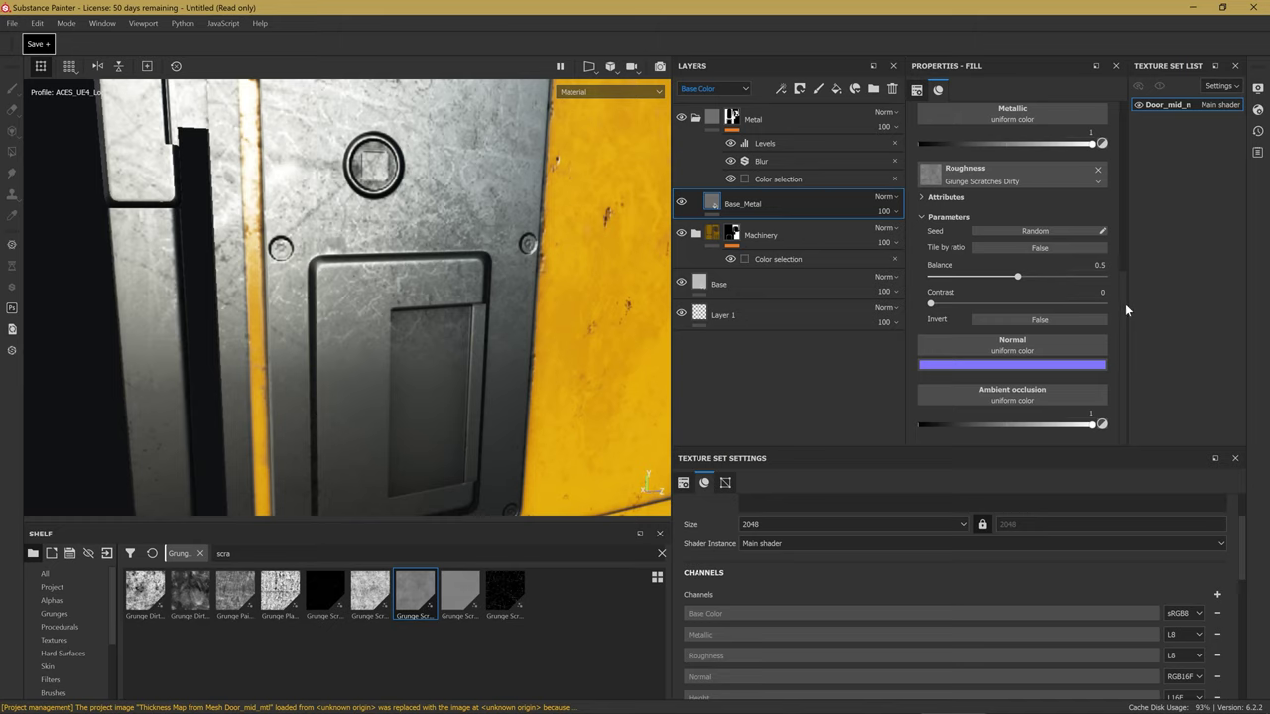
{"action": "scroll", "coordinate": [1122, 297], "scroll_direction": "up", "scroll_amount": 1}
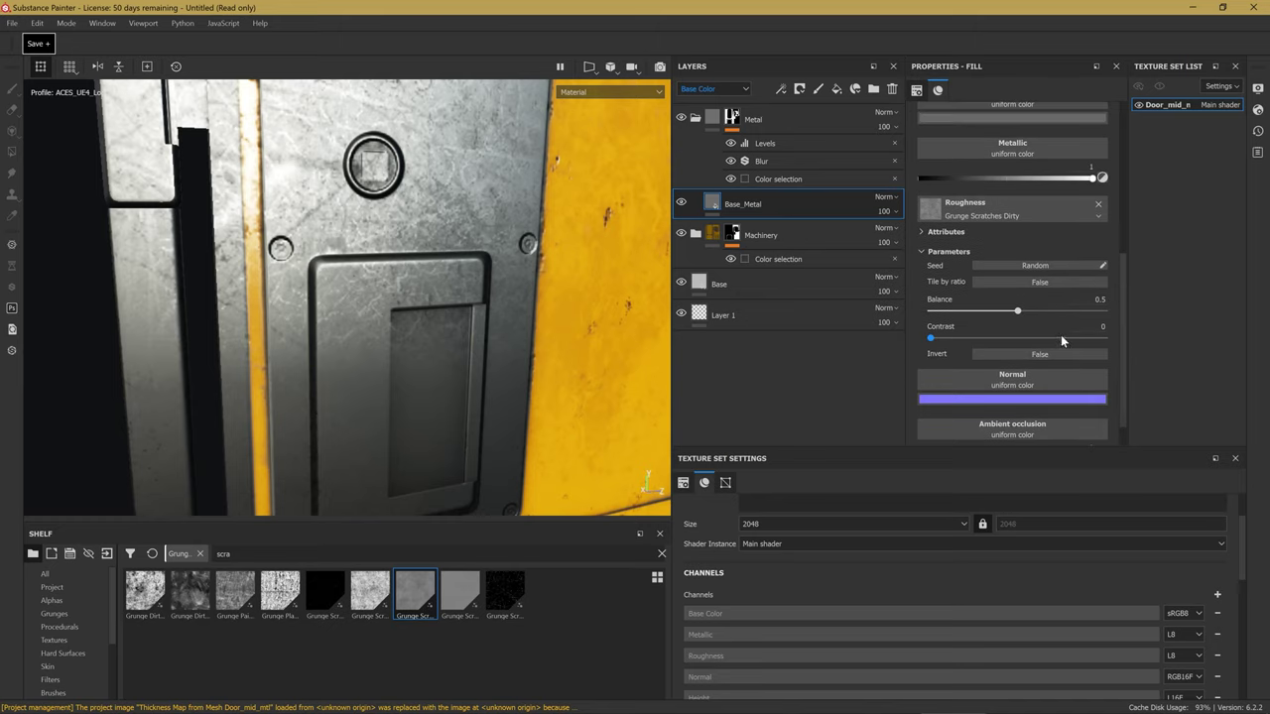
{"action": "left_click_drag", "start_coordinate": [974, 337], "coordinate": [931, 339]}
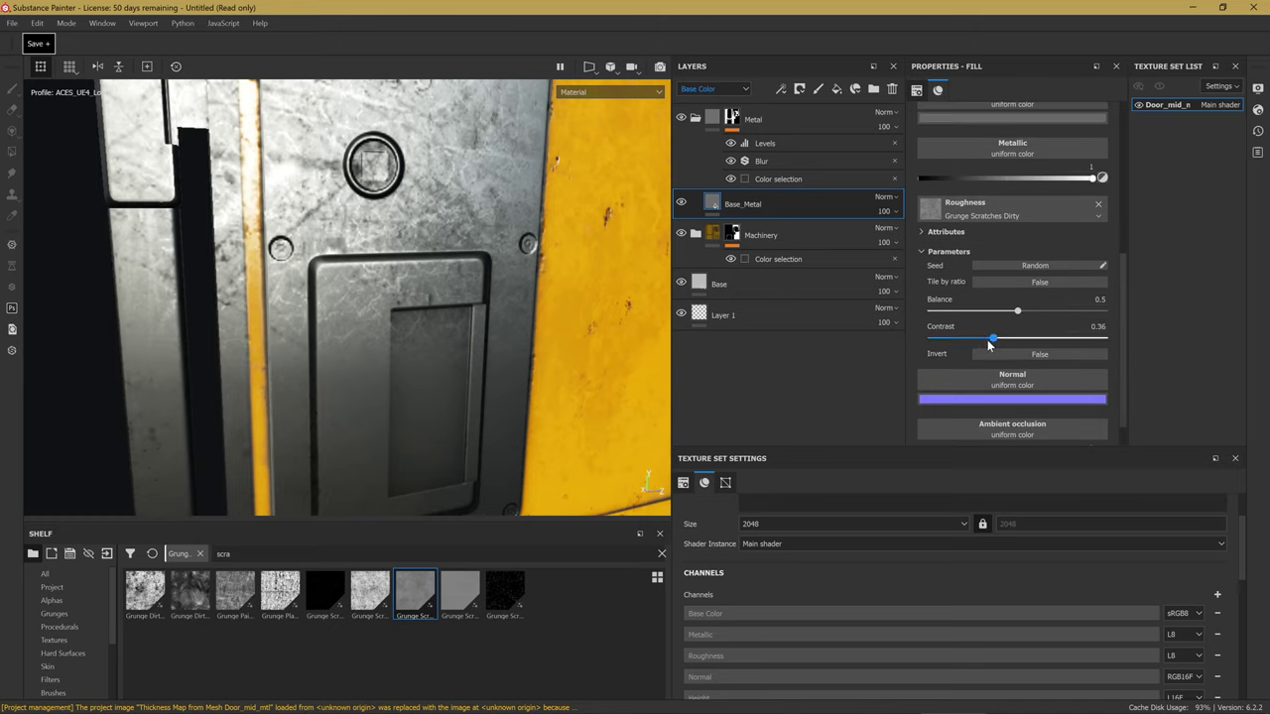
Raise the Base_Metal fill's UV Scale to 3 and zoom in on the door panel.
{"action": "scroll", "coordinate": [1122, 288], "scroll_direction": "up", "scroll_amount": 2}
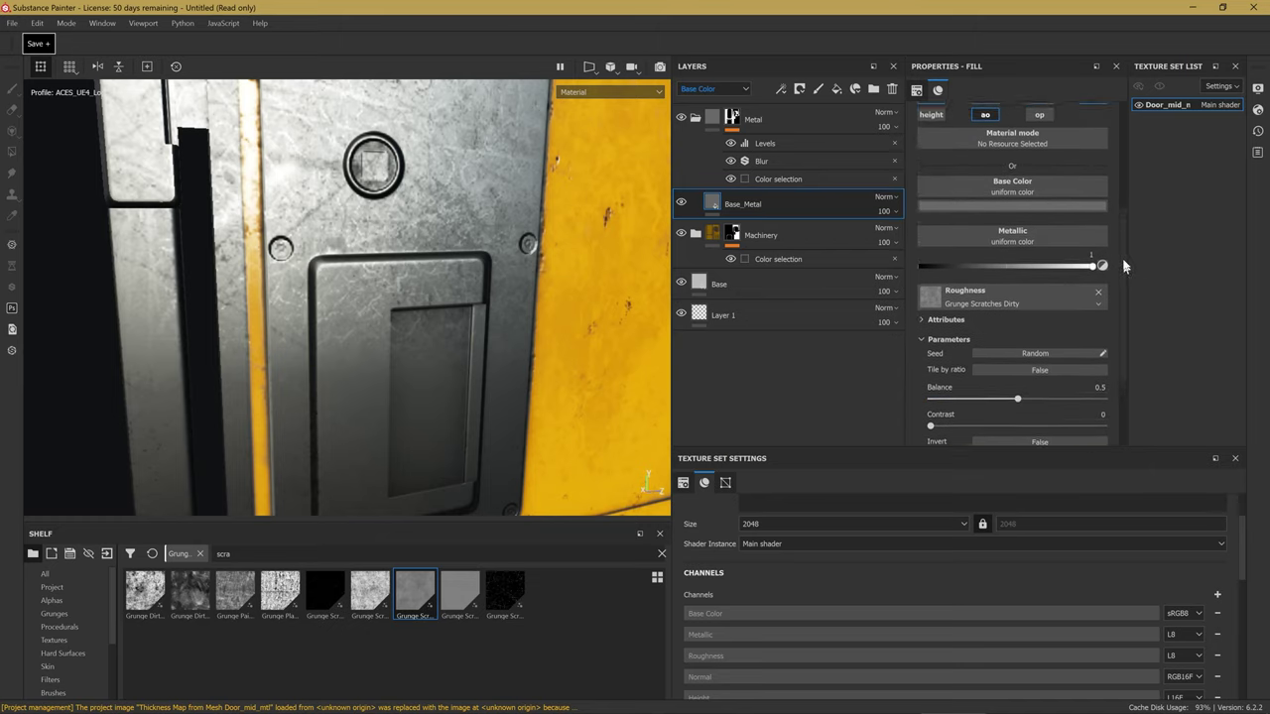
{"action": "scroll", "coordinate": [1116, 238], "scroll_direction": "up", "scroll_amount": 3}
{"action": "scroll", "coordinate": [1092, 194], "scroll_direction": "up", "scroll_amount": 2}
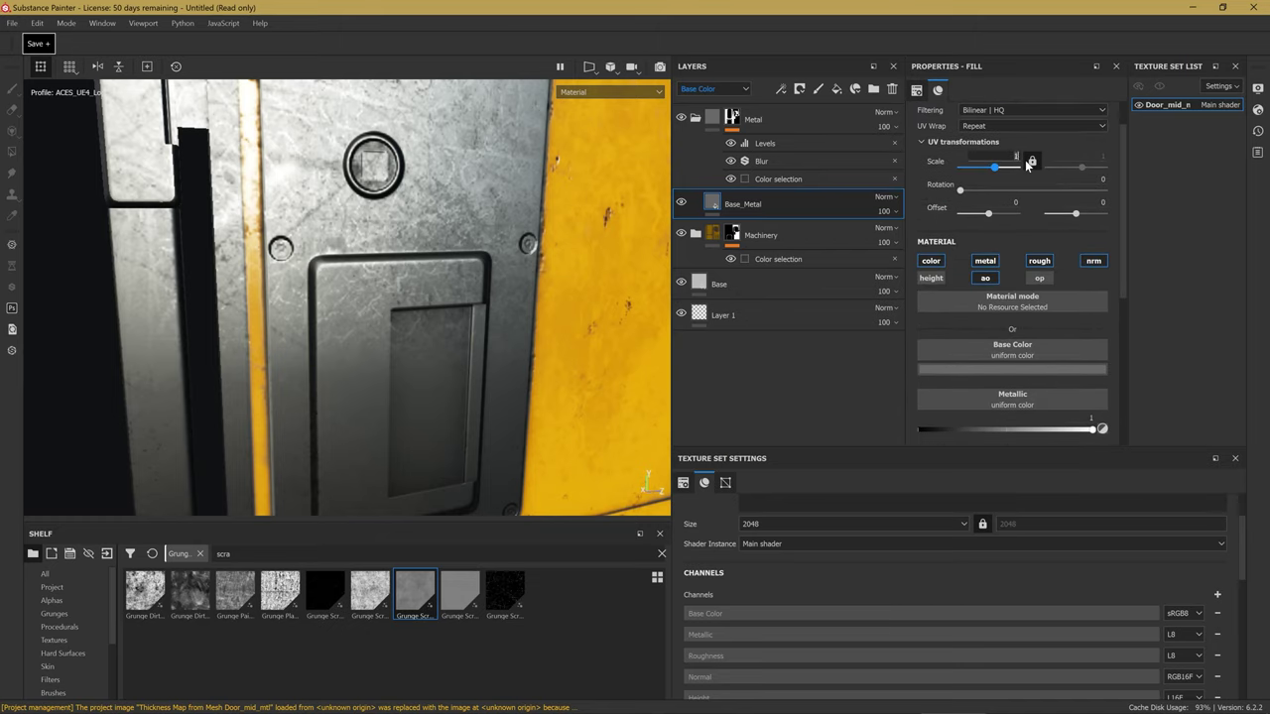
{"action": "scroll", "coordinate": [549, 243], "scroll_direction": "down", "scroll_amount": 2}
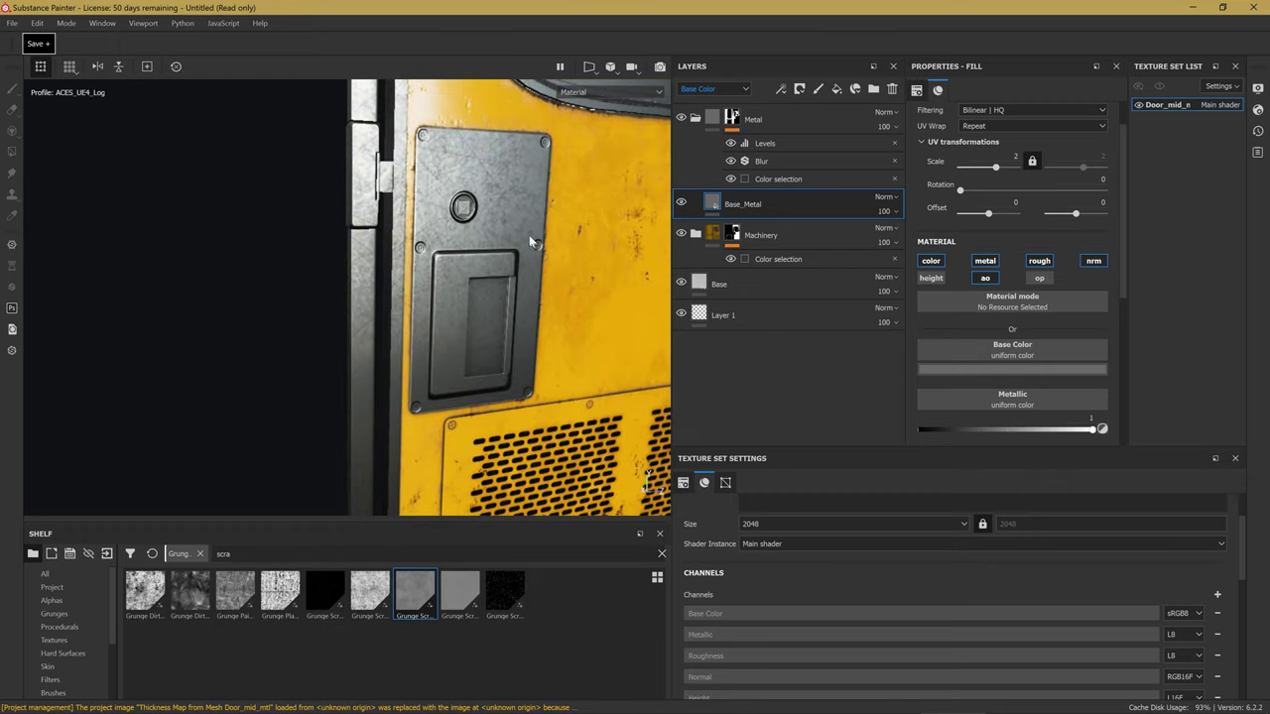
{"action": "scroll", "coordinate": [529, 235], "scroll_direction": "down", "scroll_amount": 2}
{"action": "scroll", "coordinate": [388, 254], "scroll_direction": "up", "scroll_amount": 2}
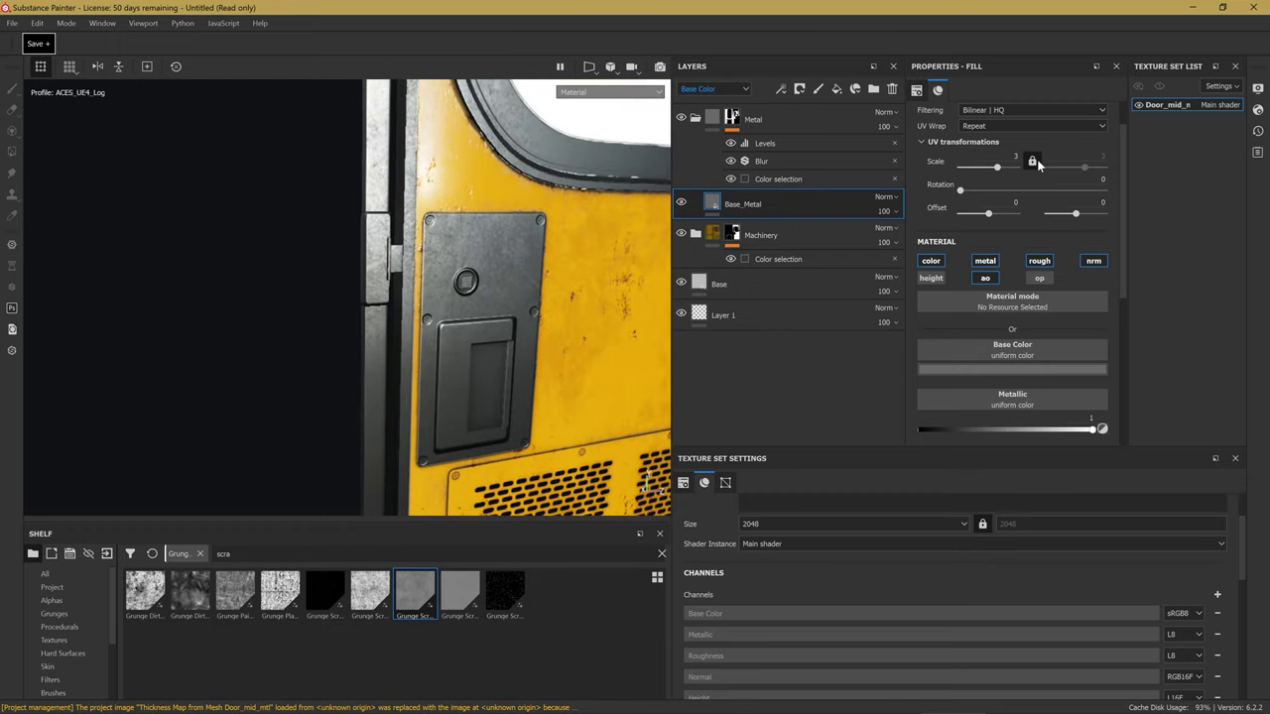
{"action": "scroll", "coordinate": [388, 254], "scroll_direction": "up", "scroll_amount": 1}
{"action": "scroll", "coordinate": [388, 254], "scroll_direction": "up", "scroll_amount": 1}
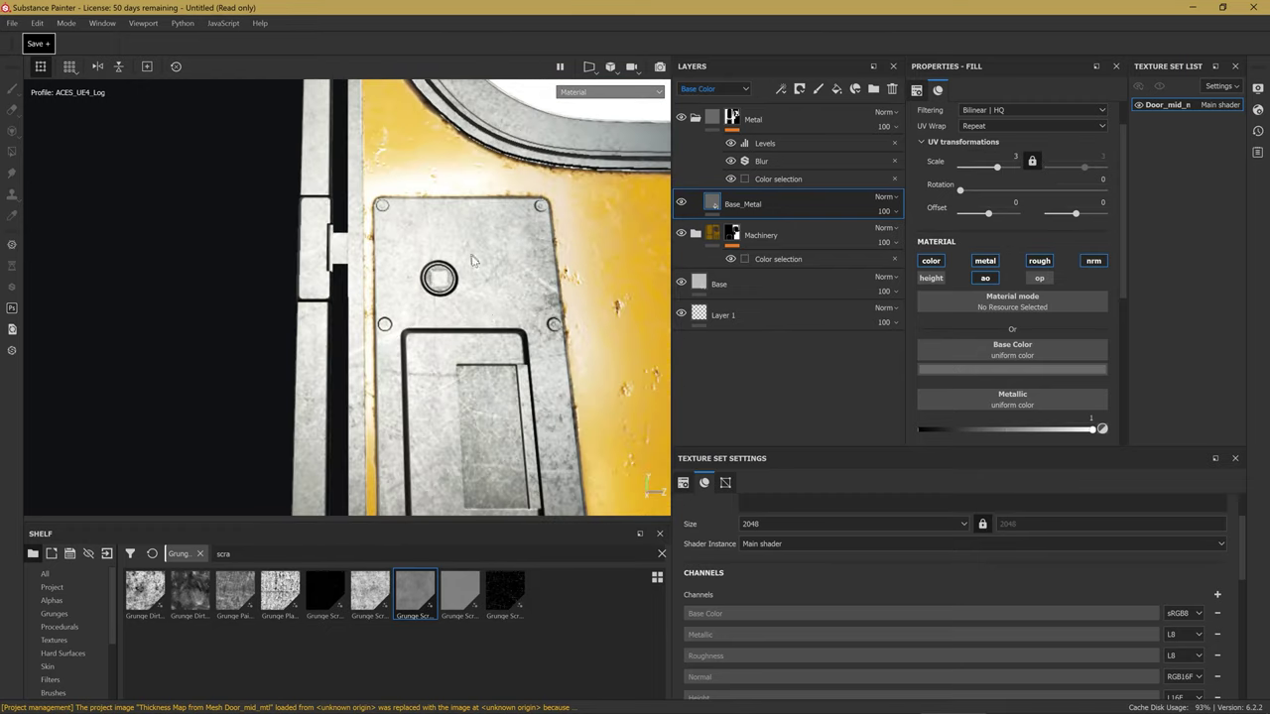
{"action": "scroll", "coordinate": [493, 358], "scroll_direction": "up", "scroll_amount": 2}
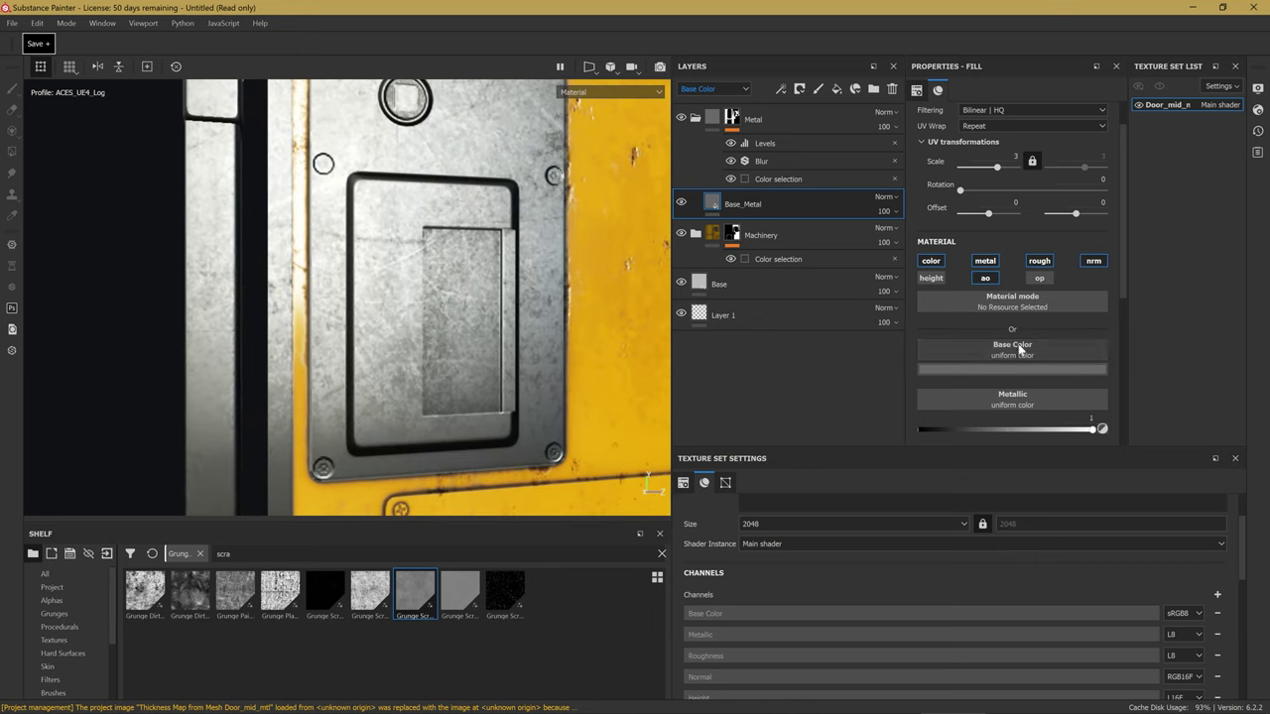
{"action": "scroll", "coordinate": [1032, 349], "scroll_direction": "down", "scroll_amount": 2}
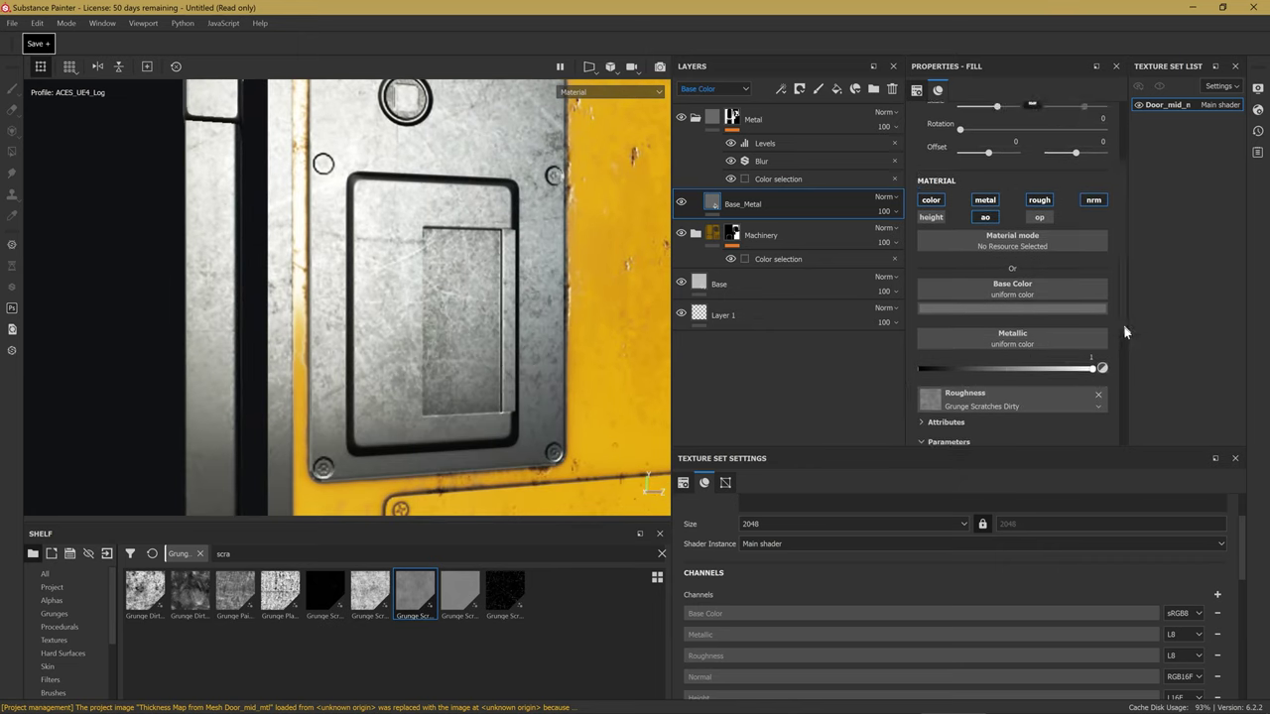
{"action": "scroll", "coordinate": [1115, 364], "scroll_direction": "down", "scroll_amount": 2}
{"action": "scroll", "coordinate": [1114, 377], "scroll_direction": "down", "scroll_amount": 2}
{"action": "scroll", "coordinate": [1039, 387], "scroll_direction": "down", "scroll_amount": 1}
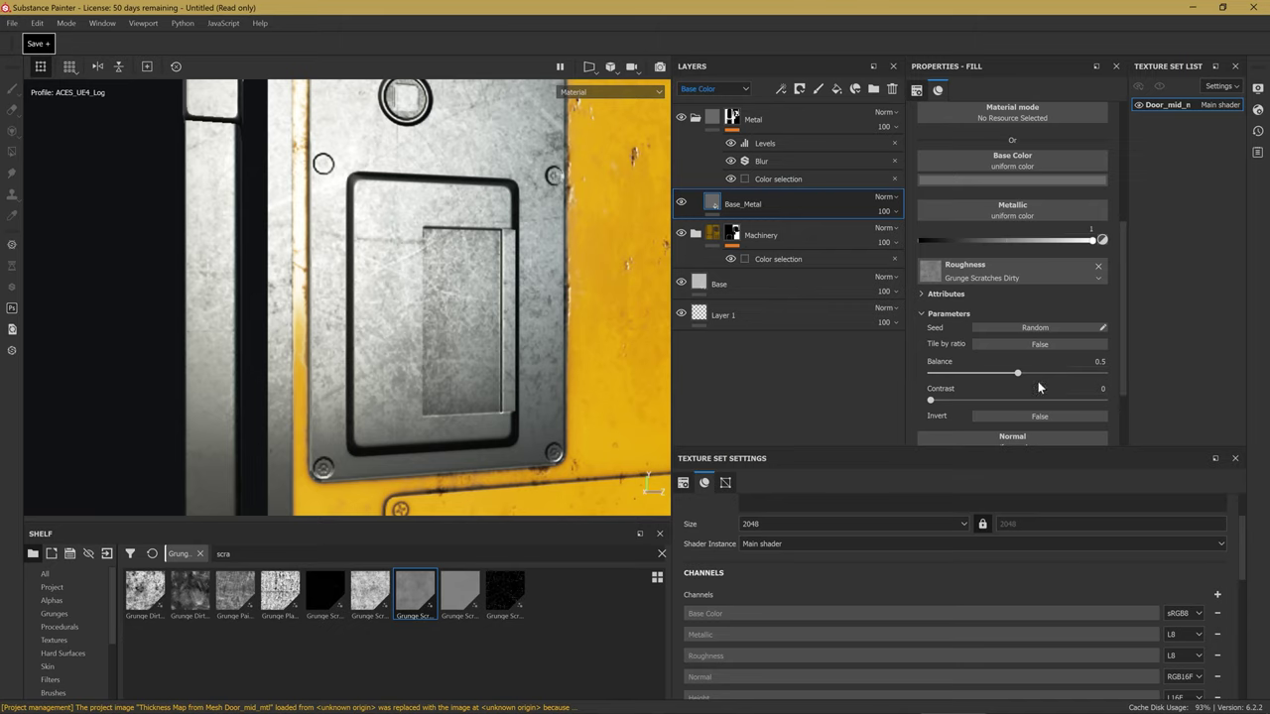
Set the Base_Metal roughness grunge balance to 0.5 while checking the metal plate up close.
{"action": "left_click_drag", "start_coordinate": [1008, 379], "coordinate": [1005, 379]}
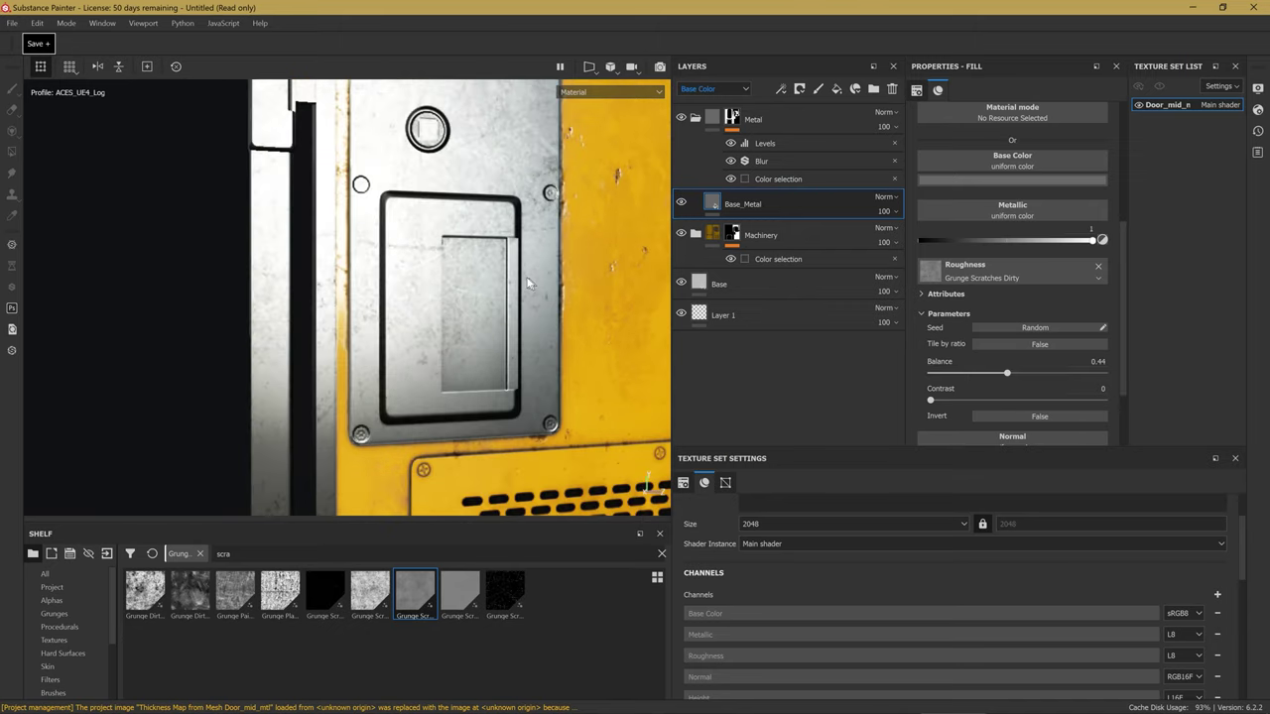
{"action": "left_click_drag", "start_coordinate": [347, 241], "coordinate": [394, 261], "text": "alt"}
{"action": "scroll", "coordinate": [394, 261], "scroll_direction": "up", "scroll_amount": 3}
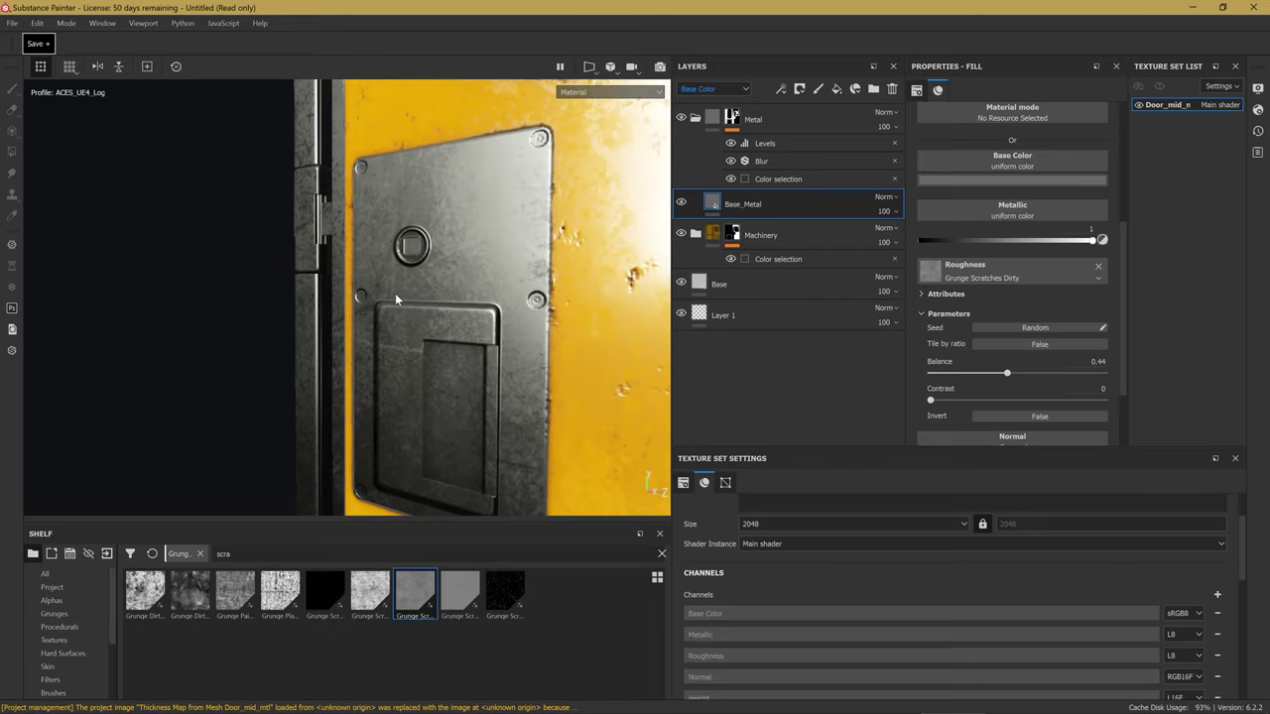
{"action": "right_click_drag", "start_coordinate": [394, 268], "coordinate": [399, 296], "text": "shift"}
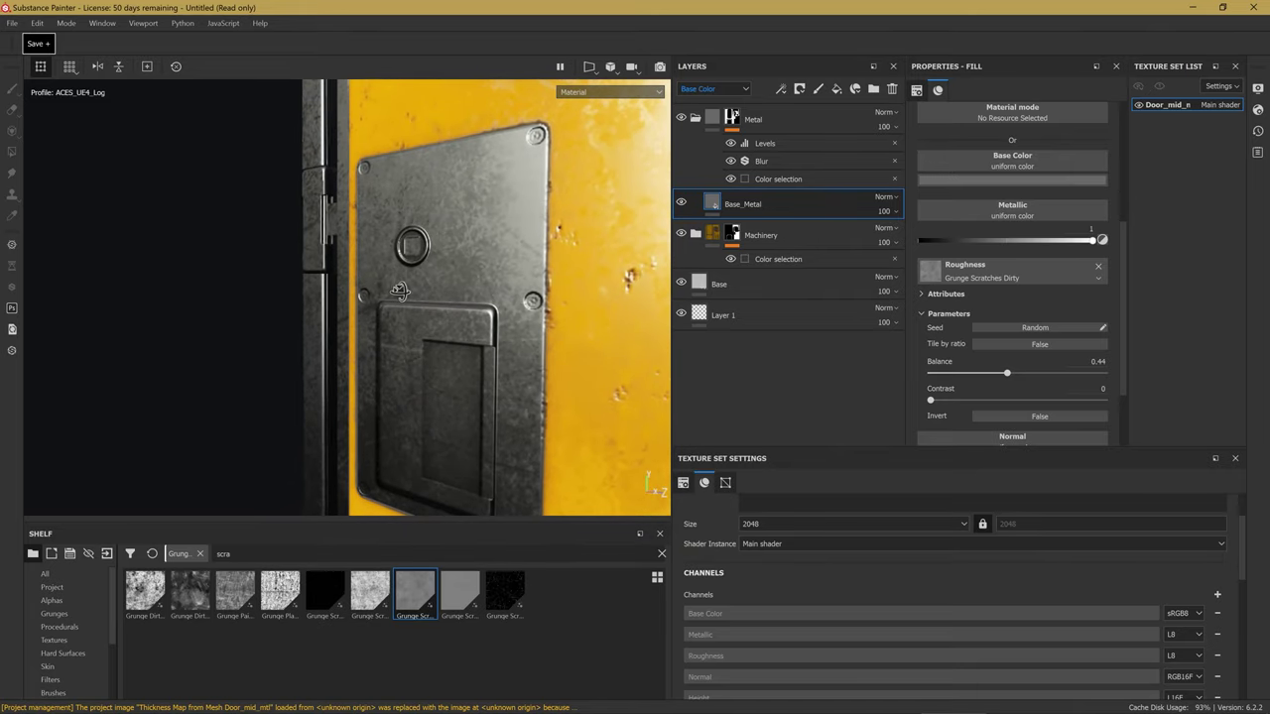
{"action": "scroll", "coordinate": [437, 268], "scroll_direction": "up", "scroll_amount": 3}
{"action": "mouse_move", "coordinate": [398, 296]}
{"action": "right_mouse_down", "text": "shift"}
{"action": "mouse_move", "coordinate": [477, 243]}
{"action": "mouse_move", "coordinate": [466, 240]}
{"action": "right_mouse_up", "text": "shift"}
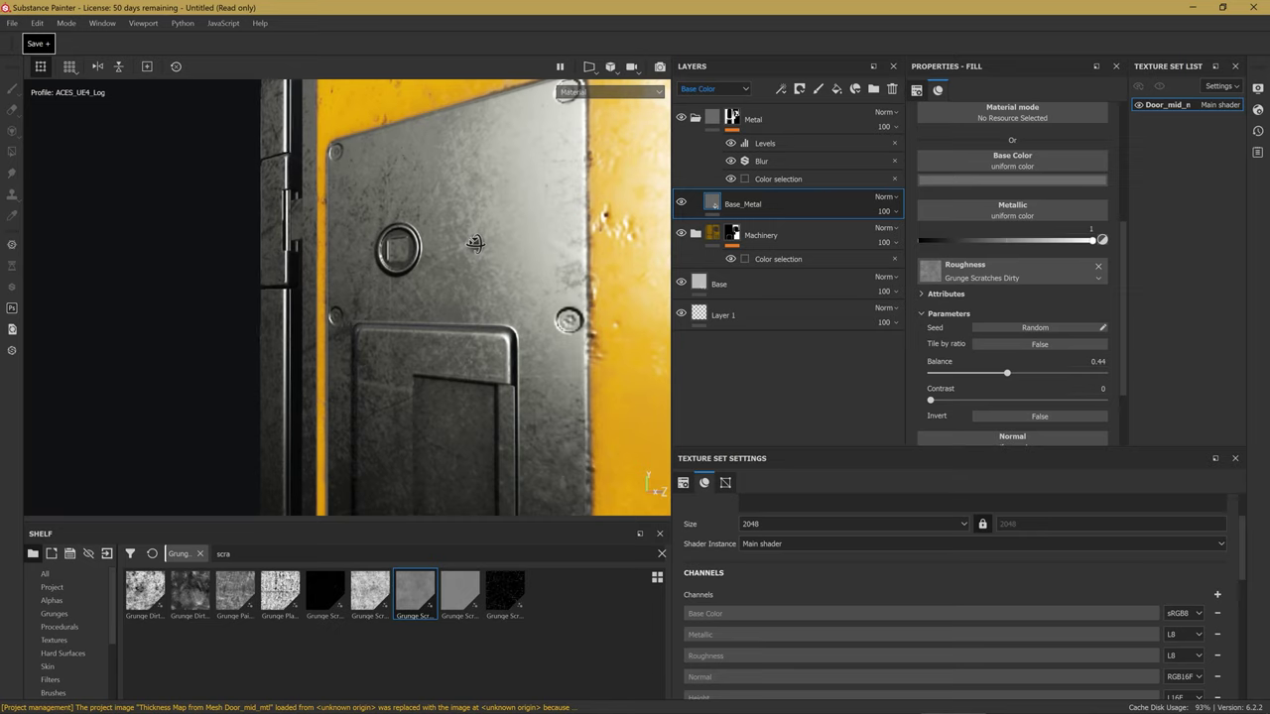
{"action": "right_click_drag", "start_coordinate": [467, 240], "coordinate": [474, 245], "text": "shift"}
{"action": "mouse_move", "coordinate": [1007, 373]}
{"action": "left_mouse_down"}
{"action": "mouse_move", "coordinate": [930, 401]}
{"action": "mouse_move", "coordinate": [1027, 378]}
{"action": "mouse_move", "coordinate": [1012, 382]}
{"action": "left_mouse_up"}
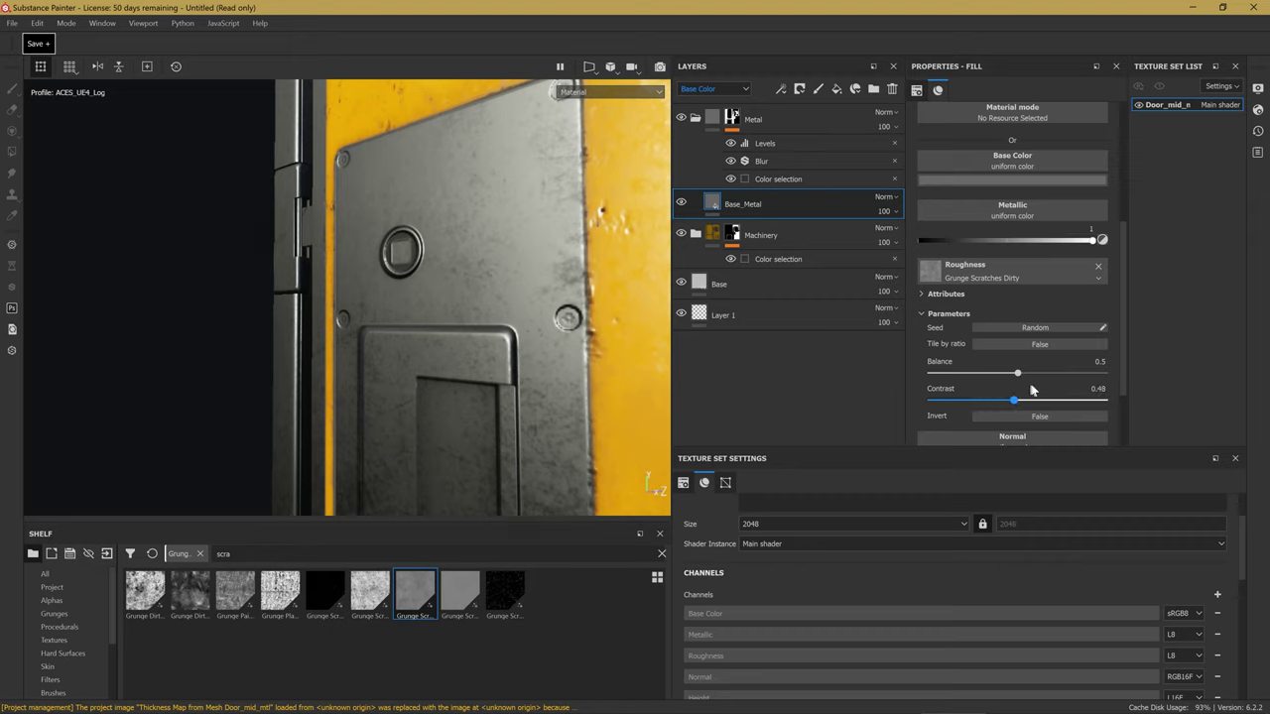
Slightly adjust the Base_Metal grey base colour in the colour picker.
{"action": "scroll", "coordinate": [1014, 303], "scroll_direction": "down", "scroll_amount": 1}
{"action": "scroll", "coordinate": [1043, 309], "scroll_direction": "down", "scroll_amount": 1}
{"action": "scroll", "coordinate": [1043, 308], "scroll_direction": "up", "scroll_amount": 1}
{"action": "scroll", "coordinate": [1039, 269], "scroll_direction": "up", "scroll_amount": 1}
{"action": "scroll", "coordinate": [1039, 269], "scroll_direction": "down", "scroll_amount": 1}
{"action": "scroll", "coordinate": [1046, 303], "scroll_direction": "up", "scroll_amount": 1}
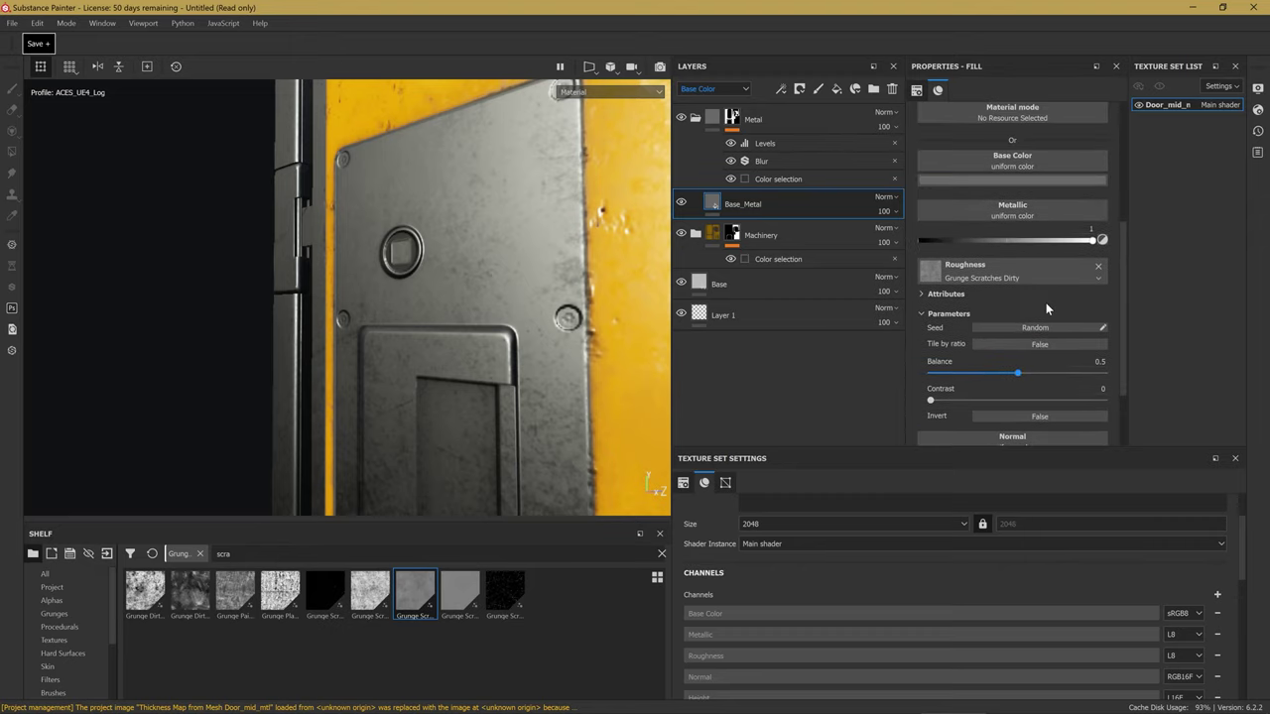
{"action": "left_click", "coordinate": [1030, 181]}
{"action": "left_click_drag", "start_coordinate": [1201, 278], "coordinate": [1201, 274]}
{"action": "left_click_drag", "start_coordinate": [1199, 269], "coordinate": [1186, 272]}
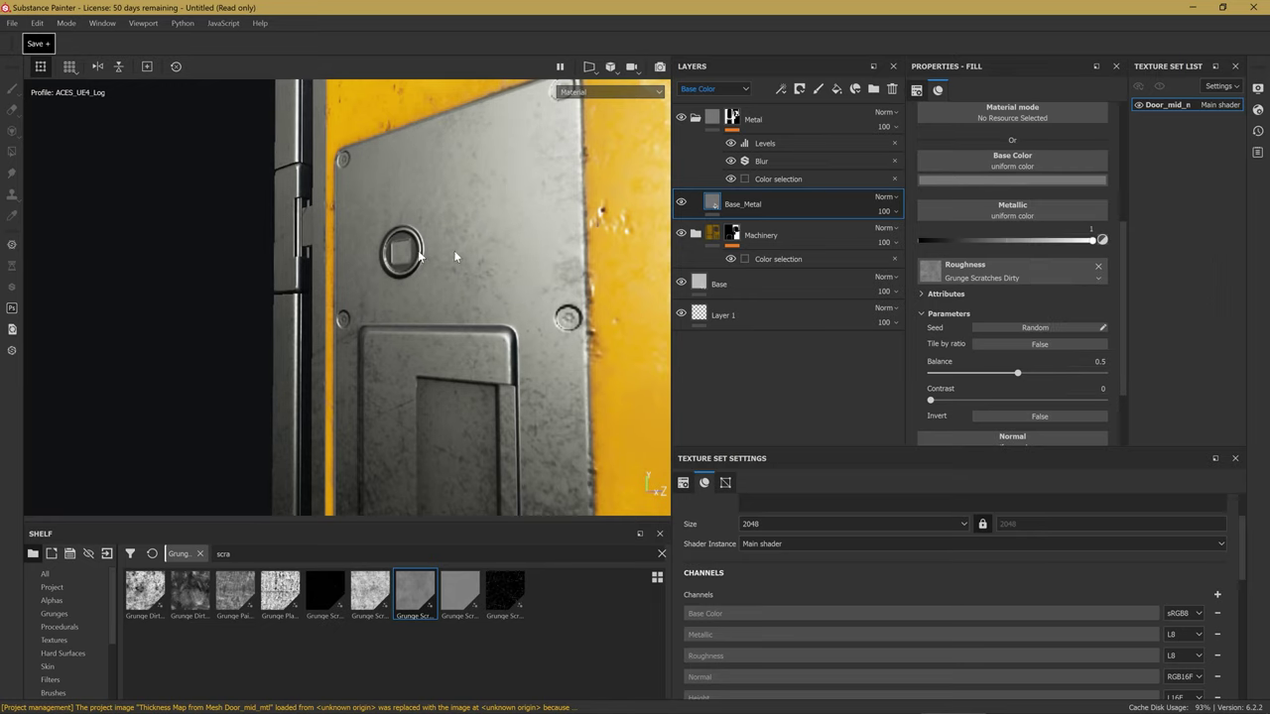
Set the fill's UV scale to 7, trying 5 first, so the scratches tile finer.
{"action": "left_click_drag", "start_coordinate": [453, 255], "coordinate": [539, 252], "text": "alt"}
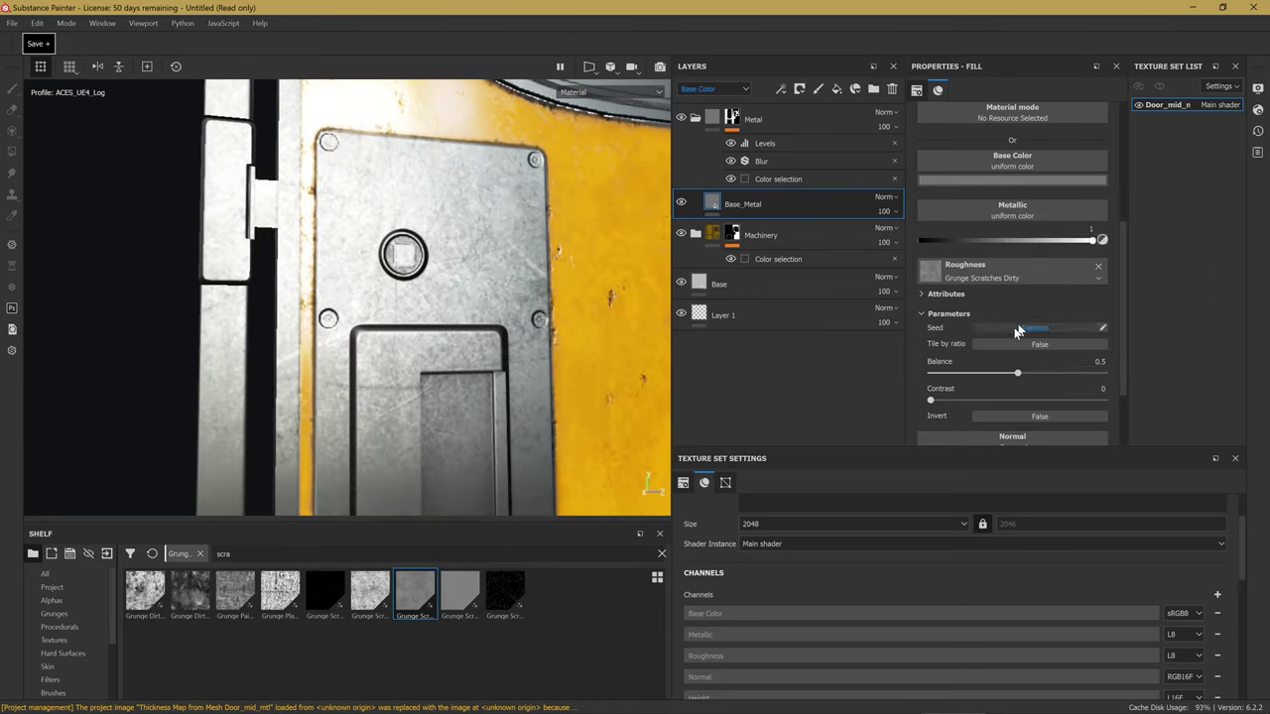
{"action": "scroll", "coordinate": [1029, 316], "scroll_direction": "up", "scroll_amount": 1}
{"action": "scroll", "coordinate": [1022, 277], "scroll_direction": "up", "scroll_amount": 2}
{"action": "scroll", "coordinate": [1012, 228], "scroll_direction": "up", "scroll_amount": 1}
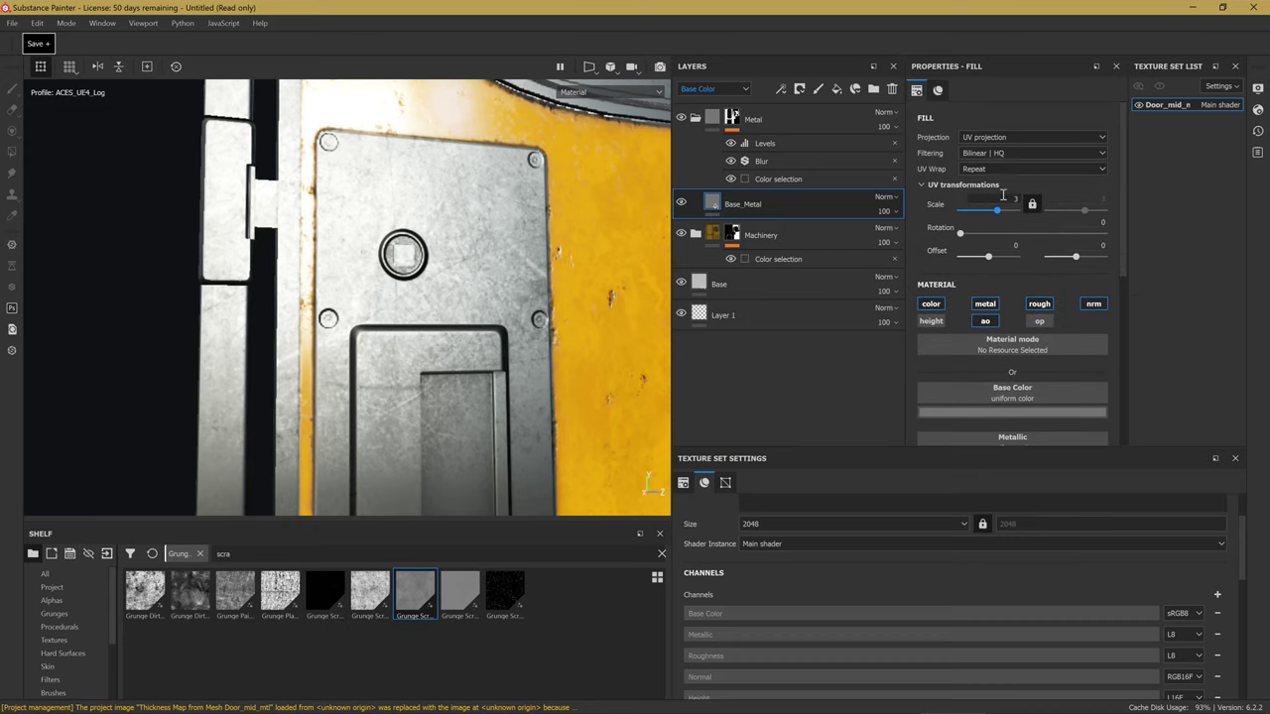
{"action": "type", "text": "7"}
{"action": "key", "text": "Return"}
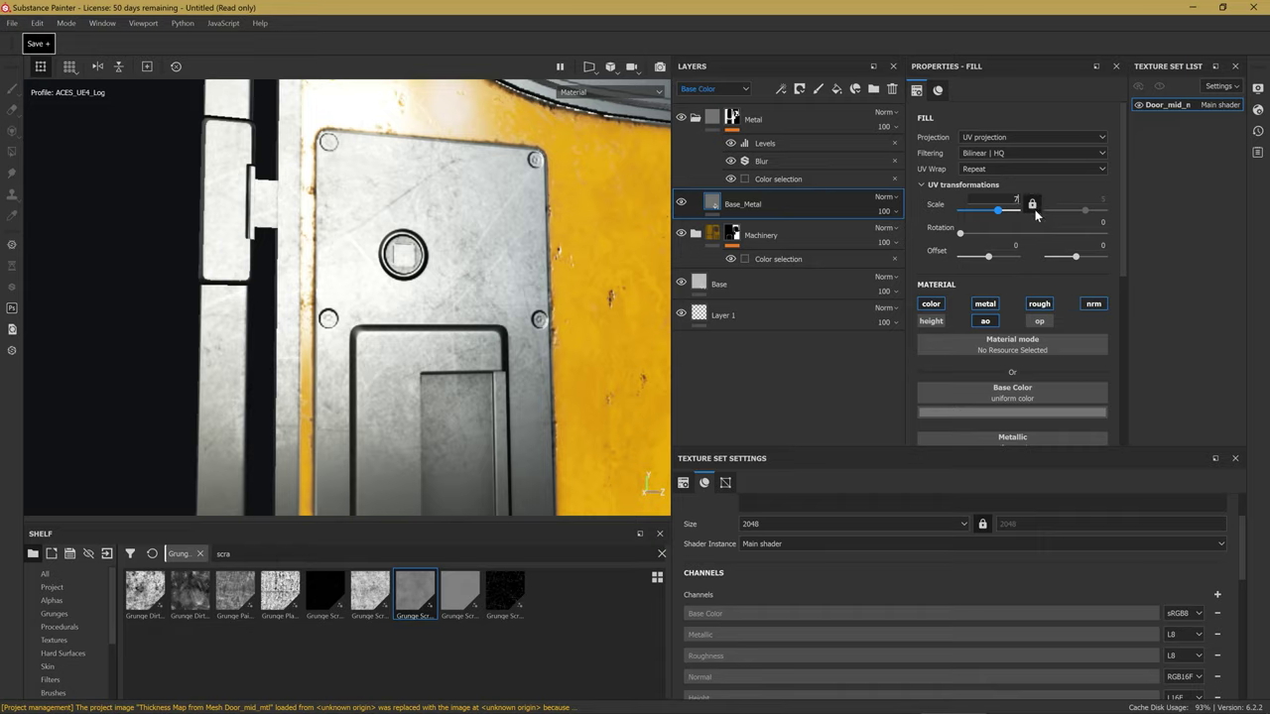
{"action": "key", "text": "Return"}
{"action": "mouse_move", "coordinate": [513, 335]}
{"action": "left_mouse_down", "text": "alt"}
{"action": "mouse_move", "coordinate": [276, 318]}
{"action": "mouse_move", "coordinate": [397, 314]}
{"action": "left_mouse_up", "text": "alt"}
{"action": "mouse_move", "coordinate": [397, 314]}
{"action": "right_mouse_down", "text": "shift"}
{"action": "mouse_move", "coordinate": [438, 313]}
{"action": "mouse_move", "coordinate": [454, 290]}
{"action": "right_mouse_up", "text": "shift"}
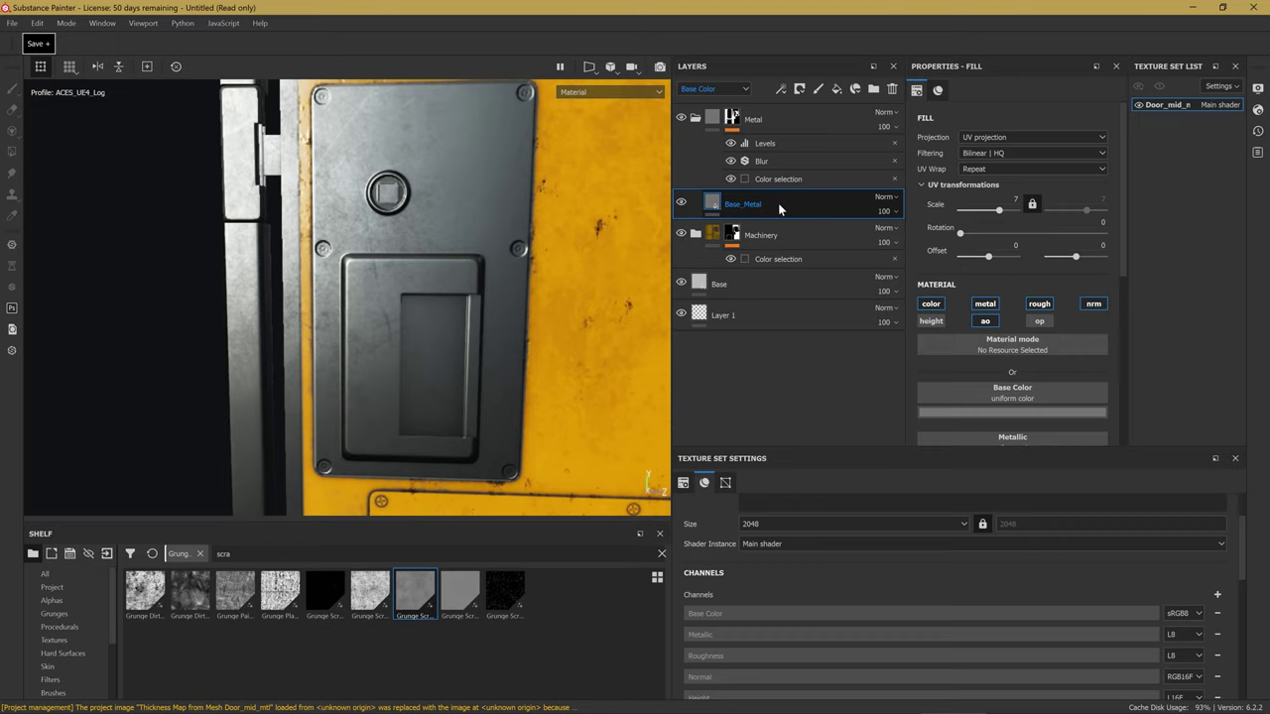
Duplicate the Base_Metal layer and rename the copy to Var.
{"action": "key", "text": "ctrl+d"}
{"action": "double_click", "coordinate": [759, 204]}
{"action": "left_click", "coordinate": [712, 220]}
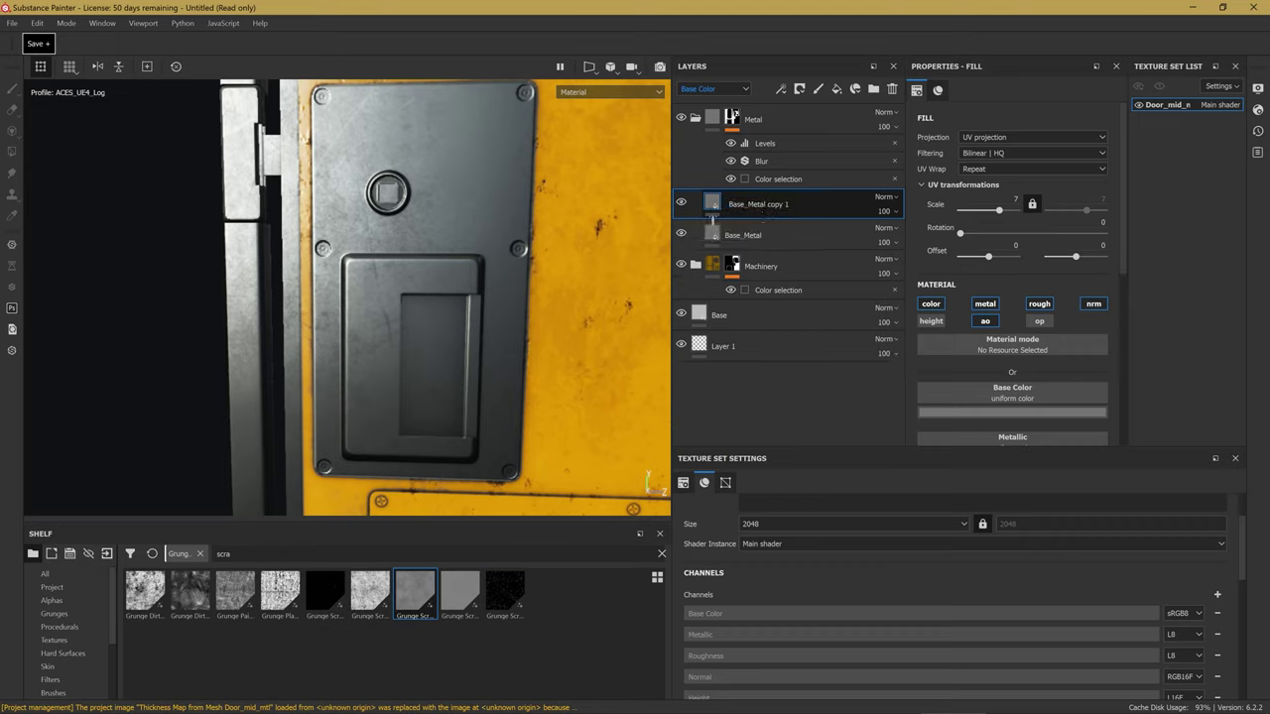
{"action": "double_click", "coordinate": [765, 206]}
{"action": "type", "text": "Var"}
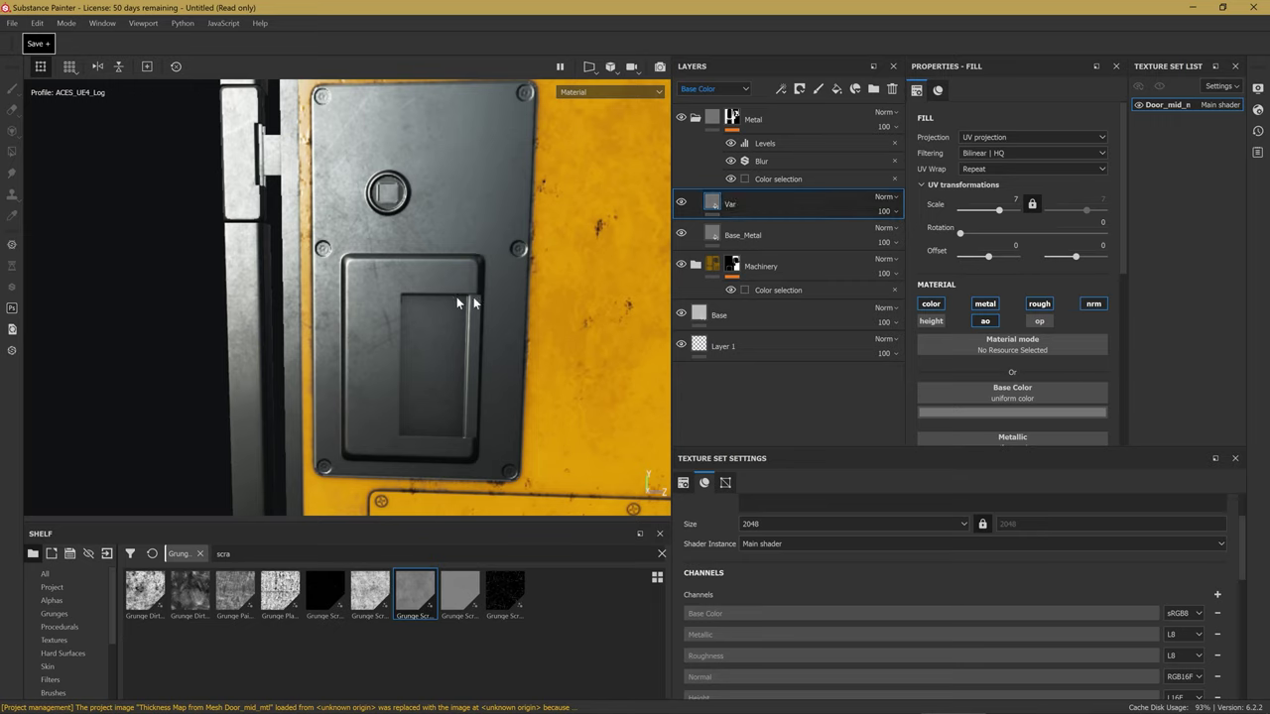
Lighten the Var layer's grey base colour.
{"action": "left_click_drag", "start_coordinate": [474, 300], "coordinate": [637, 234], "text": "alt"}
{"action": "middle_click_drag", "start_coordinate": [516, 296], "coordinate": [489, 244], "text": "alt"}
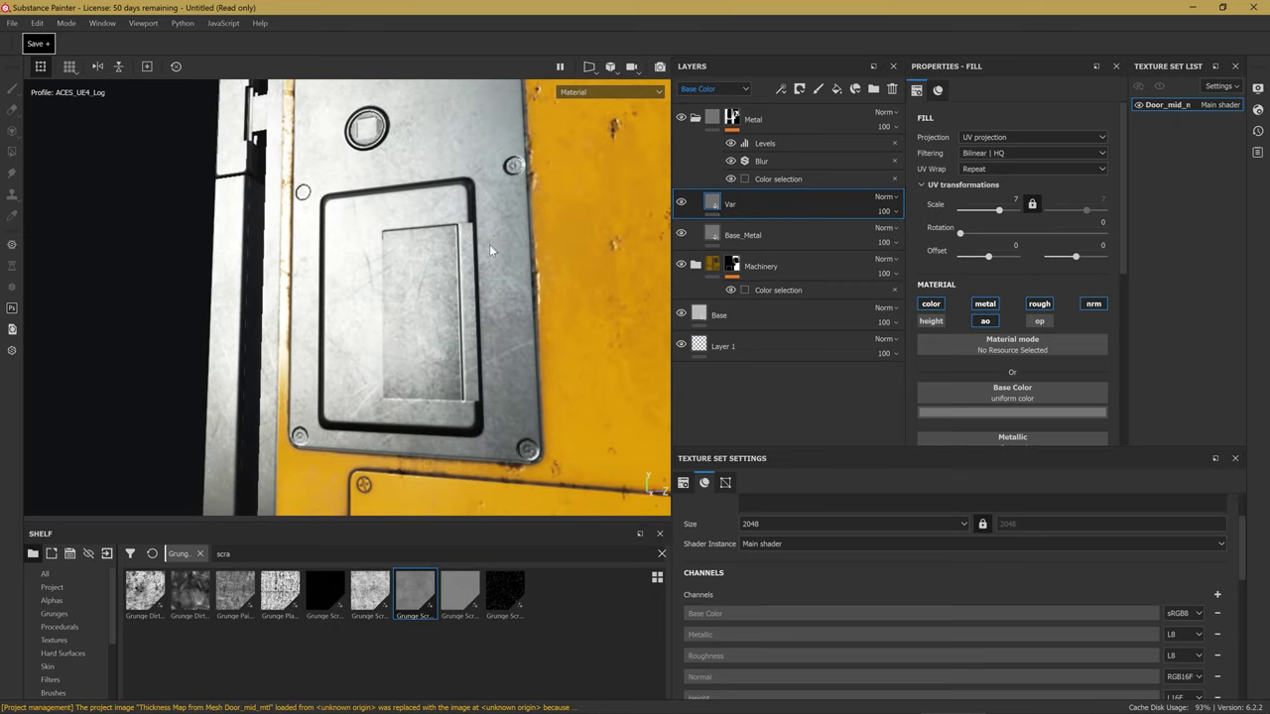
{"action": "left_click", "coordinate": [1012, 413]}
{"action": "left_click_drag", "start_coordinate": [1030, 479], "coordinate": [1009, 492]}
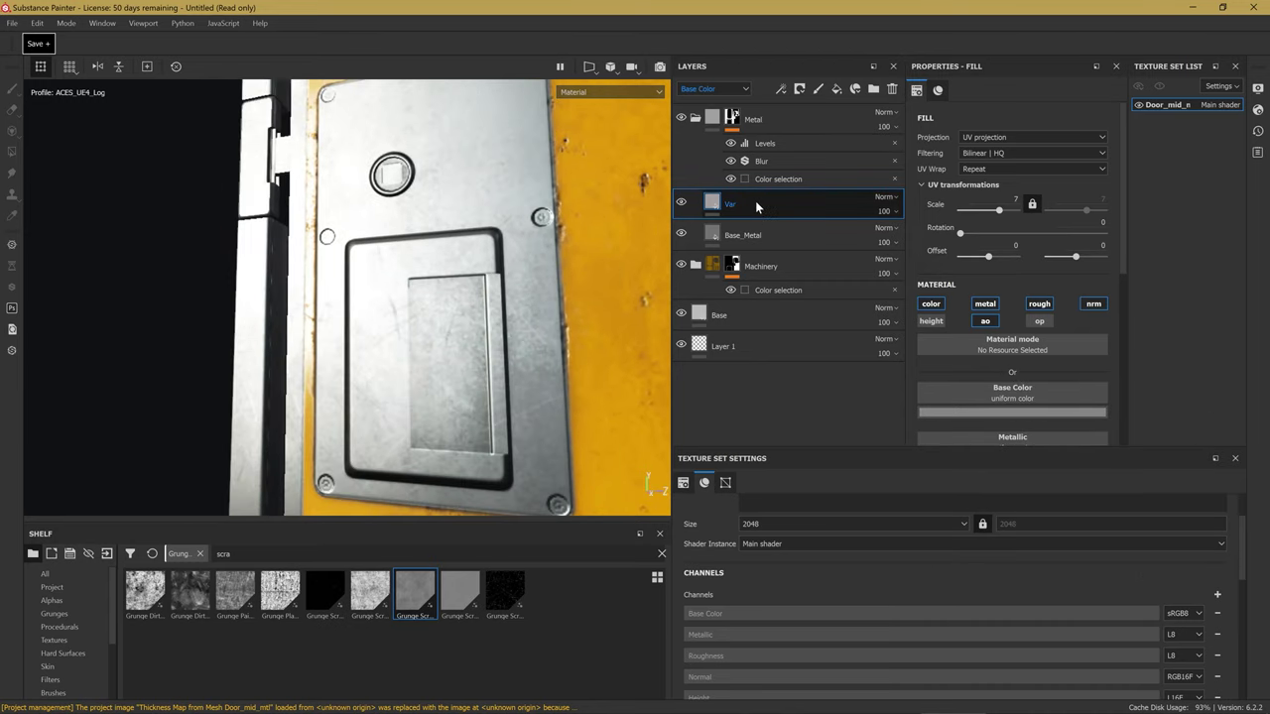
{"action": "right_click", "coordinate": [755, 201]}
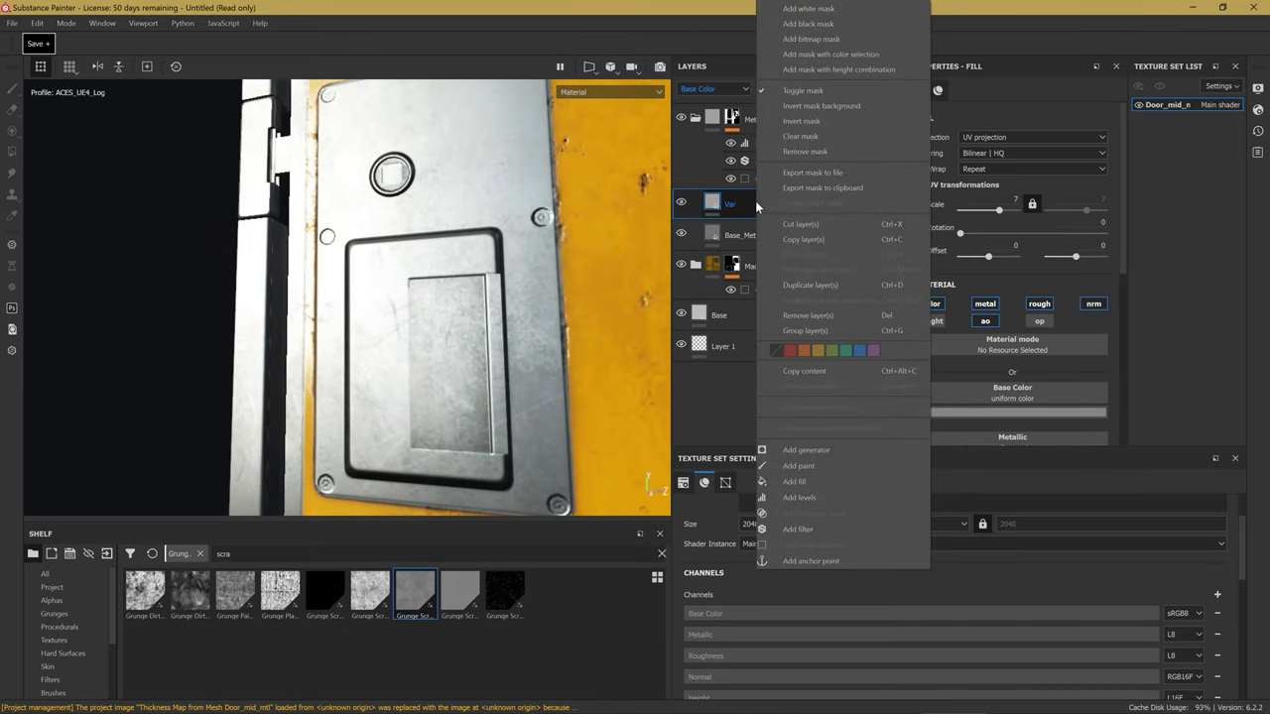
Give Var a black mask with a Metal Edge Wear generator.
{"action": "left_click", "coordinate": [813, 24]}
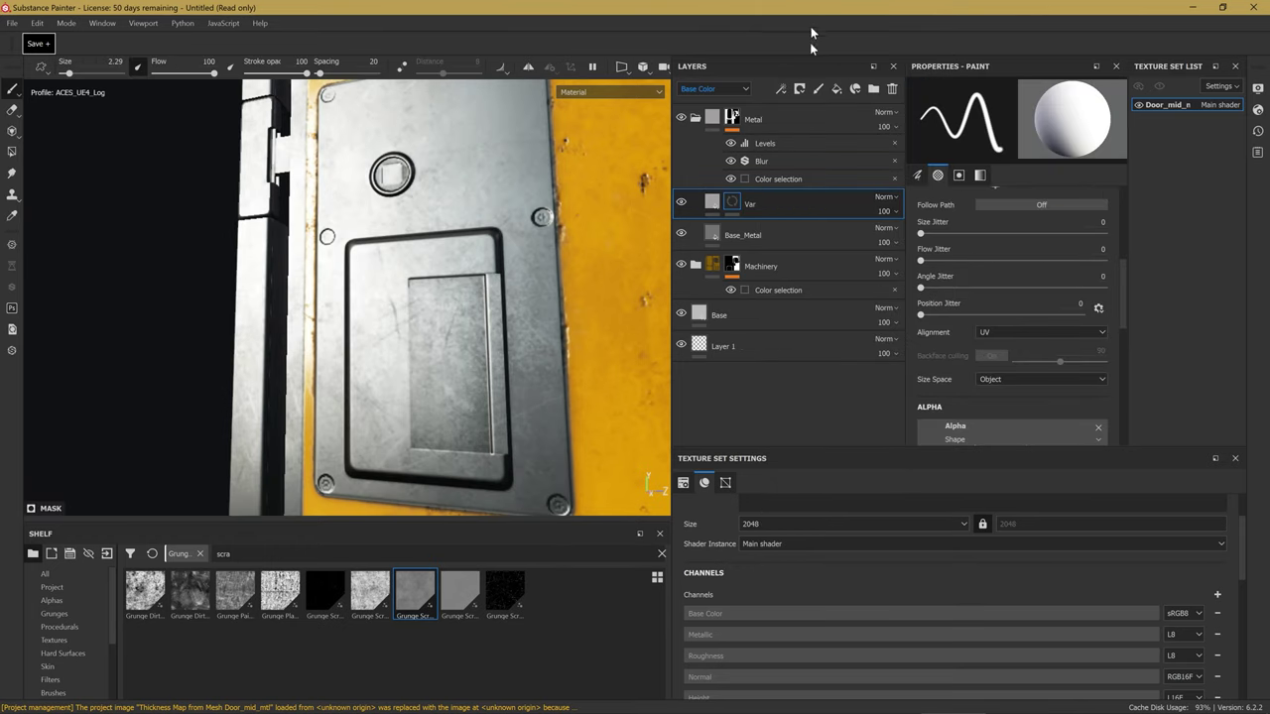
{"action": "right_click", "coordinate": [748, 205]}
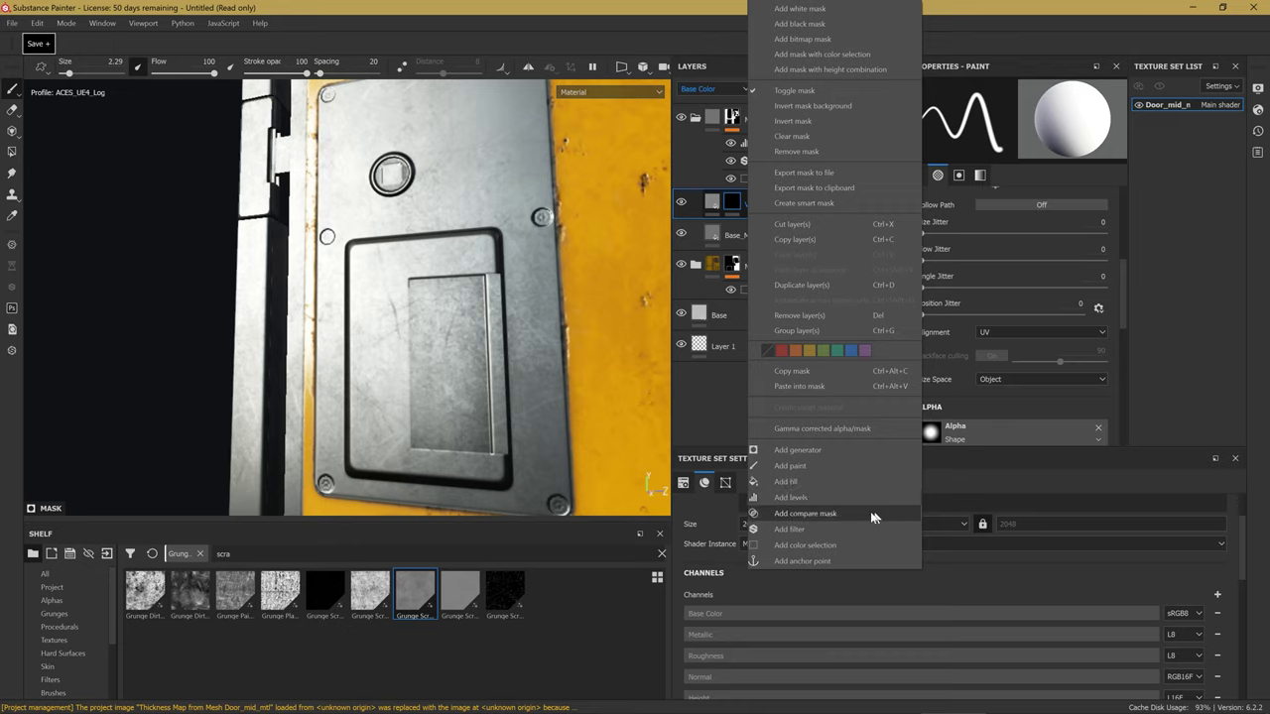
{"action": "left_click", "coordinate": [799, 451]}
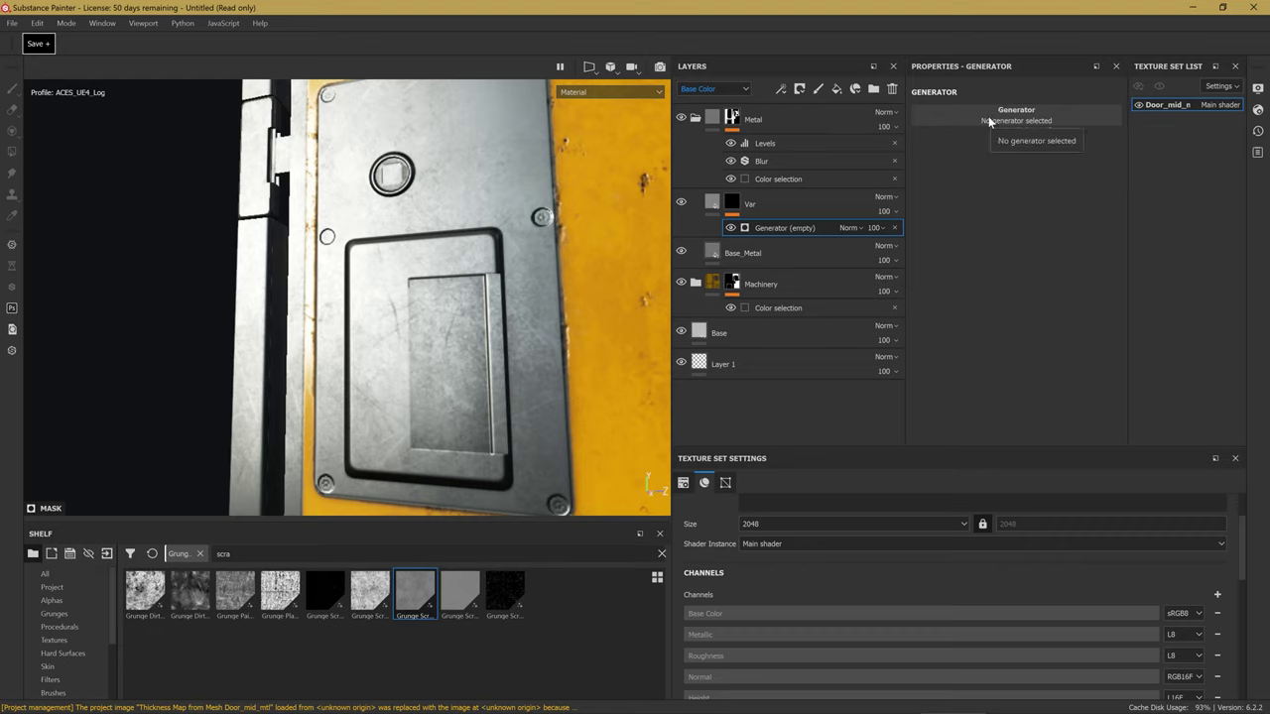
{"action": "left_click", "coordinate": [989, 121]}
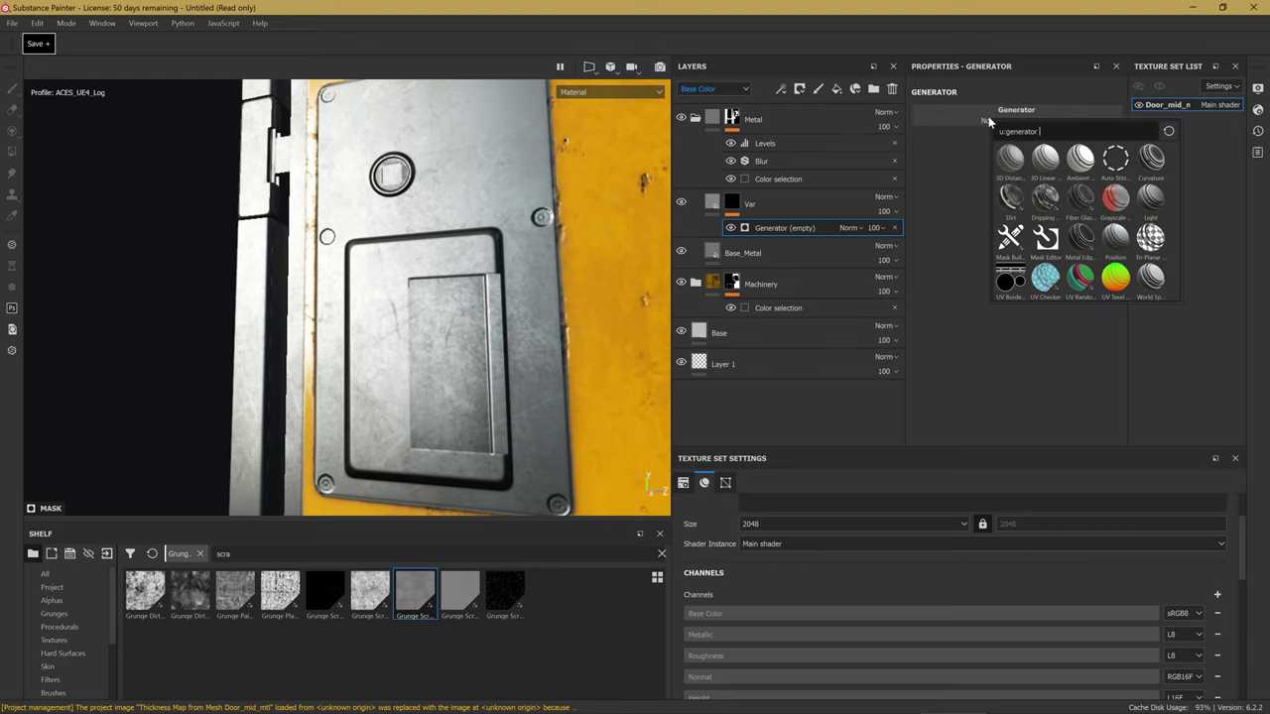
{"action": "left_click", "coordinate": [1081, 237]}
Inspect the edge wear mask along the door edges, then return to the material view.
{"action": "mouse_move", "coordinate": [480, 315]}
{"action": "left_mouse_down", "text": "alt"}
{"action": "mouse_move", "coordinate": [522, 395]}
{"action": "mouse_move", "coordinate": [487, 383]}
{"action": "mouse_move", "coordinate": [425, 169]}
{"action": "mouse_move", "coordinate": [463, 334]}
{"action": "mouse_move", "coordinate": [284, 349]}
{"action": "mouse_move", "coordinate": [397, 363]}
{"action": "mouse_move", "coordinate": [463, 295]}
{"action": "mouse_move", "coordinate": [446, 342]}
{"action": "left_mouse_up", "text": "alt"}
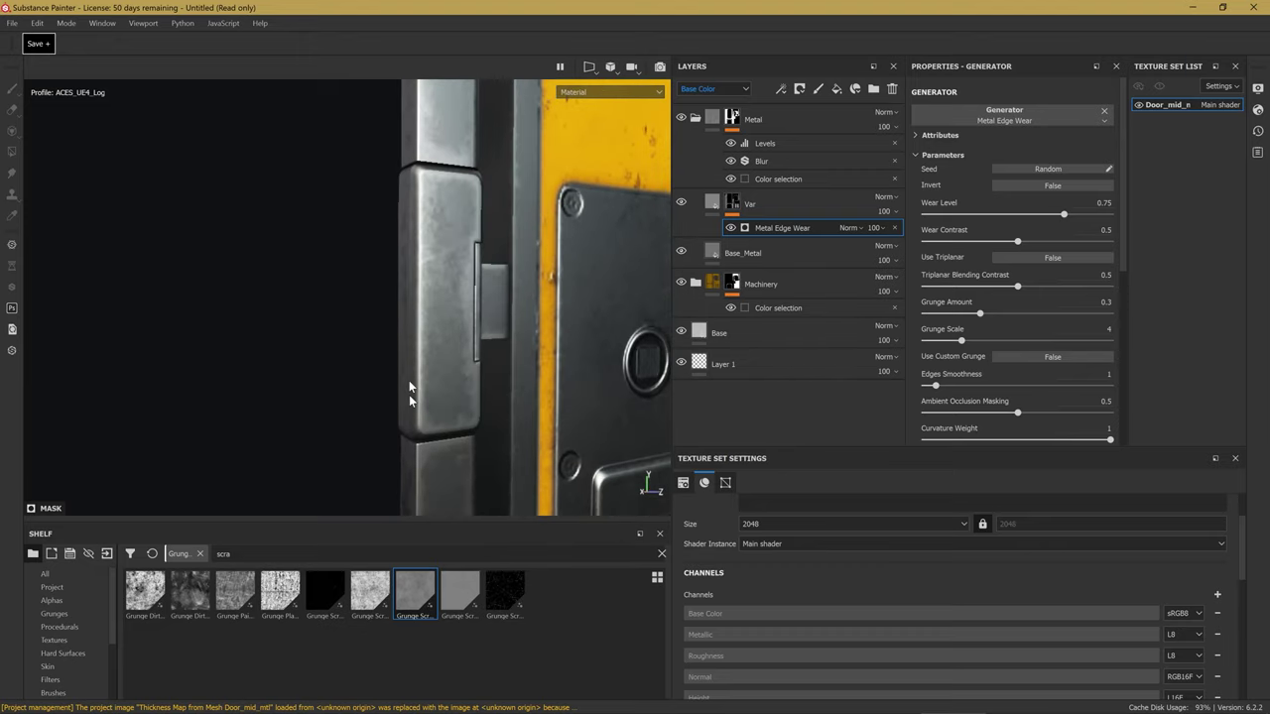
{"action": "left_click", "coordinate": [734, 204], "text": "alt"}
{"action": "mouse_move", "coordinate": [397, 298]}
{"action": "left_mouse_down", "text": "alt"}
{"action": "mouse_move", "coordinate": [340, 297]}
{"action": "mouse_move", "coordinate": [388, 286]}
{"action": "mouse_move", "coordinate": [379, 131]}
{"action": "left_mouse_up", "text": "alt"}
{"action": "right_click_drag", "start_coordinate": [379, 131], "coordinate": [369, 340], "text": "alt"}
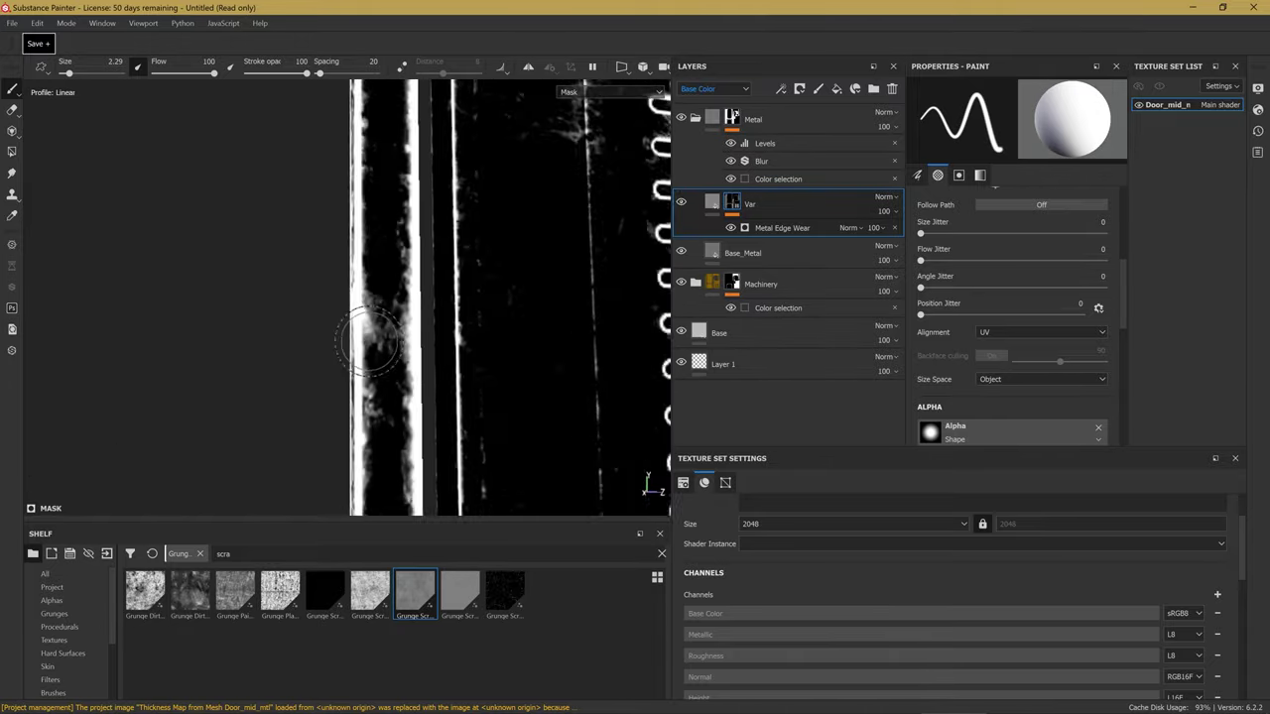
{"action": "key", "text": "m"}
{"action": "mouse_move", "coordinate": [440, 396]}
{"action": "left_mouse_down", "text": "alt"}
{"action": "mouse_move", "coordinate": [394, 368]}
{"action": "mouse_move", "coordinate": [398, 326]}
{"action": "mouse_move", "coordinate": [445, 377]}
{"action": "left_mouse_up", "text": "alt"}
{"action": "left_click", "coordinate": [711, 204]}
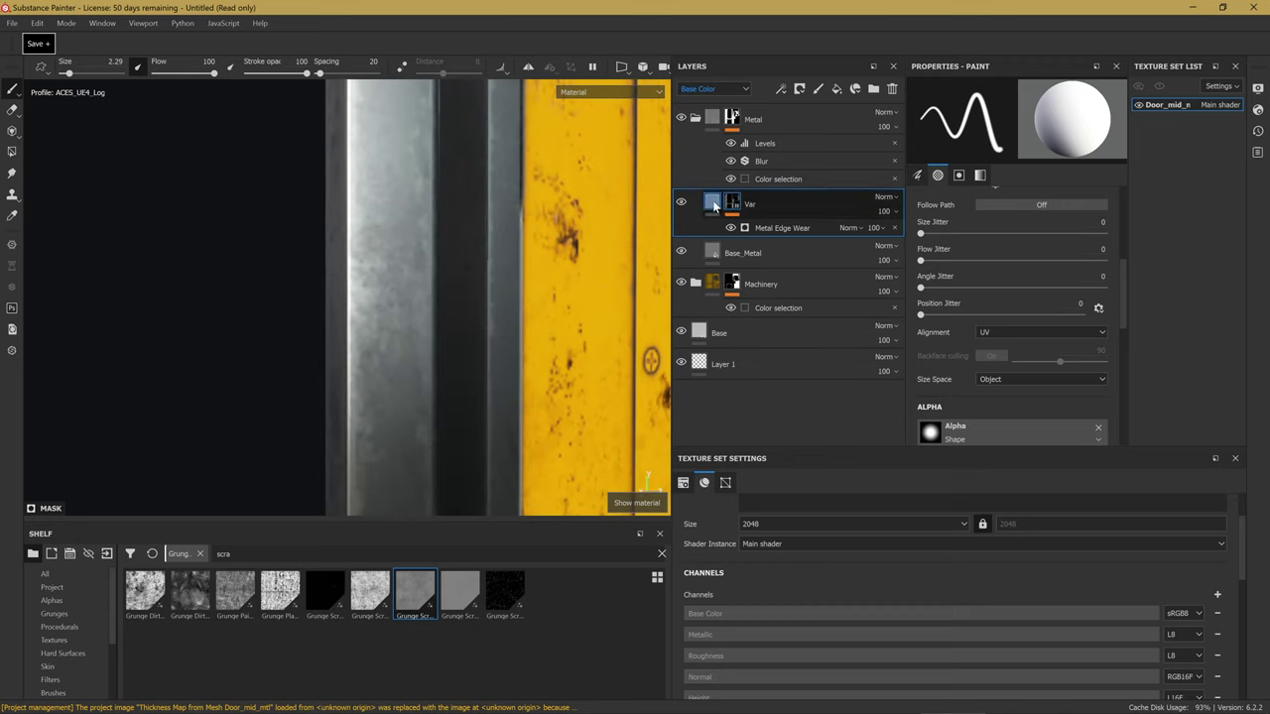
Check the Var layer's base colour while reviewing the yellow door face.
{"action": "scroll", "coordinate": [934, 335], "scroll_direction": "down", "scroll_amount": 3}
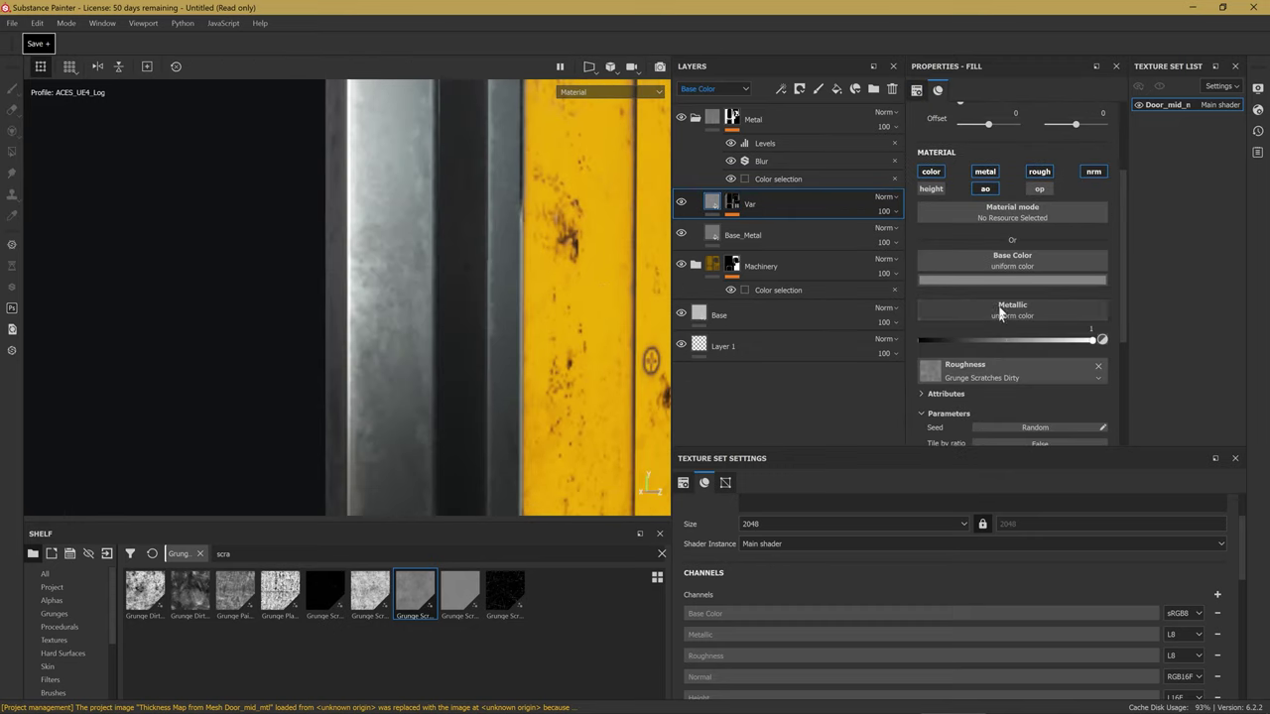
{"action": "left_click", "coordinate": [999, 281]}
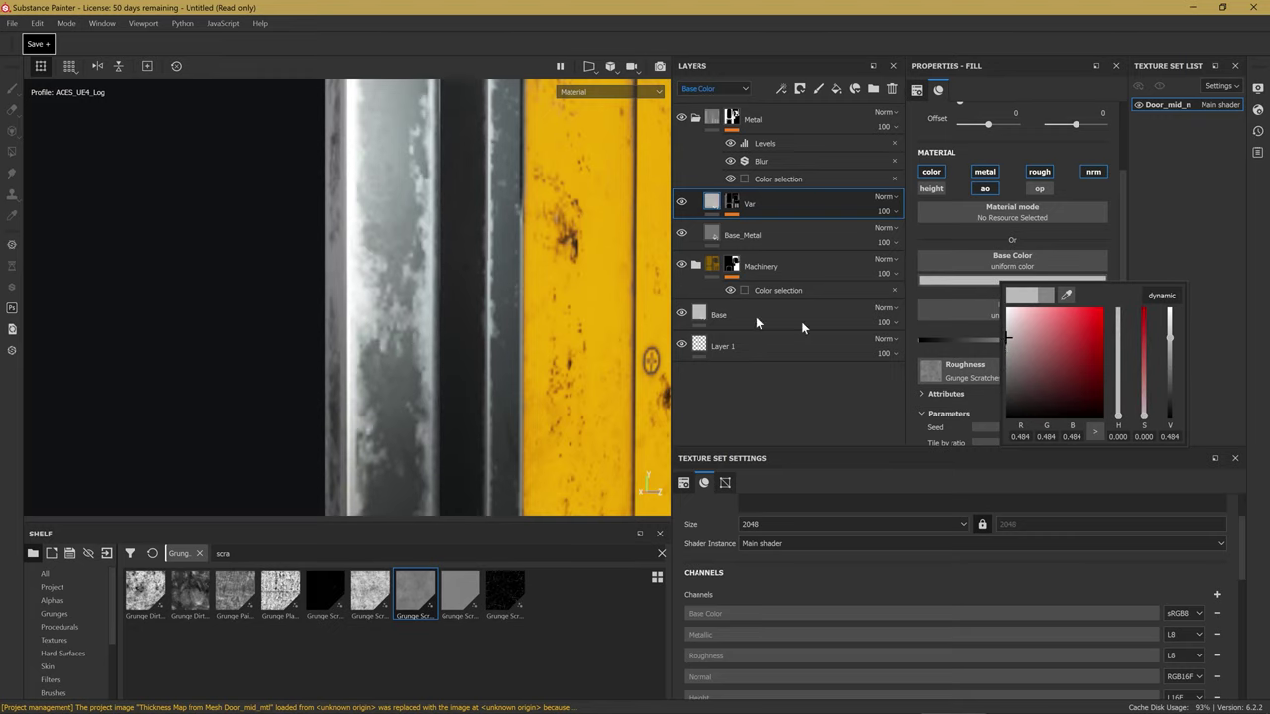
{"action": "left_click_drag", "start_coordinate": [360, 238], "coordinate": [400, 312], "text": "alt"}
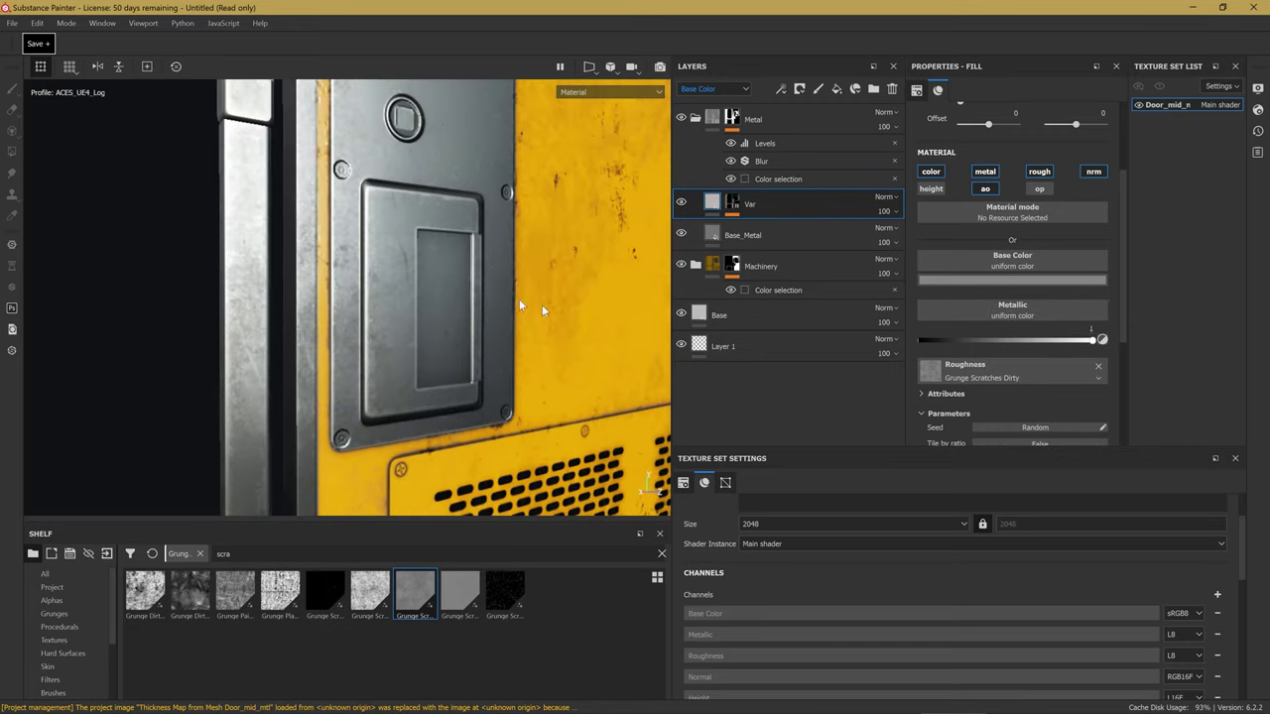
{"action": "scroll", "coordinate": [471, 293], "scroll_direction": "up", "scroll_amount": 2}
{"action": "scroll", "coordinate": [463, 303], "scroll_direction": "up", "scroll_amount": 2}
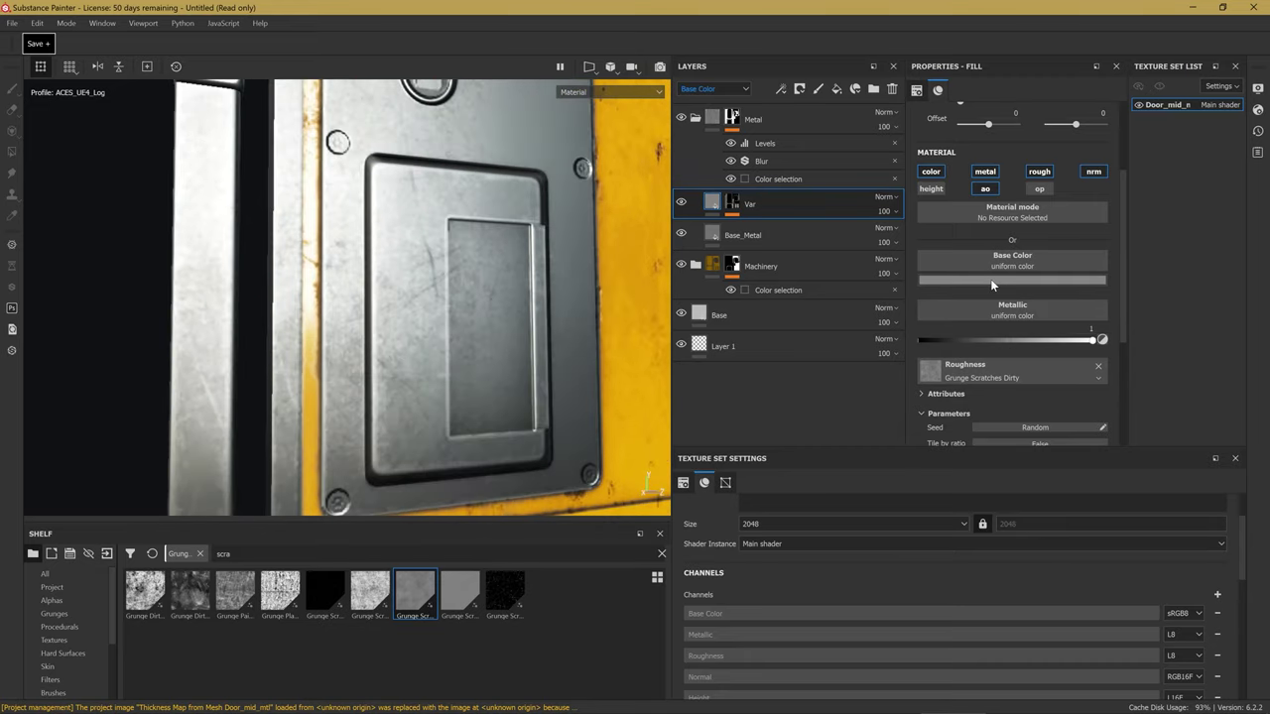
{"action": "left_click", "coordinate": [997, 282]}
{"action": "mouse_move", "coordinate": [417, 278]}
{"action": "left_mouse_down", "text": "alt"}
{"action": "mouse_move", "coordinate": [466, 236]}
{"action": "mouse_move", "coordinate": [414, 291]}
{"action": "mouse_move", "coordinate": [465, 261]}
{"action": "mouse_move", "coordinate": [405, 262]}
{"action": "left_mouse_up", "text": "alt"}
{"action": "scroll", "coordinate": [996, 437], "scroll_direction": "down", "scroll_amount": 4}
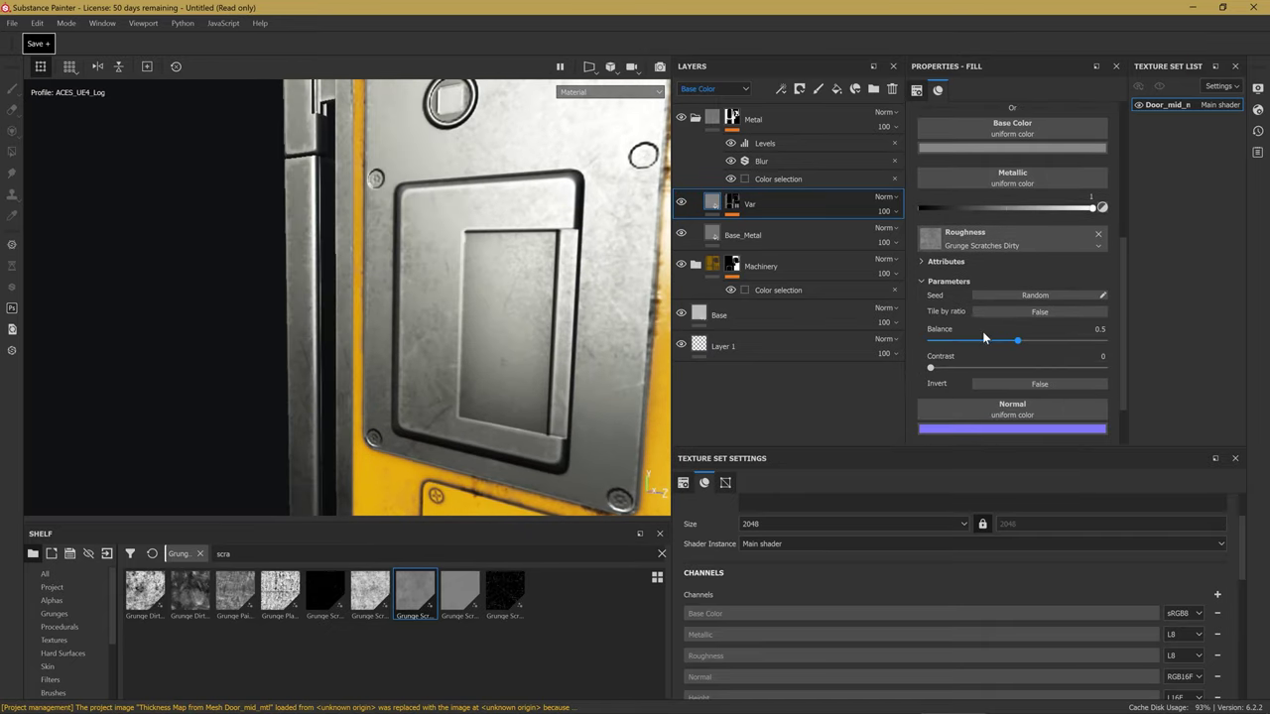
{"action": "scroll", "coordinate": [991, 294], "scroll_direction": "up", "scroll_amount": 1}
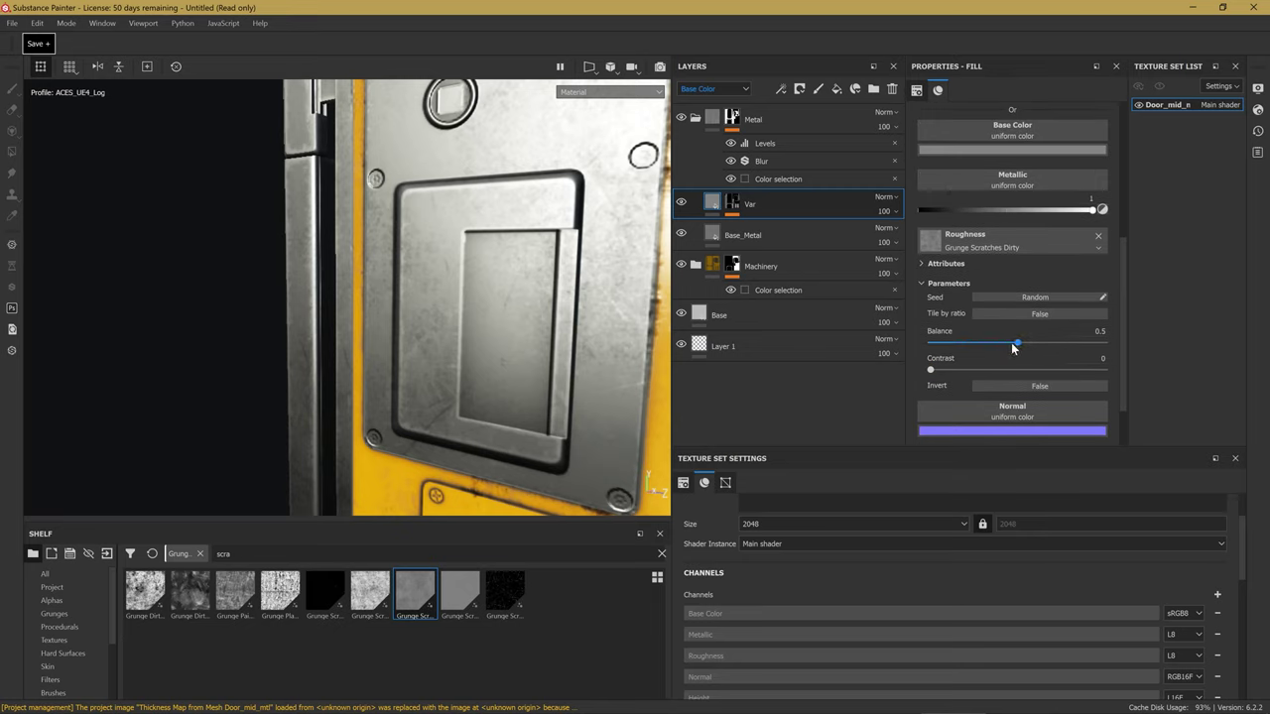
Try other Grunge Scratches Dirty balance and contrast values, leaving contrast 0 and balance near 0.51.
{"action": "left_click_drag", "start_coordinate": [1014, 347], "coordinate": [955, 344]}
{"action": "key", "text": "ctrl+z"}
{"action": "left_click_drag", "start_coordinate": [971, 370], "coordinate": [794, 318]}
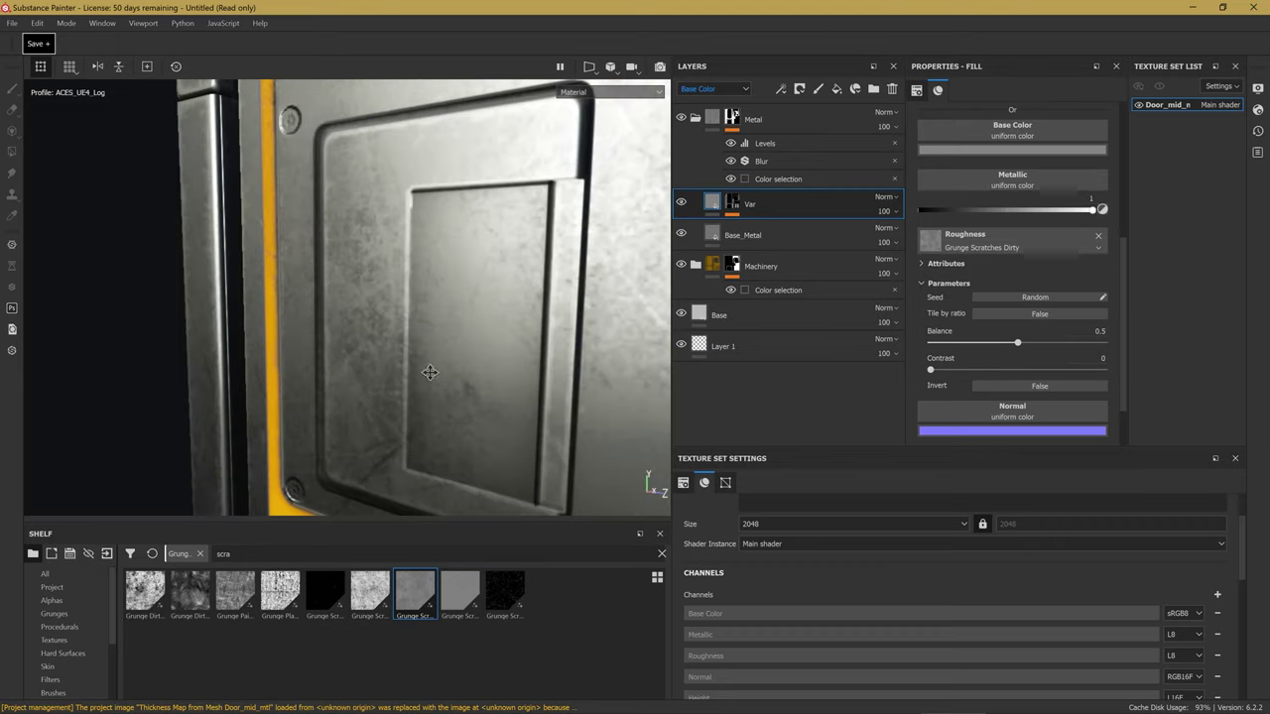
{"action": "left_click_drag", "start_coordinate": [426, 369], "coordinate": [463, 291], "text": "alt"}
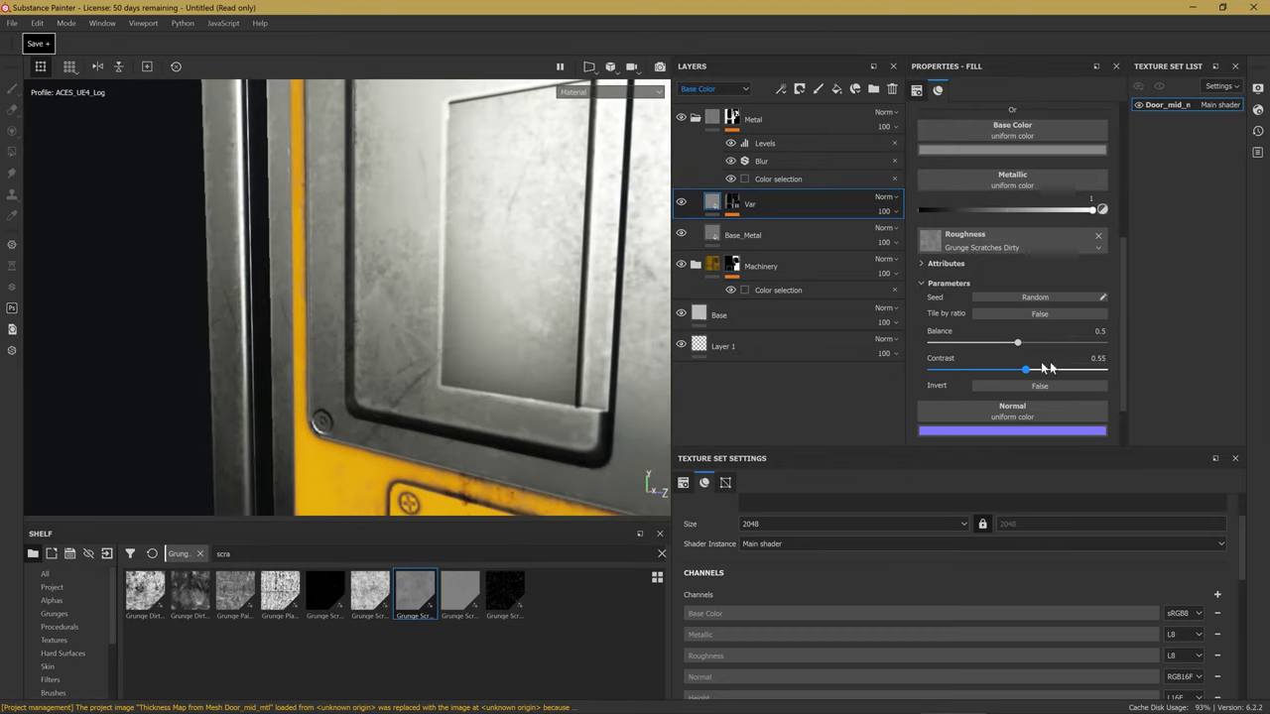
{"action": "left_click_drag", "start_coordinate": [967, 373], "coordinate": [933, 370]}
{"action": "mouse_move", "coordinate": [1016, 347]}
{"action": "left_mouse_down"}
{"action": "mouse_move", "coordinate": [999, 348]}
{"action": "mouse_move", "coordinate": [1018, 343]}
{"action": "left_mouse_up"}
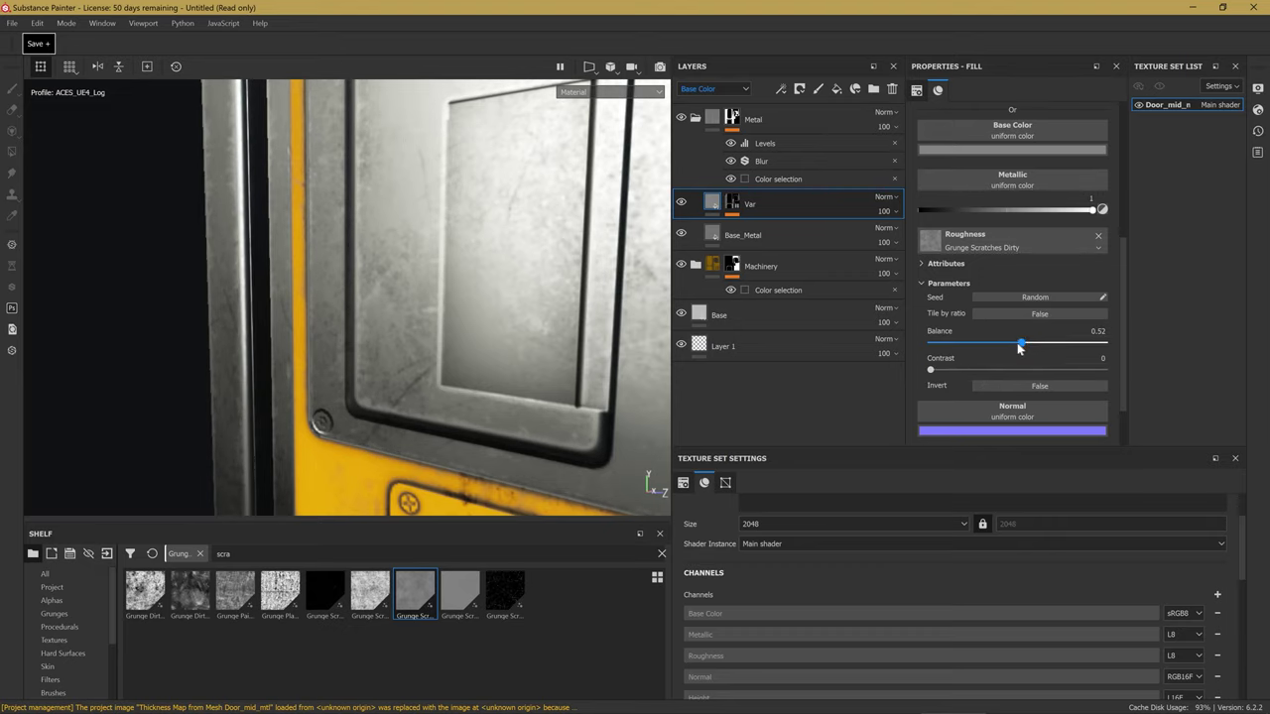
Show the Roughness channel and lower the Var grunge balance to 0.41.
{"action": "key", "text": "c"}
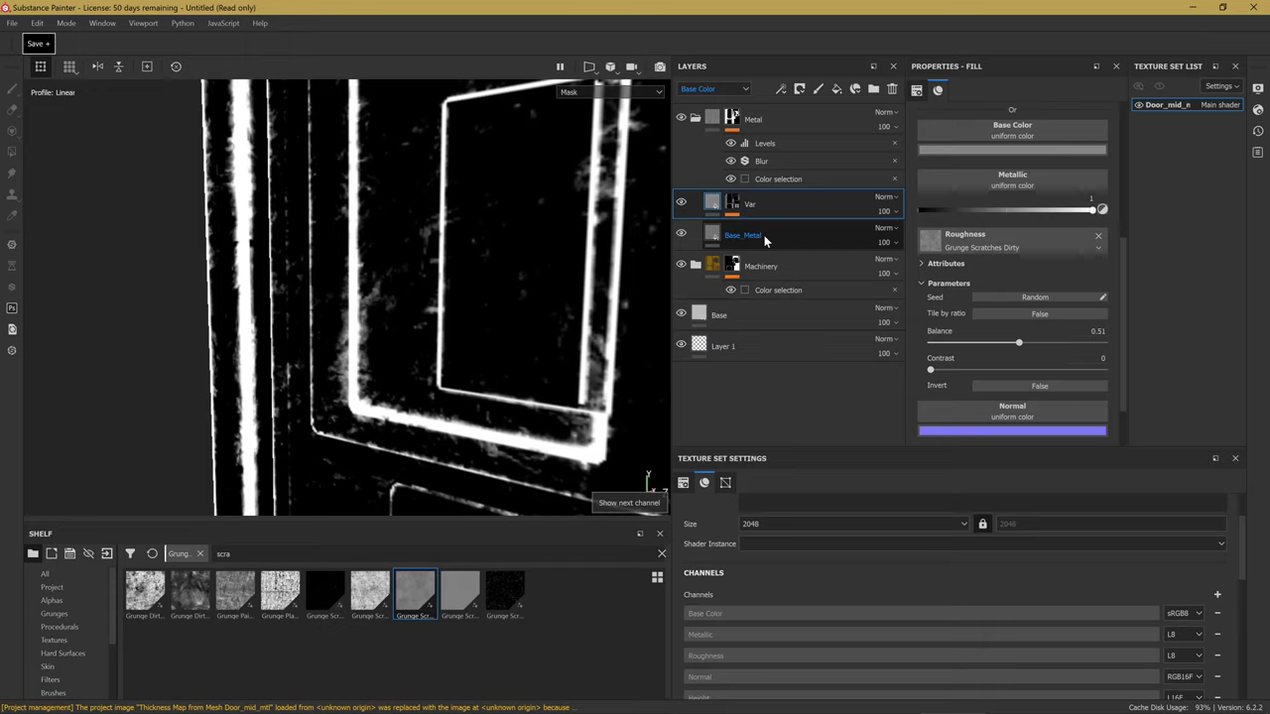
{"action": "key", "text": "c"}
{"action": "key", "text": "c"}
{"action": "key", "text": "c"}
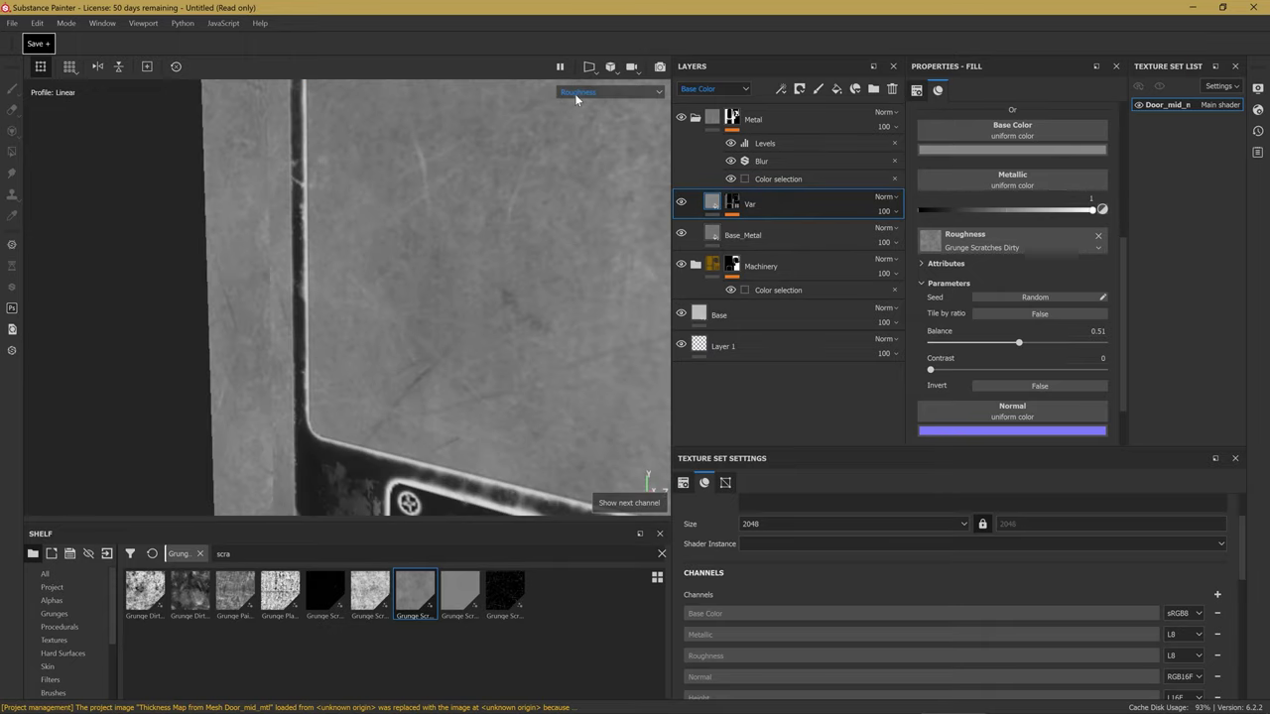
{"action": "left_click", "coordinate": [615, 95]}
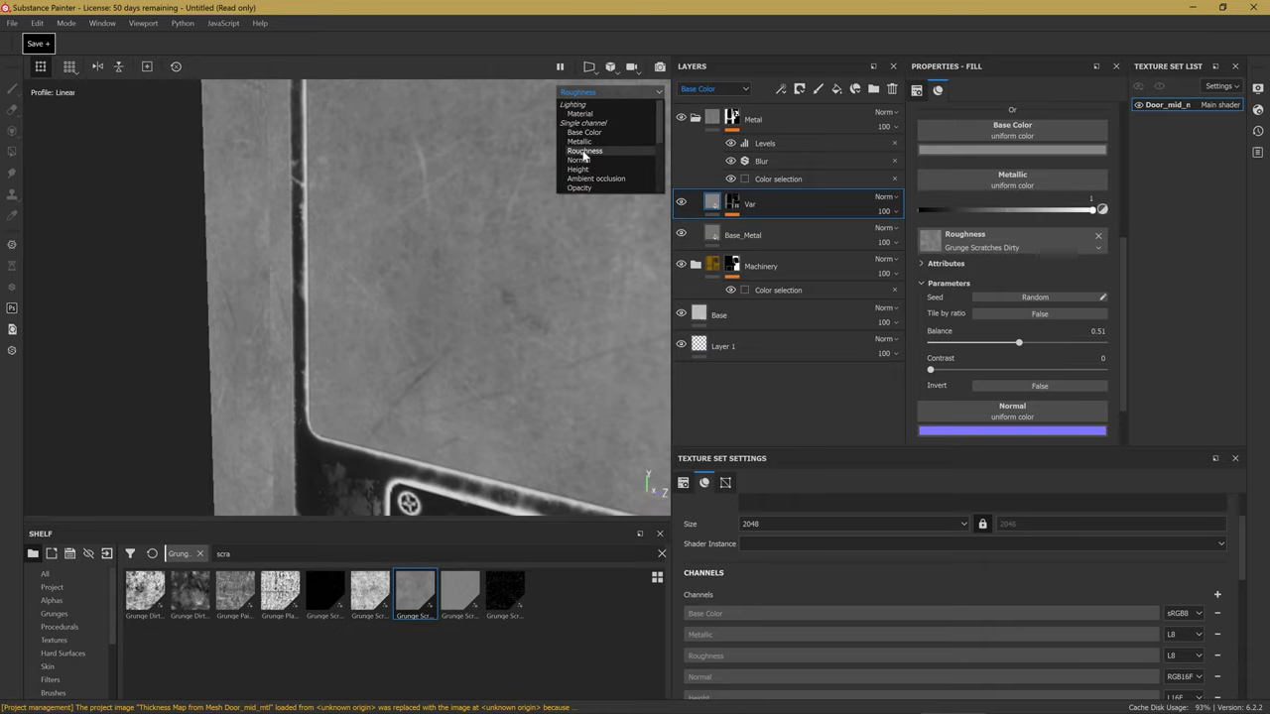
{"action": "left_click", "coordinate": [576, 141]}
{"action": "mouse_move", "coordinate": [1019, 342]}
{"action": "left_mouse_down"}
{"action": "mouse_move", "coordinate": [993, 345]}
{"action": "mouse_move", "coordinate": [1040, 349]}
{"action": "mouse_move", "coordinate": [1028, 350]}
{"action": "left_mouse_up"}
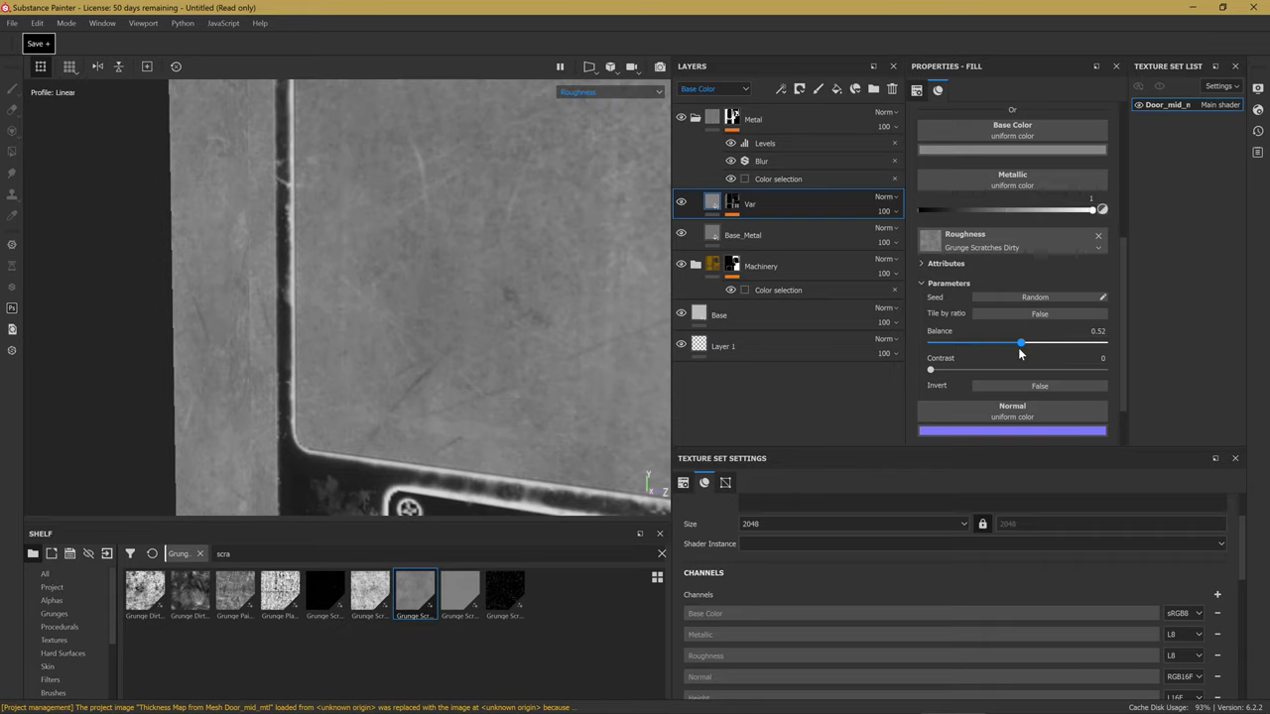
{"action": "left_click_drag", "start_coordinate": [1009, 357], "coordinate": [1009, 357]}
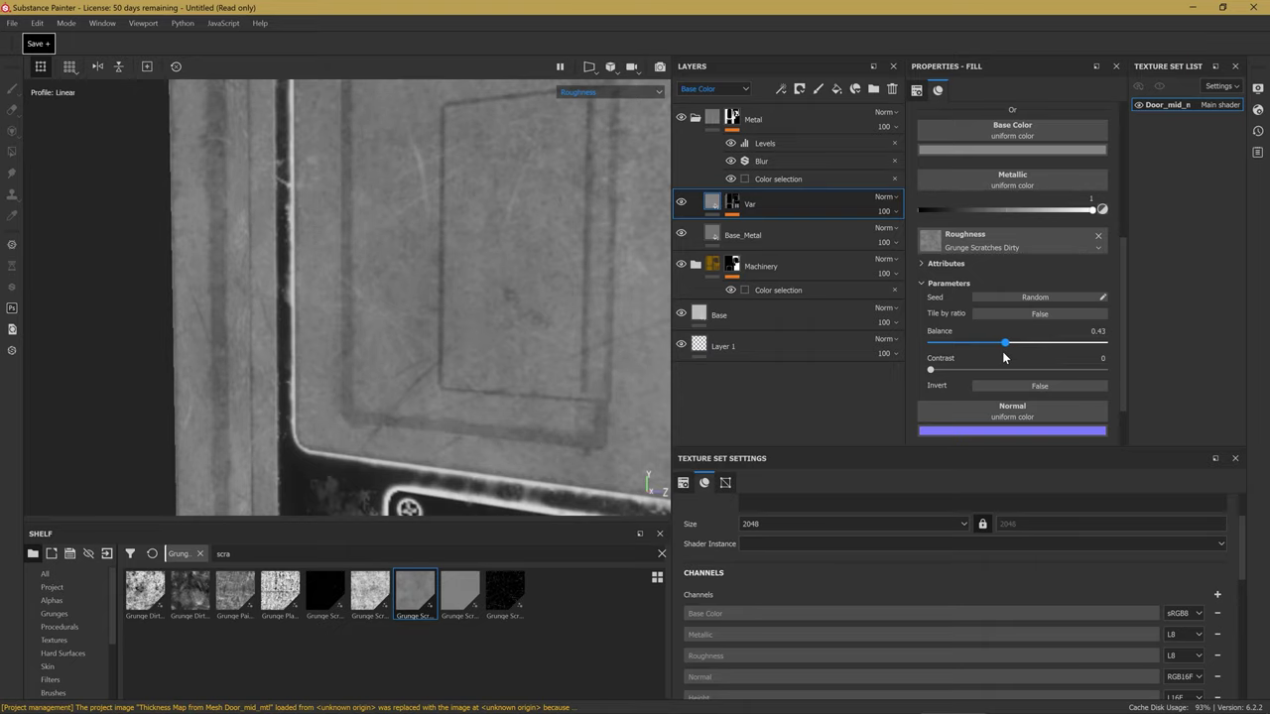
Compare grunge balance 0.5 against 0.41 in the full material view, keeping 0.41.
{"action": "key", "text": "m"}
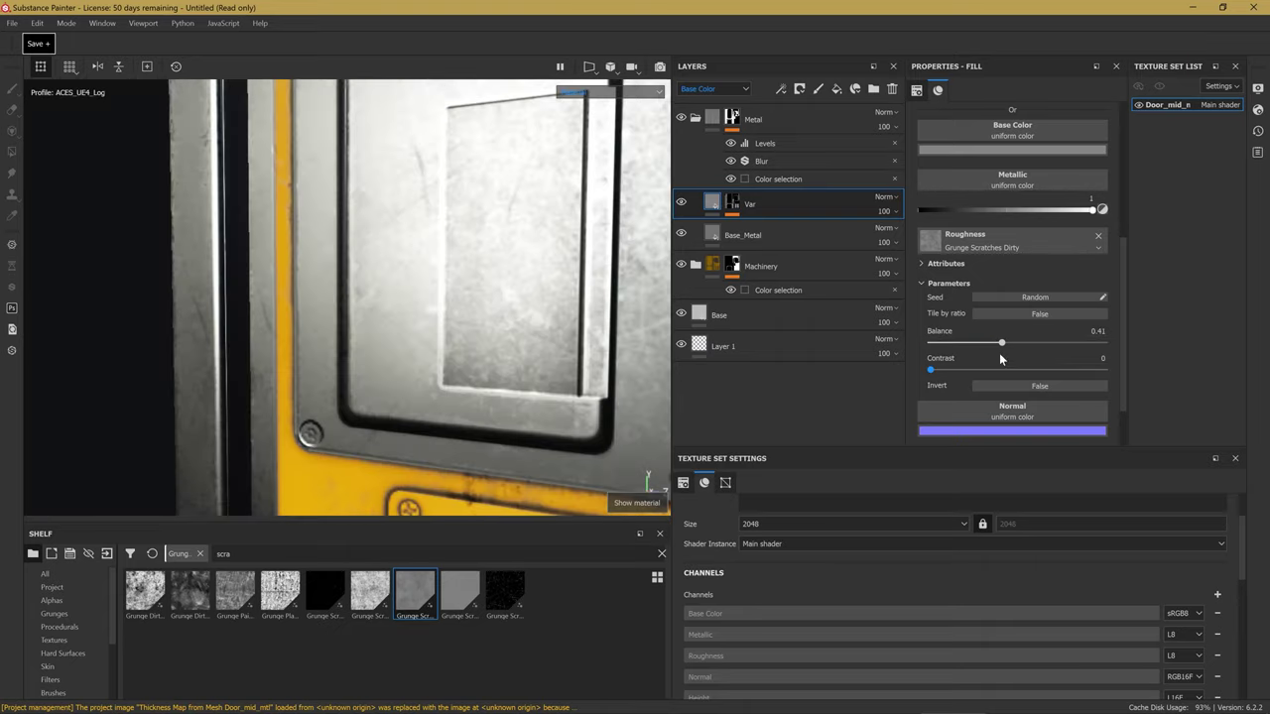
{"action": "mouse_move", "coordinate": [496, 304]}
{"action": "right_mouse_down", "text": "shift"}
{"action": "mouse_move", "coordinate": [533, 303]}
{"action": "mouse_move", "coordinate": [523, 316]}
{"action": "right_mouse_up", "text": "shift"}
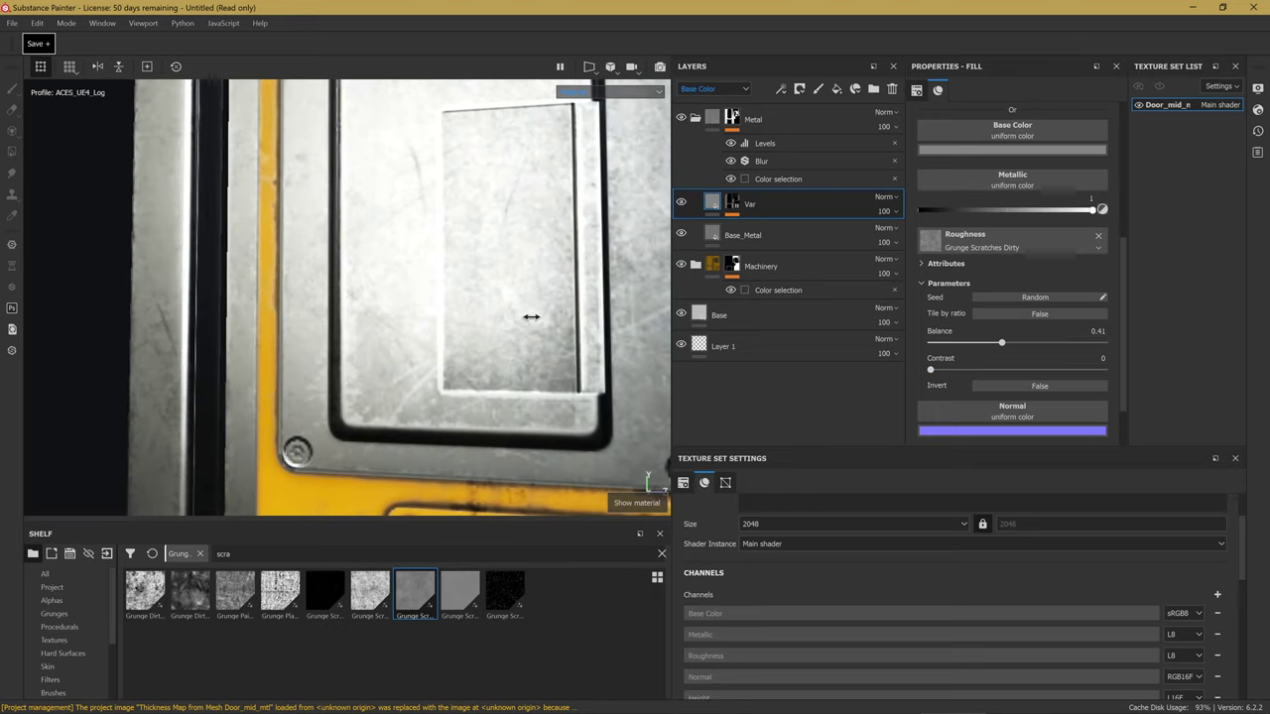
{"action": "left_click_drag", "start_coordinate": [1002, 342], "coordinate": [1017, 342]}
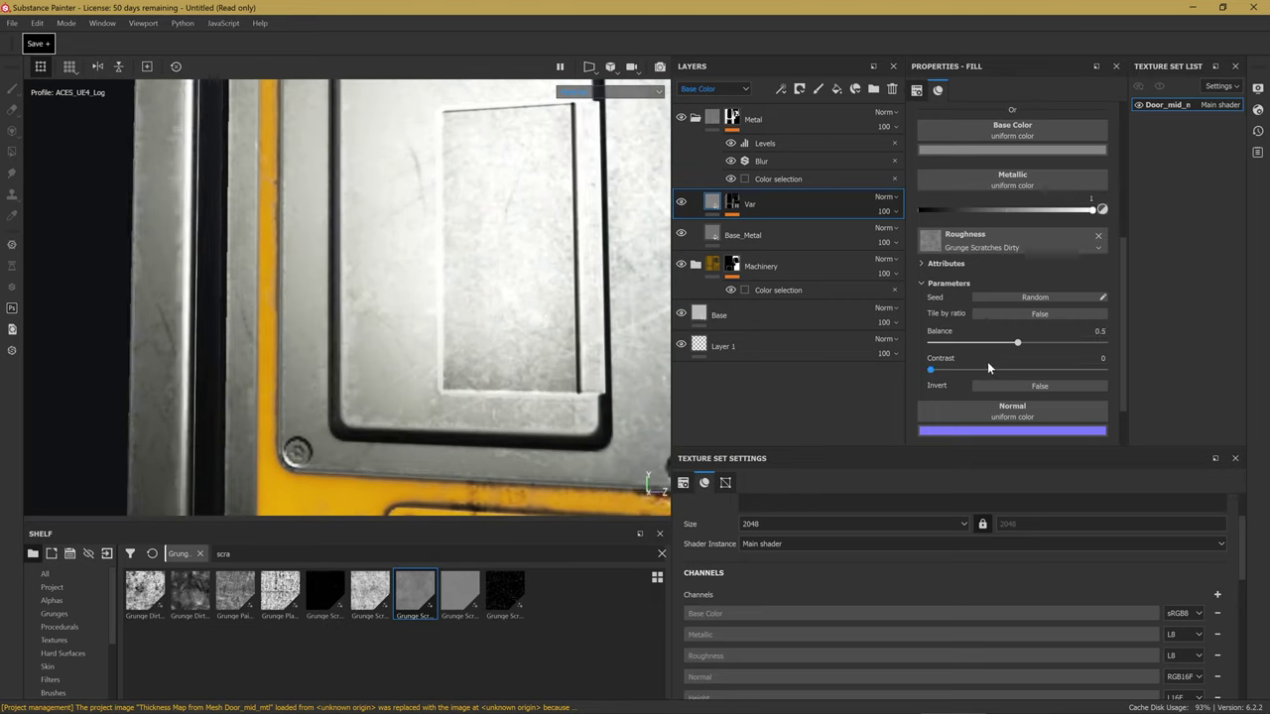
{"action": "key", "text": "ctrl+z"}
{"action": "mouse_move", "coordinate": [531, 360]}
{"action": "left_mouse_down", "text": "alt"}
{"action": "mouse_move", "coordinate": [400, 312]}
{"action": "mouse_move", "coordinate": [385, 377]}
{"action": "mouse_move", "coordinate": [451, 238]}
{"action": "left_mouse_up", "text": "alt"}
{"action": "key", "text": "ctrl+y"}
{"action": "key", "text": "ctrl+z"}
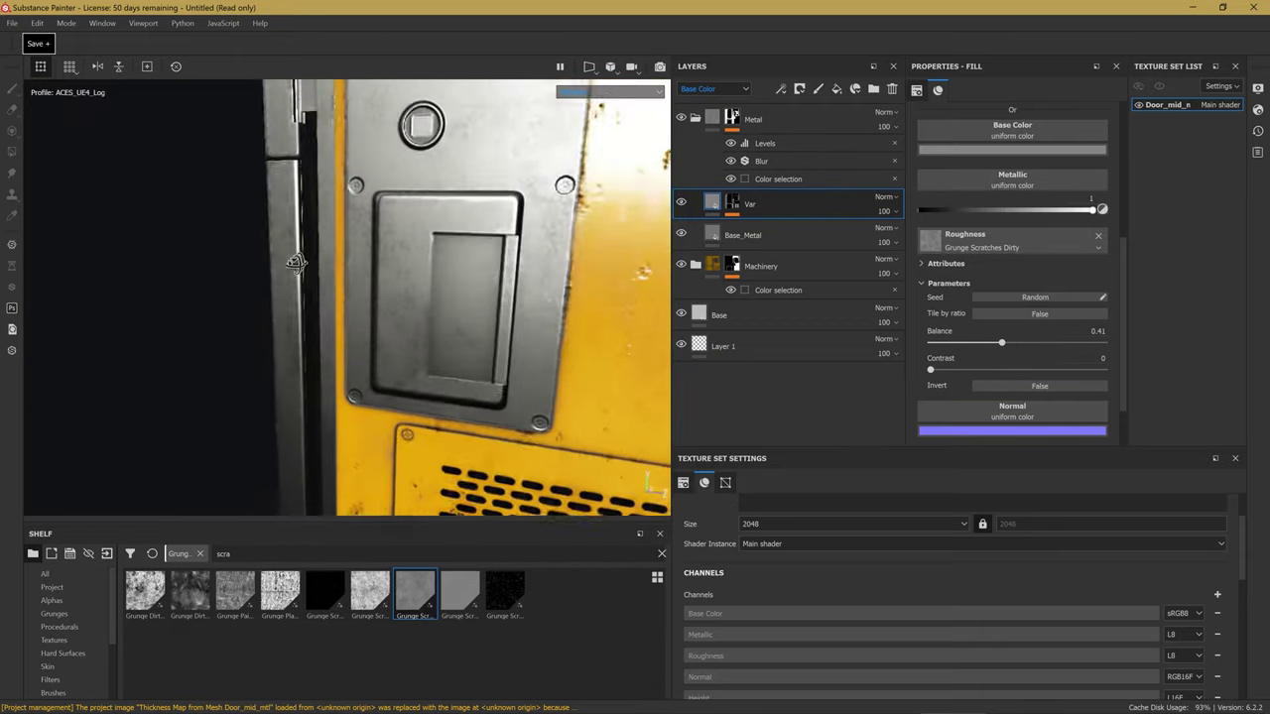
{"action": "left_click_drag", "start_coordinate": [452, 237], "coordinate": [615, 218], "text": "alt"}
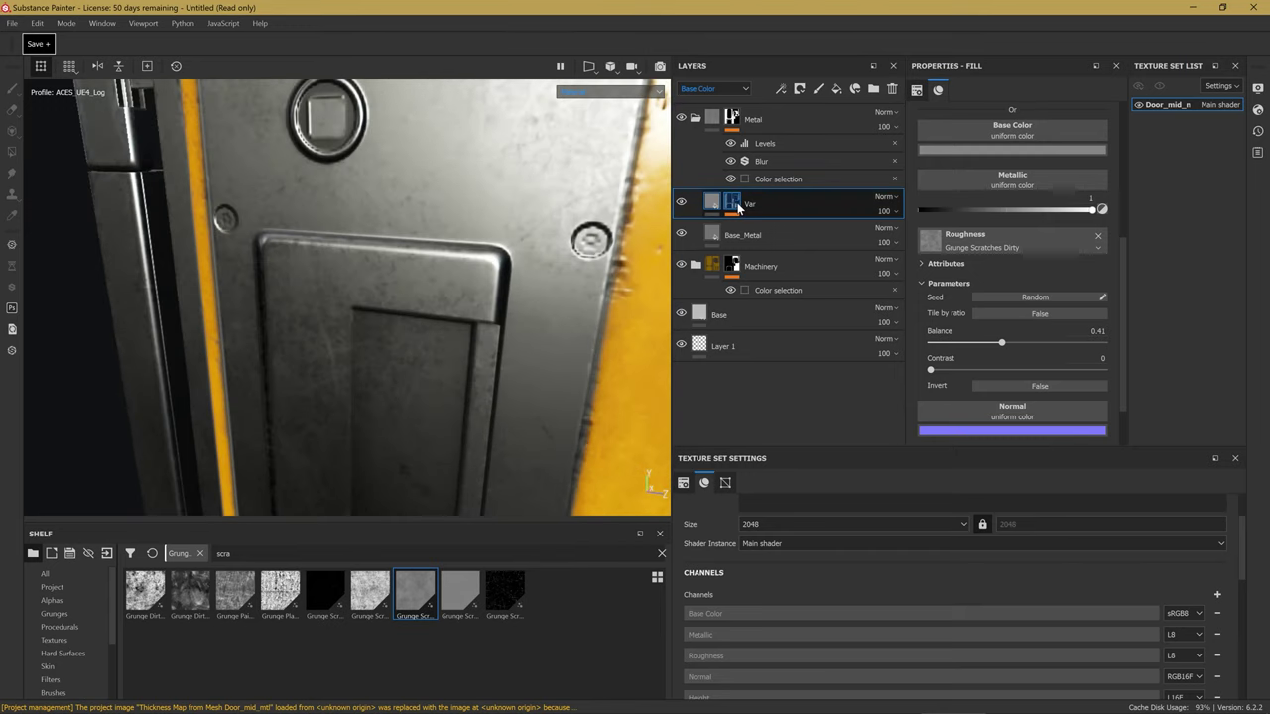
Add a fill effect to the Var mask using Grunge Dirt Large from the Grunges shelf.
{"action": "left_click", "coordinate": [738, 207], "text": "alt"}
{"action": "right_click", "coordinate": [734, 207]}
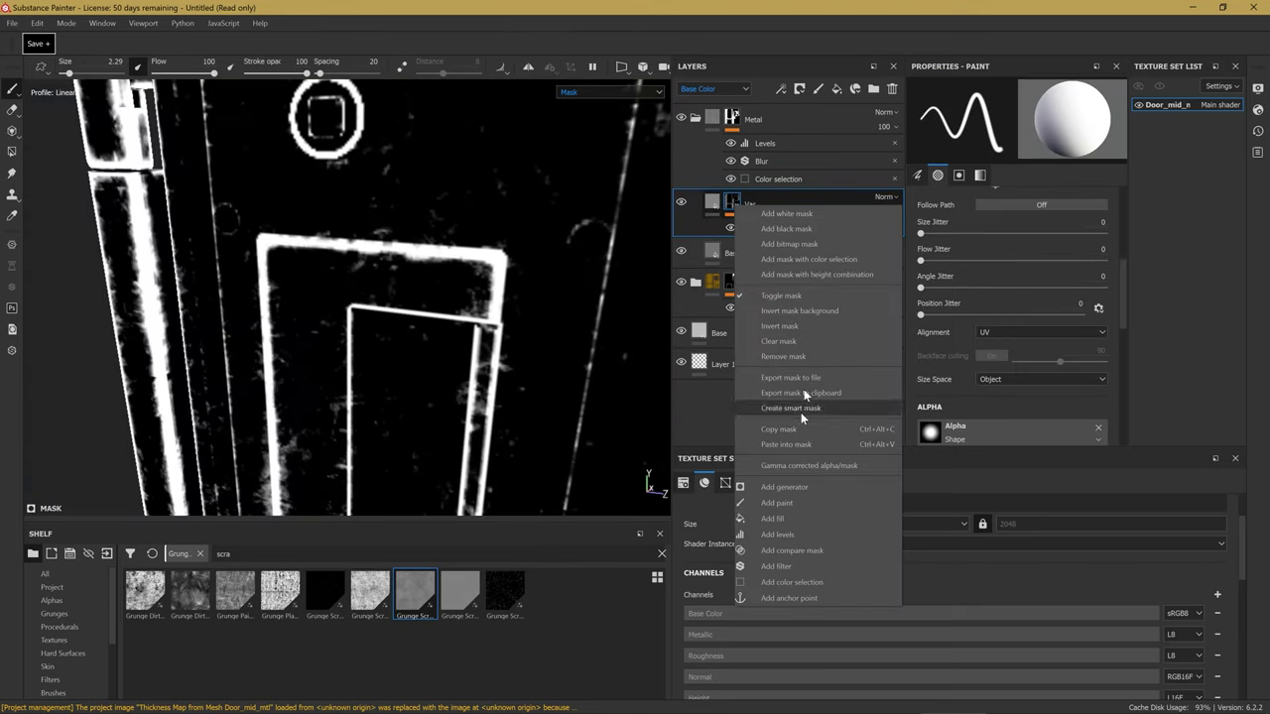
{"action": "left_click", "coordinate": [797, 518]}
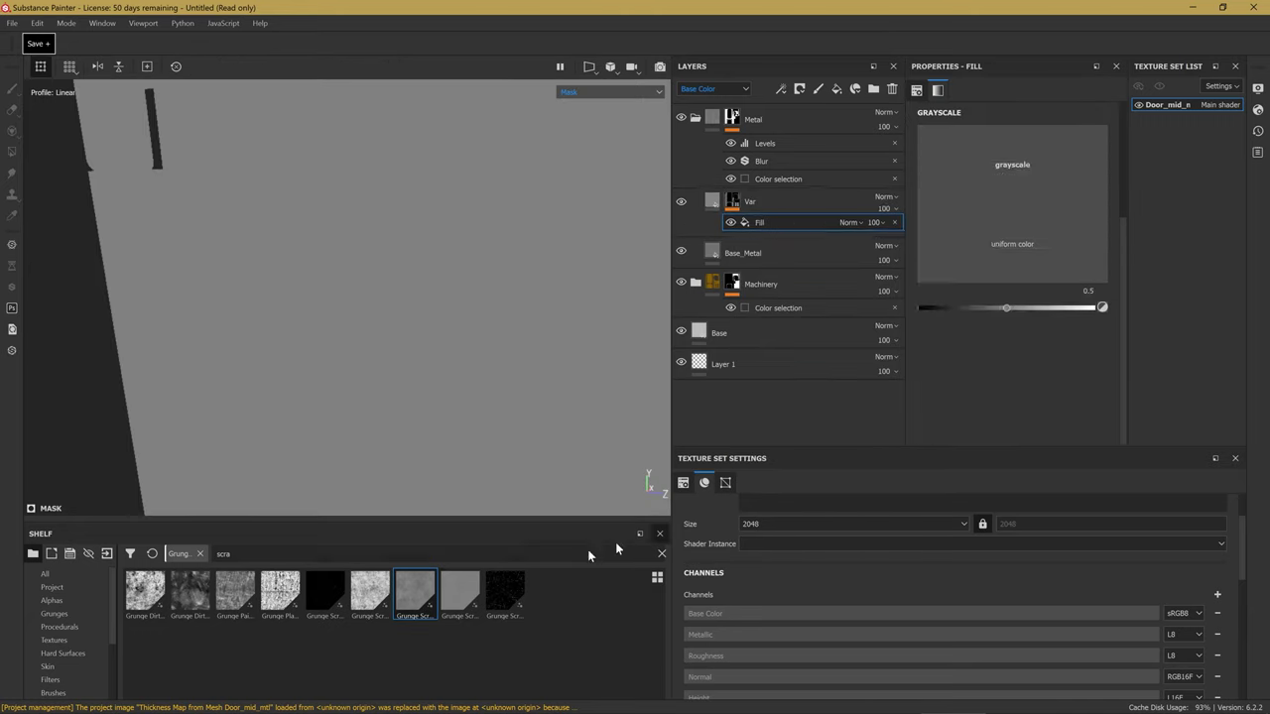
{"action": "left_click", "coordinate": [60, 614]}
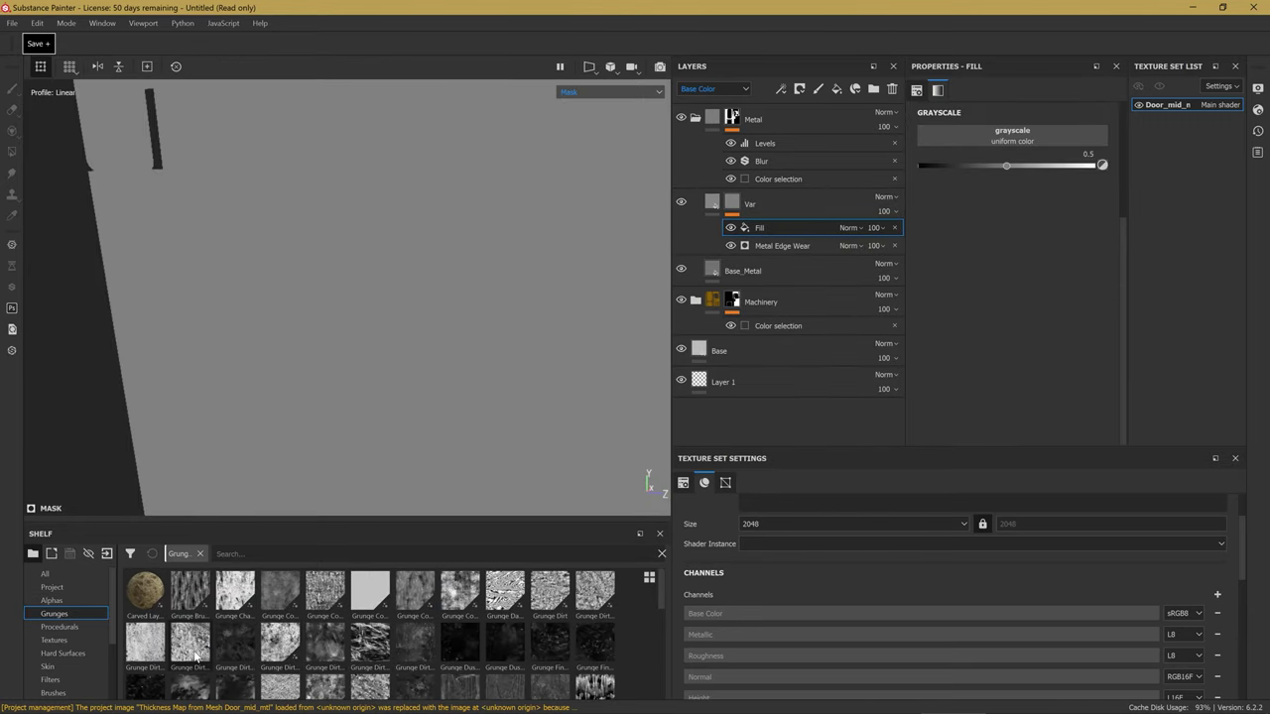
{"action": "scroll", "coordinate": [213, 667], "scroll_direction": "down", "scroll_amount": 1}
{"action": "scroll", "coordinate": [203, 655], "scroll_direction": "up", "scroll_amount": 1}
{"action": "left_click_drag", "start_coordinate": [200, 650], "coordinate": [968, 133]}
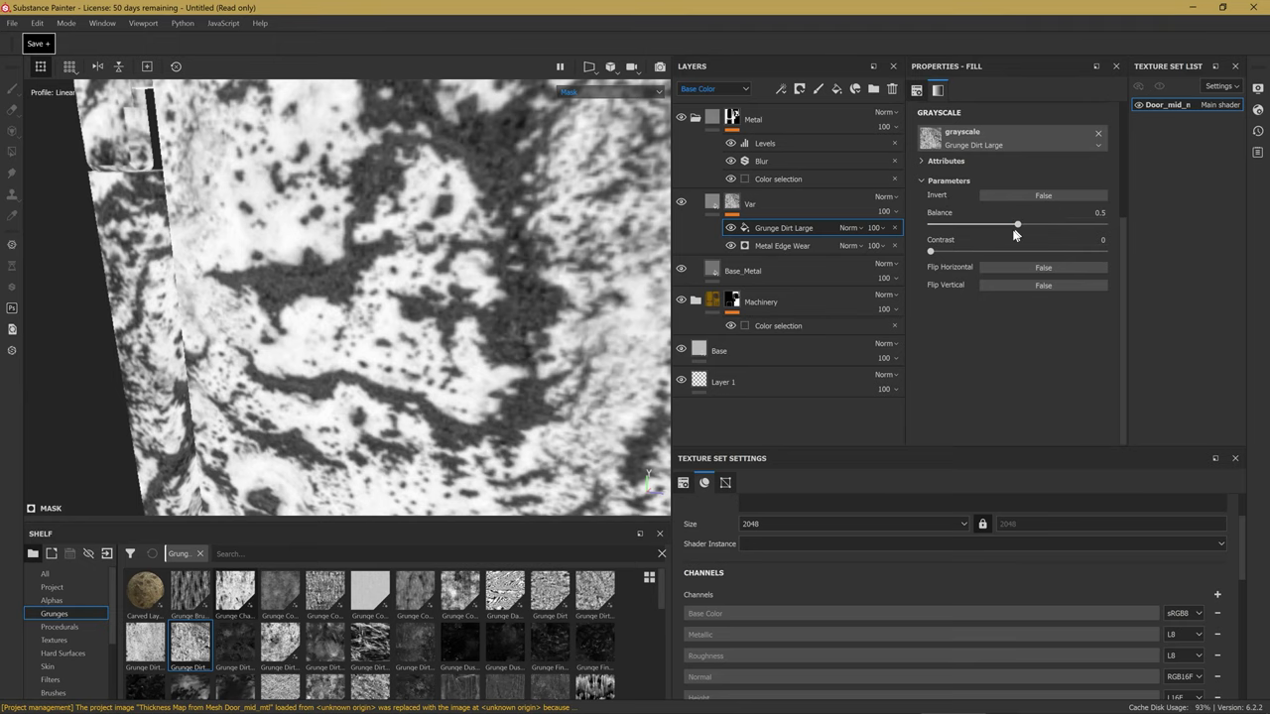
Tile the Grunge Dirt Large fill smaller, lower its balance, and invert it.
{"action": "scroll", "coordinate": [997, 251], "scroll_direction": "up", "scroll_amount": 3}
{"action": "left_click_drag", "start_coordinate": [1002, 211], "coordinate": [1003, 213]}
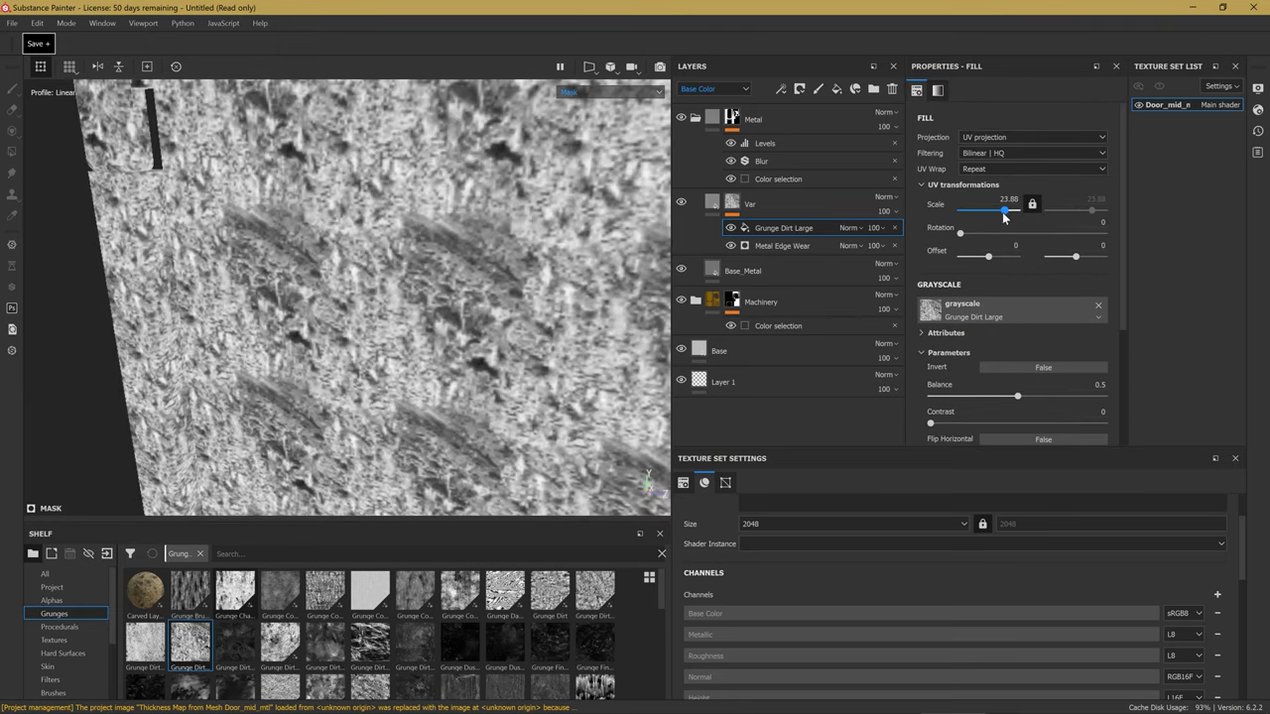
{"action": "left_click_drag", "start_coordinate": [1017, 396], "coordinate": [932, 404]}
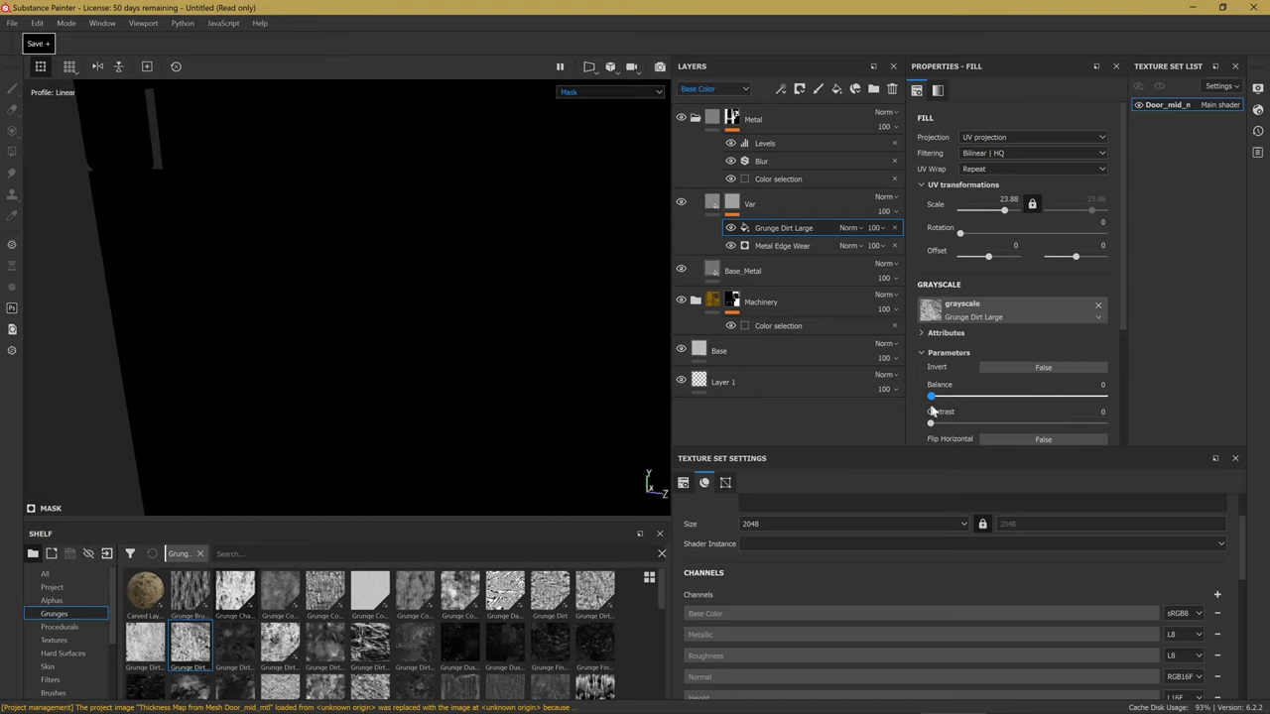
{"action": "scroll", "coordinate": [978, 338], "scroll_direction": "down", "scroll_amount": 2}
{"action": "left_click", "coordinate": [1002, 300]}
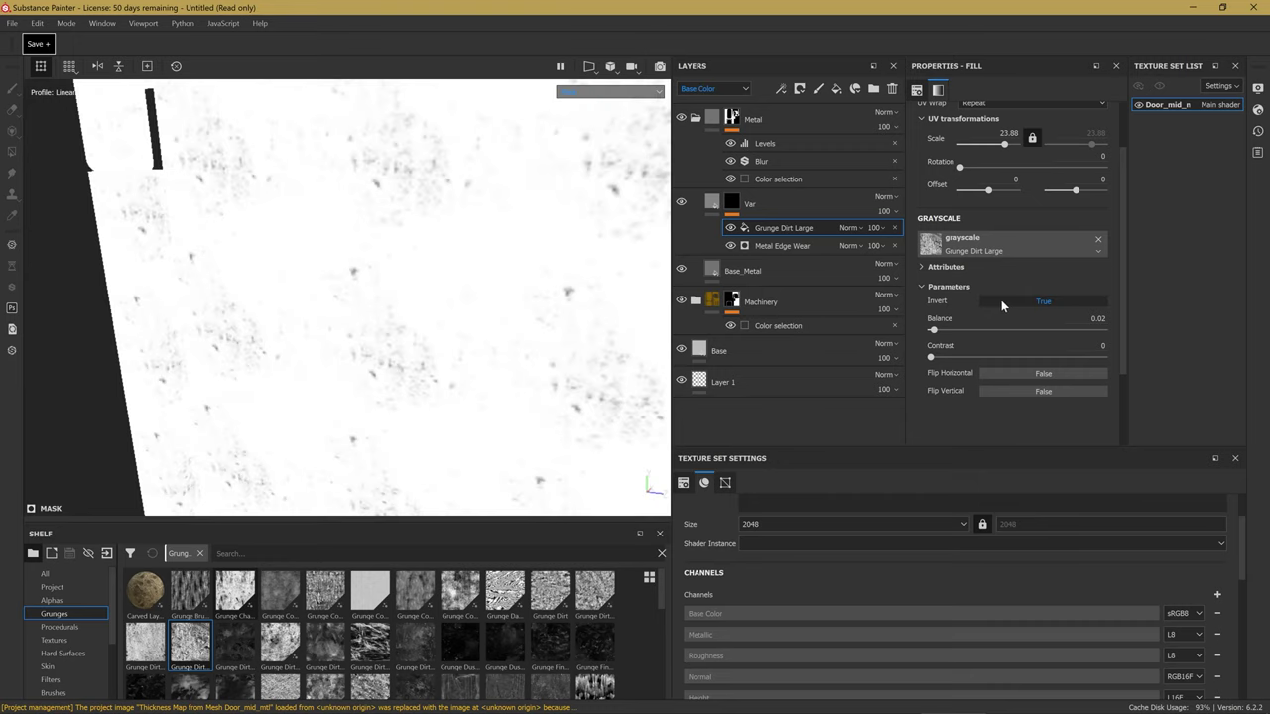
{"action": "left_click", "coordinate": [959, 358]}
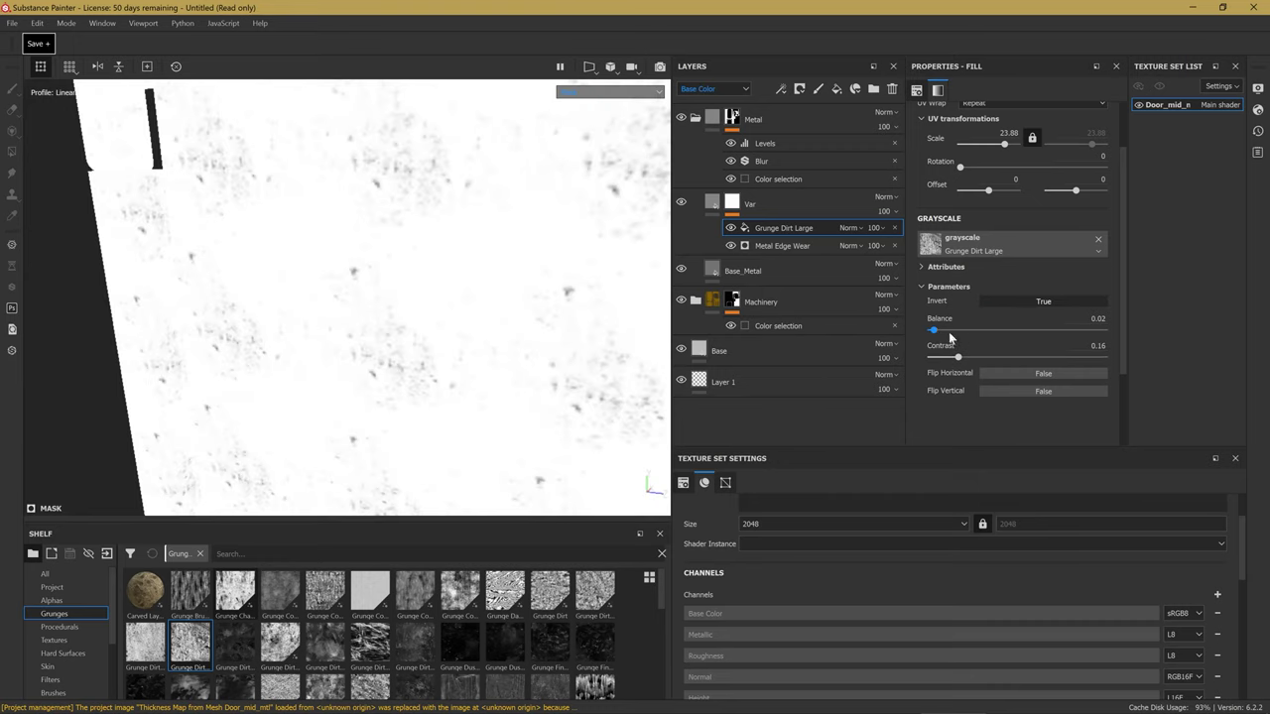
{"action": "left_click_drag", "start_coordinate": [934, 331], "coordinate": [939, 331]}
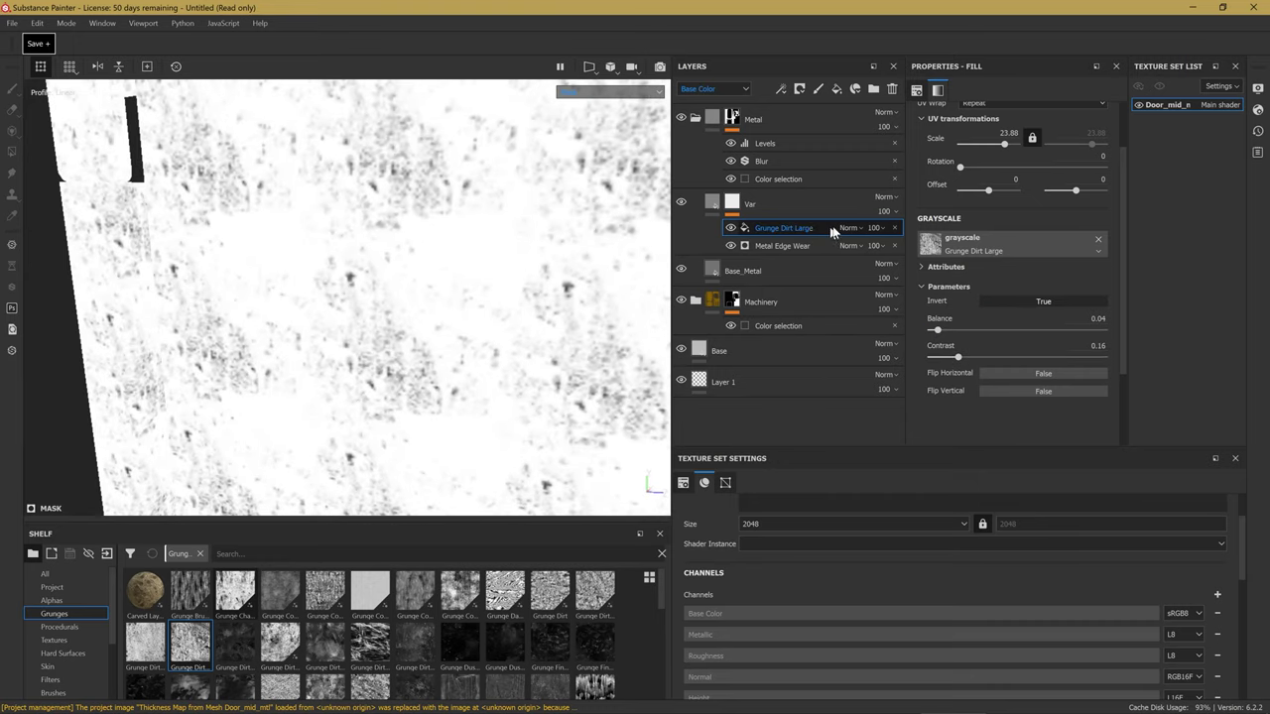
Set the grunge fill to Multiply with UV scale 4 and balance 0.16.
{"action": "left_click", "coordinate": [849, 227]}
{"action": "left_click", "coordinate": [868, 298]}
{"action": "left_click_drag", "start_coordinate": [405, 329], "coordinate": [423, 300], "text": "alt"}
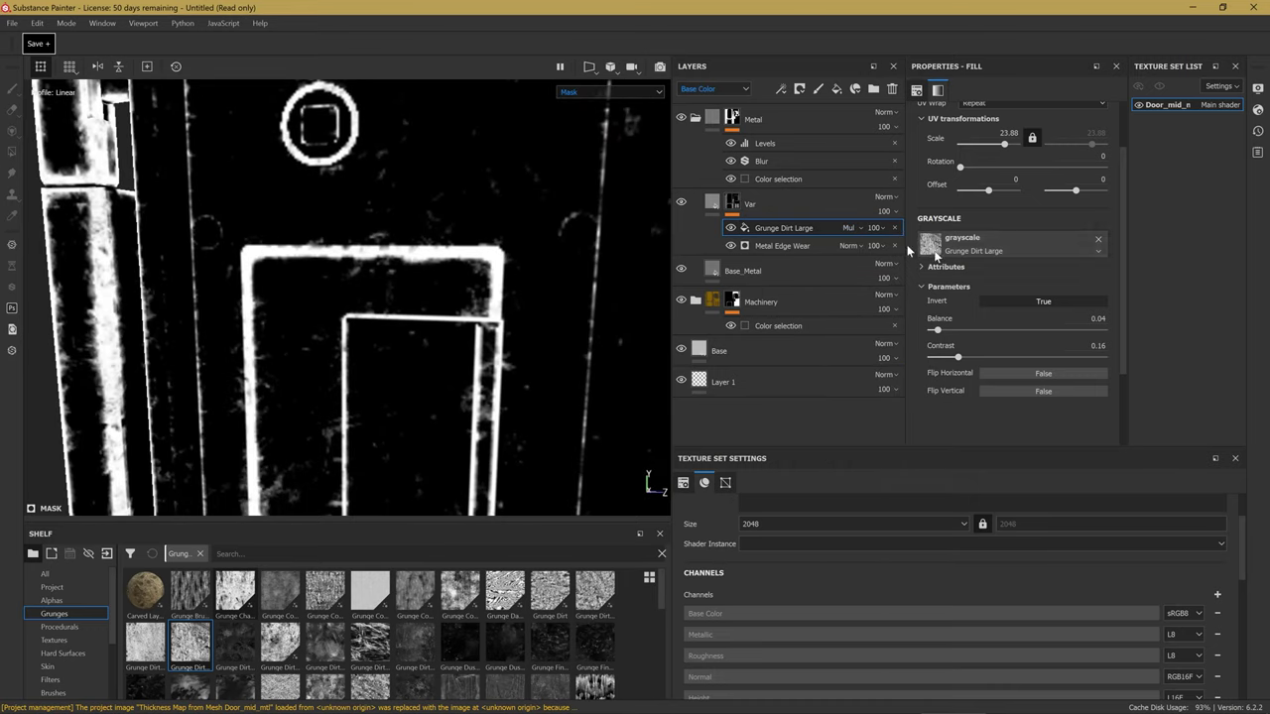
{"action": "left_click_drag", "start_coordinate": [1001, 142], "coordinate": [992, 147]}
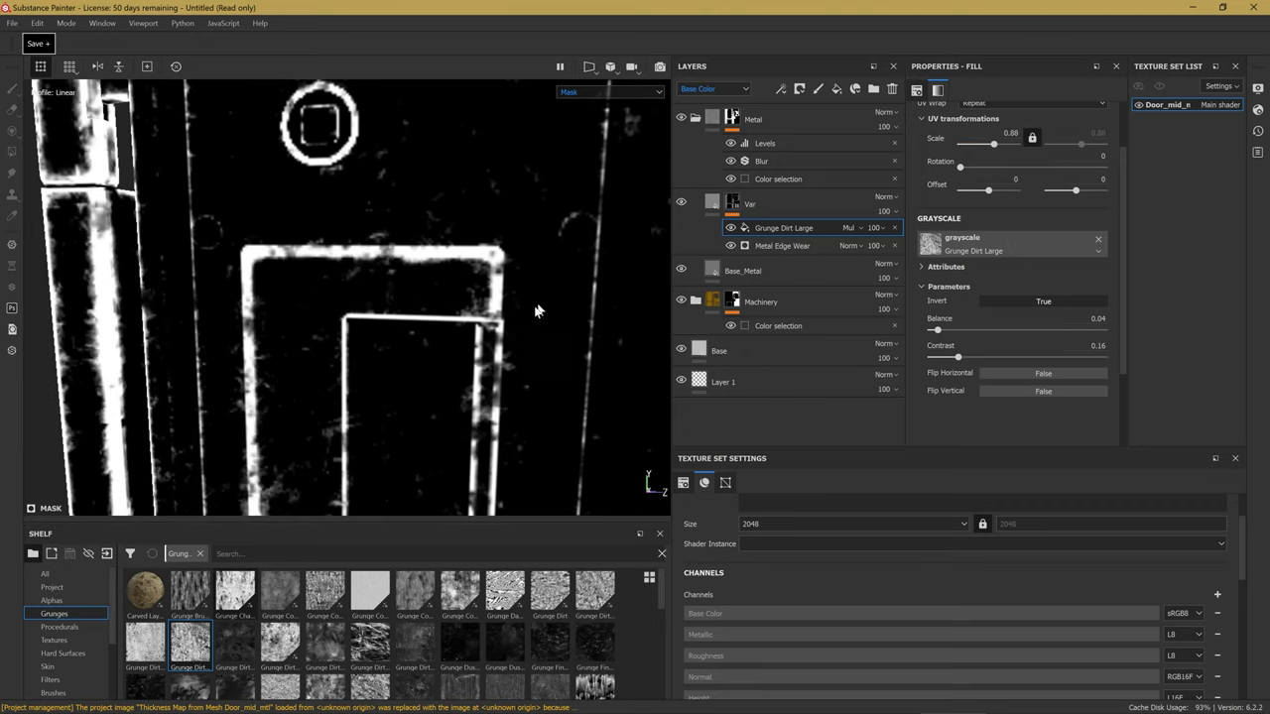
{"action": "left_click_drag", "start_coordinate": [535, 310], "coordinate": [516, 298], "text": "alt"}
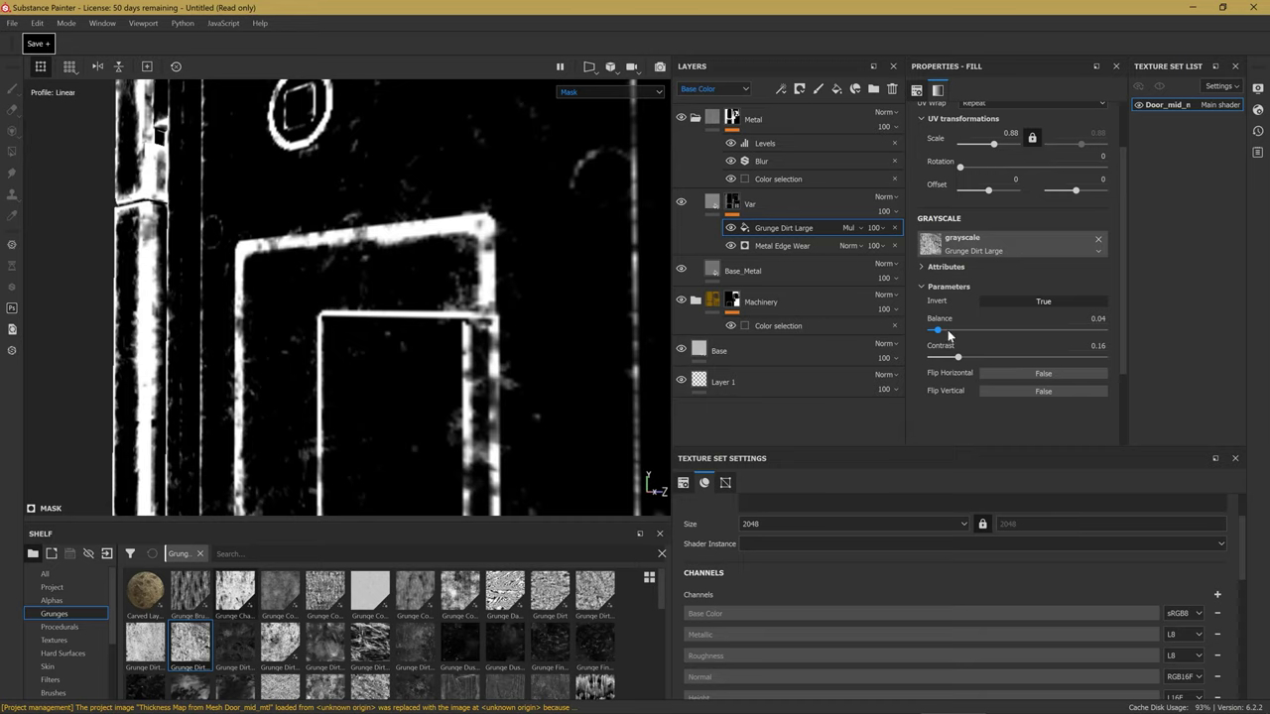
{"action": "left_click_drag", "start_coordinate": [948, 330], "coordinate": [958, 332]}
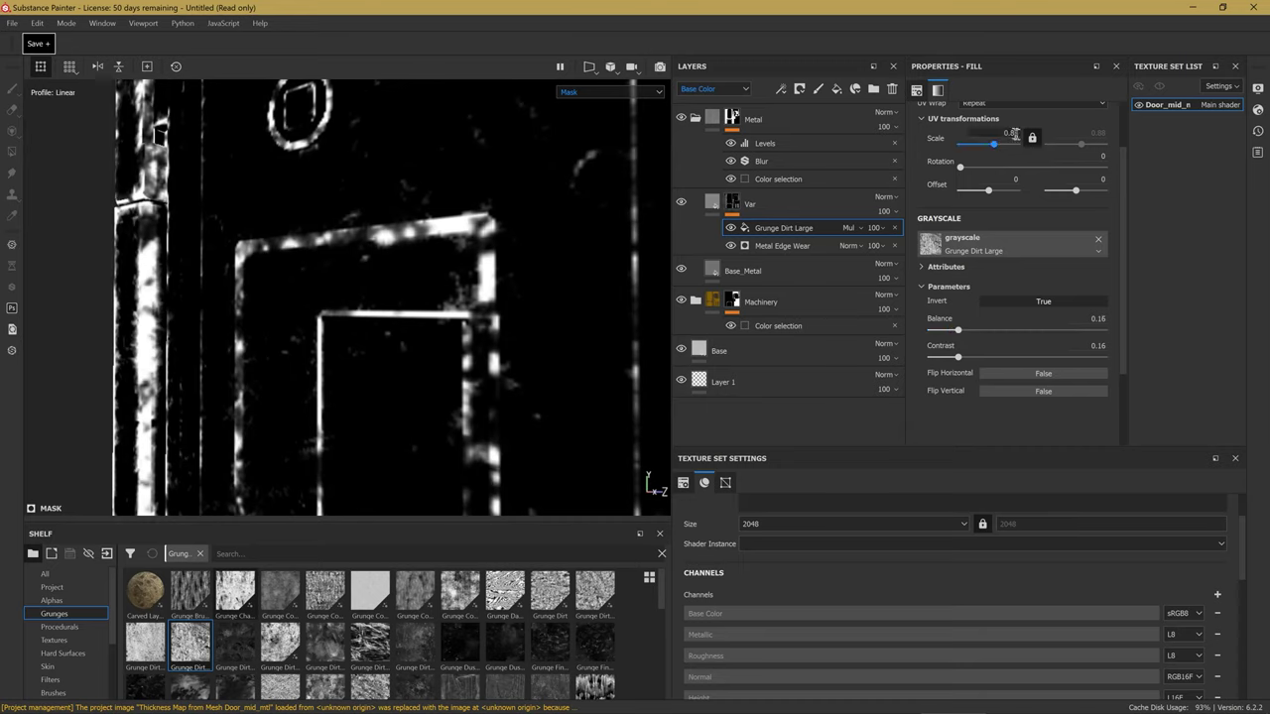
{"action": "left_click", "coordinate": [1032, 138]}
{"action": "type", "text": "4"}
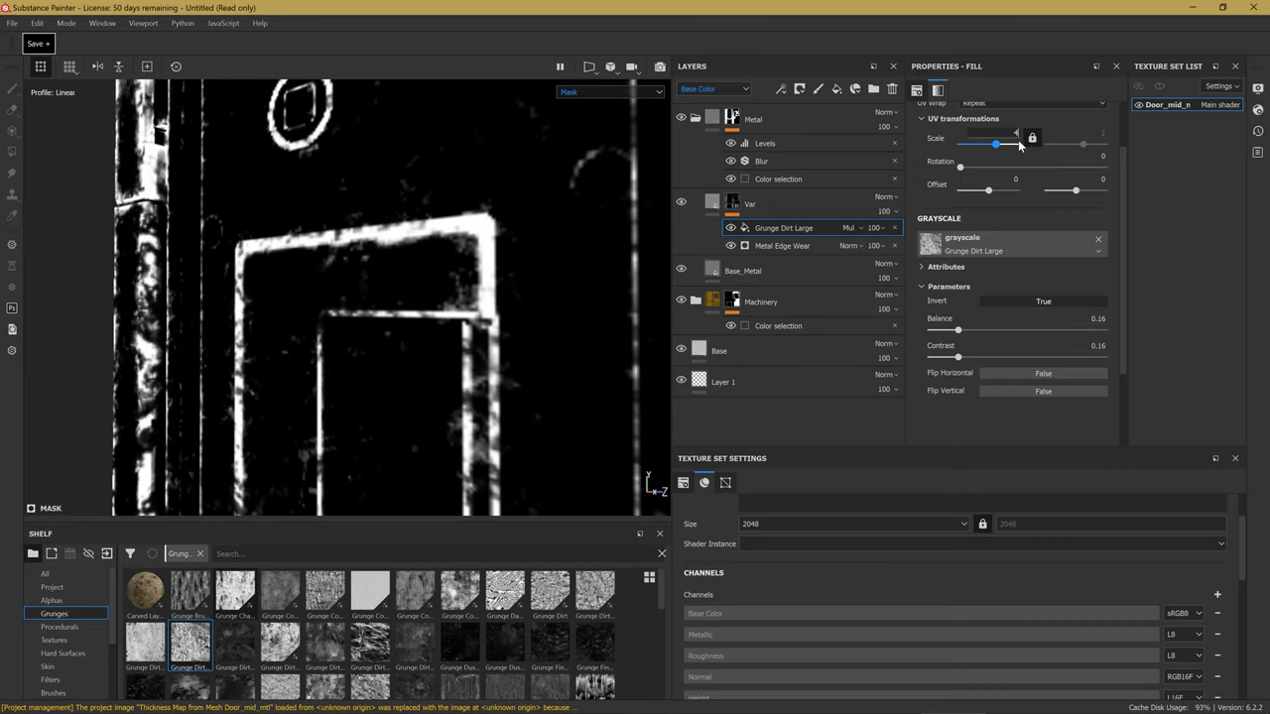
Toggle the grunge fill off and on to compare the door's metal wear.
{"action": "key", "text": "m"}
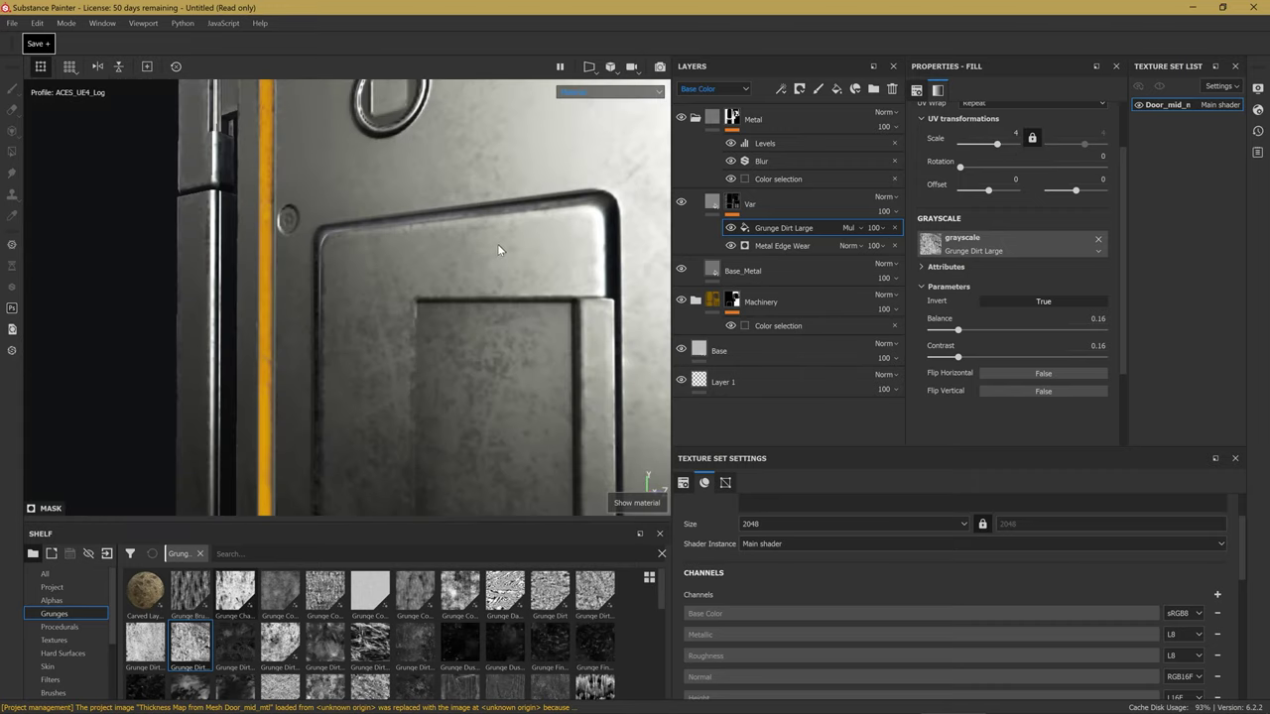
{"action": "mouse_move", "coordinate": [497, 243]}
{"action": "left_mouse_down", "text": "alt"}
{"action": "mouse_move", "coordinate": [463, 265]}
{"action": "mouse_move", "coordinate": [605, 238]}
{"action": "left_mouse_up", "text": "alt"}
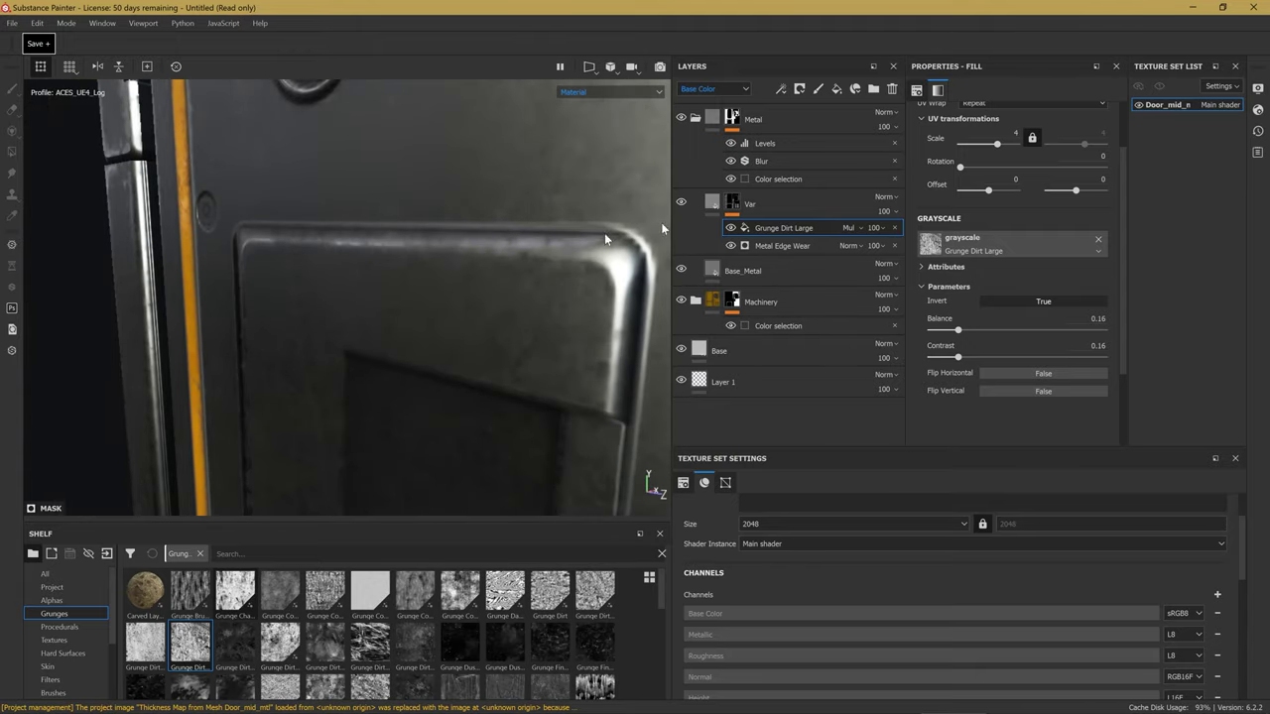
{"action": "left_click", "coordinate": [732, 227]}
{"action": "left_click", "coordinate": [732, 227]}
{"action": "left_click", "coordinate": [732, 227]}
{"action": "left_click", "coordinate": [732, 228]}
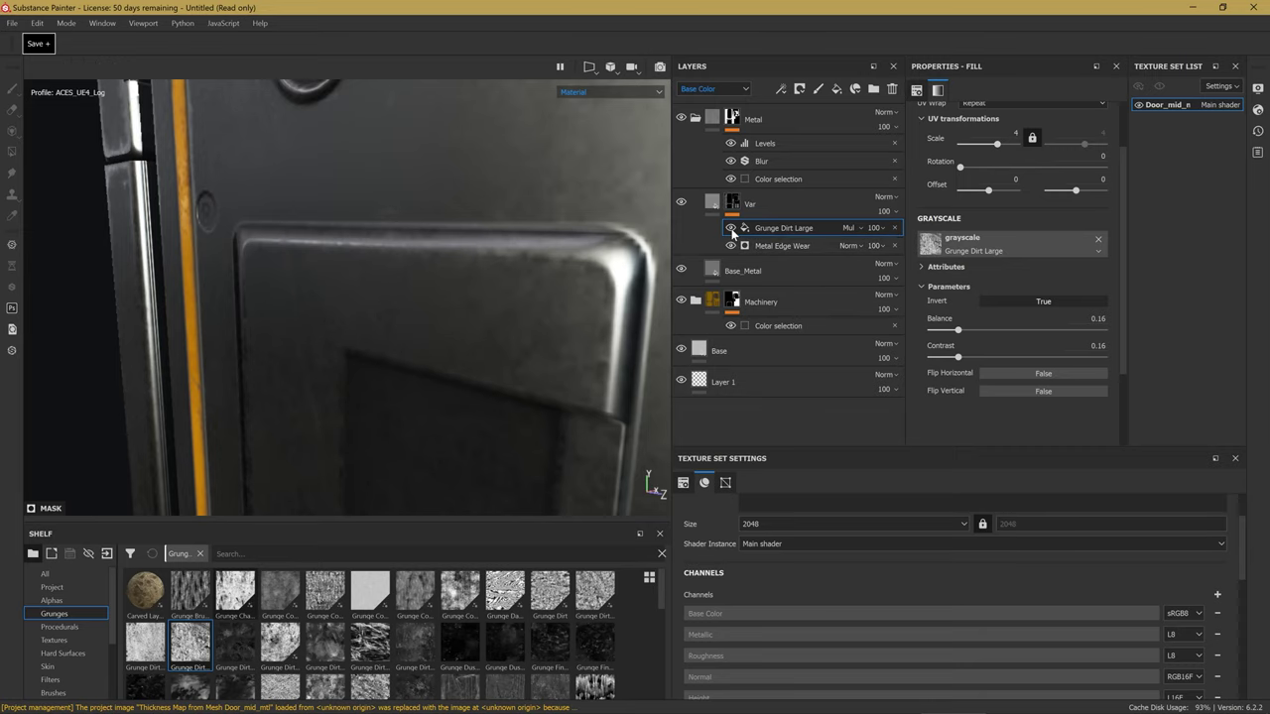
{"action": "mouse_move", "coordinate": [503, 256]}
{"action": "left_mouse_down", "text": "alt"}
{"action": "mouse_move", "coordinate": [421, 253]}
{"action": "mouse_move", "coordinate": [473, 285]}
{"action": "mouse_move", "coordinate": [410, 281]}
{"action": "mouse_move", "coordinate": [397, 303]}
{"action": "mouse_move", "coordinate": [408, 338]}
{"action": "mouse_move", "coordinate": [419, 284]}
{"action": "mouse_move", "coordinate": [440, 311]}
{"action": "mouse_move", "coordinate": [389, 316]}
{"action": "mouse_move", "coordinate": [463, 283]}
{"action": "mouse_move", "coordinate": [496, 341]}
{"action": "mouse_move", "coordinate": [453, 344]}
{"action": "mouse_move", "coordinate": [468, 240]}
{"action": "mouse_move", "coordinate": [387, 282]}
{"action": "mouse_move", "coordinate": [420, 273]}
{"action": "left_mouse_up", "text": "alt"}
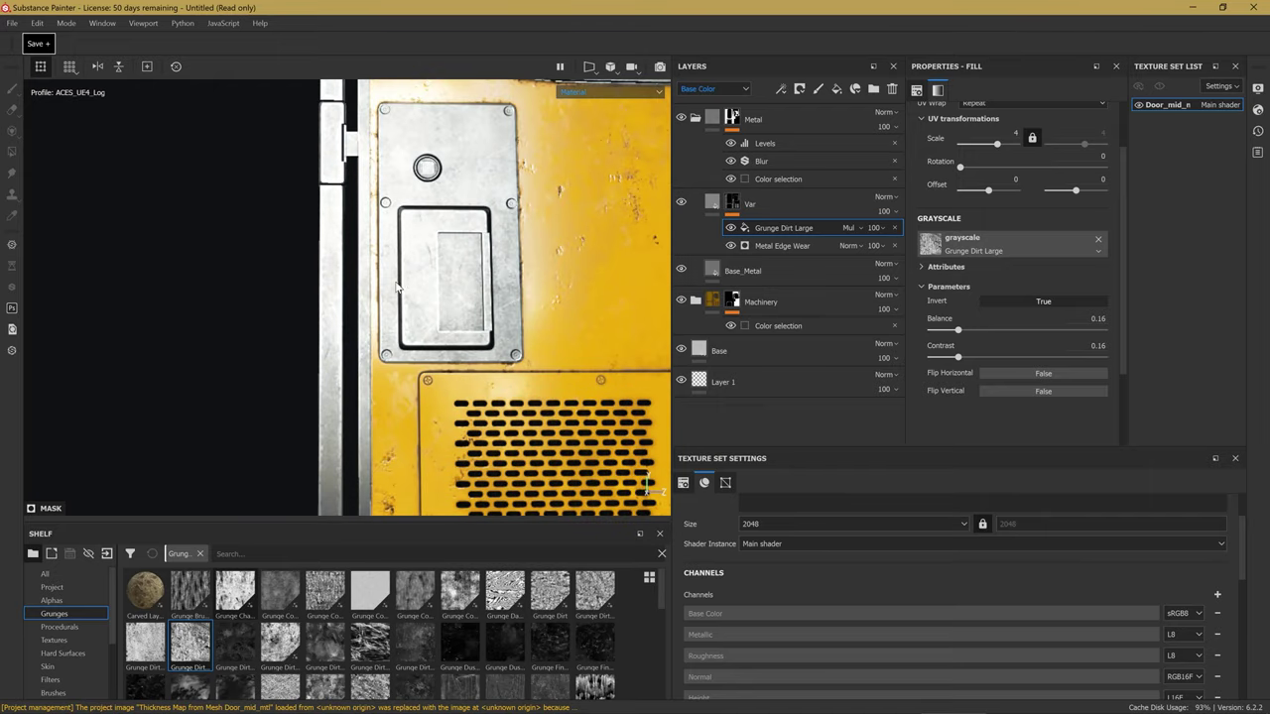
Orbit and zoom to inspect the whole door and its grille.
{"action": "scroll", "coordinate": [411, 328], "scroll_direction": "down", "scroll_amount": 3}
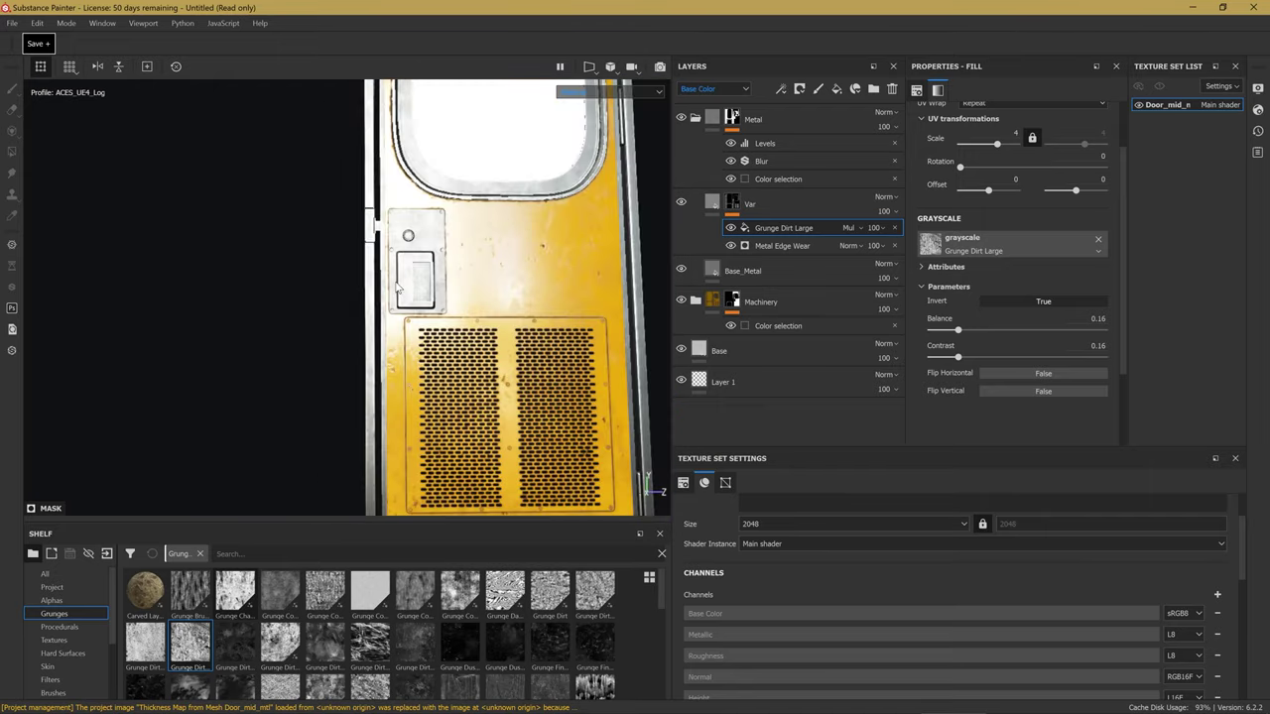
{"action": "middle_click_drag", "start_coordinate": [439, 368], "coordinate": [386, 249], "text": "alt"}
{"action": "scroll", "coordinate": [372, 418], "scroll_direction": "up", "scroll_amount": 3}
{"action": "left_click_drag", "start_coordinate": [371, 417], "coordinate": [341, 360], "text": "alt"}
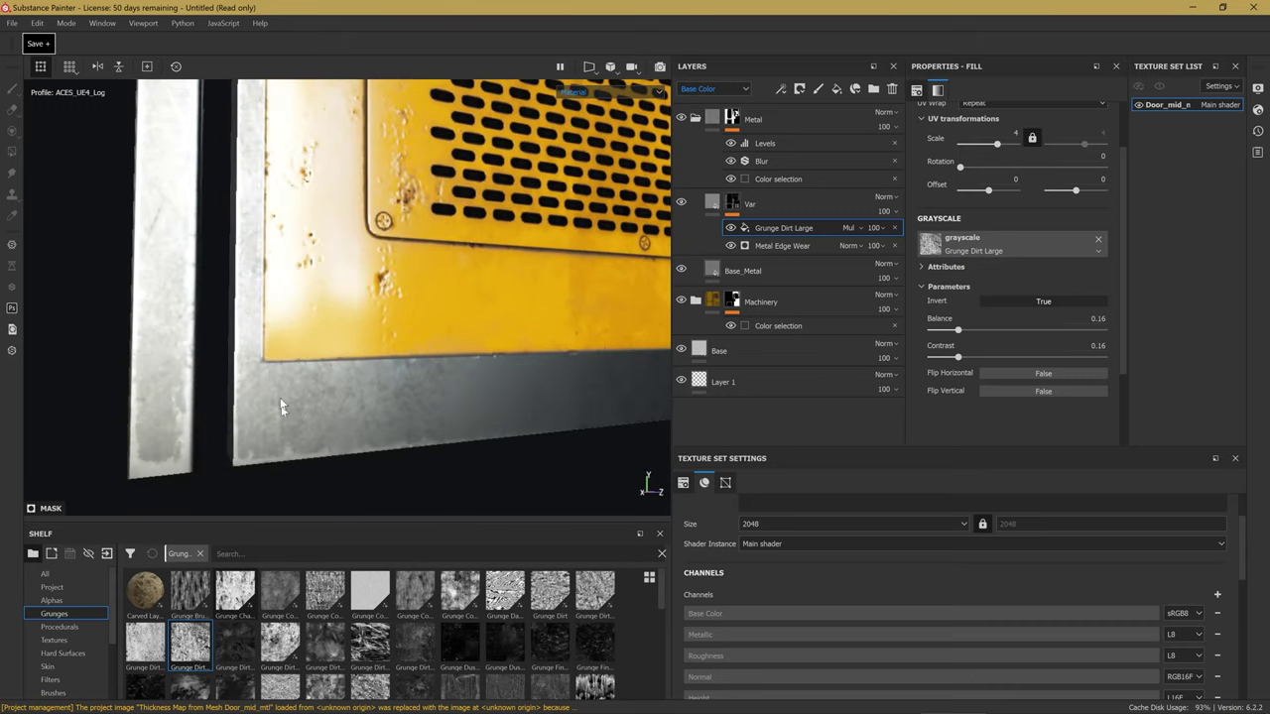
{"action": "left_click_drag", "start_coordinate": [474, 365], "coordinate": [395, 350], "text": "alt"}
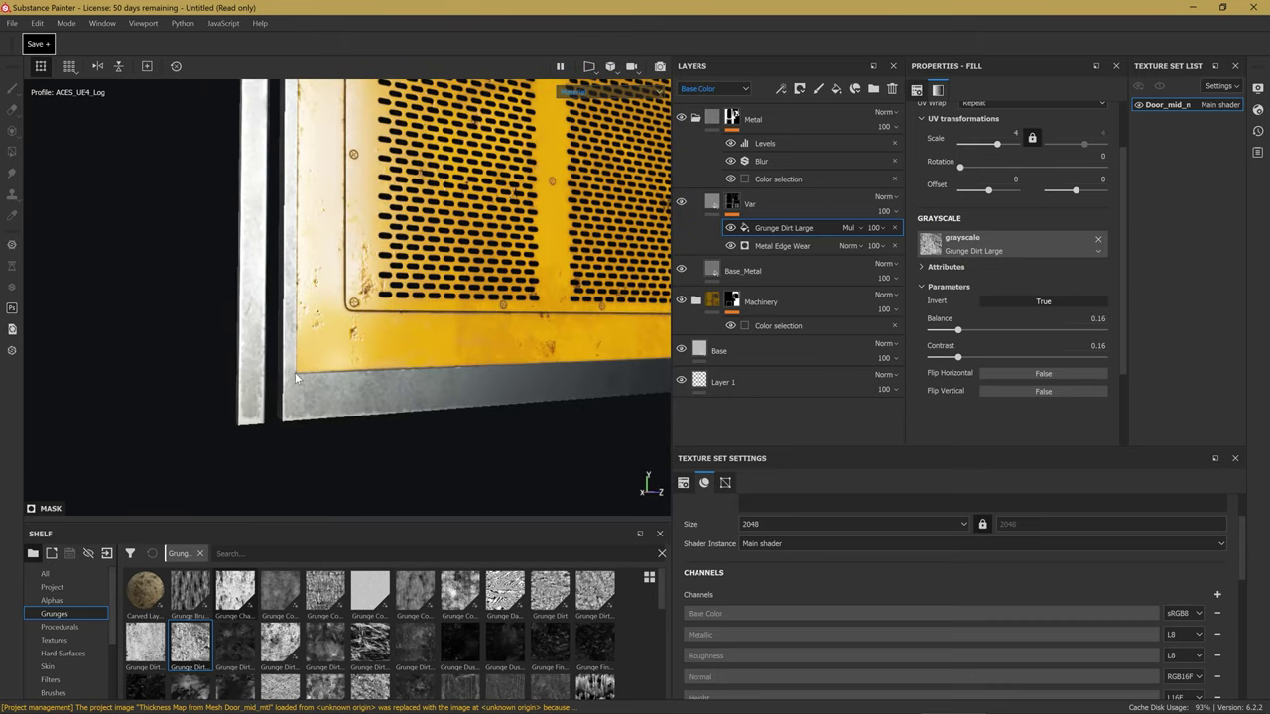
{"action": "scroll", "coordinate": [394, 349], "scroll_direction": "down", "scroll_amount": 5}
{"action": "scroll", "coordinate": [395, 349], "scroll_direction": "up", "scroll_amount": 2}
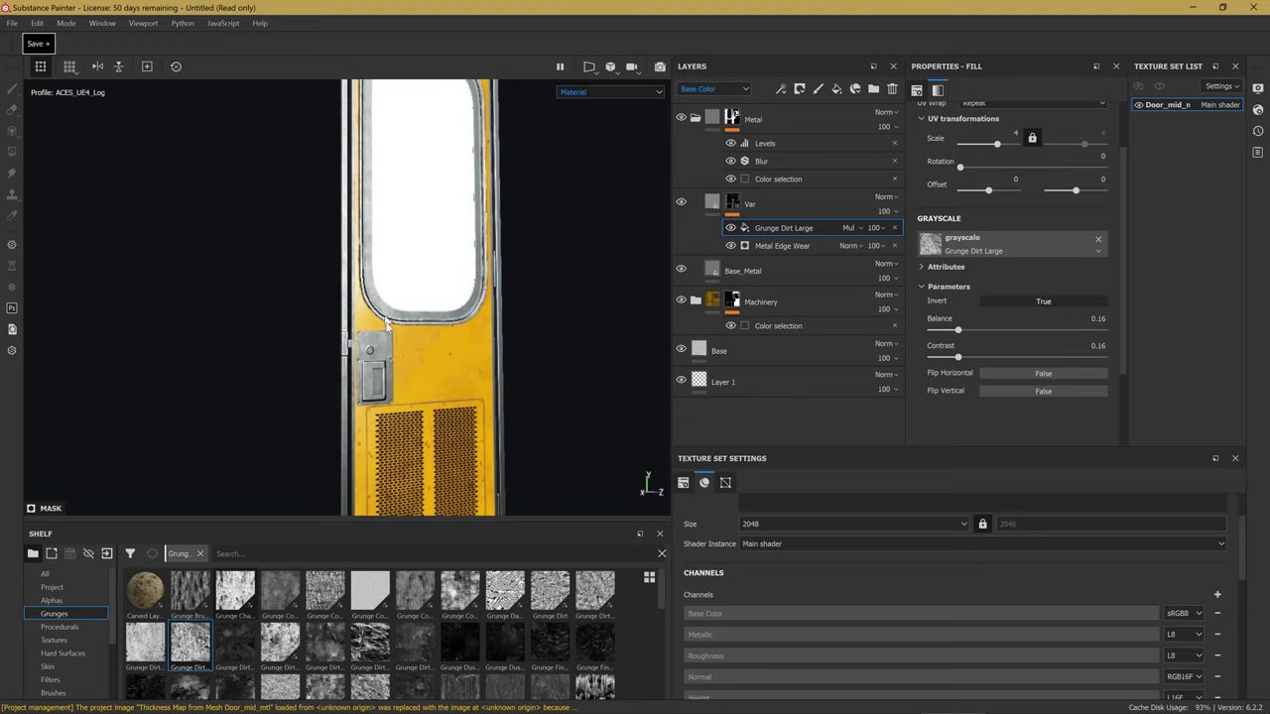
{"action": "scroll", "coordinate": [395, 358], "scroll_direction": "up", "scroll_amount": 2}
{"action": "scroll", "coordinate": [398, 362], "scroll_direction": "up", "scroll_amount": 2}
Look over the latch plate and window, then move Var and Base_Metal into the Metal group.
{"action": "right_click_drag", "start_coordinate": [338, 359], "coordinate": [444, 313], "text": "alt"}
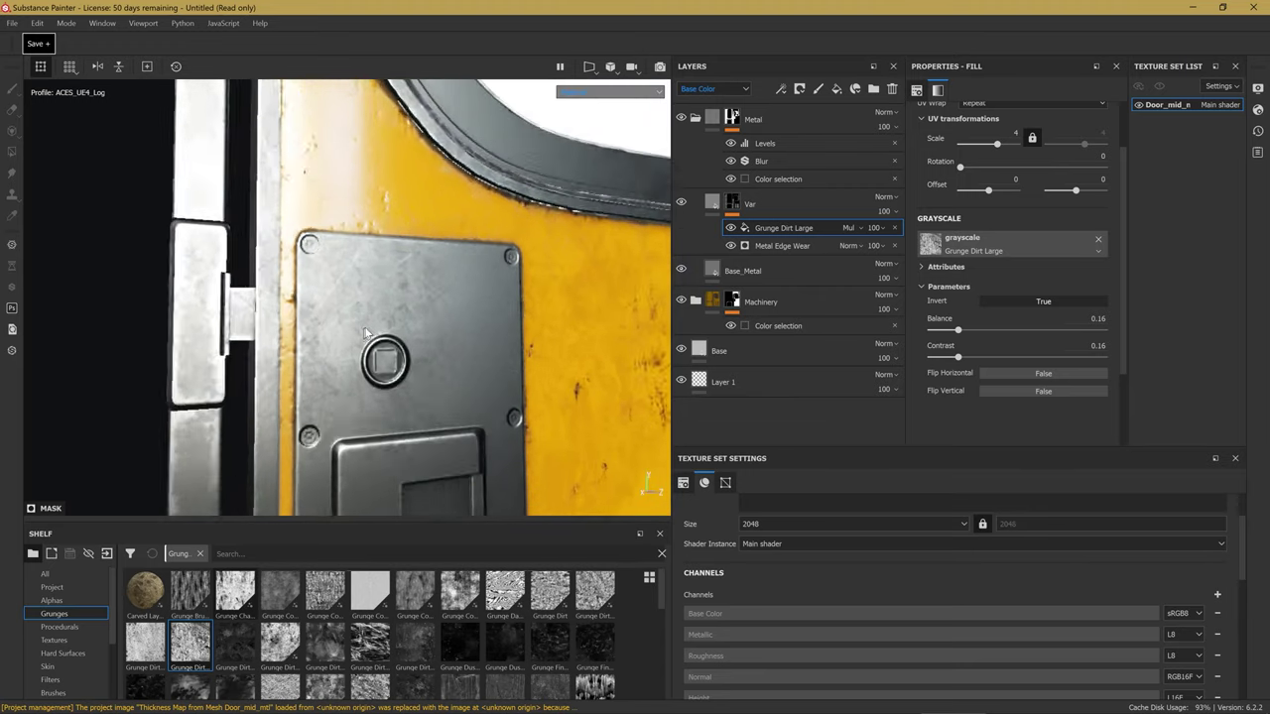
{"action": "mouse_move", "coordinate": [445, 313]}
{"action": "left_mouse_down", "text": "alt"}
{"action": "mouse_move", "coordinate": [379, 344]}
{"action": "mouse_move", "coordinate": [392, 230]}
{"action": "left_mouse_up", "text": "alt"}
{"action": "scroll", "coordinate": [376, 282], "scroll_direction": "down", "scroll_amount": 3}
{"action": "scroll", "coordinate": [473, 222], "scroll_direction": "up", "scroll_amount": 3}
{"action": "mouse_move", "coordinate": [417, 327]}
{"action": "left_mouse_down", "text": "alt"}
{"action": "mouse_move", "coordinate": [282, 327]}
{"action": "mouse_move", "coordinate": [460, 292]}
{"action": "left_mouse_up", "text": "alt"}
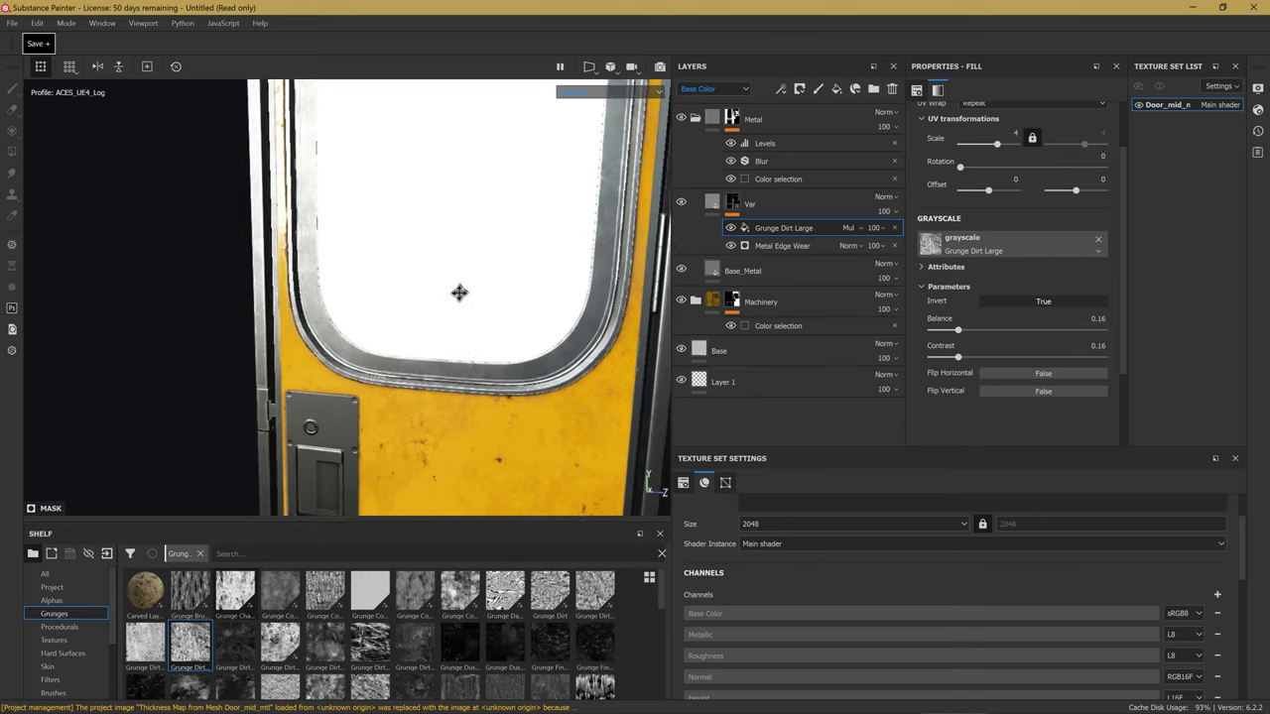
{"action": "left_click", "coordinate": [774, 204]}
{"action": "left_click_drag", "start_coordinate": [761, 127], "coordinate": [761, 123]}
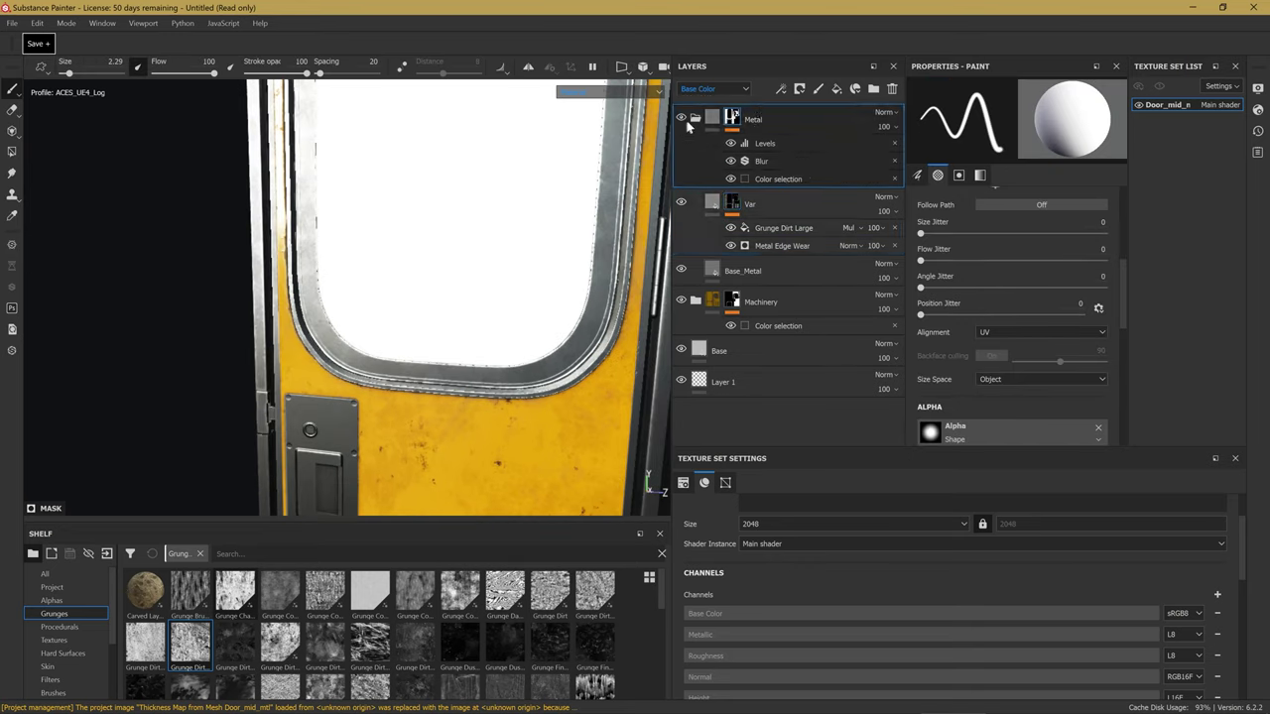
Finish grouping into Metal, collapse the folder, and enlarge the shelf.
{"action": "mouse_move", "coordinate": [410, 235]}
{"action": "left_mouse_down", "text": "alt"}
{"action": "mouse_move", "coordinate": [360, 306]}
{"action": "mouse_move", "coordinate": [426, 297]}
{"action": "left_mouse_up", "text": "alt"}
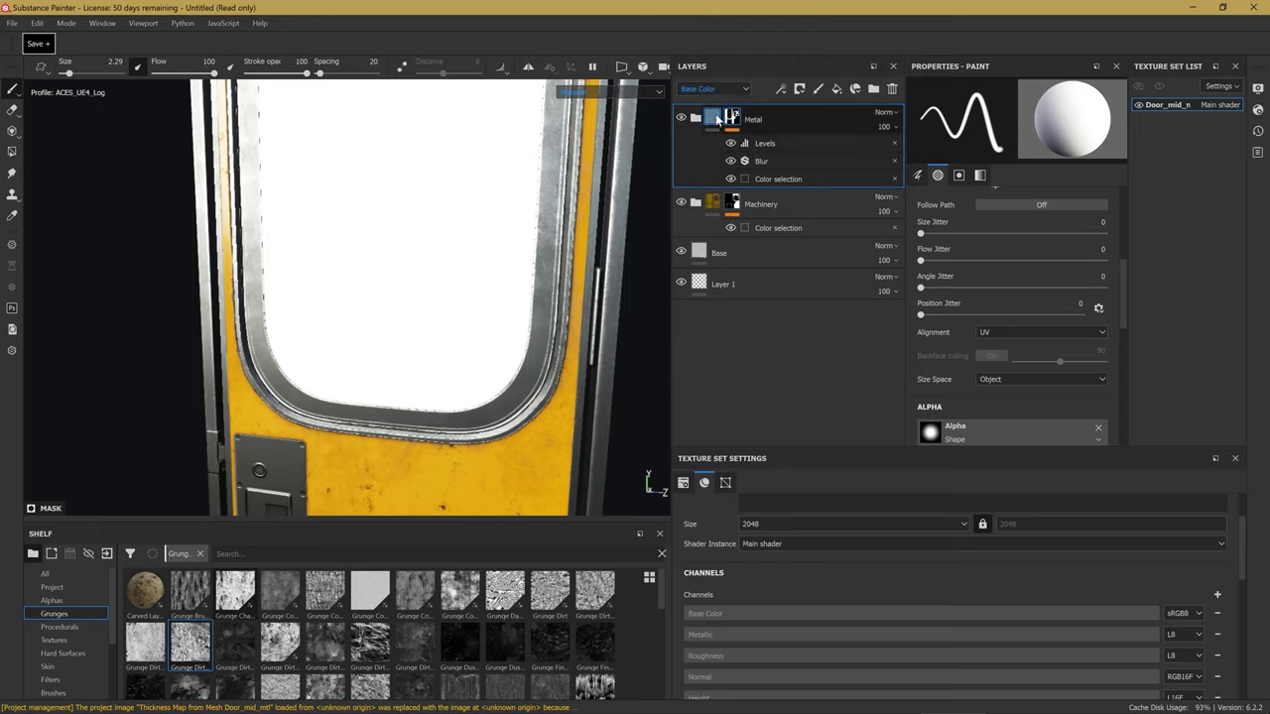
{"action": "left_click", "coordinate": [715, 116]}
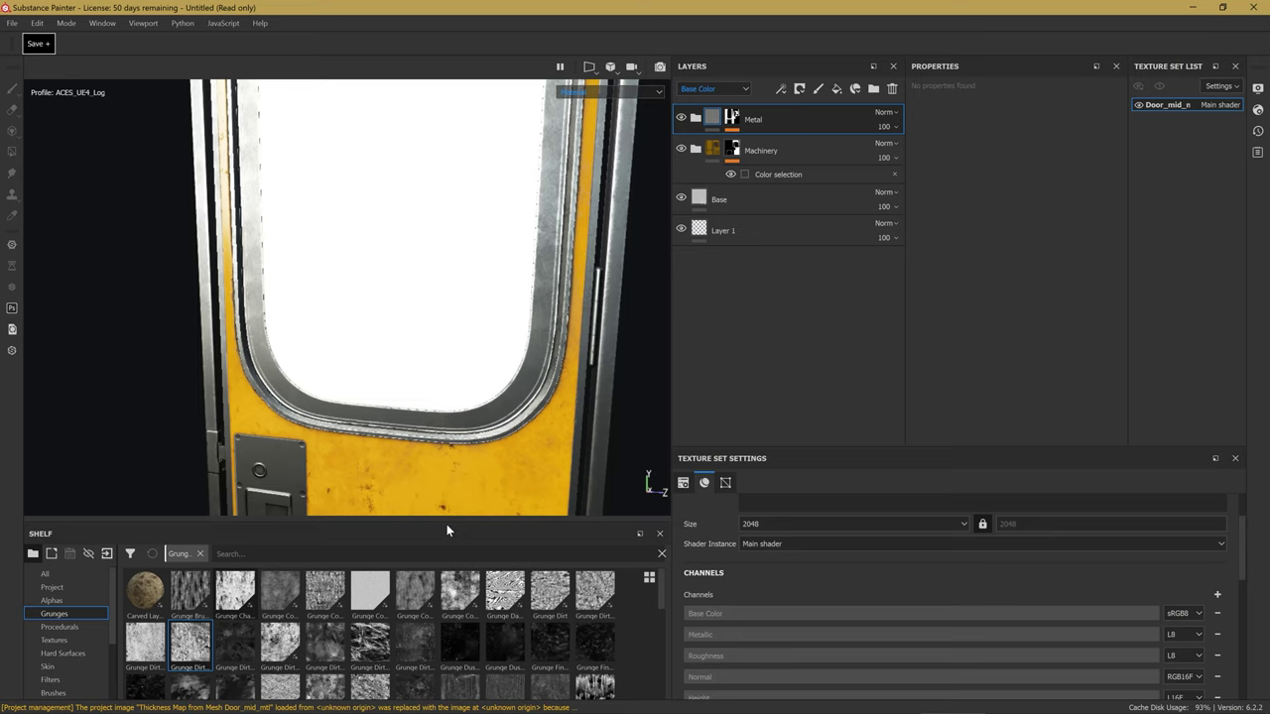
{"action": "left_click_drag", "start_coordinate": [442, 523], "coordinate": [437, 448]}
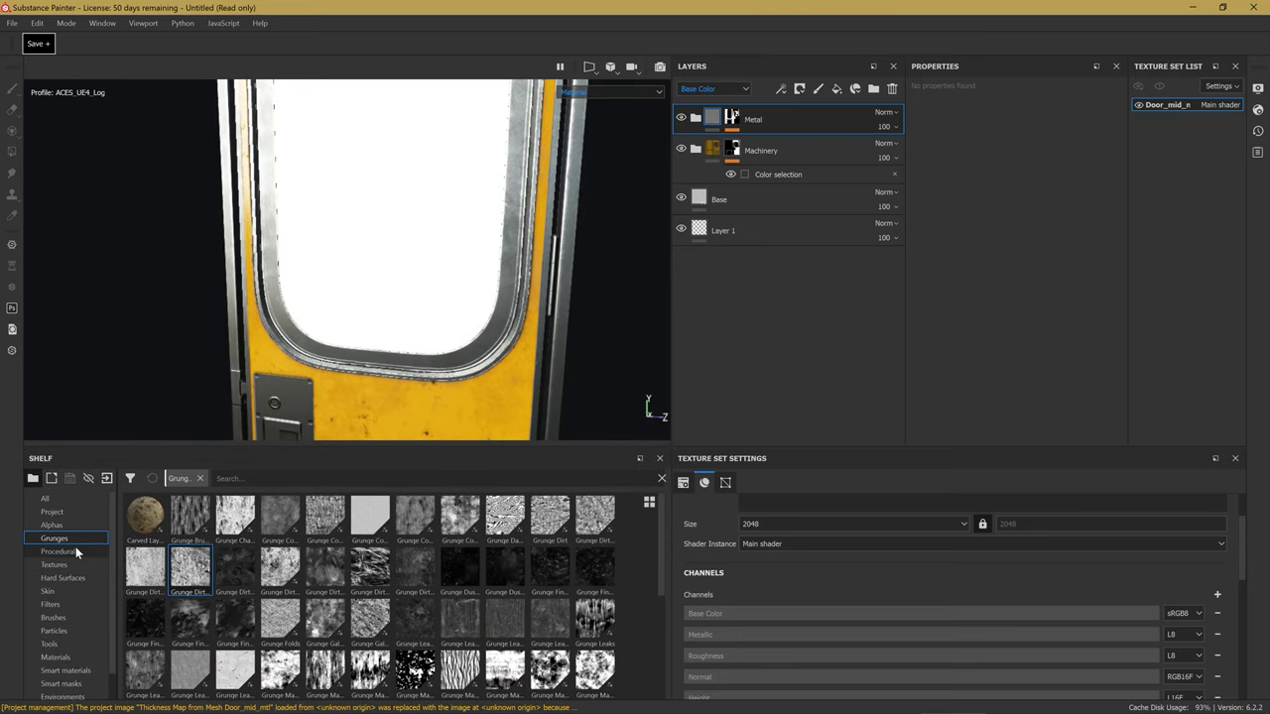
Add a new fill layer at the top of the layer stack.
{"action": "left_click_drag", "start_coordinate": [342, 406], "coordinate": [583, 236], "text": "alt"}
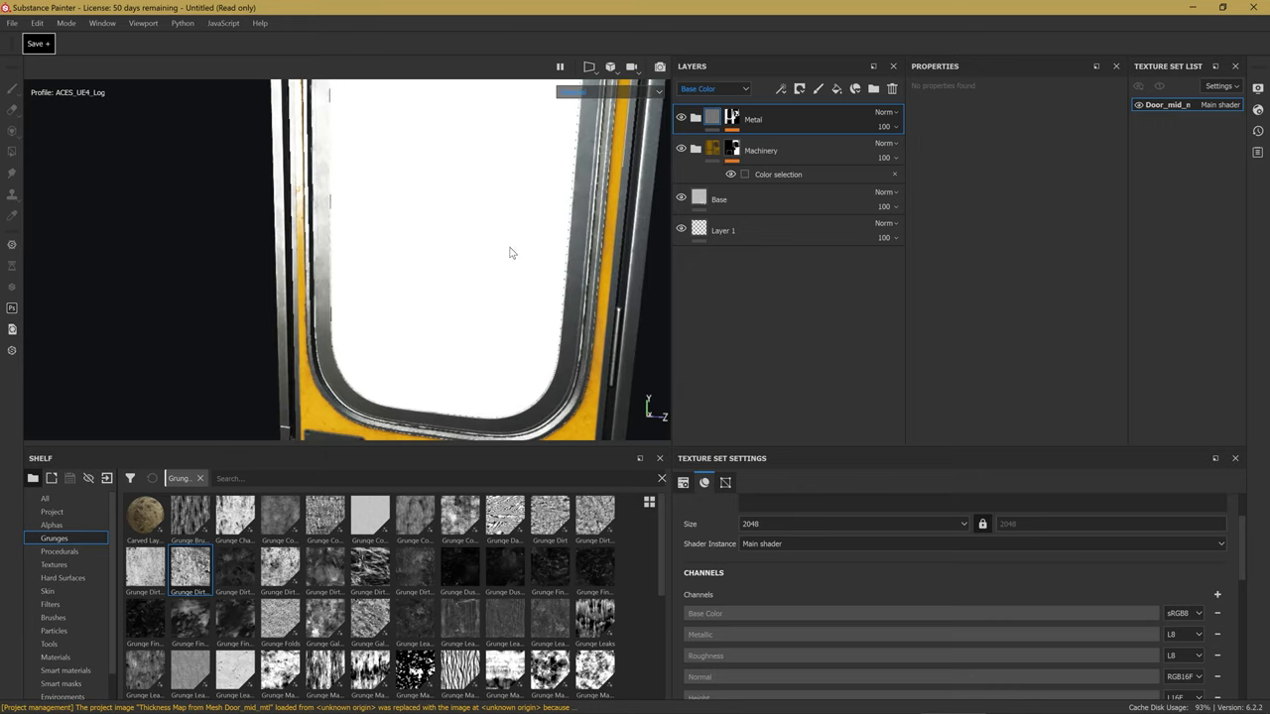
{"action": "mouse_move", "coordinate": [481, 314]}
{"action": "left_mouse_down", "text": "alt"}
{"action": "mouse_move", "coordinate": [490, 303]}
{"action": "mouse_move", "coordinate": [433, 295]}
{"action": "mouse_move", "coordinate": [685, 163]}
{"action": "left_mouse_up", "text": "alt"}
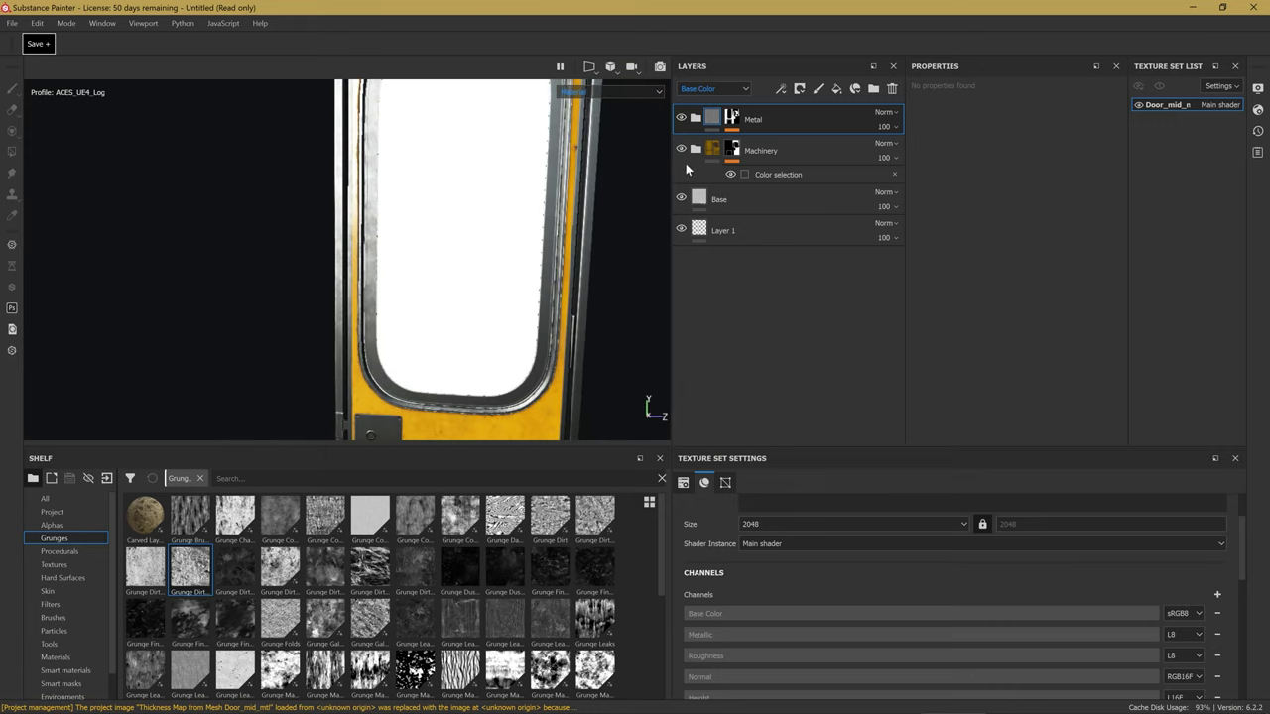
{"action": "mouse_move", "coordinate": [403, 249]}
{"action": "left_mouse_down", "text": "alt"}
{"action": "mouse_move", "coordinate": [365, 312]}
{"action": "mouse_move", "coordinate": [505, 244]}
{"action": "left_mouse_up", "text": "alt"}
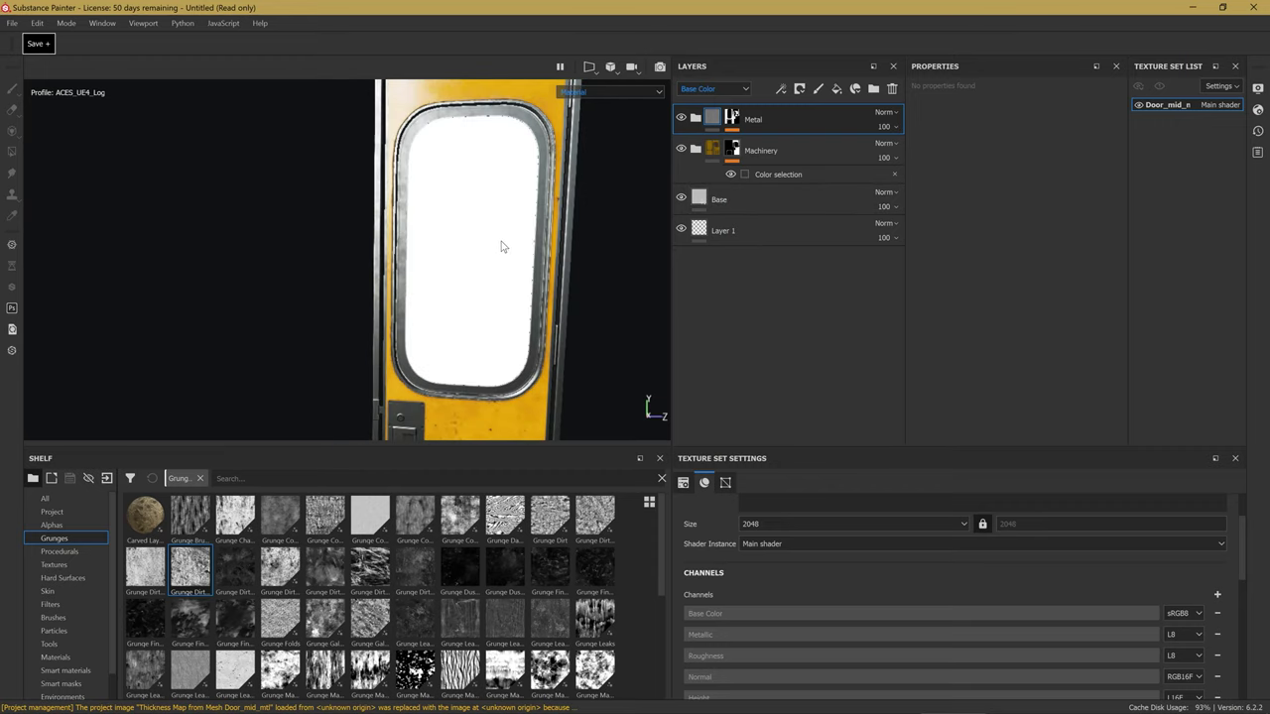
{"action": "left_click", "coordinate": [837, 89]}
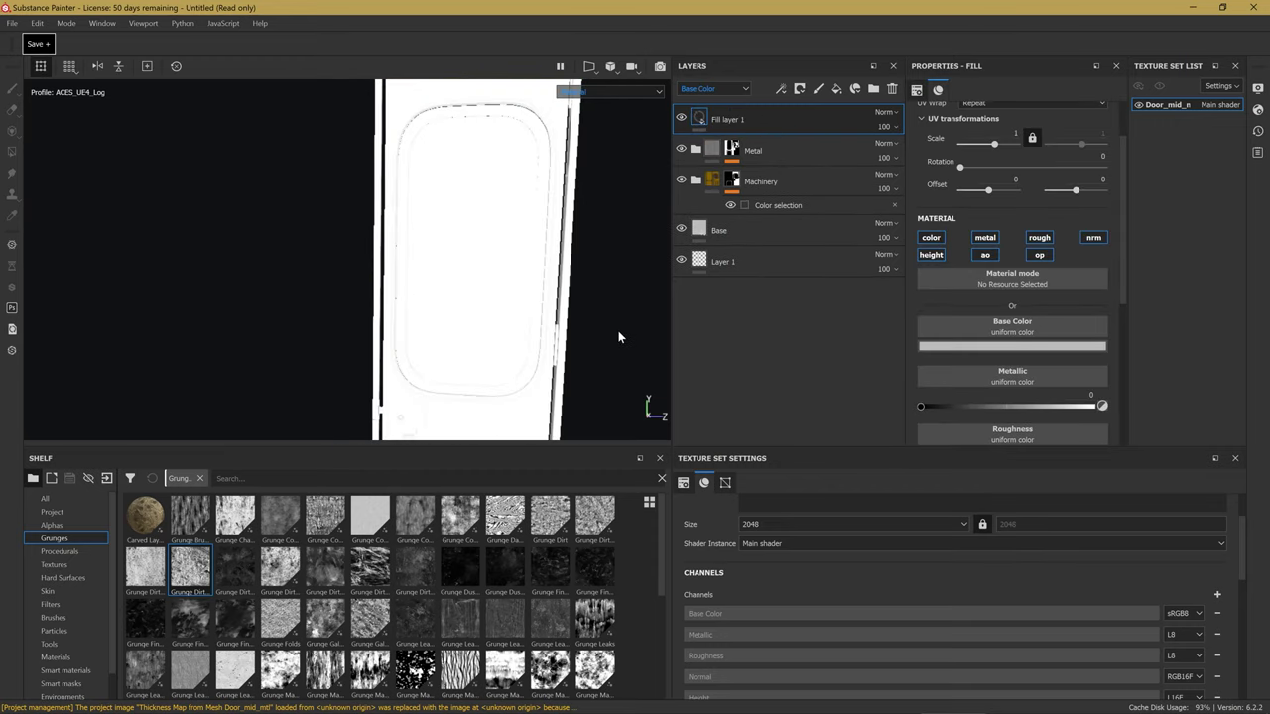
Group the fill layer into a folder named Glass and rename the fill layer Base.
{"action": "key", "text": "ctrl+g"}
{"action": "double_click", "coordinate": [747, 119]}
{"action": "type", "text": "Glass"}
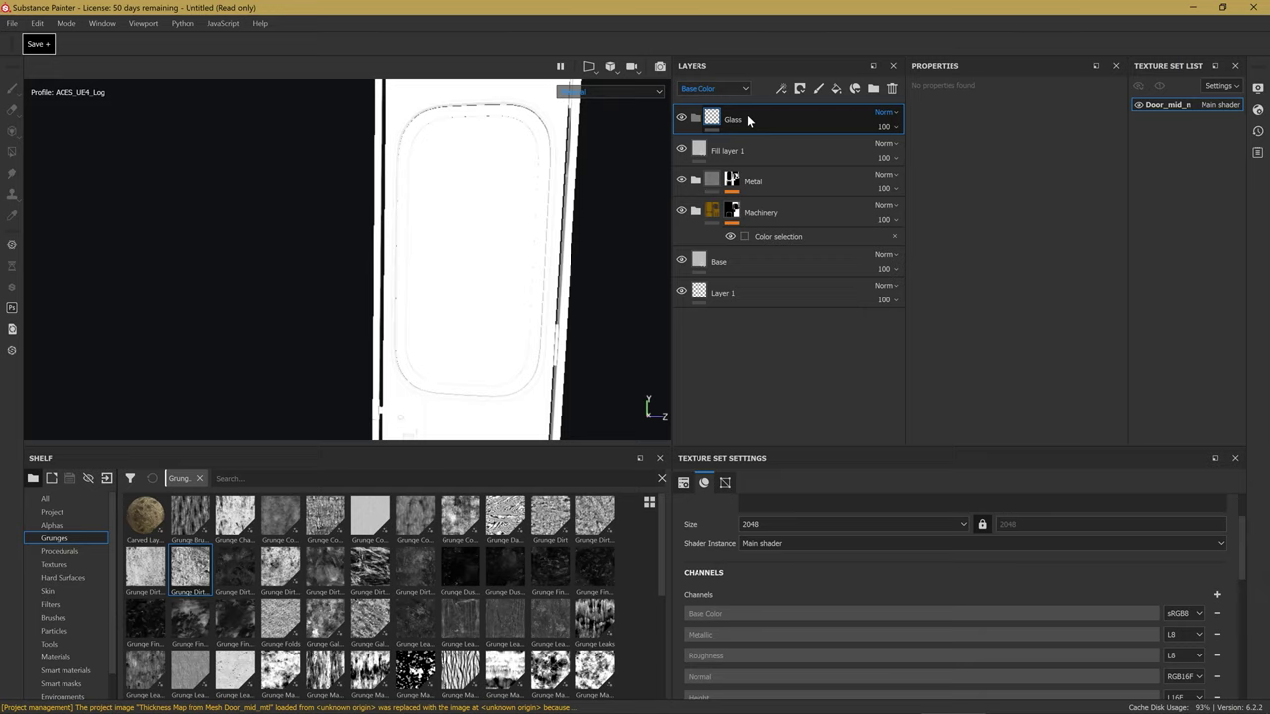
{"action": "double_click", "coordinate": [729, 150]}
{"action": "type", "text": "Base"}
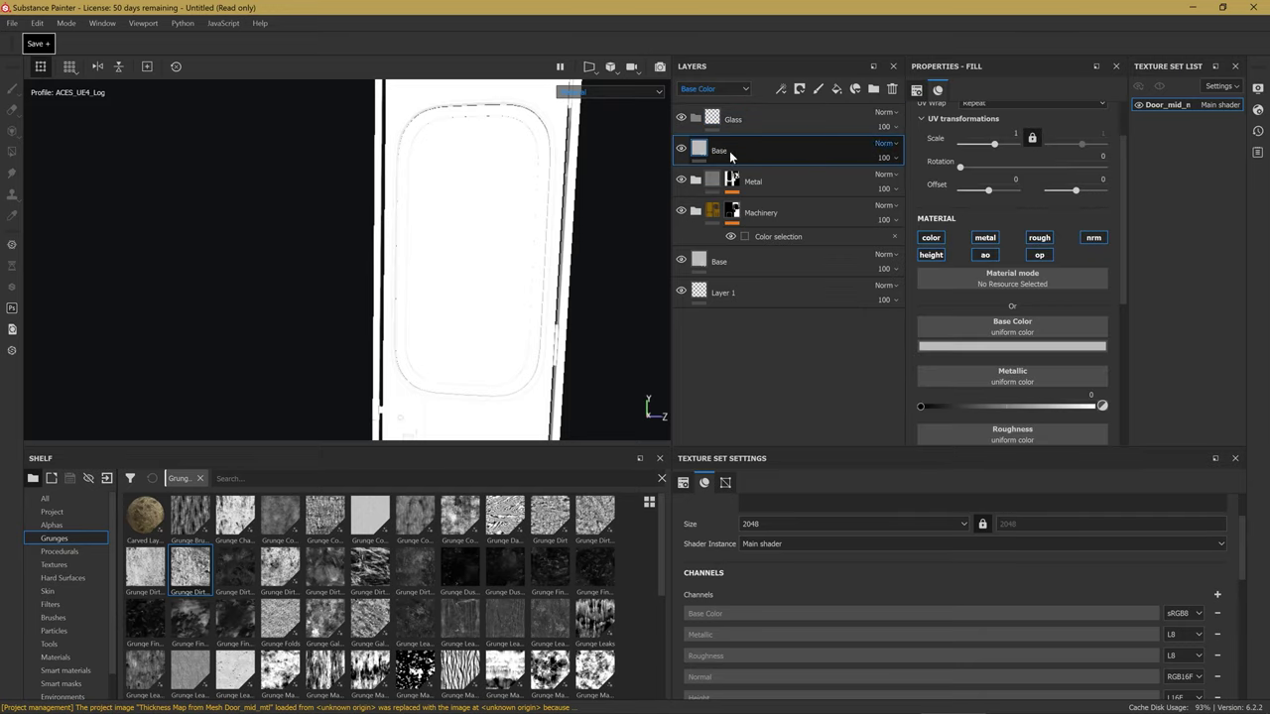
{"action": "key", "text": "Return"}
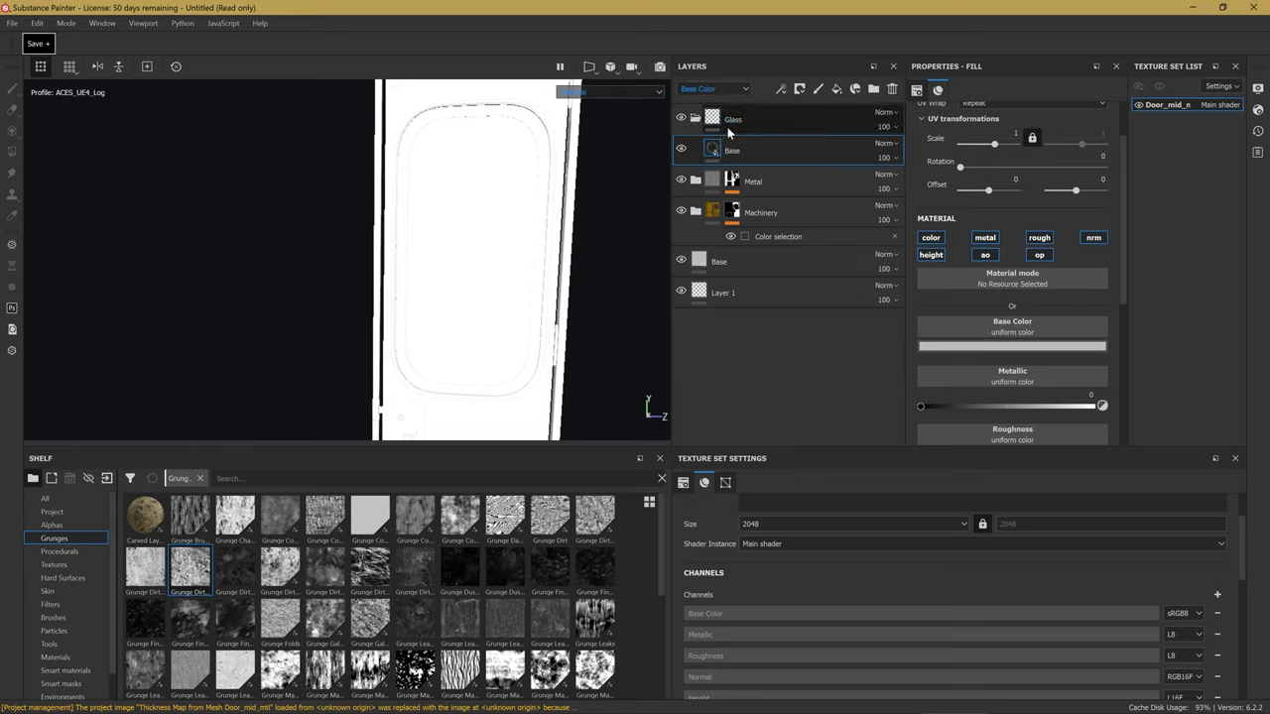
Set the Base layer's base colour to a very dark, desaturated green.
{"action": "left_click", "coordinate": [989, 348]}
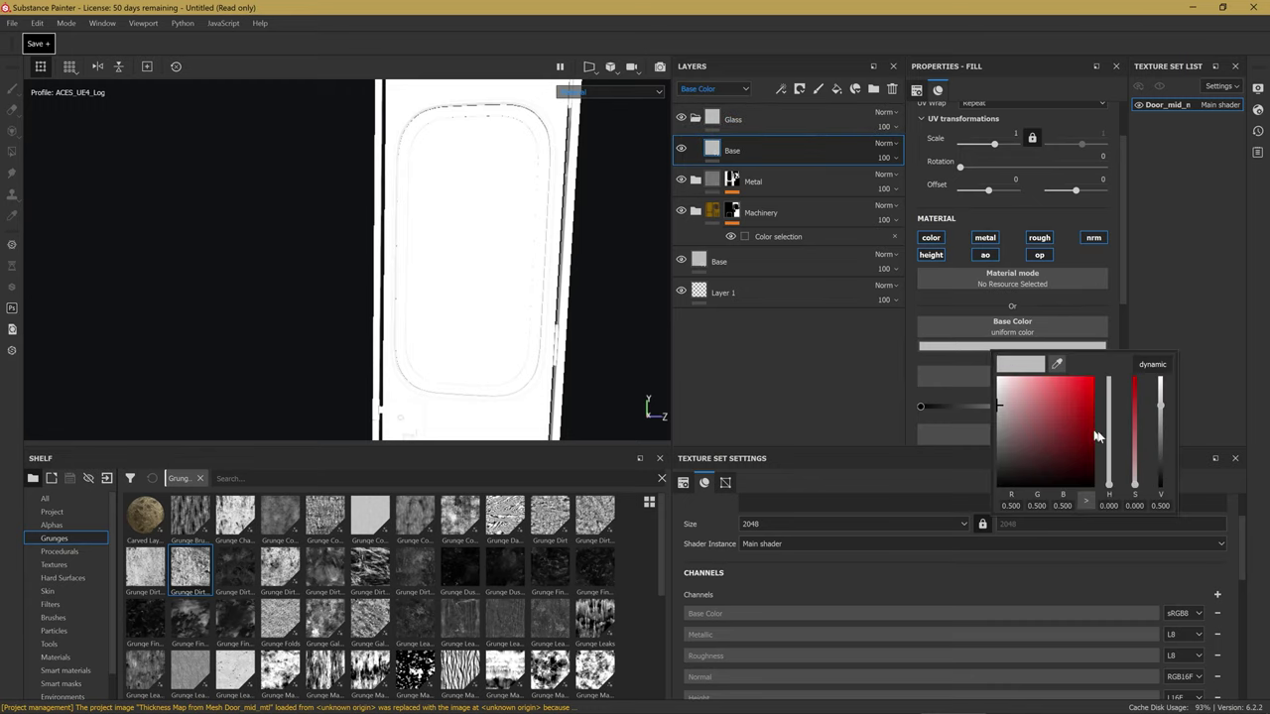
{"action": "left_click", "coordinate": [1110, 456]}
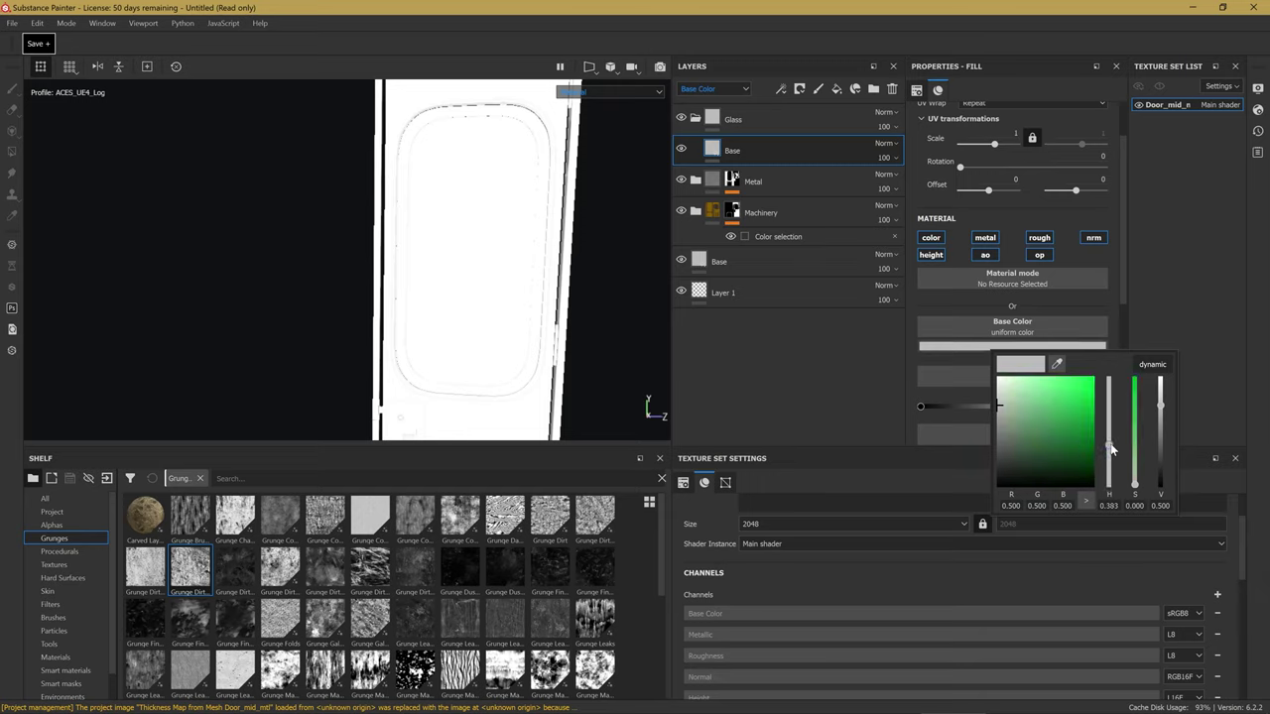
{"action": "left_click", "coordinate": [1008, 428]}
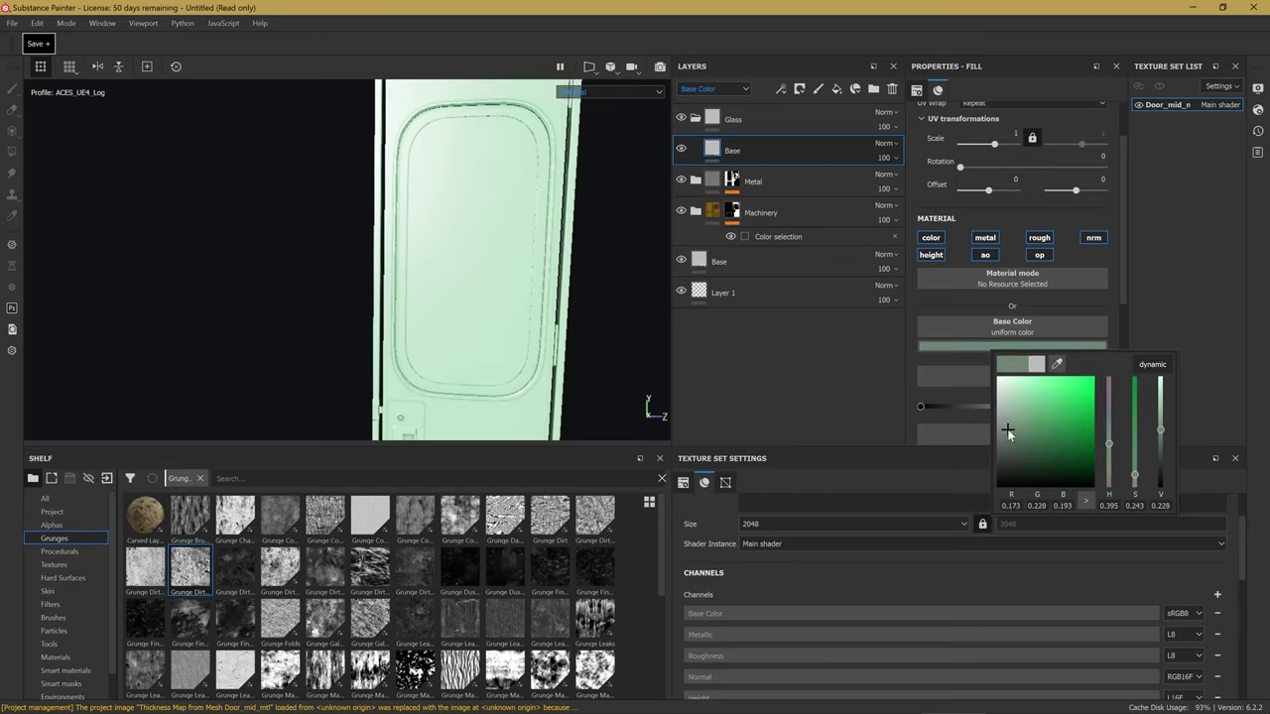
{"action": "left_click", "coordinate": [1108, 438]}
{"action": "mouse_move", "coordinate": [1026, 446]}
{"action": "left_mouse_down"}
{"action": "mouse_move", "coordinate": [1025, 471]}
{"action": "mouse_move", "coordinate": [1005, 461]}
{"action": "left_mouse_up"}
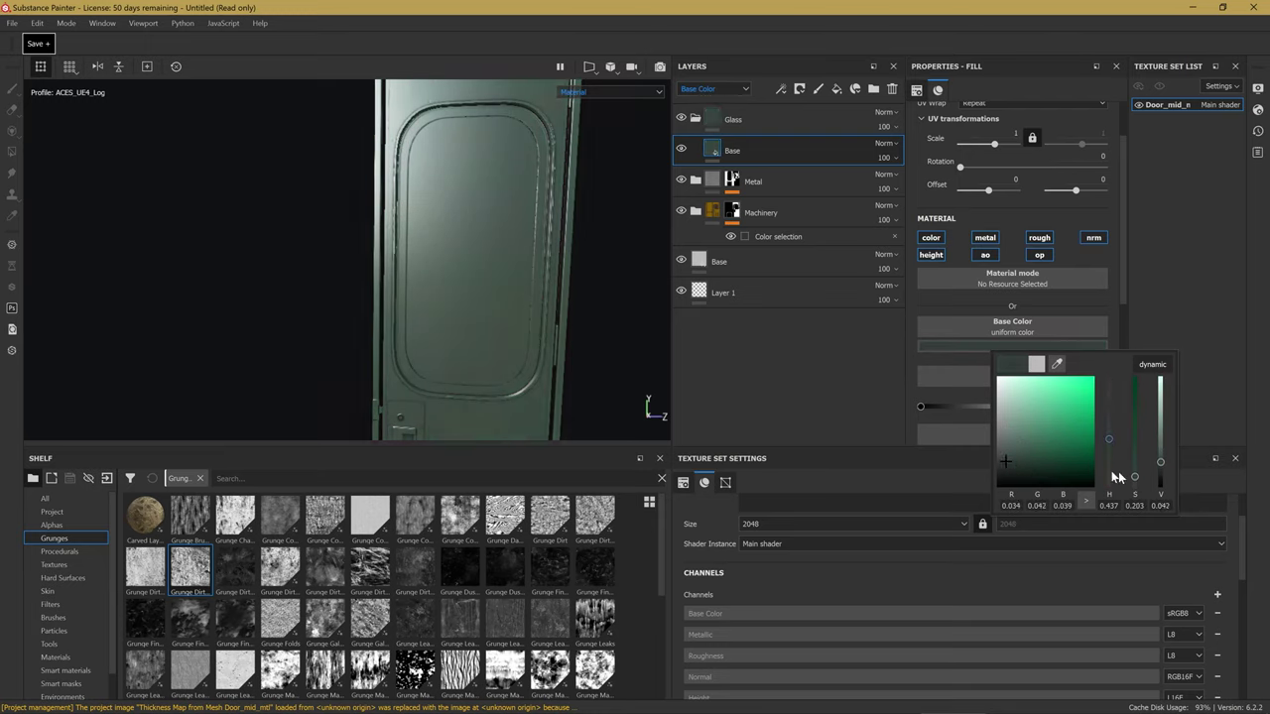
{"action": "left_click_drag", "start_coordinate": [1109, 452], "coordinate": [1105, 432]}
{"action": "left_click_drag", "start_coordinate": [1001, 464], "coordinate": [1004, 467]}
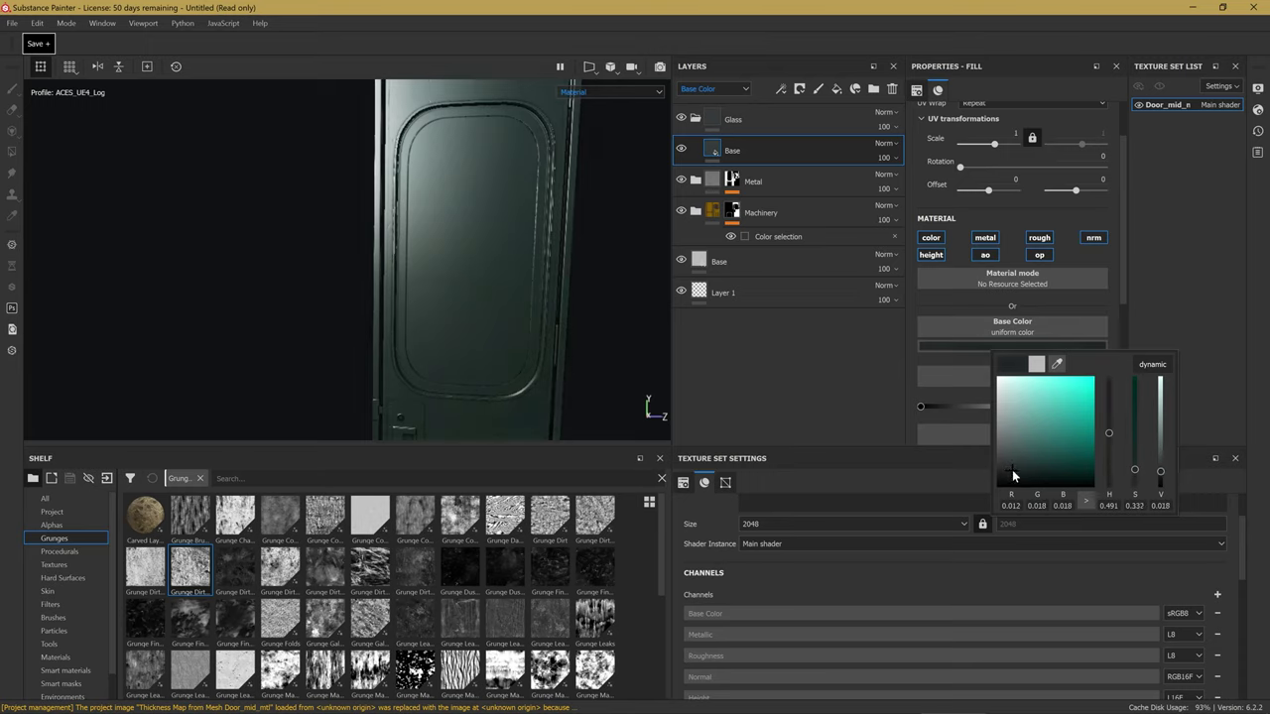
{"action": "left_click_drag", "start_coordinate": [1160, 468], "coordinate": [1158, 476]}
{"action": "left_click_drag", "start_coordinate": [1015, 476], "coordinate": [1019, 477]}
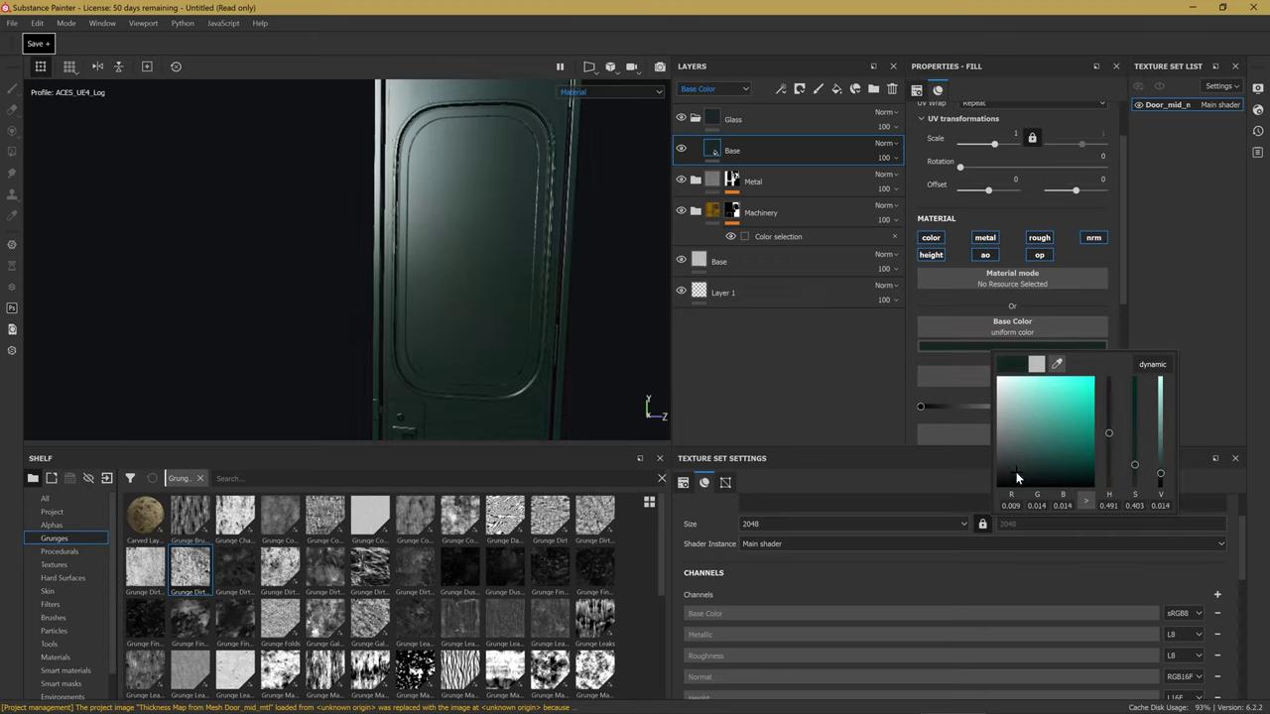
{"action": "left_click", "coordinate": [695, 323]}
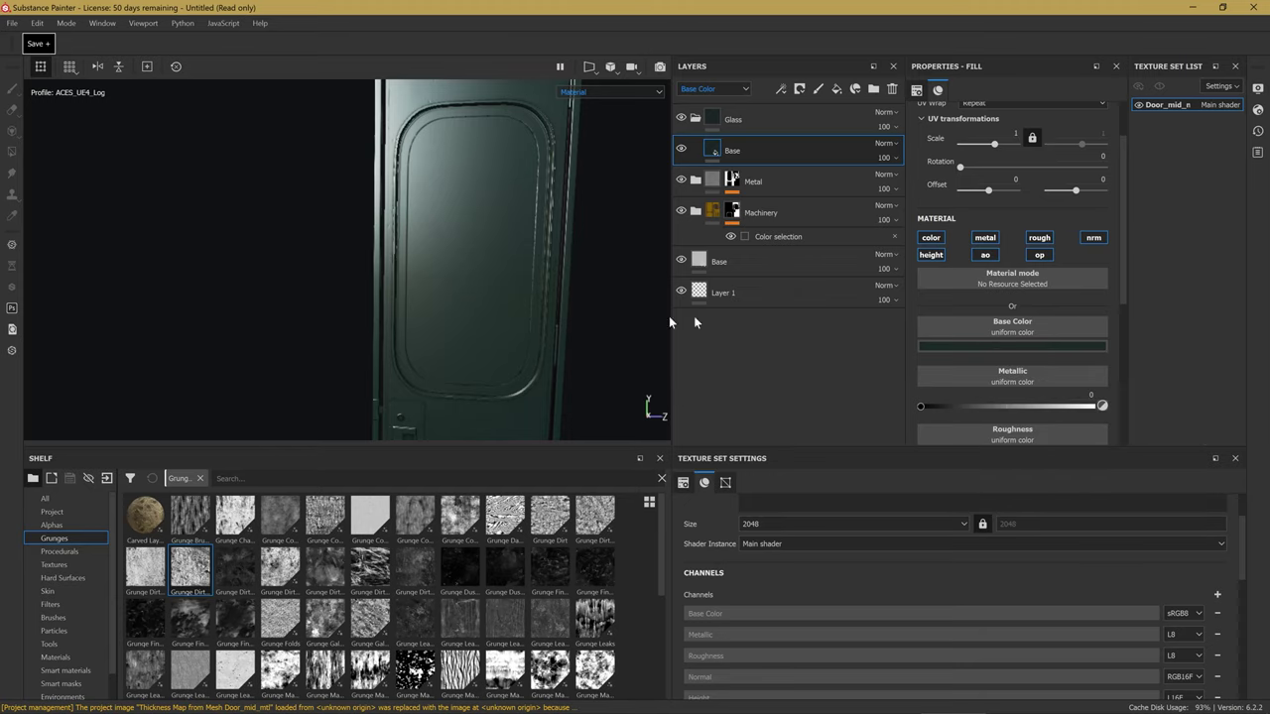
Bring up the layer options menu for the Glass group.
{"action": "left_click_drag", "start_coordinate": [615, 342], "coordinate": [504, 328], "text": "alt"}
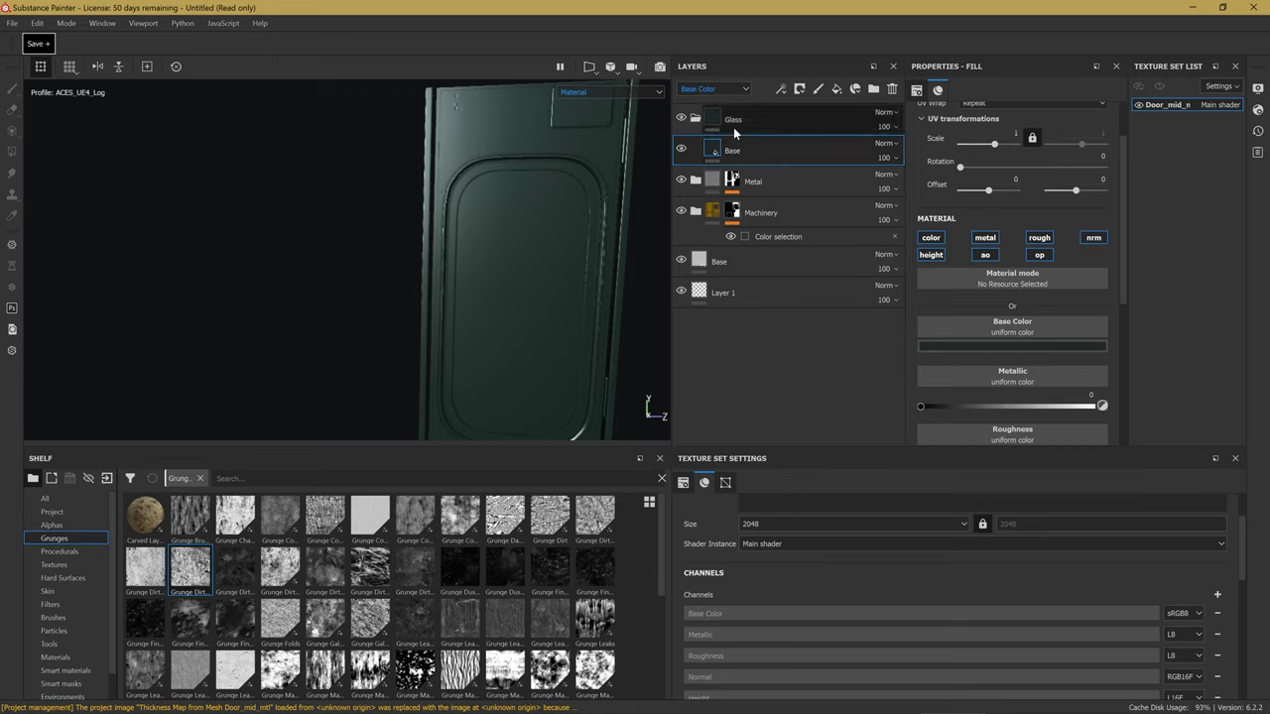
{"action": "double_click", "coordinate": [734, 121]}
{"action": "right_click", "coordinate": [746, 122]}
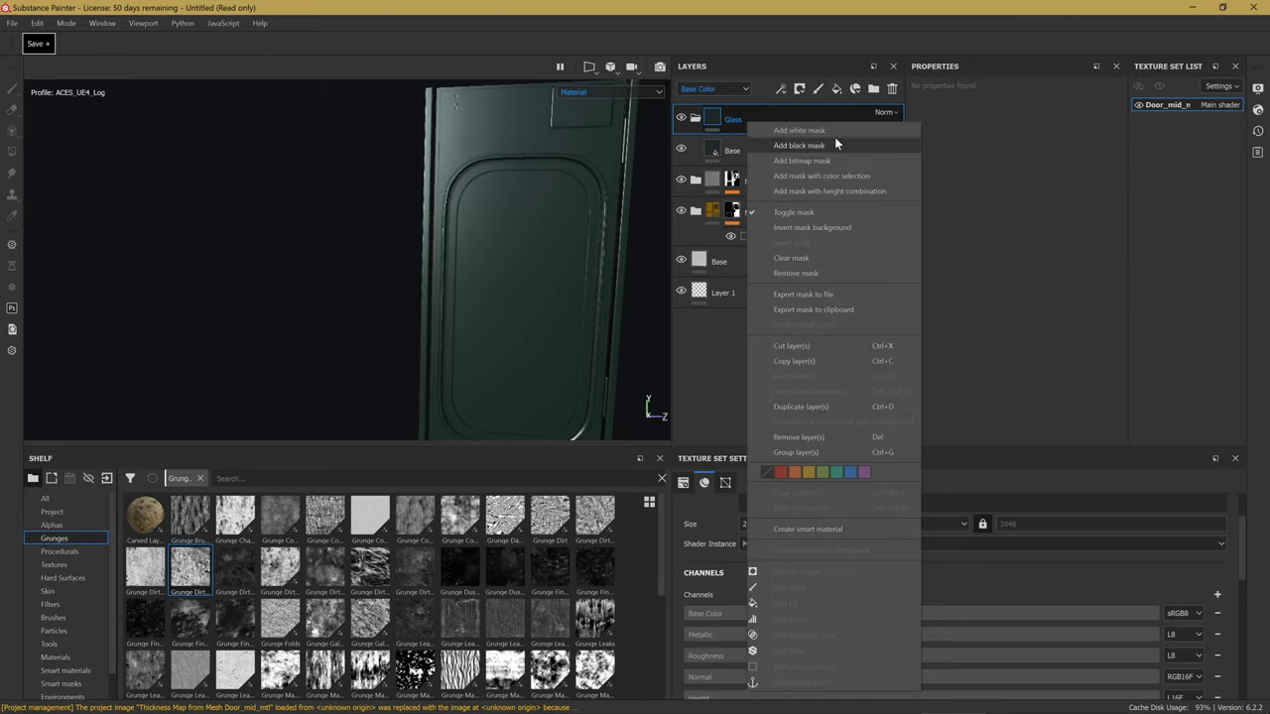
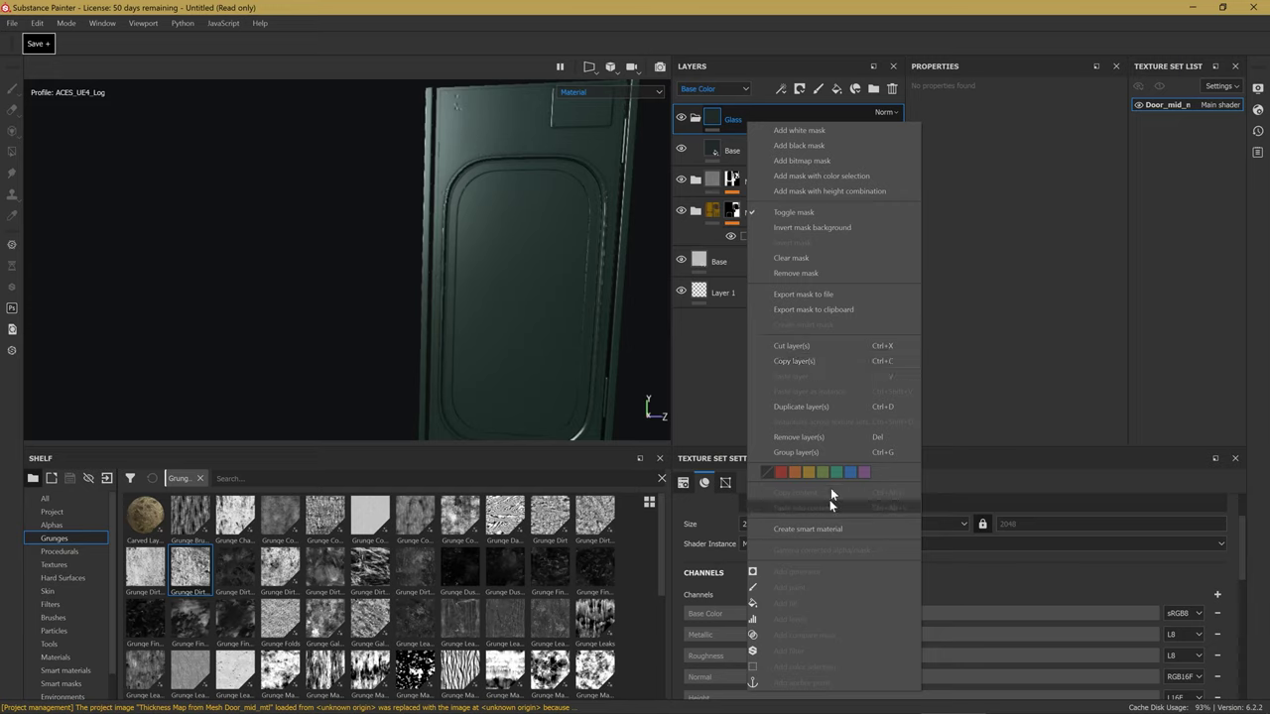
Add a colour-selection mask to the Glass layer, sampling the window pane's ID colour.
{"action": "right_click", "coordinate": [735, 120]}
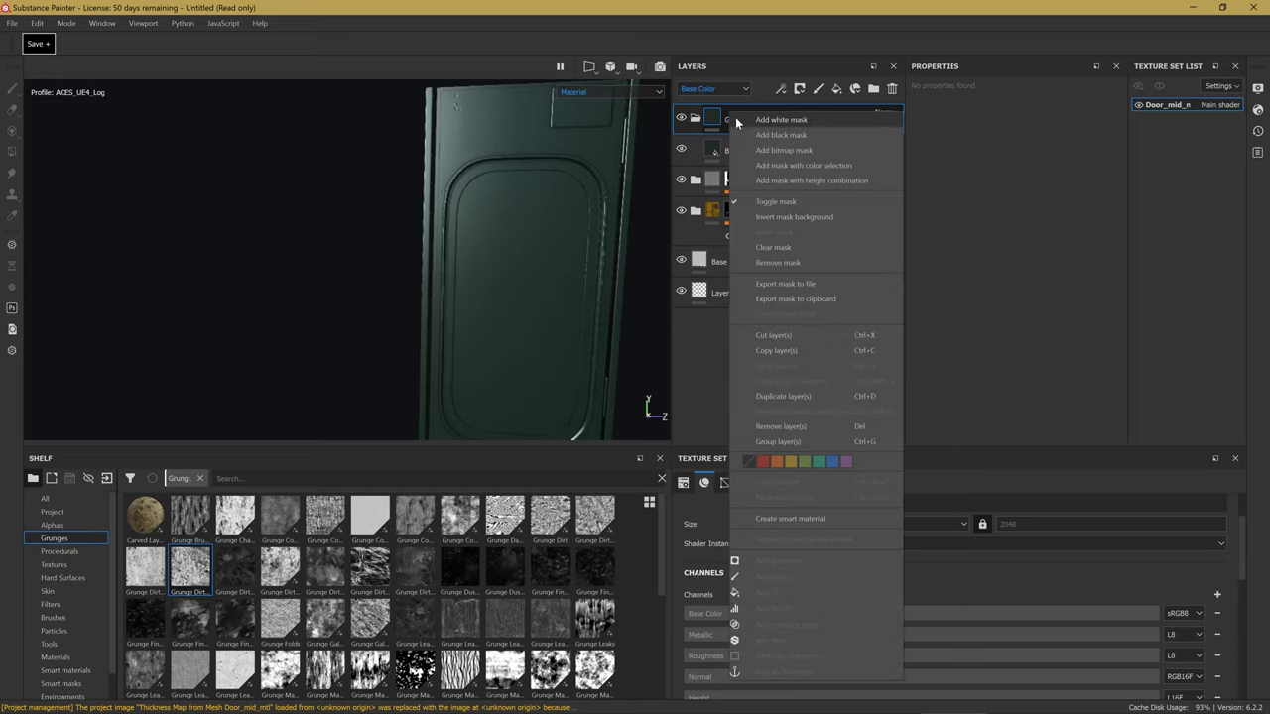
{"action": "left_click", "coordinate": [846, 167]}
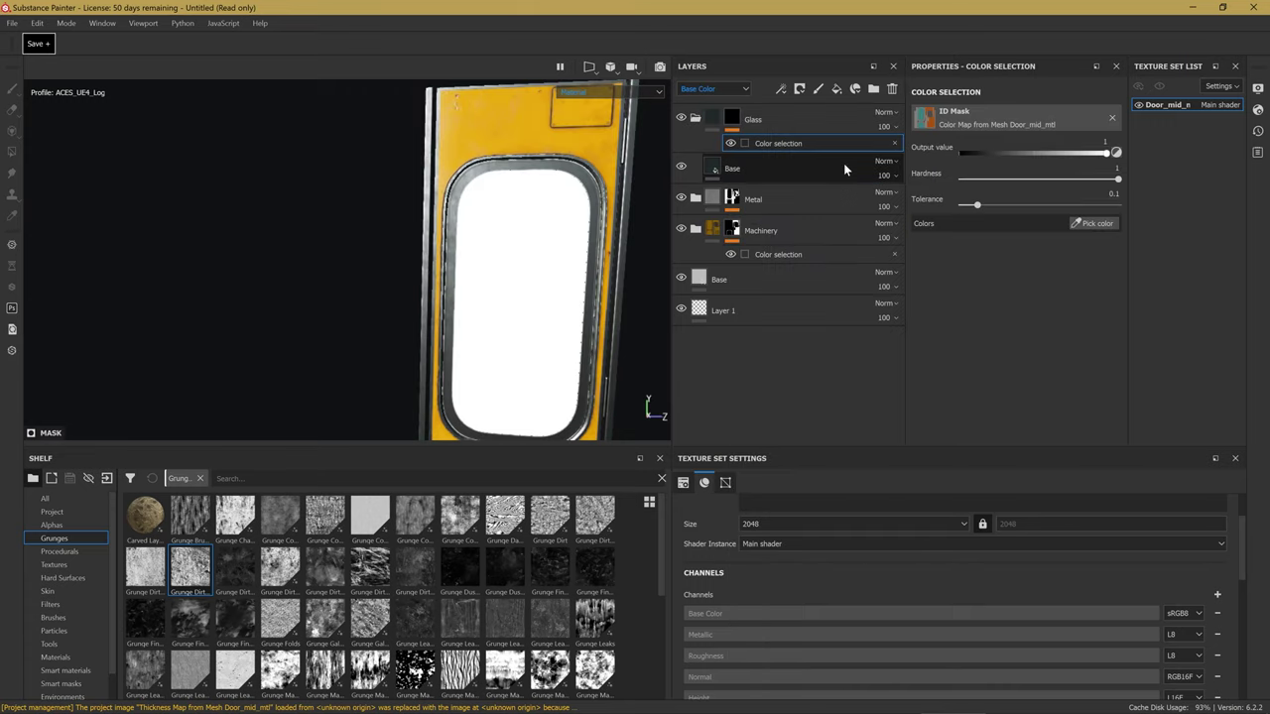
{"action": "left_click", "coordinate": [1097, 223]}
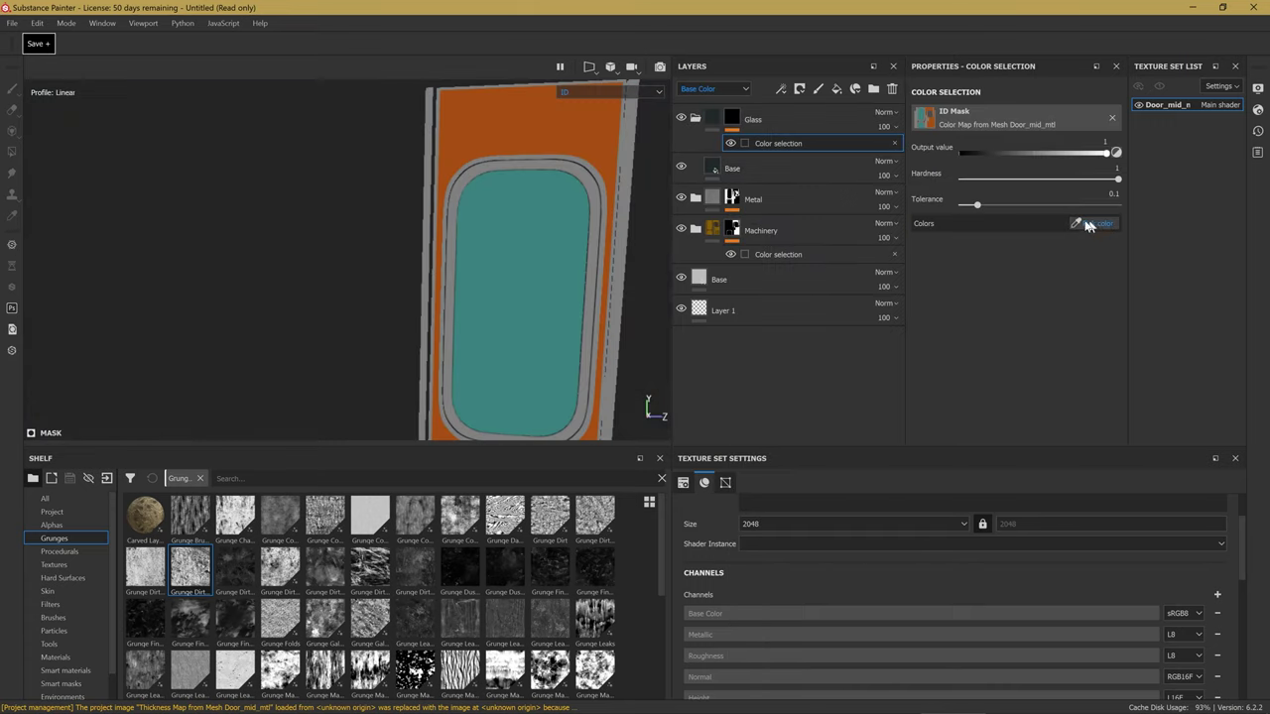
{"action": "left_click", "coordinate": [522, 238]}
Inspect the masked glass along the window frame edge in an enlarged view.
{"action": "scroll", "coordinate": [536, 234], "scroll_direction": "up", "scroll_amount": 3}
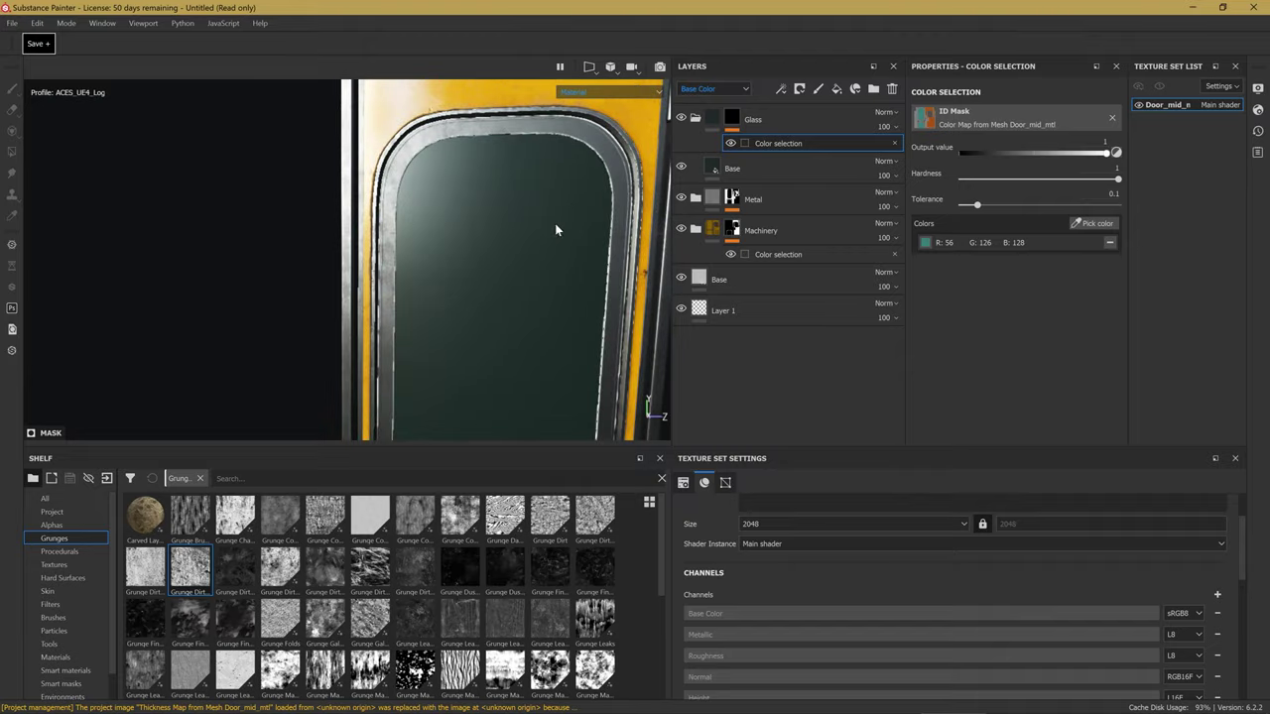
{"action": "key", "text": "Tab"}
{"action": "scroll", "coordinate": [688, 363], "scroll_direction": "down", "scroll_amount": 5}
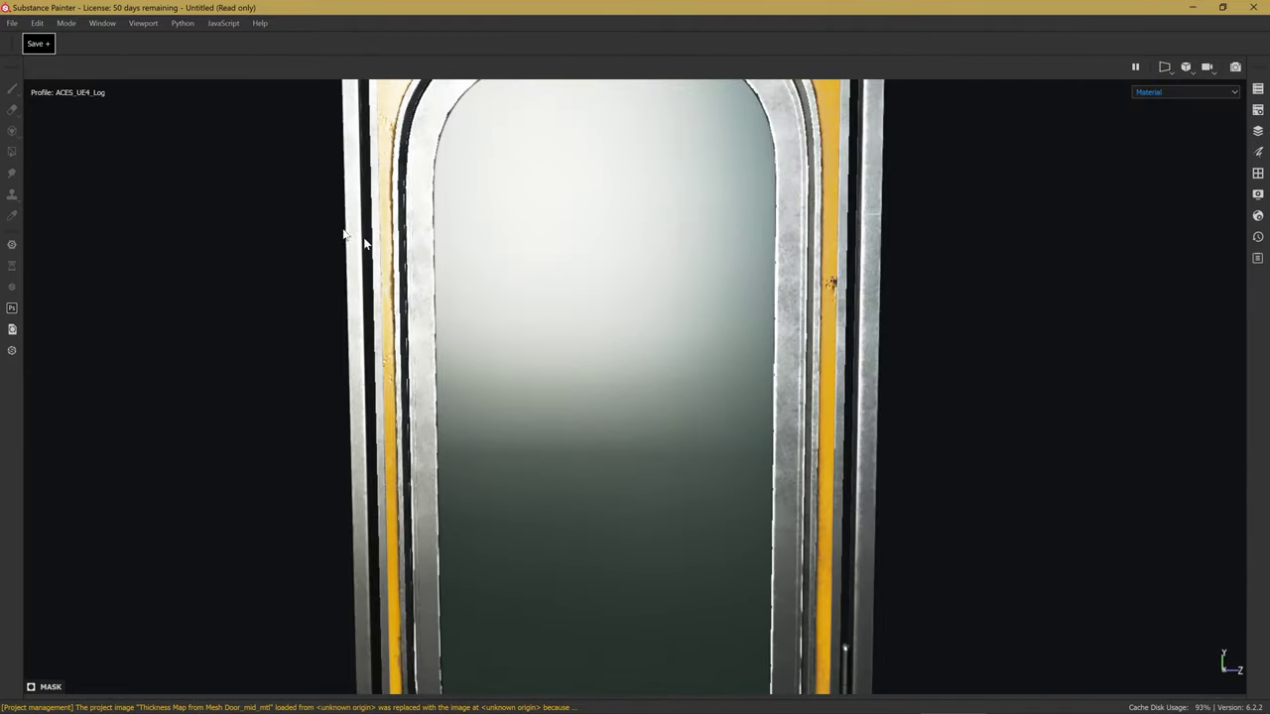
{"action": "scroll", "coordinate": [467, 392], "scroll_direction": "up", "scroll_amount": 2}
{"action": "scroll", "coordinate": [445, 374], "scroll_direction": "up", "scroll_amount": 2}
{"action": "scroll", "coordinate": [539, 414], "scroll_direction": "up", "scroll_amount": 2}
{"action": "scroll", "coordinate": [596, 493], "scroll_direction": "up", "scroll_amount": 2}
{"action": "scroll", "coordinate": [596, 493], "scroll_direction": "down", "scroll_amount": 2}
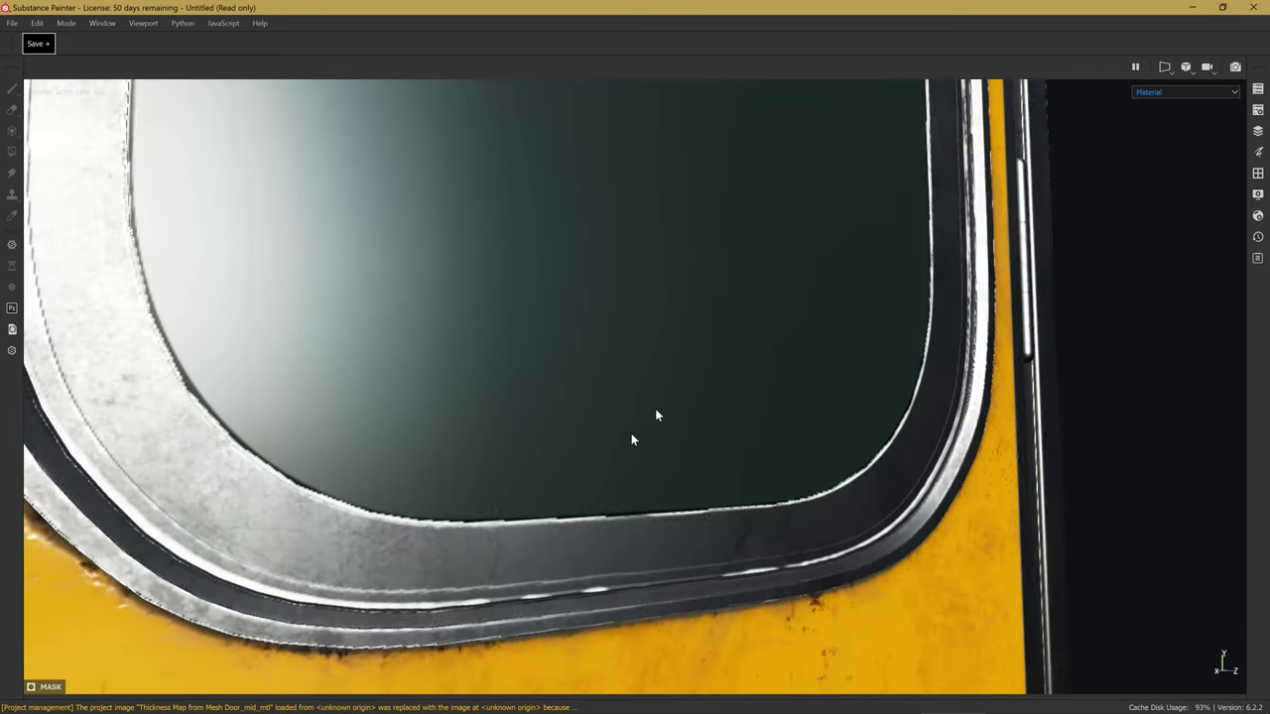
{"action": "scroll", "coordinate": [571, 488], "scroll_direction": "up", "scroll_amount": 2}
{"action": "key", "text": "Tab"}
{"action": "scroll", "coordinate": [387, 248], "scroll_direction": "down", "scroll_amount": 2}
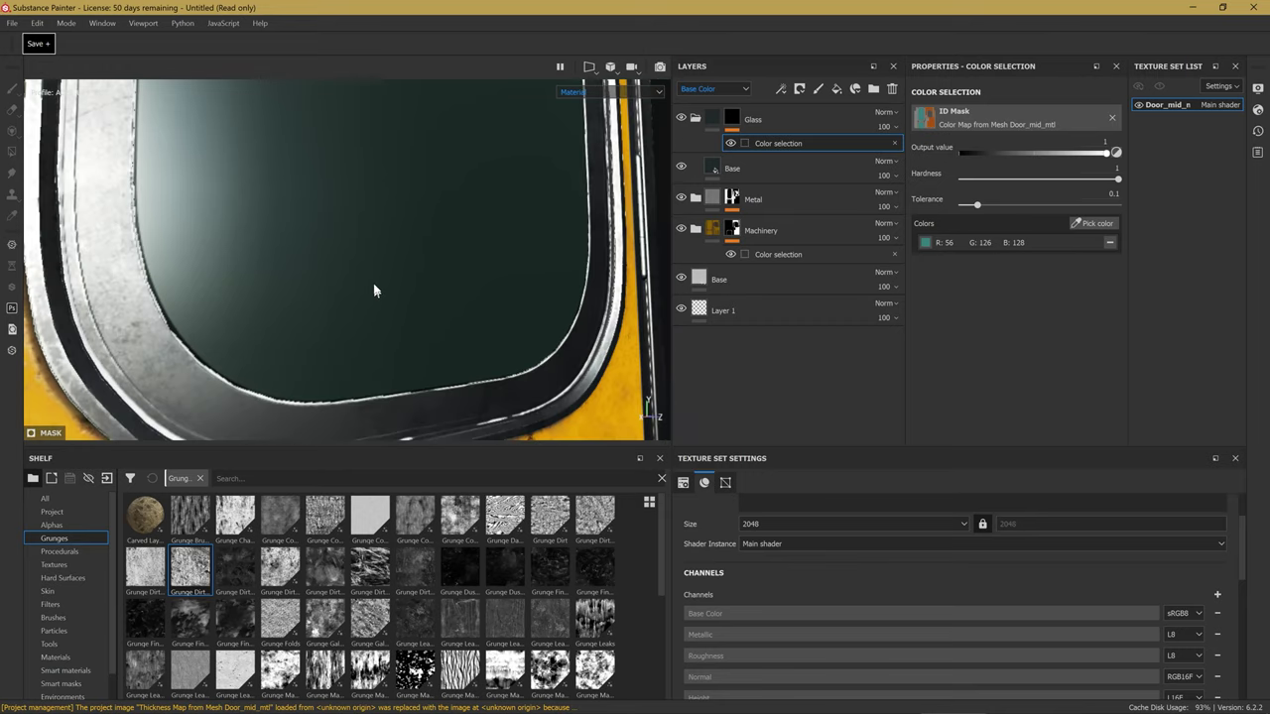
{"action": "scroll", "coordinate": [393, 139], "scroll_direction": "up", "scroll_amount": 2}
{"action": "scroll", "coordinate": [427, 159], "scroll_direction": "down", "scroll_amount": 1}
{"action": "scroll", "coordinate": [445, 189], "scroll_direction": "up", "scroll_amount": 2}
{"action": "scroll", "coordinate": [505, 374], "scroll_direction": "up", "scroll_amount": 2}
{"action": "scroll", "coordinate": [391, 331], "scroll_direction": "up", "scroll_amount": 1}
{"action": "mouse_move", "coordinate": [420, 325]}
{"action": "left_mouse_down", "text": "alt"}
{"action": "mouse_move", "coordinate": [360, 264]}
{"action": "mouse_move", "coordinate": [188, 275]}
{"action": "left_mouse_up", "text": "alt"}
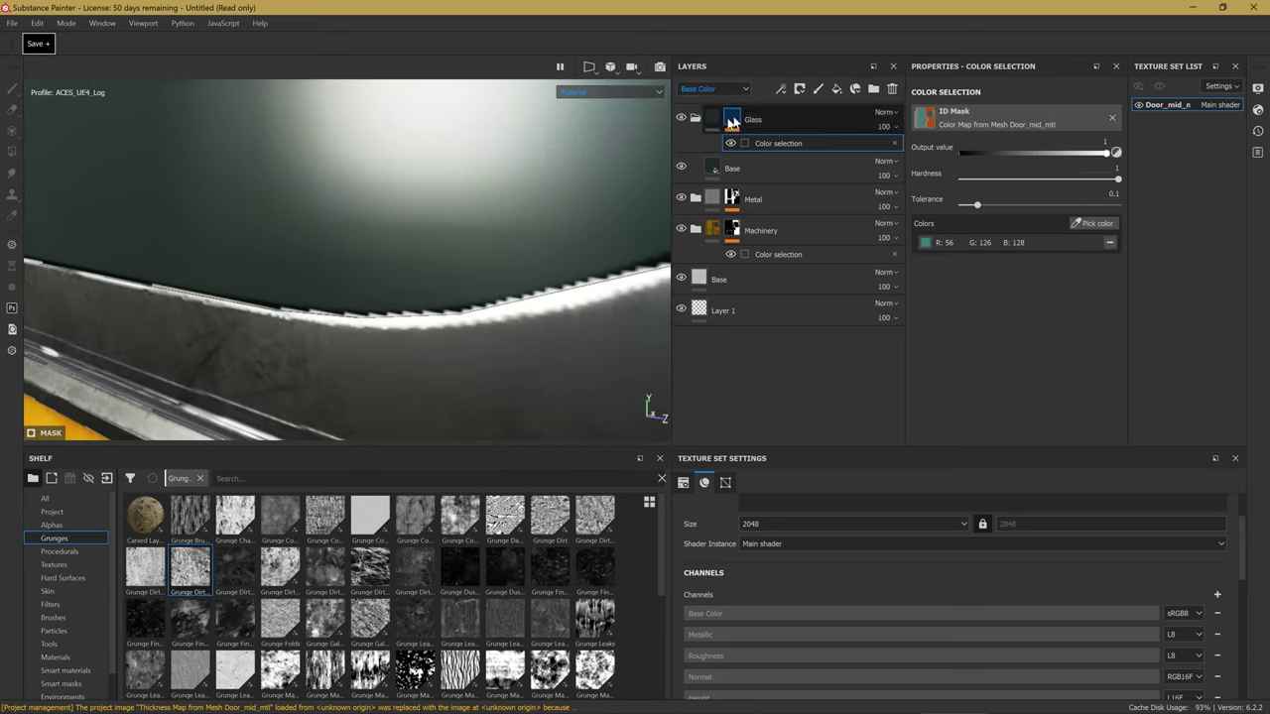
{"action": "right_click", "coordinate": [733, 119]}
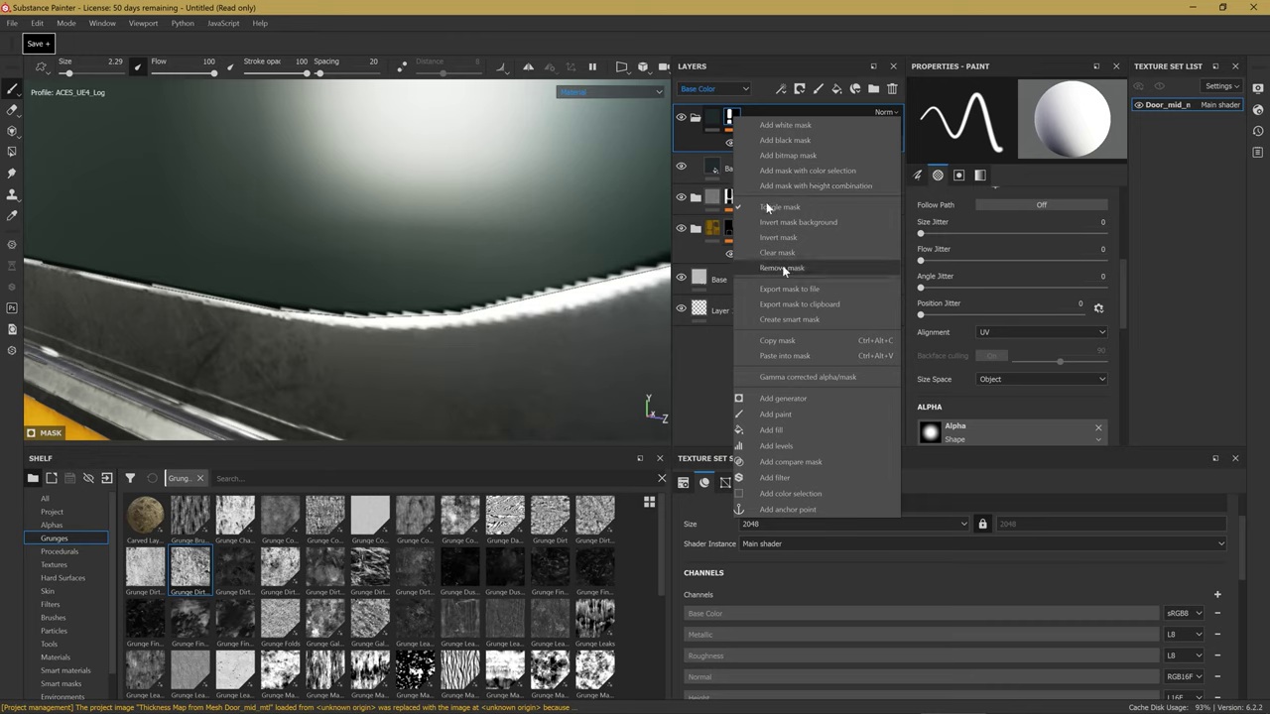
Try the colour selection tolerance at 0.31, then revert it to 0.1.
{"action": "left_click", "coordinate": [800, 411]}
{"action": "left_click", "coordinate": [794, 143]}
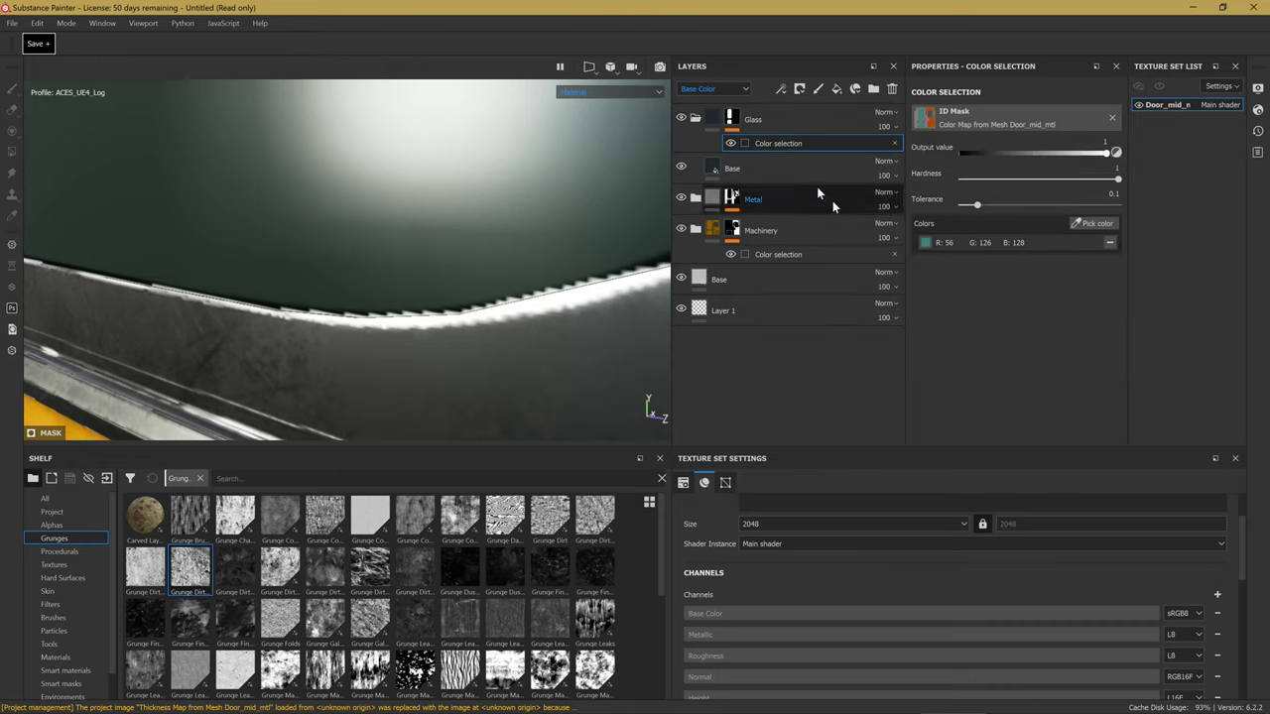
{"action": "left_click_drag", "start_coordinate": [982, 206], "coordinate": [1010, 208]}
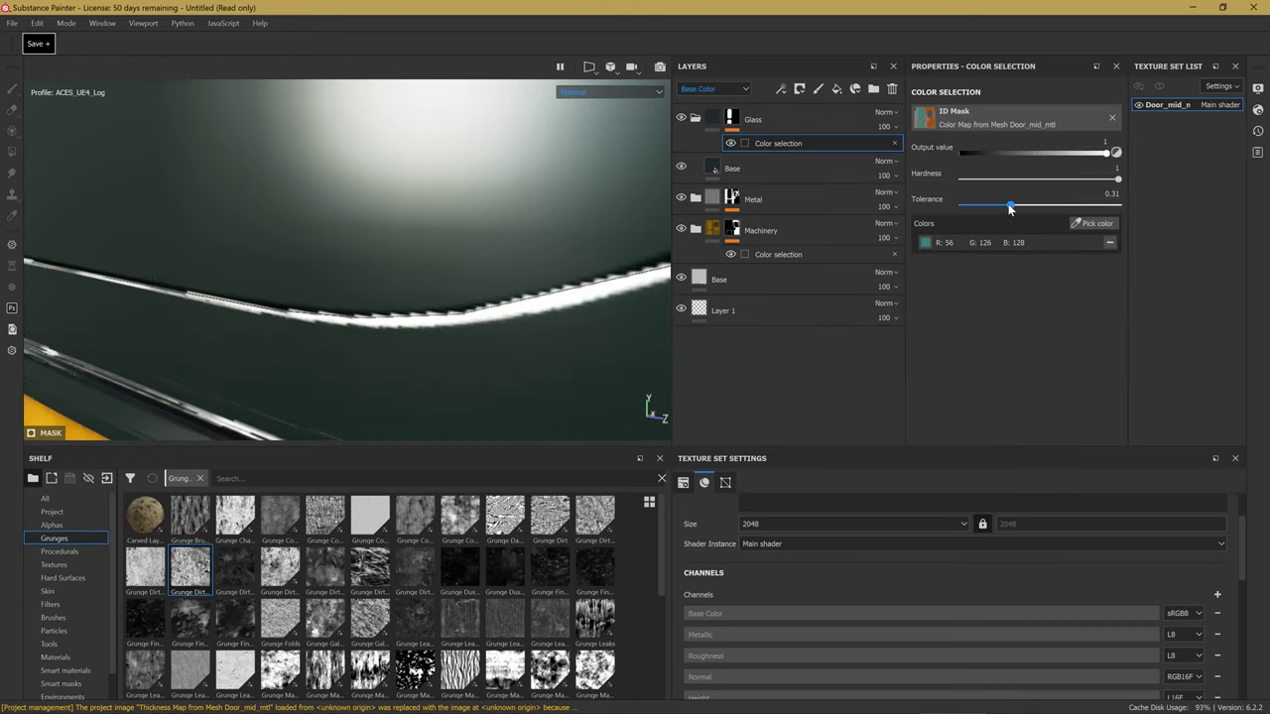
{"action": "key", "text": "ctrl+z"}
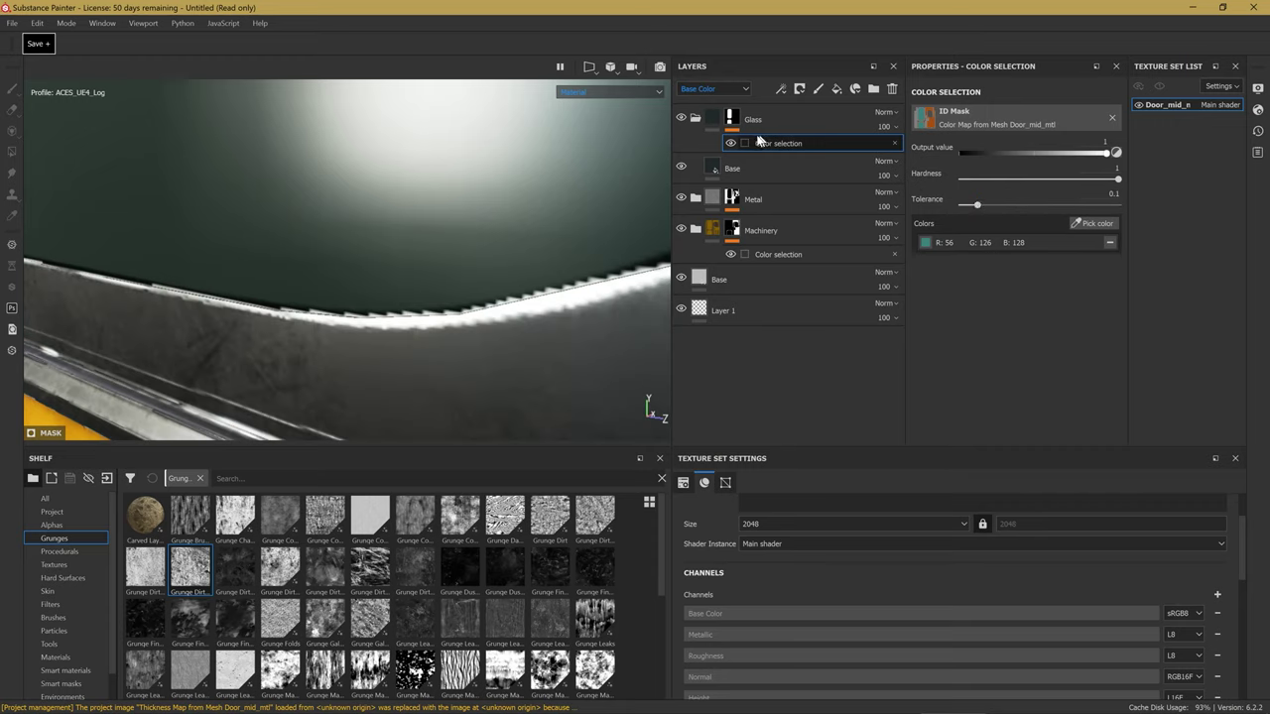
Add a Blur filter effect to the Glass layer's mask.
{"action": "left_click", "coordinate": [731, 119]}
{"action": "right_click", "coordinate": [739, 120]}
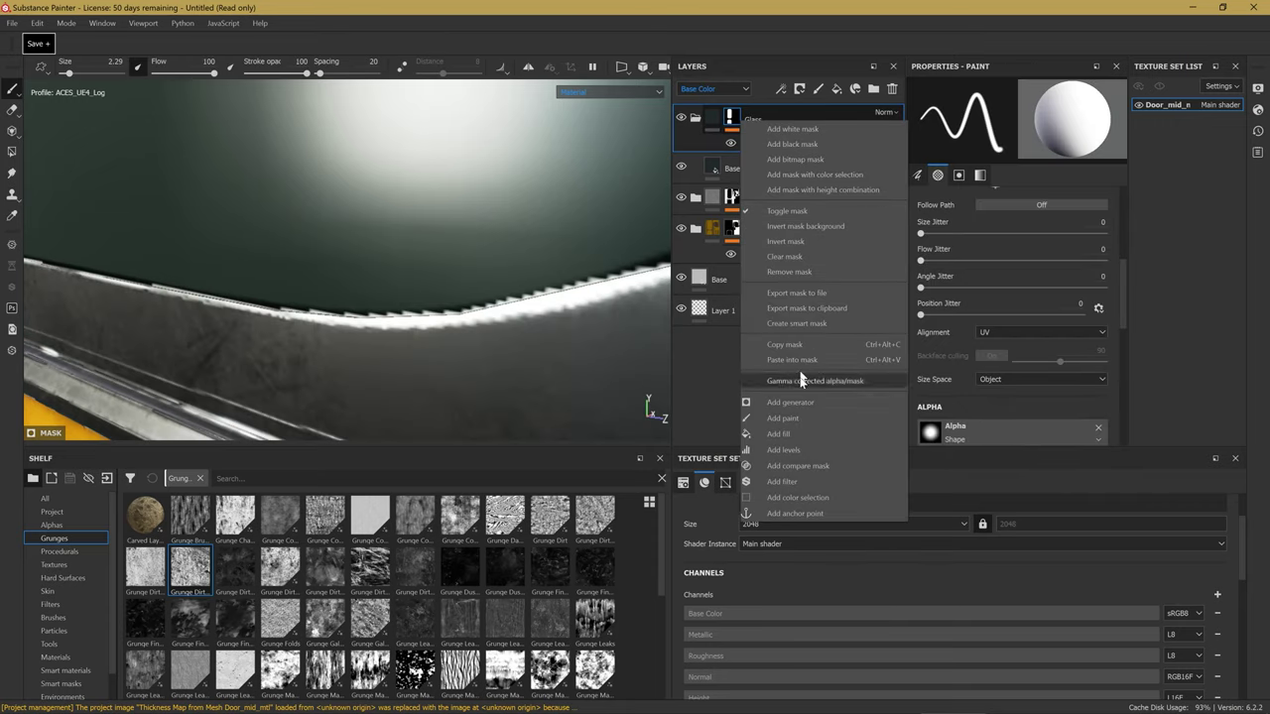
{"action": "left_click", "coordinate": [794, 482]}
{"action": "left_click", "coordinate": [1016, 115]}
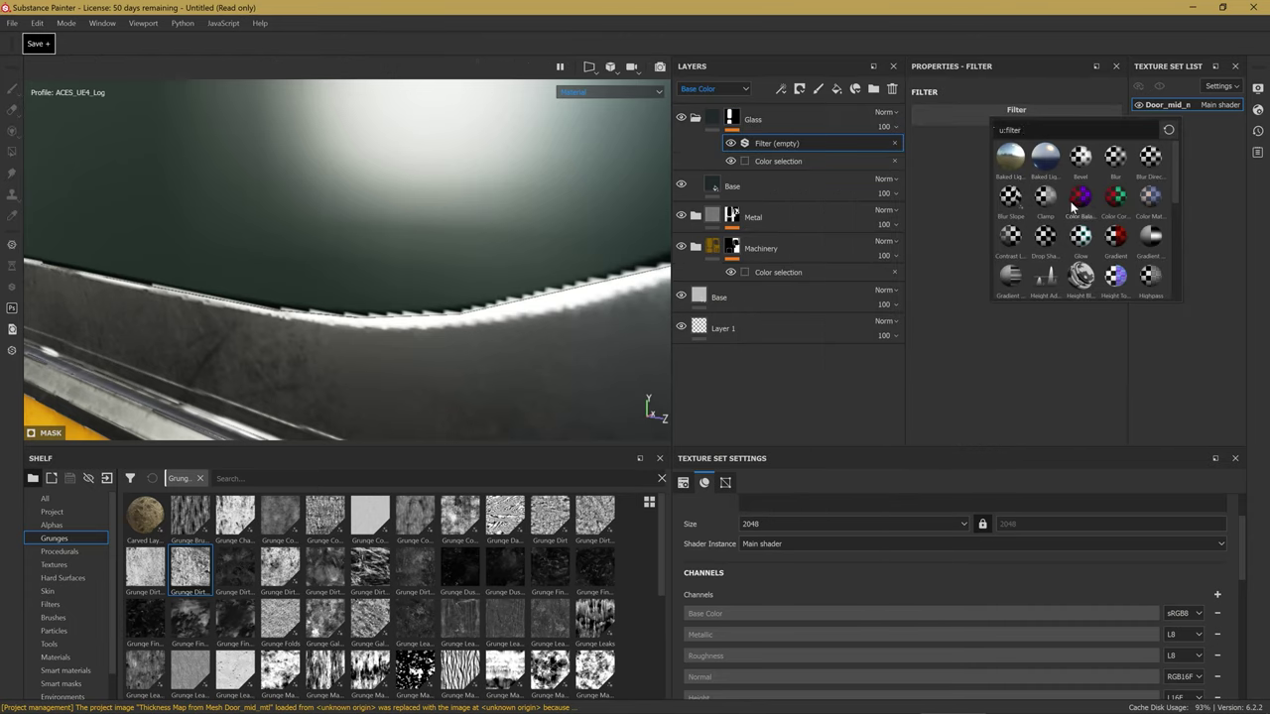
{"action": "left_click", "coordinate": [1116, 159]}
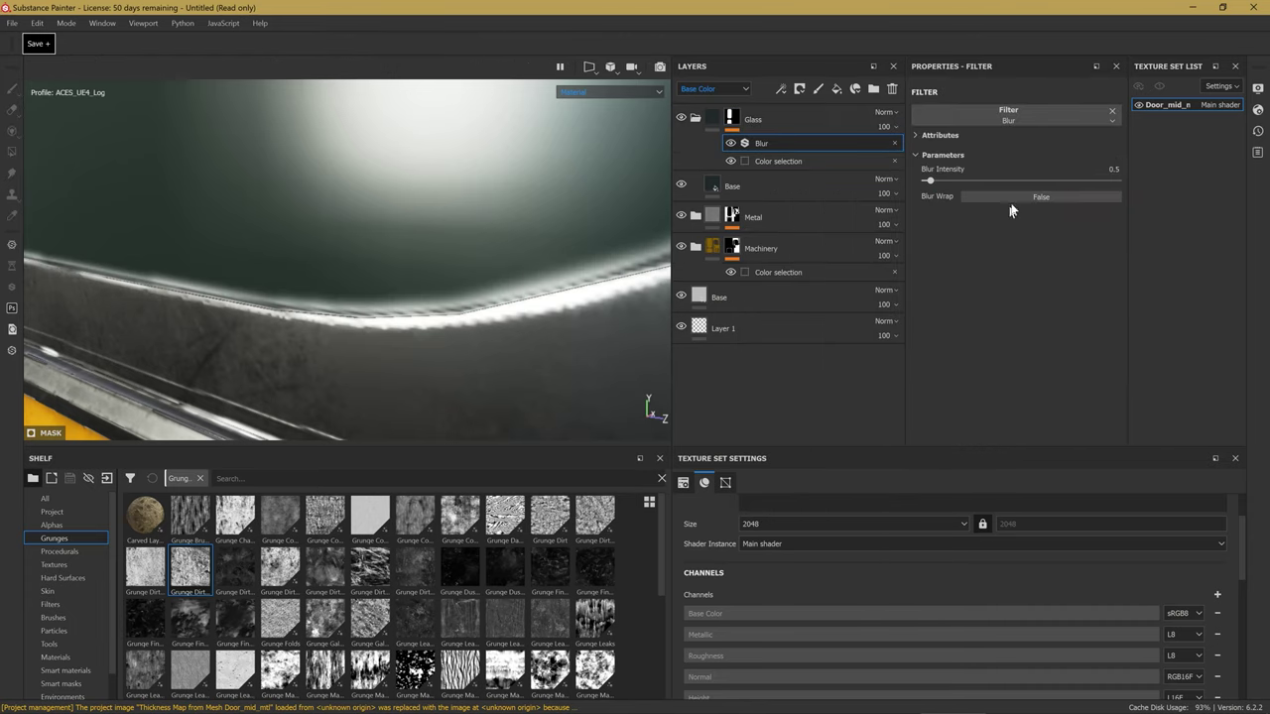
Add a Levels effect above the Blur, set to about 0.194, 1 and 0.531.
{"action": "right_click", "coordinate": [756, 143]}
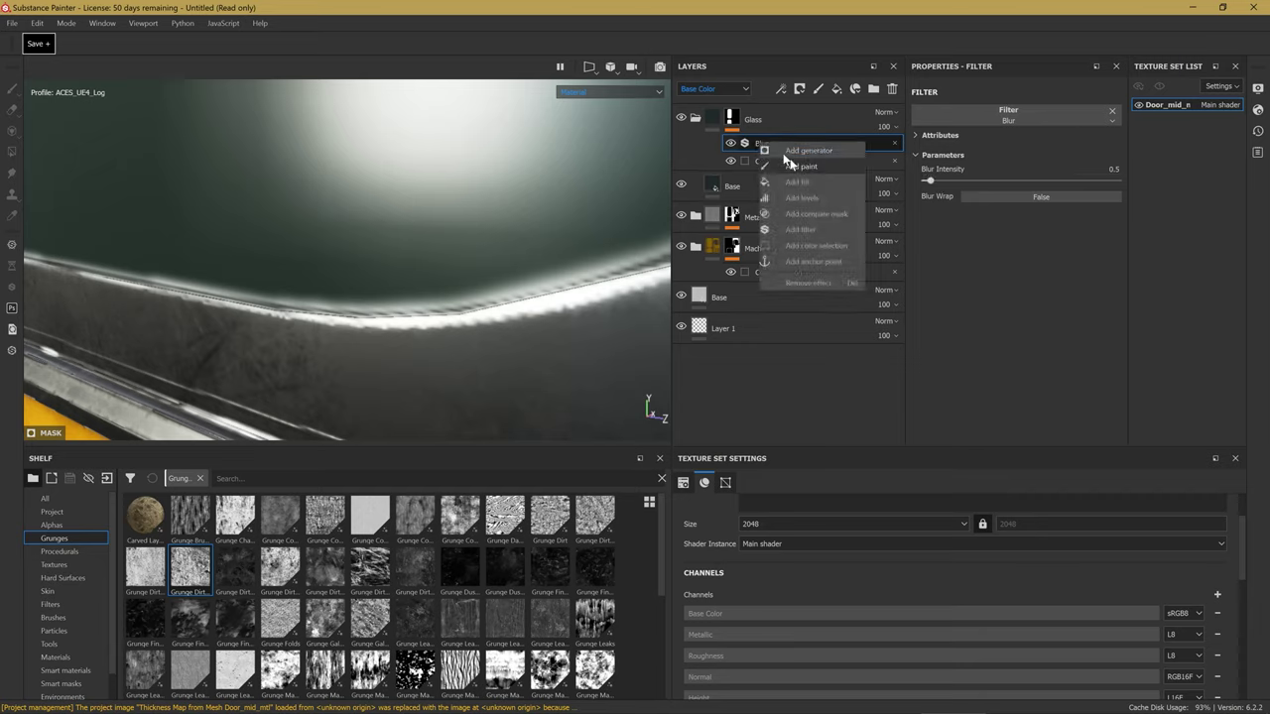
{"action": "left_click", "coordinate": [814, 198]}
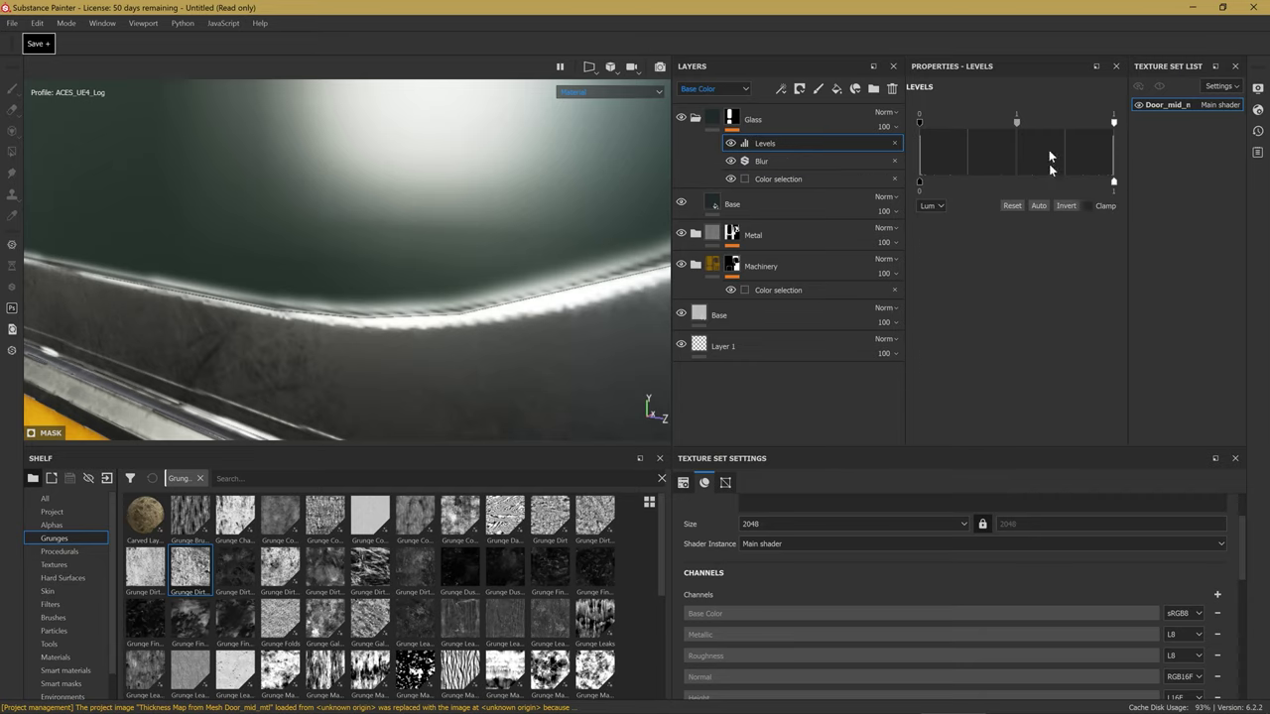
{"action": "left_click_drag", "start_coordinate": [1110, 130], "coordinate": [1017, 151]}
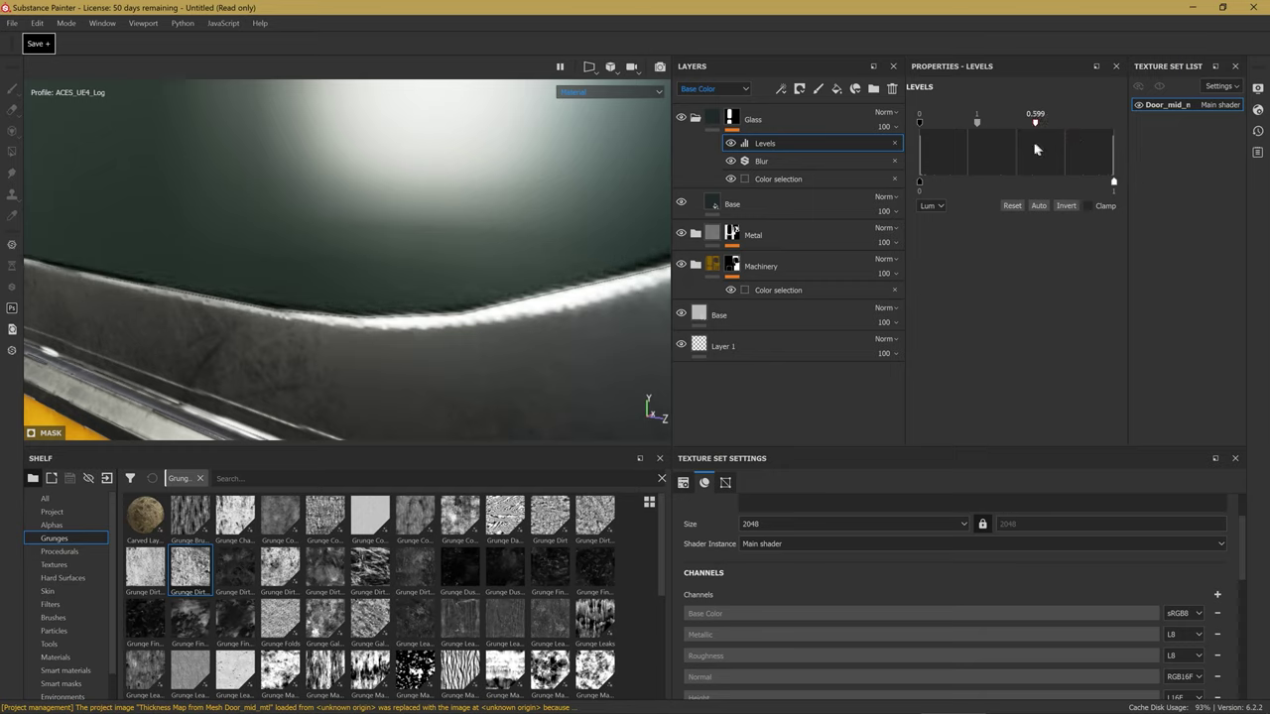
{"action": "left_click_drag", "start_coordinate": [968, 125], "coordinate": [959, 129]}
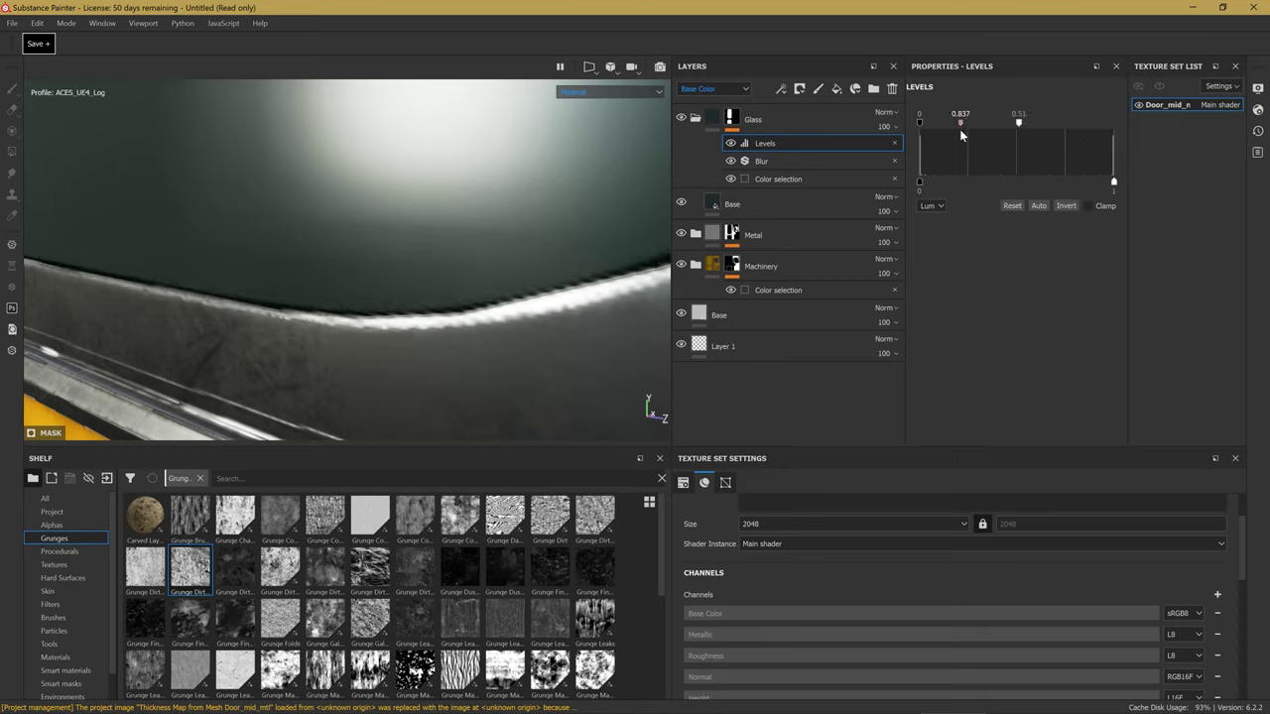
{"action": "left_click_drag", "start_coordinate": [960, 129], "coordinate": [972, 125]}
{"action": "mouse_move", "coordinate": [516, 278]}
{"action": "left_mouse_down", "text": "alt"}
{"action": "mouse_move", "coordinate": [333, 294]}
{"action": "mouse_move", "coordinate": [425, 278]}
{"action": "mouse_move", "coordinate": [539, 175]}
{"action": "left_mouse_up", "text": "alt"}
{"action": "mouse_move", "coordinate": [539, 175]}
{"action": "right_mouse_down", "text": "alt"}
{"action": "mouse_move", "coordinate": [567, 320]}
{"action": "mouse_move", "coordinate": [452, 326]}
{"action": "mouse_move", "coordinate": [524, 320]}
{"action": "mouse_move", "coordinate": [504, 336]}
{"action": "right_mouse_up", "text": "alt"}
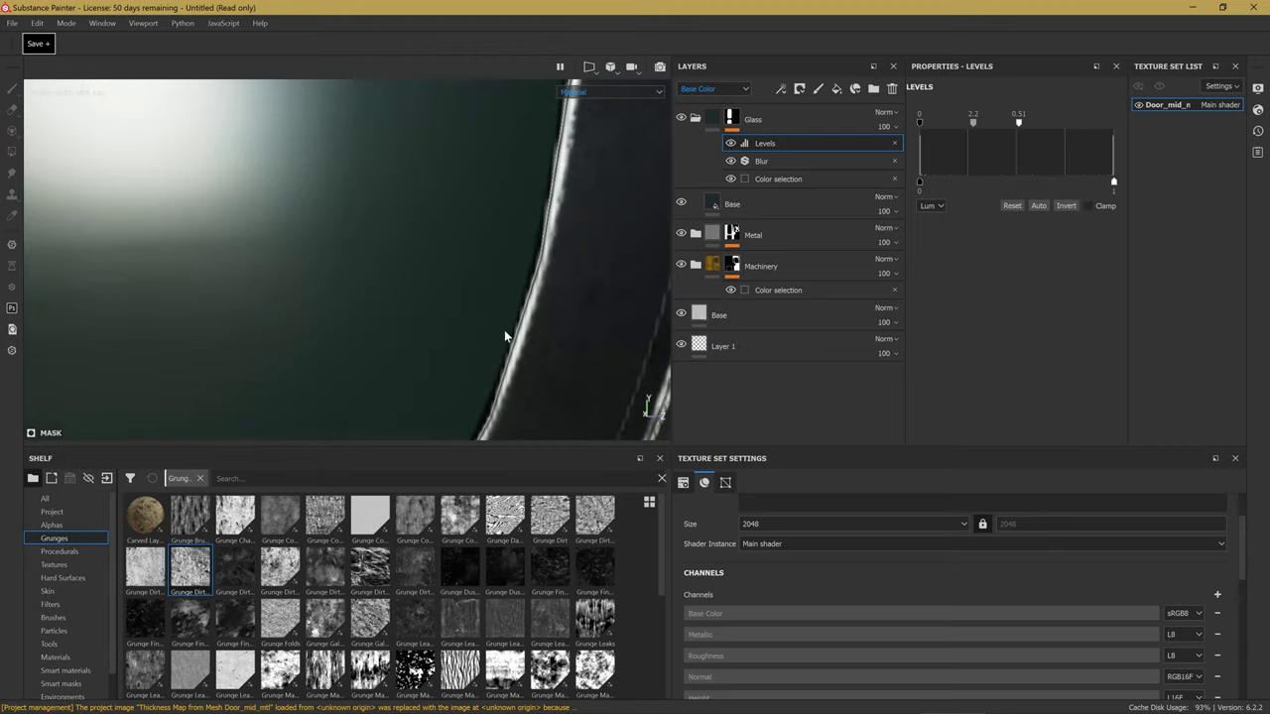
{"action": "left_click_drag", "start_coordinate": [972, 124], "coordinate": [971, 133]}
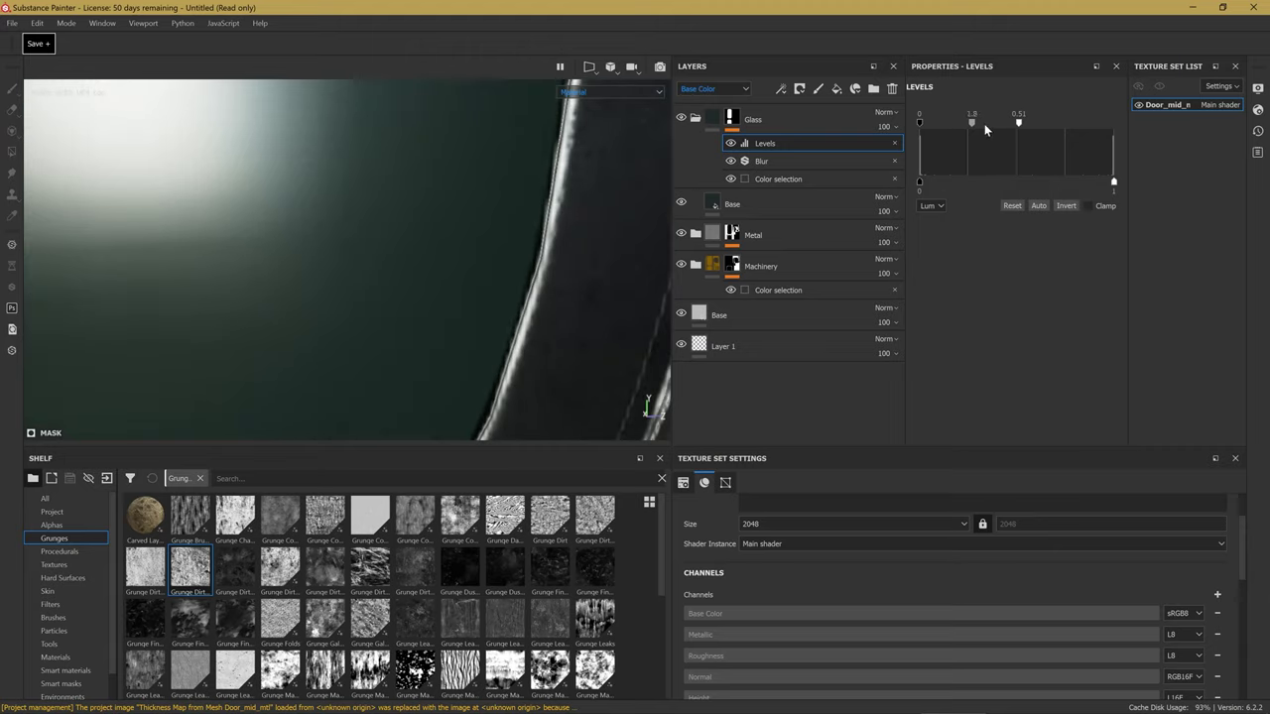
{"action": "mouse_move", "coordinate": [1019, 123]}
{"action": "left_mouse_down"}
{"action": "mouse_move", "coordinate": [986, 125]}
{"action": "mouse_move", "coordinate": [1011, 126]}
{"action": "left_mouse_up"}
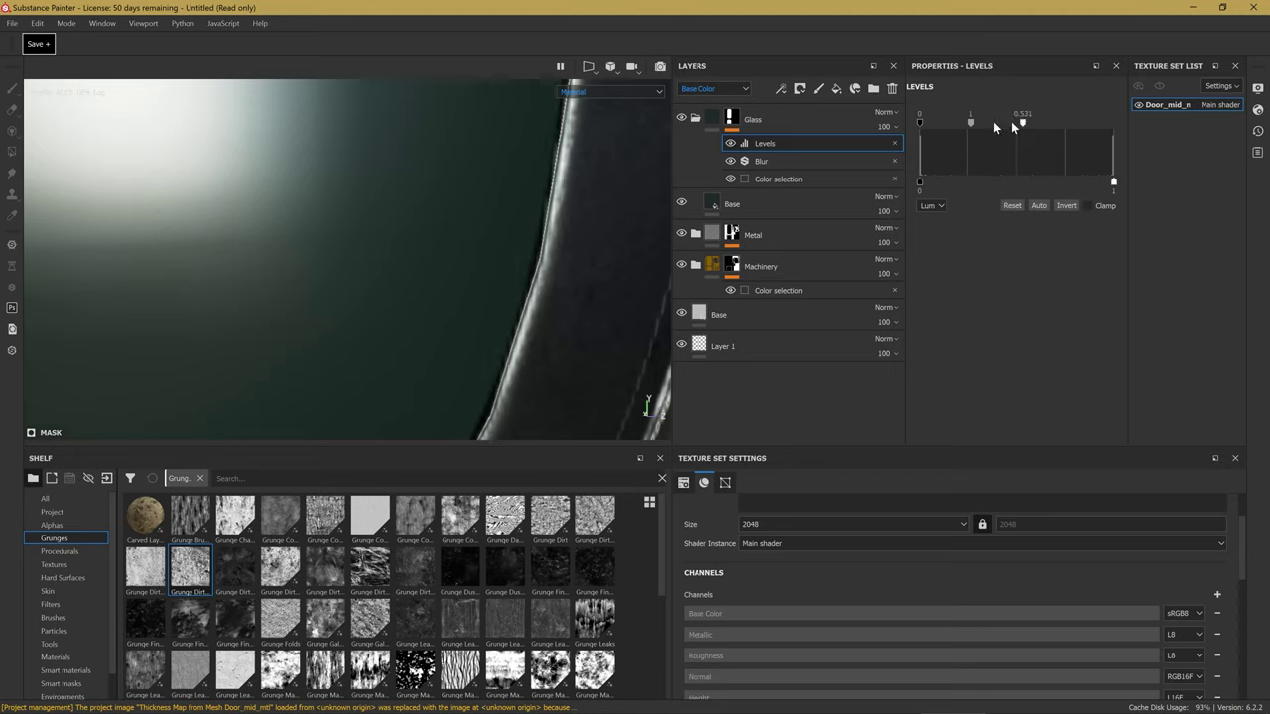
{"action": "left_click_drag", "start_coordinate": [920, 123], "coordinate": [958, 123]}
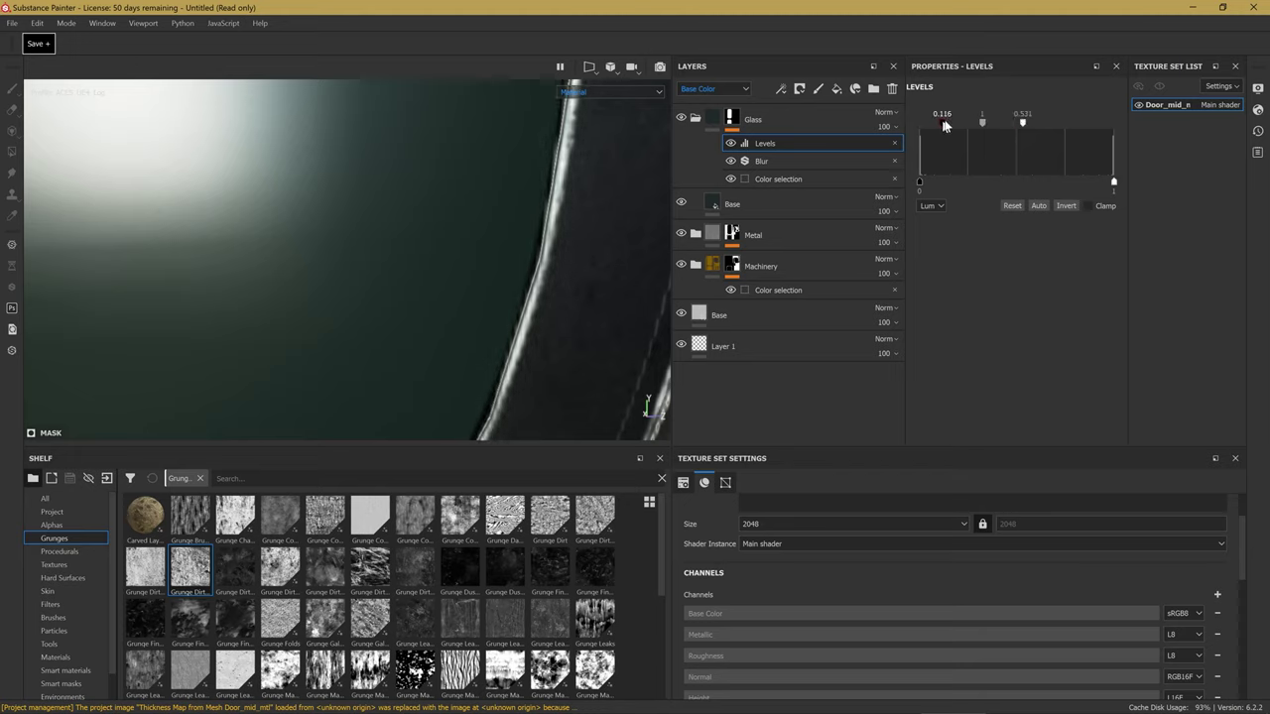
{"action": "left_click_drag", "start_coordinate": [981, 125], "coordinate": [989, 125]}
Frame the door window and inspect the tightened glass edge full screen.
{"action": "key", "text": "f"}
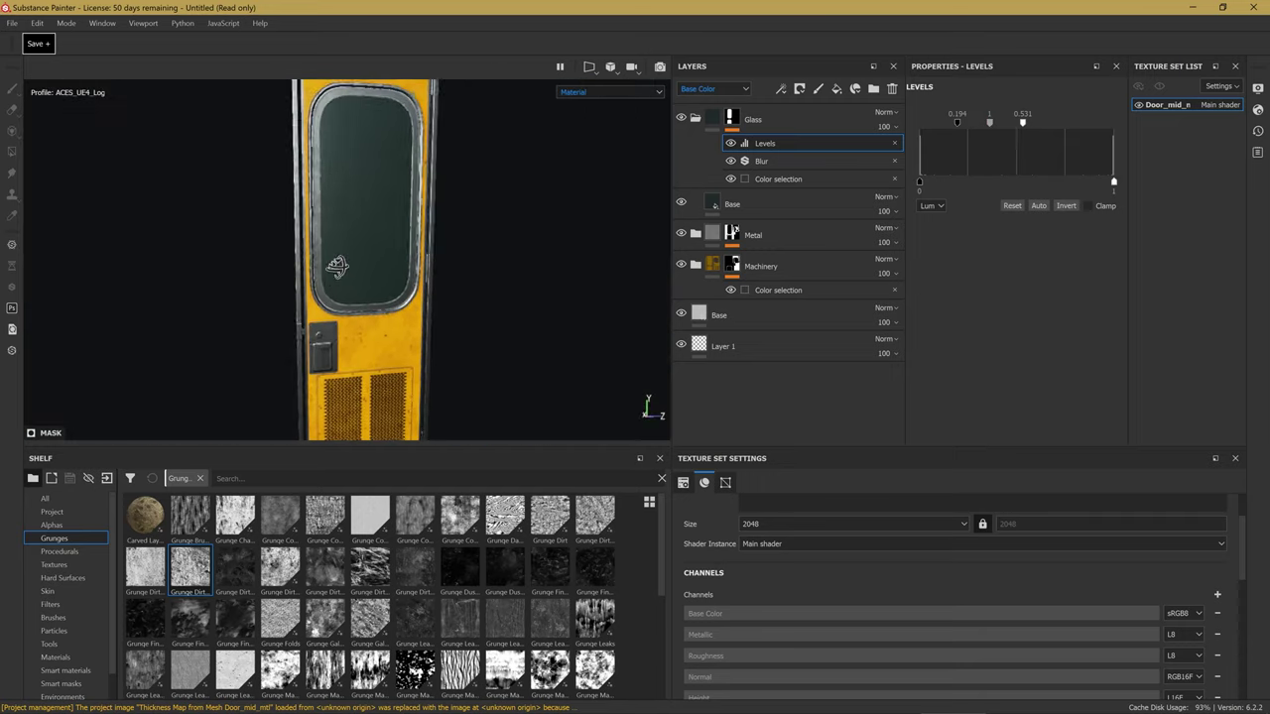
{"action": "scroll", "coordinate": [341, 269], "scroll_direction": "up", "scroll_amount": 3}
{"action": "scroll", "coordinate": [326, 332], "scroll_direction": "up", "scroll_amount": 3}
{"action": "scroll", "coordinate": [344, 330], "scroll_direction": "up", "scroll_amount": 3}
{"action": "key", "text": "Tab"}
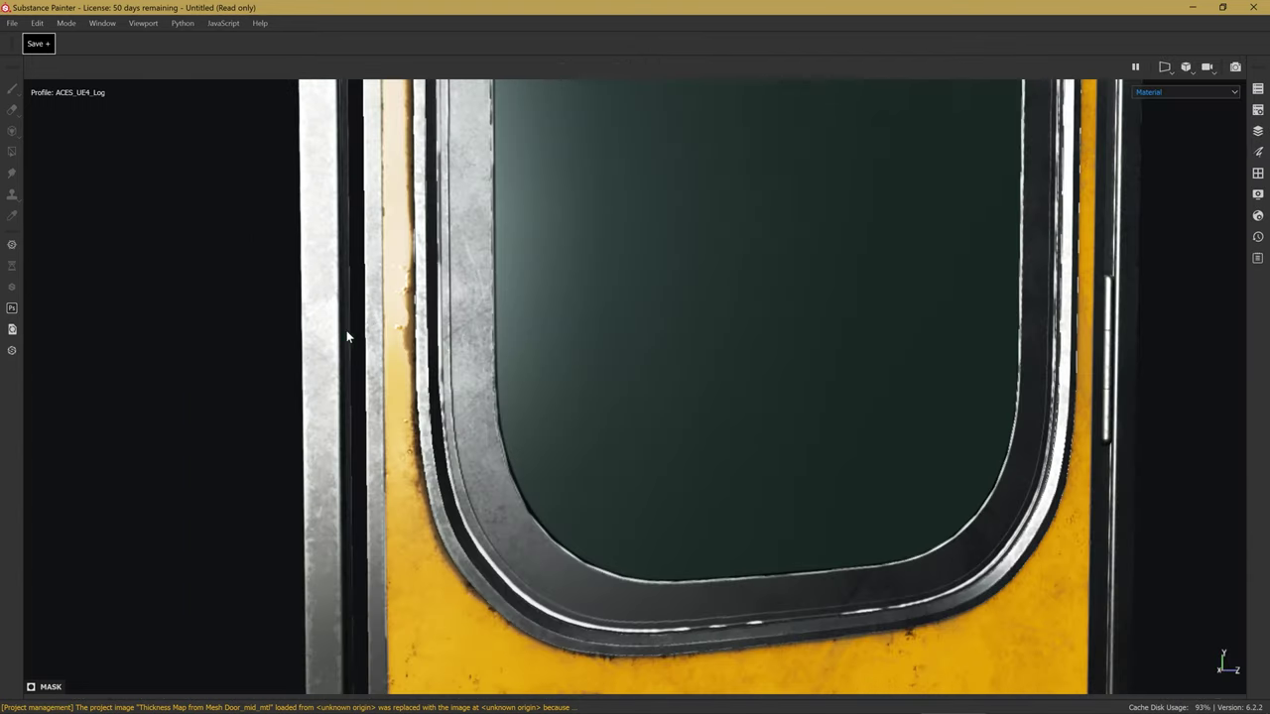
{"action": "scroll", "coordinate": [458, 295], "scroll_direction": "down", "scroll_amount": 3}
{"action": "scroll", "coordinate": [514, 409], "scroll_direction": "up", "scroll_amount": 4}
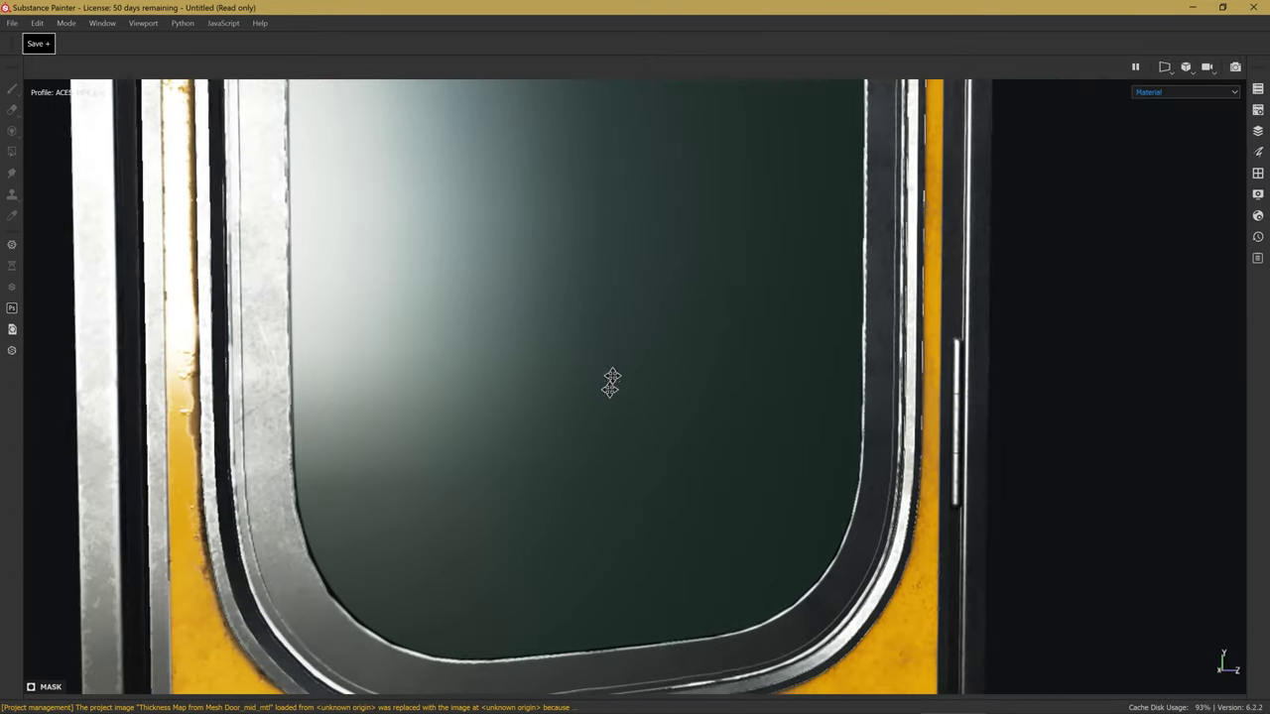
{"action": "scroll", "coordinate": [611, 398], "scroll_direction": "up", "scroll_amount": 3}
{"action": "key", "text": "Tab"}
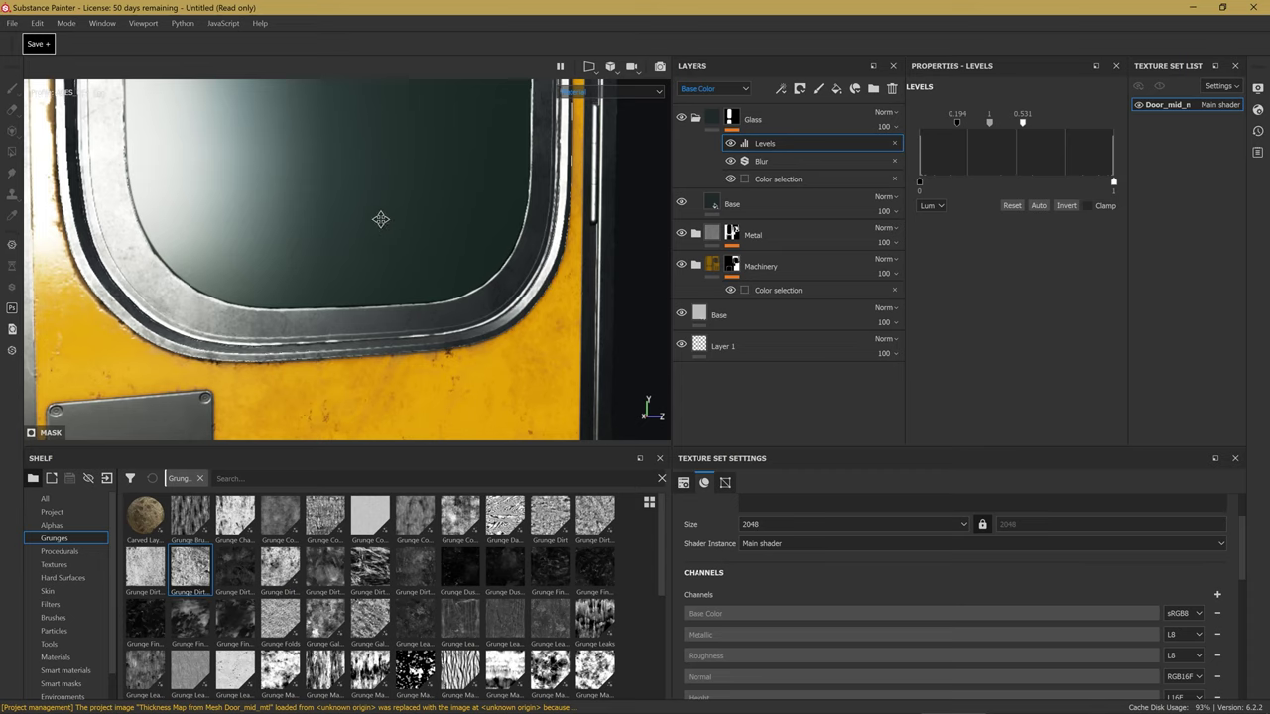
{"action": "scroll", "coordinate": [380, 216], "scroll_direction": "up", "scroll_amount": 4}
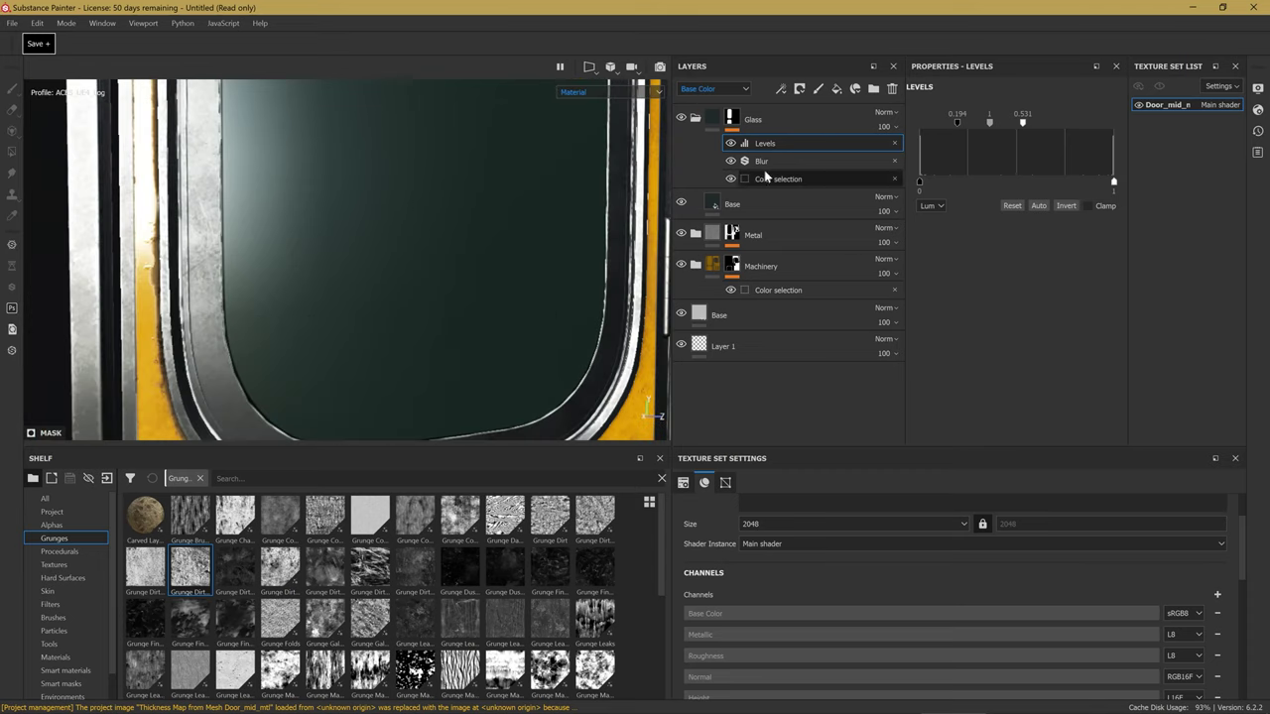
{"action": "left_click", "coordinate": [754, 205]}
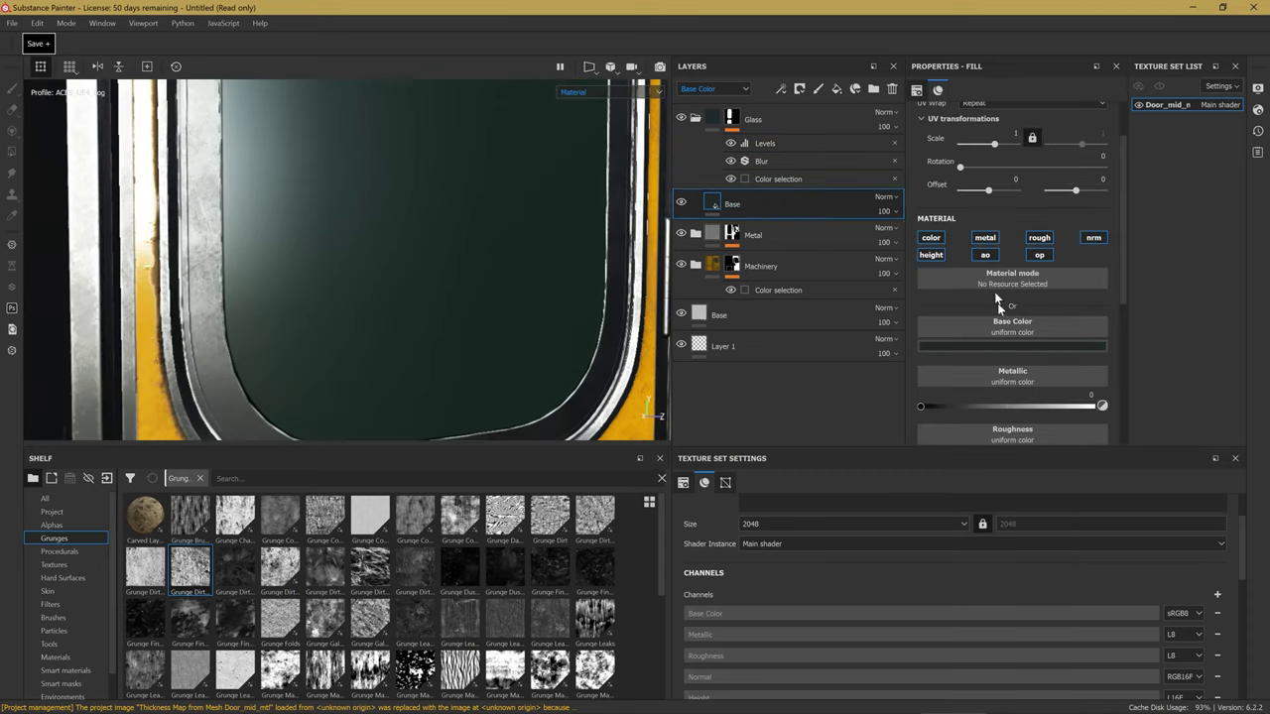
Turn off metallic and normal channels on the glass fill and lower roughness to 0.1049.
{"action": "left_click", "coordinate": [981, 240]}
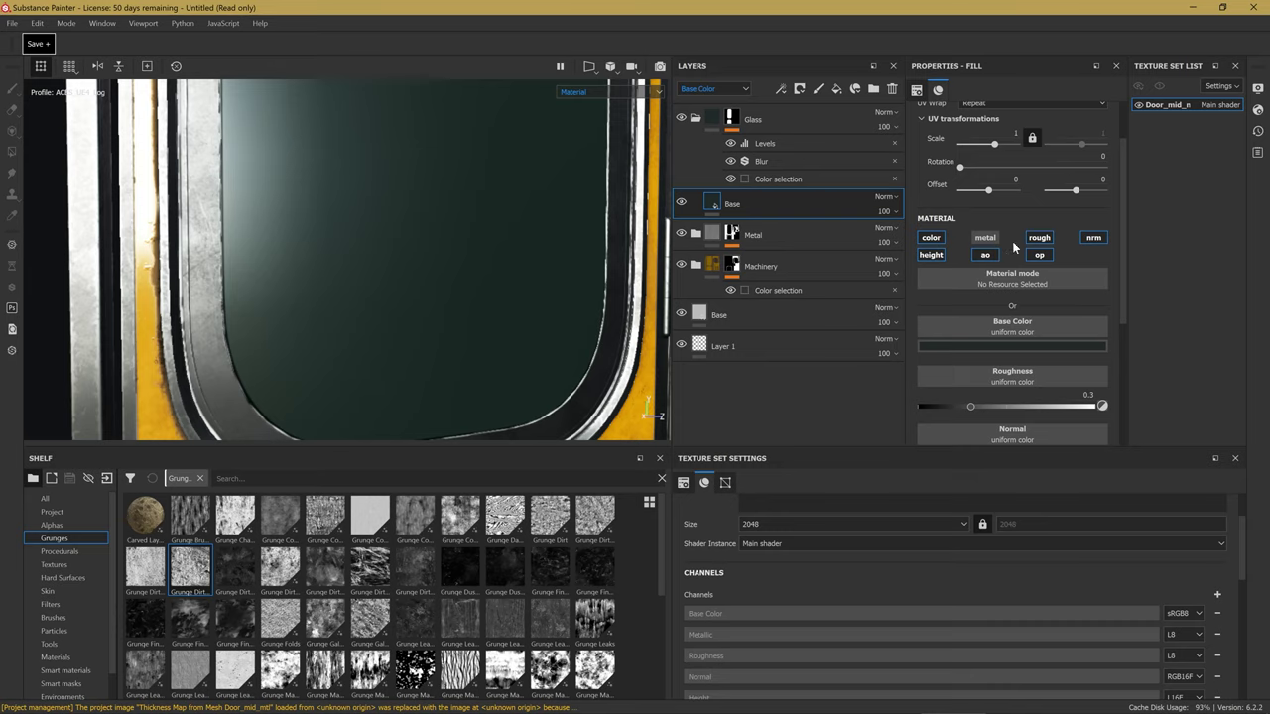
{"action": "left_click", "coordinate": [921, 259]}
{"action": "left_click", "coordinate": [1095, 238]}
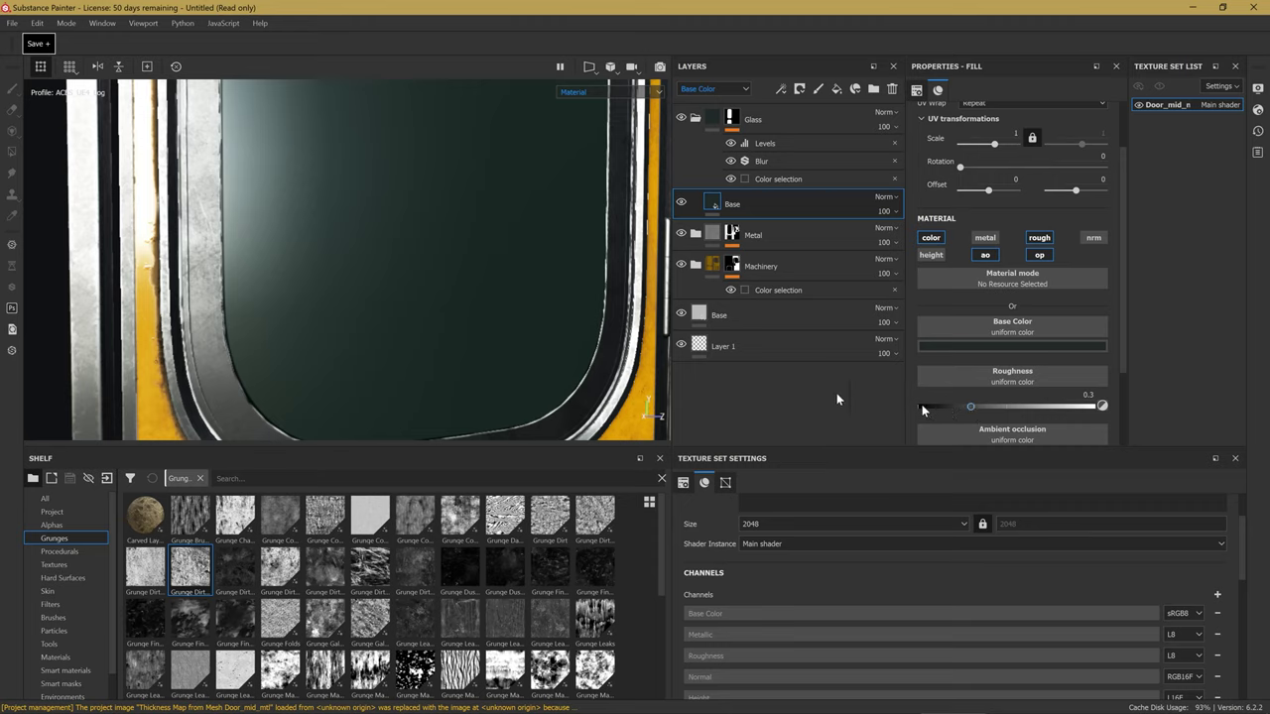
{"action": "left_click_drag", "start_coordinate": [395, 330], "coordinate": [421, 322], "text": "alt"}
{"action": "left_click_drag", "start_coordinate": [958, 409], "coordinate": [937, 409]}
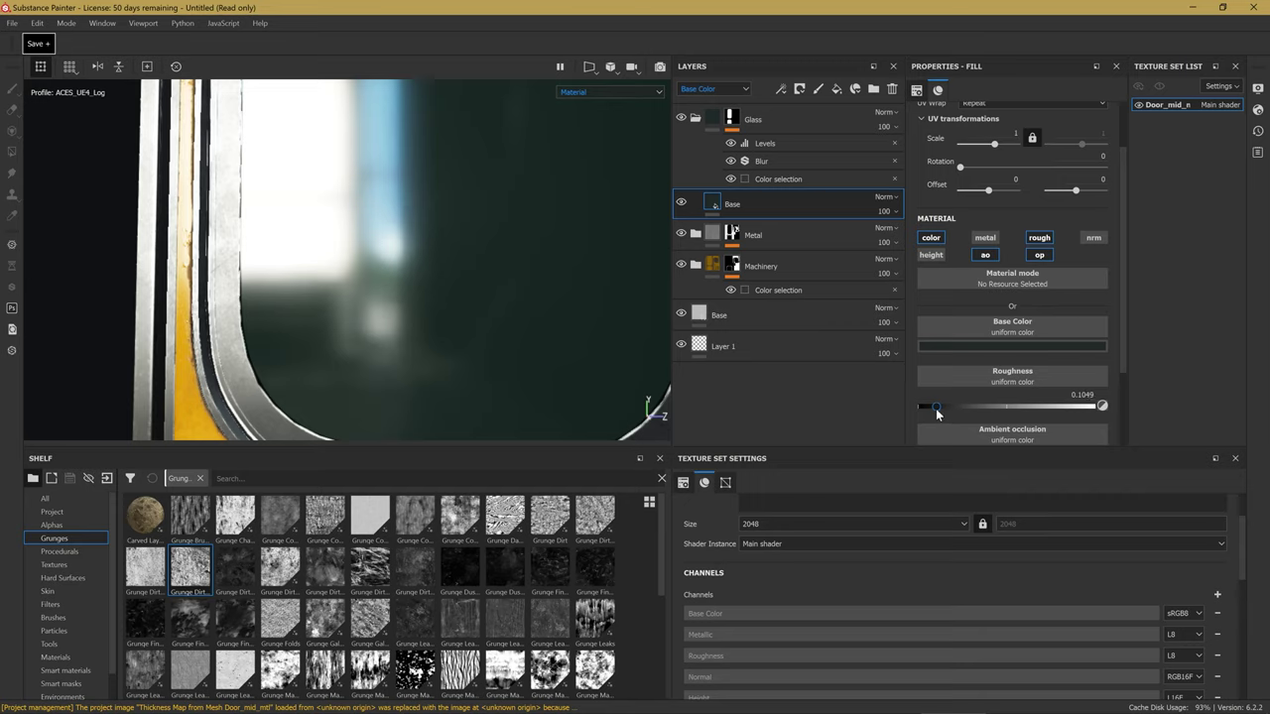
Orbit around the door window to check the glossier glass reflections.
{"action": "mouse_move", "coordinate": [467, 270]}
{"action": "middle_mouse_down", "text": "alt"}
{"action": "mouse_move", "coordinate": [437, 187]}
{"action": "mouse_move", "coordinate": [467, 367]}
{"action": "middle_mouse_up", "text": "alt"}
{"action": "right_click_drag", "start_coordinate": [466, 361], "coordinate": [468, 248], "text": "alt"}
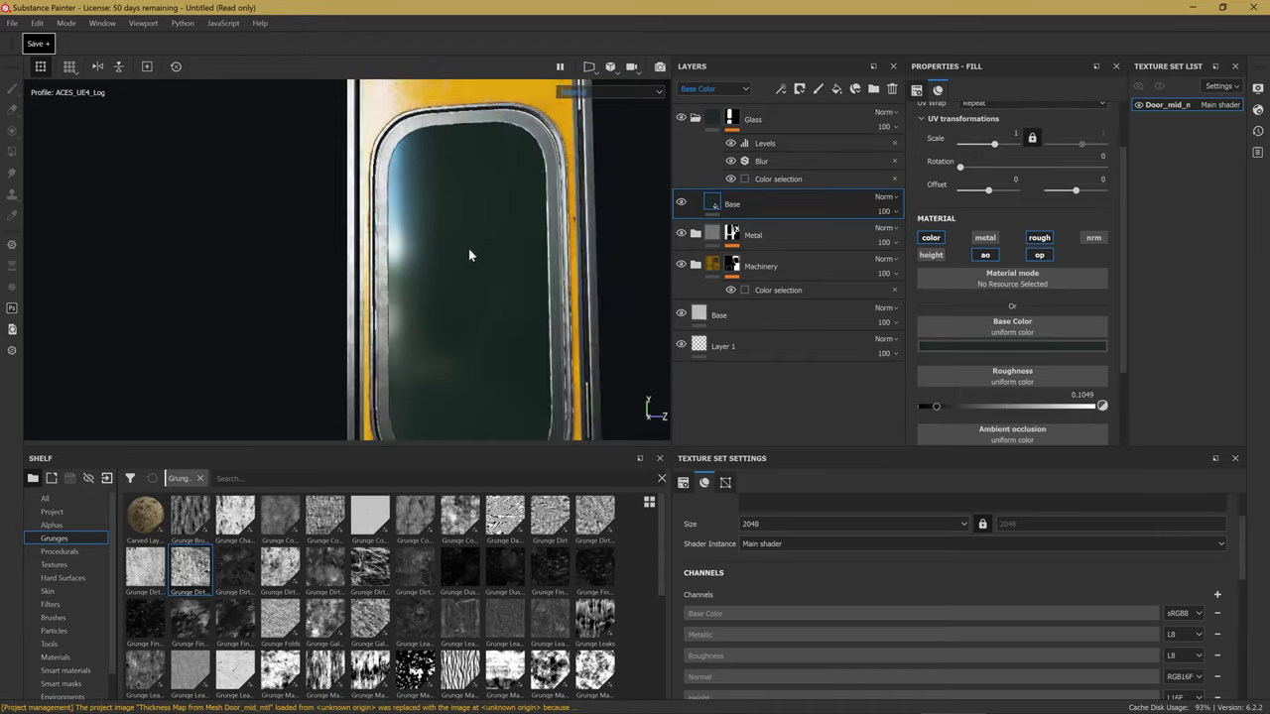
{"action": "left_click_drag", "start_coordinate": [469, 248], "coordinate": [409, 252], "text": "alt"}
{"action": "key", "text": "Tab"}
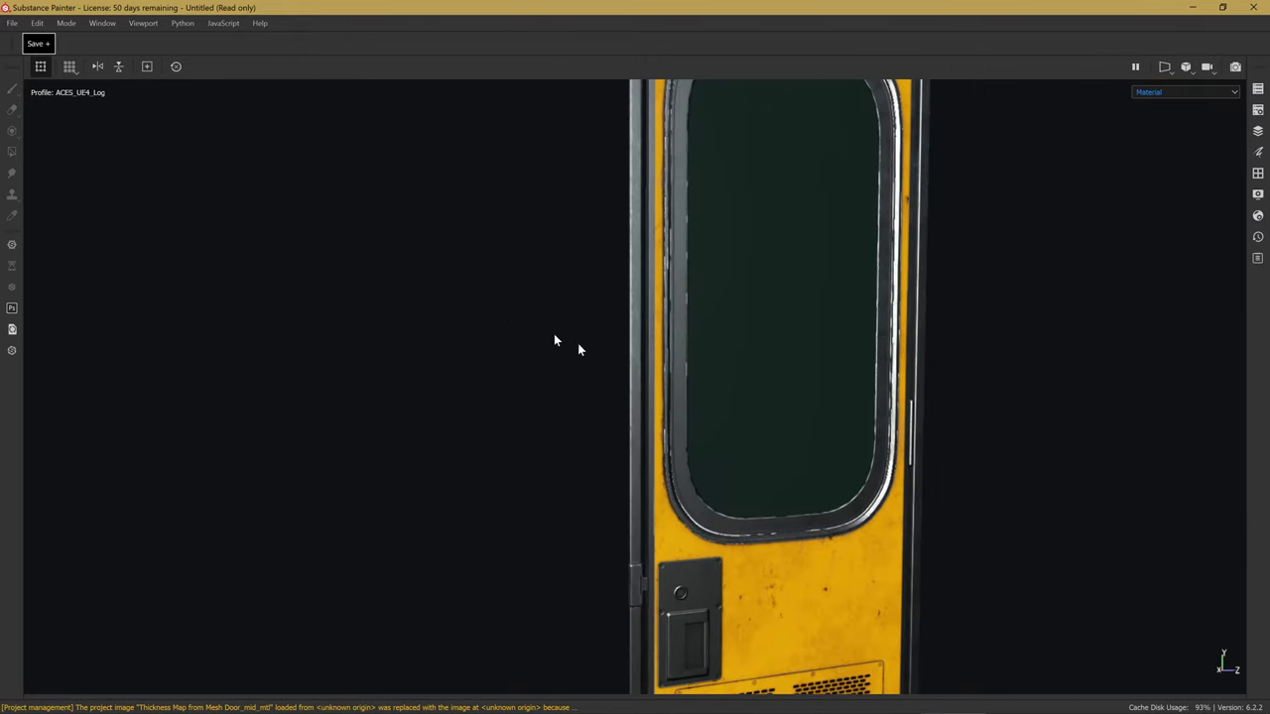
{"action": "scroll", "coordinate": [553, 343], "scroll_direction": "up", "scroll_amount": 5}
{"action": "key", "text": "Tab"}
{"action": "right_click_drag", "start_coordinate": [361, 214], "coordinate": [397, 339], "text": "alt"}
{"action": "mouse_move", "coordinate": [397, 338]}
{"action": "left_mouse_down", "text": "alt"}
{"action": "mouse_move", "coordinate": [361, 299]}
{"action": "mouse_move", "coordinate": [372, 257]}
{"action": "left_mouse_up", "text": "alt"}
{"action": "right_click_drag", "start_coordinate": [372, 258], "coordinate": [363, 284], "text": "alt"}
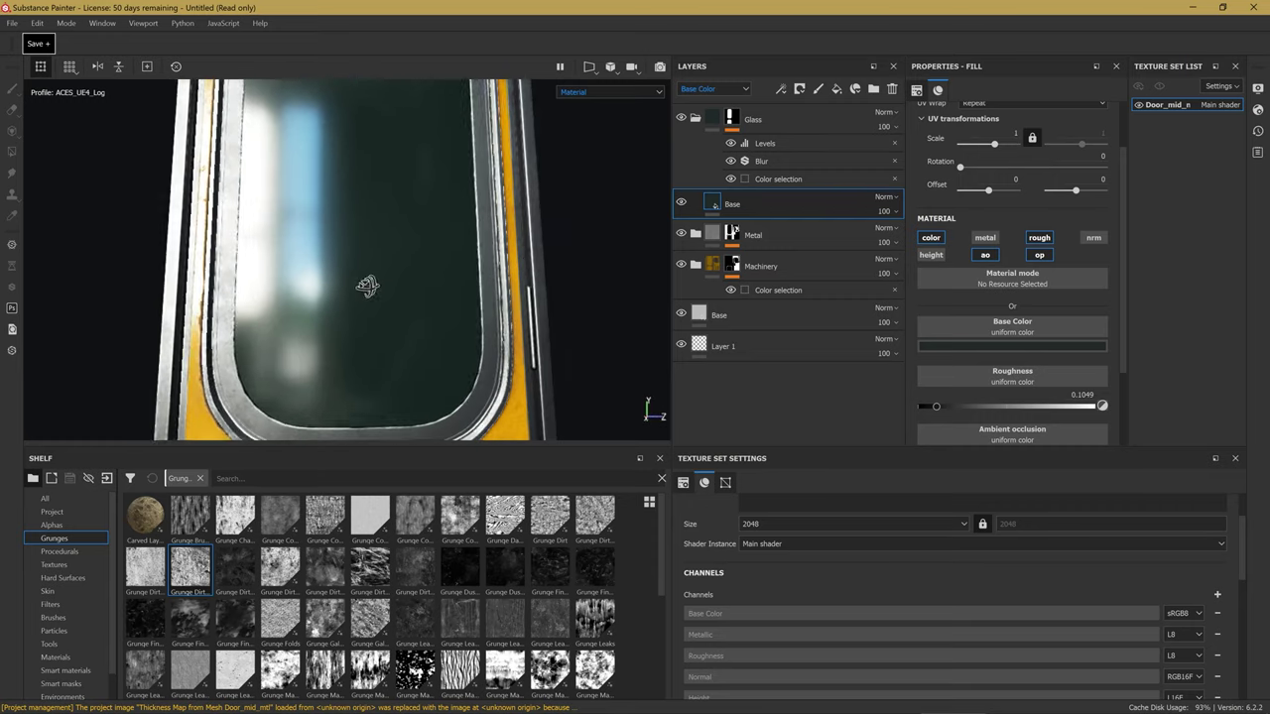
{"action": "left_click_drag", "start_coordinate": [363, 284], "coordinate": [419, 308], "text": "alt"}
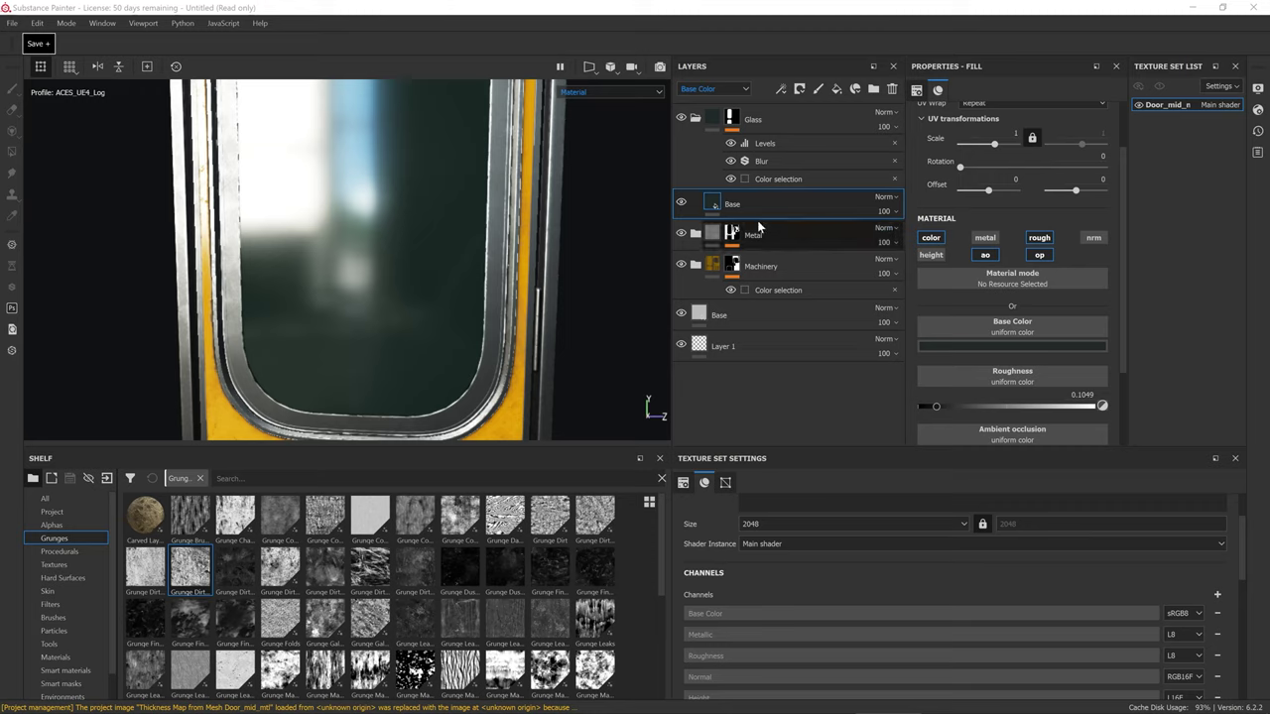
{"action": "mouse_move", "coordinate": [391, 241]}
{"action": "left_mouse_down", "text": "alt"}
{"action": "mouse_move", "coordinate": [417, 275]}
{"action": "mouse_move", "coordinate": [496, 212]}
{"action": "mouse_move", "coordinate": [555, 198]}
{"action": "left_mouse_up", "text": "alt"}
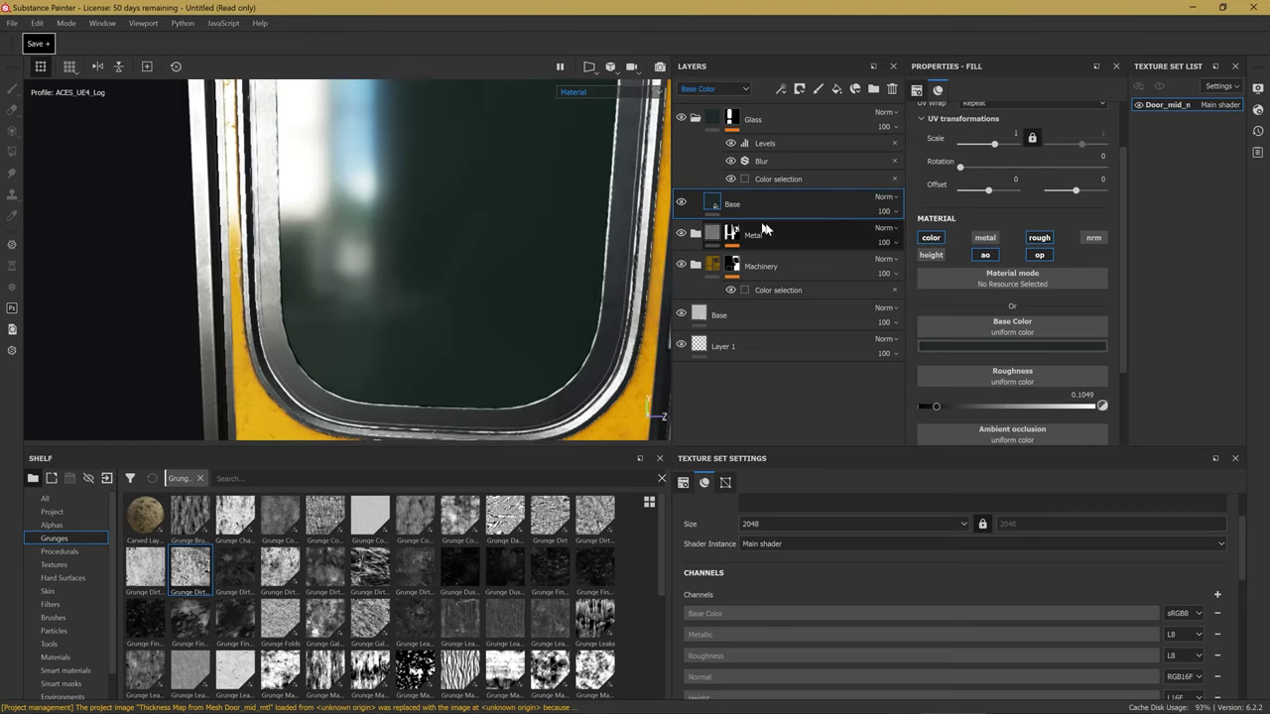
Add a new fill layer above the glass base with a dark grey base colour.
{"action": "left_click", "coordinate": [838, 90]}
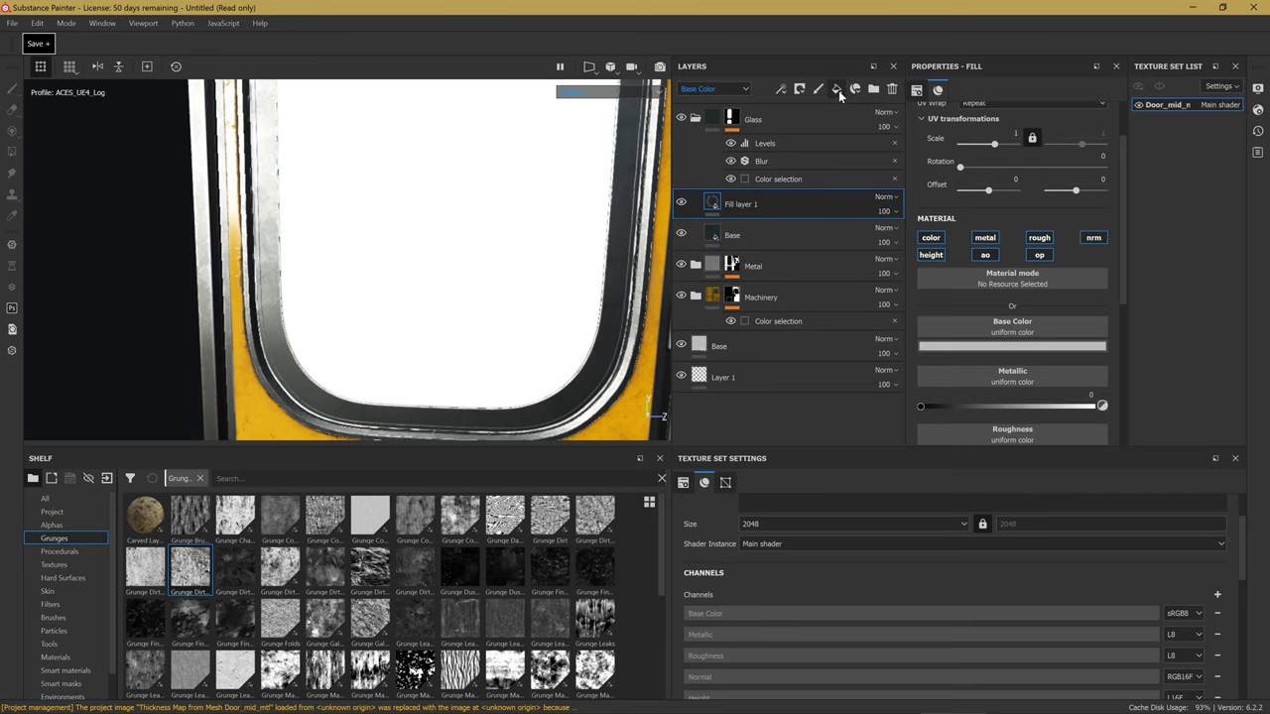
{"action": "left_click", "coordinate": [1013, 347]}
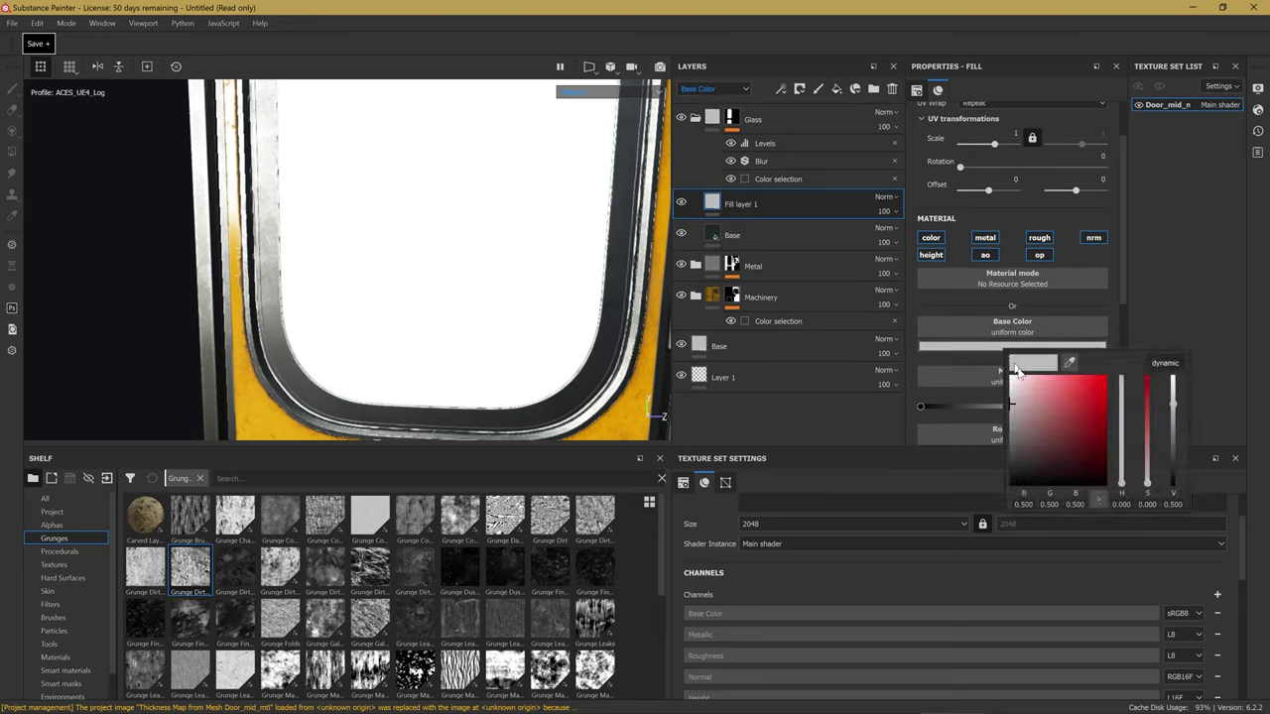
{"action": "left_click", "coordinate": [1123, 474]}
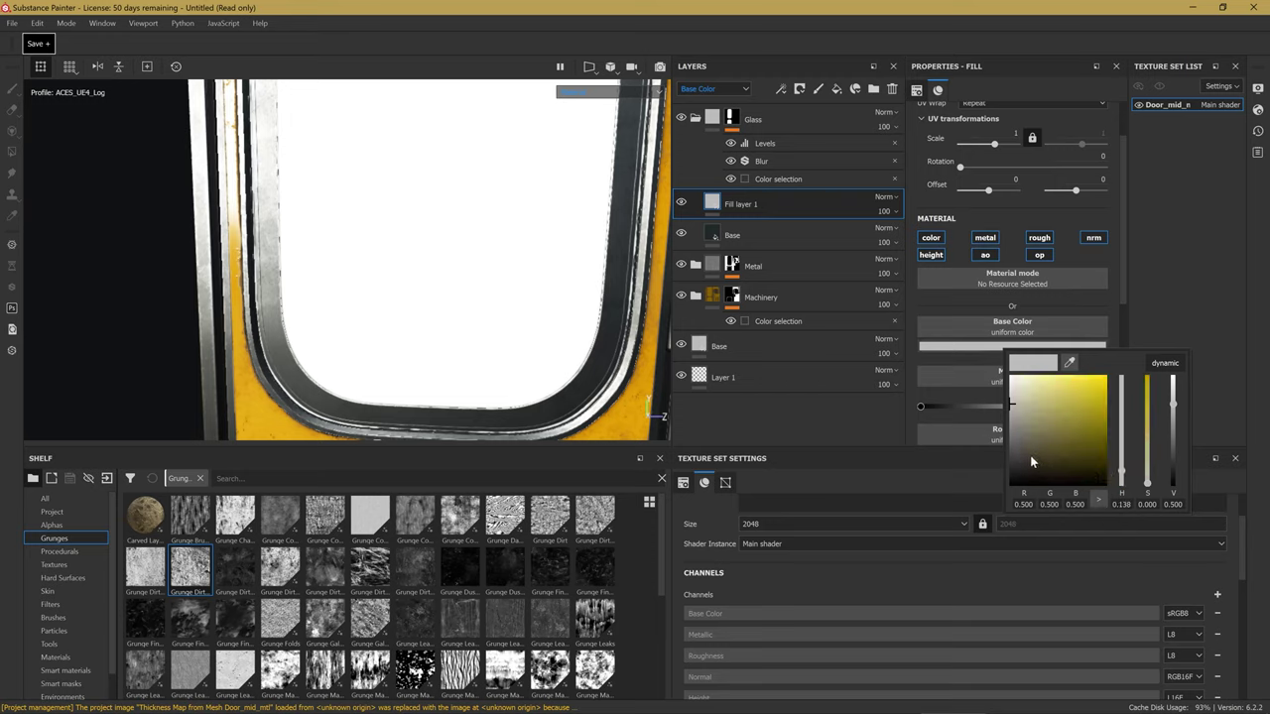
{"action": "left_click_drag", "start_coordinate": [1032, 463], "coordinate": [1023, 466]}
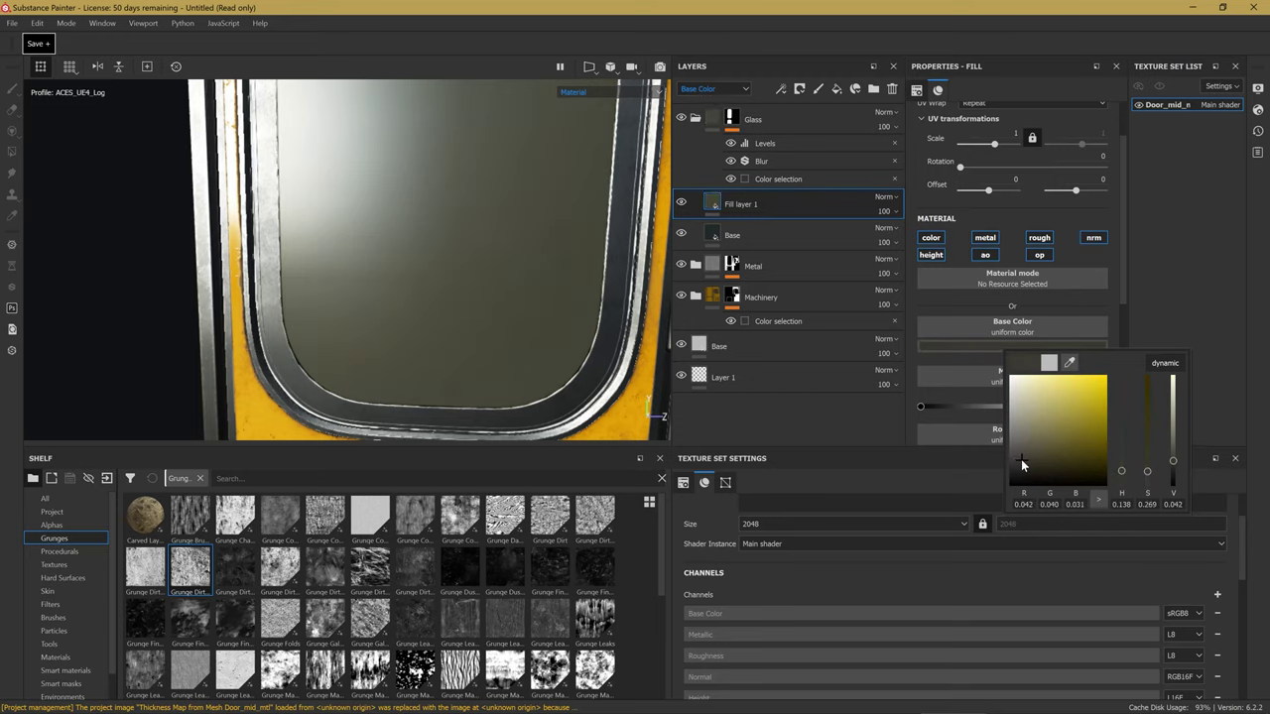
{"action": "left_click_drag", "start_coordinate": [1023, 465], "coordinate": [1013, 463]}
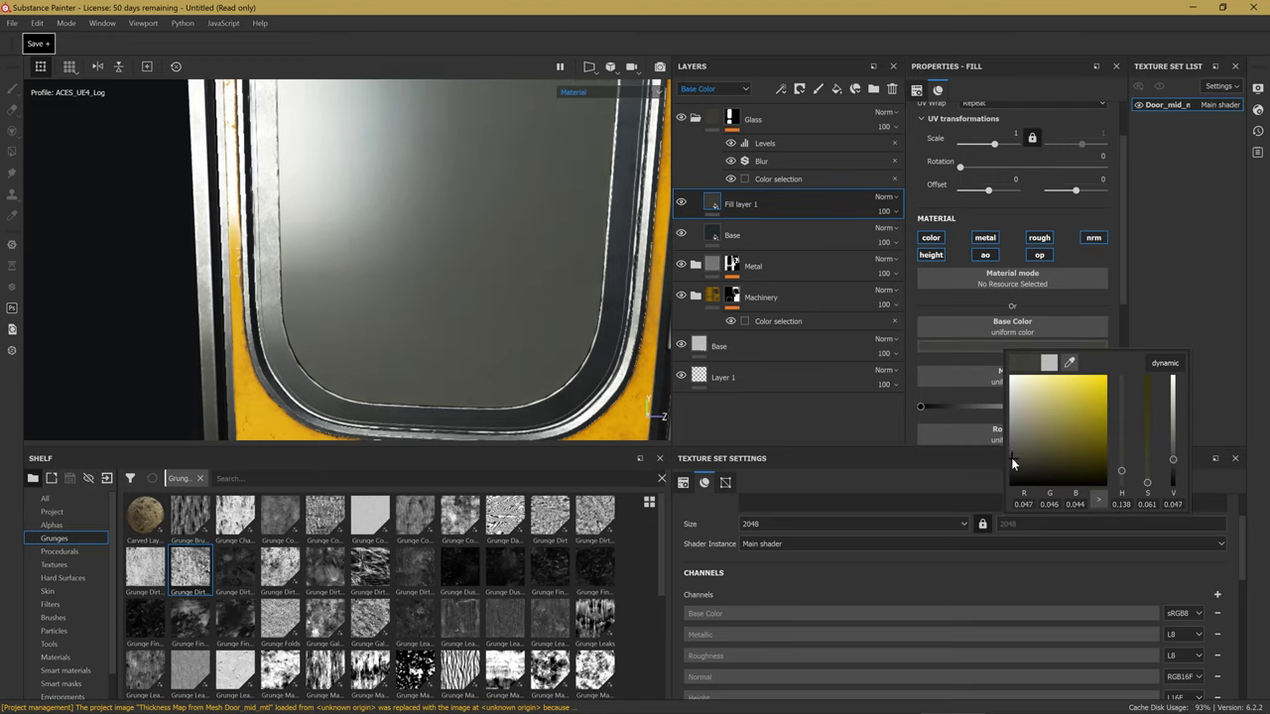
Rename the fill layer 'dirt' and turn off its metallic and normal channels.
{"action": "double_click", "coordinate": [750, 204]}
{"action": "type", "text": "dirt"}
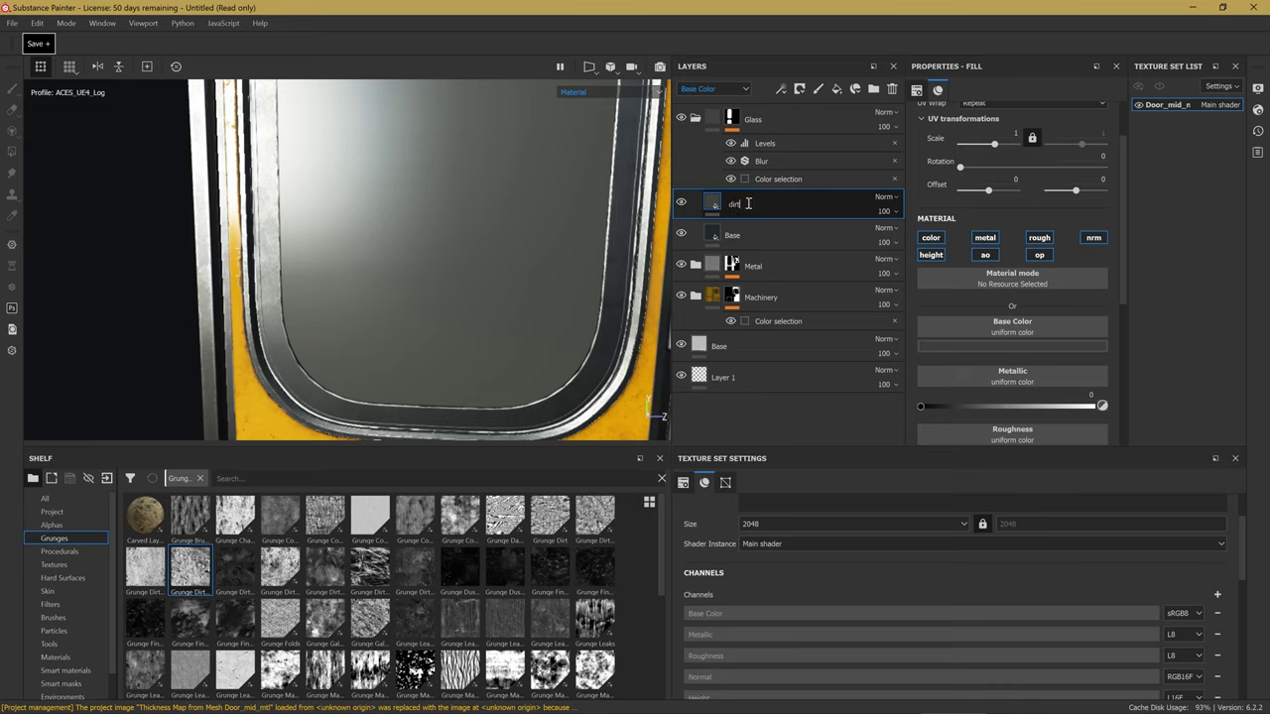
{"action": "key", "text": "Return"}
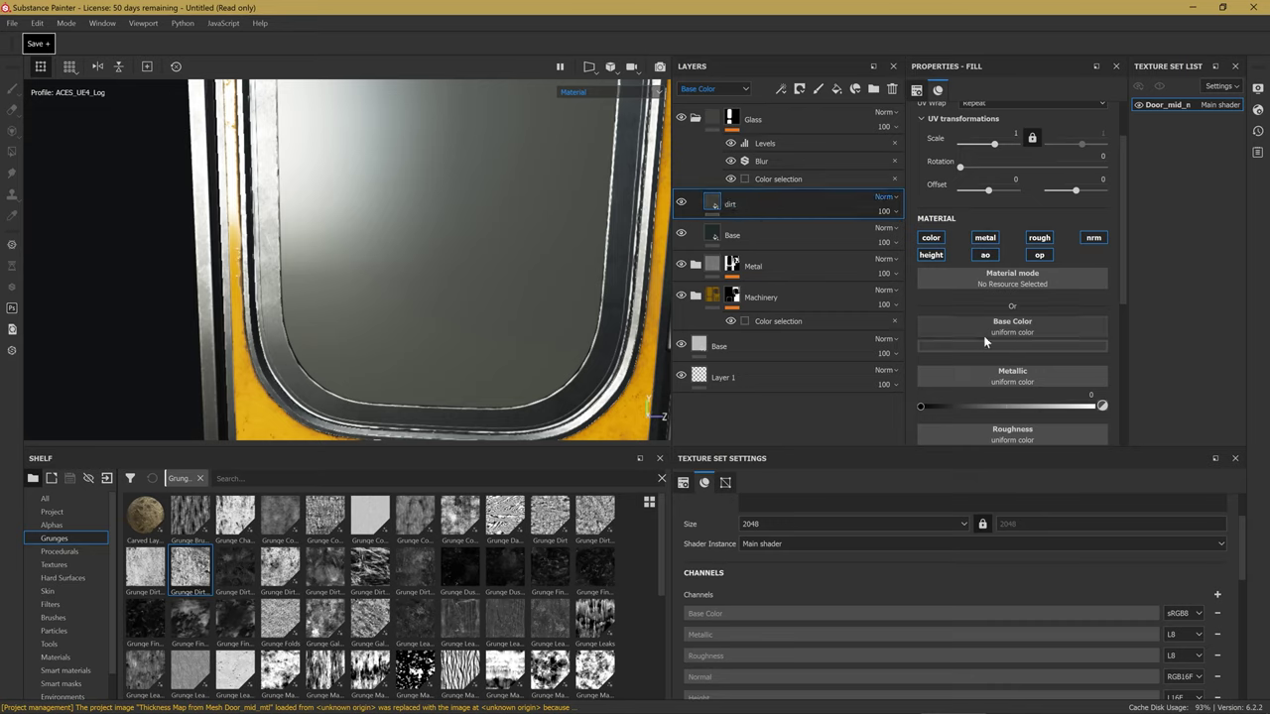
{"action": "left_click", "coordinate": [980, 240]}
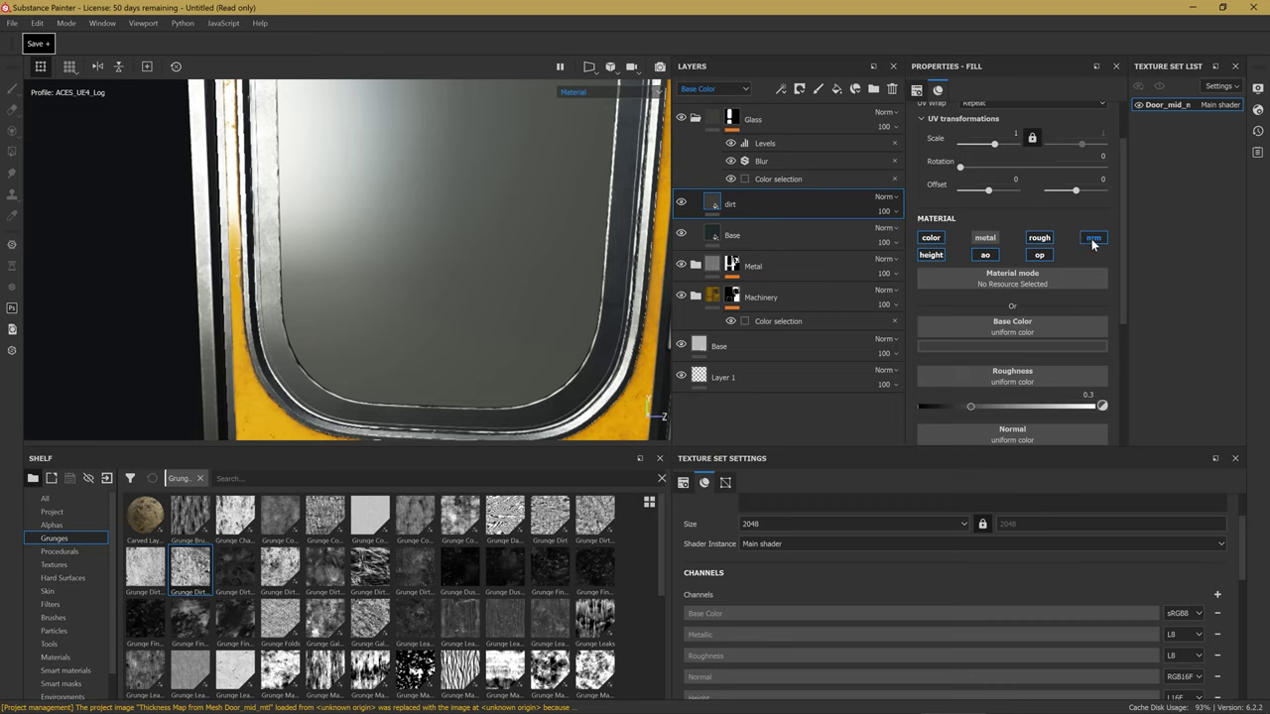
{"action": "left_click", "coordinate": [1094, 242]}
{"action": "scroll", "coordinate": [1050, 357], "scroll_direction": "down", "scroll_amount": 3}
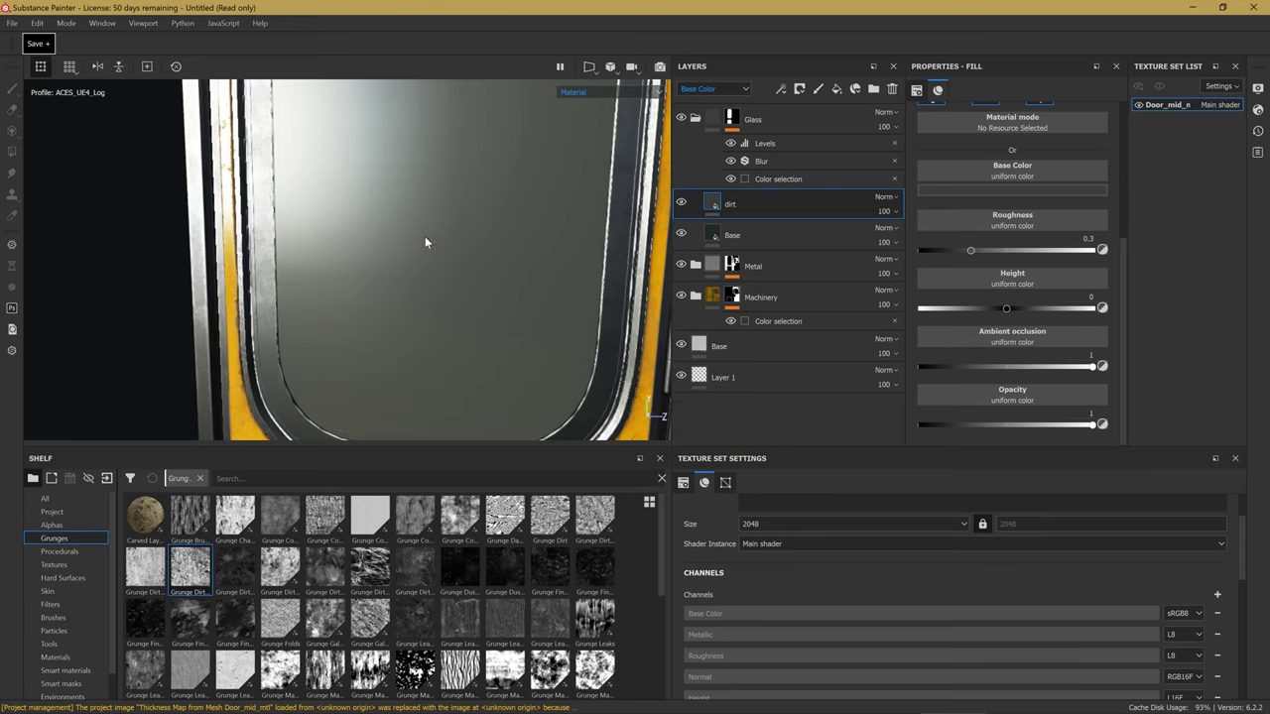
Give the dirt layer a black mask driven by a Dirt generator.
{"action": "right_click", "coordinate": [772, 208]}
{"action": "left_click", "coordinate": [862, 170]}
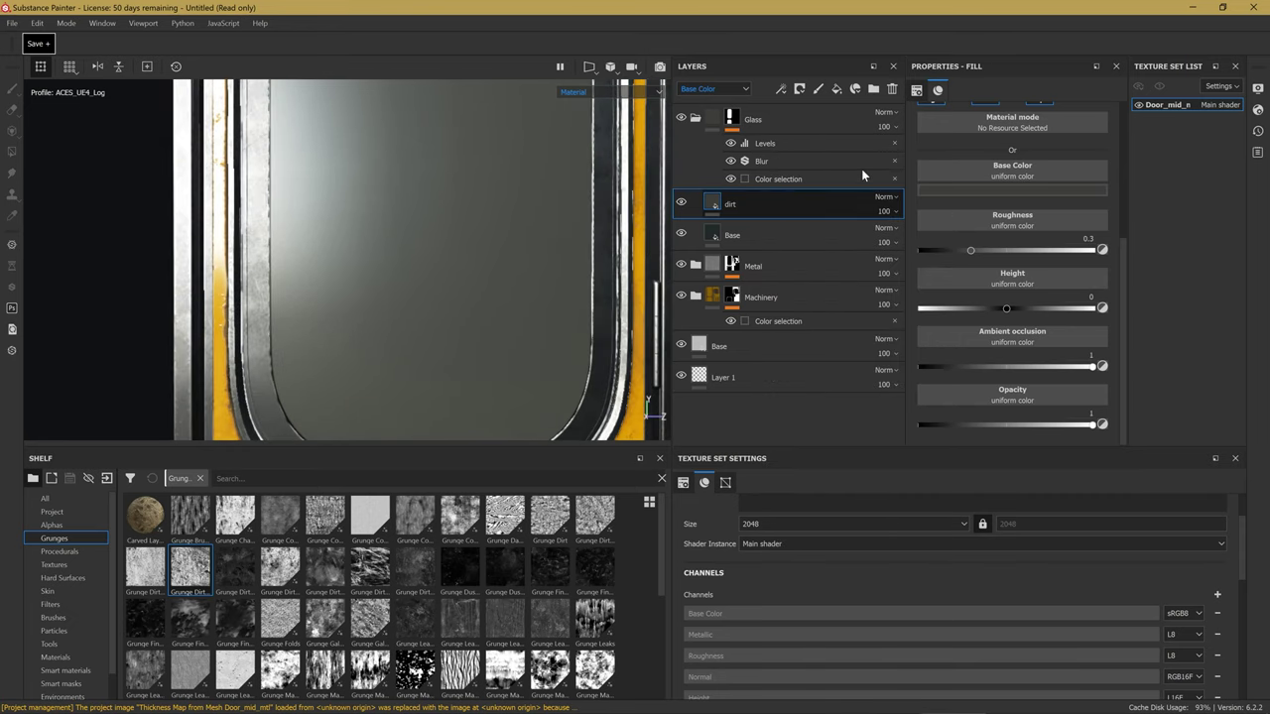
{"action": "right_click", "coordinate": [754, 202]}
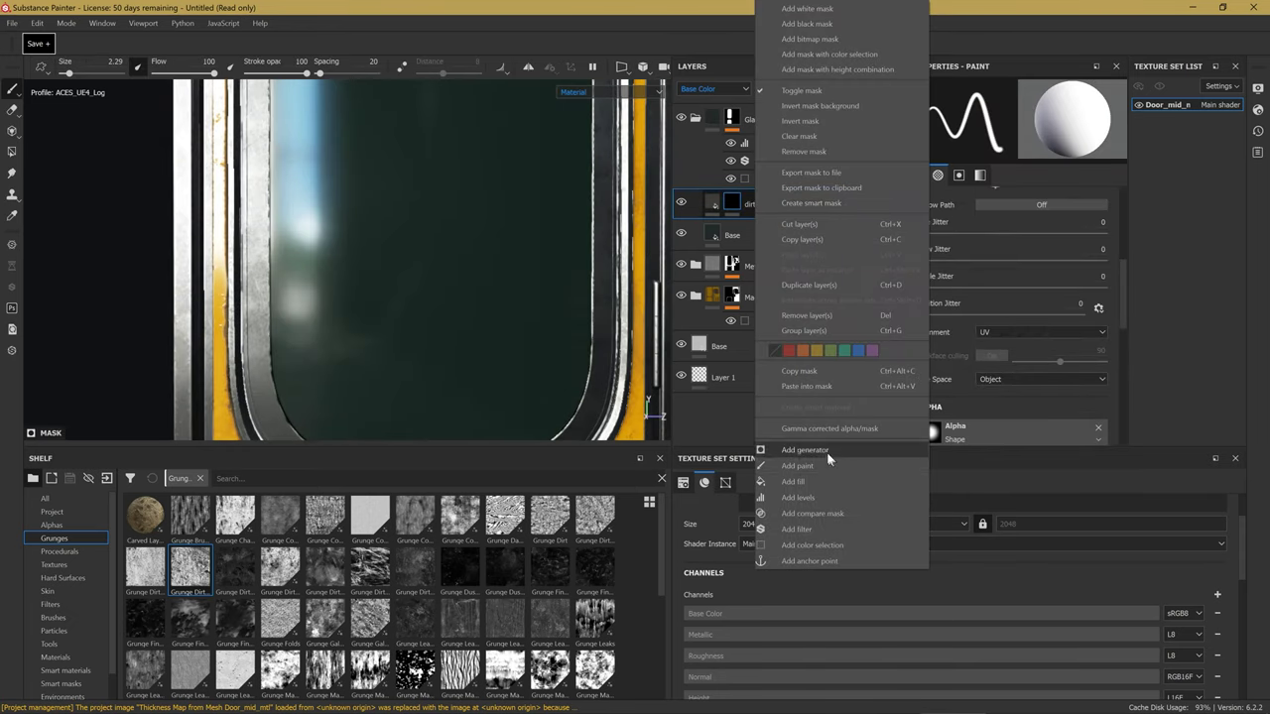
{"action": "left_click", "coordinate": [834, 464]}
{"action": "left_click", "coordinate": [1022, 113]}
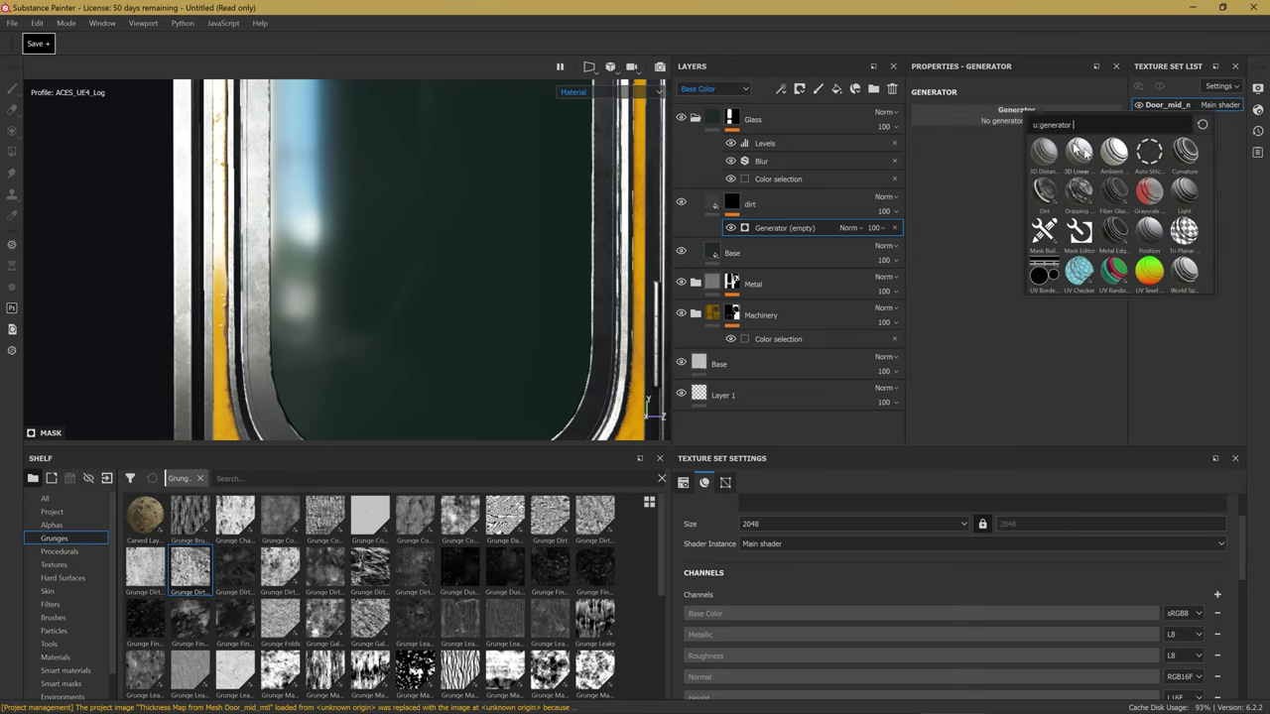
{"action": "left_click", "coordinate": [1043, 190]}
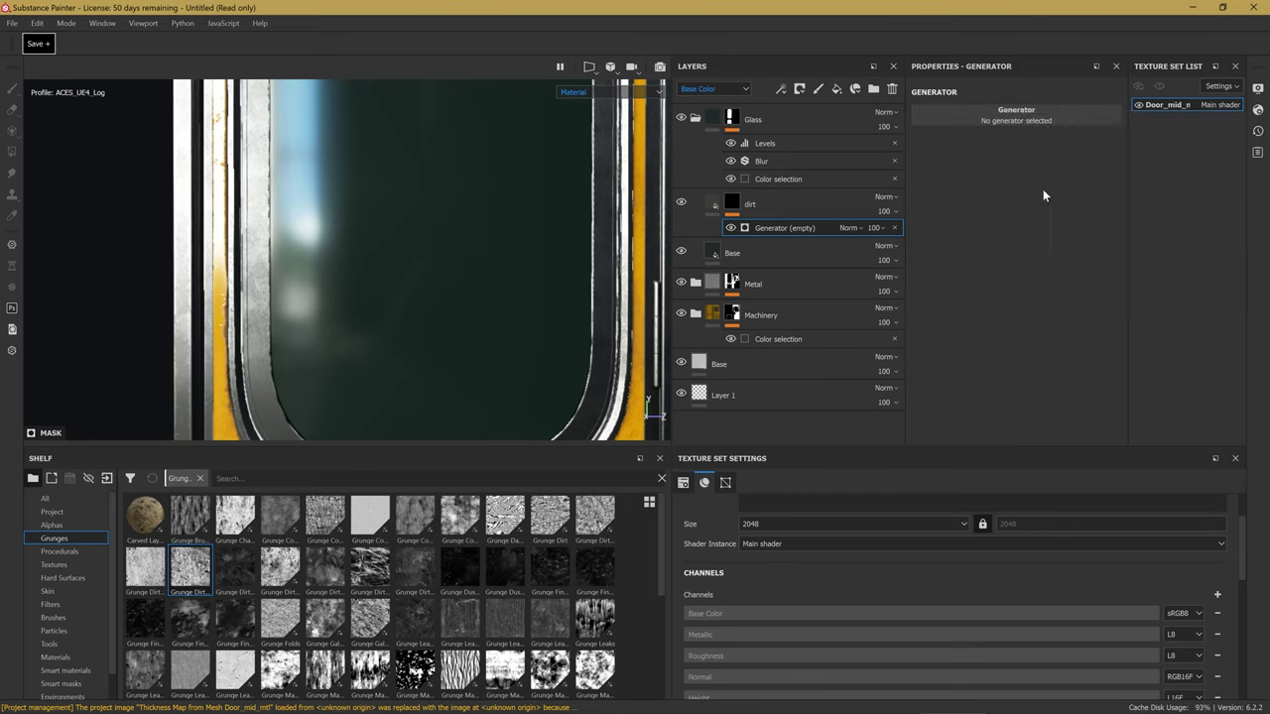
Inspect the Dirt generator's effect on the window glass full screen.
{"action": "scroll", "coordinate": [366, 238], "scroll_direction": "down", "scroll_amount": 3}
{"action": "scroll", "coordinate": [413, 193], "scroll_direction": "down", "scroll_amount": 2}
{"action": "scroll", "coordinate": [424, 287], "scroll_direction": "up", "scroll_amount": 2}
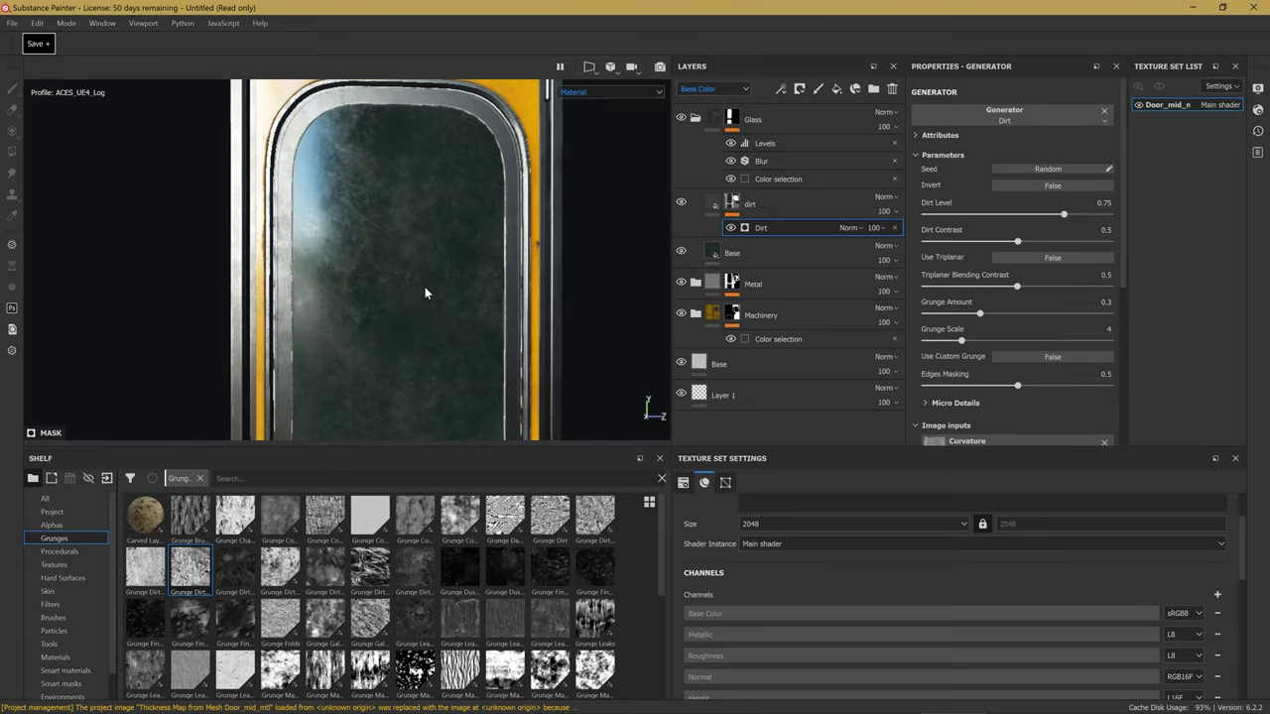
{"action": "key", "text": "Tab"}
{"action": "scroll", "coordinate": [598, 368], "scroll_direction": "down", "scroll_amount": 2}
{"action": "scroll", "coordinate": [504, 305], "scroll_direction": "down", "scroll_amount": 2}
{"action": "scroll", "coordinate": [516, 297], "scroll_direction": "up", "scroll_amount": 2}
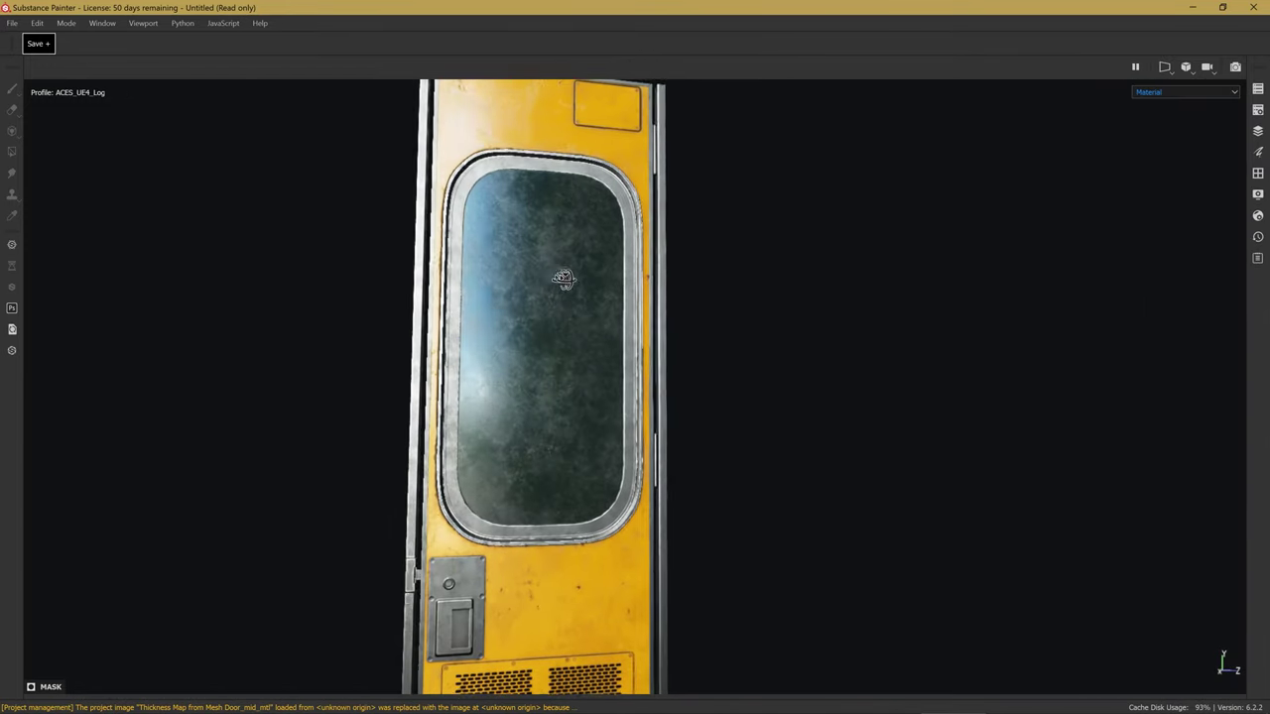
{"action": "scroll", "coordinate": [545, 286], "scroll_direction": "up", "scroll_amount": 2}
{"action": "scroll", "coordinate": [545, 287], "scroll_direction": "up", "scroll_amount": 1}
{"action": "key", "text": "Tab"}
{"action": "middle_click_drag", "start_coordinate": [586, 304], "coordinate": [453, 264]}
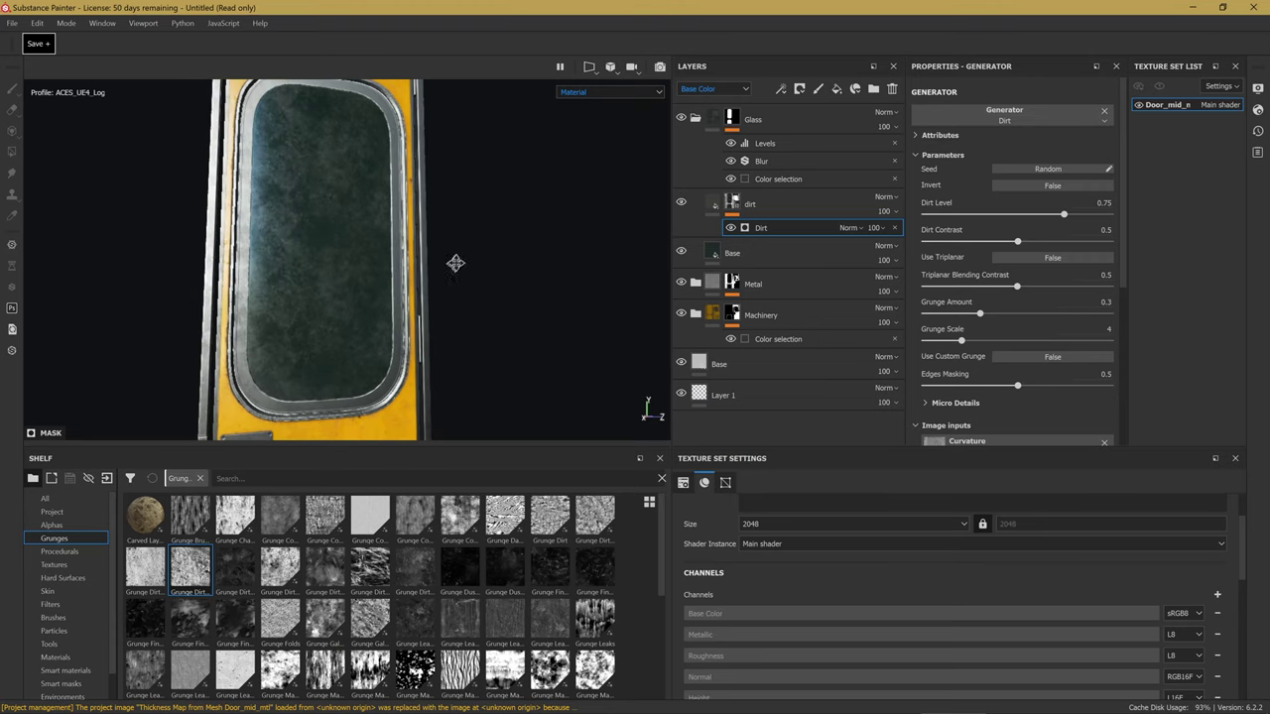
{"action": "scroll", "coordinate": [1026, 301], "scroll_direction": "down", "scroll_amount": 3}
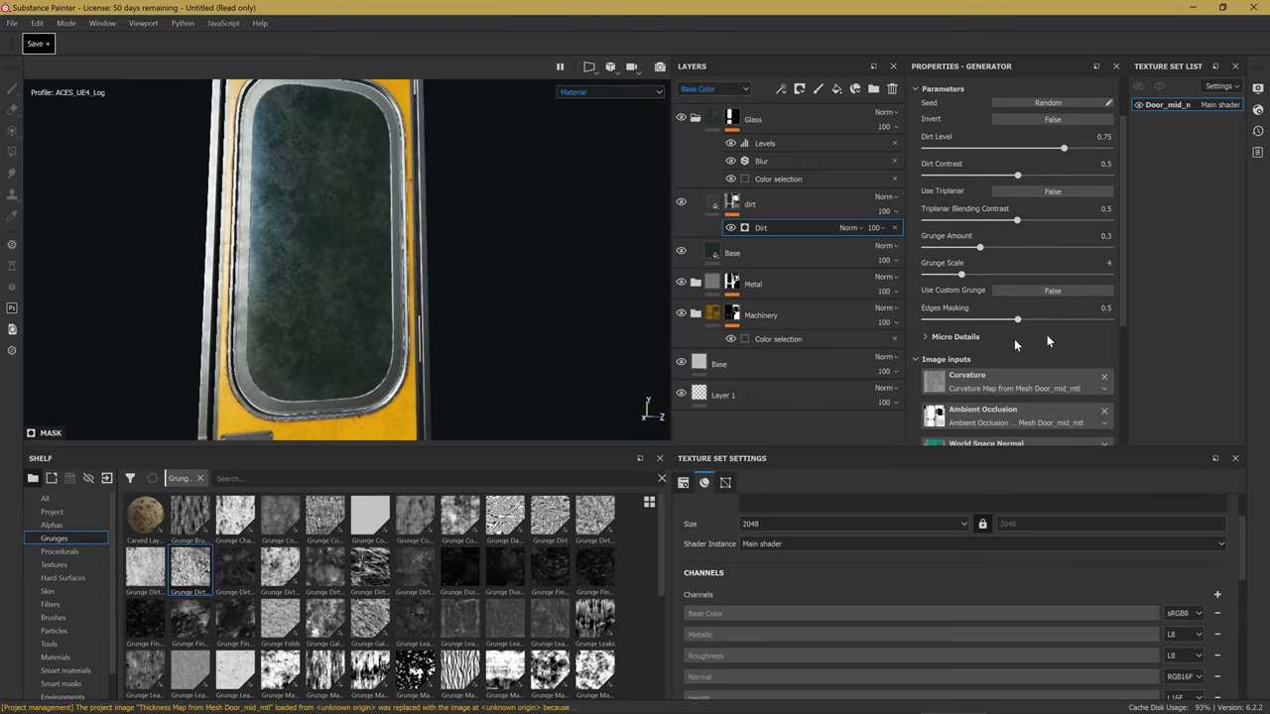
Reduce the Dirt generator's Micro Details Grunge Amount to 0.22 and view the mask alone.
{"action": "left_click", "coordinate": [948, 335]}
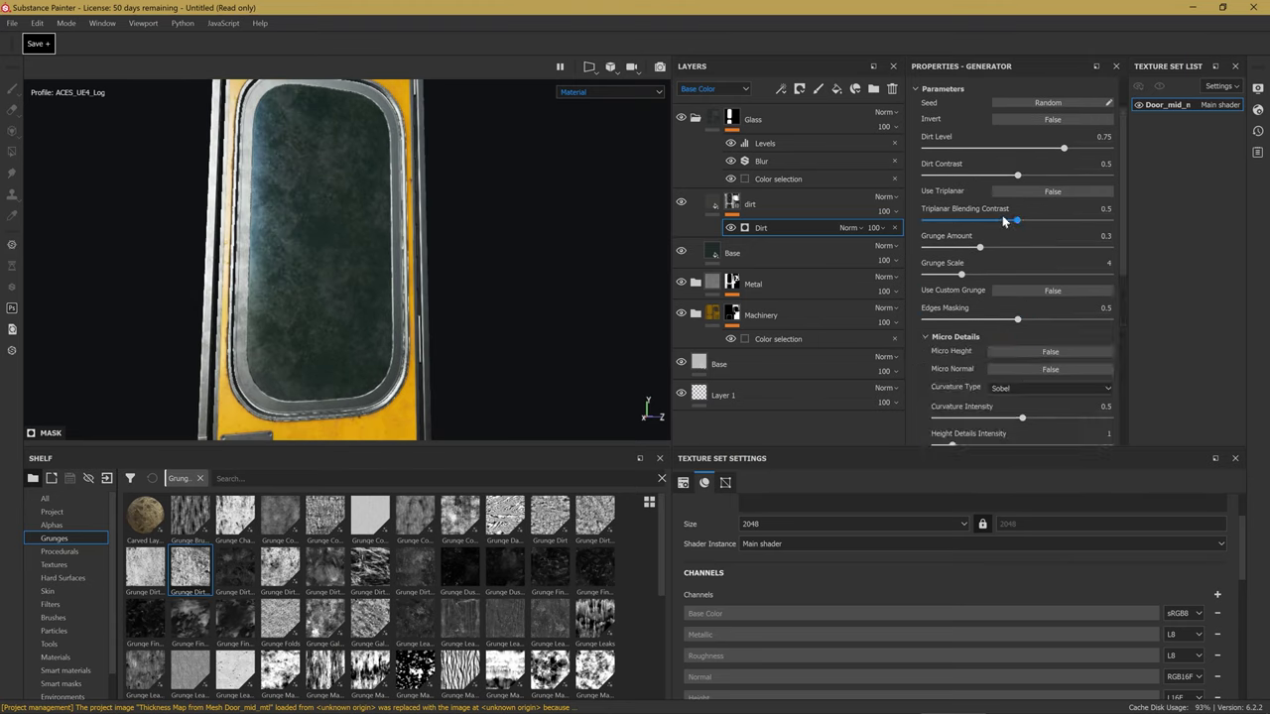
{"action": "left_click_drag", "start_coordinate": [974, 247], "coordinate": [966, 247]}
{"action": "scroll", "coordinate": [398, 289], "scroll_direction": "up", "scroll_amount": 3}
{"action": "left_click", "coordinate": [735, 204], "text": "alt"}
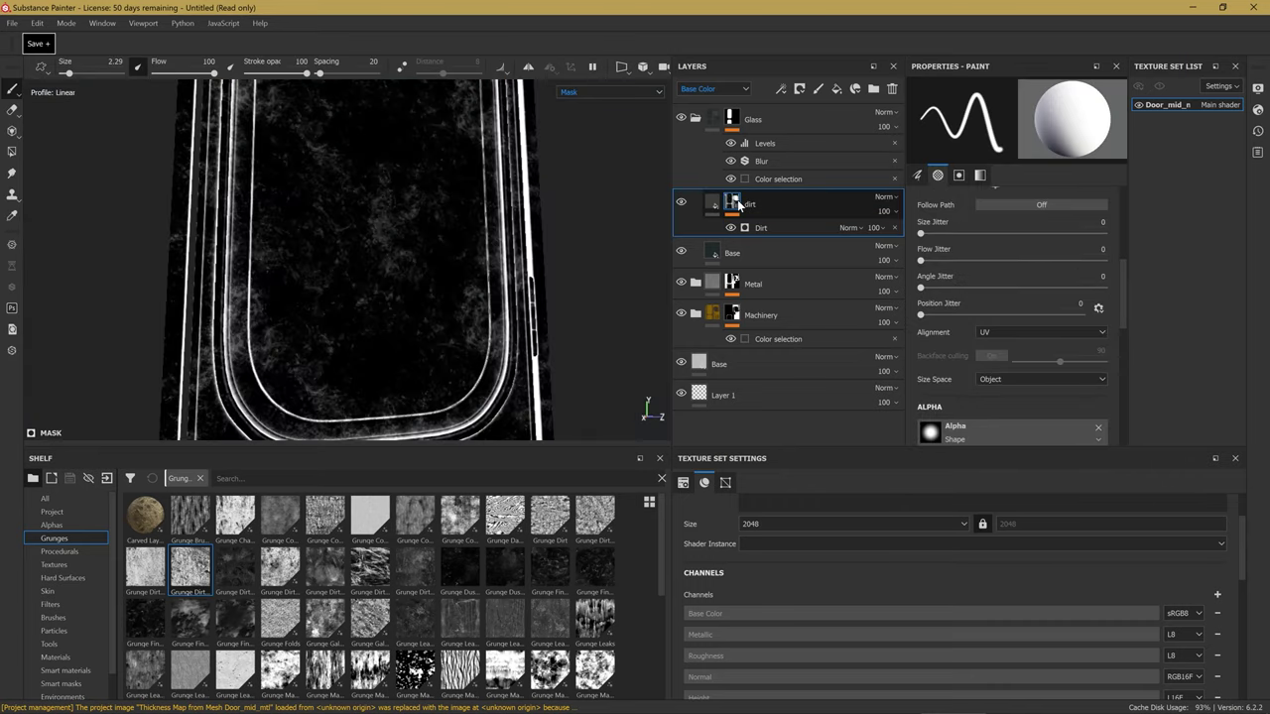
Adjust the Dirt generator's dirt level and grunge breakup settings.
{"action": "left_click", "coordinate": [779, 229]}
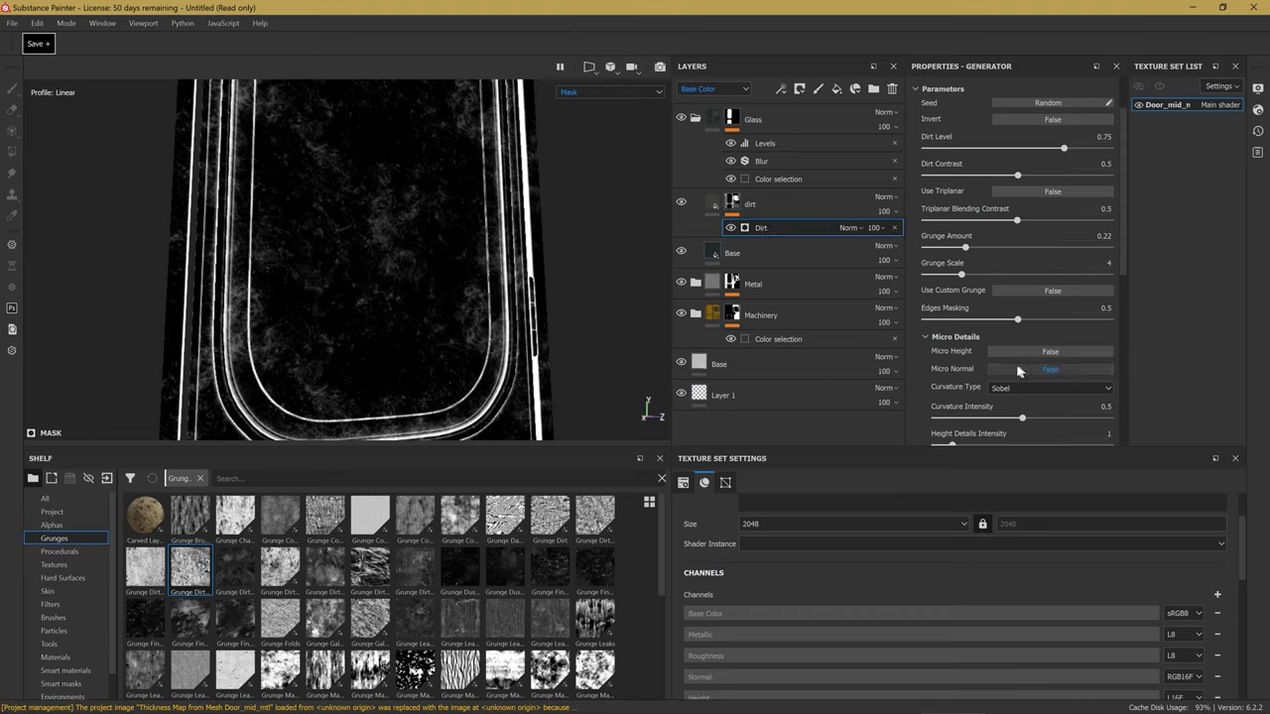
{"action": "scroll", "coordinate": [970, 352], "scroll_direction": "down", "scroll_amount": 2}
{"action": "mouse_move", "coordinate": [1055, 340]}
{"action": "left_mouse_down"}
{"action": "mouse_move", "coordinate": [926, 347]}
{"action": "mouse_move", "coordinate": [988, 340]}
{"action": "left_mouse_up"}
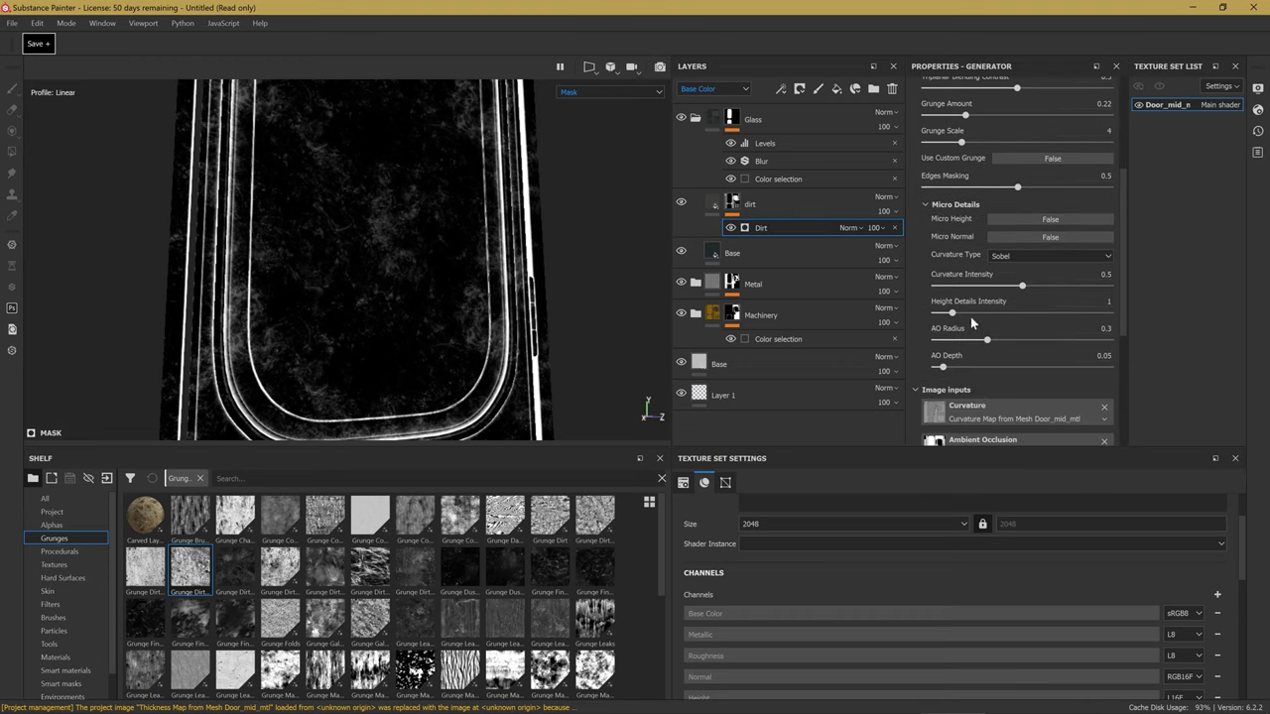
{"action": "scroll", "coordinate": [970, 316], "scroll_direction": "up", "scroll_amount": 2}
{"action": "scroll", "coordinate": [958, 253], "scroll_direction": "up", "scroll_amount": 2}
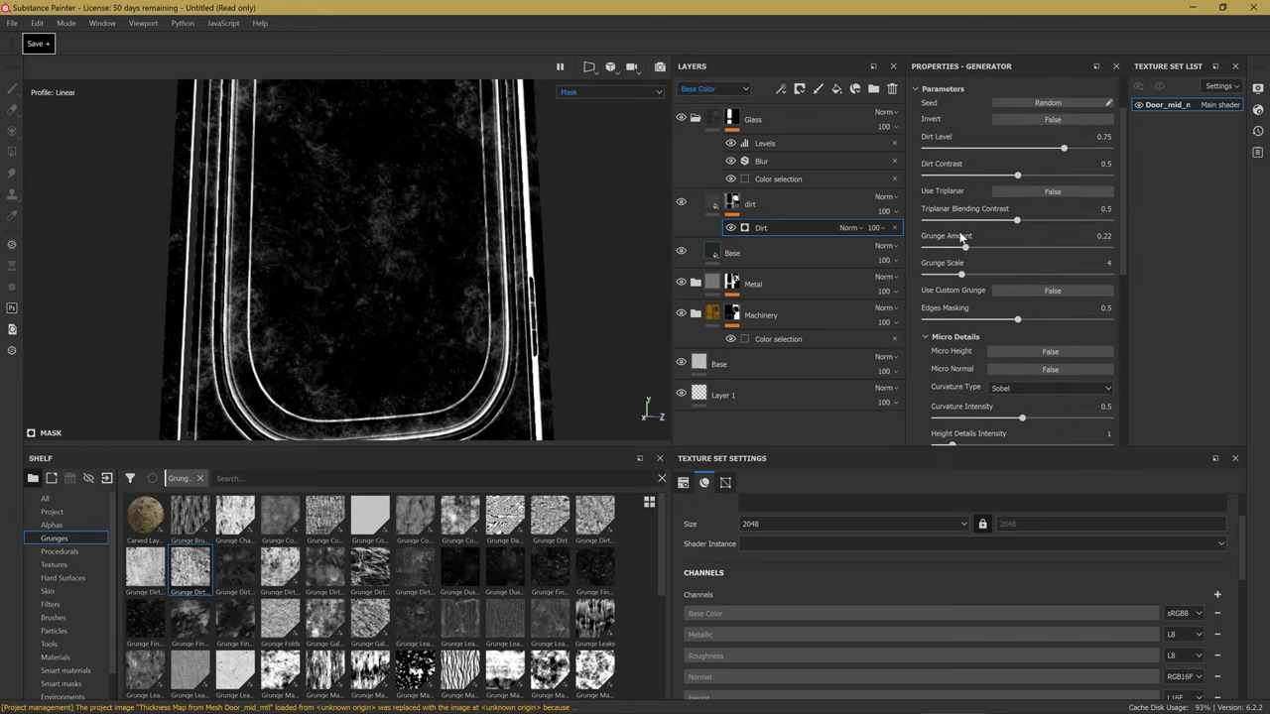
{"action": "scroll", "coordinate": [930, 315], "scroll_direction": "up", "scroll_amount": 2}
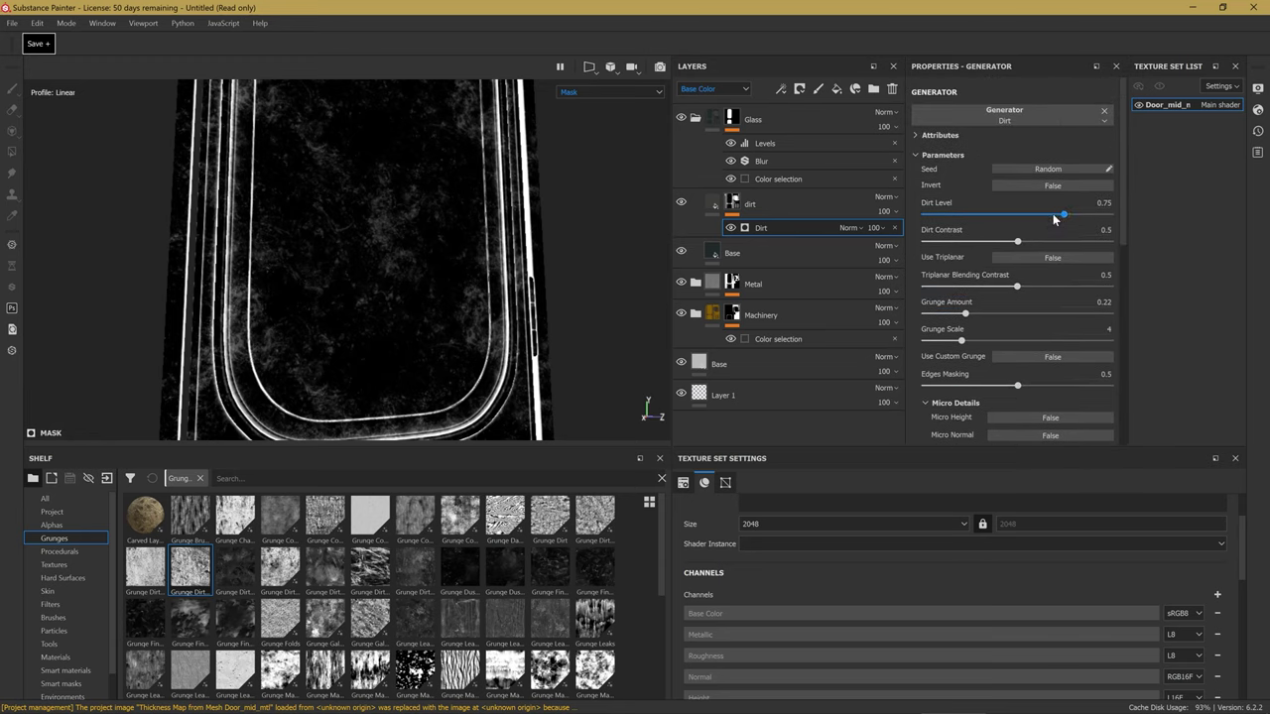
{"action": "mouse_move", "coordinate": [1053, 213]}
{"action": "left_mouse_down"}
{"action": "mouse_move", "coordinate": [1062, 222]}
{"action": "mouse_move", "coordinate": [1042, 253]}
{"action": "left_mouse_up"}
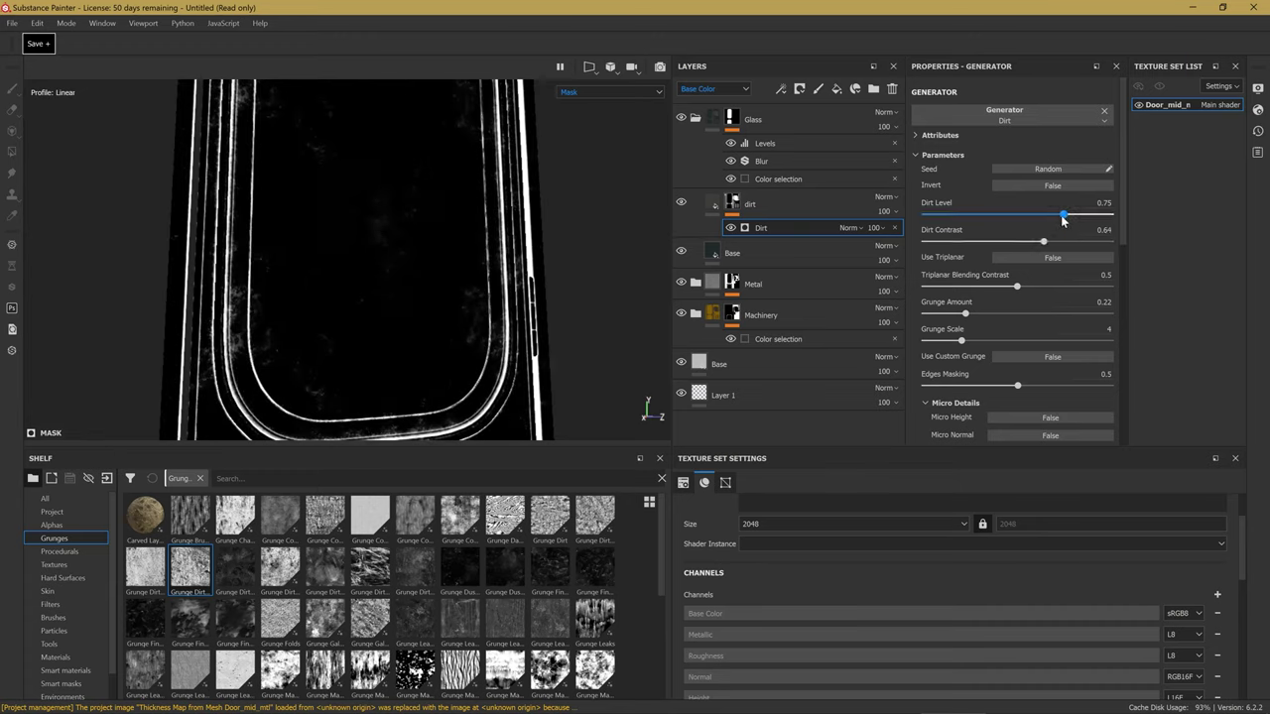
{"action": "left_click_drag", "start_coordinate": [965, 314], "coordinate": [965, 319]}
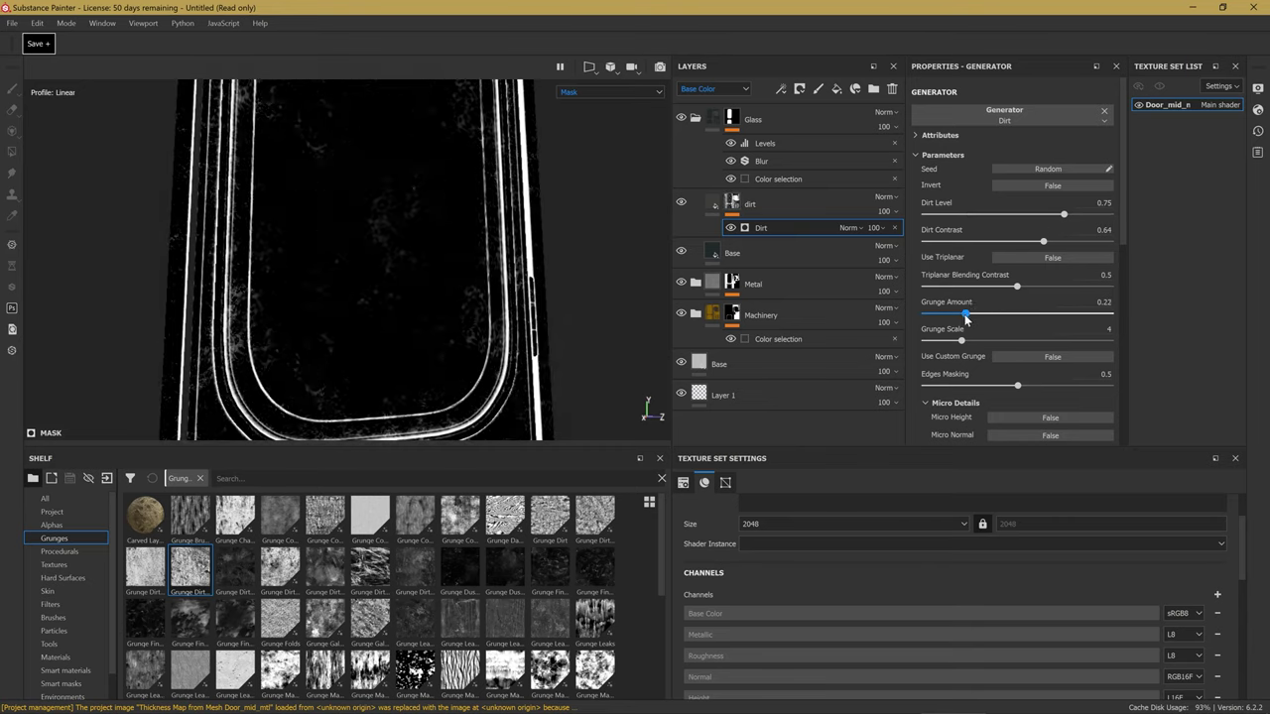
{"action": "mouse_move", "coordinate": [1125, 249]}
{"action": "left_mouse_down"}
{"action": "mouse_move", "coordinate": [1112, 335]}
{"action": "mouse_move", "coordinate": [976, 334]}
{"action": "left_mouse_up"}
Set Dirt Contrast to 0.55, keep Grunge Scale at 4, and enable Use Custom Grunge.
{"action": "scroll", "coordinate": [1024, 311], "scroll_direction": "down", "scroll_amount": 2}
{"action": "scroll", "coordinate": [1024, 312], "scroll_direction": "down", "scroll_amount": 1}
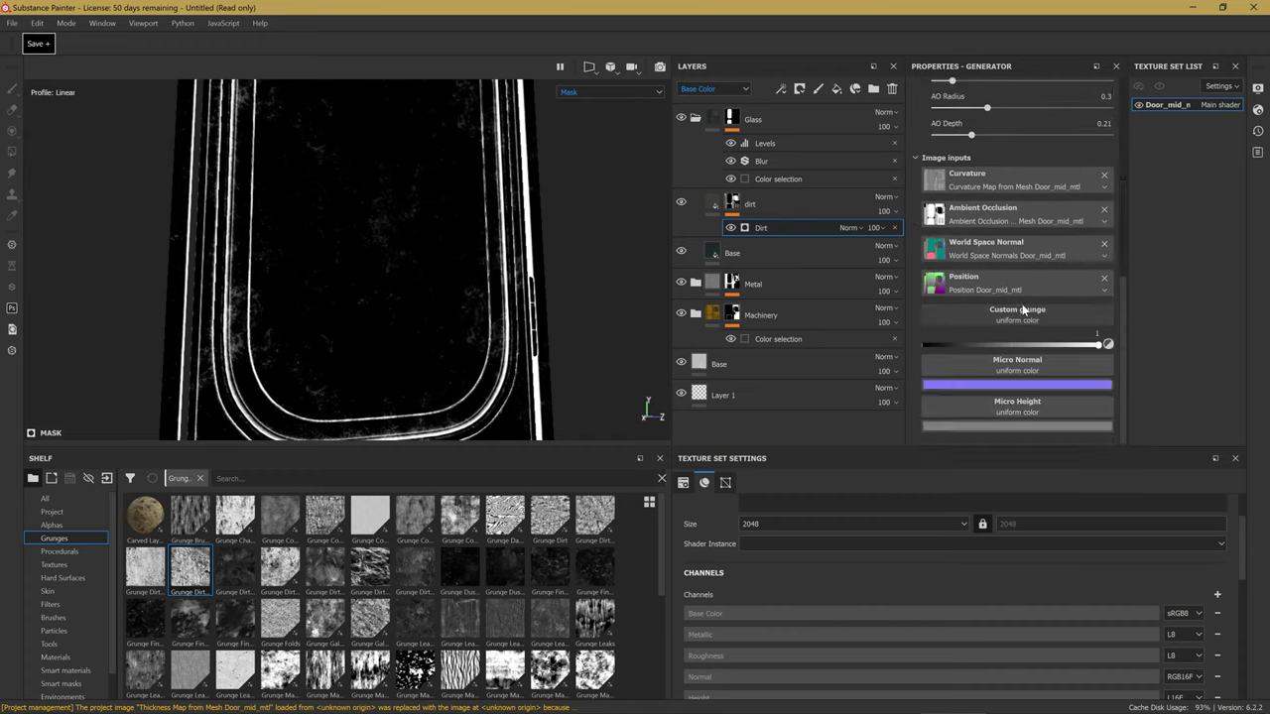
{"action": "scroll", "coordinate": [989, 260], "scroll_direction": "up", "scroll_amount": 3}
{"action": "scroll", "coordinate": [988, 265], "scroll_direction": "up", "scroll_amount": 2}
{"action": "scroll", "coordinate": [987, 265], "scroll_direction": "up", "scroll_amount": 3}
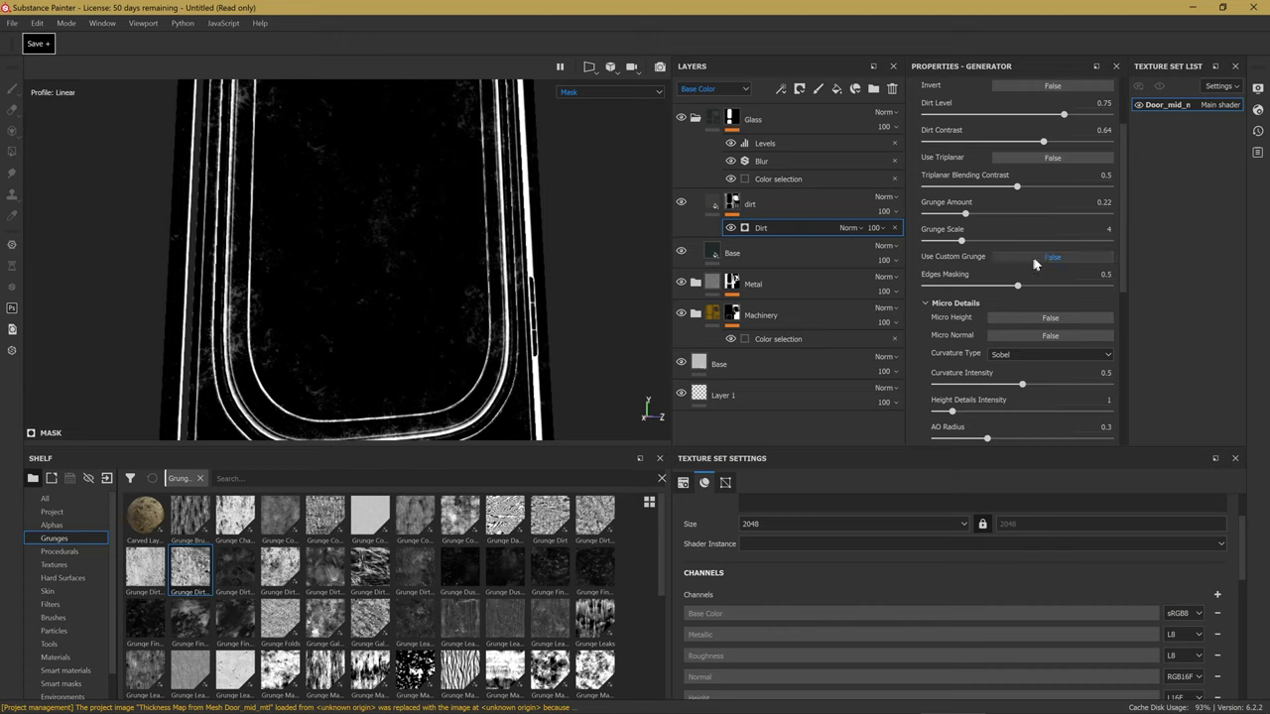
{"action": "scroll", "coordinate": [971, 290], "scroll_direction": "up", "scroll_amount": 2}
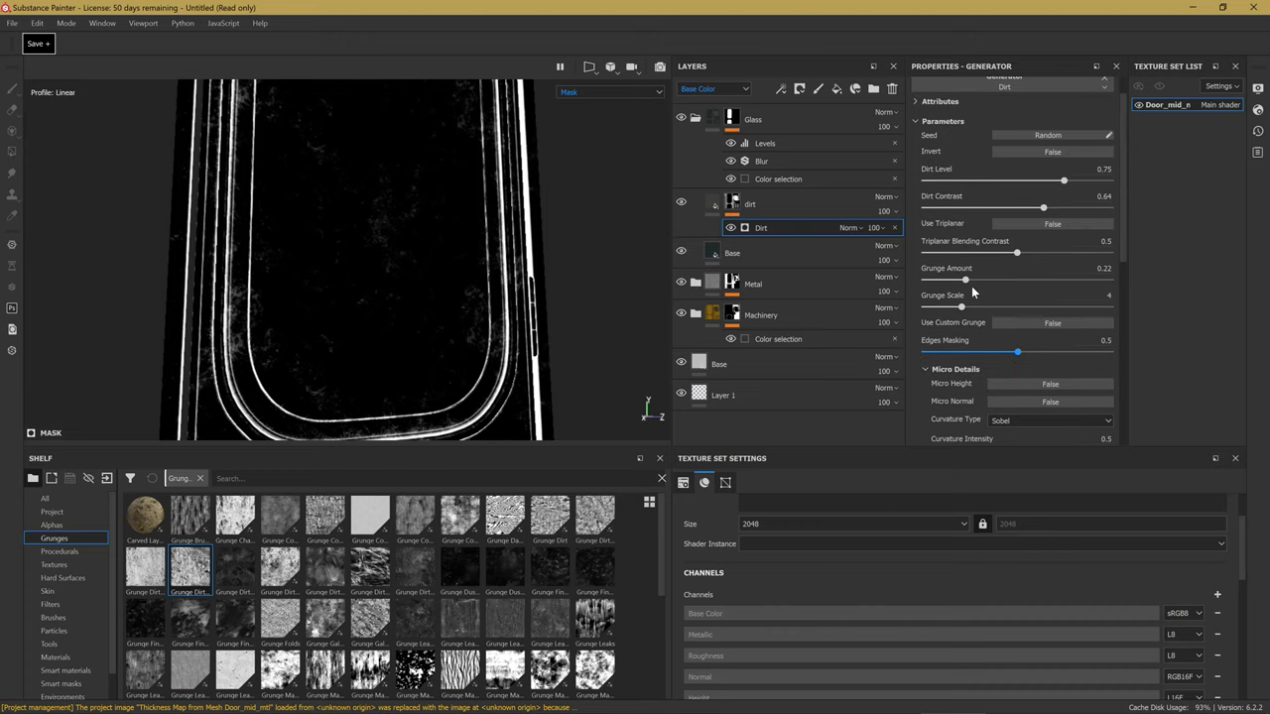
{"action": "left_click_drag", "start_coordinate": [1043, 207], "coordinate": [1026, 210]}
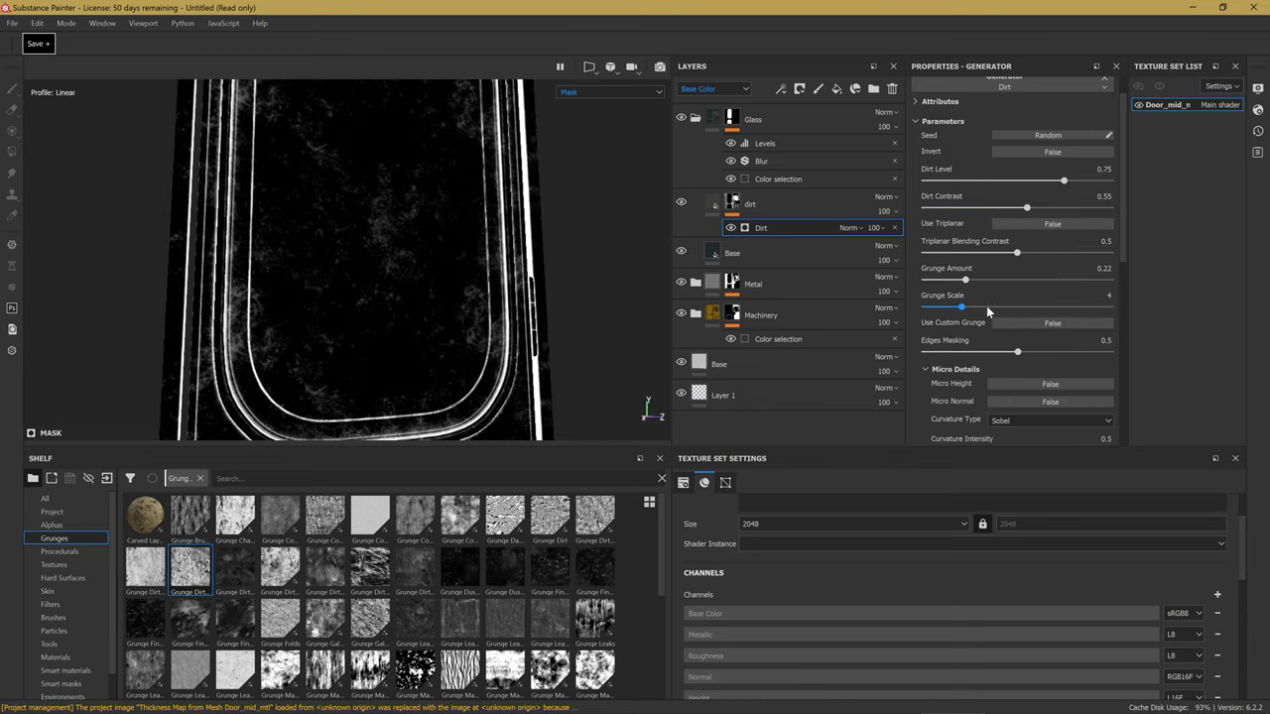
{"action": "left_click_drag", "start_coordinate": [976, 309], "coordinate": [949, 313]}
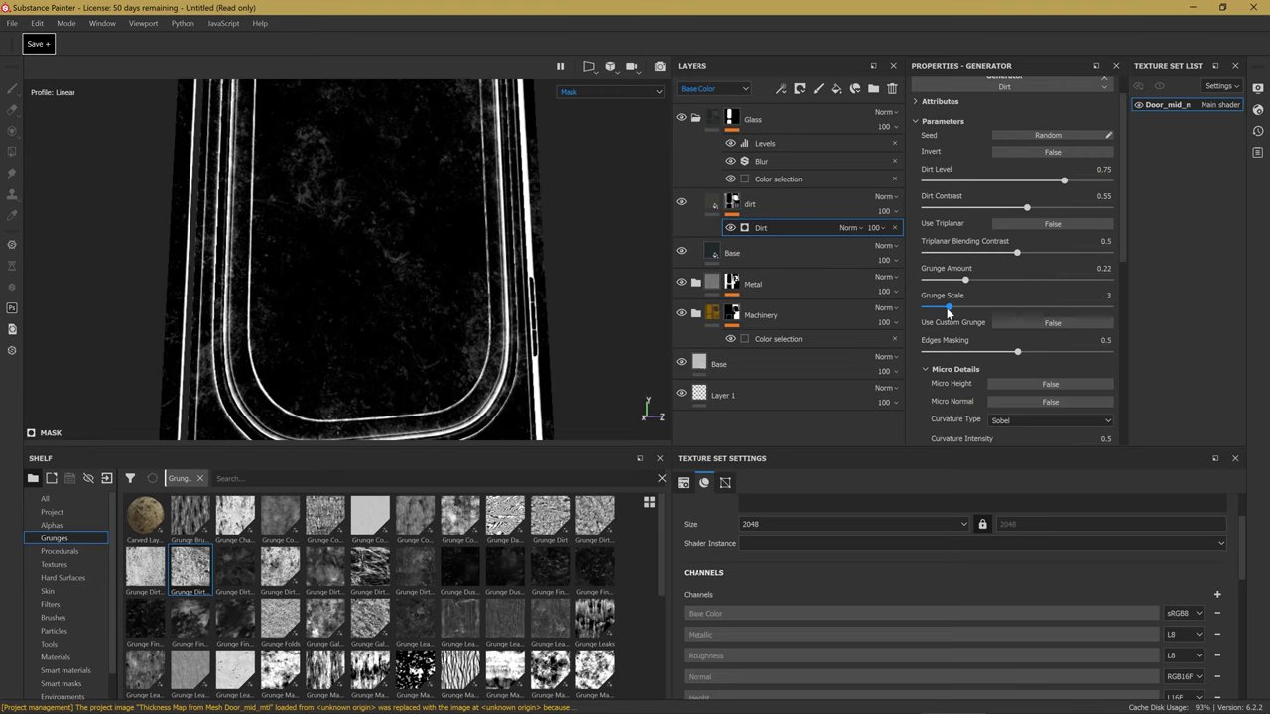
{"action": "mouse_move", "coordinate": [949, 309]}
{"action": "left_mouse_down"}
{"action": "mouse_move", "coordinate": [961, 308]}
{"action": "mouse_move", "coordinate": [965, 283]}
{"action": "left_mouse_up"}
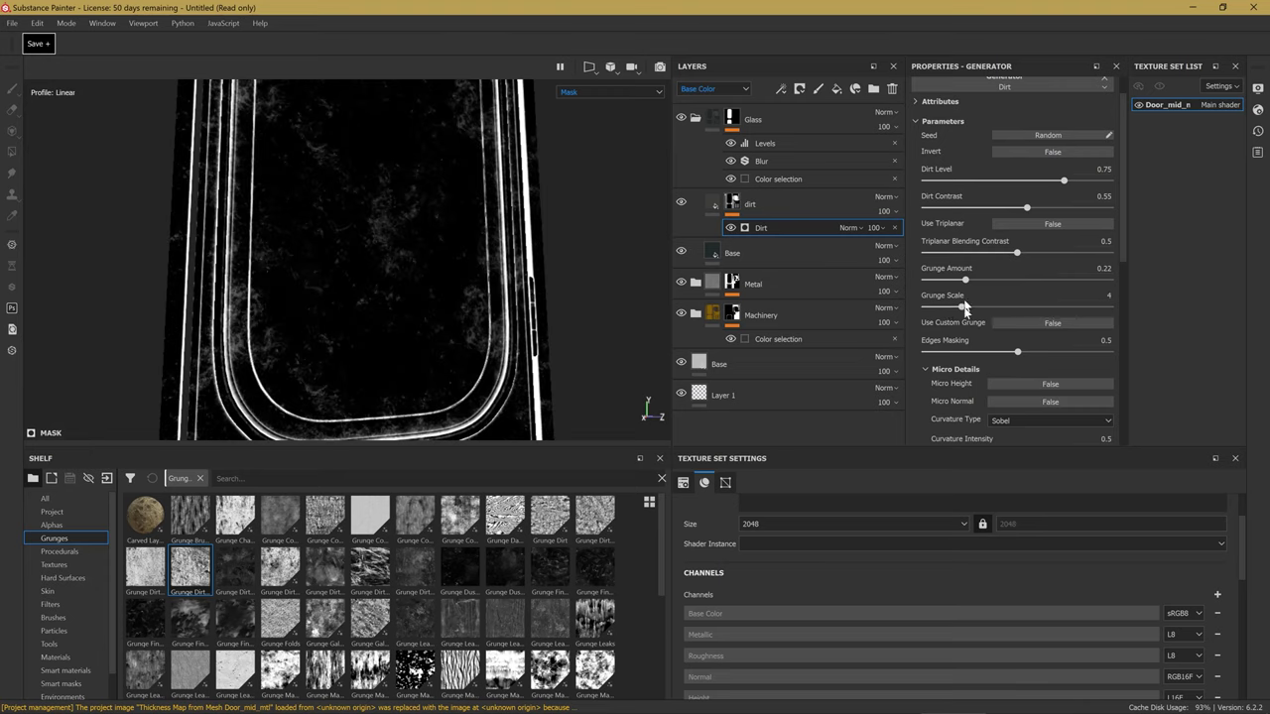
{"action": "scroll", "coordinate": [964, 333], "scroll_direction": "down", "scroll_amount": 2}
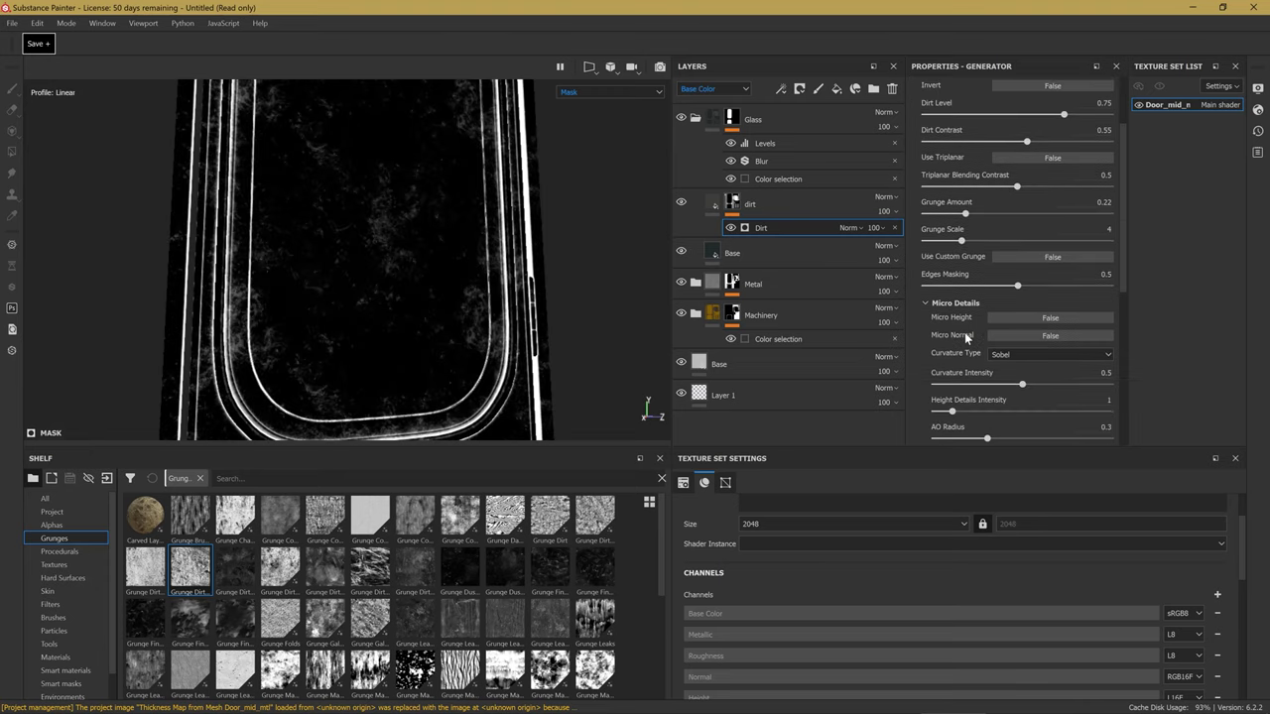
{"action": "left_click", "coordinate": [1015, 257]}
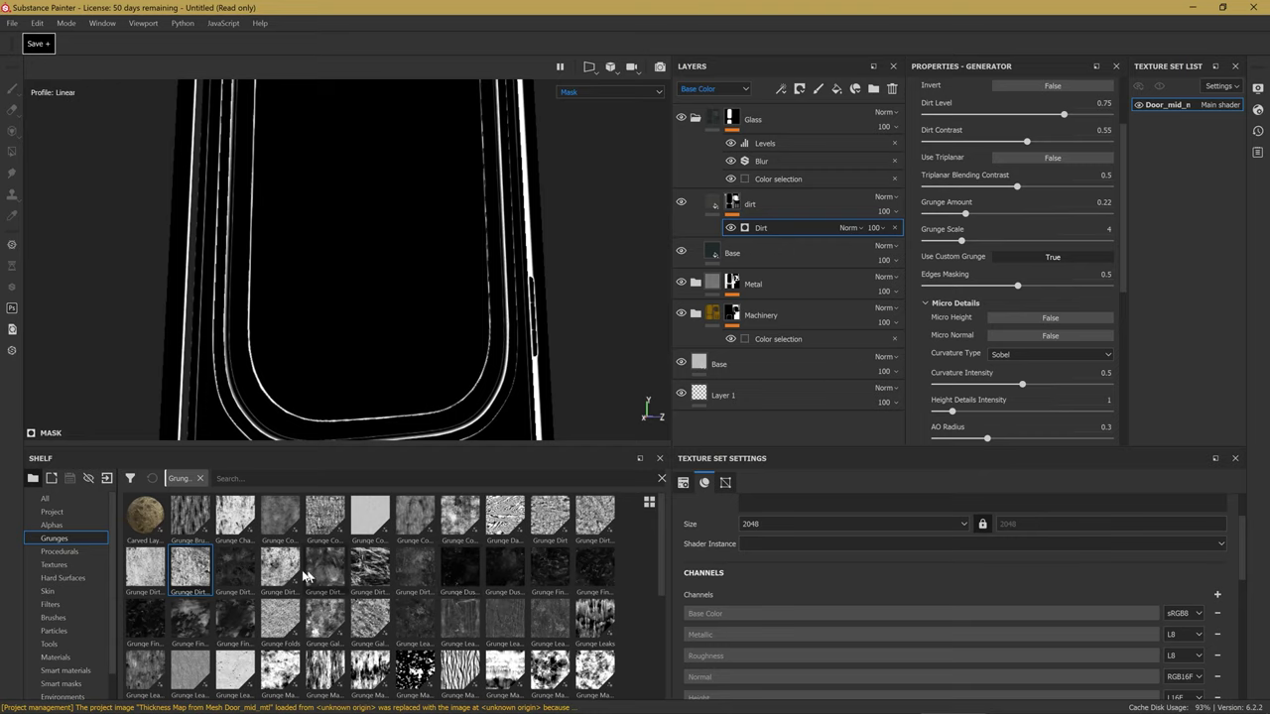
Load Grunge Wipe Leaky from the shelf into the Dirt generator's custom grunge slot.
{"action": "left_click_drag", "start_coordinate": [661, 568], "coordinate": [661, 662]}
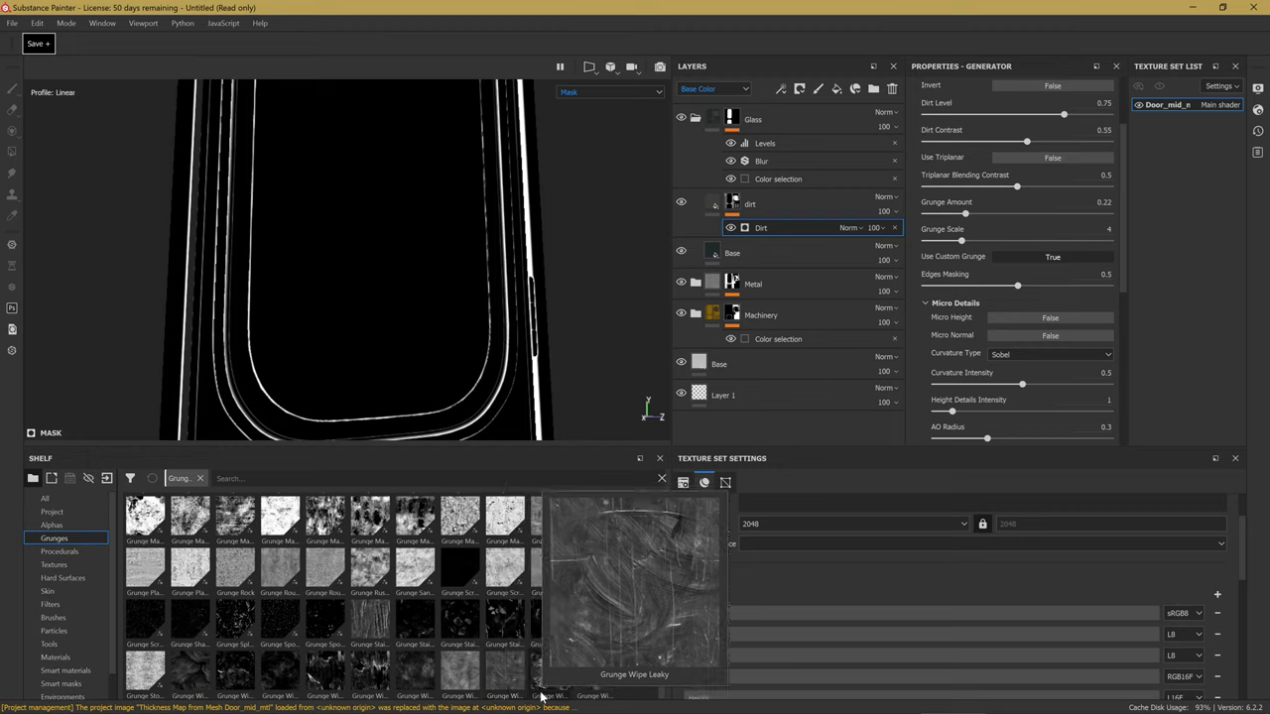
{"action": "mouse_move", "coordinate": [551, 684]}
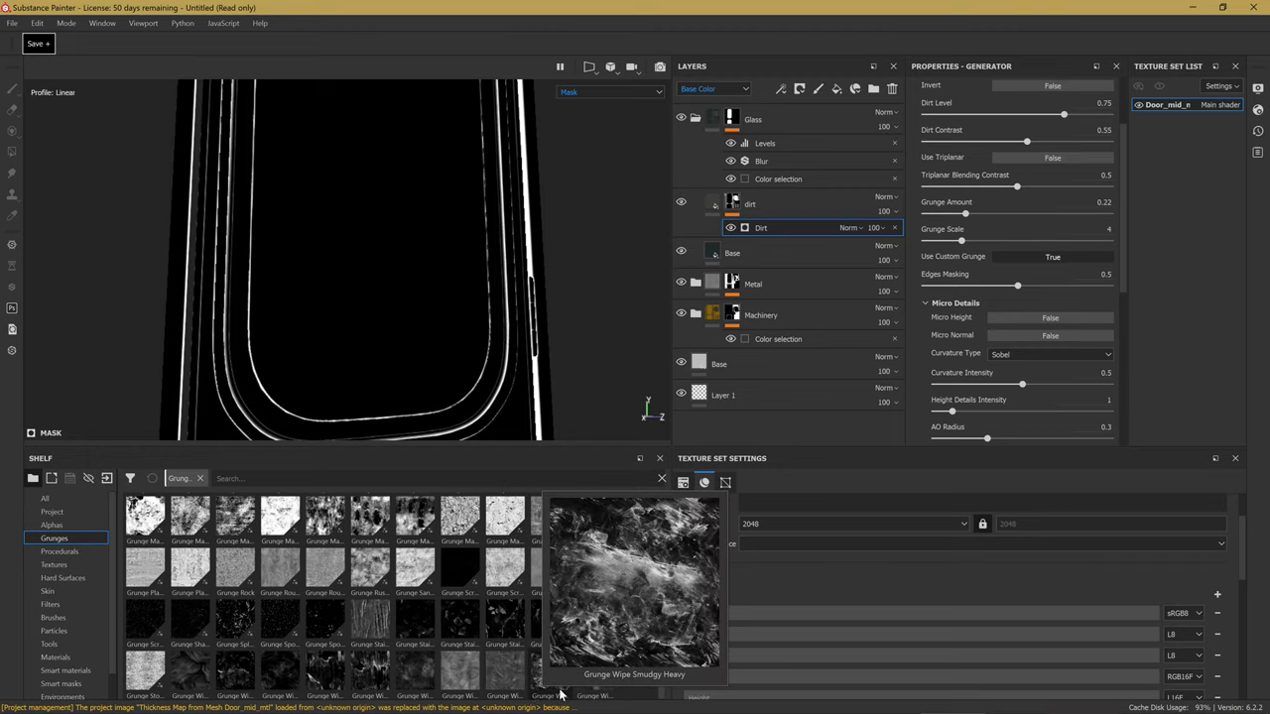
{"action": "mouse_move", "coordinate": [511, 683]}
{"action": "left_mouse_down"}
{"action": "mouse_move", "coordinate": [754, 526]}
{"action": "mouse_move", "coordinate": [1074, 288]}
{"action": "left_mouse_up"}
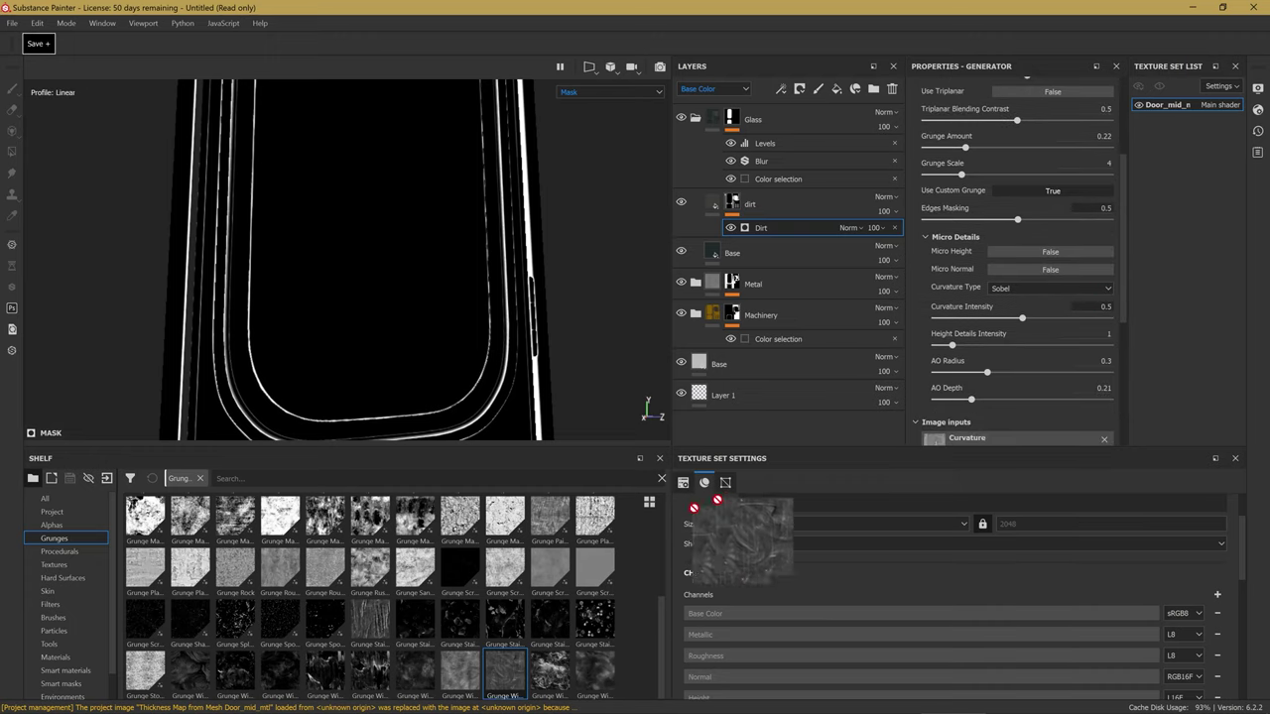
{"action": "mouse_move", "coordinate": [1073, 288]}
{"action": "left_mouse_down"}
{"action": "mouse_move", "coordinate": [1008, 408]}
{"action": "mouse_move", "coordinate": [1012, 382]}
{"action": "left_mouse_up"}
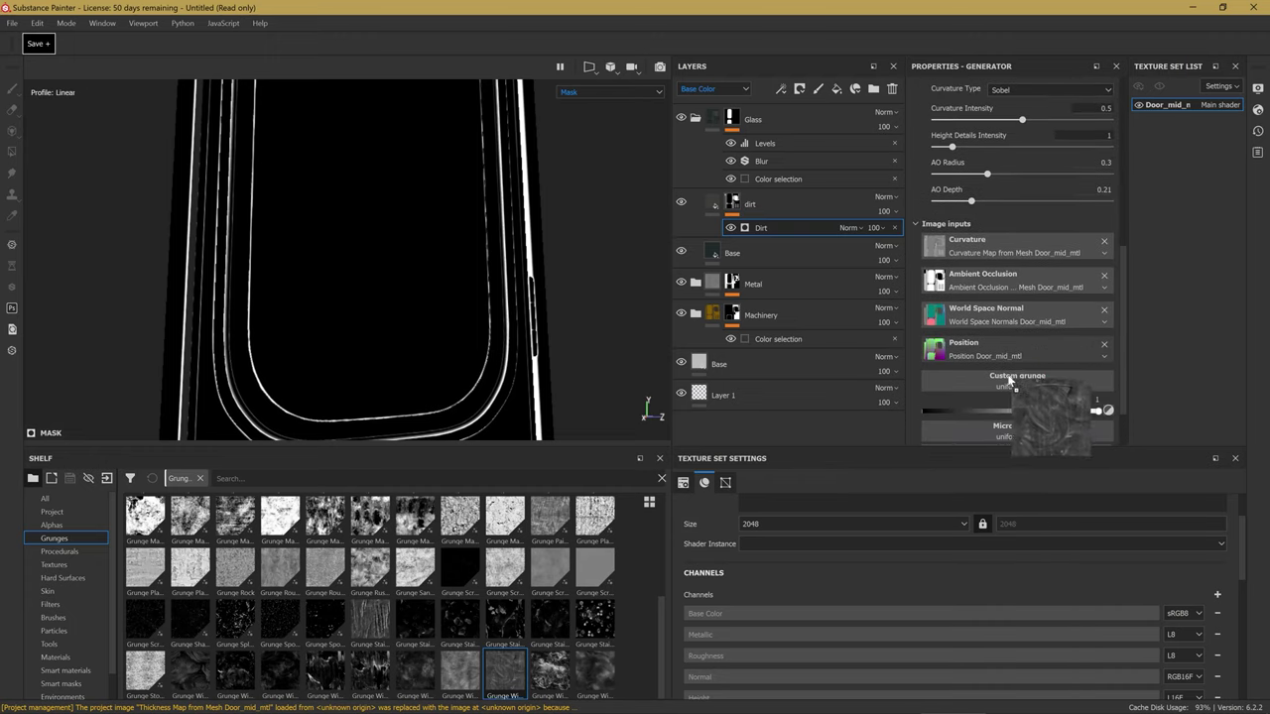
View the shaded material at the door's rounded bottom corner.
{"action": "scroll", "coordinate": [381, 313], "scroll_direction": "up", "scroll_amount": 2}
{"action": "mouse_move", "coordinate": [381, 313]}
{"action": "left_mouse_down", "text": "alt"}
{"action": "mouse_move", "coordinate": [497, 270]}
{"action": "mouse_move", "coordinate": [342, 323]}
{"action": "mouse_move", "coordinate": [274, 273]}
{"action": "mouse_move", "coordinate": [339, 269]}
{"action": "mouse_move", "coordinate": [482, 212]}
{"action": "mouse_move", "coordinate": [329, 255]}
{"action": "mouse_move", "coordinate": [254, 242]}
{"action": "mouse_move", "coordinate": [344, 306]}
{"action": "mouse_move", "coordinate": [321, 331]}
{"action": "mouse_move", "coordinate": [604, 304]}
{"action": "left_mouse_up", "text": "alt"}
{"action": "key", "text": "m"}
{"action": "scroll", "coordinate": [987, 275], "scroll_direction": "up", "scroll_amount": 2}
{"action": "scroll", "coordinate": [988, 275], "scroll_direction": "up", "scroll_amount": 2}
{"action": "scroll", "coordinate": [1067, 267], "scroll_direction": "up", "scroll_amount": 2}
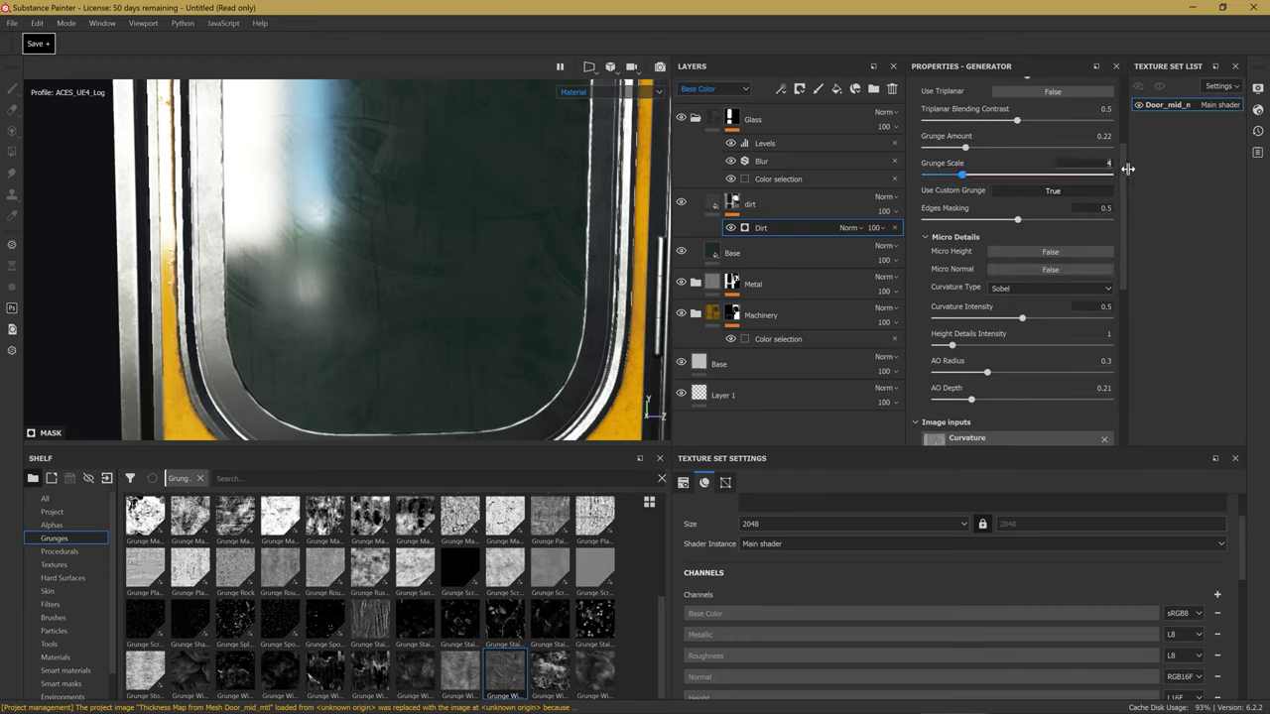
Try Grunge Scale 5, return it to 4, then set Dirt Level 0.73 and Dirt Contrast 0.61.
{"action": "key", "text": "Return"}
{"action": "mouse_move", "coordinate": [519, 219]}
{"action": "left_mouse_down", "text": "alt"}
{"action": "mouse_move", "coordinate": [453, 203]}
{"action": "mouse_move", "coordinate": [589, 296]}
{"action": "mouse_move", "coordinate": [499, 311]}
{"action": "mouse_move", "coordinate": [453, 284]}
{"action": "left_mouse_up", "text": "alt"}
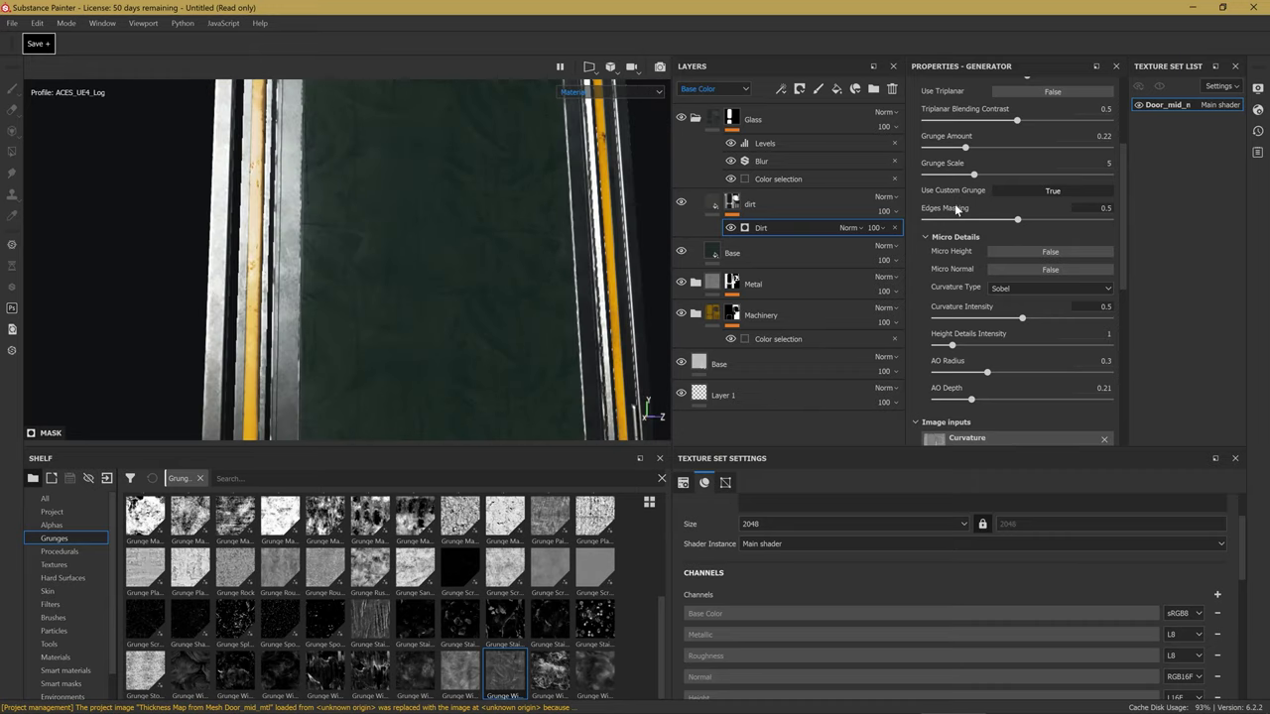
{"action": "left_click_drag", "start_coordinate": [974, 176], "coordinate": [958, 177]}
{"action": "scroll", "coordinate": [991, 175], "scroll_direction": "up", "scroll_amount": 2}
{"action": "scroll", "coordinate": [990, 174], "scroll_direction": "up", "scroll_amount": 3}
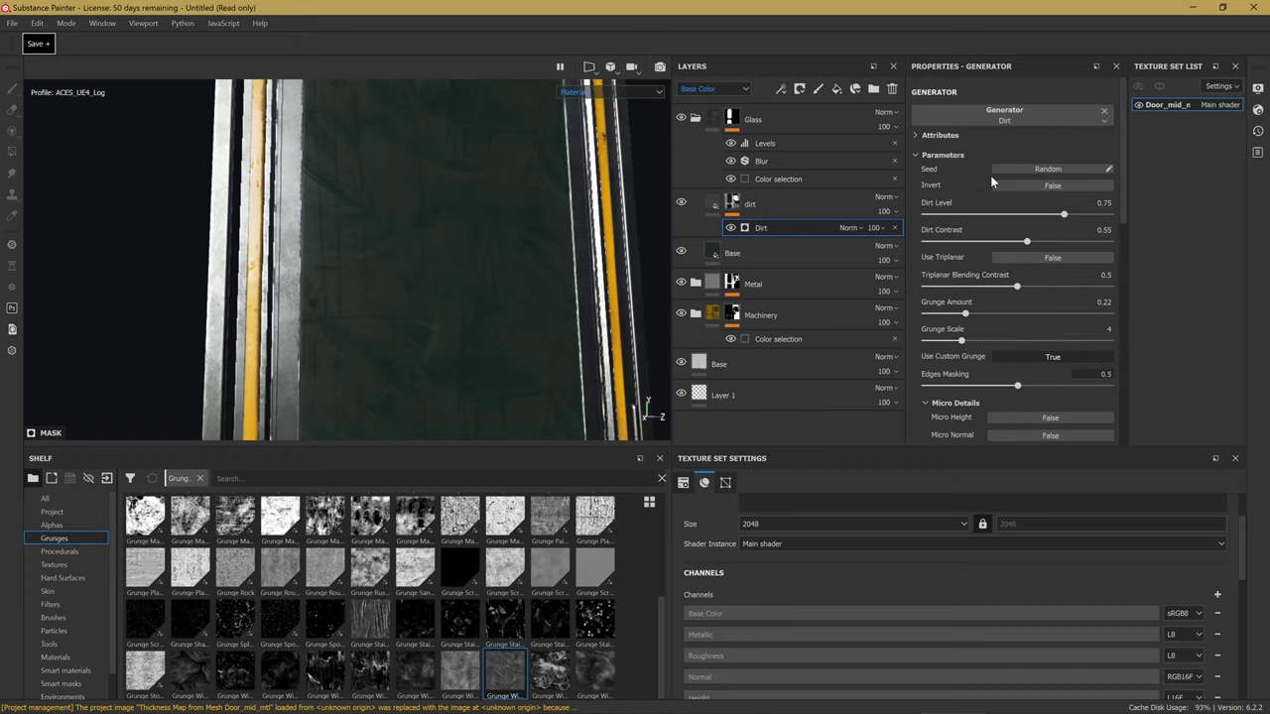
{"action": "left_click", "coordinate": [1044, 217]}
{"action": "left_click_drag", "start_coordinate": [1057, 218], "coordinate": [1059, 214]}
{"action": "left_click_drag", "start_coordinate": [454, 218], "coordinate": [456, 143], "text": "alt"}
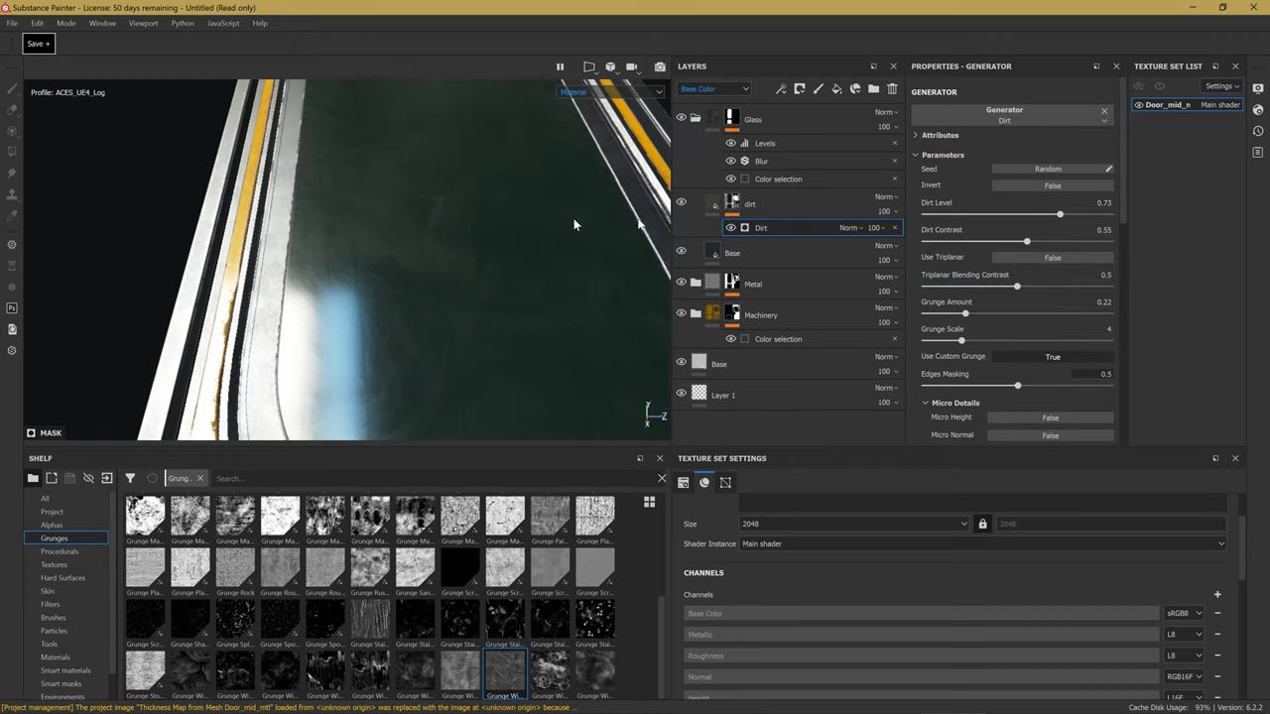
{"action": "left_click", "coordinate": [1053, 243]}
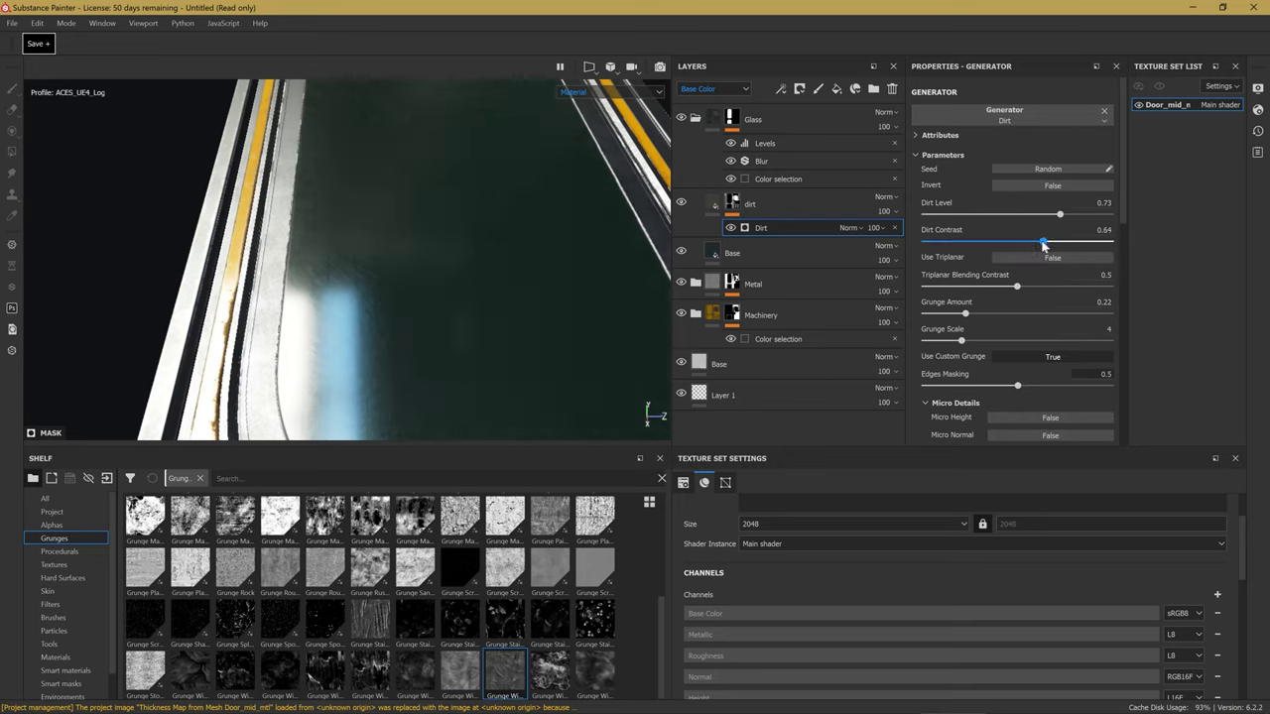
{"action": "left_click_drag", "start_coordinate": [1039, 245], "coordinate": [1037, 243]}
Make the 3D viewport taller and select the dirt layer's mask.
{"action": "left_click_drag", "start_coordinate": [615, 308], "coordinate": [500, 316], "text": "alt"}
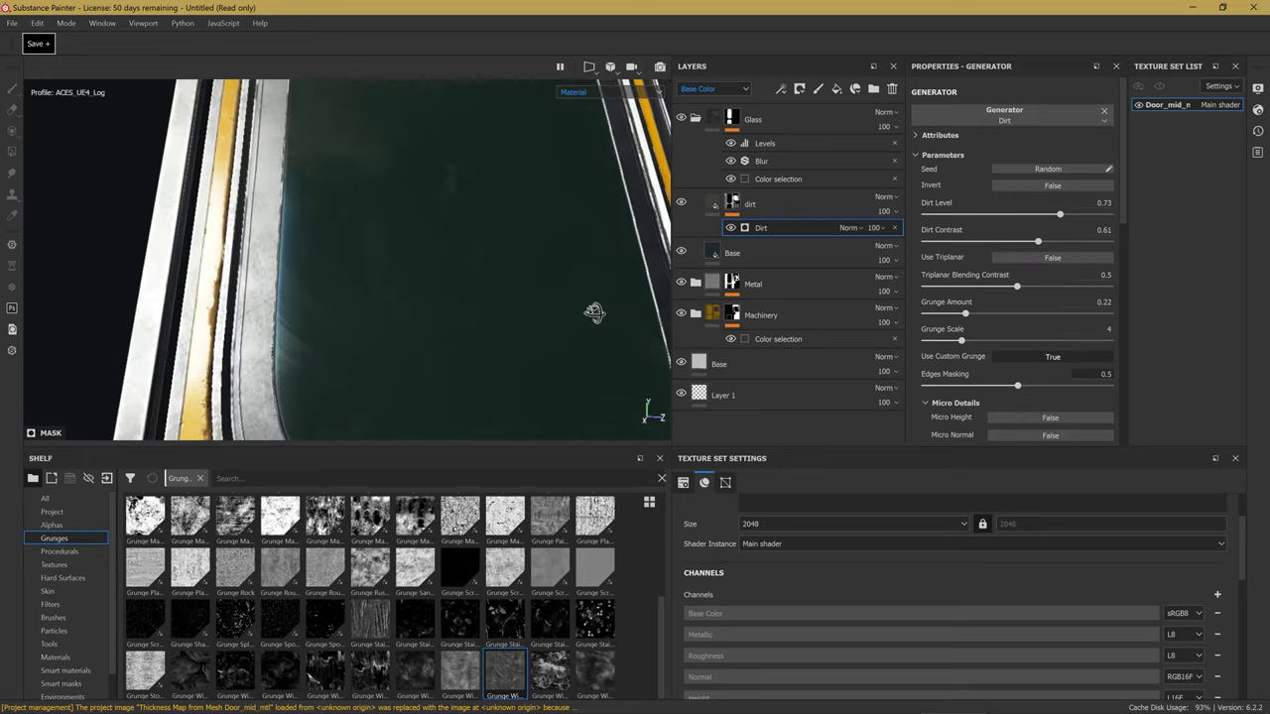
{"action": "mouse_move", "coordinate": [400, 313]}
{"action": "left_mouse_down", "text": "alt"}
{"action": "mouse_move", "coordinate": [368, 284]}
{"action": "mouse_move", "coordinate": [287, 272]}
{"action": "mouse_move", "coordinate": [192, 284]}
{"action": "mouse_move", "coordinate": [179, 264]}
{"action": "mouse_move", "coordinate": [232, 212]}
{"action": "mouse_move", "coordinate": [408, 301]}
{"action": "mouse_move", "coordinate": [443, 409]}
{"action": "mouse_move", "coordinate": [420, 221]}
{"action": "mouse_move", "coordinate": [436, 210]}
{"action": "mouse_move", "coordinate": [411, 284]}
{"action": "mouse_move", "coordinate": [333, 264]}
{"action": "mouse_move", "coordinate": [425, 264]}
{"action": "mouse_move", "coordinate": [351, 255]}
{"action": "mouse_move", "coordinate": [348, 305]}
{"action": "left_mouse_up", "text": "alt"}
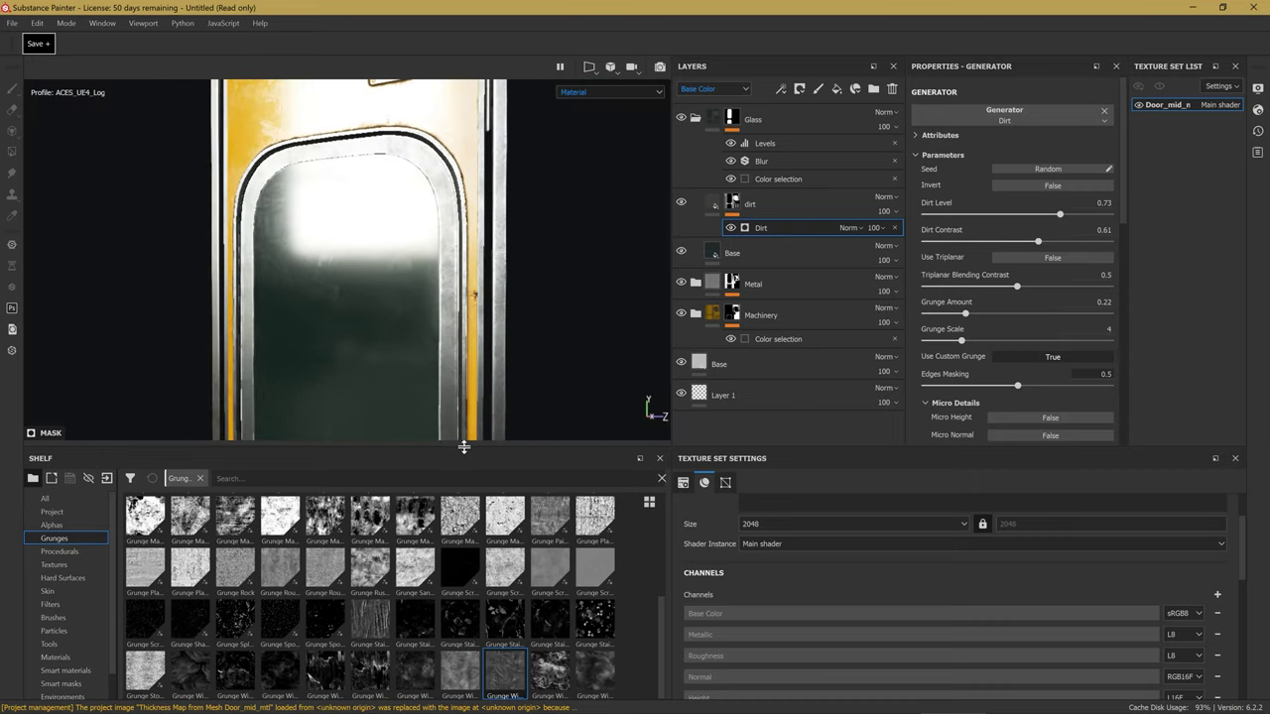
{"action": "left_click_drag", "start_coordinate": [464, 447], "coordinate": [464, 556]}
{"action": "mouse_move", "coordinate": [357, 406]}
{"action": "left_mouse_down", "text": "alt"}
{"action": "mouse_move", "coordinate": [406, 306]}
{"action": "mouse_move", "coordinate": [463, 314]}
{"action": "mouse_move", "coordinate": [459, 334]}
{"action": "mouse_move", "coordinate": [417, 343]}
{"action": "mouse_move", "coordinate": [519, 340]}
{"action": "left_mouse_up", "text": "alt"}
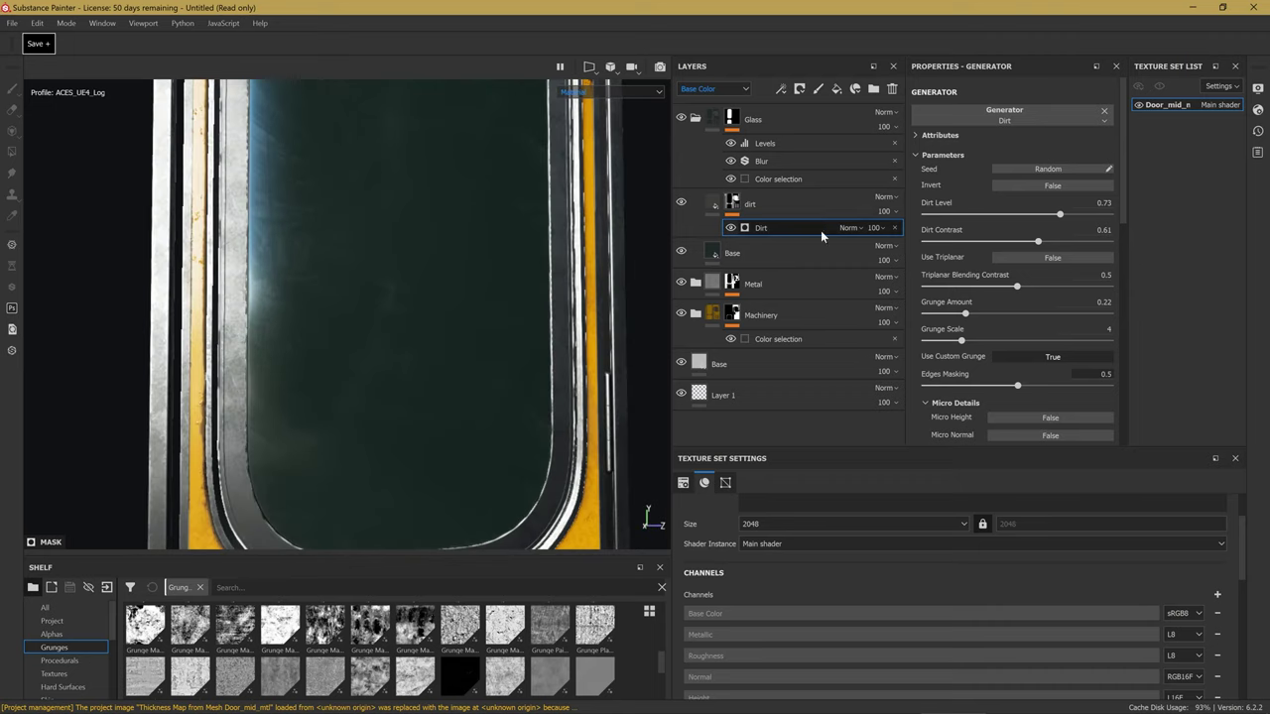
{"action": "left_click", "coordinate": [733, 204]}
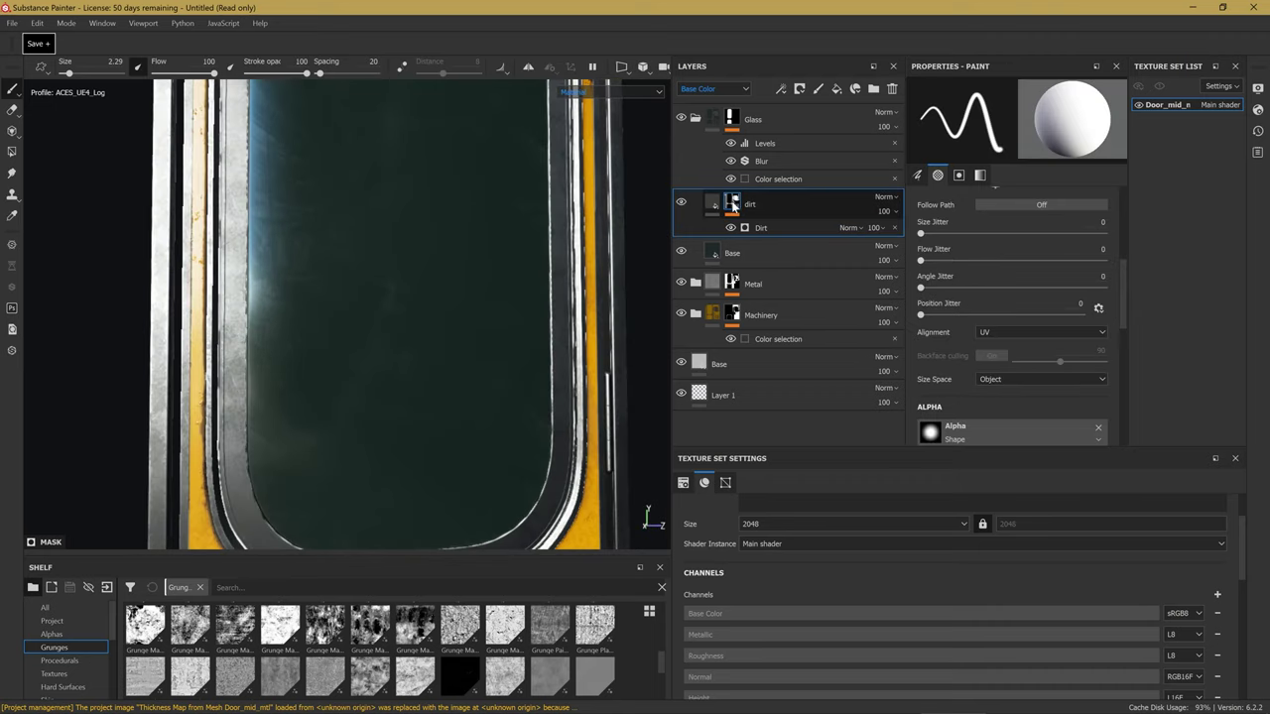
Add a Fill effect to the dirt layer's mask and enlarge the Shelf.
{"action": "right_click", "coordinate": [734, 204]}
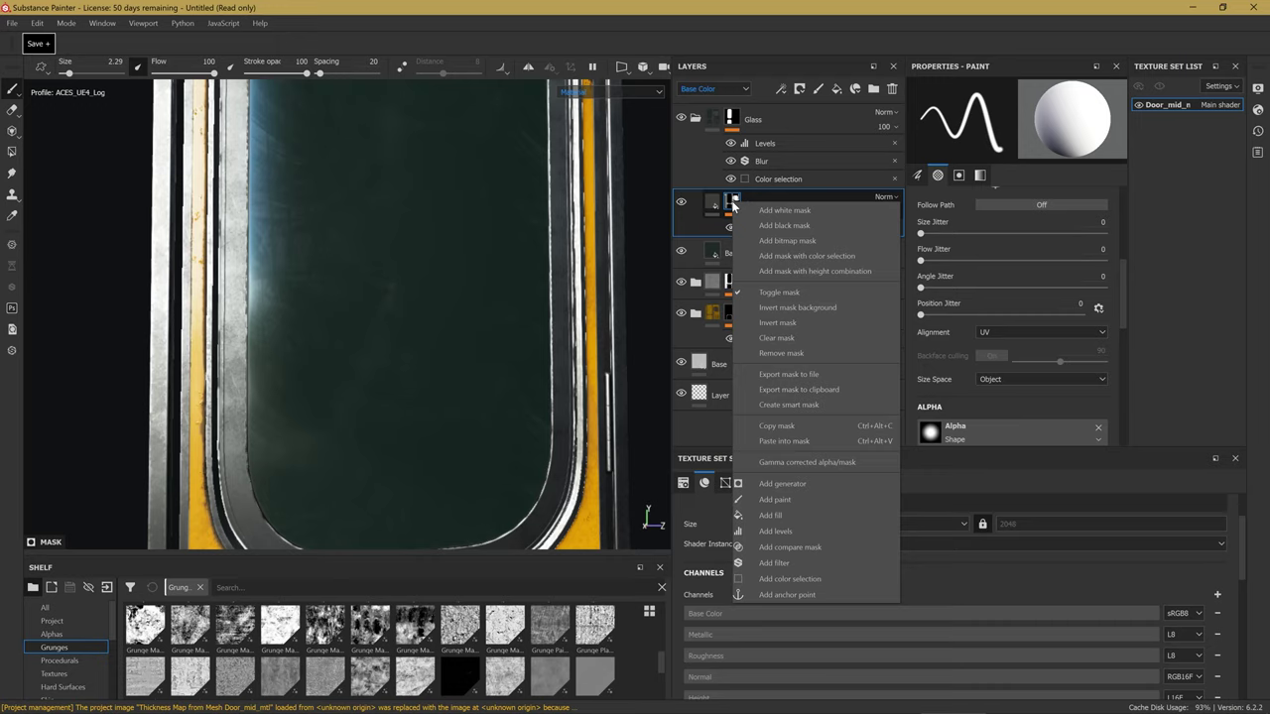
{"action": "left_click", "coordinate": [779, 516]}
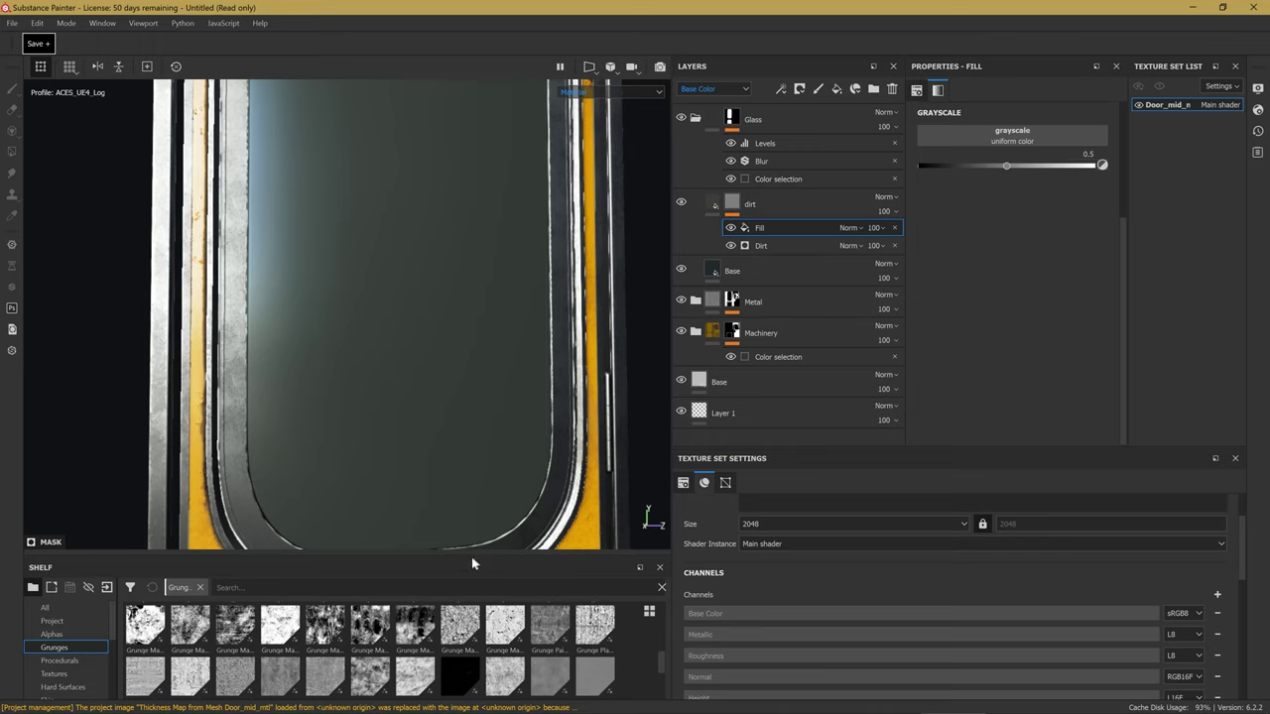
{"action": "mouse_move", "coordinate": [469, 561]}
{"action": "left_mouse_down"}
{"action": "mouse_move", "coordinate": [467, 548]}
{"action": "mouse_move", "coordinate": [467, 561]}
{"action": "left_mouse_up"}
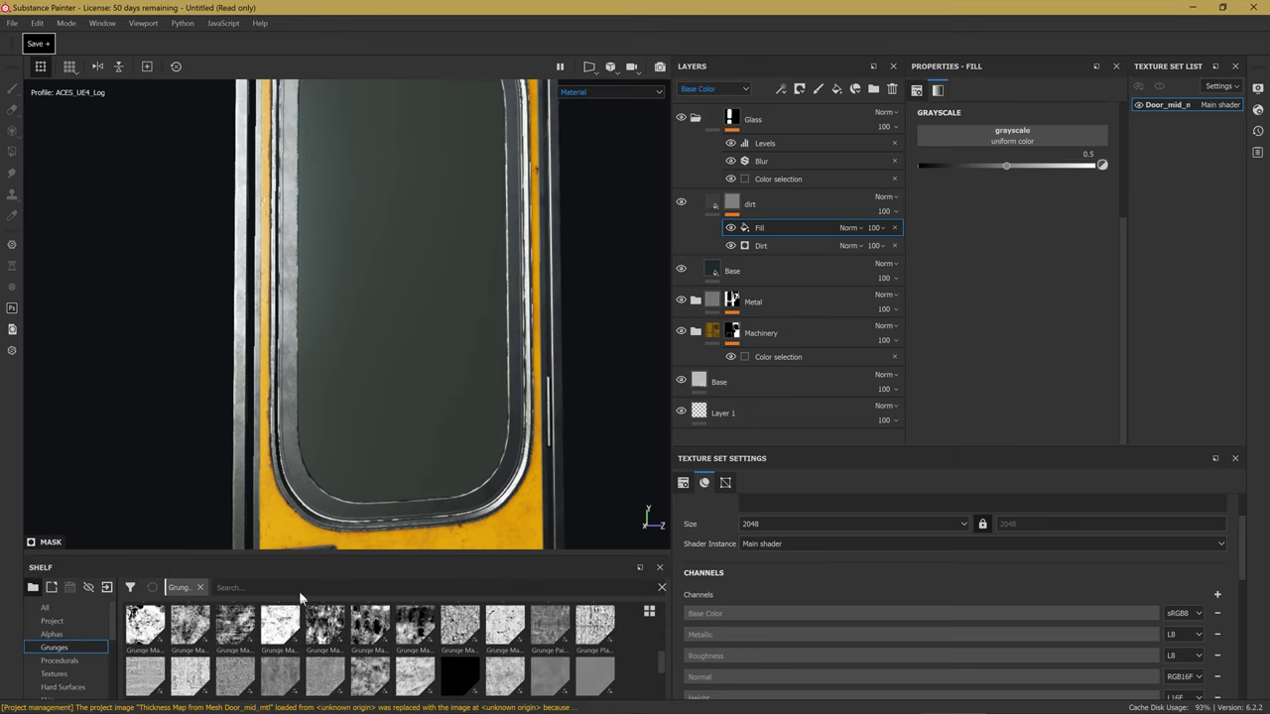
{"action": "left_click_drag", "start_coordinate": [283, 554], "coordinate": [284, 496]}
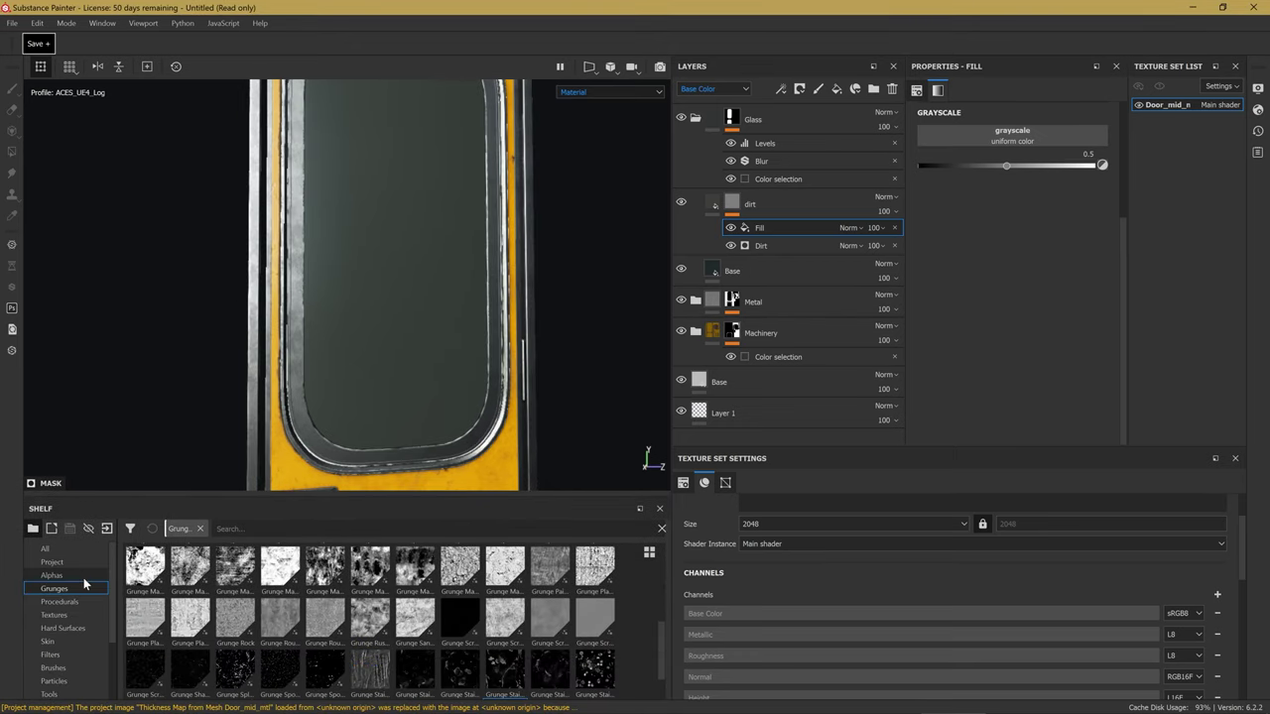
Load the project's baked Ambient Occlusion map into the Fill's Grayscale slot.
{"action": "left_click", "coordinate": [65, 563]}
{"action": "left_click", "coordinate": [61, 575]}
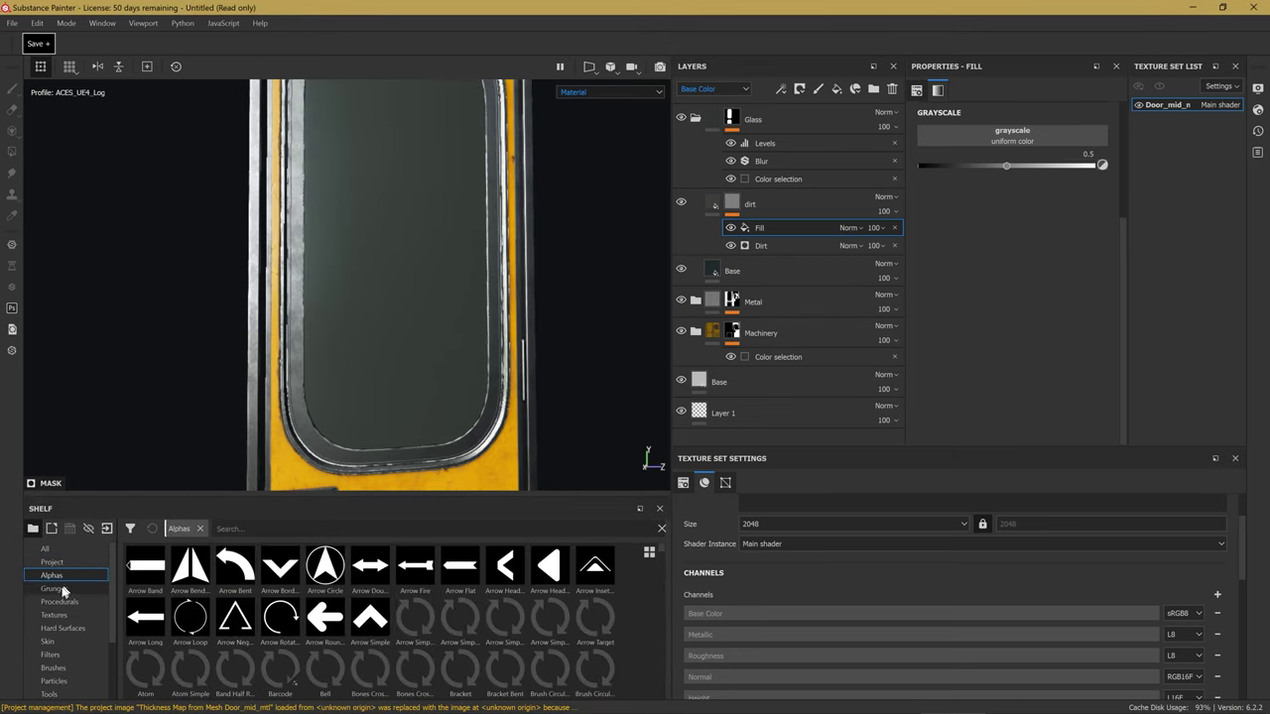
{"action": "left_click", "coordinate": [61, 589]}
{"action": "left_click", "coordinate": [57, 562]}
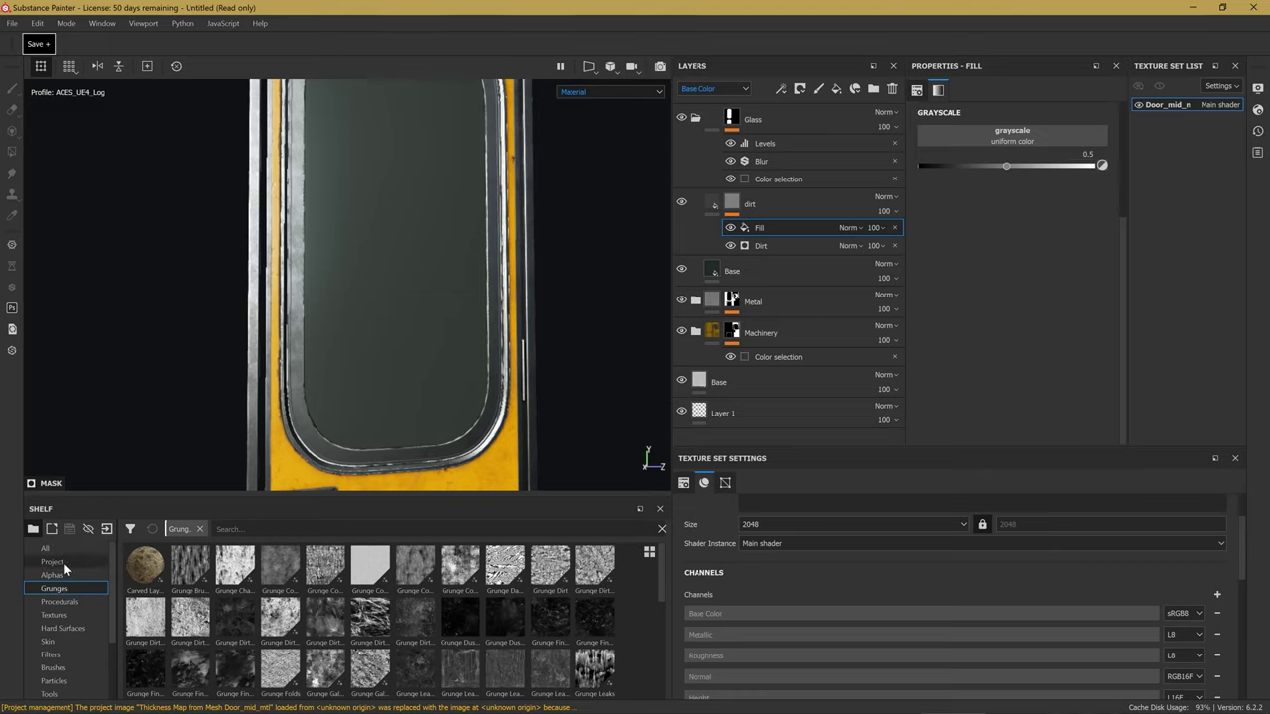
{"action": "left_click_drag", "start_coordinate": [154, 574], "coordinate": [1012, 130]}
{"action": "left_click_drag", "start_coordinate": [145, 570], "coordinate": [1005, 136]}
{"action": "left_click_drag", "start_coordinate": [450, 349], "coordinate": [521, 340], "text": "alt"}
Preview the dirt mask on its own, then return to the Fill effect's settings.
{"action": "left_click", "coordinate": [732, 202], "text": "alt"}
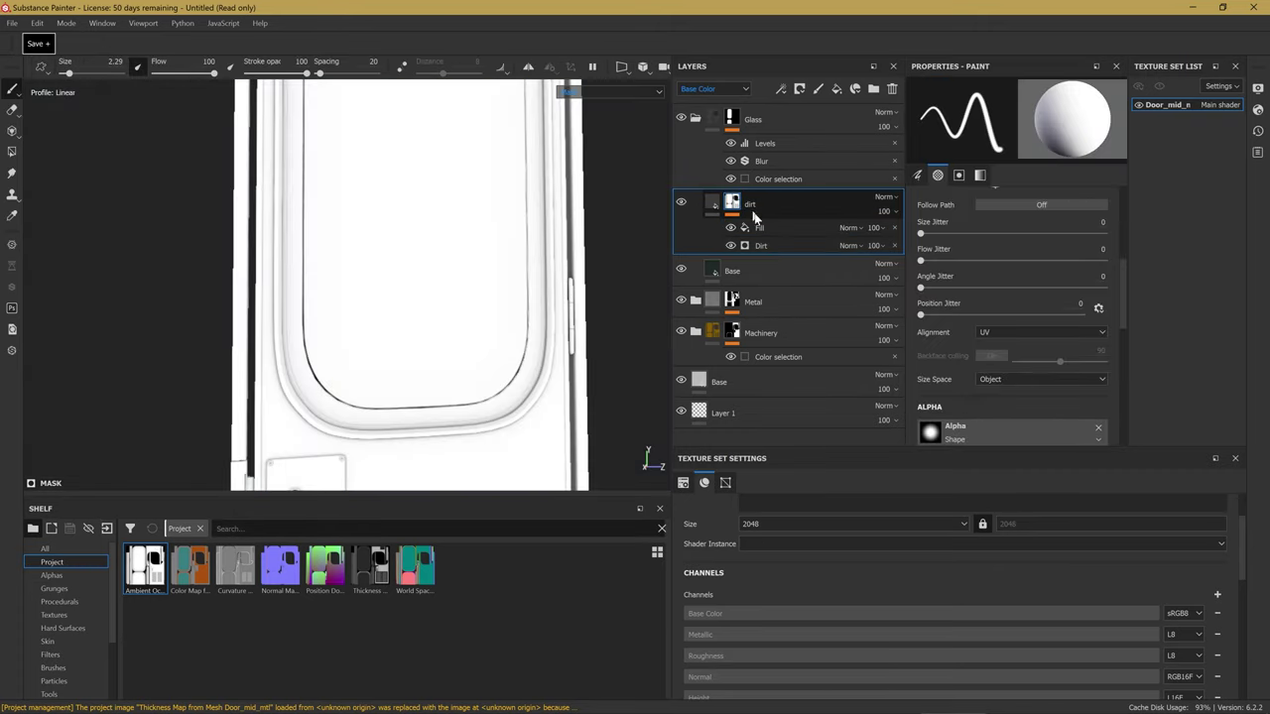
{"action": "left_click", "coordinate": [769, 228]}
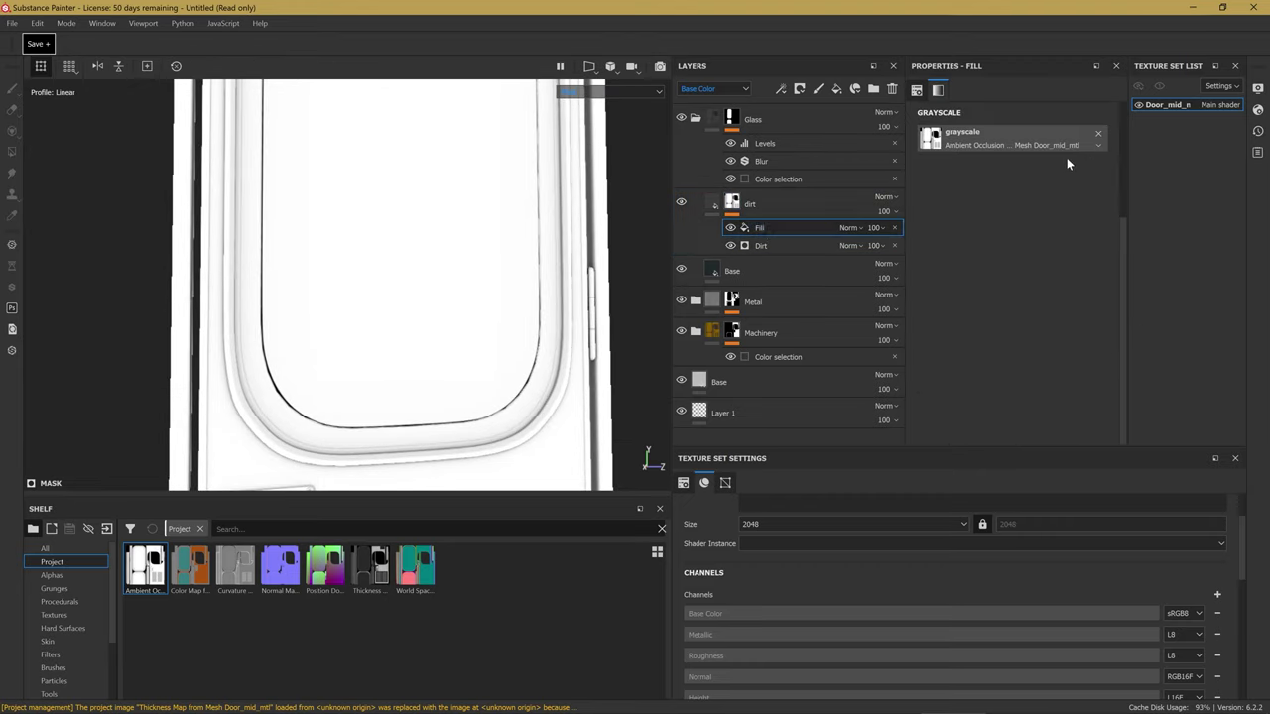
{"action": "right_click", "coordinate": [769, 229]}
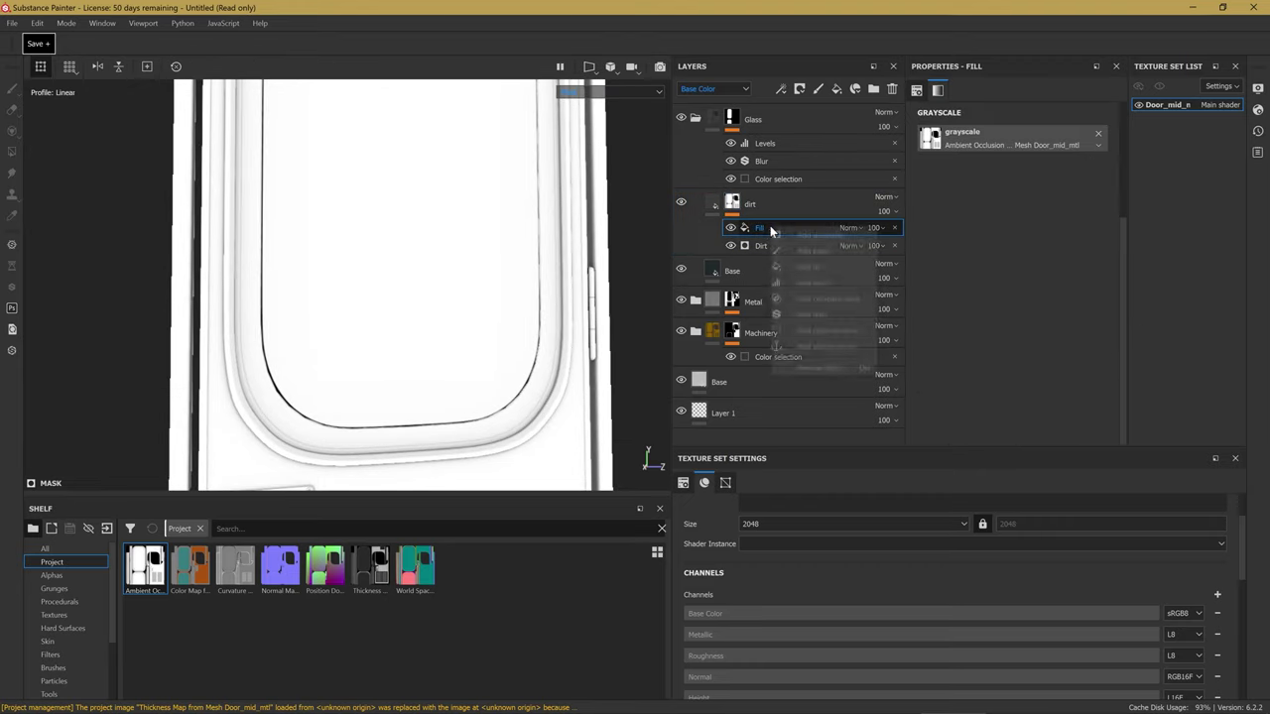
Add a Levels effect to the dirt mask, adjust its black, mid and white levels, and invert it.
{"action": "left_click", "coordinate": [832, 283]}
{"action": "mouse_move", "coordinate": [1011, 123]}
{"action": "left_mouse_down"}
{"action": "mouse_move", "coordinate": [974, 151]}
{"action": "mouse_move", "coordinate": [1023, 121]}
{"action": "left_mouse_up"}
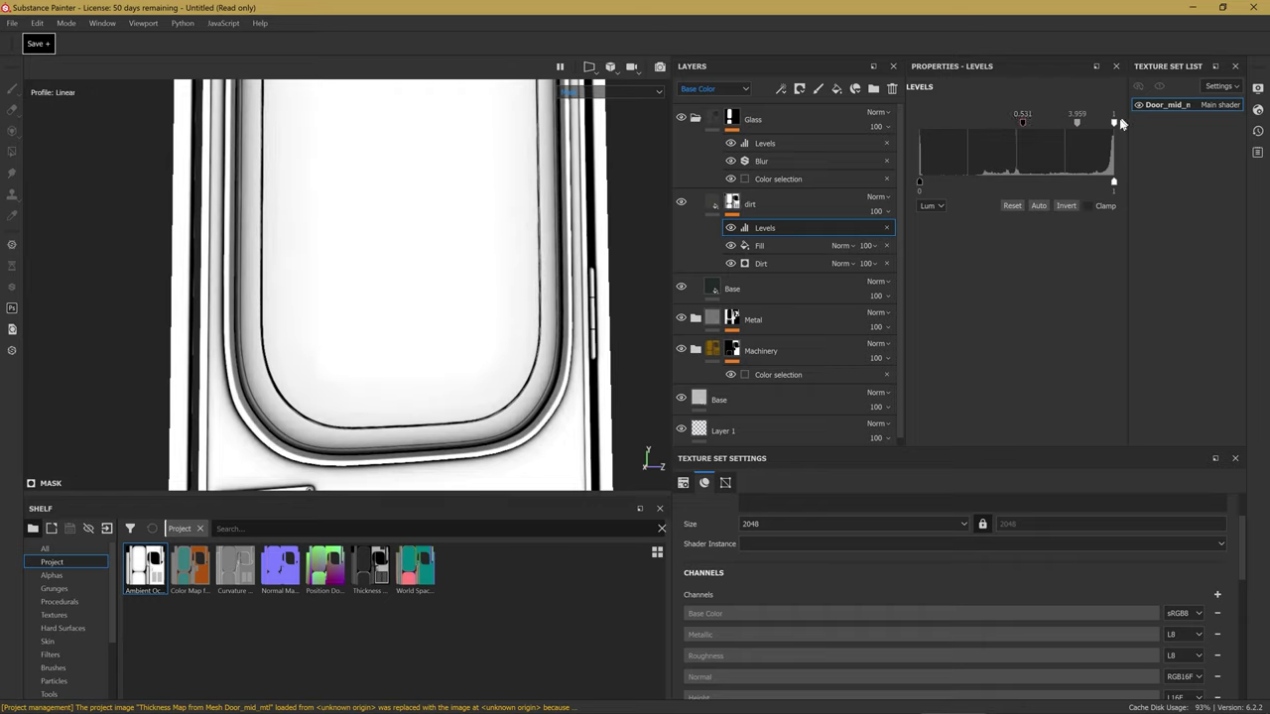
{"action": "left_click_drag", "start_coordinate": [1114, 122], "coordinate": [1114, 123]}
{"action": "left_click_drag", "start_coordinate": [1032, 127], "coordinate": [1059, 133]}
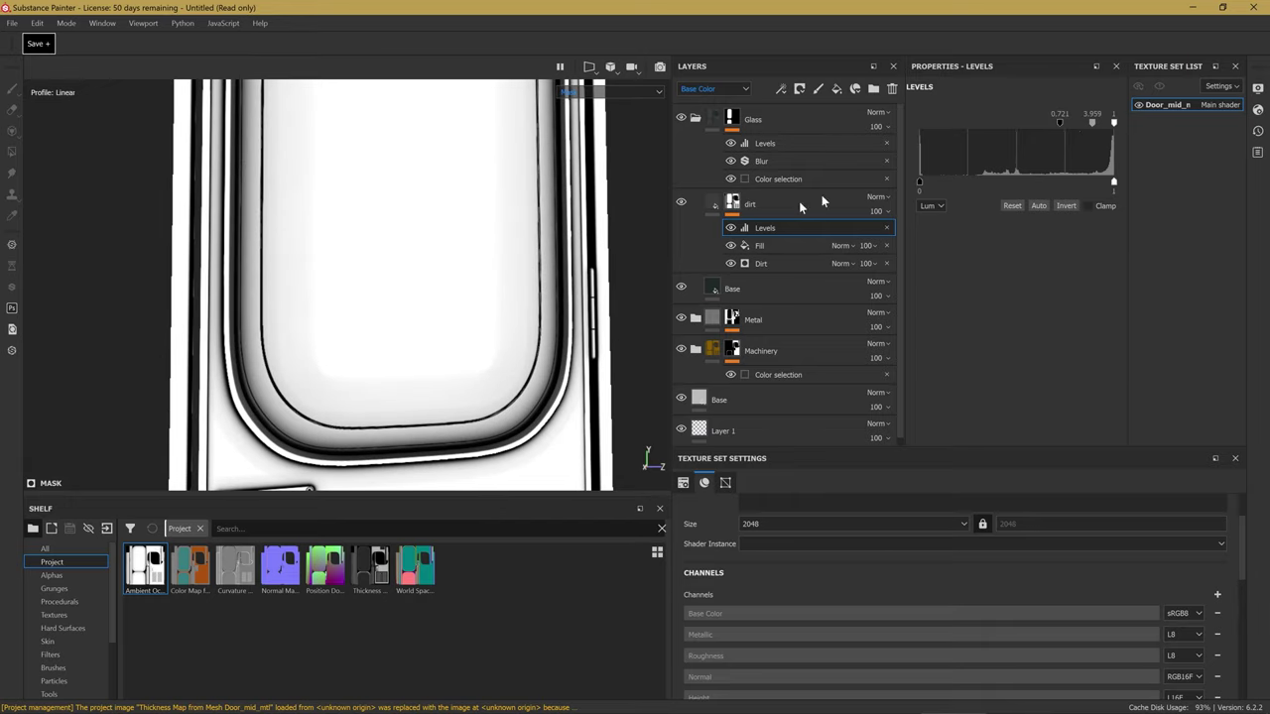
{"action": "left_click", "coordinate": [1065, 206]}
{"action": "scroll", "coordinate": [510, 414], "scroll_direction": "up", "scroll_amount": 2}
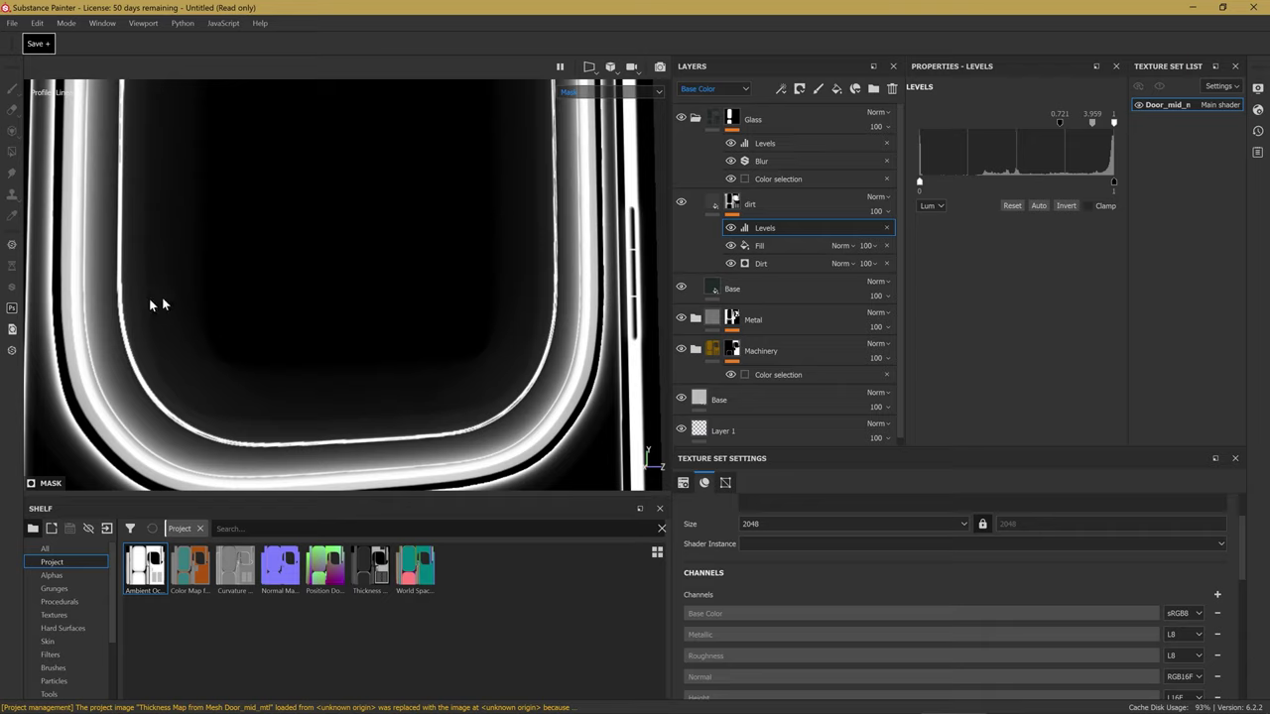
{"action": "left_click_drag", "start_coordinate": [1086, 126], "coordinate": [1105, 123]}
Refine the Levels midtone, then toggle the Levels and Fill effects to compare the mask.
{"action": "mouse_move", "coordinate": [258, 397]}
{"action": "right_mouse_down", "text": "alt"}
{"action": "mouse_move", "coordinate": [469, 405]}
{"action": "mouse_move", "coordinate": [525, 385]}
{"action": "mouse_move", "coordinate": [529, 316]}
{"action": "right_mouse_up", "text": "alt"}
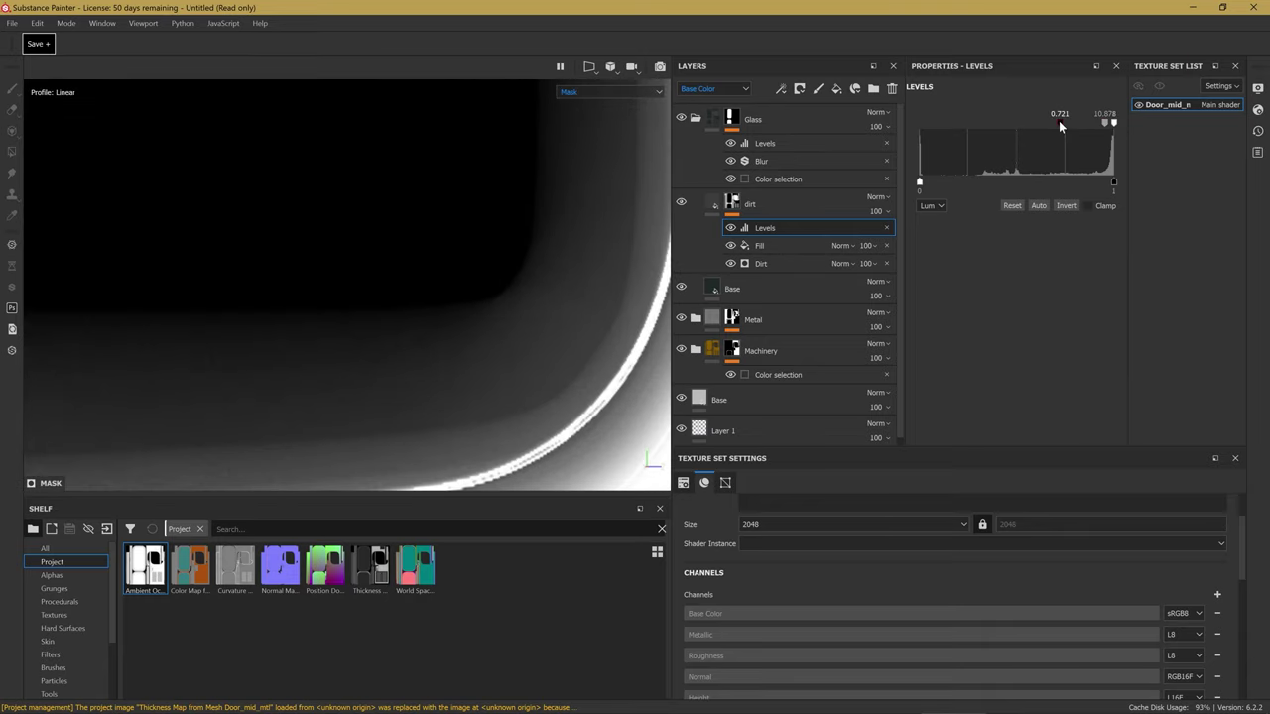
{"action": "mouse_move", "coordinate": [1058, 121]}
{"action": "left_mouse_down"}
{"action": "mouse_move", "coordinate": [1104, 134]}
{"action": "mouse_move", "coordinate": [1103, 117]}
{"action": "left_mouse_up"}
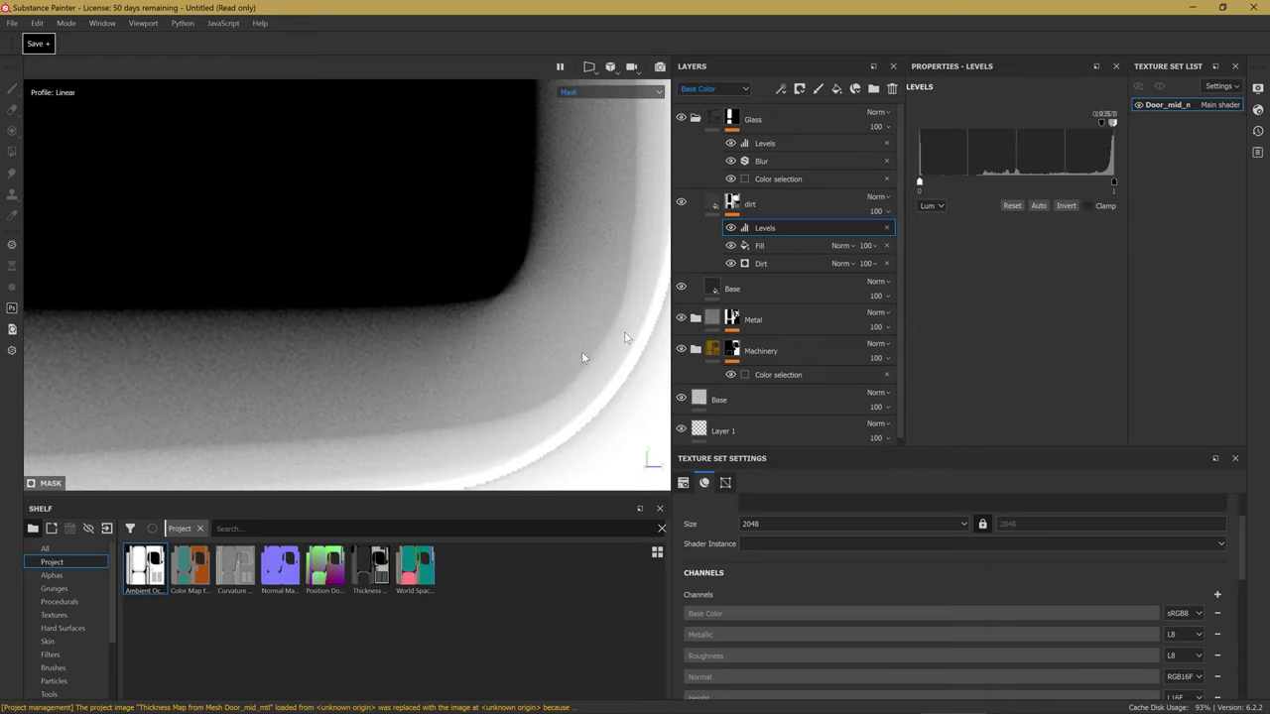
{"action": "scroll", "coordinate": [508, 414], "scroll_direction": "down", "scroll_amount": 2}
{"action": "scroll", "coordinate": [466, 374], "scroll_direction": "down", "scroll_amount": 2}
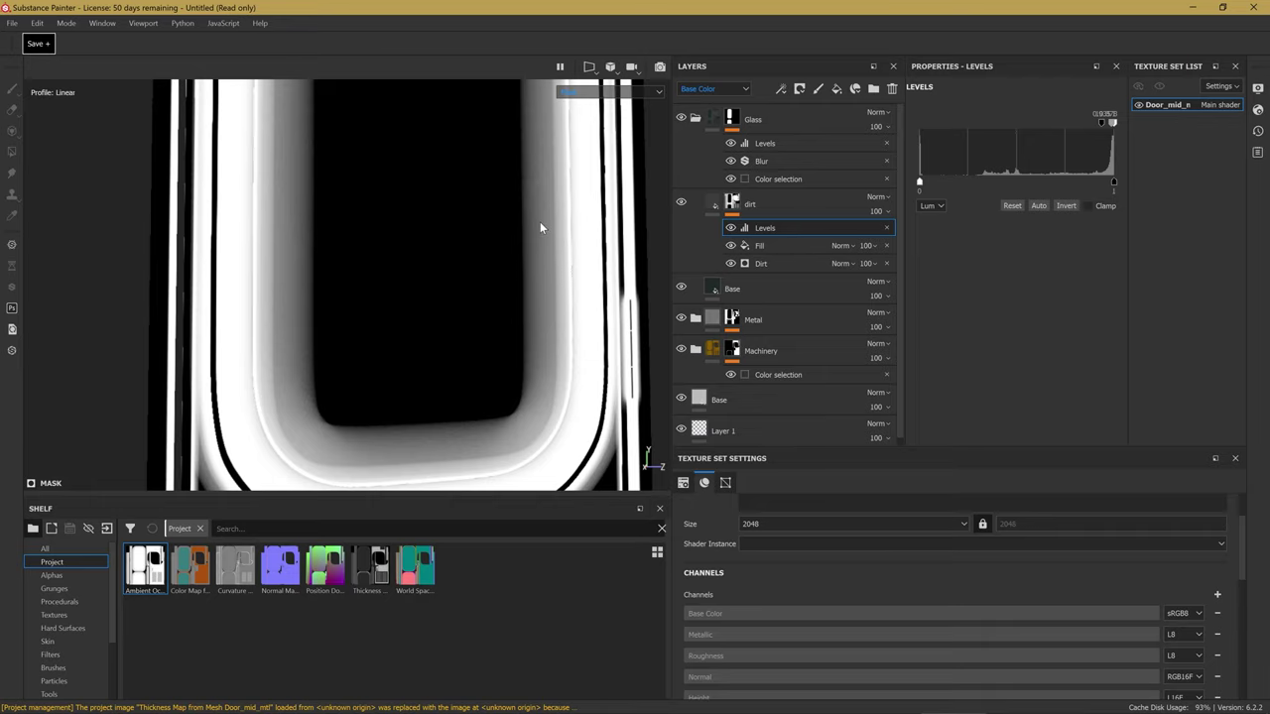
{"action": "left_click", "coordinate": [730, 227]}
{"action": "left_click", "coordinate": [730, 245]}
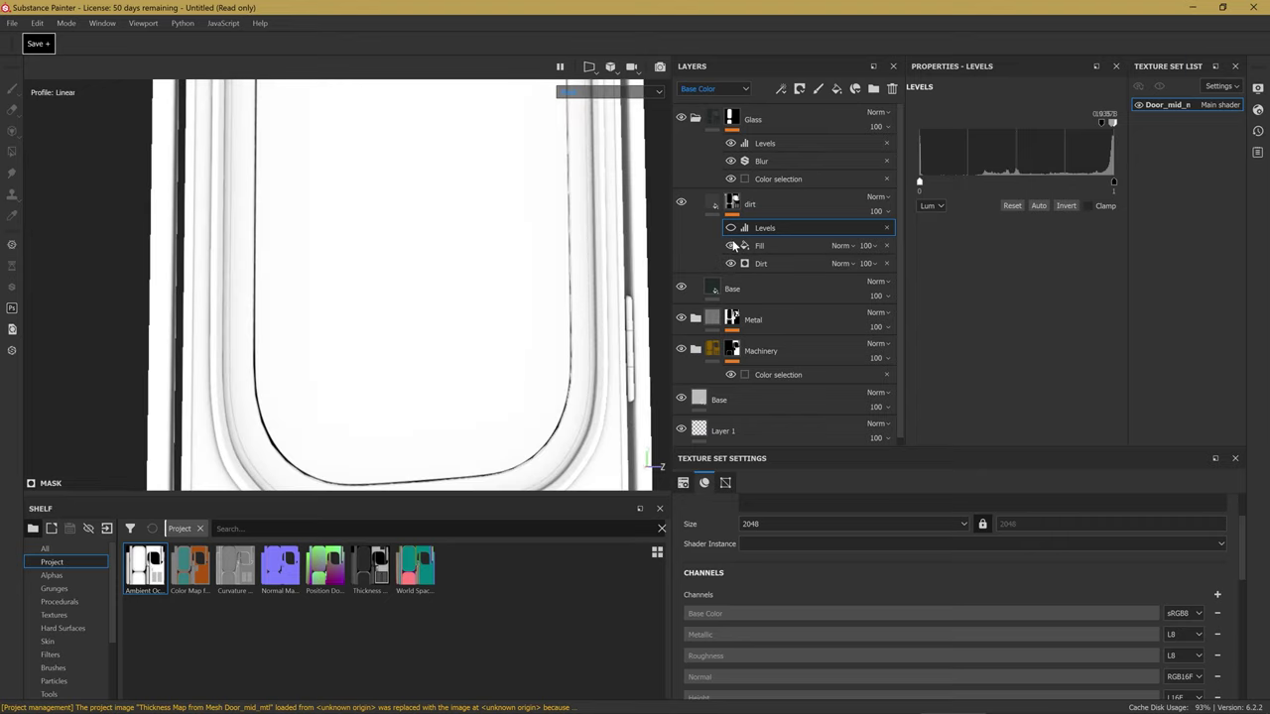
{"action": "left_click", "coordinate": [731, 246]}
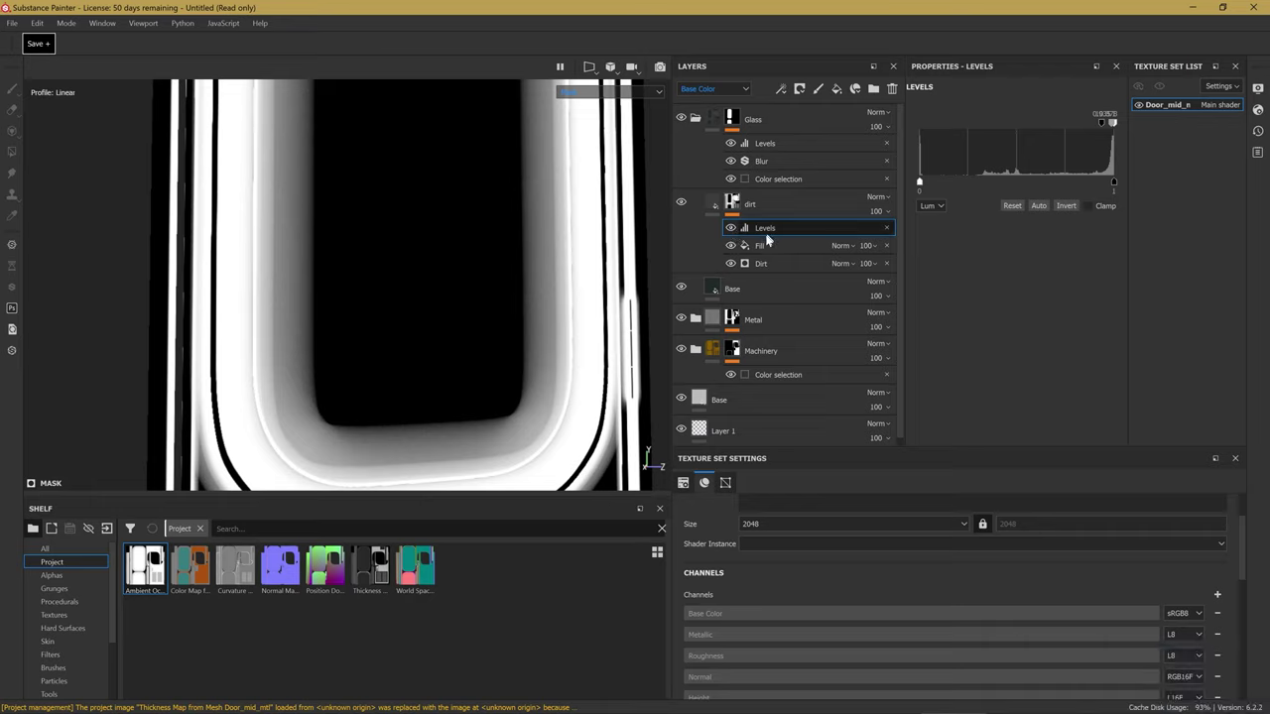
{"action": "left_click", "coordinate": [787, 216]}
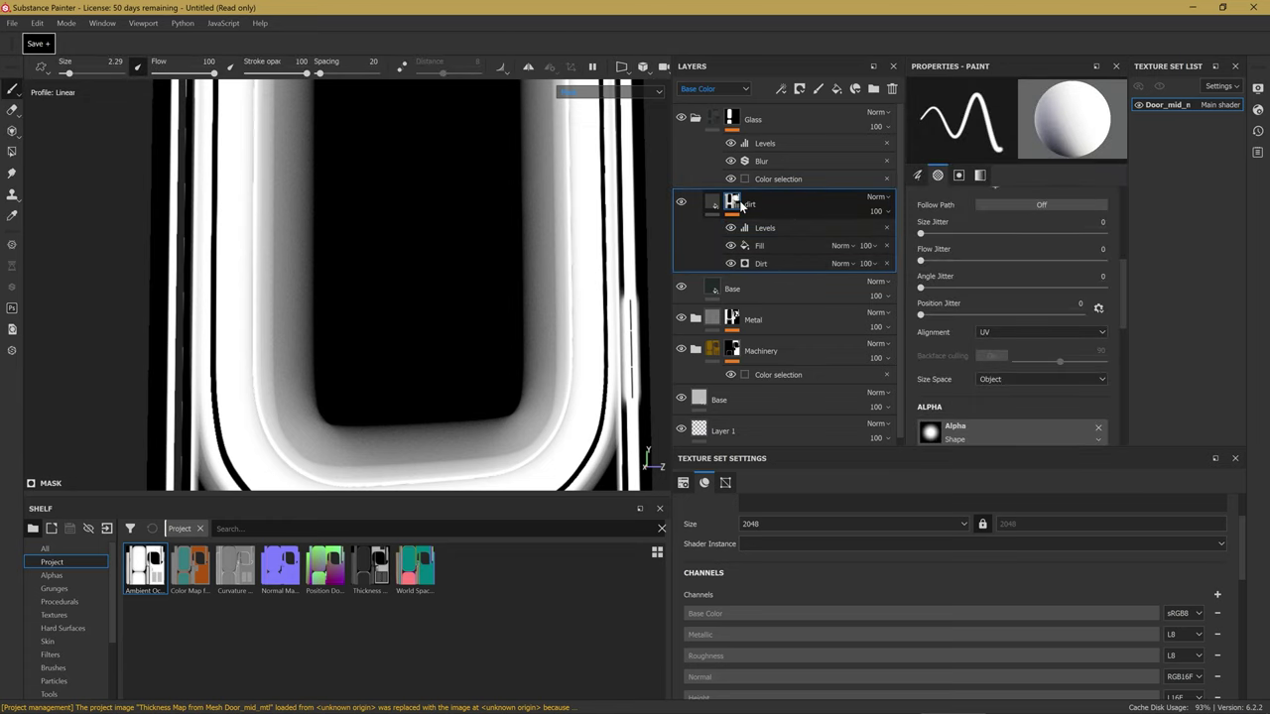
Duplicate the dirt layer and name the copy 'dirt 2'.
{"action": "key", "text": "ctrl+d"}
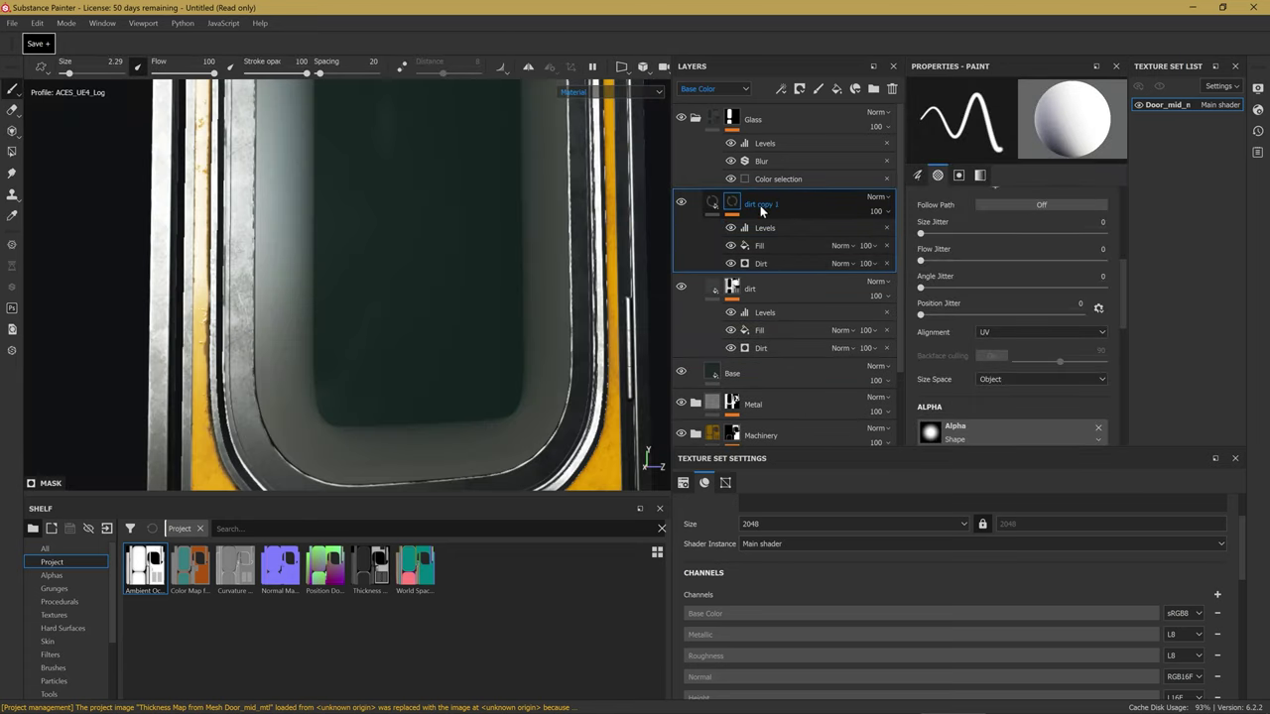
{"action": "double_click", "coordinate": [784, 203]}
{"action": "type", "text": "dirt 2"}
{"action": "left_click", "coordinate": [761, 285]}
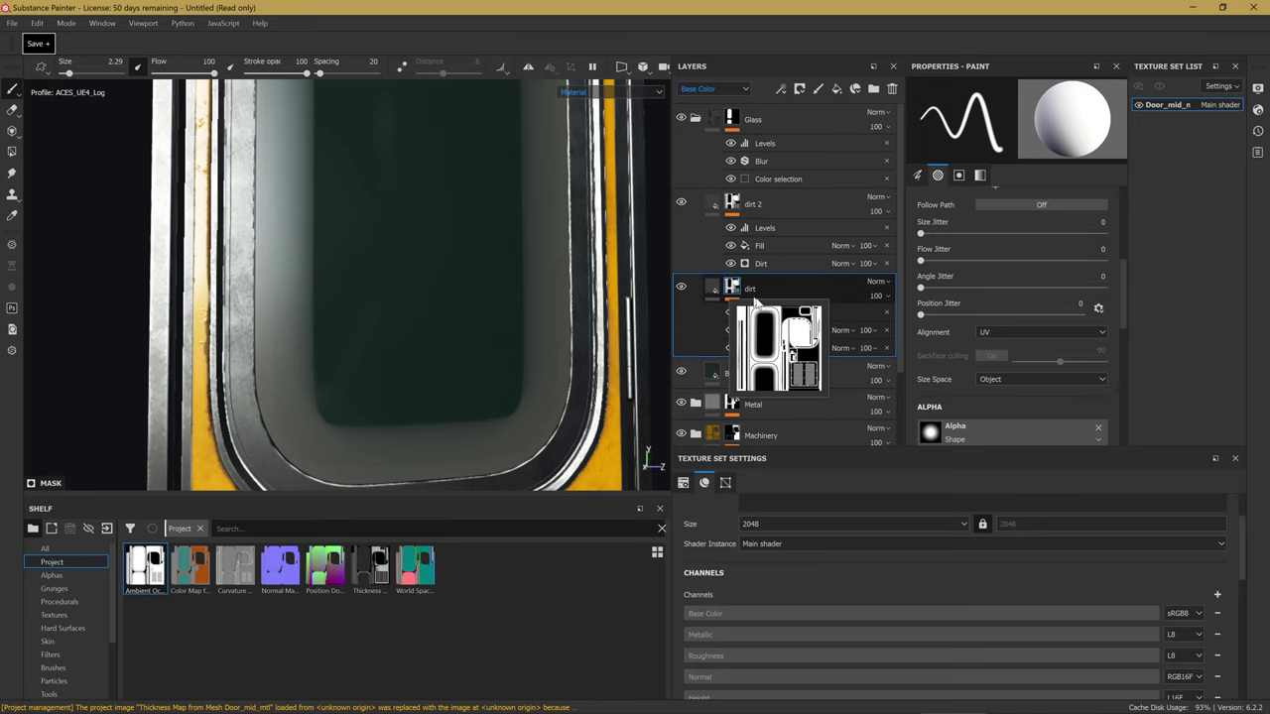
Remove Levels and Fill from the original dirt mask and the Dirt generator from dirt 2.
{"action": "left_click", "coordinate": [887, 313]}
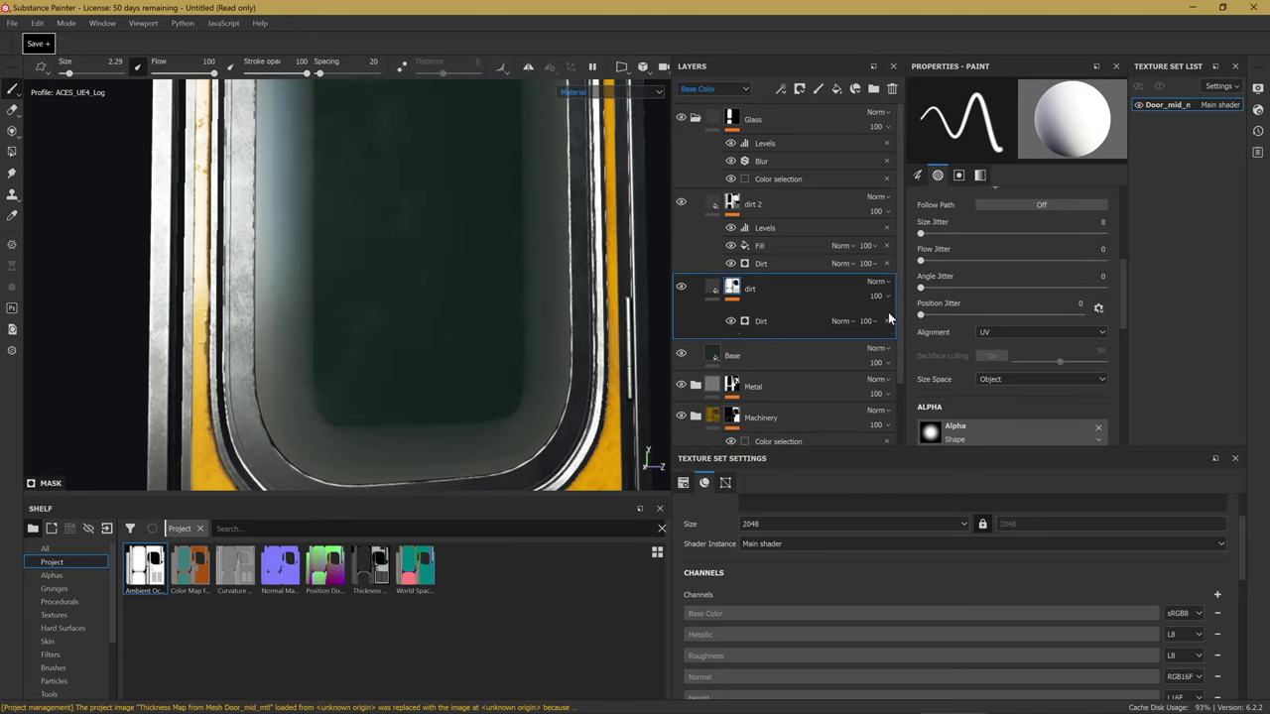
{"action": "left_click", "coordinate": [887, 312]}
{"action": "left_click", "coordinate": [787, 205]}
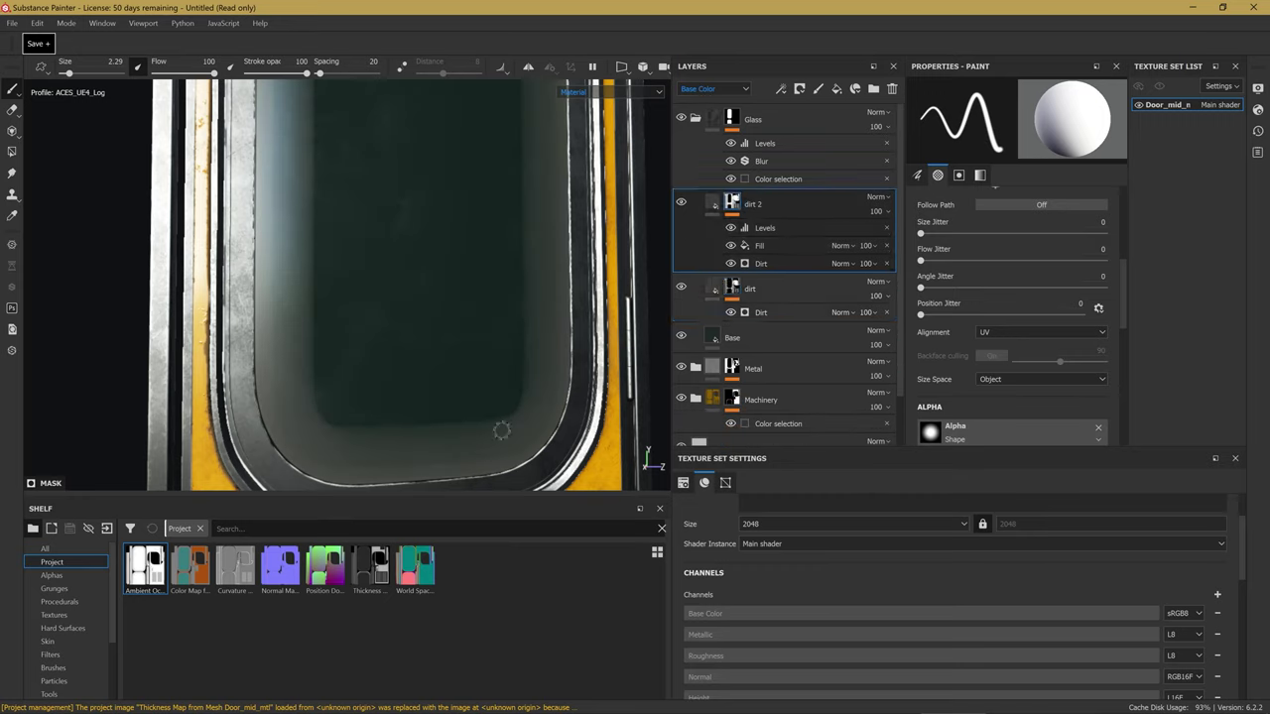
{"action": "mouse_move", "coordinate": [437, 383]}
{"action": "left_mouse_down", "text": "alt"}
{"action": "mouse_move", "coordinate": [439, 304]}
{"action": "mouse_move", "coordinate": [470, 264]}
{"action": "mouse_move", "coordinate": [537, 322]}
{"action": "mouse_move", "coordinate": [556, 308]}
{"action": "left_mouse_up", "text": "alt"}
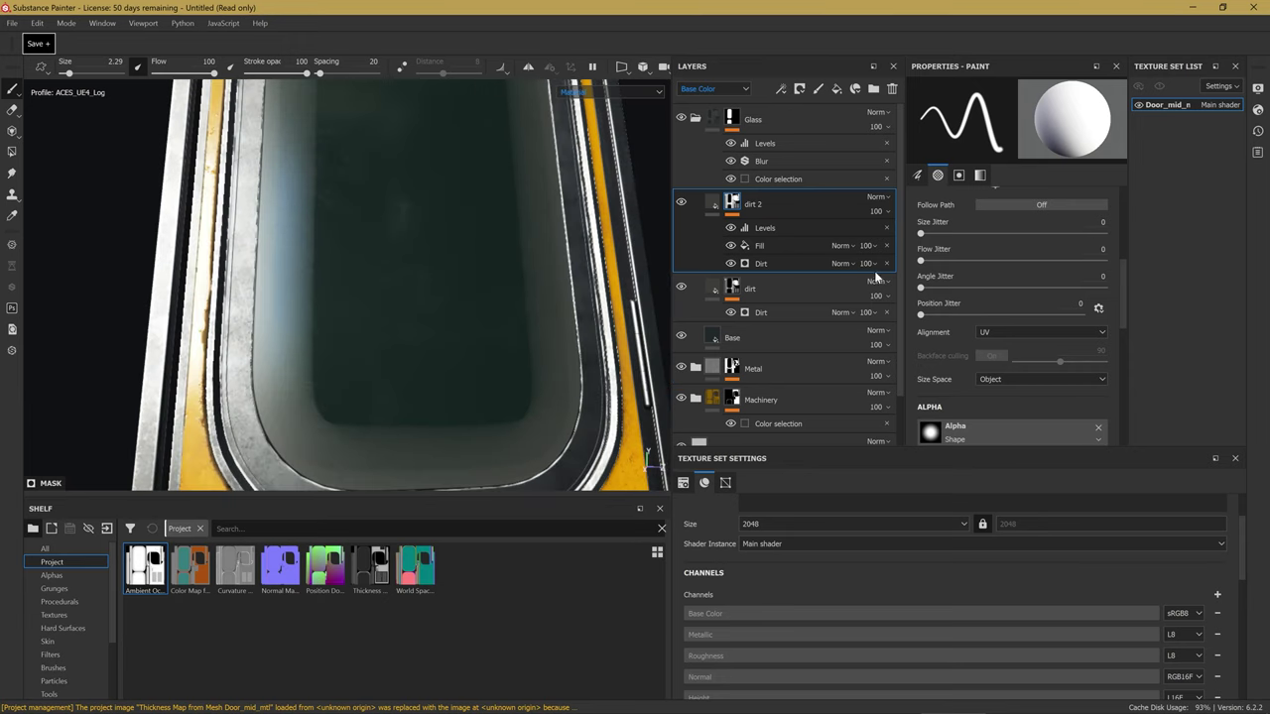
{"action": "key", "text": "Delete"}
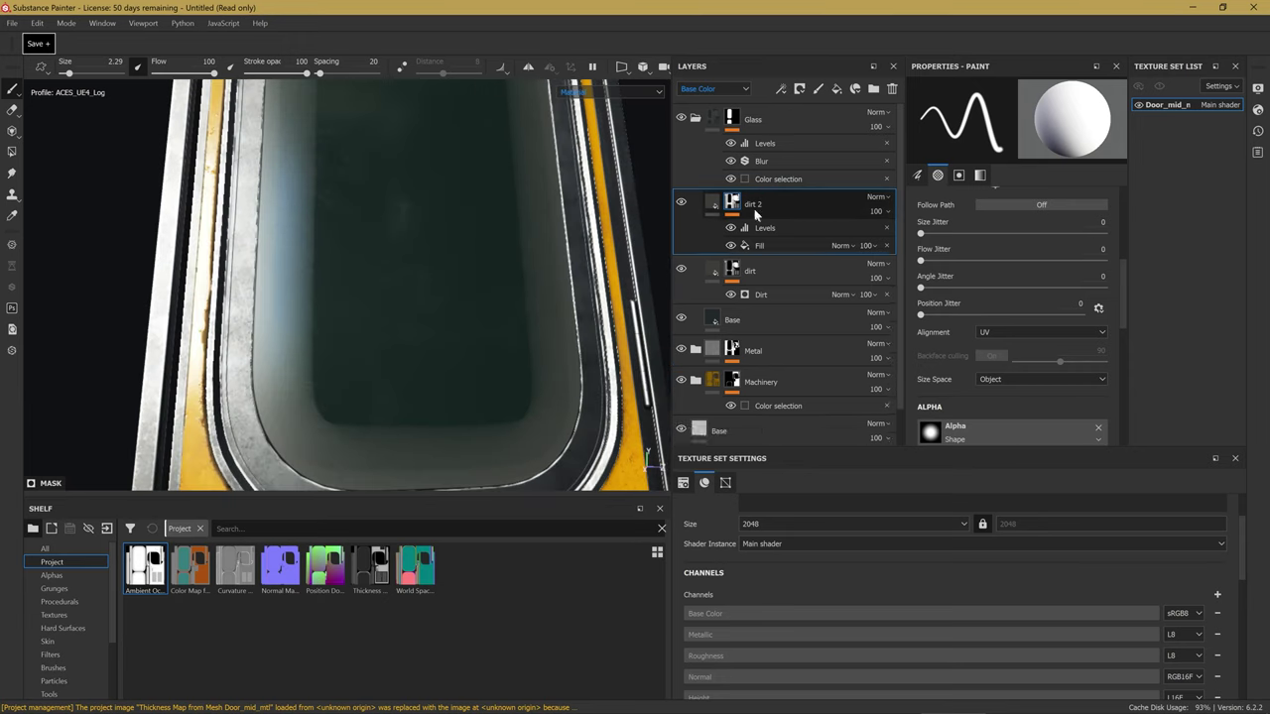
{"action": "right_click", "coordinate": [733, 203]}
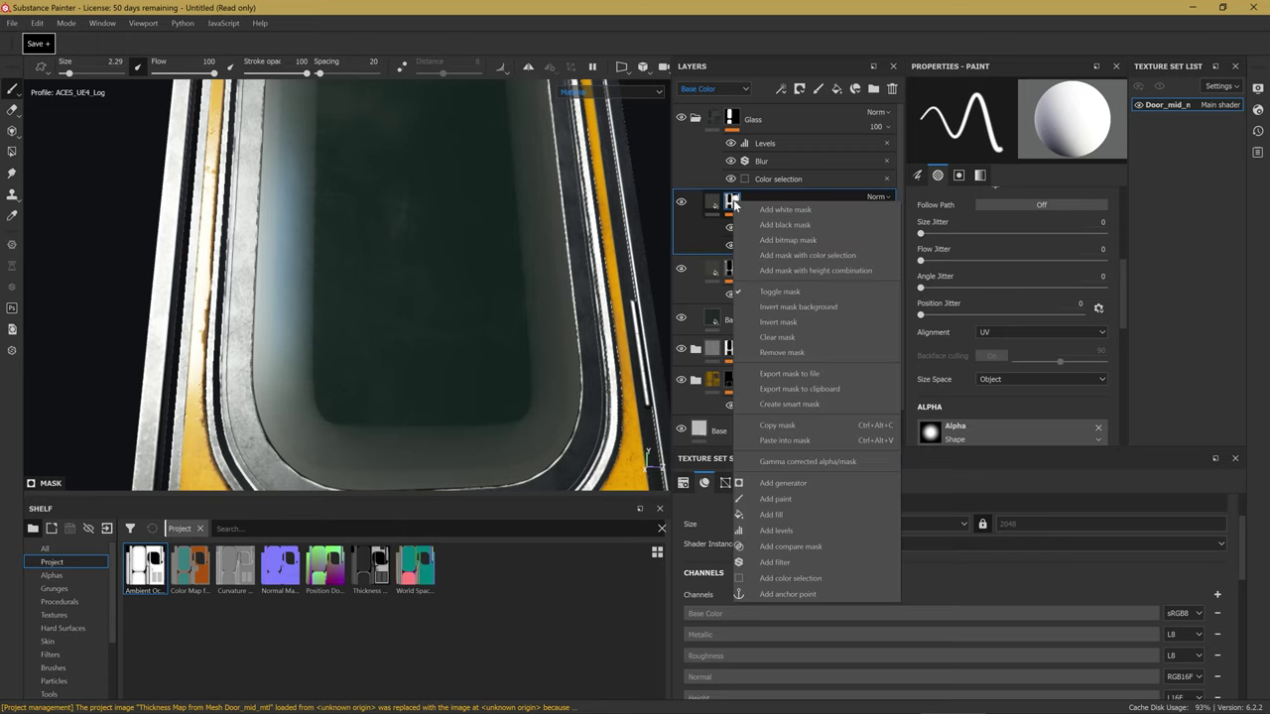
Add a Fill to the dirt 2 mask using Grunge Dirt Scratchy as grayscale, tiled at scale 3.
{"action": "left_click", "coordinate": [796, 512]}
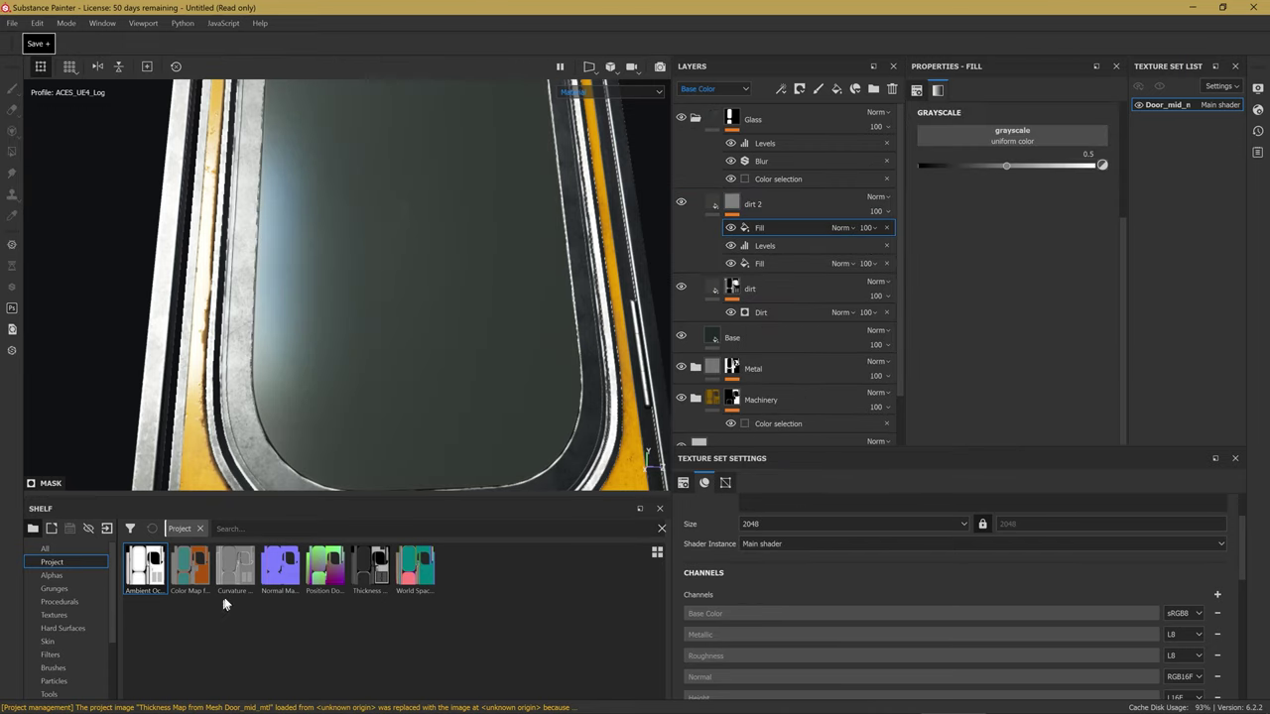
{"action": "left_click", "coordinate": [55, 588]}
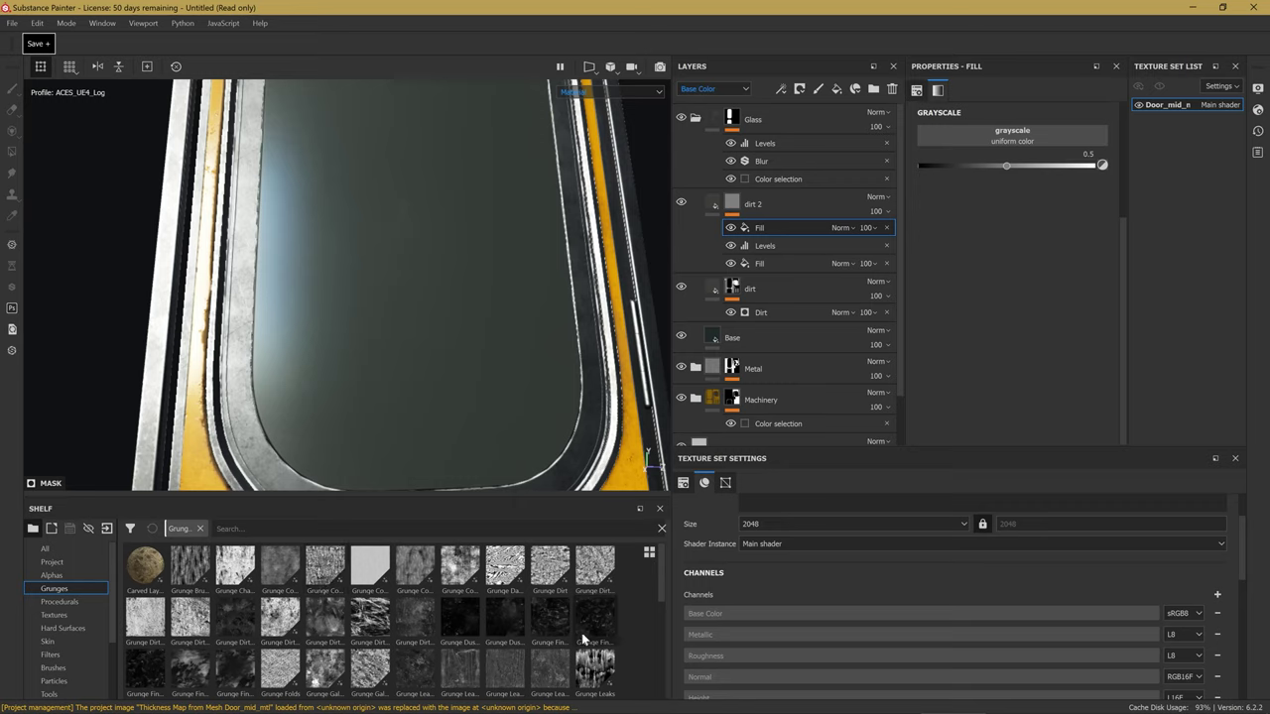
{"action": "left_click_drag", "start_coordinate": [660, 596], "coordinate": [654, 638]}
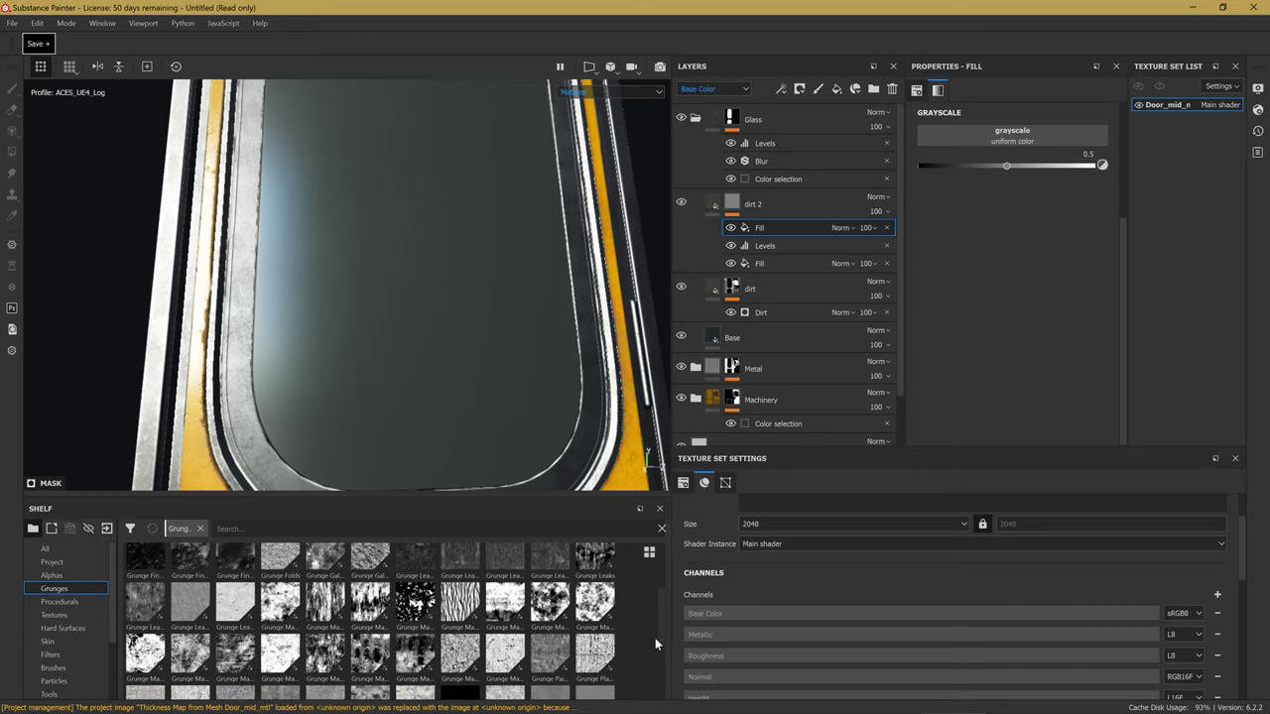
{"action": "left_click_drag", "start_coordinate": [655, 638], "coordinate": [653, 628]}
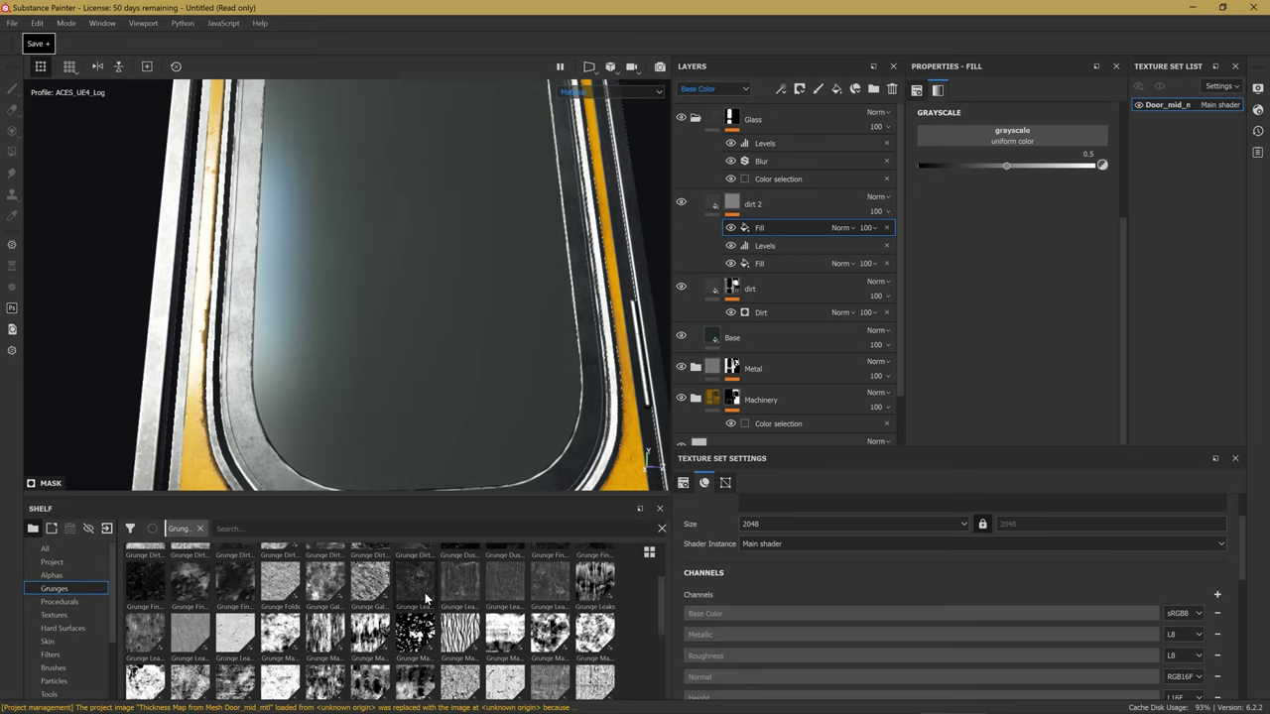
{"action": "mouse_move", "coordinate": [236, 574]}
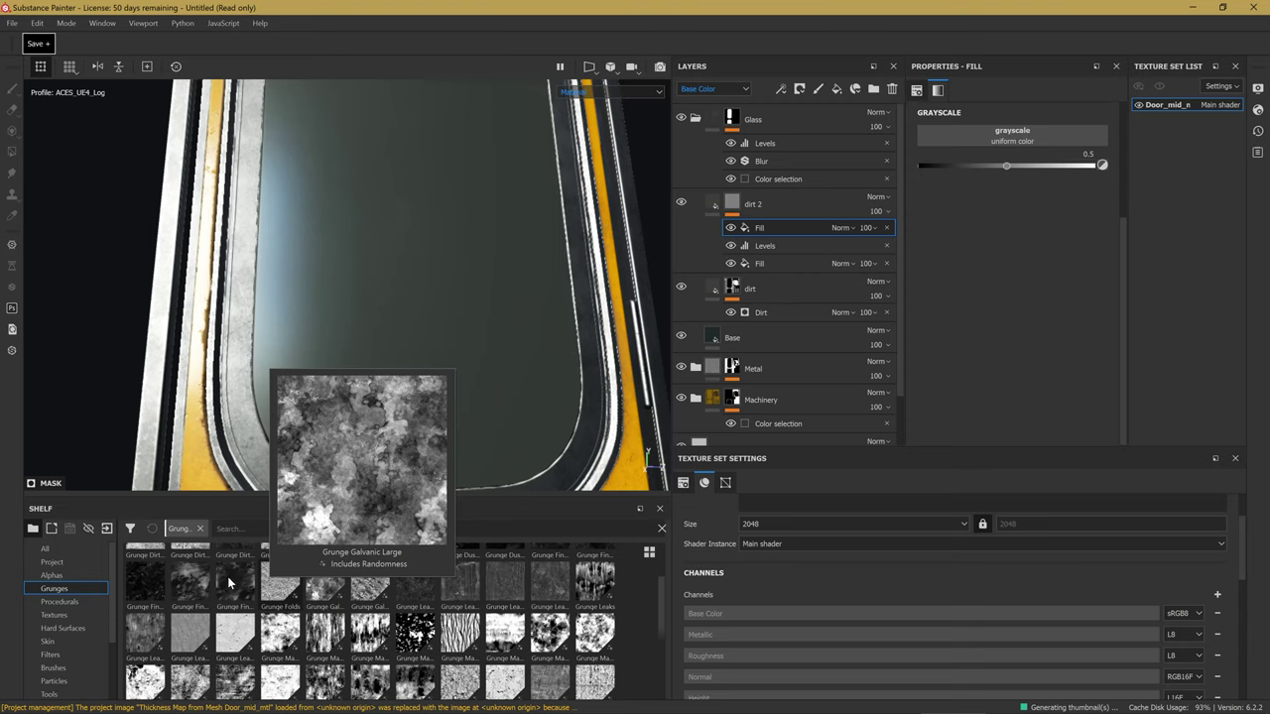
{"action": "scroll", "coordinate": [248, 600], "scroll_direction": "up", "scroll_amount": 2}
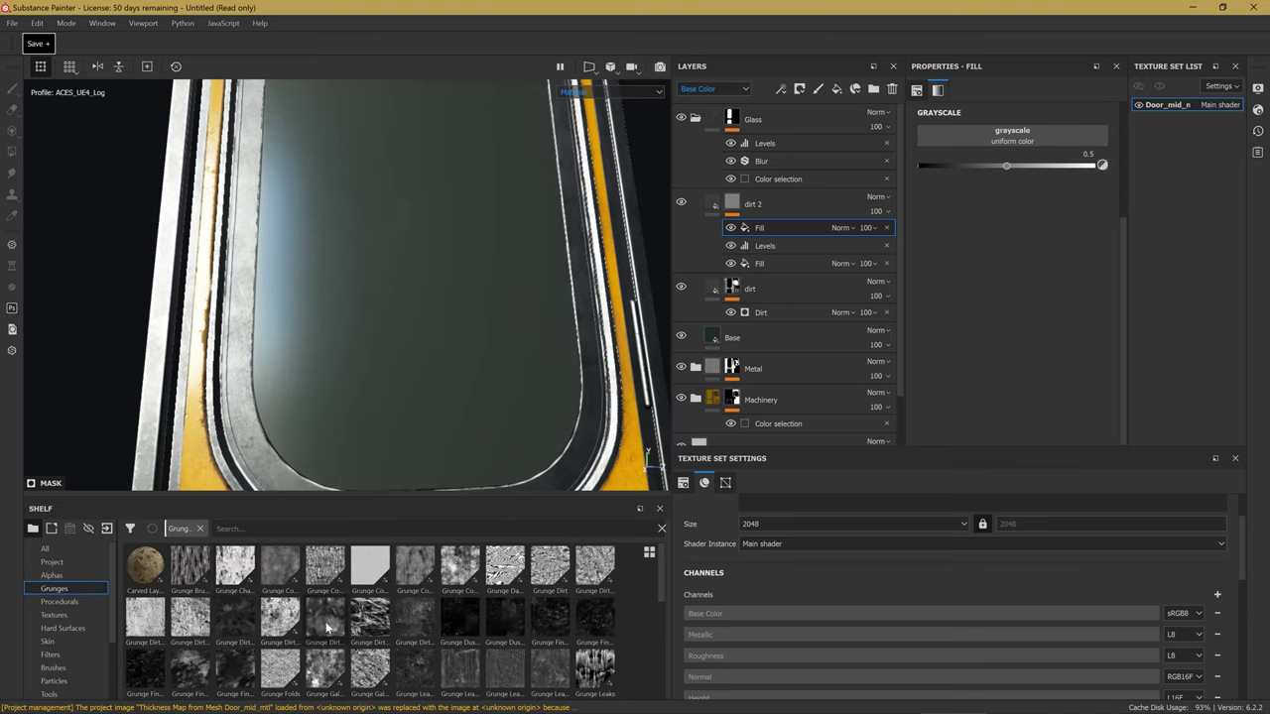
{"action": "left_click_drag", "start_coordinate": [326, 627], "coordinate": [986, 134]}
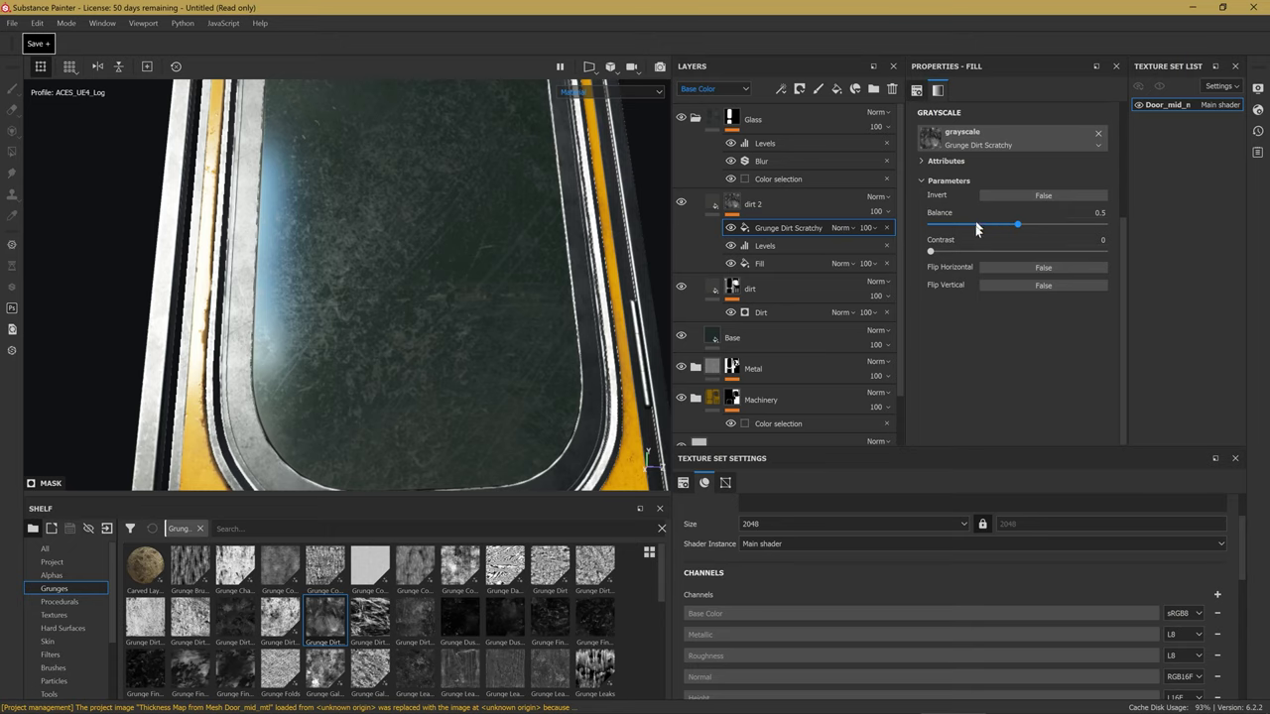
{"action": "scroll", "coordinate": [976, 226], "scroll_direction": "up", "scroll_amount": 3}
{"action": "key", "text": "Return"}
{"action": "left_click", "coordinate": [845, 228]}
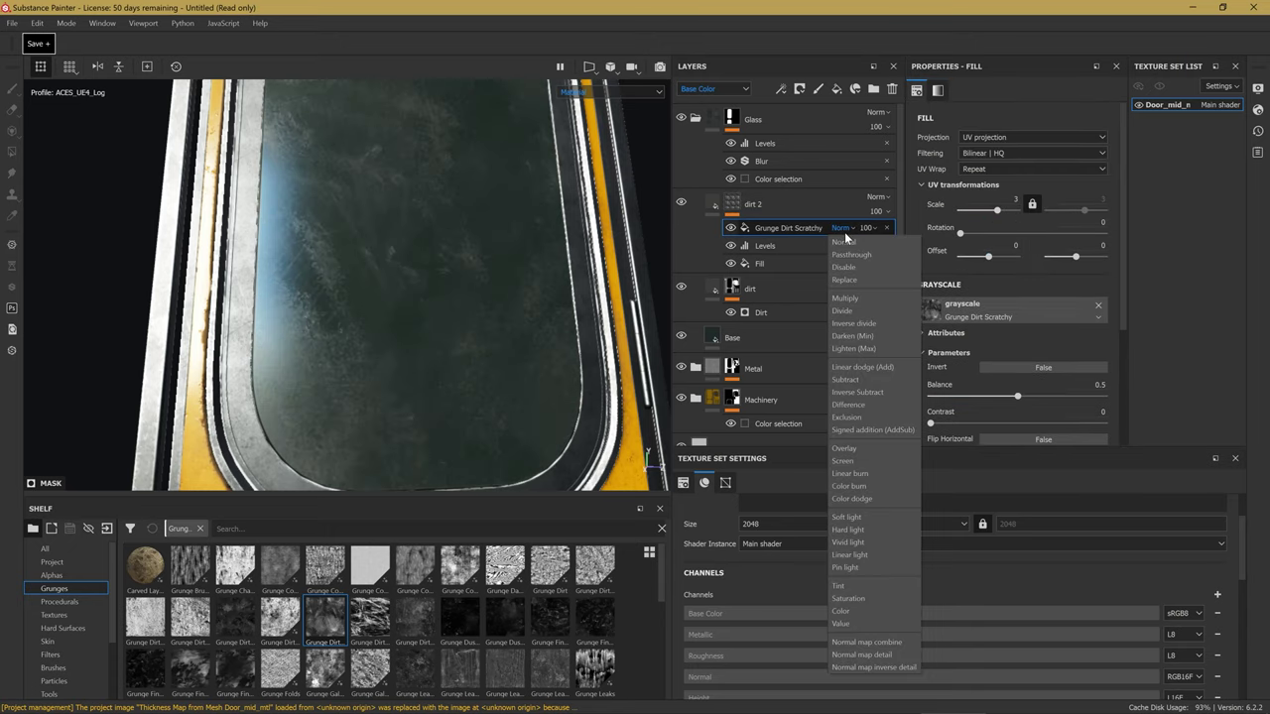
Multiply the Grunge Dirt Scratchy fill into the mask with balance 0.23, contrast 0, scale 4.
{"action": "left_click", "coordinate": [851, 295]}
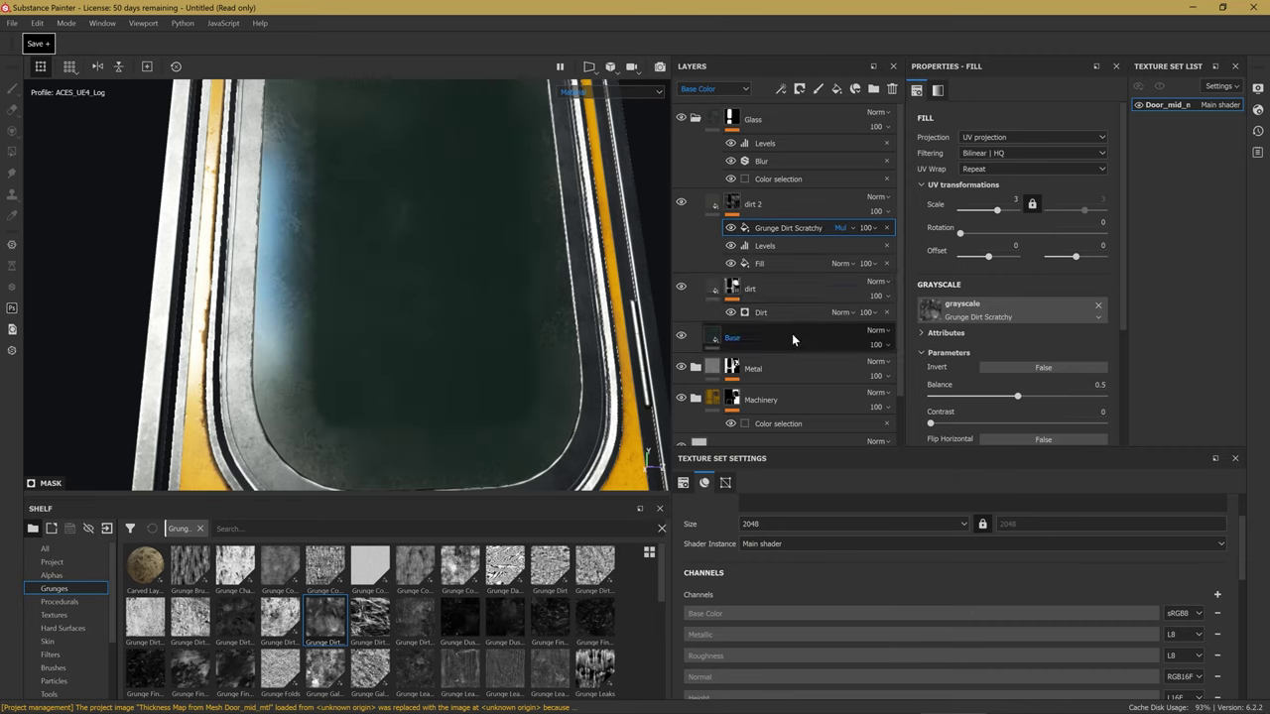
{"action": "left_click_drag", "start_coordinate": [1010, 396], "coordinate": [967, 407]}
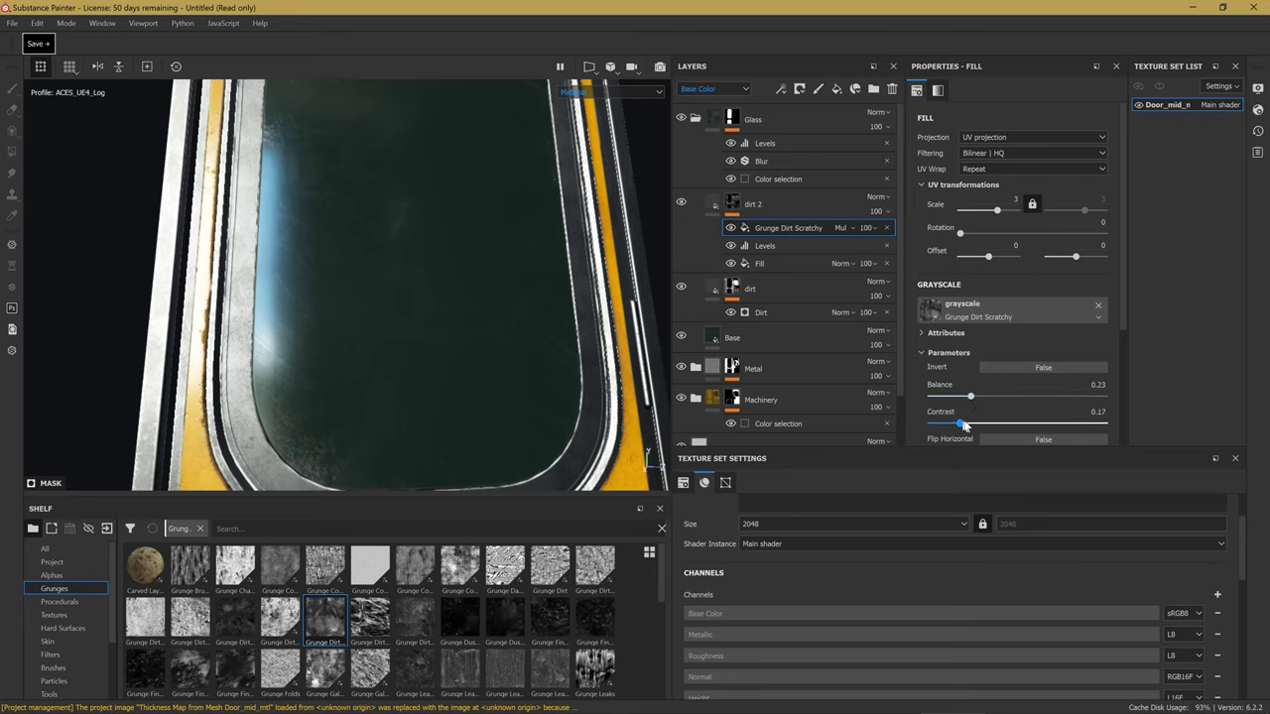
{"action": "left_click_drag", "start_coordinate": [433, 276], "coordinate": [389, 343], "text": "alt"}
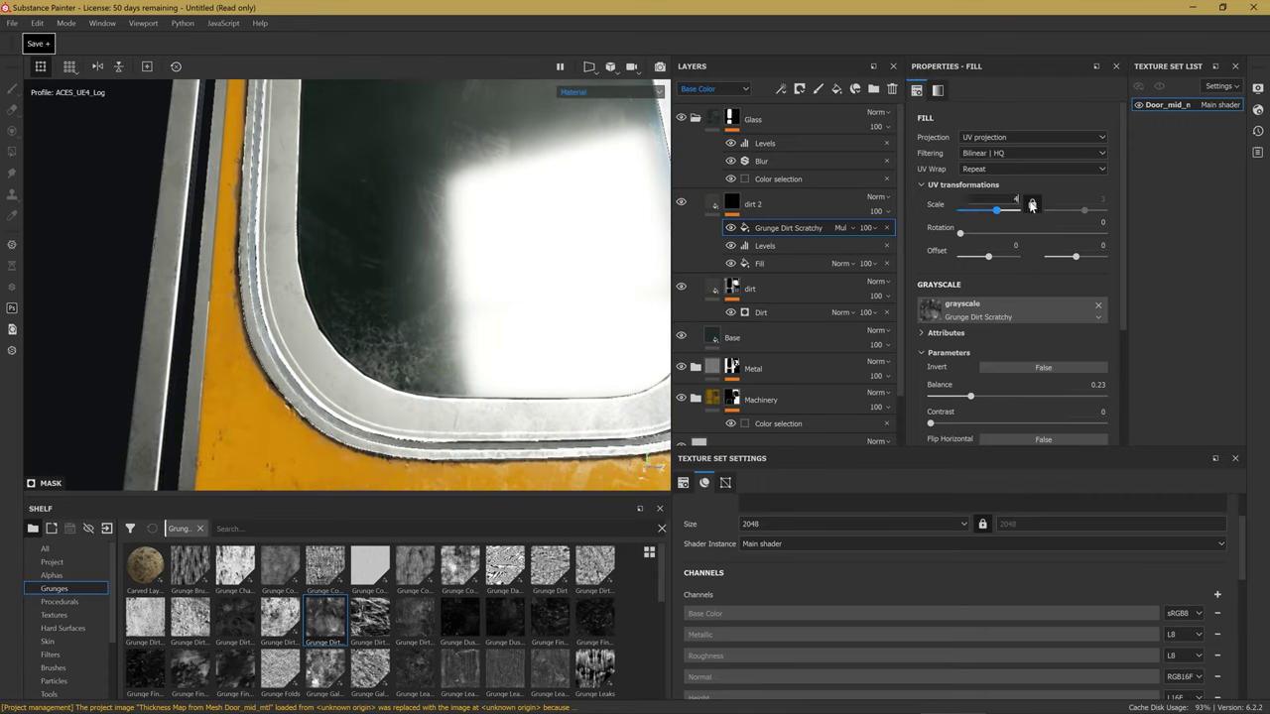
{"action": "mouse_move", "coordinate": [448, 334]}
{"action": "left_mouse_down", "text": "alt"}
{"action": "mouse_move", "coordinate": [462, 314]}
{"action": "mouse_move", "coordinate": [425, 292]}
{"action": "left_mouse_up", "text": "alt"}
{"action": "right_click_drag", "start_coordinate": [499, 312], "coordinate": [495, 314], "text": "shift"}
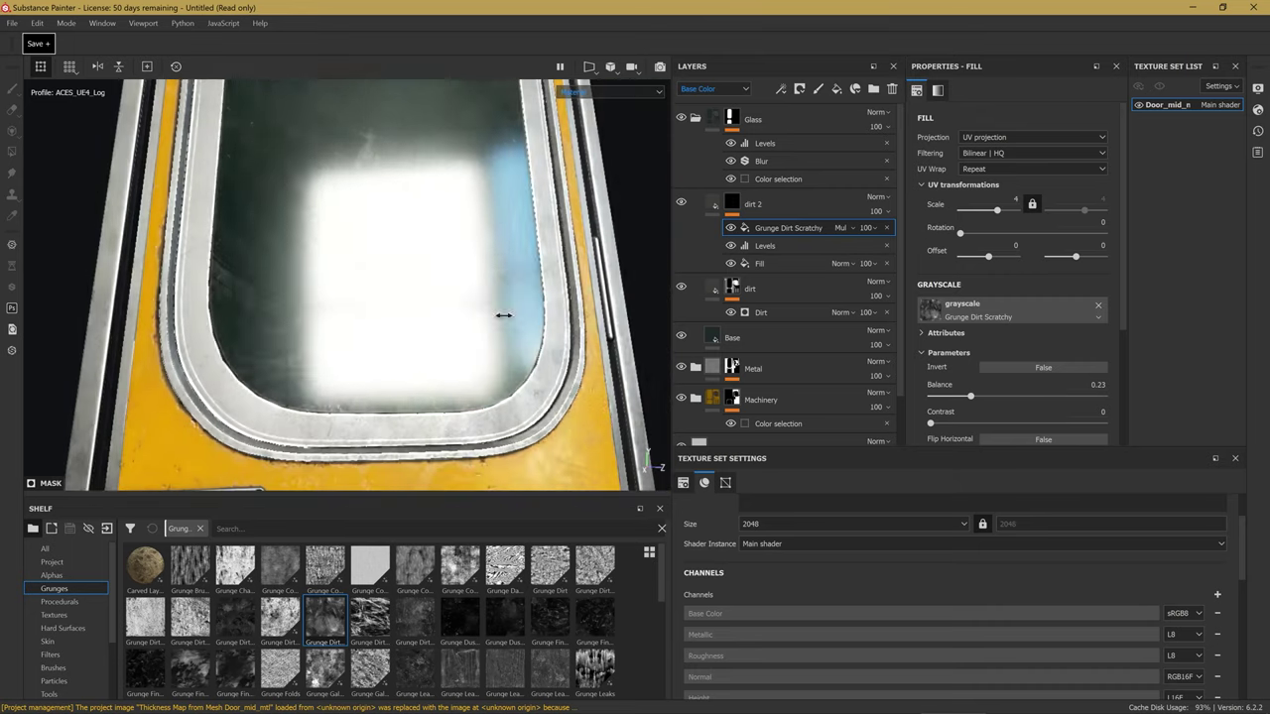
{"action": "scroll", "coordinate": [486, 322], "scroll_direction": "up", "scroll_amount": 3}
{"action": "scroll", "coordinate": [487, 334], "scroll_direction": "up", "scroll_amount": 3}
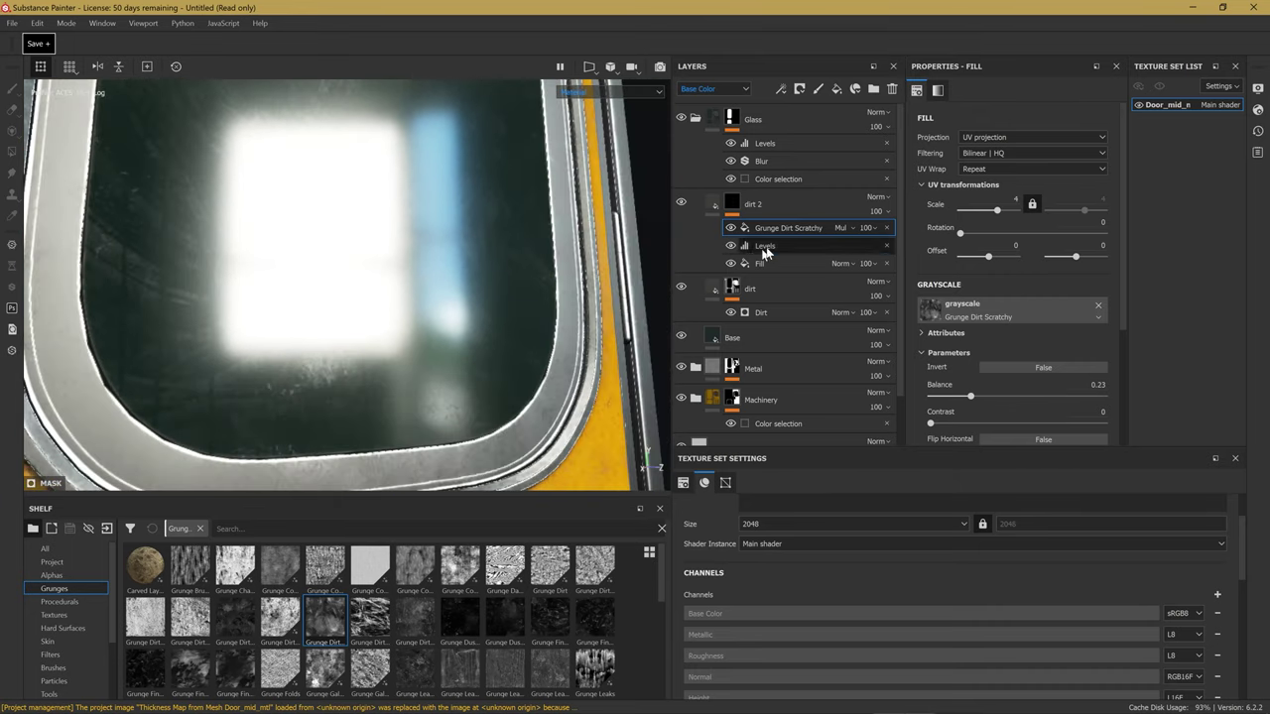
{"action": "left_click", "coordinate": [761, 288]}
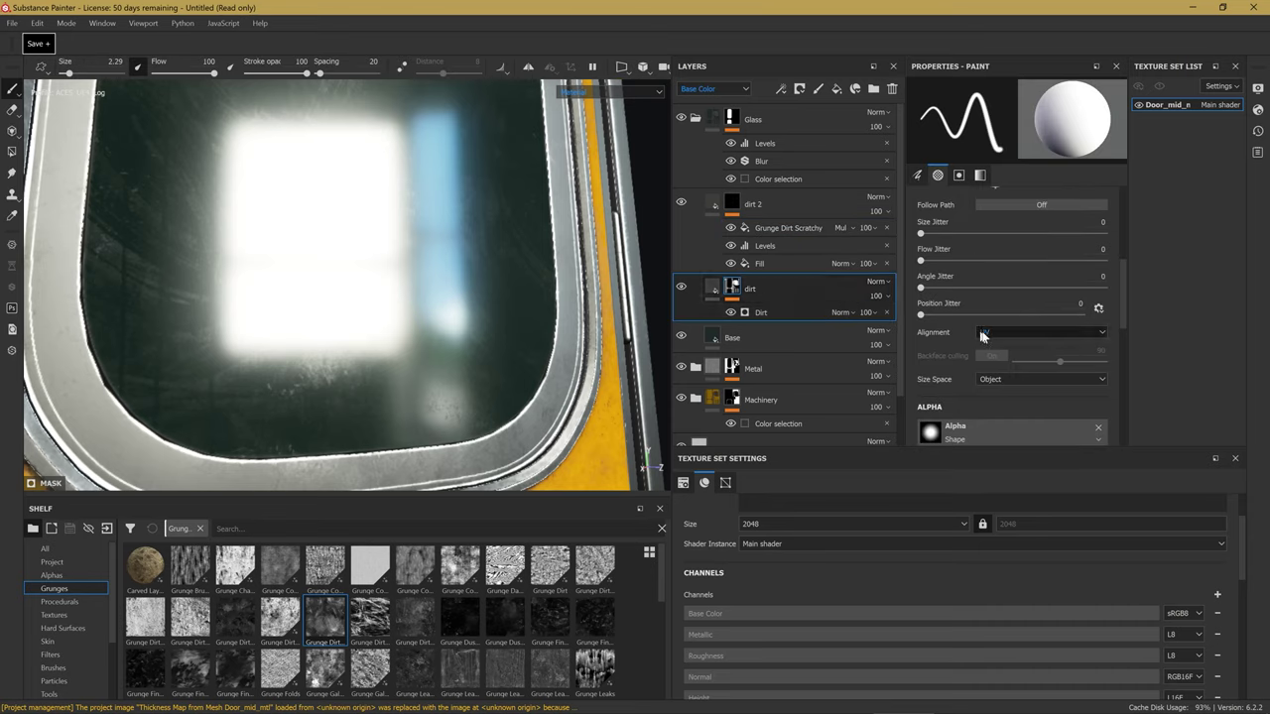
Raise the dirt layer's fill roughness to about 0.45.
{"action": "left_click", "coordinate": [716, 293]}
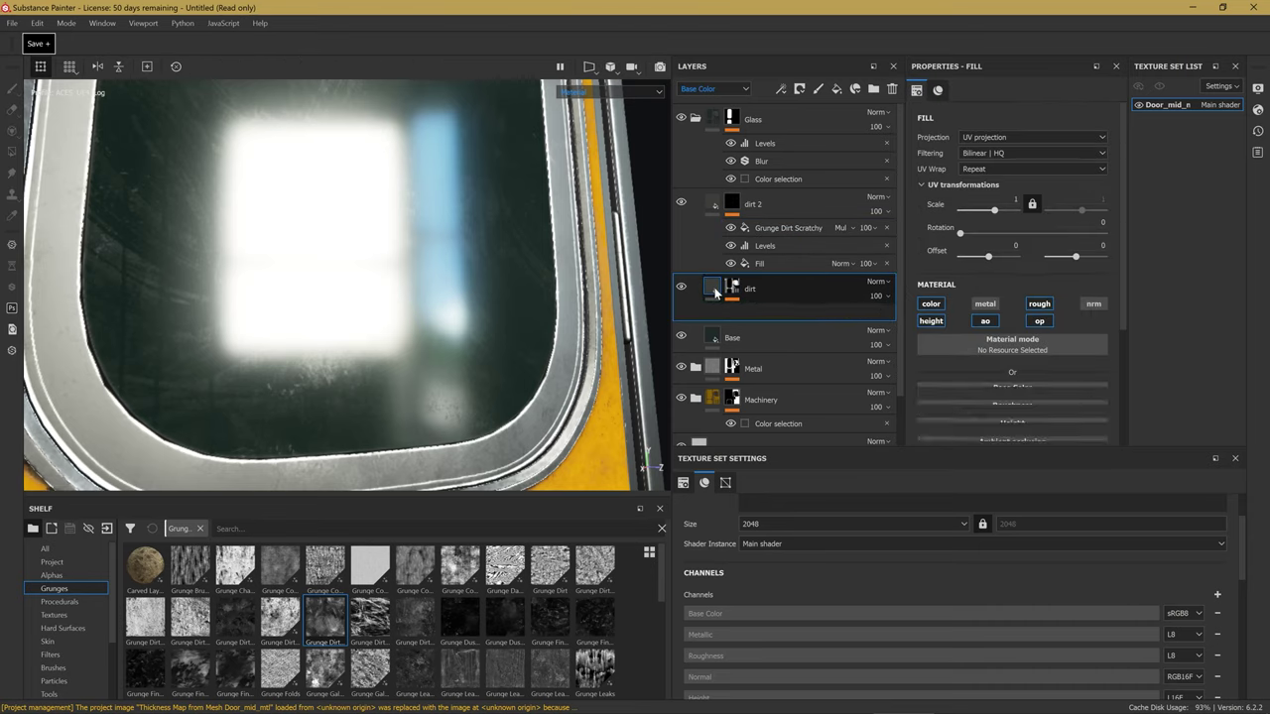
{"action": "scroll", "coordinate": [981, 310], "scroll_direction": "down", "scroll_amount": 3}
{"action": "scroll", "coordinate": [981, 310], "scroll_direction": "down", "scroll_amount": 3}
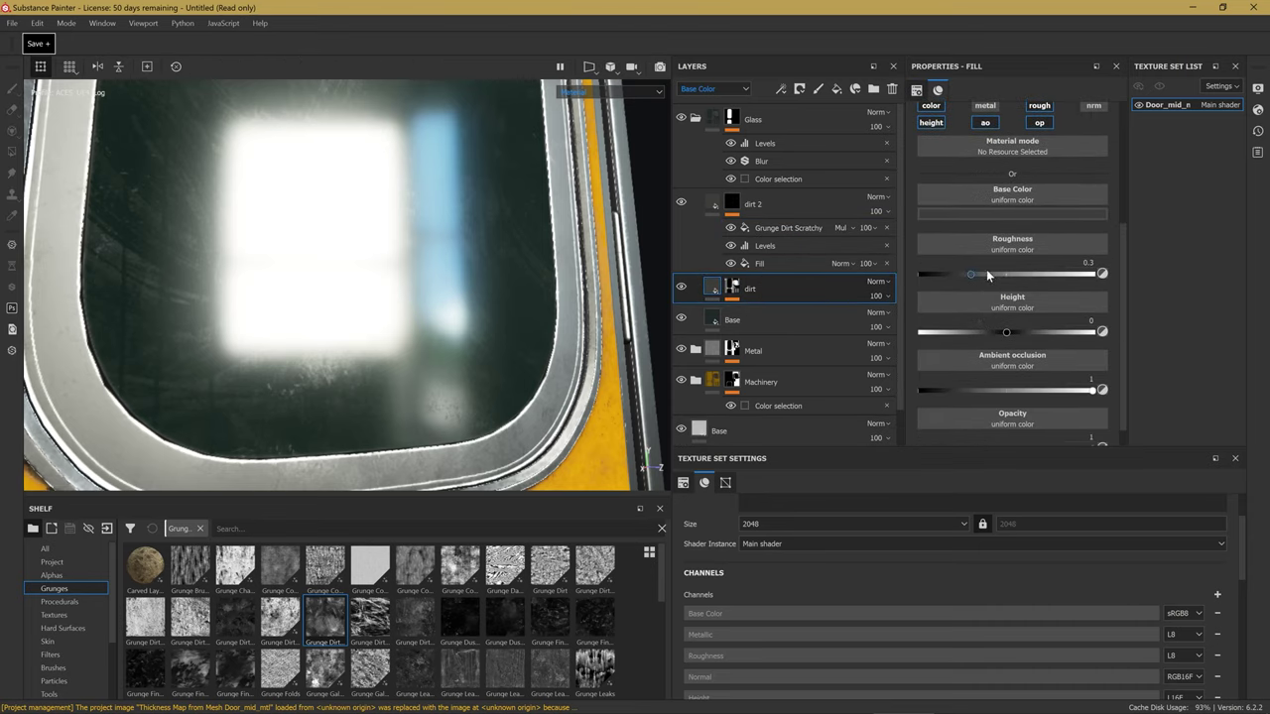
{"action": "left_click_drag", "start_coordinate": [980, 275], "coordinate": [1032, 286]}
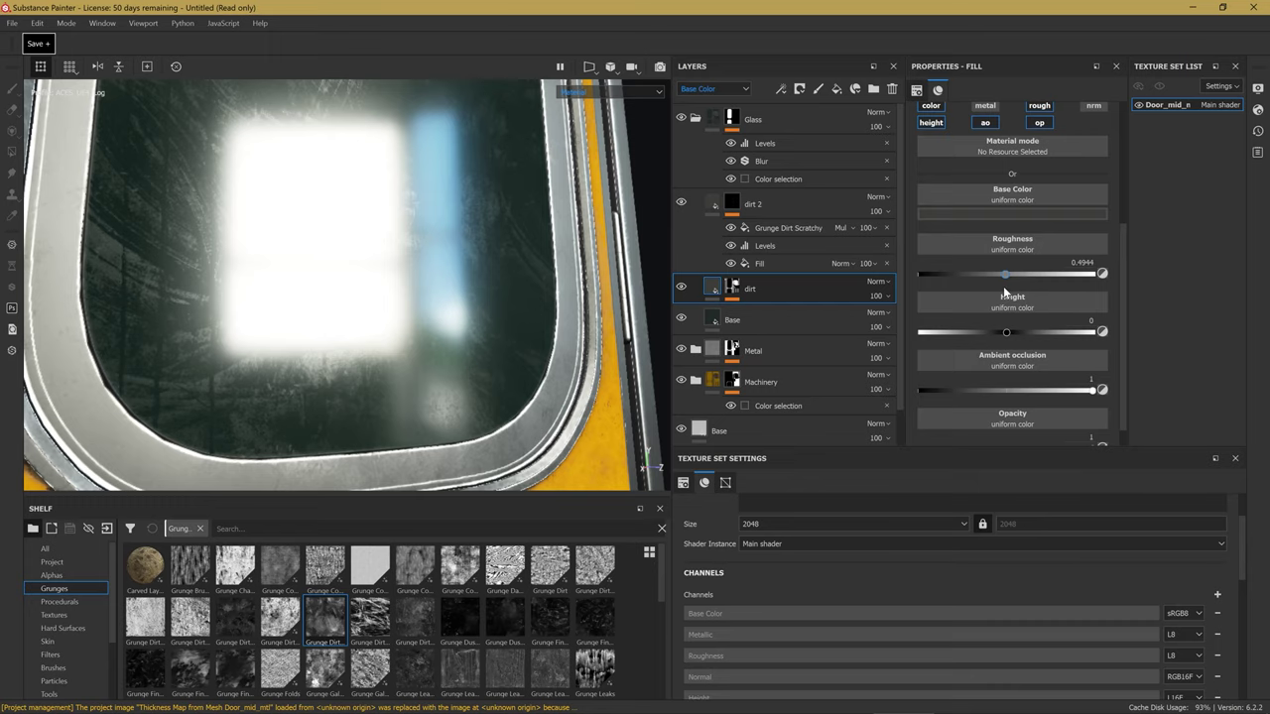
{"action": "left_click_drag", "start_coordinate": [397, 298], "coordinate": [337, 354], "text": "alt"}
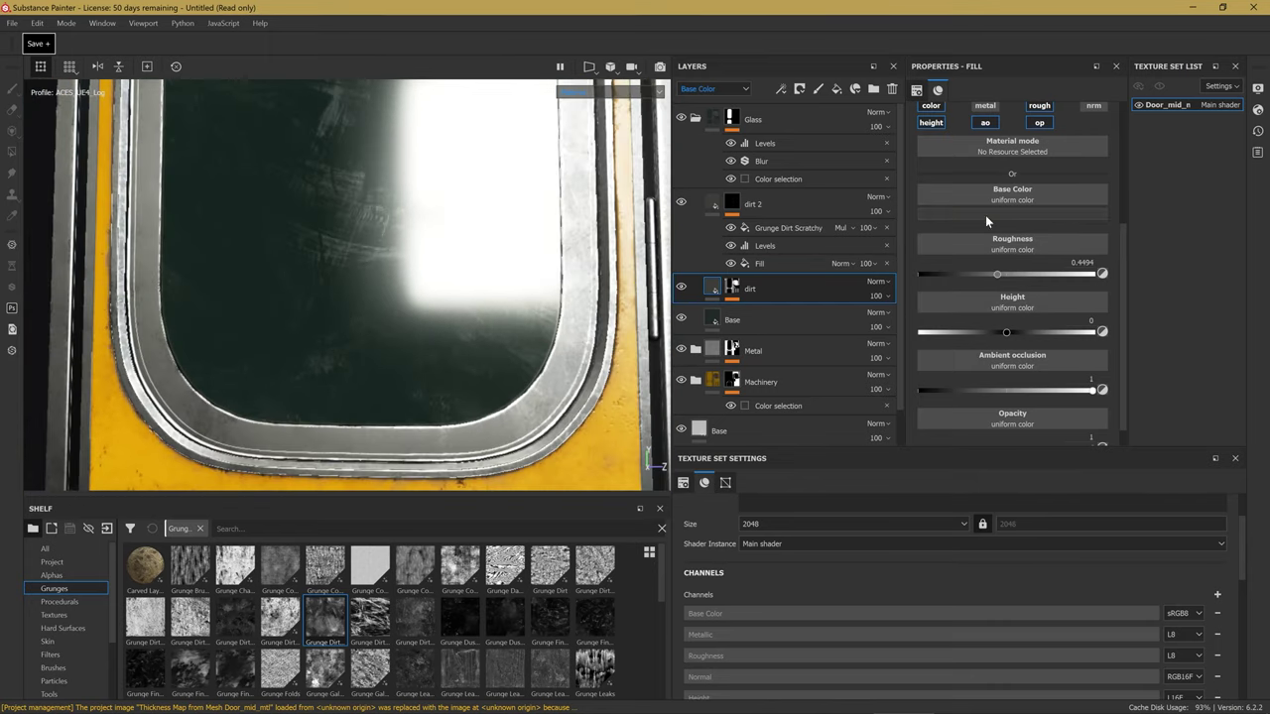
Give the dirt a dusty olive-grey base colour (0.200, 0.188, 0.129).
{"action": "left_click", "coordinate": [985, 214]}
{"action": "left_click_drag", "start_coordinate": [1006, 320], "coordinate": [1005, 325]}
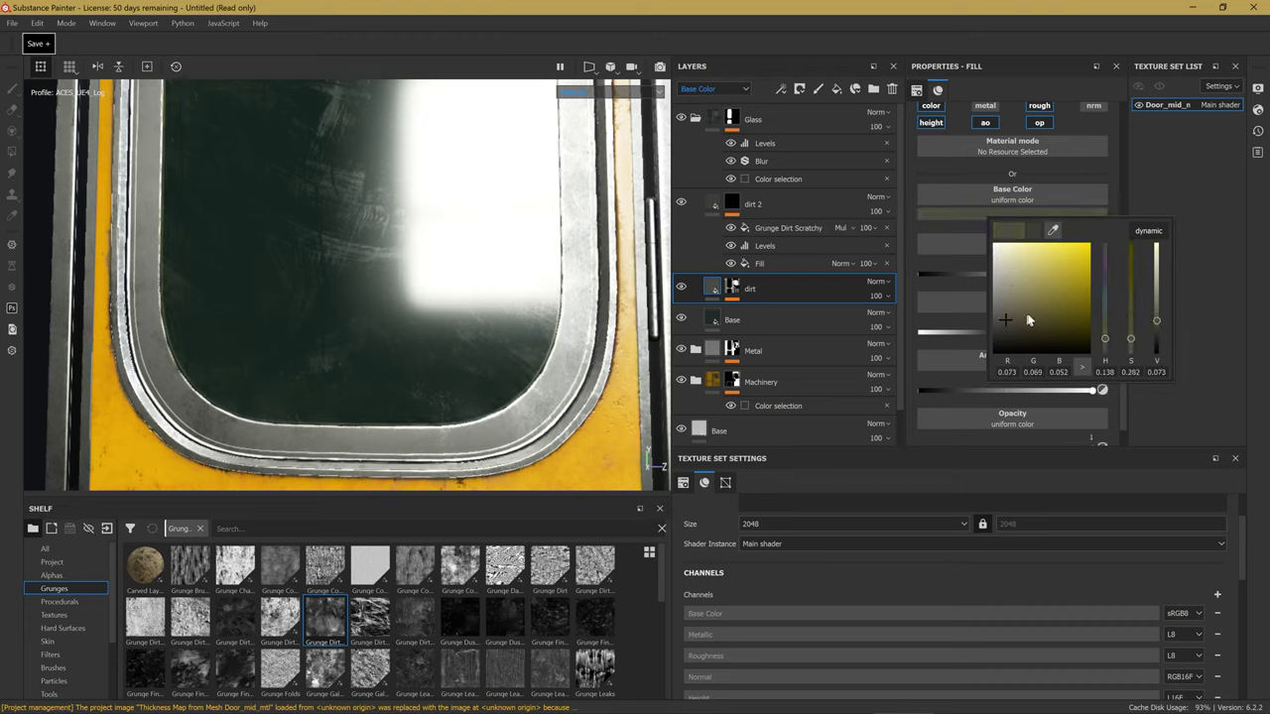
{"action": "left_click", "coordinate": [1010, 300]}
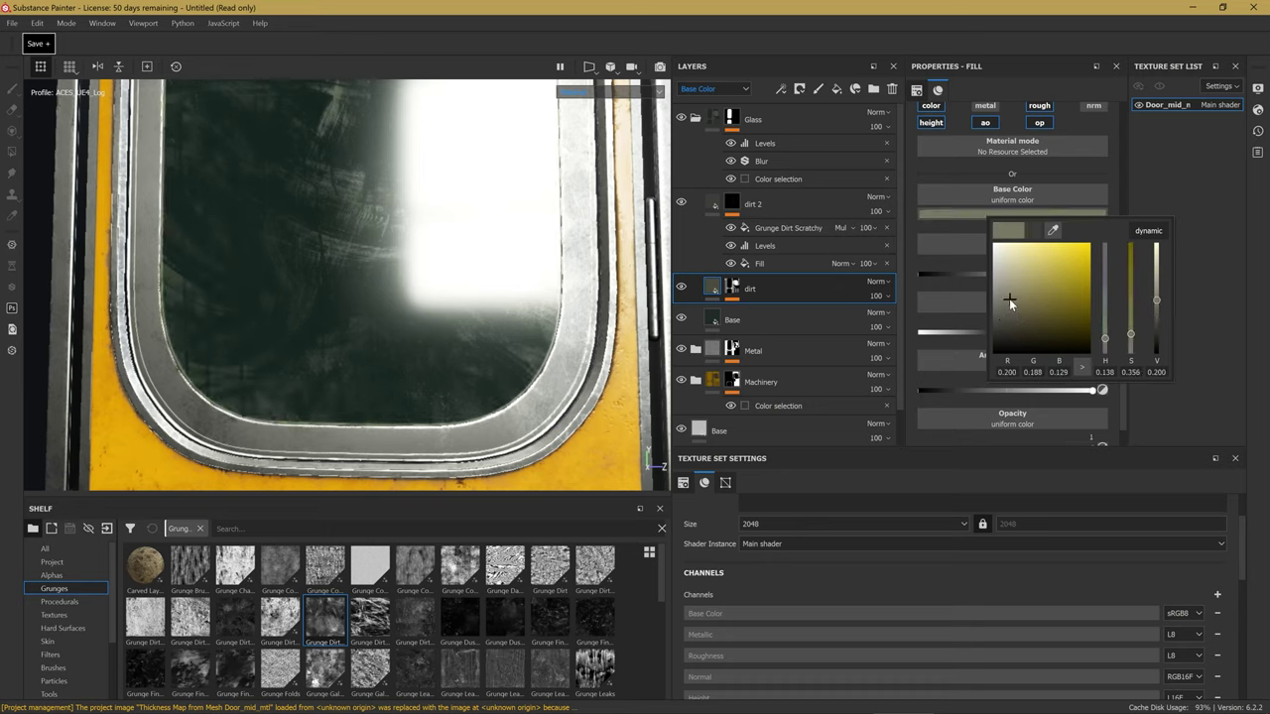
Lower the dirt layer's opacity to 23.
{"action": "left_click", "coordinate": [880, 300]}
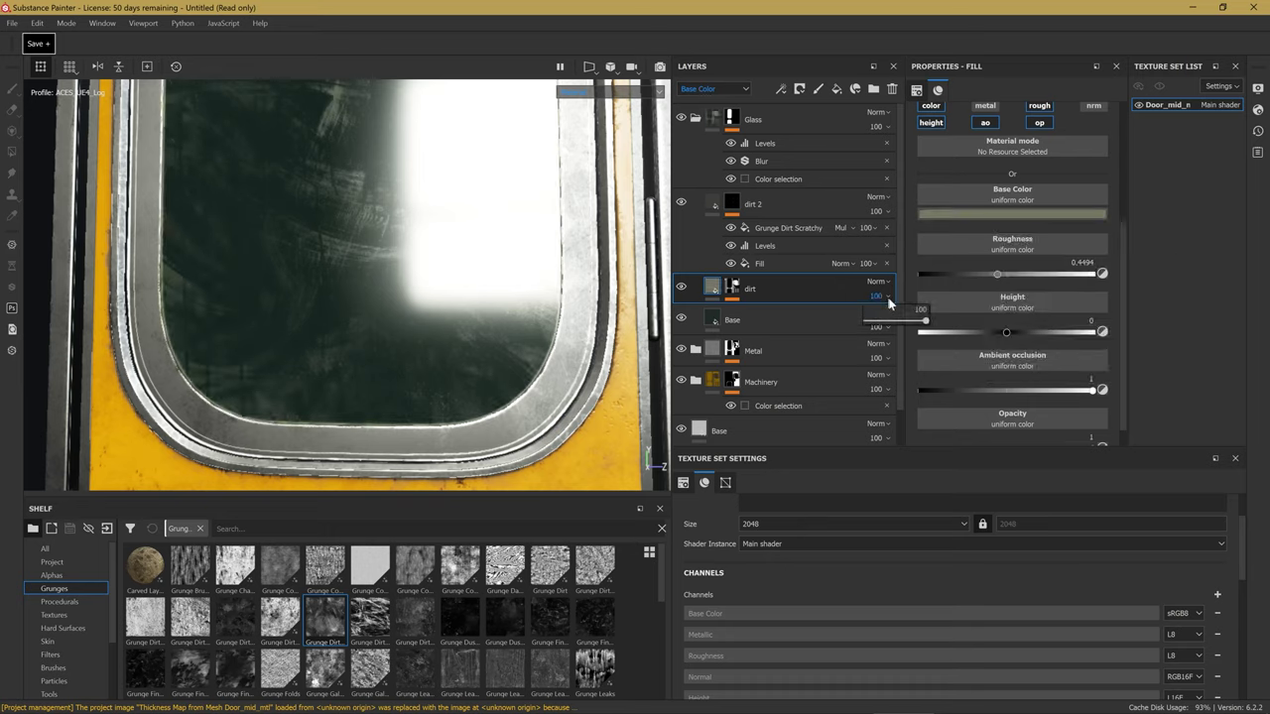
{"action": "left_click", "coordinate": [890, 320]}
{"action": "left_click_drag", "start_coordinate": [880, 323], "coordinate": [879, 327]}
{"action": "left_click", "coordinate": [717, 206]}
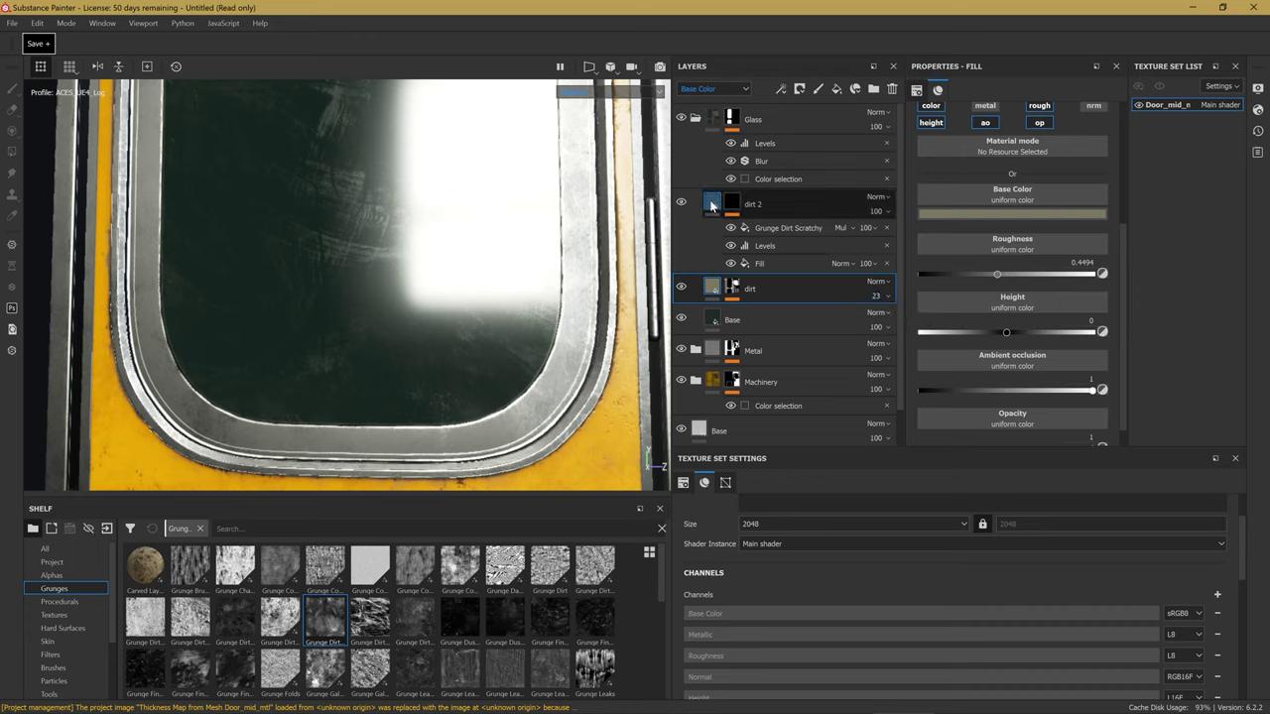
Give dirt 2 a dark warm-grey base colour (0.156, 0.147, 0.131).
{"action": "left_click", "coordinate": [715, 205]}
{"action": "left_click", "coordinate": [997, 216]}
{"action": "left_click_drag", "start_coordinate": [1113, 341], "coordinate": [1108, 348]}
{"action": "left_click_drag", "start_coordinate": [1014, 320], "coordinate": [1022, 311]}
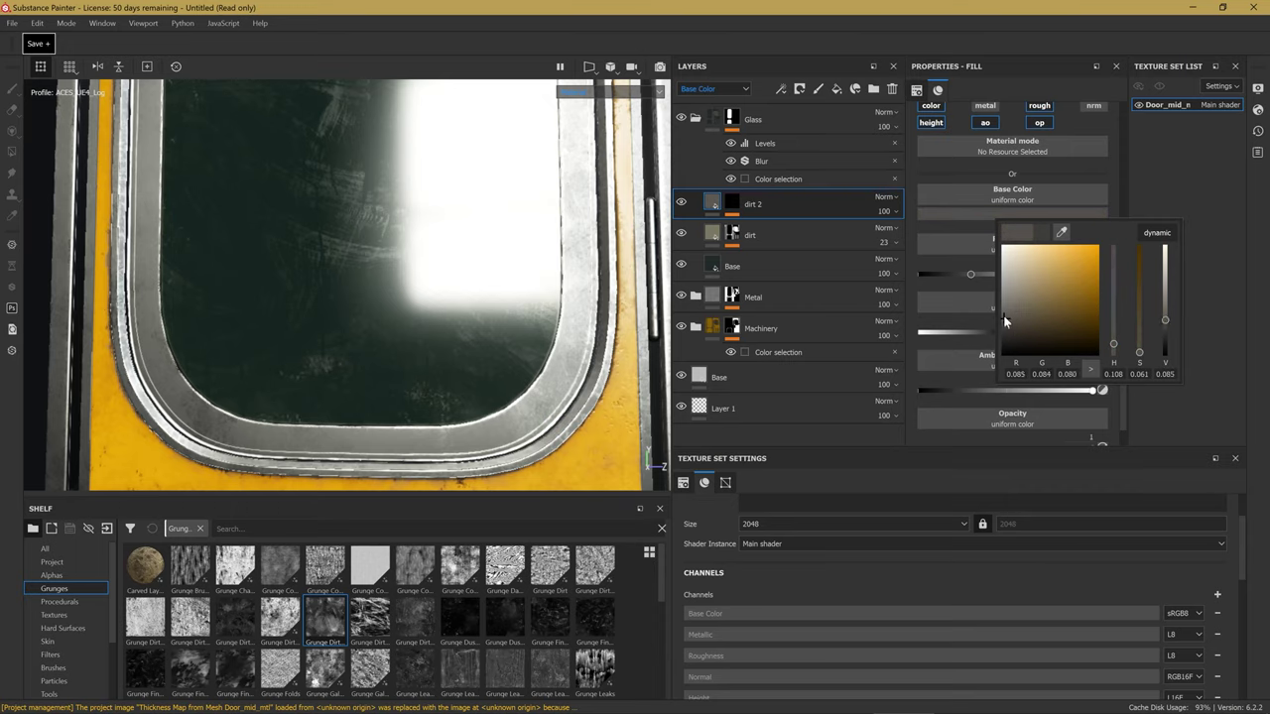
{"action": "left_click_drag", "start_coordinate": [1011, 318], "coordinate": [1005, 311]}
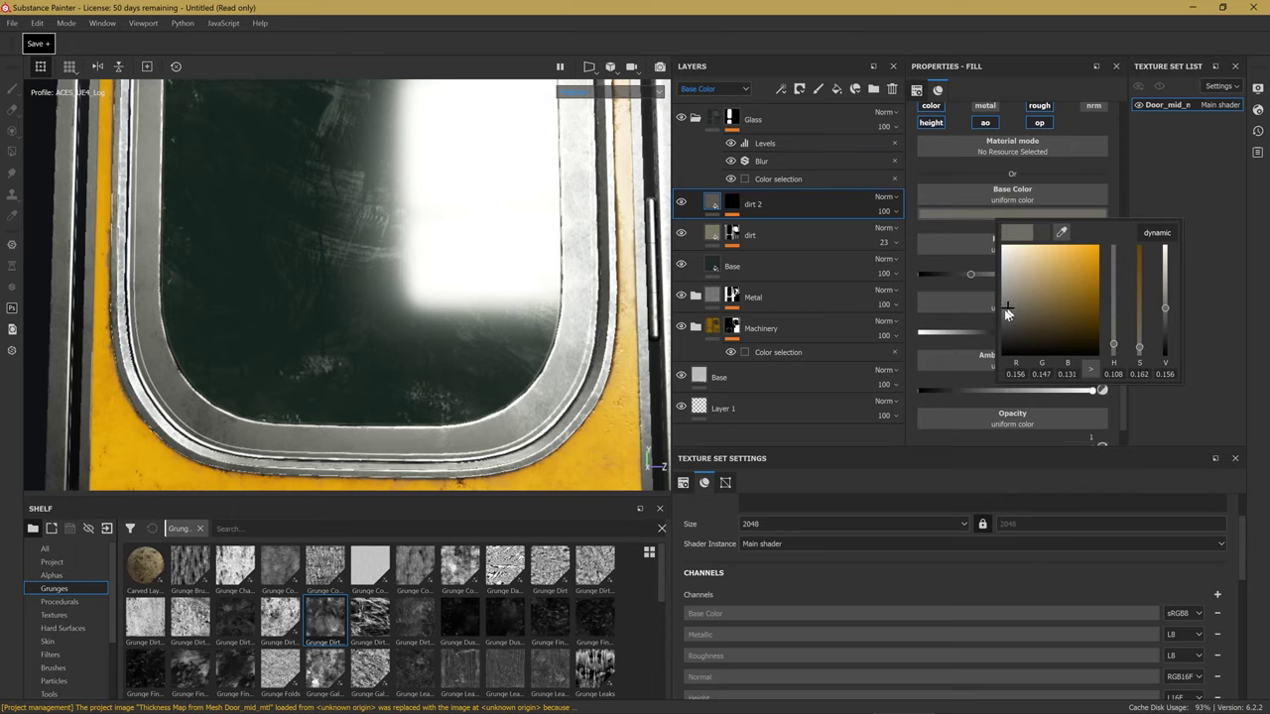
{"action": "mouse_move", "coordinate": [453, 360]}
{"action": "left_mouse_down", "text": "alt"}
{"action": "mouse_move", "coordinate": [501, 359]}
{"action": "mouse_move", "coordinate": [433, 298]}
{"action": "mouse_move", "coordinate": [391, 363]}
{"action": "mouse_move", "coordinate": [410, 352]}
{"action": "mouse_move", "coordinate": [349, 282]}
{"action": "mouse_move", "coordinate": [416, 288]}
{"action": "left_mouse_up", "text": "alt"}
{"action": "scroll", "coordinate": [963, 292], "scroll_direction": "up", "scroll_amount": 1}
{"action": "scroll", "coordinate": [962, 292], "scroll_direction": "up", "scroll_amount": 1}
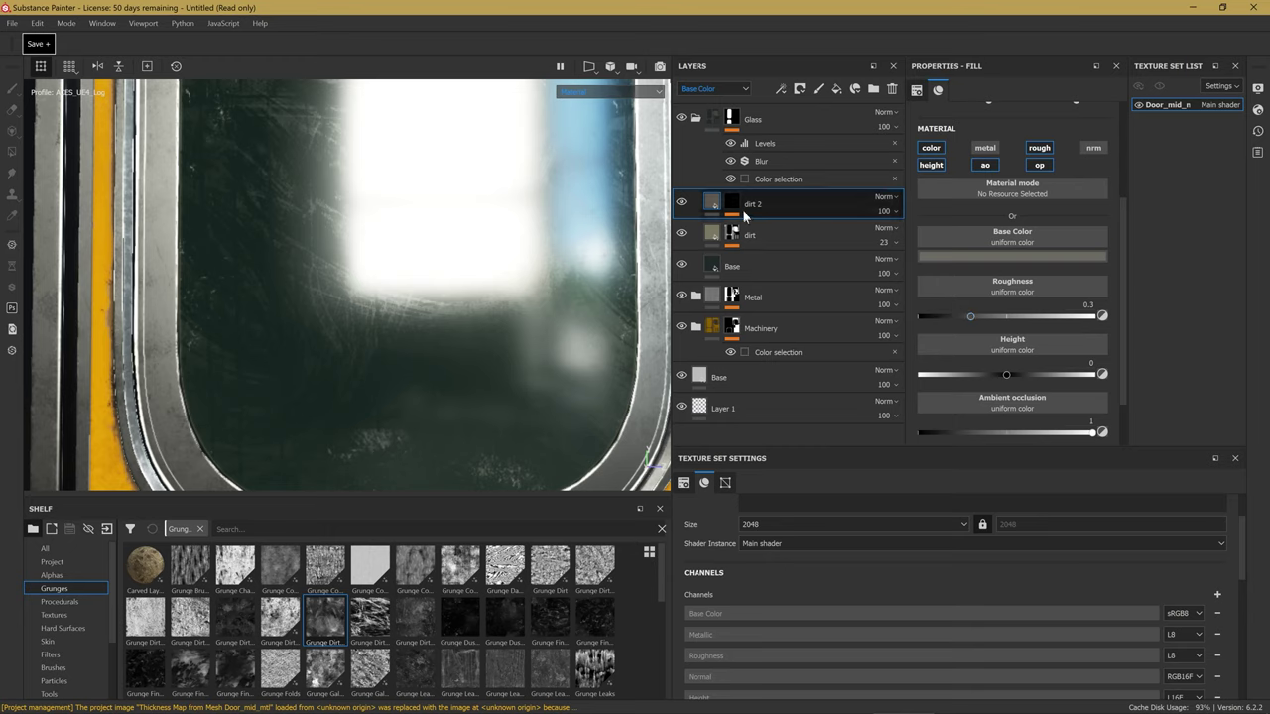
{"action": "left_click", "coordinate": [736, 210]}
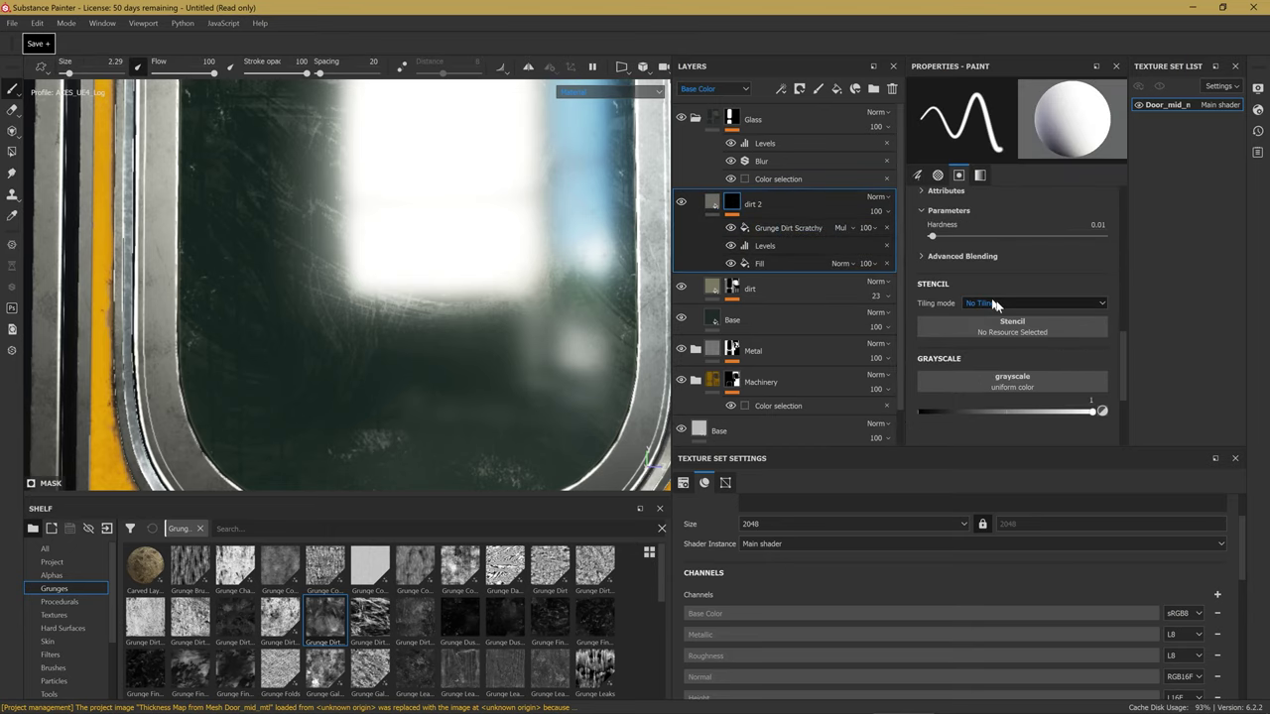
Try Grunge Dirt Muddy and Grunge Dirt Large in the dirt 2 grunge fill, testing invert and contrast.
{"action": "left_click", "coordinate": [771, 230]}
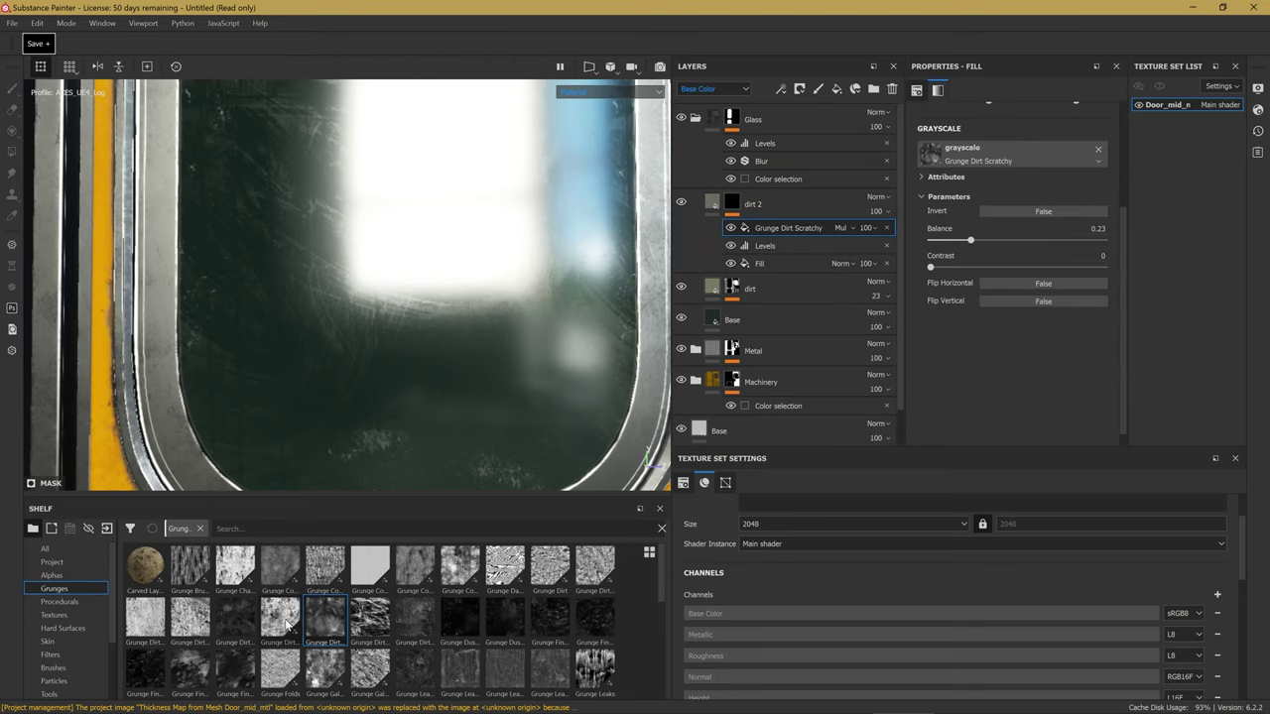
{"action": "left_click_drag", "start_coordinate": [236, 626], "coordinate": [976, 156]}
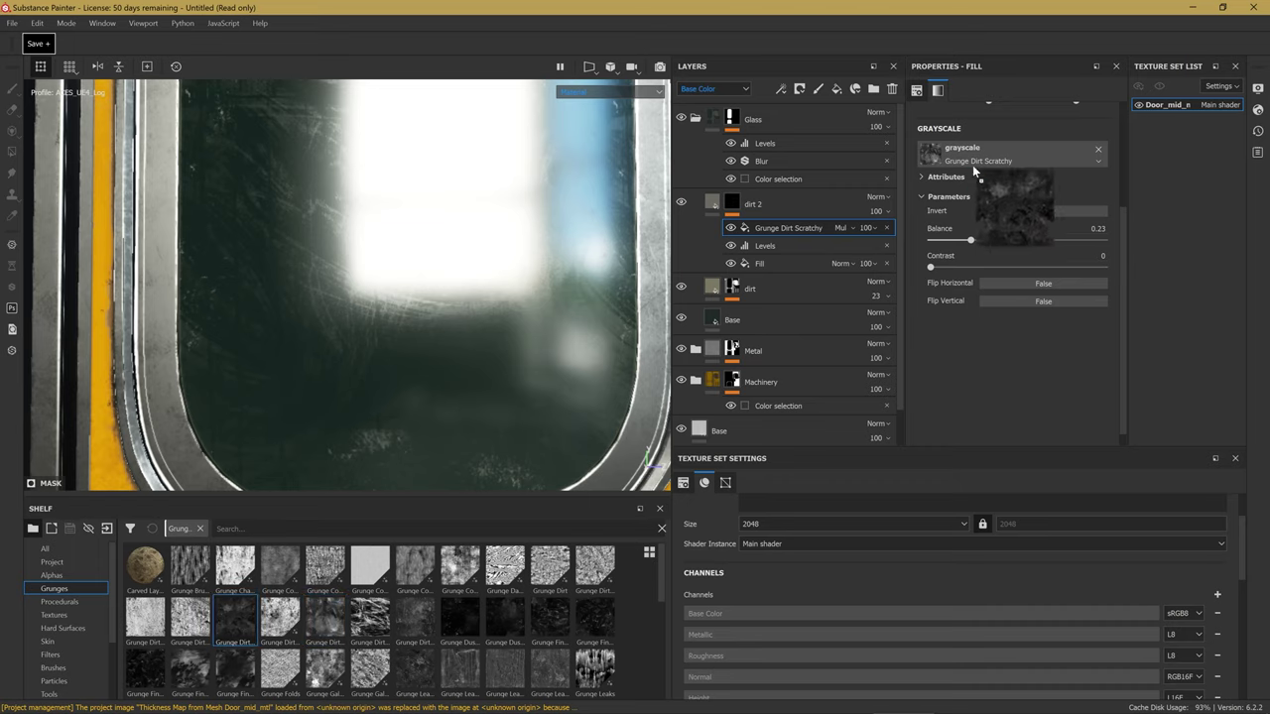
{"action": "key", "text": "f"}
{"action": "mouse_move", "coordinate": [392, 345]}
{"action": "left_mouse_down", "text": "alt"}
{"action": "mouse_move", "coordinate": [453, 361]}
{"action": "mouse_move", "coordinate": [425, 379]}
{"action": "left_mouse_up", "text": "alt"}
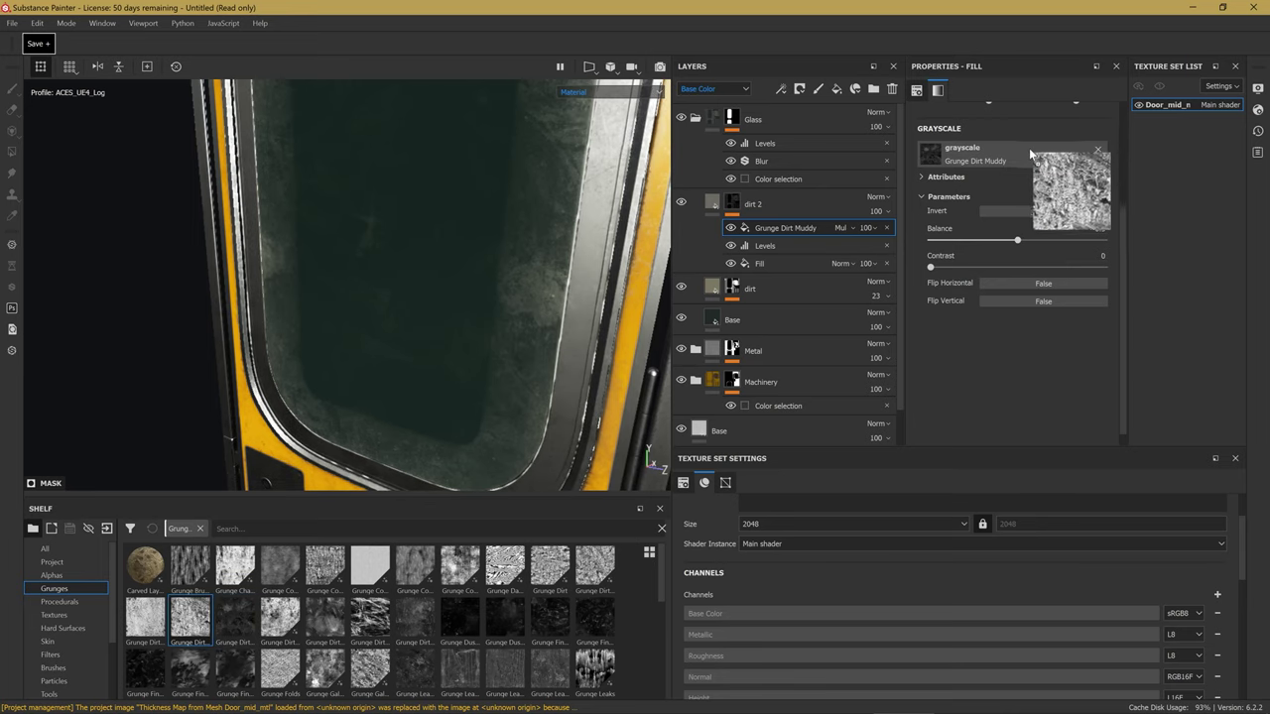
{"action": "left_click_drag", "start_coordinate": [207, 625], "coordinate": [1049, 151]}
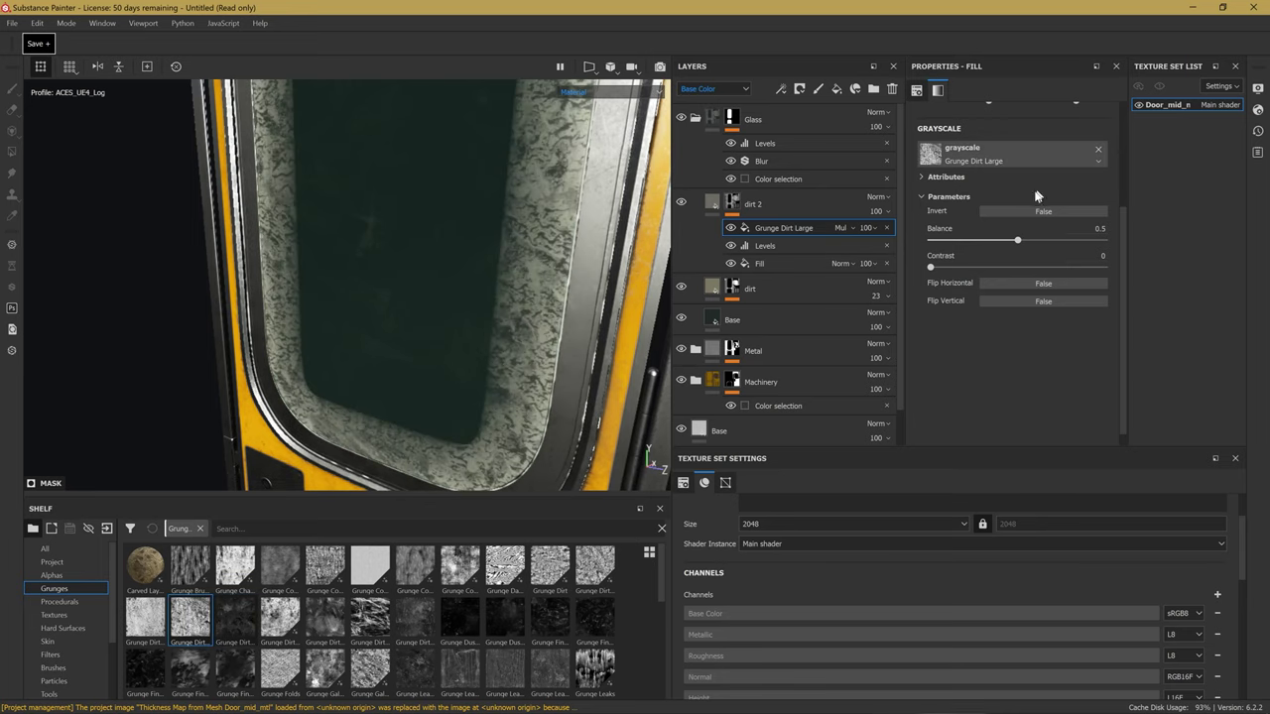
{"action": "mouse_move", "coordinate": [1000, 237]}
{"action": "left_mouse_down"}
{"action": "mouse_move", "coordinate": [972, 244]}
{"action": "mouse_move", "coordinate": [999, 222]}
{"action": "left_mouse_up"}
{"action": "left_click", "coordinate": [1014, 212]}
{"action": "mouse_move", "coordinate": [970, 268]}
{"action": "left_mouse_down"}
{"action": "mouse_move", "coordinate": [1058, 272]}
{"action": "mouse_move", "coordinate": [926, 277]}
{"action": "left_mouse_up"}
{"action": "left_click", "coordinate": [1014, 211]}
Compare Fingerprints and Wipe grunges, settling on Grunge Wipe Brushed with balance 0.33.
{"action": "left_click_drag", "start_coordinate": [235, 620], "coordinate": [930, 154]}
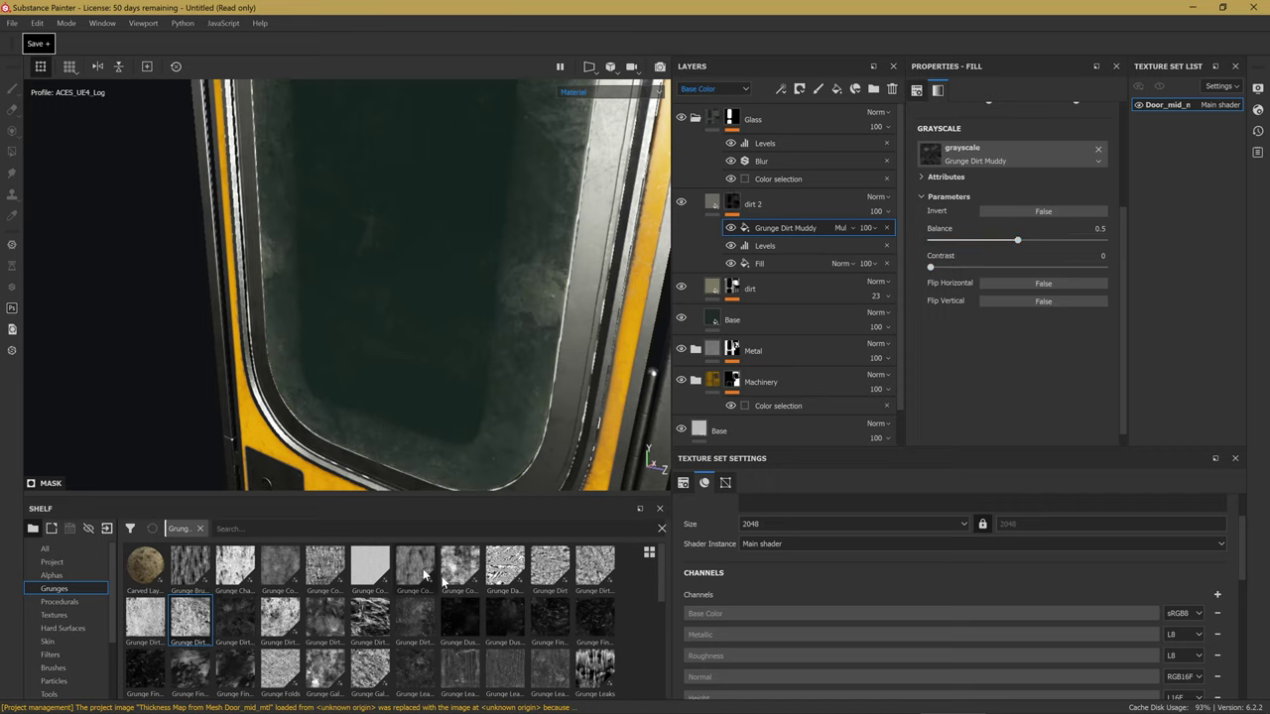
{"action": "left_click_drag", "start_coordinate": [598, 622], "coordinate": [933, 154]}
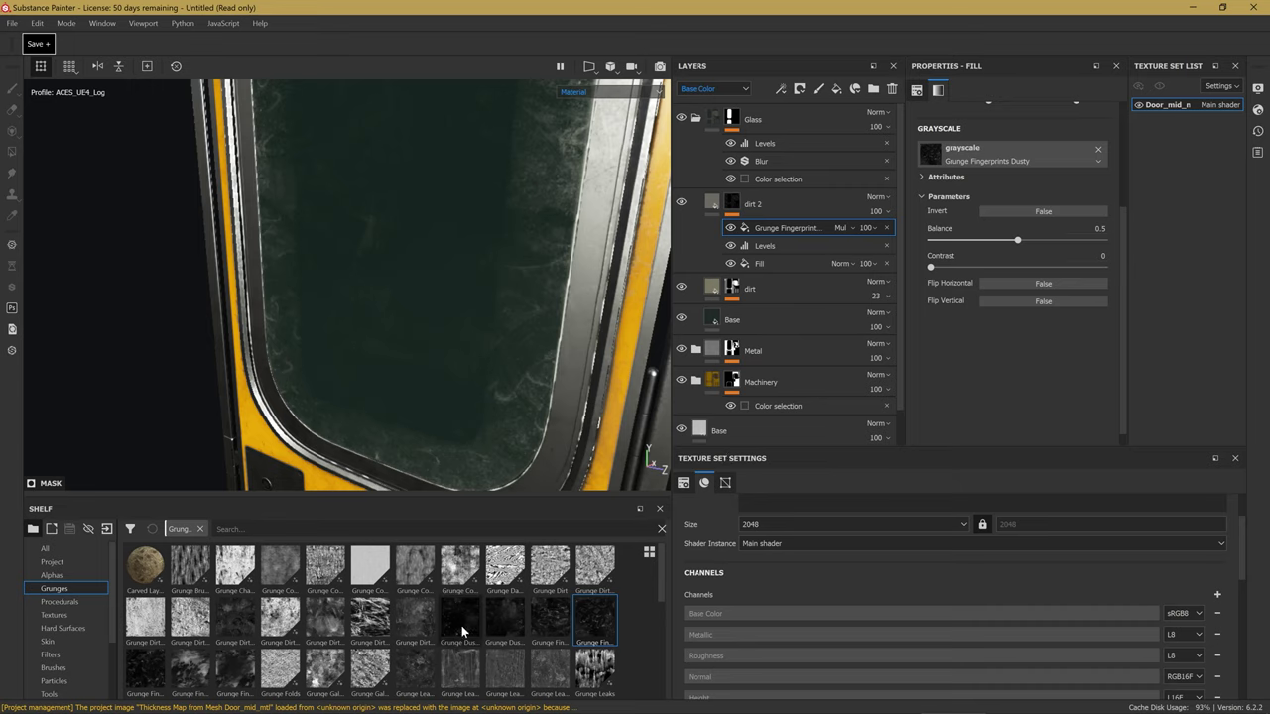
{"action": "left_click_drag", "start_coordinate": [192, 674], "coordinate": [933, 154]}
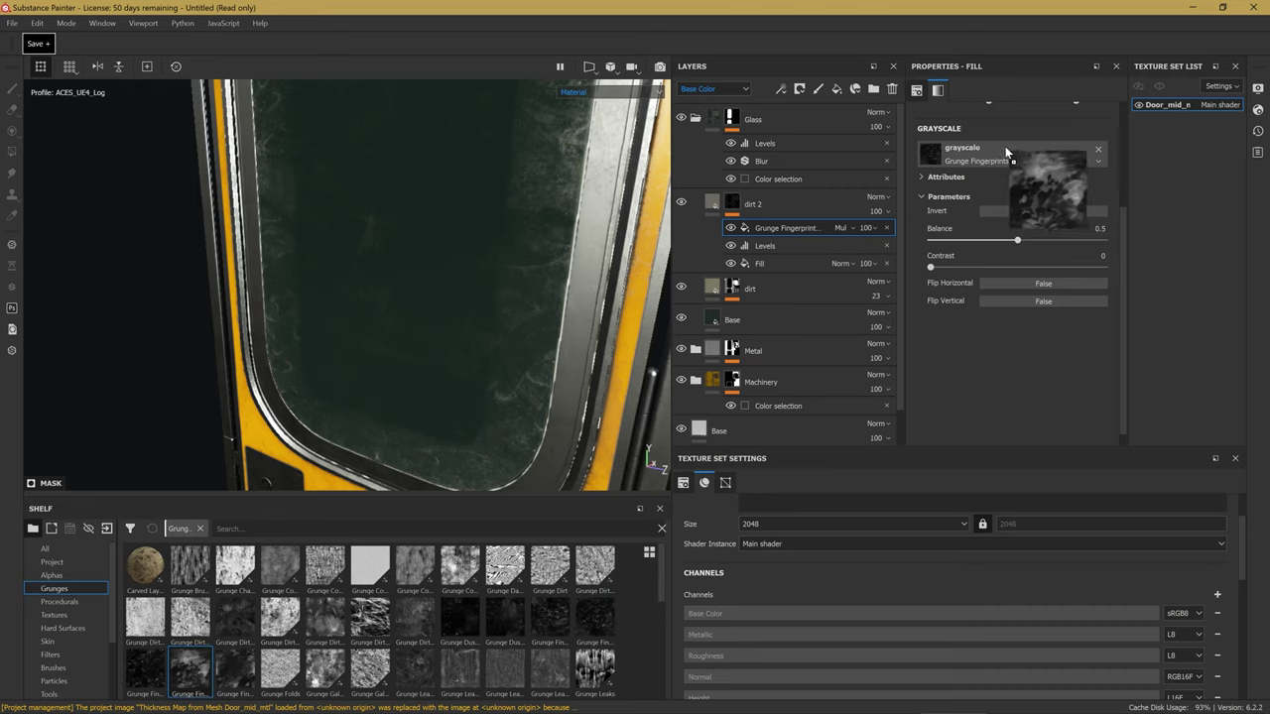
{"action": "scroll", "coordinate": [427, 604], "scroll_direction": "down", "scroll_amount": 5}
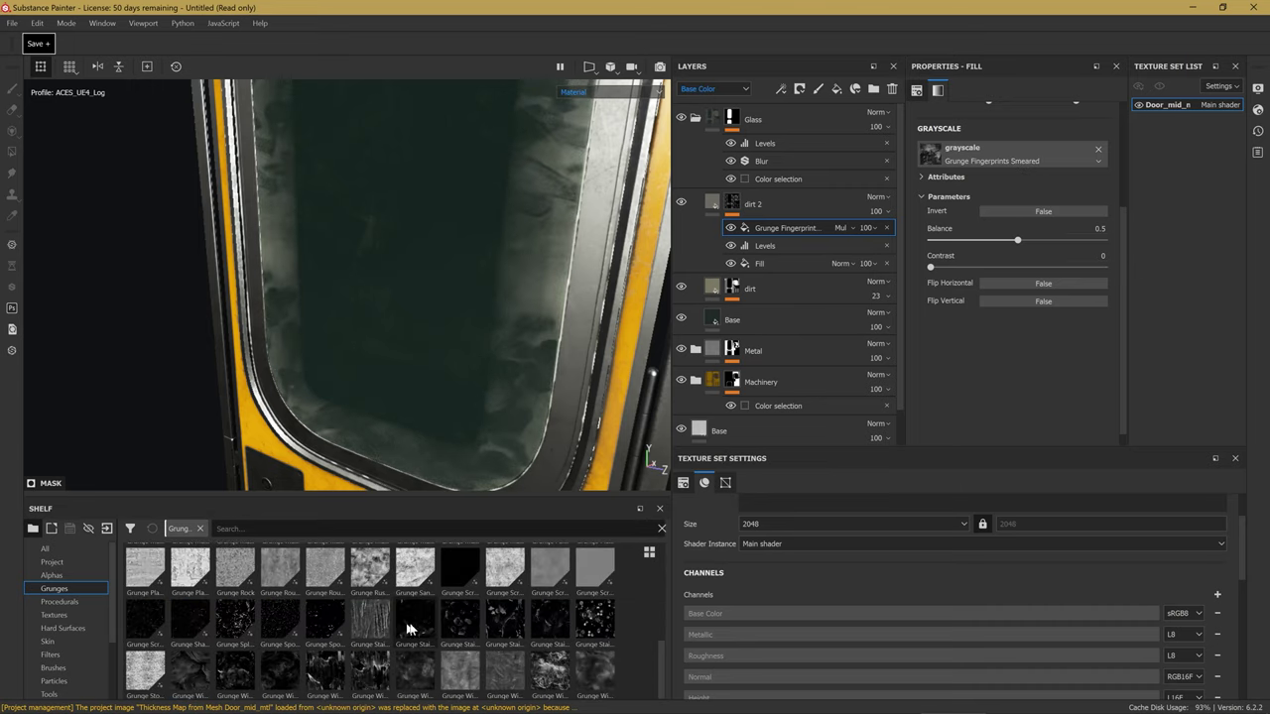
{"action": "left_click_drag", "start_coordinate": [459, 676], "coordinate": [932, 153]}
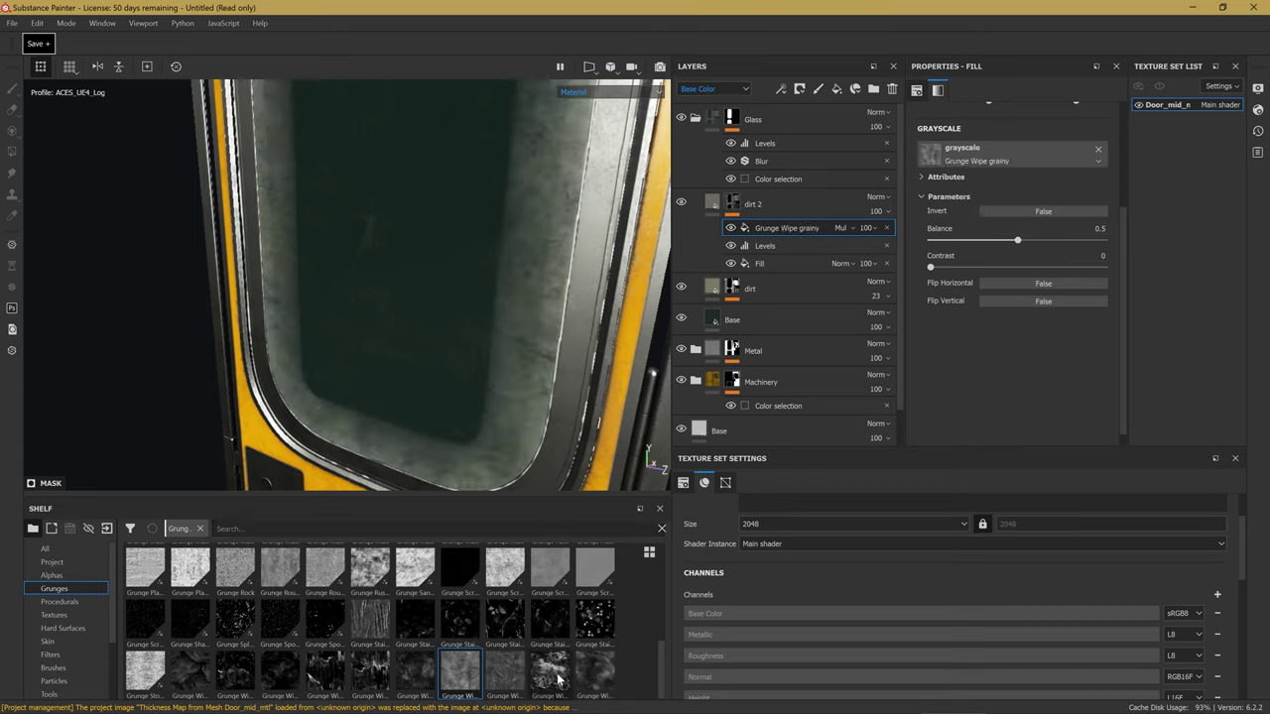
{"action": "left_click_drag", "start_coordinate": [208, 678], "coordinate": [947, 152]}
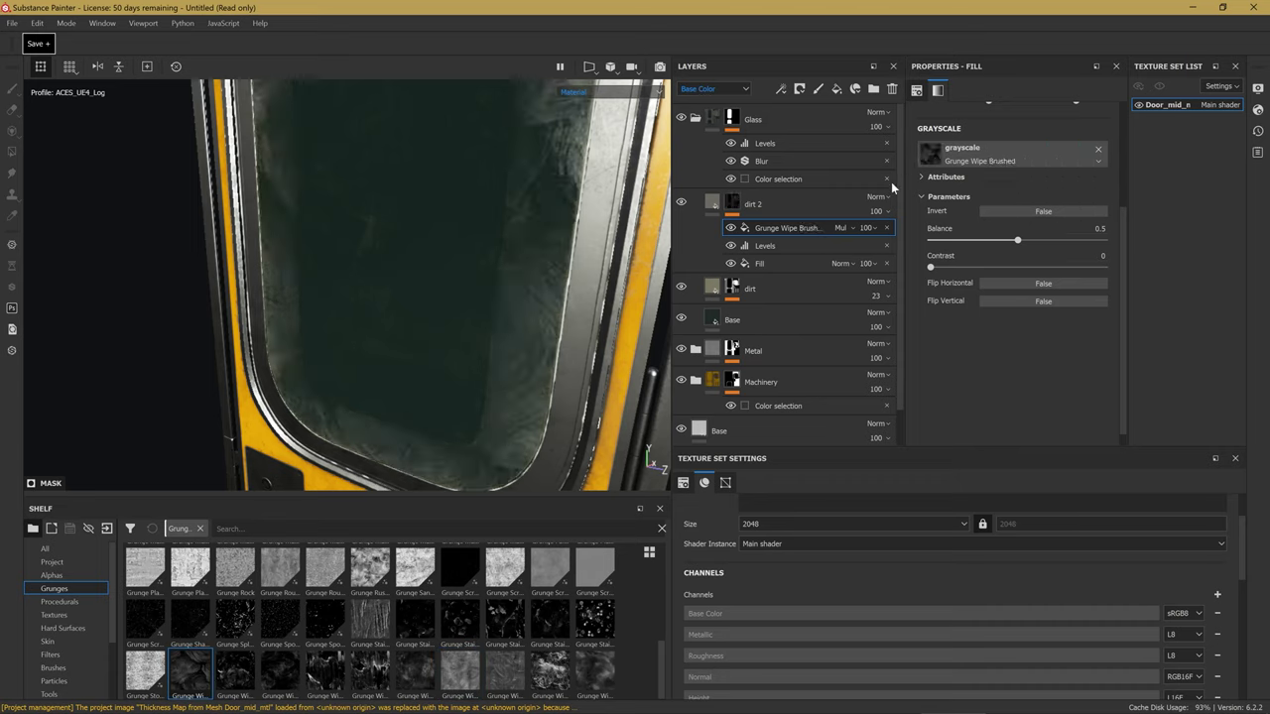
{"action": "mouse_move", "coordinate": [394, 396]}
{"action": "left_mouse_down", "text": "alt"}
{"action": "mouse_move", "coordinate": [445, 383]}
{"action": "mouse_move", "coordinate": [437, 406]}
{"action": "left_mouse_up", "text": "alt"}
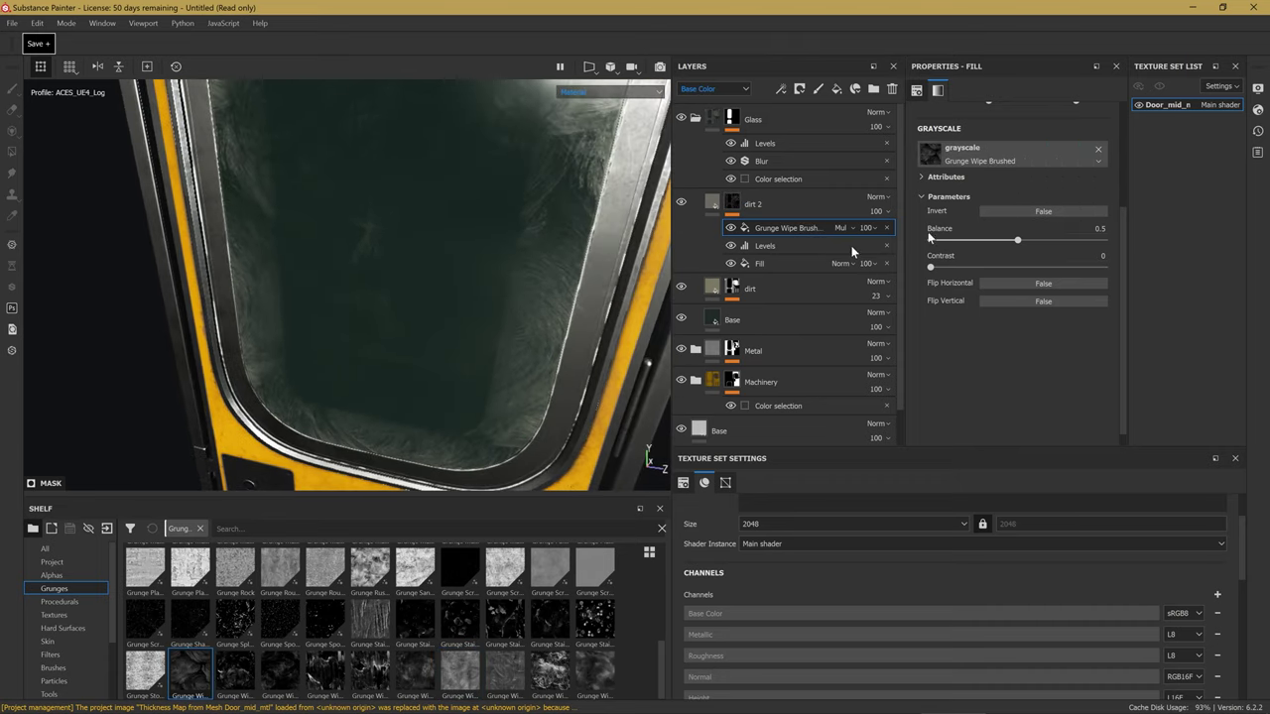
{"action": "left_click_drag", "start_coordinate": [1015, 241], "coordinate": [983, 251]}
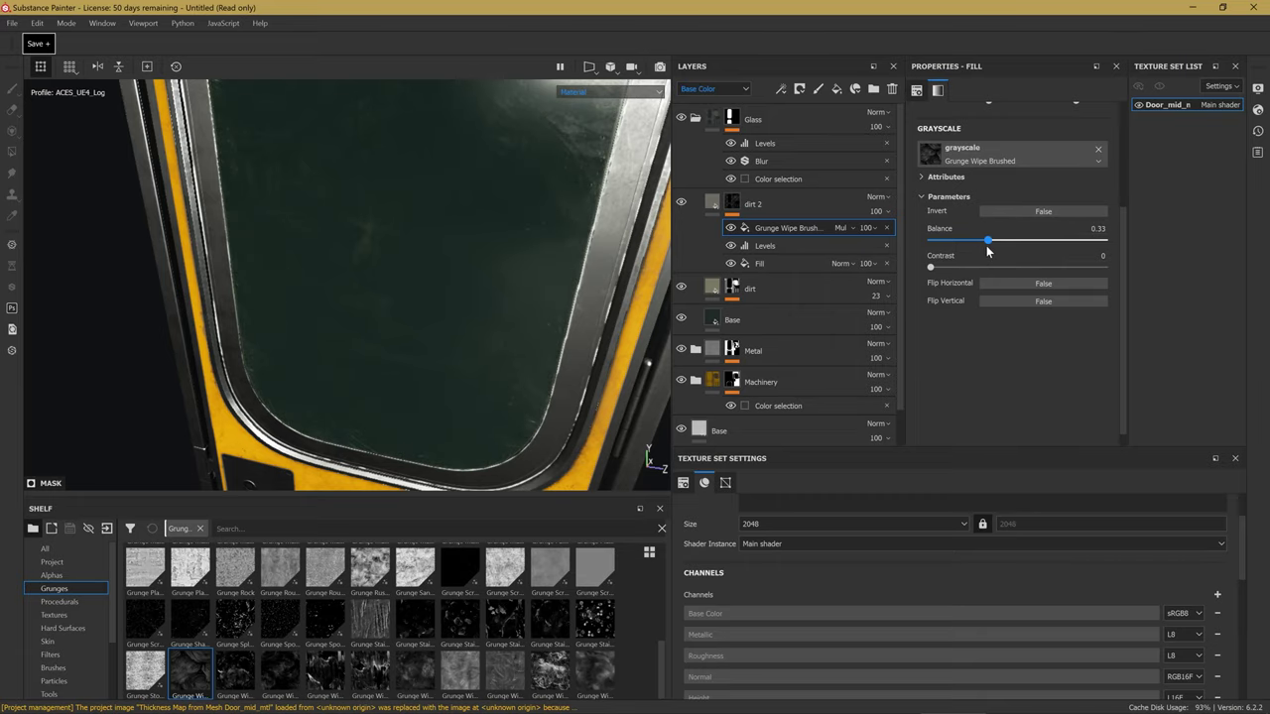
{"action": "mouse_move", "coordinate": [560, 368]}
{"action": "left_mouse_down", "text": "alt"}
{"action": "mouse_move", "coordinate": [526, 213]}
{"action": "mouse_move", "coordinate": [566, 285]}
{"action": "mouse_move", "coordinate": [610, 321]}
{"action": "mouse_move", "coordinate": [487, 356]}
{"action": "left_mouse_up", "text": "alt"}
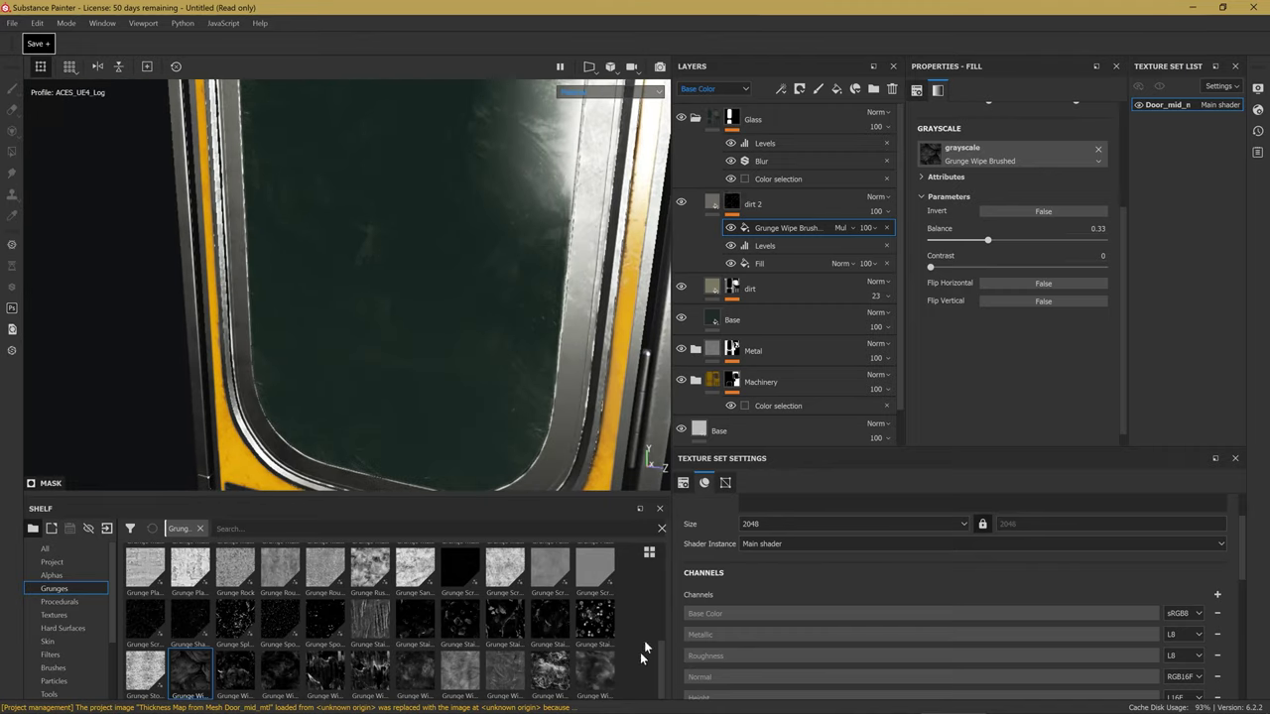
{"action": "left_click_drag", "start_coordinate": [656, 663], "coordinate": [652, 562]}
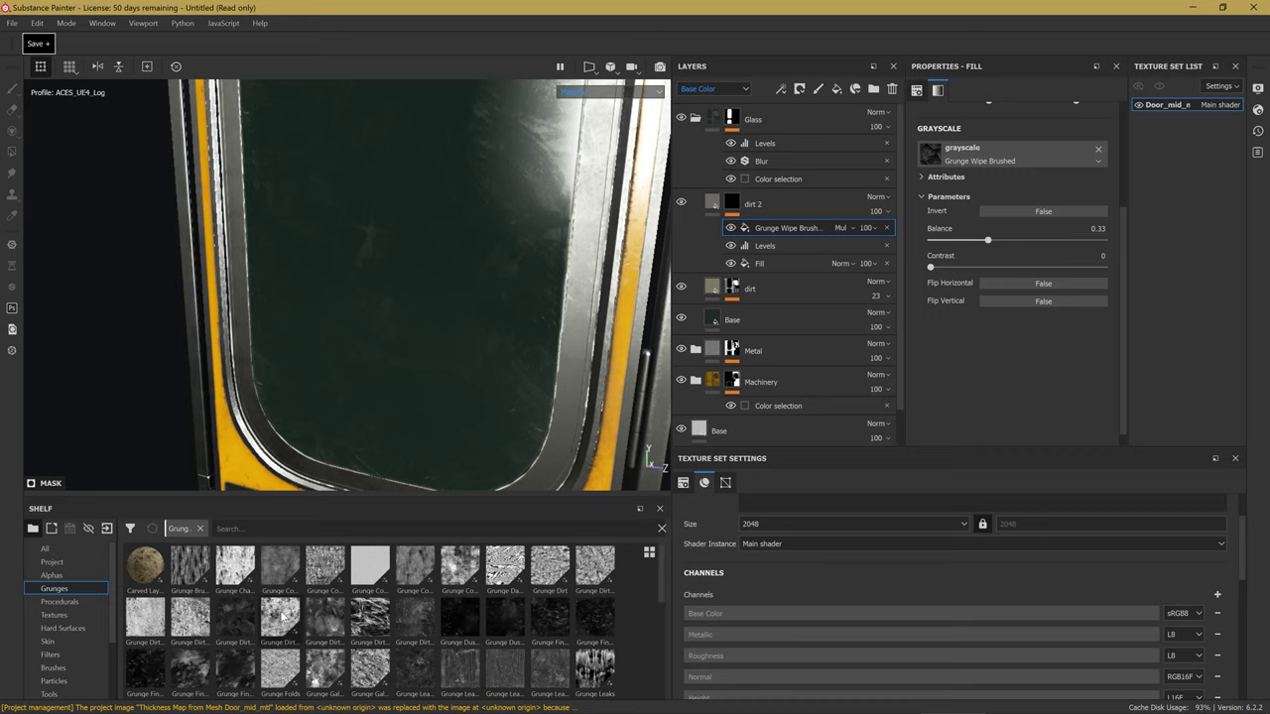
{"action": "mouse_move", "coordinate": [189, 667]}
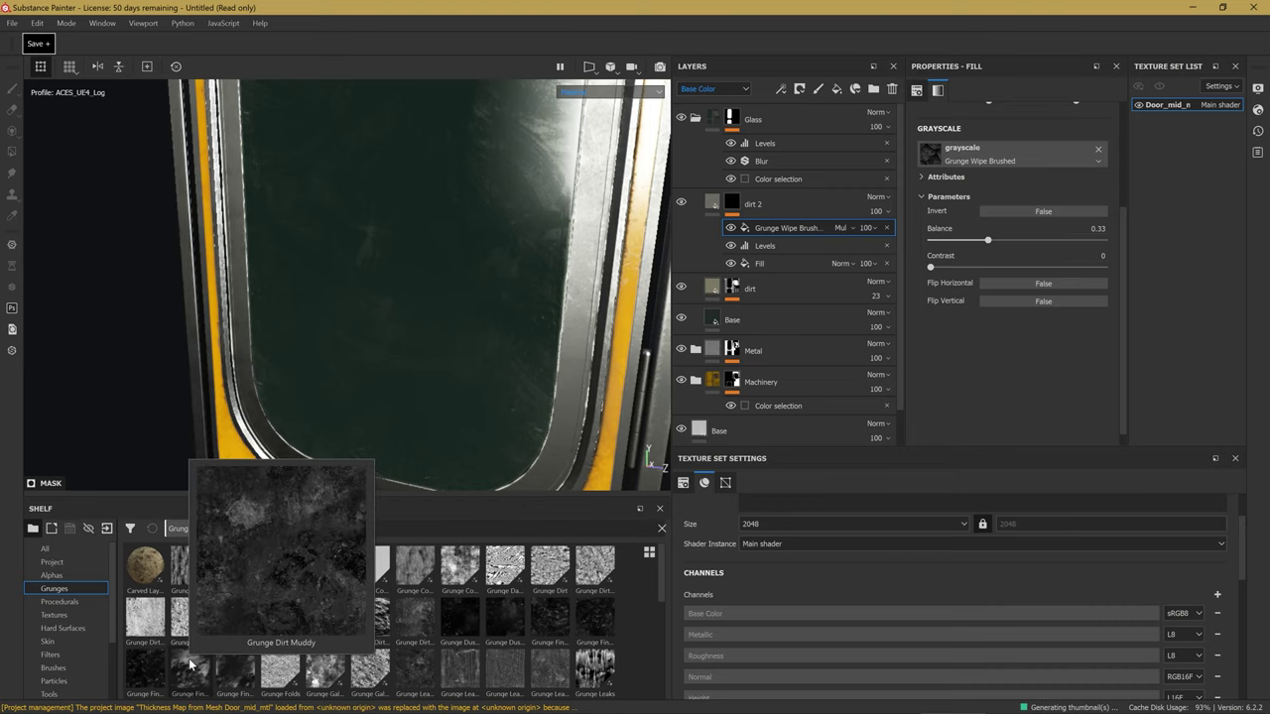
{"action": "left_click_drag", "start_coordinate": [192, 663], "coordinate": [241, 625]}
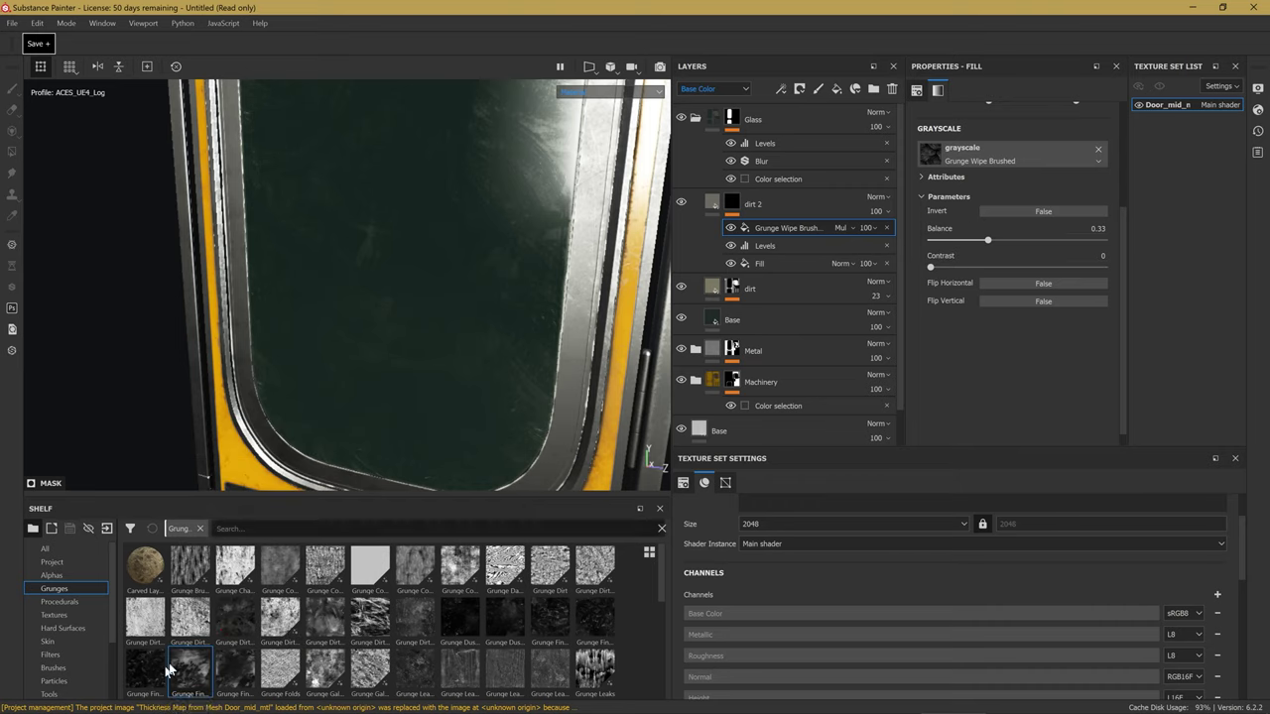
Put Grunge Dirt Muddy in the dirt 2 fill with balance 0.35 and UV scale 7.
{"action": "left_click_drag", "start_coordinate": [241, 625], "coordinate": [1032, 159]}
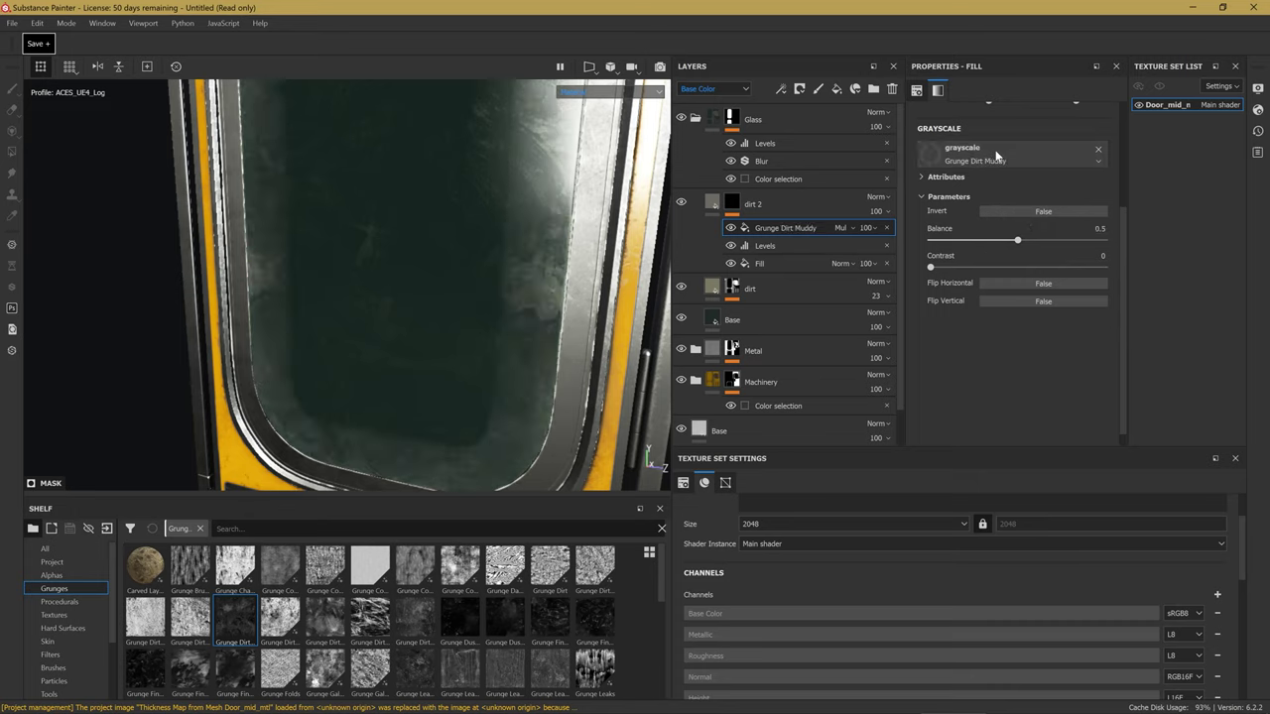
{"action": "left_click_drag", "start_coordinate": [1013, 242], "coordinate": [989, 243]}
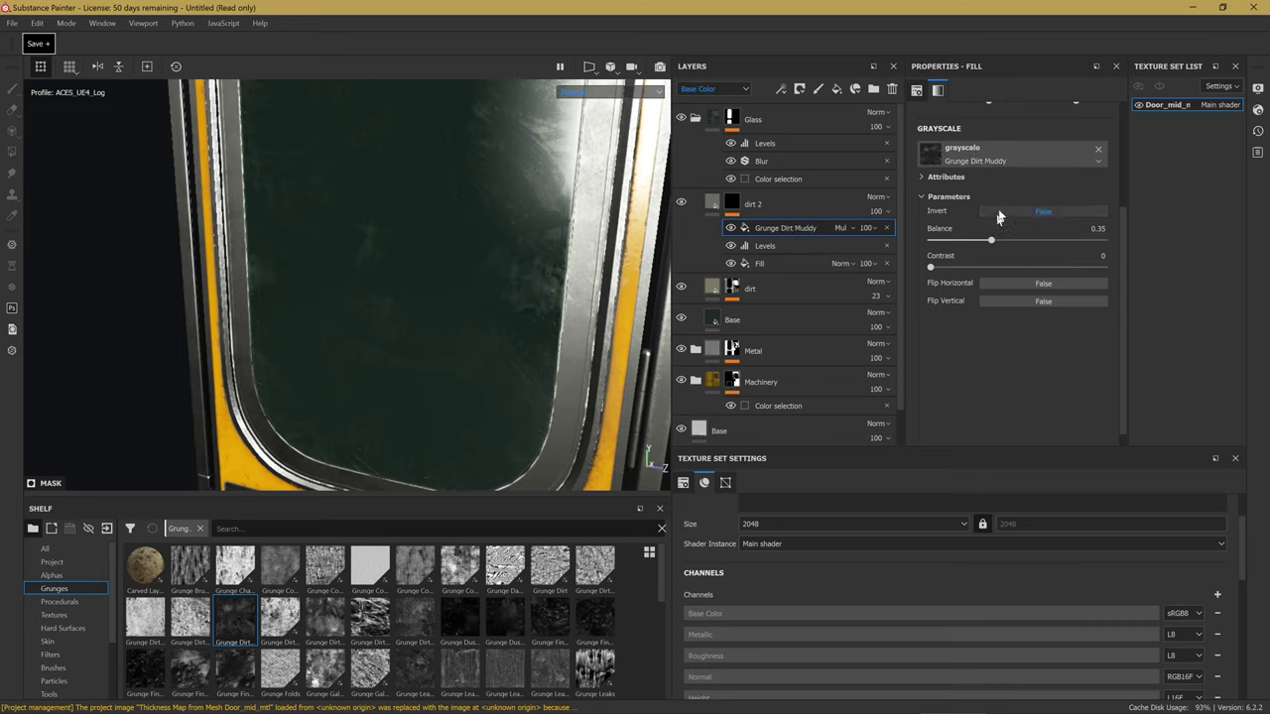
{"action": "scroll", "coordinate": [1011, 213], "scroll_direction": "up", "scroll_amount": 3}
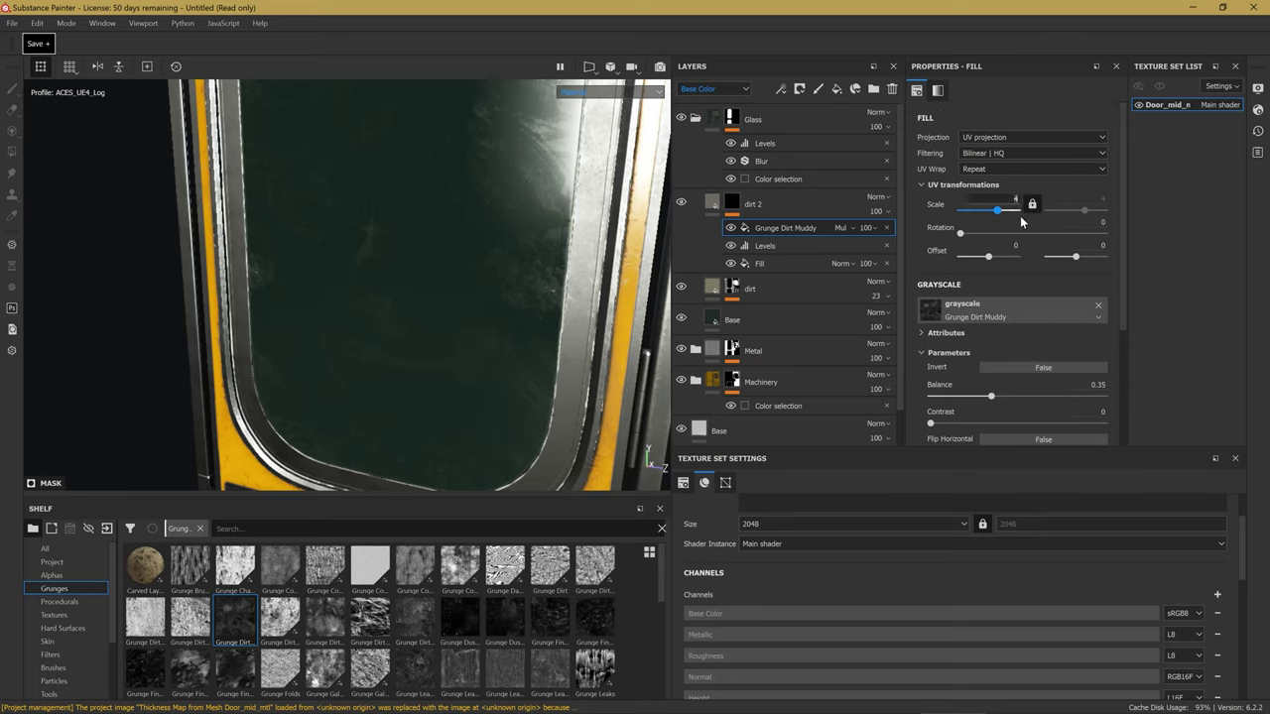
{"action": "mouse_move", "coordinate": [448, 463]}
{"action": "left_mouse_down", "text": "alt"}
{"action": "mouse_move", "coordinate": [398, 351]}
{"action": "mouse_move", "coordinate": [414, 337]}
{"action": "mouse_move", "coordinate": [437, 343]}
{"action": "mouse_move", "coordinate": [420, 346]}
{"action": "mouse_move", "coordinate": [454, 373]}
{"action": "mouse_move", "coordinate": [431, 314]}
{"action": "mouse_move", "coordinate": [463, 342]}
{"action": "mouse_move", "coordinate": [436, 394]}
{"action": "mouse_move", "coordinate": [476, 377]}
{"action": "mouse_move", "coordinate": [482, 354]}
{"action": "left_mouse_up", "text": "alt"}
{"action": "left_click", "coordinate": [728, 288]}
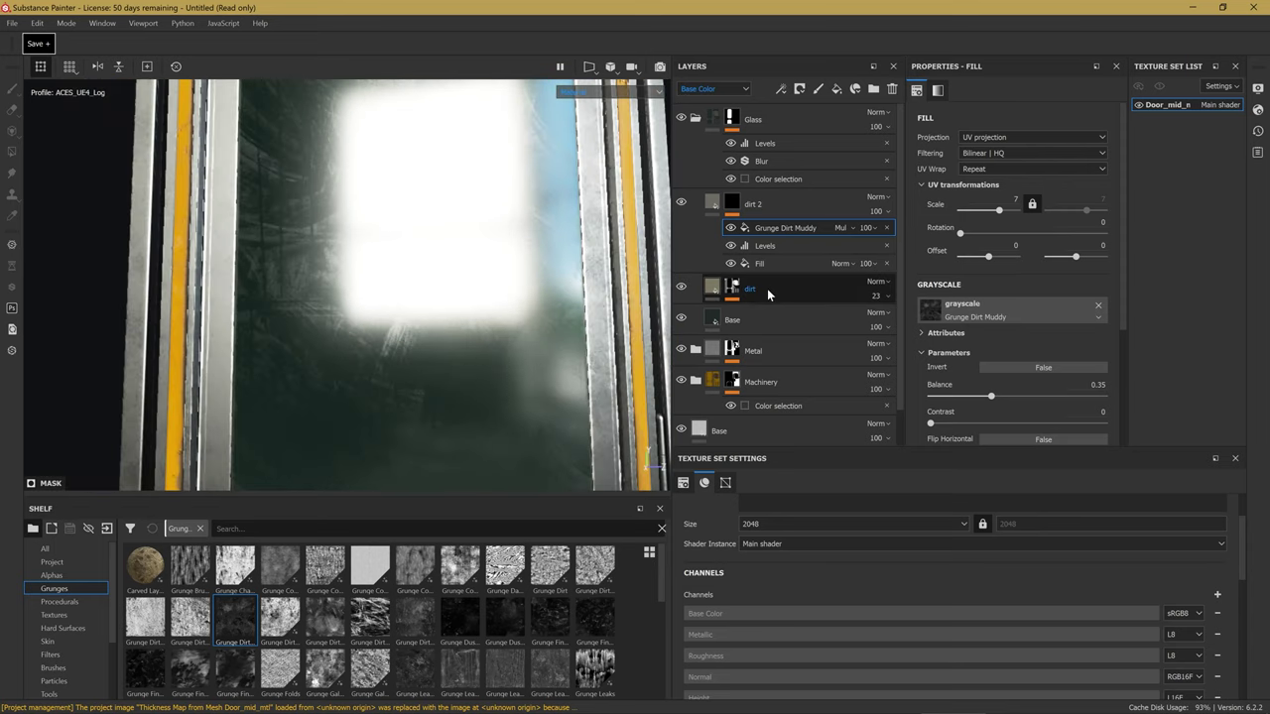
Add a fill above the Dirt generator in the dirt mask and load Grunge Map 011 into it.
{"action": "key", "text": "1"}
{"action": "left_click", "coordinate": [763, 313]}
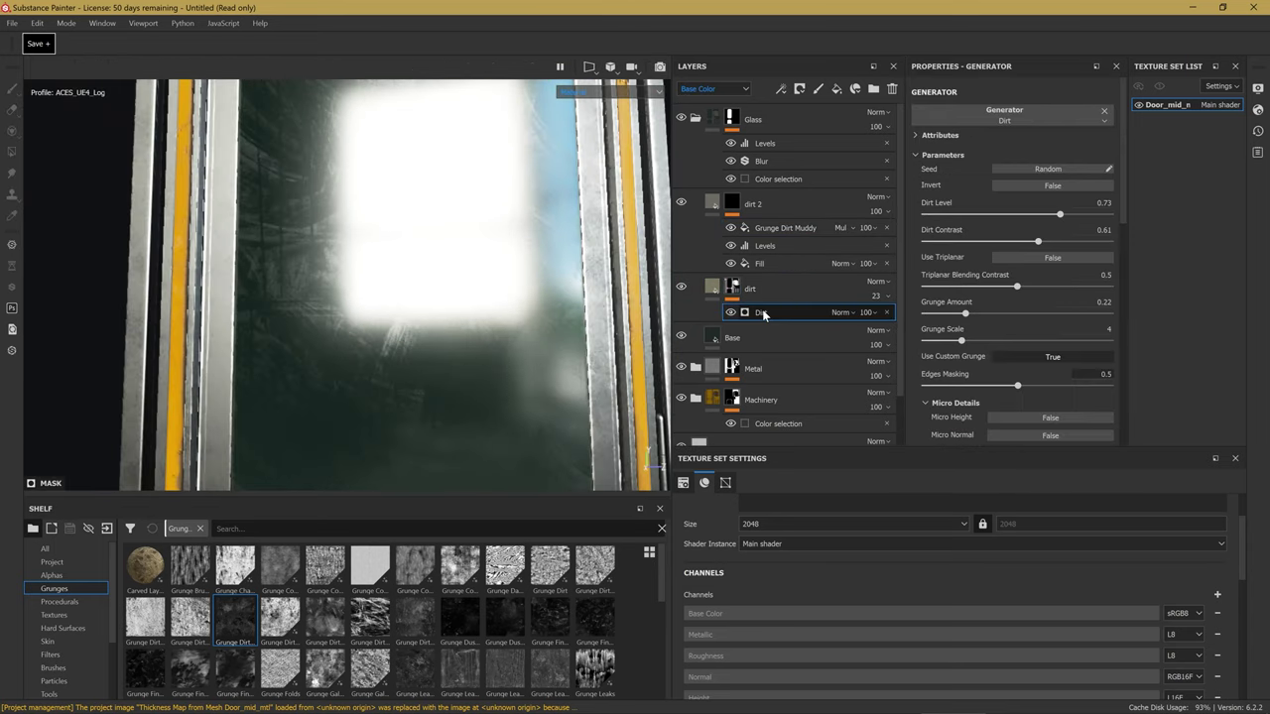
{"action": "right_click", "coordinate": [794, 315]}
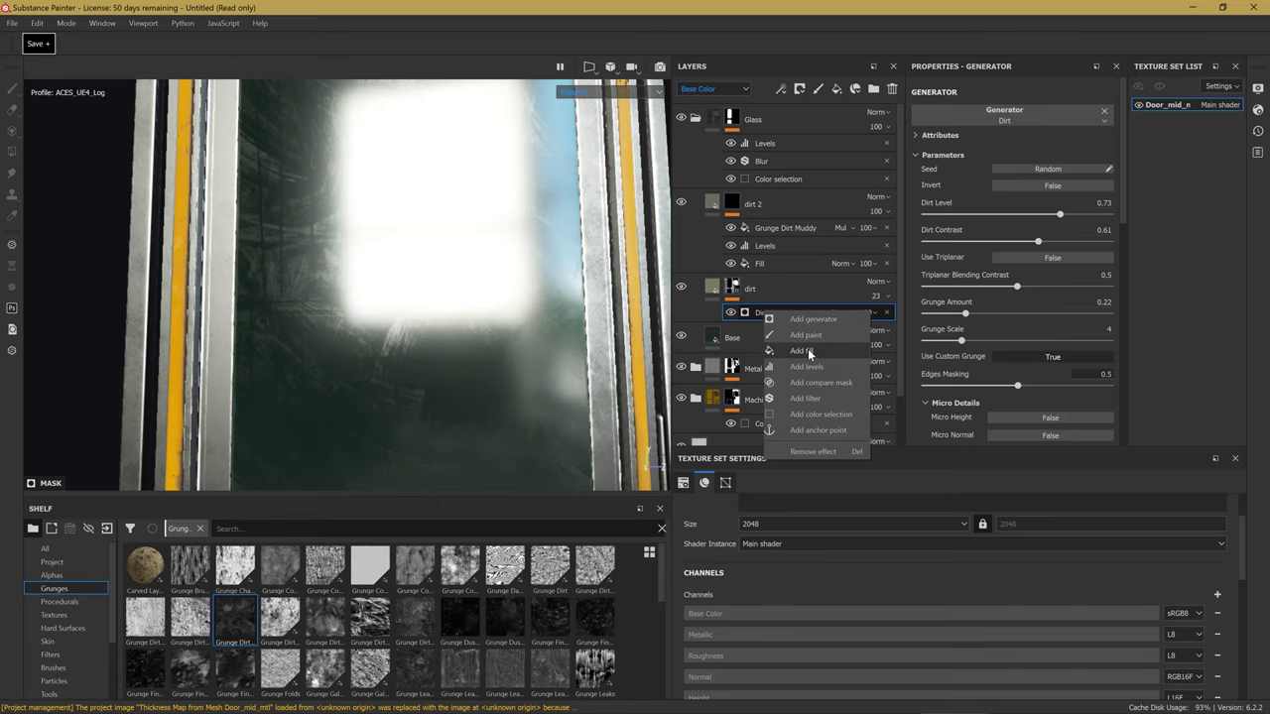
{"action": "left_click", "coordinate": [820, 349]}
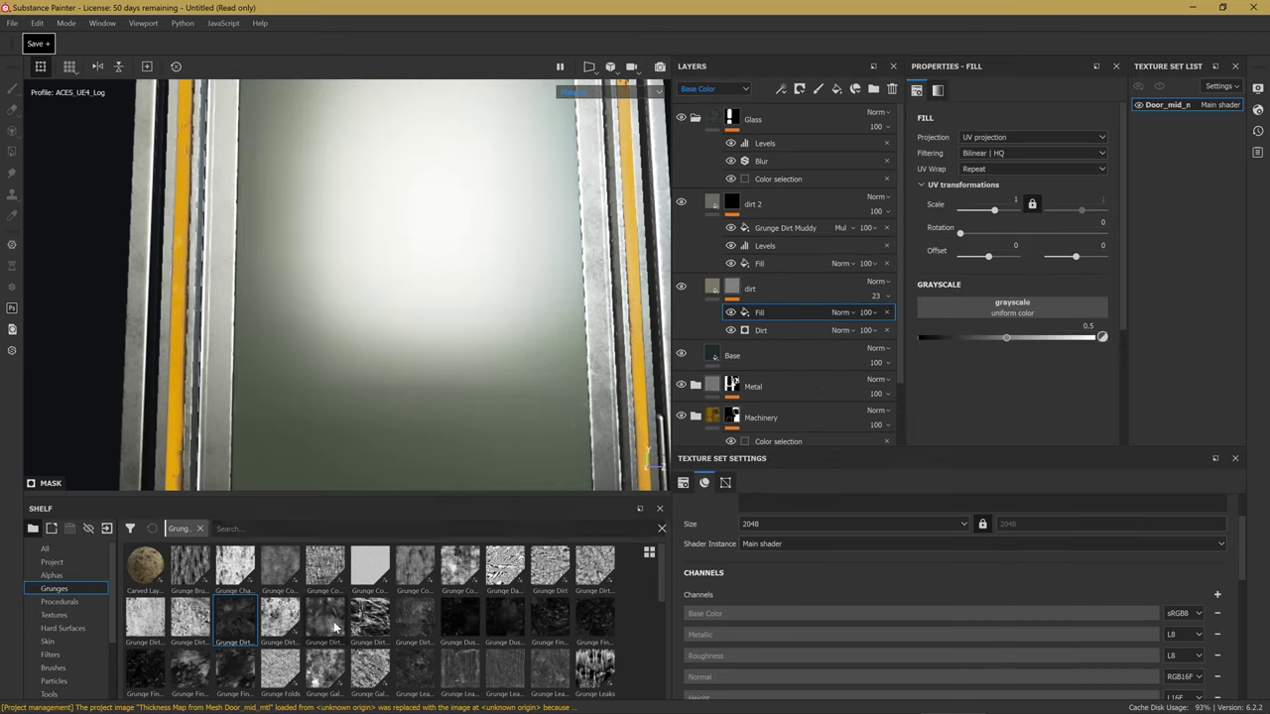
{"action": "left_click_drag", "start_coordinate": [333, 627], "coordinate": [368, 601]}
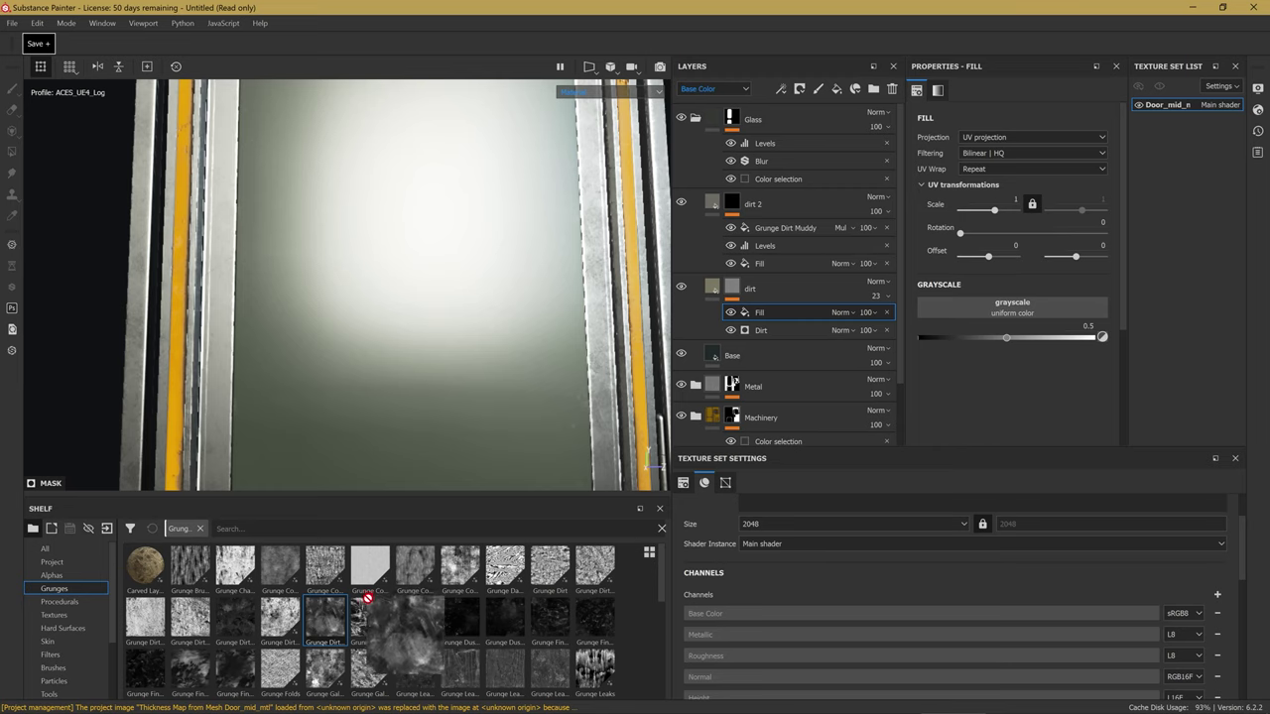
{"action": "scroll", "coordinate": [348, 608], "scroll_direction": "down", "scroll_amount": 3}
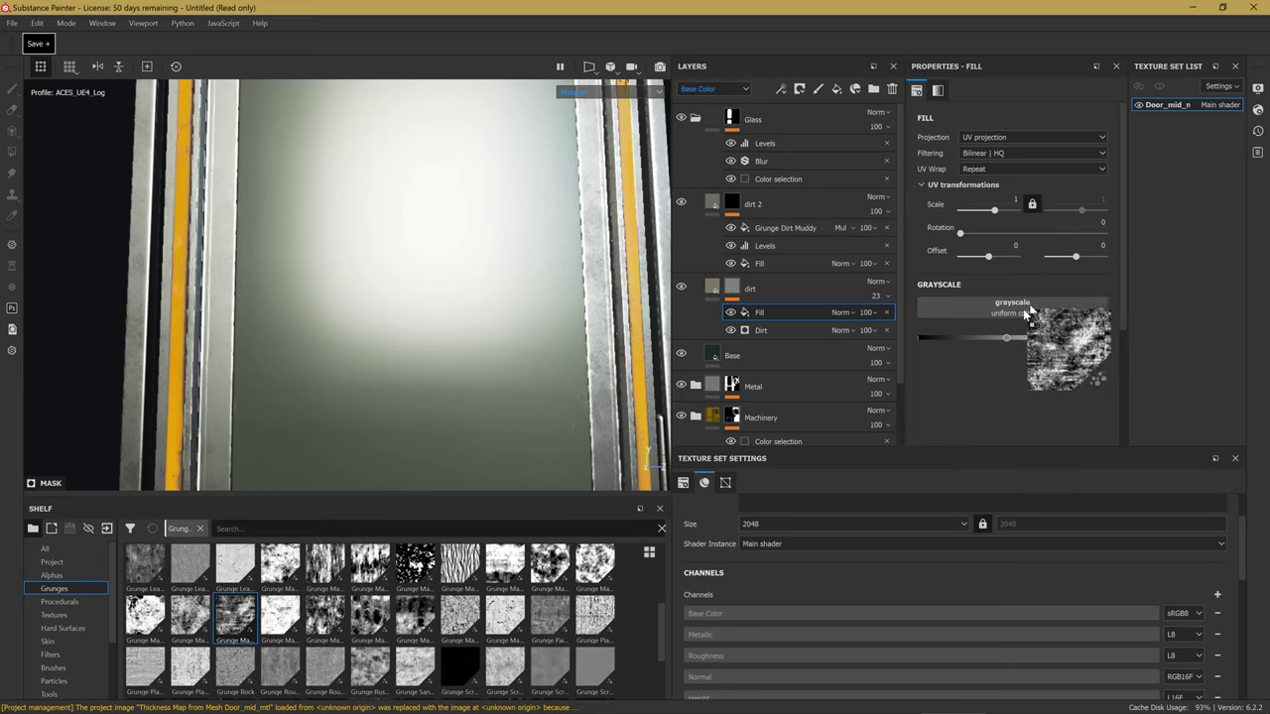
{"action": "left_click_drag", "start_coordinate": [237, 619], "coordinate": [1012, 307]}
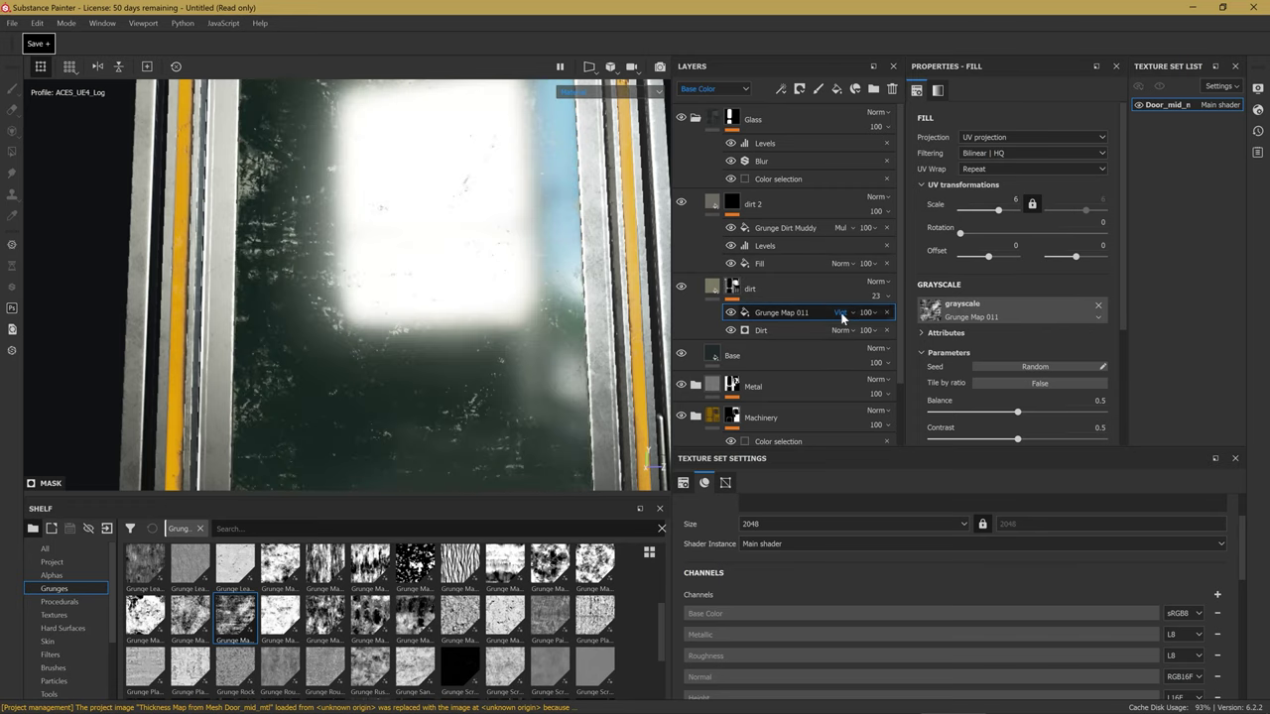
Set the grunge fill to Multiply with balance 0.75, then view the dirt mask alone.
{"action": "left_click", "coordinate": [843, 312]}
{"action": "left_click", "coordinate": [845, 64]}
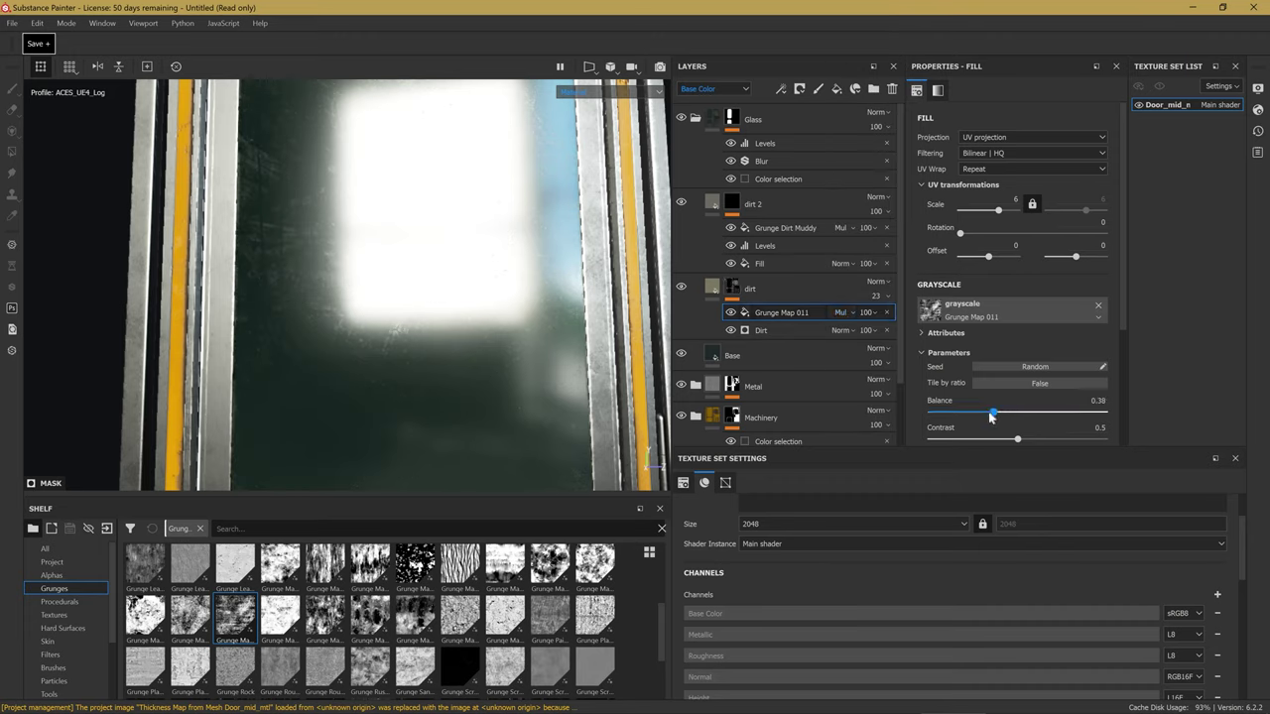
{"action": "left_click_drag", "start_coordinate": [995, 427], "coordinate": [1035, 424]}
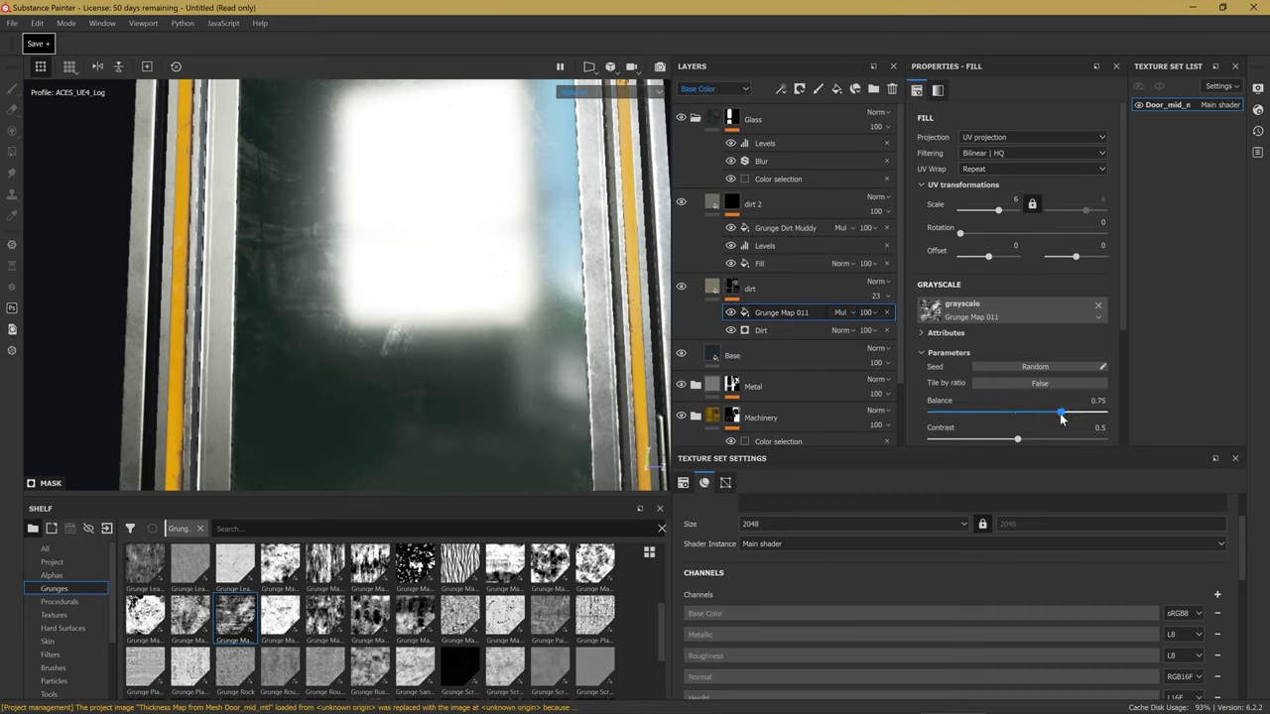
{"action": "left_click", "coordinate": [732, 288], "text": "alt"}
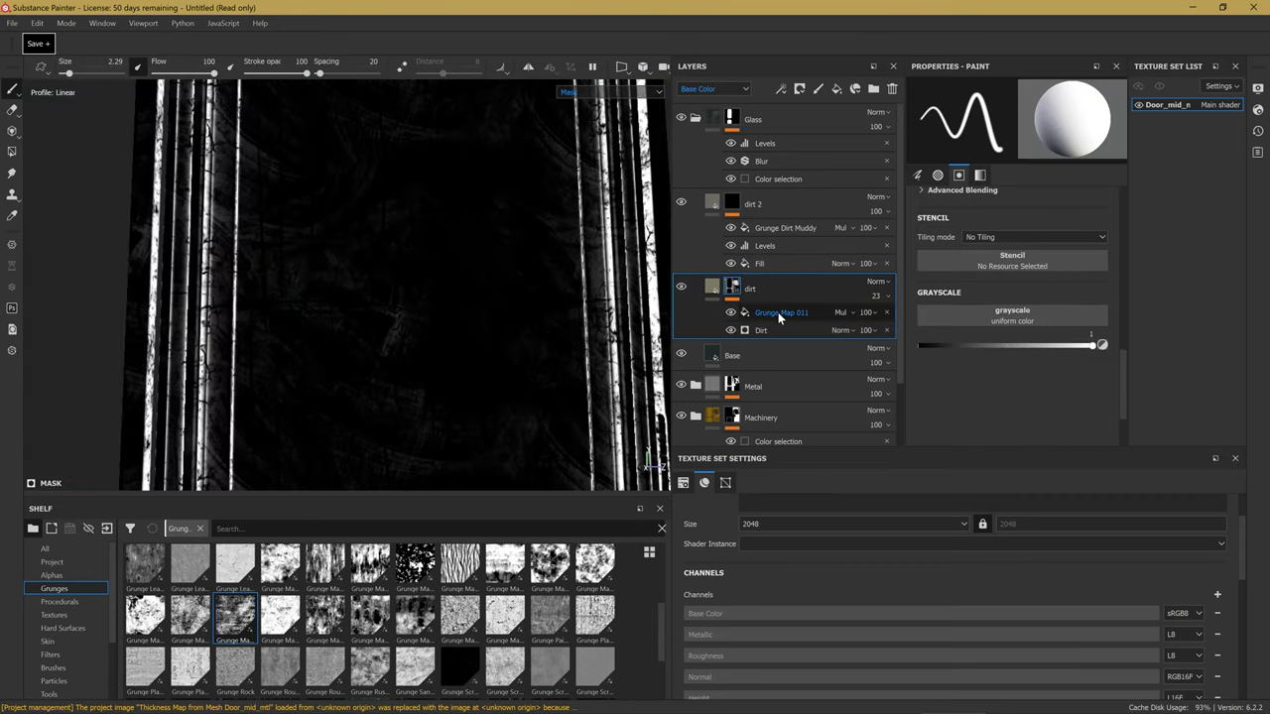
Try the grunge fill with Grunge Map 015, adjusting its tiling scale and balance.
{"action": "left_click", "coordinate": [780, 315]}
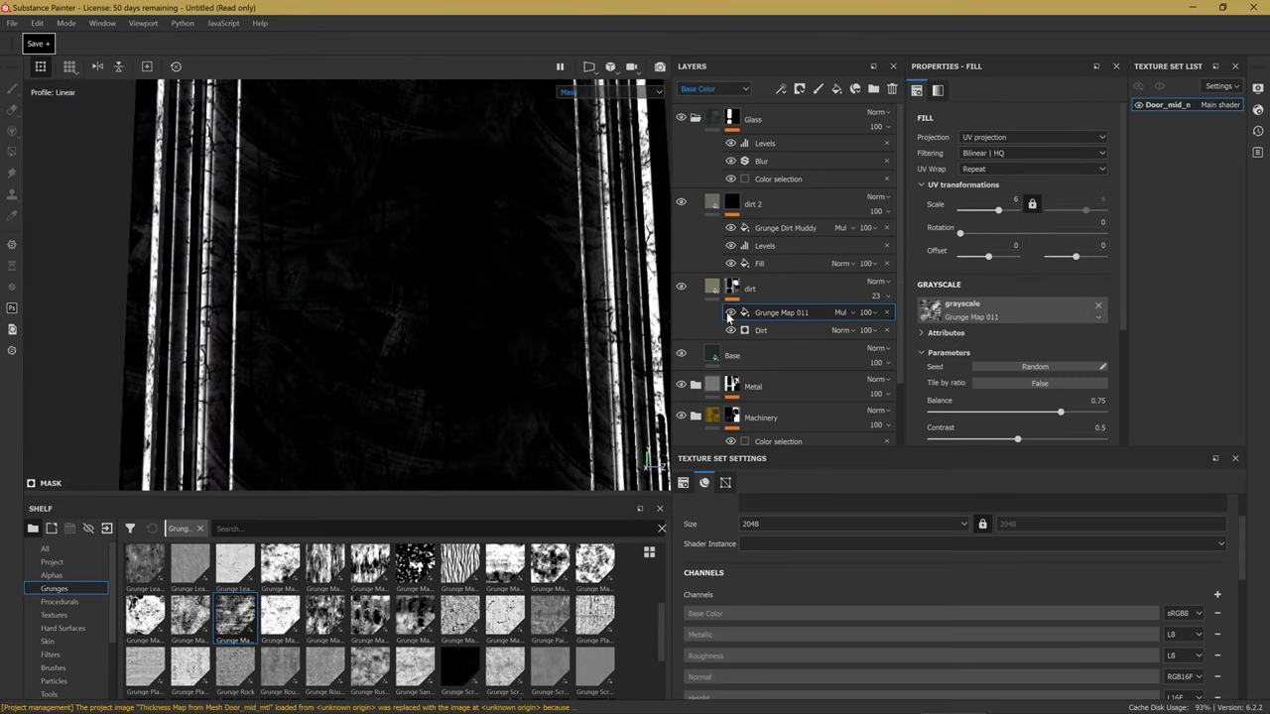
{"action": "scroll", "coordinate": [421, 253], "scroll_direction": "down", "scroll_amount": 5}
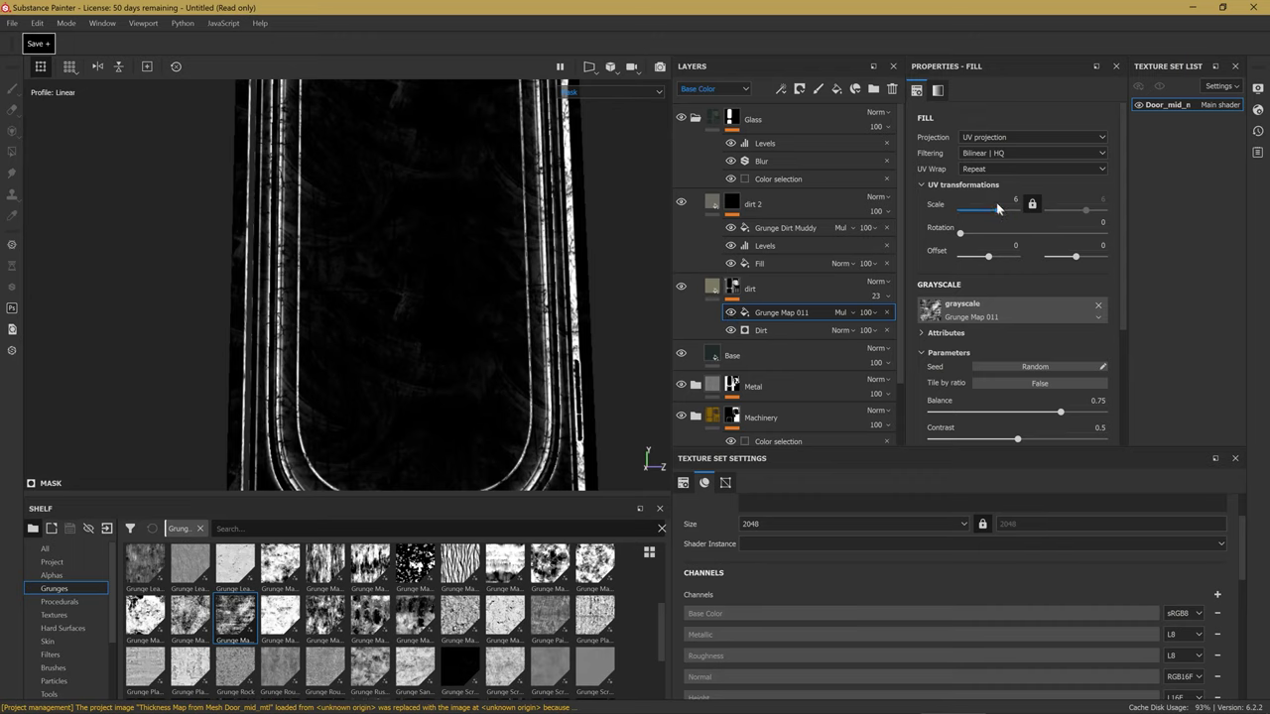
{"action": "left_click_drag", "start_coordinate": [998, 208], "coordinate": [990, 210]}
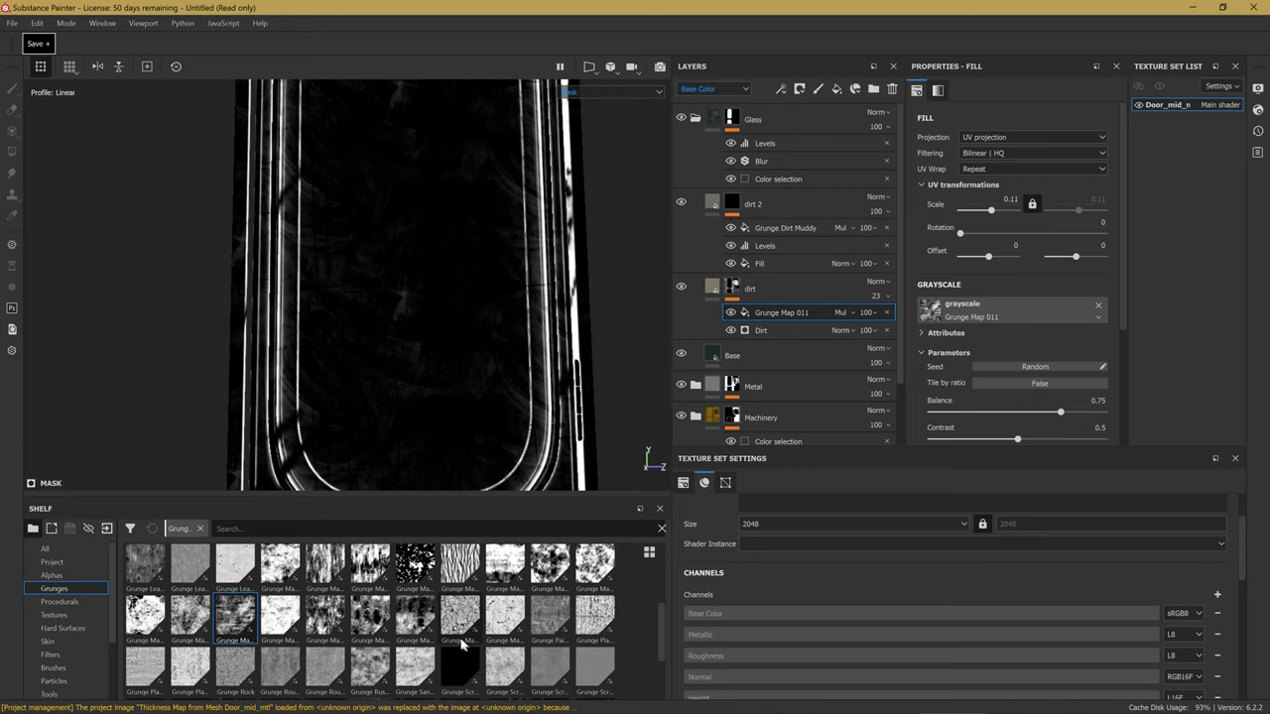
{"action": "left_click_drag", "start_coordinate": [424, 622], "coordinate": [1009, 307]}
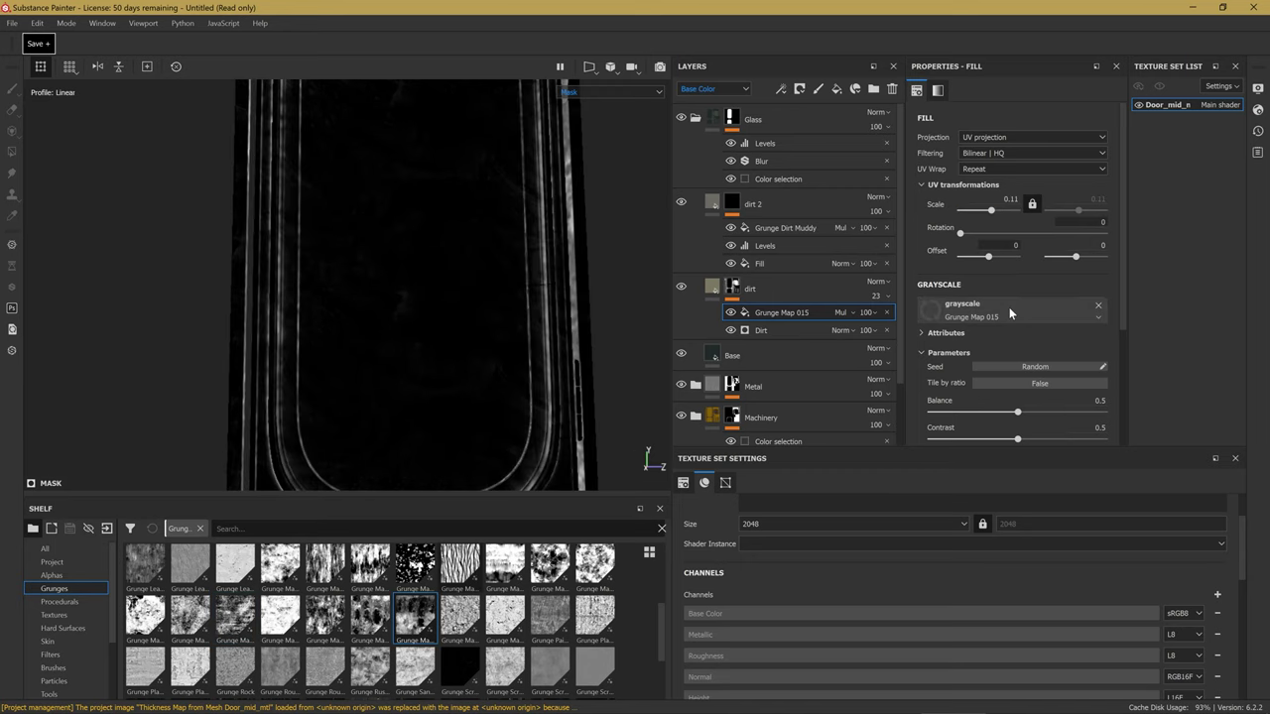
{"action": "left_click_drag", "start_coordinate": [1010, 414], "coordinate": [1056, 418]}
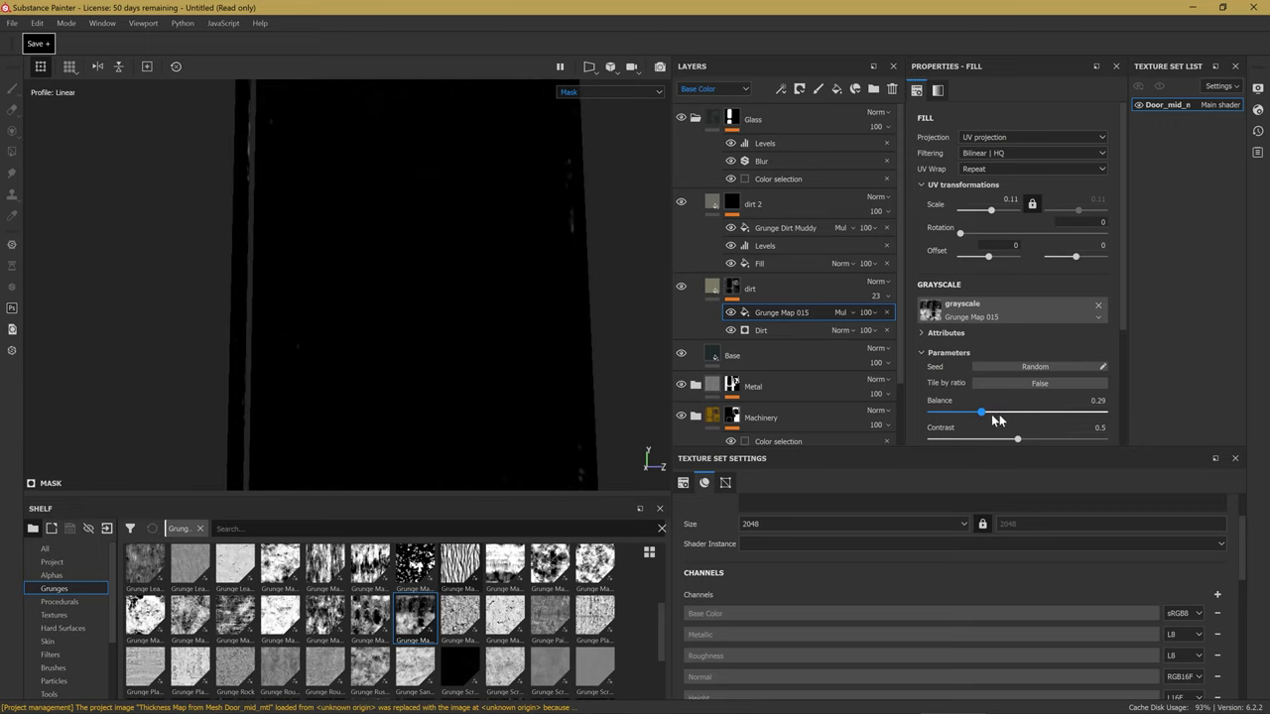
{"action": "left_click_drag", "start_coordinate": [1056, 418], "coordinate": [1021, 437]}
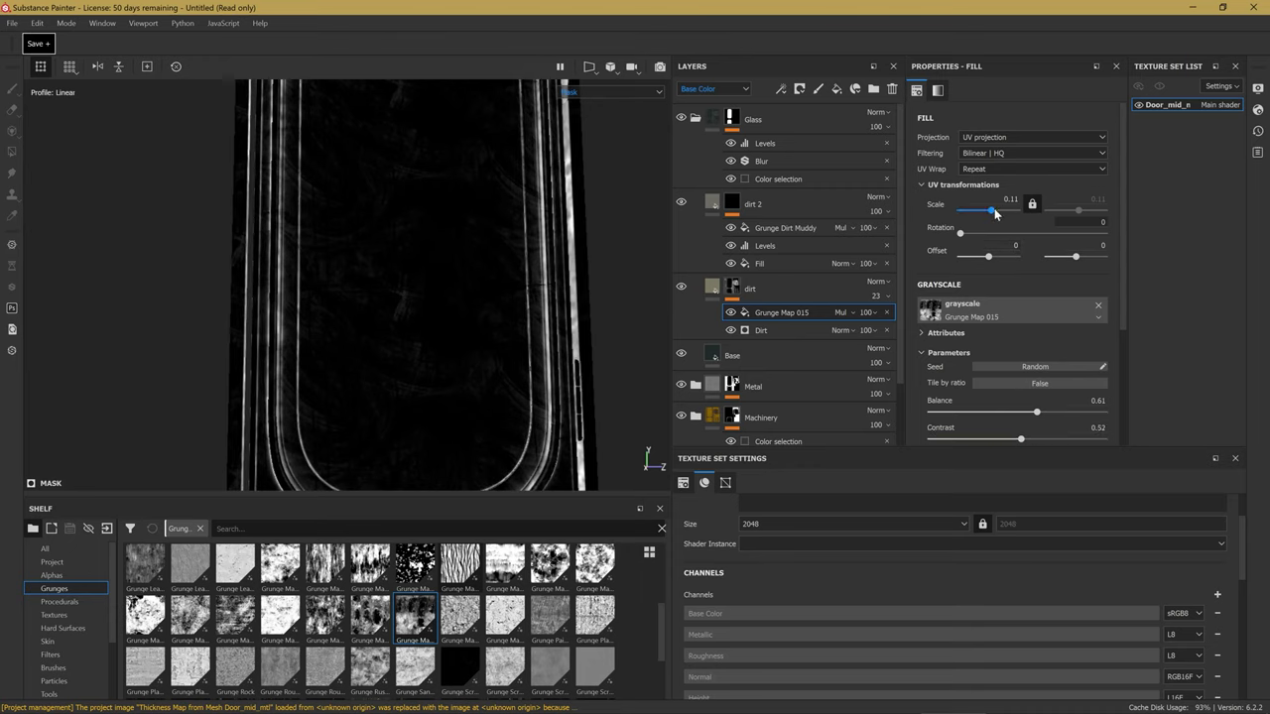
{"action": "left_click_drag", "start_coordinate": [996, 215], "coordinate": [1007, 211]}
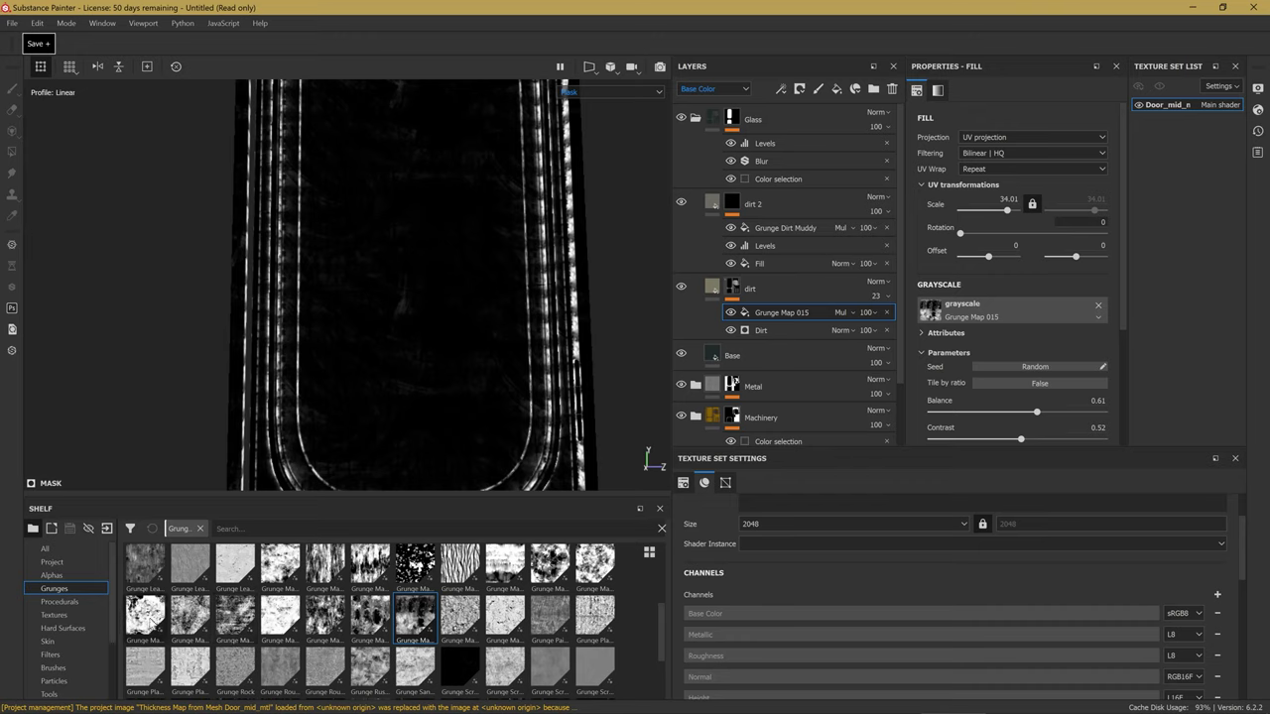
Swap to Grunge Map 003 at scale 10.08, inverted, with balance lowered to 0.38.
{"action": "left_click_drag", "start_coordinate": [370, 566], "coordinate": [992, 310]}
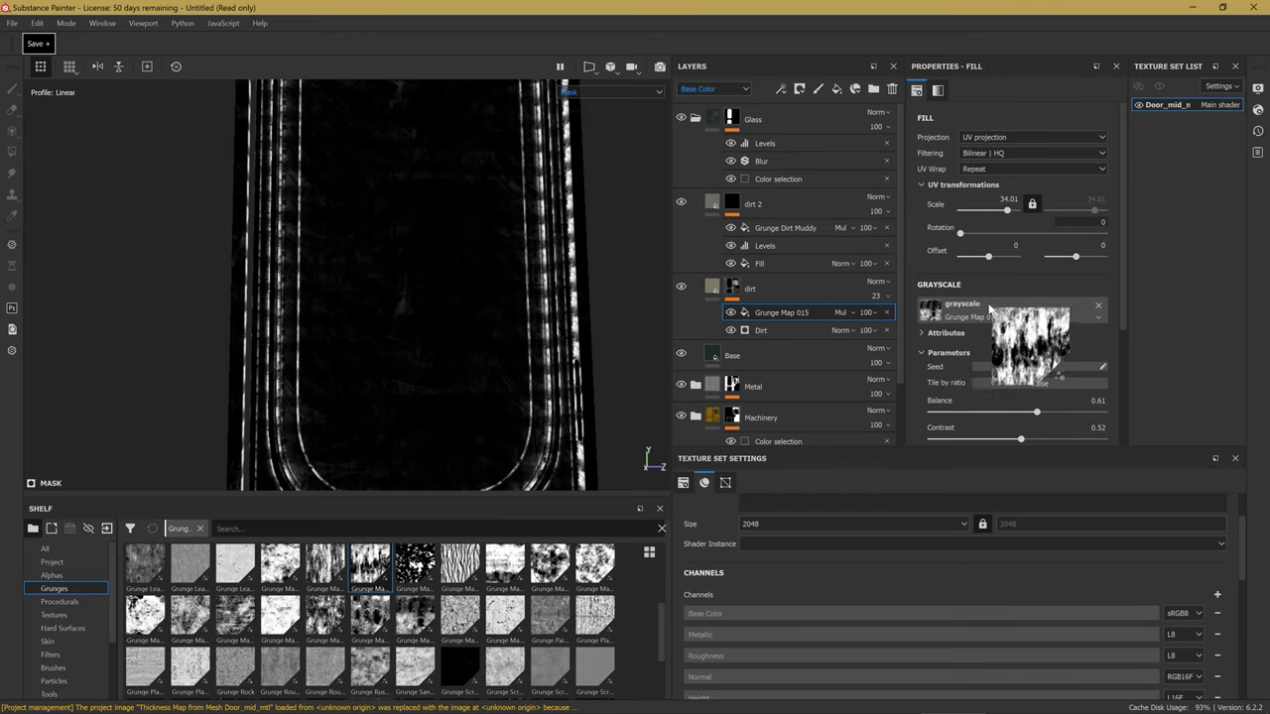
{"action": "left_click_drag", "start_coordinate": [1011, 208], "coordinate": [999, 213]}
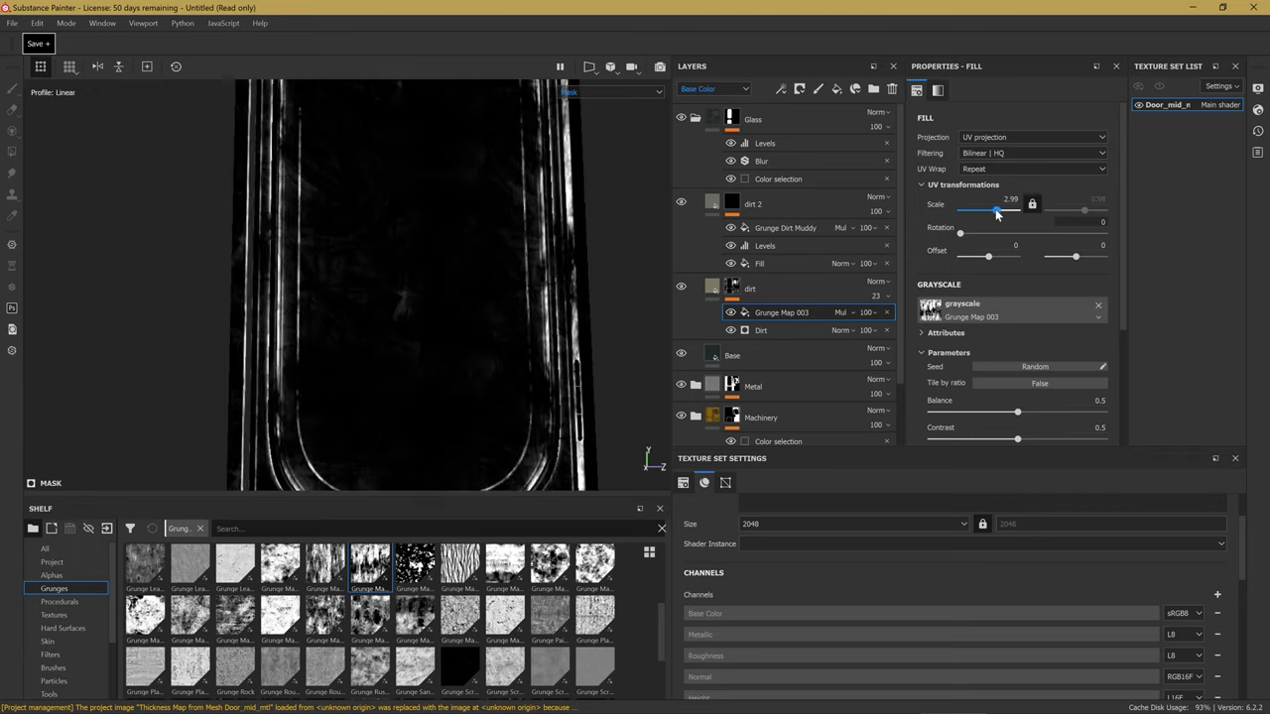
{"action": "mouse_move", "coordinate": [1000, 211]}
{"action": "left_mouse_down"}
{"action": "mouse_move", "coordinate": [986, 230]}
{"action": "mouse_move", "coordinate": [1010, 226]}
{"action": "left_mouse_up"}
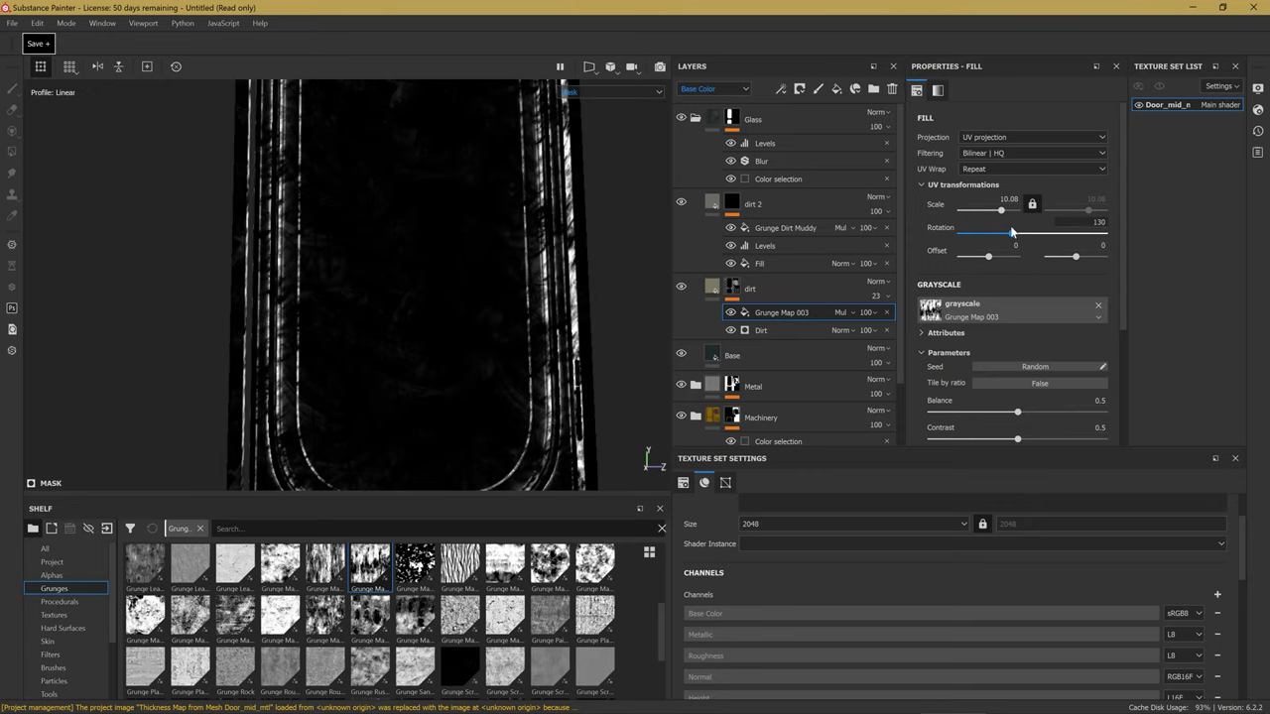
{"action": "mouse_move", "coordinate": [304, 304]}
{"action": "left_mouse_down", "text": "alt"}
{"action": "mouse_move", "coordinate": [417, 284]}
{"action": "mouse_move", "coordinate": [417, 368]}
{"action": "mouse_move", "coordinate": [293, 399]}
{"action": "mouse_move", "coordinate": [448, 295]}
{"action": "mouse_move", "coordinate": [453, 346]}
{"action": "mouse_move", "coordinate": [415, 307]}
{"action": "mouse_move", "coordinate": [454, 284]}
{"action": "mouse_move", "coordinate": [323, 298]}
{"action": "left_mouse_up", "text": "alt"}
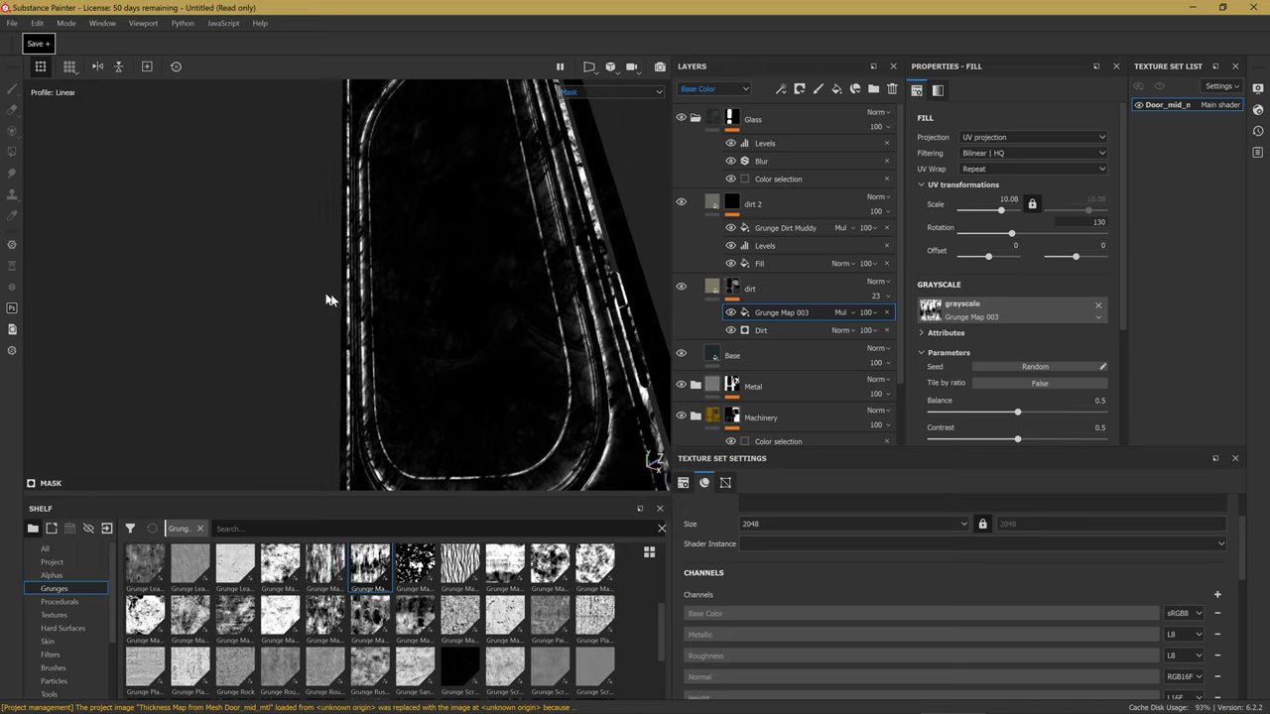
{"action": "mouse_move", "coordinate": [432, 318]}
{"action": "left_mouse_down", "text": "alt"}
{"action": "mouse_move", "coordinate": [422, 298]}
{"action": "mouse_move", "coordinate": [493, 279]}
{"action": "mouse_move", "coordinate": [547, 359]}
{"action": "left_mouse_up", "text": "alt"}
{"action": "mouse_move", "coordinate": [1018, 412]}
{"action": "left_mouse_down"}
{"action": "mouse_move", "coordinate": [1040, 414]}
{"action": "mouse_move", "coordinate": [941, 457]}
{"action": "mouse_move", "coordinate": [1003, 448]}
{"action": "left_mouse_up"}
{"action": "scroll", "coordinate": [1003, 397], "scroll_direction": "down", "scroll_amount": 2}
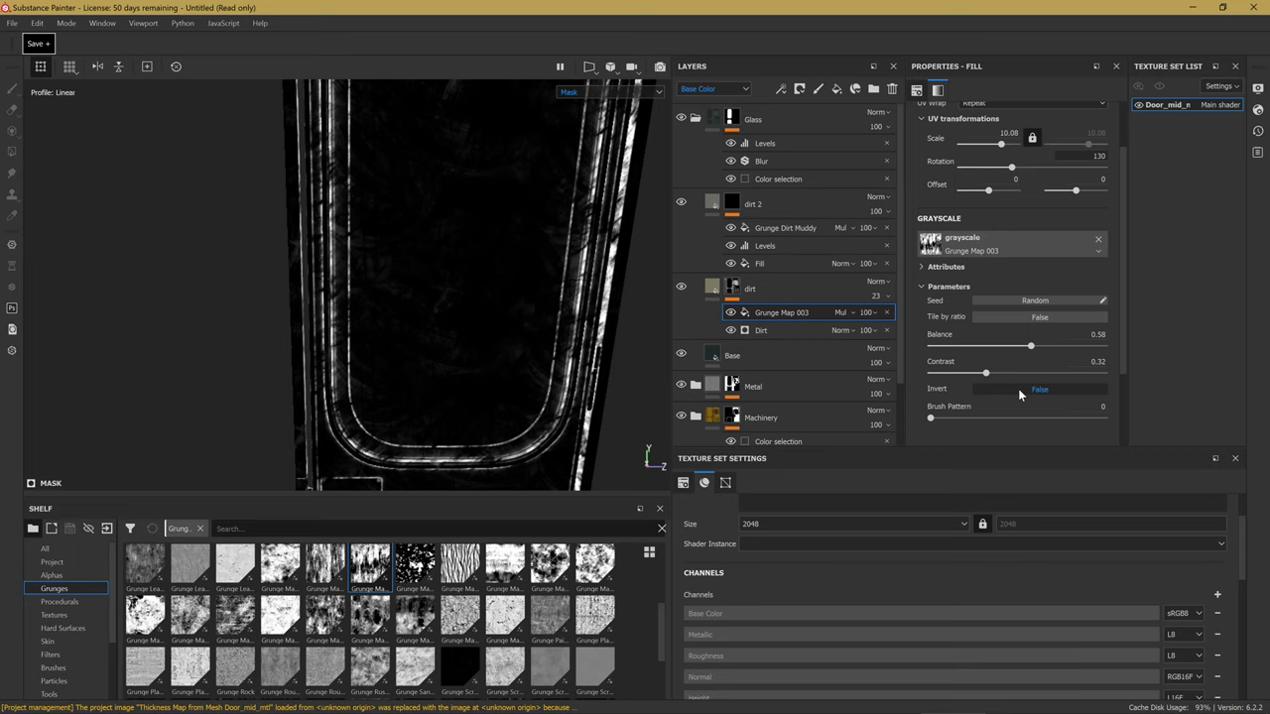
{"action": "left_click", "coordinate": [1018, 388]}
{"action": "mouse_move", "coordinate": [1031, 345]}
{"action": "left_mouse_down"}
{"action": "mouse_move", "coordinate": [979, 346]}
{"action": "mouse_move", "coordinate": [996, 348]}
{"action": "left_mouse_up"}
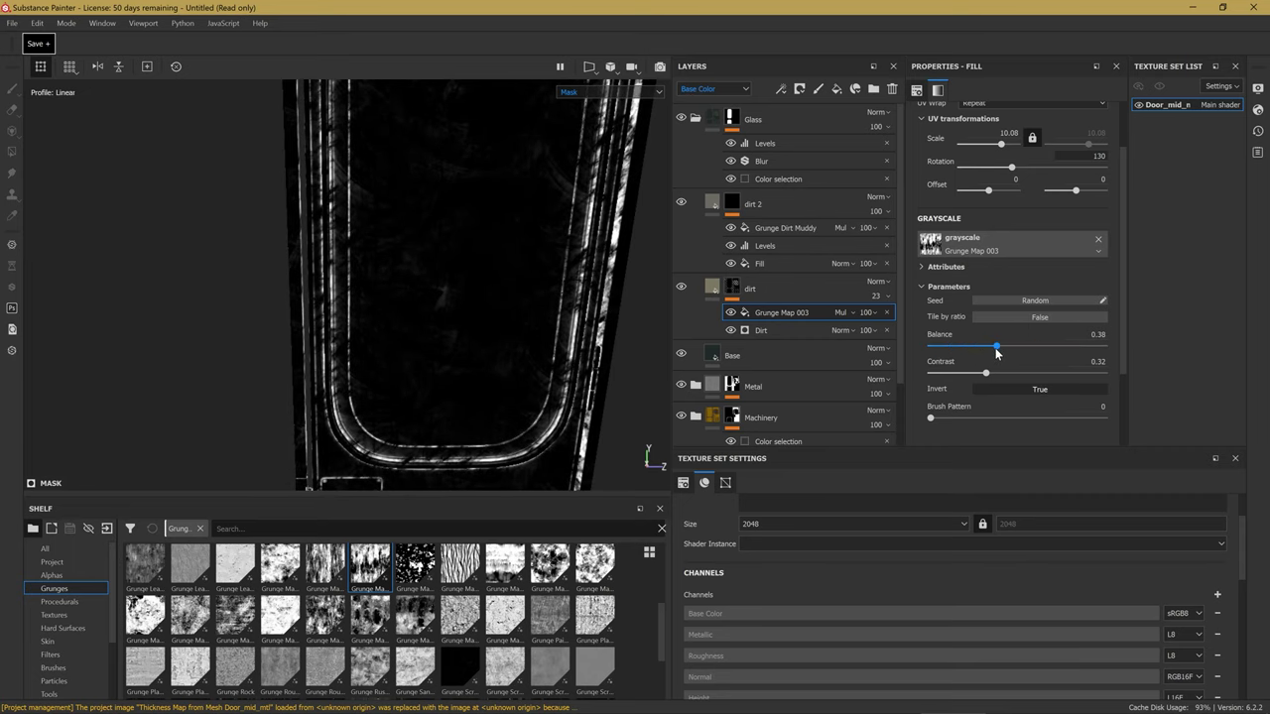
{"action": "key", "text": "m"}
{"action": "scroll", "coordinate": [454, 283], "scroll_direction": "up", "scroll_amount": 3}
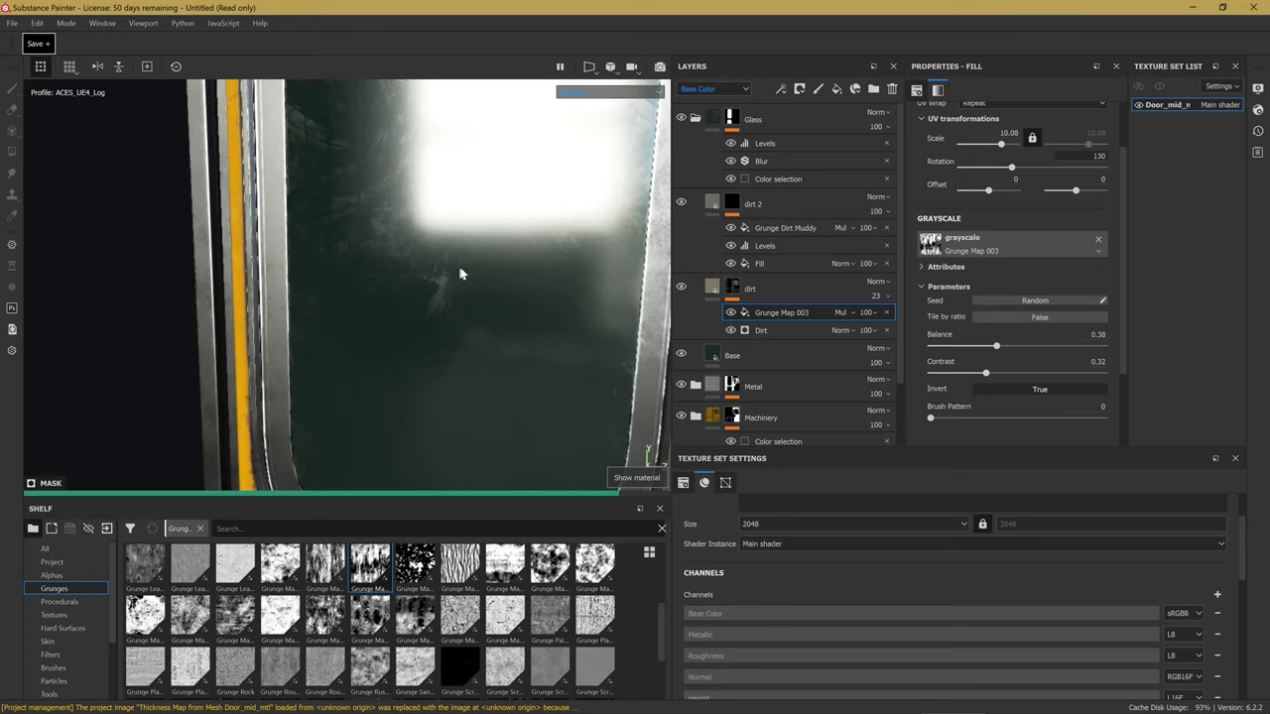
Switch Grunge Map 003 to Tri-planar projection, then select the Dirt generator.
{"action": "left_click_drag", "start_coordinate": [467, 275], "coordinate": [411, 226], "text": "alt"}
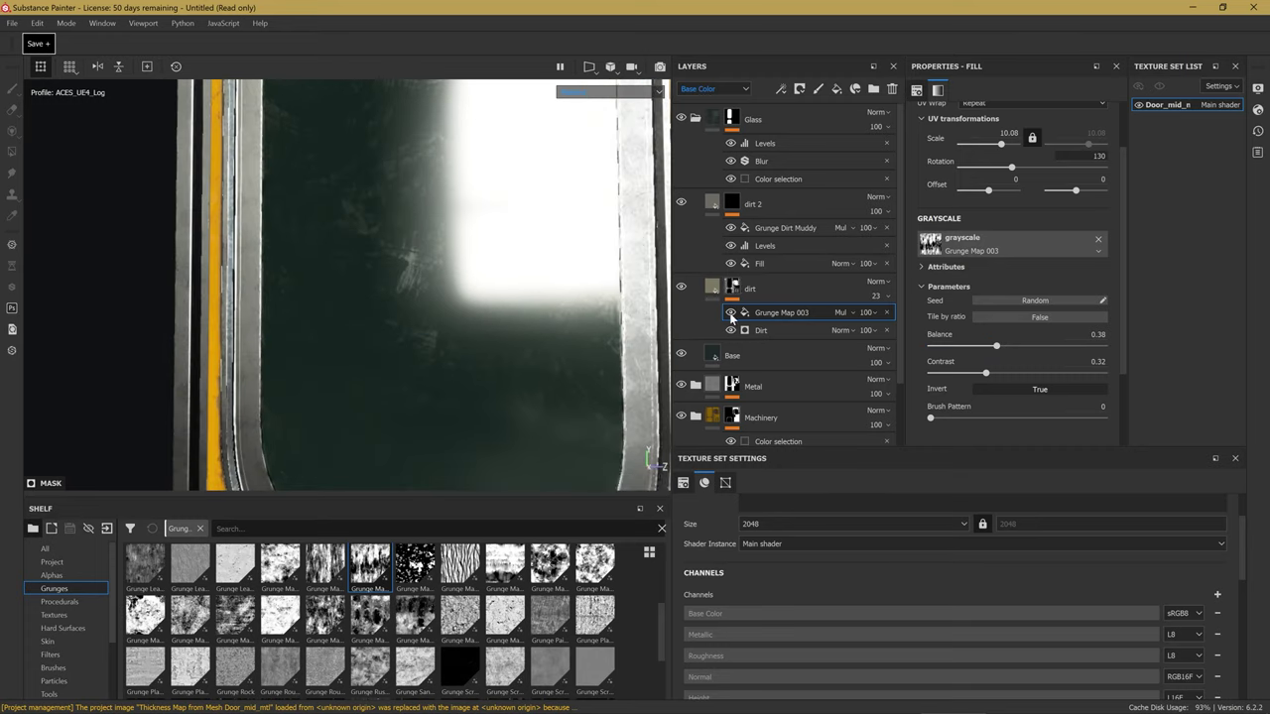
{"action": "scroll", "coordinate": [377, 309], "scroll_direction": "down", "scroll_amount": 3}
{"action": "mouse_move", "coordinate": [377, 309]}
{"action": "left_mouse_down", "text": "alt"}
{"action": "mouse_move", "coordinate": [395, 337]}
{"action": "mouse_move", "coordinate": [368, 291]}
{"action": "mouse_move", "coordinate": [312, 338]}
{"action": "mouse_move", "coordinate": [638, 288]}
{"action": "mouse_move", "coordinate": [351, 314]}
{"action": "mouse_move", "coordinate": [250, 291]}
{"action": "mouse_move", "coordinate": [264, 261]}
{"action": "mouse_move", "coordinate": [374, 374]}
{"action": "mouse_move", "coordinate": [275, 373]}
{"action": "mouse_move", "coordinate": [323, 343]}
{"action": "mouse_move", "coordinate": [301, 304]}
{"action": "mouse_move", "coordinate": [263, 304]}
{"action": "mouse_move", "coordinate": [289, 322]}
{"action": "mouse_move", "coordinate": [317, 406]}
{"action": "mouse_move", "coordinate": [371, 328]}
{"action": "mouse_move", "coordinate": [434, 361]}
{"action": "mouse_move", "coordinate": [413, 332]}
{"action": "mouse_move", "coordinate": [423, 295]}
{"action": "mouse_move", "coordinate": [496, 284]}
{"action": "mouse_move", "coordinate": [481, 297]}
{"action": "mouse_move", "coordinate": [507, 304]}
{"action": "mouse_move", "coordinate": [439, 406]}
{"action": "mouse_move", "coordinate": [489, 306]}
{"action": "mouse_move", "coordinate": [286, 342]}
{"action": "mouse_move", "coordinate": [368, 328]}
{"action": "mouse_move", "coordinate": [311, 344]}
{"action": "left_mouse_up", "text": "alt"}
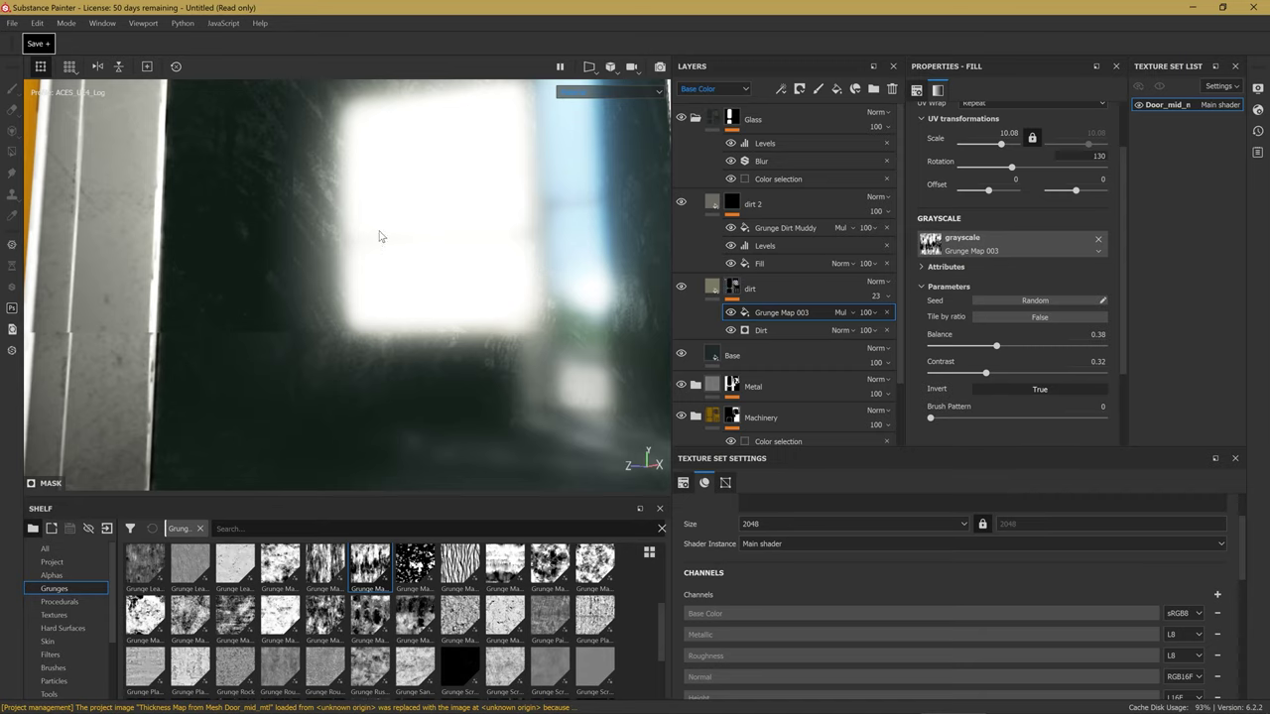
{"action": "left_click_drag", "start_coordinate": [379, 236], "coordinate": [436, 270], "text": "alt"}
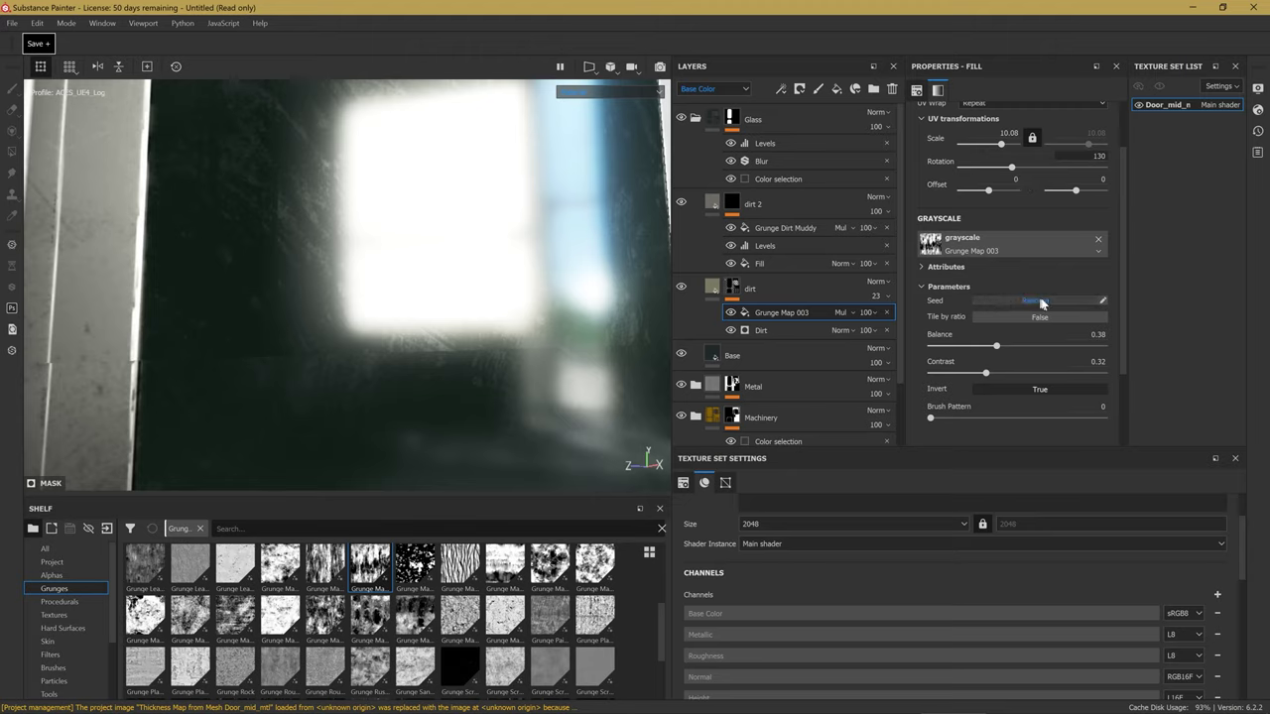
{"action": "scroll", "coordinate": [1016, 278], "scroll_direction": "up", "scroll_amount": 2}
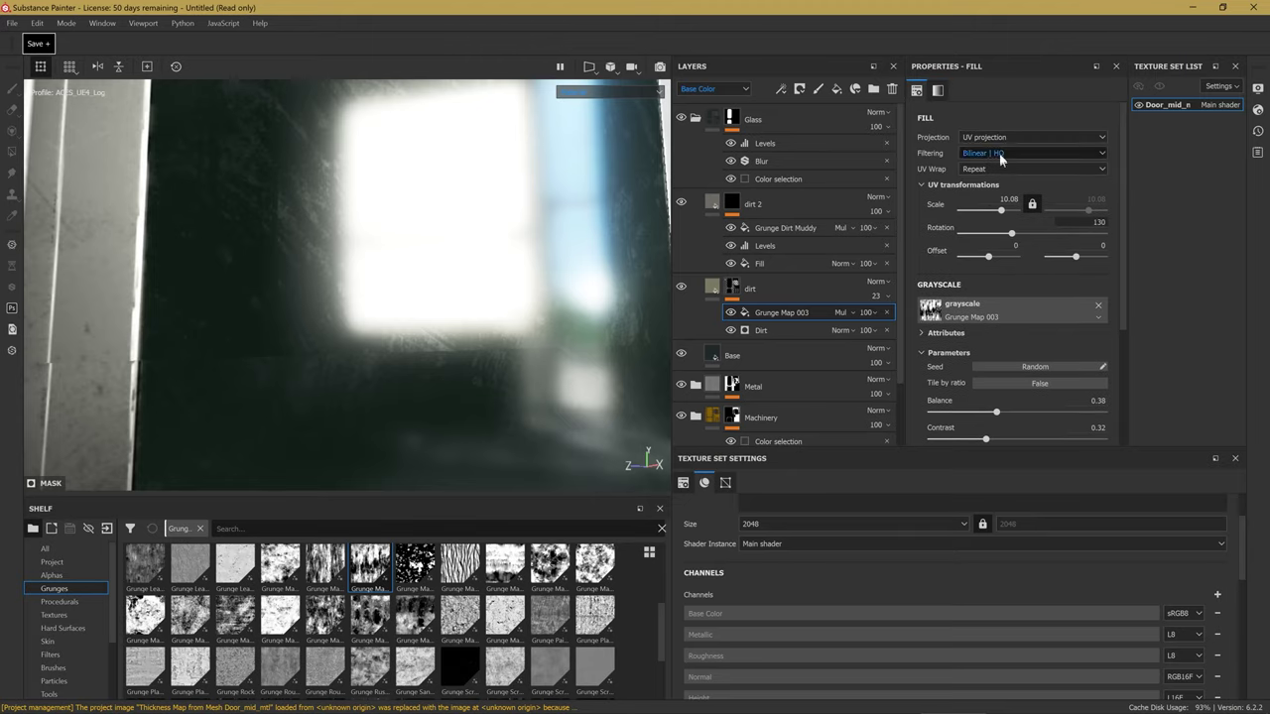
{"action": "left_click", "coordinate": [988, 142]}
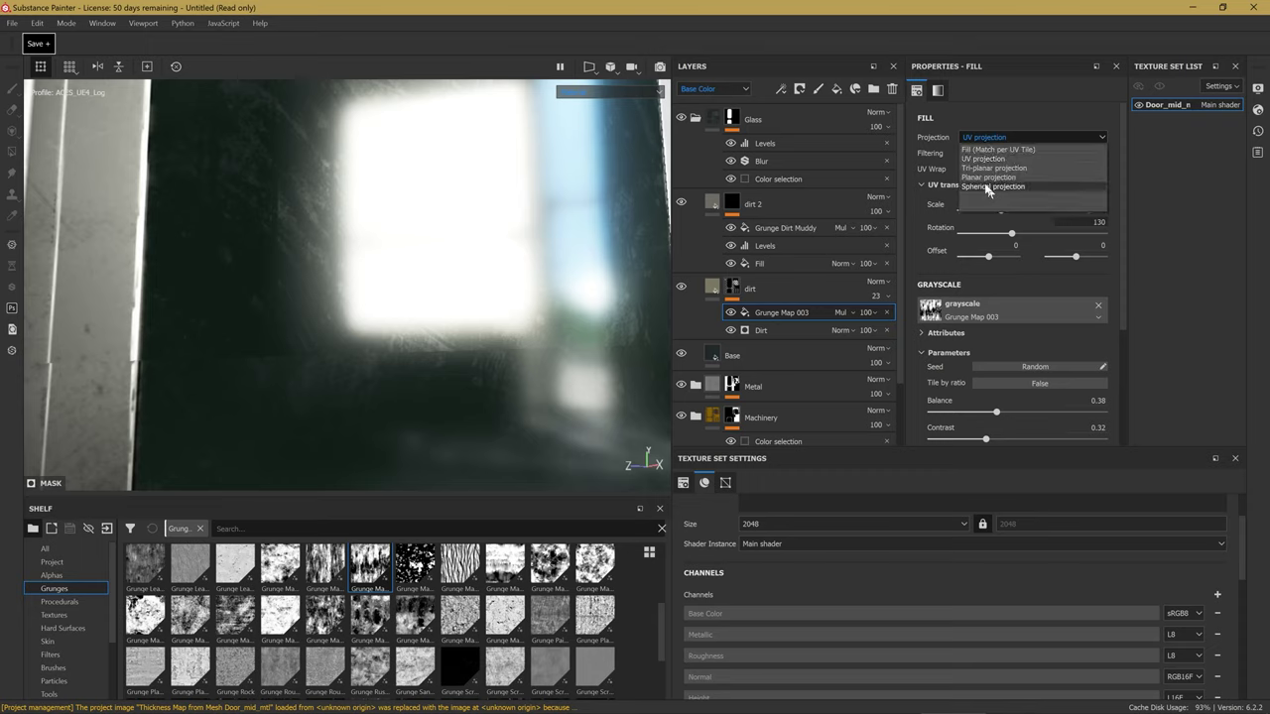
{"action": "left_click", "coordinate": [971, 164]}
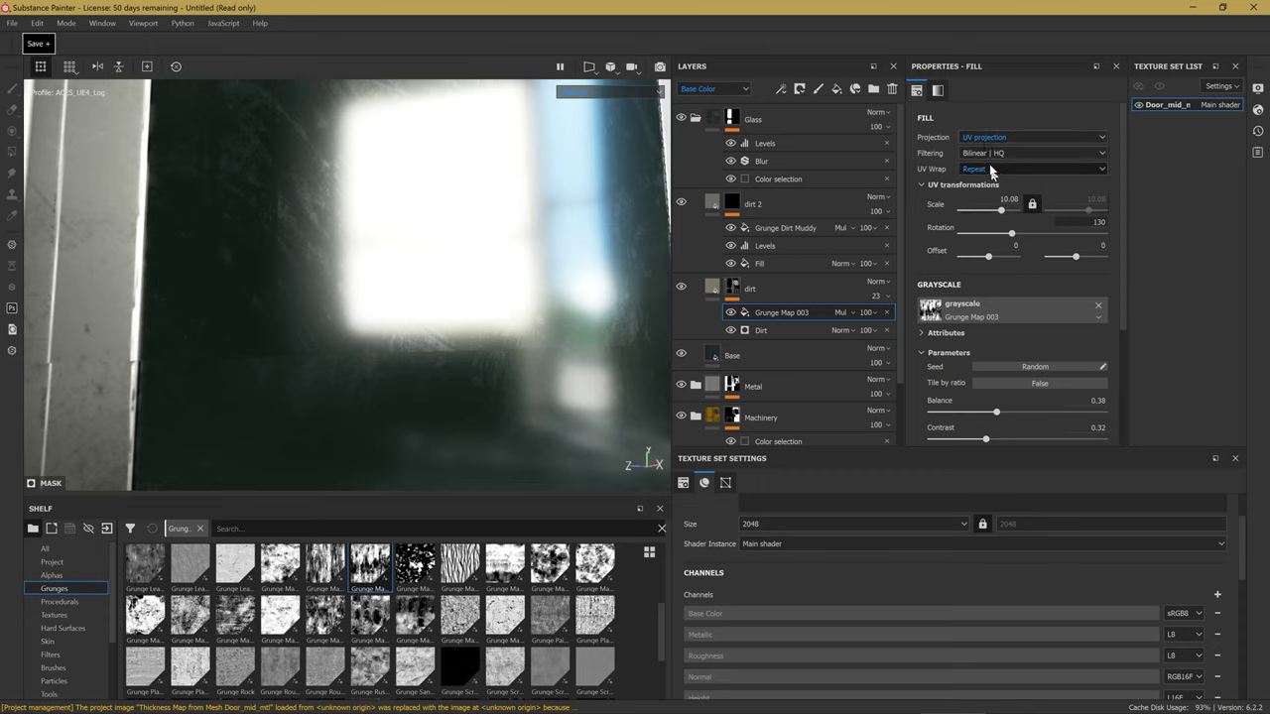
{"action": "left_click", "coordinate": [988, 138]}
{"action": "left_click", "coordinate": [1015, 168]}
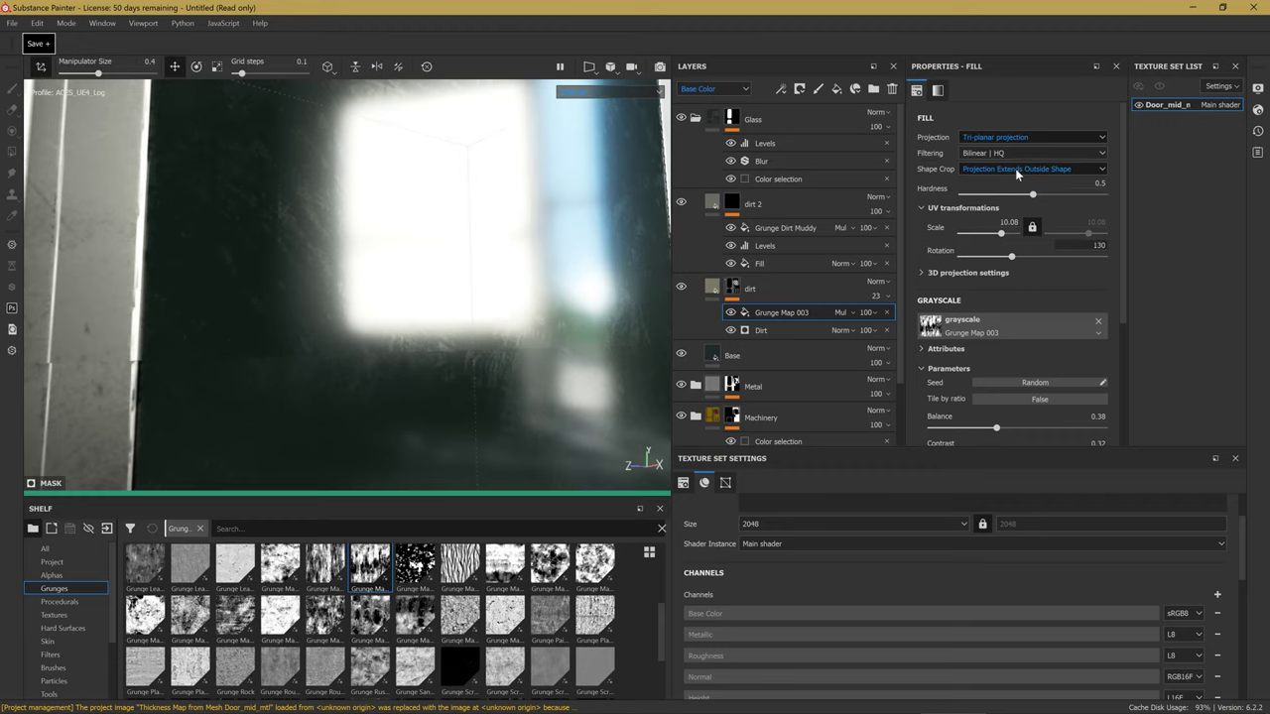
{"action": "mouse_move", "coordinate": [397, 326]}
{"action": "left_mouse_down", "text": "alt"}
{"action": "mouse_move", "coordinate": [440, 334]}
{"action": "mouse_move", "coordinate": [307, 346]}
{"action": "mouse_move", "coordinate": [443, 330]}
{"action": "mouse_move", "coordinate": [337, 367]}
{"action": "left_mouse_up", "text": "alt"}
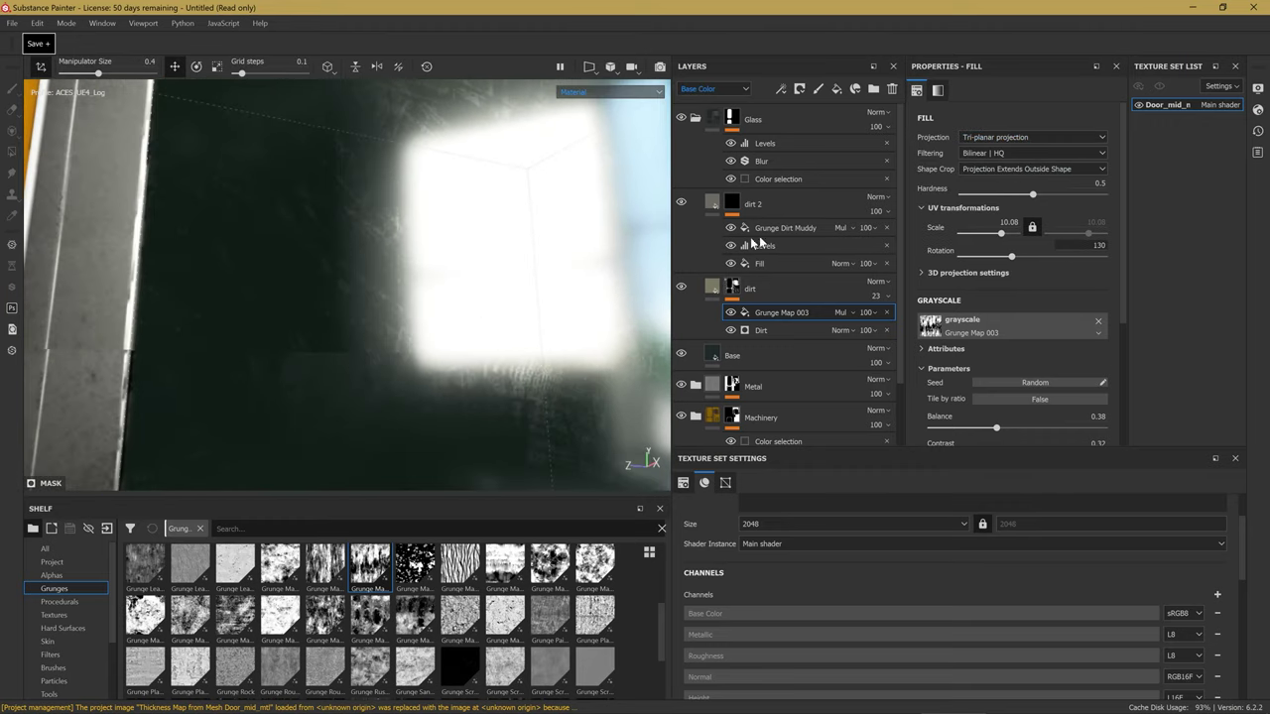
{"action": "left_click", "coordinate": [773, 333]}
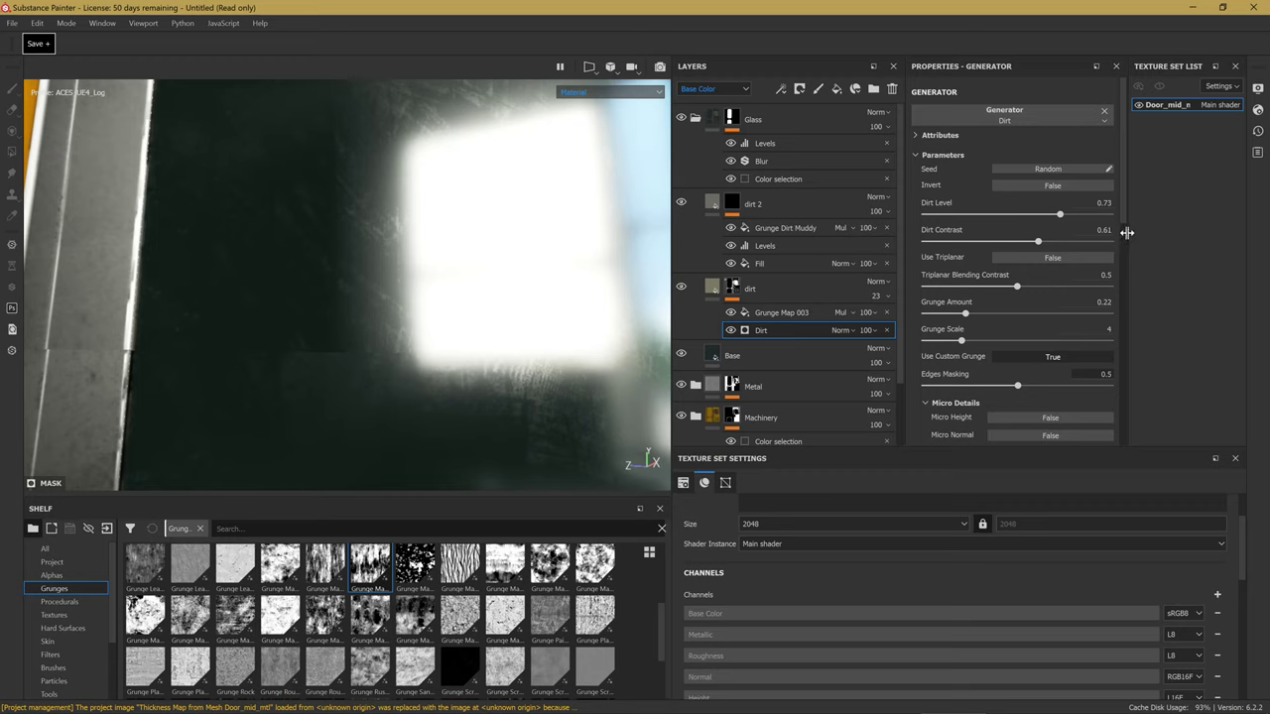
Orbit around the window frame and glass, turning the environment light to inspect the door.
{"action": "mouse_move", "coordinate": [1121, 214]}
{"action": "left_mouse_down"}
{"action": "mouse_move", "coordinate": [1099, 417]}
{"action": "mouse_move", "coordinate": [1099, 182]}
{"action": "left_mouse_up"}
{"action": "scroll", "coordinate": [1106, 214], "scroll_direction": "down", "scroll_amount": 3}
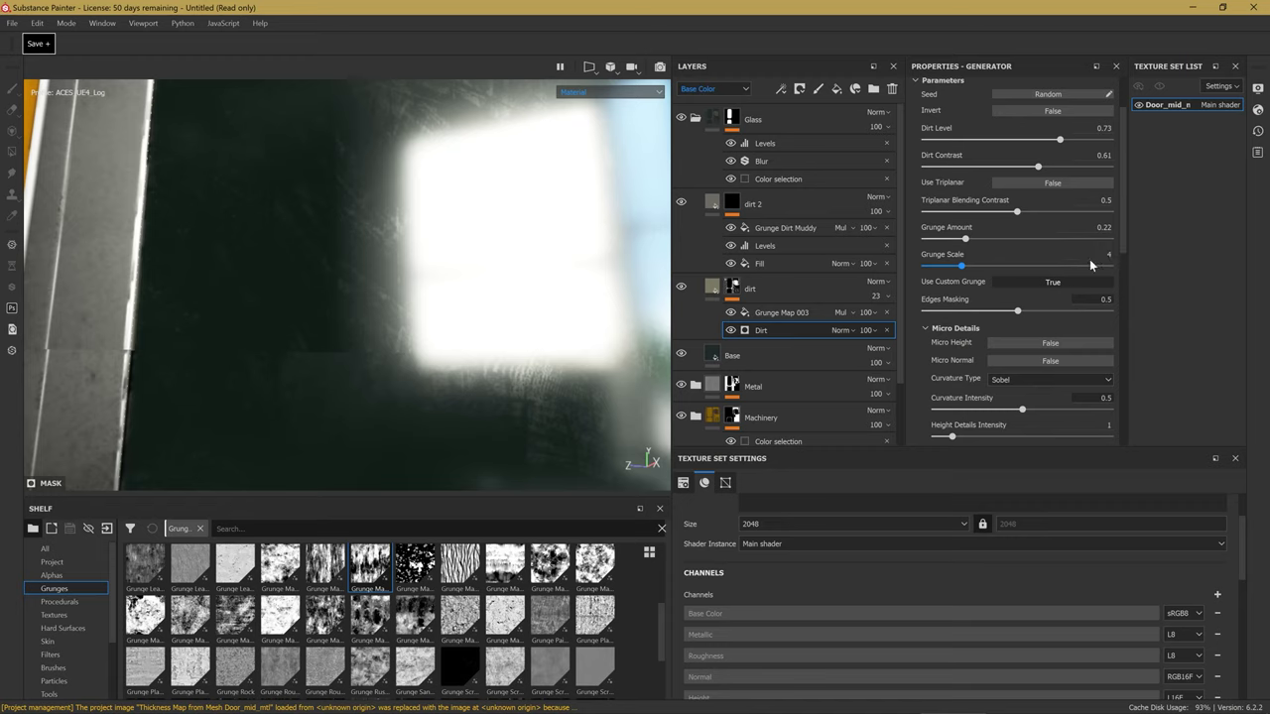
{"action": "scroll", "coordinate": [1081, 272], "scroll_direction": "up", "scroll_amount": 3}
{"action": "mouse_move", "coordinate": [426, 388]}
{"action": "left_mouse_down", "text": "alt"}
{"action": "mouse_move", "coordinate": [459, 365]}
{"action": "mouse_move", "coordinate": [496, 386]}
{"action": "mouse_move", "coordinate": [431, 360]}
{"action": "mouse_move", "coordinate": [588, 286]}
{"action": "left_mouse_up", "text": "alt"}
{"action": "mouse_move", "coordinate": [356, 163]}
{"action": "left_mouse_down", "text": "alt"}
{"action": "mouse_move", "coordinate": [349, 207]}
{"action": "mouse_move", "coordinate": [377, 292]}
{"action": "mouse_move", "coordinate": [368, 275]}
{"action": "left_mouse_up", "text": "alt"}
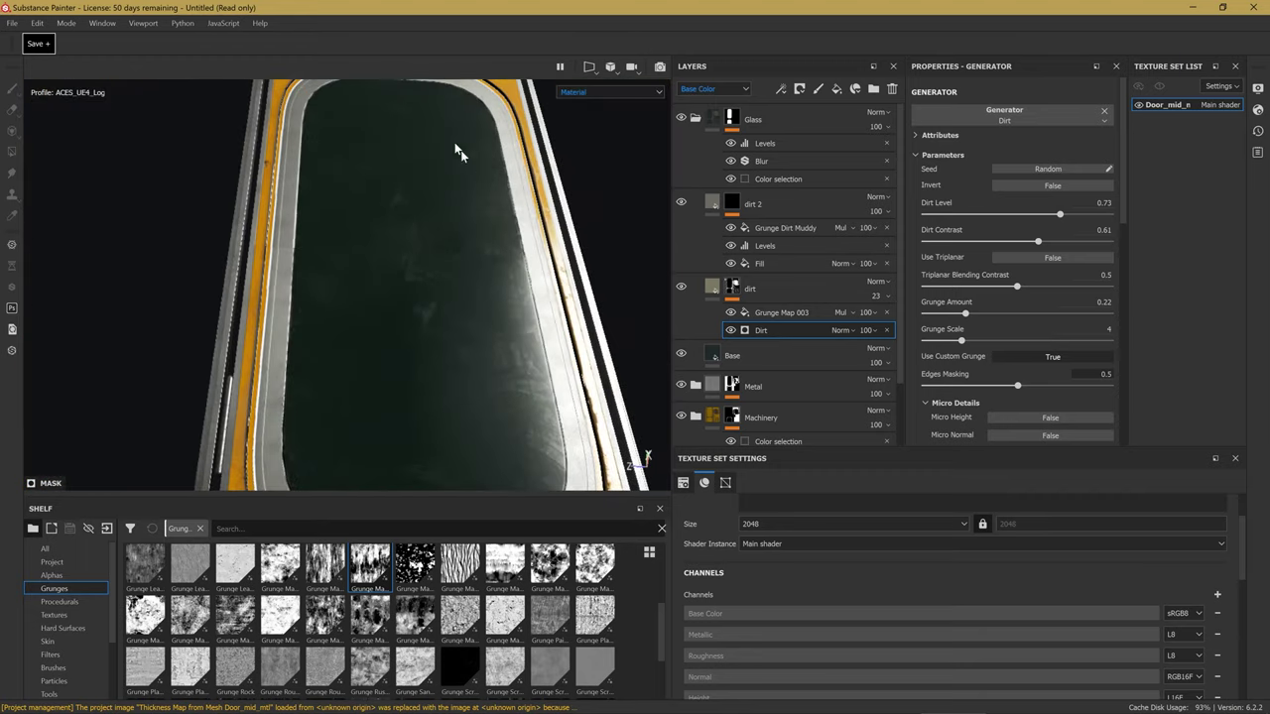
{"action": "mouse_move", "coordinate": [490, 205]}
{"action": "left_mouse_down", "text": "alt"}
{"action": "mouse_move", "coordinate": [431, 360]}
{"action": "mouse_move", "coordinate": [249, 321]}
{"action": "mouse_move", "coordinate": [481, 311]}
{"action": "mouse_move", "coordinate": [477, 284]}
{"action": "mouse_move", "coordinate": [388, 278]}
{"action": "mouse_move", "coordinate": [368, 249]}
{"action": "mouse_move", "coordinate": [332, 298]}
{"action": "mouse_move", "coordinate": [444, 121]}
{"action": "left_mouse_up", "text": "alt"}
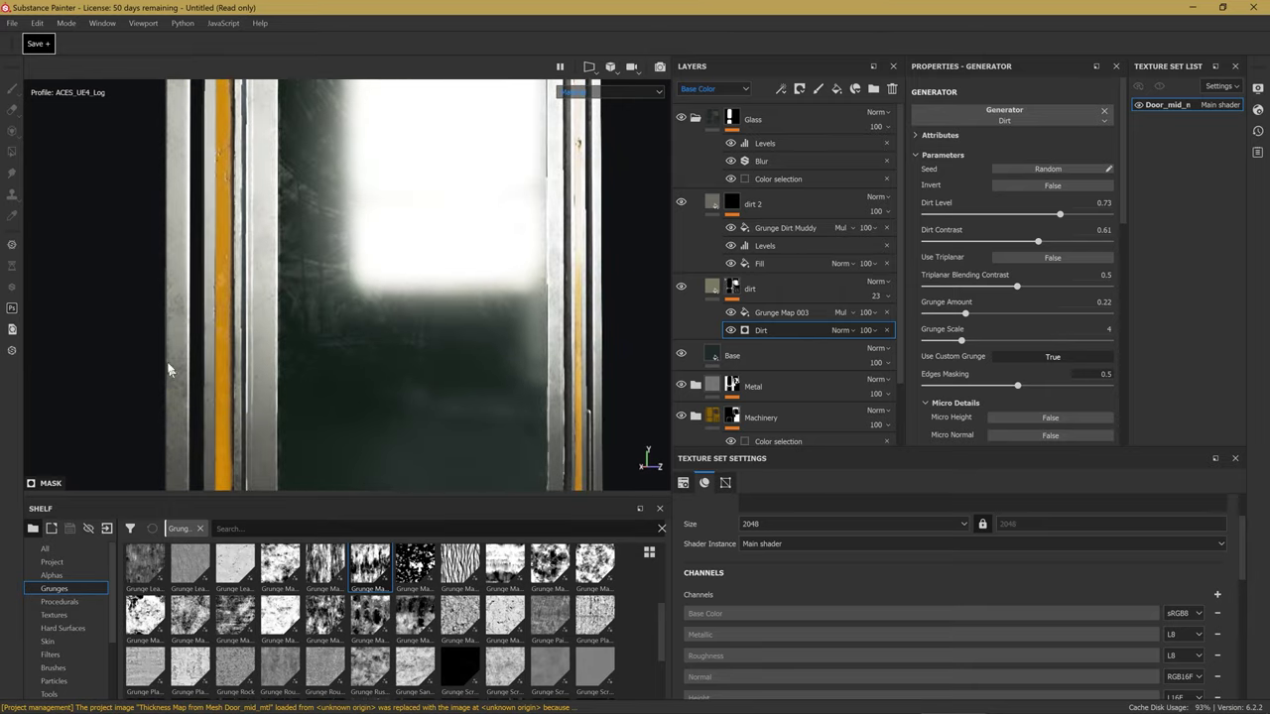
{"action": "mouse_move", "coordinate": [168, 369]}
{"action": "left_mouse_down", "text": "alt"}
{"action": "mouse_move", "coordinate": [502, 354]}
{"action": "mouse_move", "coordinate": [295, 221]}
{"action": "mouse_move", "coordinate": [263, 308]}
{"action": "mouse_move", "coordinate": [360, 272]}
{"action": "mouse_move", "coordinate": [431, 317]}
{"action": "mouse_move", "coordinate": [346, 341]}
{"action": "mouse_move", "coordinate": [473, 317]}
{"action": "left_mouse_up", "text": "alt"}
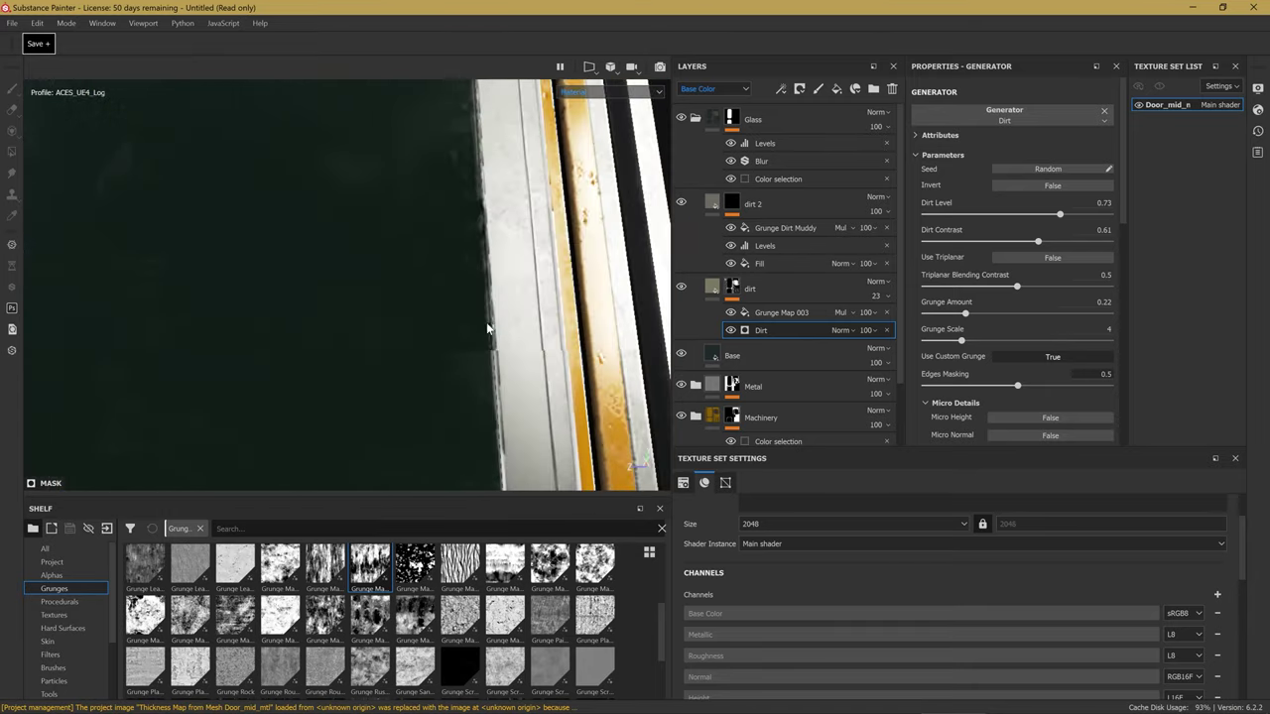
{"action": "right_click_drag", "start_coordinate": [472, 317], "coordinate": [457, 321], "text": "shift"}
{"action": "right_click_drag", "start_coordinate": [258, 307], "coordinate": [459, 281], "text": "shift"}
{"action": "mouse_move", "coordinate": [458, 281]}
{"action": "left_mouse_down", "text": "alt"}
{"action": "mouse_move", "coordinate": [348, 324]}
{"action": "mouse_move", "coordinate": [188, 323]}
{"action": "mouse_move", "coordinate": [235, 283]}
{"action": "mouse_move", "coordinate": [232, 255]}
{"action": "mouse_move", "coordinate": [150, 318]}
{"action": "mouse_move", "coordinate": [332, 312]}
{"action": "mouse_move", "coordinate": [354, 298]}
{"action": "left_mouse_up", "text": "alt"}
{"action": "right_click_drag", "start_coordinate": [354, 298], "coordinate": [442, 294], "text": "shift"}
Preview the mesh maps up to Curvature, return to material view, and open the dirt mask's options.
{"action": "key", "text": "b"}
{"action": "key", "text": "b"}
{"action": "key", "text": "b"}
{"action": "key", "text": "b"}
{"action": "key", "text": "b"}
{"action": "key", "text": "b"}
{"action": "left_click_drag", "start_coordinate": [453, 278], "coordinate": [445, 288], "text": "alt"}
{"action": "key", "text": "b"}
{"action": "key", "text": "b"}
{"action": "key", "text": "b"}
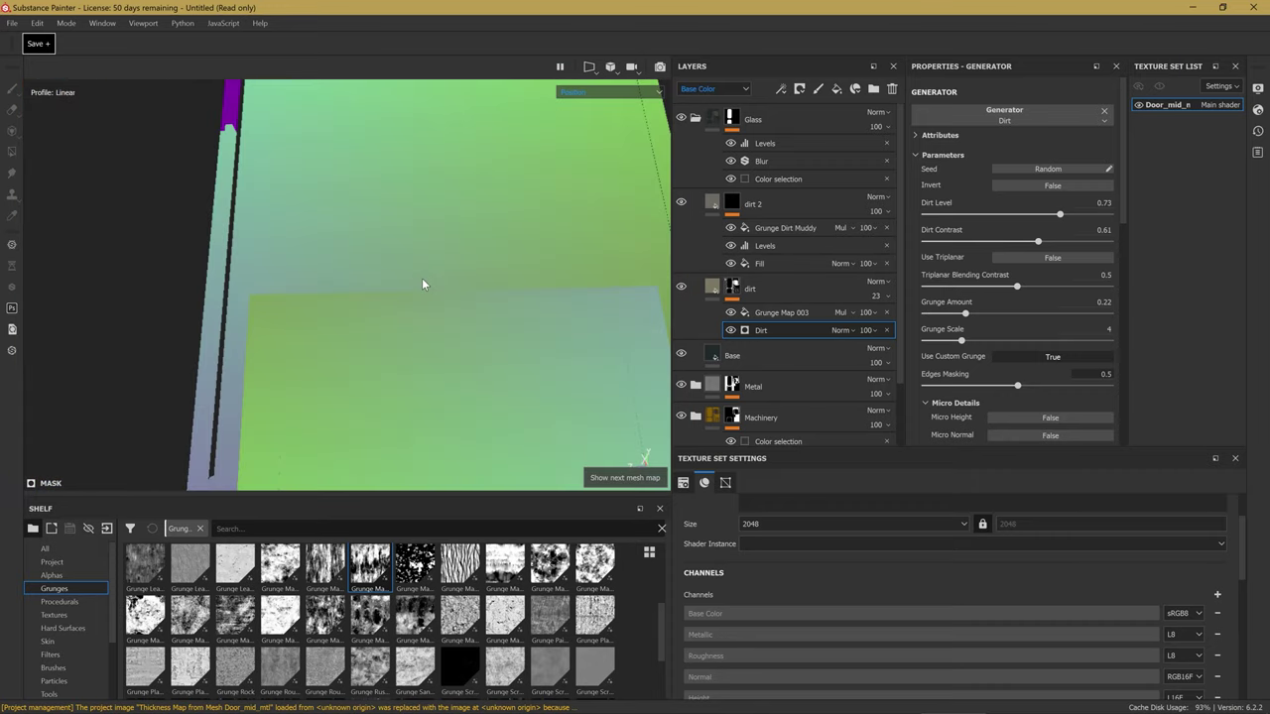
{"action": "key", "text": "b"}
{"action": "key", "text": "b"}
{"action": "key", "text": "b"}
{"action": "key", "text": "b"}
{"action": "key", "text": "m"}
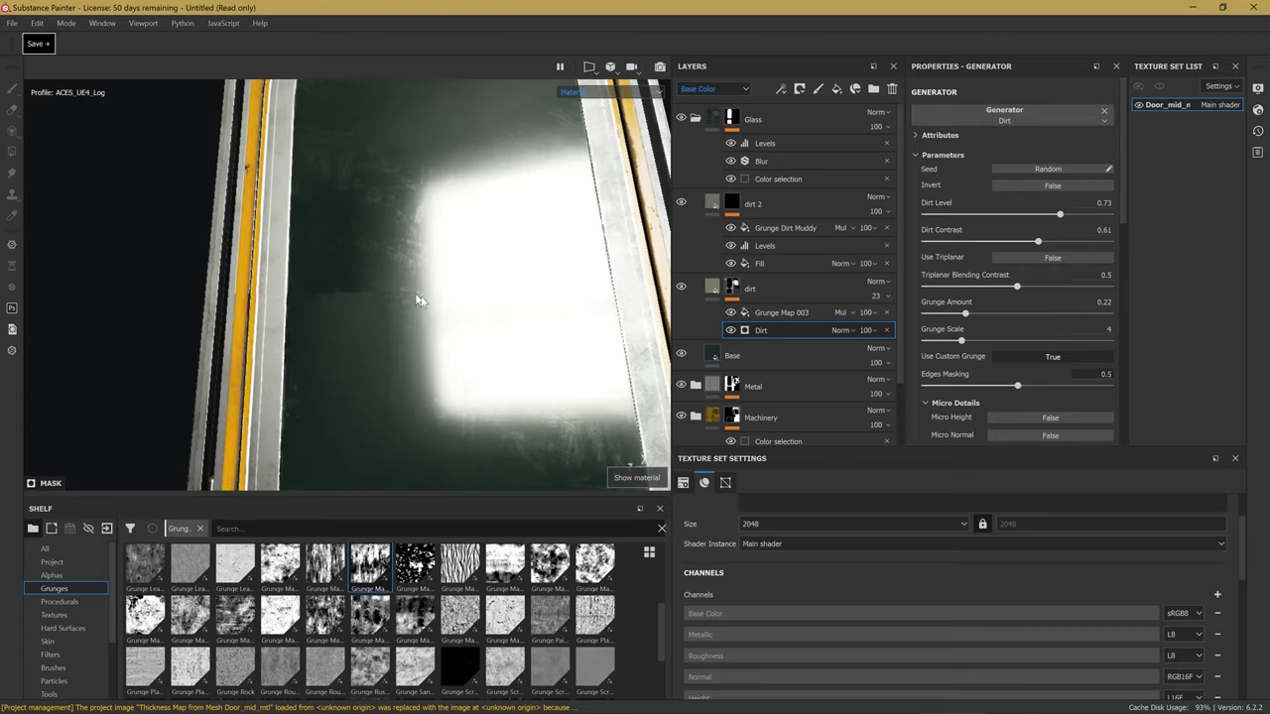
{"action": "left_click", "coordinate": [733, 286]}
{"action": "right_click", "coordinate": [736, 286]}
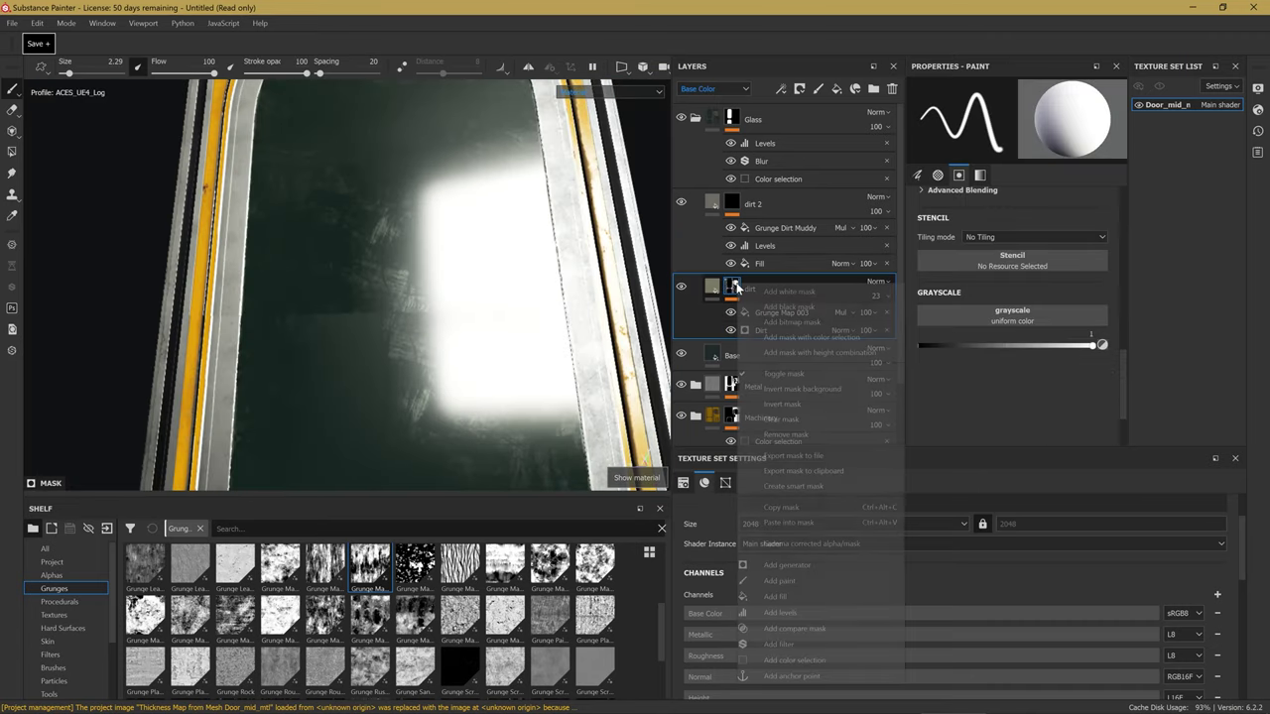
Add a Paint effect to the dirt mask and set its blending to Multiply.
{"action": "left_click", "coordinate": [787, 582]}
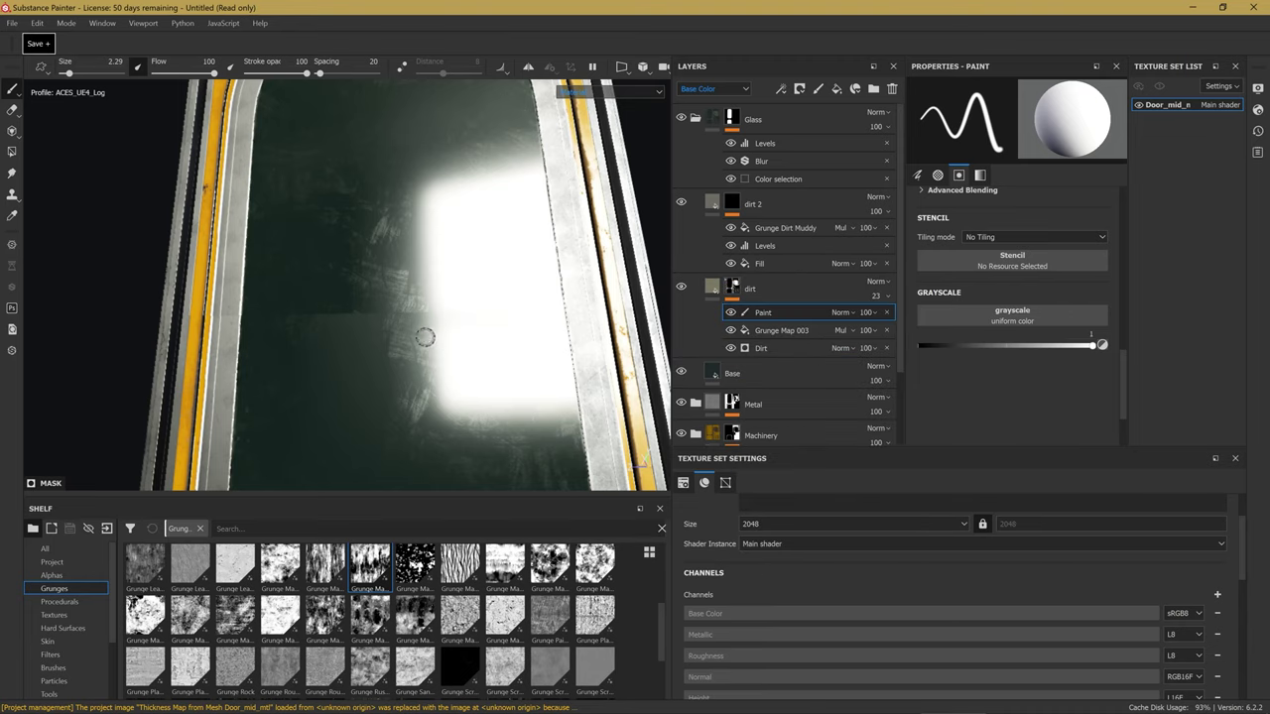
{"action": "middle_click_drag", "start_coordinate": [480, 343], "coordinate": [337, 371], "text": "alt"}
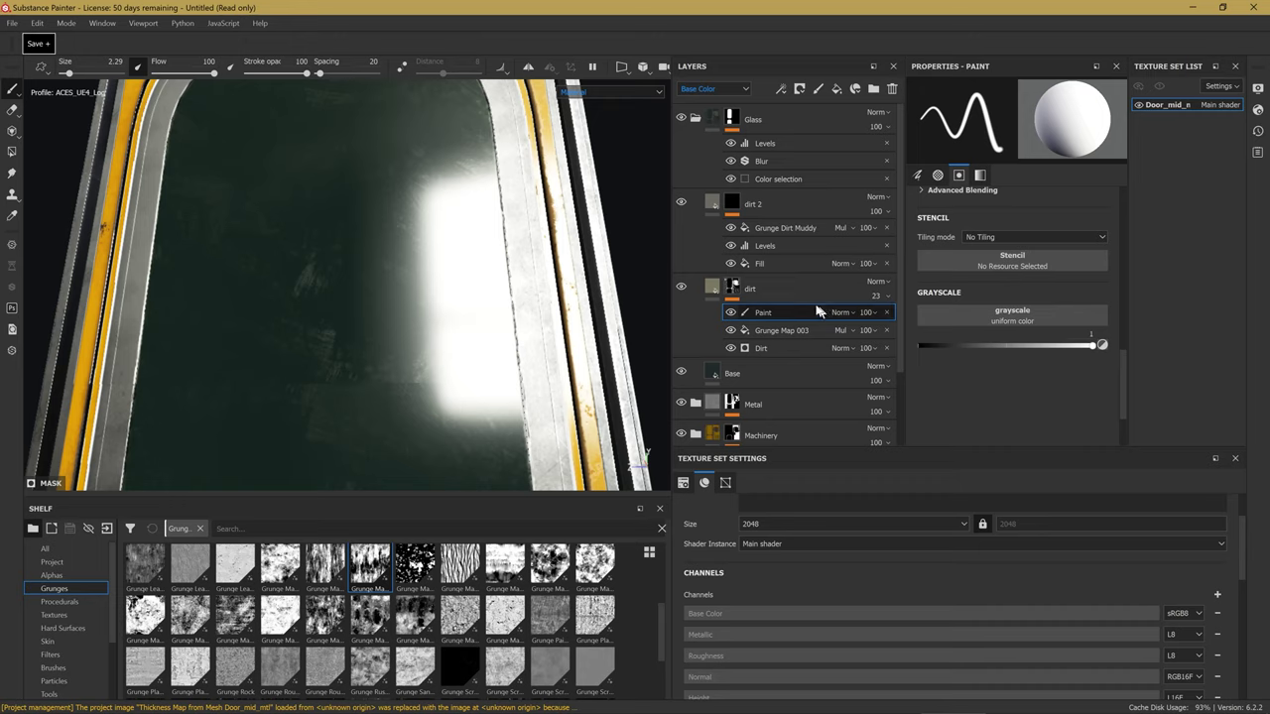
{"action": "left_click", "coordinate": [868, 228]}
{"action": "left_click", "coordinate": [843, 313]}
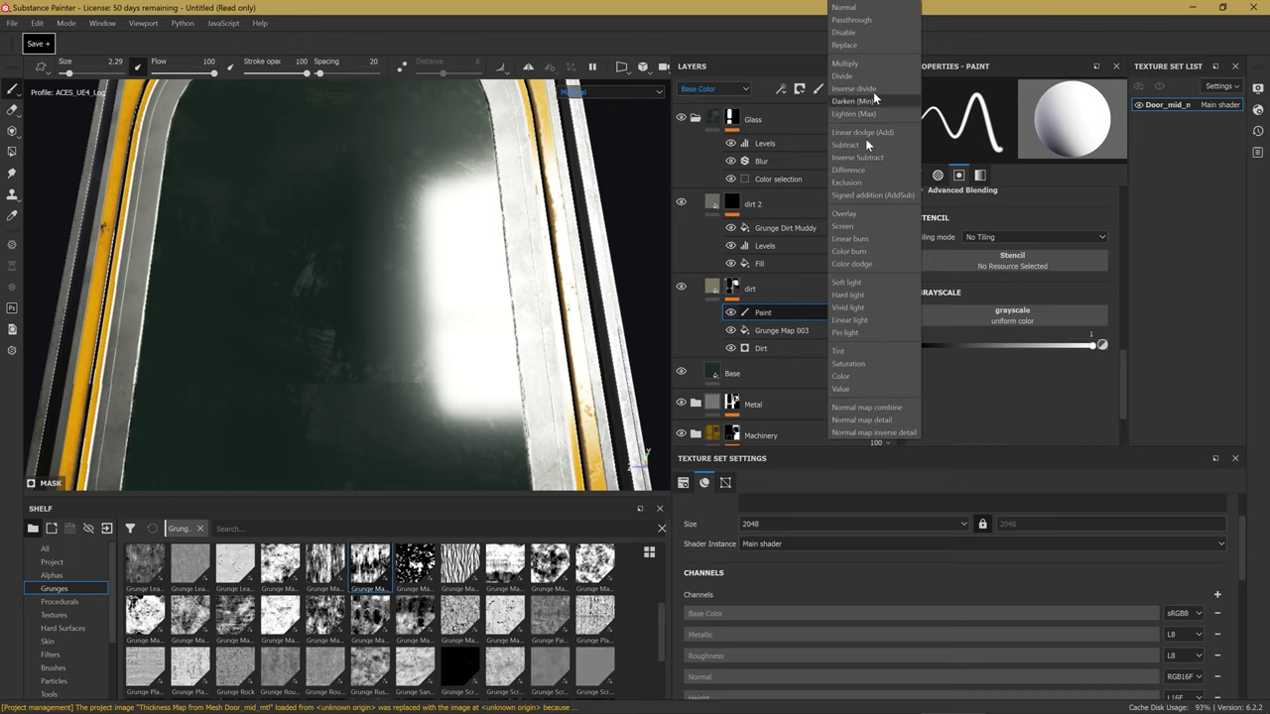
{"action": "left_click", "coordinate": [850, 65]}
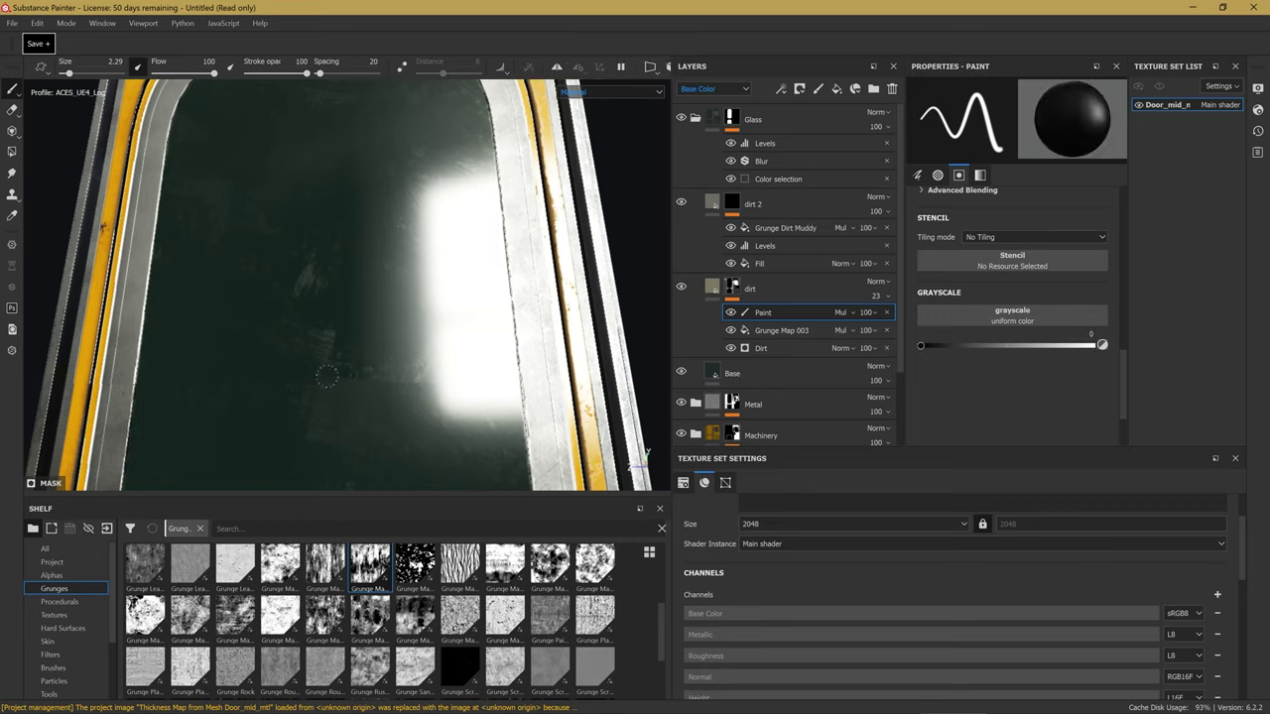
Reframe the view on the yellow frame and the glass corner.
{"action": "scroll", "coordinate": [482, 390], "scroll_direction": "down", "scroll_amount": 3}
{"action": "mouse_move", "coordinate": [342, 303]}
{"action": "left_mouse_down", "text": "alt"}
{"action": "mouse_move", "coordinate": [368, 341]}
{"action": "mouse_move", "coordinate": [457, 294]}
{"action": "mouse_move", "coordinate": [378, 249]}
{"action": "mouse_move", "coordinate": [413, 282]}
{"action": "mouse_move", "coordinate": [445, 261]}
{"action": "mouse_move", "coordinate": [431, 198]}
{"action": "mouse_move", "coordinate": [406, 264]}
{"action": "mouse_move", "coordinate": [422, 293]}
{"action": "mouse_move", "coordinate": [406, 326]}
{"action": "mouse_move", "coordinate": [368, 264]}
{"action": "mouse_move", "coordinate": [321, 235]}
{"action": "mouse_move", "coordinate": [251, 289]}
{"action": "mouse_move", "coordinate": [298, 354]}
{"action": "left_mouse_up", "text": "alt"}
{"action": "scroll", "coordinate": [392, 285], "scroll_direction": "up", "scroll_amount": 5}
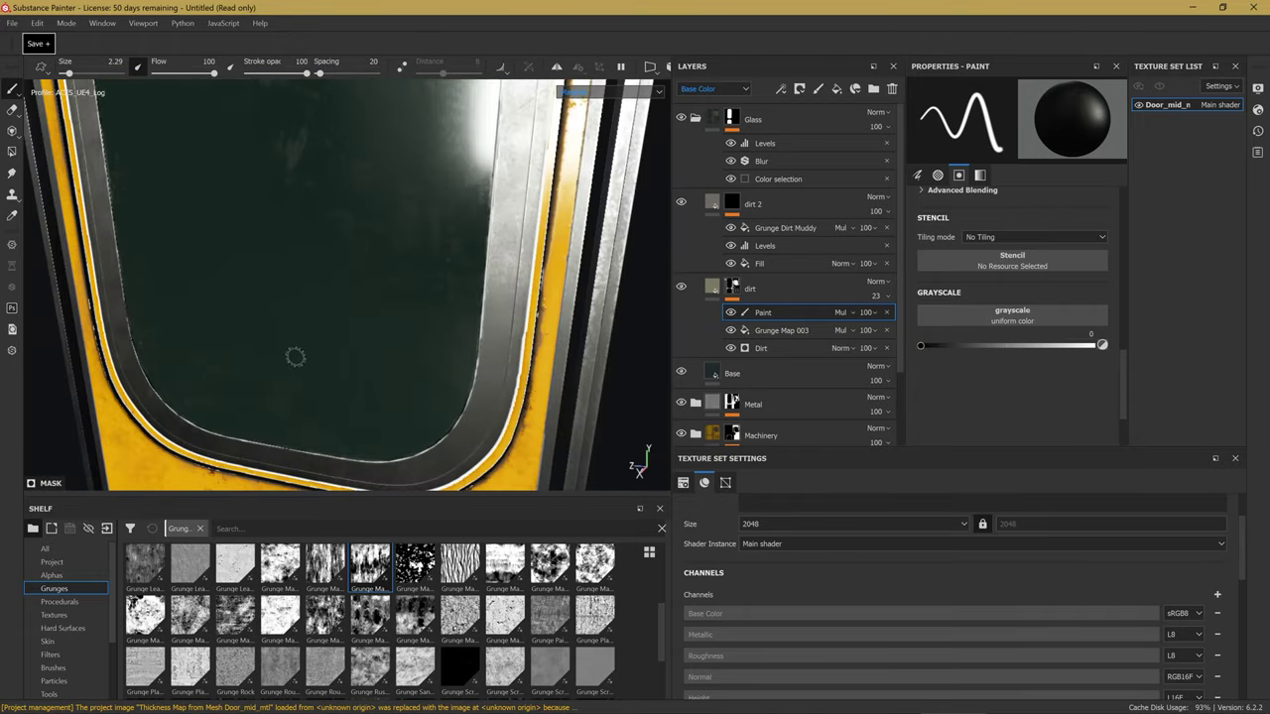
{"action": "scroll", "coordinate": [329, 304], "scroll_direction": "up", "scroll_amount": 5}
{"action": "scroll", "coordinate": [361, 270], "scroll_direction": "up", "scroll_amount": 3}
{"action": "middle_click_drag", "start_coordinate": [361, 270], "coordinate": [304, 284], "text": "alt"}
{"action": "mouse_move", "coordinate": [303, 284]}
{"action": "right_mouse_down", "text": "shift"}
{"action": "mouse_move", "coordinate": [341, 292]}
{"action": "mouse_move", "coordinate": [326, 295]}
{"action": "right_mouse_up", "text": "shift"}
{"action": "mouse_move", "coordinate": [327, 295]}
{"action": "left_mouse_down", "text": "alt"}
{"action": "mouse_move", "coordinate": [417, 252]}
{"action": "mouse_move", "coordinate": [425, 283]}
{"action": "mouse_move", "coordinate": [430, 201]}
{"action": "mouse_move", "coordinate": [267, 298]}
{"action": "left_mouse_up", "text": "alt"}
{"action": "right_click_drag", "start_coordinate": [238, 318], "coordinate": [202, 342], "text": "alt"}
{"action": "mouse_move", "coordinate": [202, 343]}
{"action": "left_mouse_down", "text": "alt"}
{"action": "mouse_move", "coordinate": [307, 363]}
{"action": "mouse_move", "coordinate": [135, 333]}
{"action": "mouse_move", "coordinate": [377, 294]}
{"action": "mouse_move", "coordinate": [317, 298]}
{"action": "mouse_move", "coordinate": [378, 336]}
{"action": "mouse_move", "coordinate": [397, 274]}
{"action": "mouse_move", "coordinate": [317, 264]}
{"action": "mouse_move", "coordinate": [324, 230]}
{"action": "mouse_move", "coordinate": [311, 368]}
{"action": "mouse_move", "coordinate": [275, 329]}
{"action": "mouse_move", "coordinate": [282, 337]}
{"action": "left_mouse_up", "text": "alt"}
Orbit around the whole door and window to inspect them from several angles.
{"action": "left_click_drag", "start_coordinate": [362, 427], "coordinate": [286, 266], "text": "alt"}
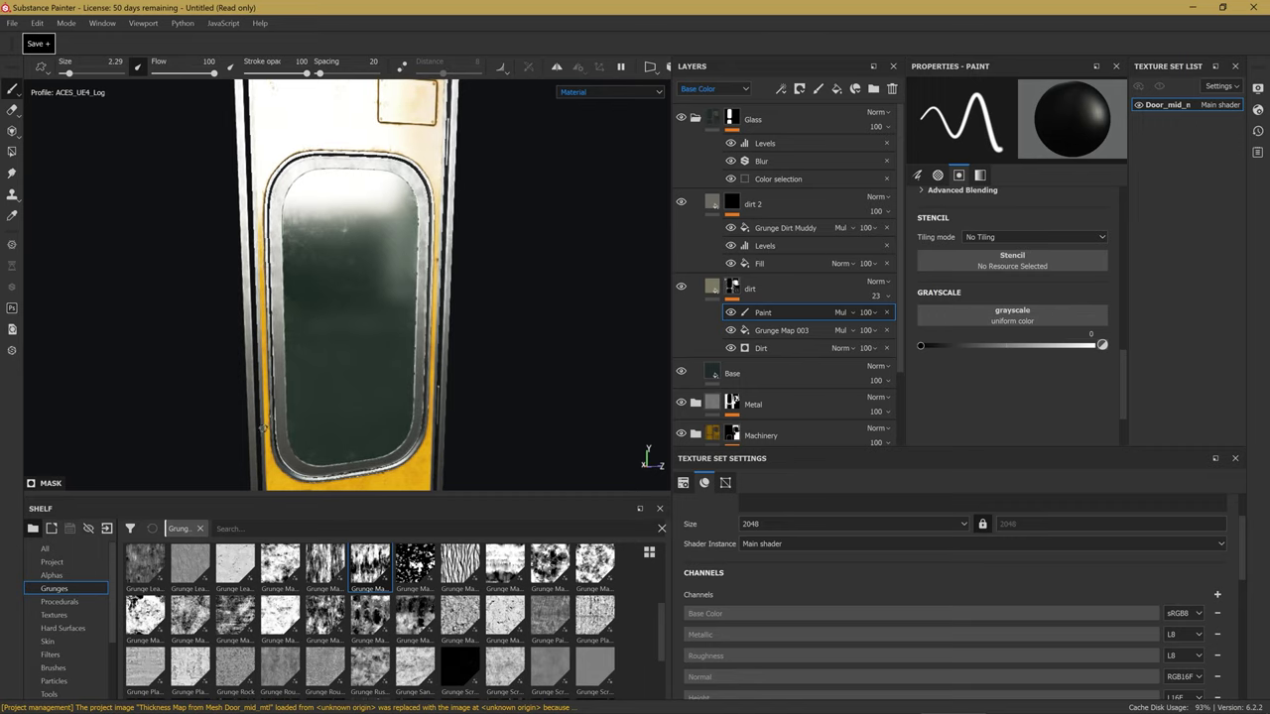
{"action": "mouse_move", "coordinate": [233, 355]}
{"action": "left_mouse_down", "text": "alt"}
{"action": "mouse_move", "coordinate": [553, 375]}
{"action": "mouse_move", "coordinate": [298, 218]}
{"action": "mouse_move", "coordinate": [284, 192]}
{"action": "mouse_move", "coordinate": [340, 200]}
{"action": "left_mouse_up", "text": "alt"}
{"action": "right_click_drag", "start_coordinate": [340, 200], "coordinate": [319, 203], "text": "shift"}
{"action": "mouse_move", "coordinate": [330, 185]}
{"action": "left_mouse_down", "text": "alt"}
{"action": "mouse_move", "coordinate": [343, 161]}
{"action": "mouse_move", "coordinate": [434, 185]}
{"action": "mouse_move", "coordinate": [305, 294]}
{"action": "mouse_move", "coordinate": [226, 252]}
{"action": "mouse_move", "coordinate": [354, 288]}
{"action": "mouse_move", "coordinate": [403, 333]}
{"action": "left_mouse_up", "text": "alt"}
{"action": "left_click_drag", "start_coordinate": [424, 143], "coordinate": [368, 248], "text": "alt"}
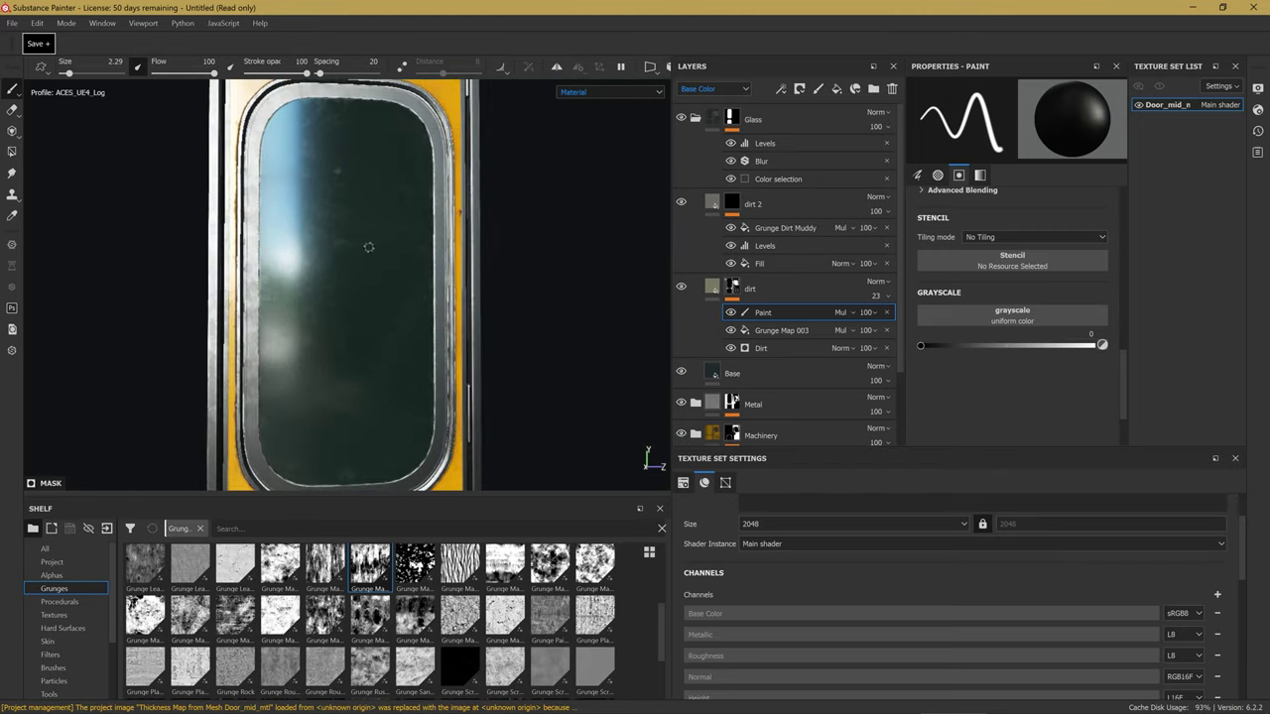
{"action": "mouse_move", "coordinate": [437, 171]}
{"action": "left_mouse_down", "text": "alt"}
{"action": "mouse_move", "coordinate": [328, 294]}
{"action": "mouse_move", "coordinate": [357, 199]}
{"action": "left_mouse_up", "text": "alt"}
{"action": "mouse_move", "coordinate": [261, 160]}
{"action": "left_mouse_down", "text": "alt"}
{"action": "mouse_move", "coordinate": [249, 219]}
{"action": "mouse_move", "coordinate": [281, 269]}
{"action": "mouse_move", "coordinate": [360, 241]}
{"action": "left_mouse_up", "text": "alt"}
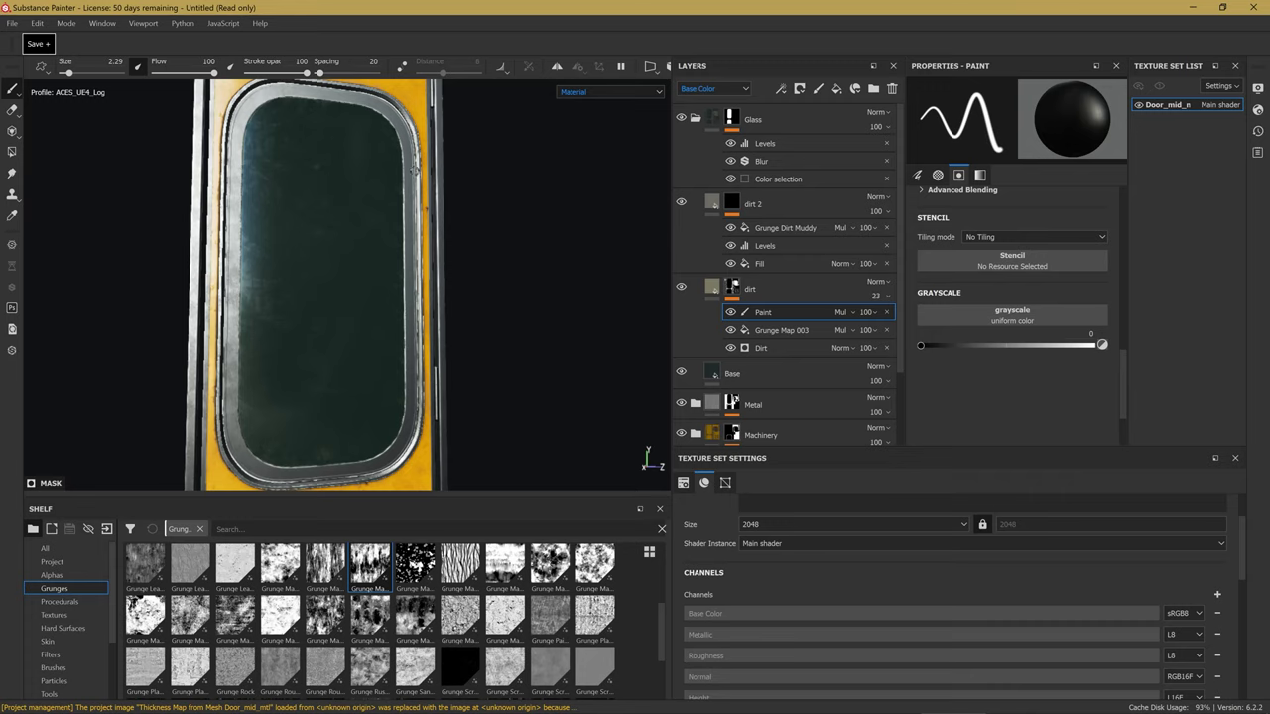
{"action": "scroll", "coordinate": [299, 358], "scroll_direction": "down", "scroll_amount": 3}
View the door window full-screen while rotating the environment lighting across it.
{"action": "key", "text": "Tab"}
{"action": "scroll", "coordinate": [562, 419], "scroll_direction": "up", "scroll_amount": 3}
{"action": "scroll", "coordinate": [544, 327], "scroll_direction": "up", "scroll_amount": 1}
{"action": "right_click_drag", "start_coordinate": [544, 327], "coordinate": [576, 346], "text": "shift"}
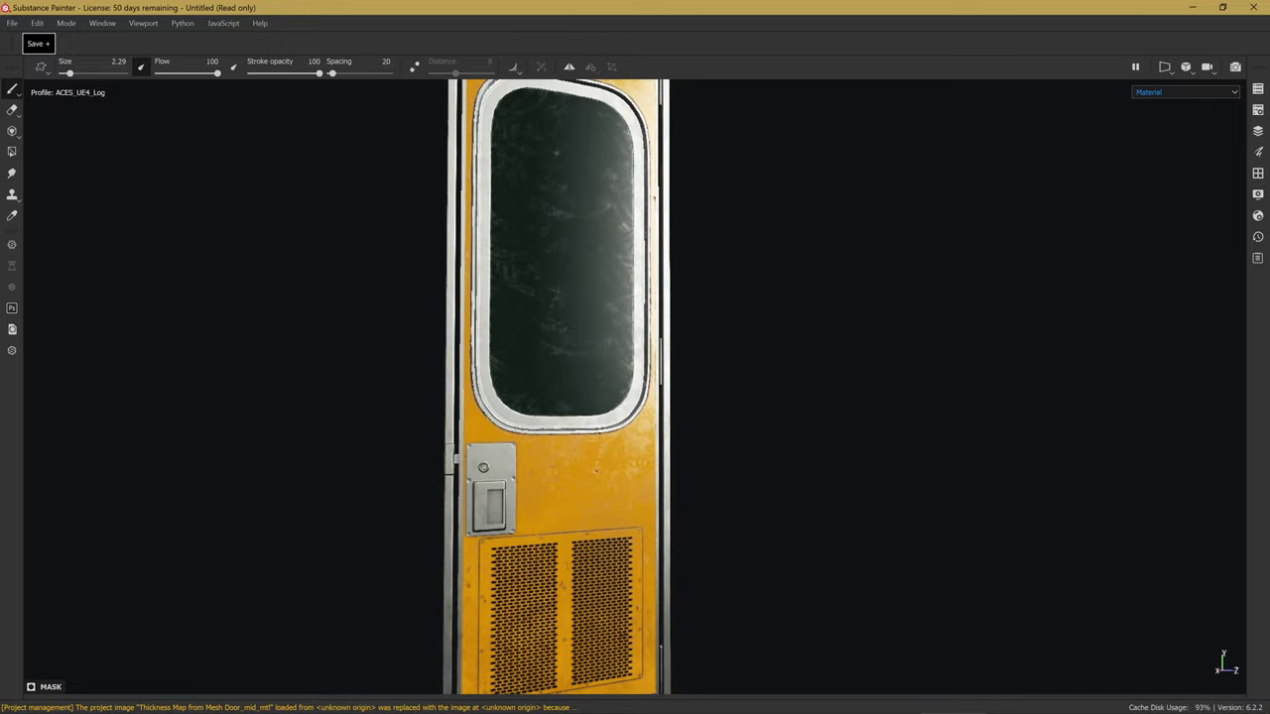
{"action": "scroll", "coordinate": [515, 283], "scroll_direction": "up", "scroll_amount": 1}
{"action": "scroll", "coordinate": [521, 248], "scroll_direction": "up", "scroll_amount": 2}
{"action": "scroll", "coordinate": [507, 317], "scroll_direction": "up", "scroll_amount": 2}
{"action": "right_click_drag", "start_coordinate": [507, 317], "coordinate": [533, 312], "text": "shift"}
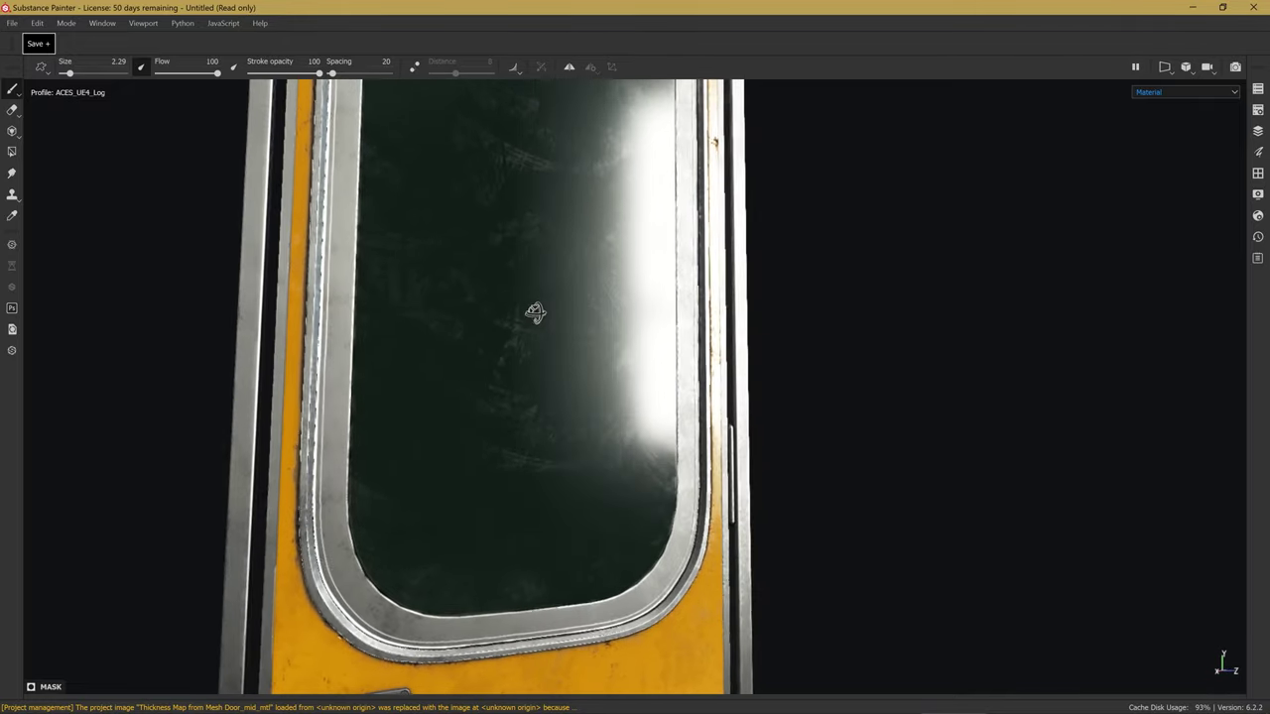
{"action": "left_click_drag", "start_coordinate": [533, 312], "coordinate": [516, 315], "text": "alt"}
{"action": "scroll", "coordinate": [559, 410], "scroll_direction": "up", "scroll_amount": 2}
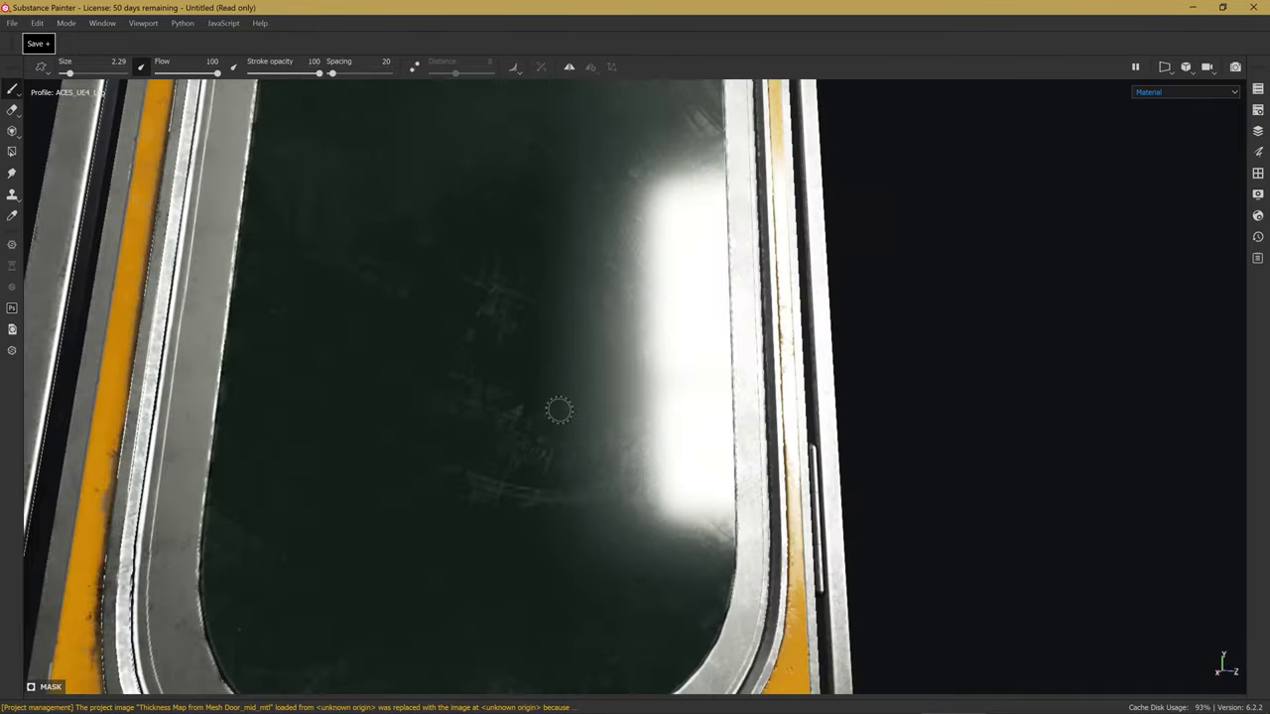
{"action": "key", "text": "Tab"}
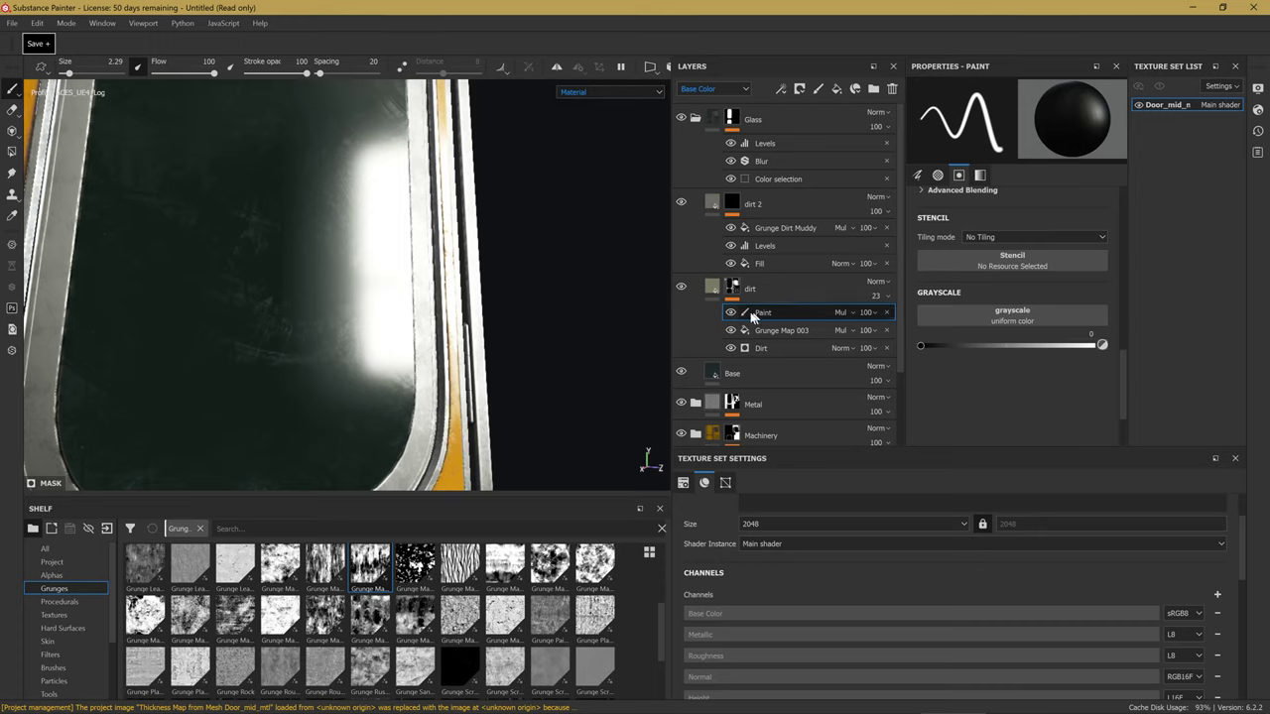
Enlarge the paint brush from size 6.02 to 16.92.
{"action": "left_click_drag", "start_coordinate": [265, 356], "coordinate": [344, 340], "text": "alt"}
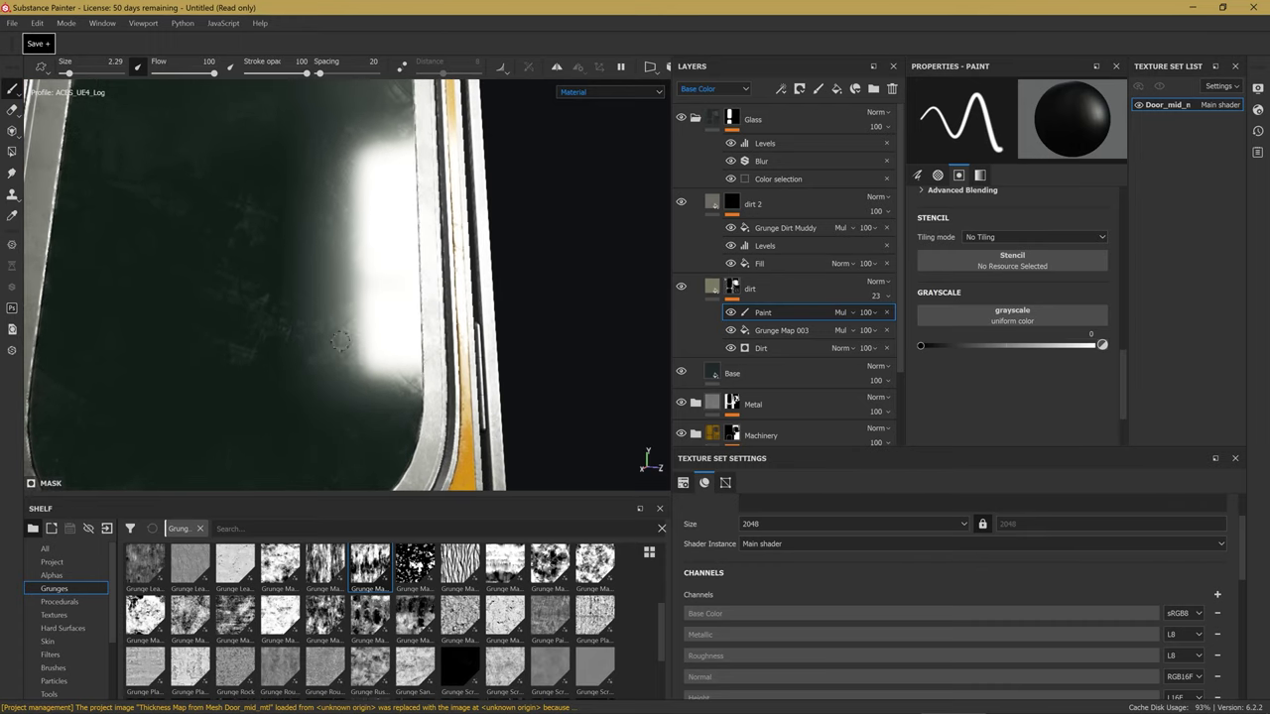
{"action": "key", "text": "bracketright"}
{"action": "key", "text": "bracketright"}
{"action": "key", "text": "bracketright"}
{"action": "scroll", "coordinate": [298, 337], "scroll_direction": "down", "scroll_amount": 2}
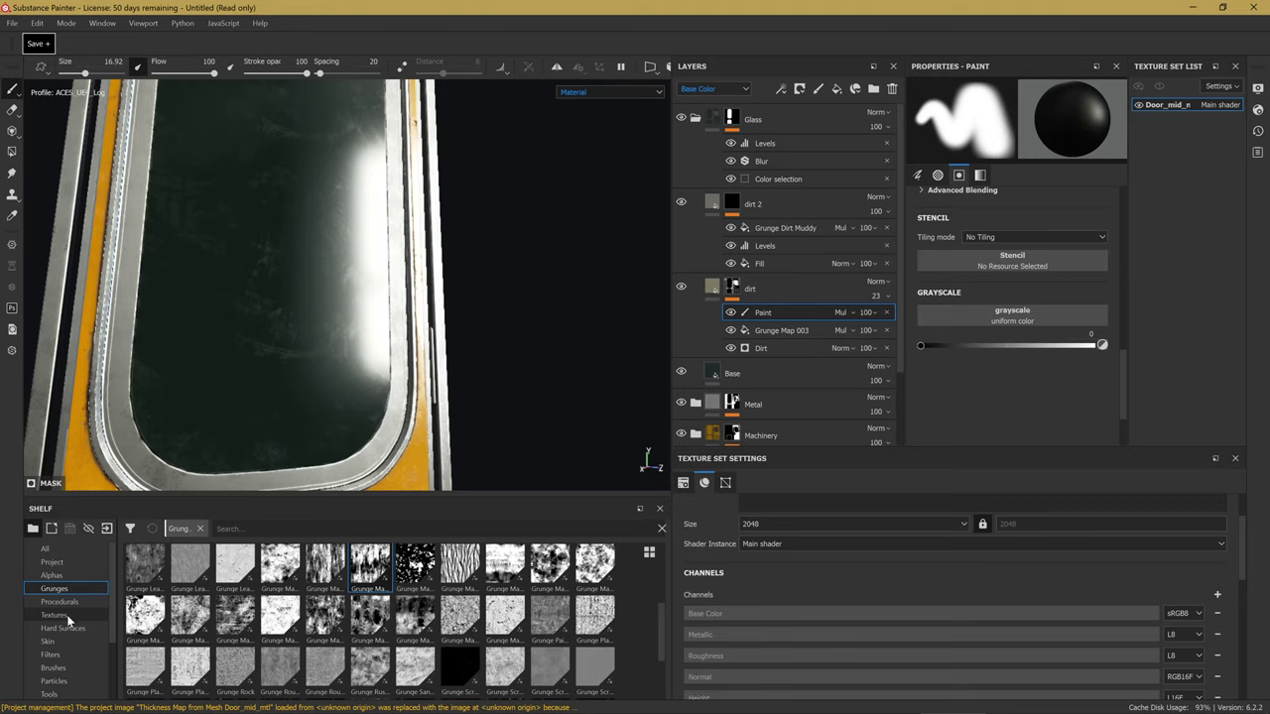
Switch to the Bark brush and dab a faint stroke of grime on the glass.
{"action": "left_click", "coordinate": [55, 668]}
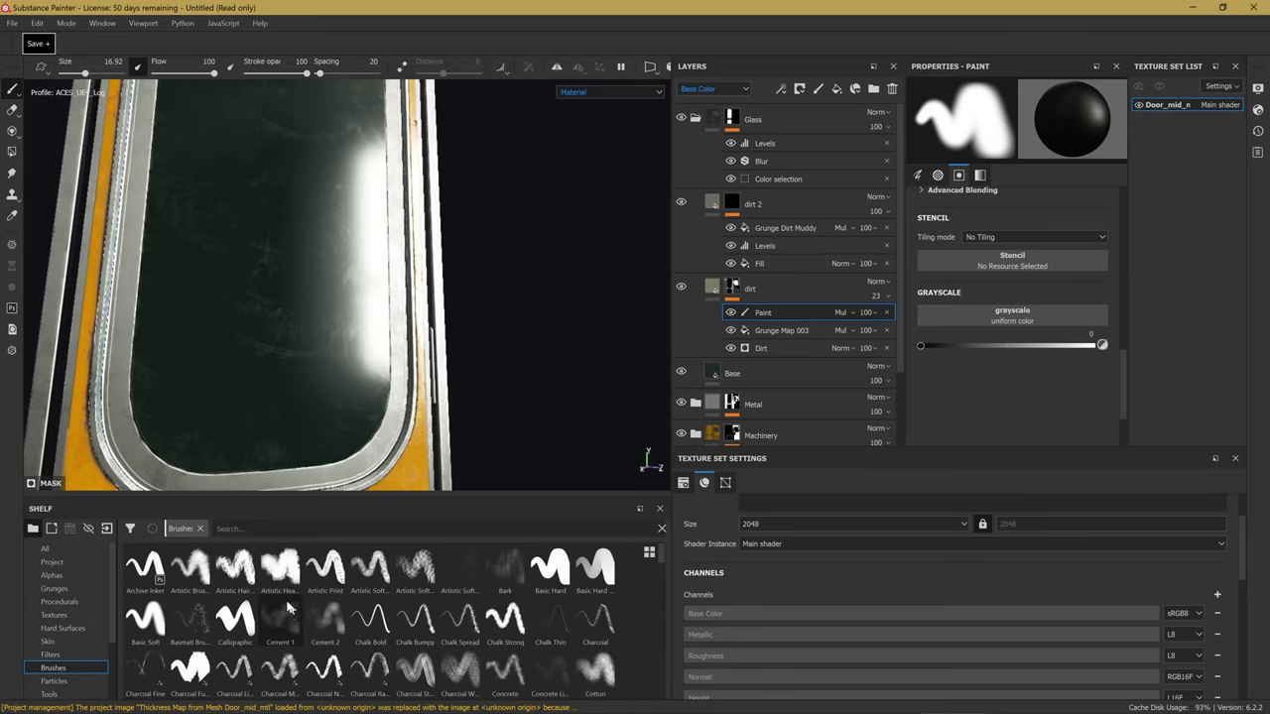
{"action": "left_click", "coordinate": [498, 563]}
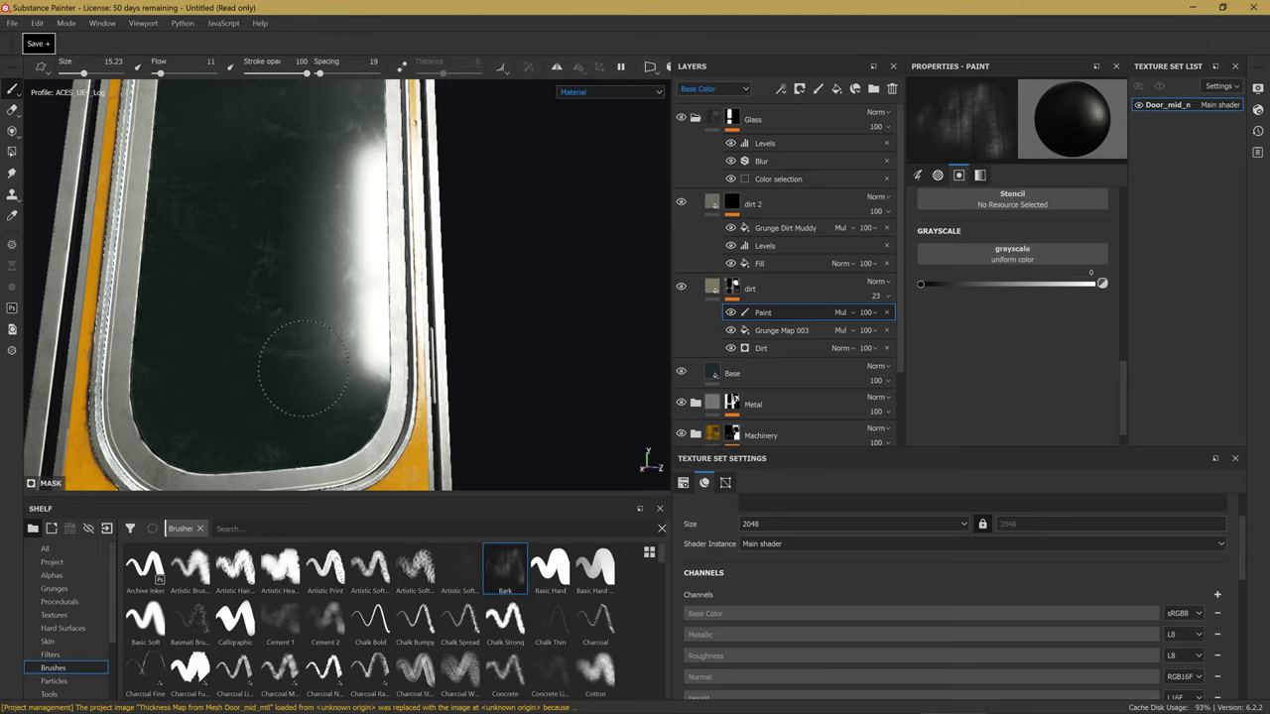
{"action": "left_click_drag", "start_coordinate": [289, 368], "coordinate": [269, 340]}
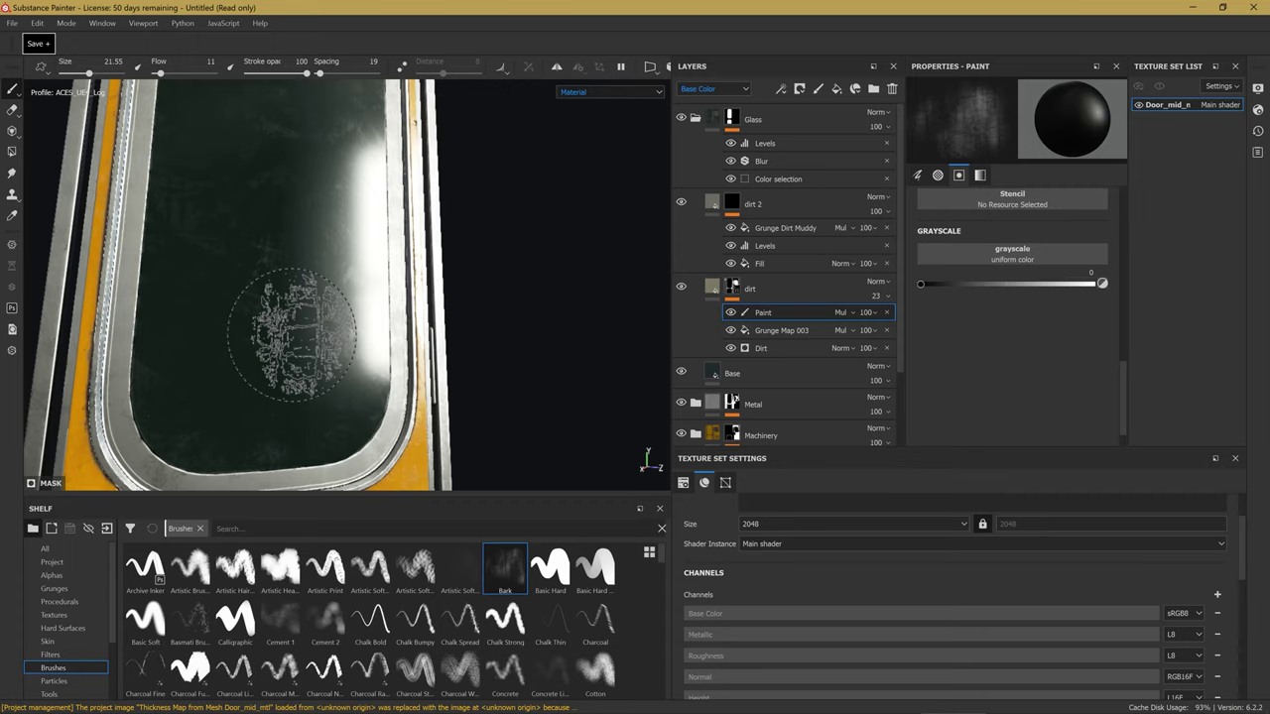
Orbit around the window frame to check the grime and glass reflections, then open the dirt layer's effect options.
{"action": "left_click_drag", "start_coordinate": [246, 307], "coordinate": [421, 266], "text": "alt"}
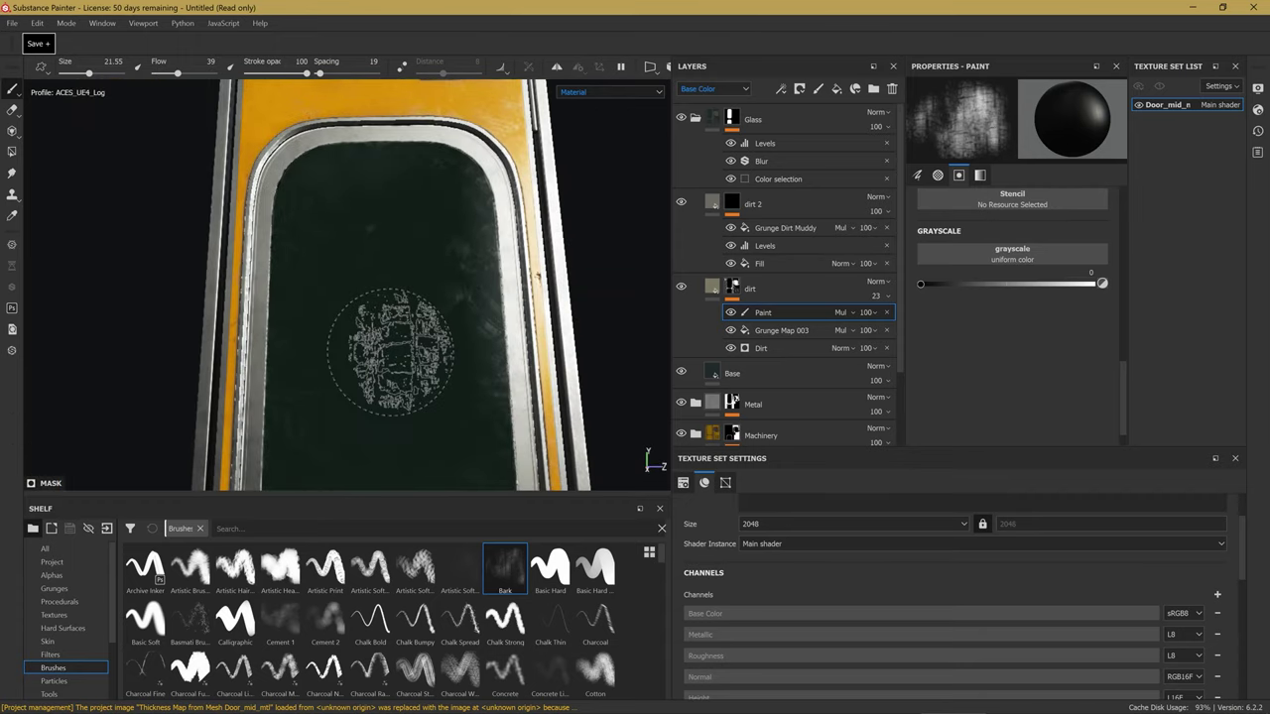
{"action": "left_click_drag", "start_coordinate": [392, 352], "coordinate": [403, 215], "text": "alt"}
{"action": "mouse_move", "coordinate": [336, 300]}
{"action": "left_mouse_down", "text": "alt"}
{"action": "mouse_move", "coordinate": [335, 383]}
{"action": "mouse_move", "coordinate": [383, 284]}
{"action": "mouse_move", "coordinate": [340, 426]}
{"action": "mouse_move", "coordinate": [354, 453]}
{"action": "left_mouse_up", "text": "alt"}
{"action": "mouse_move", "coordinate": [276, 309]}
{"action": "left_mouse_down", "text": "alt"}
{"action": "mouse_move", "coordinate": [269, 249]}
{"action": "mouse_move", "coordinate": [362, 362]}
{"action": "left_mouse_up", "text": "alt"}
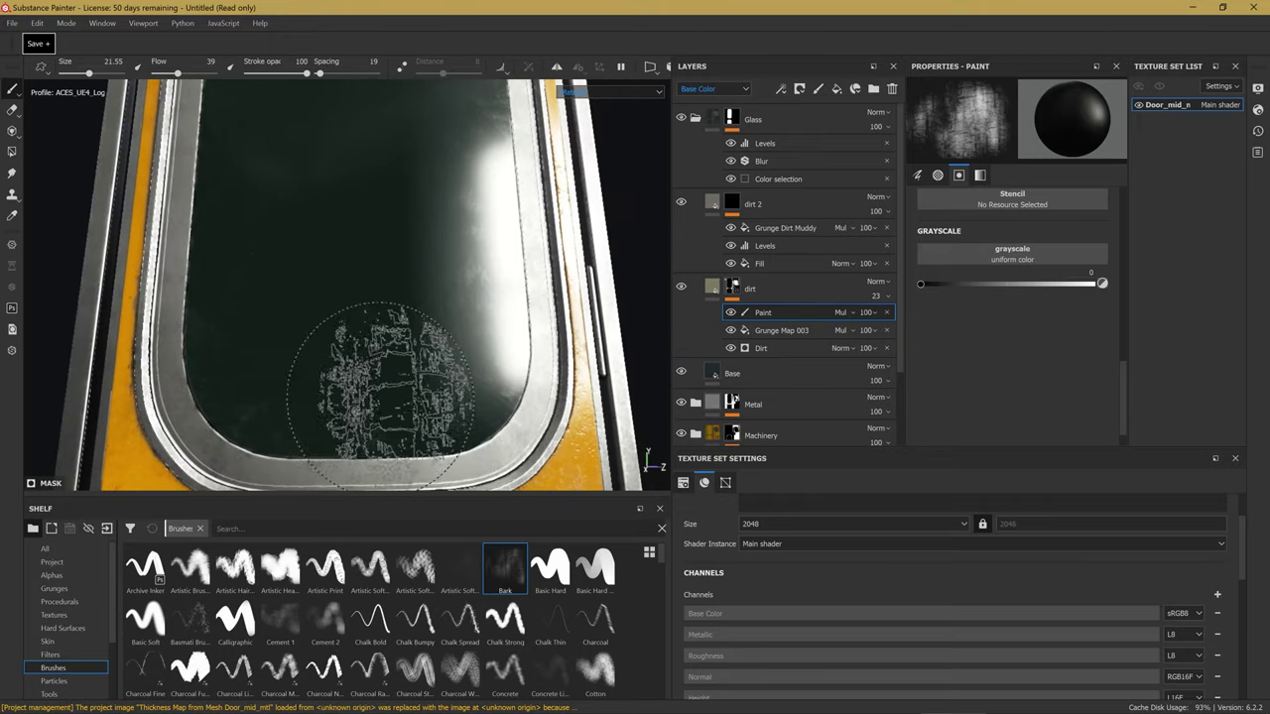
{"action": "mouse_move", "coordinate": [170, 156]}
{"action": "left_mouse_down", "text": "alt"}
{"action": "mouse_move", "coordinate": [232, 368]}
{"action": "mouse_move", "coordinate": [312, 212]}
{"action": "left_mouse_up", "text": "alt"}
{"action": "left_click_drag", "start_coordinate": [342, 357], "coordinate": [402, 268], "text": "alt"}
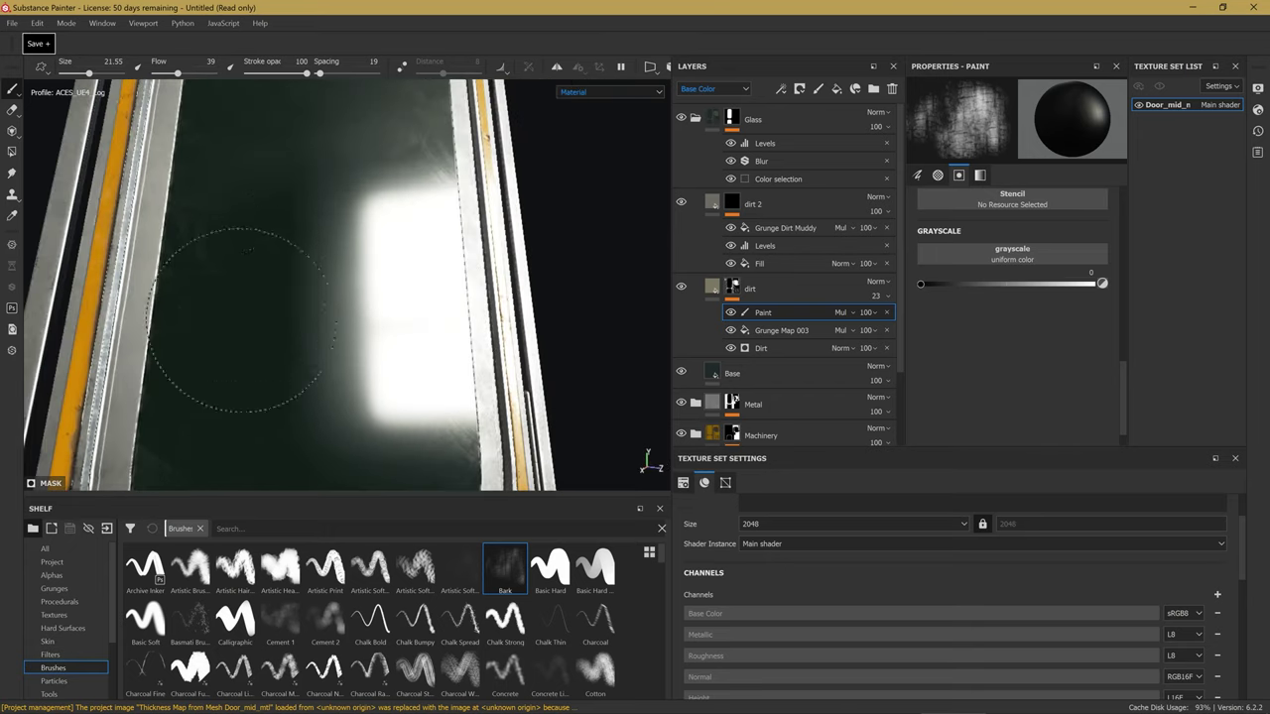
{"action": "left_click_drag", "start_coordinate": [228, 308], "coordinate": [286, 180], "text": "alt"}
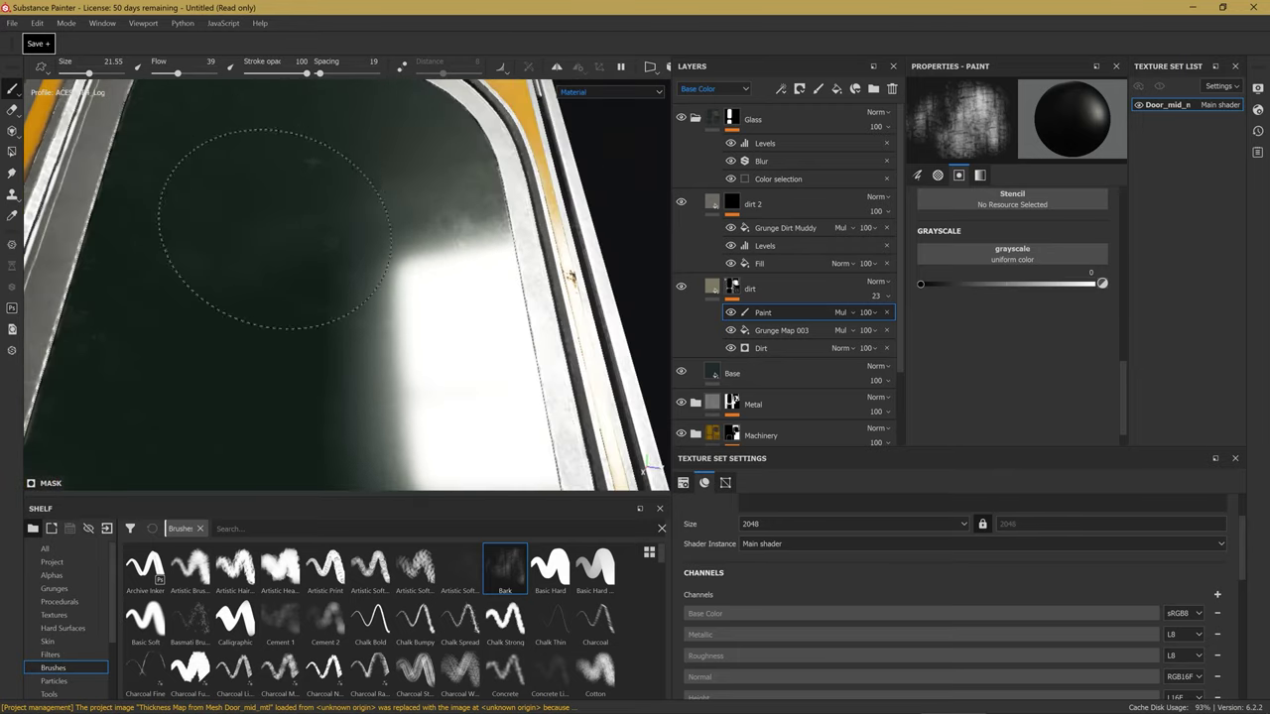
{"action": "mouse_move", "coordinate": [408, 290]}
{"action": "left_mouse_down", "text": "alt"}
{"action": "mouse_move", "coordinate": [256, 312]}
{"action": "mouse_move", "coordinate": [363, 212]}
{"action": "left_mouse_up", "text": "alt"}
{"action": "mouse_move", "coordinate": [340, 340]}
{"action": "left_mouse_down", "text": "alt"}
{"action": "mouse_move", "coordinate": [433, 368]}
{"action": "mouse_move", "coordinate": [369, 332]}
{"action": "left_mouse_up", "text": "alt"}
{"action": "right_click", "coordinate": [782, 316]}
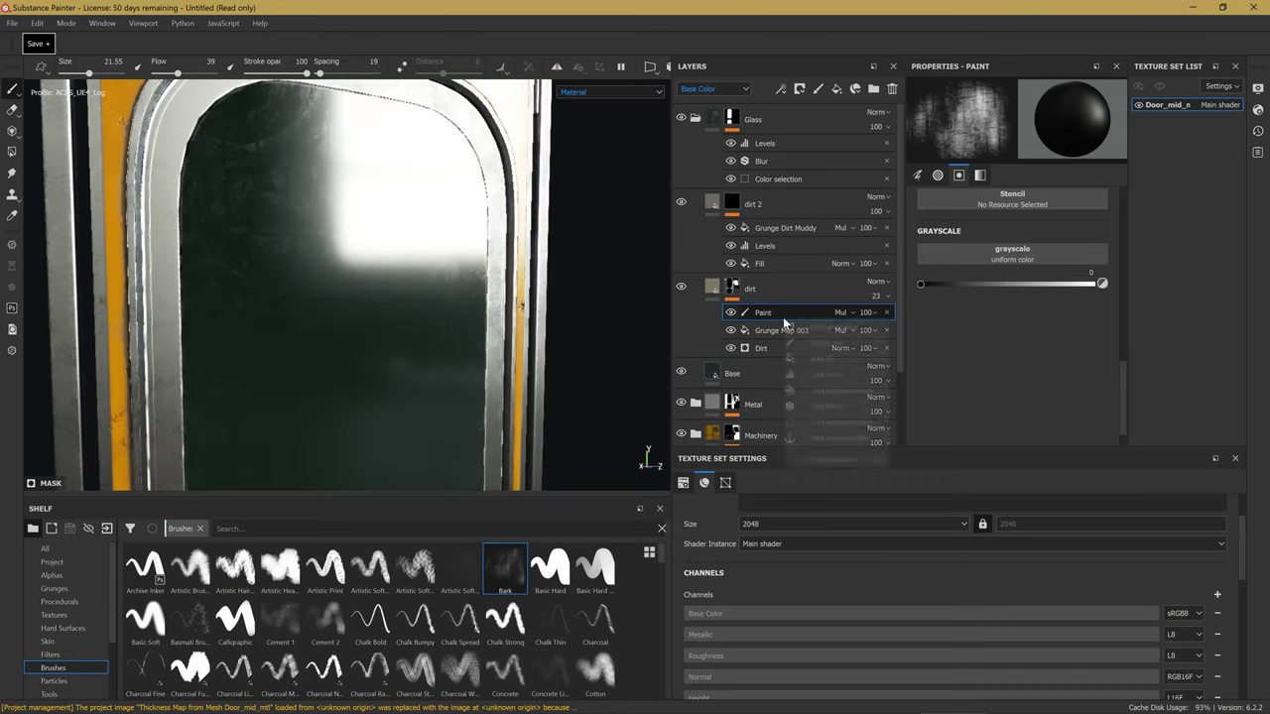
Add a second Paint effect to the dirt layer, blended as Linear dodge.
{"action": "left_click", "coordinate": [822, 343]}
{"action": "left_click", "coordinate": [843, 312]}
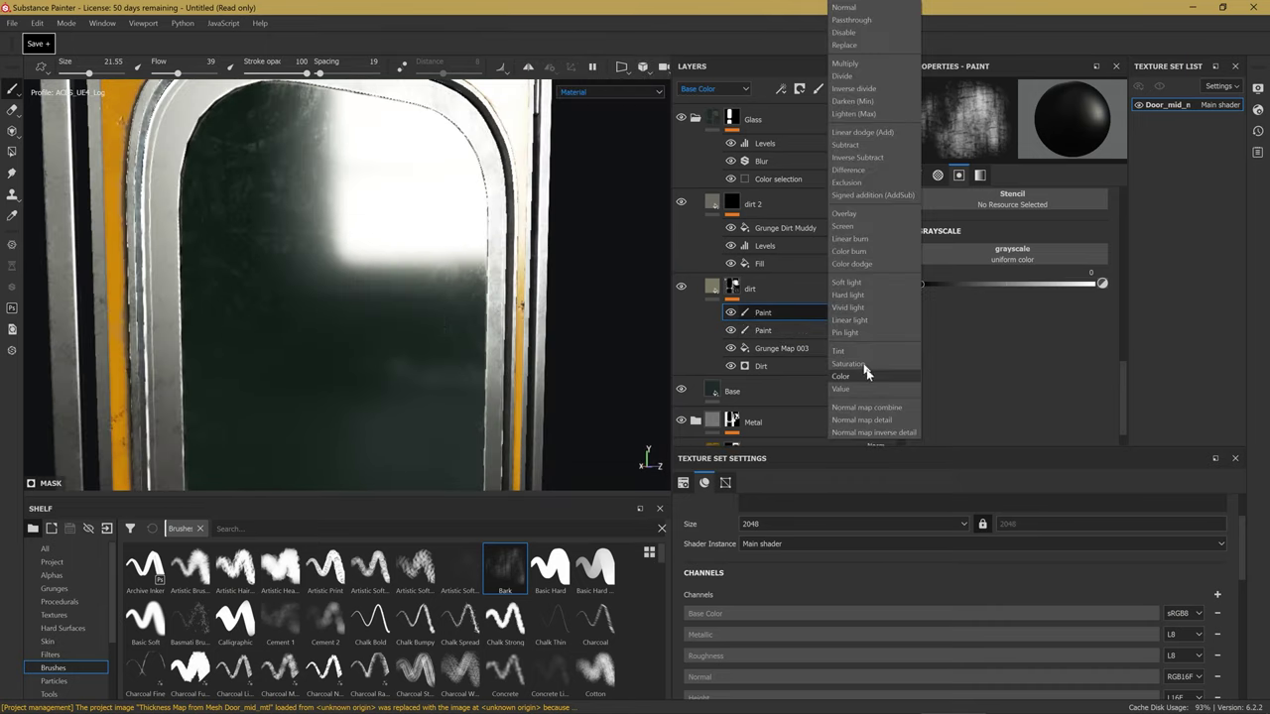
{"action": "left_click", "coordinate": [858, 133]}
{"action": "scroll", "coordinate": [287, 275], "scroll_direction": "up", "scroll_amount": 3}
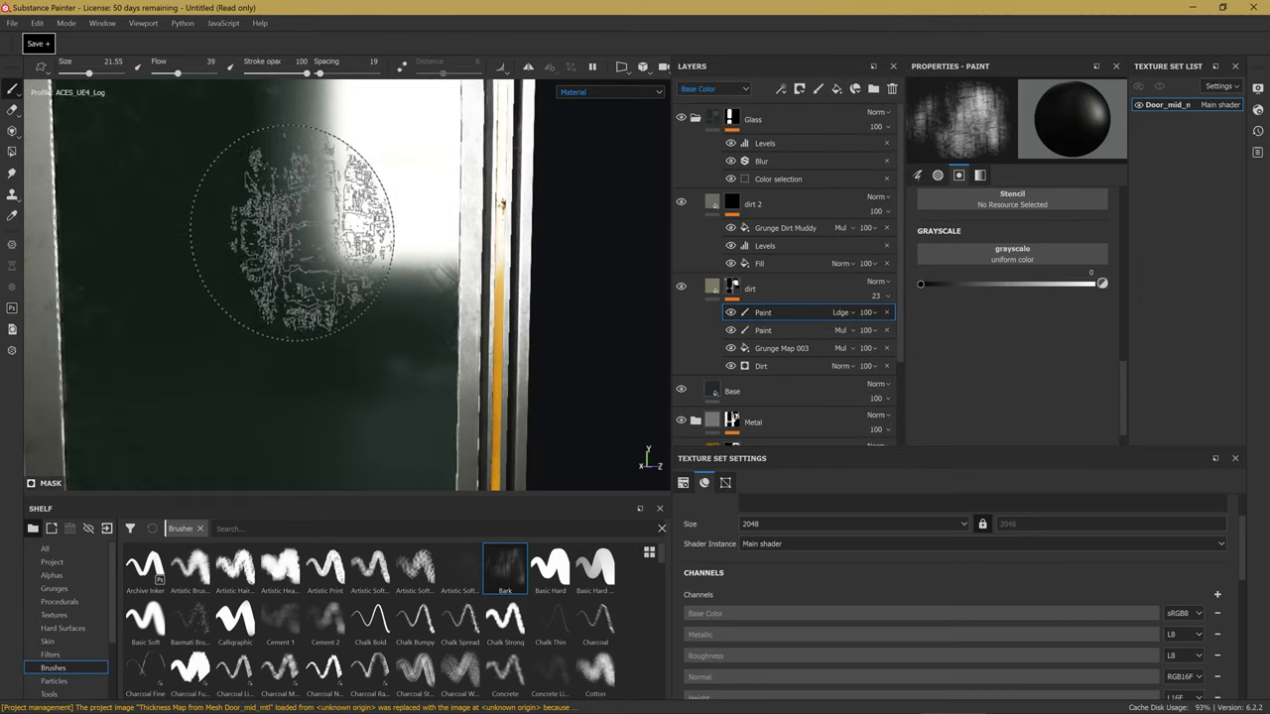
{"action": "mouse_move", "coordinate": [287, 275]}
{"action": "left_mouse_down", "text": "alt"}
{"action": "mouse_move", "coordinate": [377, 298]}
{"action": "mouse_move", "coordinate": [387, 283]}
{"action": "mouse_move", "coordinate": [359, 194]}
{"action": "mouse_move", "coordinate": [396, 357]}
{"action": "left_mouse_up", "text": "alt"}
Paint lighter grunge patches near the bright stripe and the window's bottom-left corner.
{"action": "key", "text": "x"}
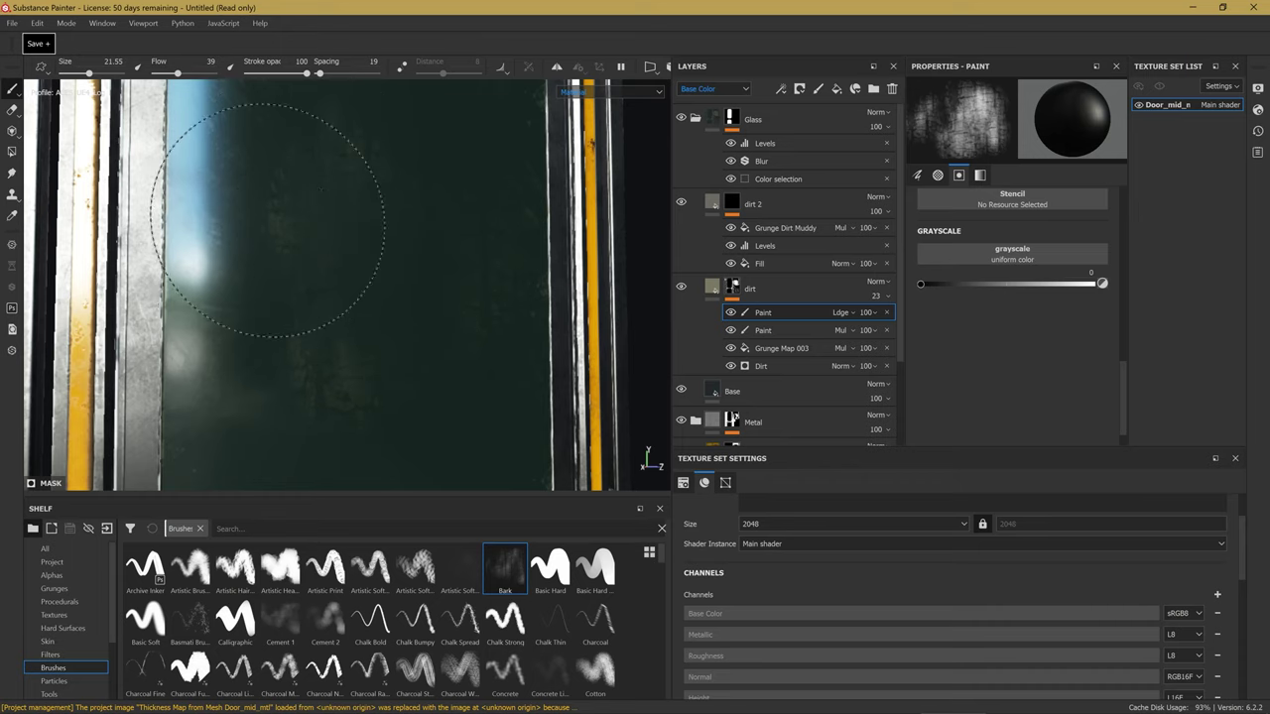
{"action": "left_click_drag", "start_coordinate": [481, 288], "coordinate": [496, 382]}
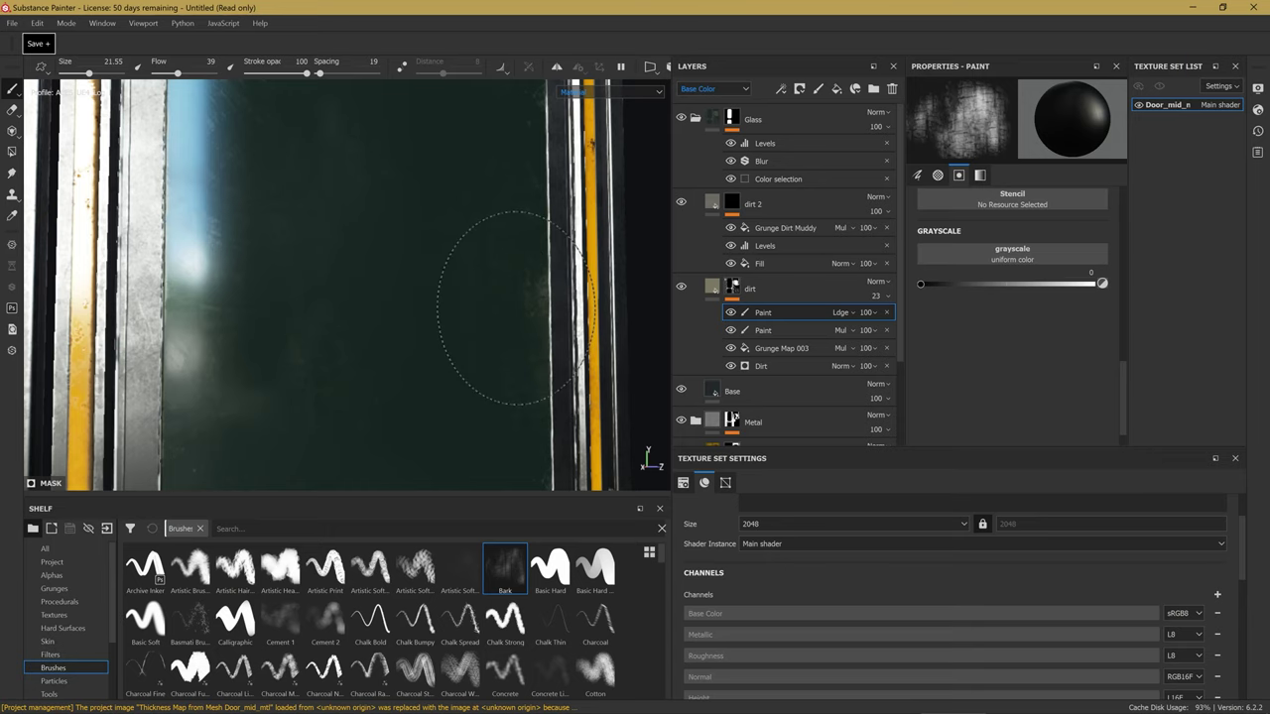
{"action": "mouse_move", "coordinate": [453, 452]}
{"action": "left_mouse_down", "text": "alt"}
{"action": "mouse_move", "coordinate": [436, 324]}
{"action": "mouse_move", "coordinate": [476, 397]}
{"action": "mouse_move", "coordinate": [365, 405]}
{"action": "left_mouse_up", "text": "alt"}
{"action": "key", "text": "x"}
{"action": "mouse_move", "coordinate": [233, 412]}
{"action": "left_mouse_down"}
{"action": "mouse_move", "coordinate": [369, 397]}
{"action": "mouse_move", "coordinate": [337, 336]}
{"action": "left_mouse_up"}
{"action": "key", "text": "x"}
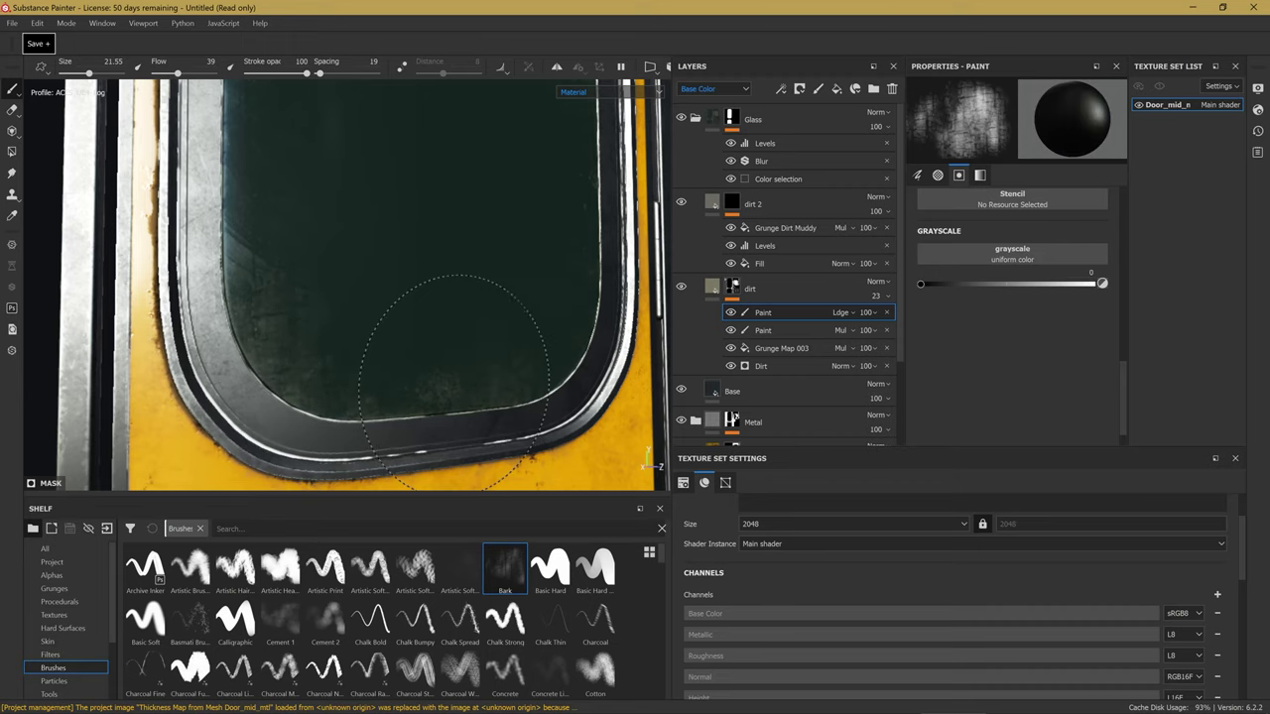
{"action": "left_click", "coordinate": [244, 527]}
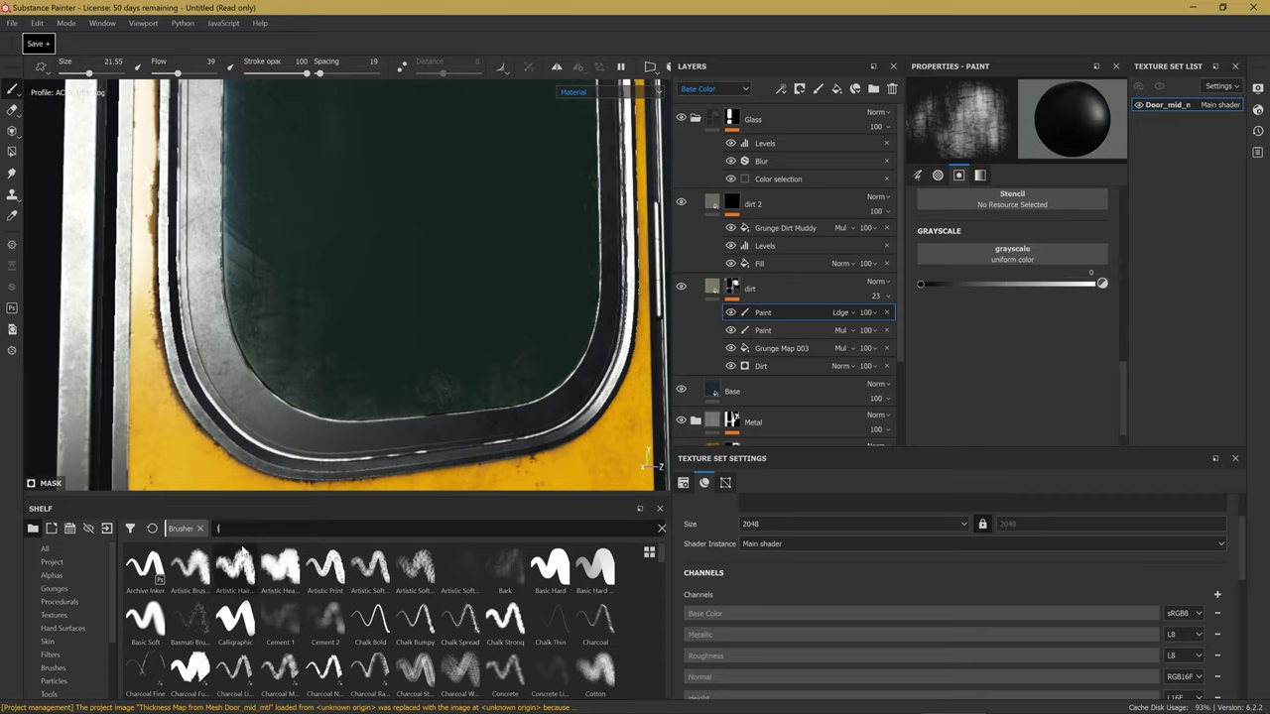
Search the brushes for 'leaks' and paint dark cracked grunge onto the glass.
{"action": "type", "text": "leaks"}
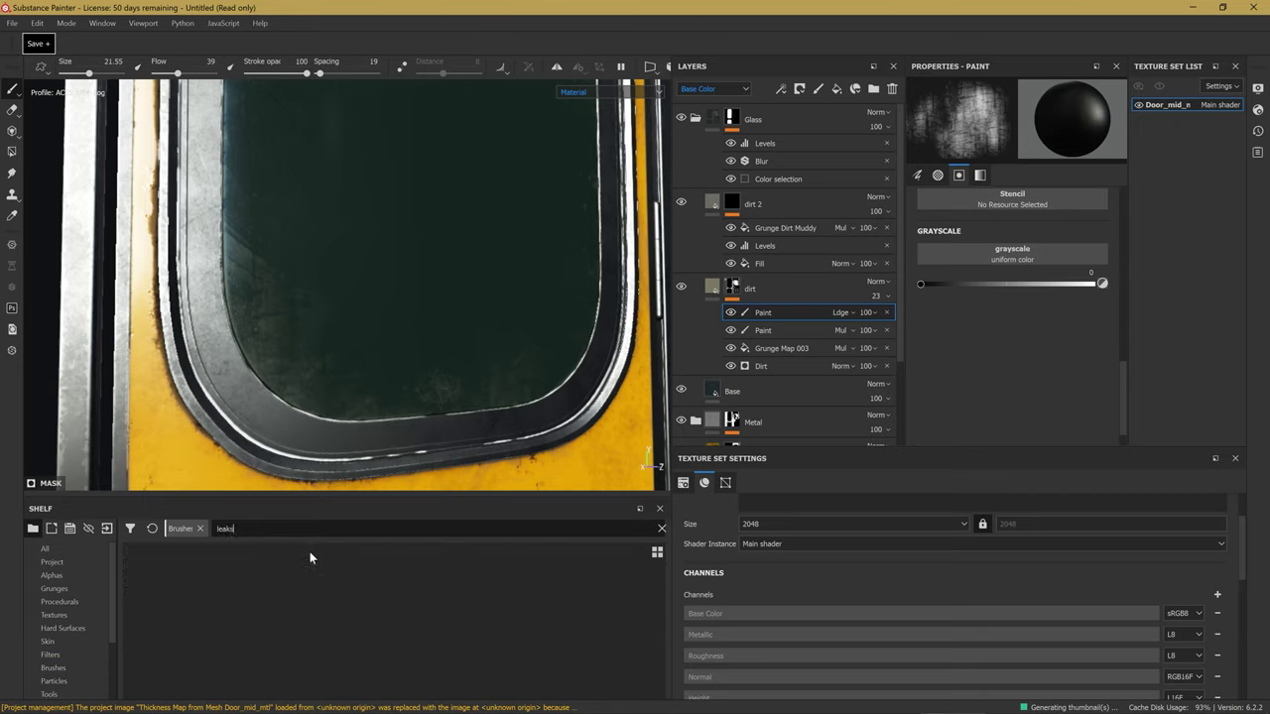
{"action": "key", "text": "BackSpace"}
{"action": "key", "text": "BackSpace"}
{"action": "key", "text": "BackSpace"}
{"action": "key", "text": "BackSpace"}
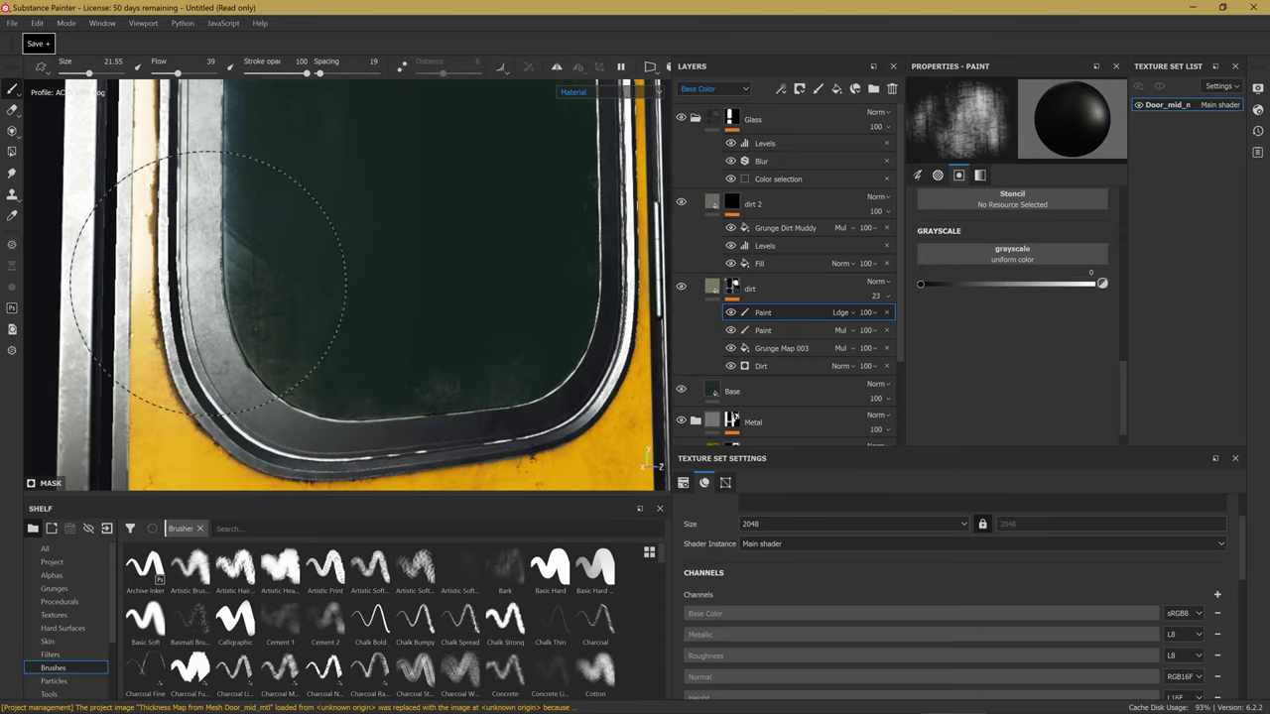
{"action": "left_click_drag", "start_coordinate": [185, 284], "coordinate": [340, 328]}
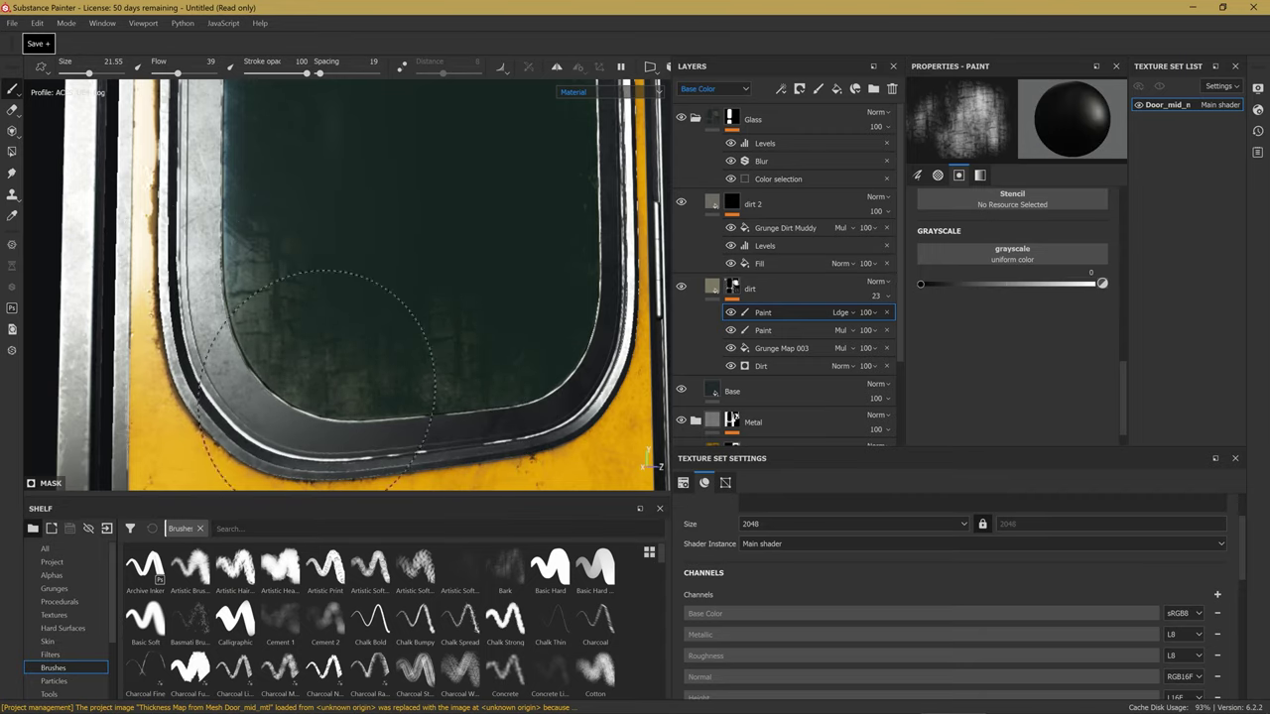
Browse the Textures library while orbiting to show more of the window's left frame.
{"action": "left_click", "coordinate": [54, 614]}
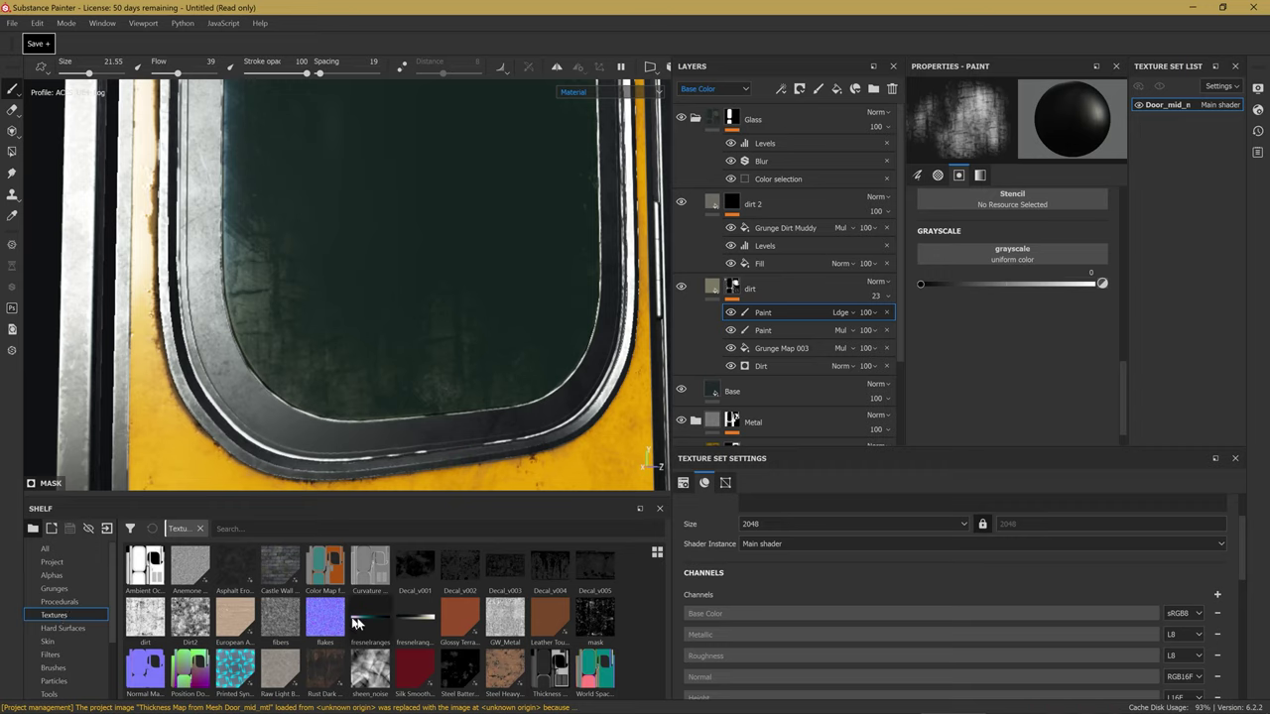
{"action": "left_click", "coordinate": [62, 603]}
{"action": "left_click", "coordinate": [57, 616]}
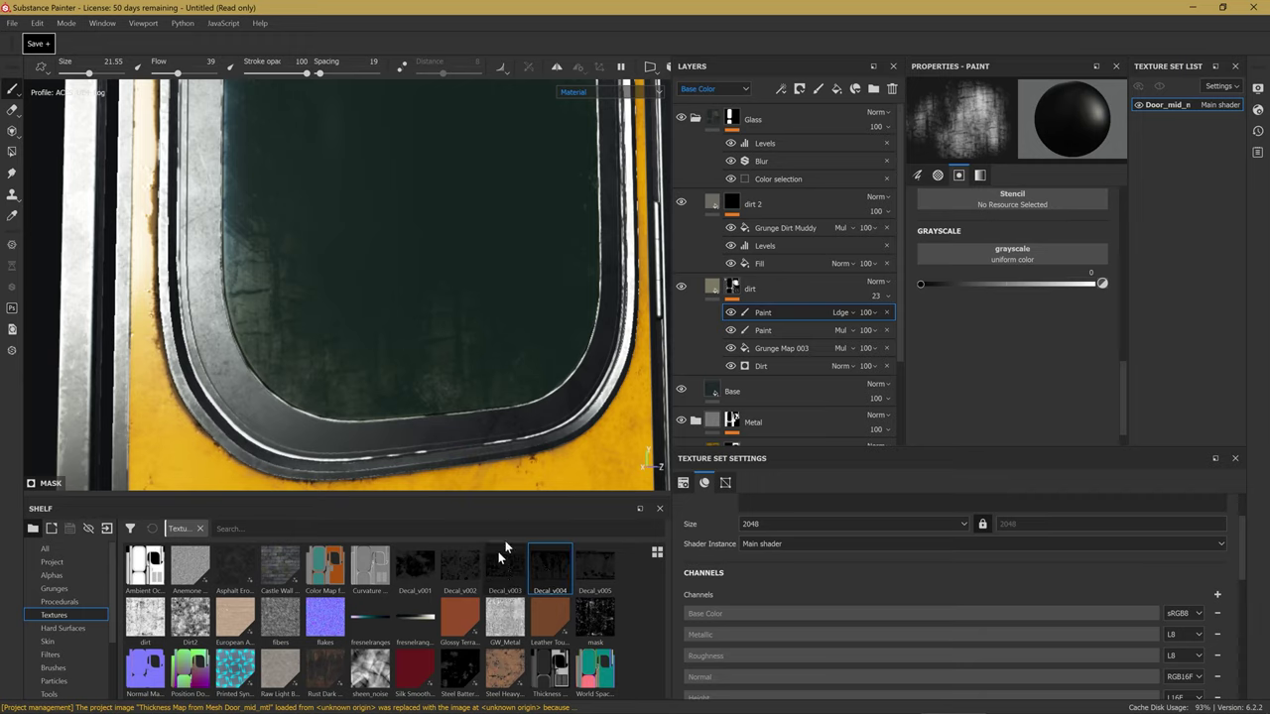
{"action": "left_click_drag", "start_coordinate": [437, 285], "coordinate": [441, 353], "text": "alt"}
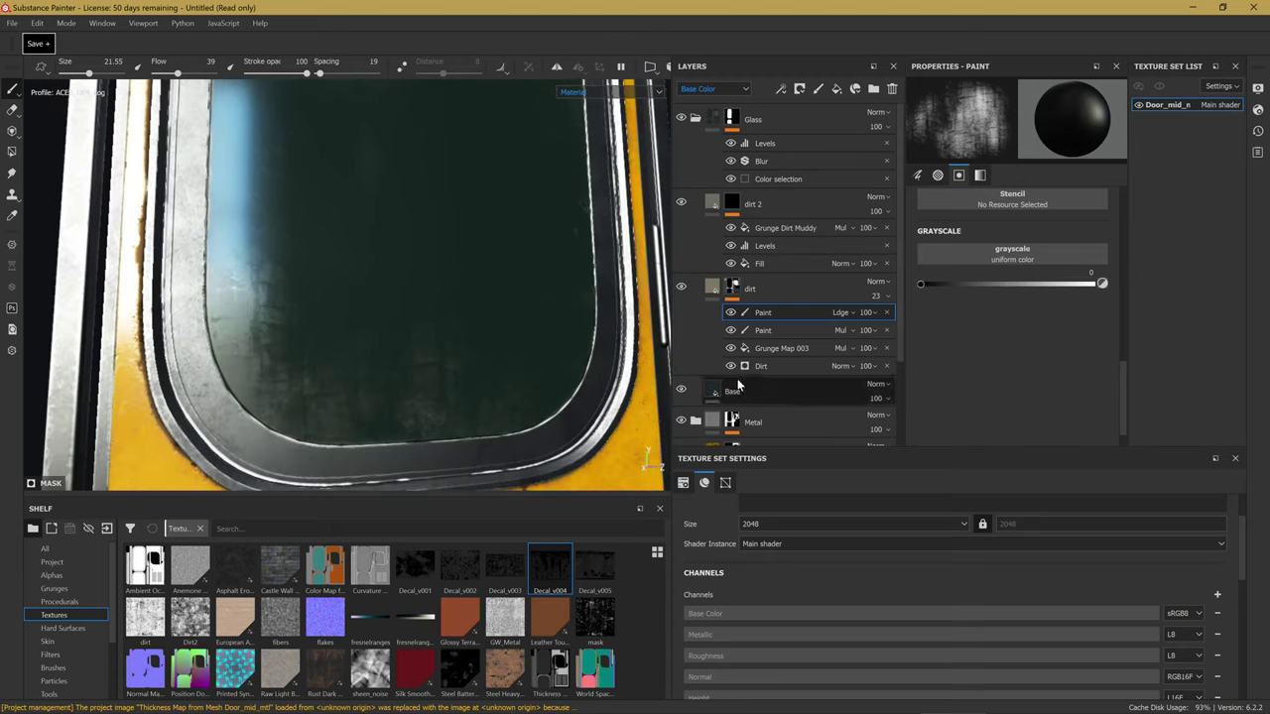
{"action": "mouse_move", "coordinate": [498, 348]}
{"action": "left_mouse_down", "text": "alt"}
{"action": "mouse_move", "coordinate": [519, 351]}
{"action": "mouse_move", "coordinate": [454, 346]}
{"action": "mouse_move", "coordinate": [418, 363]}
{"action": "mouse_move", "coordinate": [434, 340]}
{"action": "mouse_move", "coordinate": [490, 385]}
{"action": "mouse_move", "coordinate": [476, 397]}
{"action": "left_mouse_up", "text": "alt"}
{"action": "key", "text": "3"}
Project the mask texture to scatter speckled dirt spots across the window glass.
{"action": "left_click_drag", "start_coordinate": [550, 568], "coordinate": [990, 263]}
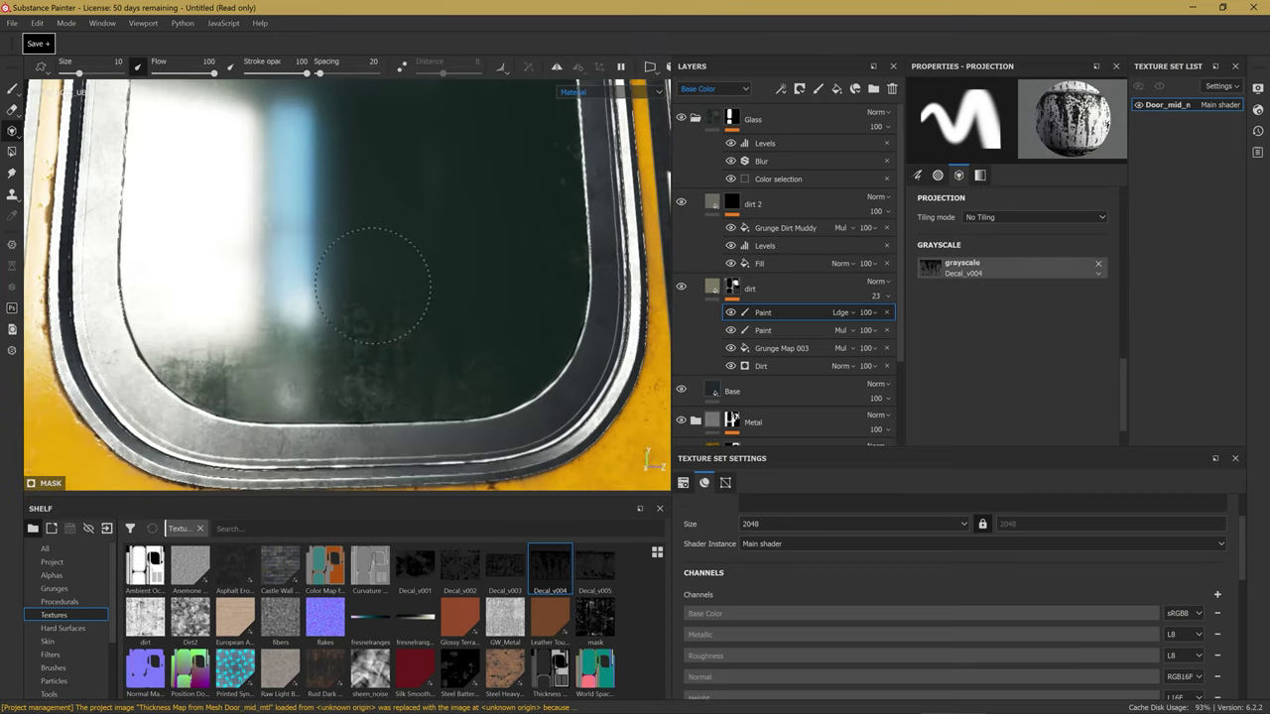
{"action": "right_click_drag", "start_coordinate": [241, 299], "coordinate": [340, 327], "text": "alt"}
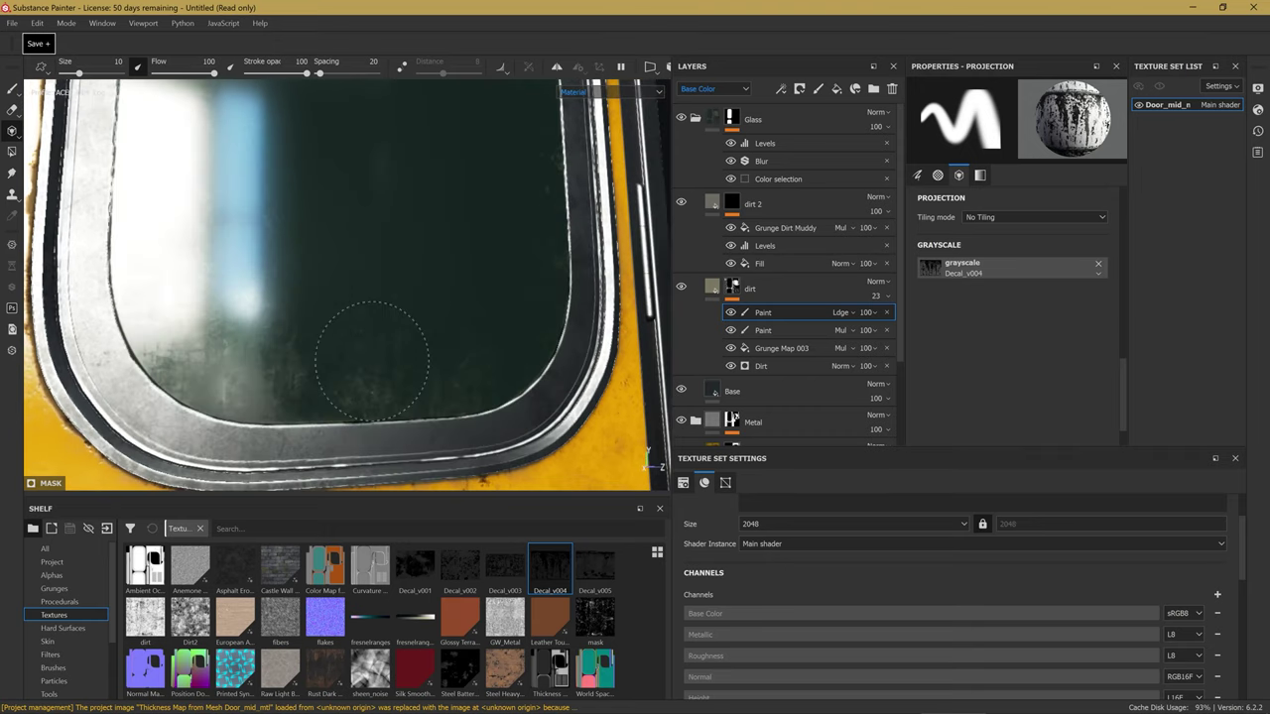
{"action": "right_click_drag", "start_coordinate": [369, 368], "coordinate": [340, 284], "text": "alt"}
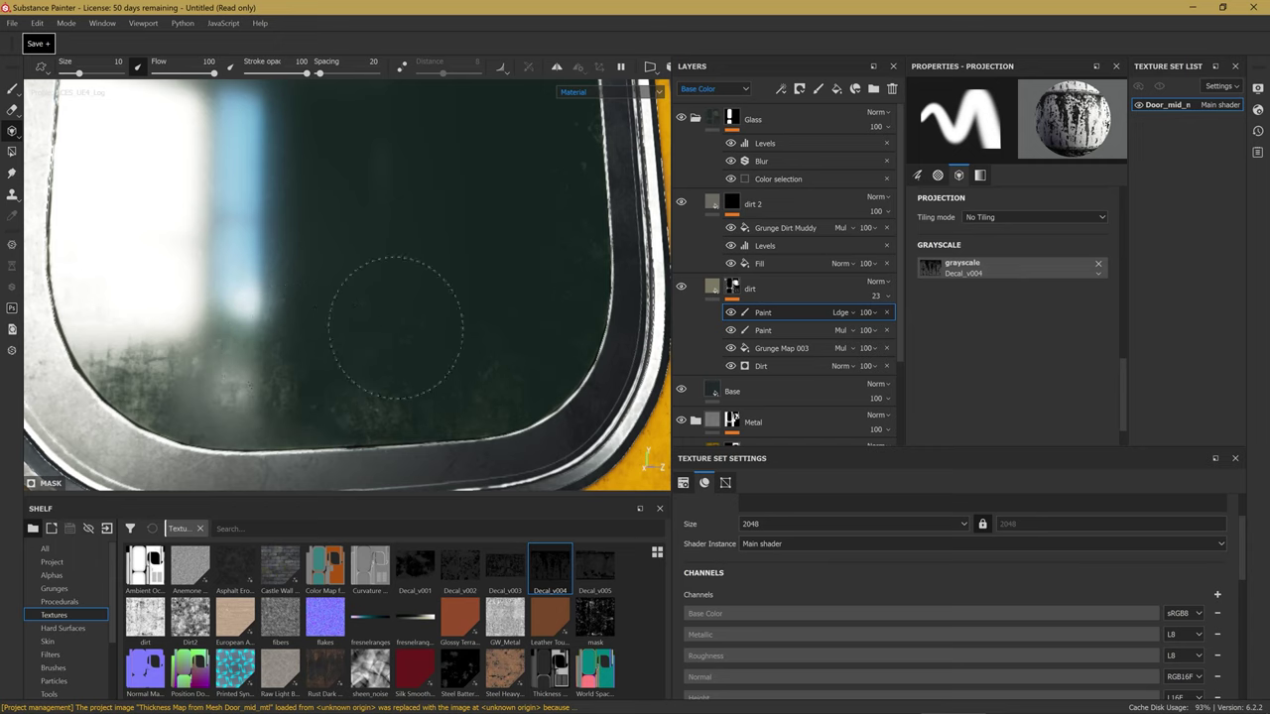
{"action": "left_click_drag", "start_coordinate": [606, 613], "coordinate": [967, 269]}
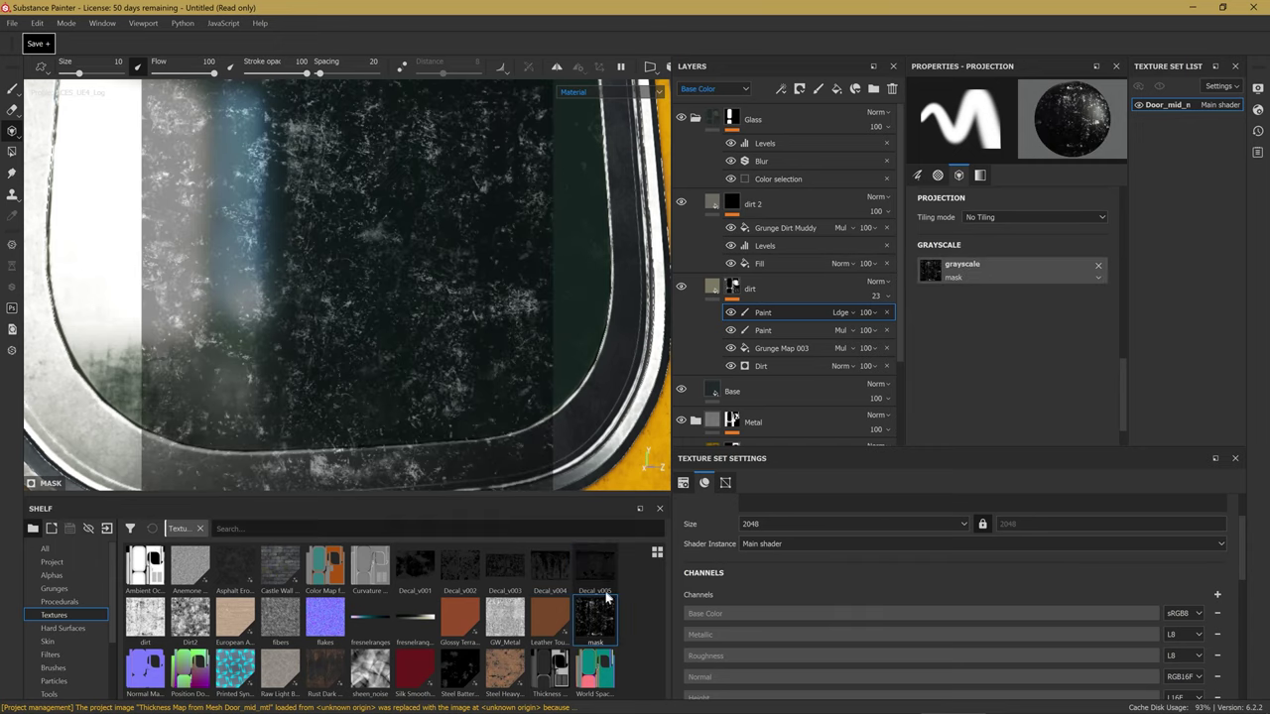
{"action": "mouse_move", "coordinate": [426, 382]}
{"action": "left_mouse_down"}
{"action": "mouse_move", "coordinate": [425, 369]}
{"action": "mouse_move", "coordinate": [479, 367]}
{"action": "left_mouse_up"}
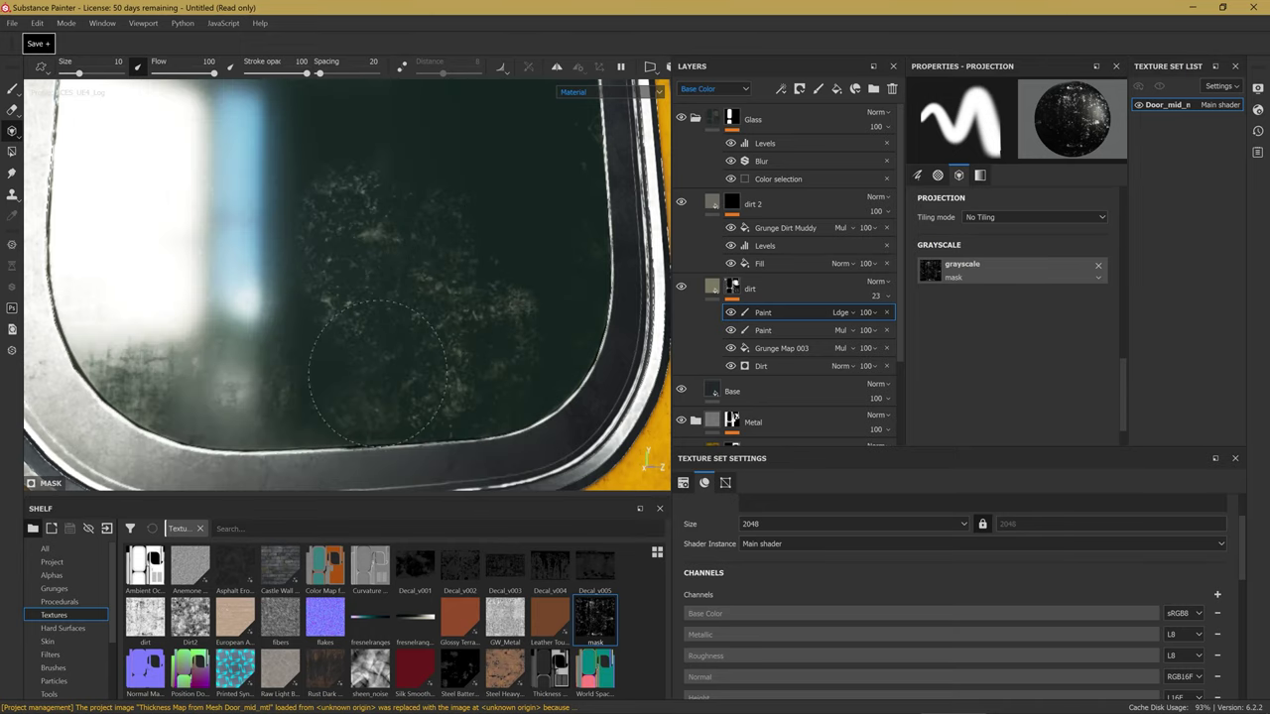
{"action": "left_click_drag", "start_coordinate": [425, 316], "coordinate": [310, 180]}
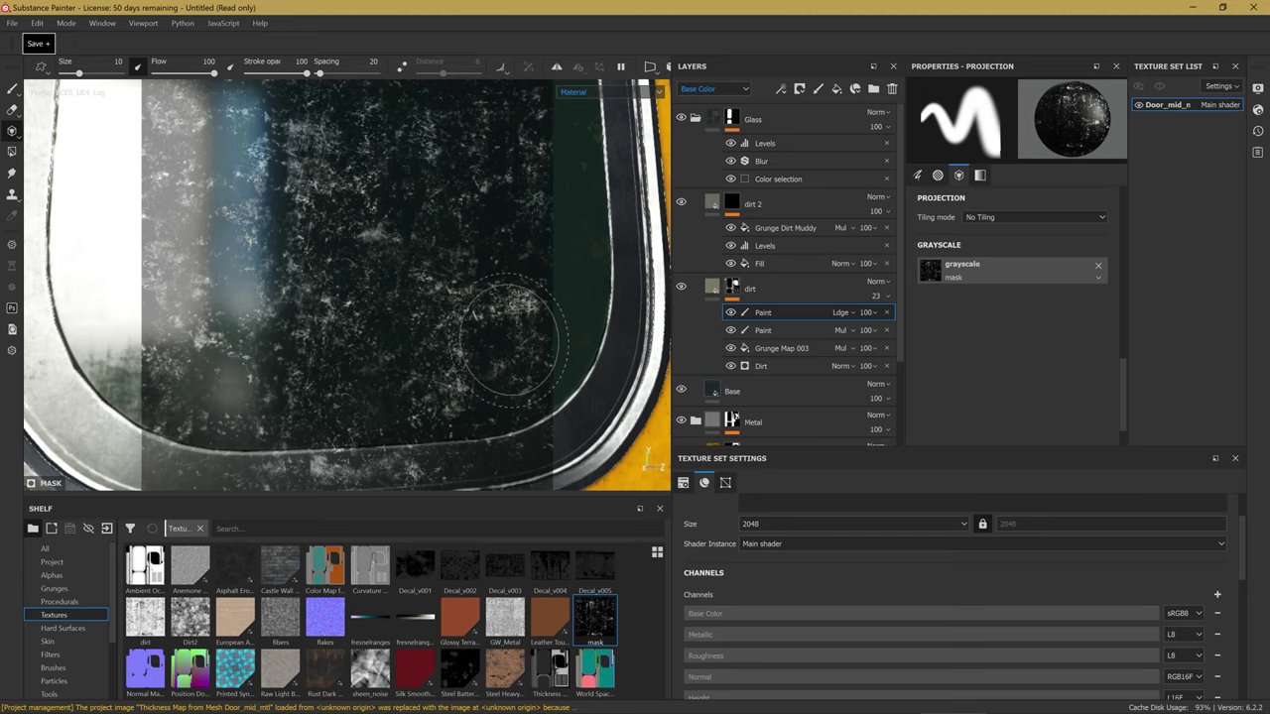
Reset grayscale to 0 and use Decal_v004 as the paint brush's stencil.
{"action": "left_click", "coordinate": [1098, 265]}
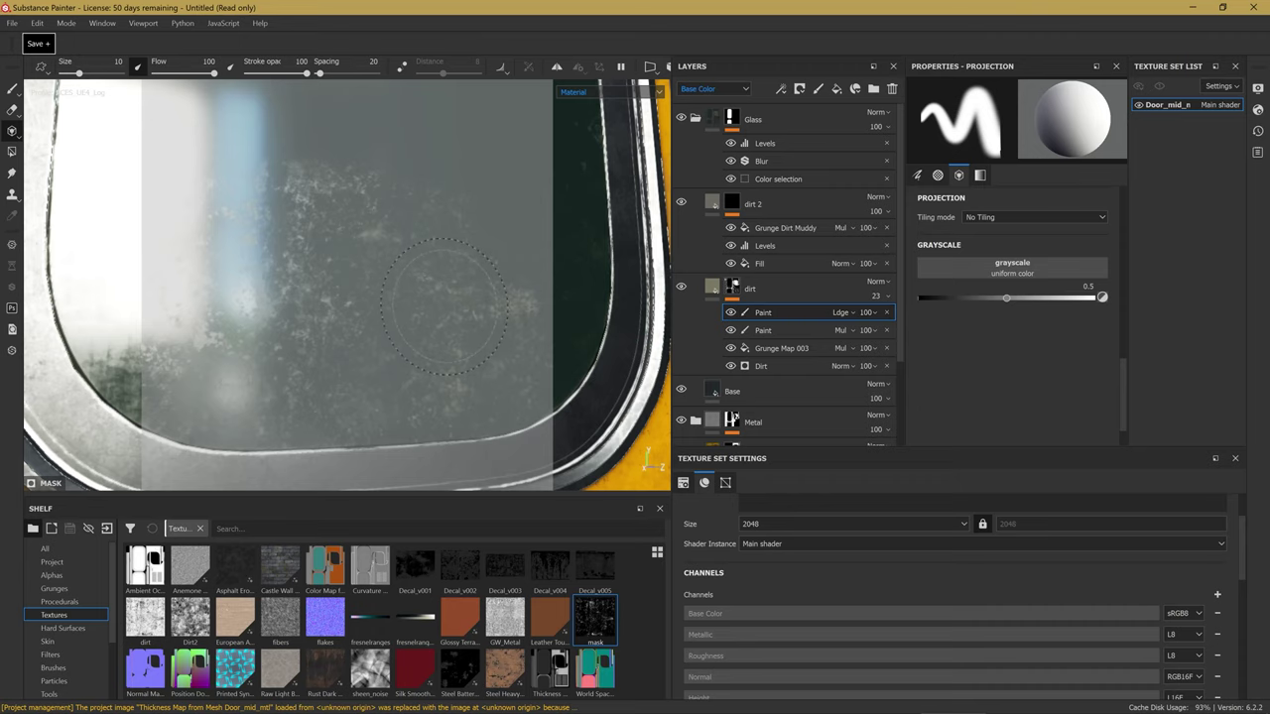
{"action": "key", "text": "1"}
{"action": "left_click_drag", "start_coordinate": [555, 575], "coordinate": [976, 195]}
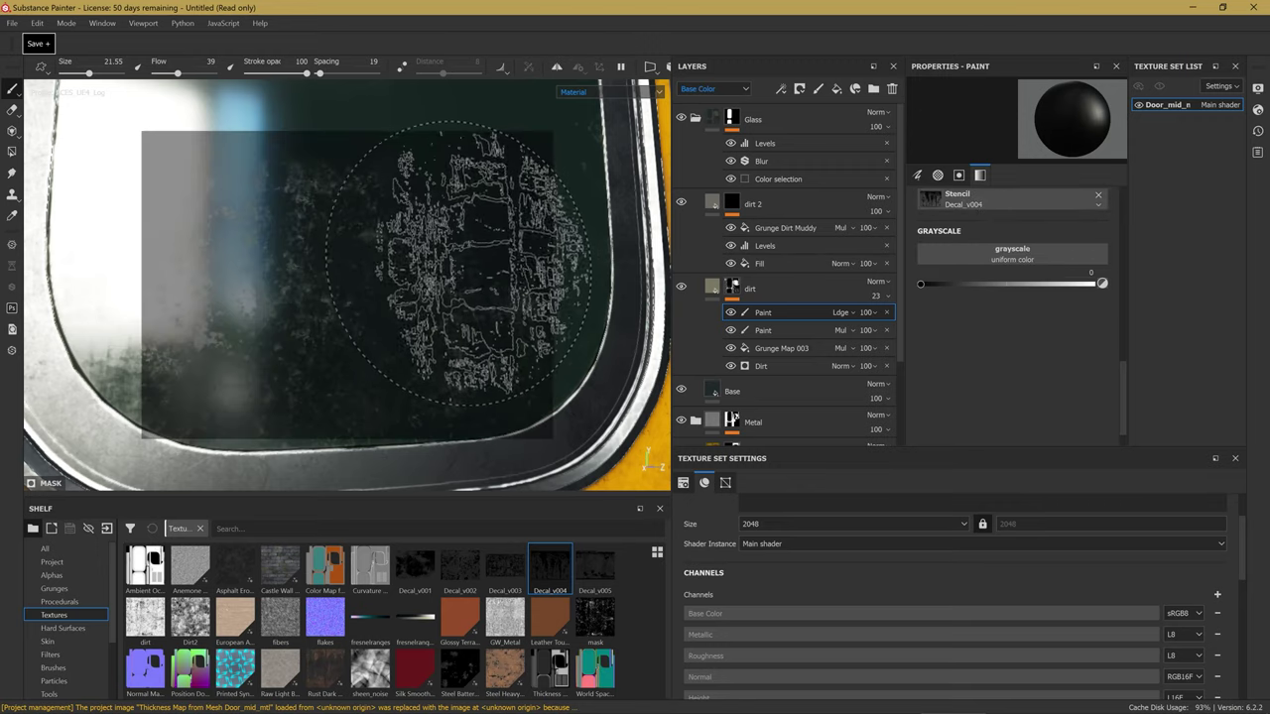
Drop the stencil and project Decal_v001 grime onto the window glass's dirt mask with the Projection tool.
{"action": "key", "text": "x"}
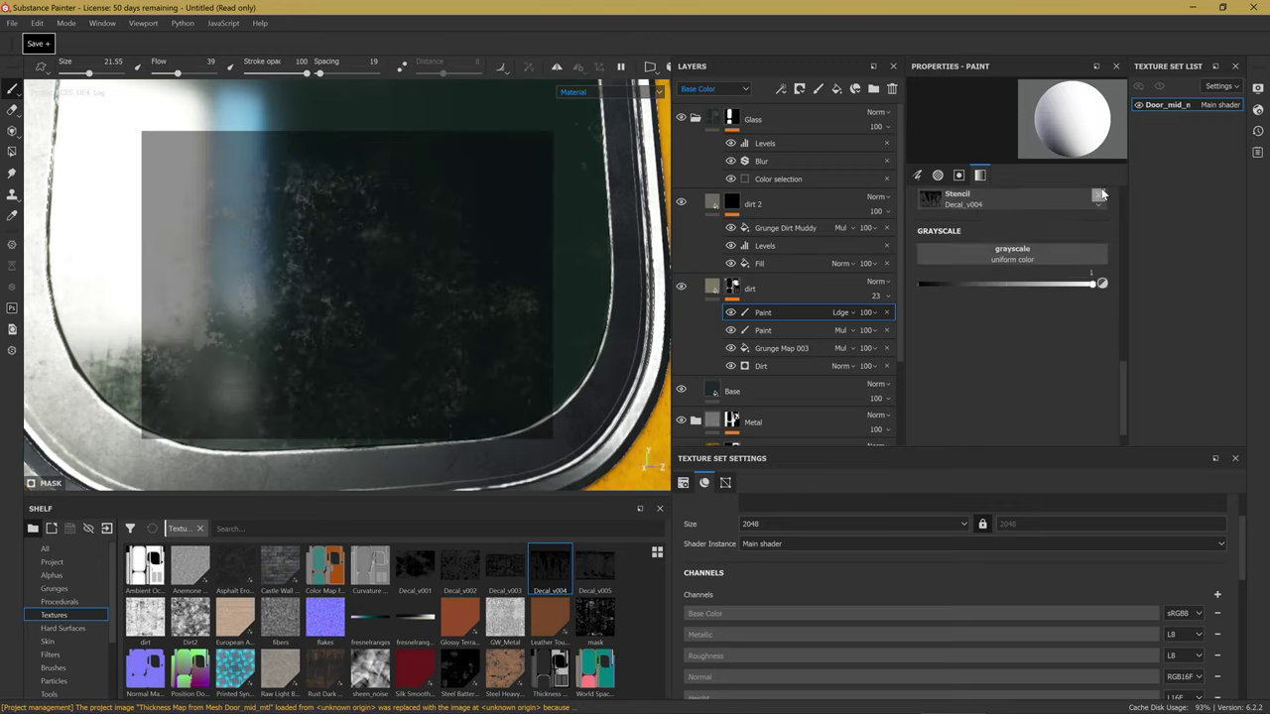
{"action": "left_click_drag", "start_coordinate": [992, 198], "coordinate": [957, 119]}
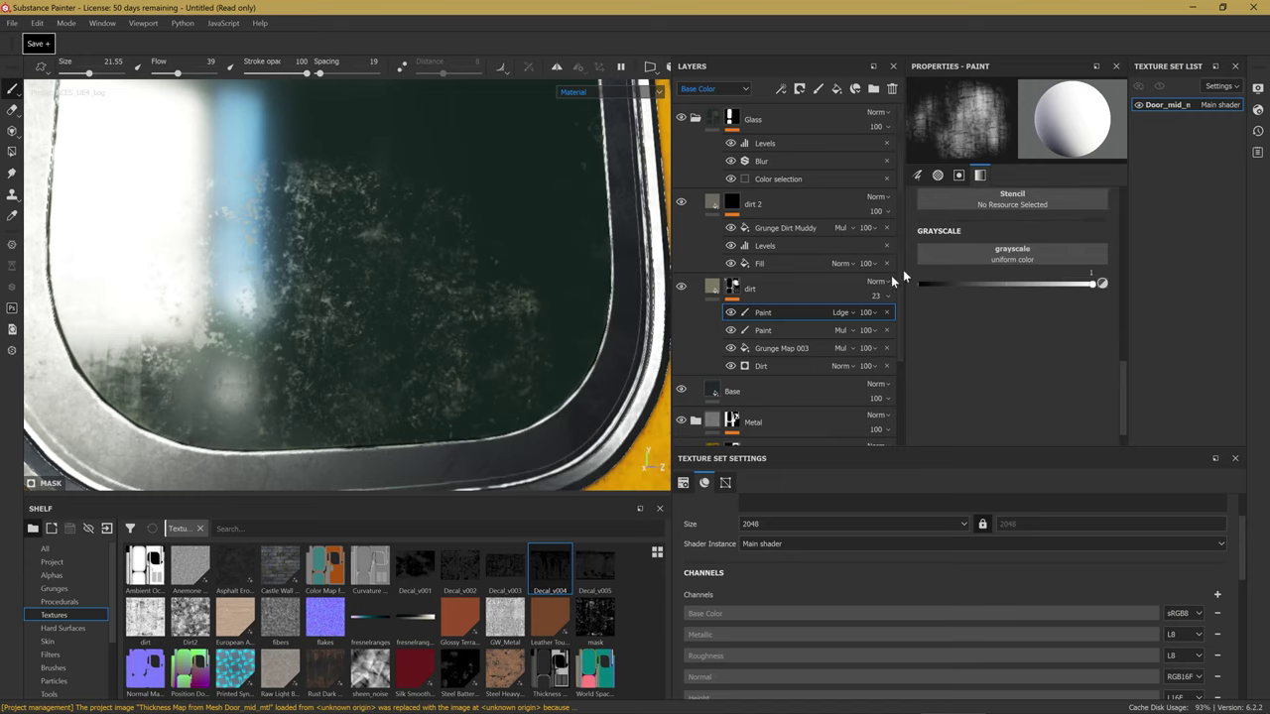
{"action": "scroll", "coordinate": [1013, 351], "scroll_direction": "up", "scroll_amount": 2}
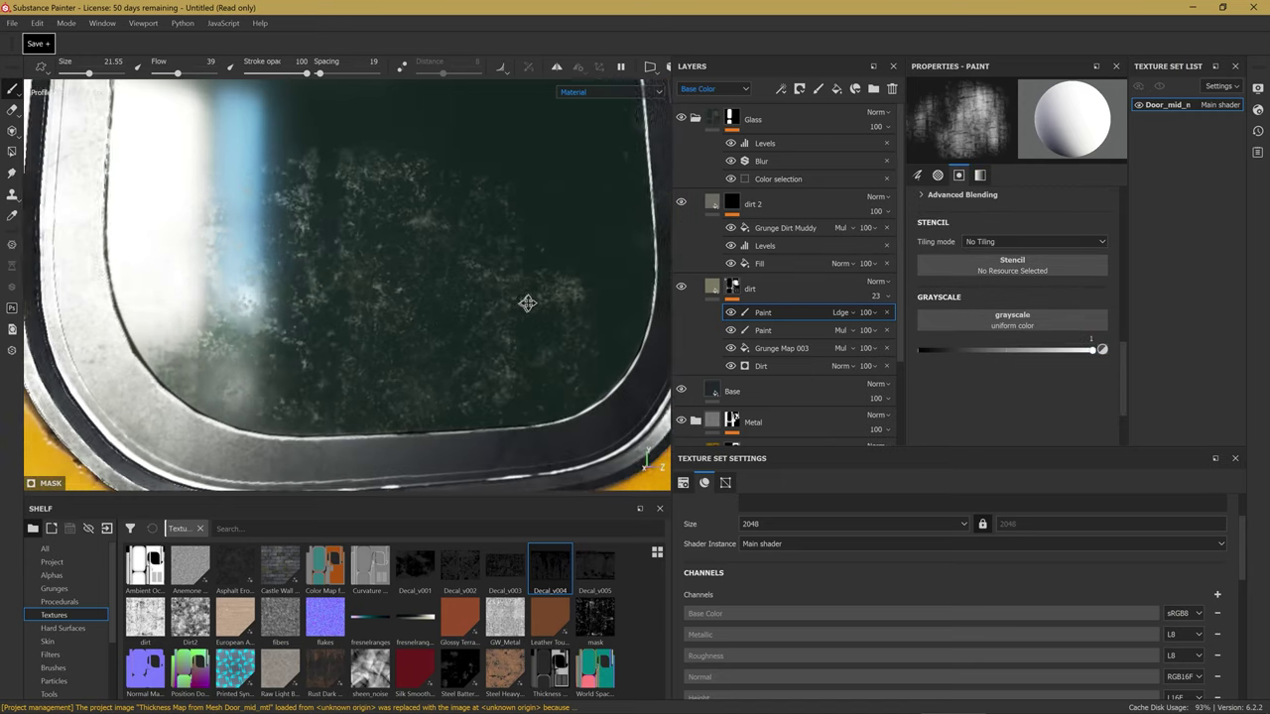
{"action": "key", "text": "3"}
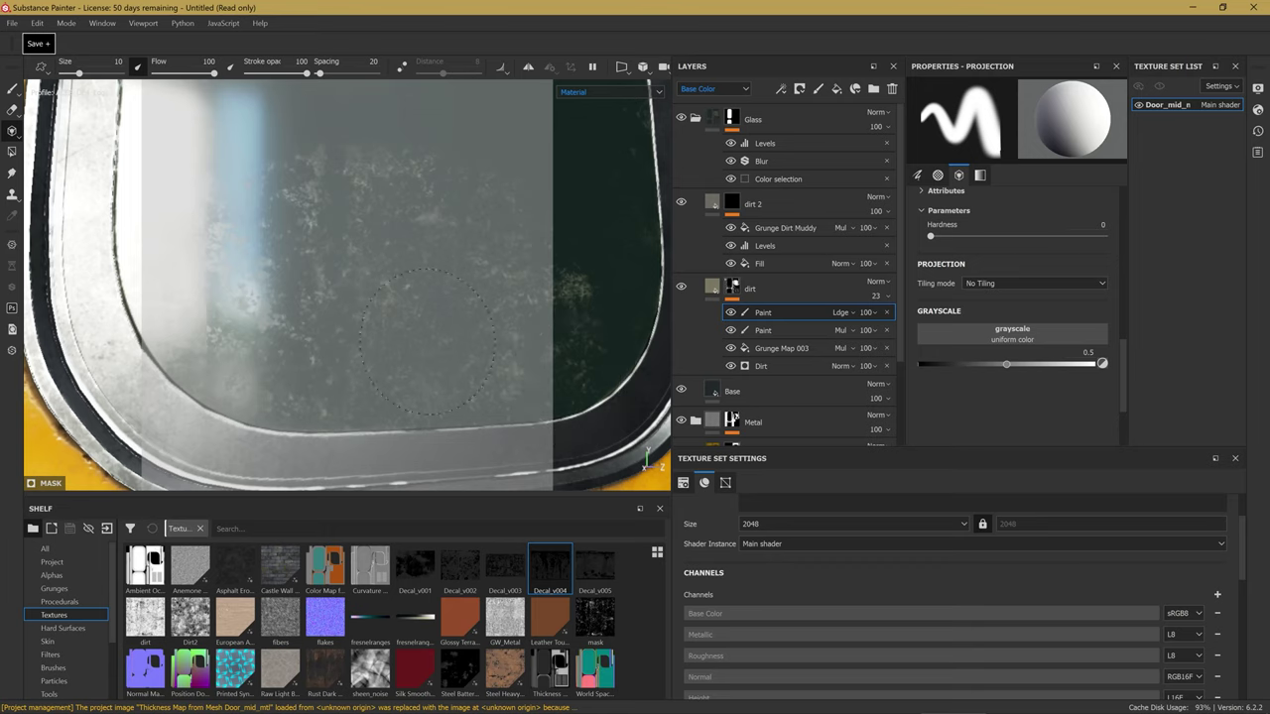
{"action": "scroll", "coordinate": [427, 343], "scroll_direction": "up", "scroll_amount": 2}
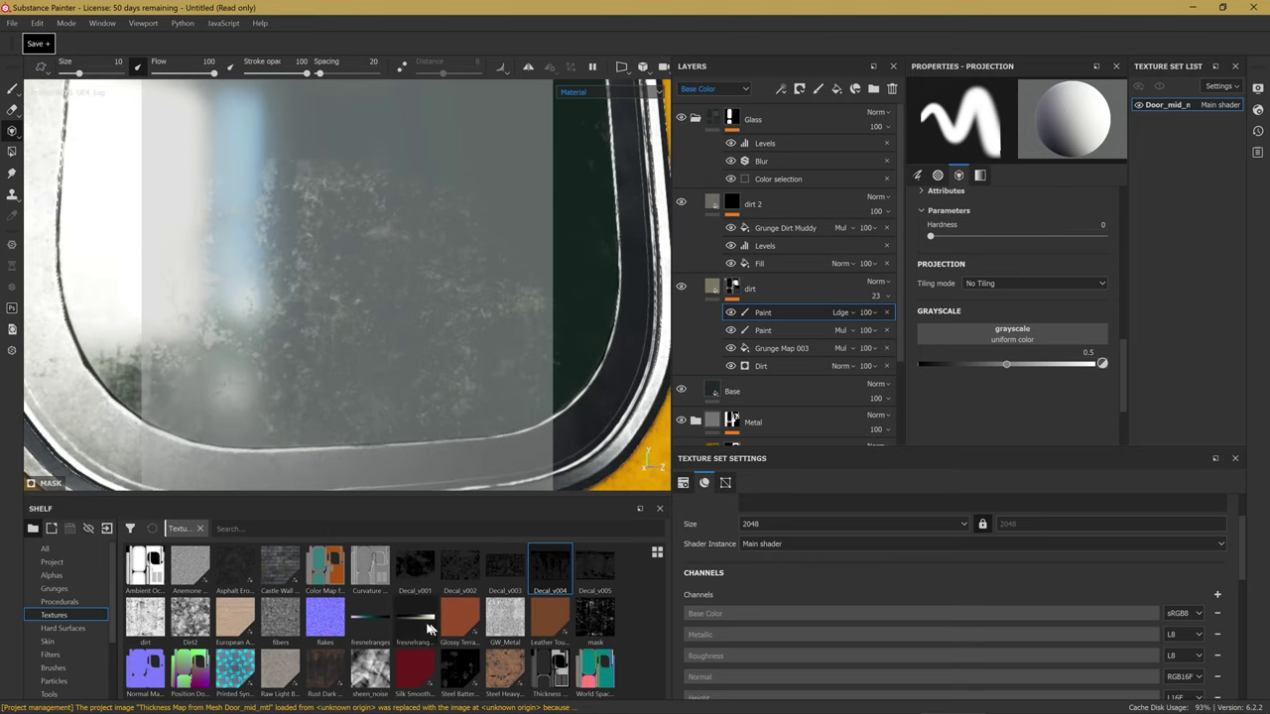
{"action": "left_click_drag", "start_coordinate": [417, 570], "coordinate": [1028, 332]}
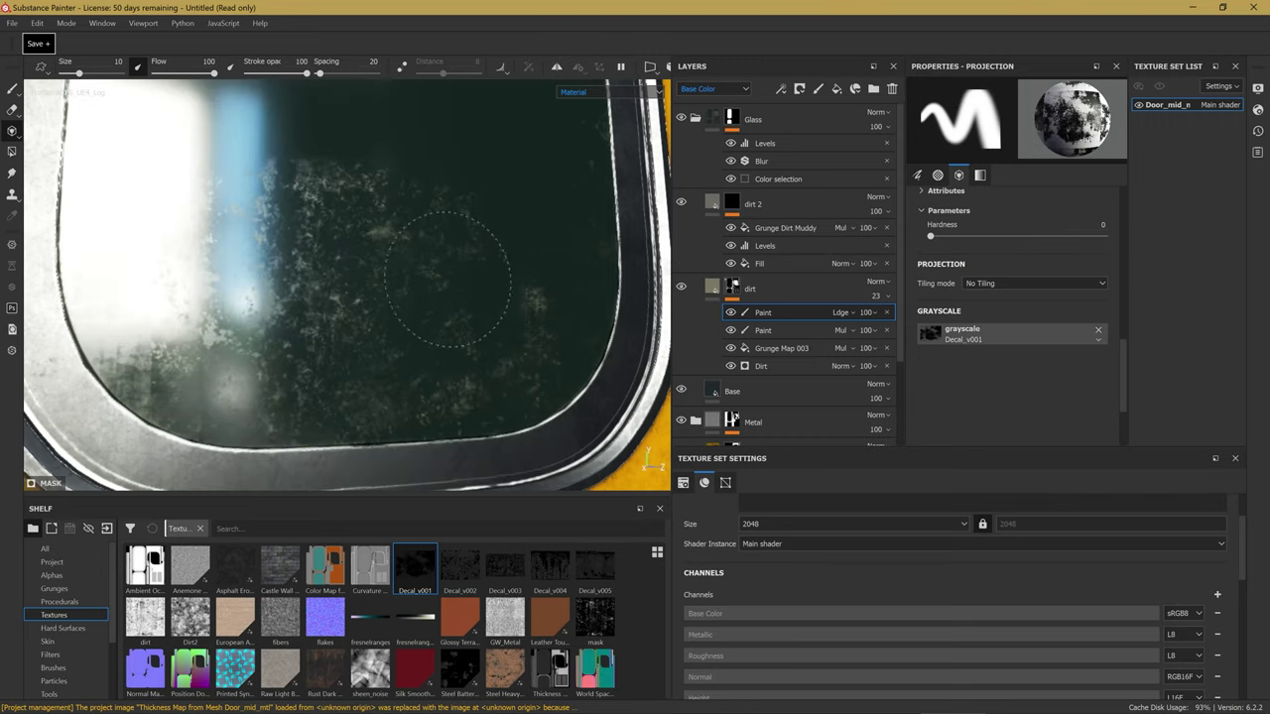
{"action": "mouse_move", "coordinate": [460, 201]}
{"action": "left_mouse_down"}
{"action": "mouse_move", "coordinate": [239, 255]}
{"action": "mouse_move", "coordinate": [434, 387]}
{"action": "left_mouse_up"}
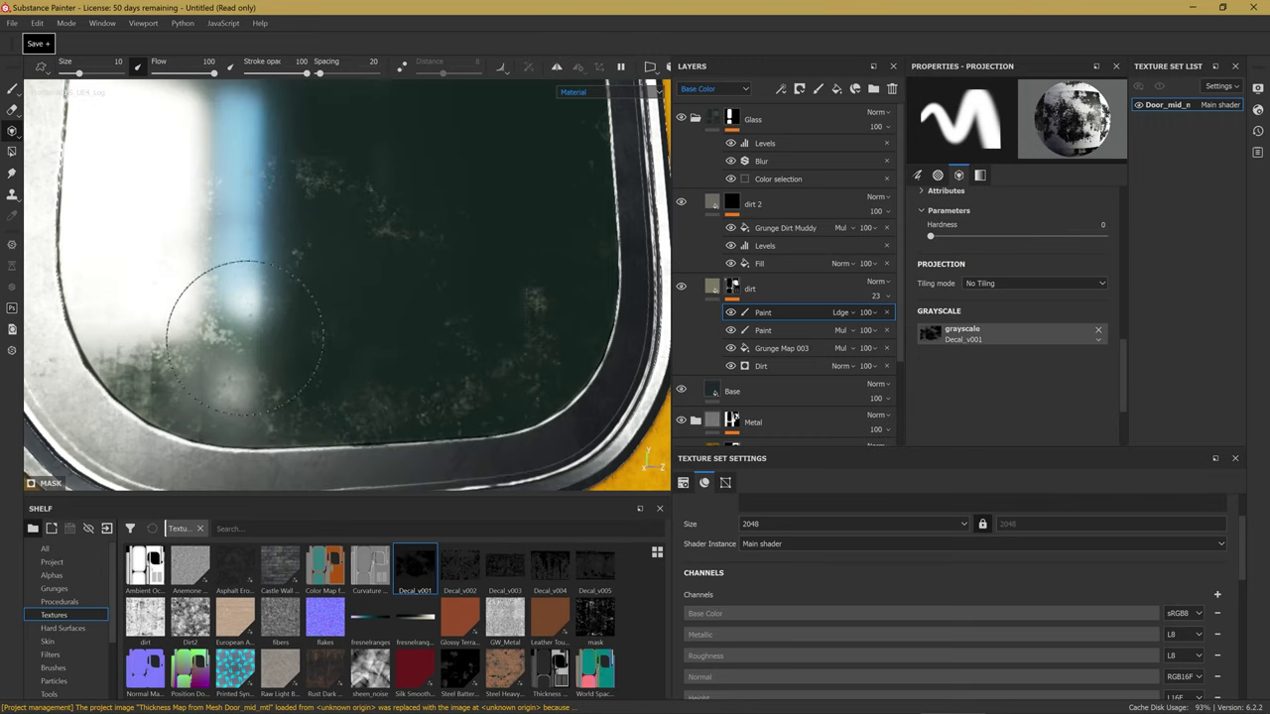
Load the shelf's dirt texture as the projection's grayscale.
{"action": "scroll", "coordinate": [414, 249], "scroll_direction": "down", "scroll_amount": 2}
{"action": "scroll", "coordinate": [347, 263], "scroll_direction": "down", "scroll_amount": 2}
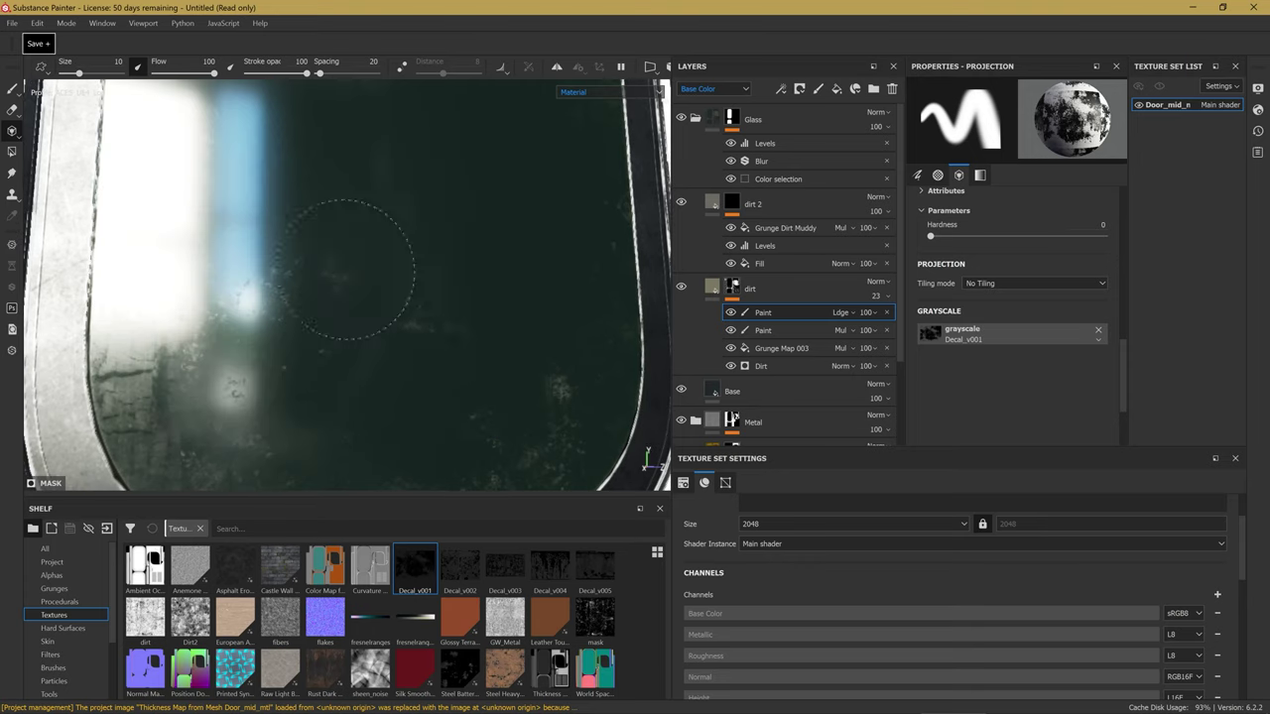
{"action": "scroll", "coordinate": [391, 396], "scroll_direction": "down", "scroll_amount": 3}
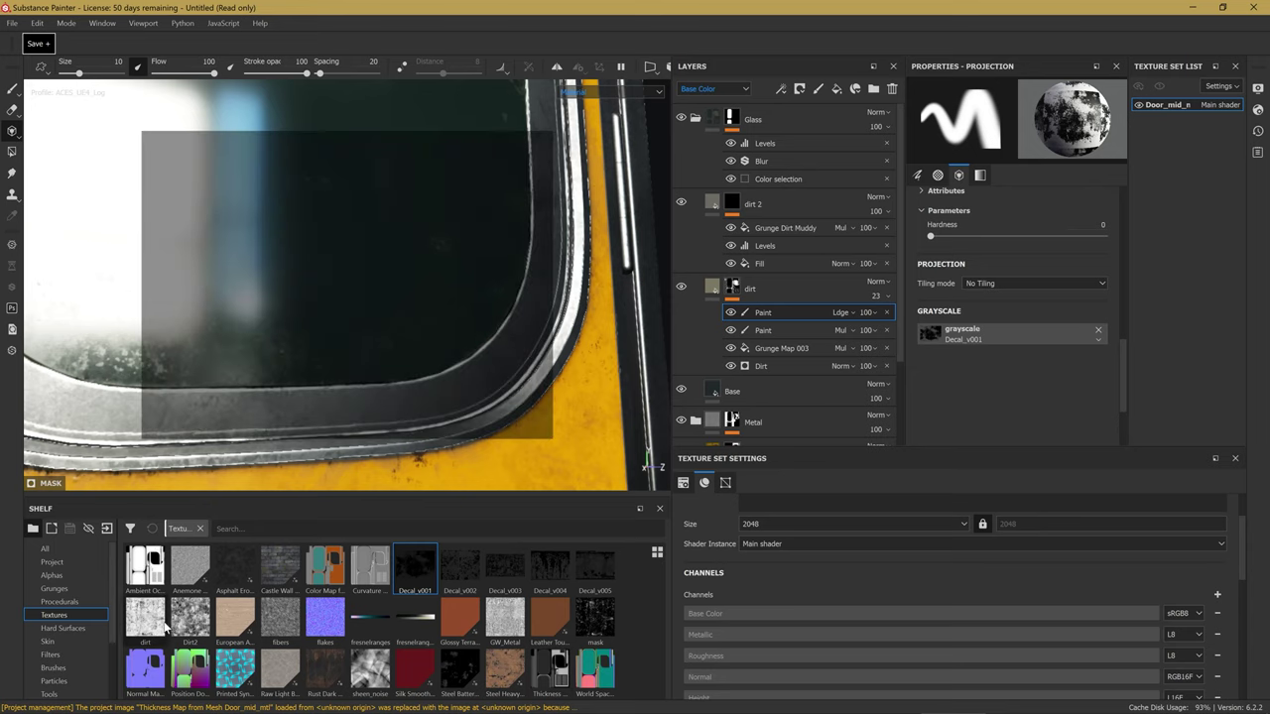
{"action": "left_click_drag", "start_coordinate": [156, 622], "coordinate": [1009, 327]}
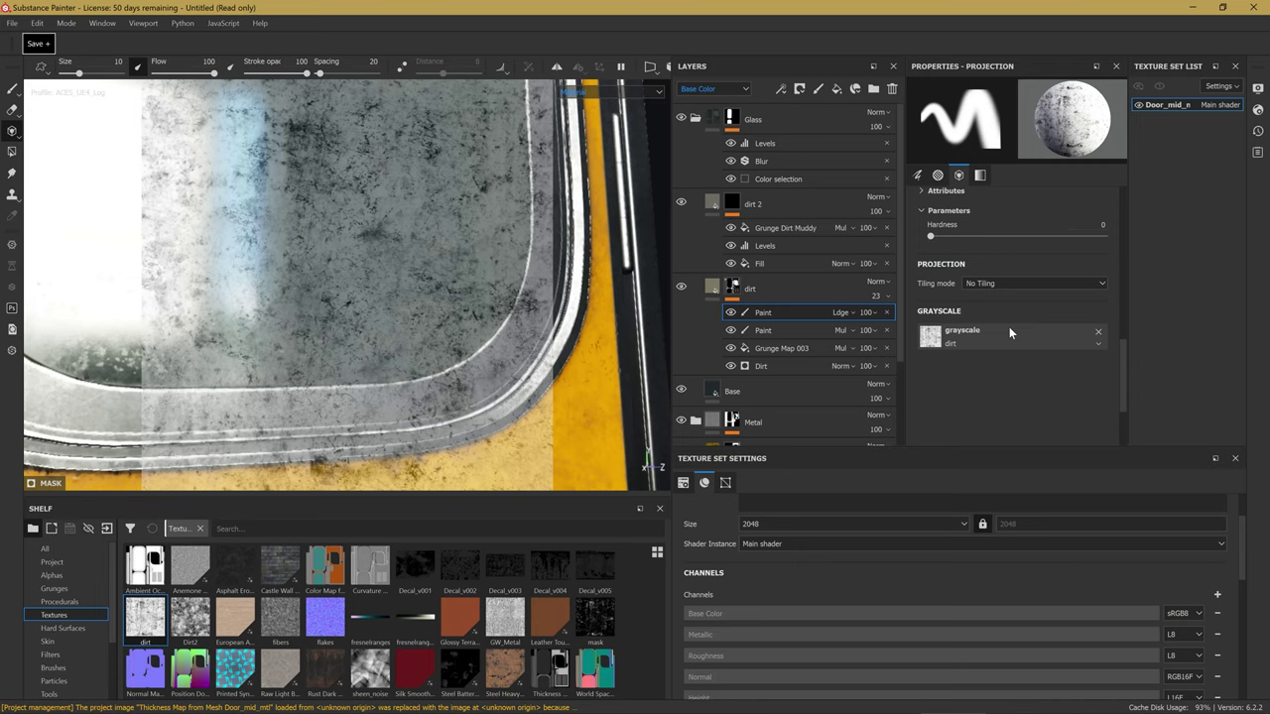
Stamp a dirt-texture spot onto the window glass.
{"action": "left_click", "coordinate": [440, 300]}
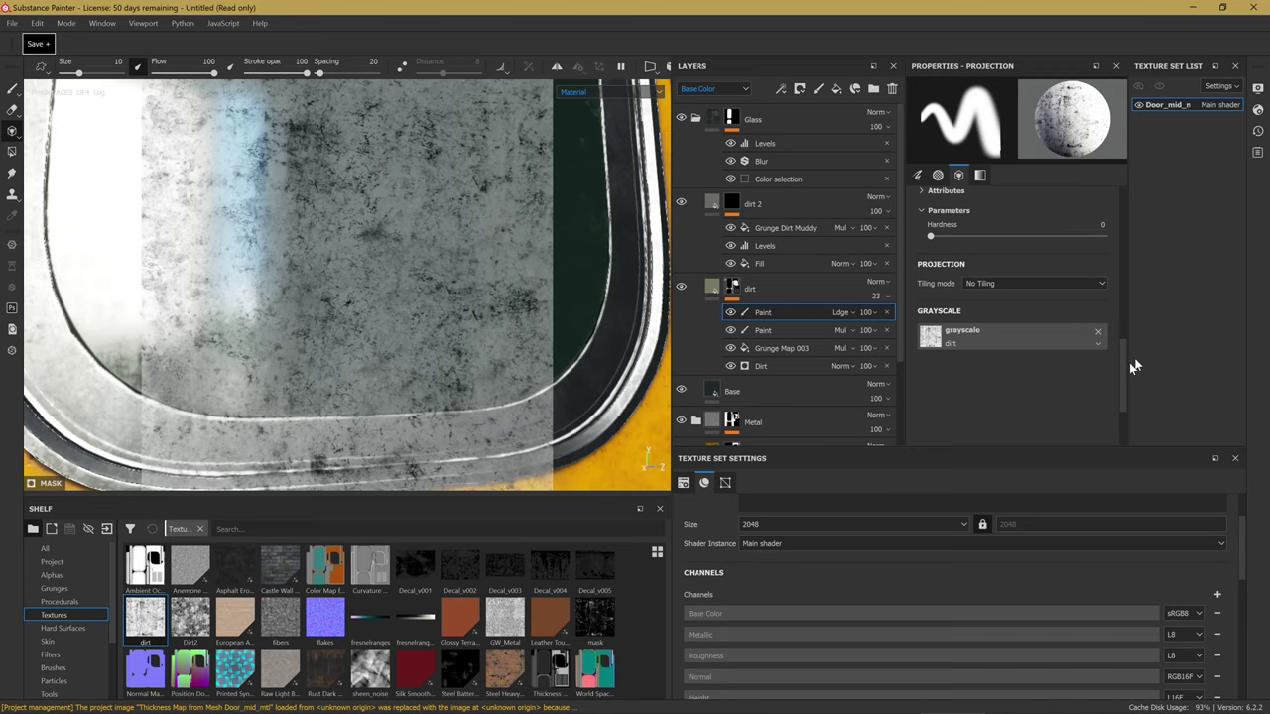
{"action": "scroll", "coordinate": [1102, 369], "scroll_direction": "up", "scroll_amount": 1}
{"action": "scroll", "coordinate": [1076, 379], "scroll_direction": "up", "scroll_amount": 2}
{"action": "scroll", "coordinate": [1068, 374], "scroll_direction": "up", "scroll_amount": 1}
{"action": "scroll", "coordinate": [1070, 379], "scroll_direction": "up", "scroll_amount": 1}
{"action": "scroll", "coordinate": [1070, 379], "scroll_direction": "up", "scroll_amount": 4}
{"action": "scroll", "coordinate": [1069, 379], "scroll_direction": "down", "scroll_amount": 2}
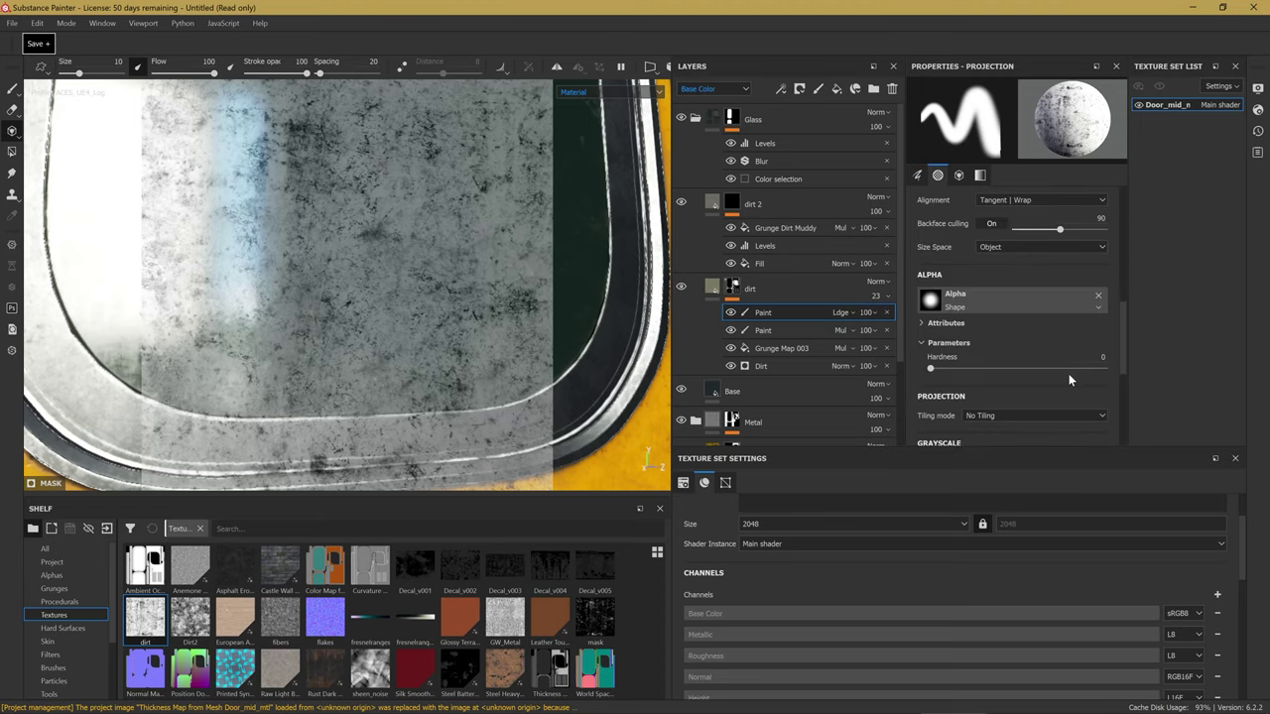
{"action": "scroll", "coordinate": [1068, 374], "scroll_direction": "down", "scroll_amount": 1}
{"action": "scroll", "coordinate": [1069, 374], "scroll_direction": "down", "scroll_amount": 1}
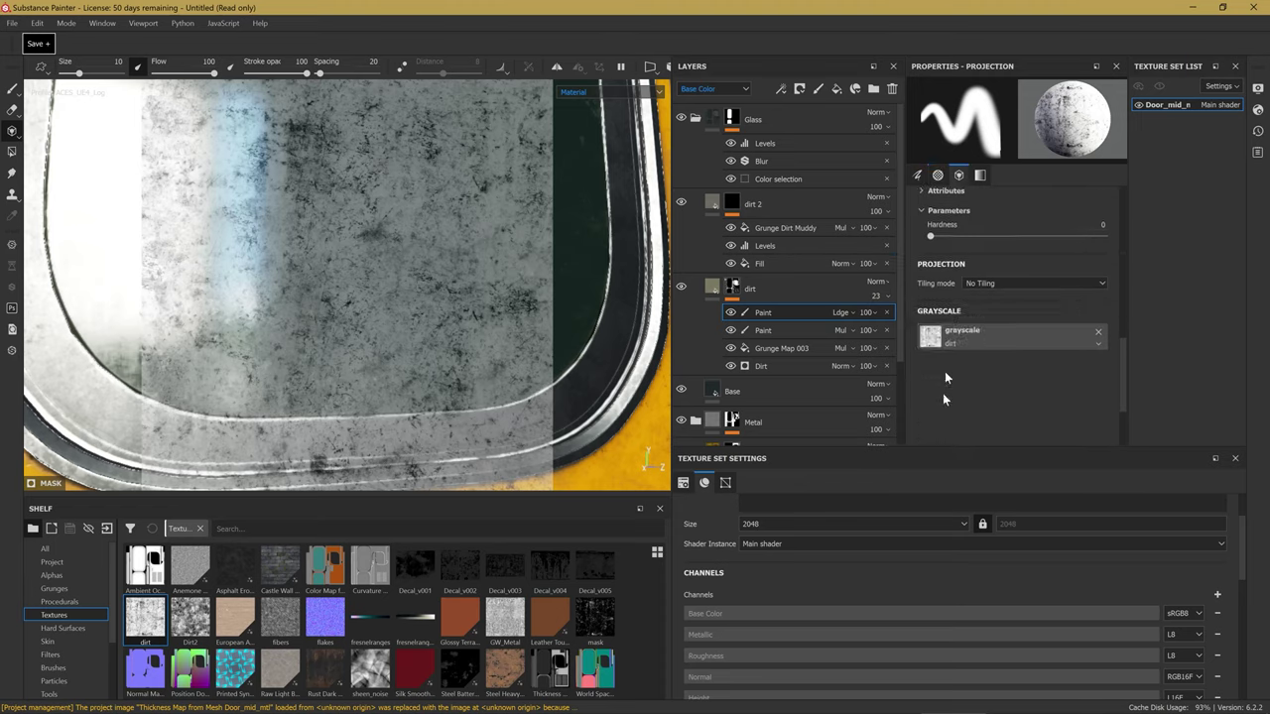
{"action": "scroll", "coordinate": [1054, 389], "scroll_direction": "down", "scroll_amount": 2}
{"action": "scroll", "coordinate": [990, 297], "scroll_direction": "up", "scroll_amount": 1}
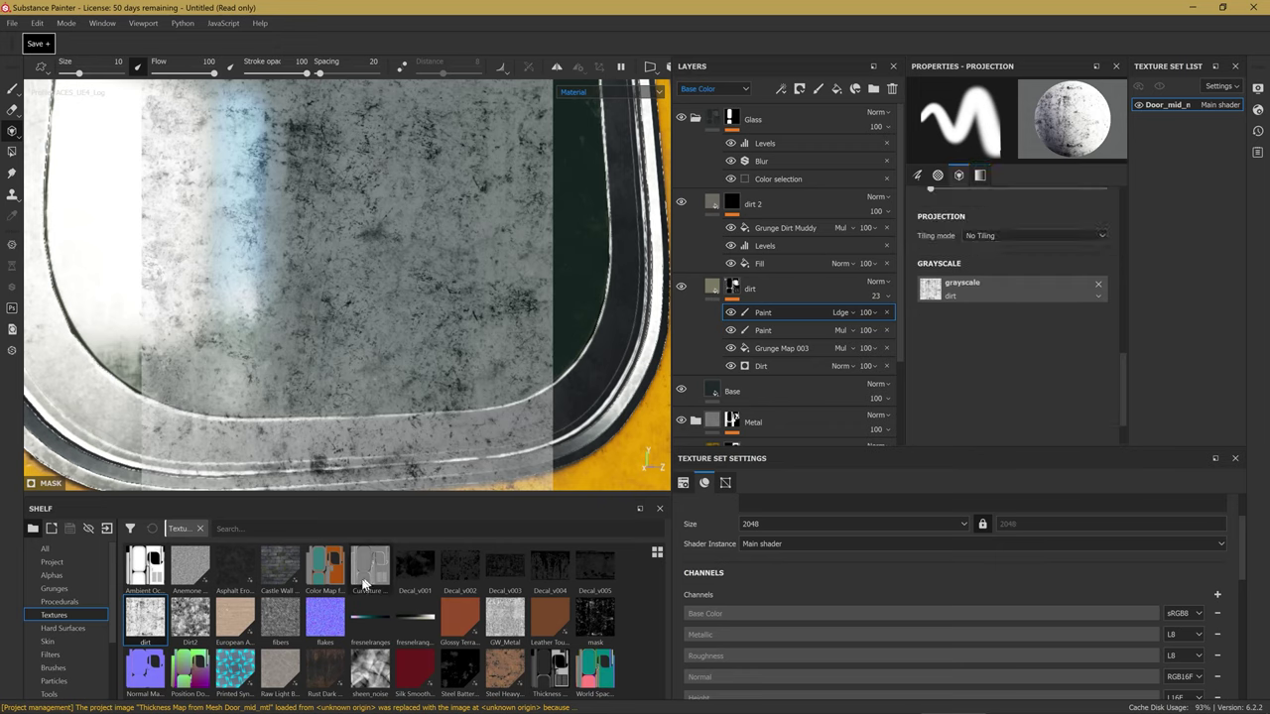
Project Dirt2 grime across the glass, then clear the projected grayscale texture.
{"action": "left_click_drag", "start_coordinate": [210, 622], "coordinate": [995, 289]}
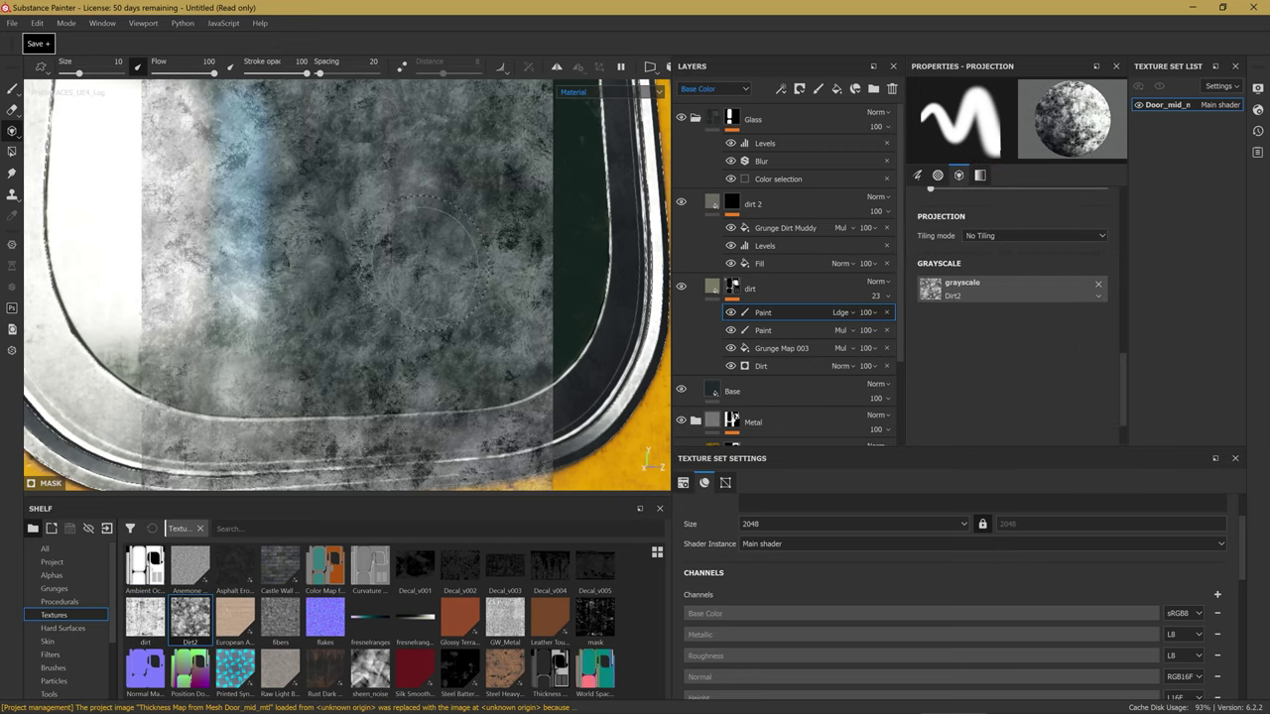
{"action": "left_click_drag", "start_coordinate": [423, 276], "coordinate": [586, 292]}
{"action": "left_click", "coordinate": [1098, 283]}
{"action": "scroll", "coordinate": [488, 319], "scroll_direction": "down", "scroll_amount": 3}
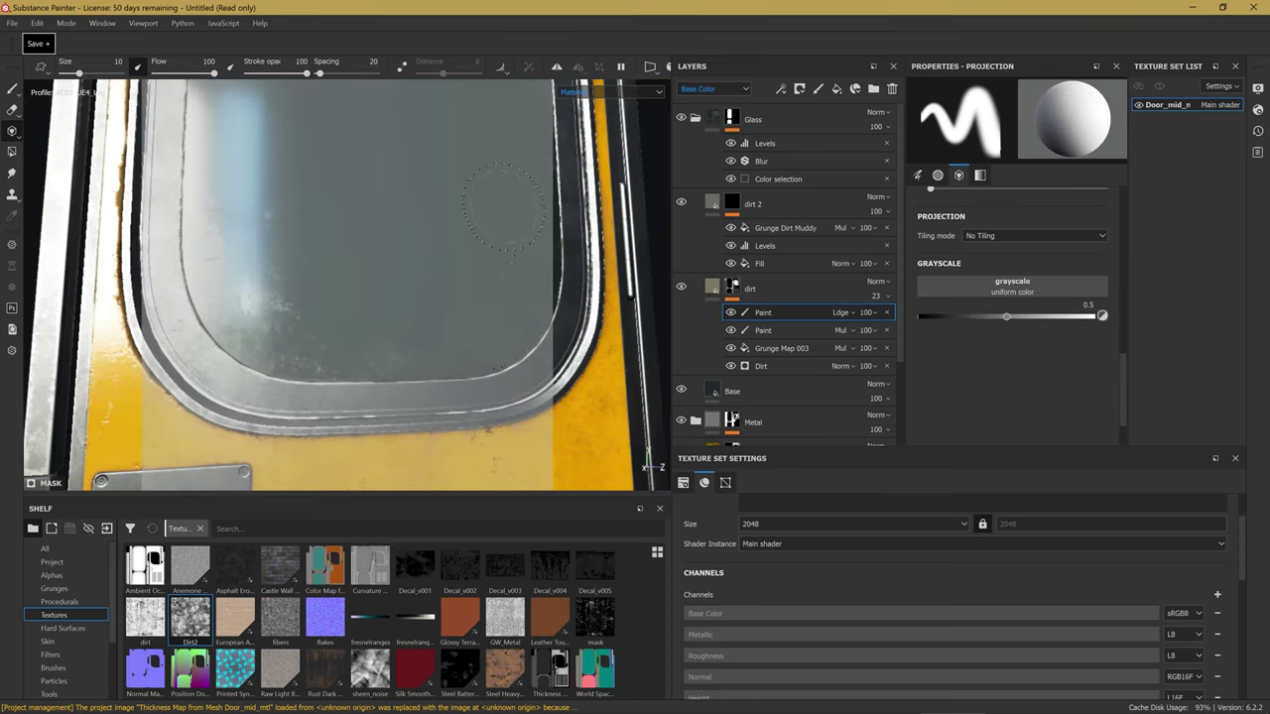
{"action": "scroll", "coordinate": [408, 262], "scroll_direction": "up", "scroll_amount": 2}
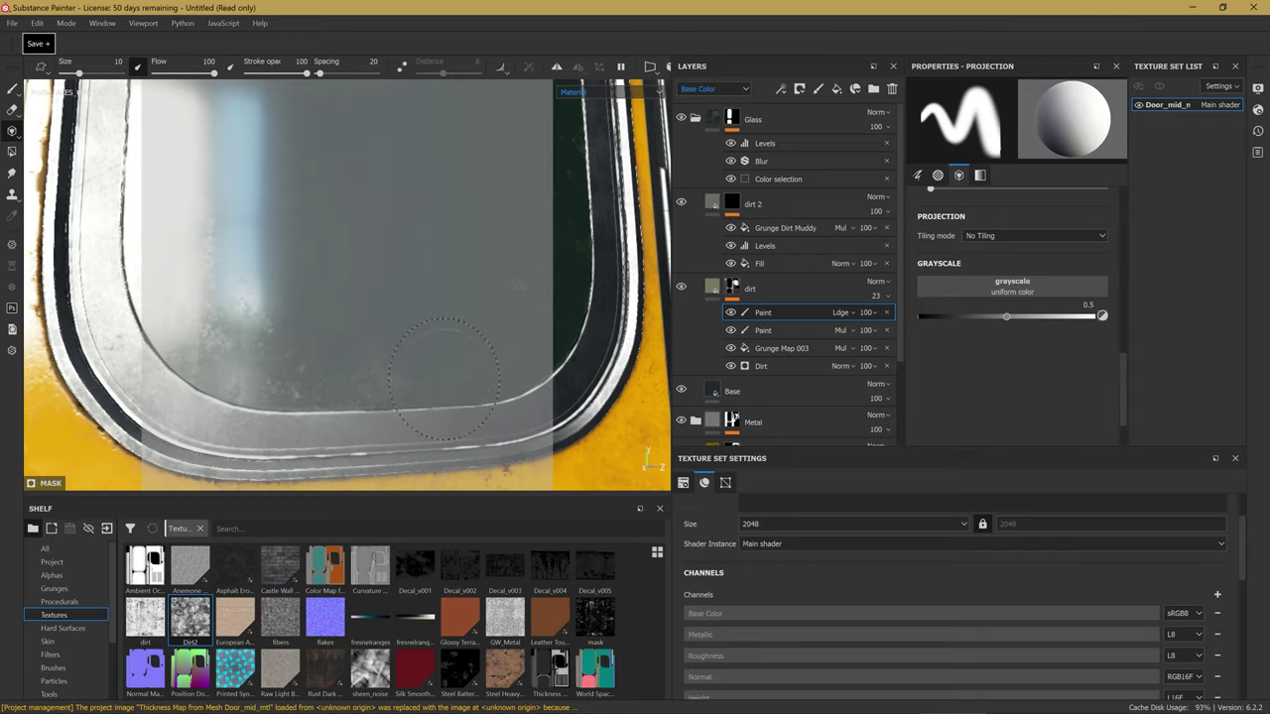
Return to the Paint tool, look over the window's left side, and collapse the Glass folder.
{"action": "key", "text": "1"}
{"action": "left_click_drag", "start_coordinate": [444, 377], "coordinate": [267, 279], "text": "alt"}
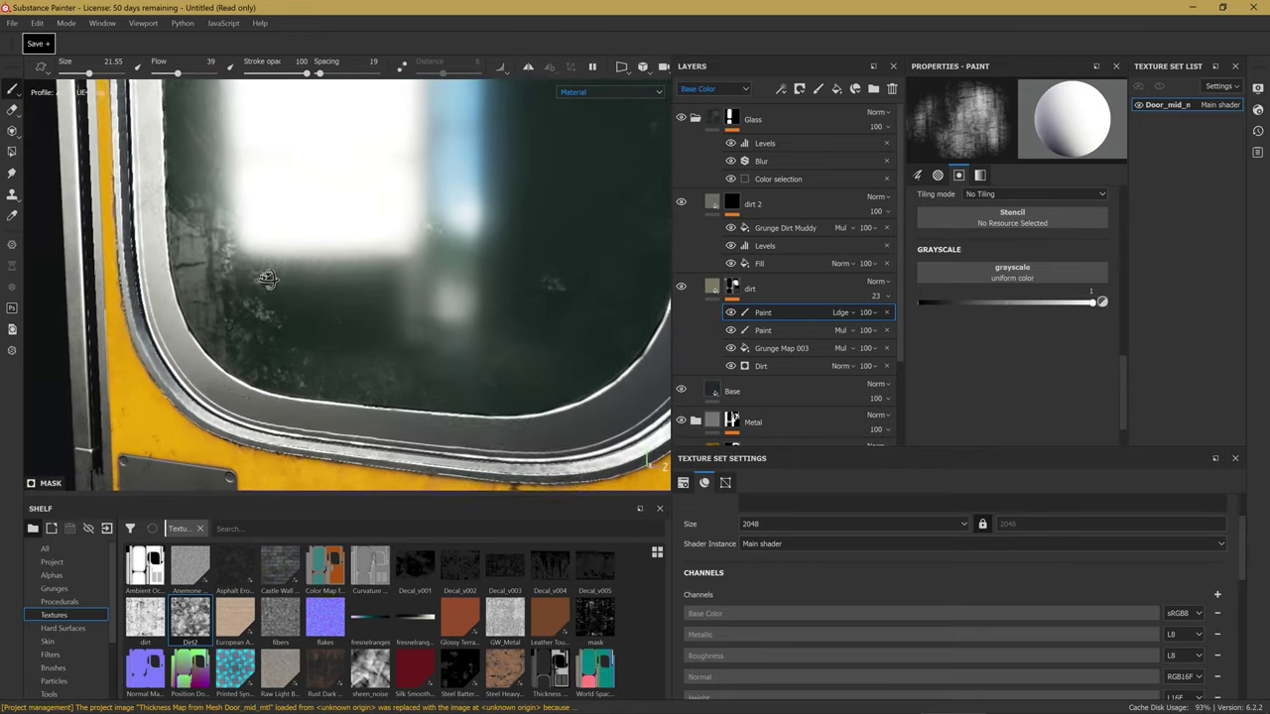
{"action": "left_click_drag", "start_coordinate": [278, 228], "coordinate": [297, 347], "text": "alt"}
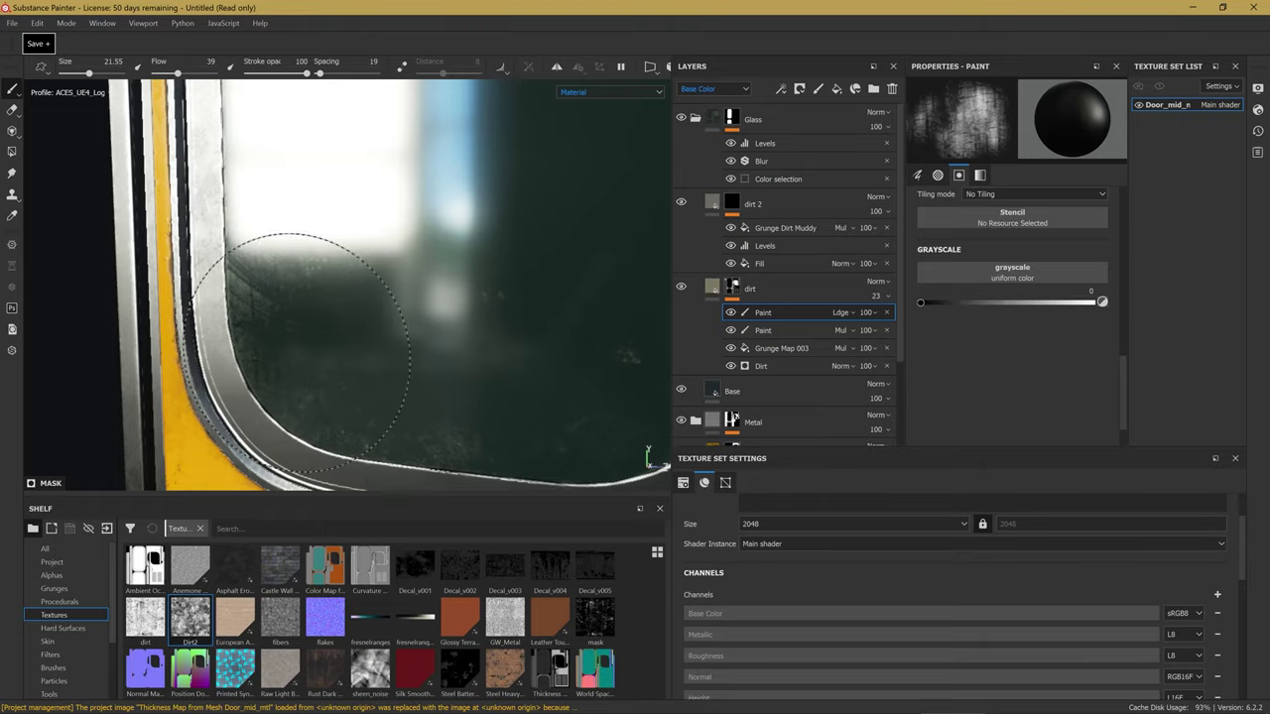
{"action": "scroll", "coordinate": [298, 347], "scroll_direction": "down", "scroll_amount": 5}
{"action": "scroll", "coordinate": [456, 416], "scroll_direction": "up", "scroll_amount": 5}
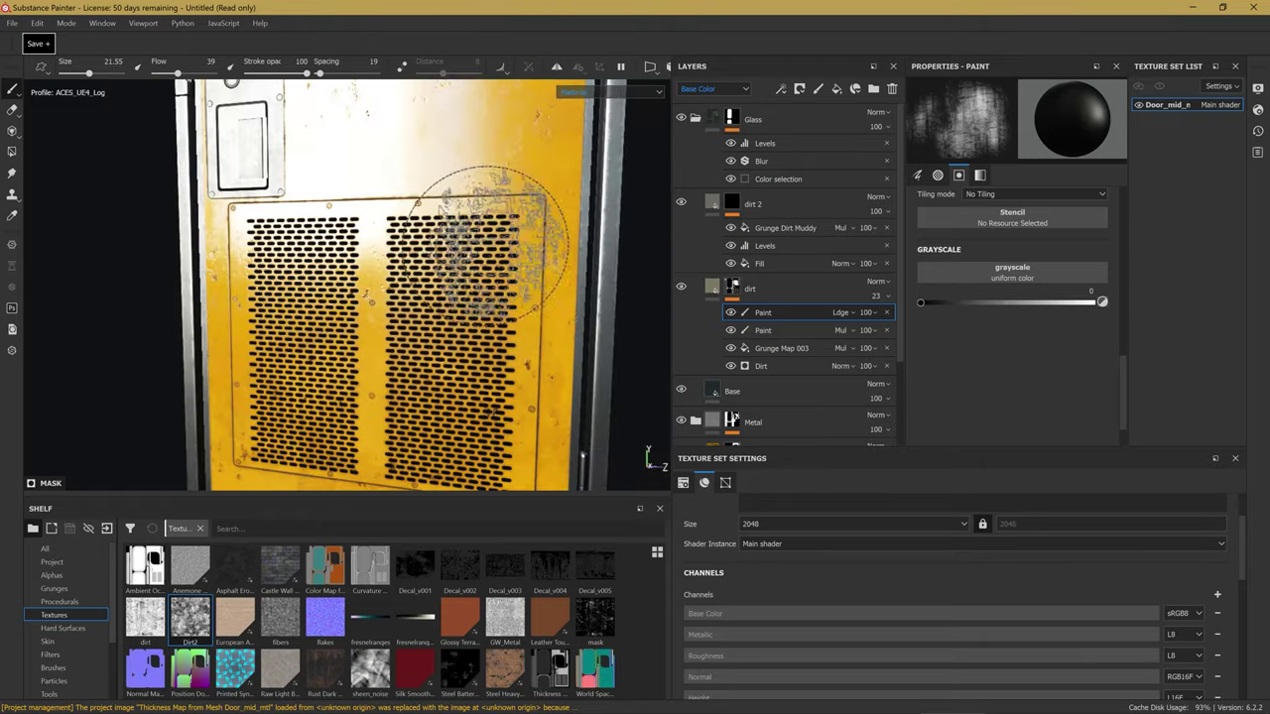
{"action": "scroll", "coordinate": [427, 298], "scroll_direction": "up", "scroll_amount": 2}
{"action": "scroll", "coordinate": [459, 238], "scroll_direction": "up", "scroll_amount": 2}
{"action": "scroll", "coordinate": [447, 298], "scroll_direction": "up", "scroll_amount": 2}
{"action": "scroll", "coordinate": [440, 319], "scroll_direction": "up", "scroll_amount": 2}
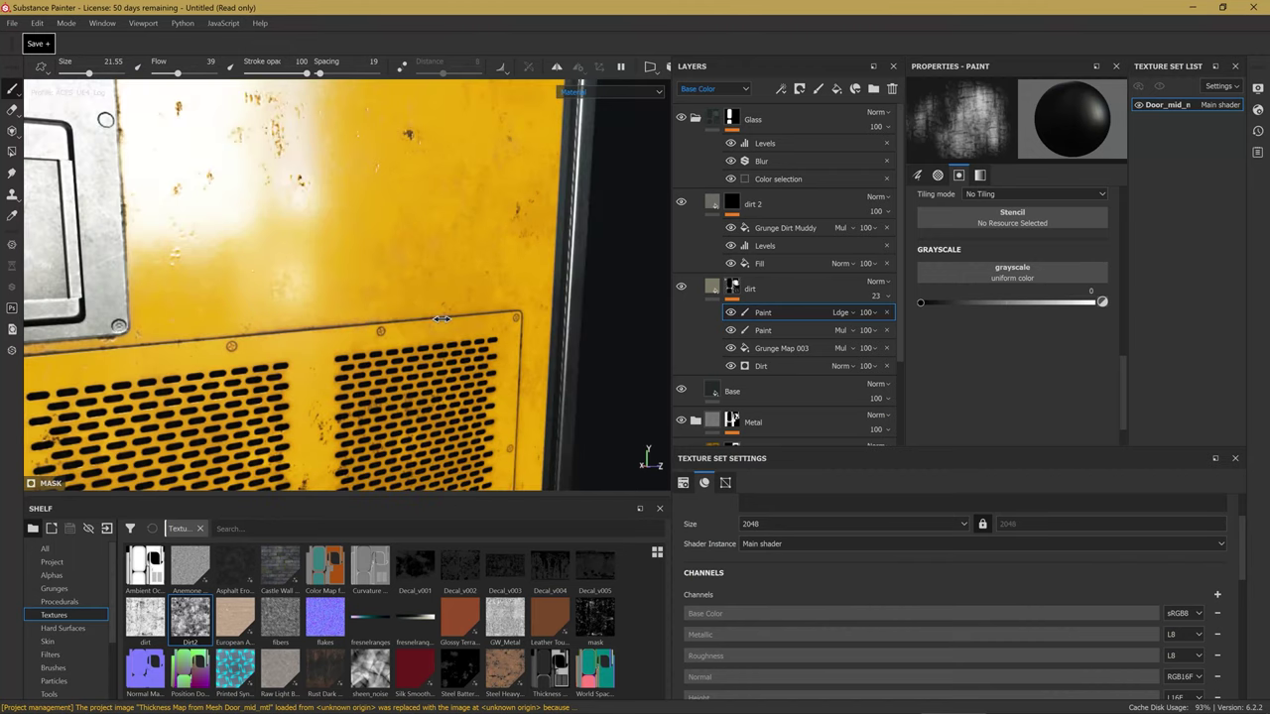
{"action": "left_click_drag", "start_coordinate": [440, 318], "coordinate": [222, 180], "text": "alt"}
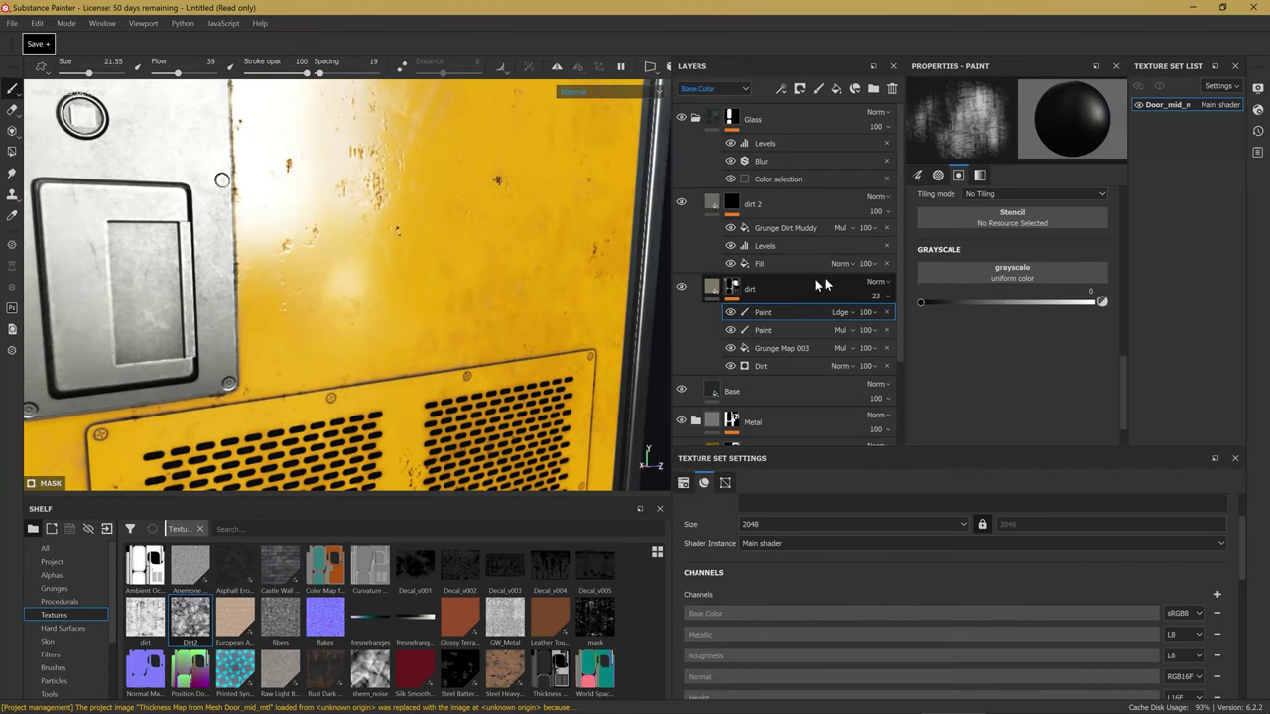
{"action": "left_click", "coordinate": [696, 119]}
{"action": "left_click", "coordinate": [777, 237]}
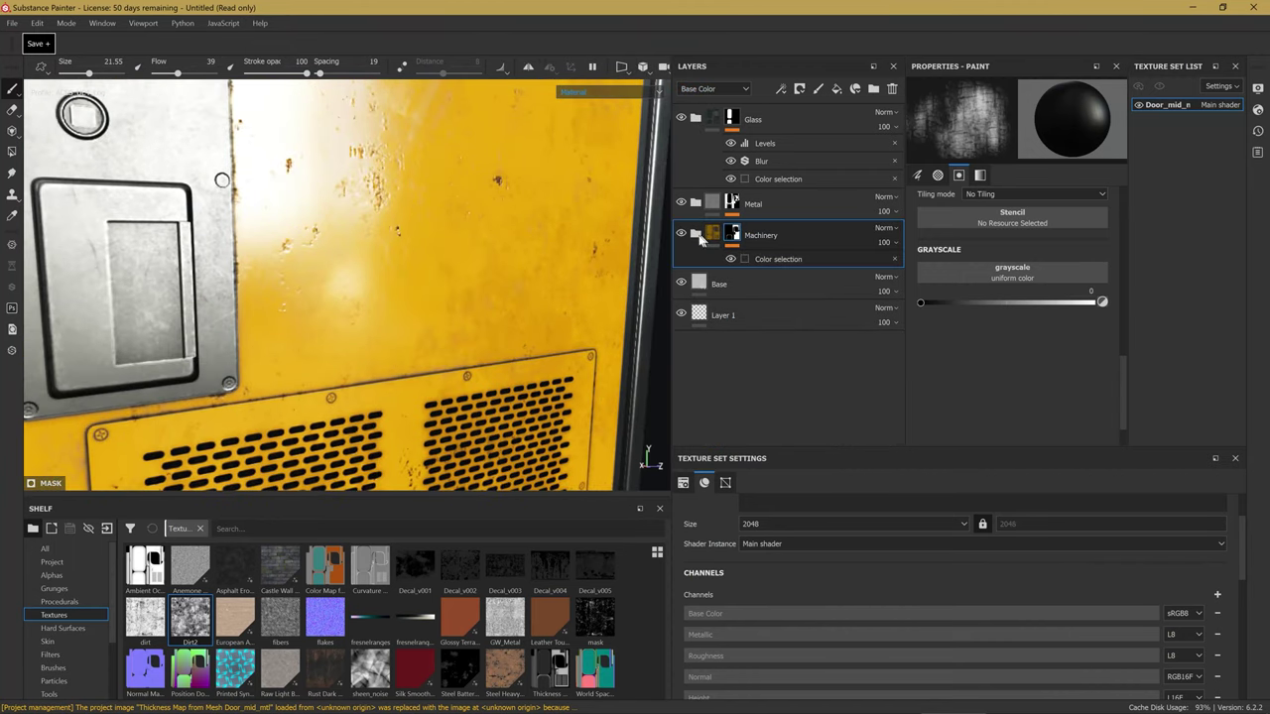
In the Machinery folder, add a Paint effect to the Rust layer's mask.
{"action": "left_click", "coordinate": [699, 235]}
{"action": "left_click", "coordinate": [776, 407]}
{"action": "scroll", "coordinate": [779, 401], "scroll_direction": "down", "scroll_amount": 3}
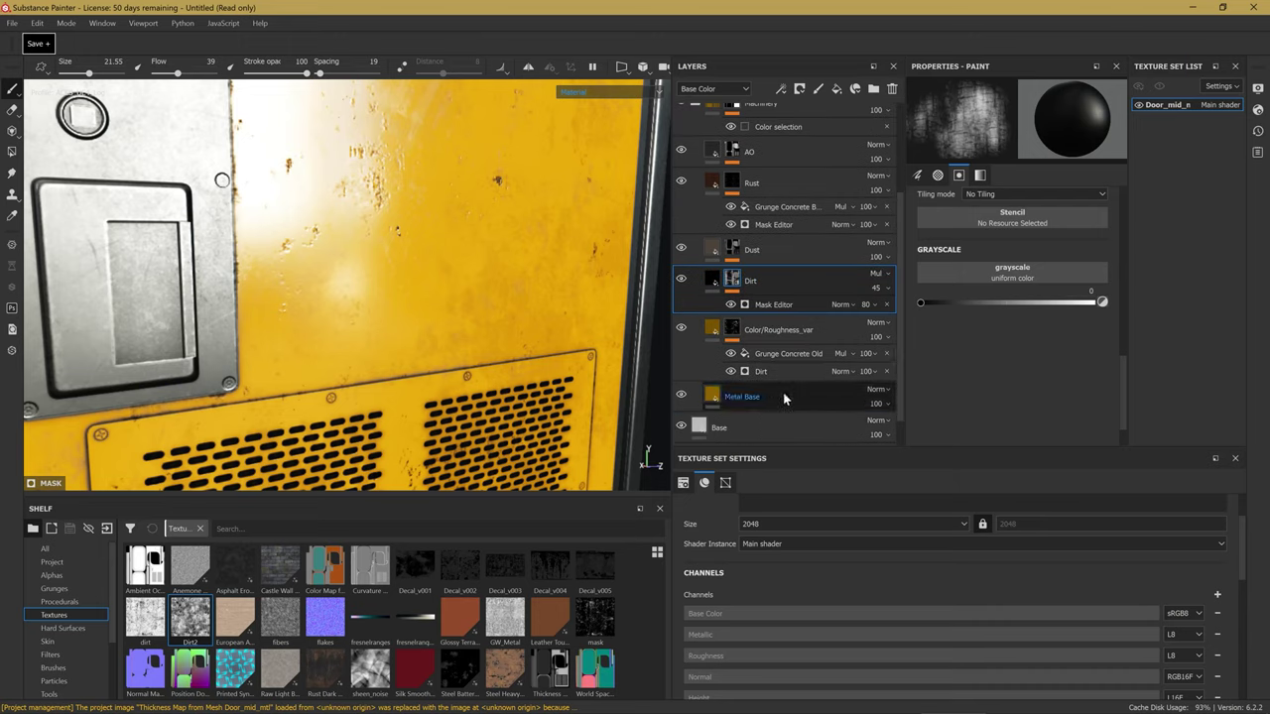
{"action": "left_click", "coordinate": [783, 397]}
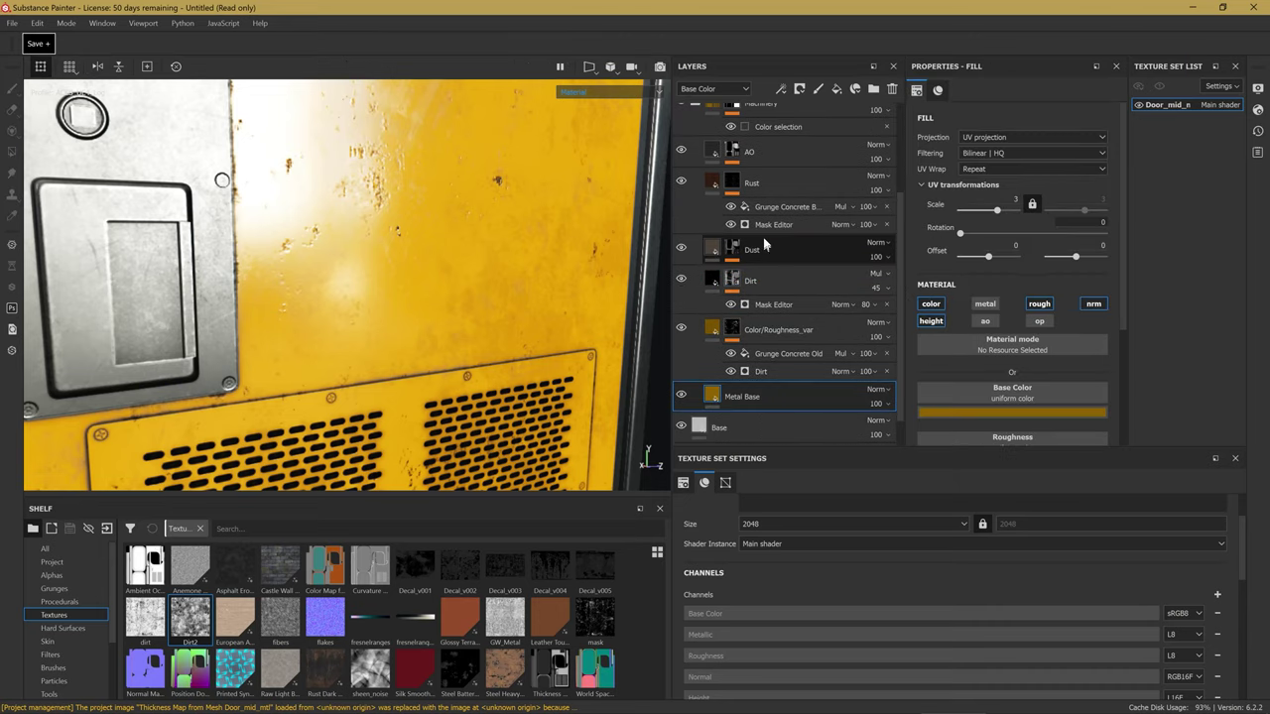
{"action": "left_click", "coordinate": [778, 186]}
{"action": "scroll", "coordinate": [490, 326], "scroll_direction": "up", "scroll_amount": 2}
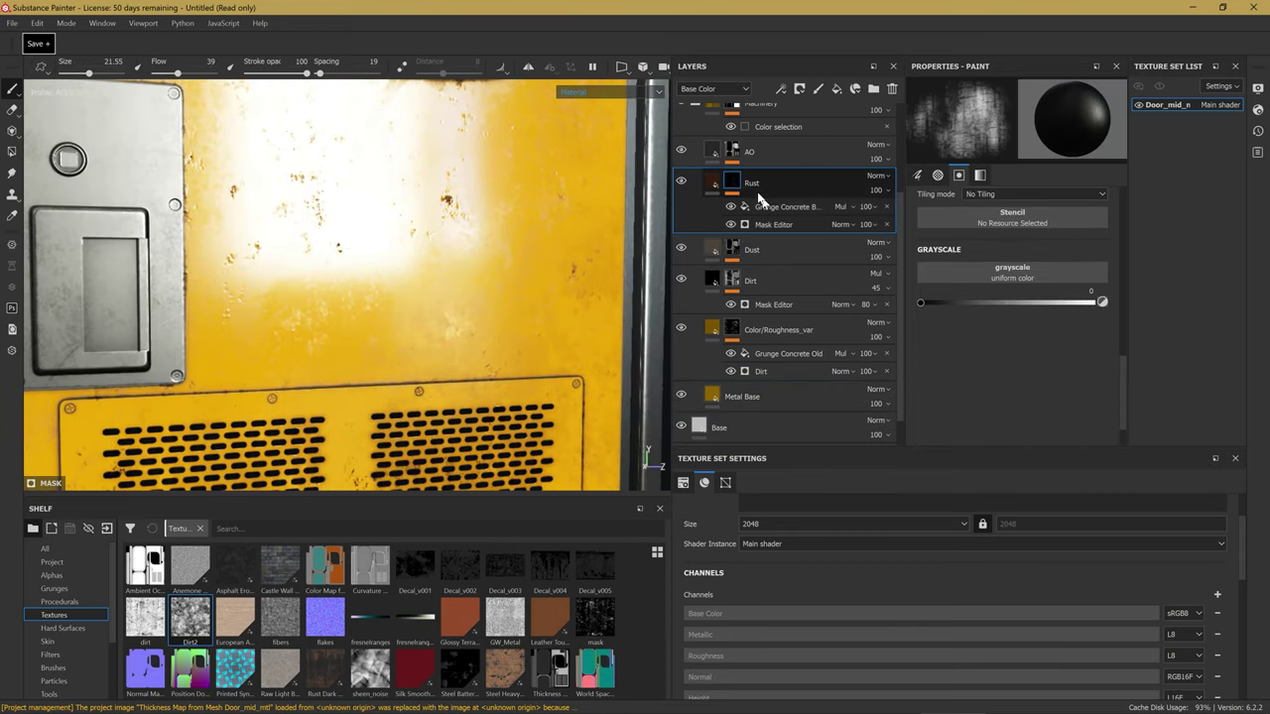
{"action": "right_click", "coordinate": [739, 183]}
{"action": "left_click", "coordinate": [783, 480]}
Shrink the brush to screw size (about 0.2), frame the grille screws, and switch paint to black.
{"action": "right_click_drag", "start_coordinate": [506, 380], "coordinate": [499, 371], "text": "ctrl"}
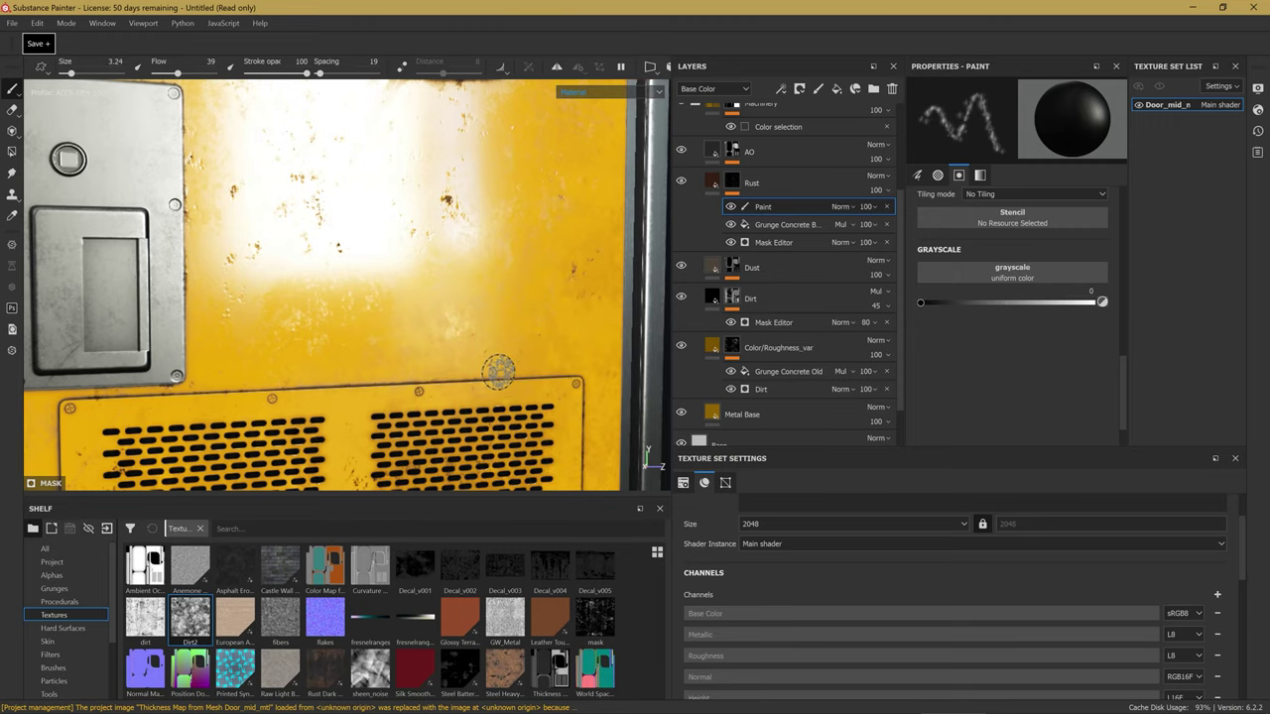
{"action": "scroll", "coordinate": [513, 377], "scroll_direction": "up", "scroll_amount": 2}
{"action": "scroll", "coordinate": [513, 377], "scroll_direction": "up", "scroll_amount": 2}
{"action": "right_click_drag", "start_coordinate": [513, 379], "coordinate": [513, 387], "text": "ctrl"}
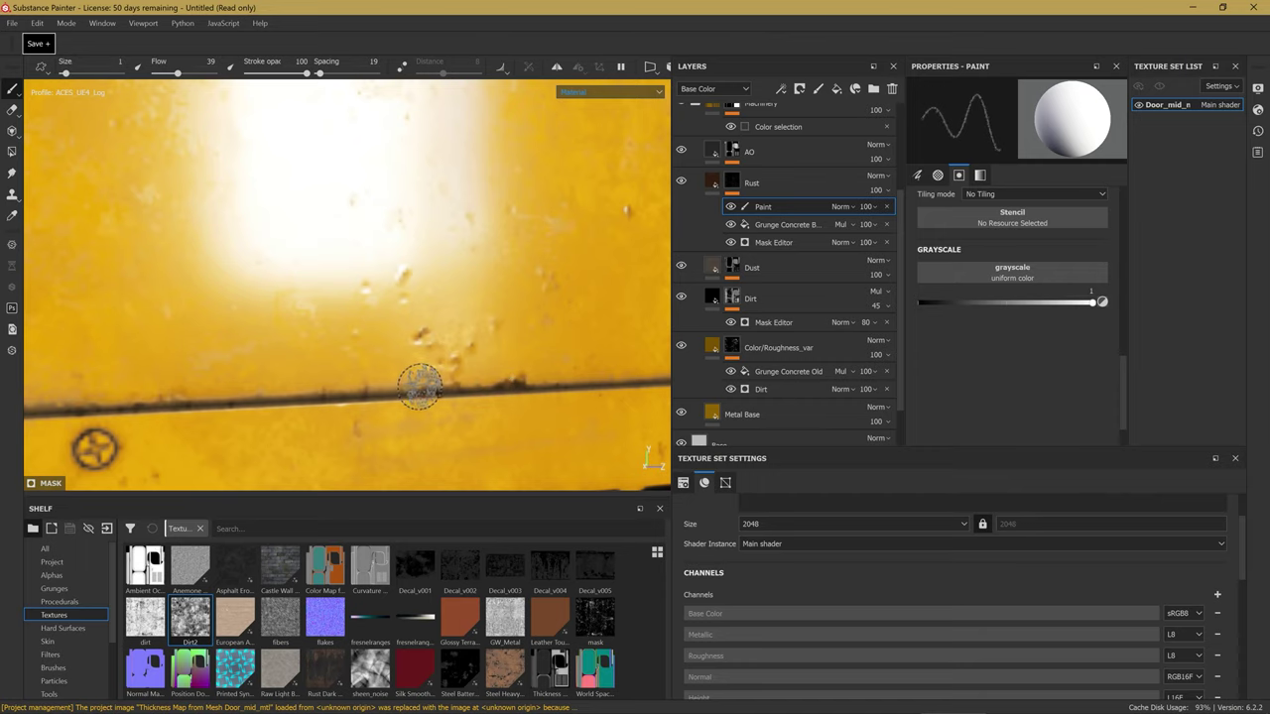
{"action": "scroll", "coordinate": [366, 385], "scroll_direction": "down", "scroll_amount": 3}
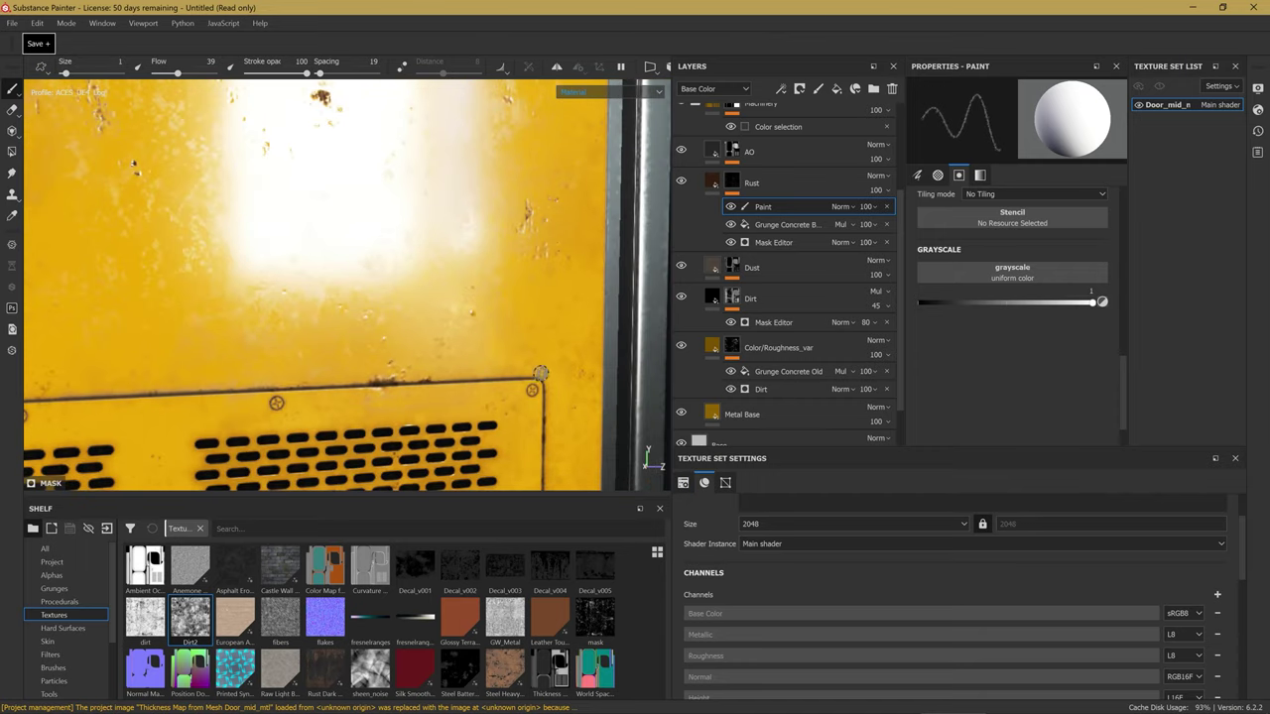
{"action": "left_click_drag", "start_coordinate": [366, 385], "coordinate": [450, 293], "text": "alt"}
{"action": "scroll", "coordinate": [449, 293], "scroll_direction": "up", "scroll_amount": 2}
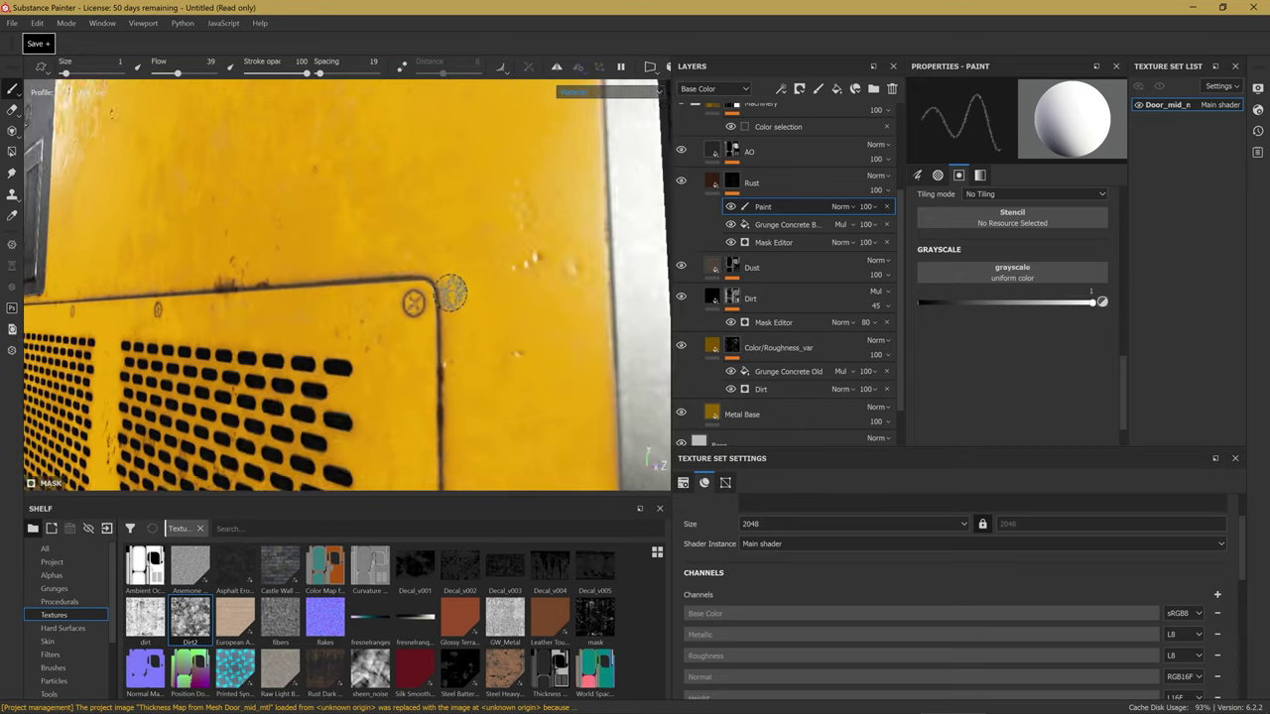
{"action": "scroll", "coordinate": [450, 292], "scroll_direction": "up", "scroll_amount": 2}
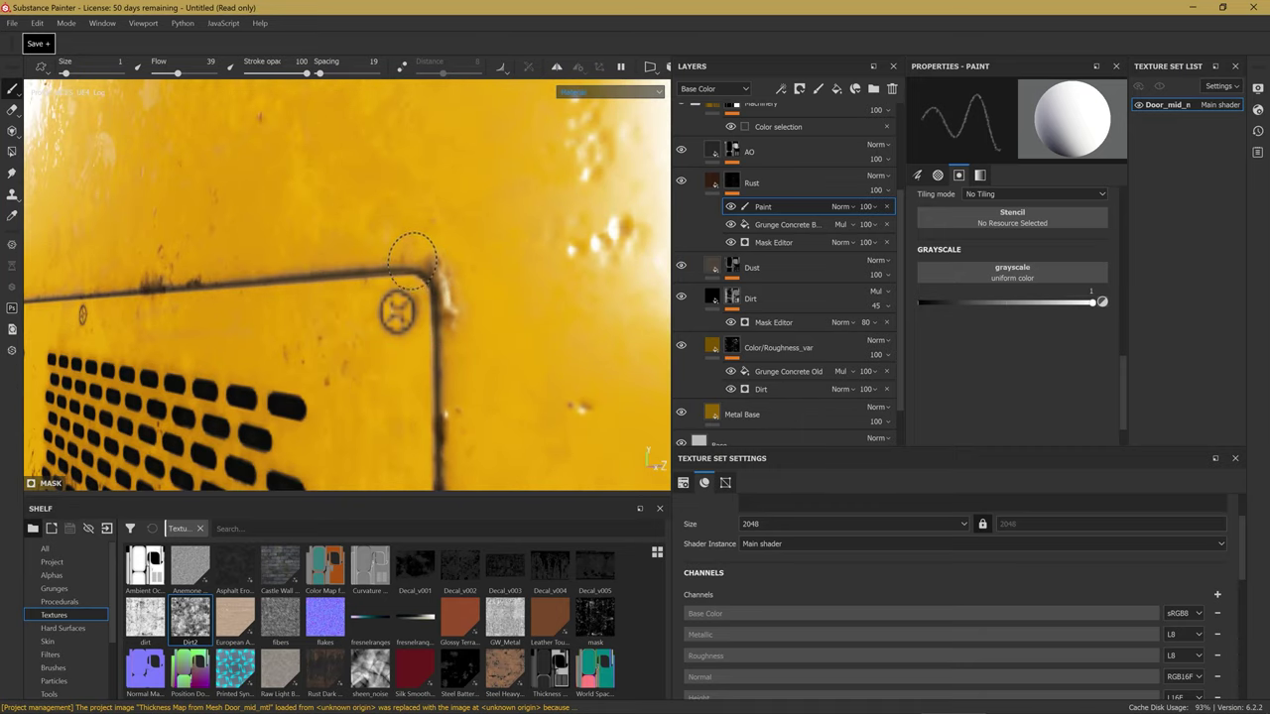
{"action": "scroll", "coordinate": [397, 337], "scroll_direction": "up", "scroll_amount": 2}
{"action": "scroll", "coordinate": [411, 328], "scroll_direction": "up", "scroll_amount": 2}
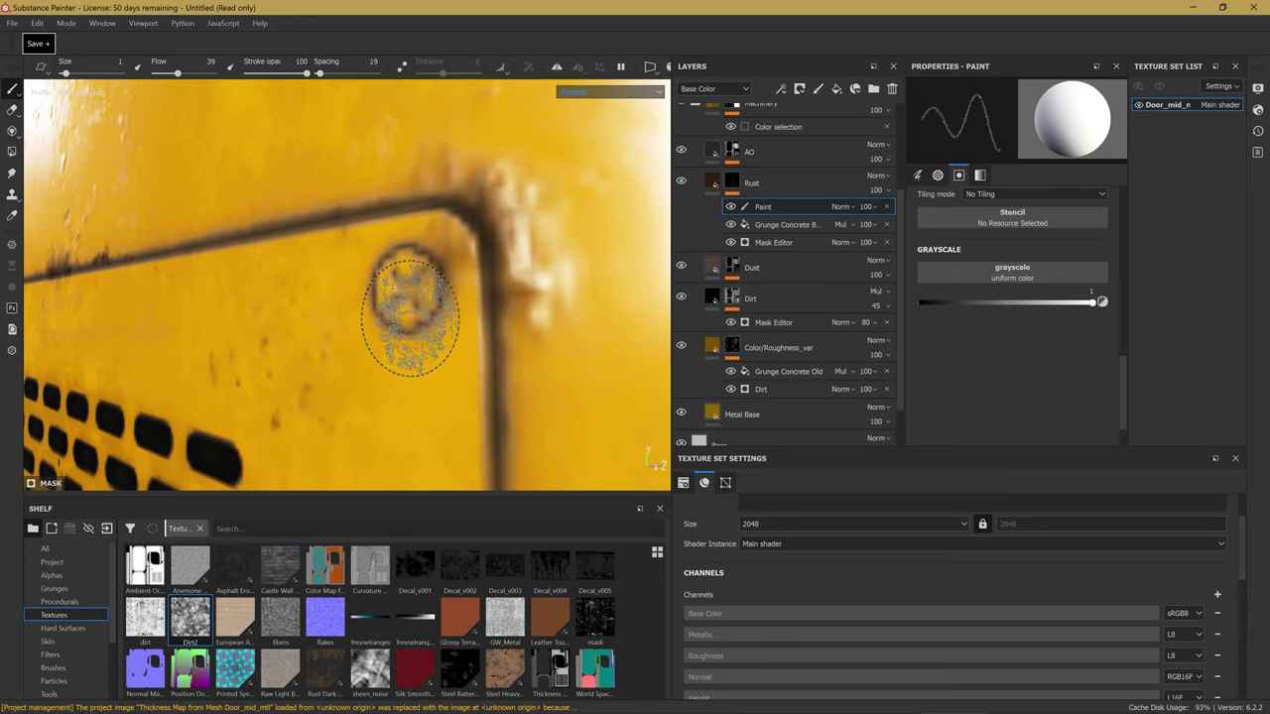
{"action": "right_click_drag", "start_coordinate": [417, 313], "coordinate": [400, 316], "text": "ctrl"}
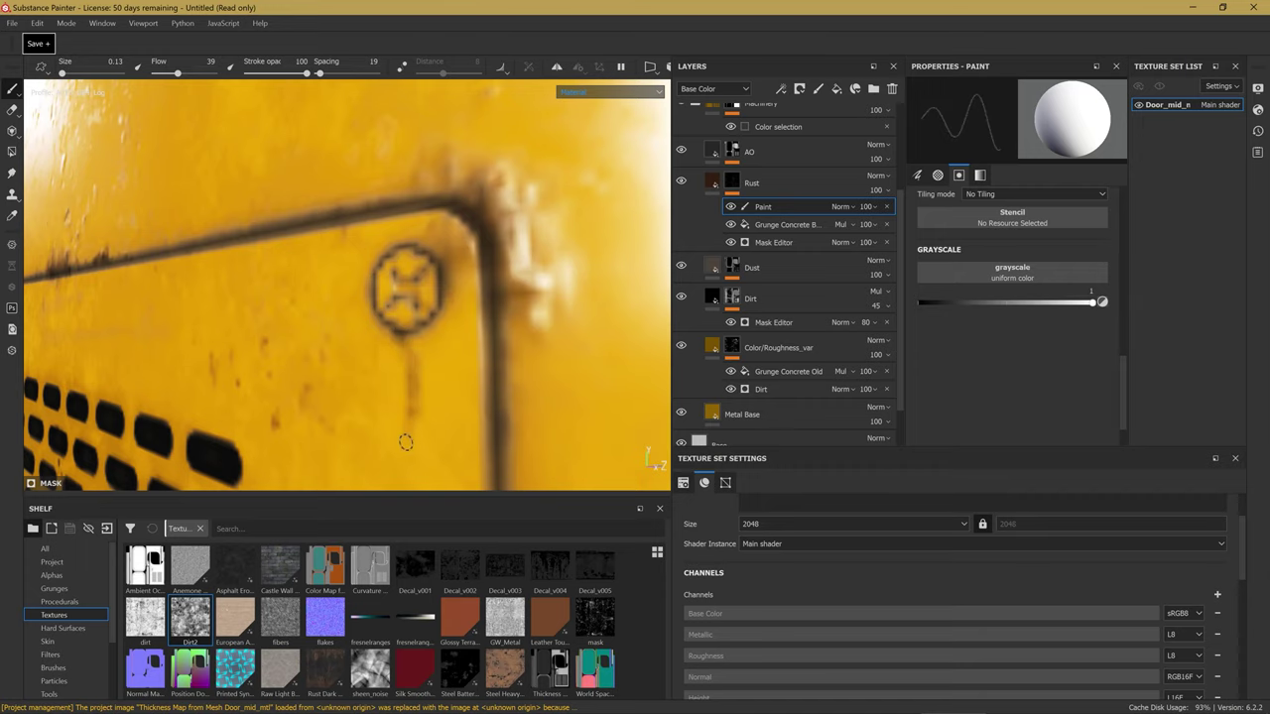
{"action": "left_click_drag", "start_coordinate": [406, 439], "coordinate": [437, 369], "text": "alt"}
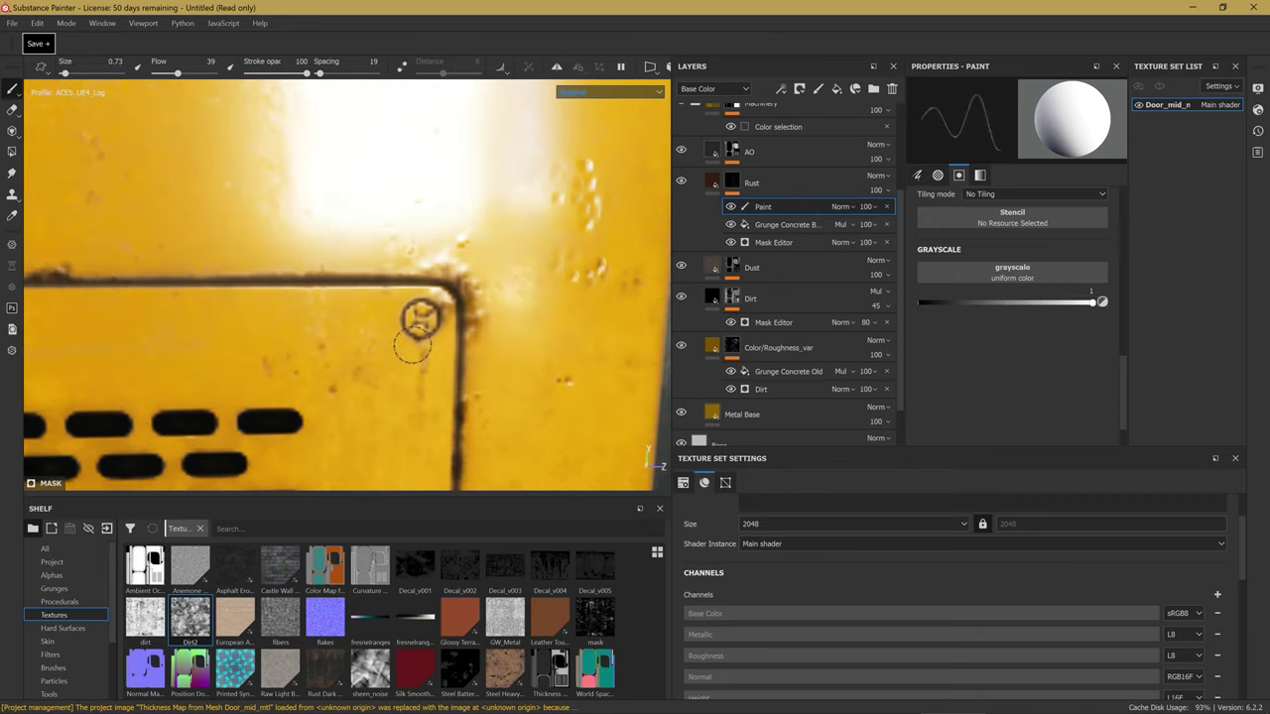
{"action": "mouse_move", "coordinate": [425, 452]}
{"action": "left_mouse_down", "text": "alt"}
{"action": "mouse_move", "coordinate": [394, 308]}
{"action": "mouse_move", "coordinate": [427, 298]}
{"action": "left_mouse_up", "text": "alt"}
{"action": "key", "text": "x"}
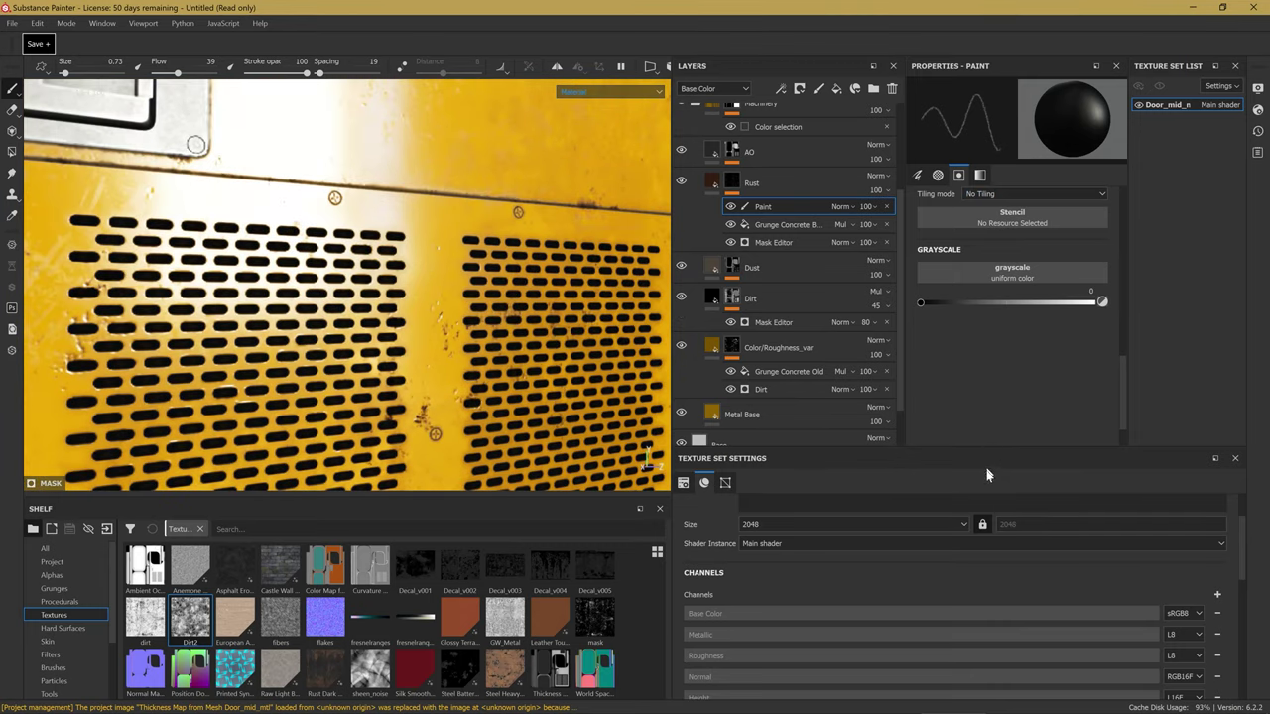
Change the texture set Size from 2048 to 4096, face the door, and hide the UI.
{"action": "left_click", "coordinate": [744, 526]}
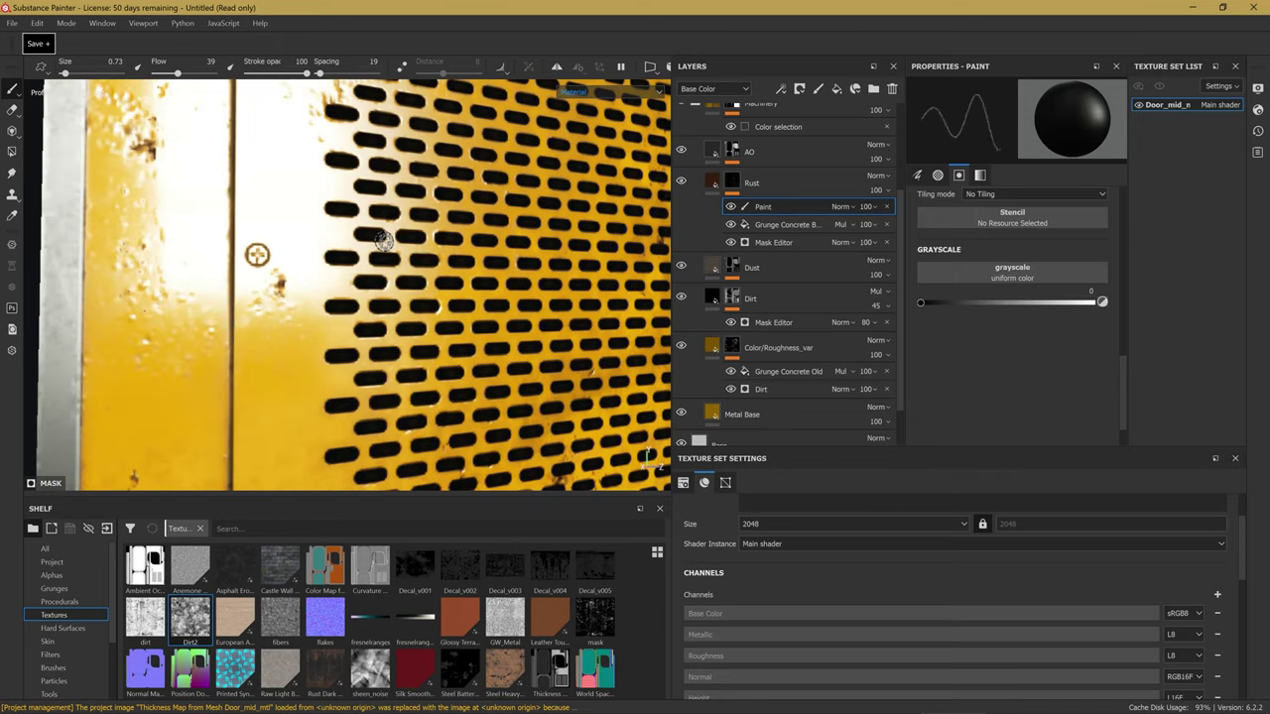
{"action": "left_click", "coordinate": [822, 524]}
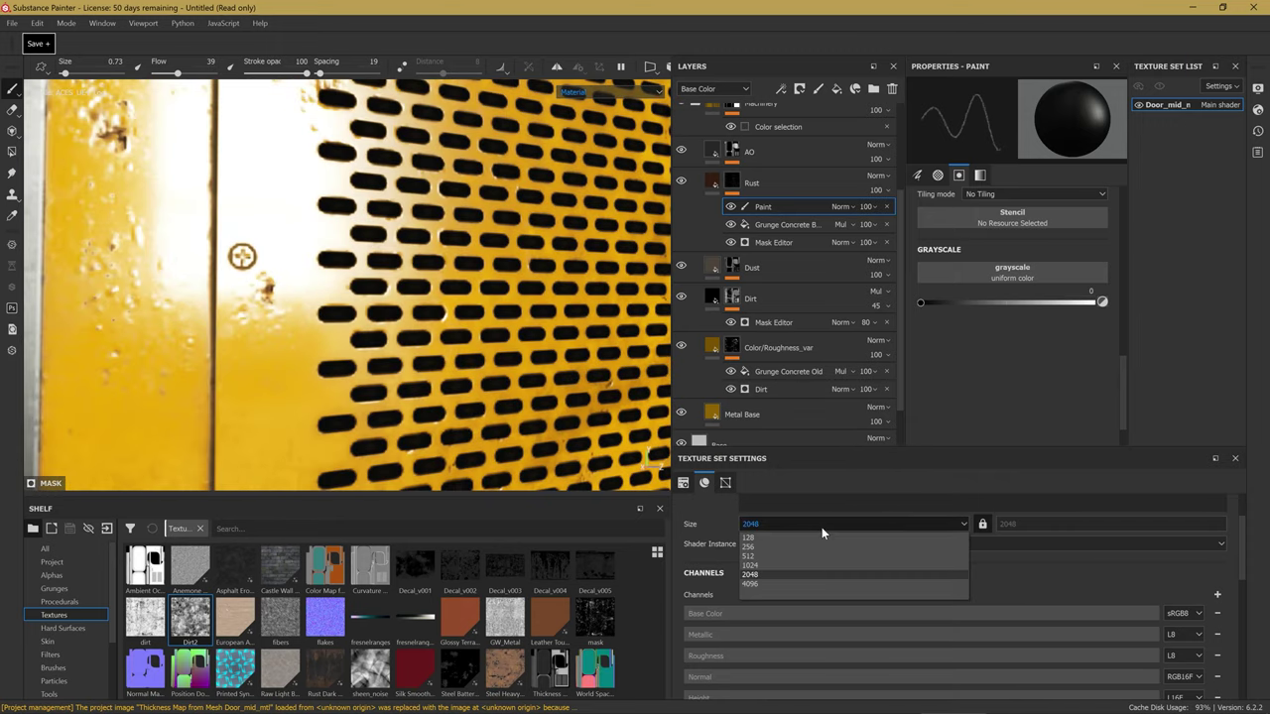
{"action": "left_click", "coordinate": [758, 582]}
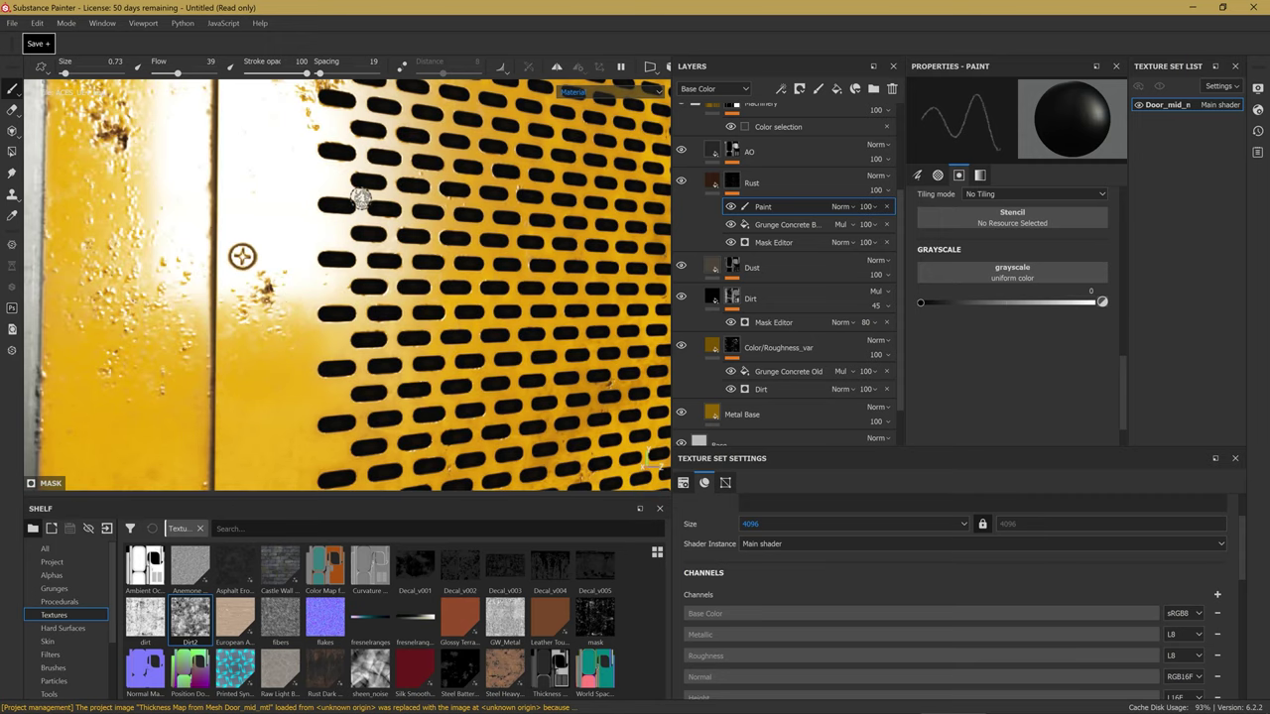
{"action": "left_click_drag", "start_coordinate": [361, 198], "coordinate": [415, 217], "text": "alt"}
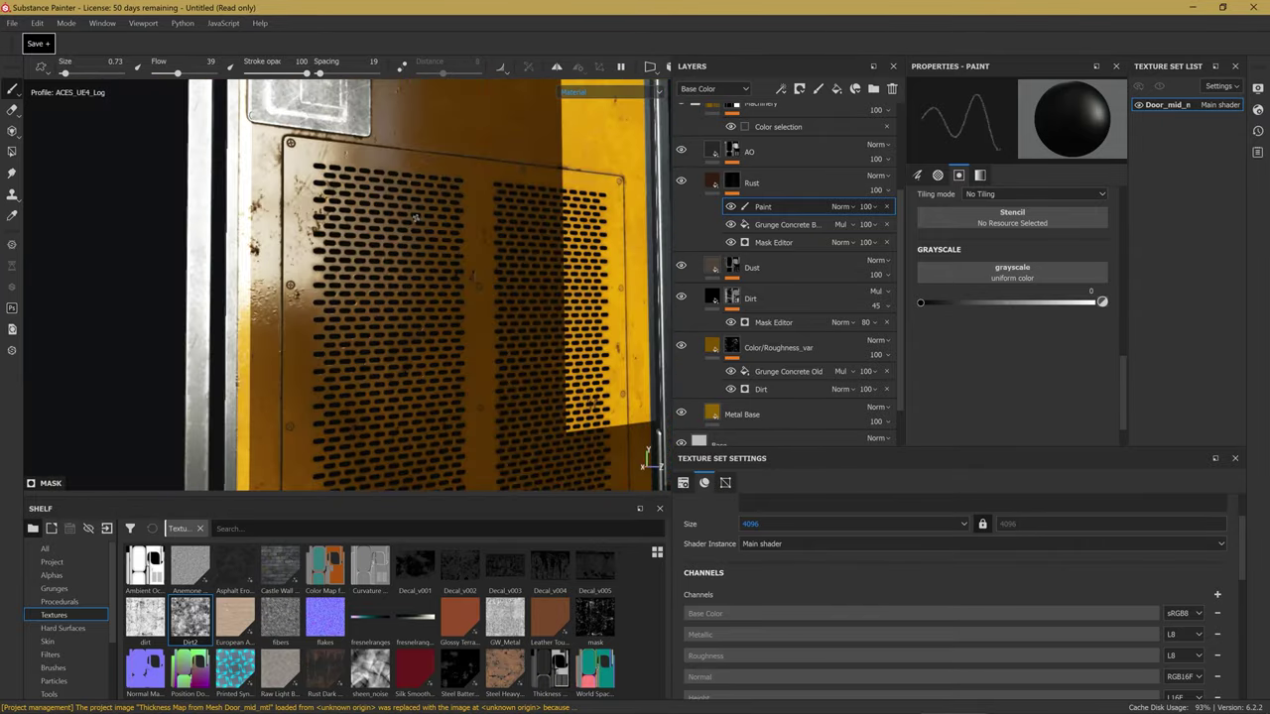
{"action": "left_click_drag", "start_coordinate": [416, 217], "coordinate": [389, 257], "text": "alt"}
{"action": "key", "text": "Tab"}
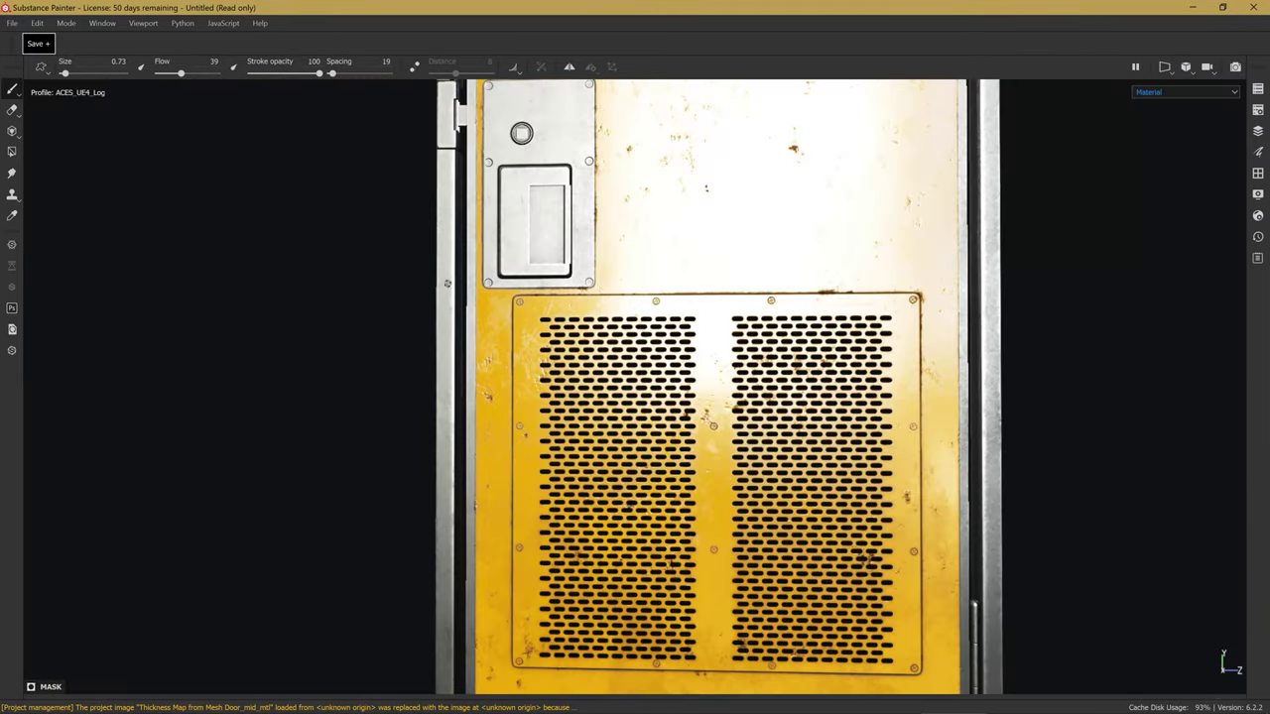
Orbit, pan and zoom around the door to inspect the frame, top and window.
{"action": "scroll", "coordinate": [715, 387], "scroll_direction": "up", "scroll_amount": 3}
{"action": "left_click_drag", "start_coordinate": [499, 368], "coordinate": [457, 377], "text": "alt"}
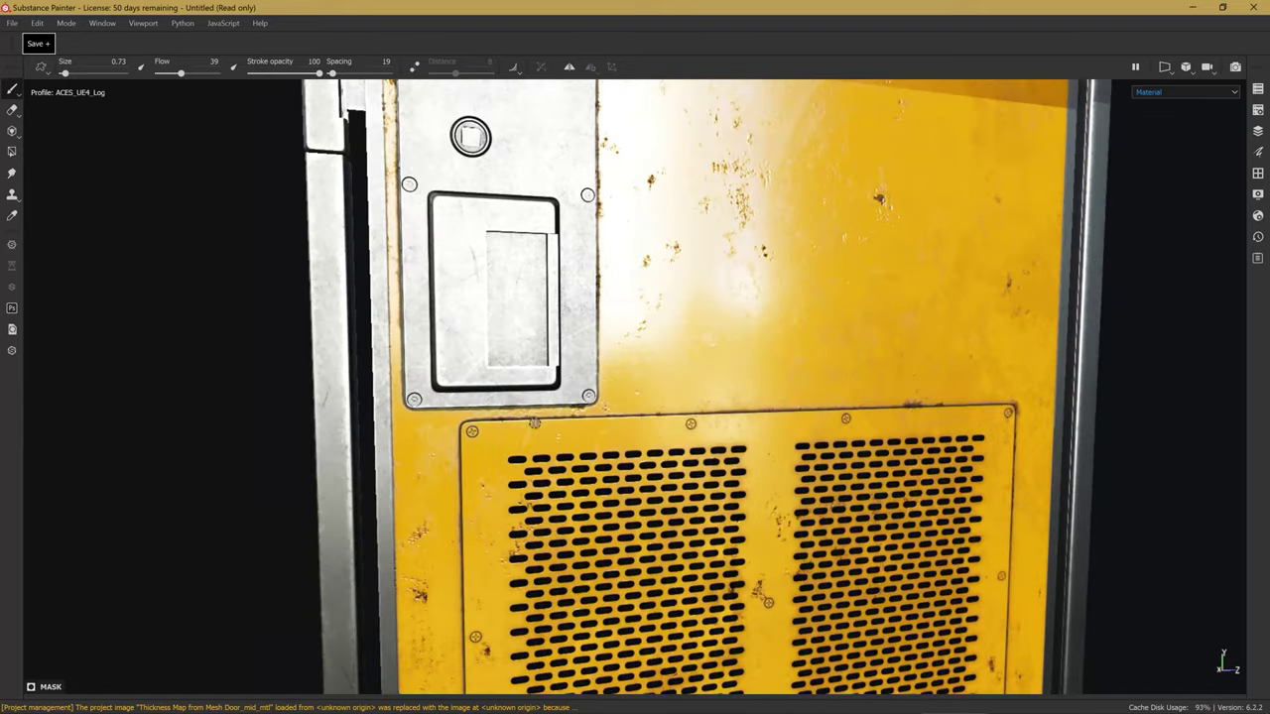
{"action": "mouse_move", "coordinate": [519, 307]}
{"action": "left_mouse_down", "text": "alt"}
{"action": "mouse_move", "coordinate": [595, 327]}
{"action": "mouse_move", "coordinate": [411, 309]}
{"action": "left_mouse_up", "text": "alt"}
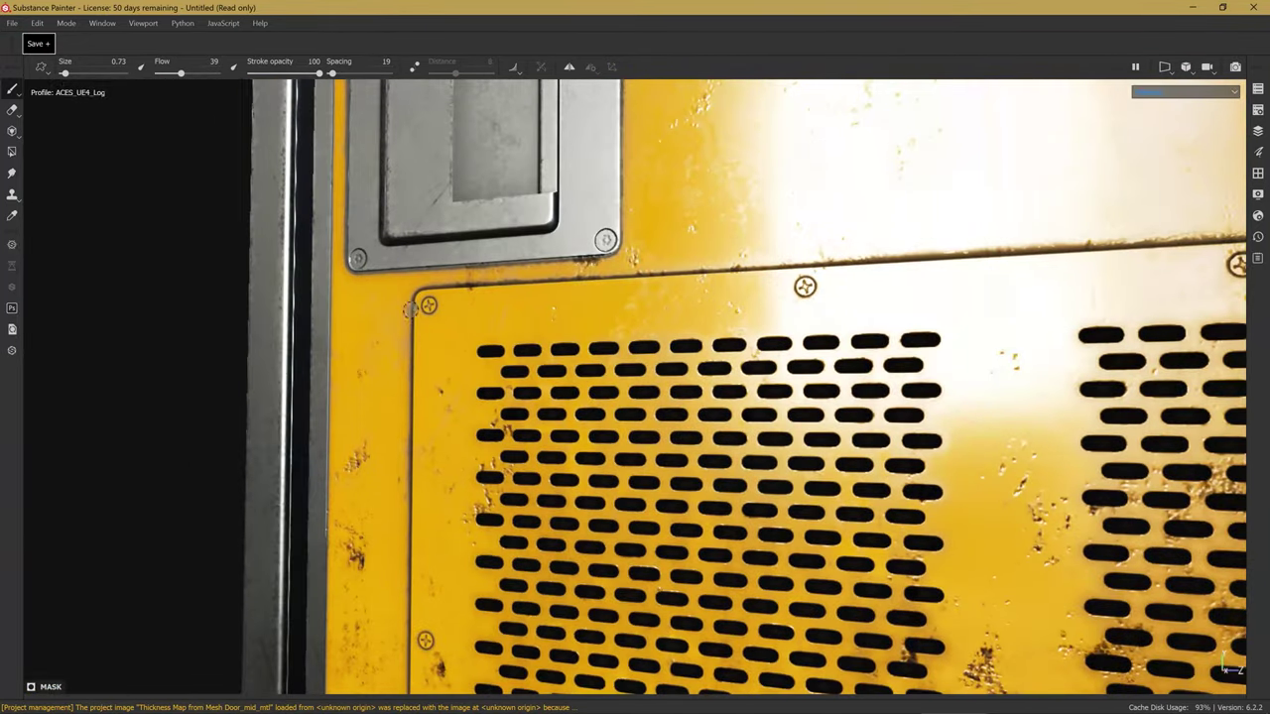
{"action": "mouse_move", "coordinate": [410, 310]}
{"action": "left_mouse_down", "text": "alt"}
{"action": "mouse_move", "coordinate": [612, 364]}
{"action": "mouse_move", "coordinate": [537, 268]}
{"action": "left_mouse_up", "text": "alt"}
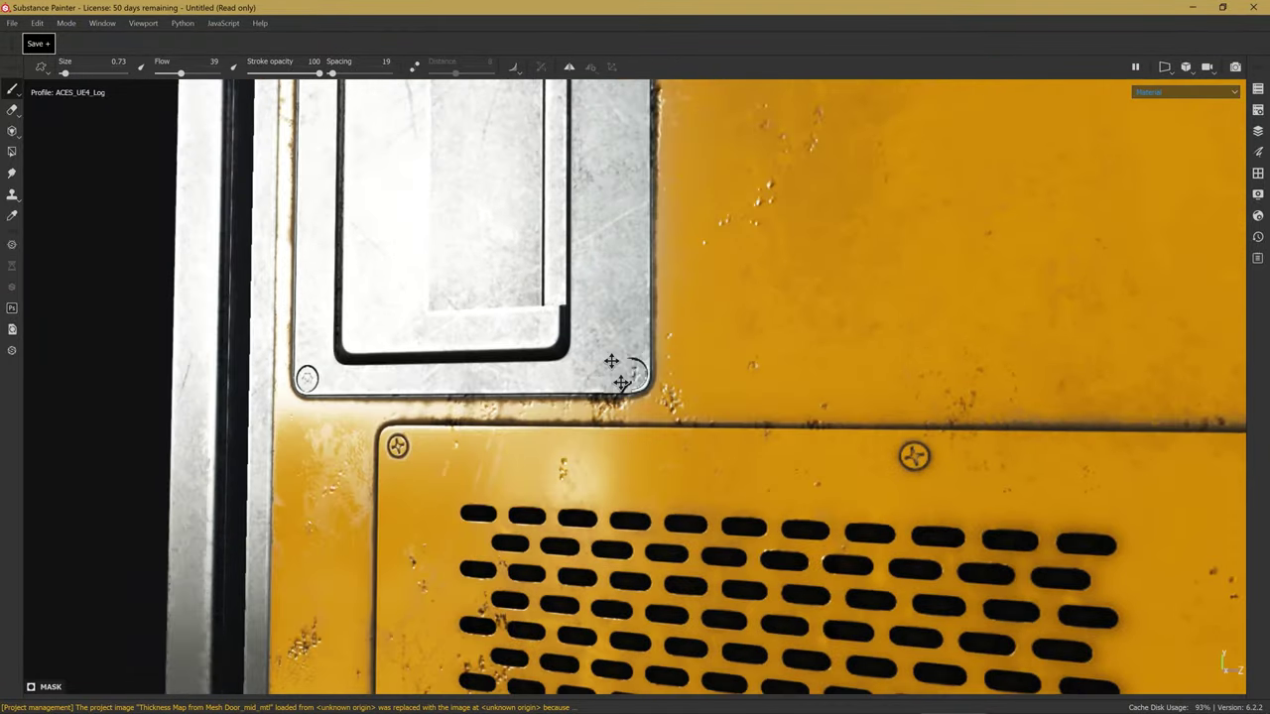
{"action": "mouse_move", "coordinate": [644, 437]}
{"action": "left_mouse_down", "text": "alt"}
{"action": "mouse_move", "coordinate": [619, 323]}
{"action": "mouse_move", "coordinate": [637, 326]}
{"action": "left_mouse_up", "text": "alt"}
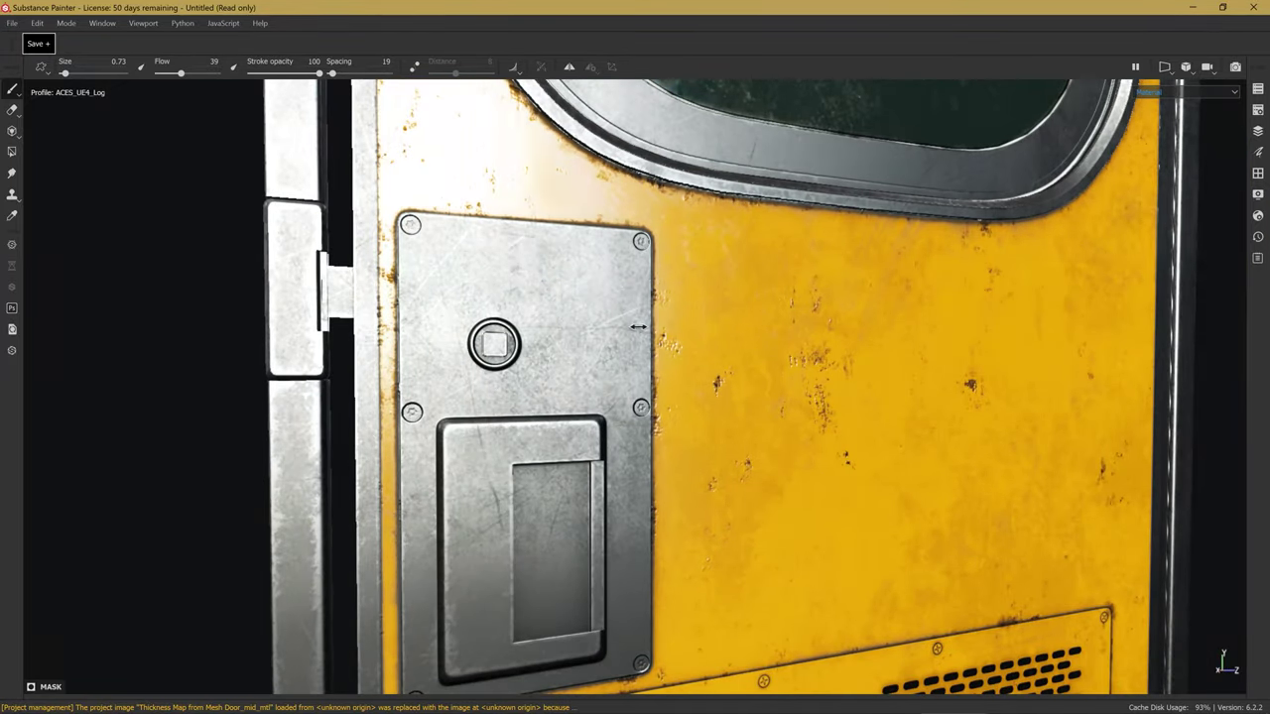
{"action": "scroll", "coordinate": [637, 326], "scroll_direction": "down", "scroll_amount": 5}
{"action": "scroll", "coordinate": [637, 327], "scroll_direction": "down", "scroll_amount": 3}
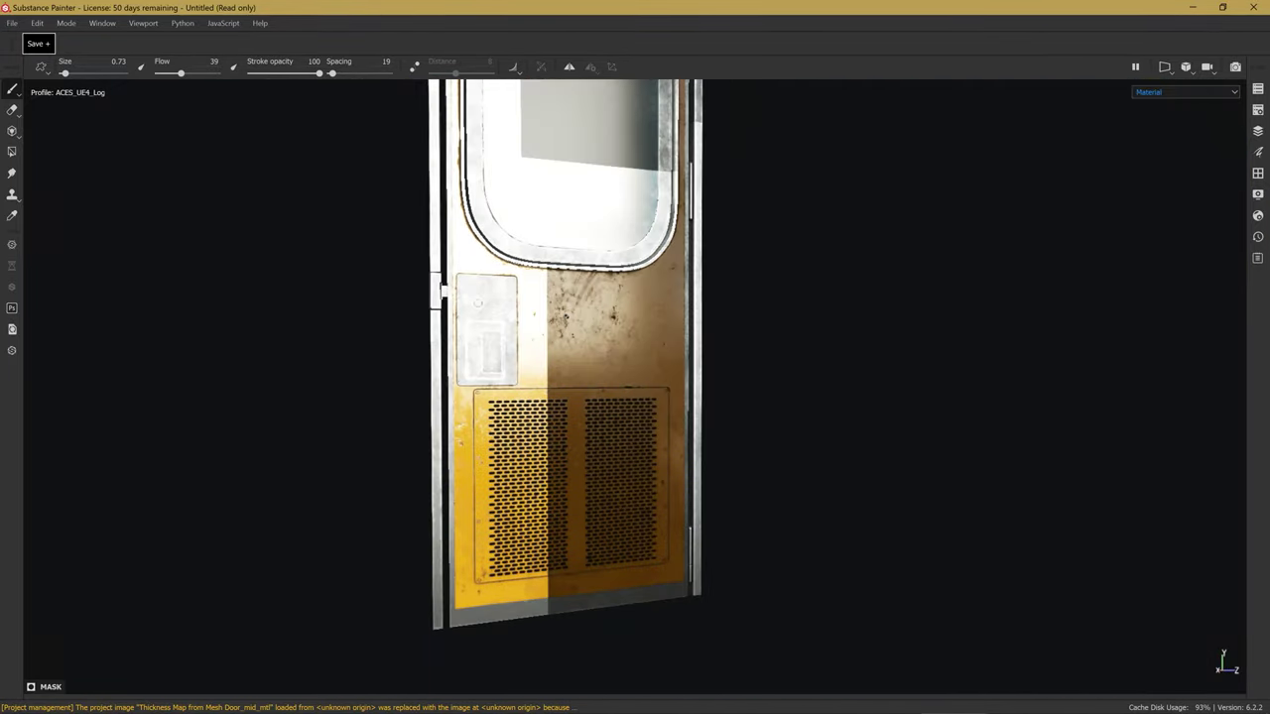
{"action": "left_click_drag", "start_coordinate": [638, 326], "coordinate": [555, 297], "text": "alt"}
{"action": "middle_click_drag", "start_coordinate": [556, 298], "coordinate": [514, 386], "text": "alt"}
{"action": "left_click_drag", "start_coordinate": [514, 386], "coordinate": [608, 407], "text": "alt"}
{"action": "scroll", "coordinate": [607, 407], "scroll_direction": "up", "scroll_amount": 3}
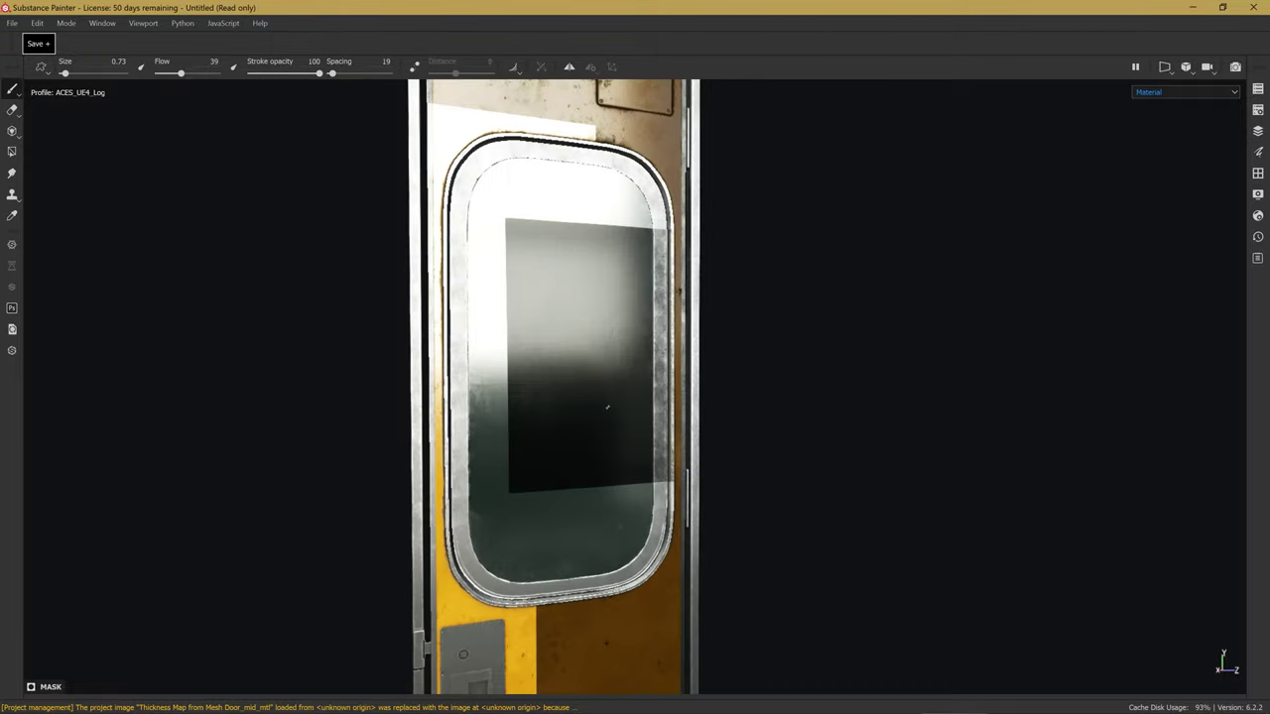
{"action": "scroll", "coordinate": [607, 407], "scroll_direction": "down", "scroll_amount": 3}
{"action": "left_click_drag", "start_coordinate": [607, 407], "coordinate": [590, 381], "text": "alt"}
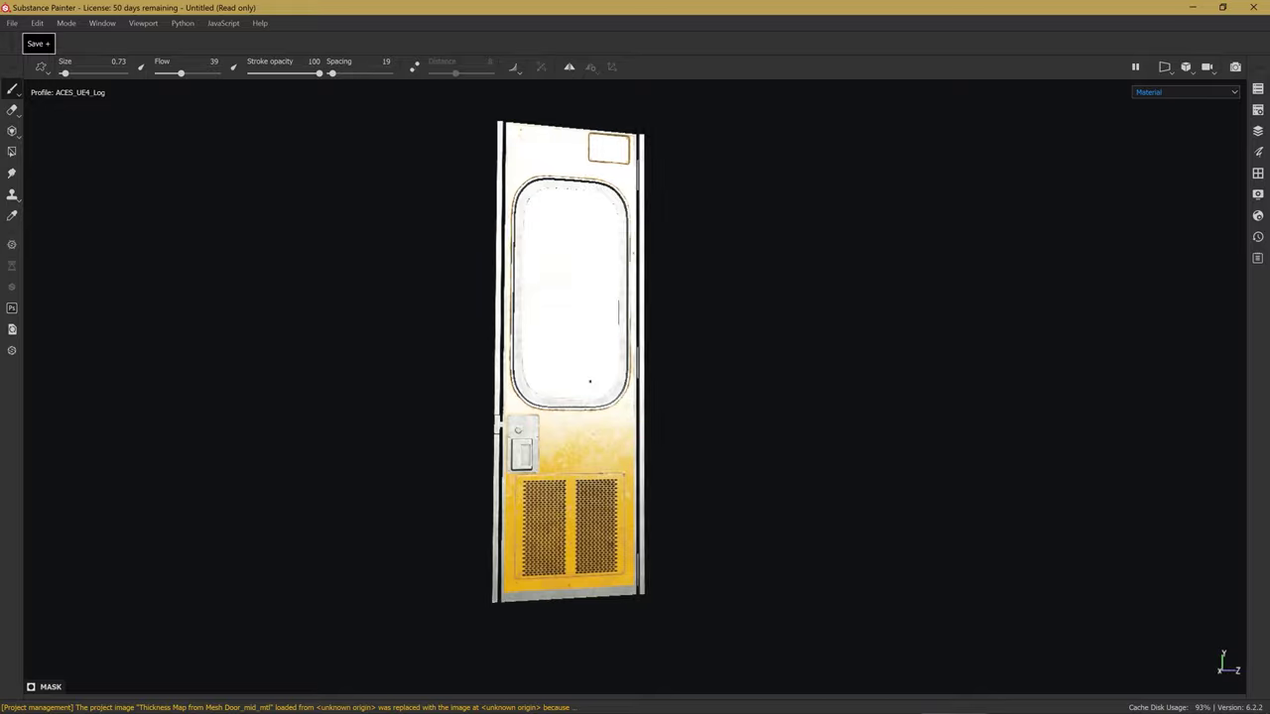
{"action": "scroll", "coordinate": [589, 381], "scroll_direction": "up", "scroll_amount": 2}
Rotate the environment light to vary the glass reflections, then restore the panels.
{"action": "right_click_drag", "start_coordinate": [590, 381], "coordinate": [624, 400], "text": "shift"}
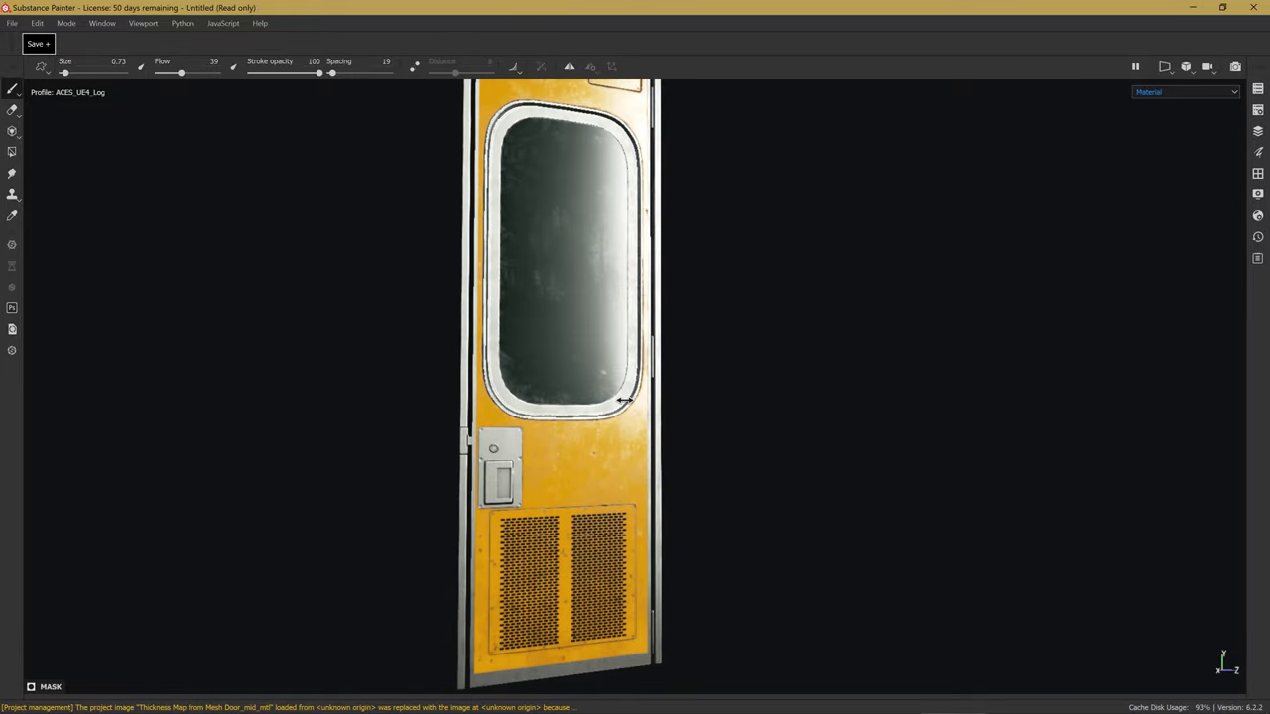
{"action": "right_click_drag", "start_coordinate": [624, 400], "coordinate": [635, 400], "text": "shift"}
{"action": "scroll", "coordinate": [635, 399], "scroll_direction": "down", "scroll_amount": 2}
{"action": "left_click_drag", "start_coordinate": [635, 400], "coordinate": [615, 397], "text": "alt"}
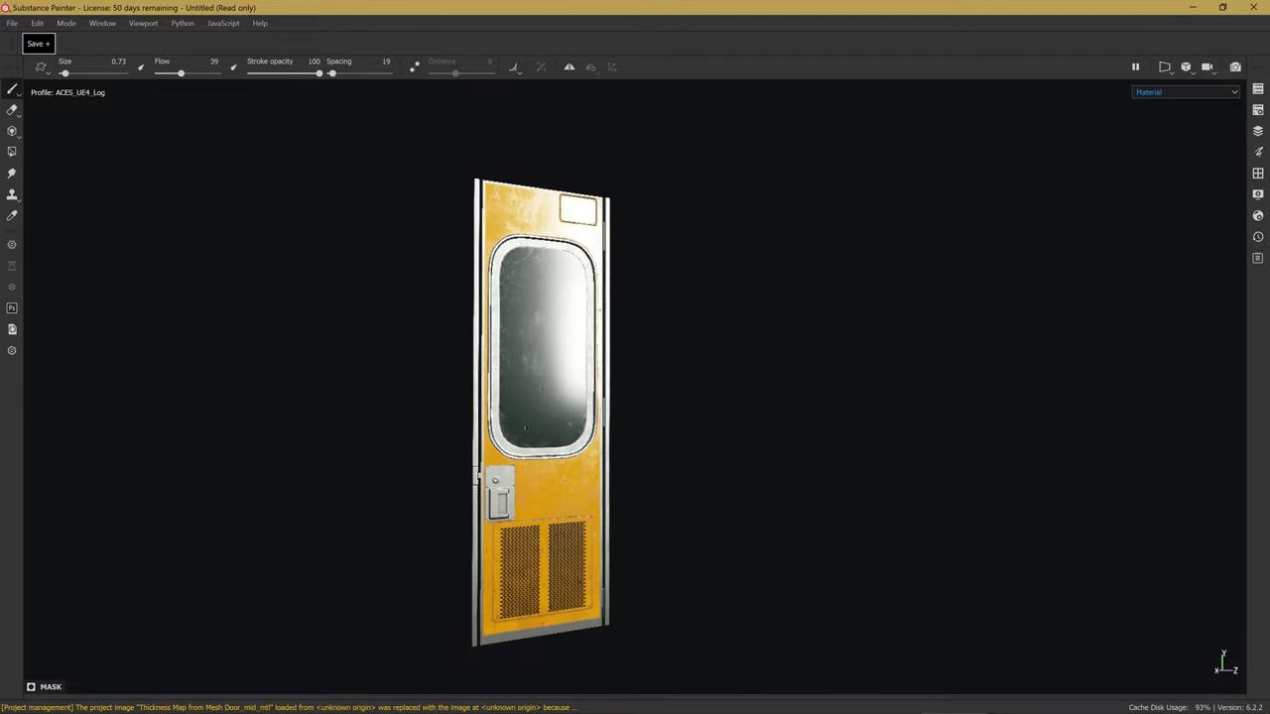
{"action": "scroll", "coordinate": [526, 429], "scroll_direction": "up", "scroll_amount": 2}
{"action": "scroll", "coordinate": [558, 335], "scroll_direction": "up", "scroll_amount": 2}
{"action": "scroll", "coordinate": [602, 391], "scroll_direction": "up", "scroll_amount": 1}
{"action": "middle_click_drag", "start_coordinate": [602, 390], "coordinate": [560, 286], "text": "alt"}
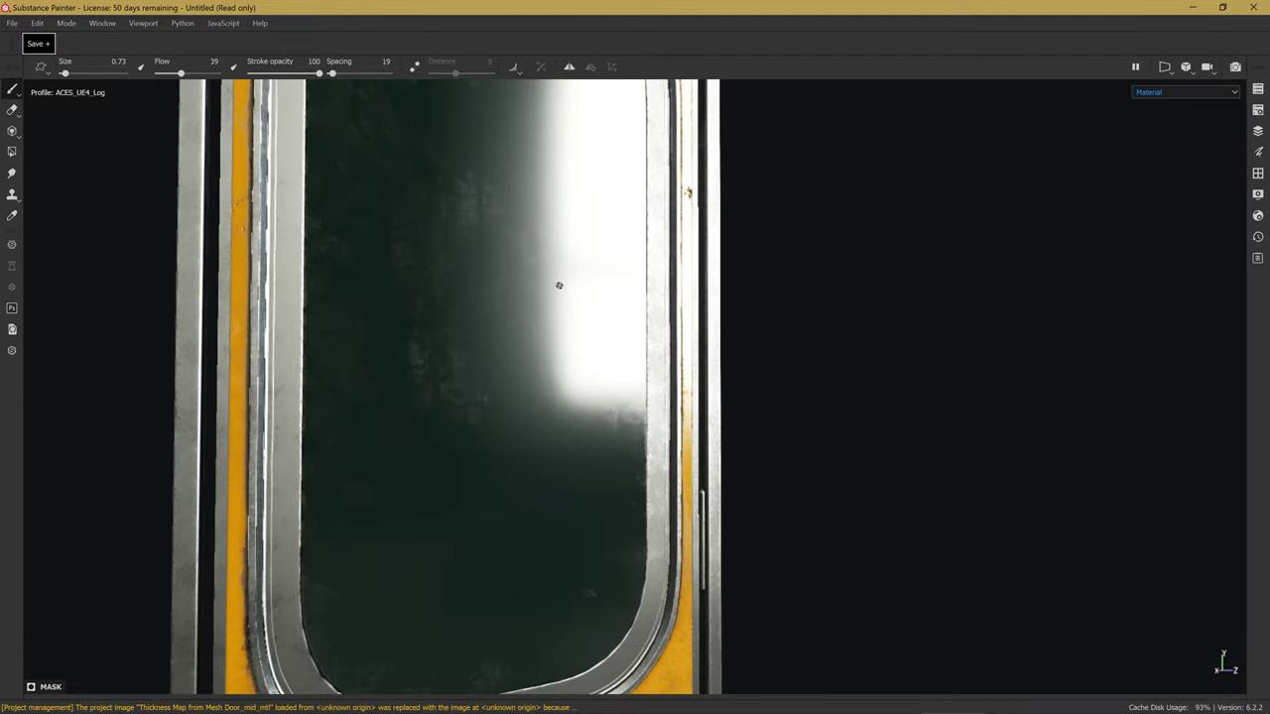
{"action": "key", "text": "Tab"}
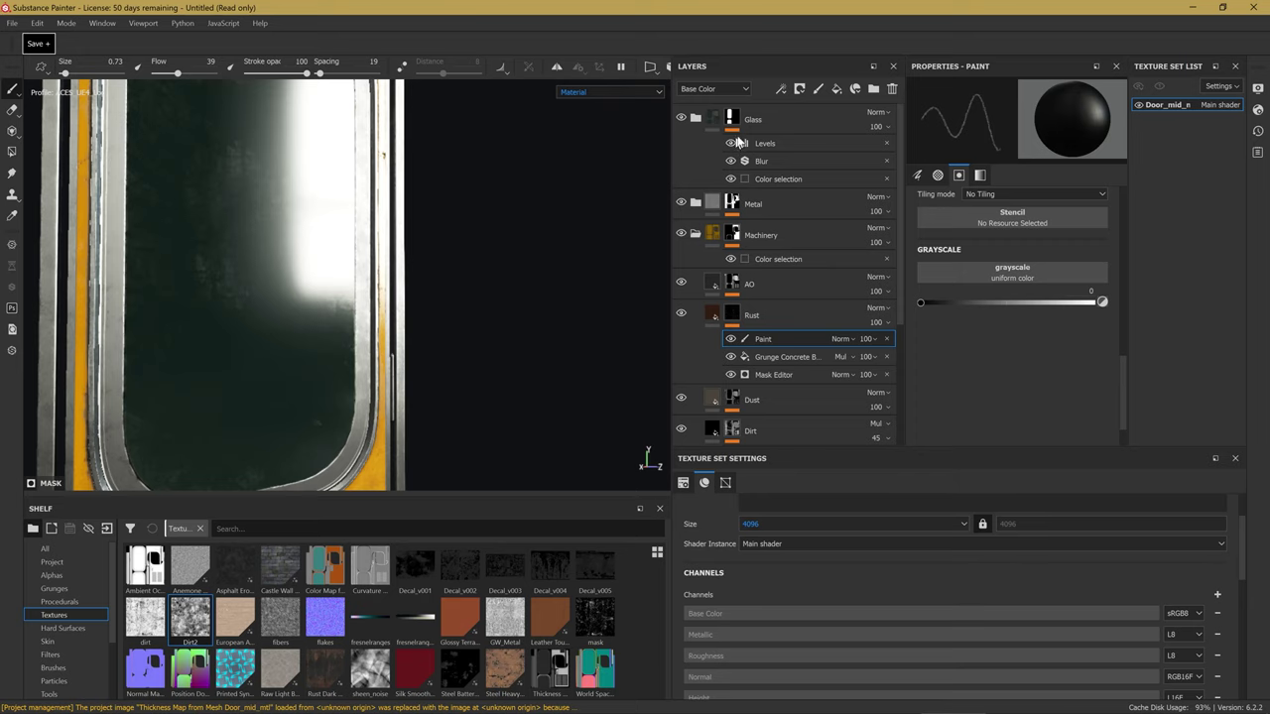
Pick the Glass group from the viewport and show its Base fill's properties, roughness 0.1049.
{"action": "right_click", "coordinate": [340, 296], "text": "ctrl+alt"}
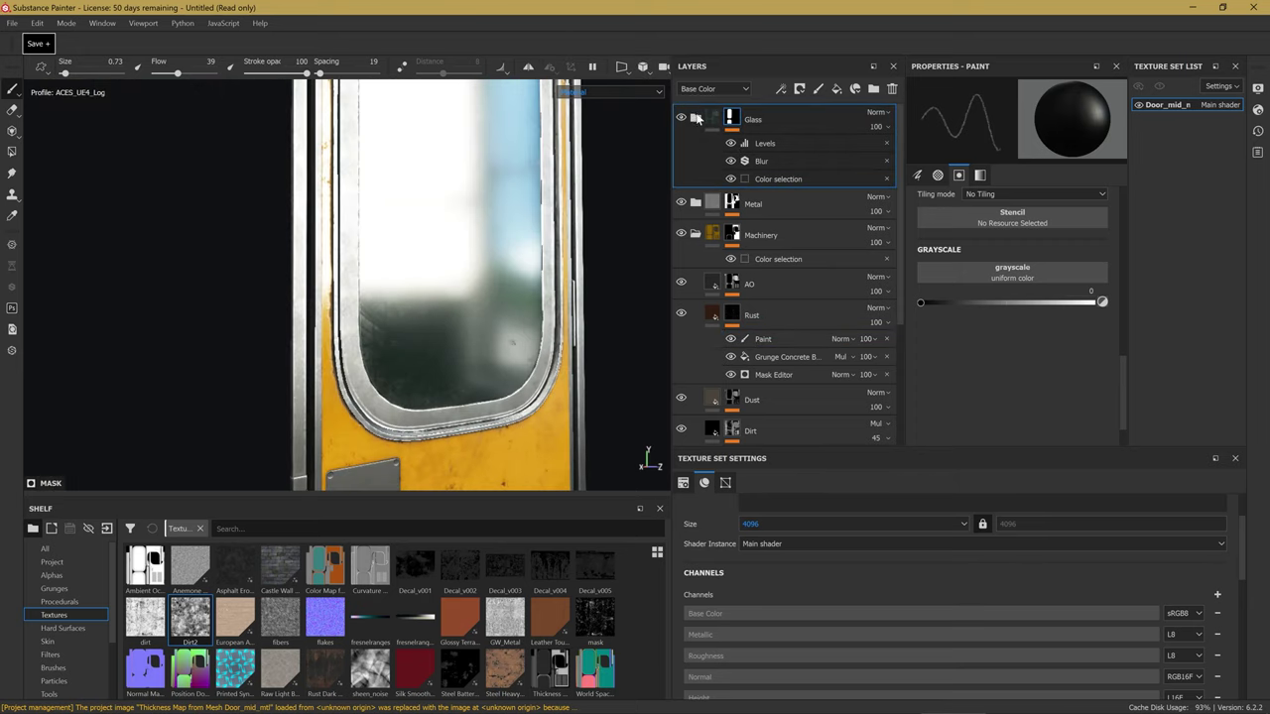
{"action": "left_click", "coordinate": [696, 118]}
{"action": "left_click", "coordinate": [762, 388]}
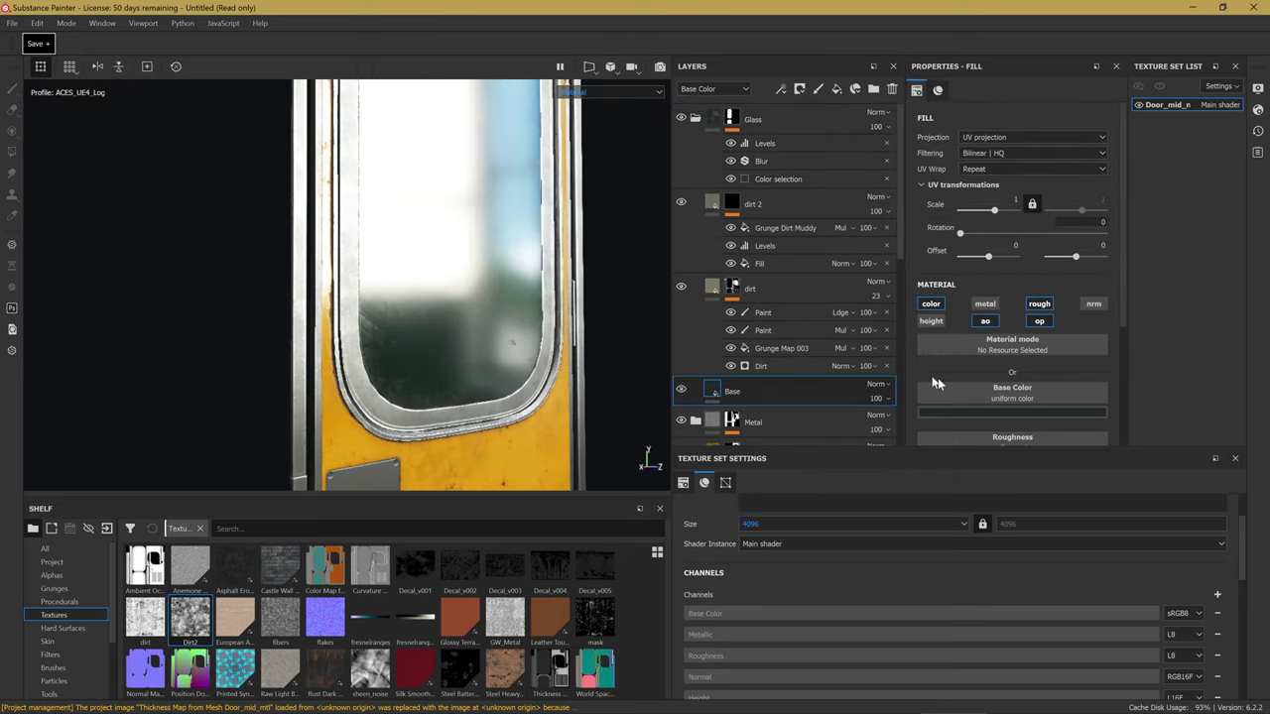
{"action": "scroll", "coordinate": [935, 381], "scroll_direction": "down", "scroll_amount": 2}
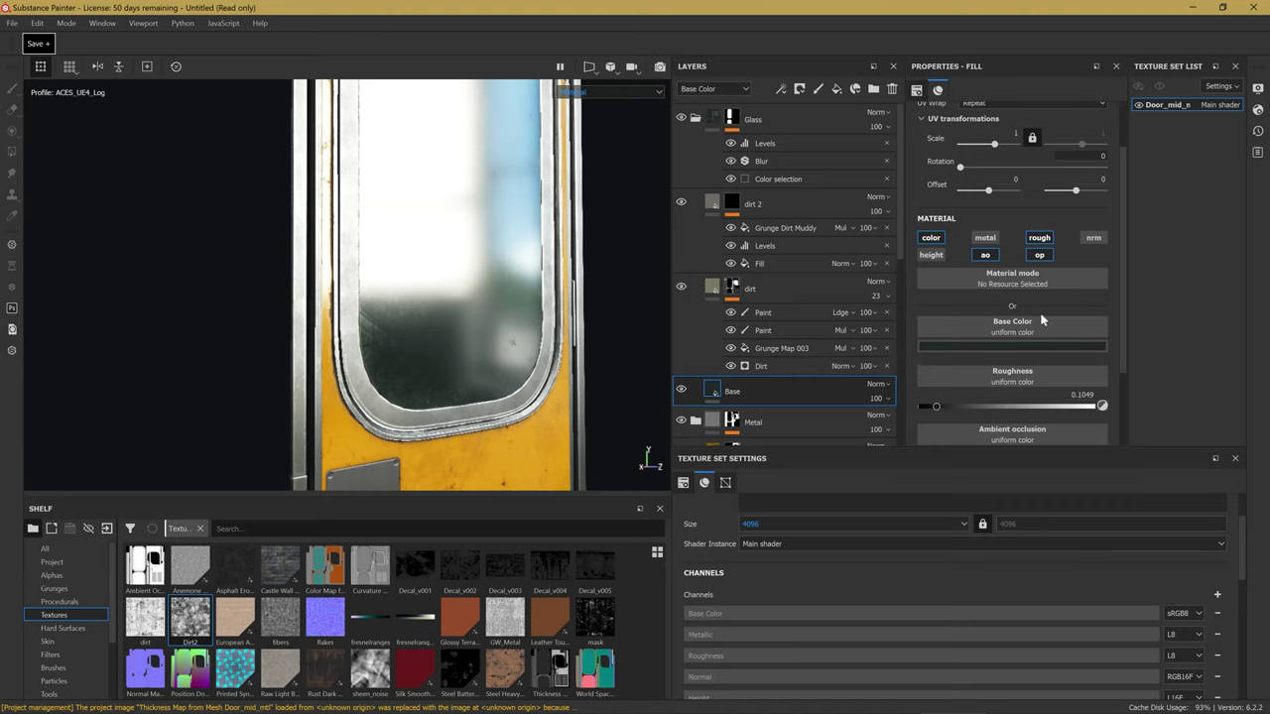
{"action": "scroll", "coordinate": [1042, 320], "scroll_direction": "down", "scroll_amount": 3}
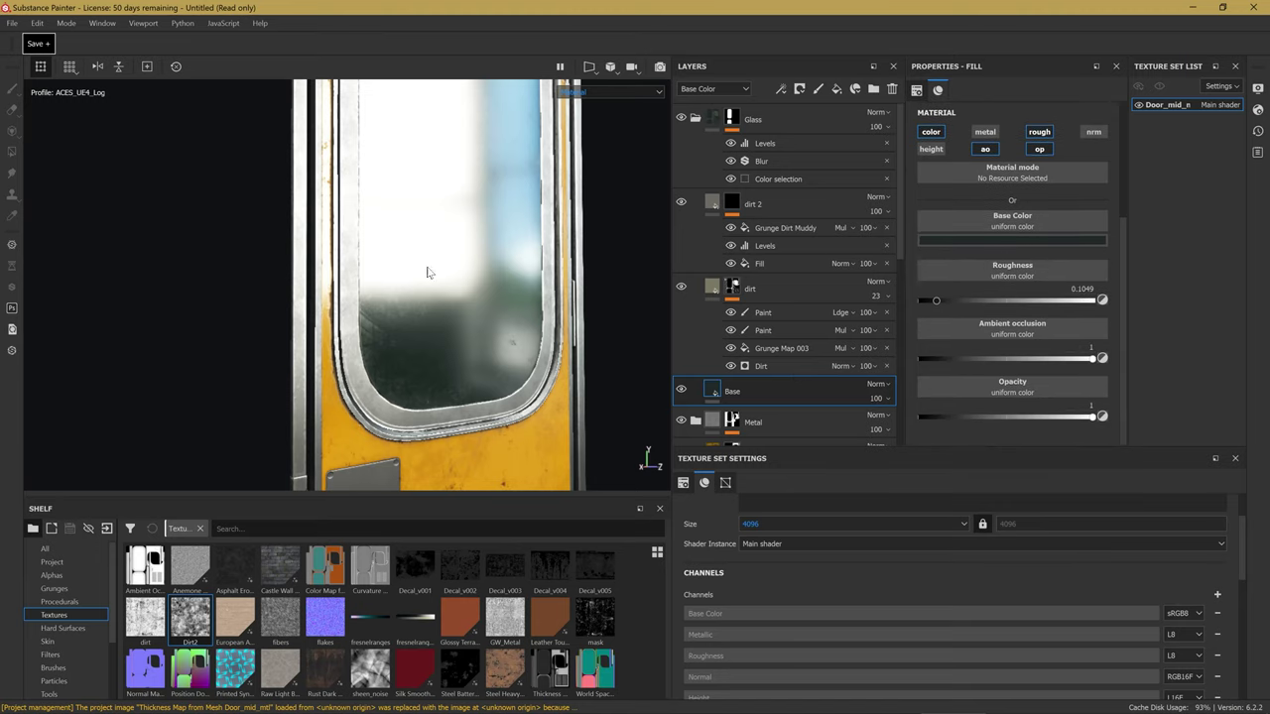
{"action": "left_click_drag", "start_coordinate": [426, 272], "coordinate": [548, 316], "text": "alt"}
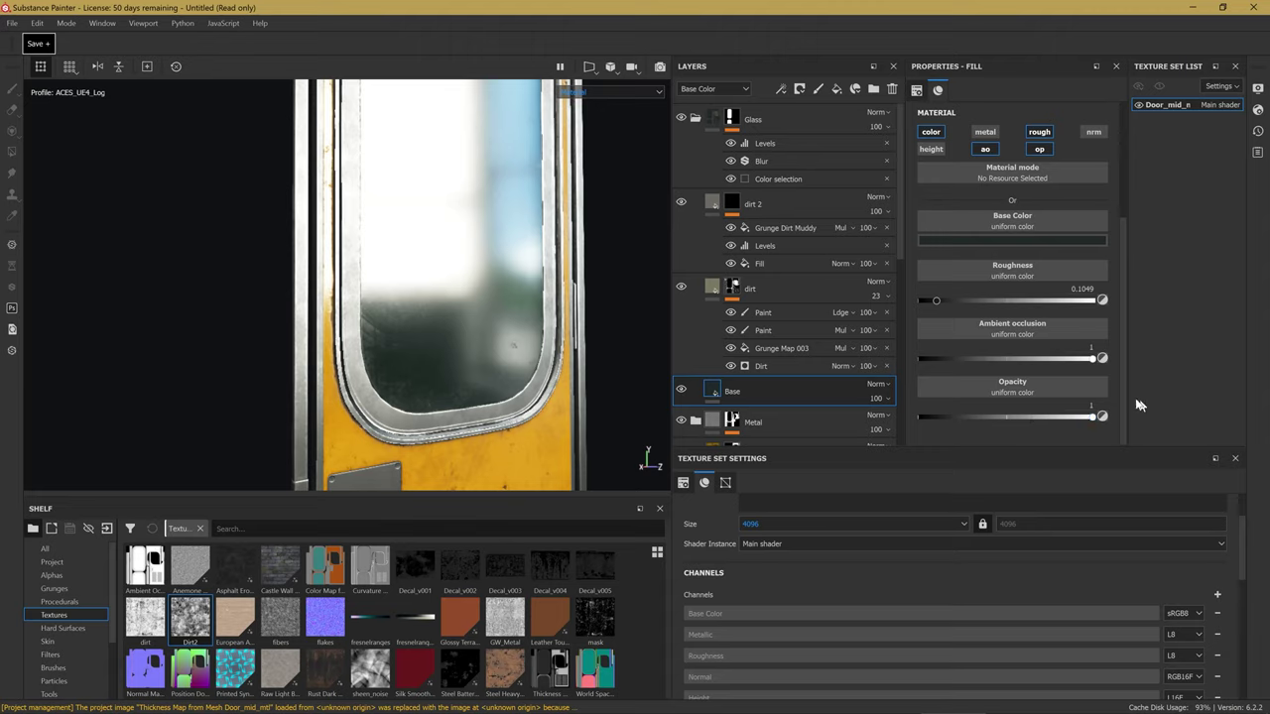
Open Shader Settings and bring up the preset picker for the pbr-metal-rough shader.
{"action": "left_click", "coordinate": [1257, 89]}
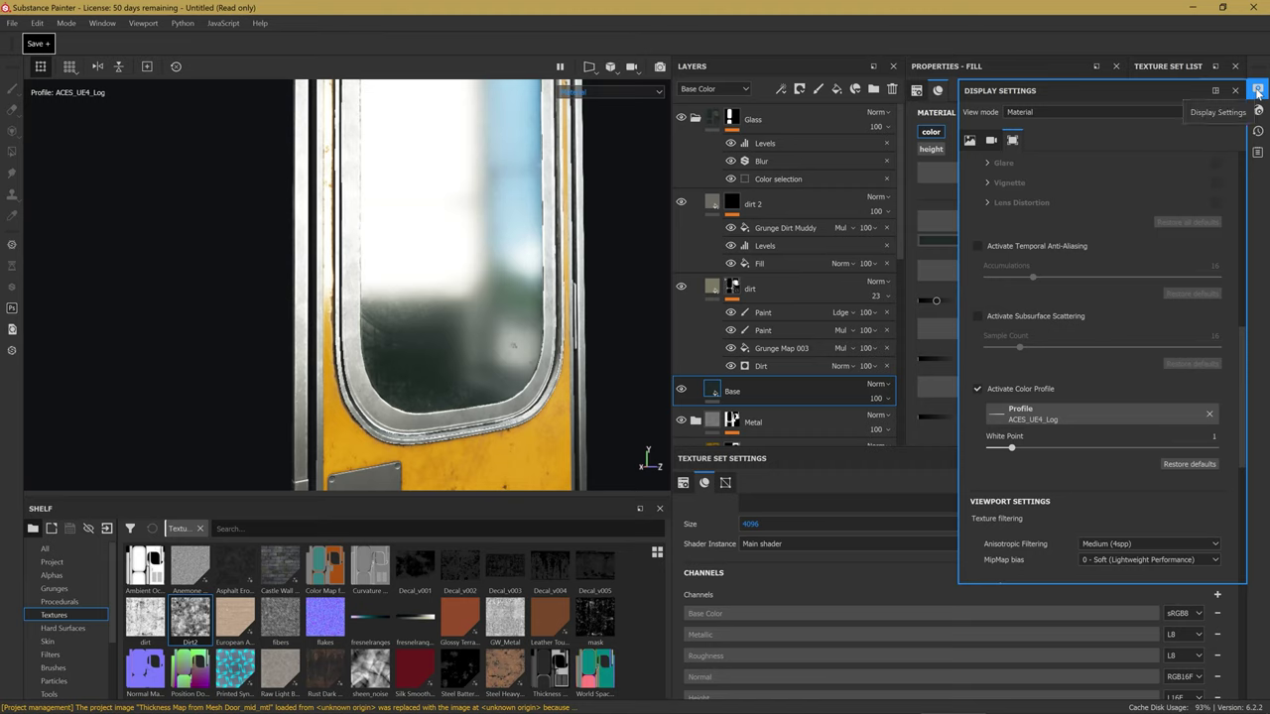
{"action": "left_click", "coordinate": [1257, 111]}
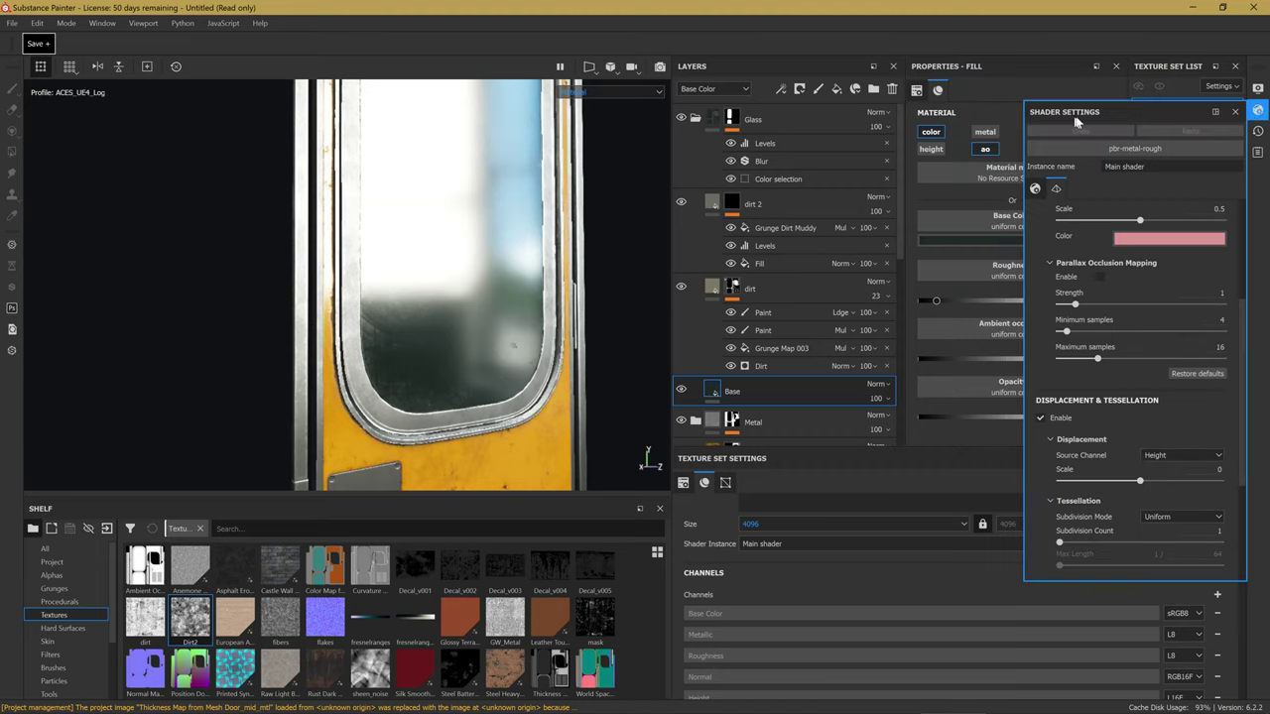
{"action": "left_click", "coordinate": [1136, 154]}
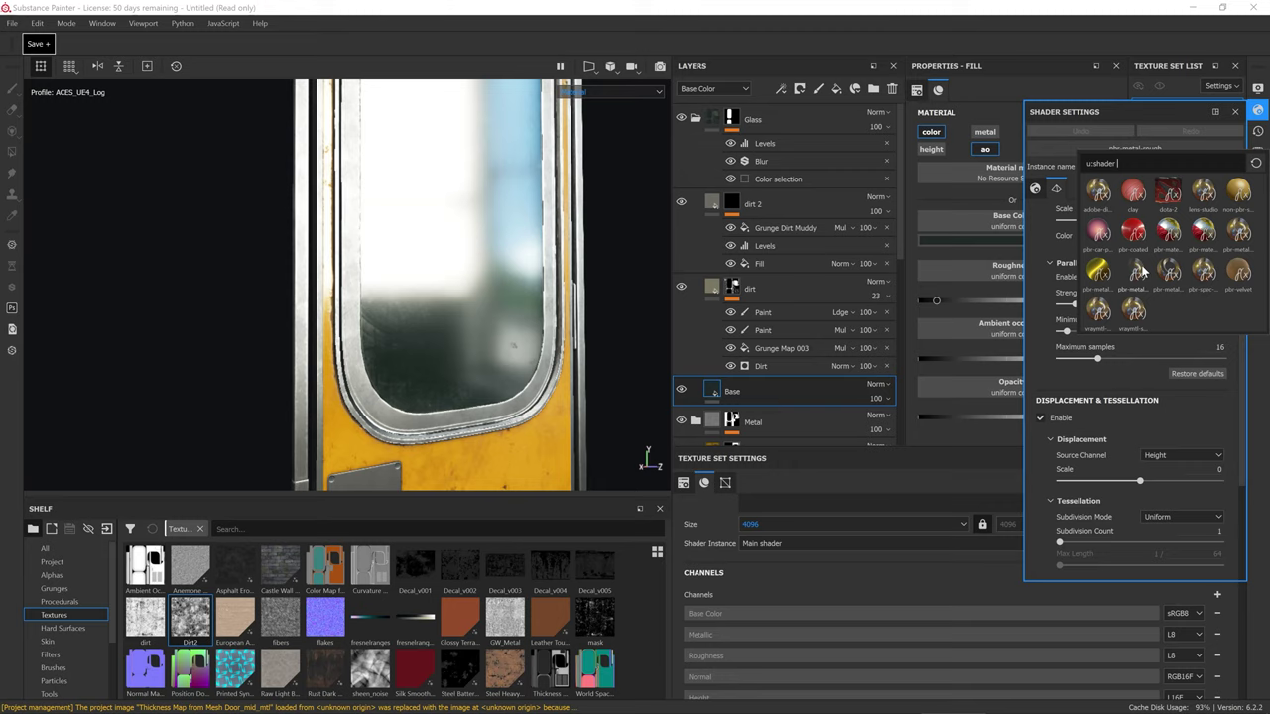
Switch to the pbr-metal-rough-with-alpha-blending shader and set the glass opacity to about 0.53.
{"action": "left_click", "coordinate": [1142, 267]}
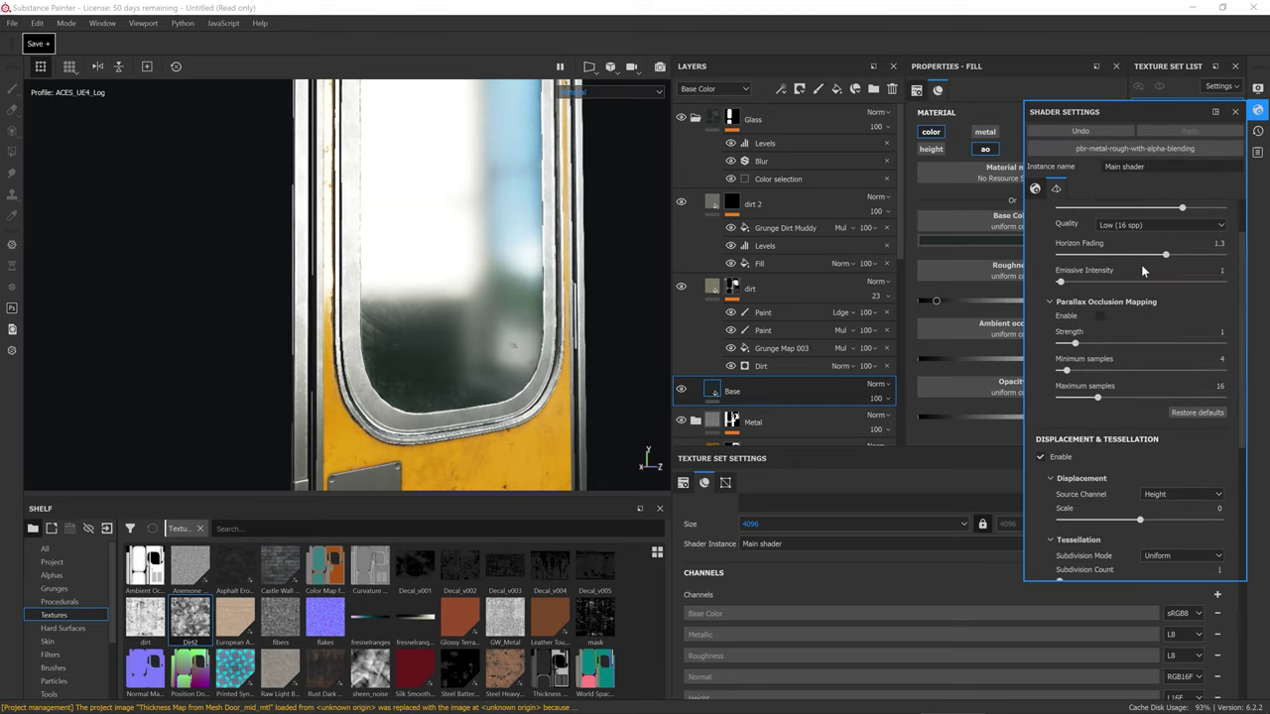
{"action": "left_click", "coordinate": [1259, 113]}
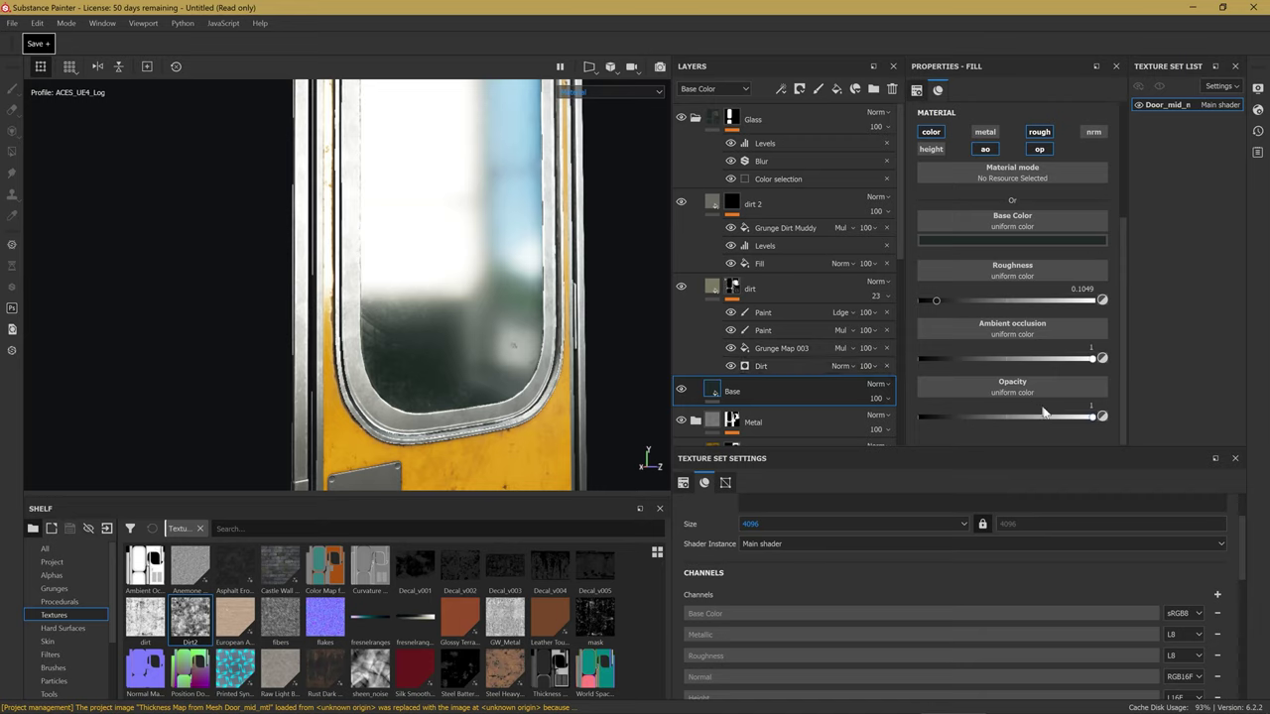
{"action": "left_click_drag", "start_coordinate": [1053, 419], "coordinate": [919, 422]}
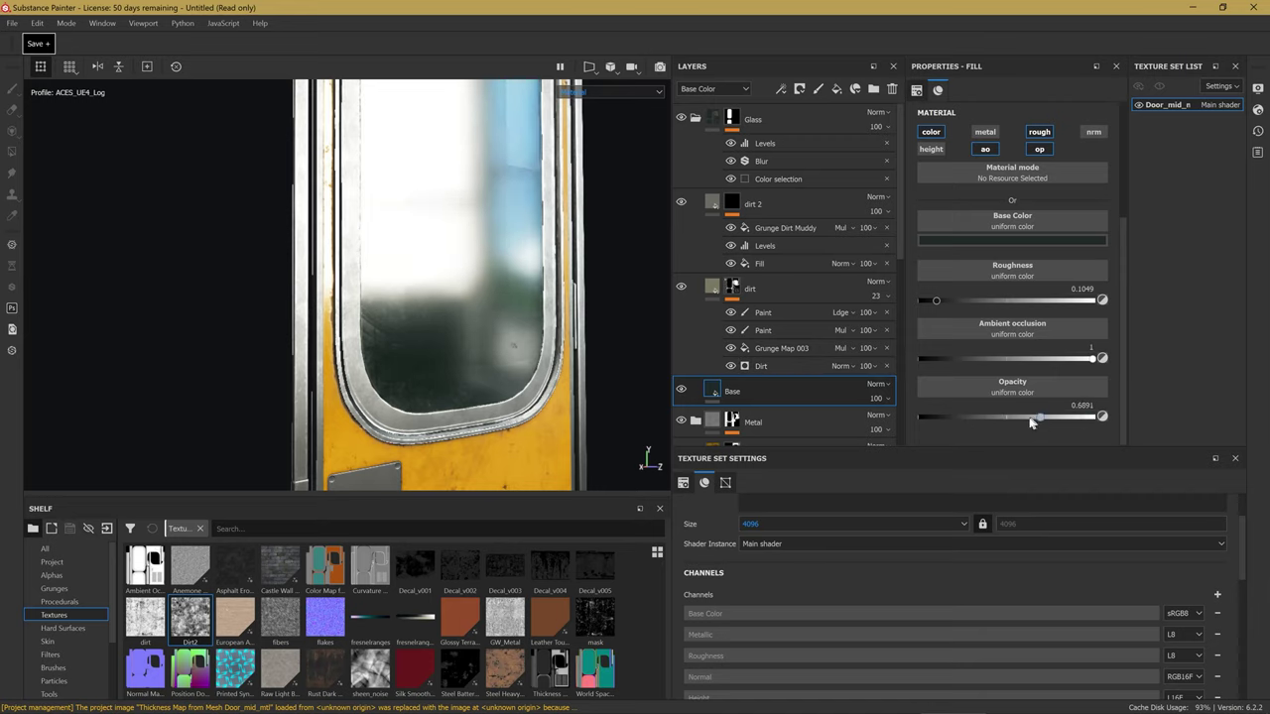
{"action": "left_click_drag", "start_coordinate": [919, 423], "coordinate": [1013, 417]}
Inspect the door window and grille from several angles, keeping texture resolution at 4096.
{"action": "mouse_move", "coordinate": [332, 293]}
{"action": "left_mouse_down", "text": "alt"}
{"action": "mouse_move", "coordinate": [487, 307]}
{"action": "mouse_move", "coordinate": [499, 335]}
{"action": "mouse_move", "coordinate": [467, 288]}
{"action": "left_mouse_up", "text": "alt"}
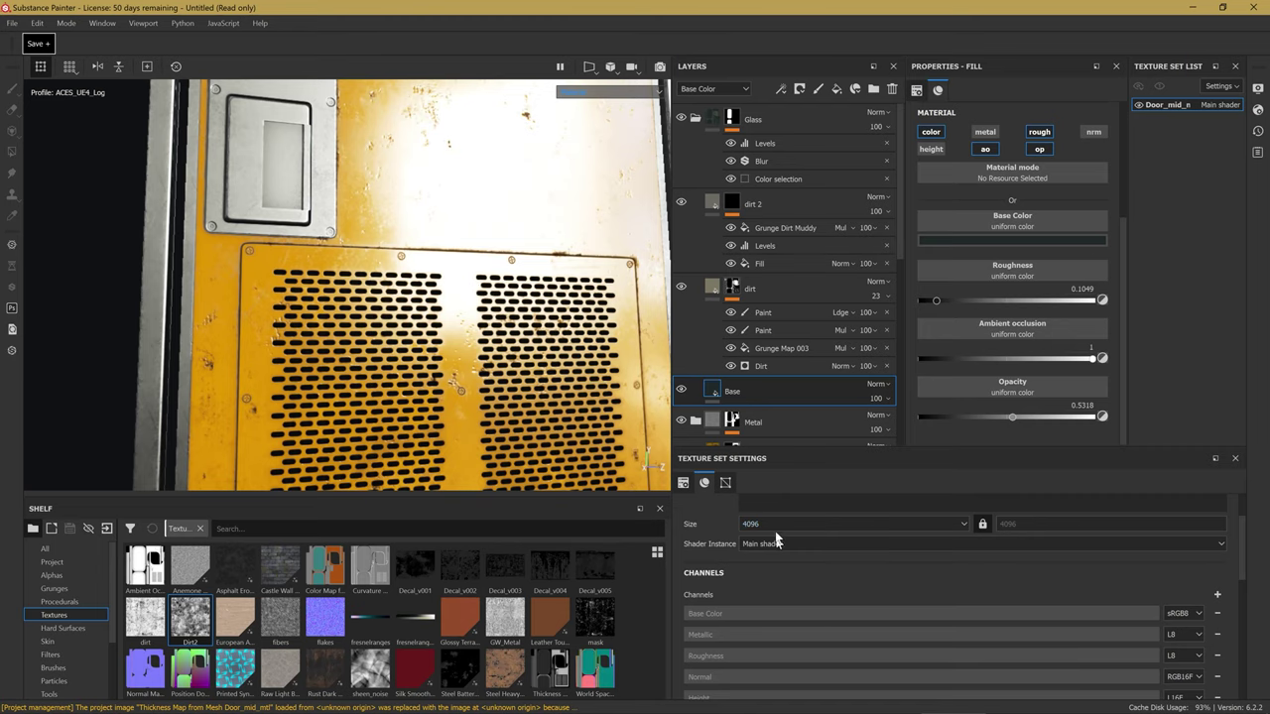
{"action": "left_click", "coordinate": [770, 525]}
{"action": "left_click", "coordinate": [772, 525]}
{"action": "mouse_move", "coordinate": [417, 327]}
{"action": "left_mouse_down", "text": "alt"}
{"action": "mouse_move", "coordinate": [390, 347]}
{"action": "mouse_move", "coordinate": [269, 358]}
{"action": "mouse_move", "coordinate": [295, 358]}
{"action": "mouse_move", "coordinate": [278, 323]}
{"action": "mouse_move", "coordinate": [287, 298]}
{"action": "mouse_move", "coordinate": [243, 349]}
{"action": "left_mouse_up", "text": "alt"}
{"action": "mouse_move", "coordinate": [317, 281]}
{"action": "left_mouse_down", "text": "alt"}
{"action": "mouse_move", "coordinate": [377, 338]}
{"action": "mouse_move", "coordinate": [419, 255]}
{"action": "mouse_move", "coordinate": [397, 327]}
{"action": "mouse_move", "coordinate": [439, 341]}
{"action": "mouse_move", "coordinate": [419, 342]}
{"action": "mouse_move", "coordinate": [417, 289]}
{"action": "mouse_move", "coordinate": [353, 231]}
{"action": "left_mouse_up", "text": "alt"}
{"action": "mouse_move", "coordinate": [354, 231]}
{"action": "right_mouse_down", "text": "alt"}
{"action": "mouse_move", "coordinate": [241, 212]}
{"action": "mouse_move", "coordinate": [380, 395]}
{"action": "right_mouse_up", "text": "alt"}
{"action": "mouse_move", "coordinate": [293, 295]}
{"action": "left_mouse_down", "text": "alt"}
{"action": "mouse_move", "coordinate": [278, 243]}
{"action": "mouse_move", "coordinate": [334, 310]}
{"action": "mouse_move", "coordinate": [304, 321]}
{"action": "mouse_move", "coordinate": [316, 327]}
{"action": "mouse_move", "coordinate": [326, 300]}
{"action": "mouse_move", "coordinate": [367, 283]}
{"action": "mouse_move", "coordinate": [368, 298]}
{"action": "left_mouse_up", "text": "alt"}
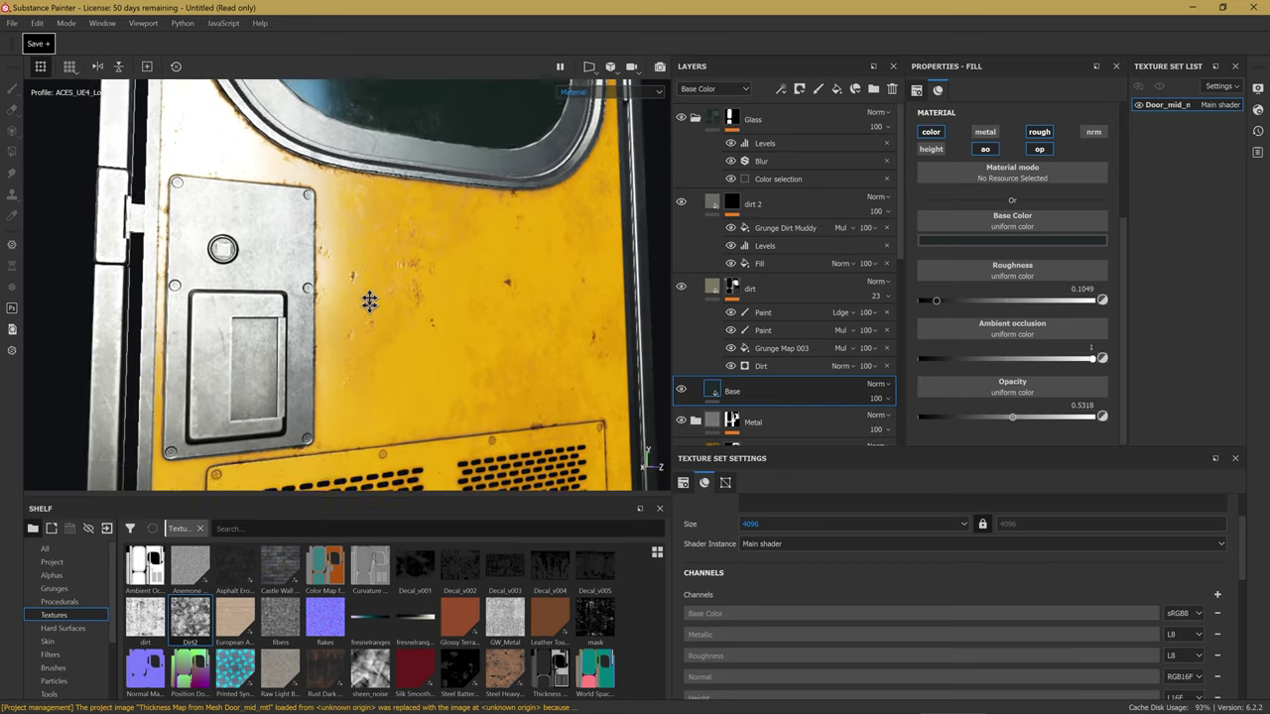
Lower the texture set size to 2048 and drop the glass opacity to 0.1648.
{"action": "left_click", "coordinate": [771, 524]}
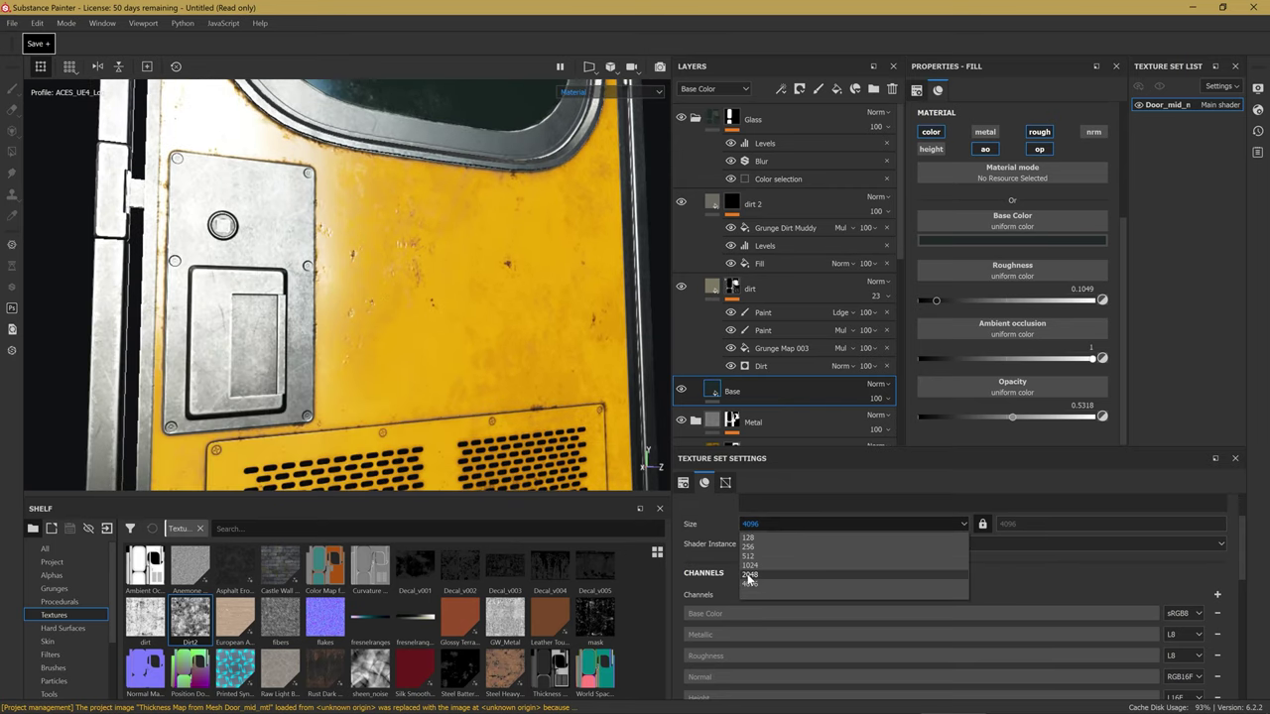
{"action": "left_click", "coordinate": [750, 574]}
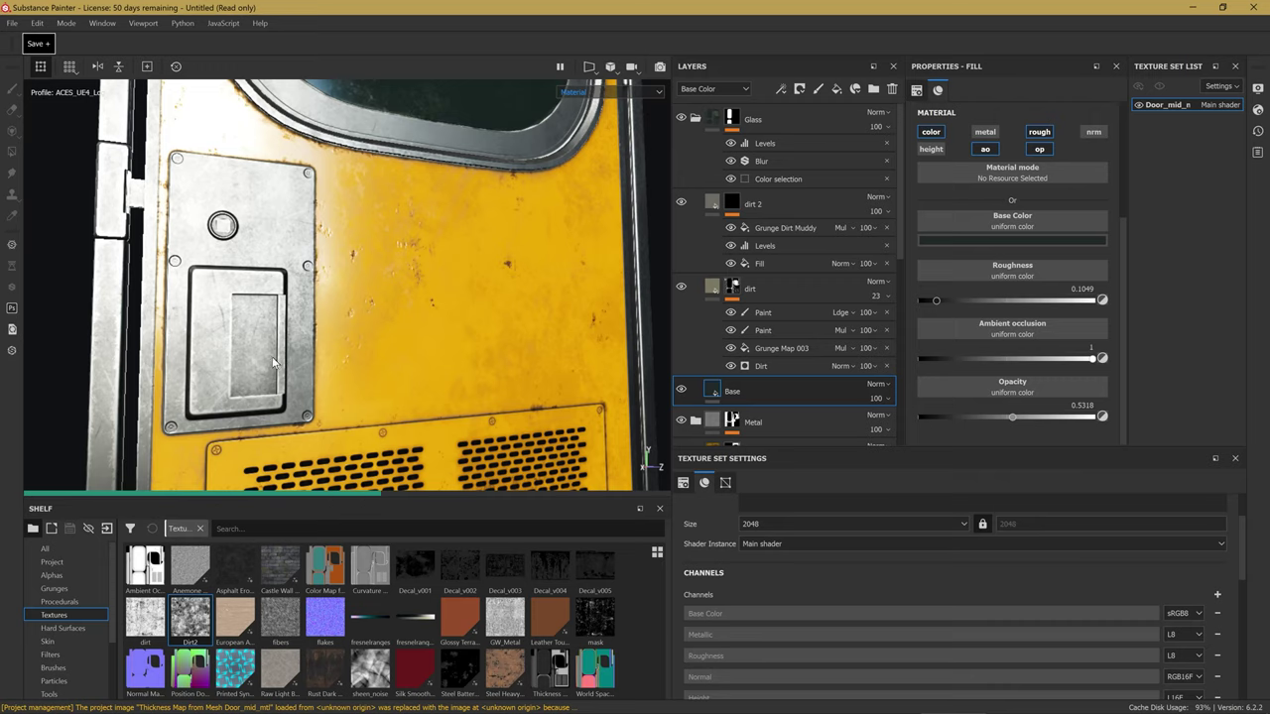
{"action": "scroll", "coordinate": [377, 202], "scroll_direction": "up", "scroll_amount": 2}
{"action": "scroll", "coordinate": [377, 233], "scroll_direction": "up", "scroll_amount": 2}
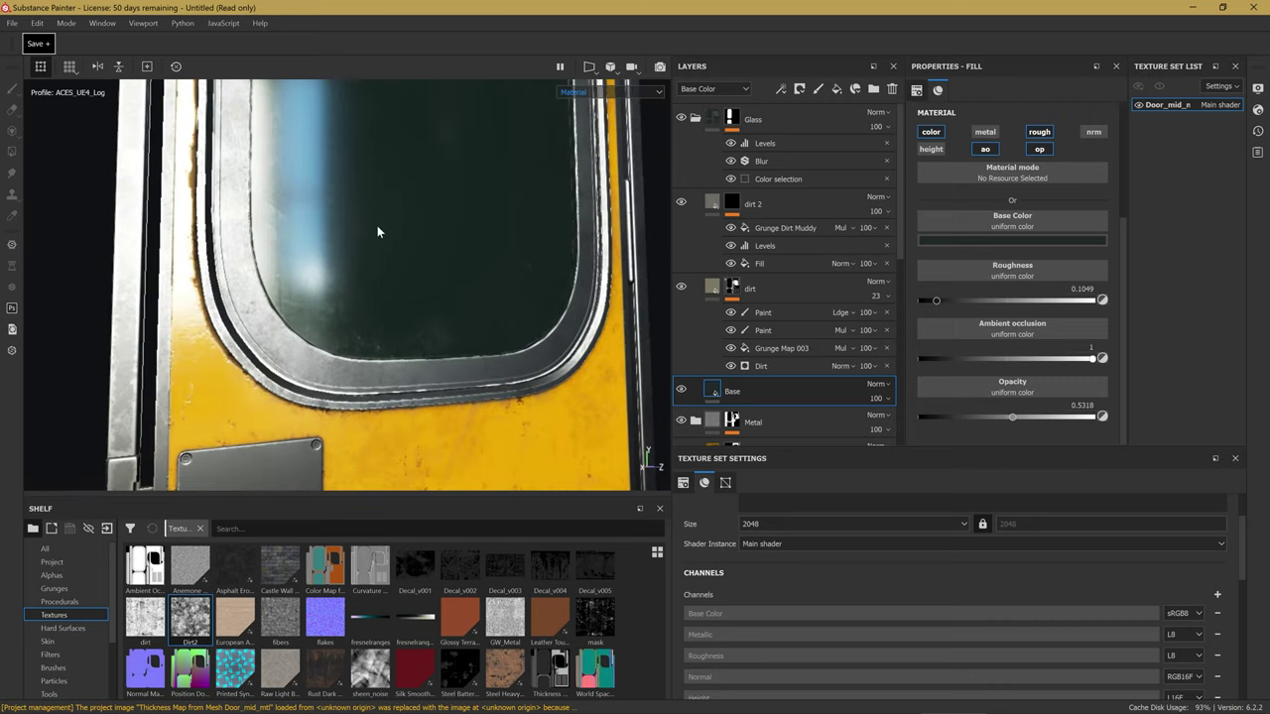
{"action": "scroll", "coordinate": [405, 268], "scroll_direction": "up", "scroll_amount": 2}
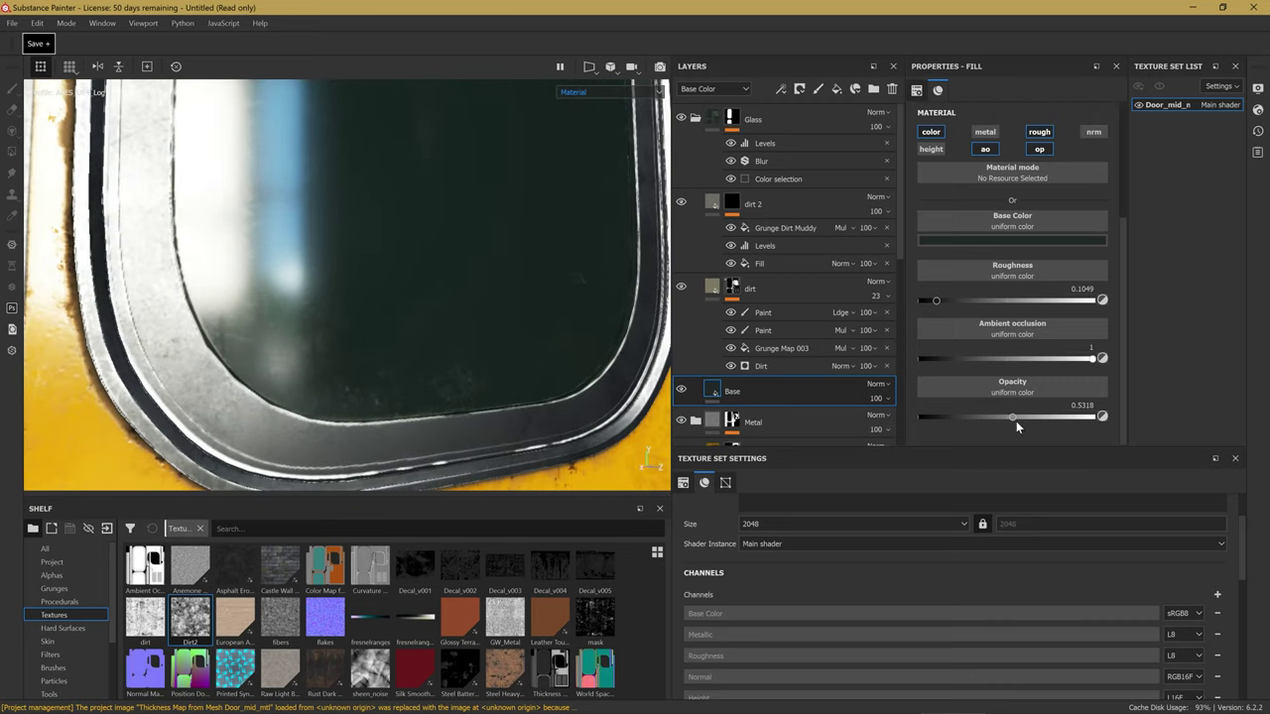
{"action": "mouse_move", "coordinate": [1012, 416]}
{"action": "left_mouse_down"}
{"action": "mouse_move", "coordinate": [918, 432]}
{"action": "mouse_move", "coordinate": [947, 431]}
{"action": "left_mouse_up"}
{"action": "mouse_move", "coordinate": [383, 269]}
{"action": "middle_mouse_down", "text": "alt"}
{"action": "mouse_move", "coordinate": [365, 387]}
{"action": "mouse_move", "coordinate": [255, 334]}
{"action": "mouse_move", "coordinate": [357, 297]}
{"action": "mouse_move", "coordinate": [375, 348]}
{"action": "mouse_move", "coordinate": [435, 344]}
{"action": "middle_mouse_up", "text": "alt"}
Disable the opacity channel on the dirt and dirt 2 fill layers.
{"action": "left_click", "coordinate": [751, 286]}
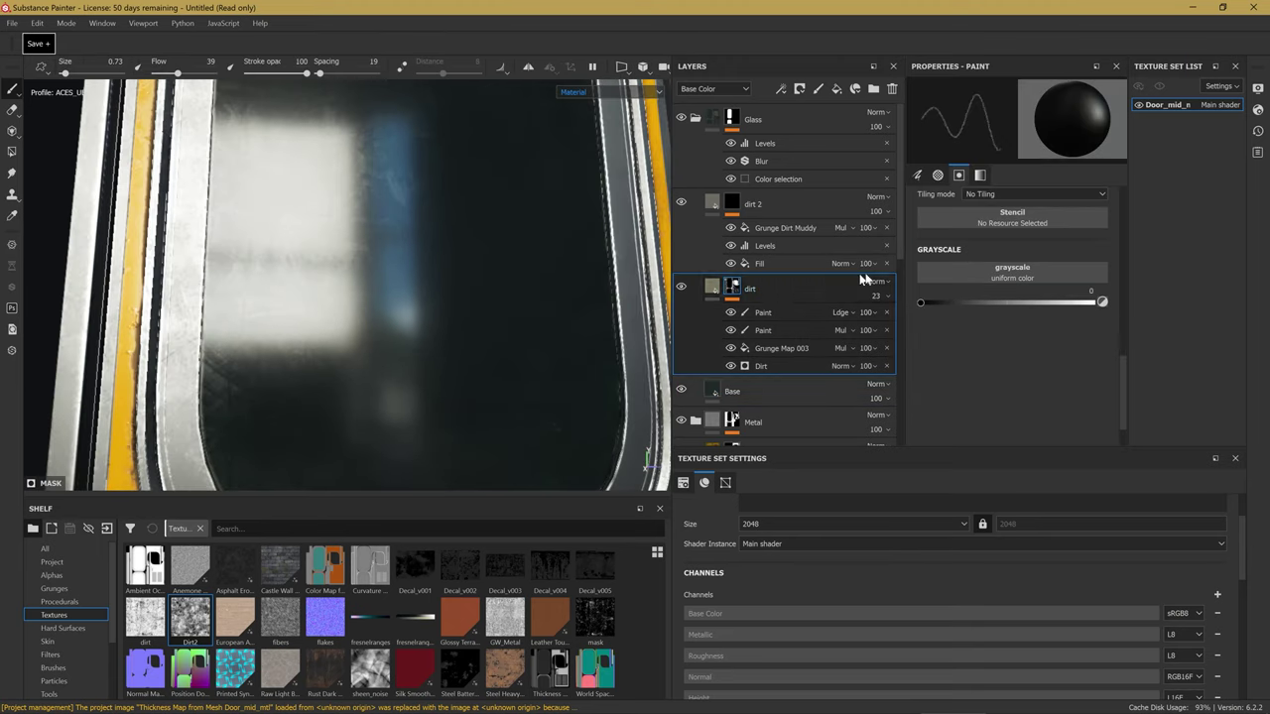
{"action": "left_click", "coordinate": [712, 287]}
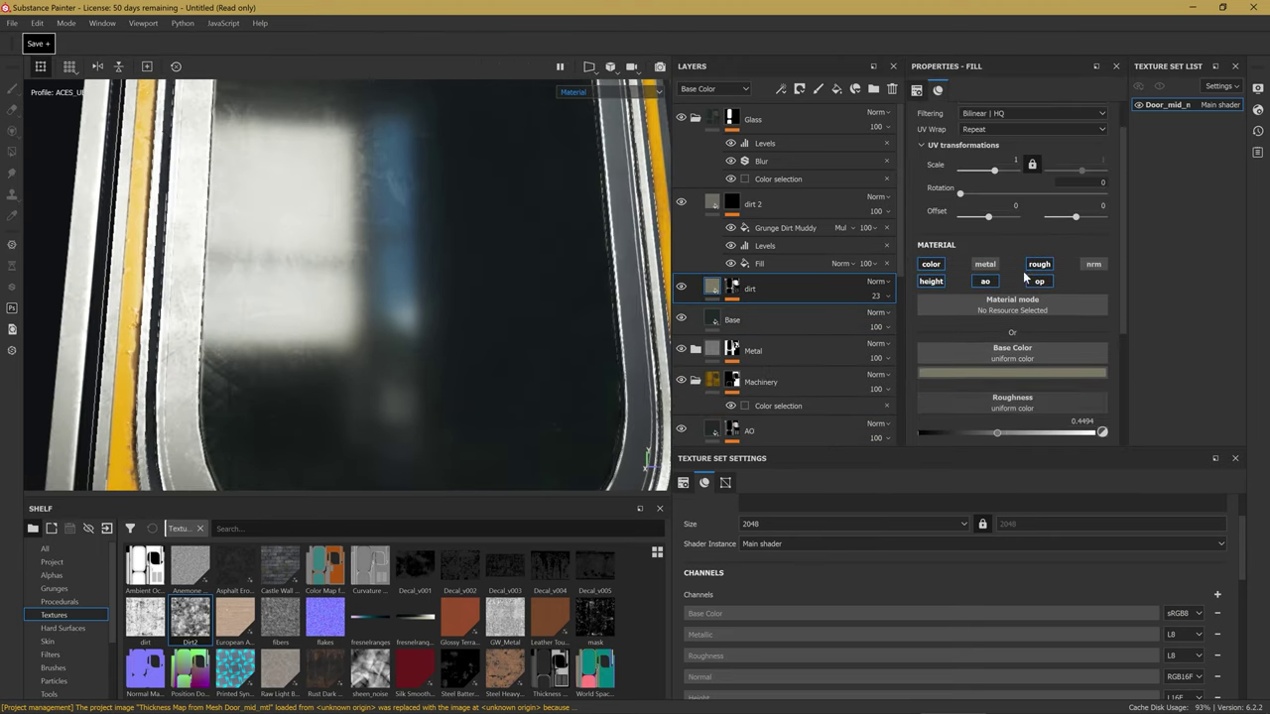
{"action": "left_click", "coordinate": [1040, 282]}
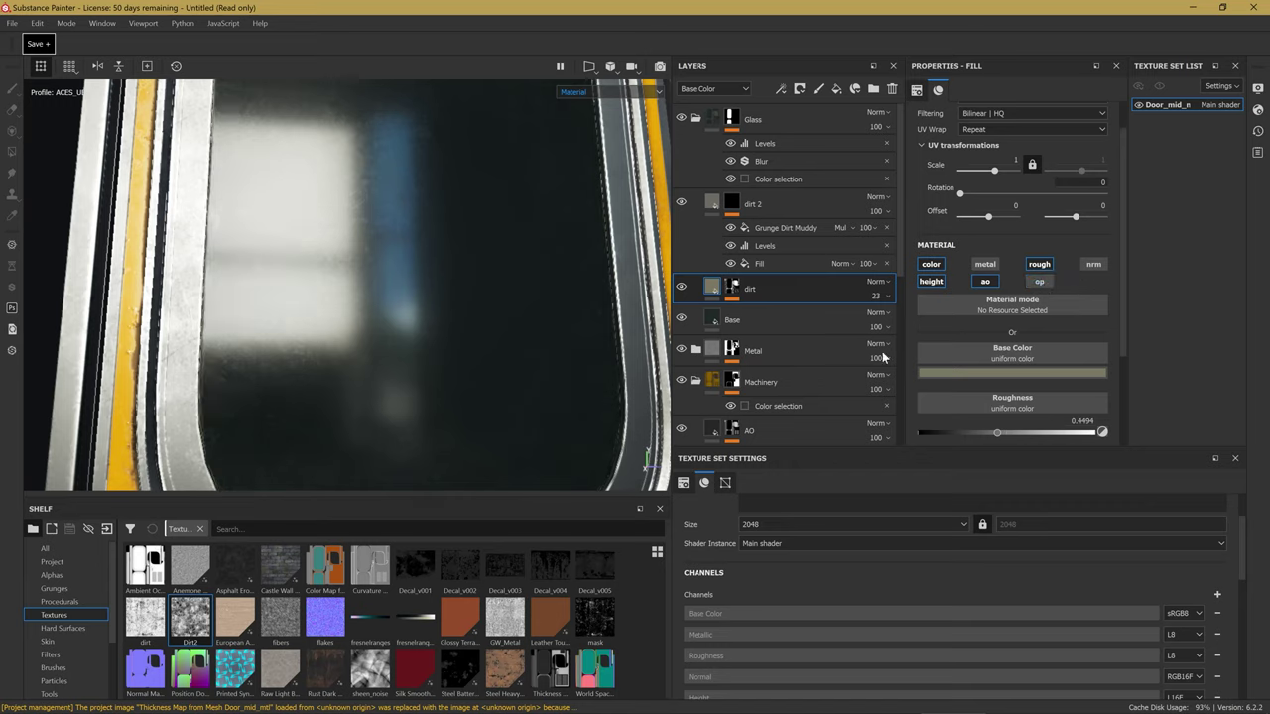
{"action": "left_click", "coordinate": [754, 204]}
{"action": "left_click", "coordinate": [713, 204]}
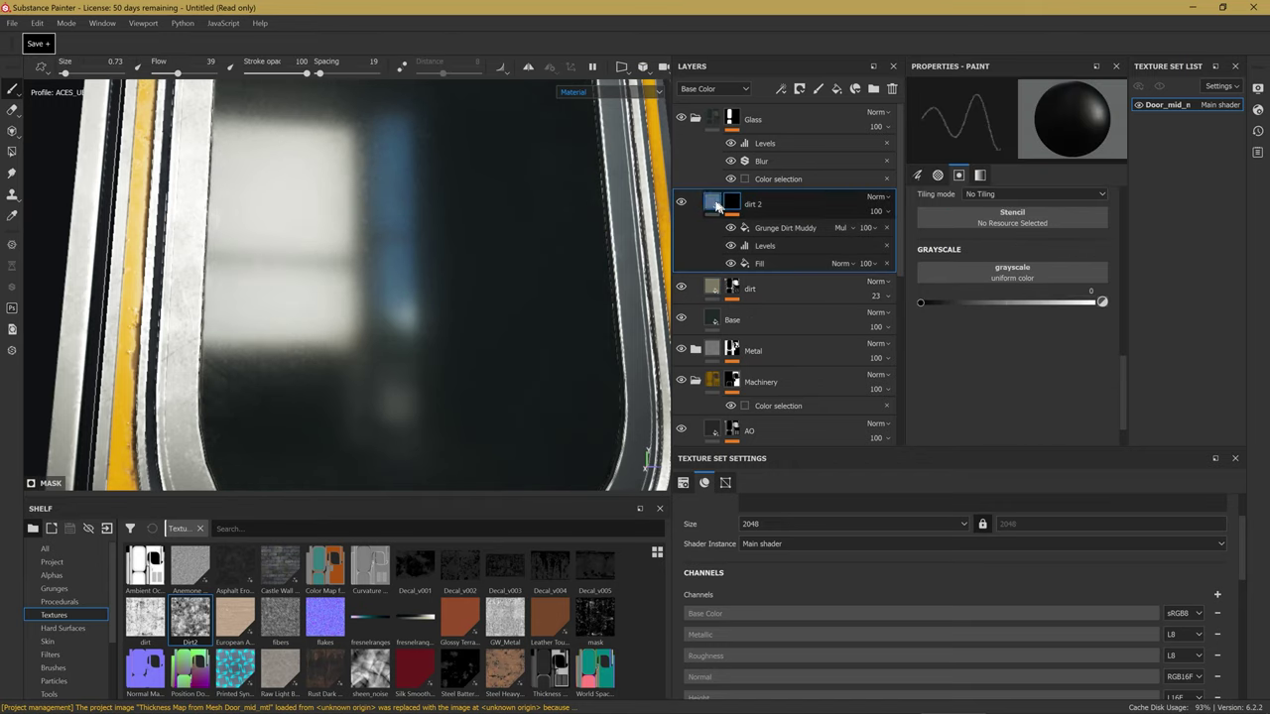
{"action": "left_click", "coordinate": [1046, 285]}
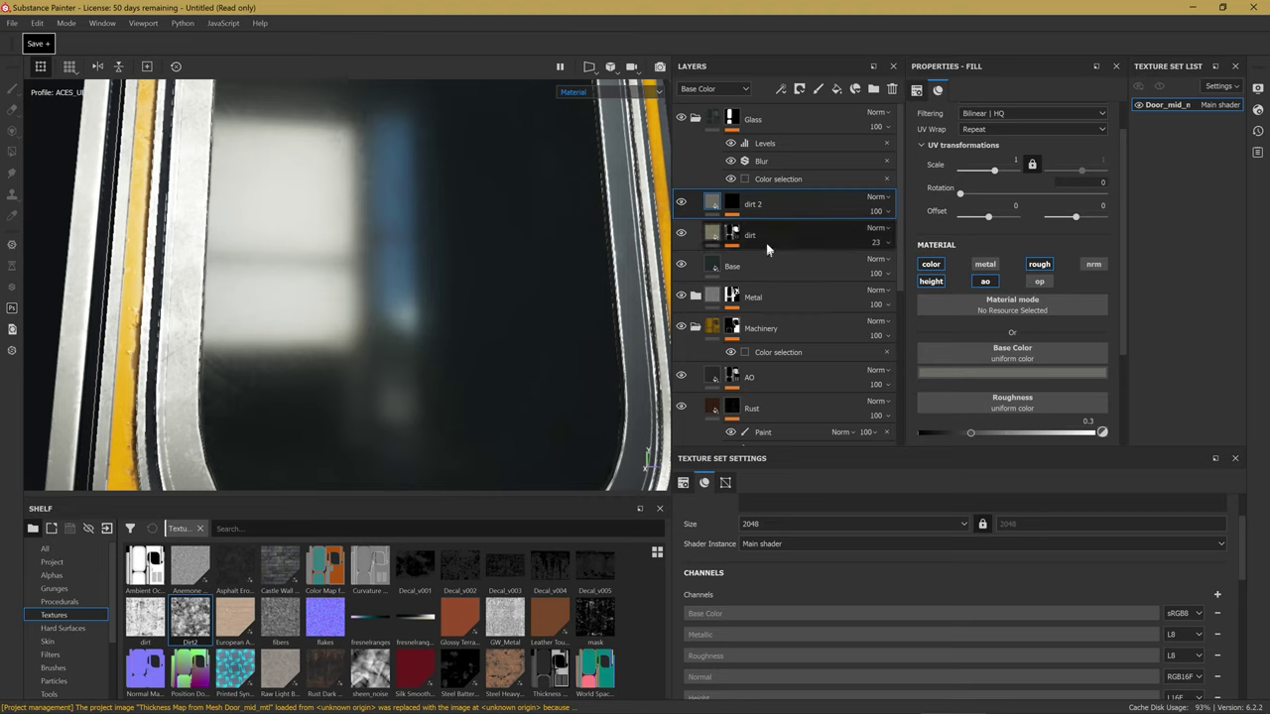
Set the Base fill opacity to 0.2772 and orbit around the door to check the glass.
{"action": "left_click", "coordinate": [828, 266]}
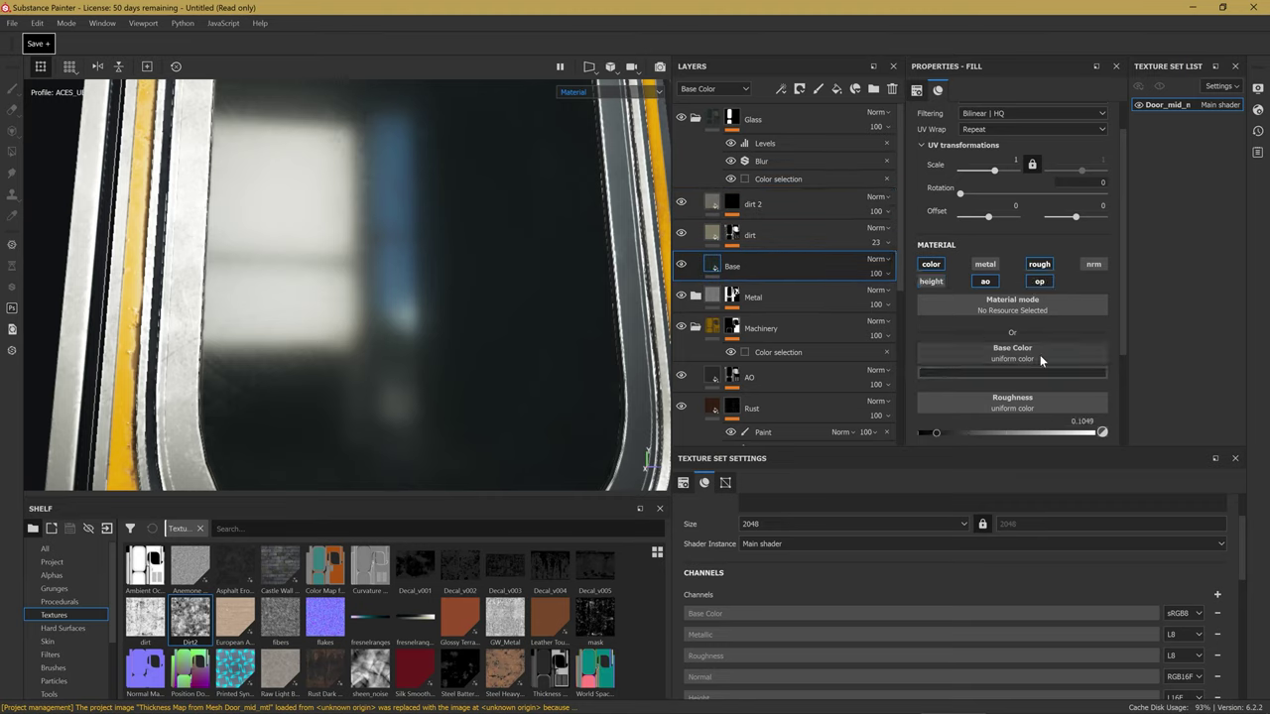
{"action": "scroll", "coordinate": [1095, 374], "scroll_direction": "down", "scroll_amount": 2}
{"action": "left_click_drag", "start_coordinate": [969, 418], "coordinate": [958, 418]}
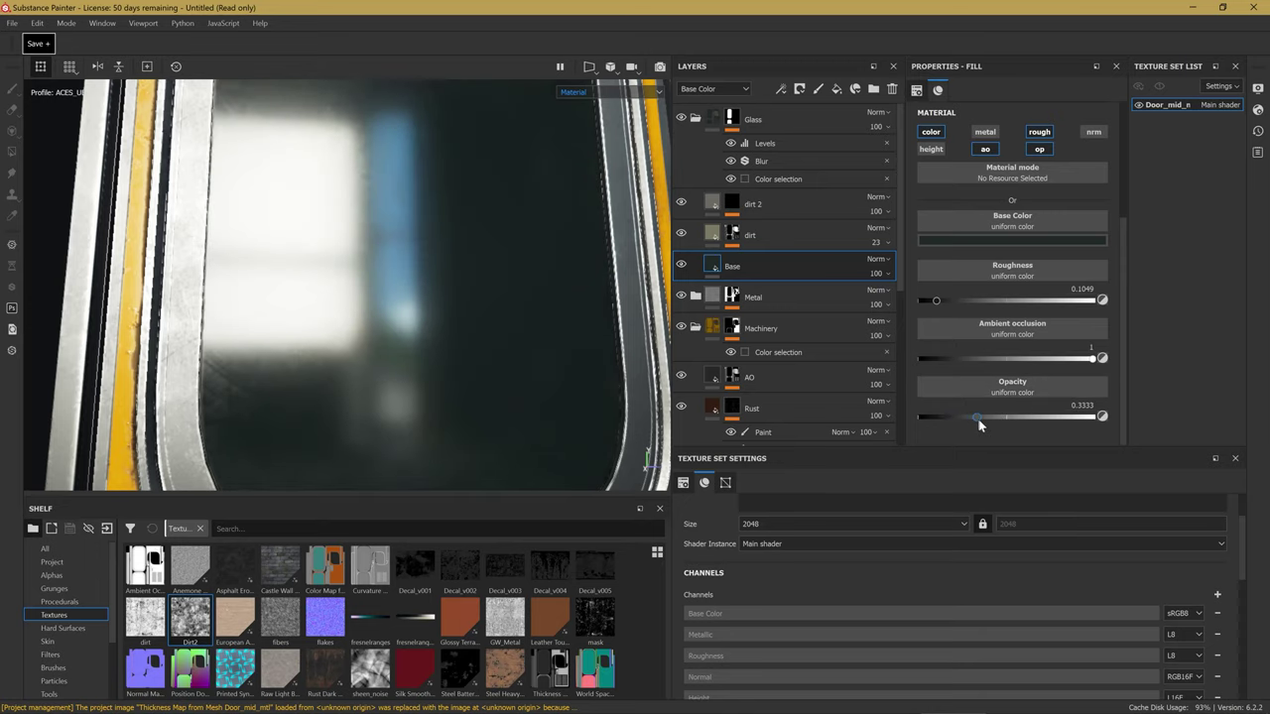
{"action": "left_click_drag", "start_coordinate": [959, 419], "coordinate": [967, 418]}
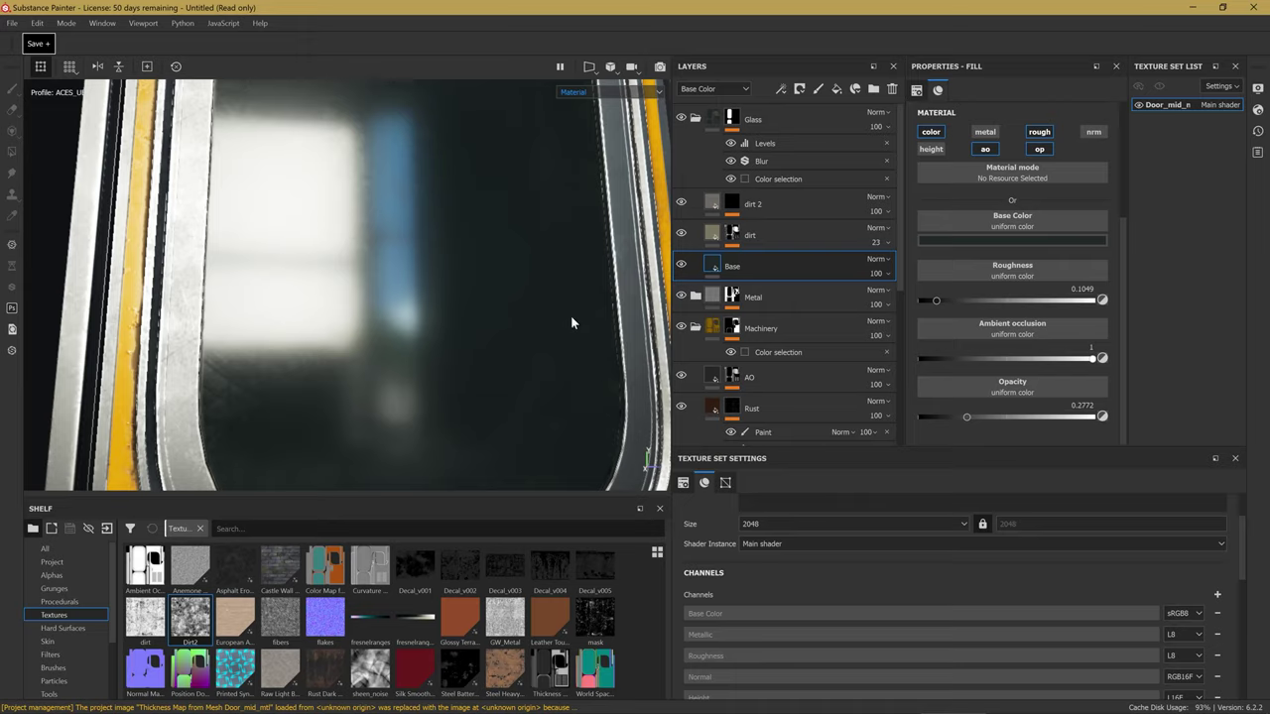
{"action": "mouse_move", "coordinate": [572, 320]}
{"action": "right_mouse_down", "text": "alt"}
{"action": "mouse_move", "coordinate": [533, 276]}
{"action": "mouse_move", "coordinate": [460, 299]}
{"action": "right_mouse_up", "text": "alt"}
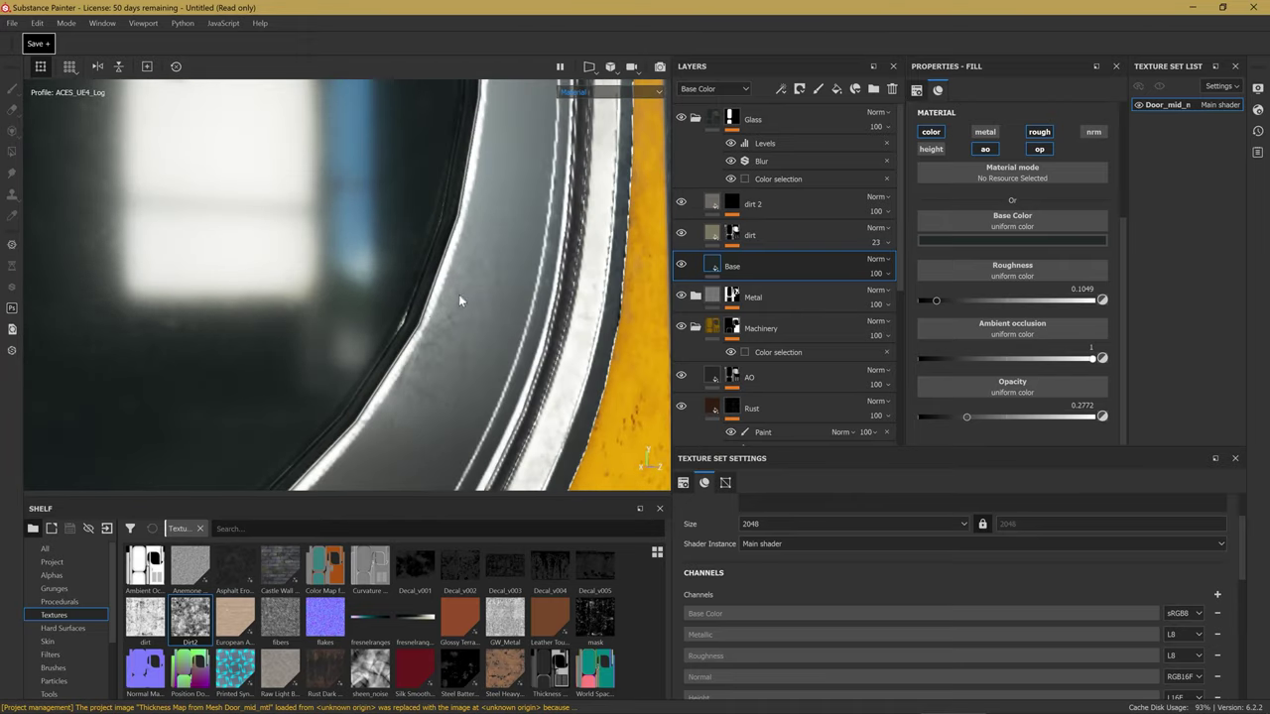
{"action": "mouse_move", "coordinate": [460, 300]}
{"action": "left_mouse_down", "text": "alt"}
{"action": "mouse_move", "coordinate": [387, 372]}
{"action": "mouse_move", "coordinate": [238, 391]}
{"action": "mouse_move", "coordinate": [185, 447]}
{"action": "mouse_move", "coordinate": [326, 440]}
{"action": "left_mouse_up", "text": "alt"}
{"action": "left_click_drag", "start_coordinate": [448, 303], "coordinate": [429, 351], "text": "alt"}
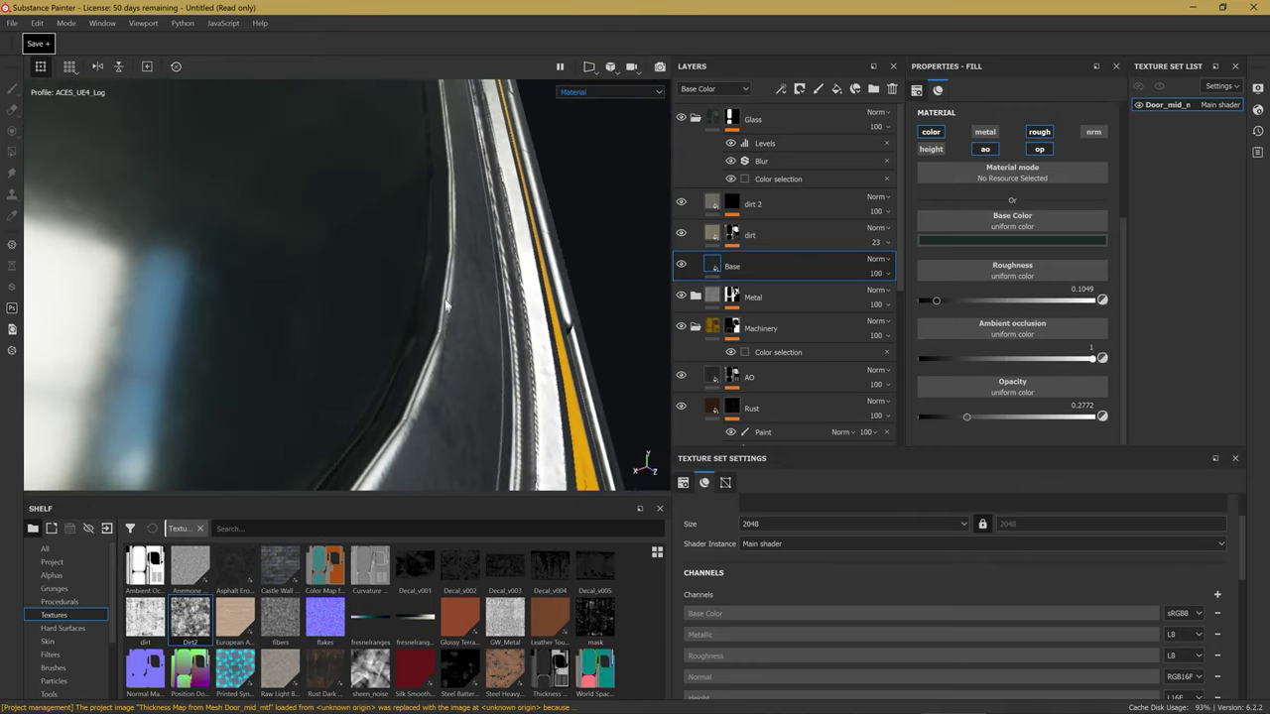
{"action": "left_click_drag", "start_coordinate": [447, 270], "coordinate": [435, 293], "text": "alt"}
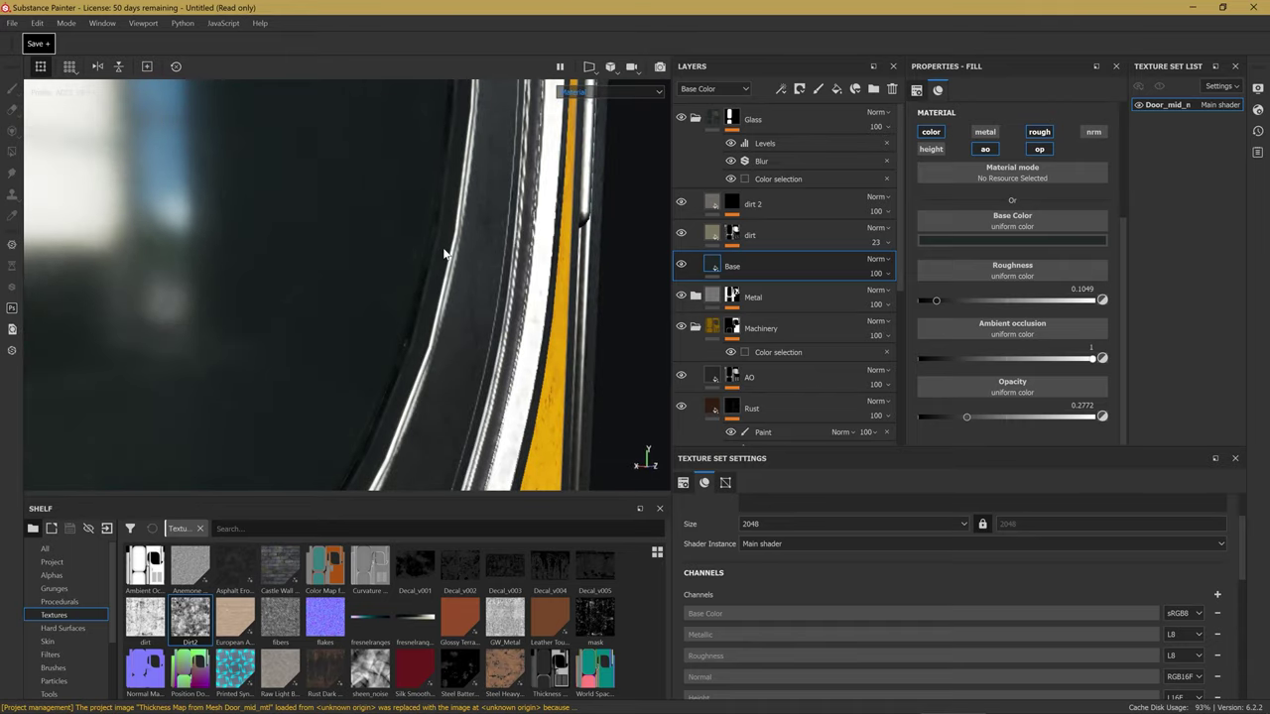
{"action": "mouse_move", "coordinate": [412, 368]}
{"action": "left_mouse_down", "text": "alt"}
{"action": "mouse_move", "coordinate": [335, 261]}
{"action": "mouse_move", "coordinate": [188, 307]}
{"action": "mouse_move", "coordinate": [207, 292]}
{"action": "mouse_move", "coordinate": [201, 259]}
{"action": "mouse_move", "coordinate": [482, 334]}
{"action": "mouse_move", "coordinate": [430, 334]}
{"action": "mouse_move", "coordinate": [398, 263]}
{"action": "mouse_move", "coordinate": [368, 322]}
{"action": "mouse_move", "coordinate": [417, 300]}
{"action": "left_mouse_up", "text": "alt"}
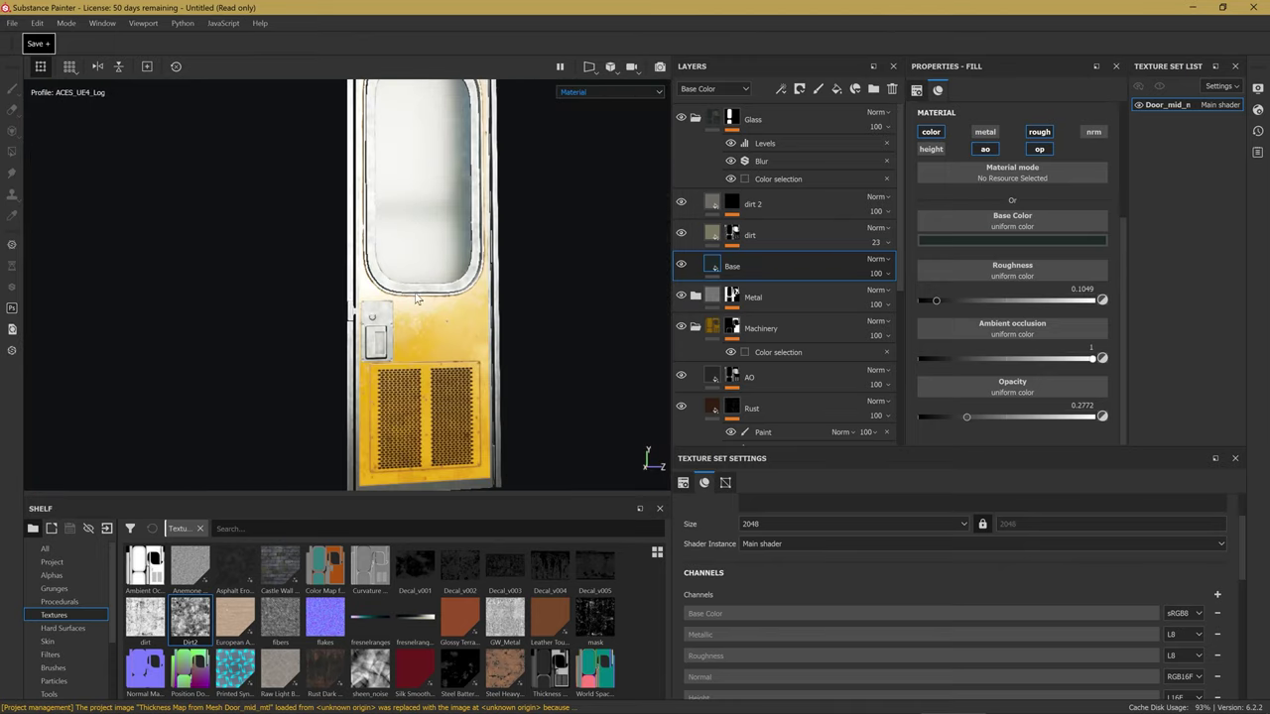
Save the project as SM_door_mid_01a.spp in the SM_door_mid_01a painter folder.
{"action": "left_click", "coordinate": [12, 23]}
{"action": "left_click", "coordinate": [50, 154]}
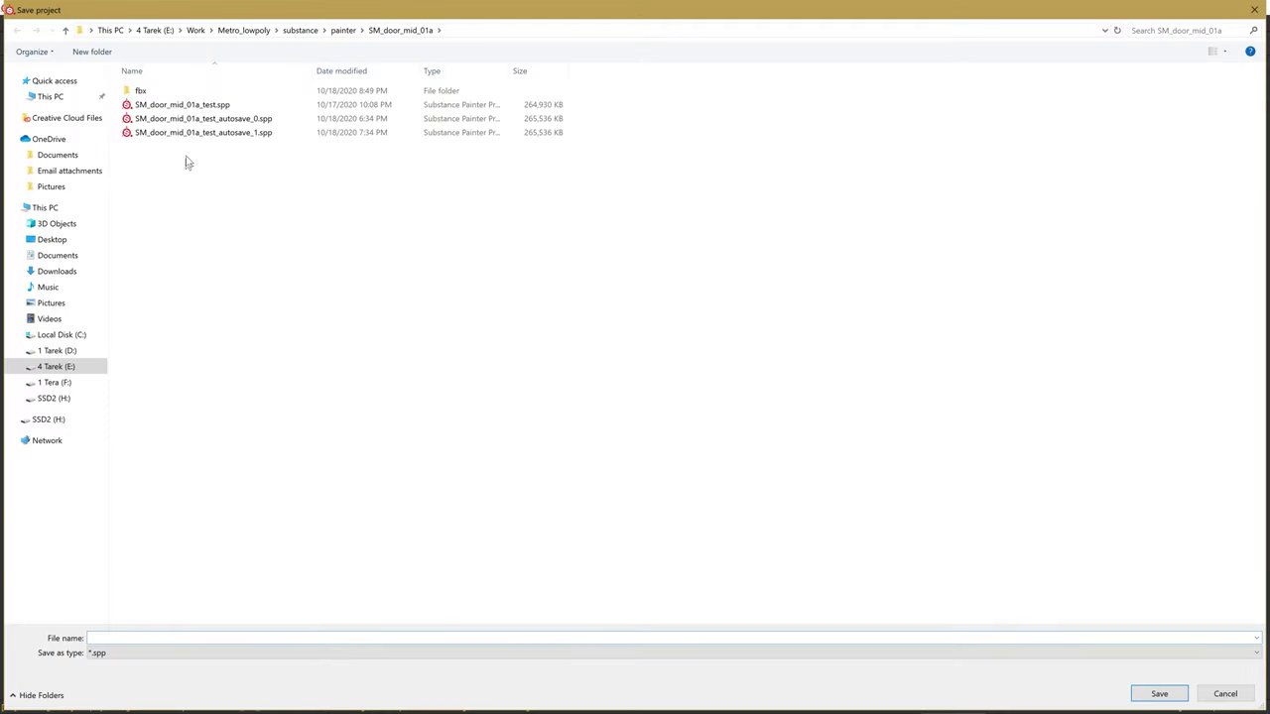
{"action": "left_click", "coordinate": [182, 105]}
{"action": "left_click", "coordinate": [159, 652]}
{"action": "left_click", "coordinate": [158, 662]}
{"action": "left_click", "coordinate": [169, 638]}
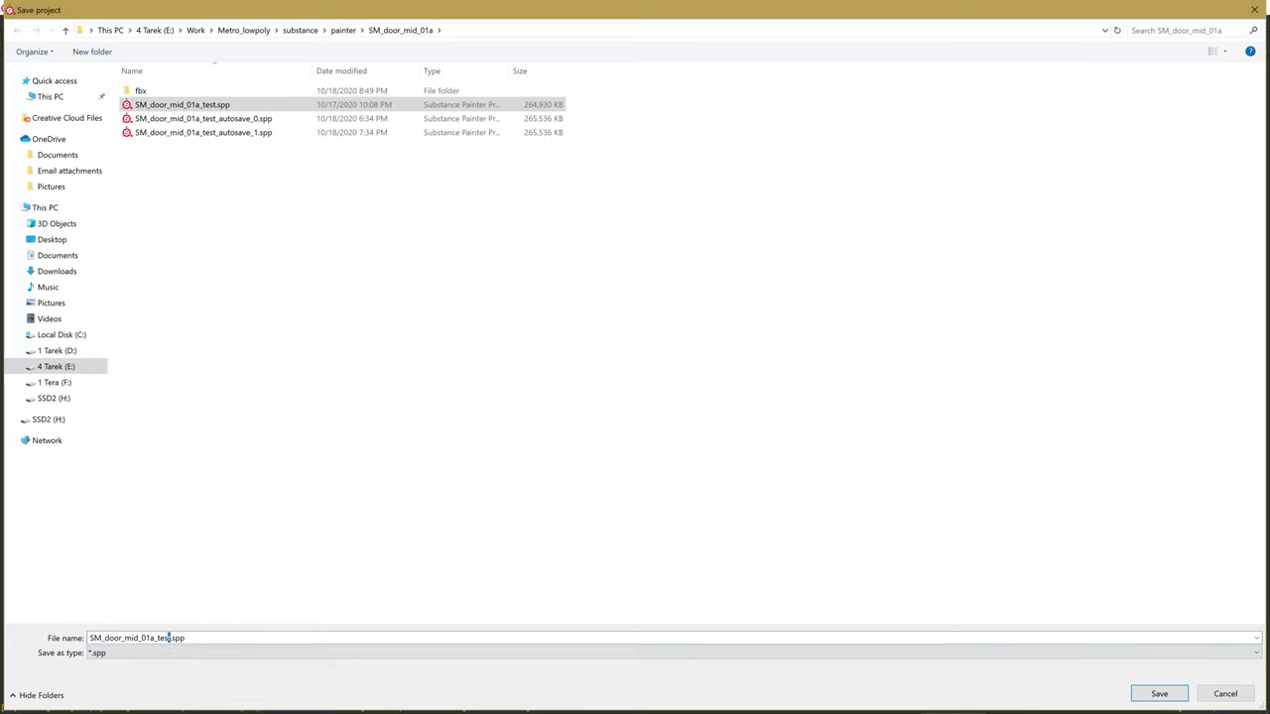
{"action": "key", "text": "BackSpace"}
{"action": "key", "text": "BackSpace"}
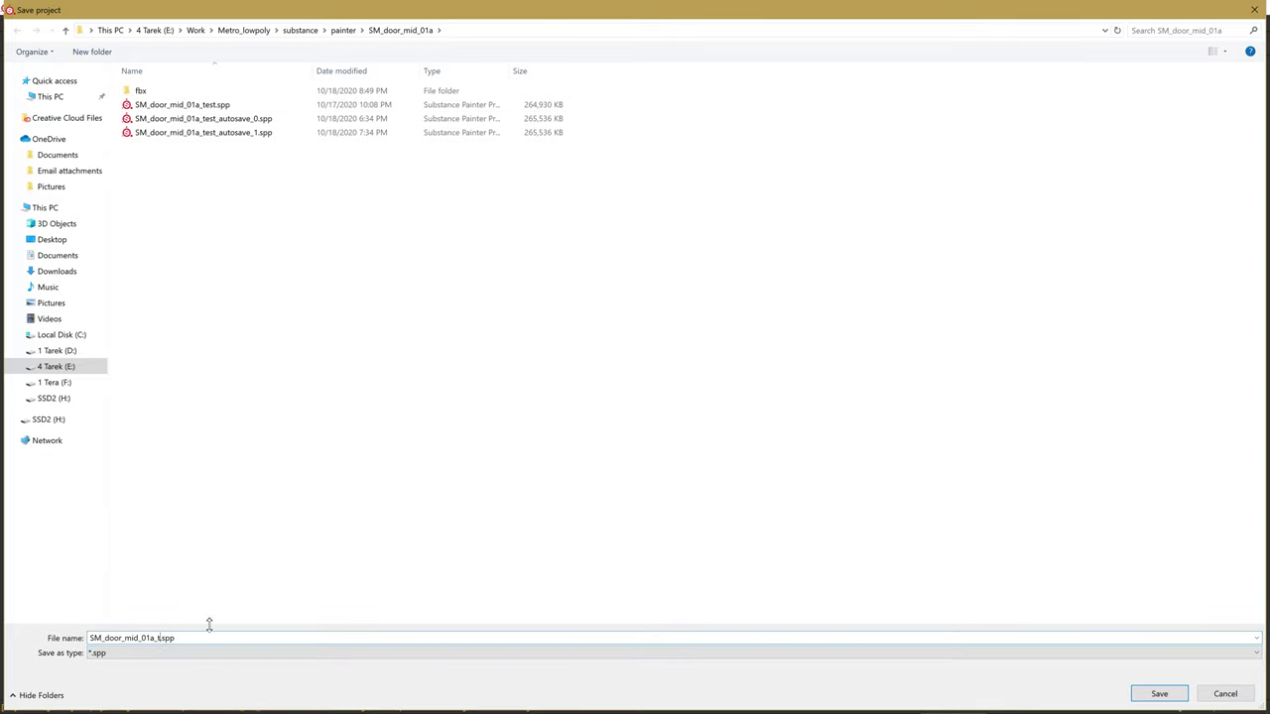
{"action": "key", "text": "BackSpace"}
{"action": "left_click", "coordinate": [1142, 694]}
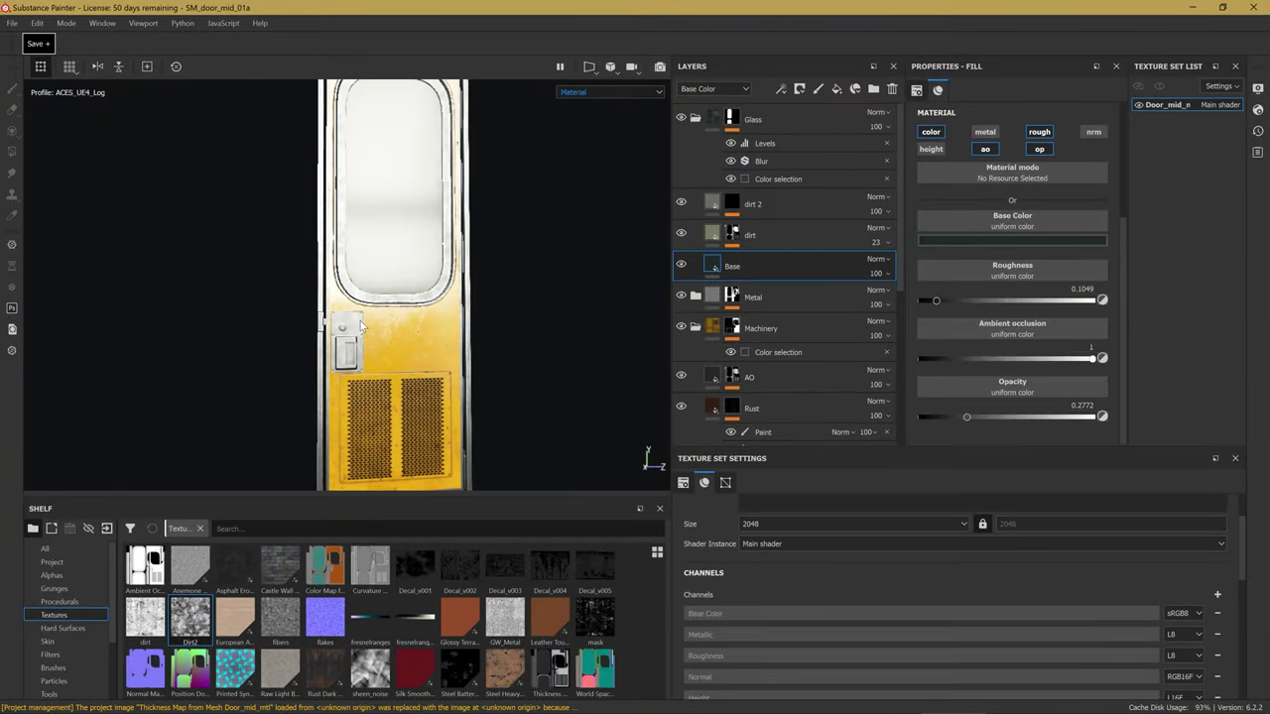
{"action": "key", "text": "Tab"}
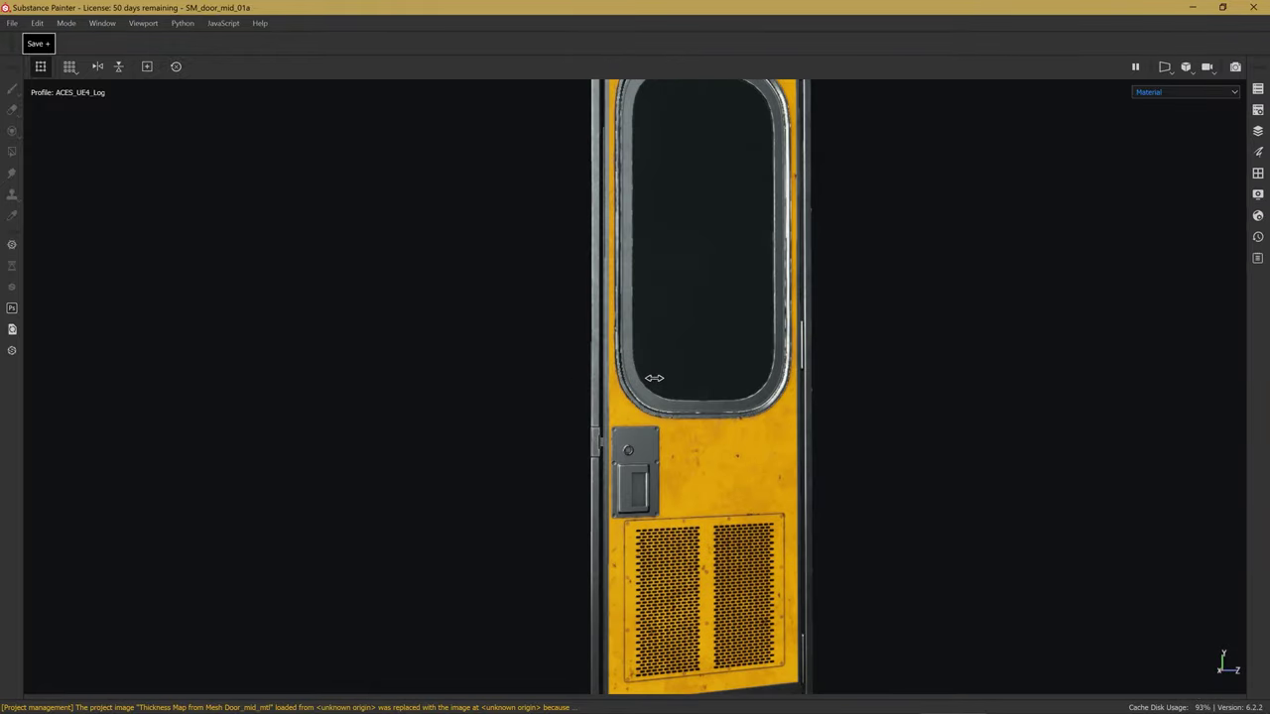
View the door at an angle, rotate the environment lighting, and restore the layer and property panels.
{"action": "scroll", "coordinate": [672, 384], "scroll_direction": "down", "scroll_amount": 3}
{"action": "left_click_drag", "start_coordinate": [672, 384], "coordinate": [405, 383], "text": "alt"}
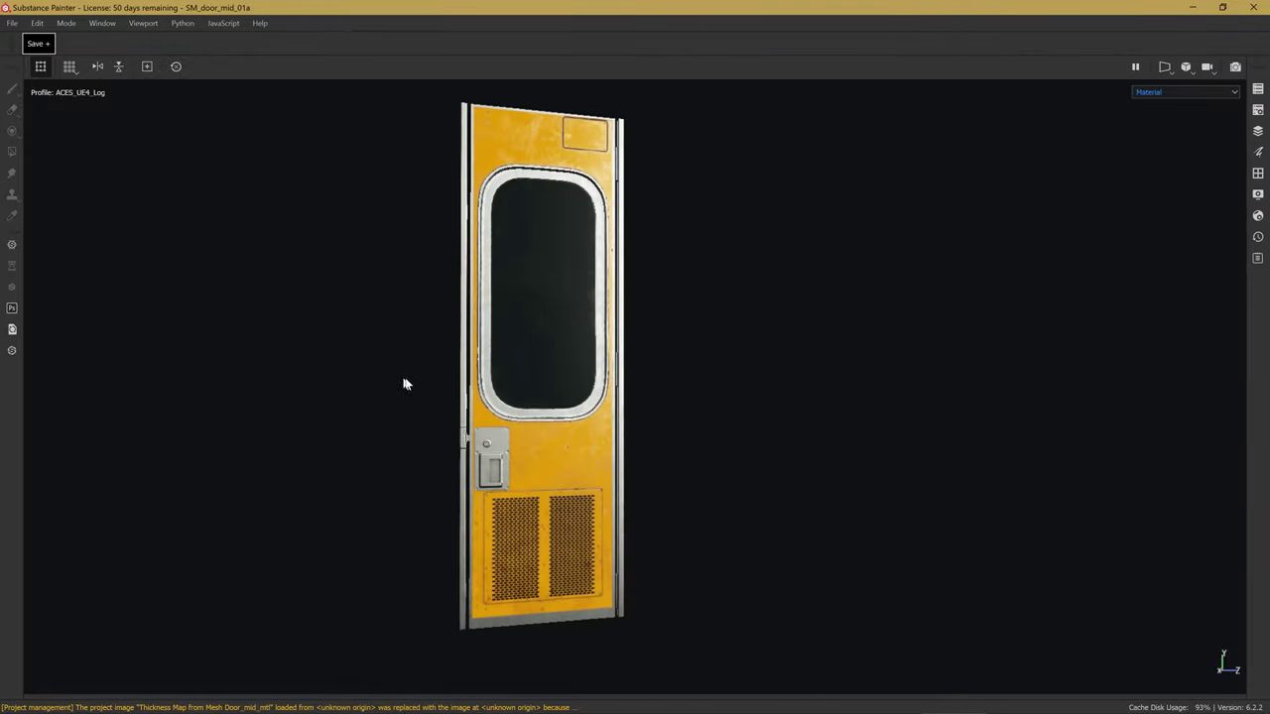
{"action": "middle_click_drag", "start_coordinate": [453, 352], "coordinate": [442, 389], "text": "alt"}
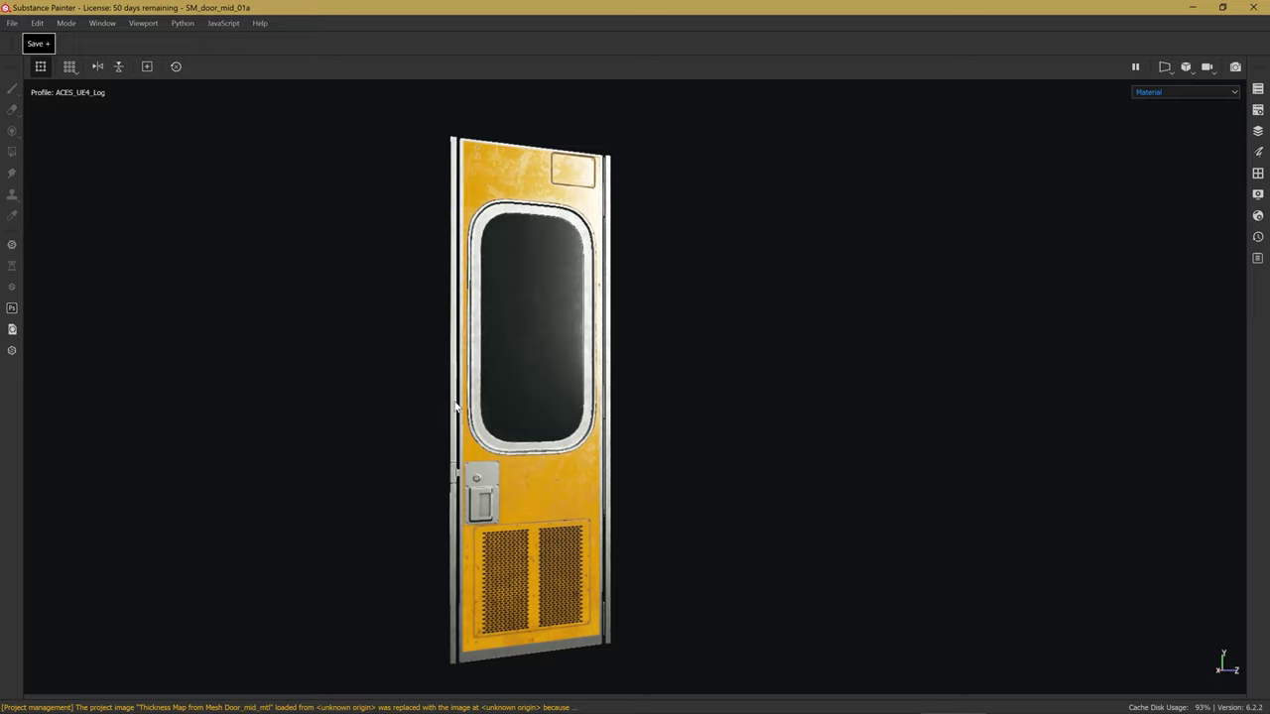
{"action": "right_click_drag", "start_coordinate": [456, 407], "coordinate": [514, 403], "text": "shift"}
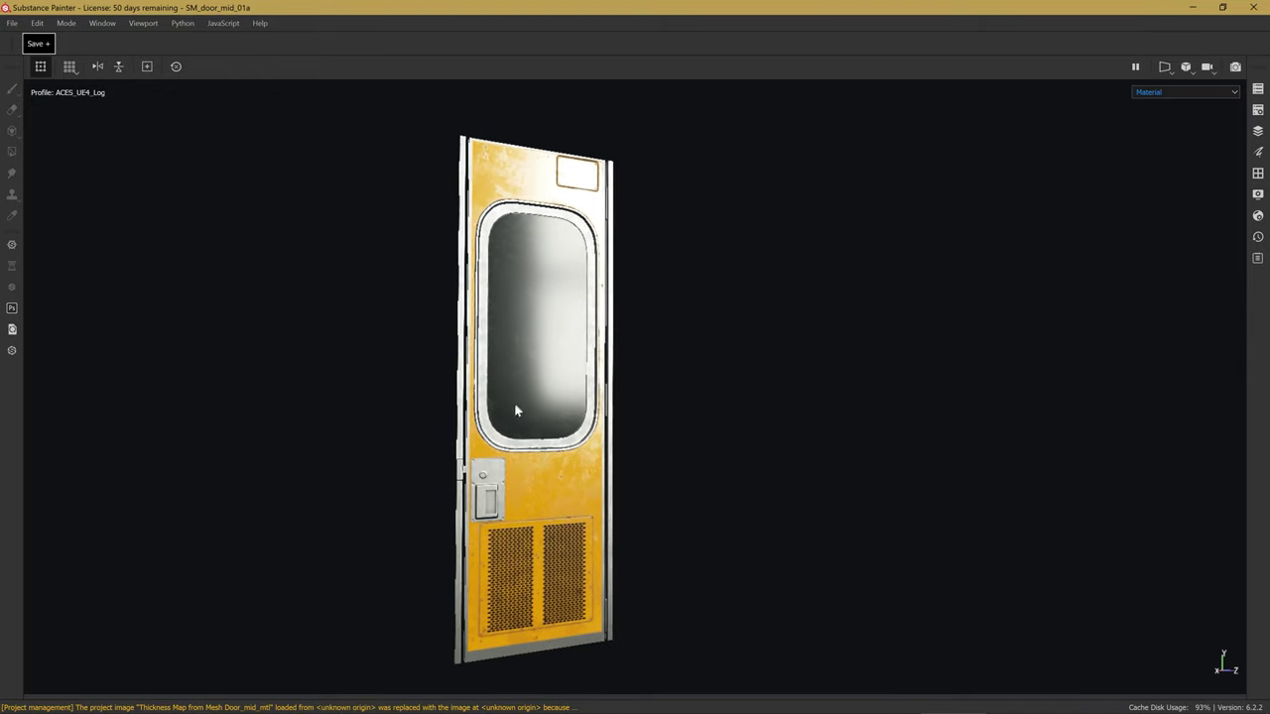
{"action": "key", "text": "Tab"}
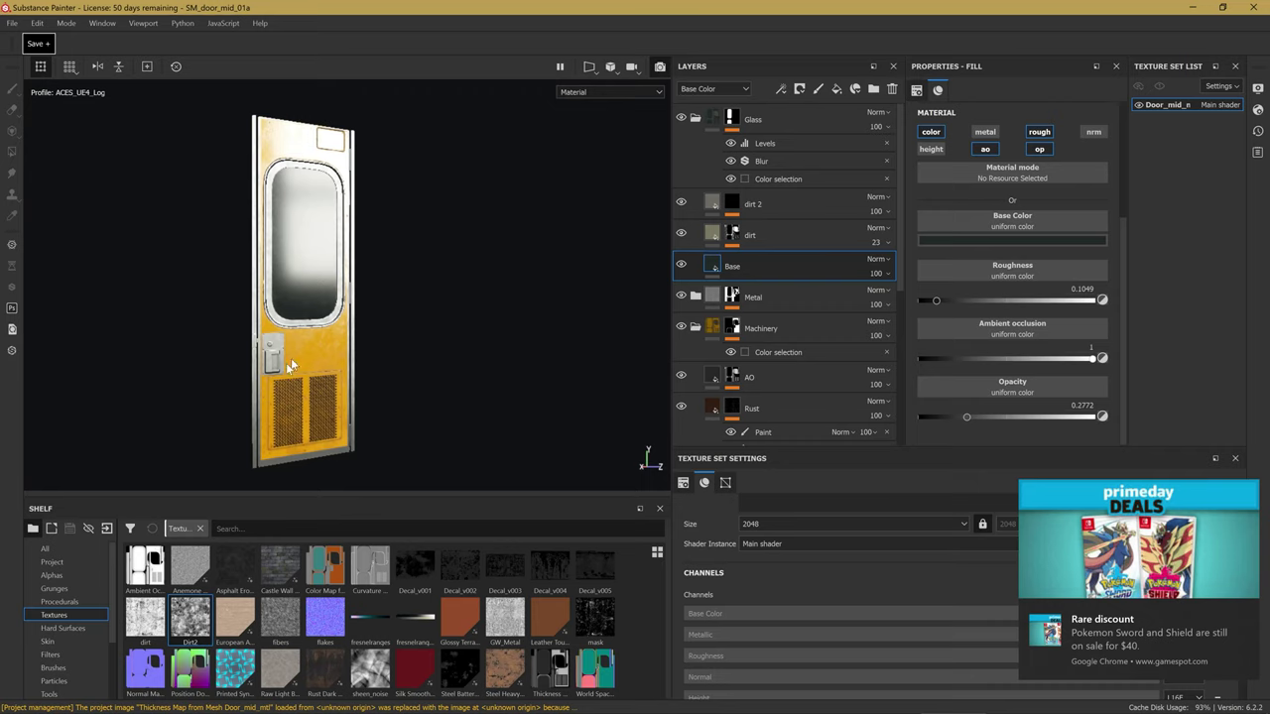
{"action": "key", "text": "F10"}
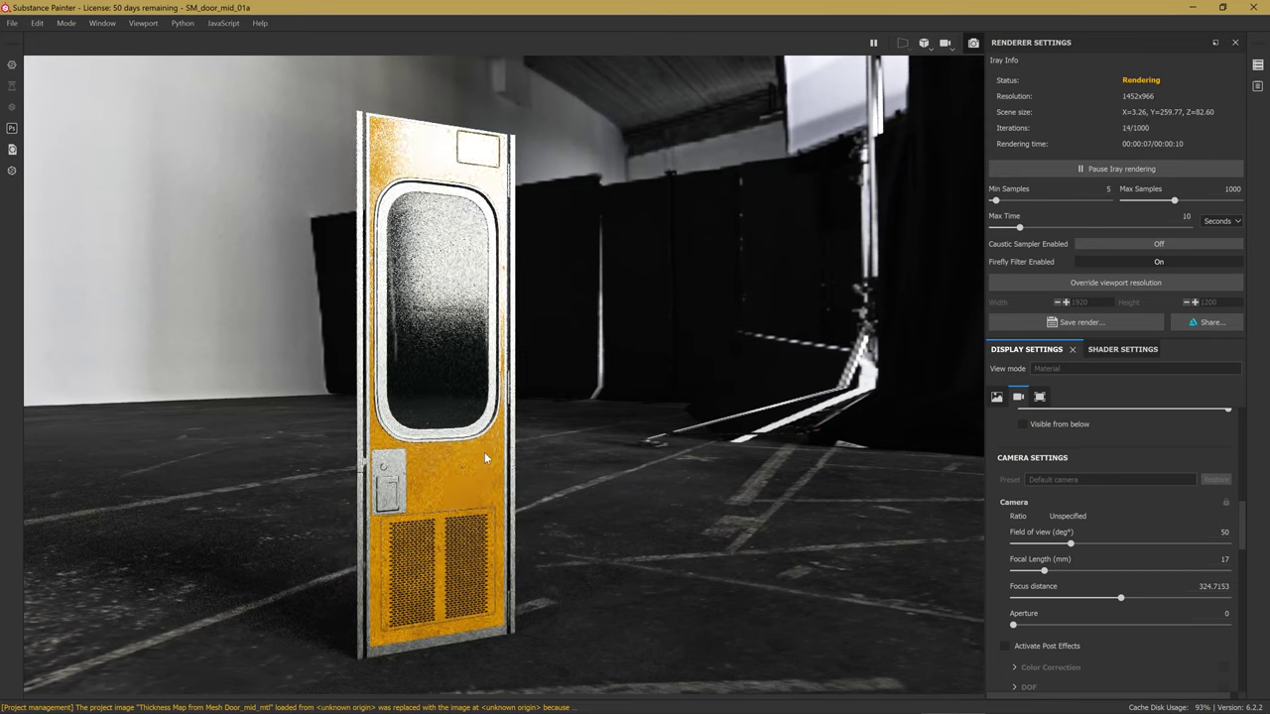
Rotate the Iray environment so a plain white wall sits behind the door, reviewing shader settings.
{"action": "mouse_move", "coordinate": [516, 459]}
{"action": "right_mouse_down", "text": "shift"}
{"action": "mouse_move", "coordinate": [534, 461]}
{"action": "mouse_move", "coordinate": [465, 458]}
{"action": "right_mouse_up", "text": "shift"}
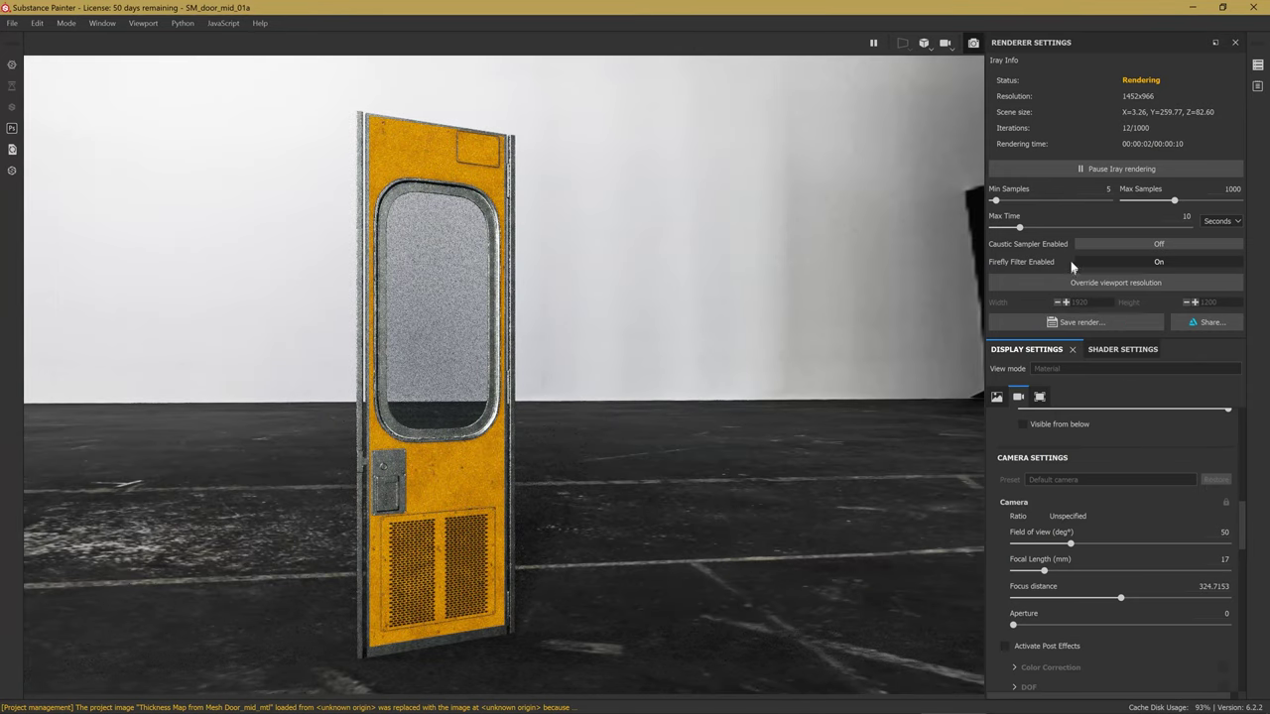
{"action": "left_click", "coordinate": [1116, 349]}
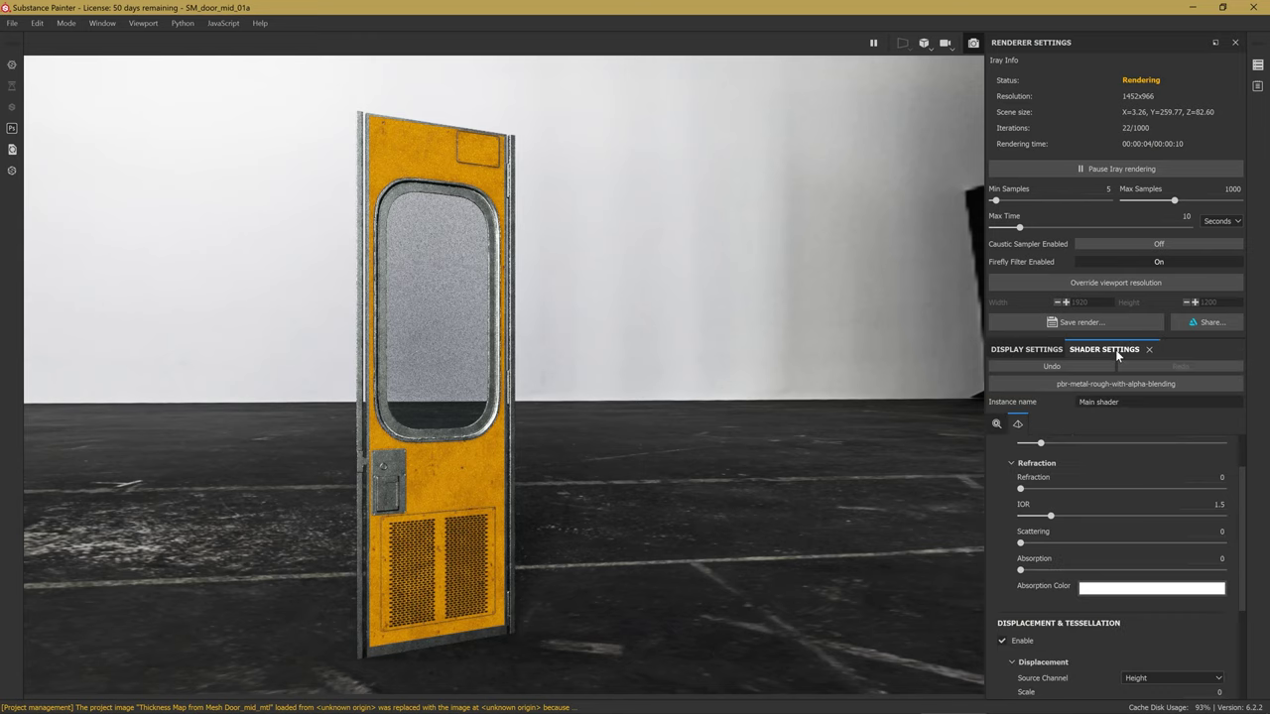
{"action": "scroll", "coordinate": [1126, 479], "scroll_direction": "down", "scroll_amount": 1}
{"action": "scroll", "coordinate": [1127, 479], "scroll_direction": "down", "scroll_amount": 1}
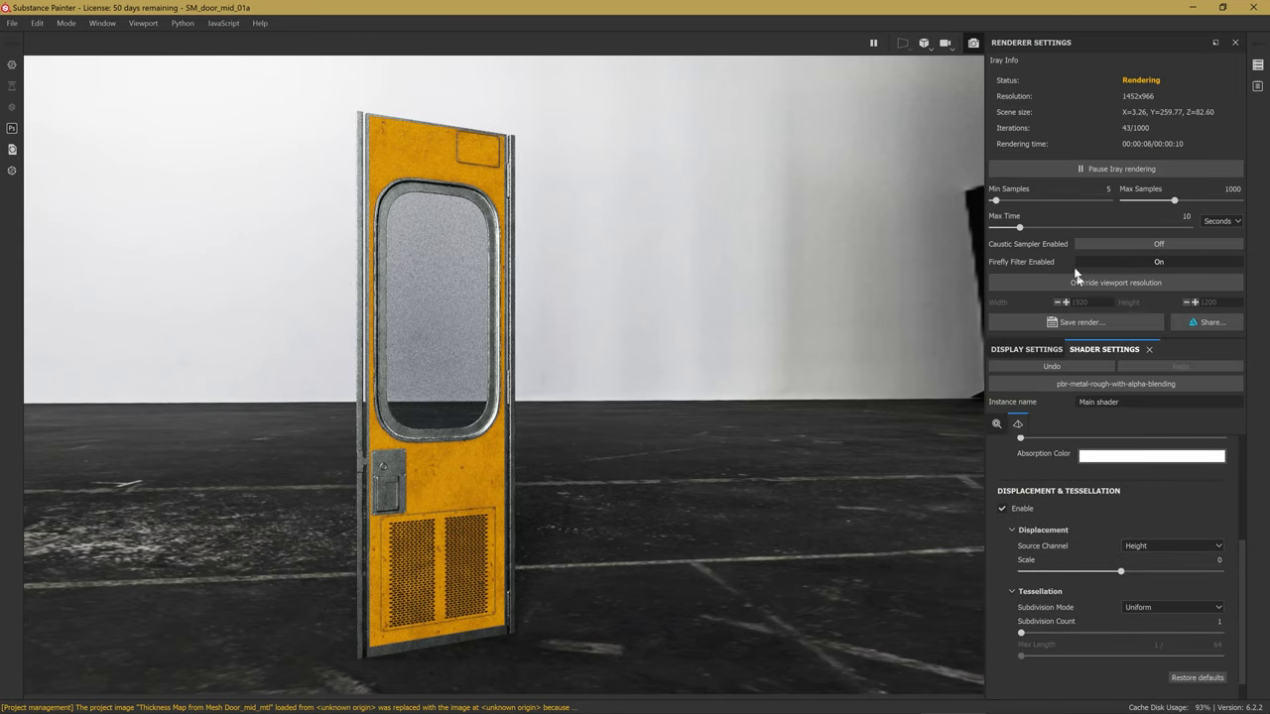
{"action": "scroll", "coordinate": [1156, 461], "scroll_direction": "up", "scroll_amount": 1}
{"action": "scroll", "coordinate": [1156, 461], "scroll_direction": "up", "scroll_amount": 1}
{"action": "scroll", "coordinate": [1156, 461], "scroll_direction": "up", "scroll_amount": 1}
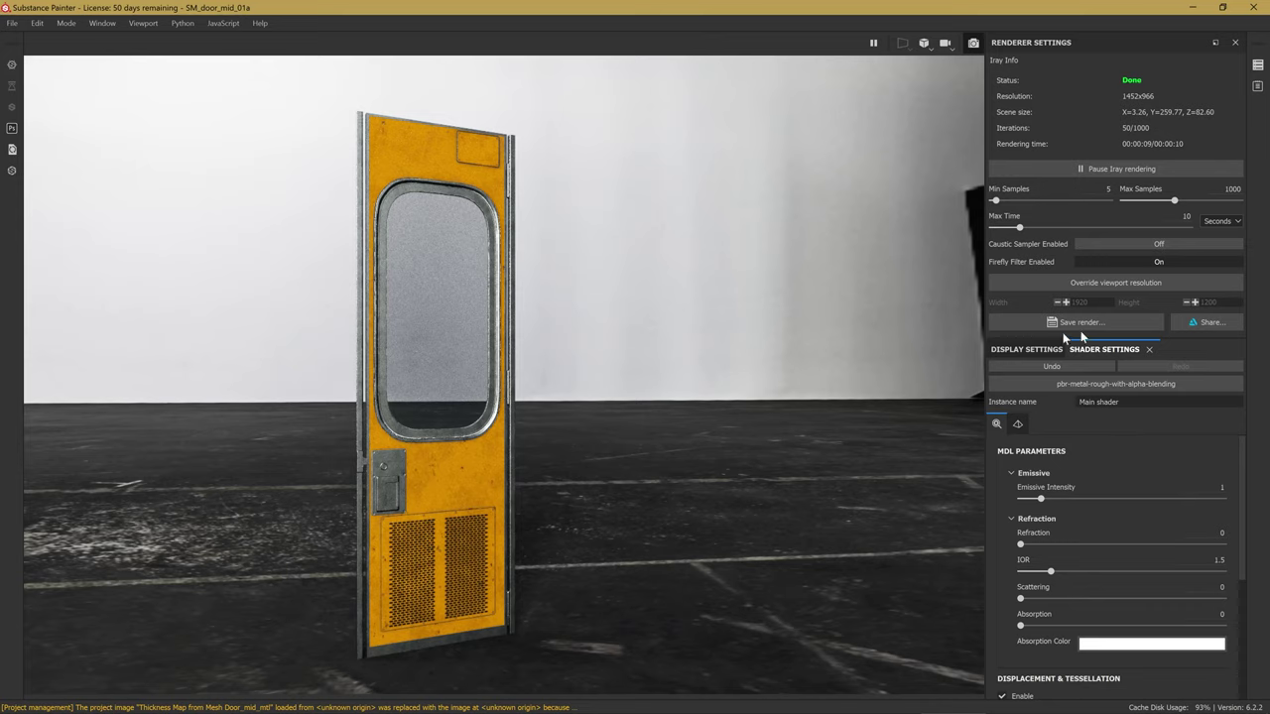
{"action": "left_click", "coordinate": [1029, 351]}
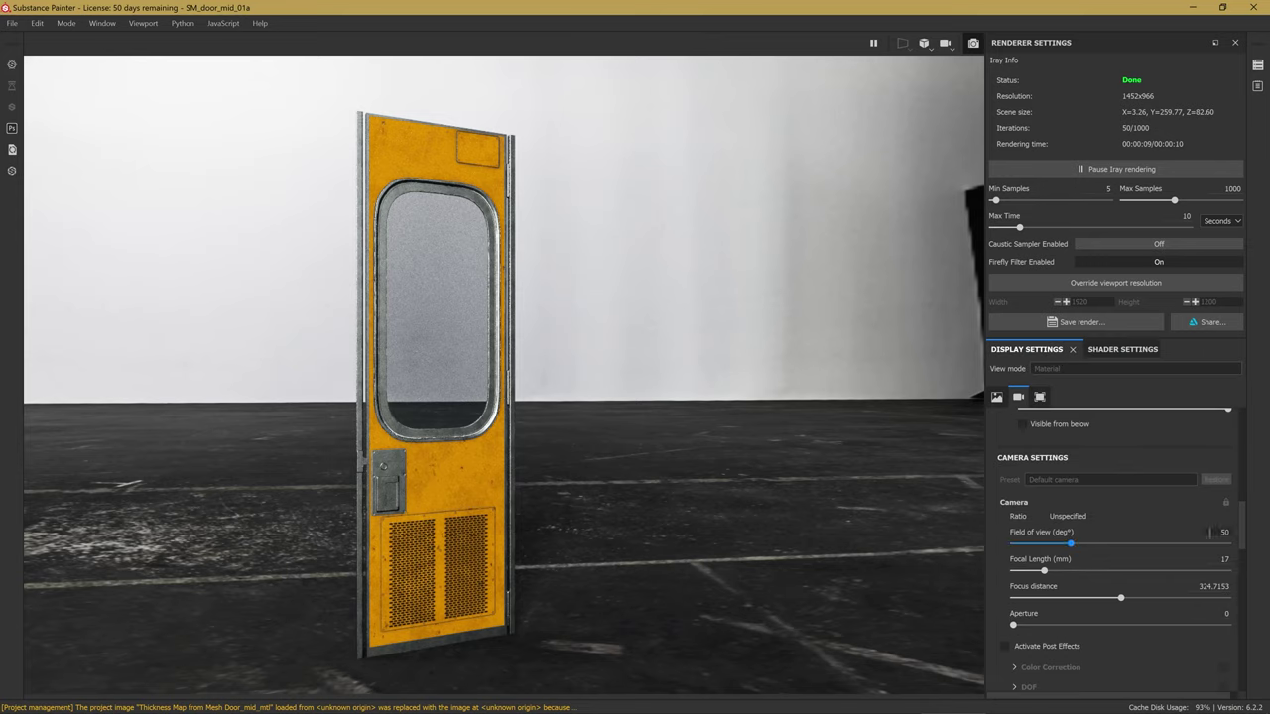
{"action": "left_click", "coordinate": [1226, 532]}
Enable the Dome Clear color and darken the background grey to 0.079.
{"action": "left_click_drag", "start_coordinate": [1247, 541], "coordinate": [1244, 559]}
{"action": "scroll", "coordinate": [1241, 562], "scroll_direction": "down", "scroll_amount": 3}
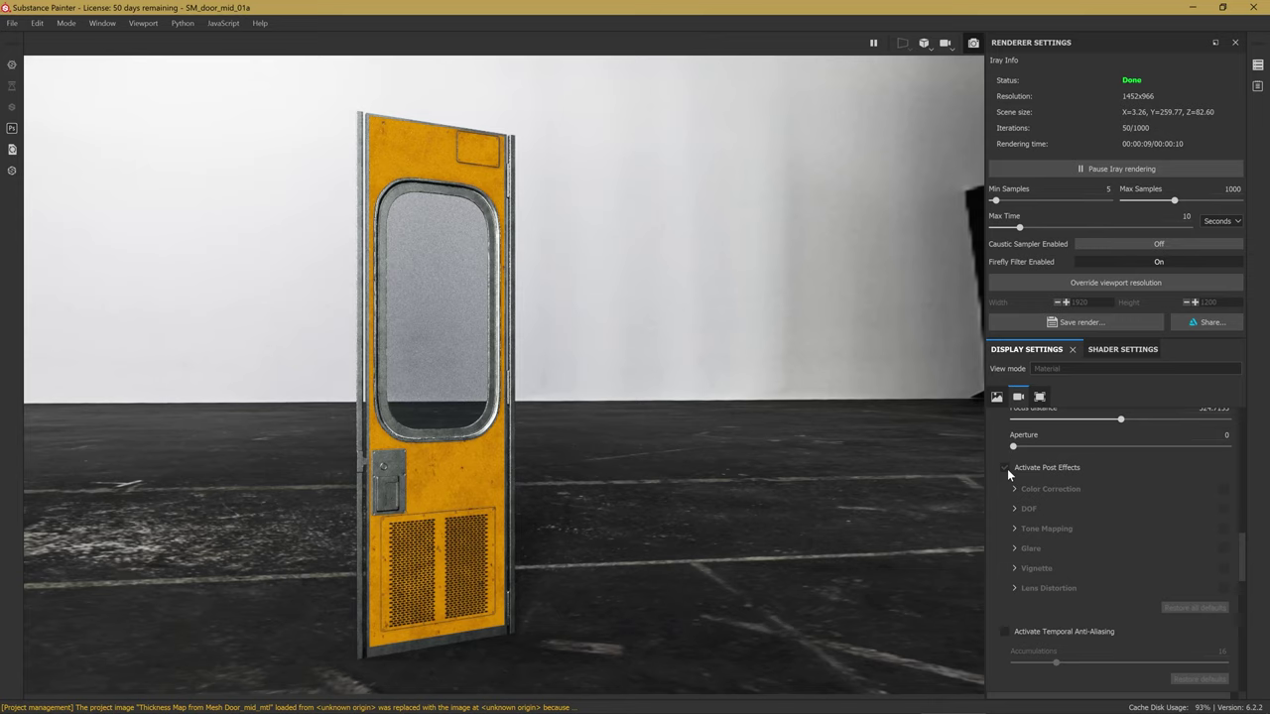
{"action": "scroll", "coordinate": [1243, 541], "scroll_direction": "up", "scroll_amount": 3}
{"action": "scroll", "coordinate": [1239, 513], "scroll_direction": "up", "scroll_amount": 3}
{"action": "scroll", "coordinate": [1239, 476], "scroll_direction": "up", "scroll_amount": 3}
{"action": "scroll", "coordinate": [1230, 486], "scroll_direction": "up", "scroll_amount": 3}
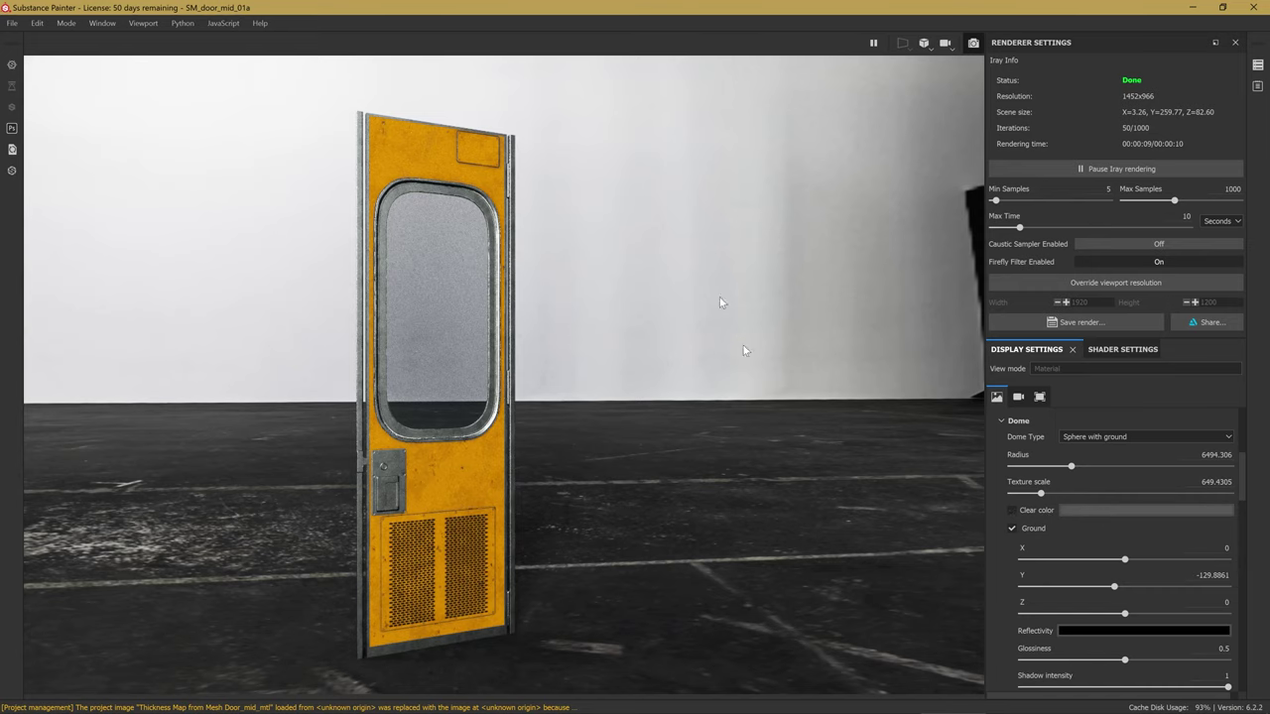
{"action": "left_click", "coordinate": [1013, 511]}
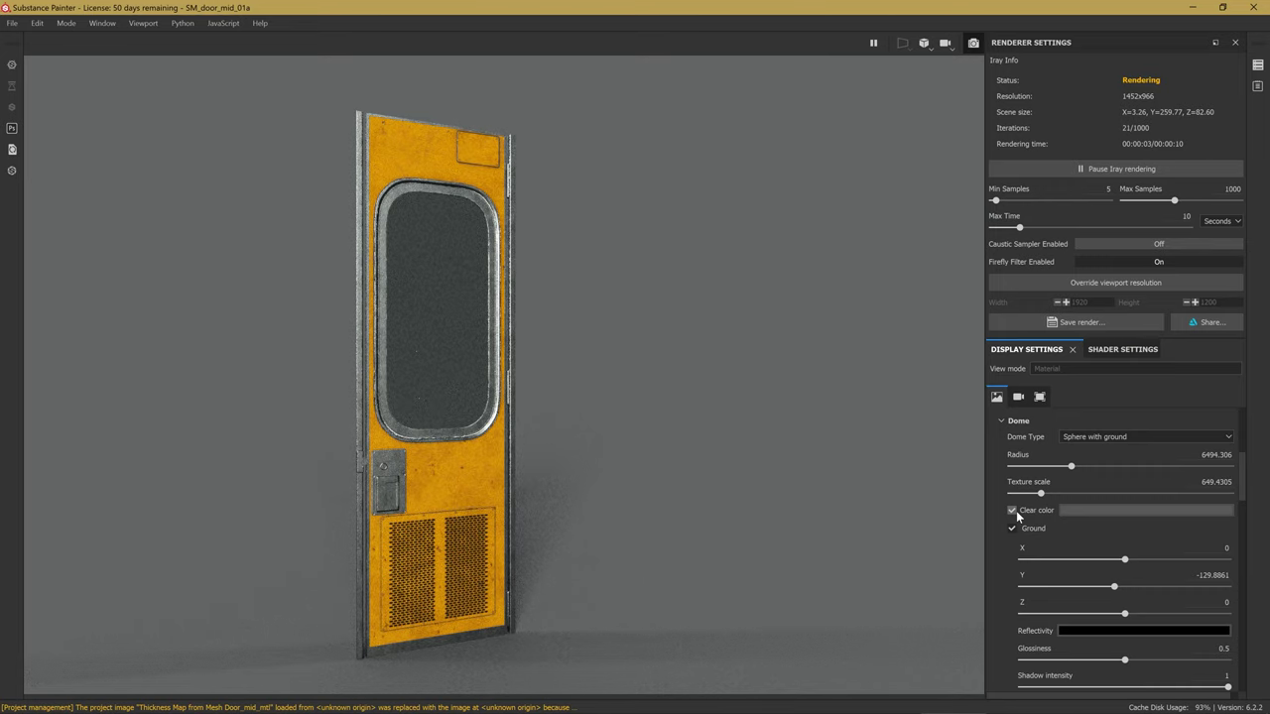
{"action": "left_click", "coordinate": [1084, 510]}
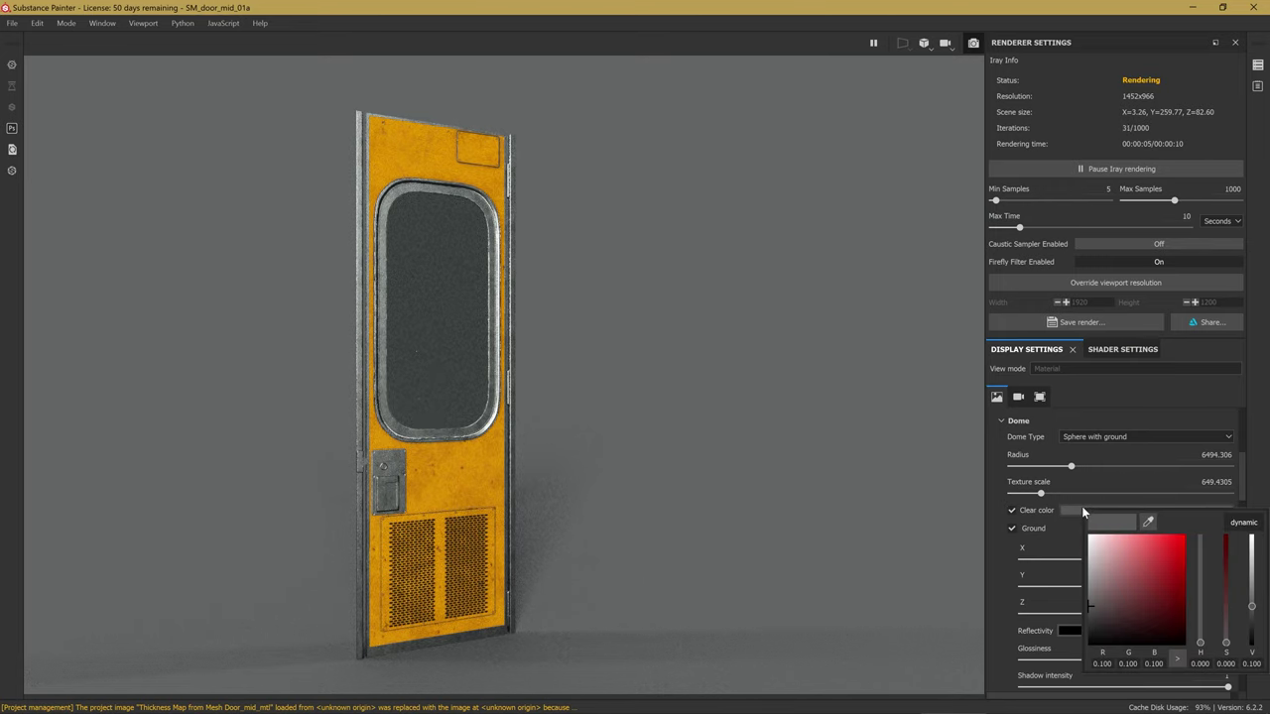
{"action": "mouse_move", "coordinate": [1087, 600]}
{"action": "left_mouse_down"}
{"action": "mouse_move", "coordinate": [1088, 617]}
{"action": "mouse_move", "coordinate": [1070, 616]}
{"action": "left_mouse_up"}
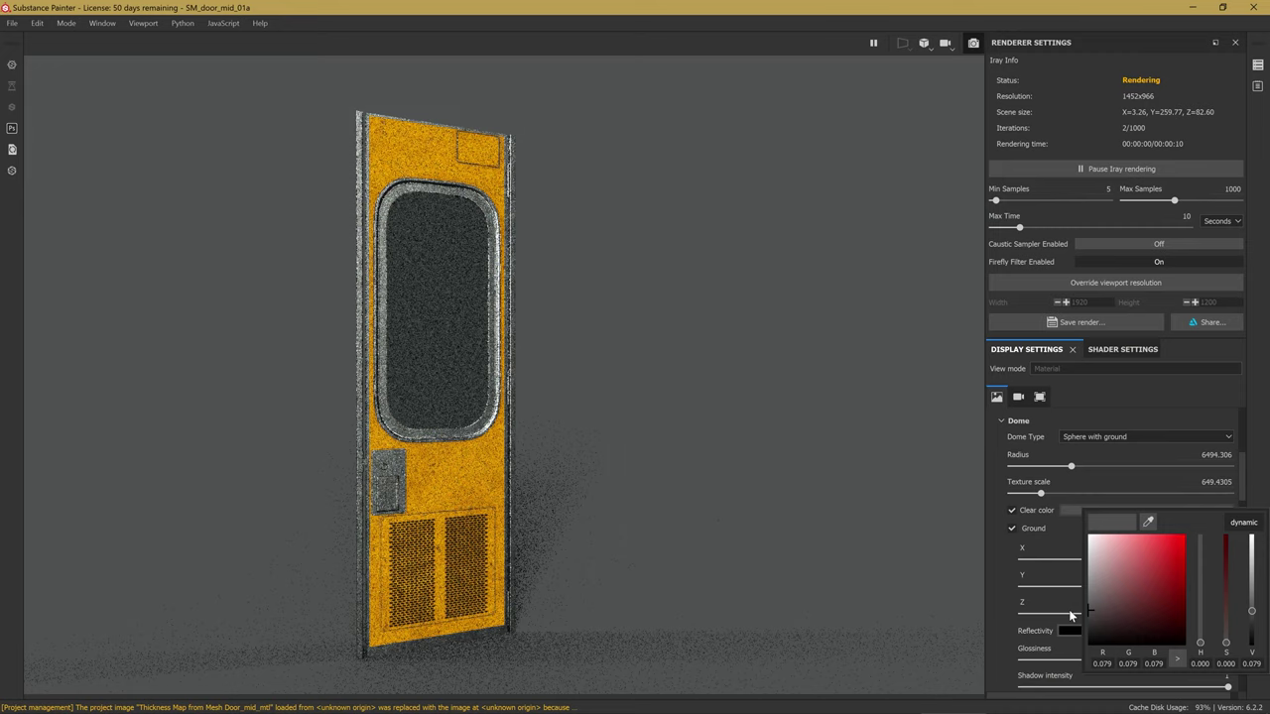
{"action": "left_click", "coordinate": [992, 486]}
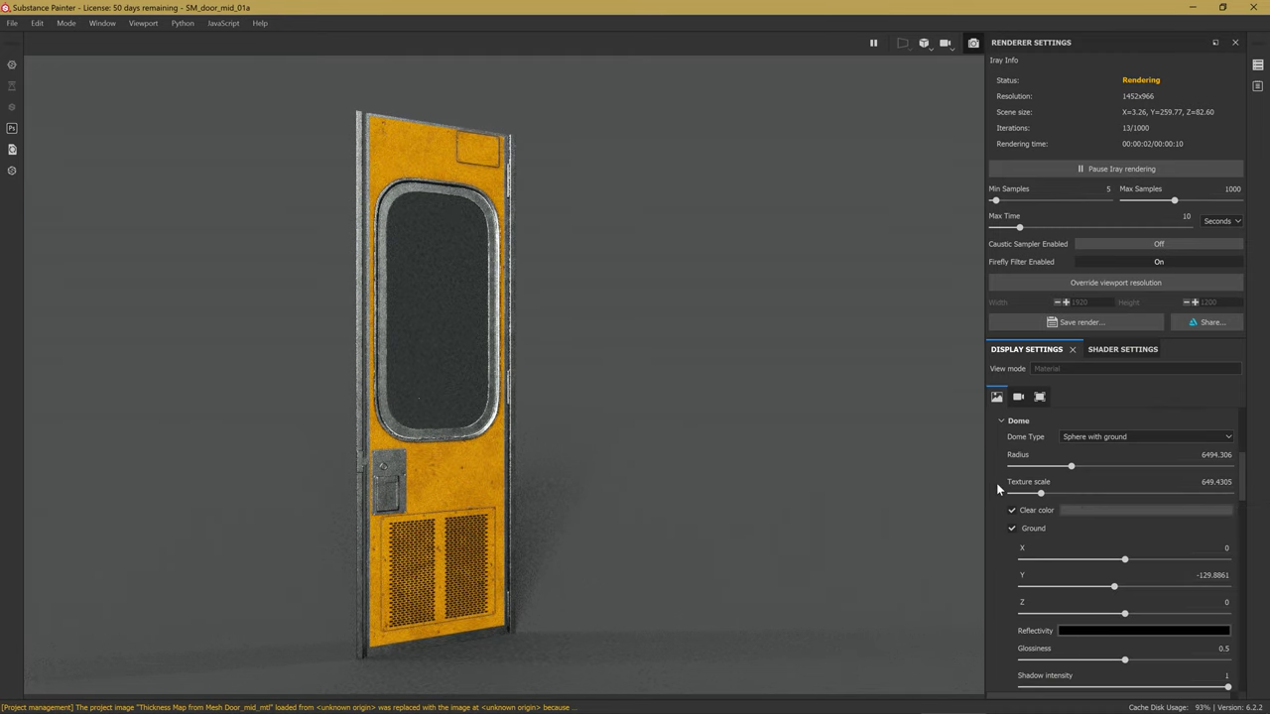
Scroll through the Display Settings to review the render options.
{"action": "scroll", "coordinate": [1125, 567], "scroll_direction": "down", "scroll_amount": 2}
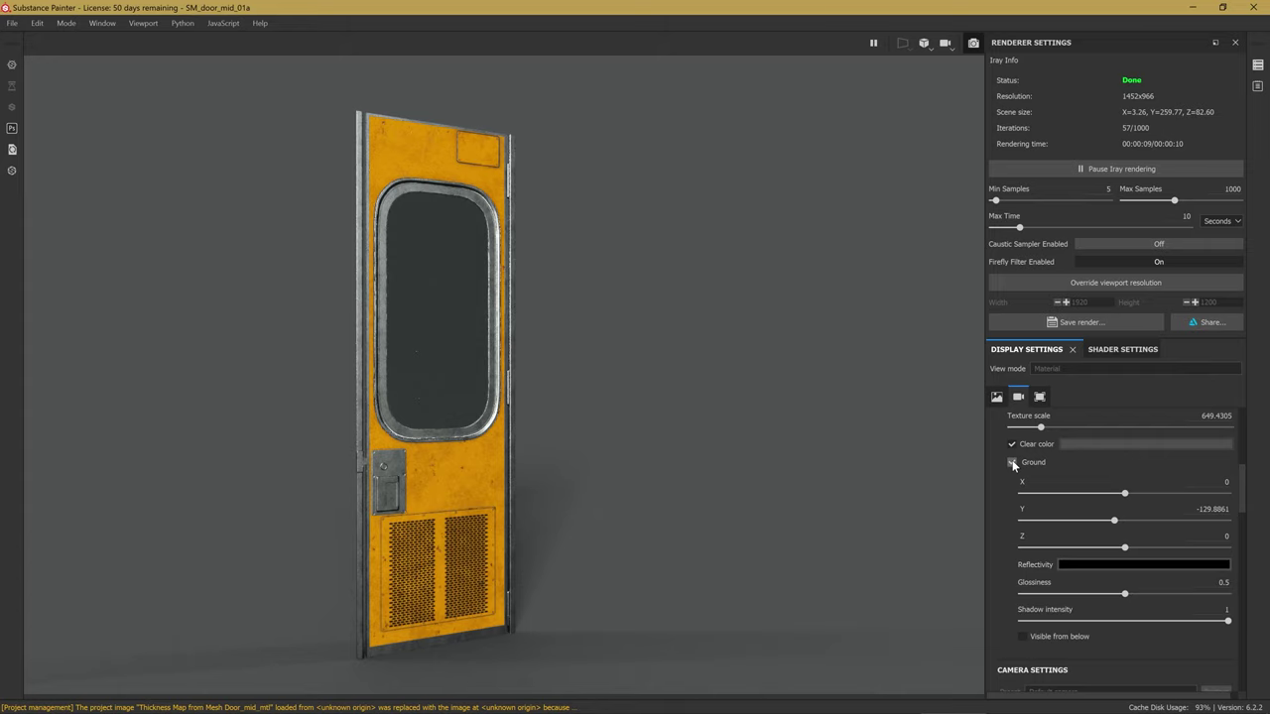
{"action": "scroll", "coordinate": [1242, 482], "scroll_direction": "up", "scroll_amount": 2}
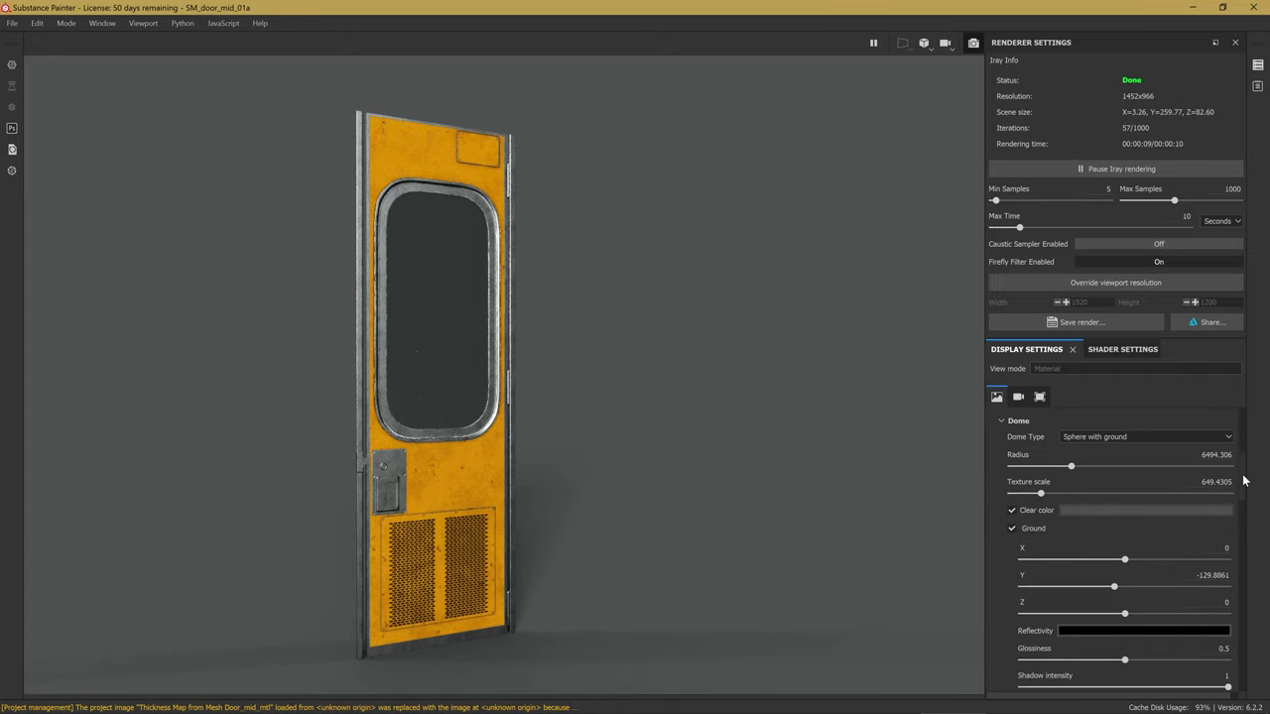
{"action": "scroll", "coordinate": [1243, 480], "scroll_direction": "up", "scroll_amount": 1}
{"action": "scroll", "coordinate": [1243, 473], "scroll_direction": "up", "scroll_amount": 1}
{"action": "scroll", "coordinate": [1243, 468], "scroll_direction": "up", "scroll_amount": 1}
{"action": "scroll", "coordinate": [1242, 471], "scroll_direction": "down", "scroll_amount": 1}
{"action": "scroll", "coordinate": [1238, 481], "scroll_direction": "down", "scroll_amount": 4}
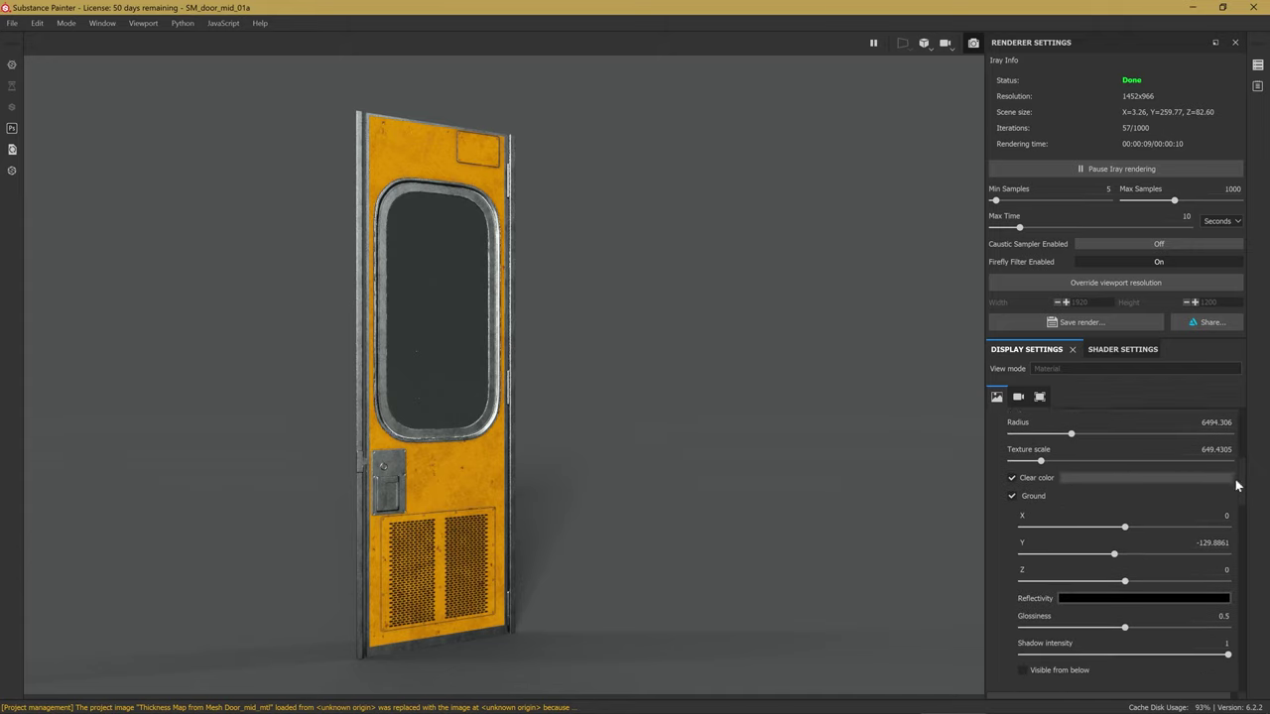
{"action": "scroll", "coordinate": [1236, 492], "scroll_direction": "down", "scroll_amount": 1}
{"action": "scroll", "coordinate": [1235, 497], "scroll_direction": "down", "scroll_amount": 1}
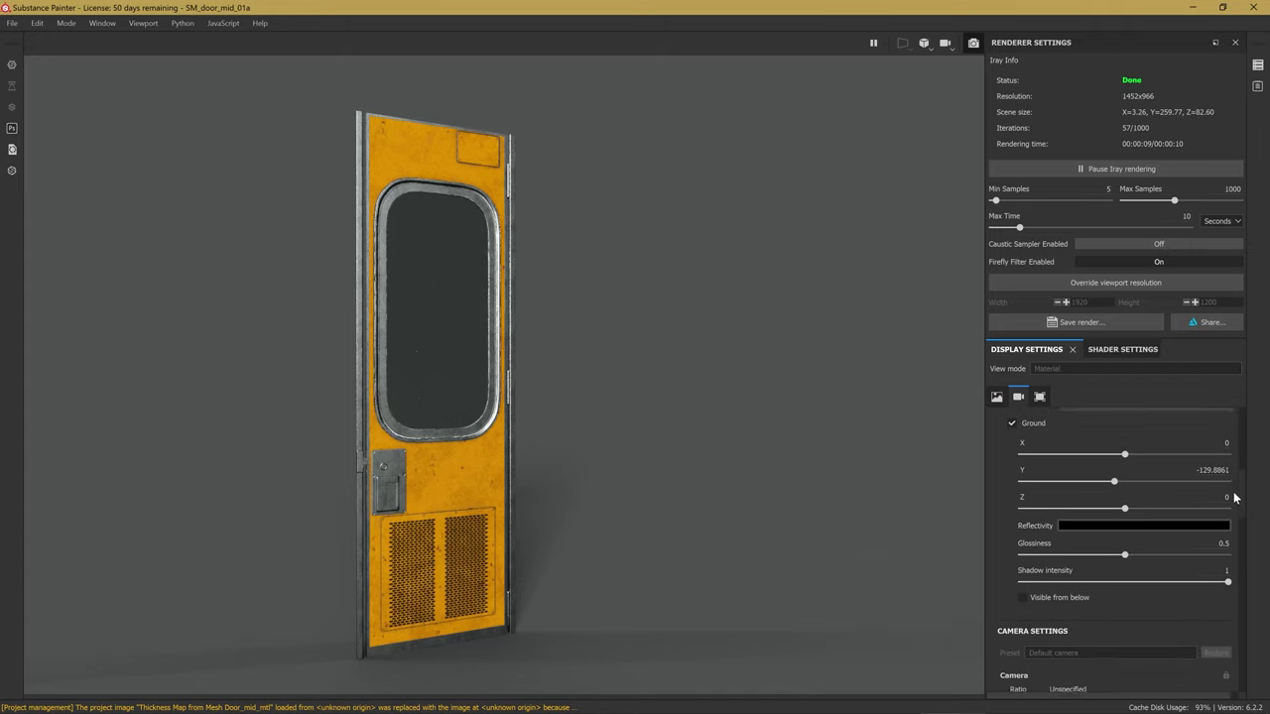
{"action": "scroll", "coordinate": [1236, 499], "scroll_direction": "down", "scroll_amount": 1}
{"action": "scroll", "coordinate": [1230, 506], "scroll_direction": "down", "scroll_amount": 1}
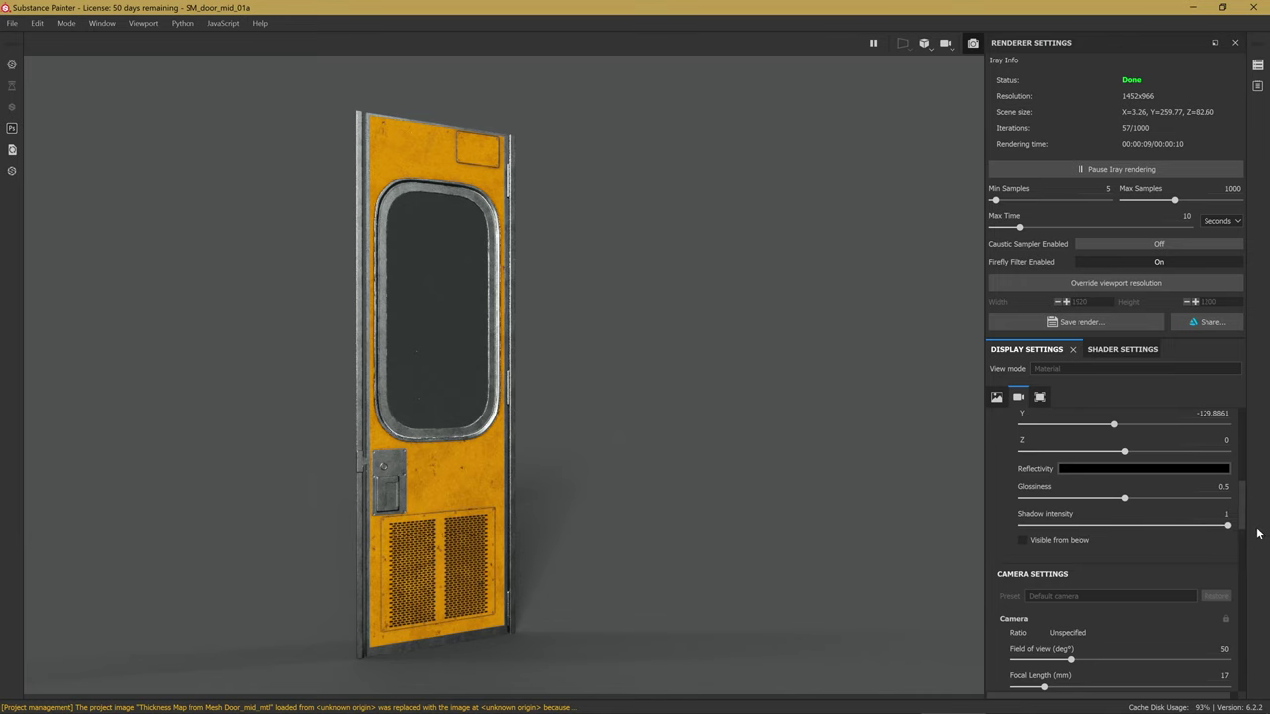
Lower the ground shadow intensity to 0.69 and set the field of view to 20 degrees.
{"action": "mouse_move", "coordinate": [1179, 528]}
{"action": "left_mouse_down"}
{"action": "mouse_move", "coordinate": [1164, 526]}
{"action": "mouse_move", "coordinate": [1260, 542]}
{"action": "left_mouse_up"}
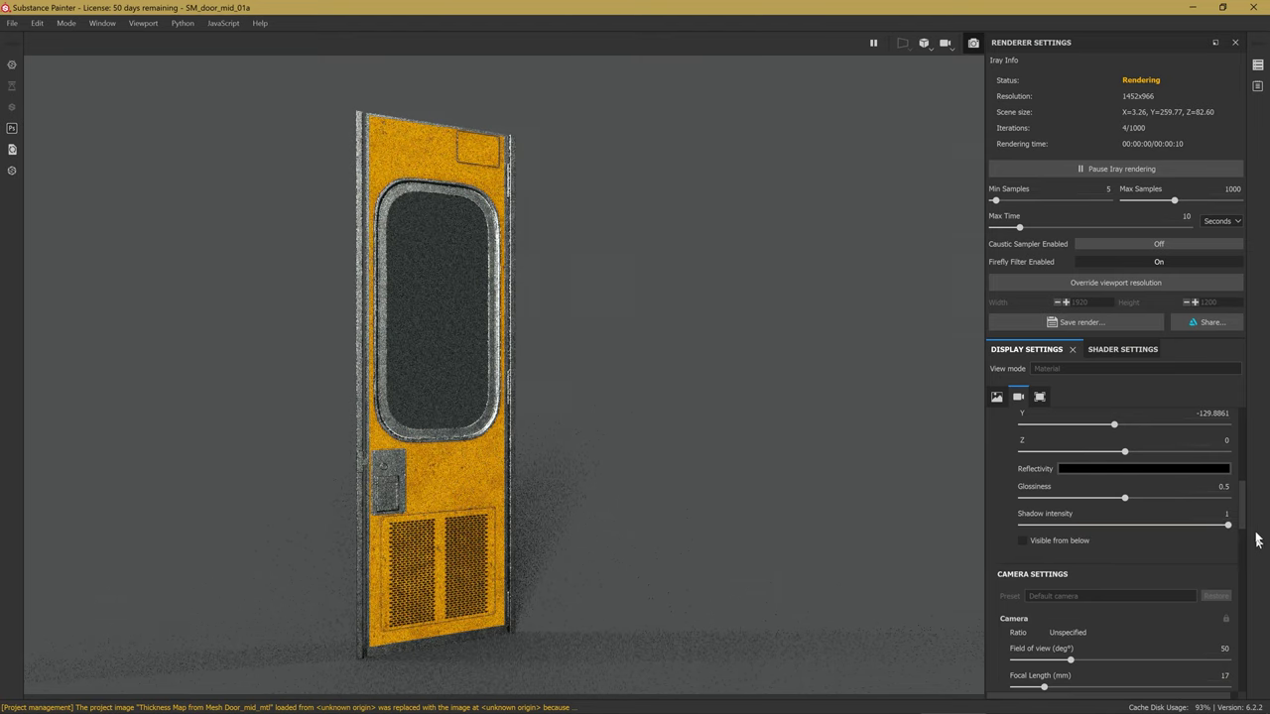
{"action": "scroll", "coordinate": [1248, 522], "scroll_direction": "down", "scroll_amount": 1}
{"action": "scroll", "coordinate": [1248, 521], "scroll_direction": "down", "scroll_amount": 2}
{"action": "scroll", "coordinate": [1248, 533], "scroll_direction": "down", "scroll_amount": 1}
{"action": "scroll", "coordinate": [1252, 536], "scroll_direction": "down", "scroll_amount": 1}
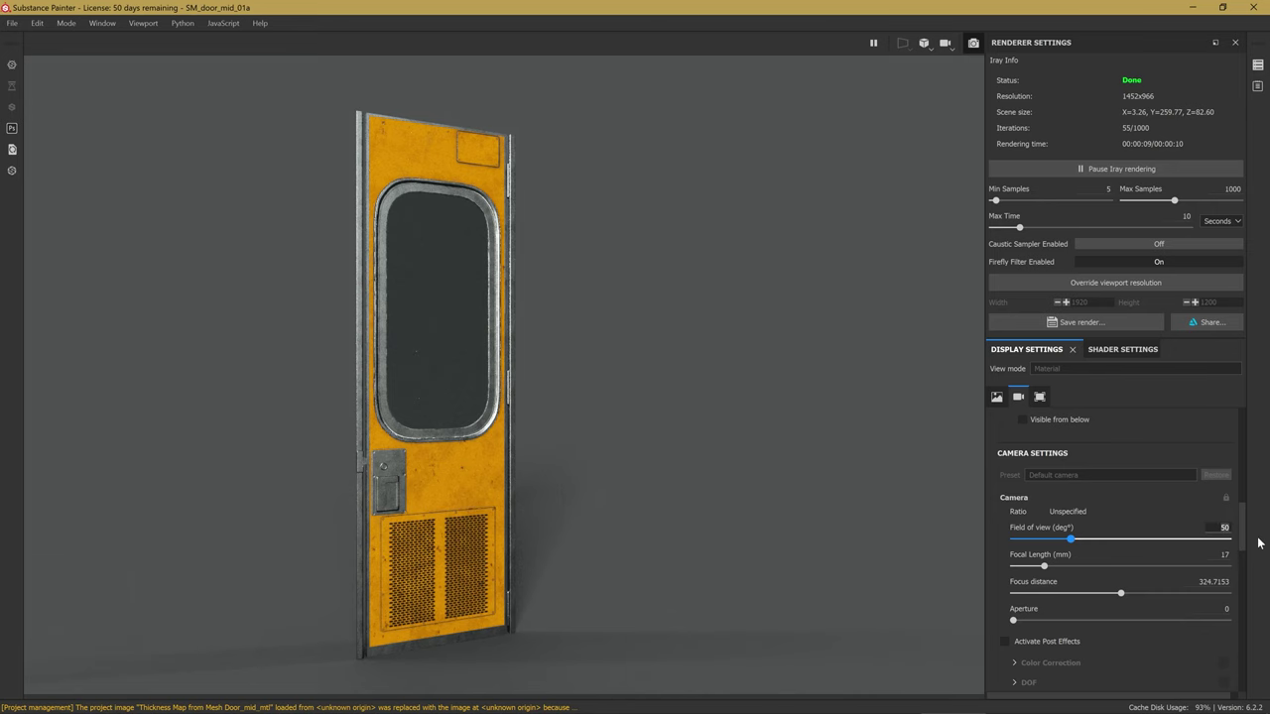
{"action": "type", "text": "20"}
{"action": "key", "text": "Return"}
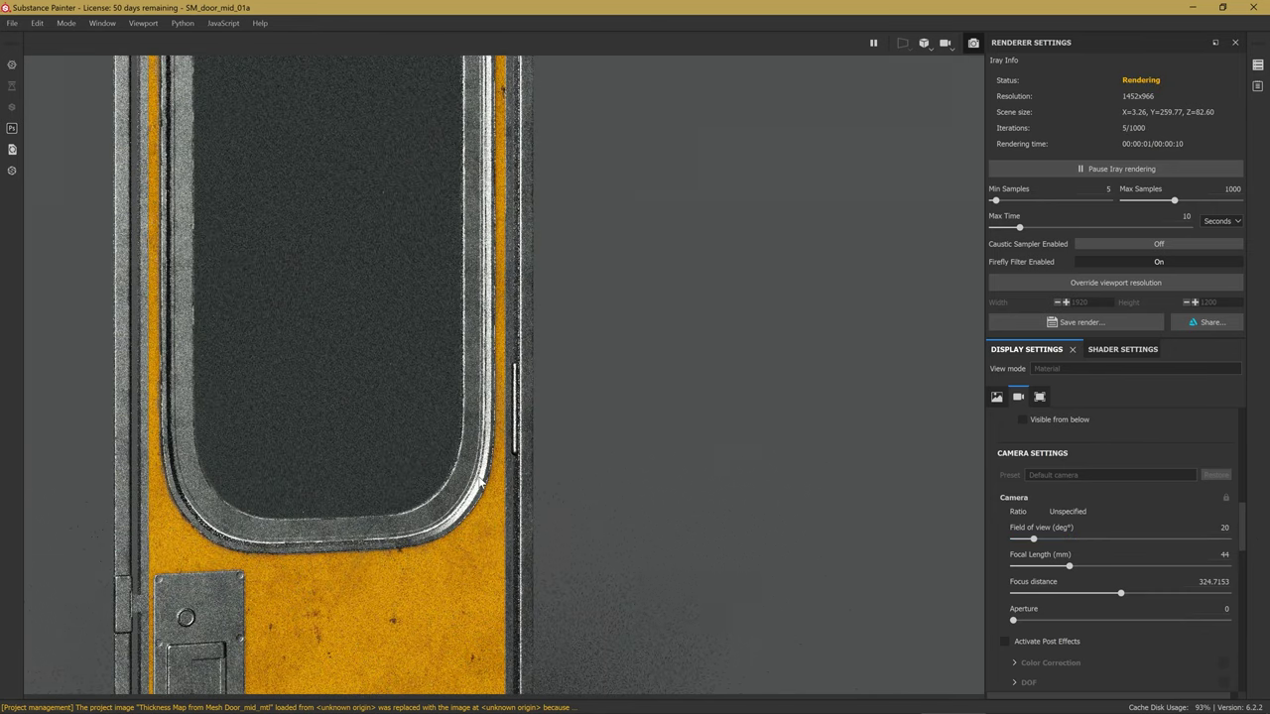
{"action": "scroll", "coordinate": [480, 483], "scroll_direction": "down", "scroll_amount": 2}
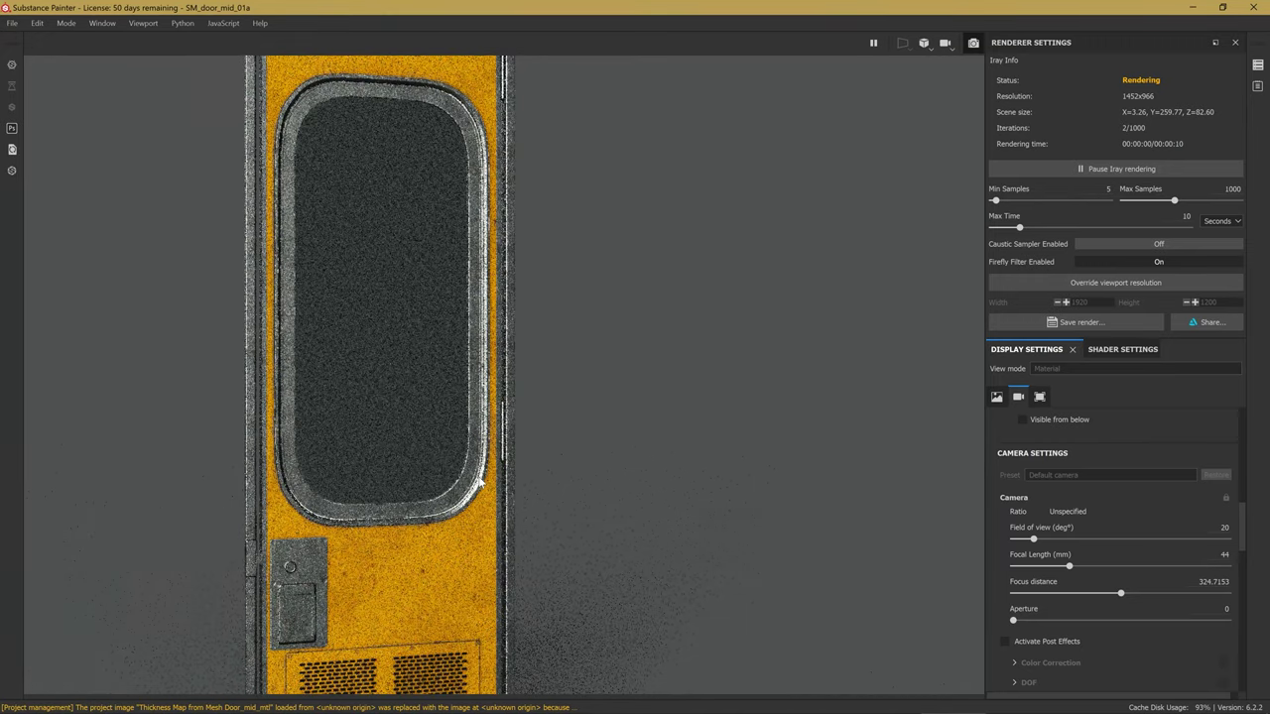
{"action": "scroll", "coordinate": [516, 476], "scroll_direction": "down", "scroll_amount": 1}
{"action": "scroll", "coordinate": [540, 473], "scroll_direction": "down", "scroll_amount": 1}
Pan the camera, restore a 50-degree field of view, and orbit to face the door head-on.
{"action": "middle_click_drag", "start_coordinate": [540, 473], "coordinate": [700, 505]}
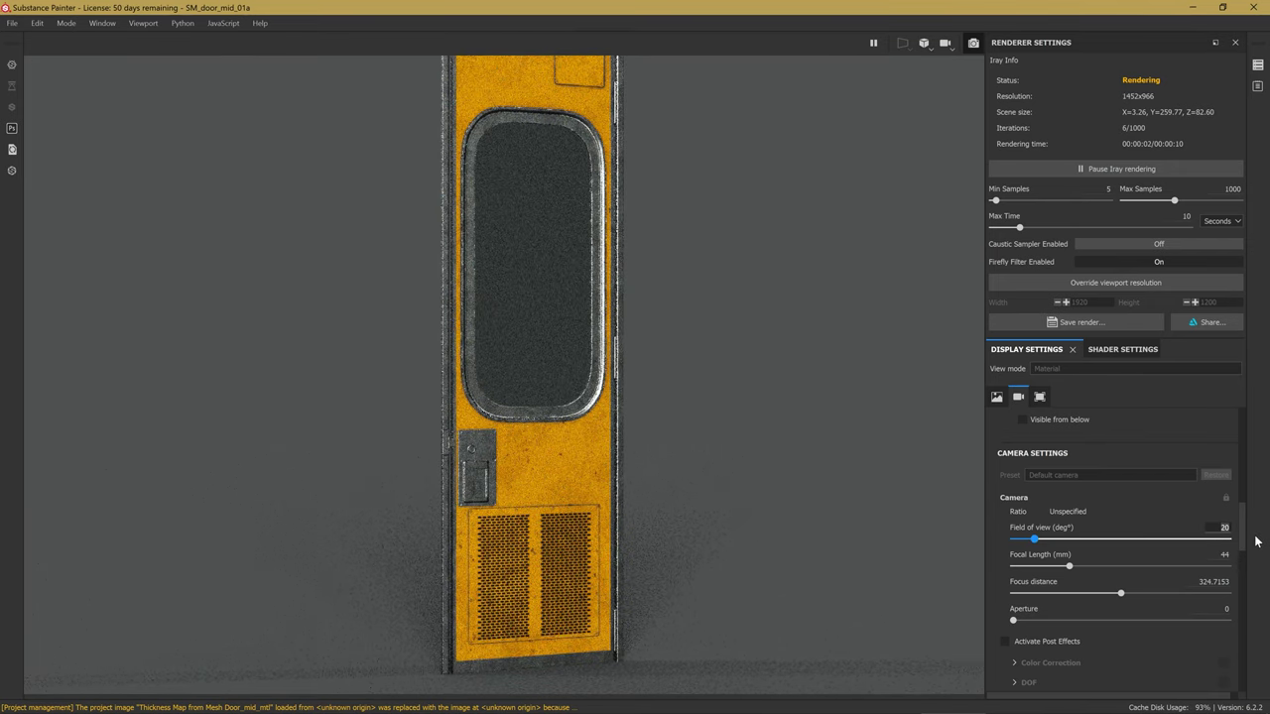
{"action": "type", "text": "5"}
{"action": "key", "text": "Return"}
{"action": "left_click_drag", "start_coordinate": [400, 340], "coordinate": [525, 372], "text": "alt"}
{"action": "scroll", "coordinate": [522, 376], "scroll_direction": "up", "scroll_amount": 3}
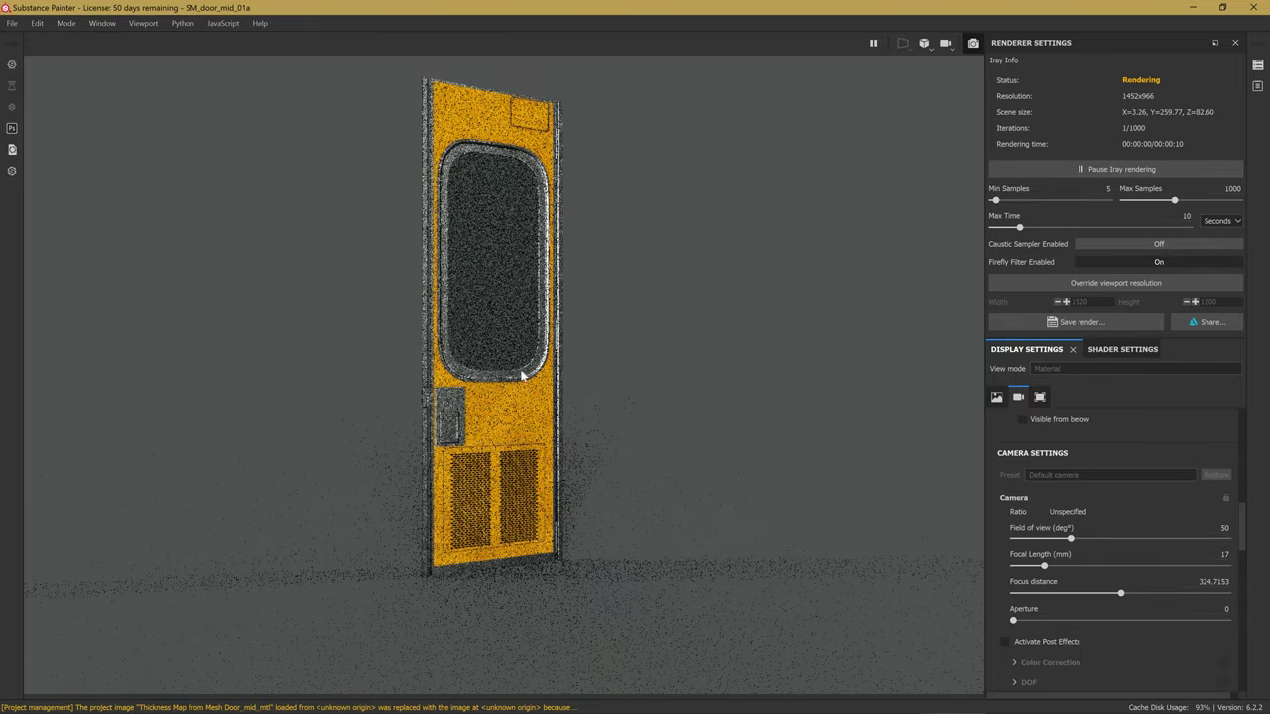
{"action": "scroll", "coordinate": [477, 363], "scroll_direction": "up", "scroll_amount": 3}
{"action": "scroll", "coordinate": [477, 363], "scroll_direction": "up", "scroll_amount": 2}
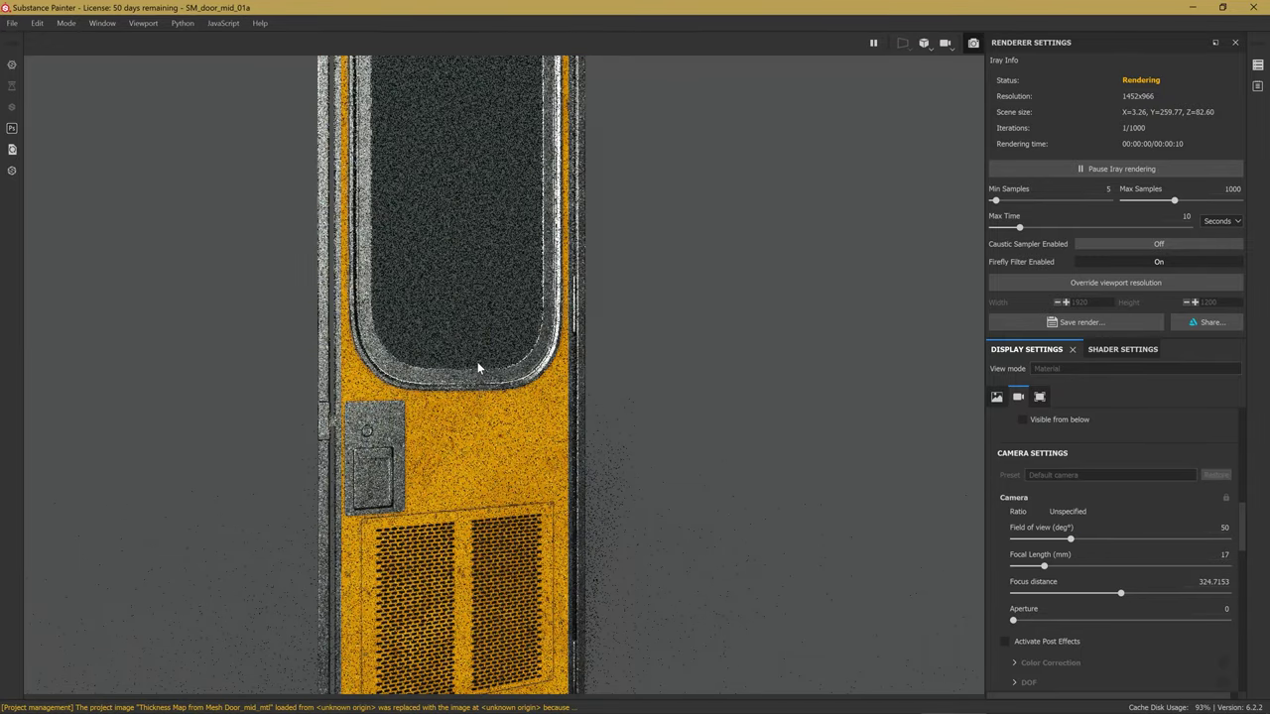
{"action": "left_click_drag", "start_coordinate": [482, 306], "coordinate": [502, 380], "text": "alt"}
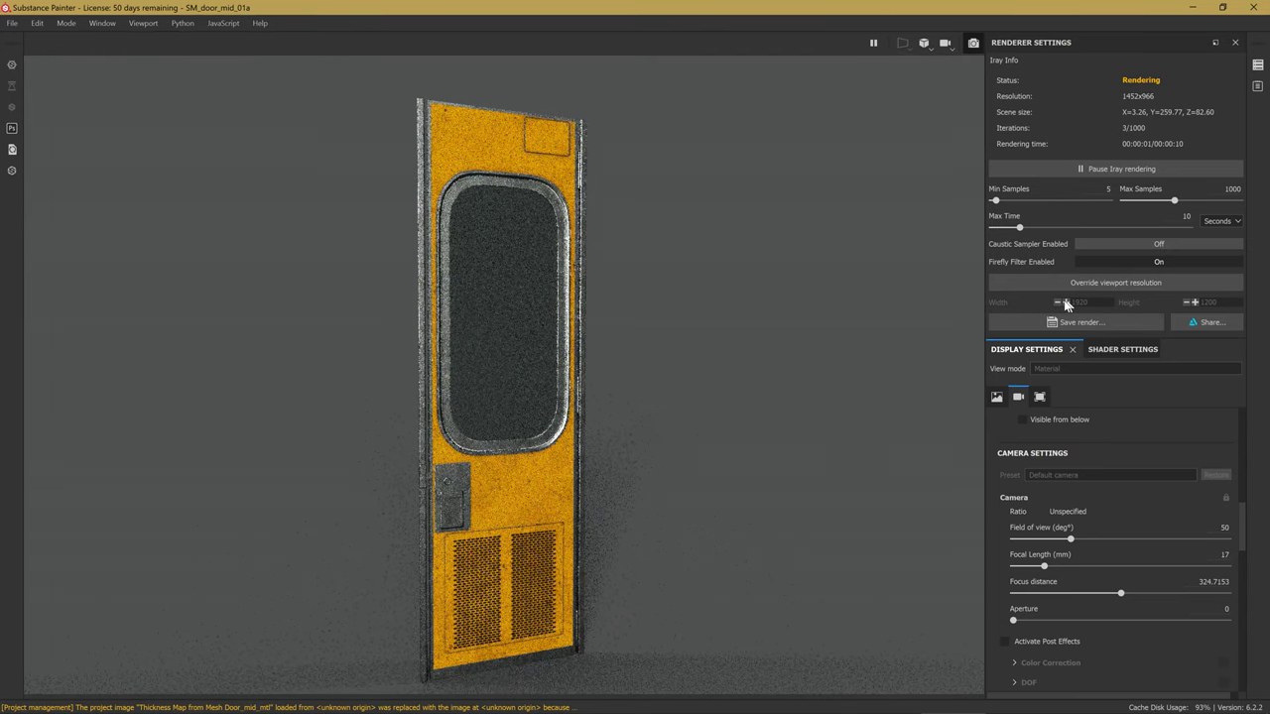
Enable Override viewport resolution and set the render height to 1080.
{"action": "left_click", "coordinate": [1120, 285]}
{"action": "left_click", "coordinate": [1118, 283]}
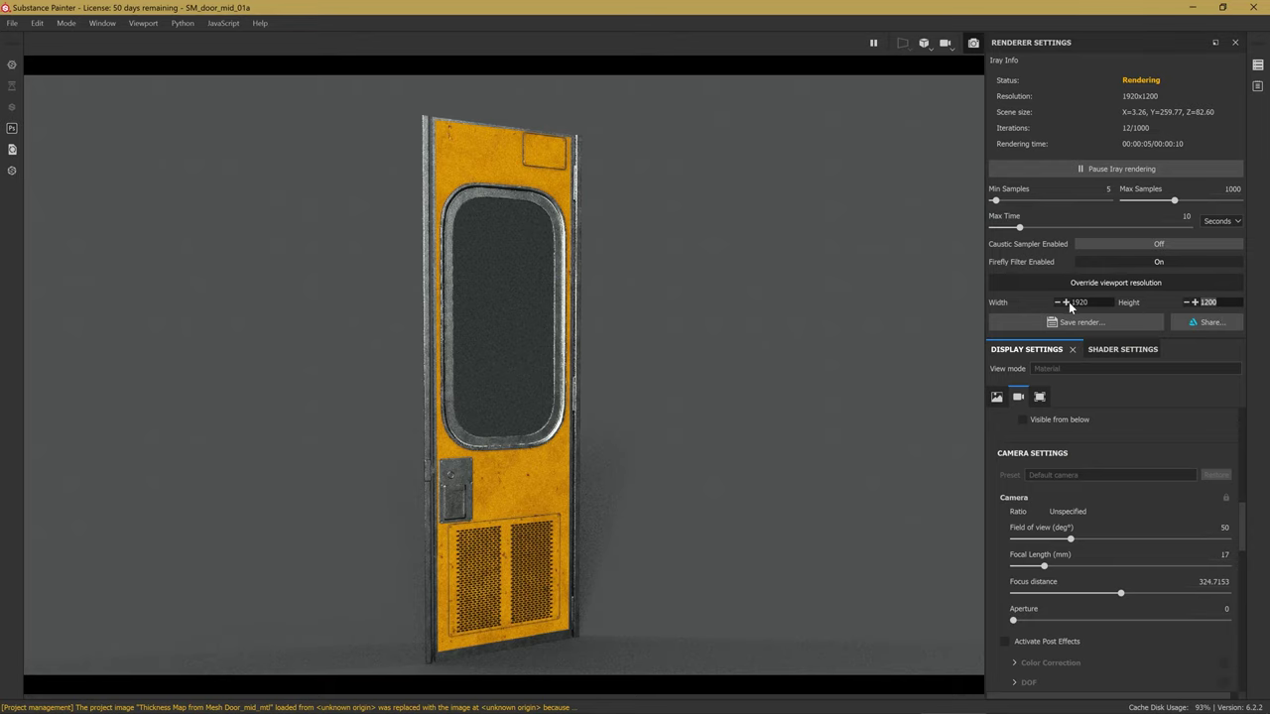
{"action": "key", "text": "shift+Tab"}
{"action": "left_click", "coordinate": [1224, 303]}
{"action": "type", "text": "10"}
{"action": "key", "text": "Return"}
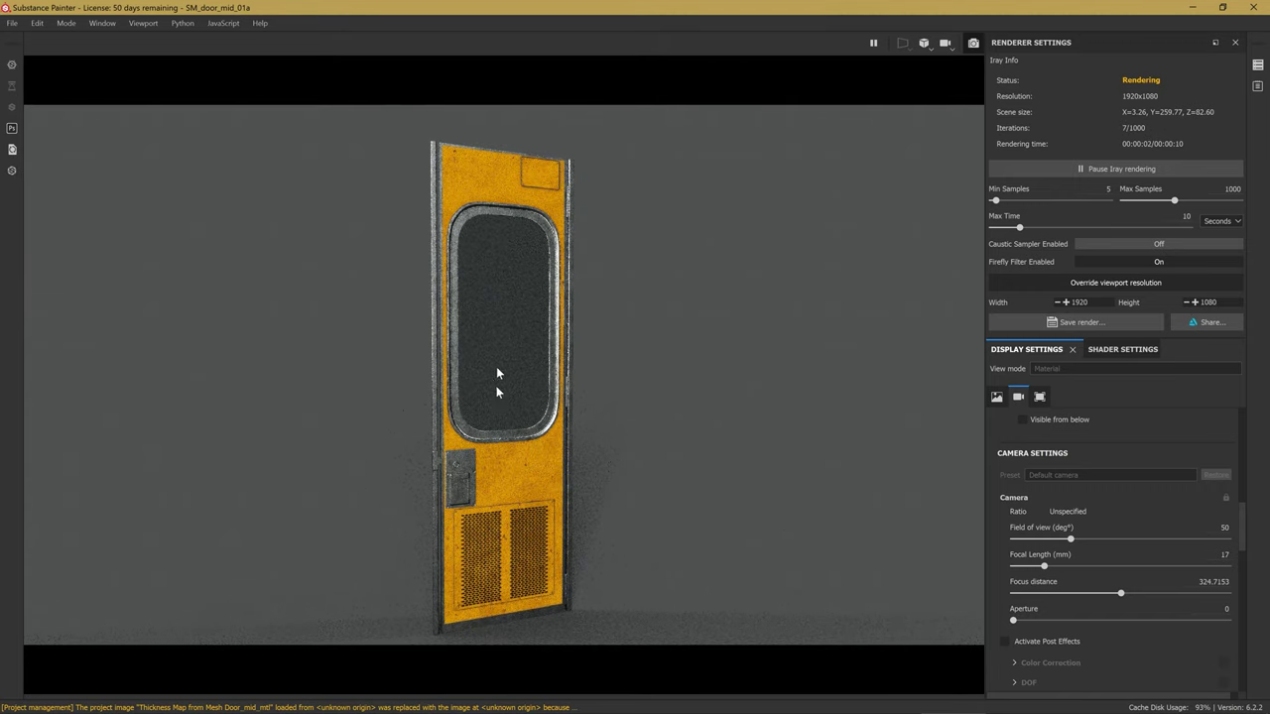
Hide the panels and reframe the door in the full-width Iray view.
{"action": "left_click_drag", "start_coordinate": [575, 406], "coordinate": [581, 409], "text": "alt"}
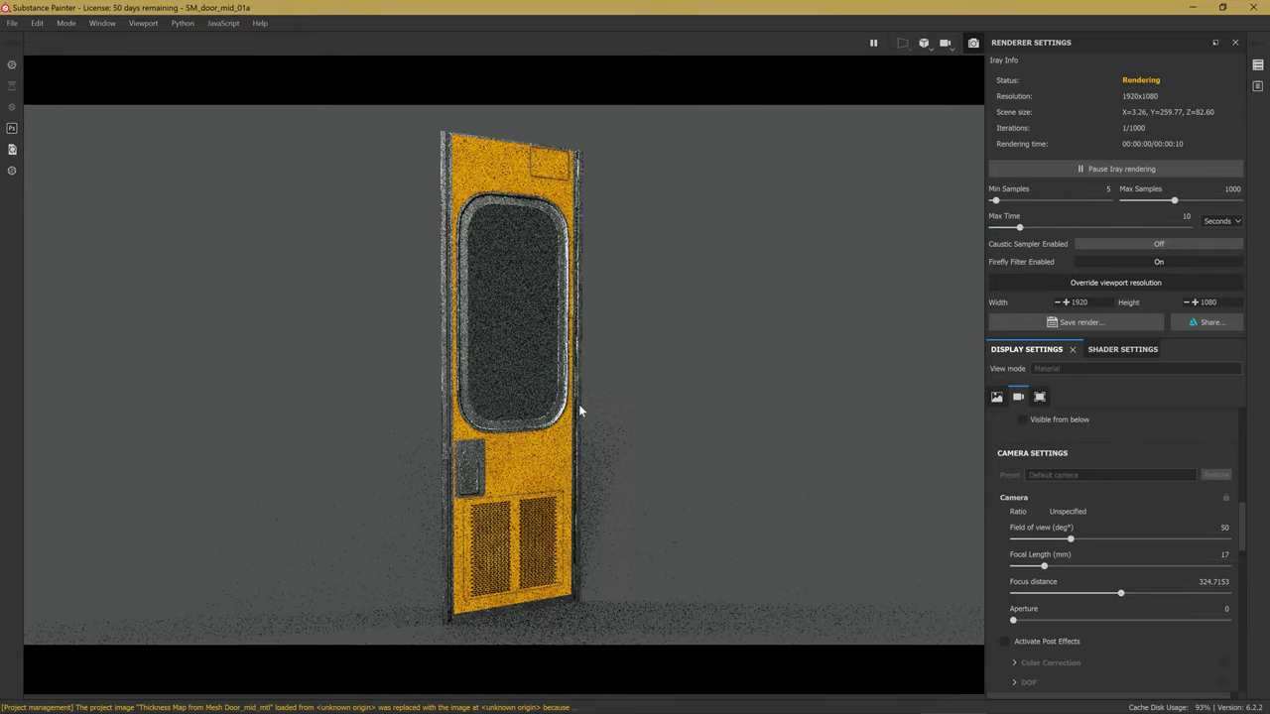
{"action": "key", "text": "Tab"}
{"action": "middle_click_drag", "start_coordinate": [632, 373], "coordinate": [595, 383], "text": "alt"}
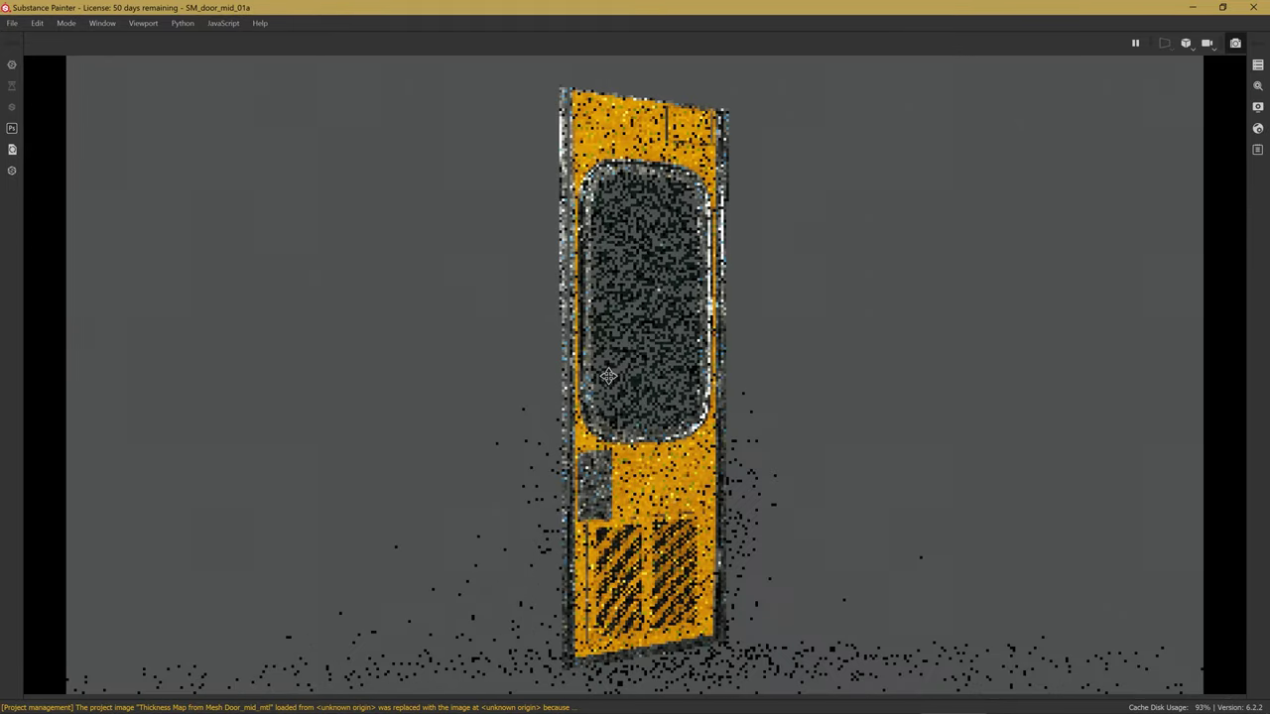
{"action": "left_click_drag", "start_coordinate": [595, 384], "coordinate": [593, 371], "text": "alt"}
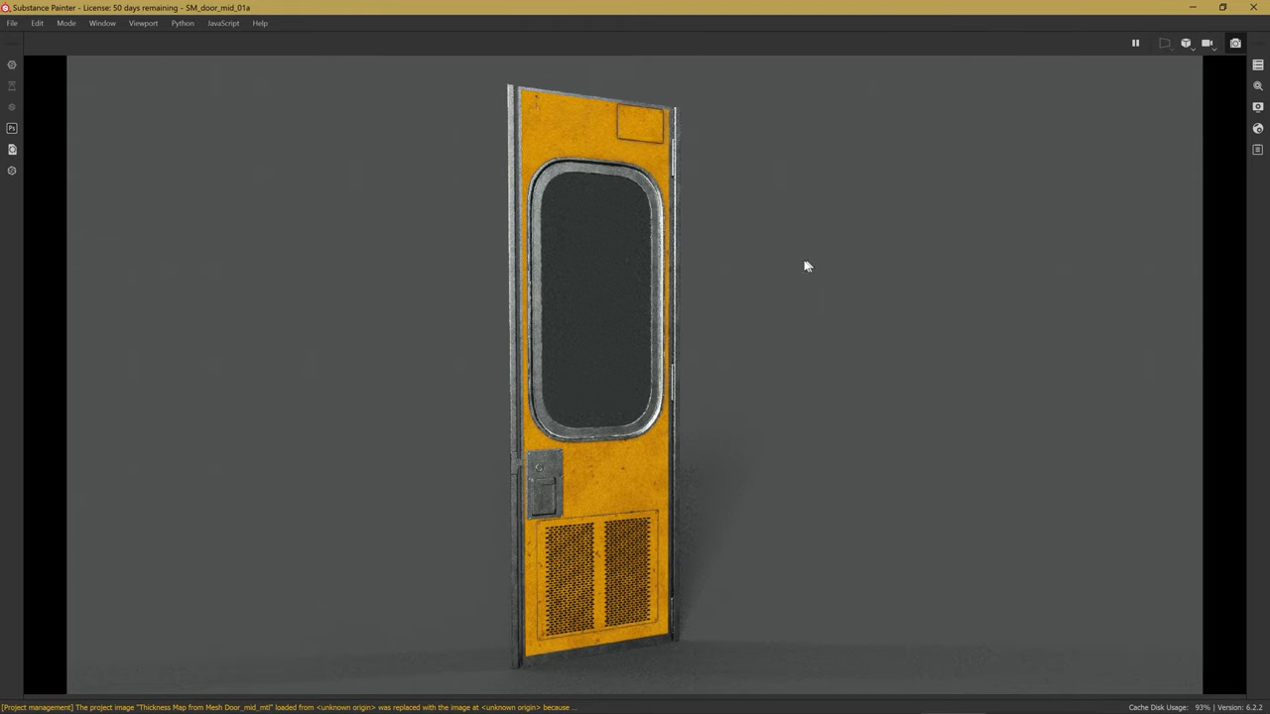
{"action": "key", "text": "F10"}
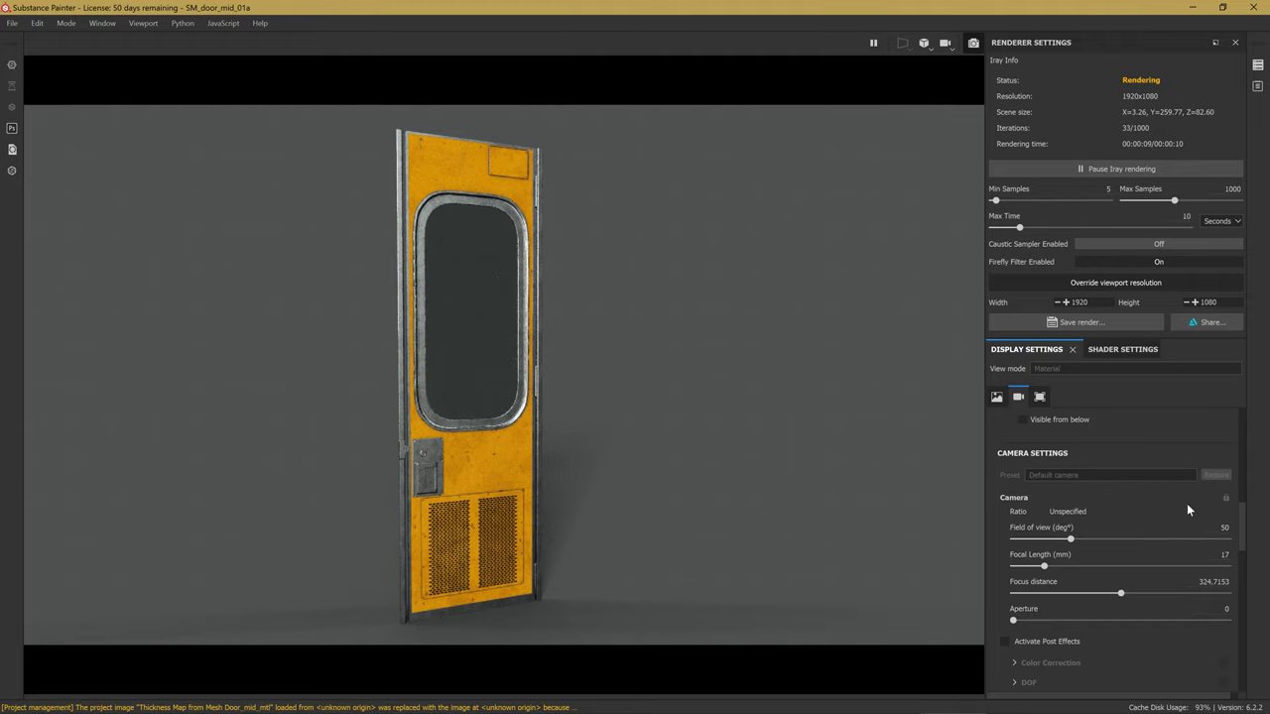
Activate post effects and Color Correction, setting brightness 1.1 and saturation 1.06.
{"action": "scroll", "coordinate": [1188, 451], "scroll_direction": "down", "scroll_amount": 3}
{"action": "scroll", "coordinate": [1086, 473], "scroll_direction": "down", "scroll_amount": 2}
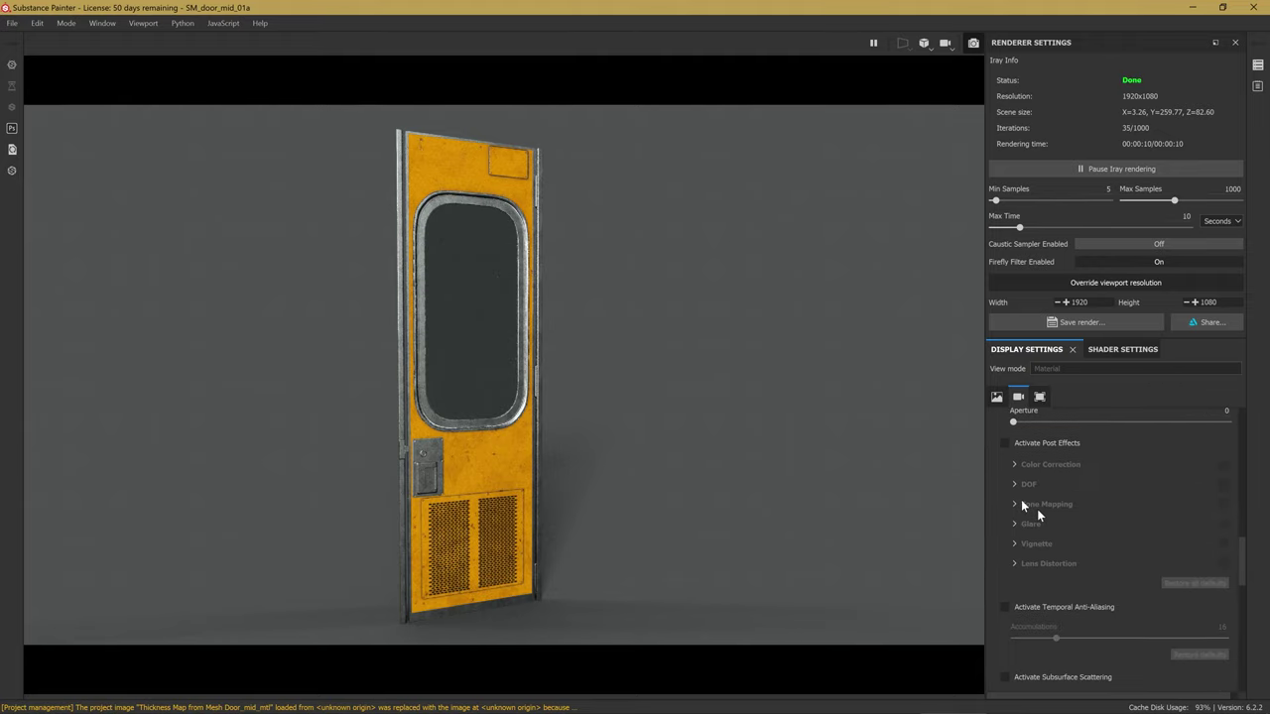
{"action": "left_click", "coordinate": [1044, 443]}
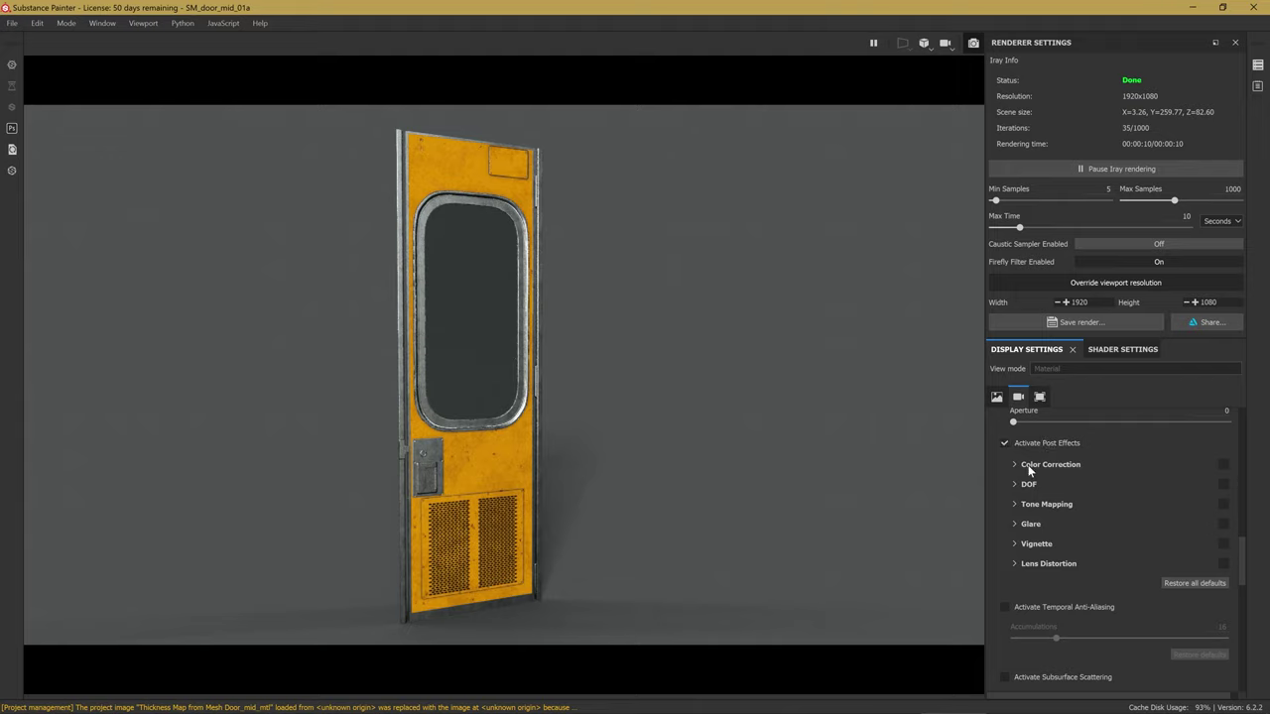
{"action": "left_click", "coordinate": [1055, 466]}
{"action": "left_click", "coordinate": [1224, 466]}
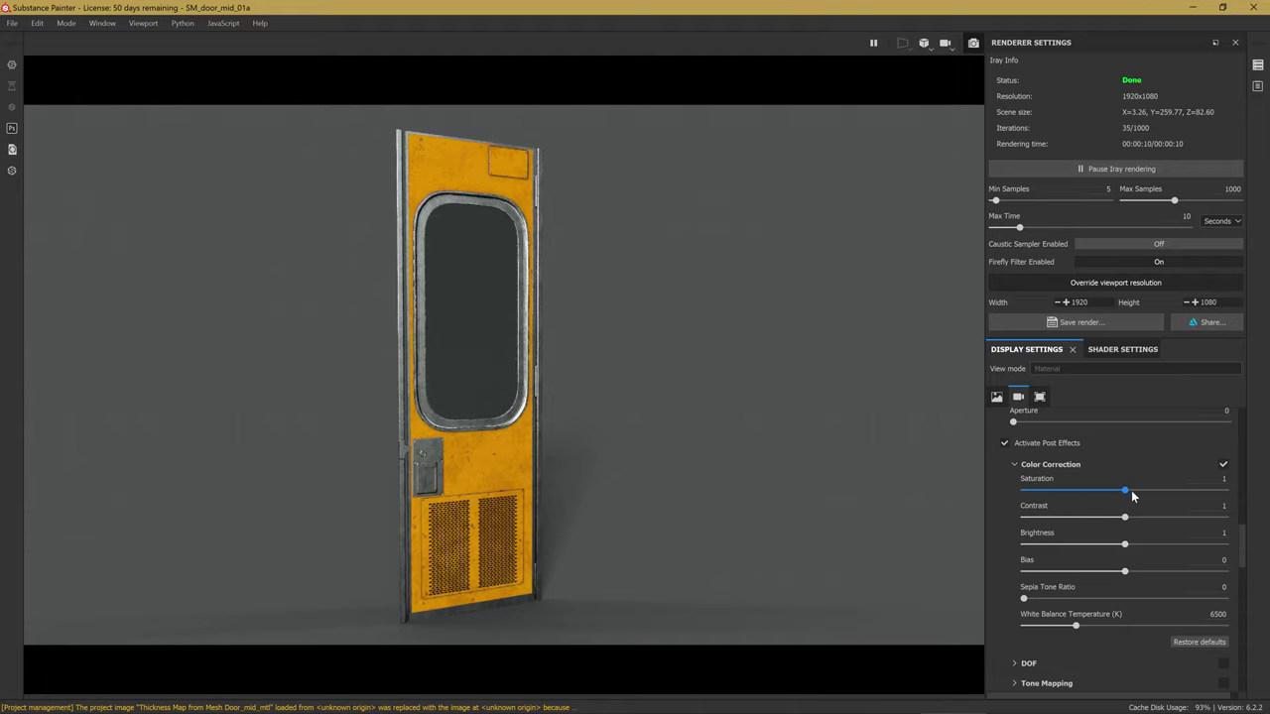
{"action": "left_click_drag", "start_coordinate": [1124, 545], "coordinate": [1134, 545]}
{"action": "left_click_drag", "start_coordinate": [1127, 496], "coordinate": [1131, 496]}
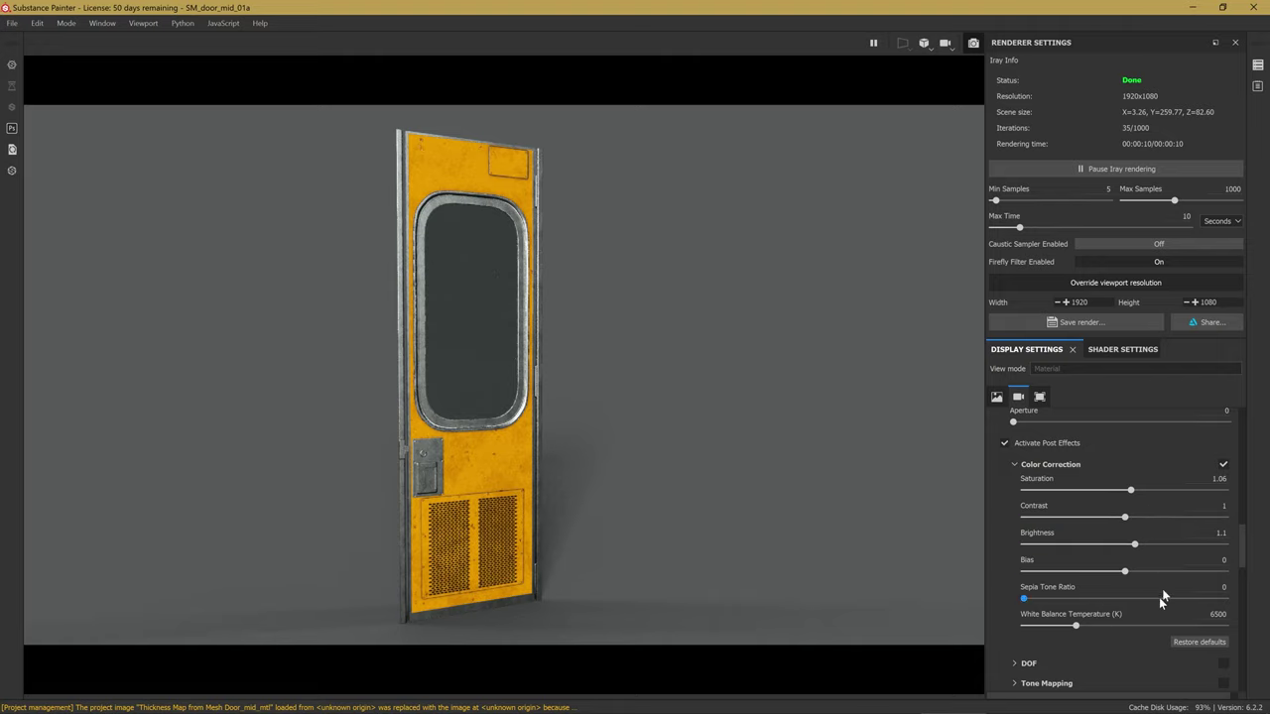
Adjust the color correction contrast, settling on 1.005.
{"action": "left_click_drag", "start_coordinate": [1132, 520], "coordinate": [1127, 526]}
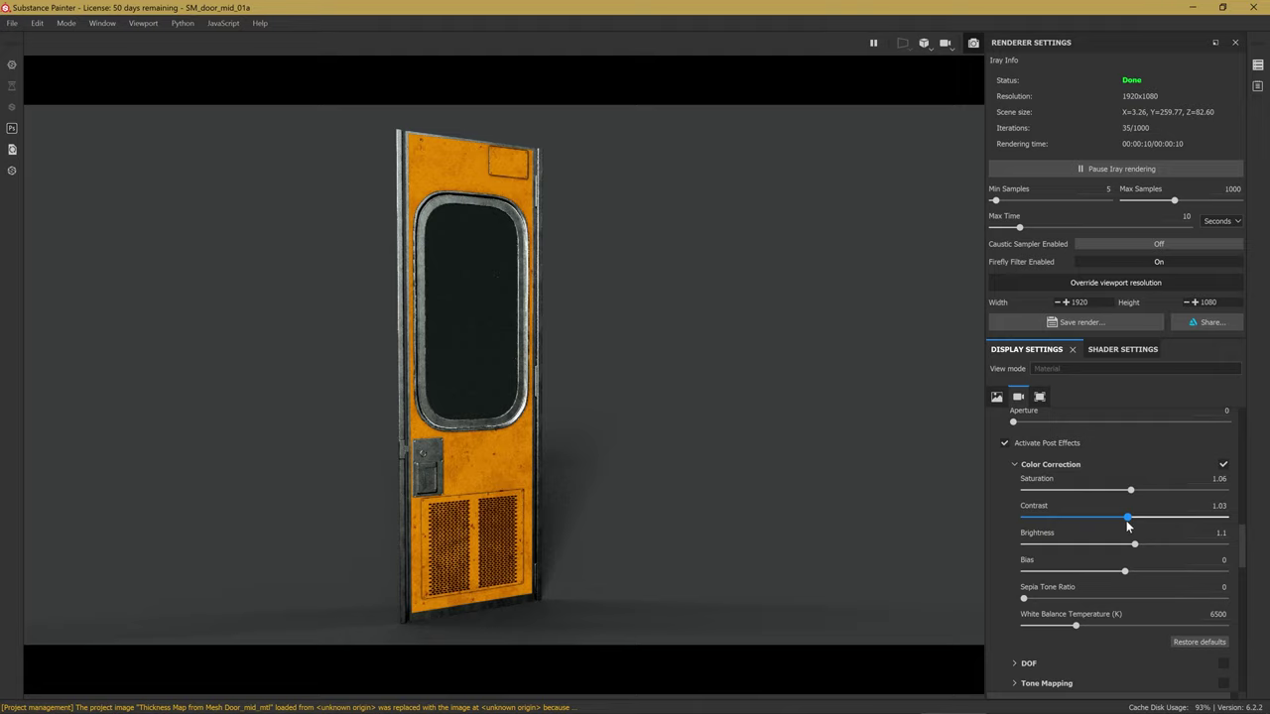
{"action": "double_click", "coordinate": [1219, 506]}
{"action": "type", "text": "1"}
{"action": "key", "text": "Return"}
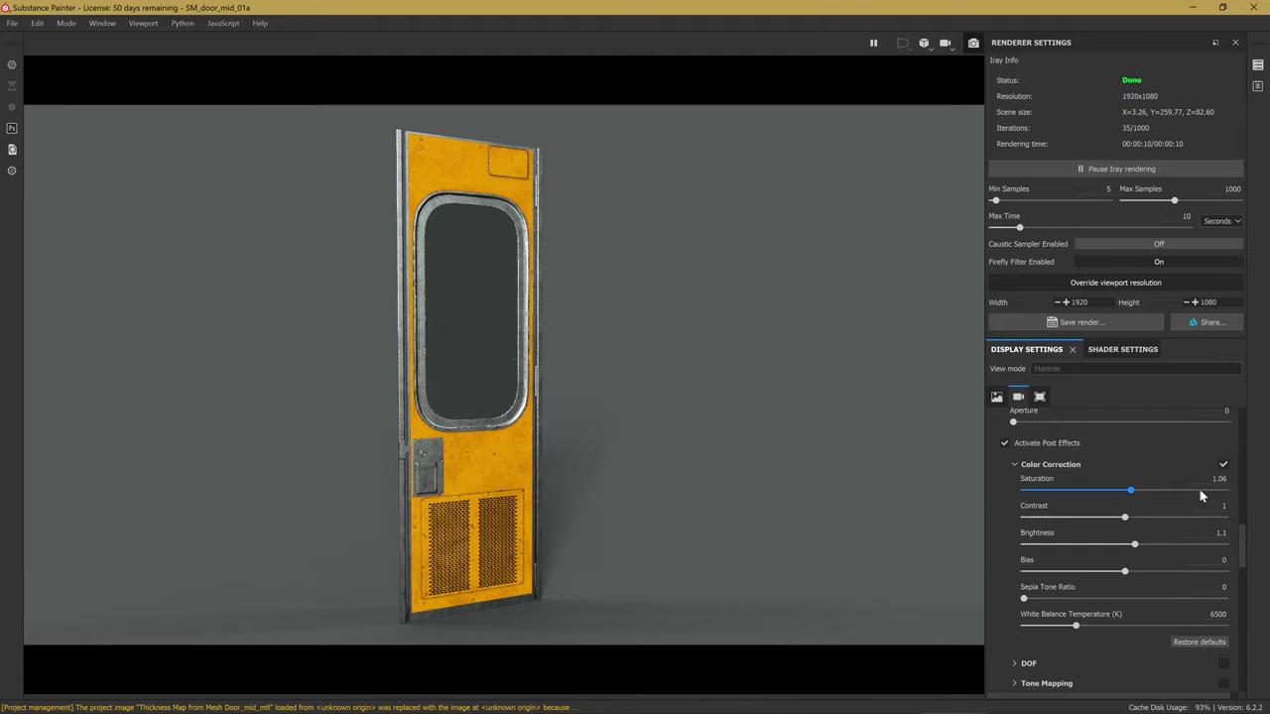
{"action": "double_click", "coordinate": [1209, 506]}
{"action": "key", "text": "BackSpace"}
{"action": "type", "text": ".05"}
{"action": "key", "text": "Return"}
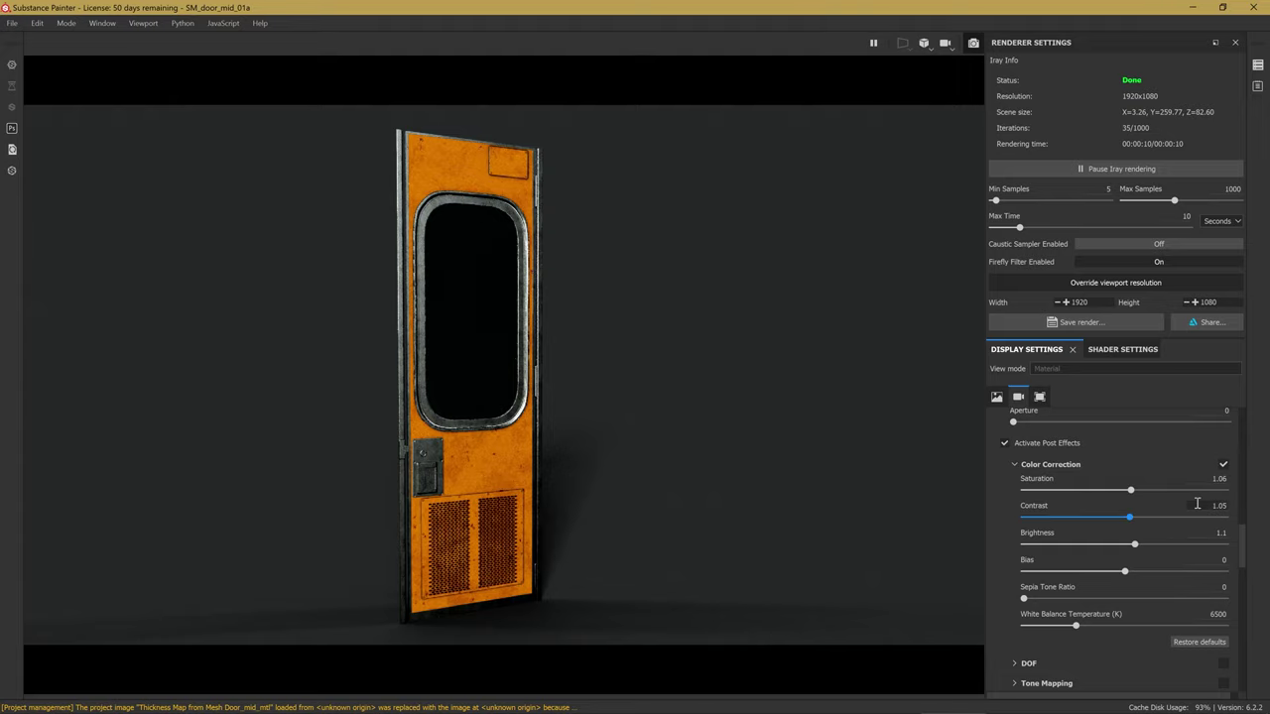
{"action": "left_click", "coordinate": [1198, 504]}
{"action": "type", "text": "1"}
{"action": "key", "text": "Return"}
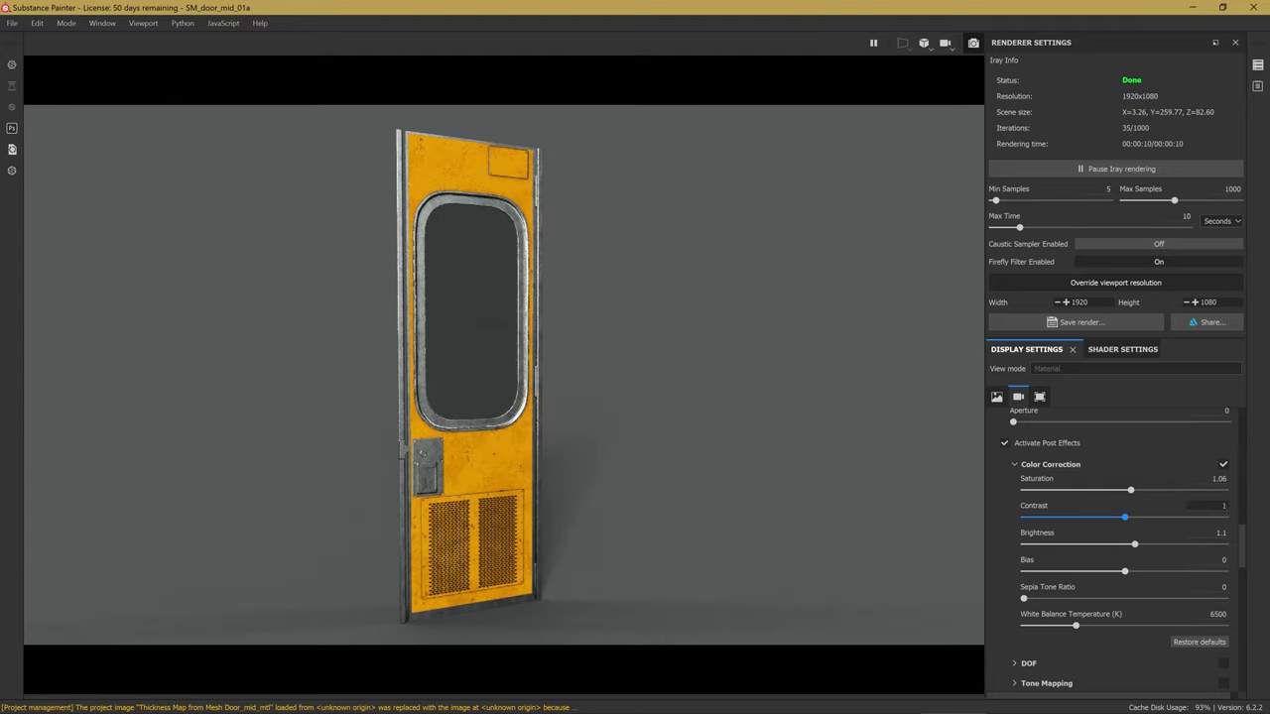
{"action": "left_click", "coordinate": [1224, 506]}
{"action": "left_click", "coordinate": [1227, 506]}
{"action": "type", "text": "5"}
{"action": "key", "text": "Return"}
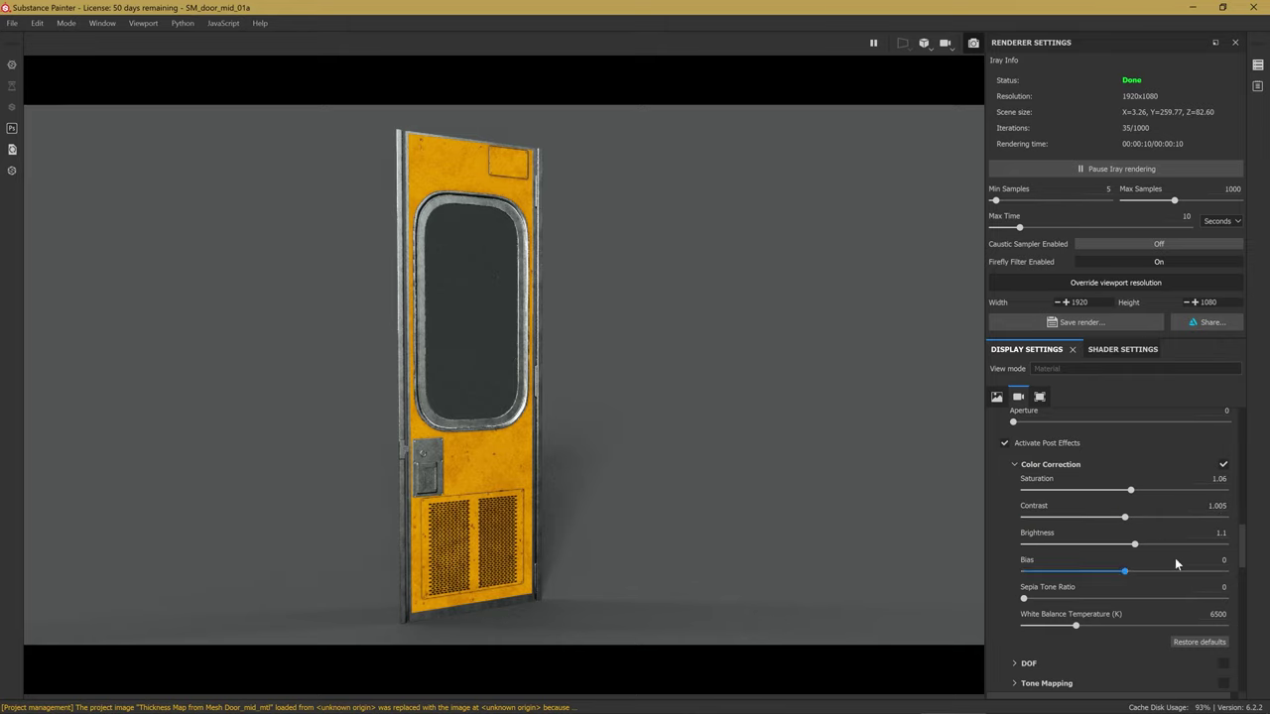
Set the white balance to 6800 K after trying 7000 K and 6500 K.
{"action": "left_click", "coordinate": [1216, 615]}
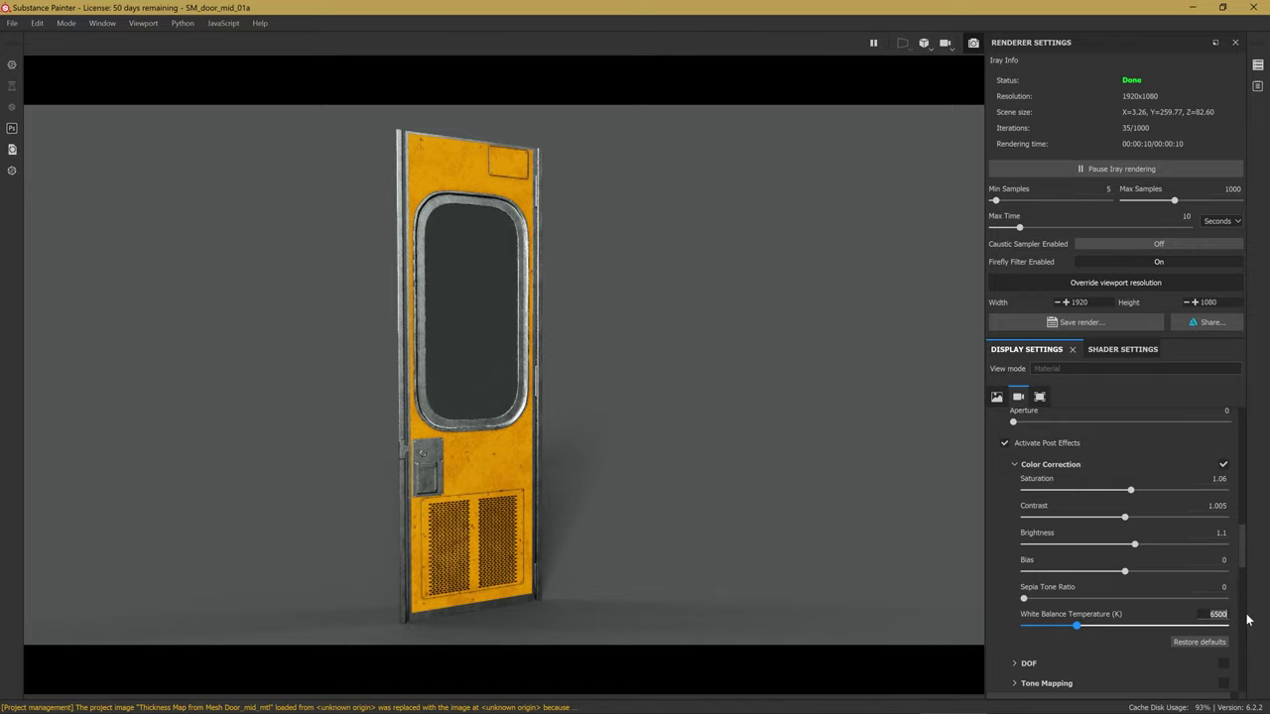
{"action": "type", "text": "70"}
{"action": "key", "text": "Return"}
{"action": "left_click", "coordinate": [1213, 616]}
{"action": "type", "text": "6"}
{"action": "key", "text": "Return"}
{"action": "left_click", "coordinate": [1215, 614]}
{"action": "type", "text": "7"}
{"action": "key", "text": "Return"}
{"action": "left_click", "coordinate": [1214, 616]}
{"action": "type", "text": "680"}
{"action": "key", "text": "Return"}
{"action": "left_click_drag", "start_coordinate": [1242, 545], "coordinate": [1255, 495]}
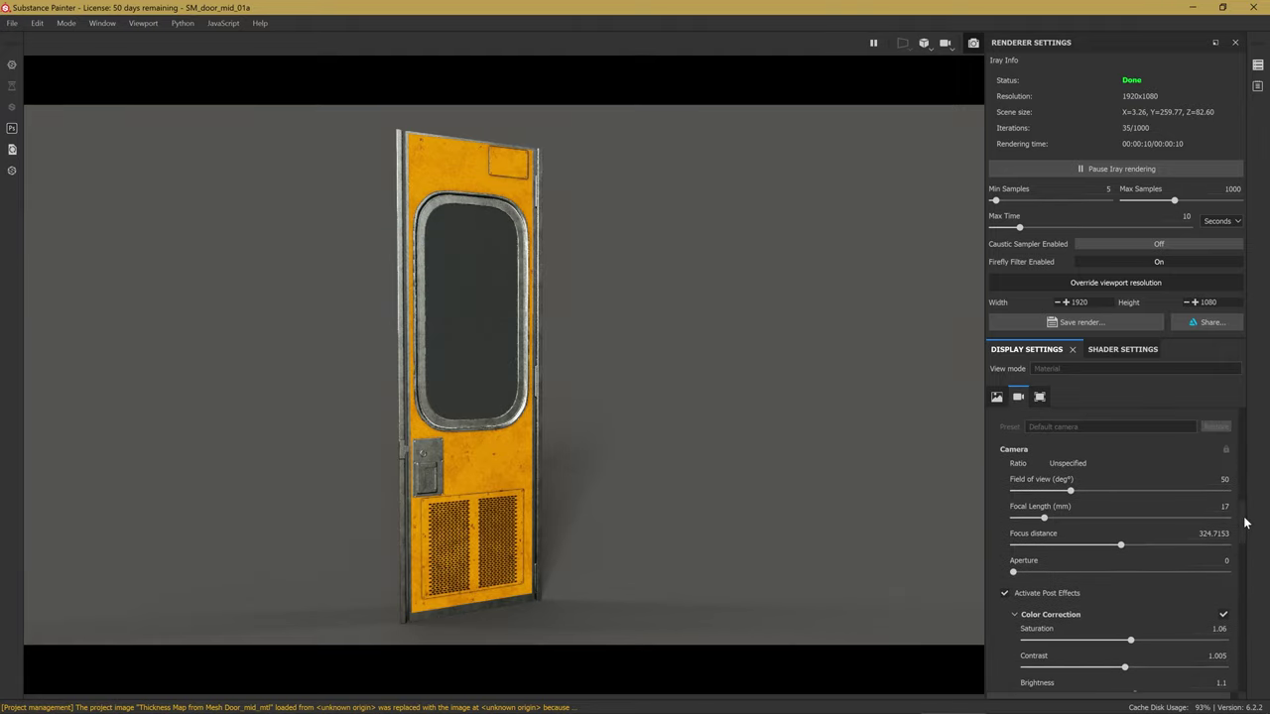
Expand the Tone Mapping section of Display Settings.
{"action": "left_click_drag", "start_coordinate": [1255, 494], "coordinate": [1252, 605]}
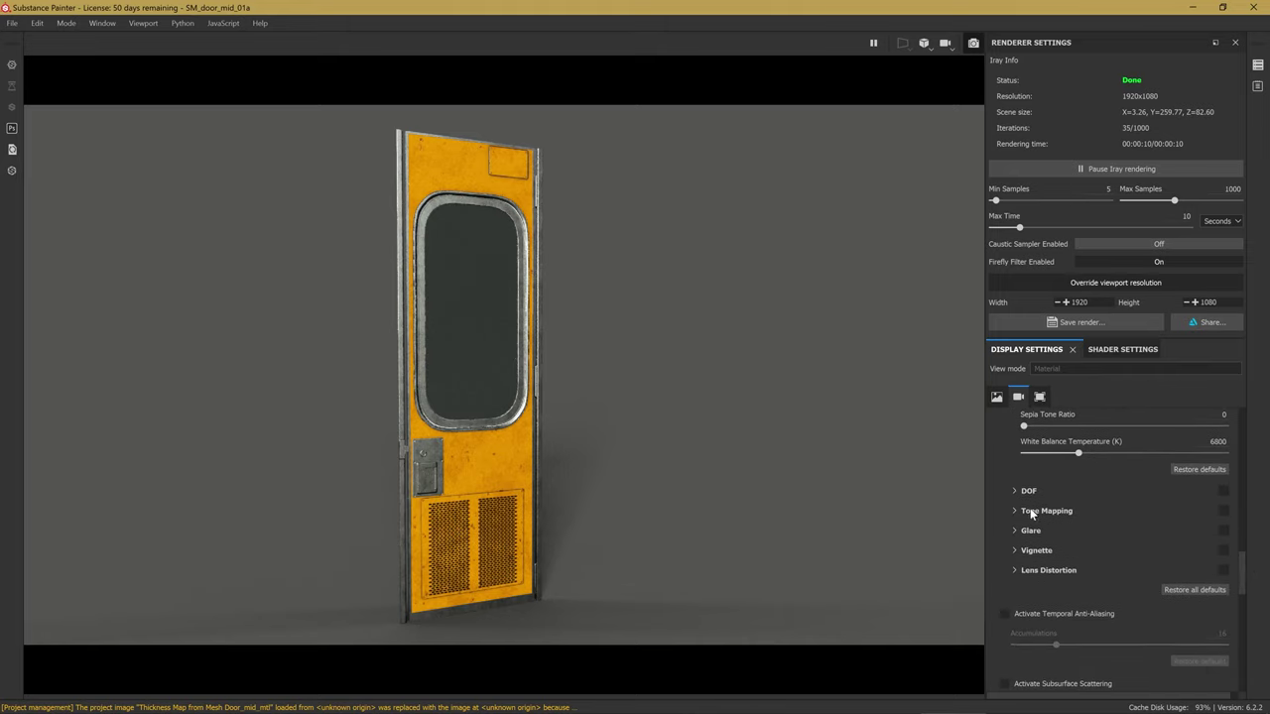
{"action": "left_click", "coordinate": [1018, 491]}
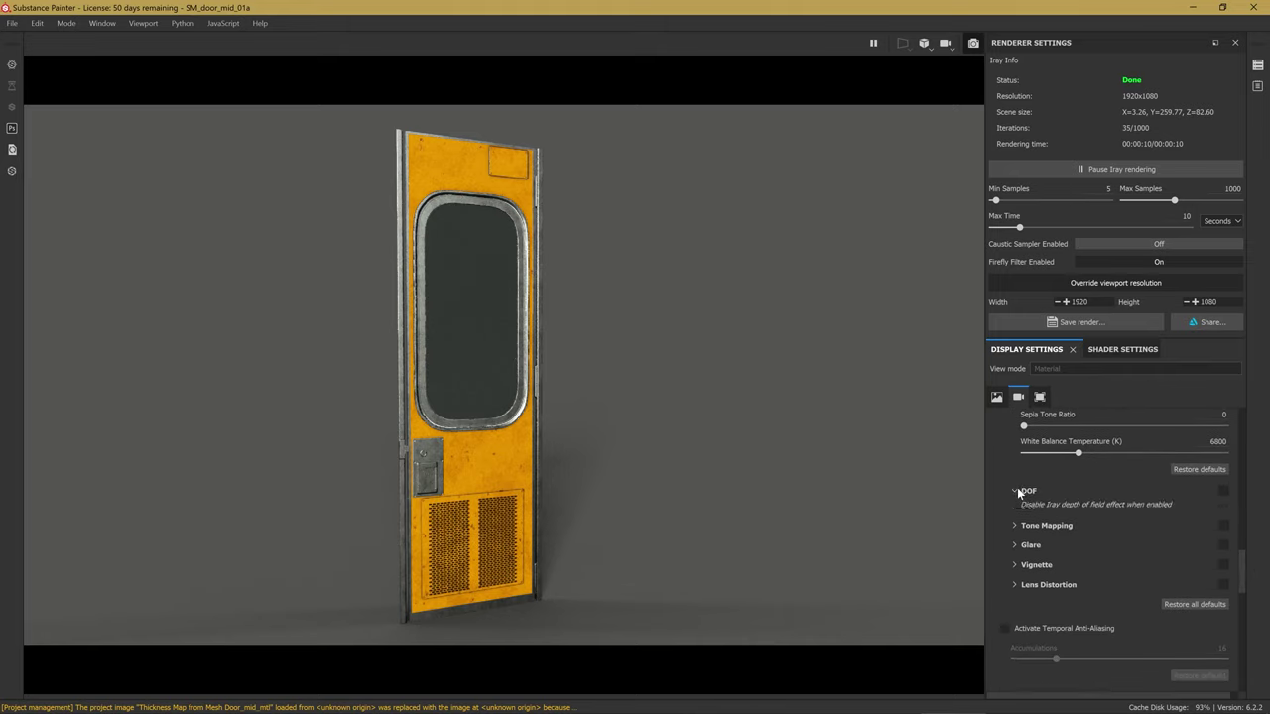
{"action": "left_click", "coordinate": [1017, 492]}
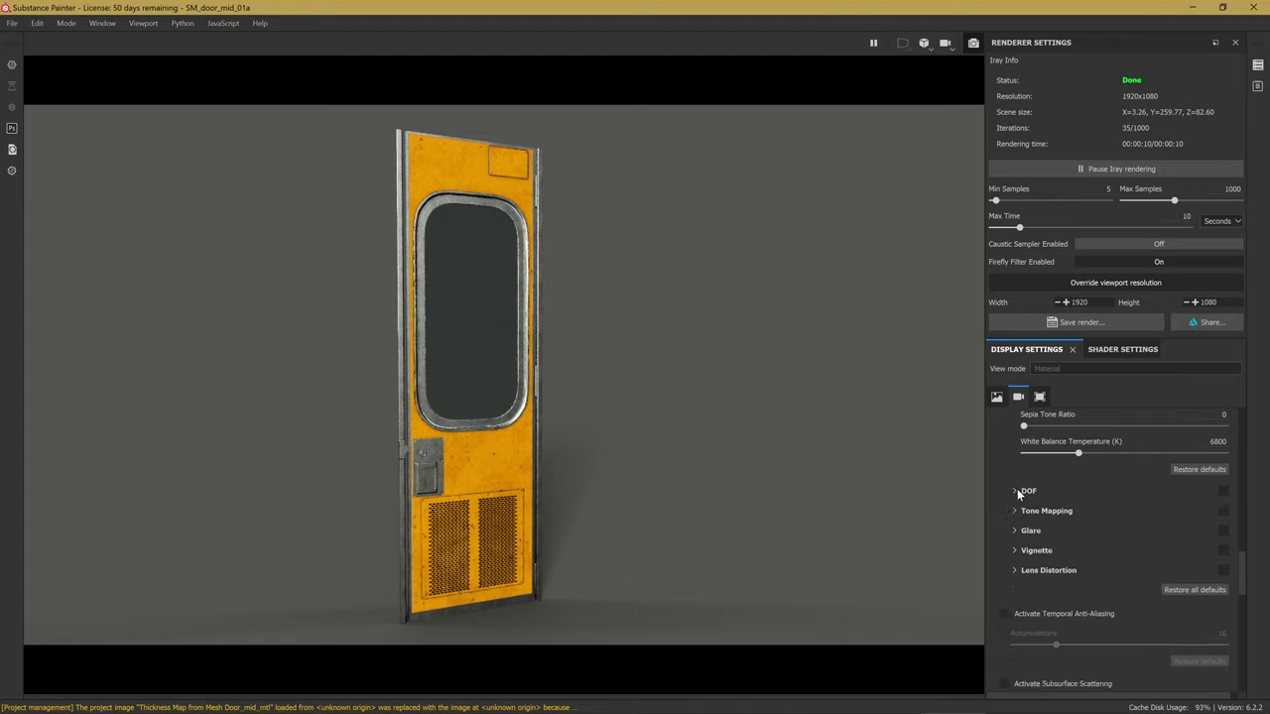
{"action": "left_click", "coordinate": [1015, 511]}
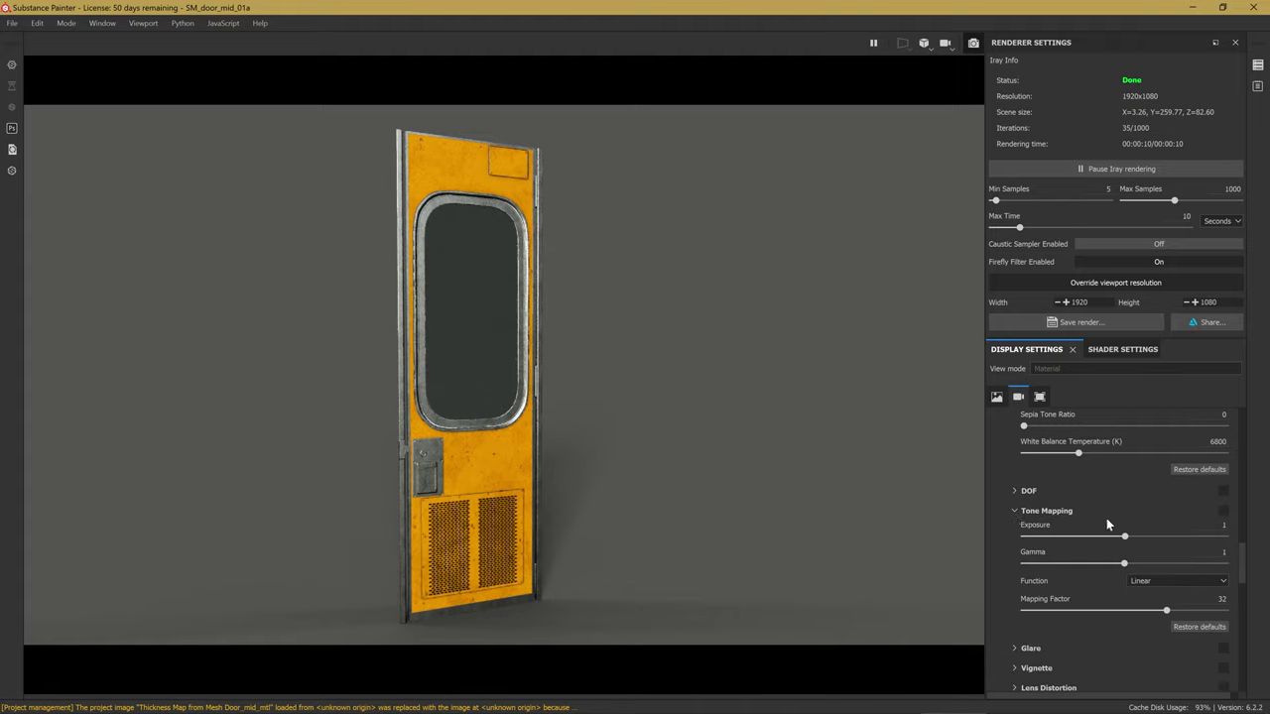
{"action": "left_click", "coordinate": [1021, 492]}
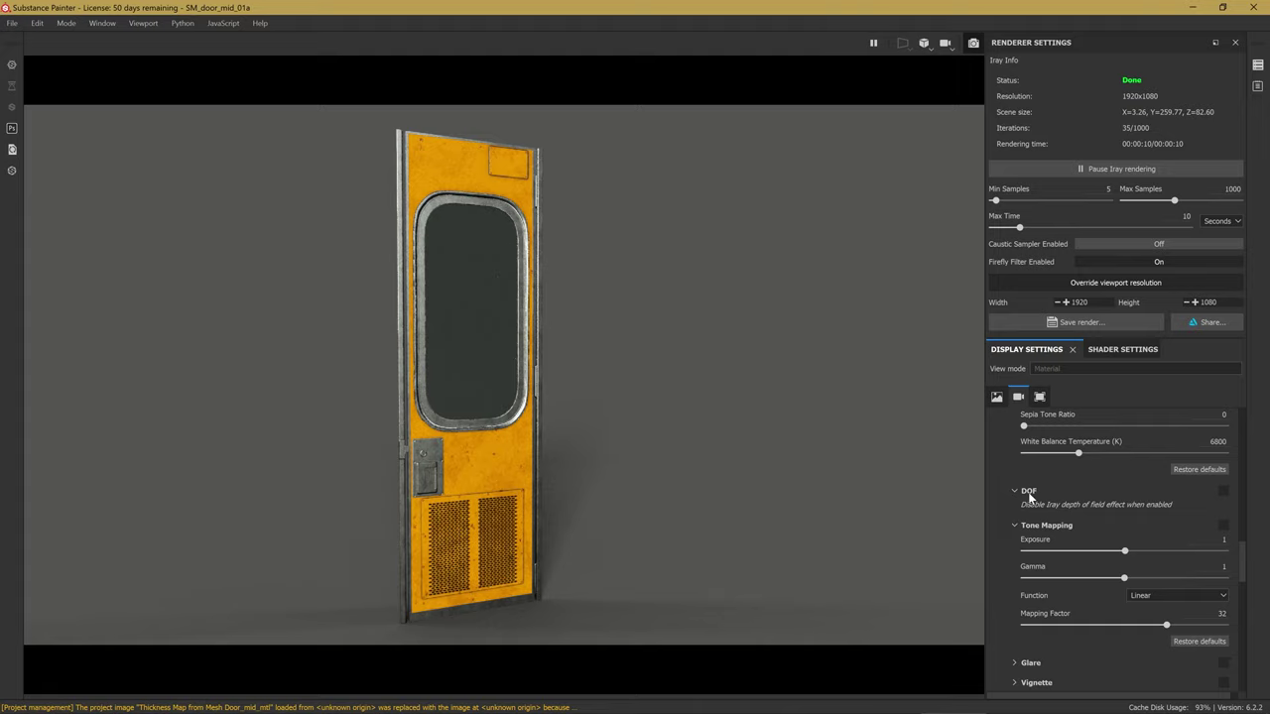
{"action": "left_click", "coordinate": [1029, 496]}
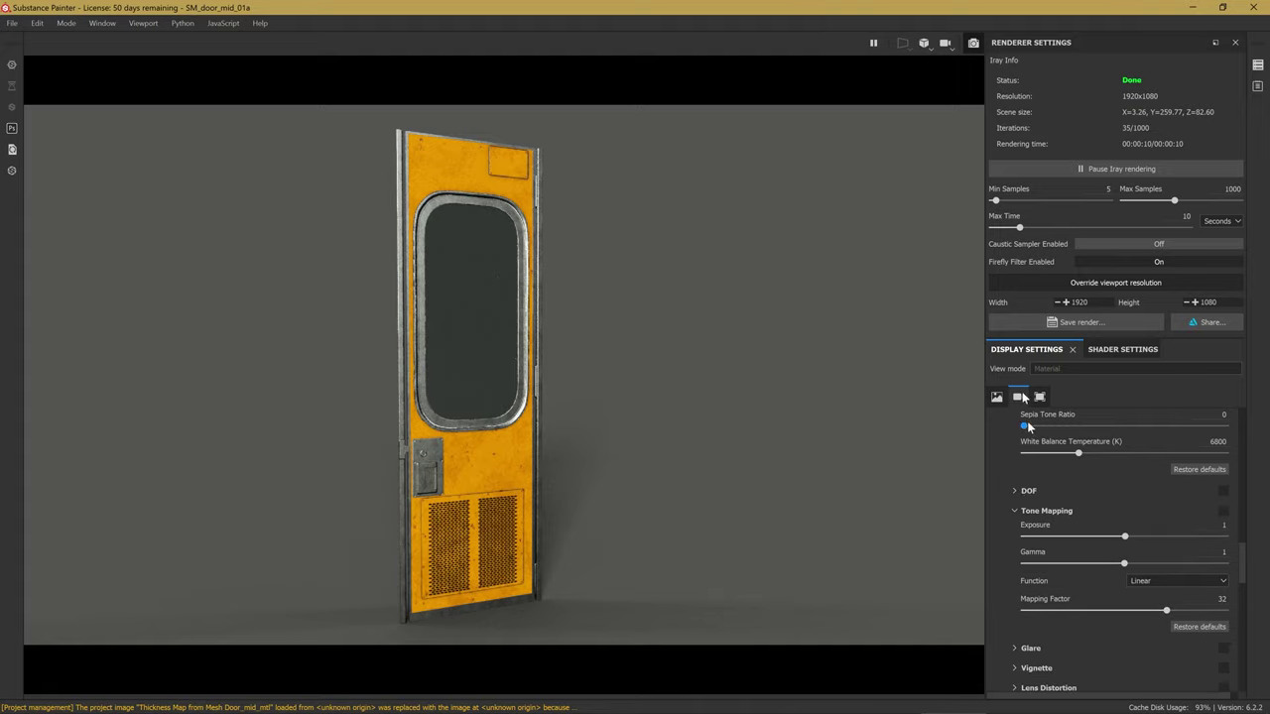
{"action": "scroll", "coordinate": [1077, 509], "scroll_direction": "up", "scroll_amount": 5}
{"action": "scroll", "coordinate": [1138, 541], "scroll_direction": "up", "scroll_amount": 5}
{"action": "scroll", "coordinate": [1138, 542], "scroll_direction": "up", "scroll_amount": 5}
{"action": "scroll", "coordinate": [1089, 562], "scroll_direction": "up", "scroll_amount": 5}
{"action": "scroll", "coordinate": [1088, 562], "scroll_direction": "down", "scroll_amount": 5}
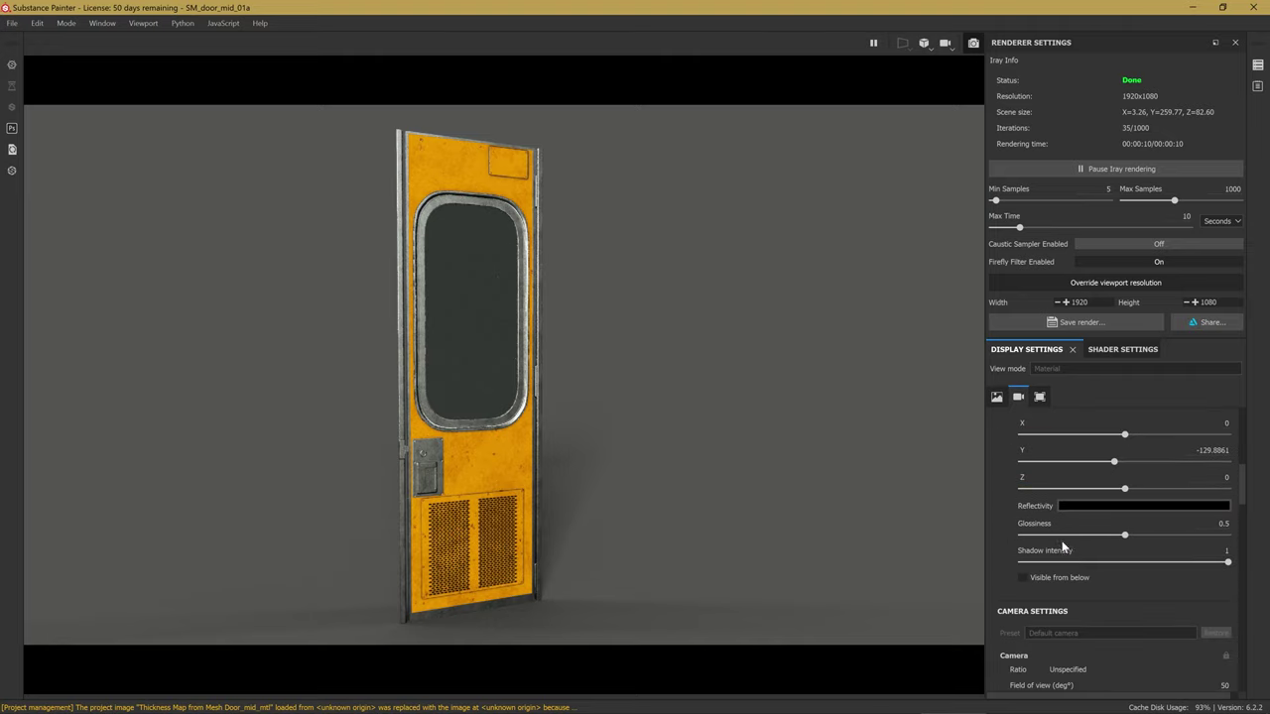
{"action": "scroll", "coordinate": [1084, 557], "scroll_direction": "down", "scroll_amount": 5}
{"action": "scroll", "coordinate": [1027, 530], "scroll_direction": "down", "scroll_amount": 5}
{"action": "scroll", "coordinate": [1020, 529], "scroll_direction": "down", "scroll_amount": 2}
{"action": "scroll", "coordinate": [1019, 526], "scroll_direction": "down", "scroll_amount": 2}
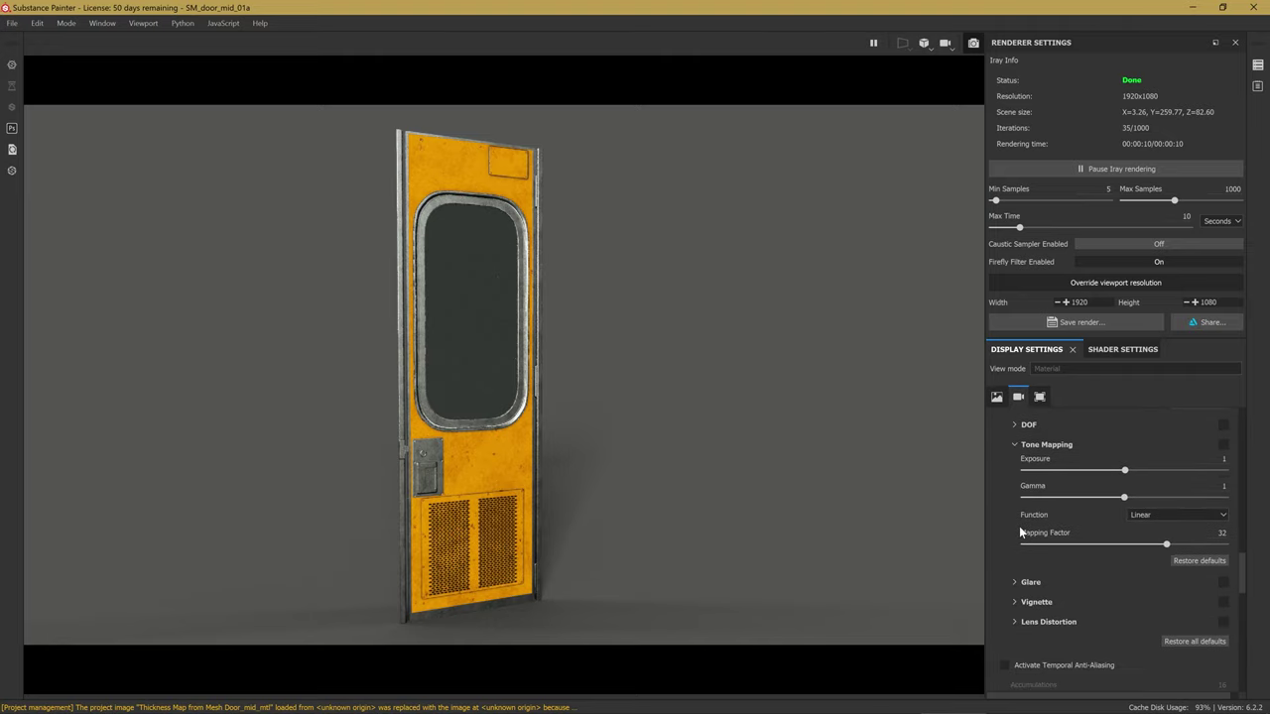
Enable tone mapping with exposure 1.07 and gamma 0.99.
{"action": "left_click", "coordinate": [1222, 445]}
{"action": "left_click_drag", "start_coordinate": [1124, 471], "coordinate": [1131, 473]}
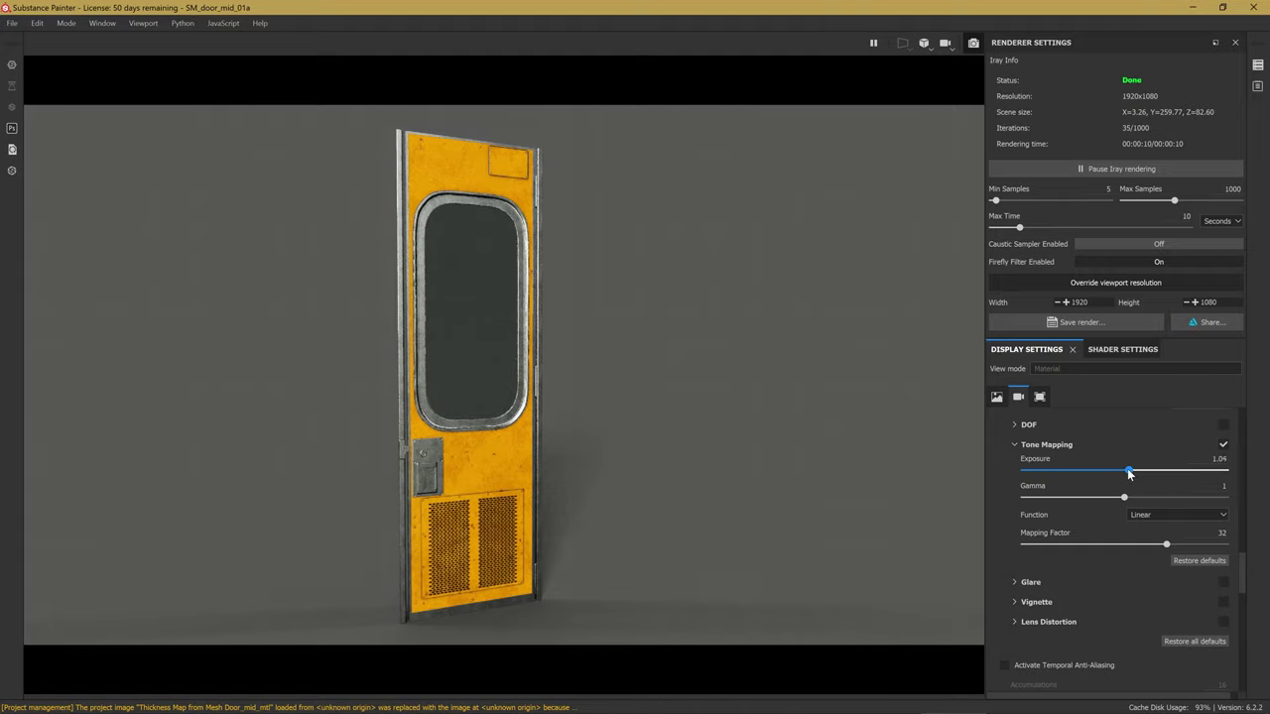
{"action": "left_click_drag", "start_coordinate": [1128, 474], "coordinate": [1119, 503]}
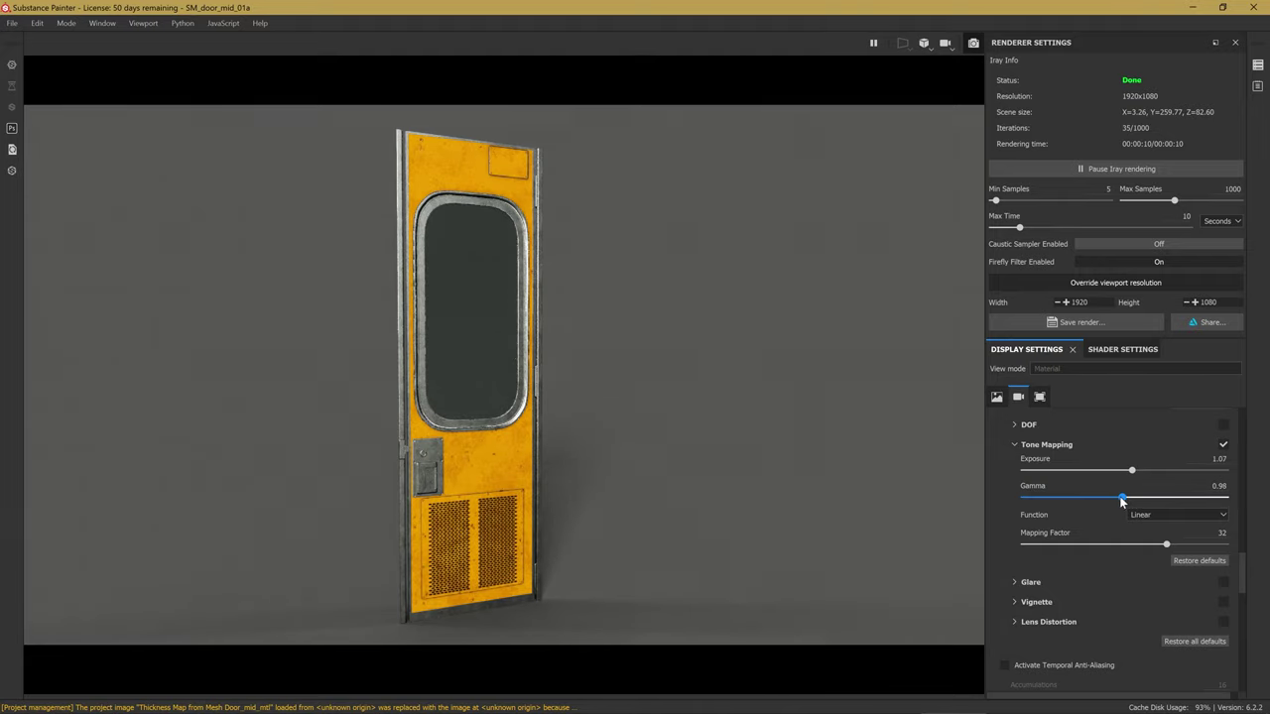
{"action": "left_click_drag", "start_coordinate": [1118, 504], "coordinate": [1123, 503]}
Expand the Glare settings, raising luminance and lowering the threshold.
{"action": "left_click", "coordinate": [1036, 584]}
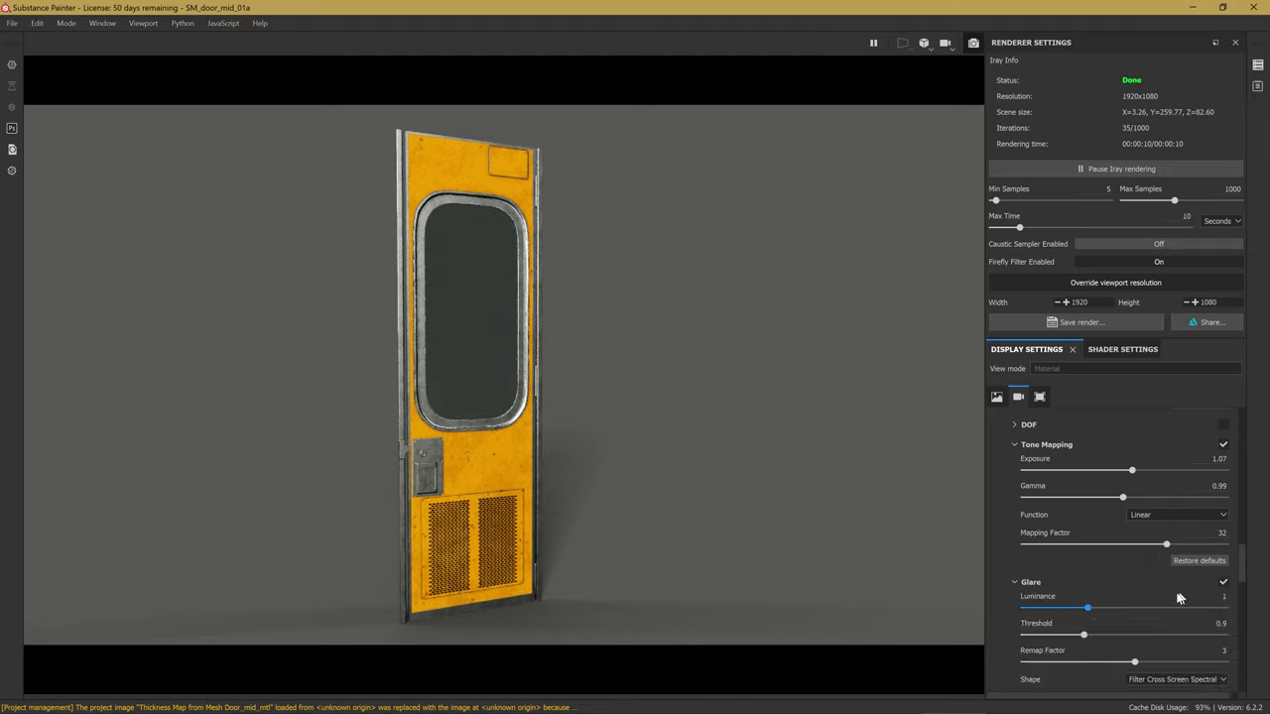
{"action": "scroll", "coordinate": [1194, 592], "scroll_direction": "down", "scroll_amount": 2}
{"action": "mouse_move", "coordinate": [1101, 543]}
{"action": "left_mouse_down"}
{"action": "mouse_move", "coordinate": [1163, 545]}
{"action": "mouse_move", "coordinate": [1092, 573]}
{"action": "left_mouse_up"}
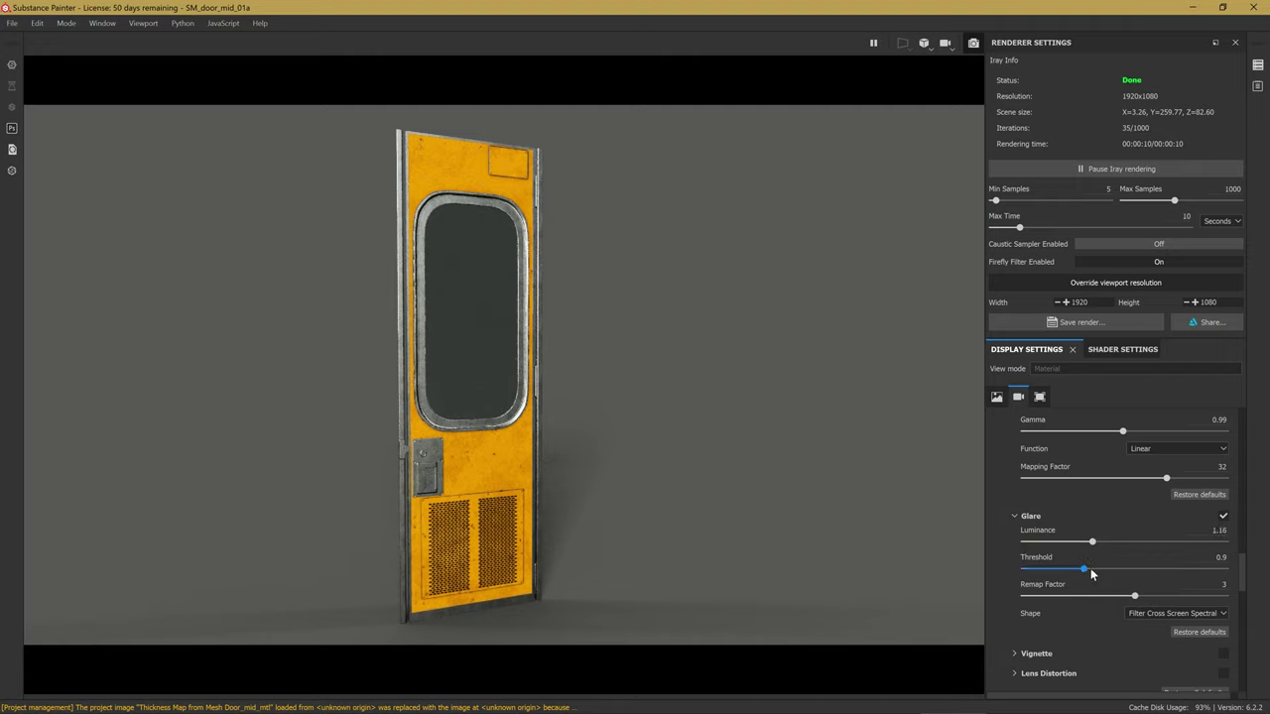
{"action": "left_click", "coordinate": [1093, 544]}
{"action": "left_click_drag", "start_coordinate": [1097, 545], "coordinate": [1093, 545]}
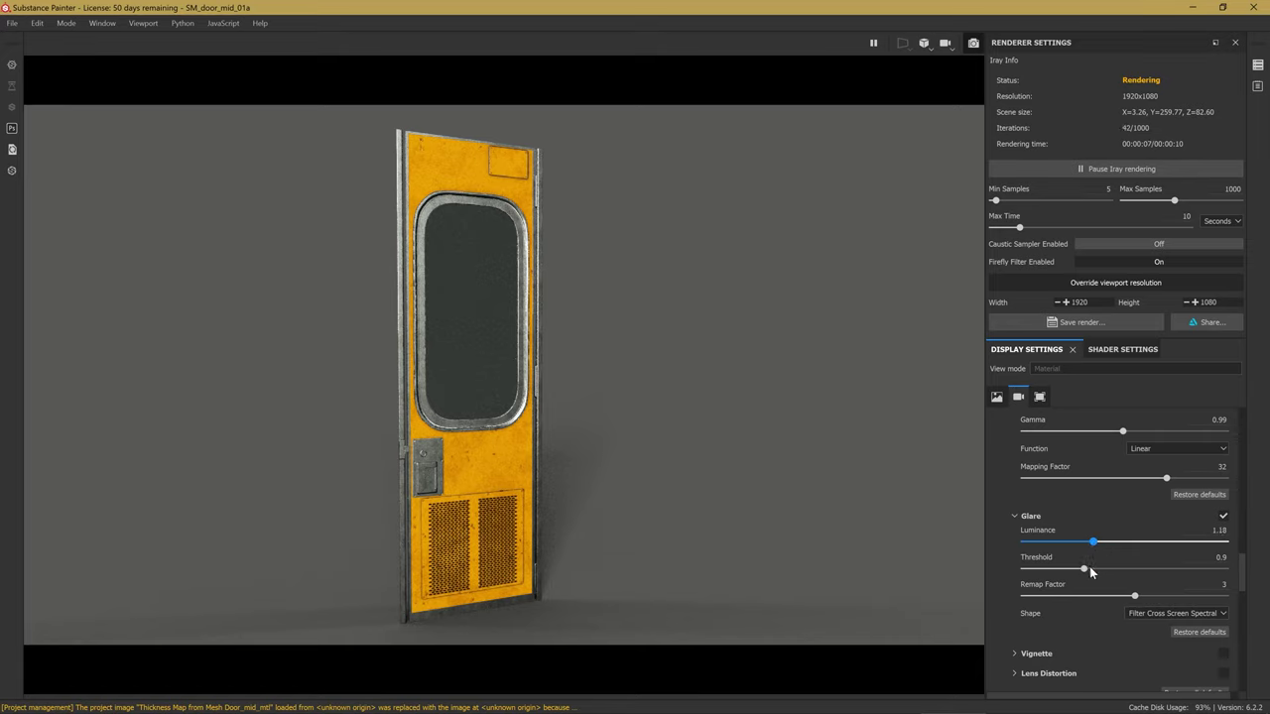
{"action": "left_click_drag", "start_coordinate": [1087, 583], "coordinate": [1042, 578]}
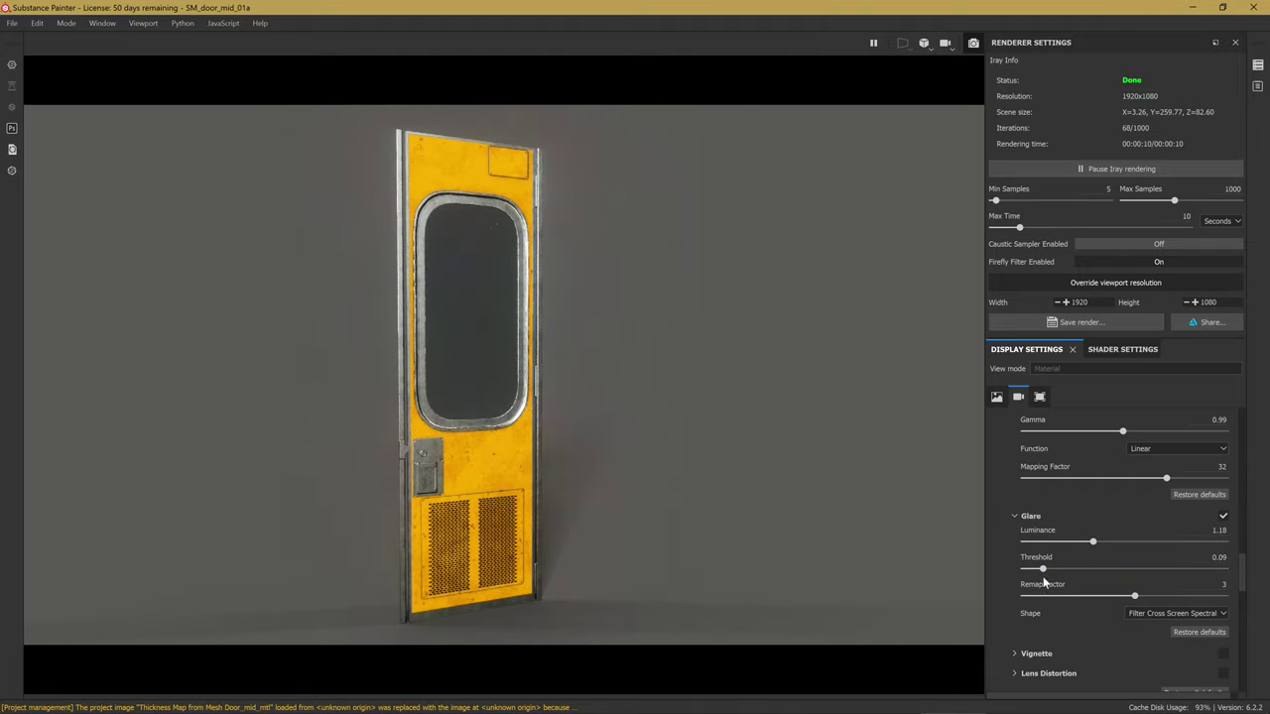
{"action": "left_click_drag", "start_coordinate": [1092, 542], "coordinate": [1108, 544]}
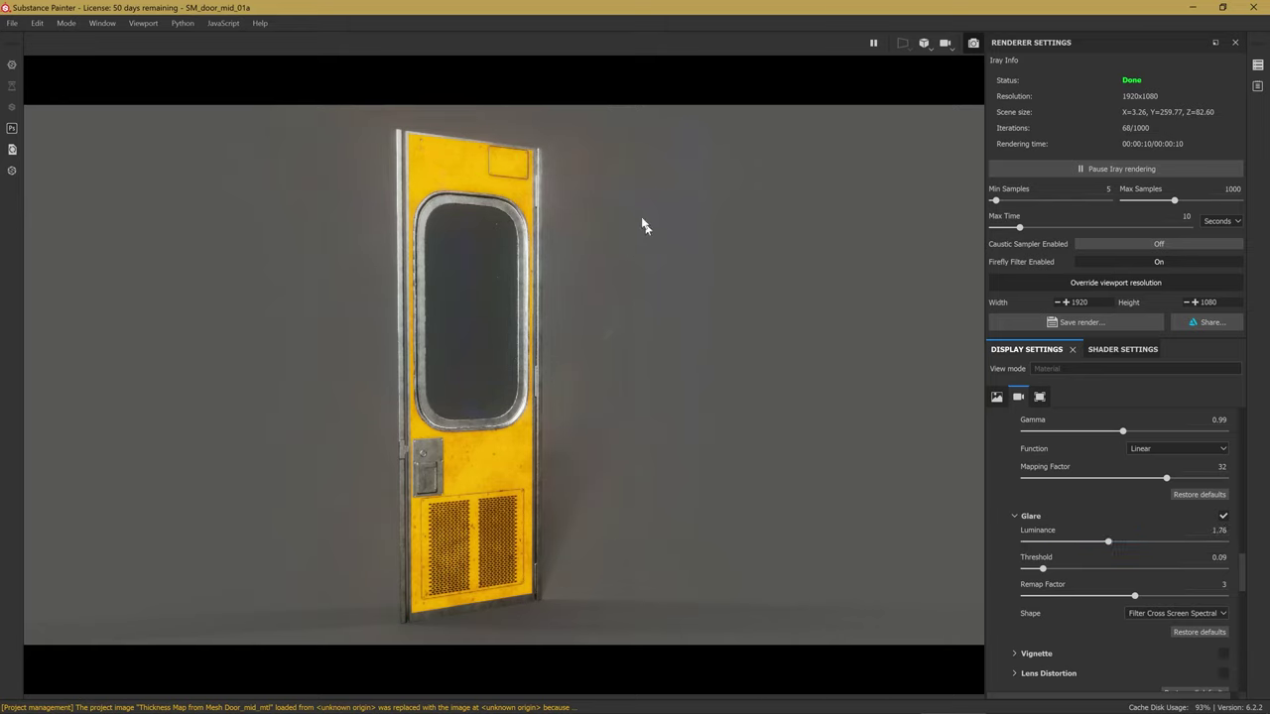
Try Snow Cross and Horizontal Streak, then settle on Filter Cross Screen Spectral at luminance 2.86, threshold 0.26.
{"action": "left_click", "coordinate": [1159, 613]}
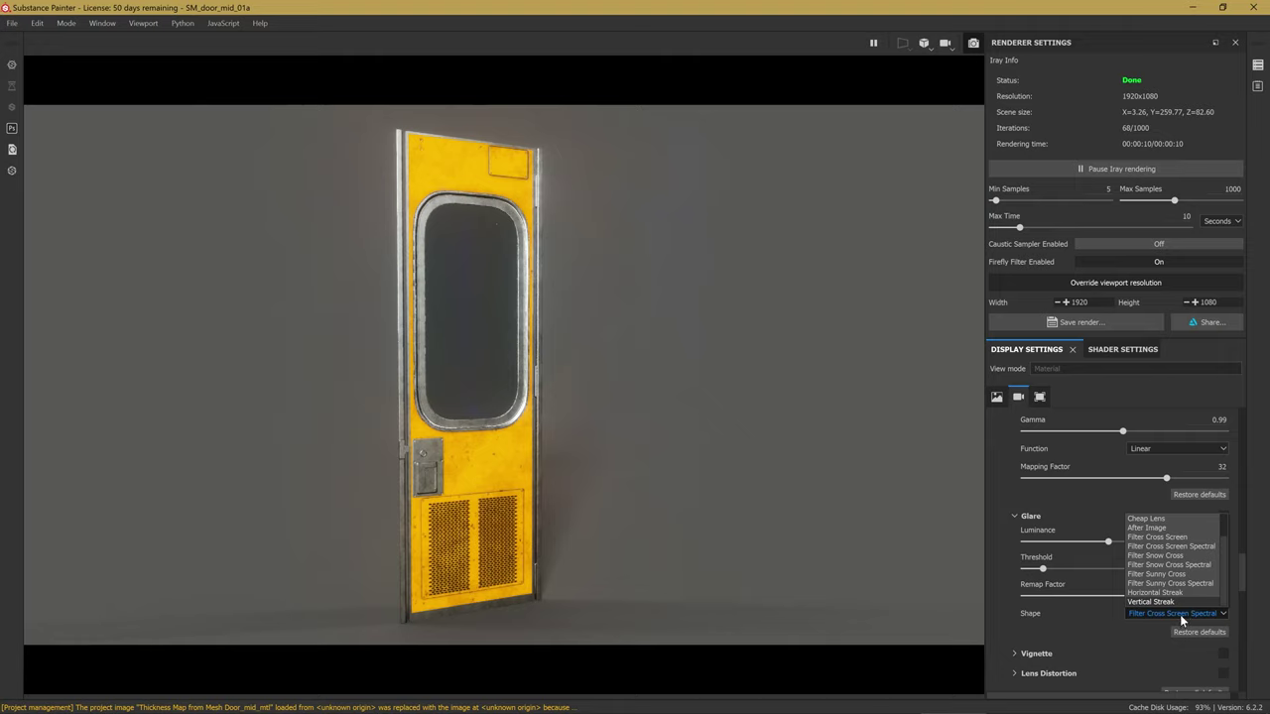
{"action": "left_click", "coordinate": [1176, 565]}
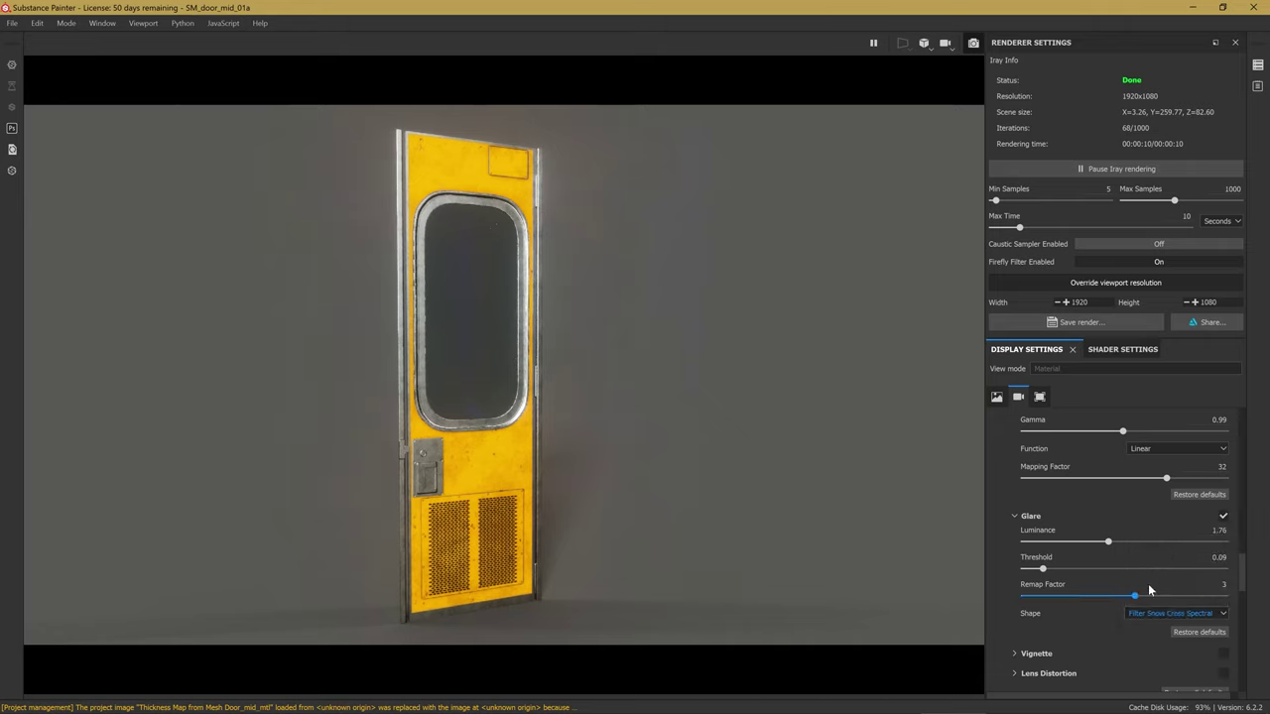
{"action": "left_click", "coordinate": [1171, 613]}
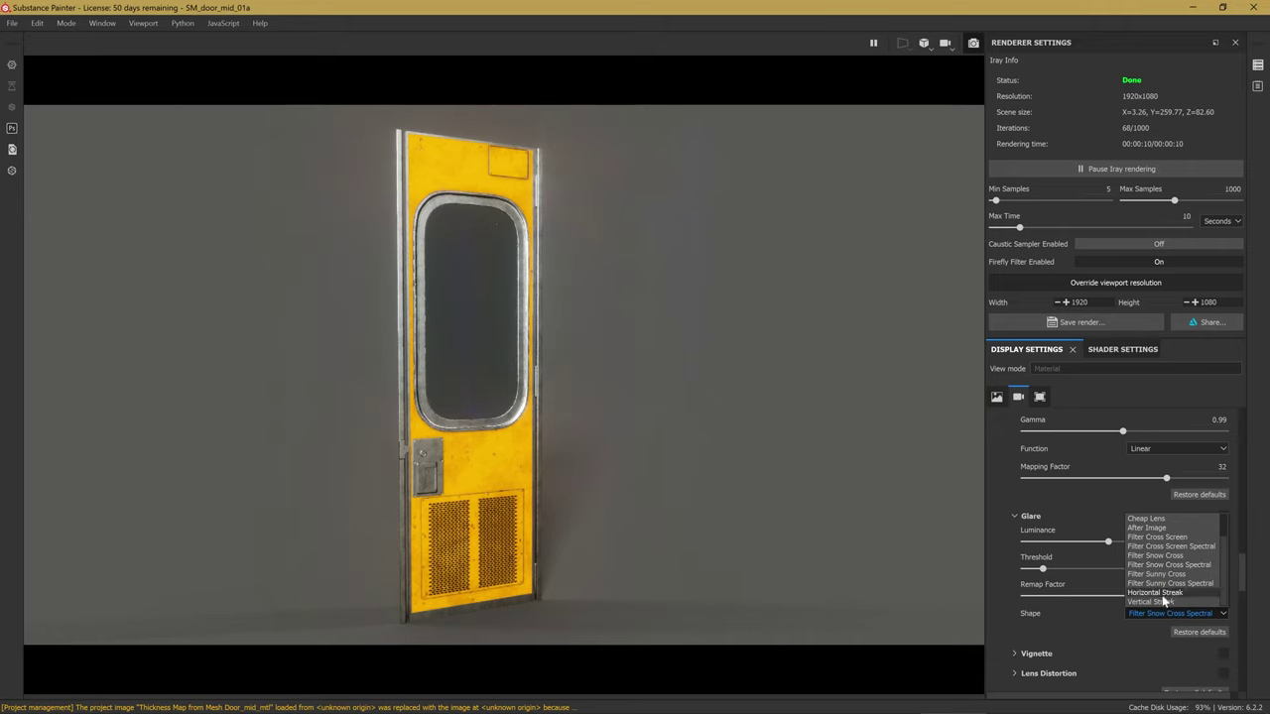
{"action": "left_click", "coordinate": [1163, 595]}
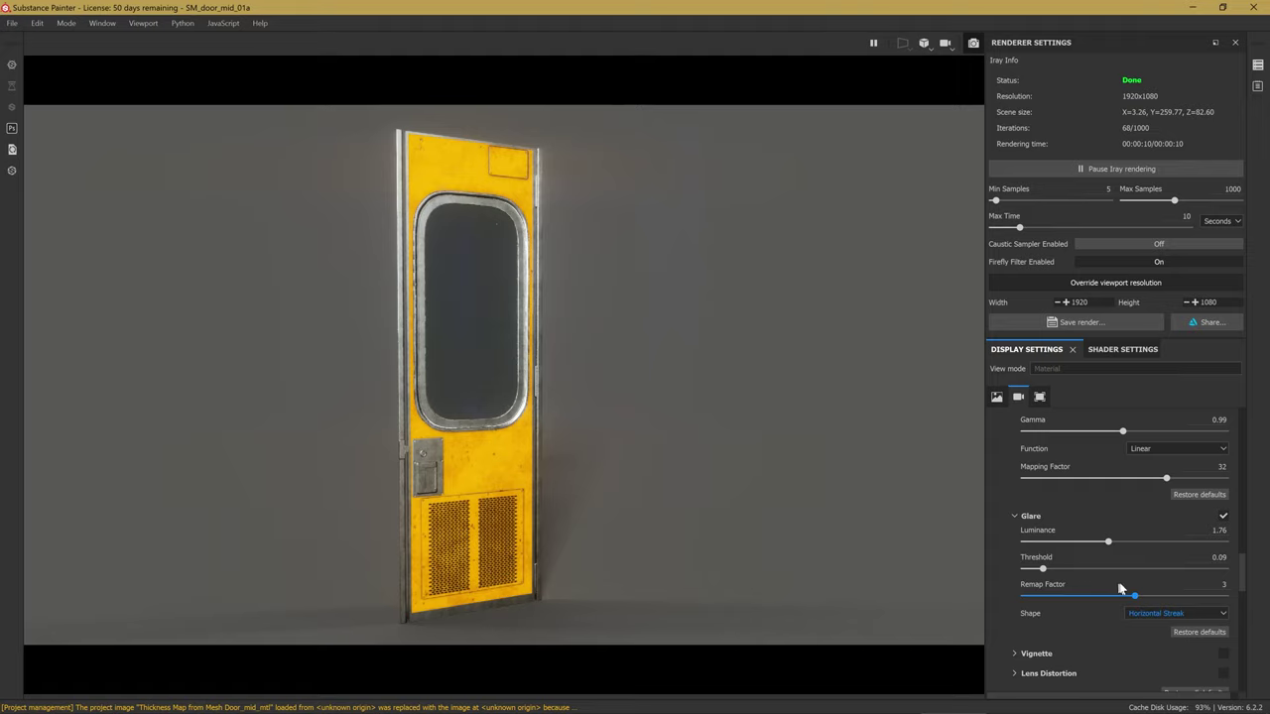
{"action": "left_click_drag", "start_coordinate": [1043, 570], "coordinate": [1043, 570]}
{"action": "left_click_drag", "start_coordinate": [1108, 541], "coordinate": [1163, 546]}
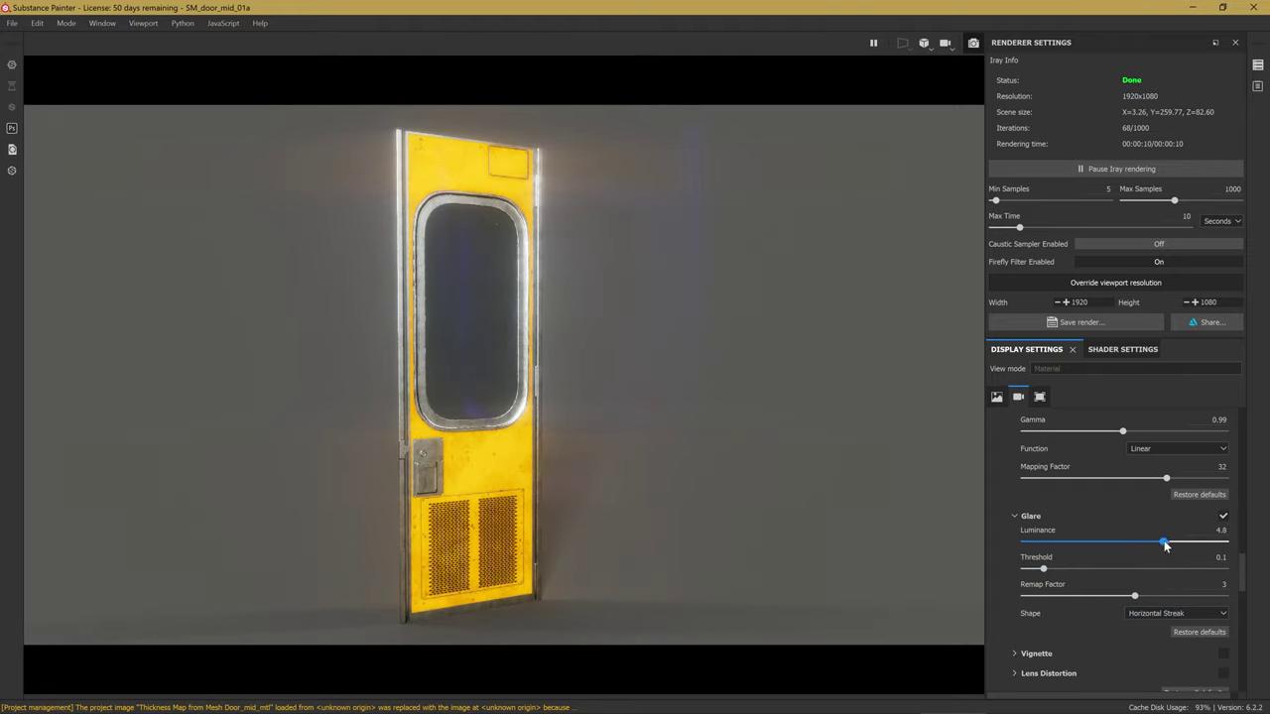
{"action": "left_click", "coordinate": [1155, 614]}
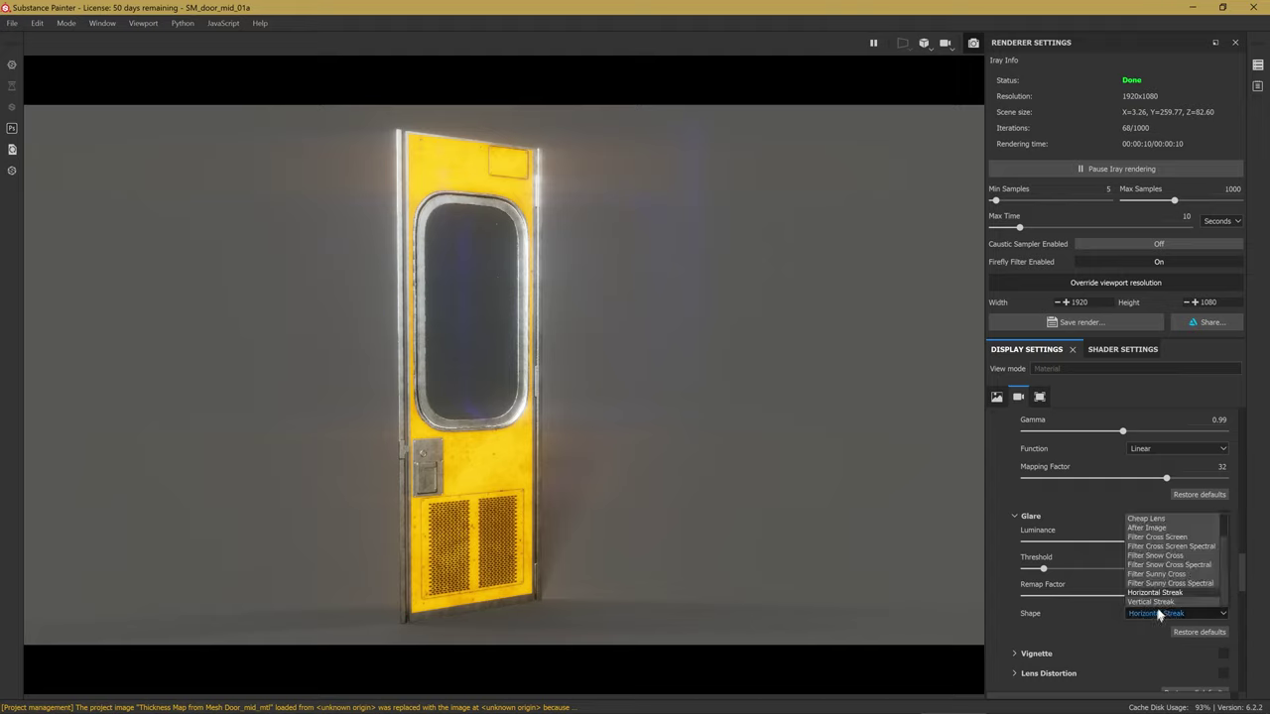
{"action": "left_click", "coordinate": [1180, 545]}
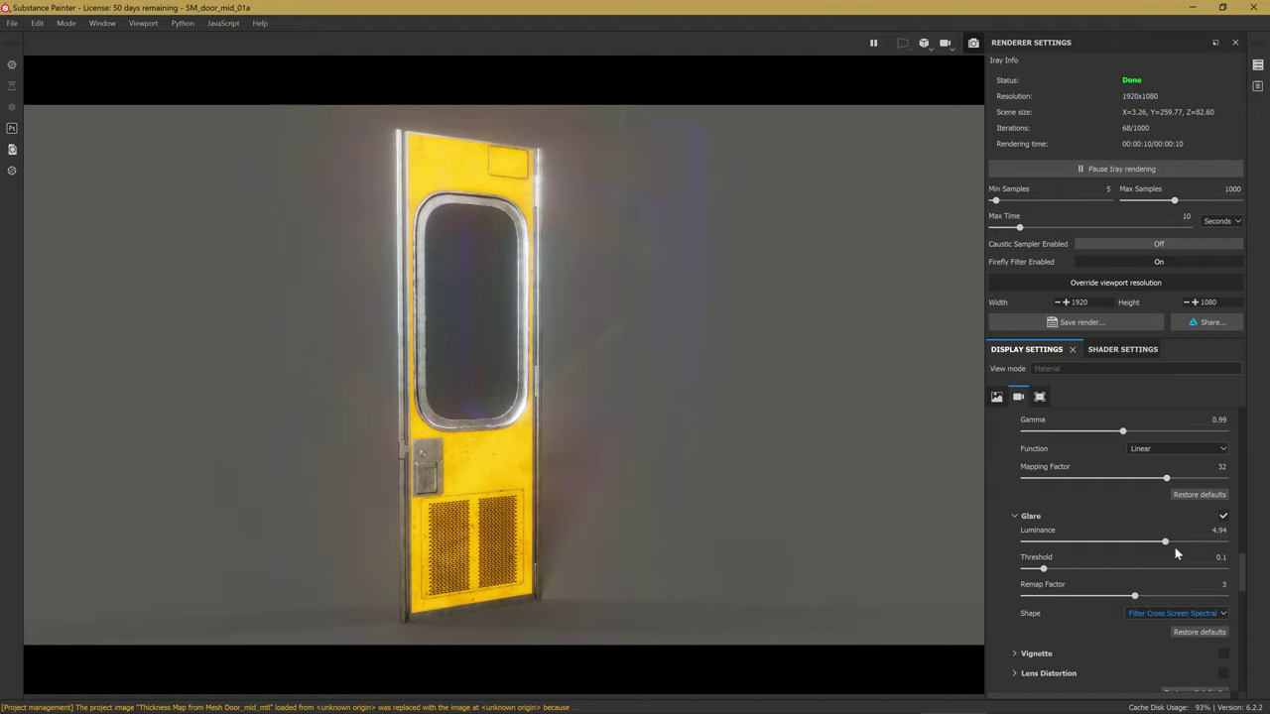
{"action": "left_click_drag", "start_coordinate": [1052, 572], "coordinate": [1050, 573]}
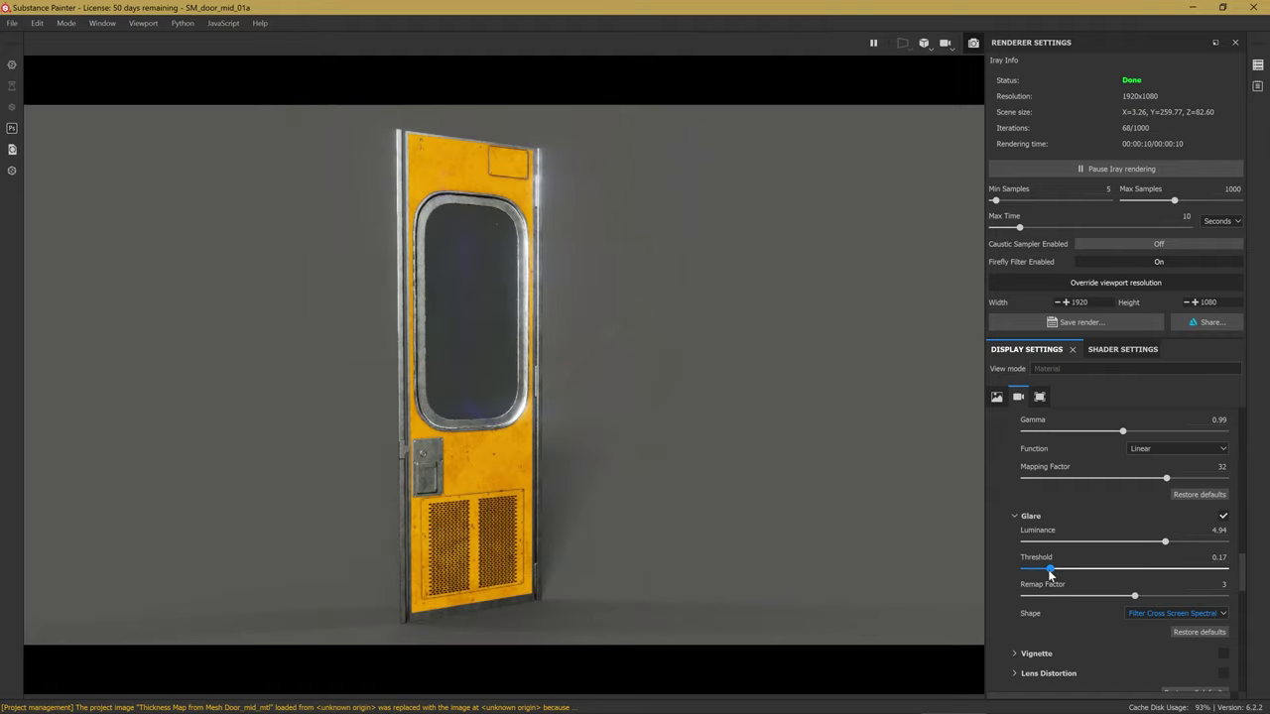
{"action": "left_click_drag", "start_coordinate": [1164, 542], "coordinate": [1131, 544]}
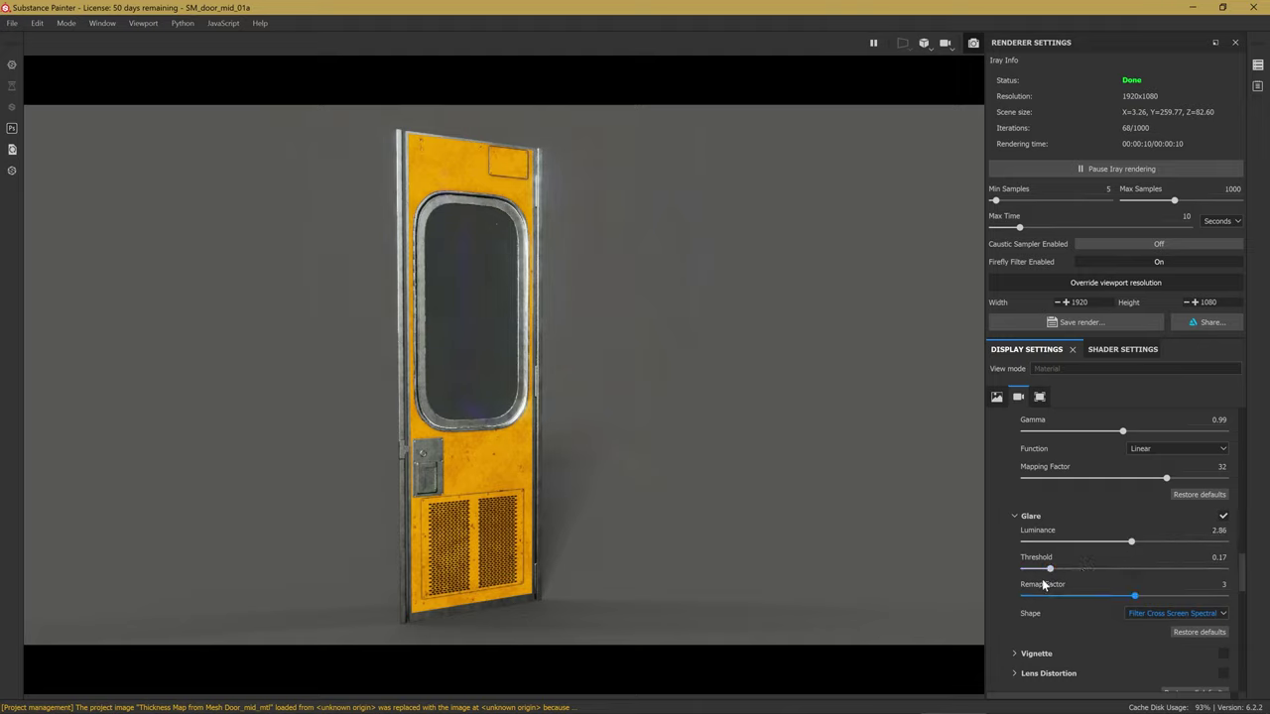
{"action": "left_click_drag", "start_coordinate": [1049, 569], "coordinate": [1055, 566]}
{"action": "scroll", "coordinate": [1054, 566], "scroll_direction": "down", "scroll_amount": 2}
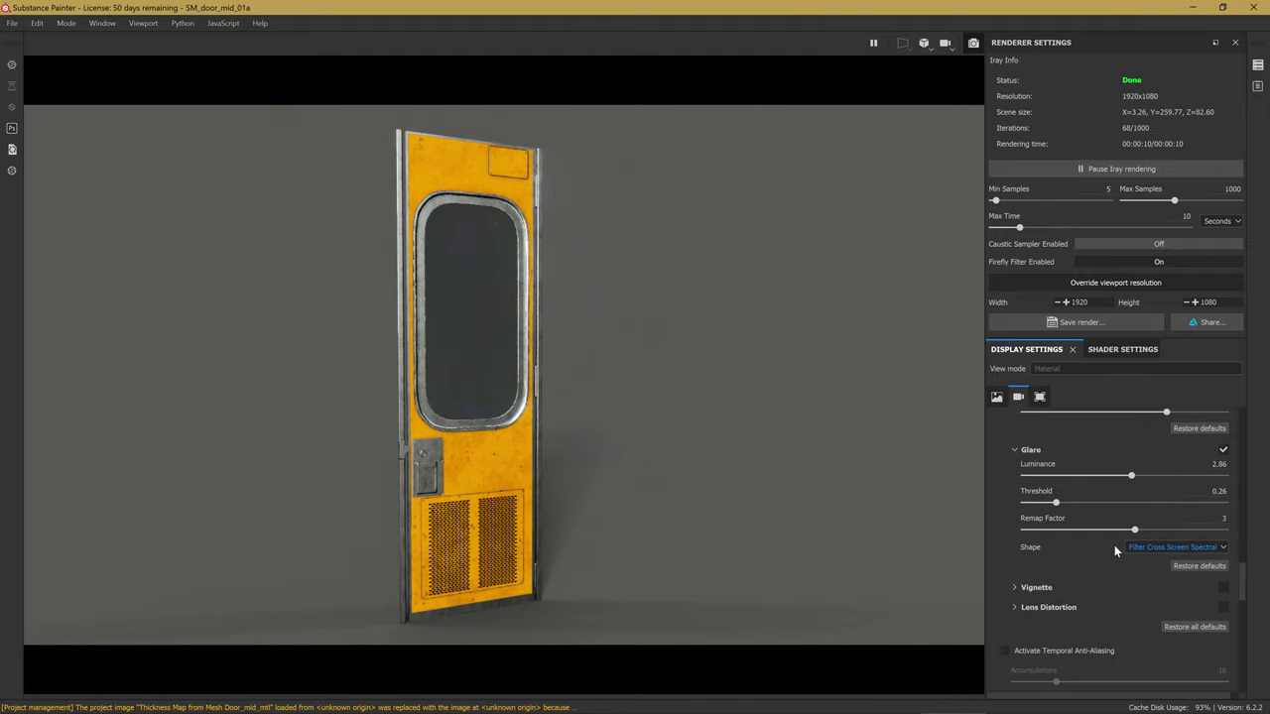
Enable the vignette at a faint strength of 0.07.
{"action": "left_click", "coordinate": [1223, 588]}
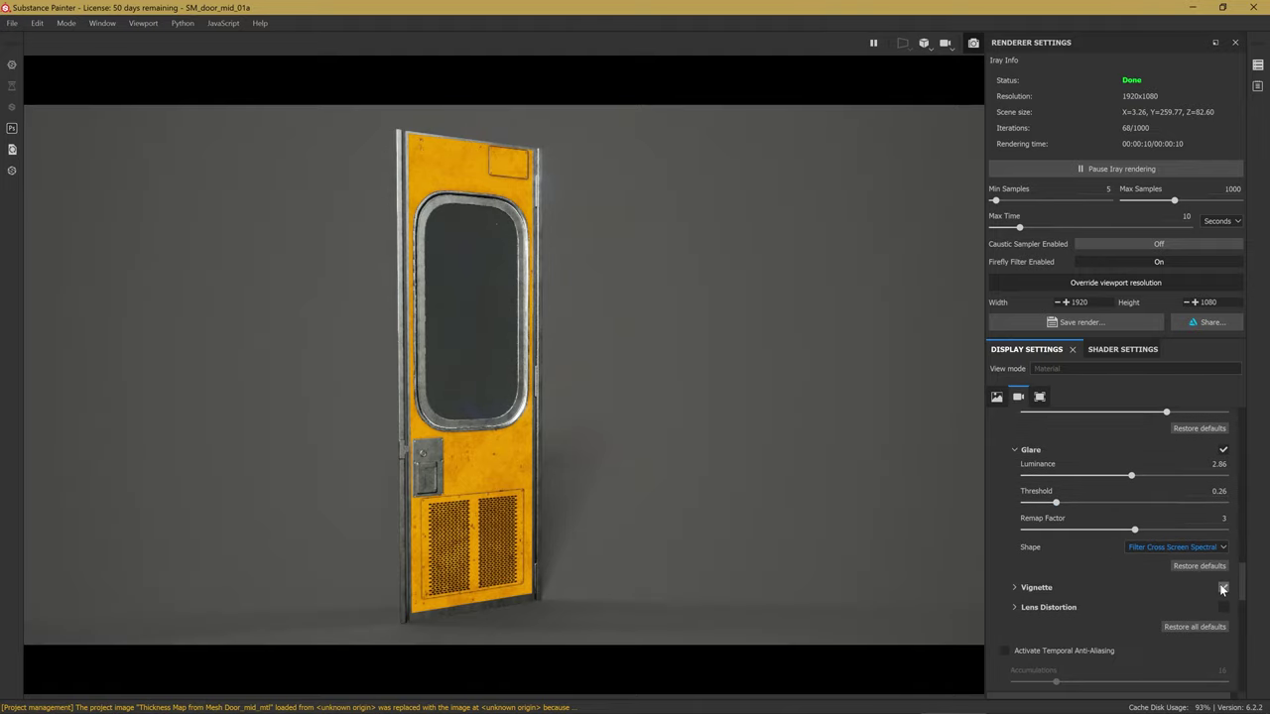
{"action": "left_click", "coordinate": [1022, 592]}
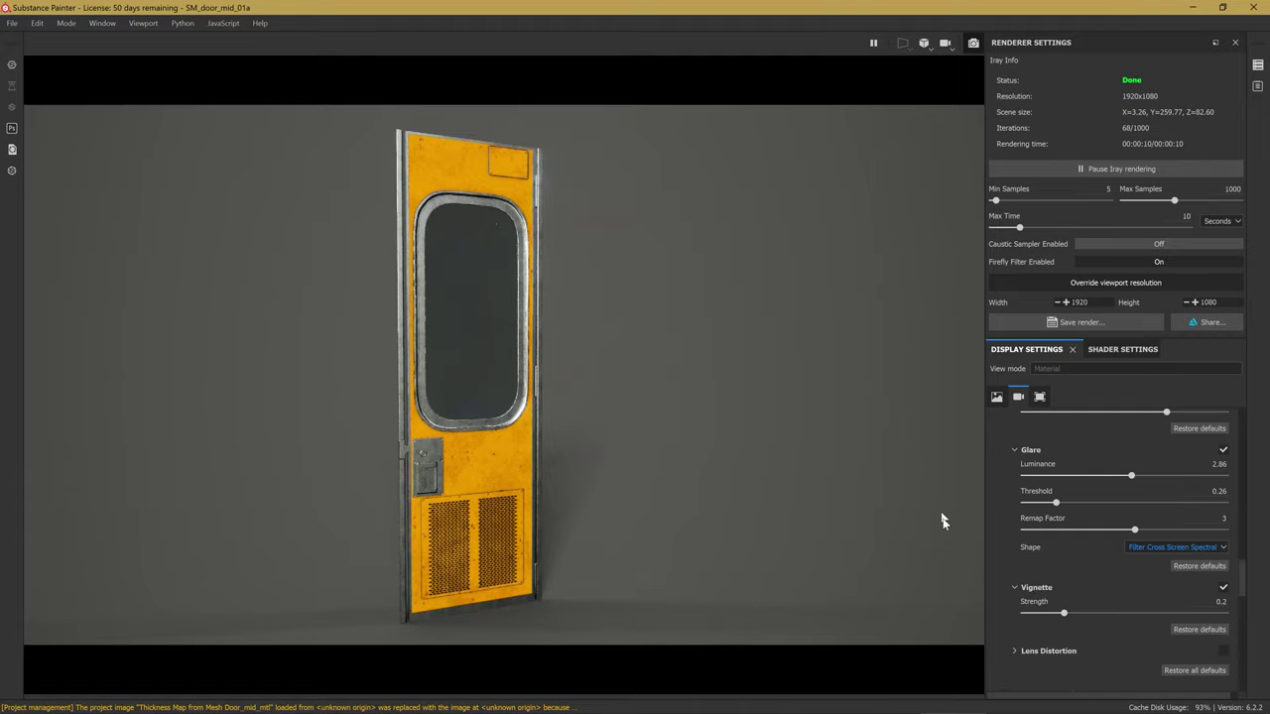
{"action": "mouse_move", "coordinate": [1081, 614]}
{"action": "left_mouse_down"}
{"action": "mouse_move", "coordinate": [1092, 617]}
{"action": "mouse_move", "coordinate": [1031, 622]}
{"action": "left_mouse_up"}
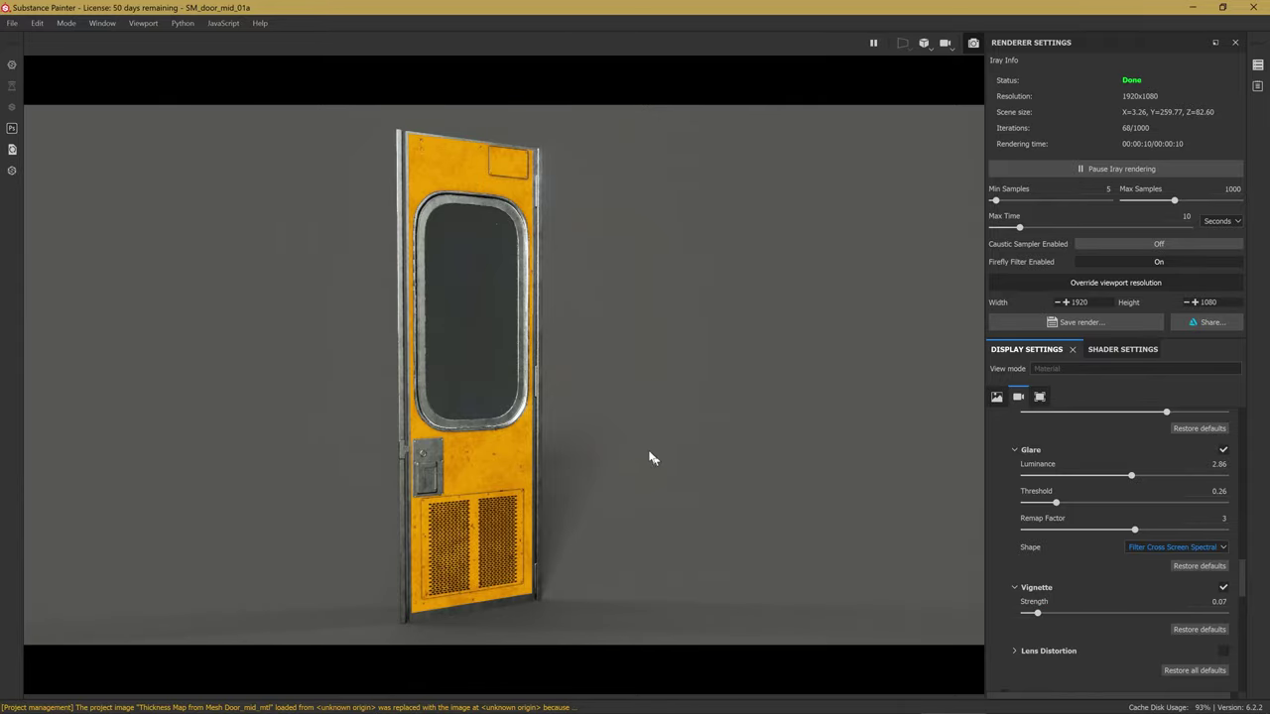
Orbit the door so it faces the camera more frontally.
{"action": "left_click_drag", "start_coordinate": [467, 335], "coordinate": [473, 326], "text": "alt"}
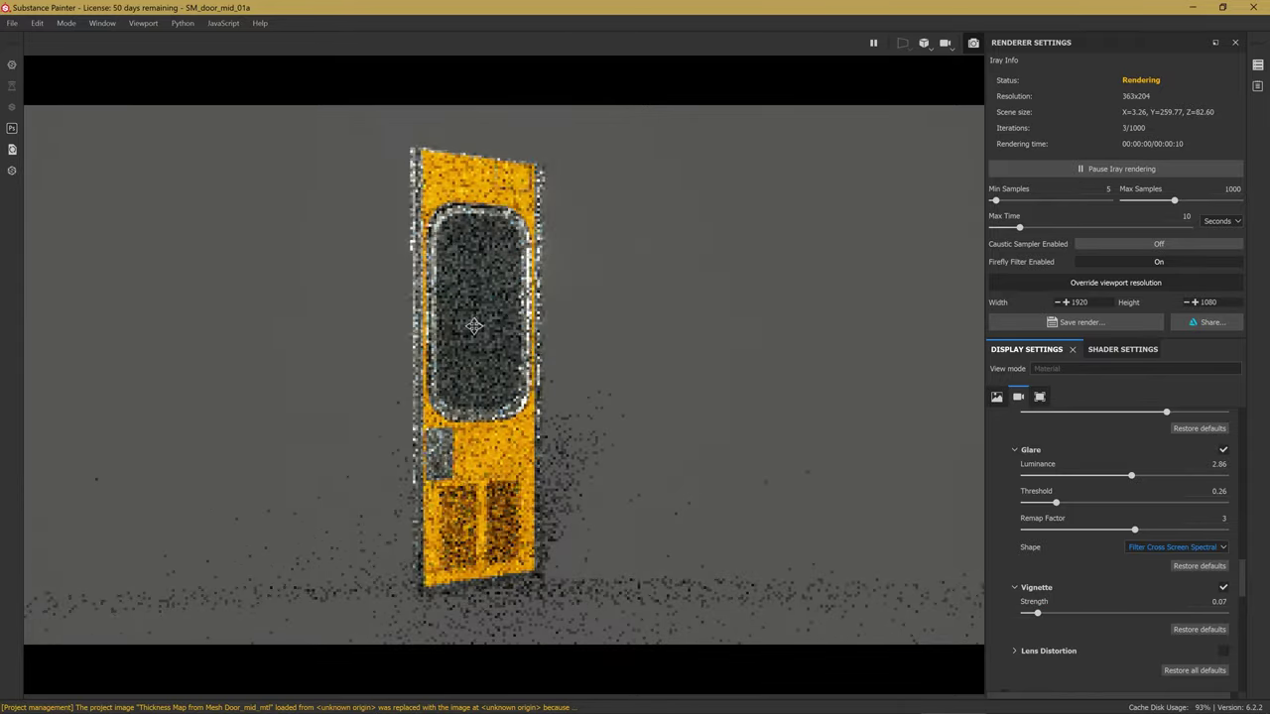
{"action": "key", "text": "Tab"}
{"action": "left_click_drag", "start_coordinate": [598, 380], "coordinate": [618, 405], "text": "alt"}
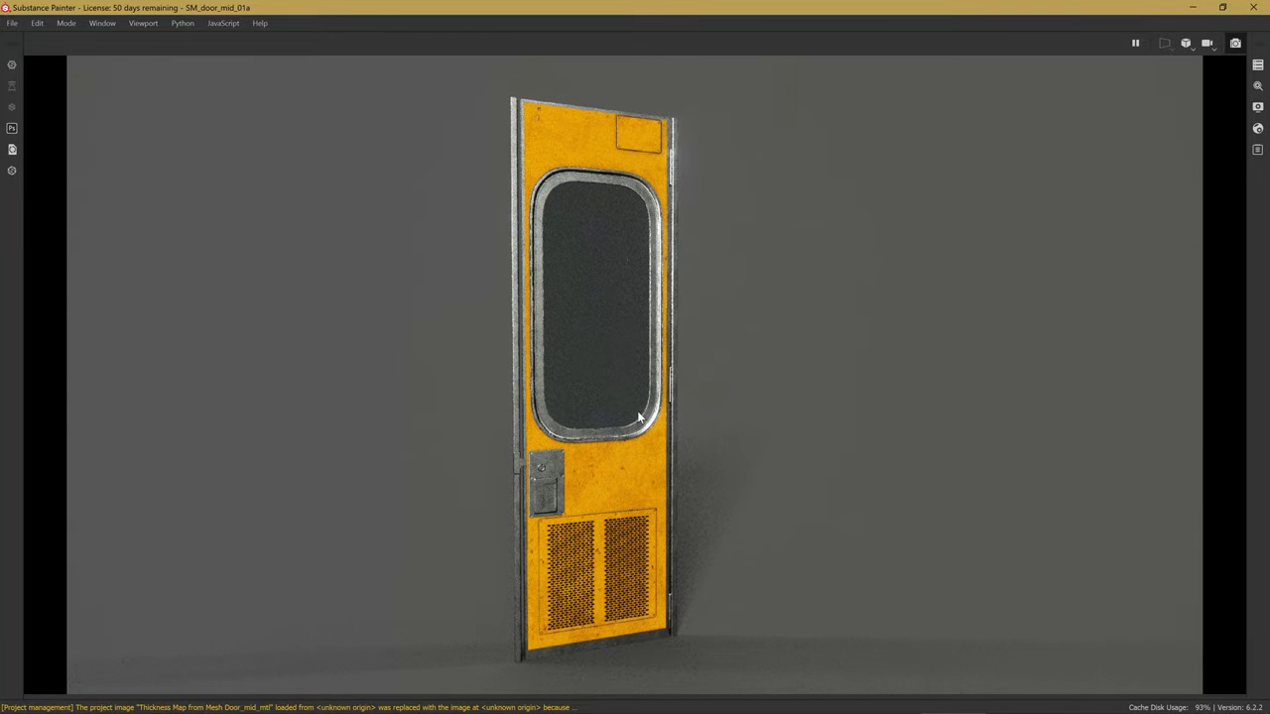
{"action": "key", "text": "Tab"}
{"action": "scroll", "coordinate": [1137, 572], "scroll_direction": "down", "scroll_amount": 2}
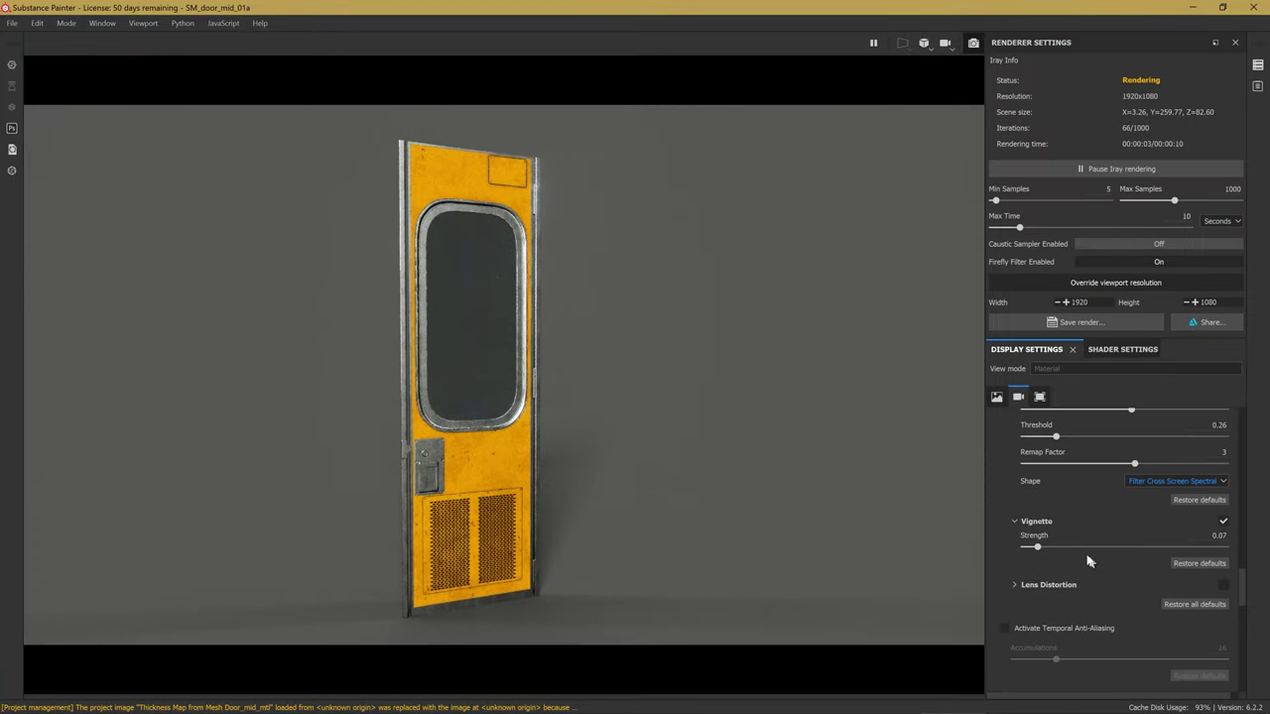
{"action": "left_click", "coordinate": [1014, 585]}
{"action": "scroll", "coordinate": [1018, 581], "scroll_direction": "down", "scroll_amount": 2}
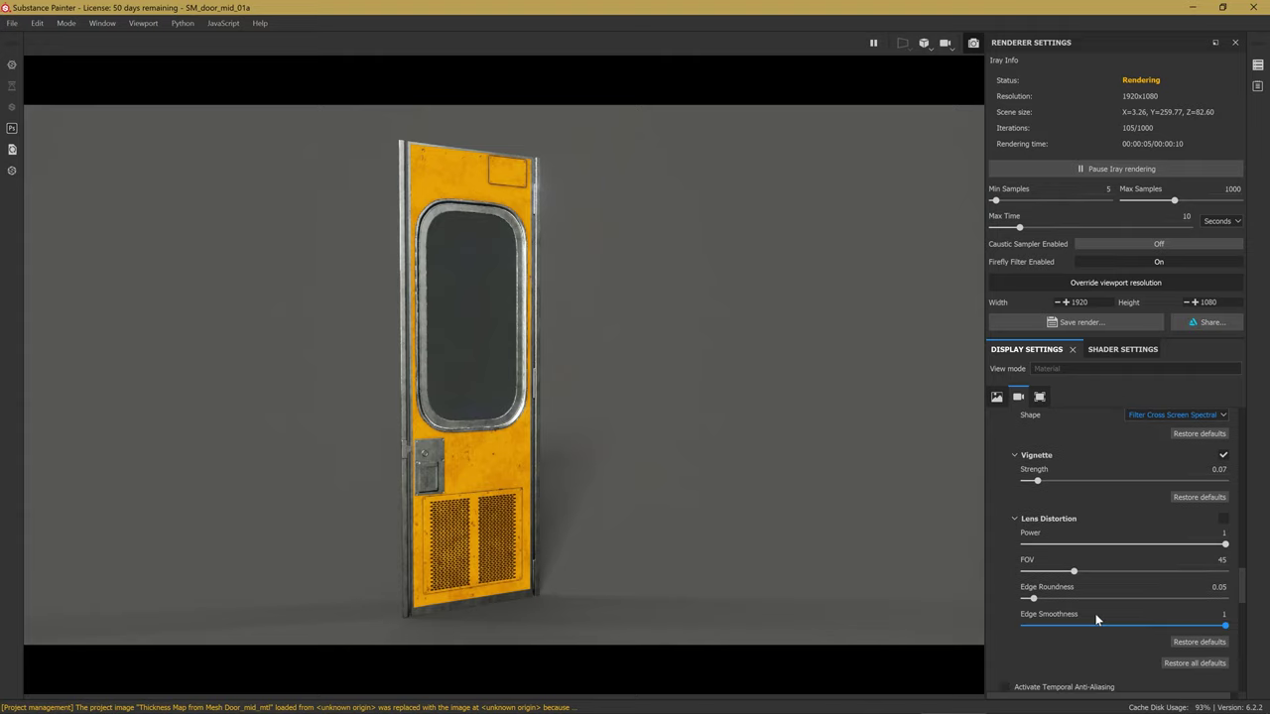
{"action": "left_click", "coordinate": [1223, 521]}
{"action": "left_click", "coordinate": [1223, 521]}
{"action": "left_click", "coordinate": [1026, 520]}
{"action": "scroll", "coordinate": [1030, 526], "scroll_direction": "down", "scroll_amount": 2}
{"action": "scroll", "coordinate": [1032, 528], "scroll_direction": "down", "scroll_amount": 2}
{"action": "scroll", "coordinate": [1035, 530], "scroll_direction": "down", "scroll_amount": 1}
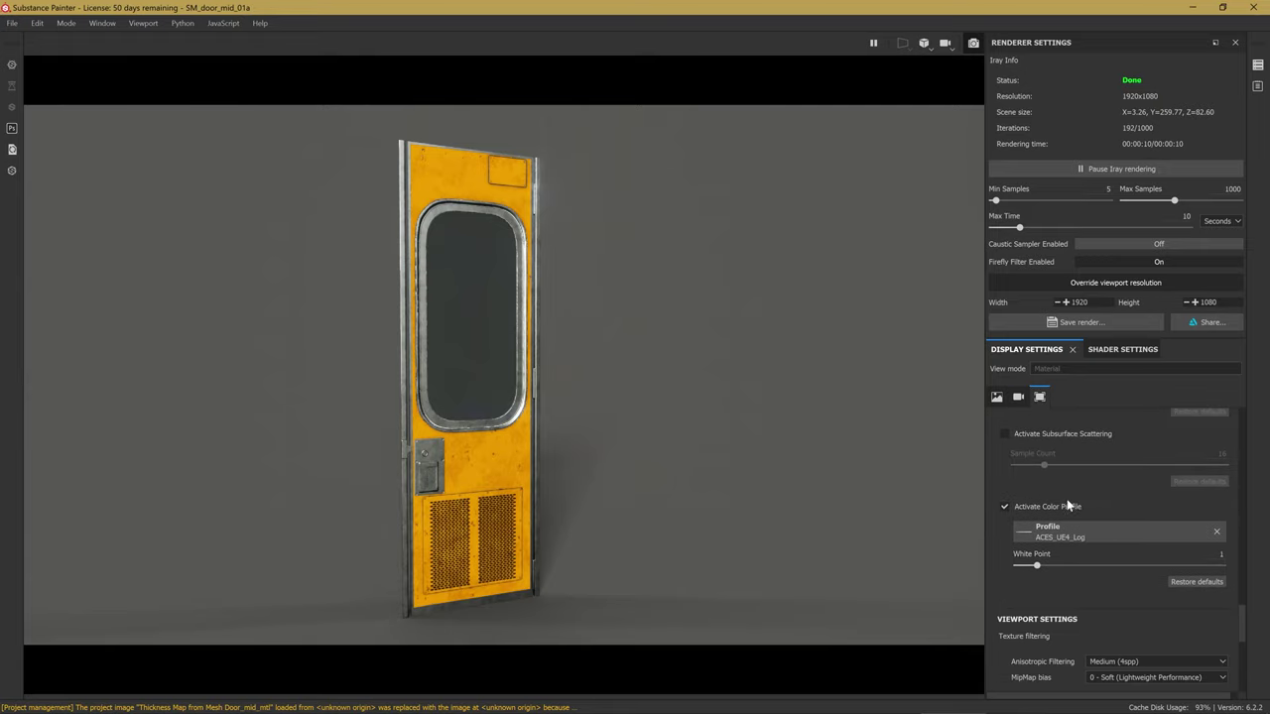
{"action": "scroll", "coordinate": [1131, 544], "scroll_direction": "down", "scroll_amount": 3}
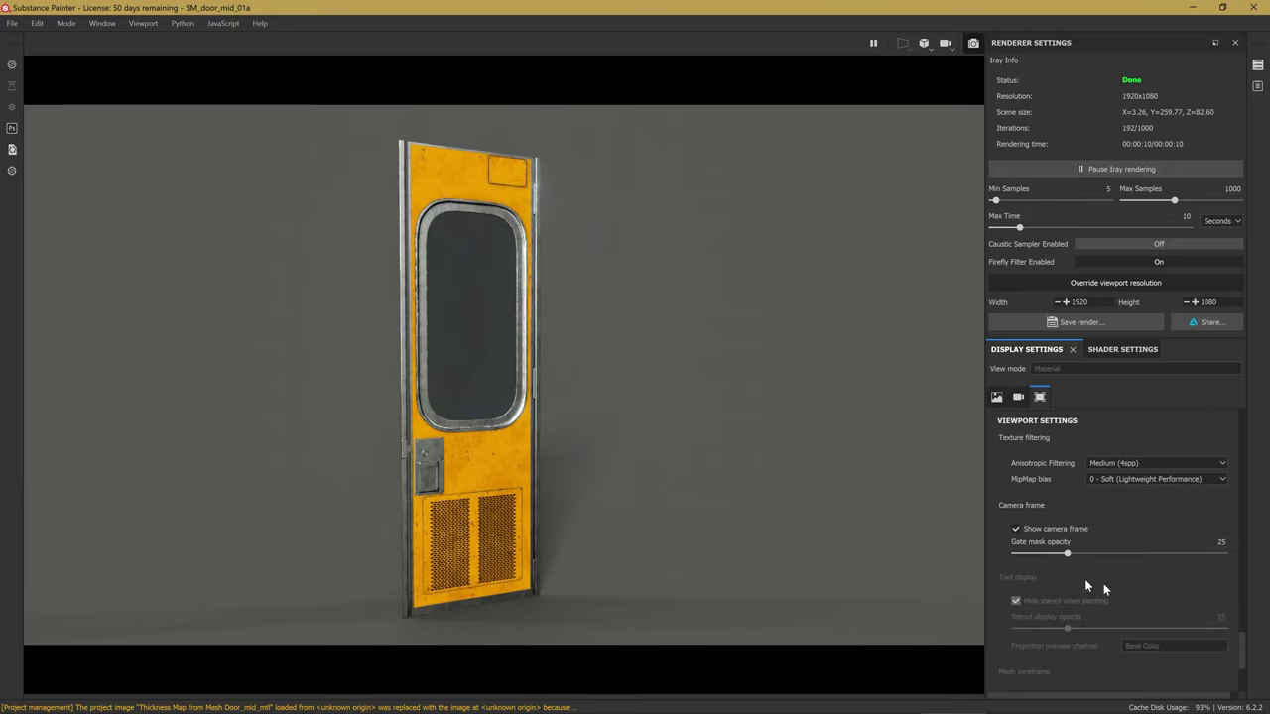
{"action": "scroll", "coordinate": [1180, 604], "scroll_direction": "up", "scroll_amount": 3}
{"action": "scroll", "coordinate": [1248, 585], "scroll_direction": "up", "scroll_amount": 4}
{"action": "scroll", "coordinate": [1249, 543], "scroll_direction": "up", "scroll_amount": 5}
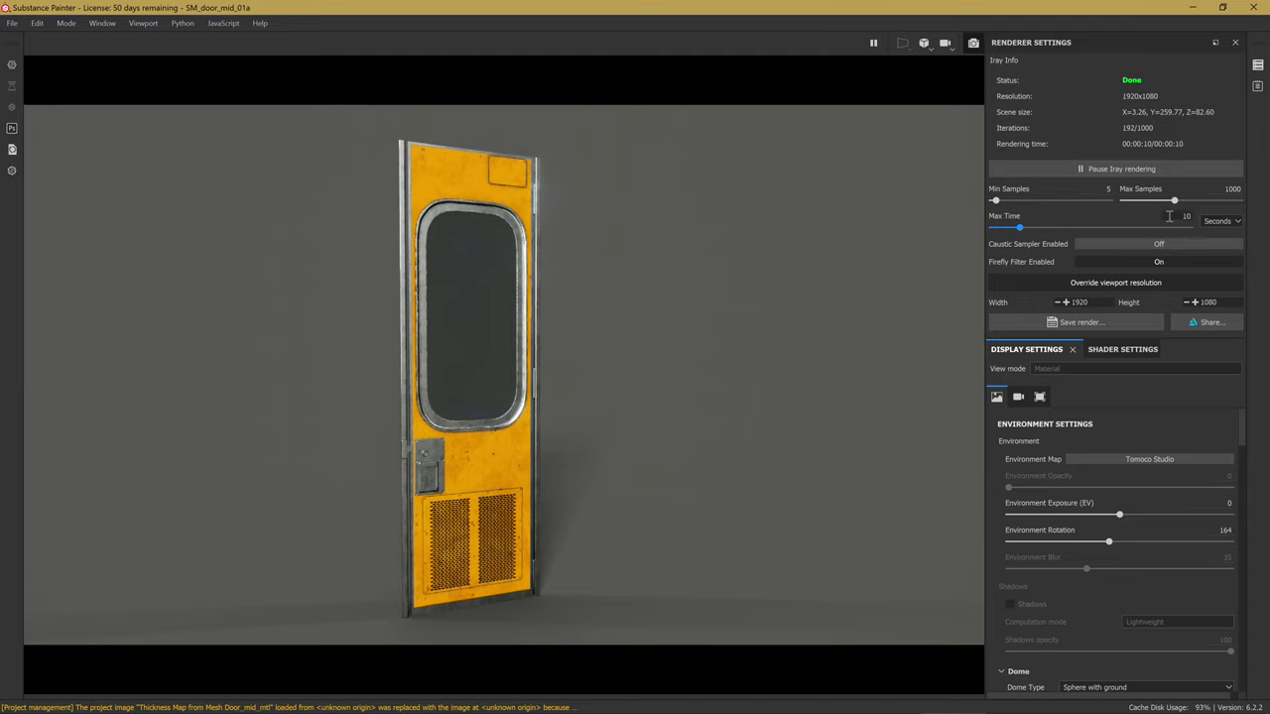
Set the Iray Max Time unit to Minutes and Max Samples to 10000.
{"action": "left_click", "coordinate": [1236, 225]}
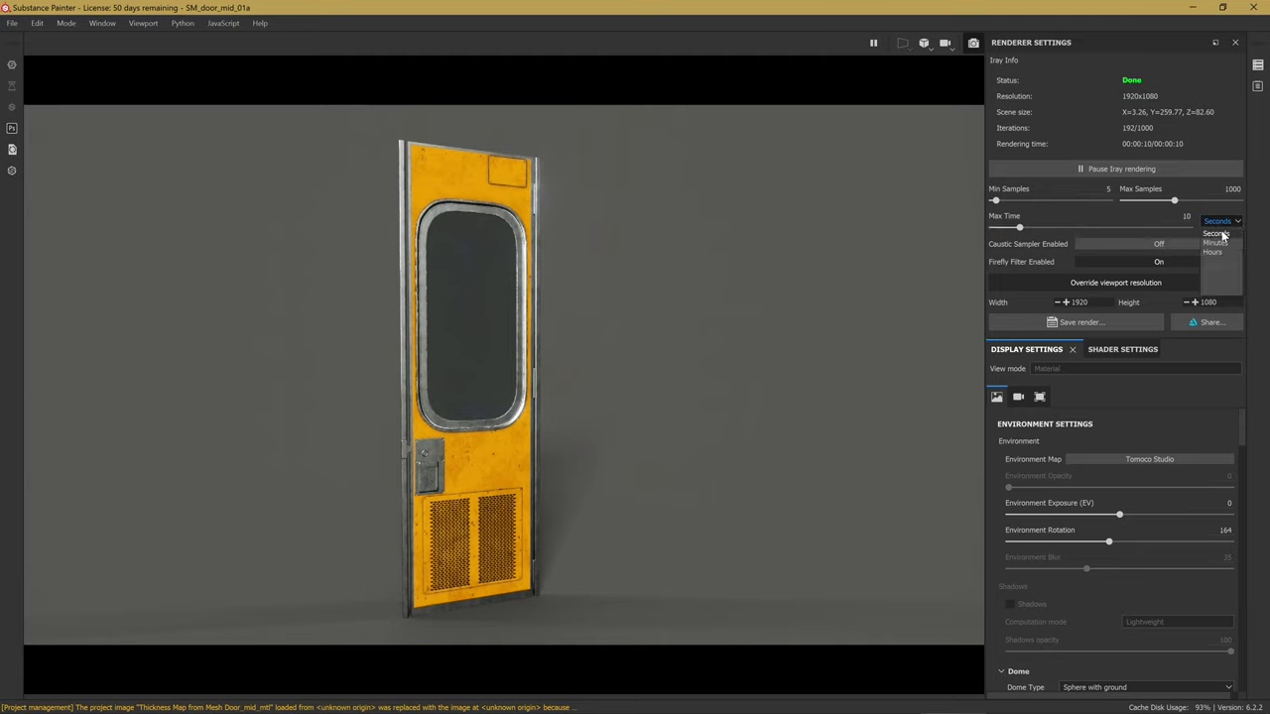
{"action": "left_click", "coordinate": [1215, 242]}
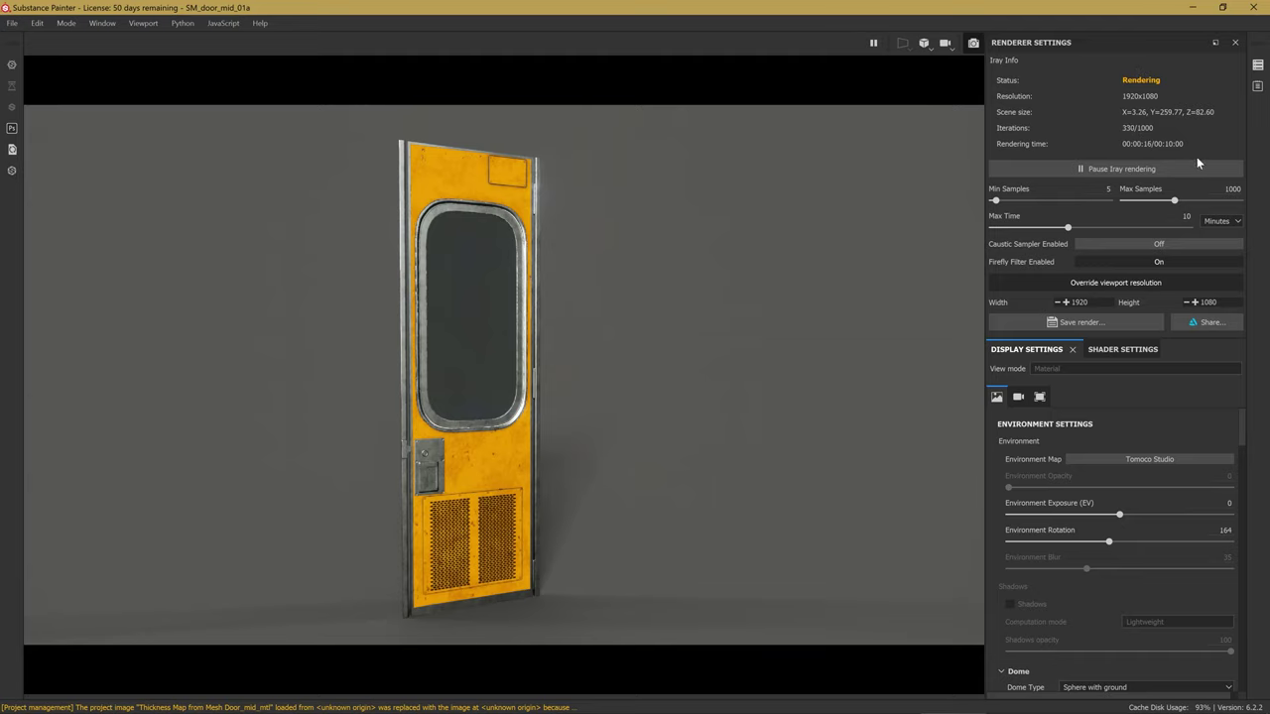
{"action": "left_click", "coordinate": [1235, 189]}
{"action": "key", "text": "Return"}
{"action": "type", "text": "0"}
{"action": "key", "text": "Return"}
{"action": "left_click", "coordinate": [1078, 302]}
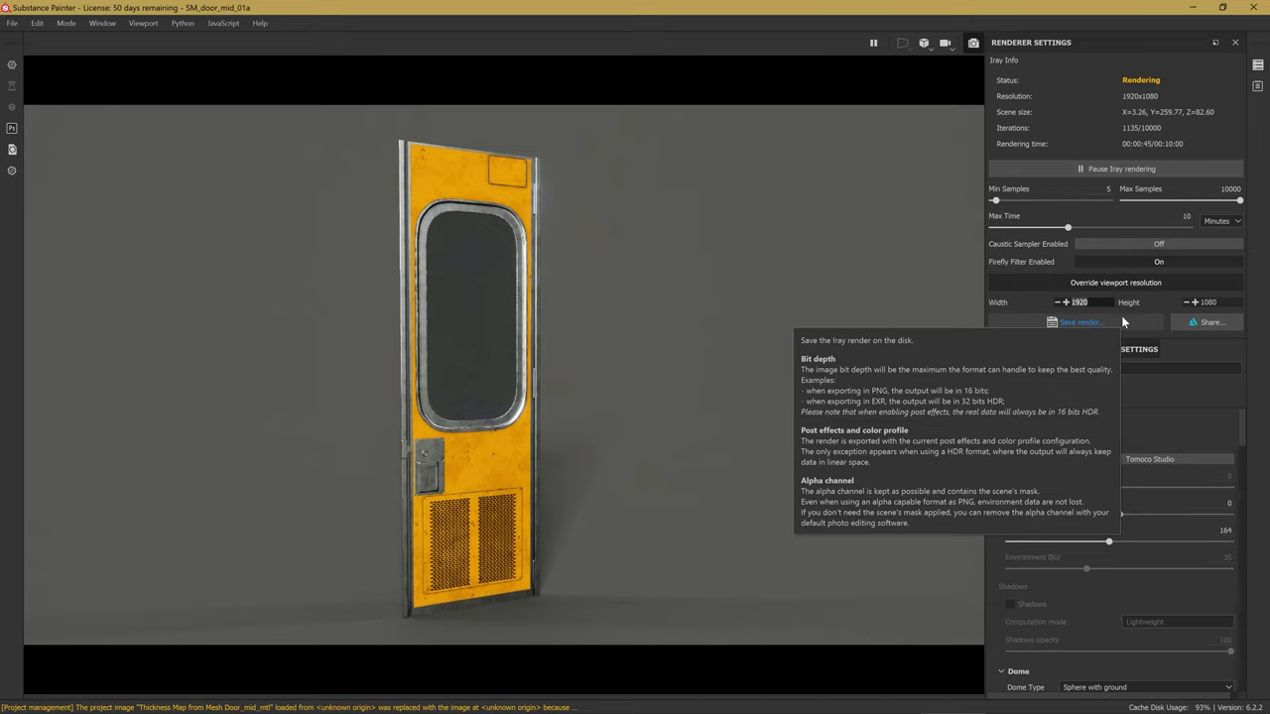
{"action": "type", "text": "40"}
{"action": "type", "text": "96"}
Set the render resolution to 4096 x 4096 and orbit the camera to a new angle.
{"action": "left_click", "coordinate": [1228, 303]}
{"action": "left_click_drag", "start_coordinate": [1228, 302], "coordinate": [1192, 304]}
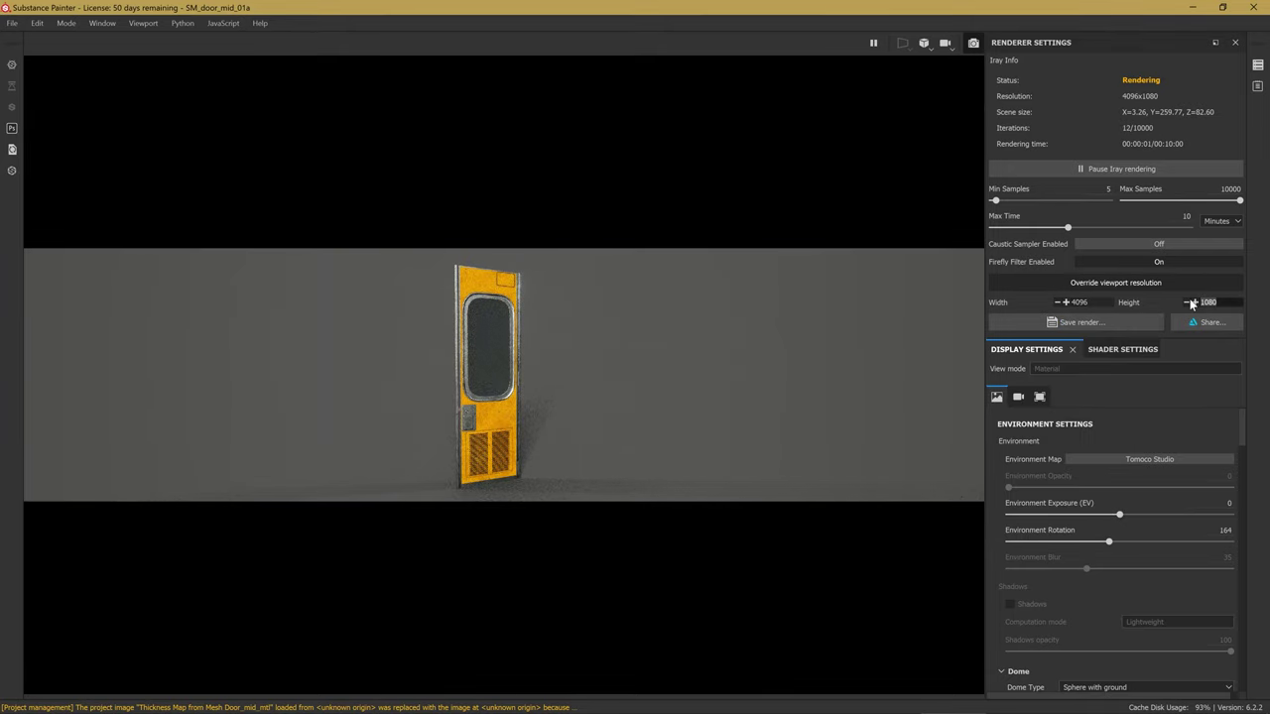
{"action": "type", "text": "4096"}
{"action": "key", "text": "Return"}
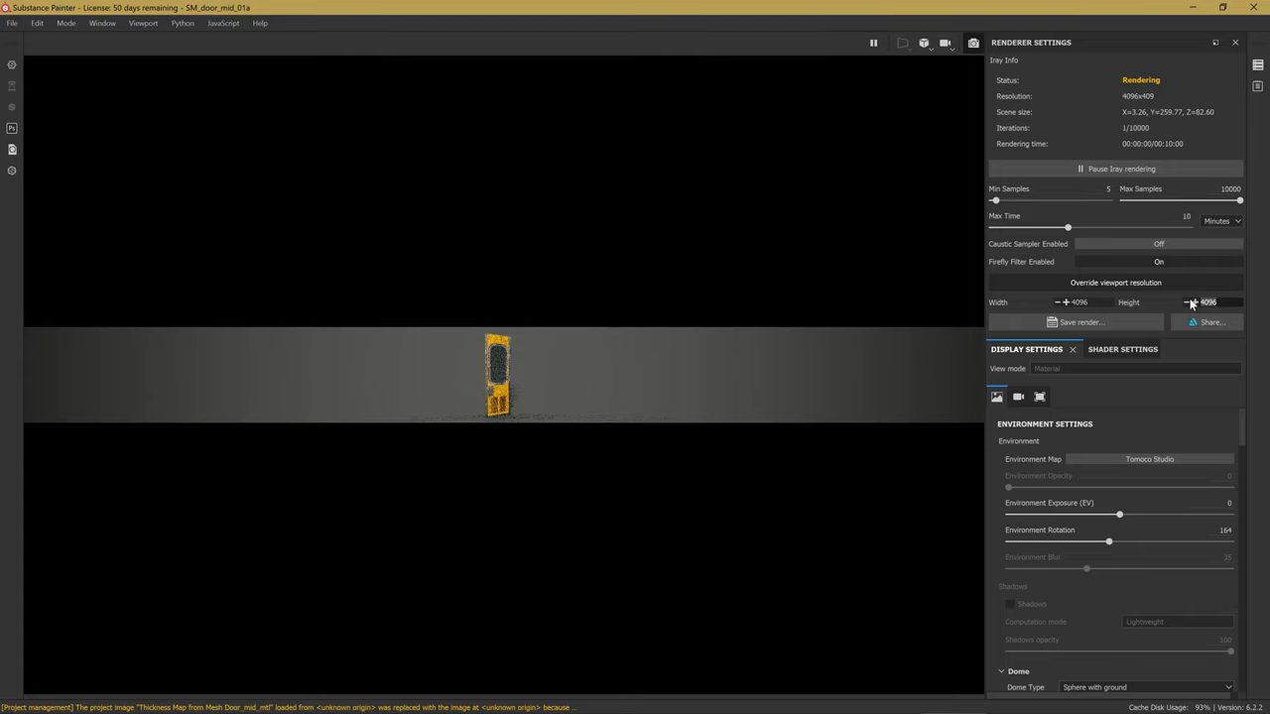
{"action": "left_click", "coordinate": [453, 375]}
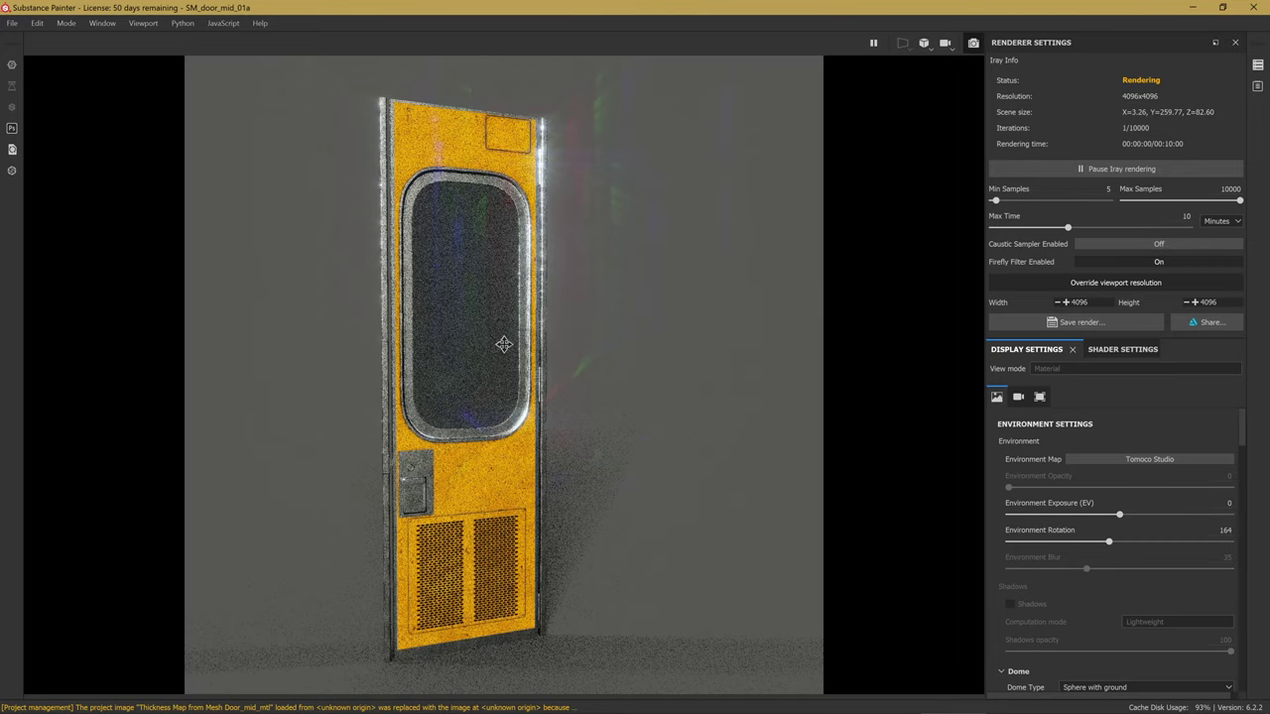
{"action": "left_click_drag", "start_coordinate": [504, 345], "coordinate": [519, 345], "text": "alt"}
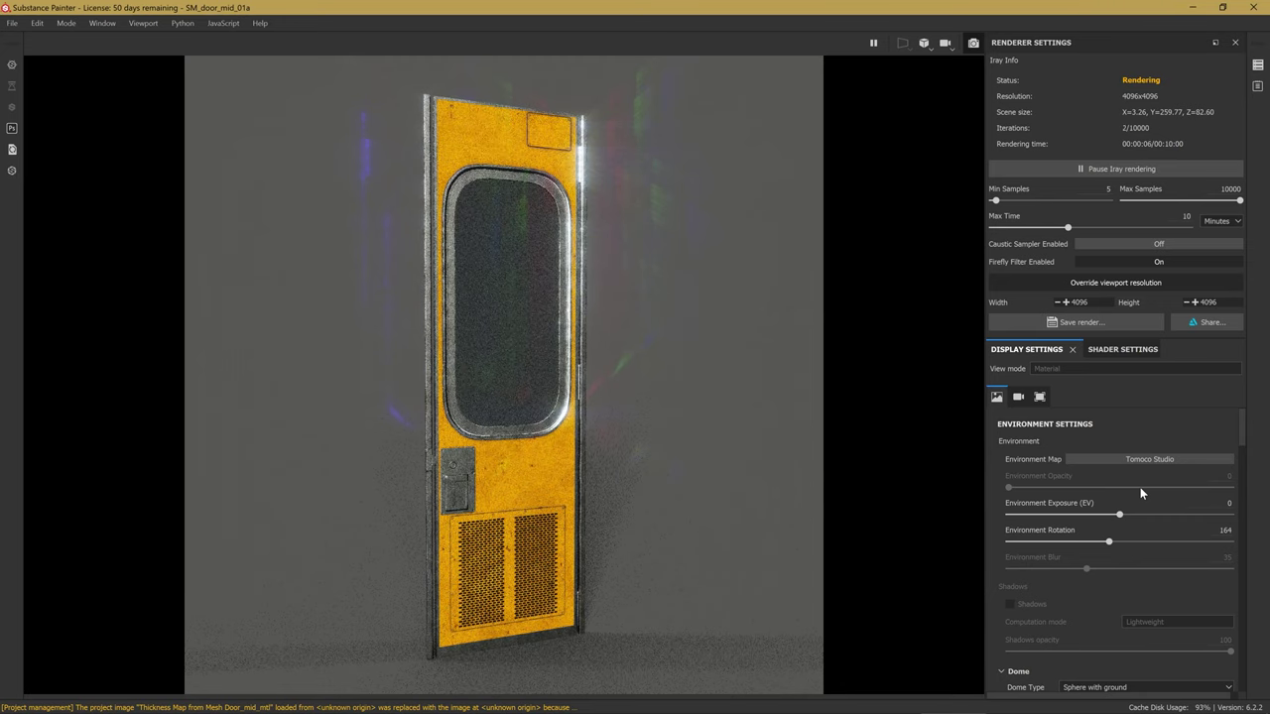
Weaken the glare by raising Threshold to 0.55 and lowering Luminance to 2.2.
{"action": "scroll", "coordinate": [1140, 487], "scroll_direction": "down", "scroll_amount": 2}
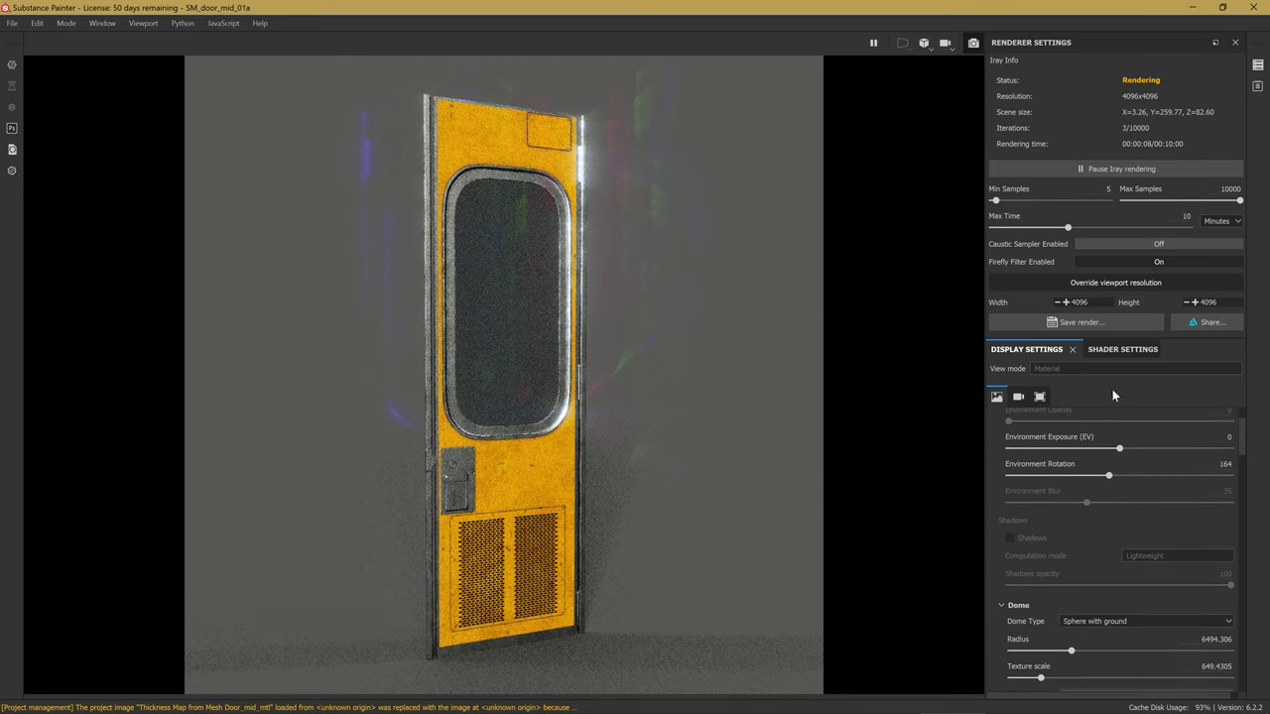
{"action": "scroll", "coordinate": [1125, 475], "scroll_direction": "down", "scroll_amount": 1}
{"action": "scroll", "coordinate": [1122, 585], "scroll_direction": "down", "scroll_amount": 3}
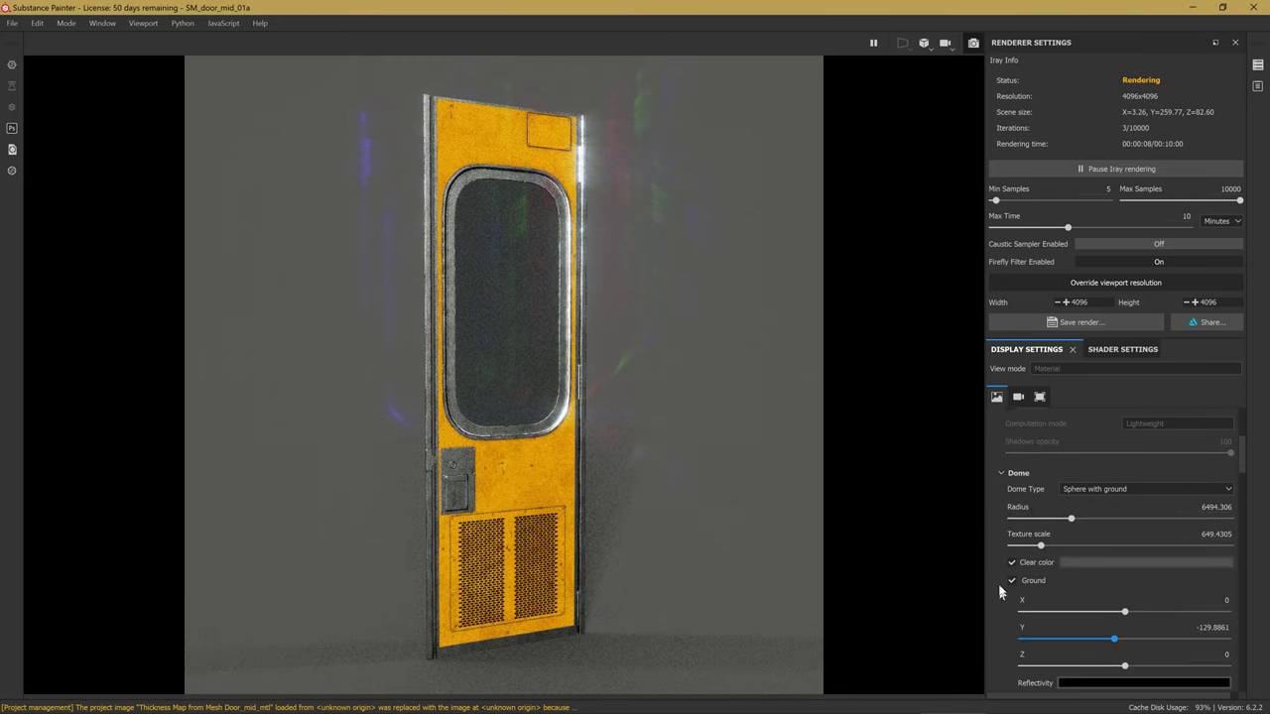
{"action": "scroll", "coordinate": [1000, 586], "scroll_direction": "down", "scroll_amount": 2}
{"action": "scroll", "coordinate": [993, 526], "scroll_direction": "down", "scroll_amount": 4}
{"action": "scroll", "coordinate": [992, 514], "scroll_direction": "down", "scroll_amount": 2}
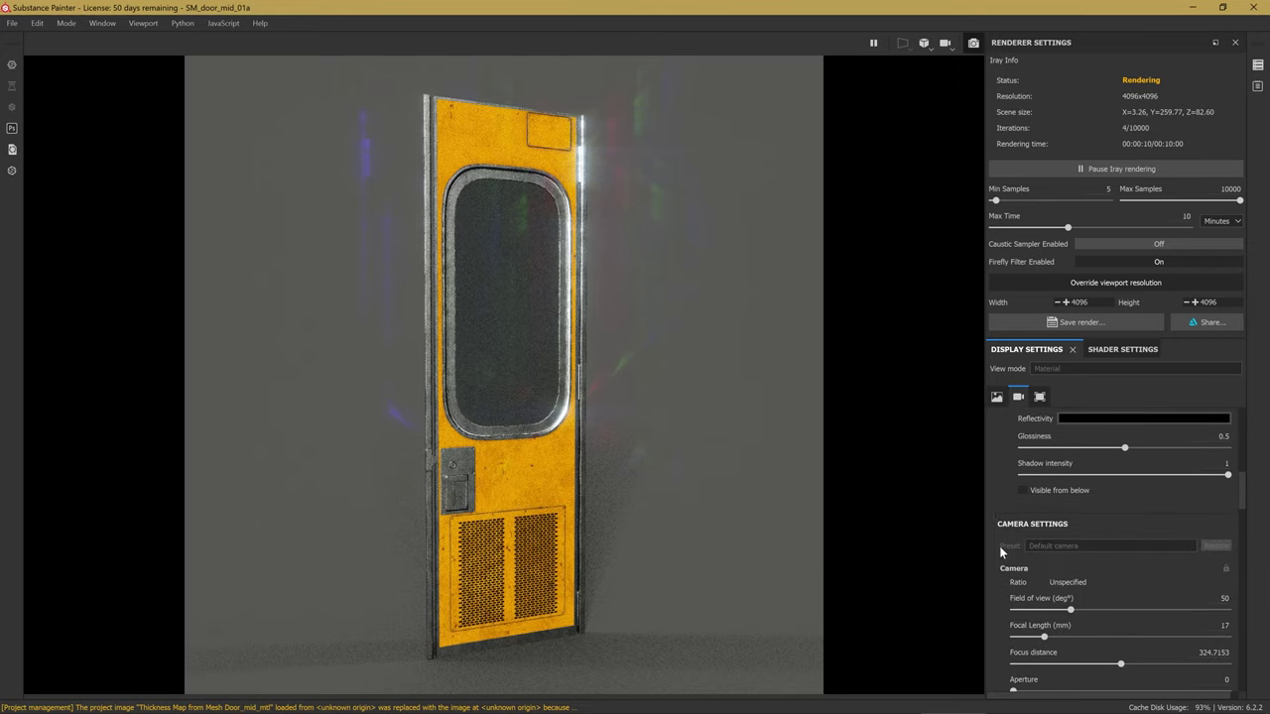
{"action": "scroll", "coordinate": [1000, 546], "scroll_direction": "down", "scroll_amount": 5}
{"action": "scroll", "coordinate": [999, 546], "scroll_direction": "down", "scroll_amount": 3}
{"action": "scroll", "coordinate": [999, 505], "scroll_direction": "down", "scroll_amount": 1}
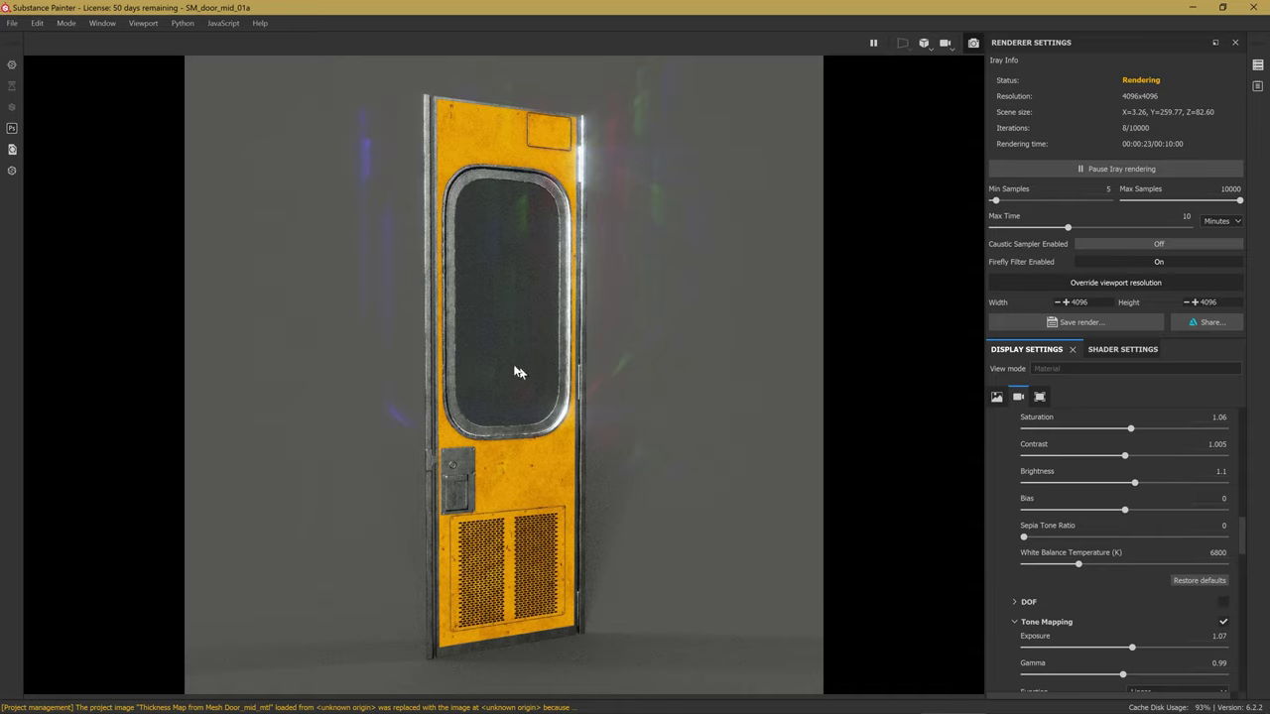
{"action": "scroll", "coordinate": [1008, 473], "scroll_direction": "down", "scroll_amount": 2}
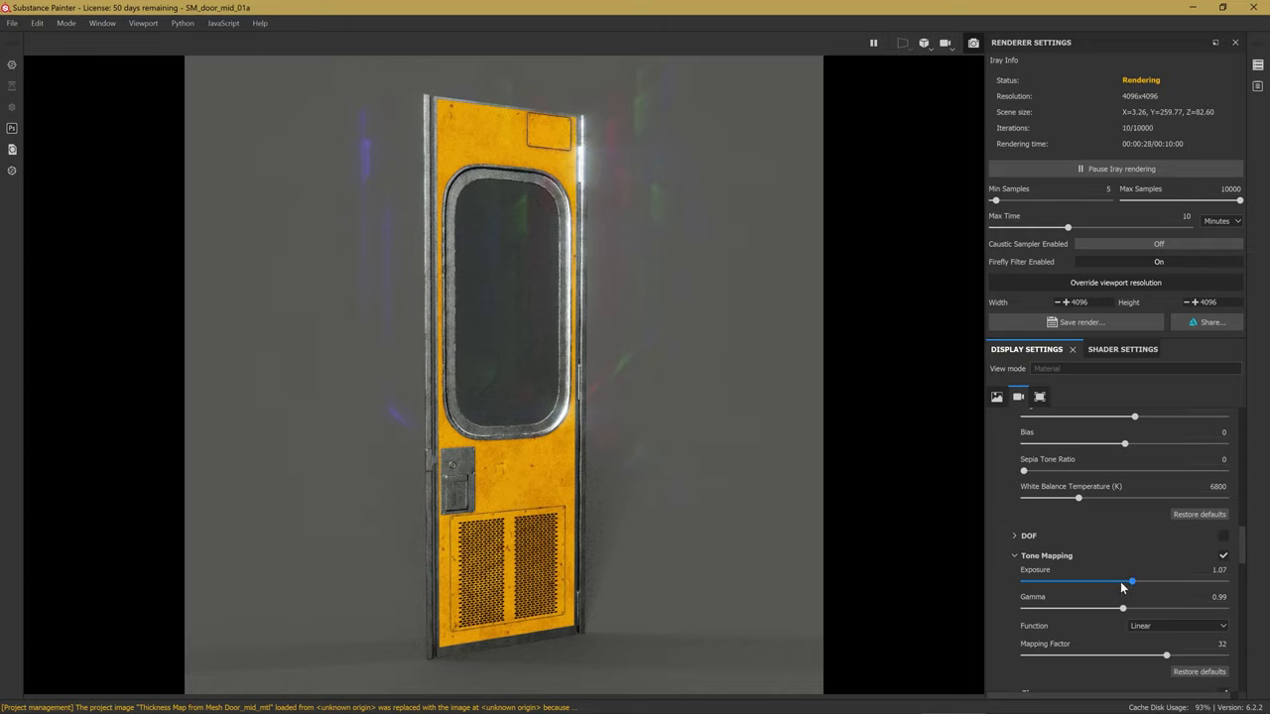
{"action": "scroll", "coordinate": [1199, 536], "scroll_direction": "down", "scroll_amount": 2}
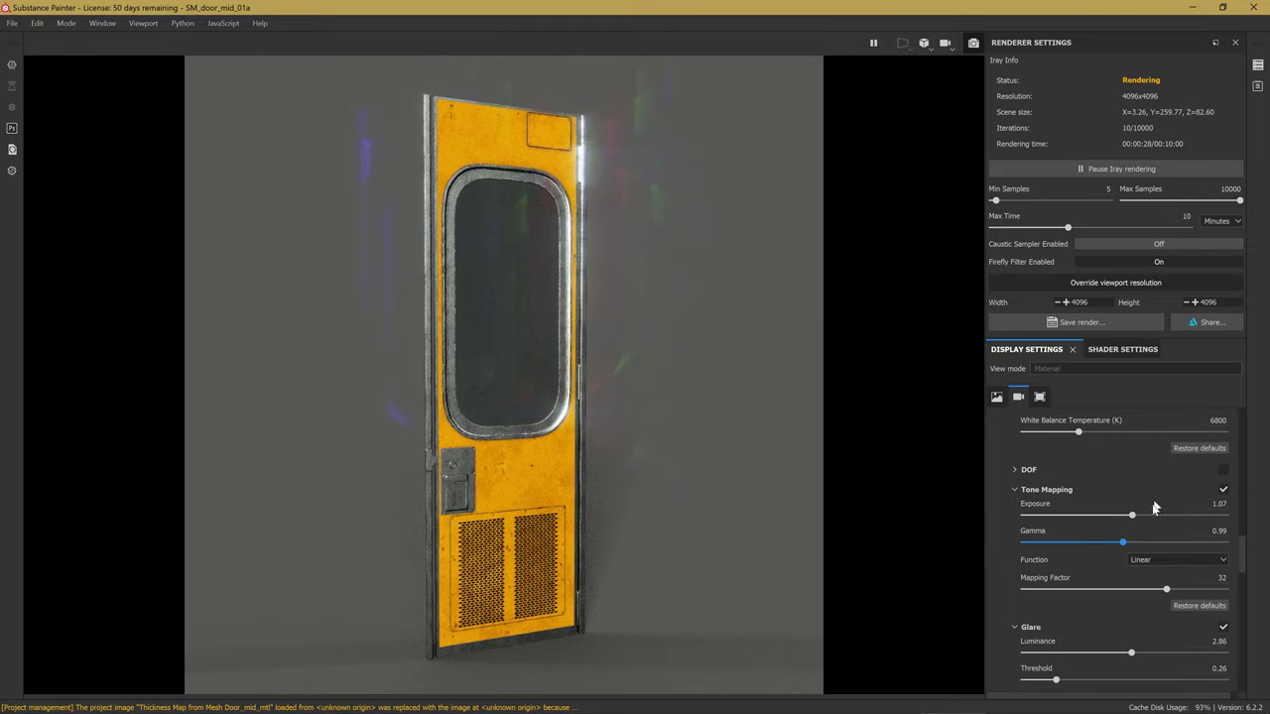
{"action": "scroll", "coordinate": [1083, 556], "scroll_direction": "down", "scroll_amount": 4}
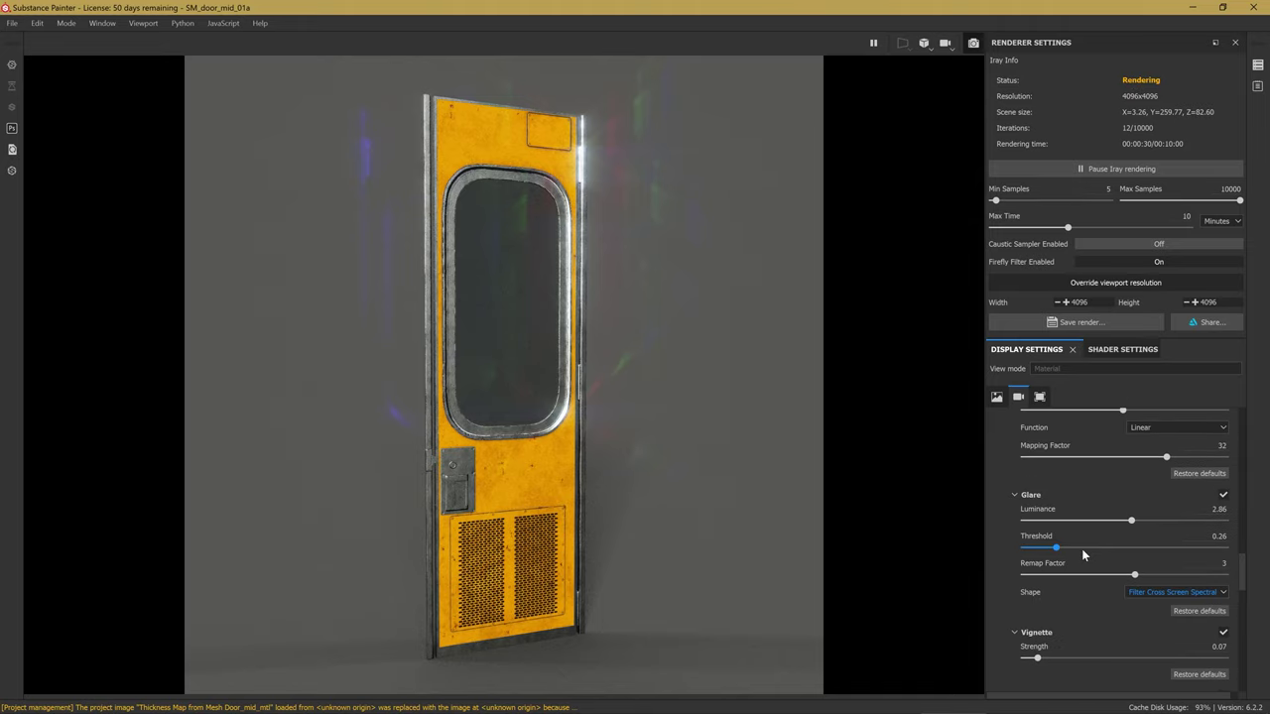
{"action": "left_click_drag", "start_coordinate": [1055, 547], "coordinate": [1070, 560]}
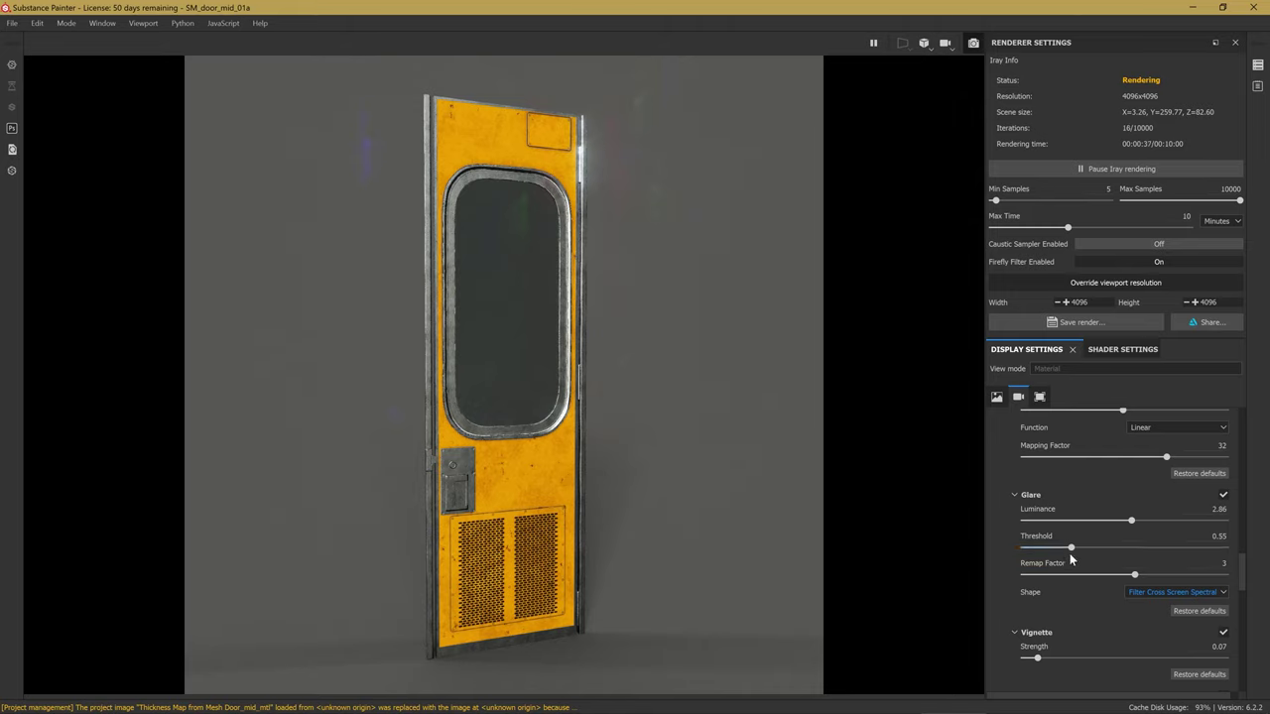
{"action": "left_click_drag", "start_coordinate": [1127, 523], "coordinate": [1117, 522]}
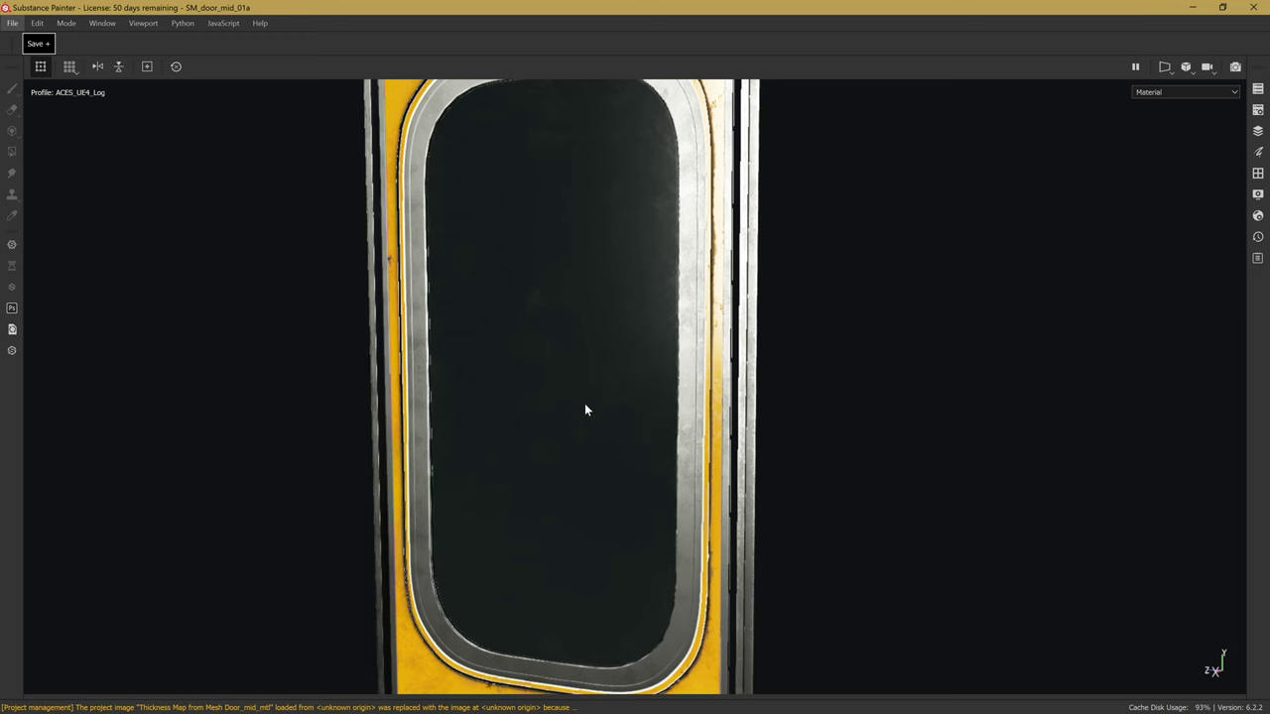
Zoom and orbit around the window glass to inspect its reflections and top arch.
{"action": "mouse_move", "coordinate": [585, 410]}
{"action": "right_mouse_down", "text": "alt"}
{"action": "mouse_move", "coordinate": [668, 345]}
{"action": "mouse_move", "coordinate": [599, 368]}
{"action": "mouse_move", "coordinate": [559, 400]}
{"action": "mouse_move", "coordinate": [629, 417]}
{"action": "mouse_move", "coordinate": [663, 404]}
{"action": "right_mouse_up", "text": "alt"}
{"action": "left_click_drag", "start_coordinate": [663, 404], "coordinate": [668, 405], "text": "alt"}
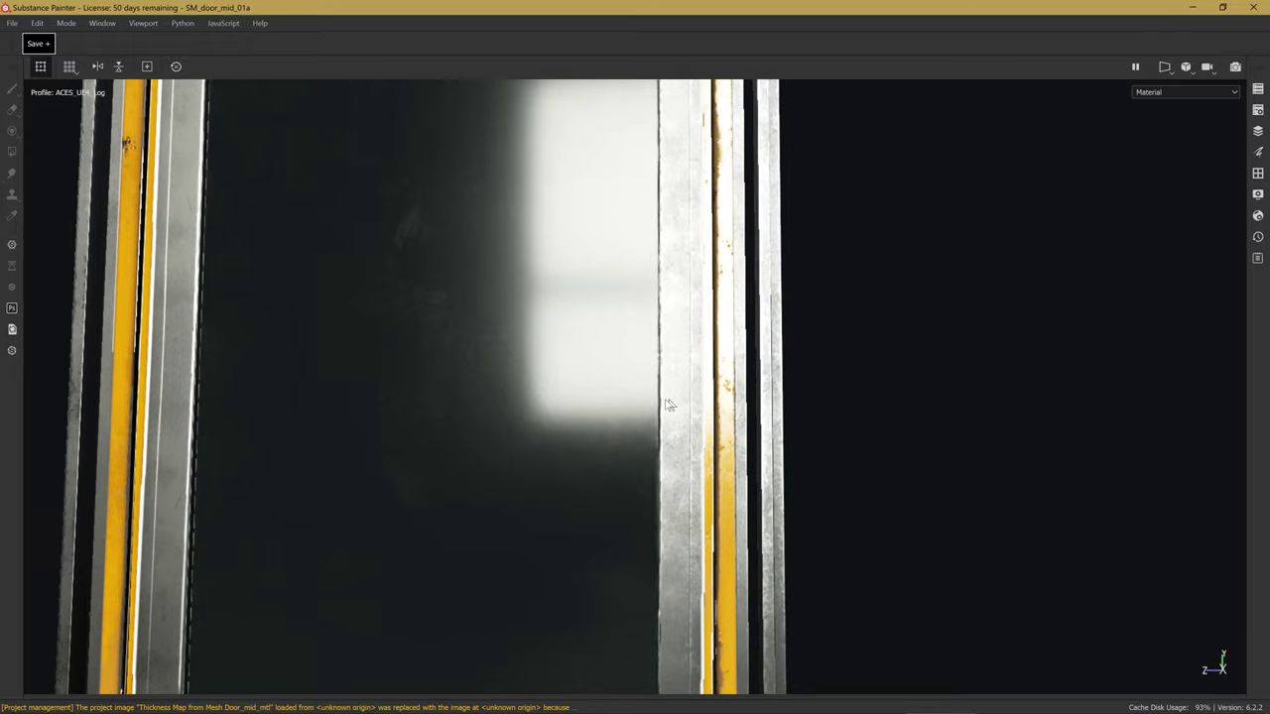
{"action": "mouse_move", "coordinate": [482, 400]}
{"action": "left_mouse_down", "text": "alt"}
{"action": "mouse_move", "coordinate": [542, 397]}
{"action": "mouse_move", "coordinate": [559, 471]}
{"action": "mouse_move", "coordinate": [462, 453]}
{"action": "mouse_move", "coordinate": [534, 426]}
{"action": "left_mouse_up", "text": "alt"}
{"action": "scroll", "coordinate": [555, 422], "scroll_direction": "up", "scroll_amount": 2}
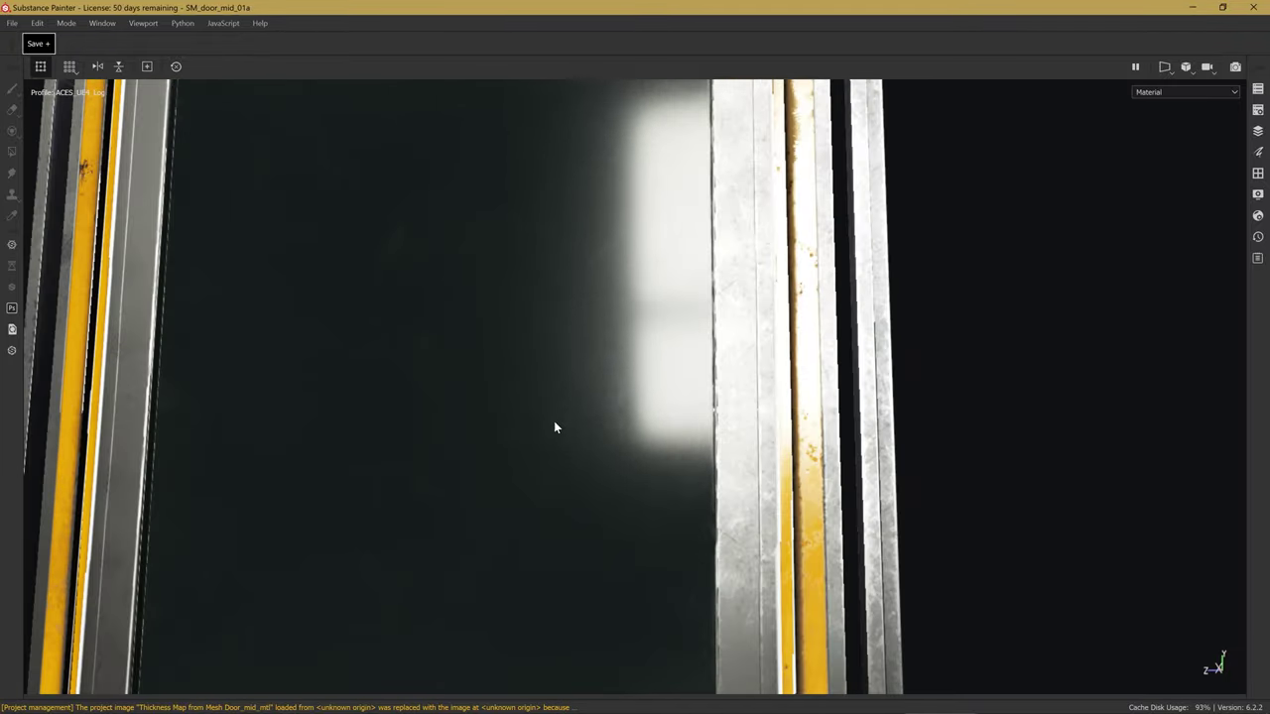
{"action": "left_click_drag", "start_coordinate": [633, 422], "coordinate": [720, 459], "text": "alt"}
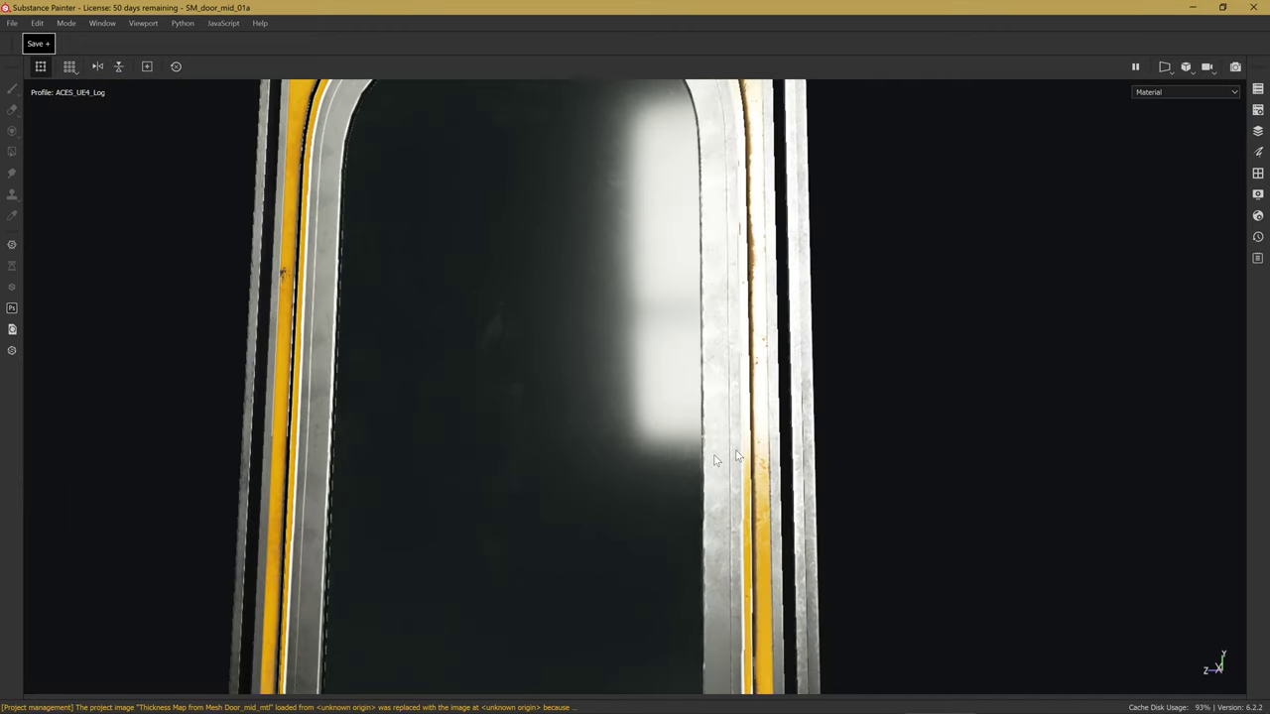
{"action": "mouse_move", "coordinate": [582, 647]}
{"action": "left_mouse_down", "text": "alt"}
{"action": "mouse_move", "coordinate": [652, 467]}
{"action": "mouse_move", "coordinate": [594, 363]}
{"action": "left_mouse_up", "text": "alt"}
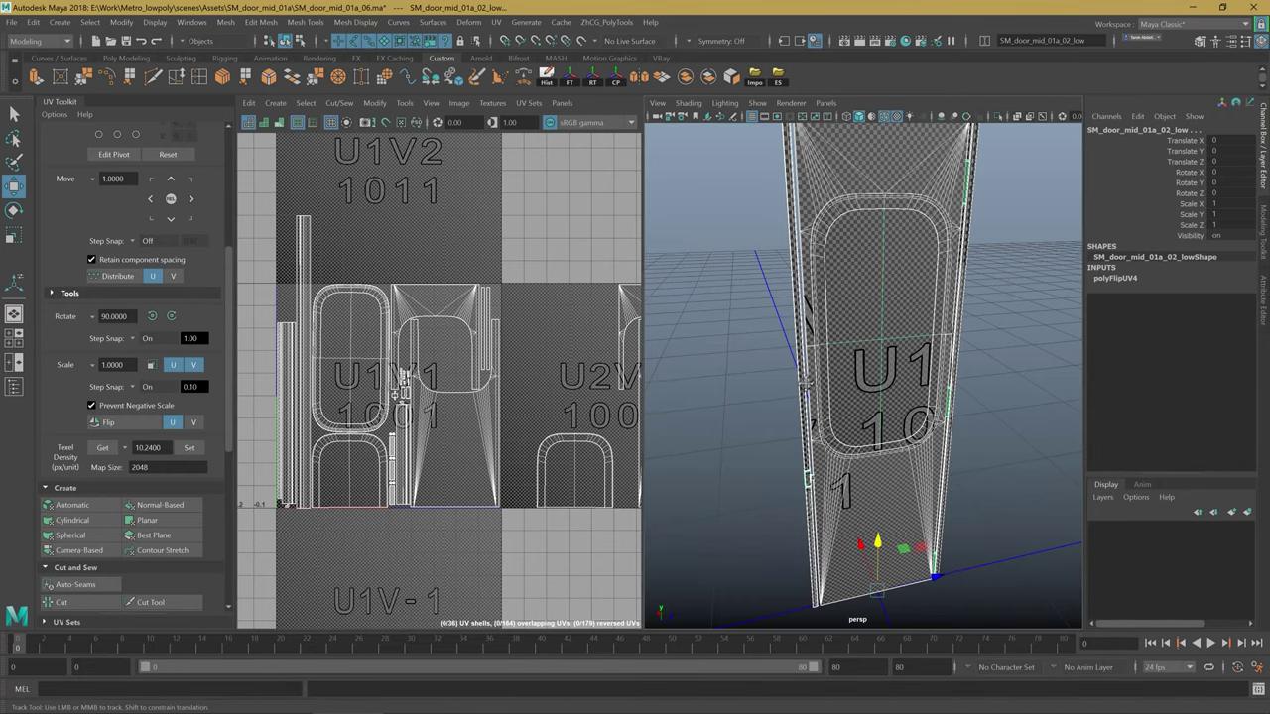
Select the lower window UV shell in the U2V1 tile.
{"action": "scroll", "coordinate": [774, 396], "scroll_direction": "down", "scroll_amount": 3}
{"action": "left_click_drag", "start_coordinate": [774, 397], "coordinate": [868, 392], "text": "alt"}
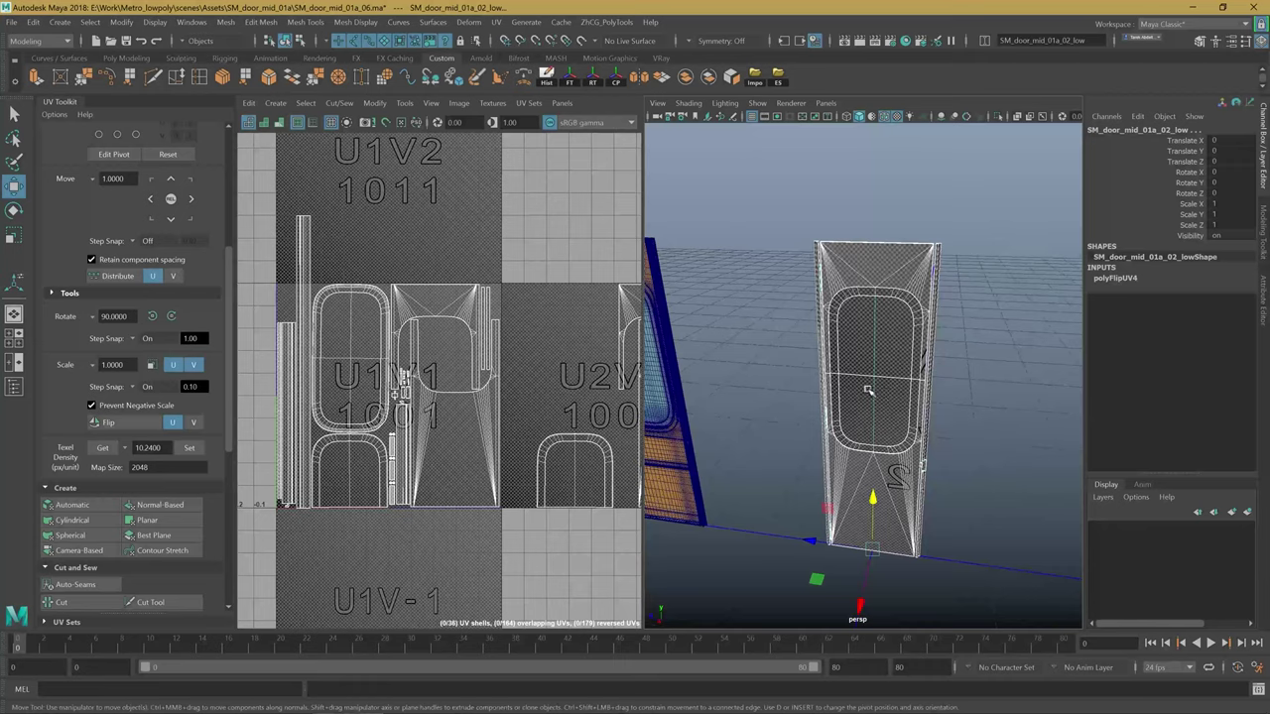
{"action": "scroll", "coordinate": [868, 392], "scroll_direction": "up", "scroll_amount": 5}
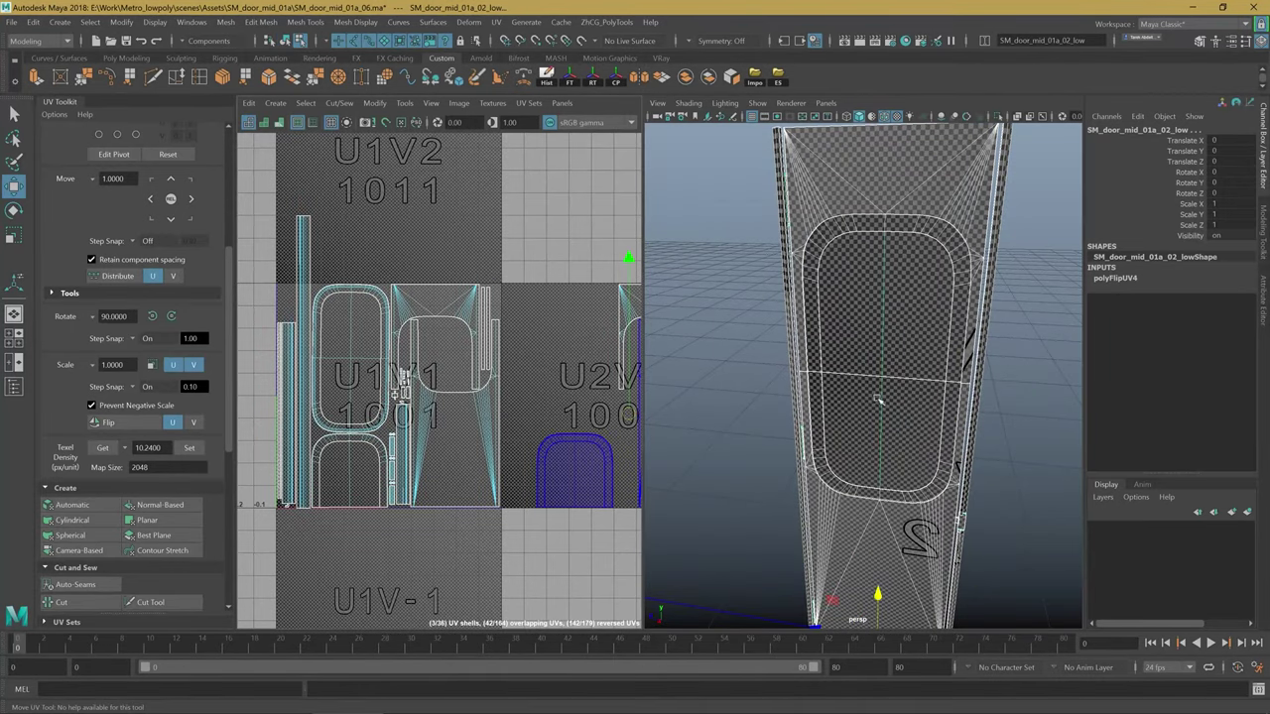
{"action": "left_click", "coordinate": [869, 407]}
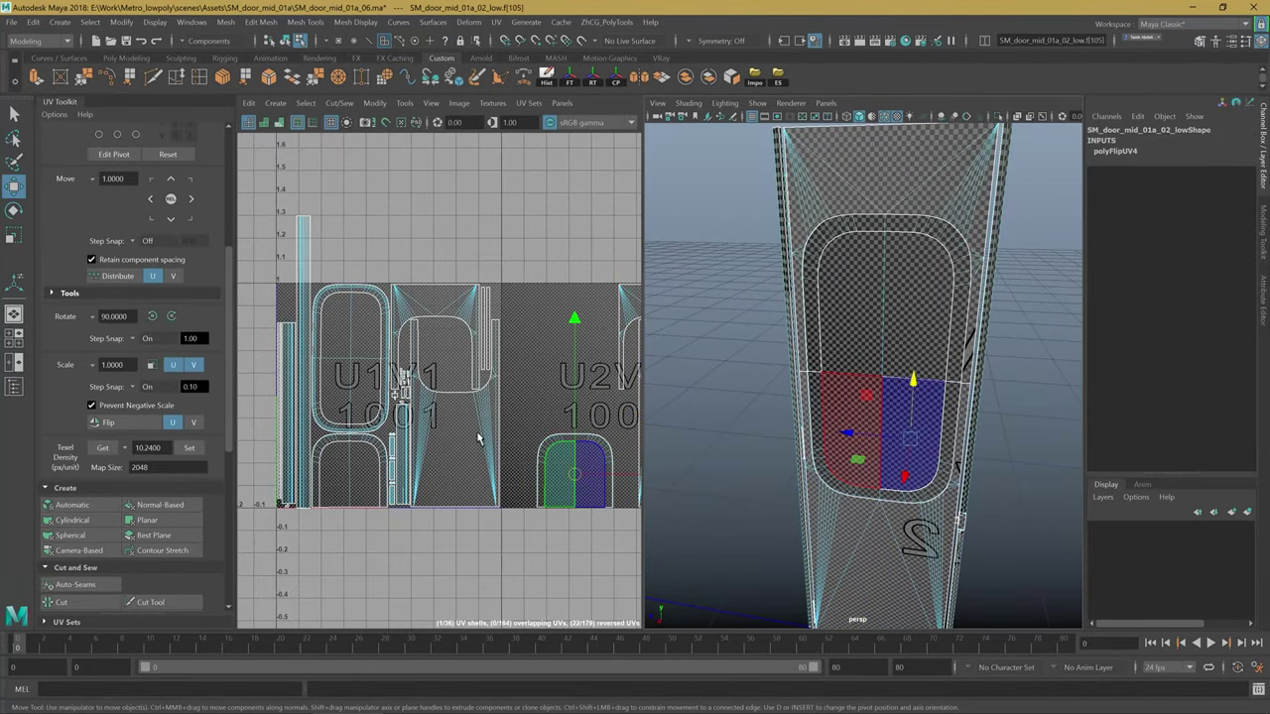
{"action": "left_click", "coordinate": [560, 474], "text": "shift"}
{"action": "scroll", "coordinate": [561, 474], "scroll_direction": "up", "scroll_amount": 1}
{"action": "scroll", "coordinate": [392, 425], "scroll_direction": "down", "scroll_amount": 1}
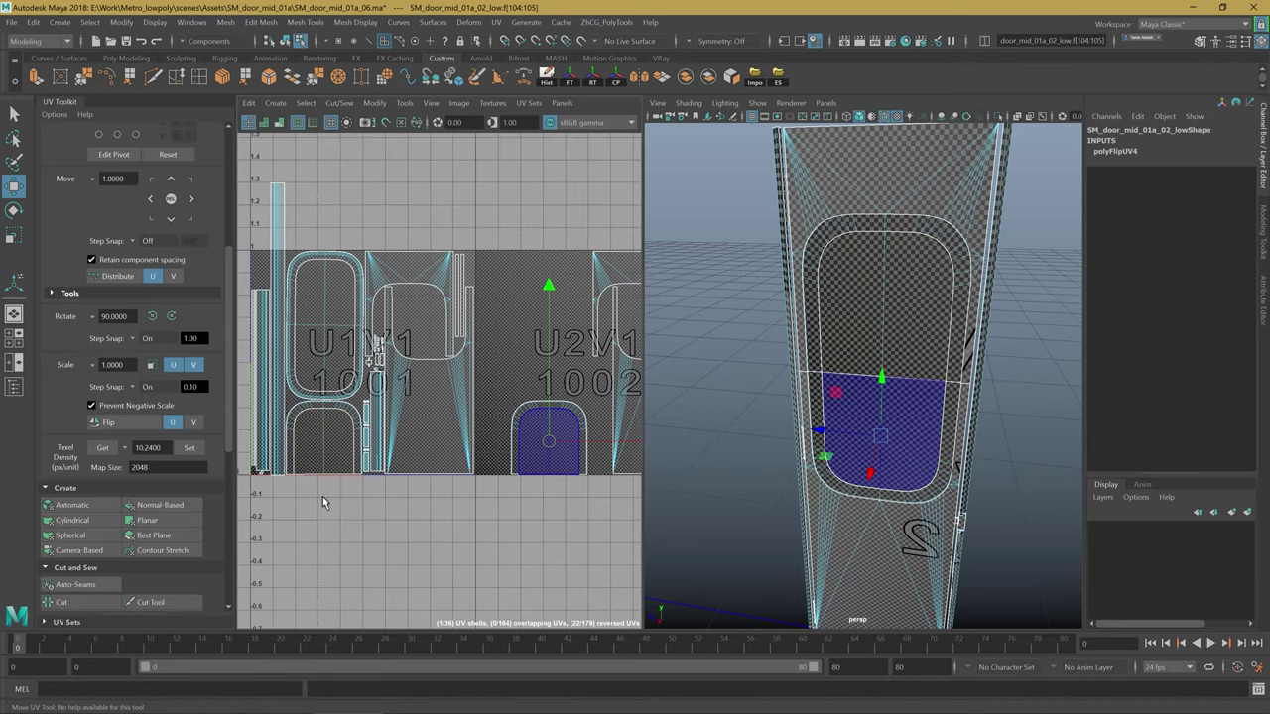
{"action": "left_click", "coordinate": [328, 446]}
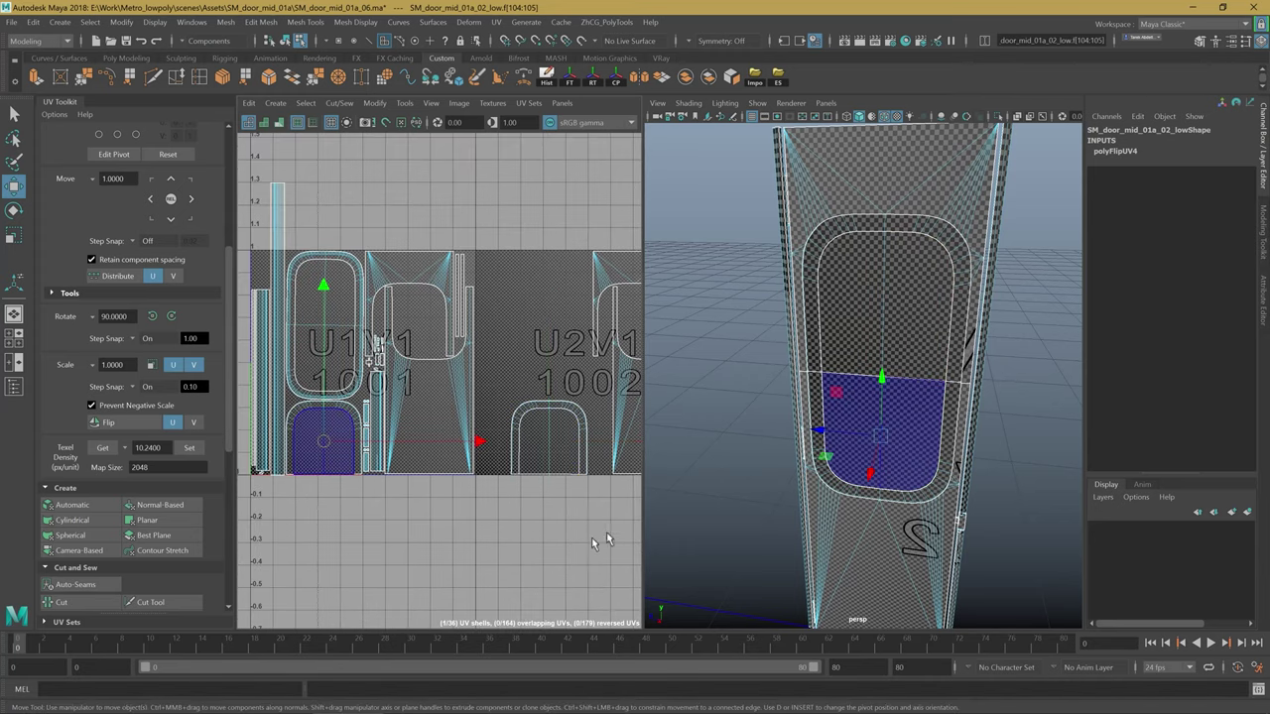
{"action": "left_click", "coordinate": [561, 463]}
{"action": "scroll", "coordinate": [496, 397], "scroll_direction": "up", "scroll_amount": 1}
{"action": "scroll", "coordinate": [477, 434], "scroll_direction": "down", "scroll_amount": 1}
{"action": "middle_click_drag", "start_coordinate": [477, 433], "coordinate": [490, 438], "text": "alt"}
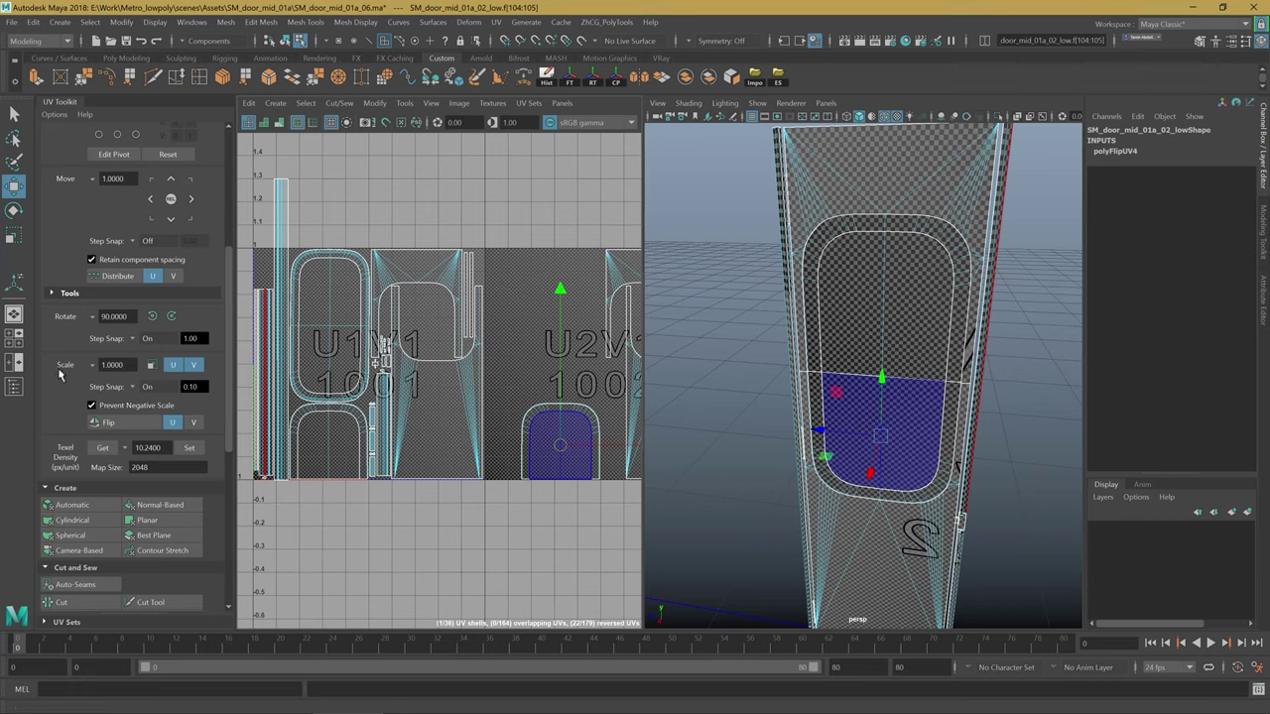
{"action": "scroll", "coordinate": [59, 373], "scroll_direction": "up", "scroll_amount": 3}
{"action": "scroll", "coordinate": [61, 375], "scroll_direction": "up", "scroll_amount": 3}
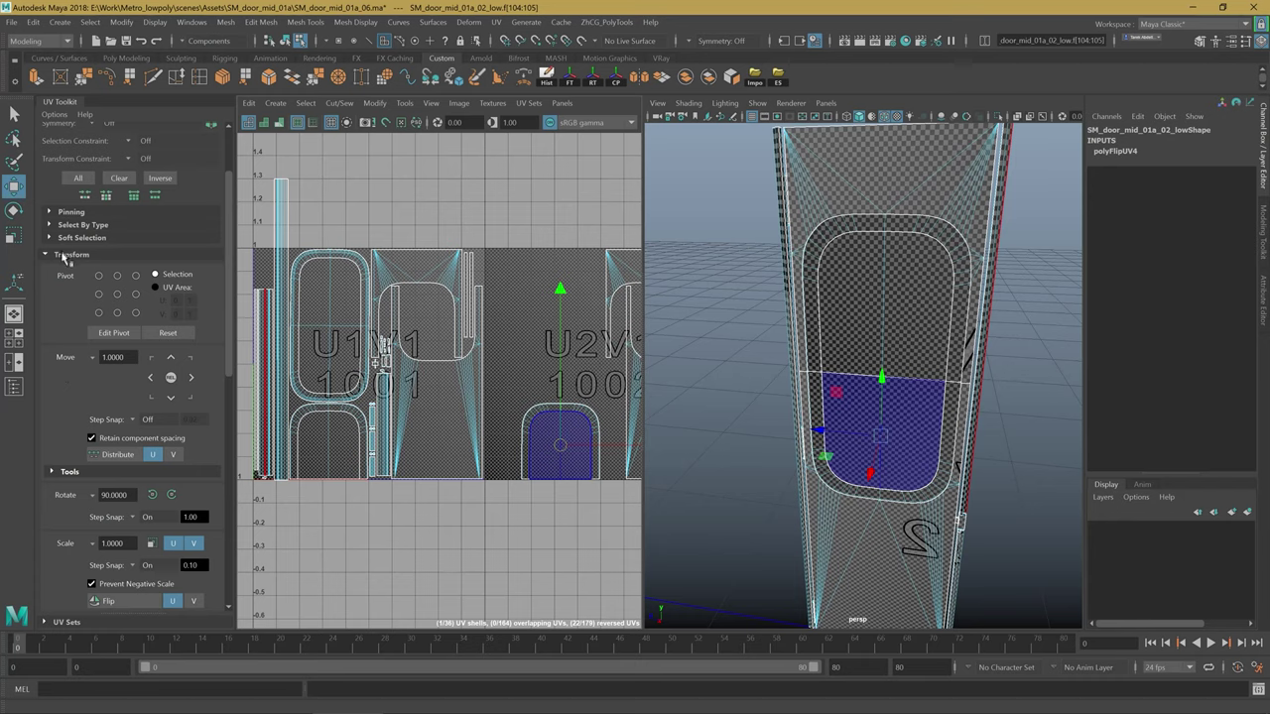
{"action": "scroll", "coordinate": [73, 316], "scroll_direction": "down", "scroll_amount": 1}
{"action": "scroll", "coordinate": [72, 315], "scroll_direction": "down", "scroll_amount": 1}
{"action": "scroll", "coordinate": [70, 347], "scroll_direction": "down", "scroll_amount": 1}
{"action": "scroll", "coordinate": [69, 342], "scroll_direction": "down", "scroll_amount": 1}
{"action": "scroll", "coordinate": [66, 343], "scroll_direction": "down", "scroll_amount": 1}
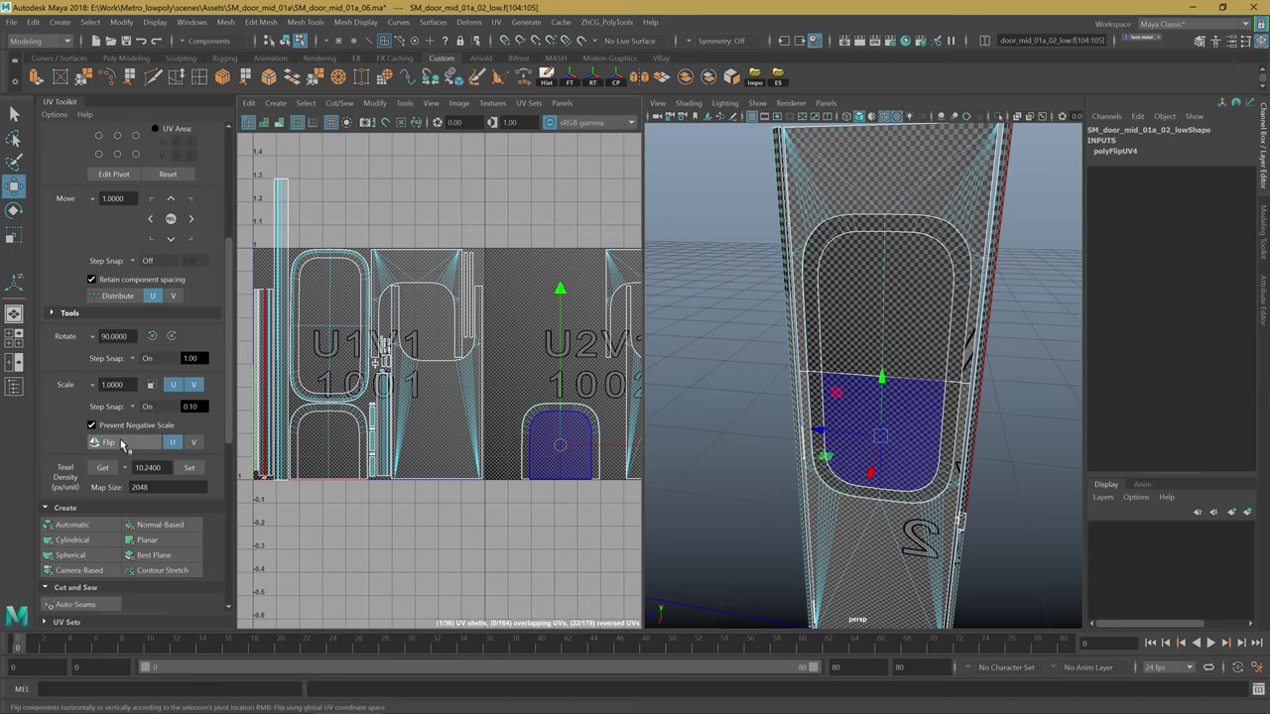
Flip the window UV shell and select the whole door mesh in Object mode.
{"action": "left_click", "coordinate": [170, 445]}
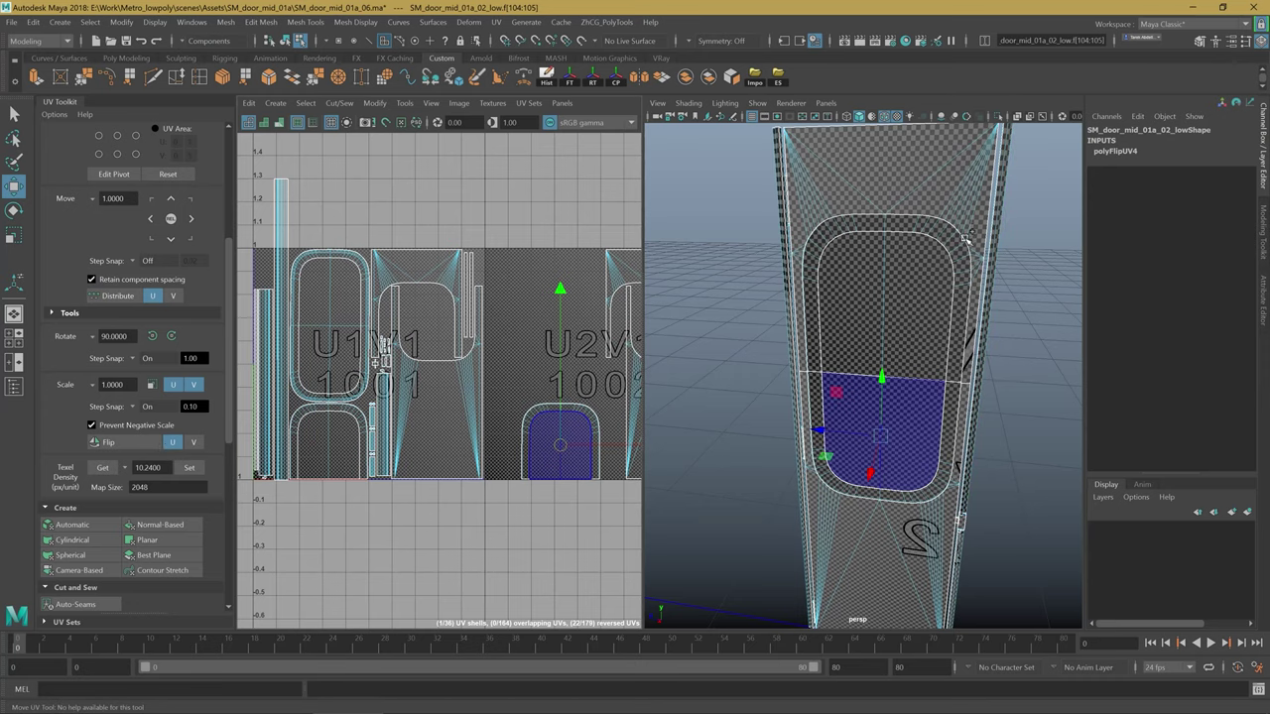
{"action": "left_click_drag", "start_coordinate": [945, 268], "coordinate": [893, 258], "text": "alt"}
{"action": "right_click_drag", "start_coordinate": [886, 256], "coordinate": [947, 236]}
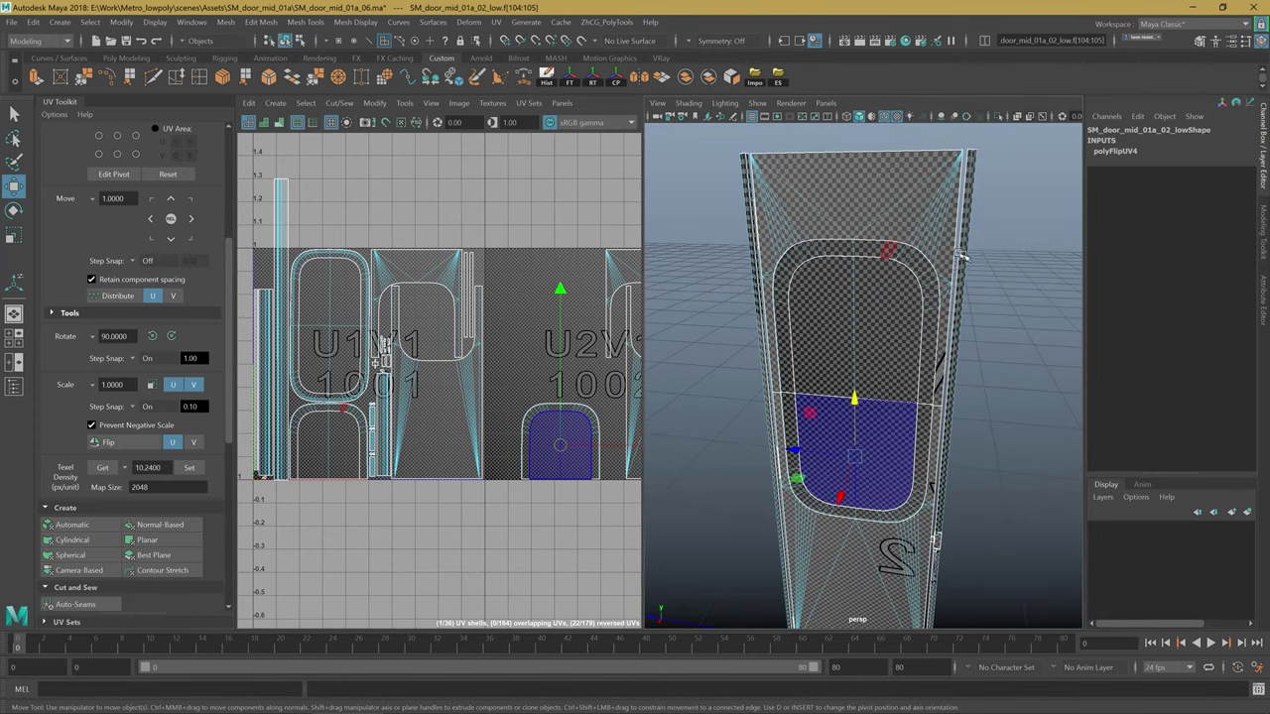
{"action": "left_click", "coordinate": [766, 468]}
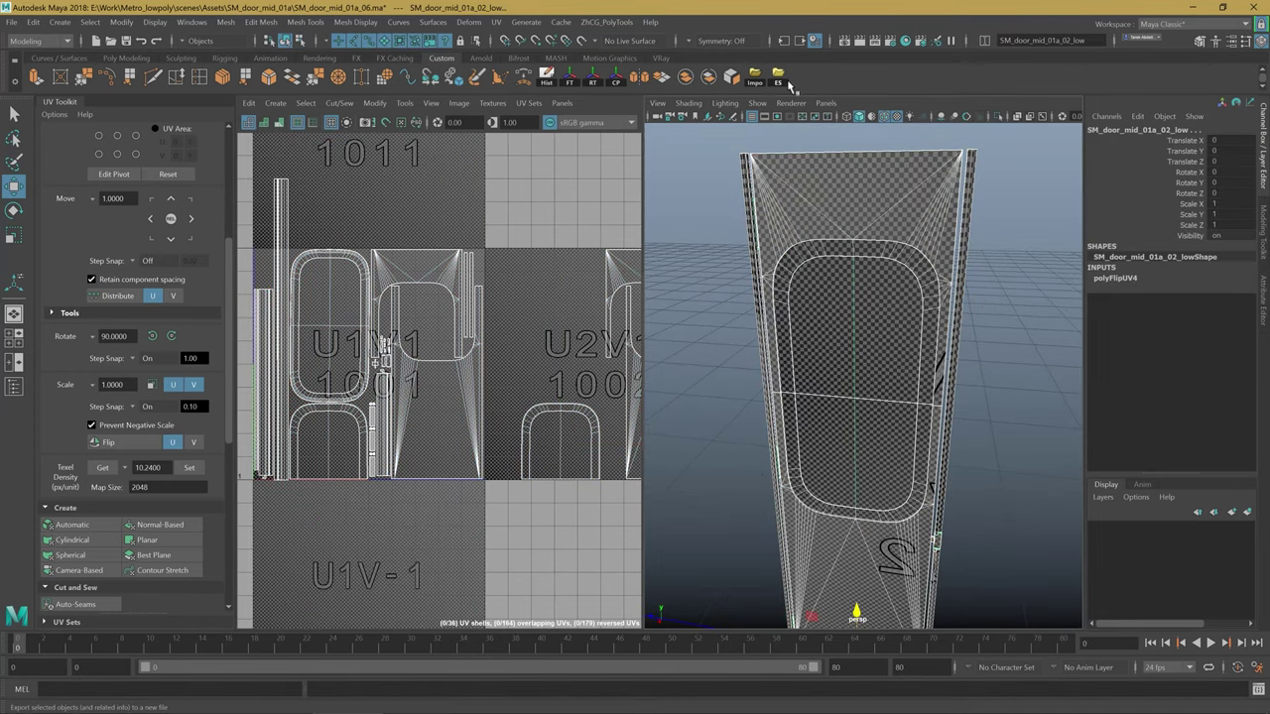
Export the selected door mesh over SM_door_mid_01a_low.fbx.
{"action": "left_click", "coordinate": [786, 83]}
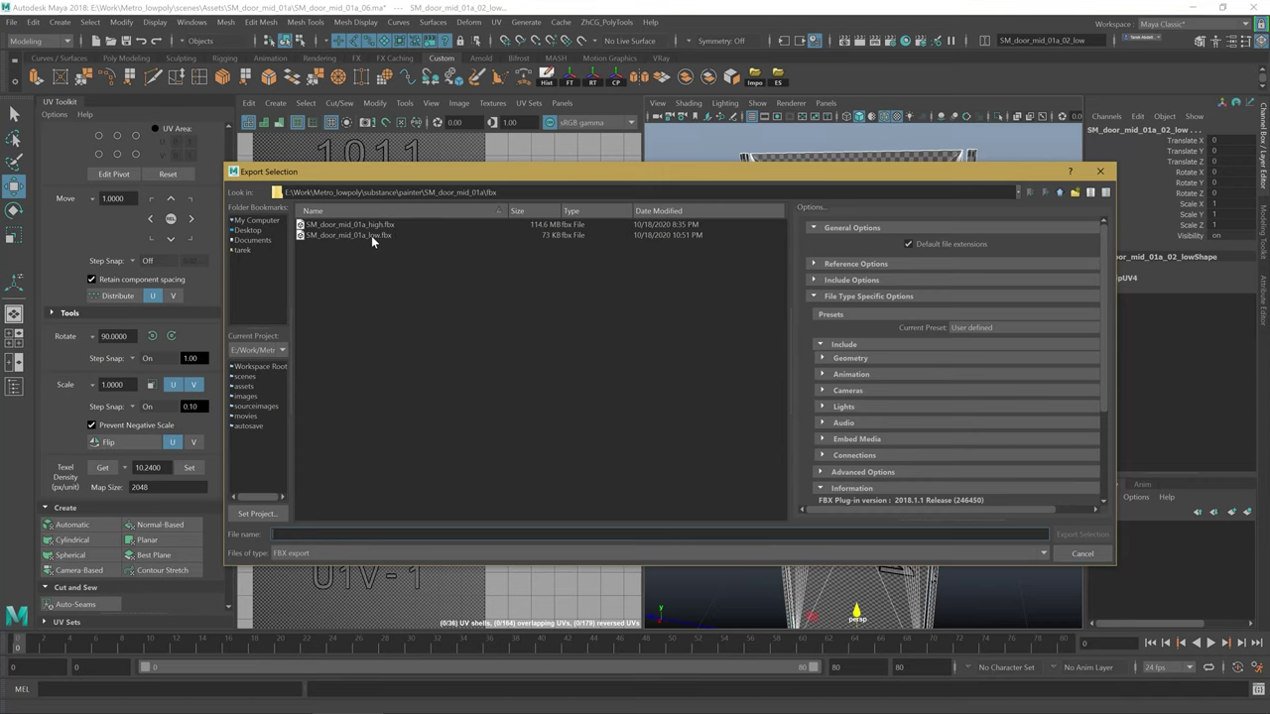
{"action": "left_click", "coordinate": [372, 235]}
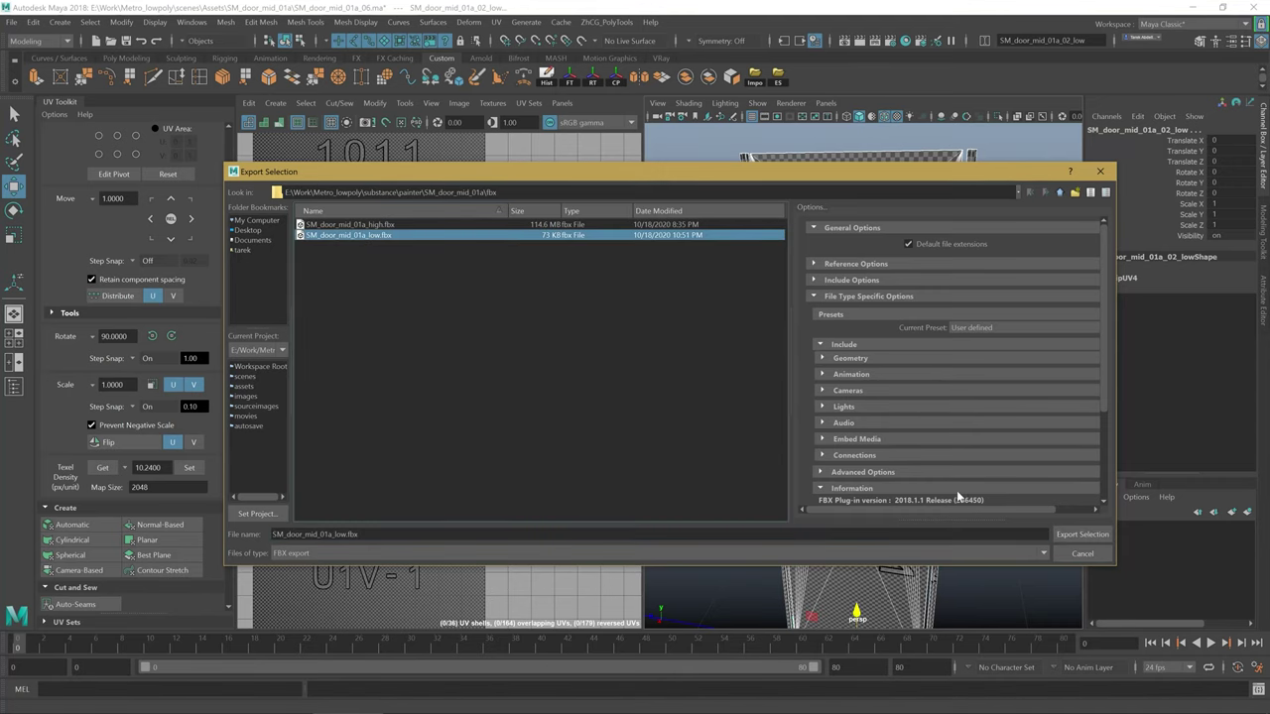
{"action": "left_click", "coordinate": [1072, 558]}
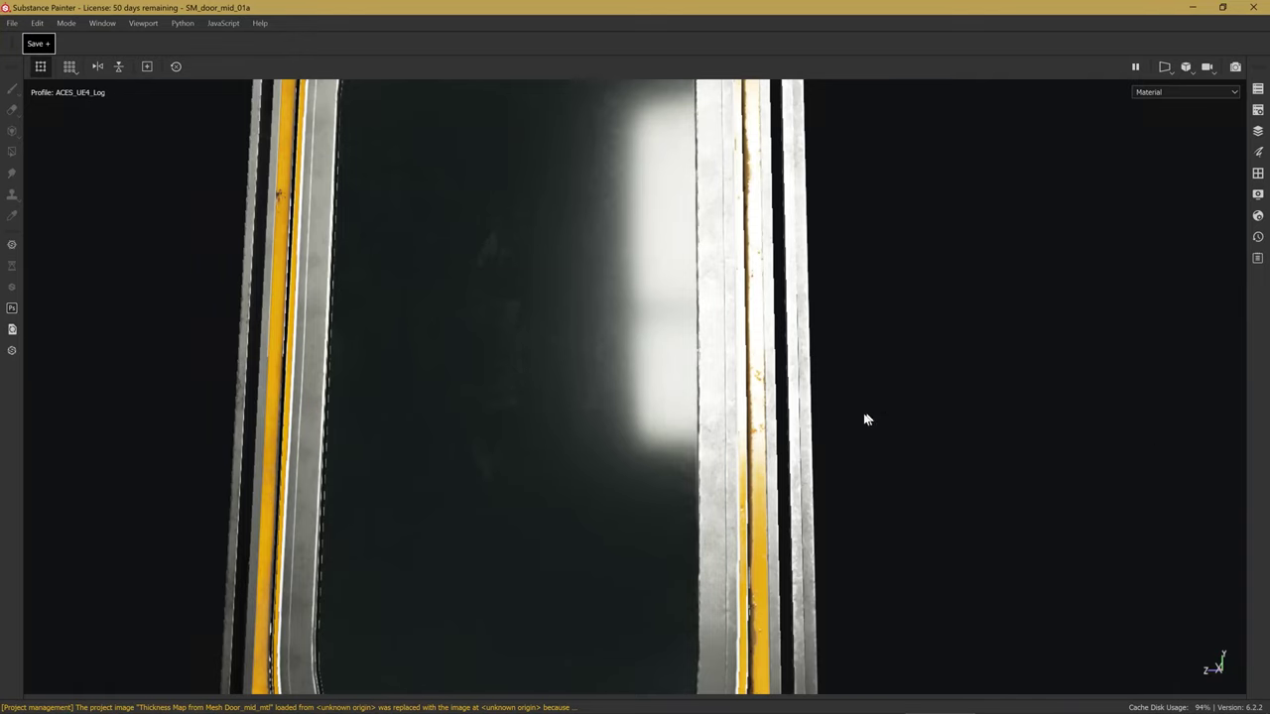
{"action": "scroll", "coordinate": [541, 312], "scroll_direction": "down", "scroll_amount": 5}
{"action": "right_click_drag", "start_coordinate": [542, 312], "coordinate": [476, 335], "text": "shift"}
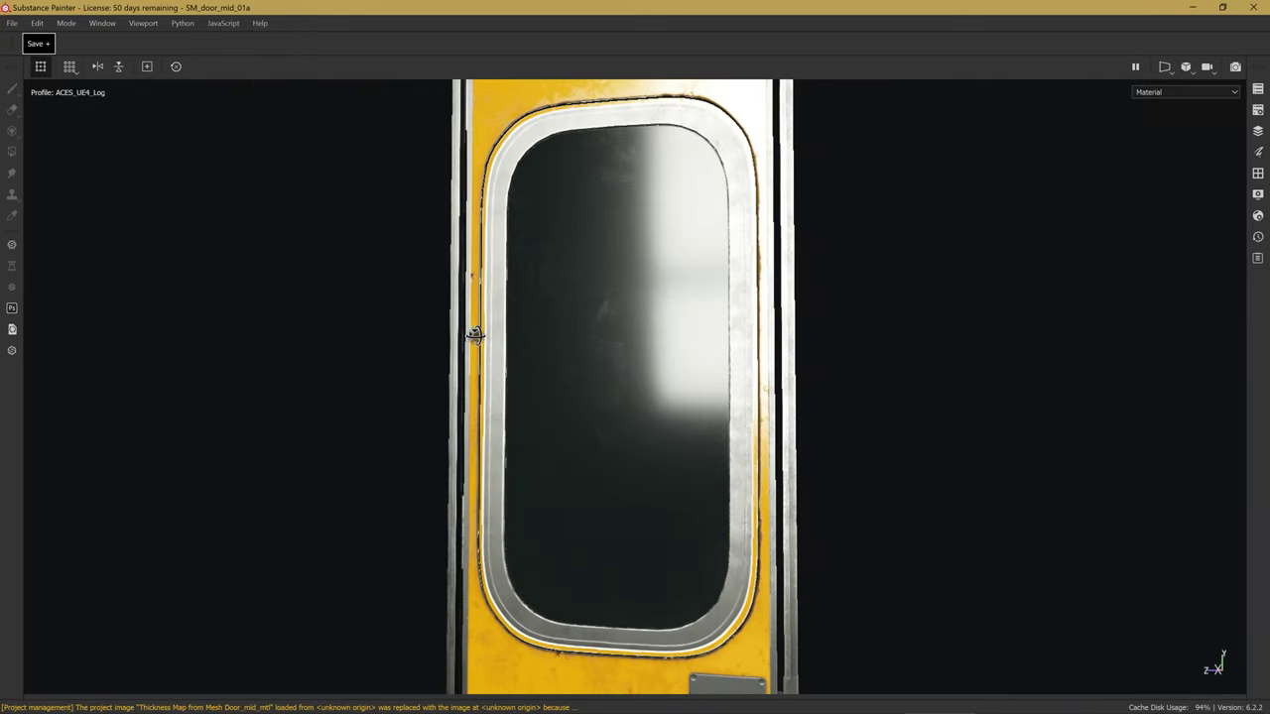
{"action": "scroll", "coordinate": [436, 307], "scroll_direction": "up", "scroll_amount": 2}
{"action": "scroll", "coordinate": [452, 320], "scroll_direction": "up", "scroll_amount": 2}
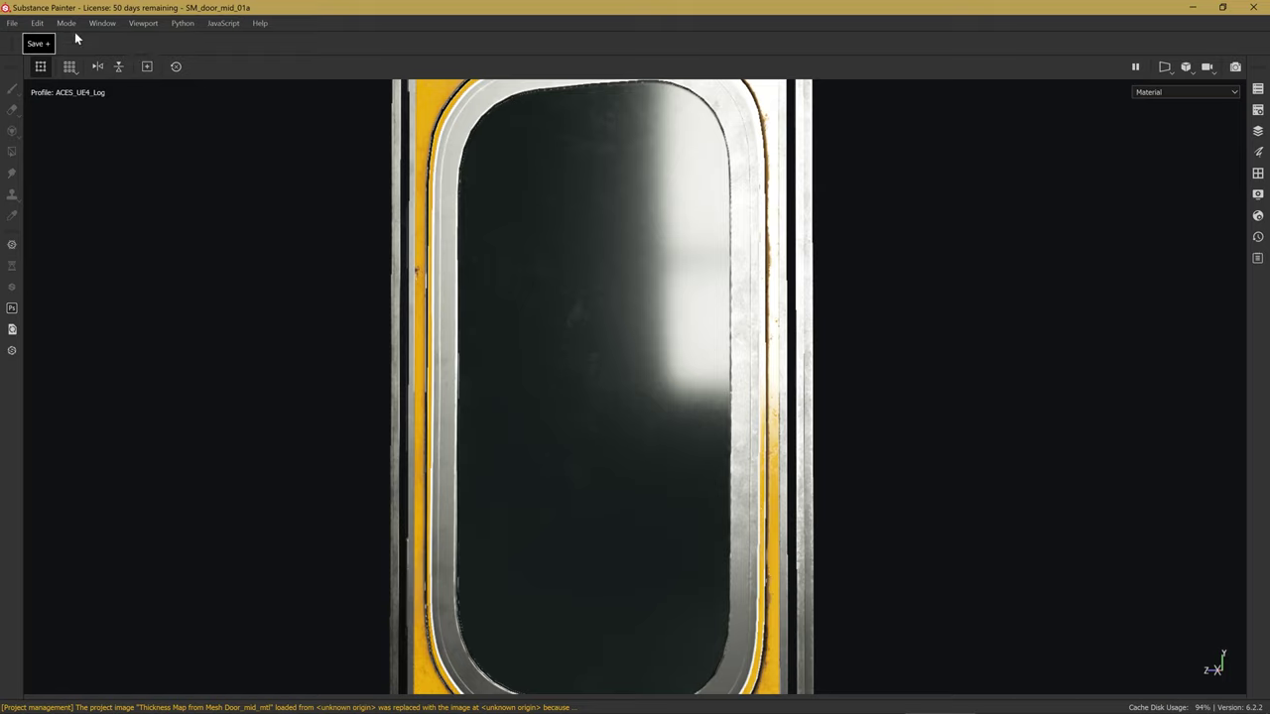
{"action": "left_click", "coordinate": [40, 24]}
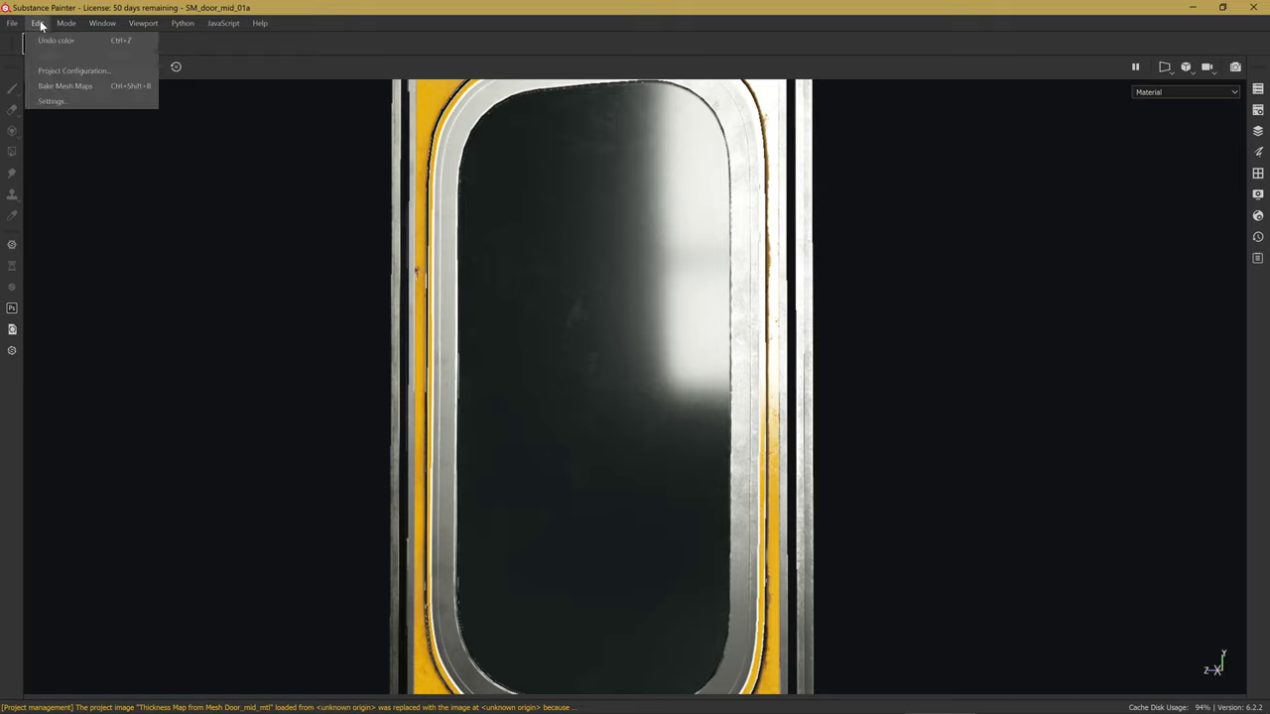
{"action": "left_click", "coordinate": [72, 71]}
{"action": "left_click_drag", "start_coordinate": [595, 230], "coordinate": [181, 182]}
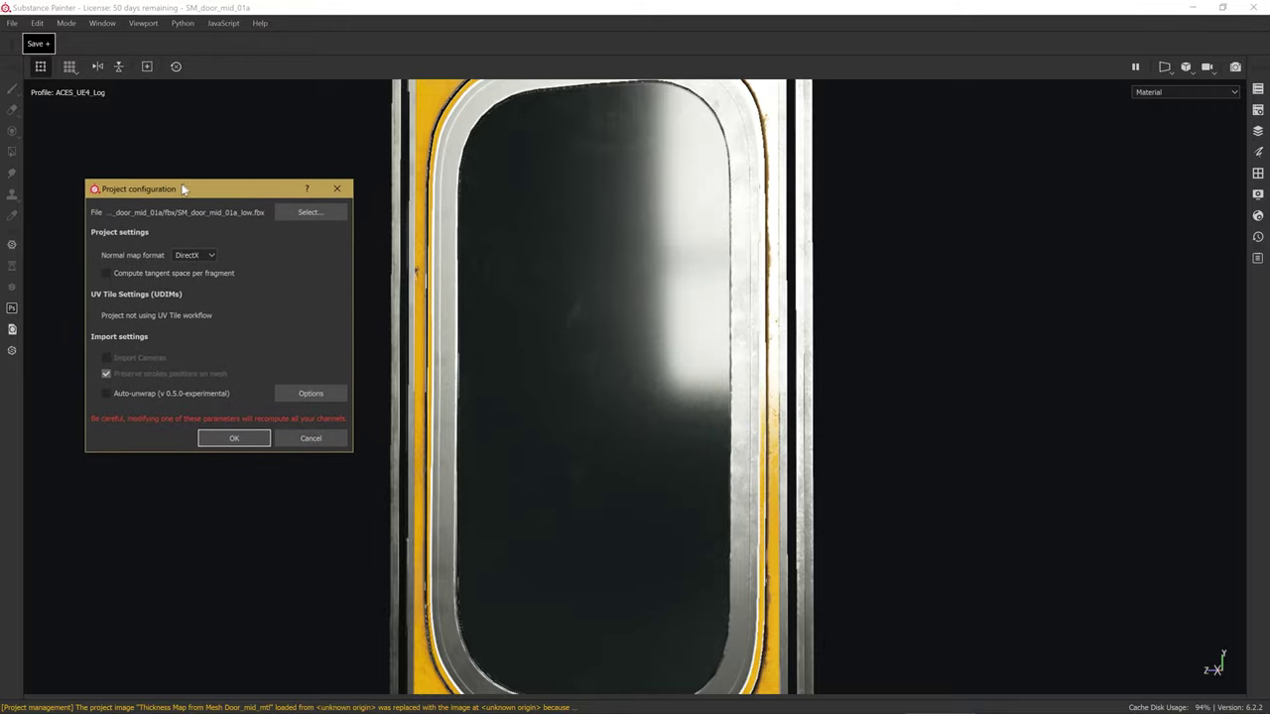
{"action": "left_click", "coordinate": [305, 212]}
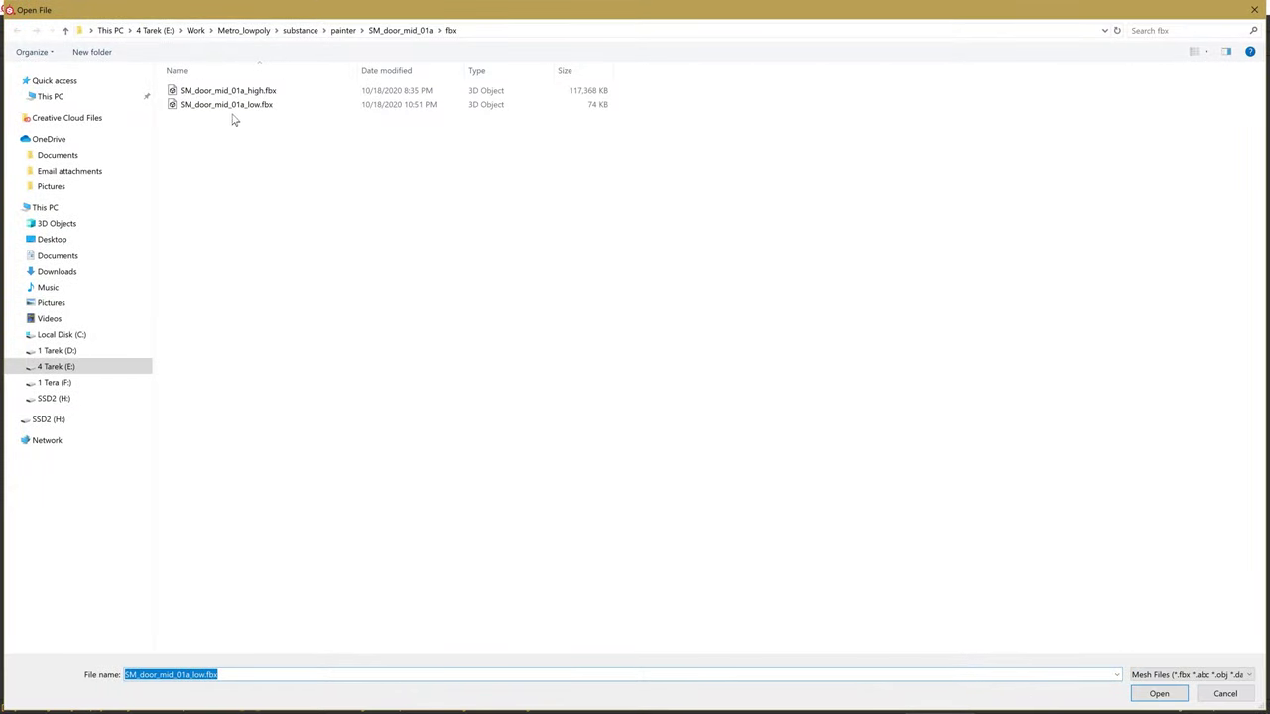
{"action": "double_click", "coordinate": [261, 105]}
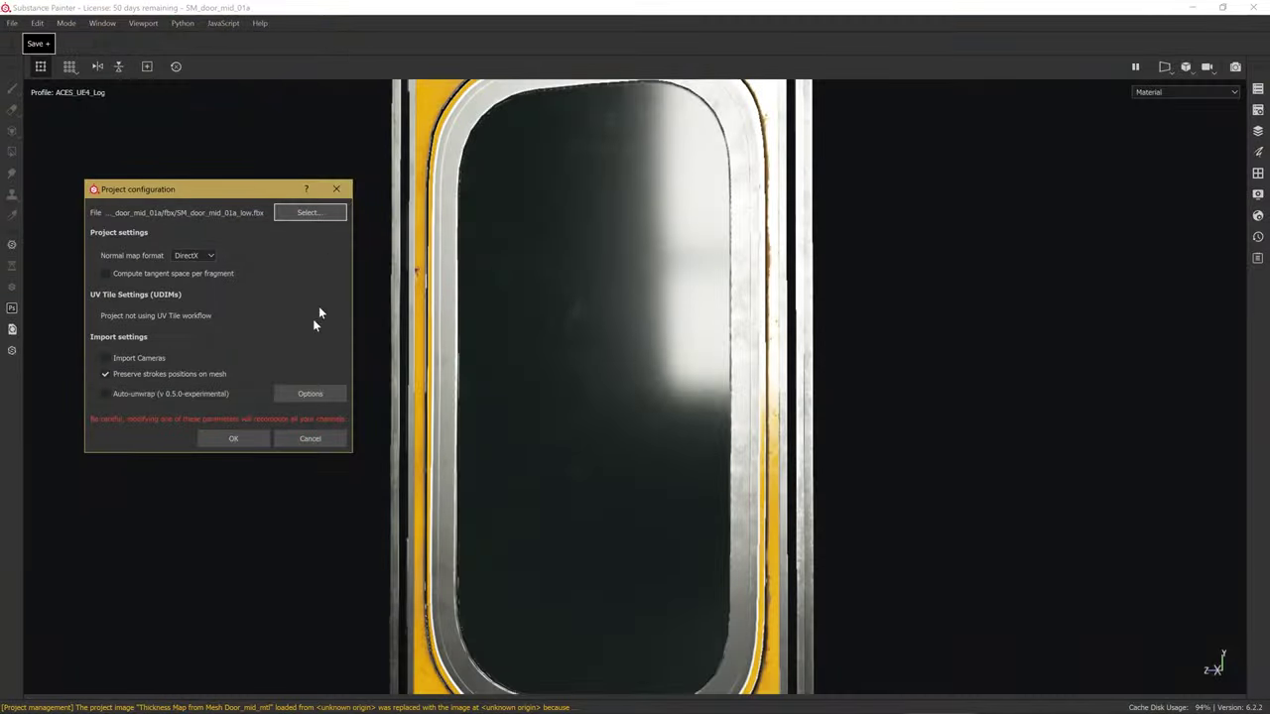
{"action": "left_click", "coordinate": [310, 439]}
Orbit to a close-up of the door's glass window and bring back the layer, texture set, properties and shelf panels.
{"action": "scroll", "coordinate": [705, 394], "scroll_direction": "up", "scroll_amount": 3}
{"action": "scroll", "coordinate": [621, 354], "scroll_direction": "up", "scroll_amount": 3}
{"action": "left_click_drag", "start_coordinate": [641, 300], "coordinate": [656, 330], "text": "alt"}
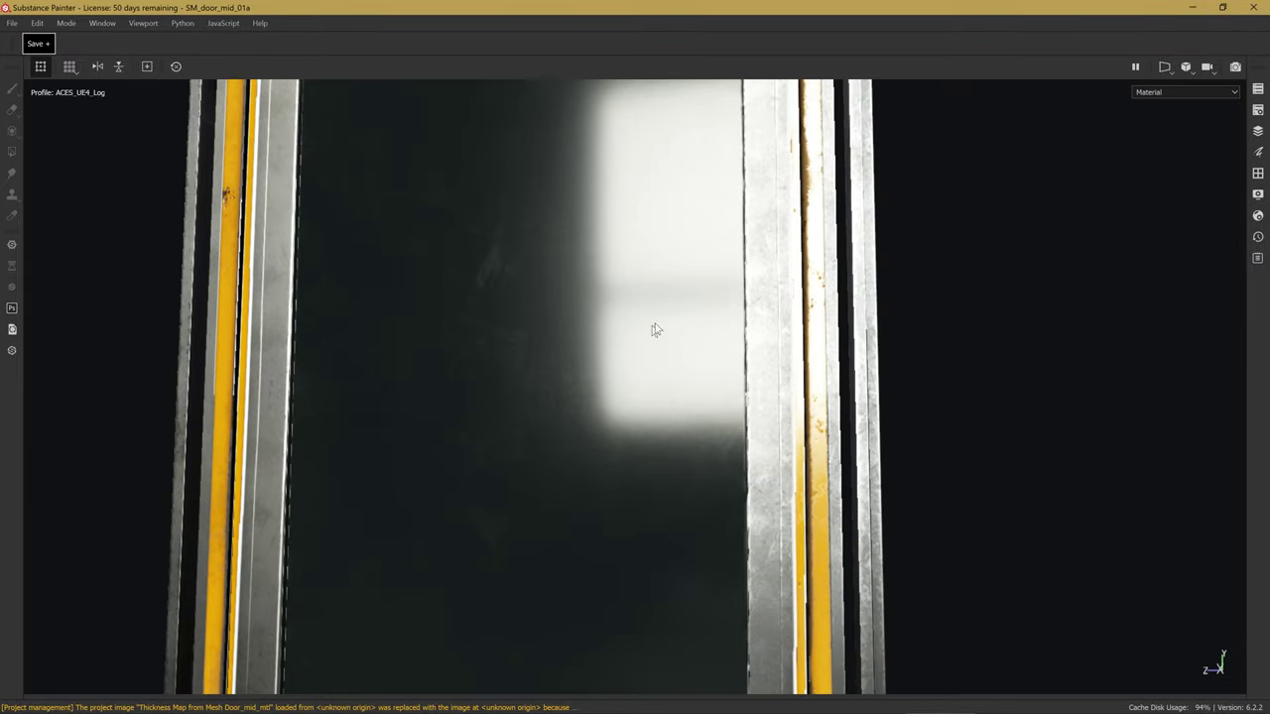
{"action": "mouse_move", "coordinate": [306, 355]}
{"action": "left_mouse_down", "text": "alt"}
{"action": "mouse_move", "coordinate": [609, 364]}
{"action": "mouse_move", "coordinate": [604, 343]}
{"action": "mouse_move", "coordinate": [519, 361]}
{"action": "mouse_move", "coordinate": [811, 380]}
{"action": "left_mouse_up", "text": "alt"}
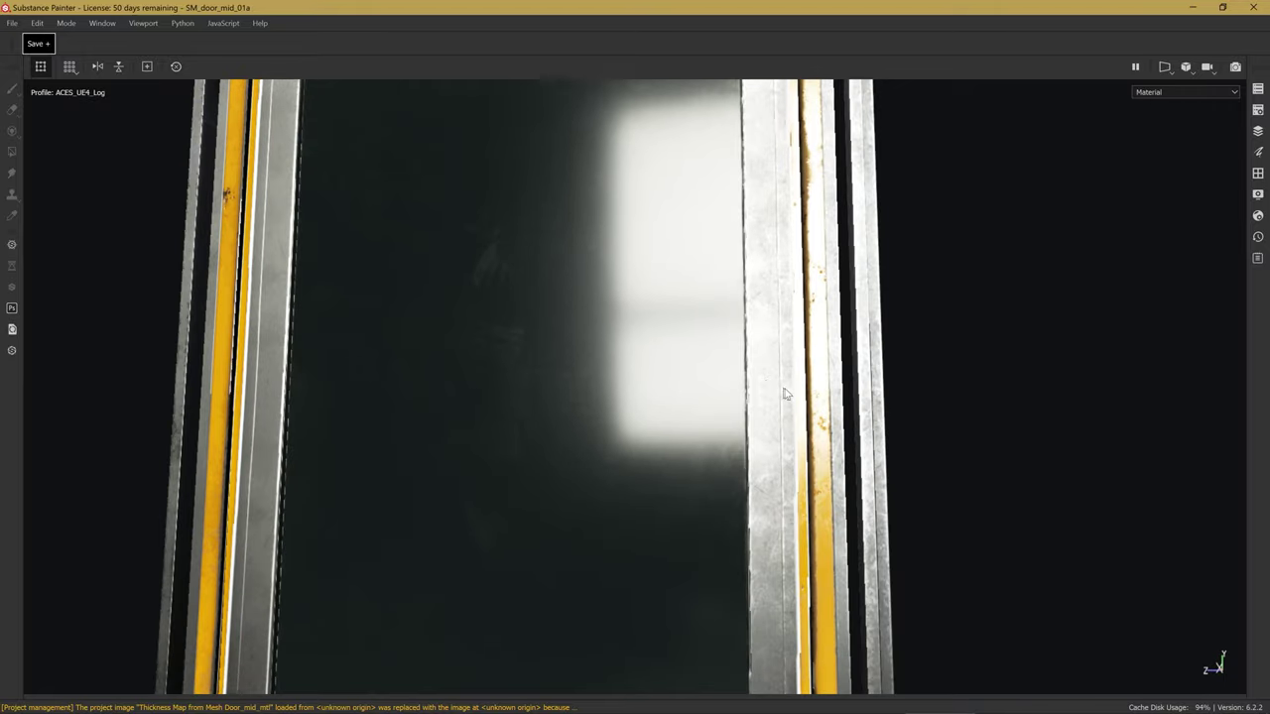
{"action": "mouse_move", "coordinate": [426, 382]}
{"action": "left_mouse_down", "text": "alt"}
{"action": "mouse_move", "coordinate": [493, 377]}
{"action": "mouse_move", "coordinate": [533, 397]}
{"action": "mouse_move", "coordinate": [496, 377]}
{"action": "mouse_move", "coordinate": [502, 409]}
{"action": "mouse_move", "coordinate": [493, 403]}
{"action": "mouse_move", "coordinate": [561, 420]}
{"action": "mouse_move", "coordinate": [509, 429]}
{"action": "mouse_move", "coordinate": [494, 403]}
{"action": "mouse_move", "coordinate": [551, 417]}
{"action": "mouse_move", "coordinate": [391, 363]}
{"action": "mouse_move", "coordinate": [502, 360]}
{"action": "mouse_move", "coordinate": [447, 377]}
{"action": "mouse_move", "coordinate": [603, 386]}
{"action": "mouse_move", "coordinate": [536, 377]}
{"action": "mouse_move", "coordinate": [546, 434]}
{"action": "mouse_move", "coordinate": [602, 476]}
{"action": "mouse_move", "coordinate": [428, 459]}
{"action": "mouse_move", "coordinate": [566, 467]}
{"action": "mouse_move", "coordinate": [552, 456]}
{"action": "mouse_move", "coordinate": [661, 493]}
{"action": "left_mouse_up", "text": "alt"}
{"action": "key", "text": "Tab"}
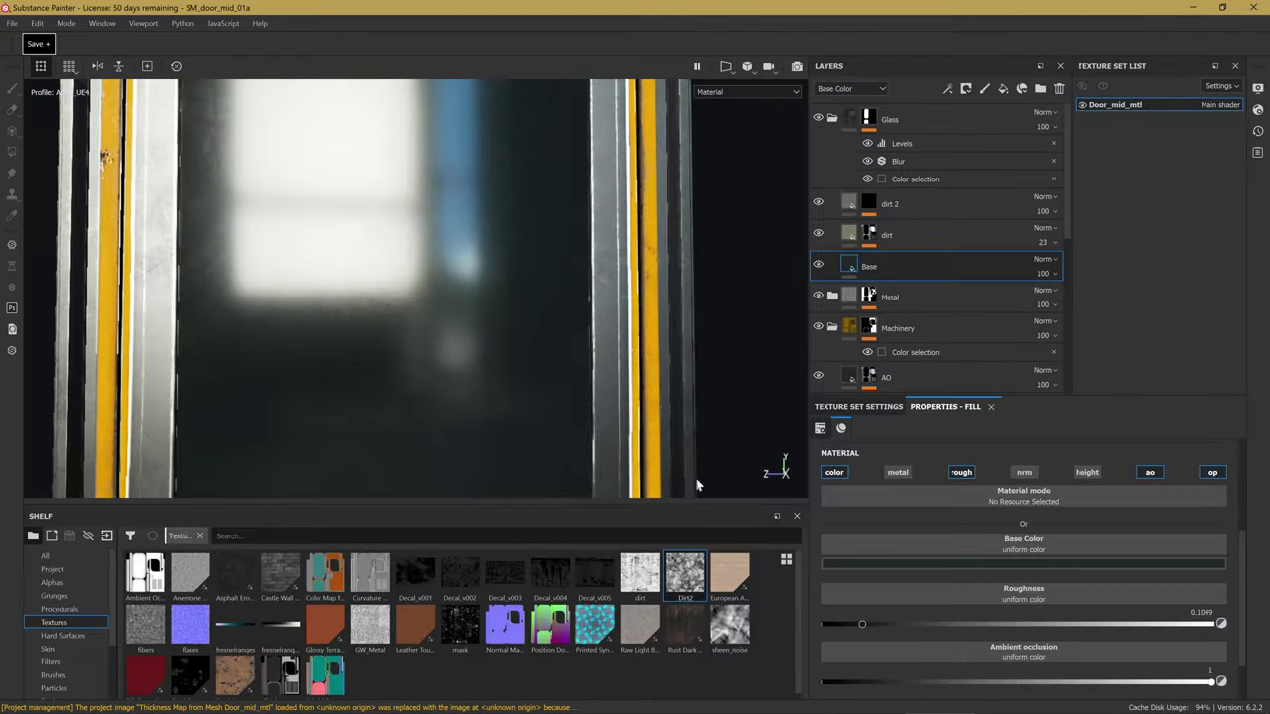
Select the dirt layer's mask and target its second Paint effect.
{"action": "mouse_move", "coordinate": [562, 342]}
{"action": "middle_mouse_down", "text": "alt"}
{"action": "mouse_move", "coordinate": [545, 328]}
{"action": "mouse_move", "coordinate": [598, 340]}
{"action": "middle_mouse_up", "text": "alt"}
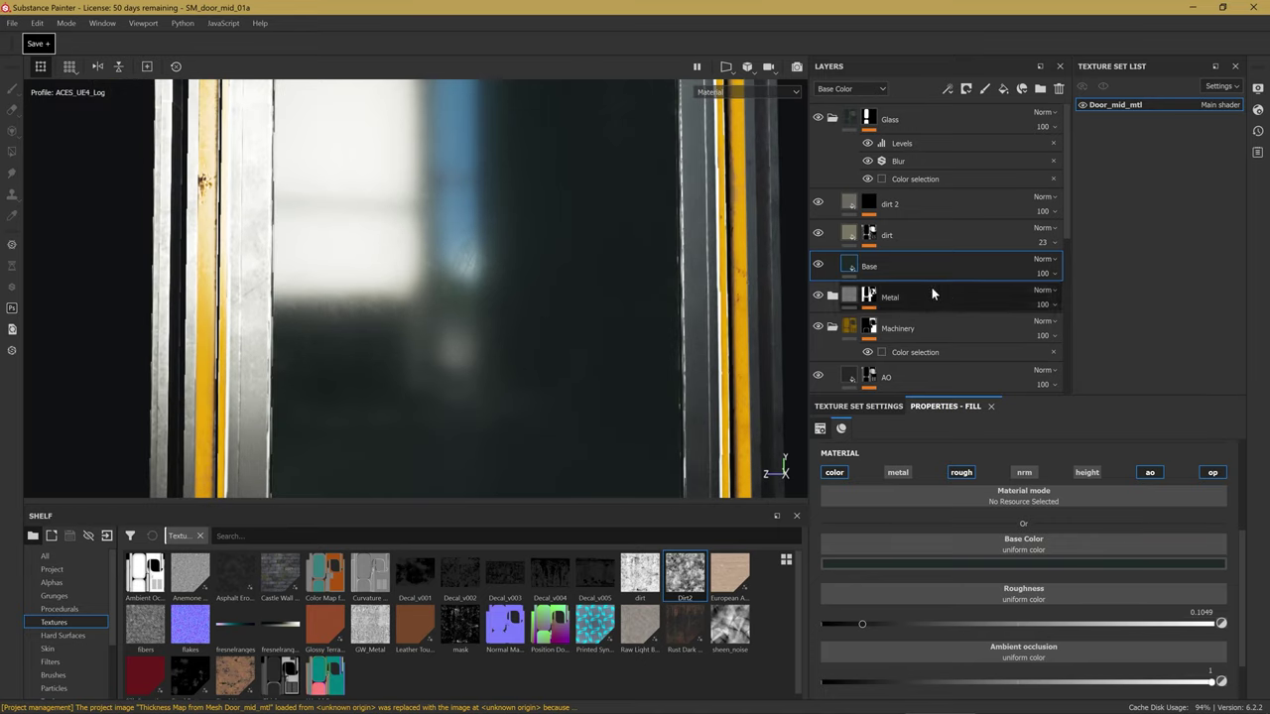
{"action": "left_click", "coordinate": [909, 236]}
{"action": "left_click", "coordinate": [869, 232]}
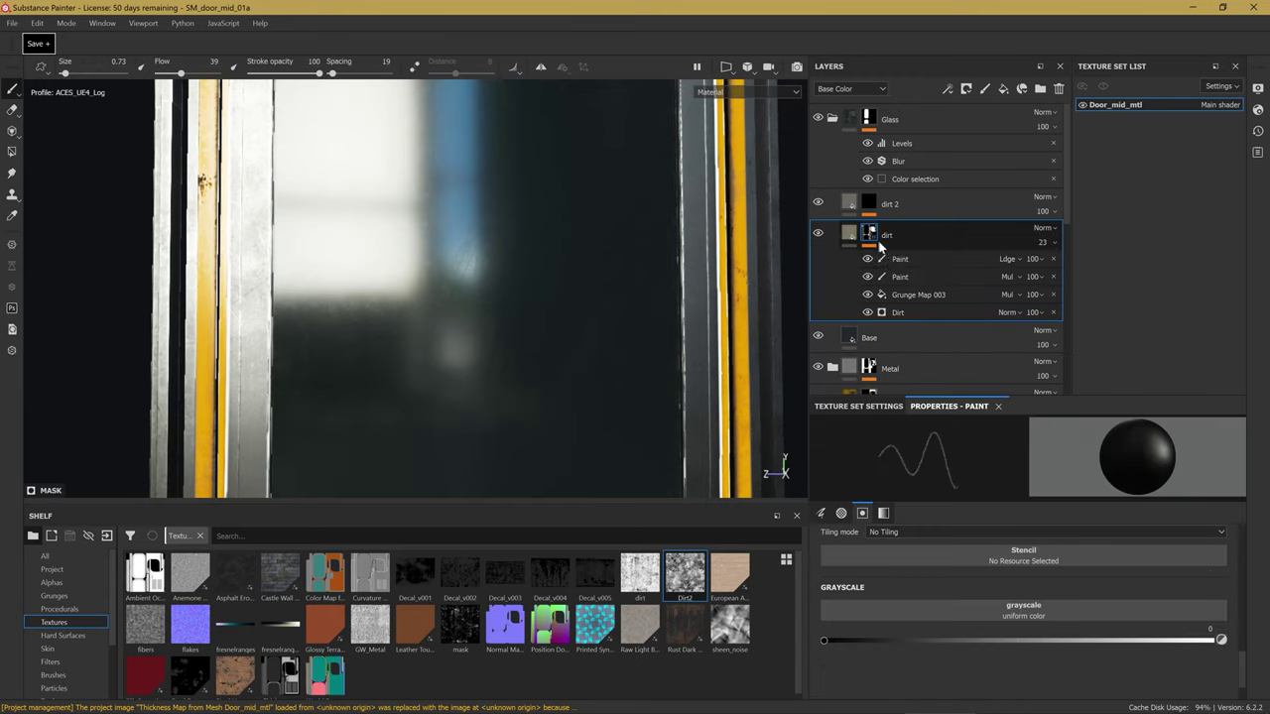
{"action": "scroll", "coordinate": [1089, 566], "scroll_direction": "up", "scroll_amount": 5}
{"action": "scroll", "coordinate": [1088, 567], "scroll_direction": "up", "scroll_amount": 3}
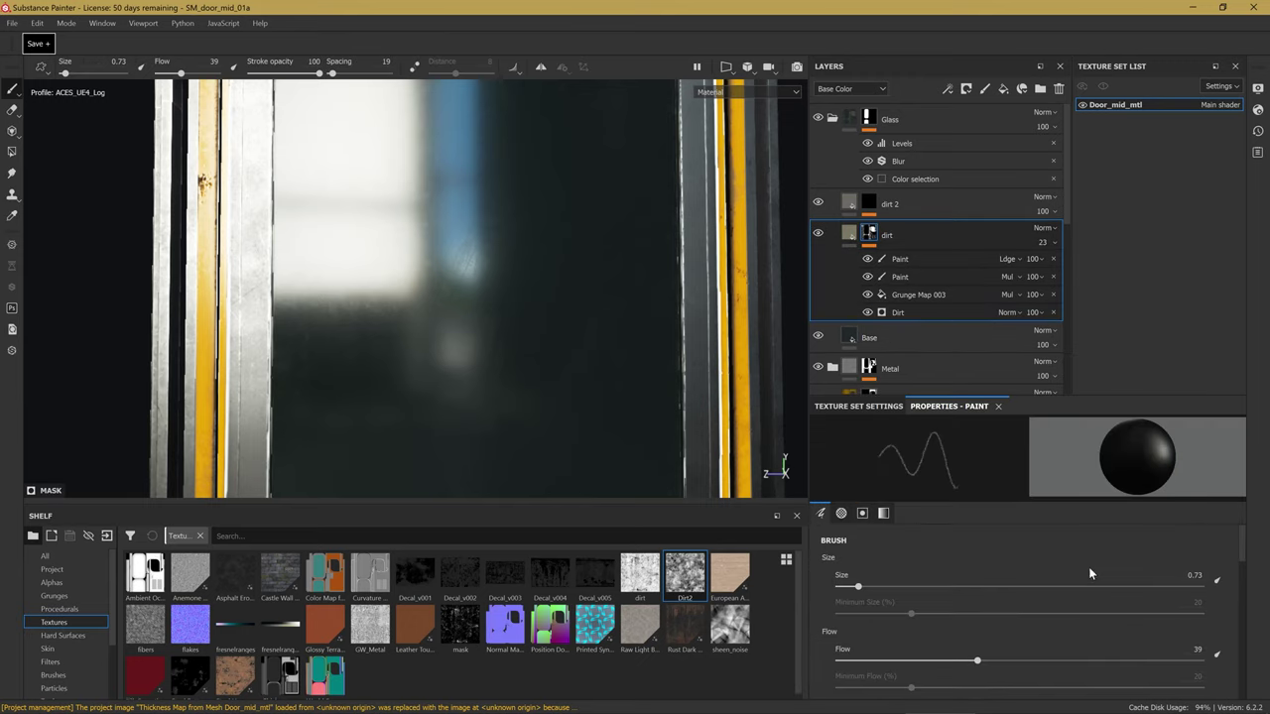
{"action": "left_click", "coordinate": [911, 276]}
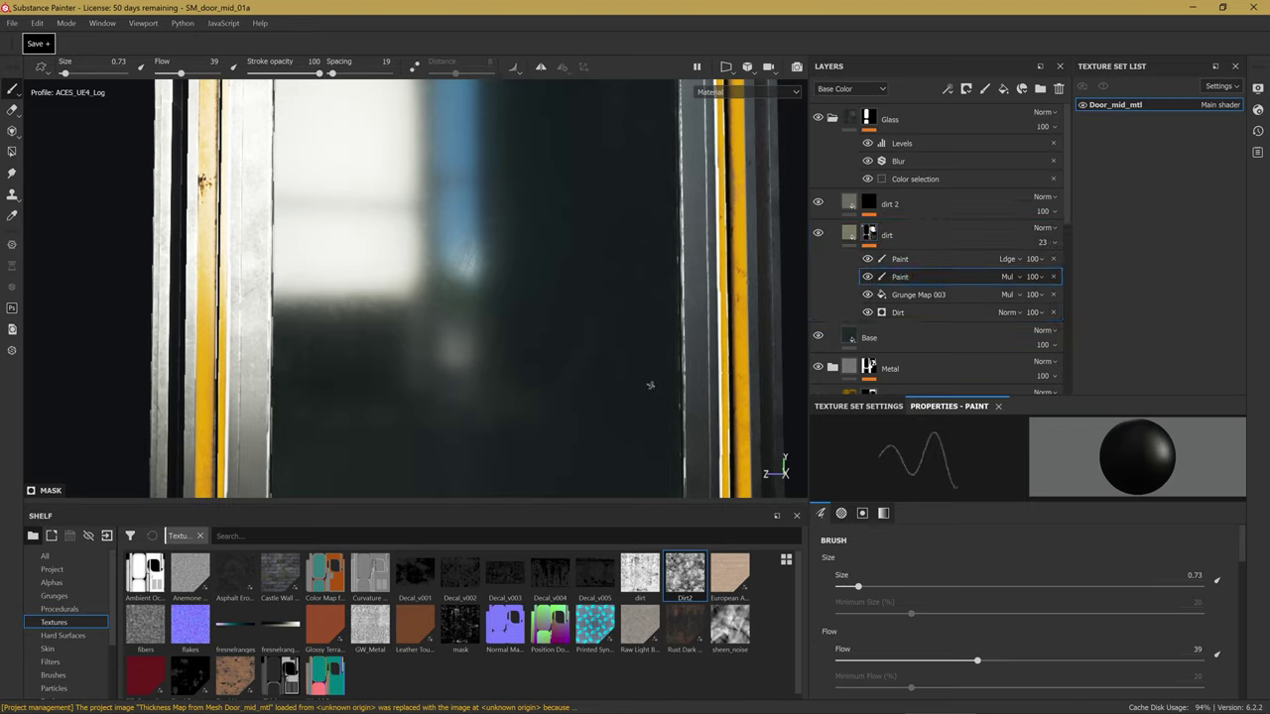
Set the brush size to 9.07 and flow to 100, framing the door window.
{"action": "scroll", "coordinate": [505, 303], "scroll_direction": "up", "scroll_amount": 2}
{"action": "scroll", "coordinate": [499, 308], "scroll_direction": "up", "scroll_amount": 3}
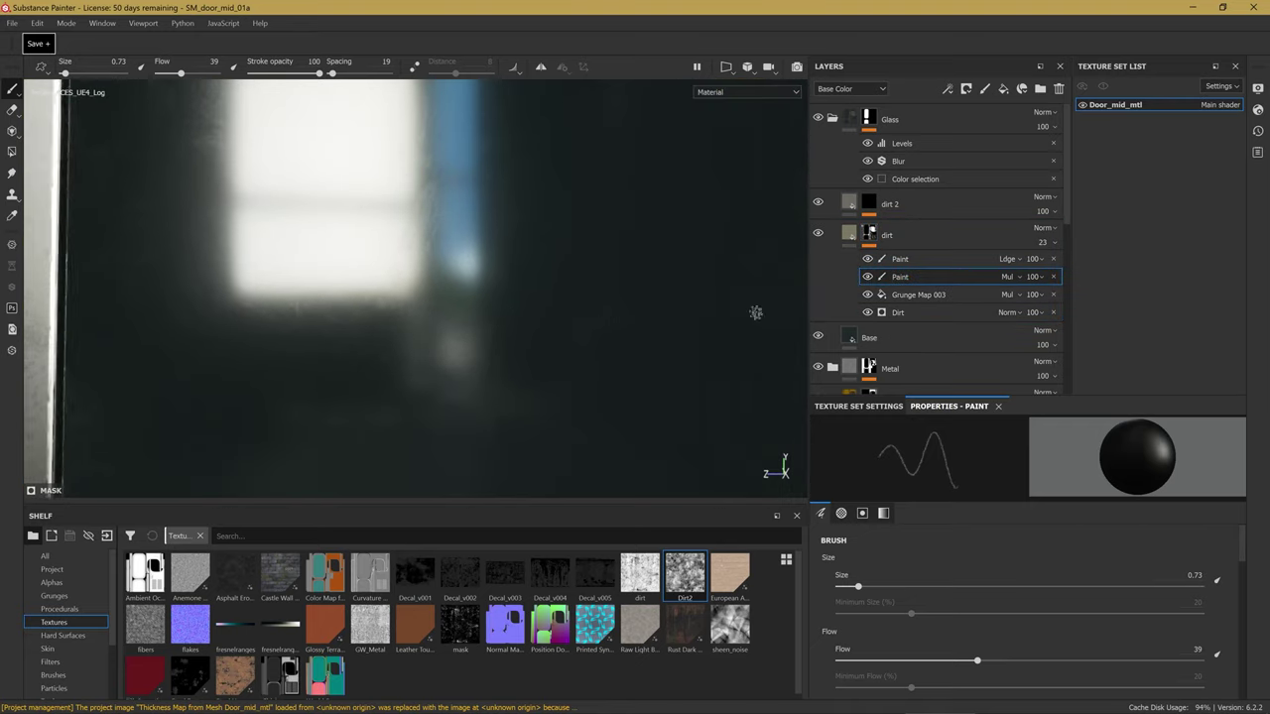
{"action": "mouse_move", "coordinate": [499, 314]}
{"action": "right_mouse_down", "text": "ctrl"}
{"action": "mouse_move", "coordinate": [518, 307]}
{"action": "mouse_move", "coordinate": [467, 323]}
{"action": "right_mouse_up", "text": "ctrl"}
{"action": "mouse_move", "coordinate": [443, 323]}
{"action": "left_mouse_down", "text": "ctrl"}
{"action": "mouse_move", "coordinate": [516, 323]}
{"action": "mouse_move", "coordinate": [354, 312]}
{"action": "left_mouse_up", "text": "ctrl"}
{"action": "scroll", "coordinate": [474, 324], "scroll_direction": "down", "scroll_amount": 2}
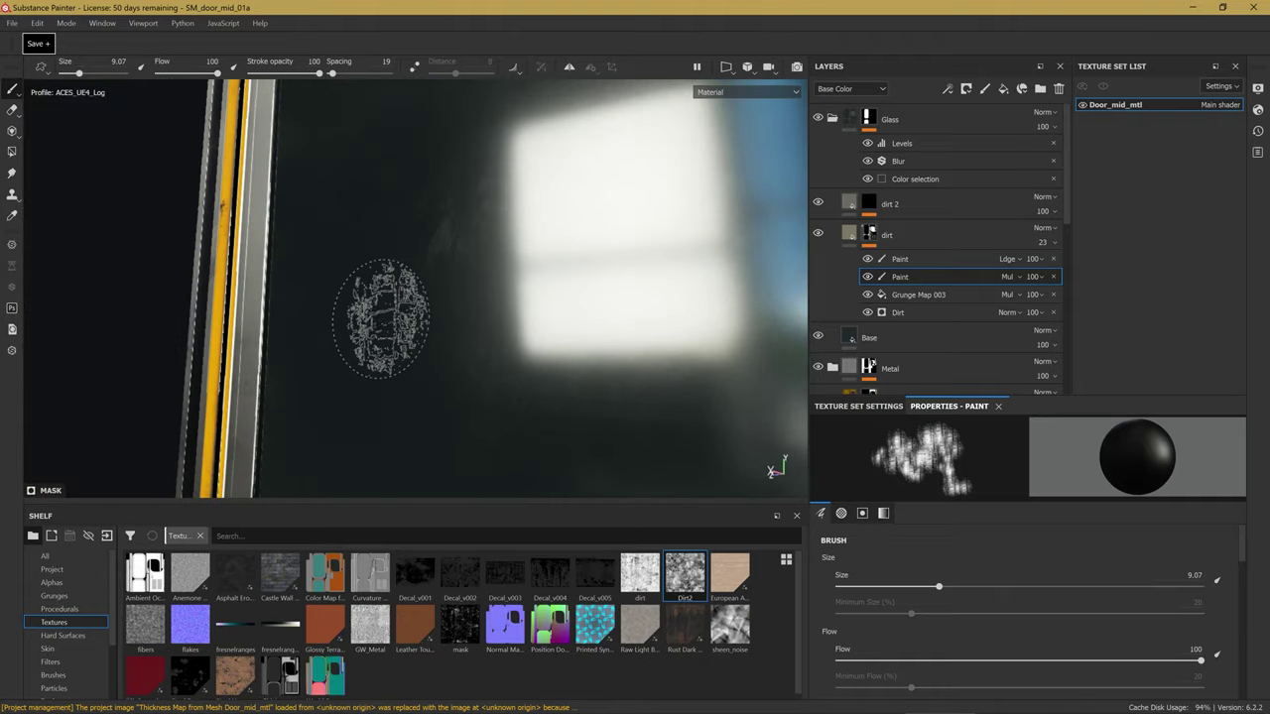
{"action": "mouse_move", "coordinate": [670, 419]}
{"action": "left_mouse_down", "text": "alt"}
{"action": "mouse_move", "coordinate": [468, 311]}
{"action": "mouse_move", "coordinate": [425, 368]}
{"action": "mouse_move", "coordinate": [510, 453]}
{"action": "left_mouse_up", "text": "alt"}
{"action": "mouse_move", "coordinate": [447, 378]}
{"action": "left_mouse_down", "text": "alt"}
{"action": "mouse_move", "coordinate": [539, 424]}
{"action": "mouse_move", "coordinate": [505, 321]}
{"action": "mouse_move", "coordinate": [426, 368]}
{"action": "left_mouse_up", "text": "alt"}
{"action": "mouse_move", "coordinate": [302, 322]}
{"action": "left_mouse_down", "text": "alt"}
{"action": "mouse_move", "coordinate": [349, 346]}
{"action": "mouse_move", "coordinate": [119, 496]}
{"action": "mouse_move", "coordinate": [425, 242]}
{"action": "left_mouse_up", "text": "alt"}
{"action": "mouse_move", "coordinate": [383, 340]}
{"action": "left_mouse_down", "text": "alt"}
{"action": "mouse_move", "coordinate": [439, 354]}
{"action": "mouse_move", "coordinate": [576, 315]}
{"action": "mouse_move", "coordinate": [396, 461]}
{"action": "mouse_move", "coordinate": [459, 462]}
{"action": "mouse_move", "coordinate": [427, 330]}
{"action": "mouse_move", "coordinate": [467, 312]}
{"action": "mouse_move", "coordinate": [411, 348]}
{"action": "mouse_move", "coordinate": [486, 352]}
{"action": "mouse_move", "coordinate": [453, 241]}
{"action": "mouse_move", "coordinate": [406, 261]}
{"action": "mouse_move", "coordinate": [502, 453]}
{"action": "mouse_move", "coordinate": [492, 274]}
{"action": "mouse_move", "coordinate": [497, 445]}
{"action": "mouse_move", "coordinate": [454, 368]}
{"action": "mouse_move", "coordinate": [204, 298]}
{"action": "mouse_move", "coordinate": [371, 282]}
{"action": "mouse_move", "coordinate": [496, 289]}
{"action": "mouse_move", "coordinate": [352, 292]}
{"action": "mouse_move", "coordinate": [386, 299]}
{"action": "mouse_move", "coordinate": [407, 268]}
{"action": "mouse_move", "coordinate": [414, 283]}
{"action": "mouse_move", "coordinate": [326, 249]}
{"action": "left_mouse_up", "text": "alt"}
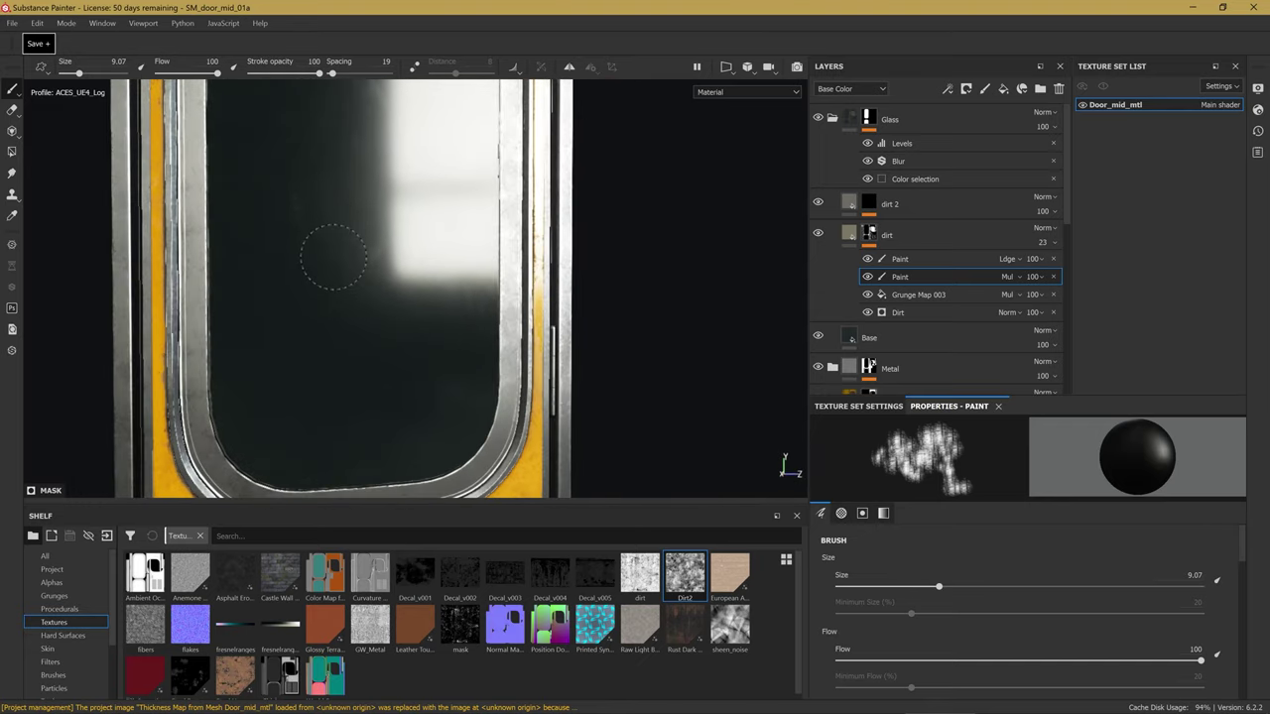
Set the dirt layer's opacity to 93, up from 23.
{"action": "middle_click_drag", "start_coordinate": [404, 310], "coordinate": [384, 330], "text": "alt"}
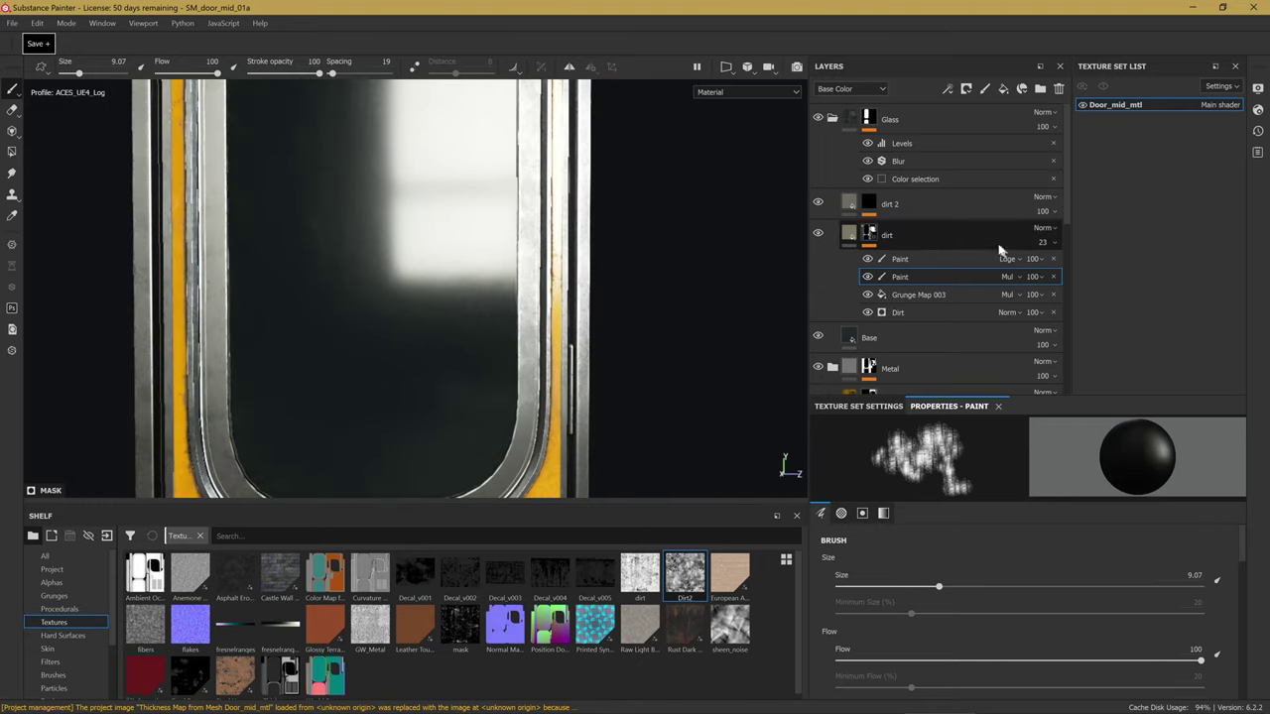
{"action": "left_click", "coordinate": [1047, 247]}
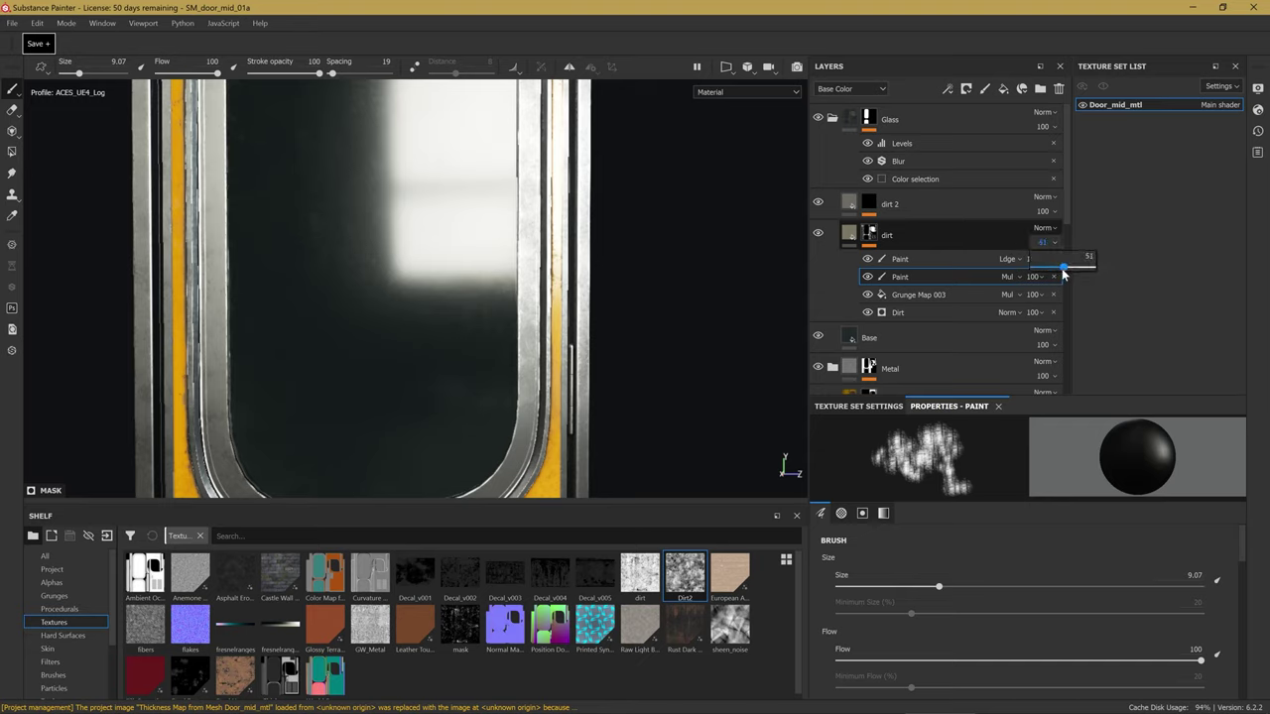
{"action": "mouse_move", "coordinate": [1075, 276]}
{"action": "left_mouse_down"}
{"action": "mouse_move", "coordinate": [1044, 274]}
{"action": "mouse_move", "coordinate": [1089, 276]}
{"action": "left_mouse_up"}
{"action": "mouse_move", "coordinate": [346, 275]}
{"action": "left_mouse_down", "text": "alt"}
{"action": "mouse_move", "coordinate": [335, 297]}
{"action": "mouse_move", "coordinate": [368, 297]}
{"action": "left_mouse_up", "text": "alt"}
{"action": "scroll", "coordinate": [368, 298], "scroll_direction": "down", "scroll_amount": 5}
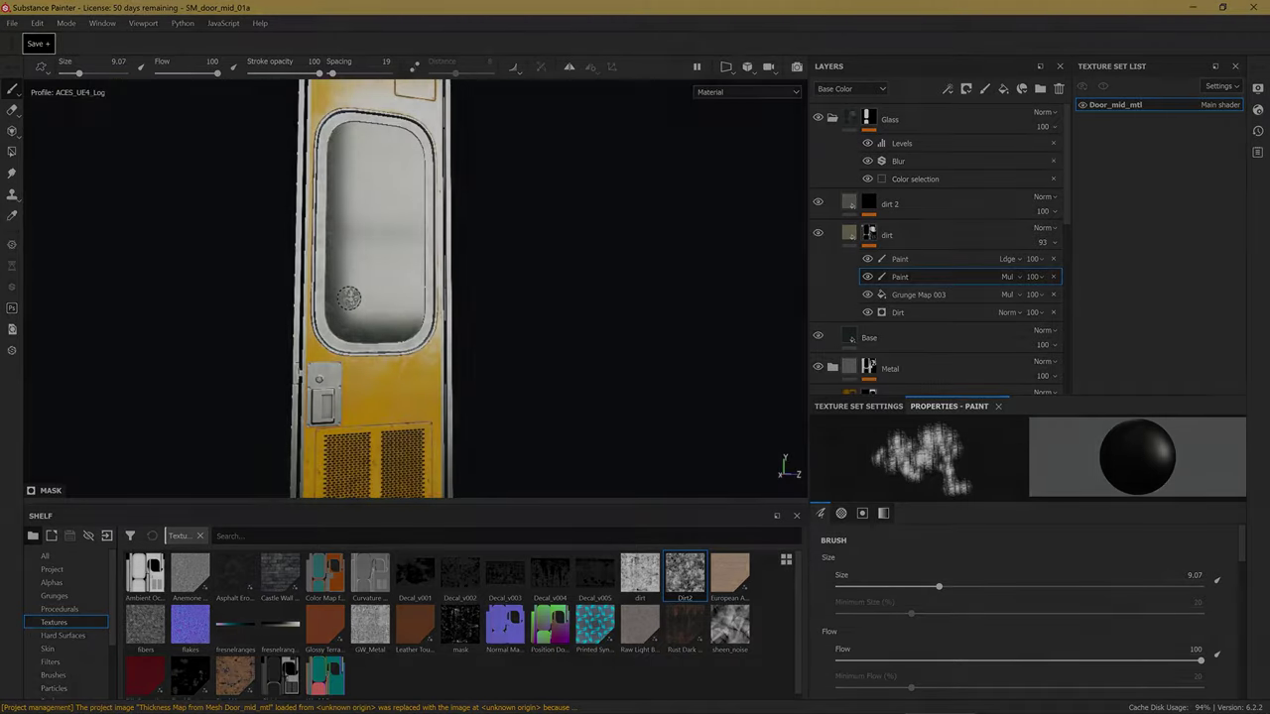